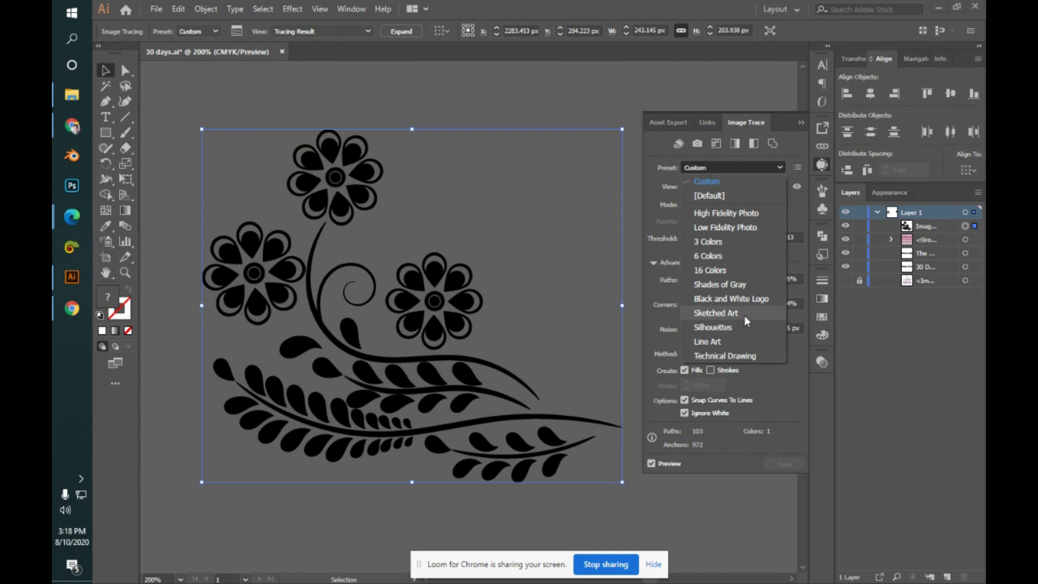
pyautogui.click(746, 167)
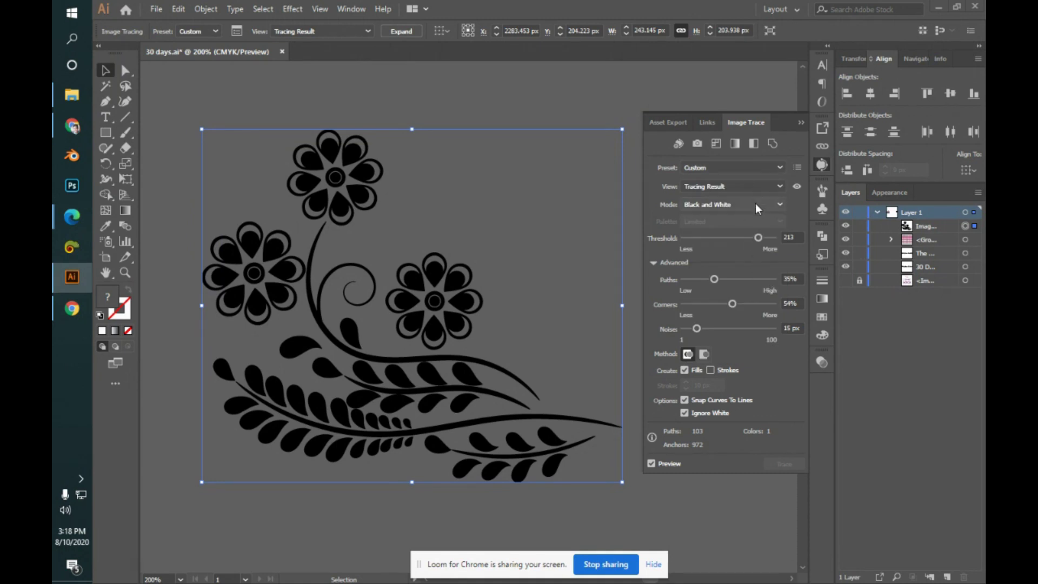
pyautogui.click(739, 168)
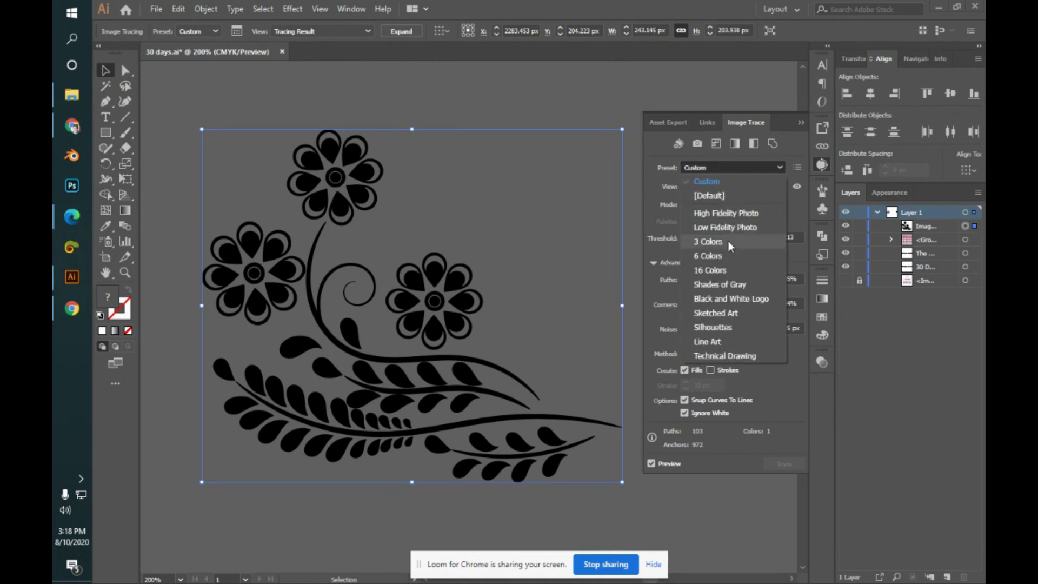
pyautogui.click(769, 169)
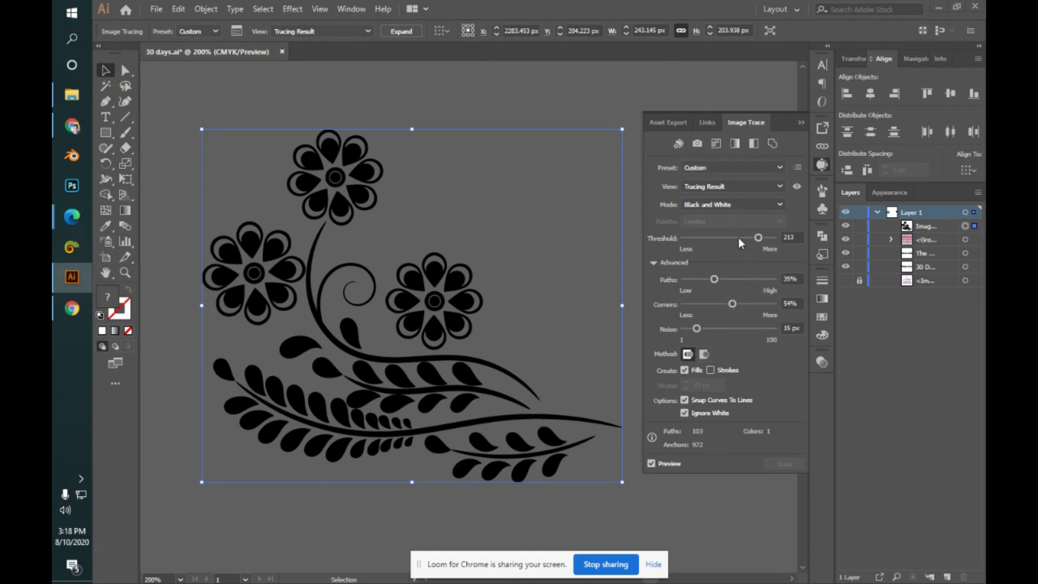
pyautogui.click(739, 169)
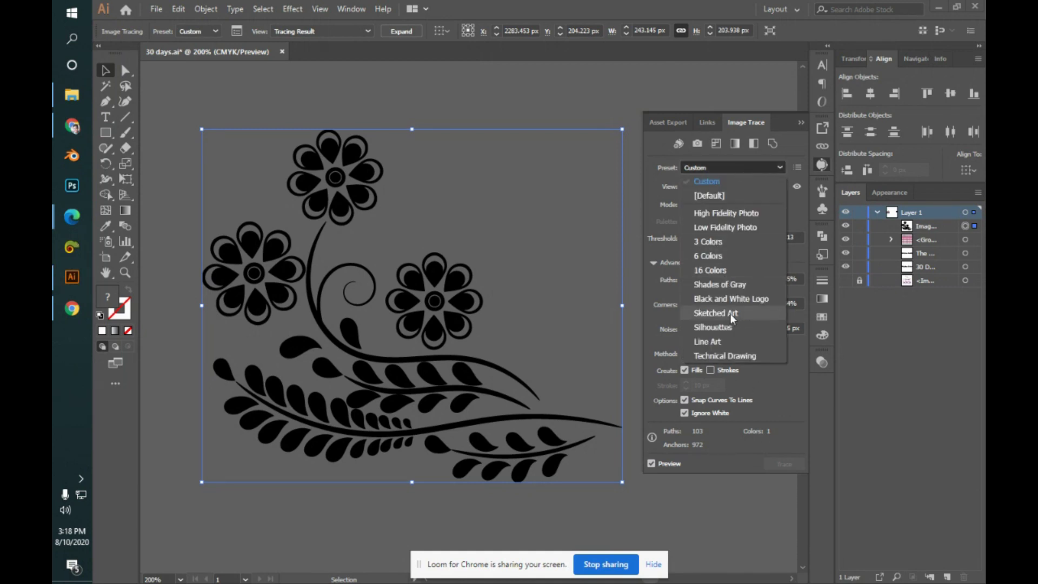
pyautogui.click(754, 167)
pyautogui.click(754, 167)
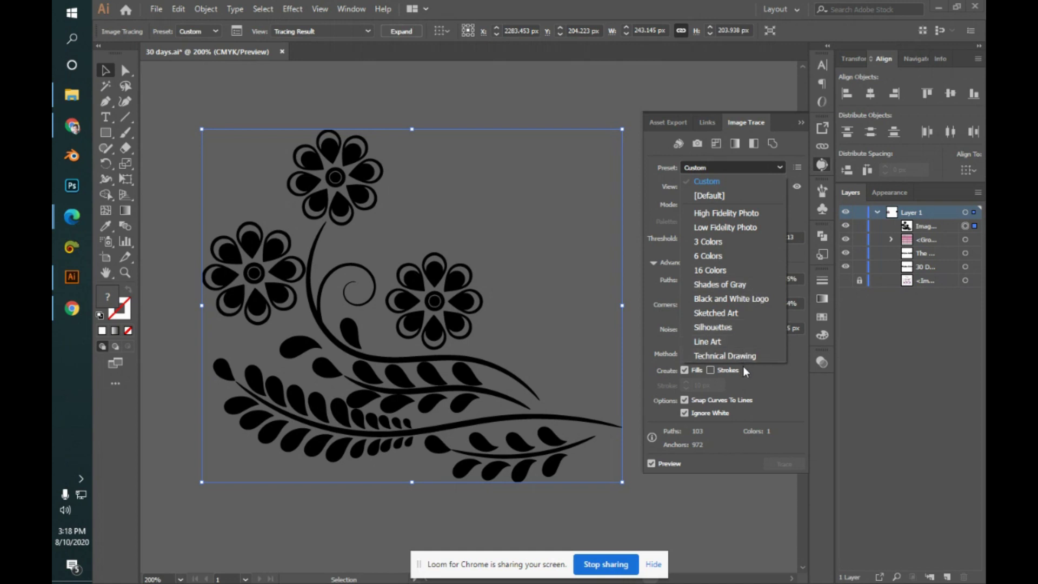
pyautogui.click(755, 160)
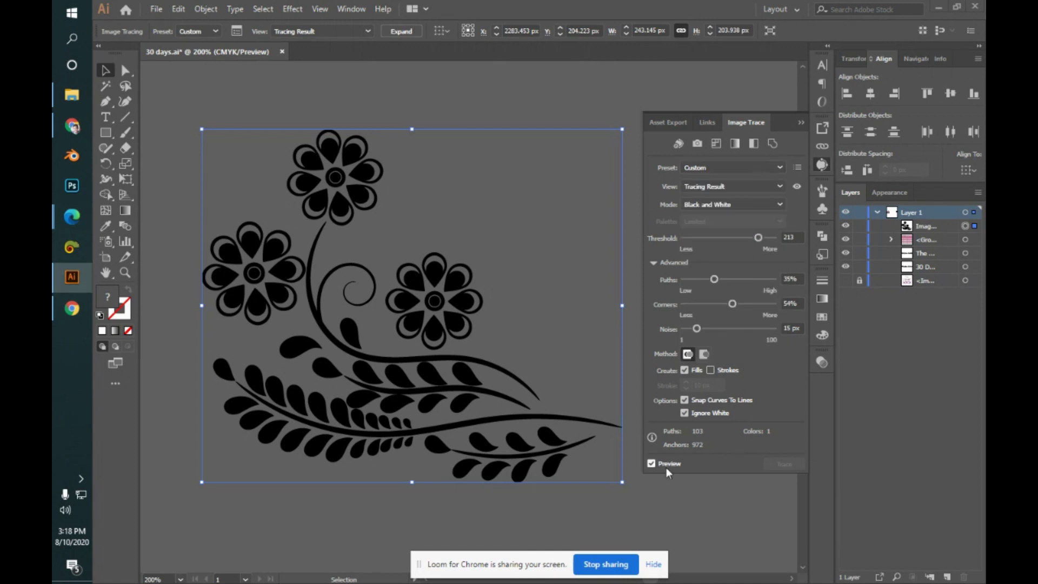
# - Move the floral tracing about 19 px to the right and expand it into editable vector paths
pyautogui.click(803, 122)
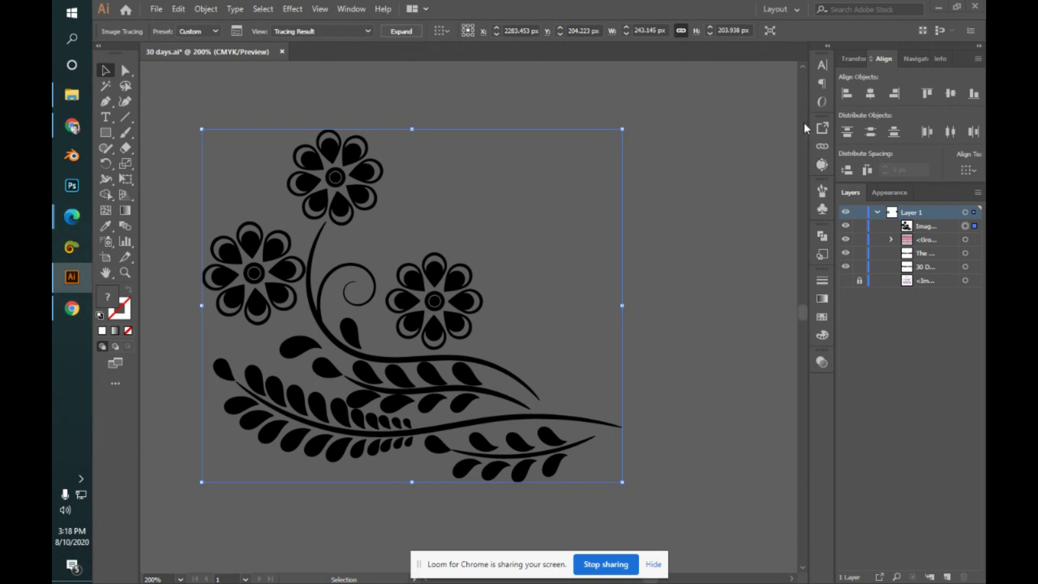
pyautogui.moveTo(474, 270)
pyautogui.mouseDown()
pyautogui.moveTo(531, 235)
pyautogui.moveTo(496, 270)
pyautogui.mouseUp()
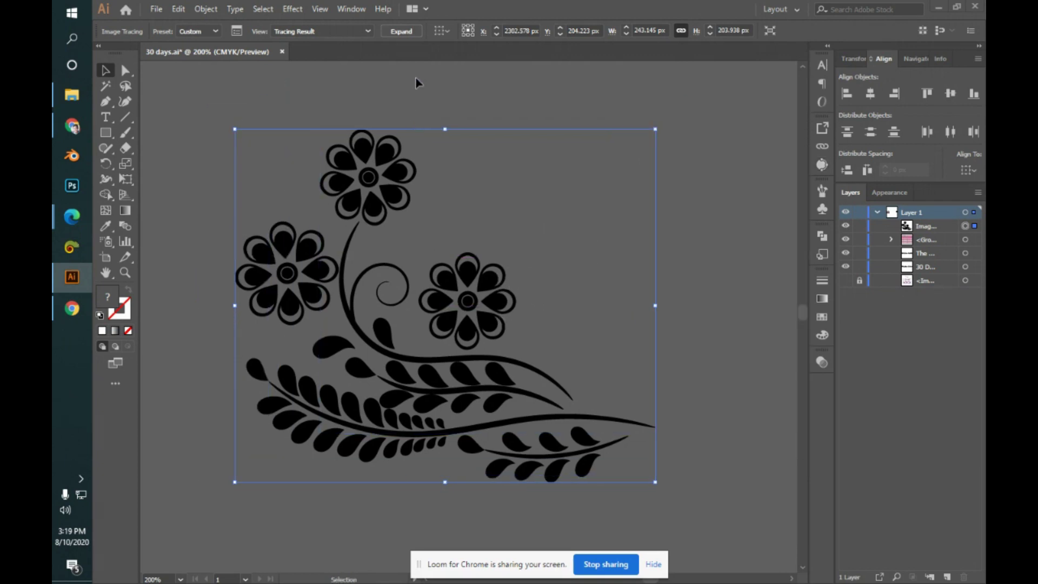
pyautogui.click(401, 31)
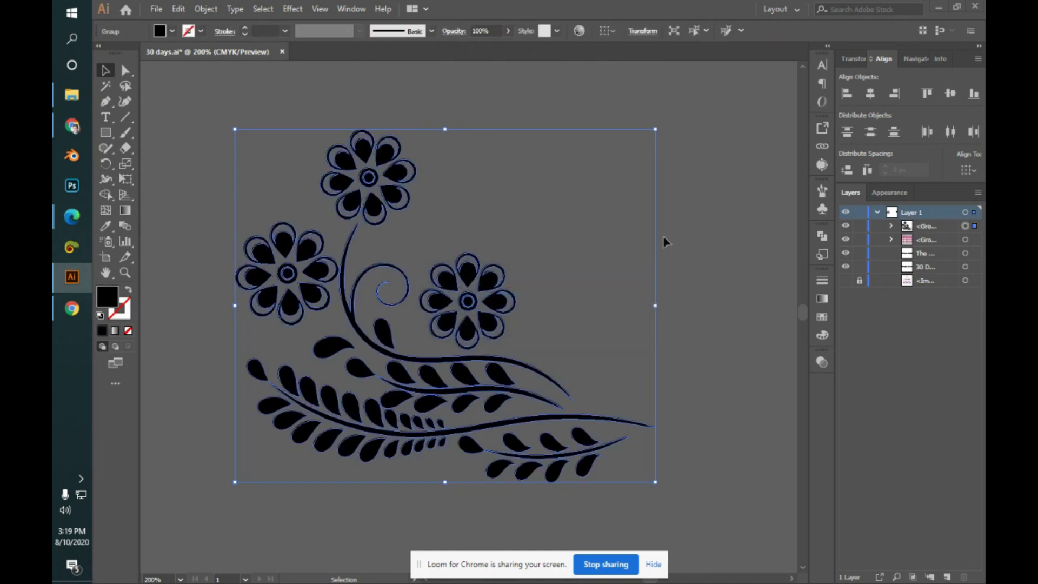
pyautogui.click(692, 257)
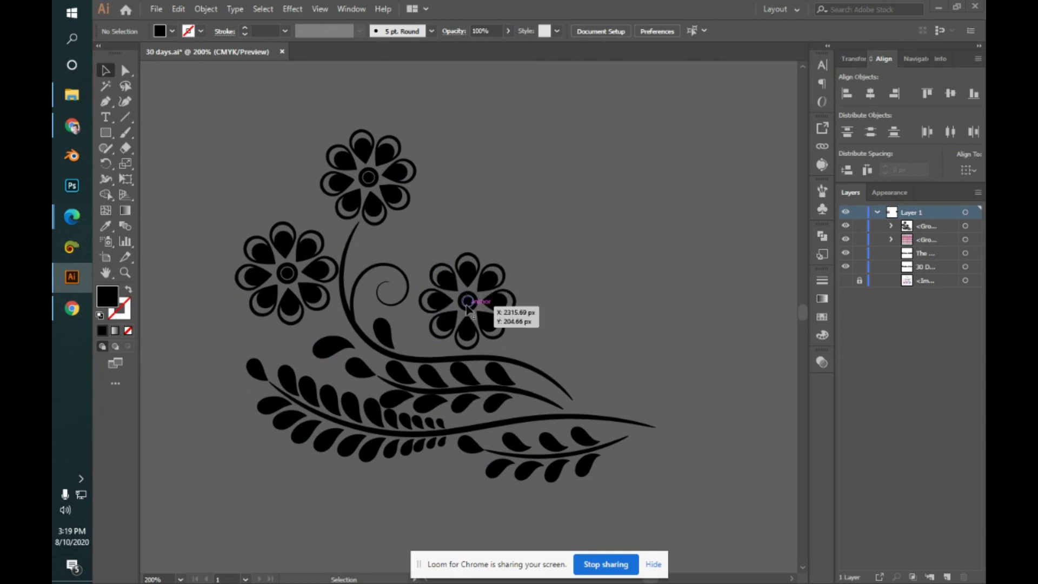
# - Isolate the expanded floral group and examine the outline of the lower right flower's top petal up close
pyautogui.click(467, 302)
pyautogui.doubleClick(467, 277)
pyautogui.click(466, 277)
pyautogui.press('a')
pyautogui.keyDown('alt'); pyautogui.scroll(8, 466, 276); pyautogui.keyUp('alt')
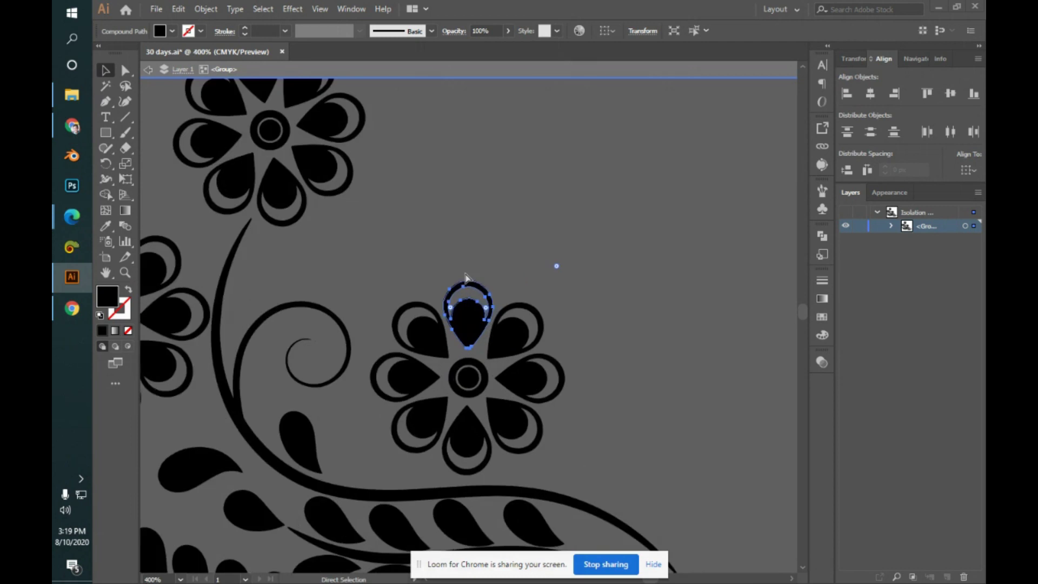
pyautogui.keyDown('alt'); pyautogui.scroll(1, 466, 277); pyautogui.keyUp('alt')
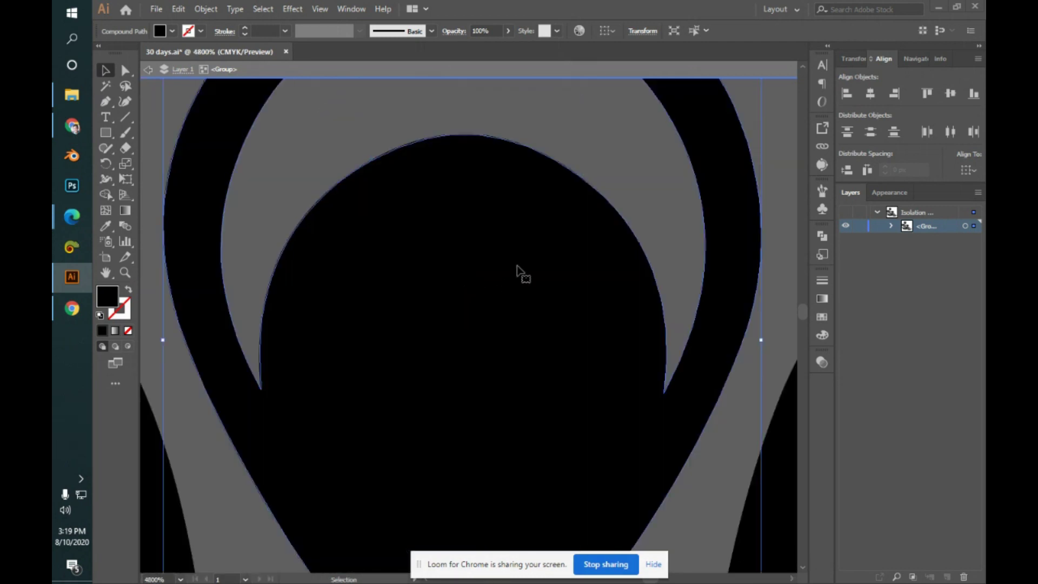
pyautogui.press('v')
pyautogui.click(641, 156)
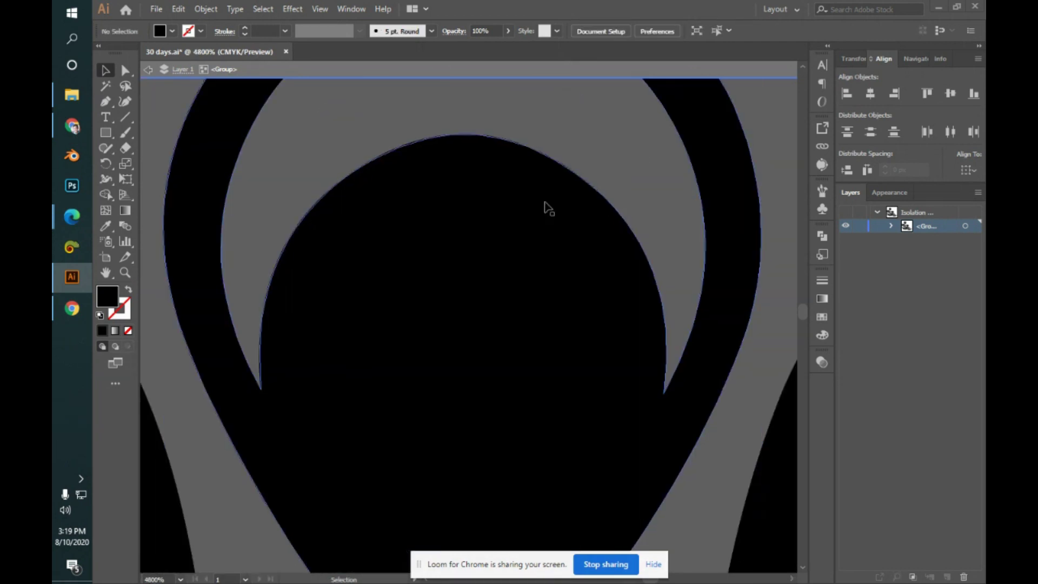
pyautogui.hotkey('ctrl', '-')
pyautogui.hotkey('ctrl', '-')
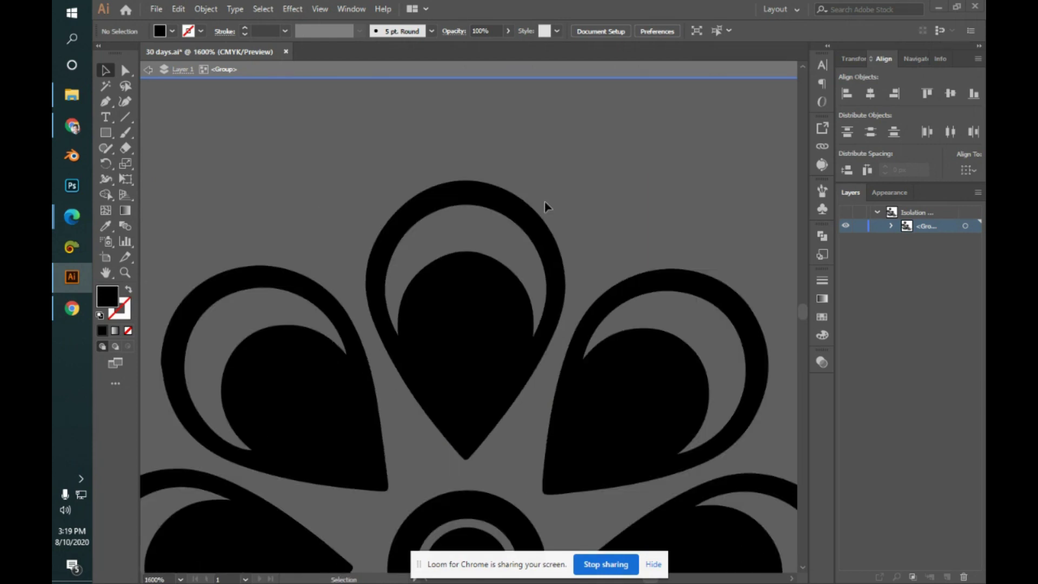
# - Examine the spiral stem and the other flowers' petals up close, and leave isolation mode
pyautogui.moveTo(517, 342); pyautogui.dragTo(784, 346)
pyautogui.moveTo(416, 336); pyautogui.dragTo(541, 207)
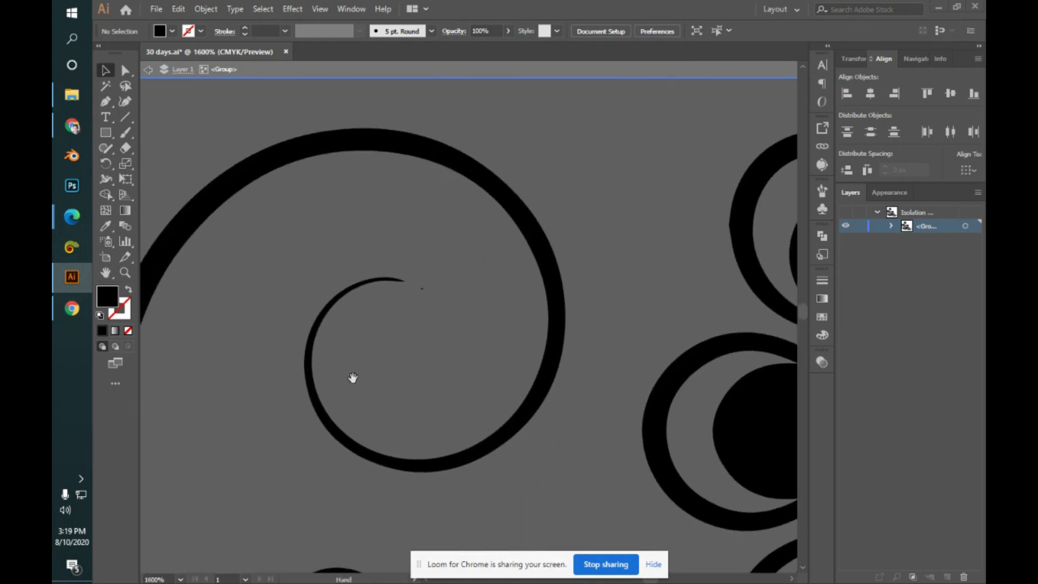
pyautogui.moveTo(353, 378); pyautogui.dragTo(595, 336)
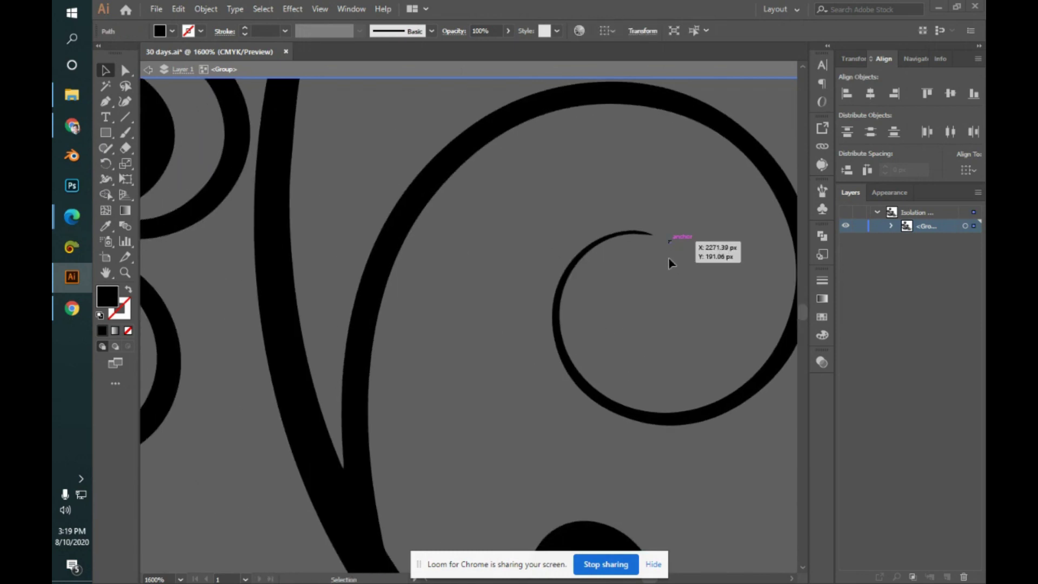
pyautogui.moveTo(366, 371); pyautogui.dragTo(837, 271)
pyautogui.moveTo(394, 437); pyautogui.dragTo(447, 524)
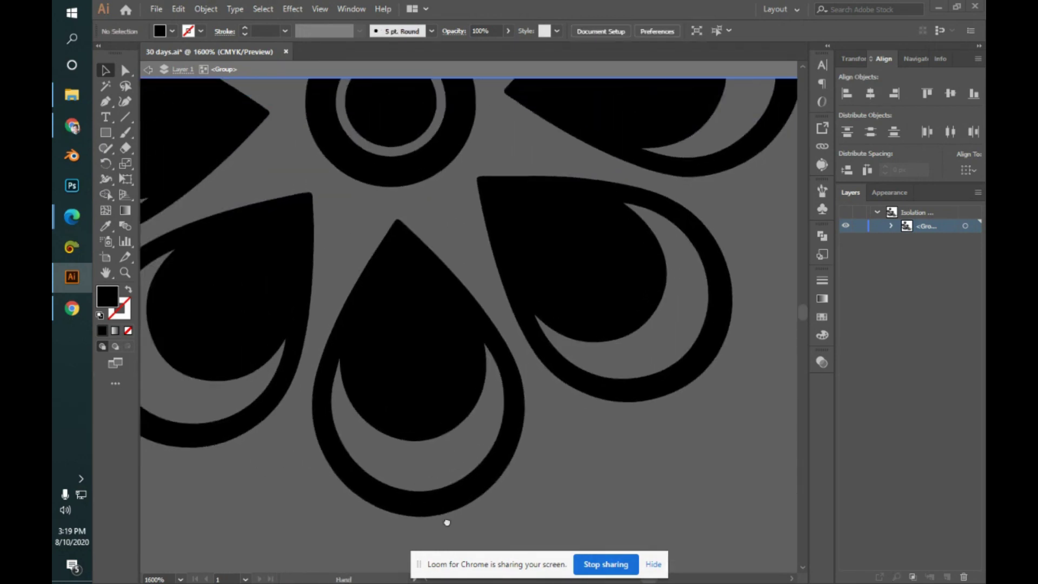
pyautogui.moveTo(390, 270); pyautogui.dragTo(610, 544)
pyautogui.hotkey('ctrl', '-')
pyautogui.hotkey('ctrl', '-')
pyautogui.hotkey('ctrl', '-')
pyautogui.hotkey('ctrl', '-')
pyautogui.hotkey('ctrl', '-')
pyautogui.hotkey('ctrl', '-')
pyautogui.hotkey('ctrl', '-')
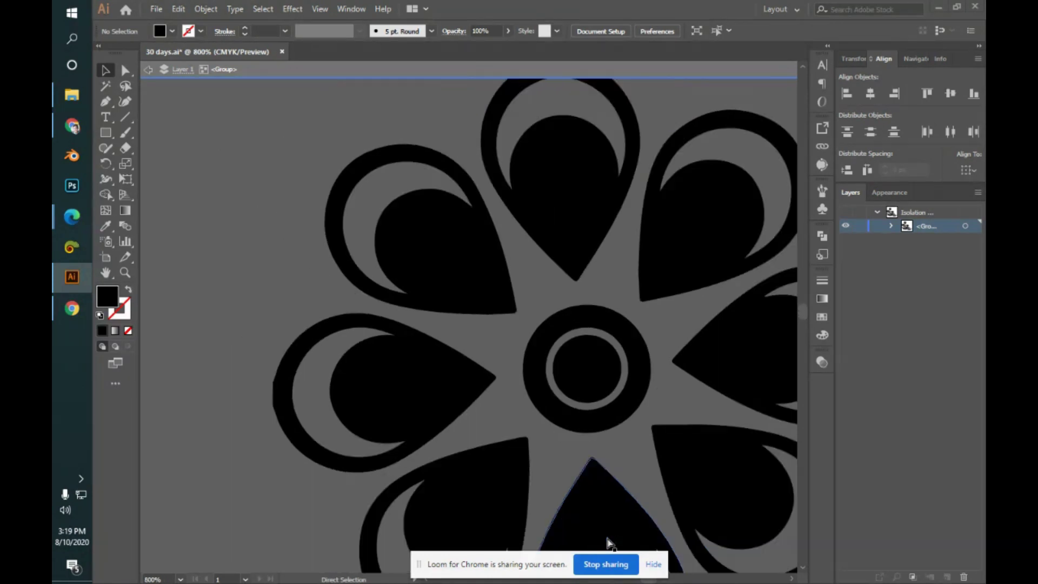
pyautogui.doubleClick(609, 543)
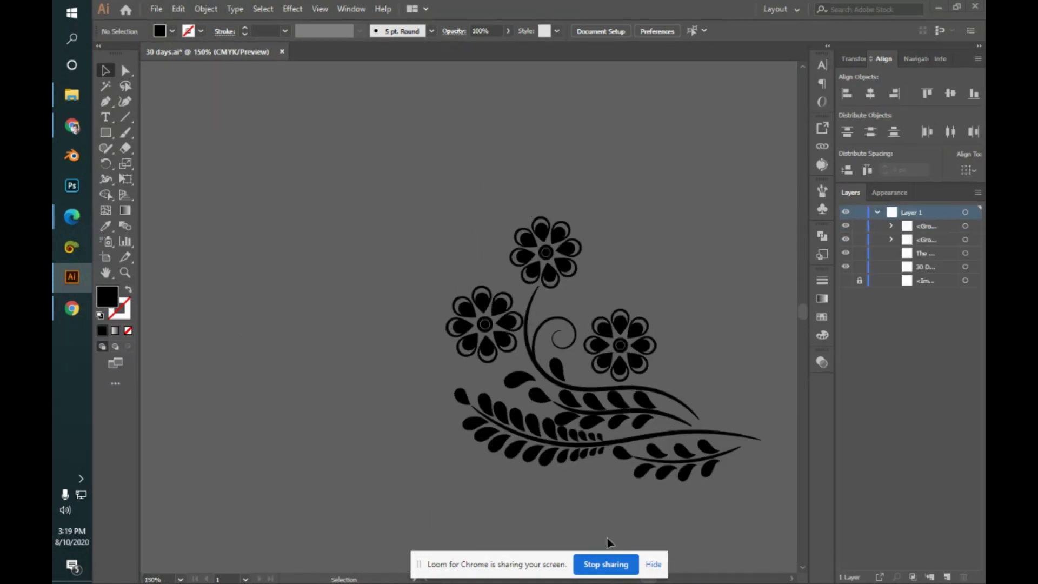
# - Paste the copied deer illustration into the document
pyautogui.hotkey('ctrl', 'v')
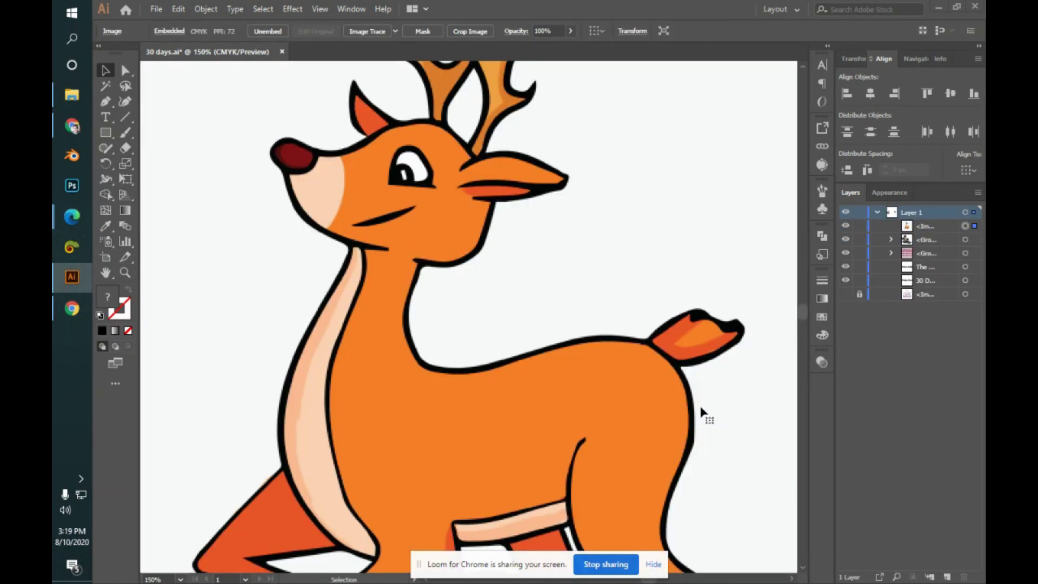
pyautogui.hotkey('ctrl', '-')
pyautogui.hotkey('ctrl', '-')
pyautogui.hotkey('ctrl', '-')
pyautogui.hotkey('ctrl', '-')
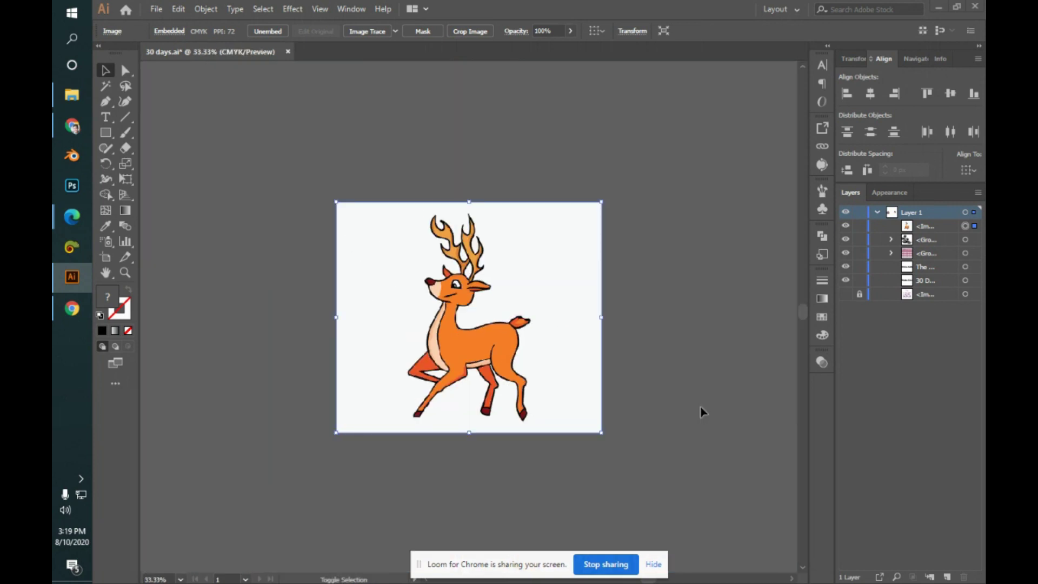
# - Scale the deer image down proportionally to about 93 by 81 px
pyautogui.moveTo(600, 433); pyautogui.dragTo(641, 324)
pyautogui.hotkey('ctrl', '=')
pyautogui.hotkey('ctrl', '=')
pyautogui.hotkey('ctrl', '=')
pyautogui.hotkey('ctrl', '=')
pyautogui.hotkey('ctrl', '=')
pyautogui.hotkey('ctrl', '=')
pyautogui.hotkey('ctrl', '=')
pyautogui.hotkey('ctrl', '=')
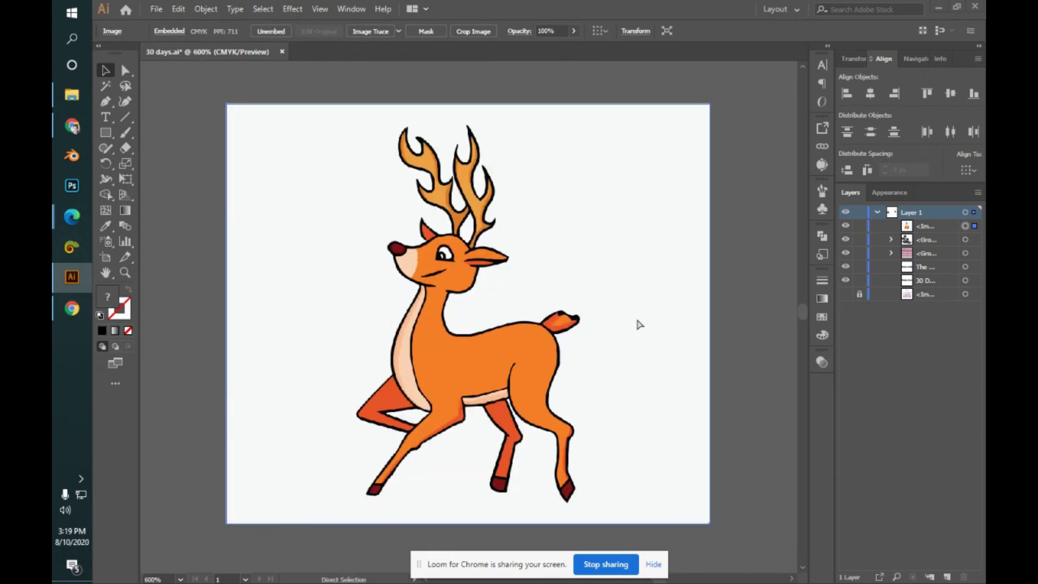
# - Trace the deer image with the High Fidelity Photo preset of Image Trace
pyautogui.click(825, 165)
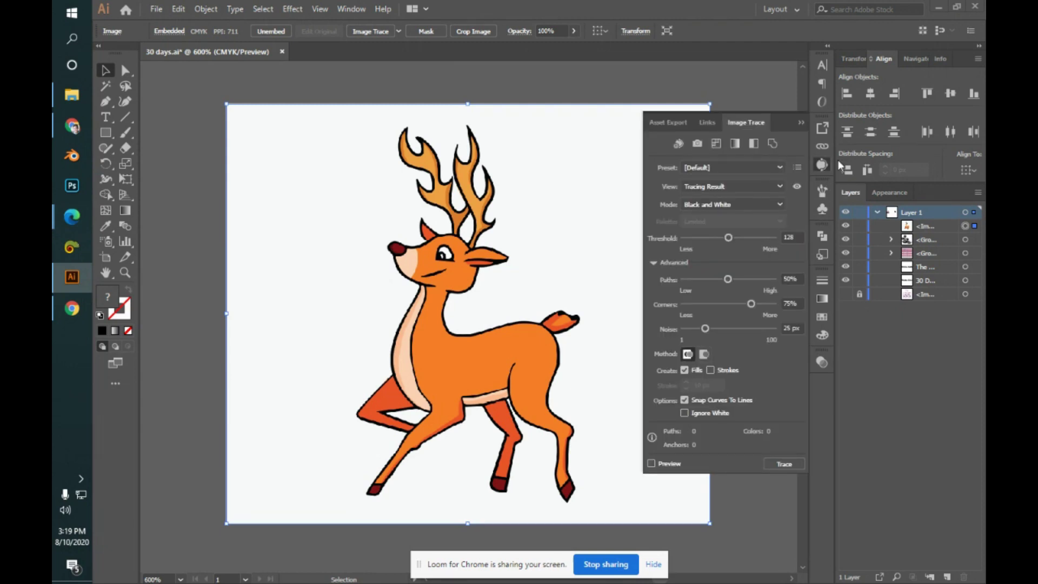
pyautogui.click(774, 169)
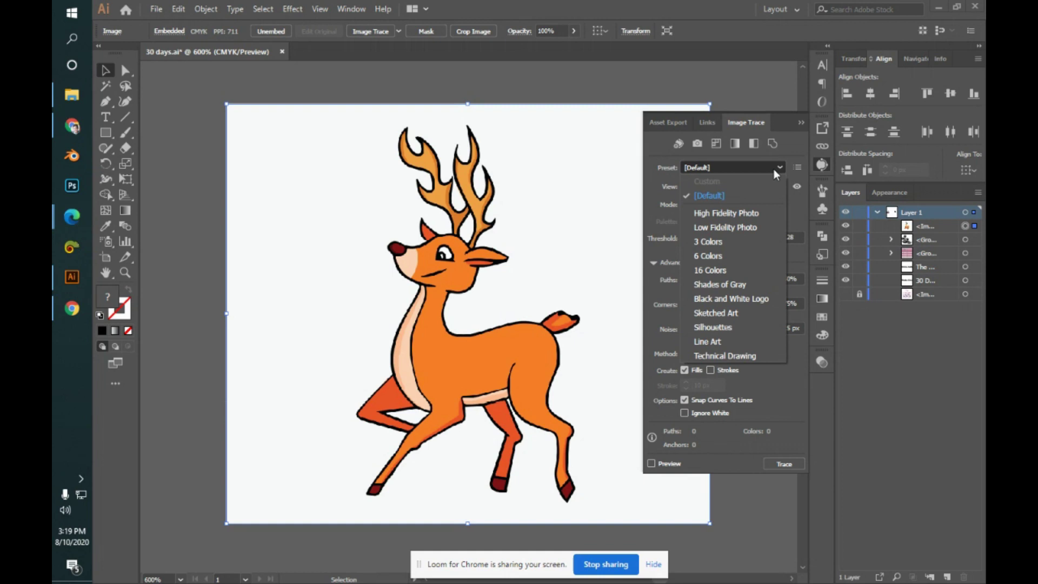
pyautogui.click(765, 209)
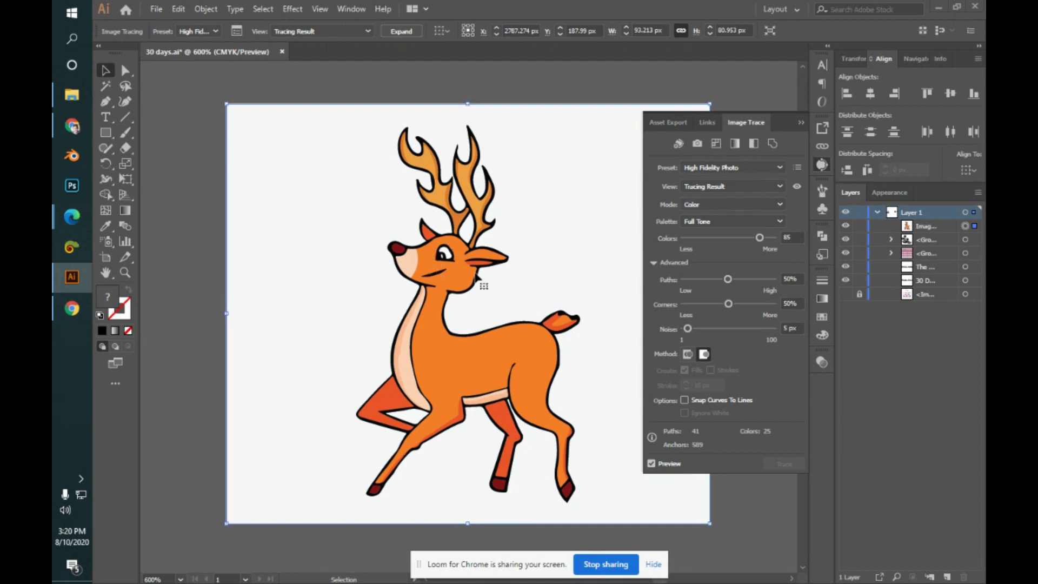
pyautogui.click(761, 169)
pyautogui.click(761, 169)
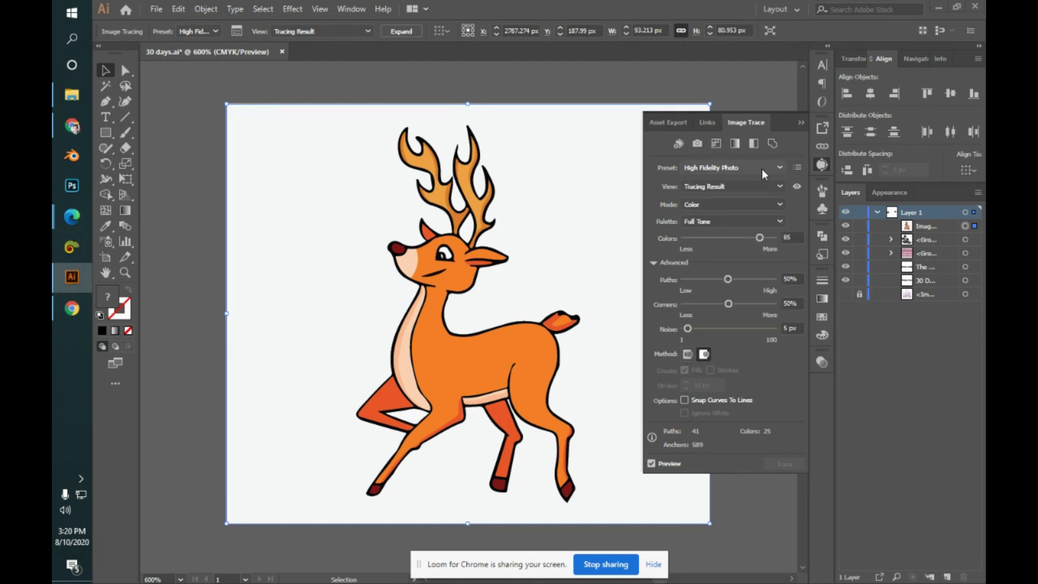
pyautogui.click(761, 168)
pyautogui.click(755, 166)
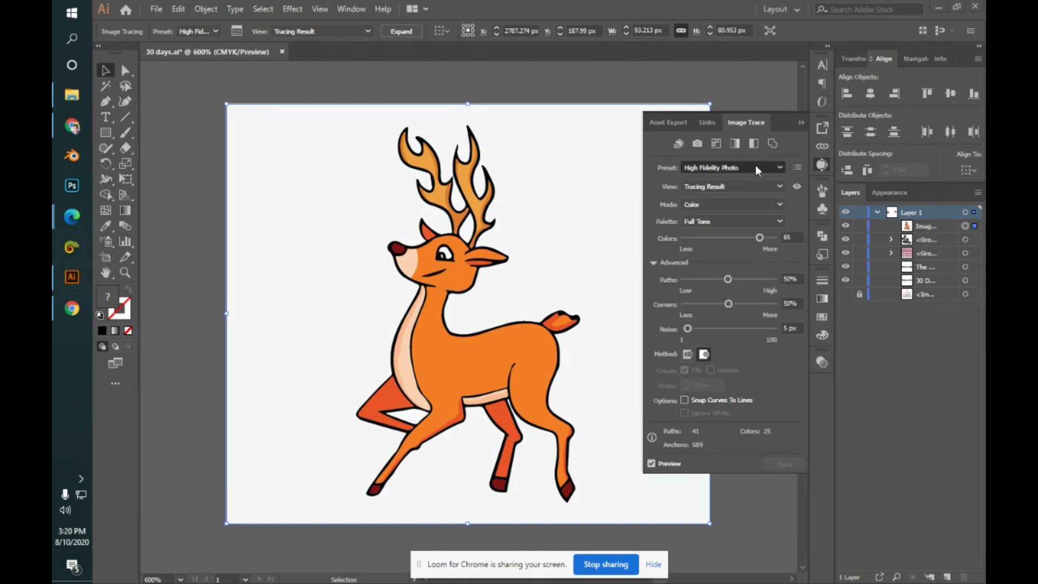
pyautogui.click(759, 204)
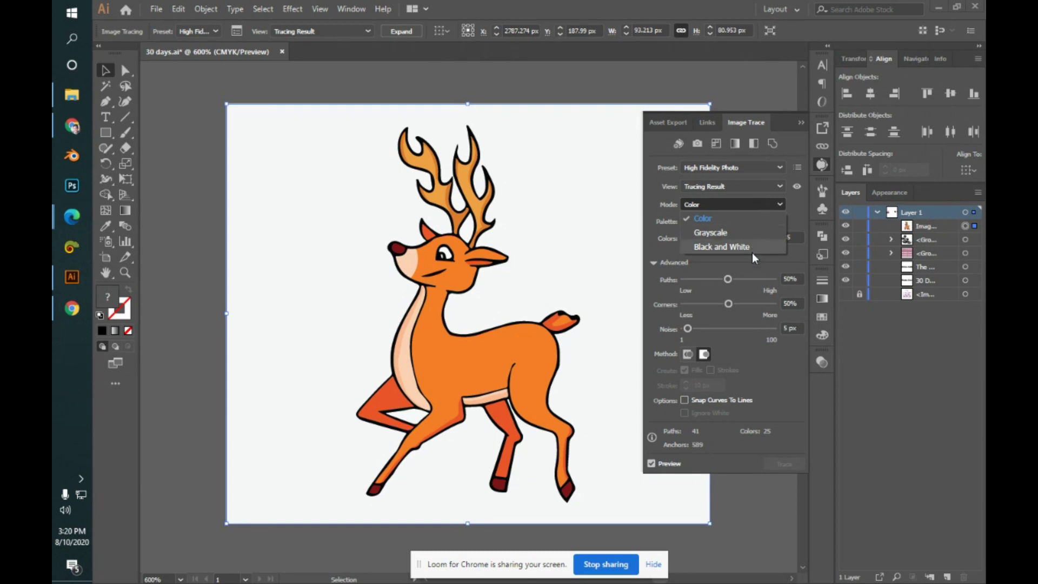
pyautogui.click(756, 217)
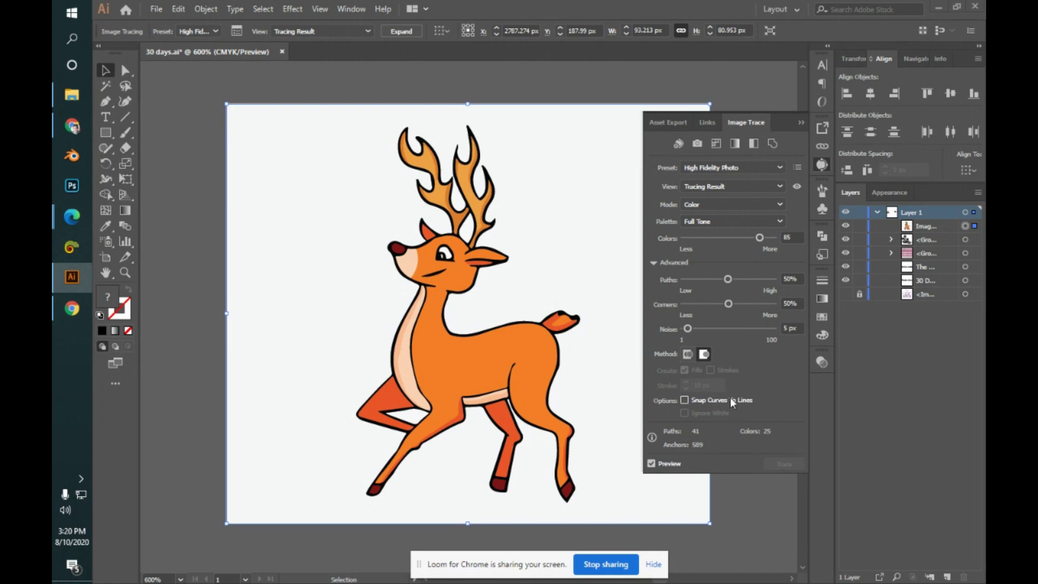
# - Examine the traced deer's outlines and colour areas up close, from the head and neck to the legs
pyautogui.press('a')
pyautogui.hotkey('ctrl', '+')
pyautogui.hotkey('ctrl', '+')
pyautogui.hotkey('ctrl', '+')
pyautogui.hotkey('ctrl', '+')
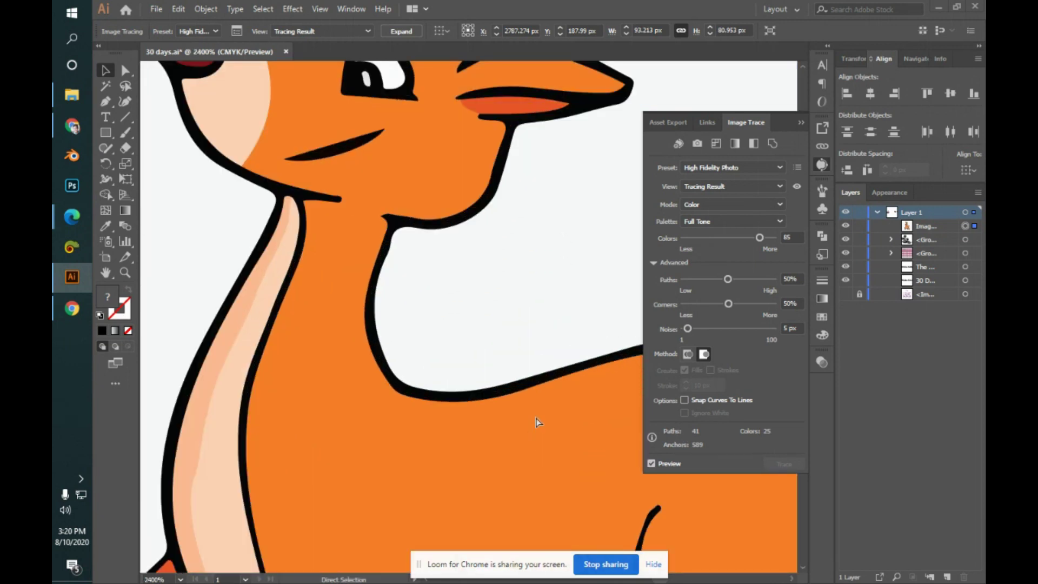
pyautogui.moveTo(426, 297); pyautogui.dragTo(514, 459)
pyautogui.moveTo(512, 285); pyautogui.dragTo(526, 354)
pyautogui.moveTo(564, 210)
pyautogui.mouseDown()
pyautogui.moveTo(464, 338)
pyautogui.moveTo(498, 493)
pyautogui.moveTo(394, 359)
pyautogui.moveTo(446, 381)
pyautogui.moveTo(446, 362)
pyautogui.mouseUp()
pyautogui.moveTo(519, 505); pyautogui.dragTo(485, 308)
pyautogui.moveTo(482, 425); pyautogui.dragTo(476, 340)
pyautogui.moveTo(480, 420); pyautogui.dragTo(423, 355)
pyautogui.moveTo(486, 441); pyautogui.dragTo(457, 399)
pyautogui.moveTo(470, 473)
pyautogui.mouseDown()
pyautogui.moveTo(459, 413)
pyautogui.moveTo(465, 371)
pyautogui.mouseUp()
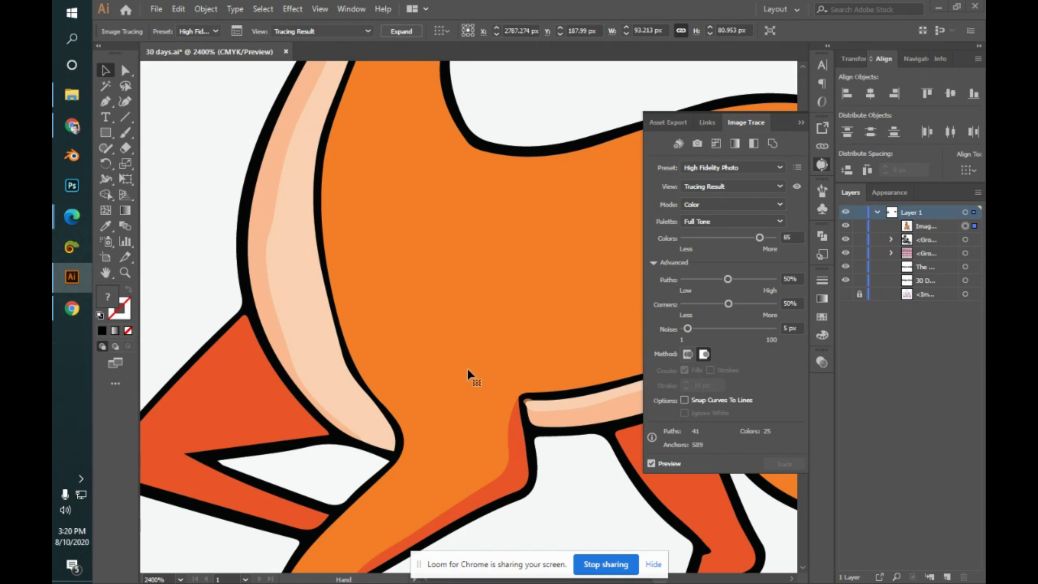
# - Set the deer tracing's Paths value to 69% and expand the tracing into editable vector paths
pyautogui.moveTo(728, 282); pyautogui.dragTo(746, 282)
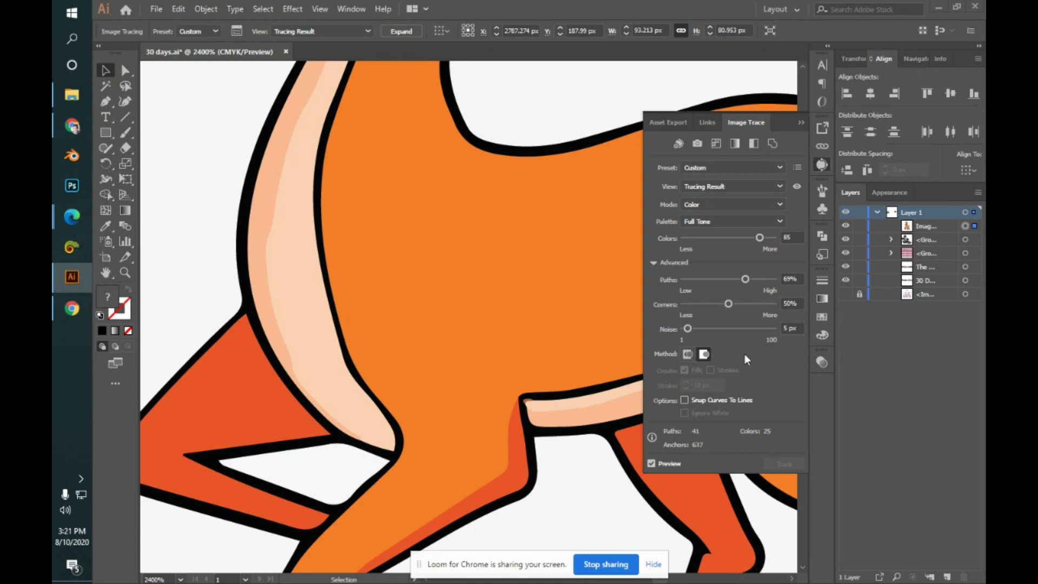
pyautogui.click(806, 124)
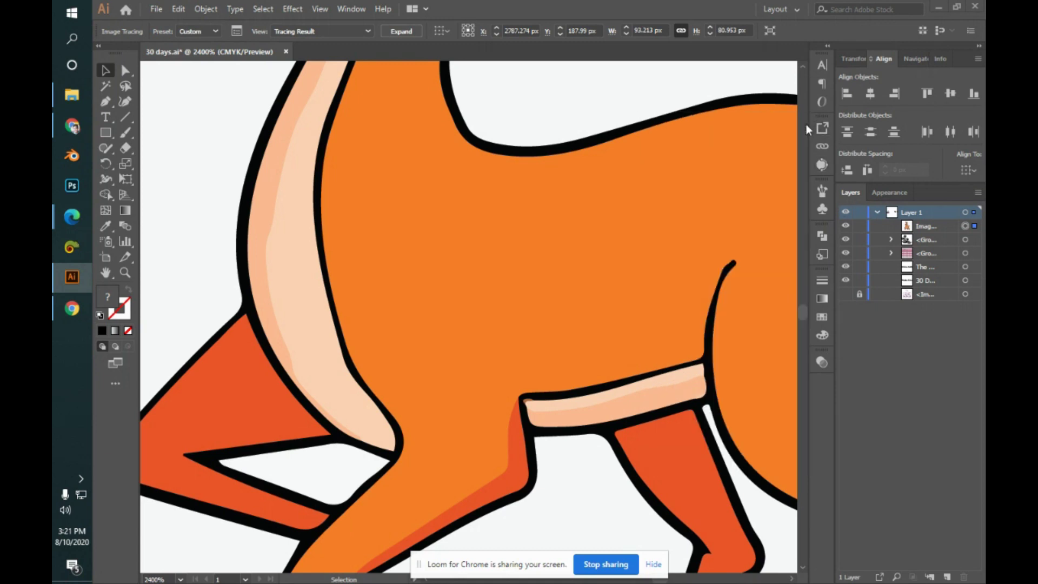
pyautogui.hotkey('ctrl', '-')
pyautogui.hotkey('ctrl', '-')
pyautogui.hotkey('ctrl', '-')
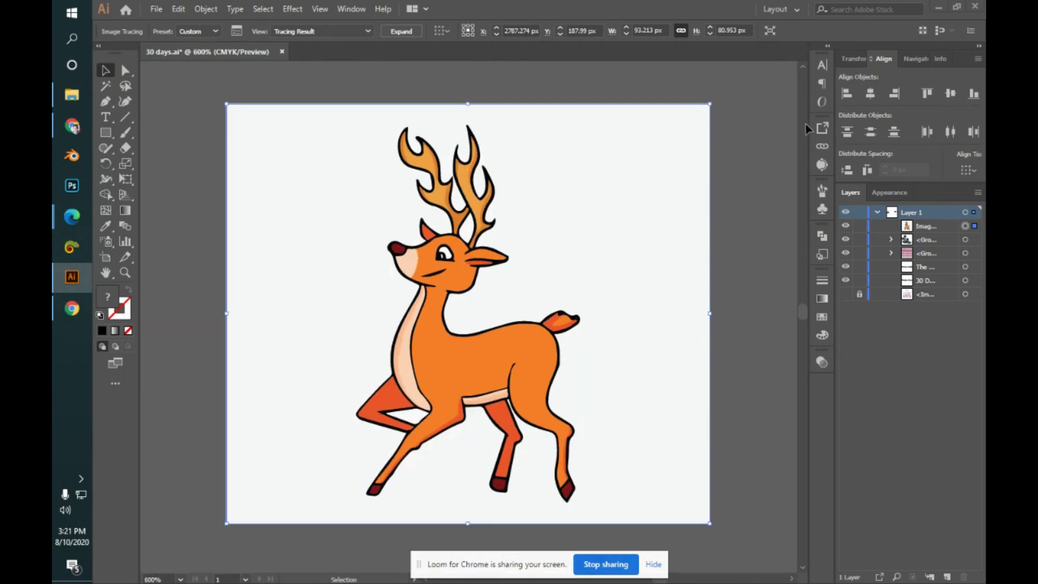
pyautogui.click(417, 30)
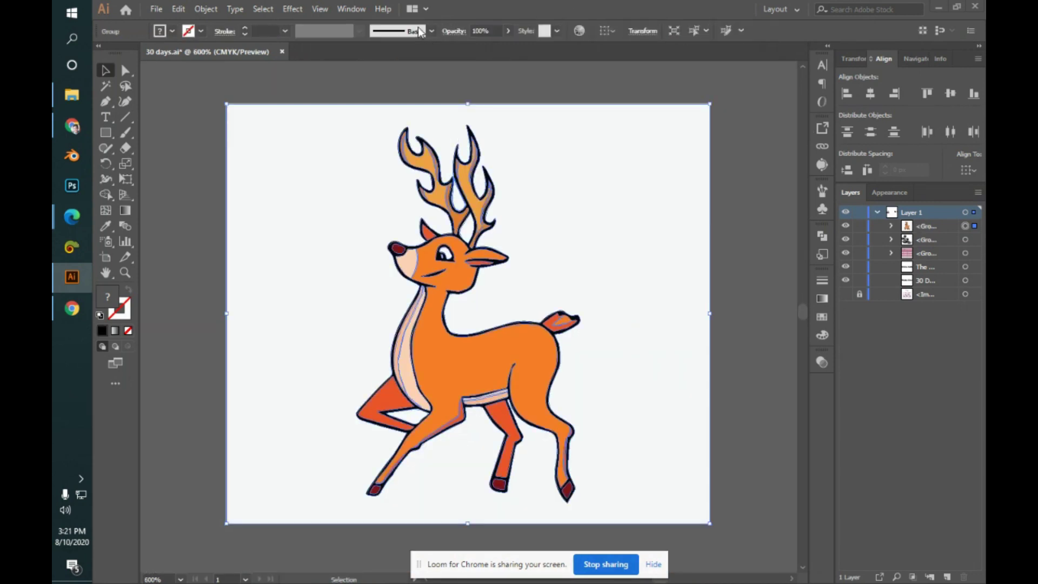
# - Isolate the expanded deer group and delete the white background shape around the deer
pyautogui.click(760, 283)
pyautogui.doubleClick(651, 314)
pyautogui.click(659, 308)
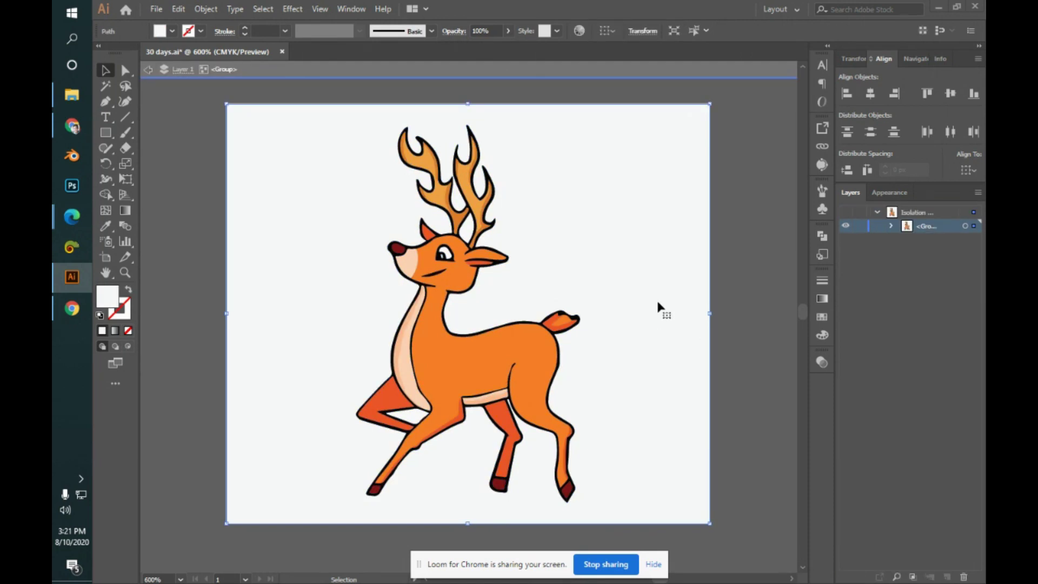
pyautogui.press('Delete')
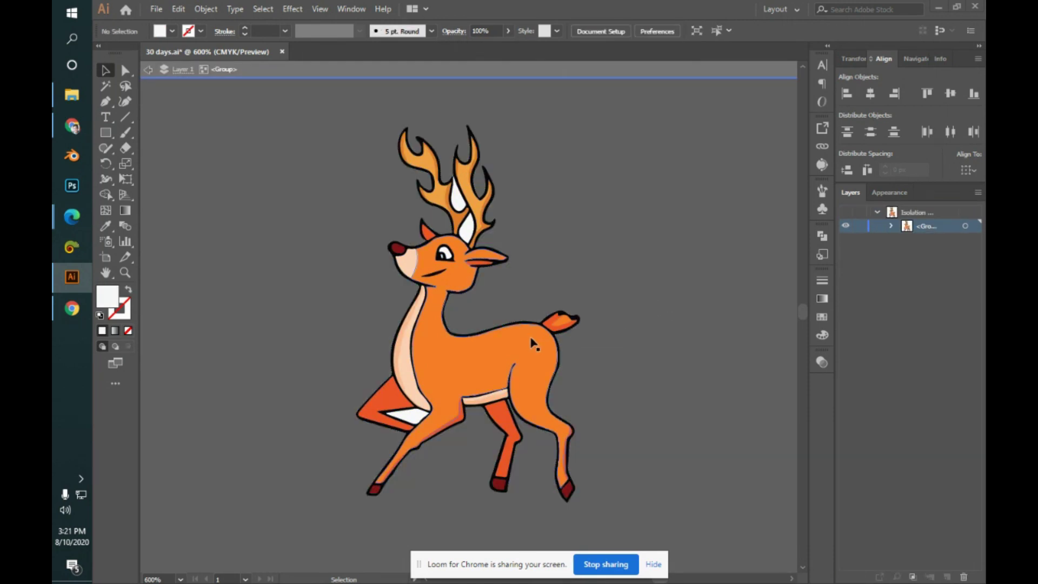
# - Try to delete the white shapes between the antlers and inside the bent front leg, and undo the deletion
pyautogui.click(420, 417)
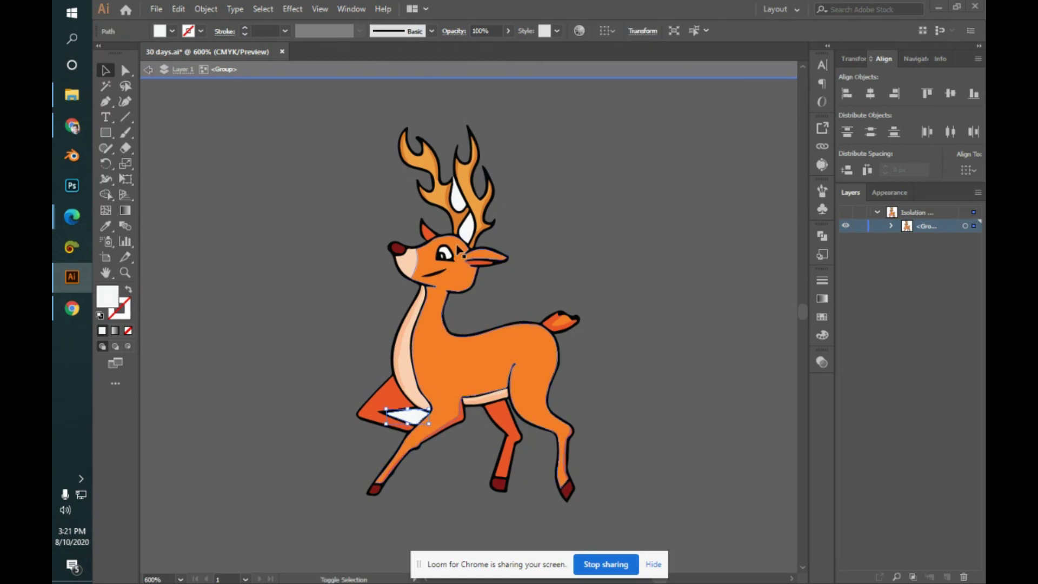
pyautogui.keyDown('shift'); pyautogui.click(466, 216); pyautogui.keyUp('shift')
pyautogui.keyDown('shift'); pyautogui.click(459, 207); pyautogui.keyUp('shift')
pyautogui.press('Delete')
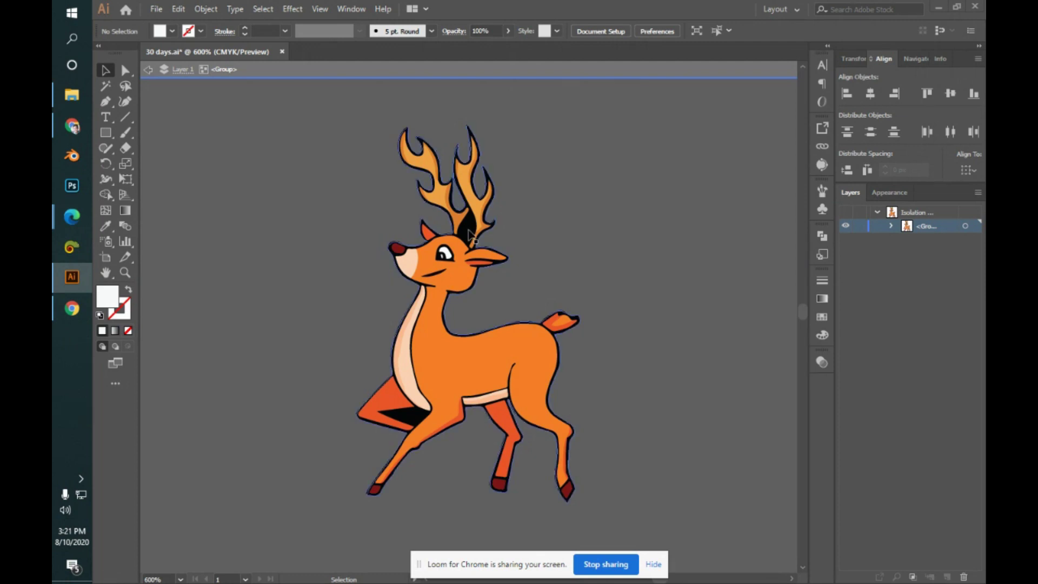
pyautogui.hotkey('ctrl', 'z')
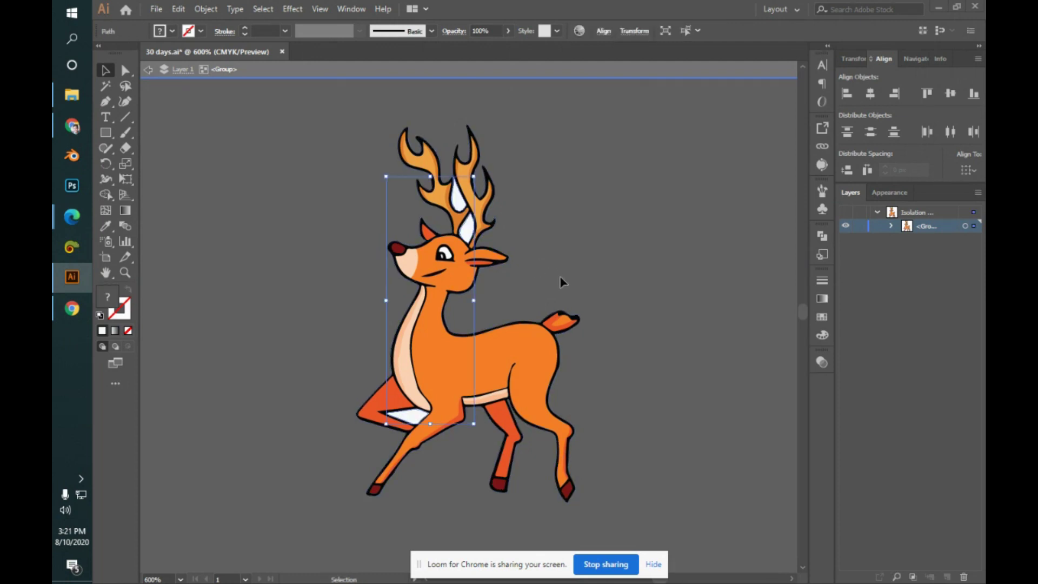
# - Select the whole deer and remove the two white areas between the antlers with the Shape Builder tool
pyautogui.moveTo(319, 143); pyautogui.dragTo(631, 541)
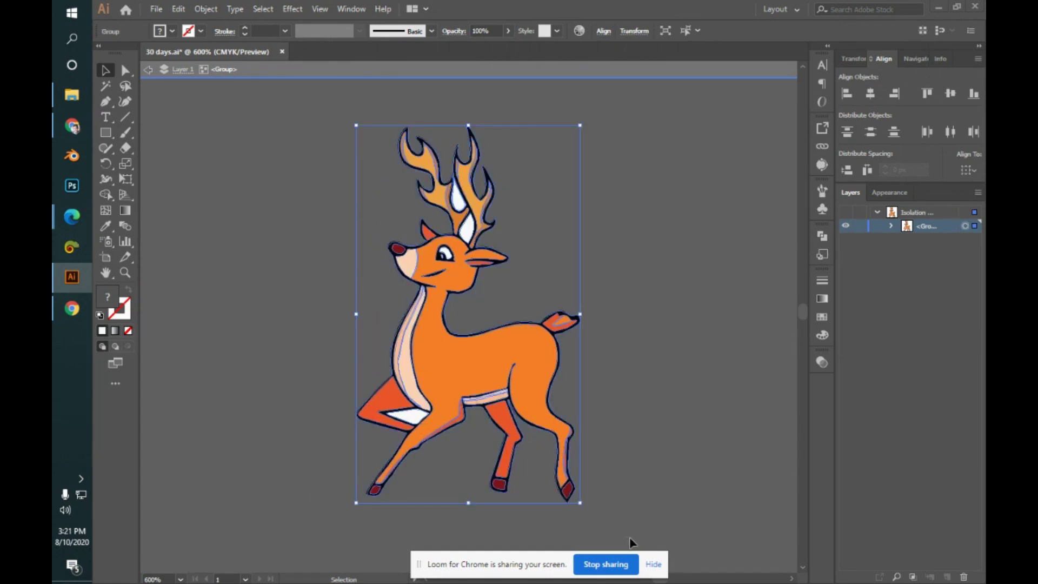
pyautogui.hotkey('shift', 'm')
pyautogui.hotkey('ctrl', '+')
pyautogui.hotkey('ctrl', '+')
pyautogui.hotkey('ctrl', '+')
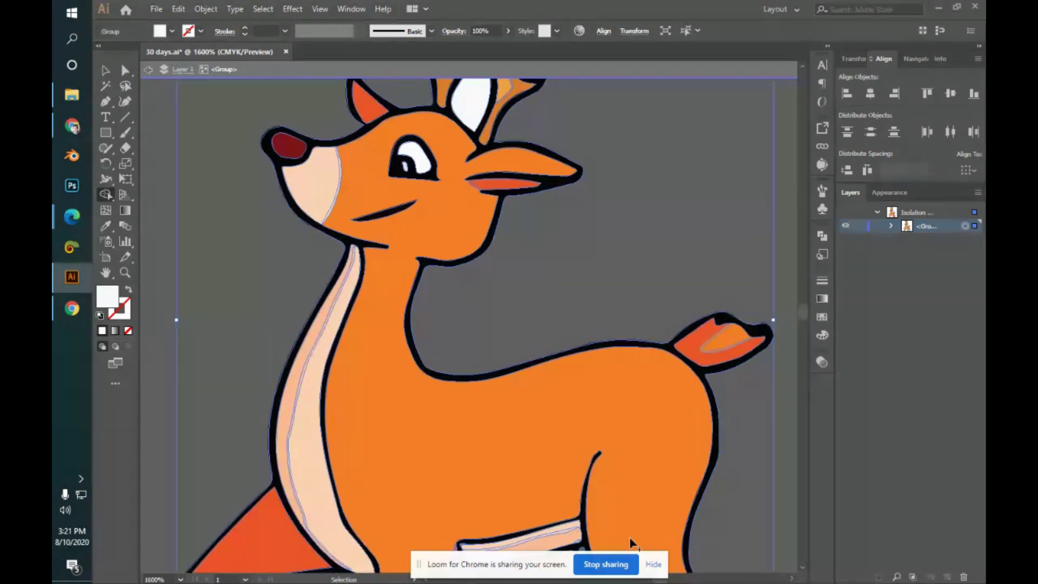
pyautogui.press('space')
pyautogui.moveTo(541, 414); pyautogui.dragTo(695, 224)
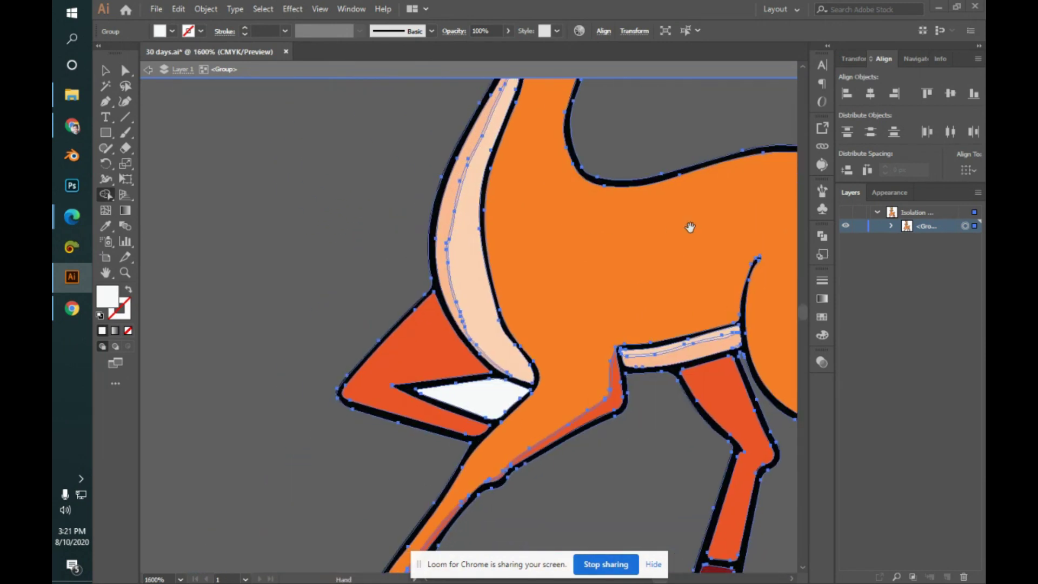
pyautogui.press('space')
pyautogui.moveTo(595, 167); pyautogui.dragTo(536, 572)
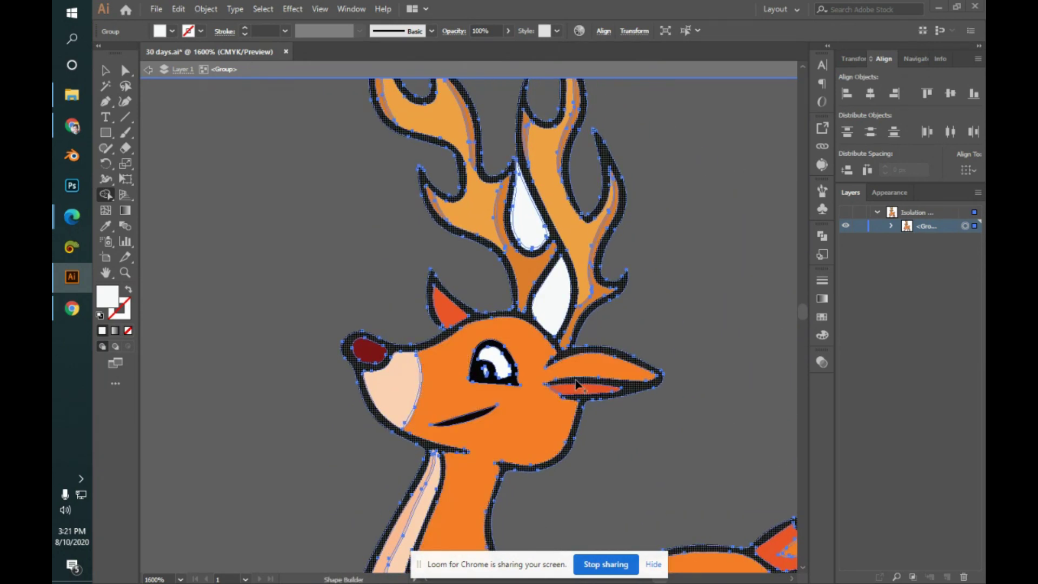
pyautogui.moveTo(555, 299)
pyautogui.mouseDown()
pyautogui.moveTo(535, 230)
pyautogui.moveTo(549, 248)
pyautogui.mouseUp()
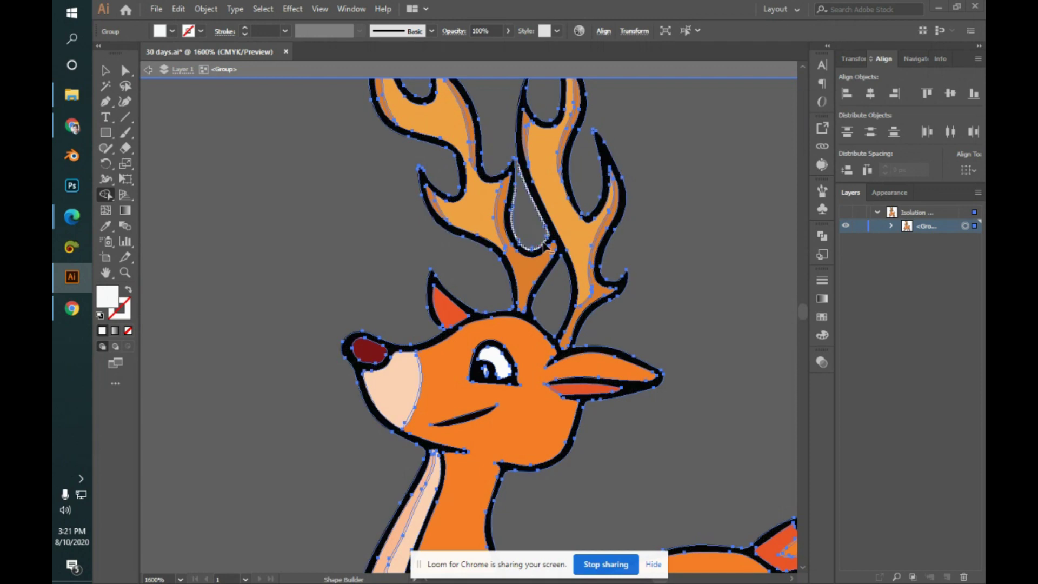
pyautogui.hotkey('ctrl', 'z')
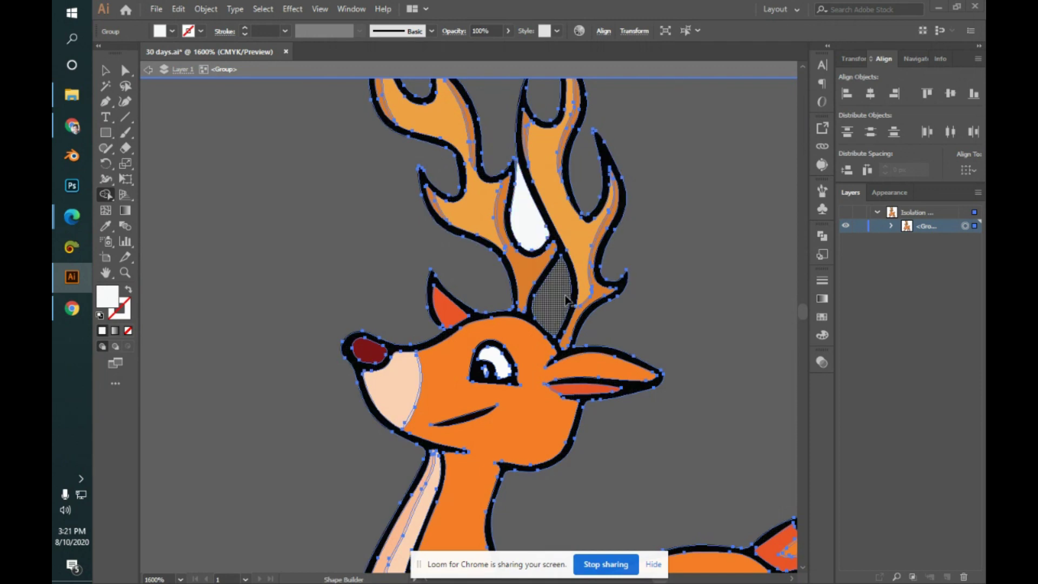
pyautogui.keyDown('alt'); pyautogui.click(529, 229); pyautogui.keyUp('alt')
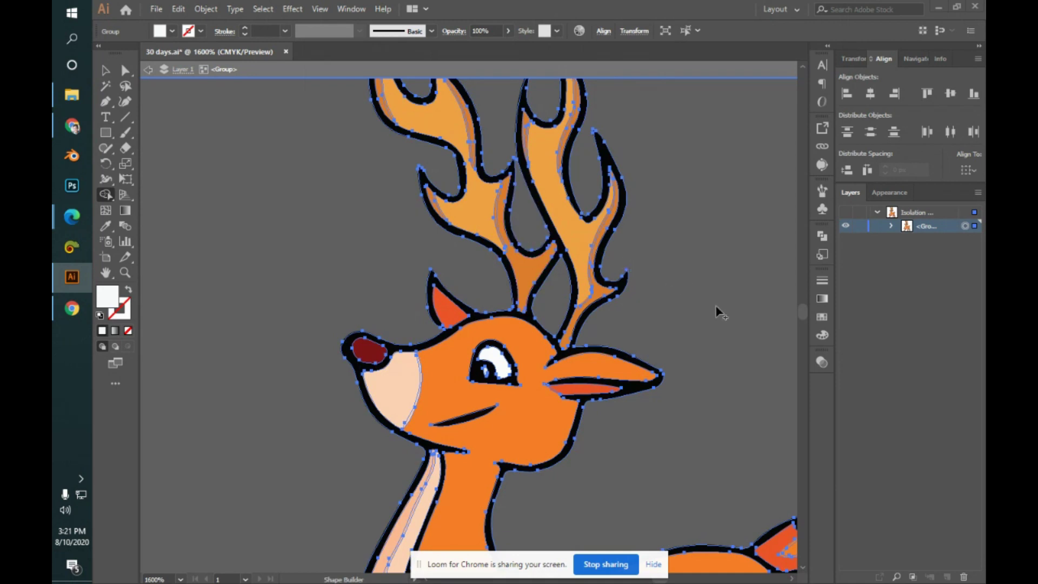
pyautogui.press('v')
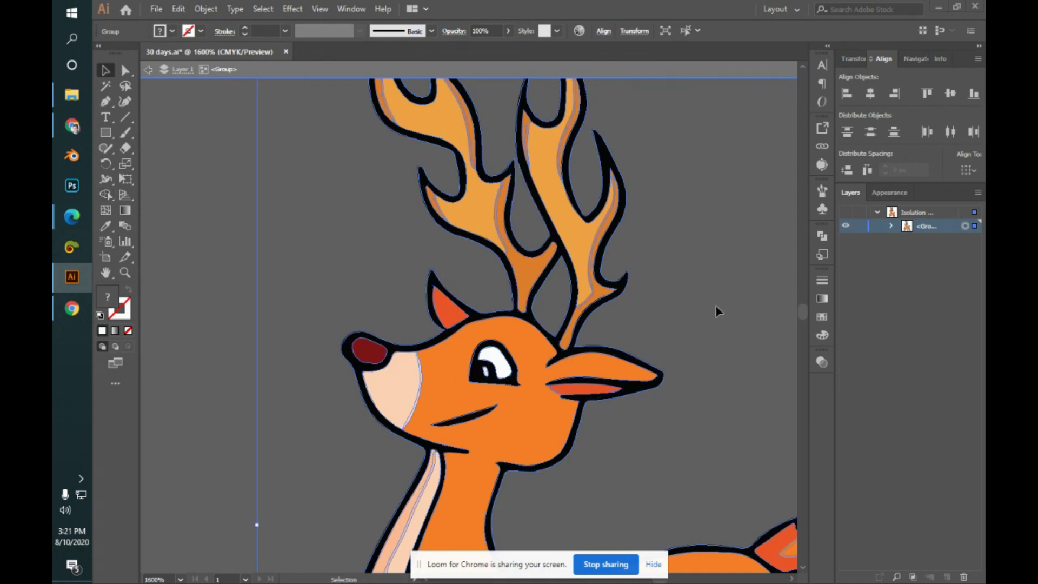
# - Leave the group's isolation mode and move the whole deer slightly up and to the left
pyautogui.press('Escape')
pyautogui.press('a')
pyautogui.hotkey('ctrl', 'a')
pyautogui.hotkey('ctrl', '-')
pyautogui.hotkey('ctrl', '-')
pyautogui.press('v')
pyautogui.hotkey('ctrl', '-')
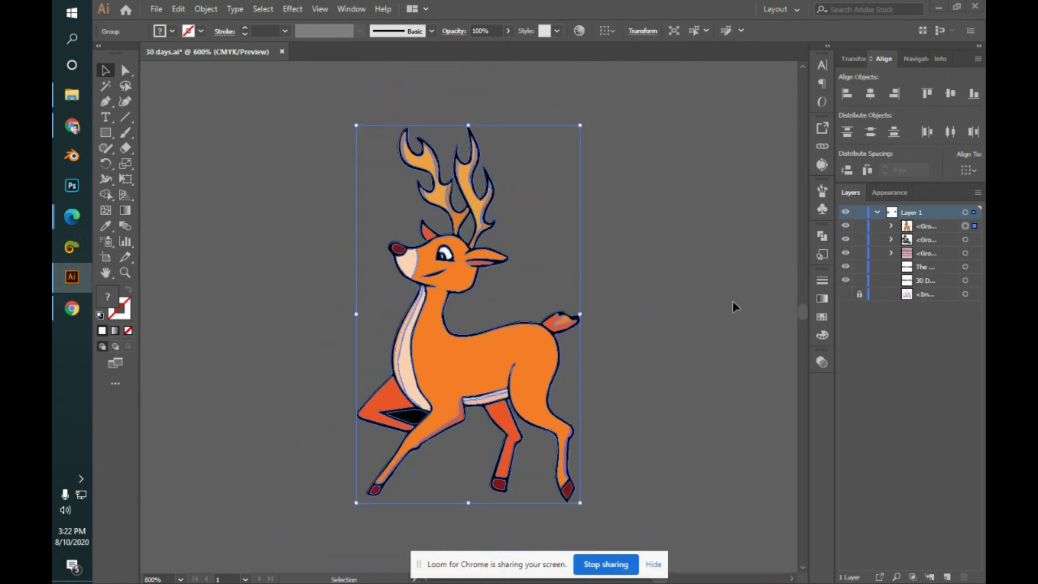
pyautogui.click(735, 331)
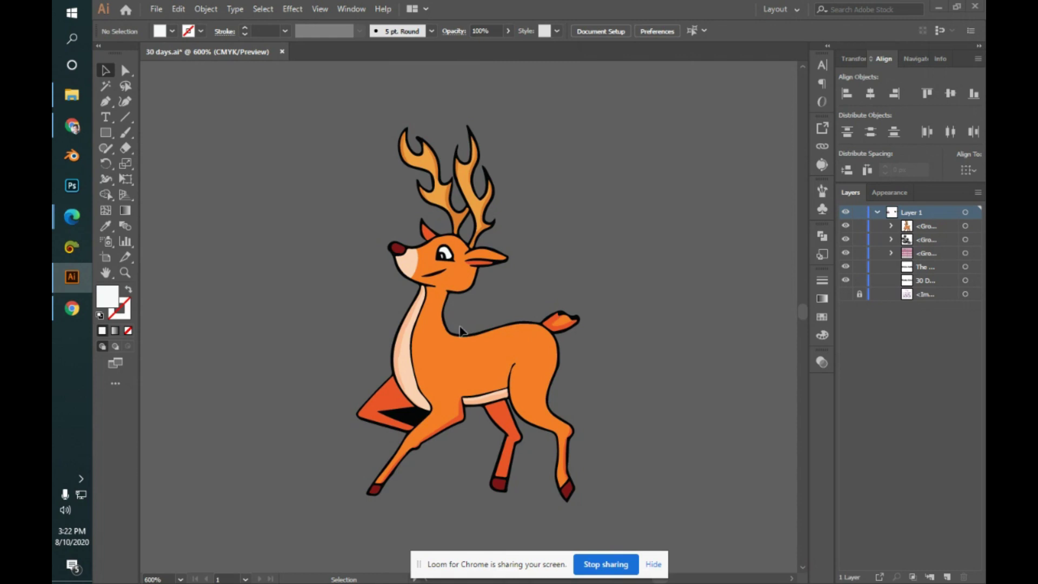
pyautogui.moveTo(459, 376); pyautogui.dragTo(418, 359)
pyautogui.click(653, 371)
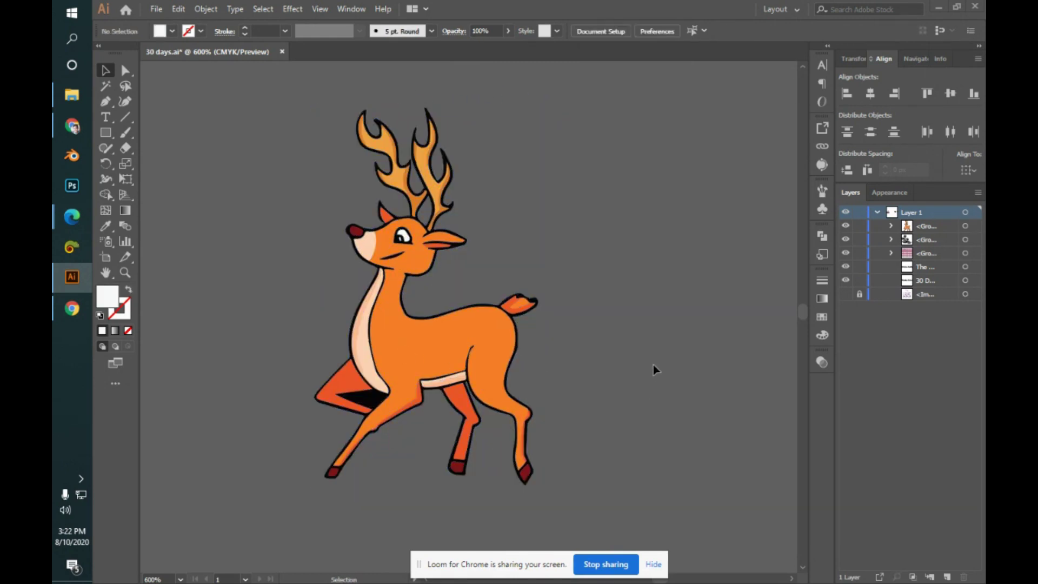
# - Enlarge the deer proportionally until it is many times larger than the challenge sheet's artboard
pyautogui.hotkey('ctrl', '-')
pyautogui.hotkey('ctrl', '-')
pyautogui.hotkey('ctrl', '-')
pyautogui.hotkey('ctrl', '-')
pyautogui.hotkey('ctrl', '-')
pyautogui.hotkey('ctrl', '-')
pyautogui.hotkey('ctrl', '-')
pyautogui.hotkey('ctrl', '-')
pyautogui.hotkey('ctrl', '-')
pyautogui.hotkey('ctrl', '-')
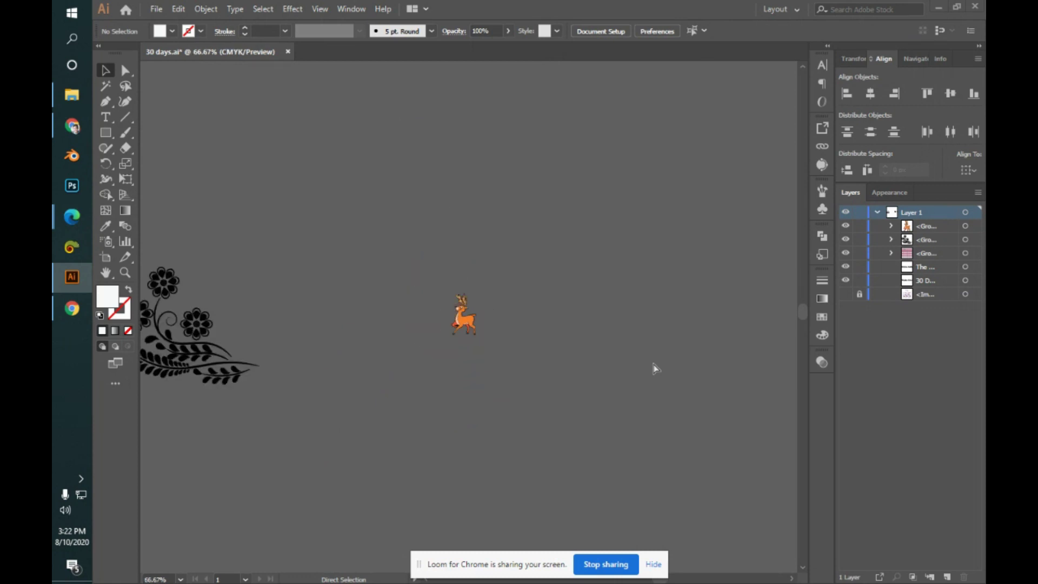
pyautogui.hotkey('ctrl', '-')
pyautogui.hotkey('ctrl', '-')
pyautogui.hotkey('ctrl', '-')
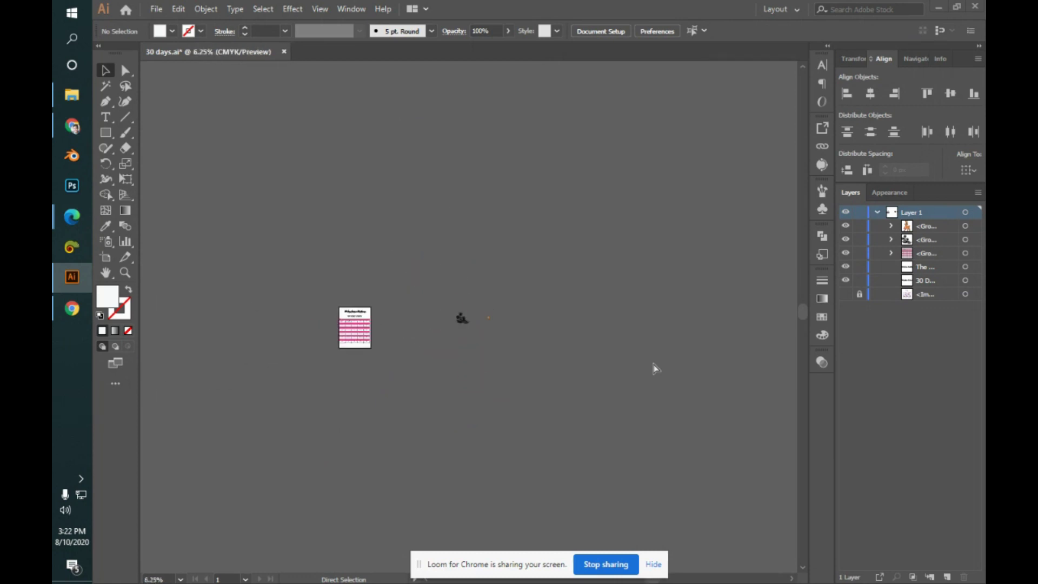
pyautogui.moveTo(474, 307); pyautogui.dragTo(533, 389)
pyautogui.scroll(-5, 560, 371)
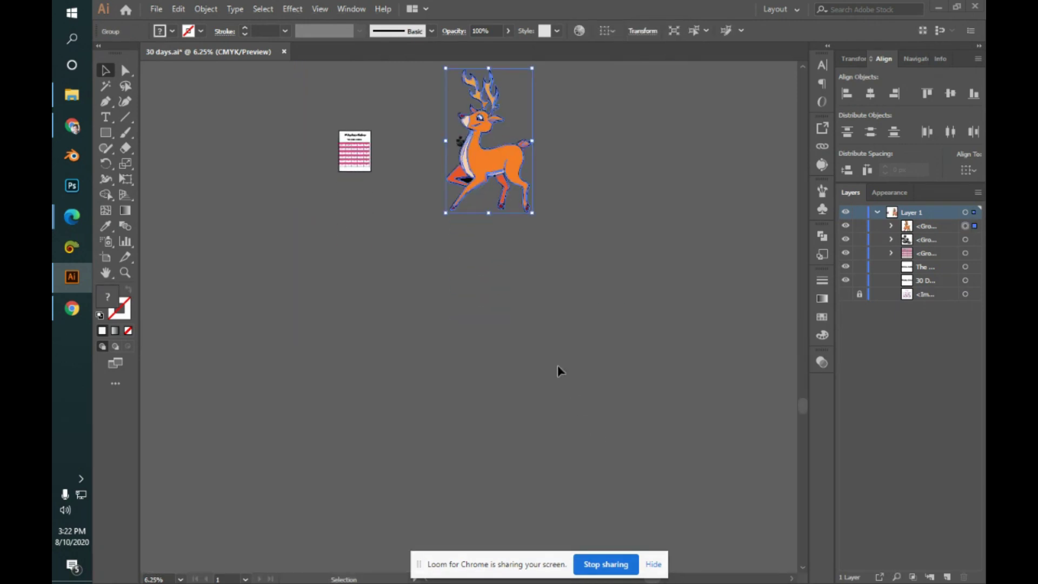
pyautogui.scroll(4, 560, 371)
pyautogui.moveTo(515, 370); pyautogui.dragTo(596, 508)
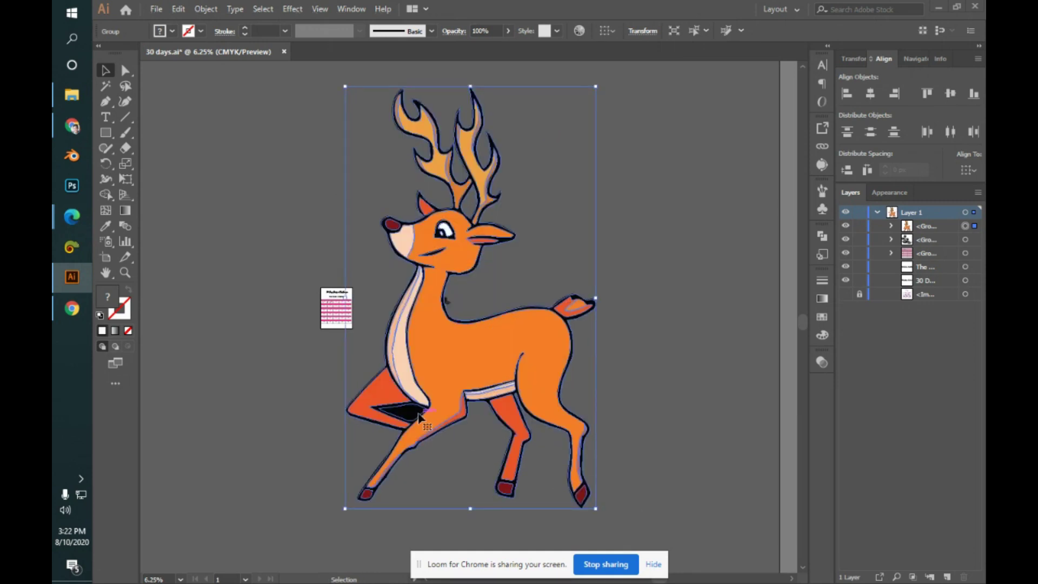
# - Remove the filled black area inside the bent front leg with the Shape Builder tool and deselect the deer
pyautogui.hotkey('ctrl', '=')
pyautogui.hotkey('ctrl', '=')
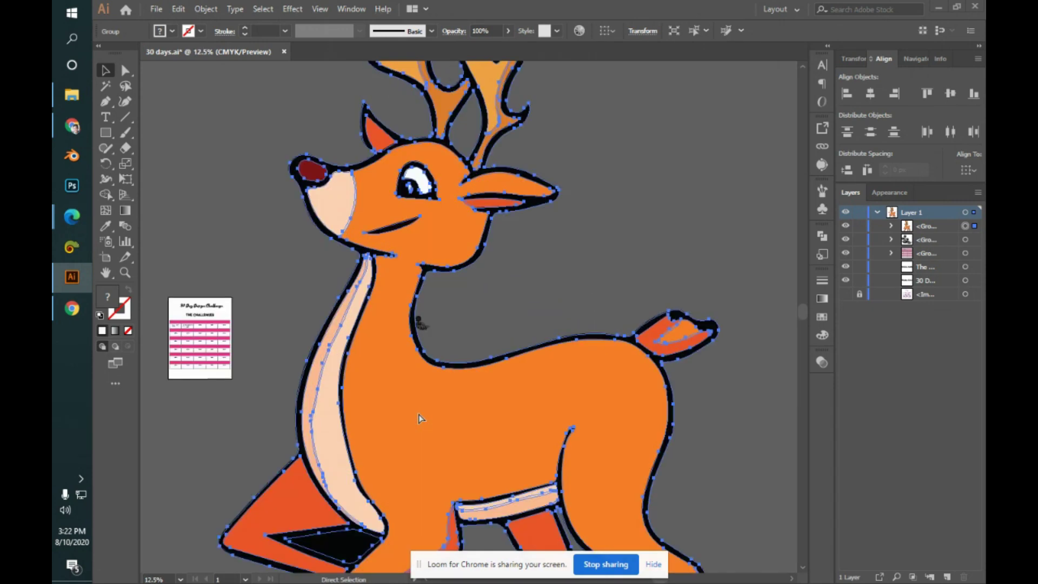
pyautogui.moveTo(463, 403); pyautogui.dragTo(531, 307)
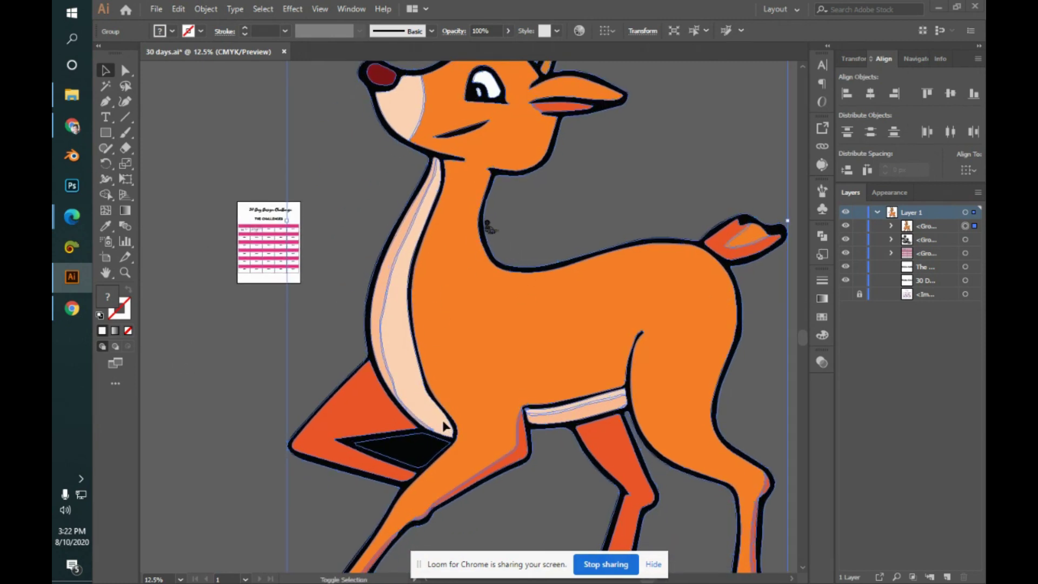
pyautogui.hotkey('shift', 'm')
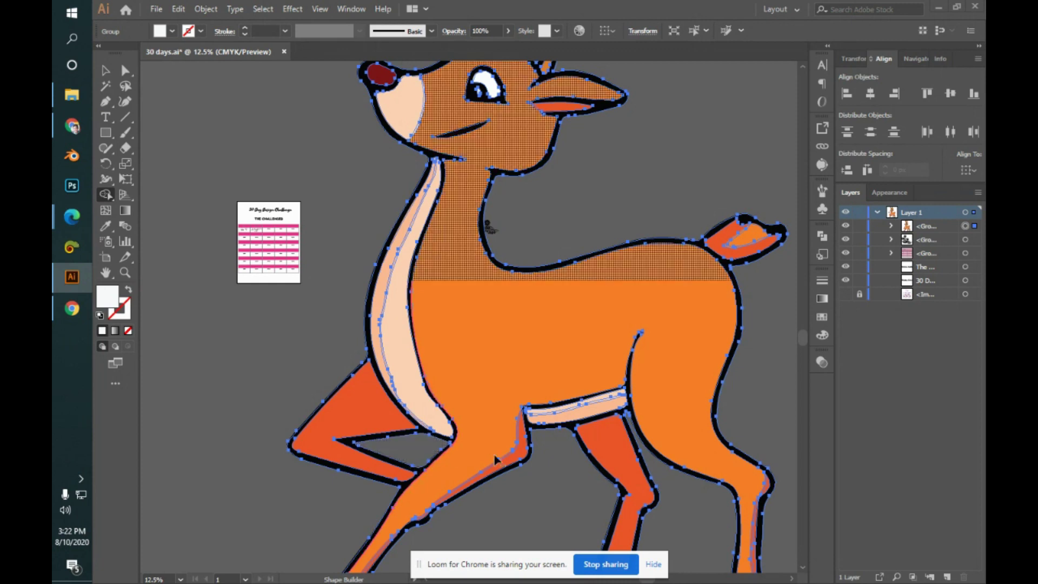
pyautogui.press('v')
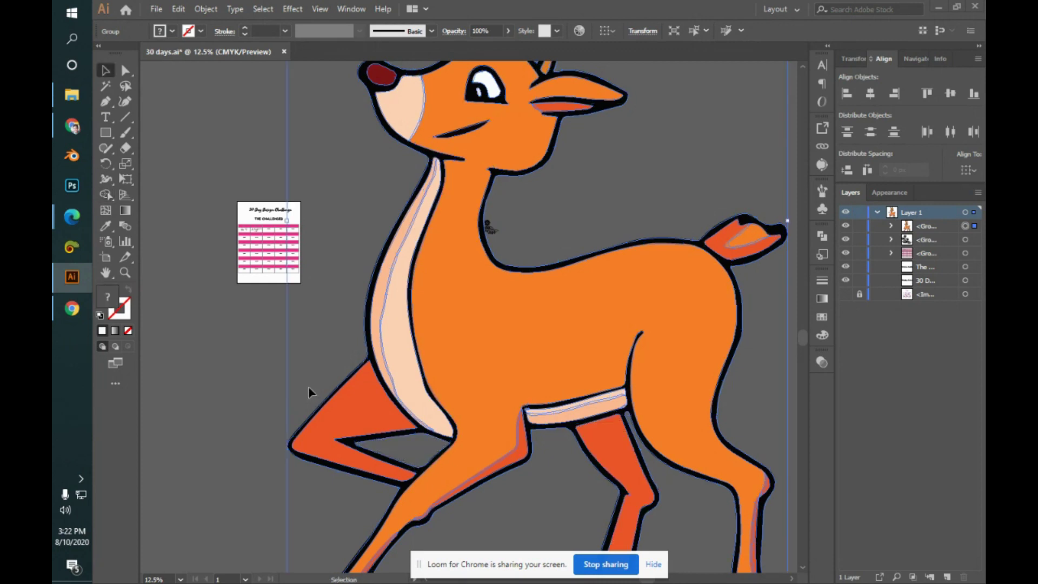
pyautogui.click(317, 347)
# - Scale the deer down proportionally and move it to the empty canvas up and to the left of the artboard
pyautogui.hotkey('ctrl', '-')
pyautogui.hotkey('ctrl', '-')
pyautogui.hotkey('ctrl', '-')
pyautogui.hotkey('ctrl', '-')
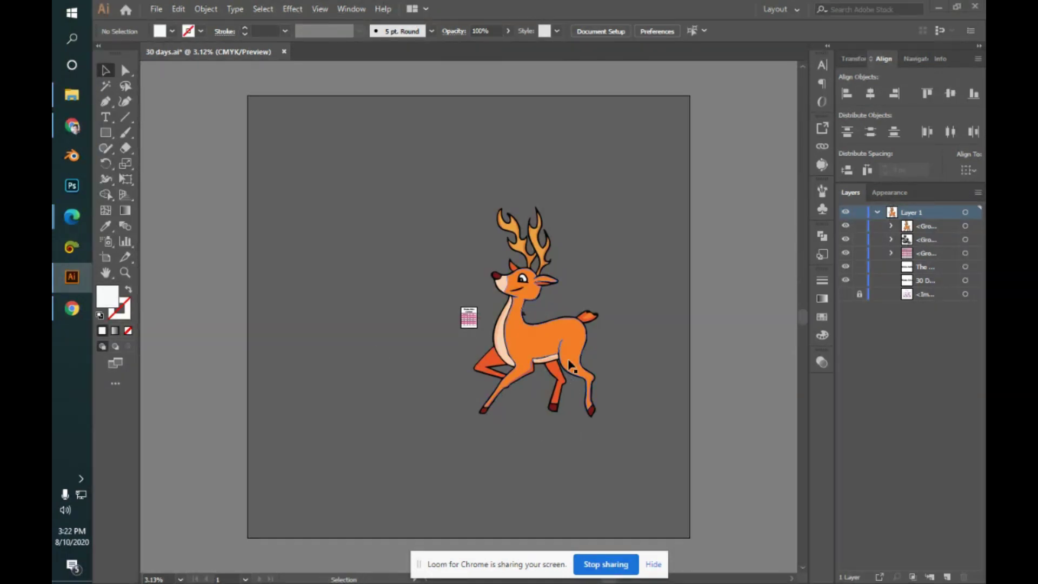
pyautogui.click(594, 397)
pyautogui.moveTo(598, 418); pyautogui.dragTo(575, 377)
pyautogui.moveTo(543, 337); pyautogui.dragTo(404, 268)
pyautogui.click(482, 410)
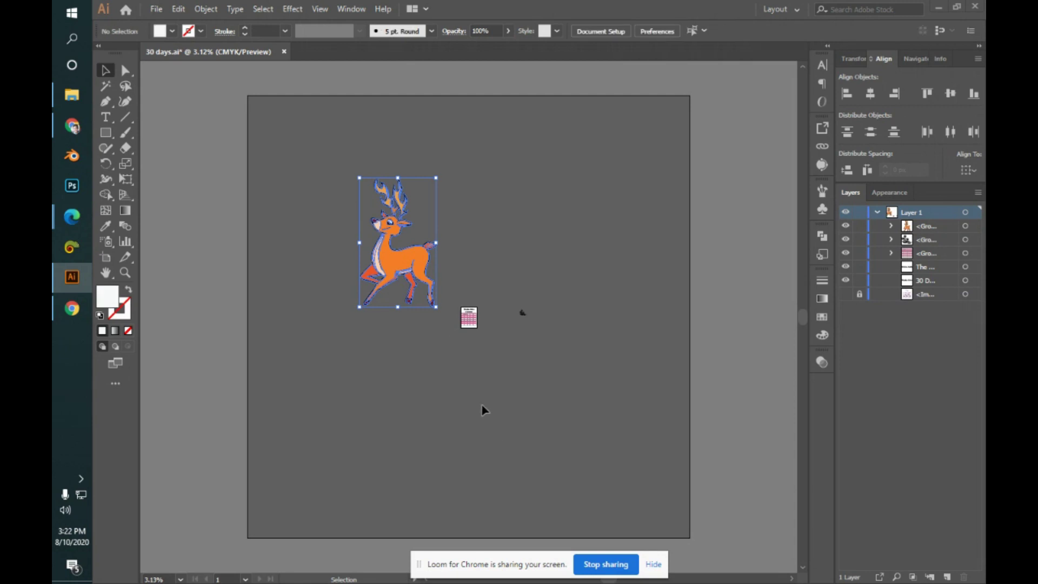
# - Select and delete the black floral ornament beside the artboard
pyautogui.moveTo(511, 303); pyautogui.dragTo(546, 366)
pyautogui.press('Delete')
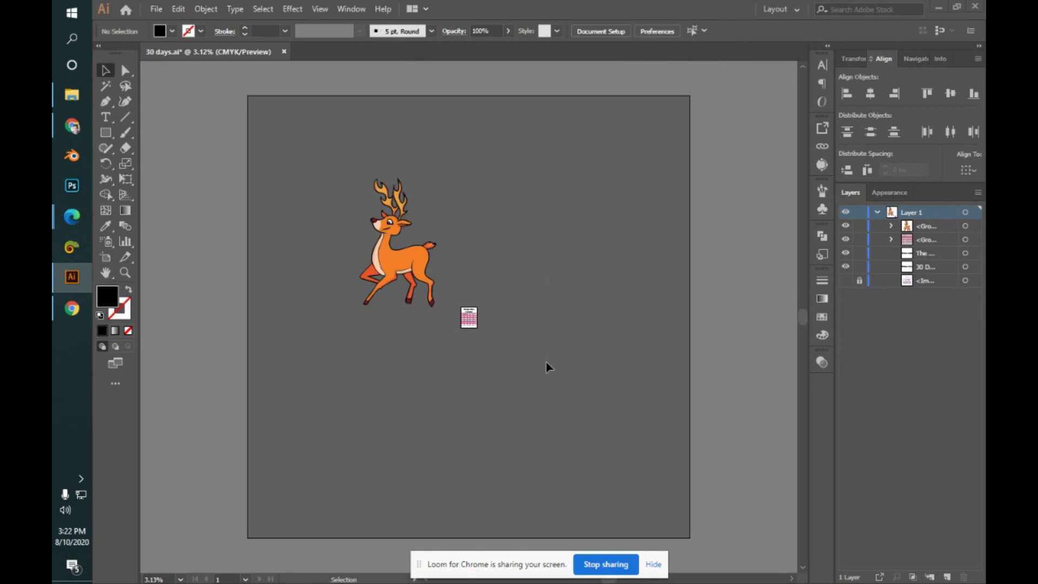
pyautogui.hotkey('alt', 'Tab')
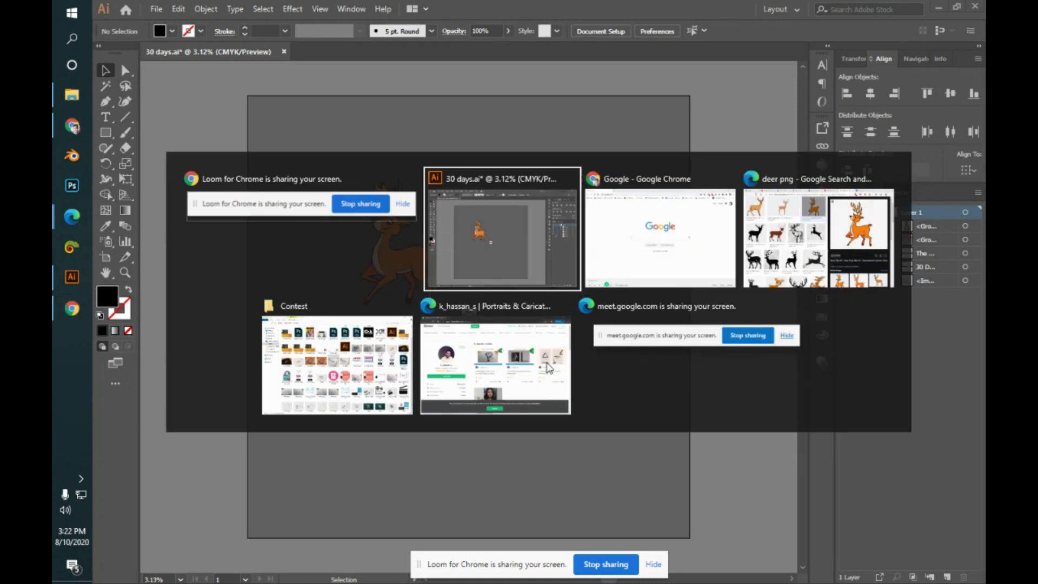
pyautogui.hotkey('alt', 'Tab')
pyautogui.hotkey('alt', 'Tab')
pyautogui.hotkey('alt', 'Tab')
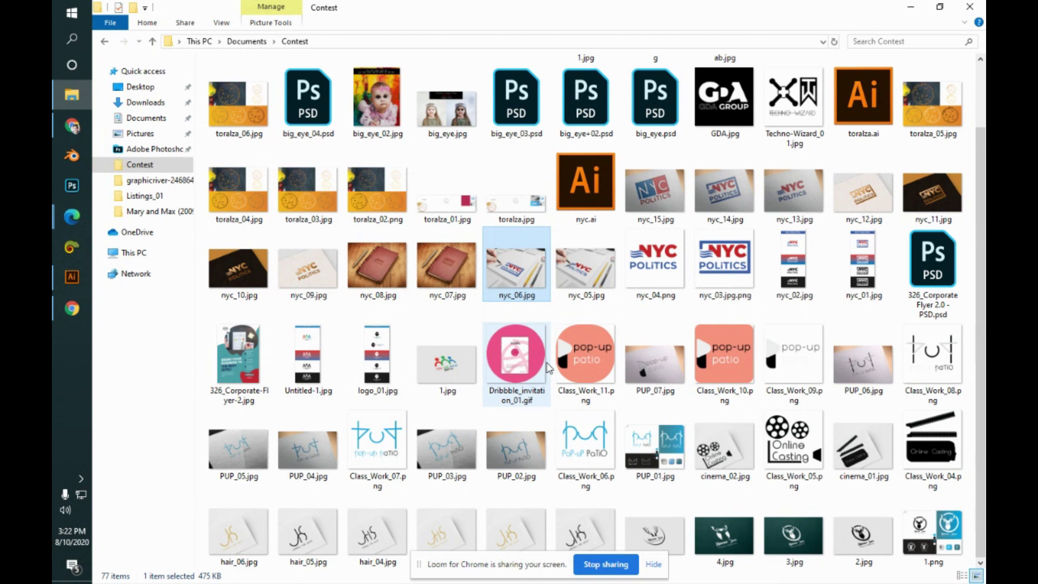
pyautogui.hotkey('alt', 'Tab')
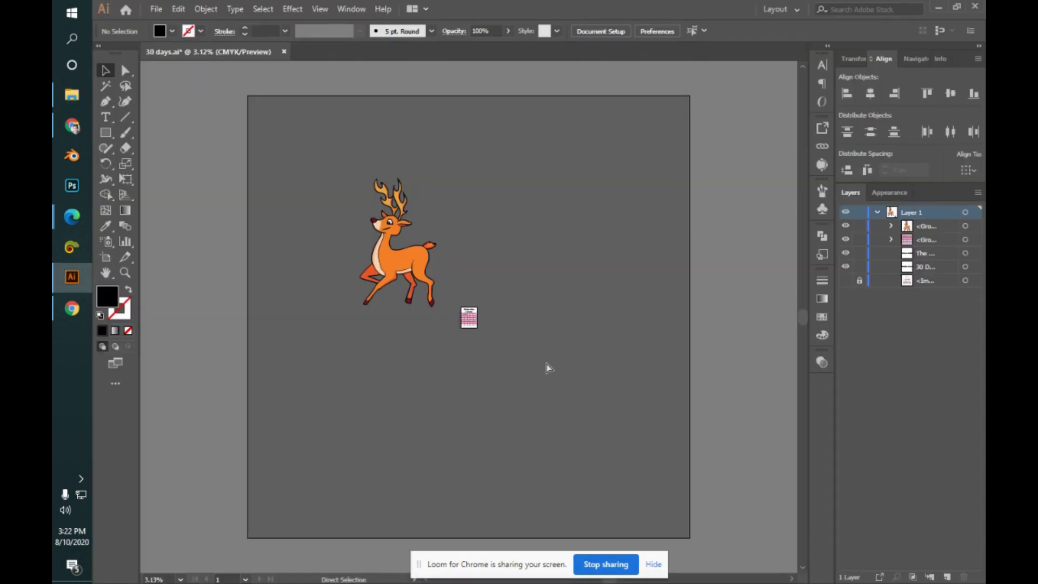
# - Examine the 30 Day Design Challenge sheet and its table of challenges up close
pyautogui.hotkey('ctrl', '=')
pyautogui.hotkey('ctrl', '=')
pyautogui.hotkey('ctrl', '=')
pyautogui.hotkey('ctrl', '=')
pyautogui.hotkey('ctrl', '=')
pyautogui.hotkey('ctrl', '=')
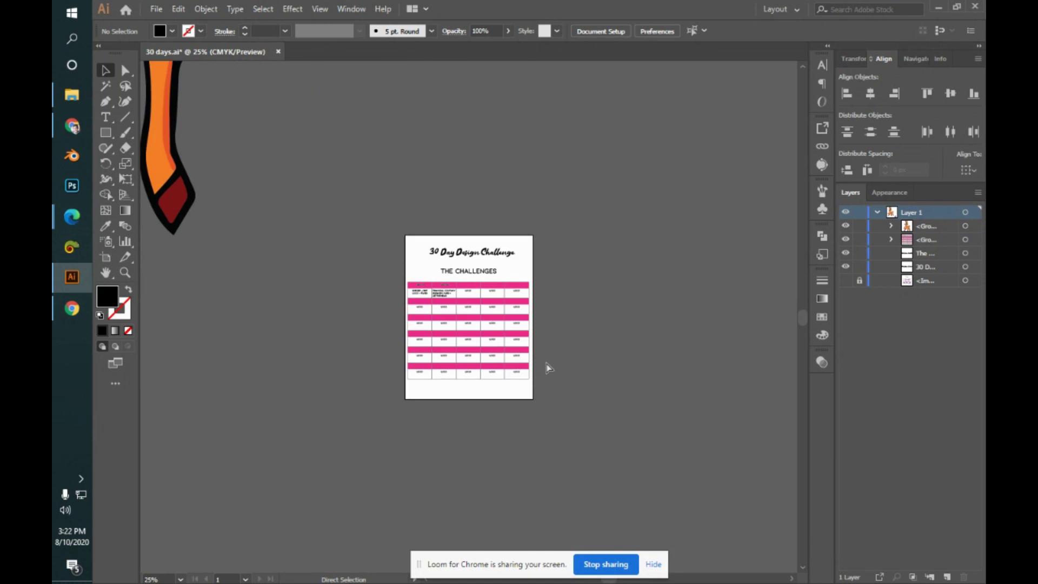
pyautogui.hotkey('ctrl', '=')
pyautogui.hotkey('ctrl', '=')
pyautogui.hotkey('ctrl', '-')
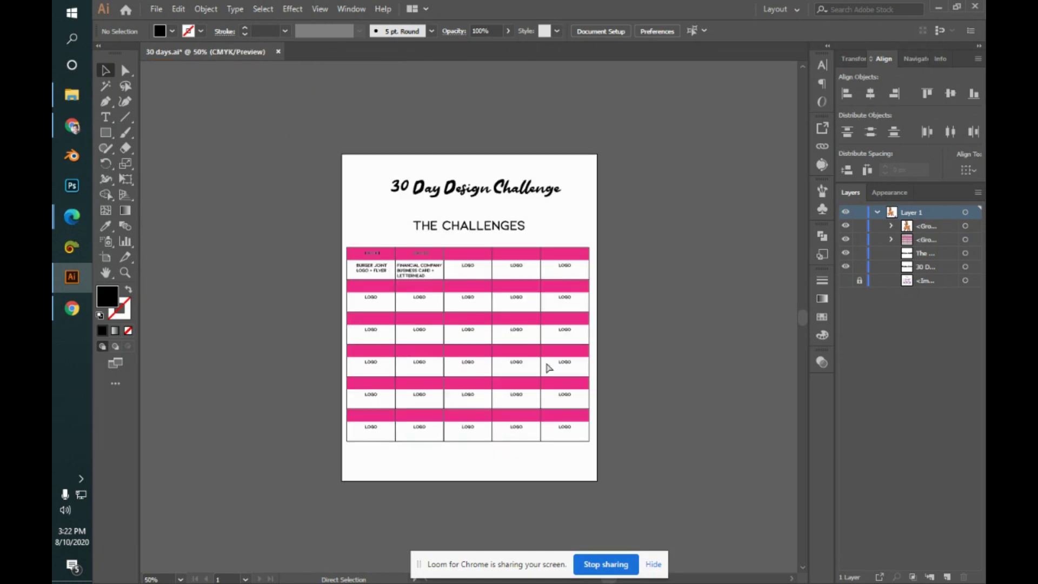
pyautogui.scroll(2, 646, 375)
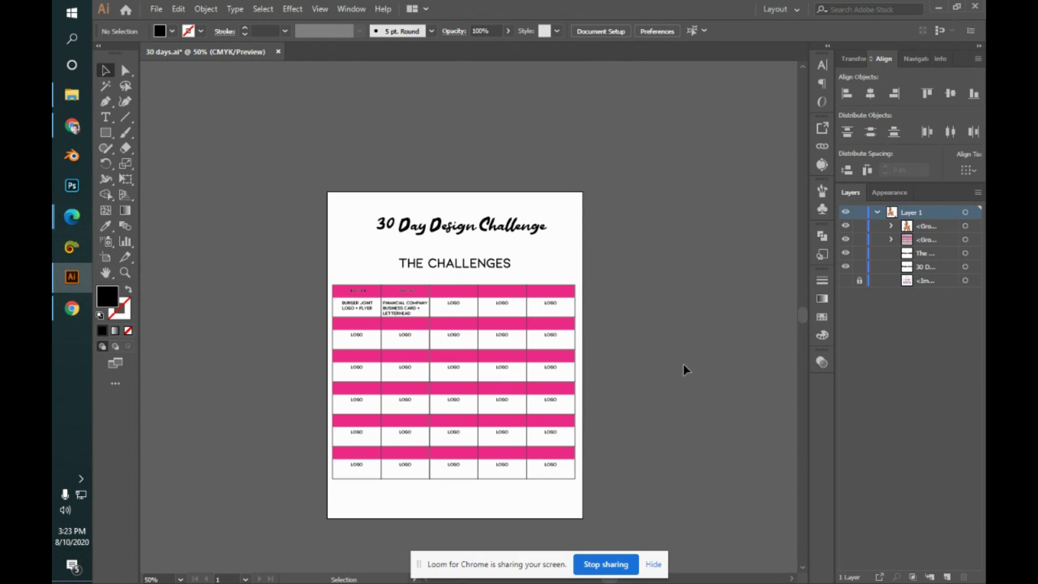
# - Switch to the Edge browser window with the deer png image search
pyautogui.moveTo(72, 217)
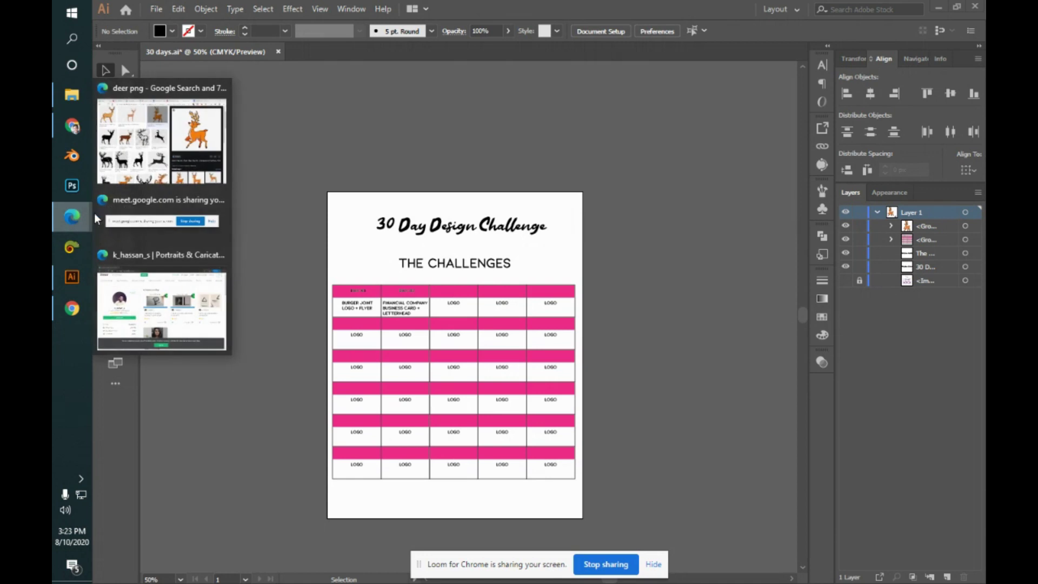
pyautogui.click(199, 157)
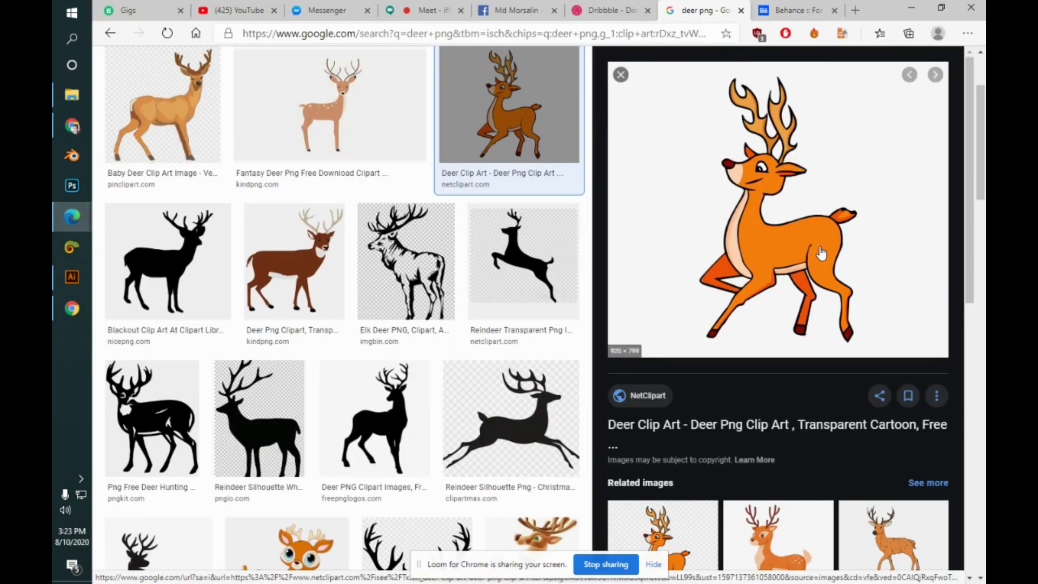
# - Open the Pexels website in place of the deer image search
pyautogui.click(653, 36)
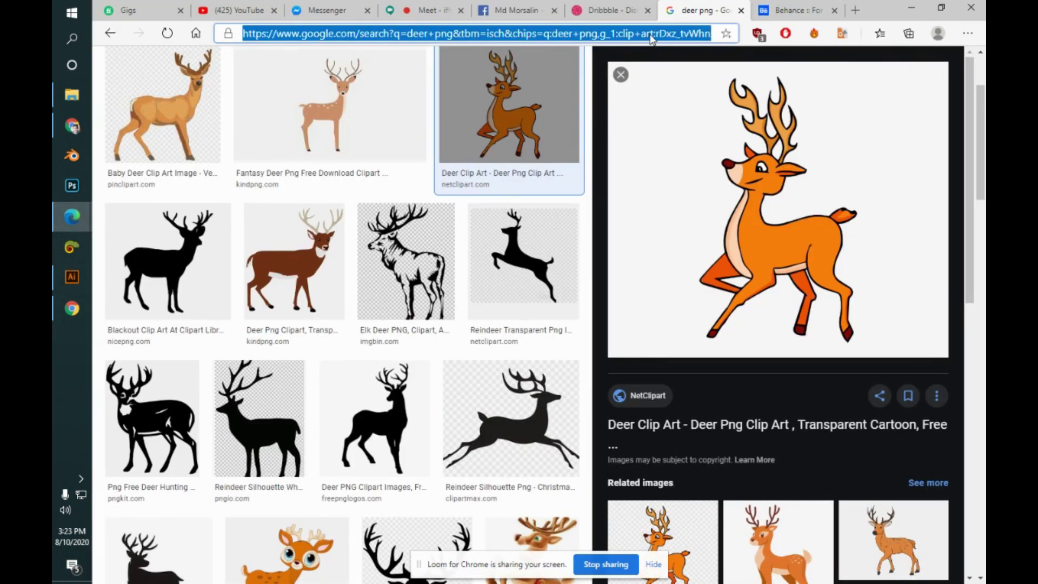
pyautogui.write('pexels')
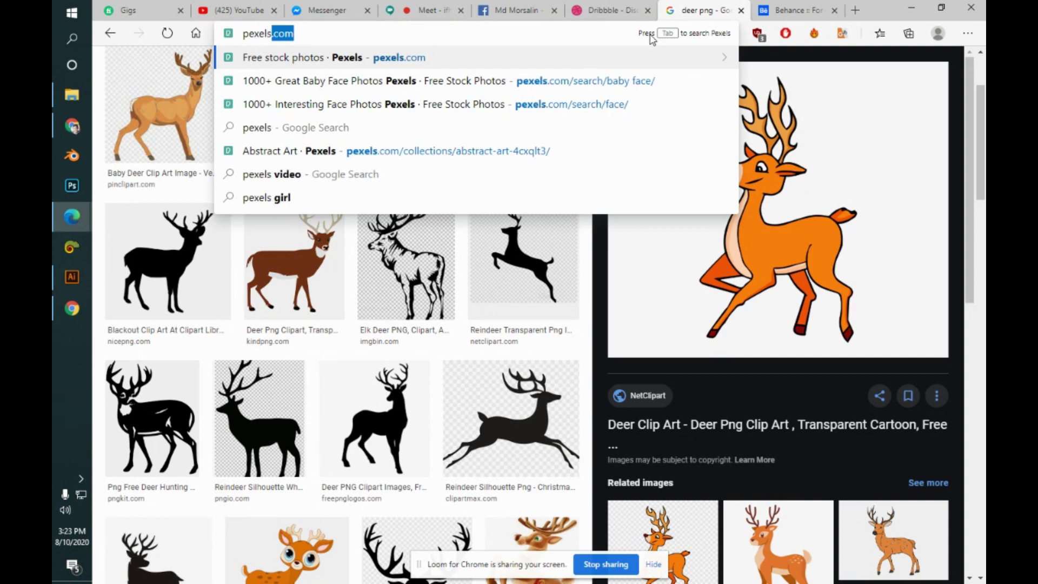
pyautogui.press('Return')
# - Check the Google Meet chat messages and return to the Pexels home page
pyautogui.click(457, 7)
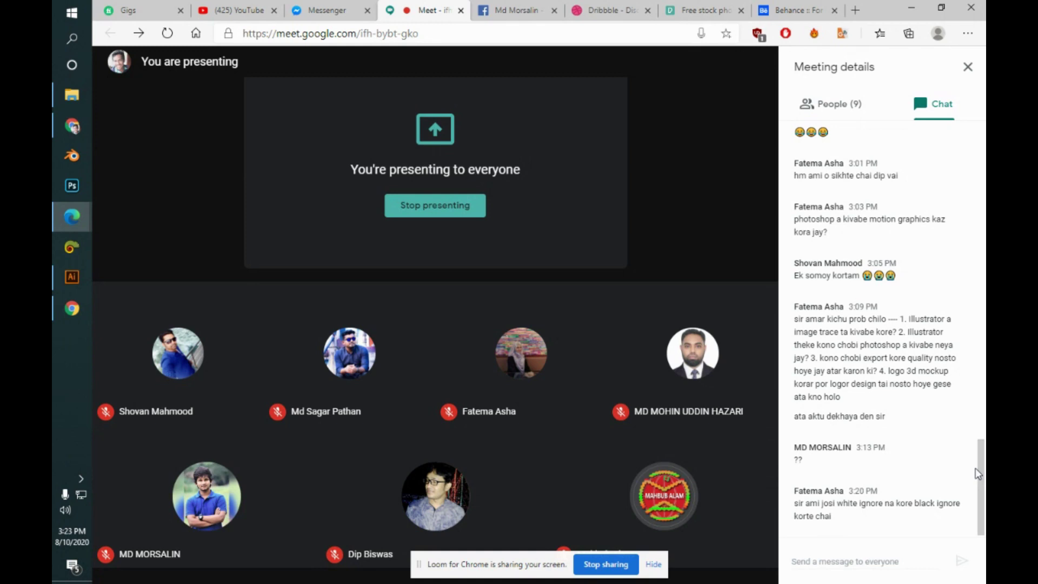
pyautogui.hotkey('alt', 'Tab')
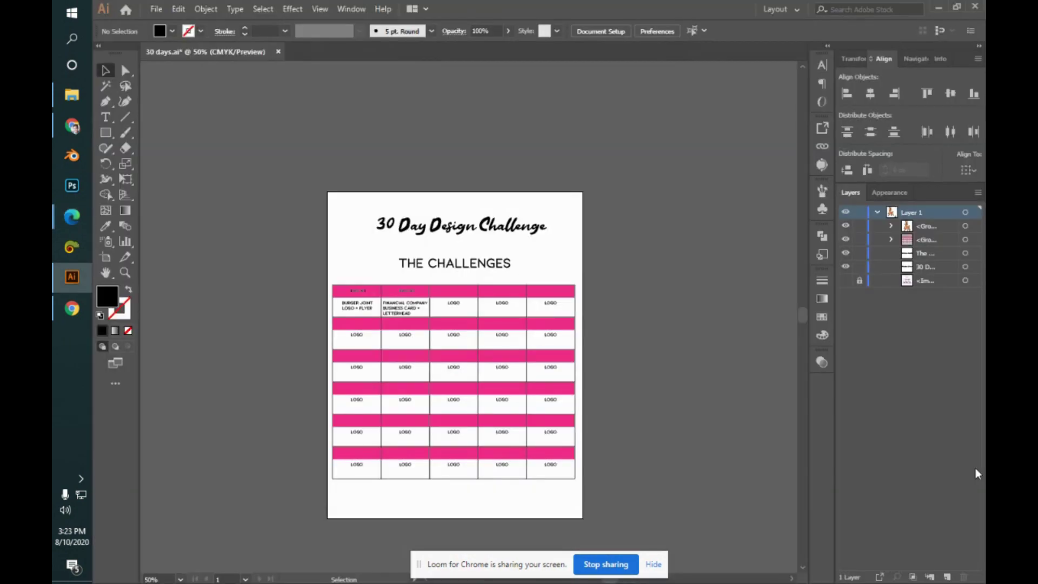
pyautogui.hotkey('alt', 'Tab')
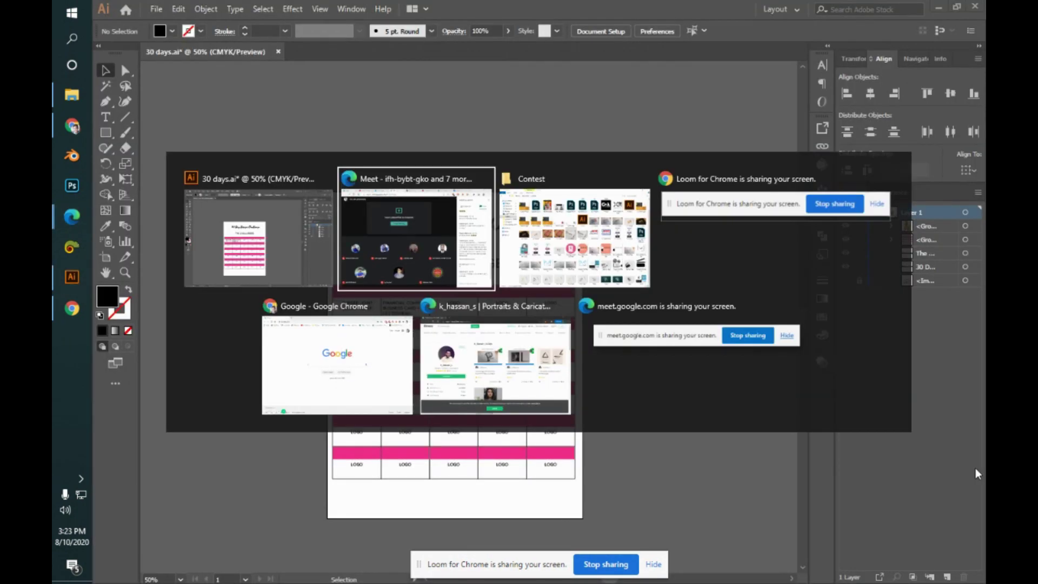
pyautogui.click(701, 8)
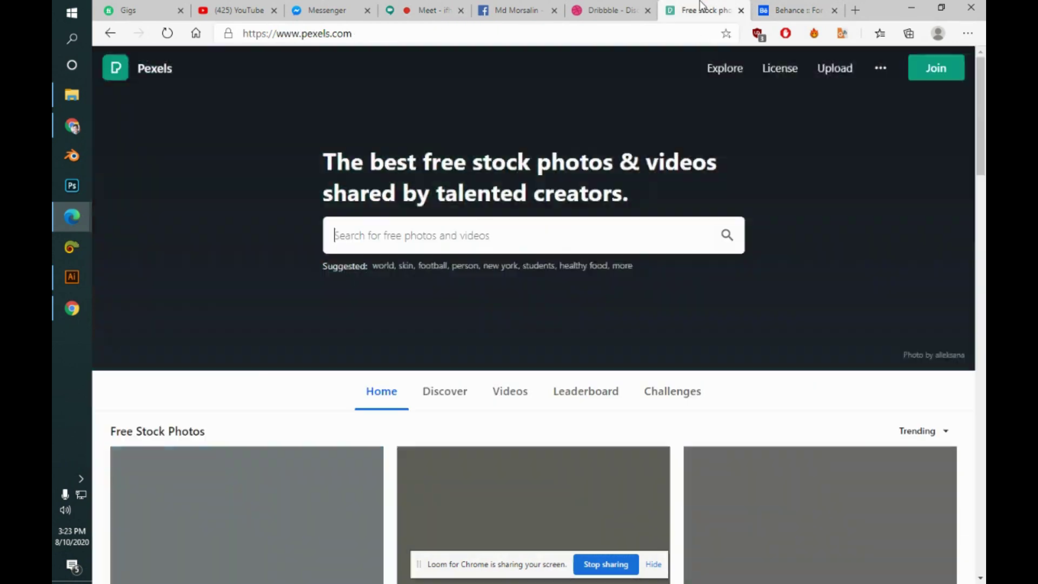
# - Search Pexels for "design" and look through the photo results
pyautogui.click(464, 234)
pyautogui.write('design')
pyautogui.press('Return')
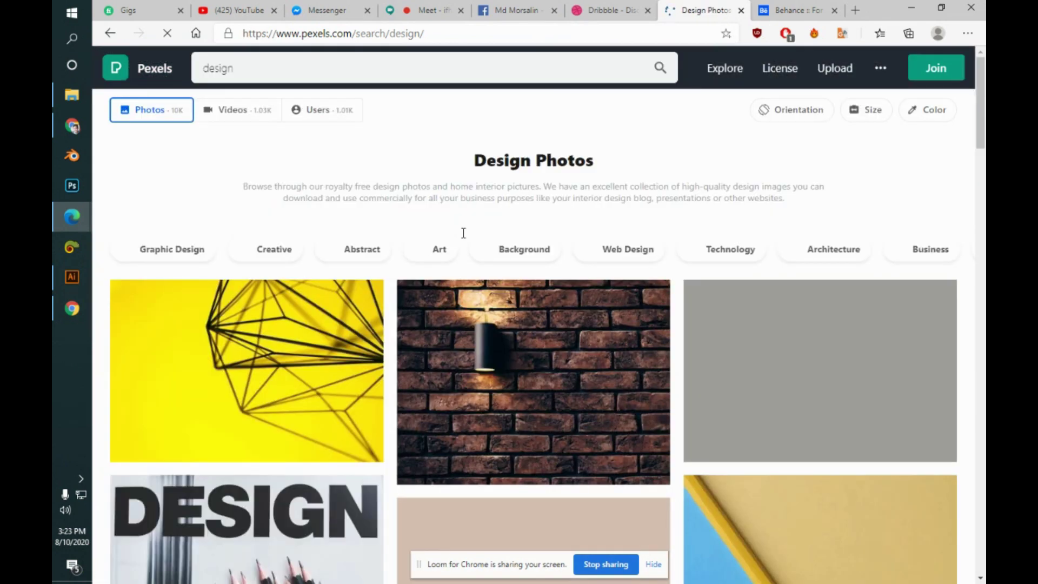
pyautogui.scroll(-1, 463, 233)
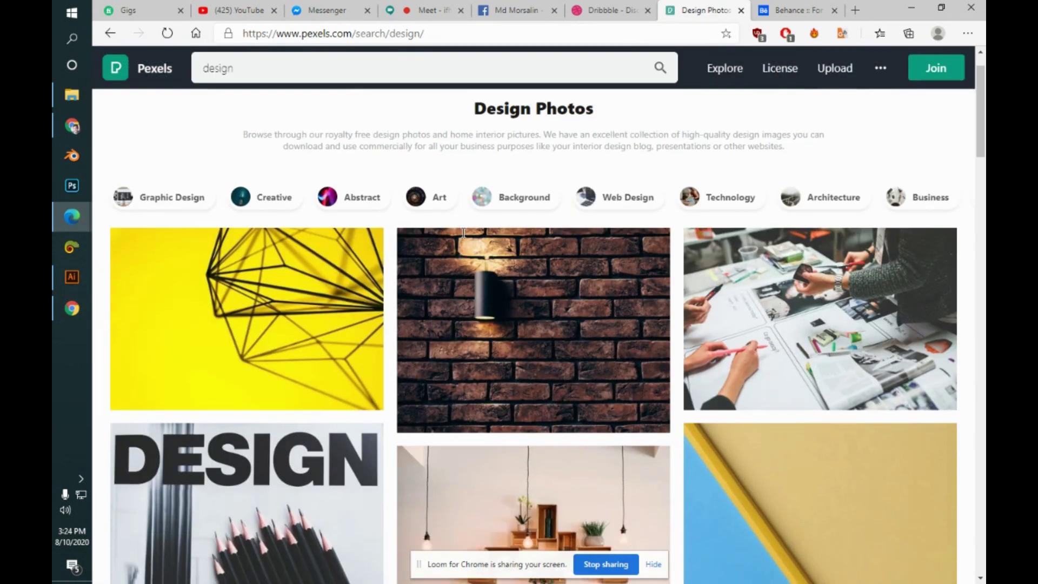
pyautogui.scroll(-10, 464, 233)
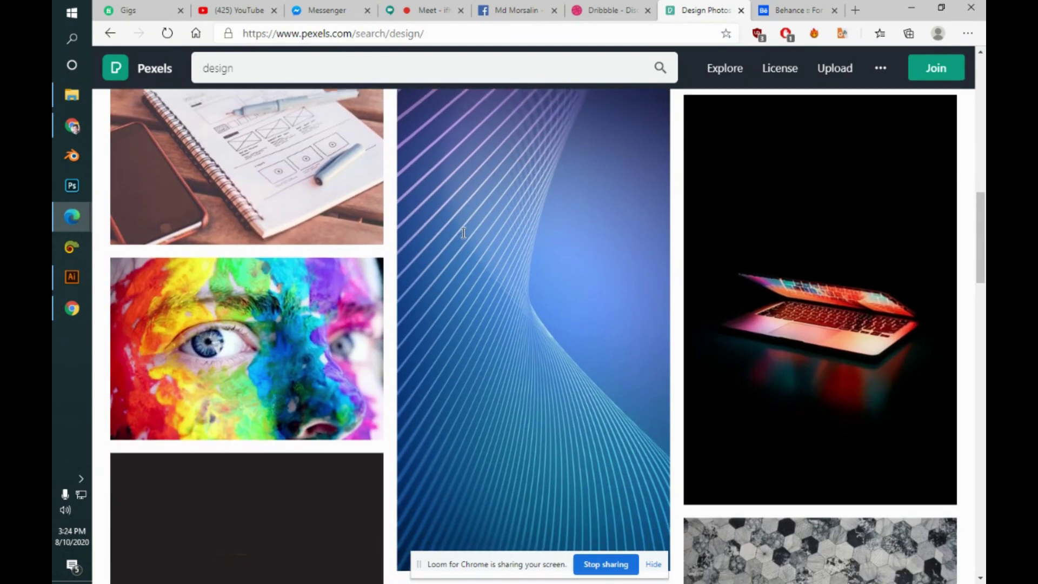
pyautogui.scroll(-2, 463, 233)
pyautogui.scroll(-6, 464, 233)
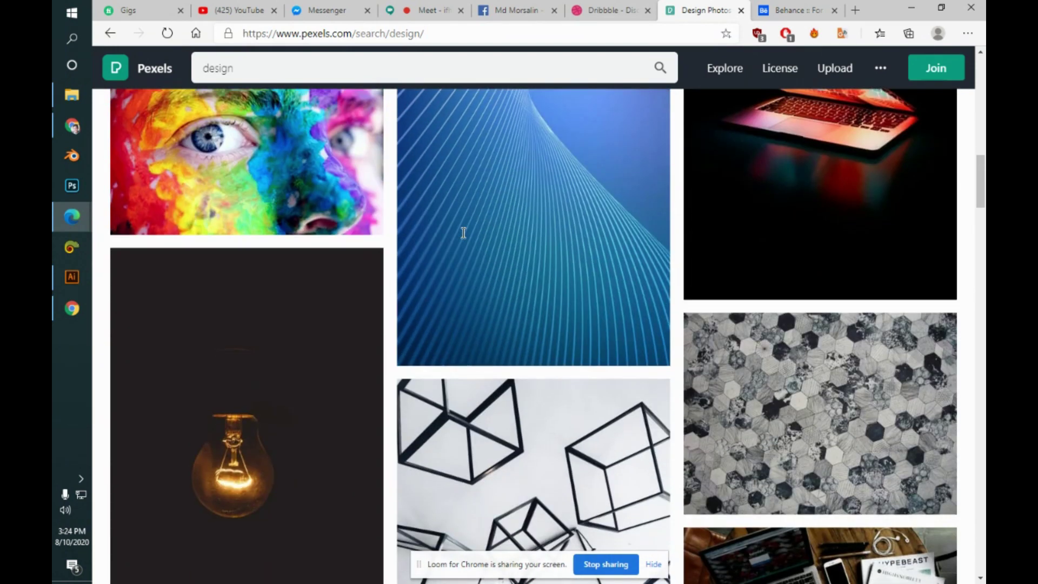
pyautogui.scroll(-12, 463, 233)
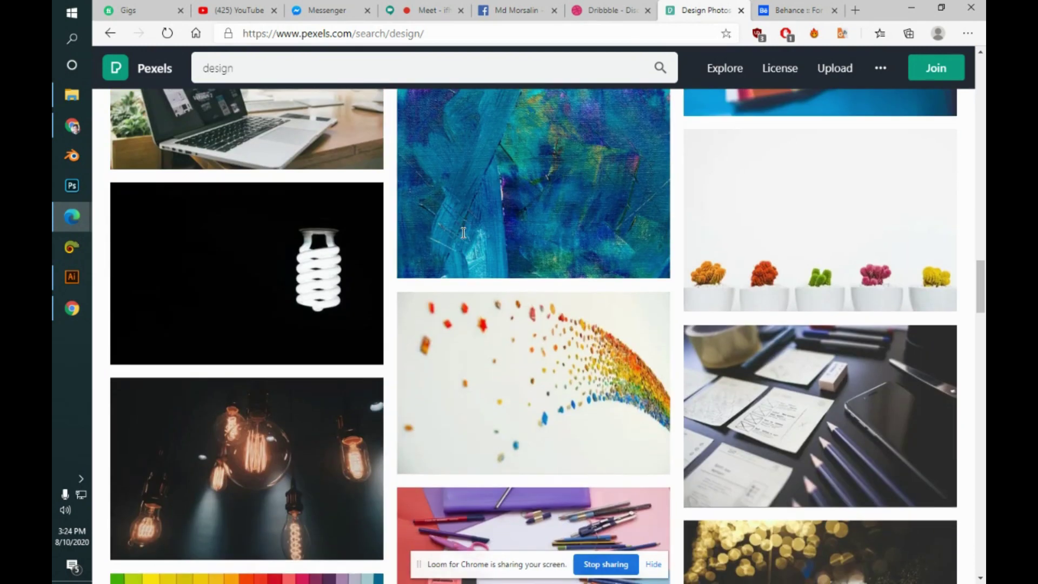
# - Change the Pexels search to "graphic design"
pyautogui.press('Home')
pyautogui.click(265, 69)
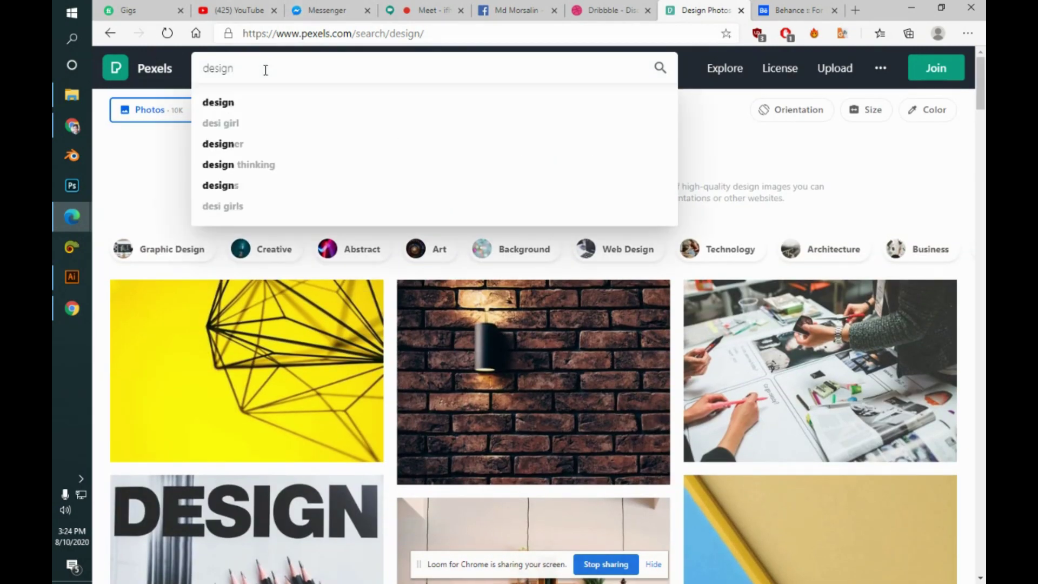
pyautogui.press('Home')
pyautogui.write('graphic')
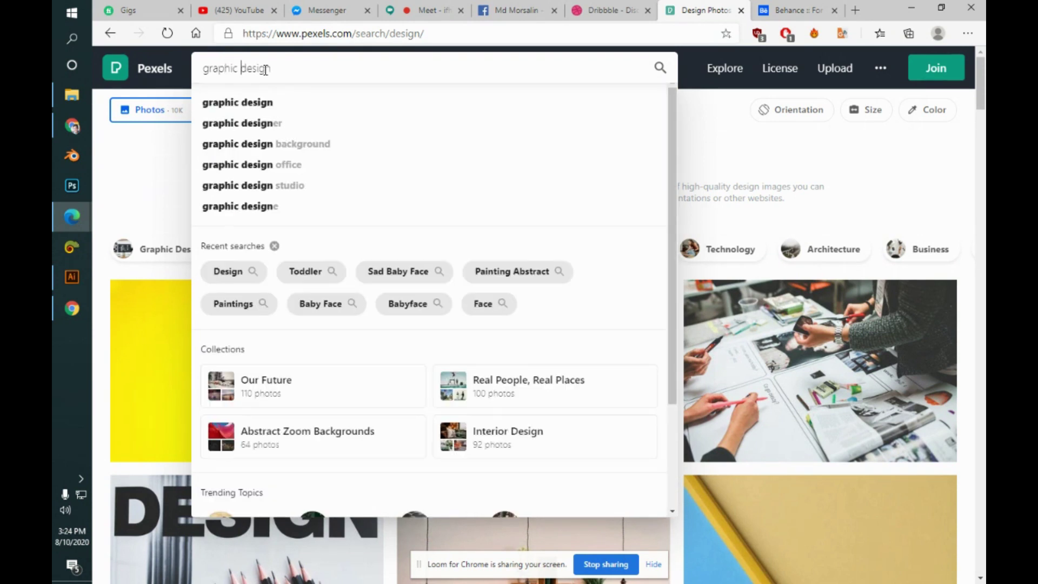
pyautogui.press('Return')
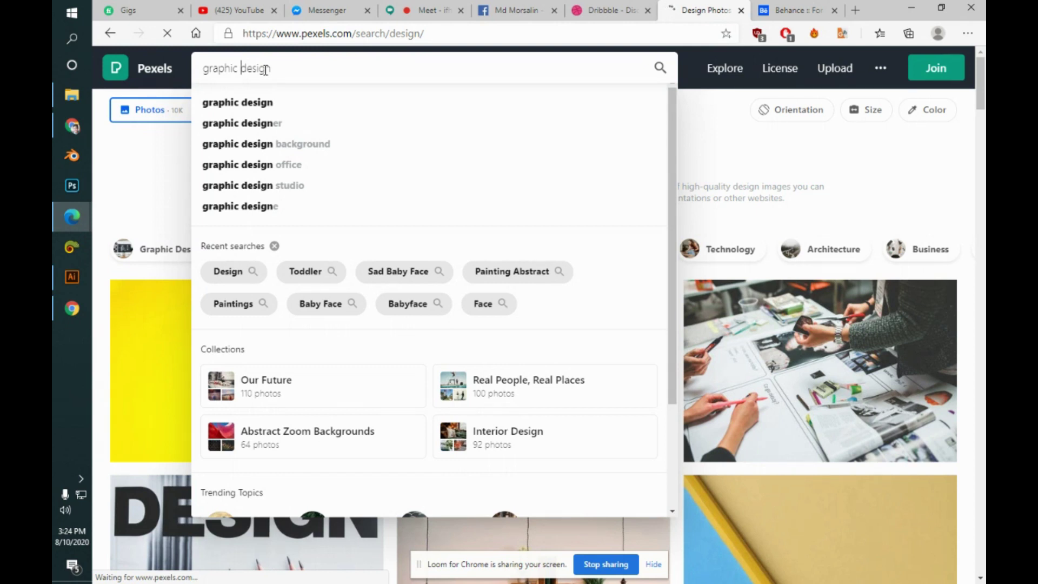
pyautogui.press('Return')
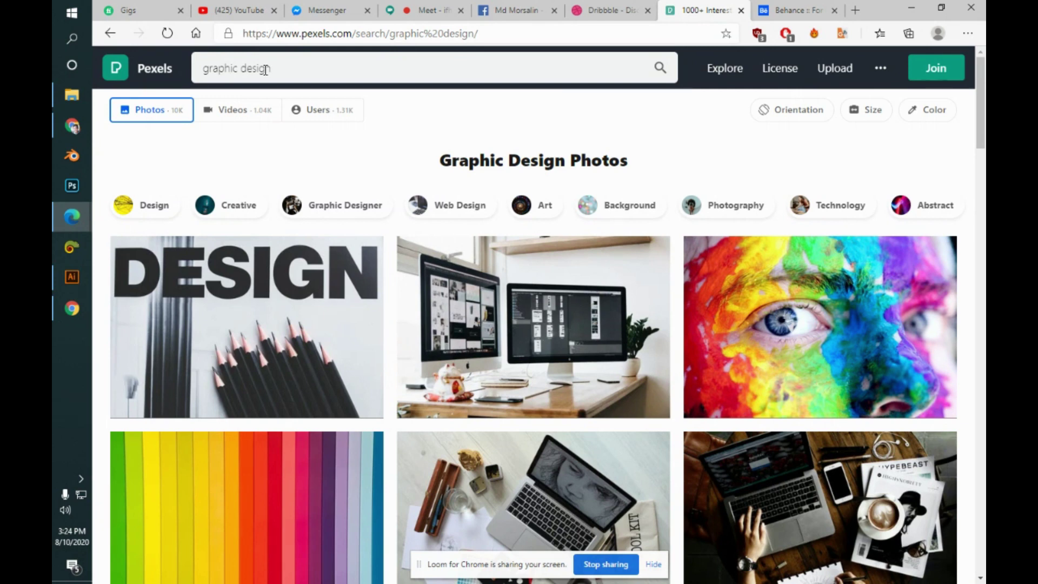
# - Look through the graphic design photos and open the pink and blue abstract painting
pyautogui.scroll(-15, 265, 69)
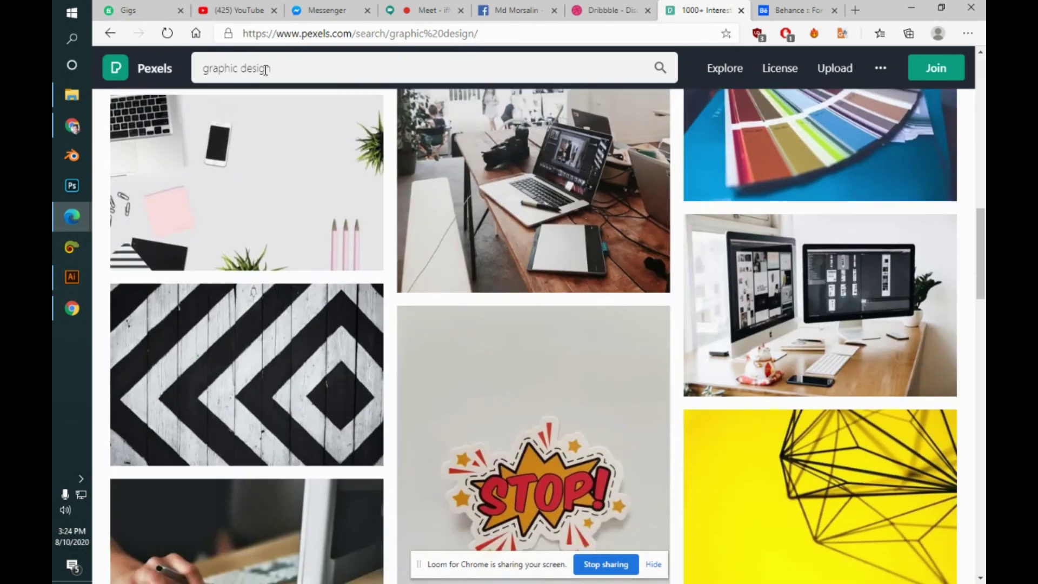
pyautogui.scroll(-8, 265, 69)
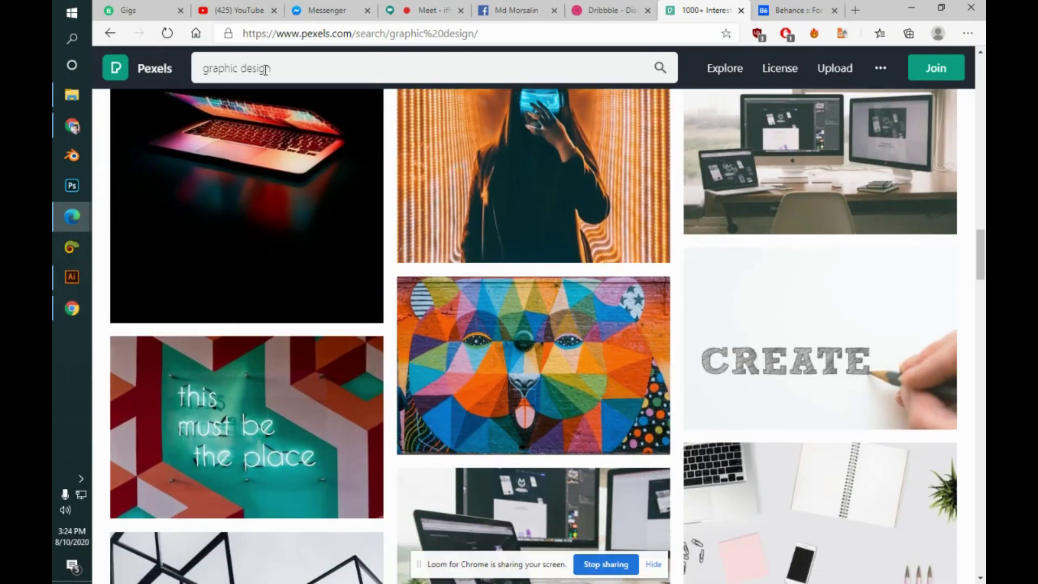
pyautogui.scroll(-8, 265, 69)
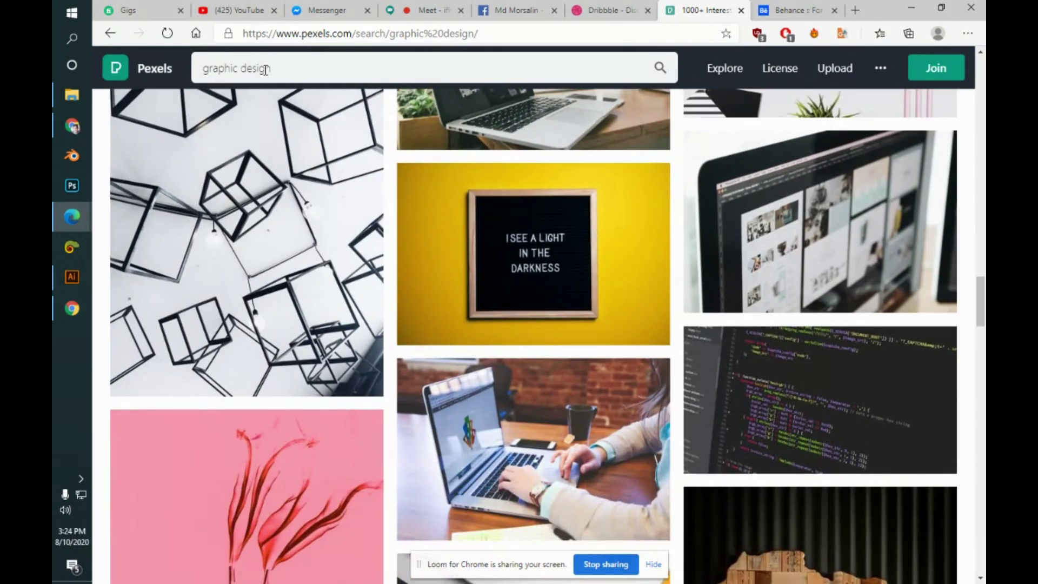
pyautogui.scroll(-8, 265, 69)
pyautogui.scroll(-8, 265, 69)
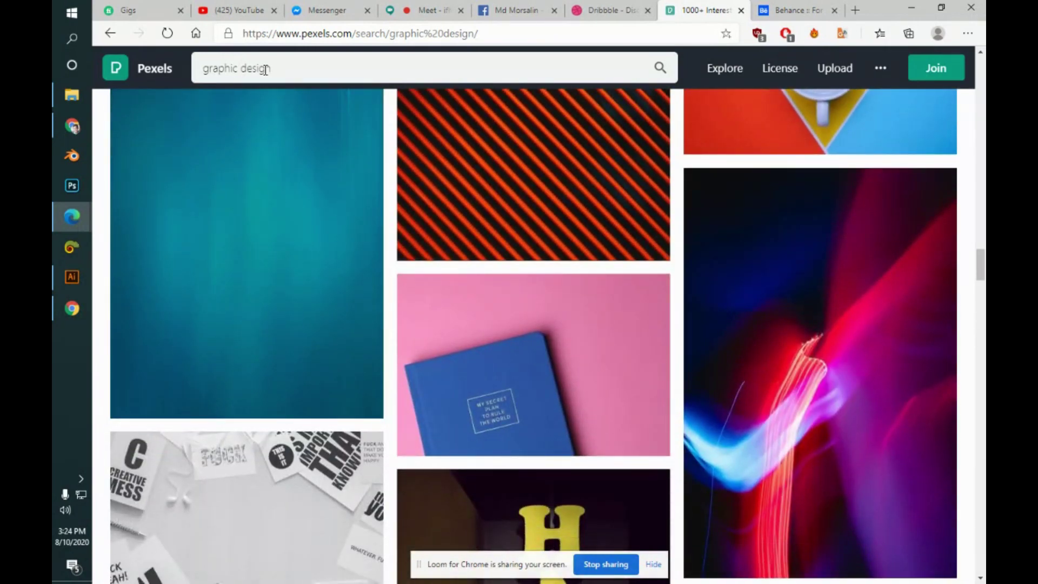
pyautogui.scroll(-12, 265, 69)
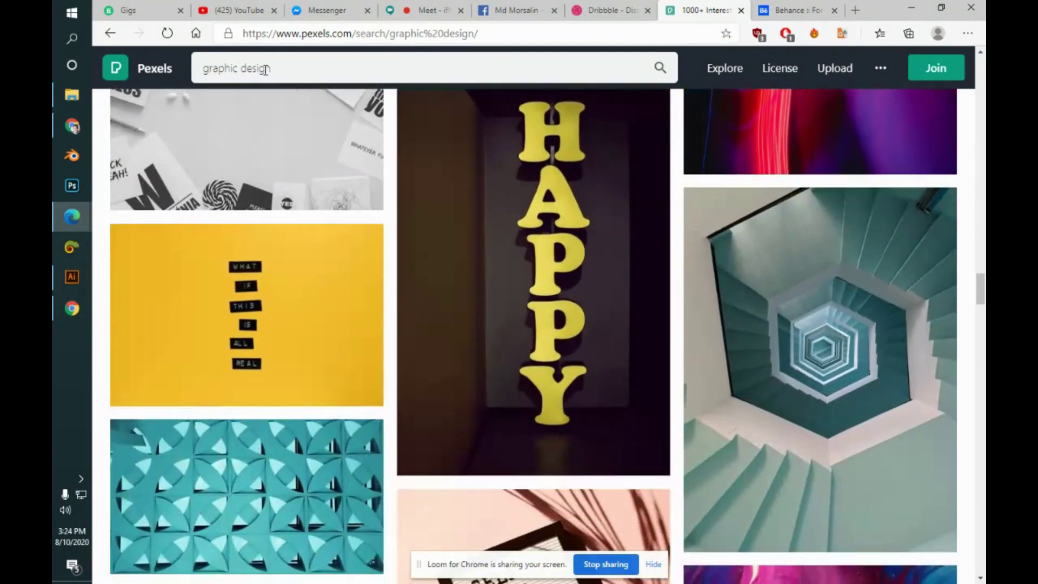
pyautogui.scroll(-1, 265, 69)
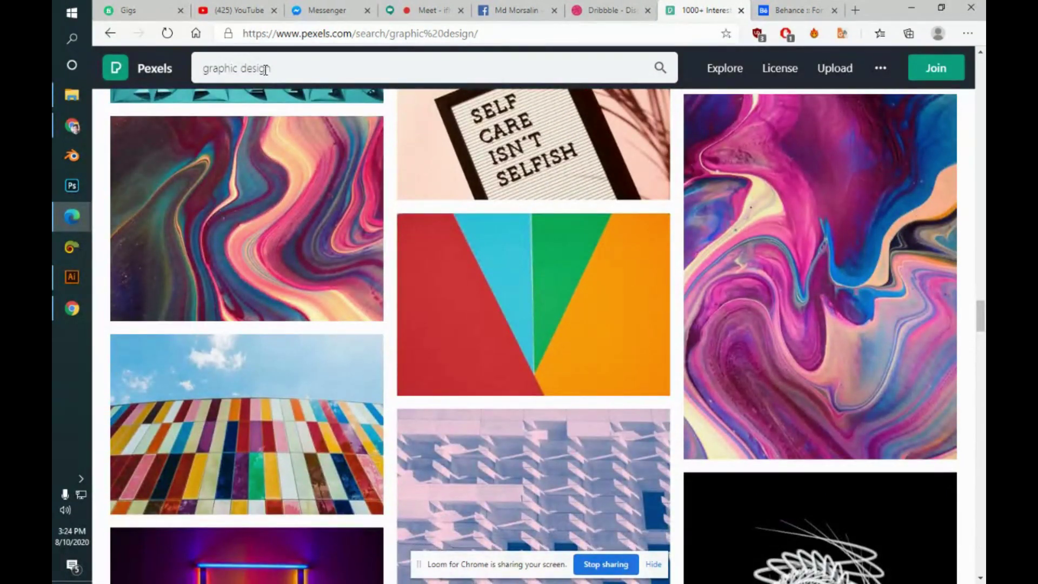
pyautogui.click(862, 334)
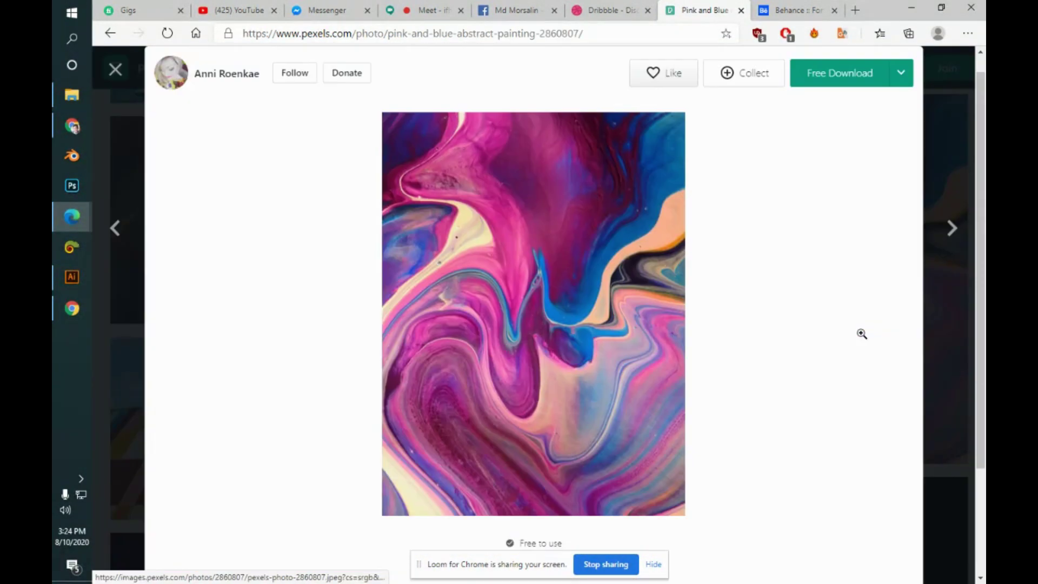
# - Download the pink and blue abstract painting and dismiss the donation pop-up
pyautogui.rightClick(560, 238)
pyautogui.click(835, 95)
pyautogui.click(837, 81)
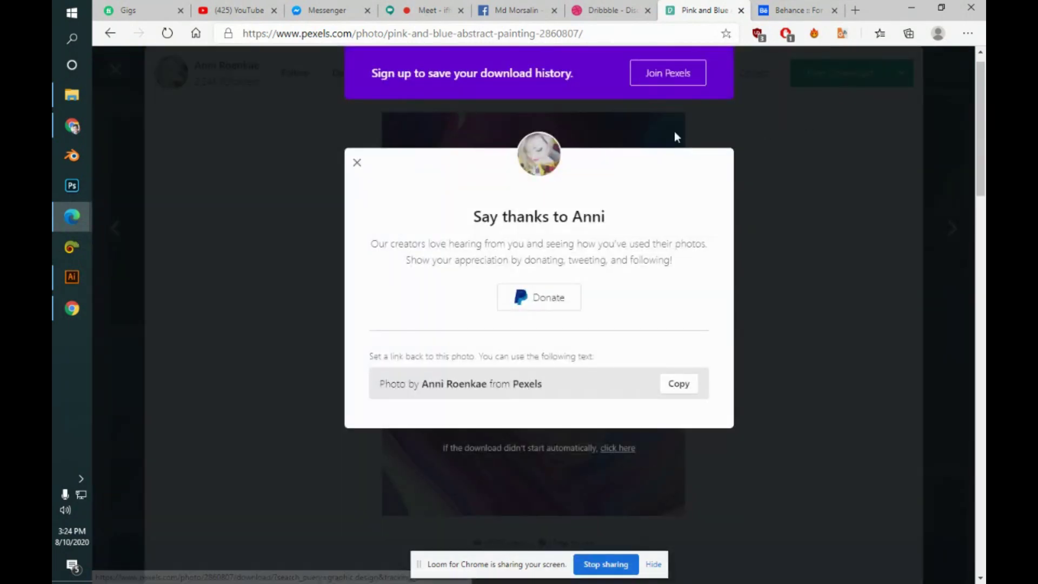
pyautogui.click(355, 159)
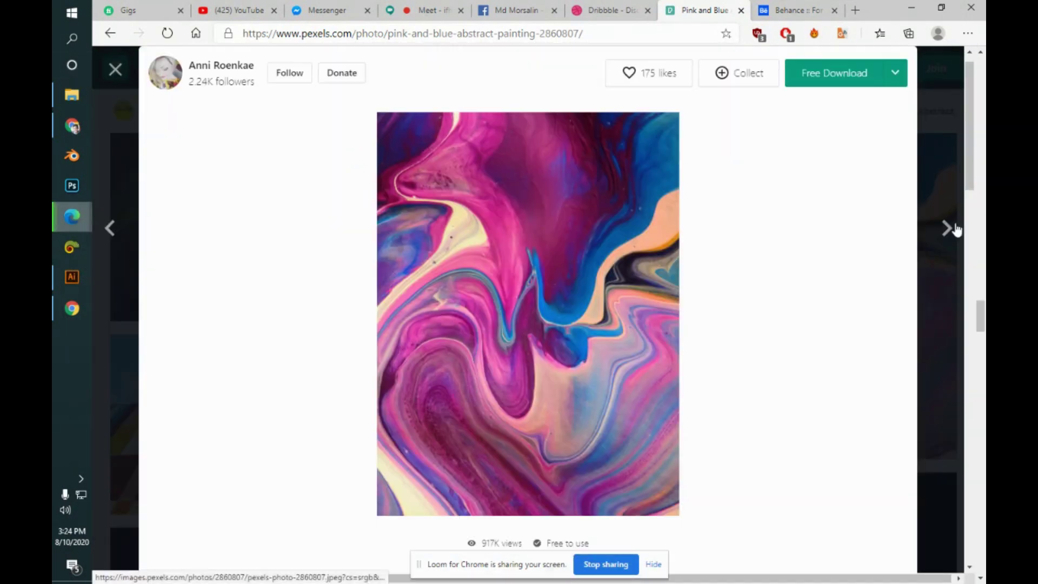
# - Open the multicolored swirl-and-bubble illustration from the similar photos and start downloading it
pyautogui.scroll(-8, 968, 259)
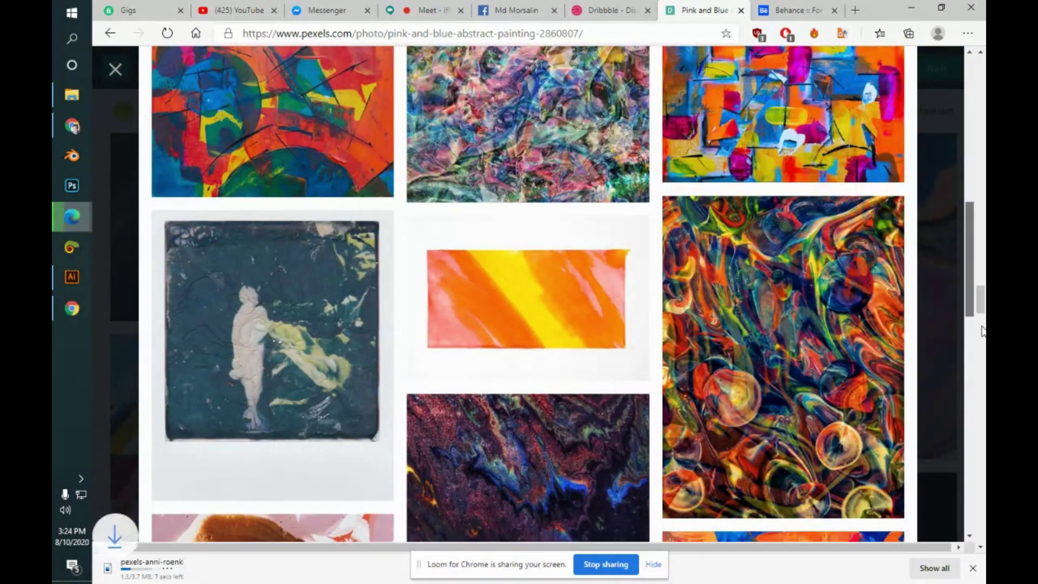
pyautogui.scroll(3, 972, 249)
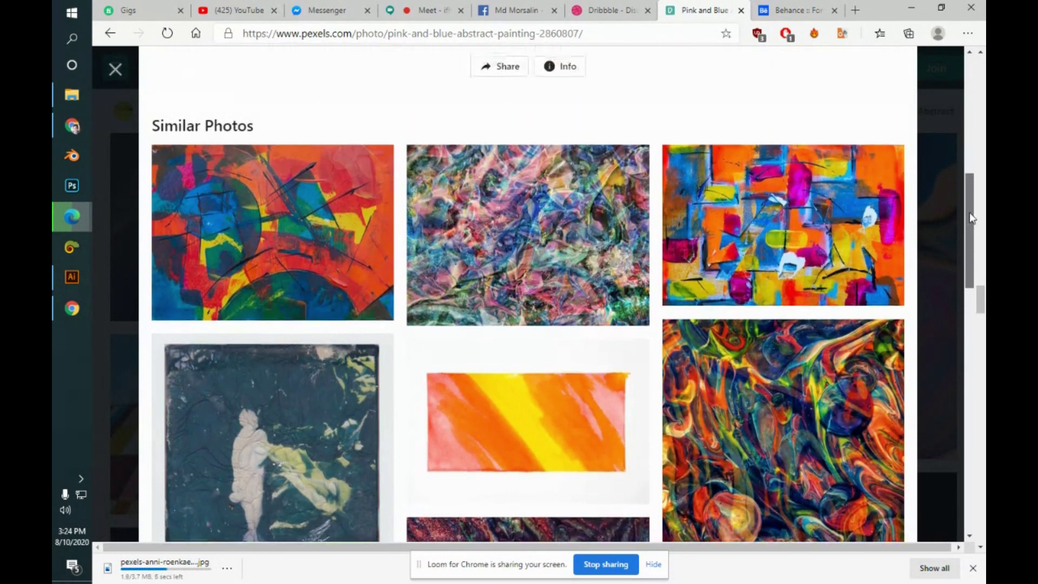
pyautogui.click(827, 379)
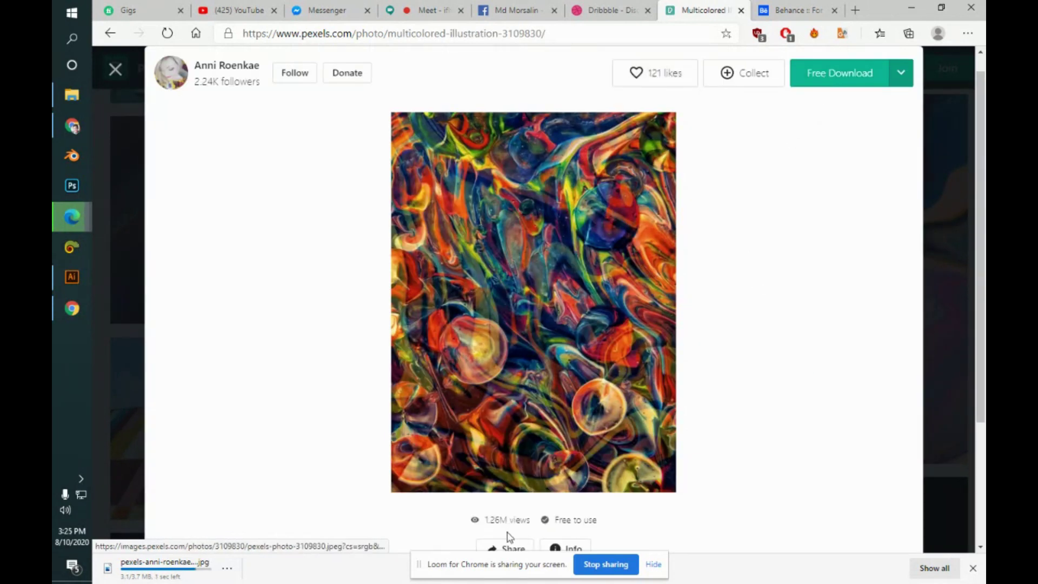
pyautogui.click(510, 535)
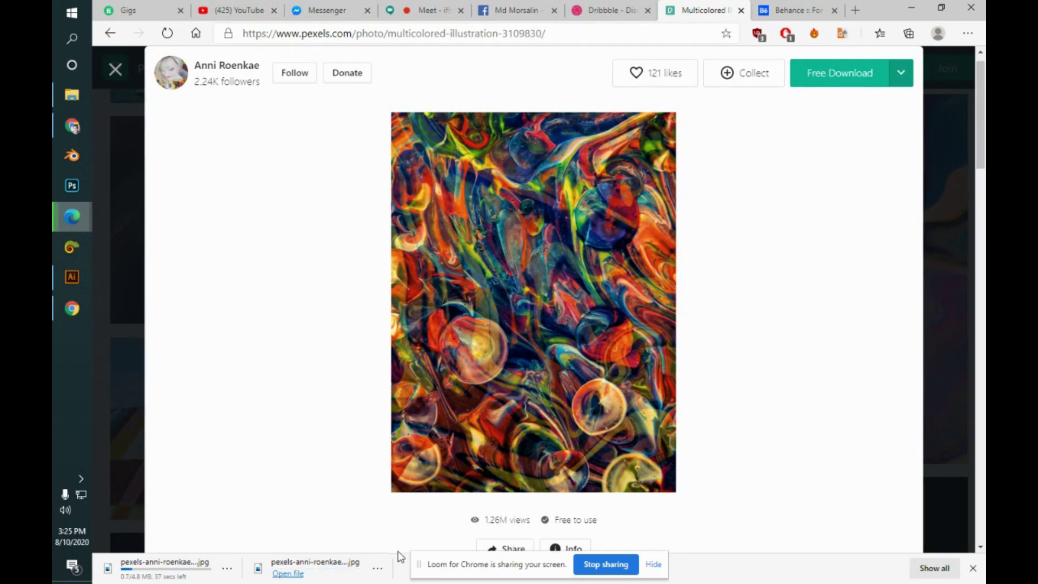
# - Show the finished pink and blue painting download in its folder
pyautogui.click(378, 569)
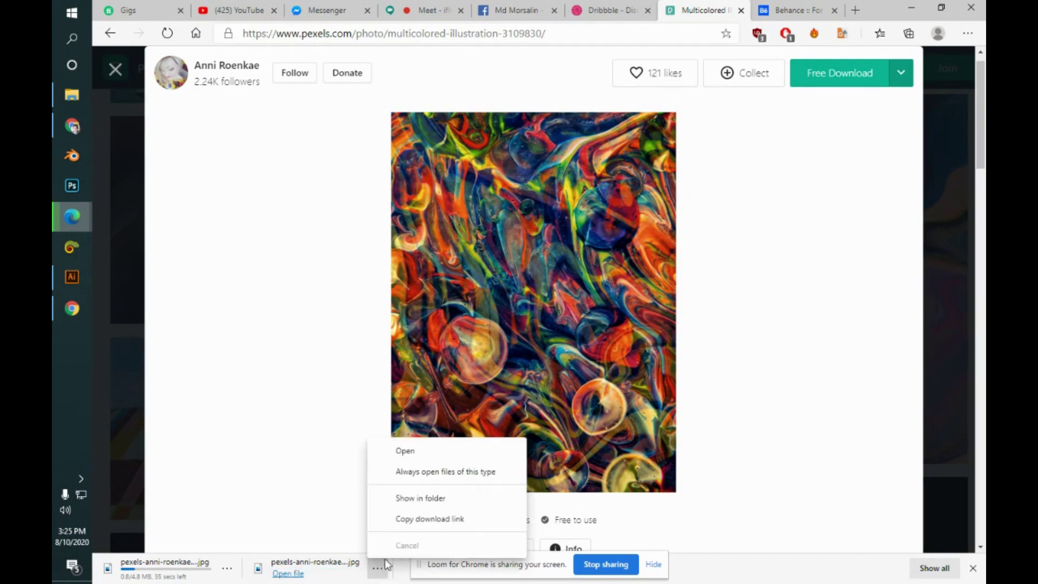
pyautogui.click(412, 497)
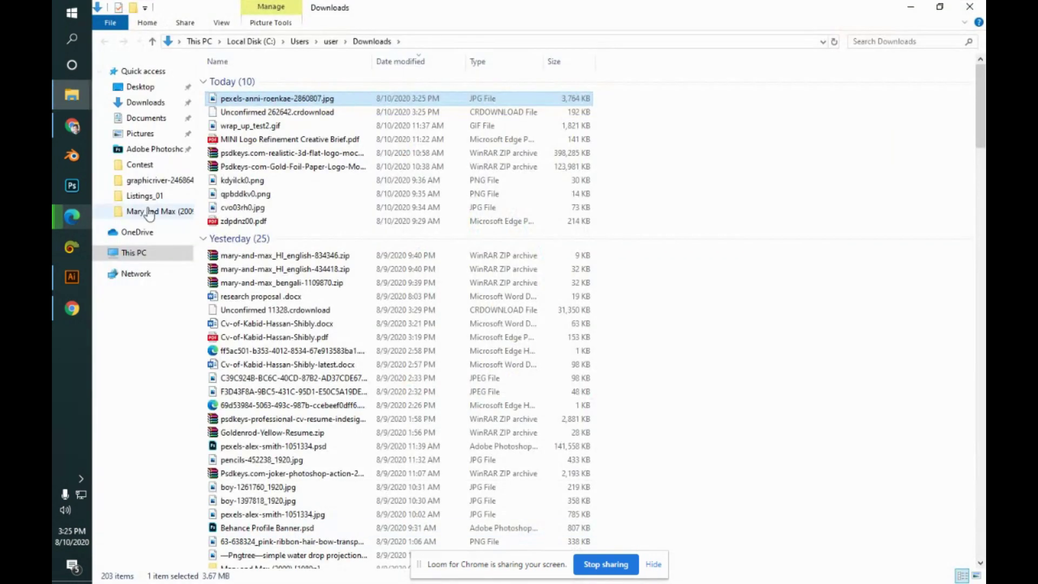
# - Switch to Illustrator and place pexels-anni-roenkae-2860807.jpg from Downloads as a linked image at the artboard's upper-left corner
pyautogui.click(73, 275)
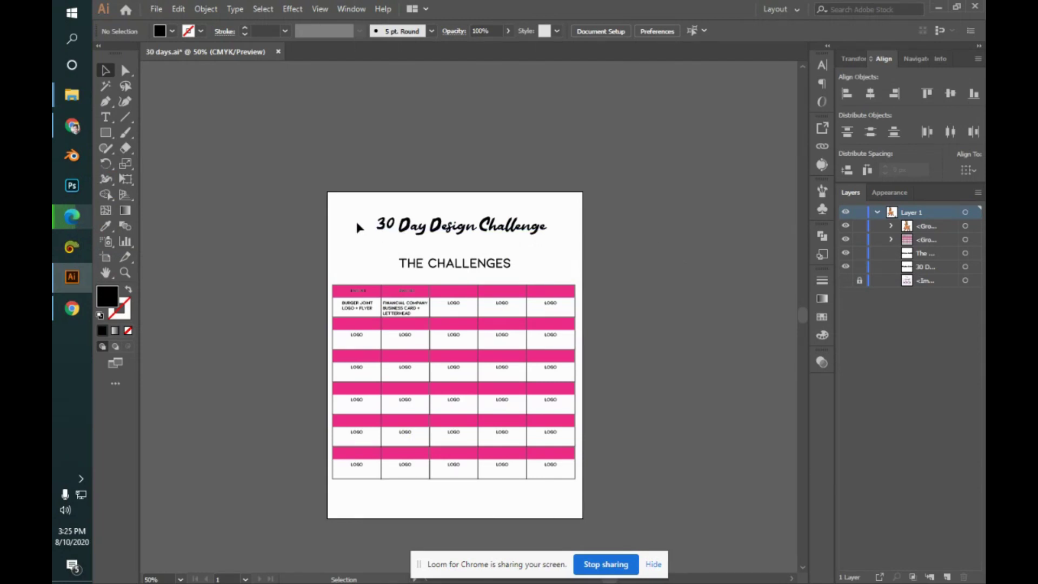
pyautogui.click(158, 8)
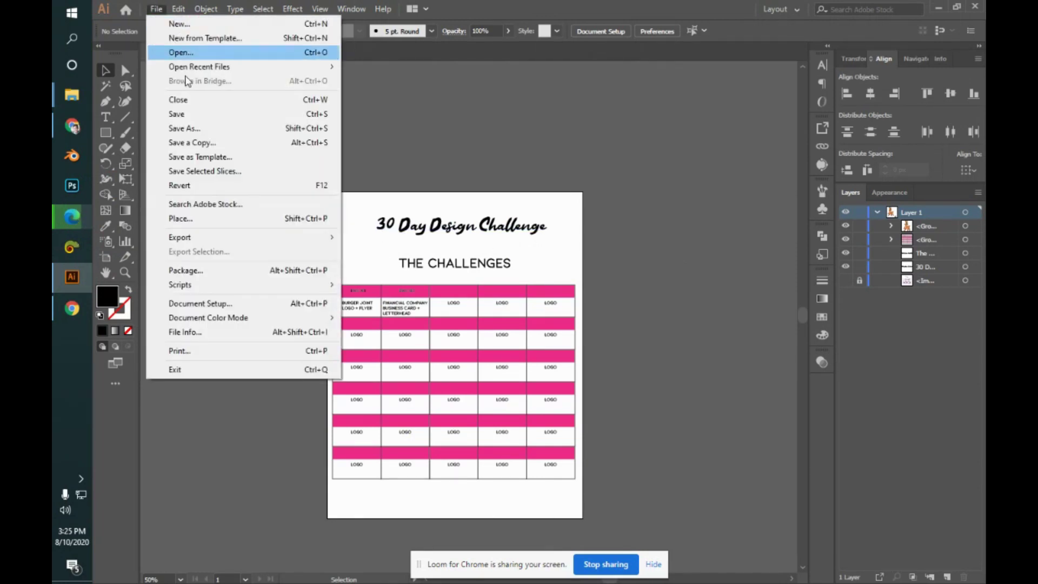
pyautogui.click(240, 217)
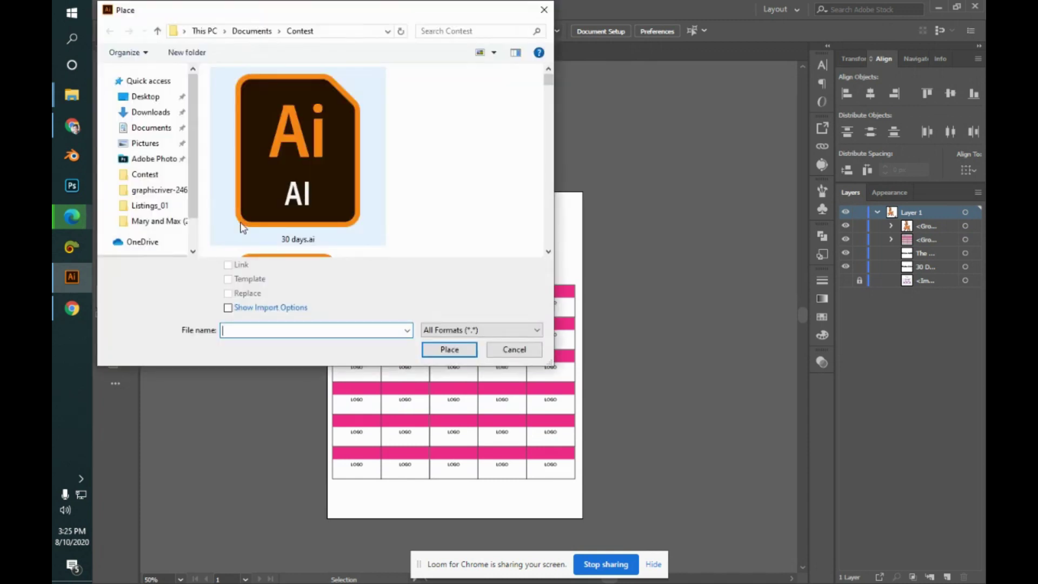
pyautogui.click(171, 117)
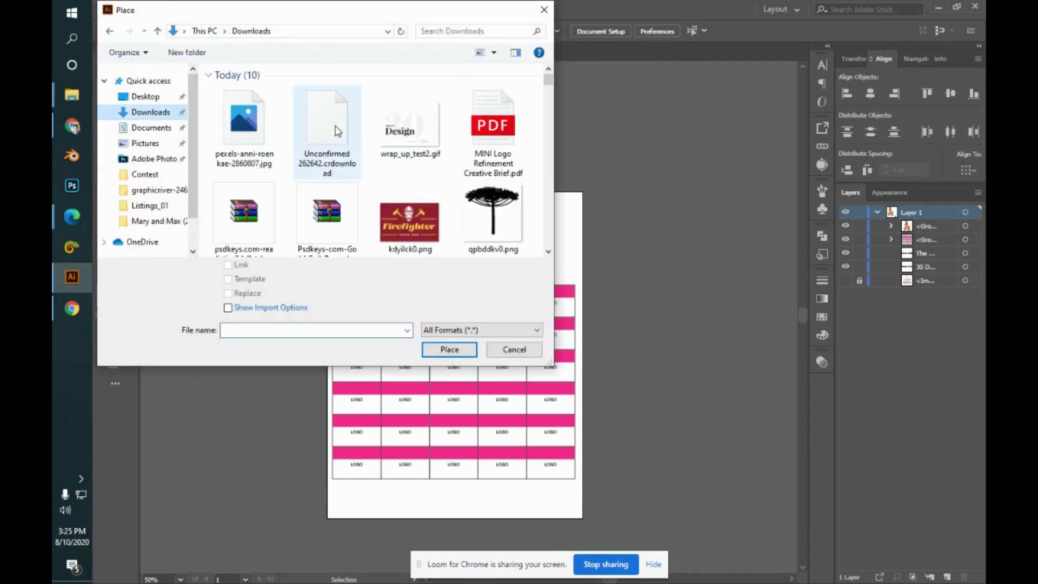
pyautogui.click(273, 130)
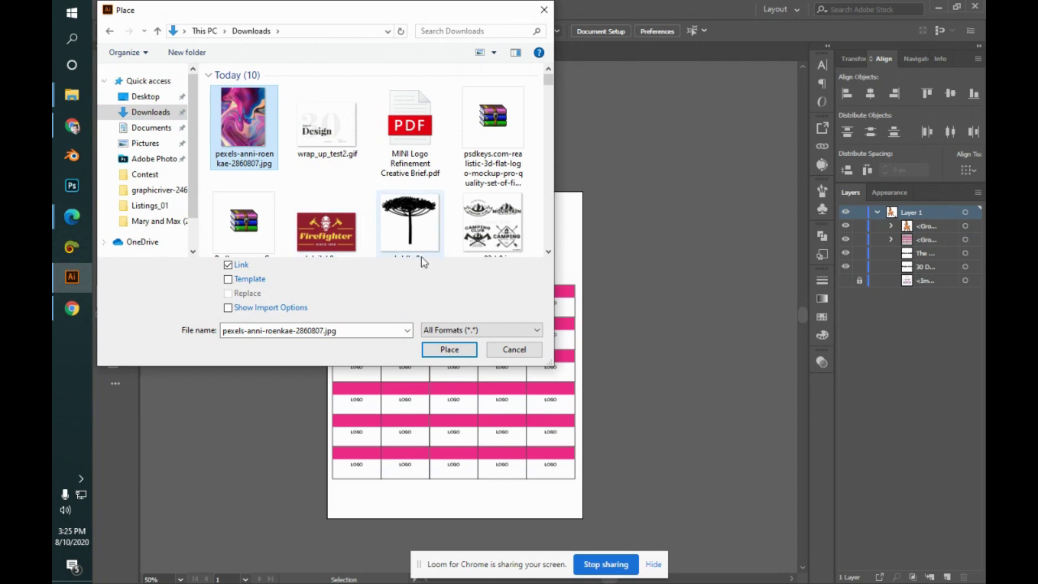
pyautogui.click(459, 349)
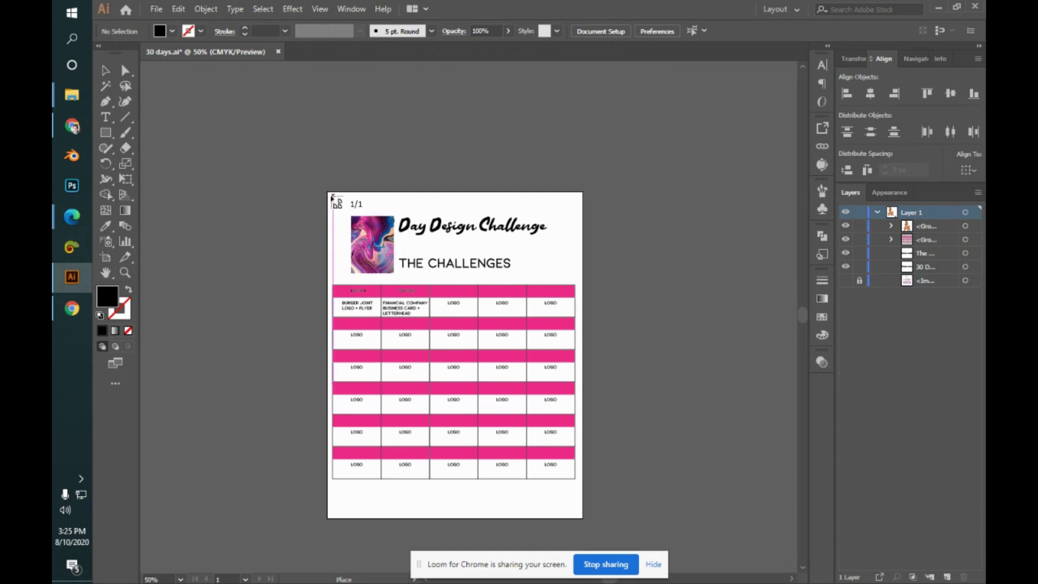
pyautogui.click(327, 192)
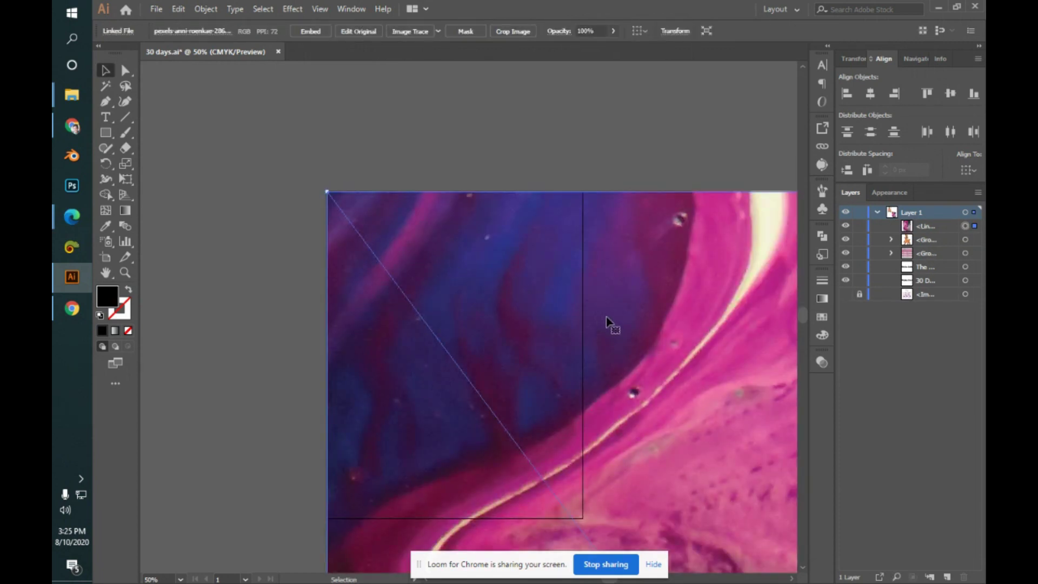
# - Send the placed painting behind all the other artwork on the layer
pyautogui.hotkey('ctrl', '-')
pyautogui.hotkey('ctrl', '-')
pyautogui.hotkey('ctrl', '-')
pyautogui.hotkey('ctrl', '-')
pyautogui.hotkey('ctrl', '-')
pyautogui.hotkey('ctrl', '-')
pyautogui.hotkey('ctrl', '-')
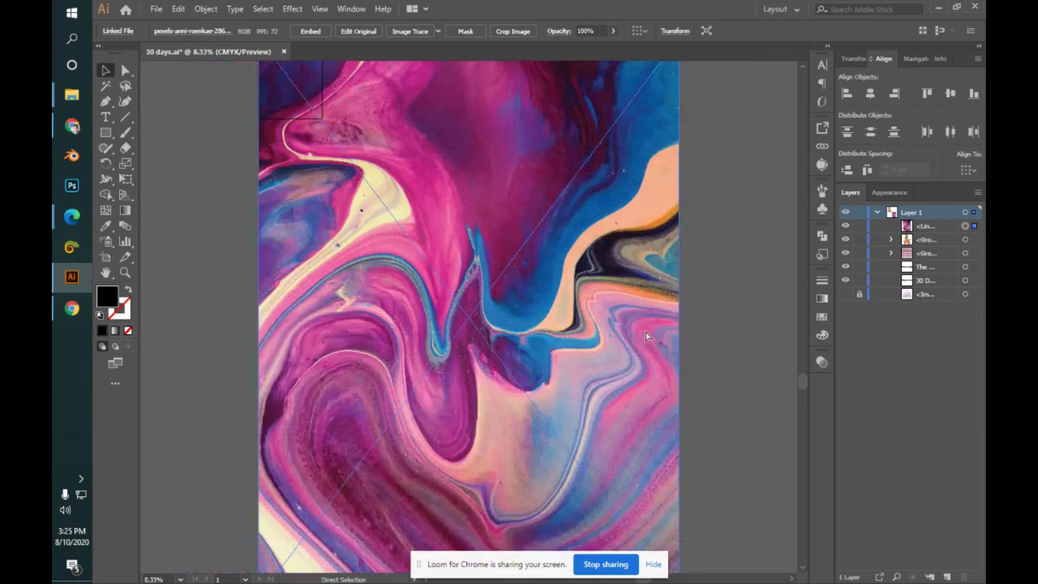
pyautogui.press('v')
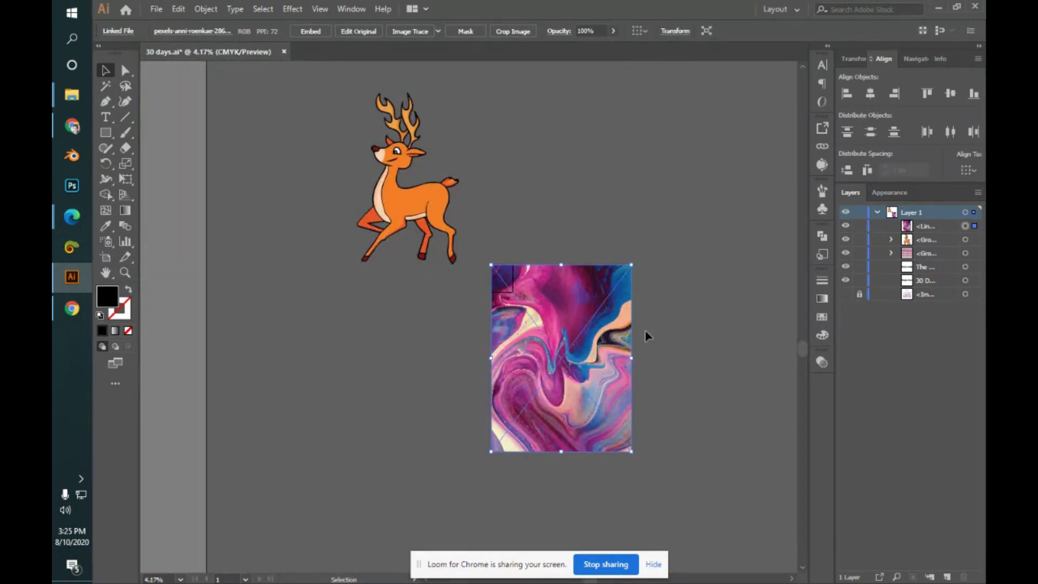
pyautogui.hotkey('ctrl', 'shift', '[')
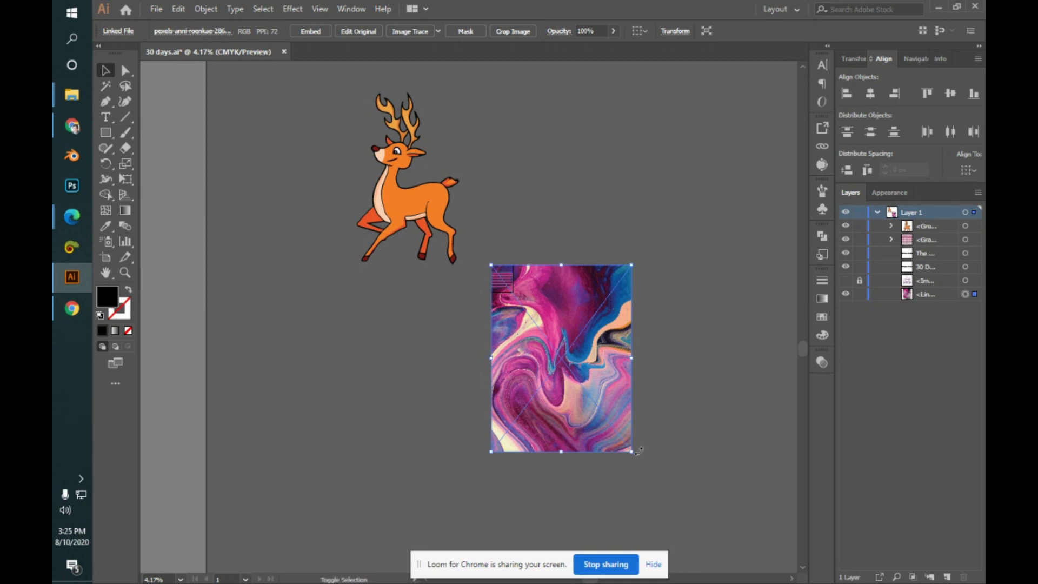
# - Scale the painting down to slightly larger than the artboard and reposition it so it overlaps every artboard edge
pyautogui.moveTo(636, 453); pyautogui.dragTo(516, 299)
pyautogui.hotkey('ctrl', '+')
pyautogui.hotkey('ctrl', '+')
pyautogui.hotkey('ctrl', '+')
pyautogui.hotkey('ctrl', '+')
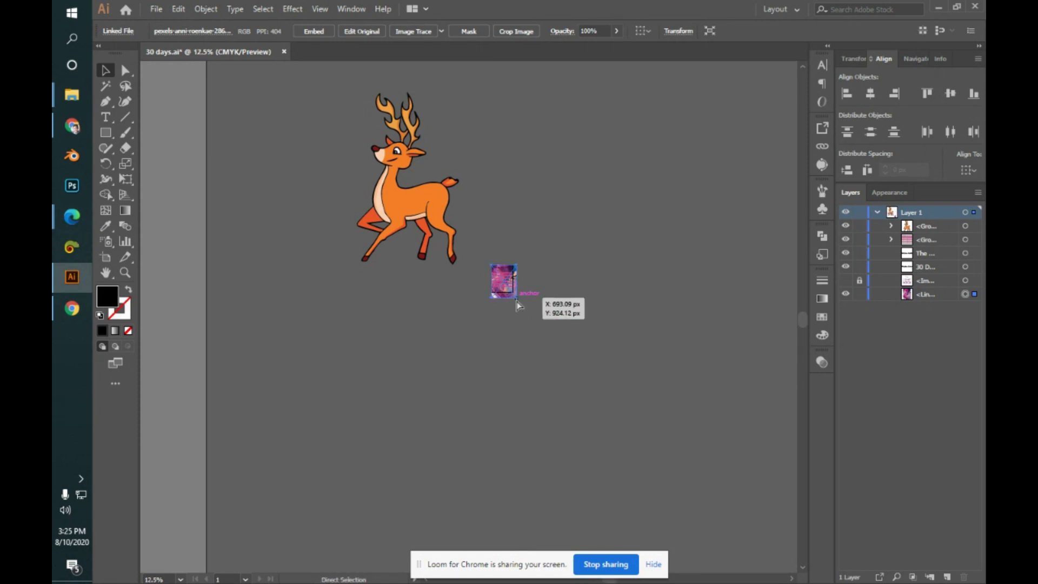
pyautogui.hotkey('ctrl', '+')
pyautogui.hotkey('ctrl', '+')
pyautogui.hotkey('ctrl', '+')
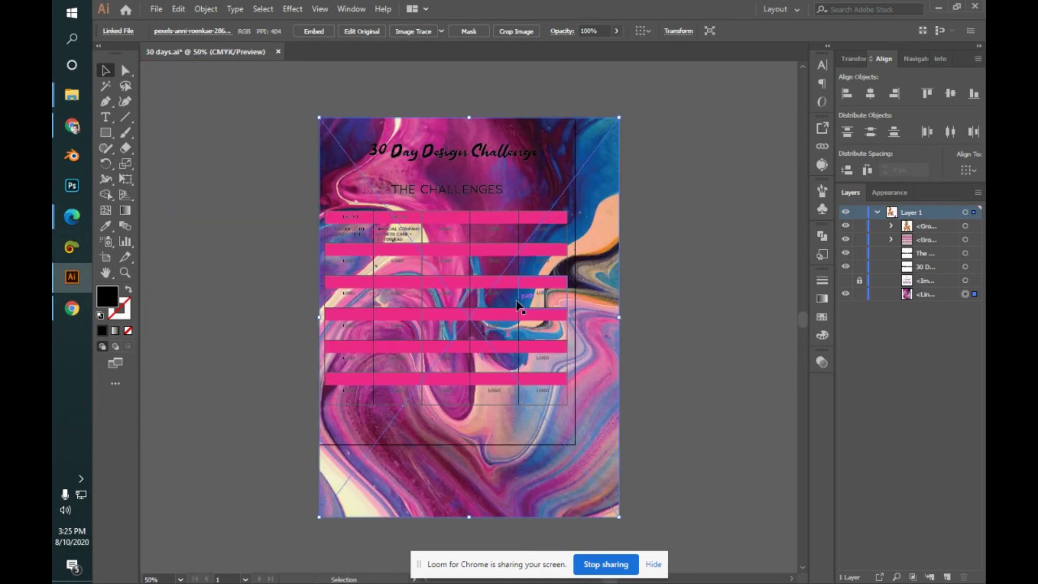
pyautogui.moveTo(591, 463); pyautogui.dragTo(557, 427)
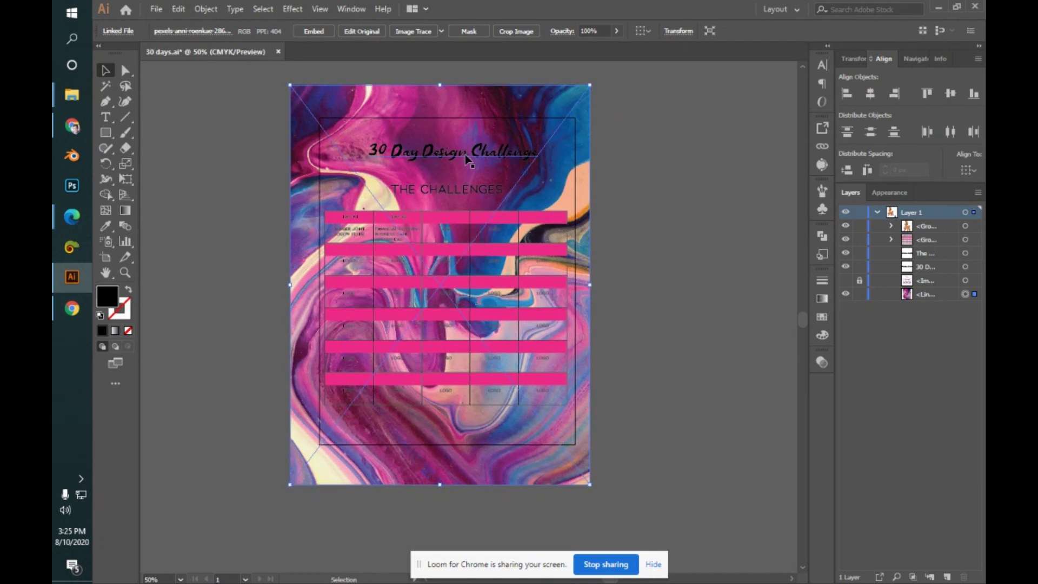
# - Set the fill of the headings "30 Day Design Challenge" and "THE CHALLENGES" to white
pyautogui.click(469, 194)
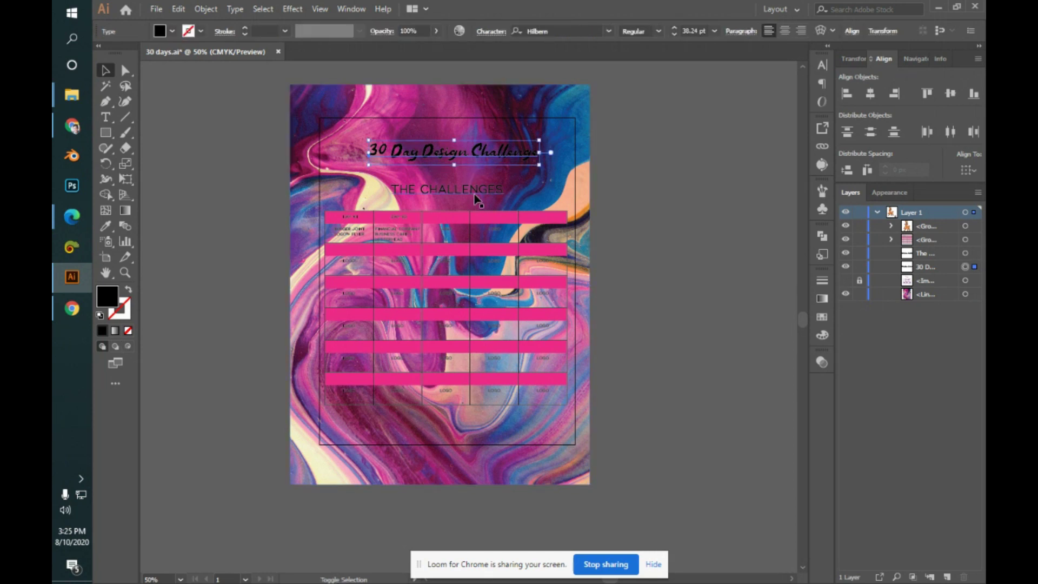
pyautogui.keyDown('shift'); pyautogui.click(474, 195); pyautogui.keyUp('shift')
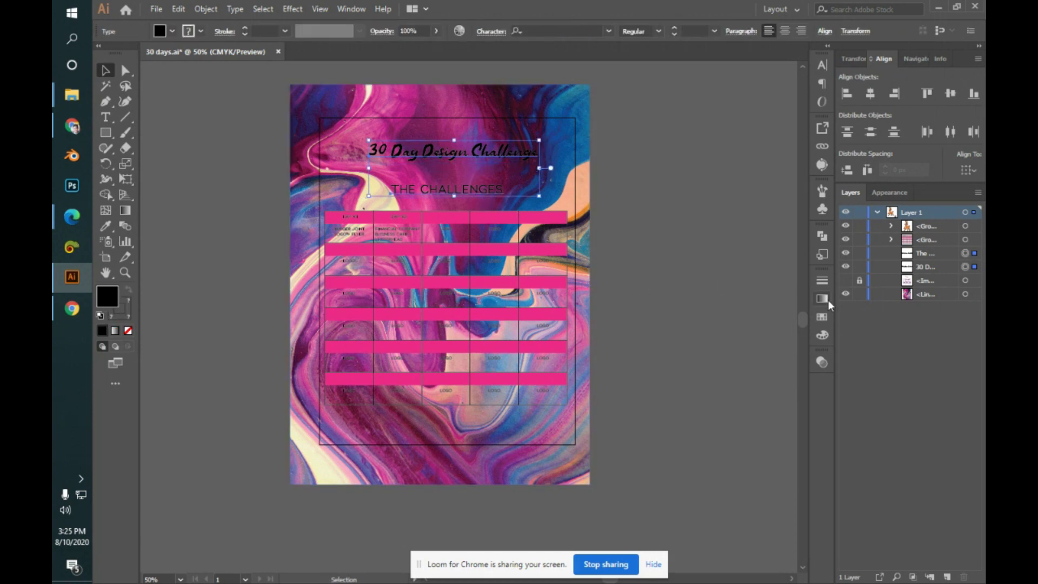
pyautogui.doubleClick(110, 297)
pyautogui.write('ffffff')
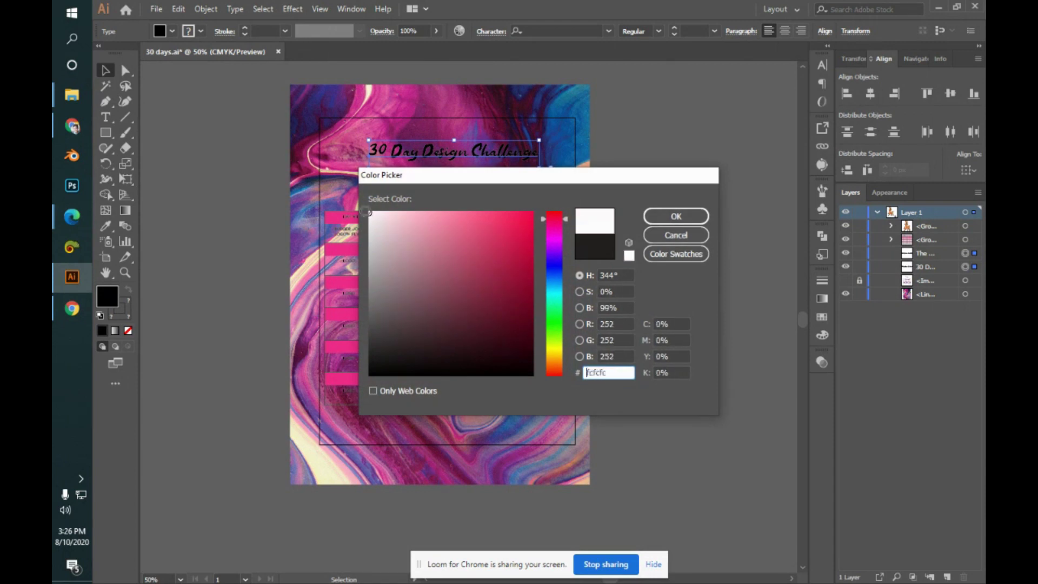
pyautogui.press('Return')
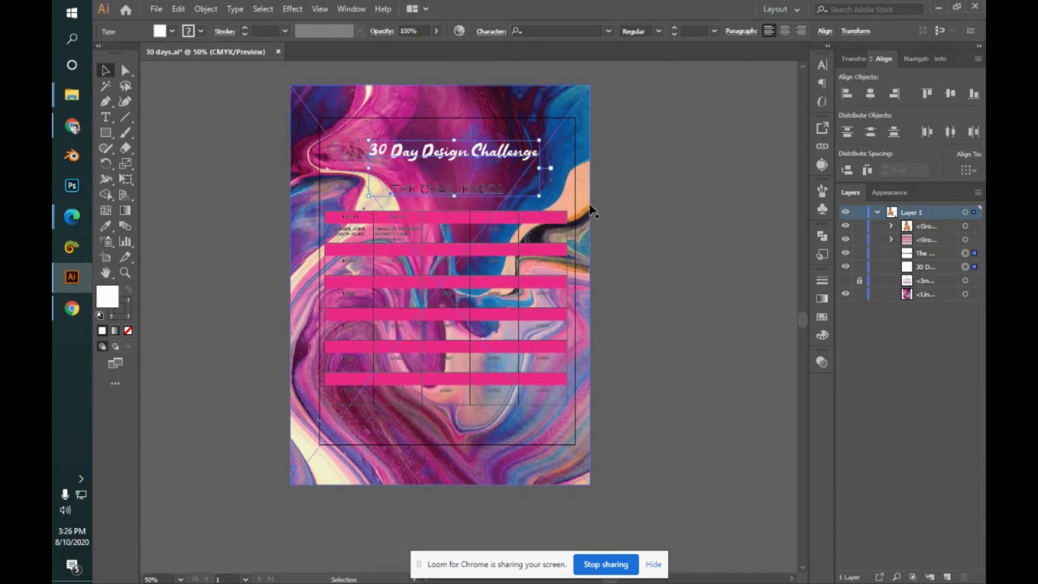
# - Change the outline of the "THE CHALLENGES" heading to white
pyautogui.click(731, 248)
pyautogui.click(476, 197)
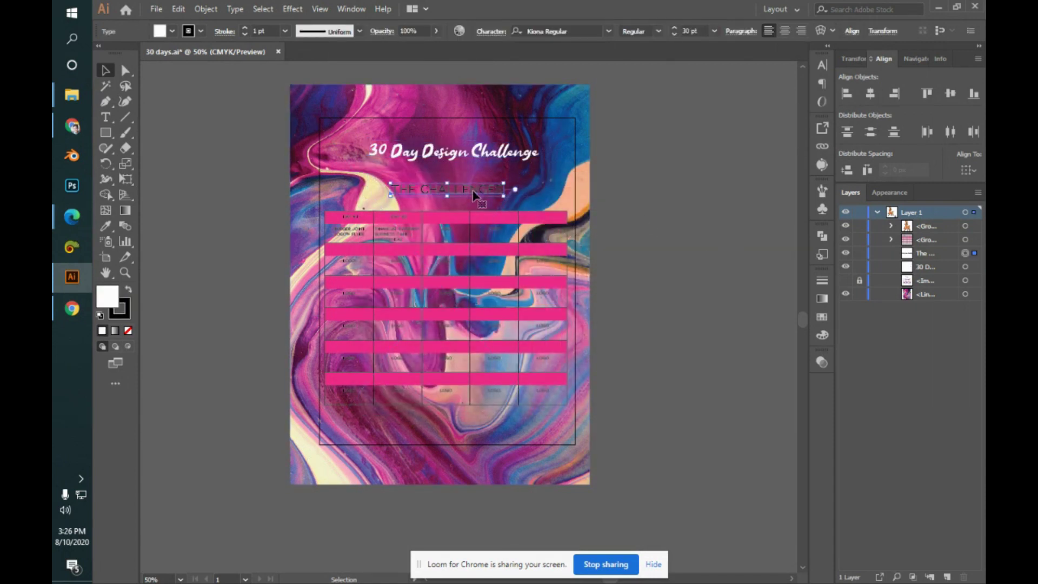
pyautogui.click(125, 313)
pyautogui.click(128, 331)
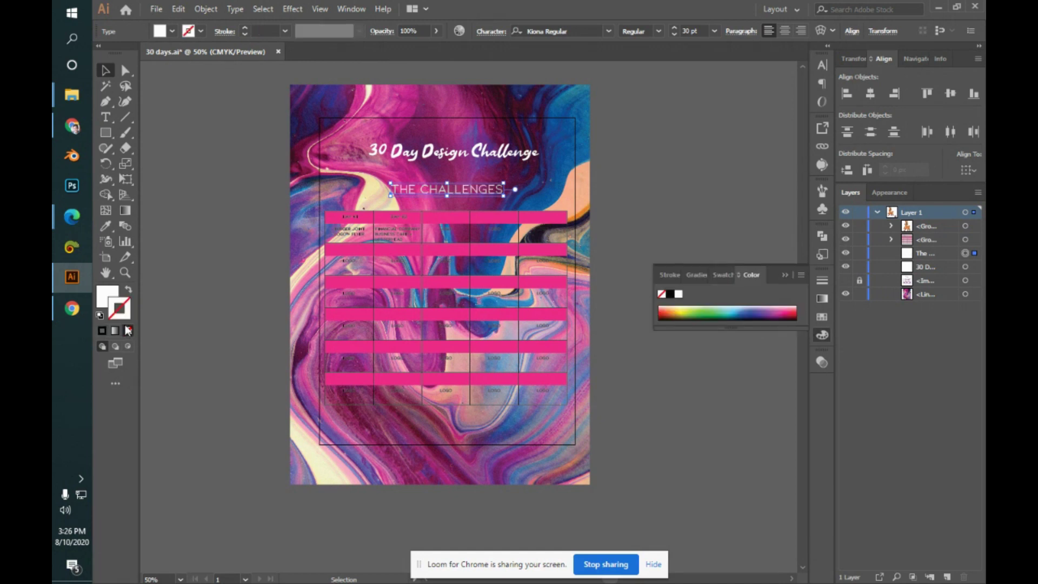
pyautogui.click(676, 208)
pyautogui.click(786, 276)
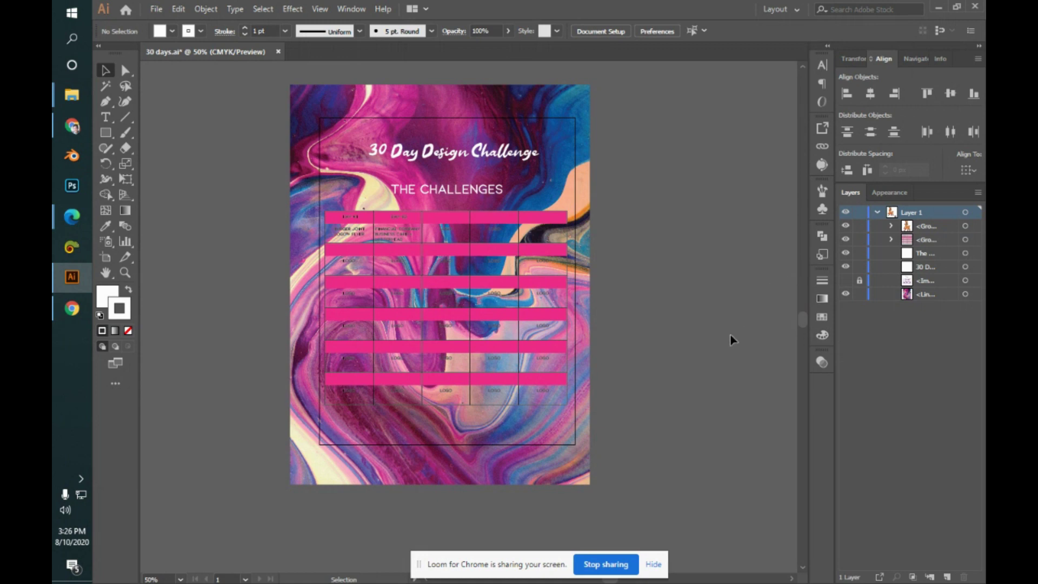
# - Draw a white rectangle about 591 by 757 px that covers the whole artboard
pyautogui.click(105, 133)
pyautogui.moveTo(320, 119); pyautogui.dragTo(575, 445)
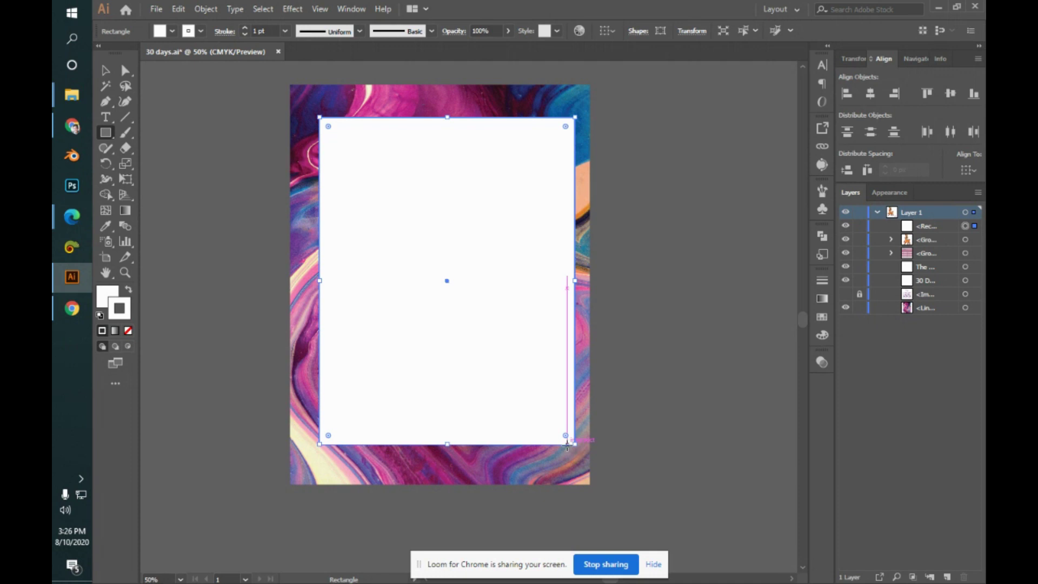
pyautogui.press('v')
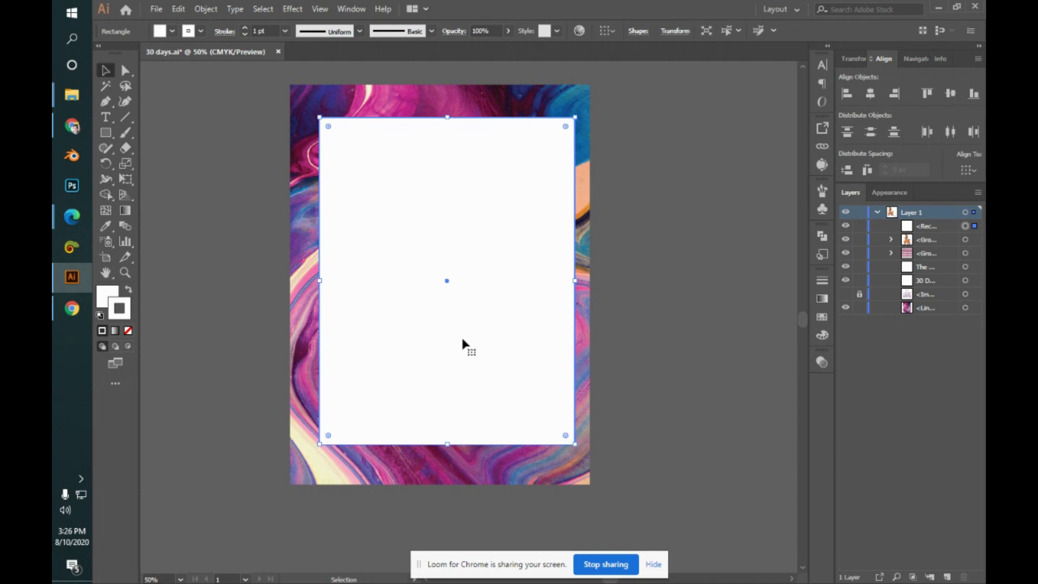
# - Select all the poster artwork and crop it to the rectangle with a clipping mask
pyautogui.hotkey('ctrl', 'a')
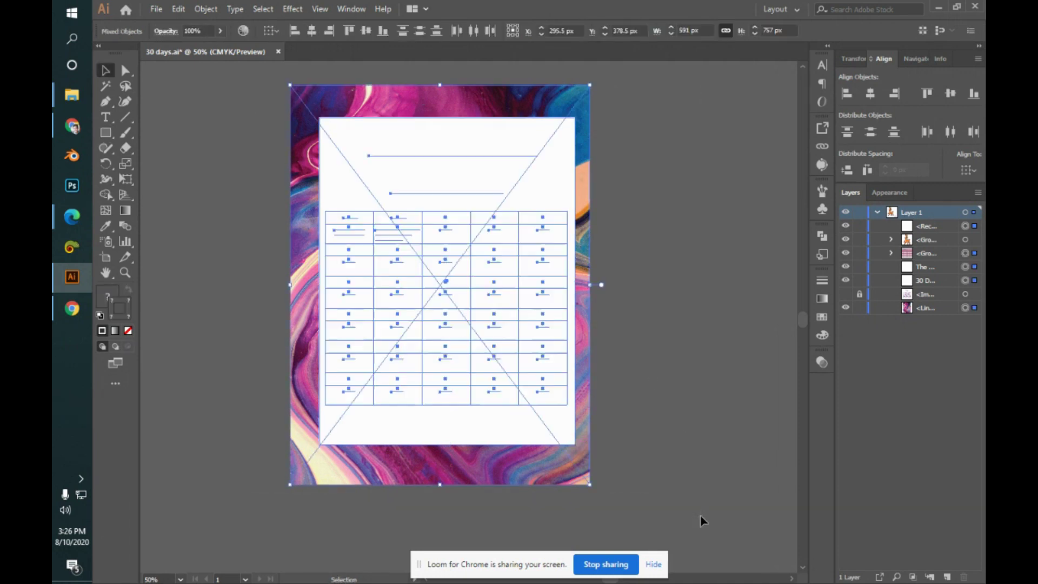
pyautogui.press('a')
pyautogui.press('v')
pyautogui.rightClick(457, 312)
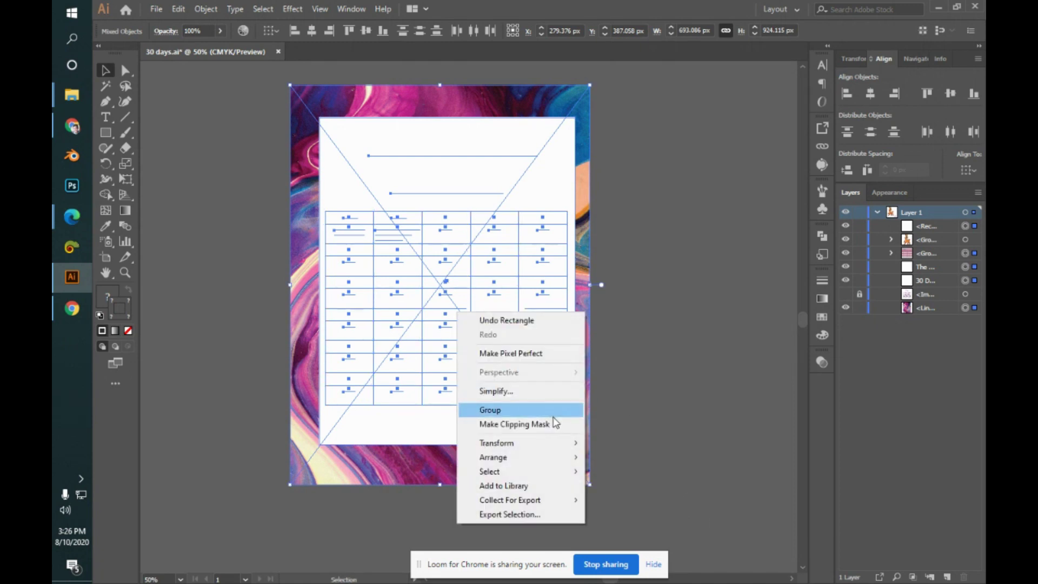
pyautogui.click(555, 424)
pyautogui.click(726, 335)
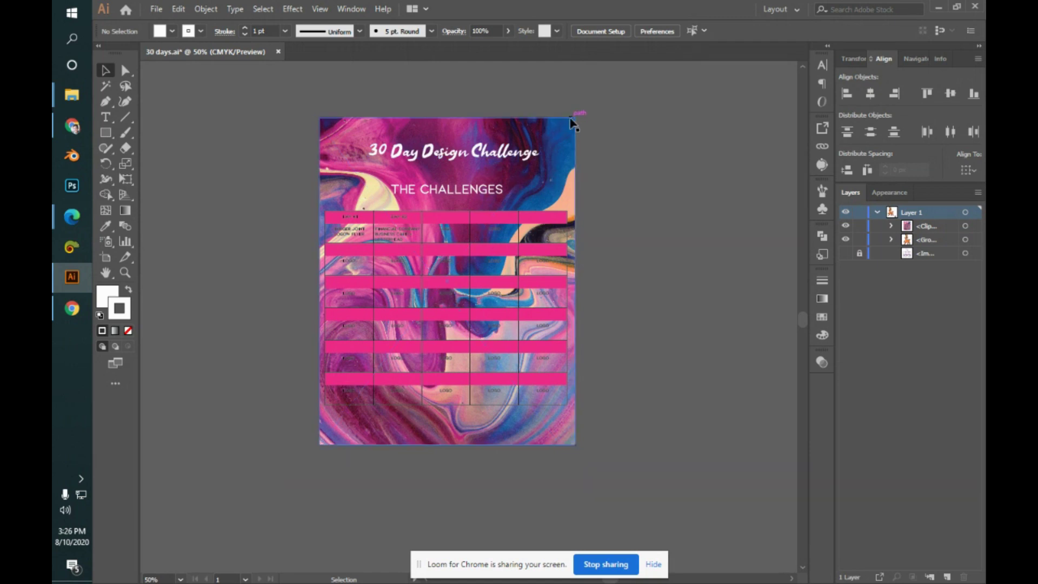
pyautogui.click(557, 138)
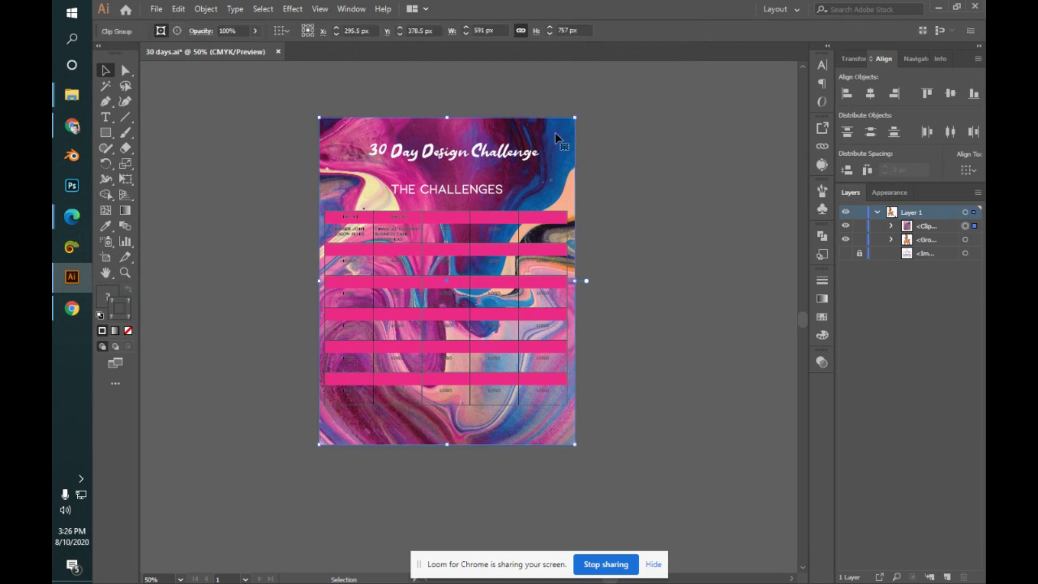
pyautogui.click(623, 195)
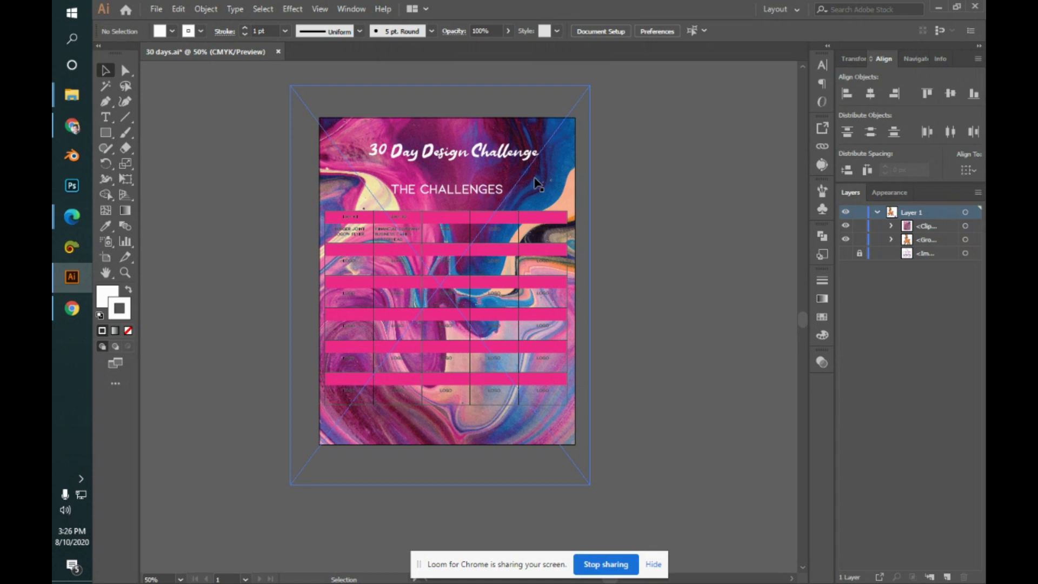
# - Switch to File Explorer and move pexels-anni-roenkae-2860807.jpg from the Downloads folder into the Contest folder
pyautogui.hotkey('alt', 'Tab')
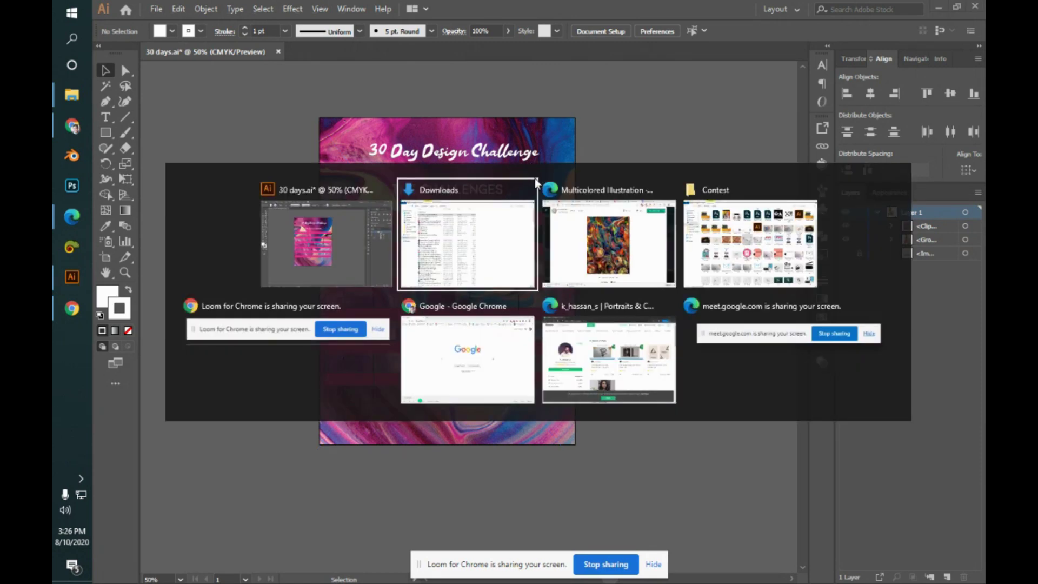
pyautogui.hotkey('alt', 'Tab')
pyautogui.hotkey('alt', 'Tab')
pyautogui.press('Tab')
pyautogui.press('Tab')
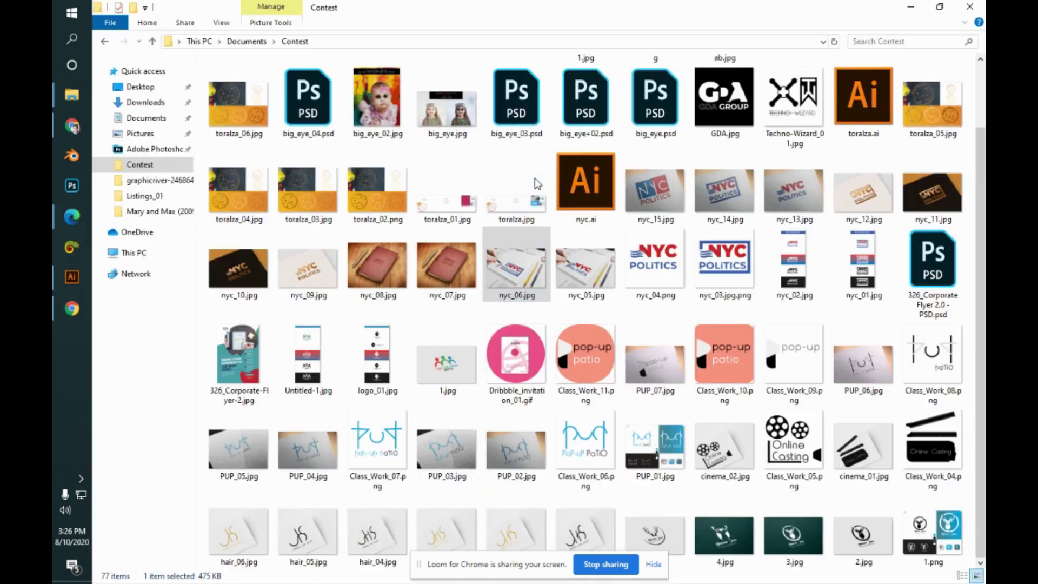
pyautogui.hotkey('alt', 'Tab')
pyautogui.hotkey('alt', 'Tab')
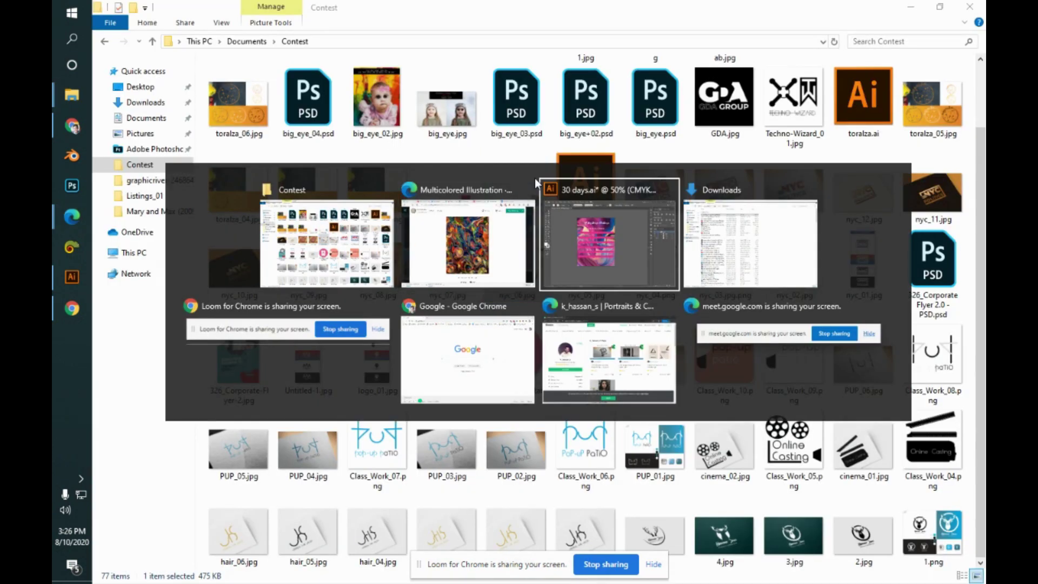
pyautogui.press('Tab')
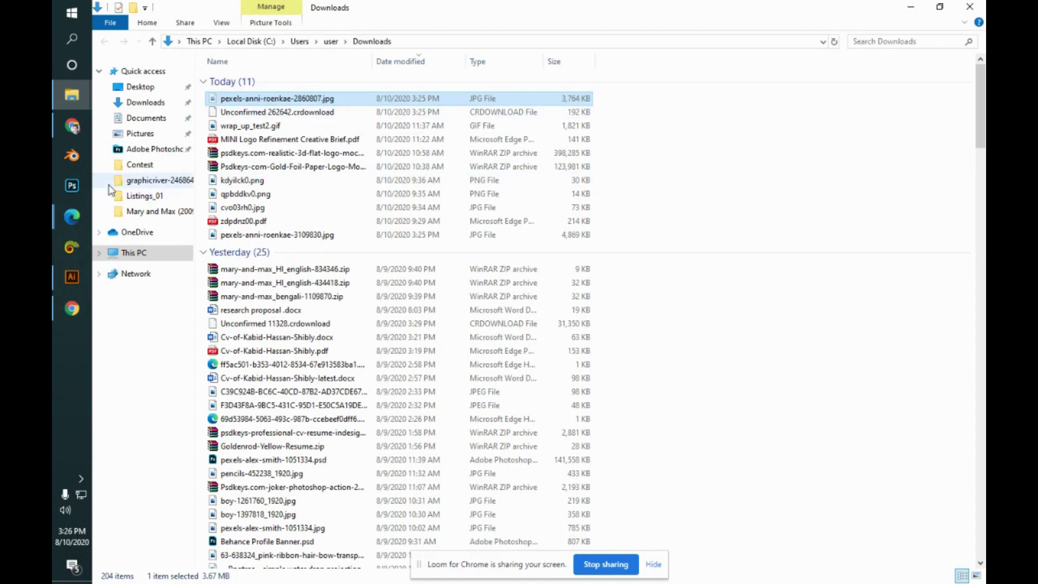
pyautogui.click(140, 165)
pyautogui.scroll(-2, 986, 326)
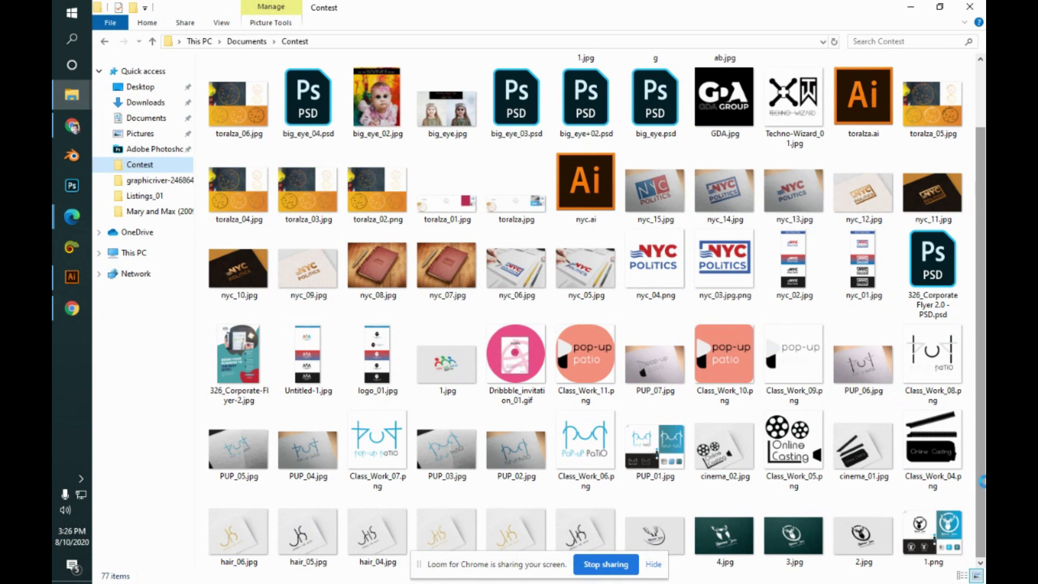
pyautogui.hotkey('ctrl', 'v')
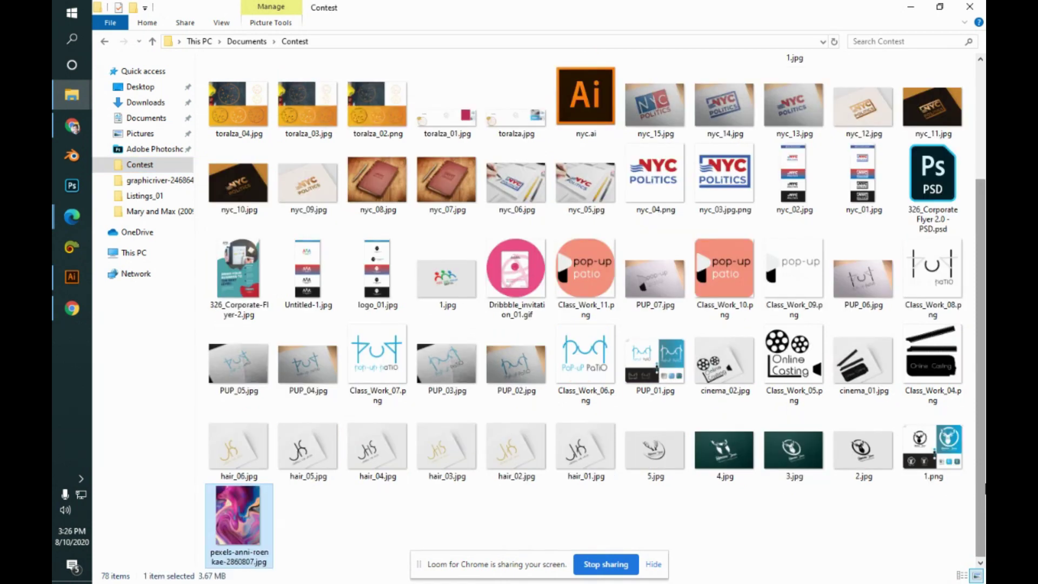
# - Return to Illustrator and agree to update the missing or modified linked files
pyautogui.click(72, 277)
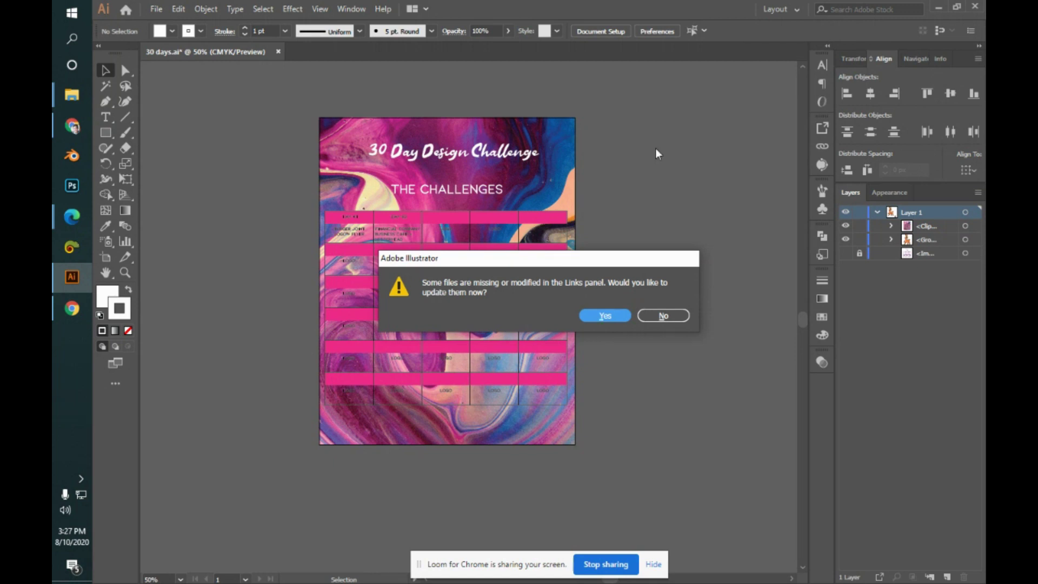
pyautogui.hotkey('alt', 'Tab')
pyautogui.hotkey('alt', 'Tab')
pyautogui.hotkey('alt', 'Tab')
pyautogui.hotkey('alt', 'Tab')
pyautogui.click(614, 315)
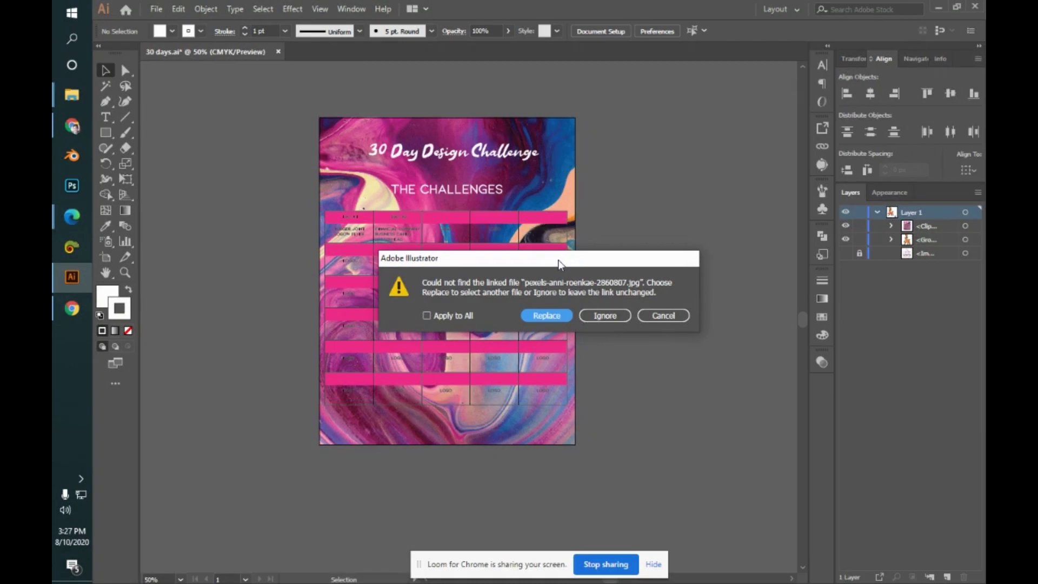
# - Replace the missing linked painting with pexels-anni-roenkae-2860807.jpg from the Contest folder
pyautogui.moveTo(559, 264); pyautogui.dragTo(551, 225)
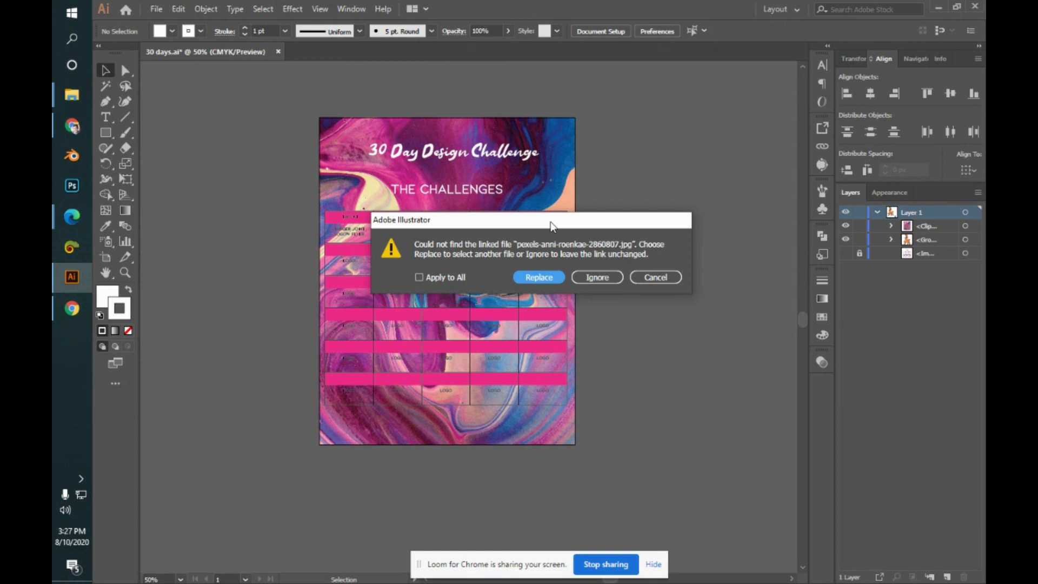
pyautogui.click(548, 277)
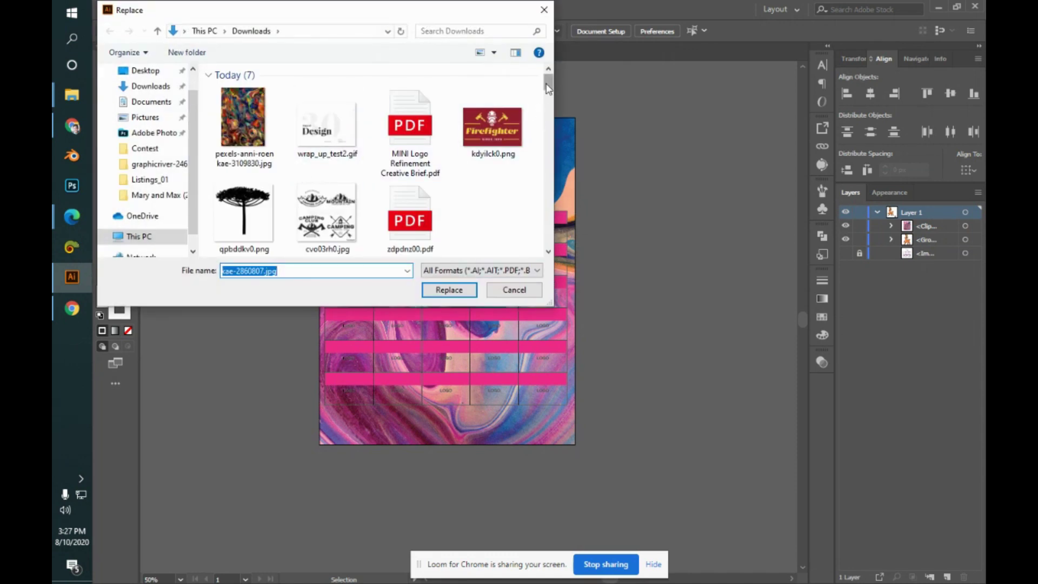
pyautogui.click(158, 33)
pyautogui.click(164, 148)
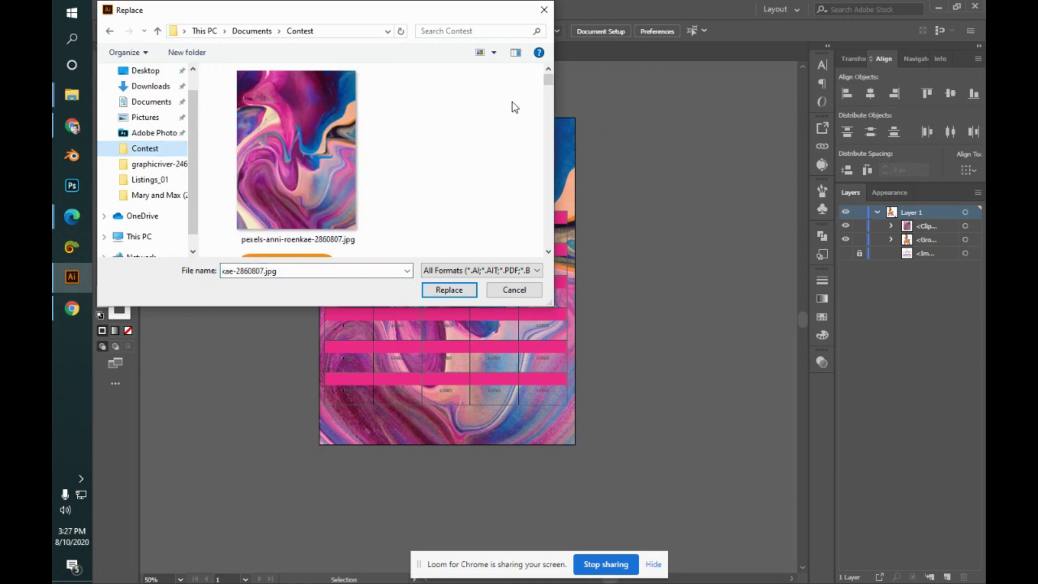
pyautogui.click(335, 151)
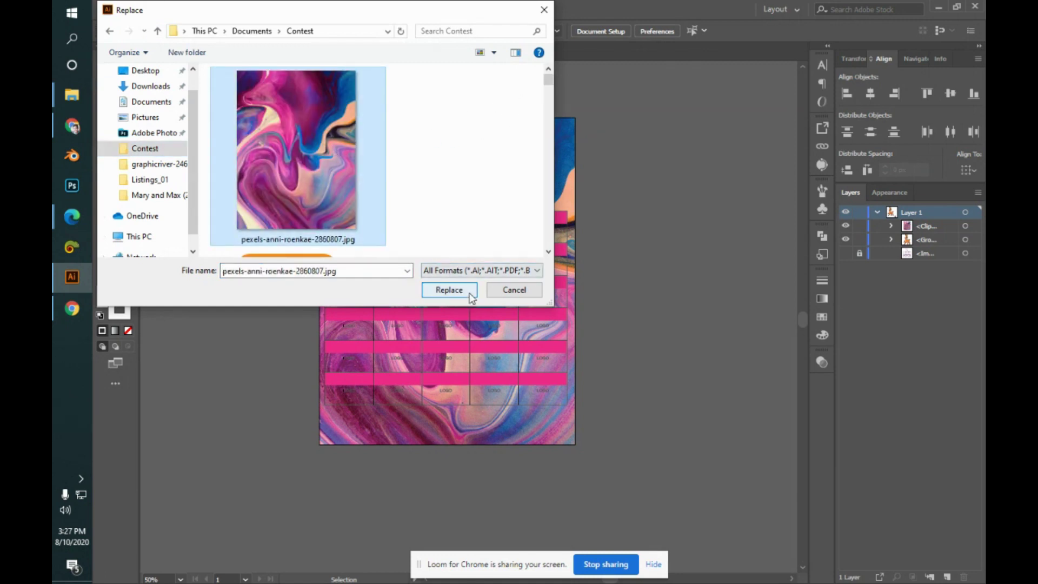
pyautogui.click(449, 290)
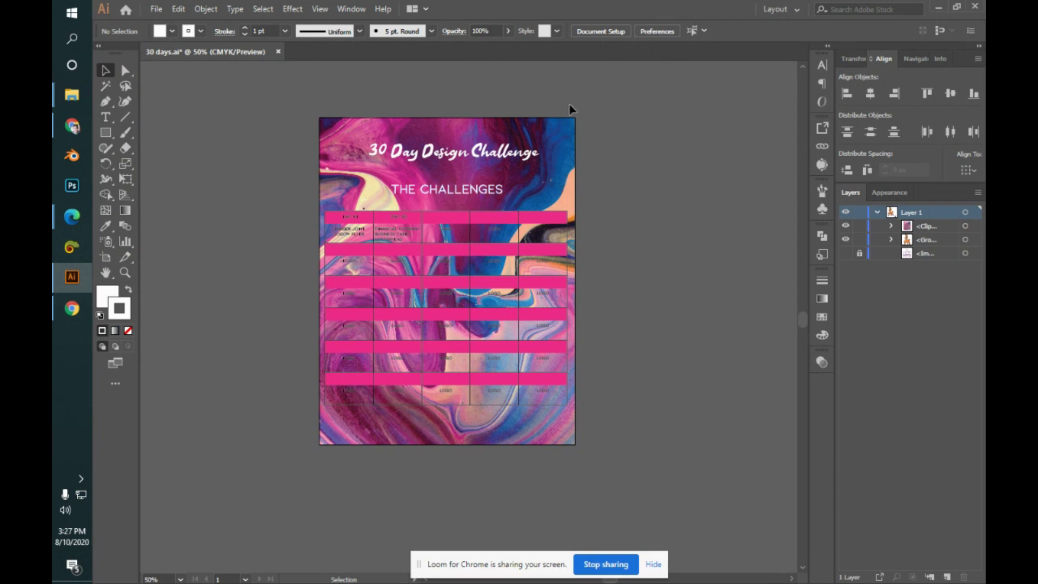
# - Enter isolation mode for the poster's background clip group and select the linked painting inside it
pyautogui.click(568, 122)
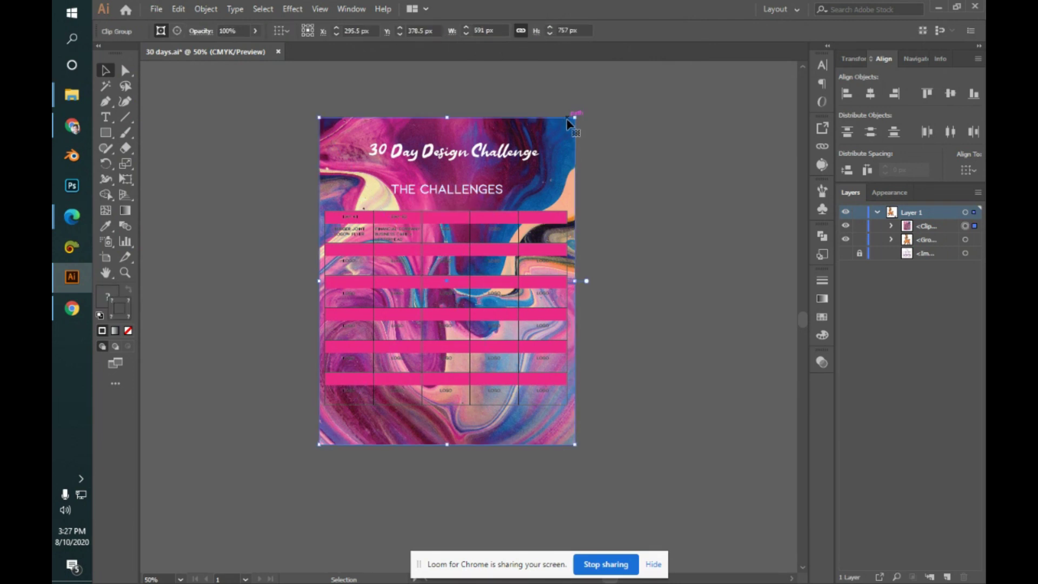
pyautogui.doubleClick(471, 238)
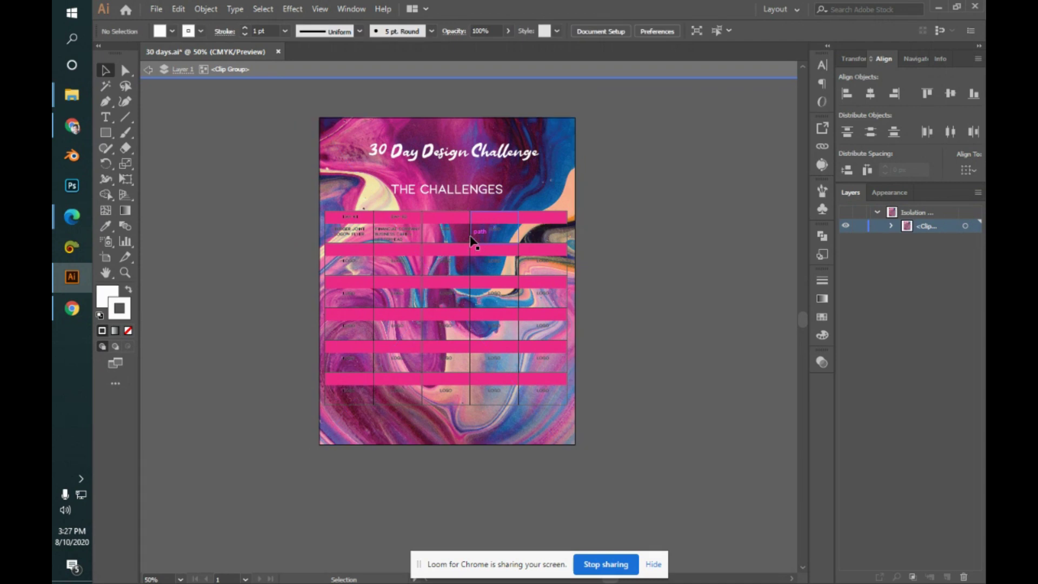
pyautogui.click(474, 241)
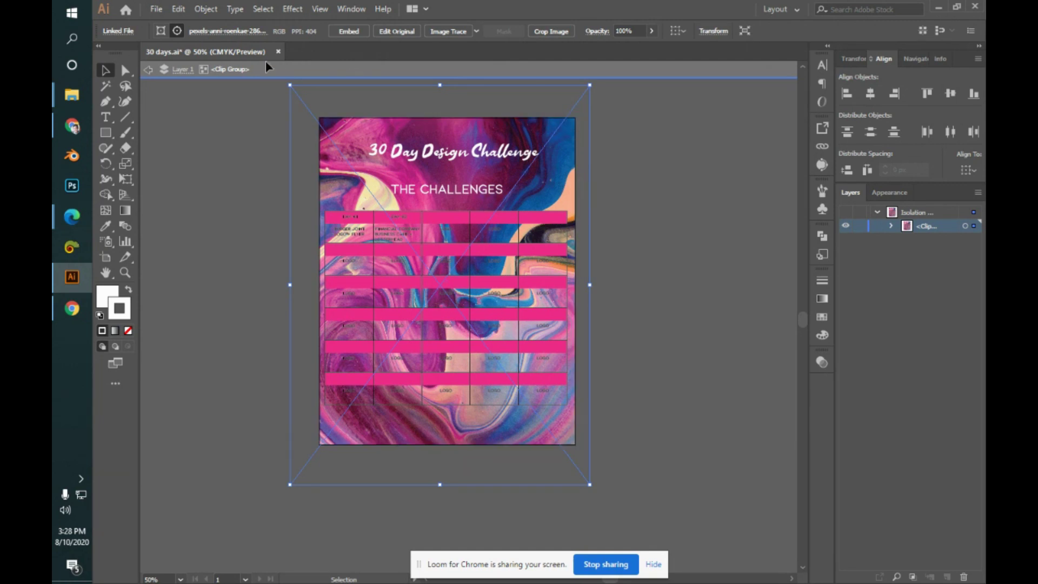
# - Relink the background painting to pexels-anni-roenkae-3109830.jpg from the Downloads folder and deselect it
pyautogui.click(261, 36)
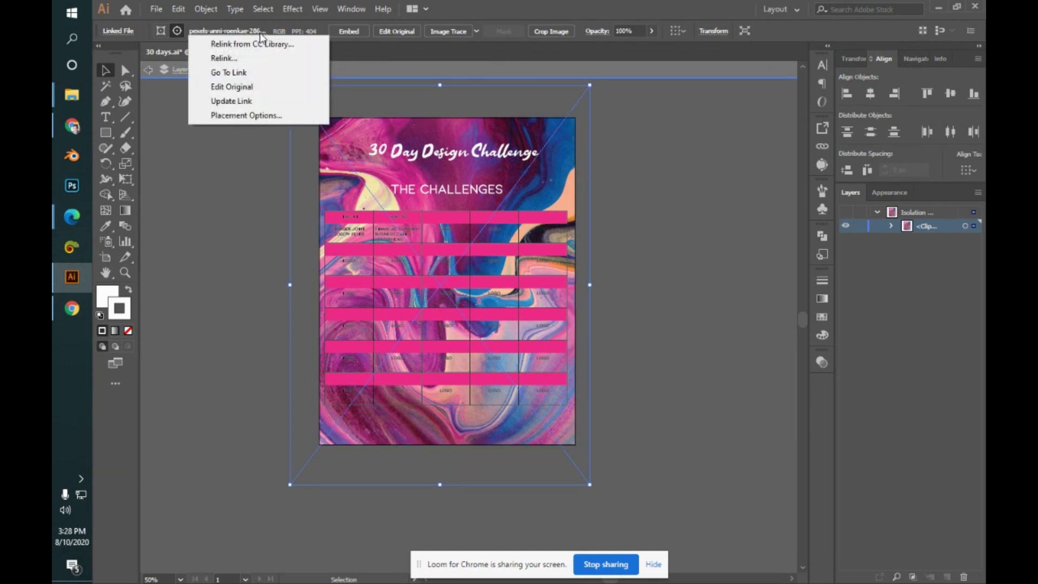
pyautogui.click(251, 64)
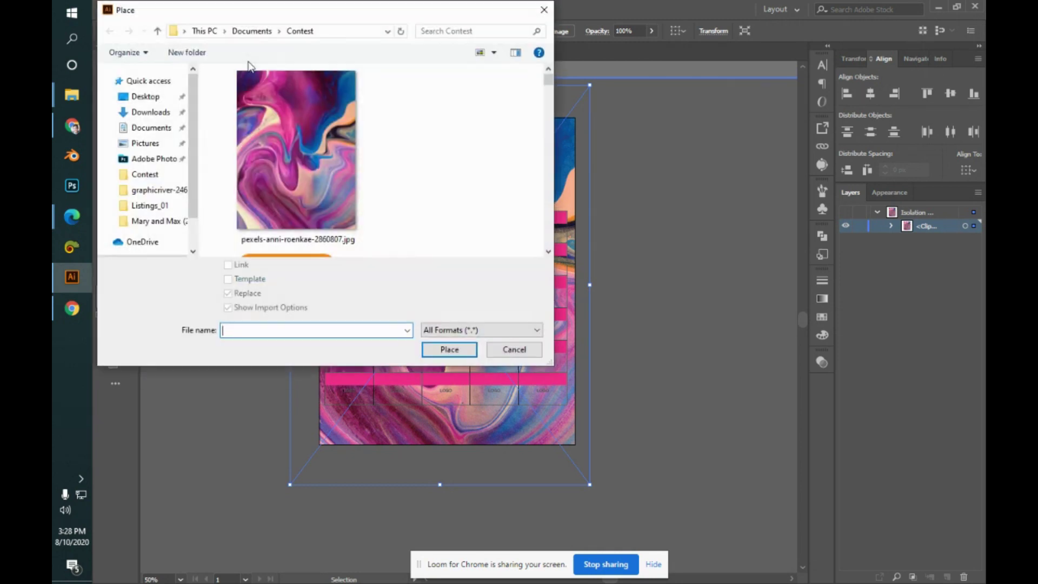
pyautogui.click(151, 112)
pyautogui.click(244, 119)
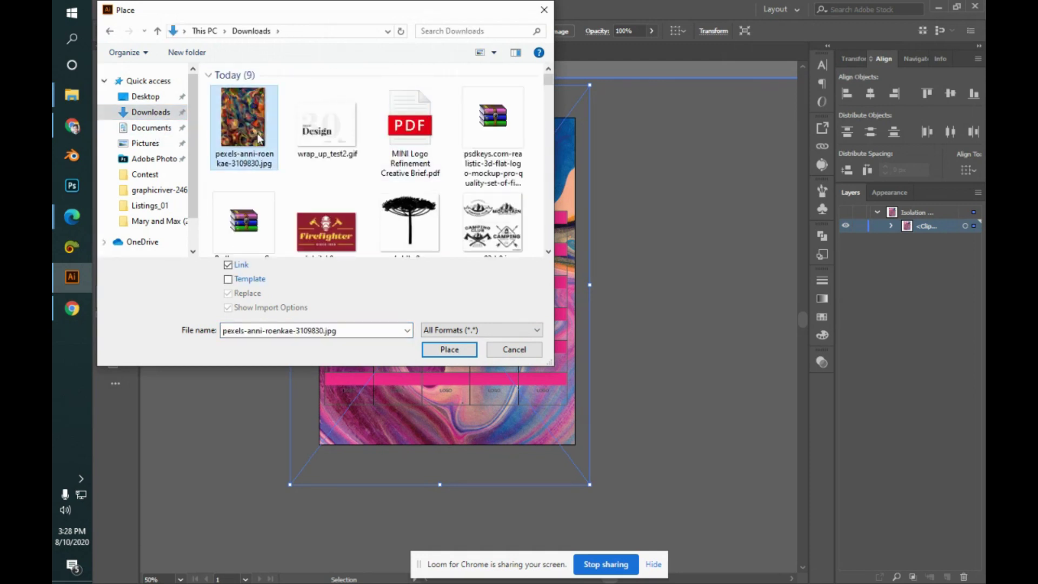
pyautogui.click(450, 350)
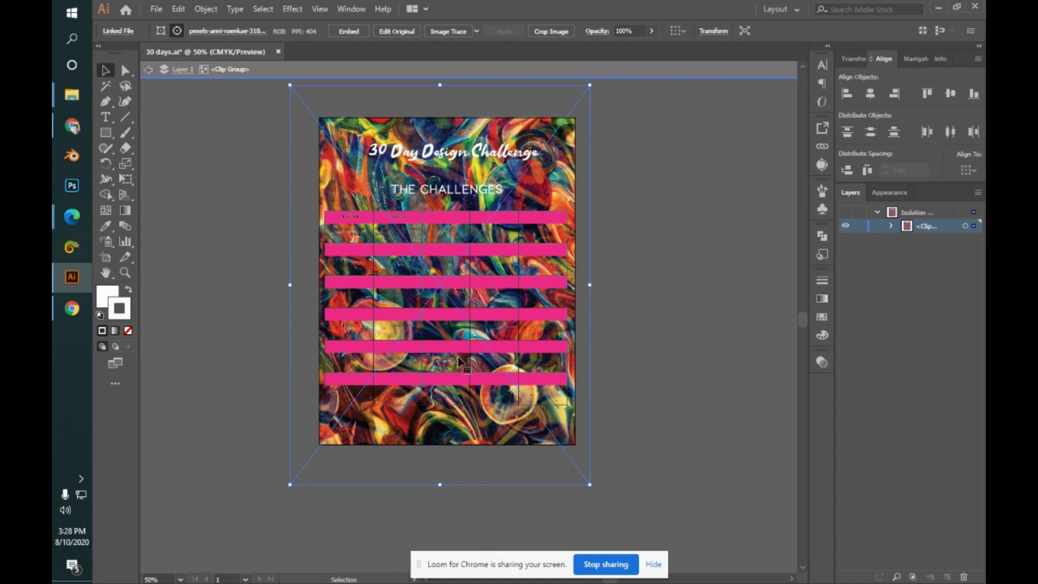
pyautogui.click(647, 258)
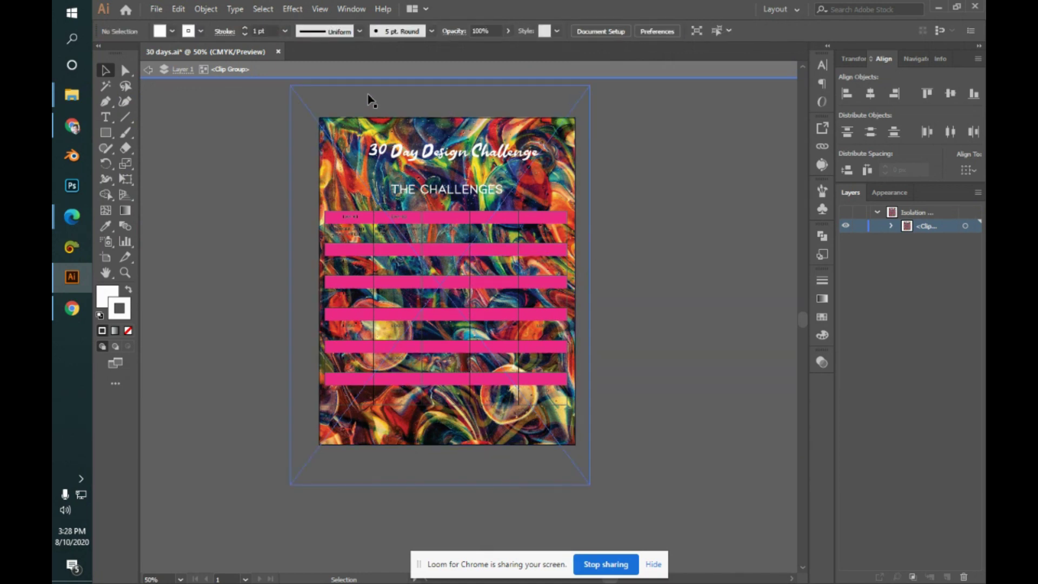
# - Relink the clipped background image to the tree picture qpbddkv0.png from the Downloads folder
pyautogui.click(294, 133)
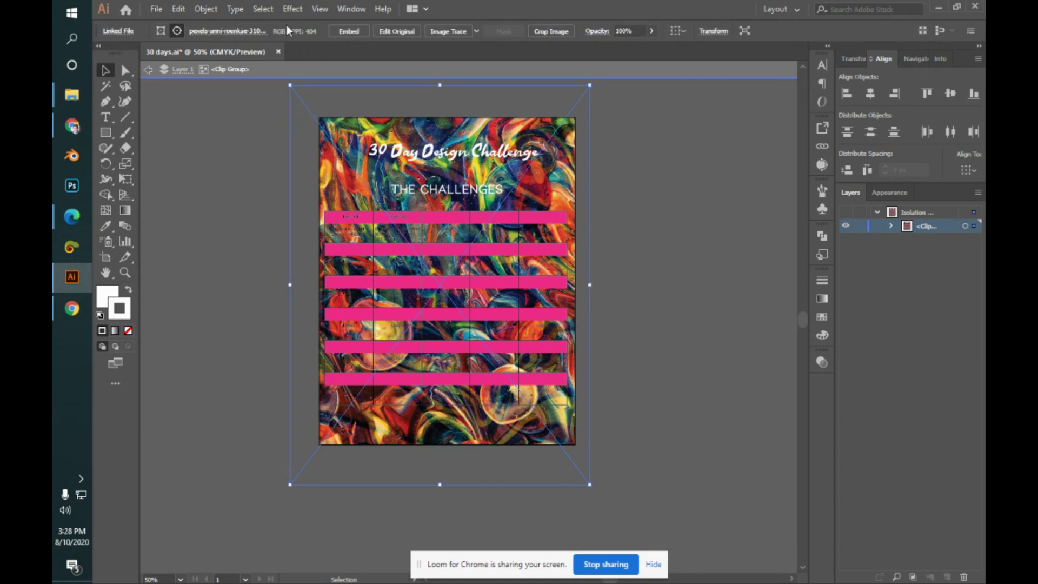
pyautogui.click(254, 32)
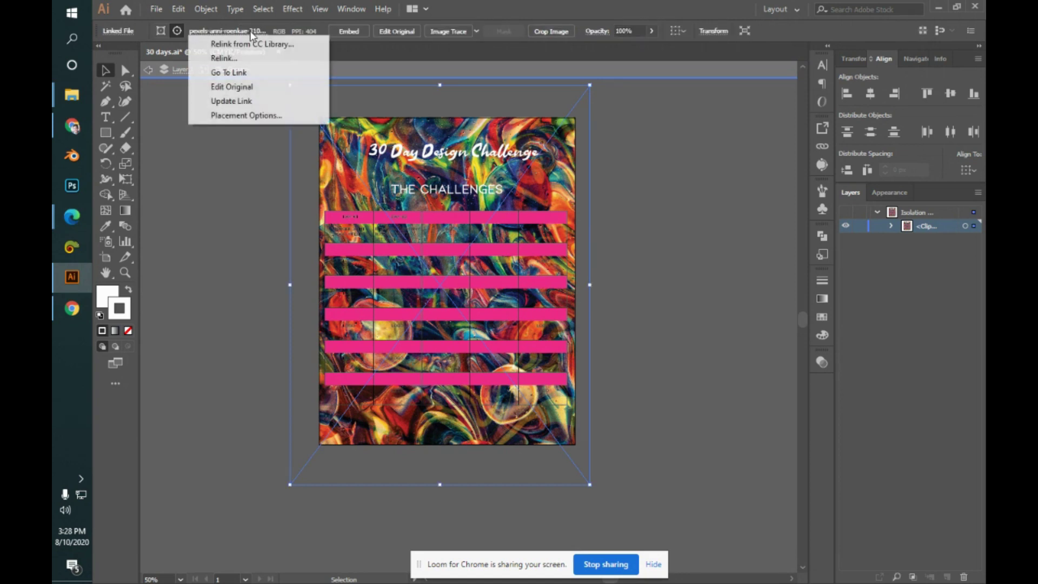
pyautogui.click(273, 60)
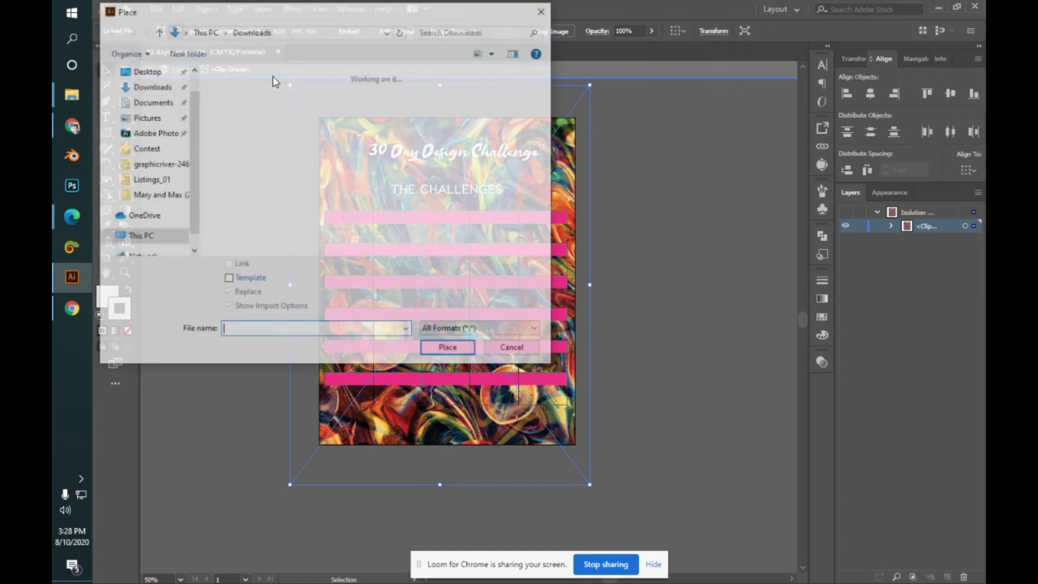
pyautogui.click(420, 223)
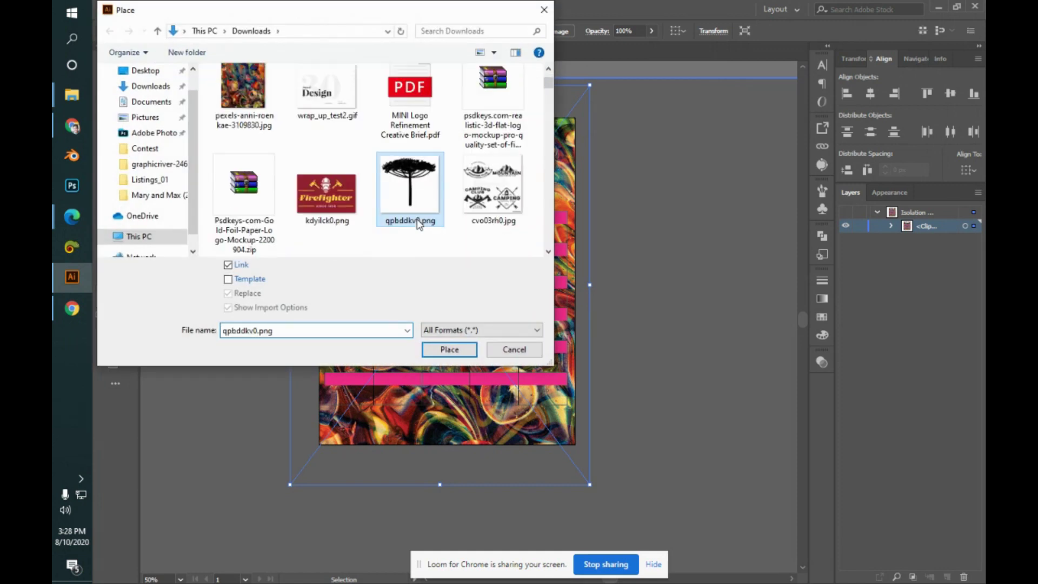
pyautogui.click(458, 350)
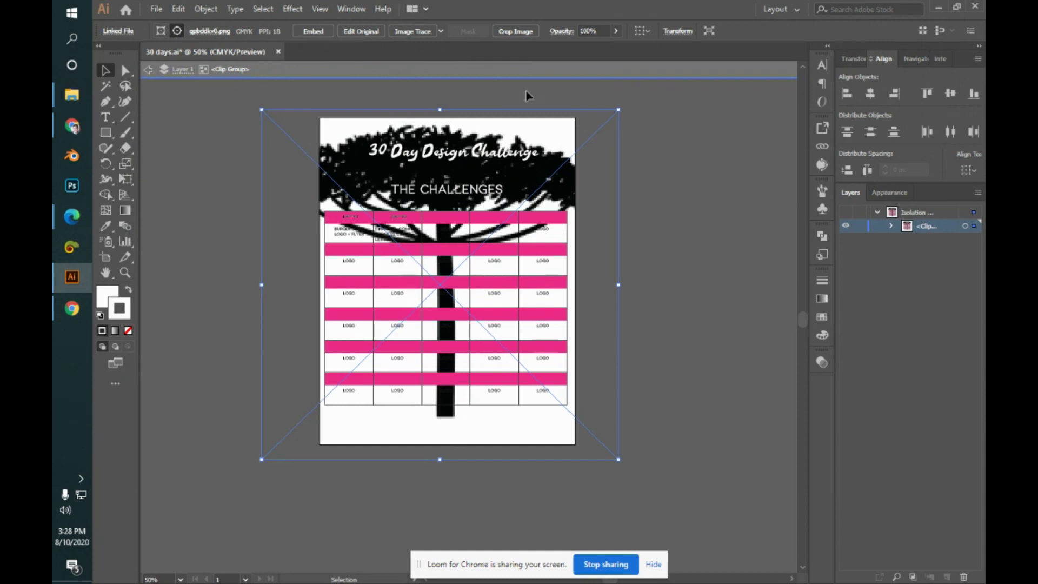
# - Relink the clipped background image to pencils-452238_1920.jpg from the Downloads folder
pyautogui.click(210, 31)
pyautogui.click(225, 57)
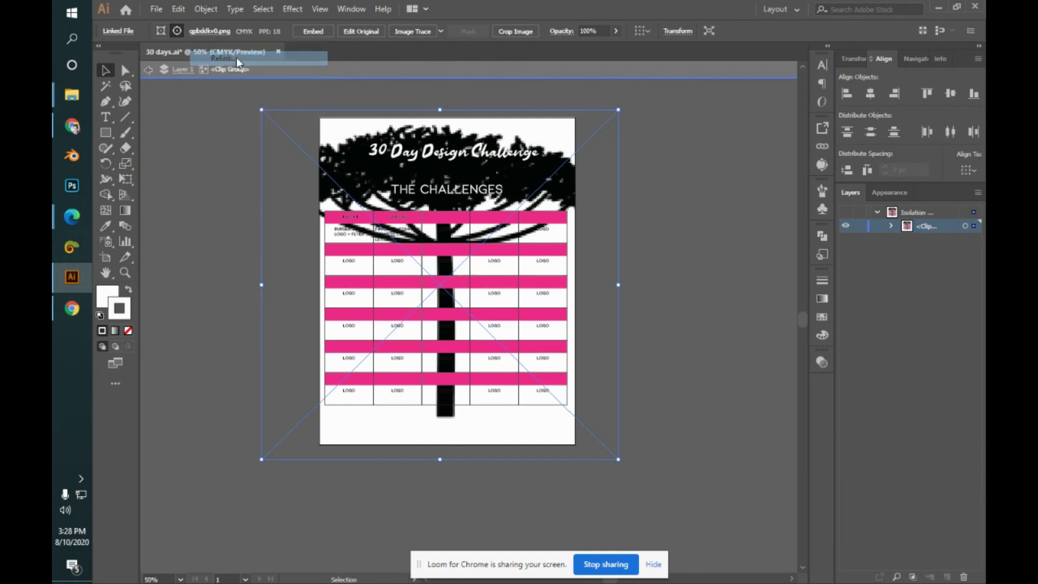
pyautogui.moveTo(550, 79); pyautogui.dragTo(555, 99)
pyautogui.click(503, 152)
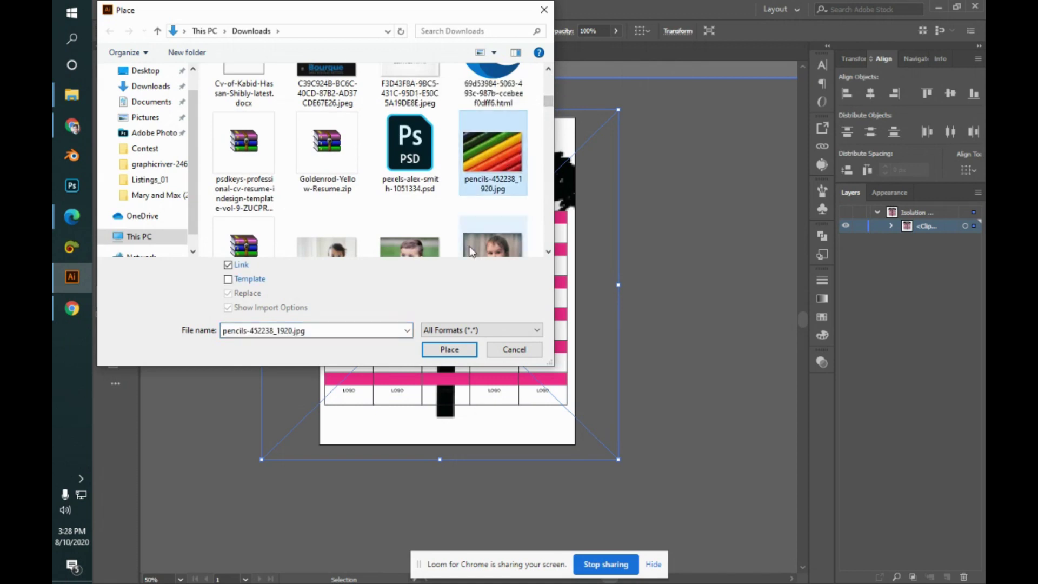
pyautogui.click(449, 350)
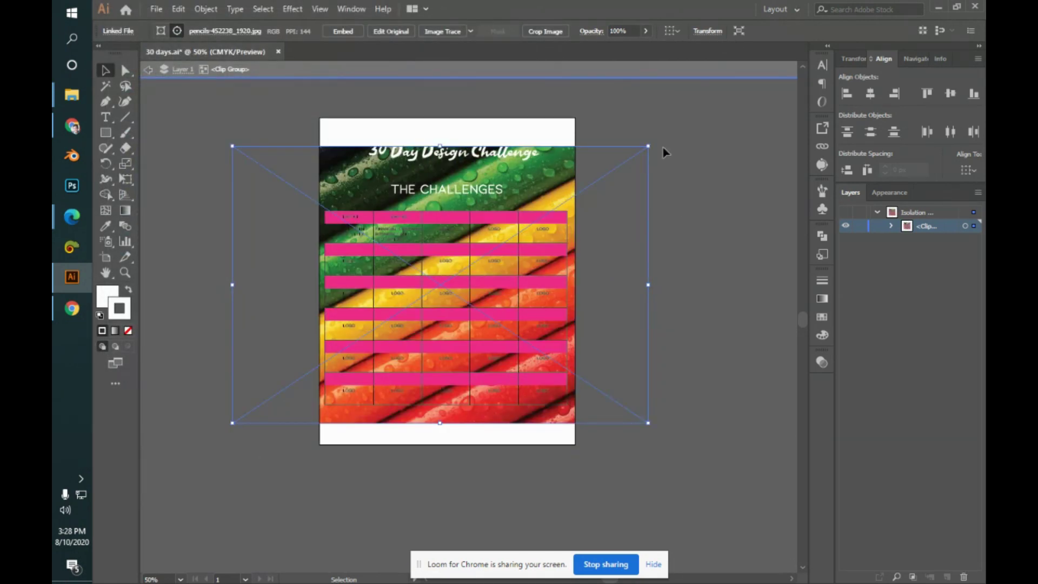
# - Relink the clipped background image to pexels-anni-roenkae-2860807.jpg from the Contest folder and deselect it
pyautogui.click(227, 31)
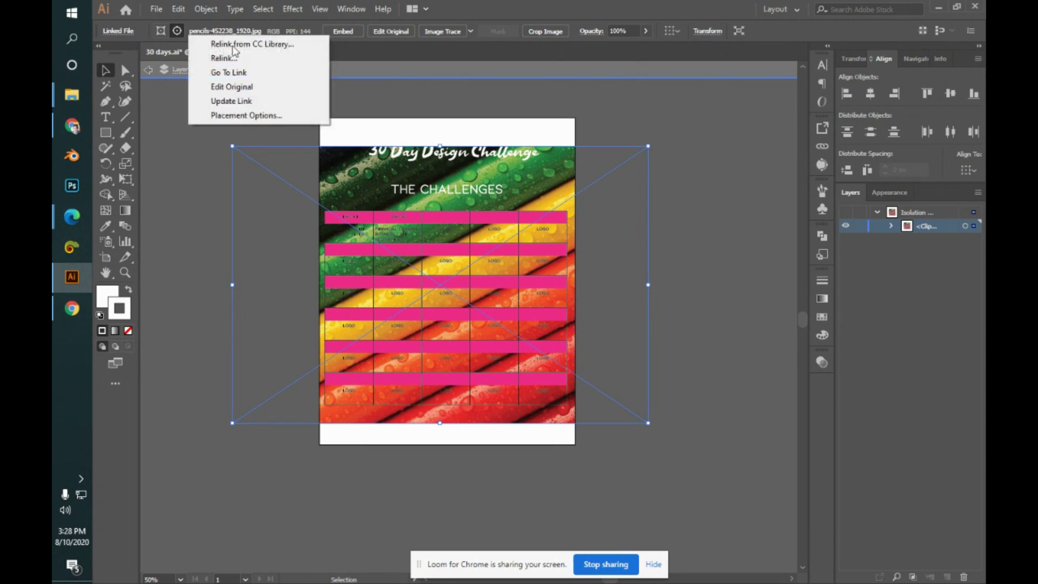
pyautogui.click(262, 60)
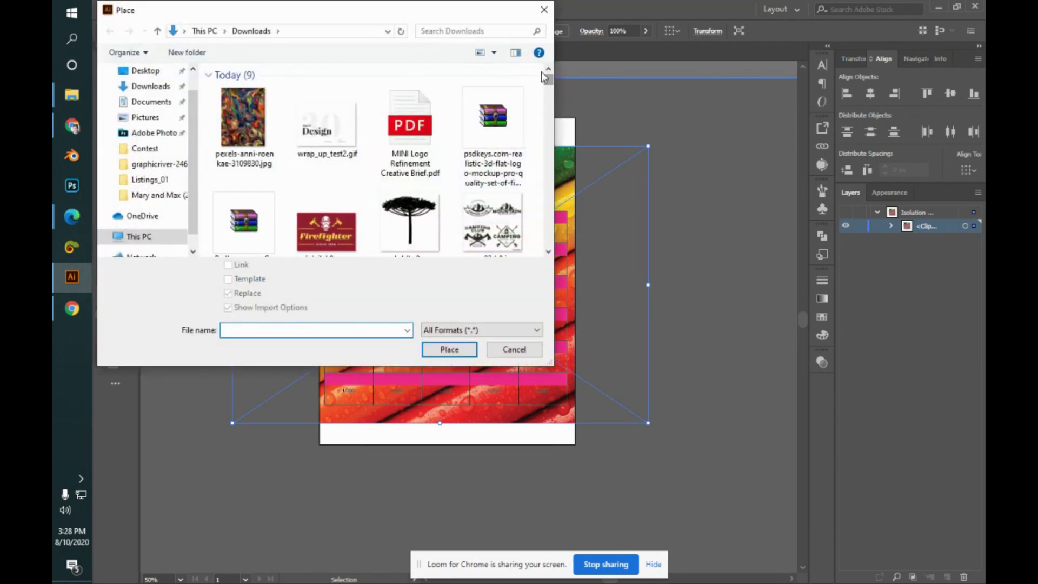
pyautogui.click(146, 147)
pyautogui.click(284, 127)
pyautogui.click(450, 350)
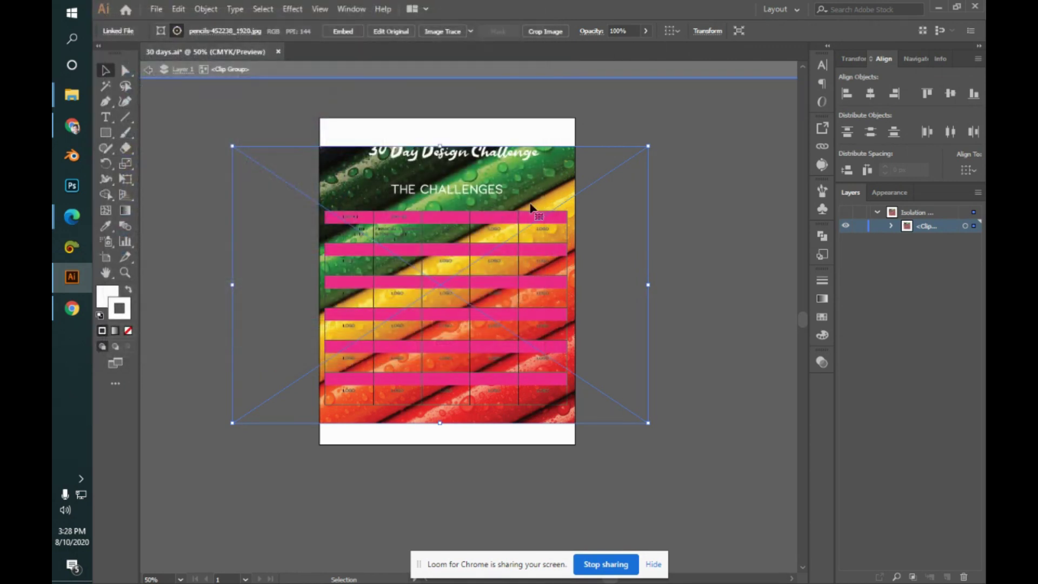
pyautogui.click(644, 220)
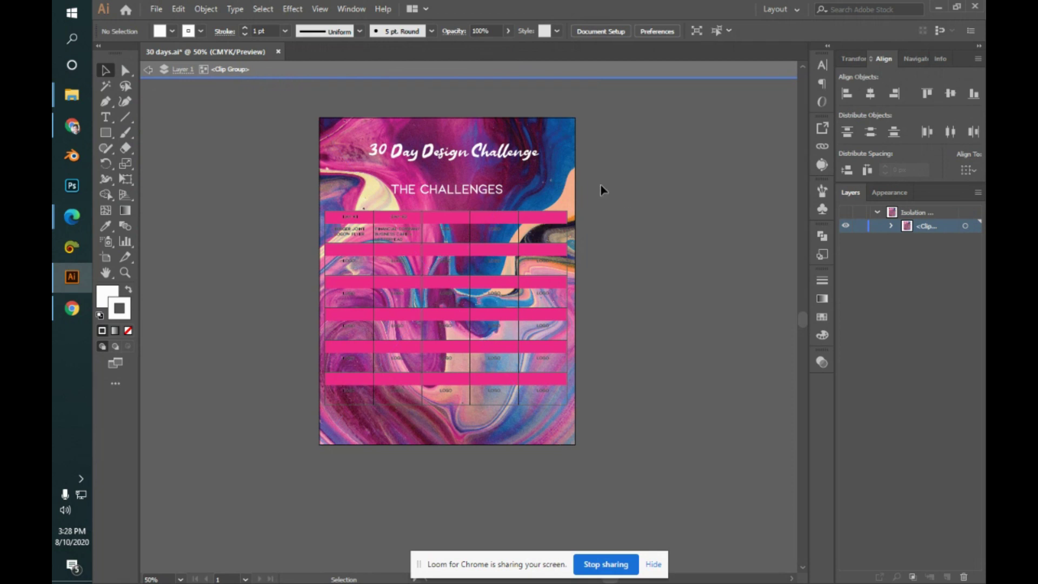
# - Shift the painting slightly right and down inside its clipping mask and exit isolation mode
pyautogui.moveTo(543, 123); pyautogui.dragTo(550, 124)
pyautogui.click(638, 264)
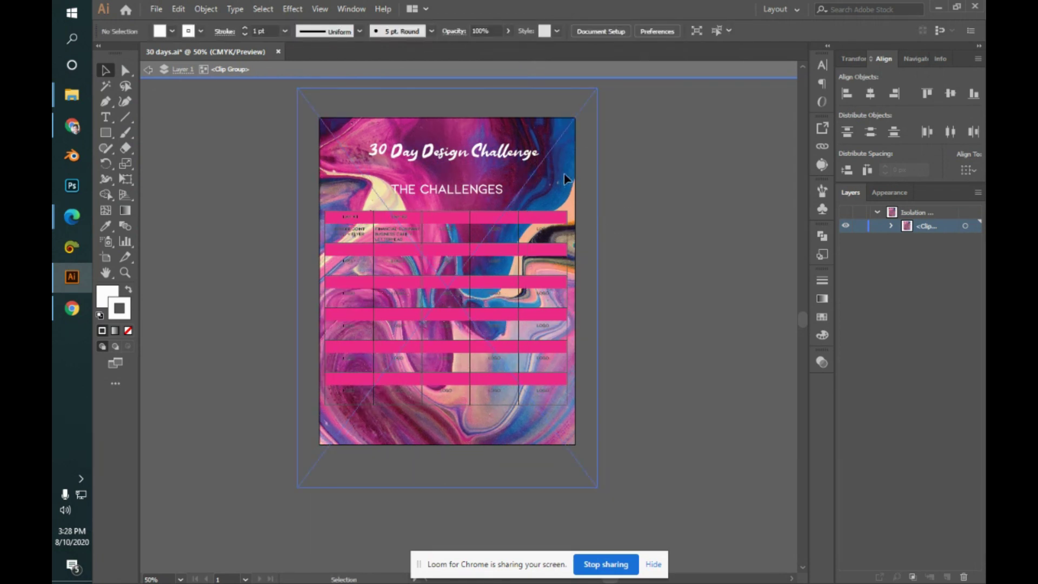
pyautogui.moveTo(564, 178); pyautogui.dragTo(561, 173)
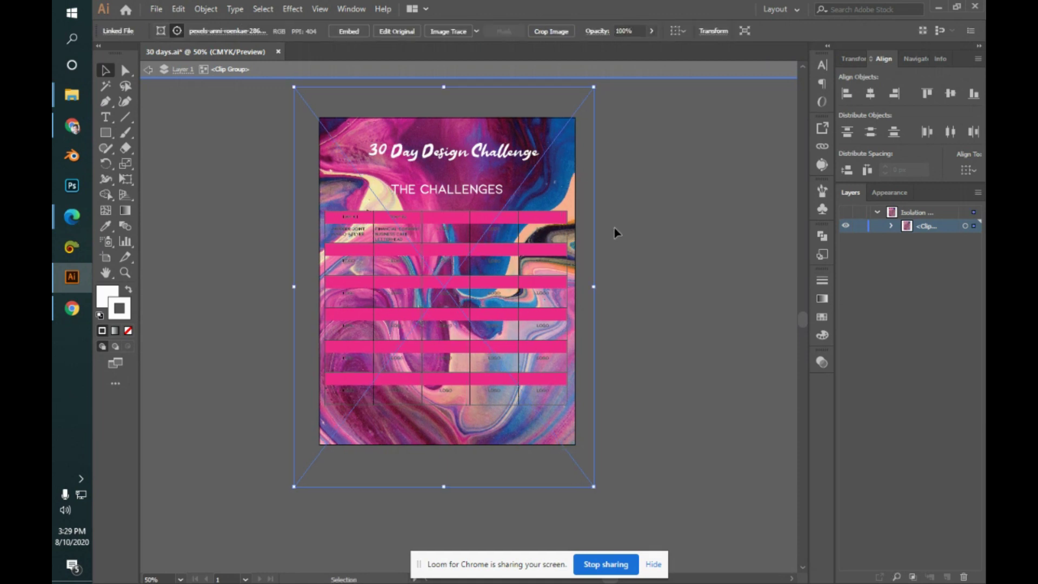
pyautogui.click(618, 229)
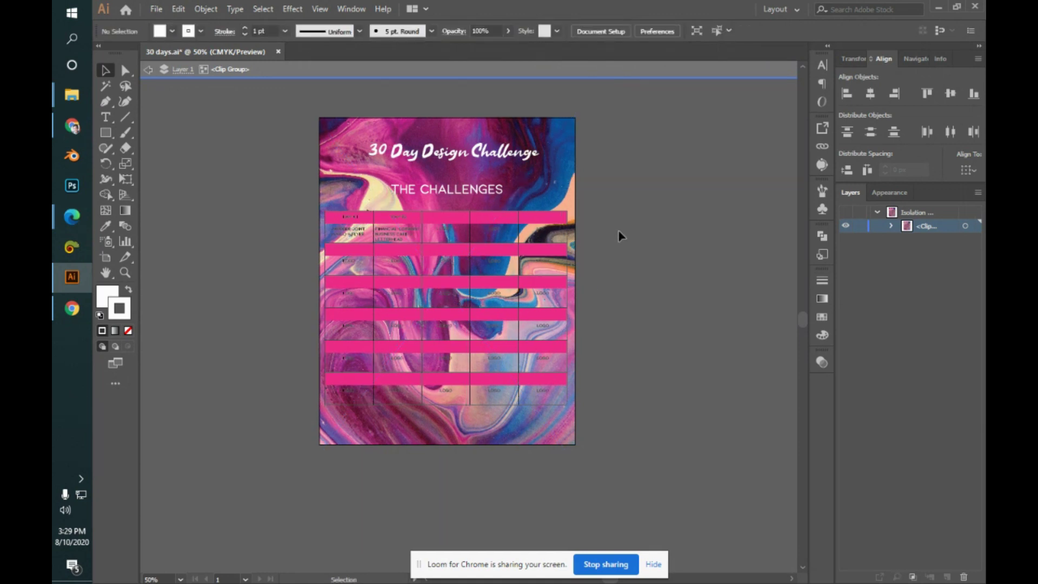
pyautogui.hotkey('alt', 'Tab')
pyautogui.press('Escape')
pyautogui.doubleClick(618, 229)
# - Switch to Edge to read the latest Google Meet chat messages and return to the Contest folder in File Explorer
pyautogui.hotkey('alt', 'Tab')
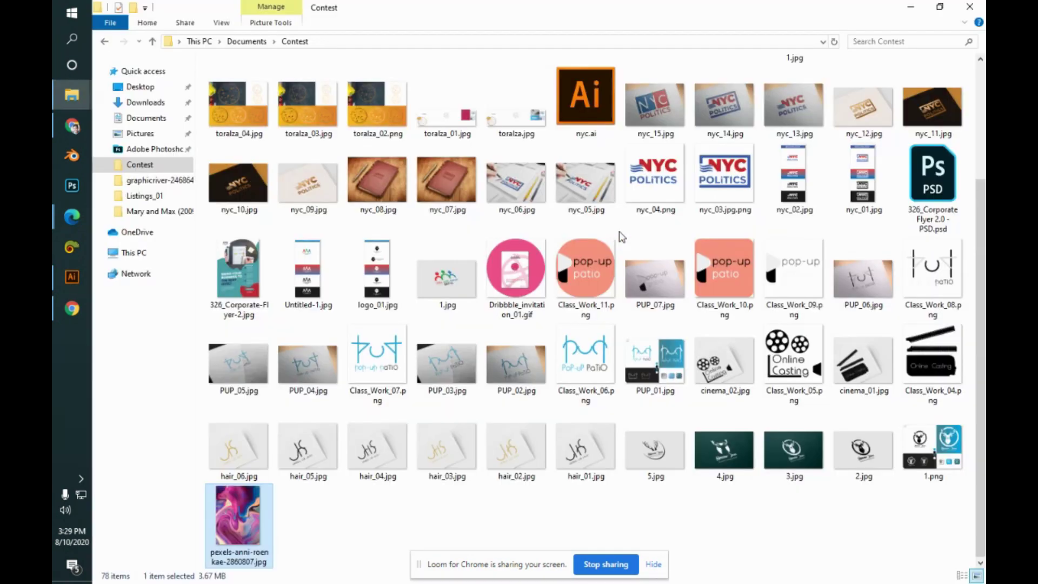
pyautogui.hotkey('alt', 'Tab')
pyautogui.hotkey('alt', 'Tab')
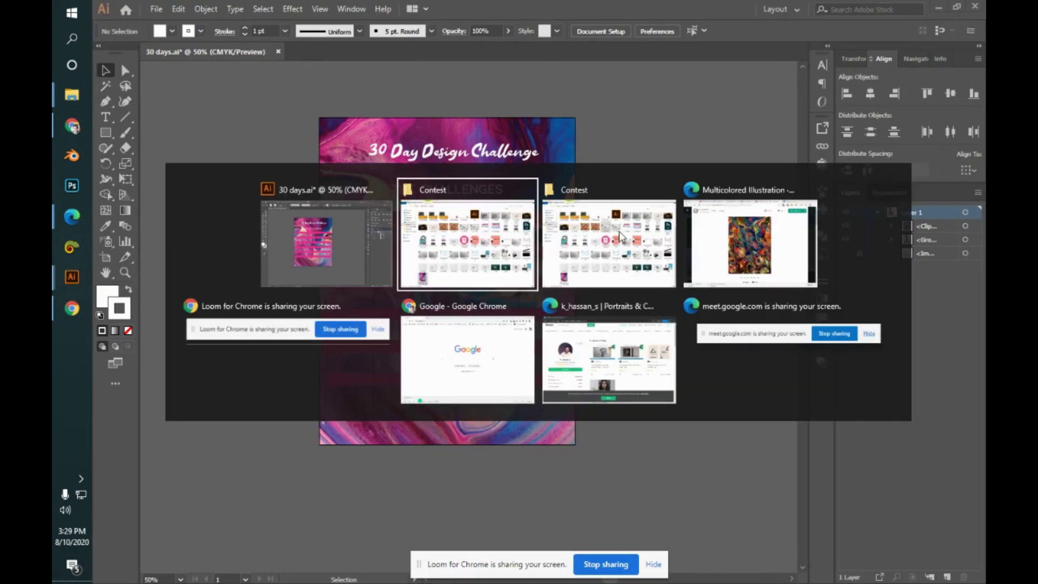
pyautogui.hotkey('alt', 'Tab')
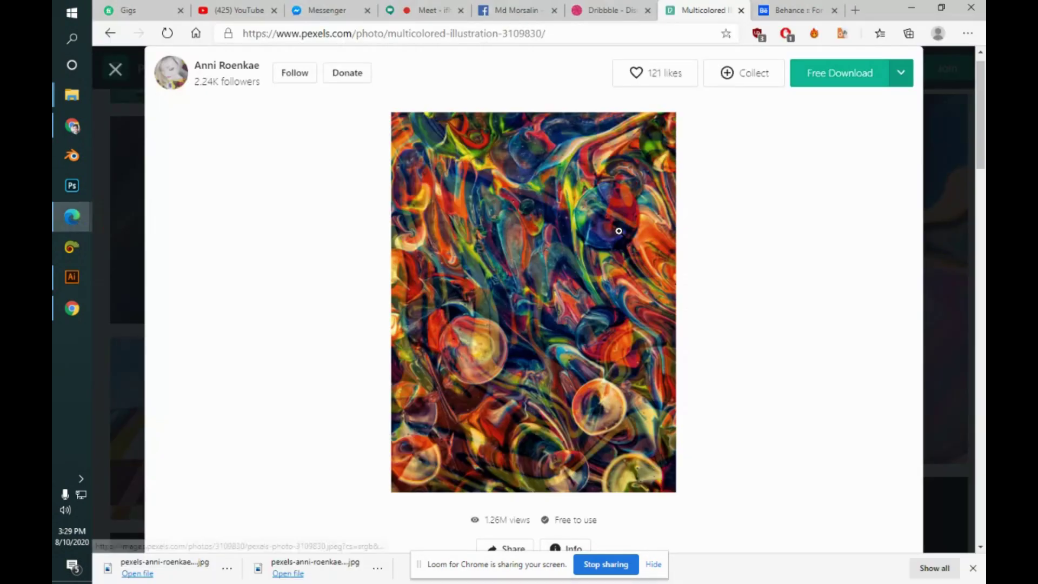
pyautogui.click(435, 12)
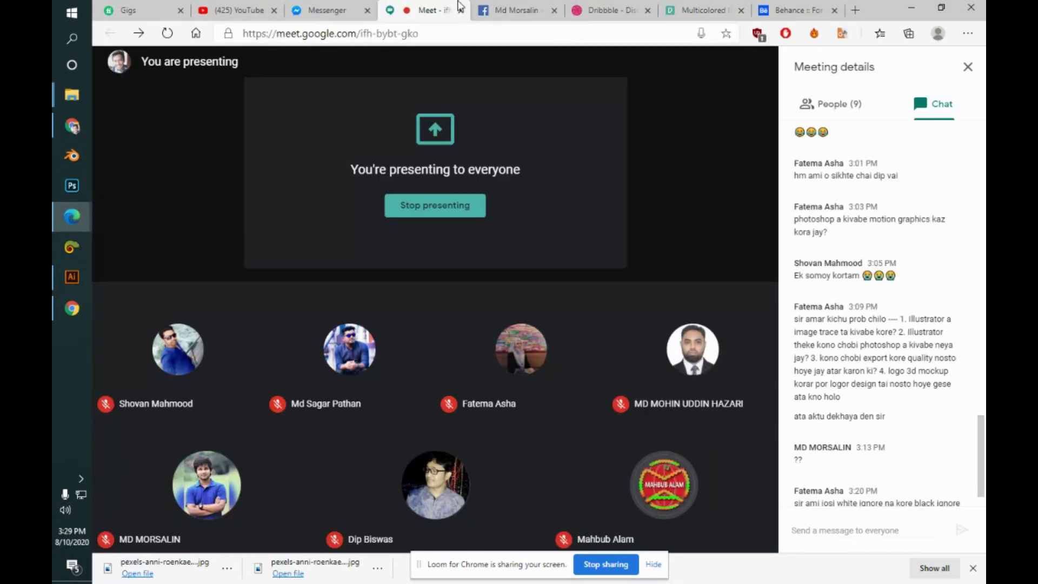
pyautogui.scroll(-1, 979, 449)
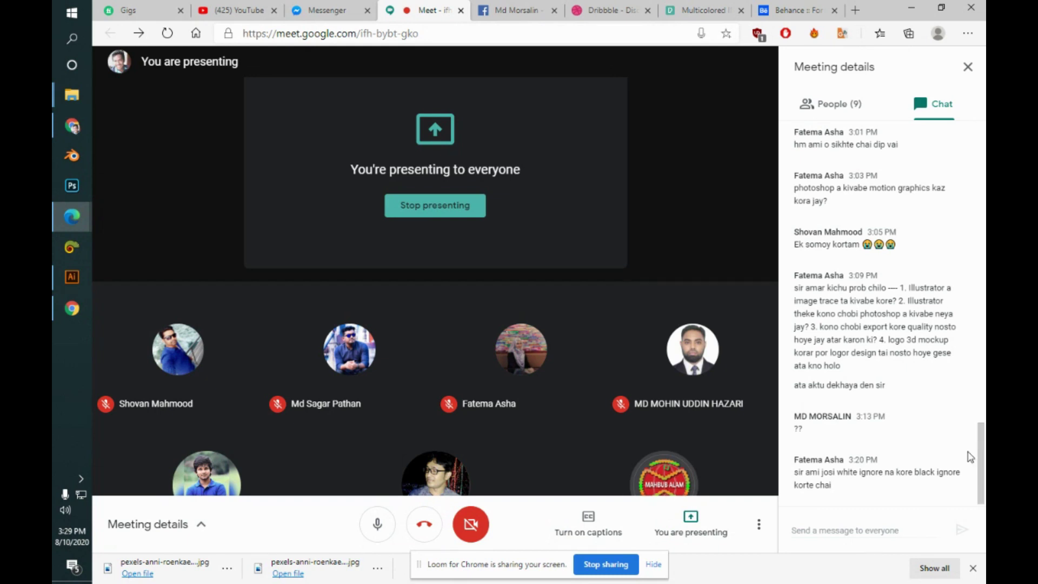
pyautogui.hotkey('alt', 'Tab')
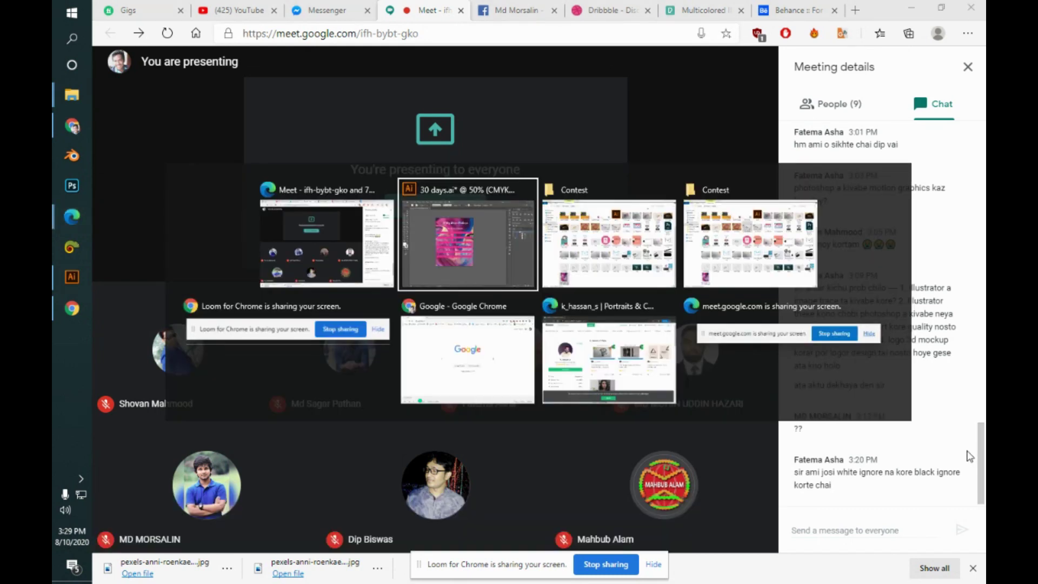
pyautogui.hotkey('alt', 'Tab')
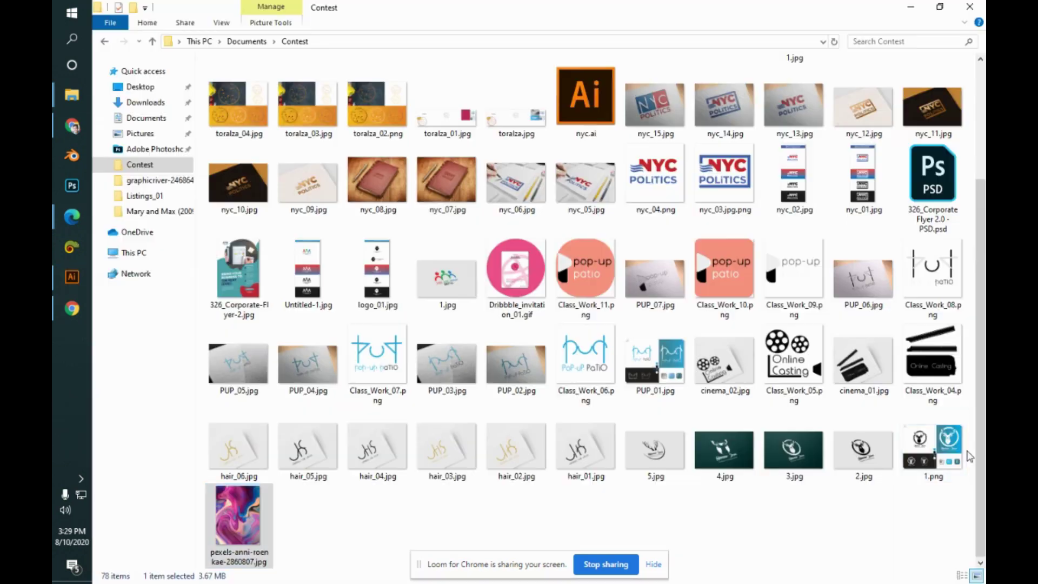
# - Switch to Edge to reread the questions in the Google Meet chat, and return to the poster in Illustrator
pyautogui.hotkey('alt', 'Tab')
pyautogui.hotkey('alt', 'Tab')
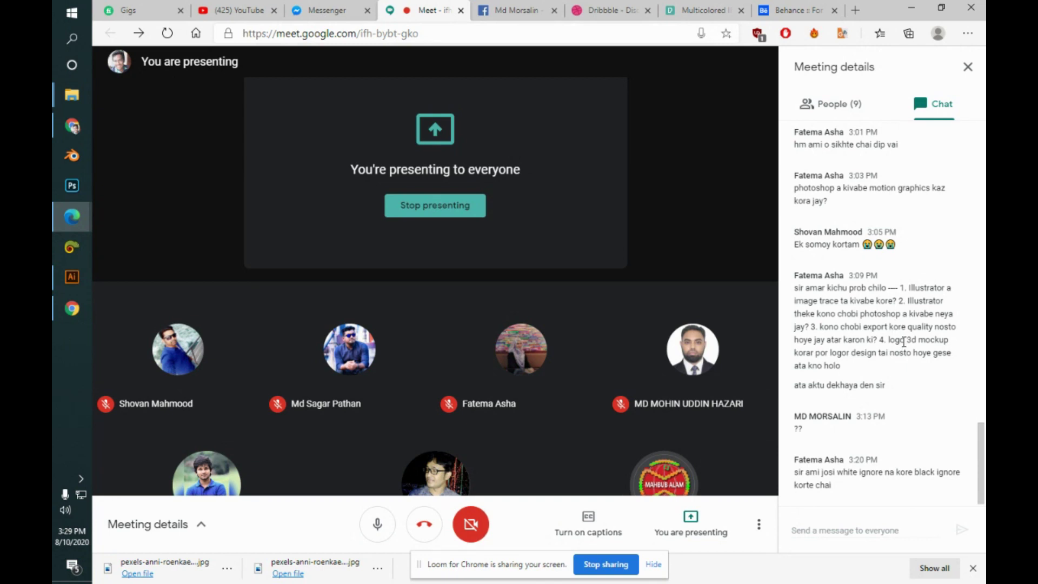
pyautogui.hotkey('alt', 'Tab')
pyautogui.hotkey('alt', 'Tab')
pyautogui.hotkey('alt', 'Tab')
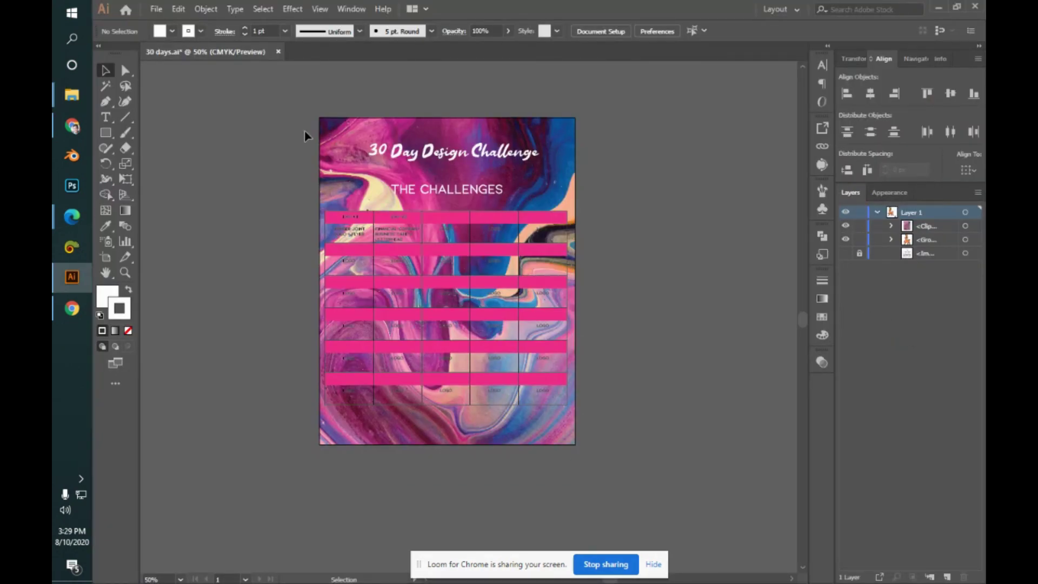
pyautogui.moveTo(309, 138); pyautogui.dragTo(241, 80)
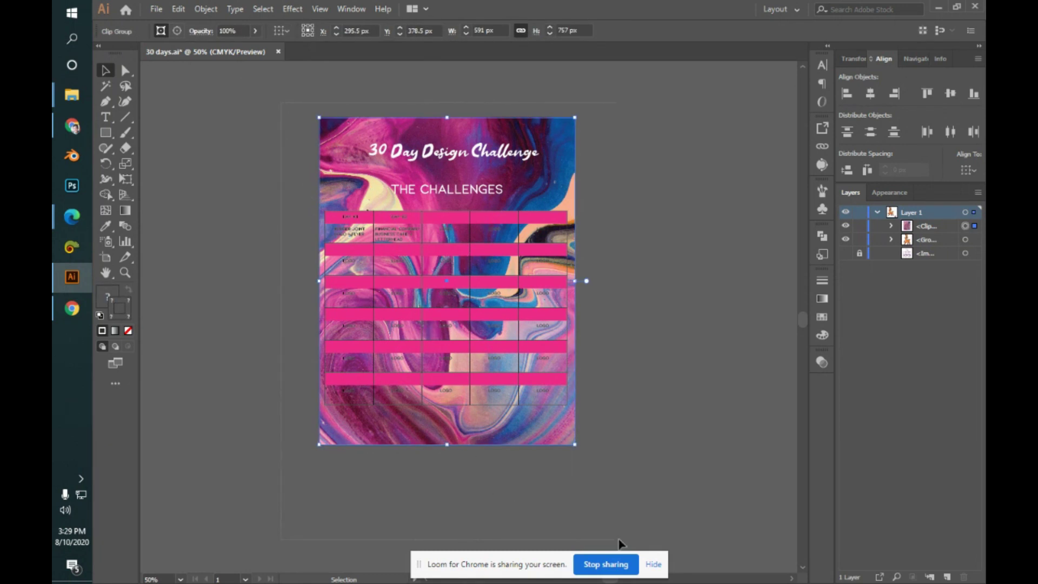
pyautogui.click(628, 445)
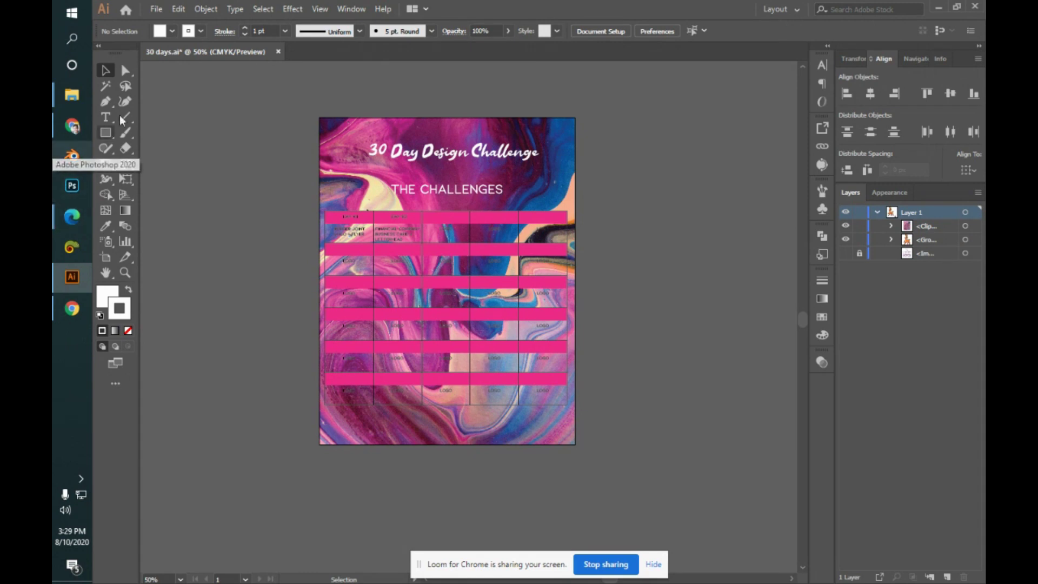
pyautogui.click(157, 9)
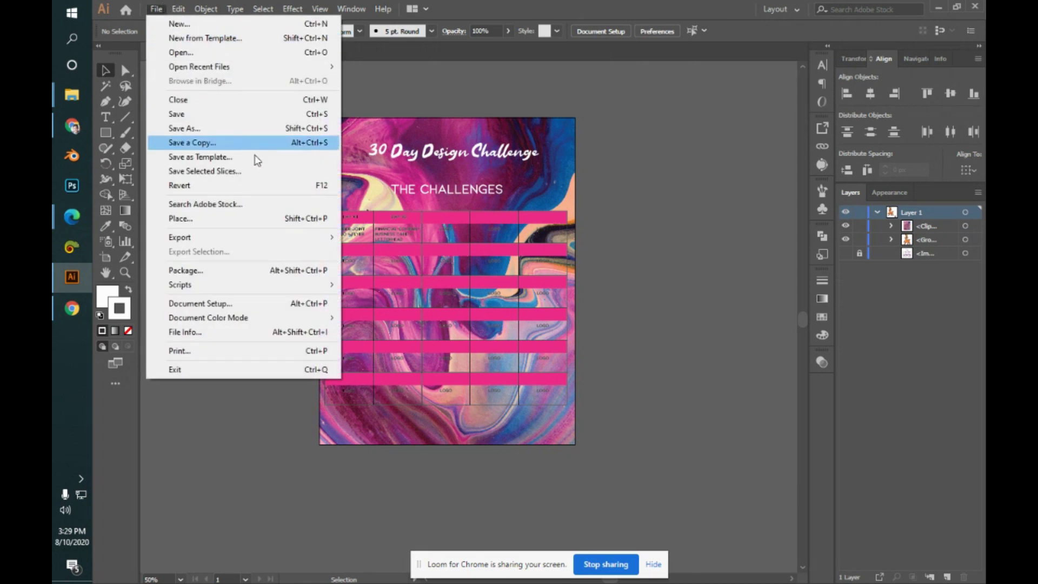
pyautogui.moveTo(284, 238)
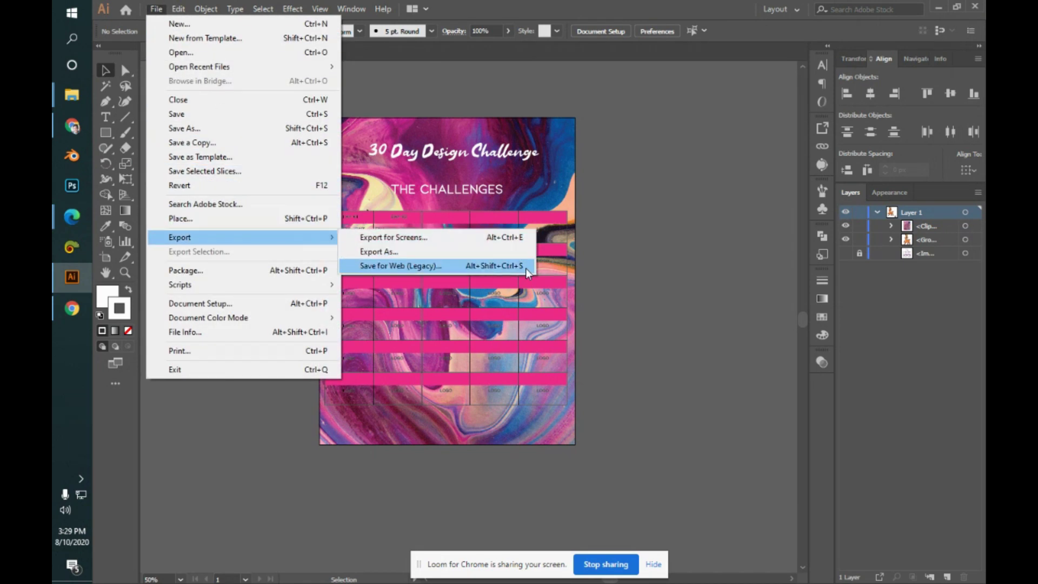
pyautogui.click(629, 256)
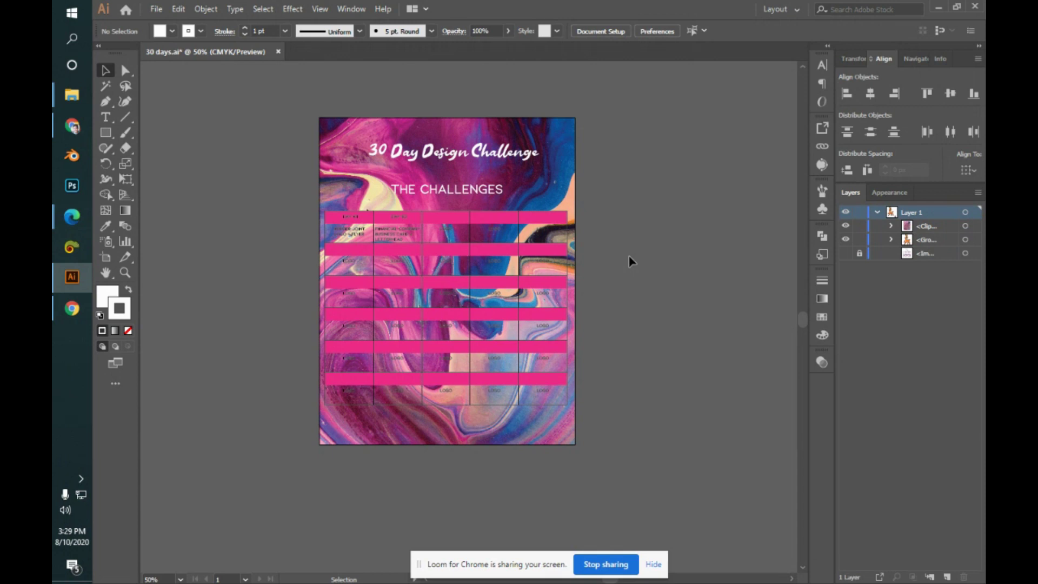
pyautogui.hotkey('alt', 'Tab')
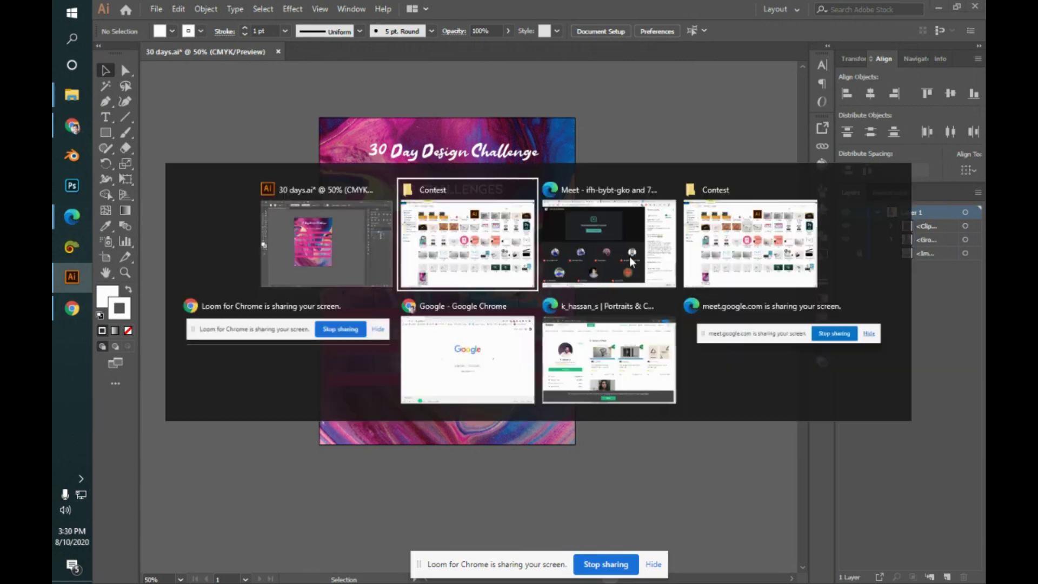
pyautogui.hotkey('alt', 'Tab')
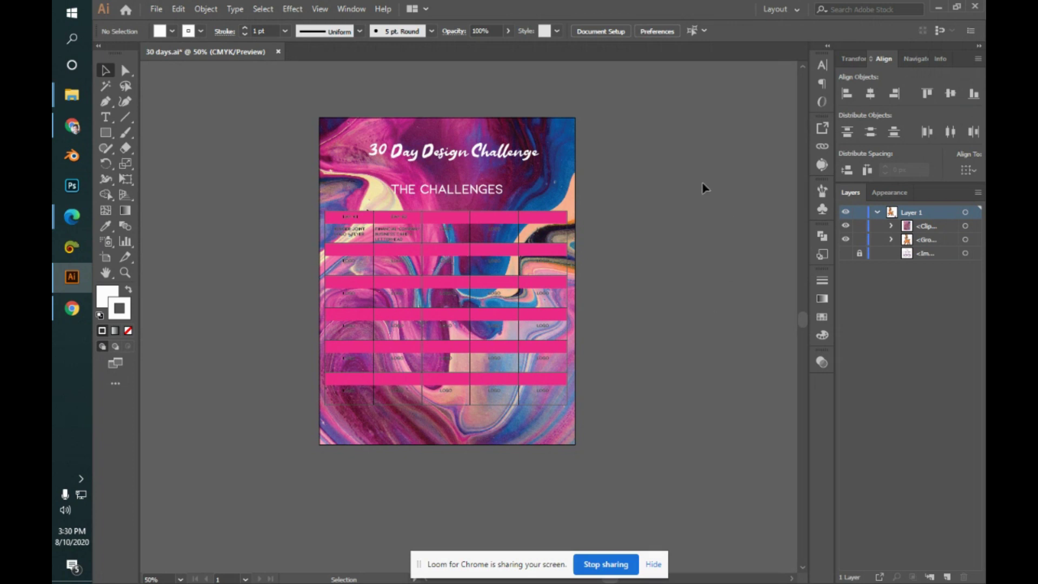
# - Show the Libraries panel, dock it with the collapsed panels, and expand it from there
pyautogui.click(346, 8)
pyautogui.click(418, 421)
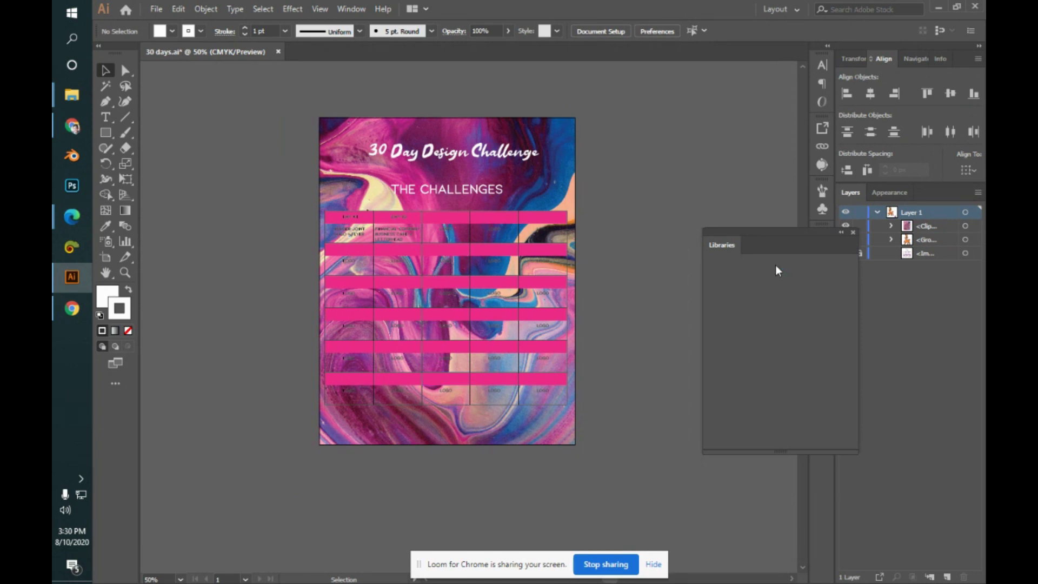
pyautogui.moveTo(790, 233); pyautogui.dragTo(827, 386)
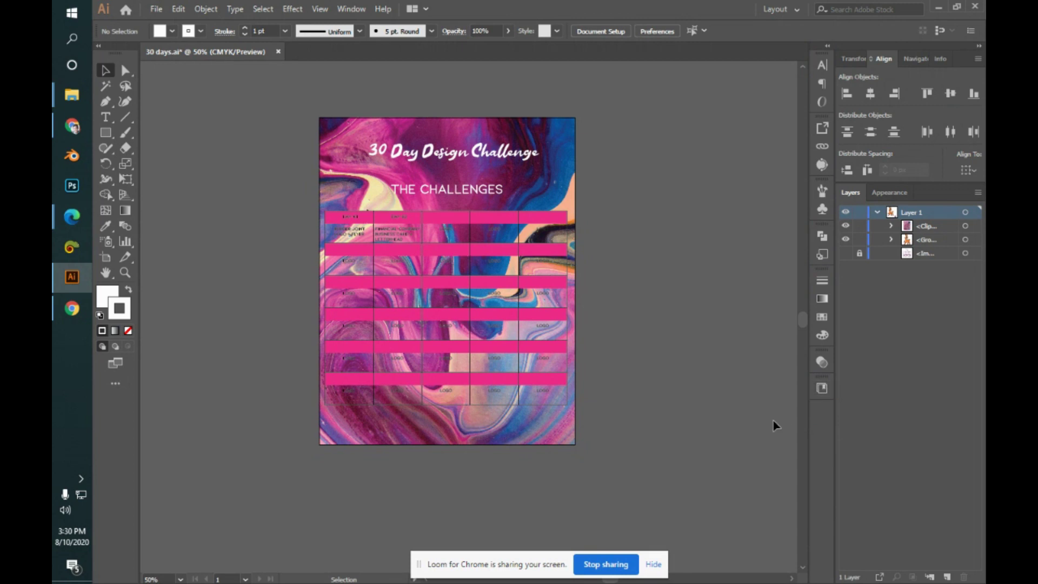
pyautogui.click(822, 389)
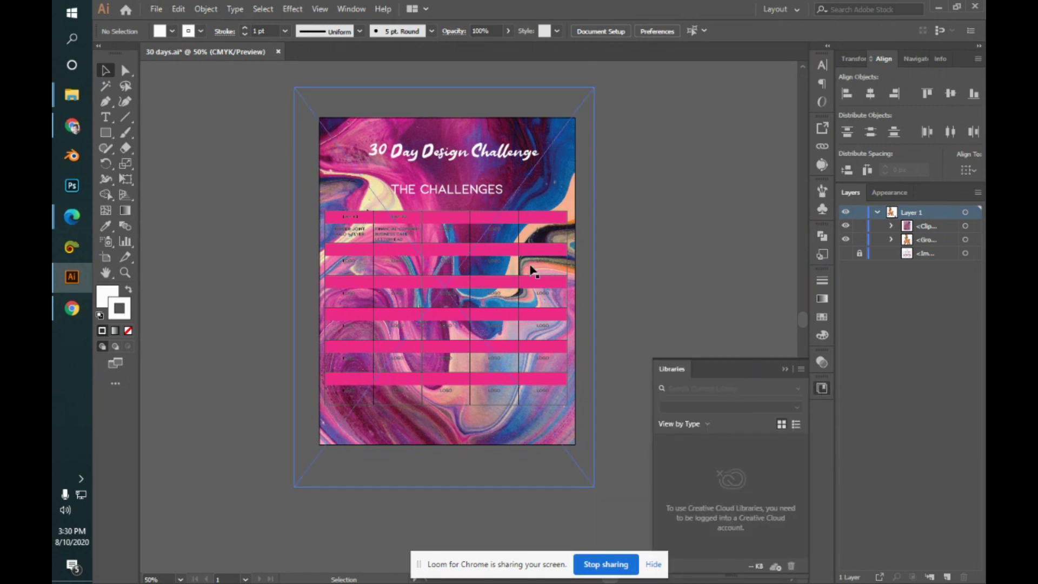
# - Select the clipped background painting, move it up and to the right, and undo the move
pyautogui.click(537, 309)
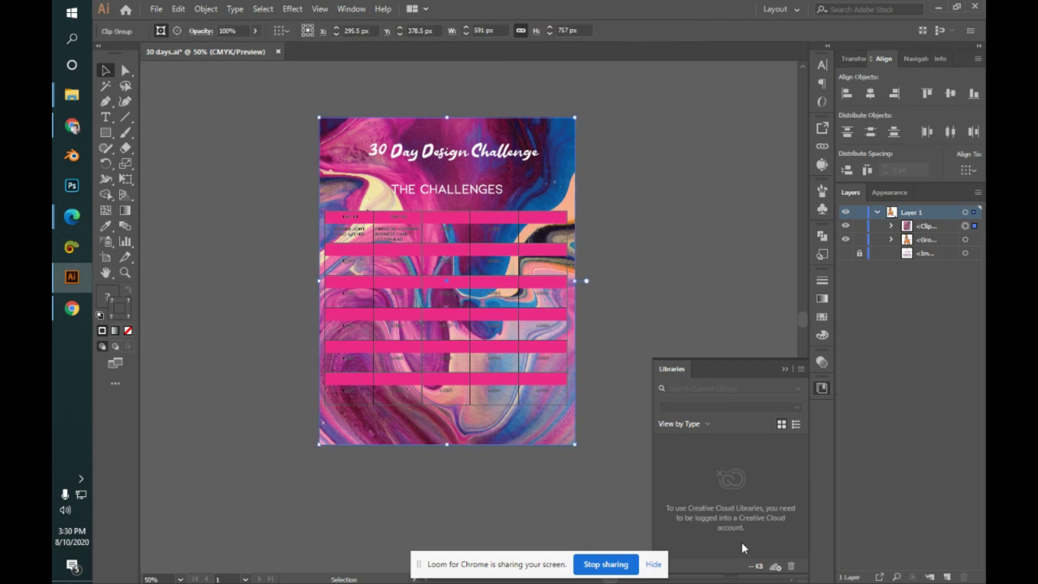
pyautogui.moveTo(485, 323); pyautogui.dragTo(529, 268)
pyautogui.hotkey('ctrl', 'z')
pyautogui.hotkey('alt', 'Tab')
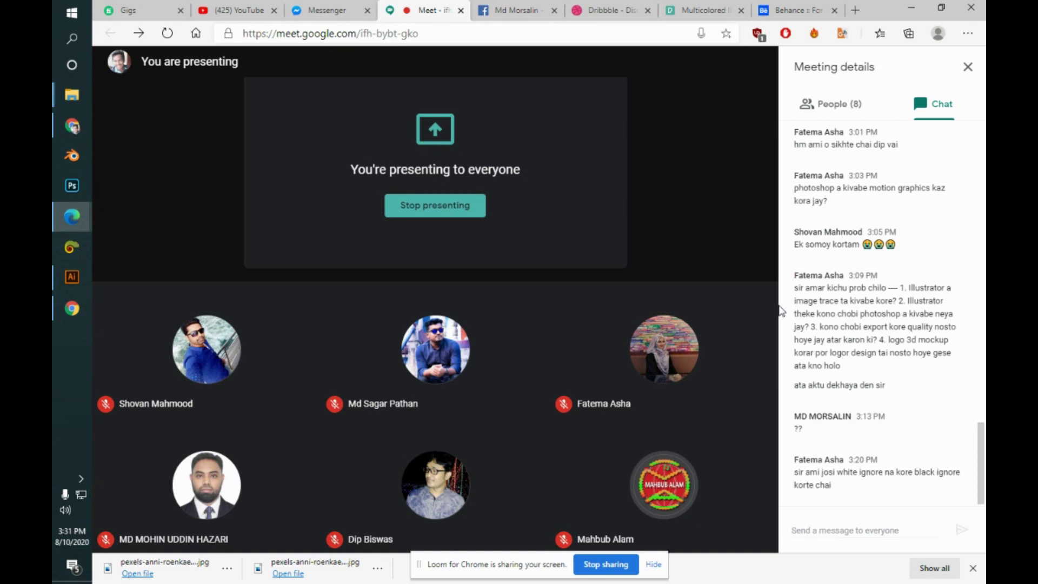
pyautogui.hotkey('alt', 'Tab')
pyautogui.click(156, 9)
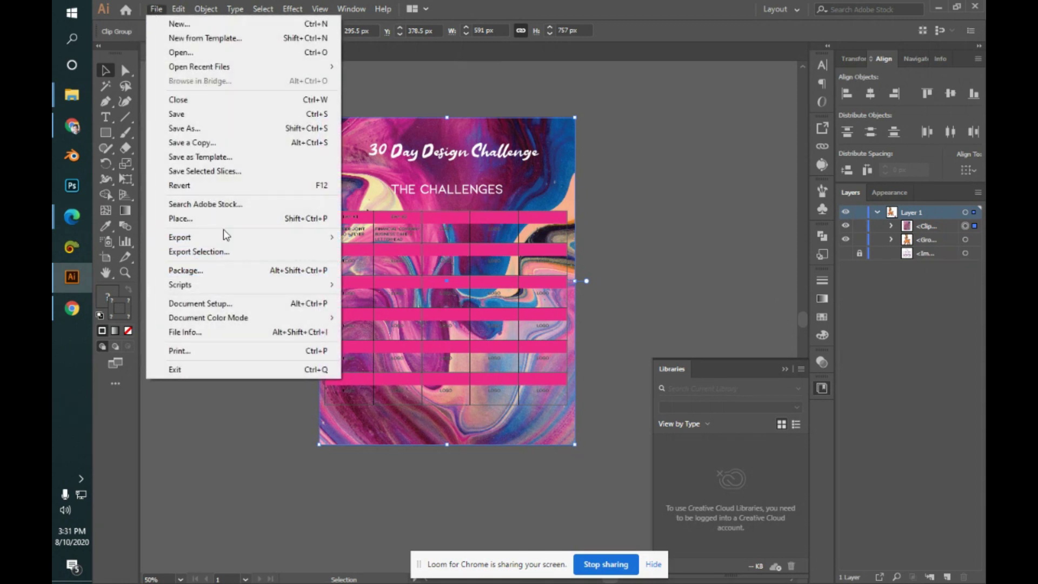
pyautogui.click(694, 246)
pyautogui.click(694, 246)
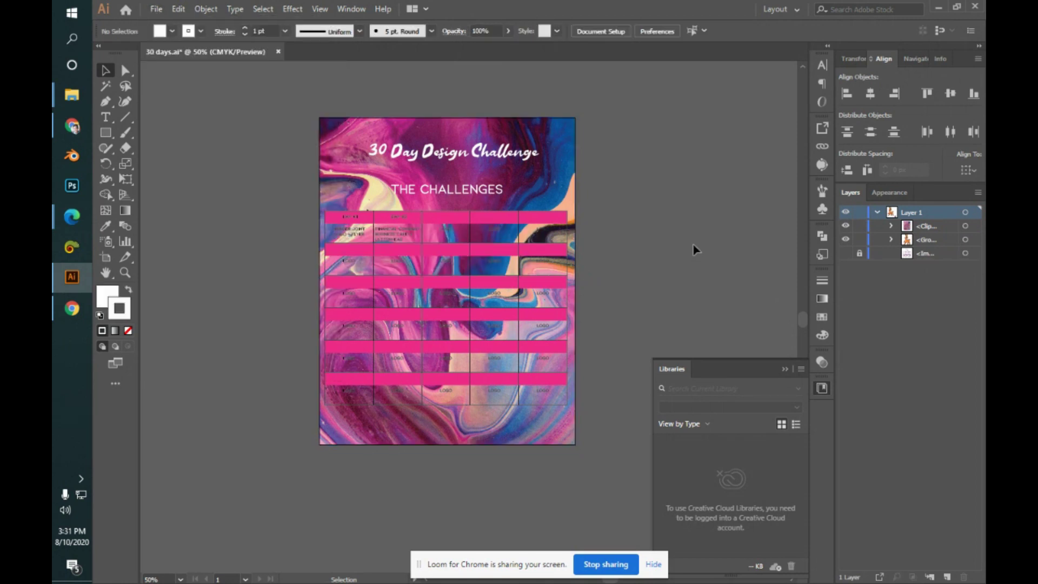
pyautogui.click(186, 9)
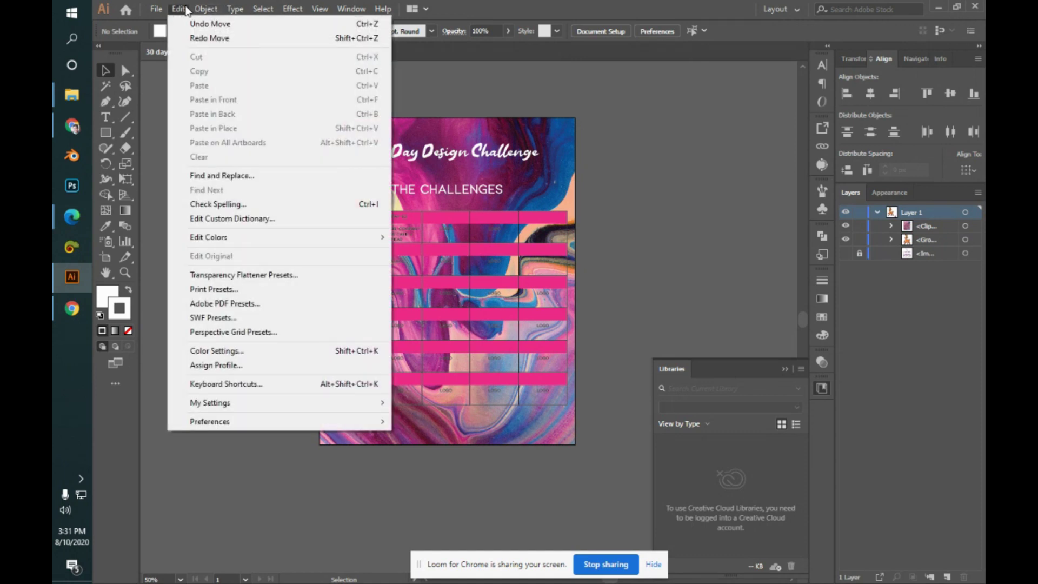
pyautogui.click(613, 167)
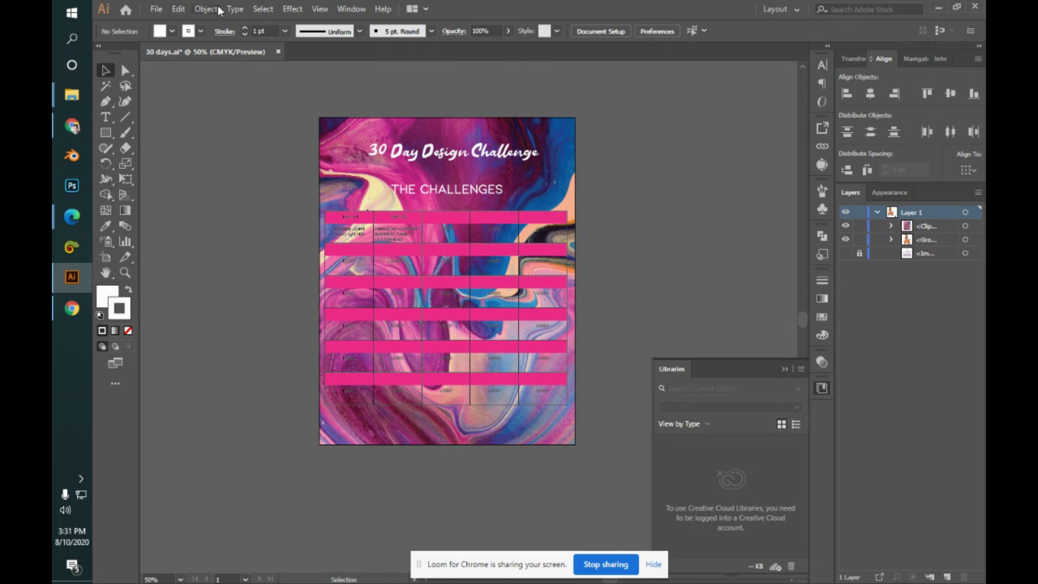
# - Review the general and type settings in Document Setup and close it without changes
pyautogui.click(156, 9)
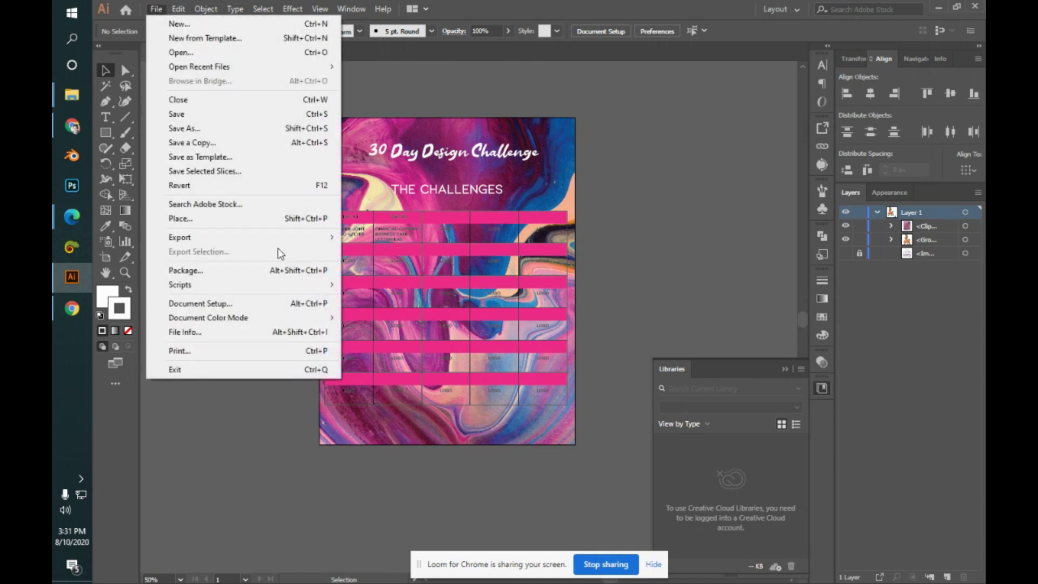
pyautogui.click(301, 304)
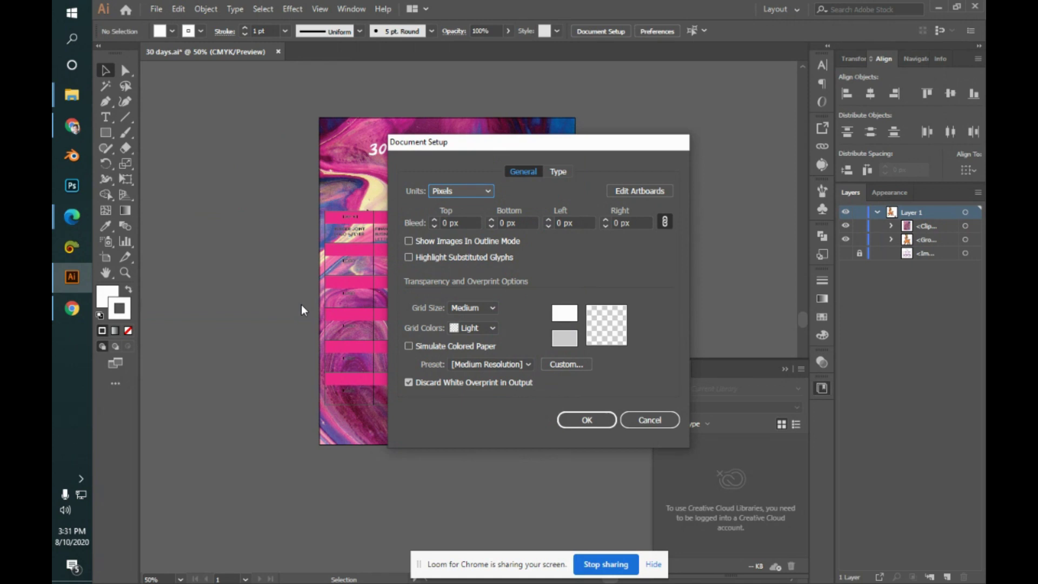
pyautogui.click(560, 172)
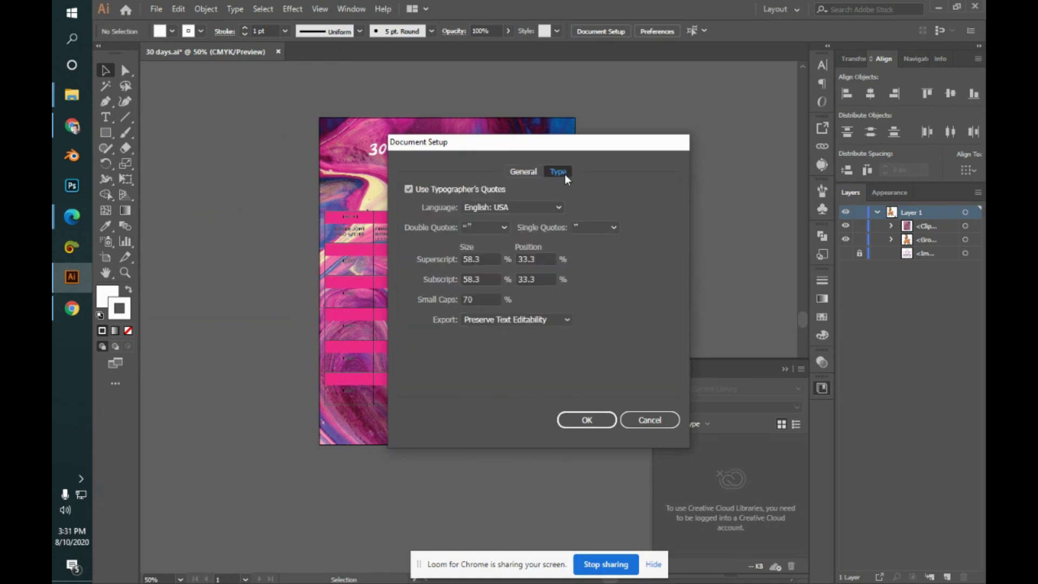
pyautogui.click(535, 172)
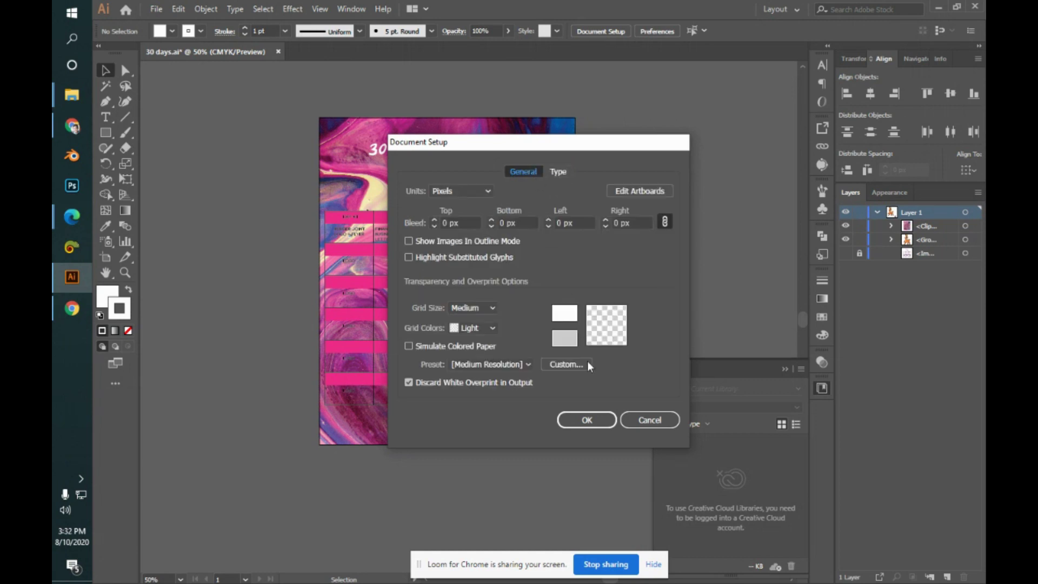
pyautogui.click(627, 428)
# - Examine the 30 days.ai file information, including camera, IPTC Extension, GPS, DICOM and raw data, and close it without changes
pyautogui.click(156, 9)
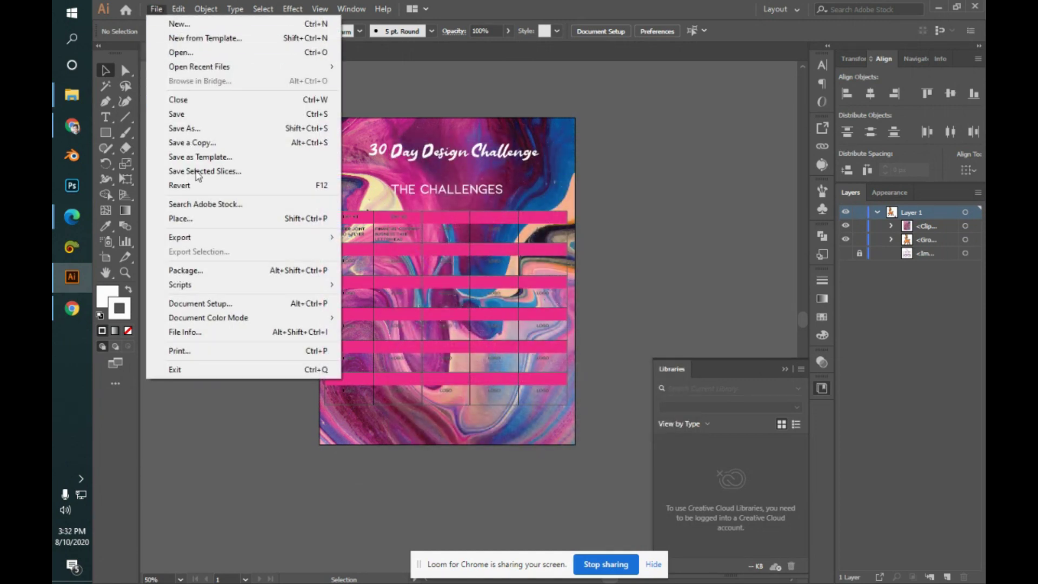
pyautogui.click(241, 333)
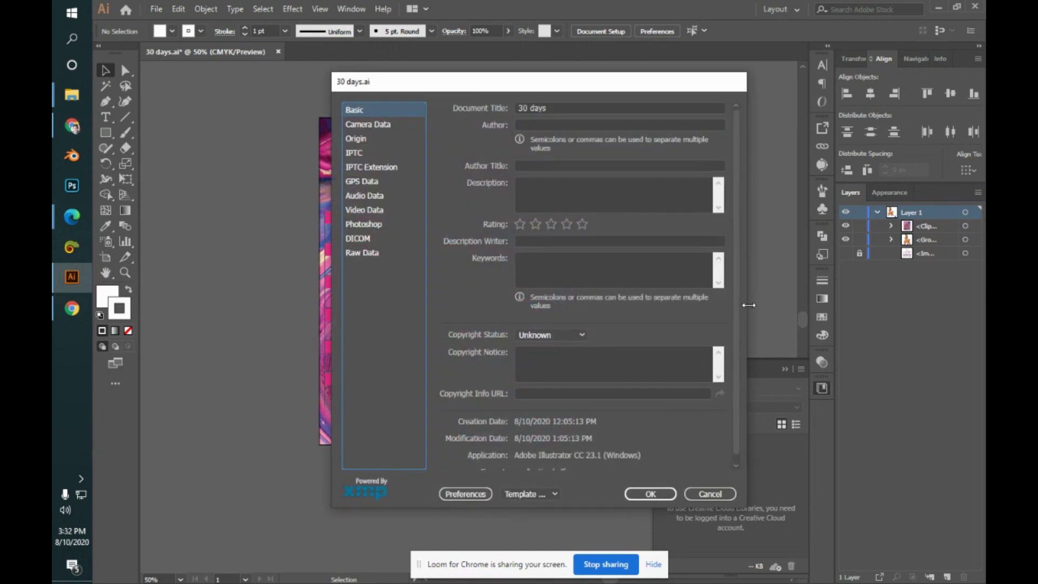
pyautogui.click(383, 128)
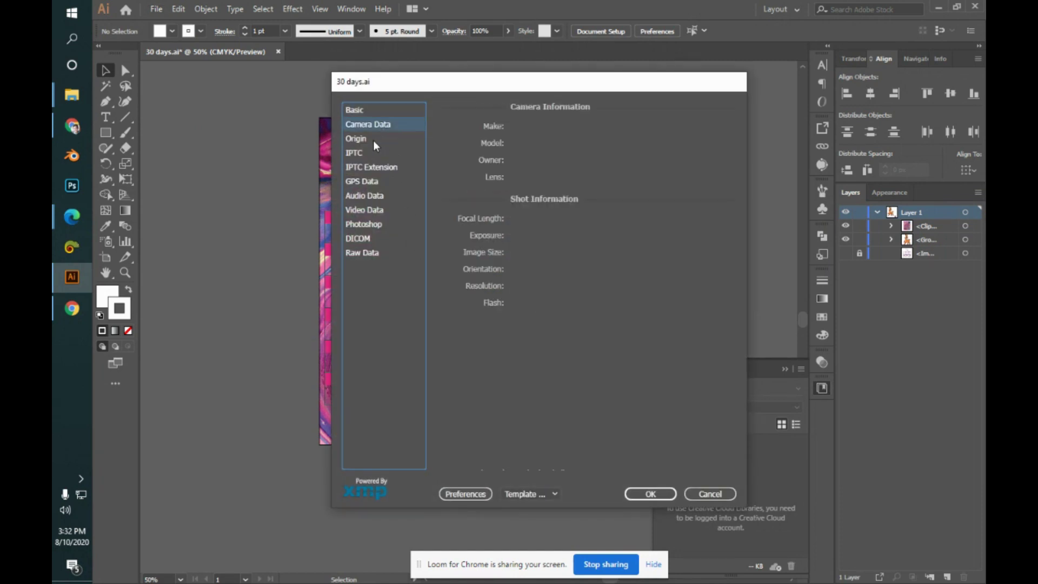
pyautogui.click(373, 140)
pyautogui.click(384, 168)
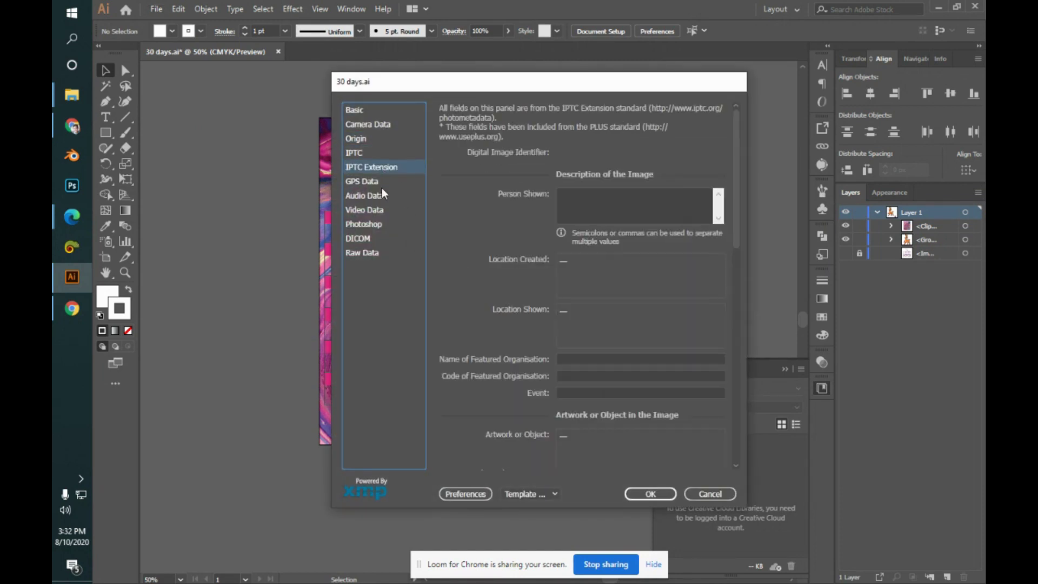
pyautogui.click(382, 187)
pyautogui.click(382, 222)
pyautogui.click(378, 236)
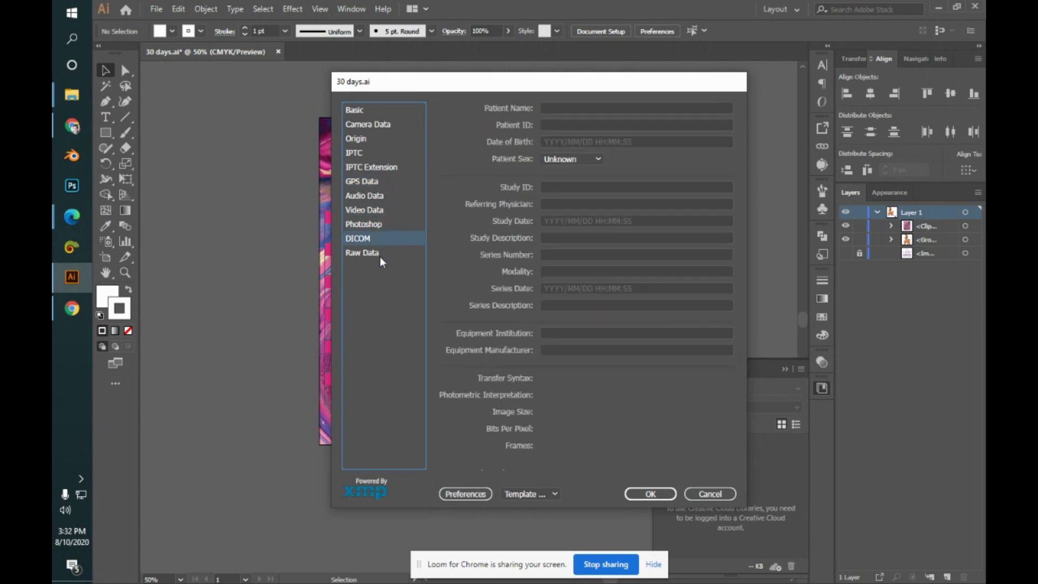
pyautogui.click(379, 254)
pyautogui.click(710, 494)
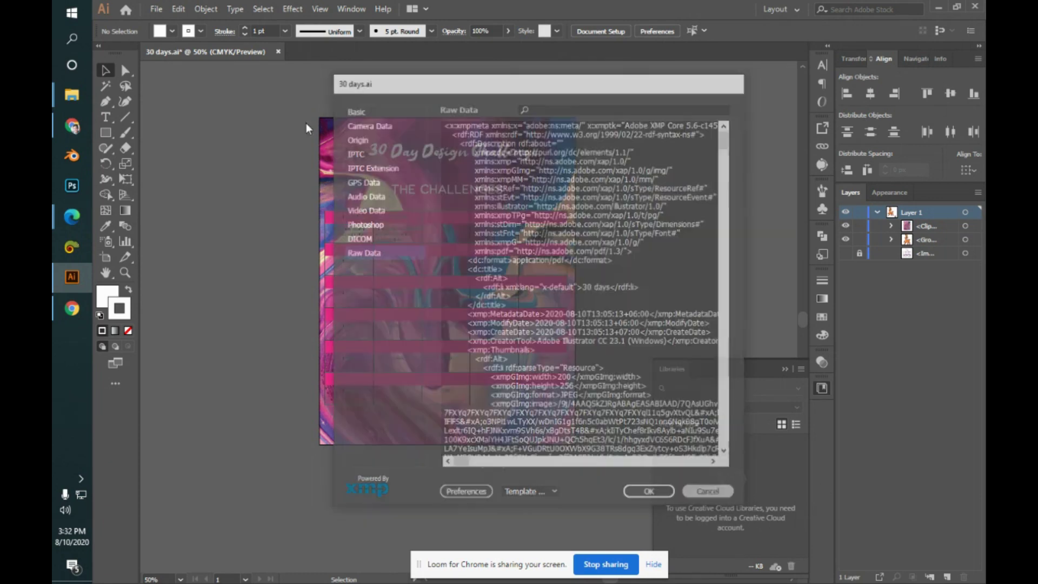
pyautogui.click(156, 9)
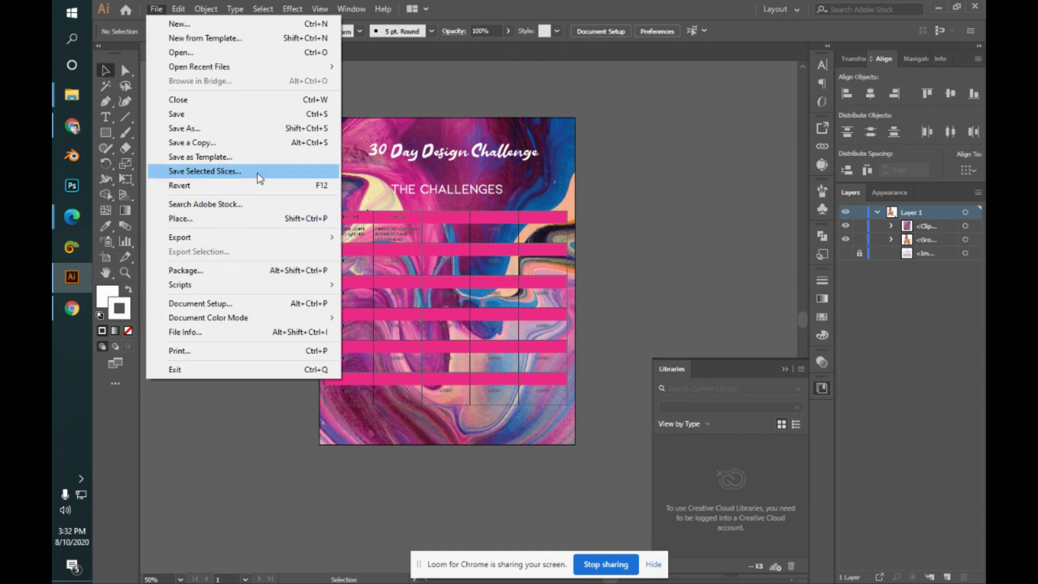
pyautogui.click(178, 8)
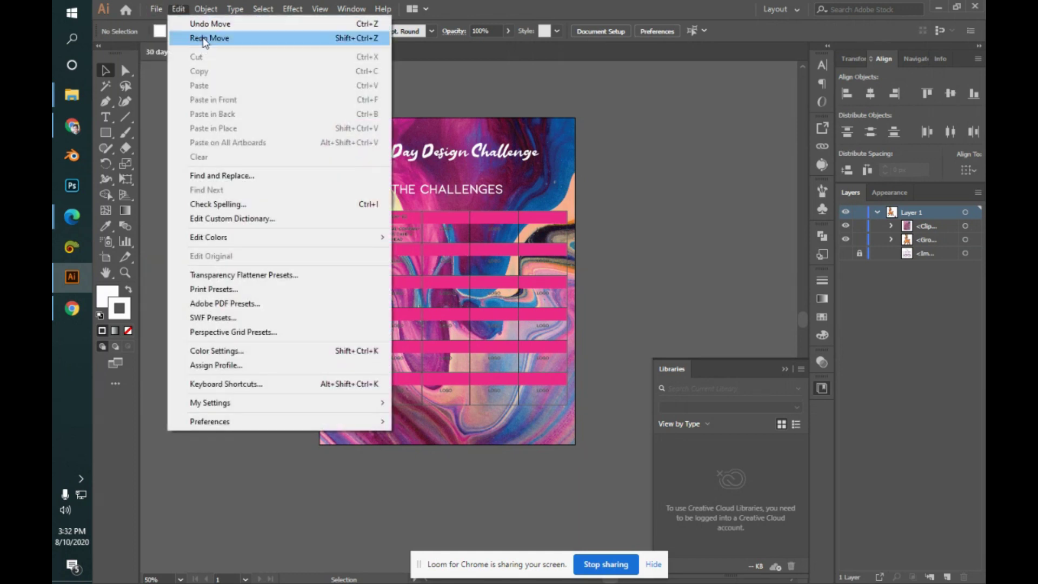
pyautogui.moveTo(301, 249)
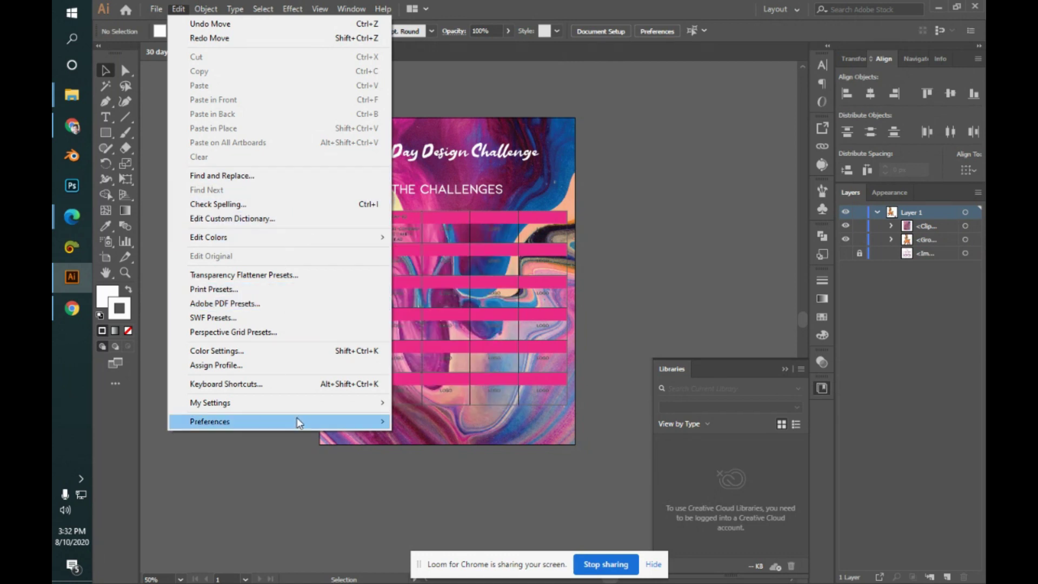
pyautogui.moveTo(300, 424)
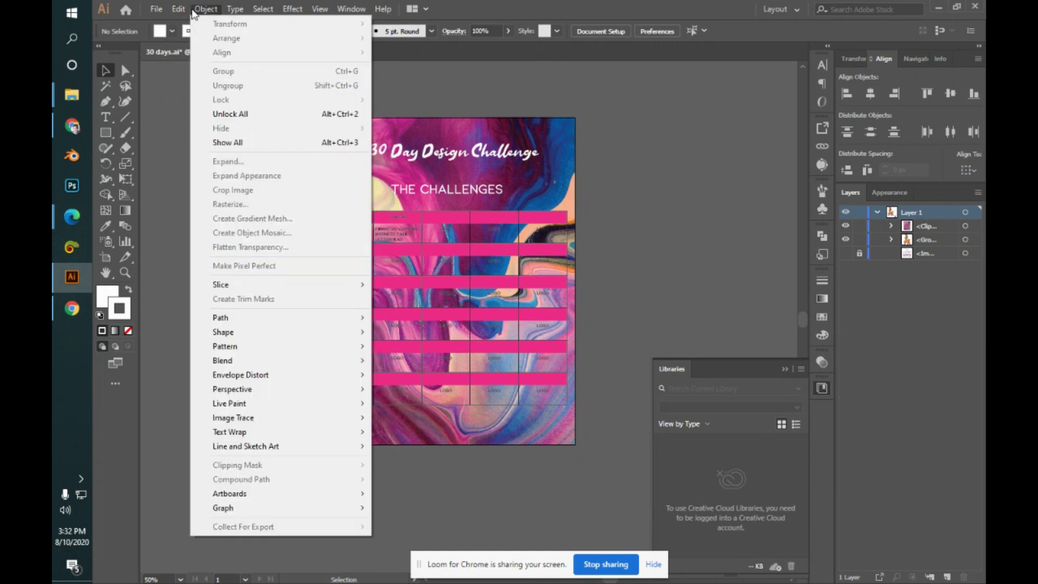
pyautogui.click(223, 10)
pyautogui.click(245, 8)
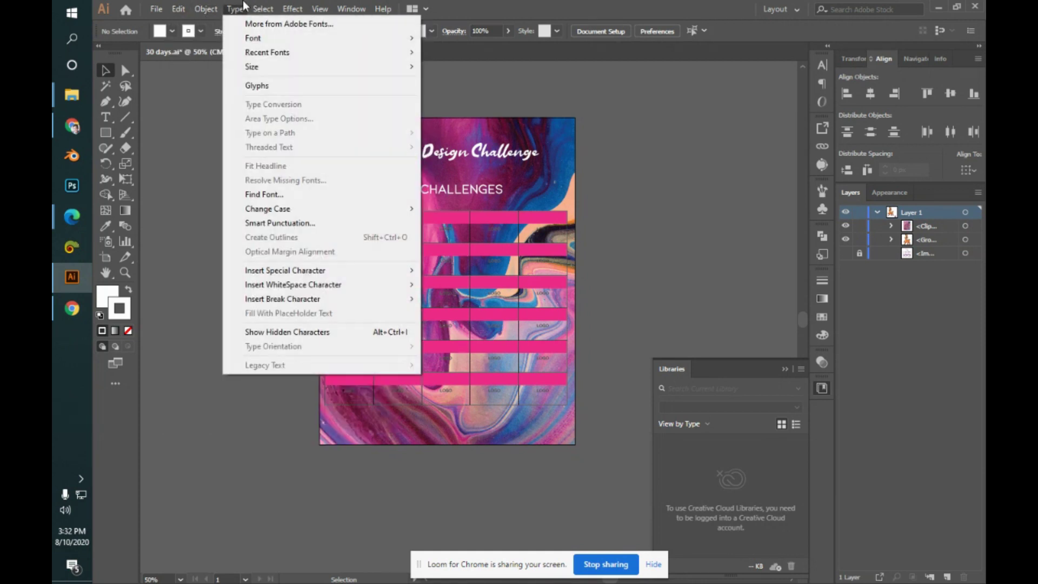
pyautogui.moveTo(255, 8)
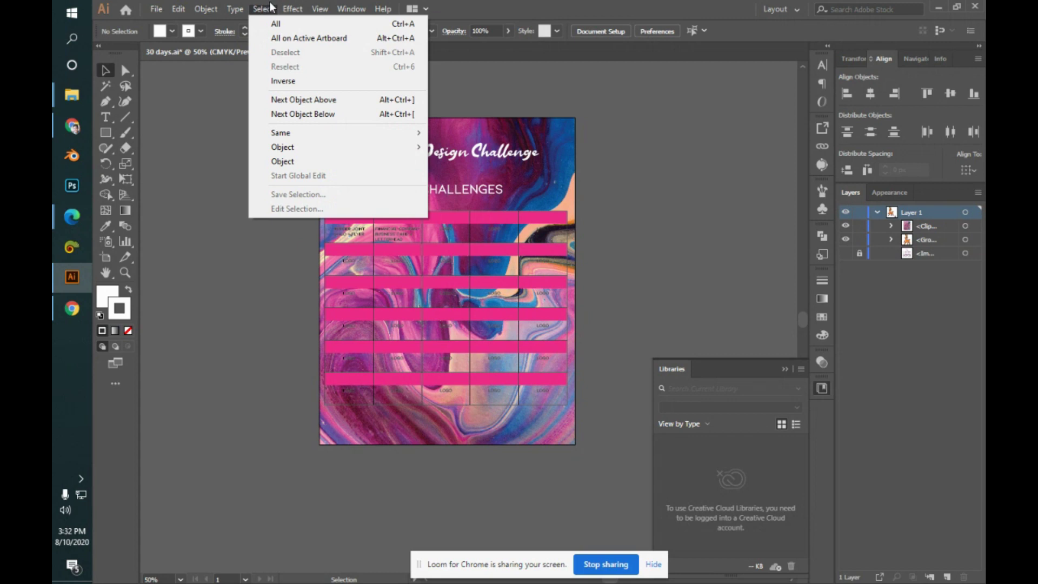
pyautogui.click(340, 7)
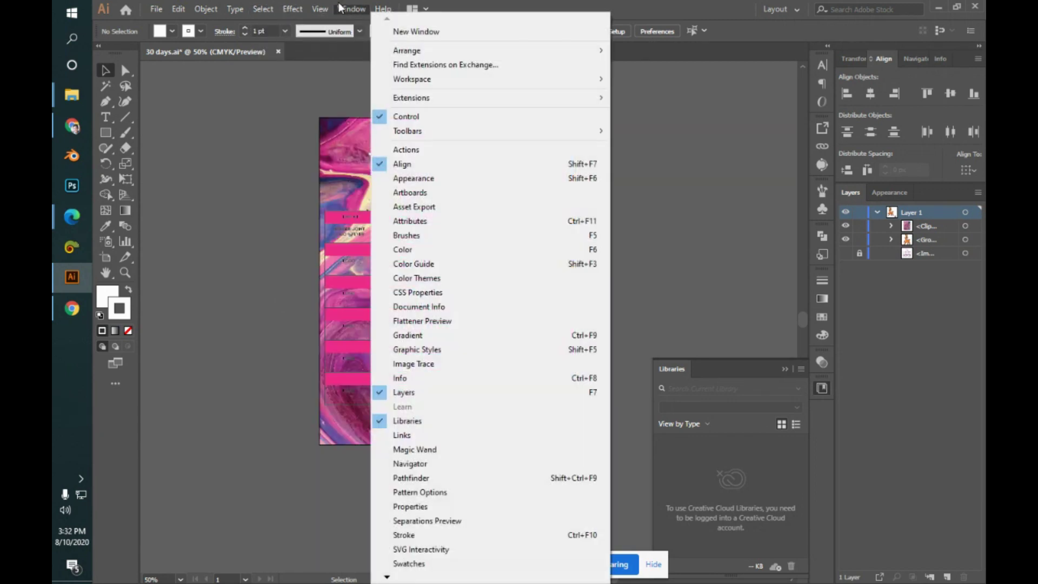
pyautogui.click(670, 210)
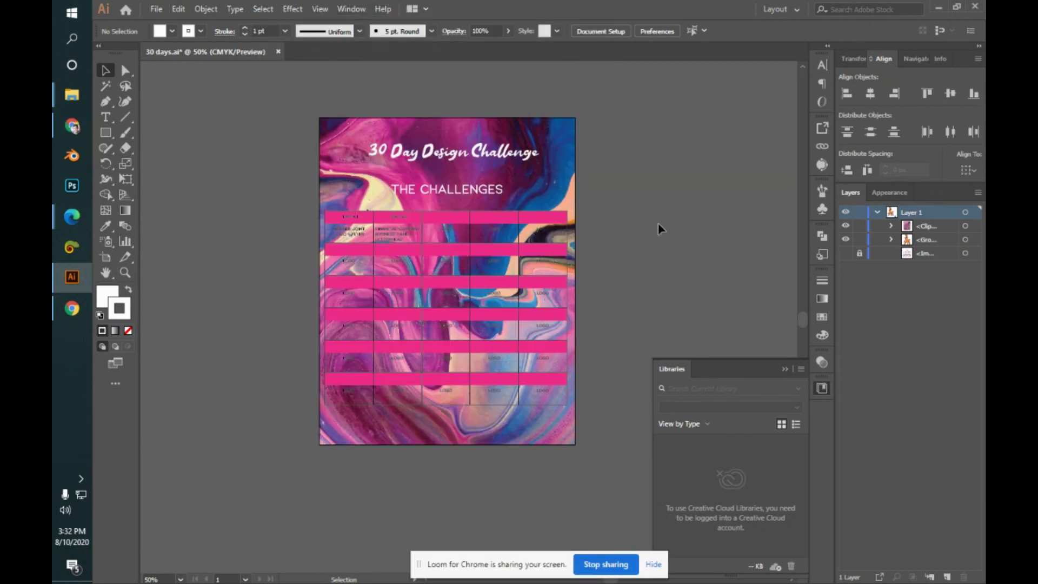
# - Collapse the Libraries panel and open Save for Web to look over the poster's optimized preview
pyautogui.click(789, 370)
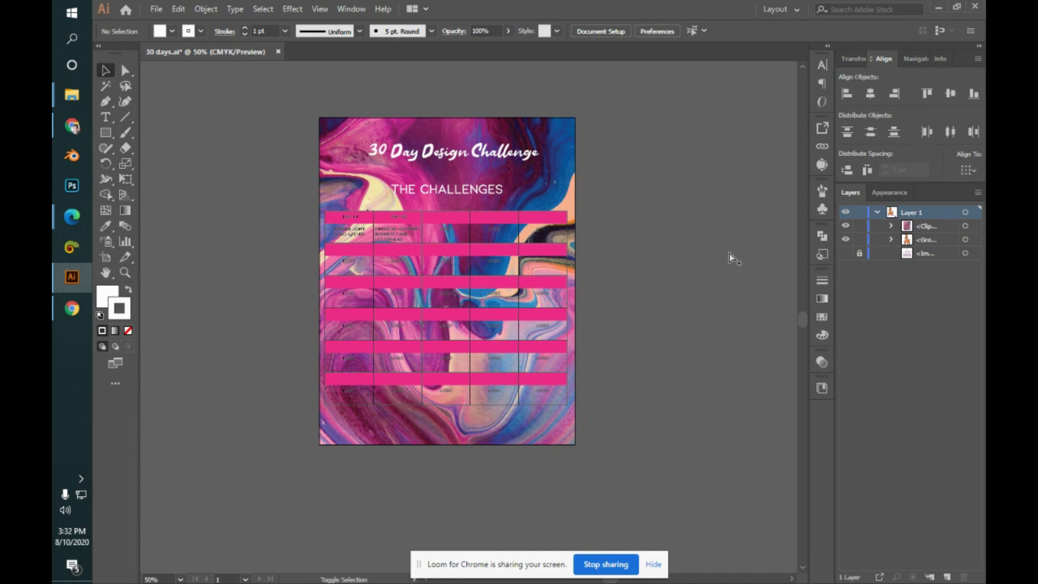
pyautogui.hotkey('ctrl', 'alt', 'shift', 's')
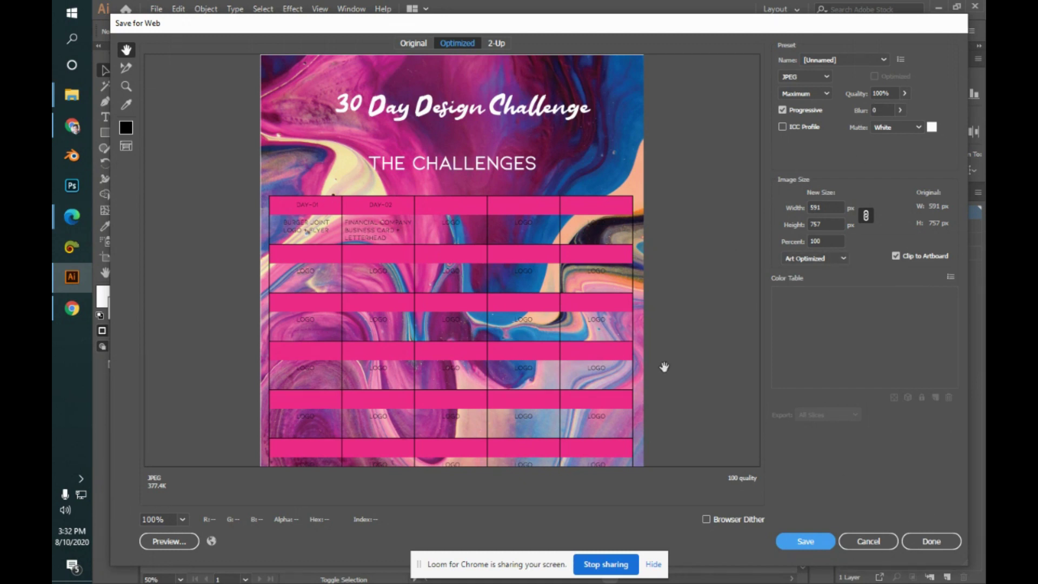
pyautogui.scroll(-3, 463, 355)
pyautogui.scroll(3, 482, 341)
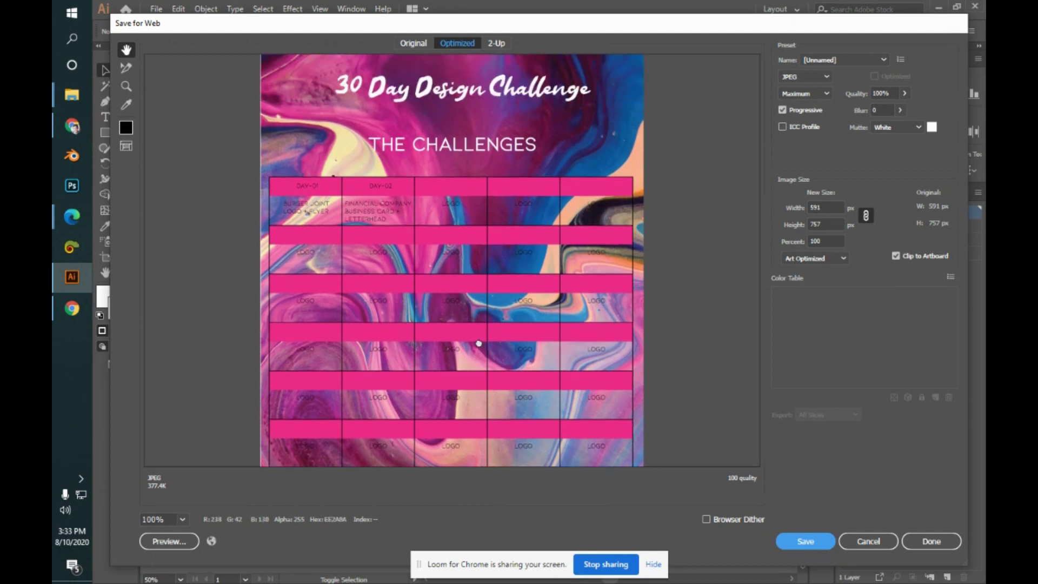
pyautogui.scroll(-2, 495, 351)
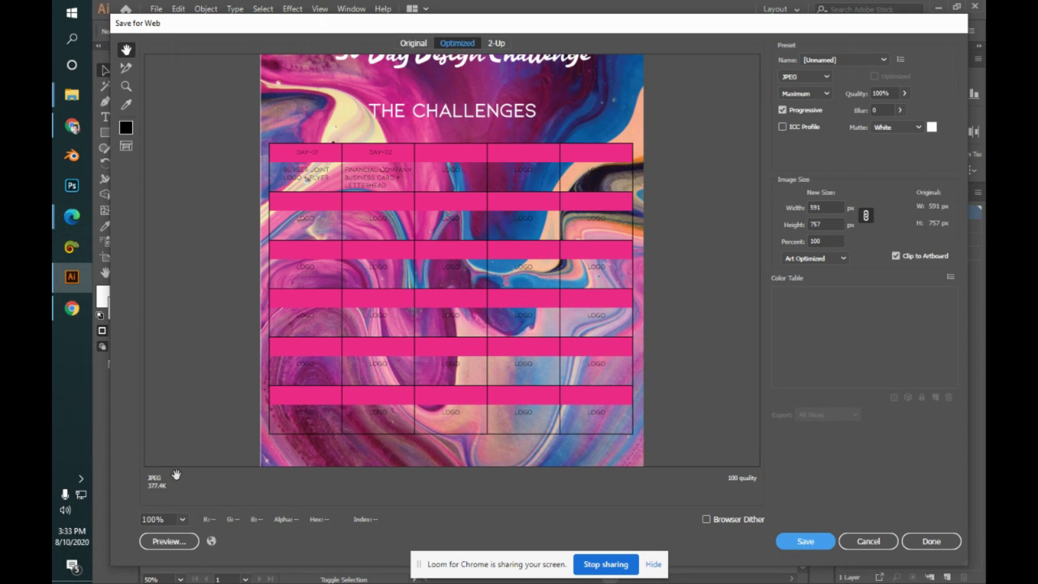
# - Choose the JPEG High export preset and raise its quality to Maximum at 100%
pyautogui.click(862, 60)
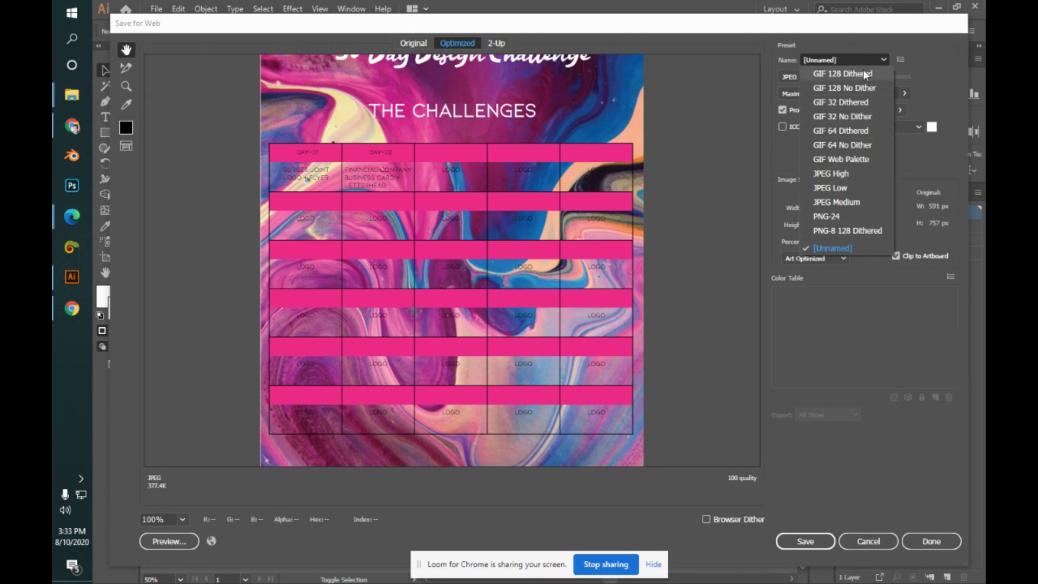
pyautogui.click(864, 173)
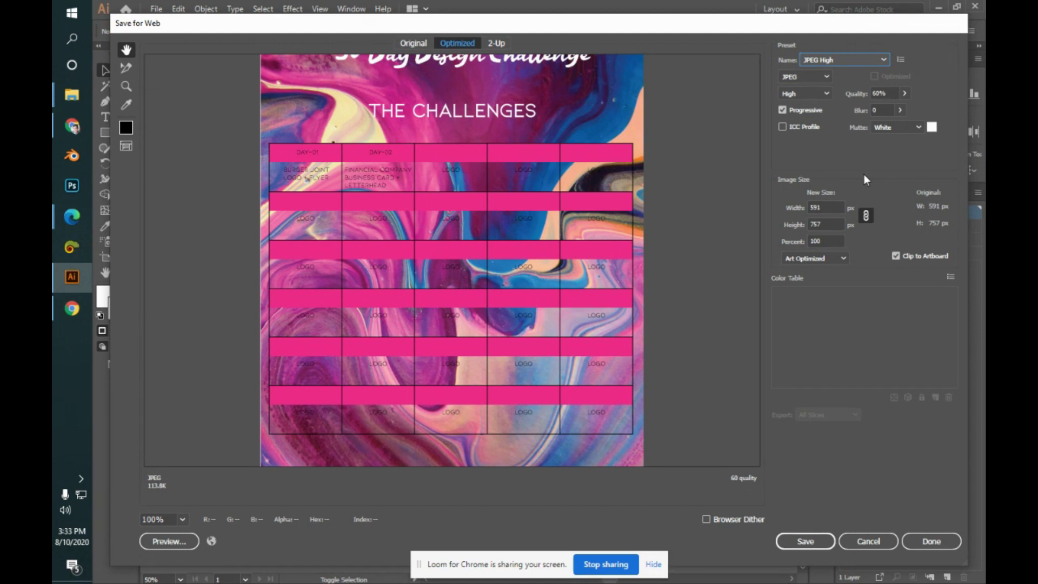
pyautogui.click(814, 97)
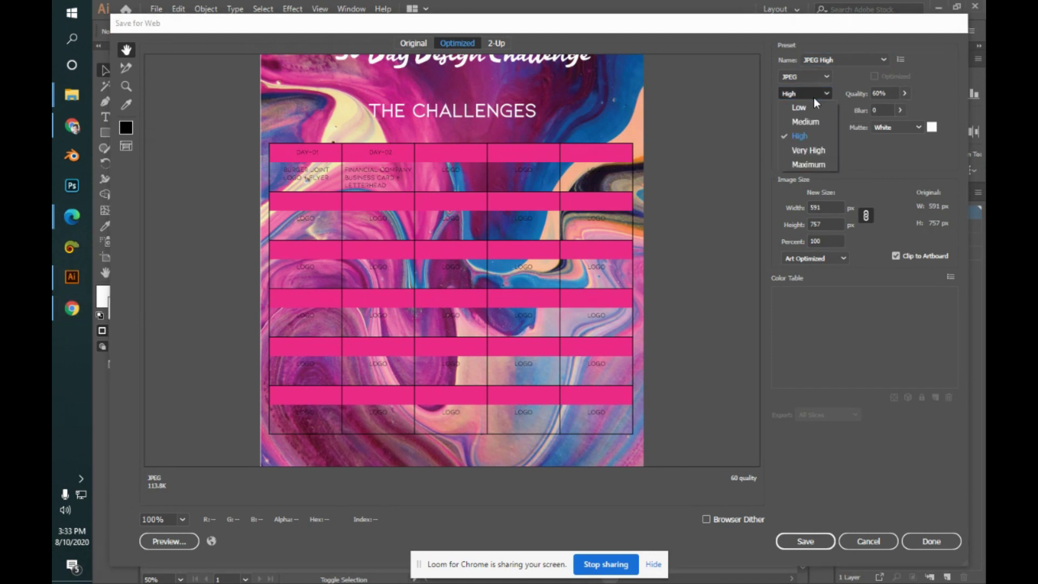
pyautogui.click(807, 167)
pyautogui.click(904, 93)
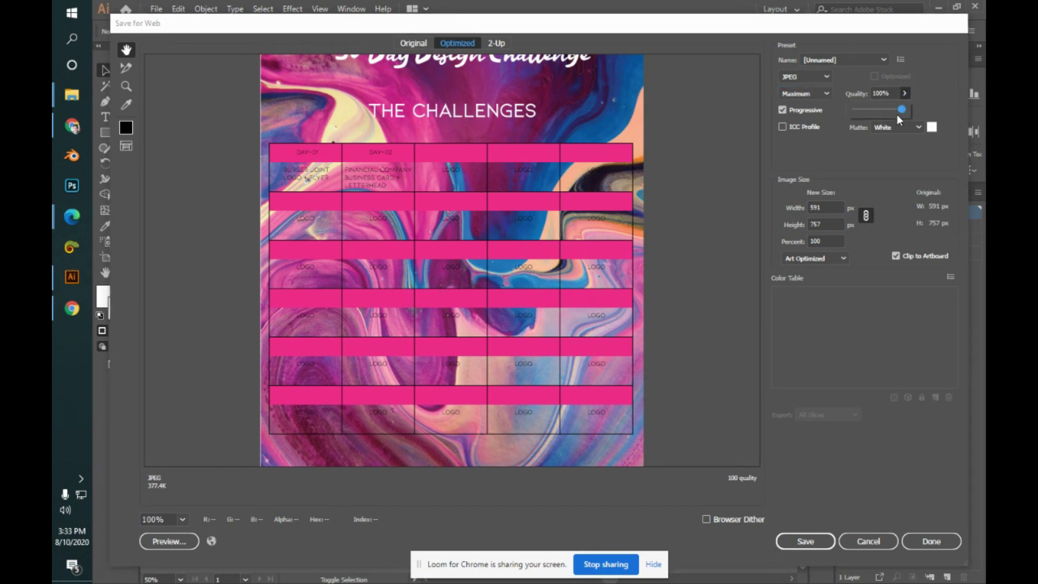
pyautogui.click(904, 95)
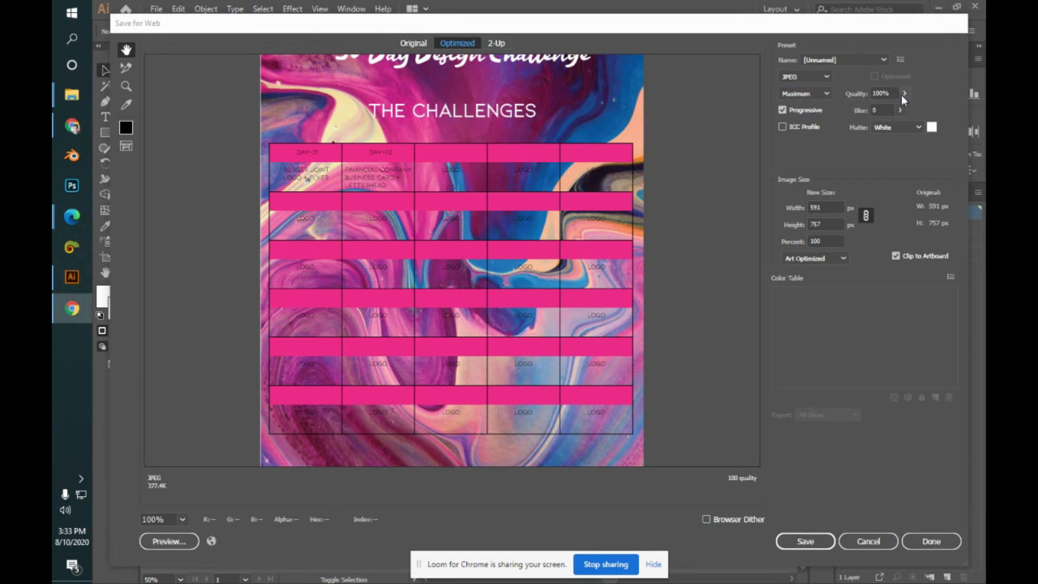
# - Examine the available matte color options and look through the whole poster in the optimized preview
pyautogui.click(926, 127)
pyautogui.click(921, 126)
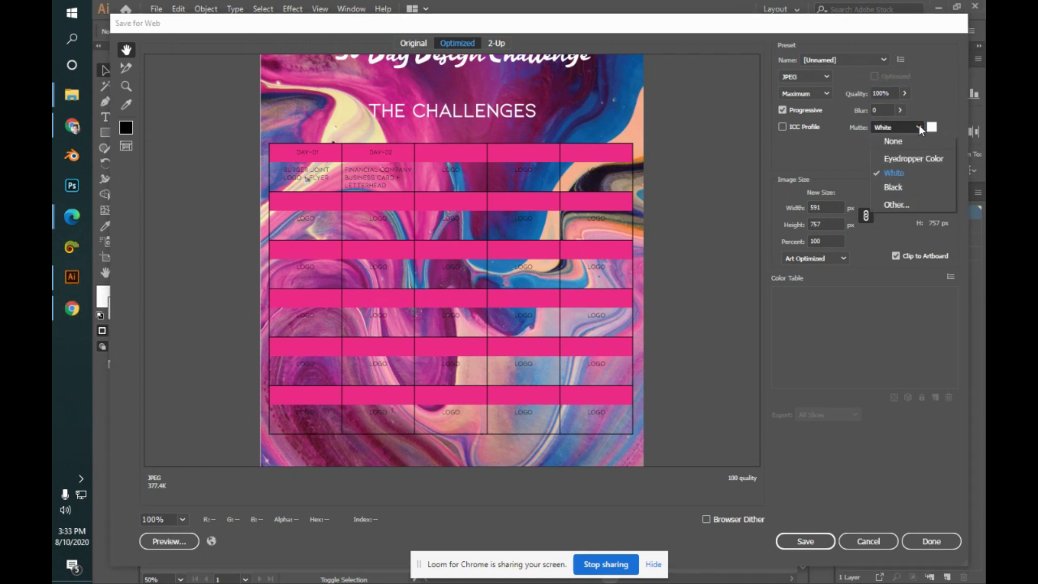
pyautogui.click(921, 129)
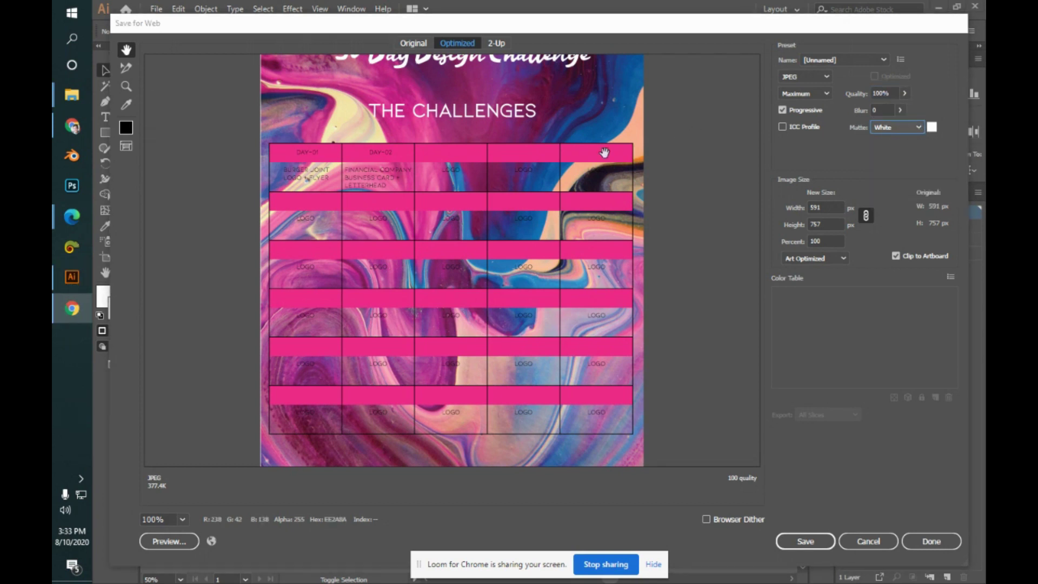
pyautogui.scroll(2, 627, 159)
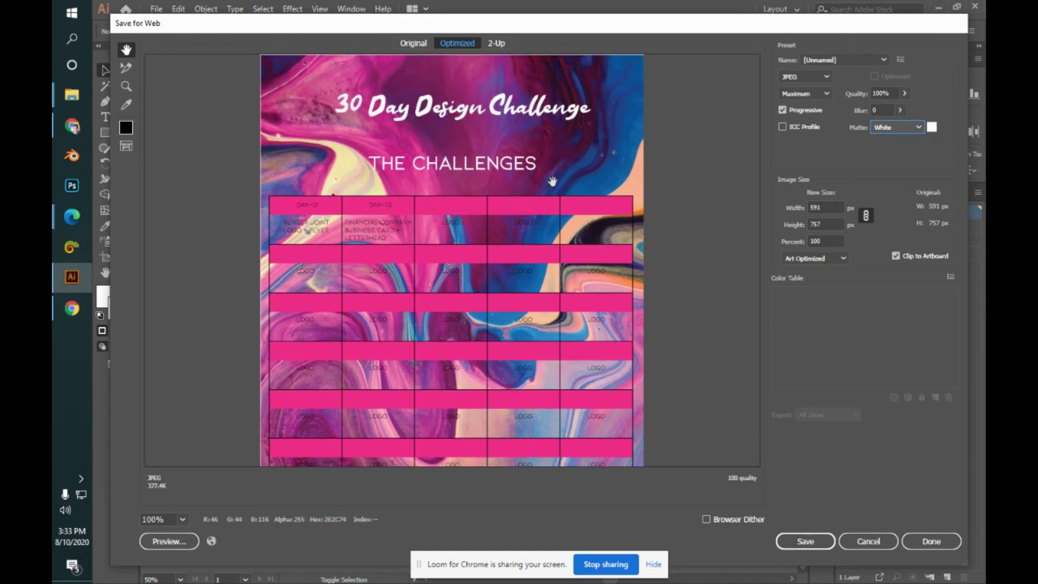
pyautogui.scroll(-3, 554, 181)
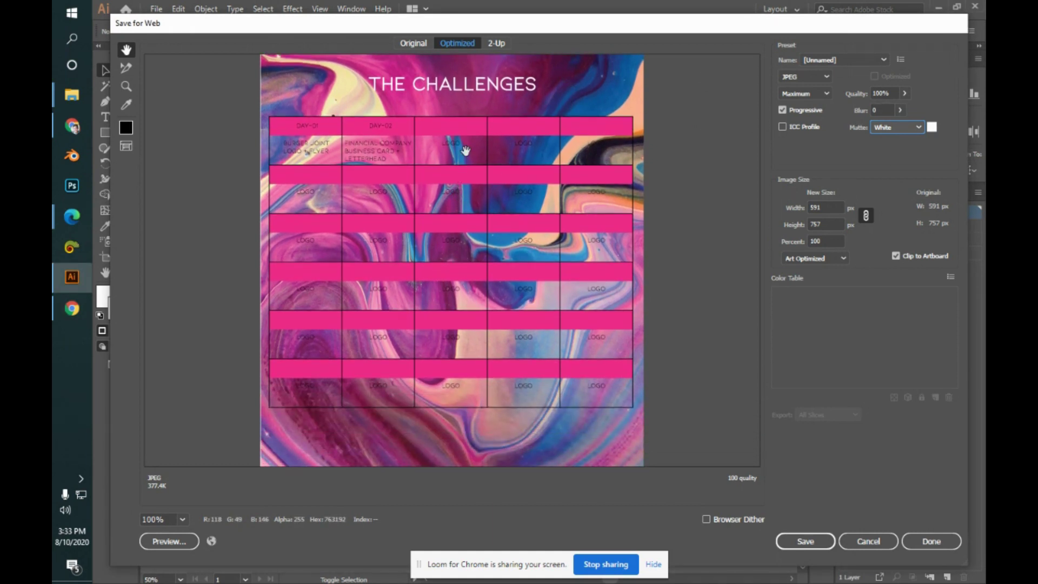
pyautogui.scroll(3, 462, 151)
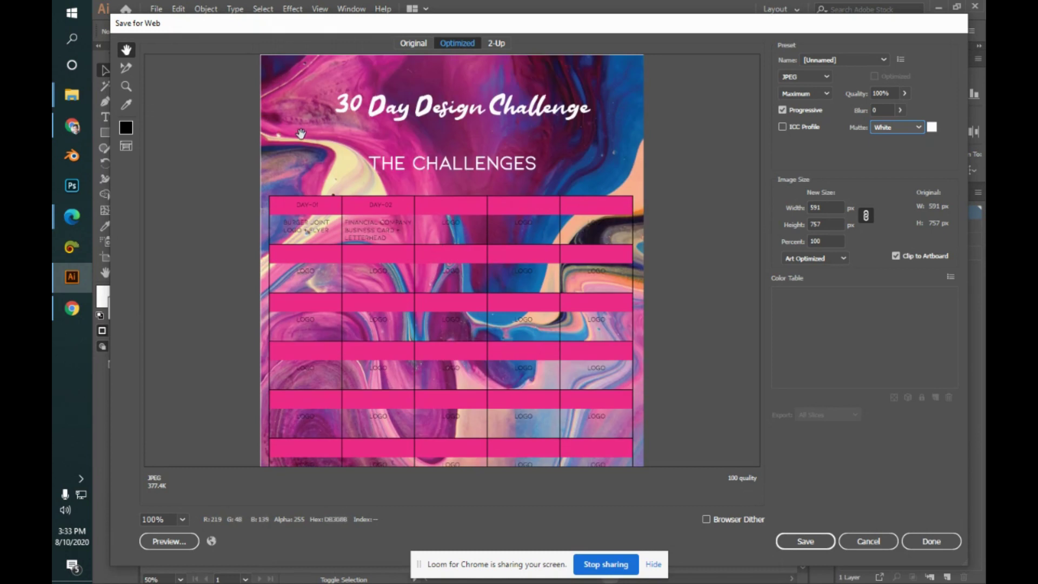
pyautogui.click(919, 128)
pyautogui.click(920, 128)
pyautogui.click(920, 126)
pyautogui.click(919, 126)
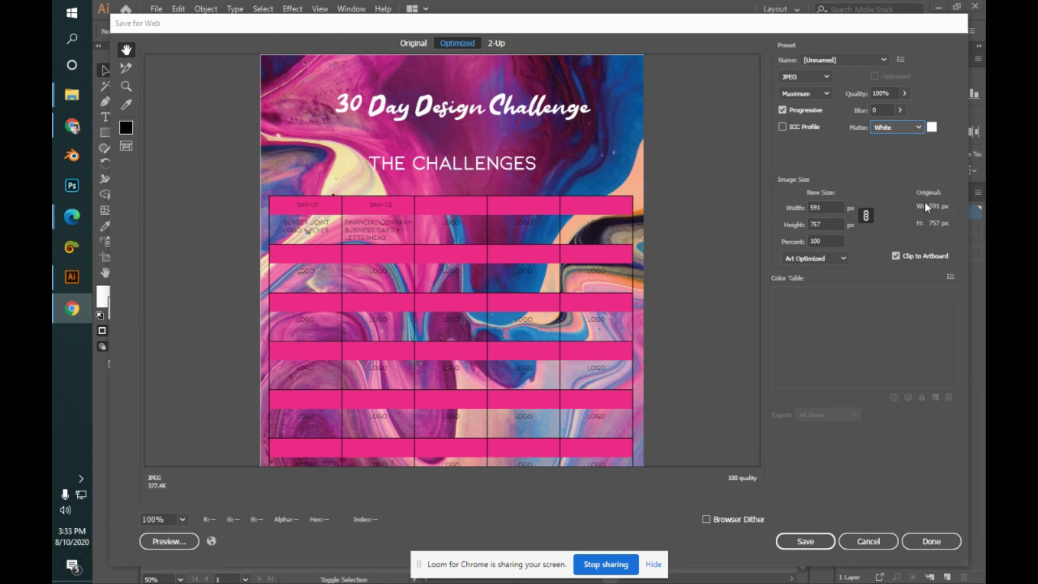
# - Set the export image size to 500 percent, 2955 by 3785 px, and apply it to the preview
pyautogui.doubleClick(810, 241)
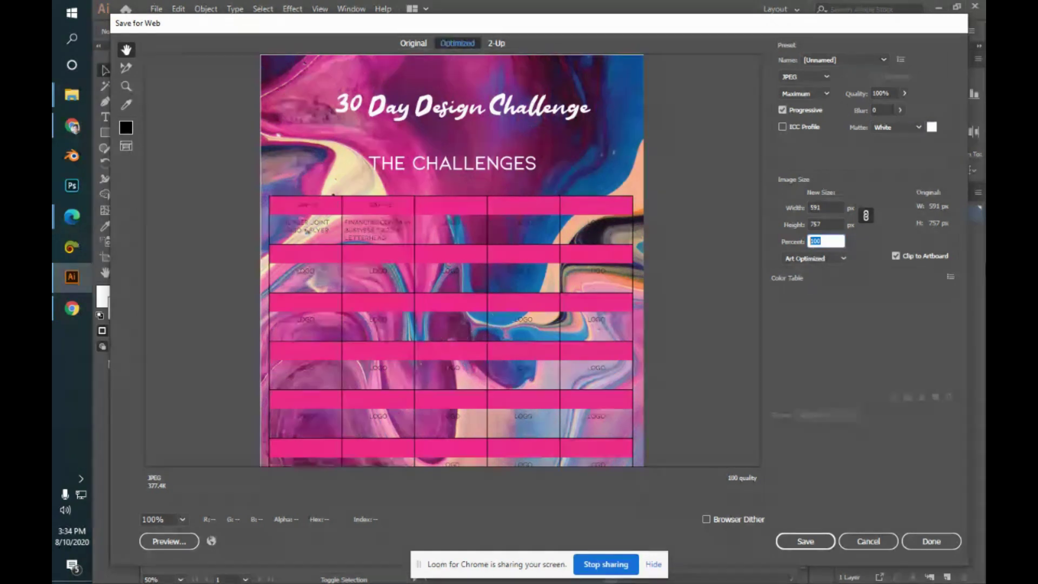
pyautogui.write('500')
pyautogui.click(824, 223)
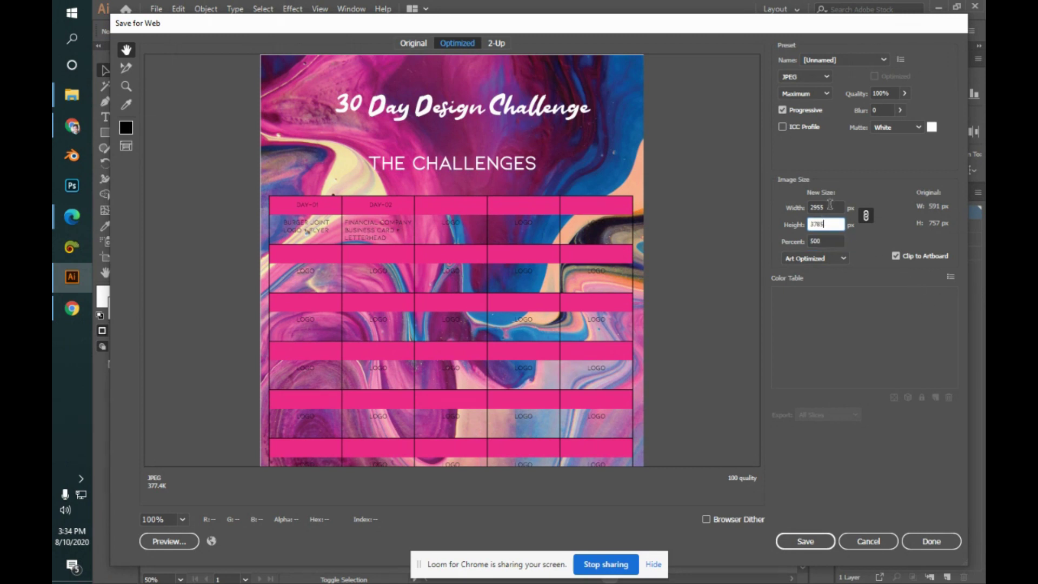
pyautogui.press('Return')
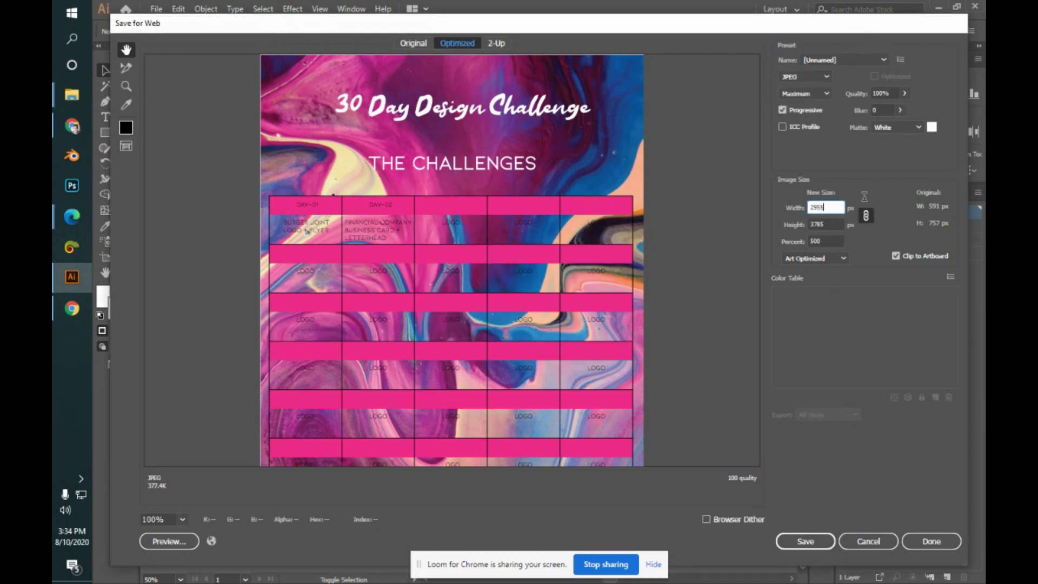
pyautogui.press('Return')
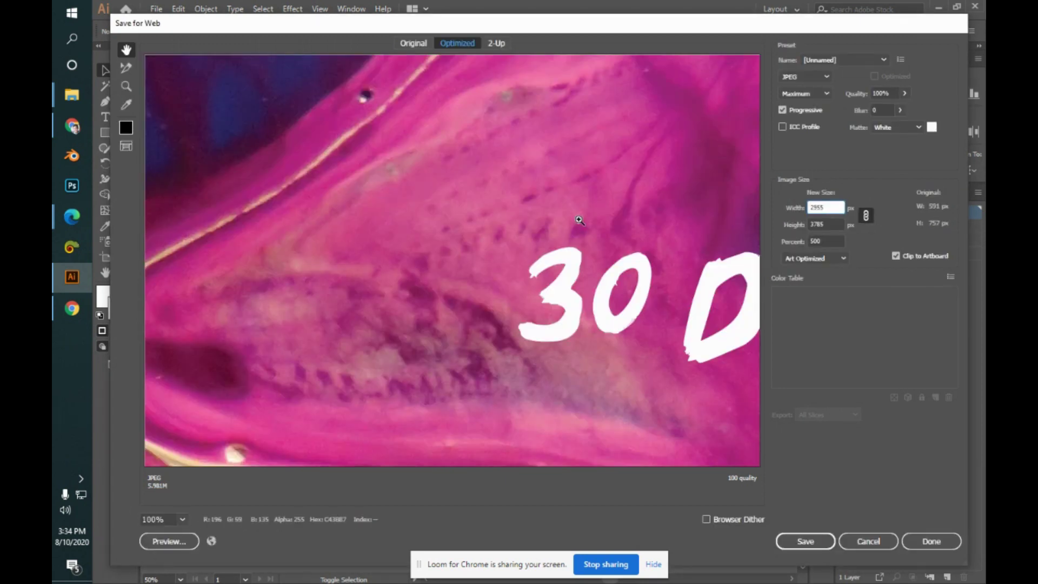
# - Fit the enlarged poster in the preview, and inspect the sharpness of its lower-right LOGO cells up close
pyautogui.hotkey('ctrl', '0')
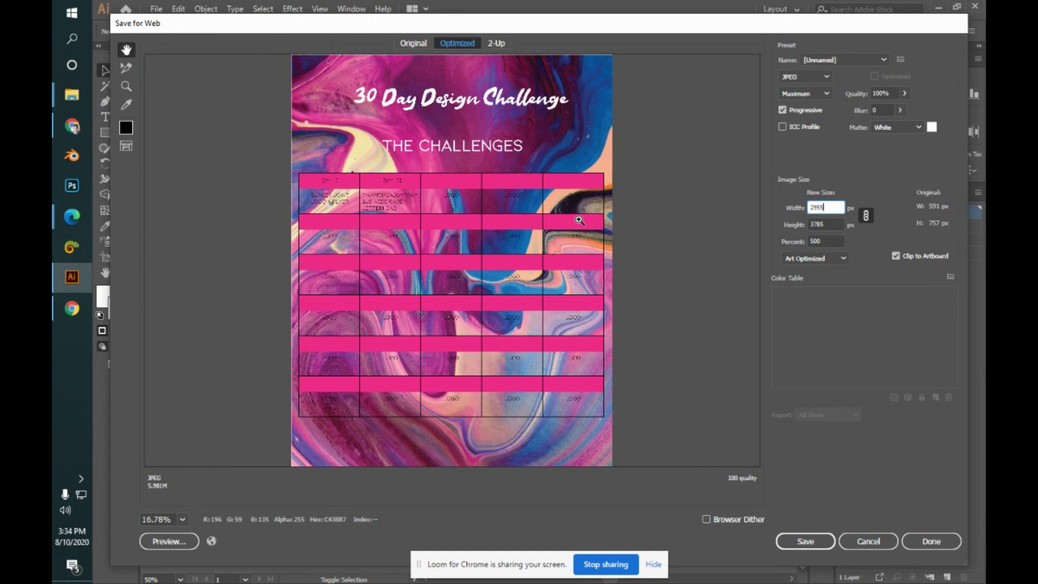
pyautogui.keyDown('ctrl'); pyautogui.click(580, 221); pyautogui.keyUp('ctrl')
pyautogui.keyDown('ctrl'); pyautogui.click(579, 221); pyautogui.keyUp('ctrl')
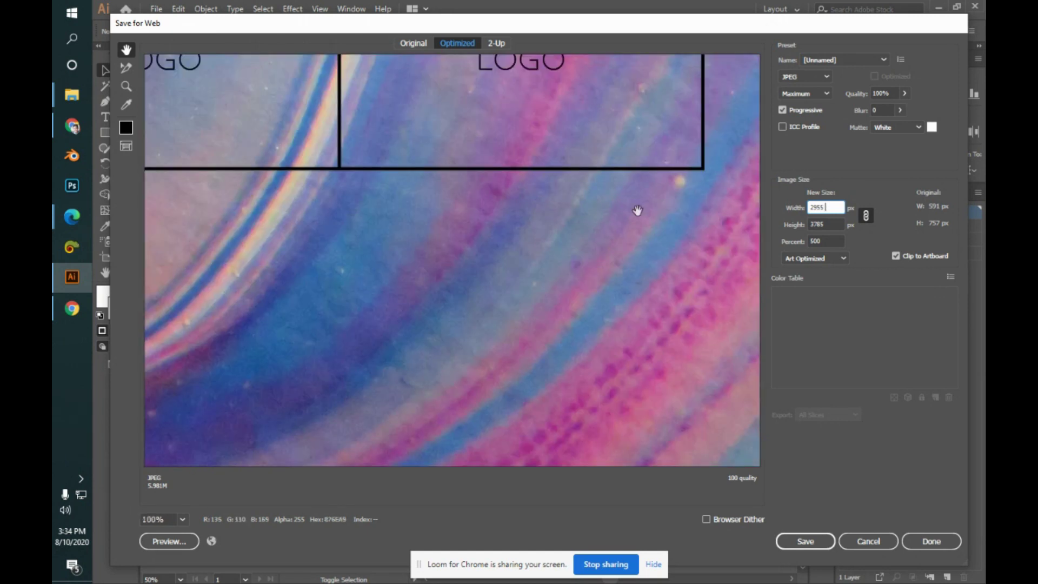
pyautogui.moveTo(633, 123); pyautogui.dragTo(642, 257)
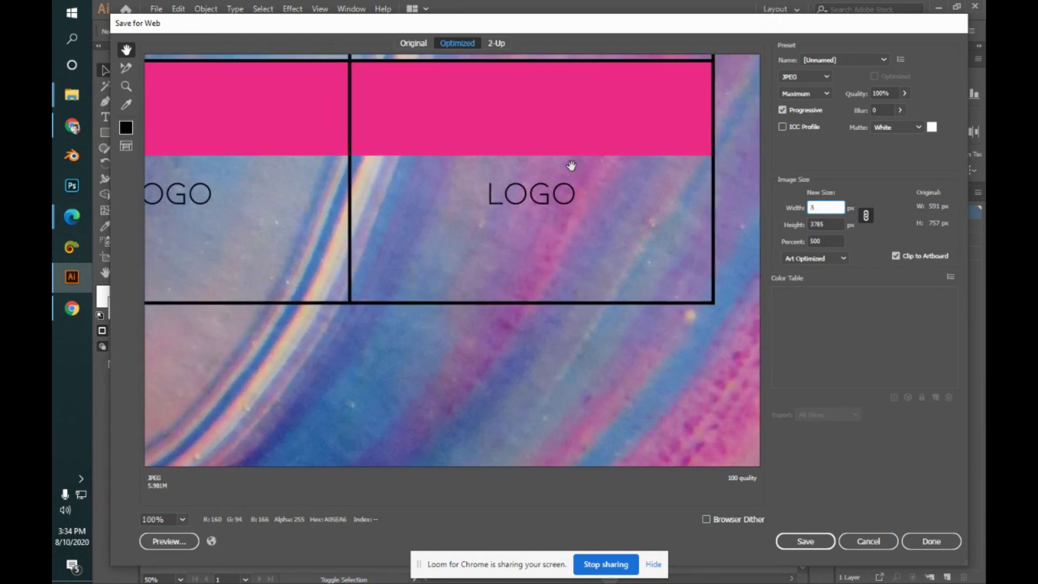
pyautogui.moveTo(566, 167); pyautogui.dragTo(548, 292)
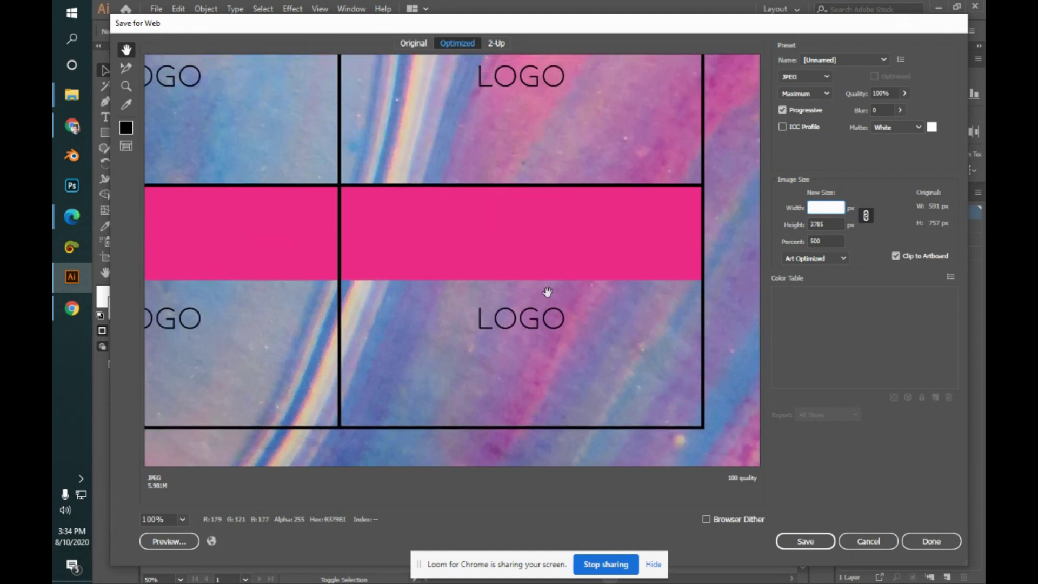
# - Set the export image size to 100 percent and update the preview
pyautogui.click(842, 241)
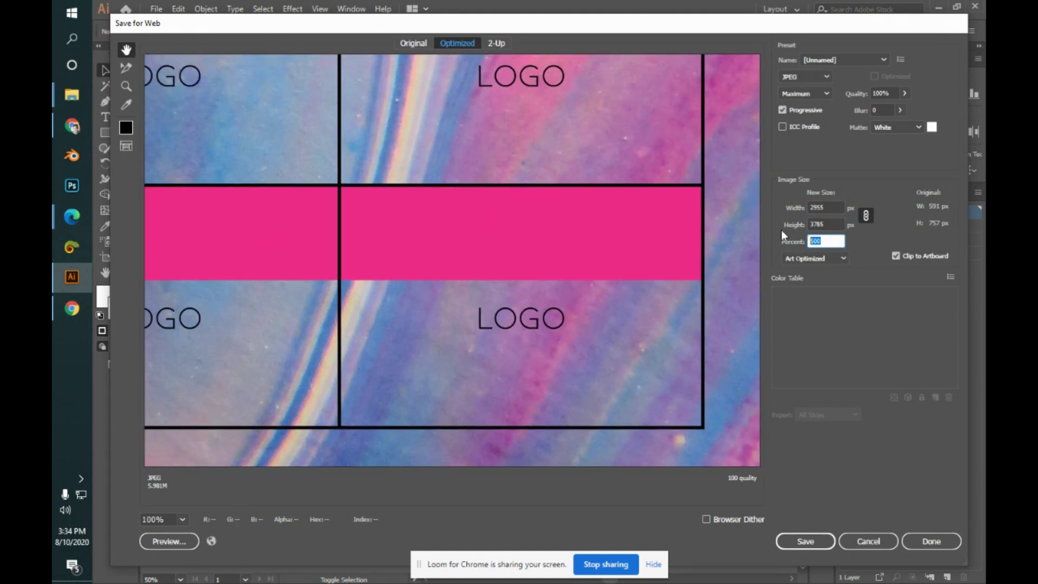
pyautogui.write('100')
pyautogui.click(822, 205)
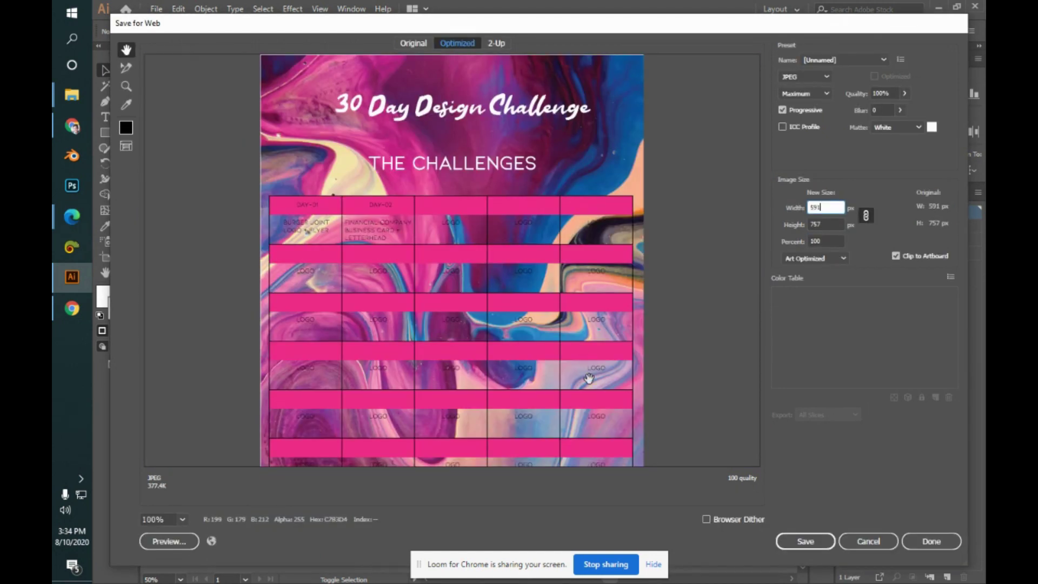
# - Magnify the lower-right LOGO cell in the 100 percent export preview to 600% to inspect its pixelation
pyautogui.keyDown('ctrl'); pyautogui.click(585, 389); pyautogui.keyUp('ctrl')
pyautogui.keyDown('ctrl'); pyautogui.click(585, 388); pyautogui.keyUp('ctrl')
pyautogui.keyDown('ctrl'); pyautogui.click(585, 389); pyautogui.keyUp('ctrl')
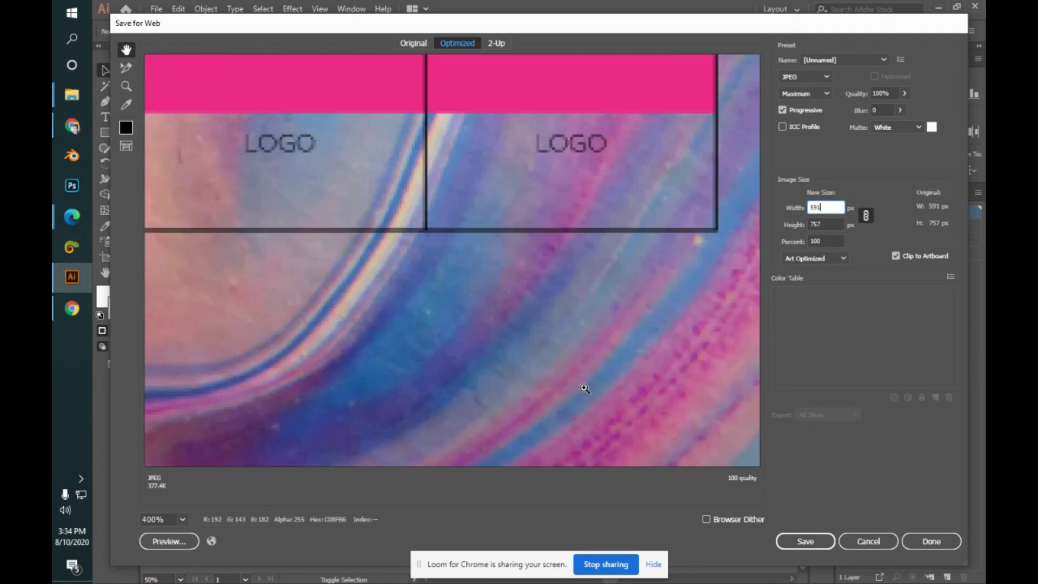
pyautogui.keyDown('ctrl'); pyautogui.click(585, 389); pyautogui.keyUp('ctrl')
pyautogui.keyDown('ctrl'); pyautogui.click(585, 389); pyautogui.keyUp('ctrl')
pyautogui.scroll(5, 558, 326)
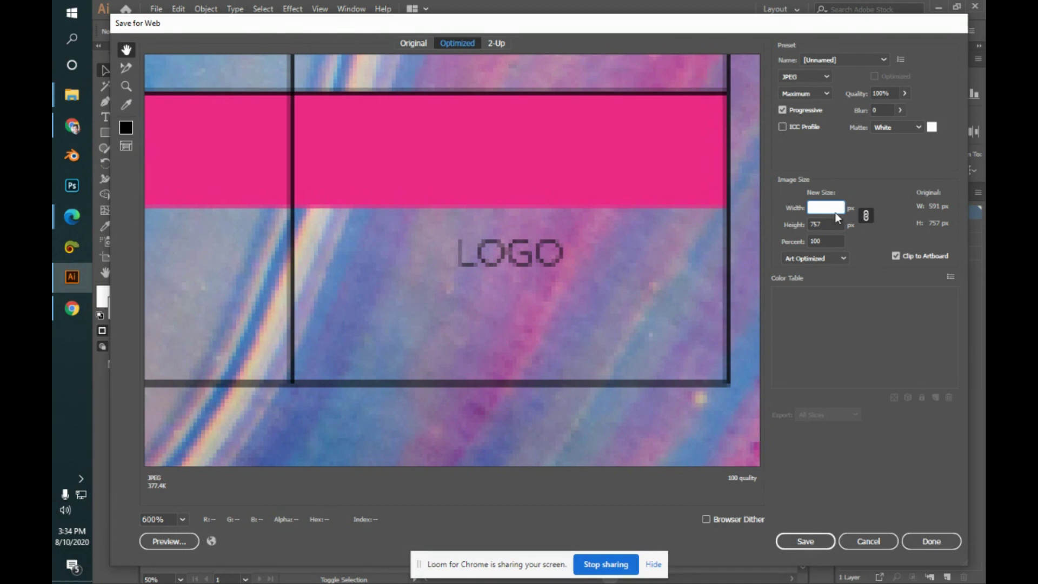
# - Set the export image size back to 500 percent, 2955 by 3785 px, and regenerate the optimized preview
pyautogui.click(824, 242)
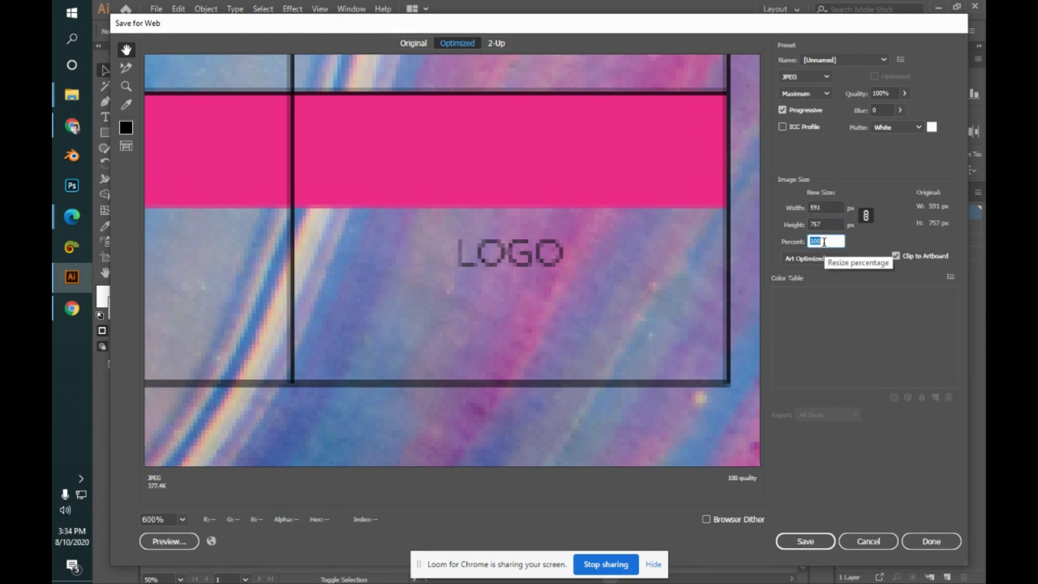
pyautogui.write('500')
pyautogui.click(829, 220)
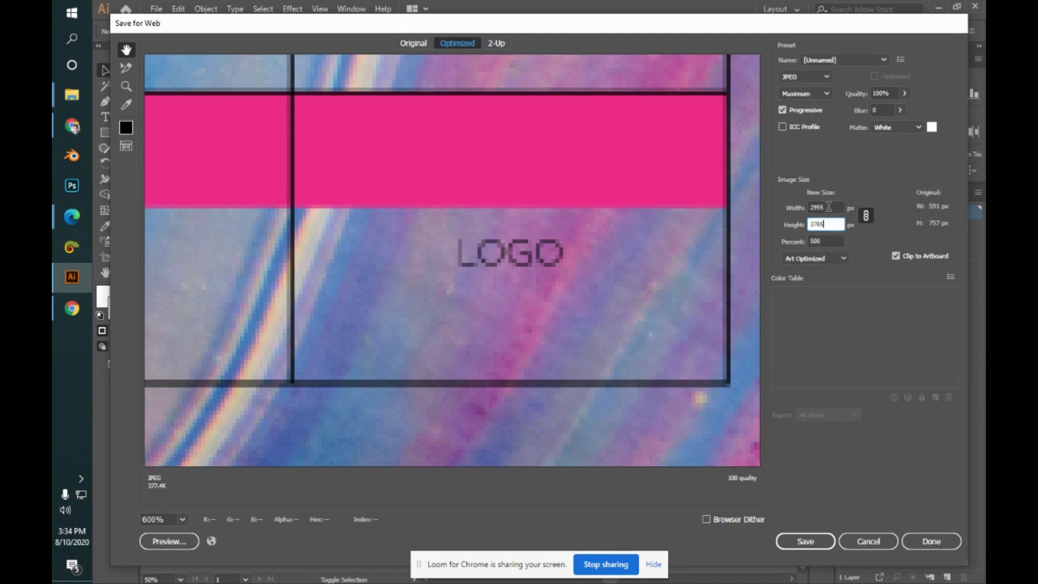
pyautogui.press('Tab')
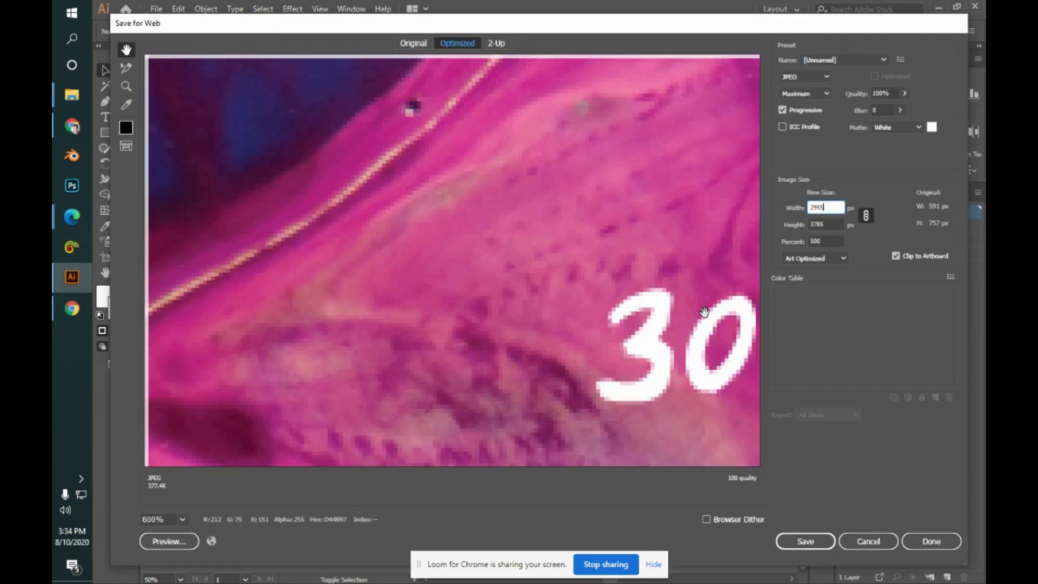
pyautogui.click(592, 280)
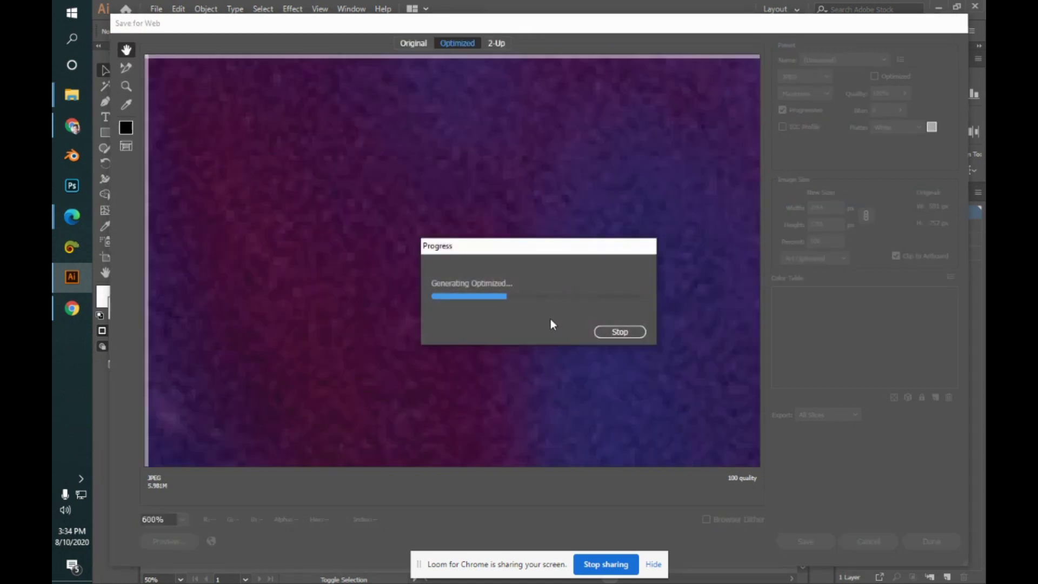
pyautogui.moveTo(550, 318); pyautogui.dragTo(512, 283)
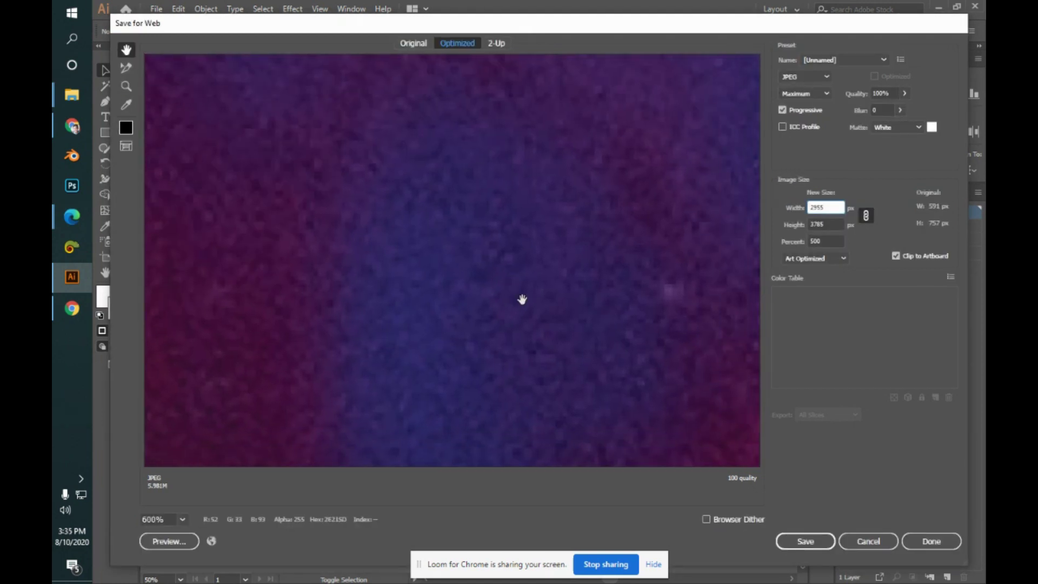
# - Fit the enlarged poster in the export preview and examine its lower-right cells and painted background at magnifications up to 1600%
pyautogui.hotkey('ctrl', '0')
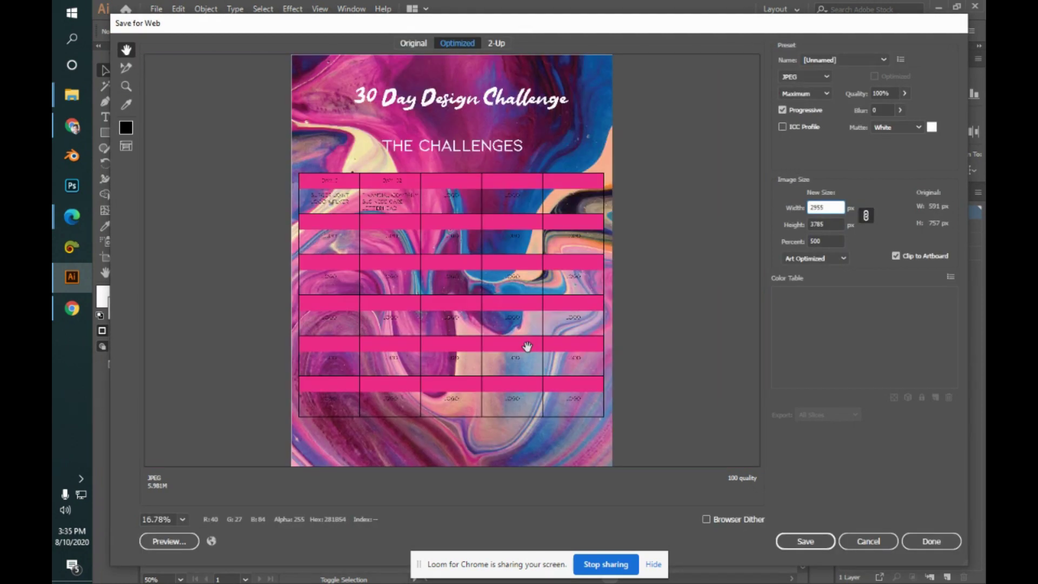
pyautogui.click(567, 411)
pyautogui.moveTo(611, 348); pyautogui.dragTo(537, 360)
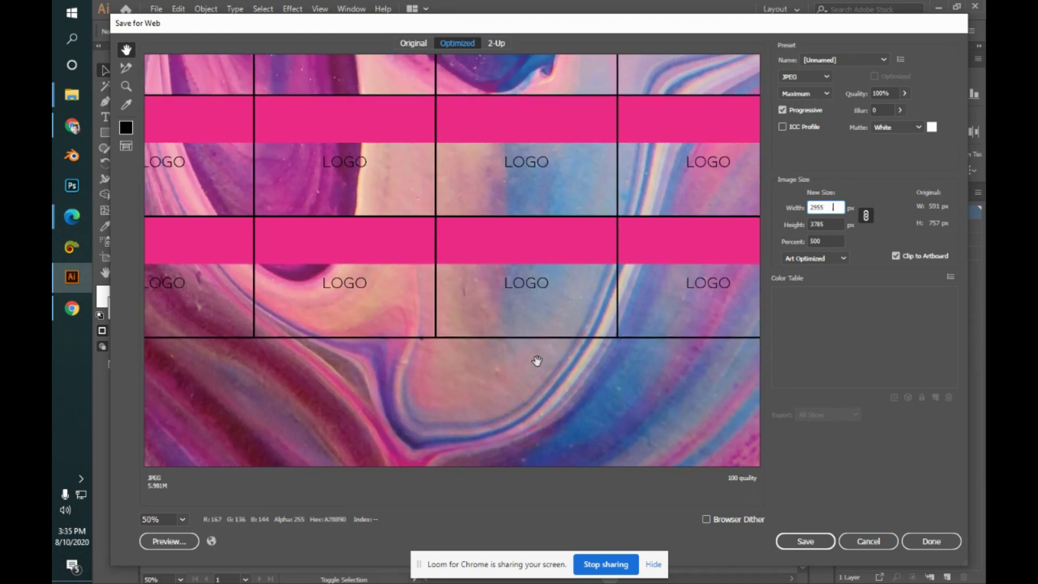
pyautogui.moveTo(634, 291); pyautogui.dragTo(733, 352)
pyautogui.moveTo(657, 362); pyautogui.dragTo(624, 335)
pyautogui.press('alt')
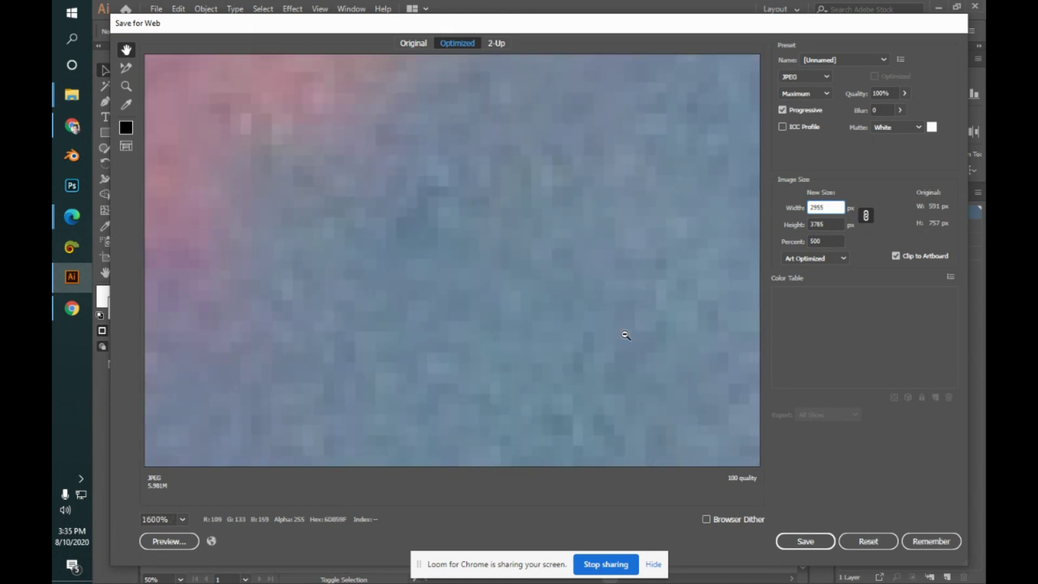
pyautogui.keyDown('alt'); pyautogui.click(563, 290); pyautogui.keyUp('alt')
pyautogui.keyDown('alt'); pyautogui.click(414, 183); pyautogui.keyUp('alt')
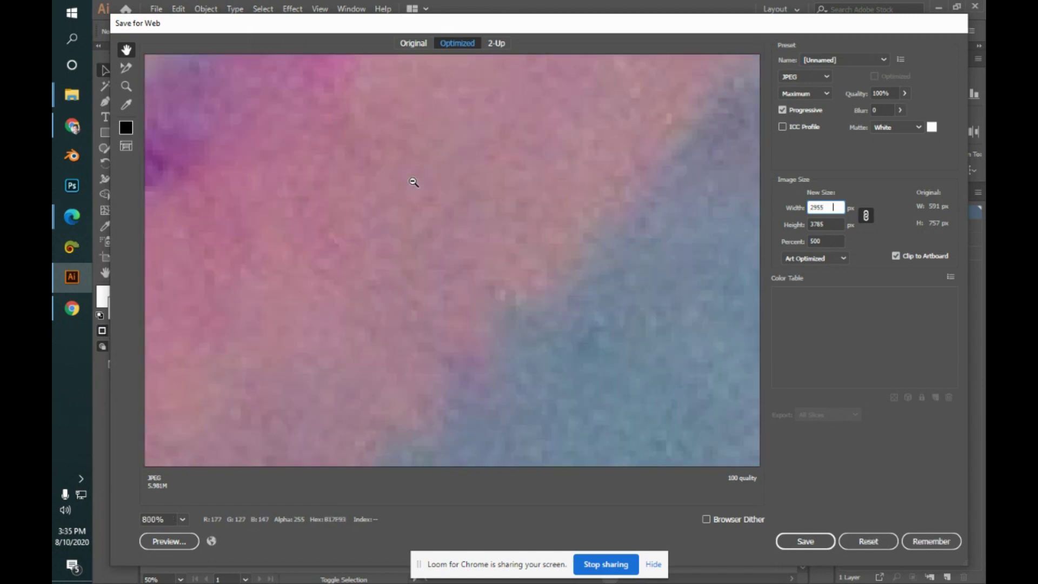
pyautogui.keyDown('alt'); pyautogui.click(496, 204); pyautogui.keyUp('alt')
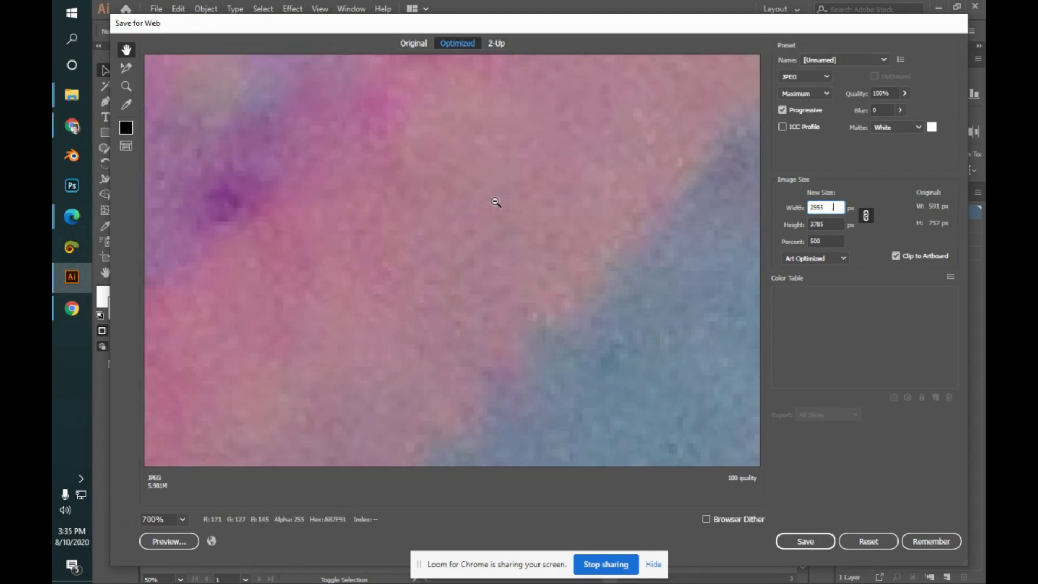
pyautogui.keyDown('alt'); pyautogui.click(308, 66); pyautogui.keyUp('alt')
pyautogui.keyDown('alt'); pyautogui.click(324, 90); pyautogui.keyUp('alt')
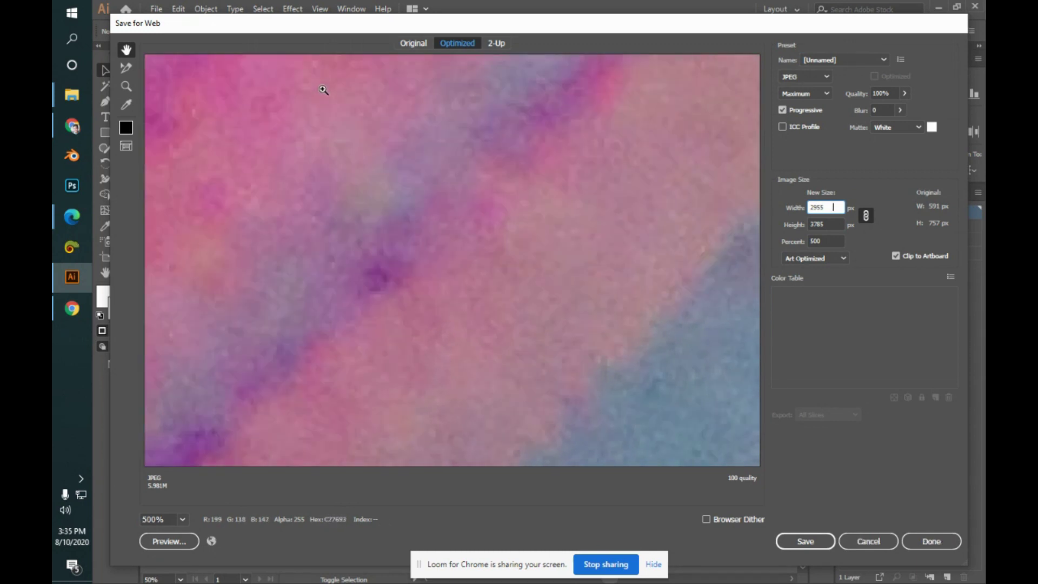
# - Examine the sharpness of the lower-right LOGO cell in the 500 percent export preview at 129.51% magnification
pyautogui.hotkey('ctrl', '0')
pyautogui.press('BackSpace')
pyautogui.press('BackSpace')
pyautogui.press('BackSpace')
pyautogui.press('BackSpace')
pyautogui.write('5')
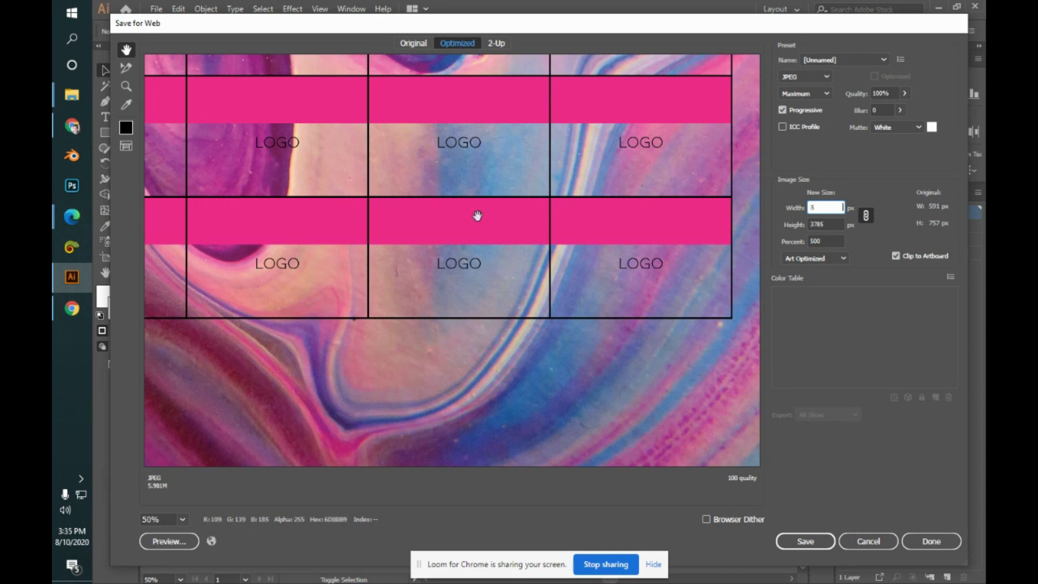
pyautogui.scroll(3, 478, 215)
pyautogui.press('BackSpace')
pyautogui.moveTo(519, 298); pyautogui.dragTo(754, 432)
pyautogui.scroll(4, 541, 340)
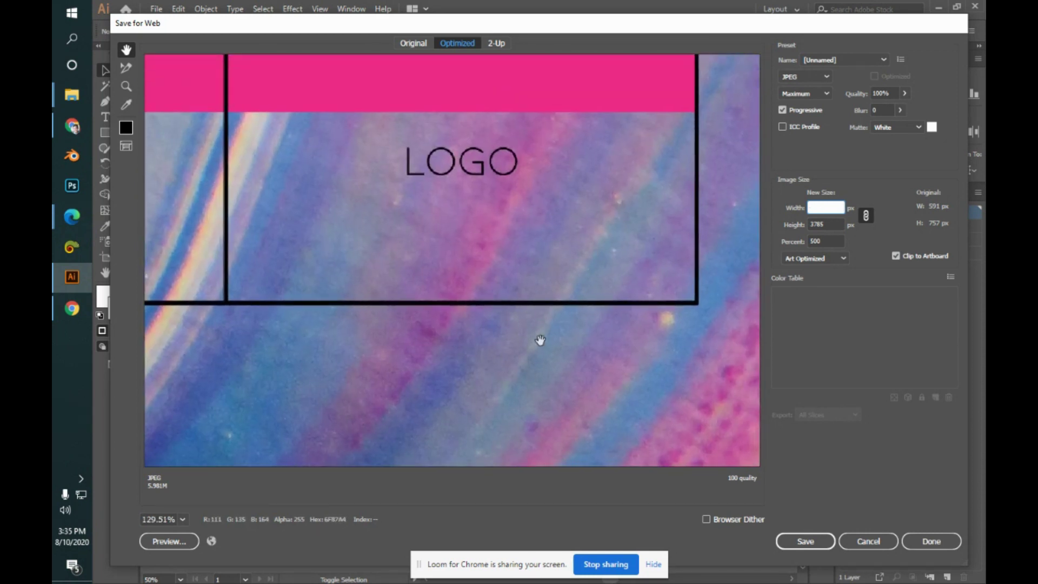
pyautogui.scroll(2, 546, 340)
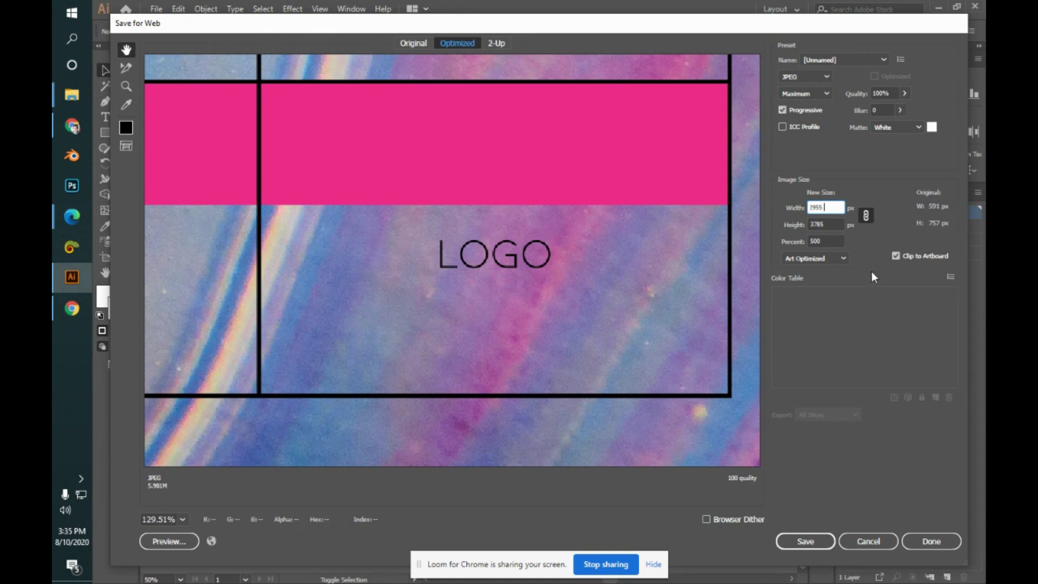
# - Check the export's percent setting and file size, and leave Save for Web without exporting
pyautogui.click(815, 242)
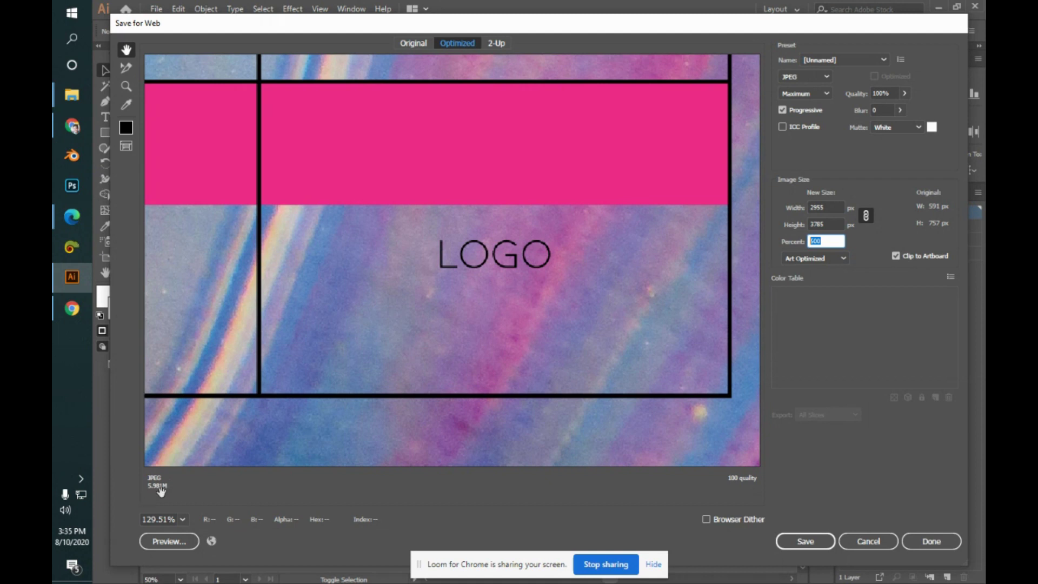
pyautogui.scroll(-2, 164, 489)
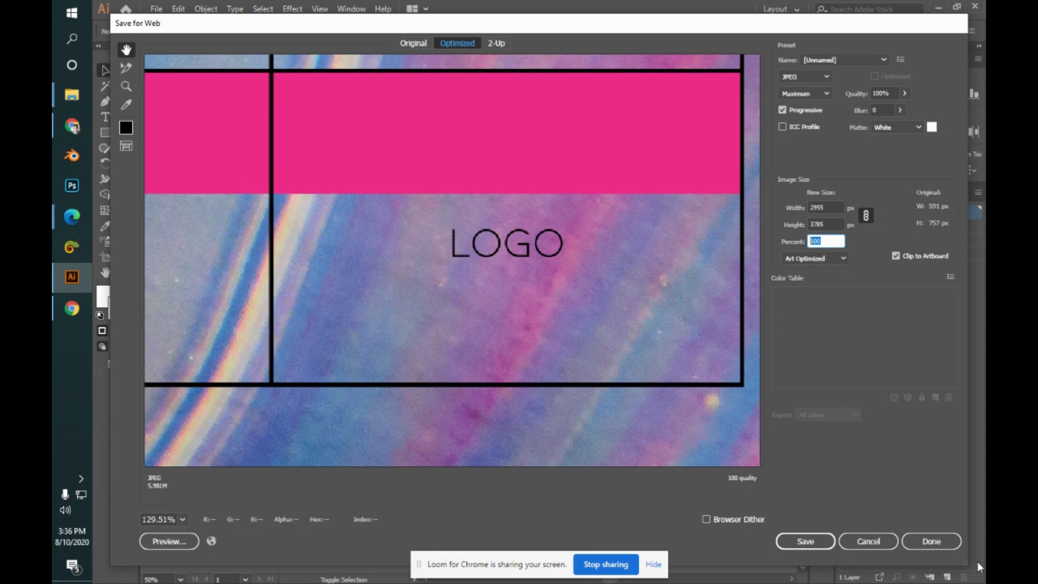
pyautogui.click(863, 543)
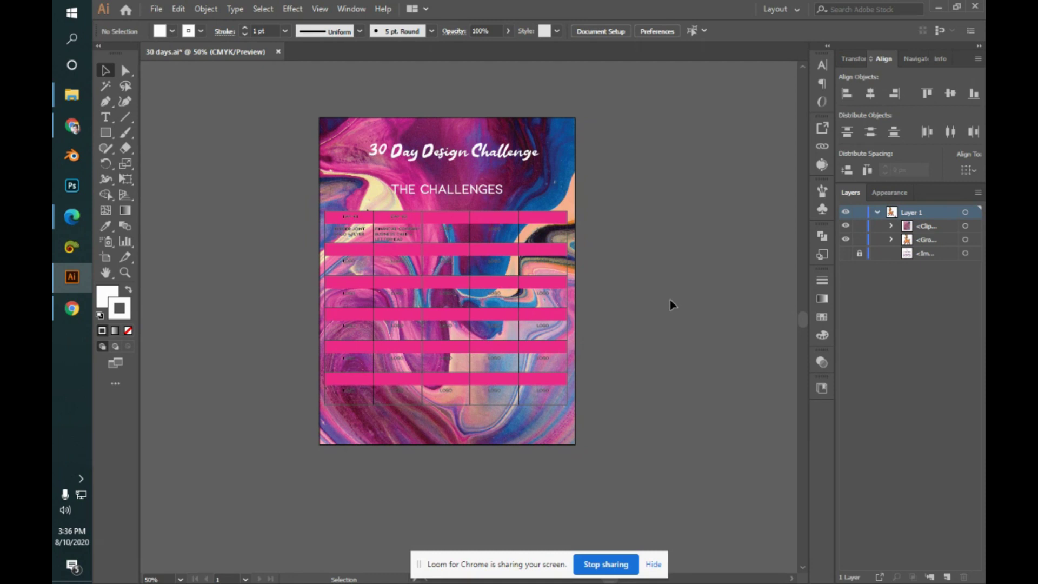
# - Switch to the Google Meet window in Edge to read the meeting chat
pyautogui.moveTo(72, 216)
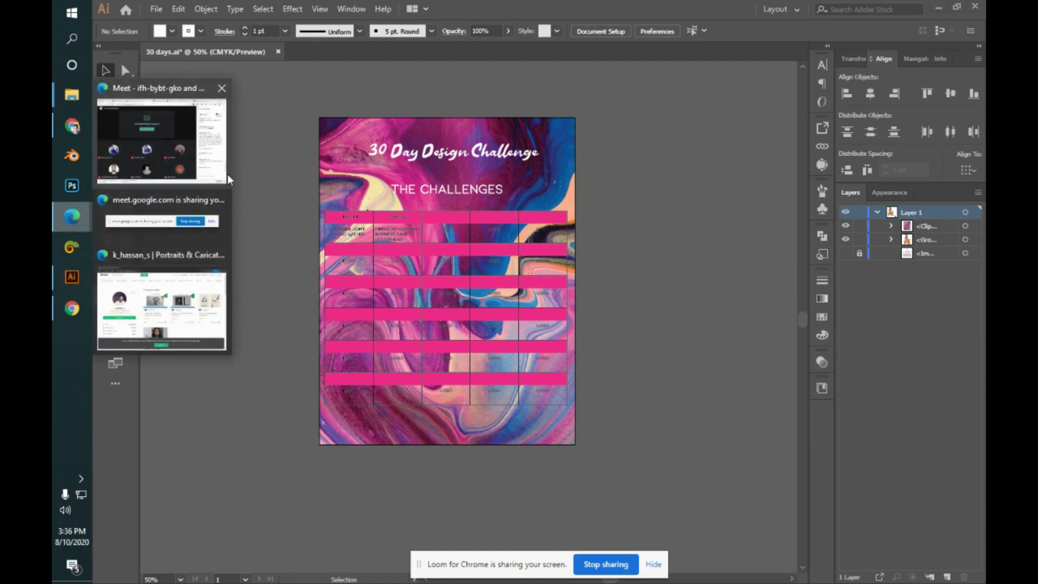
pyautogui.click(201, 146)
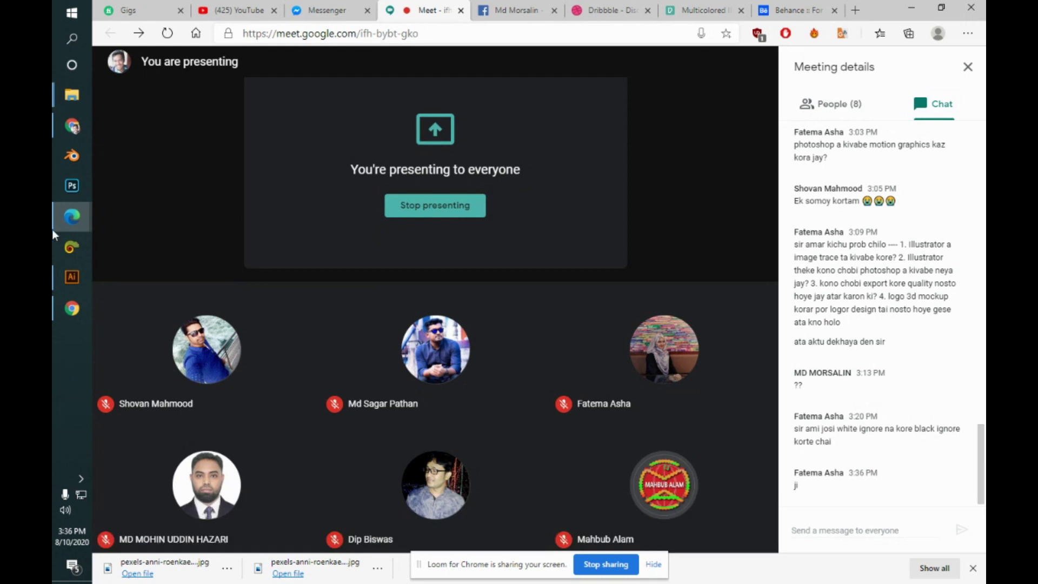
# - Return to Illustrator and close the poster document 30 days.ai, saving its changes
pyautogui.click(72, 277)
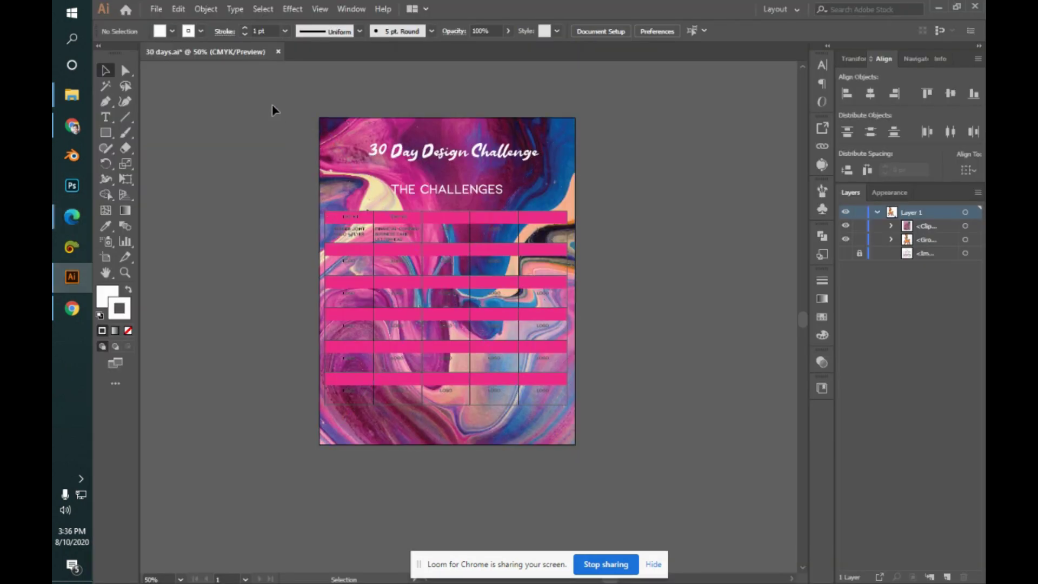
pyautogui.click(278, 52)
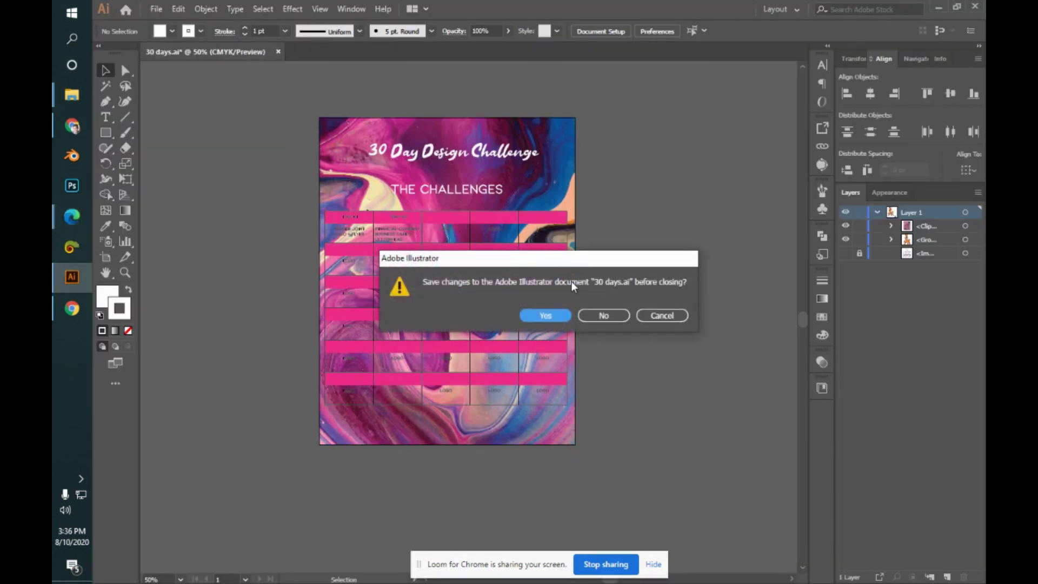
pyautogui.click(557, 317)
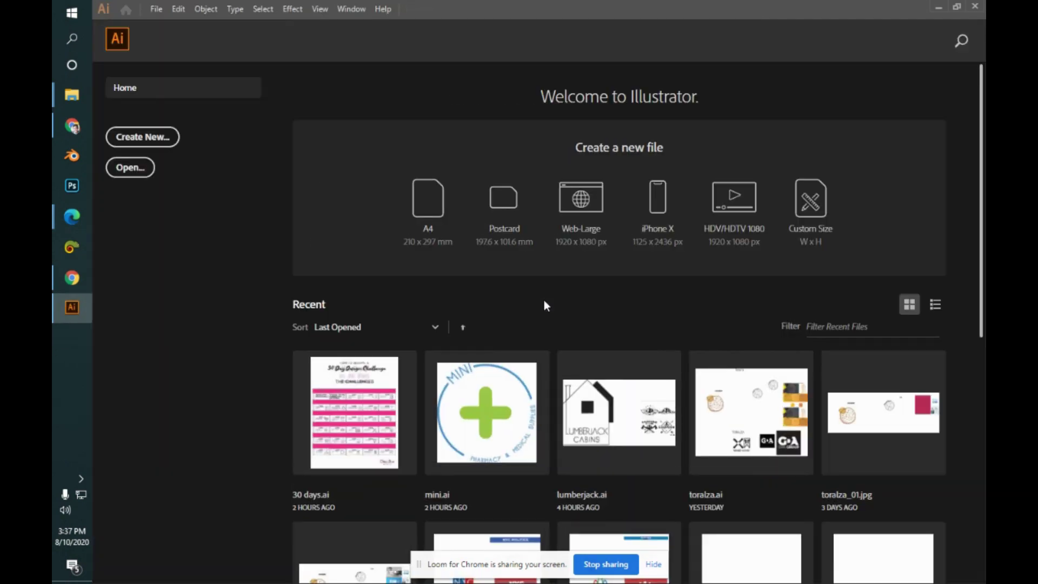
# - Open the recent file mini.ai and examine how its logo group selects as a whole
pyautogui.click(500, 427)
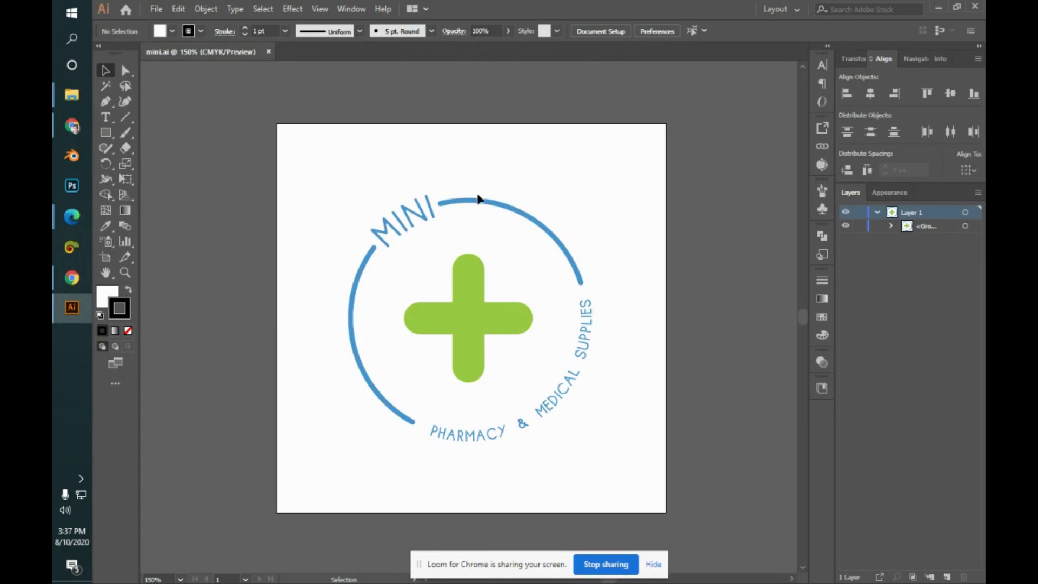
pyautogui.click(494, 209)
pyautogui.click(634, 271)
pyautogui.click(577, 303)
pyautogui.click(644, 270)
pyautogui.click(496, 330)
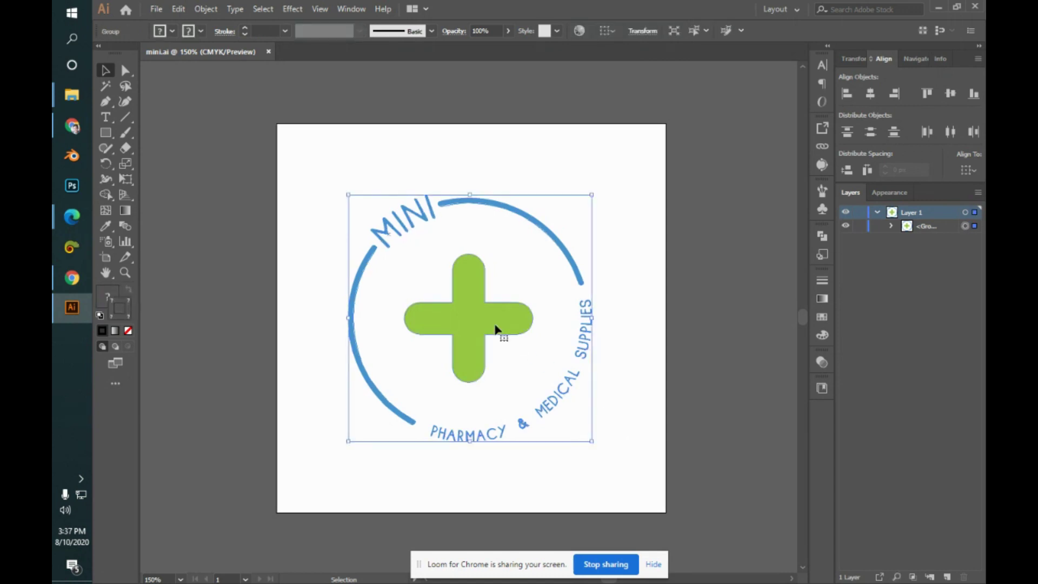
pyautogui.click(628, 318)
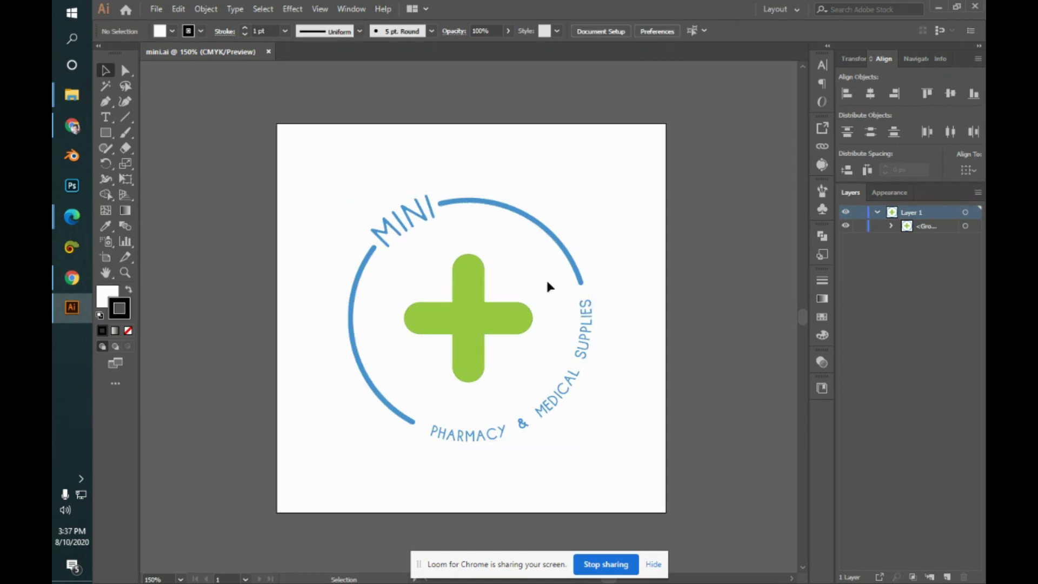
# - View the mockup mini_01.jpg and the Lumberjack Cabins mockup from the Contest folder in Photos, and close the viewer
pyautogui.moveTo(72, 95)
pyautogui.click(115, 73)
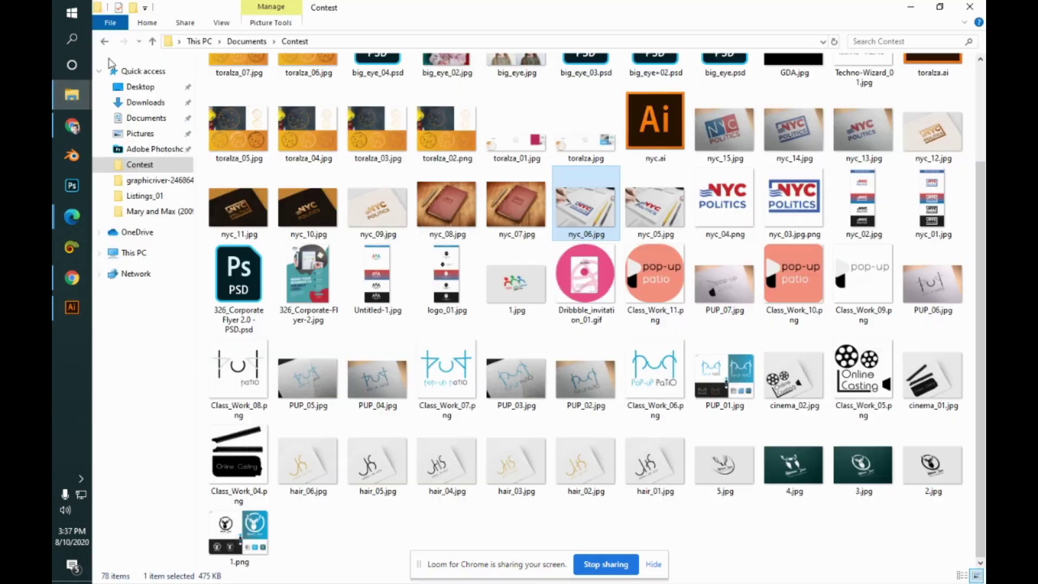
pyautogui.scroll(3, 473, 99)
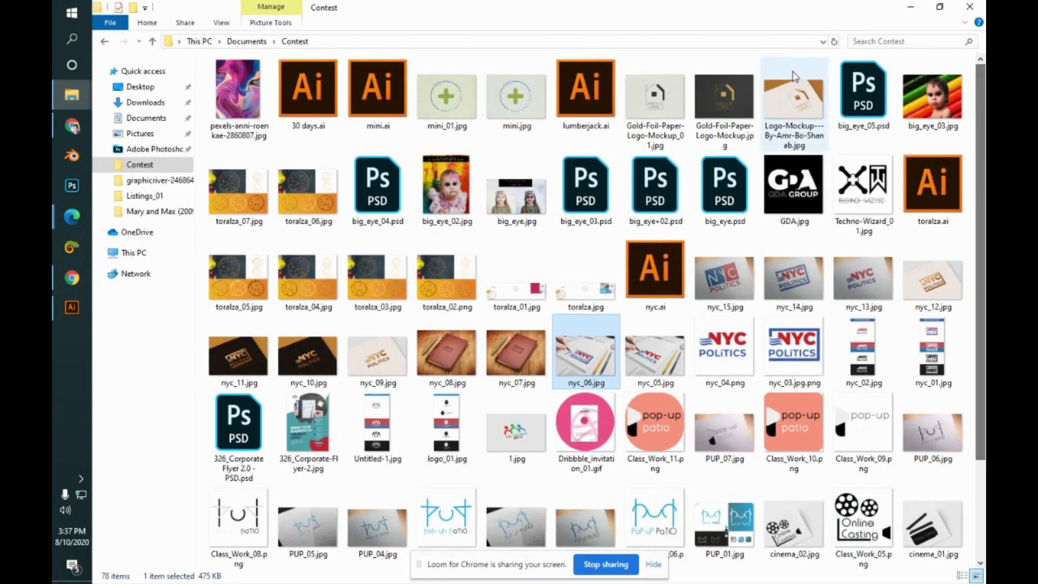
pyautogui.doubleClick(471, 96)
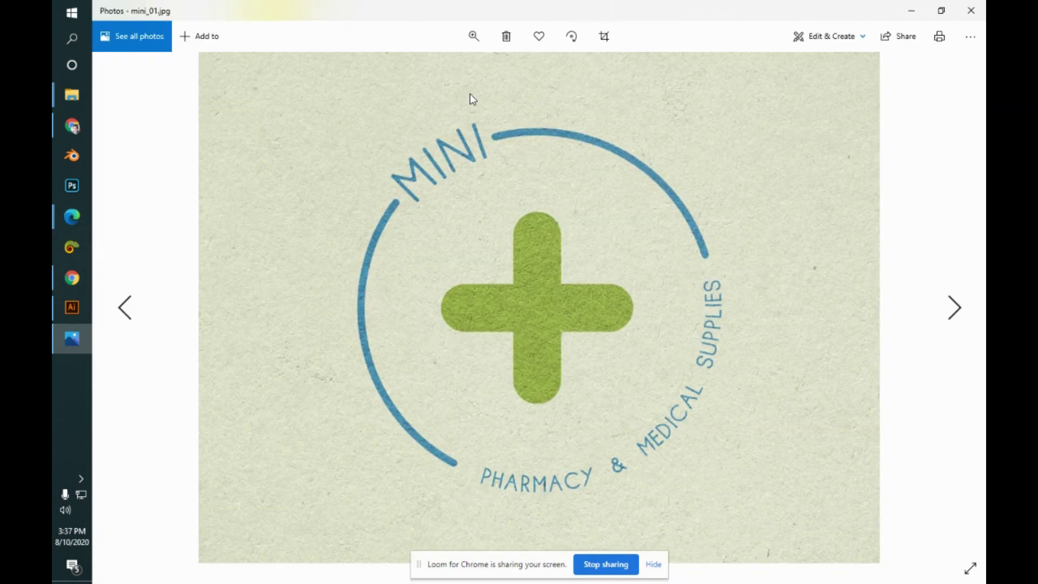
pyautogui.press('Right')
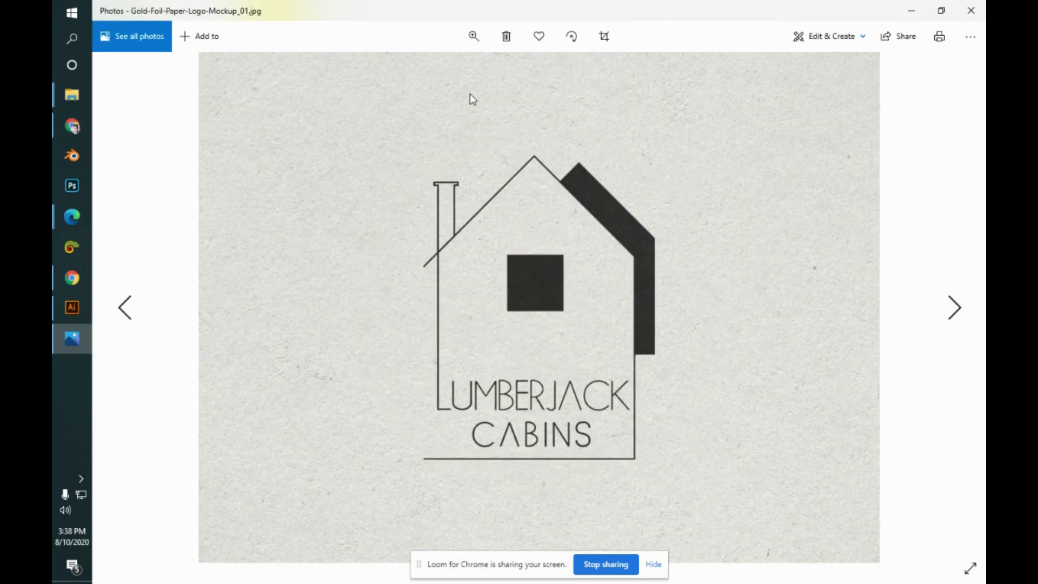
pyautogui.click(971, 10)
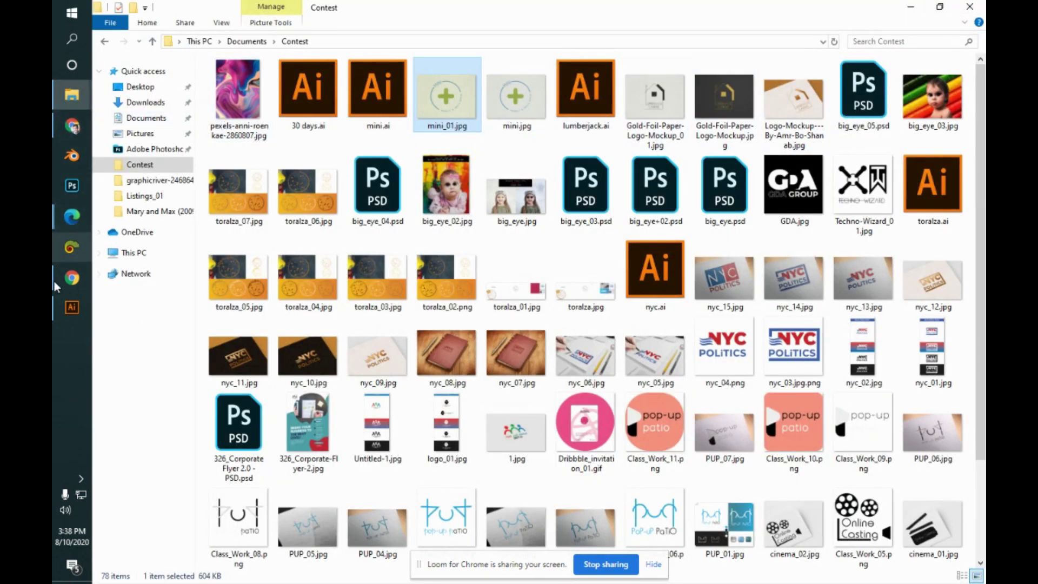
# - Return to Illustrator, close mini.ai and open the recent file lumberjack.ai
pyautogui.click(55, 315)
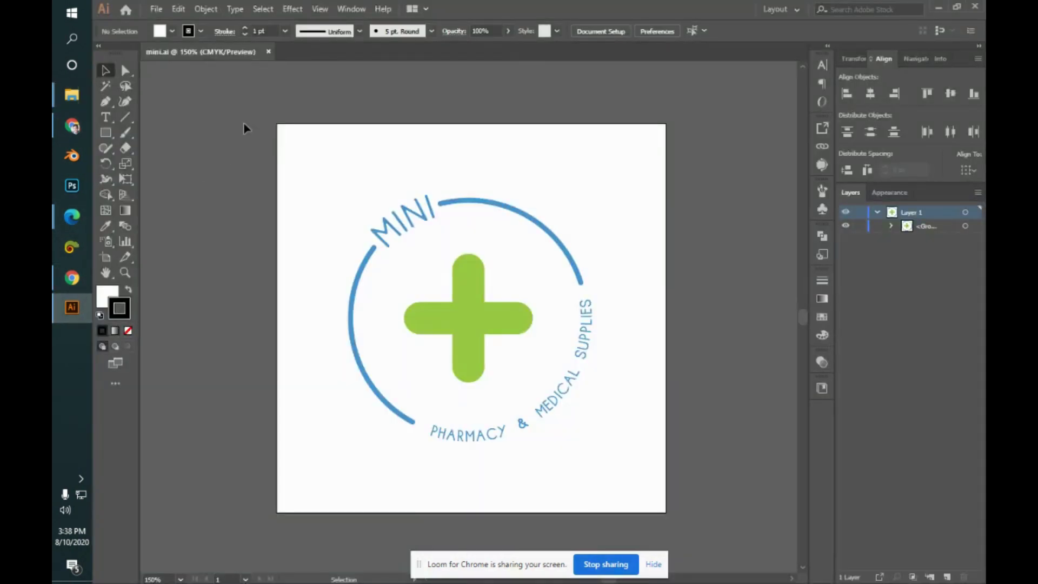
pyautogui.click(269, 51)
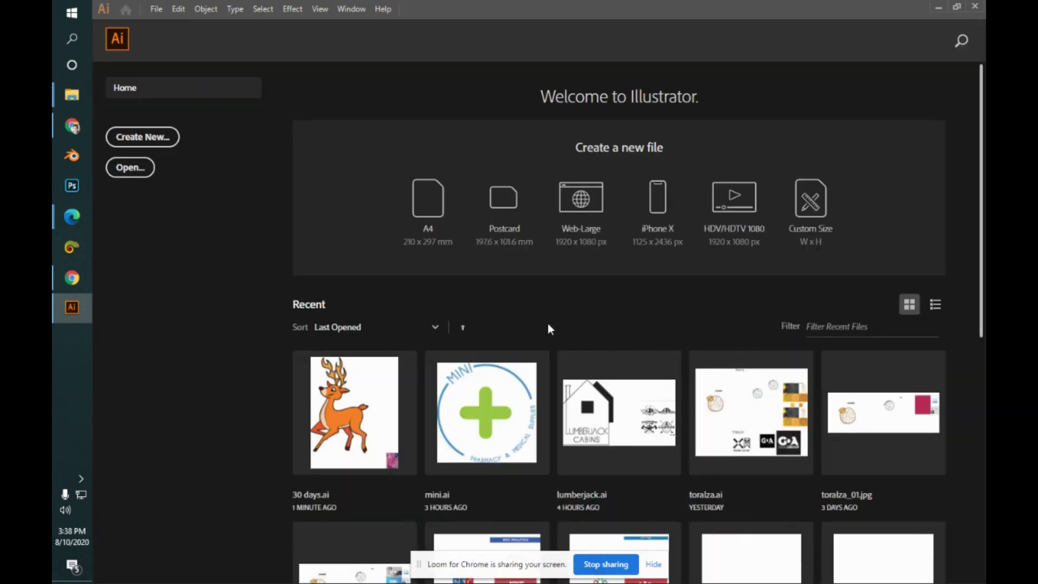
pyautogui.click(617, 420)
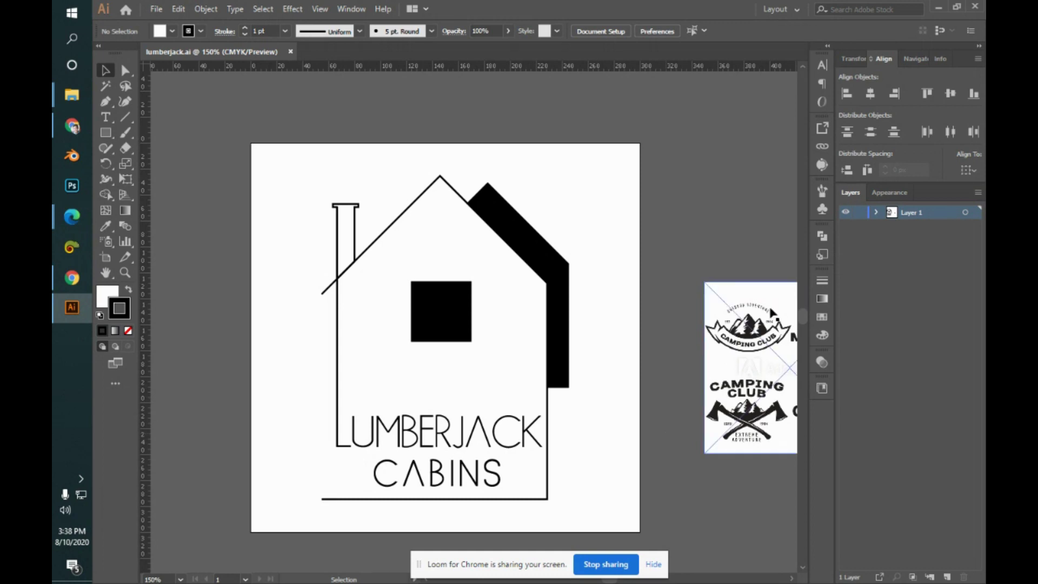
# - Examine the black window square of the Lumberjack Cabins logo by selecting it, and clear the selection
pyautogui.moveTo(802, 314); pyautogui.dragTo(802, 316)
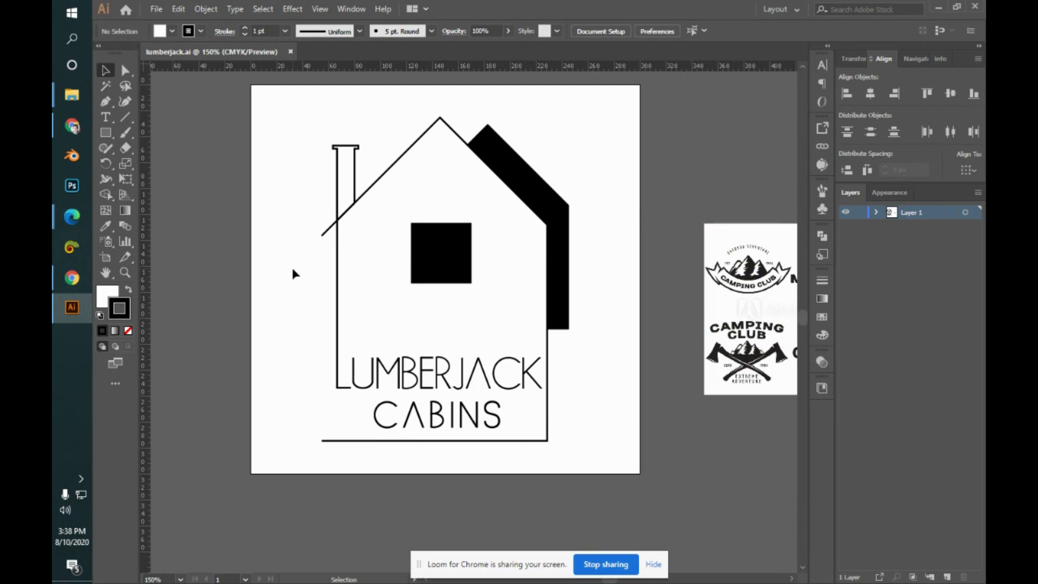
pyautogui.click(433, 260)
pyautogui.click(659, 215)
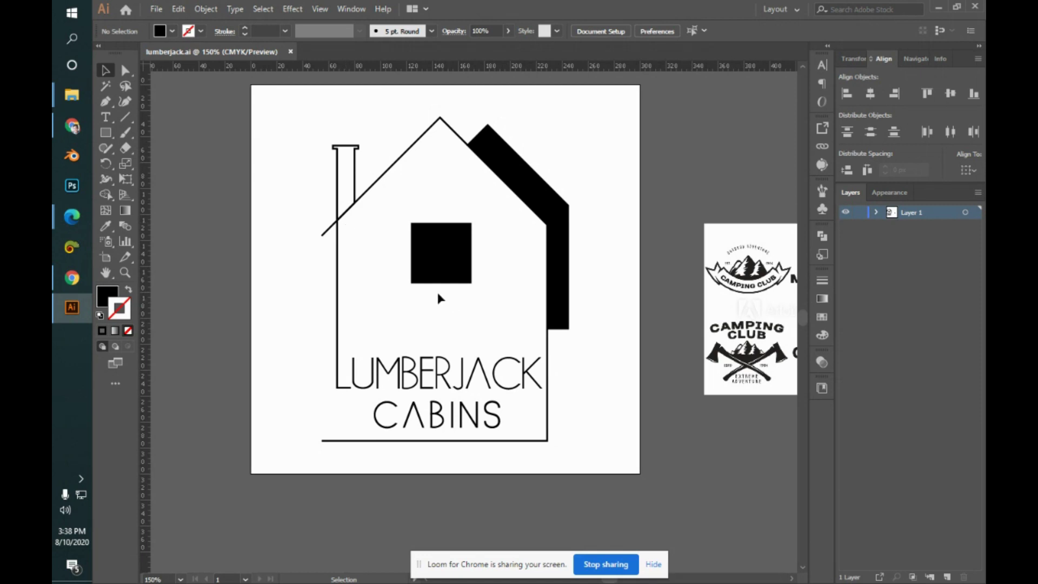
# - Switch to the Google Meet window in Edge and read the latest messages in the meeting chat
pyautogui.moveTo(639, 404); pyautogui.dragTo(527, 415)
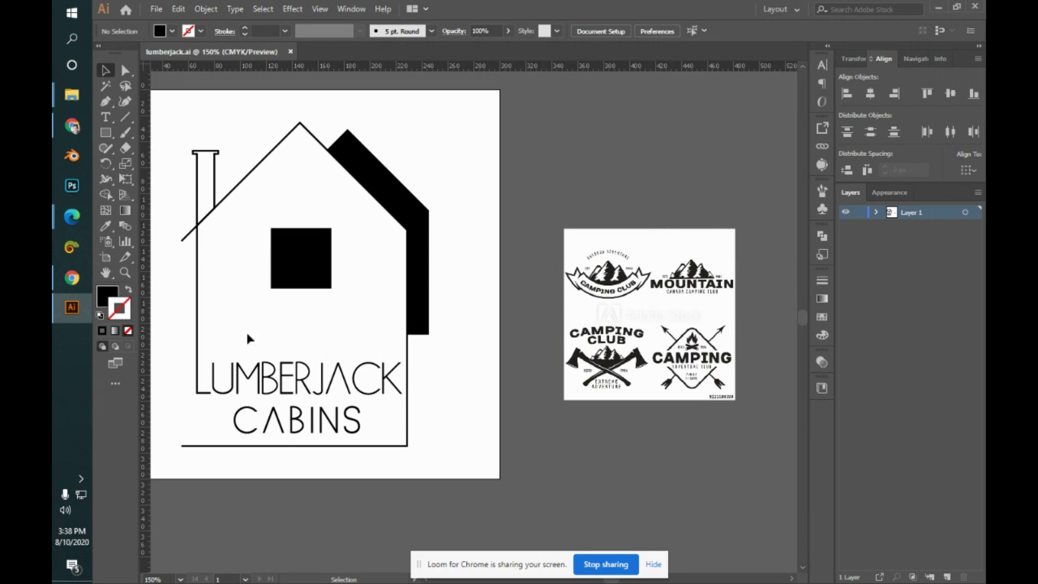
pyautogui.moveTo(72, 216)
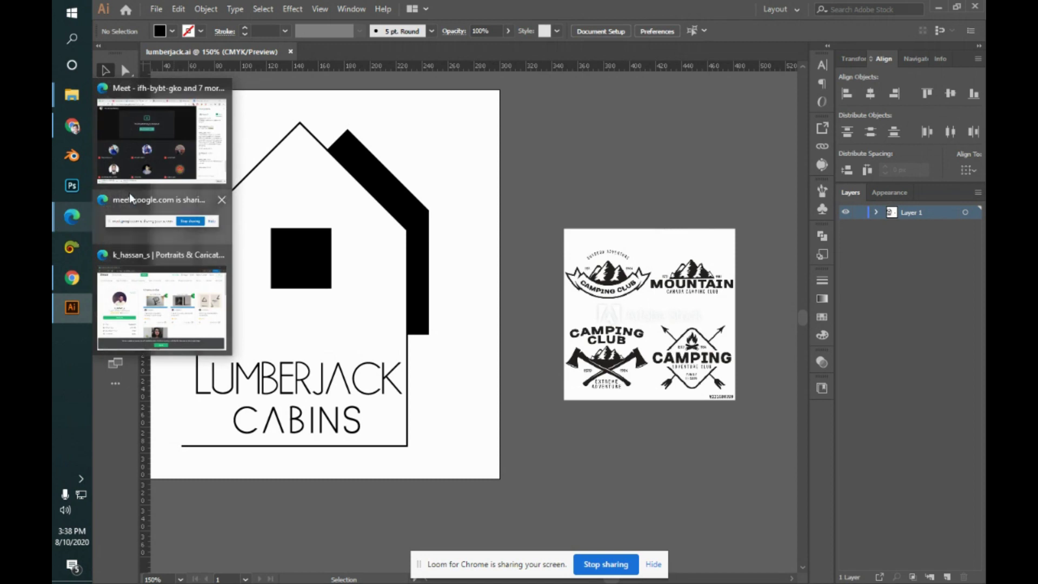
pyautogui.click(152, 167)
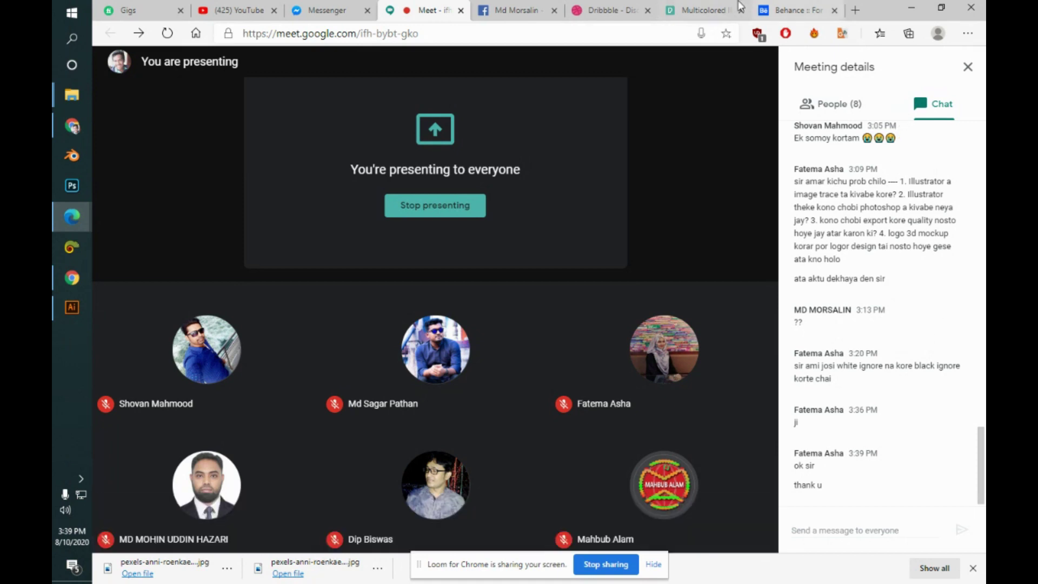
# - Close the multicolored illustration photo on Pexels and return from the graphic design search results to the Pexels home page
pyautogui.click(732, 9)
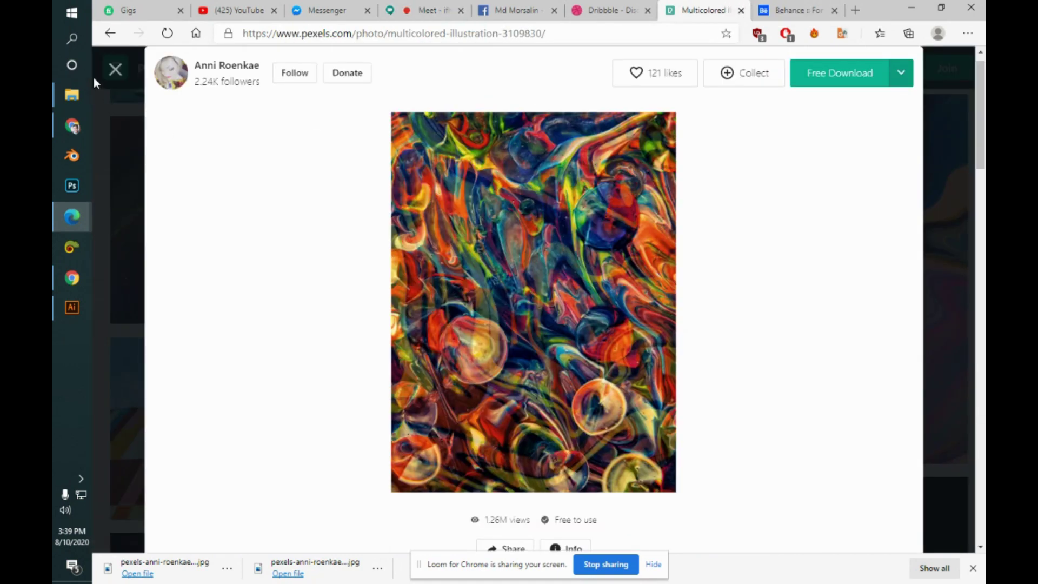
pyautogui.click(114, 71)
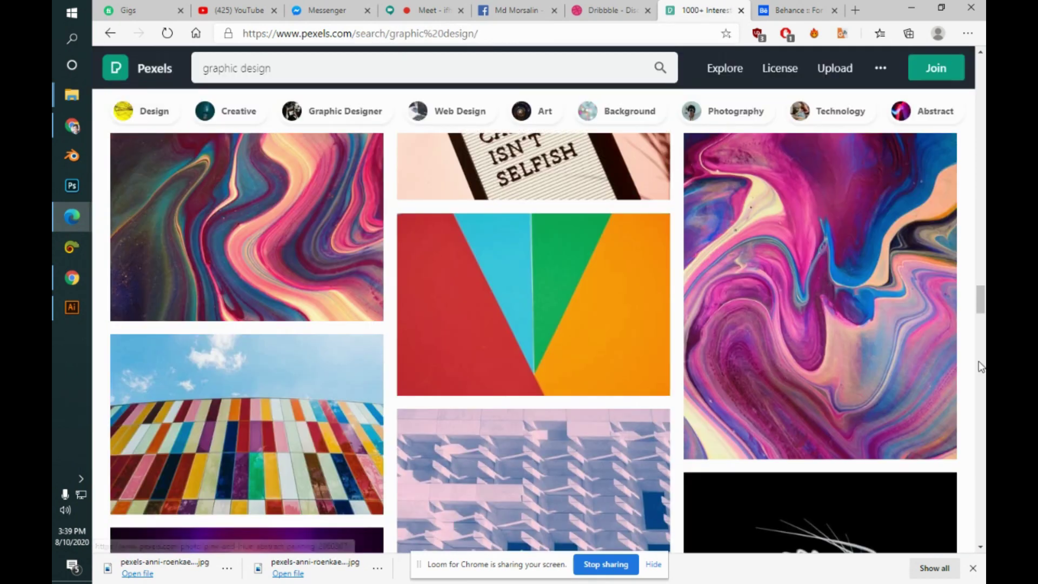
pyautogui.moveTo(985, 311); pyautogui.dragTo(970, 129)
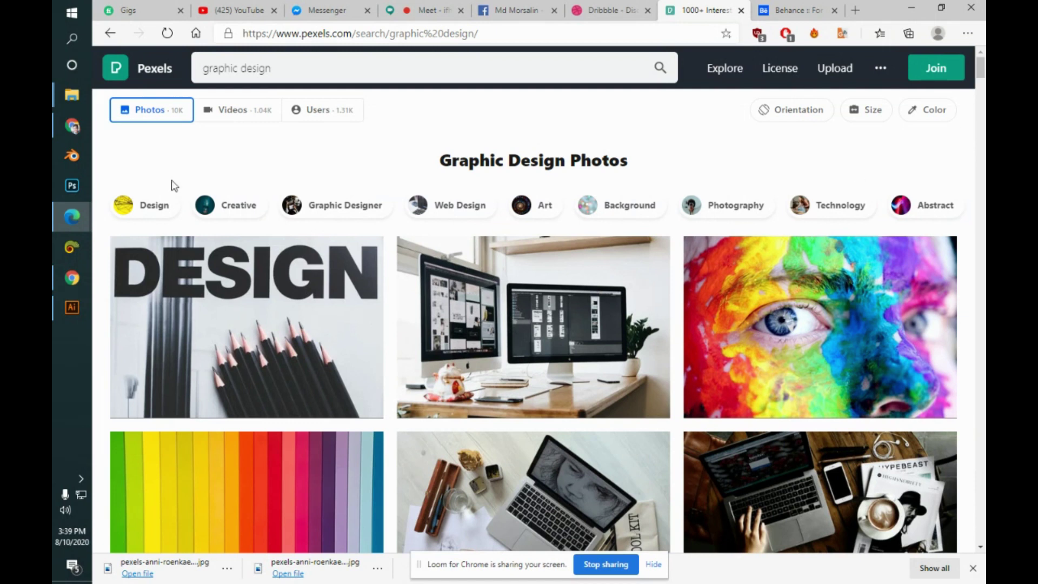
pyautogui.click(155, 67)
# - Look through the open Behance, Pexels, Dribbble and YouTube pages, and close the Facebook profile tab
pyautogui.click(811, 10)
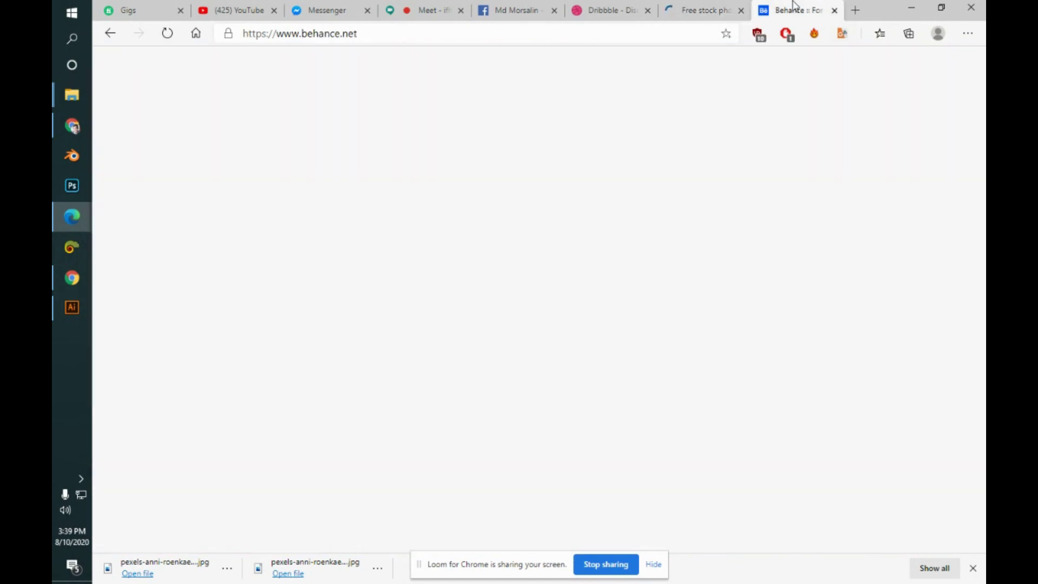
pyautogui.click(697, 10)
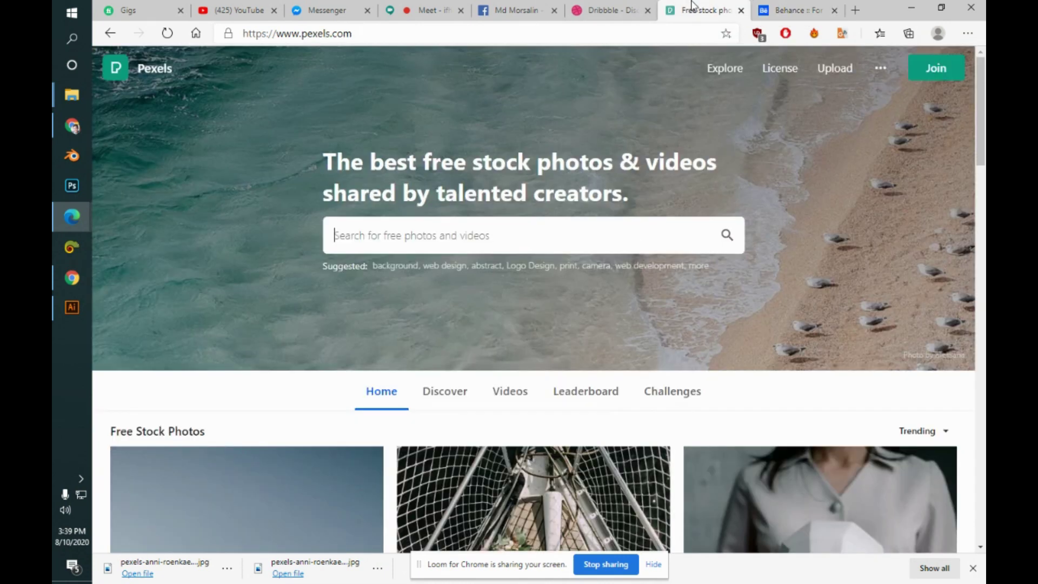
pyautogui.click(608, 10)
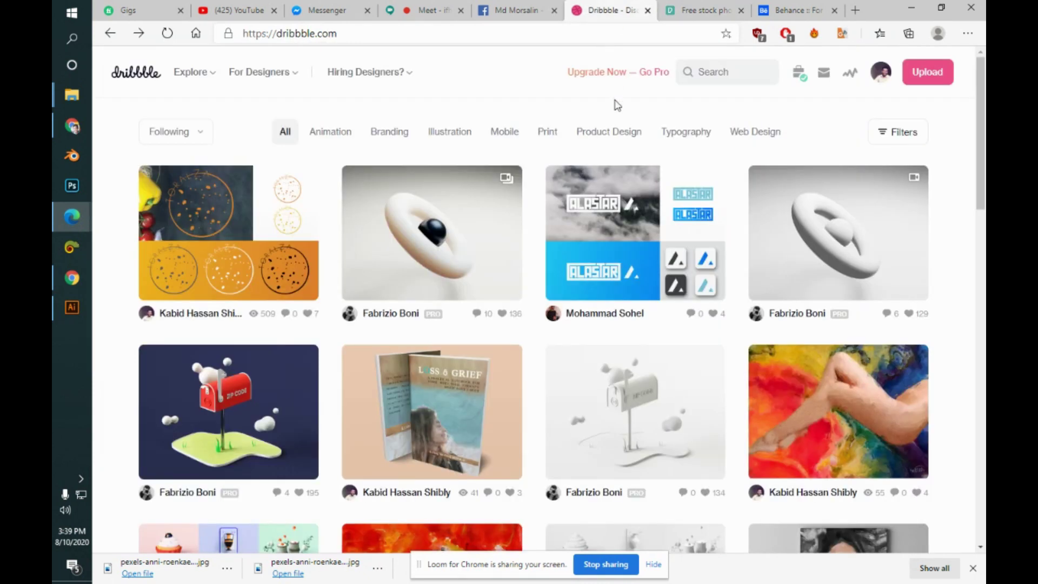
pyautogui.click(518, 10)
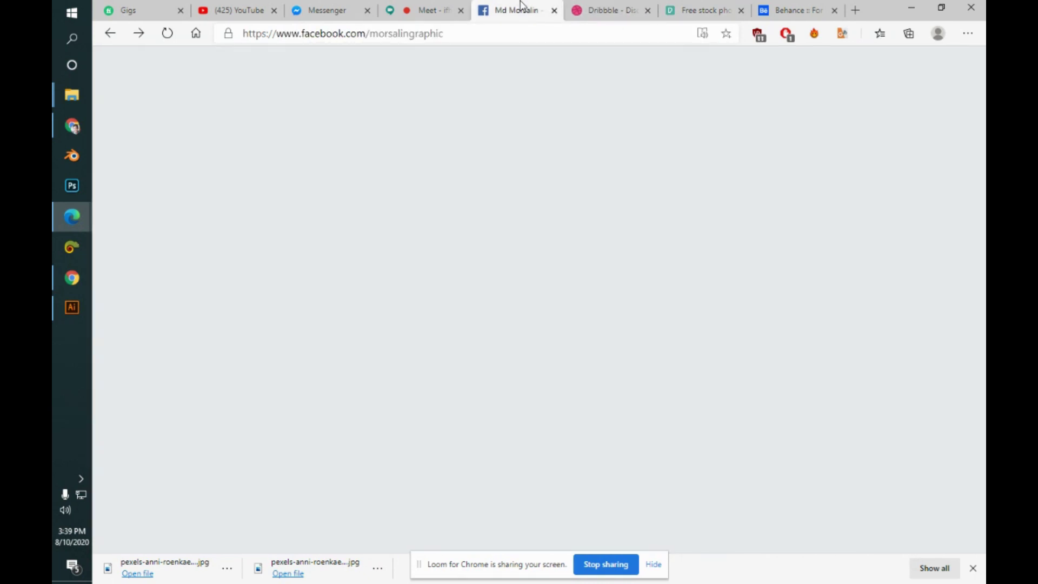
pyautogui.click(453, 6)
pyautogui.click(554, 10)
pyautogui.click(268, 5)
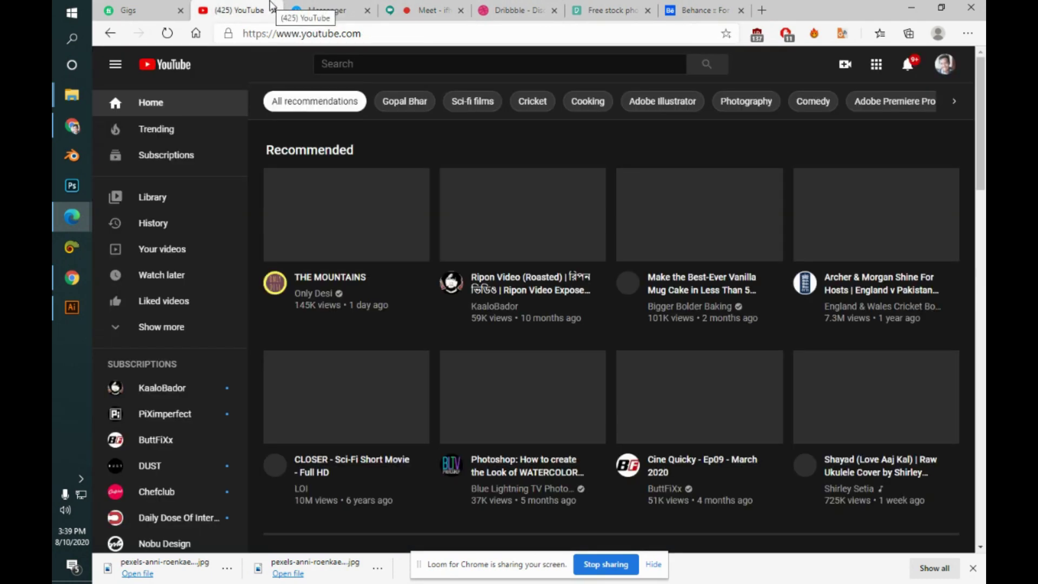
pyautogui.click(609, 10)
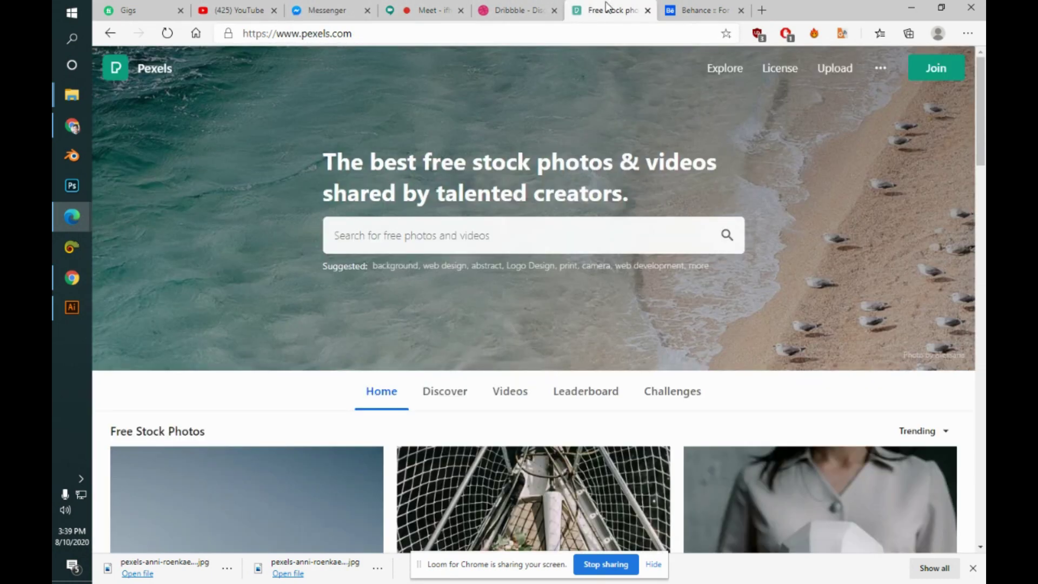
# - Return to Illustrator and close lumberjack.ai
pyautogui.click(60, 316)
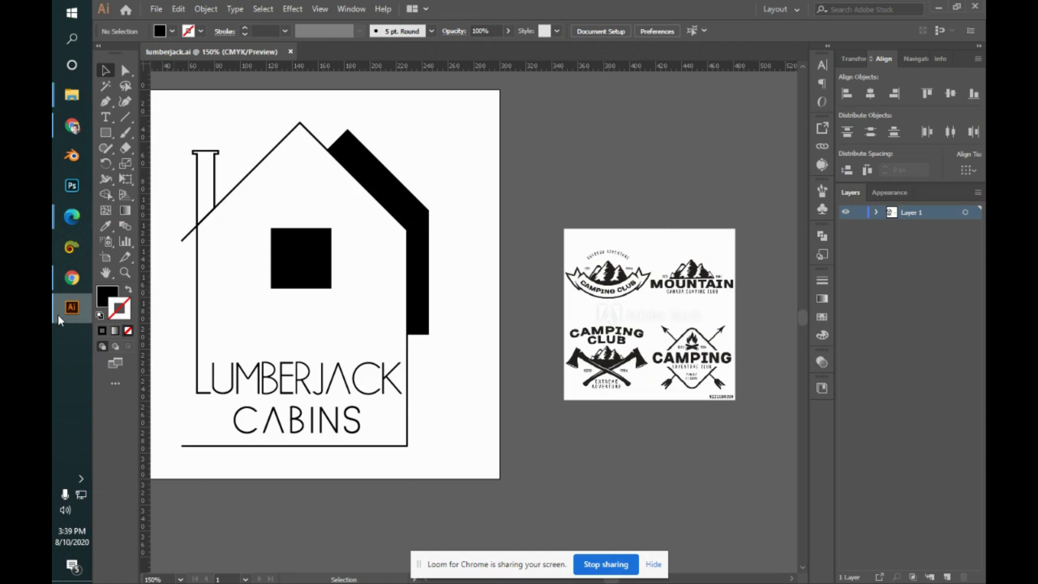
pyautogui.click(58, 318)
pyautogui.click(59, 316)
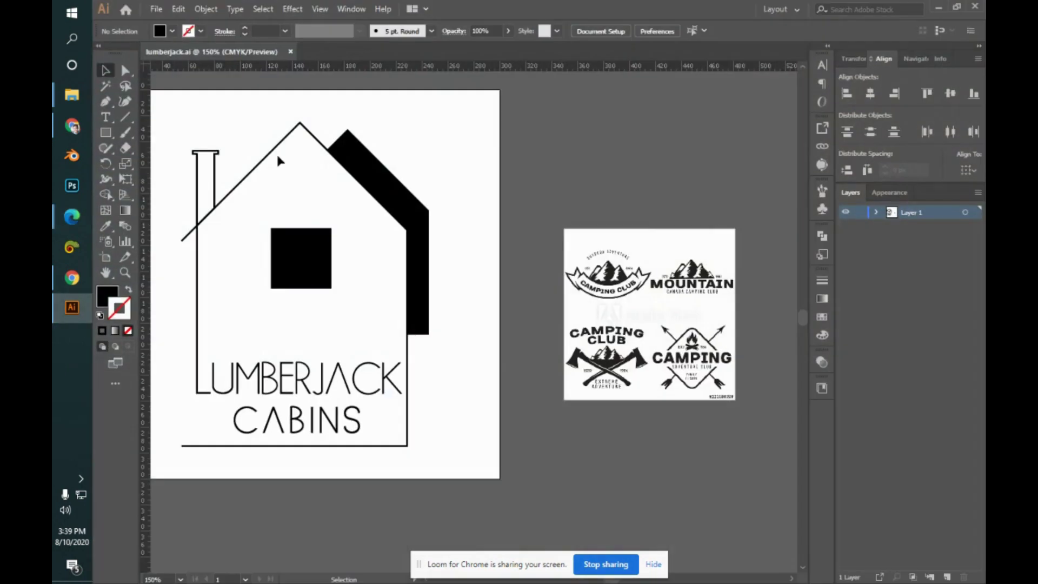
pyautogui.click(292, 53)
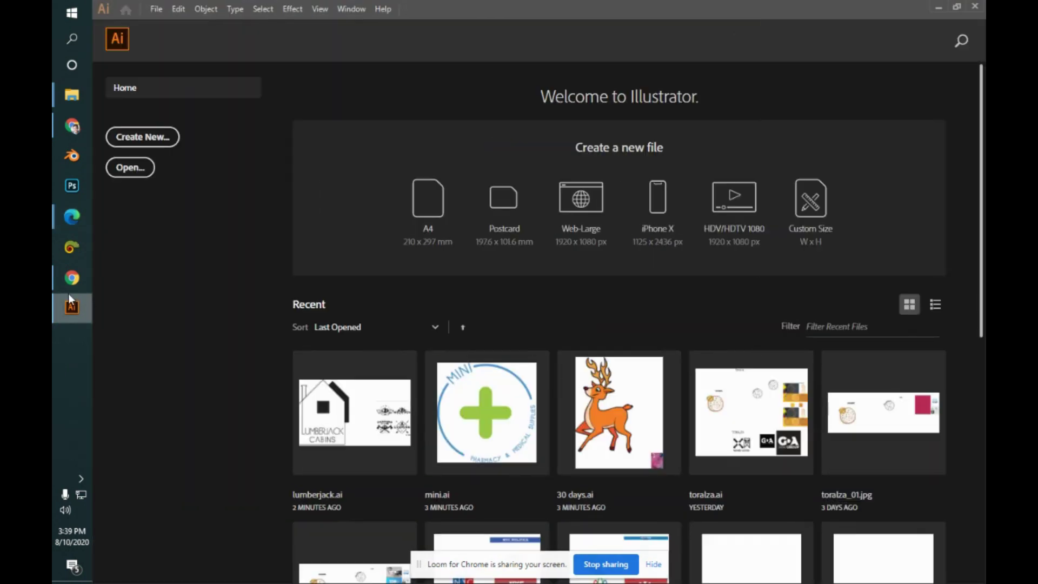
# - Switch back to the Google Meet page in Edge and read the new questions in the chat
pyautogui.moveTo(65, 284)
pyautogui.moveTo(63, 224)
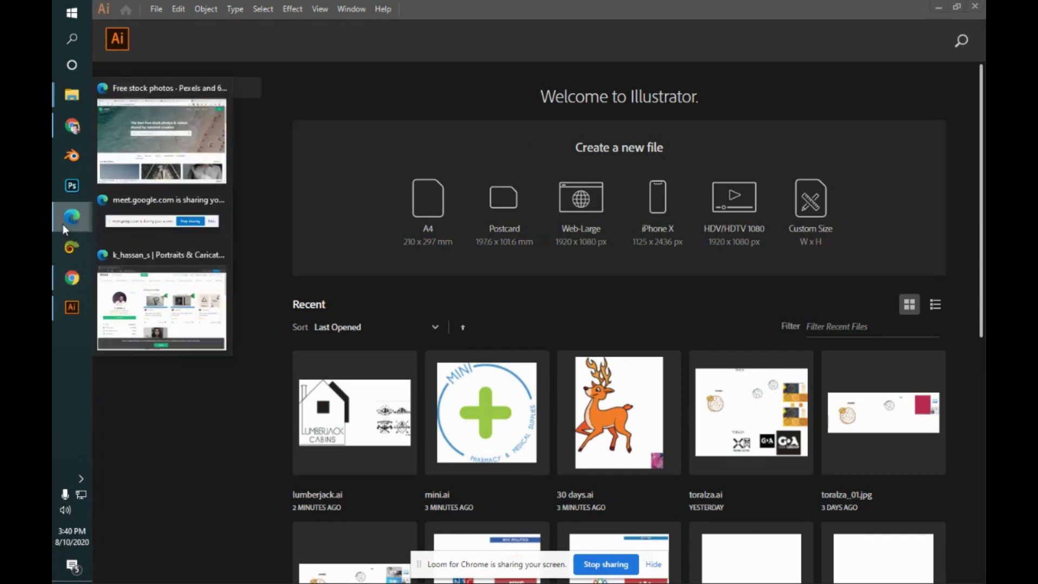
pyautogui.click(149, 169)
pyautogui.click(471, 9)
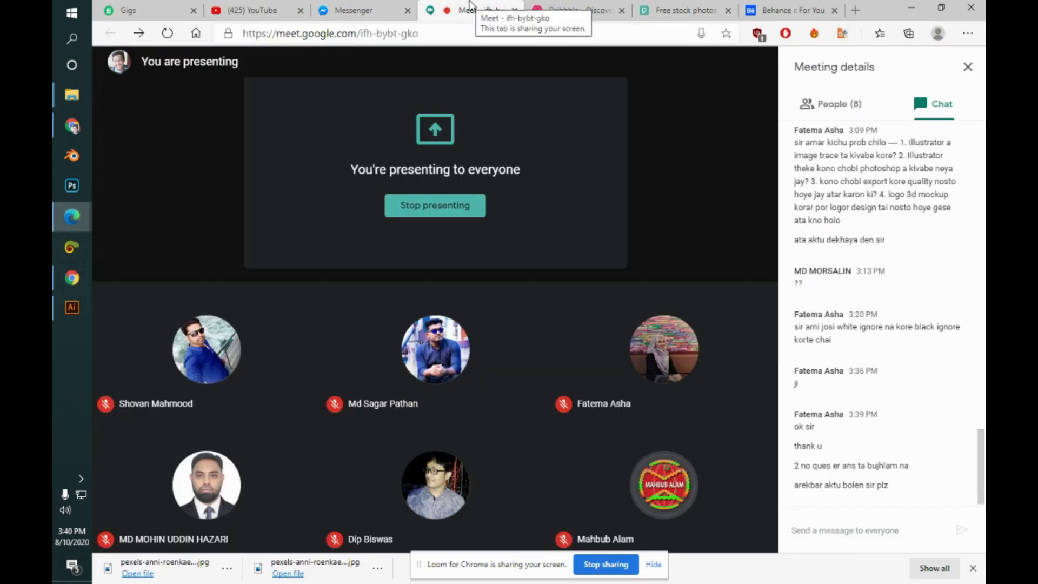
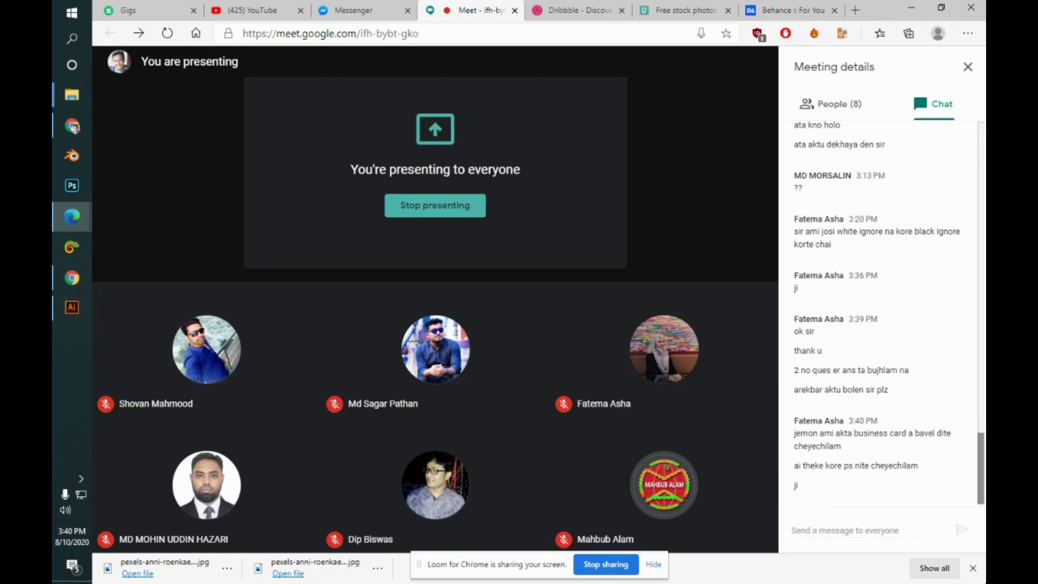
# - Return to Illustrator, browse the recent files and open nyc.ai
pyautogui.click(64, 312)
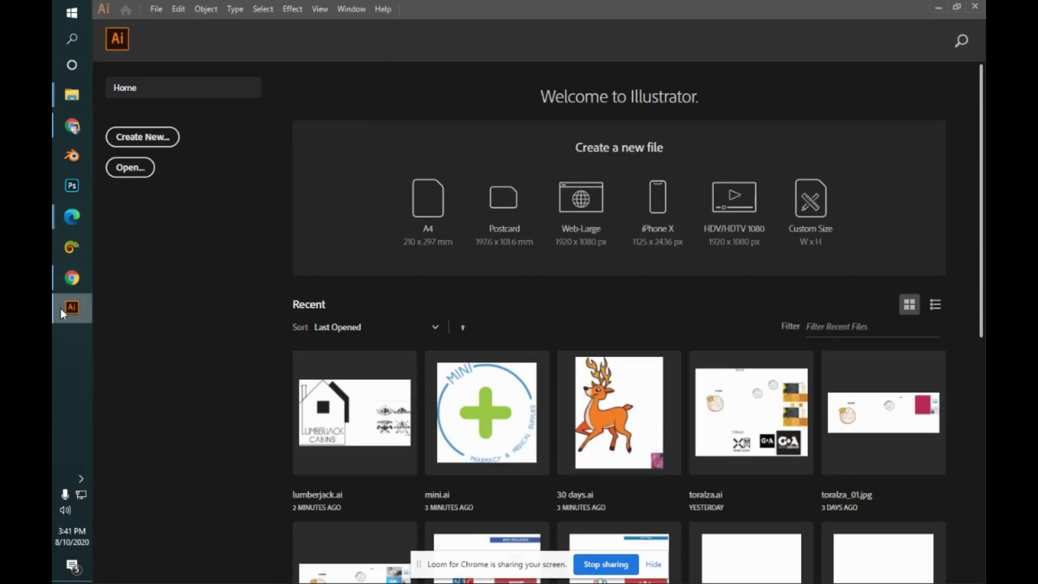
pyautogui.scroll(-2, 982, 250)
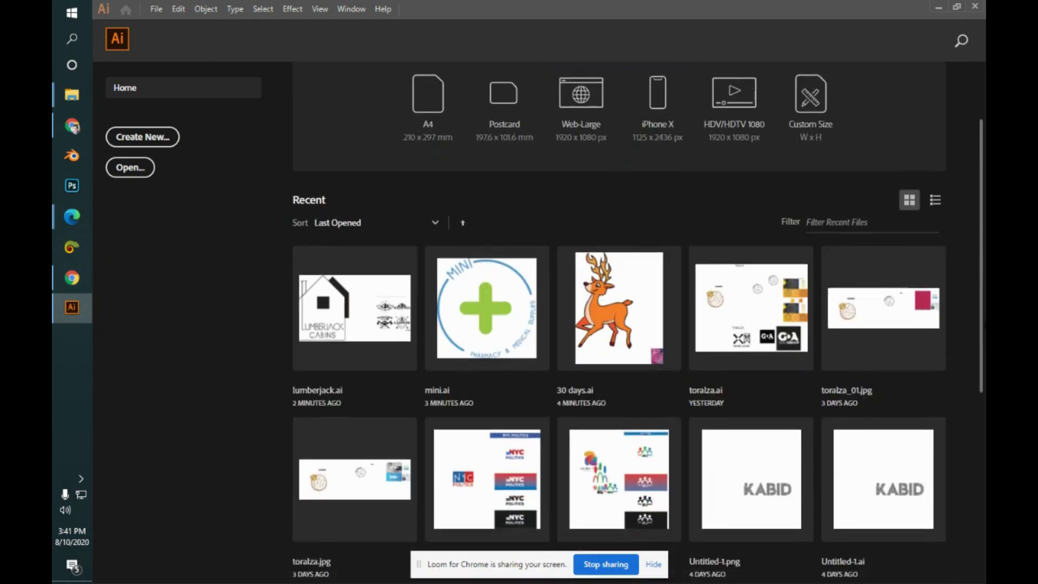
pyautogui.scroll(-7, 619, 323)
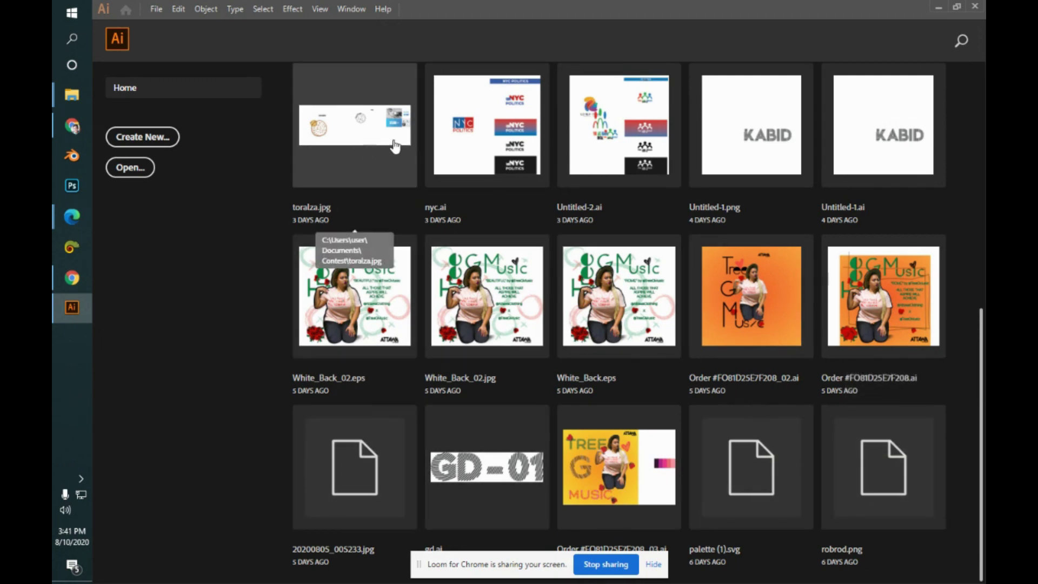
pyautogui.moveTo(982, 352); pyautogui.dragTo(979, 282)
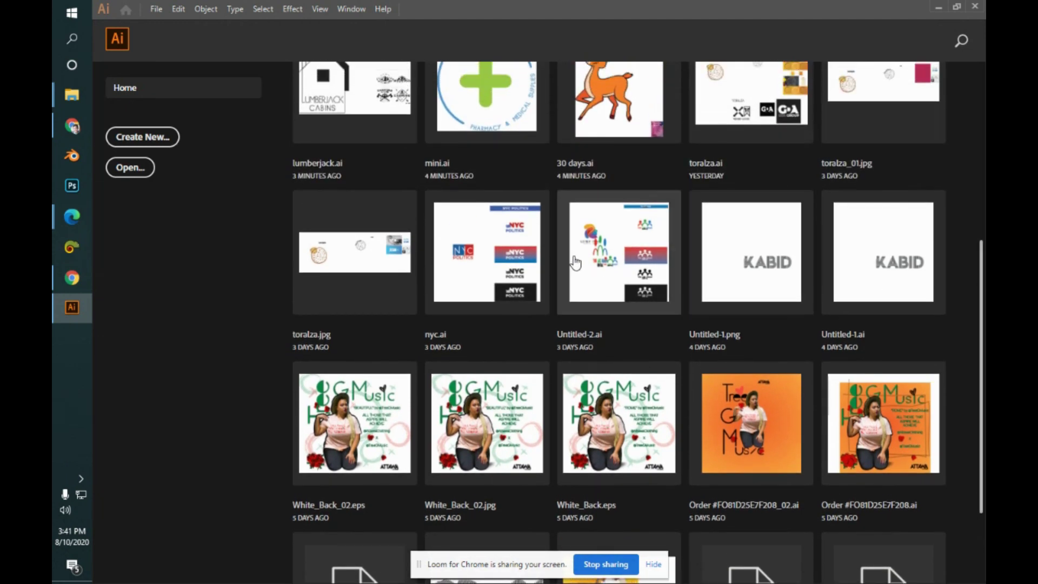
pyautogui.click(506, 229)
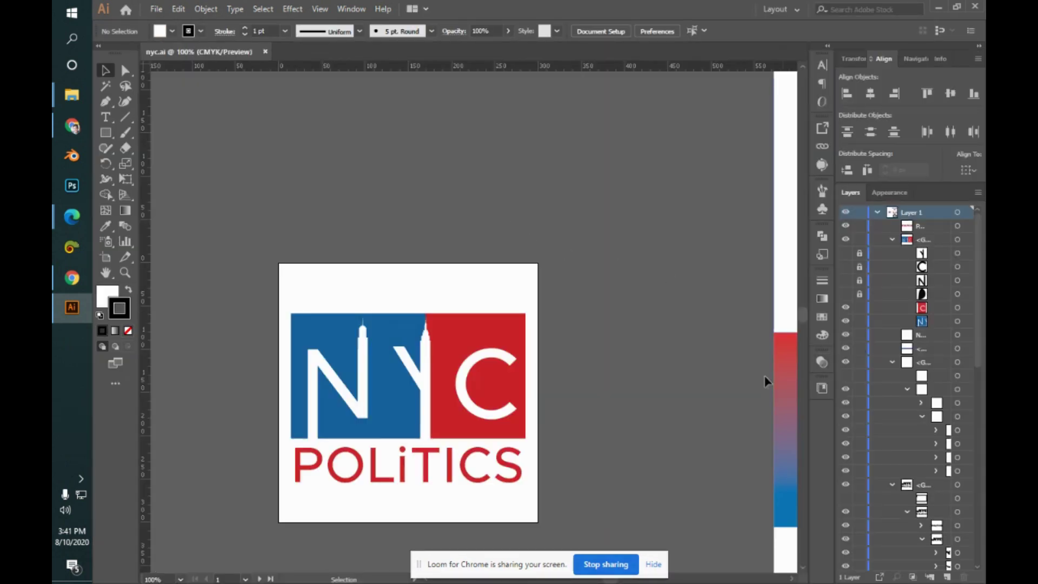
# - Place a copy of the black NYC Politics logo panel on the empty canvas beyond the existing artwork
pyautogui.moveTo(724, 322); pyautogui.dragTo(521, 250)
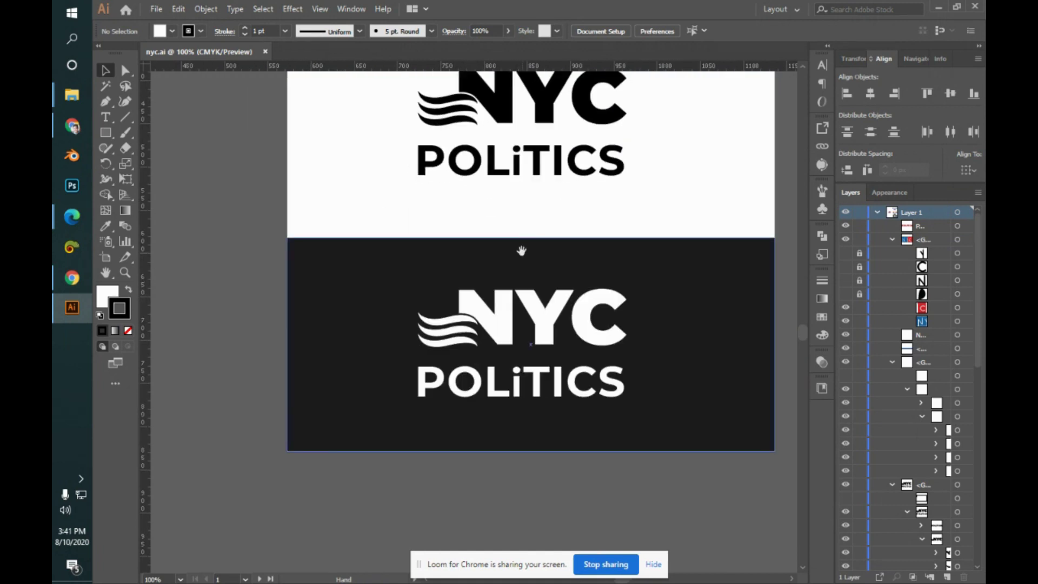
pyautogui.moveTo(197, 264); pyautogui.dragTo(712, 475)
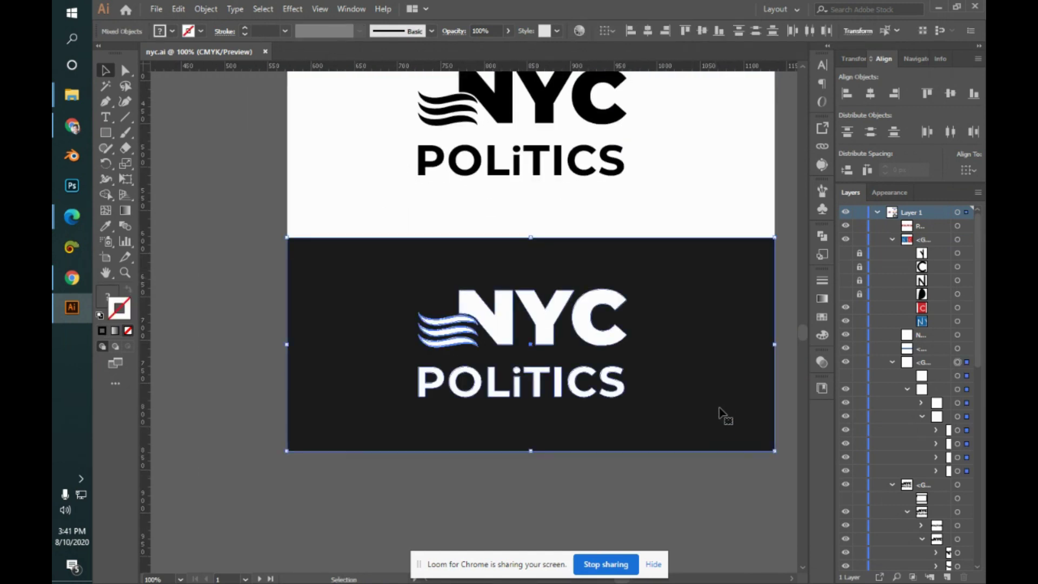
pyautogui.moveTo(687, 371); pyautogui.dragTo(638, 430)
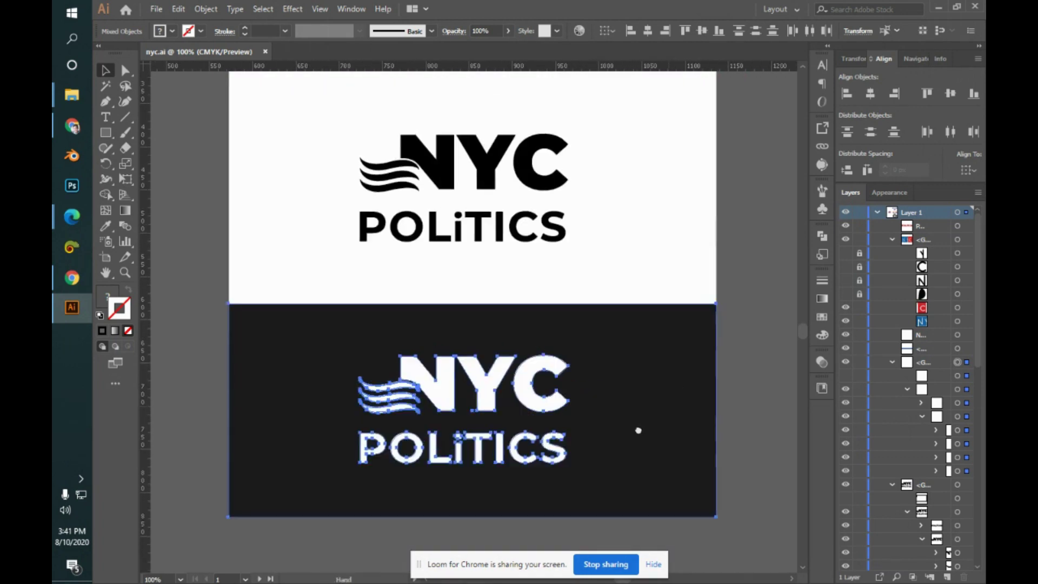
pyautogui.hscroll(10, 638, 430)
pyautogui.scroll(3, 638, 431)
pyautogui.hscroll(3, 434, 344)
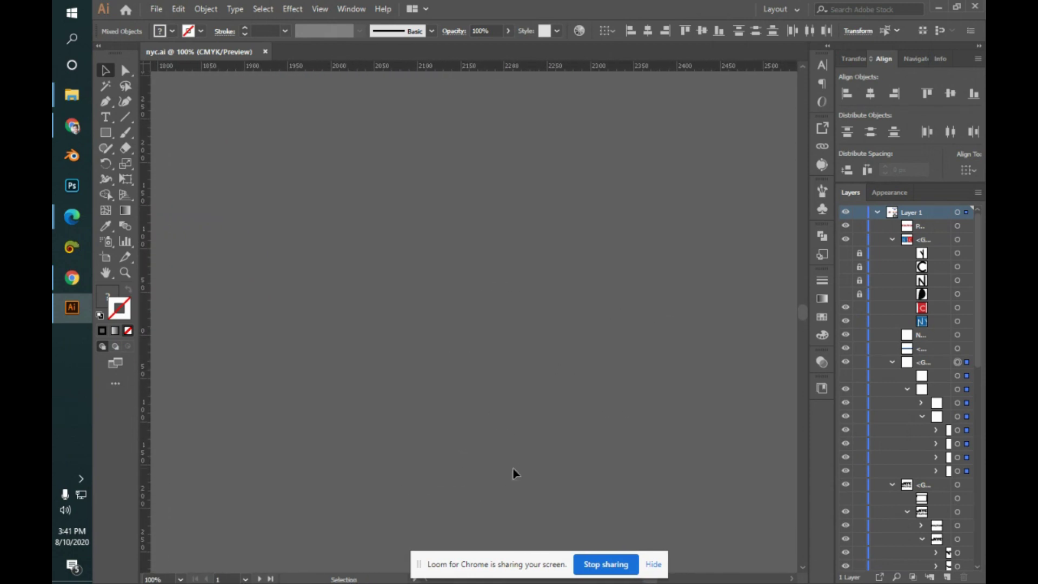
pyautogui.hotkey('ctrl', 'shift', ']')
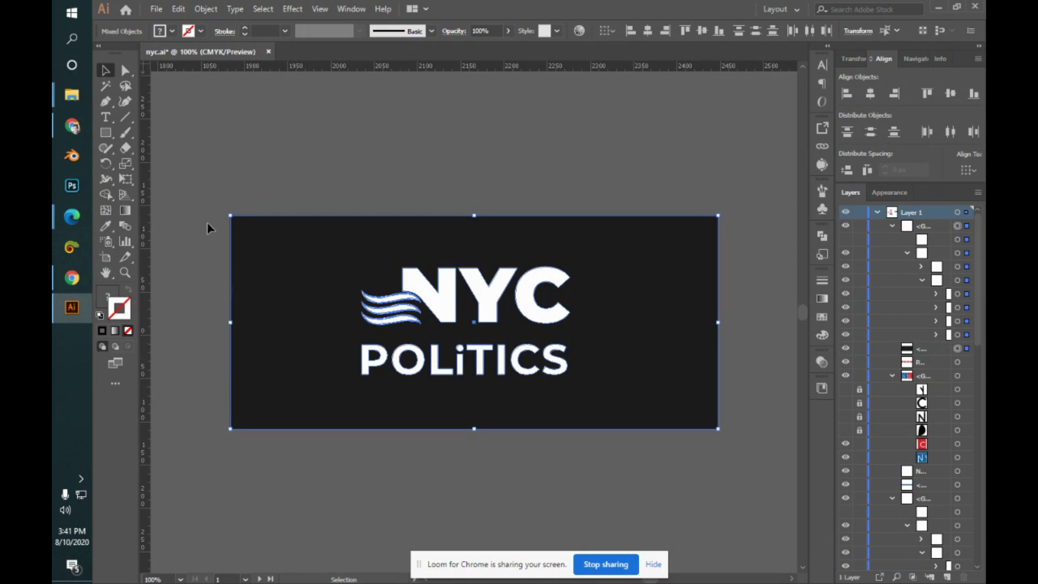
# - Narrow the copied panel's black background by moving its left edge about 70 px inward with the Direct Selection tool
pyautogui.press('a')
pyautogui.moveTo(203, 203); pyautogui.dragTo(295, 496)
pyautogui.hotkey('shift', 'Right')
pyautogui.hotkey('shift', 'Right')
pyautogui.hotkey('shift', 'Right')
pyautogui.hotkey('shift', 'Right')
pyautogui.hotkey('shift', 'Right')
pyautogui.hotkey('shift', 'Right')
pyautogui.hotkey('shift', 'Right')
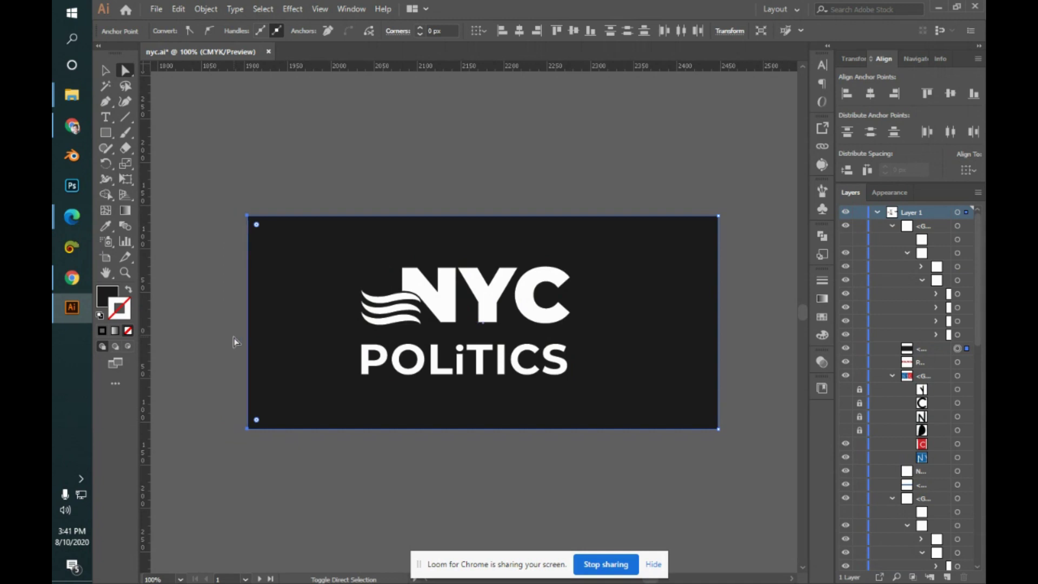
# - Move the black background's right edge about 90 px inward to give the panel business-card proportions, and clear the selection
pyautogui.moveTo(688, 188); pyautogui.dragTo(746, 474)
pyautogui.hotkey('shift', 'Left')
pyautogui.hotkey('shift', 'Left')
pyautogui.hotkey('shift', 'Left')
pyautogui.hotkey('shift', 'Left')
pyautogui.hotkey('shift', 'Left')
pyautogui.hotkey('shift', 'Left')
pyautogui.hotkey('shift', 'Left')
pyautogui.hotkey('shift', 'Left')
pyautogui.hotkey('shift', 'Left')
pyautogui.hotkey('shift', 'Left')
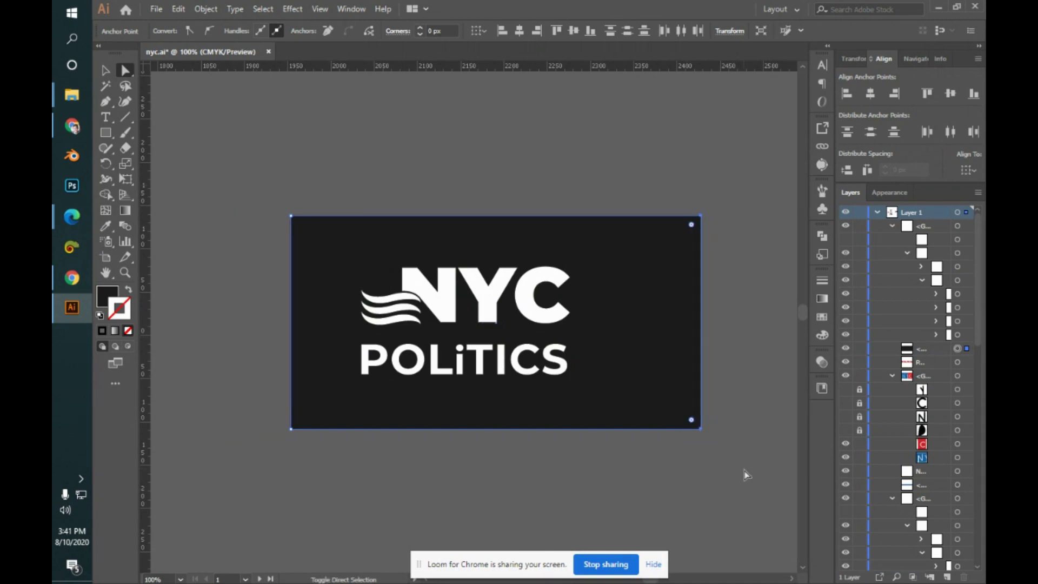
pyautogui.hotkey('shift', 'Right')
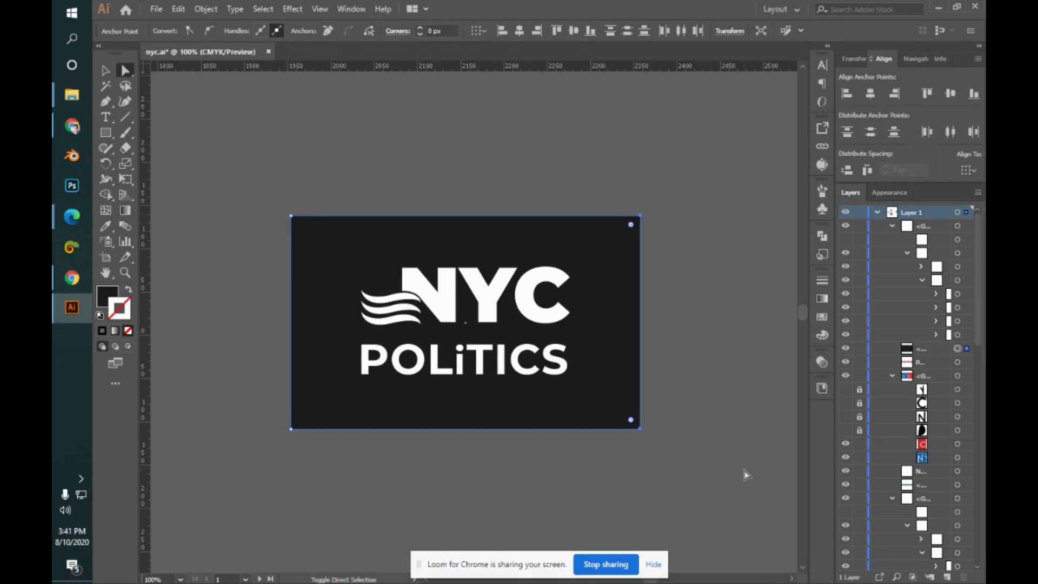
pyautogui.click(741, 446)
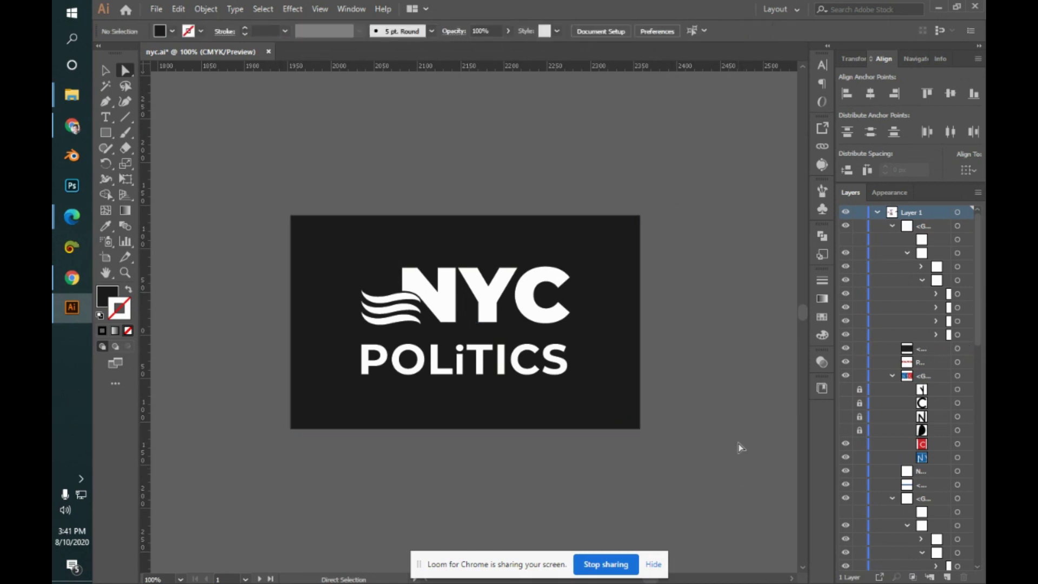
# - Draw a new artboard of about 440 by 281 px around the black NYC Politics card, leaving a small margin
pyautogui.press('v')
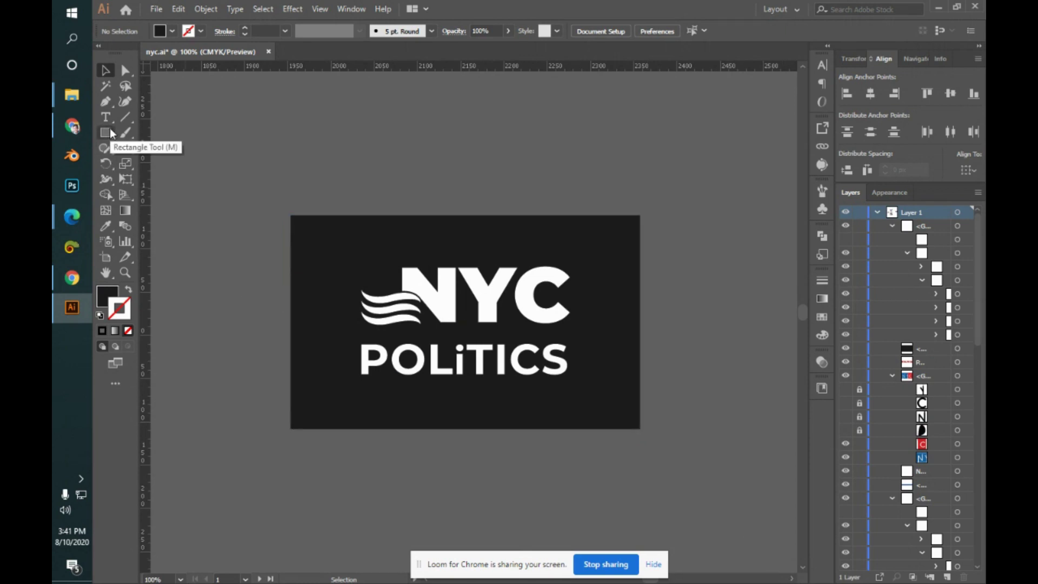
pyautogui.hotkey('shift', 'o')
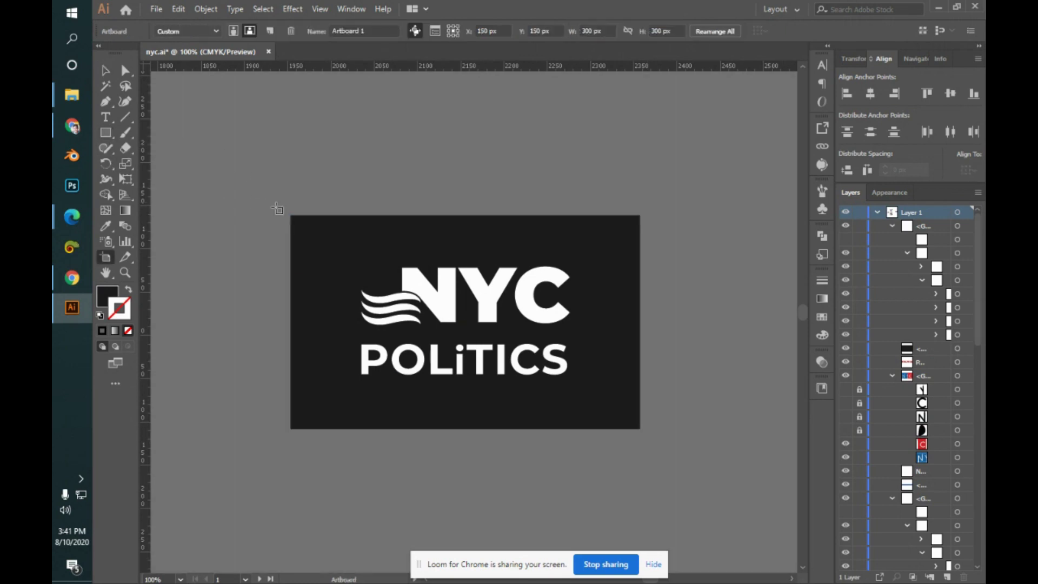
pyautogui.moveTo(279, 203); pyautogui.dragTo(660, 446)
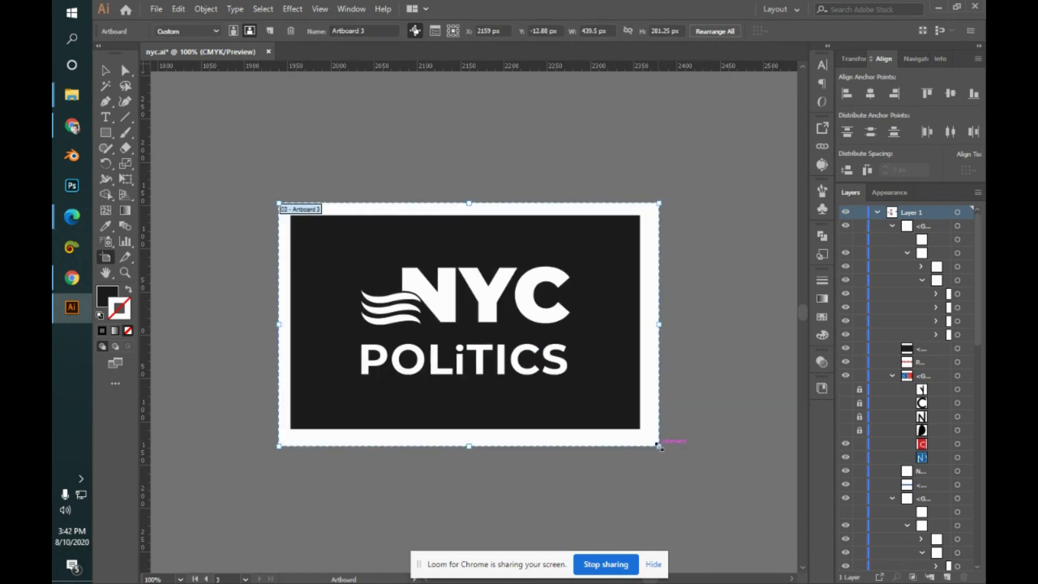
# - Reposition the black card background so it sits centred within the new artboard, and clear the selection
pyautogui.press('v')
pyautogui.moveTo(613, 295); pyautogui.dragTo(621, 305)
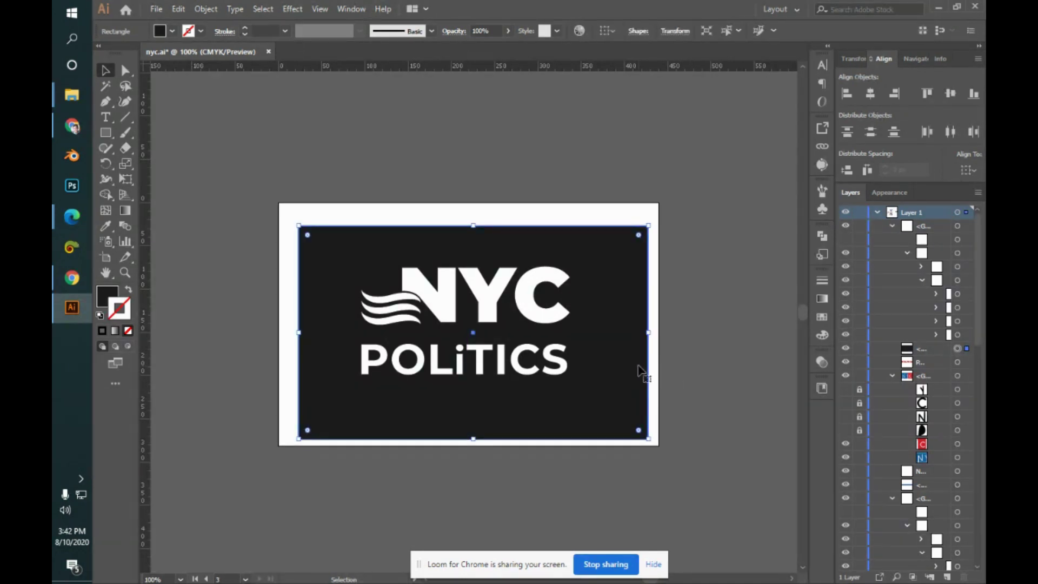
pyautogui.press('Left')
pyautogui.press('Left')
pyautogui.press('Left')
pyautogui.press('Left')
pyautogui.press('Left')
pyautogui.press('Left')
pyautogui.press('Left')
pyautogui.press('Left')
pyautogui.press('Up')
pyautogui.press('Up')
pyautogui.press('Up')
pyautogui.press('Up')
pyautogui.press('Up')
pyautogui.press('Up')
pyautogui.press('Up')
pyautogui.press('Up')
pyautogui.press('Right')
pyautogui.press('Right')
pyautogui.press('Right')
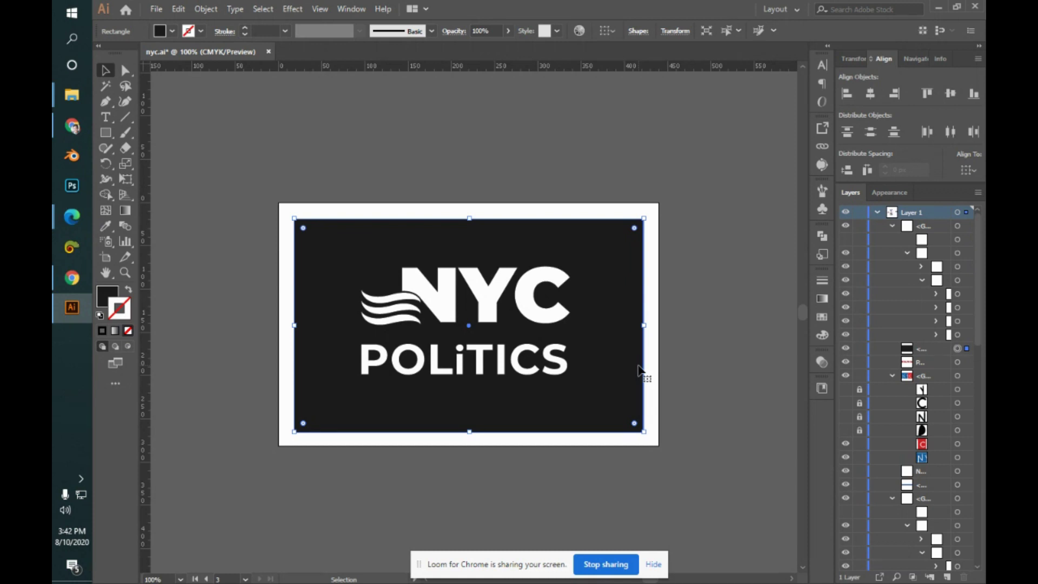
pyautogui.click(700, 270)
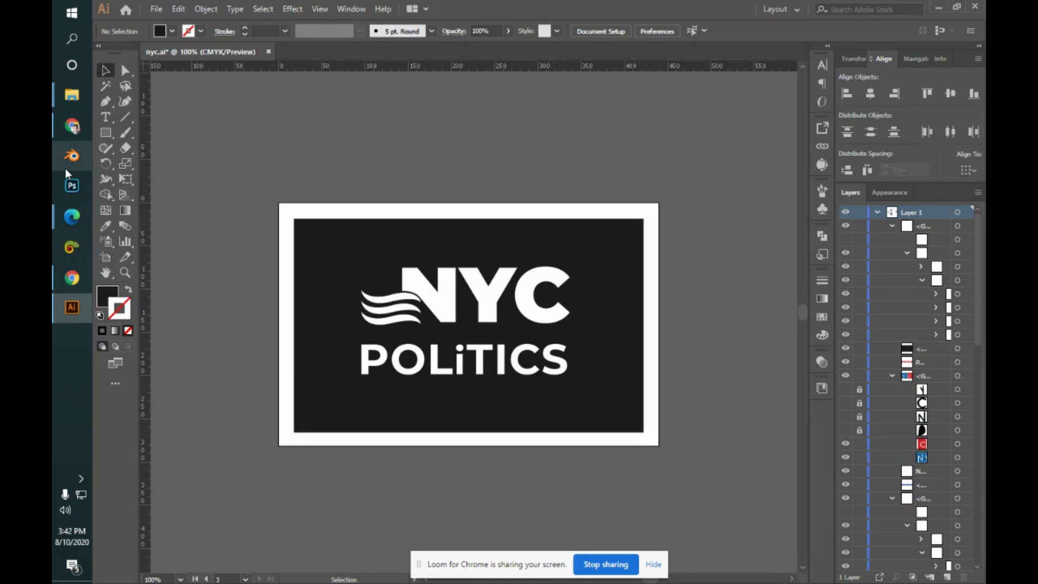
# - Start a Stylize Drop Shadow effect on the black card background with the live preview on, keeping the dialog clear of the card
pyautogui.click(644, 372)
pyautogui.click(686, 374)
pyautogui.click(622, 364)
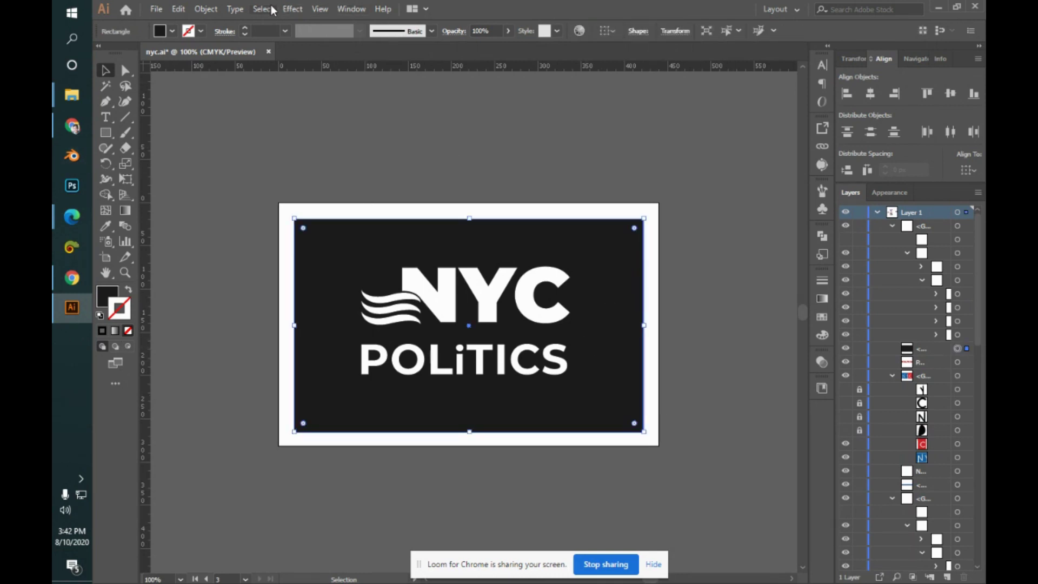
pyautogui.click(310, 11)
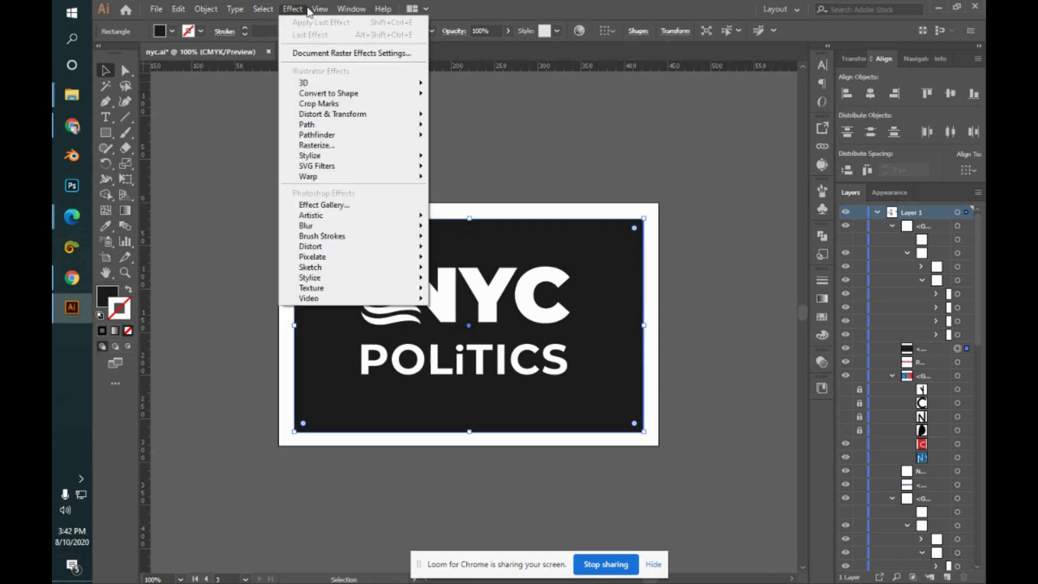
pyautogui.moveTo(384, 159)
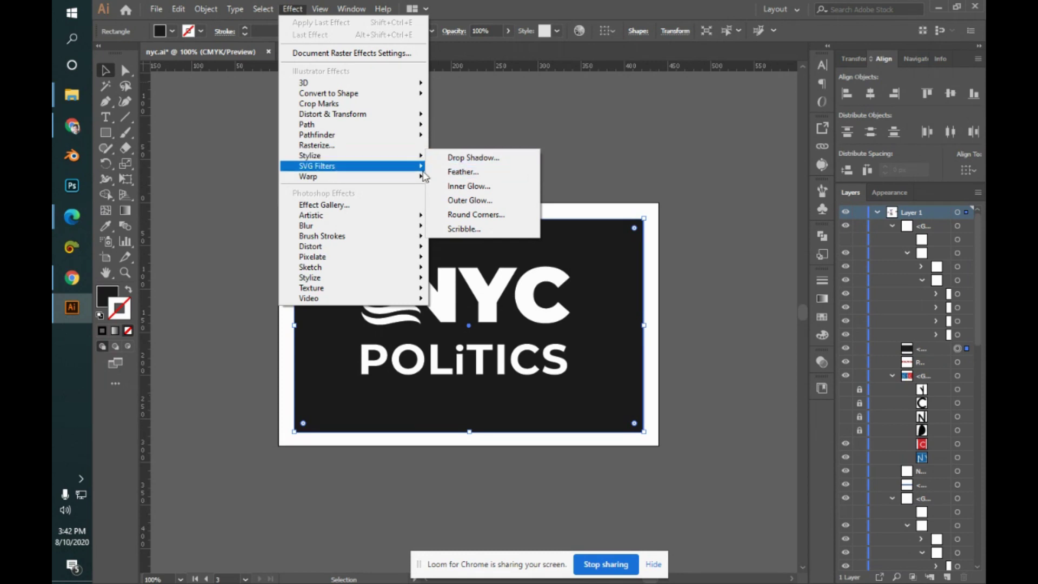
pyautogui.click(439, 163)
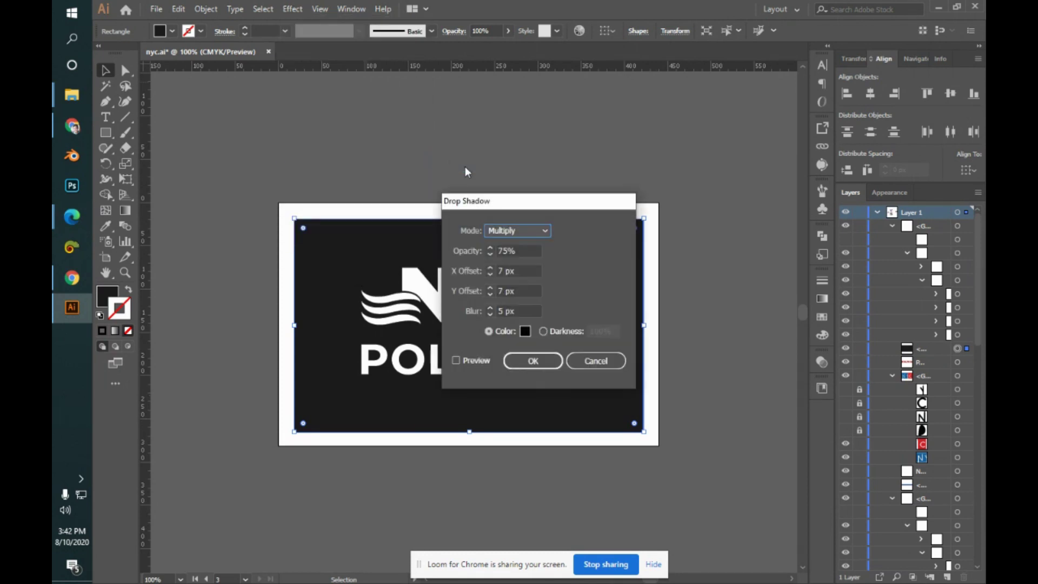
pyautogui.moveTo(573, 204); pyautogui.dragTo(650, 89)
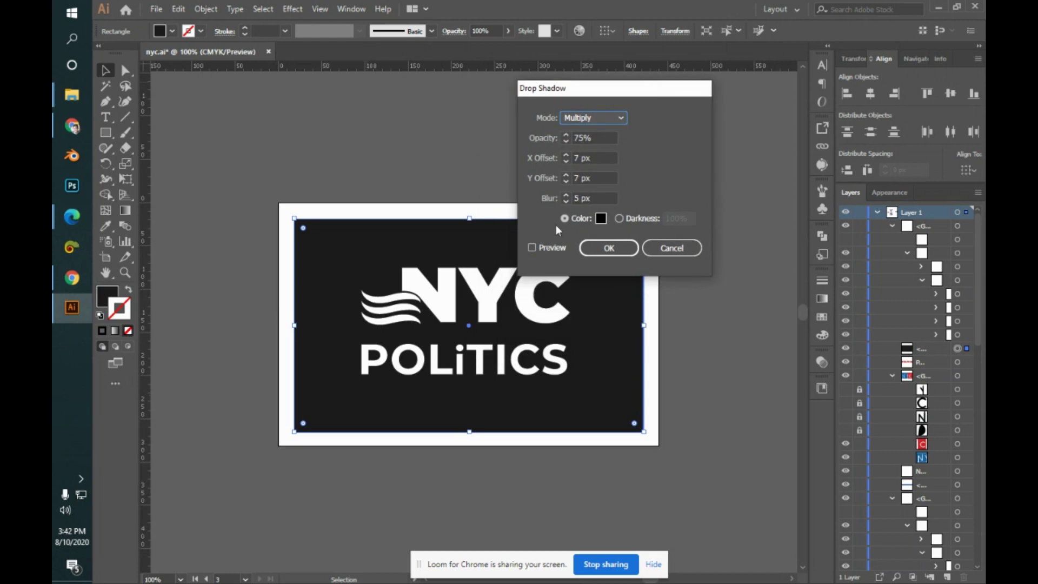
pyautogui.click(533, 247)
pyautogui.moveTo(663, 90); pyautogui.dragTo(781, 95)
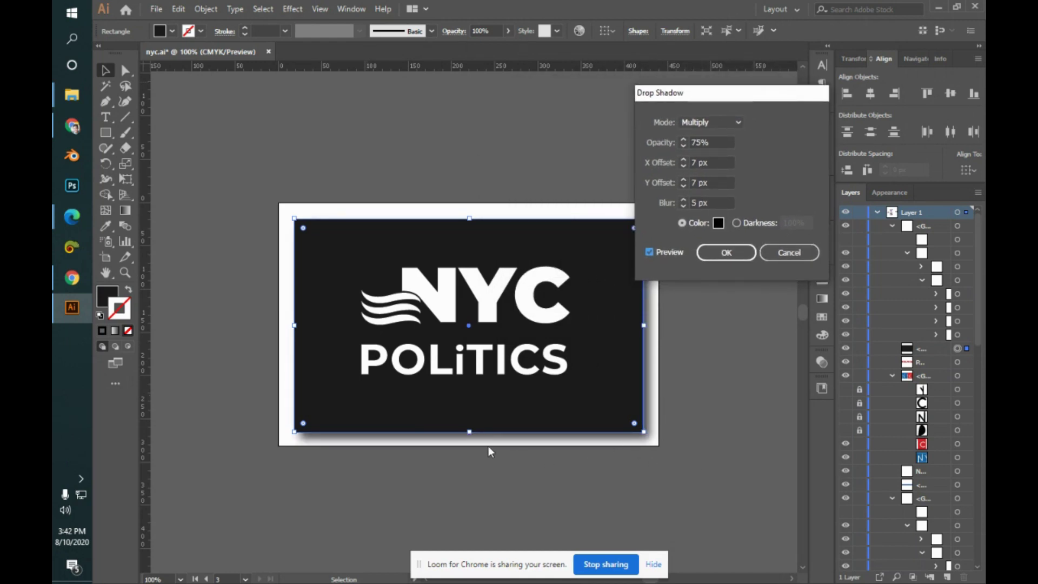
# - Try a drop shadow blur of 2 px and return it to 5 px
pyautogui.click(718, 202)
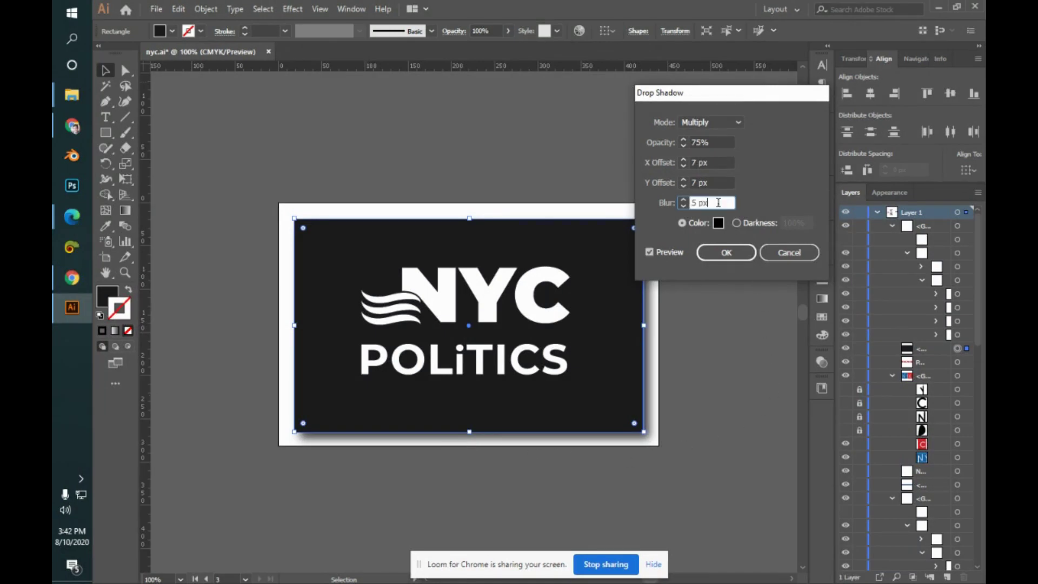
pyautogui.press('Down')
pyautogui.press('Down')
pyautogui.press('Down')
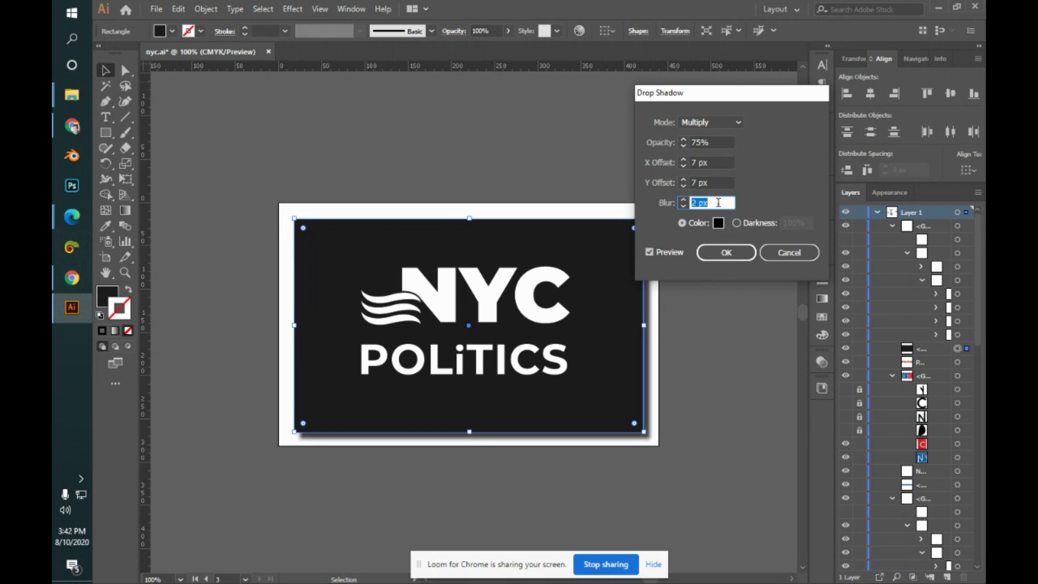
pyautogui.press('Up')
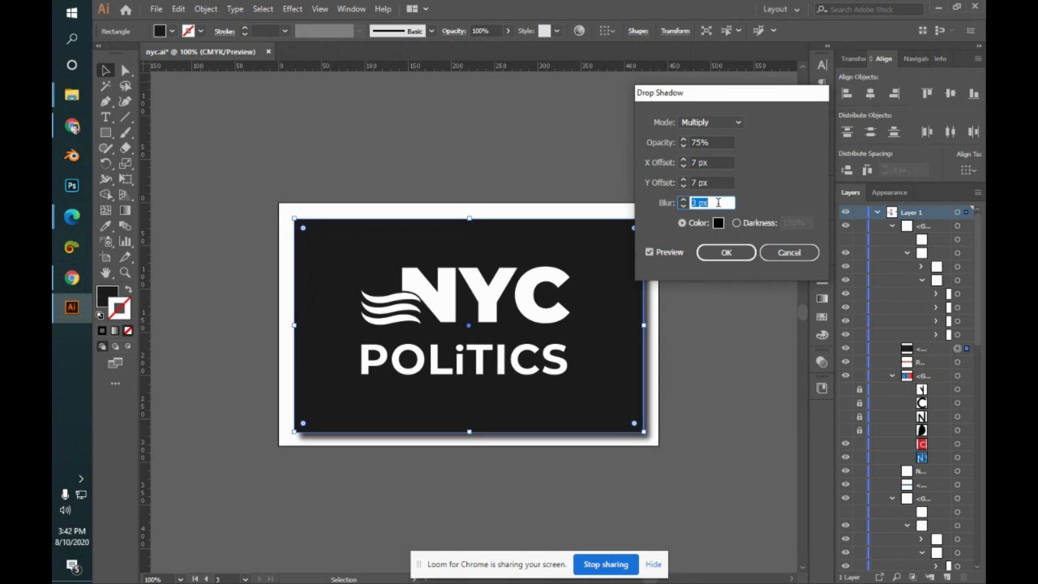
pyautogui.press('Up')
pyautogui.press('Up')
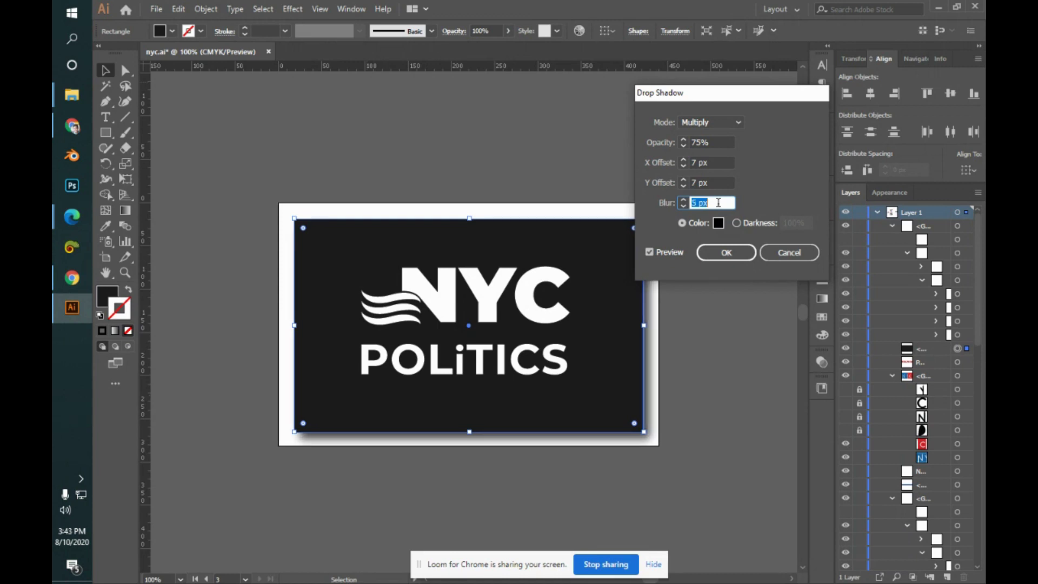
# - Set the drop shadow's X offset to 0 px
pyautogui.click(719, 163)
pyautogui.press('Down')
pyautogui.press('Down')
pyautogui.press('Down')
pyautogui.press('Down')
pyautogui.press('Down')
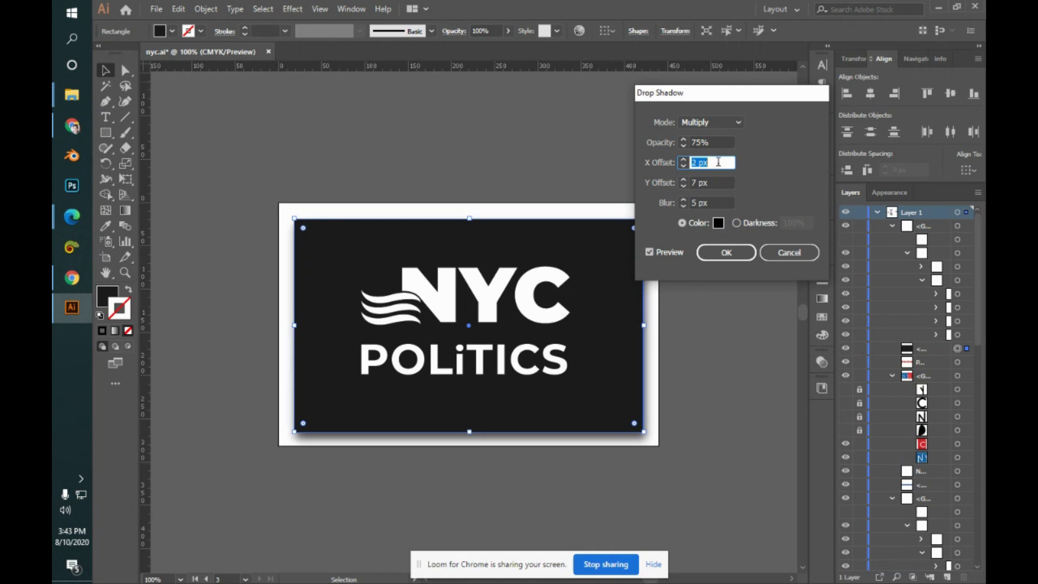
pyautogui.press('Down')
pyautogui.press('Down')
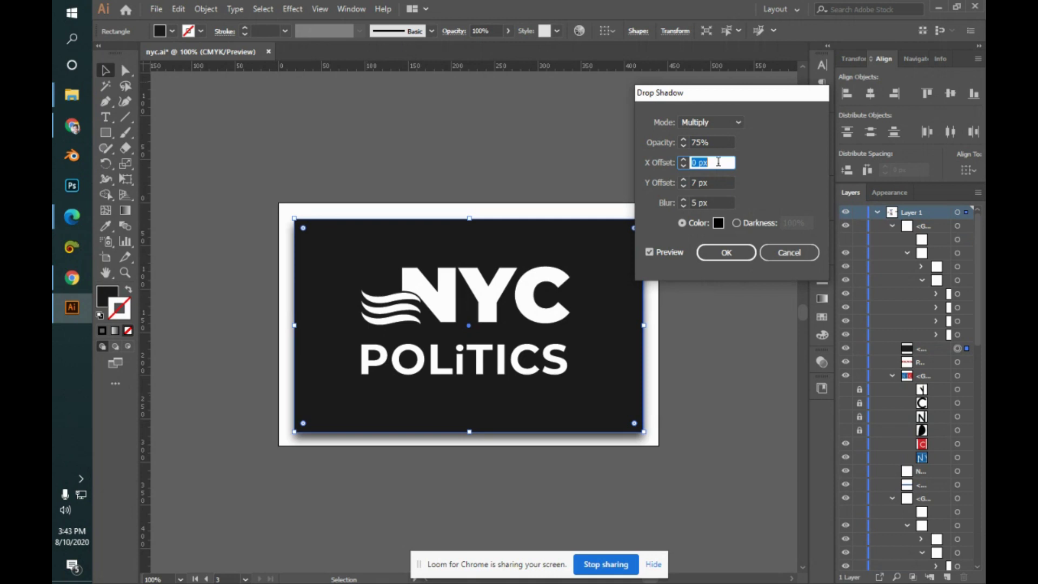
# - Try a drop shadow opacity of 90% and return it to 75%
pyautogui.click(714, 143)
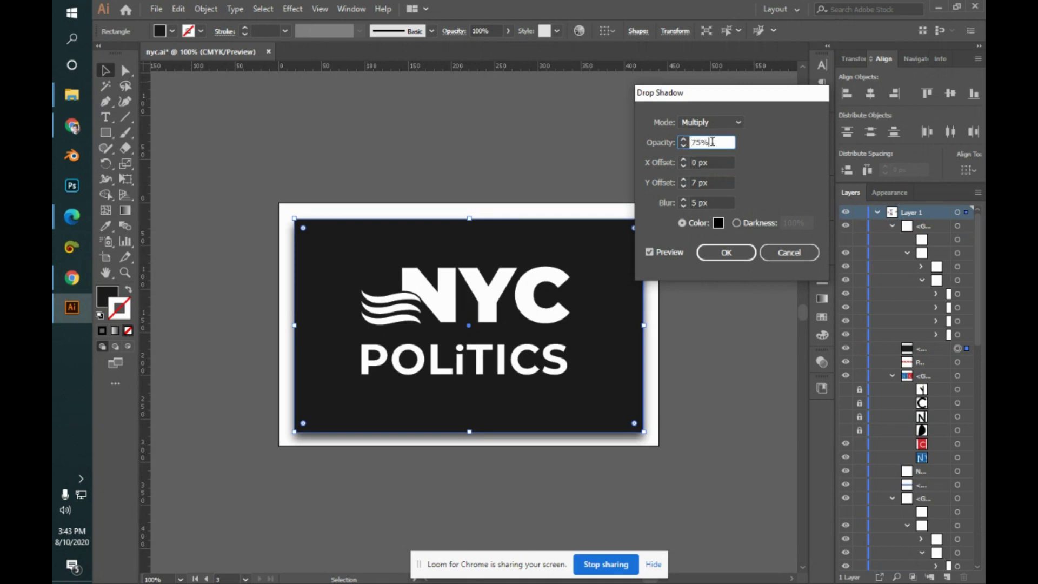
pyautogui.press('Up')
pyautogui.press('Up')
pyautogui.press('Up')
pyautogui.press('Up')
pyautogui.press('Up')
pyautogui.press('Up')
pyautogui.press('Up')
pyautogui.press('Up')
pyautogui.press('Up')
pyautogui.press('Up')
pyautogui.press('Up')
pyautogui.press('Up')
pyautogui.press('Up')
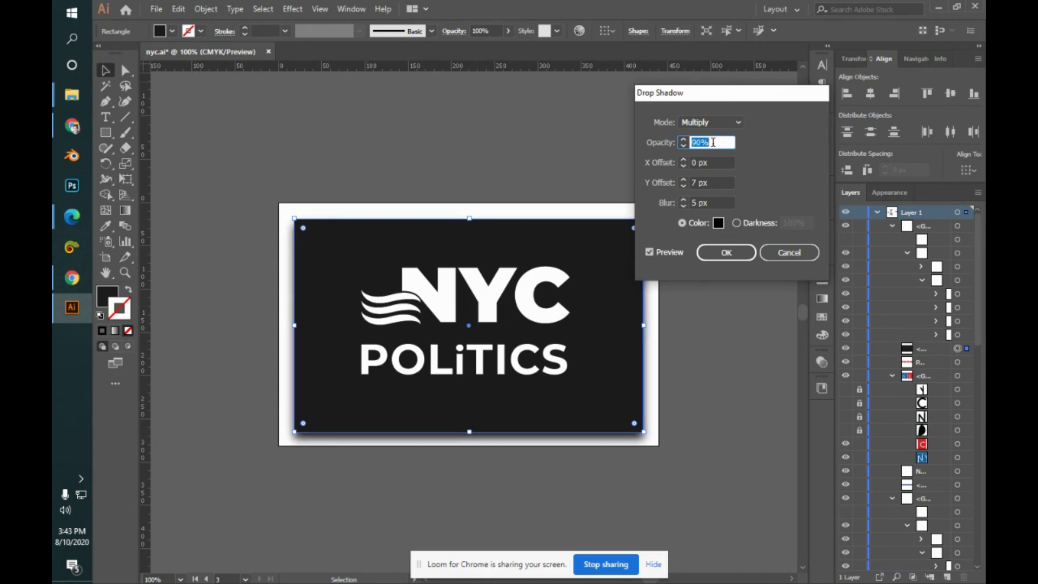
pyautogui.press('Down')
pyautogui.press('Down')
pyautogui.press('Down')
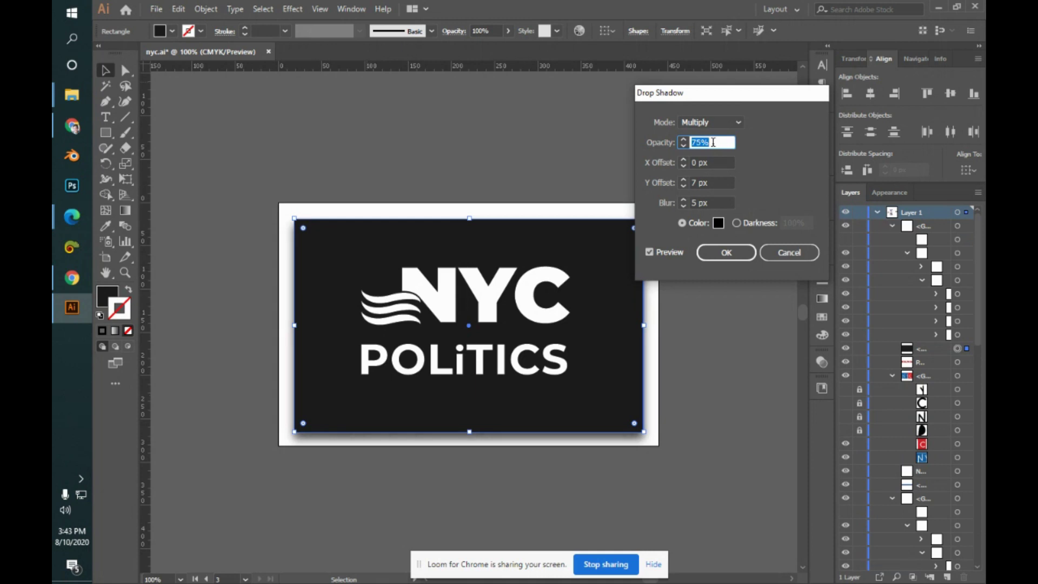
# - Compare the card with the preview off and on, set the shadow's Y offset to 9 px, apply the effect and deselect
pyautogui.moveTo(740, 99); pyautogui.dragTo(761, 98)
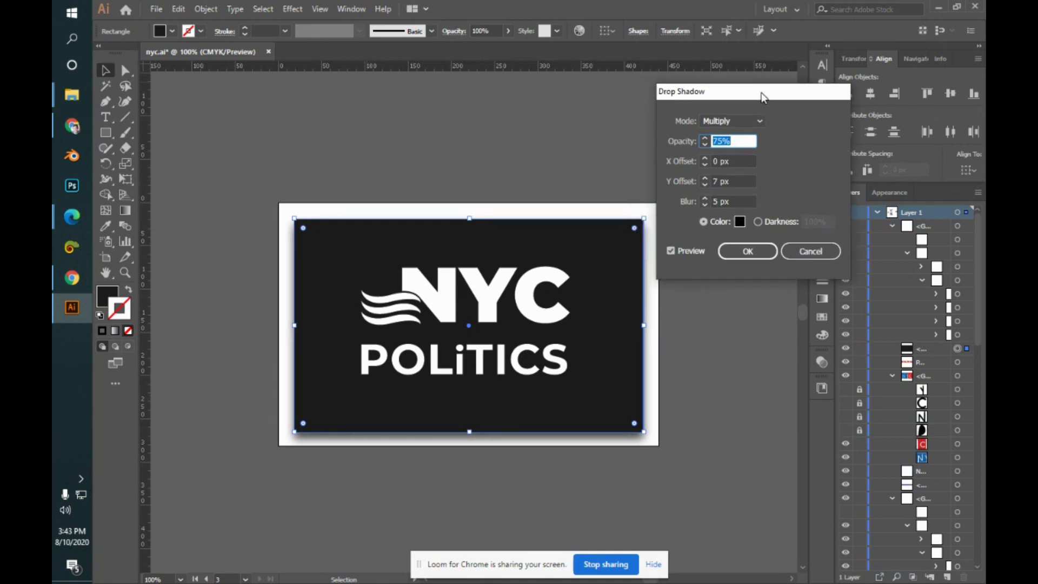
pyautogui.click(696, 251)
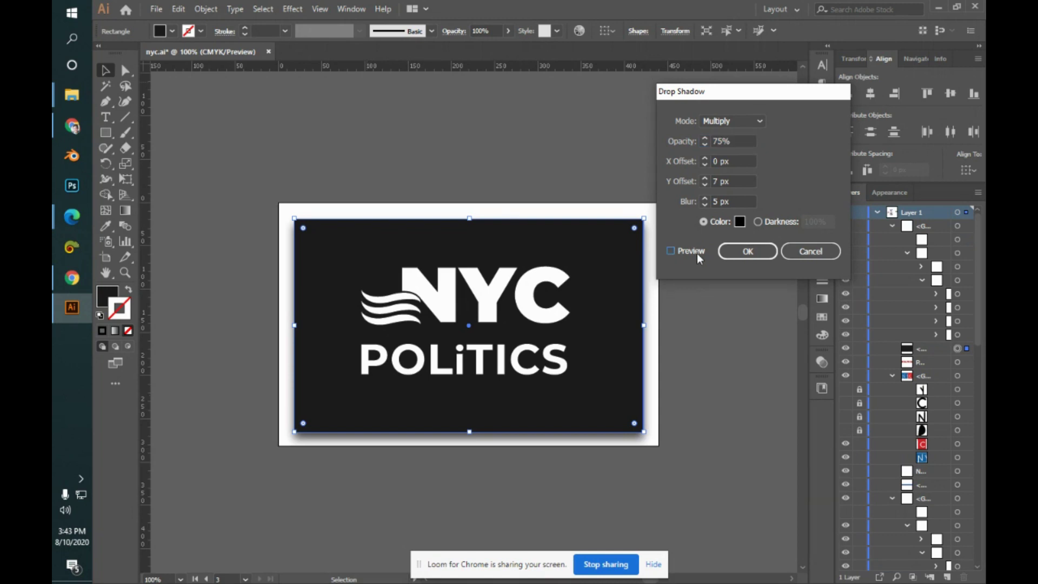
pyautogui.click(697, 252)
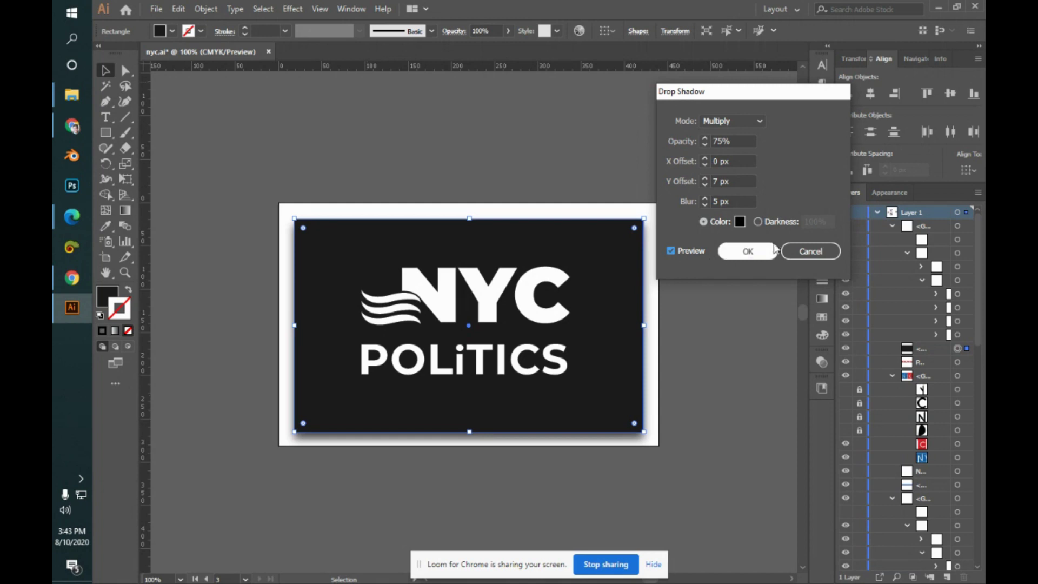
pyautogui.click(737, 184)
pyautogui.press('Up')
pyautogui.press('Up')
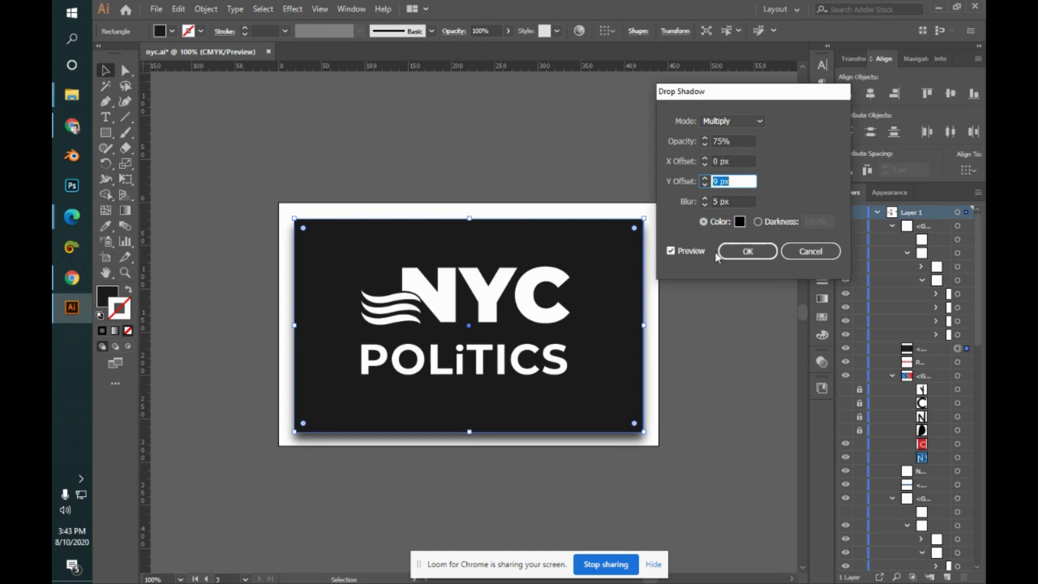
pyautogui.click(748, 251)
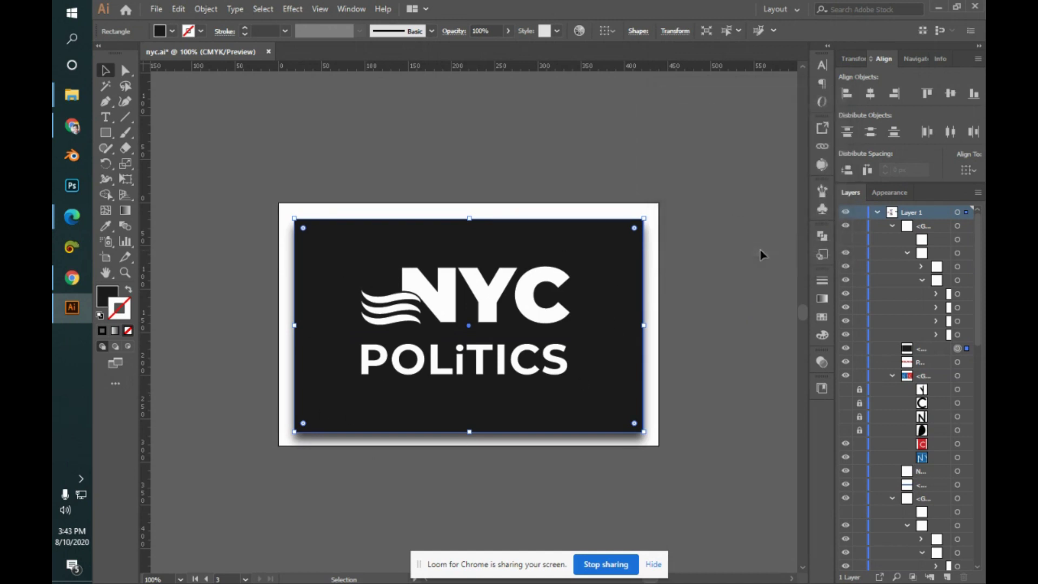
pyautogui.click(719, 365)
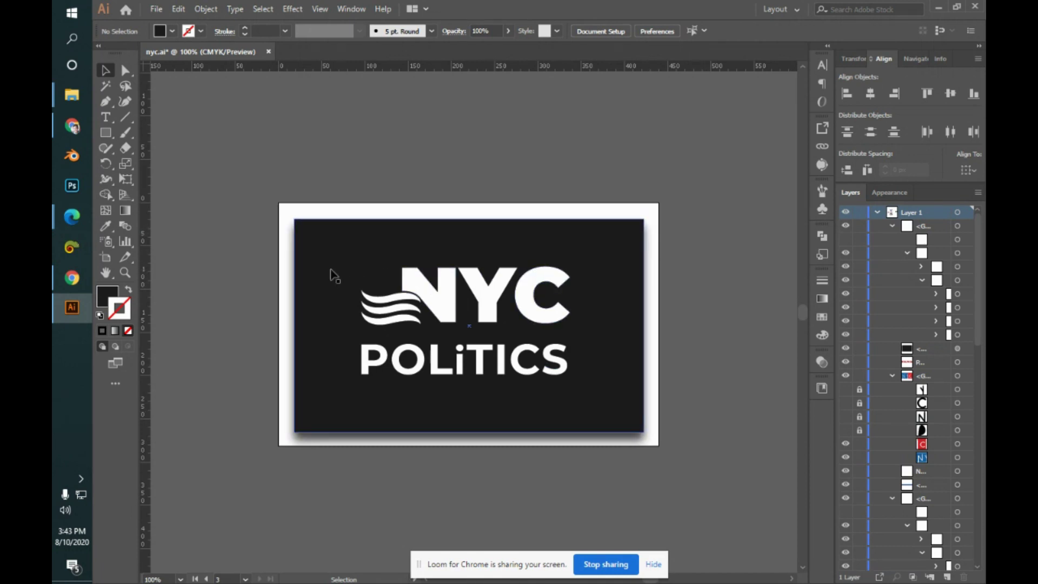
# - Examine the drop shadow closely along the card's edges and corners, and return to the full card view
pyautogui.hotkey('ctrl', '=')
pyautogui.hotkey('ctrl', '=')
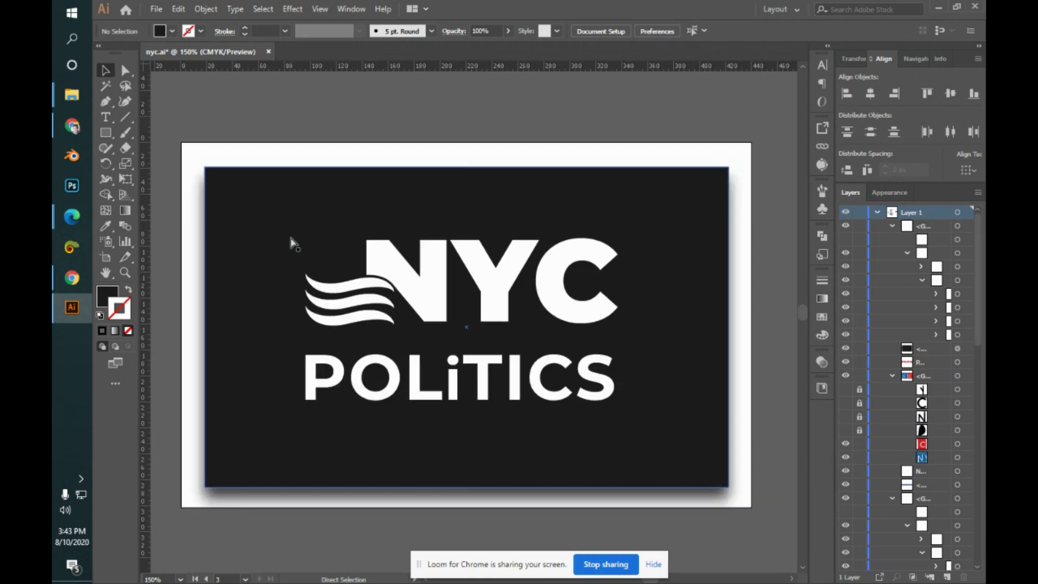
pyautogui.moveTo(292, 234); pyautogui.dragTo(569, 278)
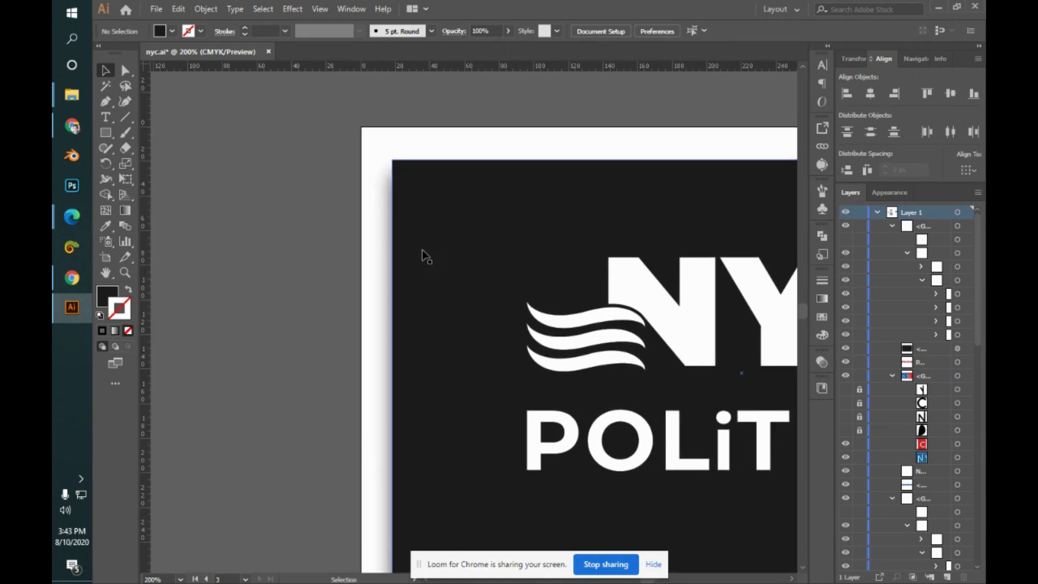
pyautogui.scroll(-5, 478, 167)
pyautogui.hscroll(3, 477, 167)
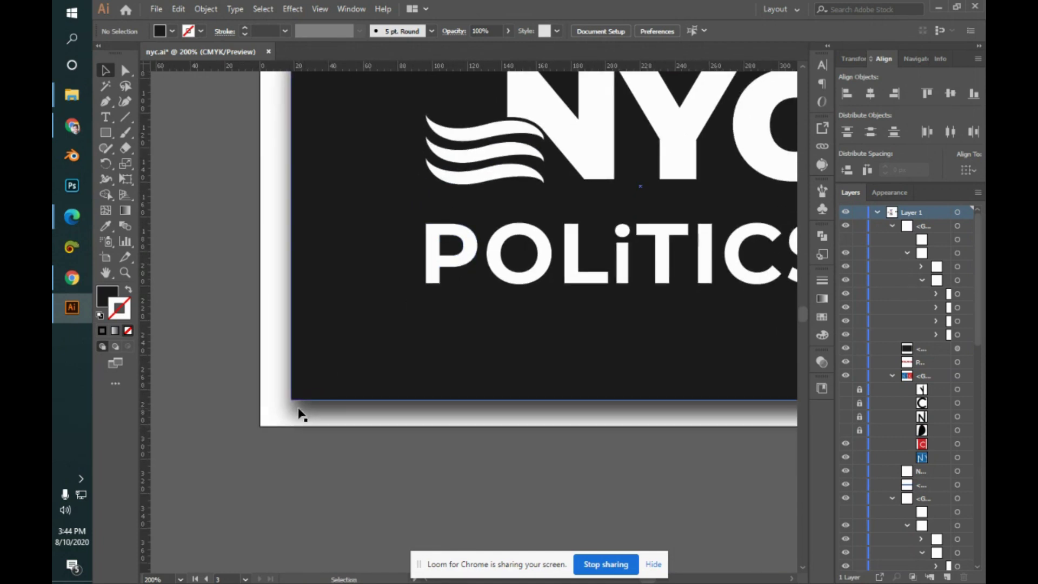
pyautogui.scroll(-2, 614, 405)
pyautogui.hscroll(5, 615, 406)
pyautogui.hscroll(4, 586, 346)
pyautogui.scroll(6, 586, 346)
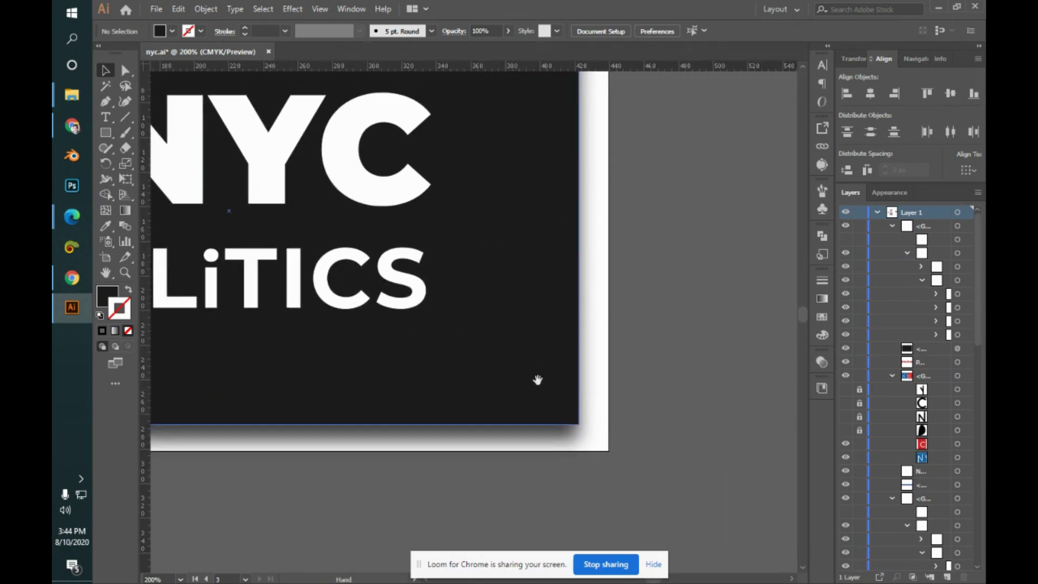
pyautogui.hscroll(-1, 537, 276)
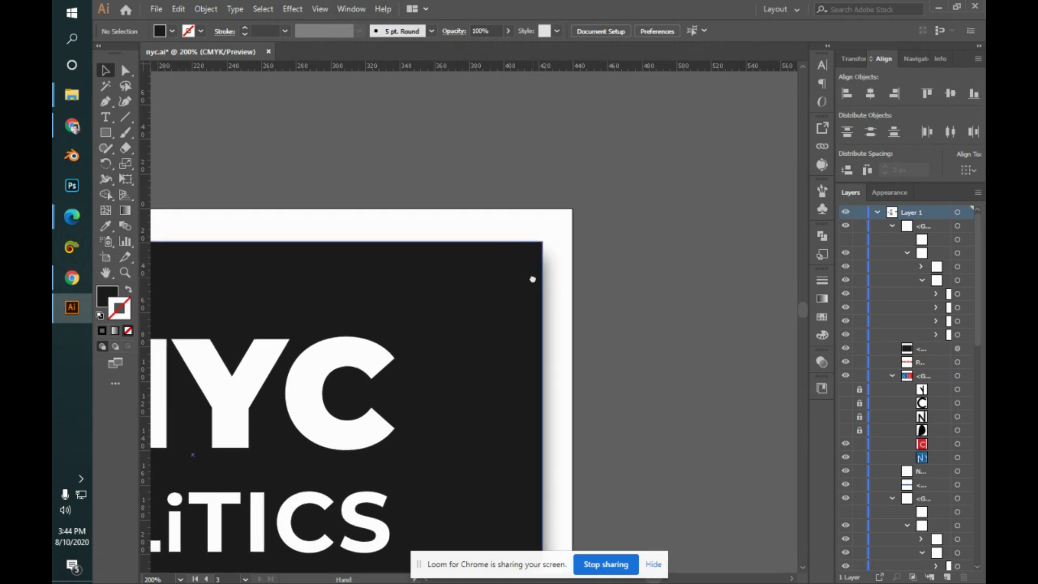
pyautogui.hscroll(-6, 474, 291)
pyautogui.scroll(-5, 474, 291)
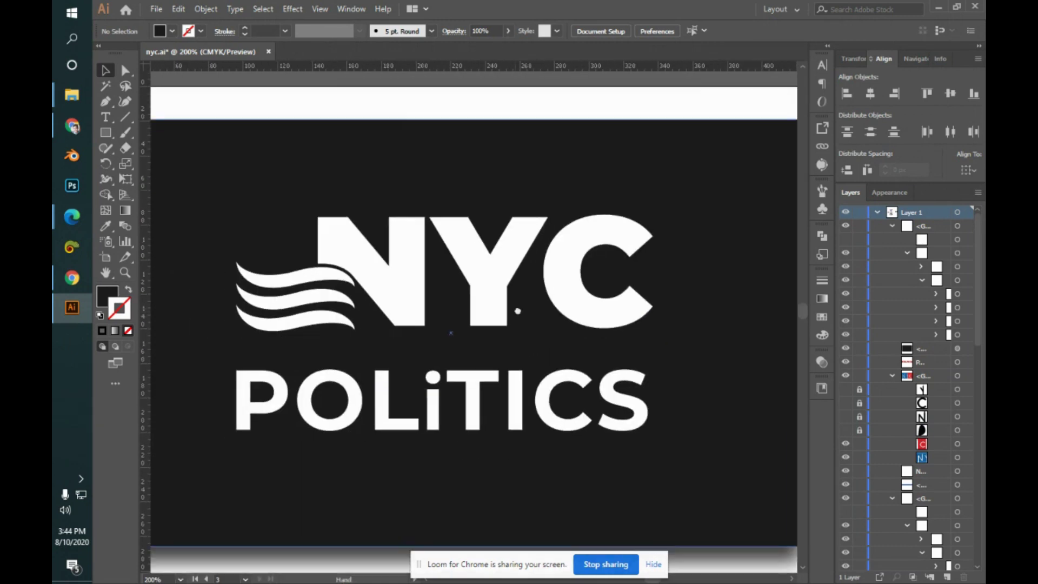
pyautogui.scroll(4, 451, 392)
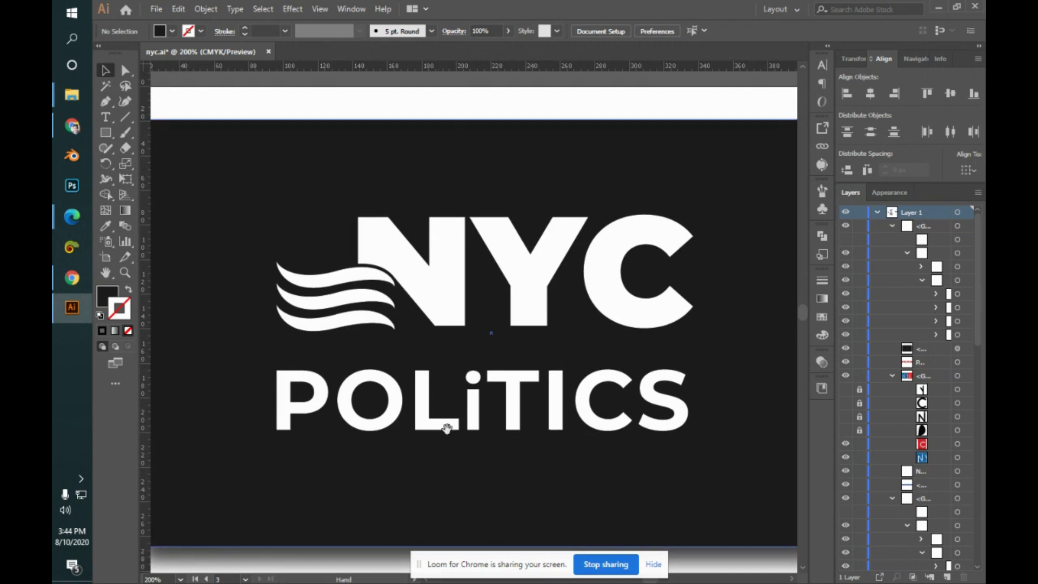
pyautogui.hscroll(2, 414, 371)
pyautogui.hscroll(-1, 485, 399)
pyautogui.hscroll(-2, 485, 398)
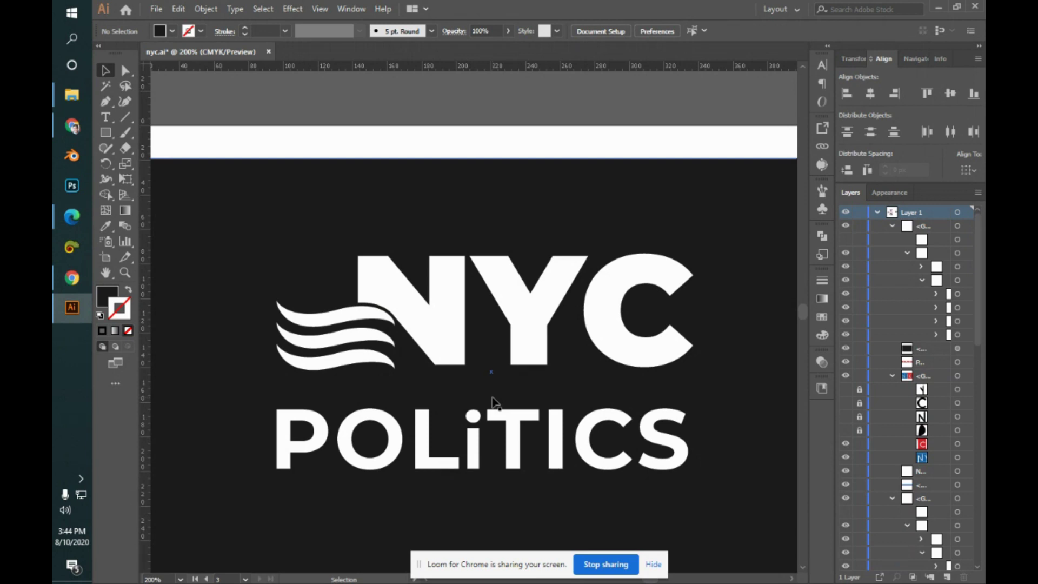
pyautogui.hotkey('ctrl', '-')
pyautogui.hotkey('ctrl', '-')
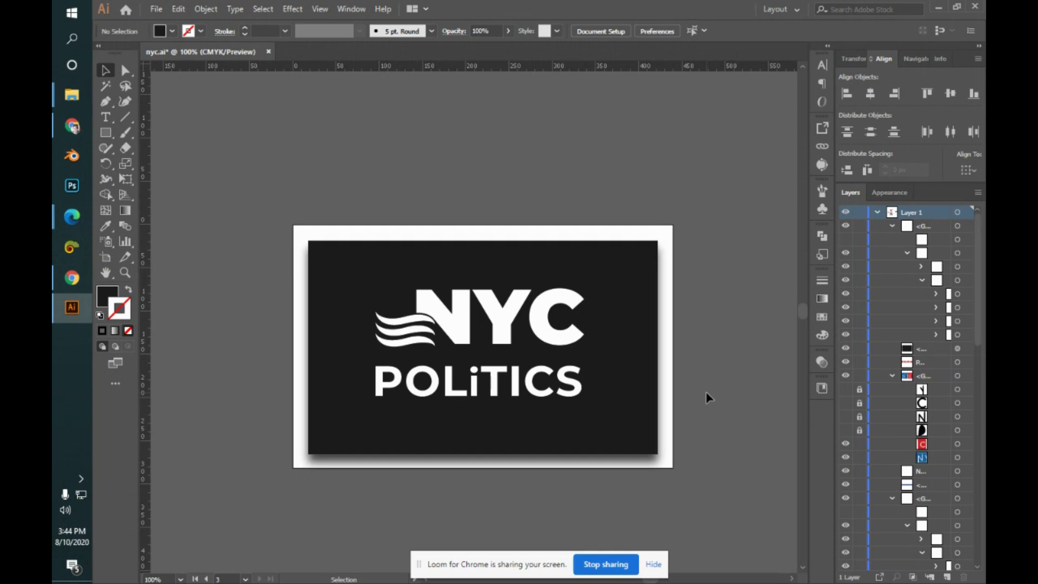
# - Switch to the Google Meet chat to read the student's latest question, and return to Illustrator
pyautogui.hotkey('alt', 'Tab')
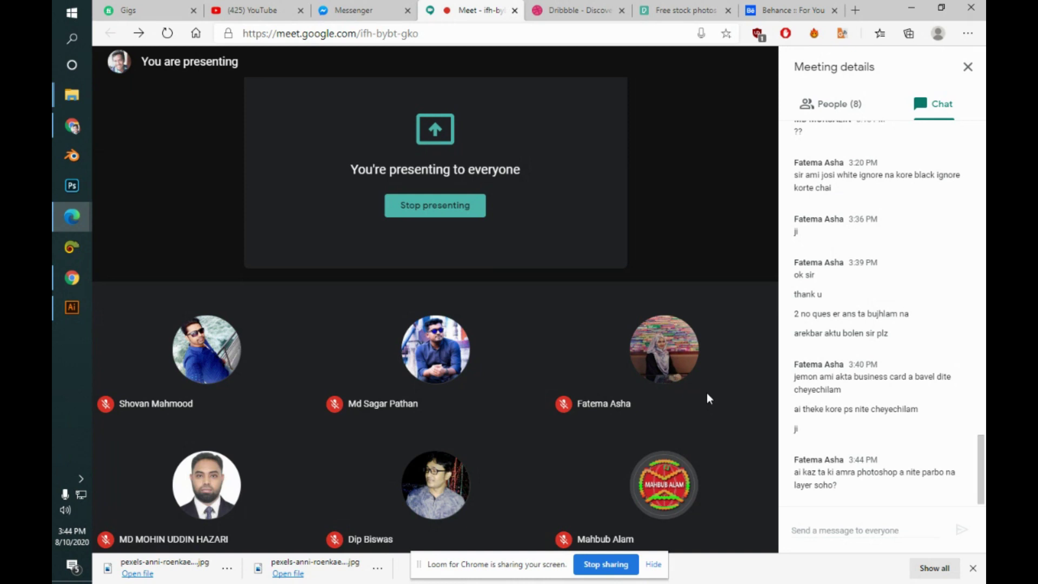
pyautogui.hotkey('alt', 'Tab')
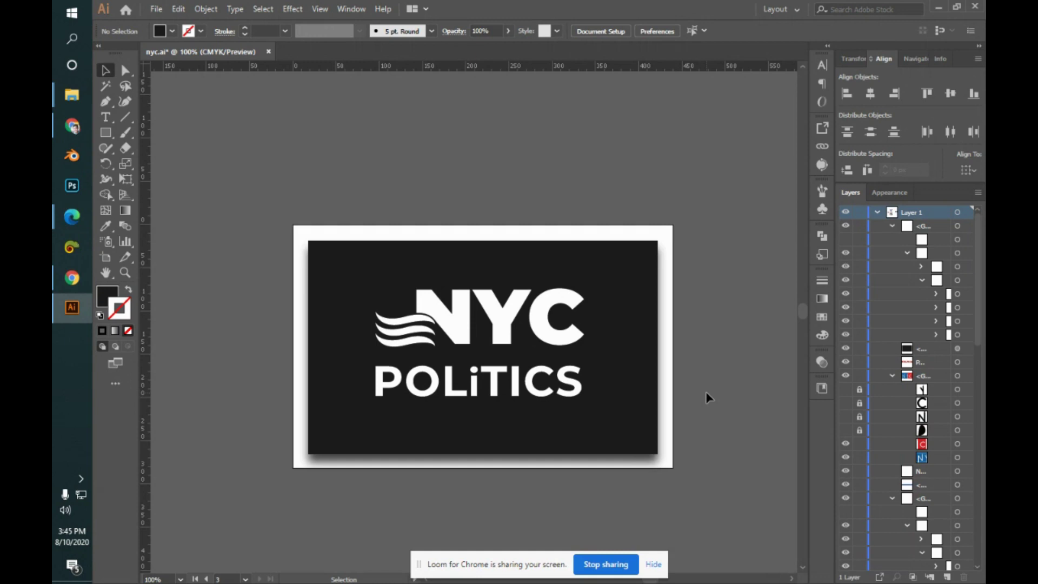
# - Create a new 300 × 300 px CMYK document at 300 PPI with one portrait artboard
pyautogui.hotkey('ctrl', 'n')
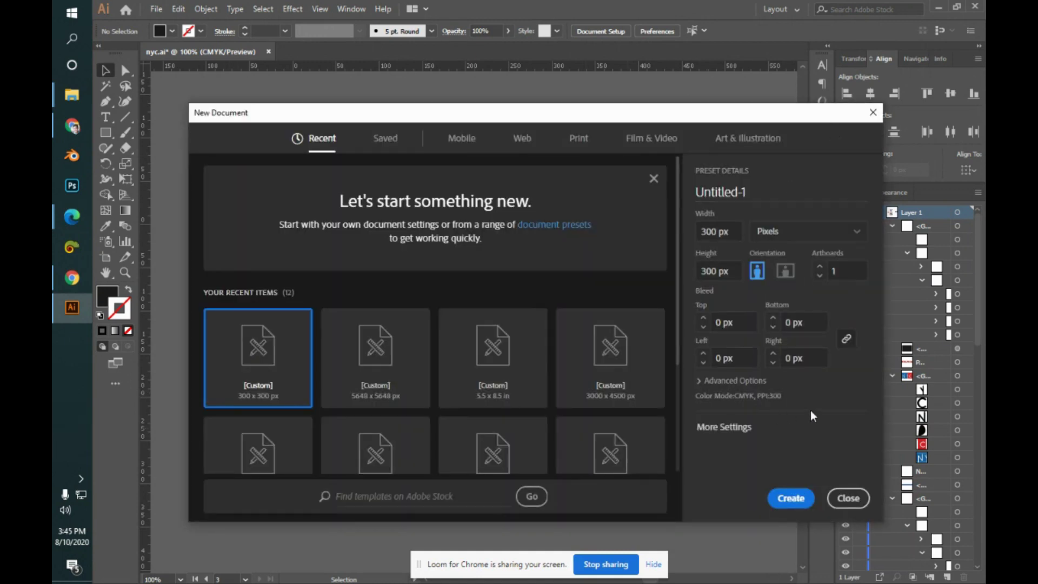
pyautogui.click(791, 499)
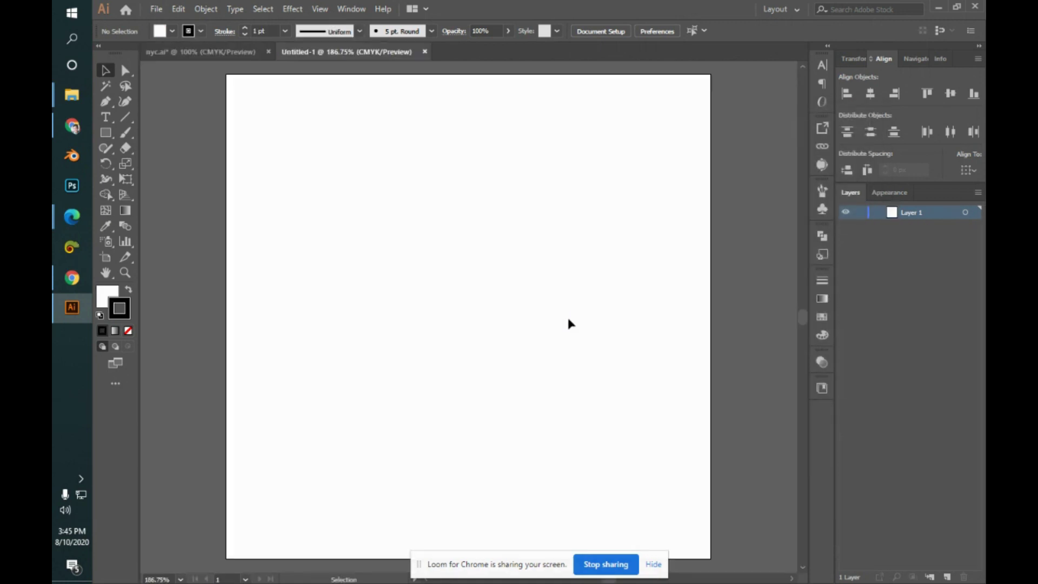
# - Copy the white NYC POLiTICS logo with its red-to-blue gradient background from nyc.ai into the new document
pyautogui.hscroll(-10, 571, 323)
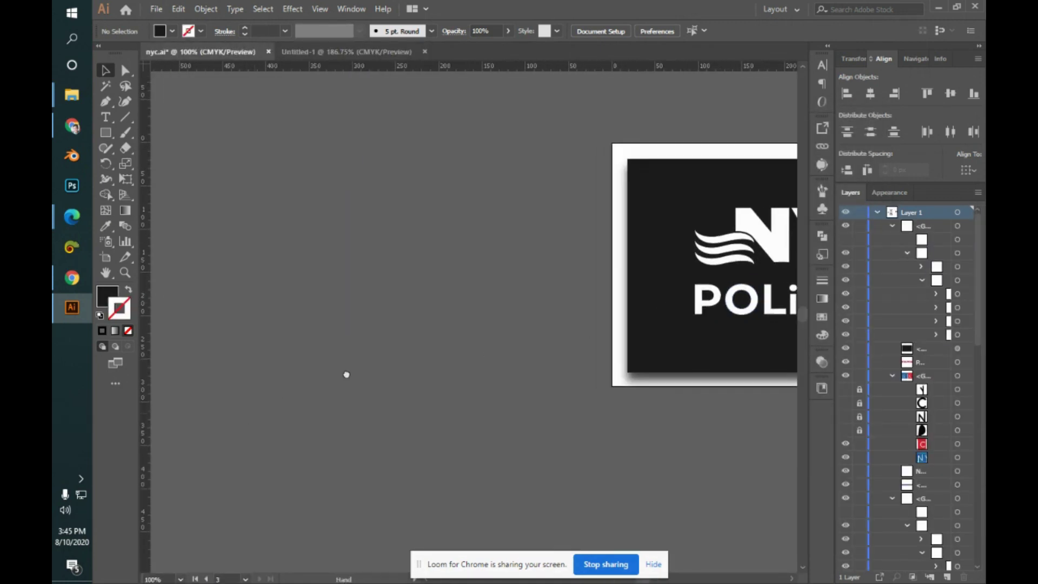
pyautogui.hscroll(-10, 627, 326)
pyautogui.scroll(3, 627, 327)
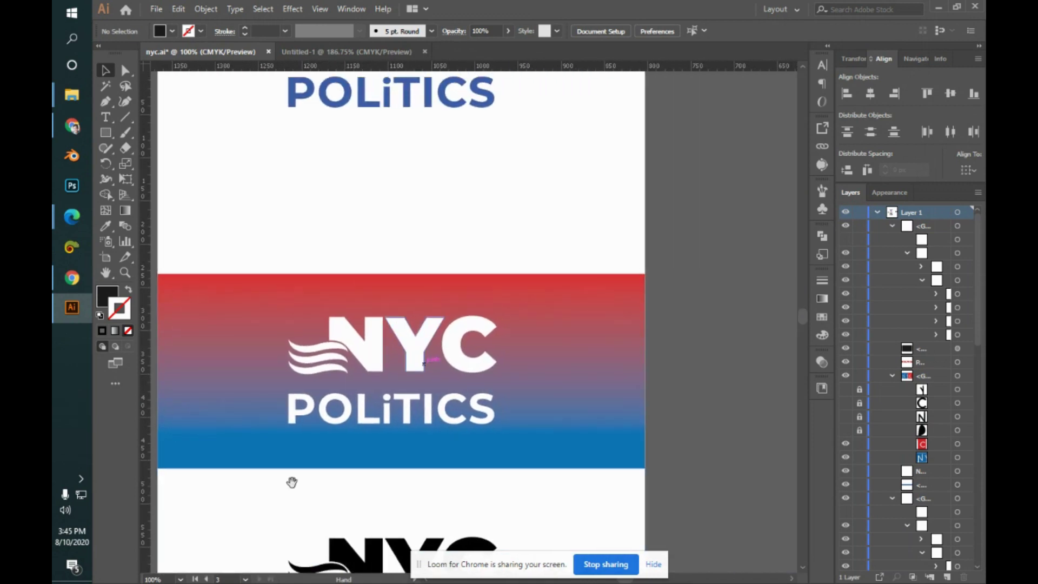
pyautogui.scroll(3, 342, 427)
pyautogui.scroll(-3, 342, 427)
pyautogui.hscroll(-2, 342, 428)
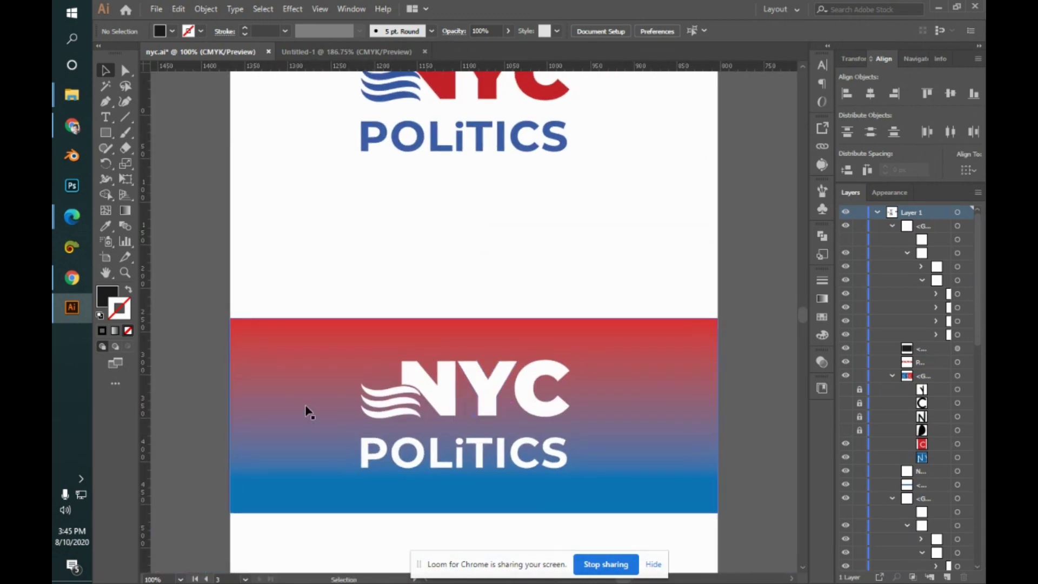
pyautogui.moveTo(297, 365); pyautogui.dragTo(752, 499)
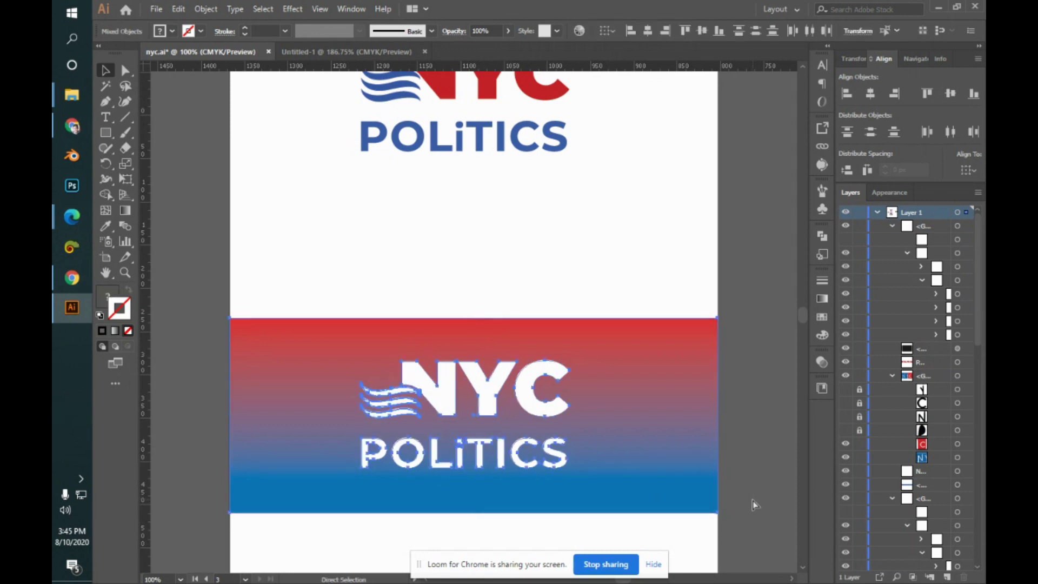
pyautogui.click(388, 54)
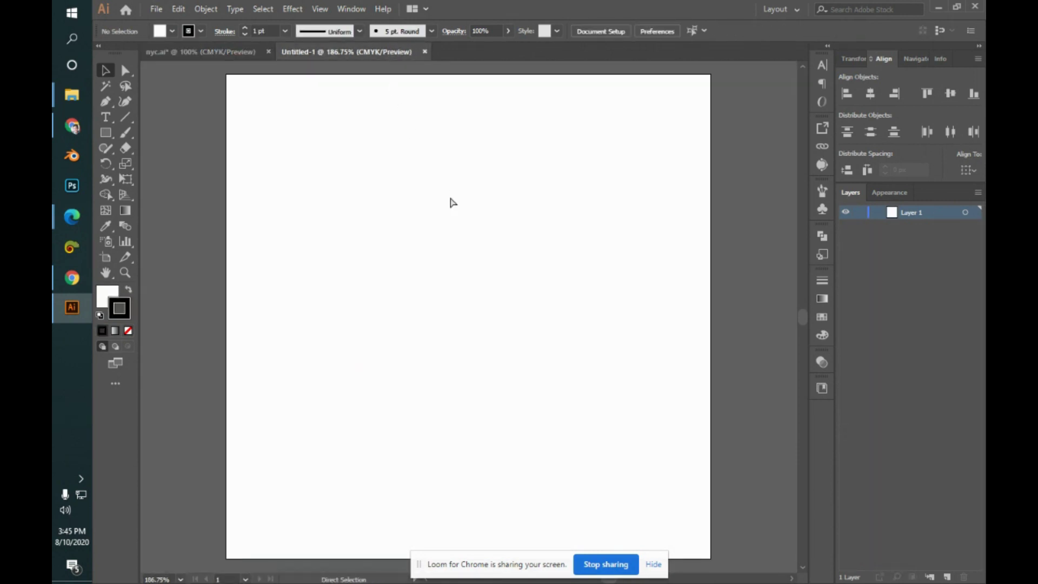
pyautogui.hotkey('ctrl', 'v')
pyautogui.hotkey('ctrl', '1')
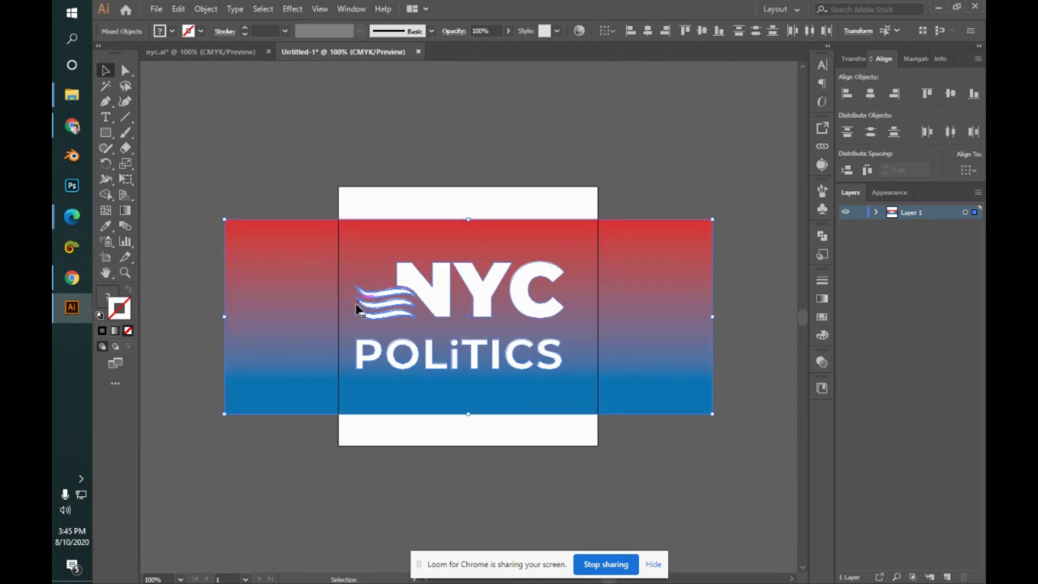
pyautogui.click(668, 447)
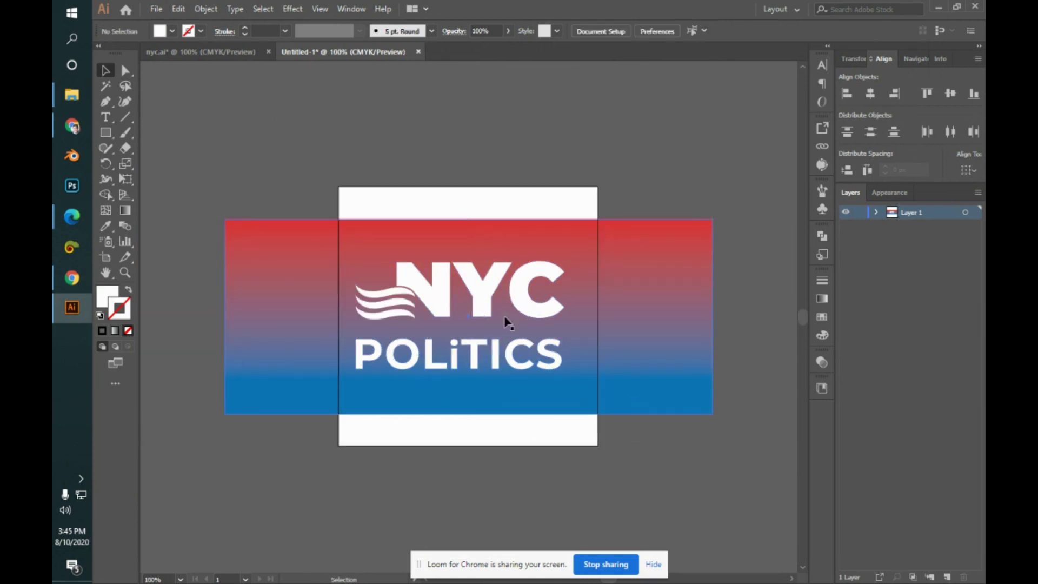
# - Ungroup the outer group of the pasted white NYC POLiTICS logo
pyautogui.click(445, 301)
pyautogui.doubleClick(445, 301)
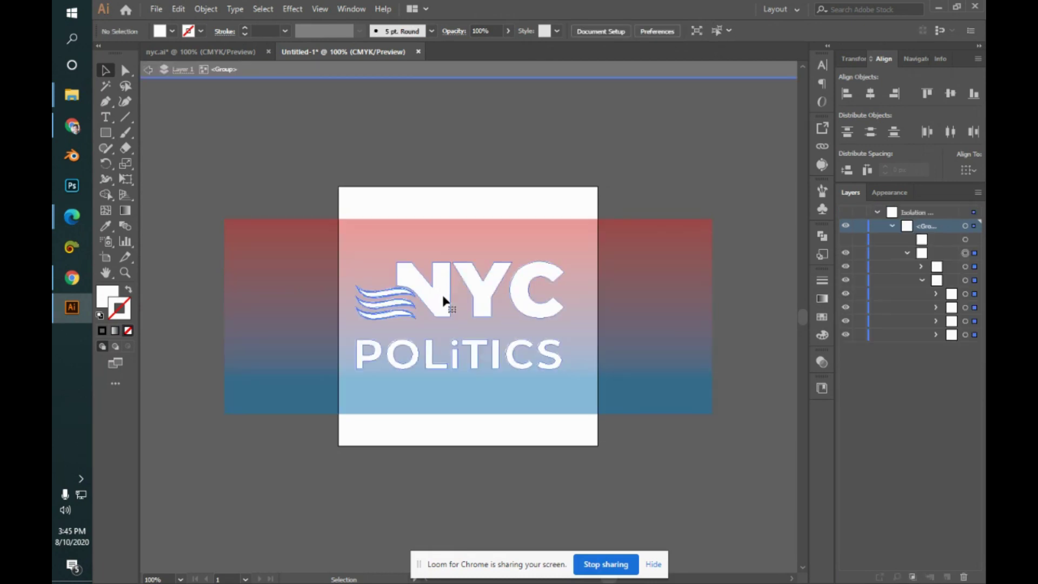
pyautogui.press('Escape')
pyautogui.click(680, 158)
pyautogui.click(516, 300)
pyautogui.press('a')
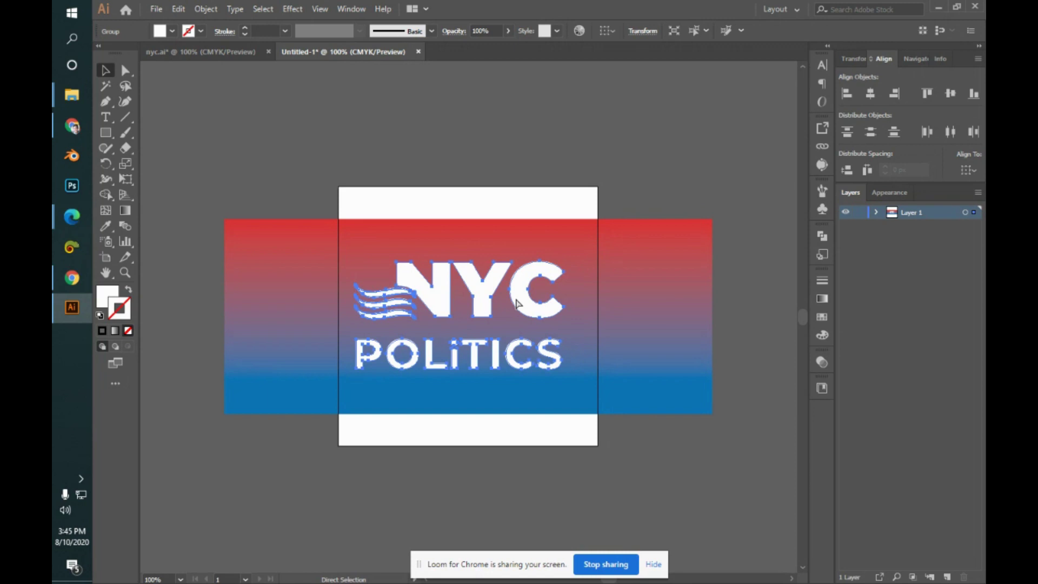
pyautogui.press('v')
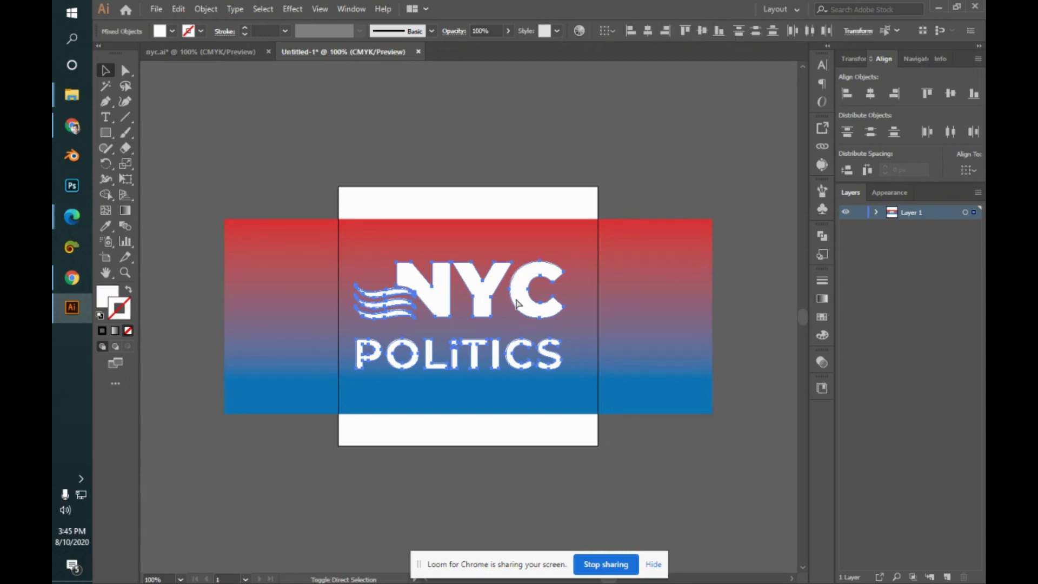
# - Ungroup the logo's nested groups to separate the NYC lettering from the wave stripes and the POLiTICS text
pyautogui.click(648, 157)
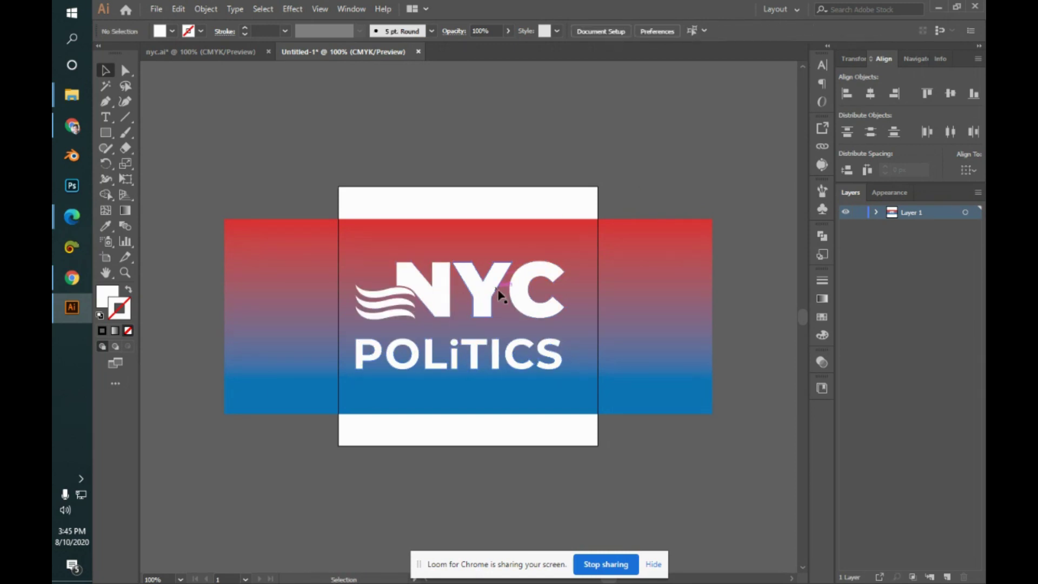
pyautogui.click(493, 297)
pyautogui.press('ctrl')
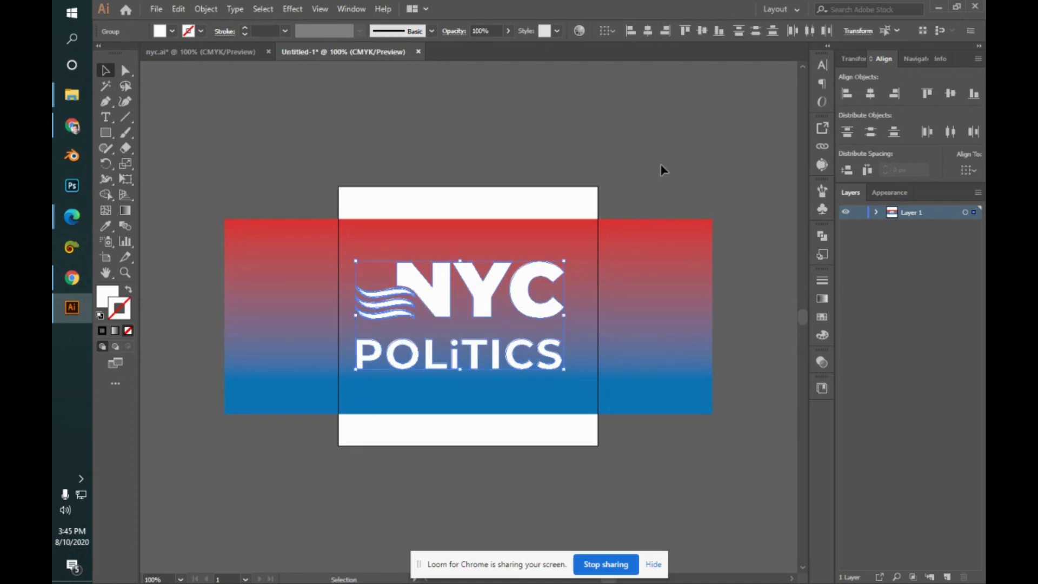
pyautogui.click(660, 168)
pyautogui.click(507, 282)
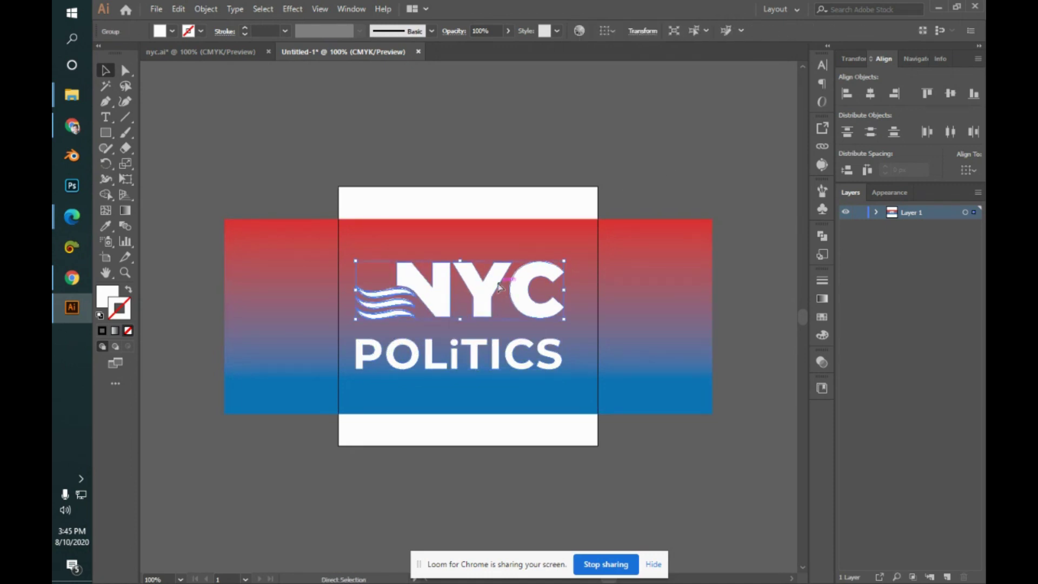
pyautogui.click(651, 187)
pyautogui.click(432, 291)
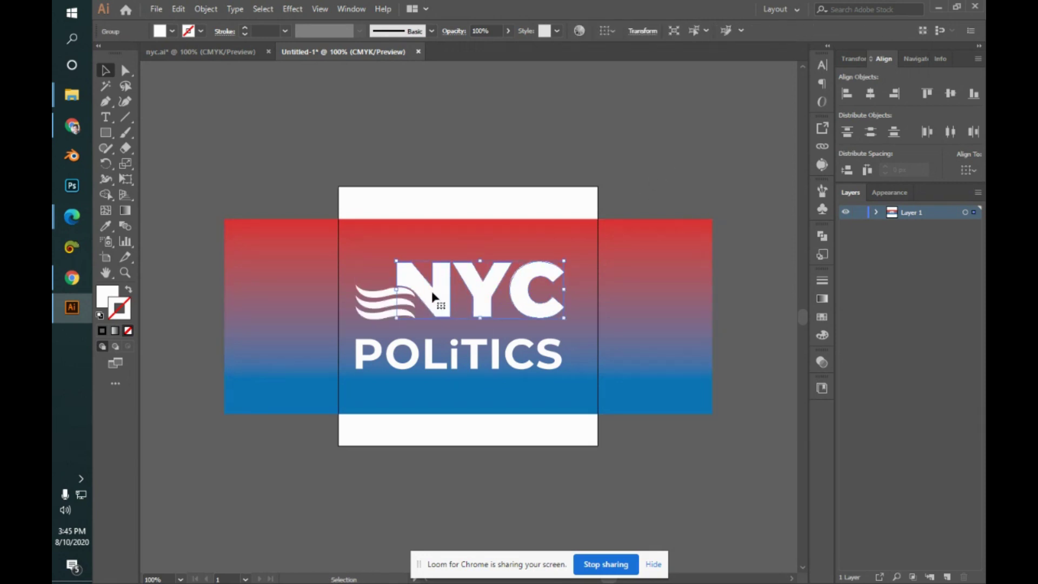
# - Ungroup the NYC lettering and the POLiTICS word into separate letters and deselect
pyautogui.click(723, 163)
pyautogui.click(530, 312)
pyautogui.click(557, 361)
pyautogui.press('v')
pyautogui.hotkey('ctrl', '8')
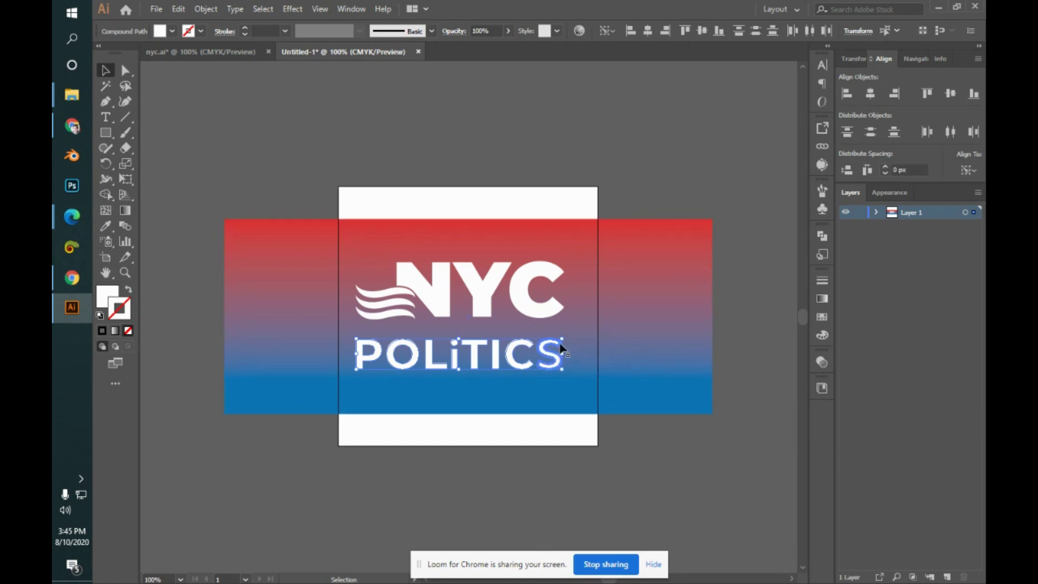
pyautogui.click(612, 146)
pyautogui.click(547, 366)
pyautogui.click(628, 189)
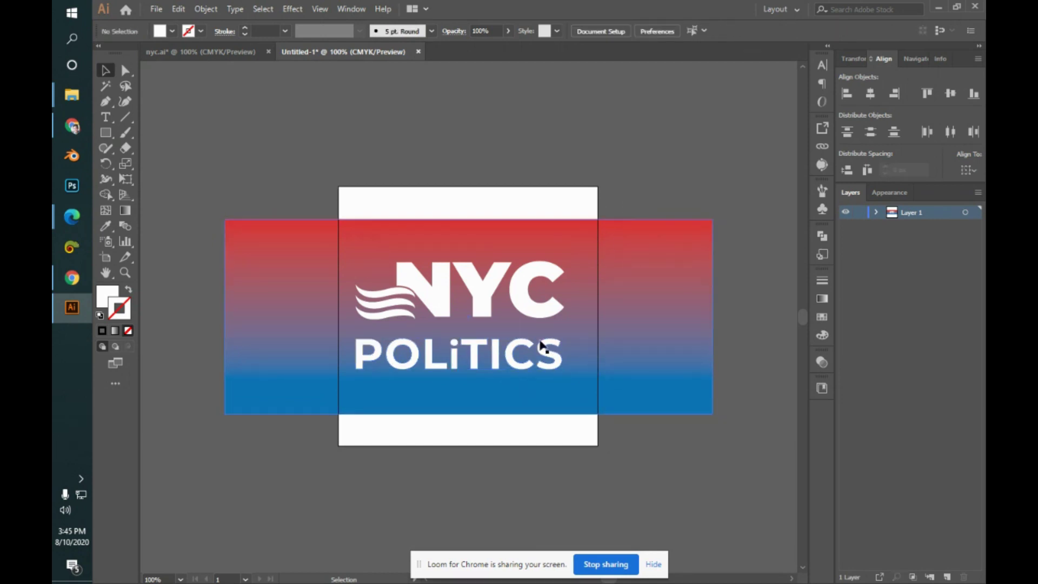
# - Resize the gradient background rectangle on all four sides to fit the square artboard, and deselect it
pyautogui.press('a')
pyautogui.click(604, 254)
pyautogui.hotkey('ctrl', 't')
pyautogui.press('v')
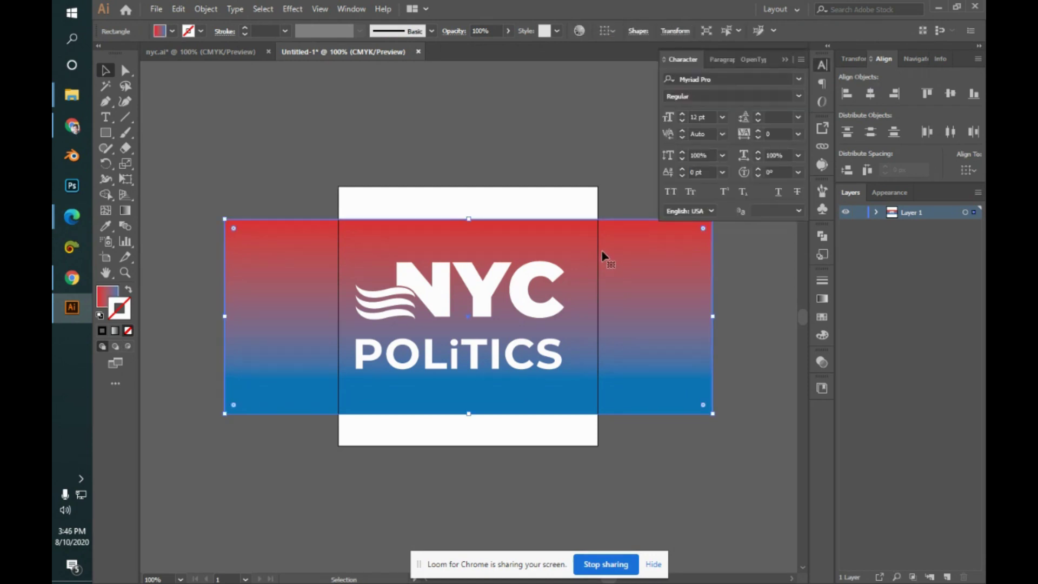
pyautogui.moveTo(469, 219); pyautogui.dragTo(468, 187)
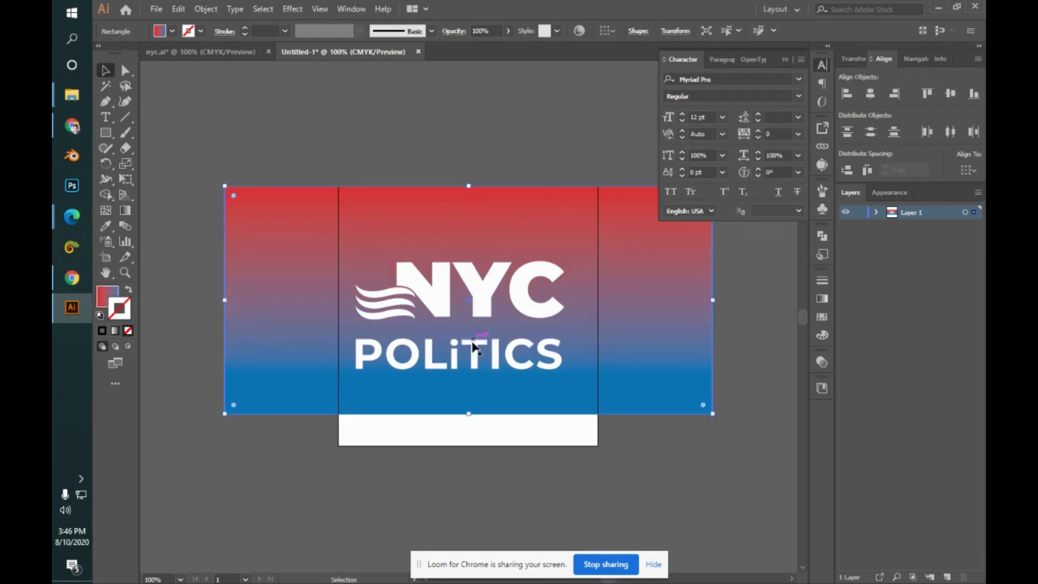
pyautogui.moveTo(469, 415); pyautogui.dragTo(469, 448)
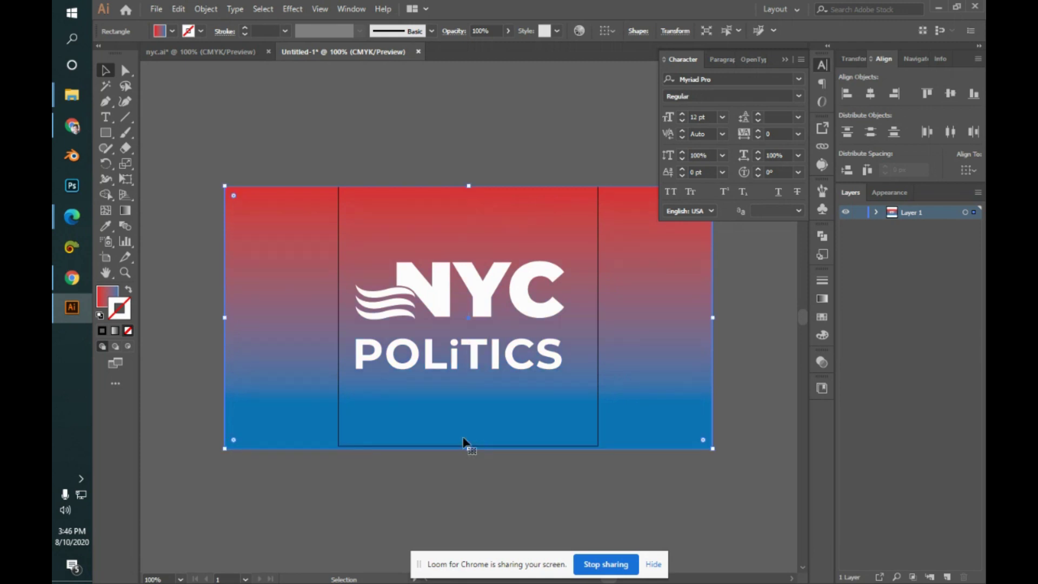
pyautogui.moveTo(226, 321); pyautogui.dragTo(339, 316)
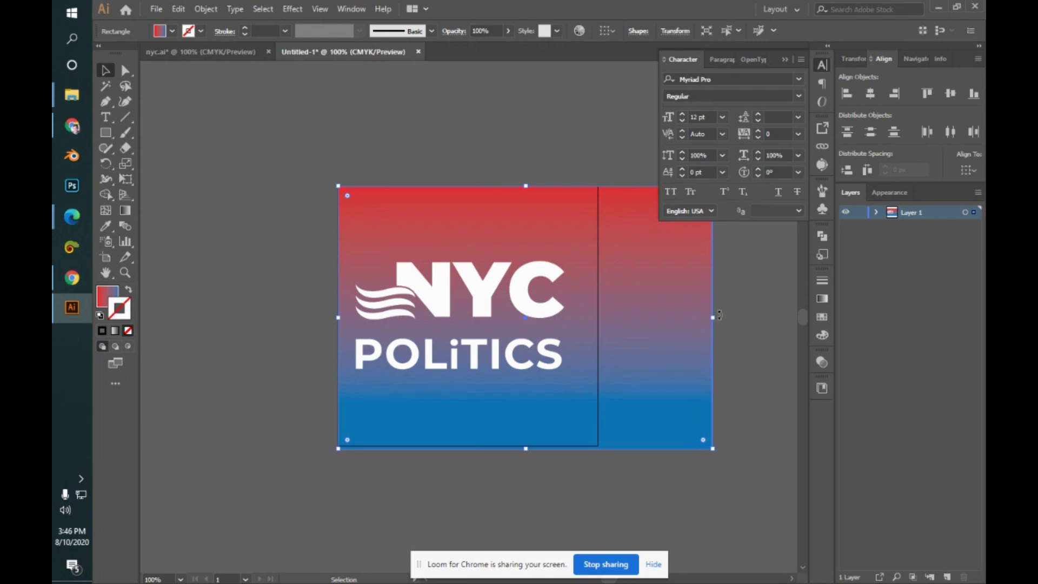
pyautogui.moveTo(712, 318); pyautogui.dragTo(598, 317)
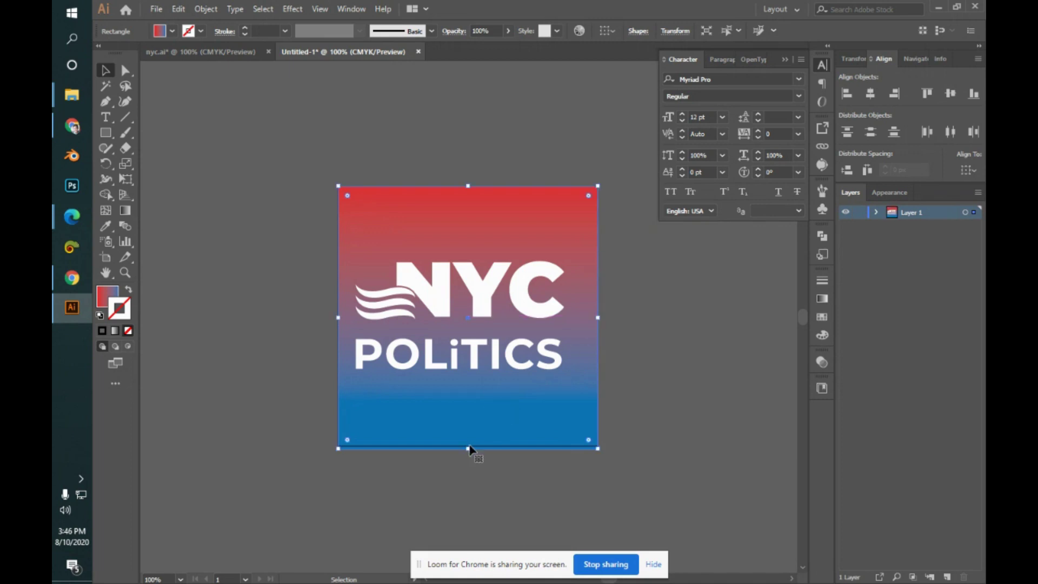
pyautogui.moveTo(469, 448); pyautogui.dragTo(469, 445)
pyautogui.click(686, 385)
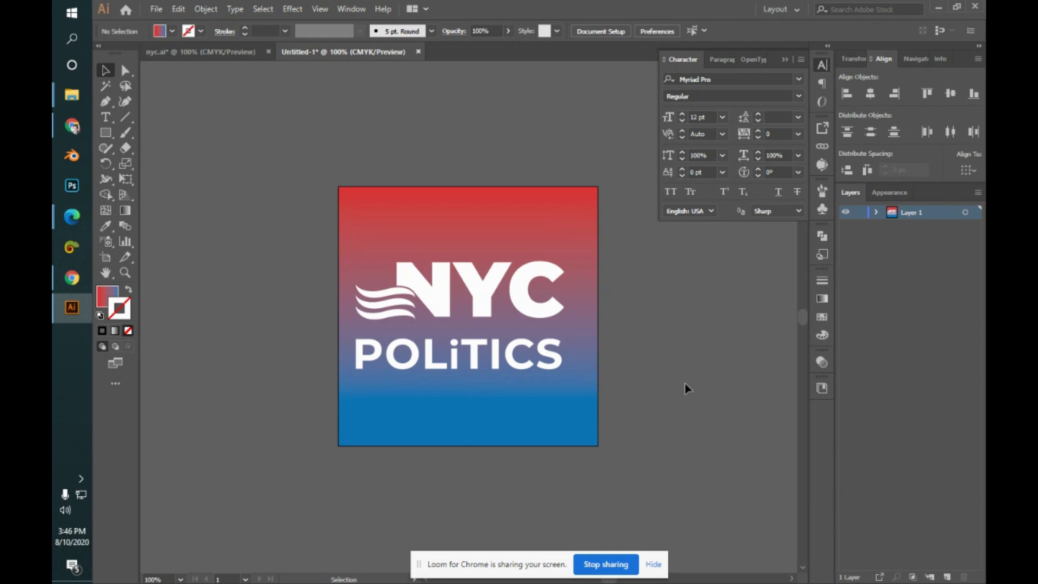
# - List the contents of Layer 1 to find the remaining groups, and ungroup the letter N
pyautogui.click(541, 266)
pyautogui.click(501, 139)
pyautogui.moveTo(243, 220); pyautogui.dragTo(600, 476)
pyautogui.click(714, 369)
pyautogui.click(875, 211)
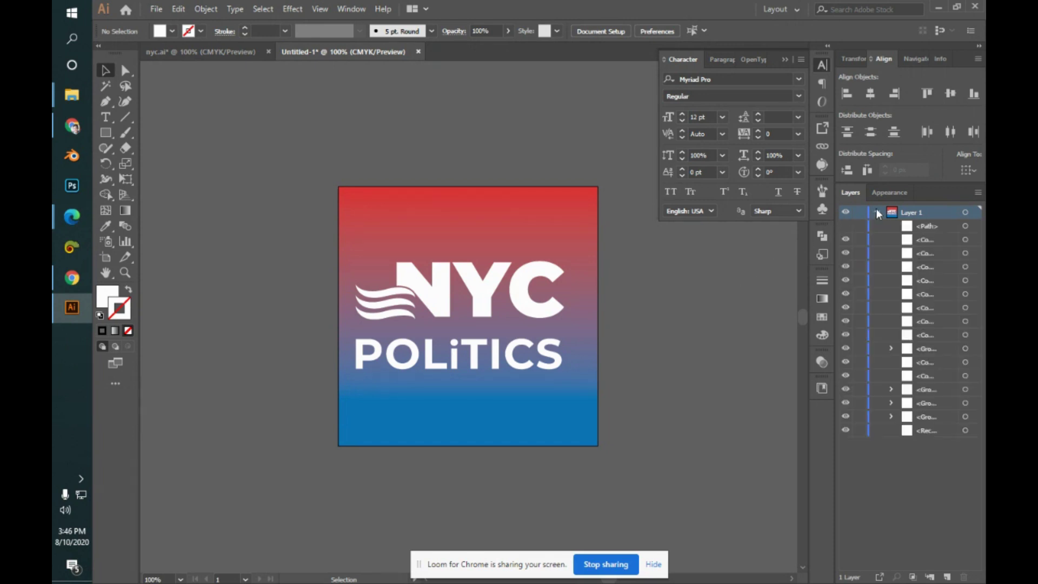
pyautogui.click(846, 349)
pyautogui.click(846, 348)
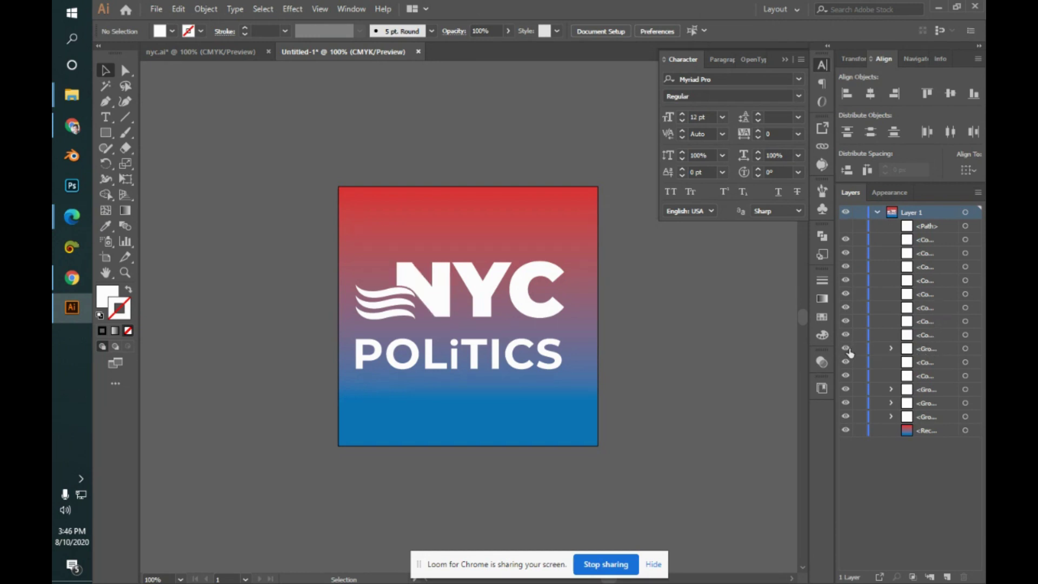
pyautogui.click(891, 348)
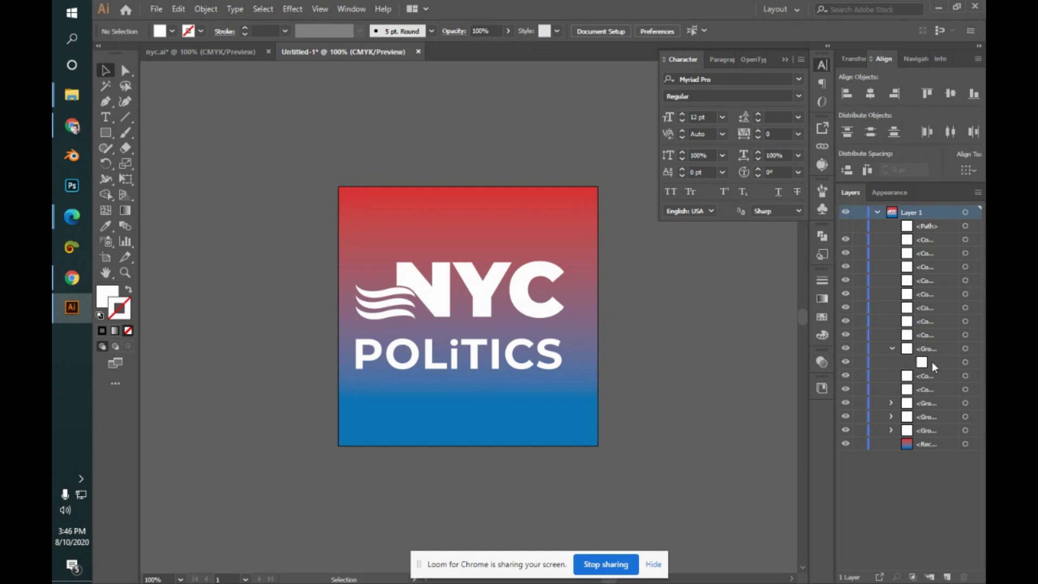
pyautogui.click(433, 278)
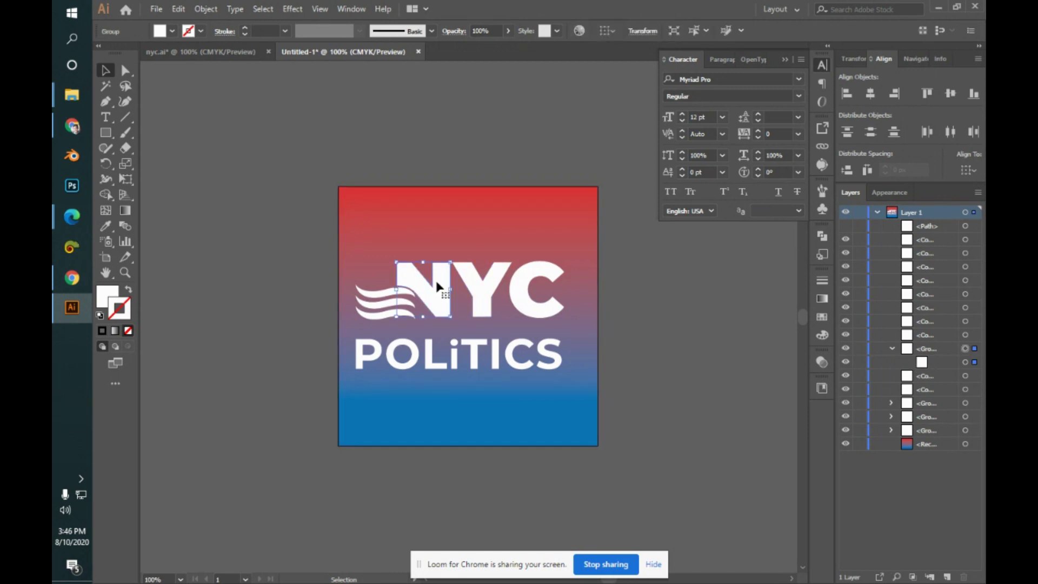
pyautogui.press('ctrl')
pyautogui.hotkey('ctrl', 'shift', 'g')
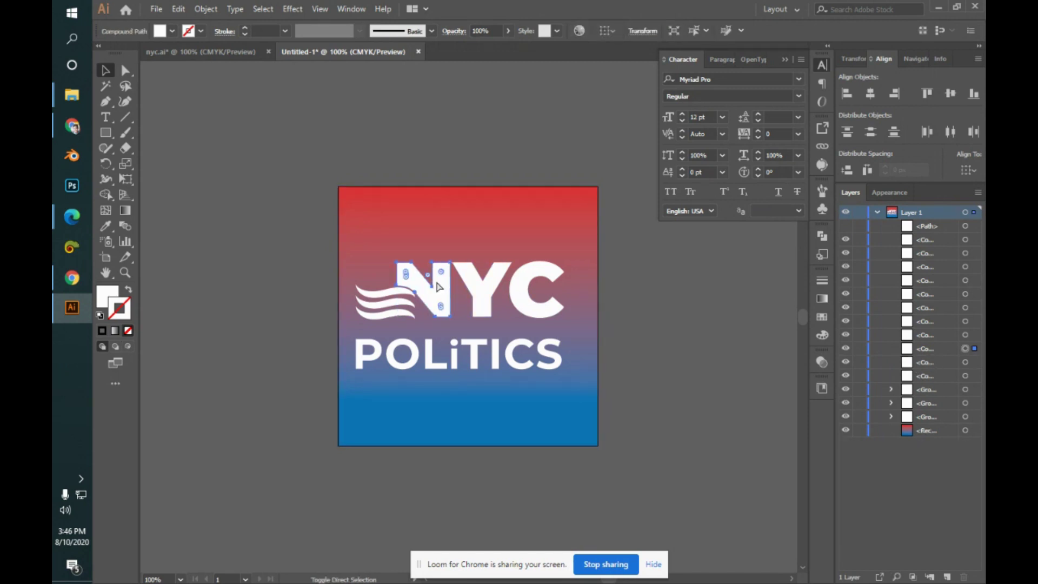
# - Ungroup the bottom and middle wave stripes beside the letter N
pyautogui.click(846, 390)
pyautogui.click(847, 390)
pyautogui.click(382, 319)
pyautogui.press('ctrl')
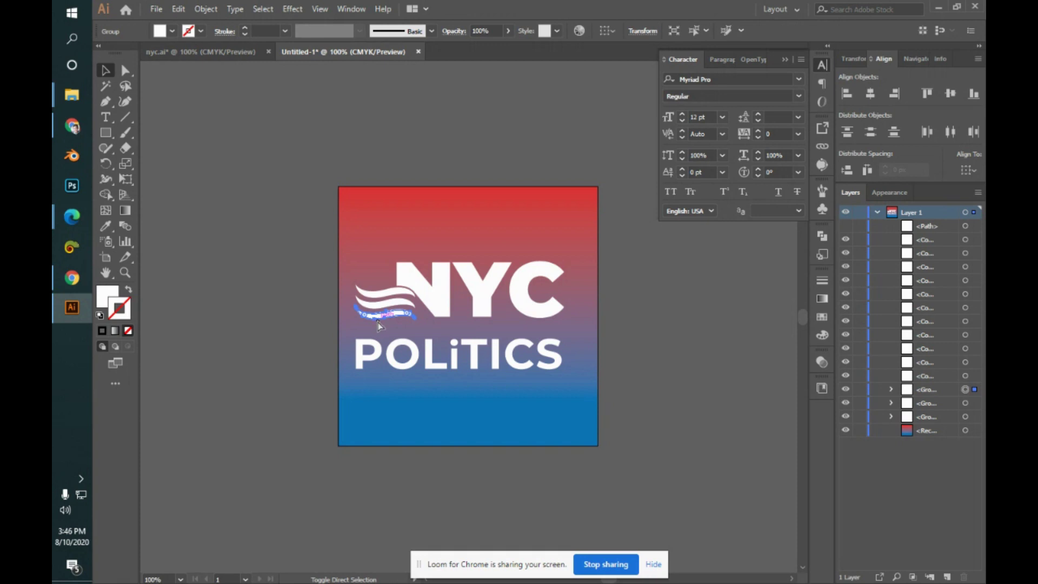
pyautogui.hotkey('ctrl', 'shift', 'g')
pyautogui.click(295, 239)
pyautogui.click(381, 307)
pyautogui.press('ctrl')
pyautogui.hotkey('ctrl', 'shift', 'g')
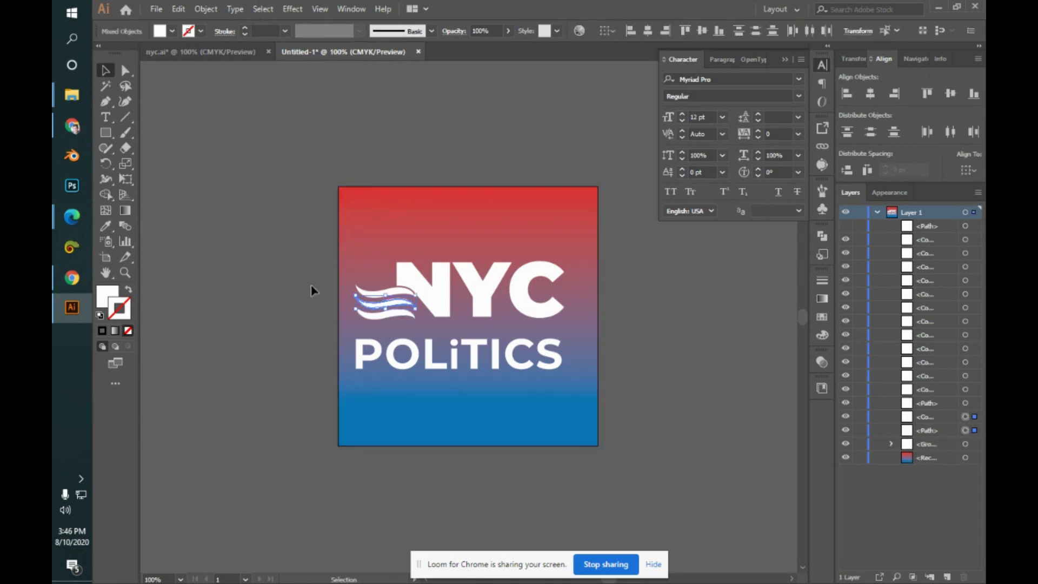
# - Ungroup the top wave stripe, check the selection of the stripes and deselect everything
pyautogui.click(311, 286)
pyautogui.click(389, 299)
pyautogui.press('ctrl')
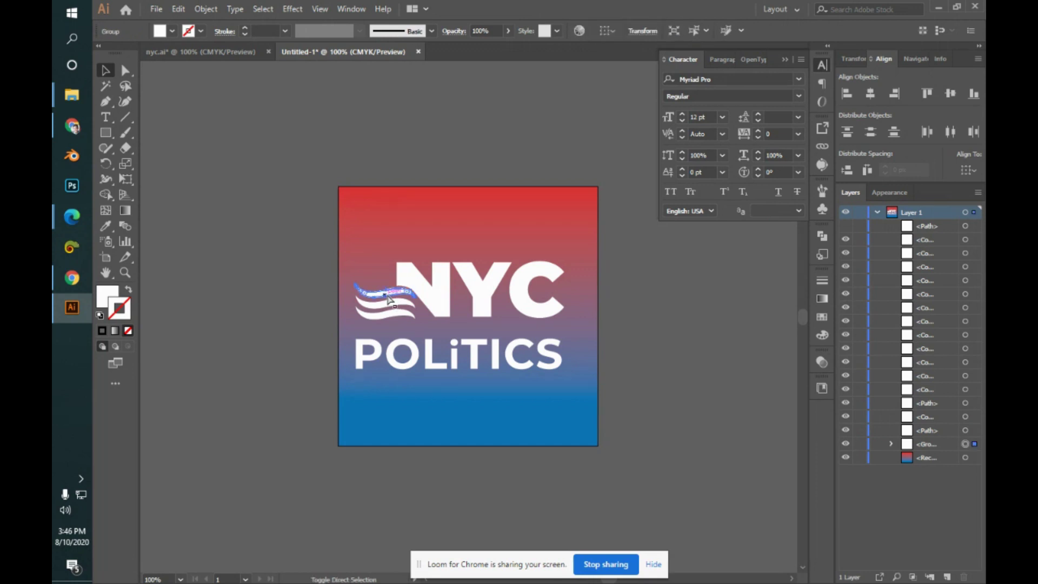
pyautogui.hotkey('ctrl', 'shift', 'g')
pyautogui.moveTo(274, 194); pyautogui.dragTo(405, 314)
pyautogui.click(238, 275)
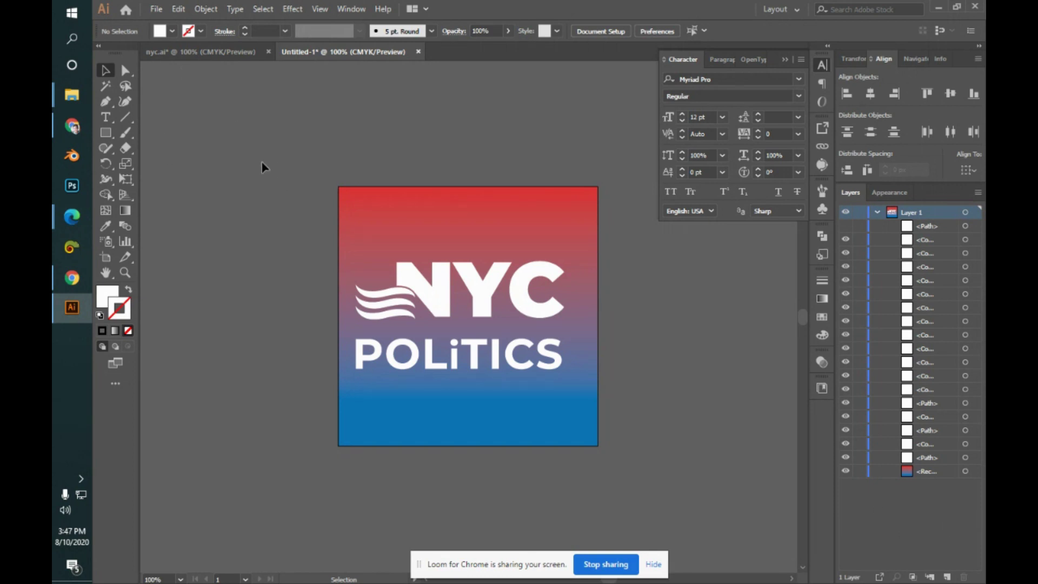
pyautogui.click(158, 9)
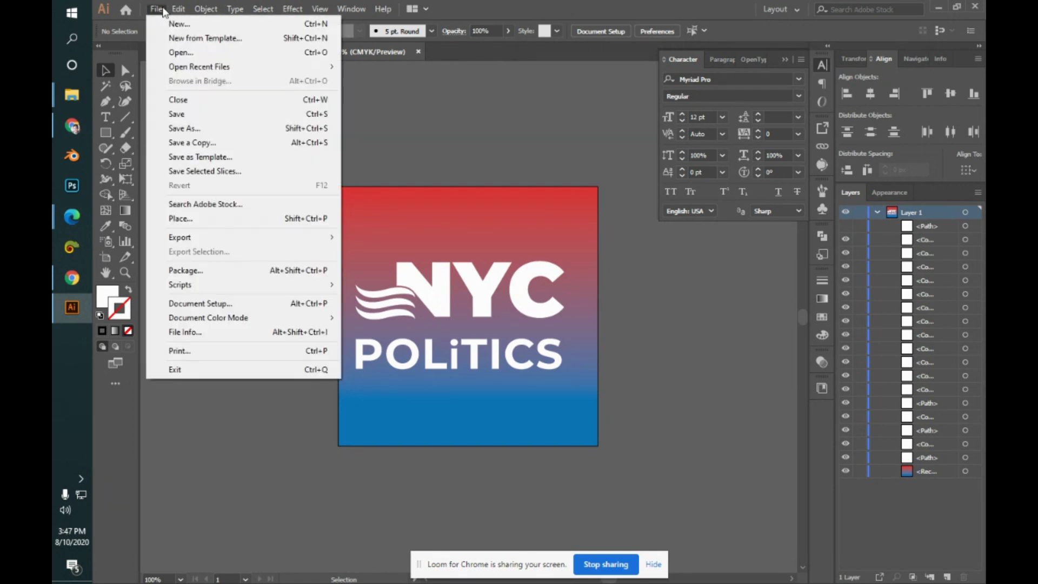
pyautogui.click(460, 150)
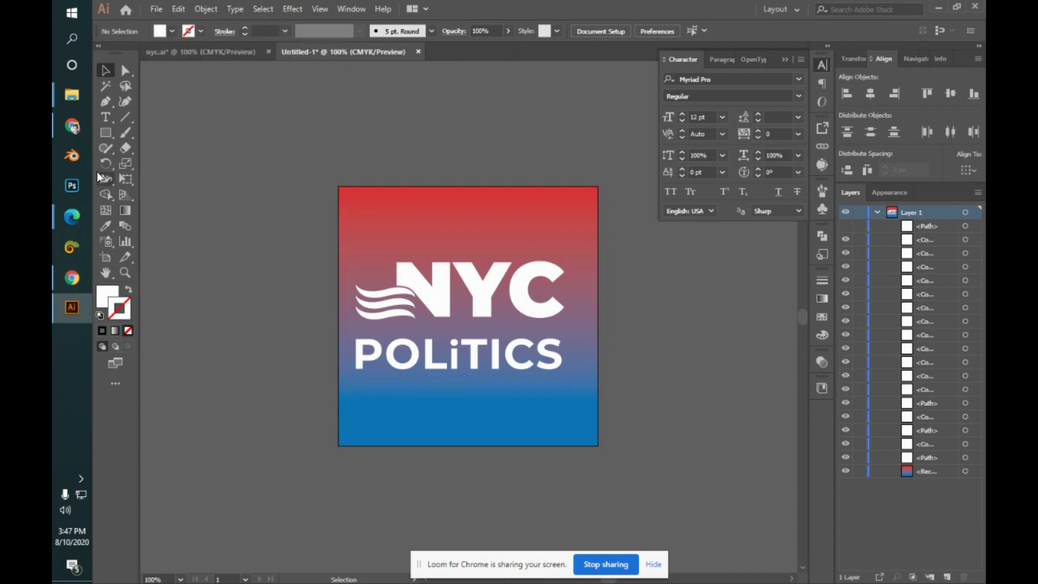
# - Launch Photoshop and, while it loads, dismiss the downloads bar below the Google Meet chat in Edge
pyautogui.click(72, 186)
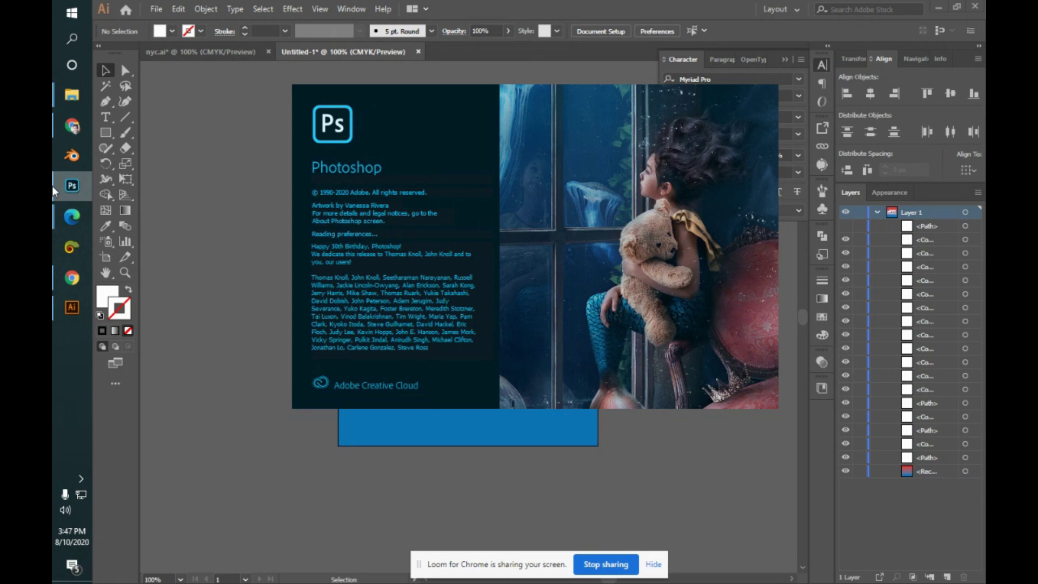
pyautogui.moveTo(72, 216)
pyautogui.click(173, 162)
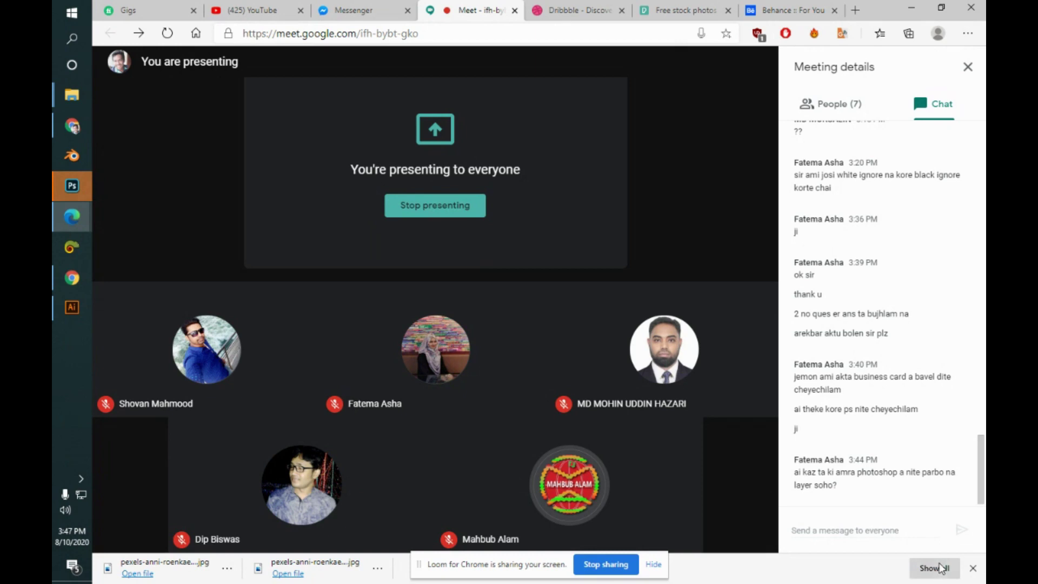
pyautogui.click(973, 568)
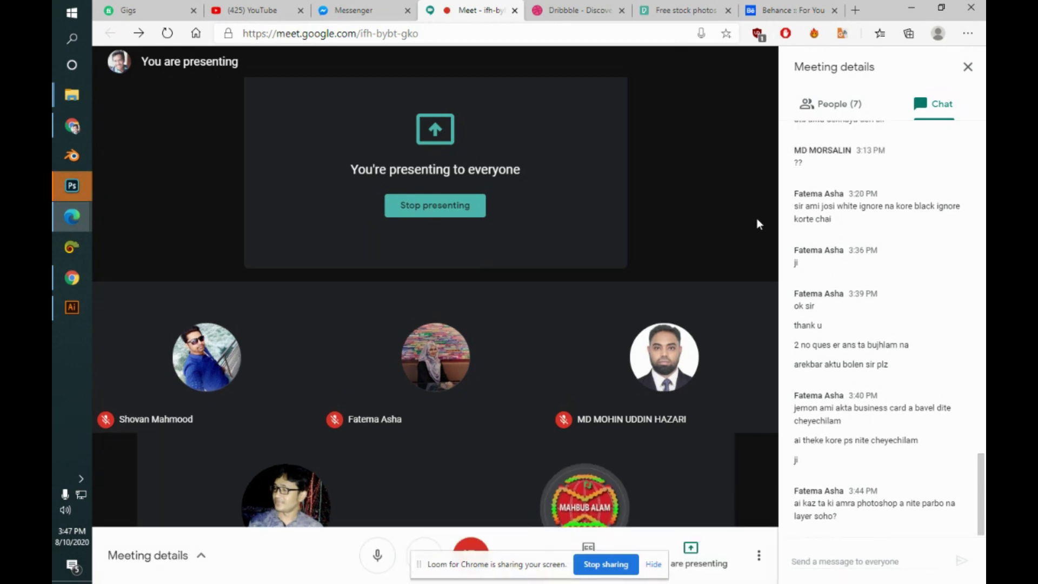
# - Switch to Photoshop and create a new document 500 pixels wide and 500 pixels high
pyautogui.click(72, 186)
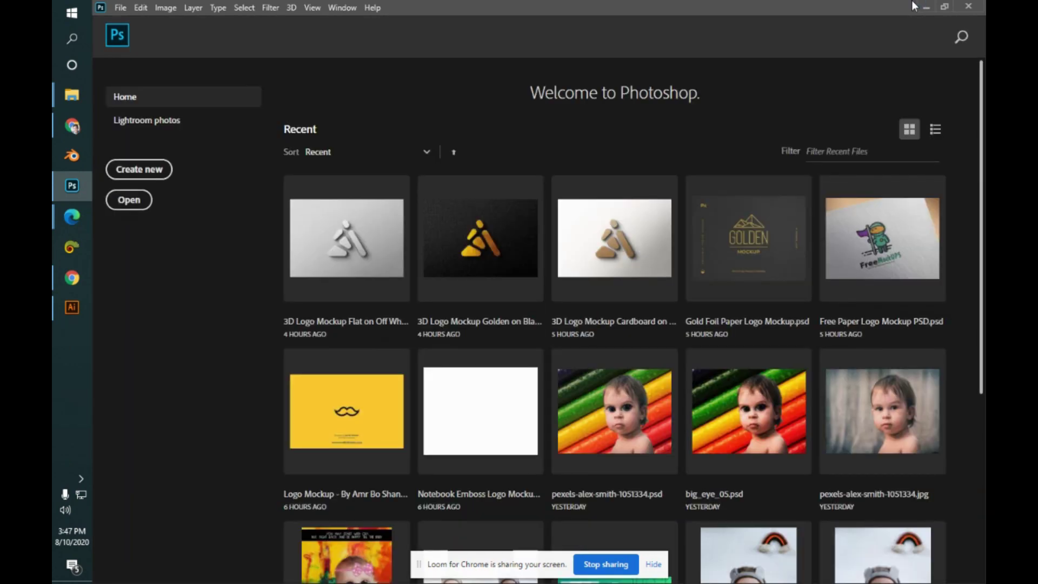
pyautogui.click(118, 168)
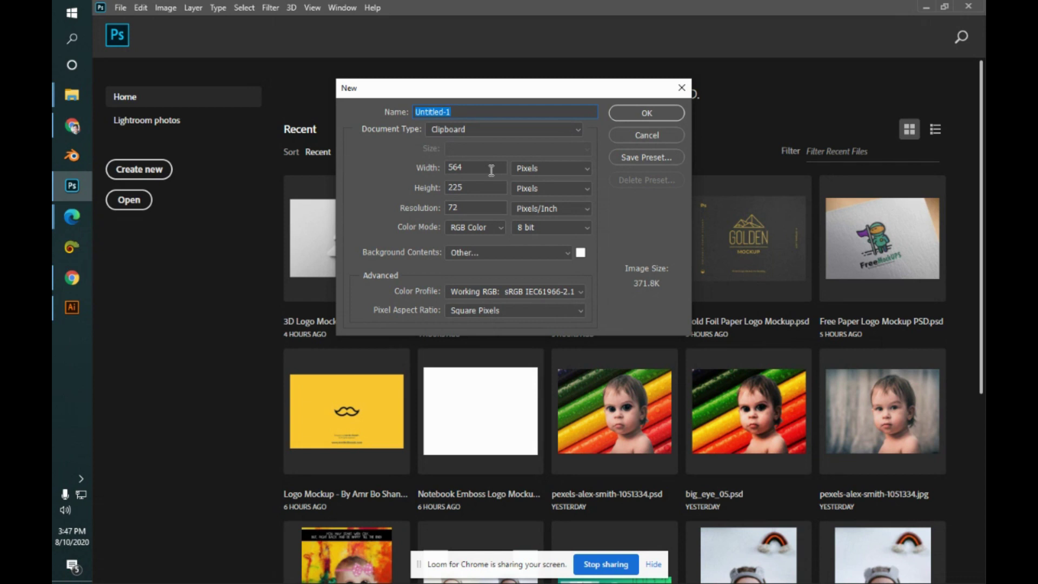
pyautogui.doubleClick(492, 170)
pyautogui.write('500')
pyautogui.press('Tab')
pyautogui.write('500')
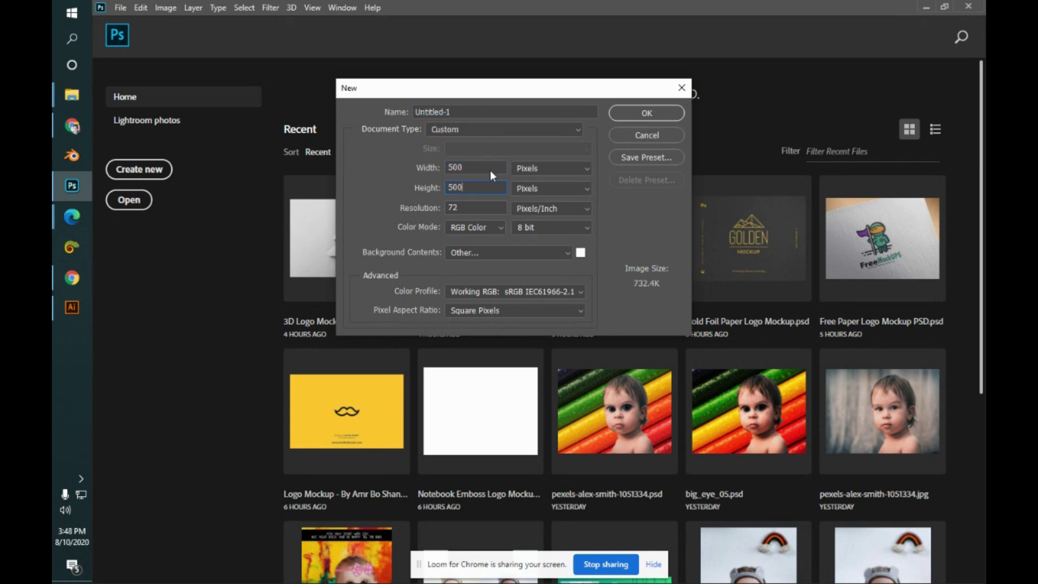
pyautogui.press('Return')
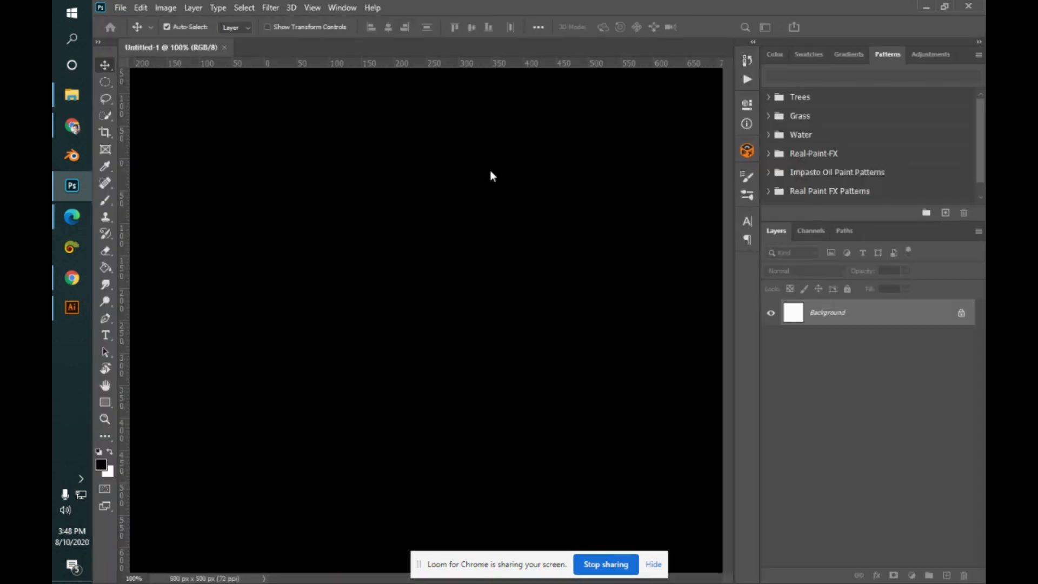
pyautogui.hotkey('alt', 'Tab')
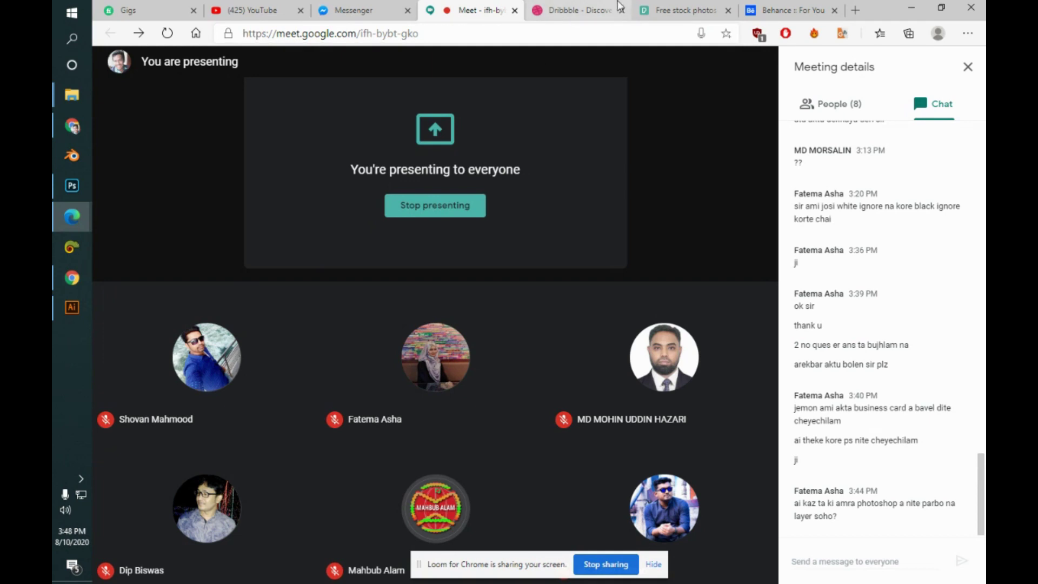
pyautogui.click(790, 8)
pyautogui.click(684, 8)
pyautogui.click(586, 7)
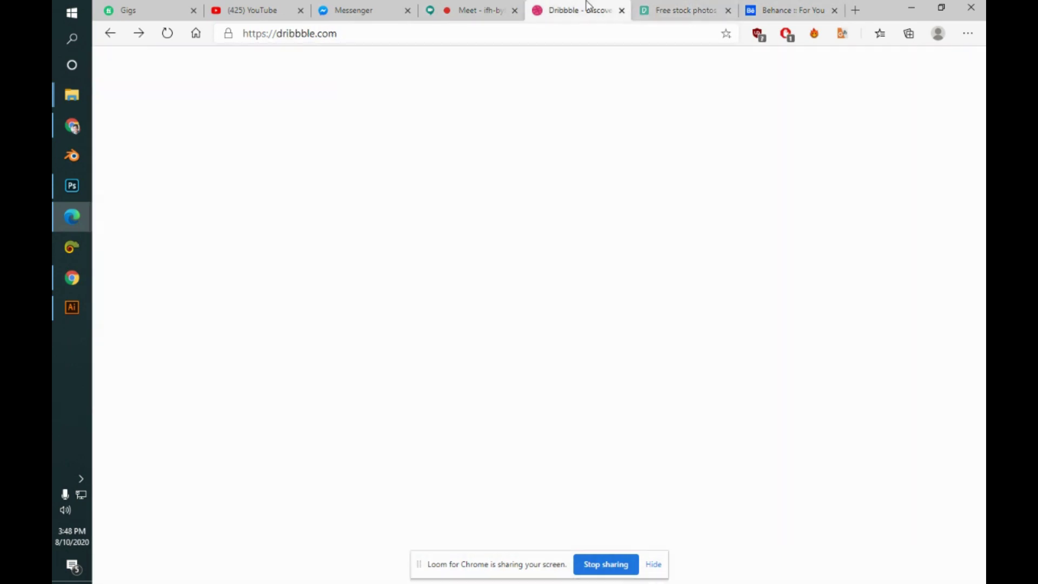
pyautogui.click(478, 7)
# - Switch to Illustrator, make the hidden frame path around the logo visible, and select it together with all the other artwork
pyautogui.hotkey('alt', 'Tab')
pyautogui.hotkey('alt', 'Tab')
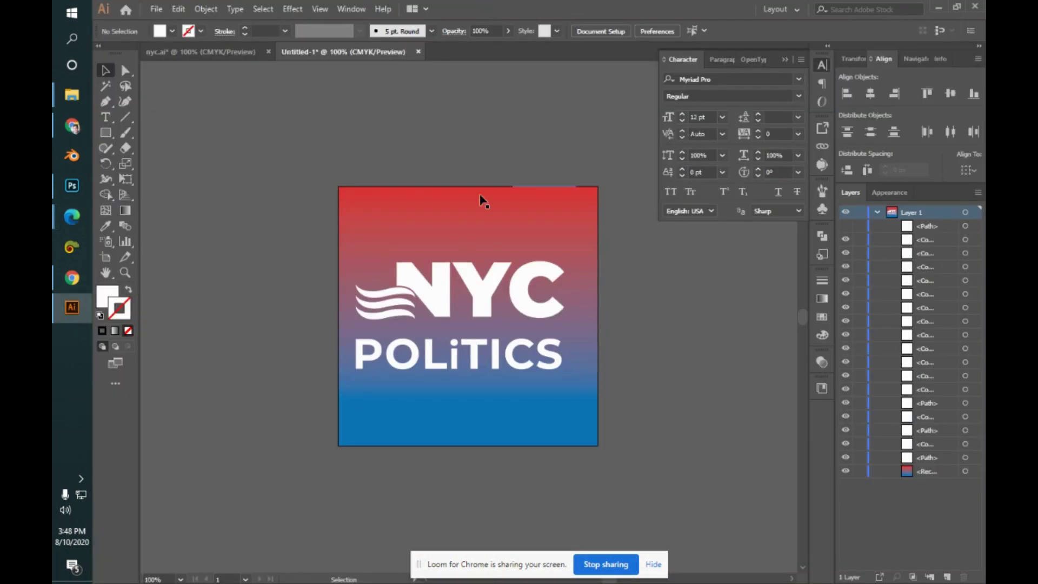
pyautogui.press('a')
pyautogui.hotkey('ctrl', 'a')
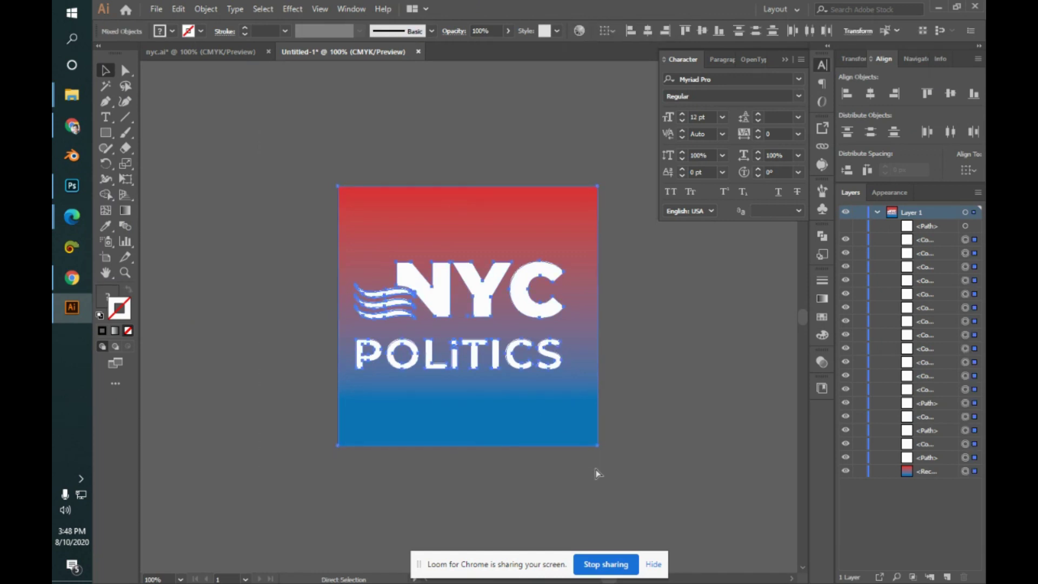
pyautogui.press('v')
pyautogui.click(849, 227)
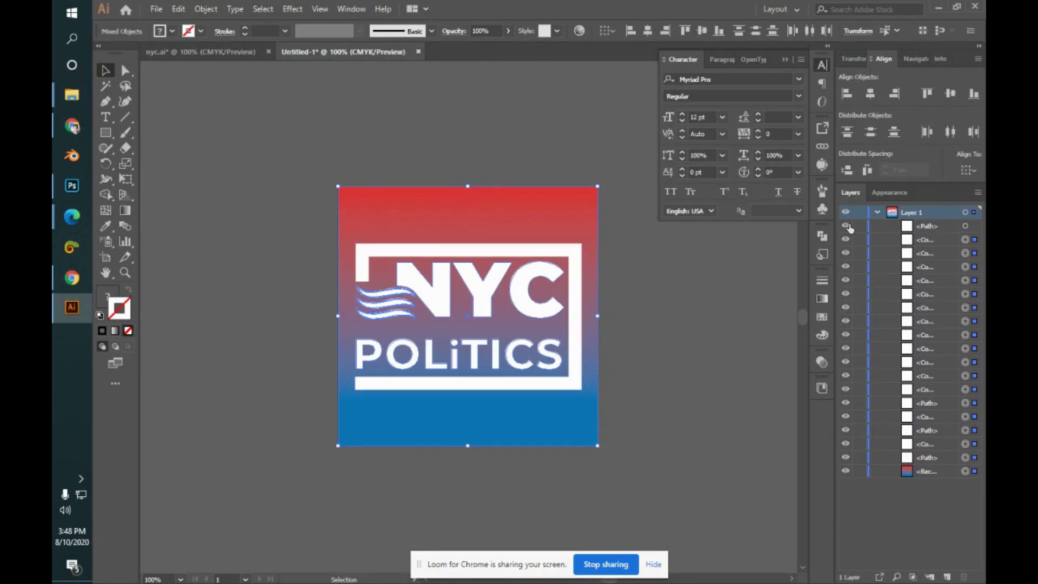
pyautogui.click(966, 228)
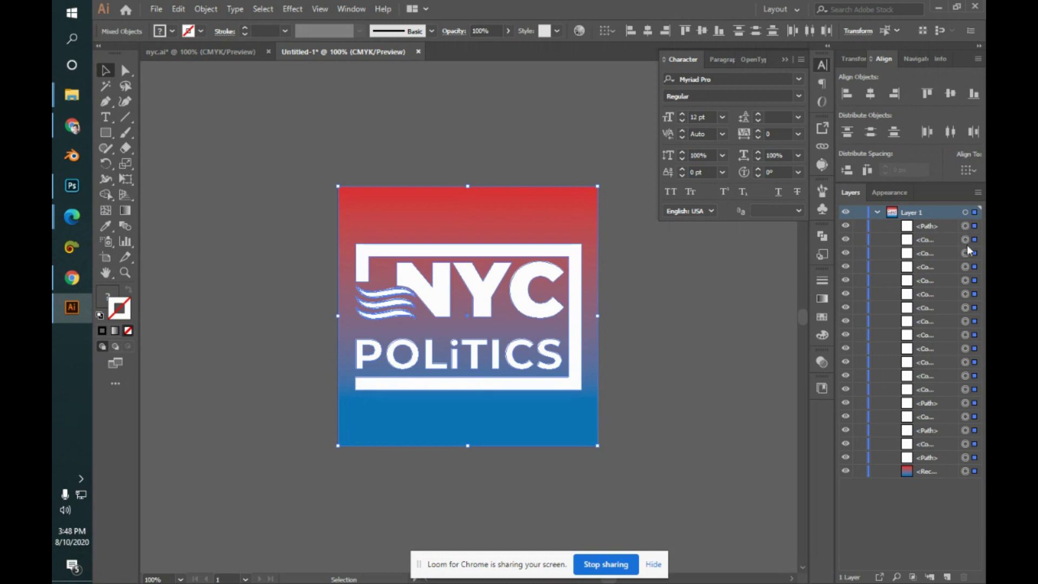
pyautogui.press('a')
pyautogui.hotkey('alt', 'Tab')
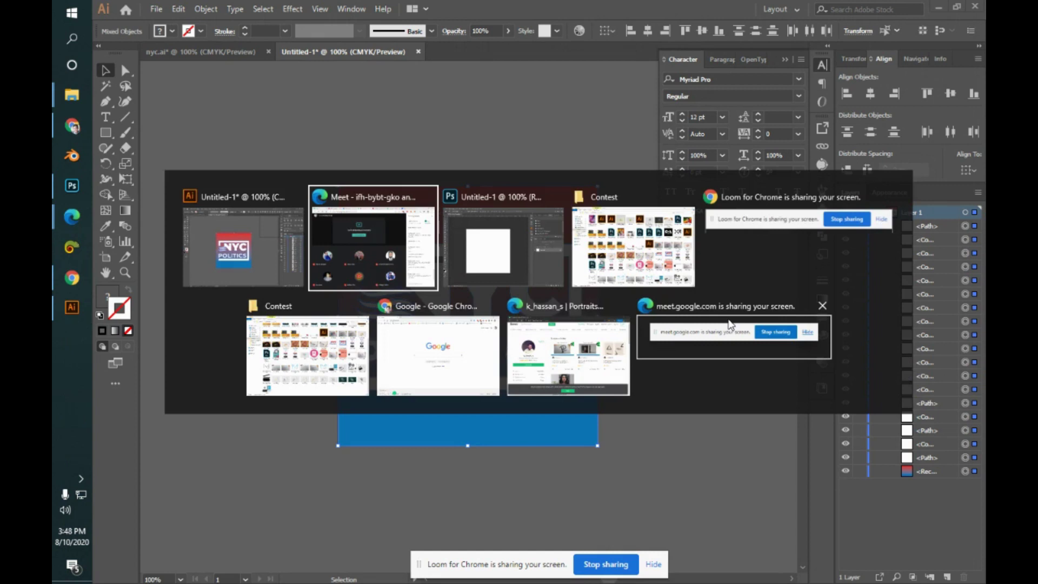
pyautogui.hotkey('alt', 'Tab')
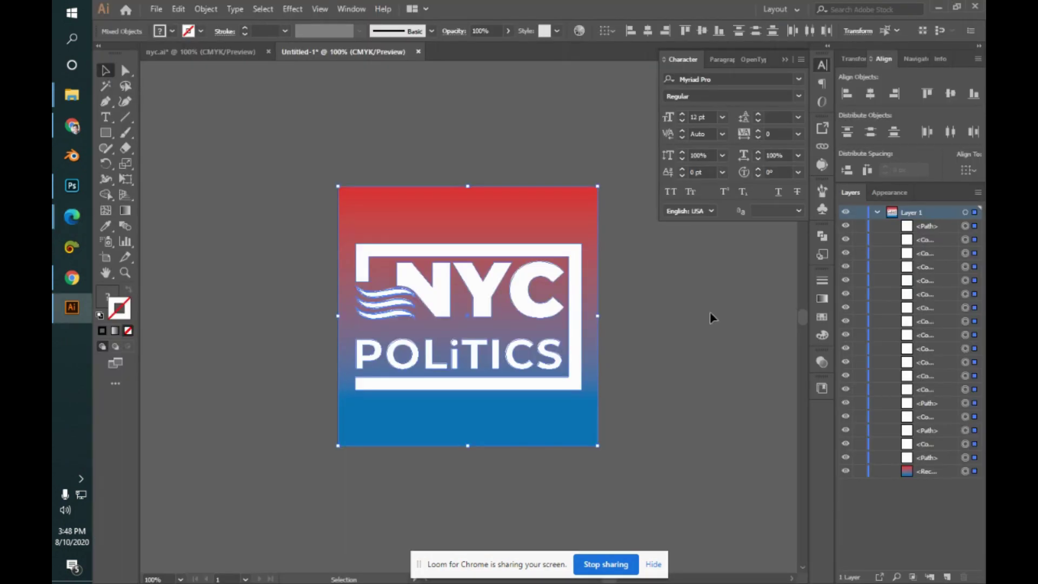
# - Examine the white frame path by itself in isolation mode and through its anchor points, and deselect it
pyautogui.click(601, 164)
pyautogui.click(575, 260)
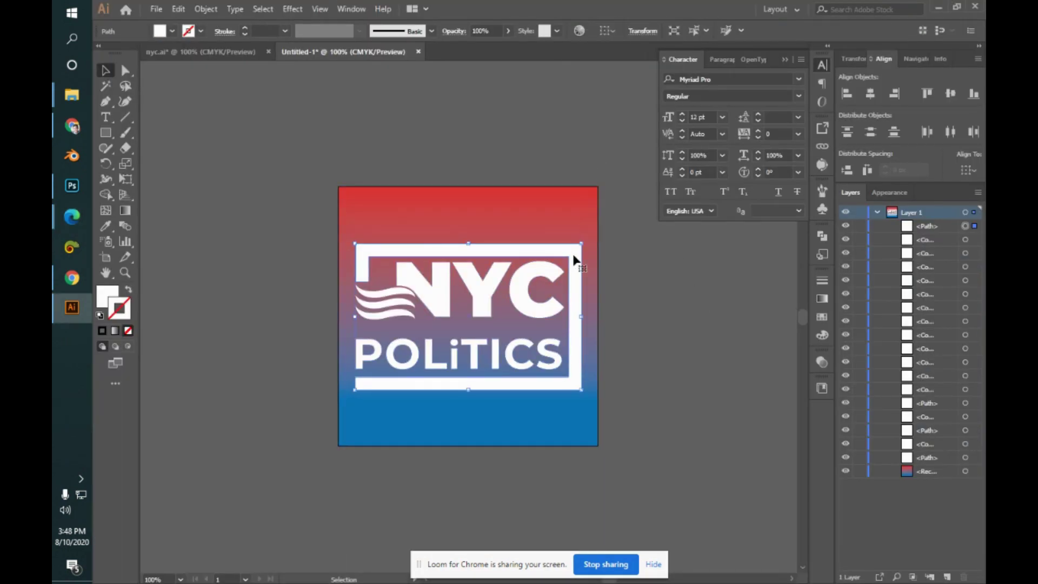
pyautogui.doubleClick(575, 260)
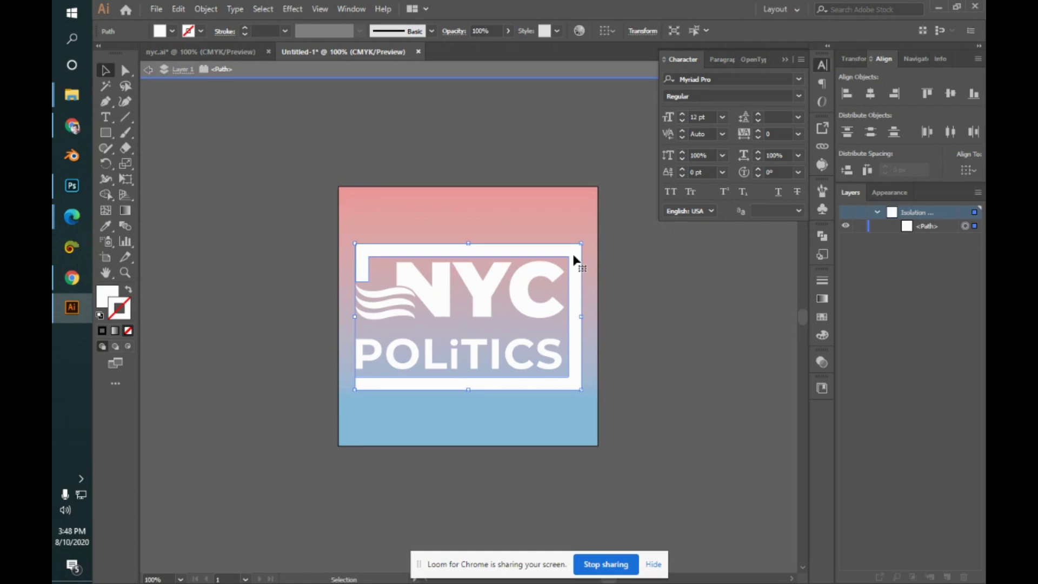
pyautogui.click(634, 341)
pyautogui.click(574, 320)
pyautogui.press('Escape')
pyautogui.press('a')
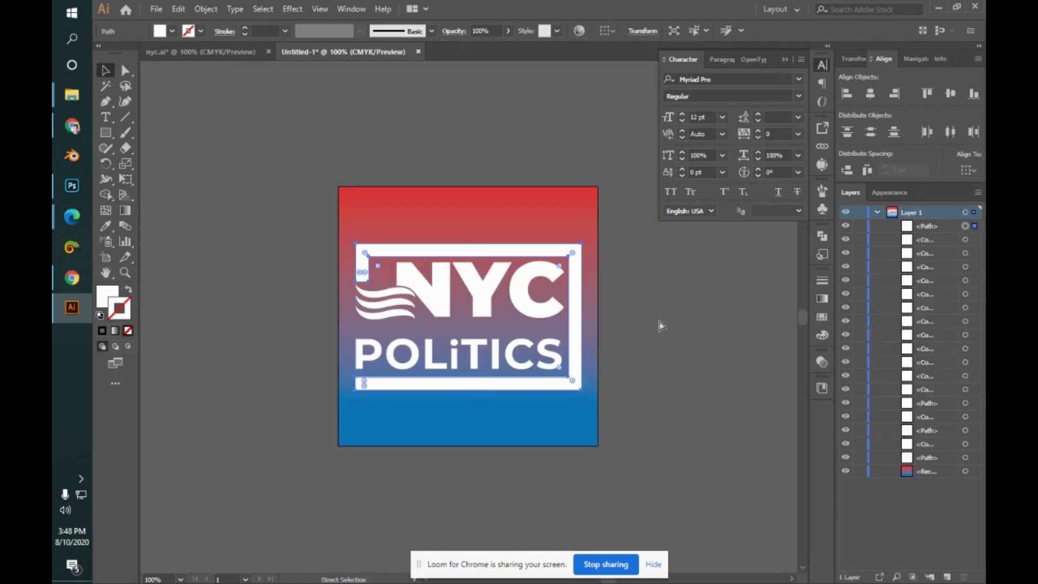
pyautogui.click(660, 323)
pyautogui.hotkey('alt', 'Tab')
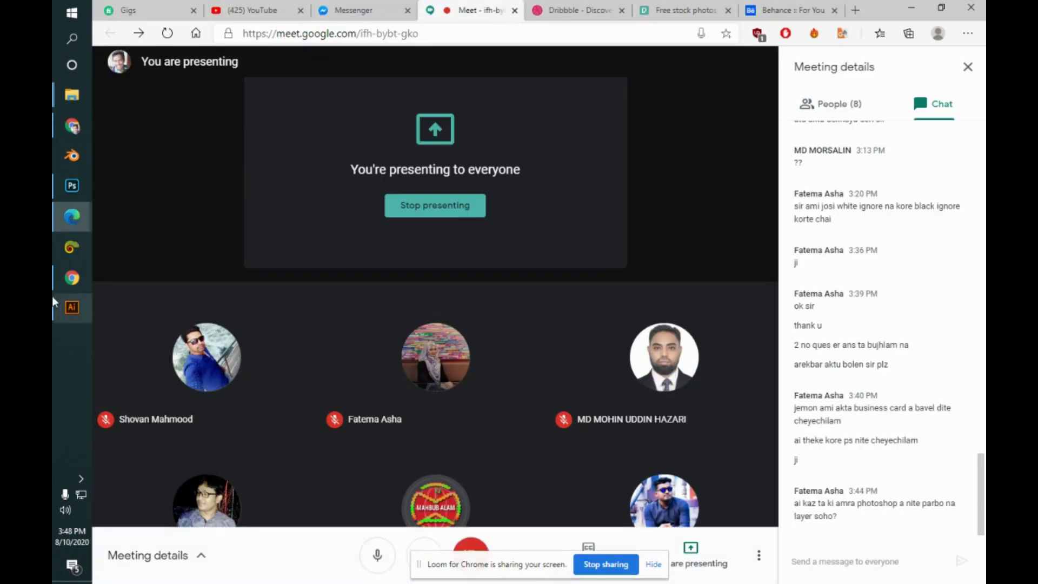
# - Switch to Photoshop and paste the copied NYC Politics logo into the document as a Smart Object
pyautogui.click(68, 188)
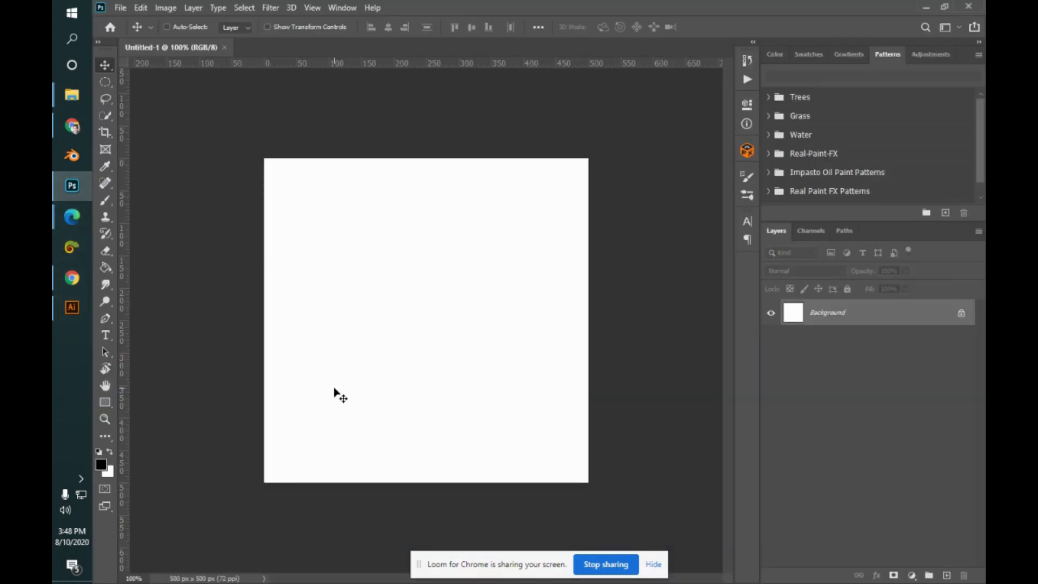
pyautogui.hotkey('ctrl', 'v')
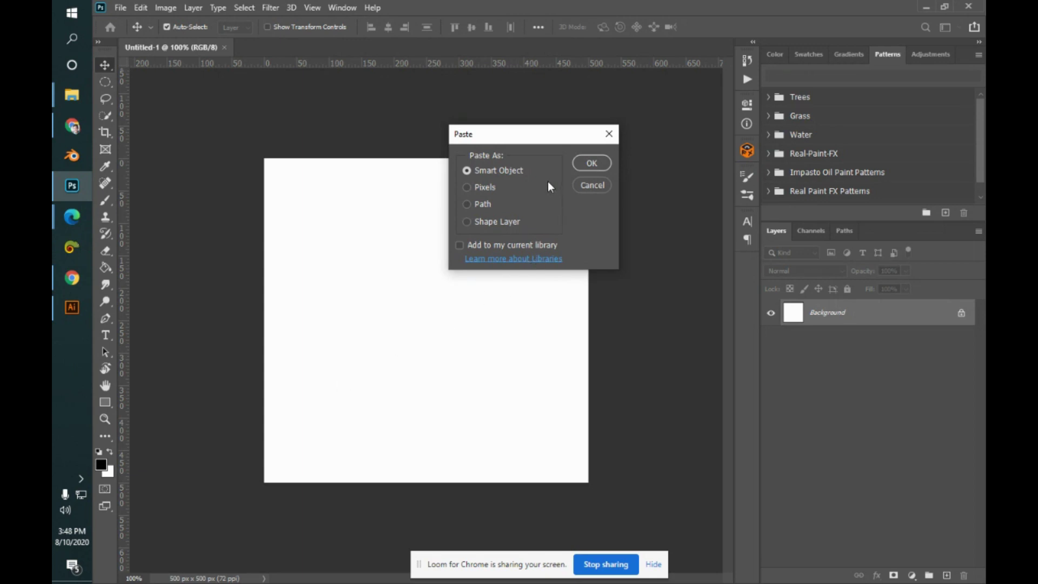
pyautogui.click(590, 163)
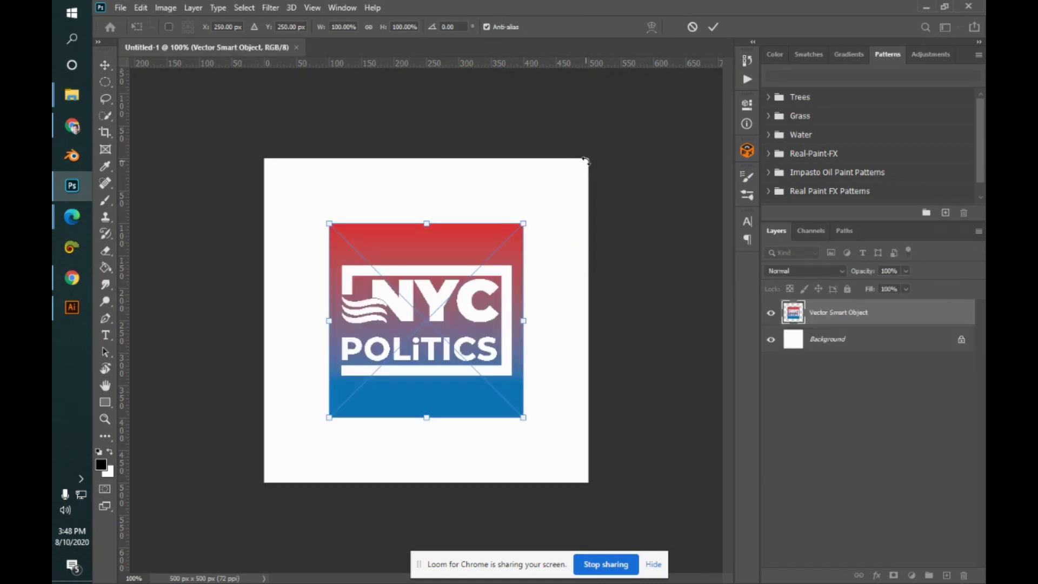
pyautogui.press('Return')
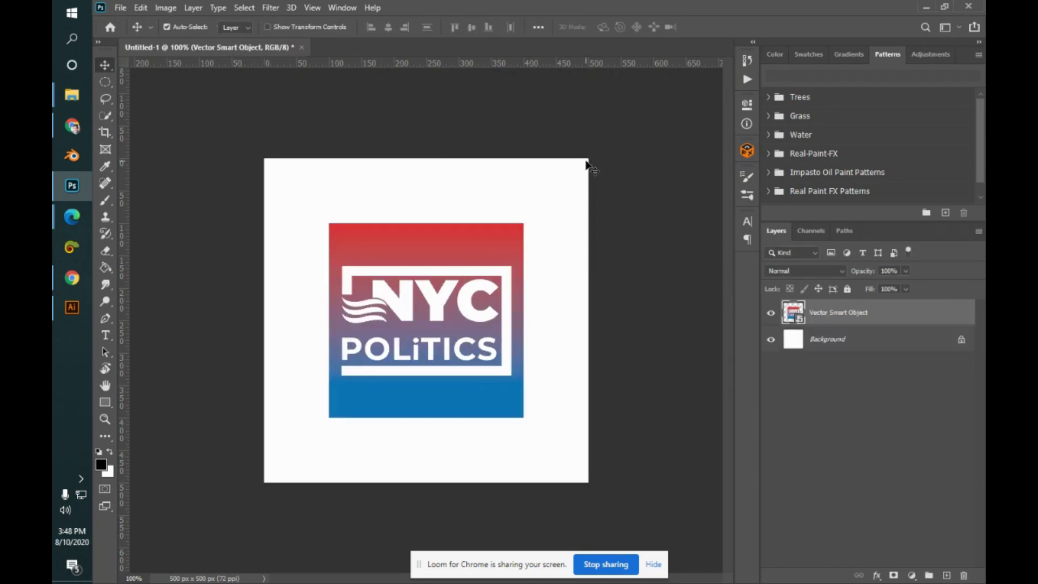
# - Open the contents of the pasted logo's Vector Smart Object for editing in Illustrator
pyautogui.doubleClick(800, 321)
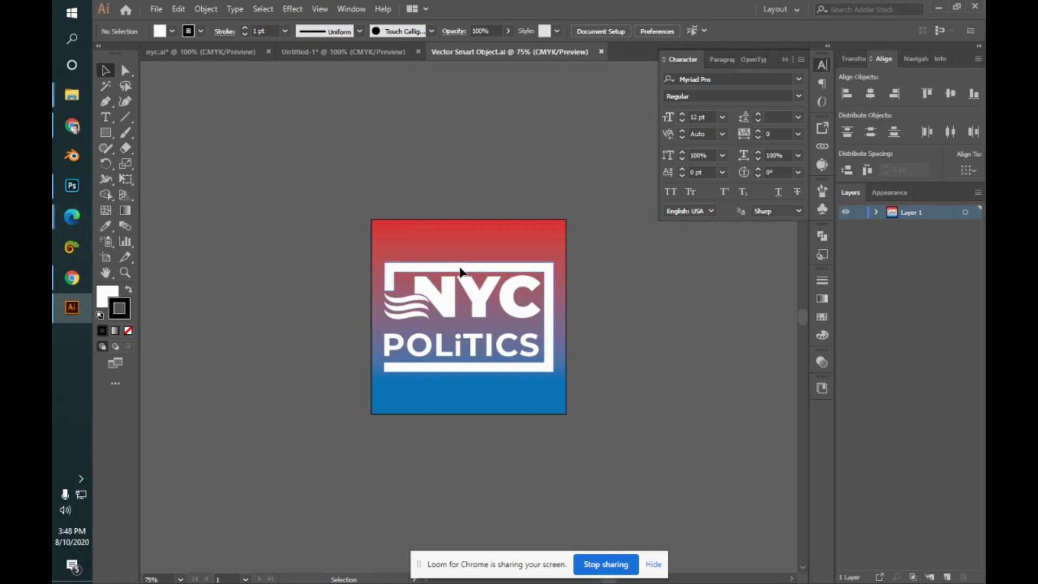
pyautogui.click(460, 244)
pyautogui.click(460, 242)
pyautogui.click(459, 161)
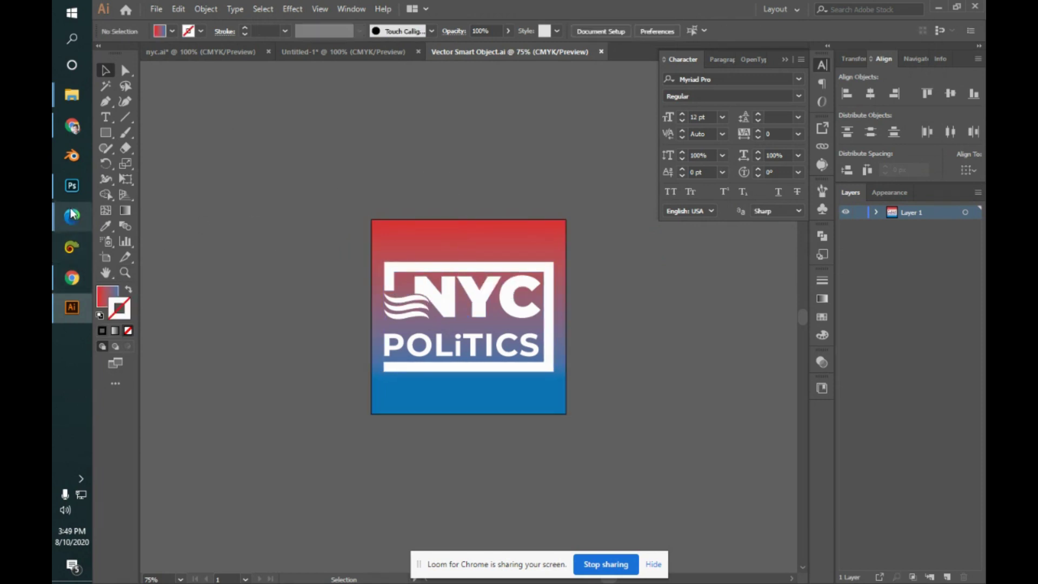
pyautogui.click(71, 188)
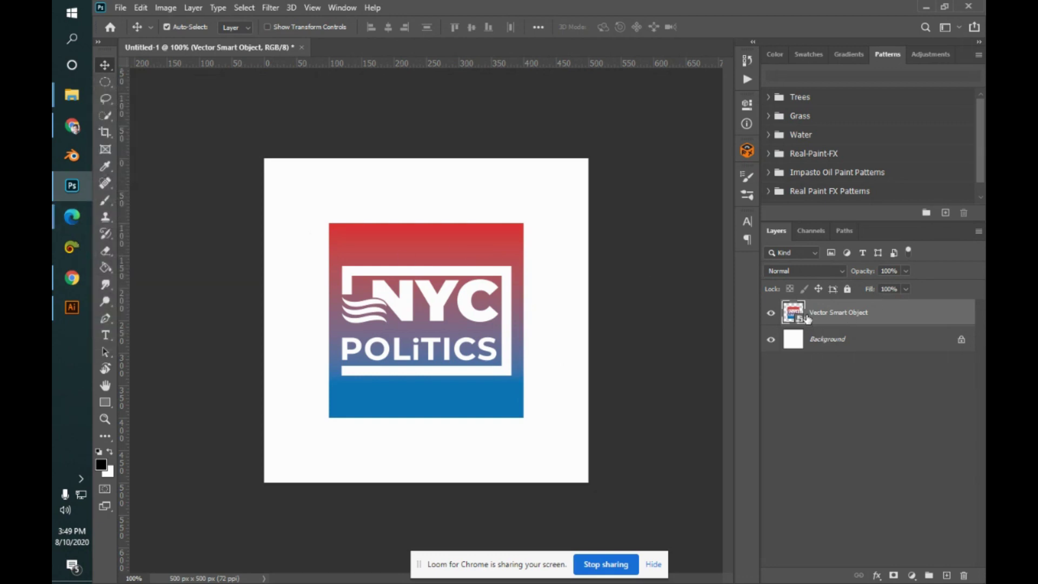
pyautogui.moveTo(52, 216)
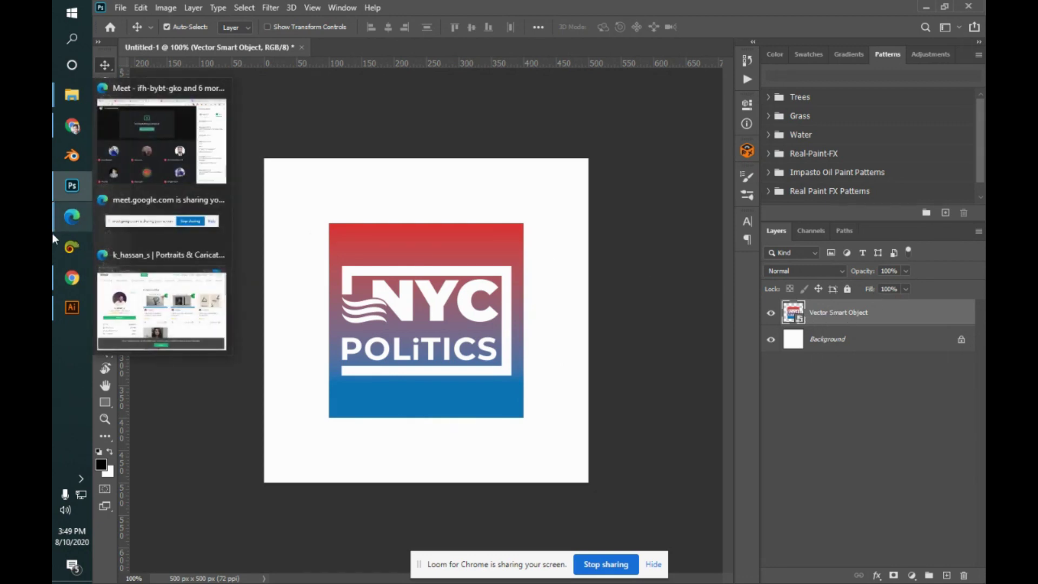
pyautogui.click(54, 306)
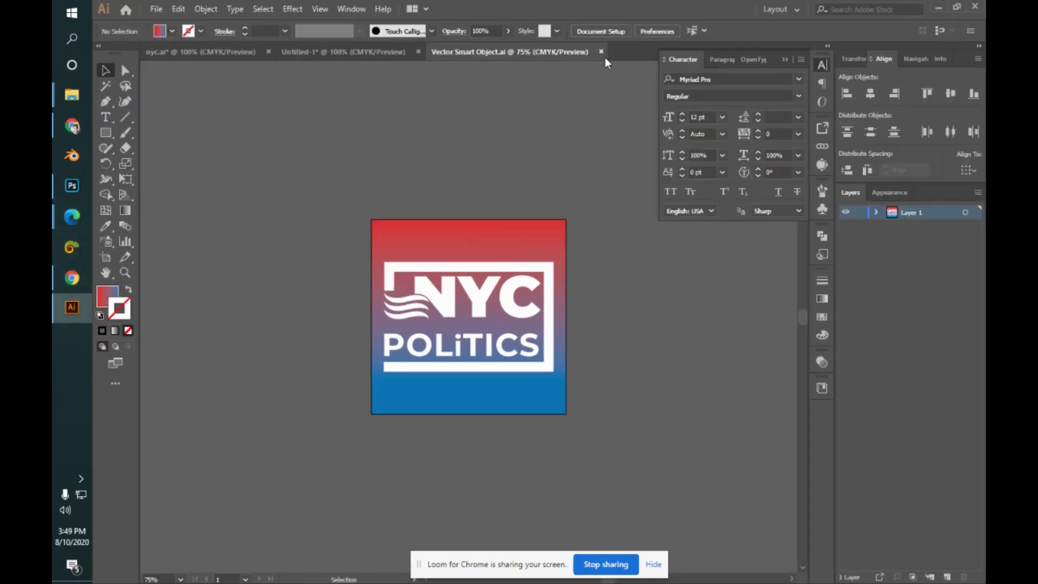
# - Hide the white frame path around the logo text and save the smart object file
pyautogui.click(393, 278)
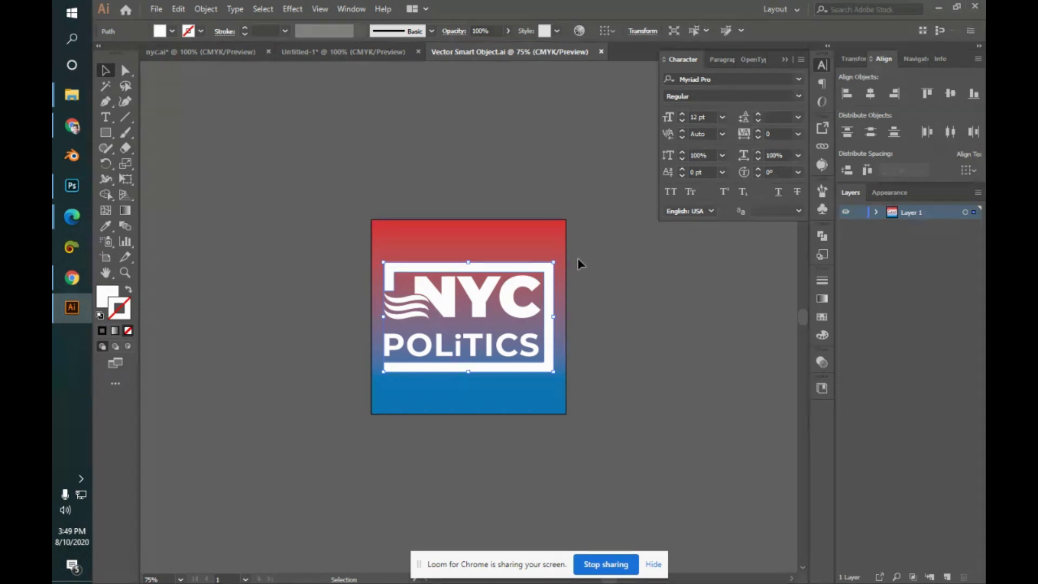
pyautogui.click(877, 213)
pyautogui.click(846, 226)
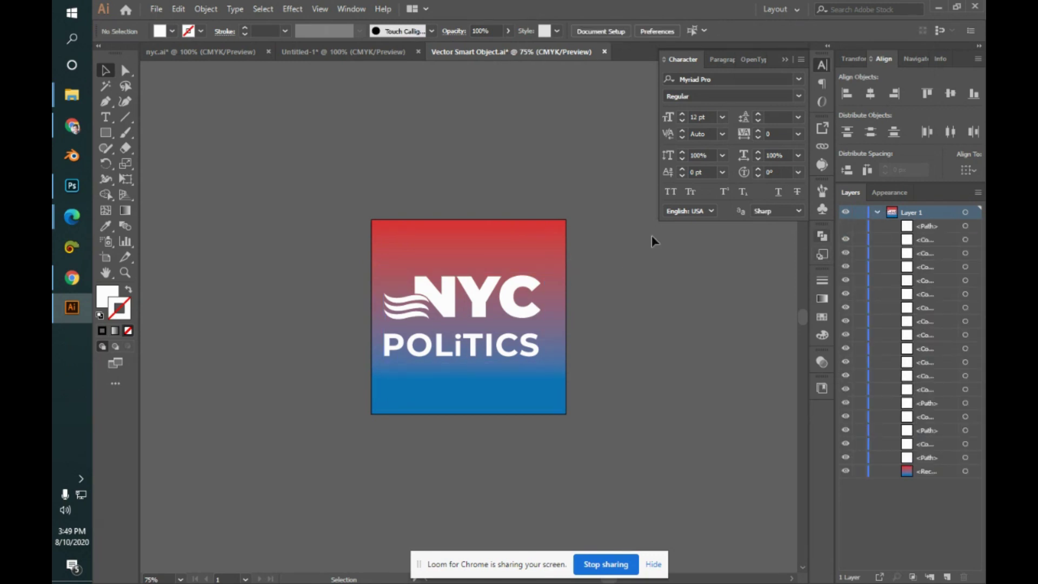
pyautogui.press('a')
pyautogui.hotkey('ctrl', 's')
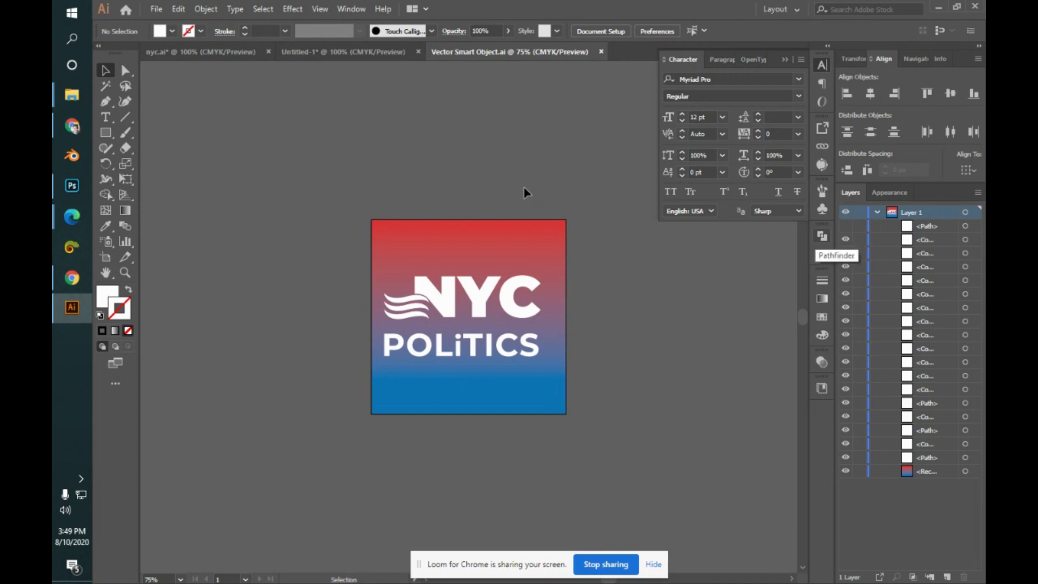
# - Compare the logo in the Photoshop document with the edited smart object file, then return to Illustrator
pyautogui.hotkey('alt', 'Tab')
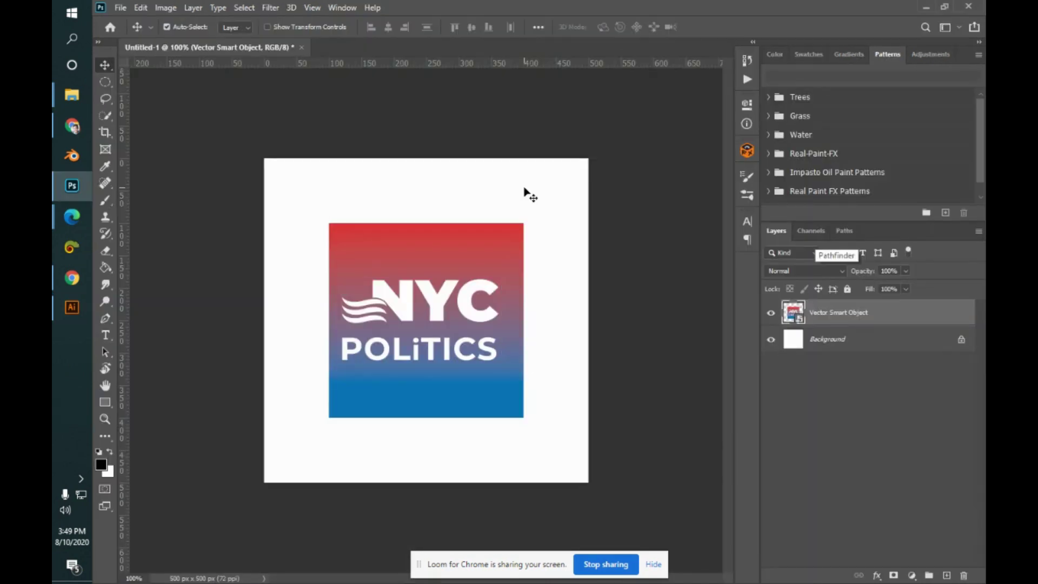
pyautogui.hotkey('alt', 'Tab')
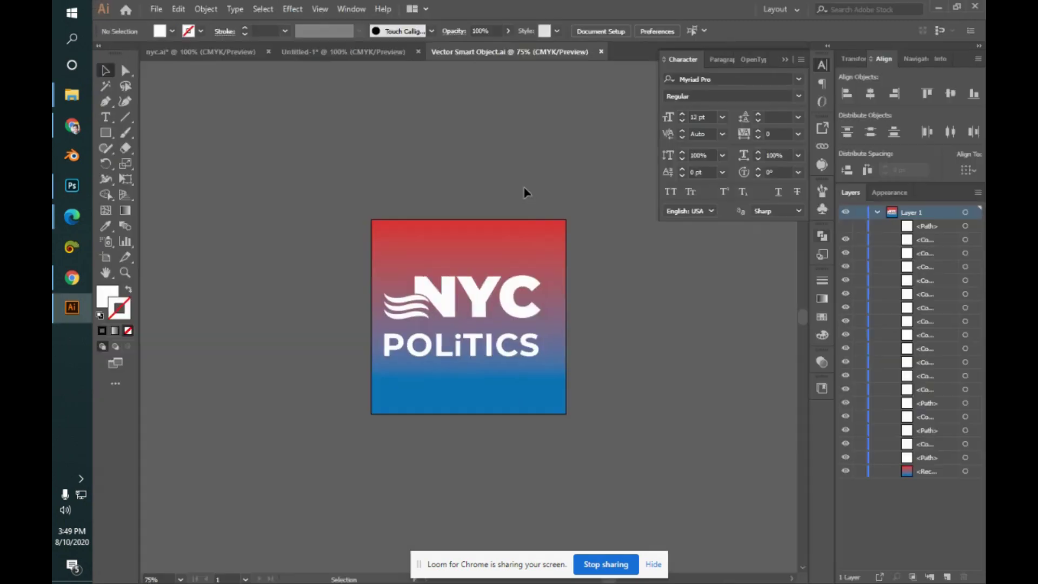
pyautogui.hotkey('alt', 'Tab')
pyautogui.hotkey('alt', 'Tab')
pyautogui.hotkey('alt', 'Tab')
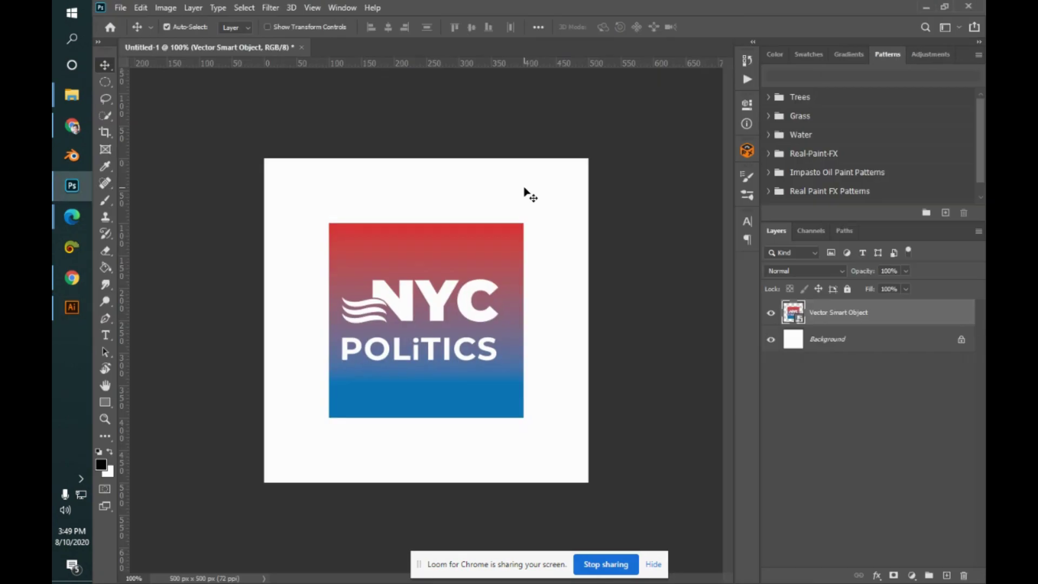
pyautogui.hotkey('alt', 'Tab')
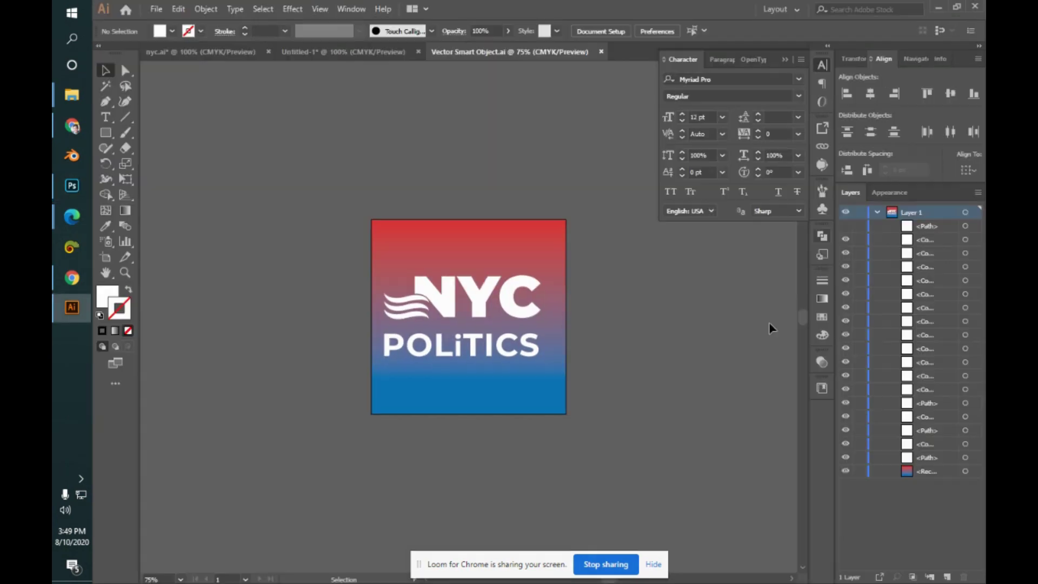
# - Identify the overlapping wave shapes beside the letter N and hide the middle wave's compound path
pyautogui.click(415, 302)
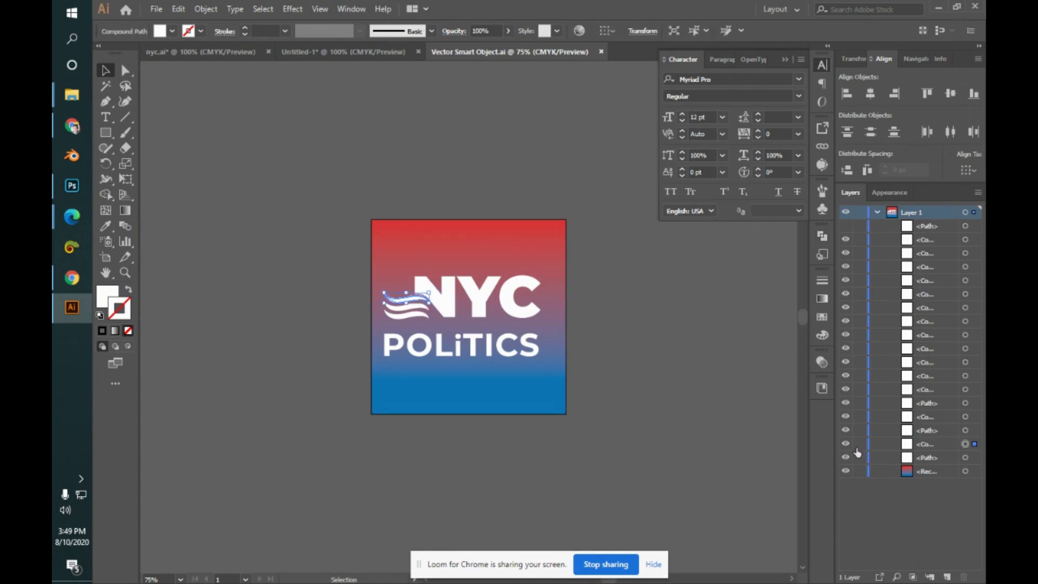
pyautogui.click(366, 316)
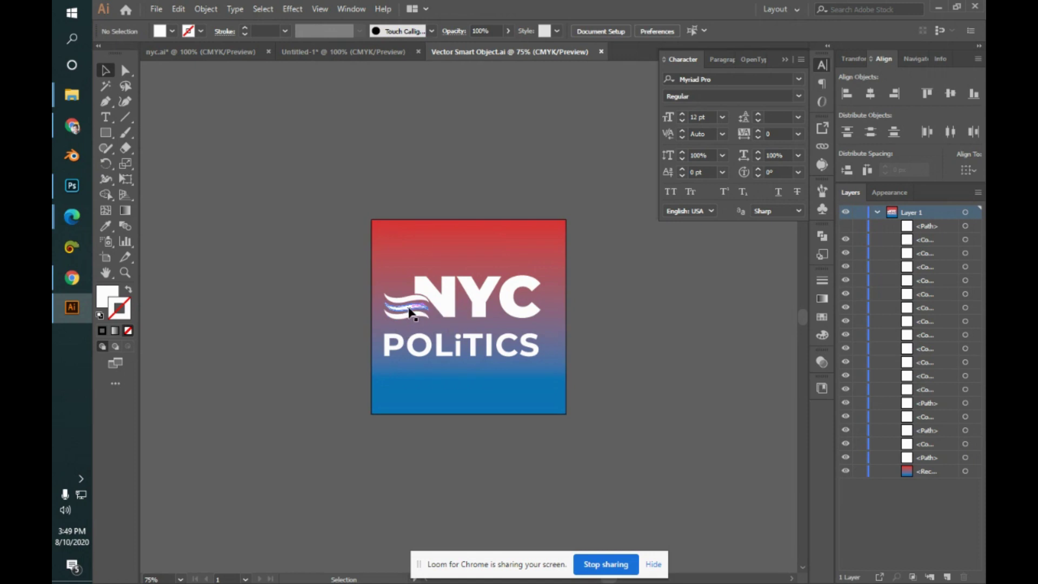
pyautogui.click(965, 416)
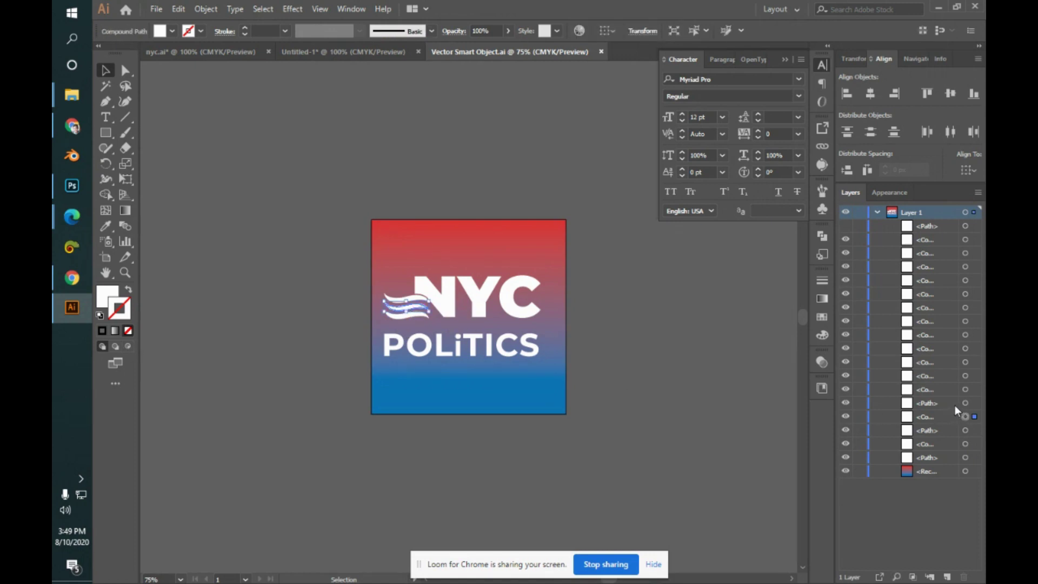
pyautogui.click(846, 416)
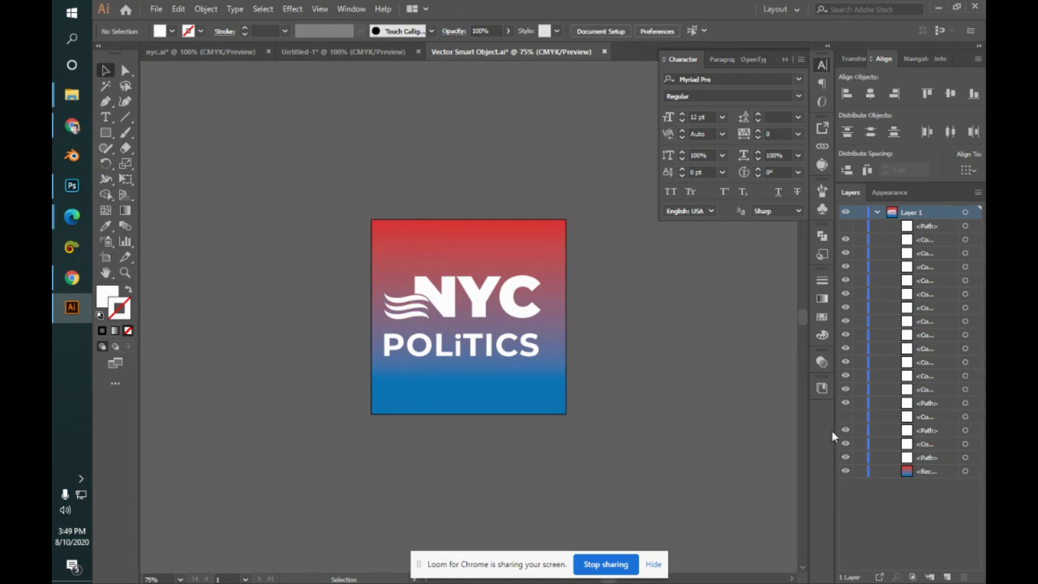
# - Try moving the middle wave's remaining path off the artboard, and undo the move
pyautogui.click(420, 312)
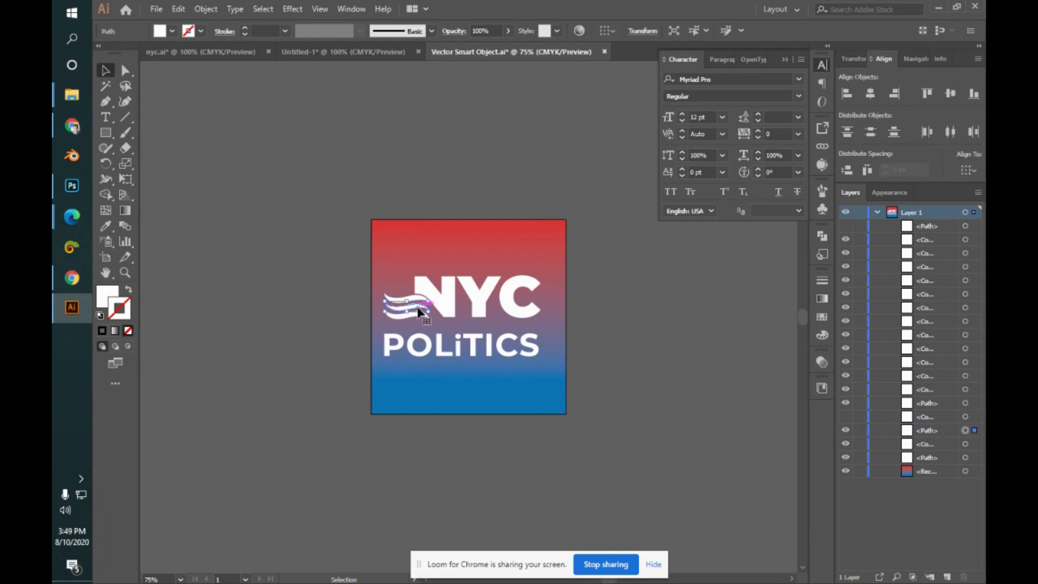
pyautogui.moveTo(419, 312); pyautogui.dragTo(332, 276)
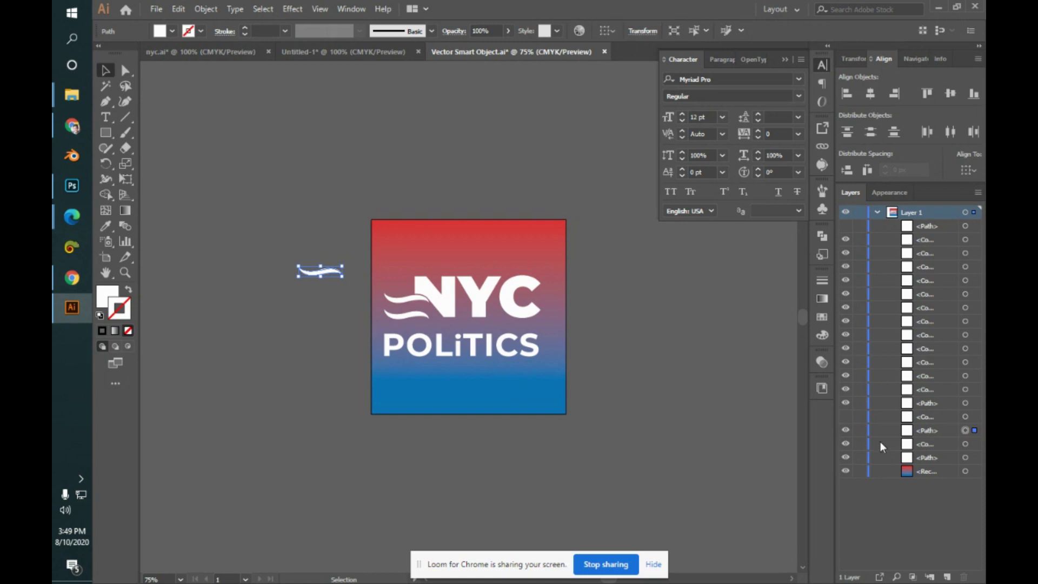
pyautogui.click(847, 417)
pyautogui.click(846, 417)
pyautogui.hotkey('ctrl', 'z')
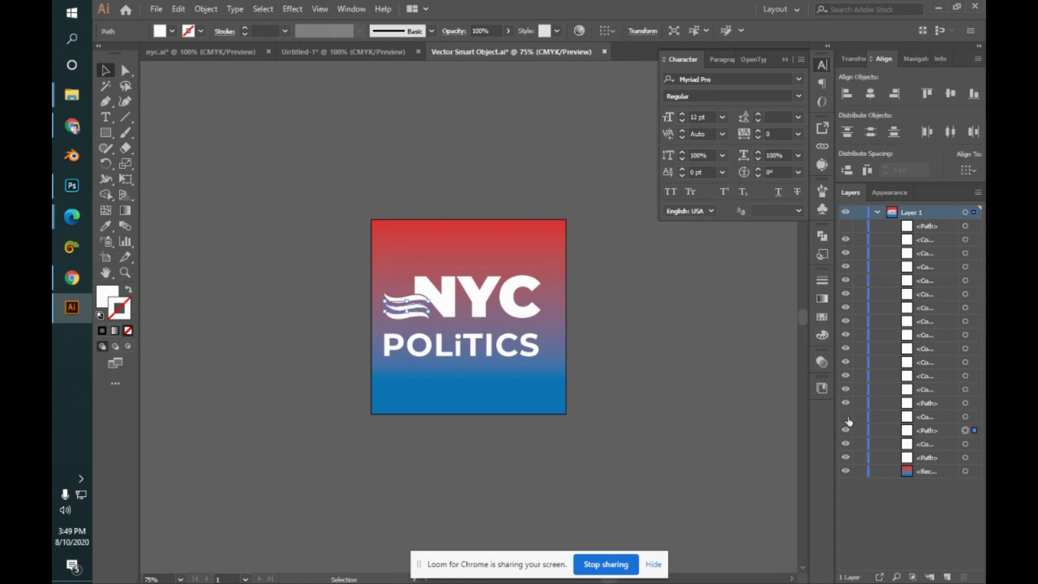
pyautogui.click(336, 253)
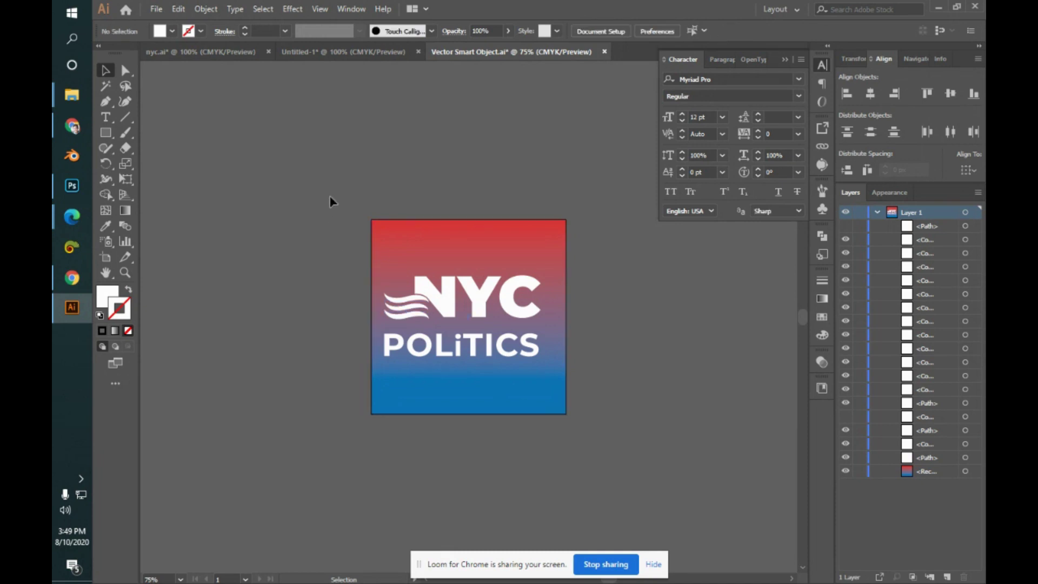
# - Lock the red-to-blue gradient background rectangle so only the logo shapes can be selected
pyautogui.hotkey('ctrl', 'a')
pyautogui.hotkey('ctrl', '=')
pyautogui.hotkey('ctrl', '=')
pyautogui.hotkey('ctrl', '=')
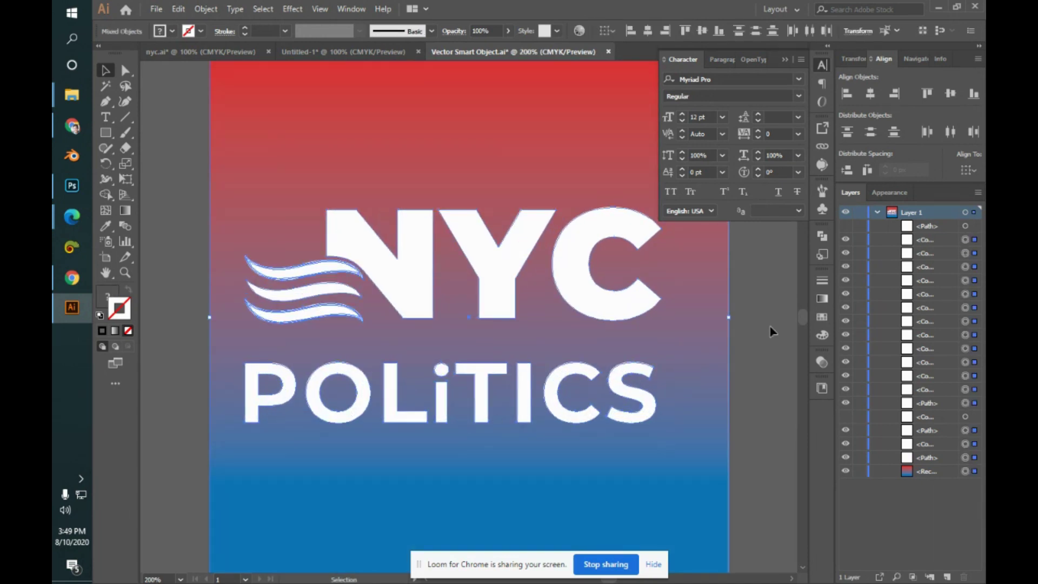
pyautogui.click(218, 303)
pyautogui.click(249, 230)
pyautogui.hotkey('ctrl', '2')
# - Unite the two overlapping shapes of the upper wave into a single path
pyautogui.moveTo(290, 337); pyautogui.dragTo(290, 279)
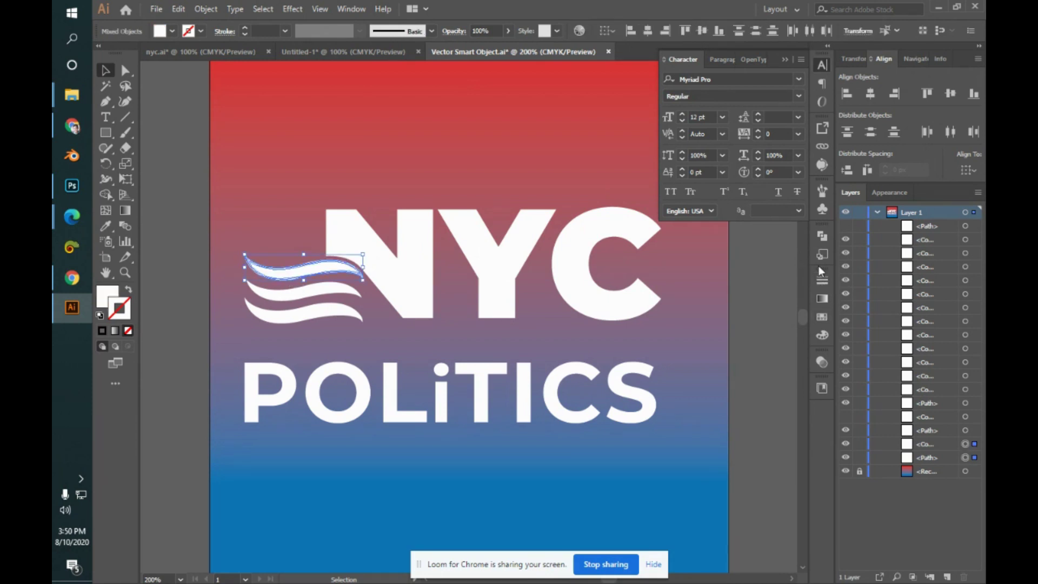
pyautogui.click(822, 236)
pyautogui.click(673, 269)
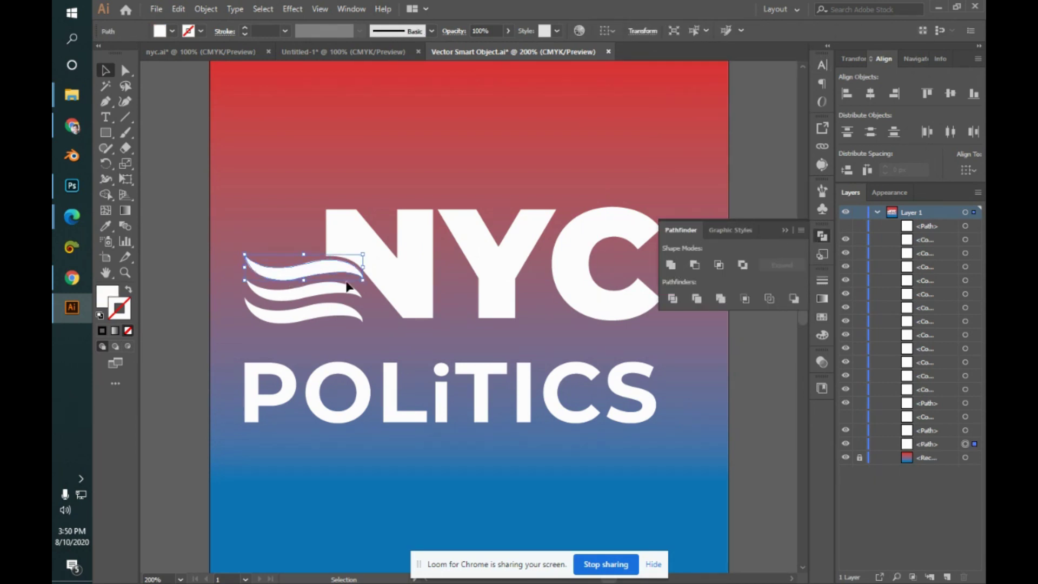
pyautogui.click(236, 291)
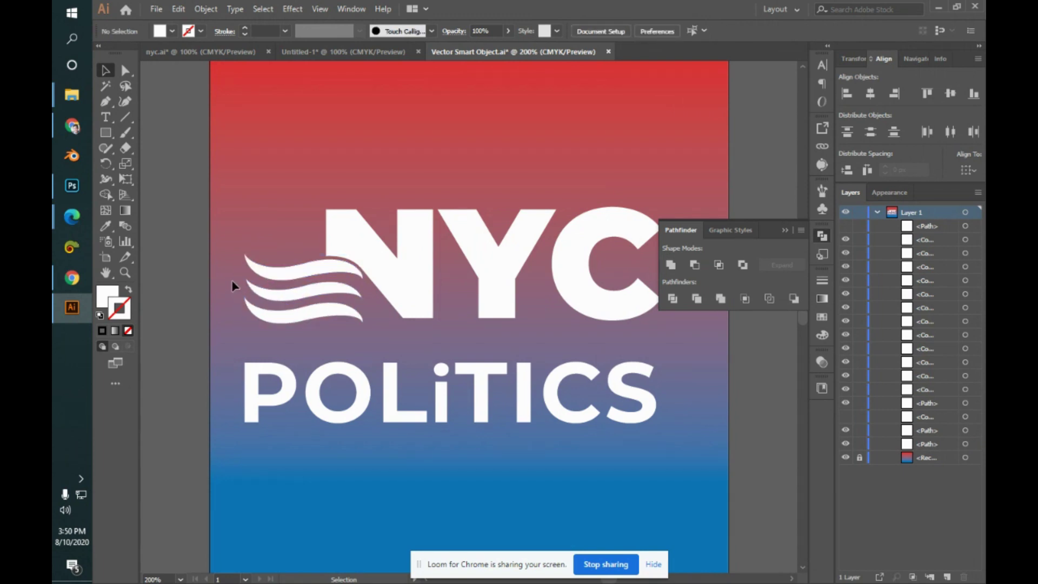
# - Unite the two overlapping shapes of the lowest wave into a single path
pyautogui.click(254, 293)
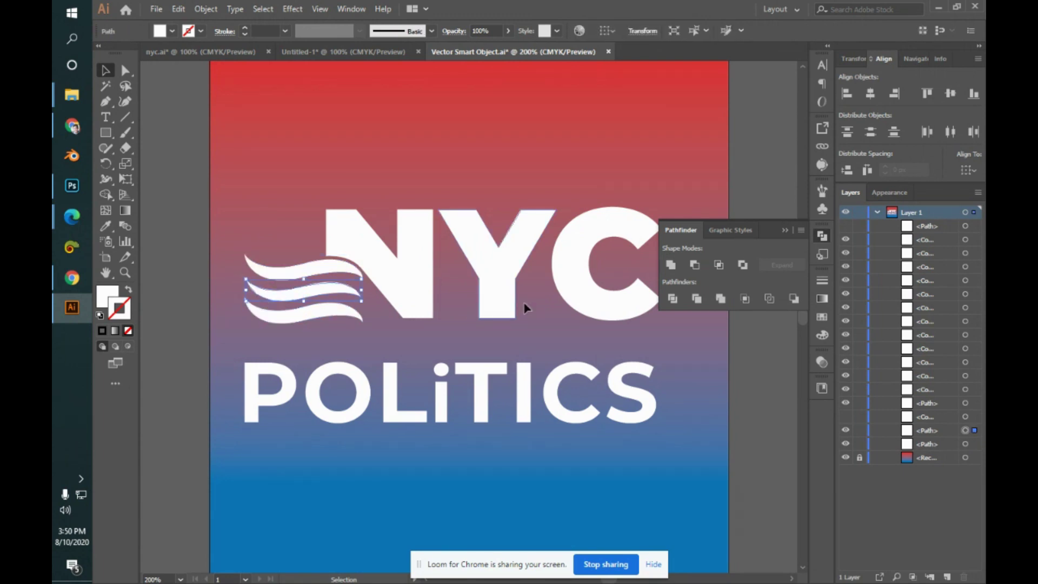
pyautogui.click(301, 220)
pyautogui.moveTo(287, 297)
pyautogui.mouseDown()
pyautogui.moveTo(281, 260)
pyautogui.moveTo(286, 295)
pyautogui.mouseUp()
pyautogui.click(301, 322)
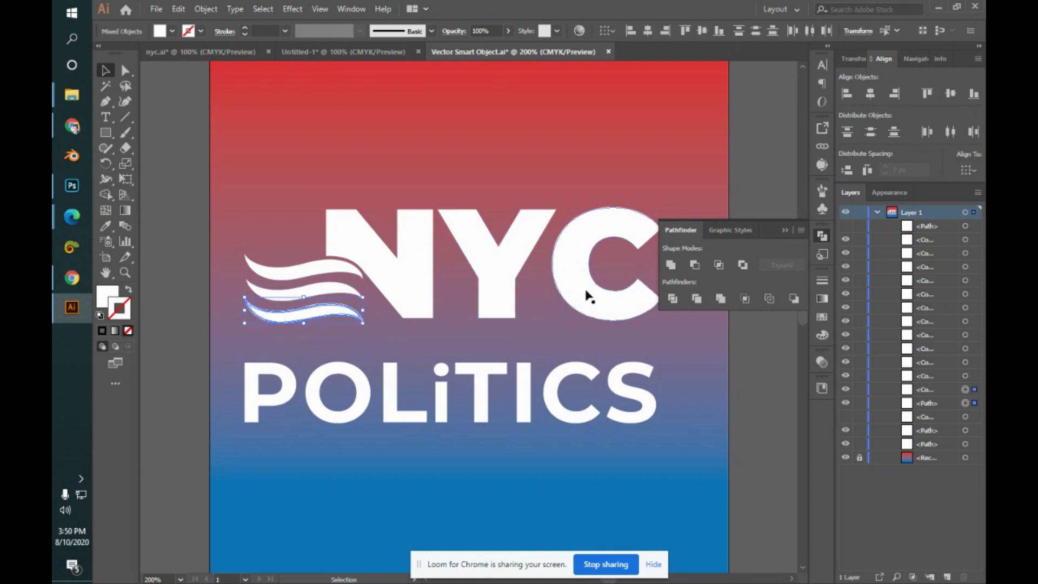
pyautogui.click(670, 265)
pyautogui.click(759, 181)
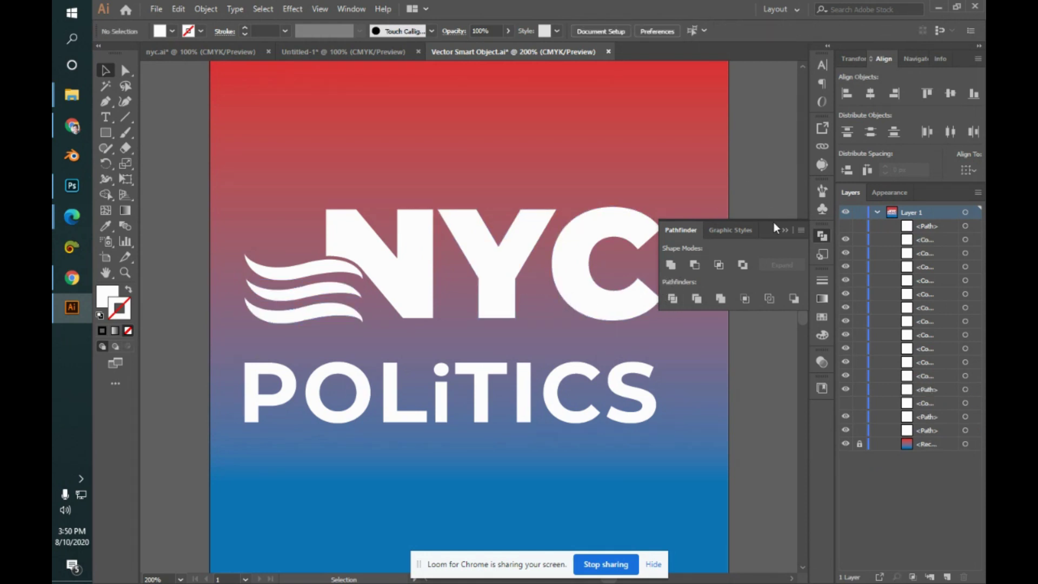
pyautogui.click(784, 230)
# - Show the middle wave's hidden compound path and unite it with the overlapping path of the same wave
pyautogui.hotkey('ctrl', '-')
pyautogui.hotkey('ctrl', '-')
pyautogui.hotkey('ctrl', '-')
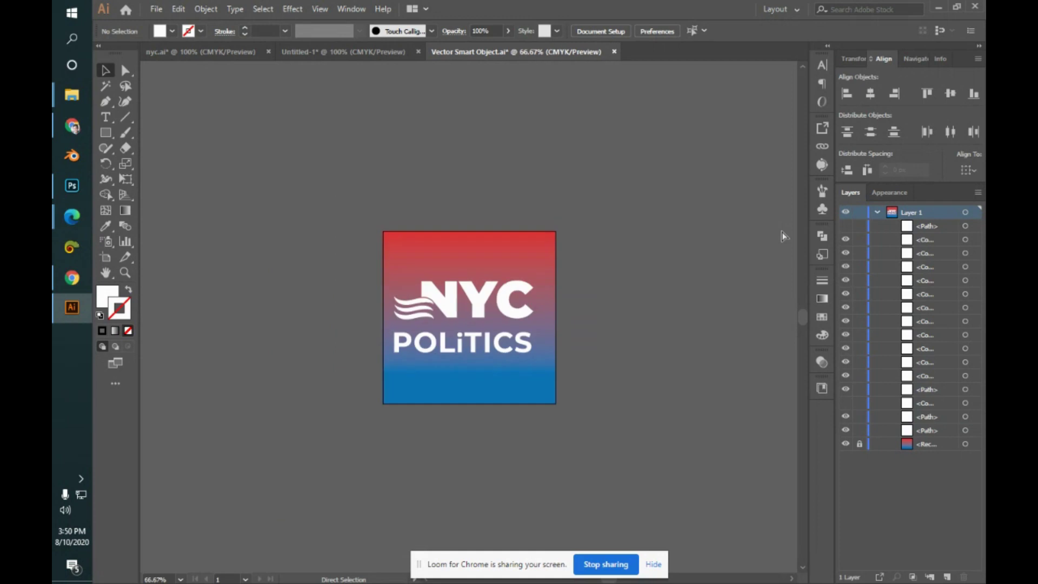
pyautogui.click(847, 230)
pyautogui.click(847, 230)
pyautogui.click(414, 312)
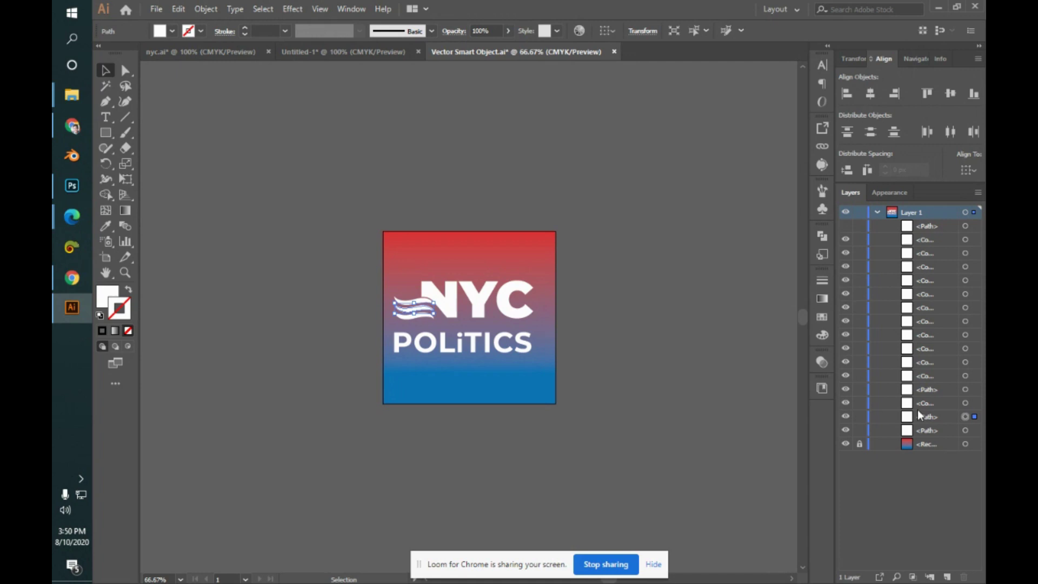
pyautogui.keyDown('shift'); pyautogui.click(966, 404); pyautogui.keyUp('shift')
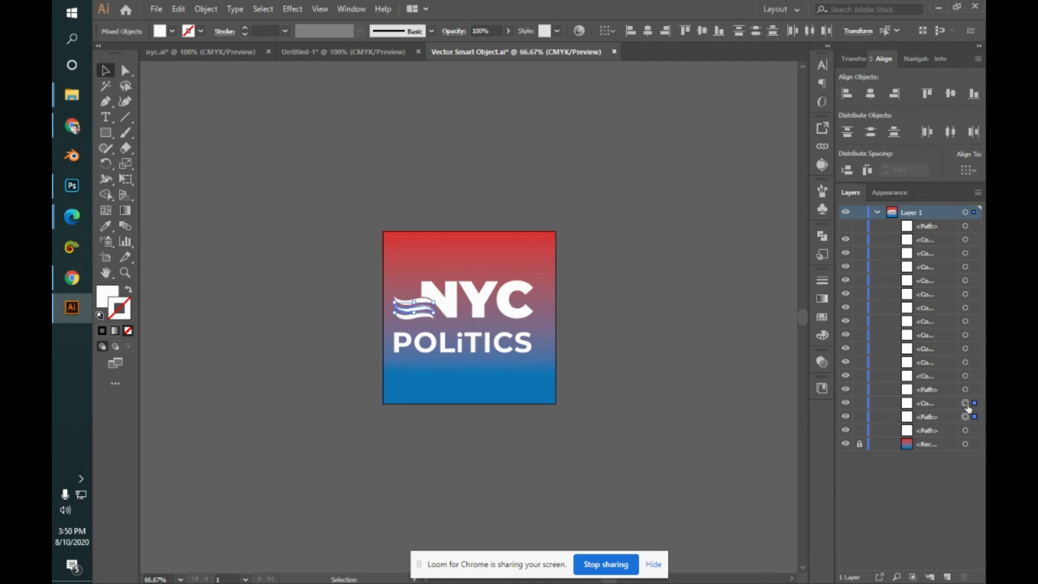
pyautogui.click(824, 236)
pyautogui.click(675, 261)
pyautogui.click(586, 241)
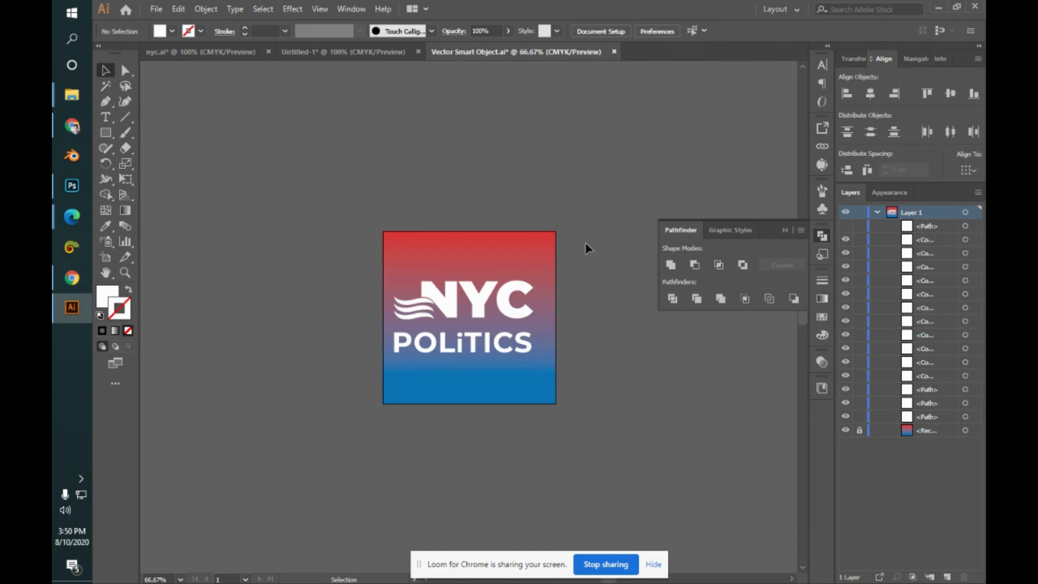
# - Hide the middle wave's path, save the Smart Object, and check the updated logo in Photoshop before returning to Illustrator
pyautogui.click(422, 313)
pyautogui.click(848, 403)
pyautogui.hotkey('ctrl', 's')
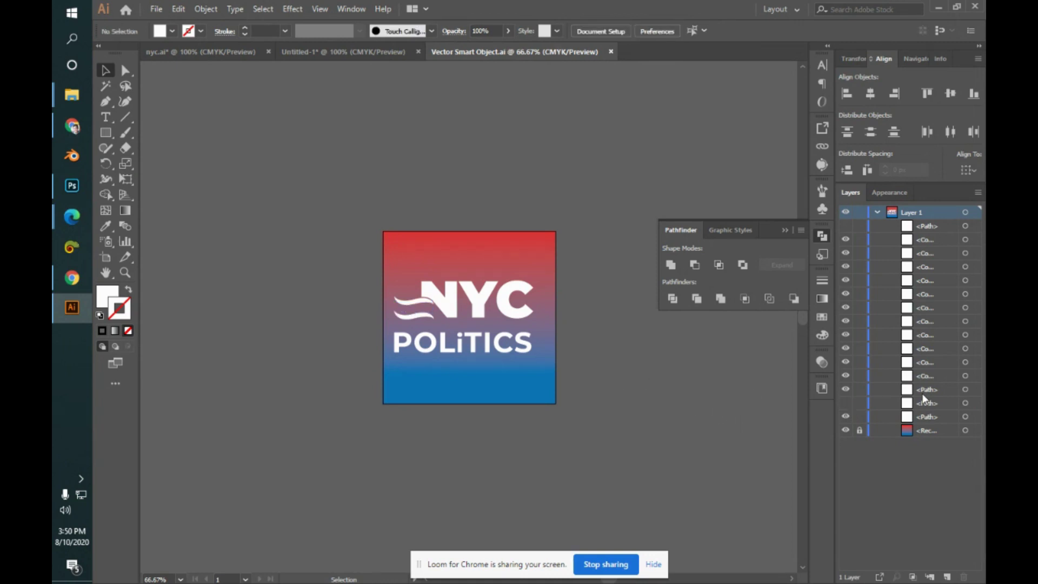
pyautogui.hotkey('alt', 'Tab')
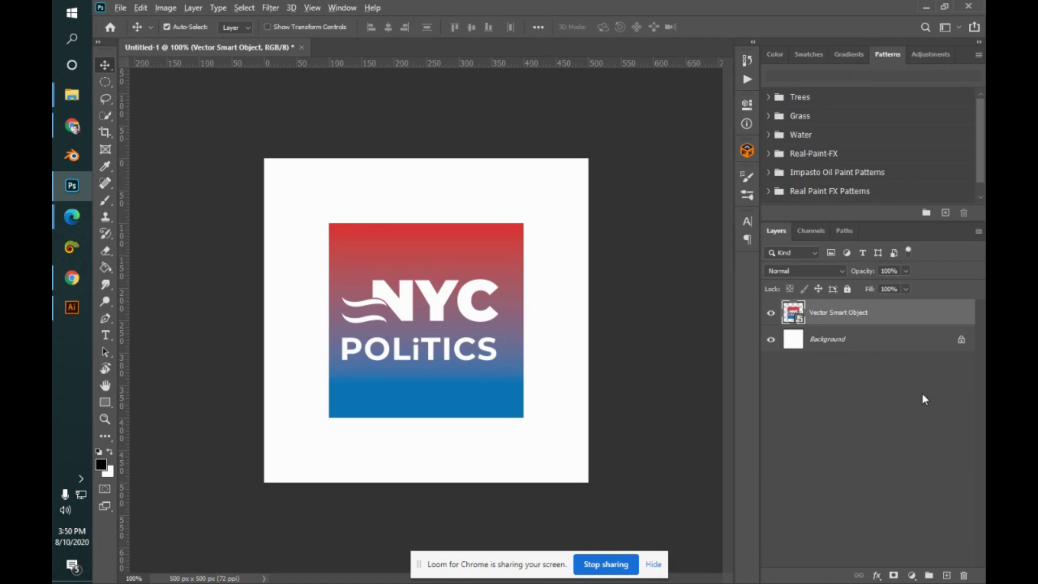
pyautogui.hotkey('alt', 'Tab')
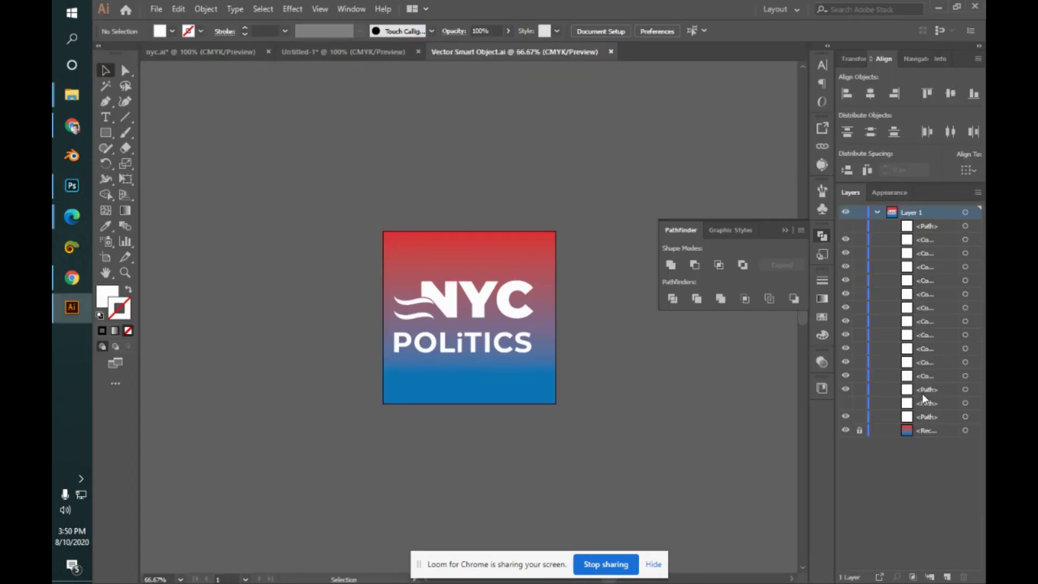
# - Select the C of NYC, the O and second I of POLiTICS, and the upper wave for recoloring
pyautogui.click(420, 352)
pyautogui.keyDown('shift'); pyautogui.click(516, 302); pyautogui.keyUp('shift')
pyautogui.keyDown('shift'); pyautogui.click(512, 343); pyautogui.keyUp('shift')
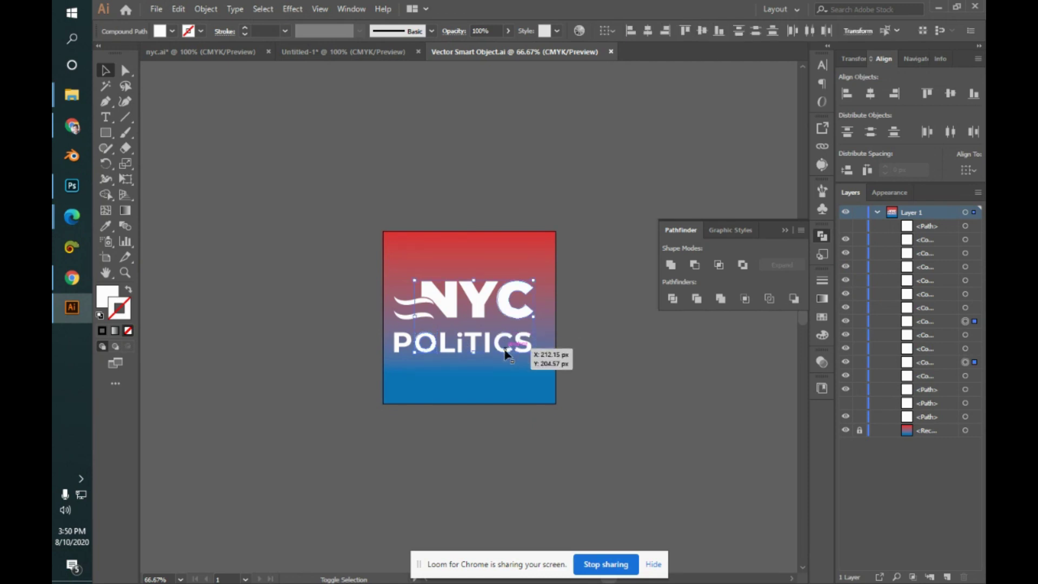
pyautogui.keyDown('shift'); pyautogui.click(404, 295); pyautogui.keyUp('shift')
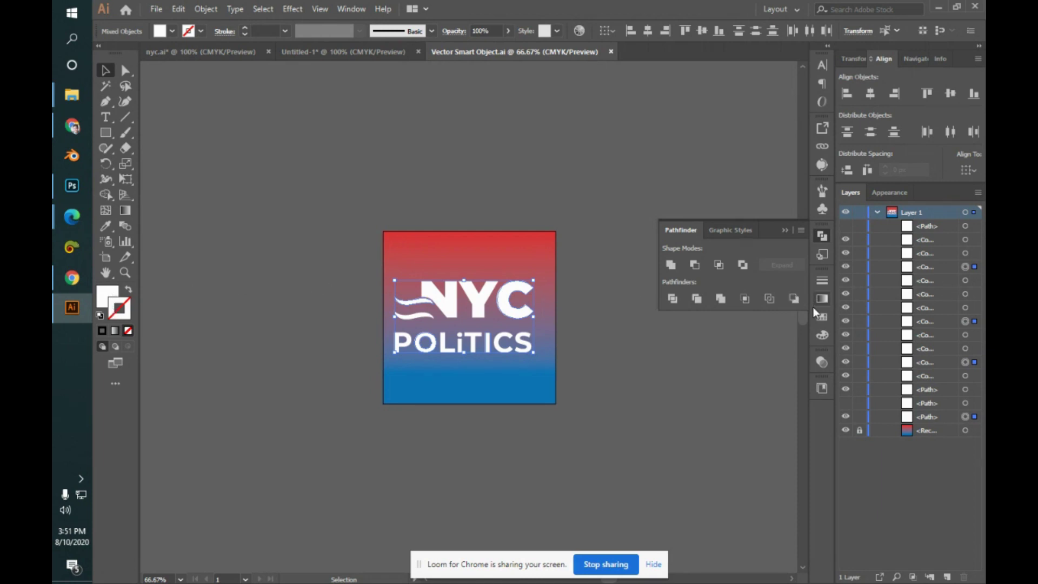
pyautogui.click(822, 335)
# - Try a black stroke on the selected logo shapes and undo it
pyautogui.click(671, 294)
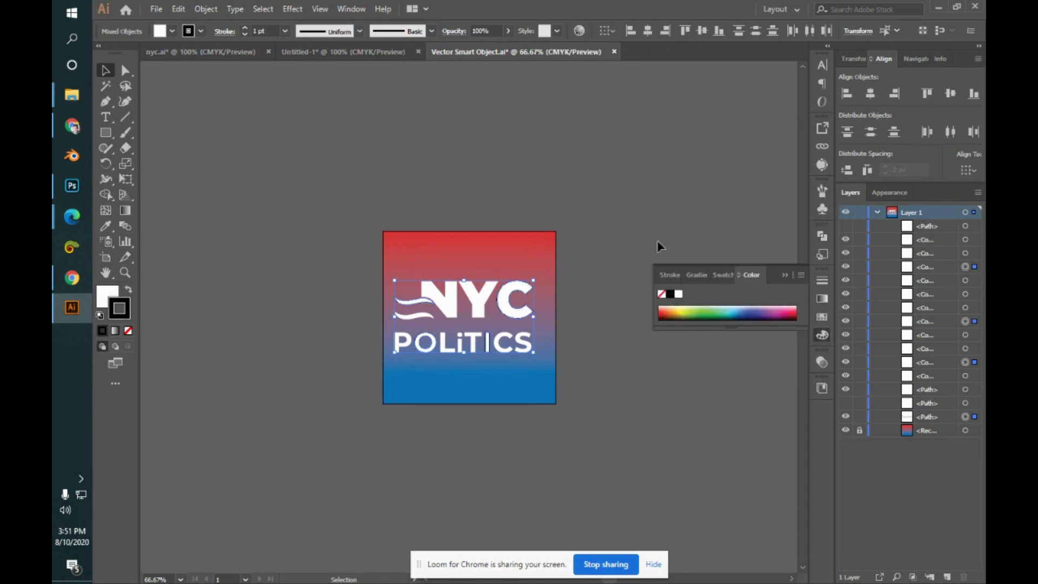
pyautogui.click(652, 217)
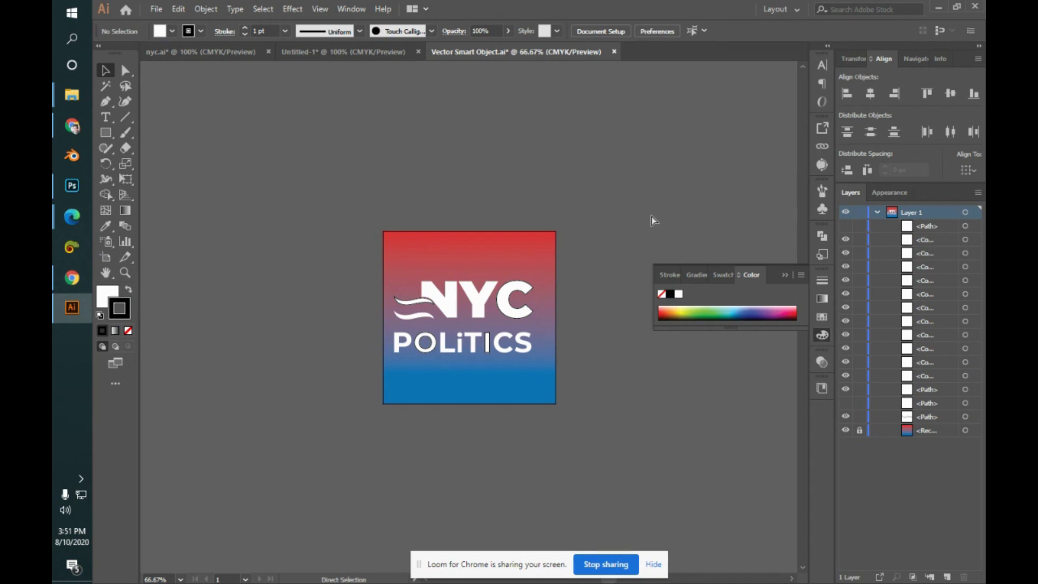
pyautogui.hotkey('ctrl', 'z')
pyautogui.hotkey('ctrl', 'z')
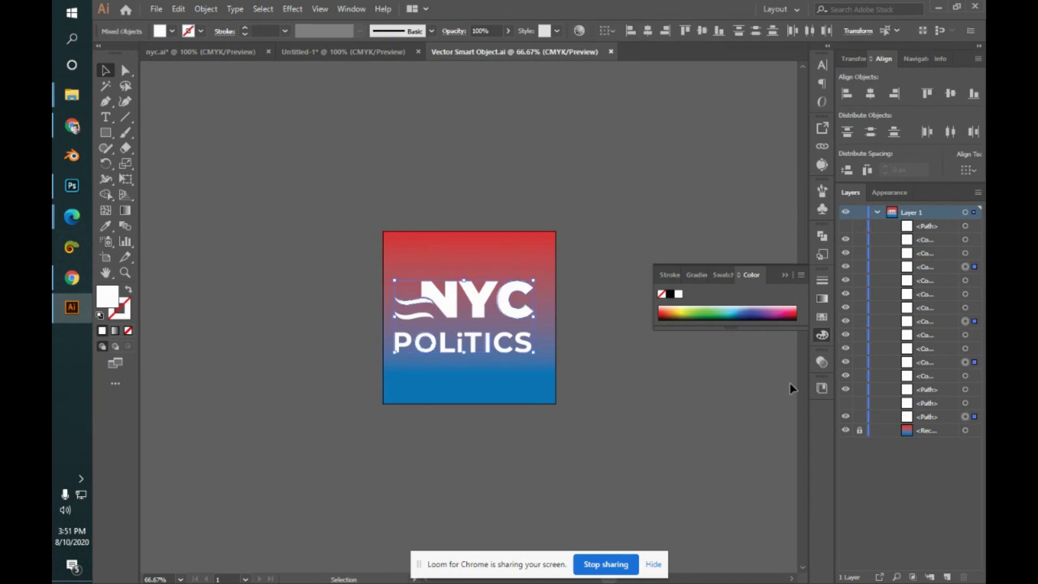
# - Fill the selected letters and upper wave with black, and save and close the Vector Smart Object document
pyautogui.click(671, 295)
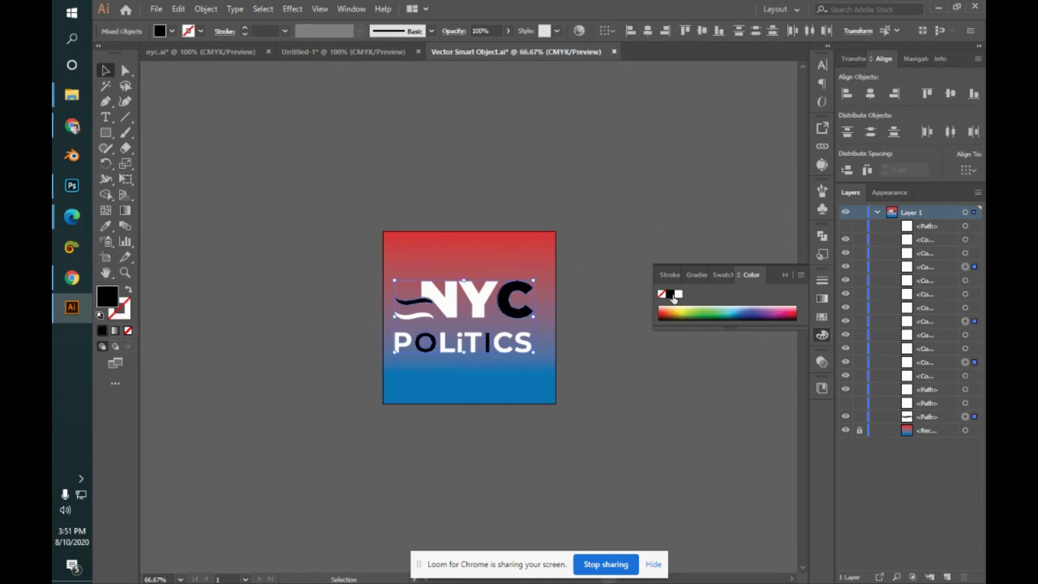
pyautogui.click(627, 242)
pyautogui.hotkey('alt', 'Tab')
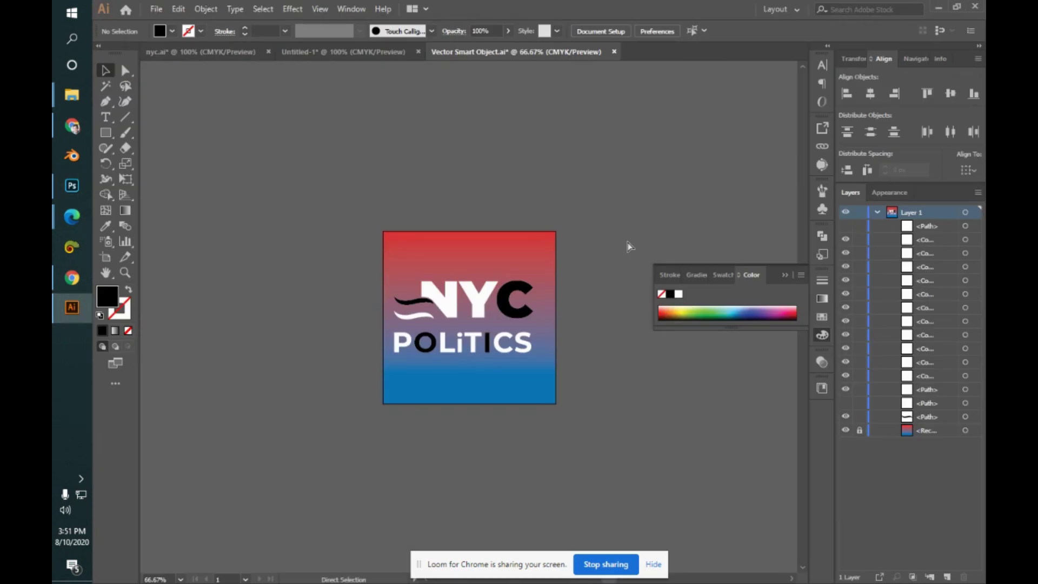
pyautogui.hotkey('alt', 'Tab')
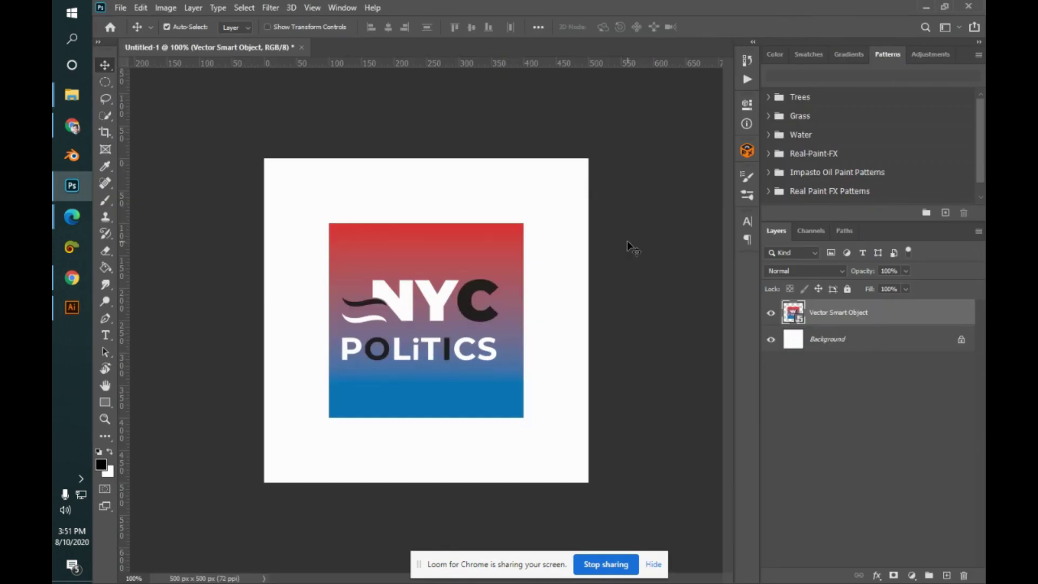
pyautogui.click(69, 310)
pyautogui.click(614, 52)
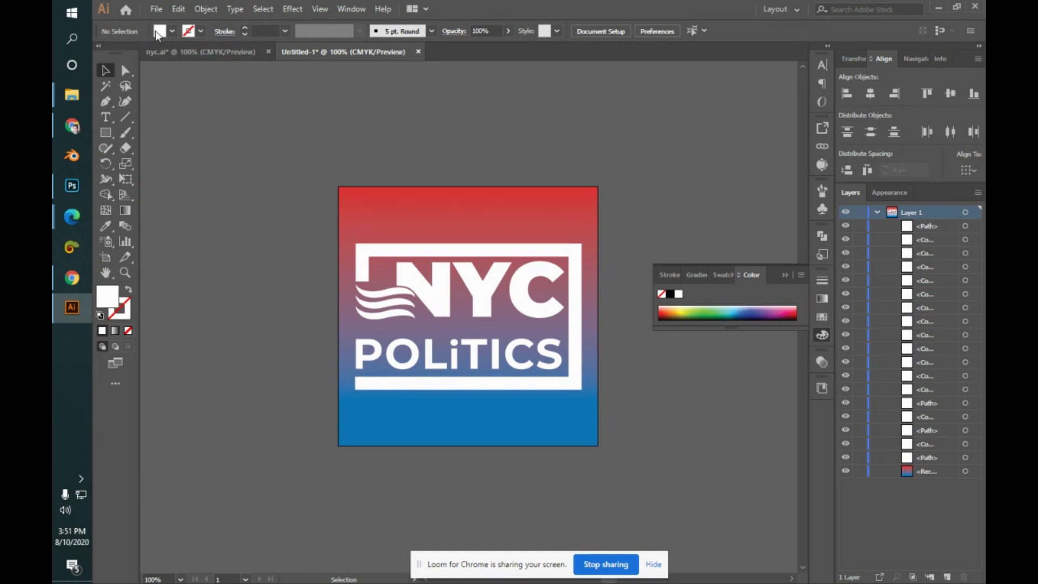
# - Switch to the Google Meet call, admit the waiting participant, and return to Photoshop
pyautogui.hotkey('alt', 'Tab')
pyautogui.hotkey('alt', 'Tab')
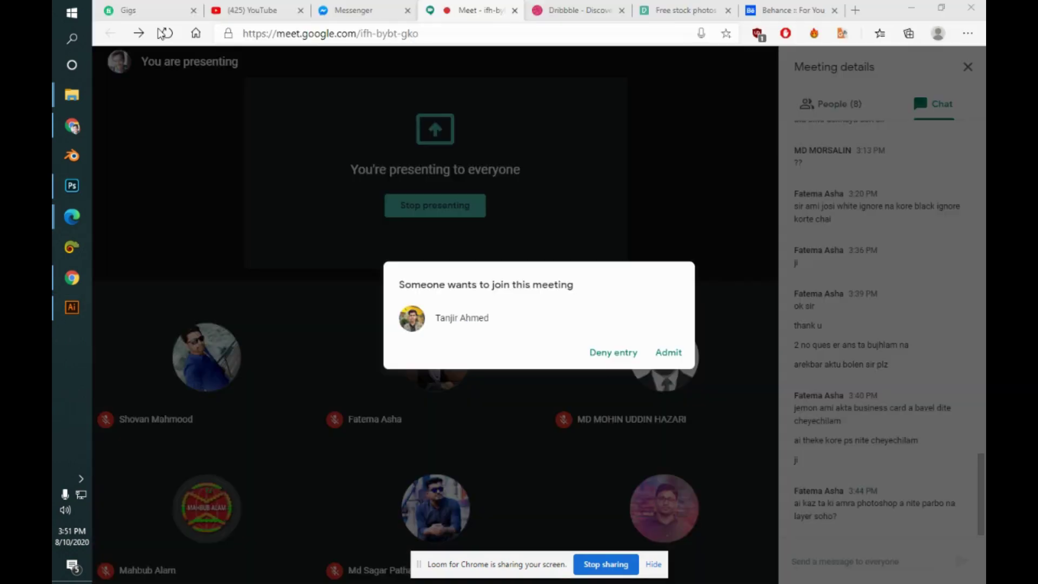
pyautogui.click(666, 353)
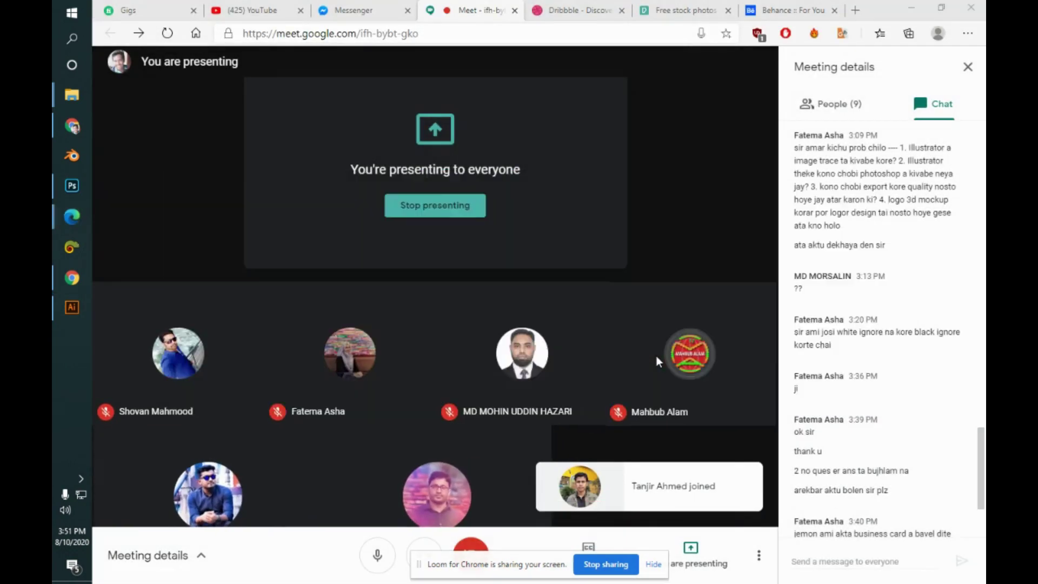
pyautogui.hotkey('alt', 'Tab')
# - Review Photoshop's Quick Export preferences and close them without changes
pyautogui.click(120, 8)
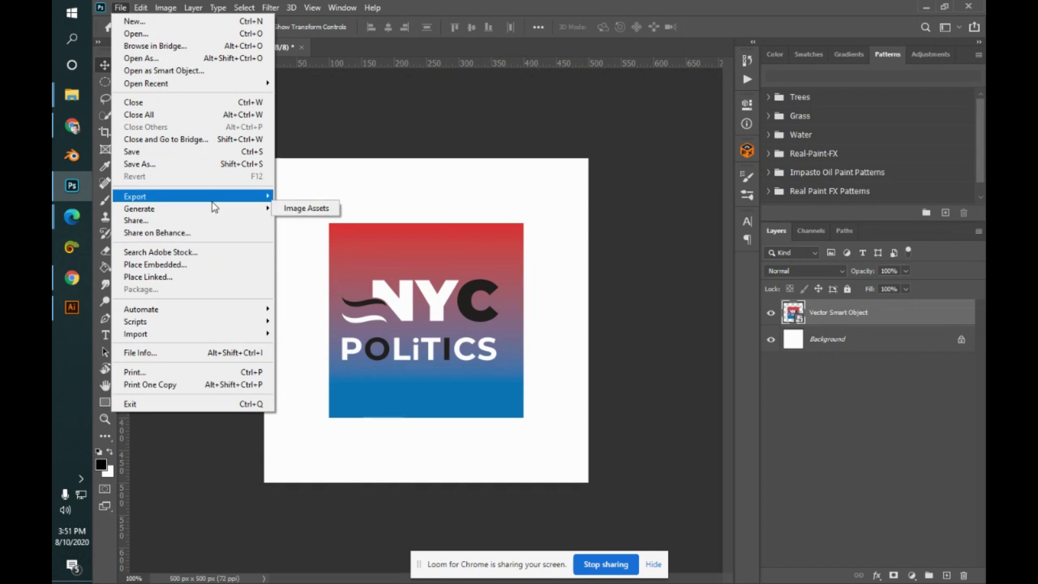
pyautogui.moveTo(212, 201)
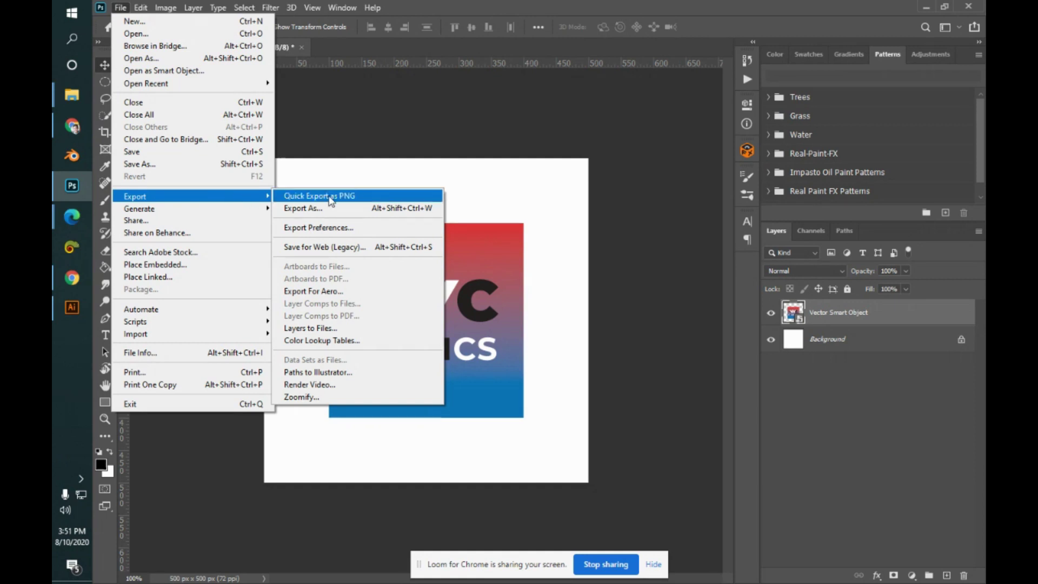
pyautogui.click(362, 228)
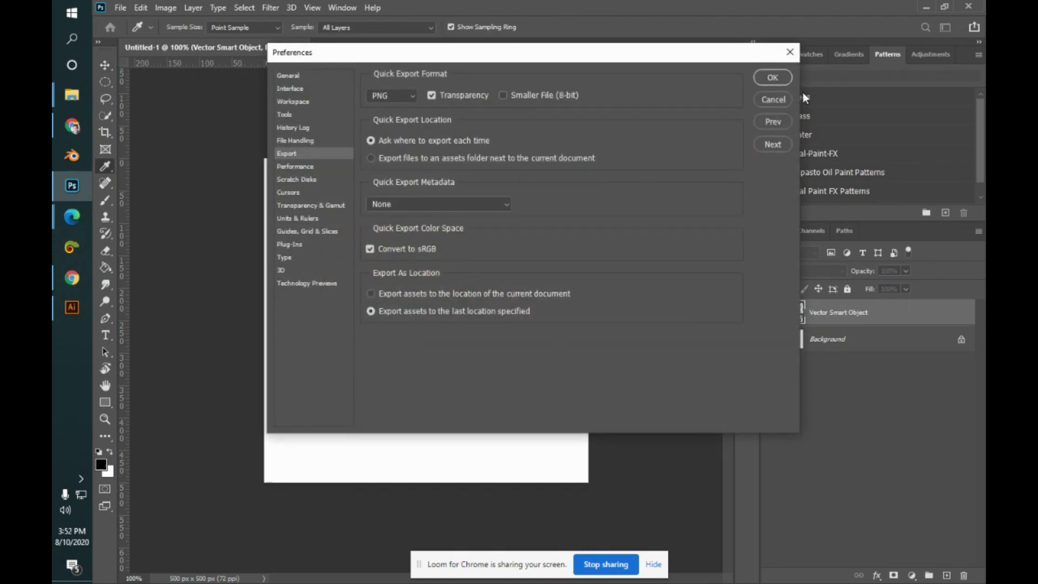
pyautogui.click(767, 102)
pyautogui.click(106, 65)
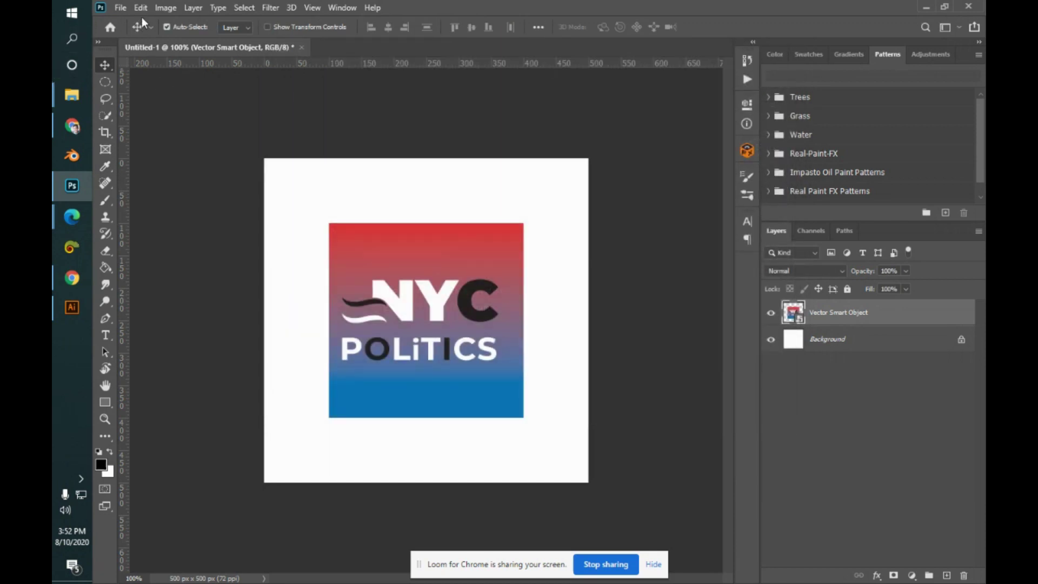
# - Examine the Export As settings and previews for the logo document, and leave without exporting
pyautogui.click(120, 7)
pyautogui.moveTo(174, 199)
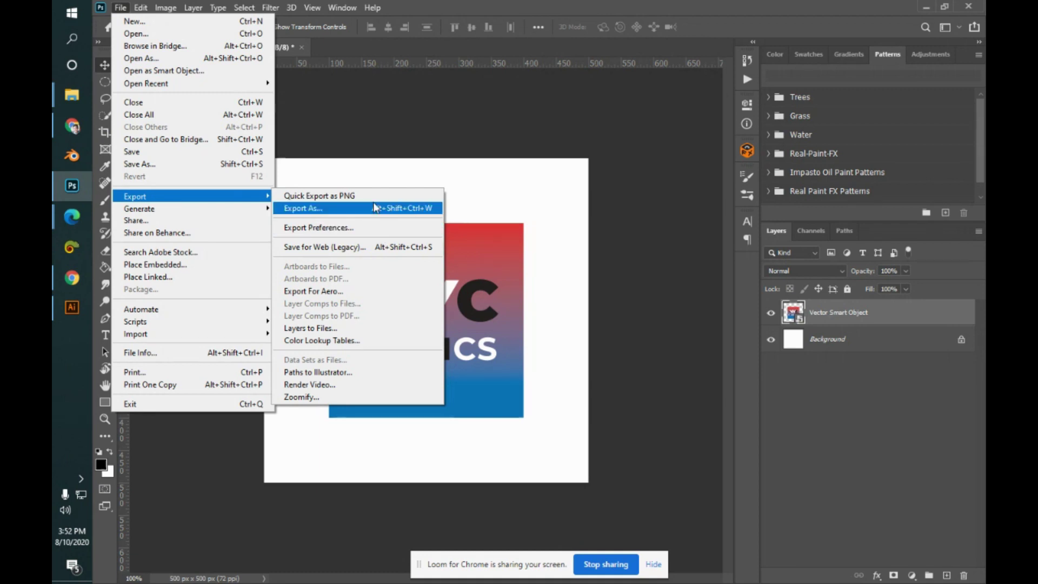
pyautogui.click(375, 207)
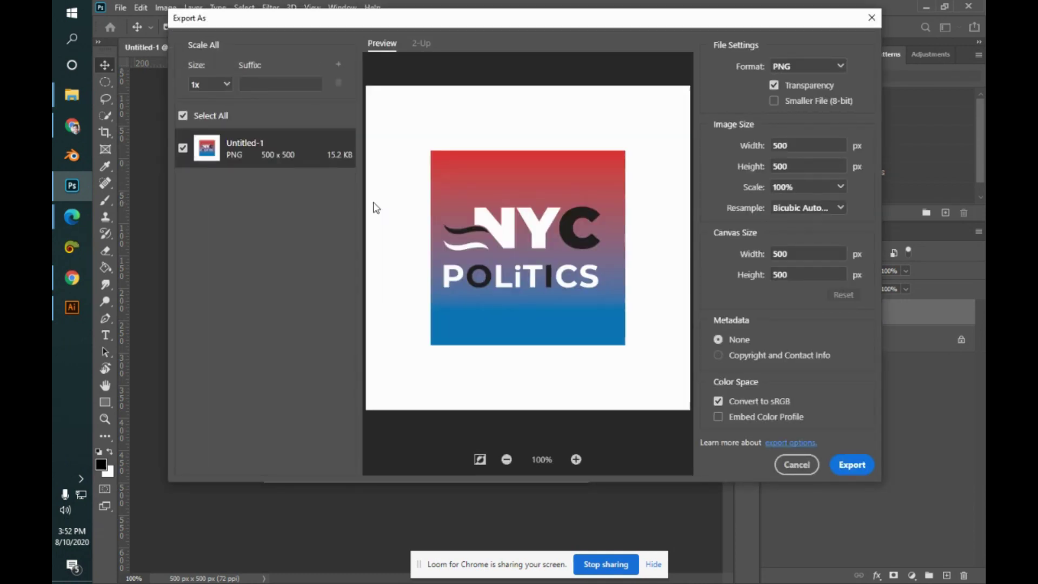
pyautogui.click(423, 43)
pyautogui.click(391, 48)
pyautogui.click(797, 465)
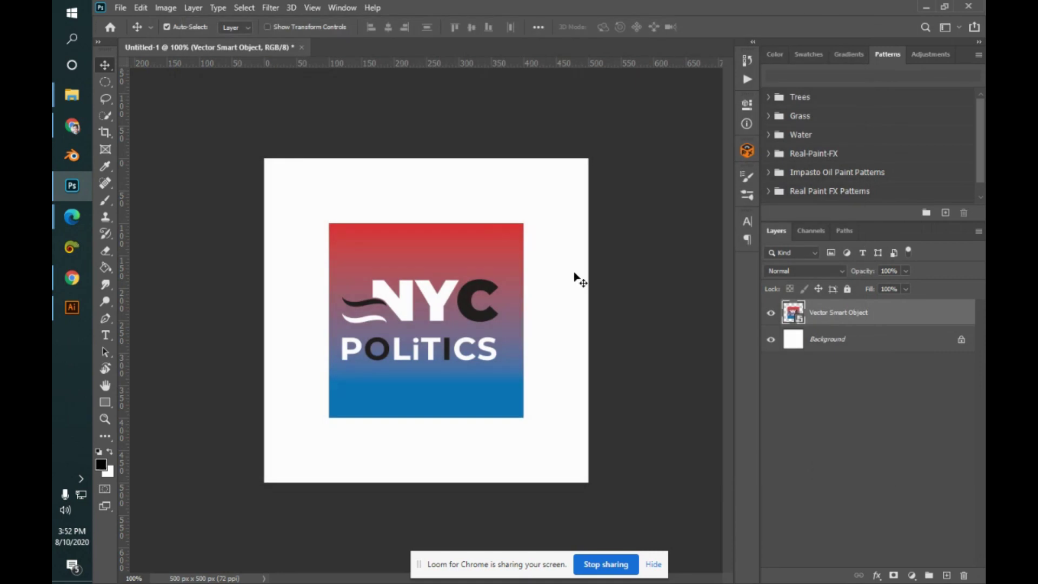
# - Look at the Save As options for the Photoshop document and leave without saving
pyautogui.click(121, 8)
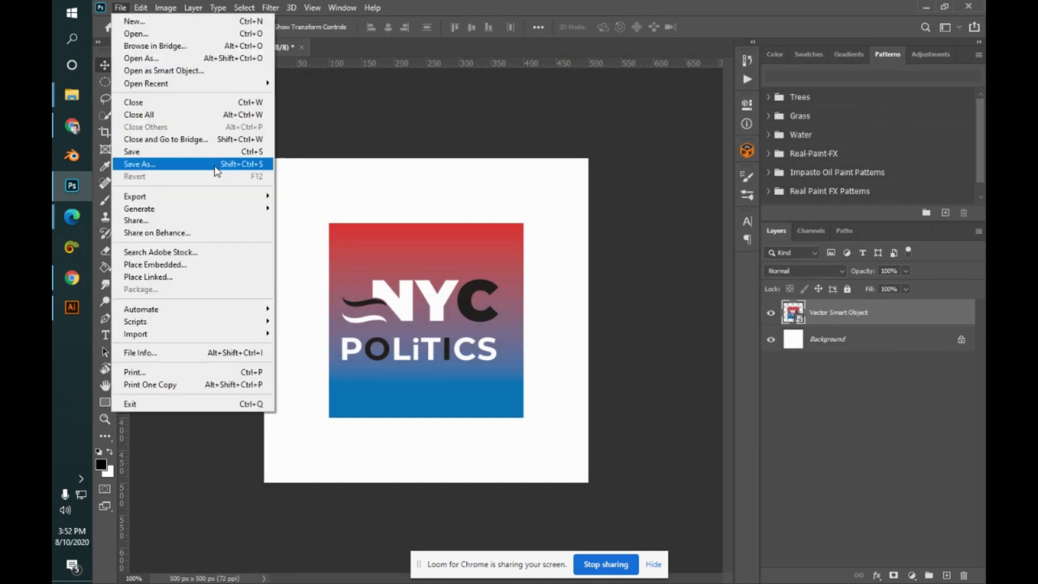
pyautogui.click(238, 163)
pyautogui.click(653, 414)
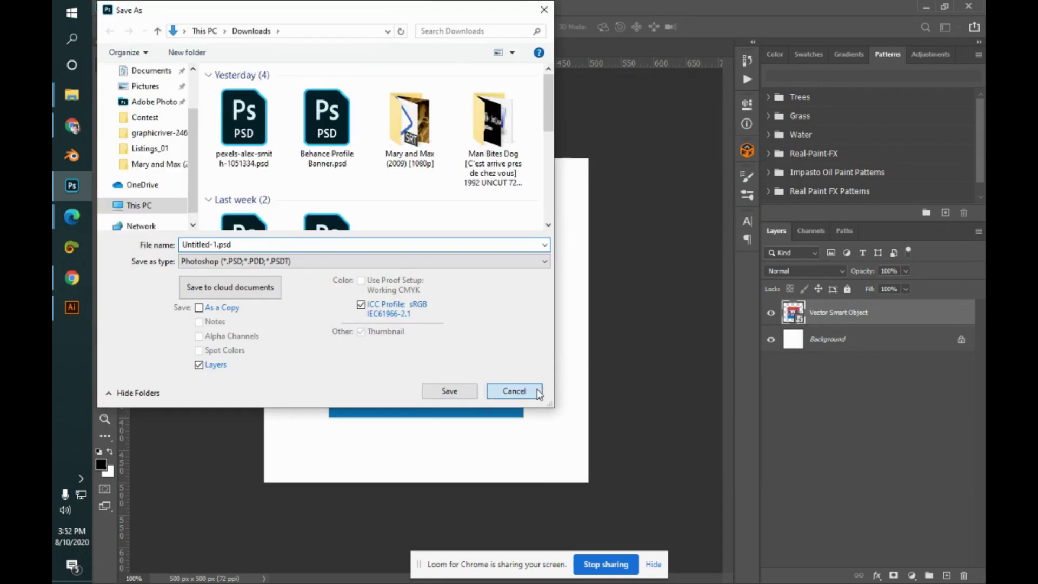
pyautogui.click(535, 391)
# - Switch to Illustrator and start exporting the framed logo document as a Photoshop (*.PSD) file named test
pyautogui.click(72, 307)
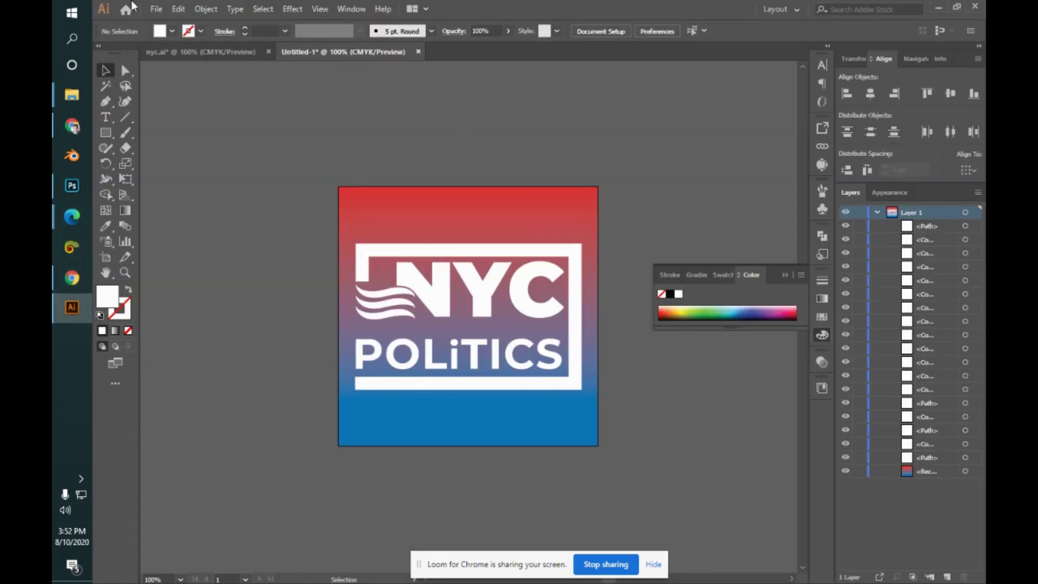
pyautogui.click(156, 9)
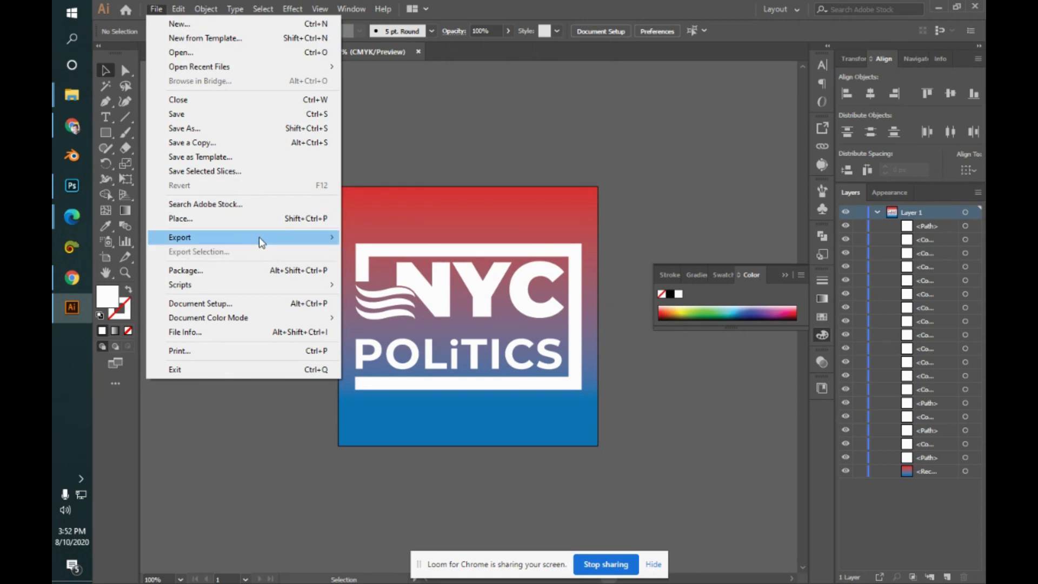
pyautogui.moveTo(262, 239)
pyautogui.click(424, 255)
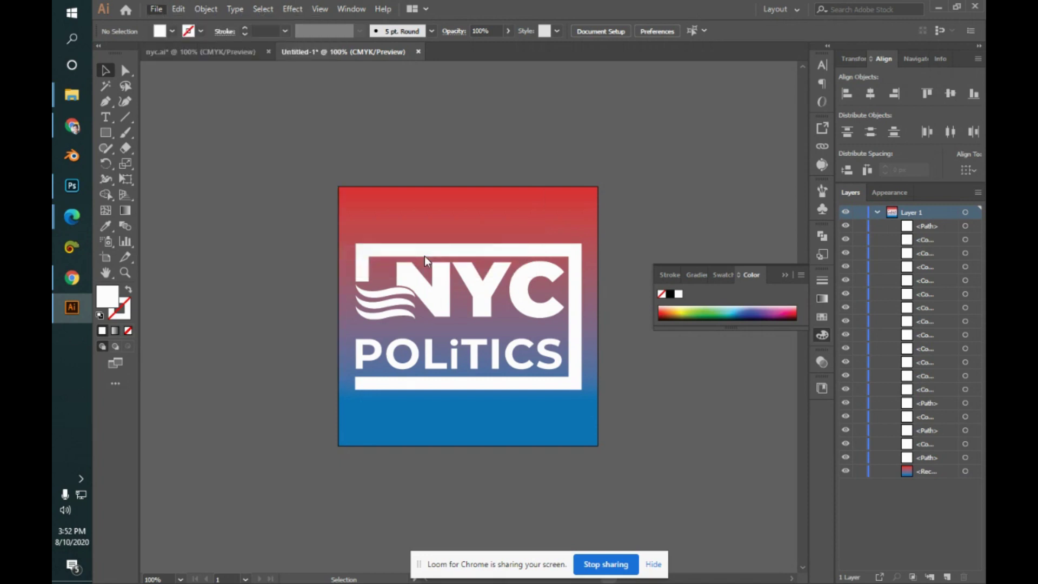
pyautogui.click(397, 262)
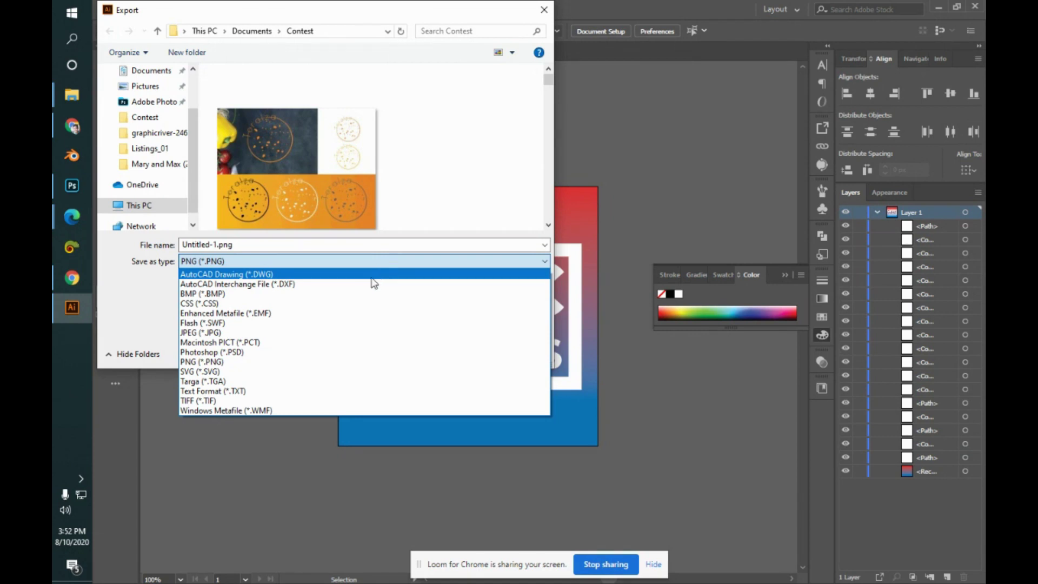
pyautogui.click(339, 353)
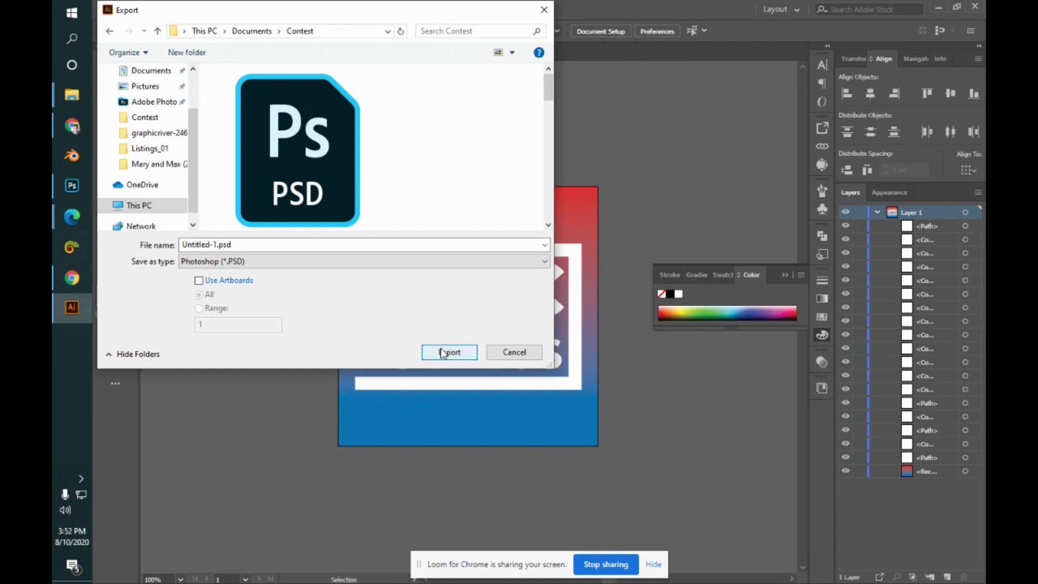
pyautogui.doubleClick(272, 244)
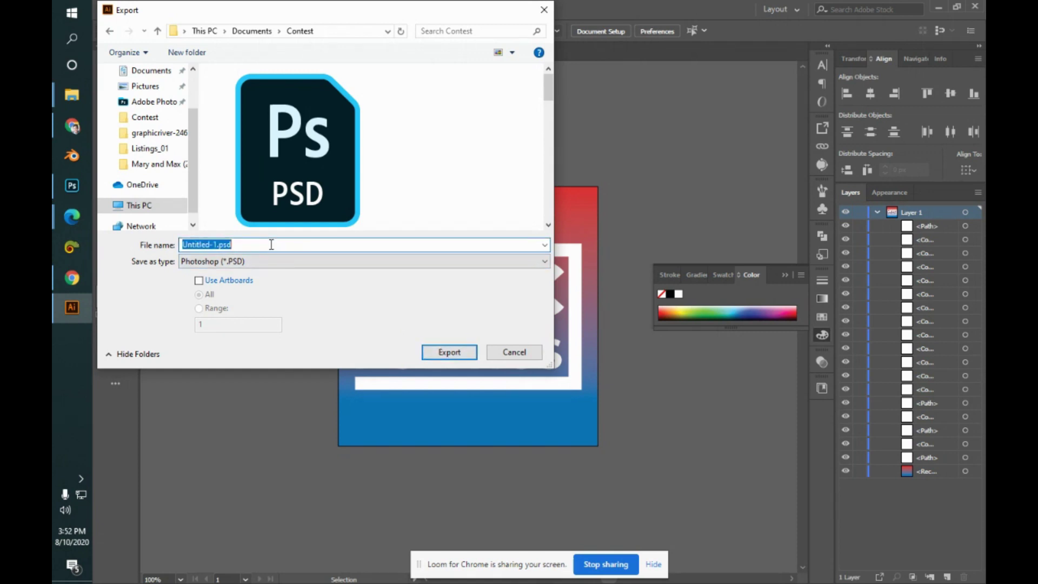
pyautogui.write('test')
pyautogui.press('Return')
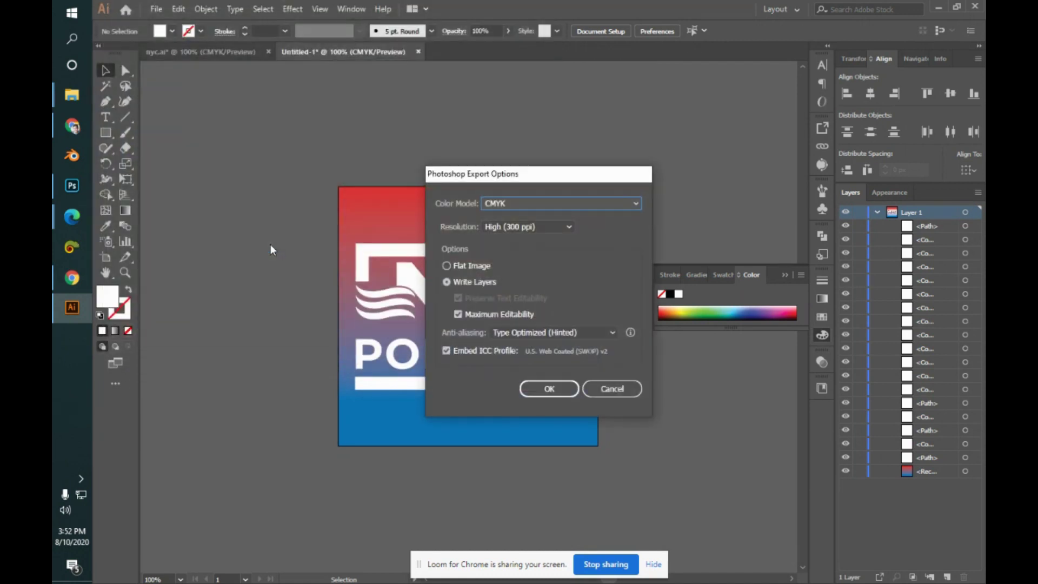
# - Export the PSD with the RGB color model at Medium (150 ppi) resolution, keeping Type Optimized (Hinted) anti-aliasing
pyautogui.click(514, 204)
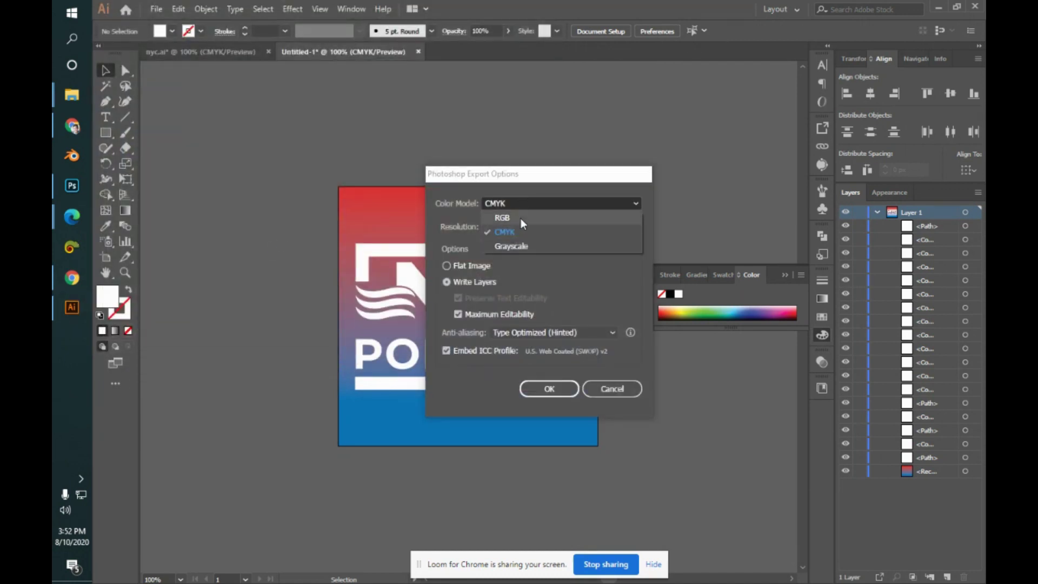
pyautogui.click(521, 218)
pyautogui.click(554, 227)
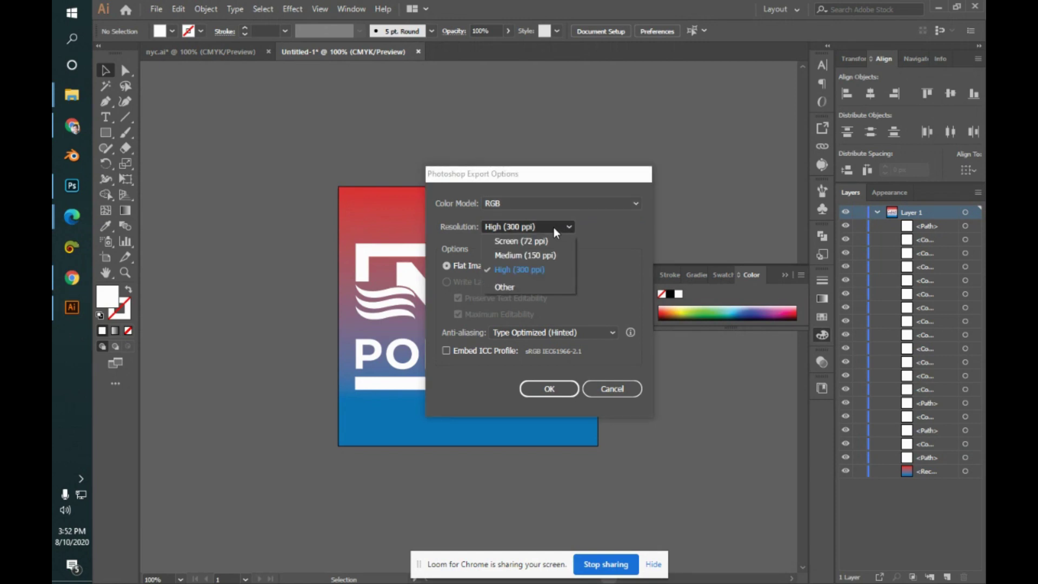
pyautogui.click(541, 255)
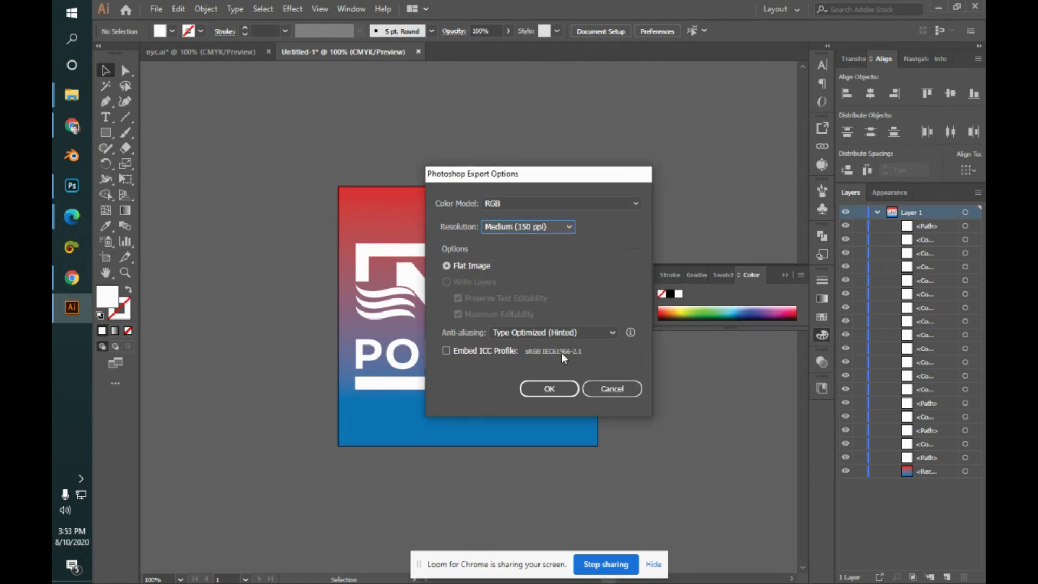
pyautogui.click(564, 336)
pyautogui.click(563, 335)
pyautogui.click(563, 335)
pyautogui.click(564, 336)
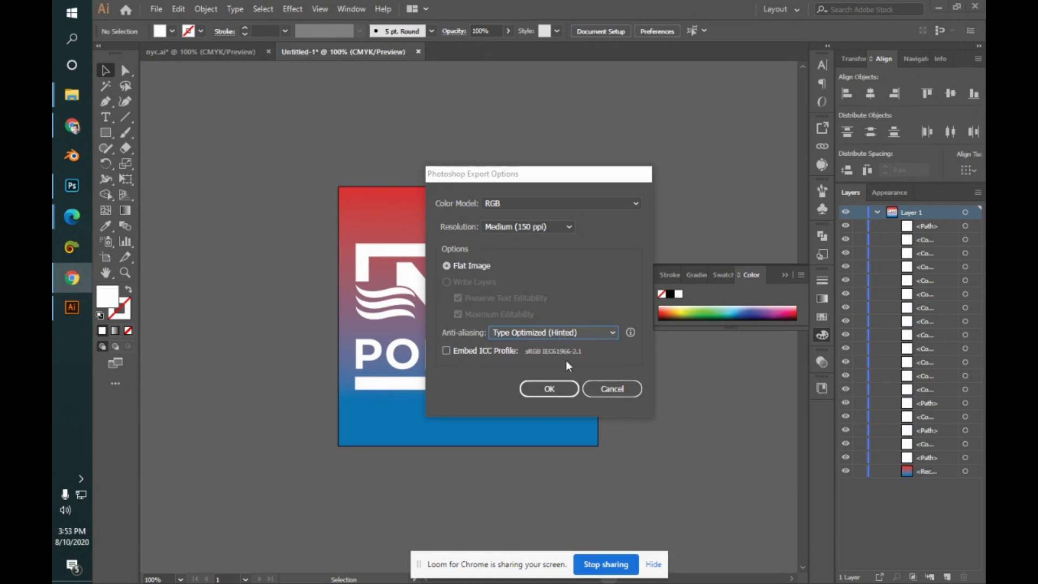
pyautogui.click(552, 393)
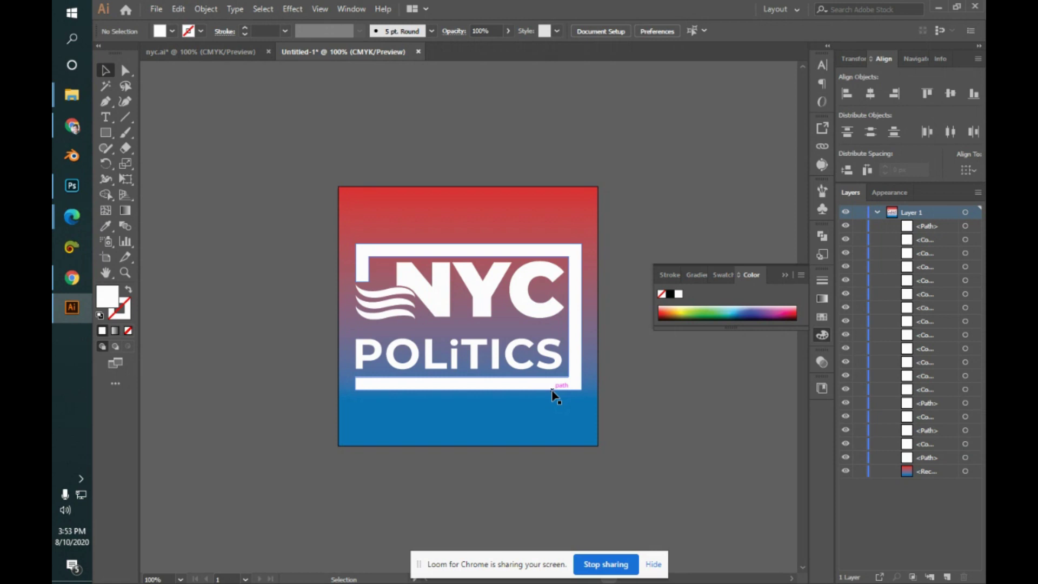
# - Open test.psd from the Contest folder in Photoshop, check its layer's visibility and blending options, and return to Illustrator
pyautogui.moveTo(63, 96)
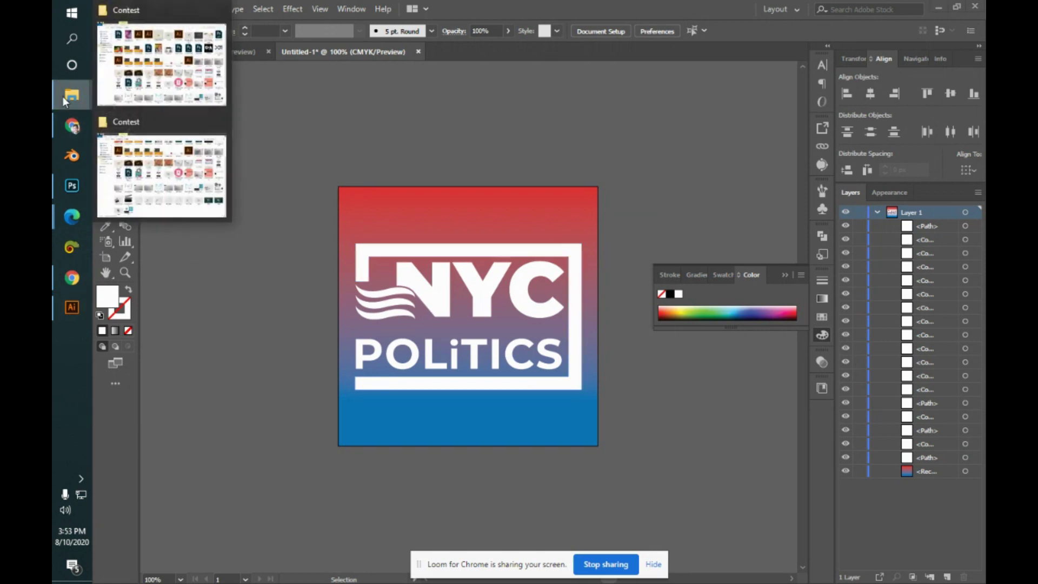
pyautogui.click(159, 68)
pyautogui.click(257, 105)
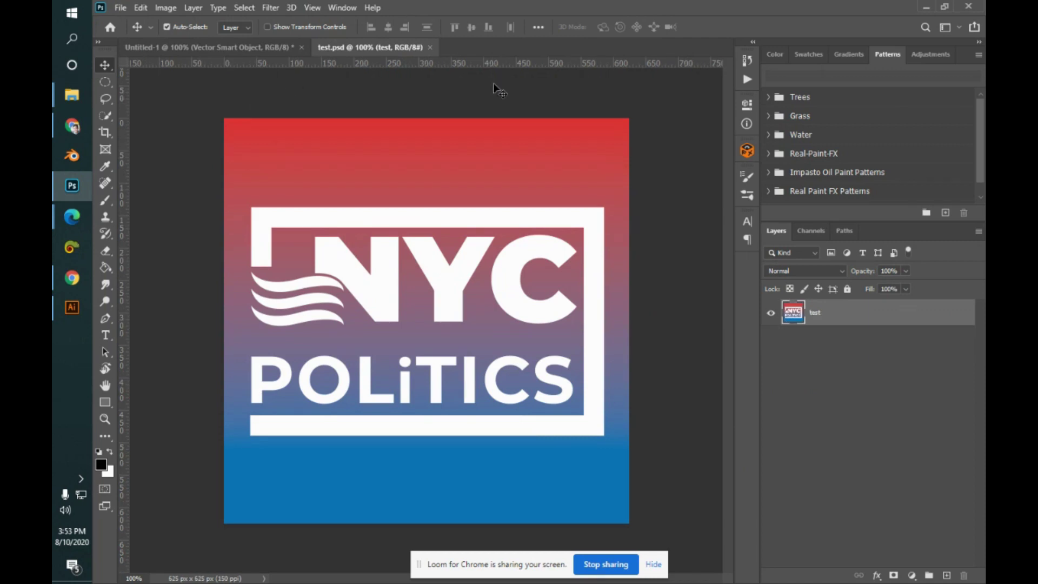
pyautogui.click(772, 313)
pyautogui.click(772, 313)
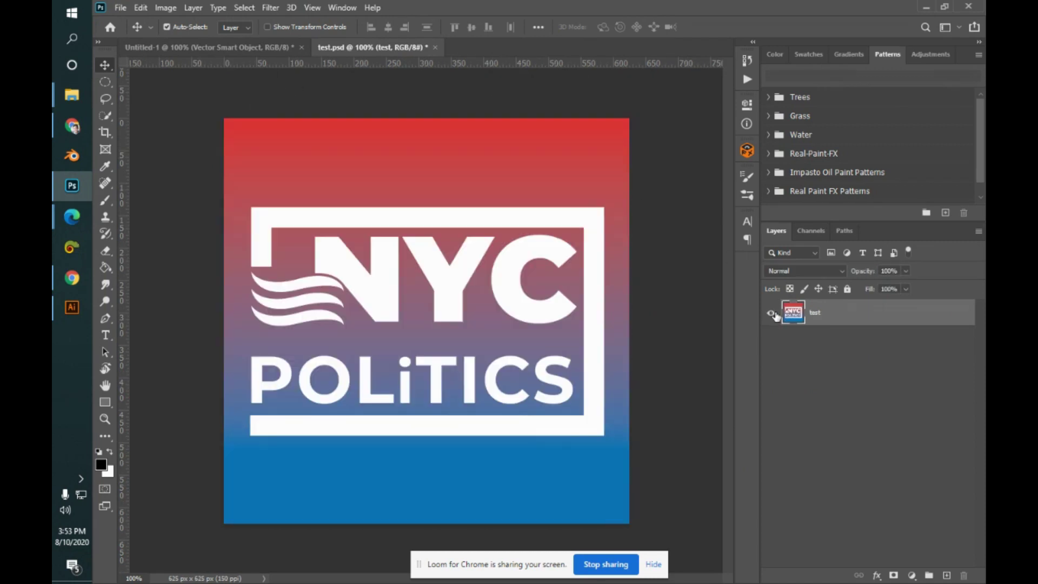
pyautogui.doubleClick(802, 325)
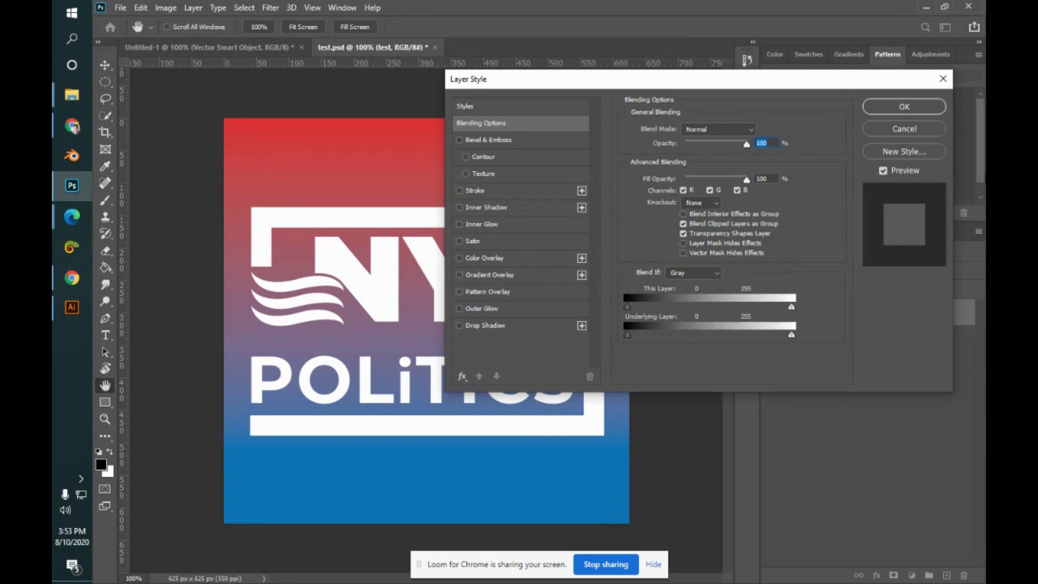
pyautogui.click(904, 129)
pyautogui.click(72, 307)
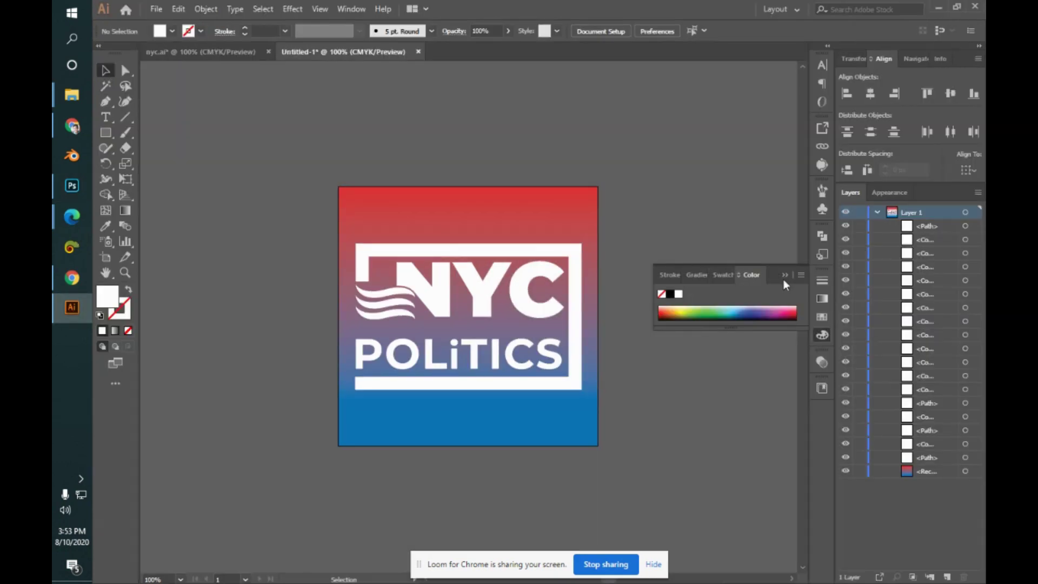
pyautogui.click(156, 8)
pyautogui.click(216, 130)
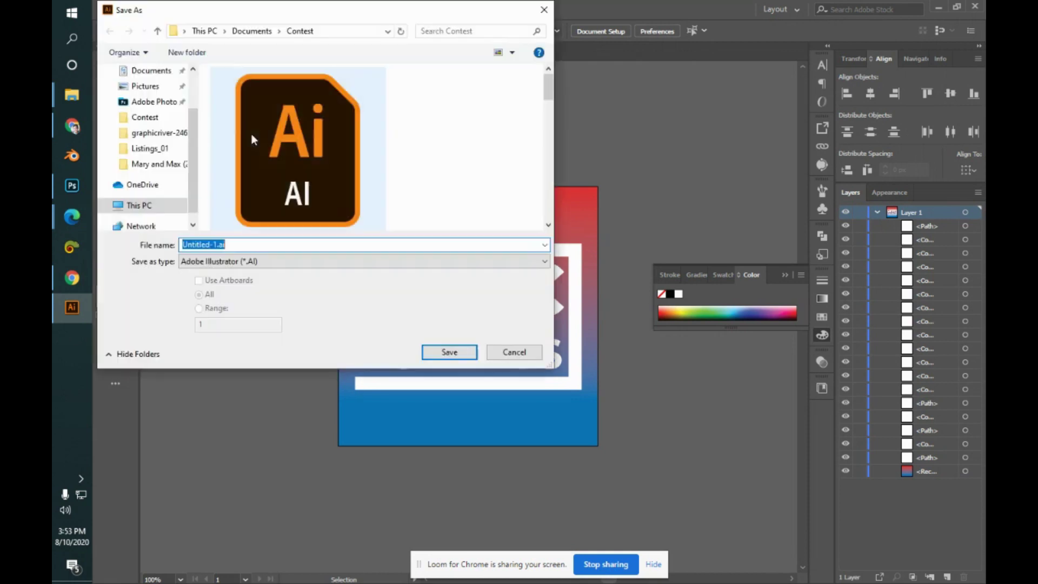
pyautogui.click(364, 263)
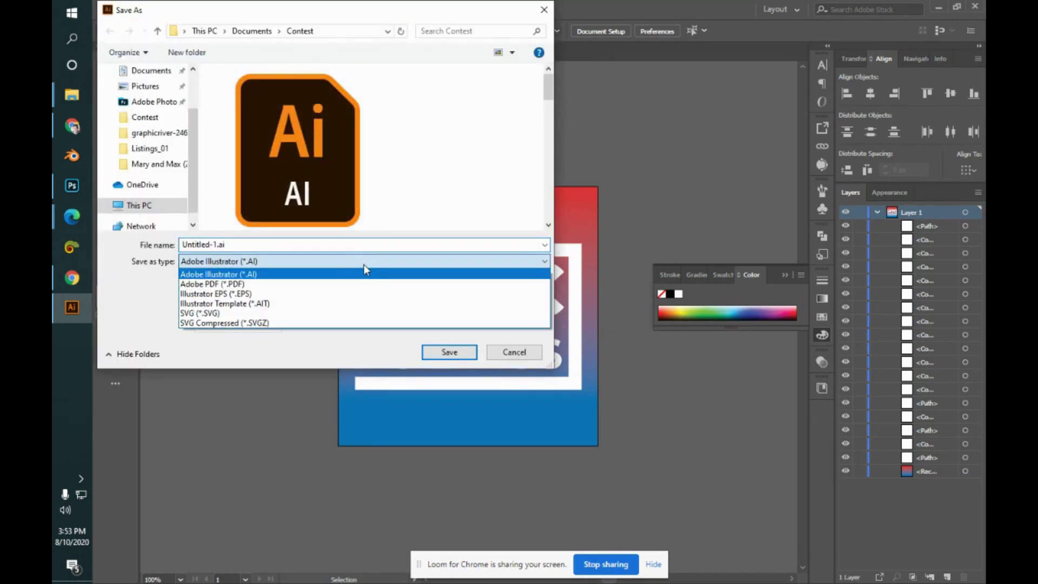
pyautogui.click(339, 282)
pyautogui.doubleClick(214, 246)
pyautogui.write('test')
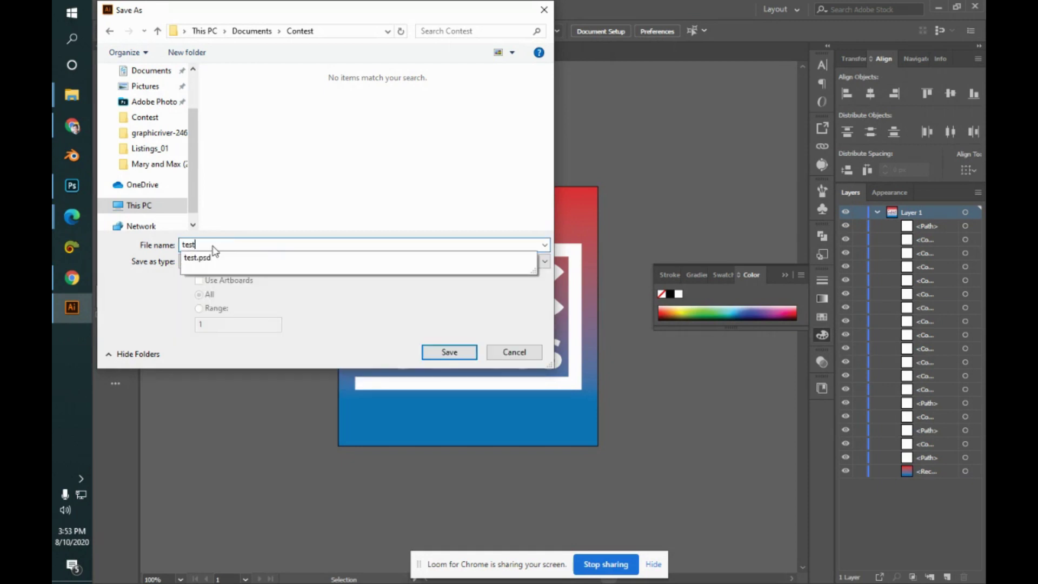
pyautogui.write('_01')
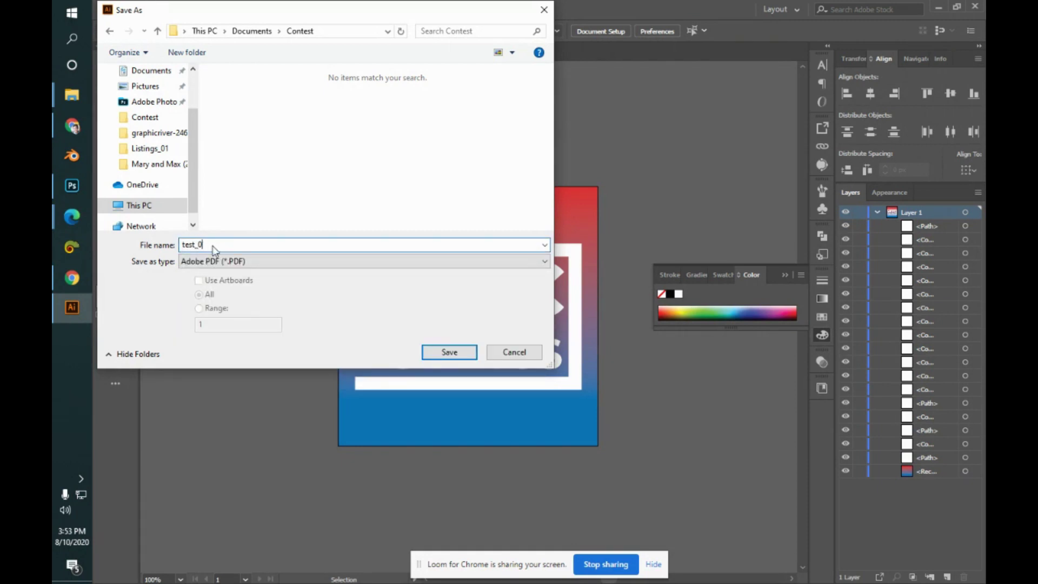
pyautogui.press('Return')
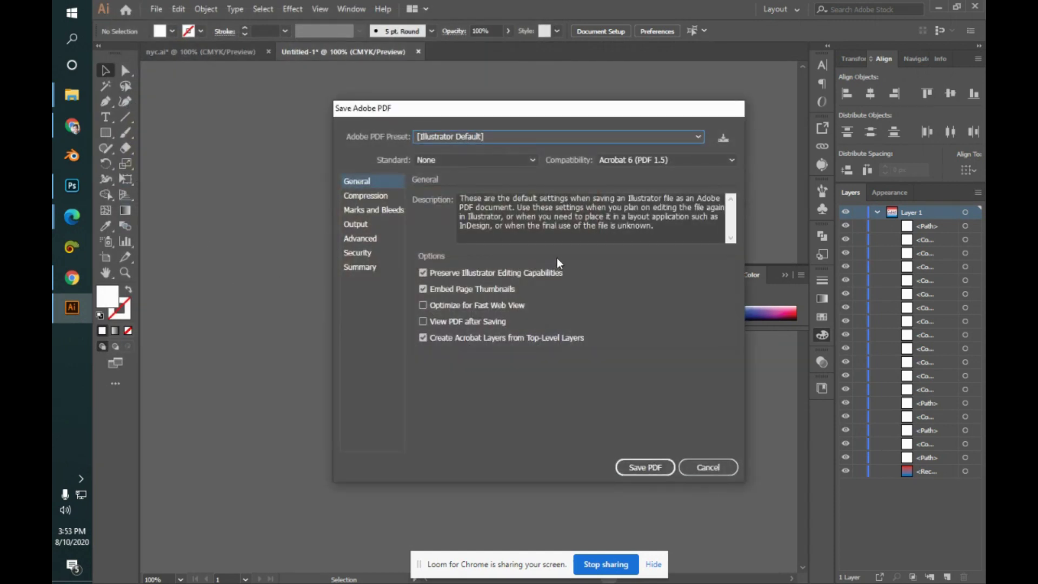
pyautogui.click(707, 467)
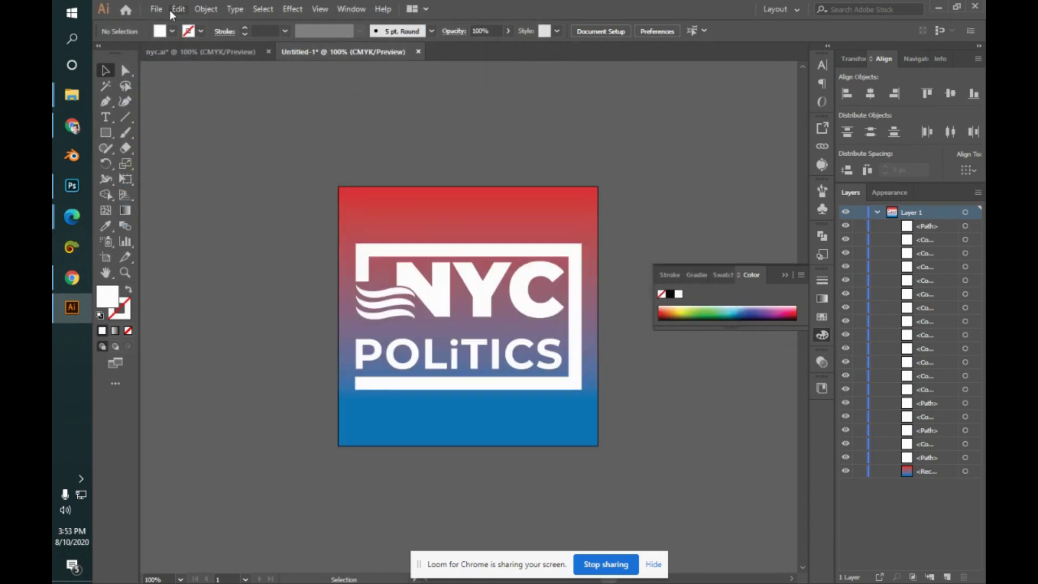
# - Look through the Save As file formats and the Save for Web settings for the logo document, and leave without saving
pyautogui.click(156, 8)
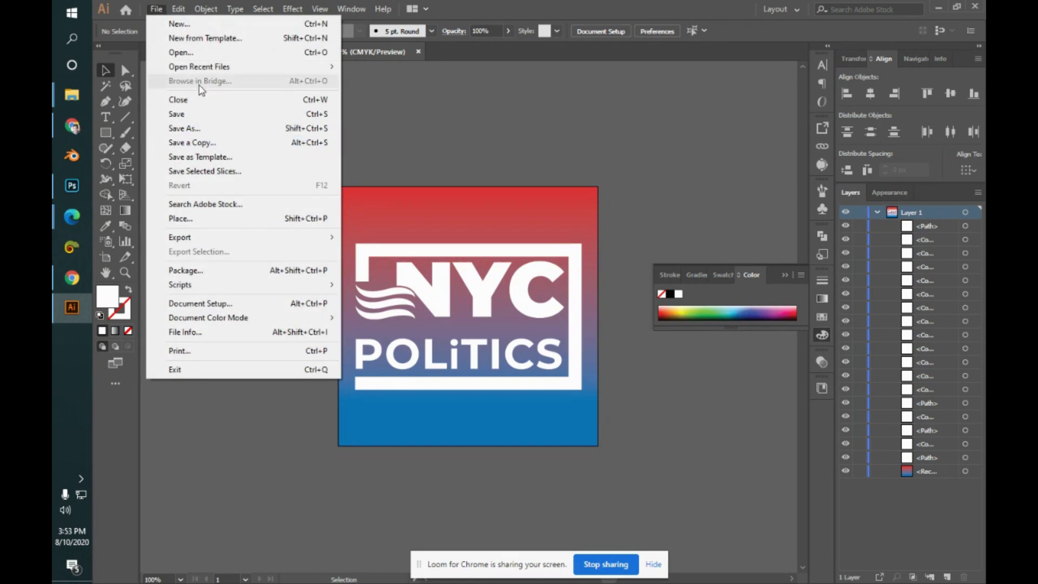
pyautogui.click(211, 128)
pyautogui.click(282, 262)
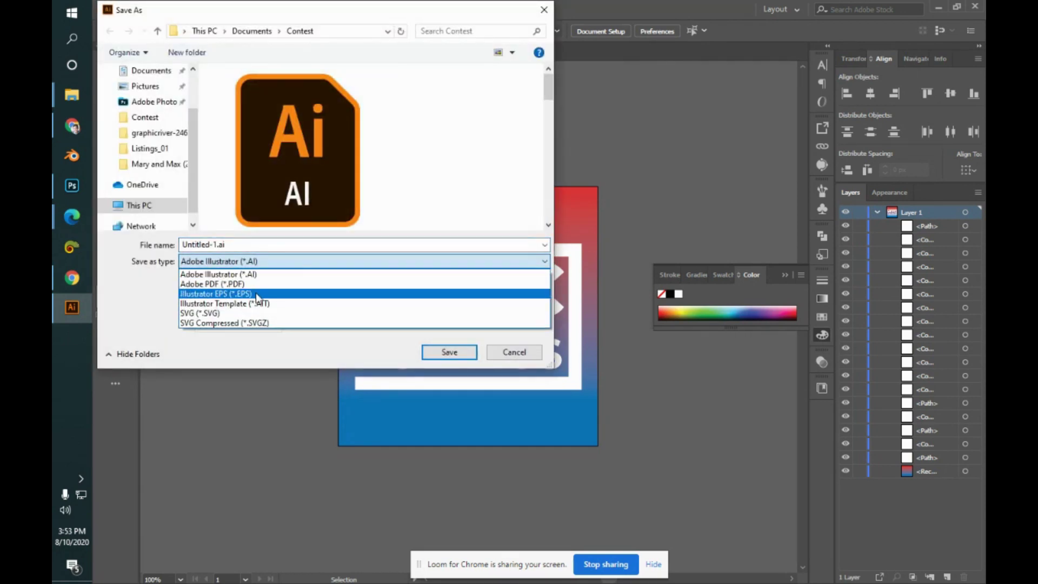
pyautogui.click(228, 274)
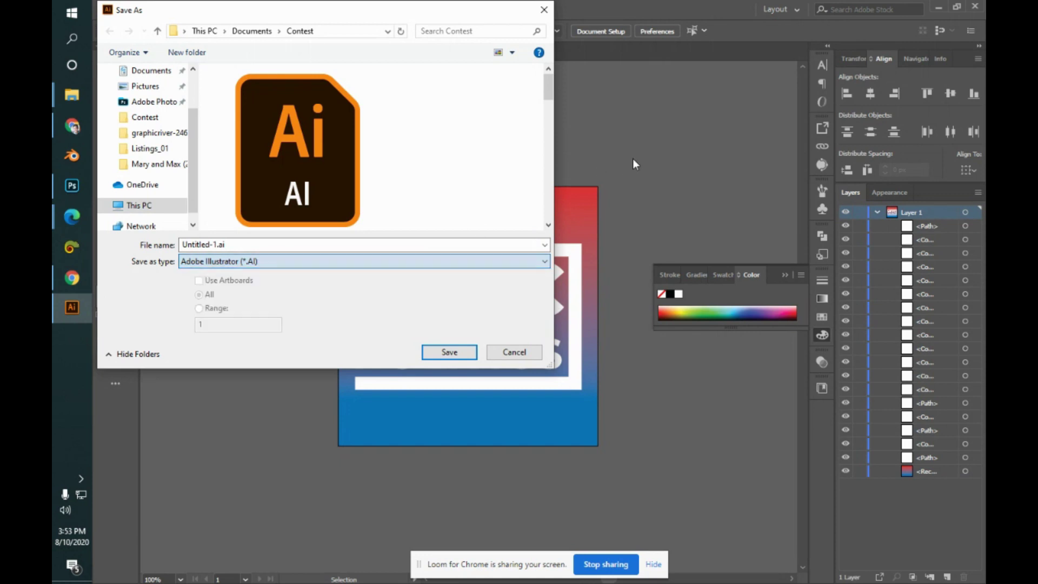
pyautogui.click(499, 356)
pyautogui.click(156, 9)
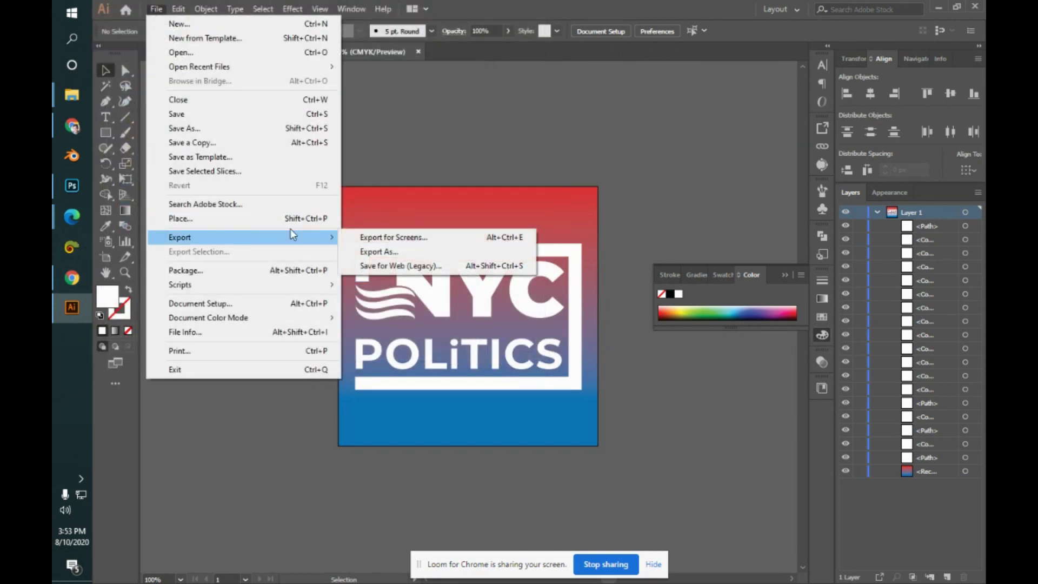
pyautogui.moveTo(337, 232)
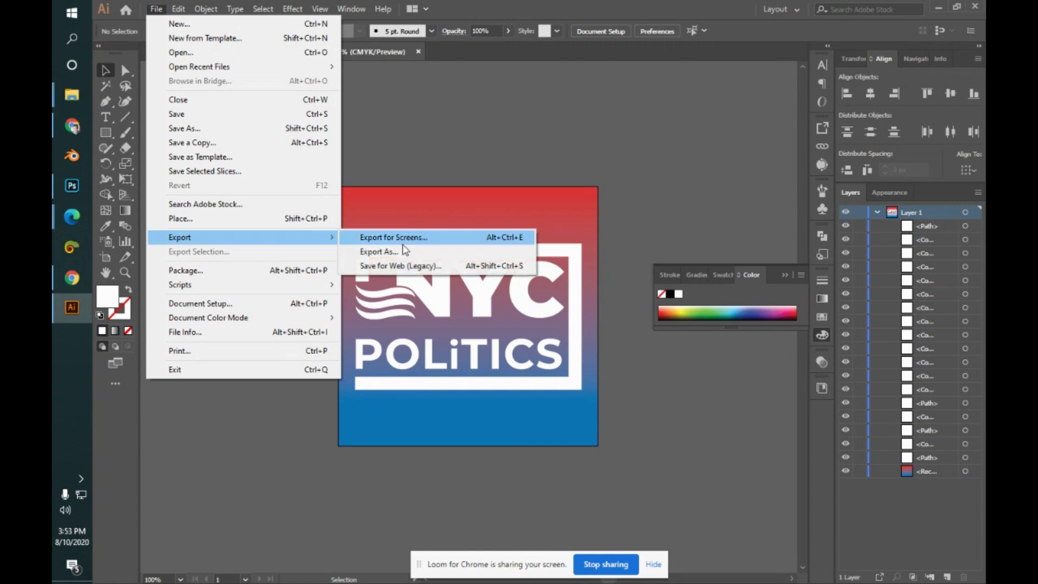
pyautogui.click(416, 265)
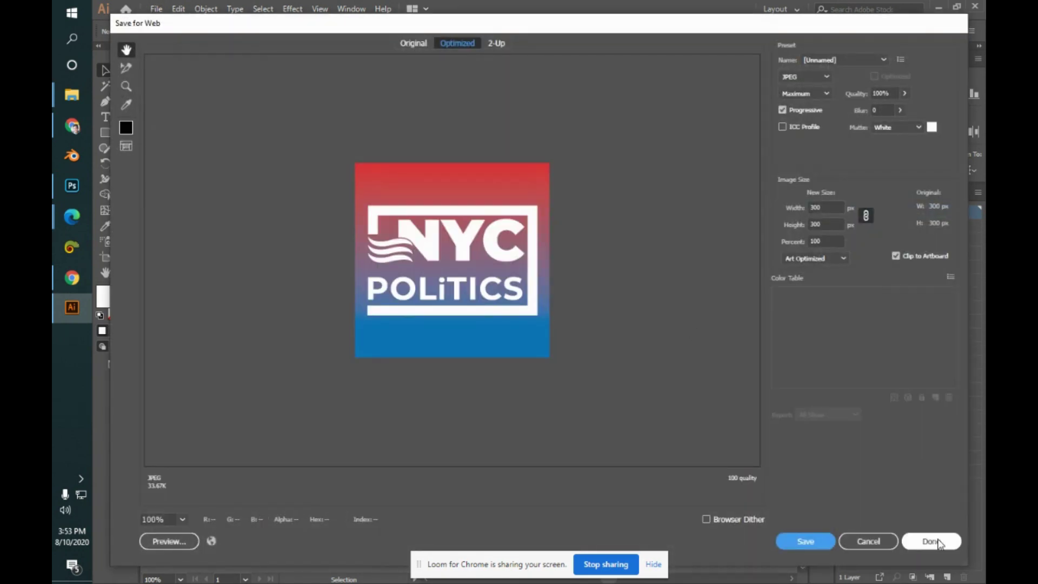
pyautogui.click(931, 541)
# - Start exporting the logo document as a Photoshop (*.PSD) file named test_02
pyautogui.click(147, 10)
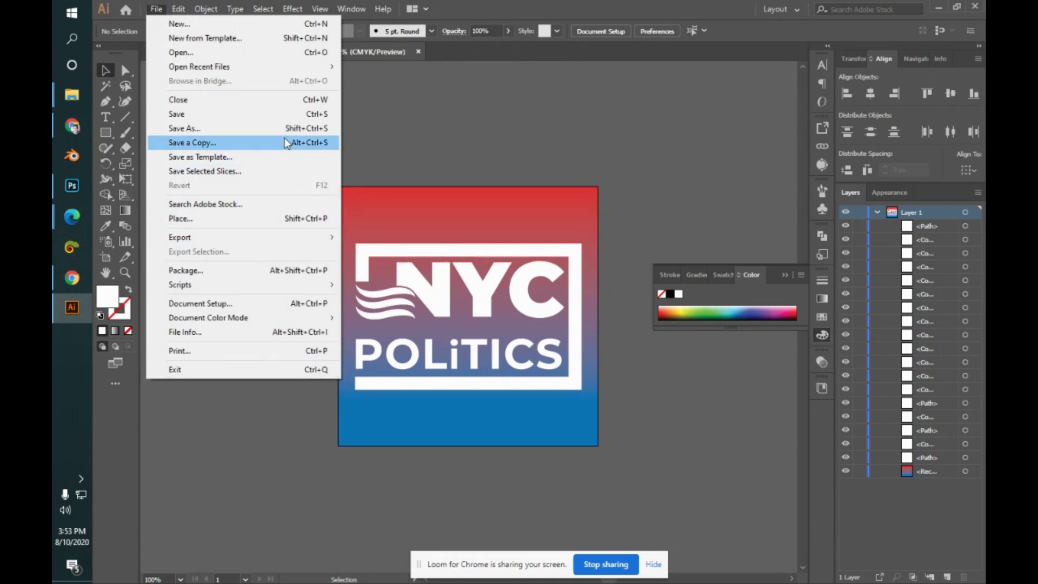
pyautogui.moveTo(292, 236)
pyautogui.click(396, 253)
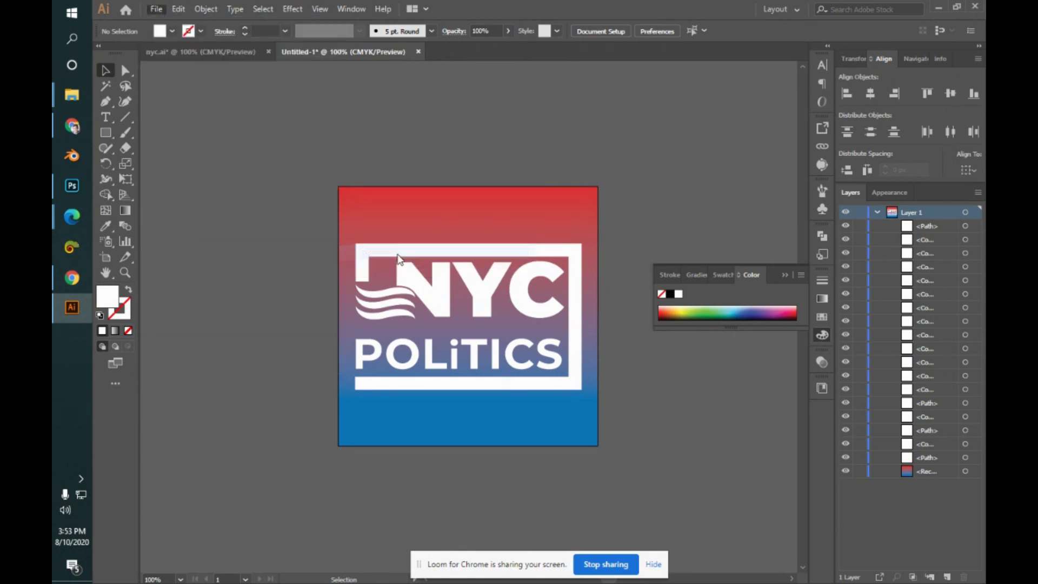
pyautogui.click(304, 262)
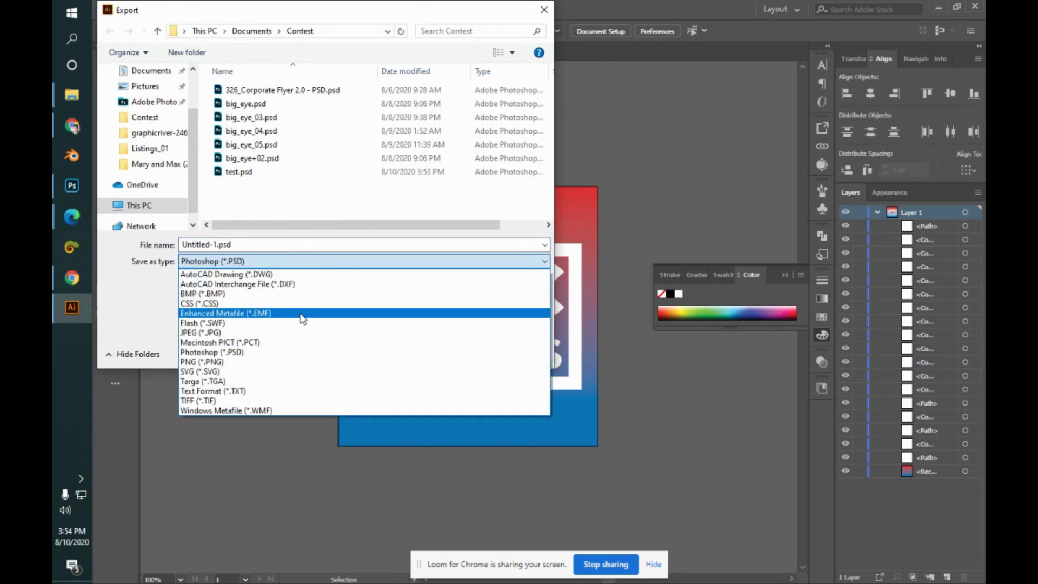
pyautogui.click(299, 354)
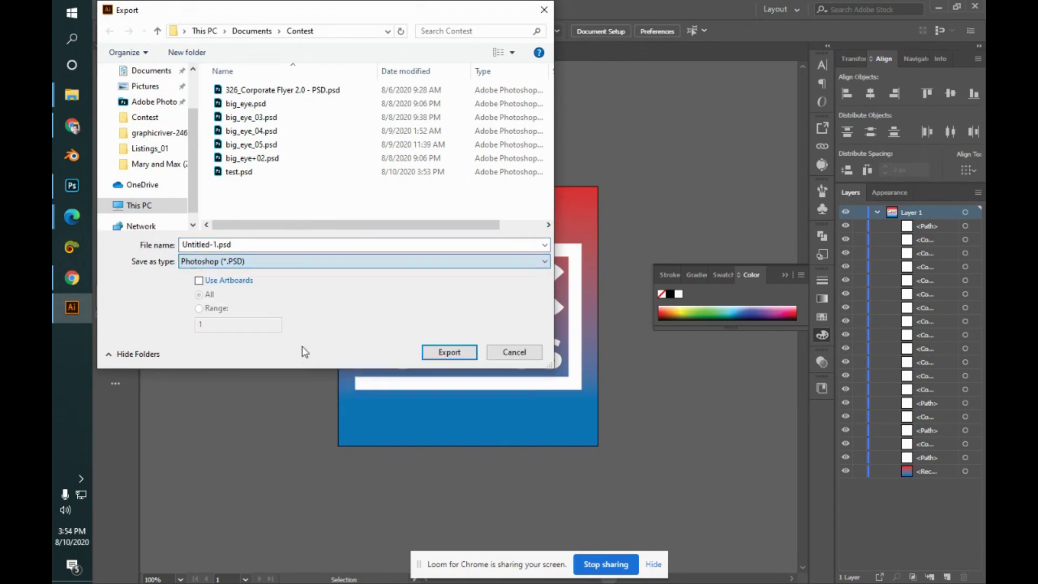
pyautogui.doubleClick(297, 244)
pyautogui.write('t')
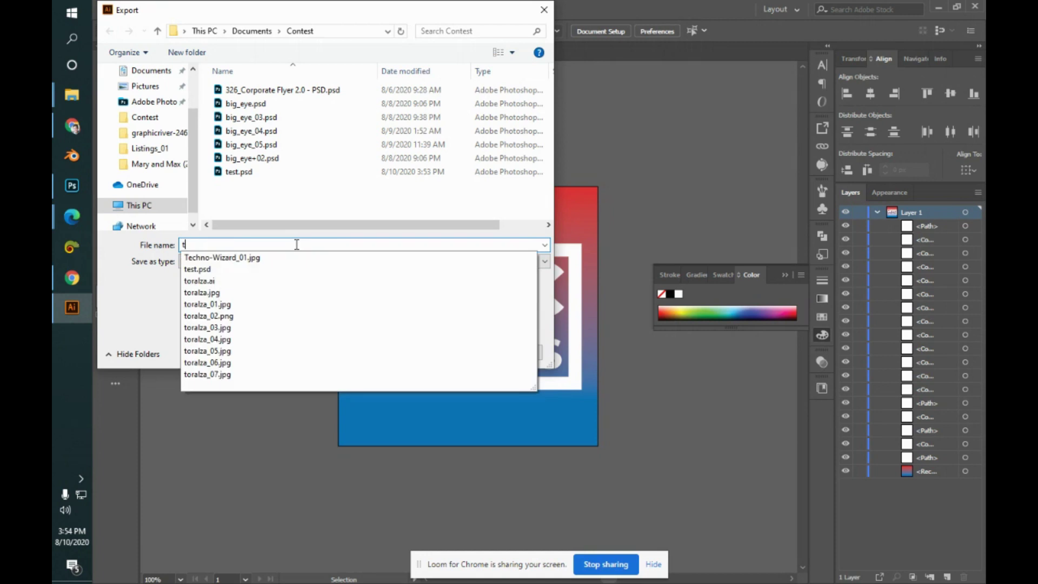
pyautogui.write('est_02')
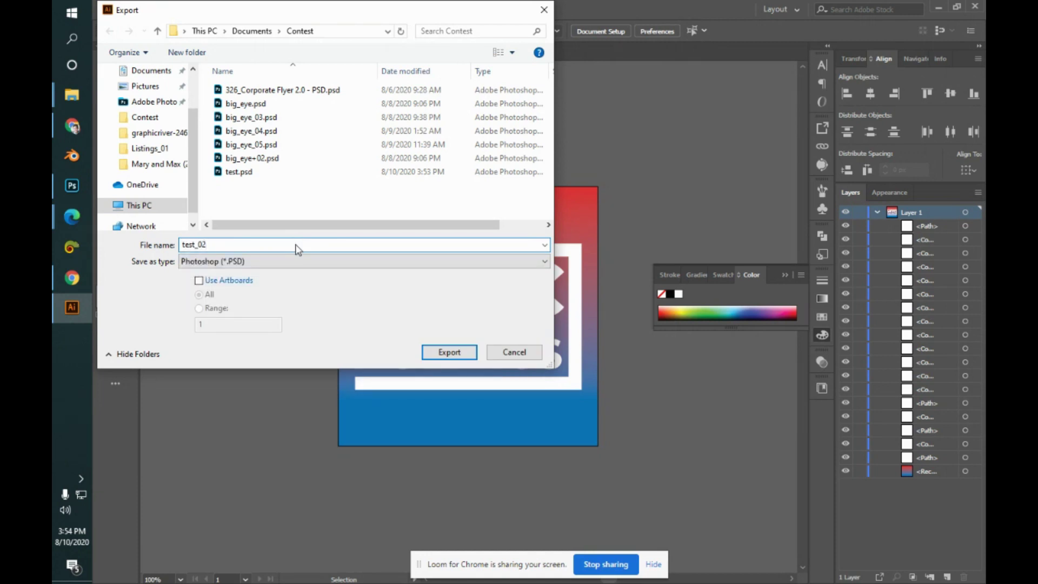
pyautogui.press('Return')
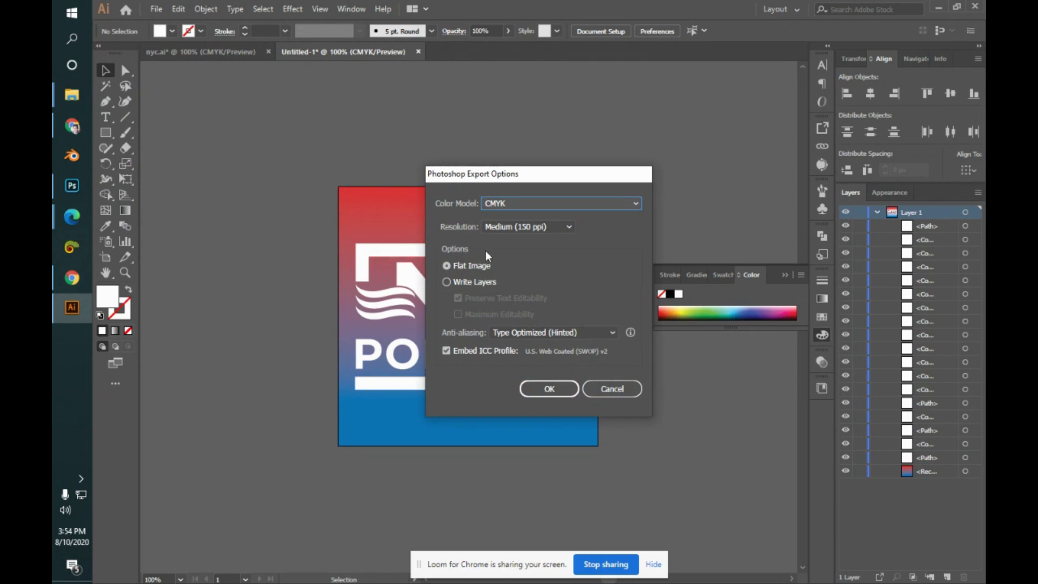
# - Export the PSD as a flat image with the RGB color model at Medium (150 ppi) and the ICC profile embedded
pyautogui.click(446, 282)
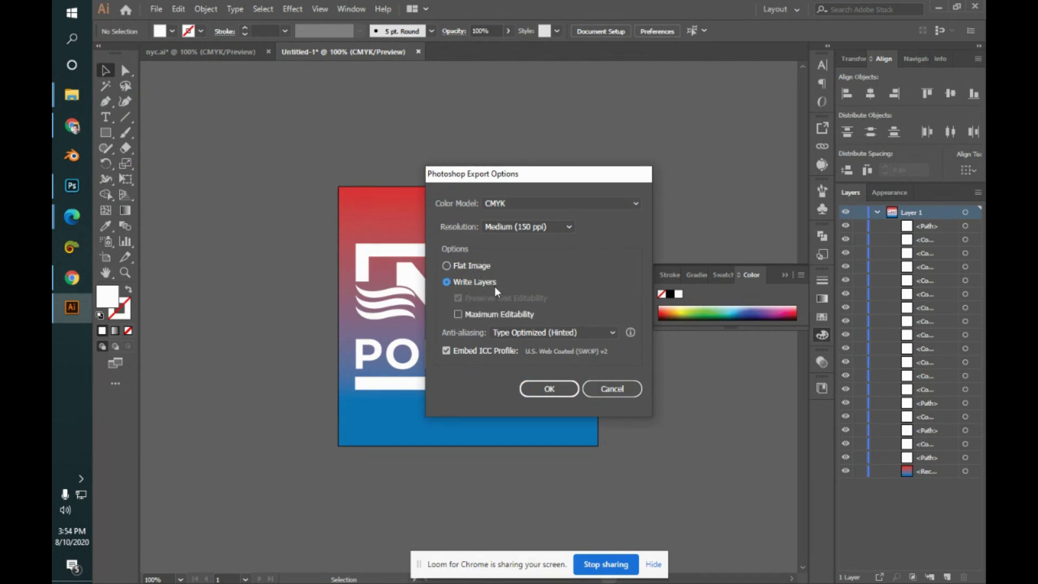
pyautogui.click(516, 319)
pyautogui.click(499, 204)
pyautogui.click(506, 222)
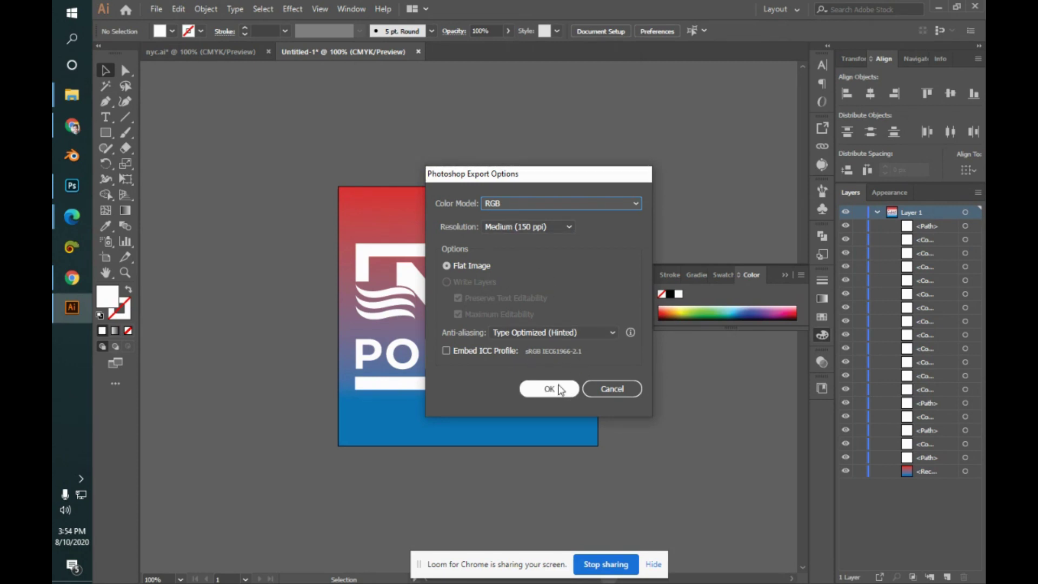
pyautogui.click(460, 351)
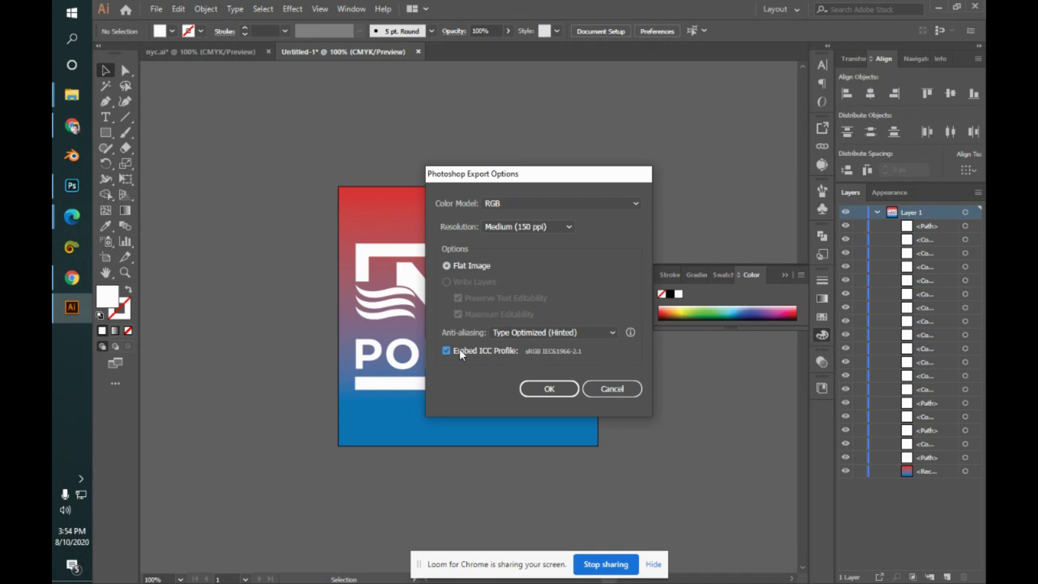
pyautogui.click(550, 394)
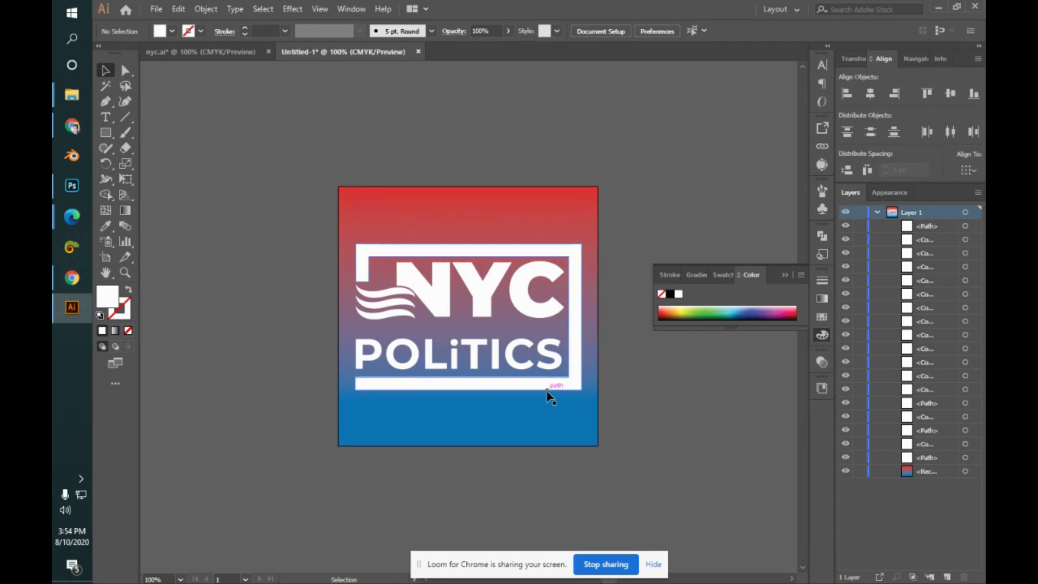
# - Open test_02.psd from the Contest folder in Photoshop and toggle its layer's visibility off and on
pyautogui.moveTo(72, 95)
pyautogui.click(170, 60)
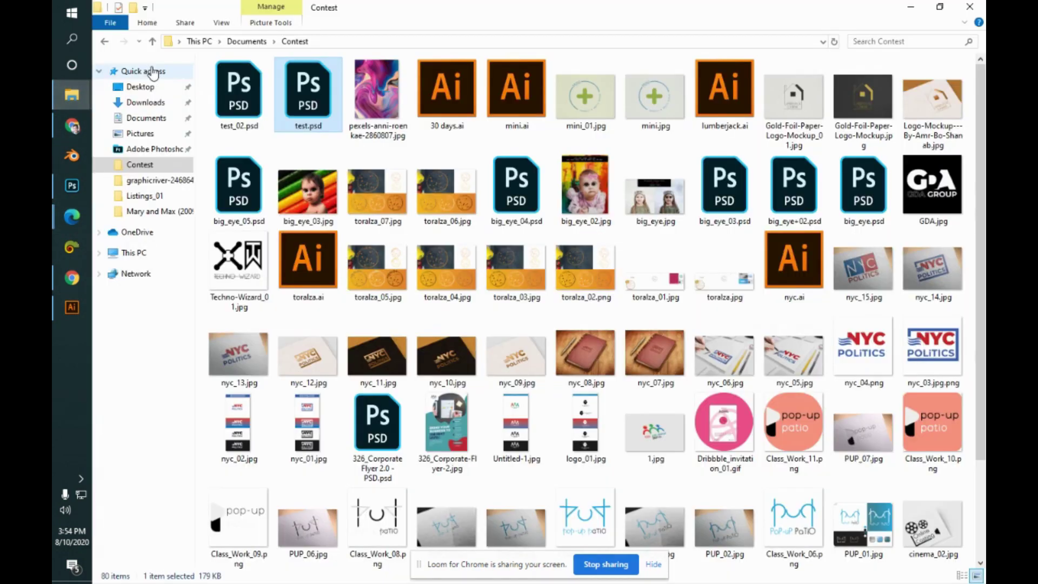
pyautogui.doubleClick(272, 93)
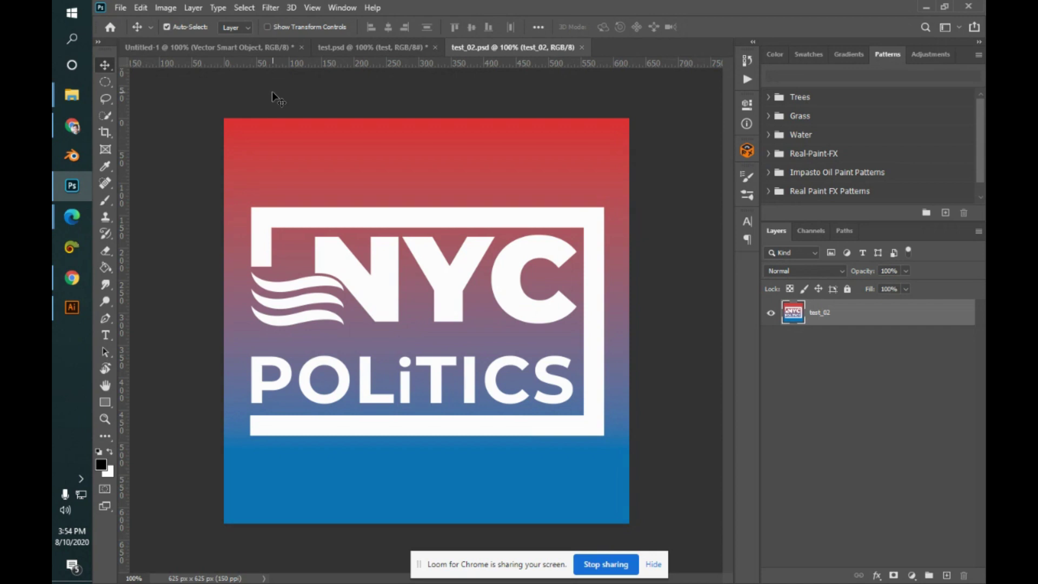
pyautogui.click(772, 313)
pyautogui.click(771, 313)
# - Switch to Illustrator and add eight new layers above Layer 1
pyautogui.click(54, 317)
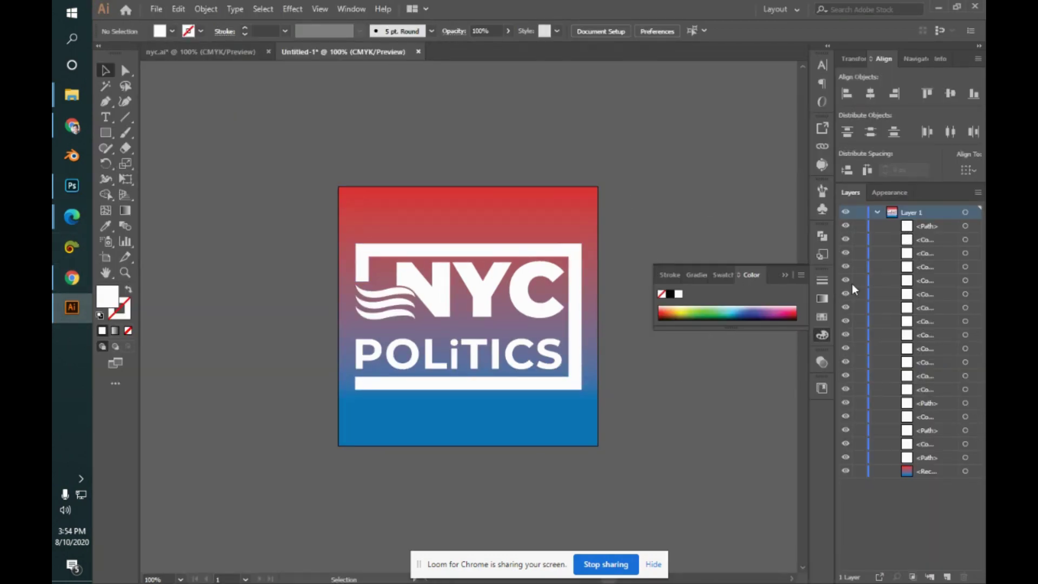
pyautogui.click(876, 214)
pyautogui.click(877, 214)
pyautogui.click(914, 229)
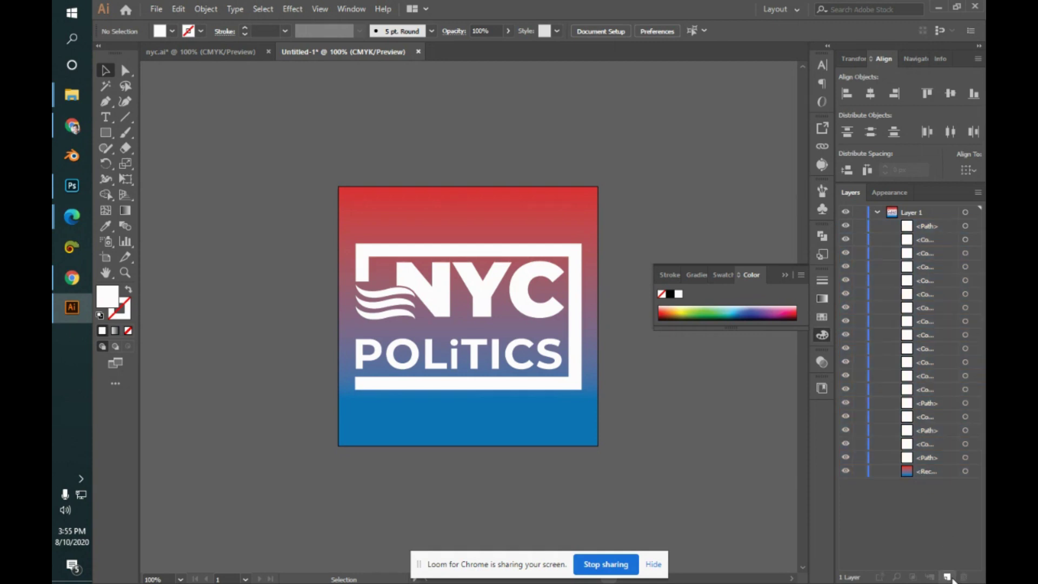
pyautogui.click(948, 577)
pyautogui.click(948, 576)
pyautogui.click(948, 576)
pyautogui.click(948, 576)
pyautogui.click(948, 577)
pyautogui.click(948, 576)
pyautogui.click(947, 577)
pyautogui.click(947, 576)
# - Target the compound path of the letter S in POLiTICS through its Layer 1 entry, and deselect it
pyautogui.scroll(-1, 976, 430)
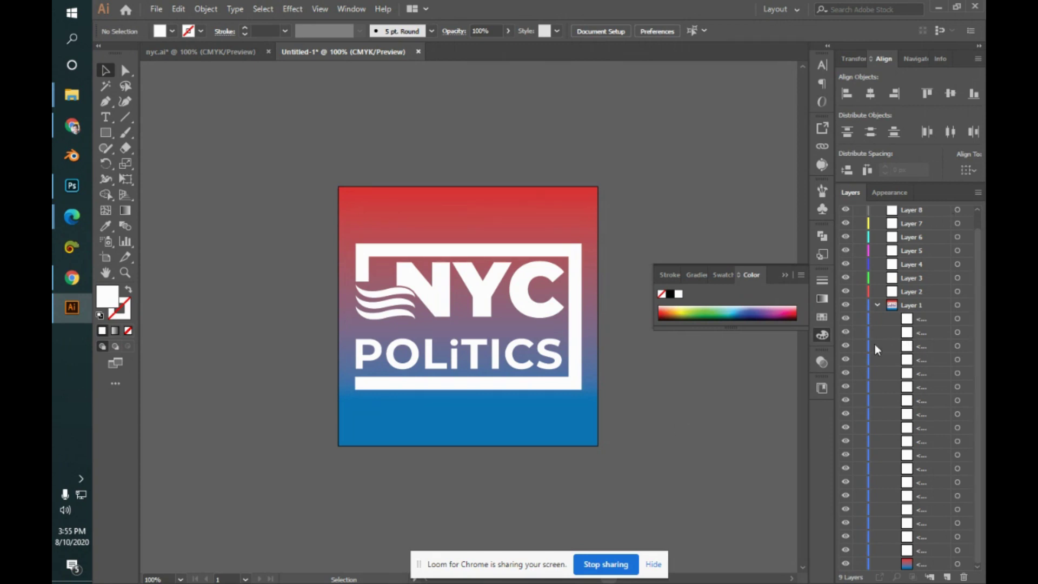
pyautogui.click(959, 333)
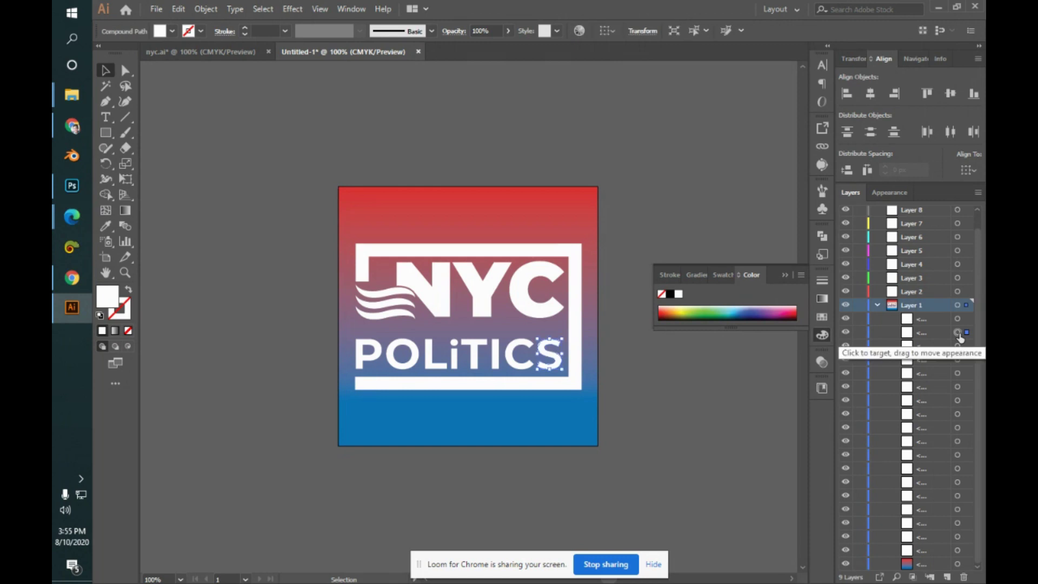
pyautogui.click(790, 345)
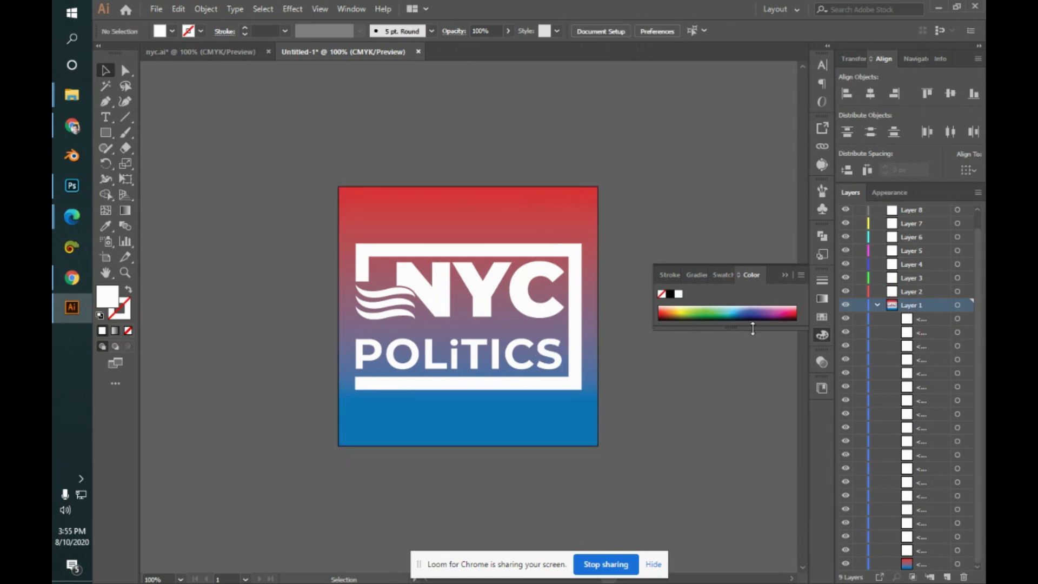
# - Delete all the empty layers above Layer 1, from Layer 2 through Layer 9
pyautogui.click(942, 293)
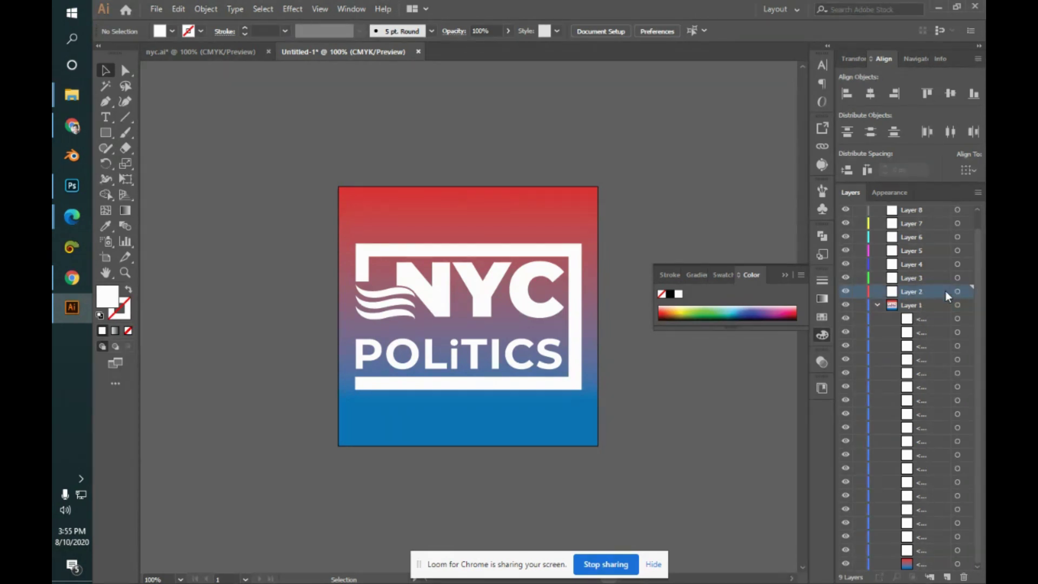
pyautogui.keyDown('shift'); pyautogui.click(951, 216); pyautogui.keyUp('shift')
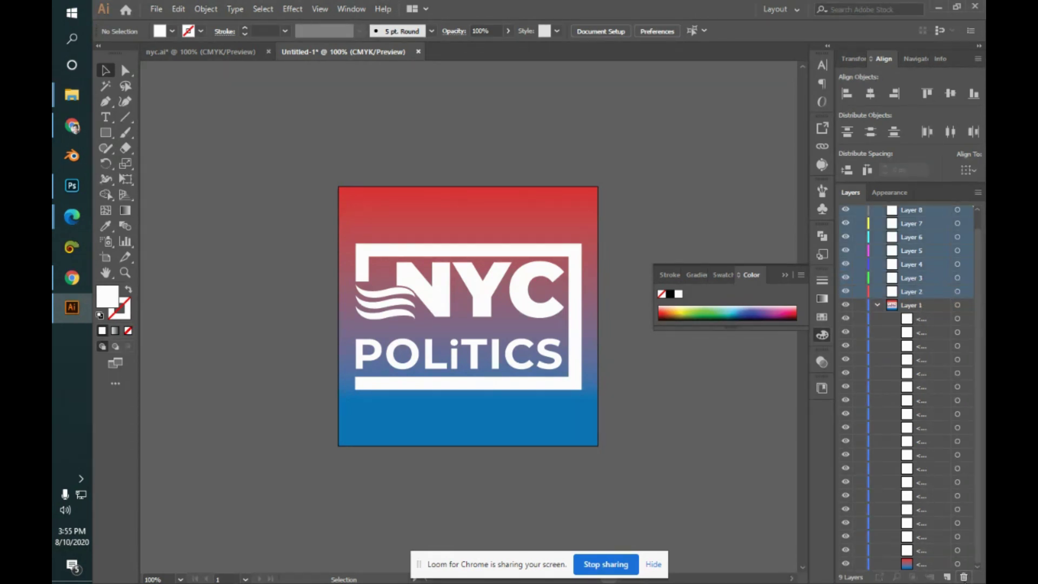
pyautogui.click(964, 577)
pyautogui.click(918, 214)
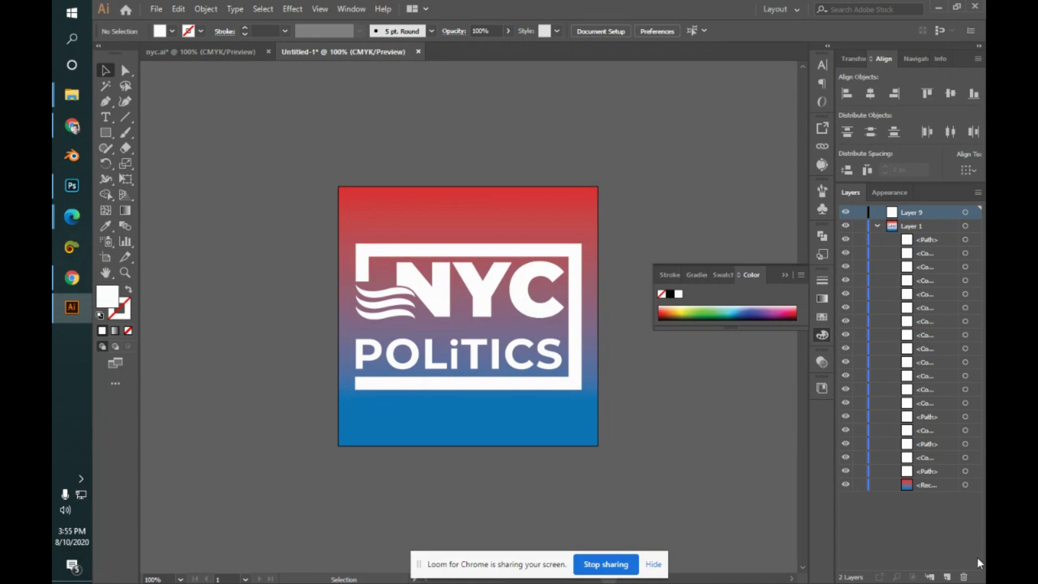
# - Switch to the Google Meet call in Edge and read the most recent chat messages
pyautogui.hotkey('alt', 'Tab')
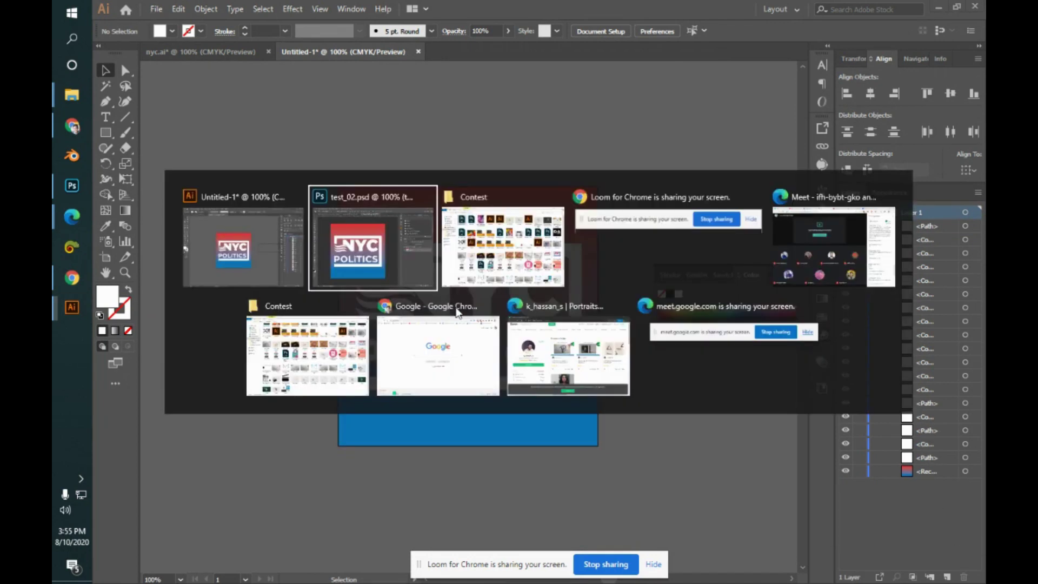
pyautogui.hotkey('alt', 'Tab')
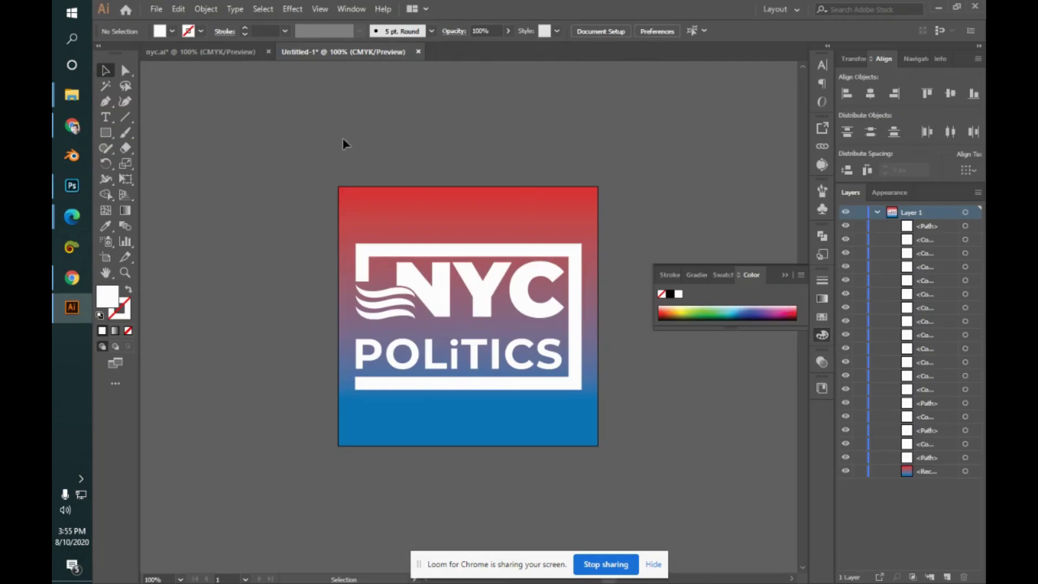
pyautogui.hotkey('alt', 'Tab')
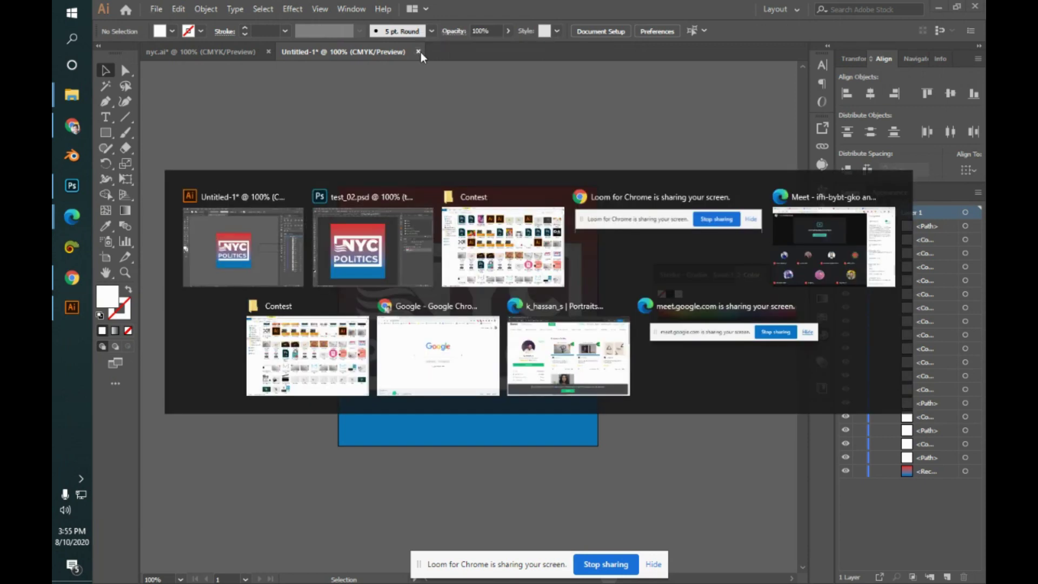
pyautogui.hotkey('alt', 'Tab')
pyautogui.hotkey('alt', 'Tab')
pyautogui.hotkey('alt', 'Tab')
pyautogui.hotkey('alt', 'Tab')
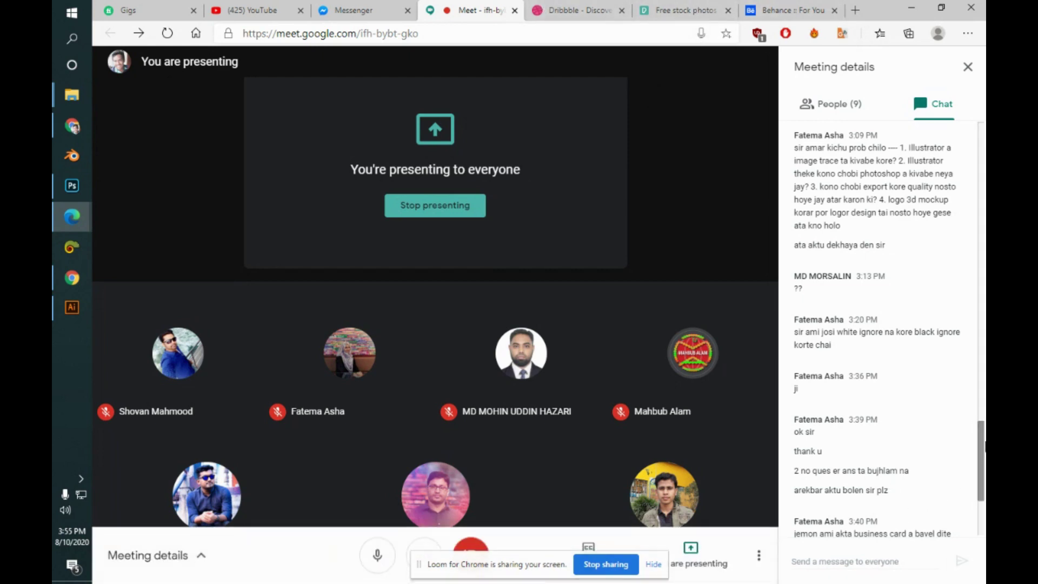
pyautogui.scroll(-5, 982, 536)
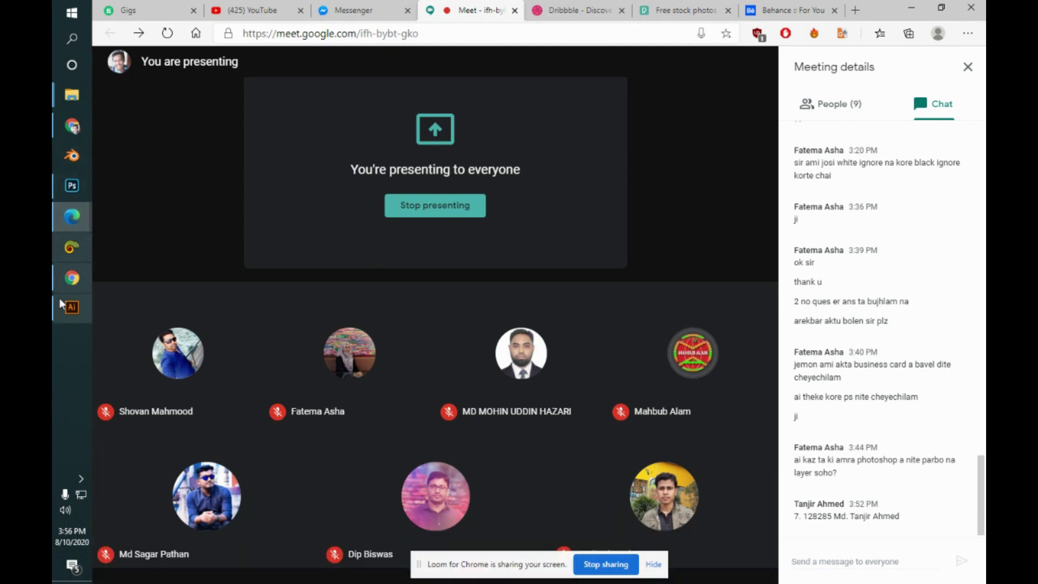
# - Switch to Photoshop, close test.psd, test_02.psd and Untitled-1 without saving, and minimize the program
pyautogui.click(55, 185)
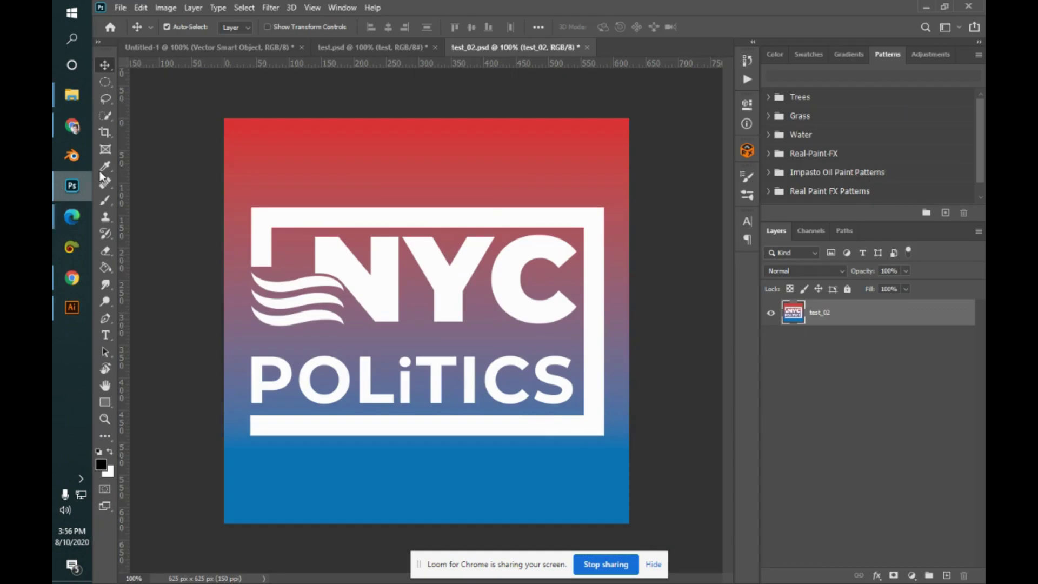
pyautogui.click(422, 49)
pyautogui.click(435, 47)
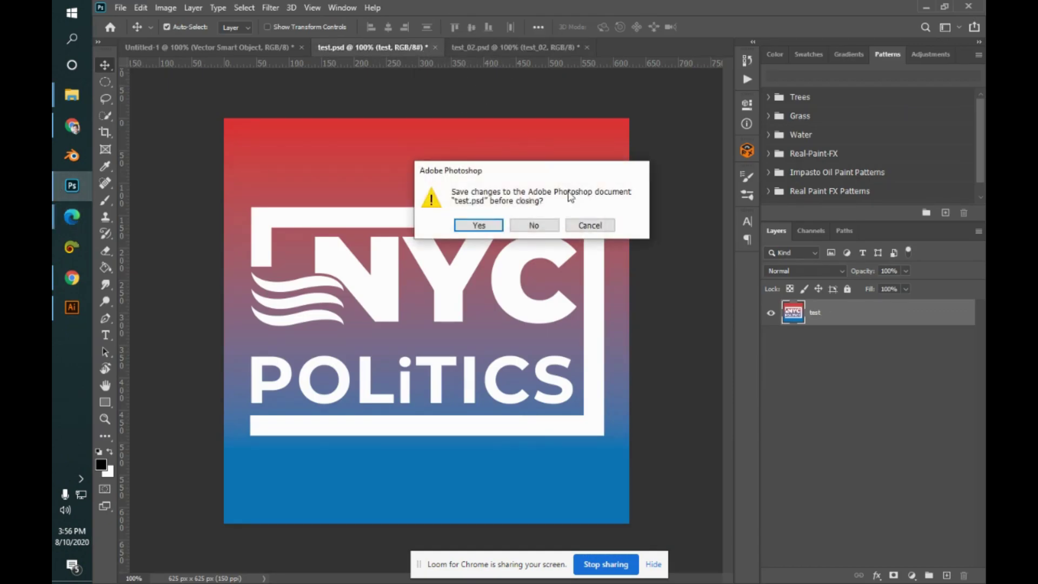
pyautogui.click(535, 226)
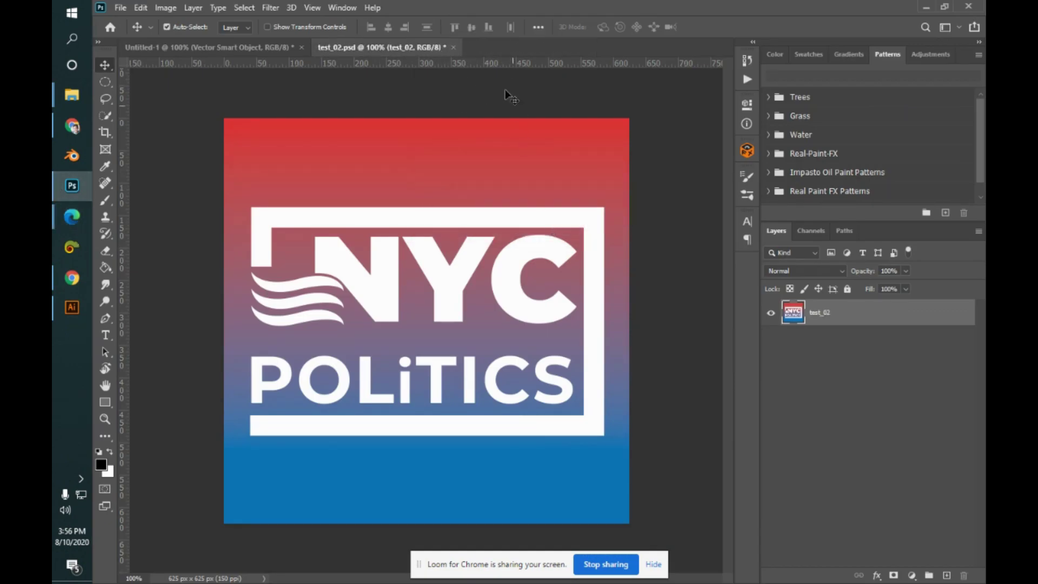
pyautogui.click(456, 47)
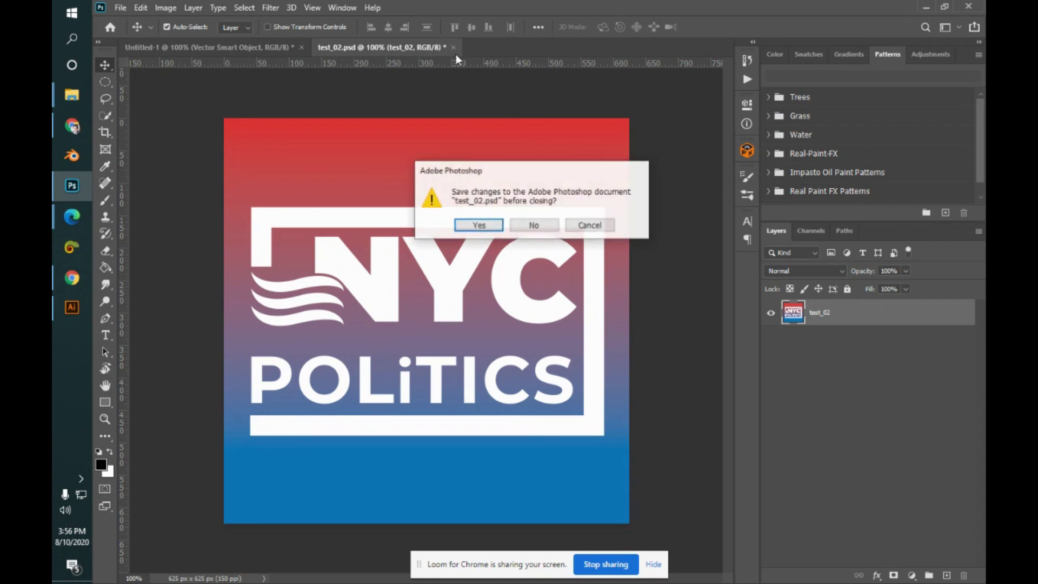
pyautogui.click(532, 223)
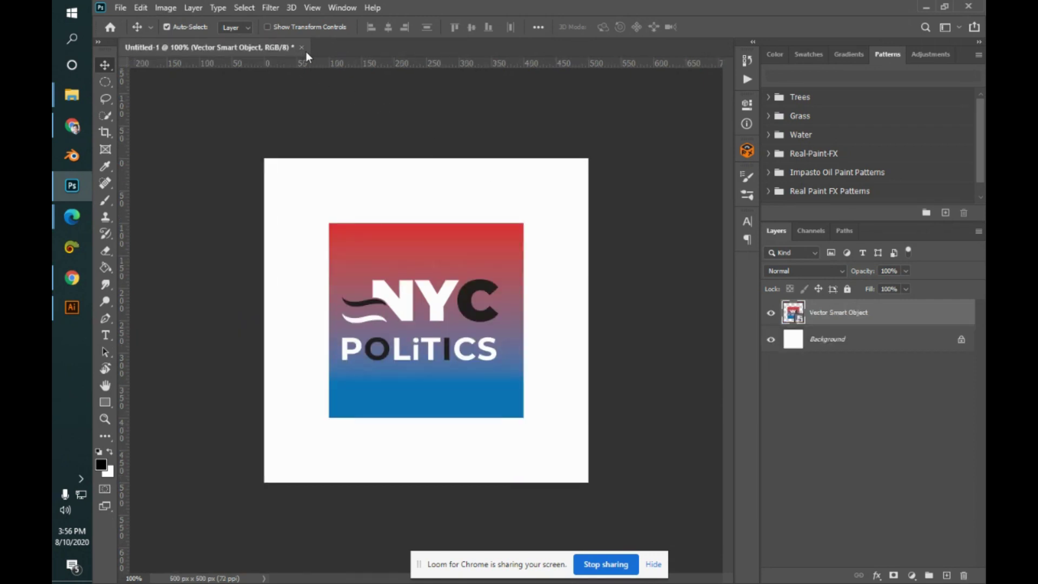
pyautogui.click(302, 48)
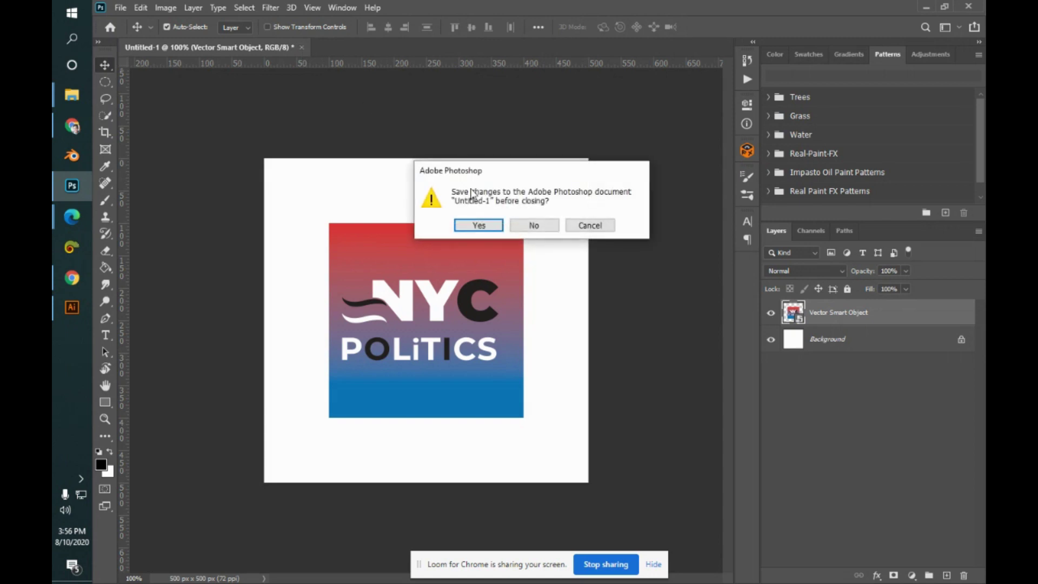
pyautogui.click(528, 222)
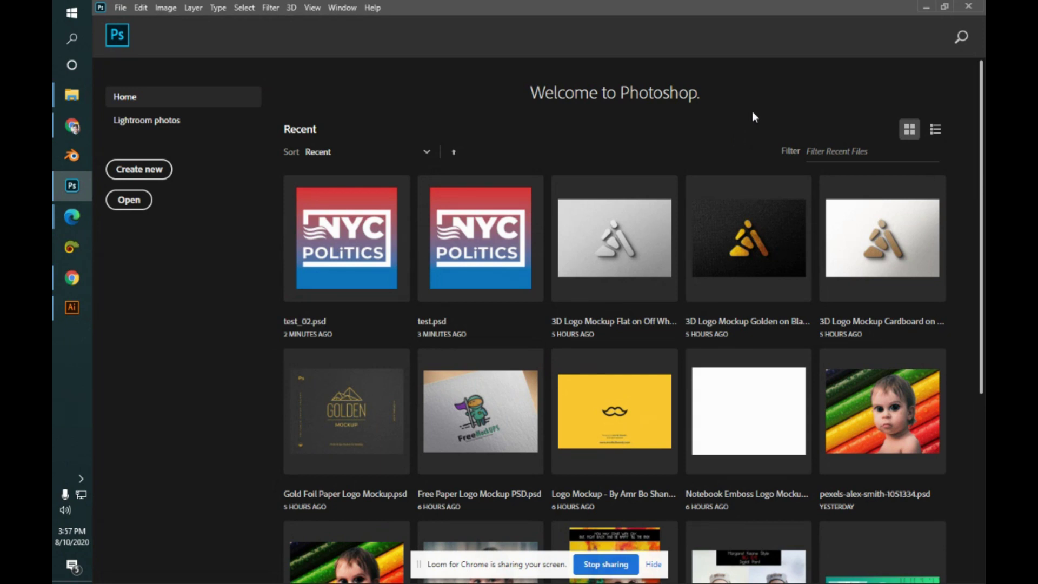
pyautogui.click(921, 5)
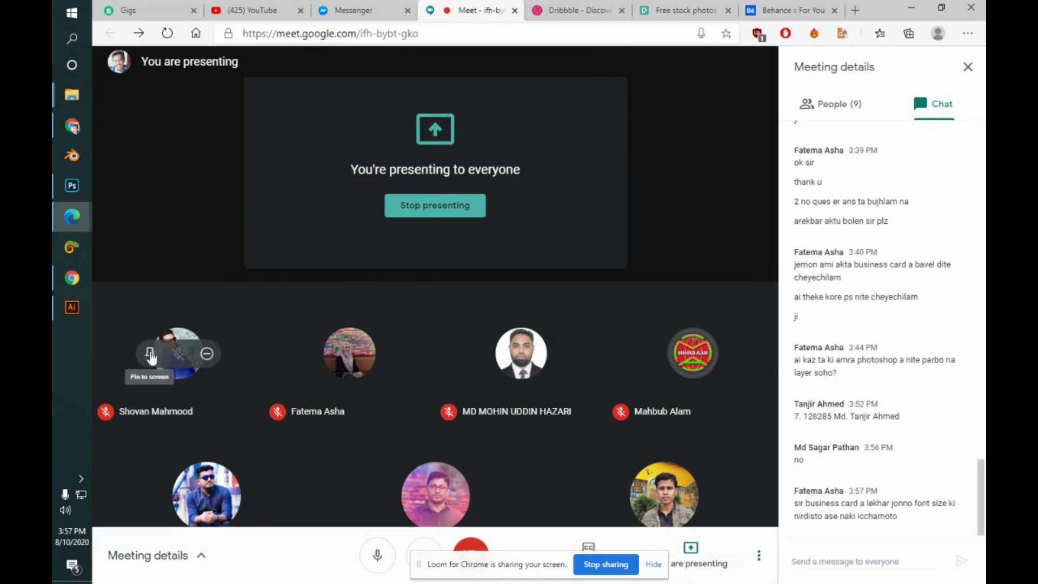
# - Switch to Illustrator and close Untitled-1 and nyc.ai without saving the changes
pyautogui.click(78, 317)
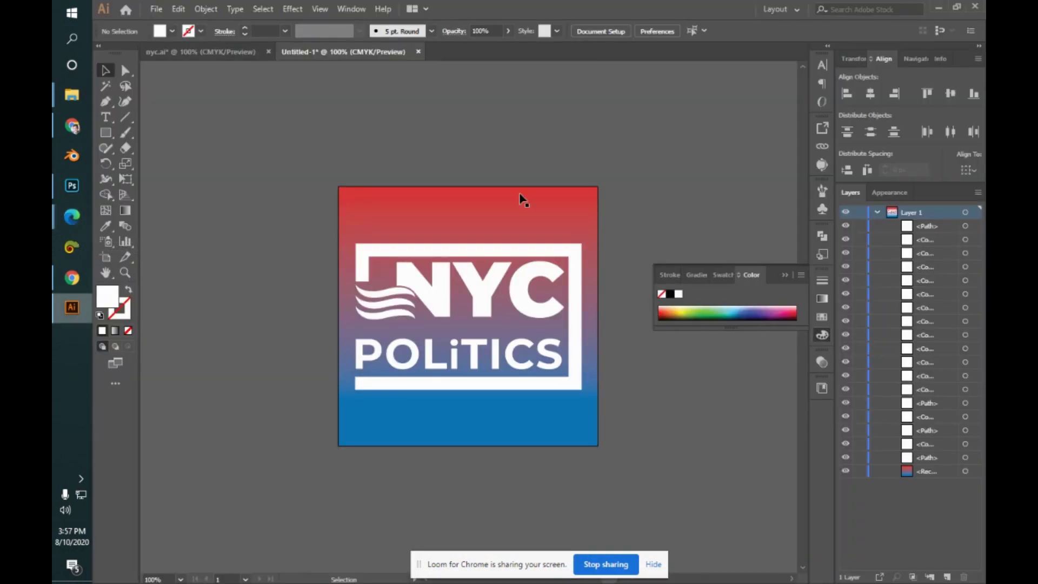
pyautogui.hotkey('ctrl', 'w')
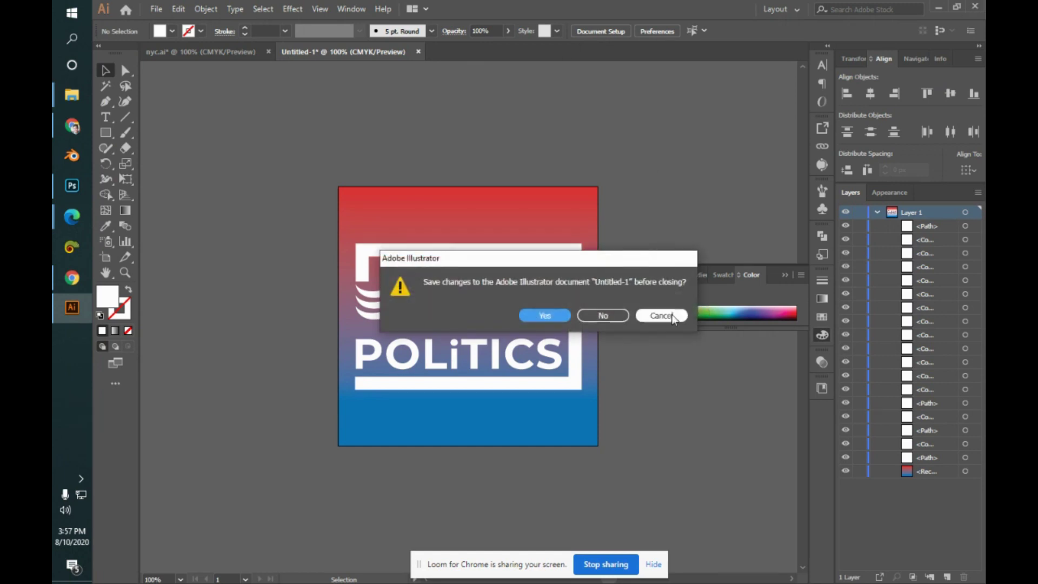
pyautogui.click(614, 320)
pyautogui.click(618, 320)
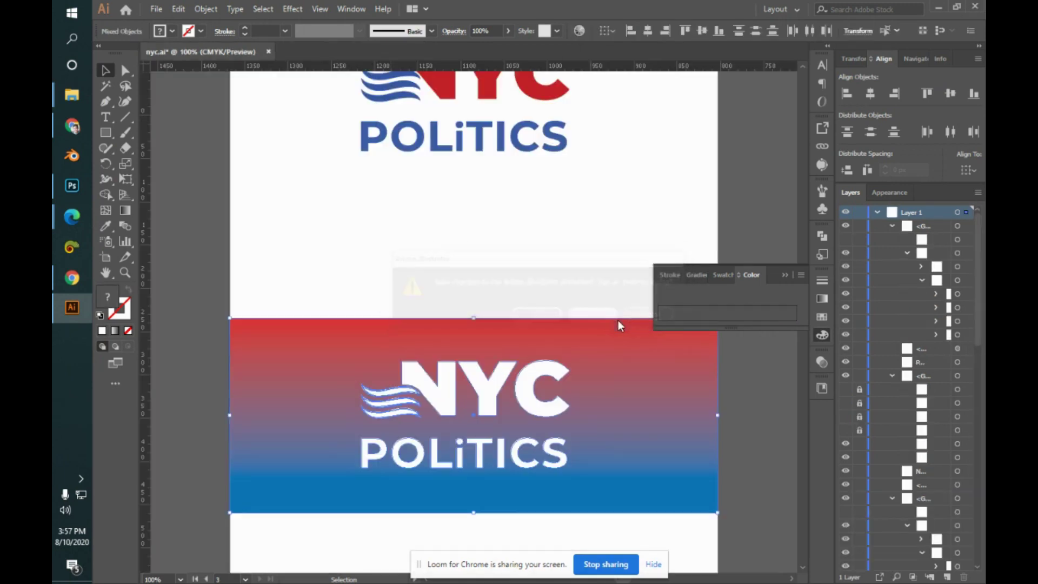
pyautogui.click(622, 317)
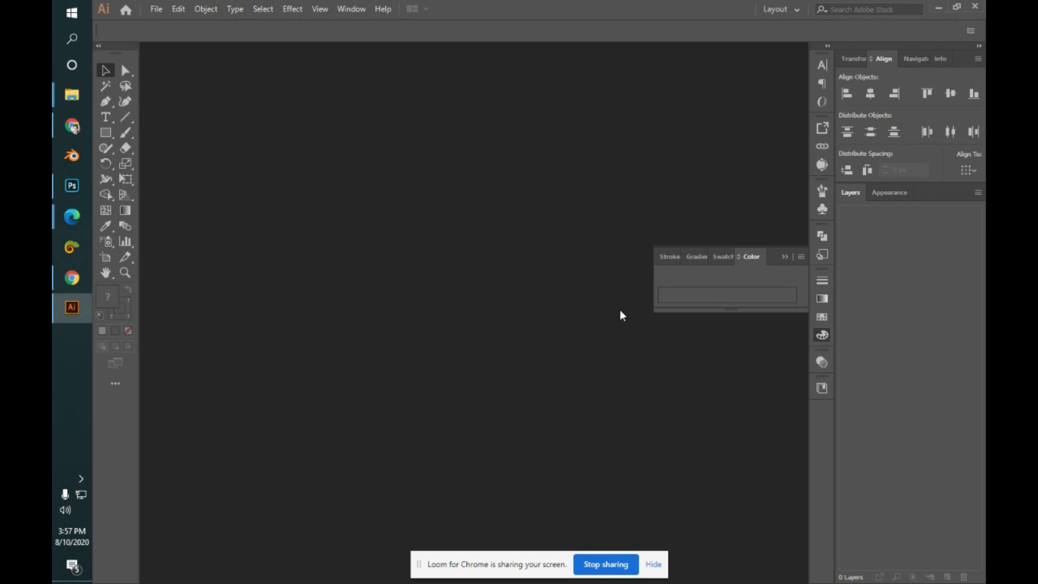
# - Close Photoshop and Illustrator, and return to the Google Meet call to read the latest chat question
pyautogui.click(54, 188)
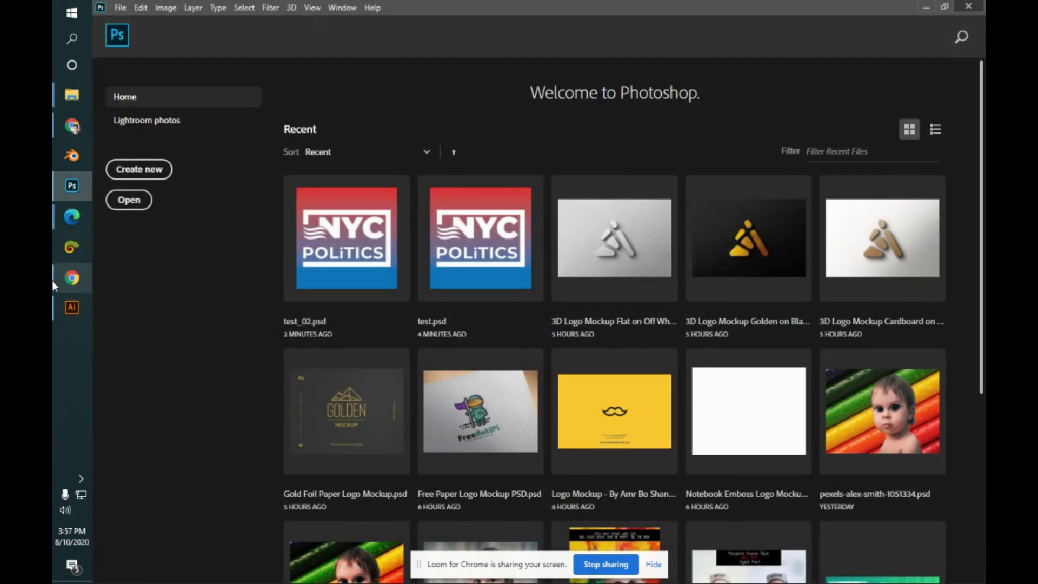
pyautogui.click(67, 223)
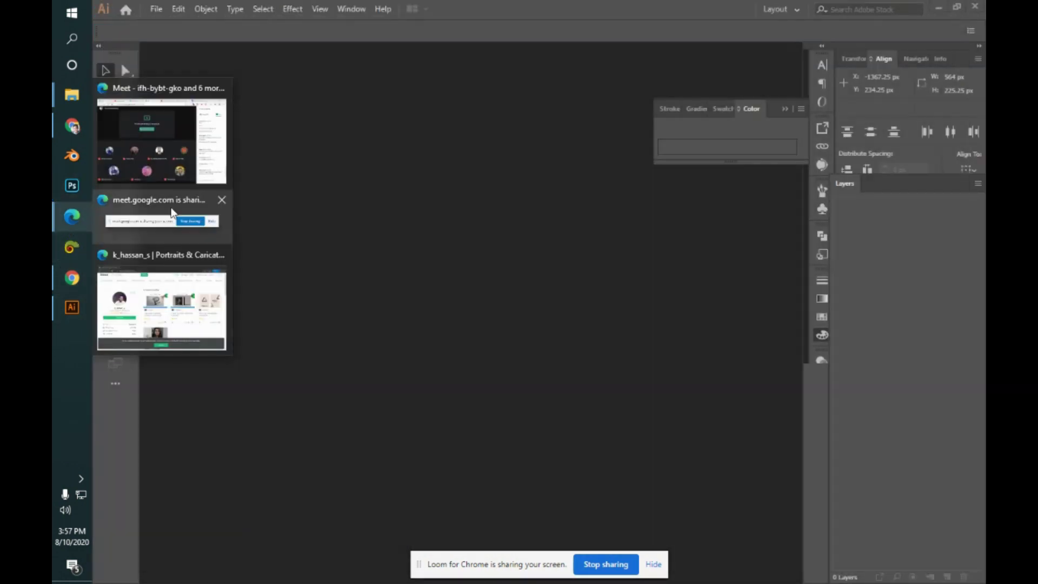
pyautogui.click(174, 179)
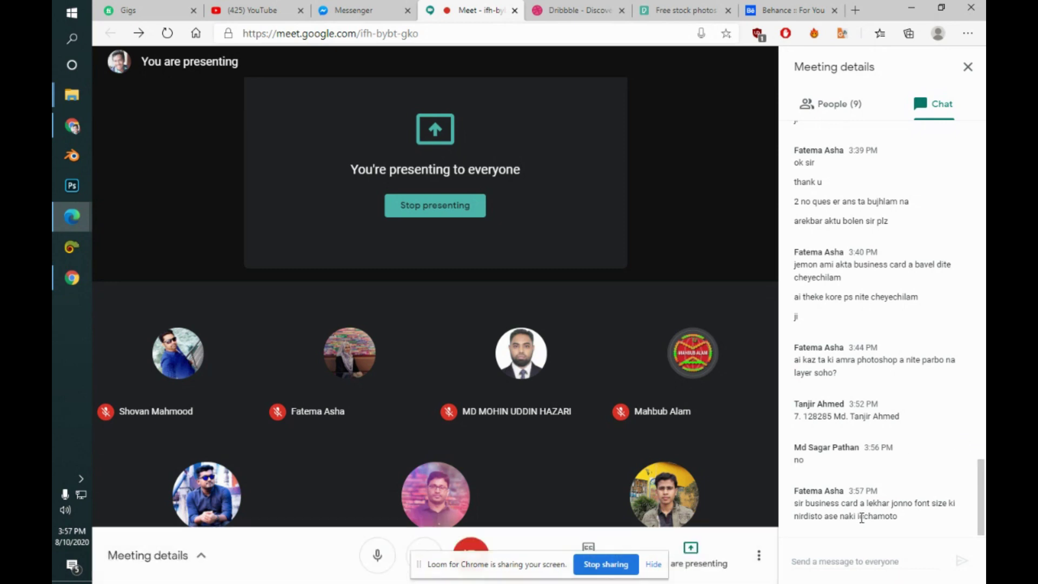
# - Search the web for "business card standard font size" in a new browser tab
pyautogui.click(856, 10)
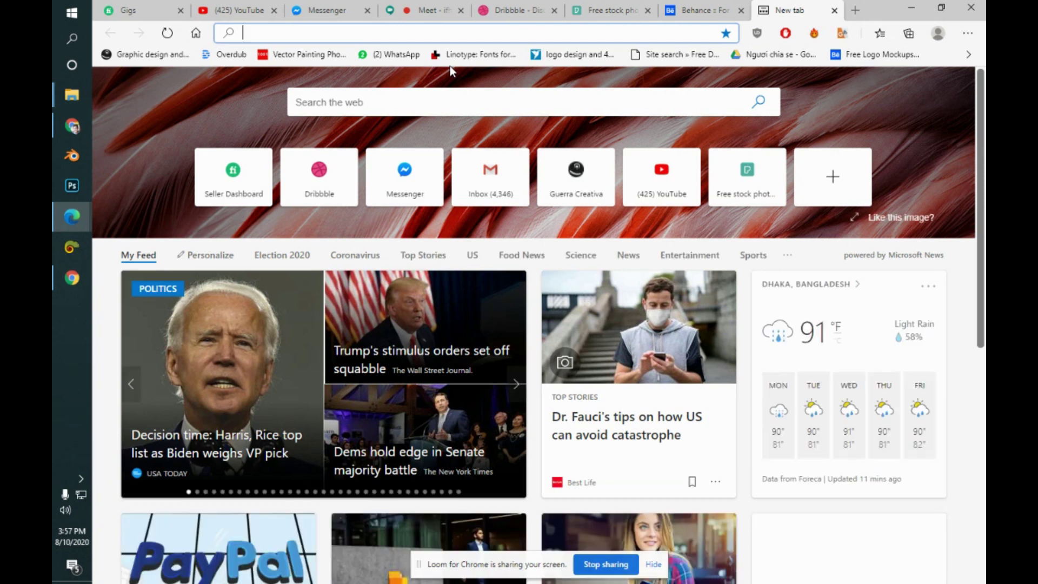
pyautogui.write('bsuiness')
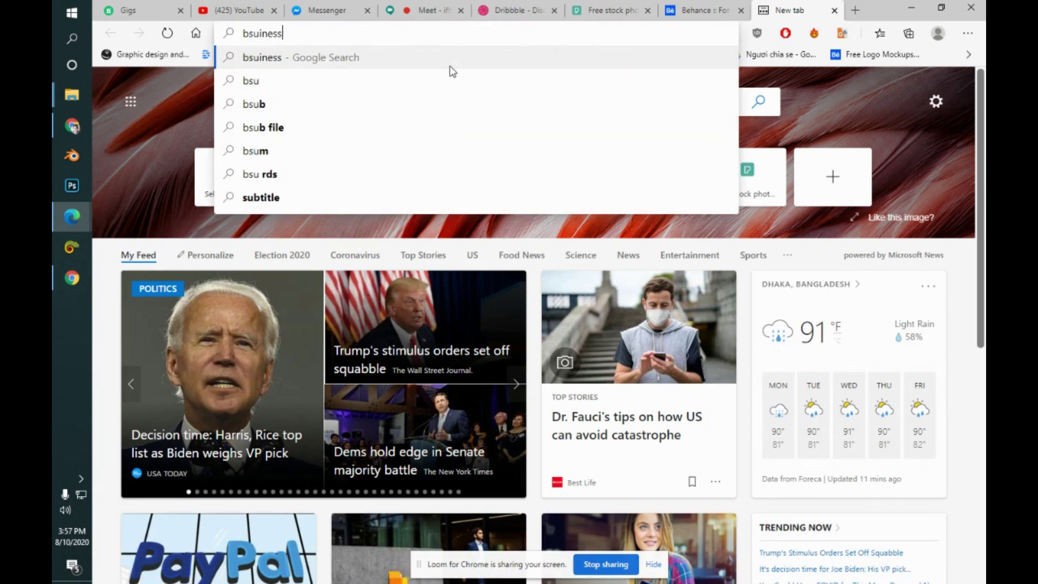
pyautogui.write(' card star')
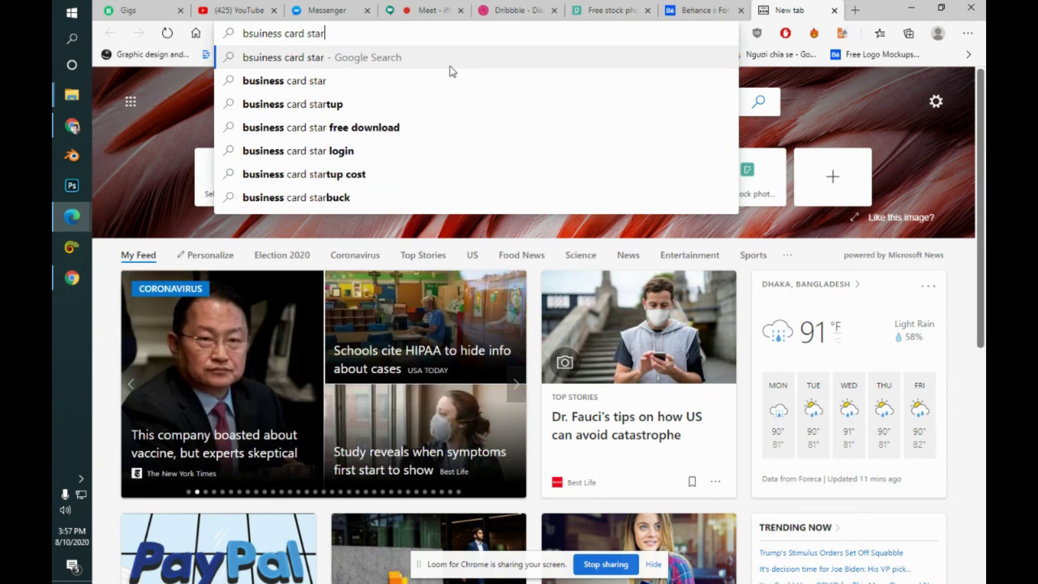
pyautogui.press('BackSpace')
pyautogui.write('ndrad')
pyautogui.press('Down')
pyautogui.press('Down')
pyautogui.write('fo')
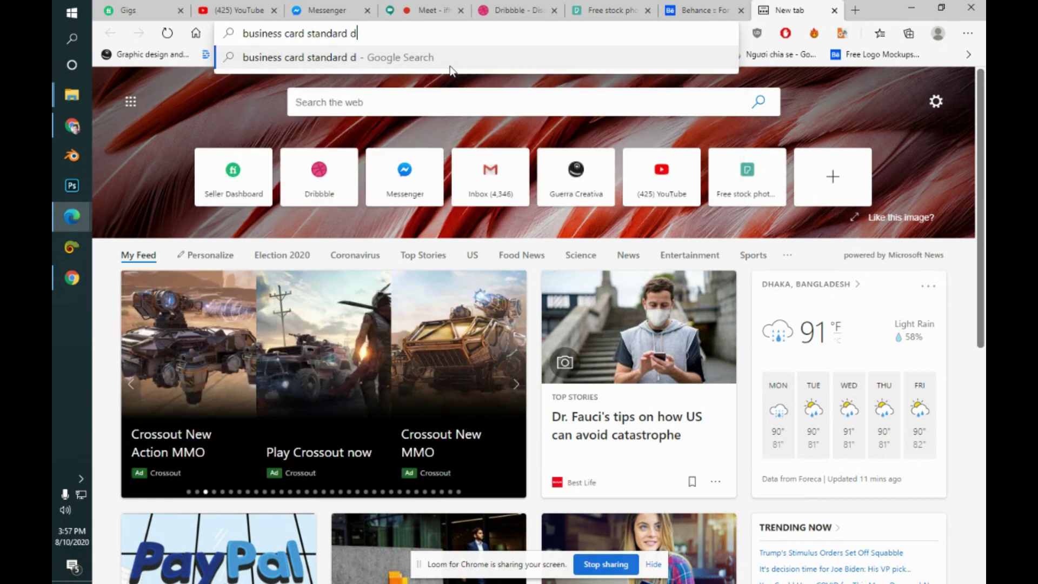
pyautogui.press('Down')
pyautogui.press('Return')
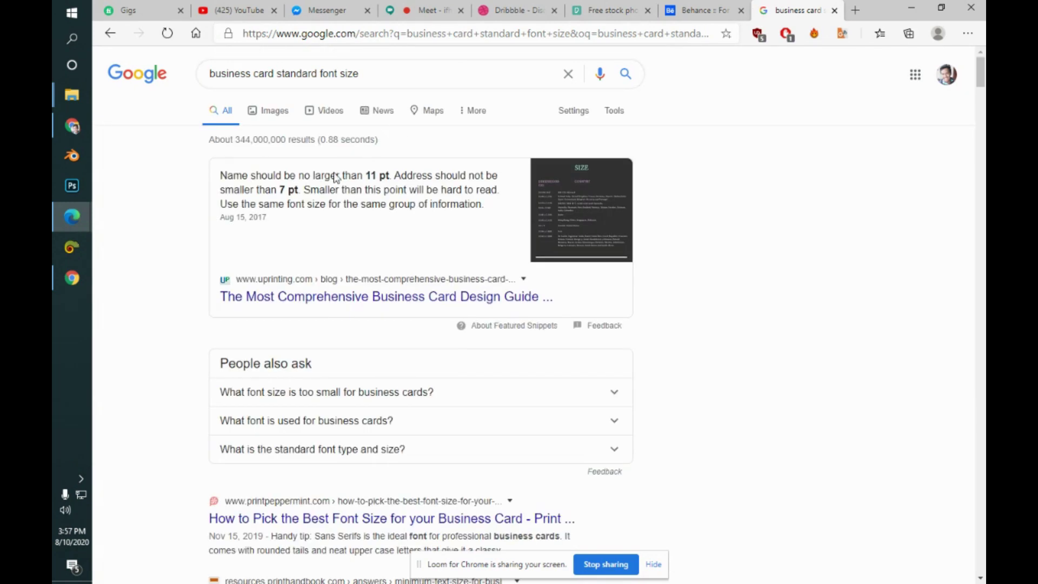
# - Open UPrinting's business card design guide and examine its sections on font sizes, card dimensions by country, fonts, colors and print materials
pyautogui.click(363, 305)
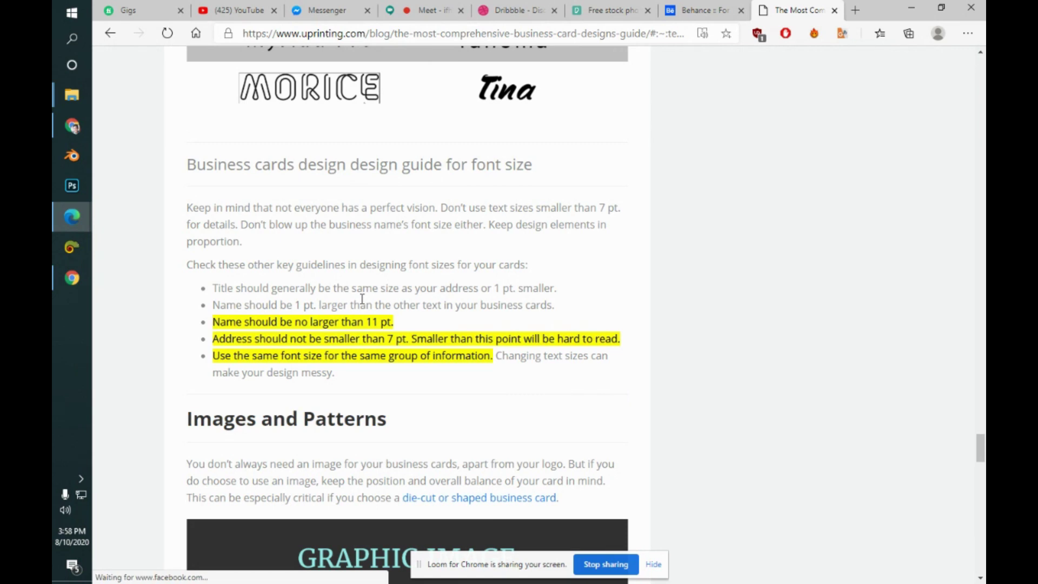
pyautogui.scroll(-8, 361, 299)
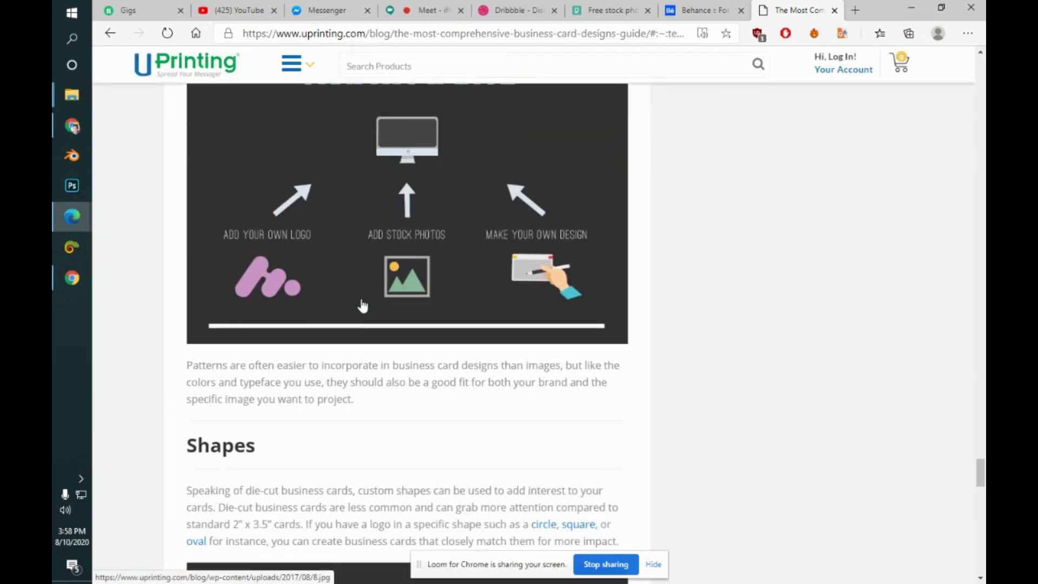
pyautogui.scroll(-10, 363, 305)
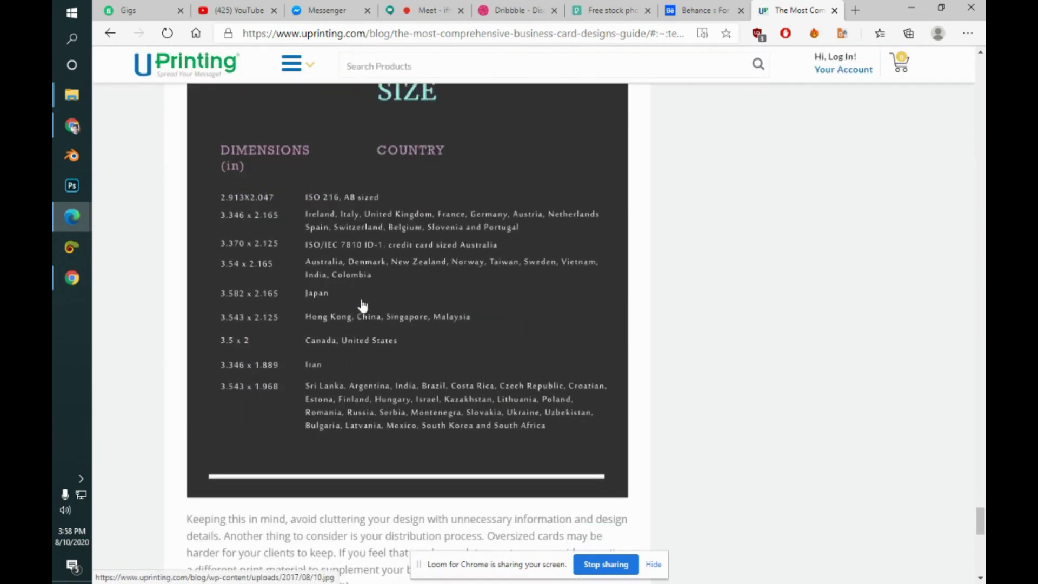
pyautogui.scroll(-11, 362, 306)
pyautogui.scroll(10, 362, 305)
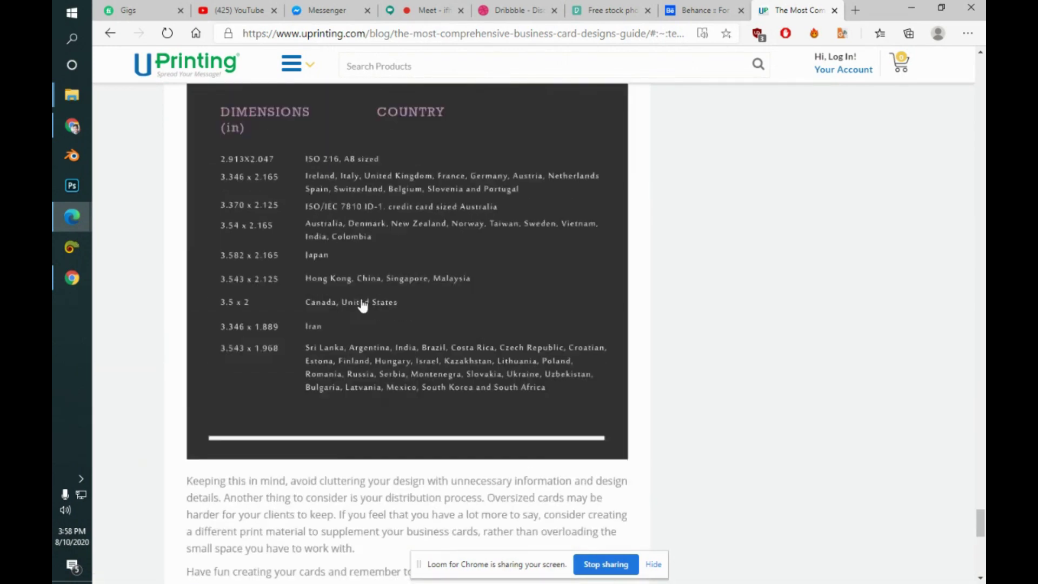
pyautogui.scroll(15, 362, 306)
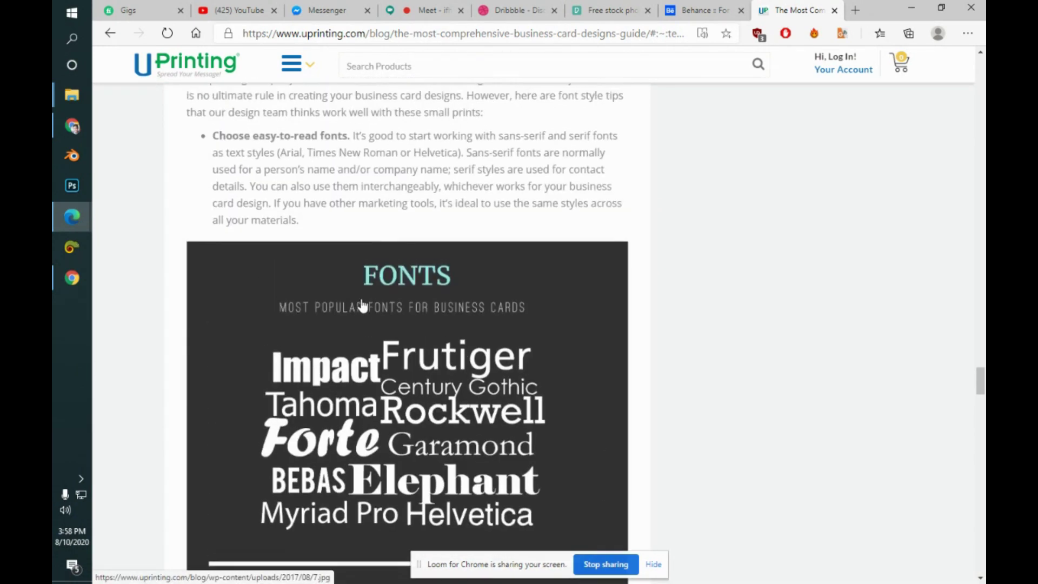
pyautogui.scroll(15, 362, 305)
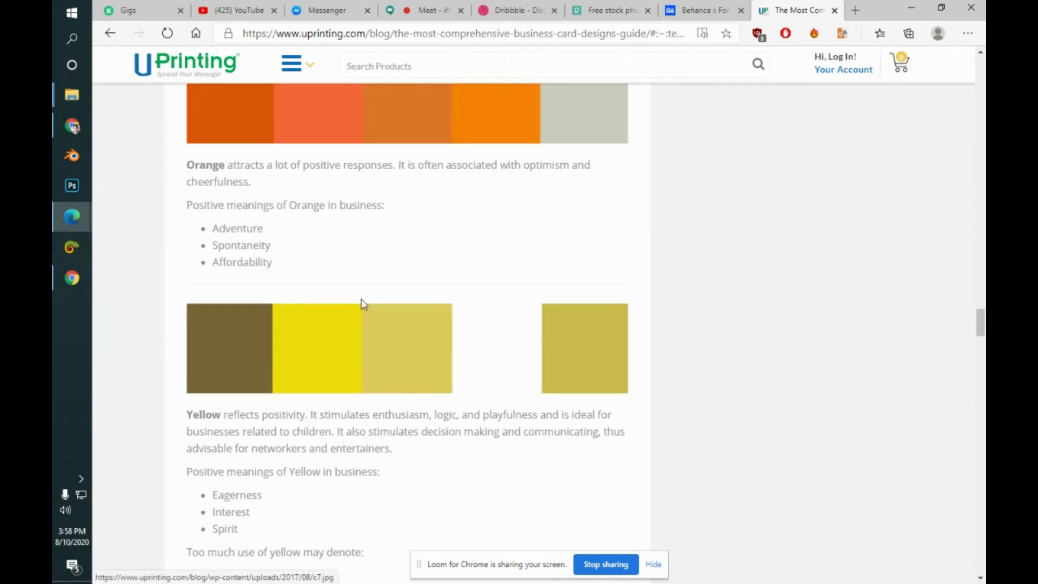
pyautogui.scroll(20, 362, 305)
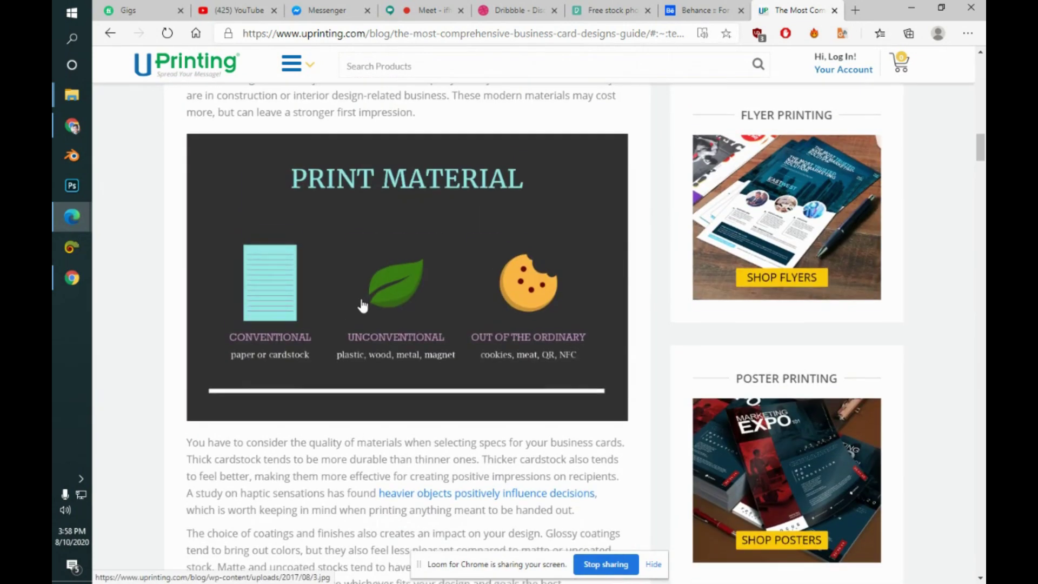
# - Examine UPrinting's business card guide from its introduction through the concept, color meaning and font sections down to the reader comments
pyautogui.scroll(15, 362, 305)
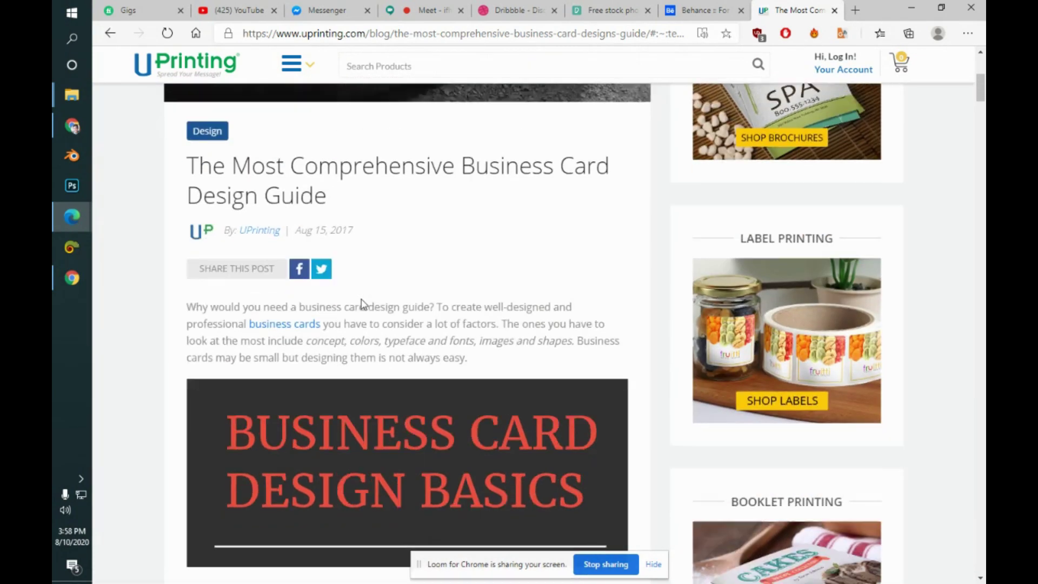
pyautogui.scroll(-4, 363, 305)
pyautogui.scroll(10, 362, 305)
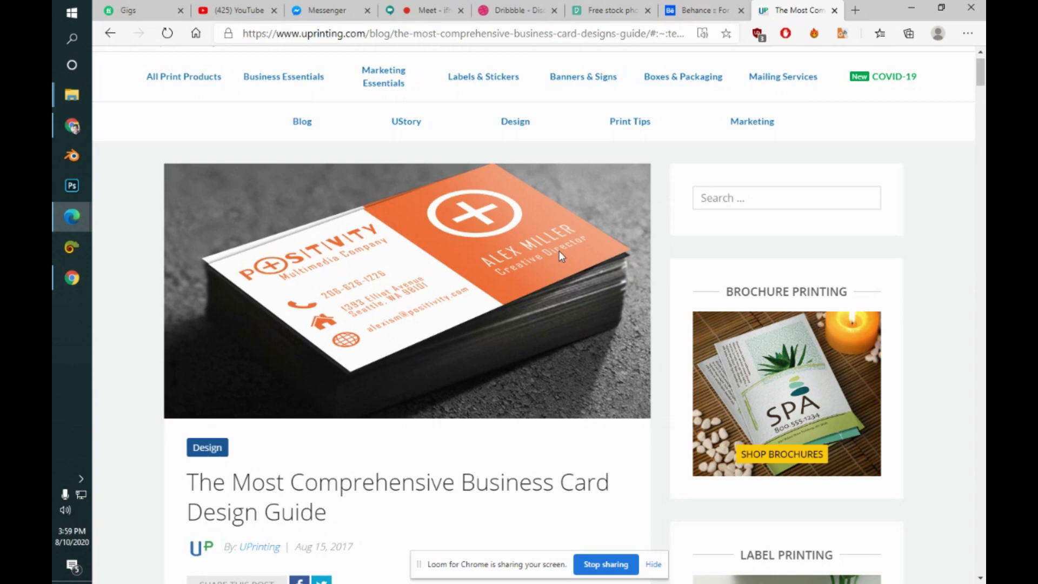
pyautogui.scroll(-6, 559, 251)
pyautogui.scroll(-5, 560, 258)
pyautogui.scroll(-1, 561, 257)
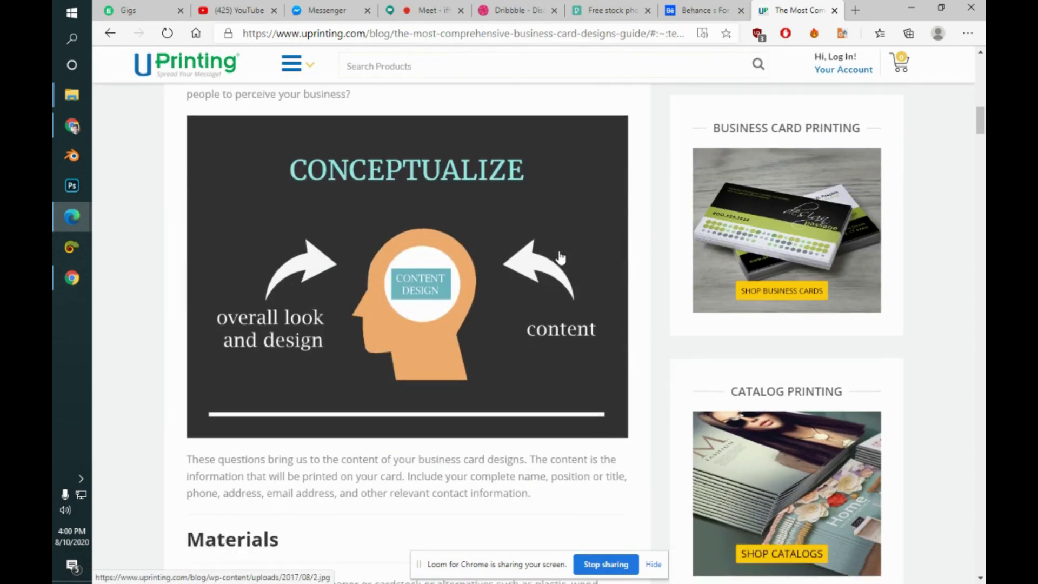
pyautogui.scroll(-20, 560, 258)
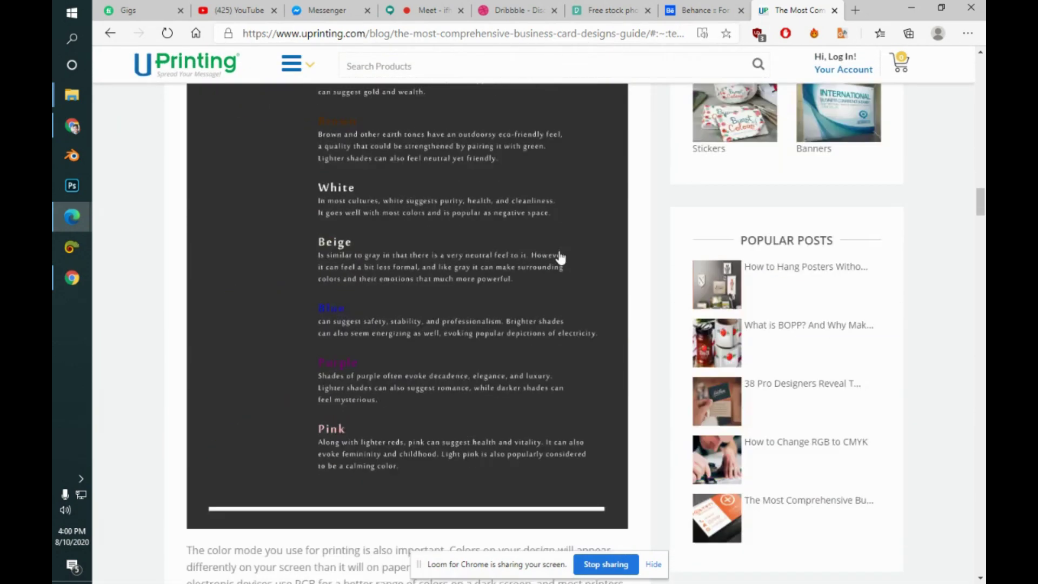
pyautogui.scroll(-10, 560, 258)
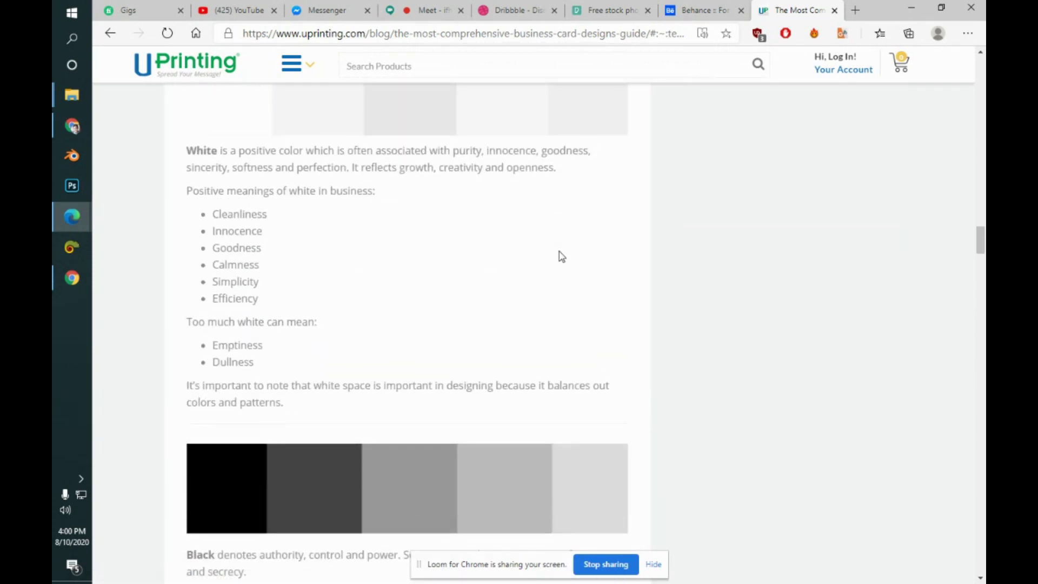
pyautogui.scroll(-15, 561, 256)
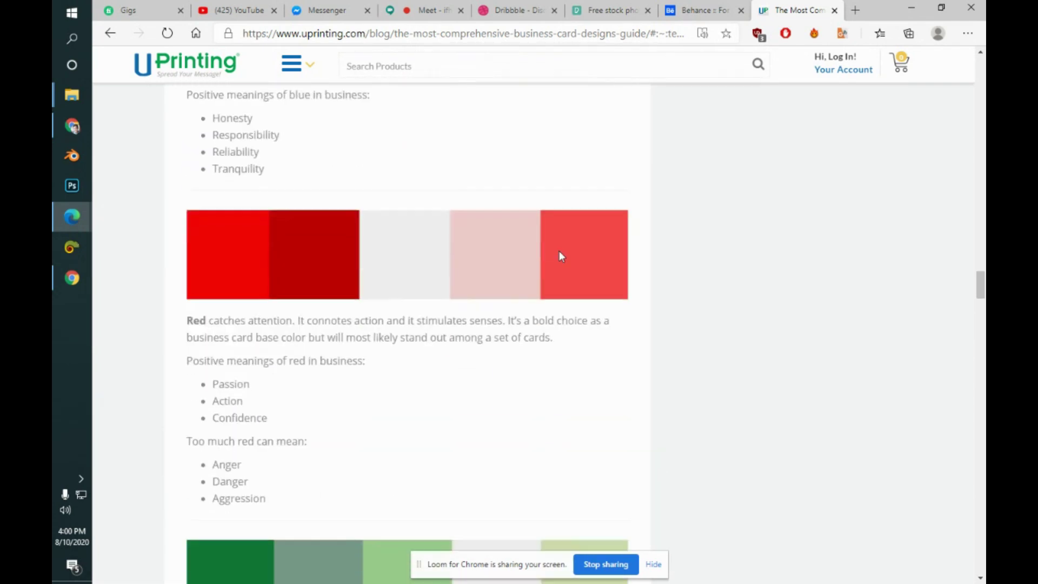
pyautogui.scroll(-20, 561, 256)
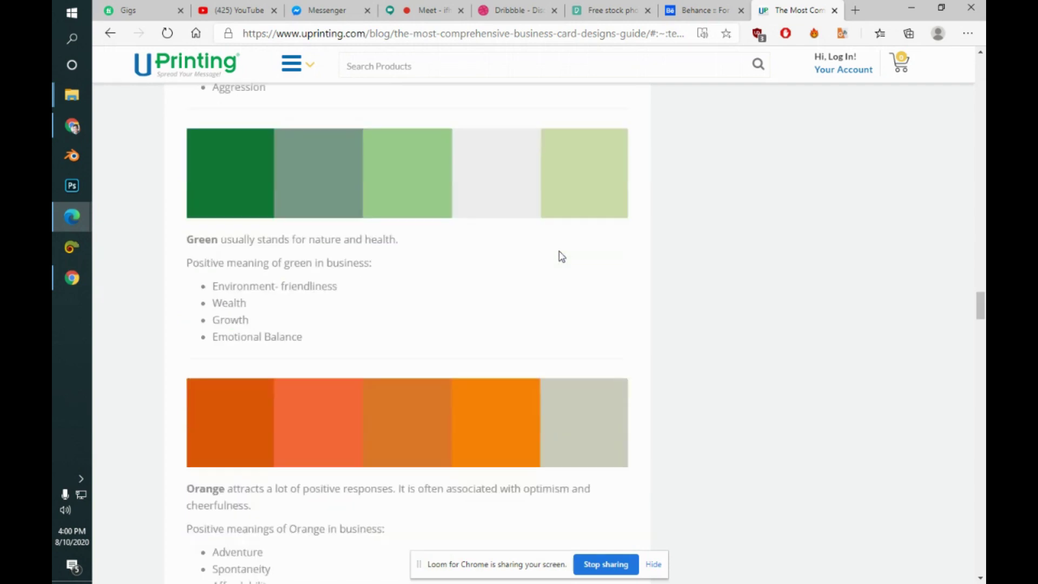
pyautogui.scroll(-20, 561, 258)
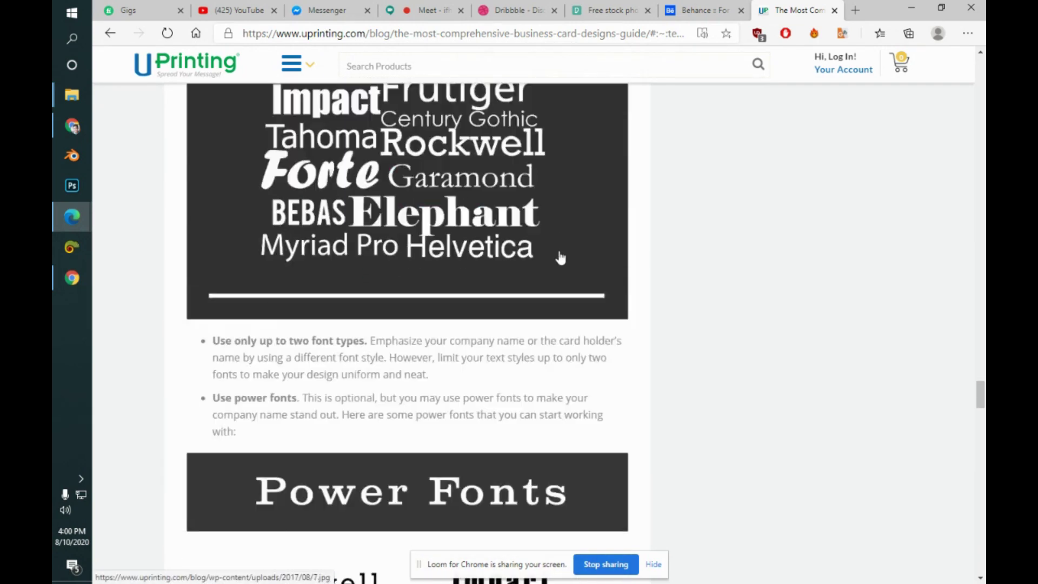
pyautogui.scroll(-4, 561, 256)
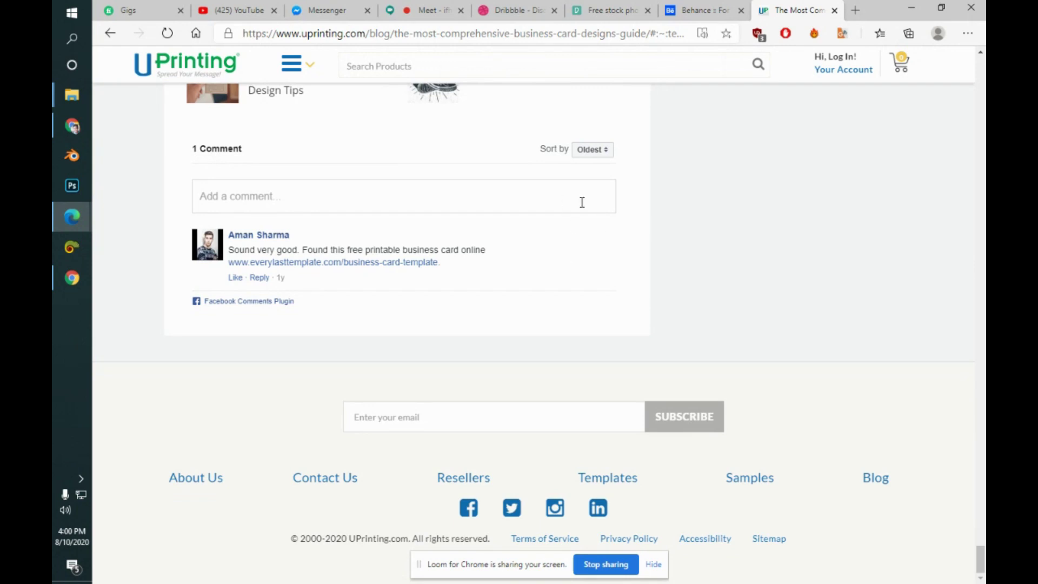
# - Open the everylasttemplate.com business card link from the reader comment and examine its design advice, card types and downloadable templates
pyautogui.click(414, 266)
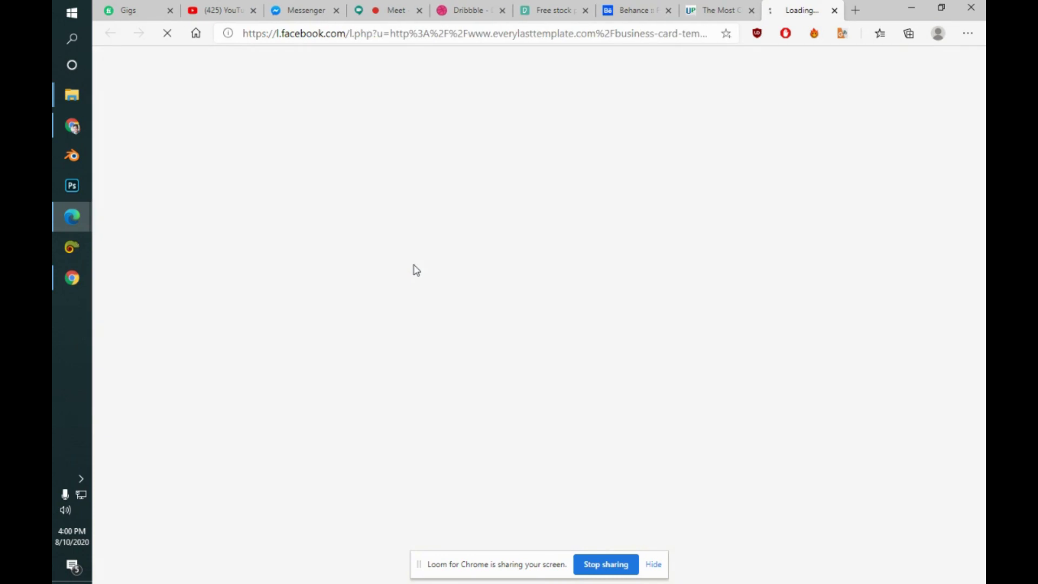
pyautogui.click(719, 11)
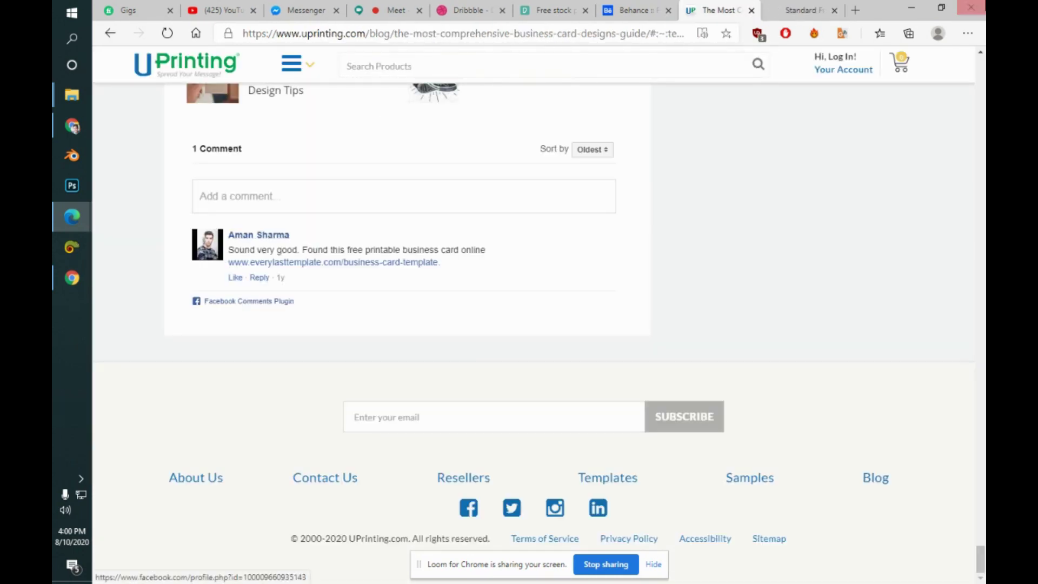
pyautogui.click(795, 6)
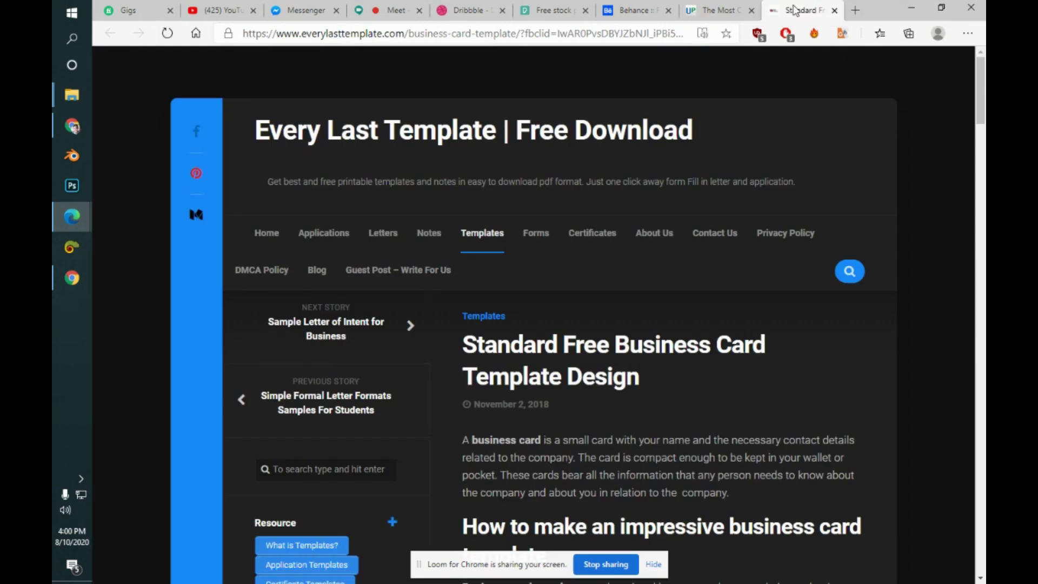
pyautogui.scroll(-10, 795, 9)
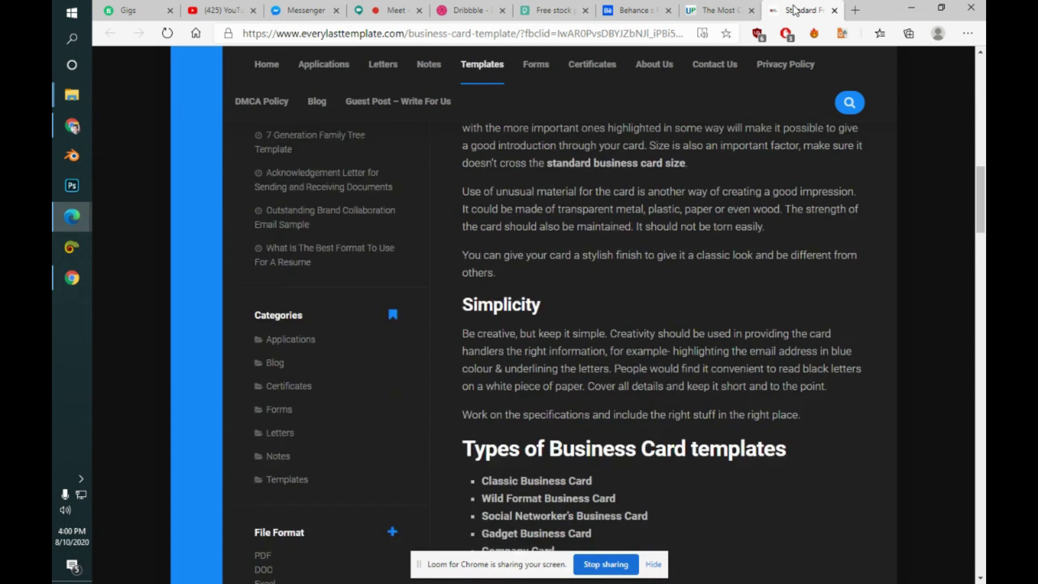
pyautogui.scroll(-10, 795, 9)
pyautogui.scroll(3, 795, 9)
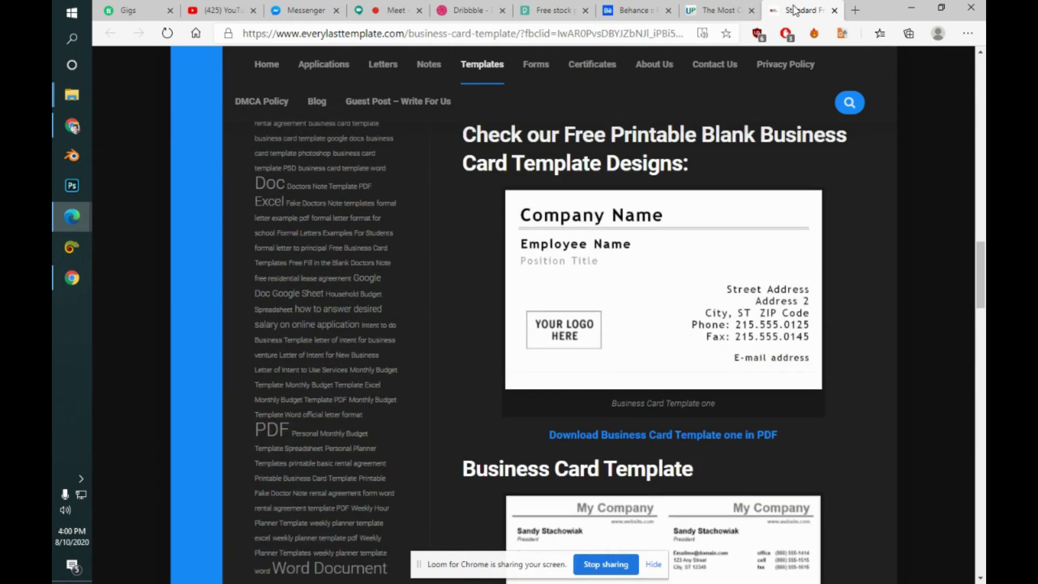
pyautogui.scroll(-5, 795, 9)
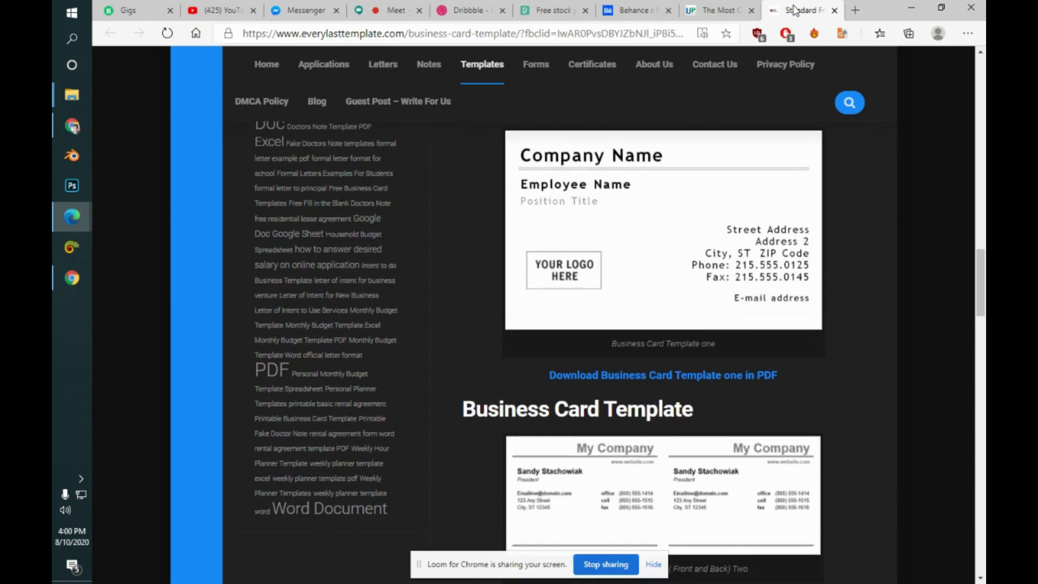
pyautogui.scroll(-14, 795, 9)
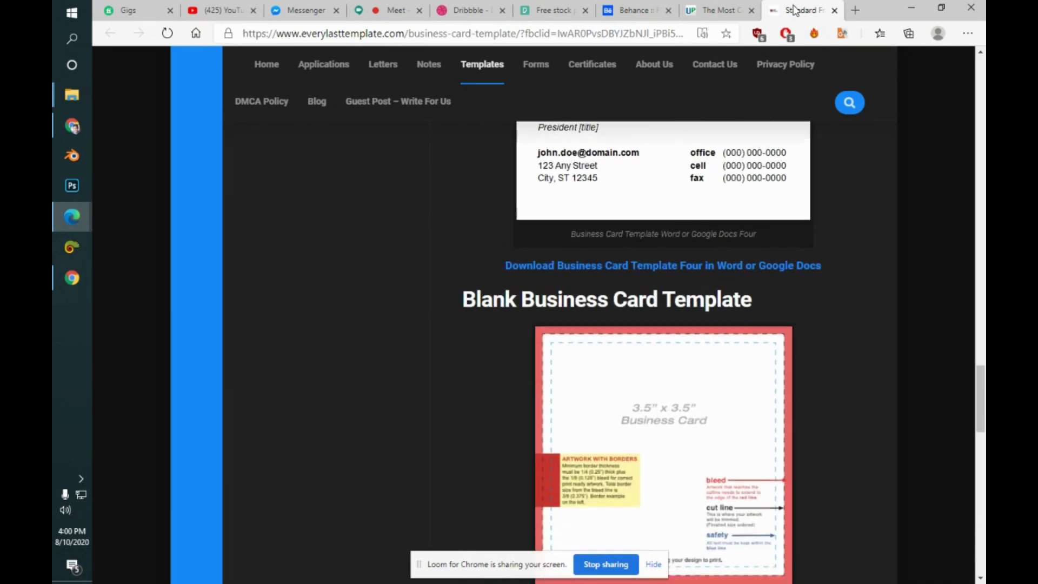
pyautogui.scroll(-7, 795, 9)
pyautogui.scroll(-8, 795, 9)
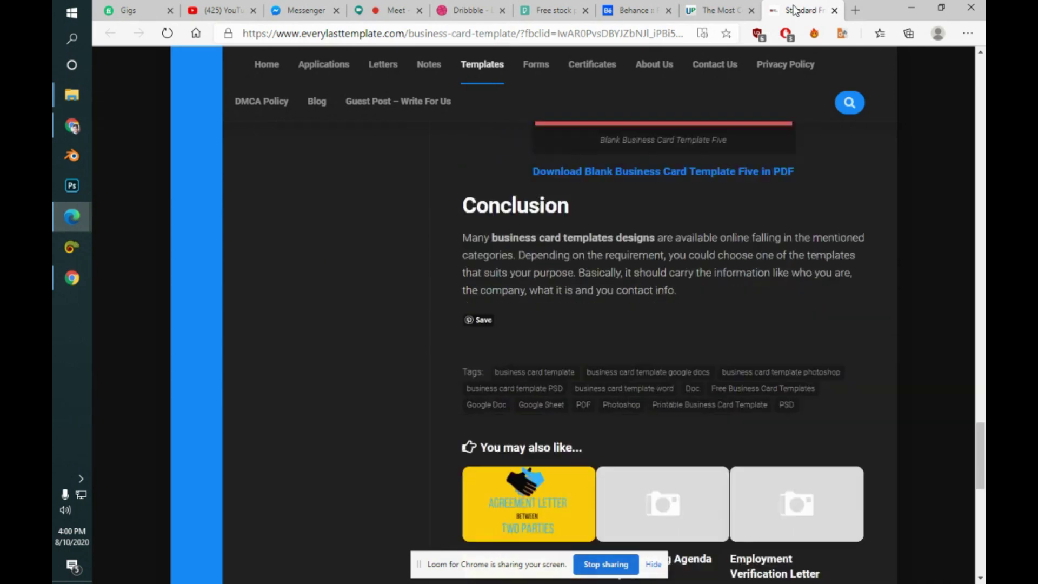
# - Close the Every Last Template and UPrinting pages and return to the Google Meet call's chat
pyautogui.click(835, 11)
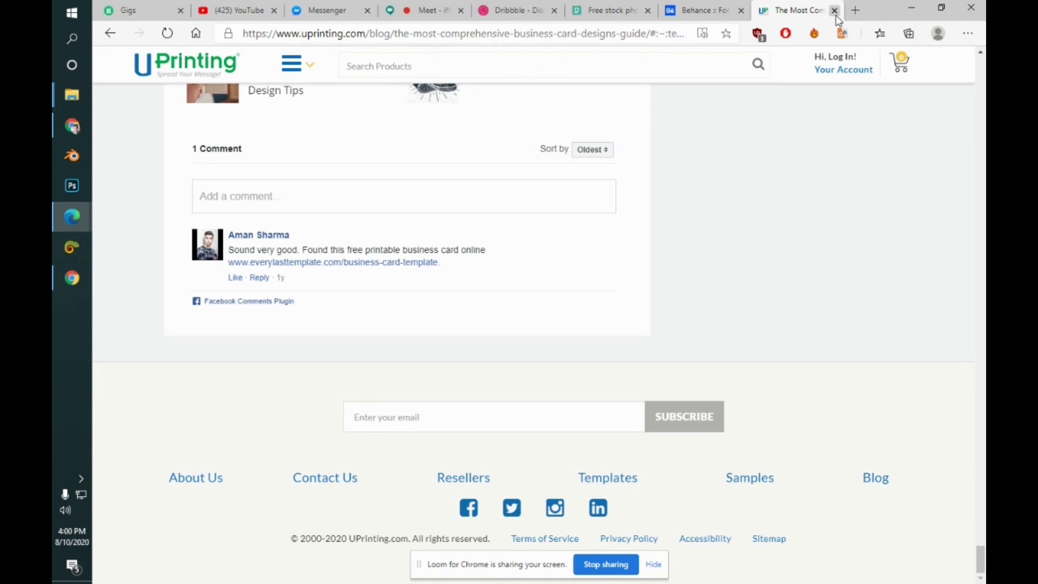
pyautogui.click(836, 12)
pyautogui.click(500, 13)
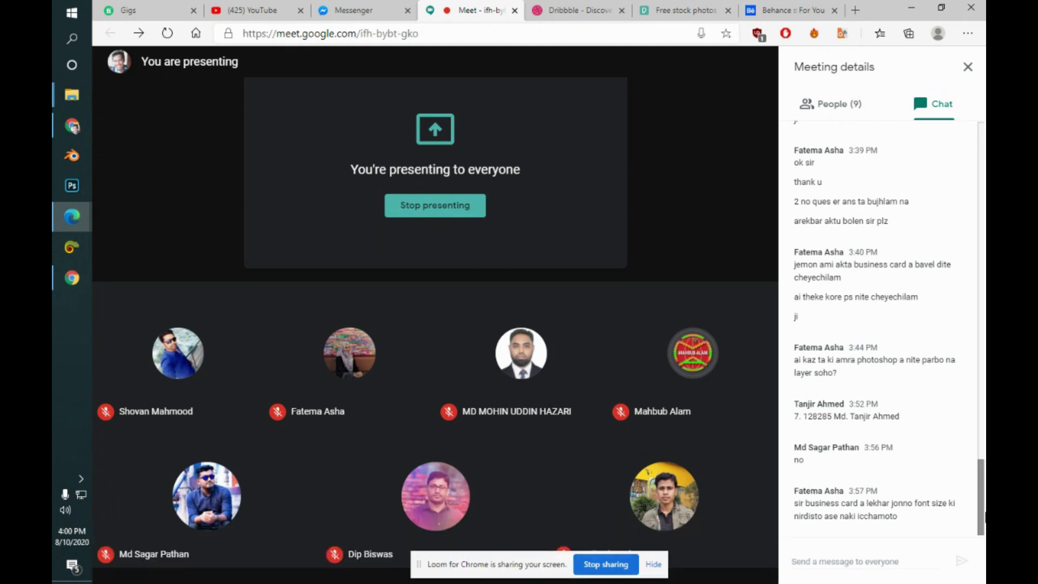
# - Look over the open Pexels and Dribbble home pages
pyautogui.click(659, 7)
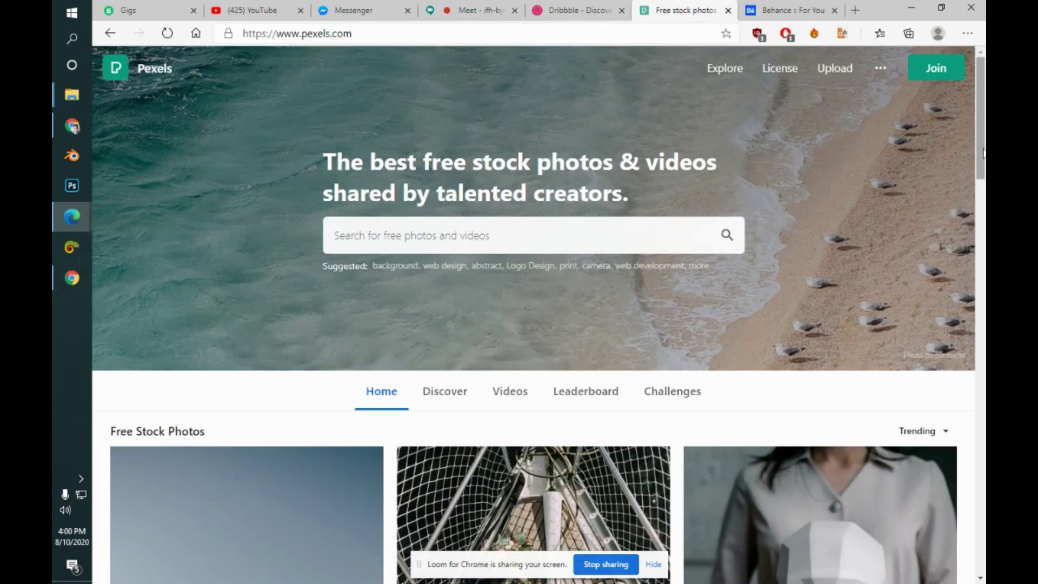
pyautogui.scroll(-3, 541, 270)
pyautogui.click(548, 7)
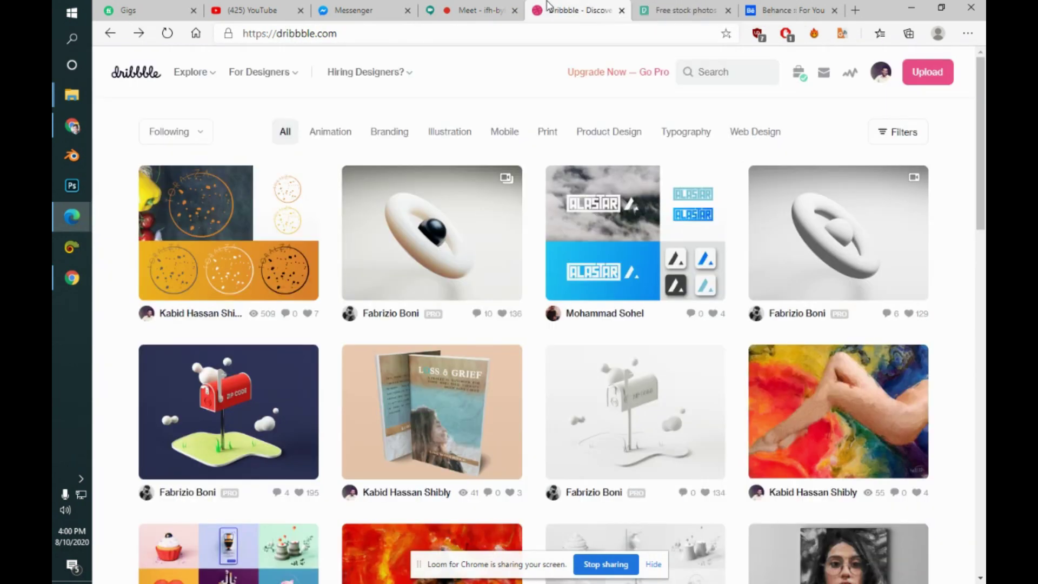
pyautogui.moveTo(829, 65)
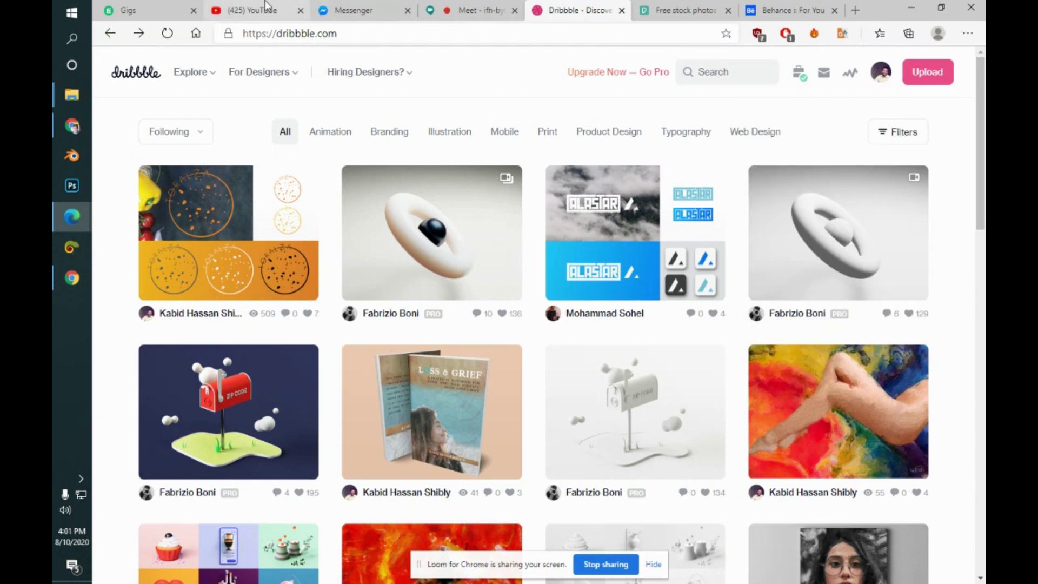
# - Load freelancer.com in place of the open Behance page
pyautogui.click(810, 5)
pyautogui.click(413, 34)
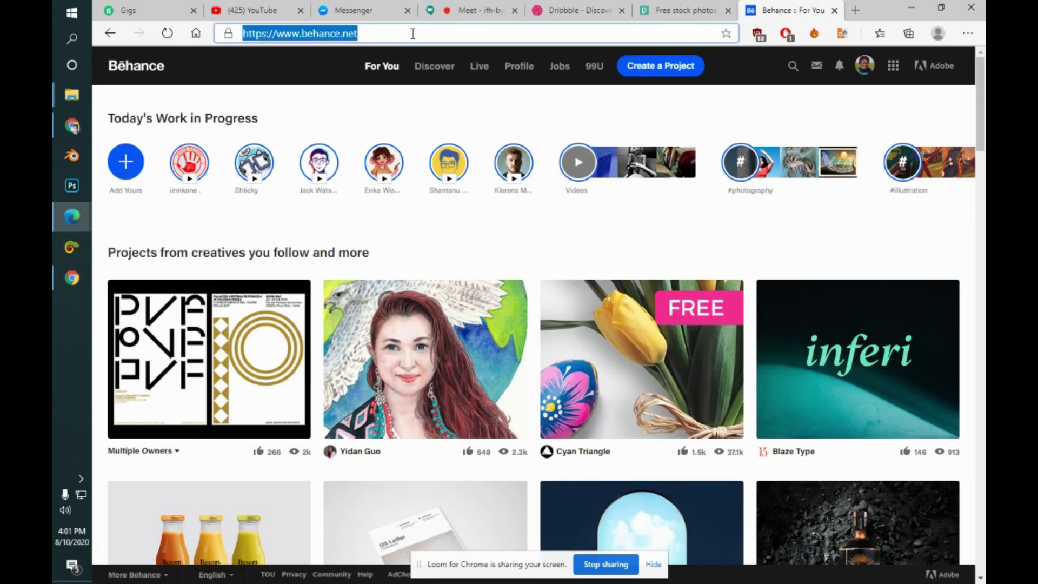
pyautogui.write('freelancer.com')
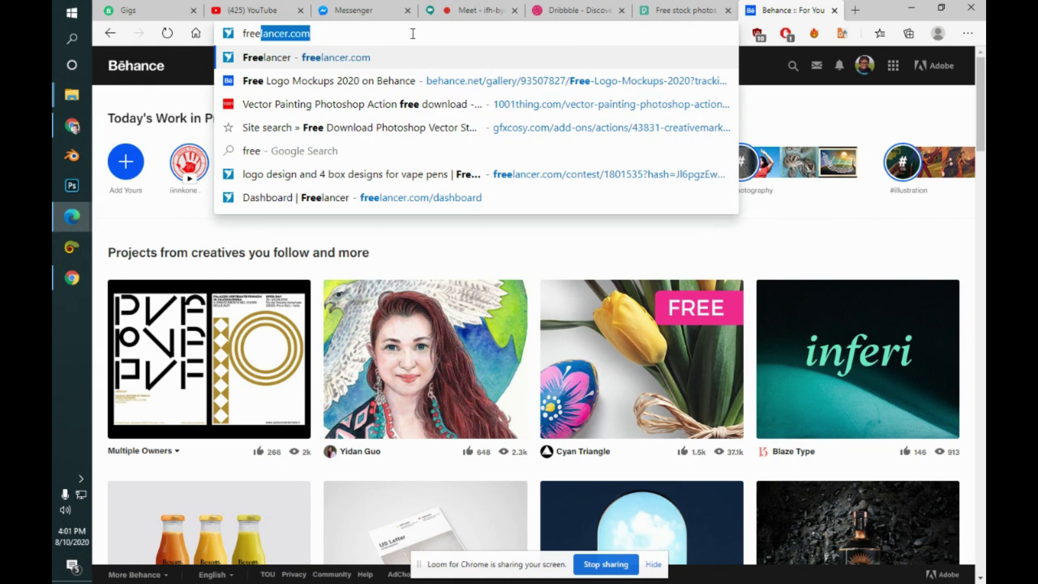
pyautogui.press('Return')
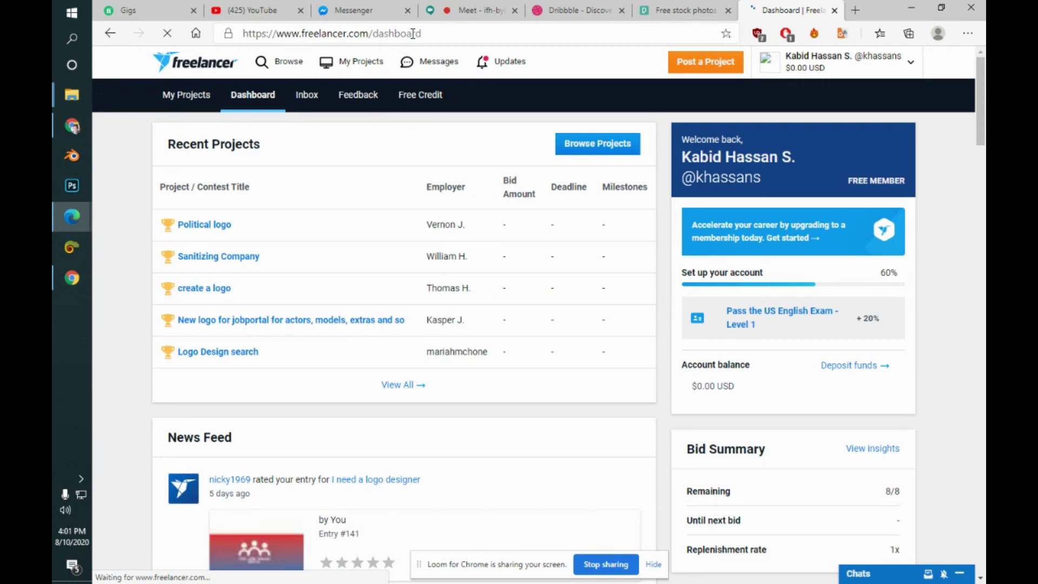
# - Open the Political logo contest from the recent projects, reload its page, and show the contest's entries
pyautogui.click(207, 232)
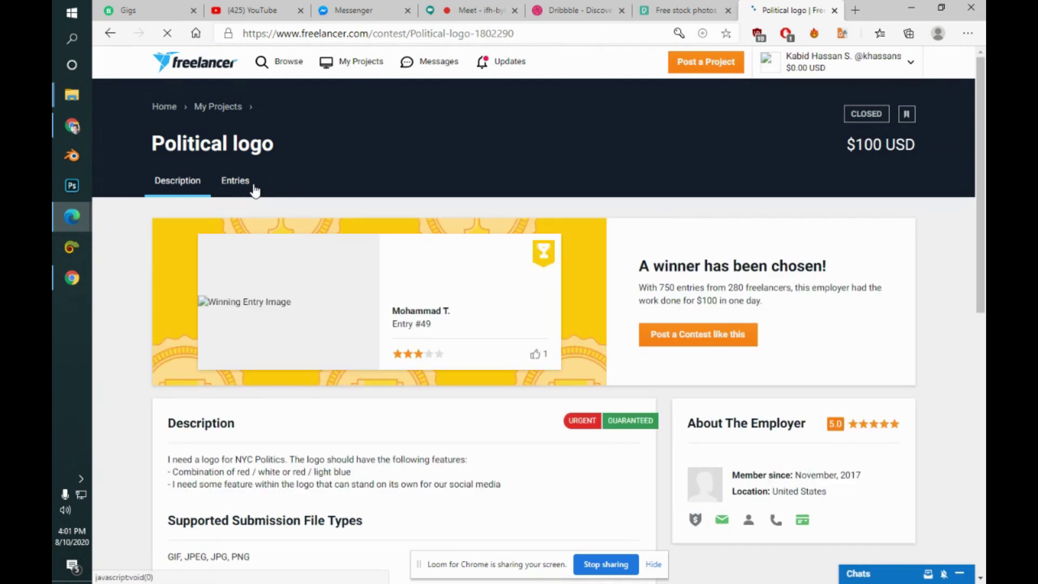
pyautogui.click(254, 185)
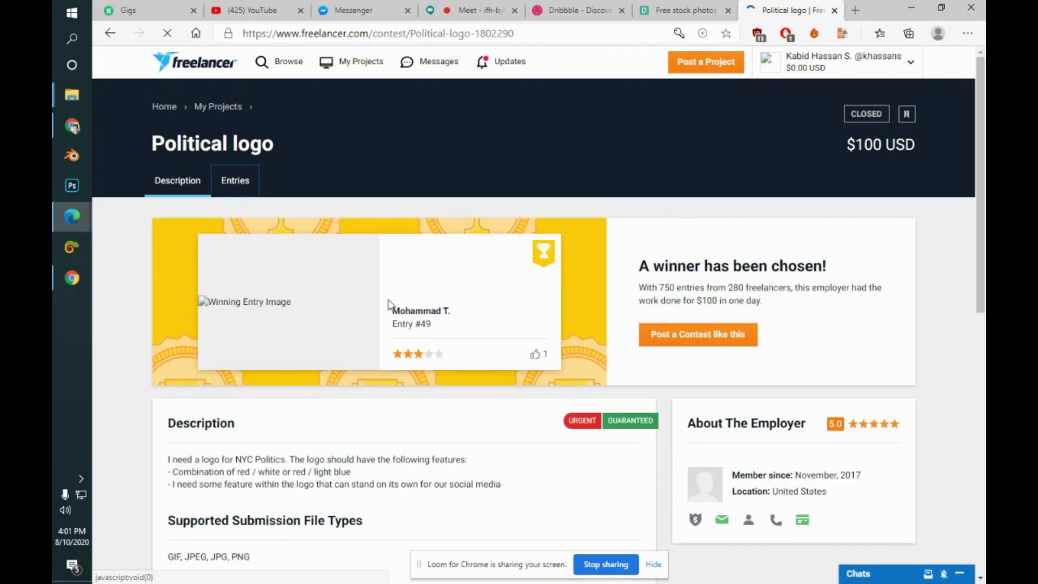
pyautogui.moveTo(979, 280)
pyautogui.mouseDown()
pyautogui.moveTo(979, 410)
pyautogui.moveTo(979, 277)
pyautogui.mouseUp()
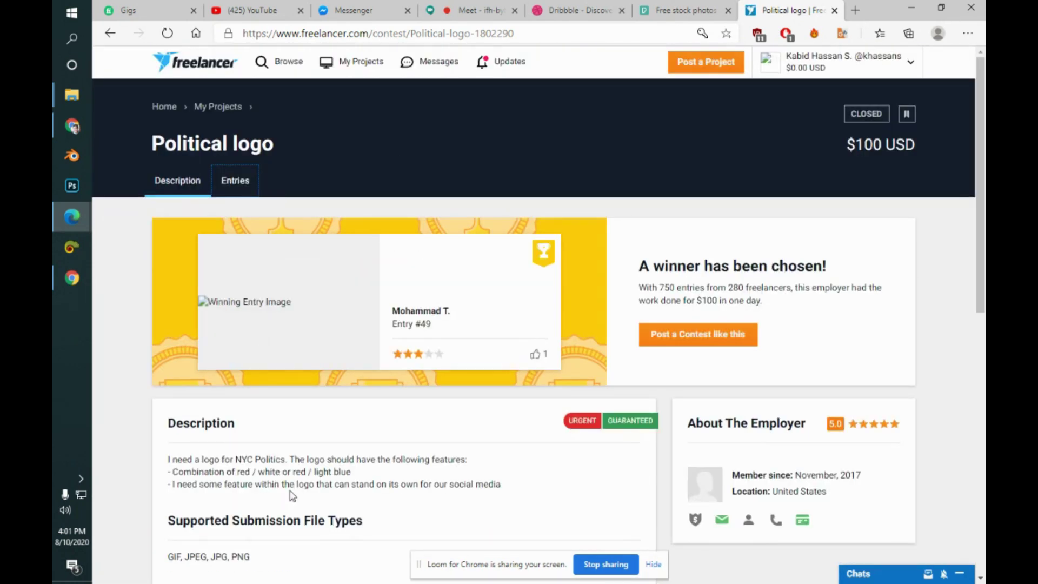
pyautogui.click(166, 34)
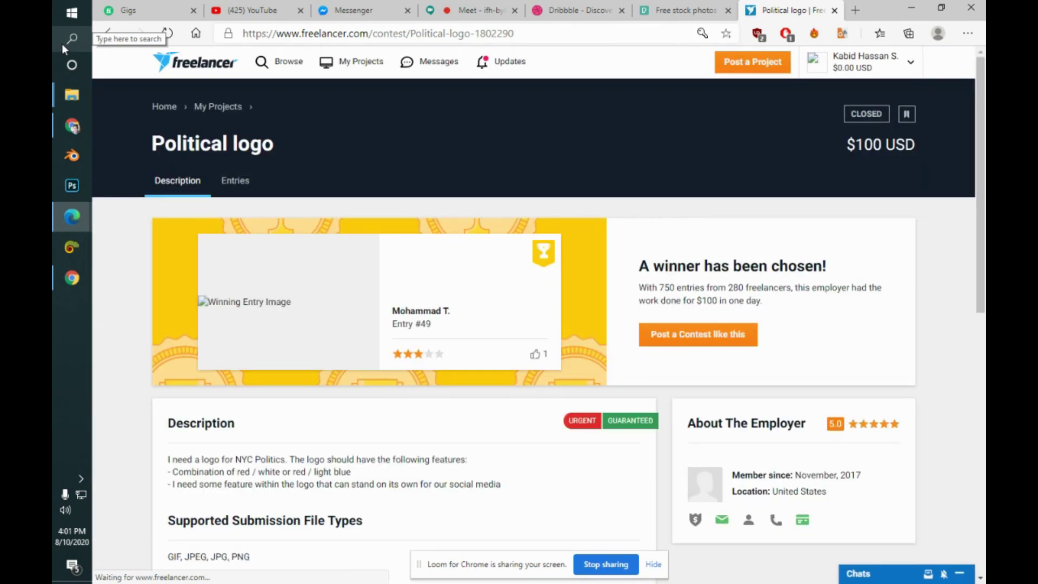
pyautogui.click(240, 188)
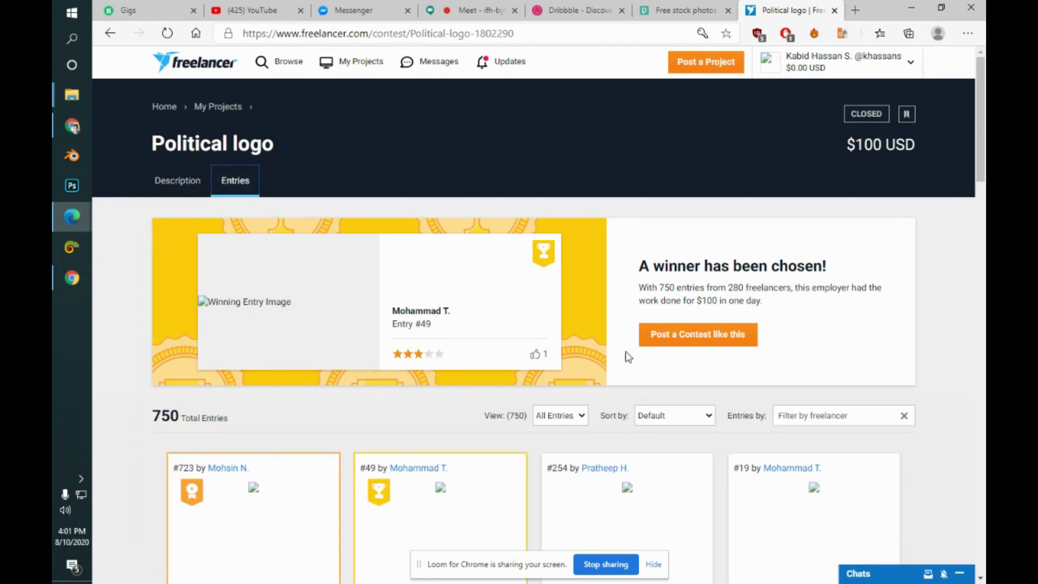
# - Browse the Political logo contest entries and open runner-up entry #723 for a closer look
pyautogui.scroll(-5, 233, 529)
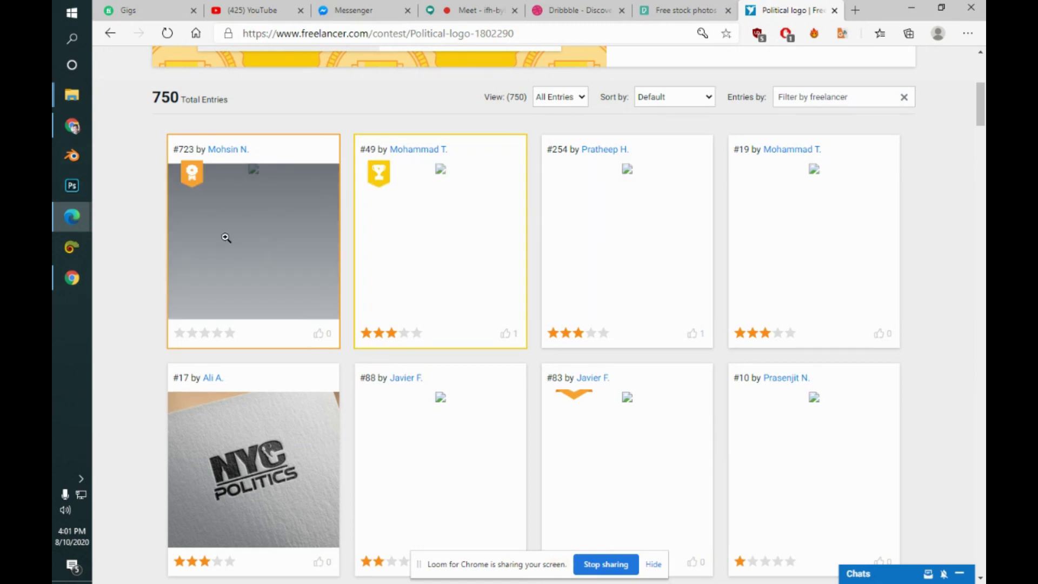
pyautogui.click(196, 173)
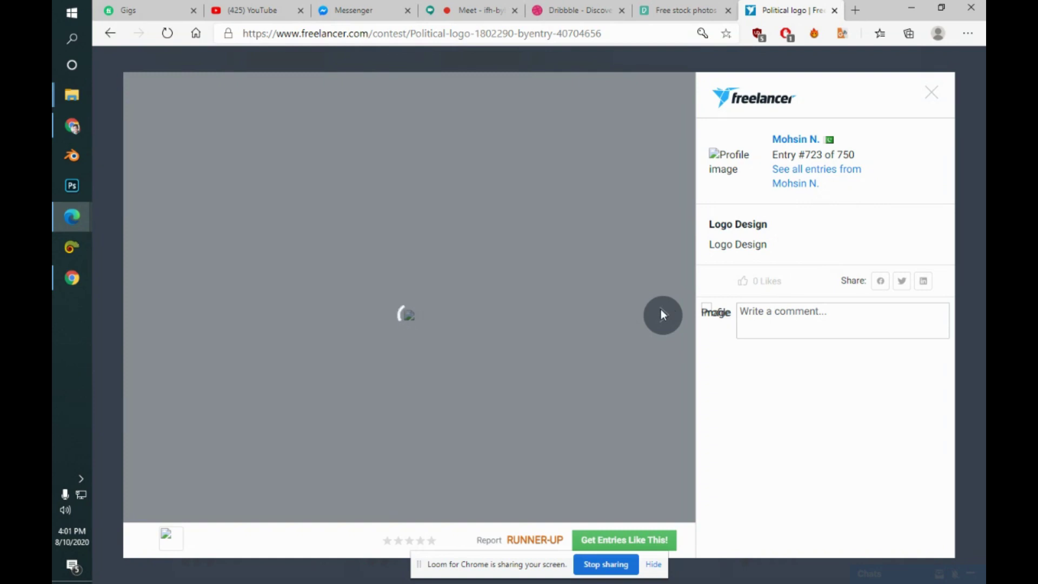
pyautogui.click(934, 95)
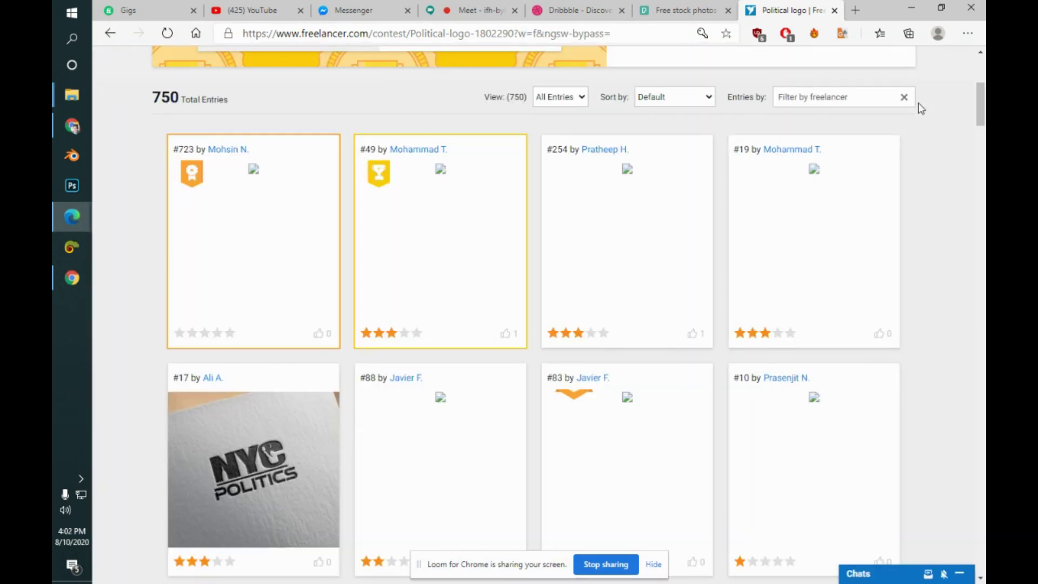
pyautogui.moveTo(981, 103)
pyautogui.mouseDown()
pyautogui.moveTo(982, 157)
pyautogui.moveTo(983, 76)
pyautogui.moveTo(984, 101)
pyautogui.mouseUp()
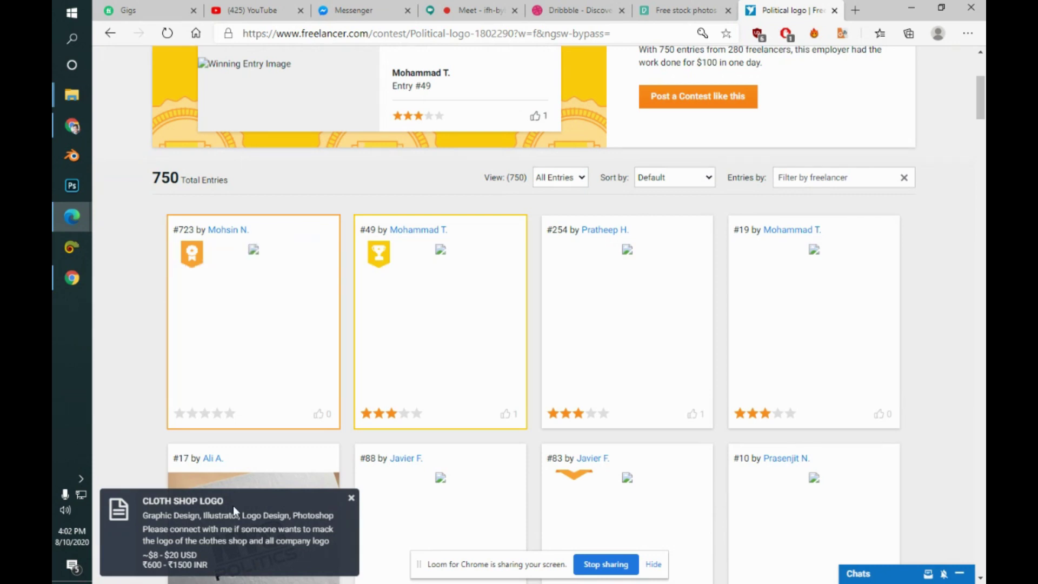
pyautogui.click(277, 354)
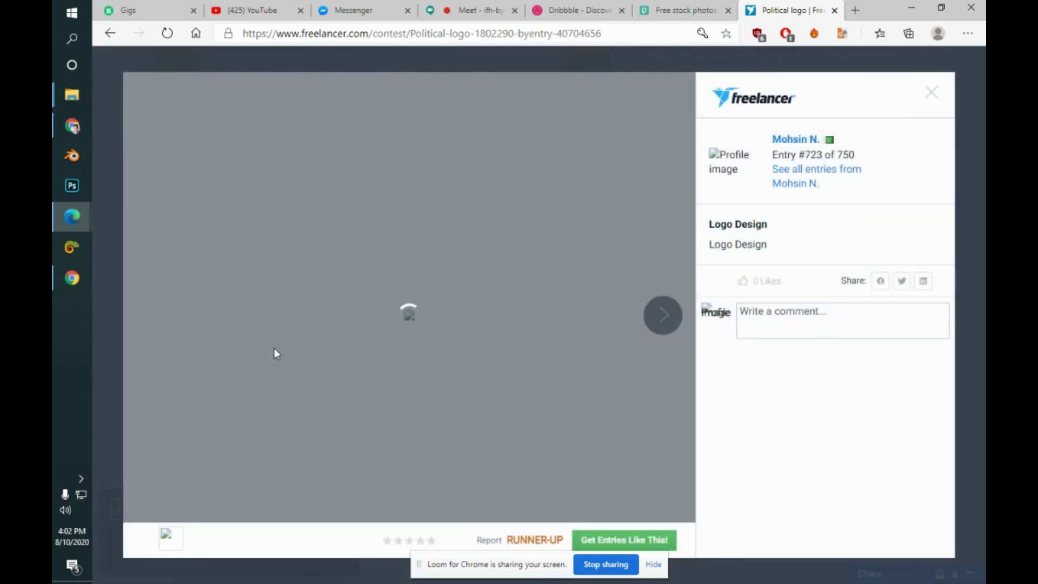
# - Look through the Dribbble and Pexels pages, browsing the free stock photos on the Pexels home page
pyautogui.click(673, 10)
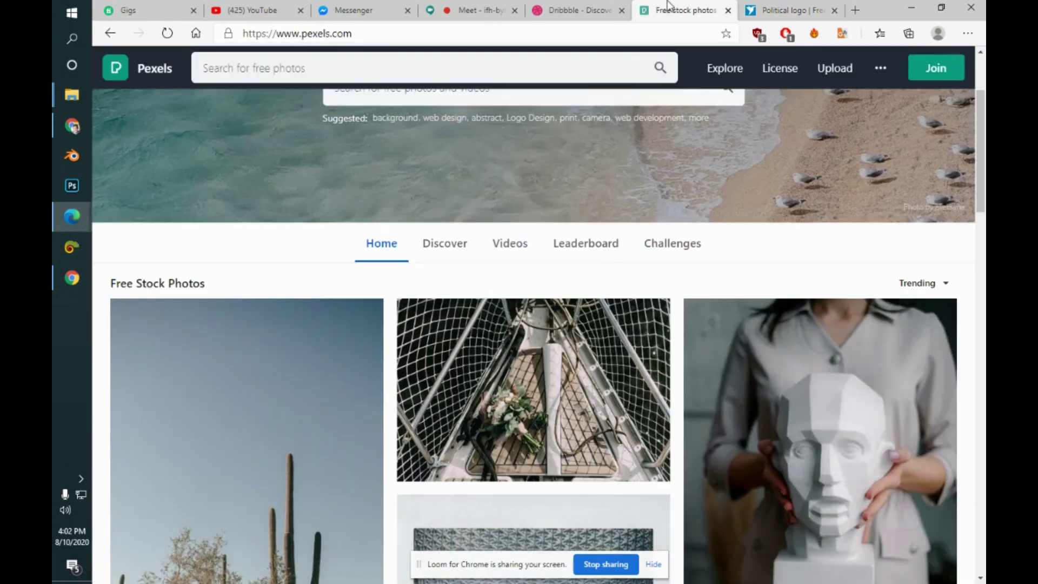
pyautogui.click(568, 9)
pyautogui.click(671, 4)
pyautogui.scroll(-5, 935, 333)
pyautogui.scroll(-10, 534, 336)
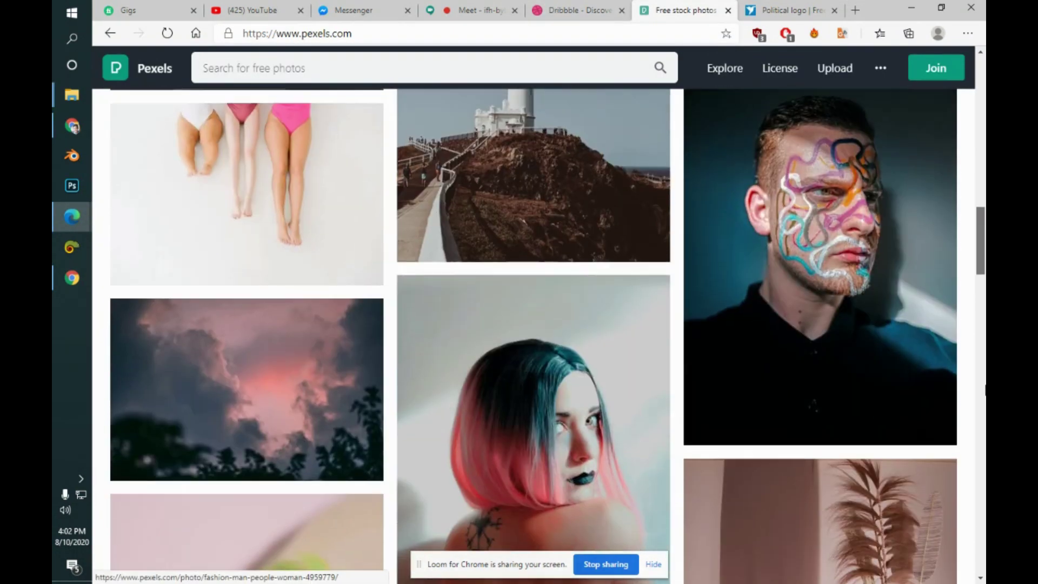
pyautogui.scroll(-5, 979, 432)
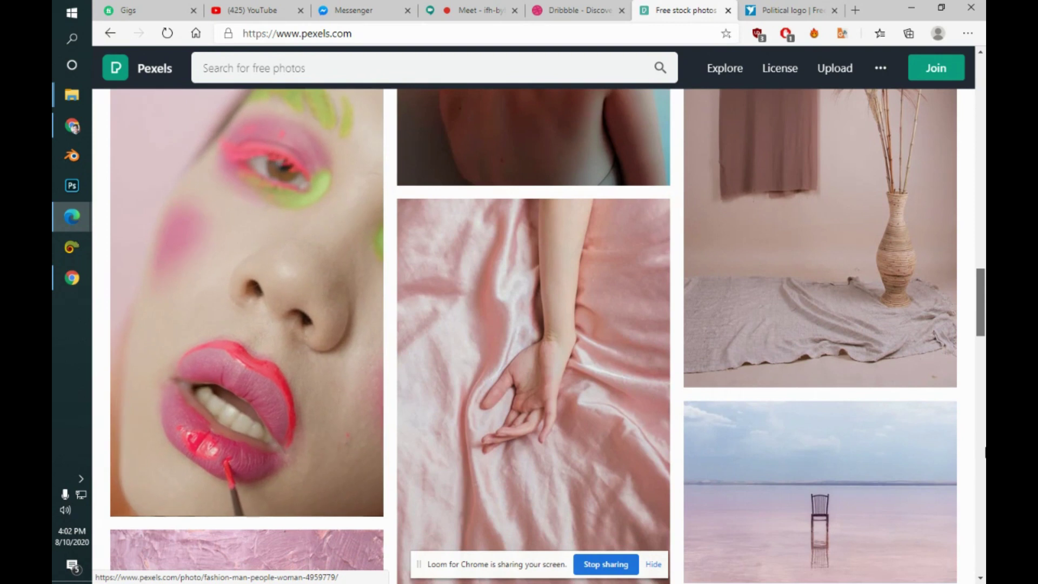
pyautogui.scroll(8, 979, 460)
pyautogui.scroll(-8, 976, 493)
pyautogui.scroll(15, 951, 270)
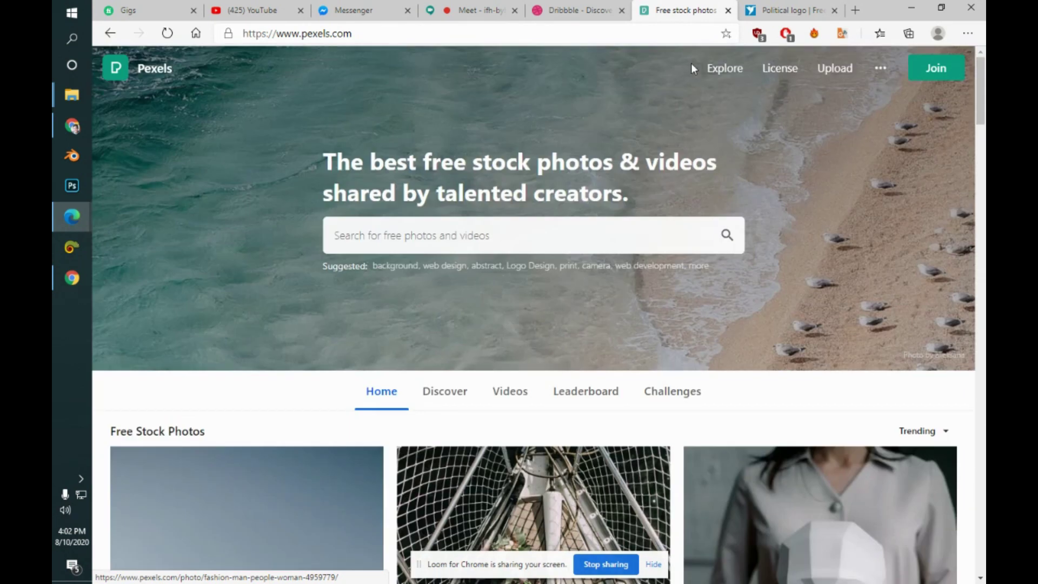
# - Close the enlarged entry #723 in the Political logo contest, filter the contest to My Entries, and look them over
pyautogui.click(789, 9)
pyautogui.click(932, 92)
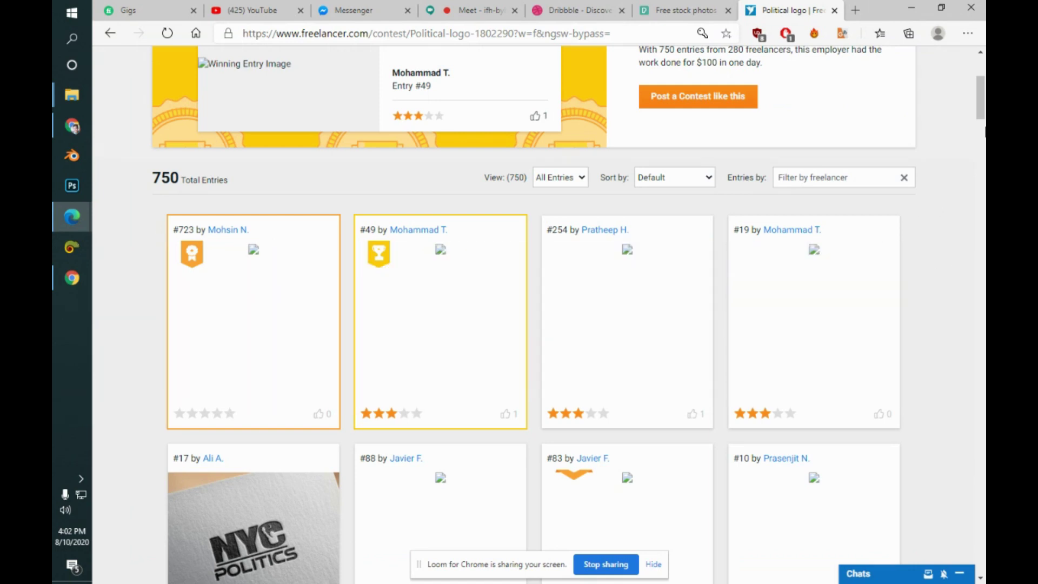
pyautogui.scroll(4, 934, 260)
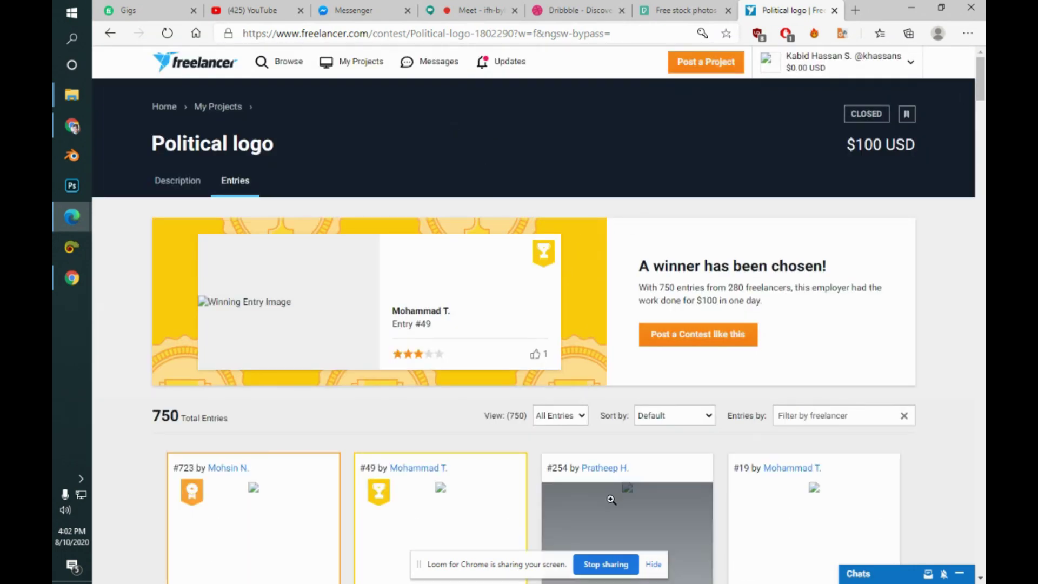
pyautogui.click(656, 418)
pyautogui.click(563, 418)
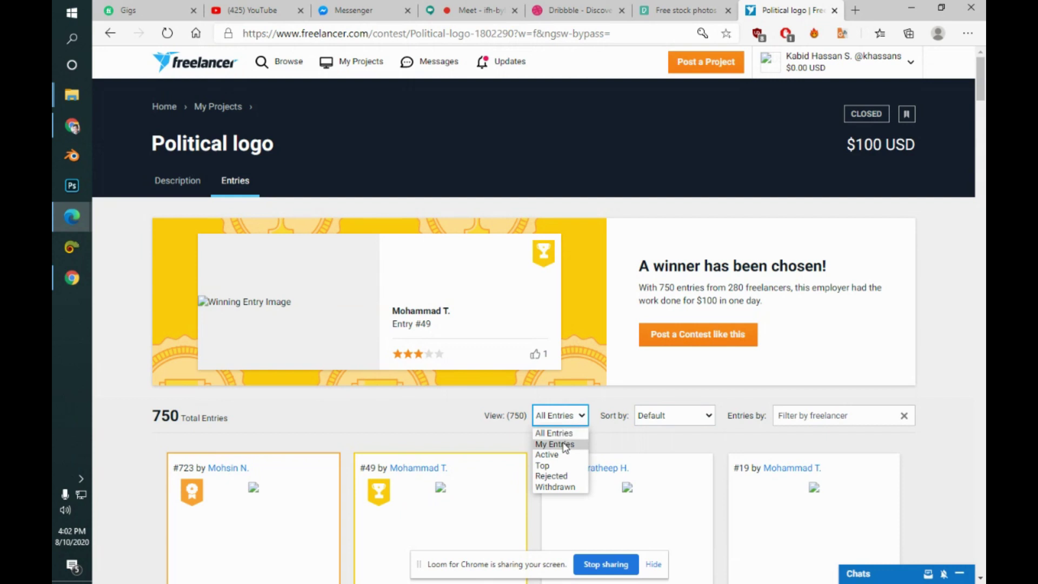
pyautogui.click(565, 444)
pyautogui.scroll(-7, 958, 146)
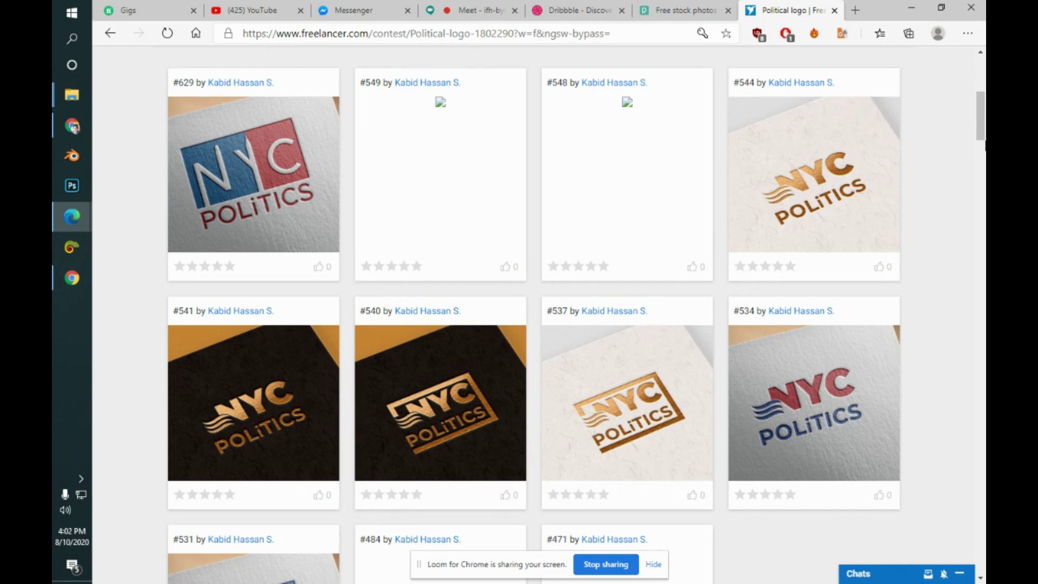
pyautogui.moveTo(984, 91); pyautogui.dragTo(982, 52)
# - Close the Freelancer page, return to the Google Meet call, and stop presenting the screen
pyautogui.click(833, 11)
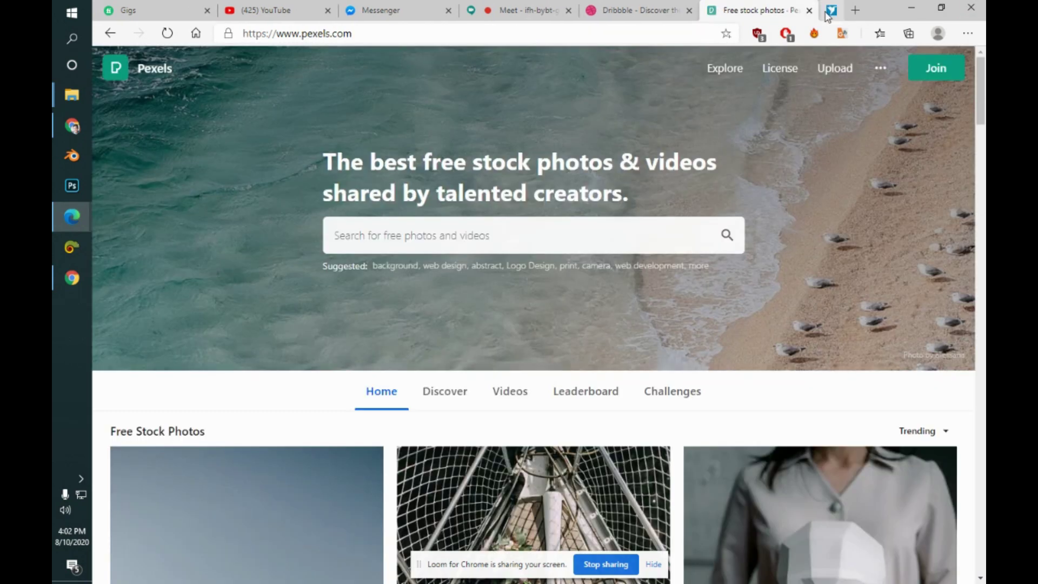
pyautogui.click(649, 10)
pyautogui.click(553, 7)
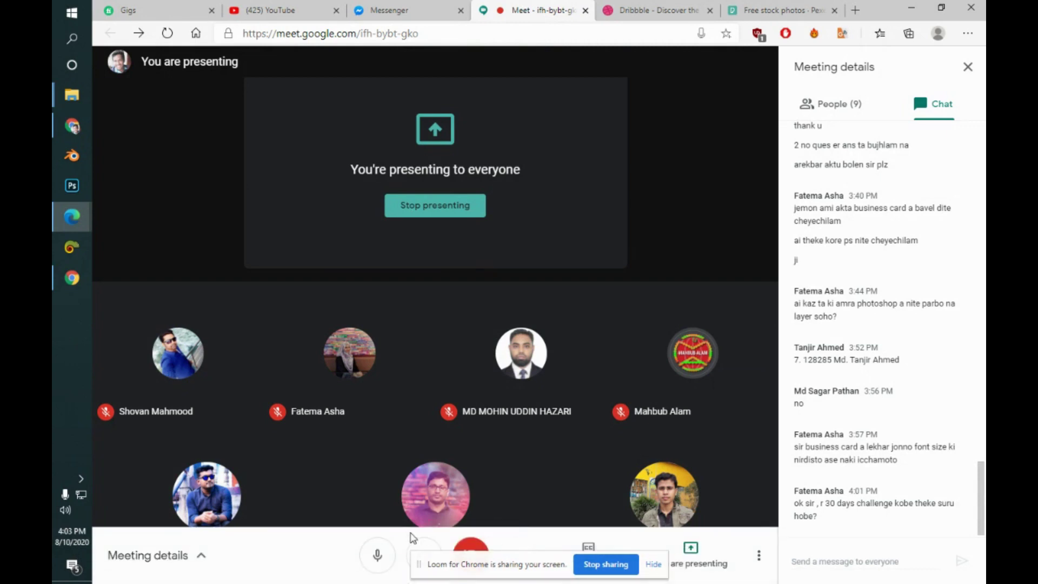
pyautogui.click(435, 206)
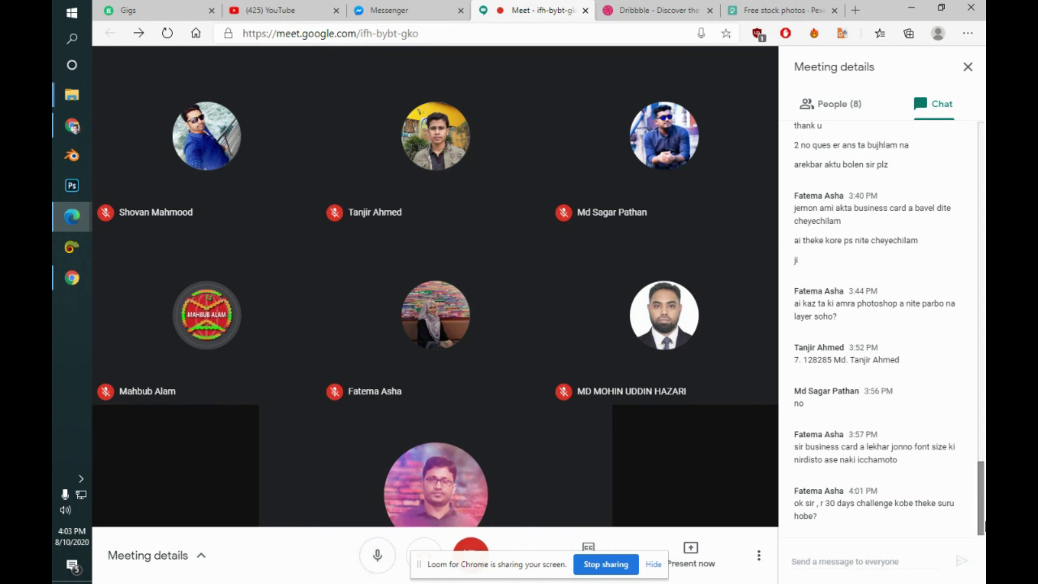
# - Turn off the microphone in the meeting and switch to Chrome
pyautogui.click(848, 110)
pyautogui.click(921, 124)
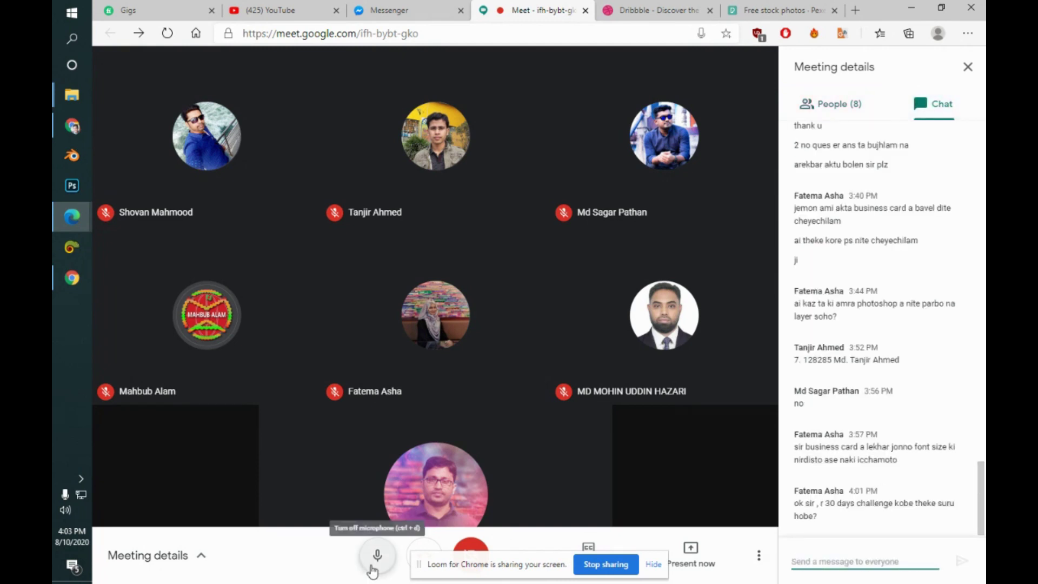
pyautogui.click(372, 567)
pyautogui.click(66, 127)
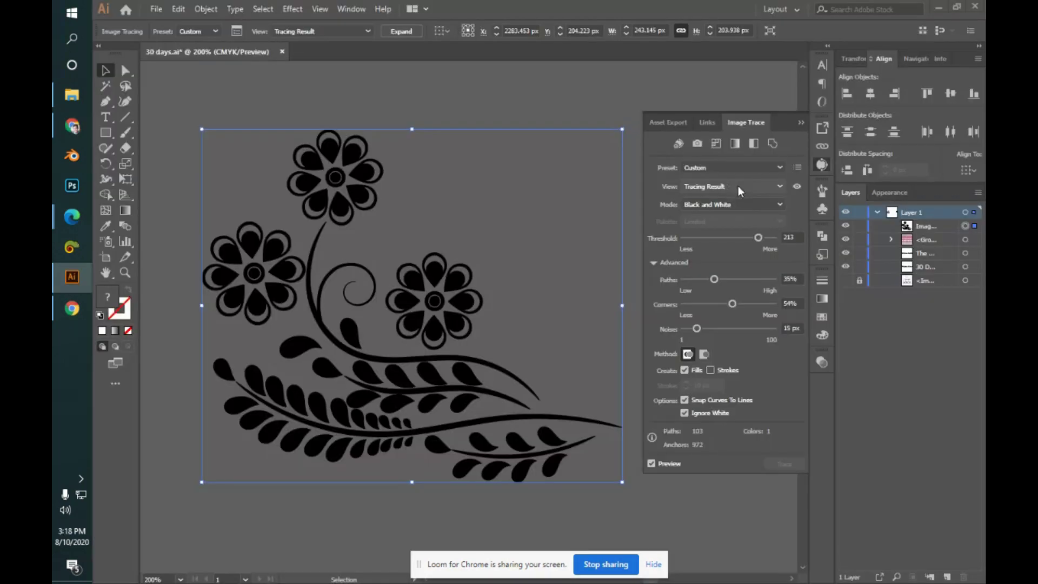
# - Look through the Image Trace presets offered for the selected flower tracing, from Custom to Technical Drawing
pyautogui.click(739, 186)
pyautogui.click(738, 186)
pyautogui.click(737, 167)
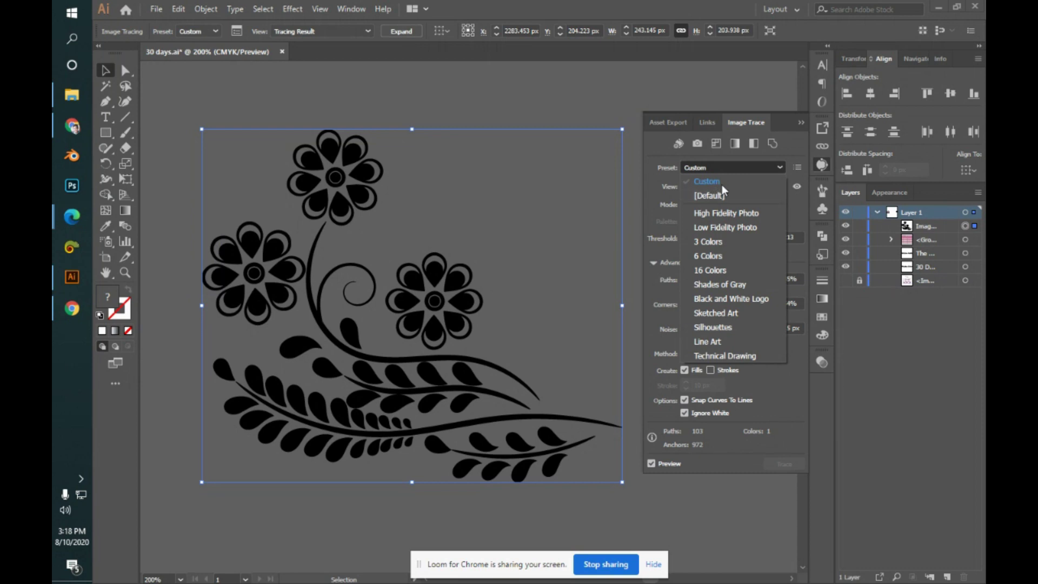
pyautogui.click(748, 167)
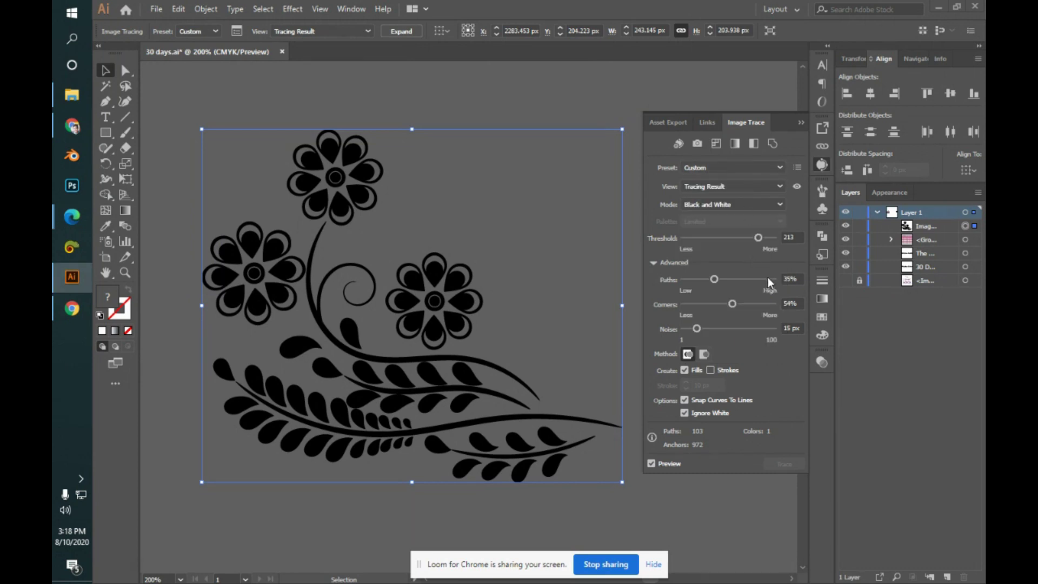
pyautogui.click(741, 169)
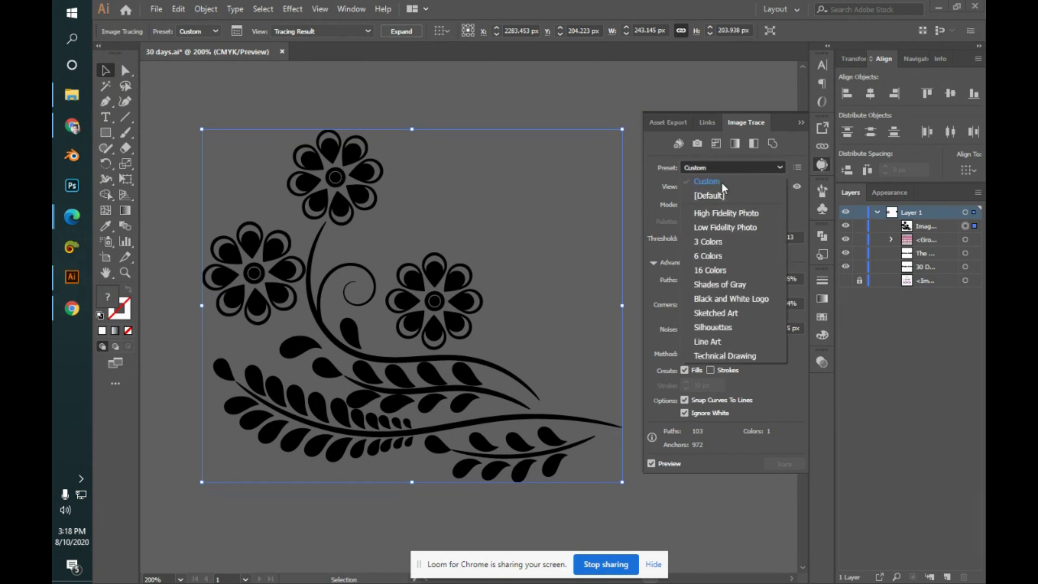
pyautogui.click(773, 166)
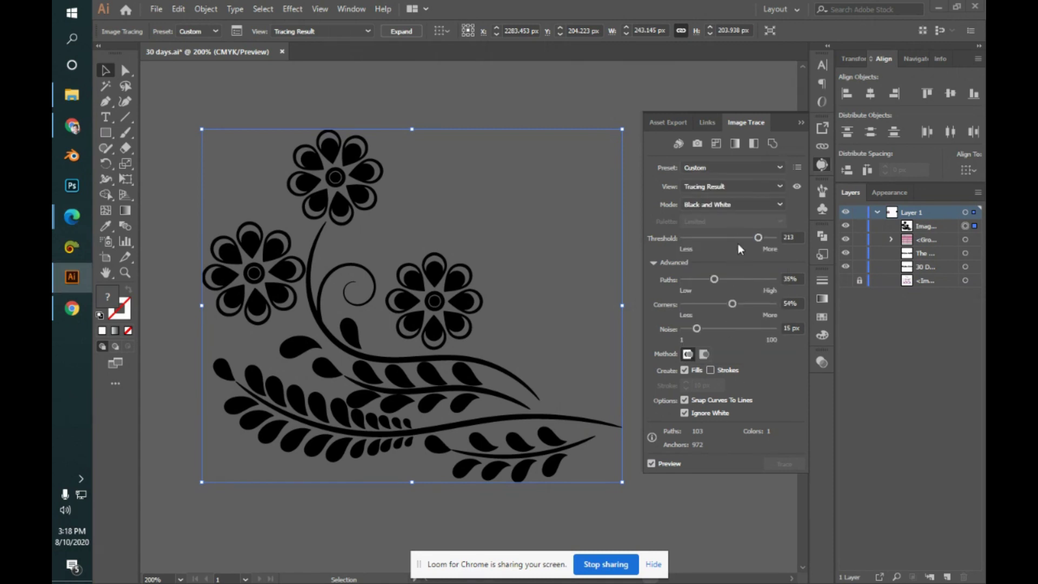
pyautogui.click(739, 167)
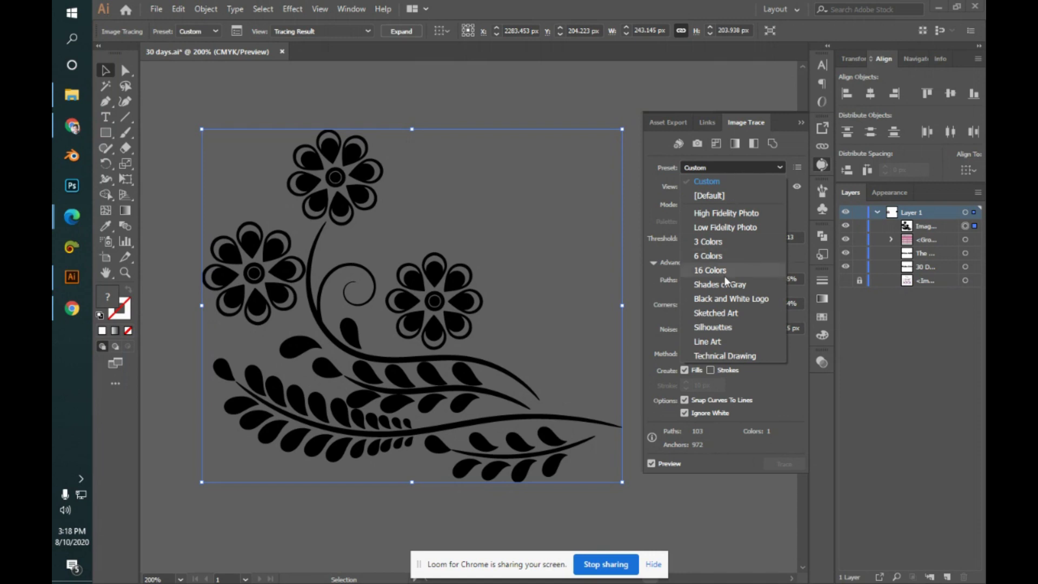
pyautogui.click(754, 168)
pyautogui.click(754, 167)
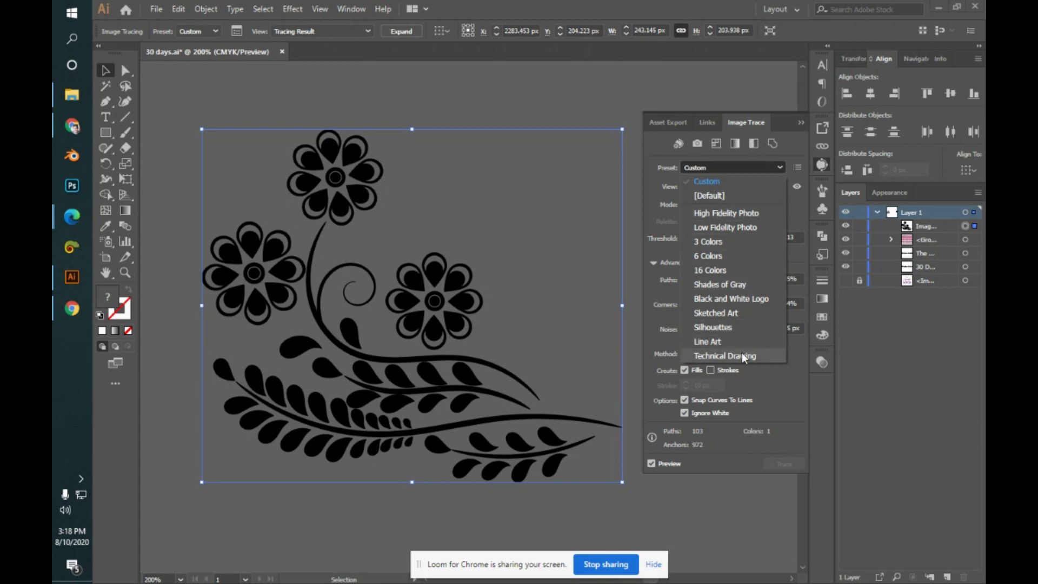
pyautogui.click(755, 162)
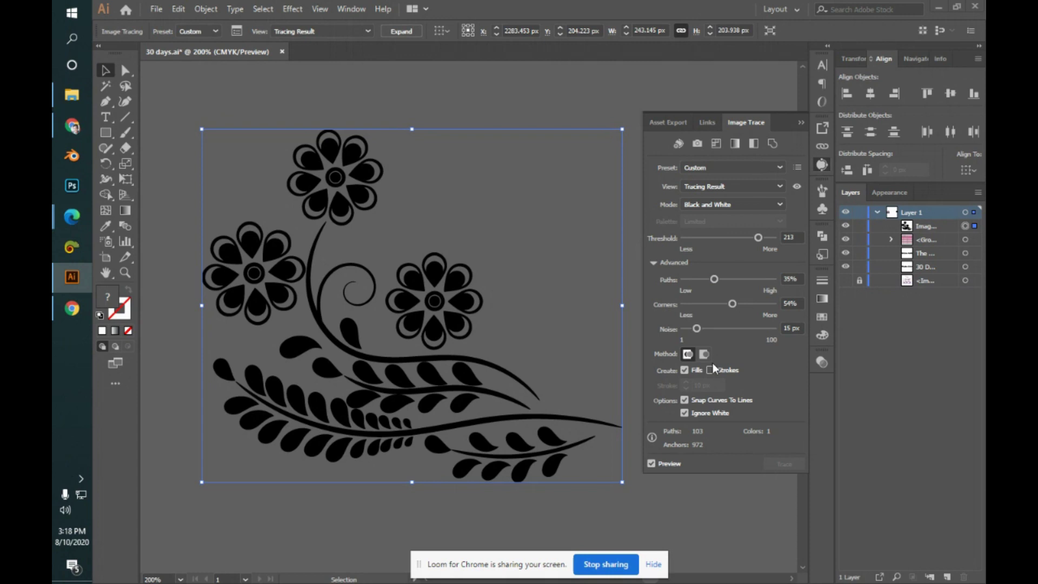
# - Close the Image Trace settings, expand the flower tracing into editable vector paths, and deselect it
pyautogui.click(804, 124)
pyautogui.moveTo(460, 278)
pyautogui.mouseDown()
pyautogui.moveTo(546, 230)
pyautogui.moveTo(494, 278)
pyautogui.mouseUp()
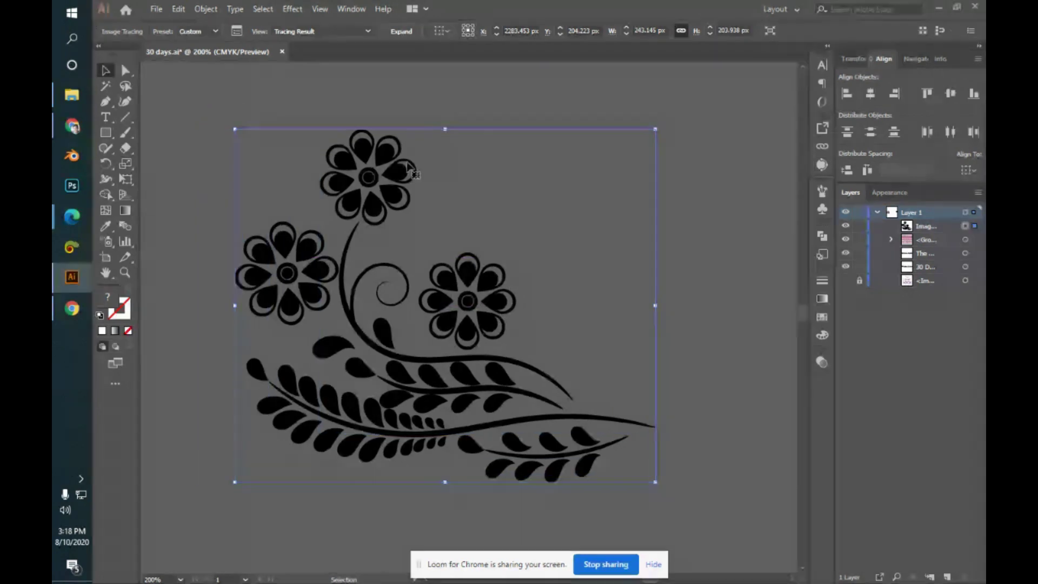
pyautogui.click(401, 31)
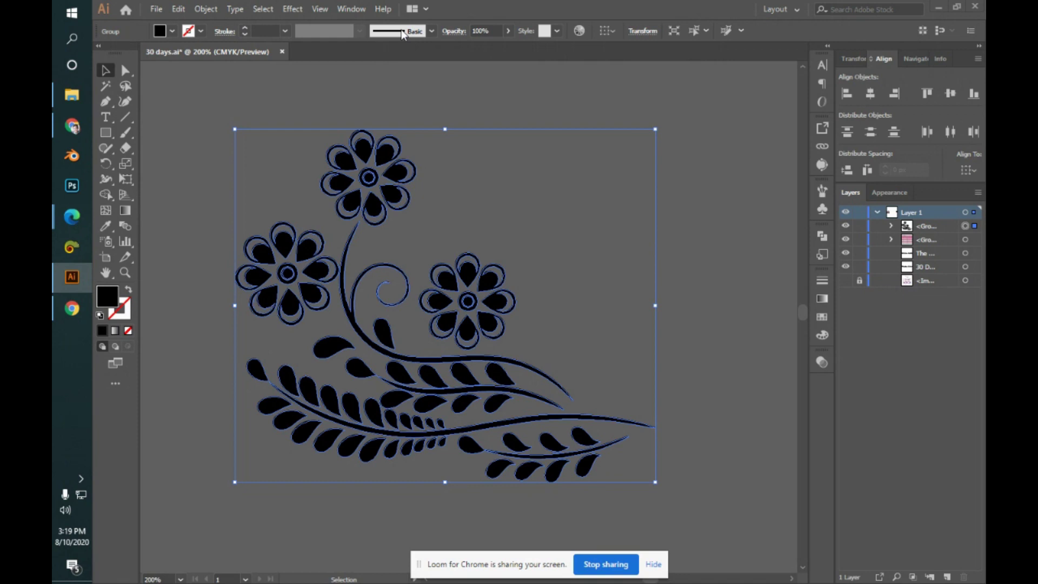
pyautogui.click(681, 261)
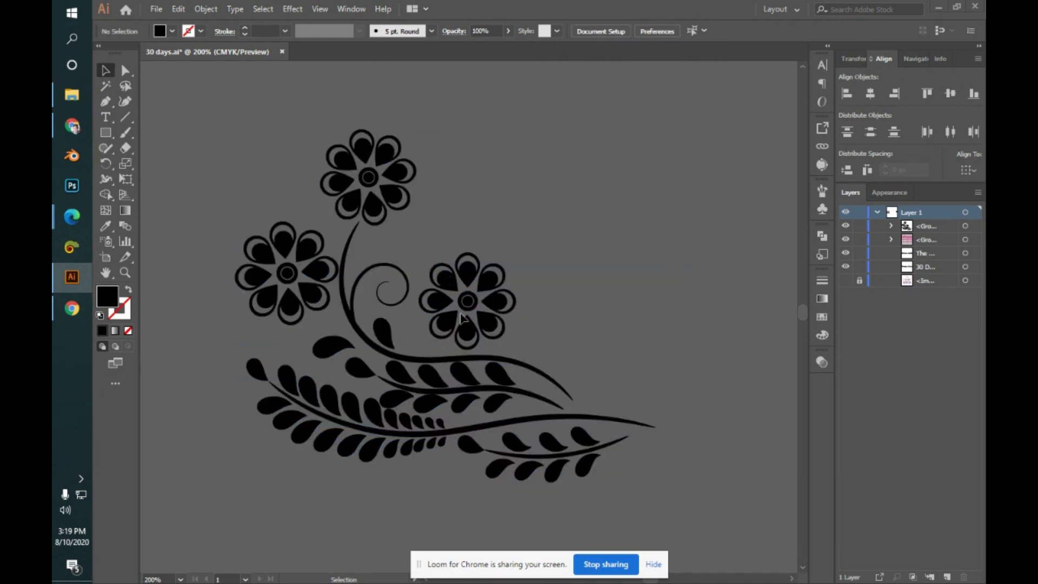
# - Isolate the expanded flower group, examine the edges of its petals and curl up close, and exit isolation
pyautogui.click(465, 286)
pyautogui.doubleClick(466, 277)
pyautogui.click(467, 277)
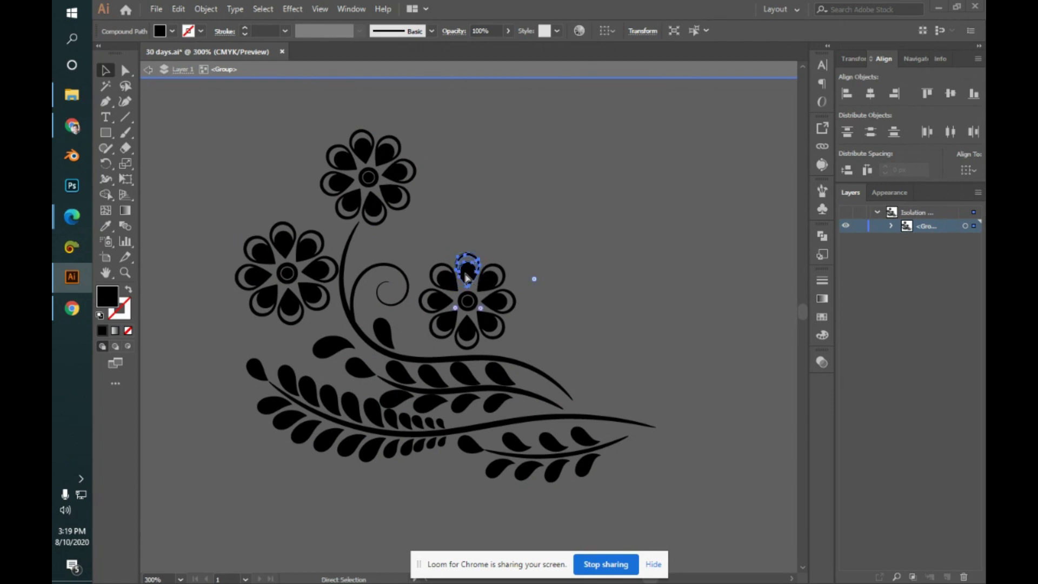
pyautogui.scroll(9, 467, 276)
pyautogui.hotkey('ctrl', 'shift', 'a')
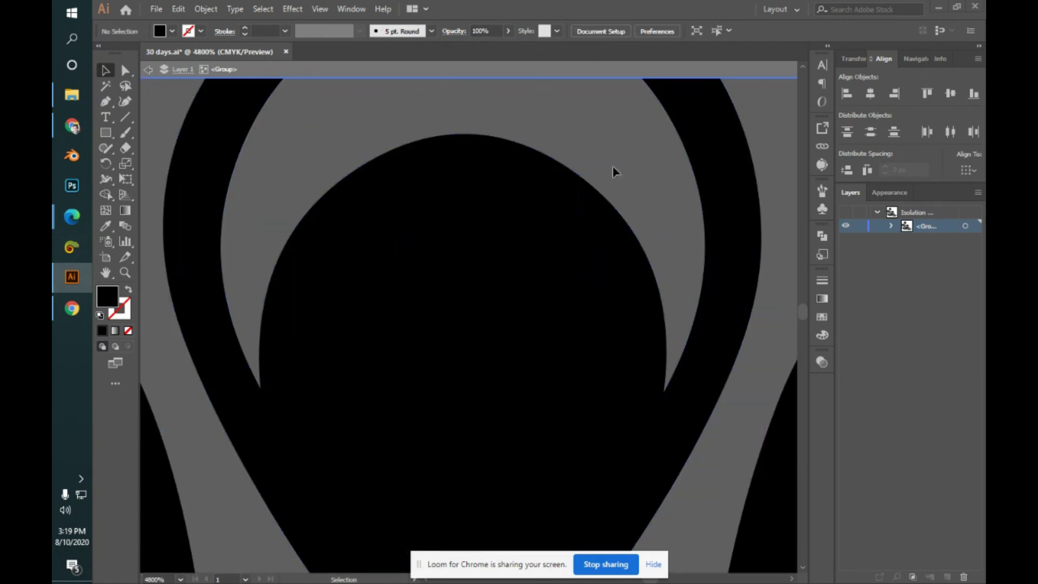
pyautogui.hotkey('ctrl', '-')
pyautogui.hotkey('ctrl', '-')
pyautogui.hotkey('ctrl', '-')
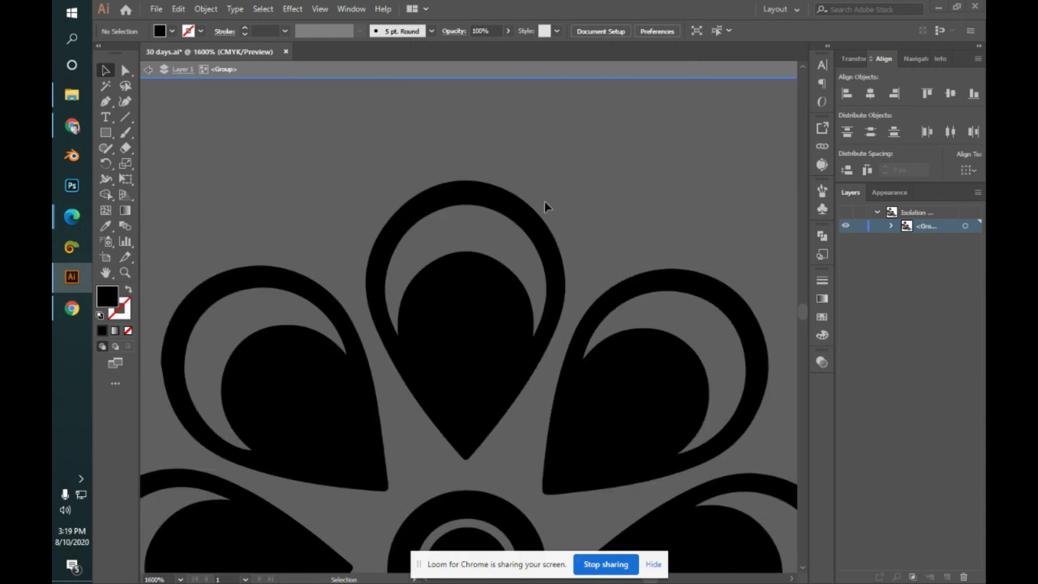
pyautogui.moveTo(517, 341); pyautogui.dragTo(798, 165)
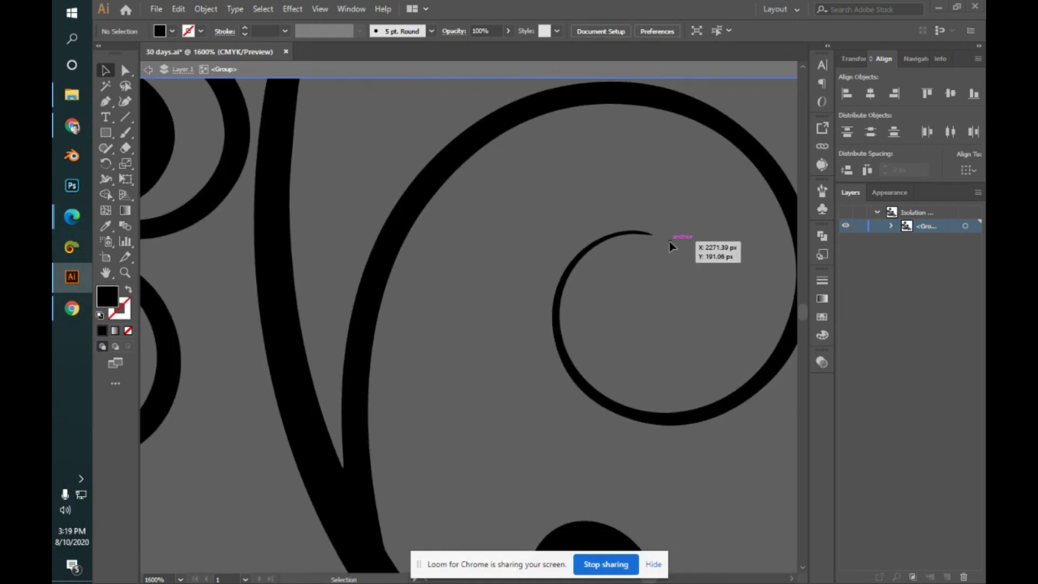
pyautogui.moveTo(607, 318); pyautogui.dragTo(607, 540)
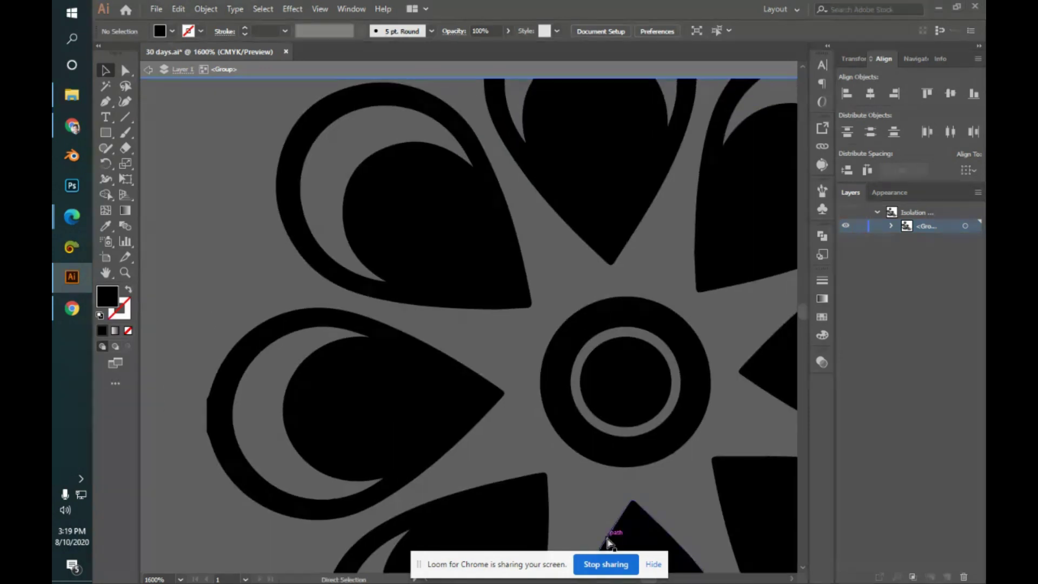
pyautogui.hotkey('ctrl', '0')
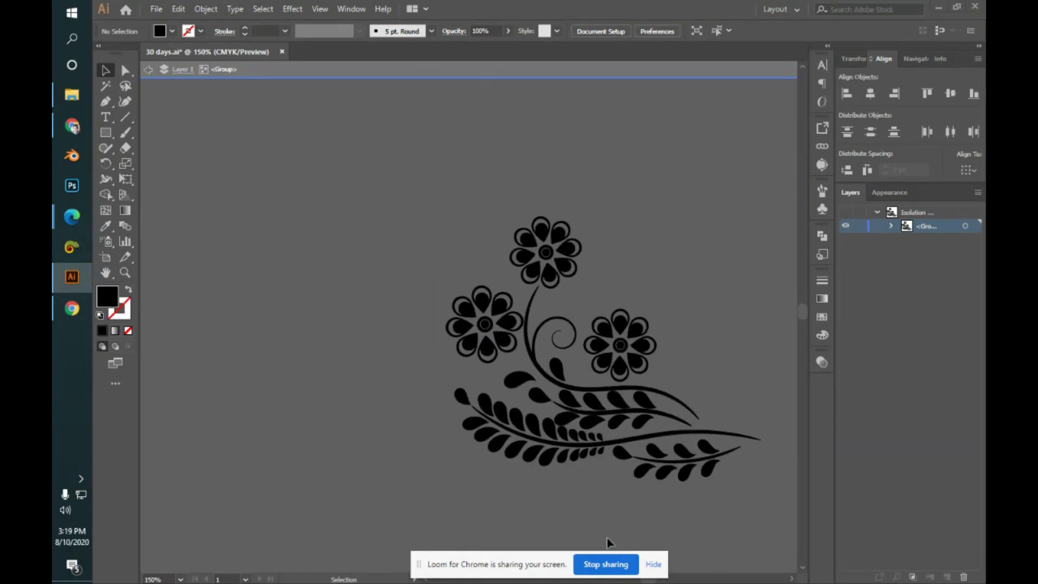
pyautogui.doubleClick(607, 541)
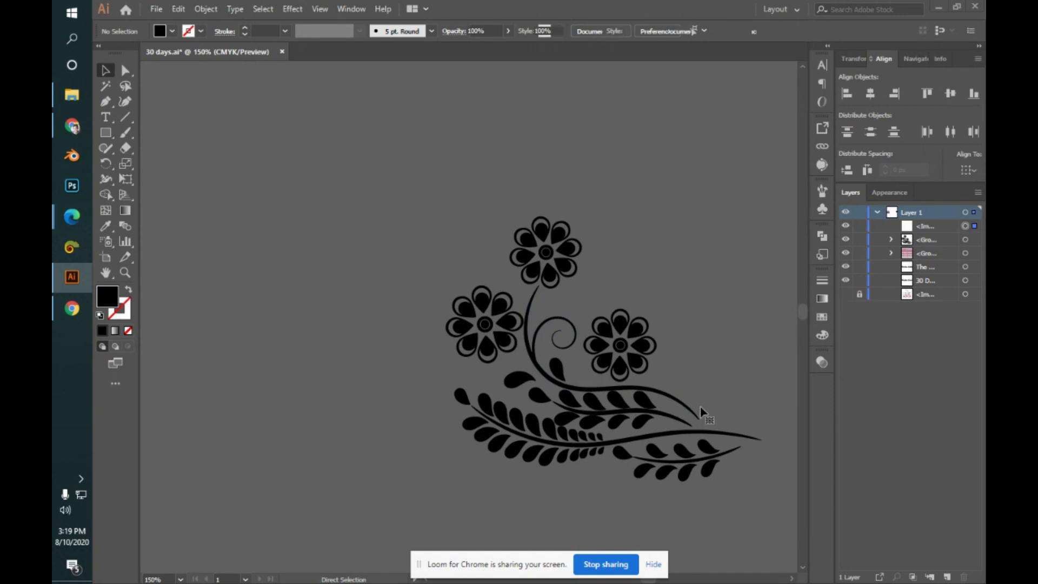
# - Paste the deer image, shrink it to about a tenth of its size, and place it beside the flower artwork
pyautogui.hotkey('ctrl', 'v')
pyautogui.hotkey('ctrl', '-')
pyautogui.hotkey('ctrl', '-')
pyautogui.hotkey('ctrl', '-')
pyautogui.hotkey('ctrl', '-')
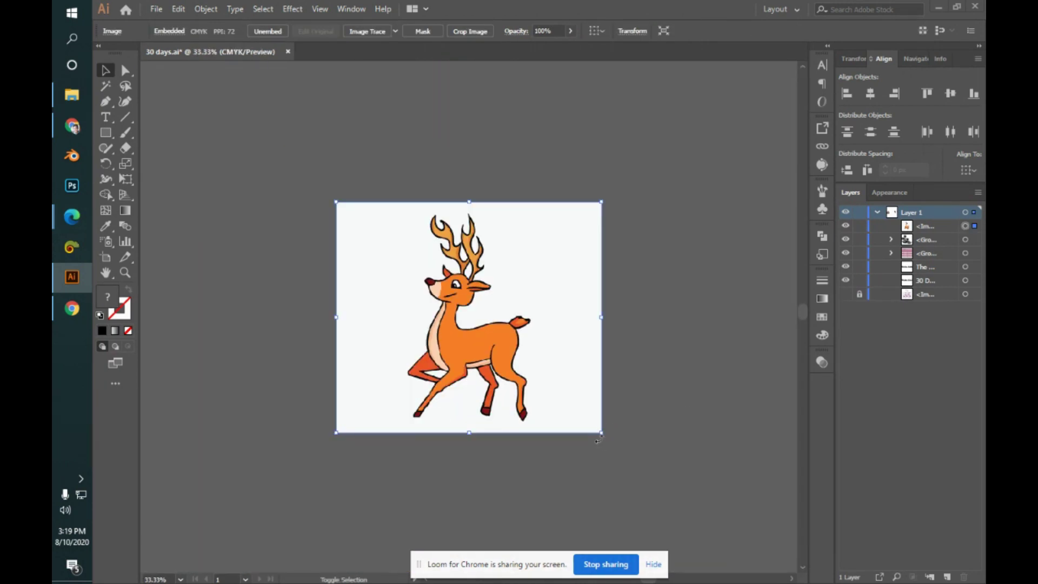
pyautogui.moveTo(601, 435); pyautogui.dragTo(639, 324)
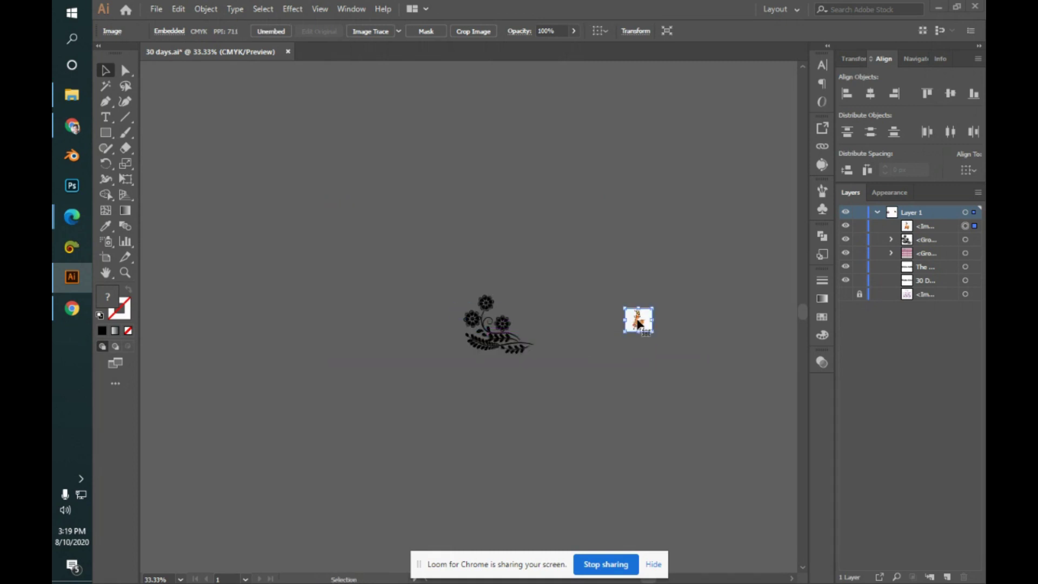
# - Trace the deer image with the High Fidelity Photo preset of Image Trace
pyautogui.hotkey('ctrl', '=')
pyautogui.hotkey('ctrl', '=')
pyautogui.hotkey('ctrl', '=')
pyautogui.hotkey('ctrl', '=')
pyautogui.hotkey('ctrl', '=')
pyautogui.hotkey('ctrl', '=')
pyautogui.hotkey('ctrl', '=')
pyautogui.hotkey('ctrl', '=')
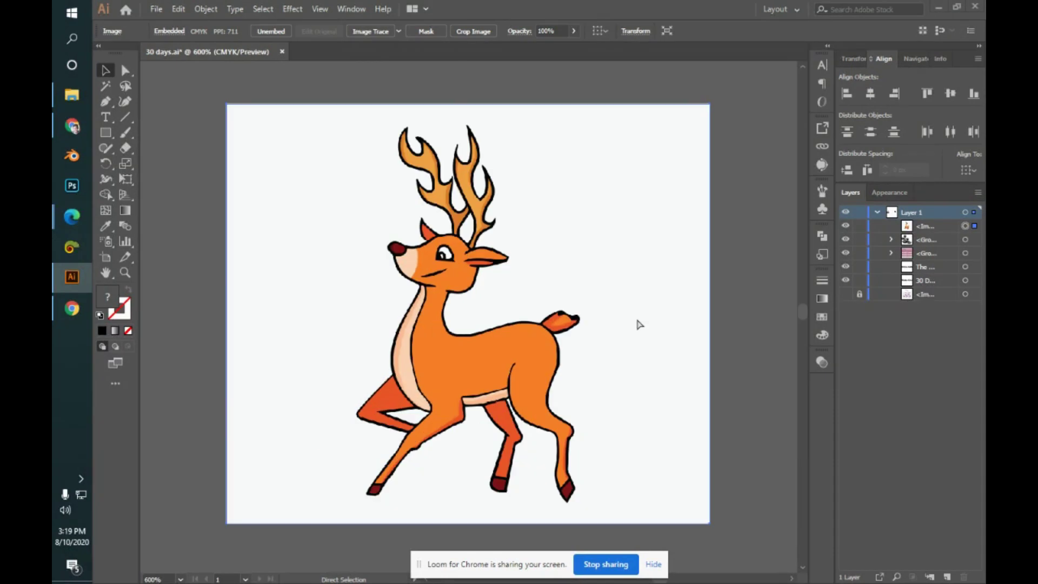
pyautogui.click(825, 166)
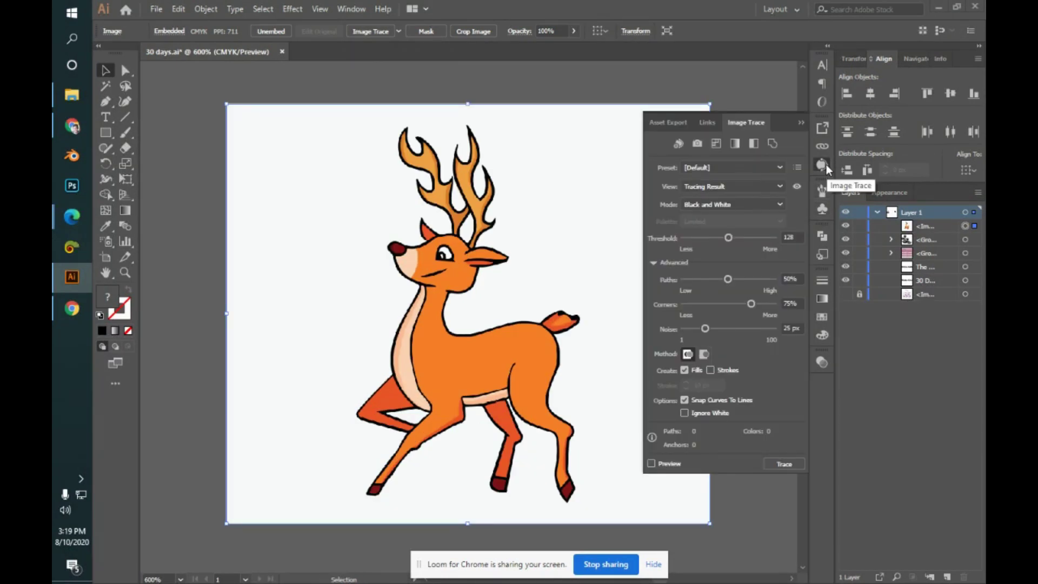
pyautogui.click(777, 168)
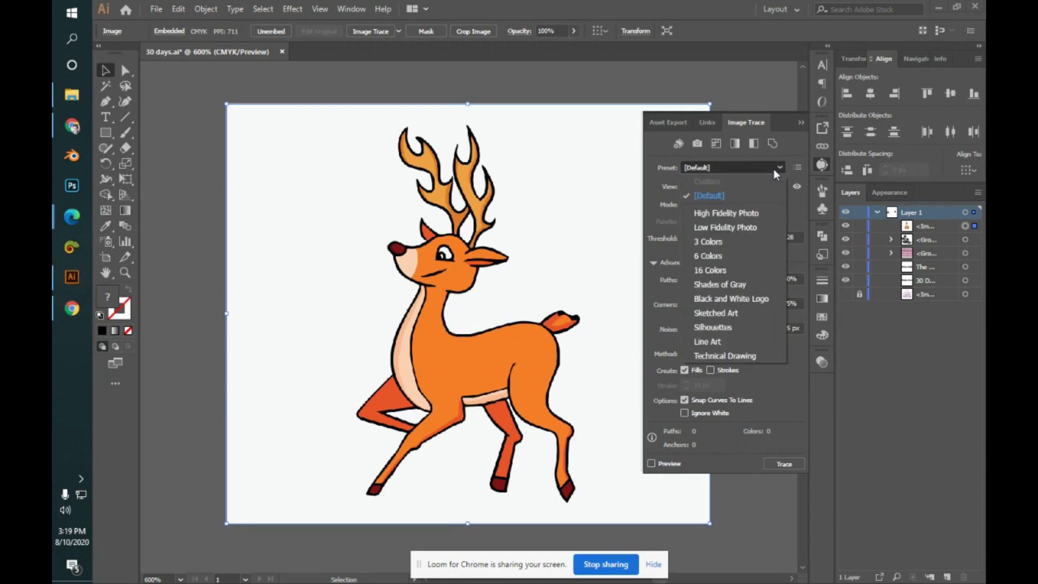
pyautogui.click(764, 211)
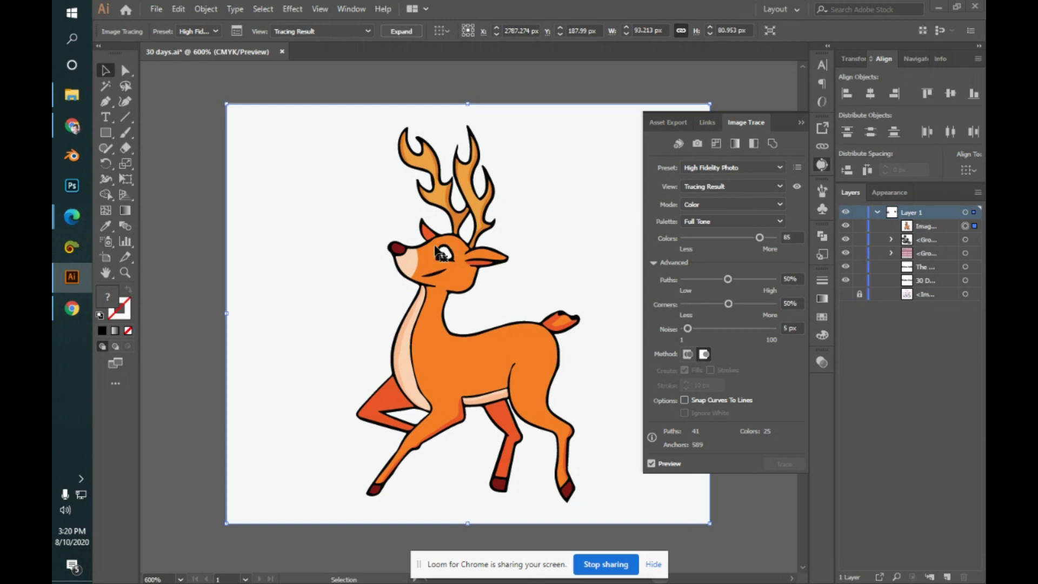
# - Look through the Image Trace presets and colour modes offered for the deer tracing
pyautogui.click(762, 169)
pyautogui.click(762, 169)
pyautogui.click(763, 169)
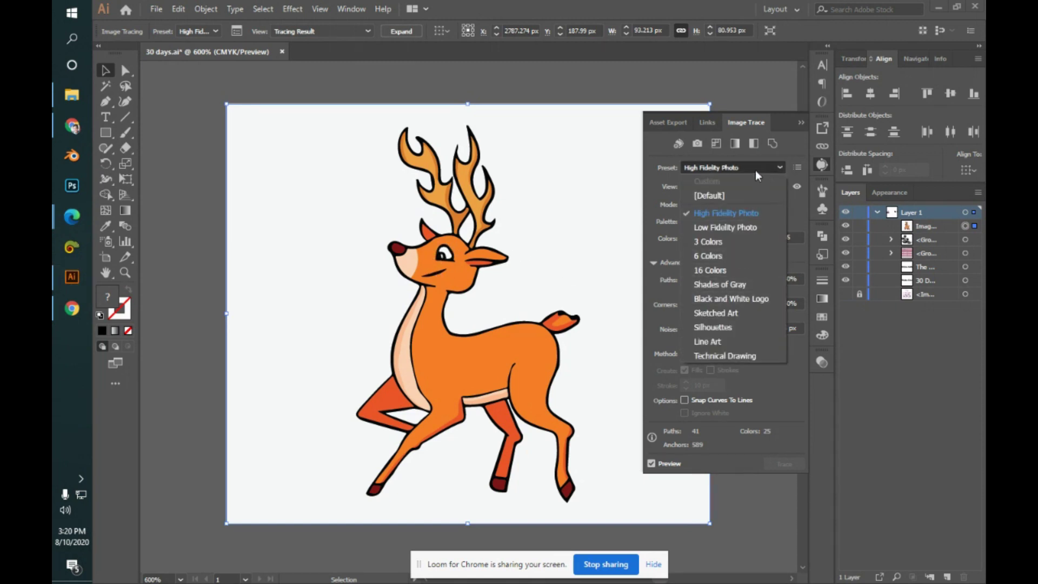
pyautogui.click(755, 170)
pyautogui.click(759, 205)
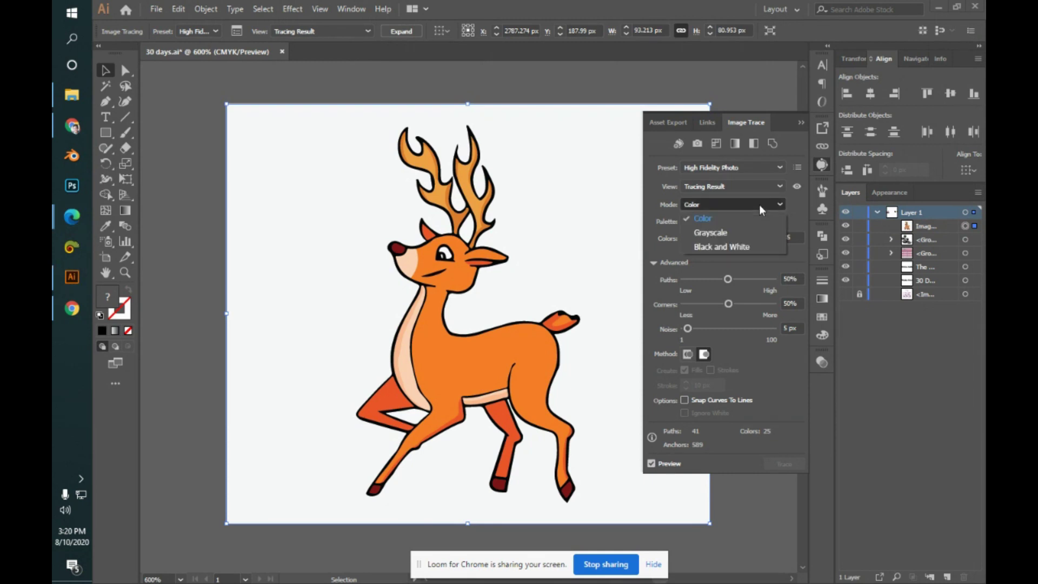
pyautogui.click(755, 206)
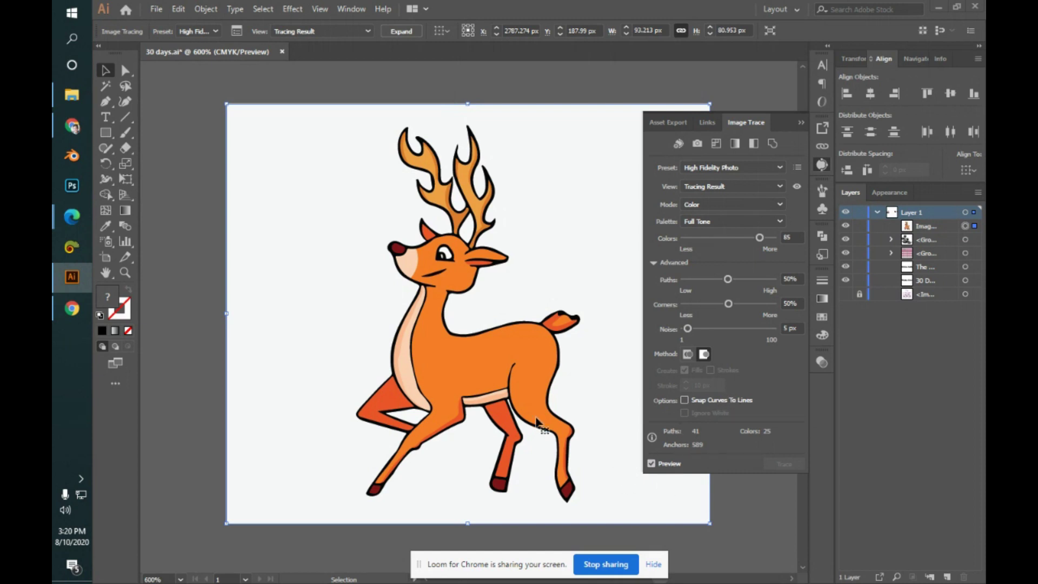
# - Set the Paths value of the deer tracing to 69%
pyautogui.hotkey('ctrl', '=')
pyautogui.hotkey('ctrl', '=')
pyautogui.hotkey('ctrl', '=')
pyautogui.hotkey('ctrl', '=')
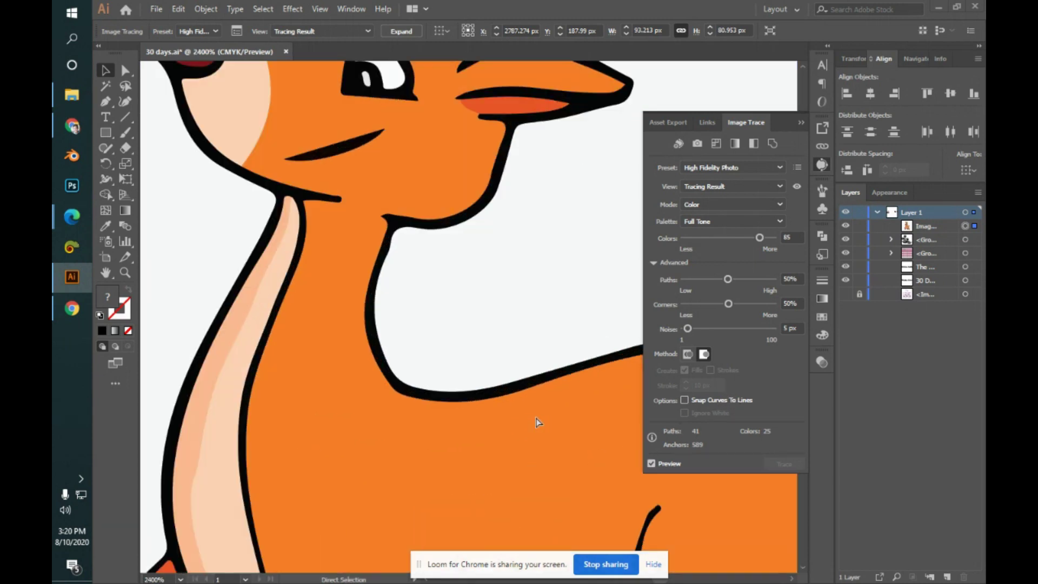
pyautogui.moveTo(536, 419); pyautogui.dragTo(482, 313)
pyautogui.moveTo(480, 424); pyautogui.dragTo(476, 340)
pyautogui.moveTo(409, 430); pyautogui.dragTo(454, 396)
pyautogui.moveTo(487, 457); pyautogui.dragTo(458, 402)
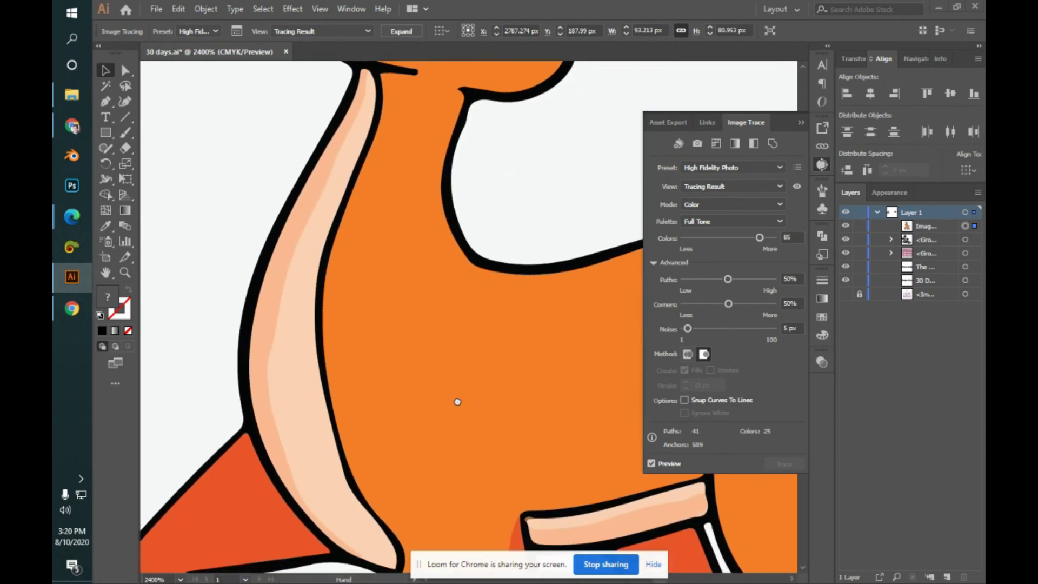
pyautogui.moveTo(470, 475); pyautogui.dragTo(466, 371)
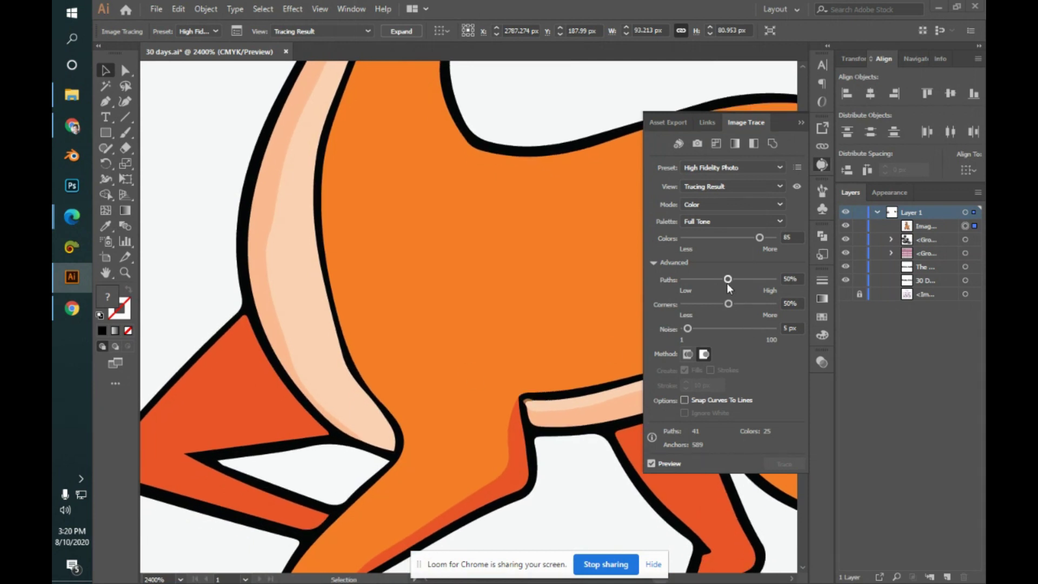
pyautogui.moveTo(729, 281); pyautogui.dragTo(745, 281)
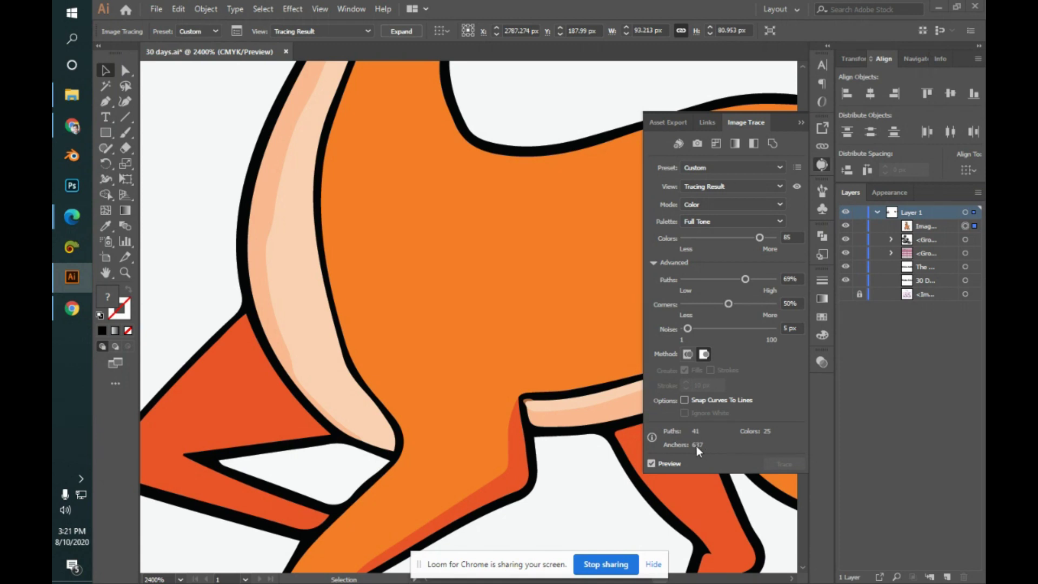
# - Close the Image Trace settings, expand the deer tracing into editable vector paths, and deselect it
pyautogui.click(802, 123)
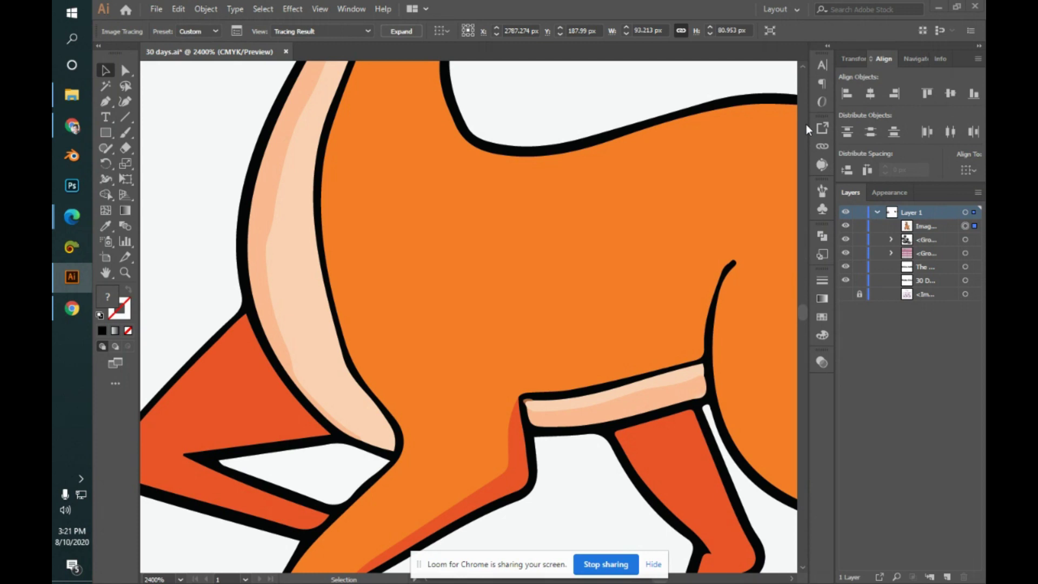
pyautogui.hotkey('ctrl', '-')
pyautogui.hotkey('ctrl', '-')
pyautogui.hotkey('ctrl', '-')
pyautogui.hotkey('ctrl', '-')
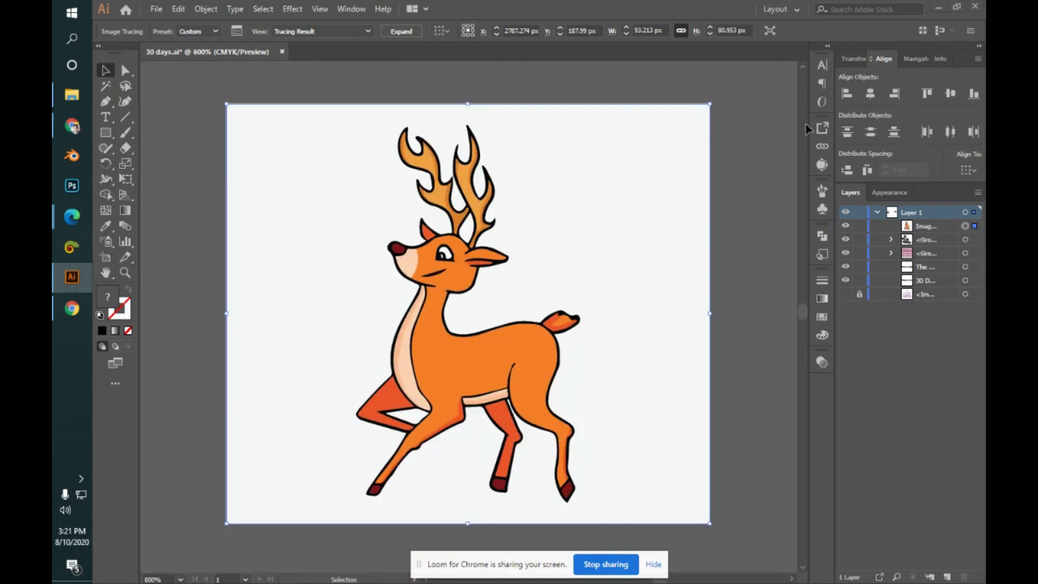
pyautogui.click(417, 31)
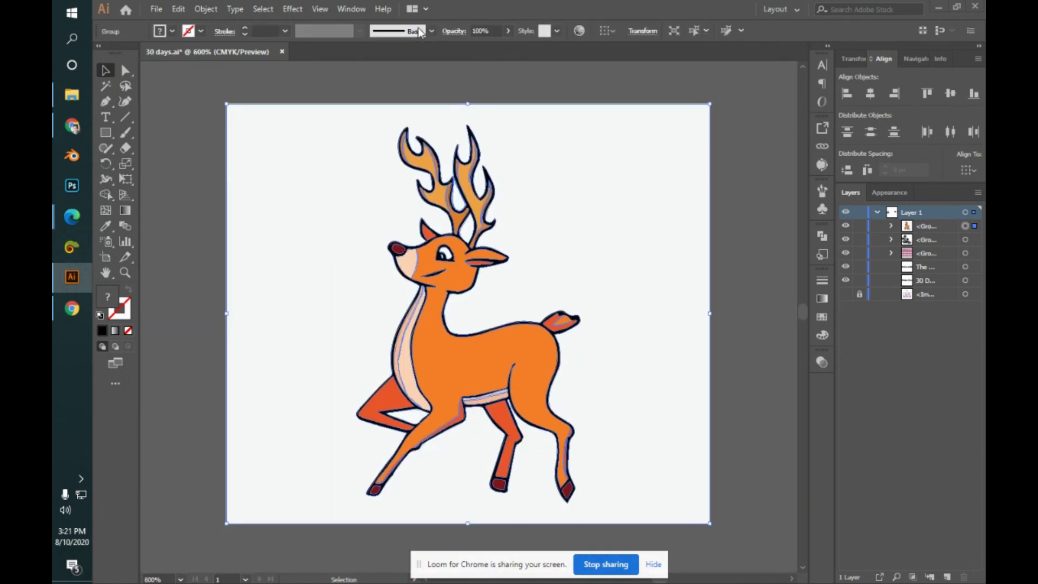
pyautogui.click(751, 292)
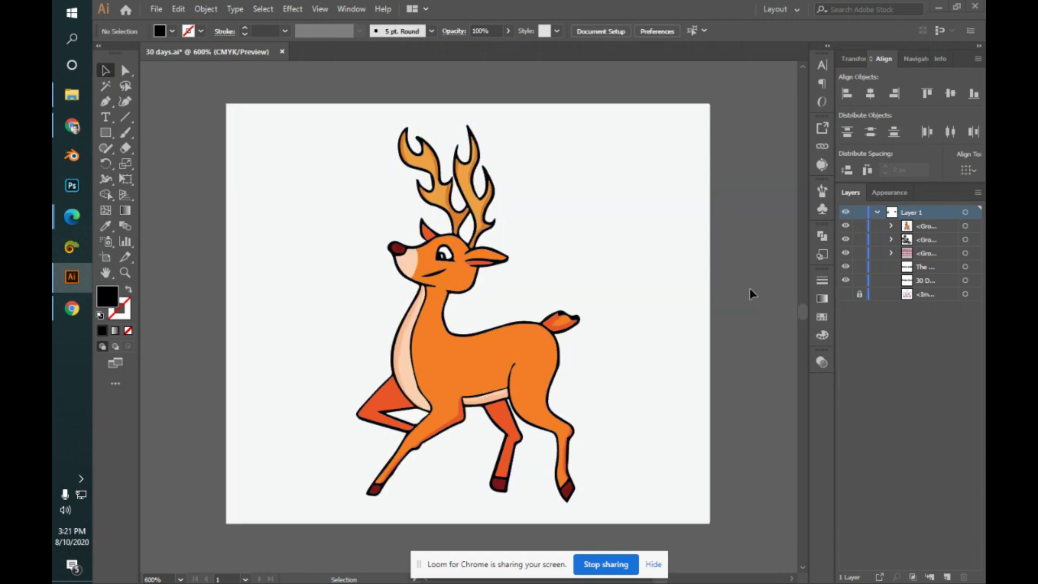
# - Isolate the expanded deer group and delete the white background shape behind the deer
pyautogui.doubleClick(651, 312)
pyautogui.click(658, 304)
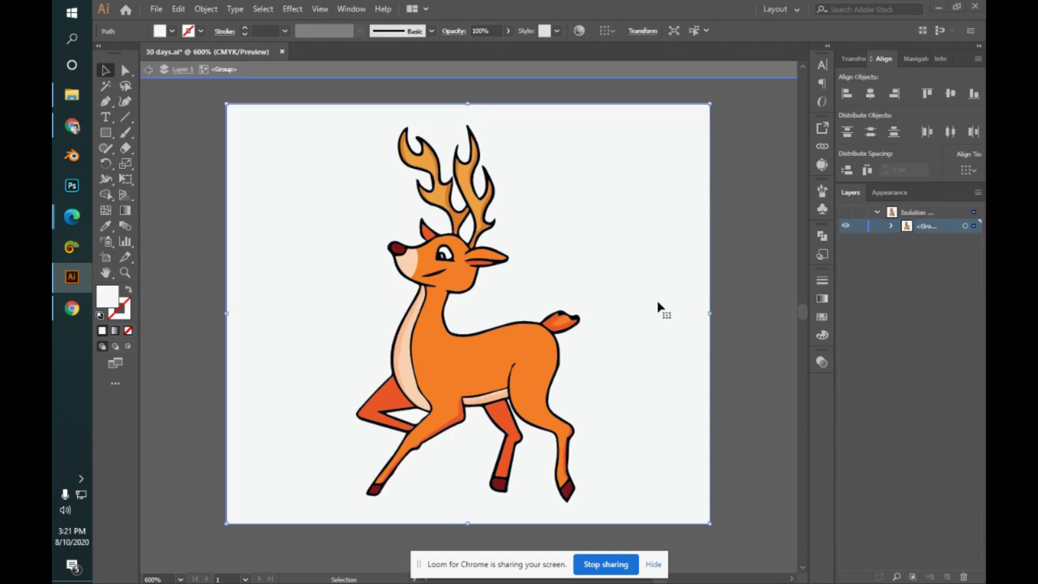
pyautogui.press('Delete')
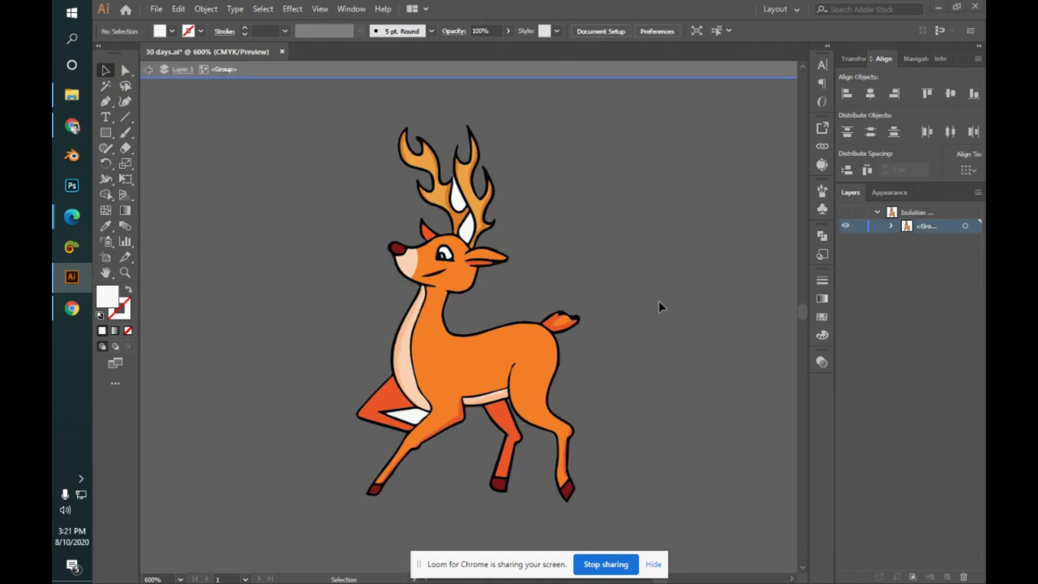
# - Try to delete the white shapes between the antlers and inside the bent front leg
pyautogui.click(423, 418)
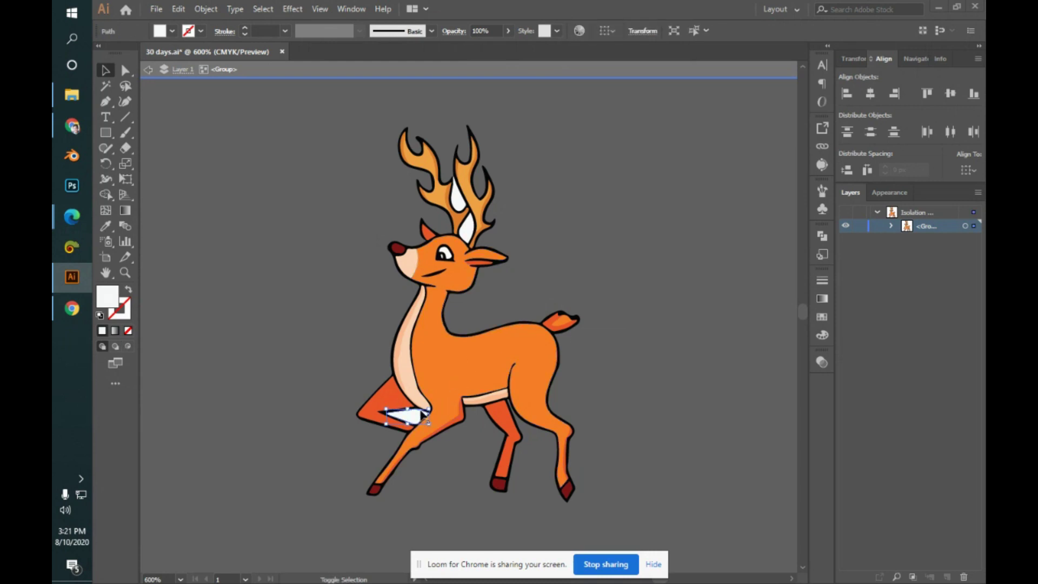
pyautogui.keyDown('shift'); pyautogui.click(472, 234); pyautogui.keyUp('shift')
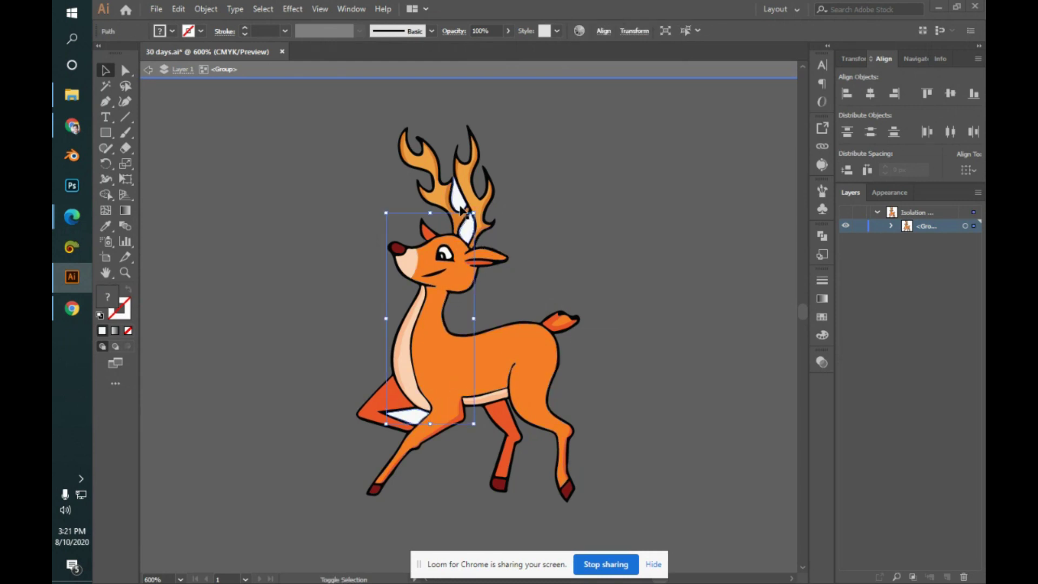
pyautogui.press('Delete')
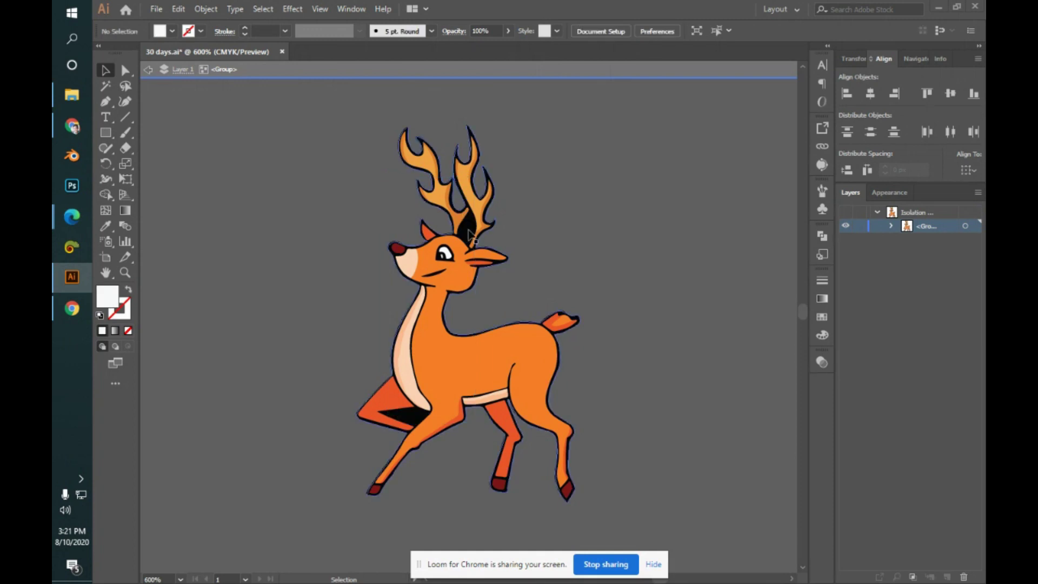
pyautogui.hotkey('ctrl', 'z')
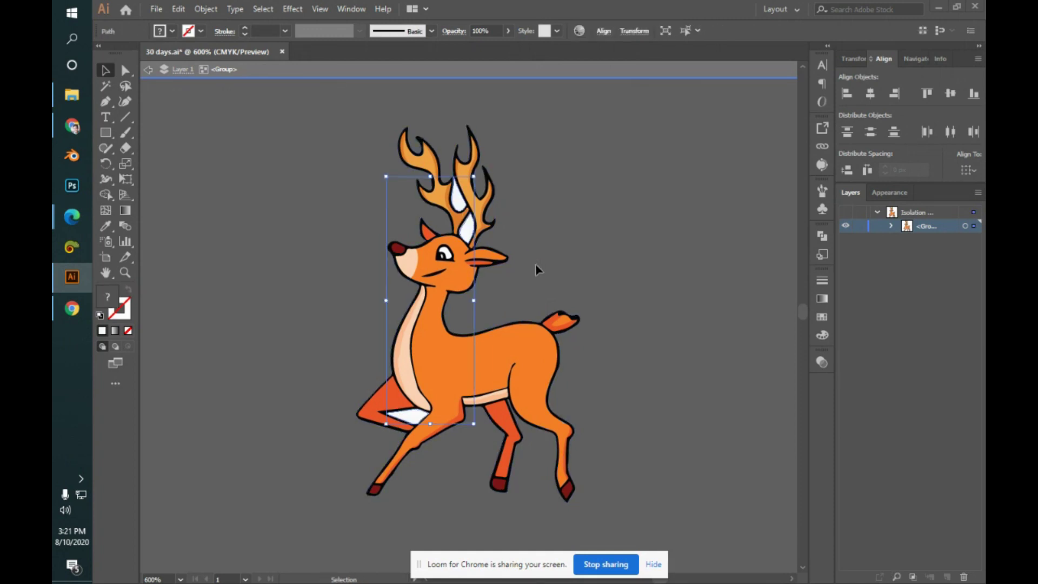
# - Select the whole deer and remove the white areas inside the bent front leg and between the antlers with the Shape Builder tool
pyautogui.moveTo(388, 211); pyautogui.dragTo(605, 499)
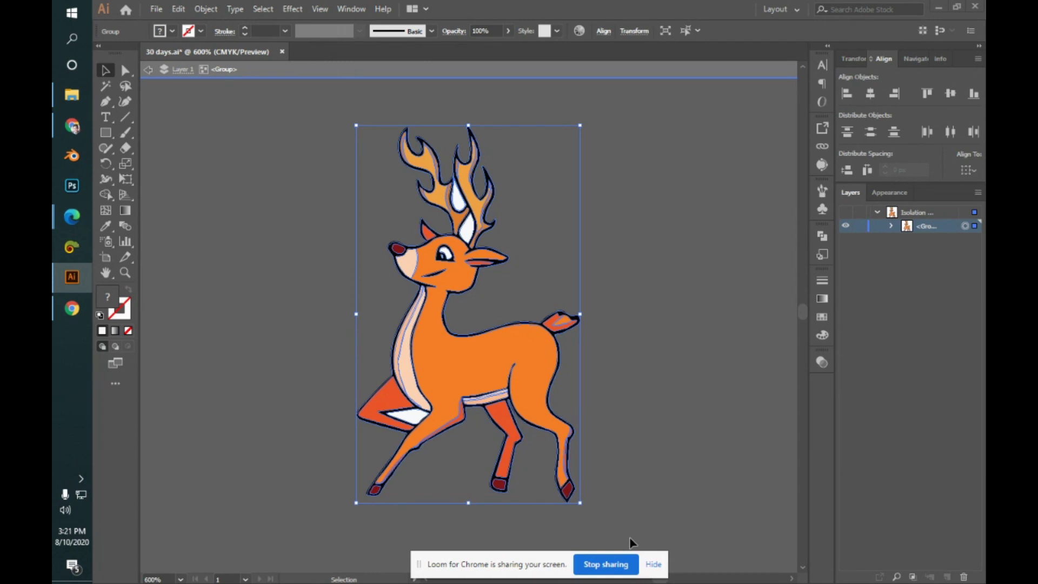
pyautogui.hotkey('shift', 'm')
pyautogui.hotkey('ctrl', '=')
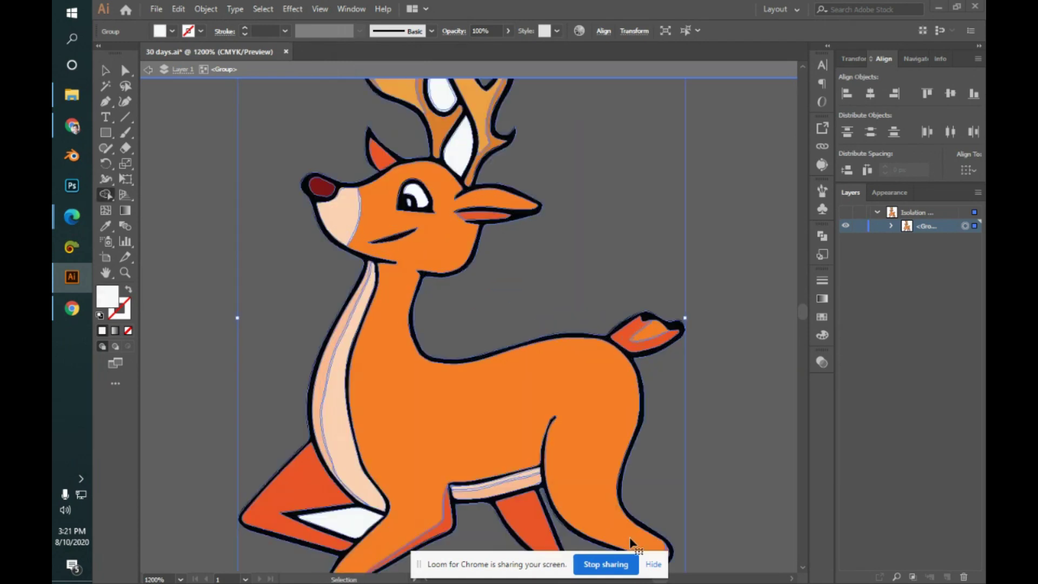
pyautogui.hotkey('ctrl', '=')
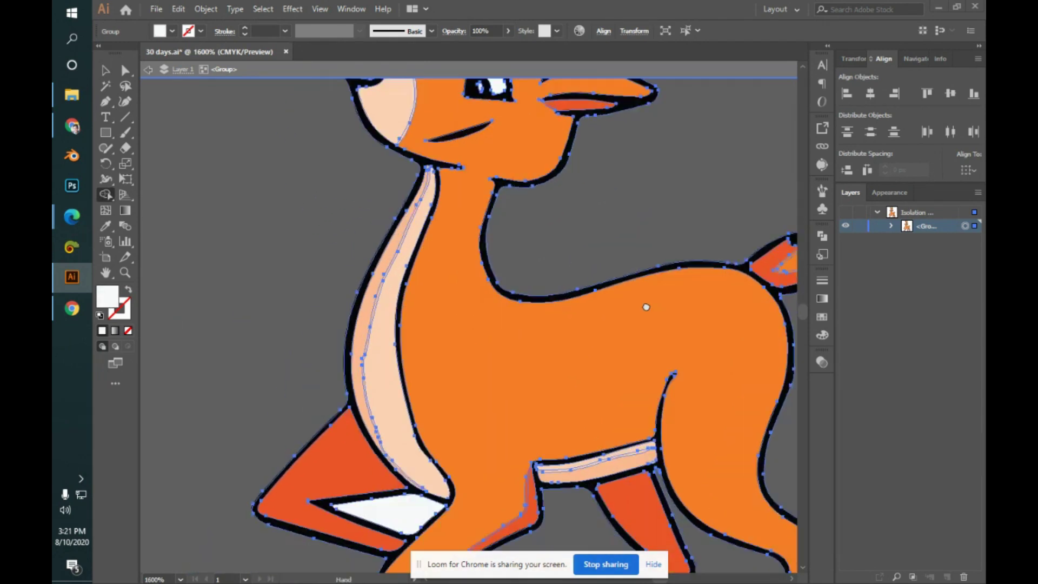
pyautogui.moveTo(646, 308); pyautogui.dragTo(733, 194)
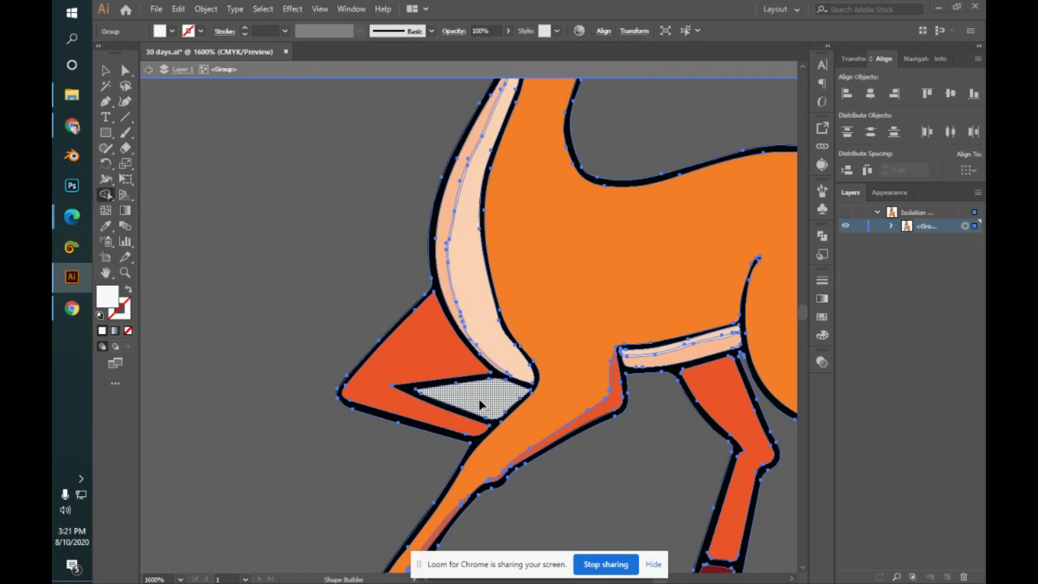
pyautogui.scroll(10, 576, 379)
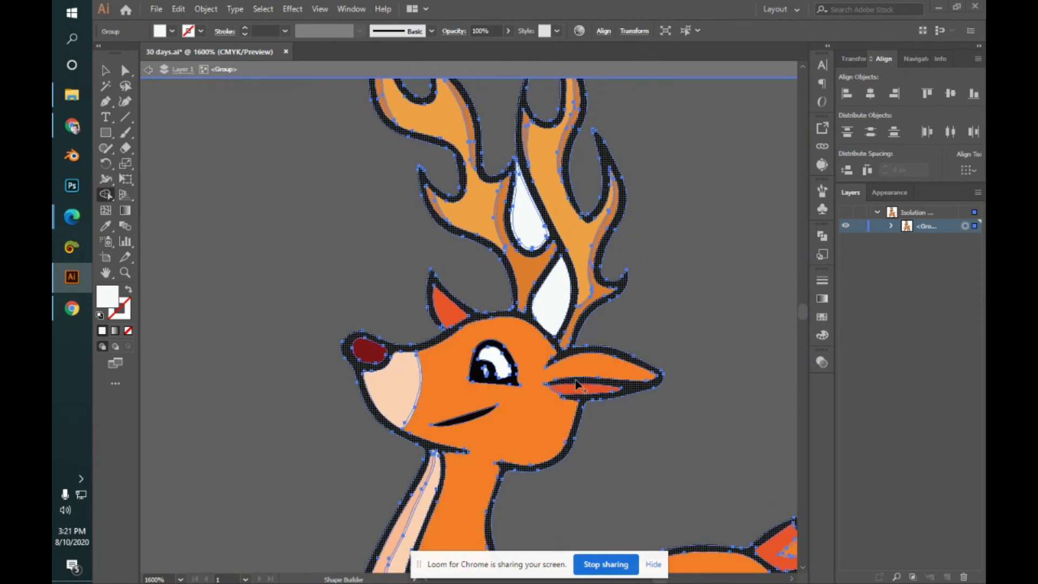
pyautogui.keyDown('alt'); pyautogui.click(552, 295); pyautogui.keyUp('alt')
pyautogui.keyDown('alt'); pyautogui.click(528, 233); pyautogui.keyUp('alt')
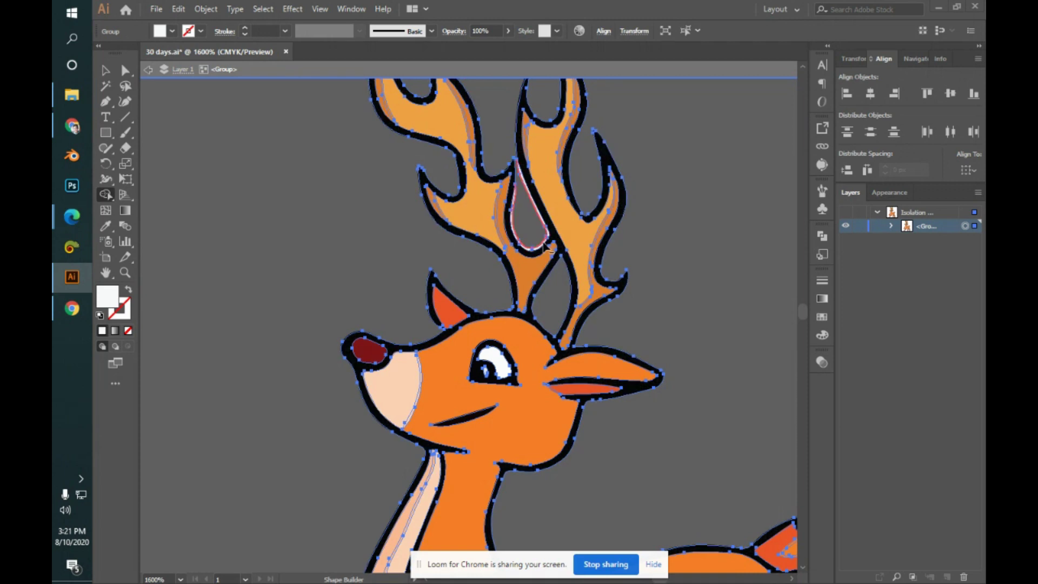
pyautogui.hotkey('ctrl', 'z')
pyautogui.keyDown('alt'); pyautogui.click(551, 295); pyautogui.keyUp('alt')
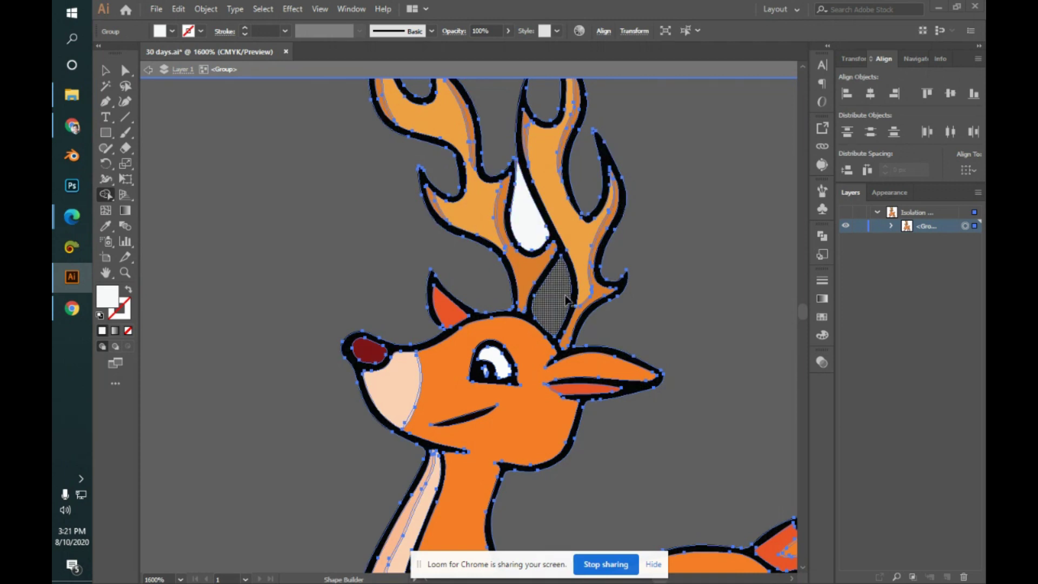
pyautogui.keyDown('alt'); pyautogui.click(530, 216); pyautogui.keyUp('alt')
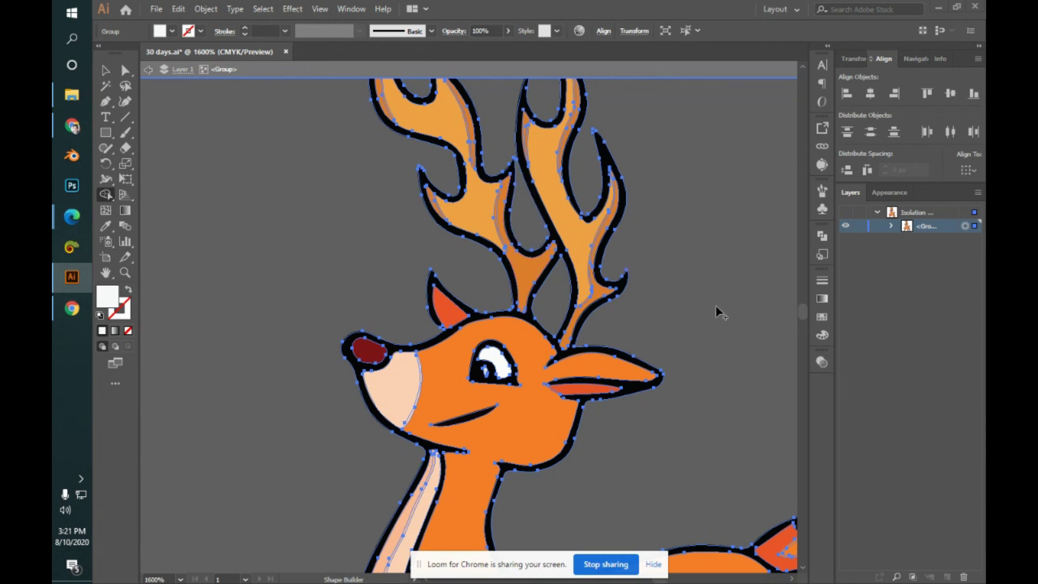
# - Exit isolation of the deer group and deselect the deer
pyautogui.press('v')
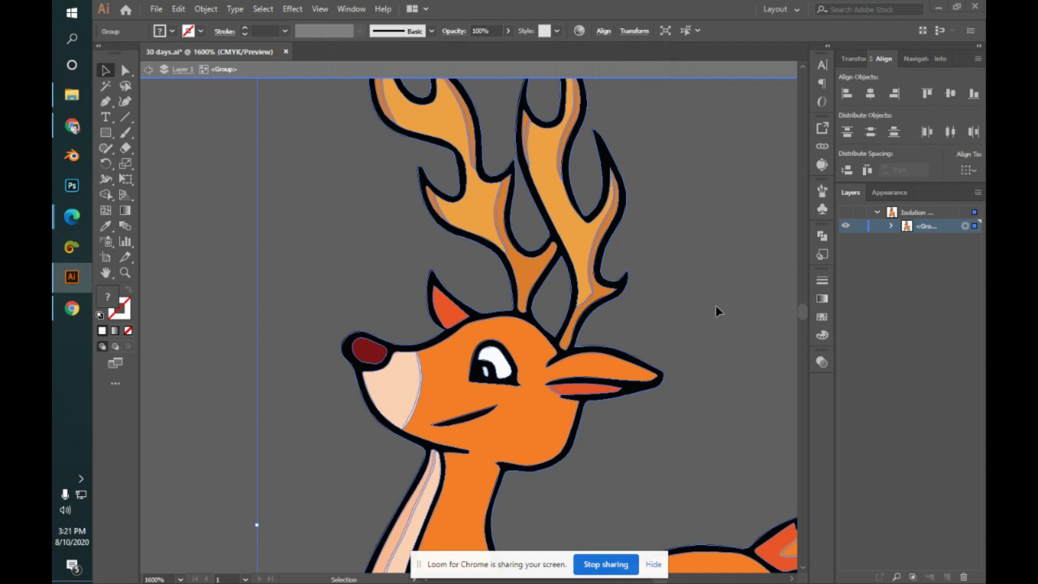
pyautogui.press('Escape')
pyautogui.press('a')
pyautogui.hotkey('ctrl', '-')
pyautogui.hotkey('ctrl', '-')
pyautogui.hotkey('ctrl', '-')
pyautogui.press('v')
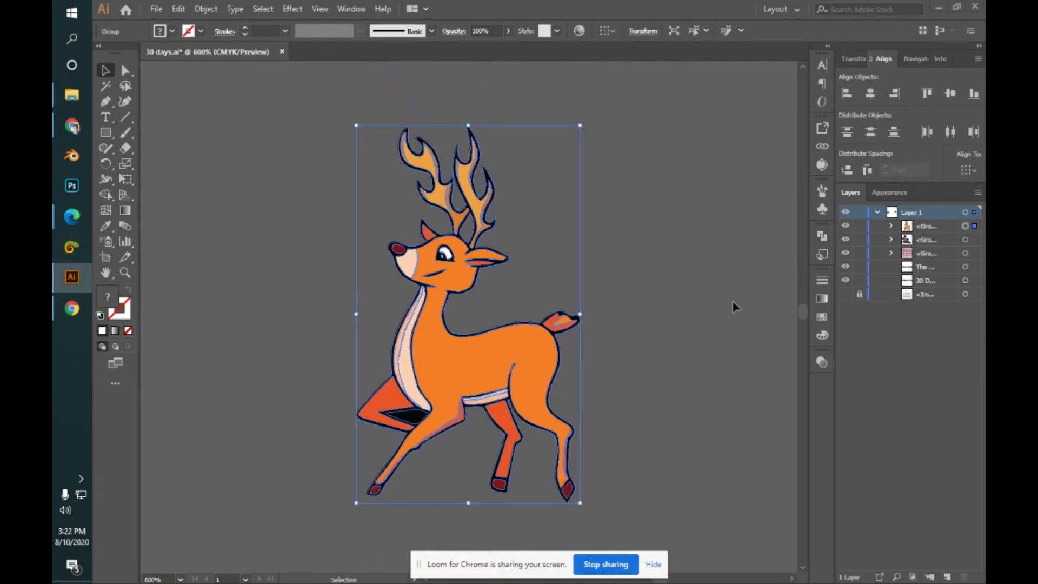
pyautogui.click(735, 305)
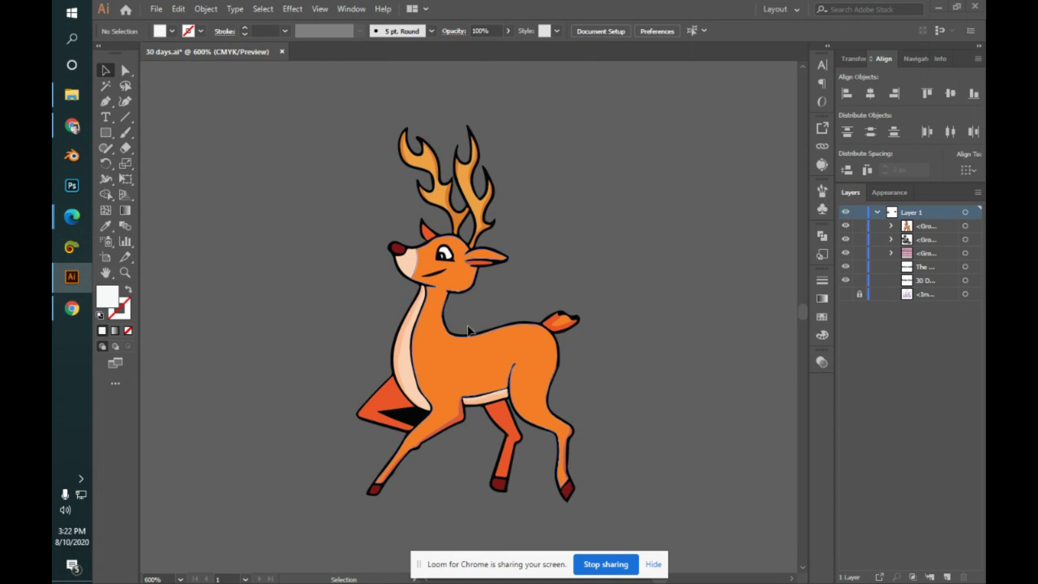
# - Shift the deer slightly up and to the left, and deselect it
pyautogui.moveTo(440, 360); pyautogui.dragTo(399, 344)
pyautogui.click(648, 385)
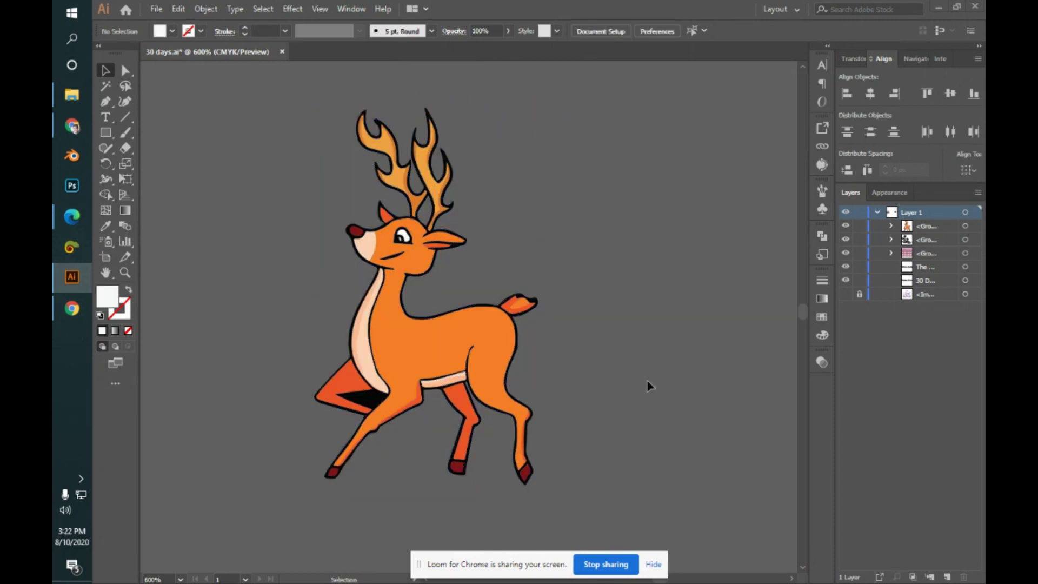
pyautogui.hotkey('ctrl', '0')
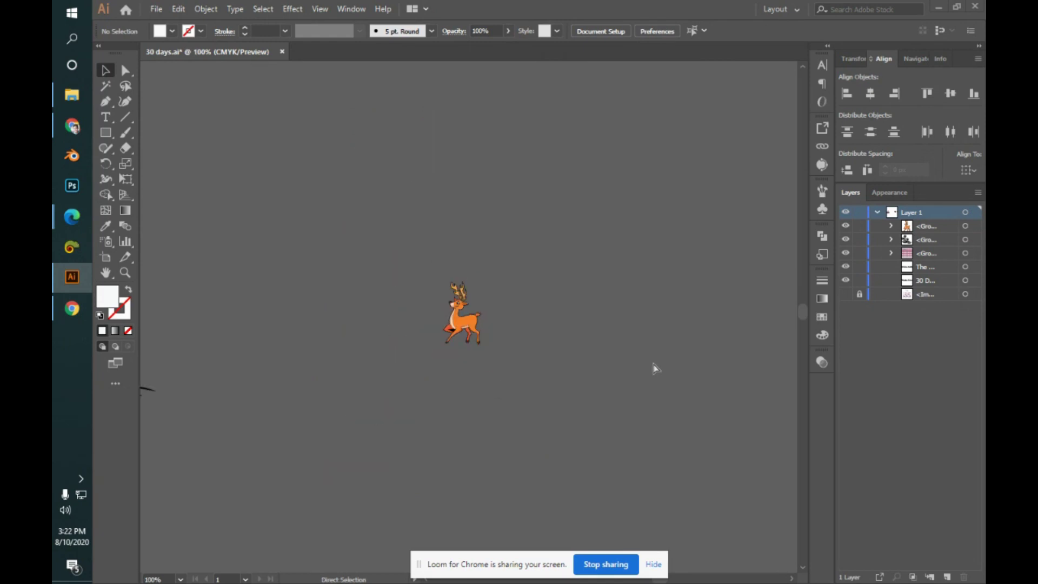
pyautogui.hotkey('ctrl', '-')
pyautogui.hotkey('ctrl', '-')
pyautogui.hotkey('ctrl', '-')
pyautogui.hotkey('ctrl', '-')
pyautogui.hotkey('ctrl', '-')
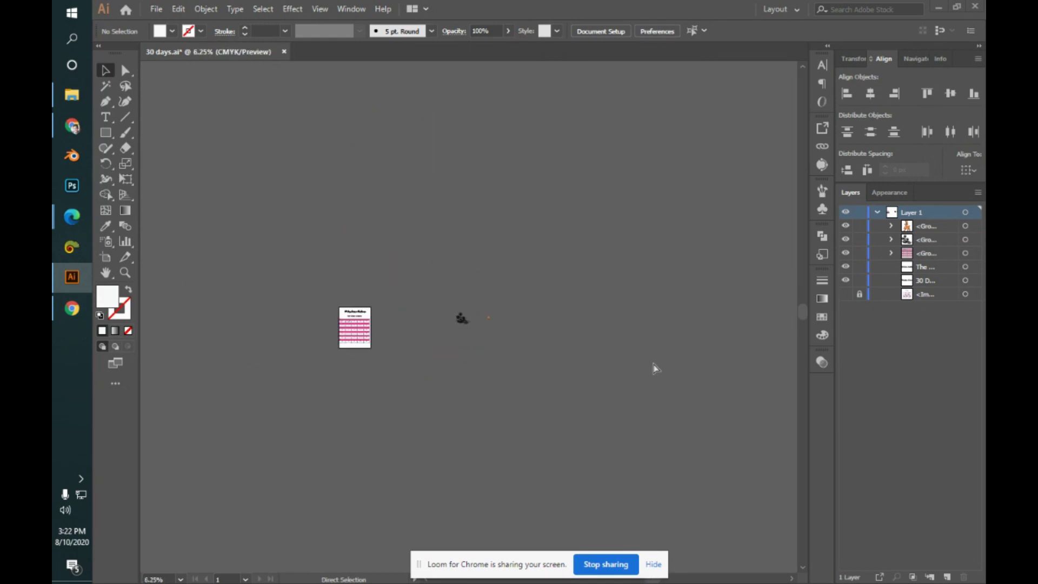
# - Select the small deer group and scale it up proportionally until it is much larger than the artboard
pyautogui.moveTo(480, 304); pyautogui.dragTo(517, 369)
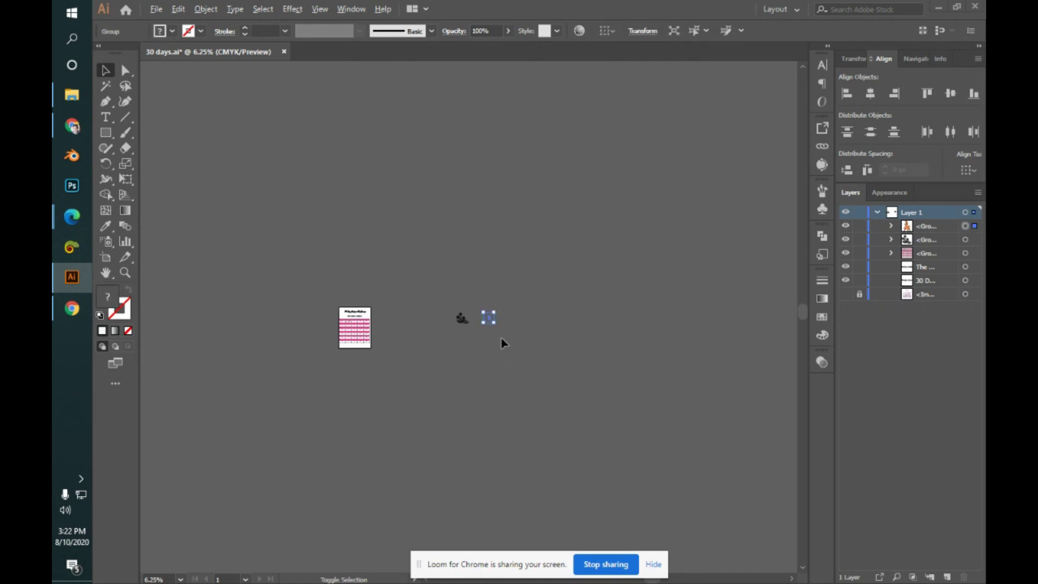
pyautogui.moveTo(492, 322); pyautogui.dragTo(591, 431)
pyautogui.scroll(-5, 594, 433)
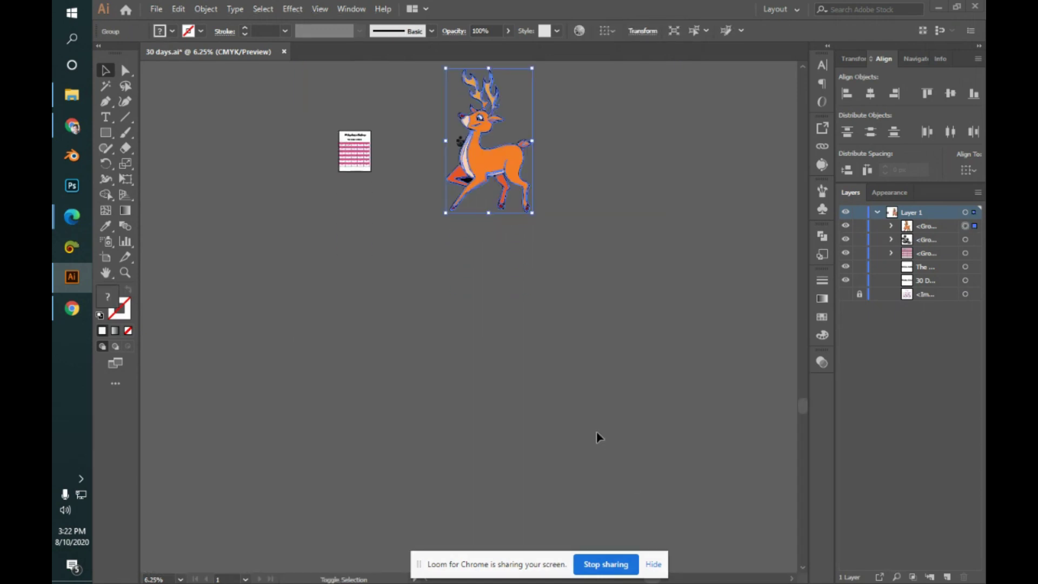
pyautogui.moveTo(552, 315); pyautogui.dragTo(535, 459)
pyautogui.moveTo(521, 385); pyautogui.dragTo(595, 508)
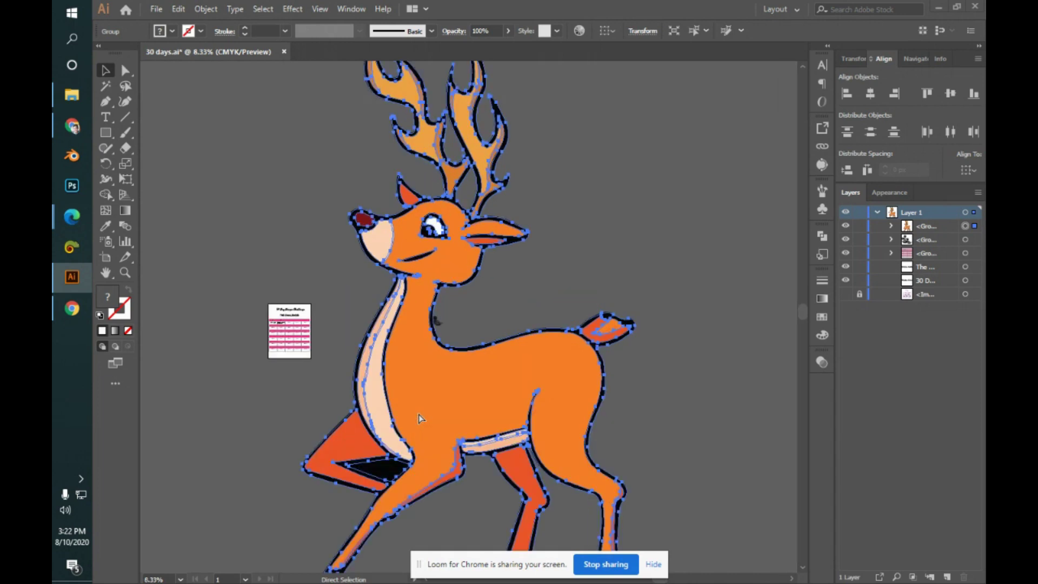
# - Remove the black area inside the deer's bent front leg with the Shape Builder tool and deselect the deer
pyautogui.hotkey('ctrl', '+')
pyautogui.hotkey('ctrl', '+')
pyautogui.moveTo(458, 399); pyautogui.dragTo(527, 306)
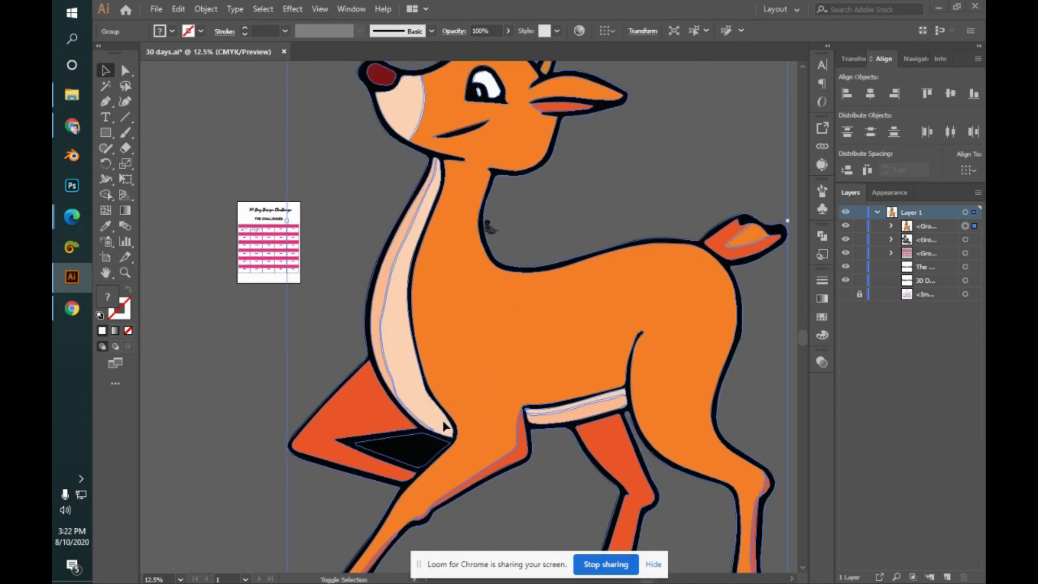
pyautogui.hotkey('shift', 'm')
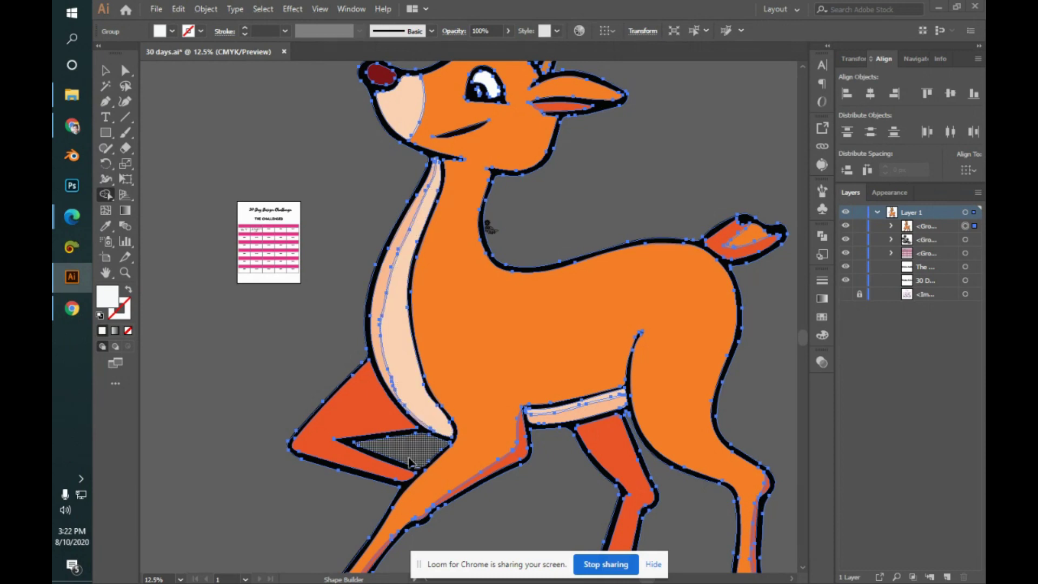
pyautogui.press('v')
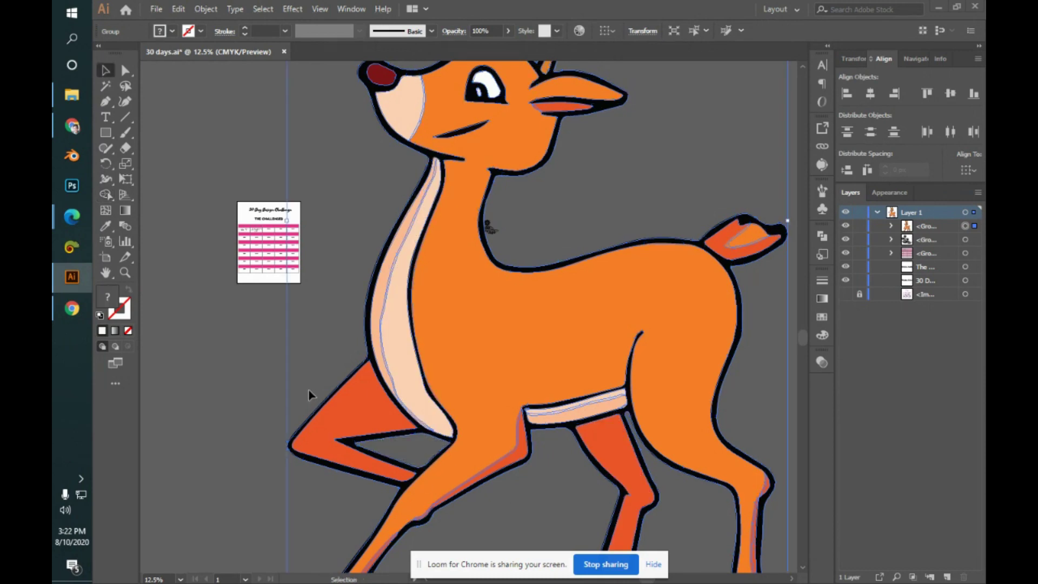
pyautogui.click(317, 344)
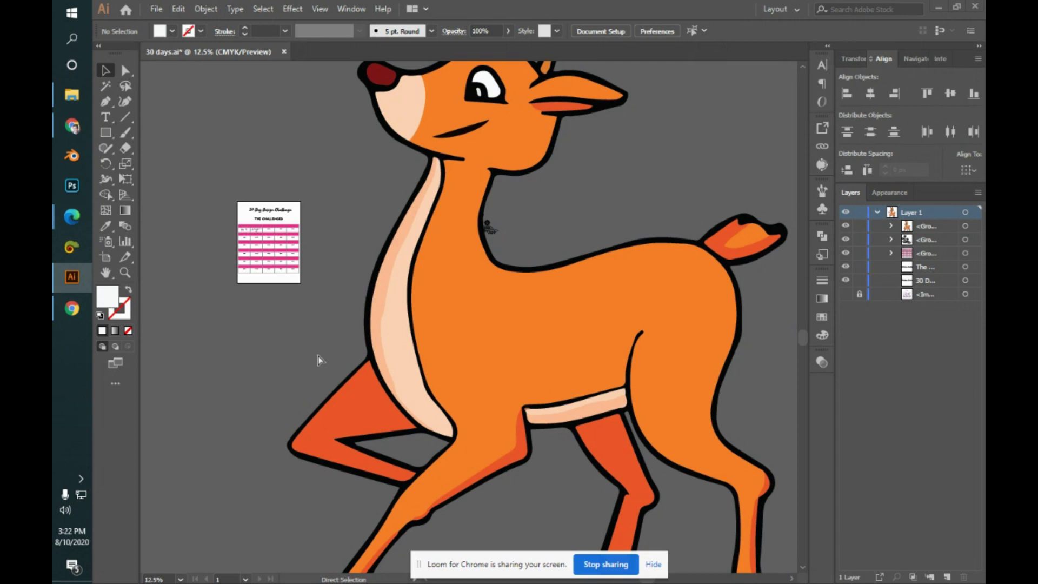
# - Move the deer above and to the left of the artboard, and delete the small black flower drawing beside the artboard
pyautogui.hotkey('ctrl', '-')
pyautogui.hotkey('ctrl', '-')
pyautogui.hotkey('ctrl', '-')
pyautogui.hotkey('ctrl', '-')
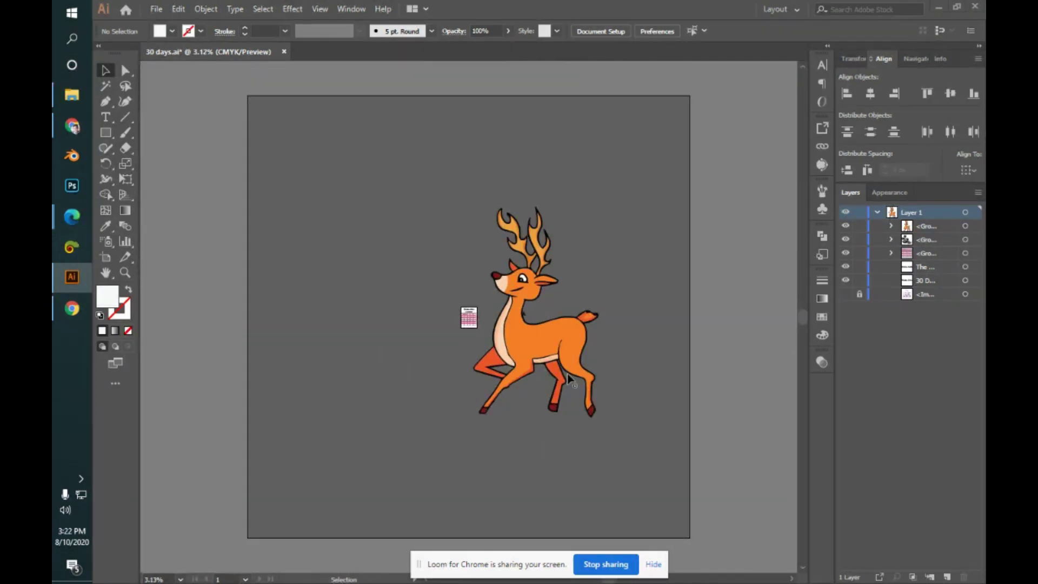
pyautogui.click(591, 388)
pyautogui.moveTo(600, 419); pyautogui.dragTo(413, 276)
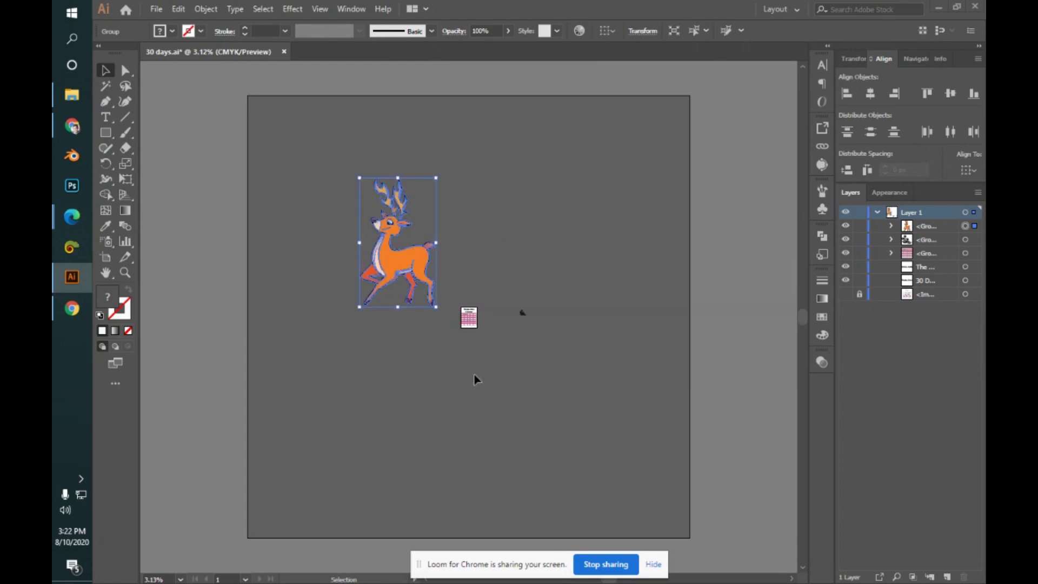
pyautogui.click(492, 436)
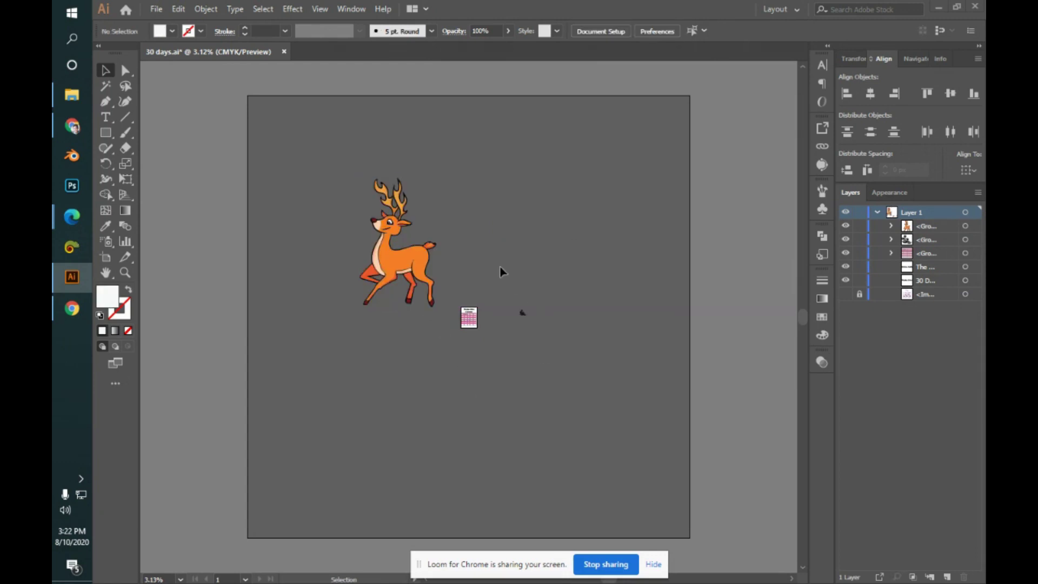
pyautogui.moveTo(500, 268); pyautogui.dragTo(547, 366)
pyautogui.press('Delete')
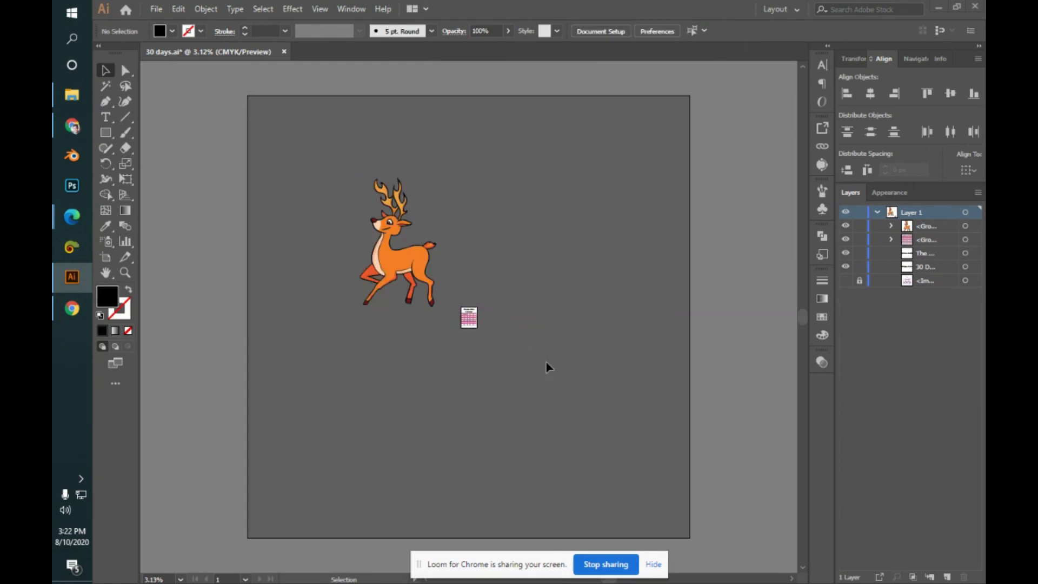
pyautogui.hotkey('alt', 'Tab')
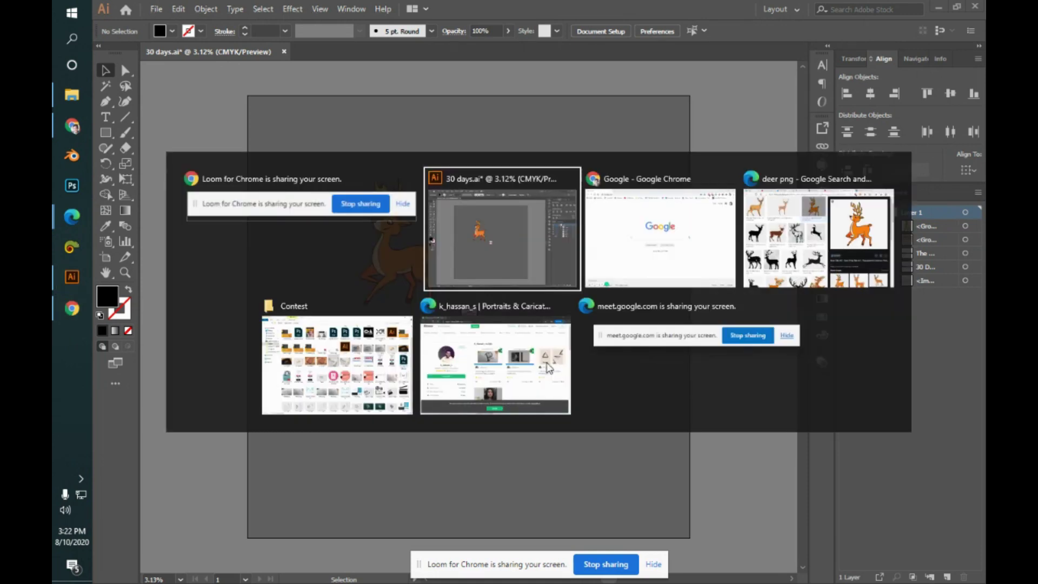
pyautogui.hotkey('alt', 'Tab')
pyautogui.hotkey('alt', 'Tab')
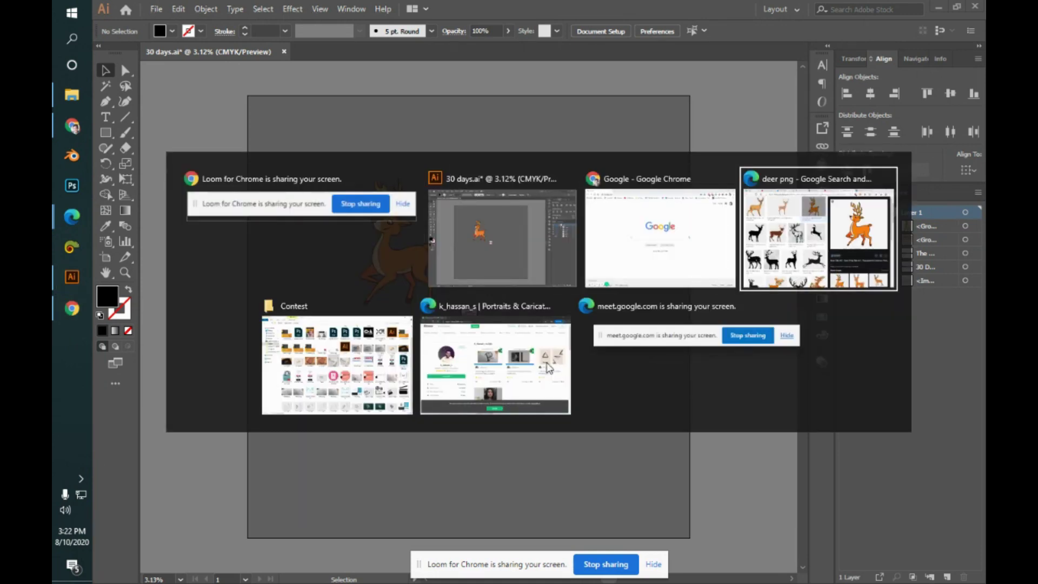
pyautogui.hotkey('alt', 'Tab')
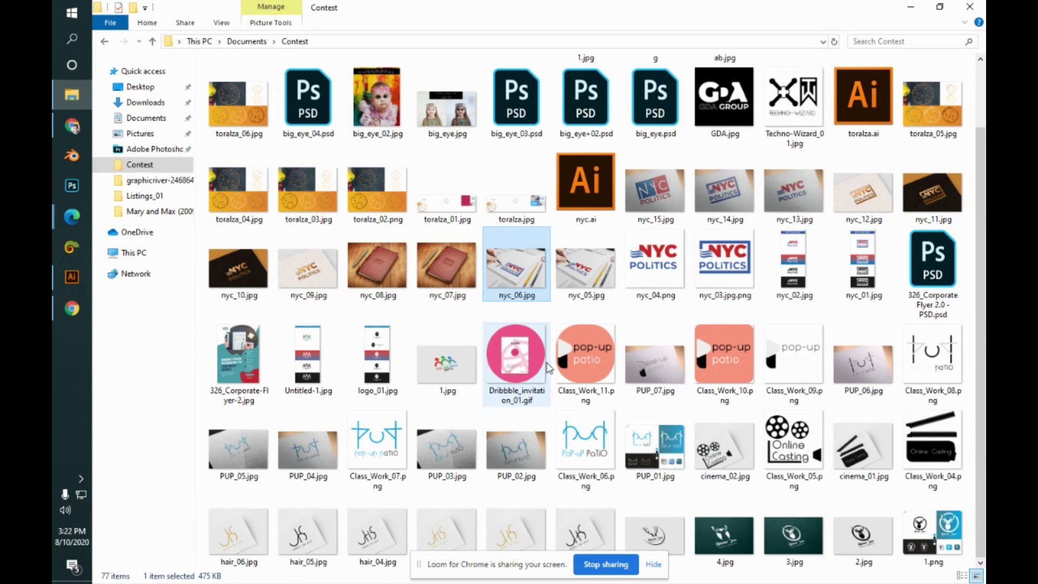
pyautogui.hotkey('alt', 'Tab')
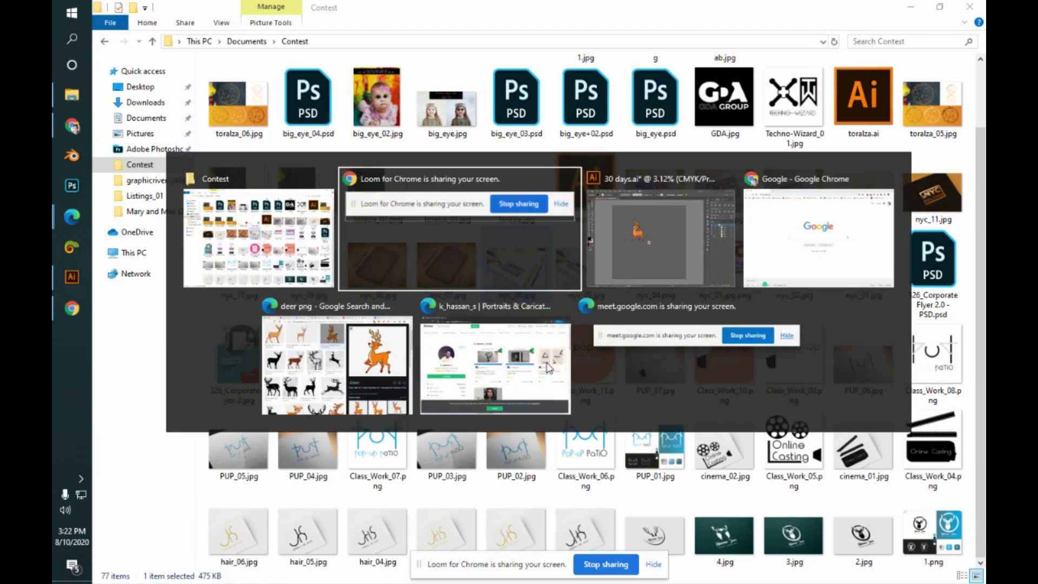
pyautogui.hotkey('alt', 'Tab')
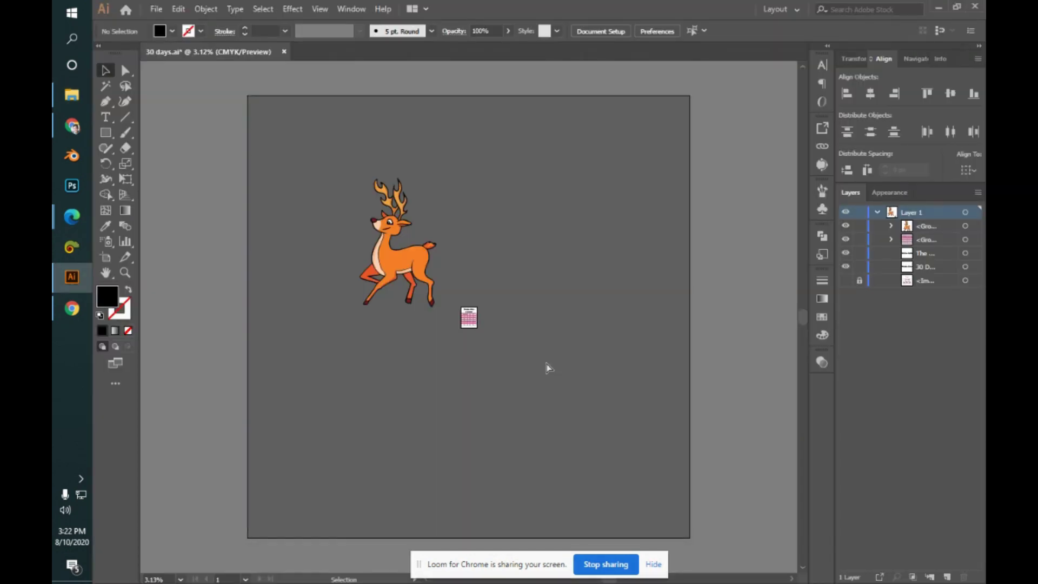
# - Examine the 30 Day Design Challenge artboard at 50% magnification
pyautogui.hotkey('ctrl', '=')
pyautogui.hotkey('ctrl', '=')
pyautogui.hotkey('ctrl', '=')
pyautogui.hotkey('ctrl', '=')
pyautogui.hotkey('ctrl', '=')
pyautogui.hotkey('ctrl', '=')
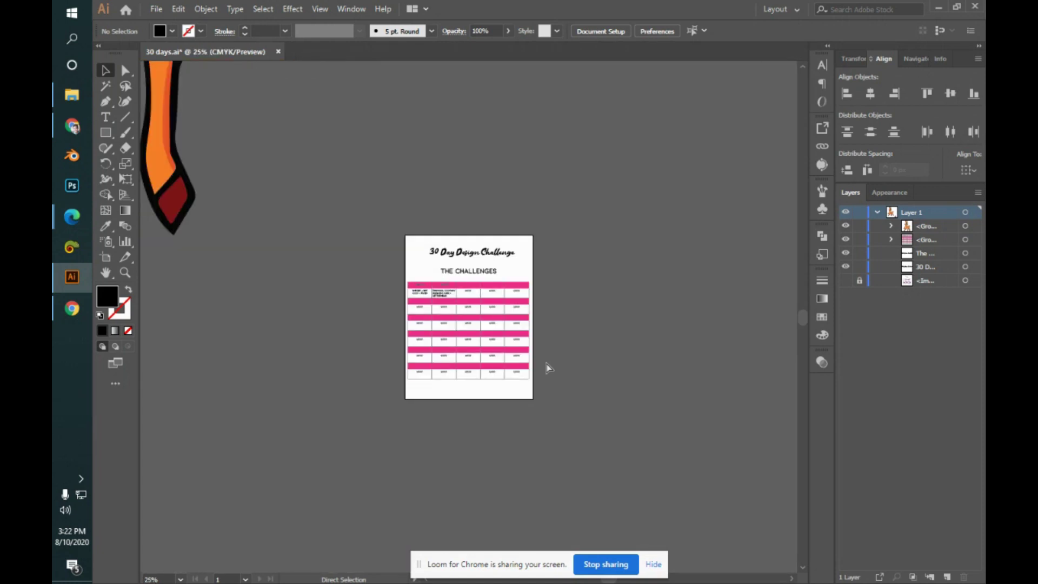
pyautogui.hotkey('ctrl', '=')
pyautogui.hotkey('ctrl', '=')
pyautogui.hotkey('ctrl', '-')
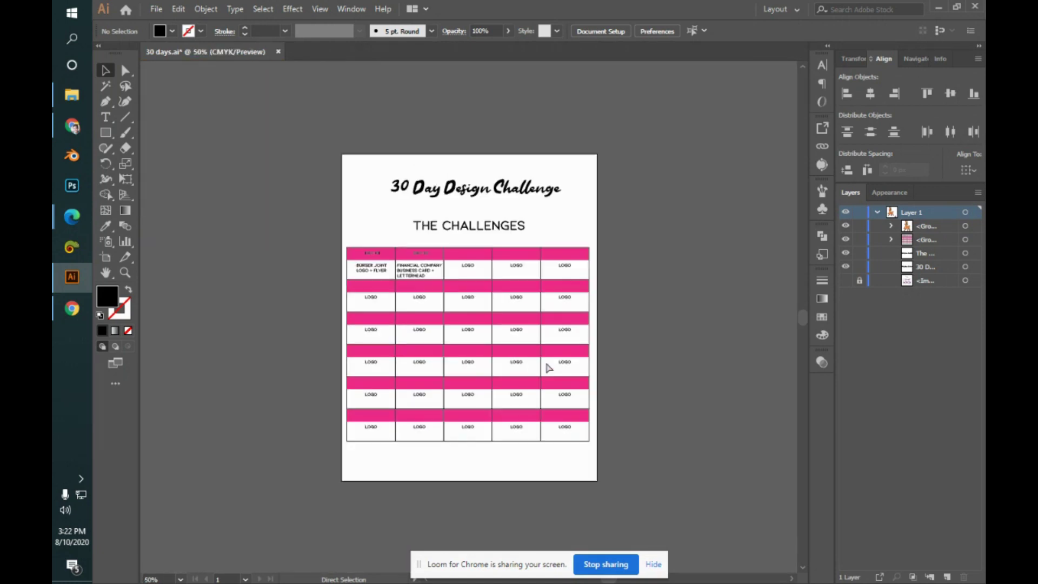
pyautogui.scroll(2, 612, 364)
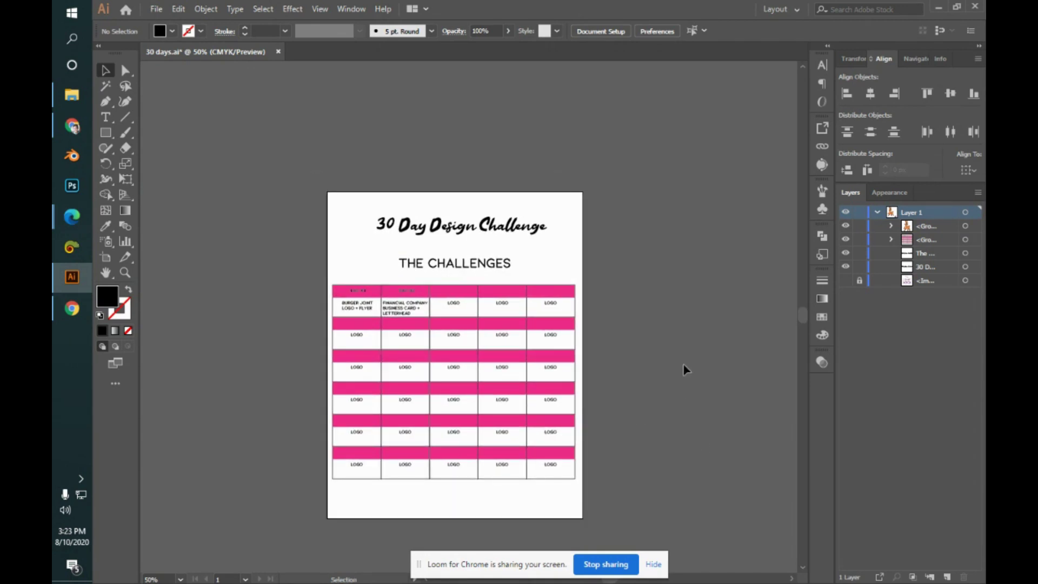
# - Switch to the Edge window with the deer image search and open pexels.com in that tab
pyautogui.moveTo(71, 218)
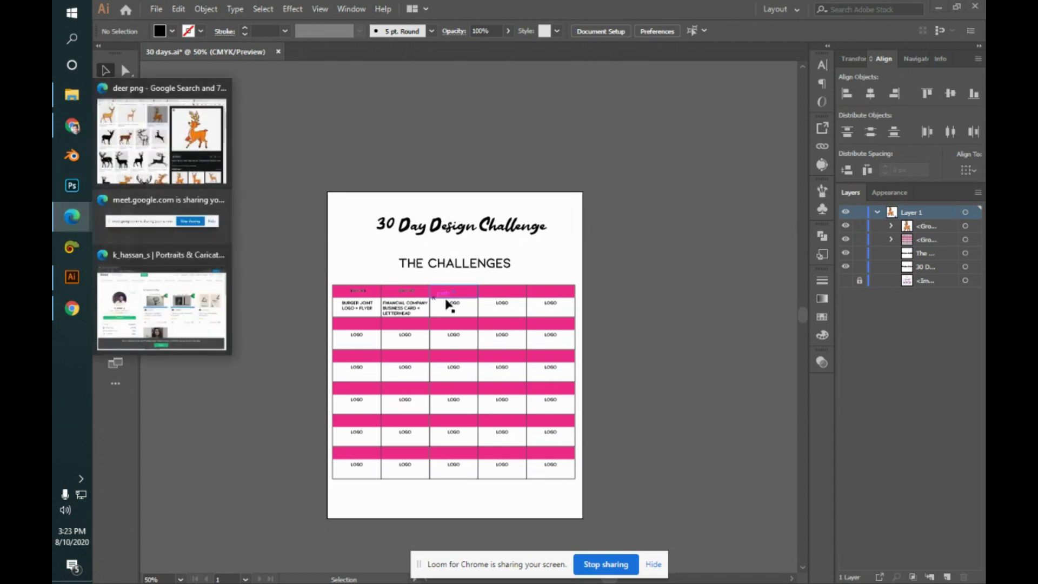
pyautogui.click(180, 153)
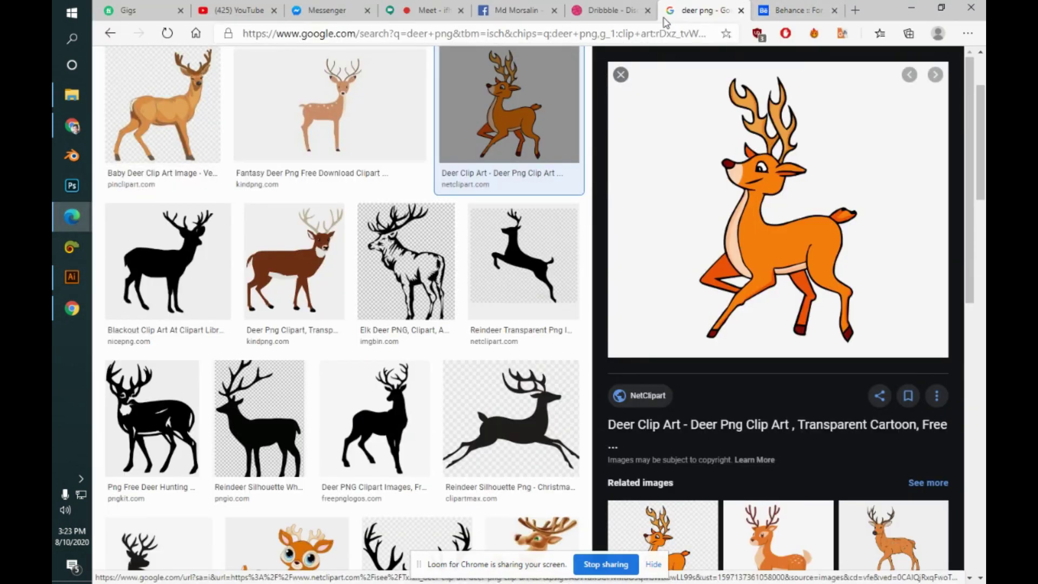
pyautogui.click(652, 38)
pyautogui.write('pexels')
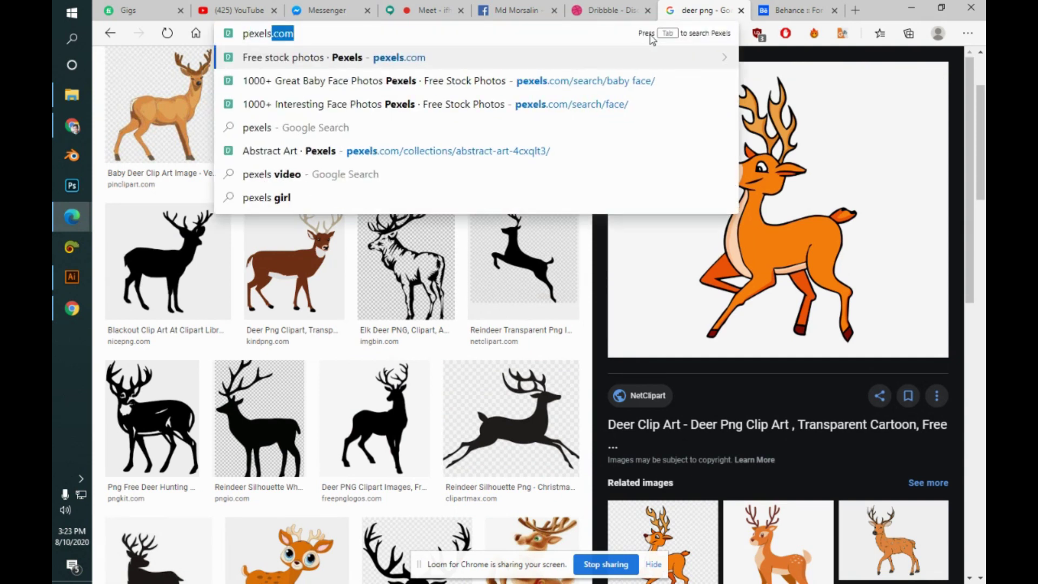
pyautogui.press('Return')
# - Check the recent chat messages in the Google Meet session
pyautogui.click(427, 11)
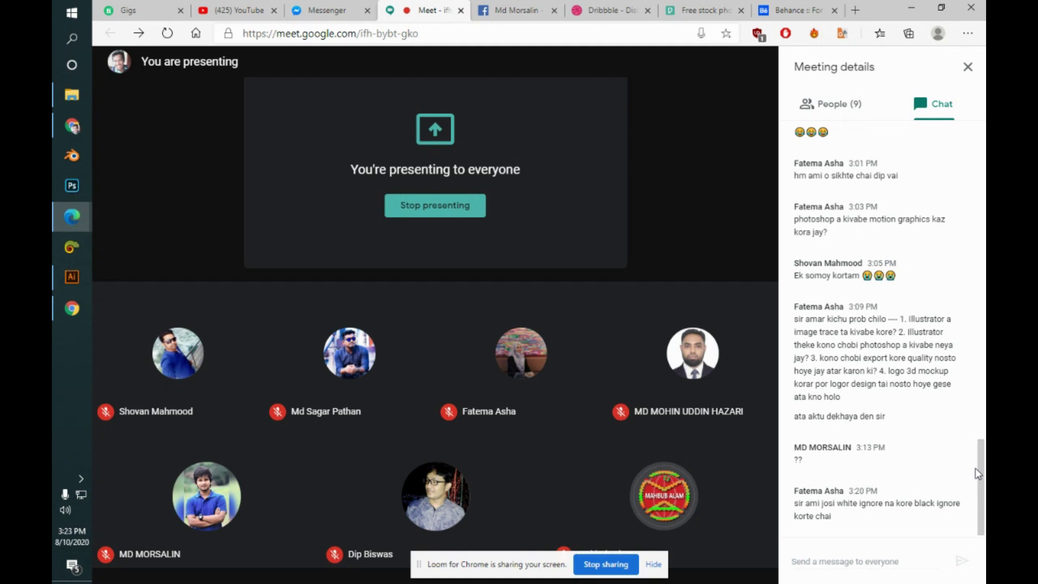
pyautogui.hotkey('alt', 'Tab')
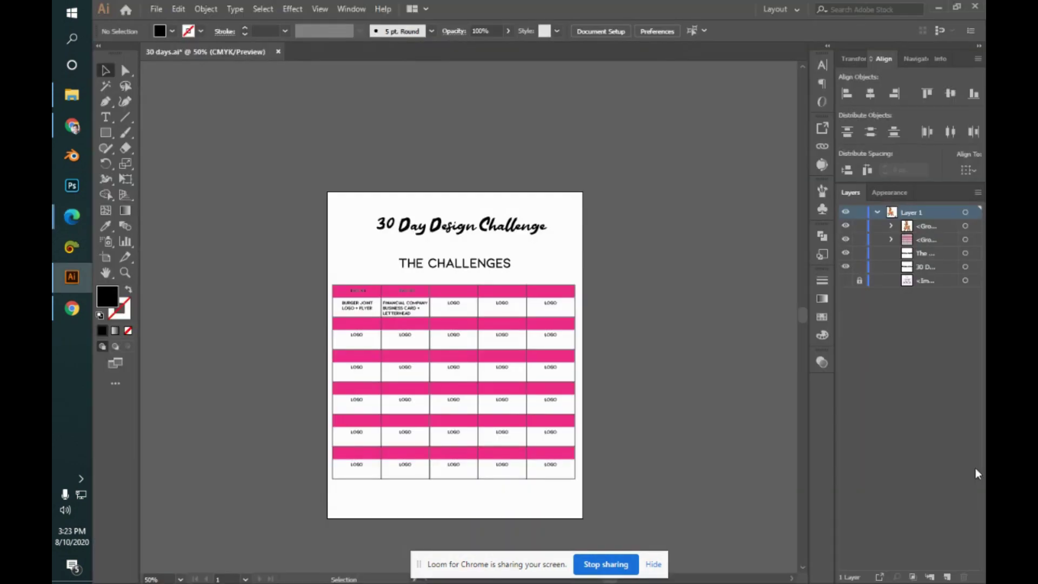
pyautogui.hotkey('alt', 'Tab')
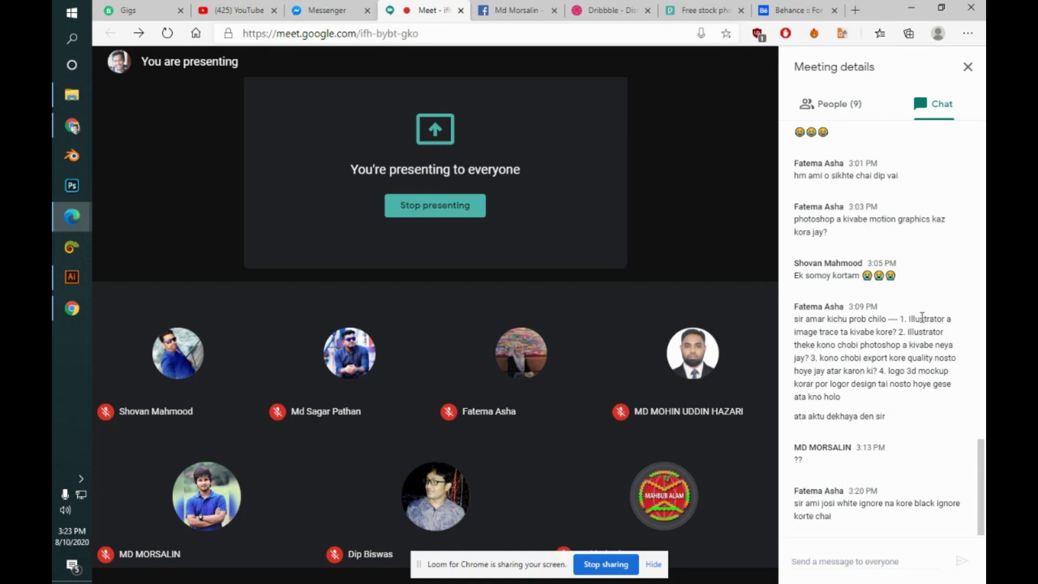
# - Return to the Pexels page, search it for "design" and look through the resulting photos
pyautogui.click(703, 10)
pyautogui.click(464, 234)
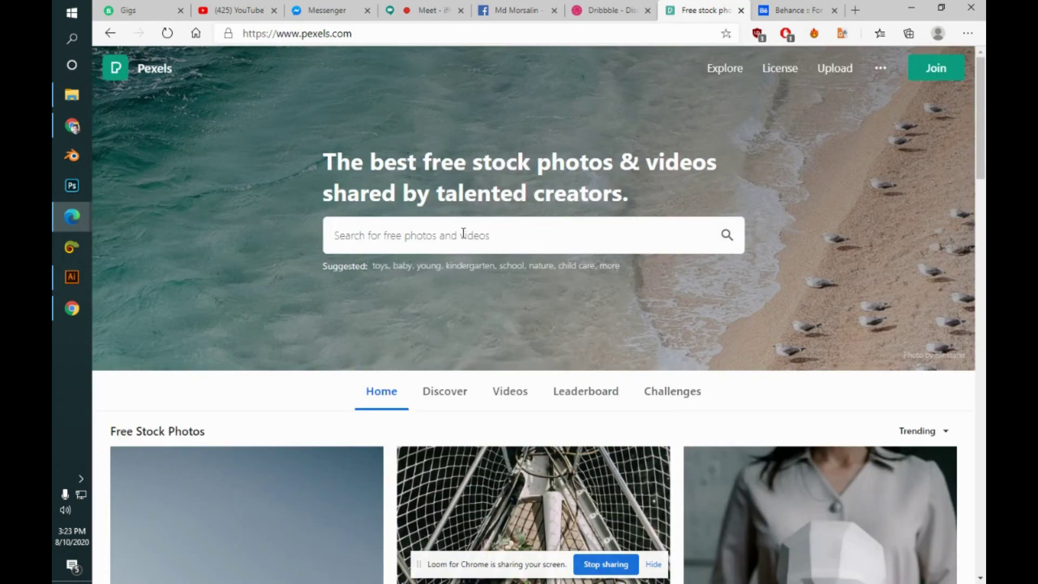
pyautogui.write('design')
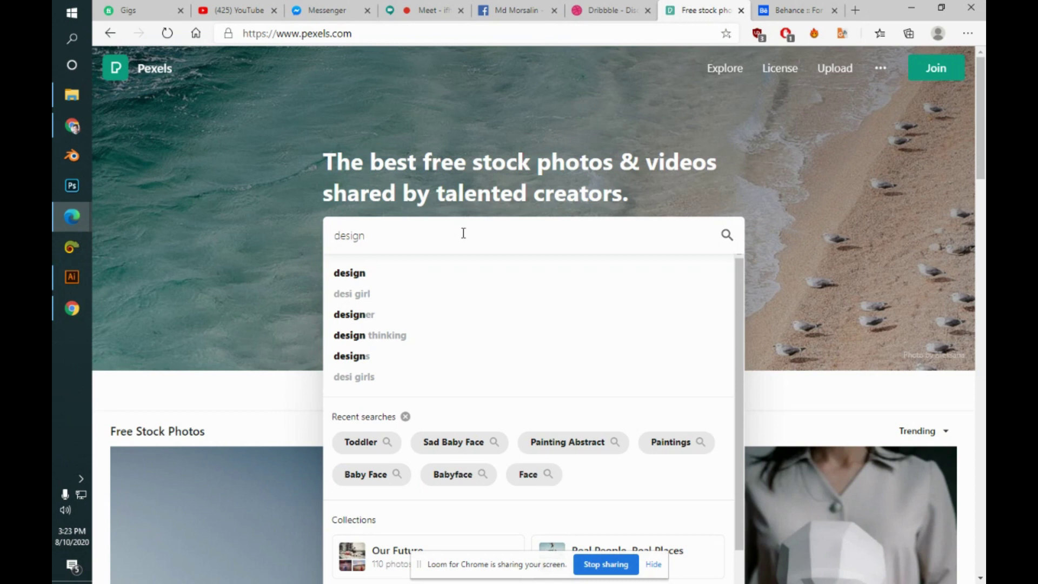
pyautogui.press('Return')
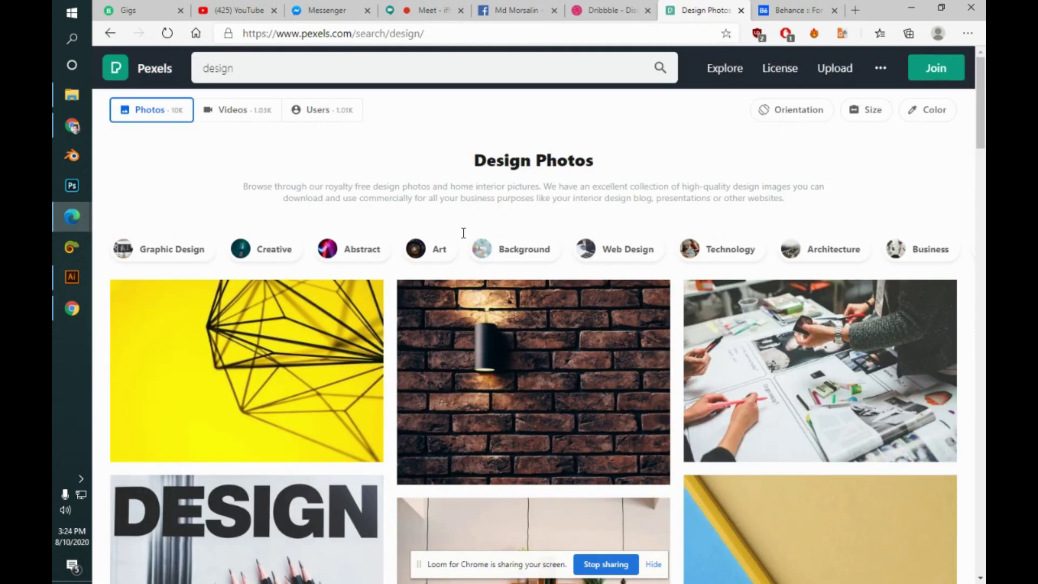
pyautogui.scroll(-6, 464, 232)
pyautogui.scroll(-2, 464, 232)
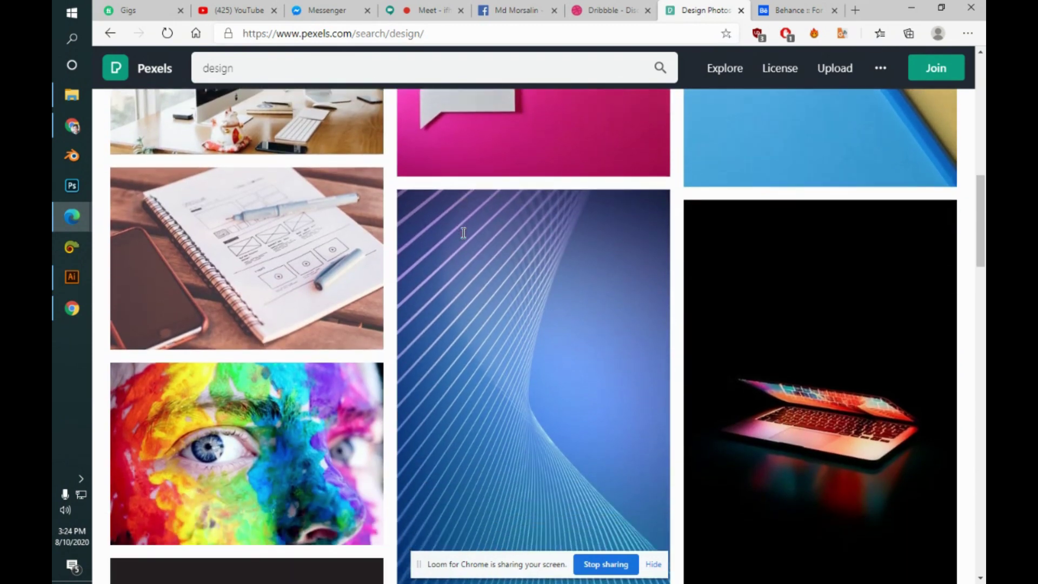
pyautogui.scroll(-5, 464, 232)
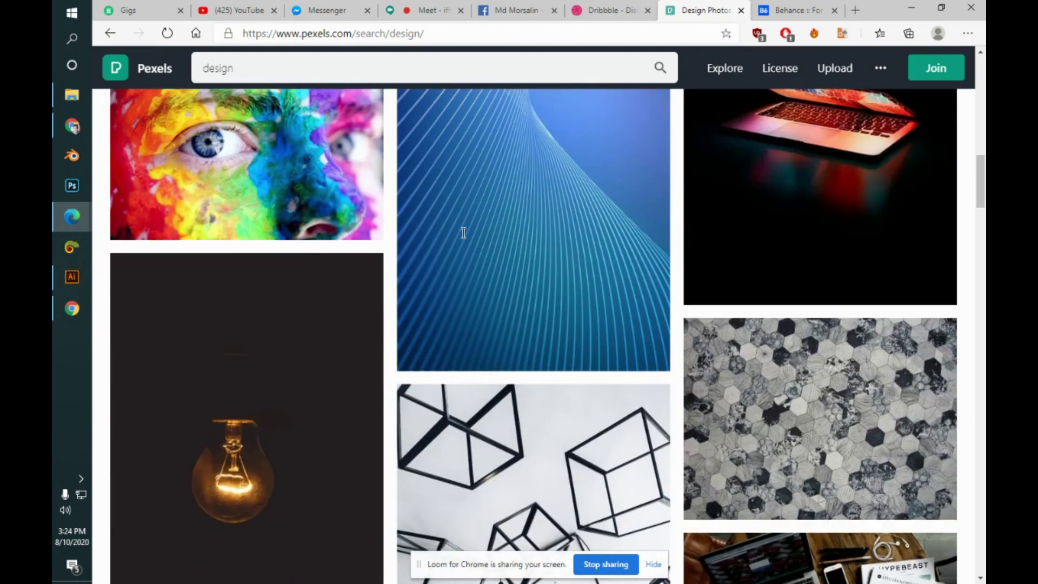
pyautogui.scroll(-8, 463, 232)
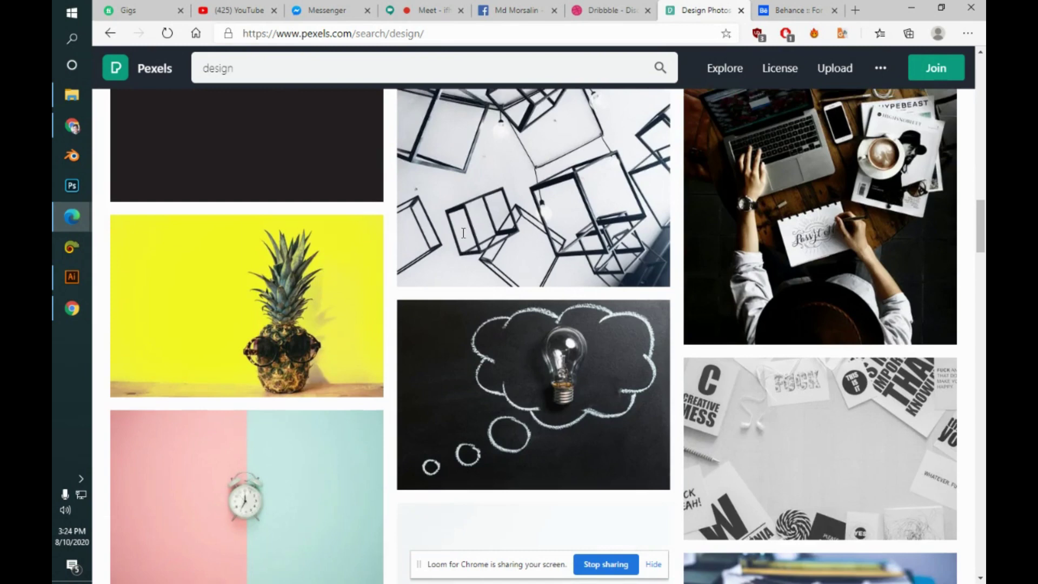
pyautogui.scroll(-10, 463, 232)
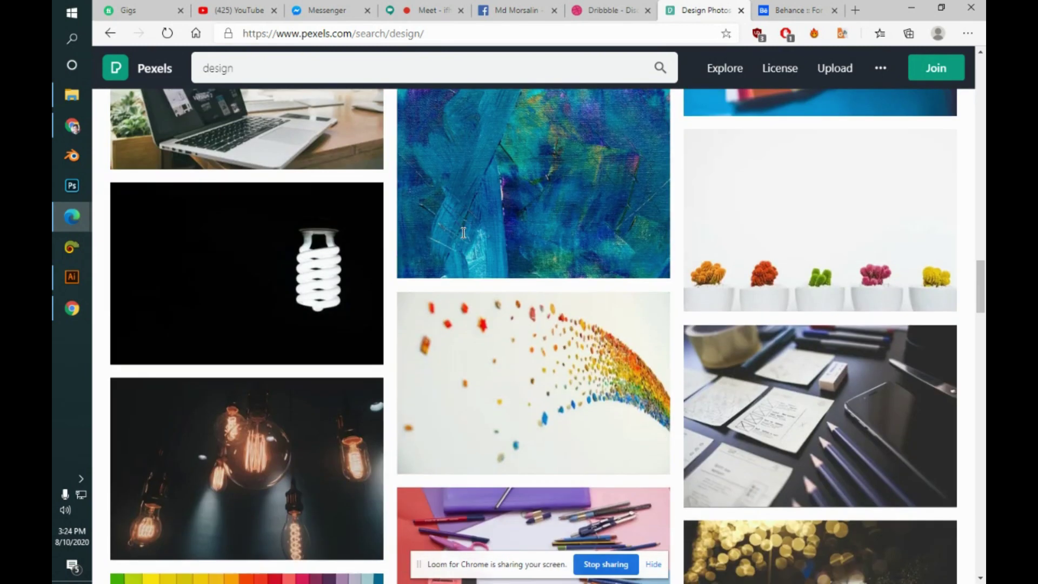
pyautogui.scroll(20, 463, 233)
# - Refine the Pexels photo search to "graphic design"
pyautogui.click(265, 68)
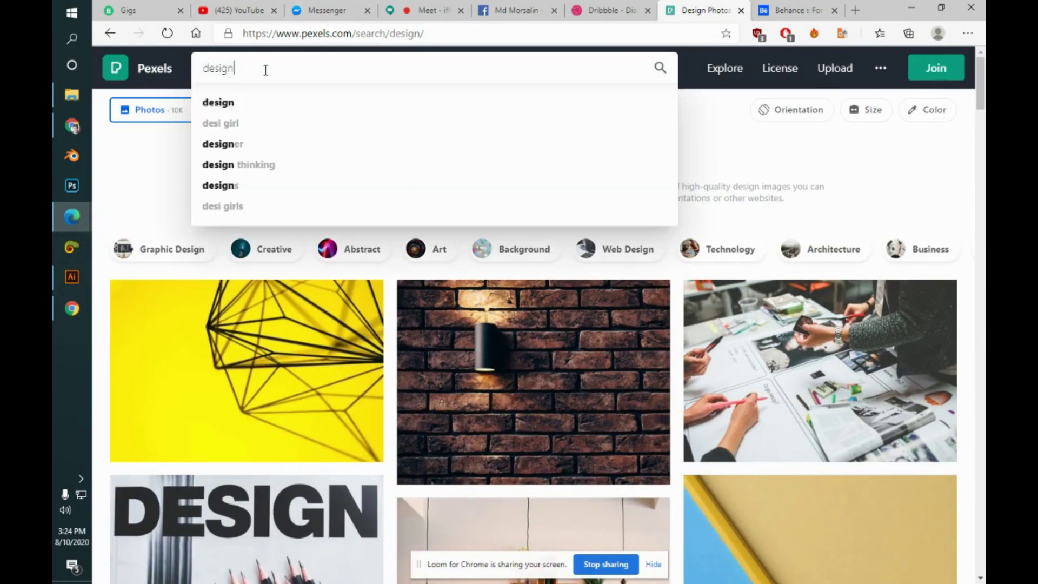
pyautogui.write('graphic')
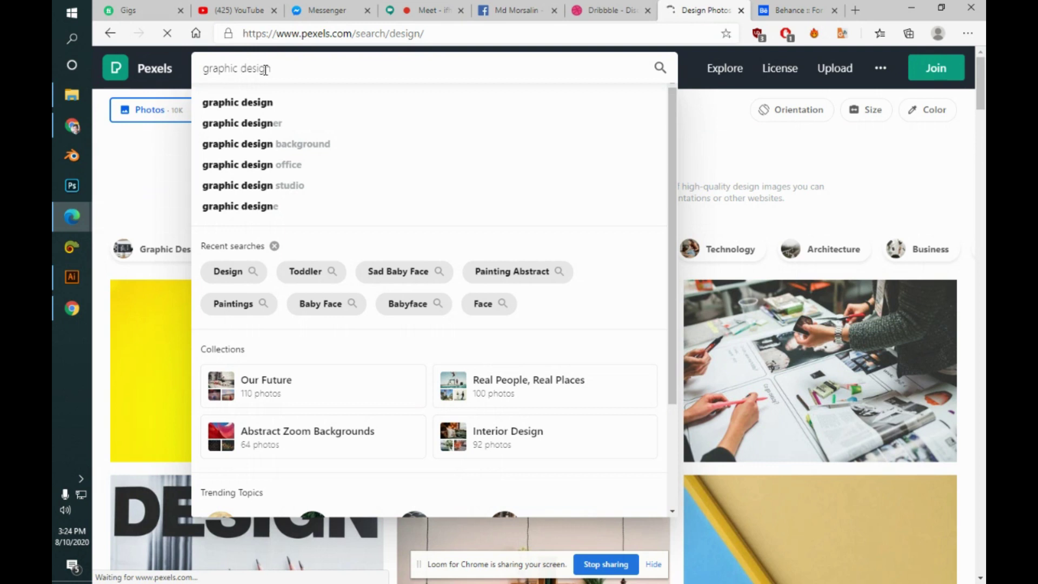
pyautogui.press('Return')
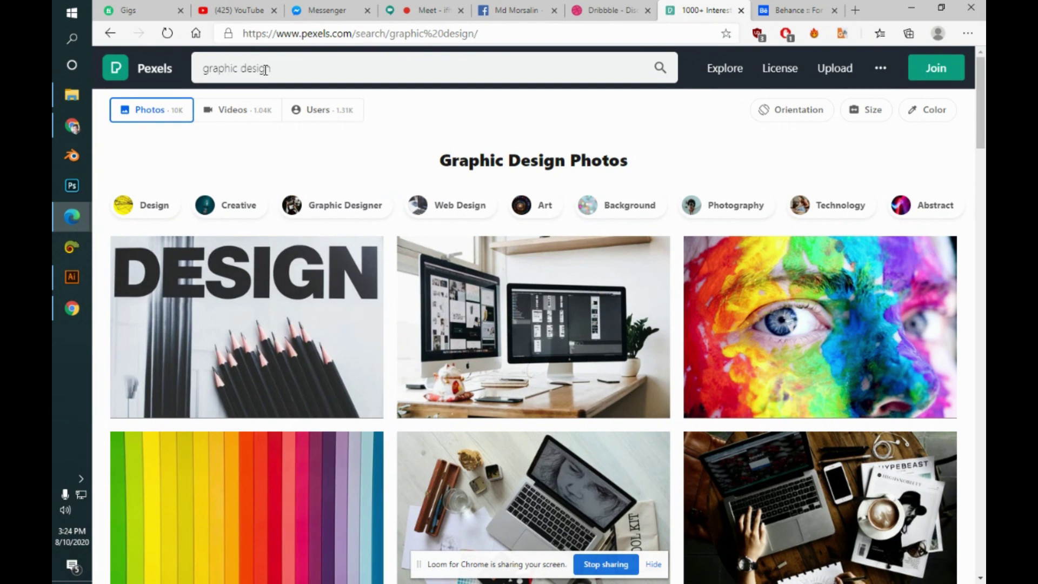
# - Browse the graphic design photo results and download the pink and blue abstract painting, dismissing the thank-you message
pyautogui.scroll(-20, 265, 70)
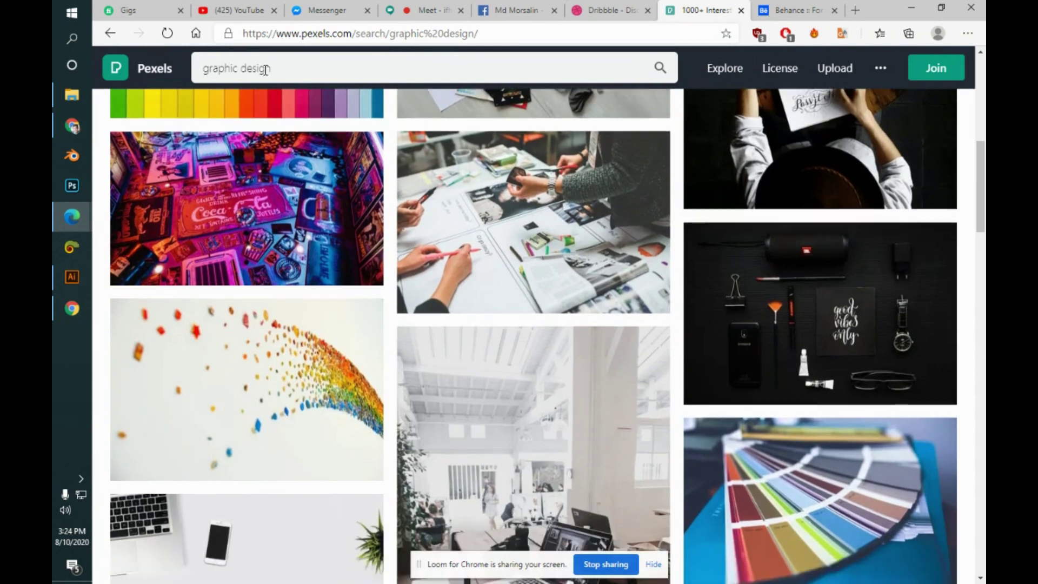
pyautogui.scroll(-8, 265, 69)
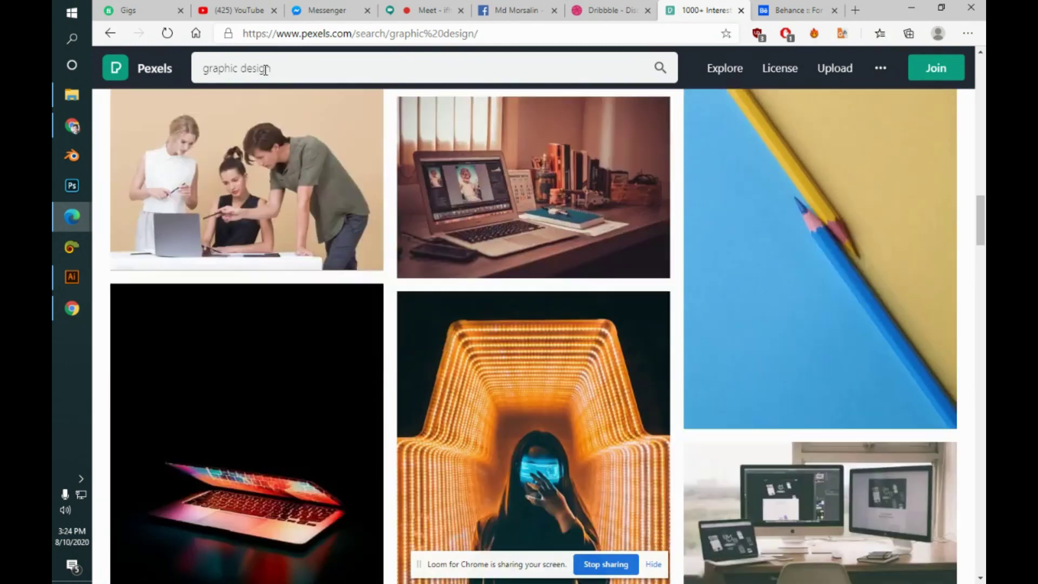
pyautogui.scroll(-20, 265, 70)
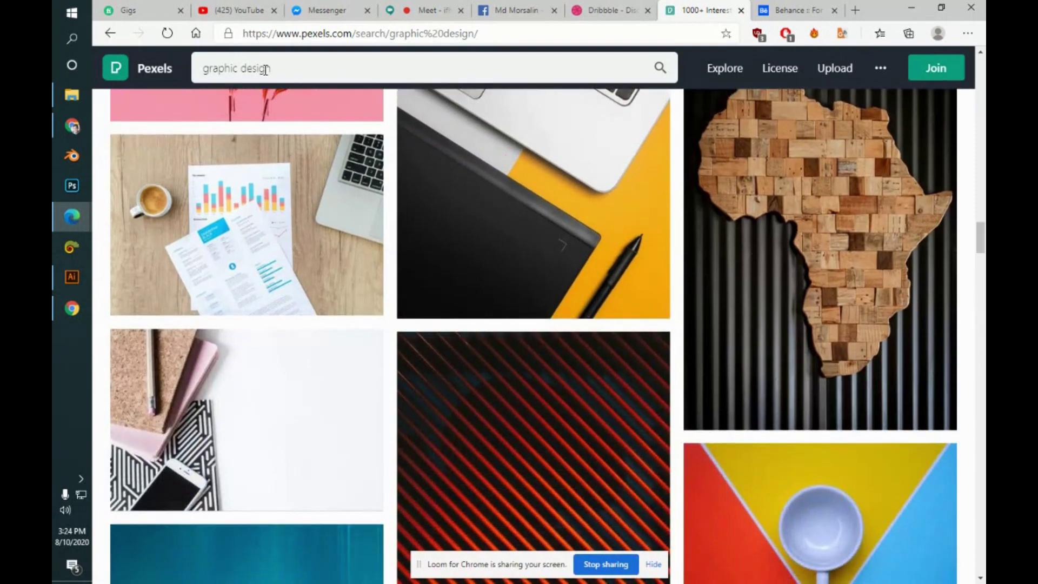
pyautogui.scroll(-10, 265, 70)
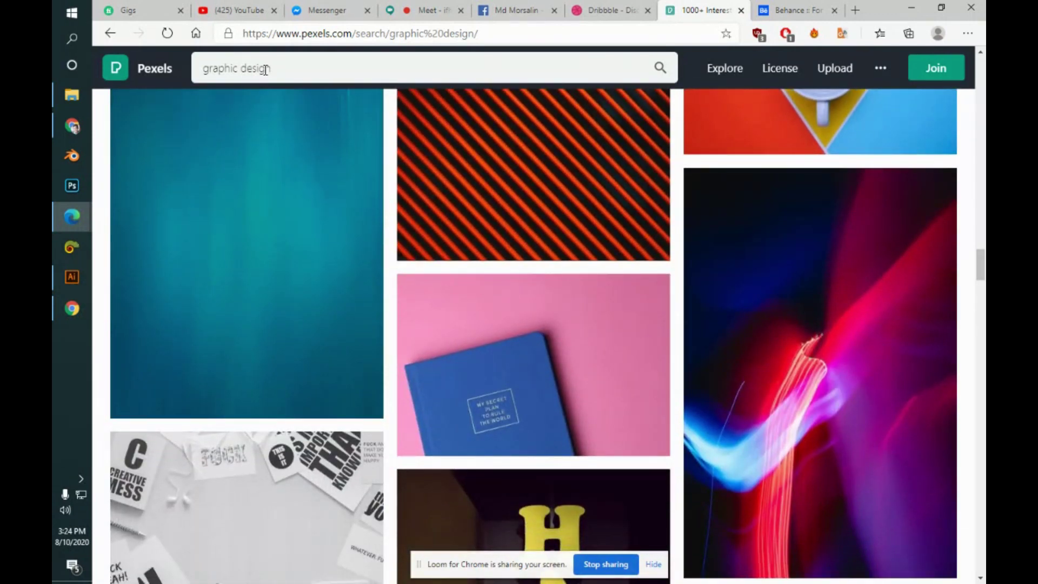
pyautogui.scroll(-15, 265, 70)
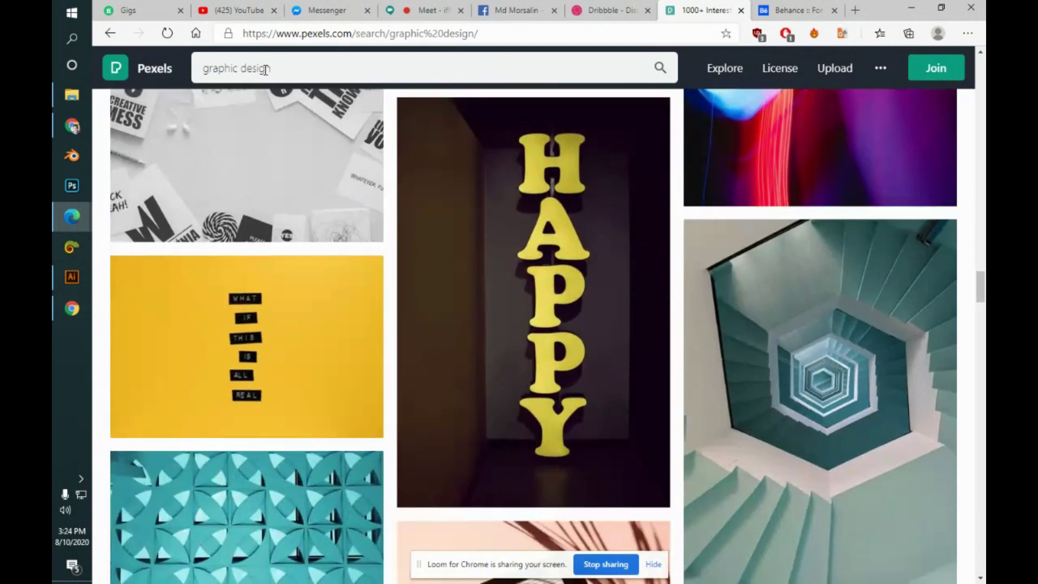
pyautogui.scroll(-1, 265, 69)
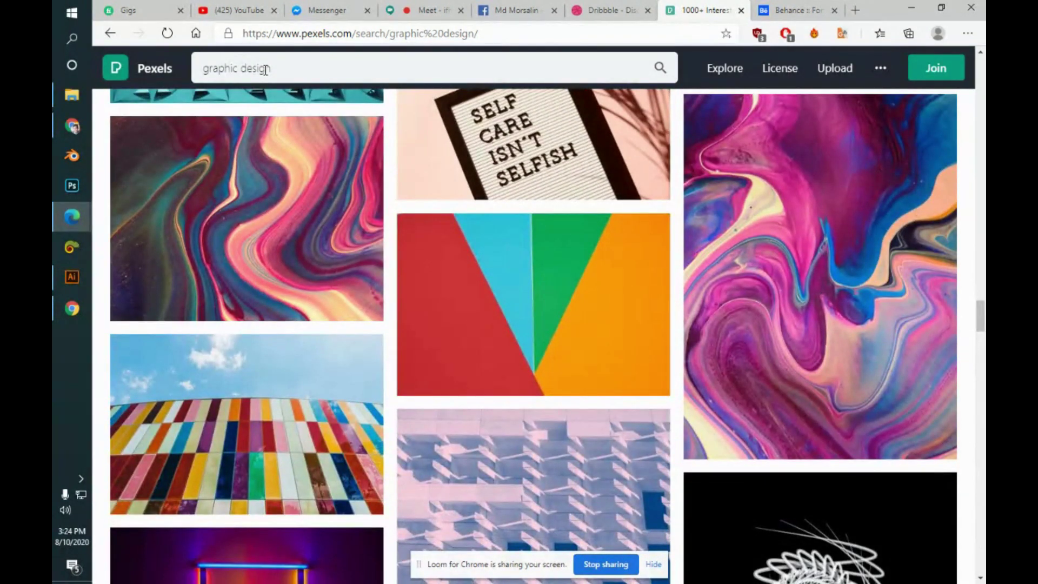
pyautogui.click(860, 332)
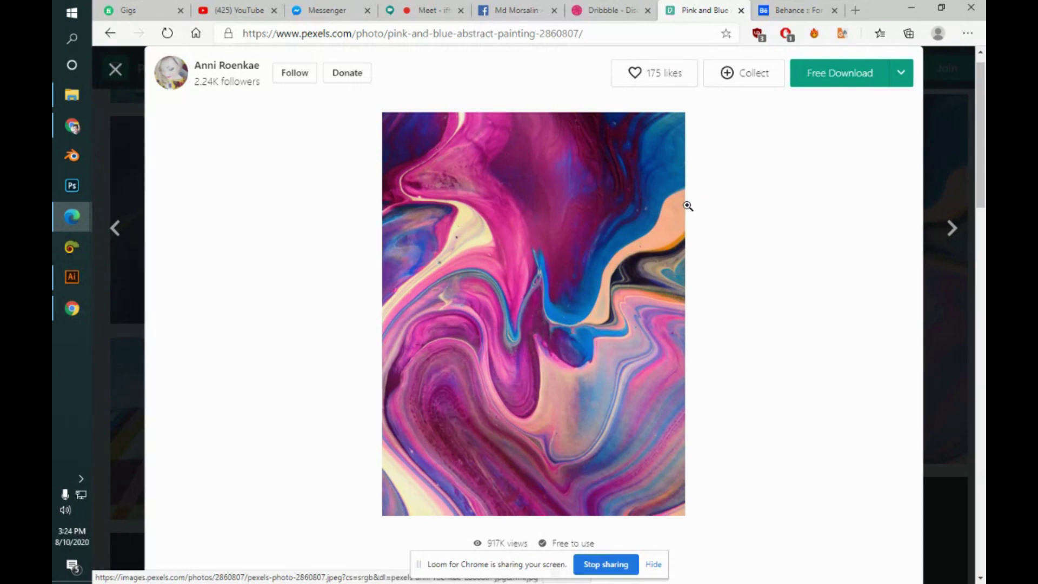
pyautogui.rightClick(563, 241)
pyautogui.click(836, 82)
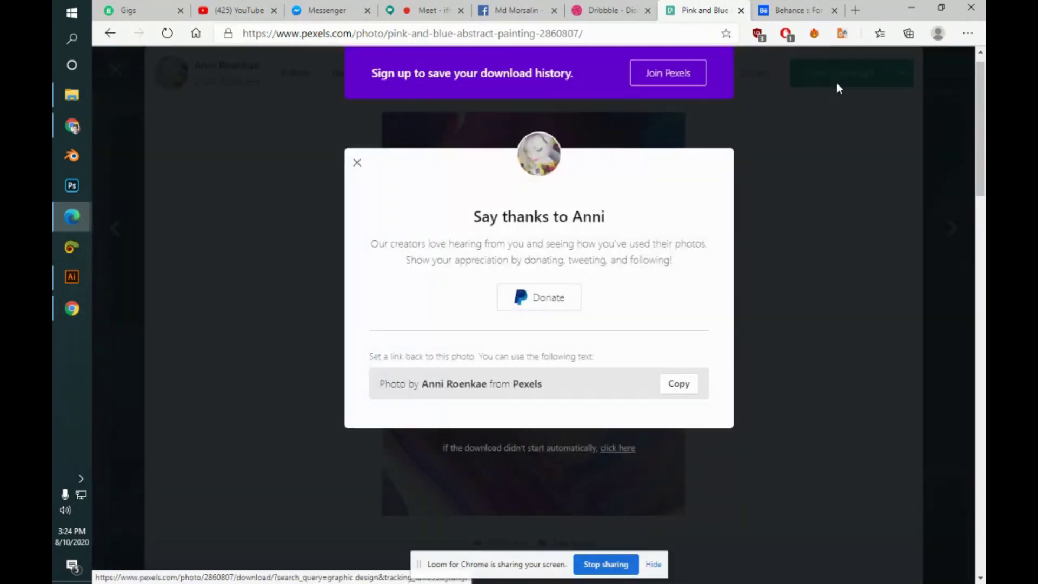
pyautogui.click(357, 162)
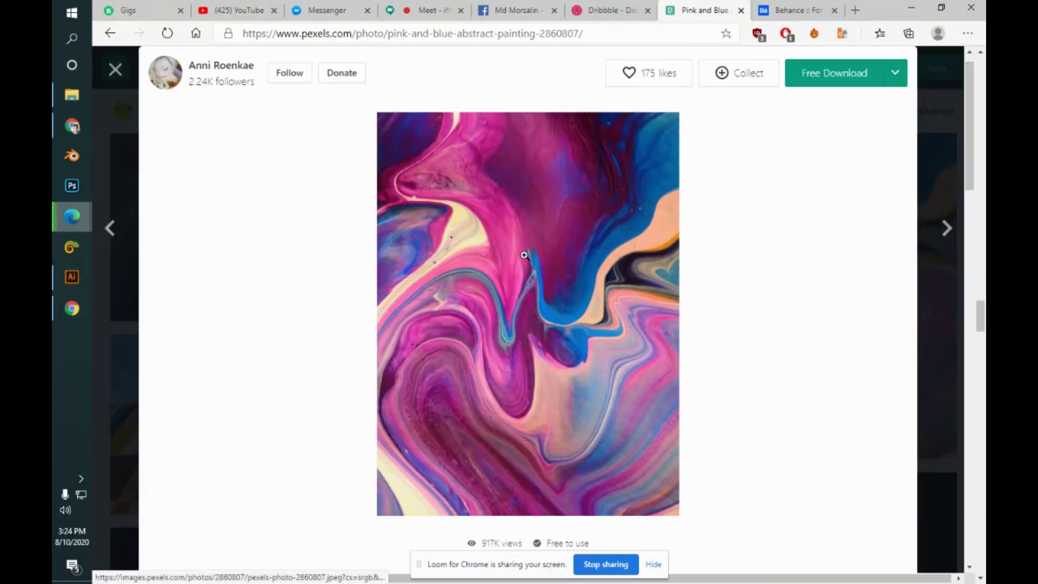
# - Find the multicolored illustration with bubble shapes among the related photos, open it and download it
pyautogui.moveTo(971, 189); pyautogui.dragTo(896, 327)
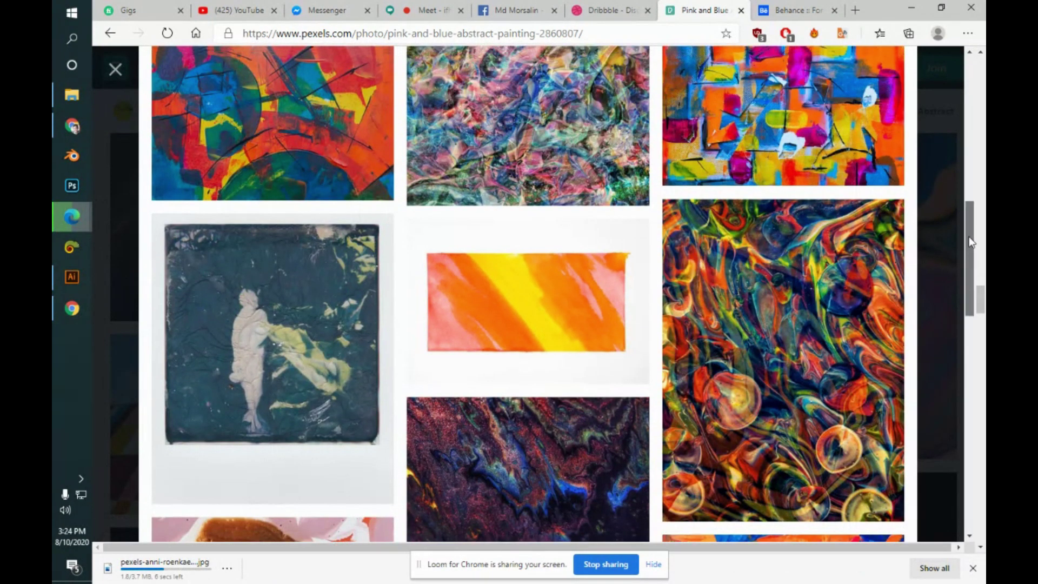
pyautogui.moveTo(978, 249); pyautogui.dragTo(969, 209)
pyautogui.click(827, 378)
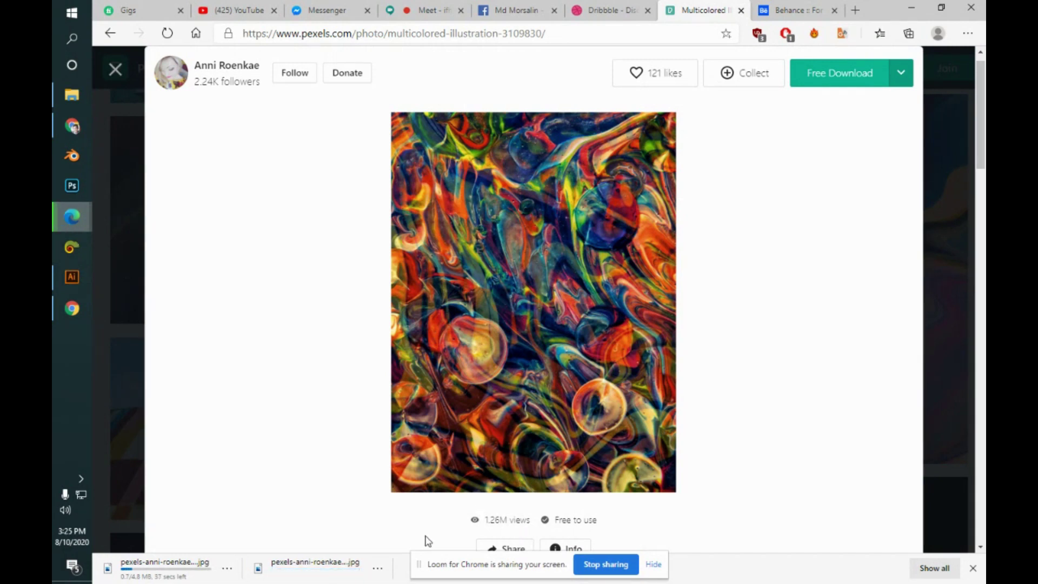
# - Show the finished photo download in its folder
pyautogui.click(377, 568)
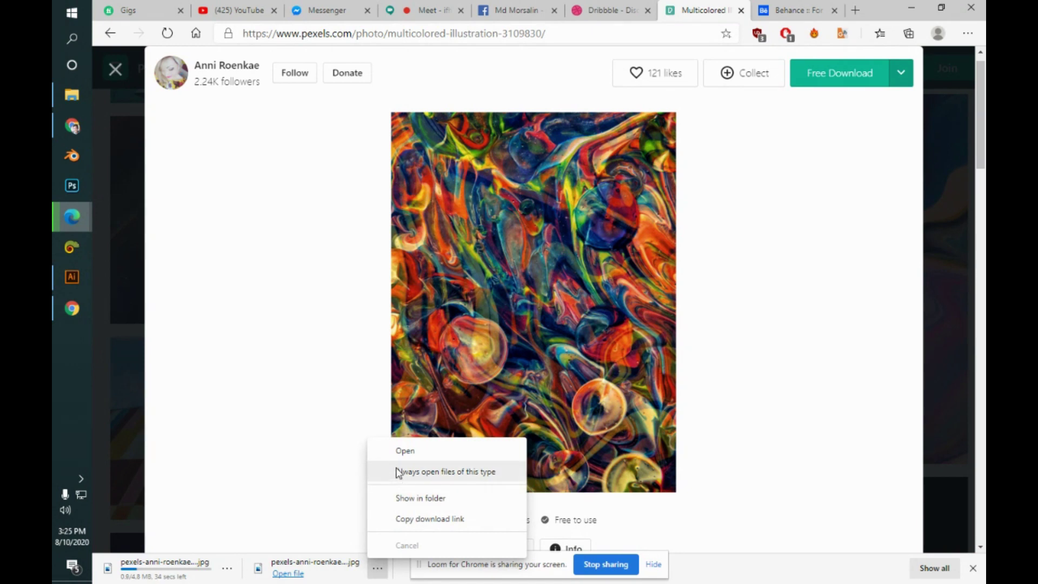
pyautogui.click(412, 497)
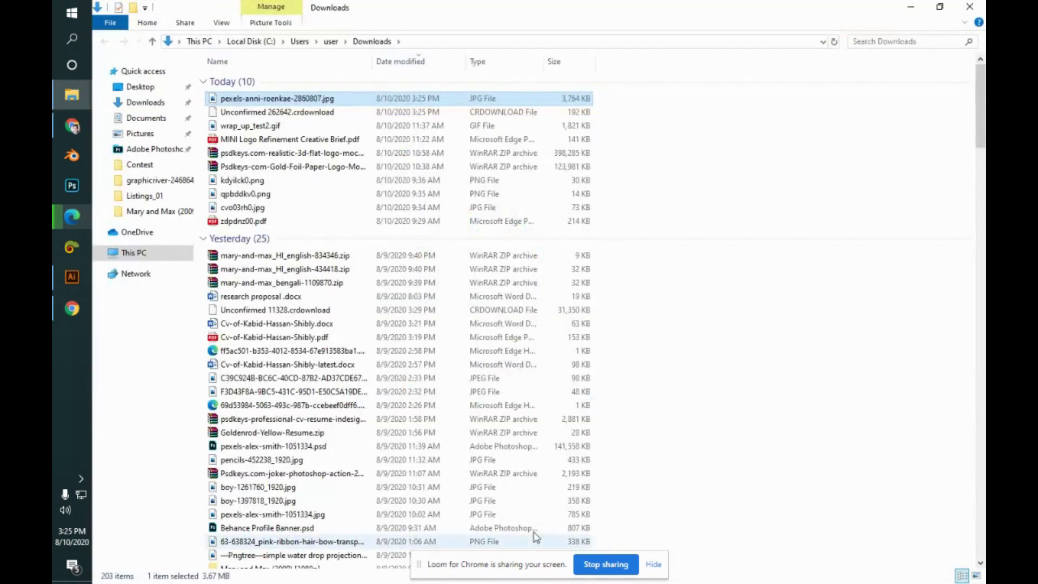
pyautogui.moveTo(61, 215)
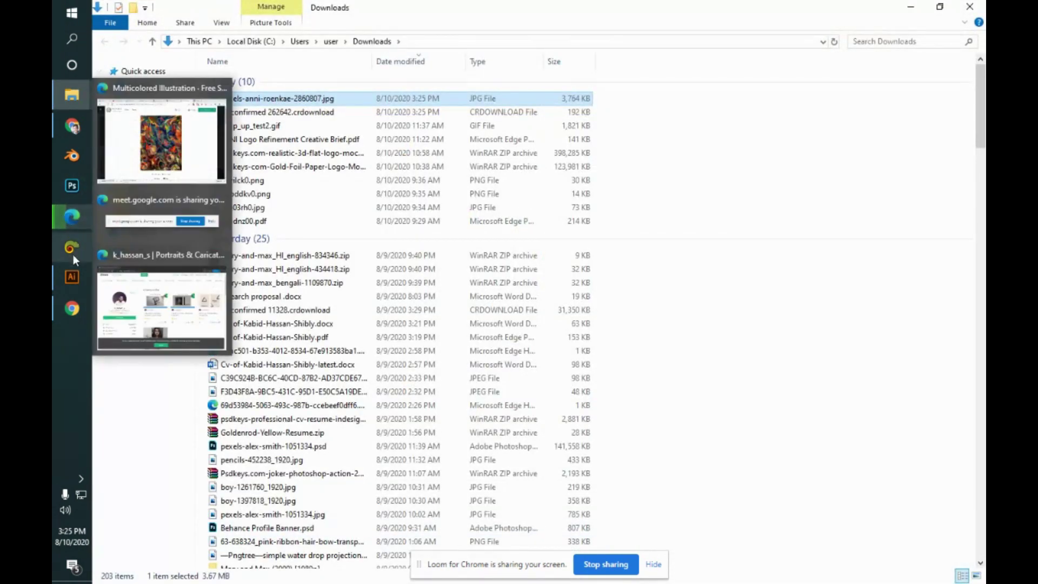
# - Switch to Illustrator and place the downloaded pink and blue painting JPG at the artboard's upper-left corner as a linked image
pyautogui.click(71, 277)
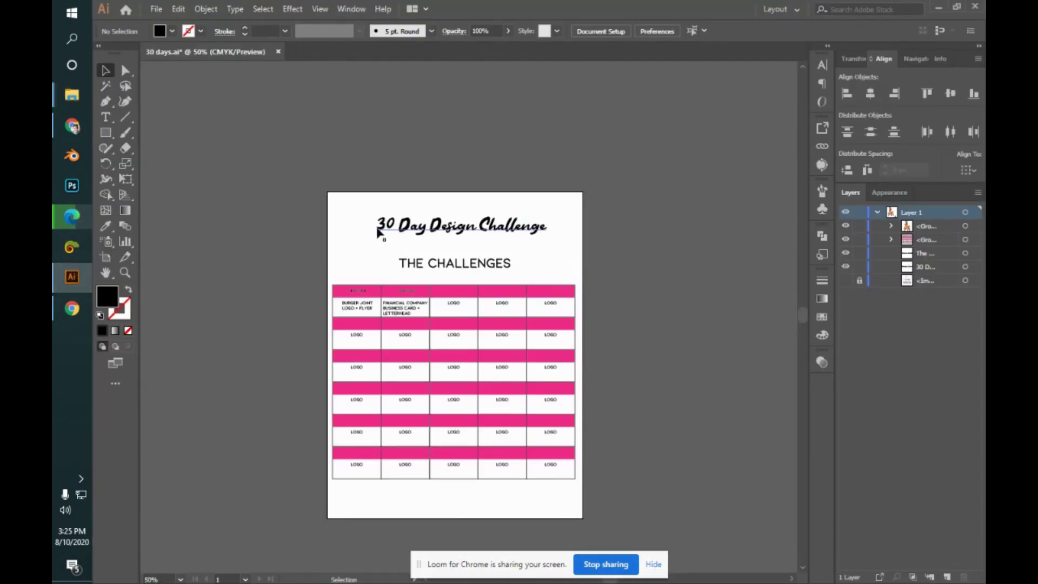
pyautogui.click(156, 9)
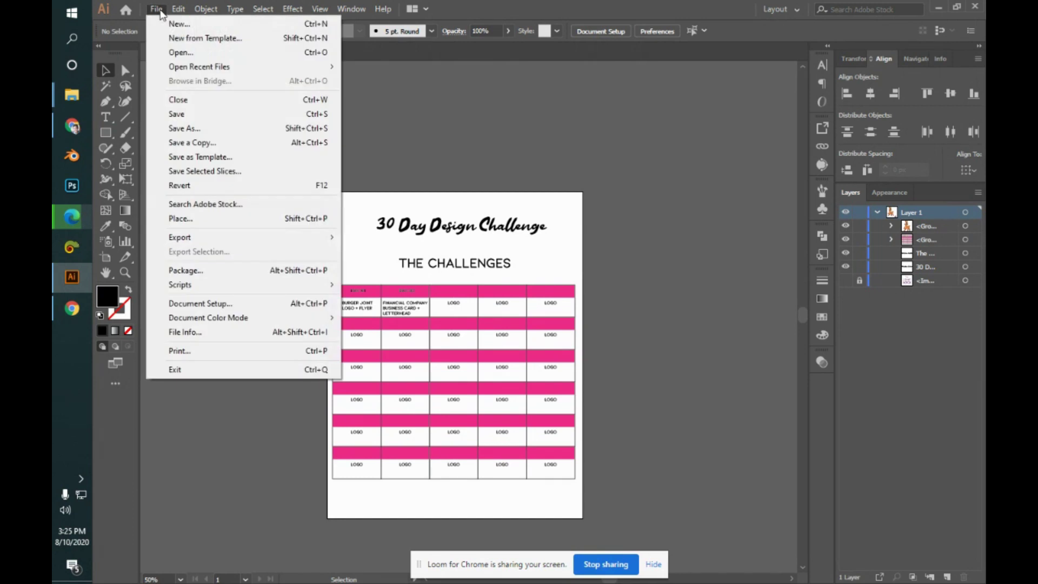
pyautogui.click(240, 219)
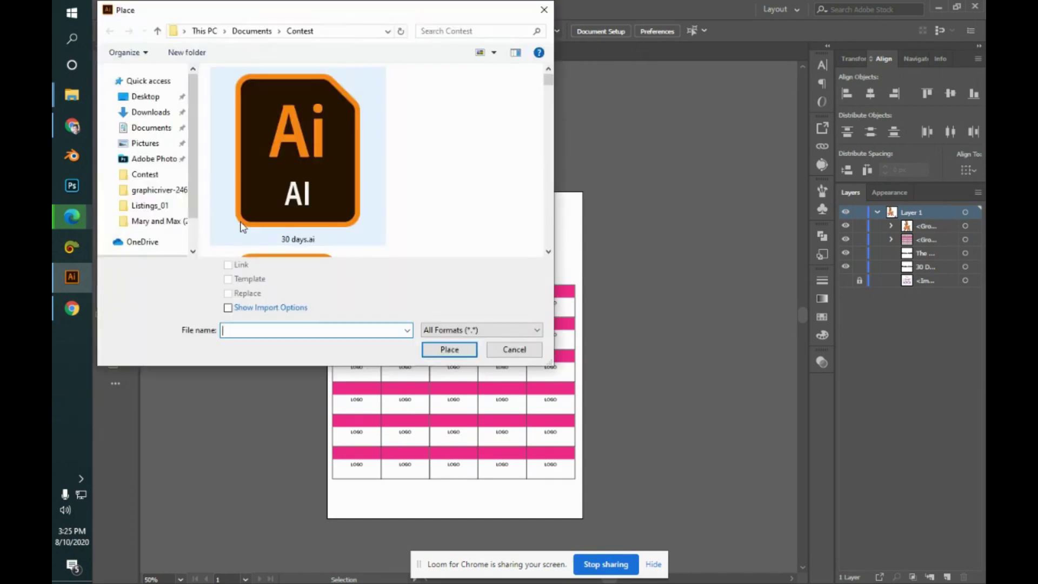
pyautogui.click(162, 112)
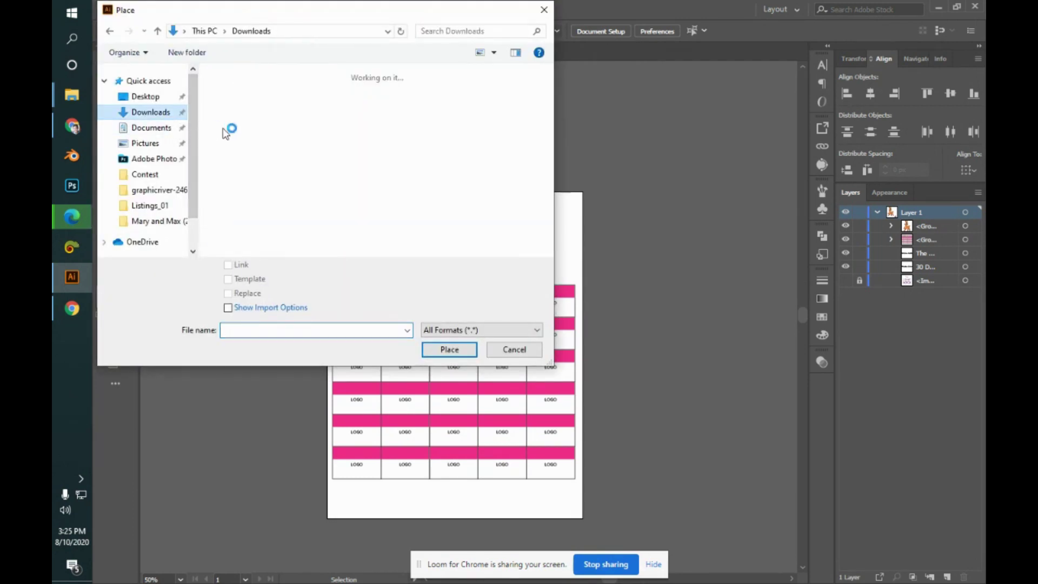
pyautogui.click(271, 121)
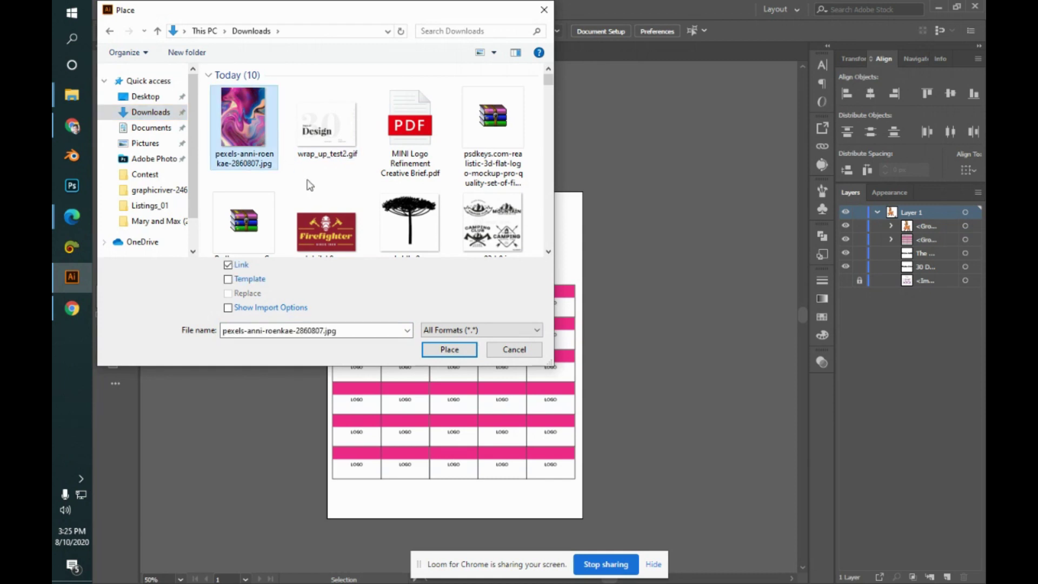
pyautogui.click(458, 351)
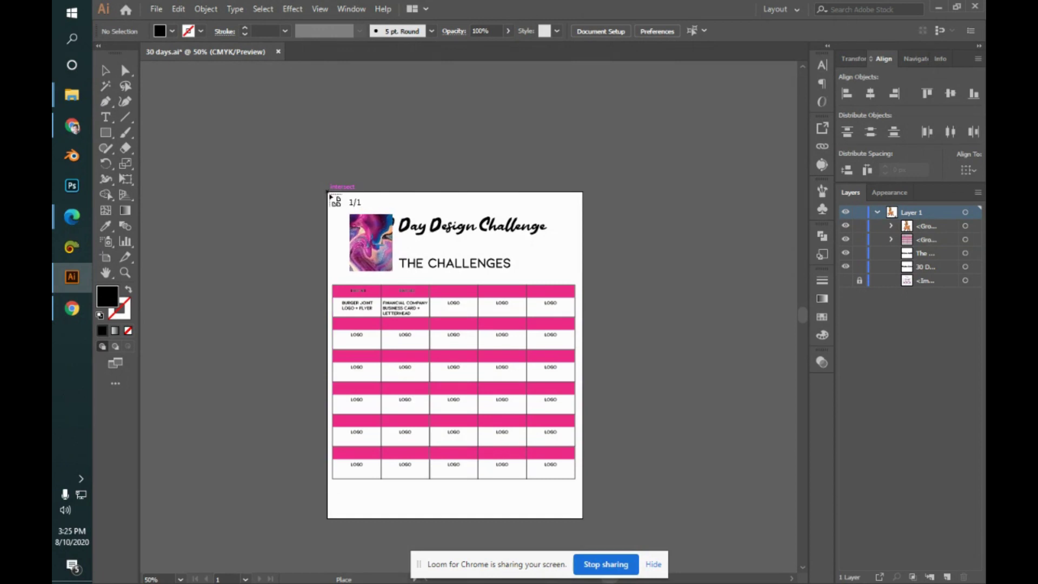
pyautogui.click(328, 192)
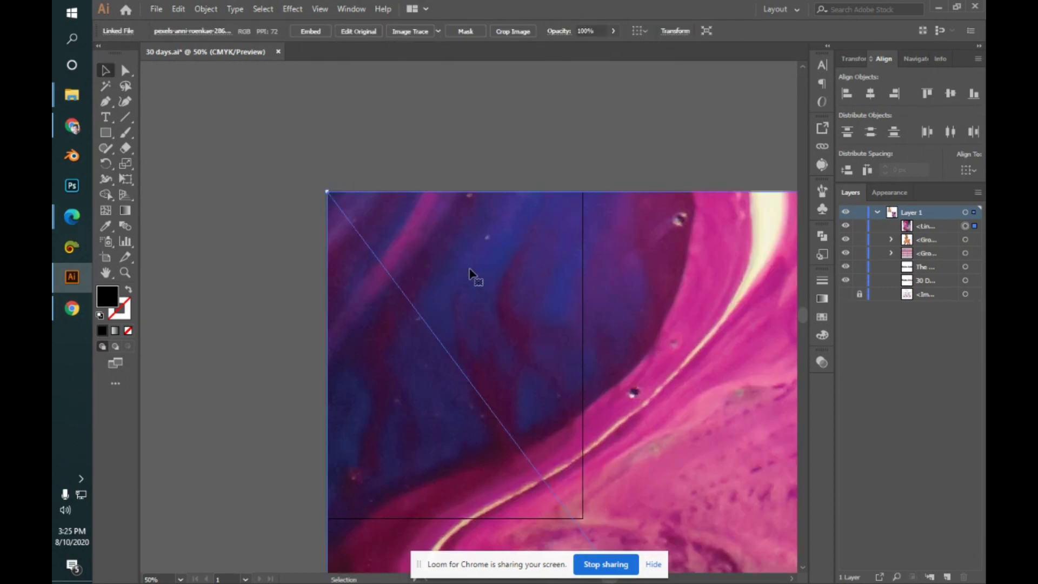
# - Send the placed painting image behind all the other artwork
pyautogui.hotkey('ctrl', '-')
pyautogui.hotkey('ctrl', '-')
pyautogui.hotkey('ctrl', '-')
pyautogui.hotkey('ctrl', '-')
pyautogui.hotkey('ctrl', '-')
pyautogui.hotkey('ctrl', '-')
pyautogui.hotkey('ctrl', '-')
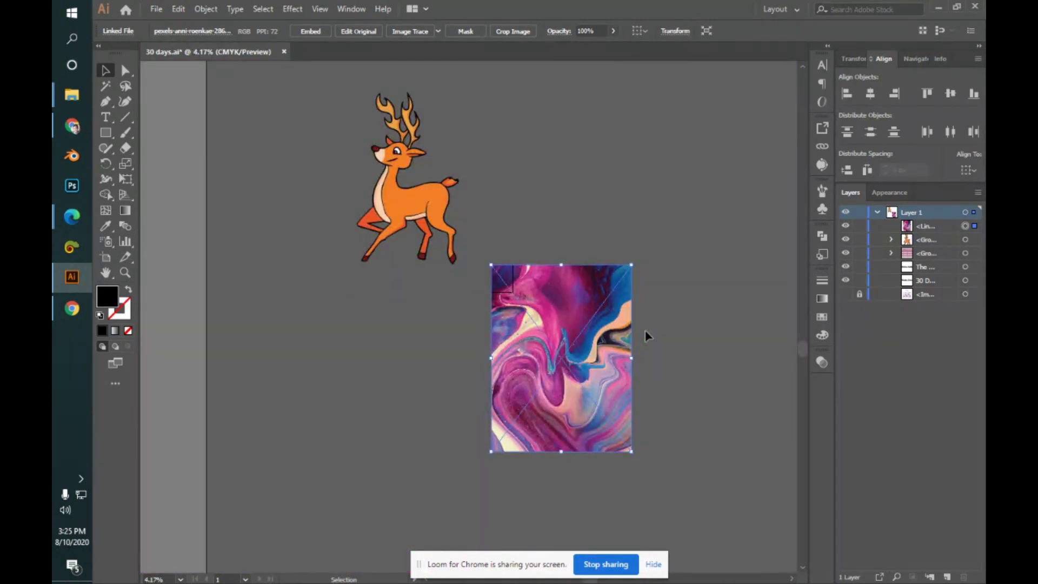
pyautogui.hotkey('ctrl', 'shift', '[')
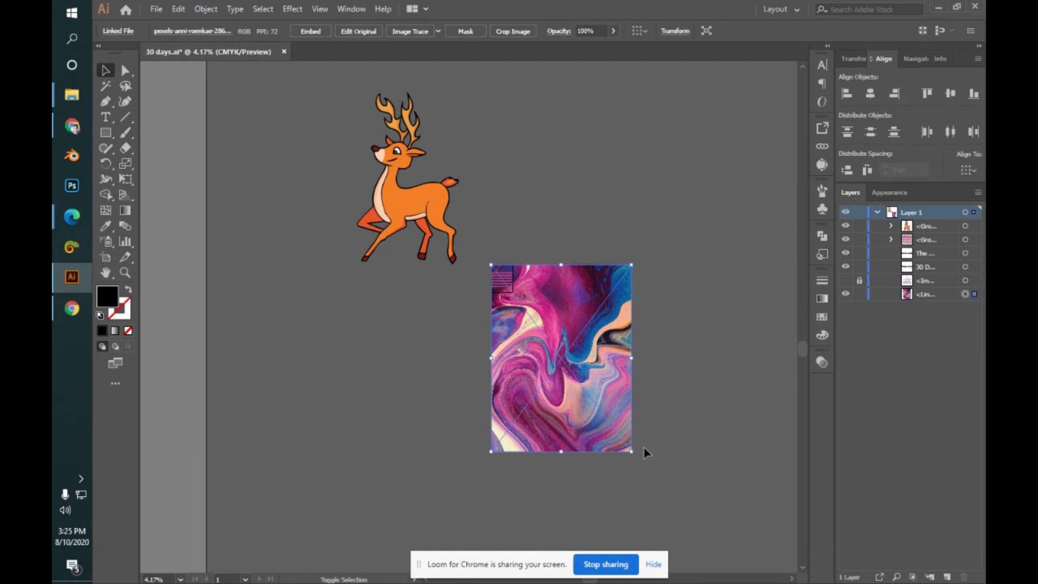
# - Scale the painting down to slightly larger than the artboard and reposition it so it extends past every artboard edge
pyautogui.moveTo(632, 451); pyautogui.dragTo(518, 304)
pyautogui.hotkey('ctrl', '=')
pyautogui.hotkey('ctrl', '=')
pyautogui.hotkey('ctrl', '=')
pyautogui.hotkey('ctrl', '=')
pyautogui.hotkey('ctrl', '=')
pyautogui.hotkey('ctrl', '=')
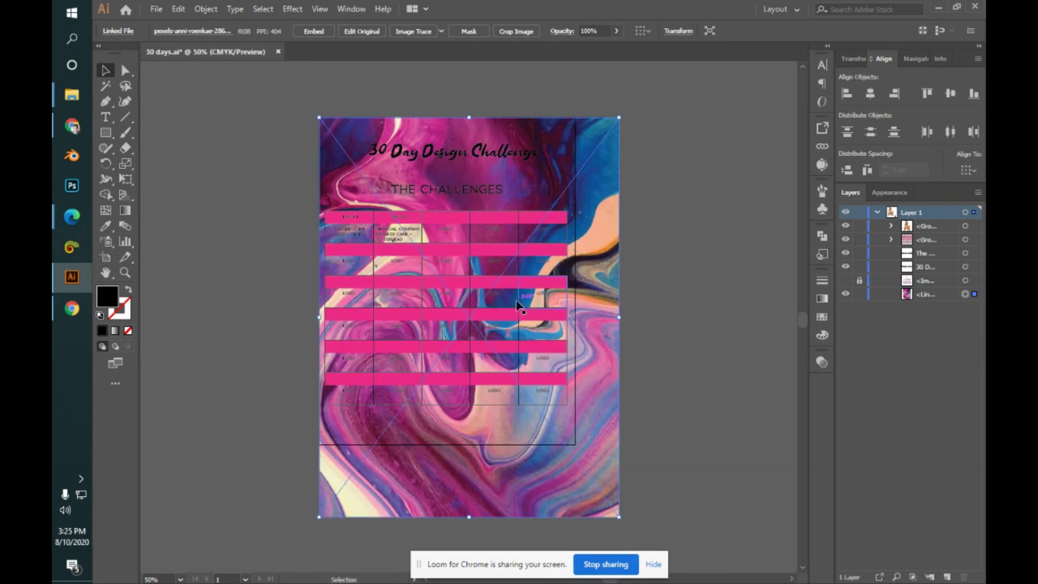
pyautogui.moveTo(589, 457); pyautogui.dragTo(556, 426)
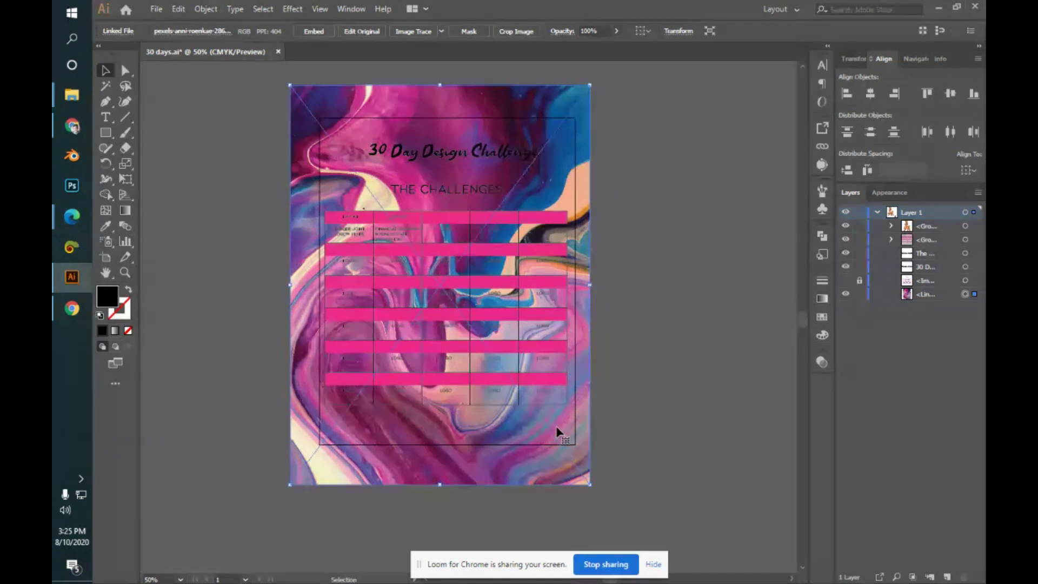
# - Set the fill of the "30 Day Design Challenge" and "THE CHALLENGES" texts to white (ffffff)
pyautogui.click(470, 162)
pyautogui.keyDown('shift'); pyautogui.click(468, 192); pyautogui.keyUp('shift')
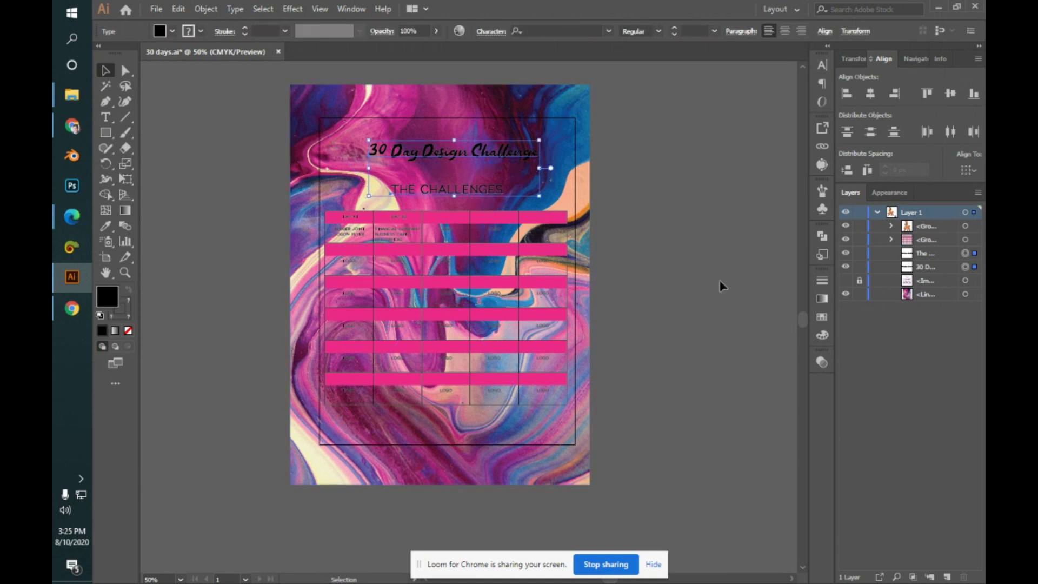
pyautogui.doubleClick(108, 298)
pyautogui.write('ffffff')
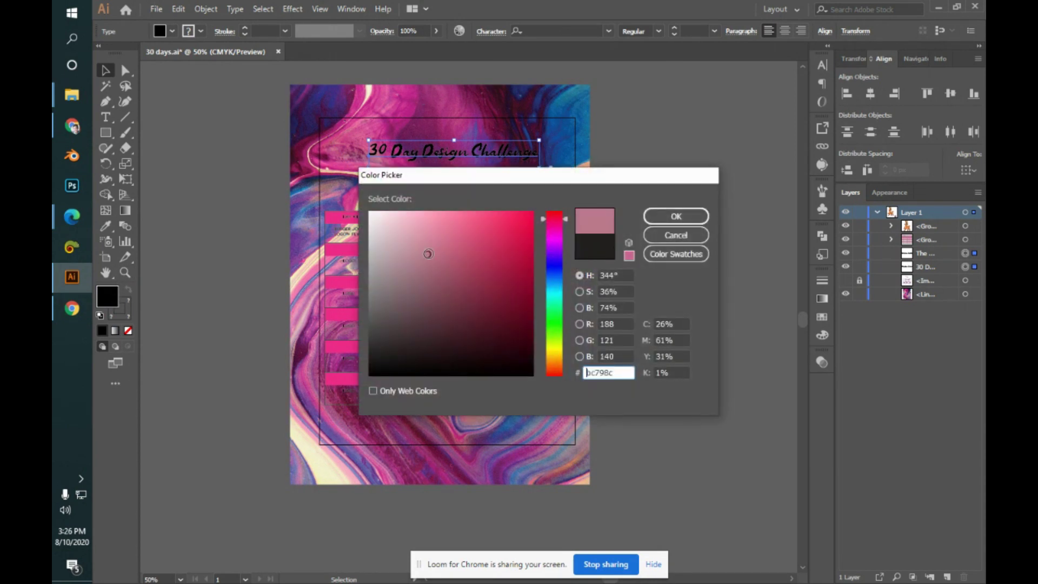
pyautogui.press('Return')
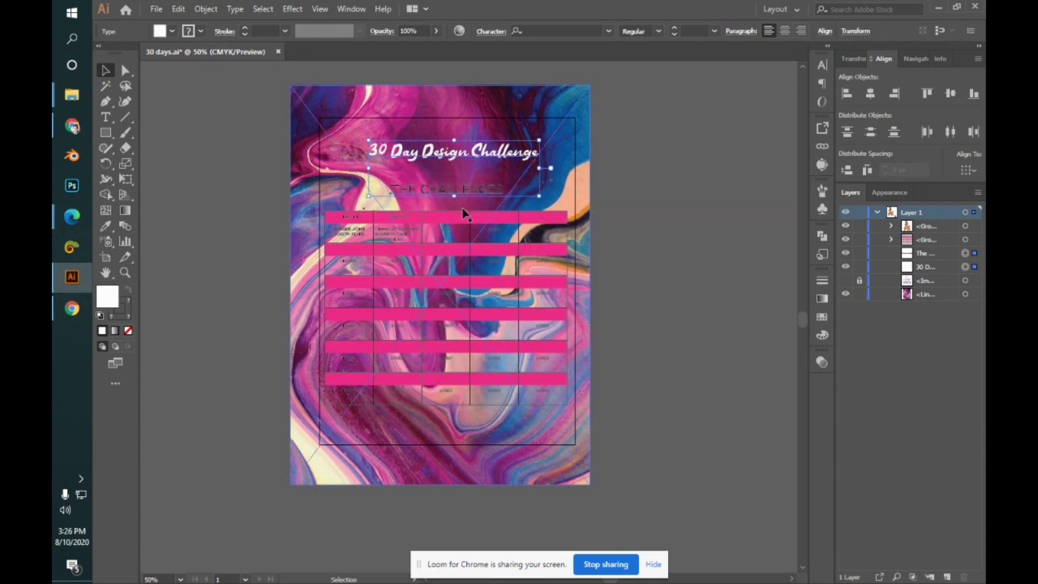
# - Replace the stroke of the "THE CHALLENGES" text with white
pyautogui.click(707, 239)
pyautogui.click(474, 195)
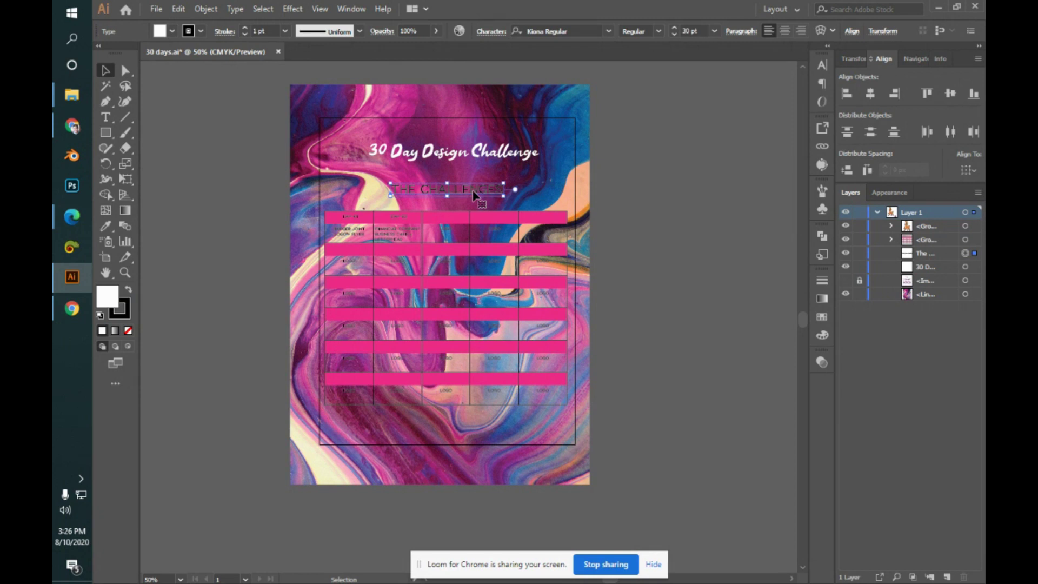
pyautogui.click(122, 316)
pyautogui.click(128, 330)
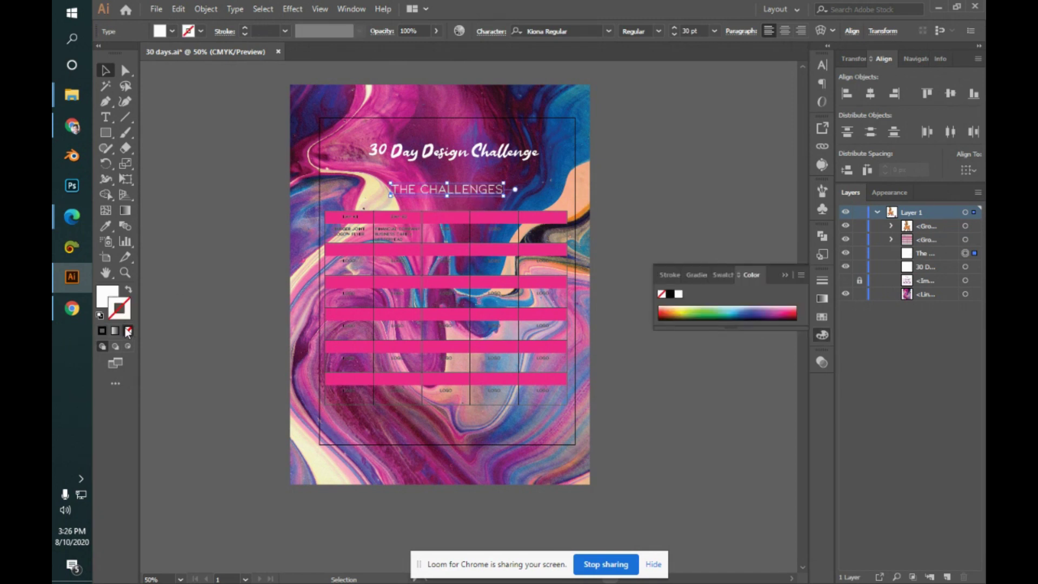
pyautogui.click(674, 211)
pyautogui.click(787, 276)
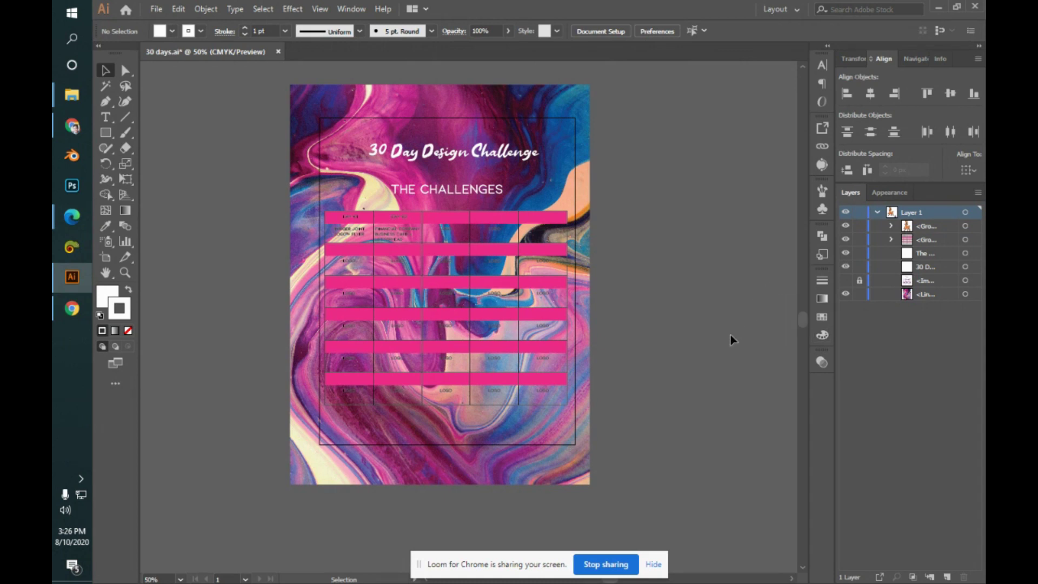
# - Draw a rectangle exactly covering the artboard and use it as a clipping mask for the painting, texts and table
pyautogui.click(105, 132)
pyautogui.moveTo(320, 118); pyautogui.dragTo(575, 444)
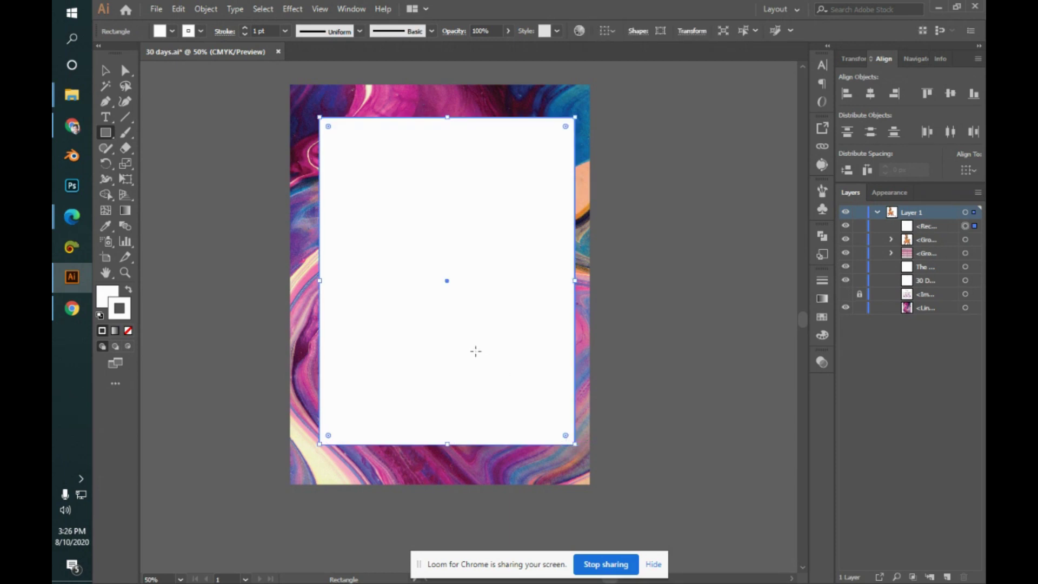
pyautogui.press('v')
pyautogui.moveTo(239, 93); pyautogui.dragTo(700, 515)
pyautogui.press('a')
pyautogui.press('v')
pyautogui.rightClick(458, 313)
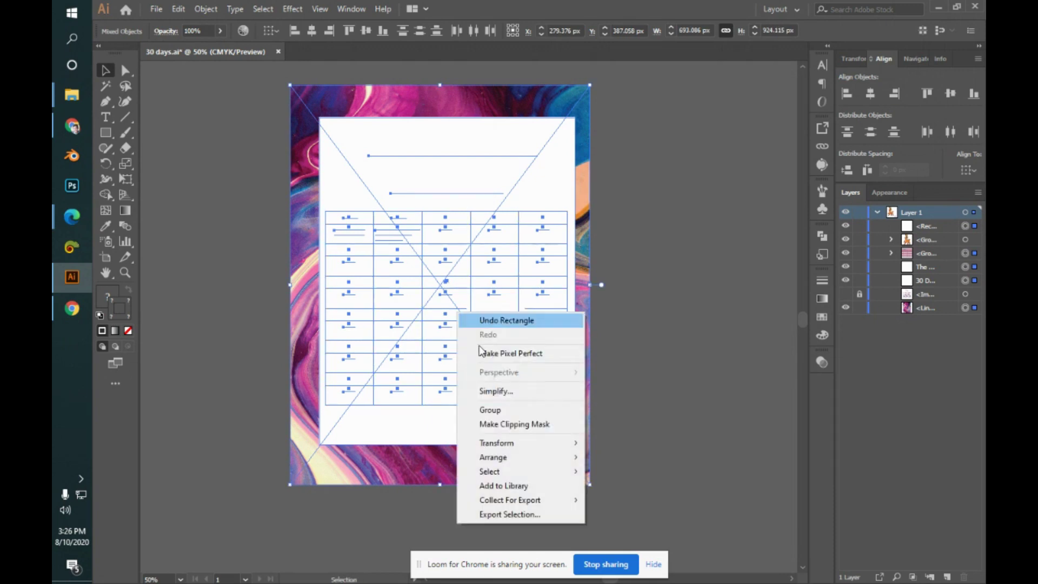
pyautogui.click(554, 424)
pyautogui.click(727, 336)
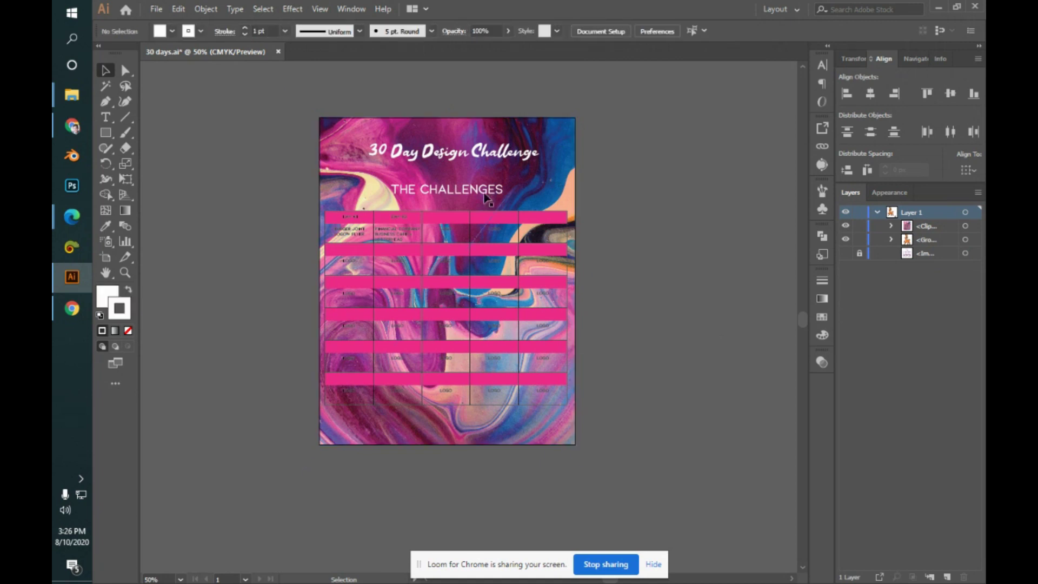
pyautogui.click(573, 122)
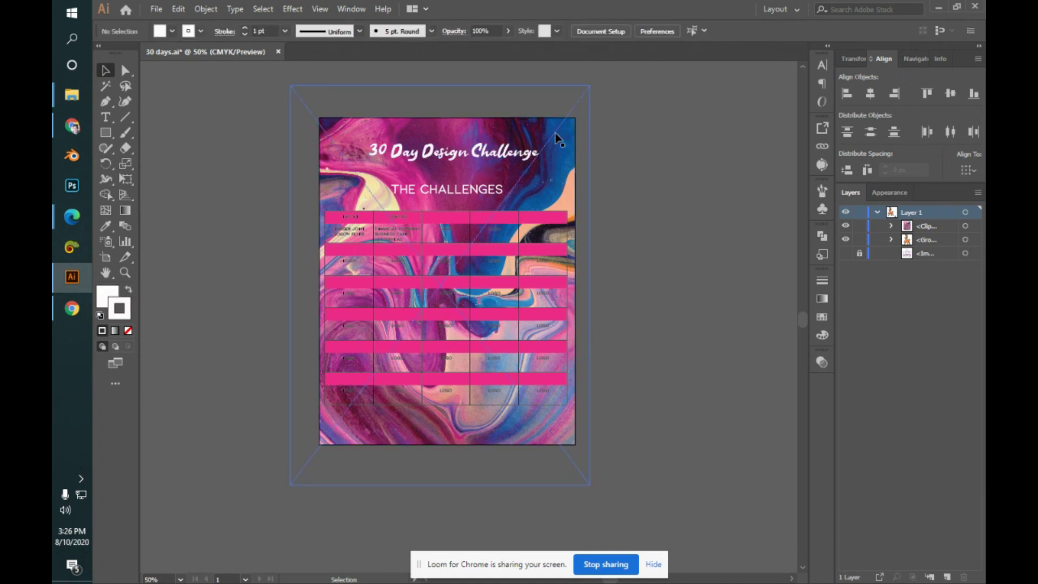
# - Move the downloaded pink and blue painting file from the Downloads folder into the Contest folder in Documents
pyautogui.click(621, 189)
pyautogui.hotkey('alt', 'Tab')
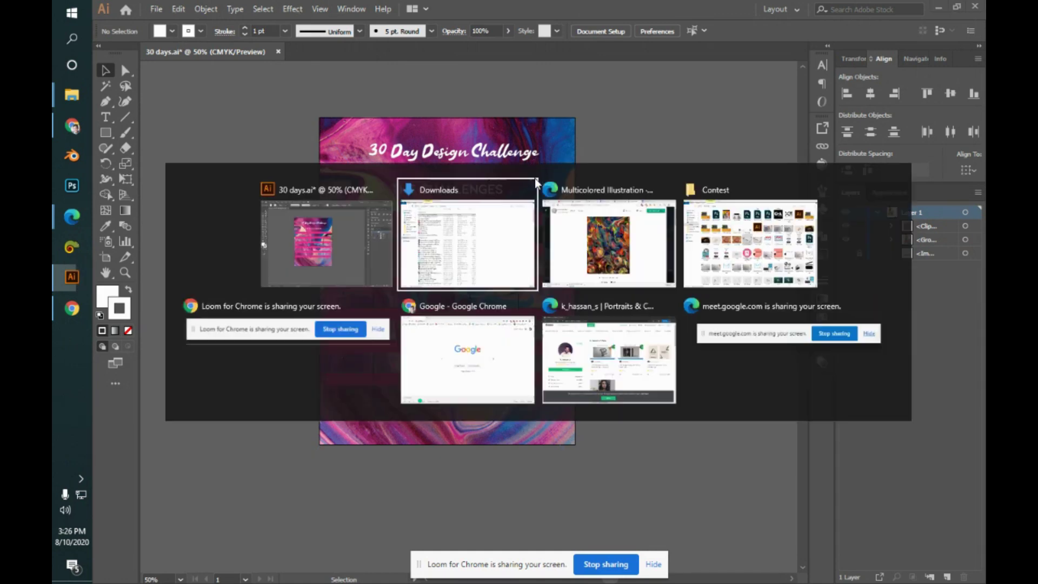
pyautogui.hotkey('alt', 'Tab')
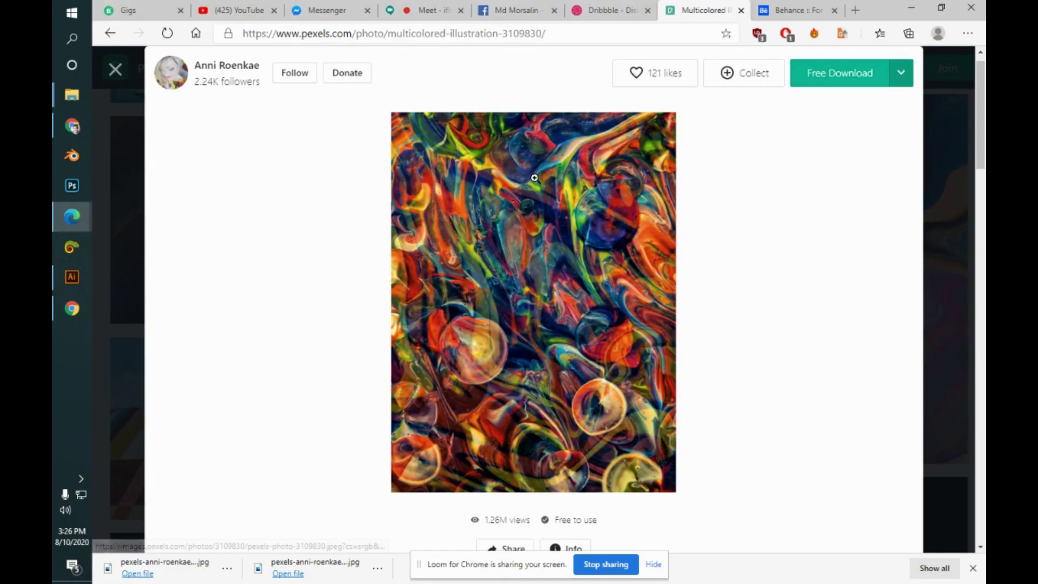
pyautogui.hotkey('alt', 'Tab')
pyautogui.hotkey('alt', 'Tab')
pyautogui.hotkey('alt', 'Tab')
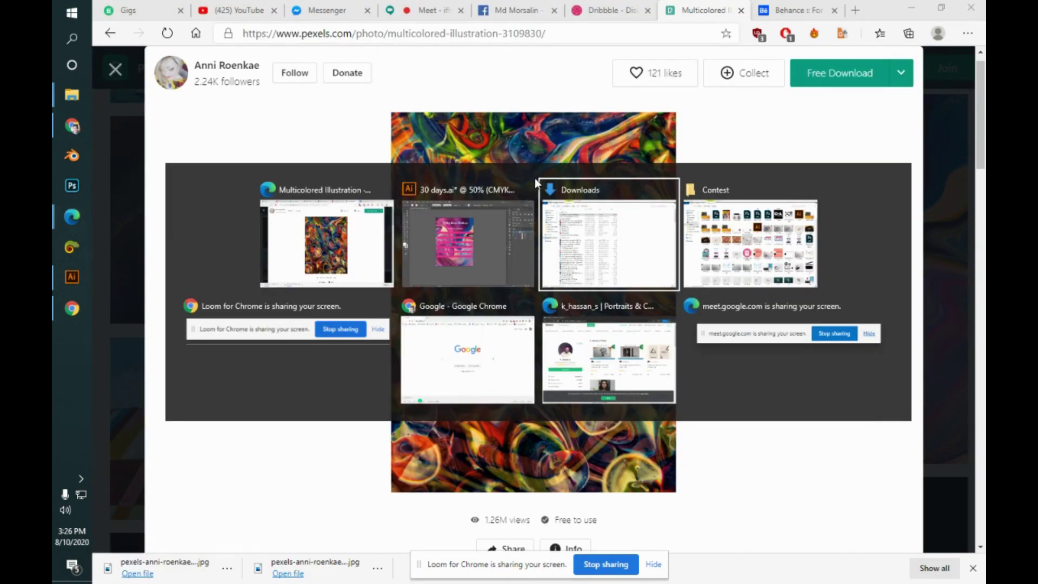
pyautogui.hotkey('alt', 'Tab')
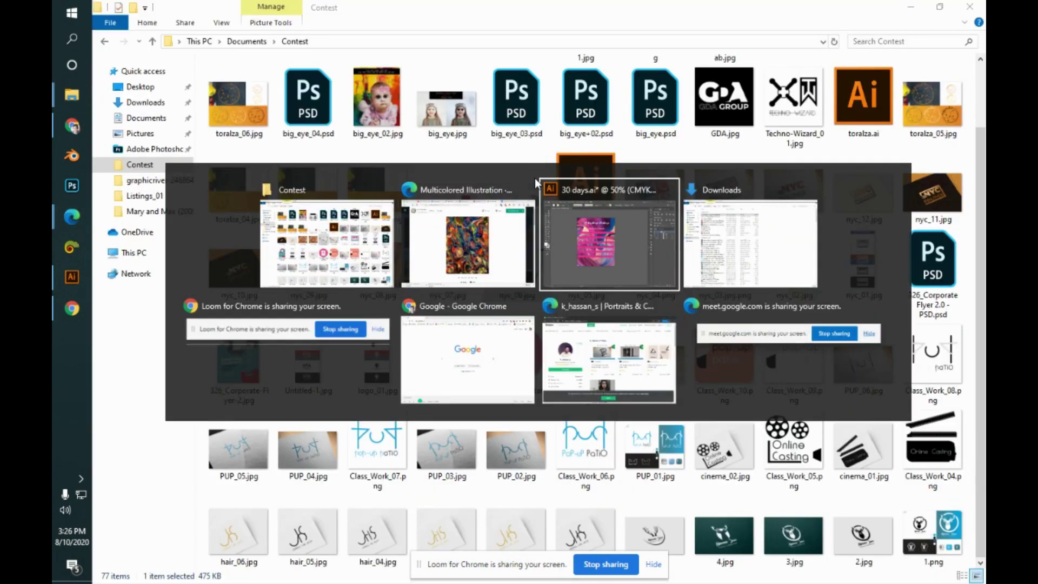
pyautogui.hotkey('alt', 'Tab')
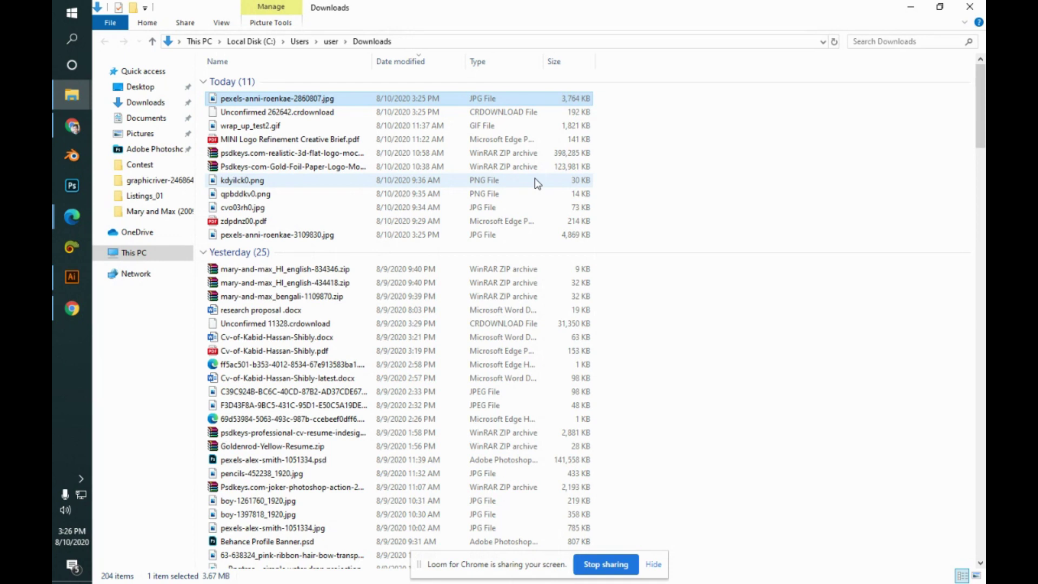
pyautogui.click(139, 165)
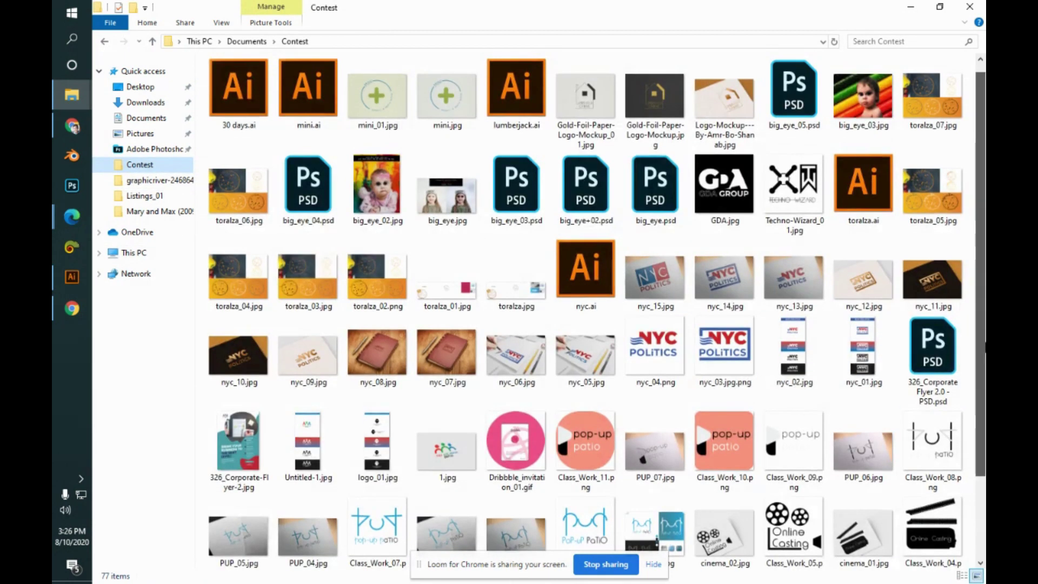
pyautogui.scroll(-3, 595, 324)
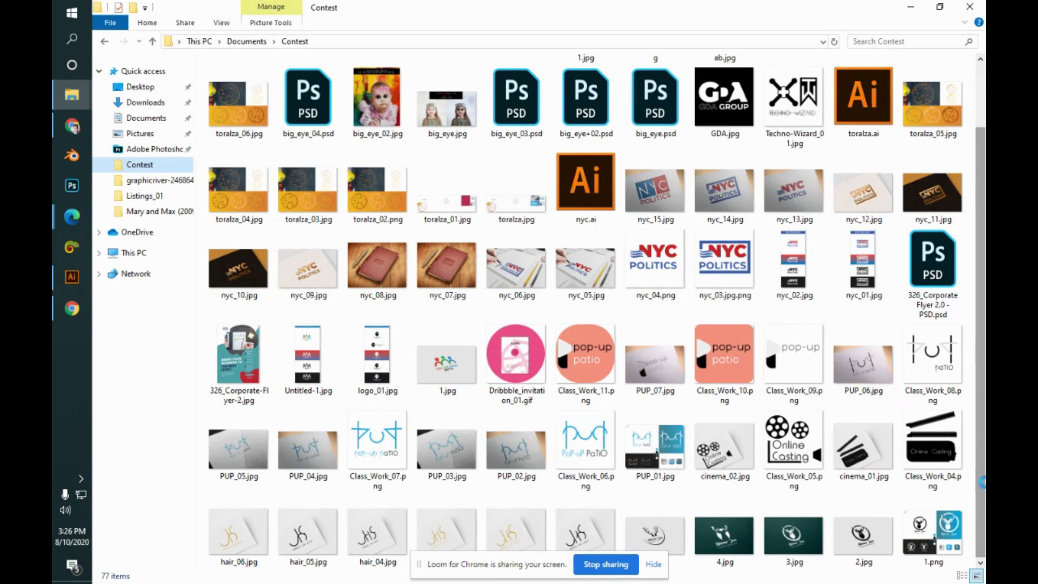
pyautogui.hotkey('ctrl', 'v')
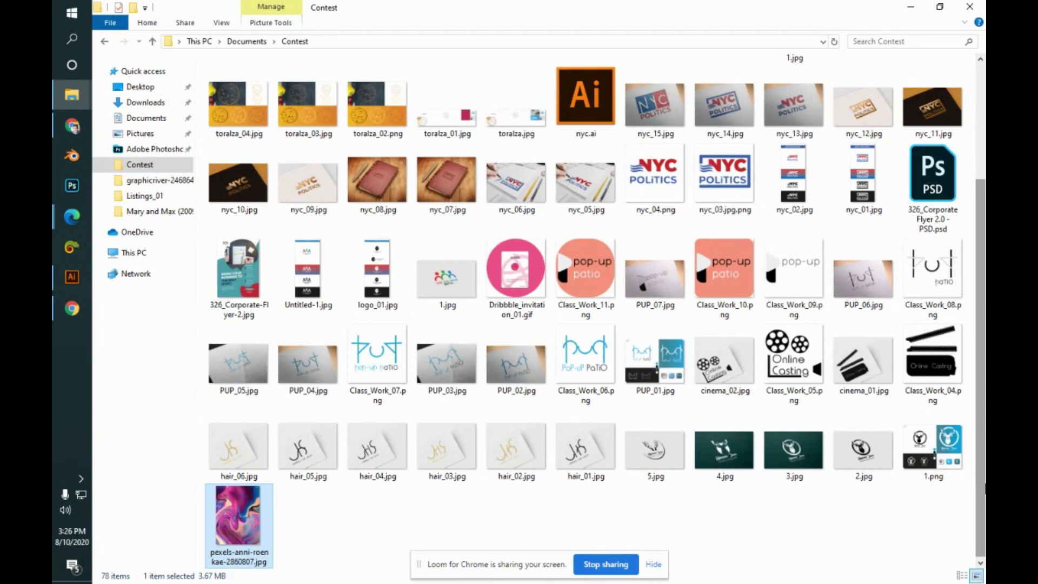
# - Return to Illustrator and update the missing link by replacing it with the pink and blue painting file in the Contest folder
pyautogui.click(72, 277)
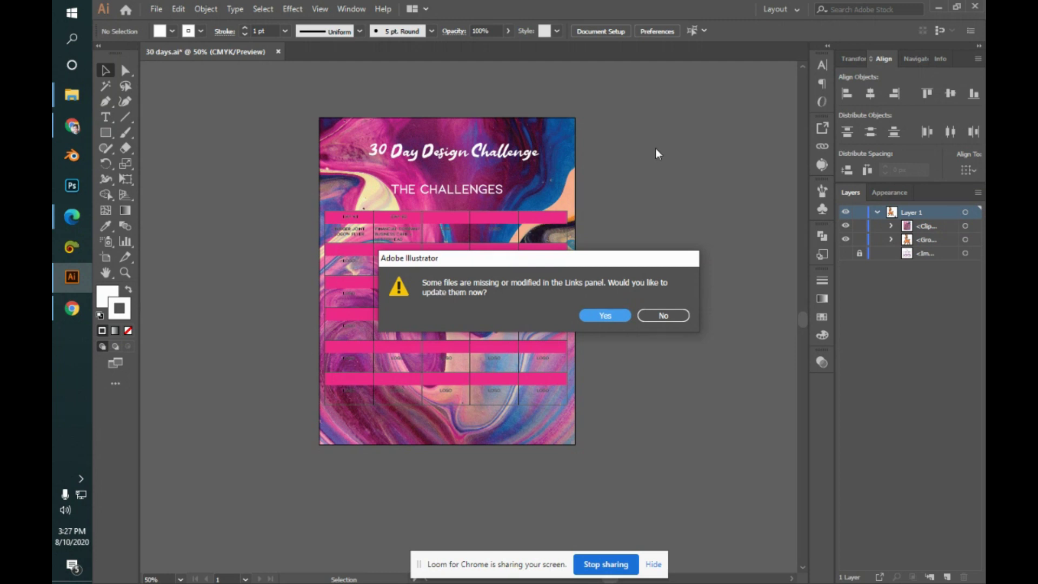
pyautogui.hotkey('alt', 'Tab')
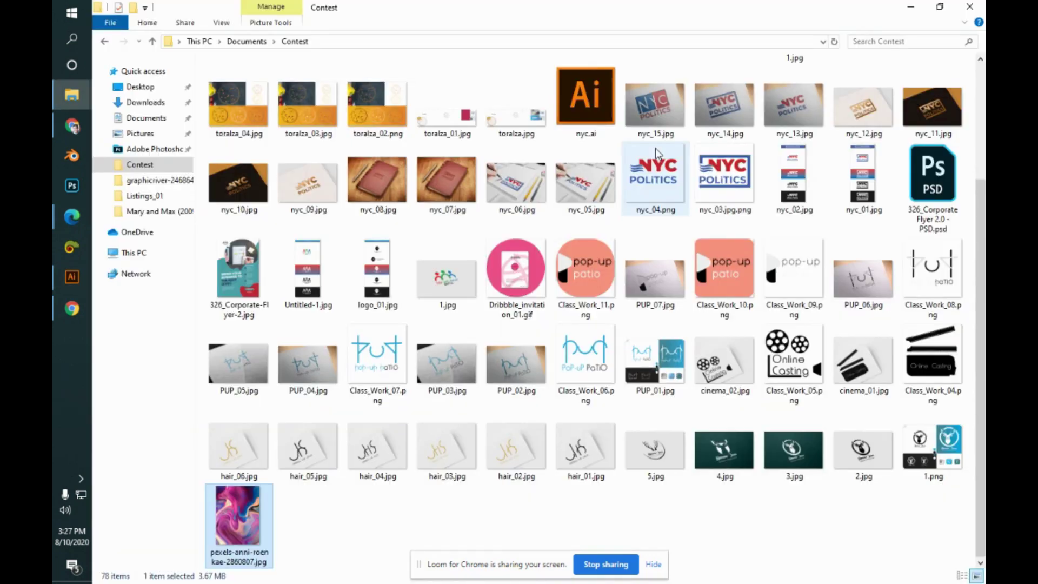
pyautogui.hotkey('alt', 'Tab')
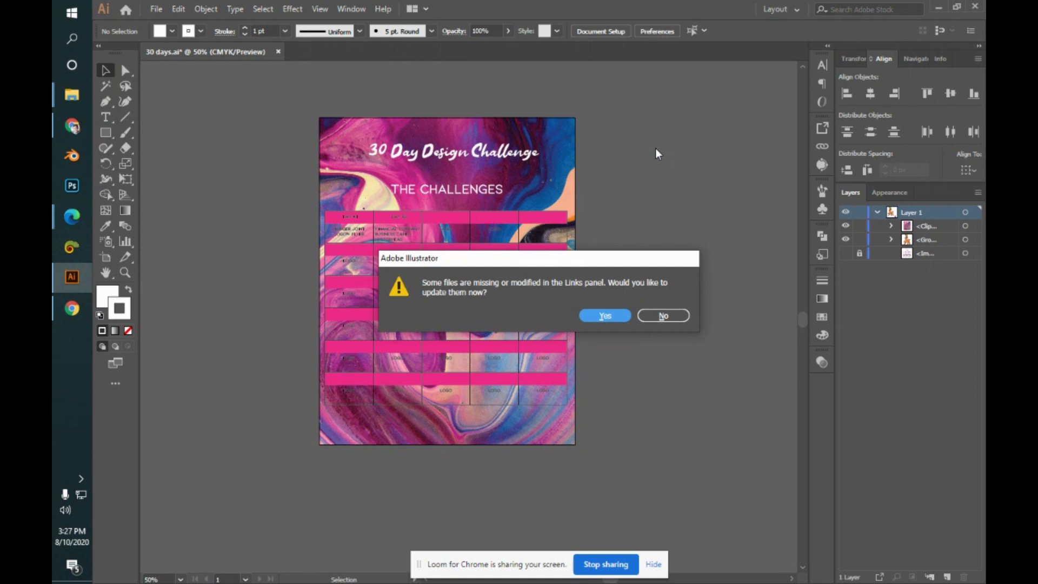
pyautogui.hotkey('alt', 'Tab')
pyautogui.hotkey('alt', 'Tab')
pyautogui.click(614, 315)
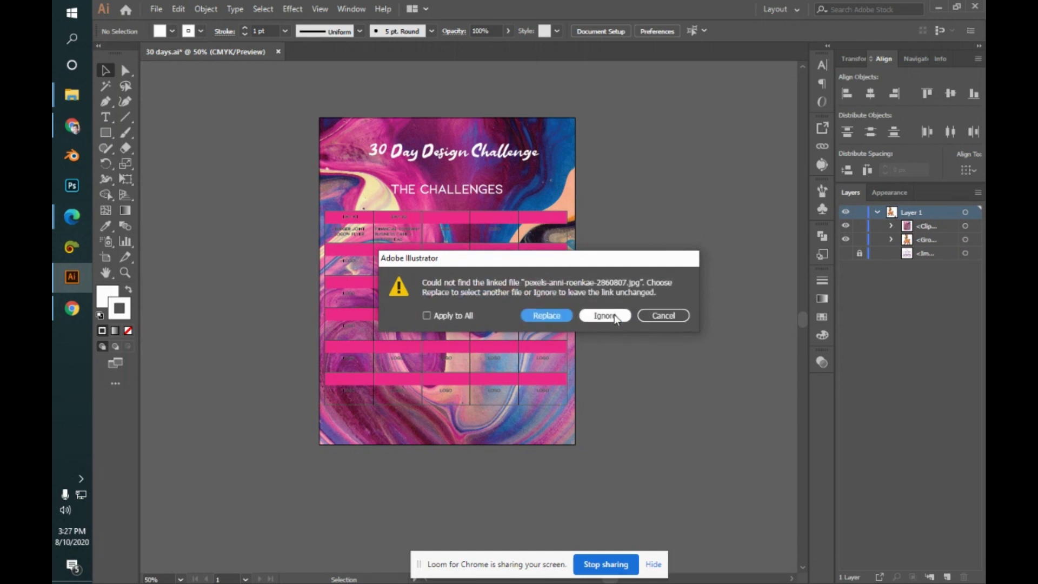
pyautogui.moveTo(561, 261); pyautogui.dragTo(552, 226)
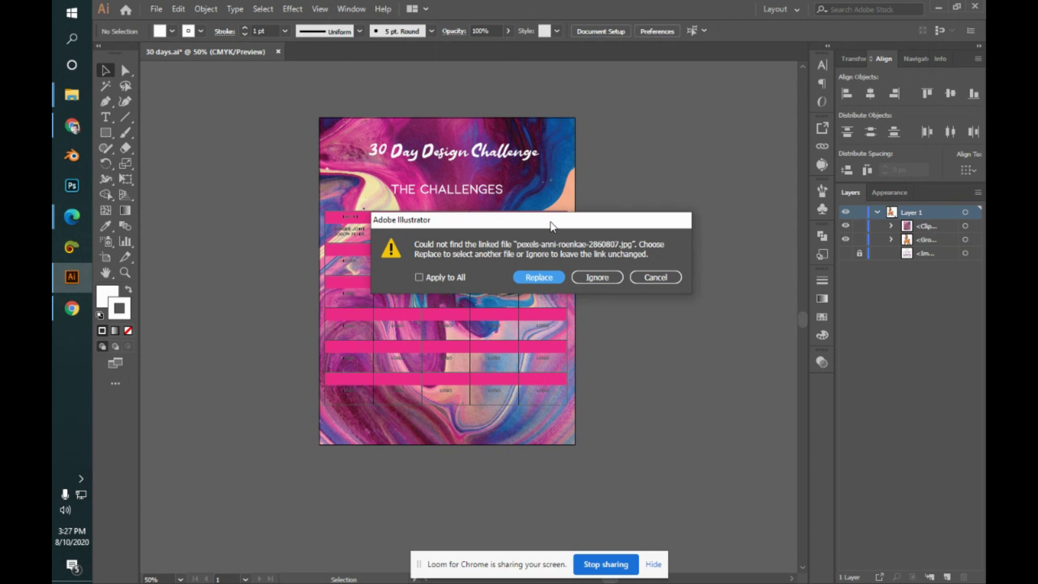
pyautogui.click(548, 277)
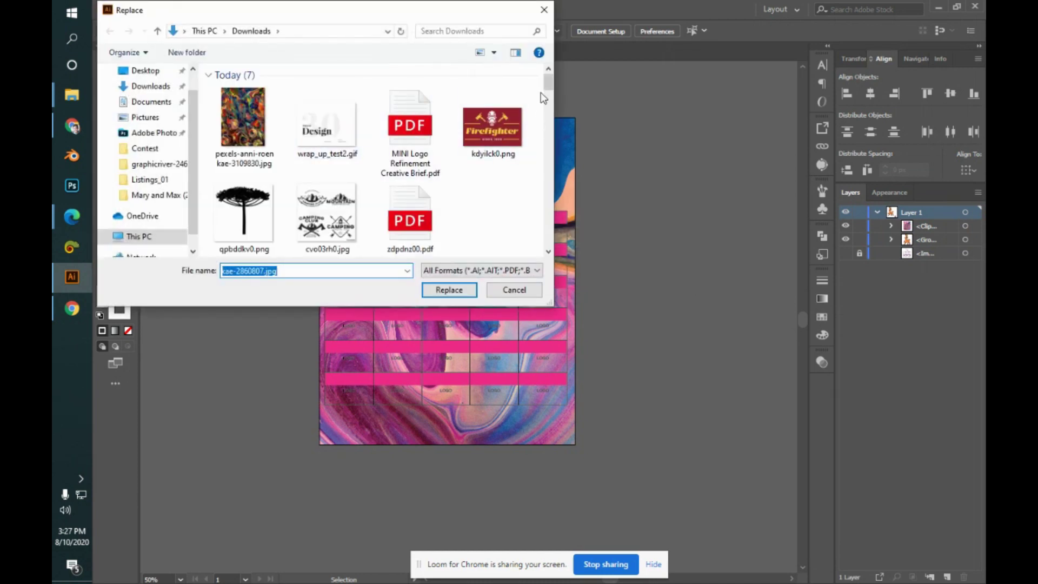
pyautogui.click(158, 32)
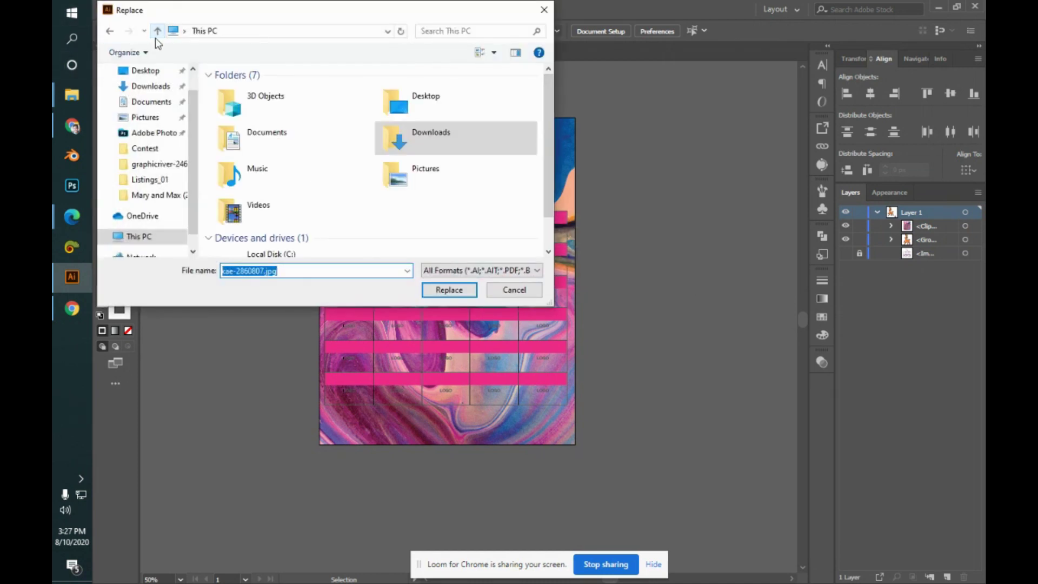
pyautogui.click(169, 150)
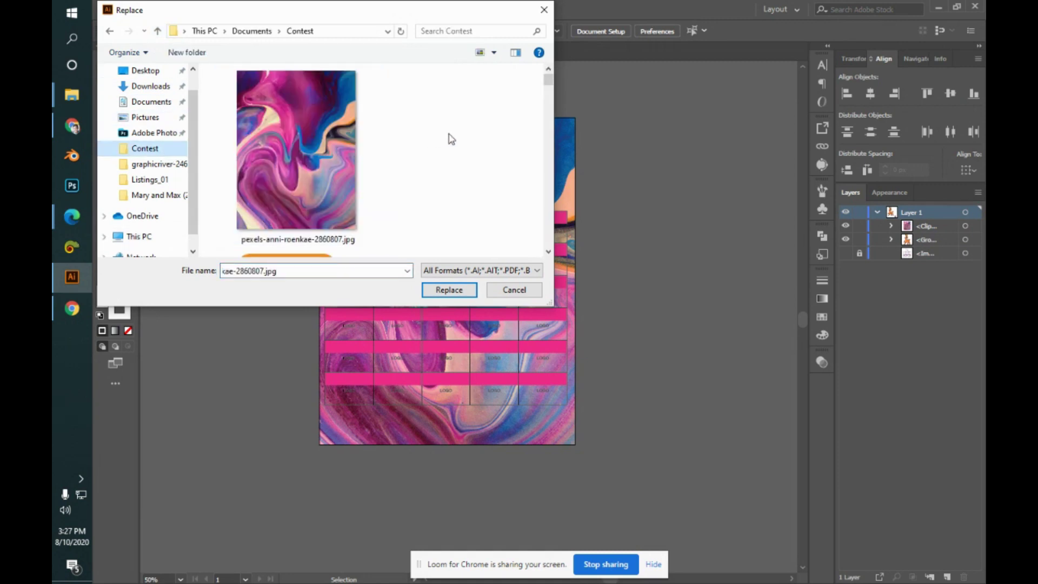
pyautogui.click(333, 147)
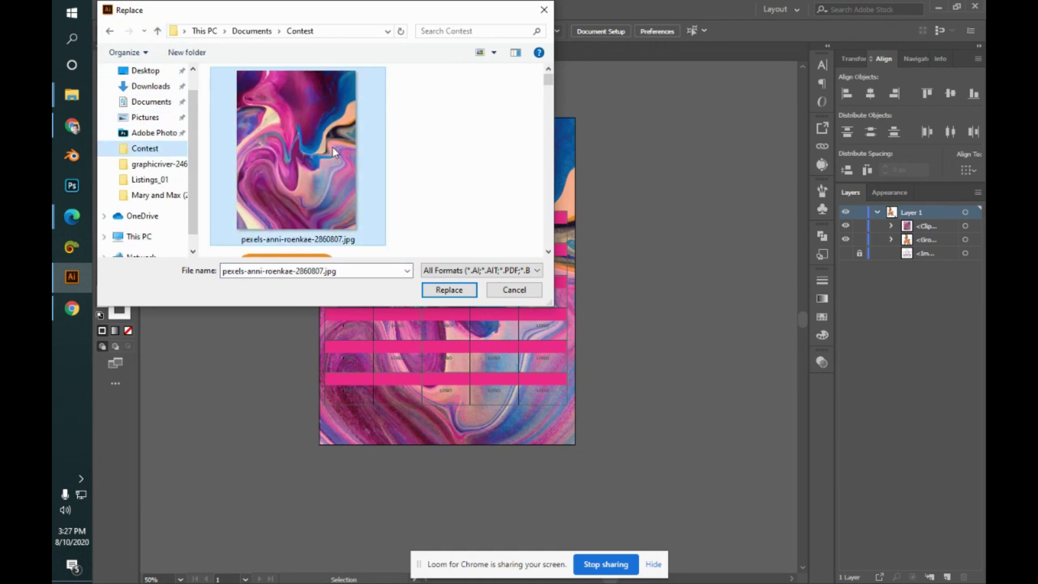
pyautogui.click(469, 292)
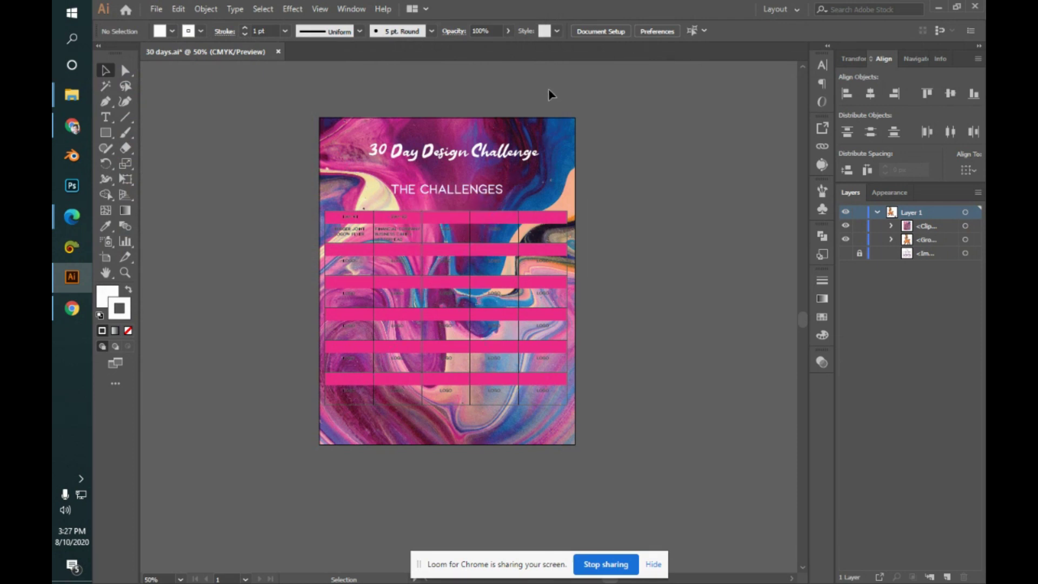
# - Isolate the clip group and relink its painting to the dark multicolored painting file (3109830) in the Downloads folder
pyautogui.click(569, 128)
pyautogui.doubleClick(471, 242)
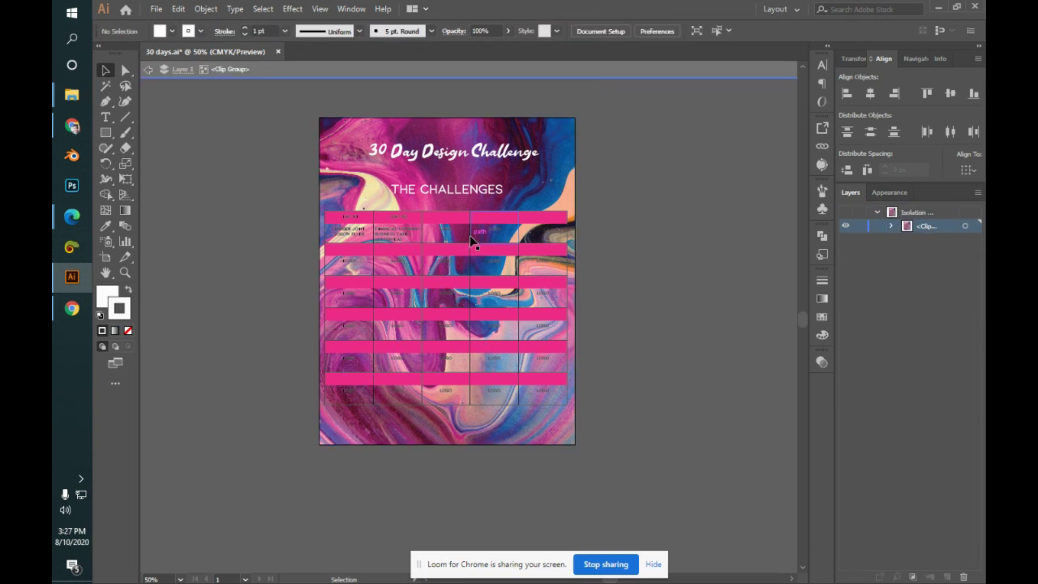
pyautogui.click(473, 241)
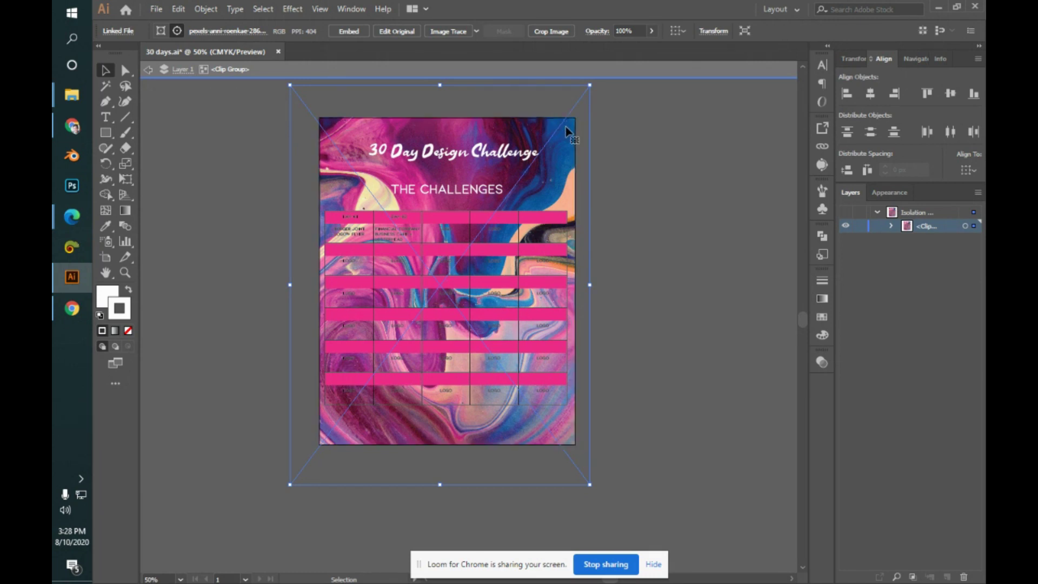
pyautogui.click(260, 33)
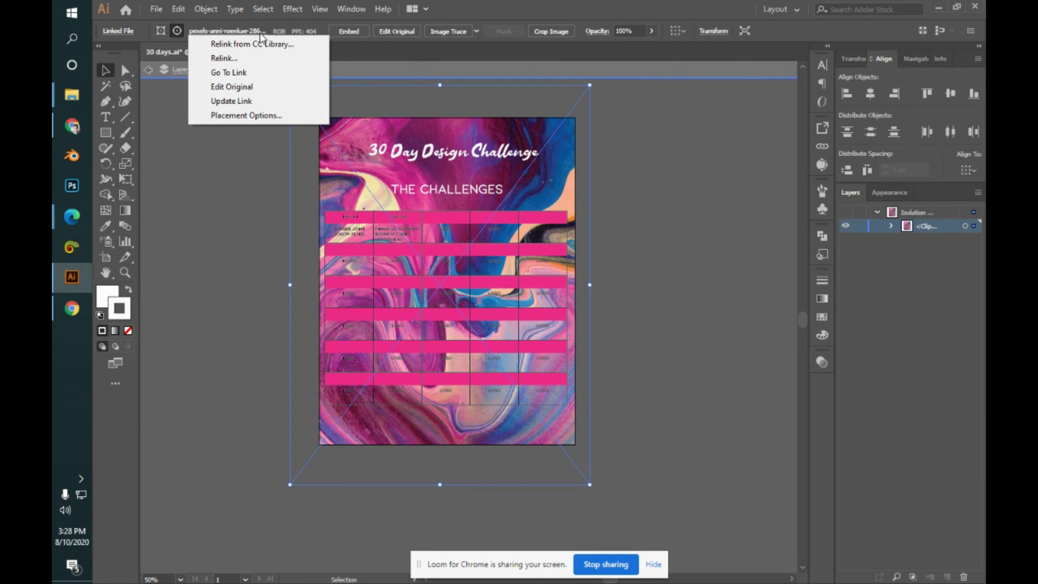
pyautogui.click(250, 58)
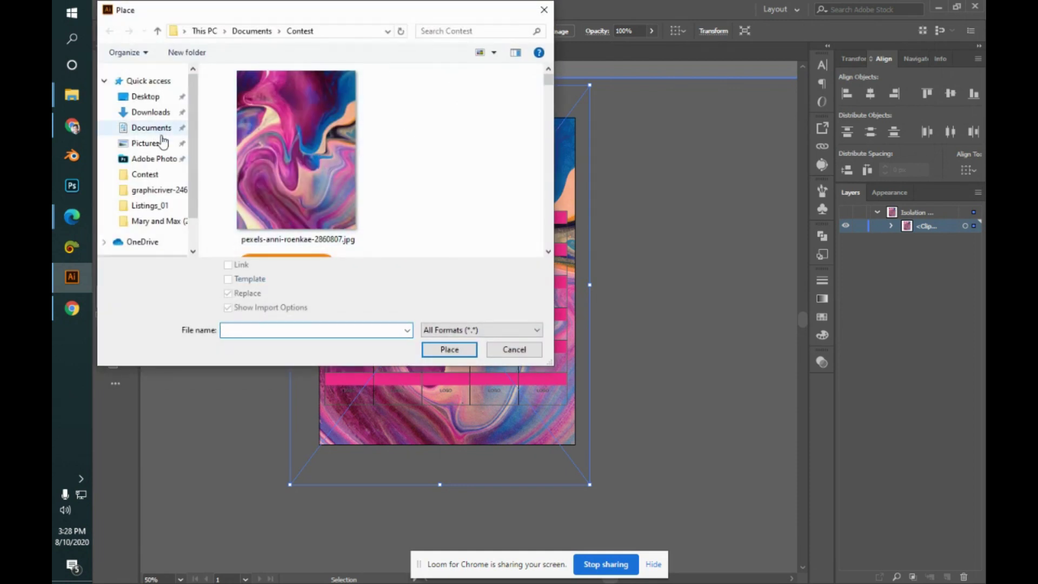
pyautogui.click(151, 112)
pyautogui.click(259, 138)
pyautogui.click(458, 357)
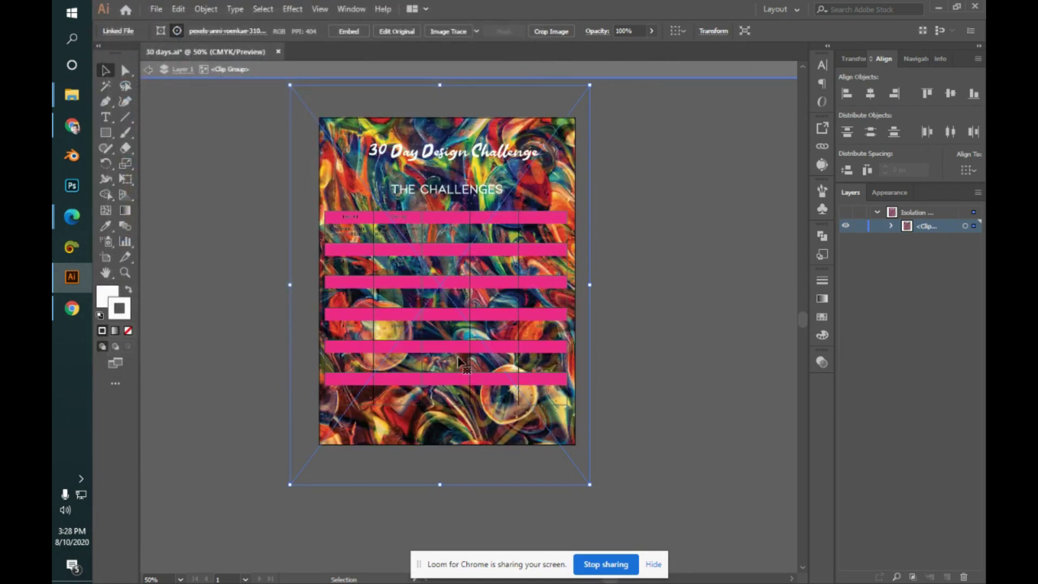
pyautogui.click(645, 252)
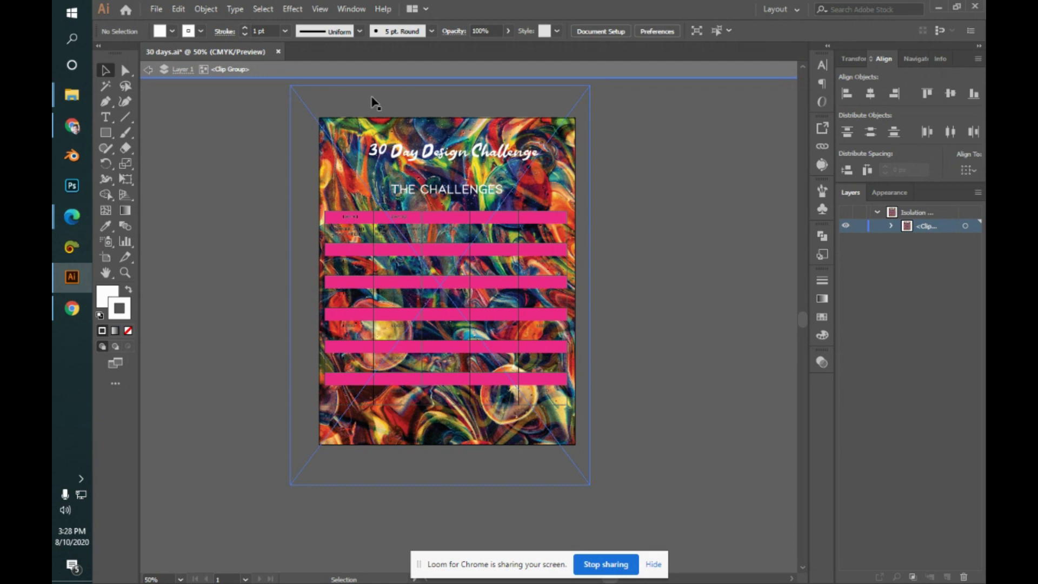
# - Relink the poster's background image to the black tree picture qpbddkv0.png in the Downloads folder
pyautogui.click(303, 109)
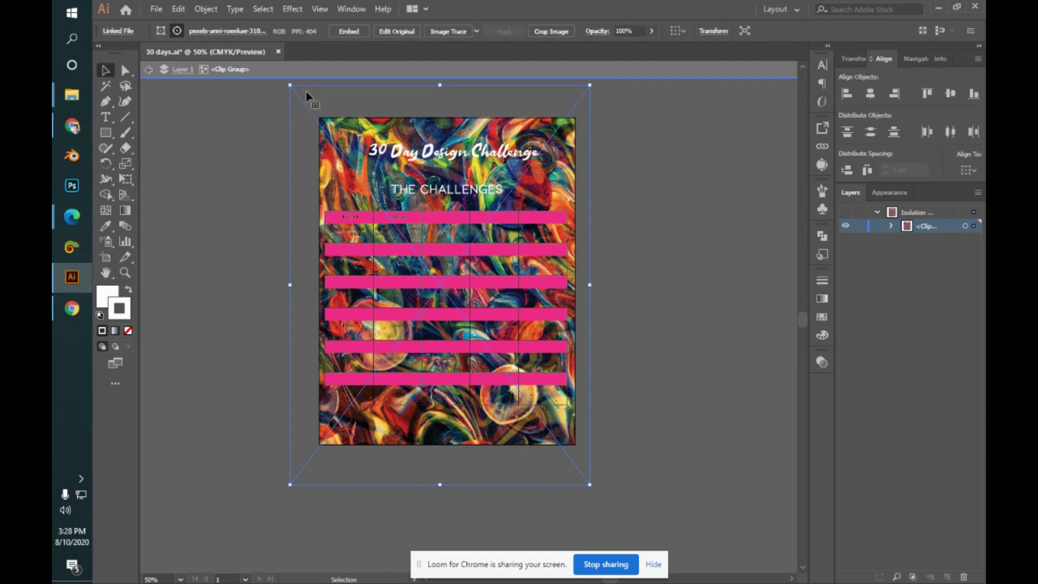
pyautogui.click(250, 31)
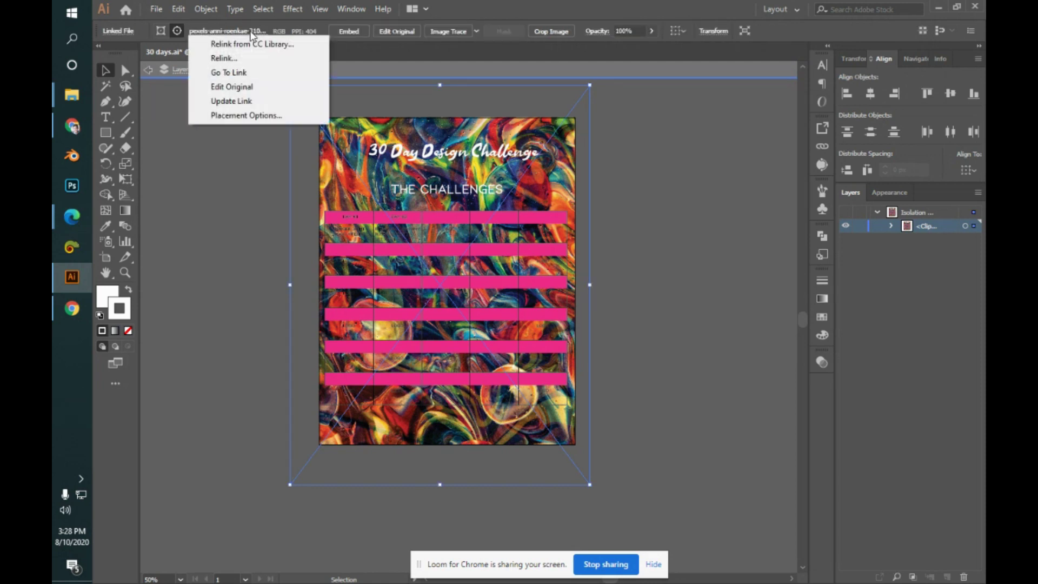
pyautogui.click(272, 57)
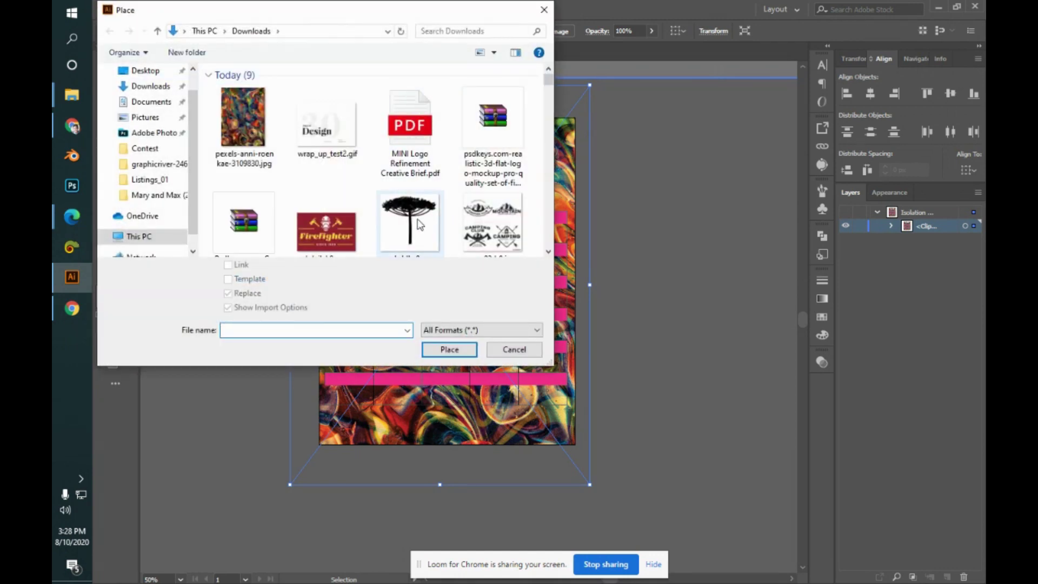
pyautogui.click(417, 223)
pyautogui.click(462, 349)
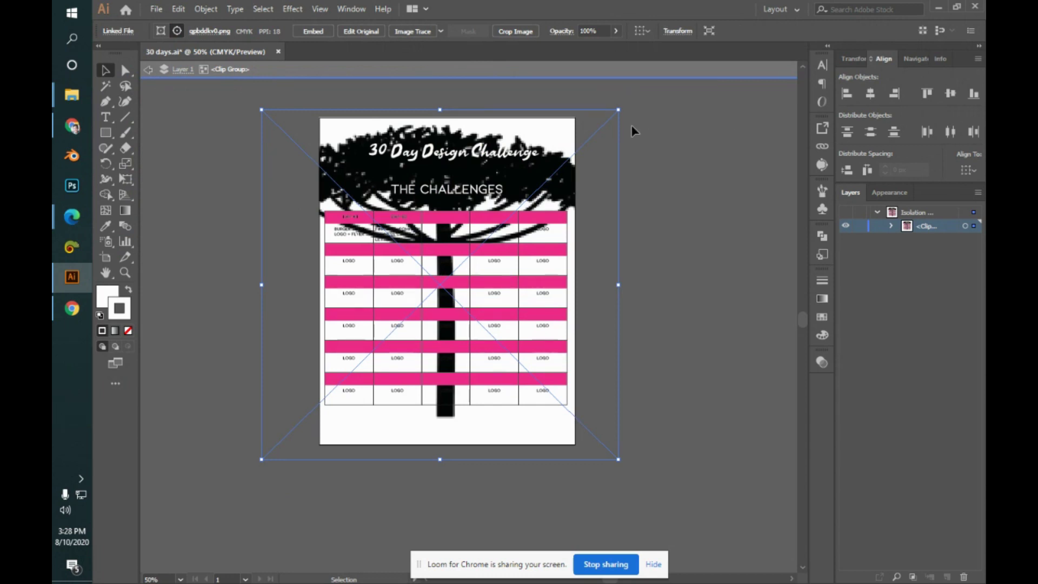
# - Relink the tree background to pencils-452238_1920.jpg from the Downloads folder
pyautogui.click(215, 34)
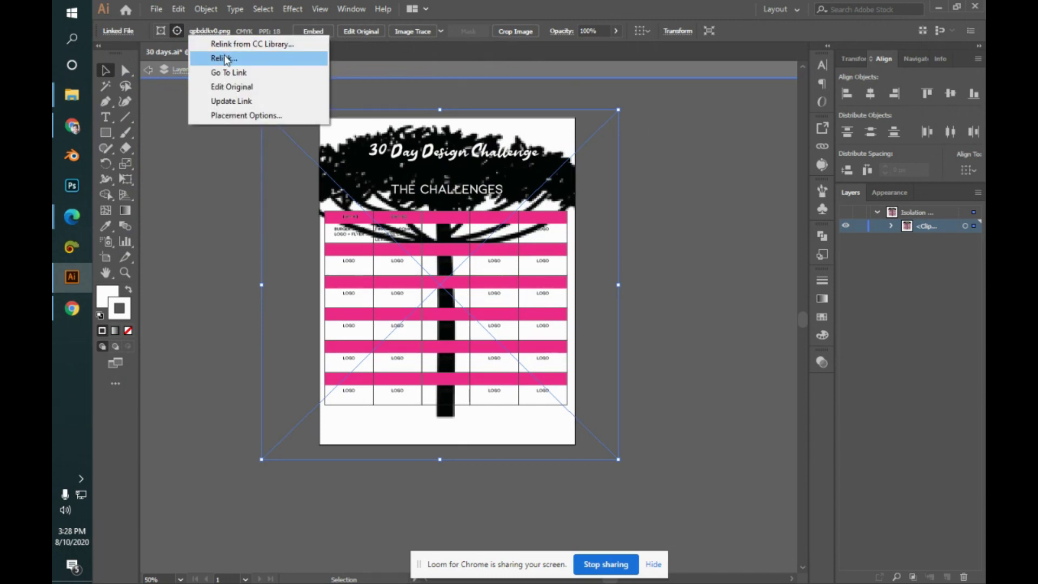
pyautogui.click(223, 58)
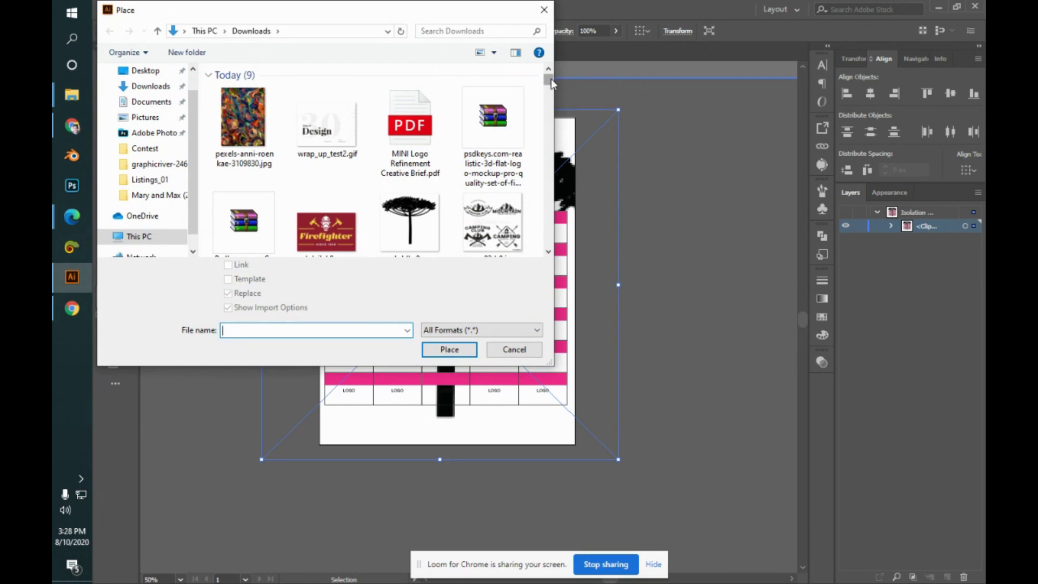
pyautogui.moveTo(549, 81); pyautogui.dragTo(557, 106)
pyautogui.click(492, 154)
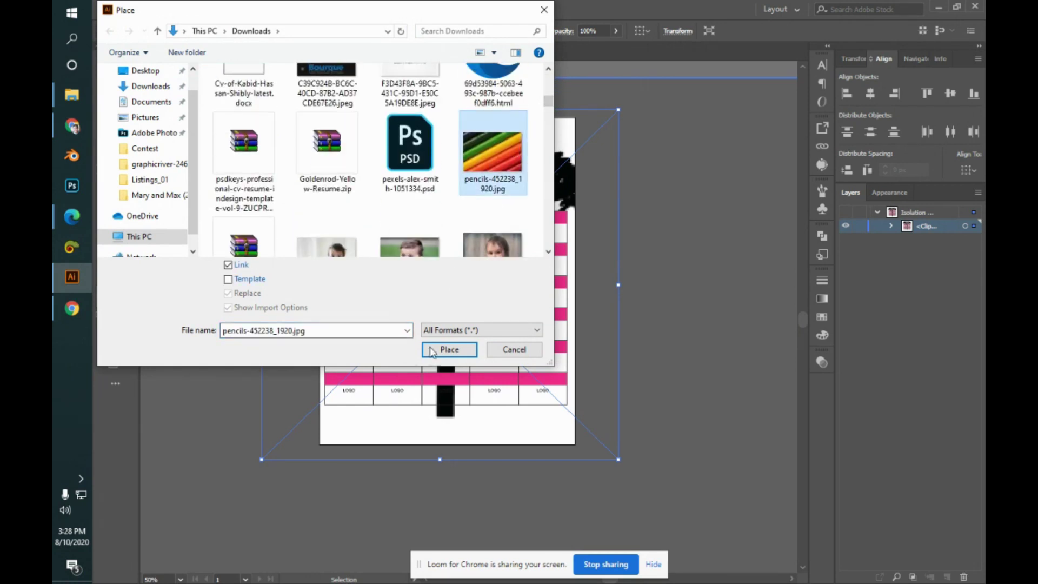
pyautogui.click(449, 350)
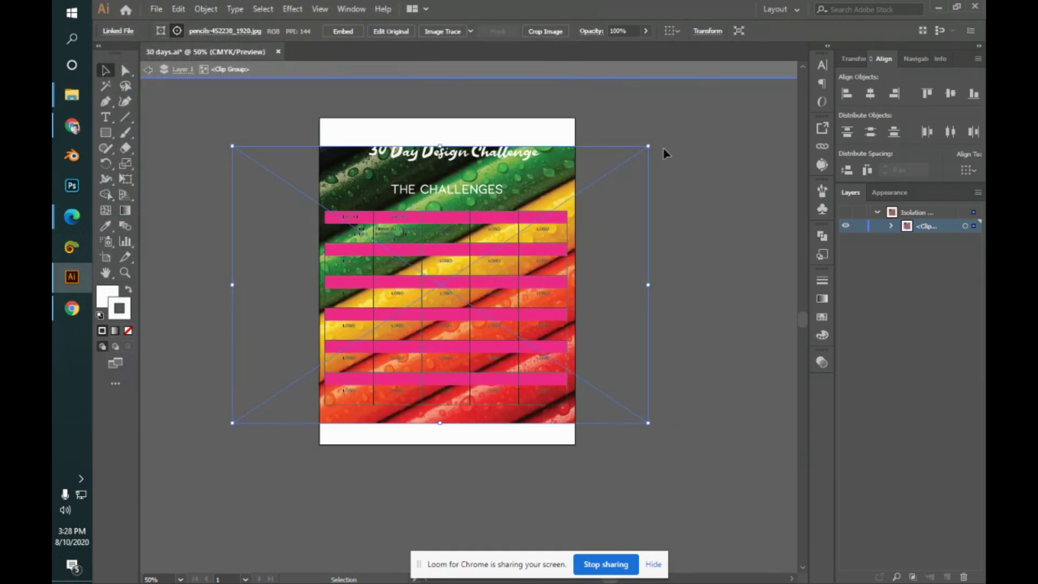
# - Relink the poster's pencils background to the pink and blue painting file (2860807) in the Contest folder
pyautogui.click(226, 31)
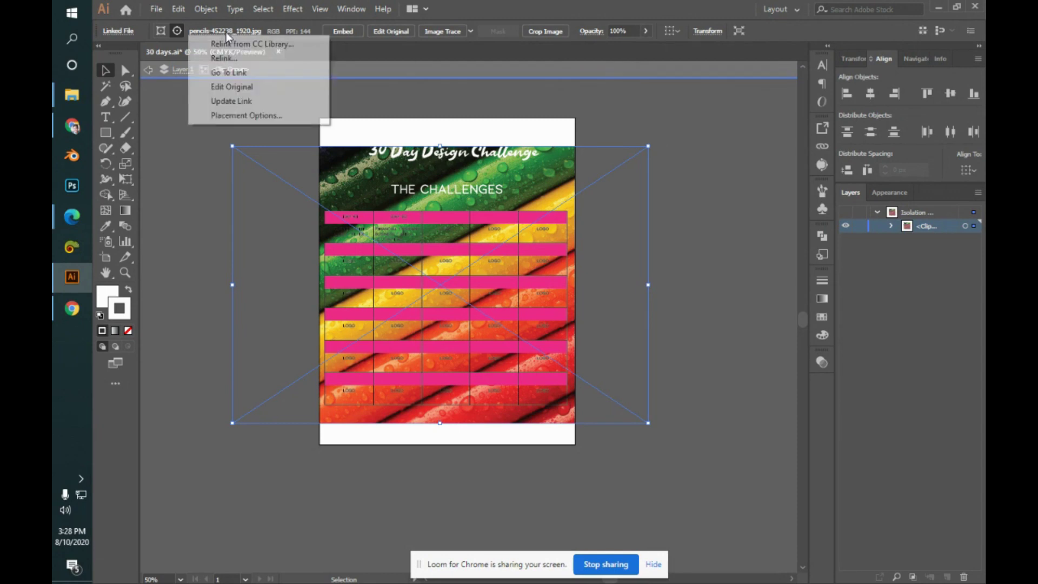
pyautogui.click(262, 59)
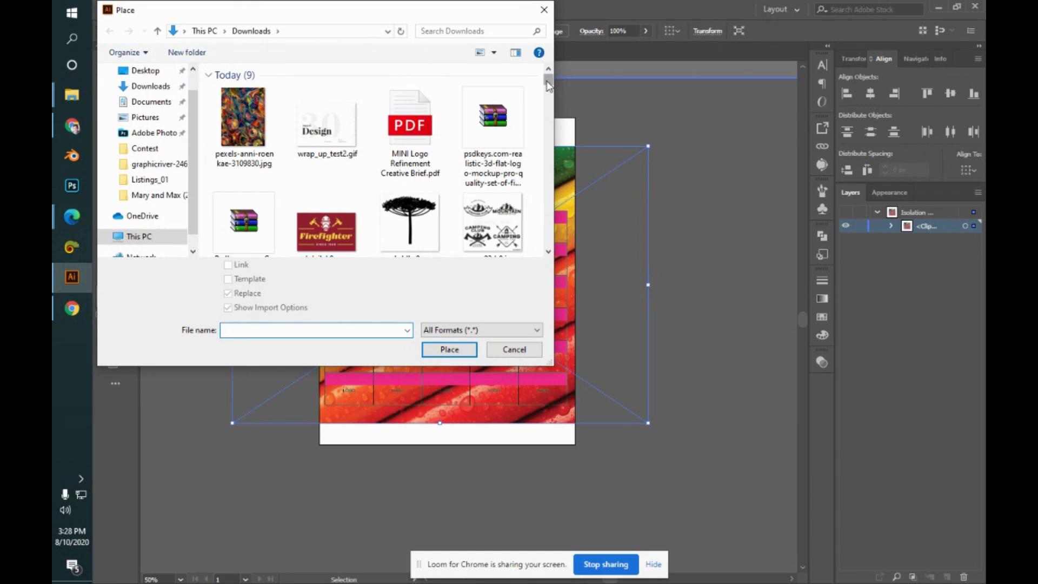
pyautogui.click(144, 148)
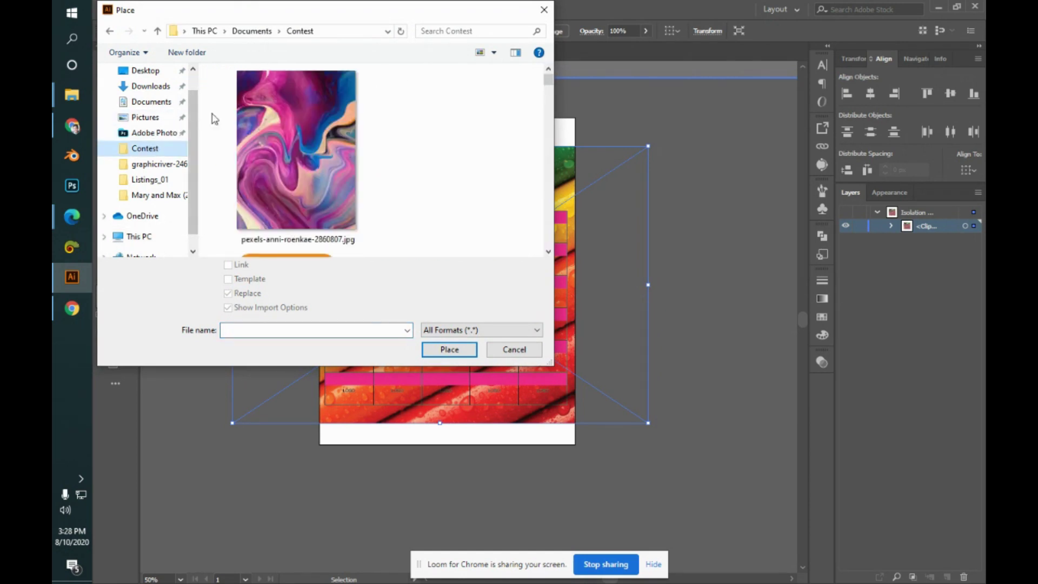
pyautogui.click(289, 135)
pyautogui.click(449, 350)
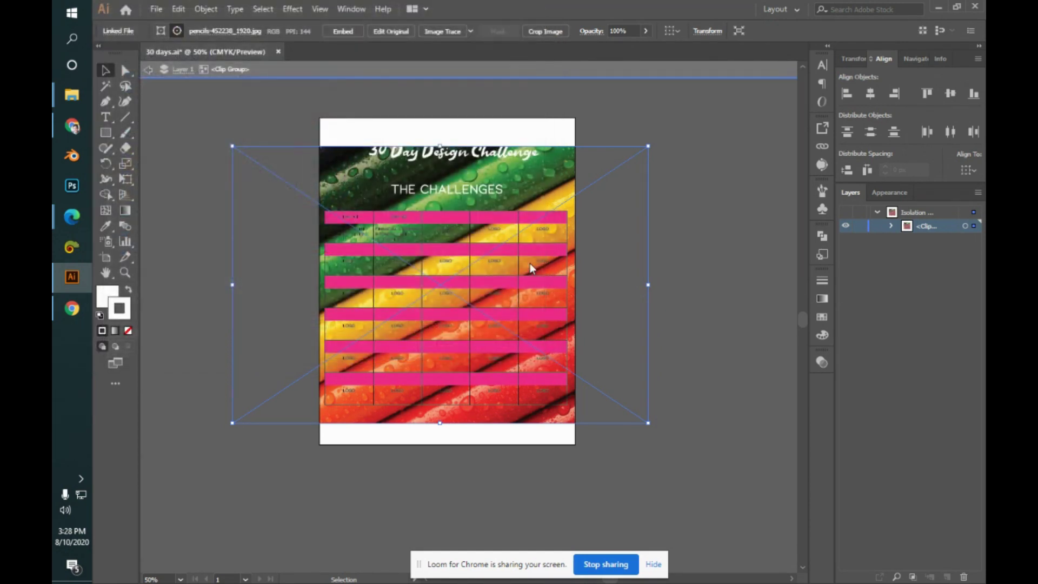
pyautogui.click(642, 219)
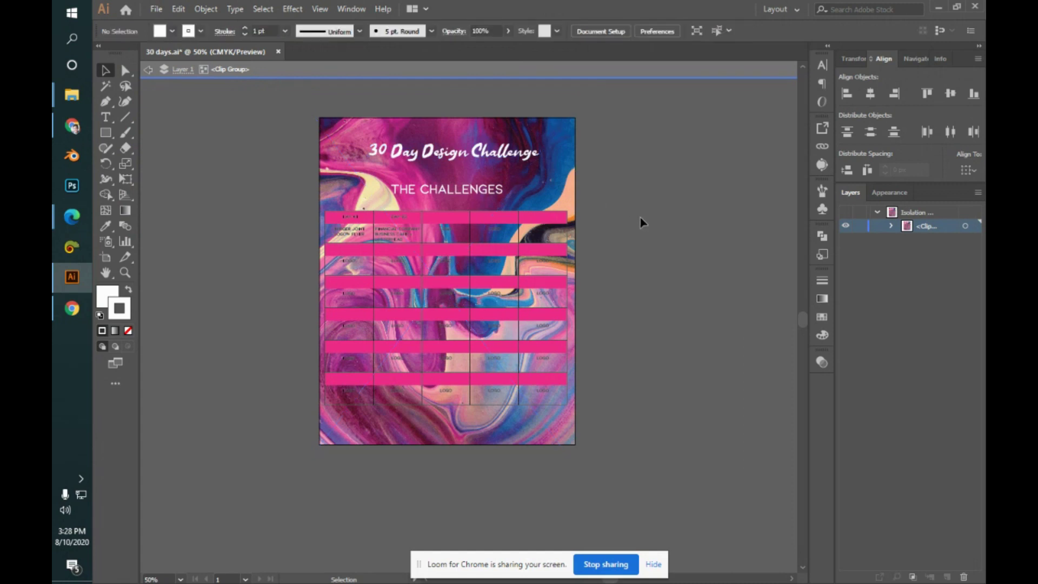
# - Nudge the painting about 16 px across and 6 px down, shift it back about 7.5 px, and exit the clip group's isolation
pyautogui.moveTo(542, 122); pyautogui.dragTo(549, 124)
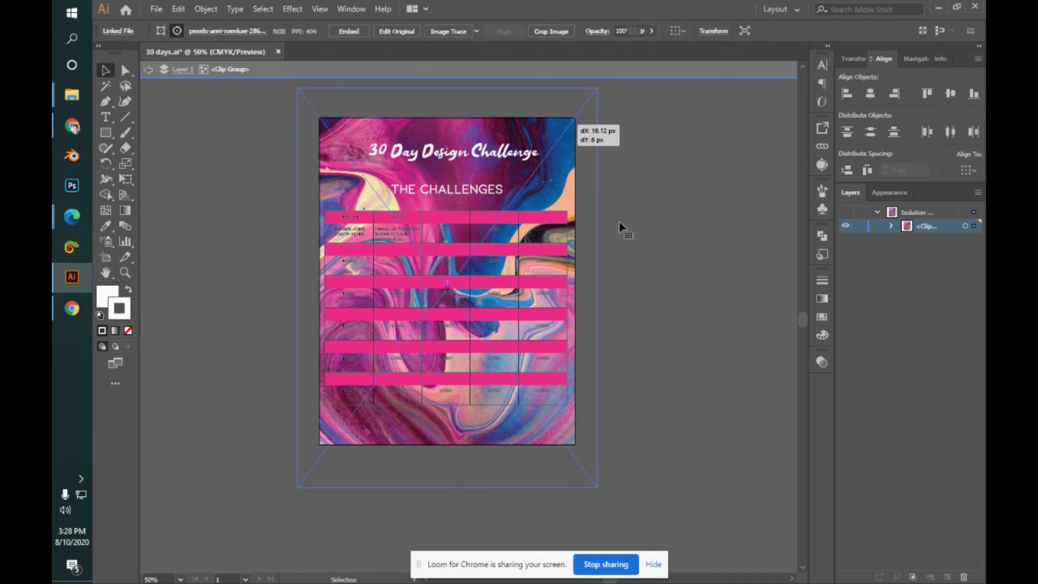
pyautogui.click(638, 264)
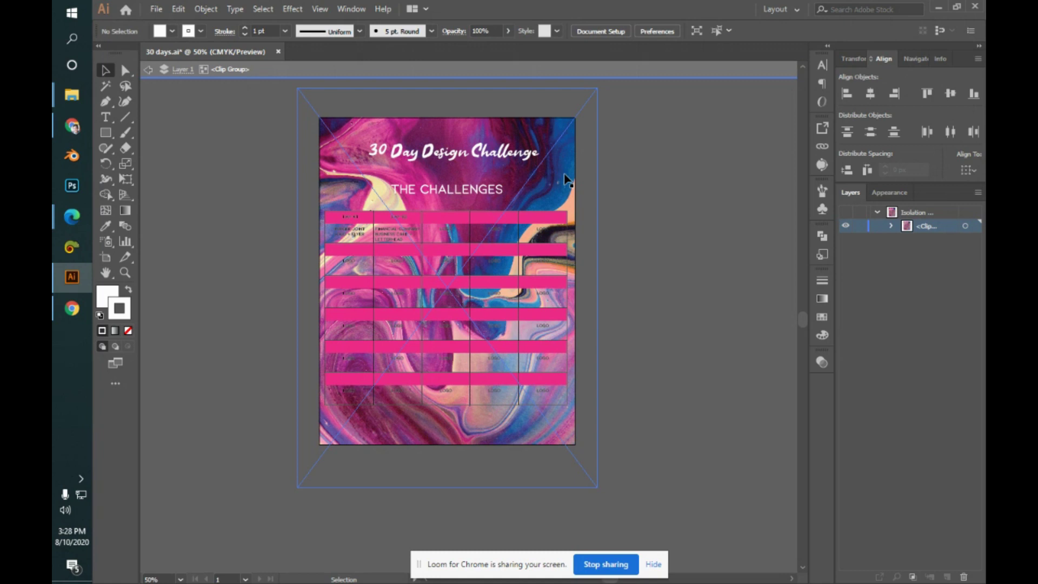
pyautogui.moveTo(564, 178); pyautogui.dragTo(561, 177)
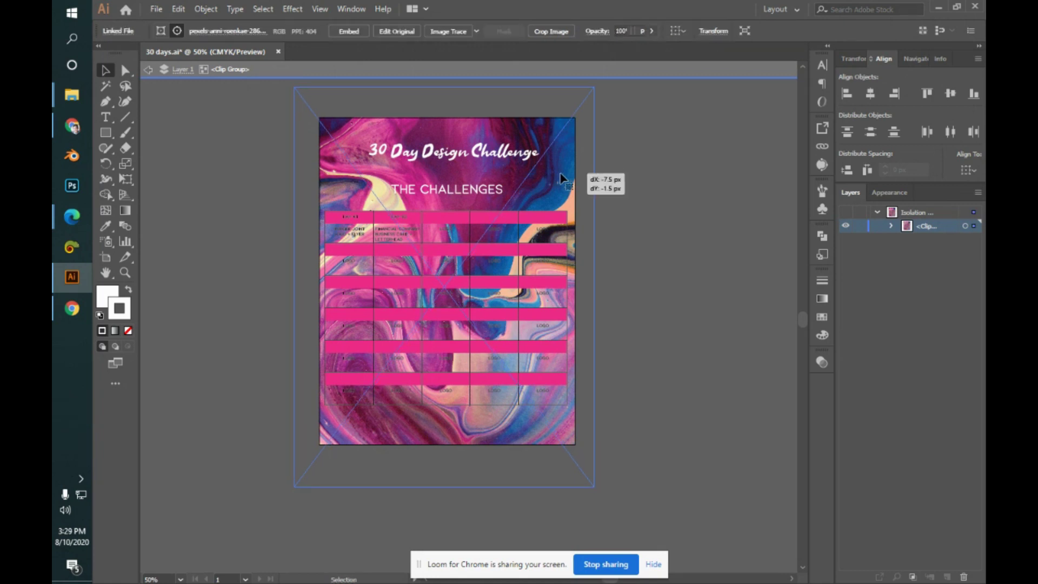
pyautogui.click(619, 231)
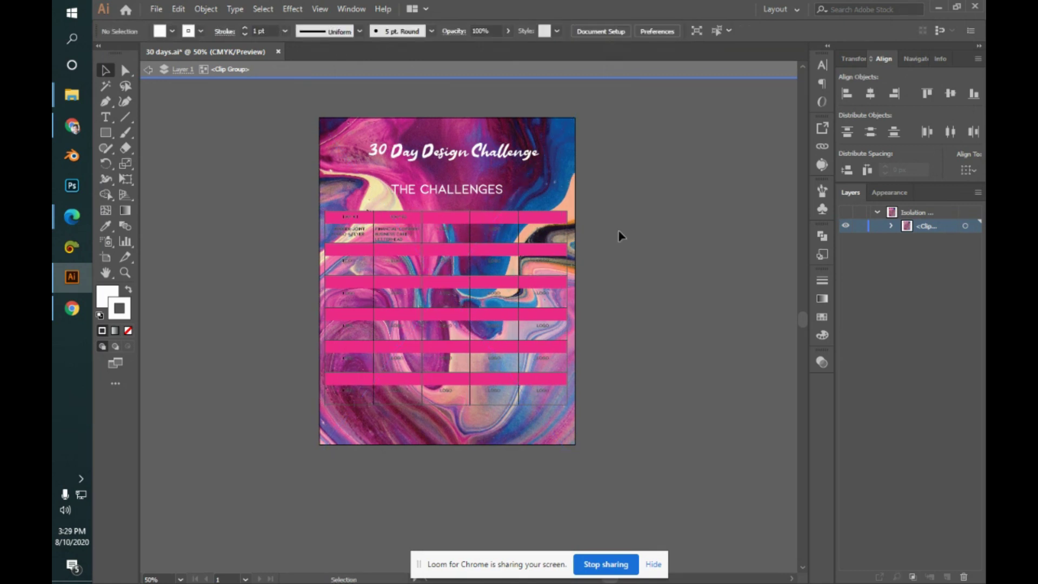
pyautogui.hotkey('alt', 'Tab')
pyautogui.hotkey('alt', 'Tab')
pyautogui.doubleClick(619, 231)
# - Switch to the Google Meet tab in the browser, review the questions in the meeting chat, and return to Illustrator
pyautogui.hotkey('alt', 'Tab')
pyautogui.hotkey('alt', 'Tab')
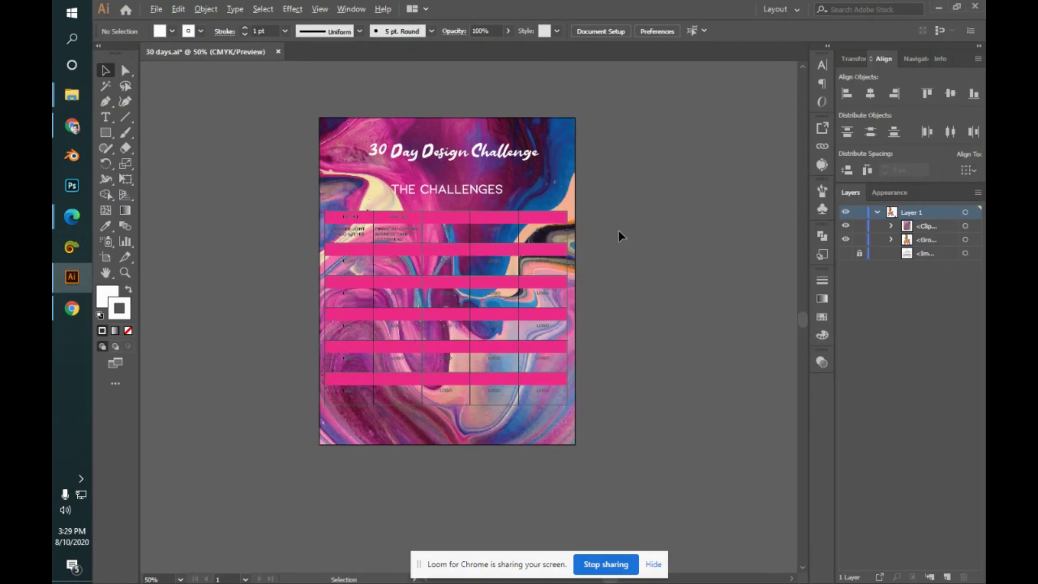
pyautogui.hotkey('alt', 'Tab')
pyautogui.hotkey('alt', 'Tab')
pyautogui.hotkey('alt', 'Tab')
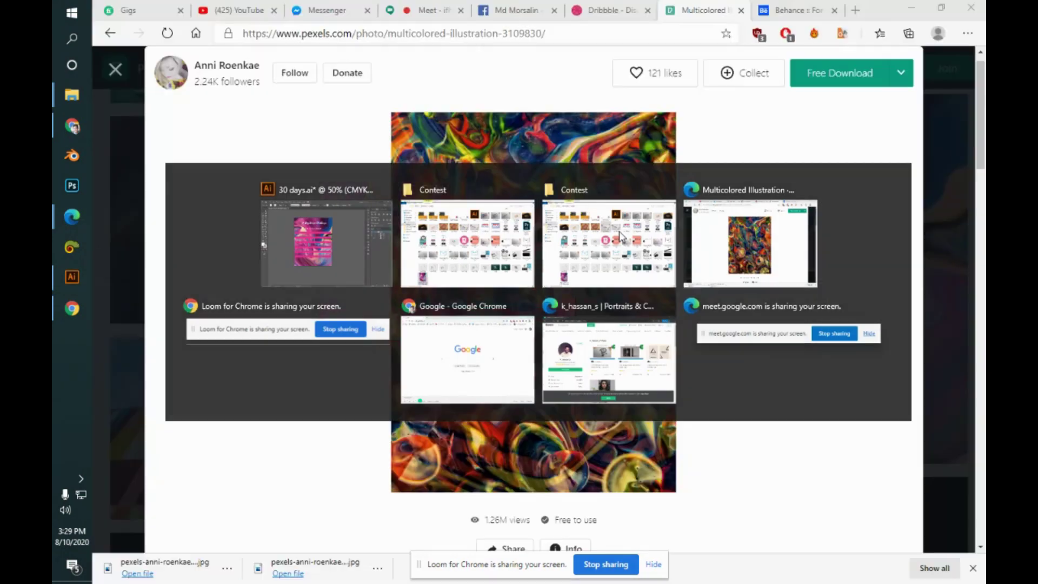
pyautogui.click(441, 12)
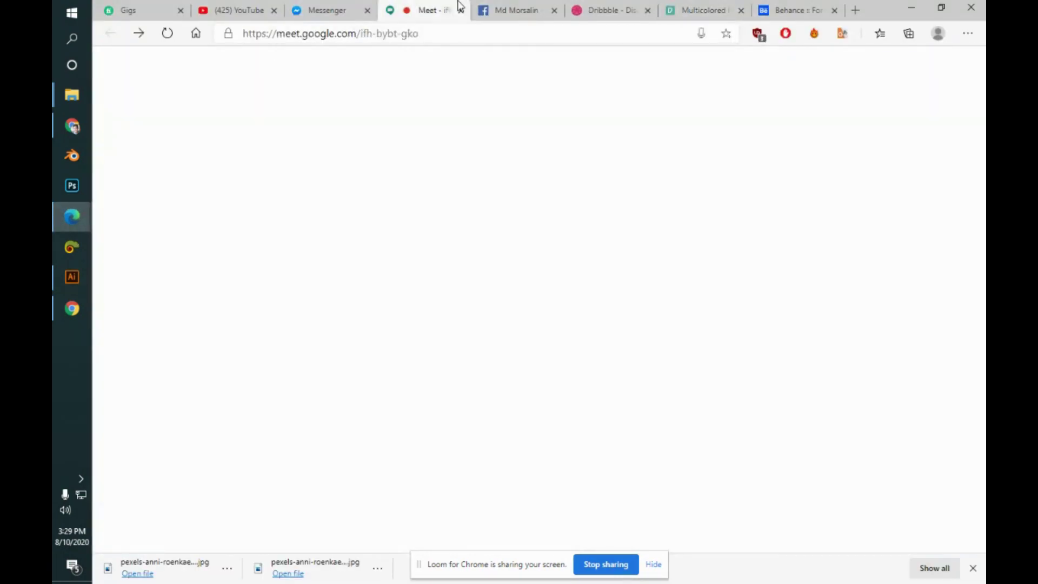
pyautogui.scroll(-1, 985, 448)
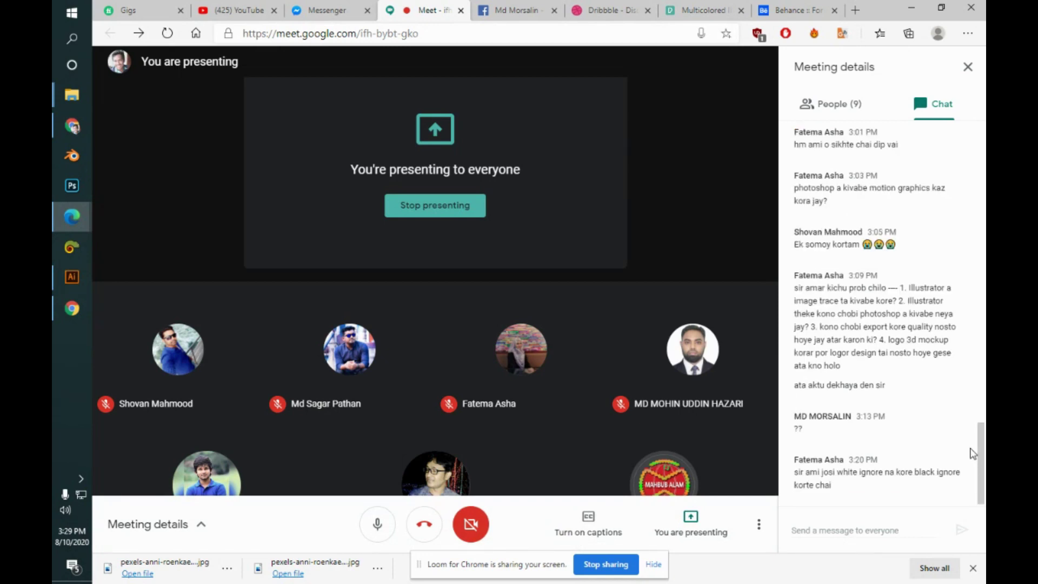
pyautogui.hotkey('alt', 'Tab')
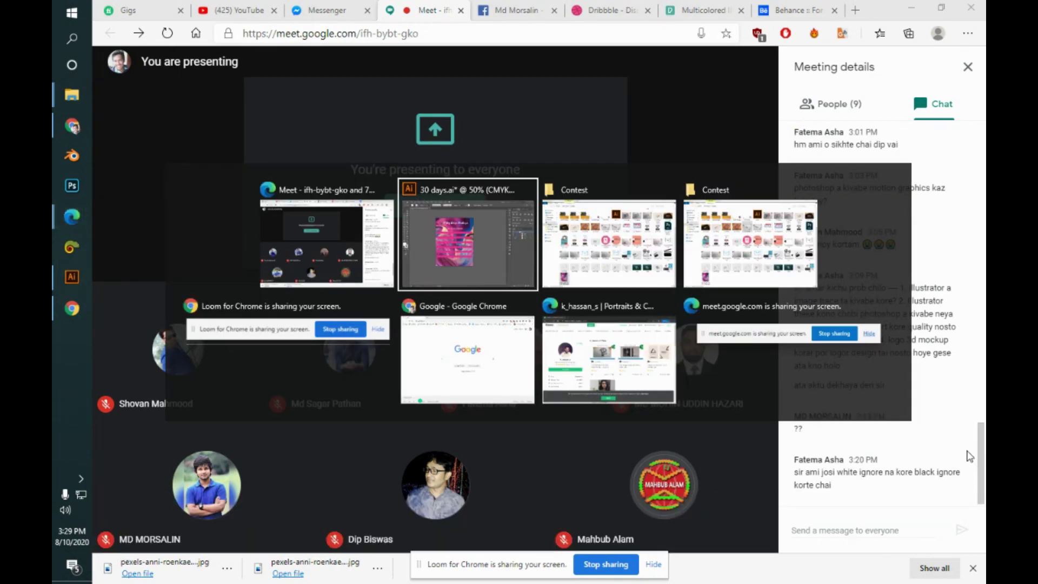
pyautogui.hotkey('alt', 'Tab')
pyautogui.hotkey('alt', 'Tab')
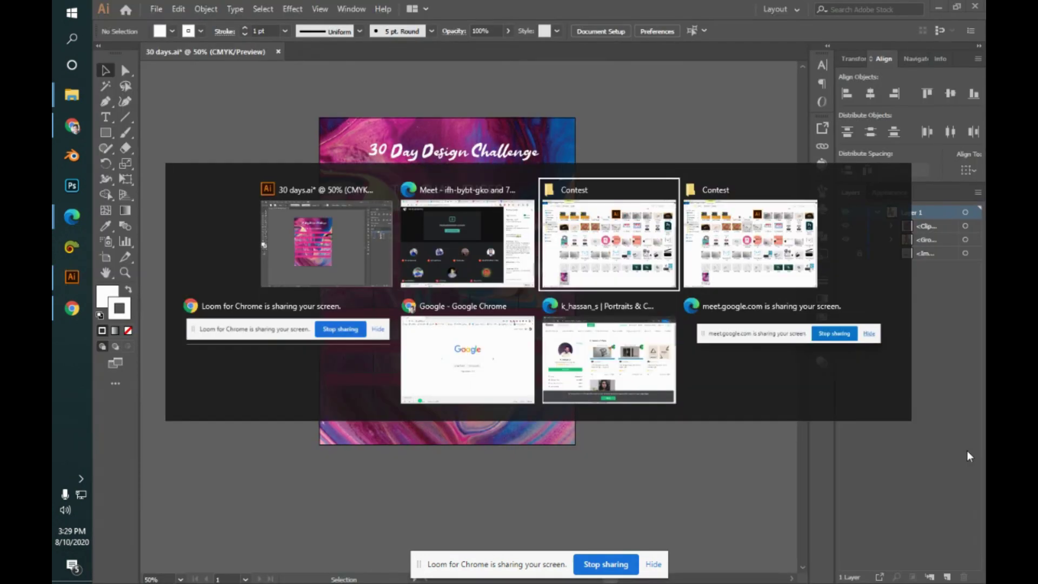
pyautogui.hotkey('alt', 'Tab')
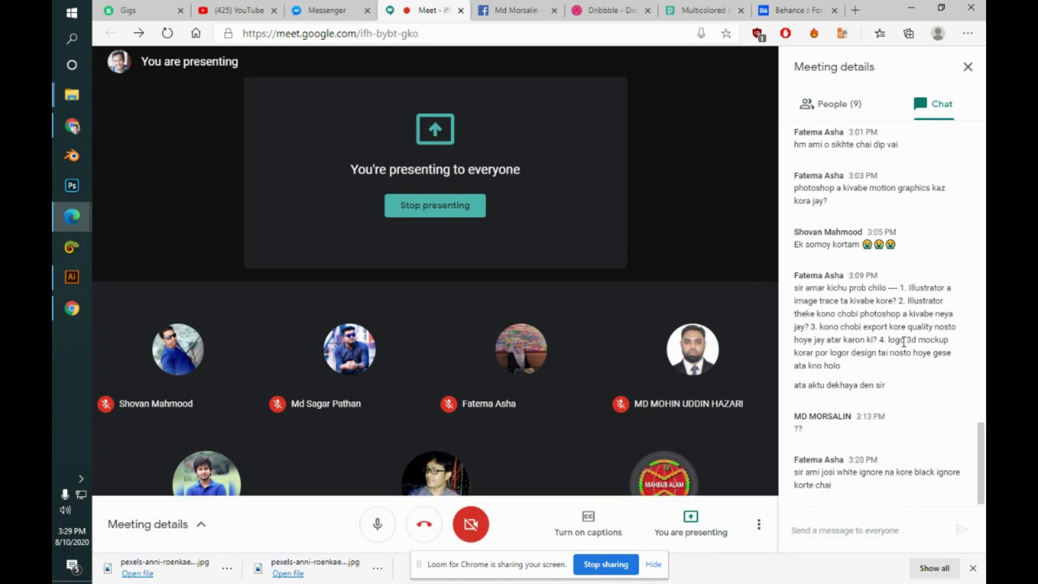
pyautogui.hotkey('alt', 'Tab')
pyautogui.hotkey('alt', 'Tab')
pyautogui.hotkey('alt', 'Tab')
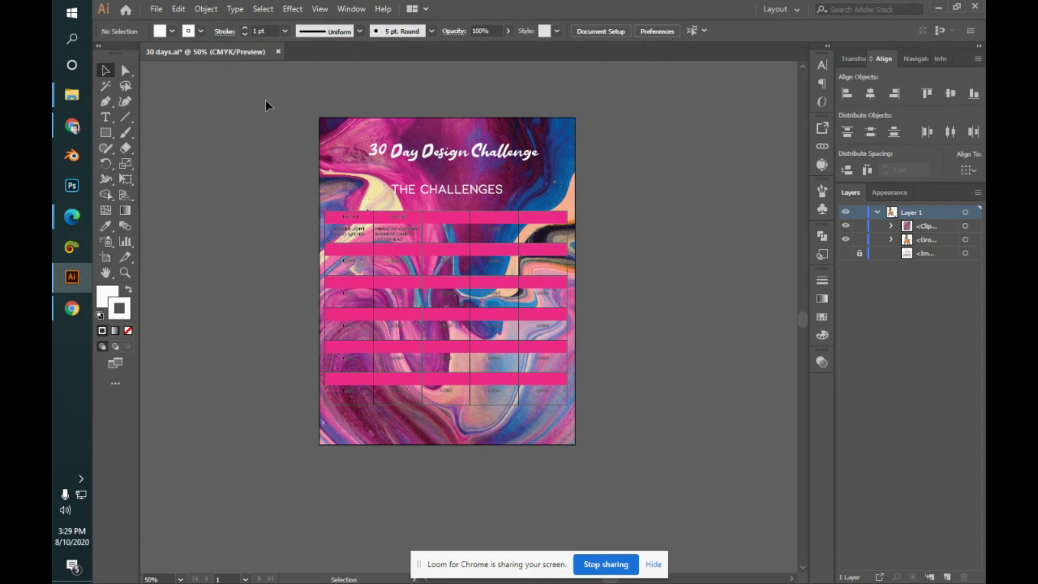
# - Look at the export options available for the poster document
pyautogui.click(357, 154)
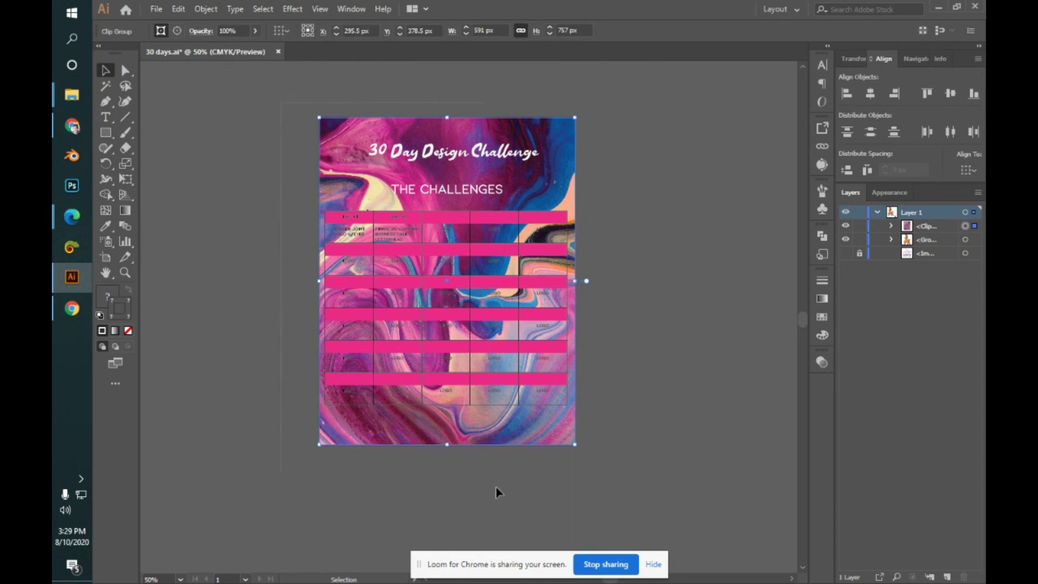
pyautogui.click(625, 430)
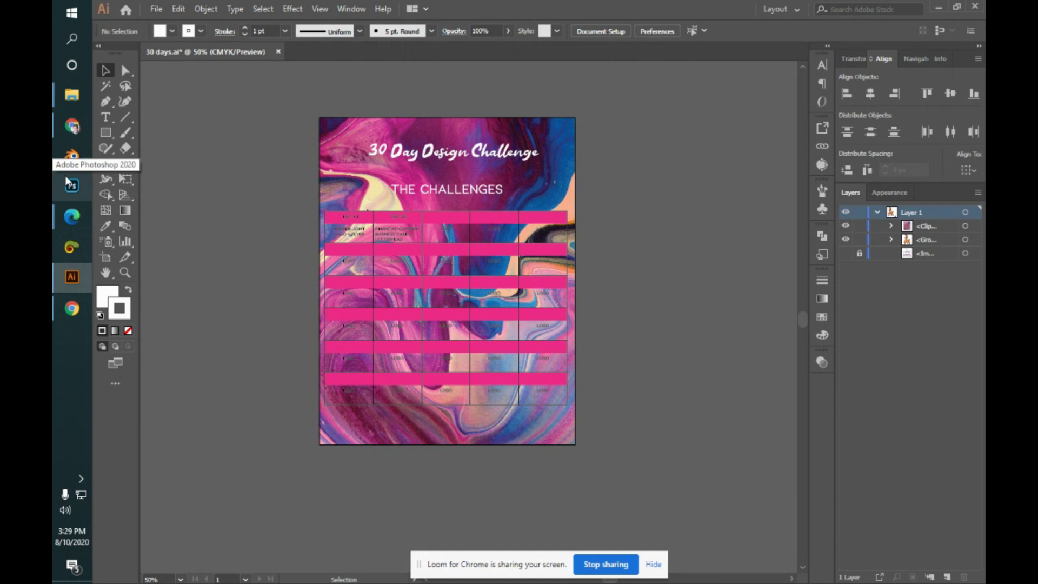
pyautogui.click(164, 8)
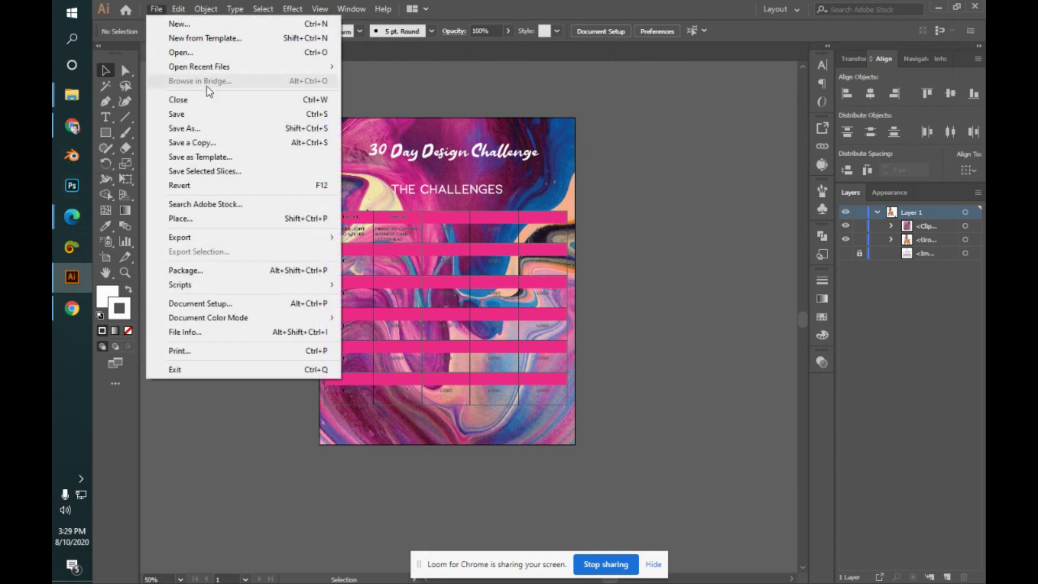
pyautogui.moveTo(303, 245)
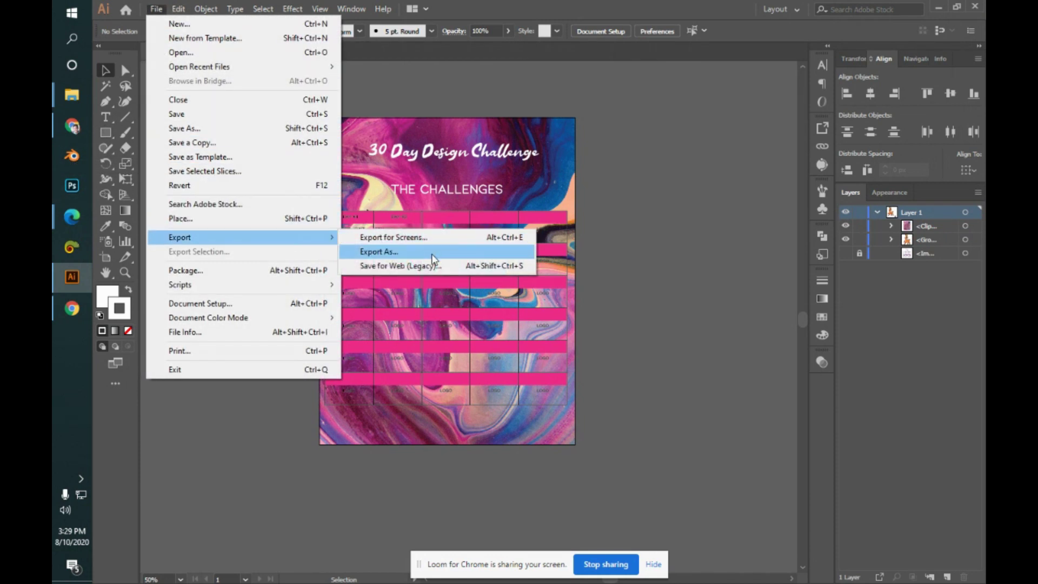
pyautogui.click(629, 256)
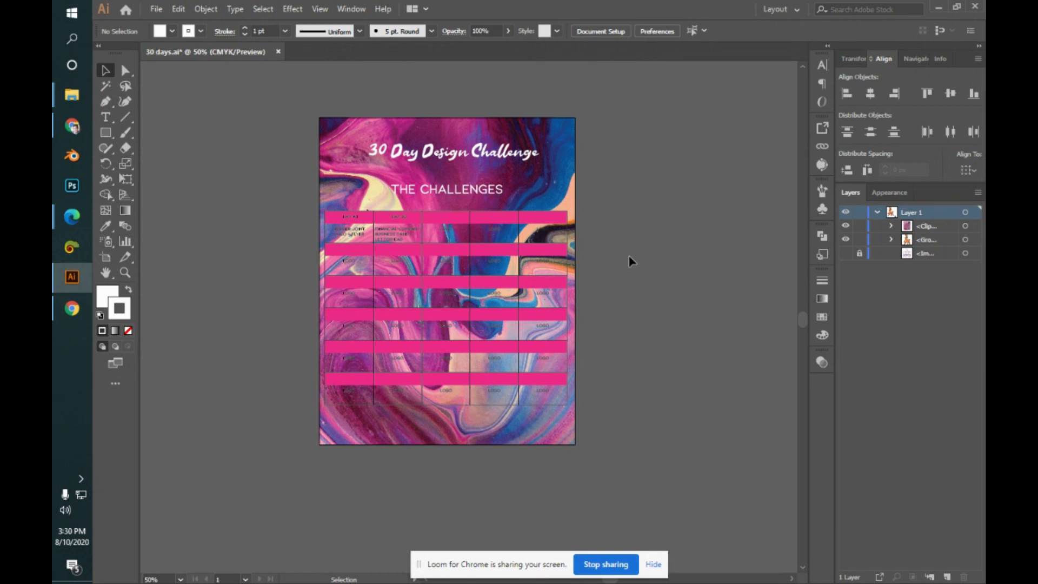
pyautogui.hotkey('alt', 'Tab')
pyautogui.hotkey('alt', 'Tab')
# - Open the Libraries panel, dock it with the collapsed panels, and expand it
pyautogui.click(346, 8)
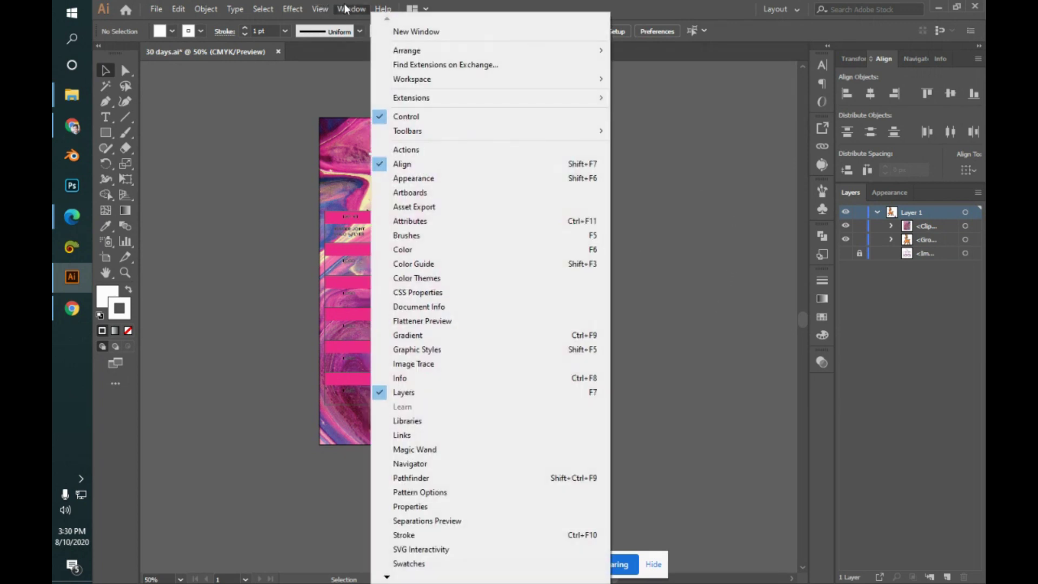
pyautogui.click(418, 420)
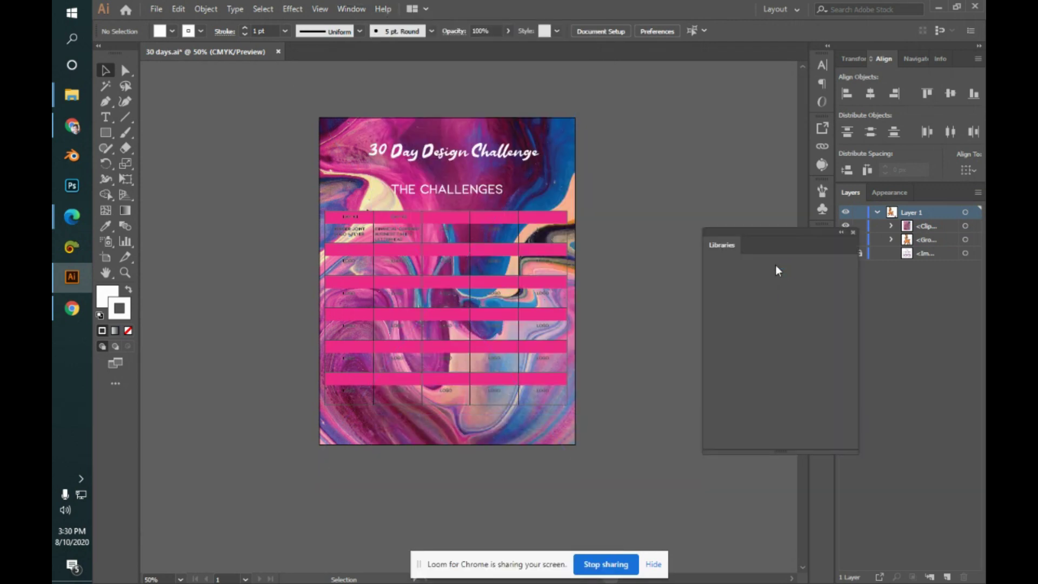
pyautogui.moveTo(789, 234); pyautogui.dragTo(828, 385)
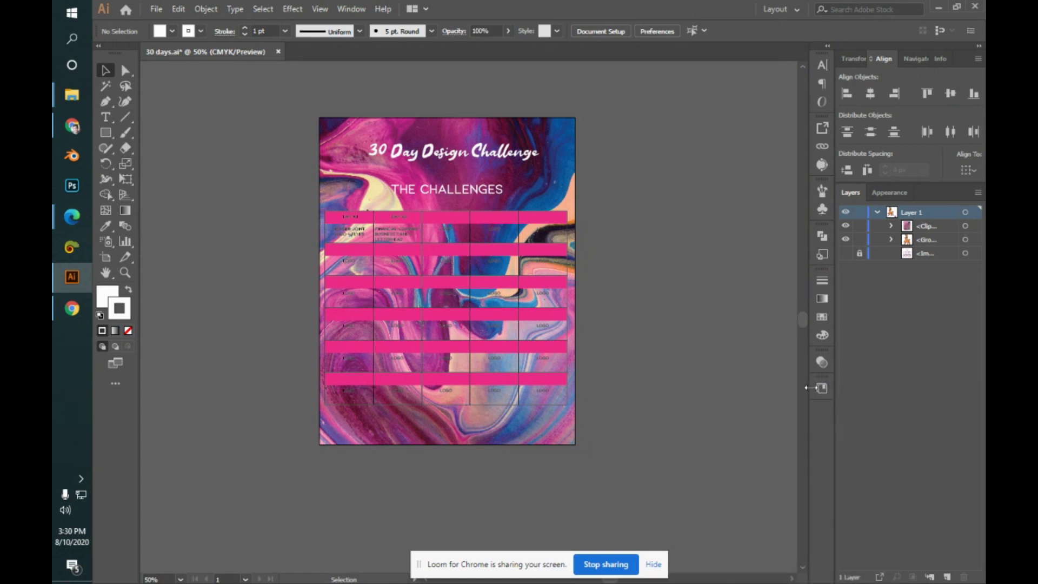
pyautogui.click(822, 388)
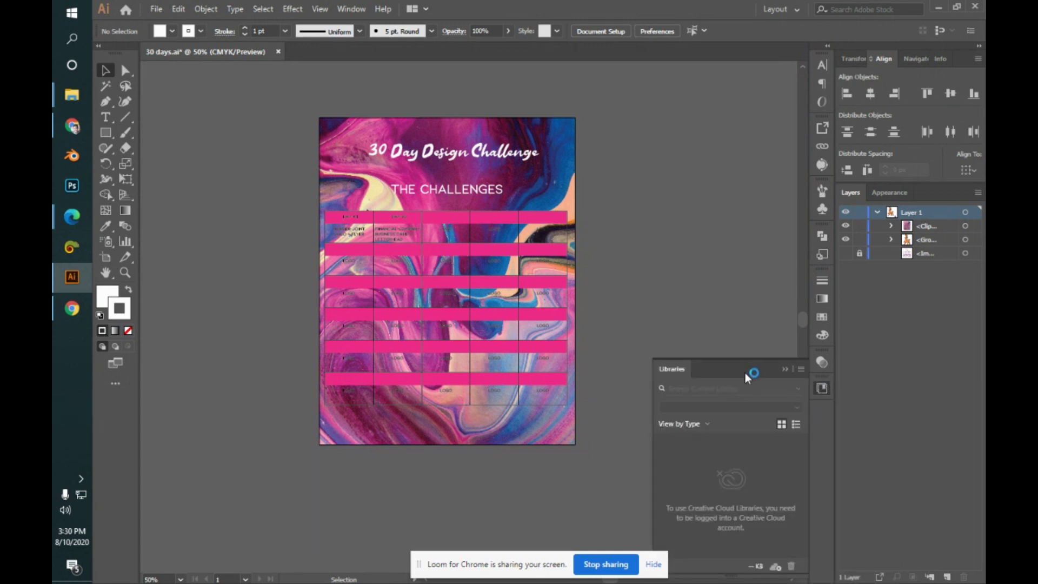
# - Try moving the poster's background clip group and undo the move
pyautogui.click(532, 267)
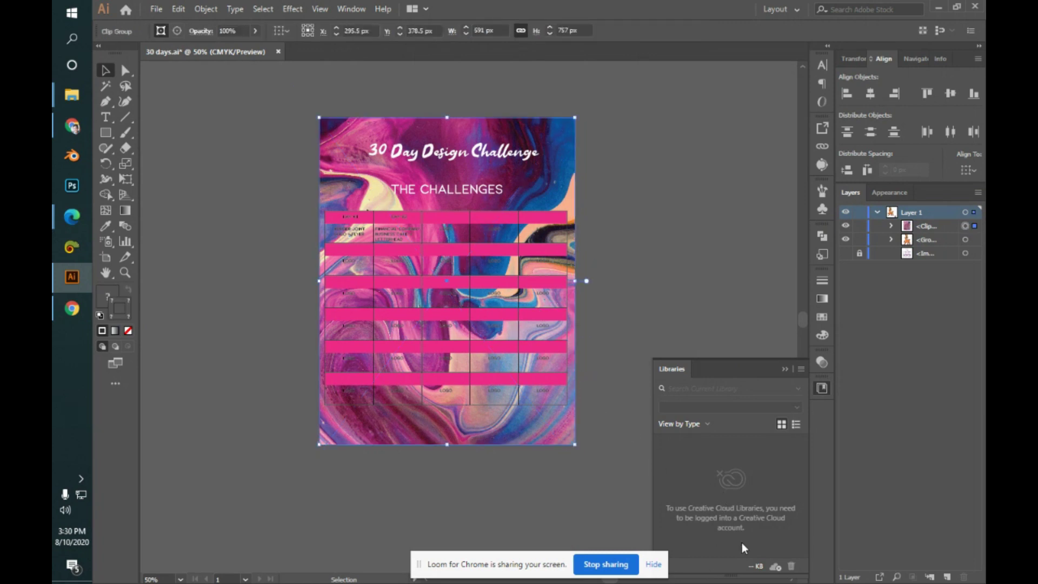
pyautogui.moveTo(486, 322); pyautogui.dragTo(530, 270)
pyautogui.hotkey('ctrl', 'z')
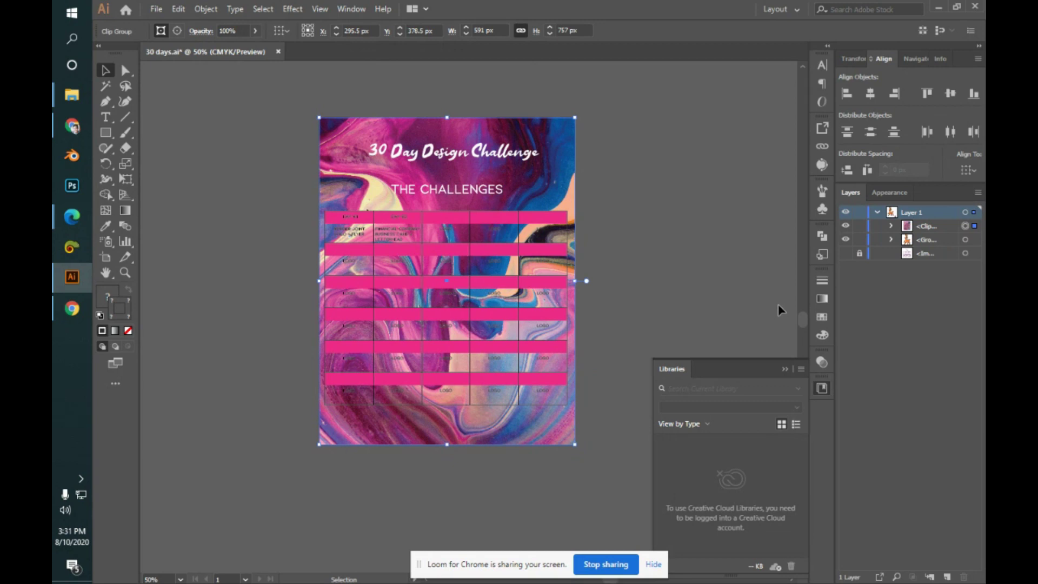
pyautogui.hotkey('alt', 'Tab')
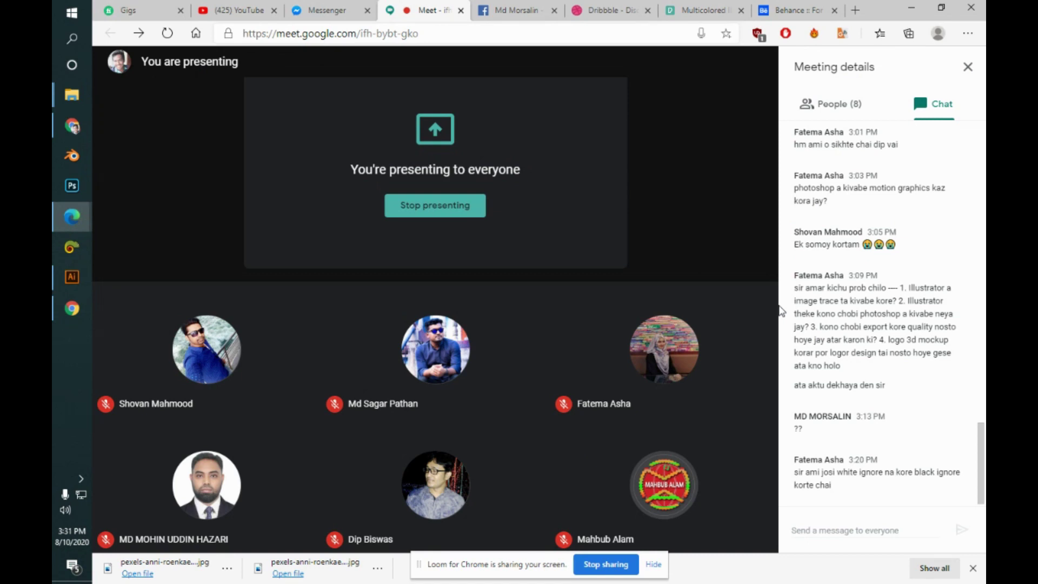
pyautogui.hotkey('alt', 'Tab')
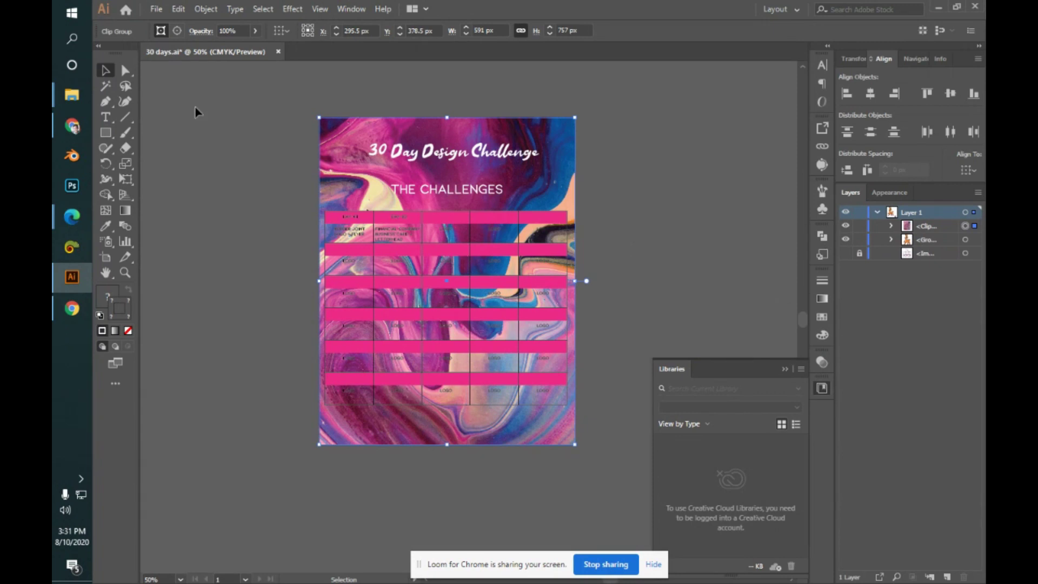
pyautogui.click(155, 10)
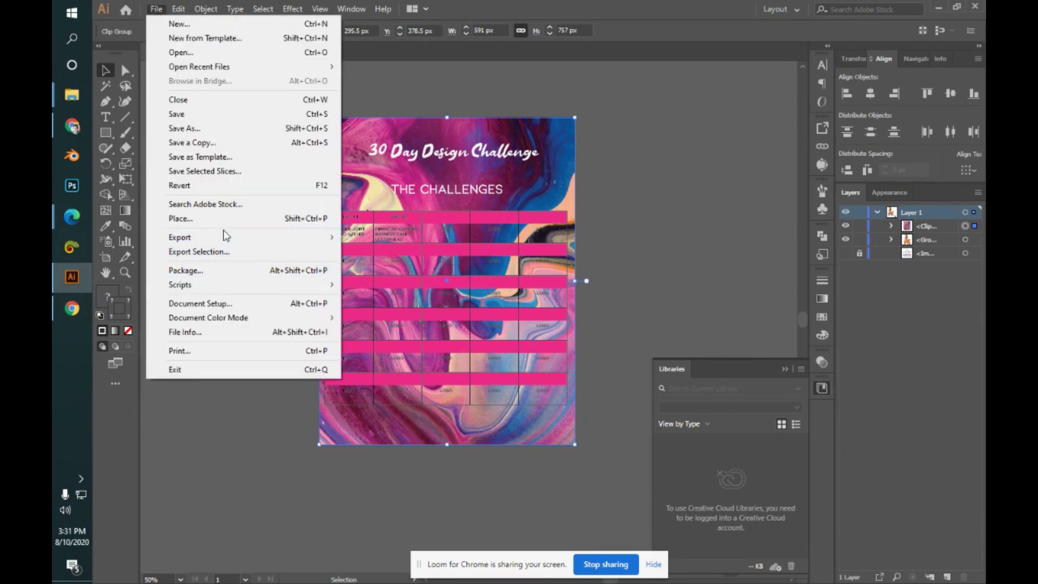
pyautogui.click(693, 249)
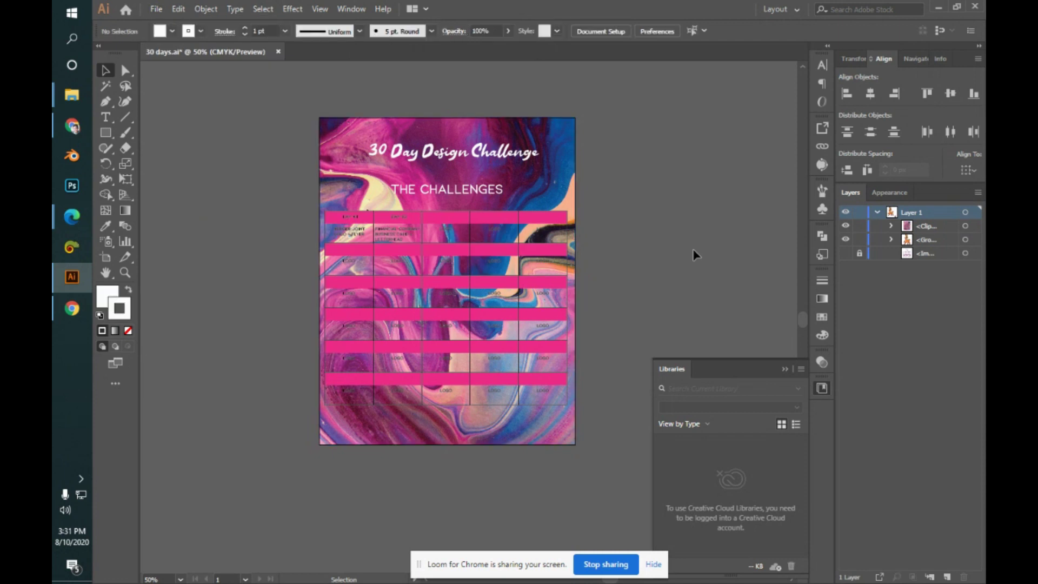
pyautogui.click(179, 10)
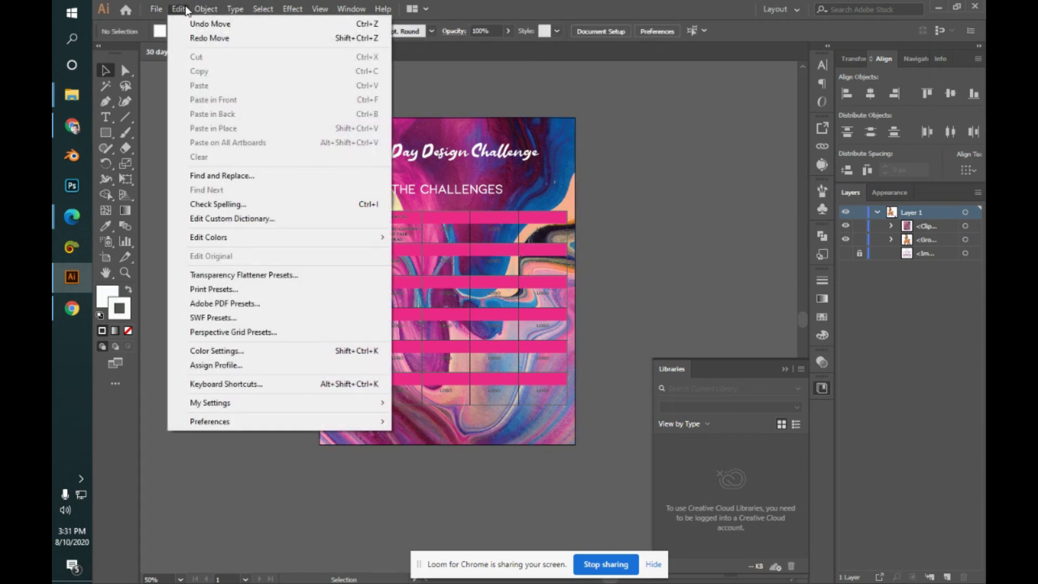
pyautogui.click(676, 163)
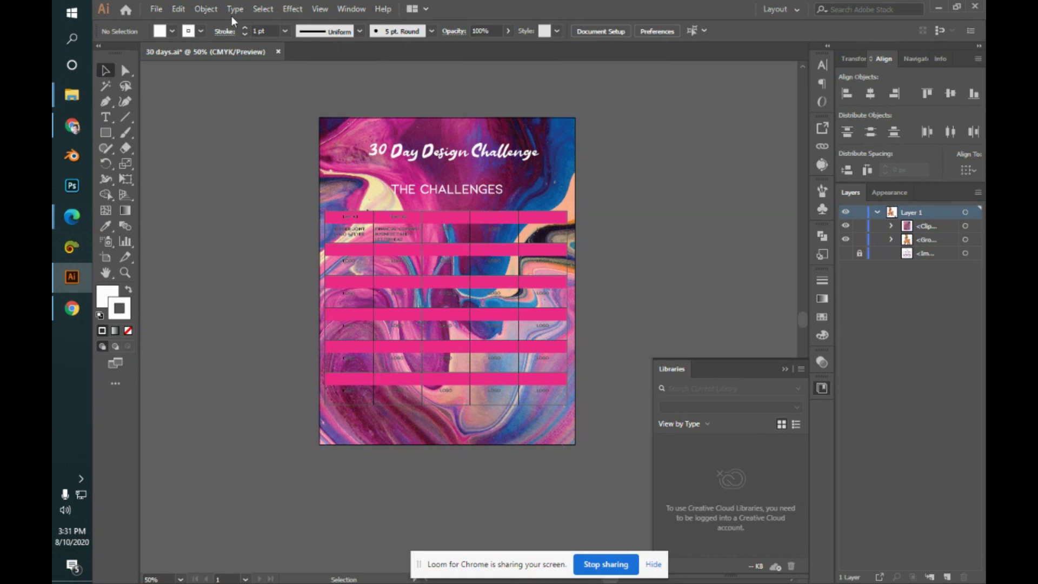
pyautogui.click(156, 9)
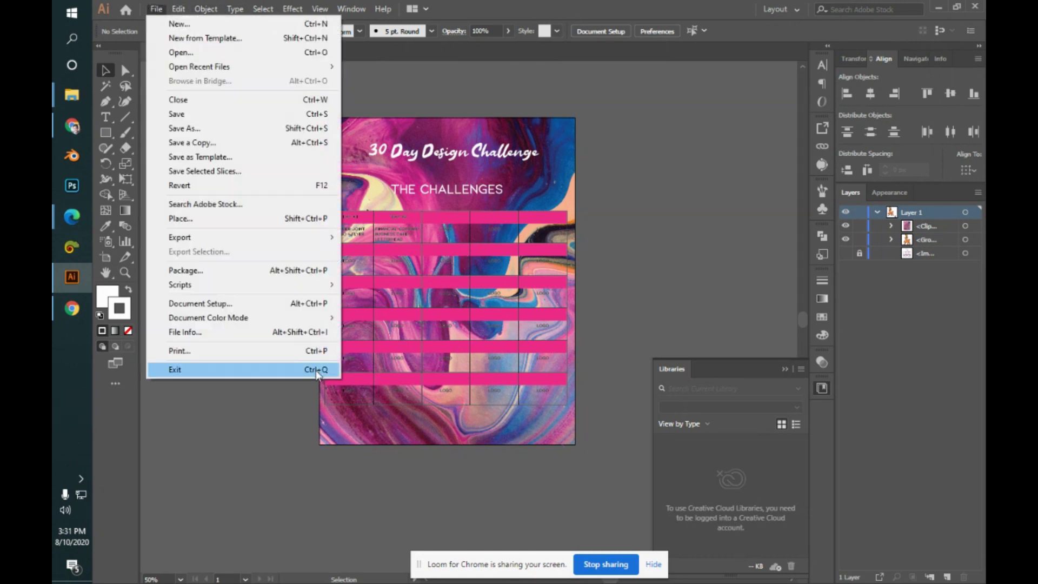
# - Review the poster's Document Setup, including its General and Type settings, and close it without applying changes
pyautogui.click(301, 304)
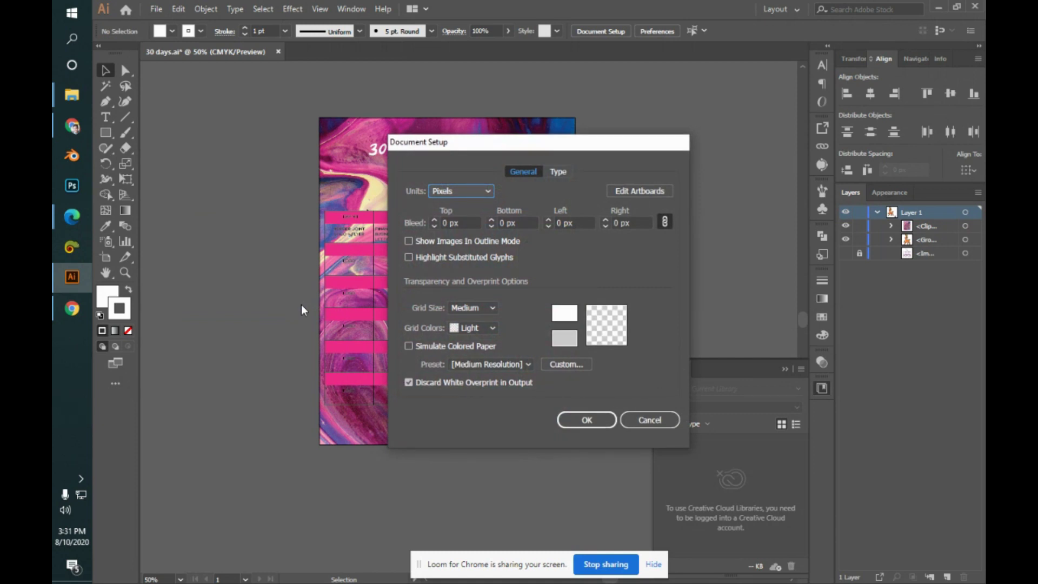
pyautogui.click(565, 174)
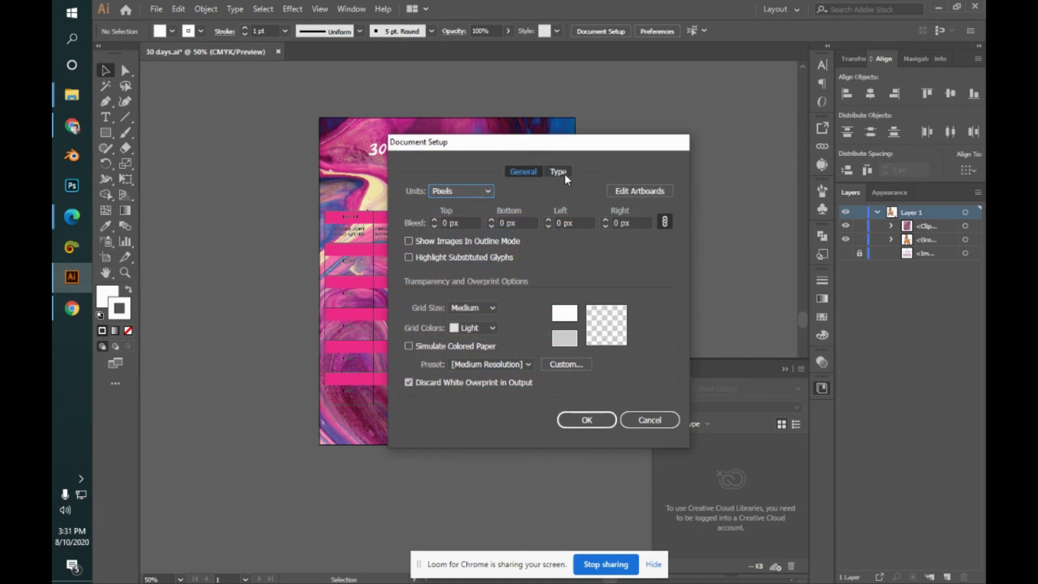
pyautogui.click(535, 168)
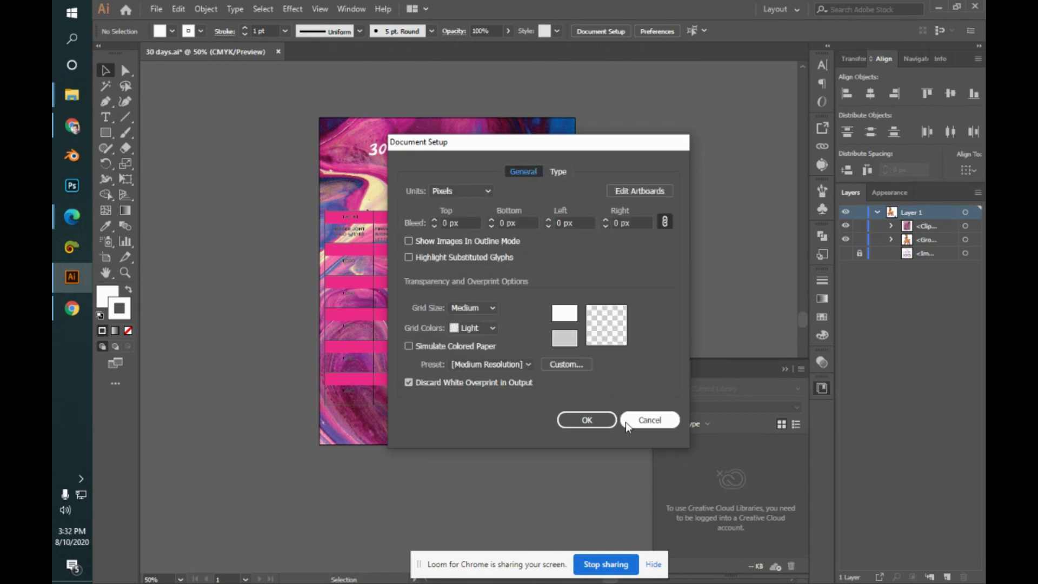
pyautogui.click(649, 420)
# - Examine the poster's File Info metadata categories from Basic and Camera Data through Raw Data, and close it without applying changes
pyautogui.click(156, 9)
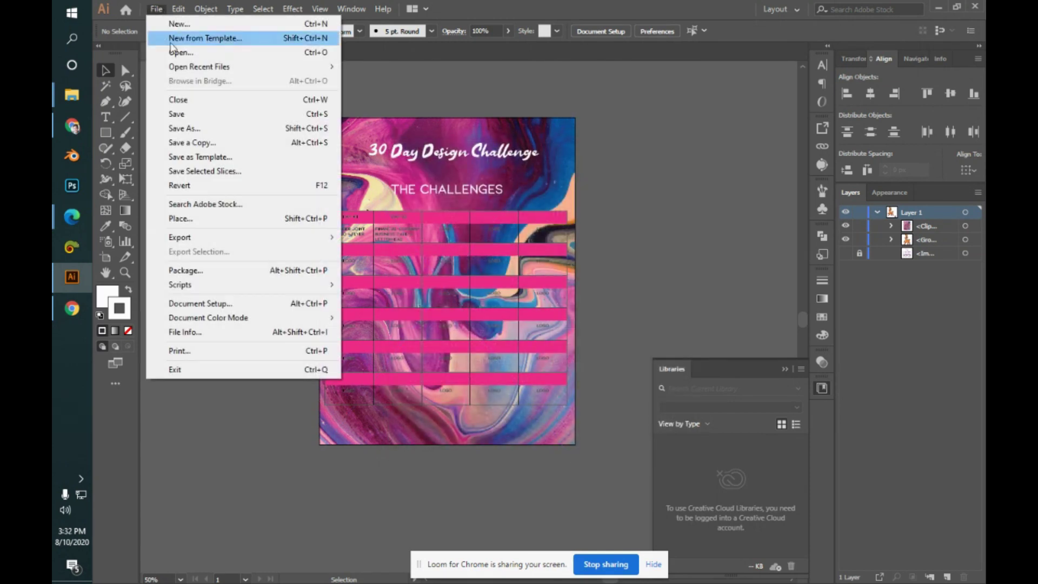
pyautogui.click(247, 332)
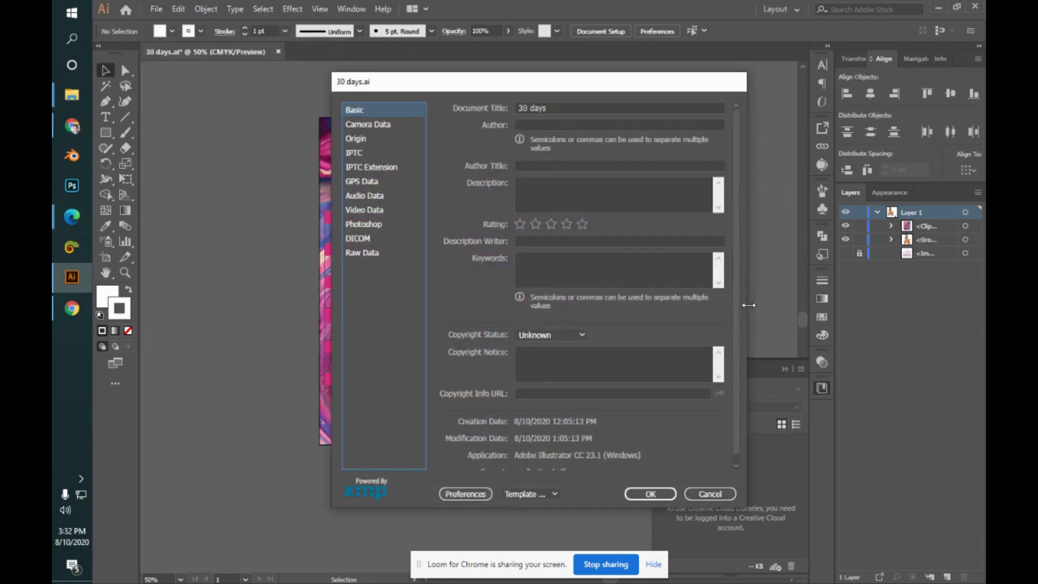
pyautogui.click(380, 126)
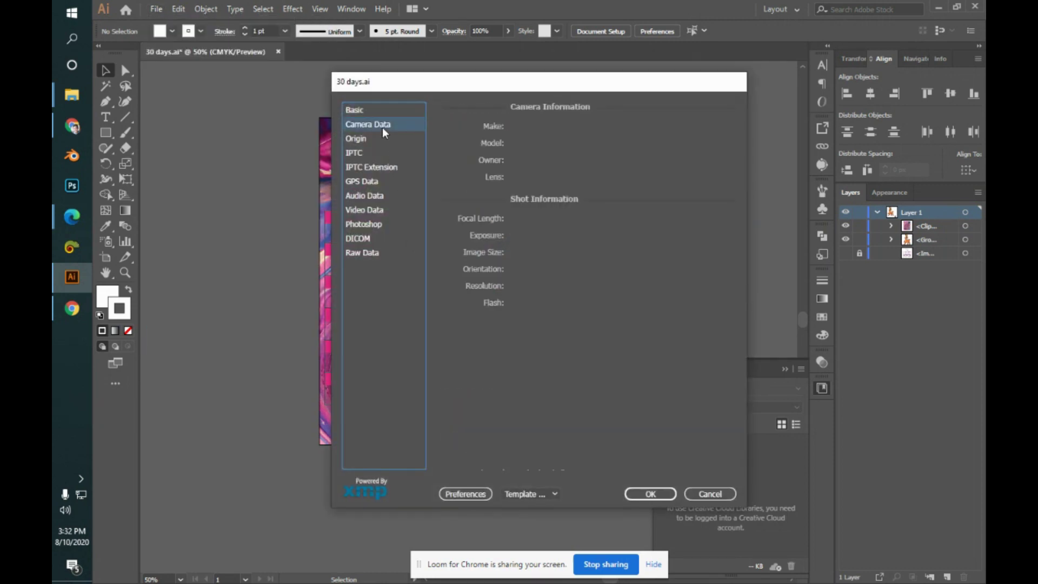
pyautogui.click(372, 141)
pyautogui.click(380, 154)
pyautogui.click(383, 169)
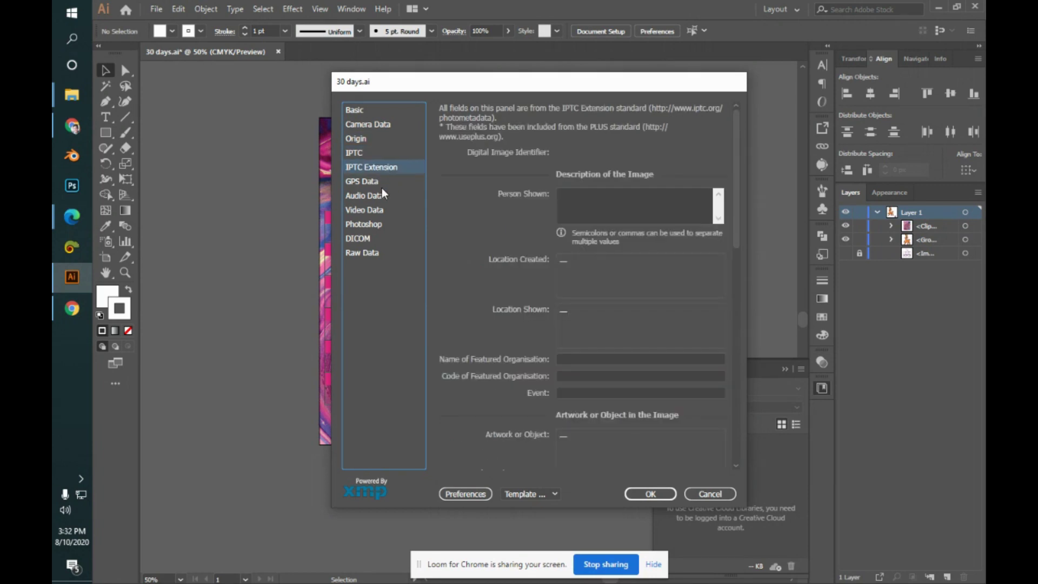
pyautogui.click(381, 182)
pyautogui.click(382, 195)
pyautogui.click(382, 211)
pyautogui.click(380, 225)
pyautogui.click(381, 238)
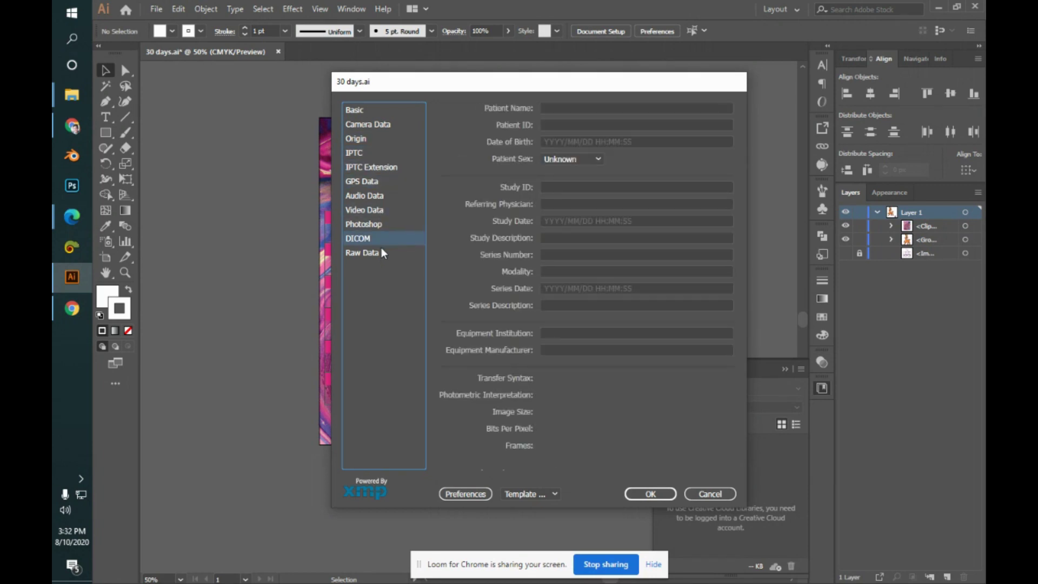
pyautogui.click(380, 254)
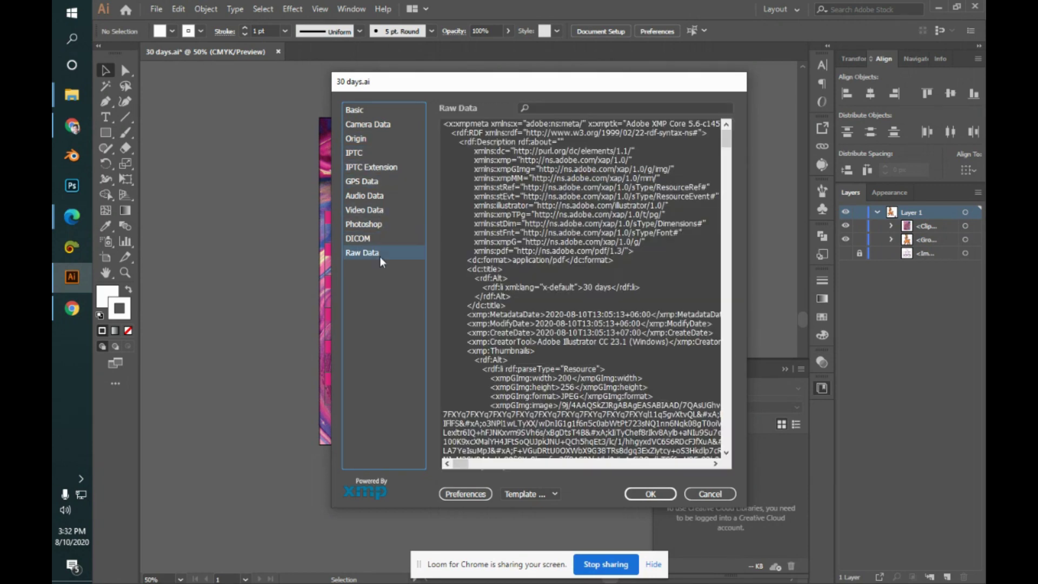
pyautogui.click(710, 494)
pyautogui.click(155, 8)
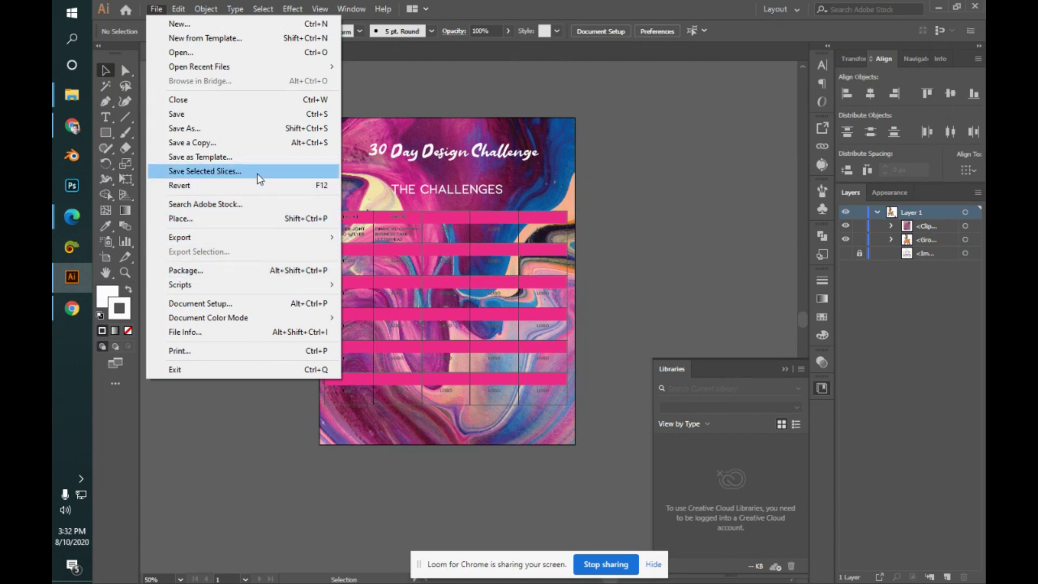
pyautogui.moveTo(180, 7)
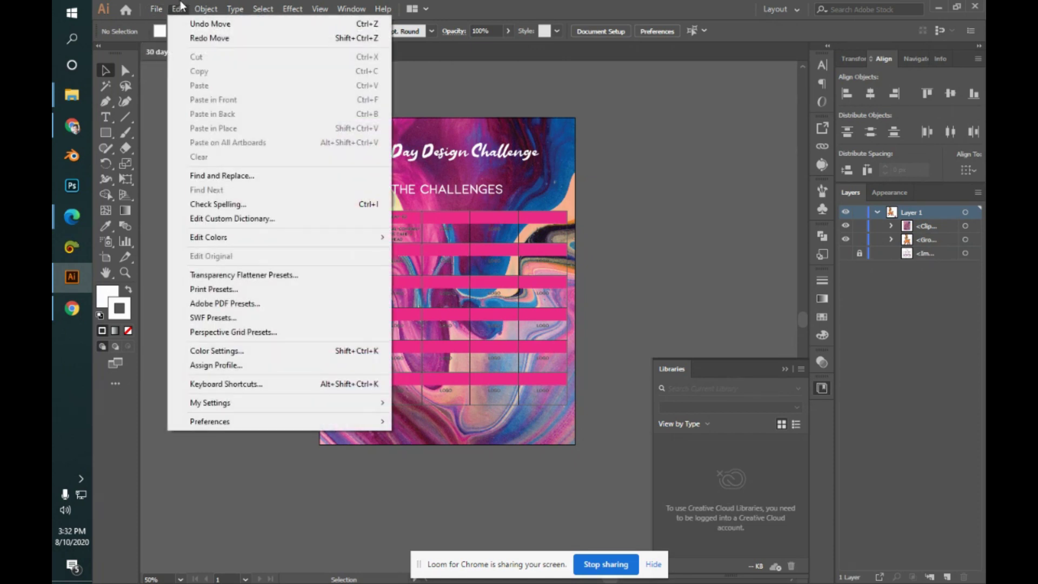
pyautogui.moveTo(303, 238)
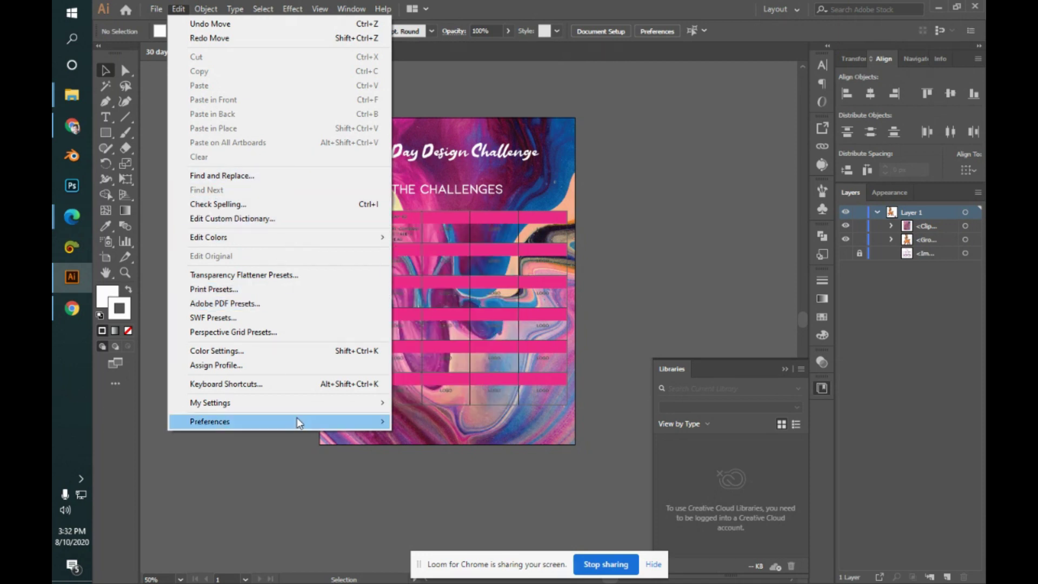
pyautogui.moveTo(297, 422)
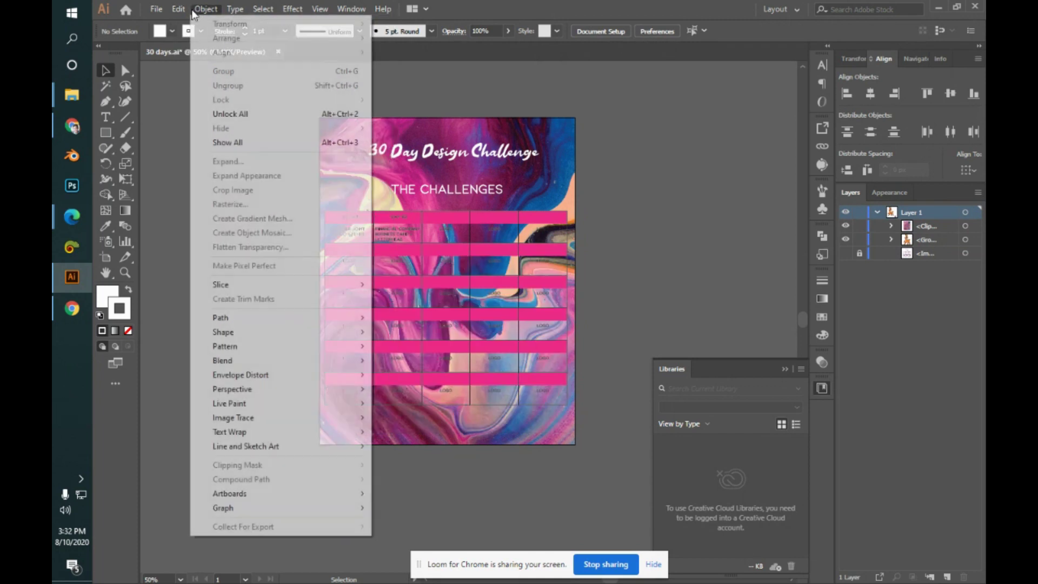
pyautogui.moveTo(243, 8)
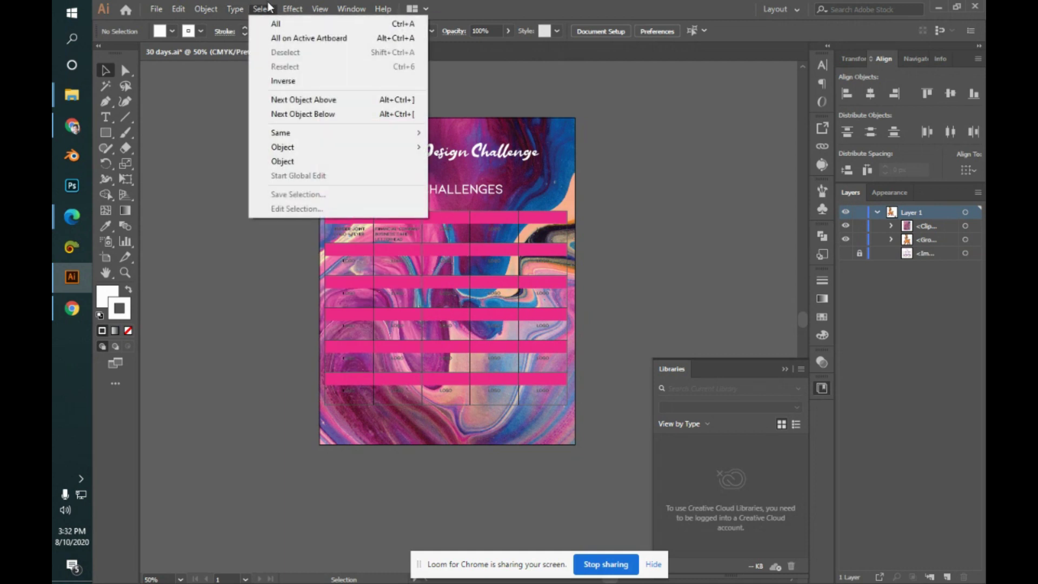
pyautogui.moveTo(328, 7)
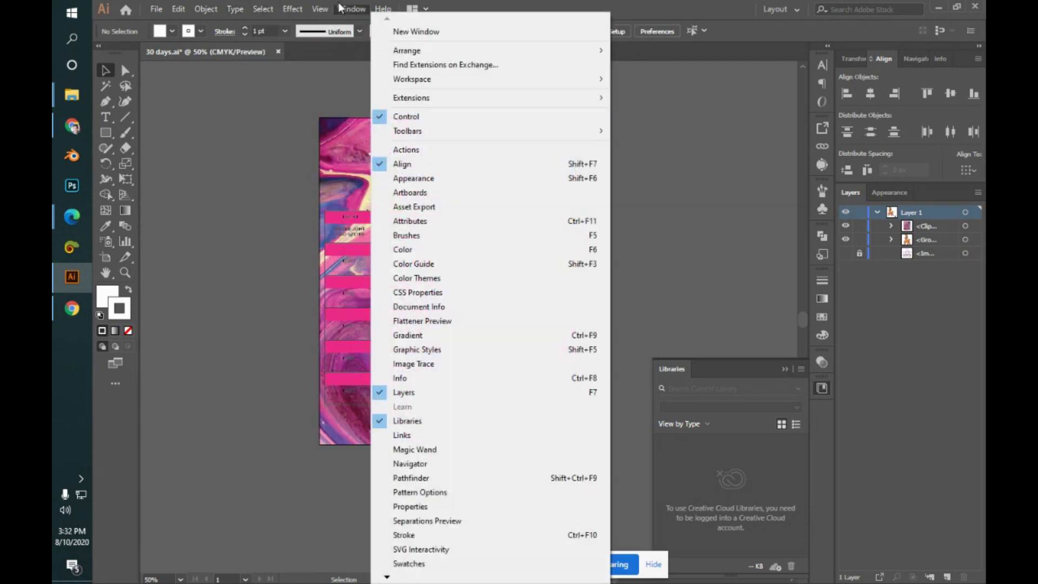
pyautogui.click(673, 204)
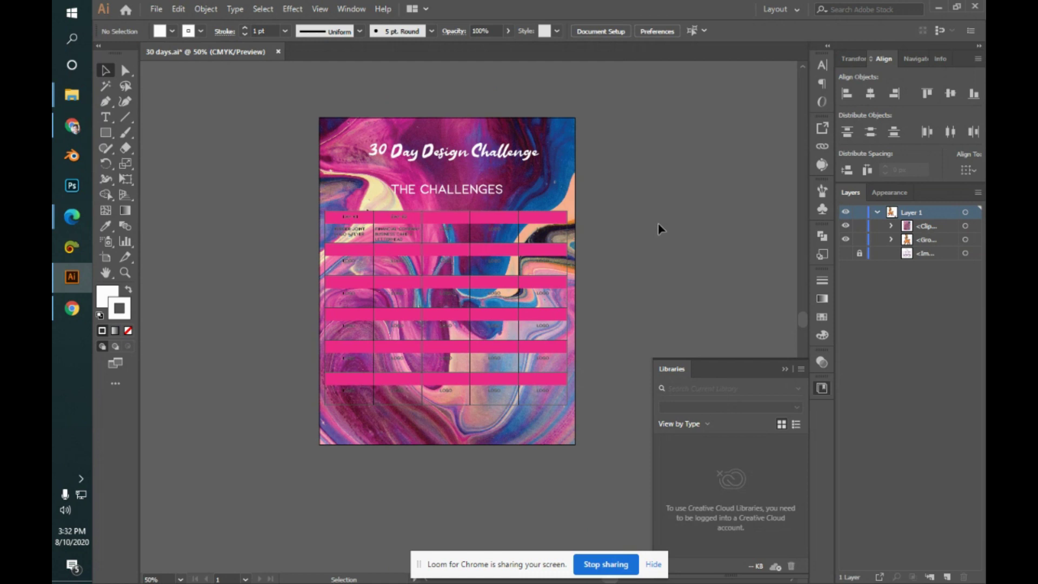
# - Collapse the Libraries panel and bring the poster up in Save for Web to check its export preview
pyautogui.click(789, 371)
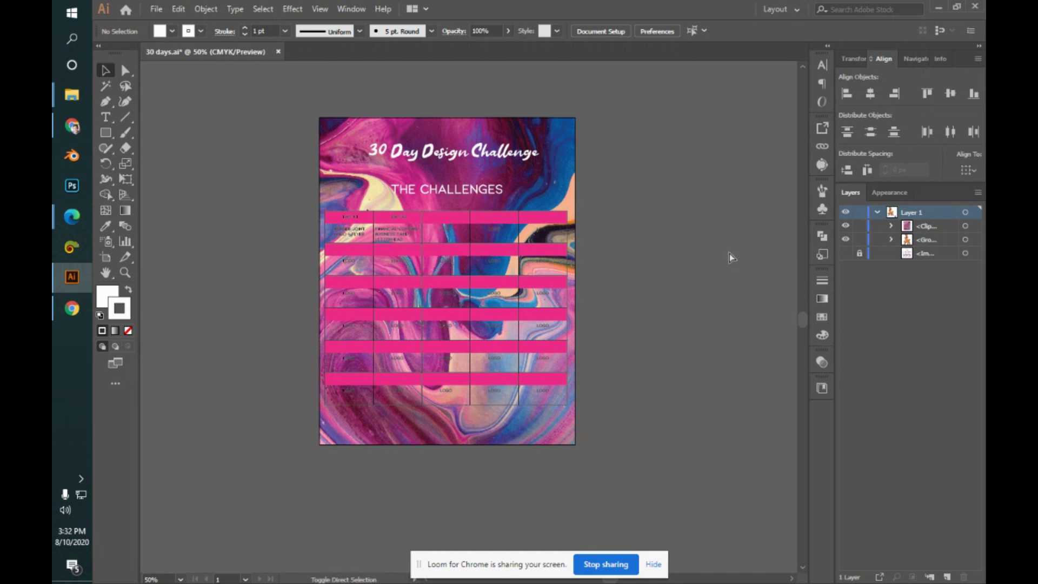
pyautogui.hotkey('ctrl', 'alt', 'shift', 's')
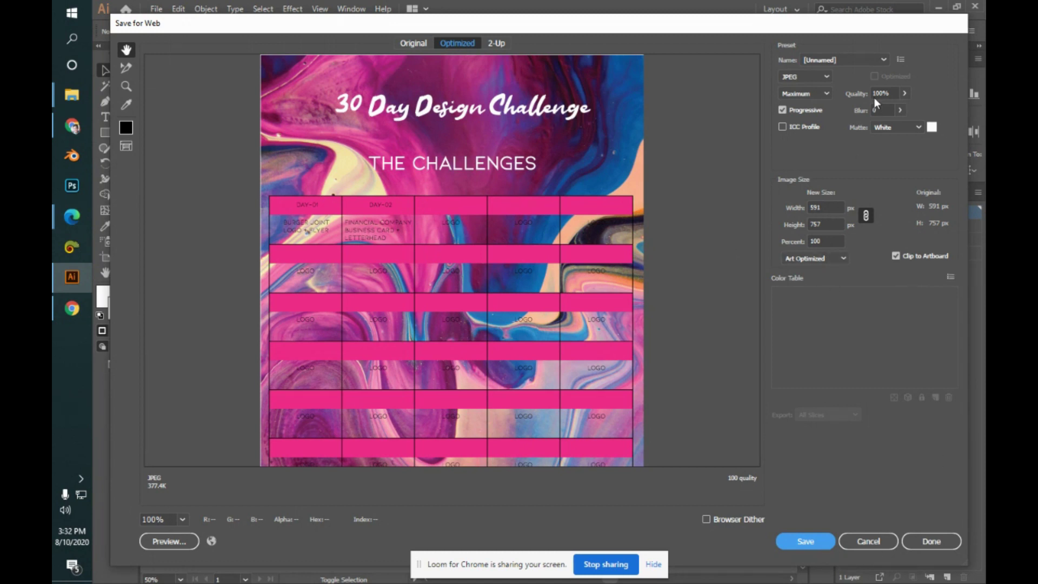
pyautogui.scroll(-3, 493, 364)
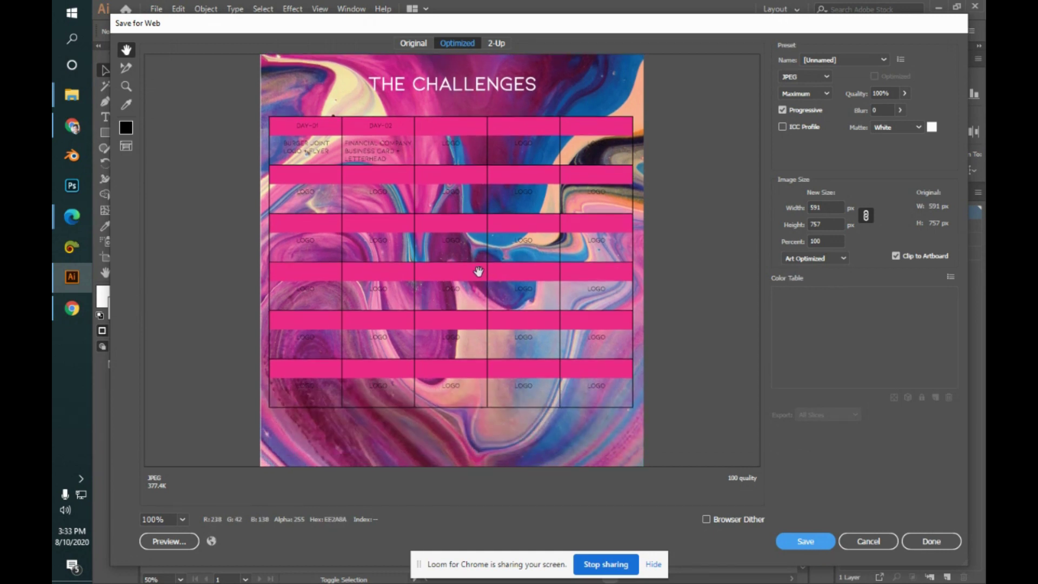
pyautogui.scroll(3, 479, 271)
pyautogui.scroll(-2, 498, 313)
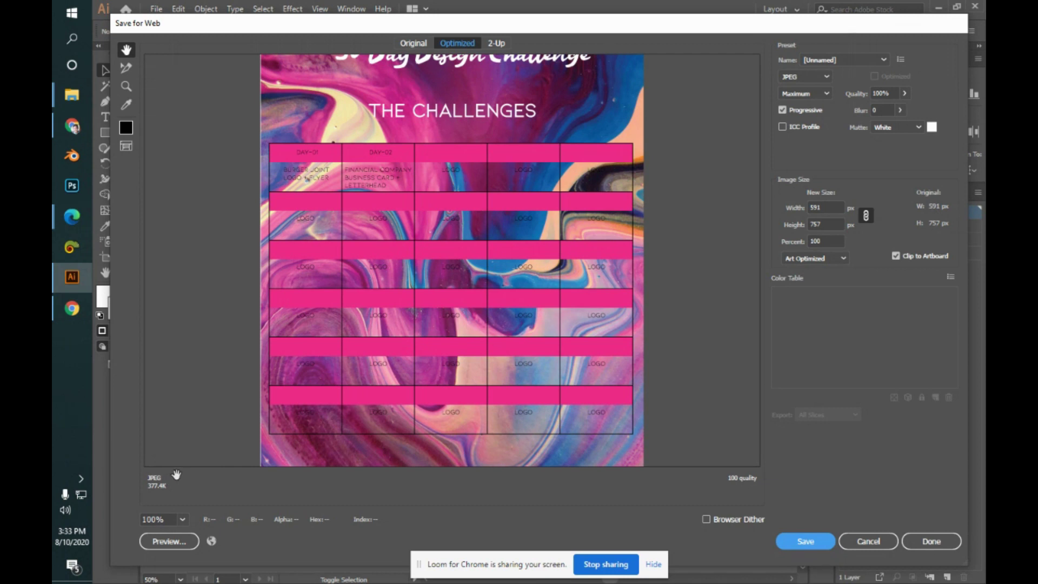
# - Apply the JPEG High preset to the export and raise its compression quality to Maximum
pyautogui.click(862, 60)
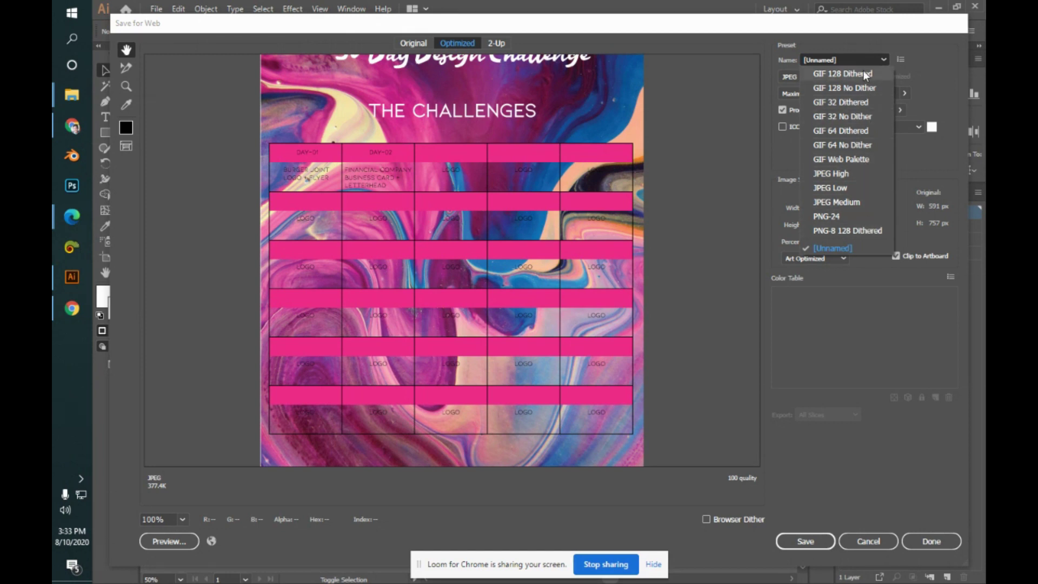
pyautogui.click(865, 174)
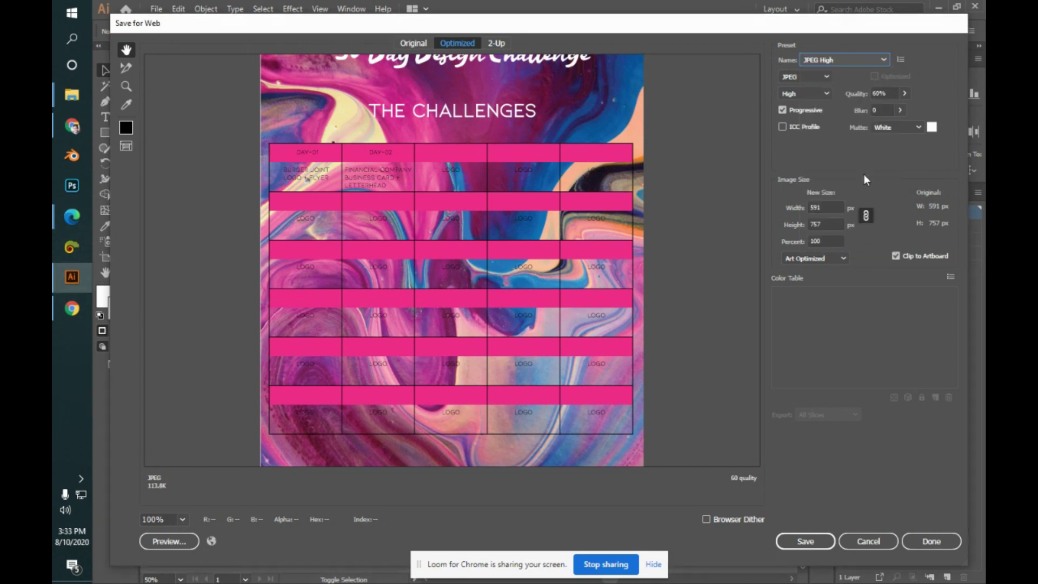
pyautogui.click(814, 97)
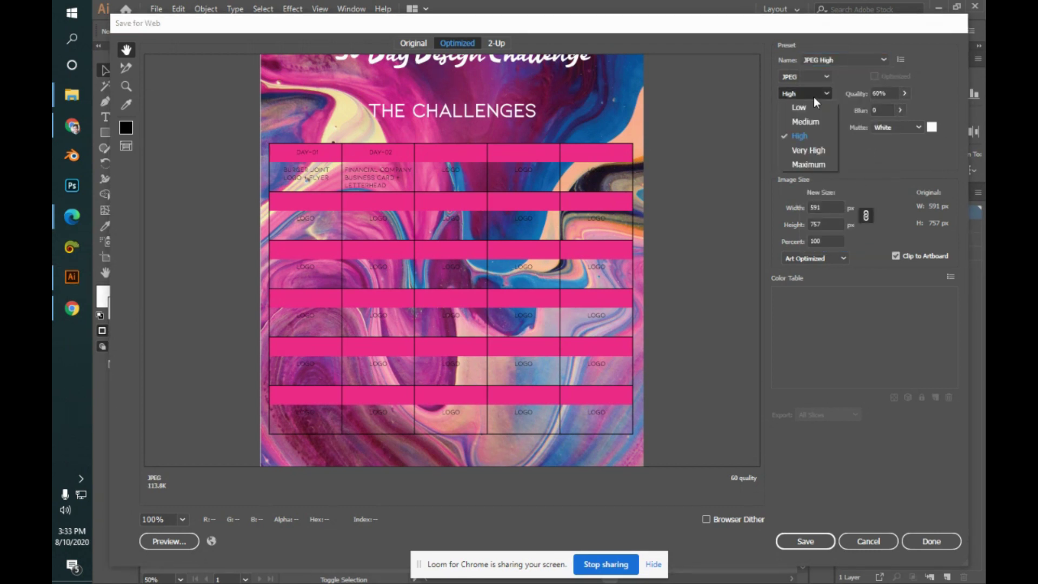
pyautogui.click(807, 168)
pyautogui.click(905, 93)
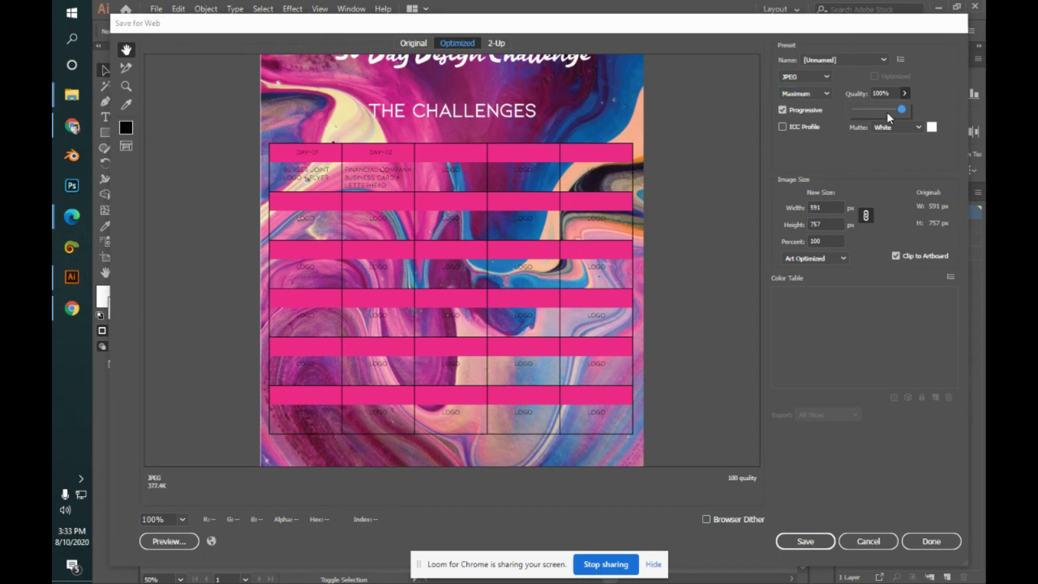
pyautogui.click(905, 95)
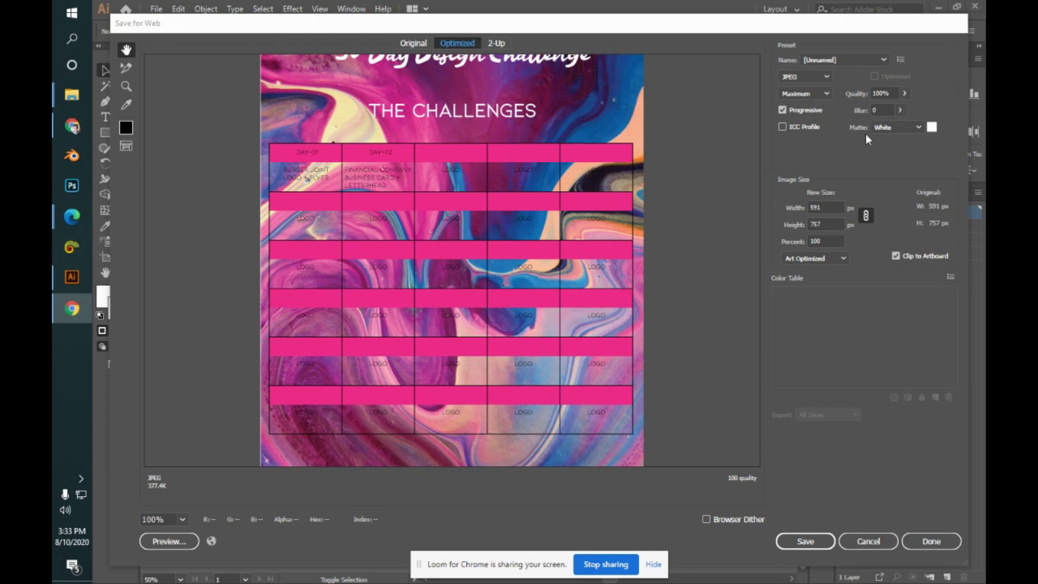
# - Review the matte color choices for the JPEG export and look over the poster preview from title to table
pyautogui.click(926, 128)
pyautogui.click(920, 126)
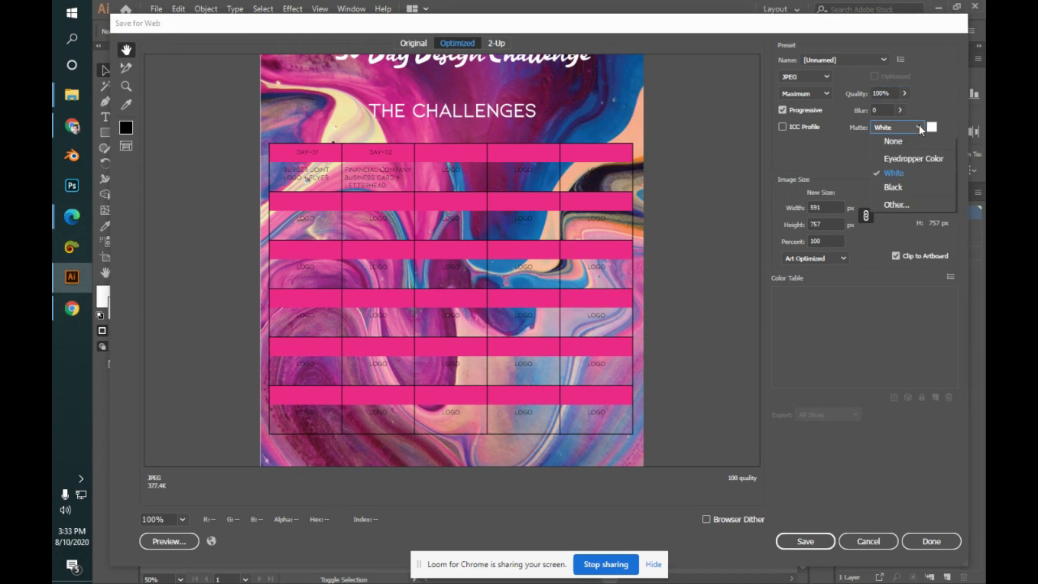
pyautogui.click(921, 128)
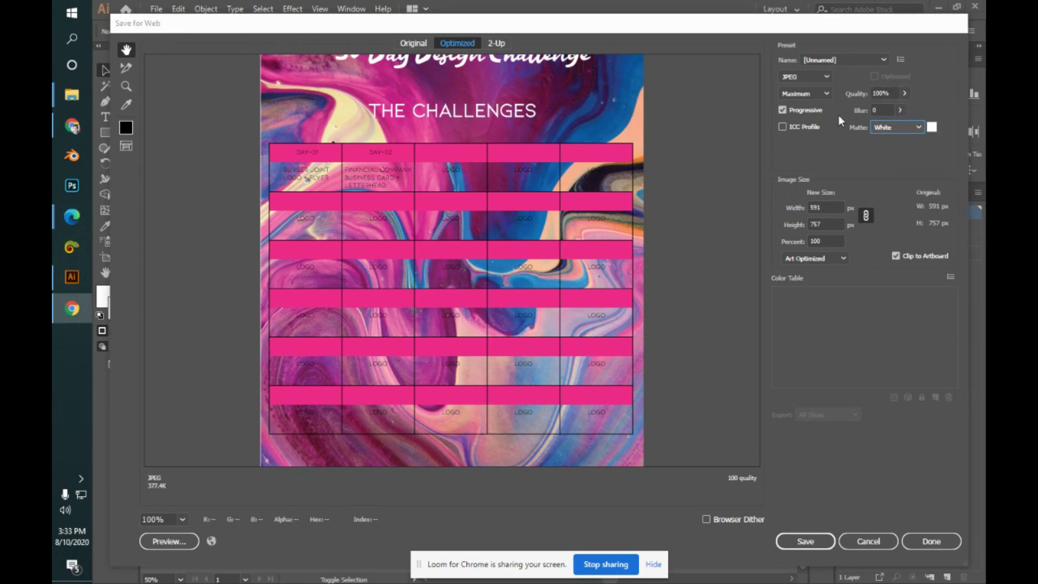
pyautogui.scroll(2, 610, 223)
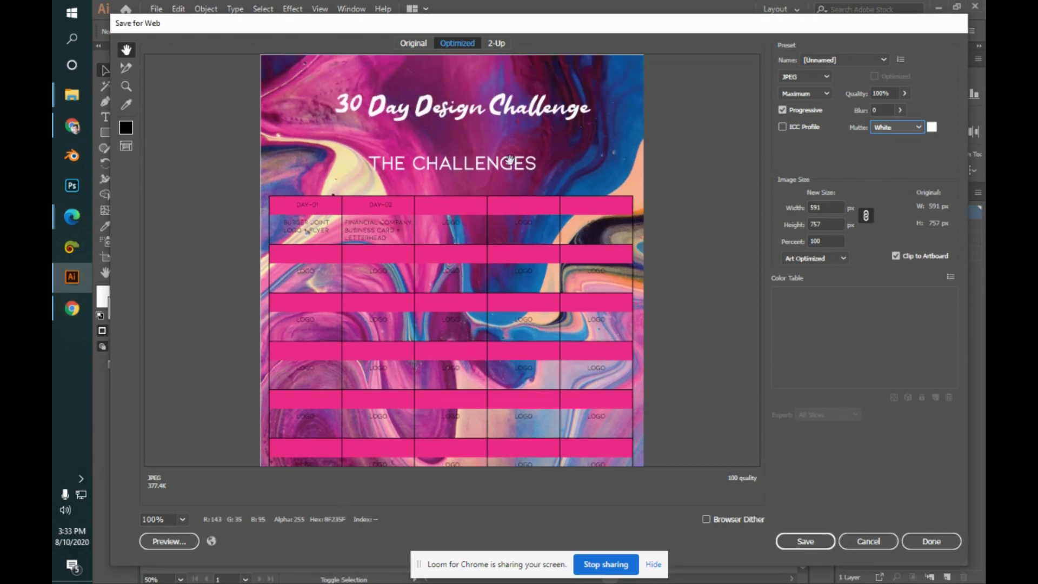
pyautogui.scroll(-3, 510, 160)
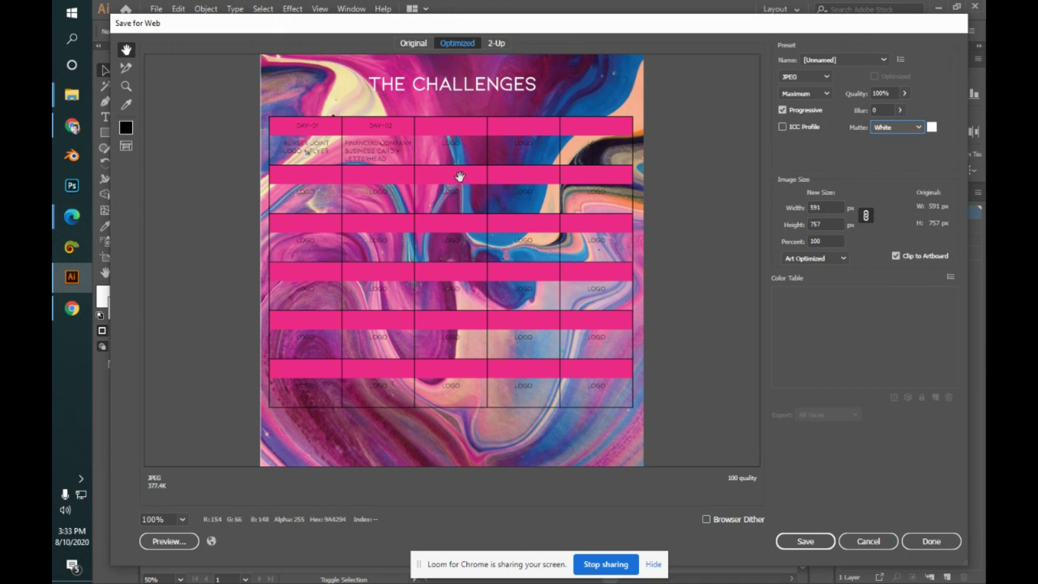
pyautogui.scroll(3, 464, 151)
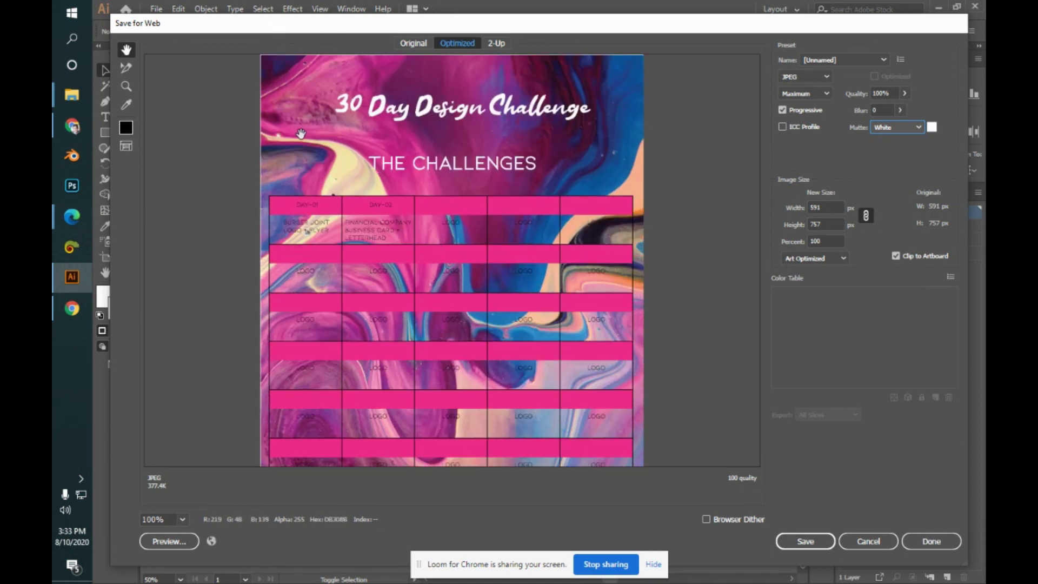
pyautogui.click(919, 125)
pyautogui.click(919, 125)
pyautogui.click(920, 125)
pyautogui.click(920, 125)
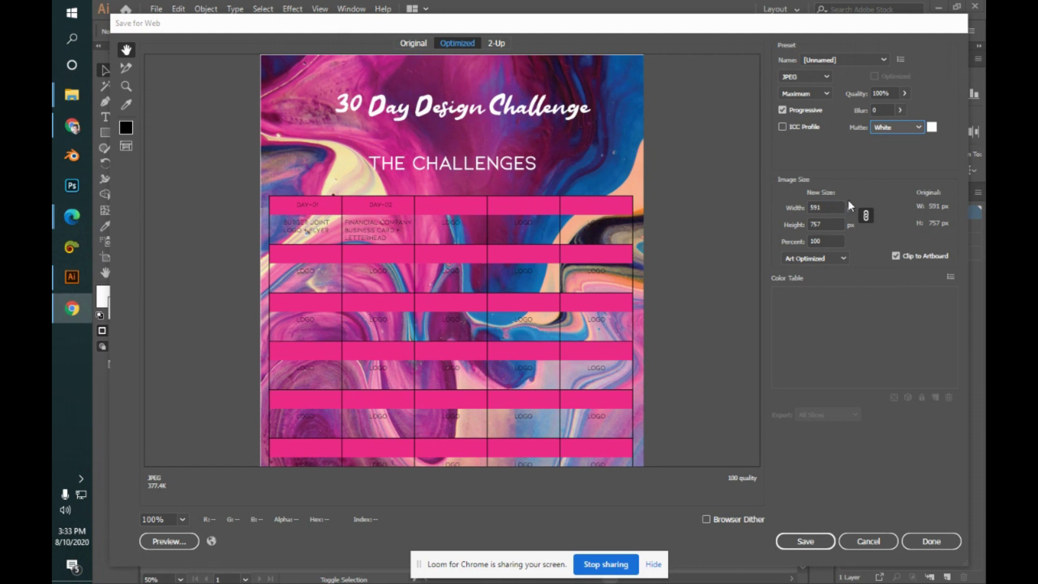
# - Scale the export image to 500 percent and inspect the sharpness of the LOGO table cells
pyautogui.click(811, 241)
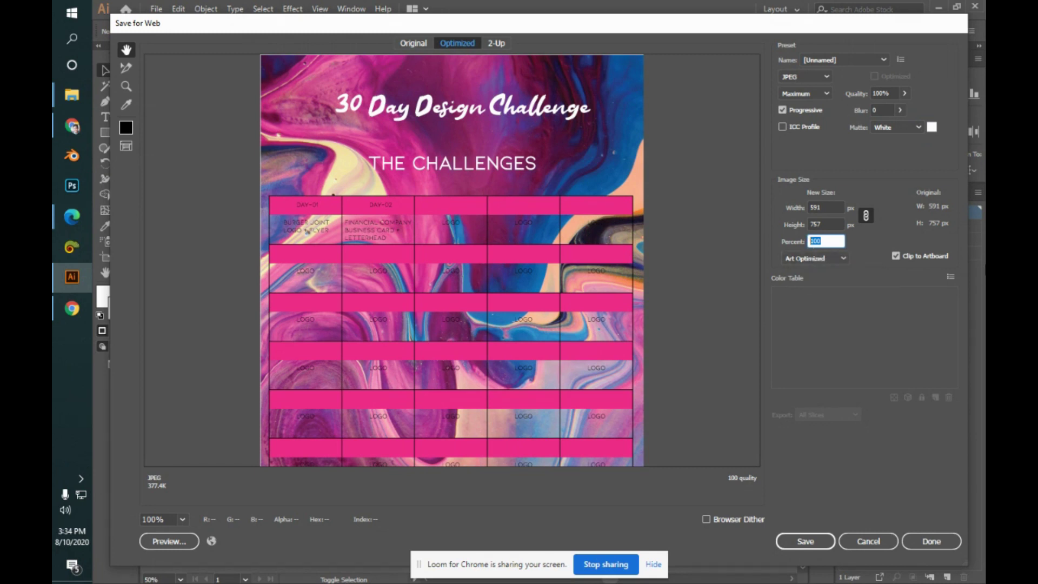
pyautogui.write('500')
pyautogui.click(822, 224)
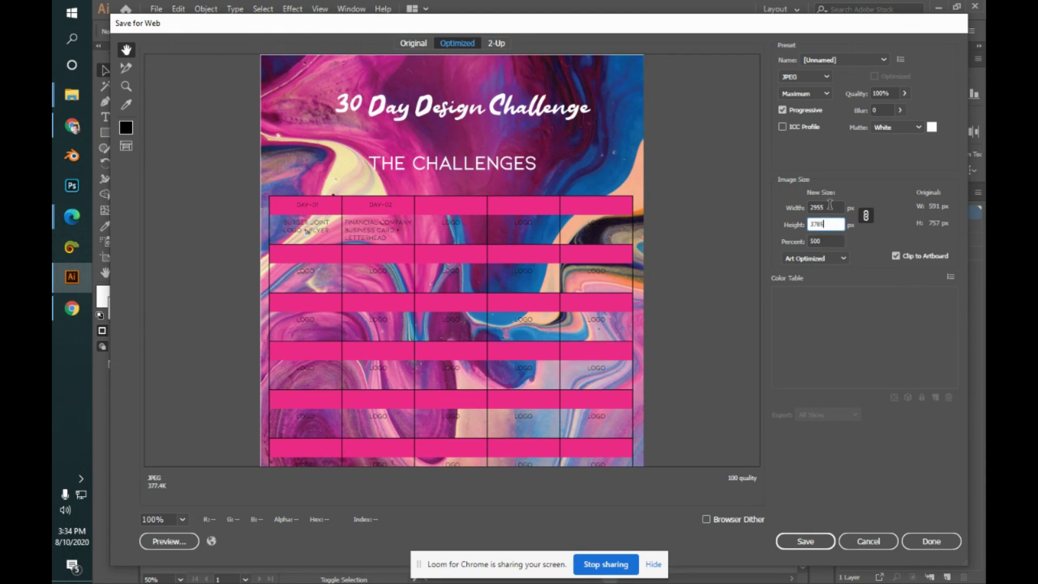
pyautogui.press('Return')
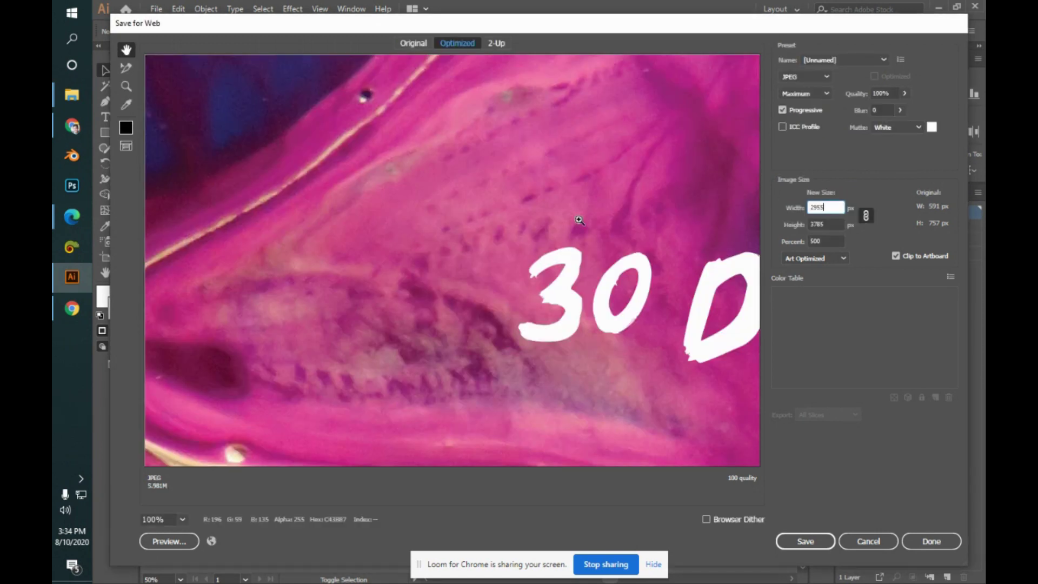
pyautogui.hotkey('ctrl', '0')
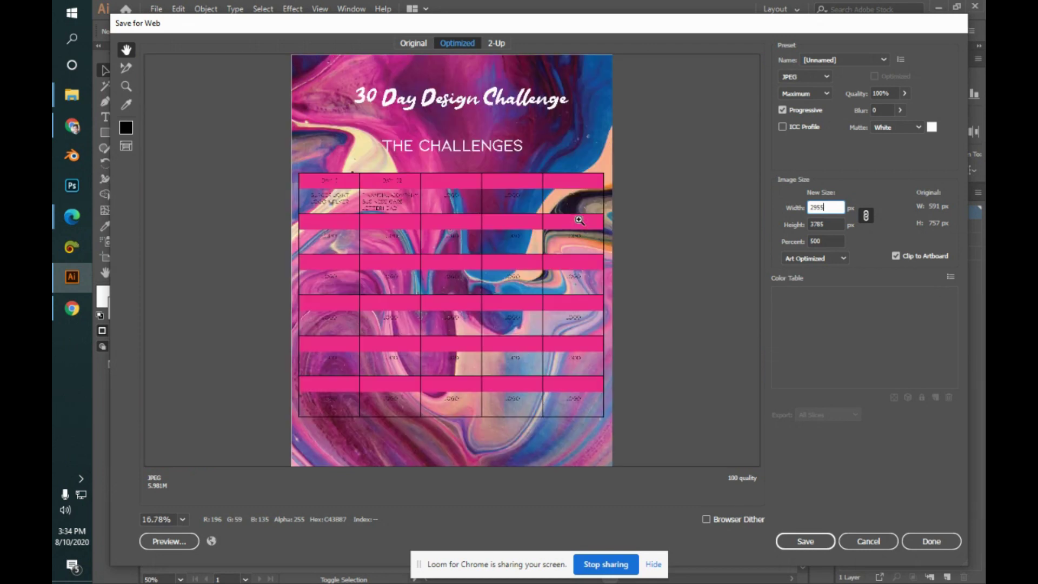
pyautogui.hotkey('ctrl', '1')
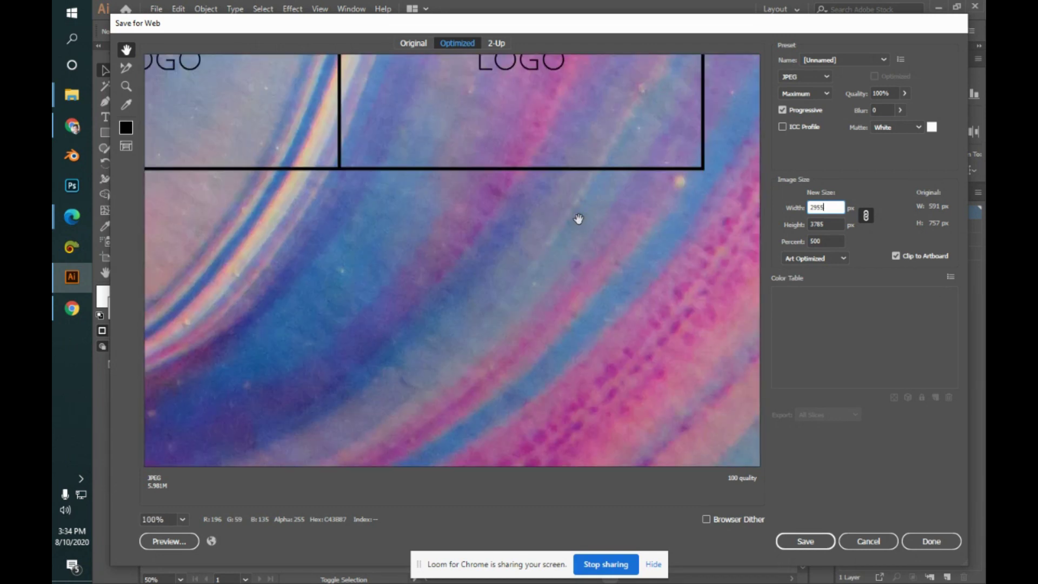
pyautogui.scroll(5, 681, 173)
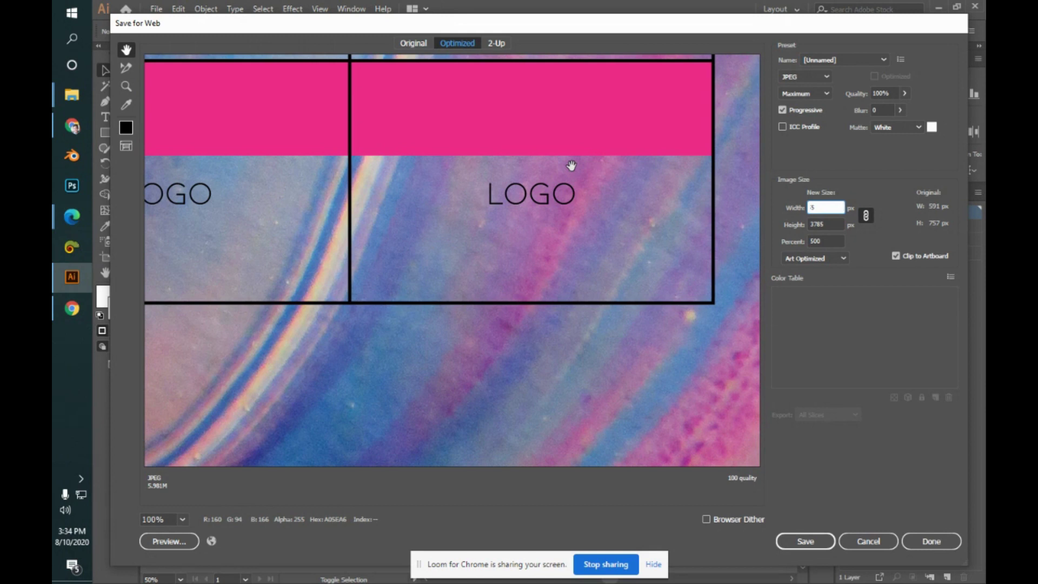
pyautogui.scroll(5, 572, 166)
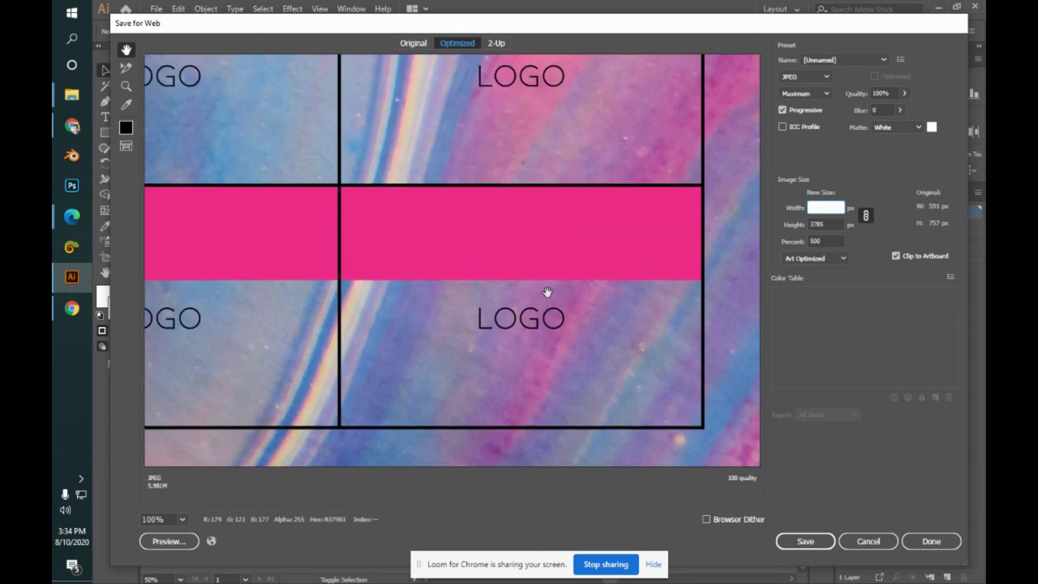
# - Set the export image scale to 100 percent and examine a LOGO cell up close for pixelation
pyautogui.click(825, 241)
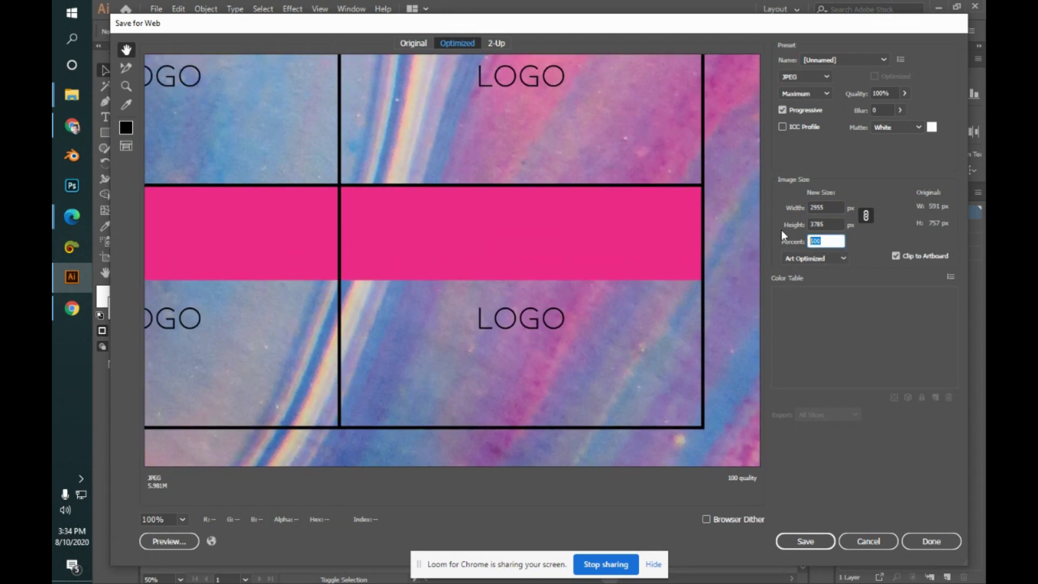
pyautogui.write('100')
pyautogui.click(822, 206)
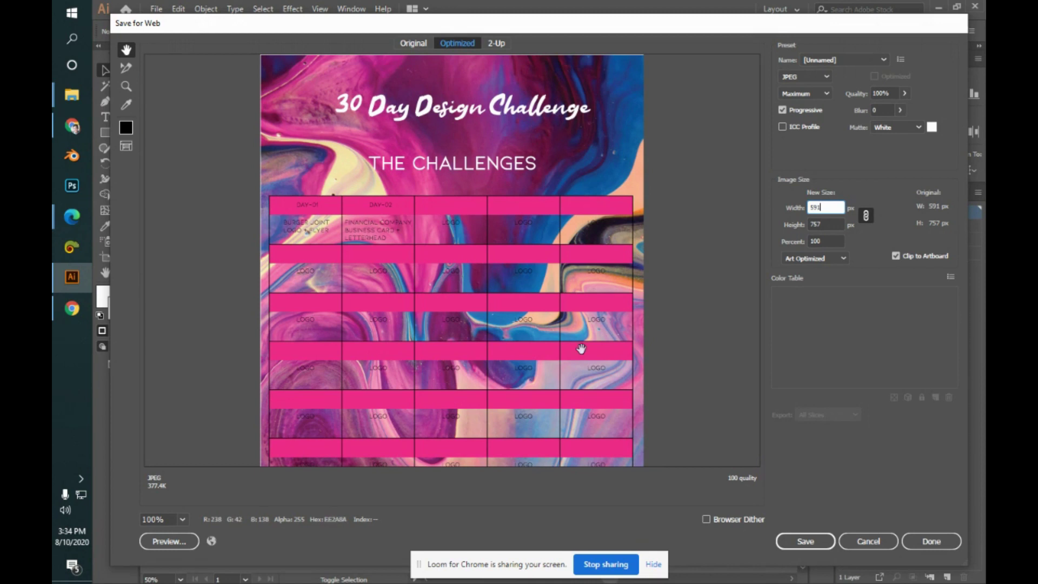
pyautogui.keyDown('ctrl'); pyautogui.click(584, 387); pyautogui.keyUp('ctrl')
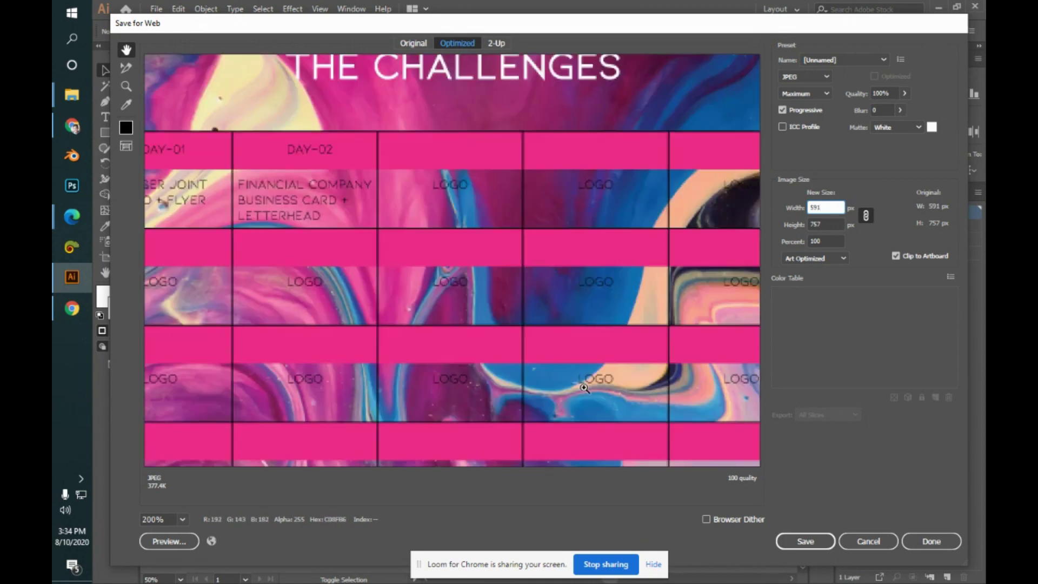
pyautogui.keyDown('ctrl'); pyautogui.click(584, 388); pyautogui.keyUp('ctrl')
pyautogui.keyDown('ctrl'); pyautogui.click(584, 388); pyautogui.keyUp('ctrl')
pyautogui.keyDown('ctrl'); pyautogui.click(584, 388); pyautogui.keyUp('ctrl')
pyautogui.moveTo(552, 278); pyautogui.dragTo(566, 459)
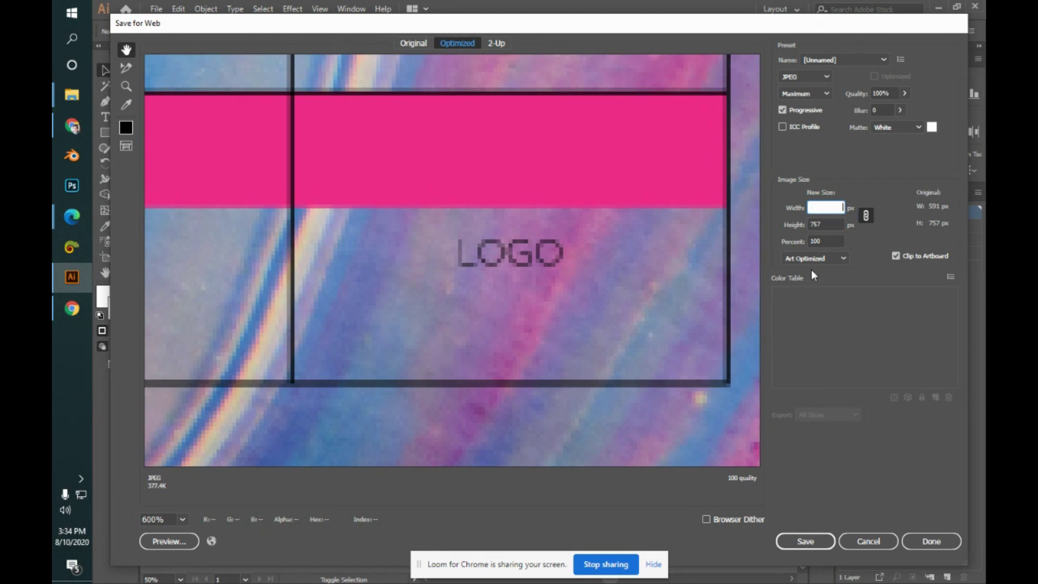
# - Set the export image scale to 500 percent and check the whole poster in the preview
pyautogui.doubleClick(825, 242)
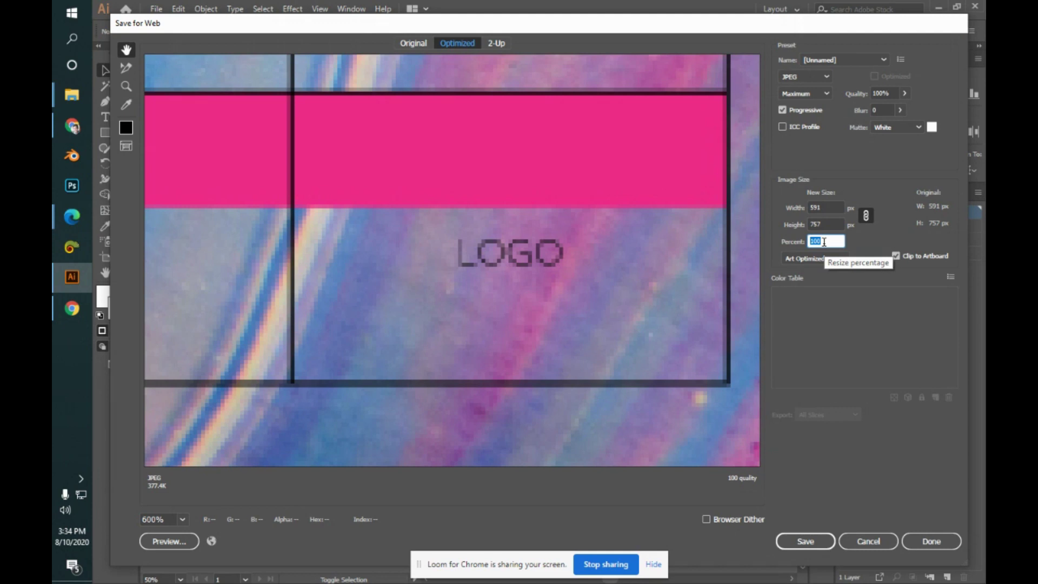
pyautogui.write('500')
pyautogui.click(829, 220)
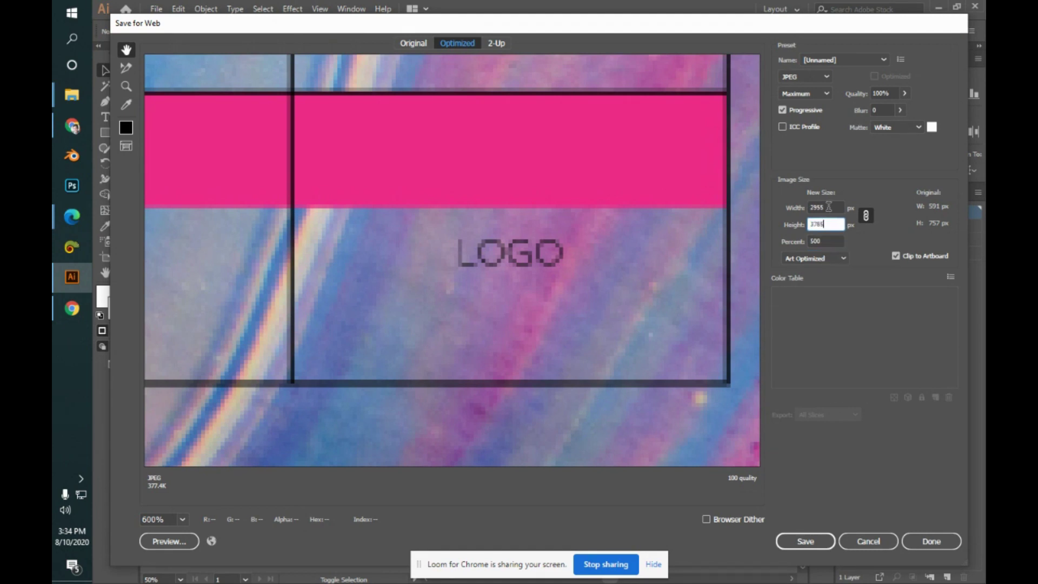
pyautogui.press('Return')
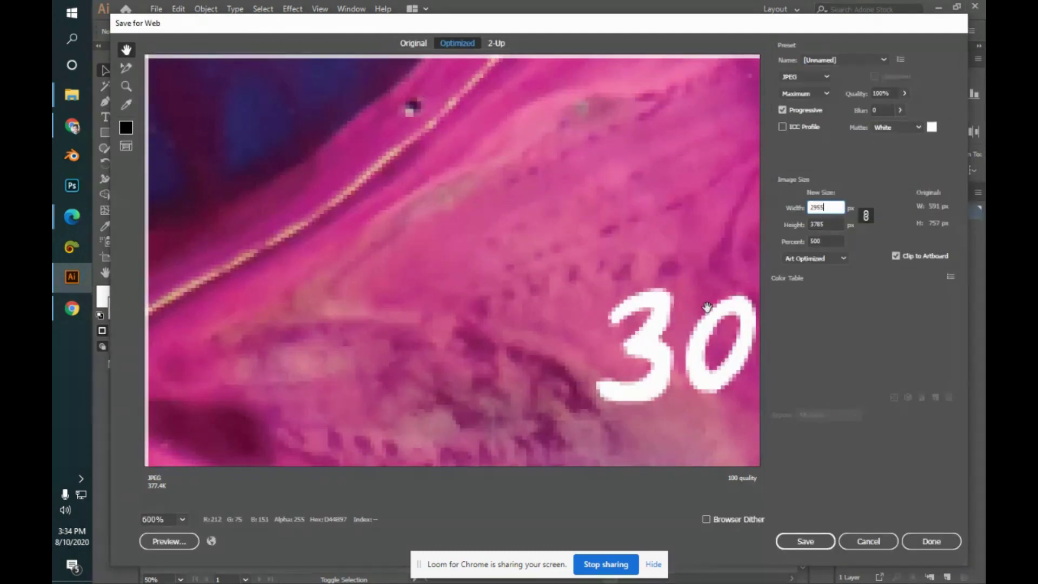
pyautogui.moveTo(626, 260); pyautogui.dragTo(512, 283)
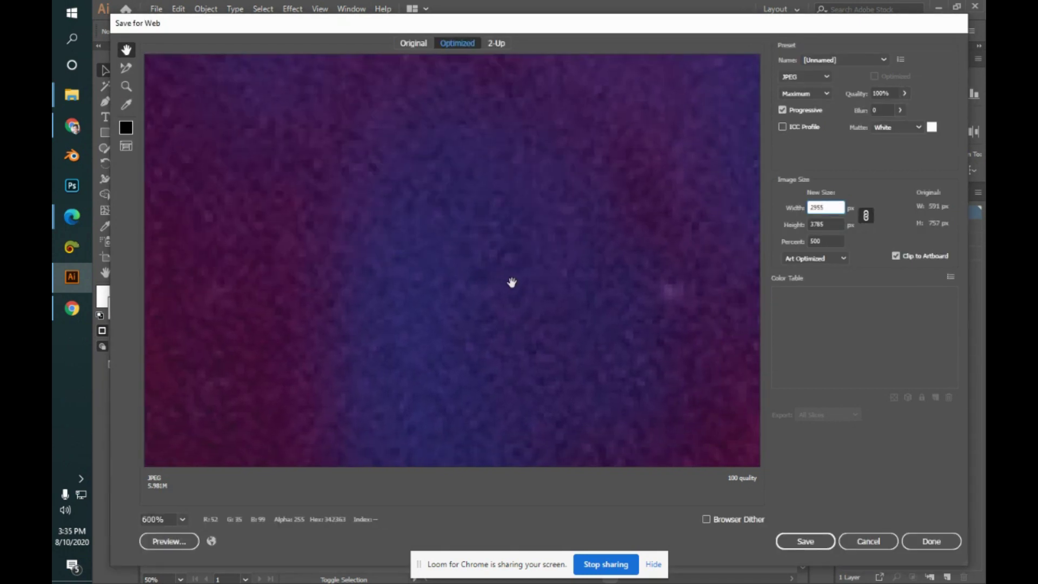
pyautogui.hotkey('ctrl', '0')
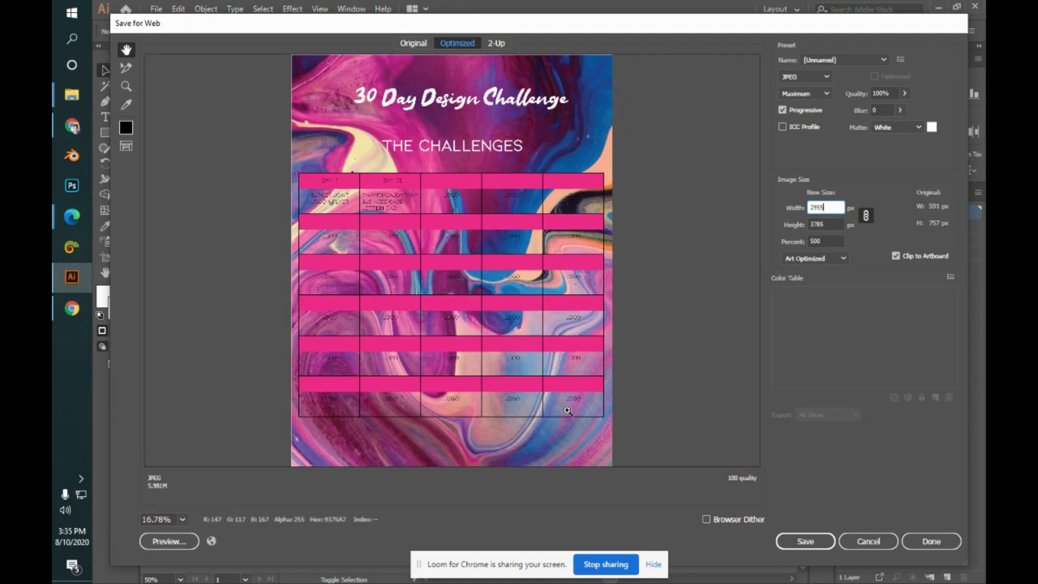
# - Inspect the poster's background and lower table rows at pixel level in the 500 percent export preview
pyautogui.scroll(2, 566, 412)
pyautogui.moveTo(616, 344); pyautogui.dragTo(531, 364)
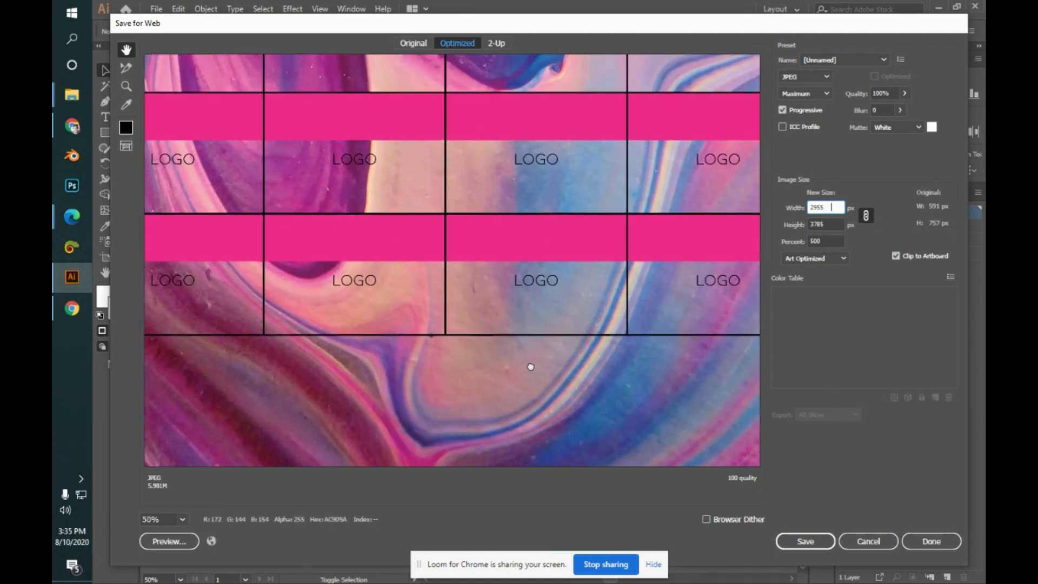
pyautogui.moveTo(646, 296); pyautogui.dragTo(740, 362)
pyautogui.moveTo(660, 366); pyautogui.dragTo(623, 334)
pyautogui.press('alt')
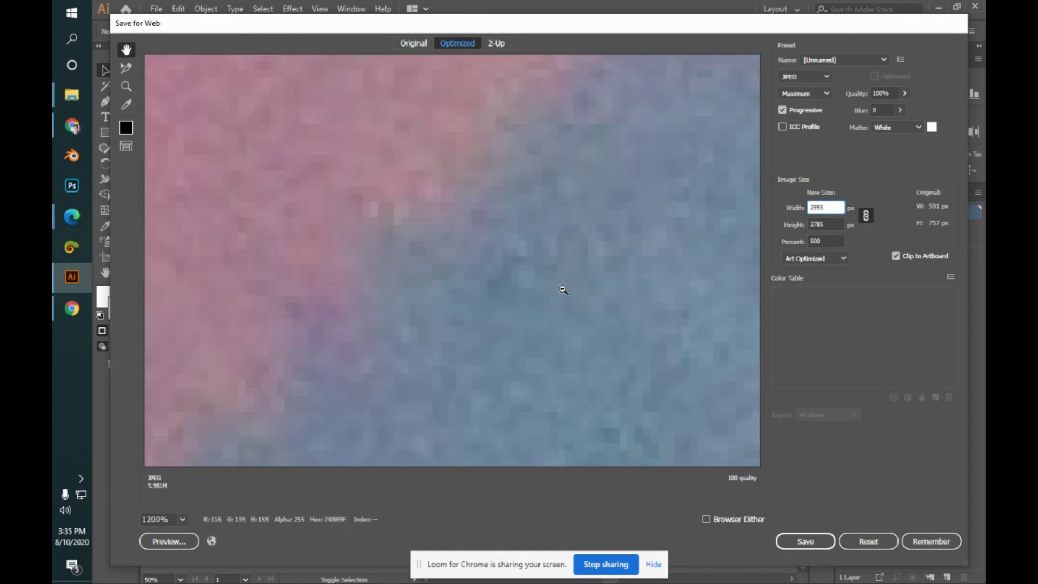
pyautogui.keyDown('alt'); pyautogui.click(414, 183); pyautogui.keyUp('alt')
pyautogui.keyDown('alt'); pyautogui.click(514, 228); pyautogui.keyUp('alt')
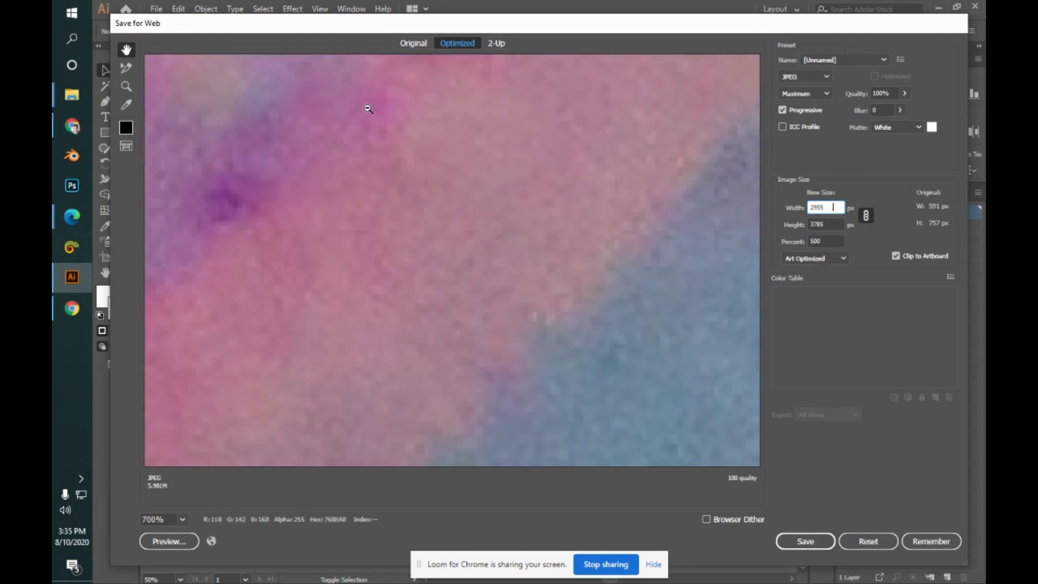
pyautogui.keyDown('alt'); pyautogui.click(308, 65); pyautogui.keyUp('alt')
pyautogui.keyDown('alt'); pyautogui.click(323, 88); pyautogui.keyUp('alt')
pyautogui.keyDown('alt'); pyautogui.click(323, 88); pyautogui.keyUp('alt')
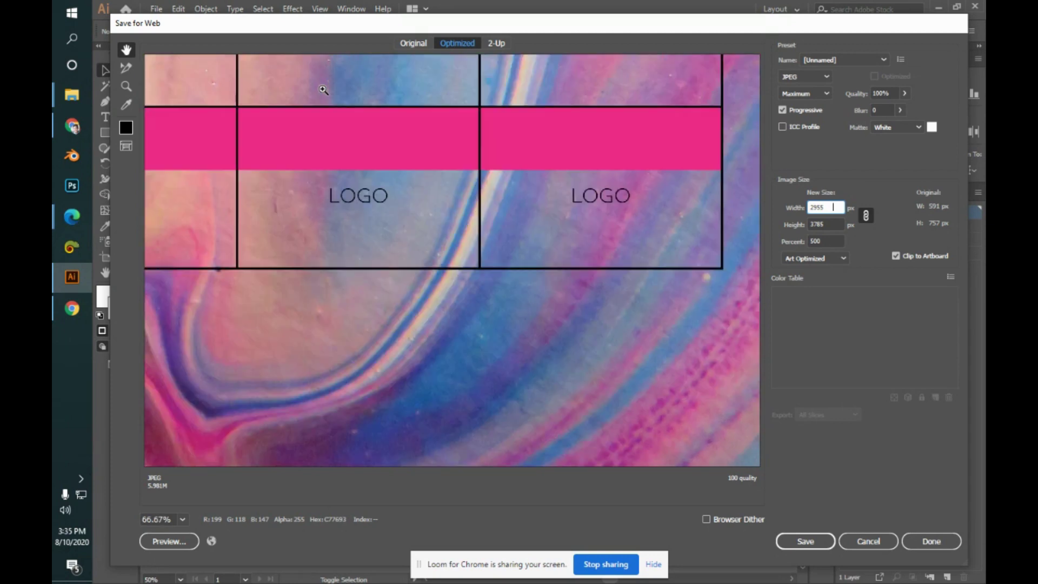
pyautogui.keyDown('alt'); pyautogui.click(323, 89); pyautogui.keyUp('alt')
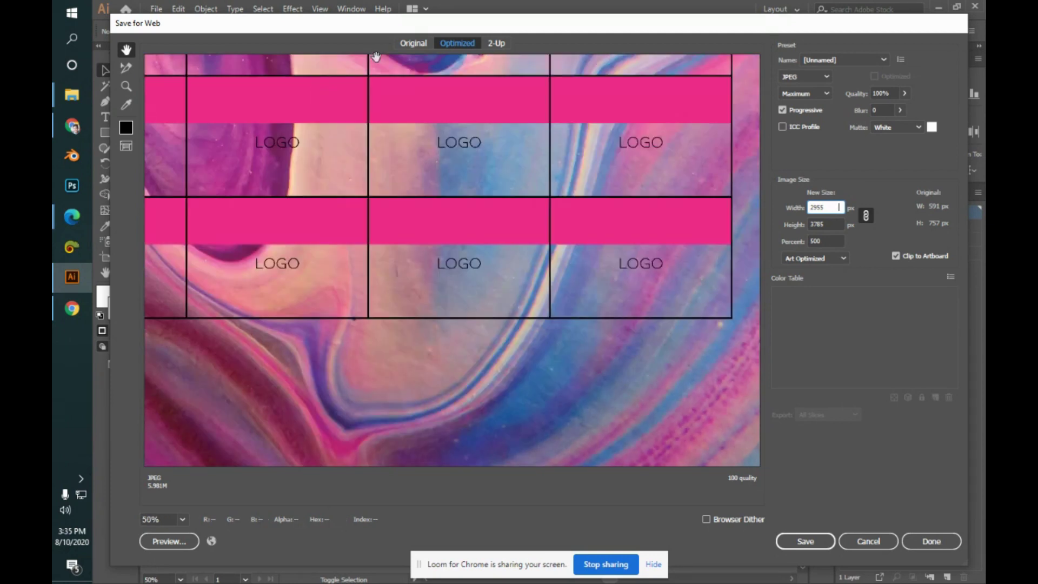
# - Examine the table's last LOGO cell up close in the export preview and cancel the Save for Web export
pyautogui.scroll(3, 422, 294)
pyautogui.moveTo(515, 295); pyautogui.dragTo(755, 426)
pyautogui.moveTo(561, 241); pyautogui.dragTo(566, 419)
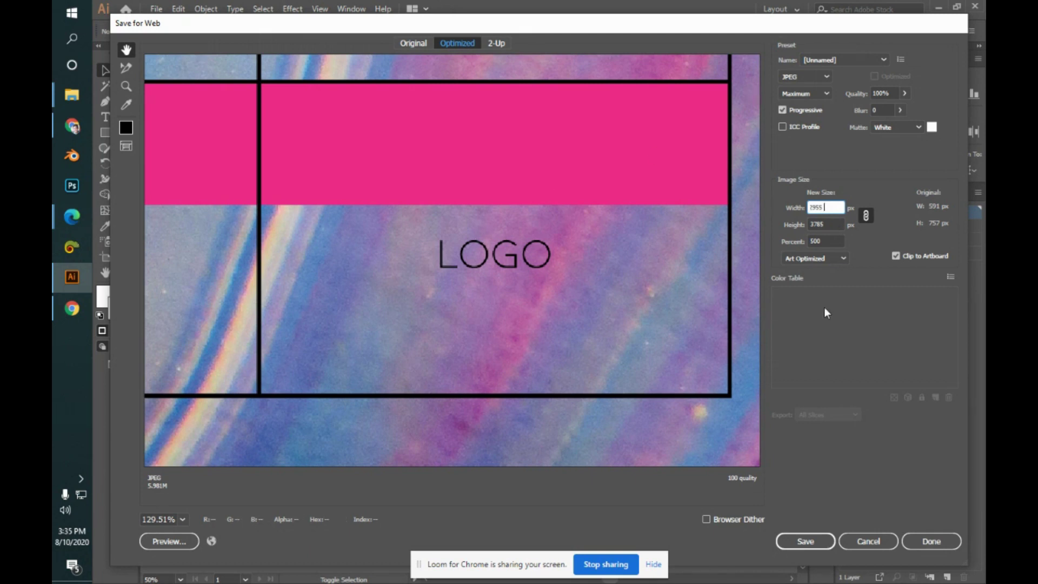
pyautogui.click(814, 242)
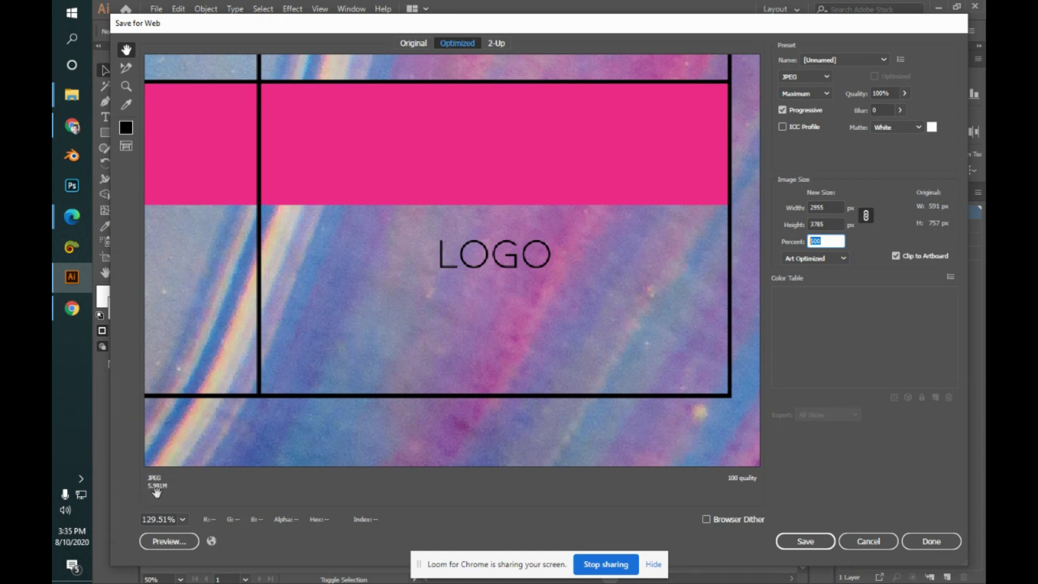
pyautogui.moveTo(165, 490); pyautogui.dragTo(176, 480)
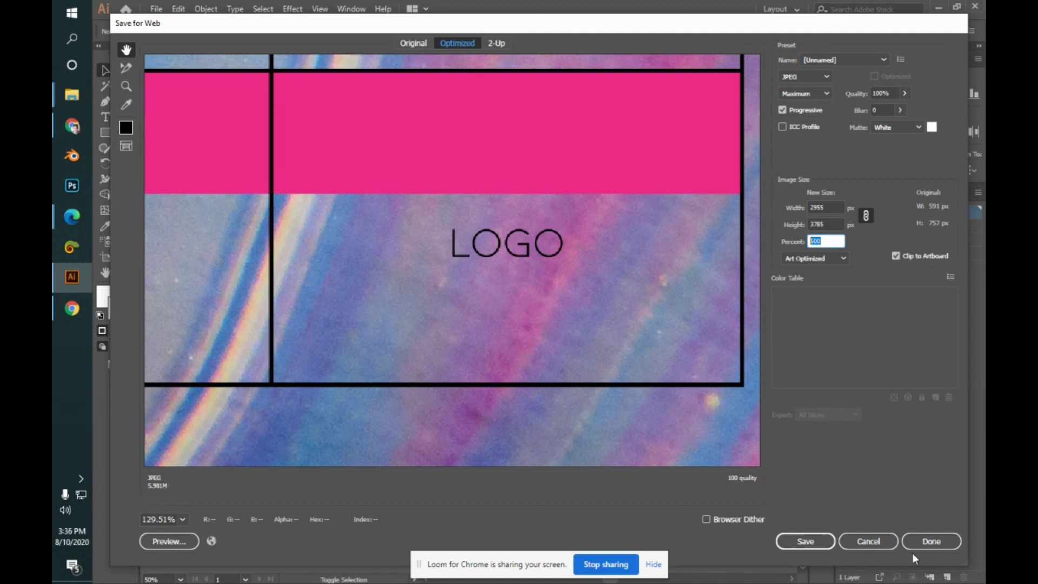
pyautogui.click(863, 543)
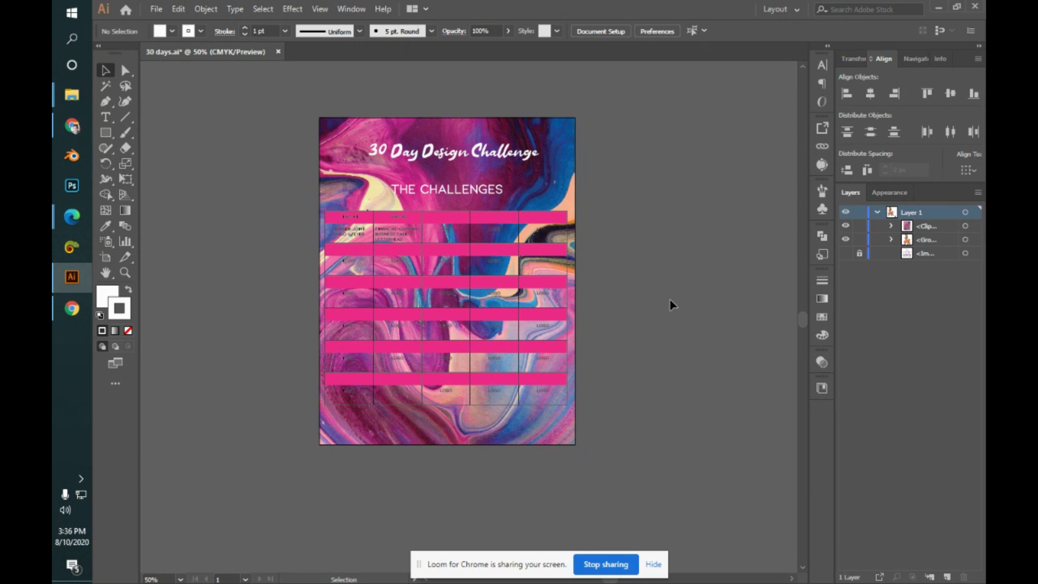
# - Switch to the Google Meet call in Edge to read its chat, and return to Illustrator
pyautogui.moveTo(52, 209)
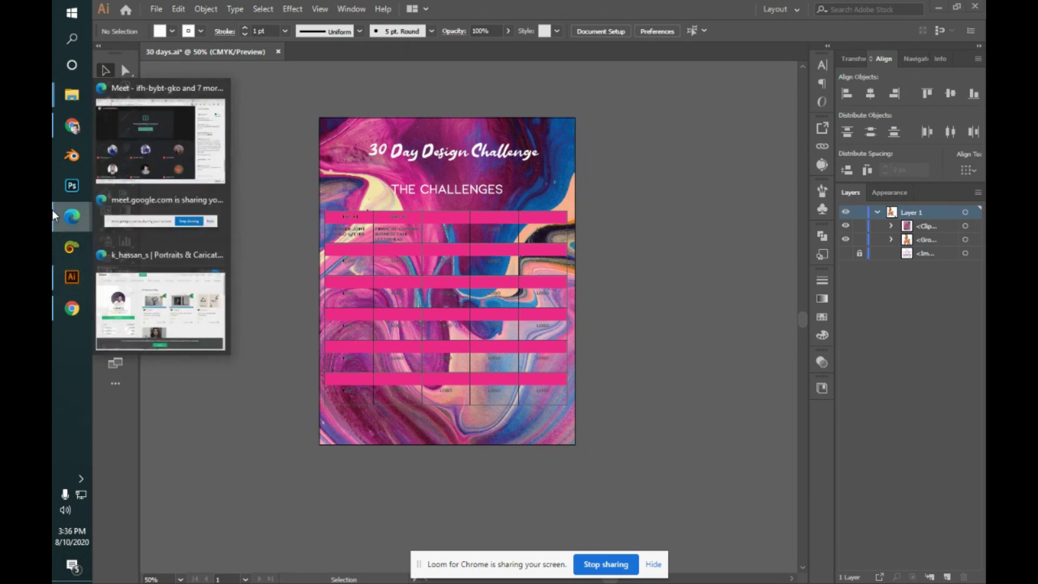
pyautogui.click(162, 119)
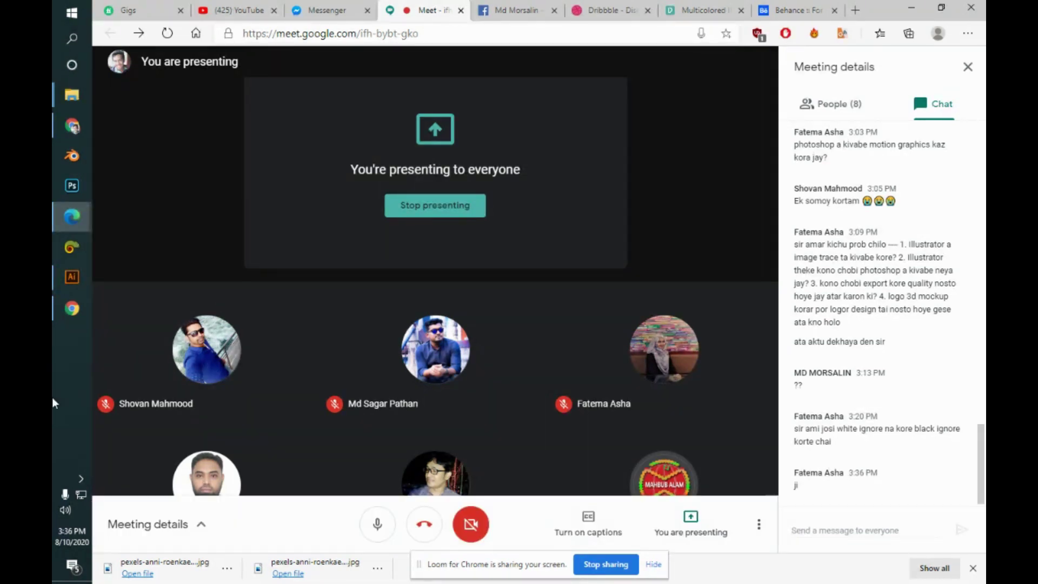
pyautogui.click(53, 287)
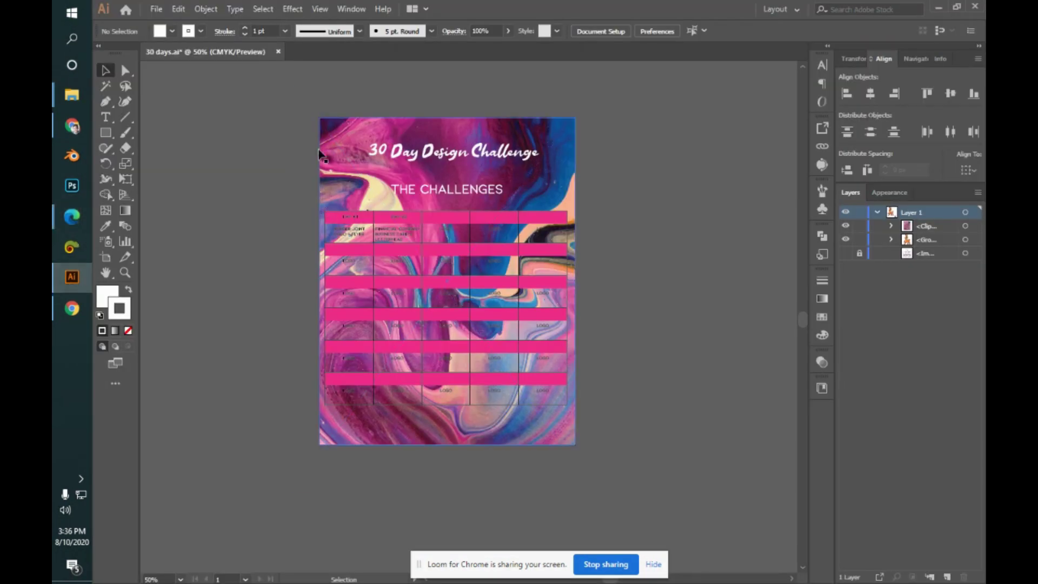
# - Close 30 days.ai with its changes saved and open mini.ai from the recent files
pyautogui.click(279, 52)
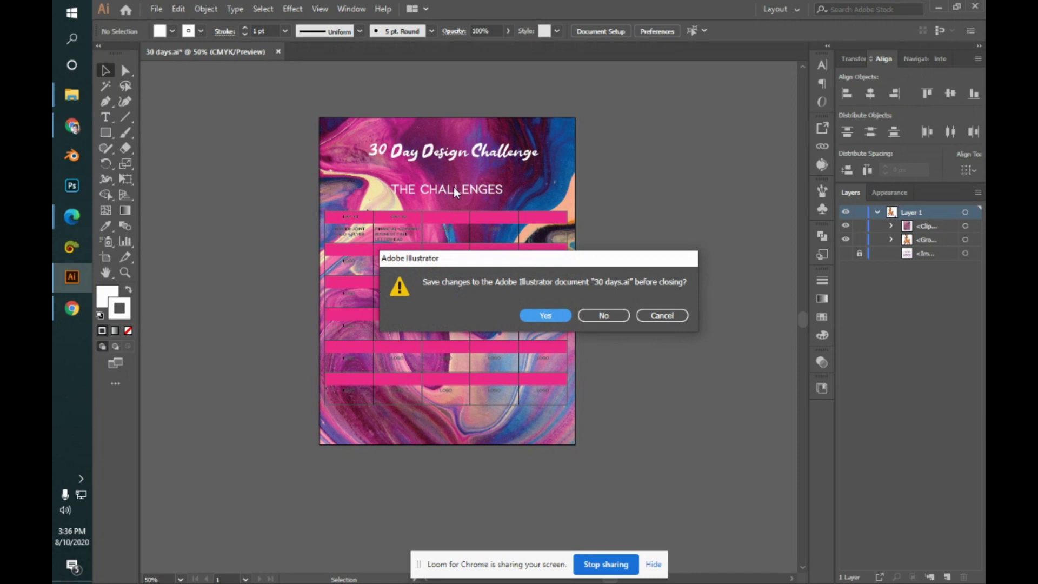
pyautogui.click(557, 315)
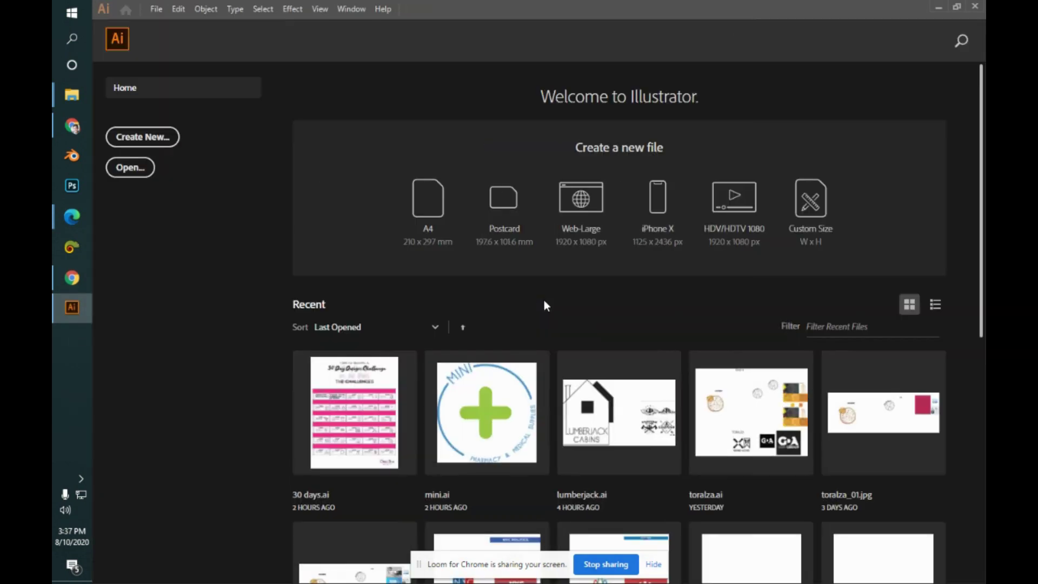
pyautogui.click(500, 427)
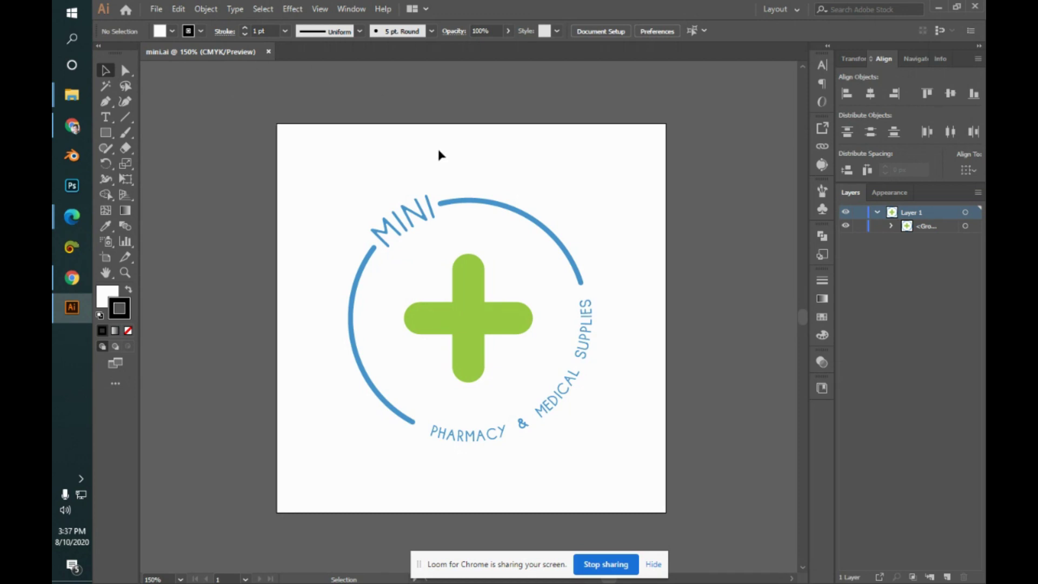
# - Select the MINI pharmacy logo to check how its artwork is grouped, and clear the selection
pyautogui.click(494, 210)
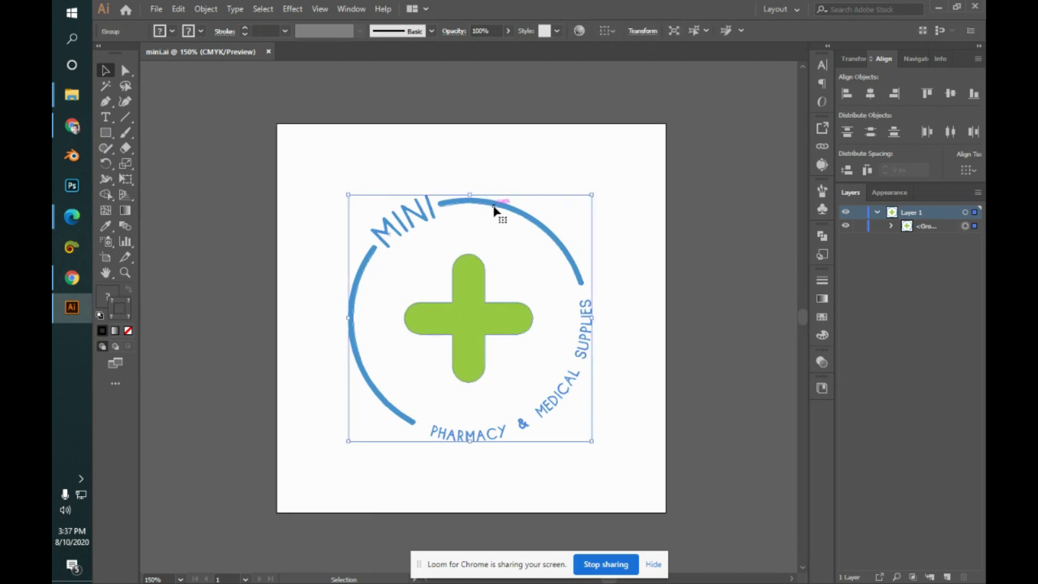
pyautogui.click(633, 272)
pyautogui.click(500, 332)
pyautogui.click(631, 285)
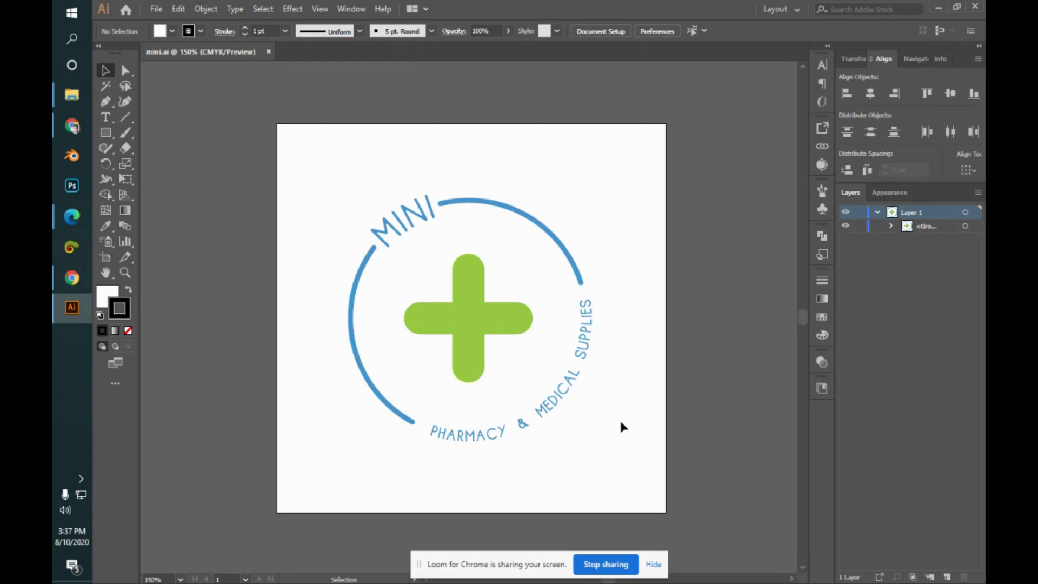
pyautogui.click(496, 331)
pyautogui.click(627, 309)
# - Open mini_01.jpg from the Contest folder in File Explorer and browse the neighbouring logo mockups in the photo viewer
pyautogui.moveTo(72, 95)
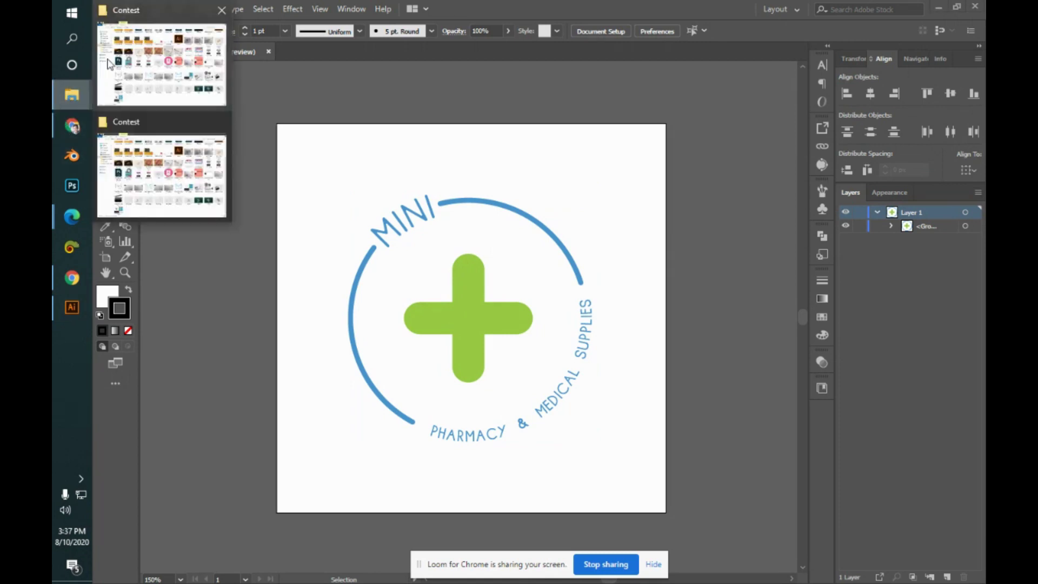
pyautogui.click(173, 86)
pyautogui.scroll(3, 568, 271)
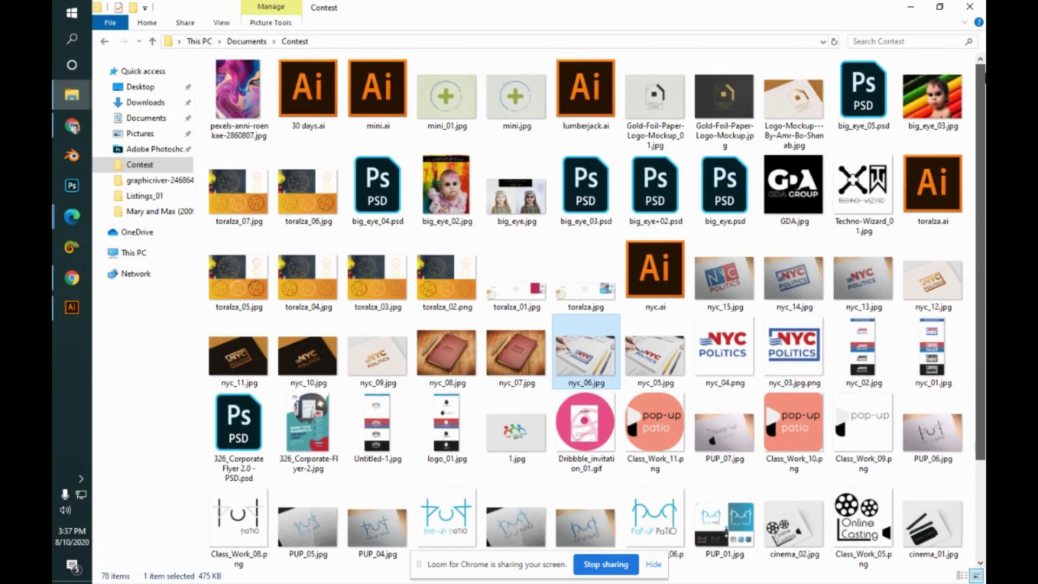
pyautogui.click(470, 93)
pyautogui.doubleClick(470, 93)
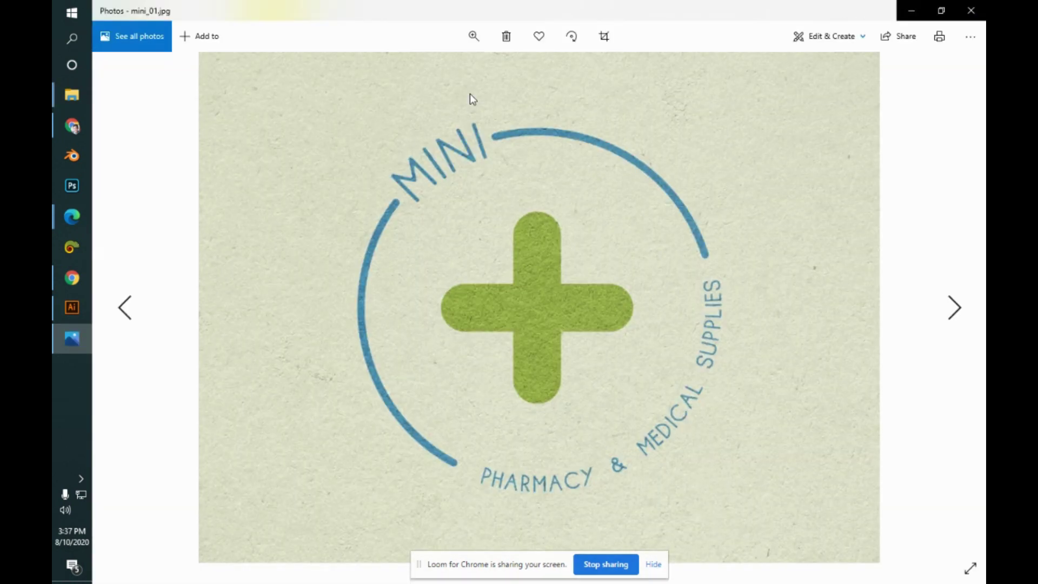
pyautogui.press('Right')
pyautogui.press('Left')
pyautogui.press('Right')
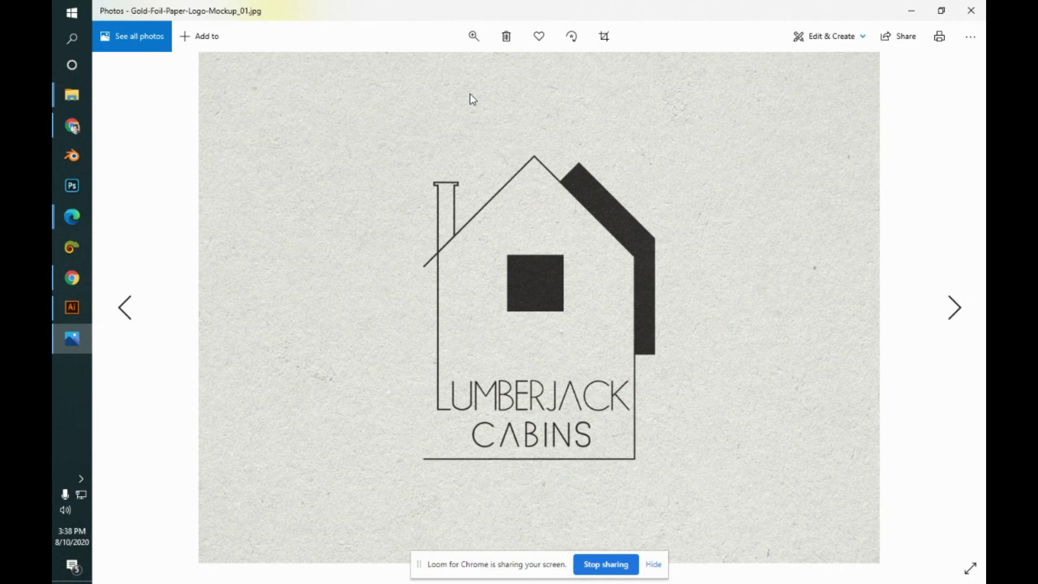
pyautogui.click(972, 10)
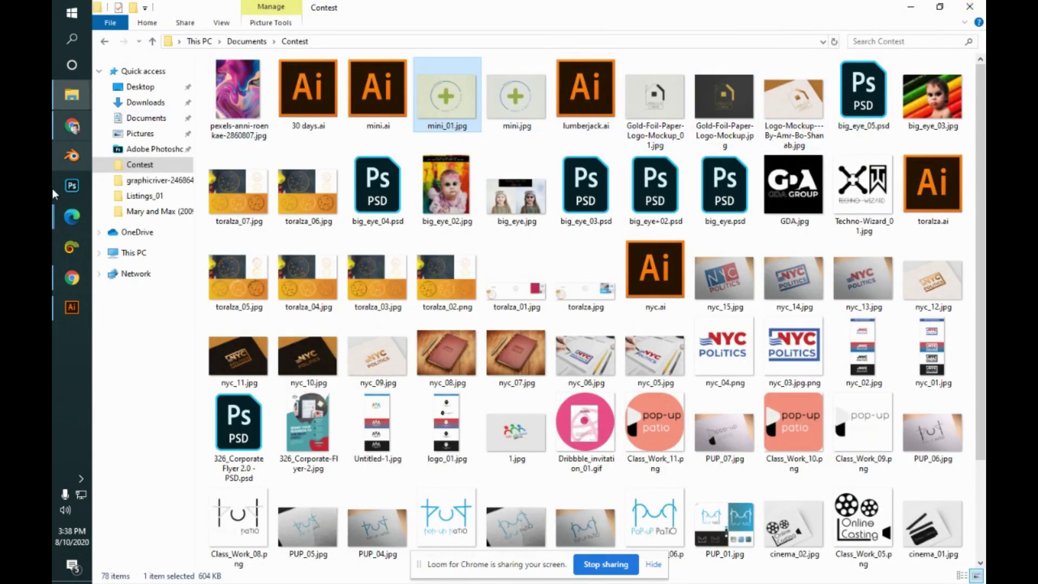
# - Return to Illustrator, close mini.ai and open lumberjack.ai from the recent files
pyautogui.click(54, 315)
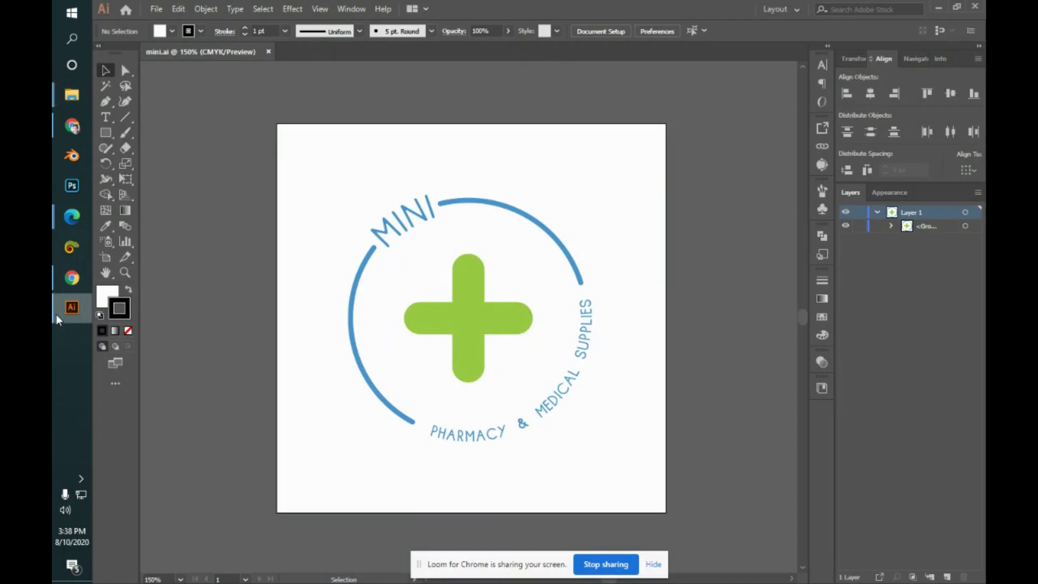
pyautogui.click(269, 51)
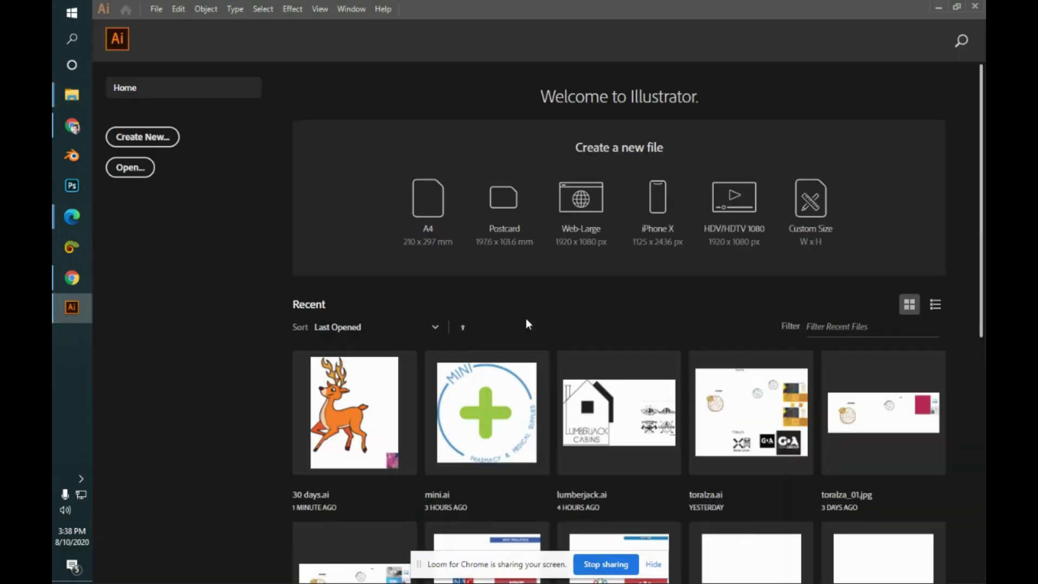
pyautogui.click(622, 441)
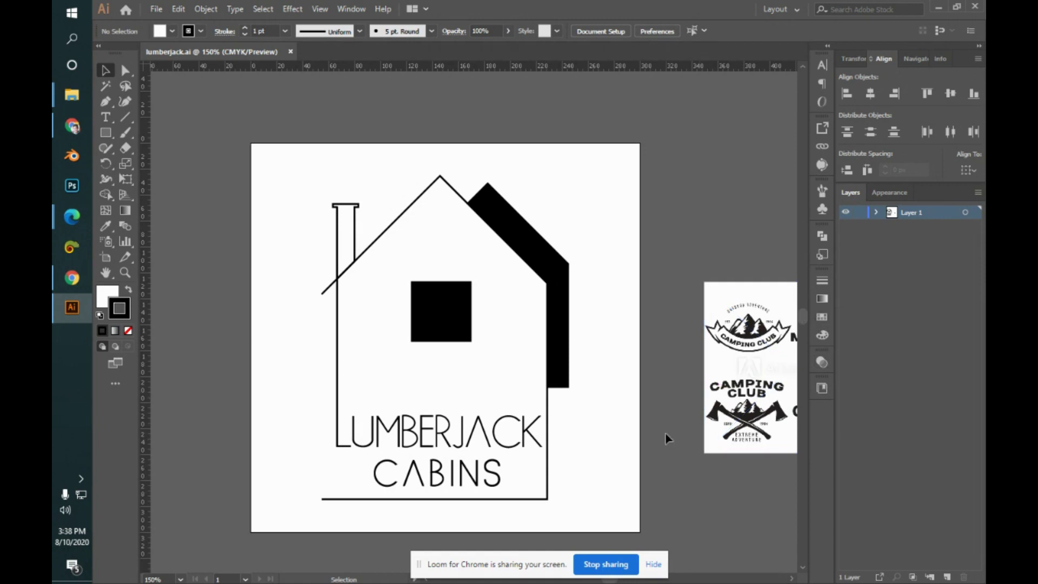
# - Examine the Lumberjack Cabins logo as a grouped object, along with the camping club reference image beside the artboard
pyautogui.moveTo(802, 314); pyautogui.dragTo(802, 316)
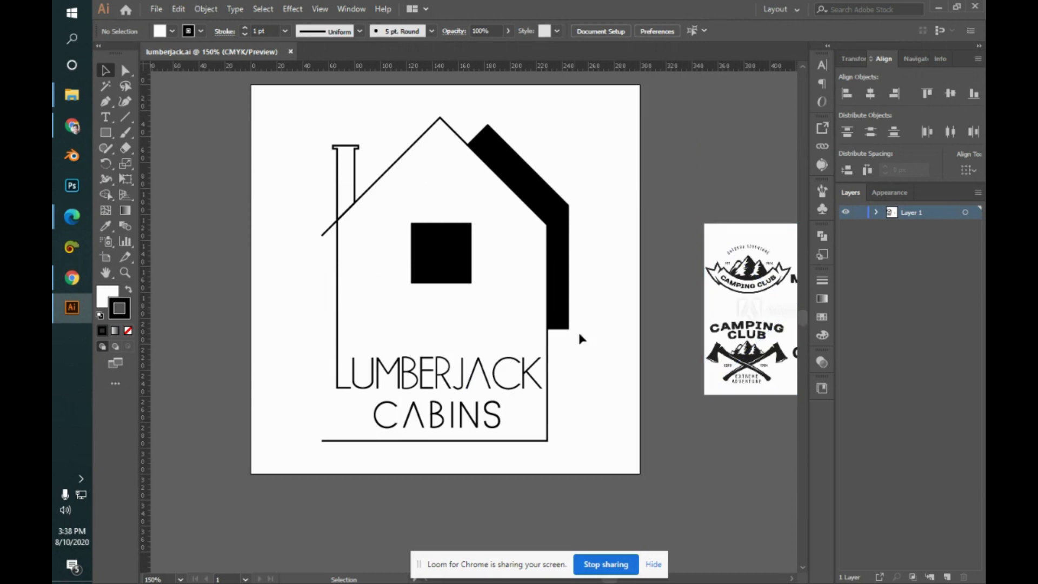
pyautogui.click(433, 256)
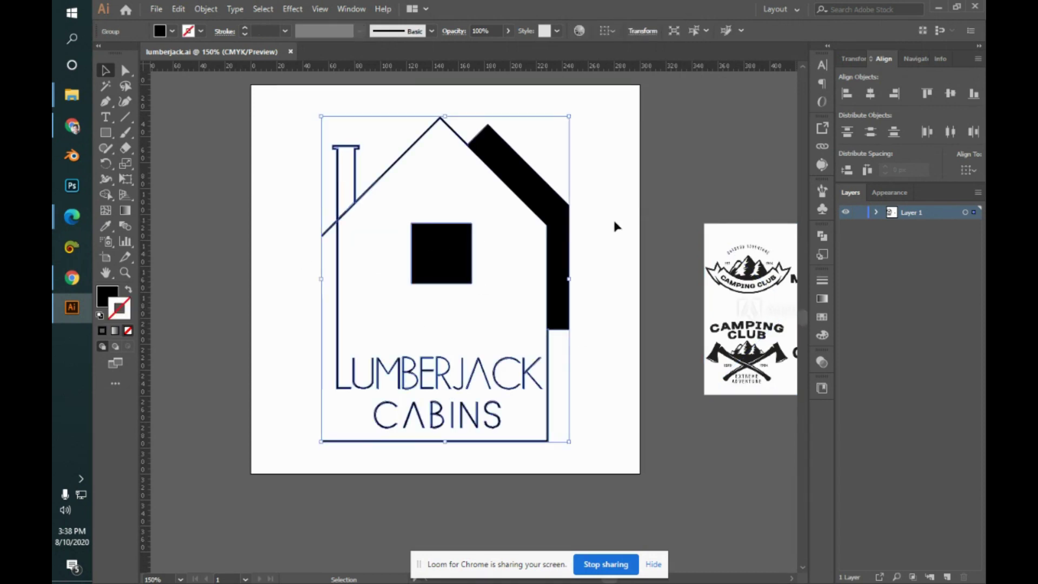
pyautogui.click(659, 215)
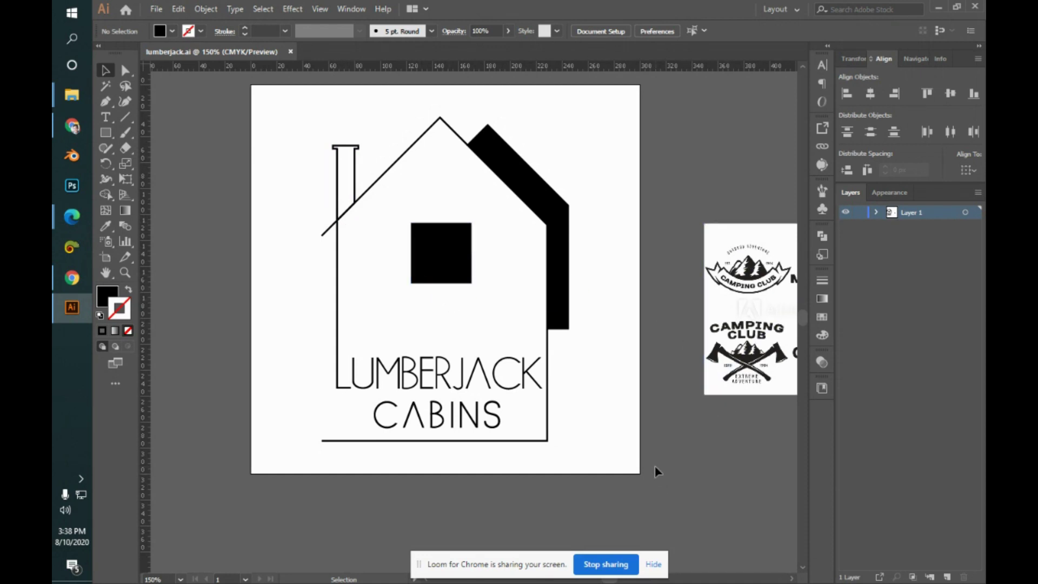
pyautogui.moveTo(665, 412); pyautogui.dragTo(526, 412)
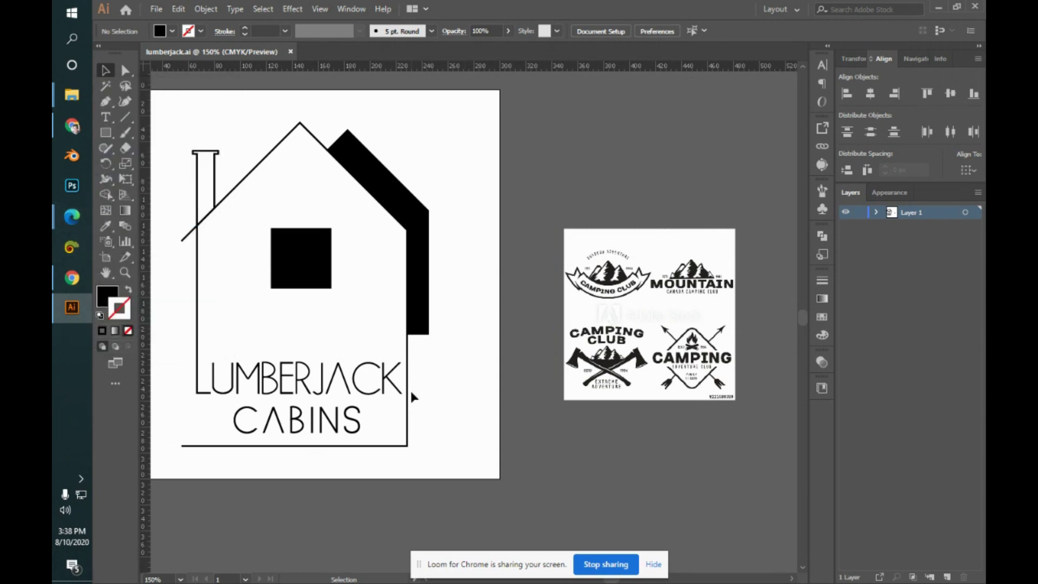
# - Check the Google Meet chat in Edge and browse the Pexels graphic design photo results up to their beginning
pyautogui.moveTo(58, 219)
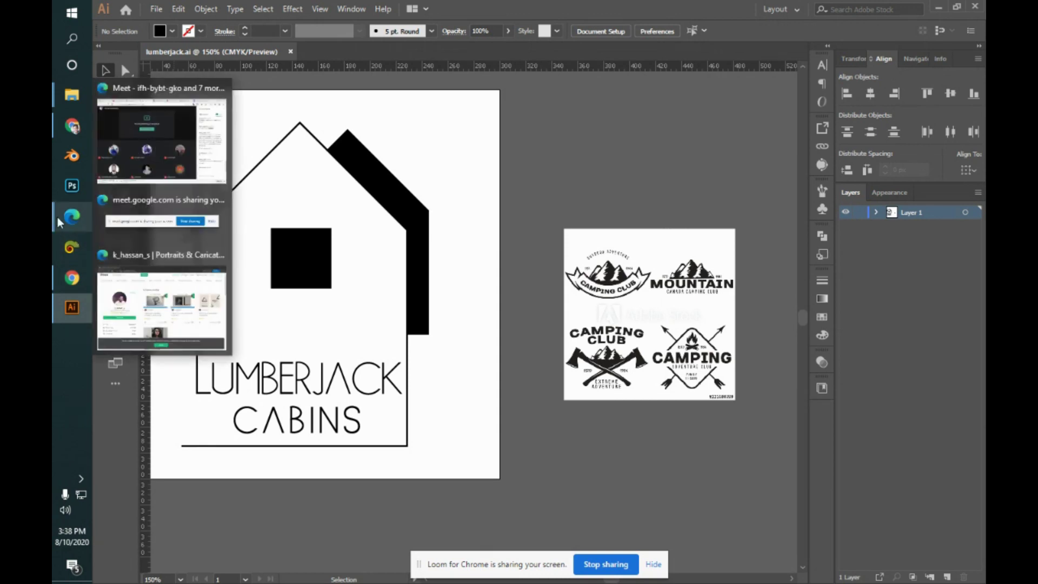
pyautogui.click(162, 141)
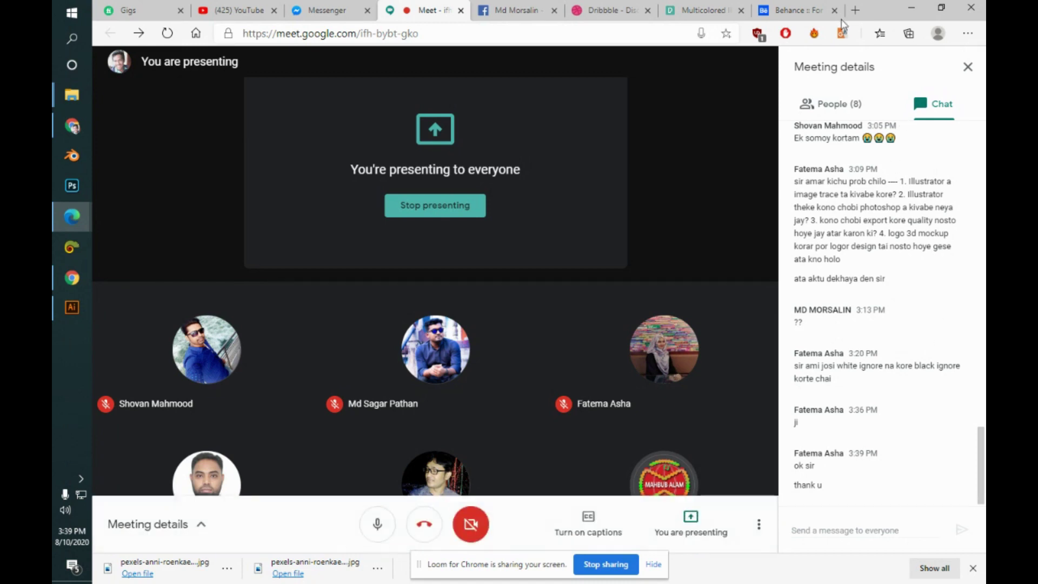
pyautogui.click(725, 11)
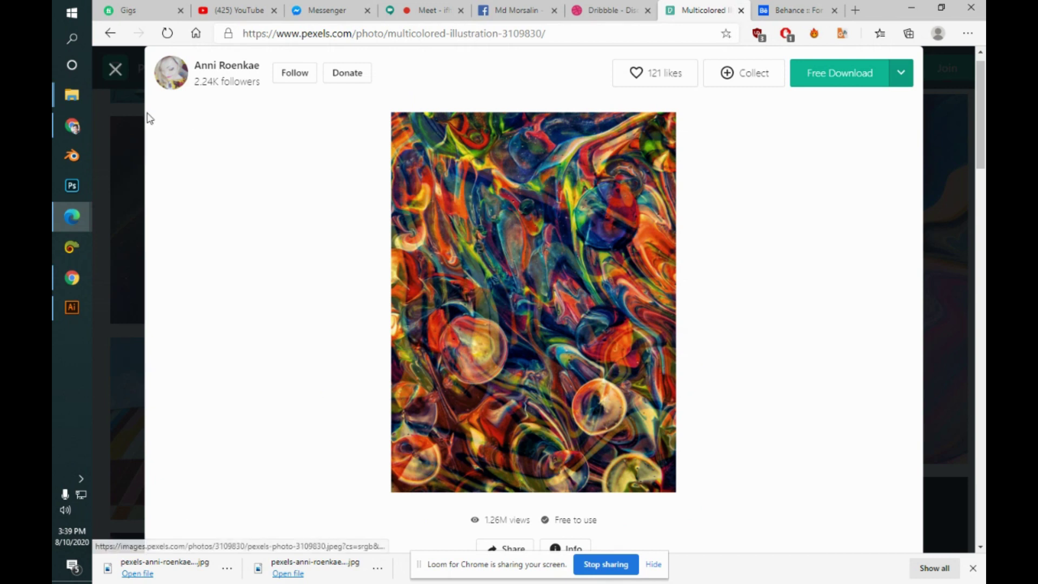
pyautogui.click(114, 70)
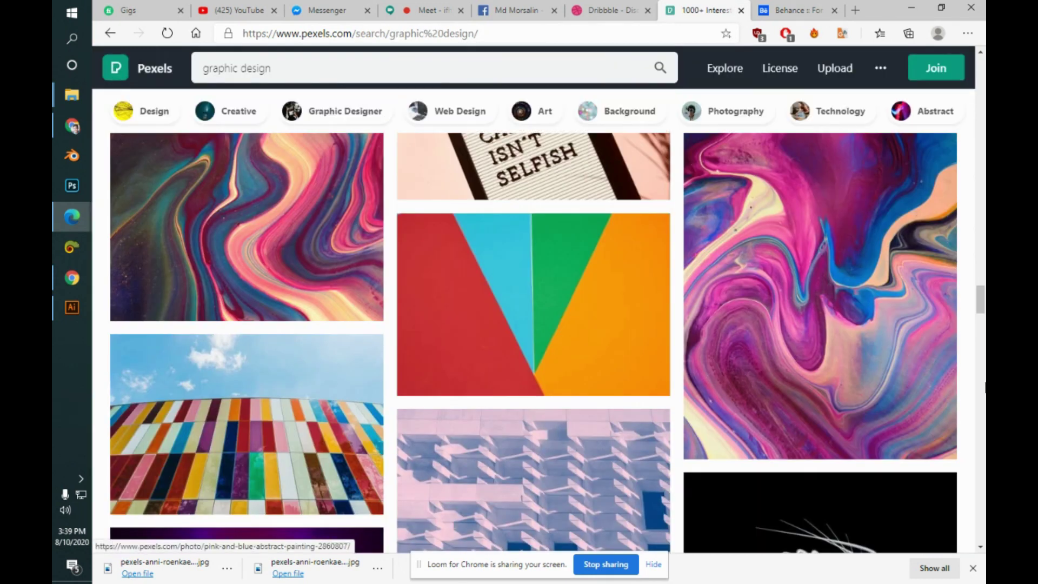
pyautogui.scroll(3, 984, 303)
pyautogui.scroll(1, 985, 302)
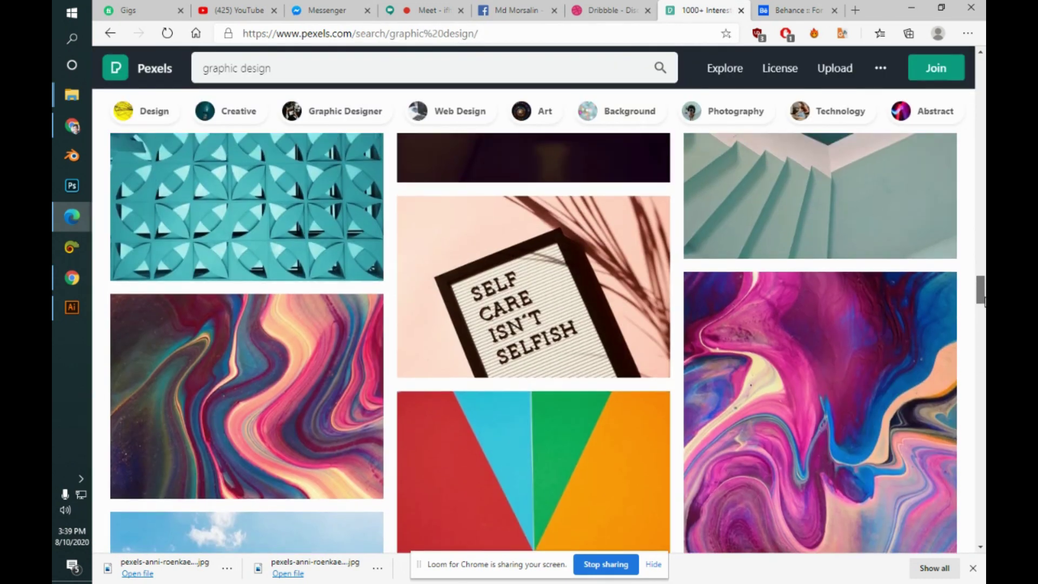
pyautogui.moveTo(984, 300); pyautogui.dragTo(973, 158)
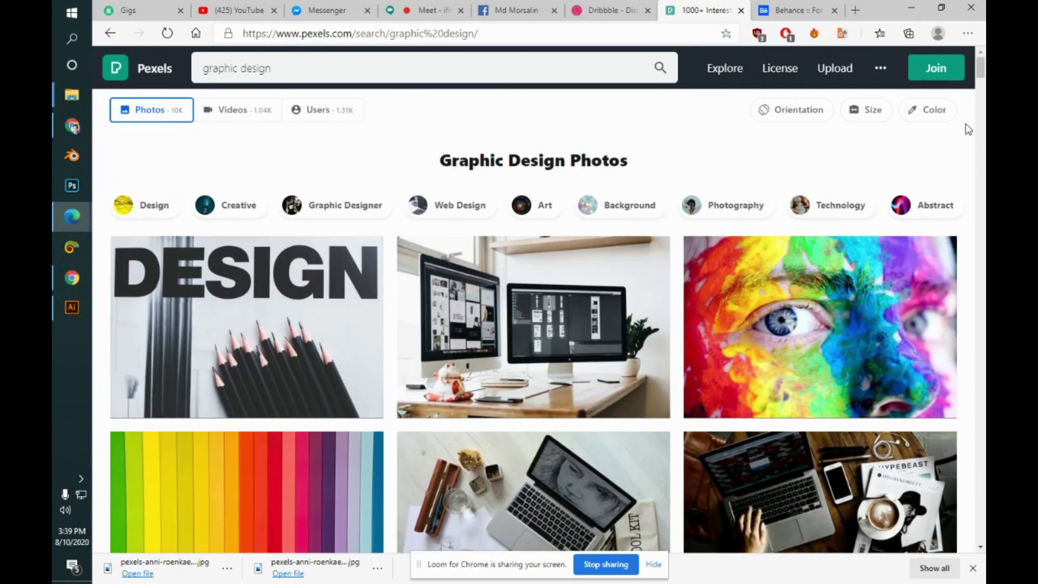
# - Open the Pexels home page and compare it with the Behance project feed, ending back on Pexels
pyautogui.click(155, 68)
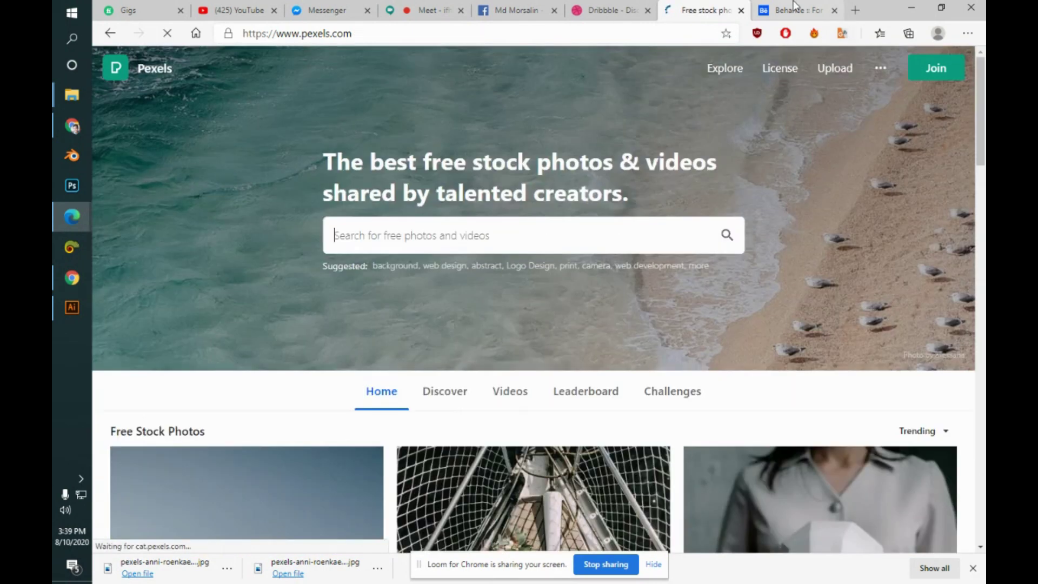
pyautogui.hotkey('ctrl', 'Tab')
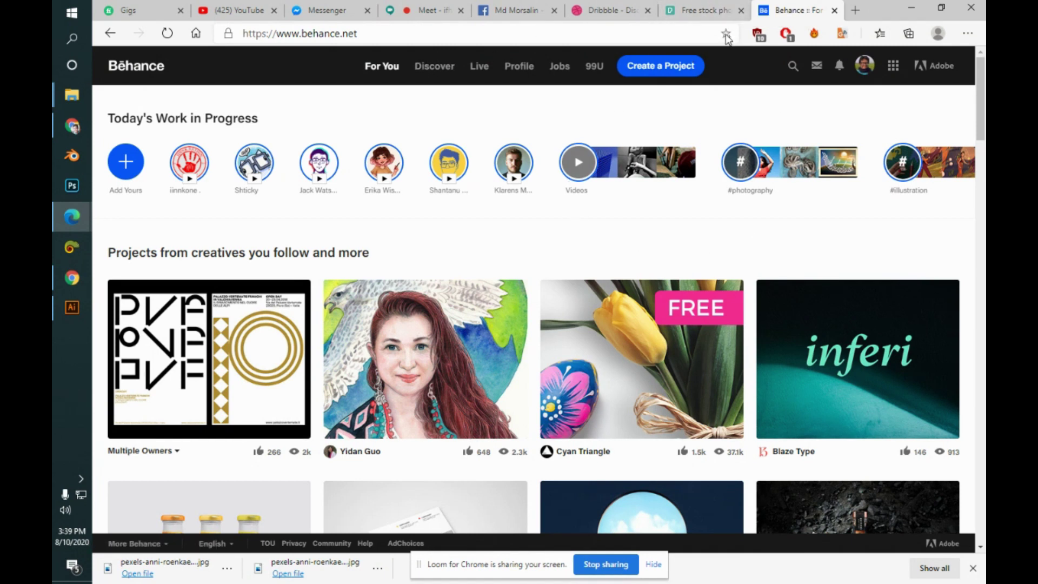
pyautogui.click(703, 10)
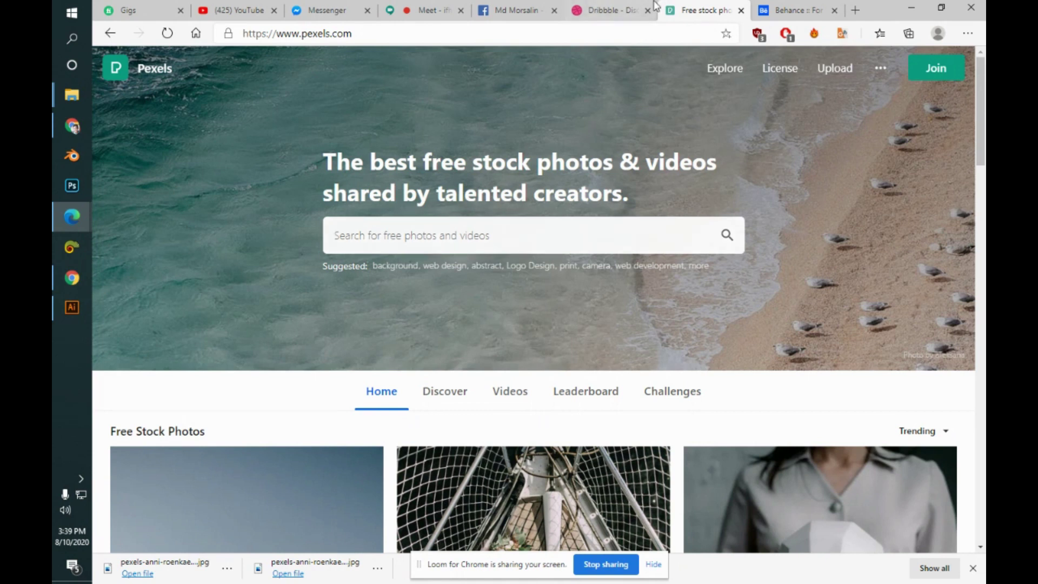
# - Close the graphic designer's Facebook page after checking the Google Meet chat, then return to the Pexels home page
pyautogui.click(617, 10)
pyautogui.click(519, 10)
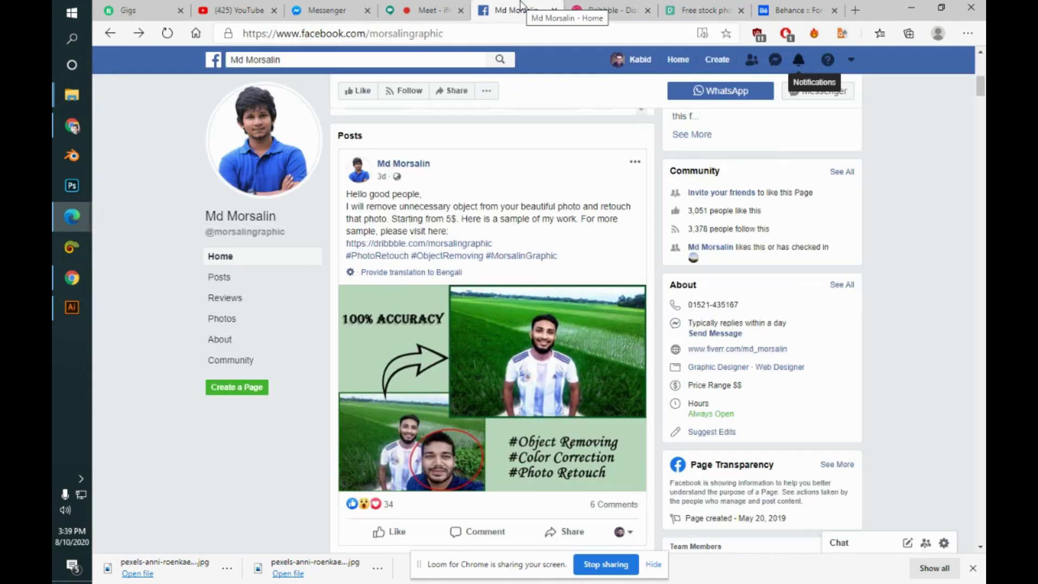
pyautogui.click(453, 8)
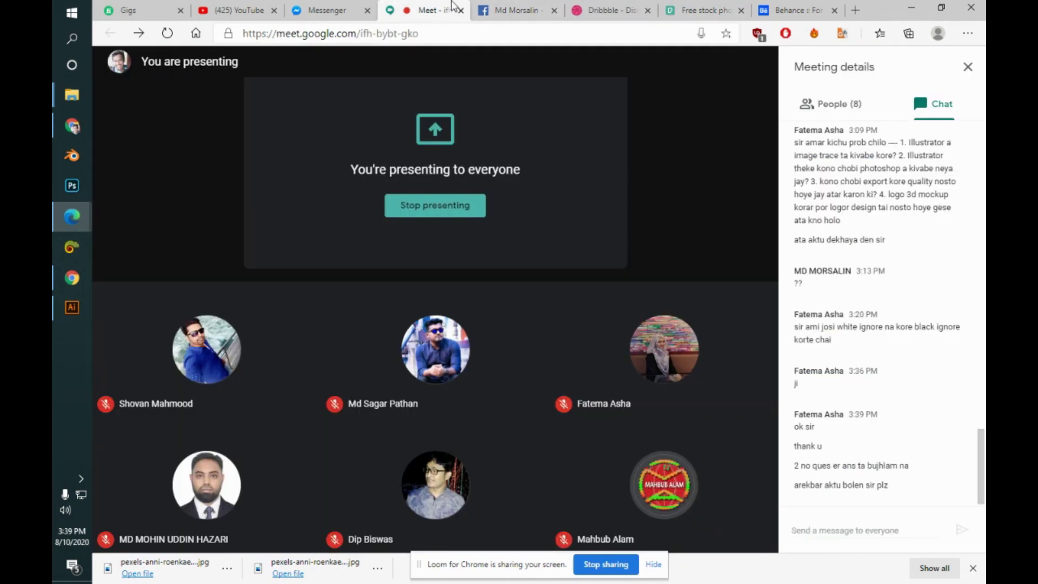
pyautogui.click(554, 11)
pyautogui.click(271, 8)
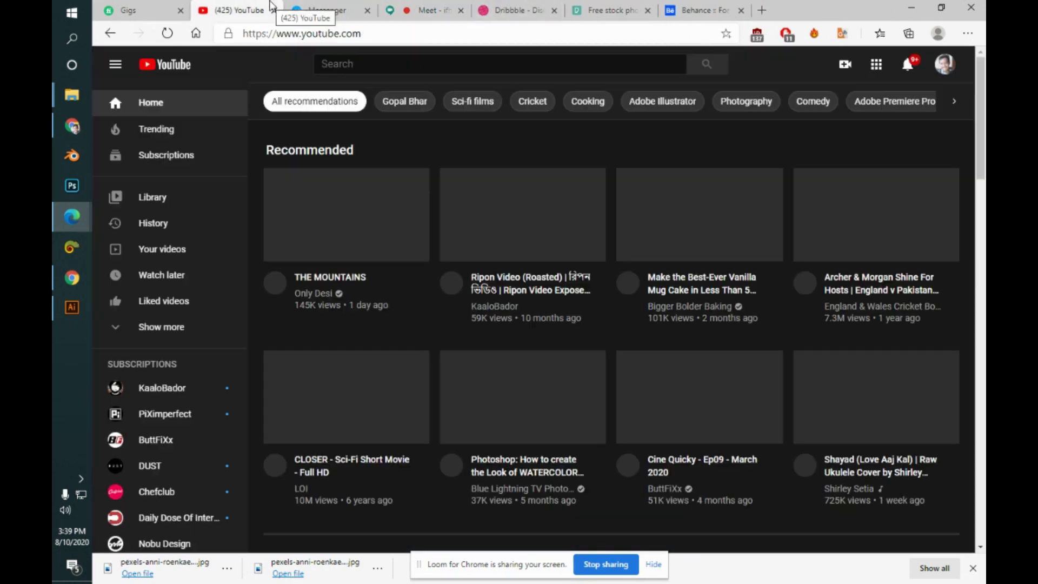
pyautogui.click(606, 8)
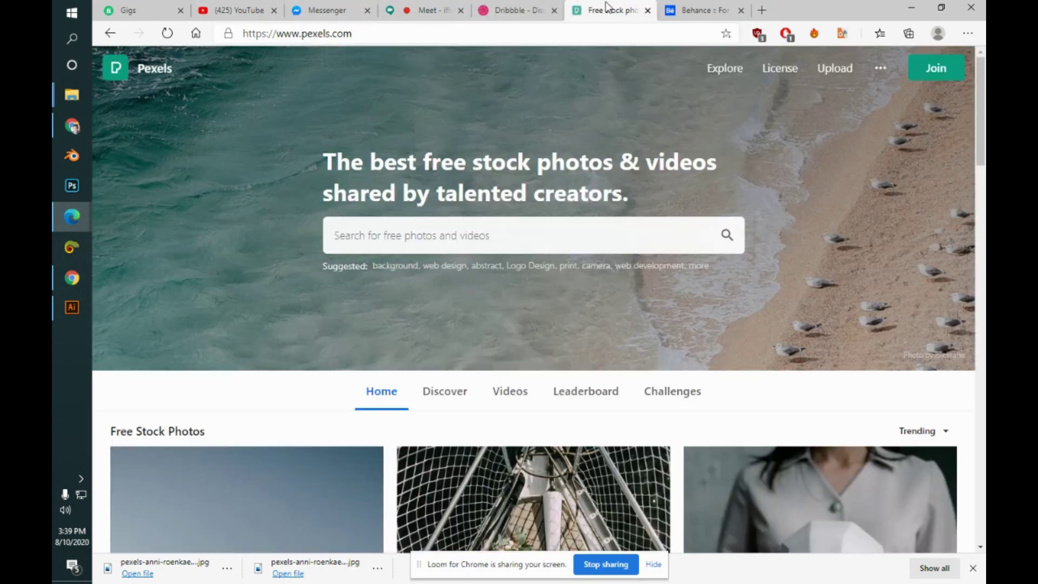
# - Switch to Illustrator and close lumberjack.ai
pyautogui.click(57, 314)
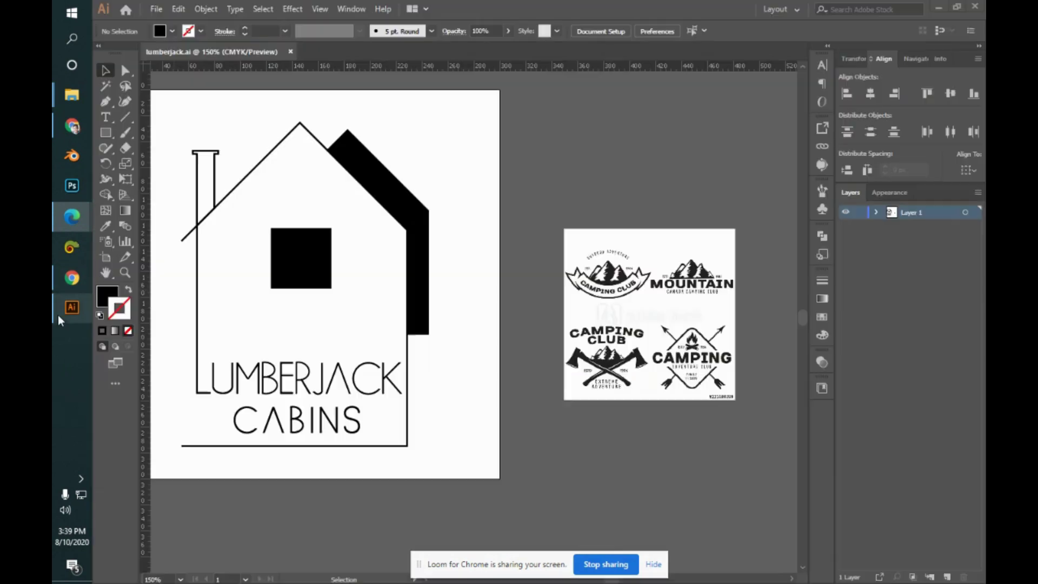
pyautogui.click(57, 315)
pyautogui.click(57, 315)
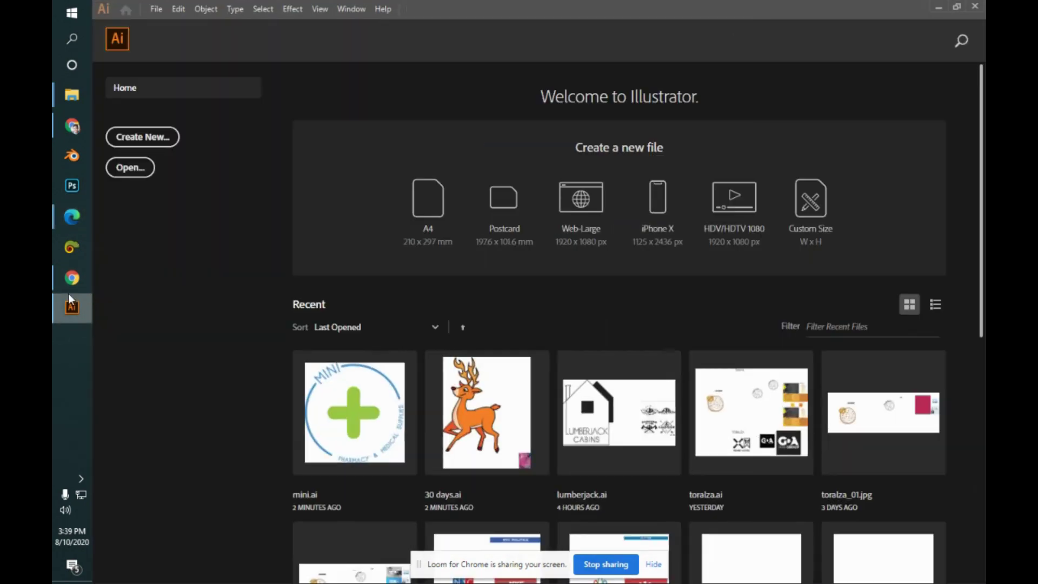
# - Switch to Edge and read the newest messages in the Google Meet chat
pyautogui.moveTo(63, 281)
pyautogui.moveTo(63, 226)
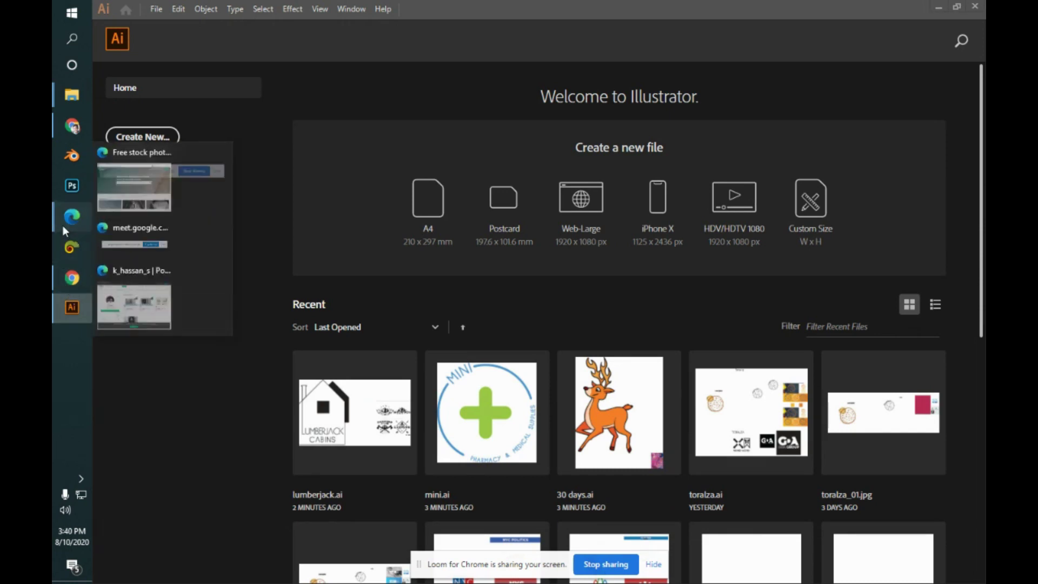
pyautogui.click(162, 135)
pyautogui.click(469, 10)
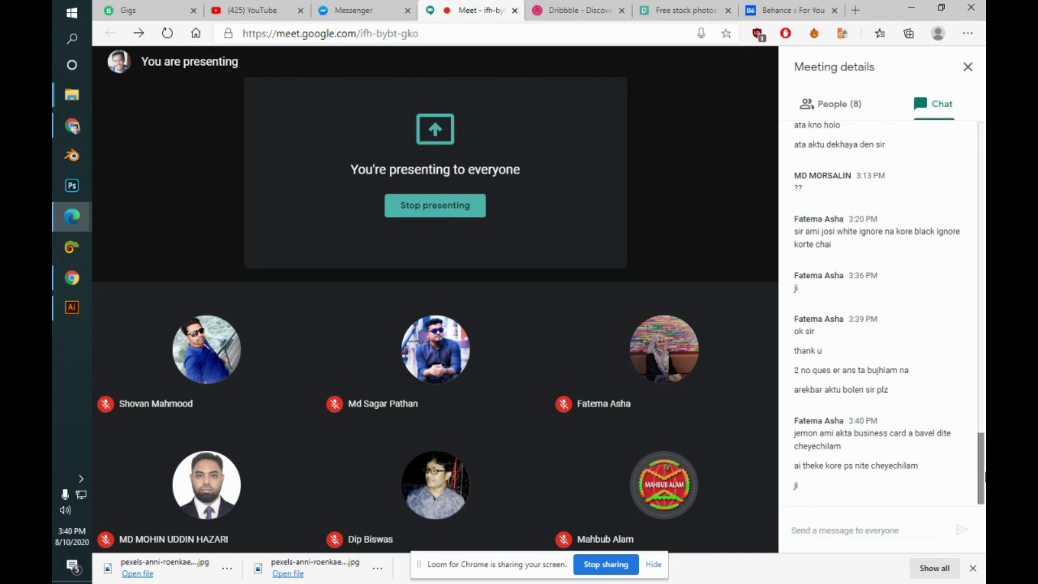
# - Return to Illustrator and open nyc.ai from the recent files
pyautogui.click(63, 309)
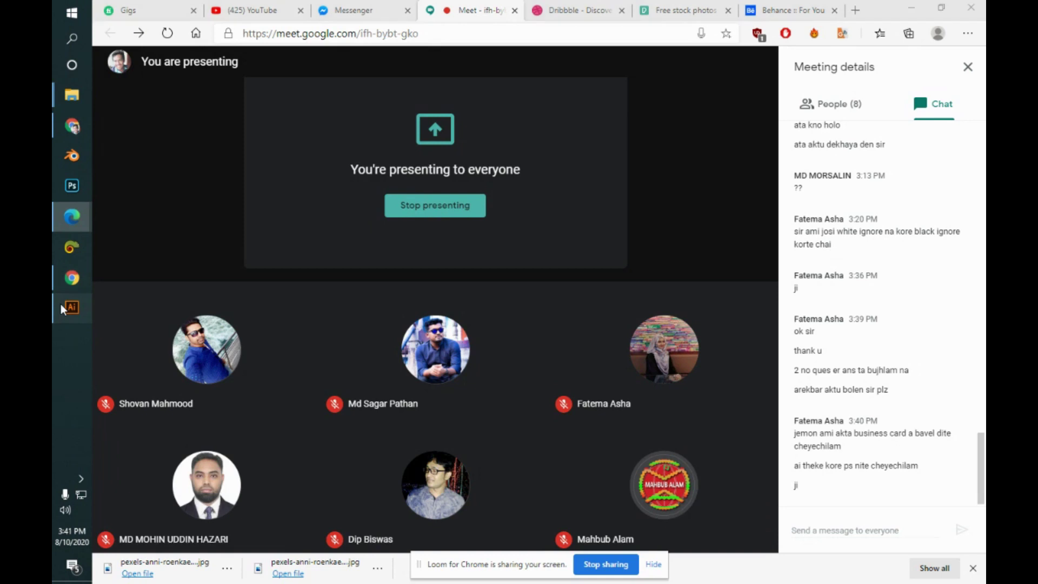
pyautogui.scroll(-1, 985, 275)
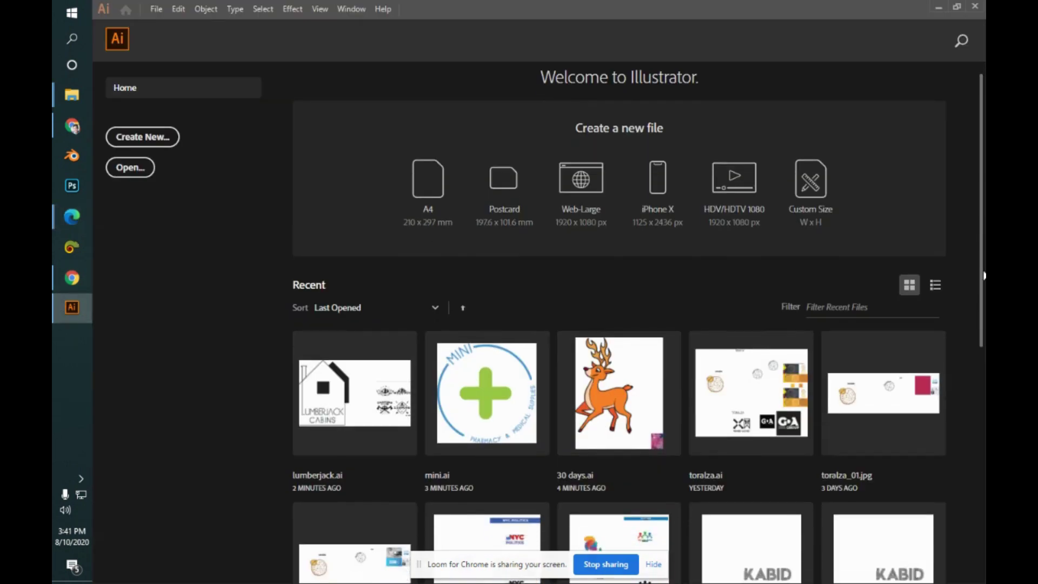
pyautogui.scroll(-8, 984, 276)
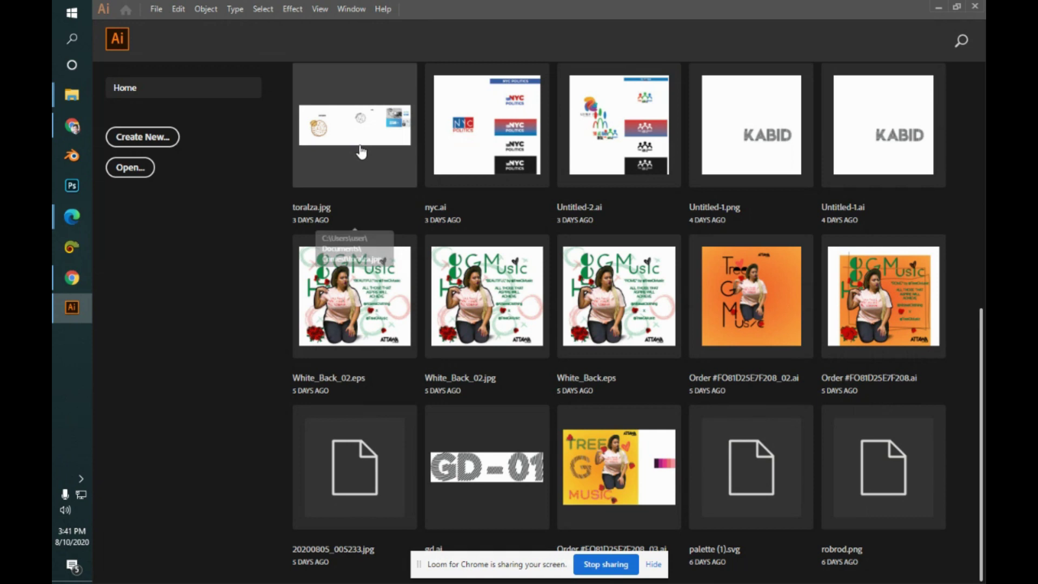
pyautogui.moveTo(983, 355); pyautogui.dragTo(980, 281)
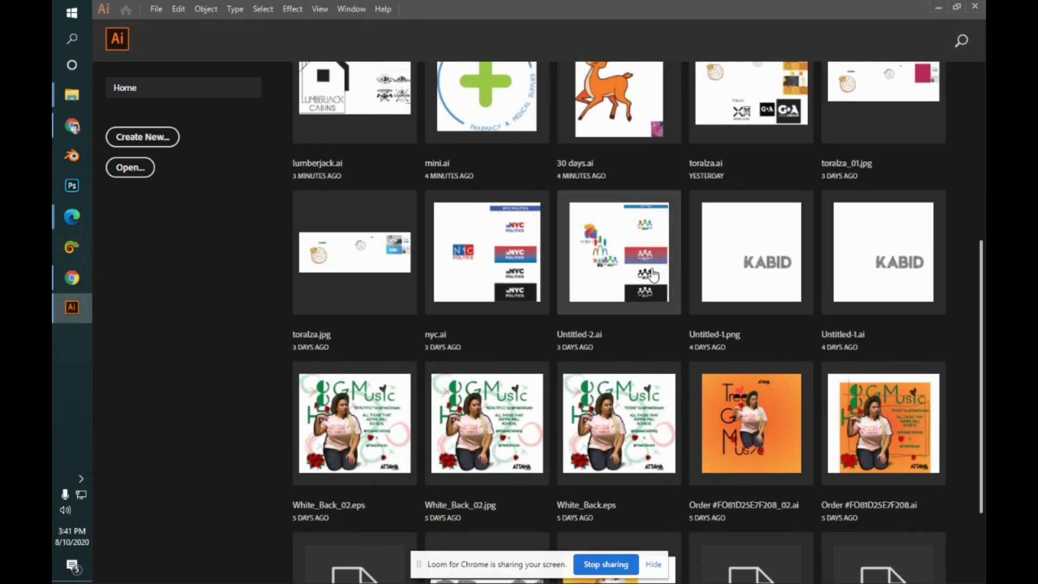
pyautogui.click(505, 228)
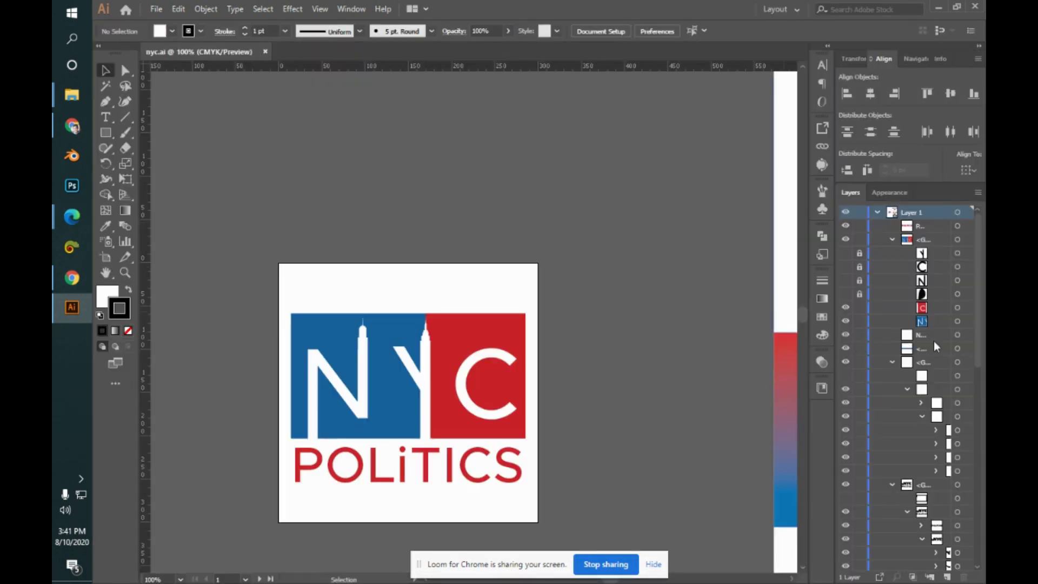
# - Copy the white NYC Politics logo with its black background and paste it onto empty canvas away from the existing artboards
pyautogui.moveTo(726, 322); pyautogui.dragTo(421, 163)
pyautogui.moveTo(447, 313); pyautogui.dragTo(521, 250)
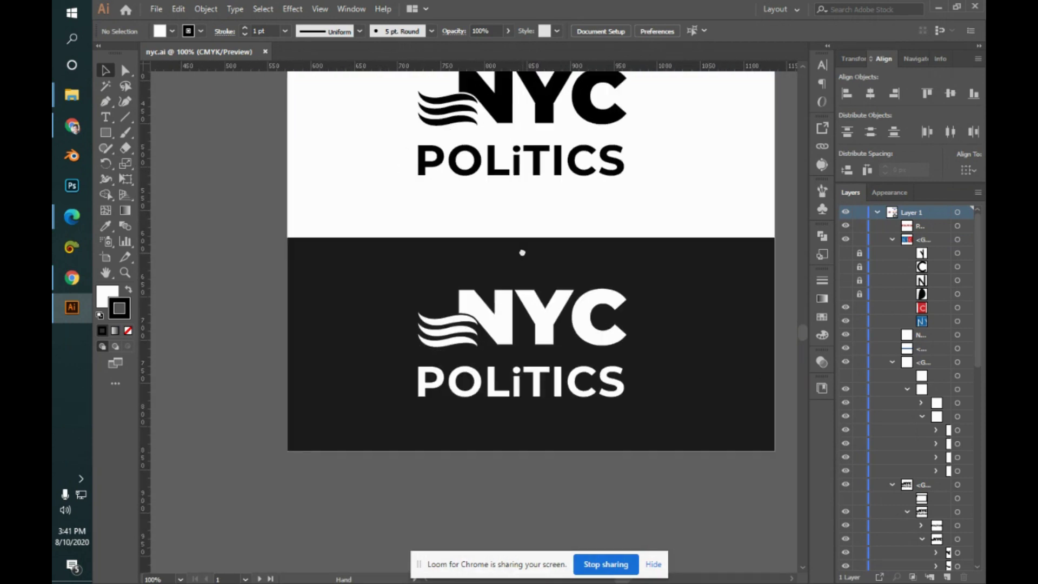
pyautogui.moveTo(196, 265); pyautogui.dragTo(712, 475)
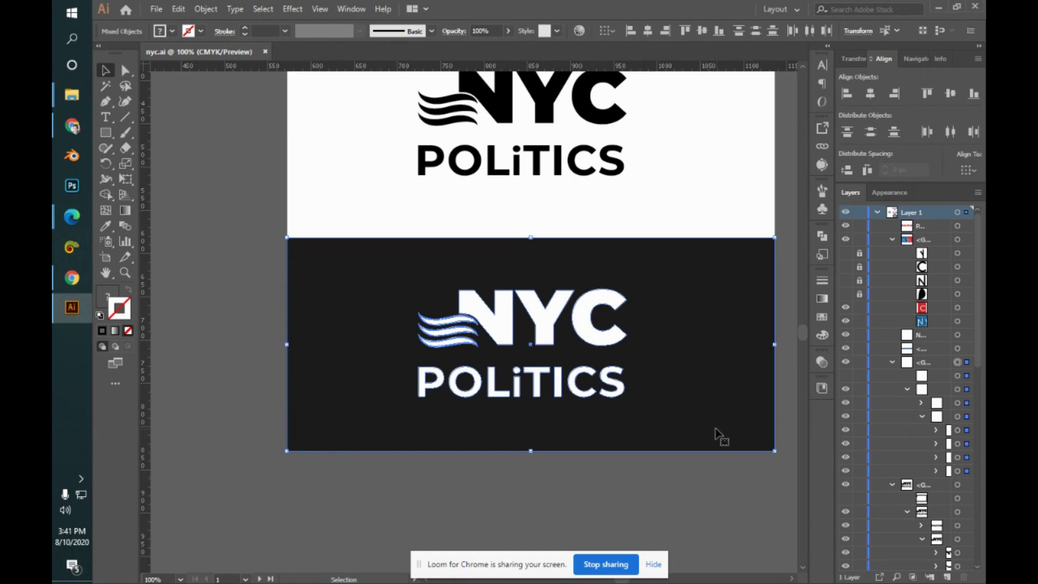
pyautogui.moveTo(687, 392); pyautogui.dragTo(669, 403)
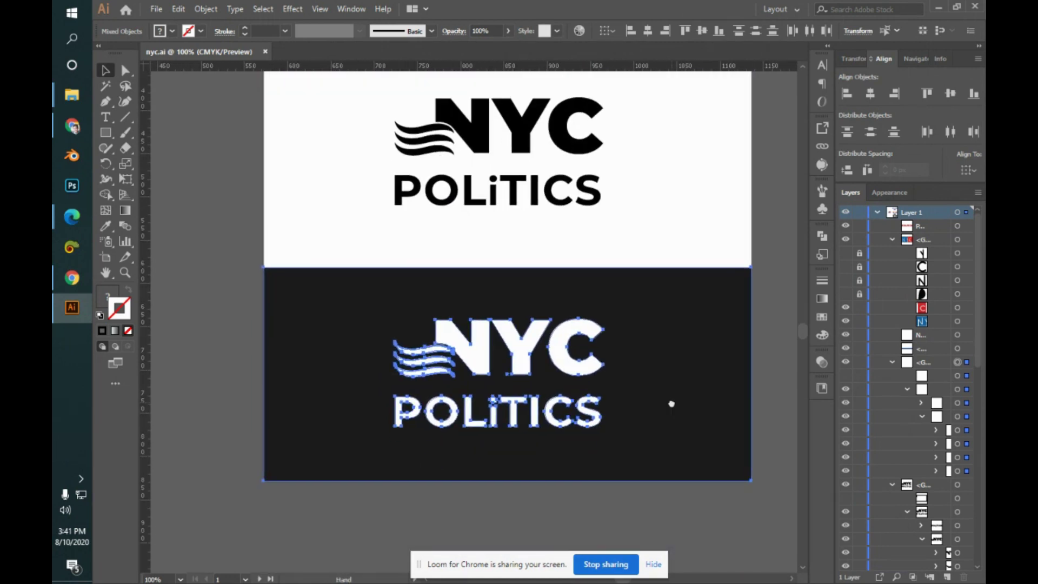
pyautogui.moveTo(700, 368); pyautogui.dragTo(534, 454)
pyautogui.hscroll(10, 534, 454)
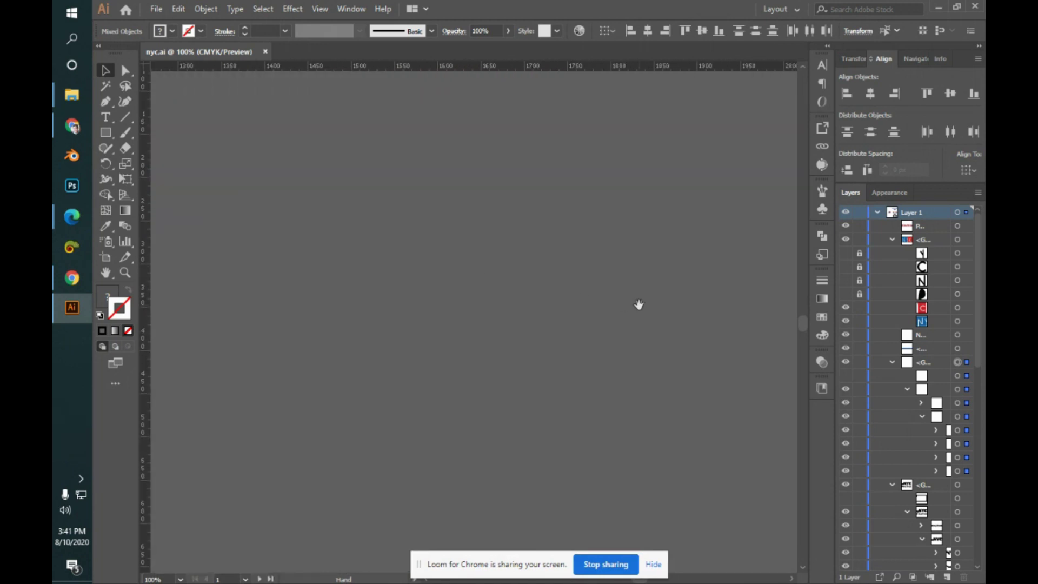
pyautogui.moveTo(534, 404); pyautogui.dragTo(512, 468)
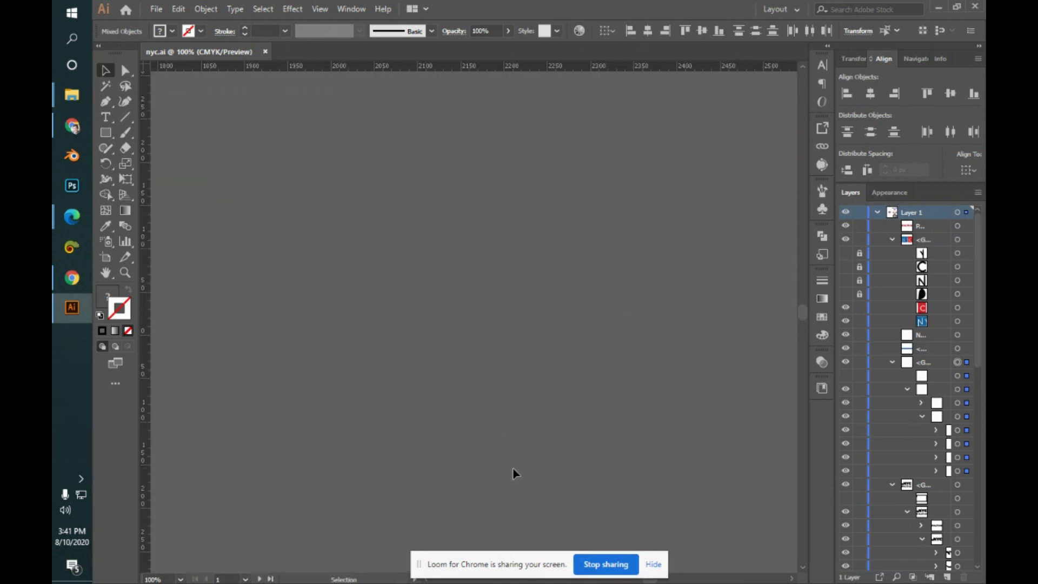
pyautogui.hotkey('ctrl', 'v')
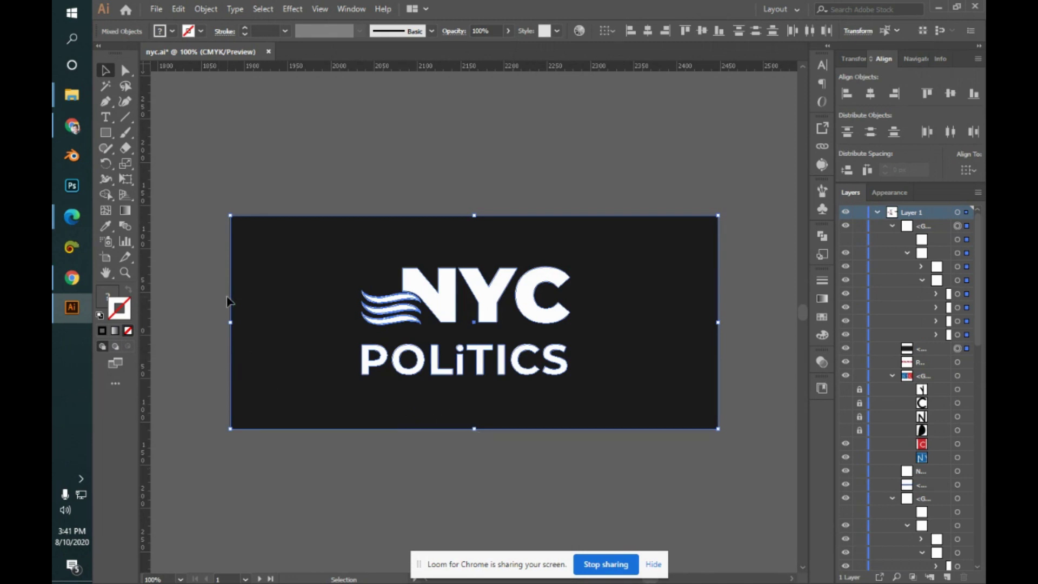
# - Move the left edge of the pasted black background inward by about 70 px with Direct Selection
pyautogui.press('a')
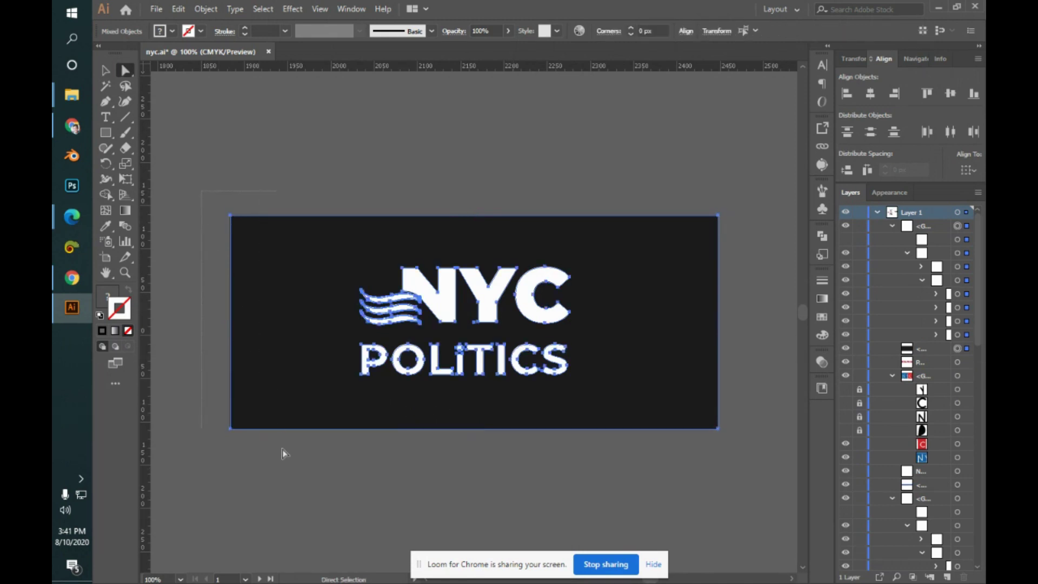
pyautogui.click(237, 342)
pyautogui.hotkey('shift', 'Right')
pyautogui.hotkey('shift', 'Right')
pyautogui.hotkey('shift', 'Right')
pyautogui.hotkey('shift', 'Right')
pyautogui.hotkey('shift', 'Right')
pyautogui.hotkey('shift', 'Right')
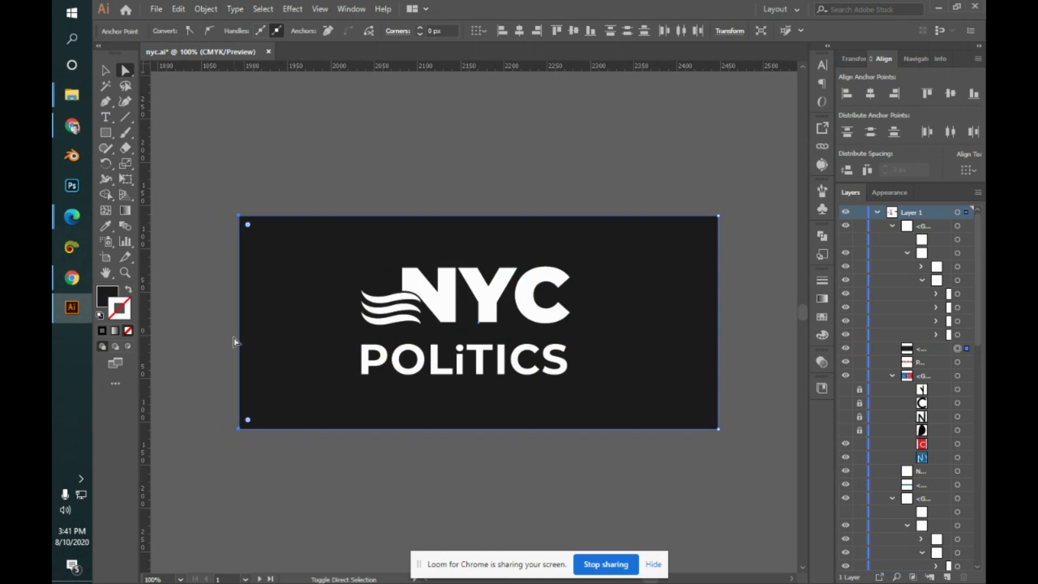
pyautogui.hotkey('shift', 'Right')
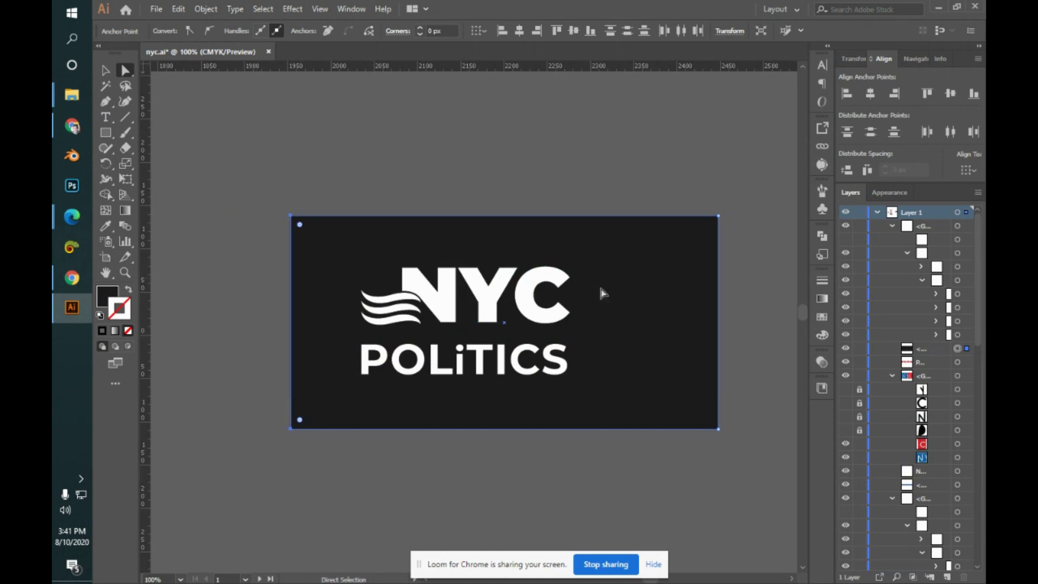
# - Move the right edge of the pasted black background inward by about 90 px to give it business card proportions
pyautogui.moveTo(744, 469); pyautogui.dragTo(744, 469)
pyautogui.hotkey('shift', 'Left')
pyautogui.hotkey('shift', 'Left')
pyautogui.hotkey('shift', 'Left')
pyautogui.hotkey('shift', 'Left')
pyautogui.hotkey('shift', 'Left')
pyautogui.hotkey('shift', 'Left')
pyautogui.hotkey('shift', 'Left')
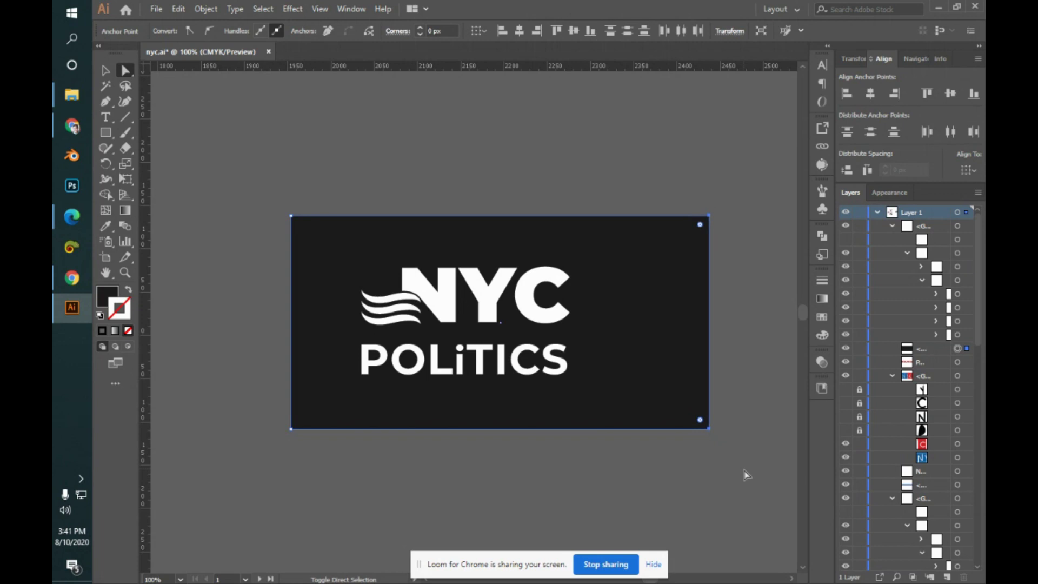
pyautogui.hotkey('shift', 'Left')
pyautogui.hotkey('shift', 'Left')
pyautogui.hotkey('shift', 'Left')
pyautogui.hotkey('shift', 'Right')
pyautogui.click(739, 443)
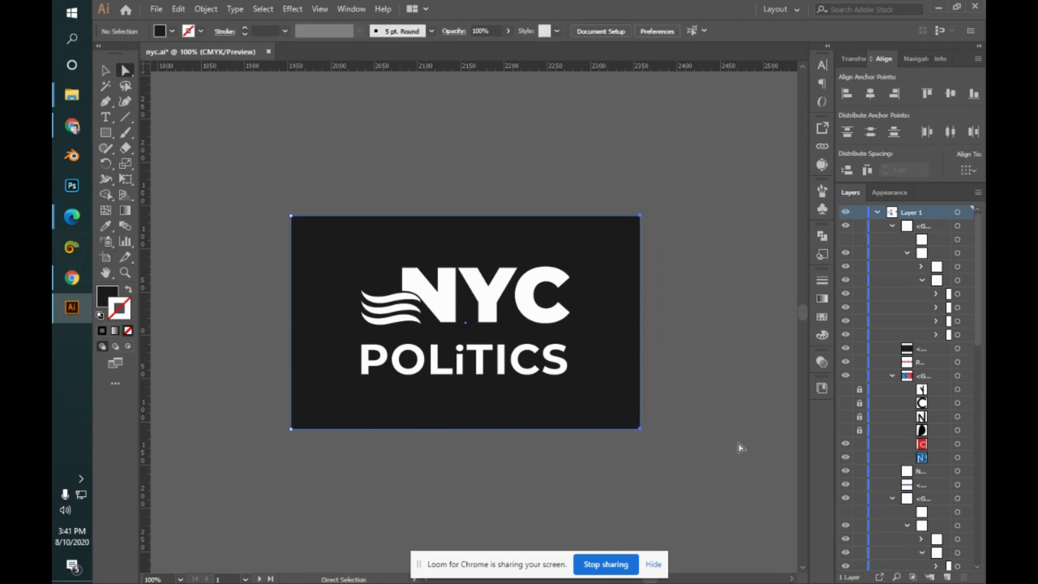
# - Draw a new artboard about 440 by 281 px around the copied NYC Politics card
pyautogui.press('v')
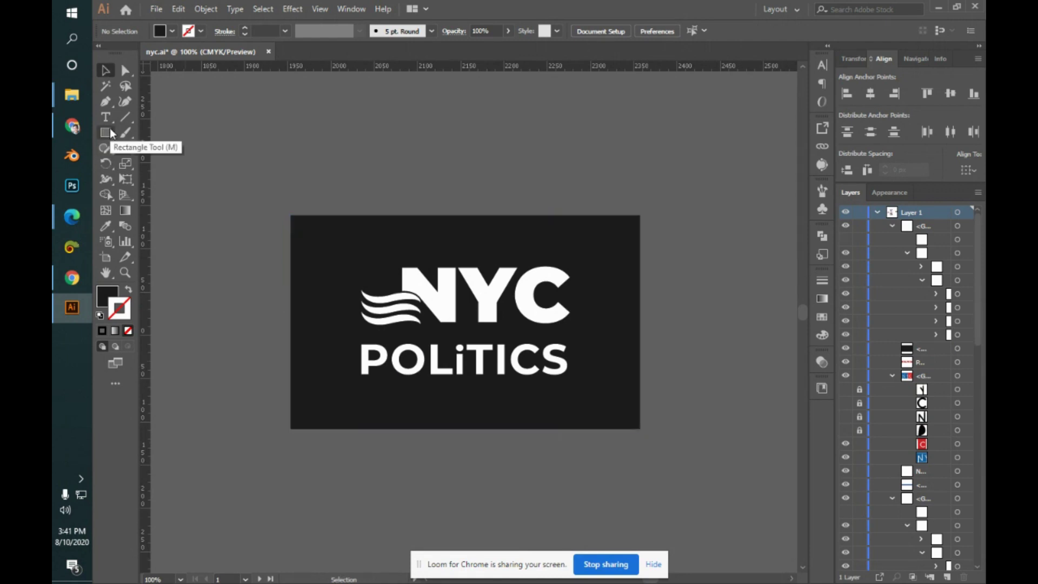
pyautogui.hotkey('shift', 'o')
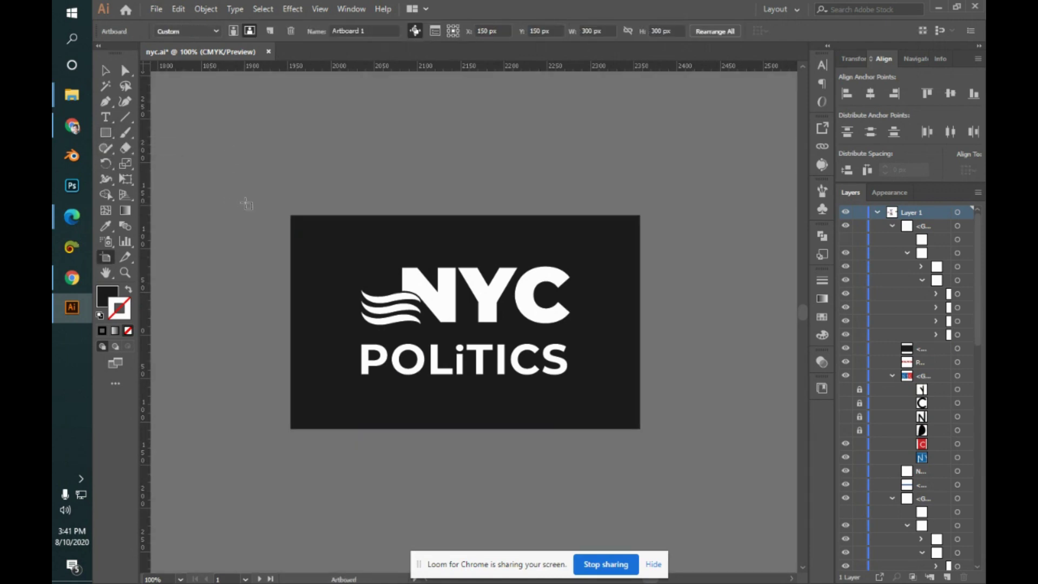
pyautogui.moveTo(279, 203); pyautogui.dragTo(660, 447)
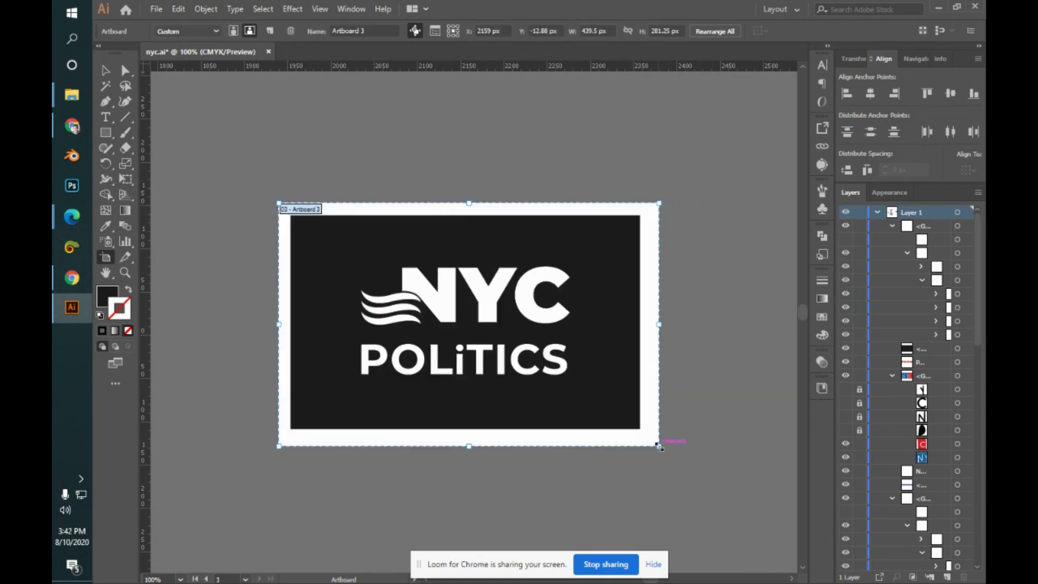
pyautogui.press('Escape')
# - Reposition the black background rectangle so it sits centred within the new artboard, then deselect it
pyautogui.moveTo(614, 295); pyautogui.dragTo(622, 305)
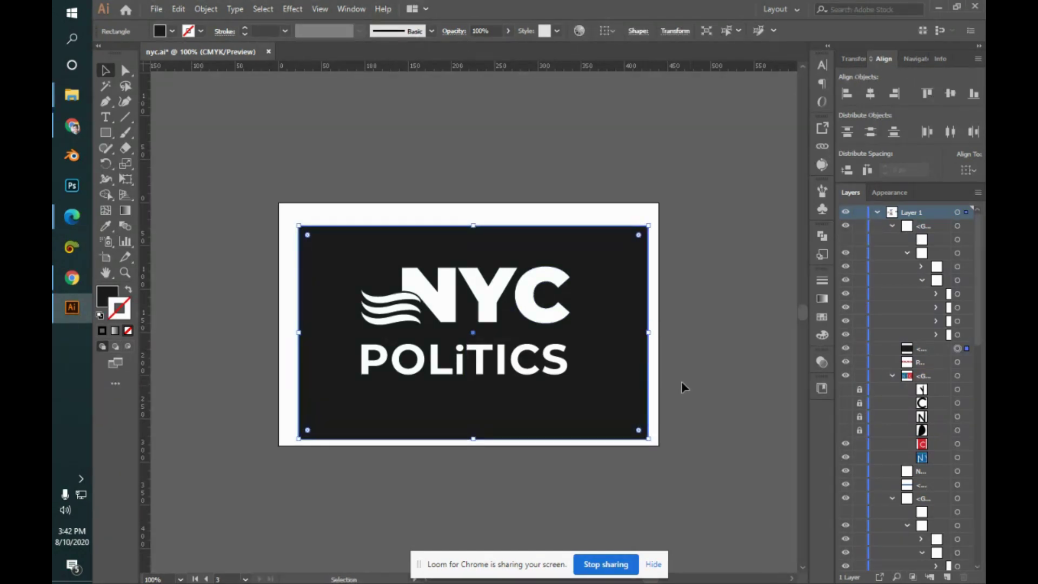
pyautogui.moveTo(644, 371); pyautogui.dragTo(638, 368)
pyautogui.press('Left')
pyautogui.press('Up')
pyautogui.press('Up')
pyautogui.press('Up')
pyautogui.press('Up')
pyautogui.press('Up')
pyautogui.press('Right')
pyautogui.press('Right')
pyautogui.press('Right')
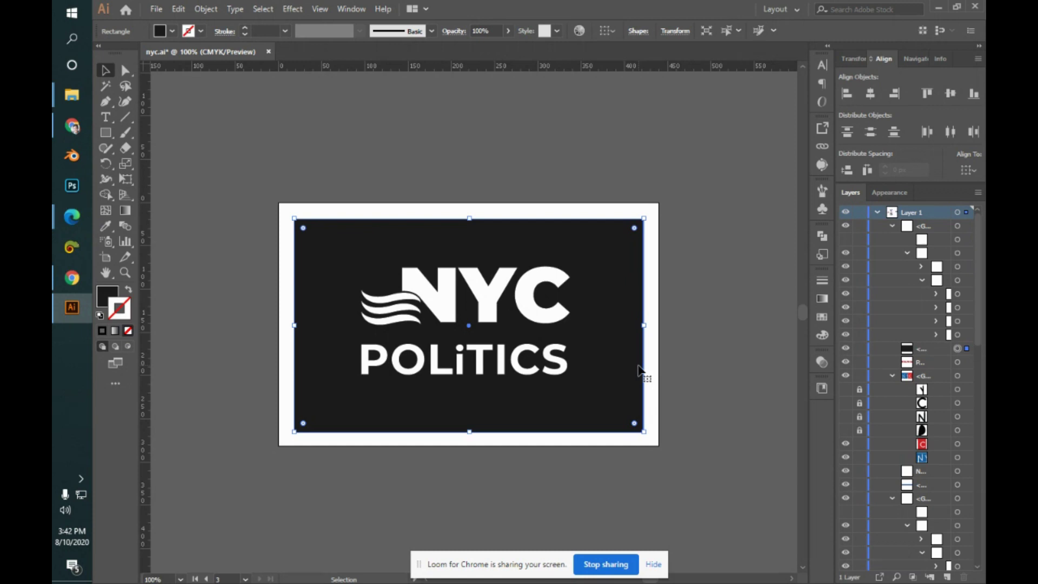
pyautogui.click(700, 265)
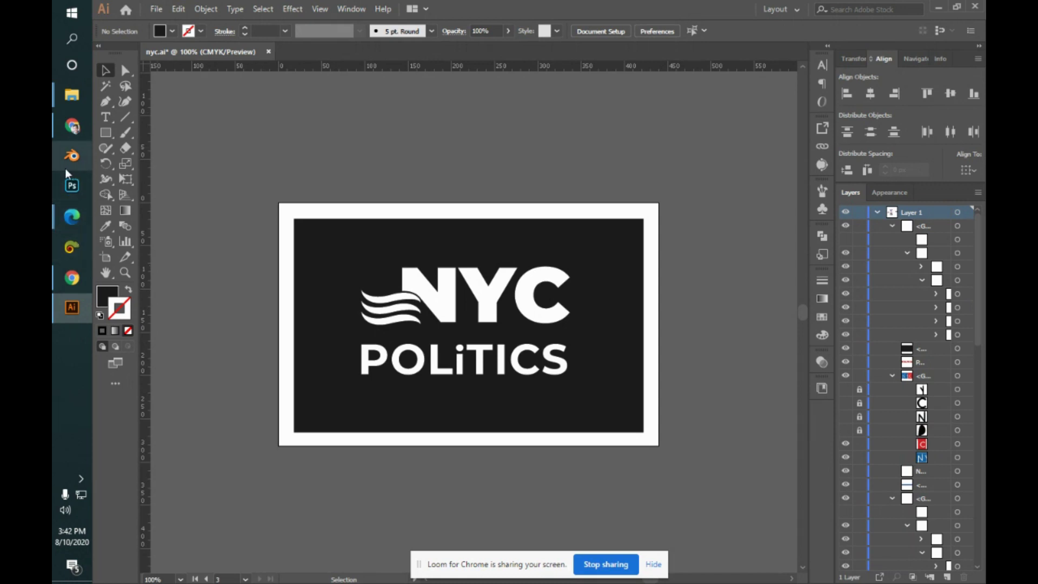
# - Start a Drop Shadow effect on the card's black background rectangle with its preview turned on
pyautogui.click(588, 343)
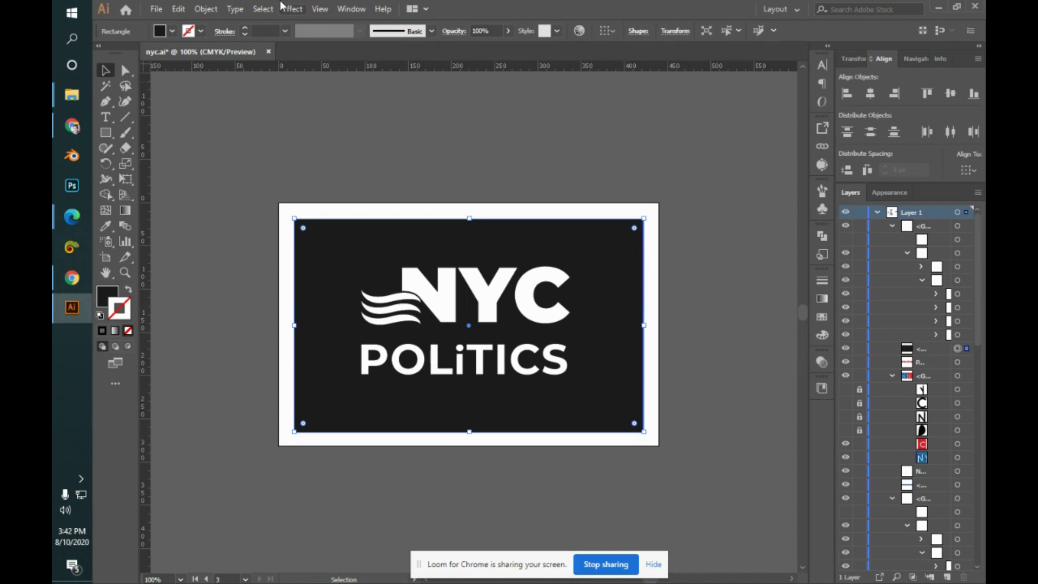
pyautogui.click(304, 8)
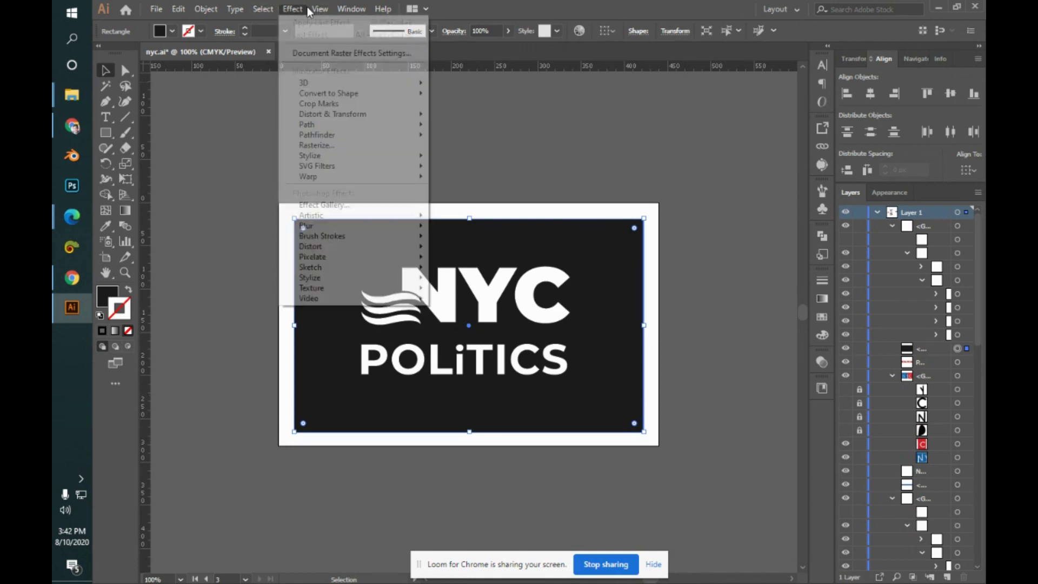
pyautogui.moveTo(385, 163)
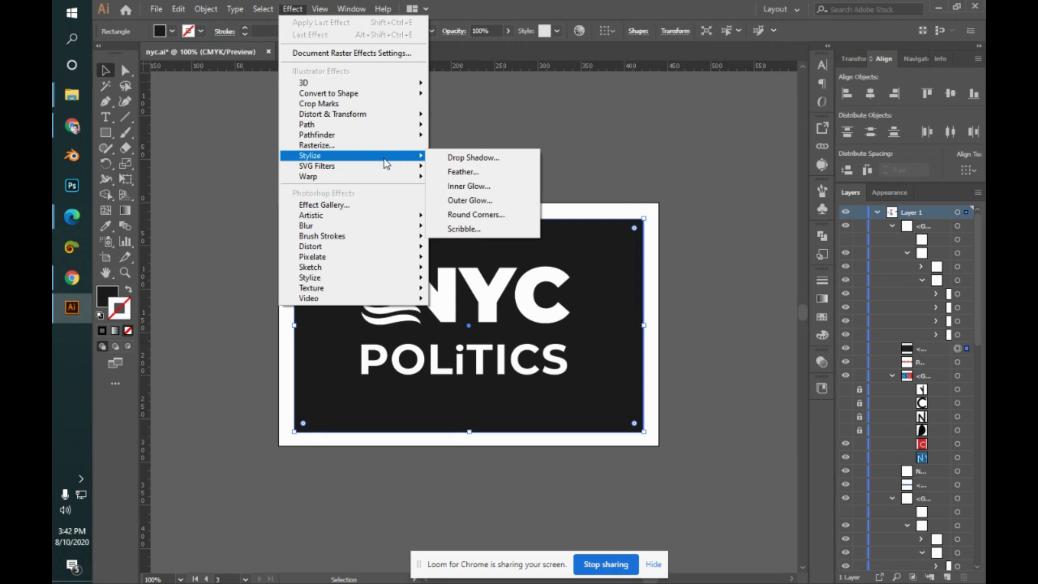
pyautogui.click(441, 163)
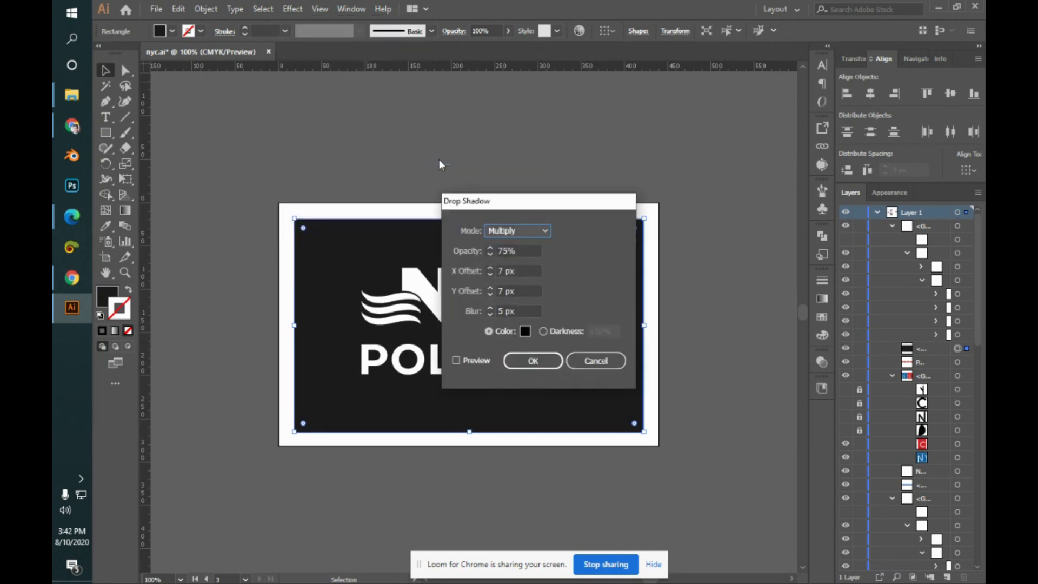
pyautogui.moveTo(554, 214); pyautogui.dragTo(629, 101)
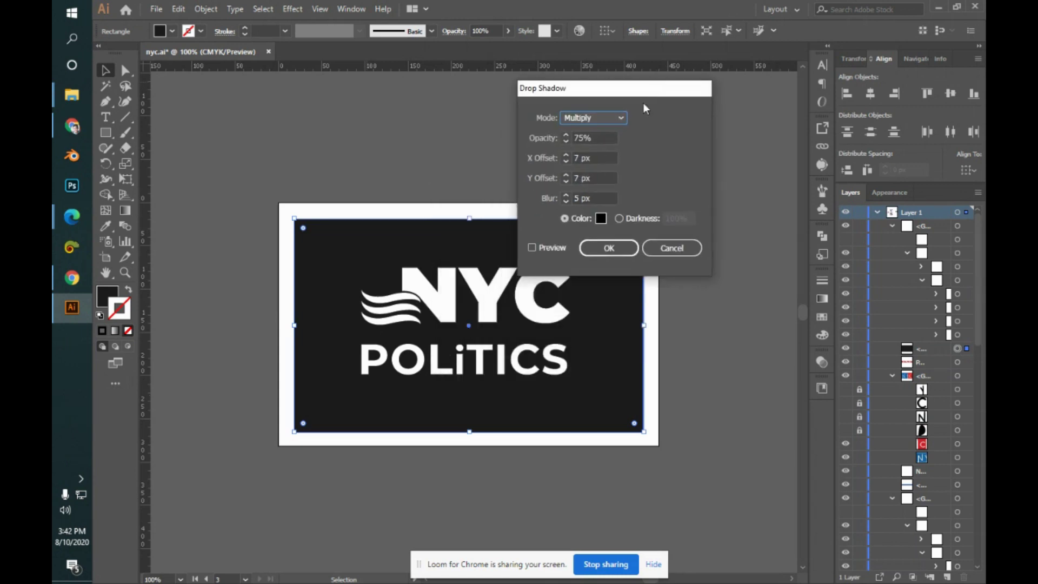
pyautogui.click(533, 247)
pyautogui.moveTo(662, 97); pyautogui.dragTo(779, 103)
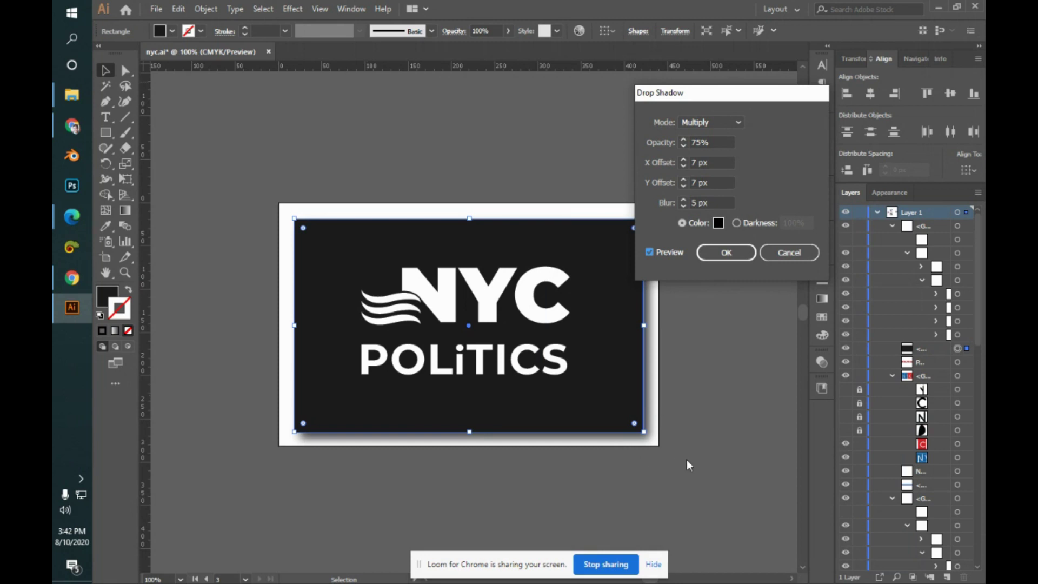
# - Try a 2 px blur on the drop shadow, raising it step by step back to 5 px
pyautogui.click(718, 202)
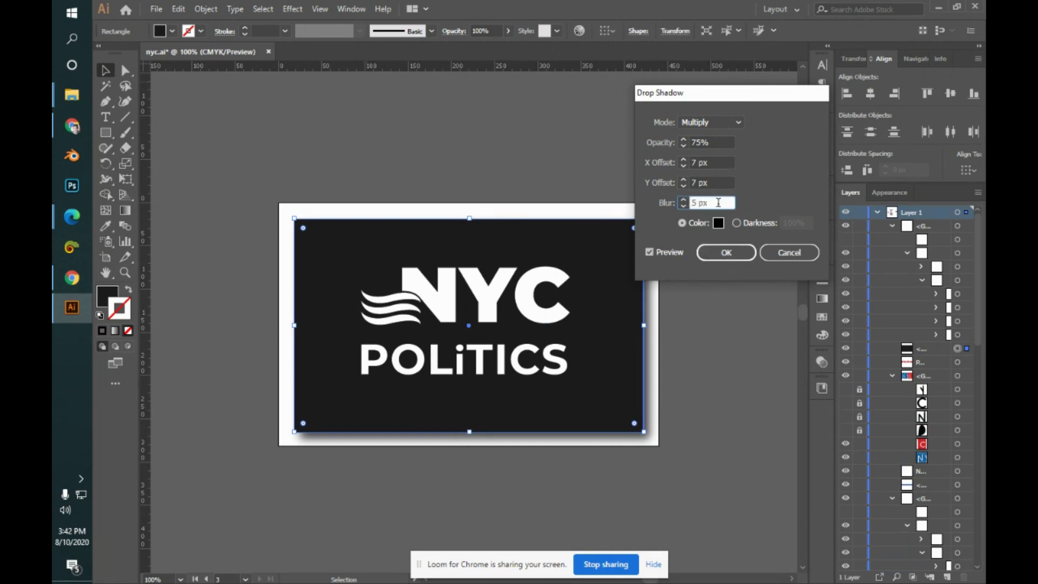
pyautogui.write('2')
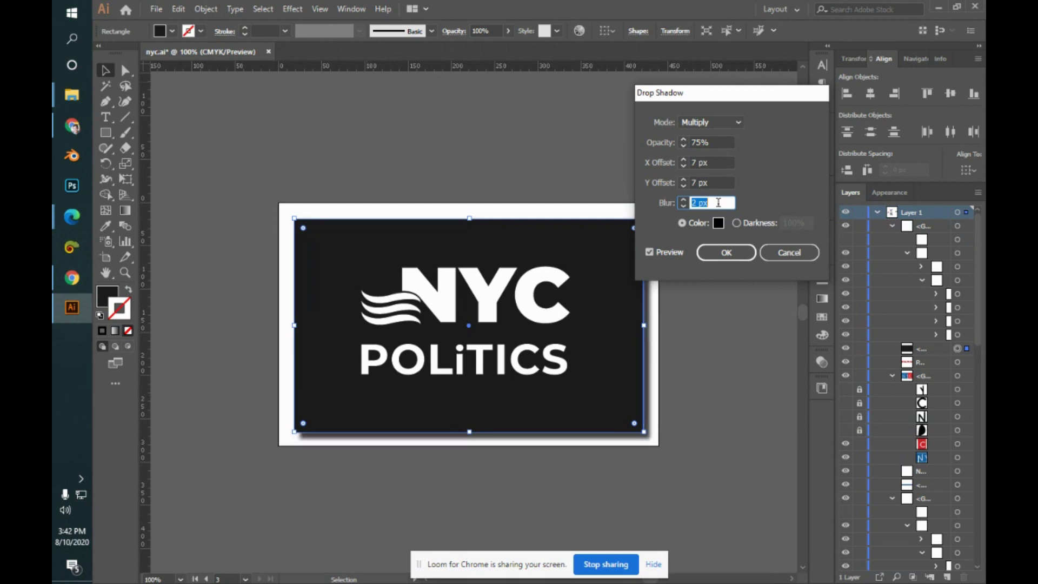
pyautogui.press('Up')
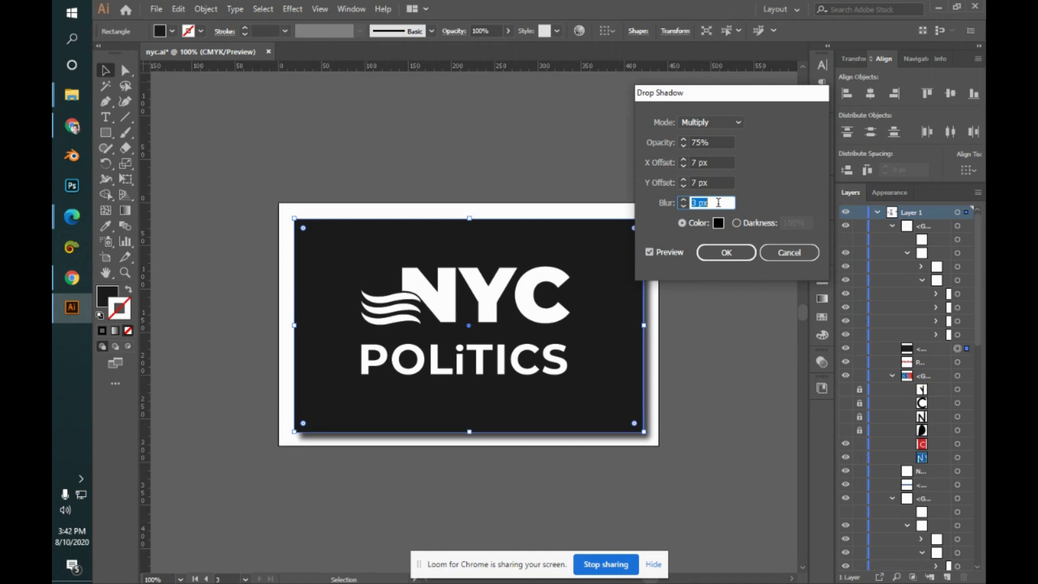
pyautogui.press('Up')
pyautogui.press('Up')
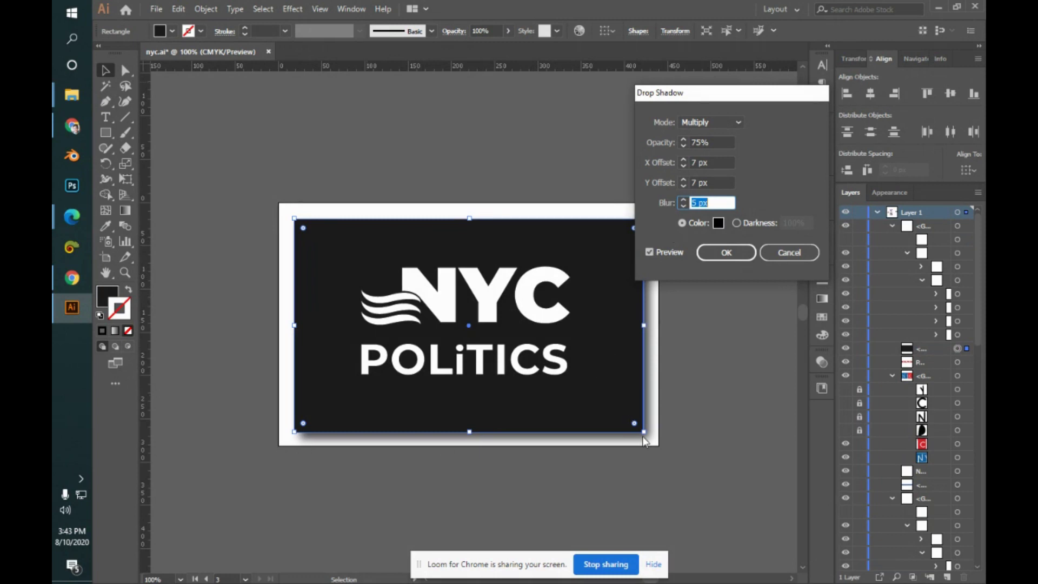
# - Set the drop shadow's X offset to 0 px
pyautogui.click(718, 161)
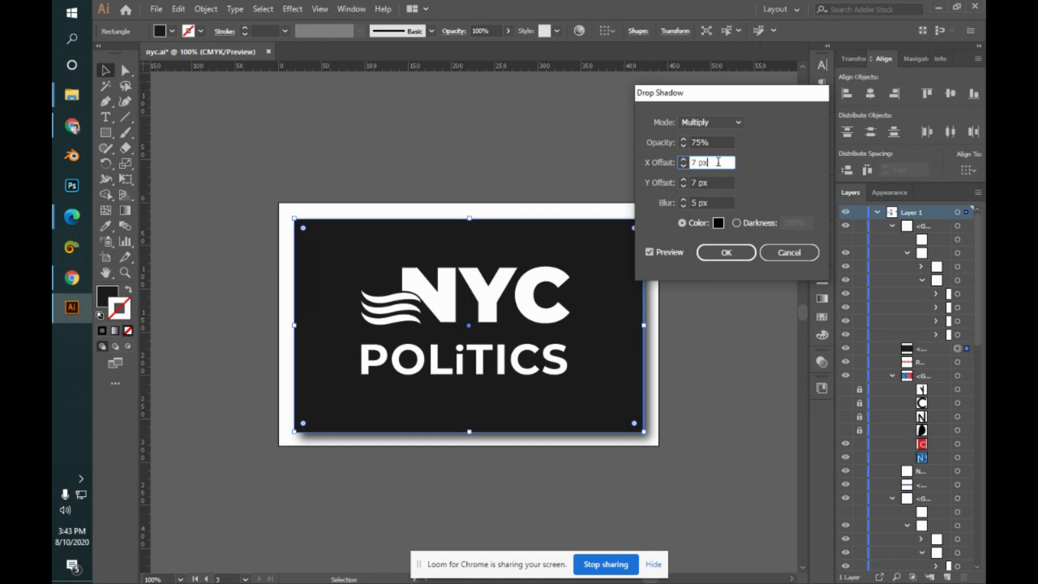
pyautogui.press('Down')
pyautogui.press('Down')
pyautogui.press('Down')
pyautogui.press('Down')
pyautogui.press('Down')
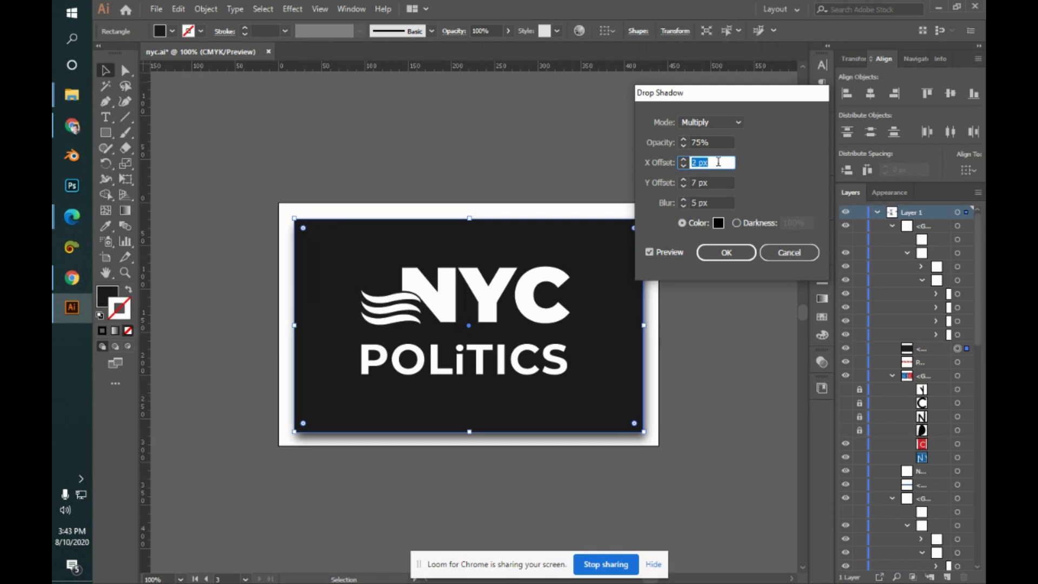
pyautogui.press('Down')
pyautogui.press('Down')
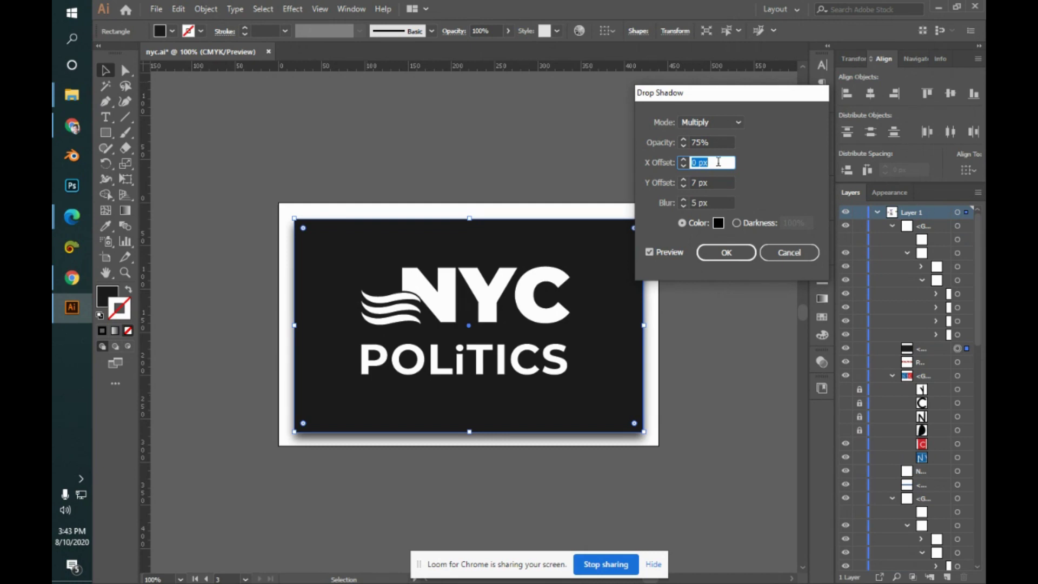
# - Try the drop shadow at 92% opacity, then return it to 75%
pyautogui.click(712, 143)
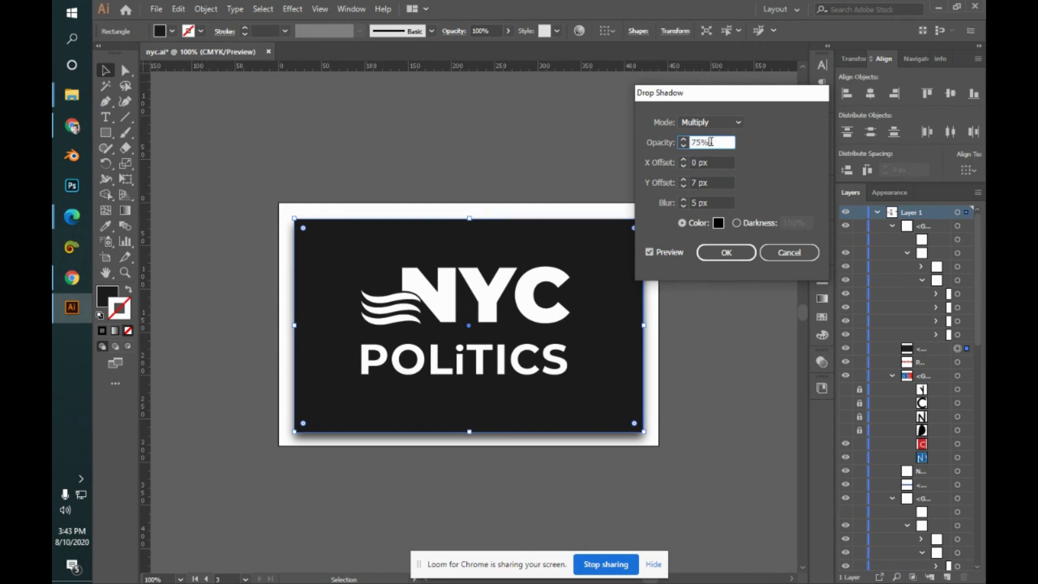
pyautogui.press('Up')
pyautogui.press('Up')
pyautogui.press('Up')
pyautogui.press('Up')
pyautogui.press('Up')
pyautogui.press('Up')
pyautogui.press('Up')
pyautogui.press('Up')
pyautogui.press('Up')
pyautogui.press('Up')
pyautogui.press('Up')
pyautogui.press('Up')
pyautogui.press('Up')
pyautogui.press('Up')
pyautogui.press('Up')
pyautogui.press('Up')
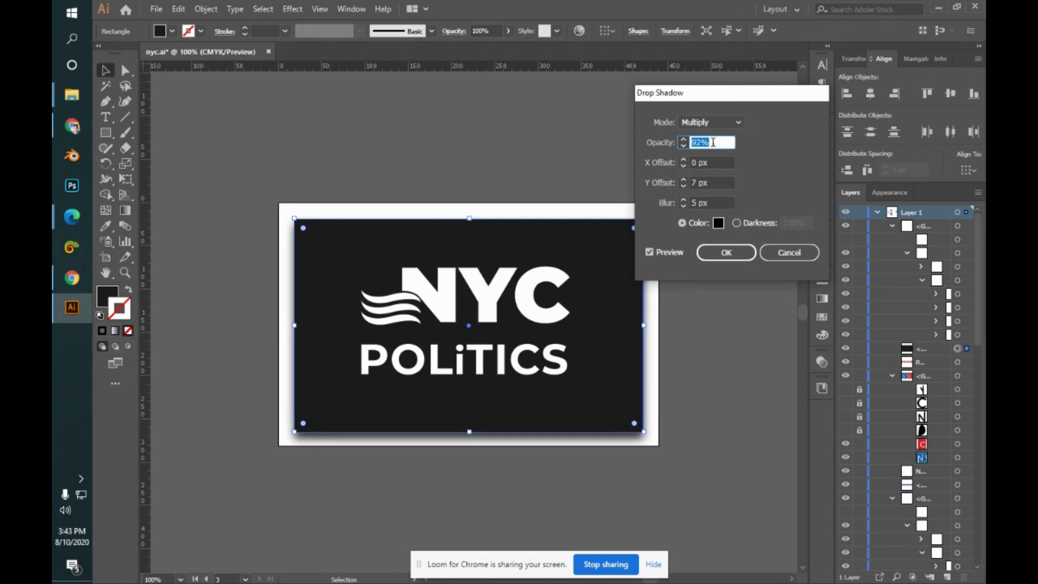
pyautogui.press('Down')
pyautogui.press('Down')
pyautogui.press('Down')
pyautogui.press('Down')
pyautogui.press('Down')
pyautogui.press('Down')
pyautogui.press('Down')
pyautogui.press('Down')
pyautogui.press('Down')
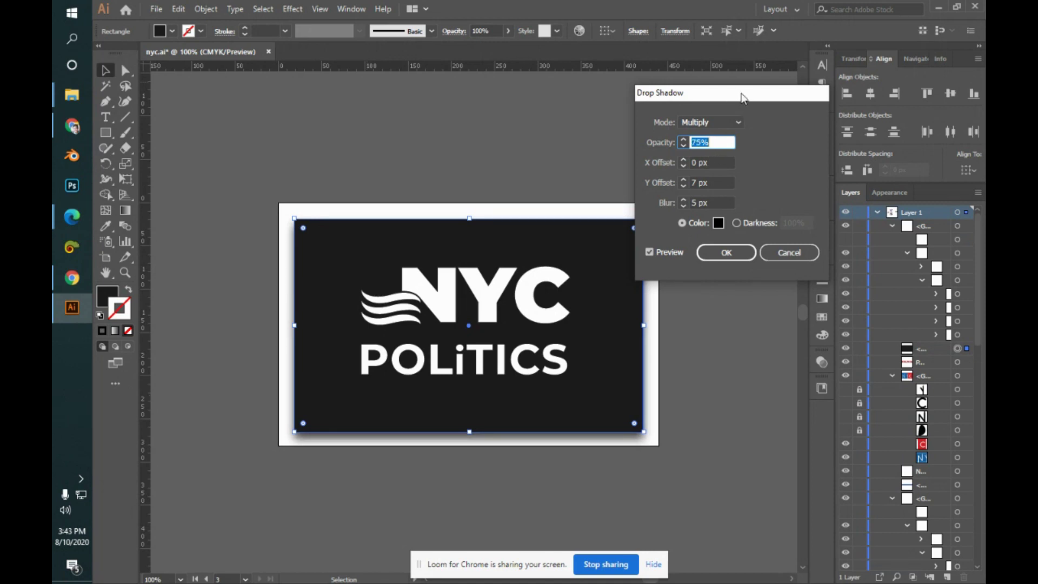
# - Set the drop shadow's Y offset to 9 px, apply the effect and deselect the card background
pyautogui.moveTo(742, 97); pyautogui.dragTo(763, 96)
pyautogui.click(698, 257)
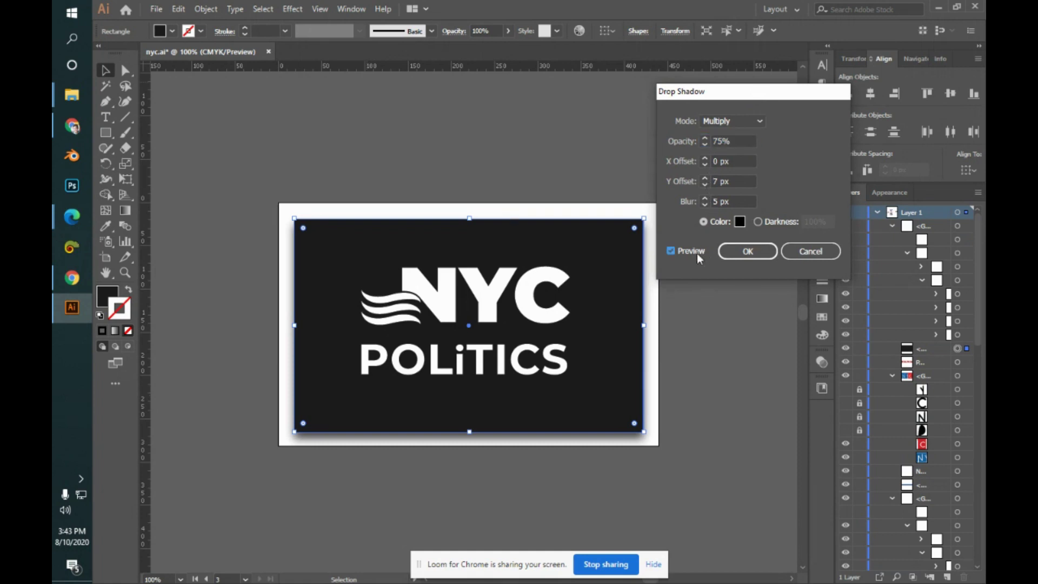
pyautogui.click(697, 253)
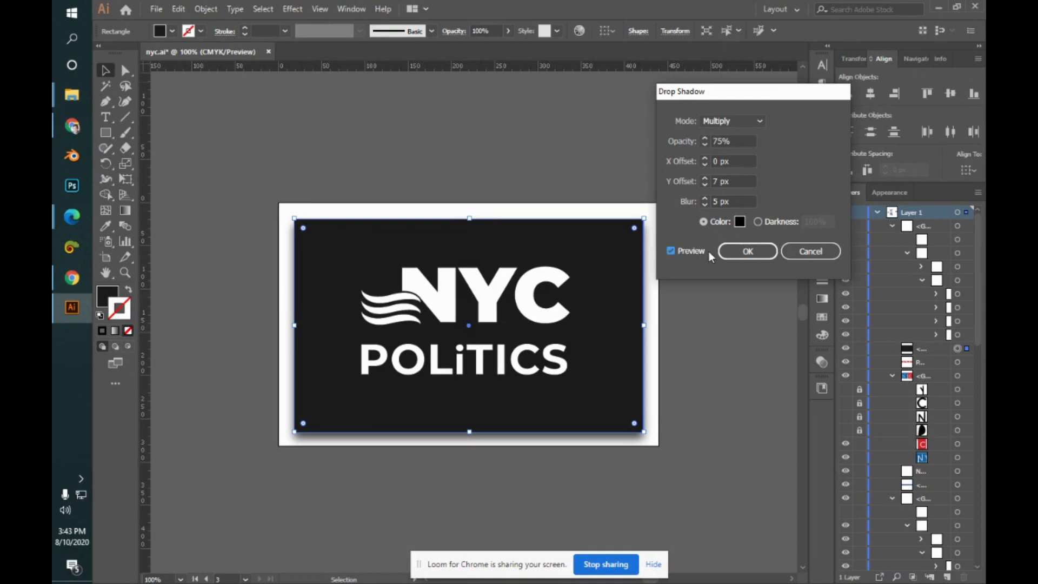
pyautogui.click(738, 182)
pyautogui.press('Up')
pyautogui.press('Up')
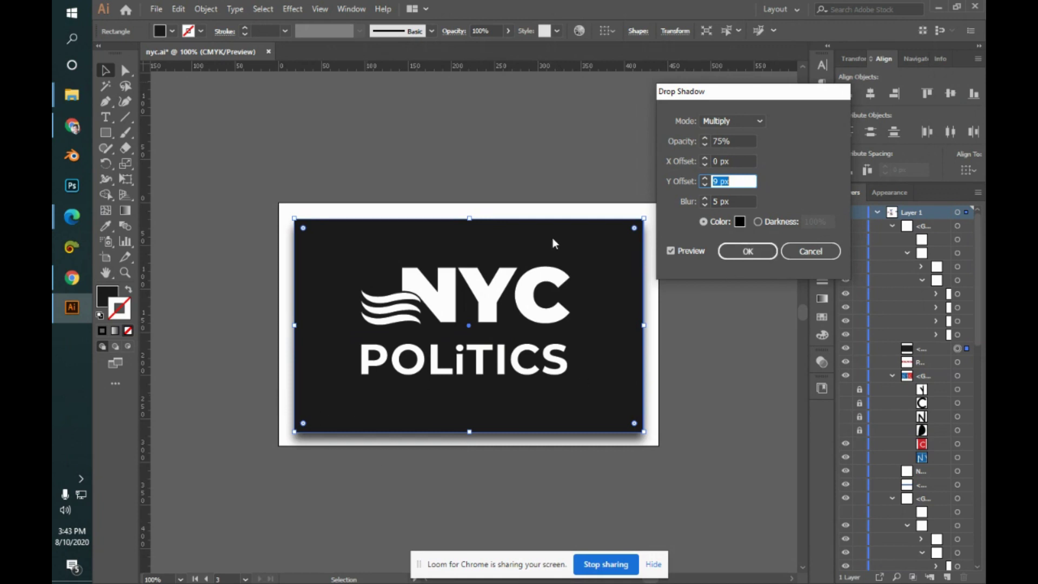
pyautogui.click(763, 253)
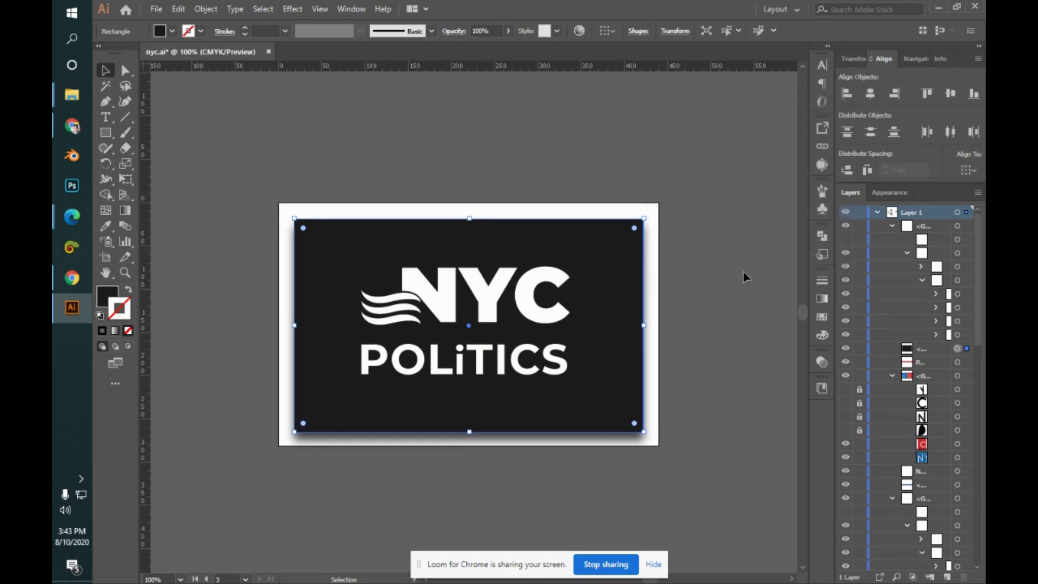
pyautogui.click(719, 365)
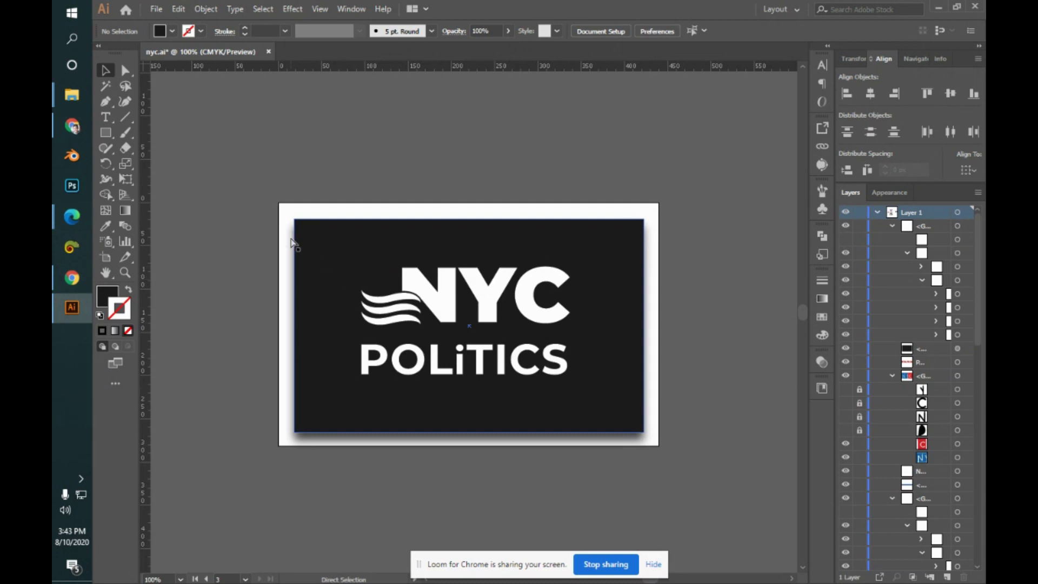
# - Examine the drop shadow along the edges and corners of the NYC Politics card at 200%, then return to 100%
pyautogui.hotkey('ctrl', '=')
pyautogui.hotkey('ctrl', '=')
pyautogui.moveTo(329, 249); pyautogui.dragTo(607, 293)
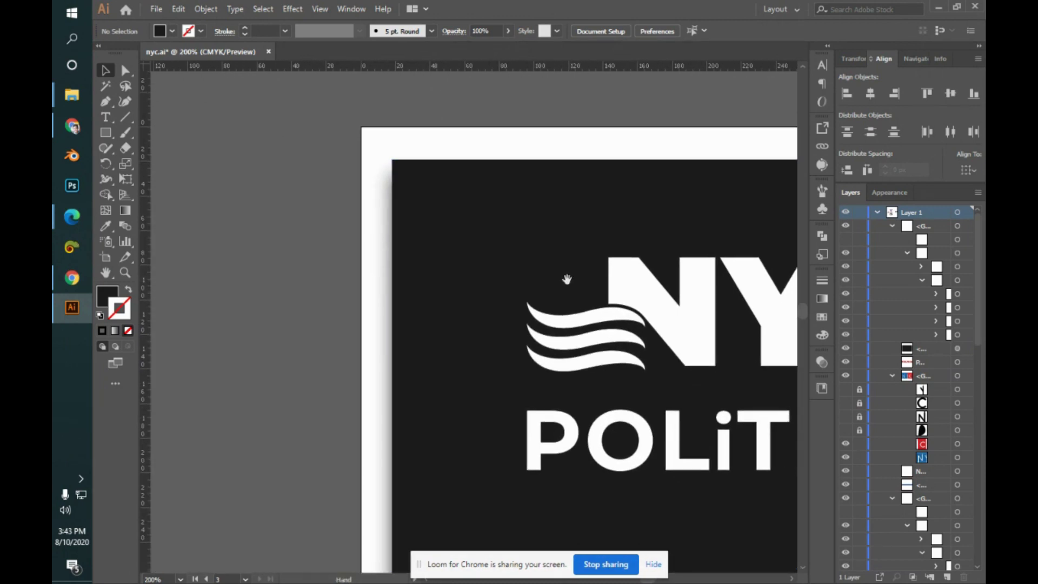
pyautogui.moveTo(537, 252); pyautogui.dragTo(436, 65)
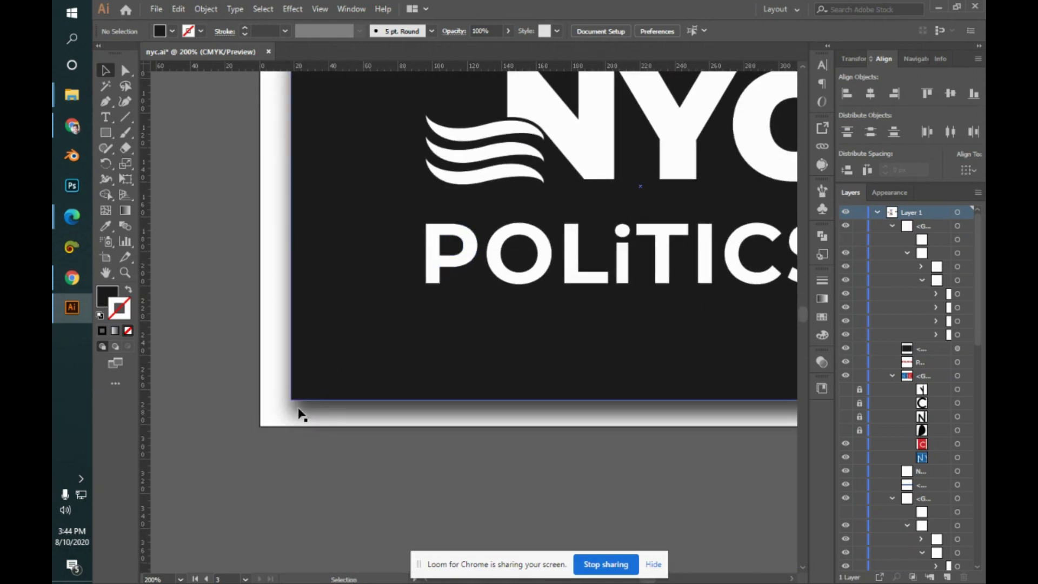
pyautogui.moveTo(658, 415); pyautogui.dragTo(404, 353)
pyautogui.moveTo(619, 315); pyautogui.dragTo(449, 389)
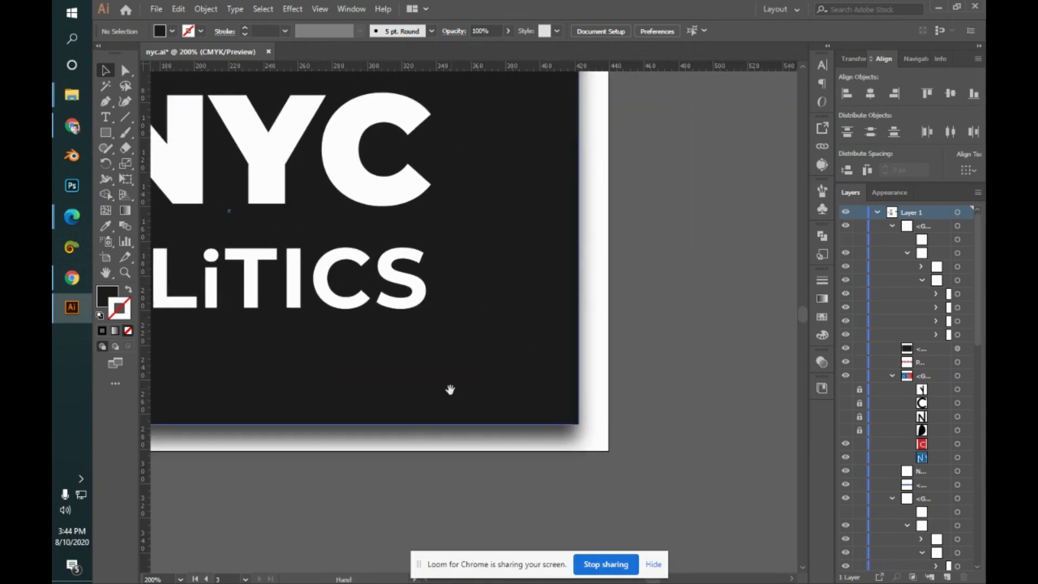
pyautogui.scroll(5, 535, 476)
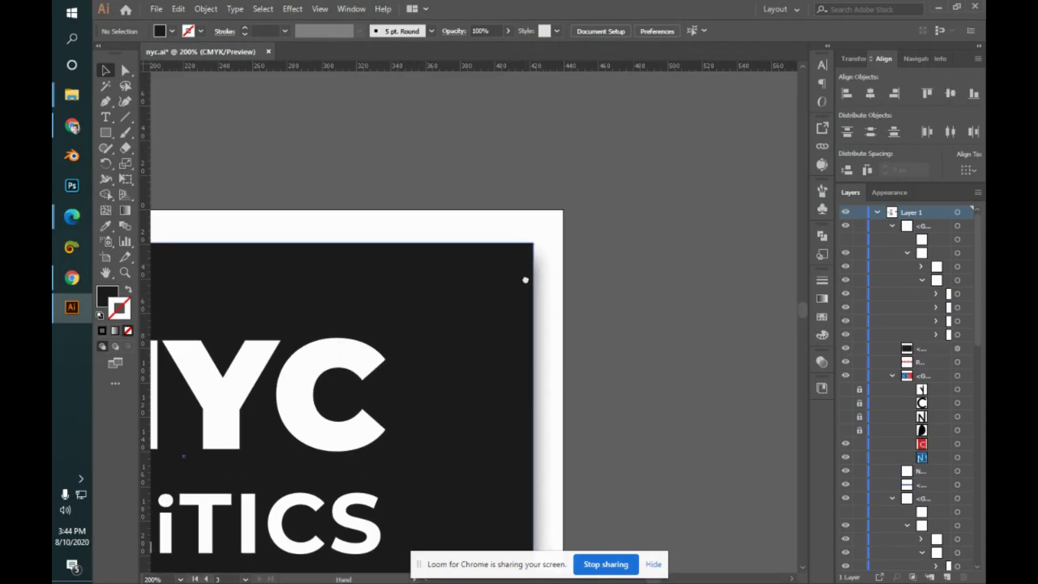
pyautogui.moveTo(526, 278); pyautogui.dragTo(540, 268)
pyautogui.moveTo(481, 286); pyautogui.dragTo(599, 254)
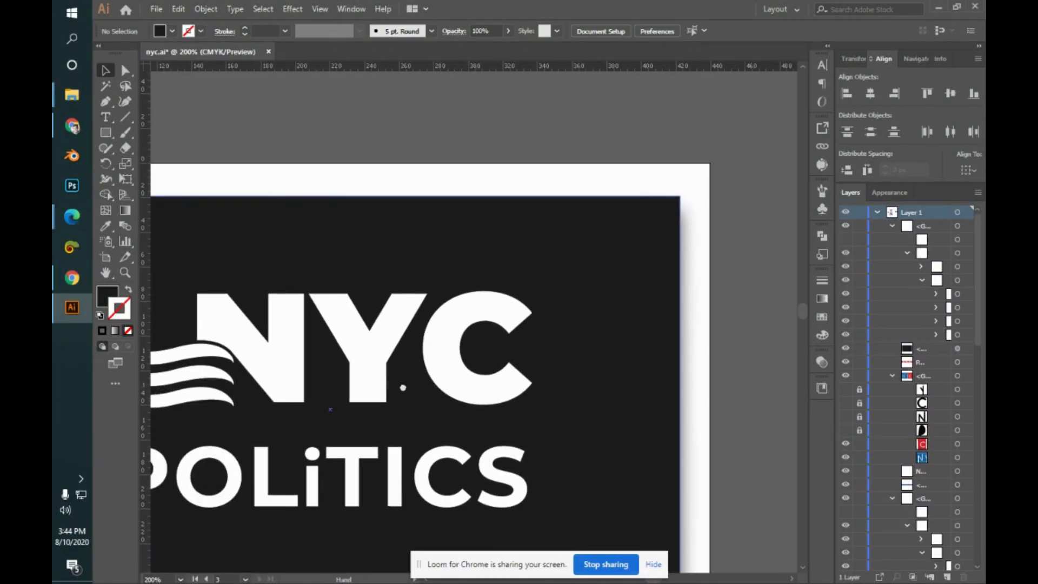
pyautogui.scroll(-5, 411, 417)
pyautogui.hscroll(-5, 411, 417)
pyautogui.scroll(5, 442, 436)
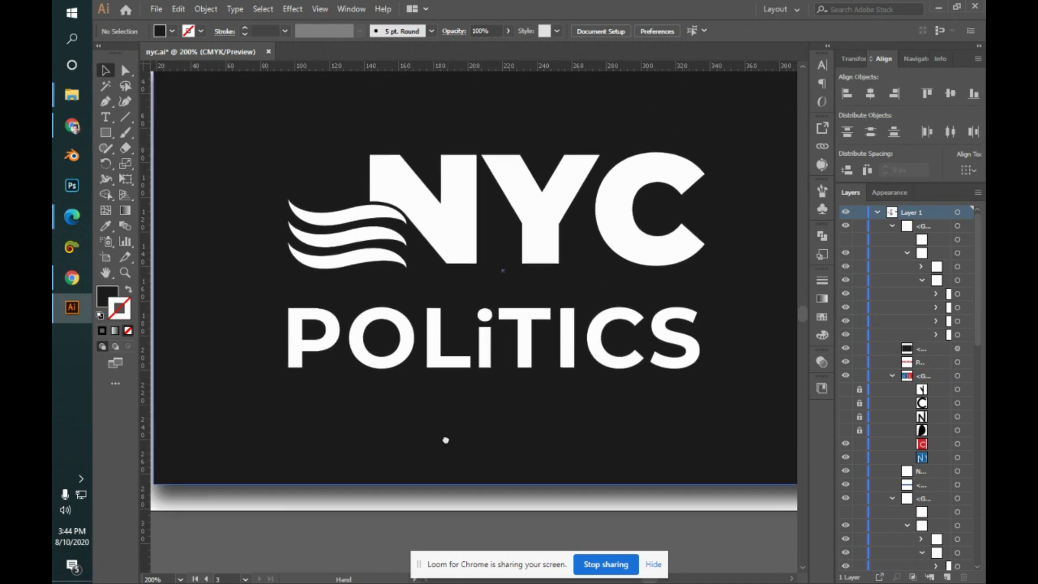
pyautogui.moveTo(417, 424); pyautogui.dragTo(491, 397)
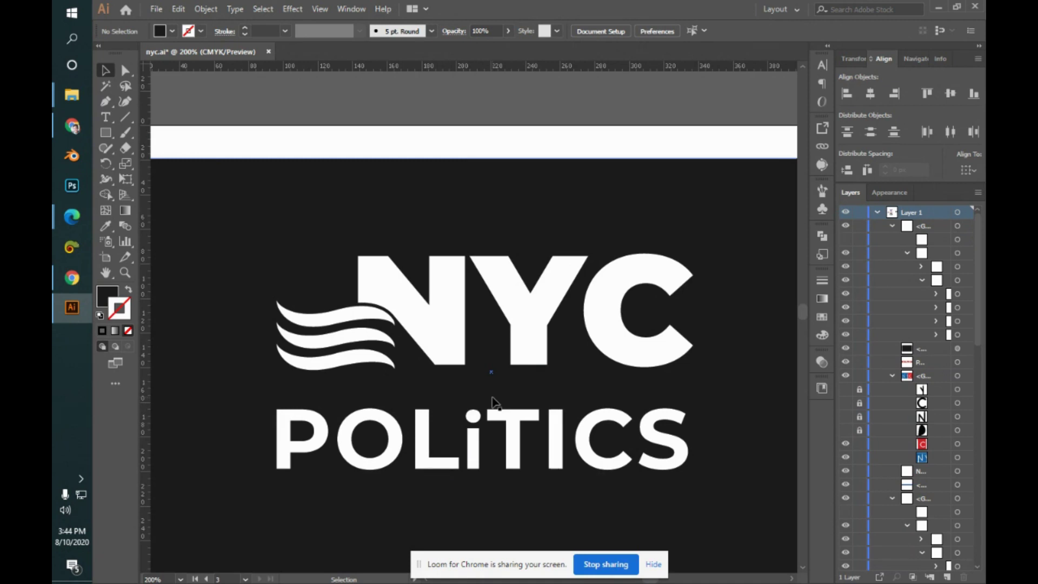
pyautogui.hotkey('ctrl', '1')
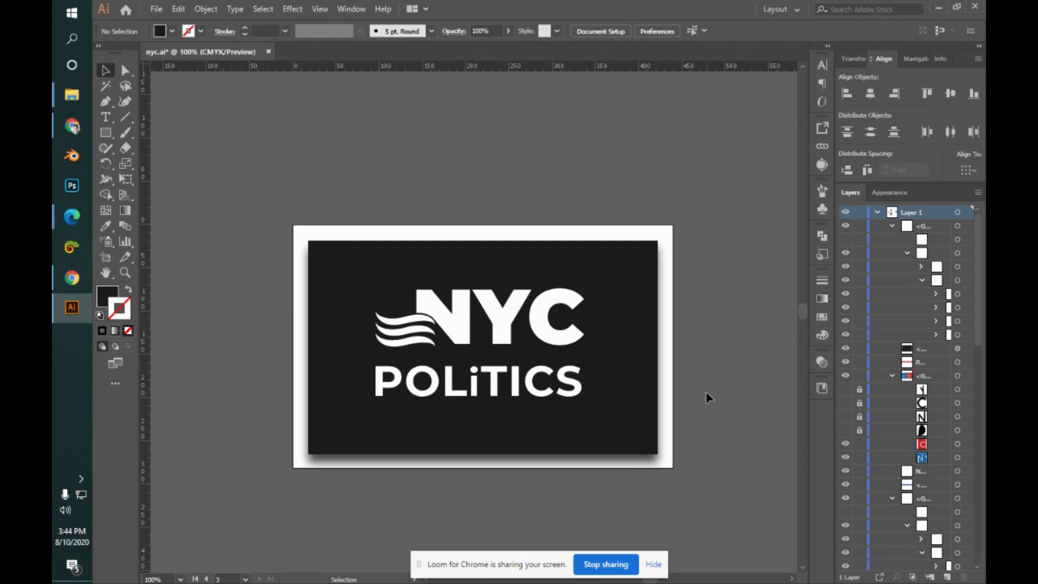
# - Switch to the Google Meet window to read the latest question in the chat, then return to Illustrator
pyautogui.hotkey('alt', 'Tab')
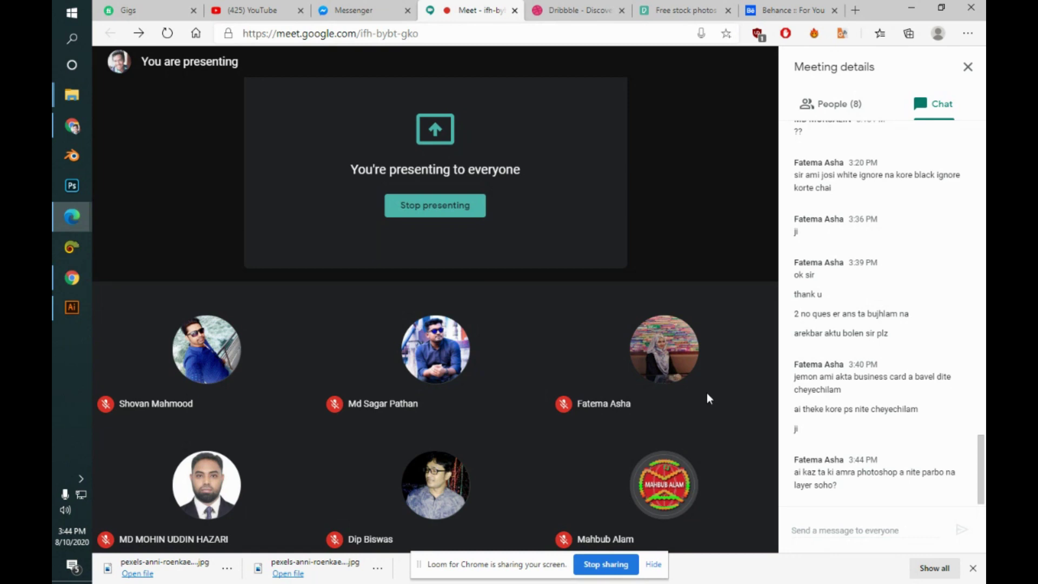
pyautogui.hotkey('alt', 'Tab')
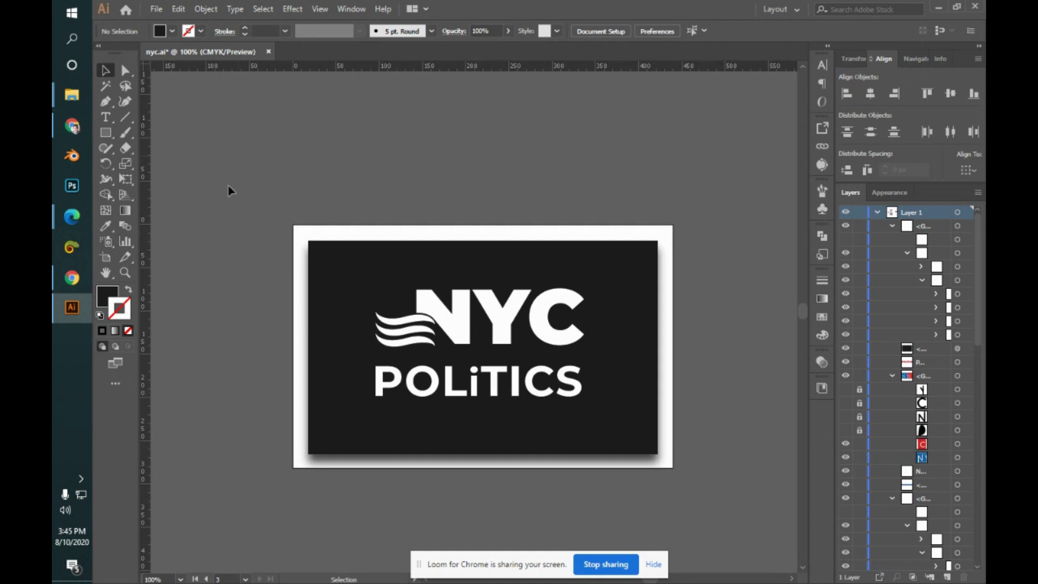
# - Create a new 300 by 300 px CMYK document
pyautogui.hotkey('ctrl', 'n')
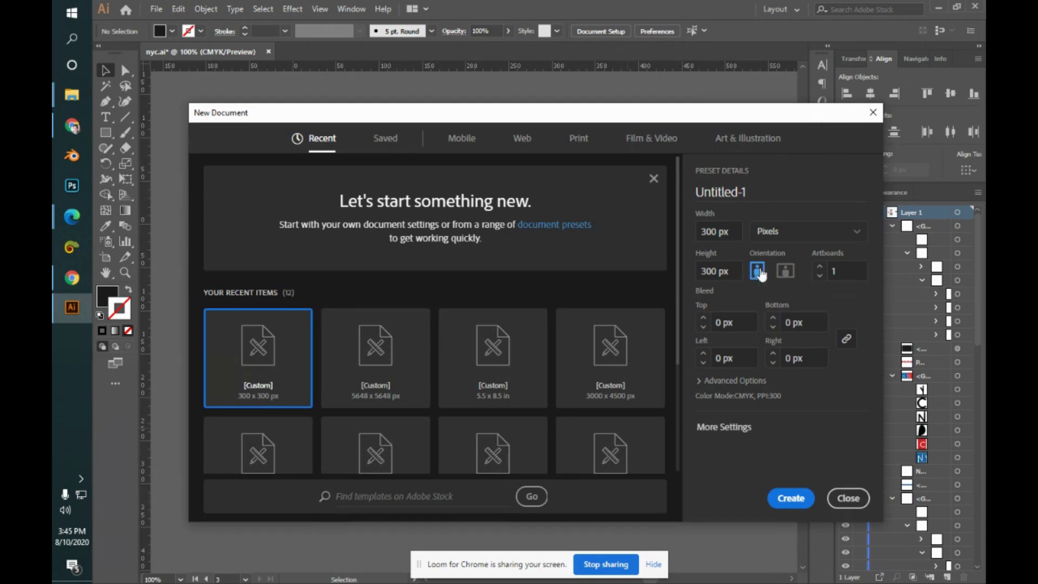
pyautogui.click(800, 502)
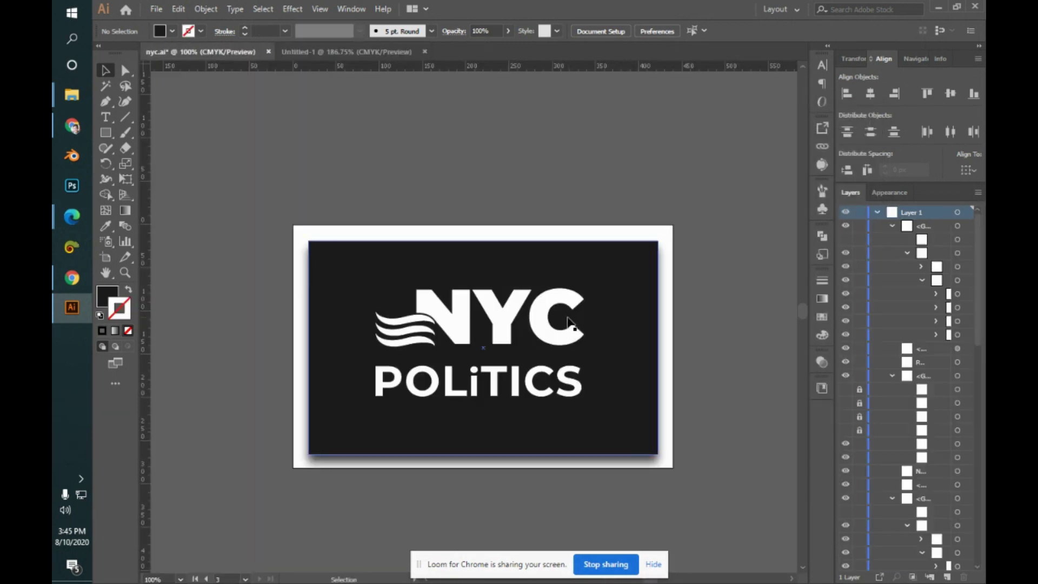
# - Copy the red-to-blue NYC Politics banner with its logo from nyc.ai into the new document and view it at 100%
pyautogui.moveTo(185, 357); pyautogui.dragTo(491, 357)
pyautogui.moveTo(271, 357); pyautogui.dragTo(734, 286)
pyautogui.moveTo(213, 222); pyautogui.dragTo(287, 581)
pyautogui.moveTo(270, 482); pyautogui.dragTo(354, 327)
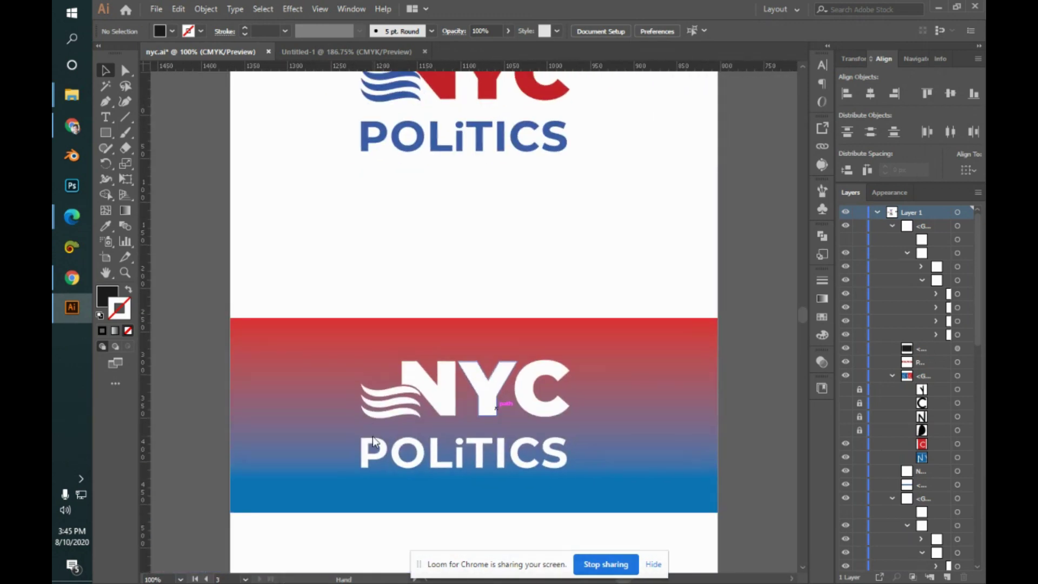
pyautogui.moveTo(209, 323); pyautogui.dragTo(752, 498)
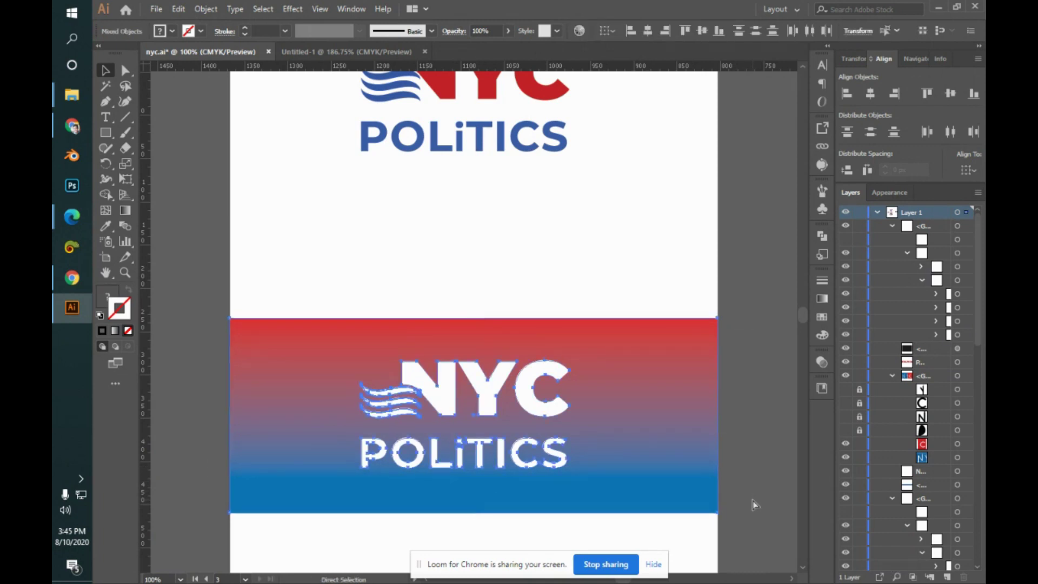
pyautogui.click(388, 53)
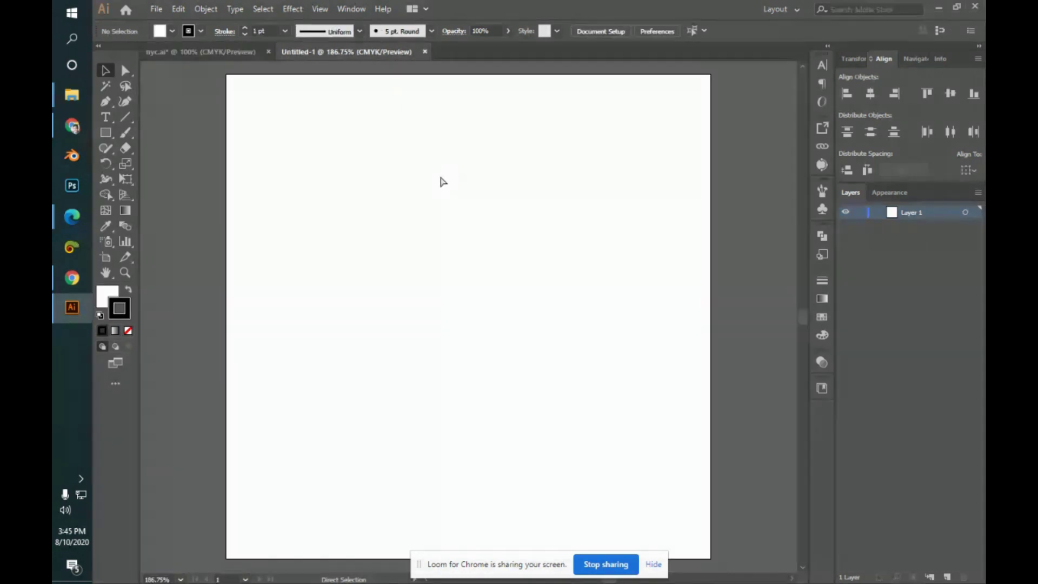
pyautogui.hotkey('ctrl', 'v')
pyautogui.hotkey('ctrl', '1')
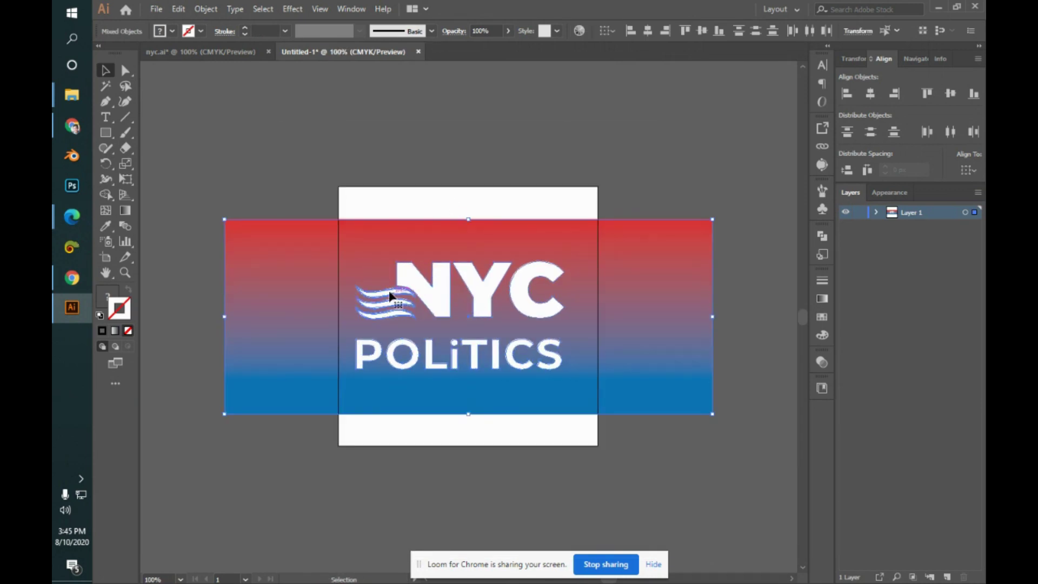
# - Ungroup the outer grouping of the pasted NYC Politics logo, leaving the gradient background separate
pyautogui.click(672, 445)
pyautogui.click(445, 301)
pyautogui.doubleClick(444, 300)
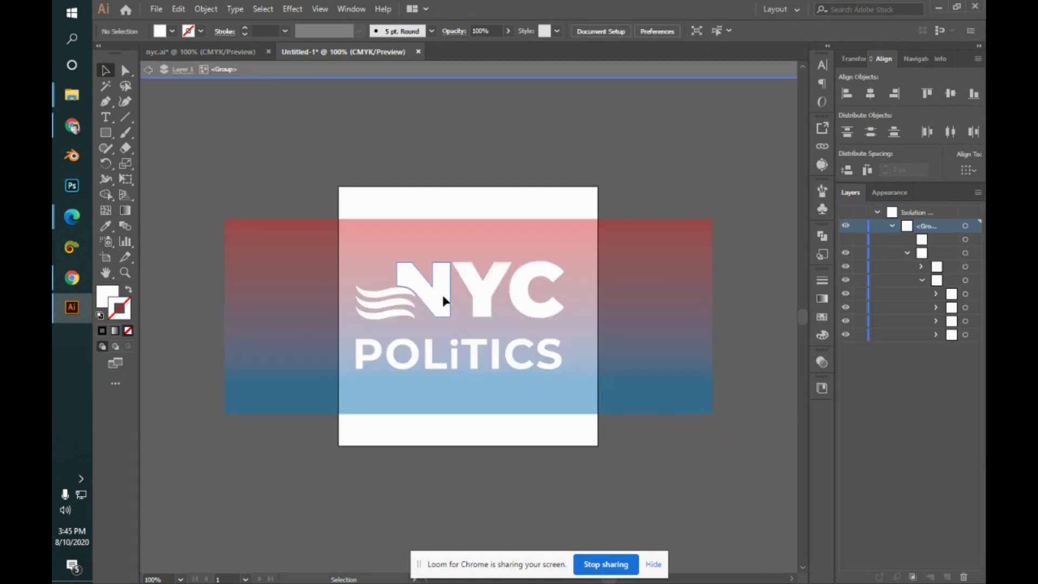
pyautogui.press('Escape')
pyautogui.click(647, 209)
pyautogui.click(535, 294)
pyautogui.press('a')
pyautogui.press('v')
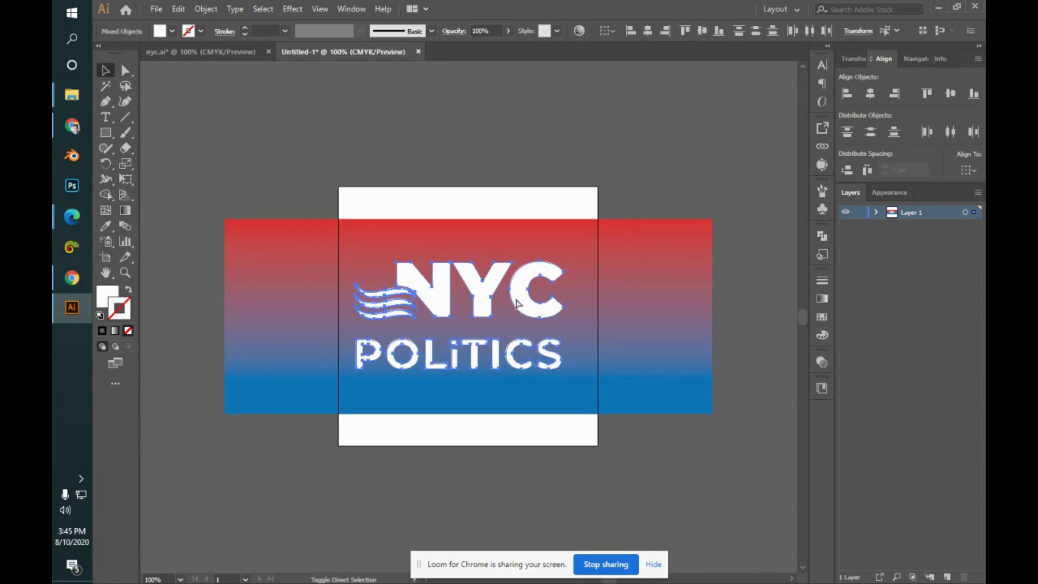
pyautogui.click(562, 276)
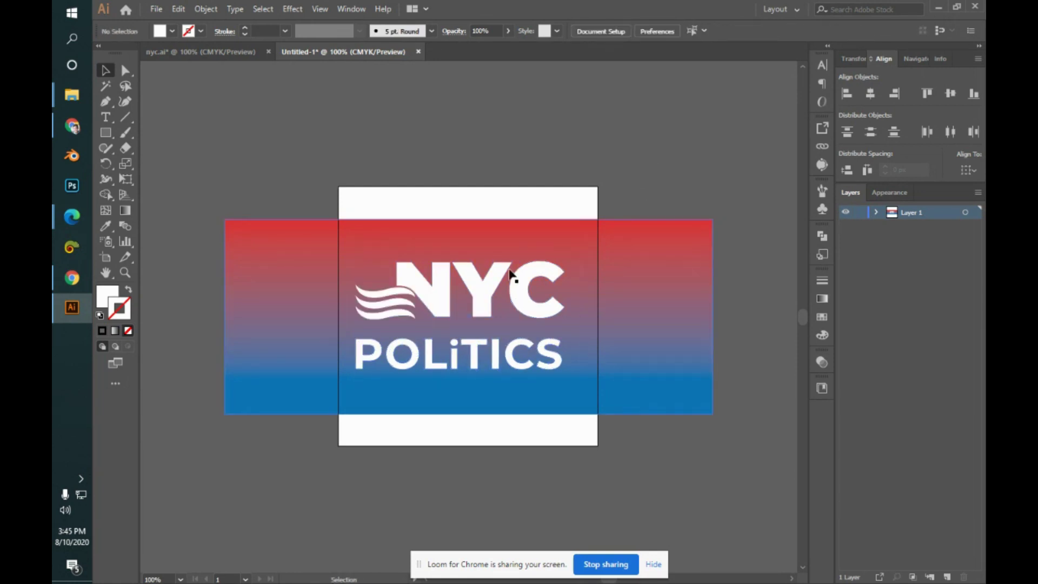
pyautogui.press('ctrl')
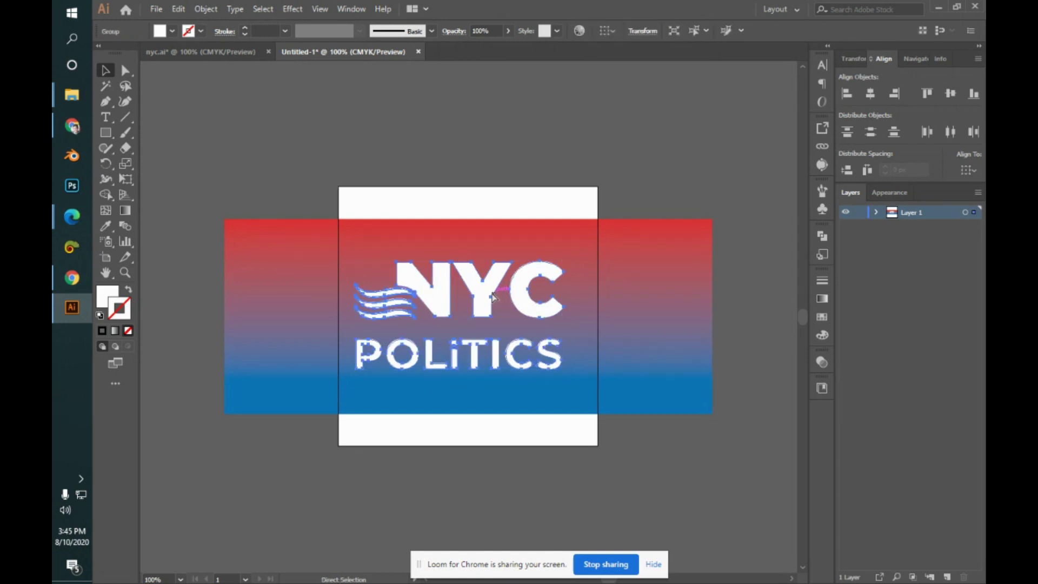
# - Ungroup the NYC lettering and waves until each NYC letter can be selected individually
pyautogui.click(649, 171)
pyautogui.click(499, 286)
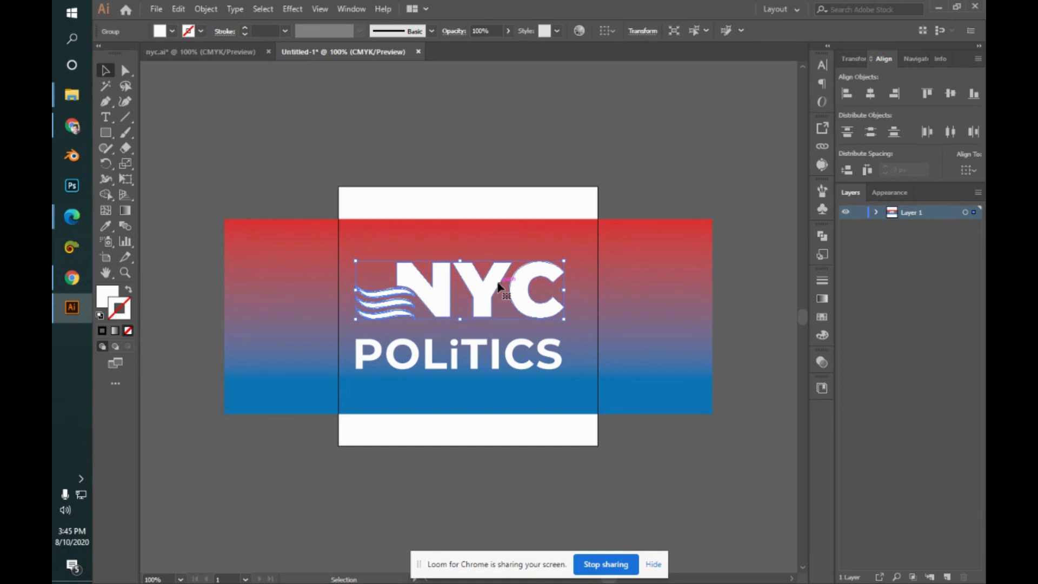
pyautogui.keyDown('shift'); pyautogui.click(501, 272); pyautogui.keyUp('shift')
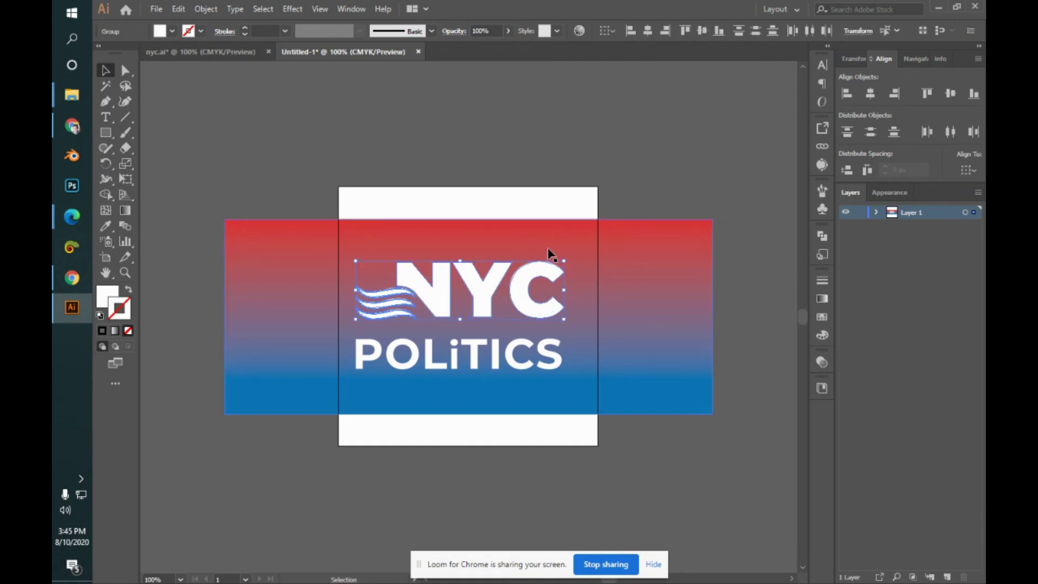
pyautogui.click(680, 160)
pyautogui.click(432, 293)
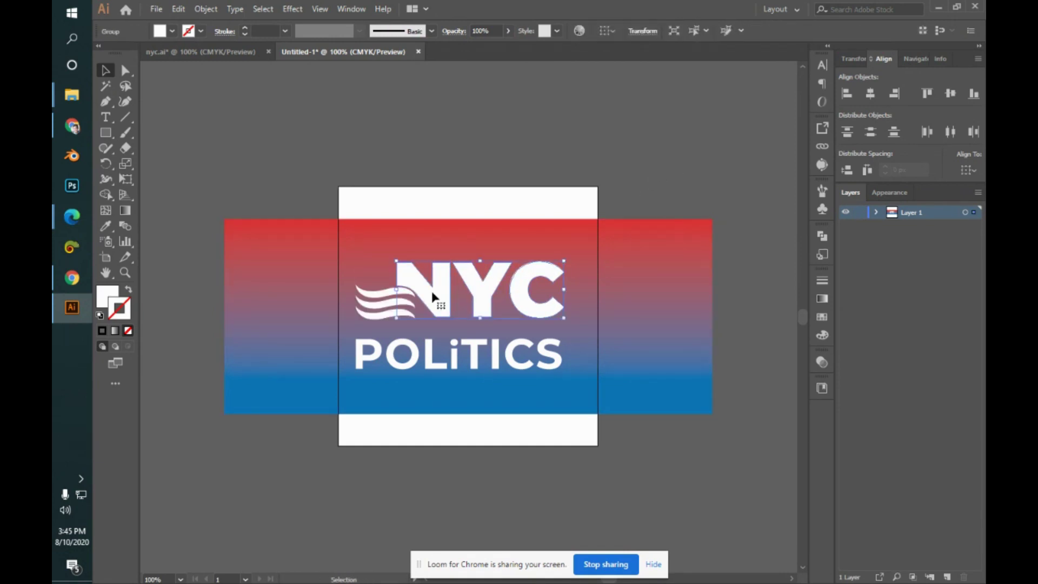
pyautogui.keyDown('shift'); pyautogui.click(431, 291); pyautogui.keyUp('shift')
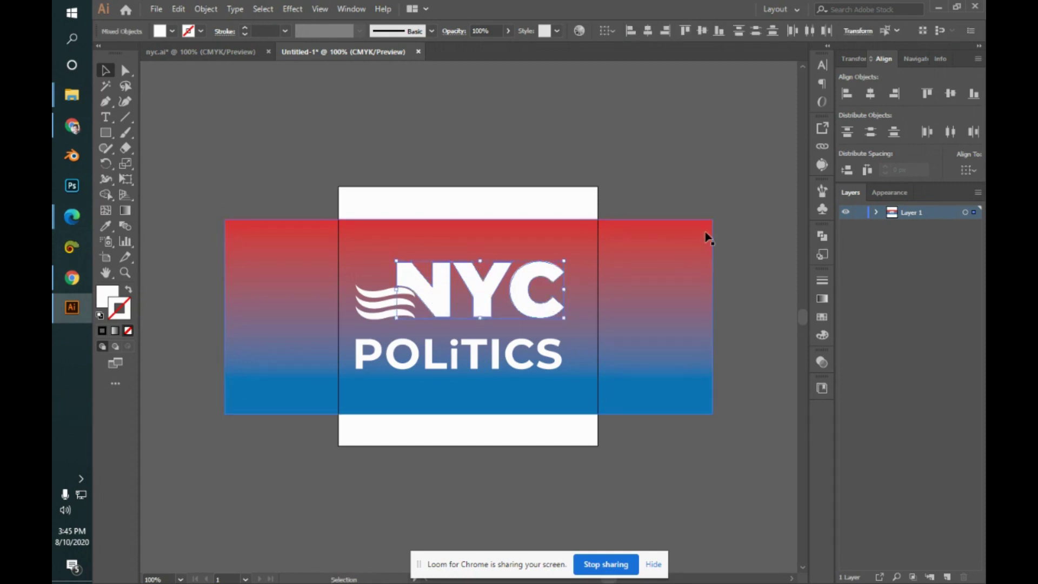
pyautogui.click(700, 194)
pyautogui.click(530, 310)
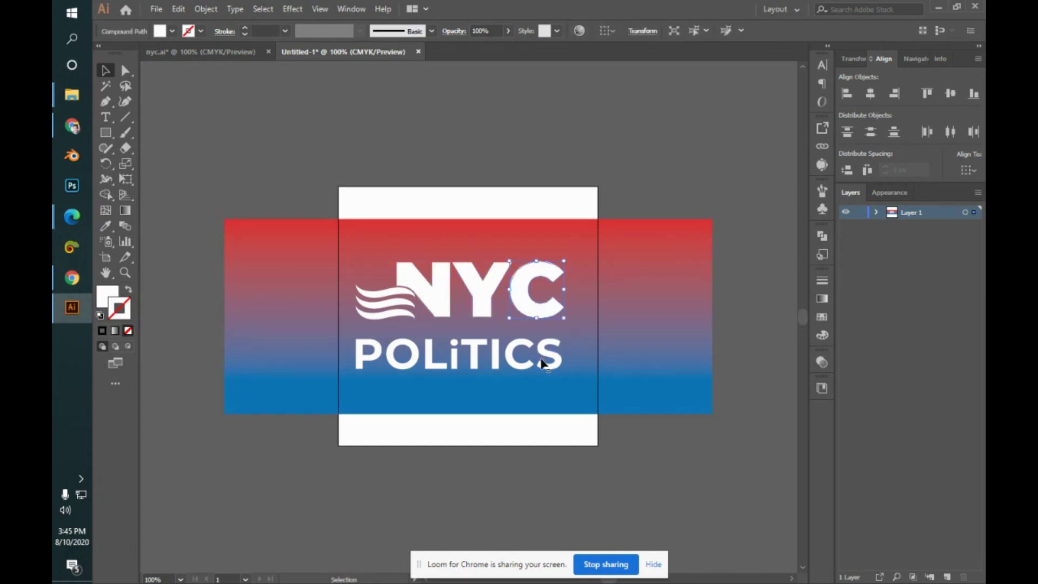
# - Ungroup the POLiTICS wordmark into separate letters and deselect it
pyautogui.click(556, 365)
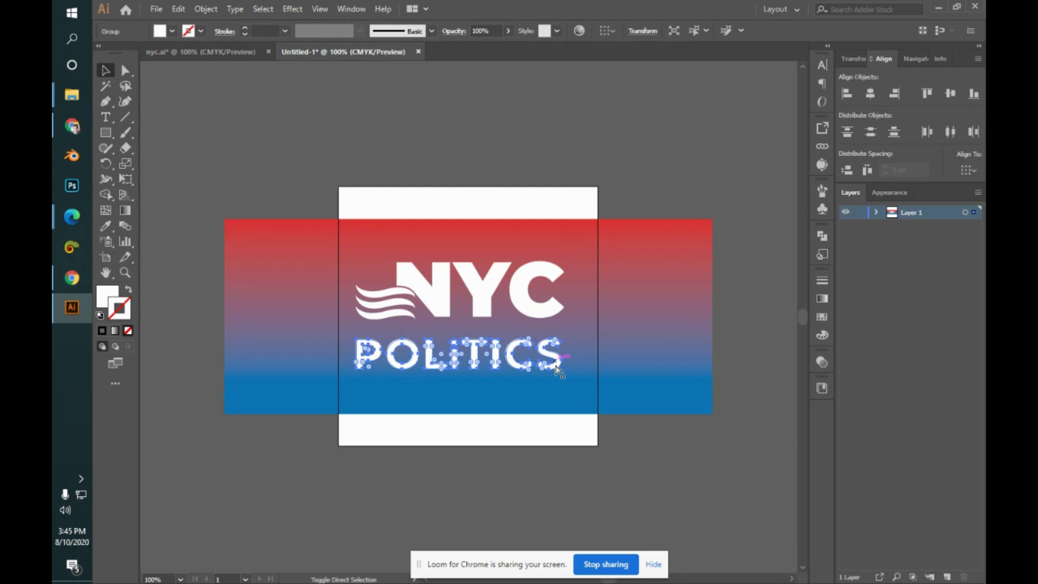
pyautogui.click(557, 371)
pyautogui.moveTo(558, 365); pyautogui.dragTo(556, 364)
pyautogui.click(614, 146)
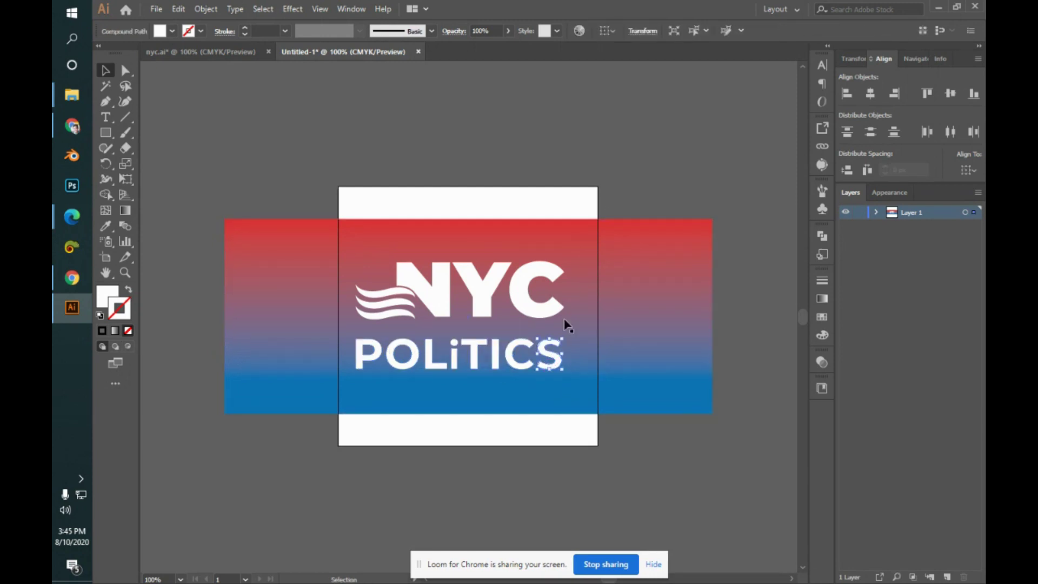
# - Resize the gradient background rectangle on all four sides so it fits the square artboard exactly
pyautogui.click(605, 254)
pyautogui.press('a')
pyautogui.hotkey('ctrl', 't')
pyautogui.press('v')
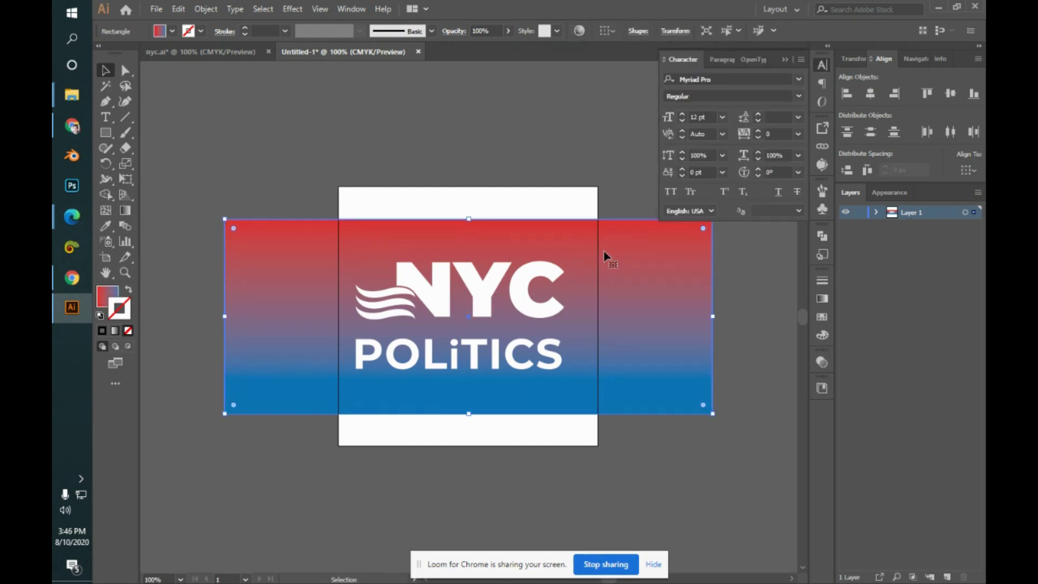
pyautogui.moveTo(469, 219); pyautogui.dragTo(462, 187)
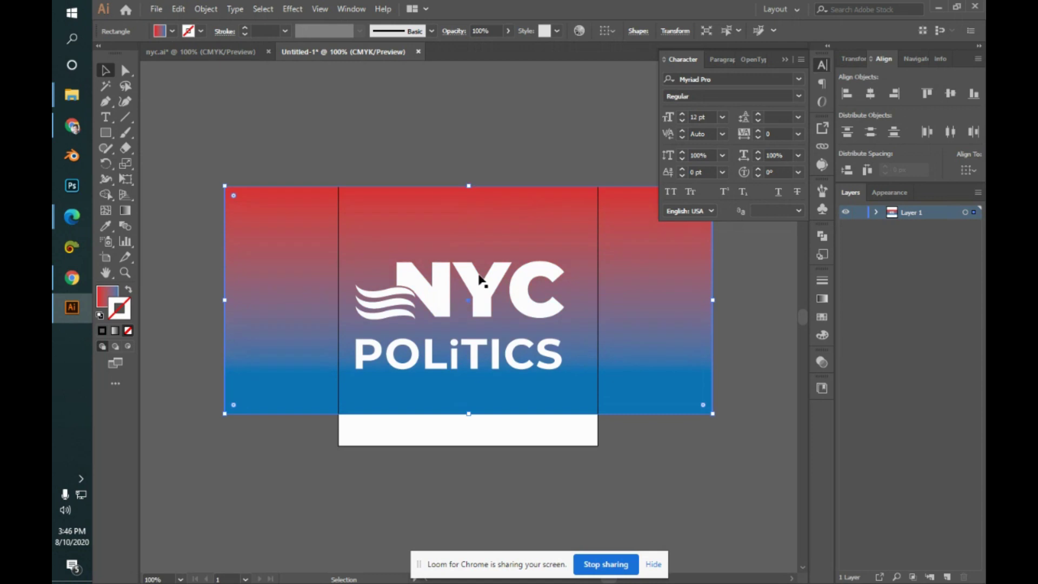
pyautogui.moveTo(468, 414); pyautogui.dragTo(473, 449)
pyautogui.moveTo(225, 321); pyautogui.dragTo(338, 317)
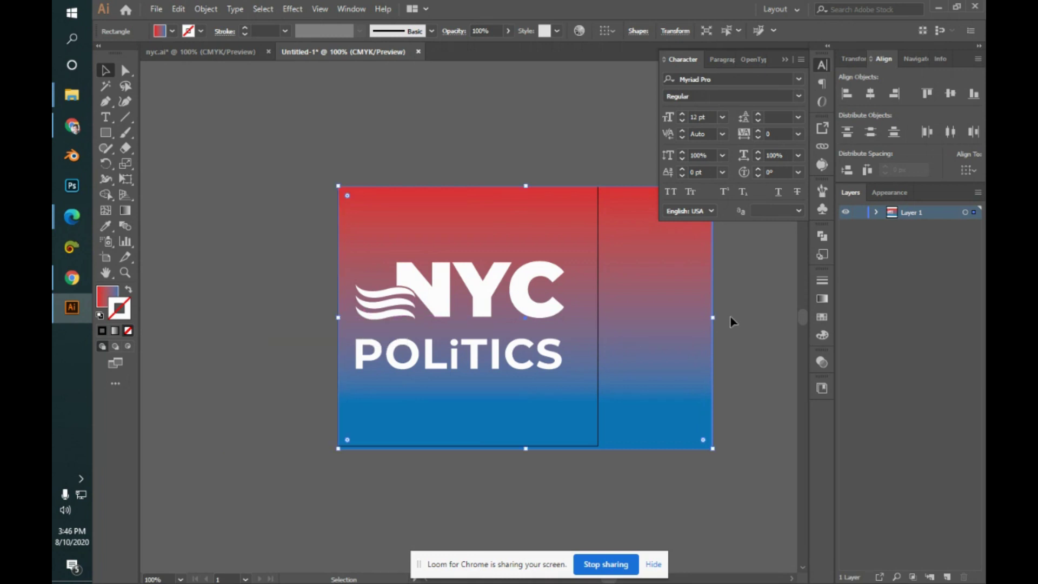
pyautogui.moveTo(713, 318); pyautogui.dragTo(597, 319)
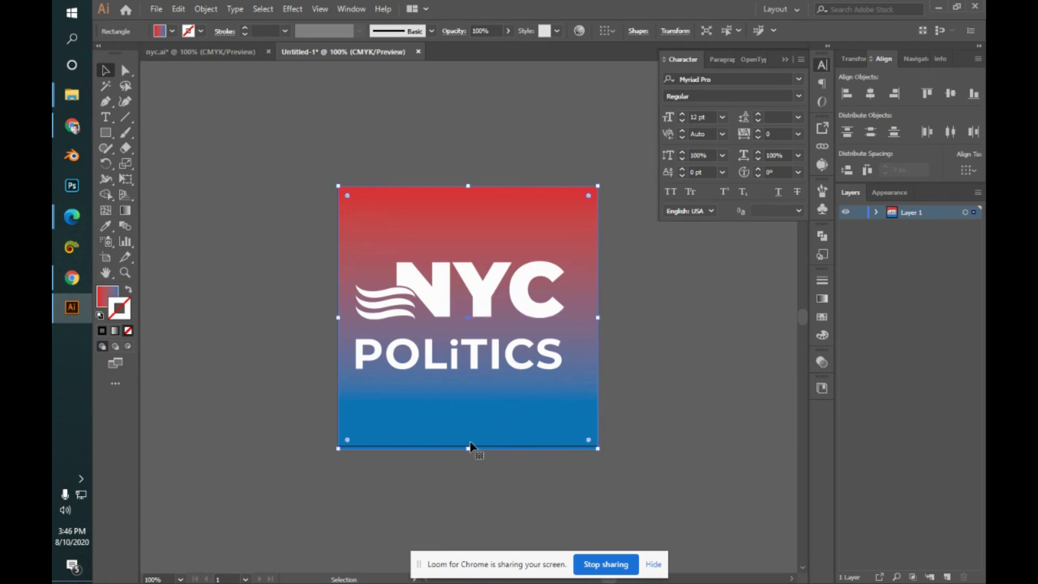
pyautogui.moveTo(469, 448); pyautogui.dragTo(470, 446)
pyautogui.click(686, 384)
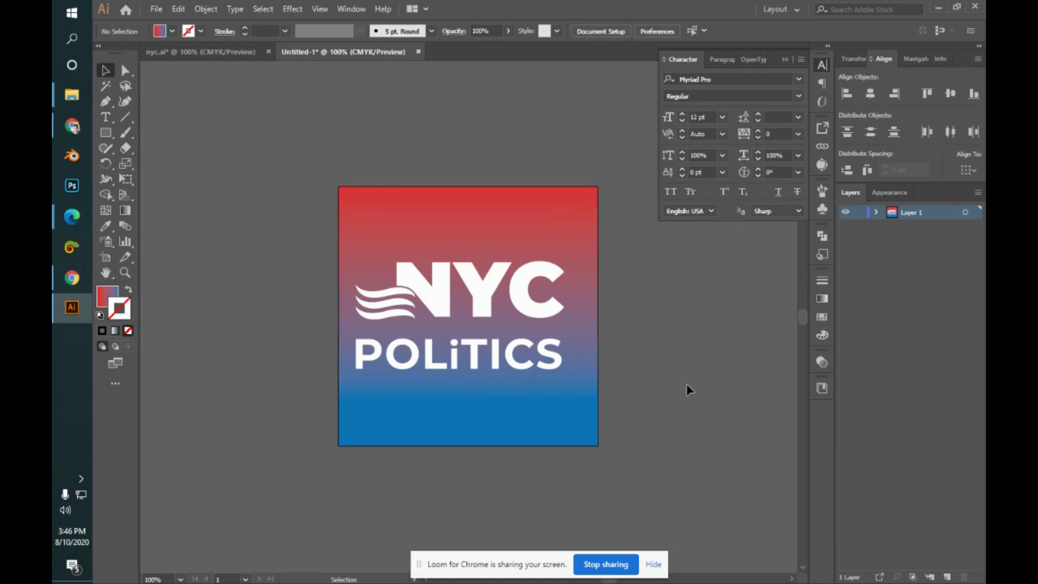
# - Expand Layer 1 to check its contents for remaining groups and ungroup the letter N
pyautogui.click(515, 284)
pyautogui.click(505, 139)
pyautogui.hotkey('ctrl', 'a')
pyautogui.click(714, 369)
pyautogui.click(877, 212)
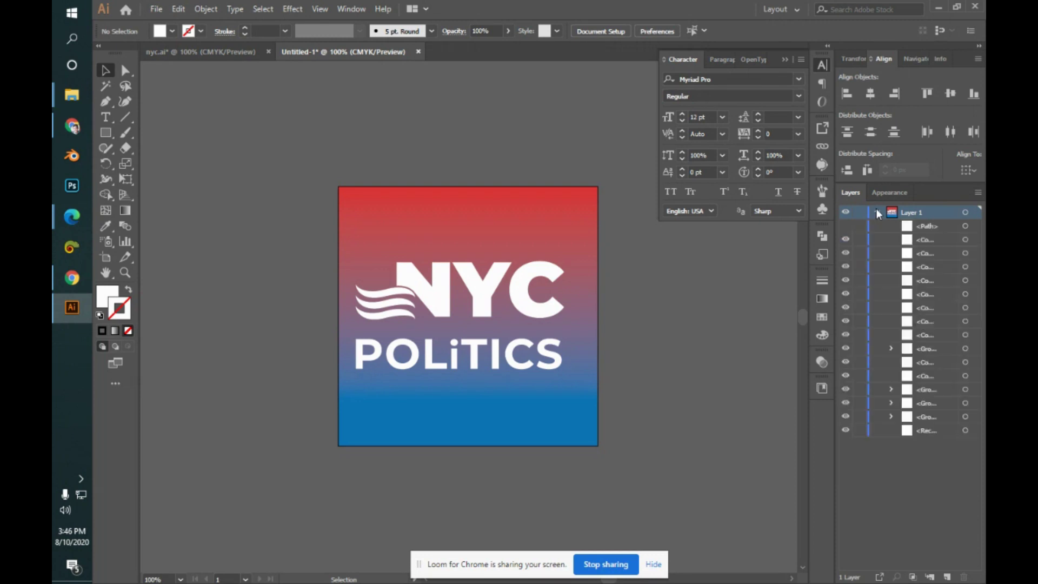
pyautogui.click(845, 348)
pyautogui.click(845, 348)
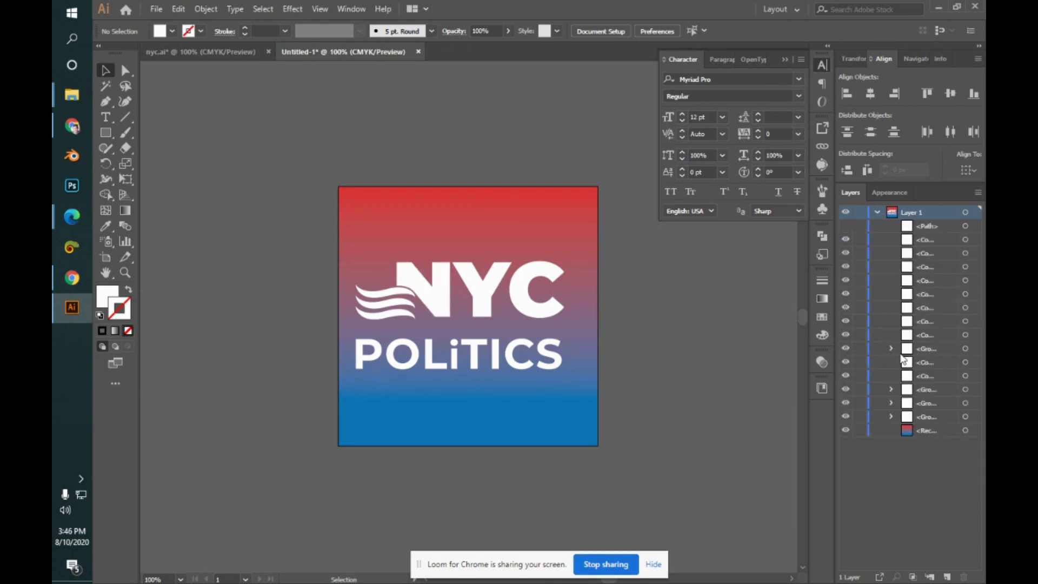
pyautogui.click(891, 349)
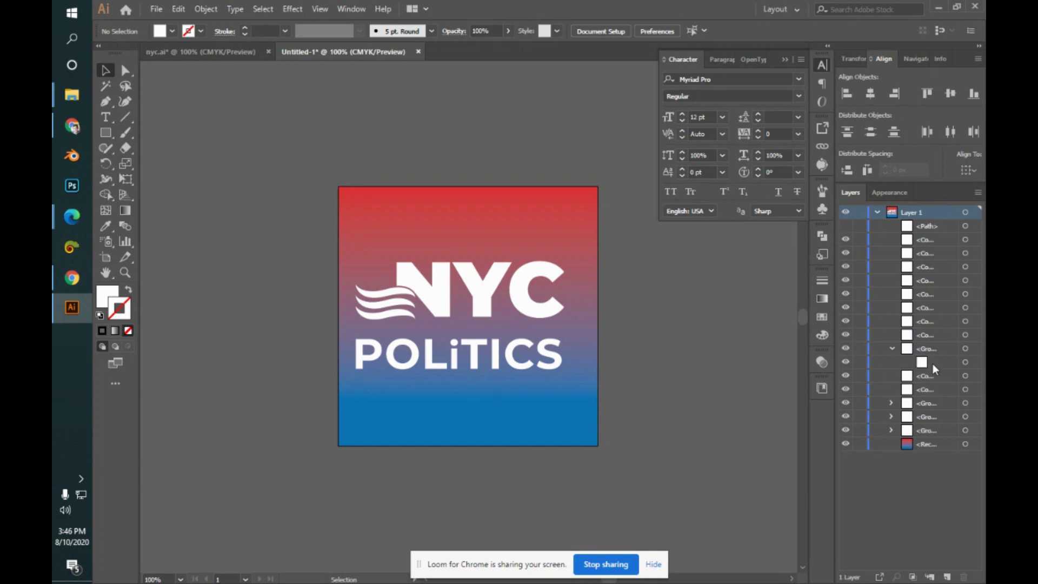
pyautogui.click(436, 286)
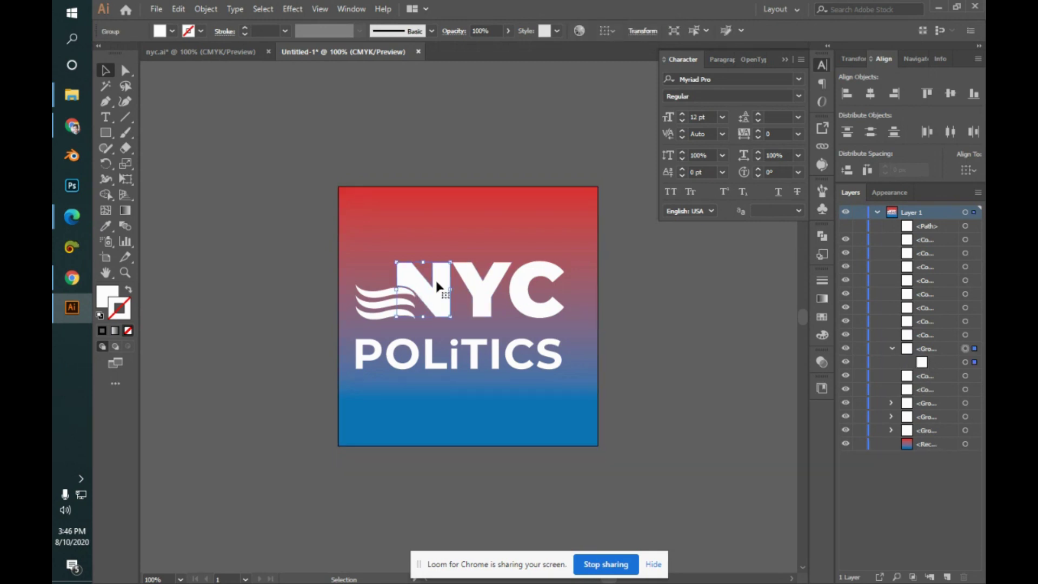
pyautogui.hotkey('ctrl', 'shift', 'g')
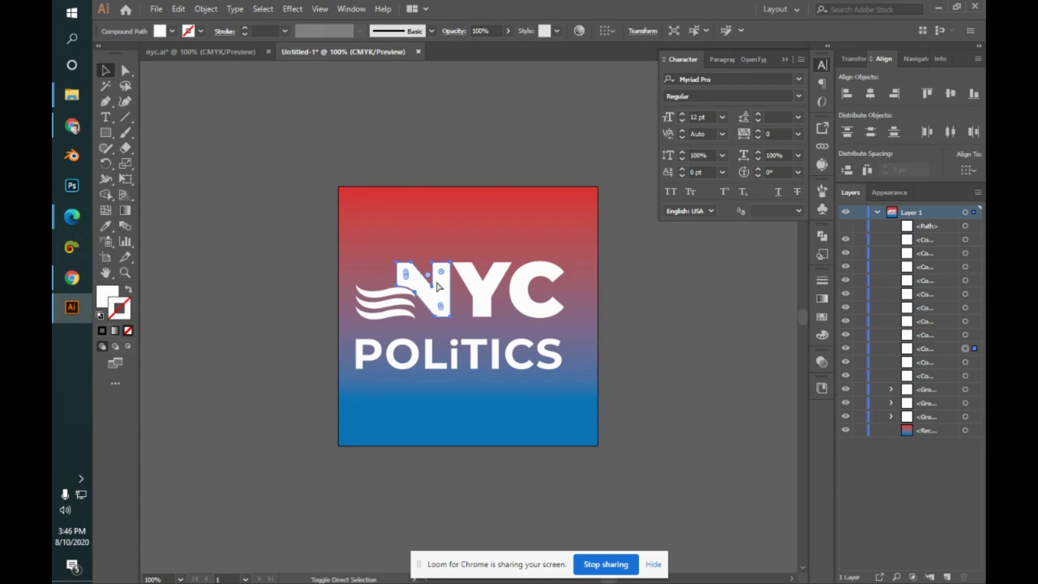
# - Ungroup the three grouped wave stripes beside the N so every shape sits individually in Layer 1
pyautogui.click(846, 390)
pyautogui.click(846, 390)
pyautogui.click(378, 319)
pyautogui.press('ctrl')
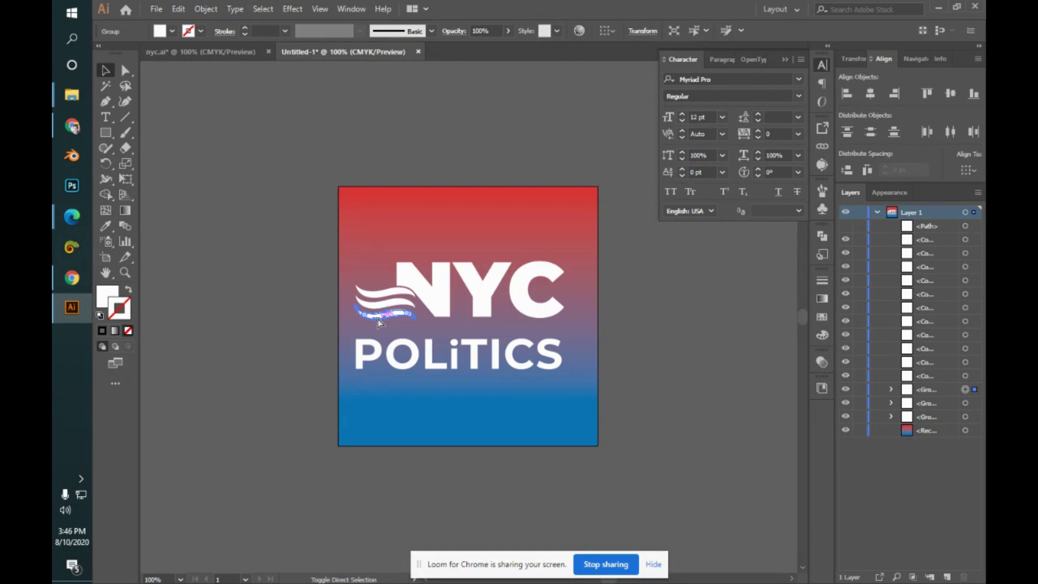
pyautogui.hotkey('ctrl', 'shift', 'g')
pyautogui.click(279, 227)
pyautogui.click(379, 306)
pyautogui.hotkey('ctrl', 'shift', 'g')
pyautogui.click(325, 292)
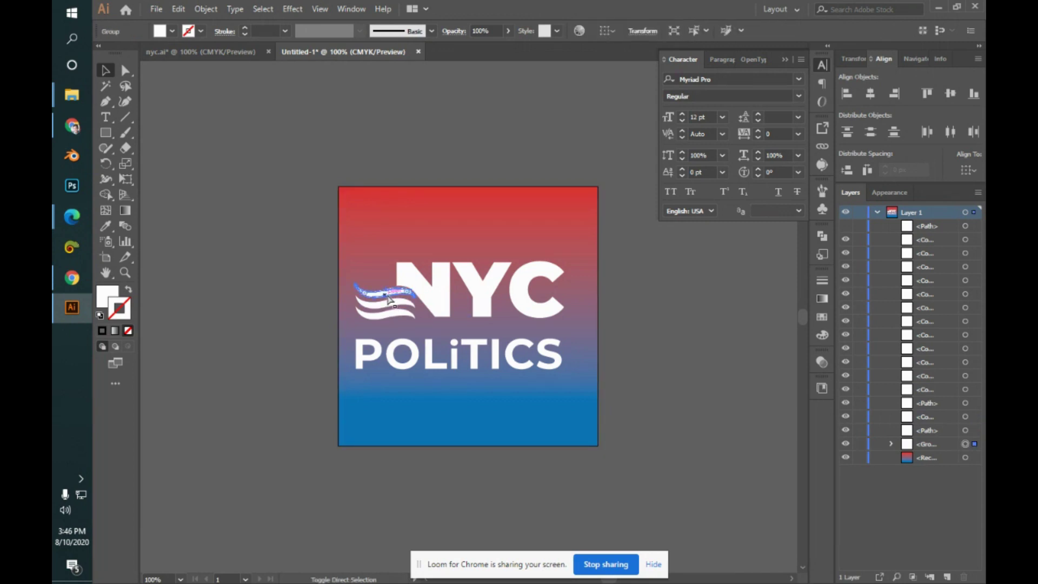
pyautogui.click(381, 298)
pyautogui.hotkey('ctrl', 'shift', 'g')
pyautogui.click(330, 284)
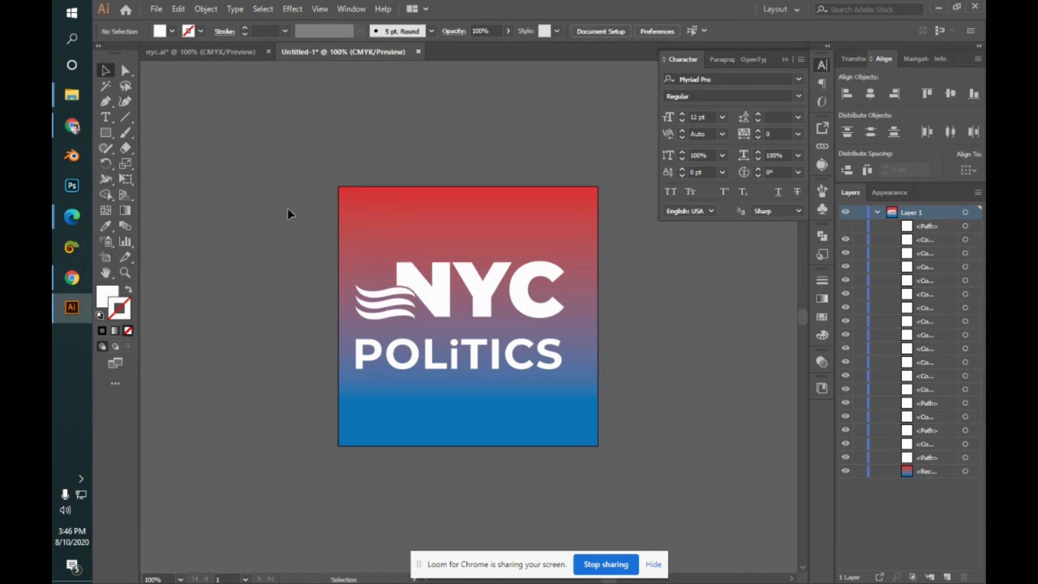
pyautogui.moveTo(287, 209); pyautogui.dragTo(393, 316)
pyautogui.click(238, 276)
# - Launch Photoshop, check the Google Meet chat and close the browser's download bar while it loads, then switch to Photoshop
pyautogui.click(156, 9)
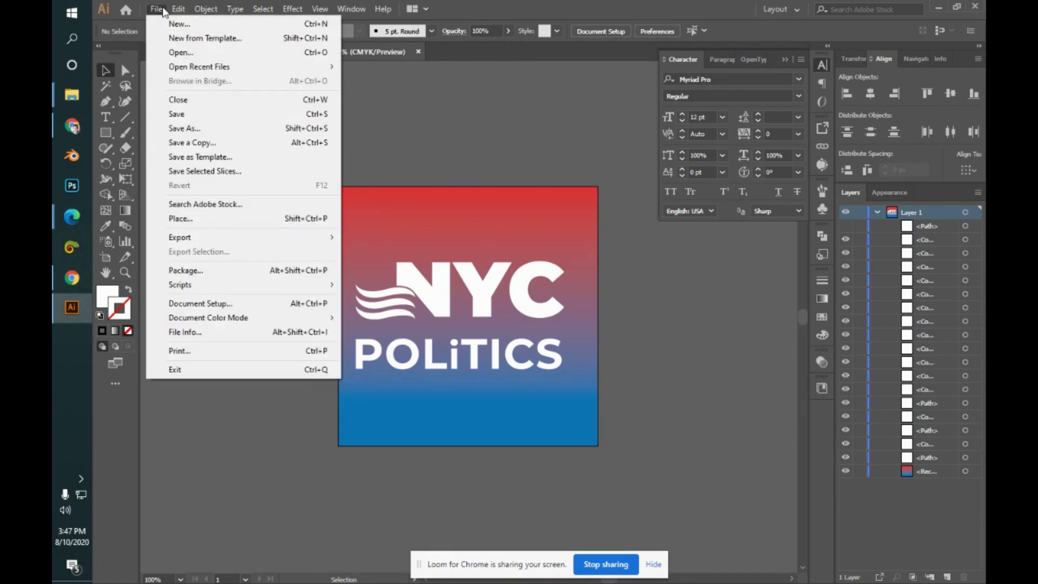
pyautogui.click(459, 134)
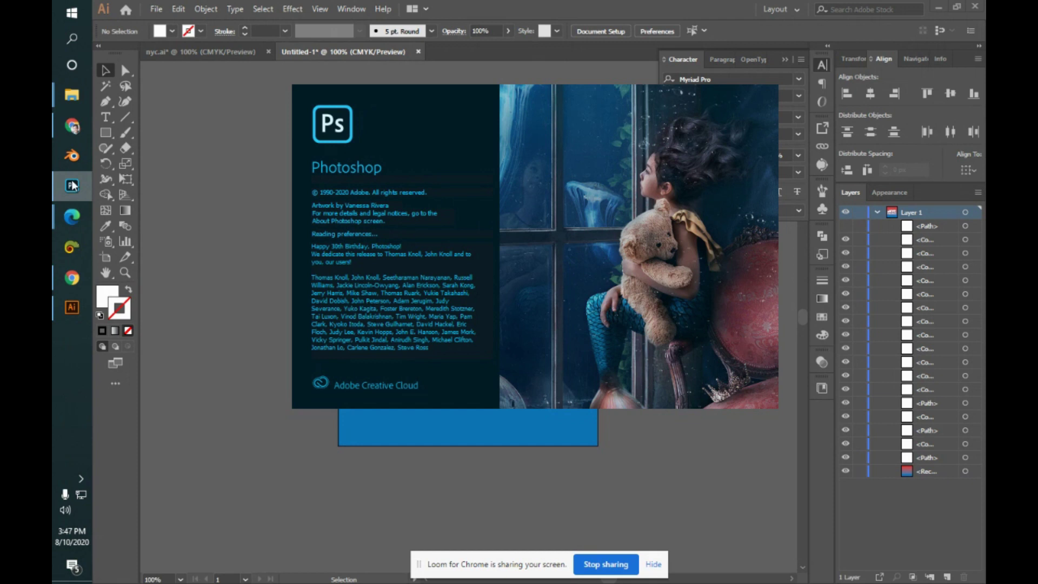
pyautogui.moveTo(59, 219)
pyautogui.click(171, 161)
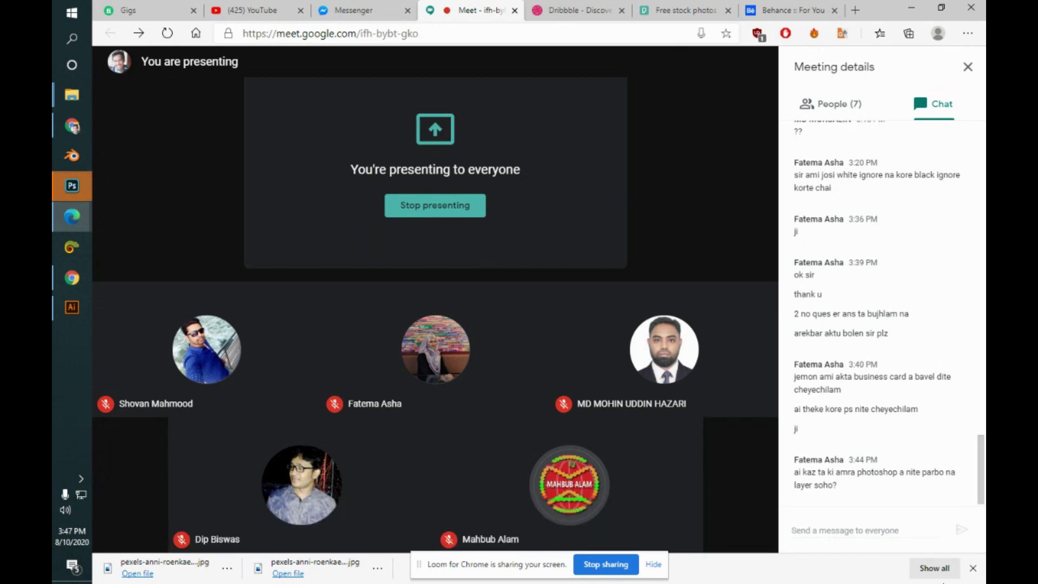
pyautogui.click(974, 570)
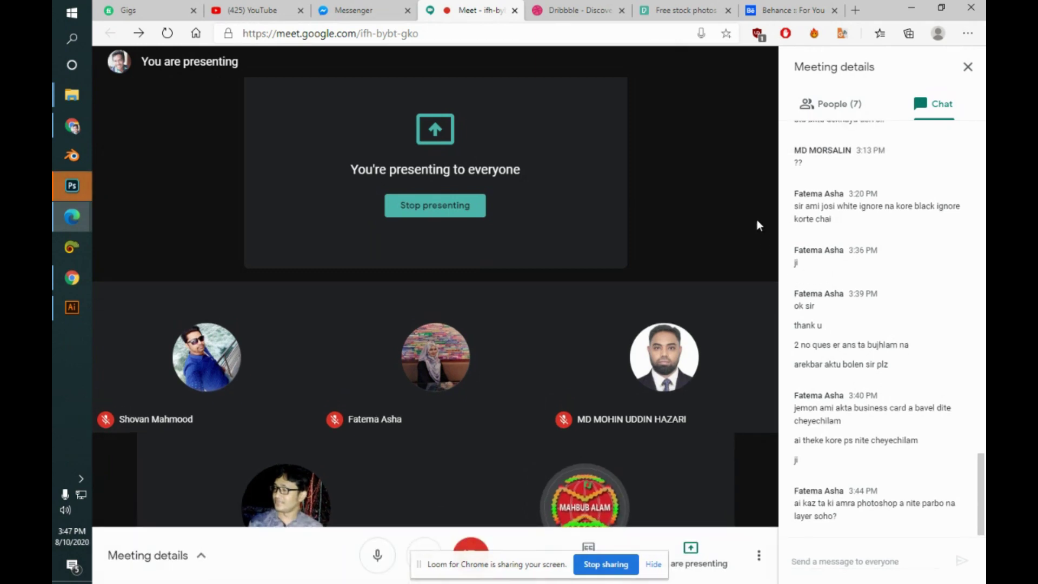
pyautogui.click(70, 186)
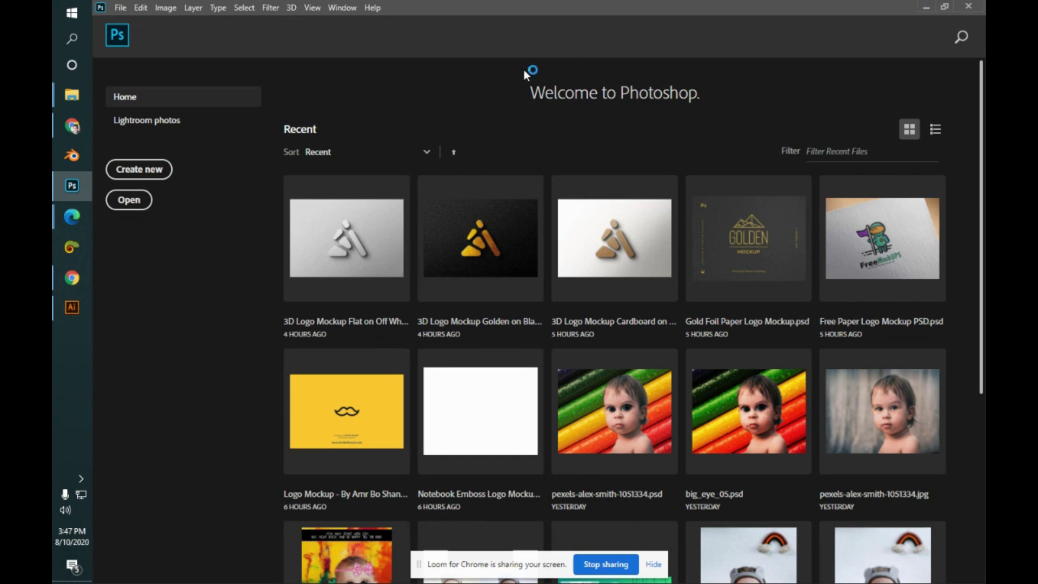
# - Create a new Photoshop document 500 pixels wide and 500 pixels high
pyautogui.click(113, 169)
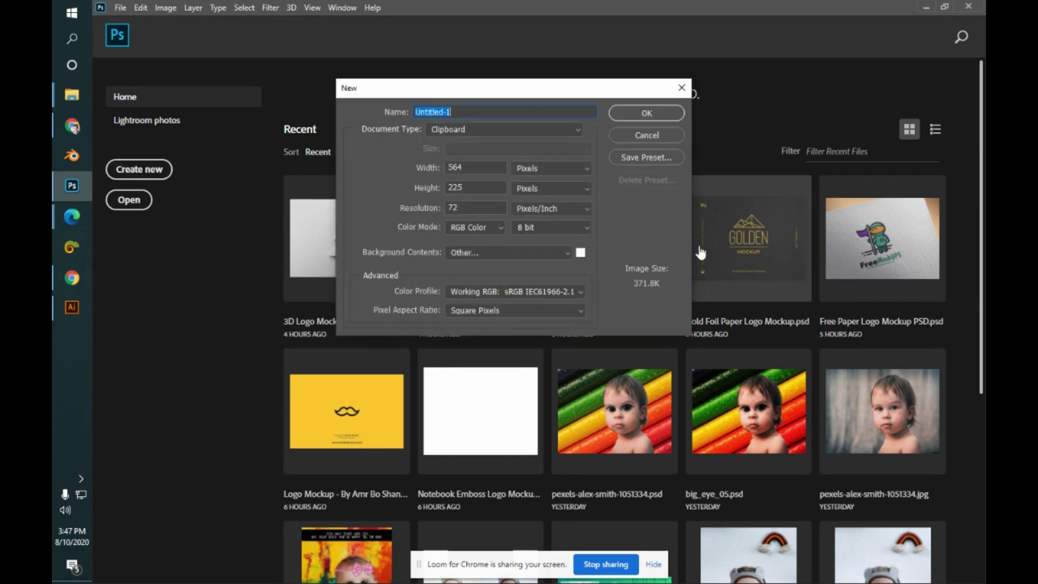
pyautogui.doubleClick(492, 171)
pyautogui.write('500')
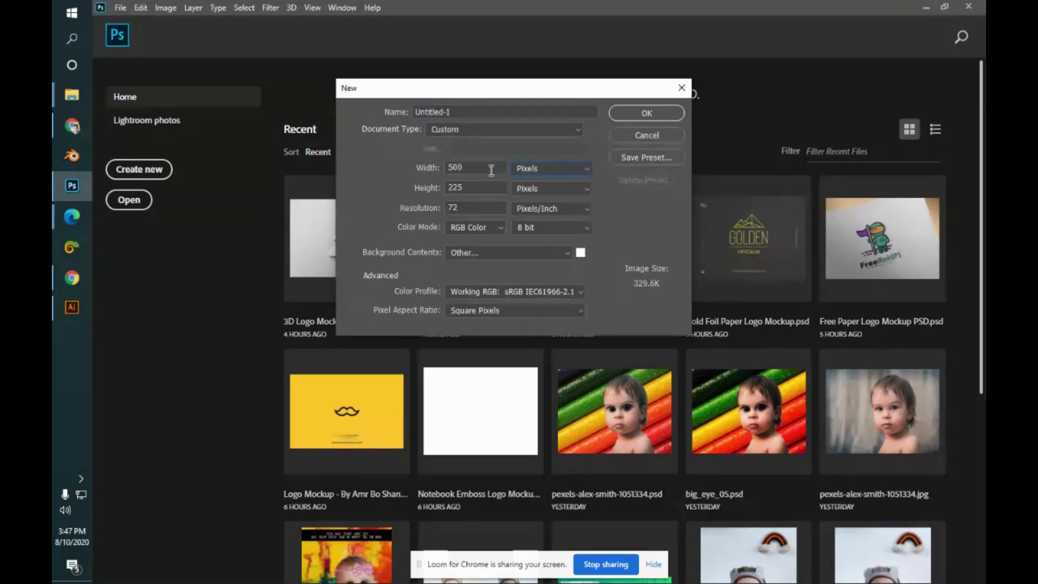
pyautogui.press('Tab')
pyautogui.write('500')
pyautogui.press('Return')
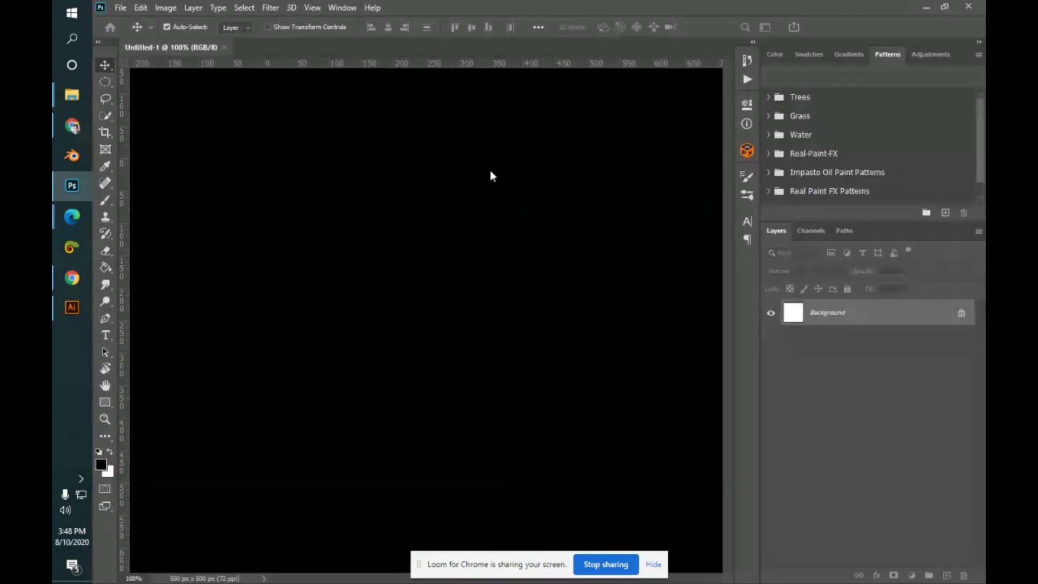
pyautogui.hotkey('alt', 'Tab')
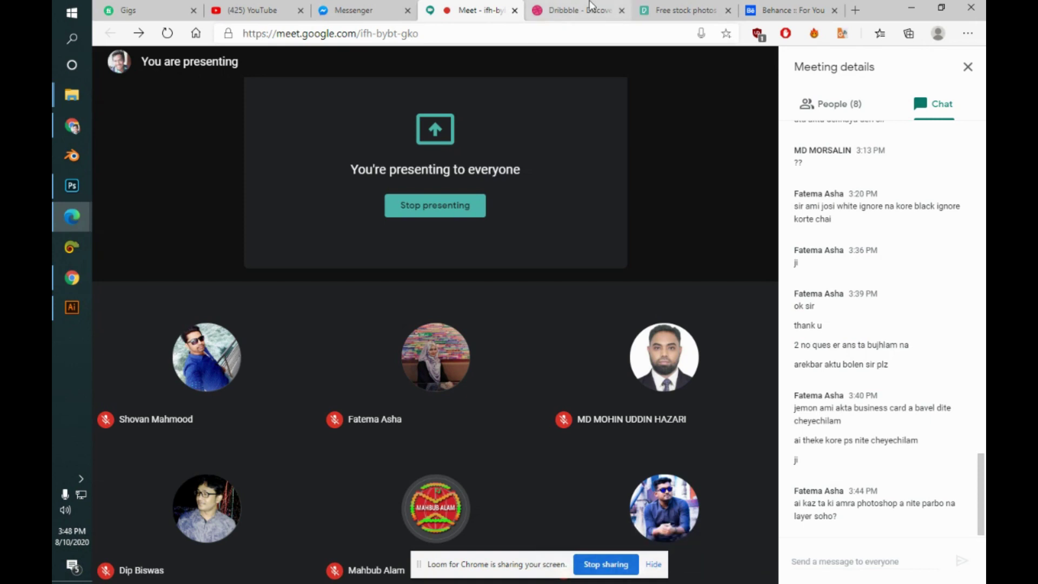
pyautogui.click(789, 7)
pyautogui.click(686, 10)
pyautogui.click(578, 10)
pyautogui.click(483, 6)
# - Switch to Illustrator, unhide the white frame path around NYC Politics, and select all the artwork including the frame
pyautogui.hotkey('alt', 'Tab')
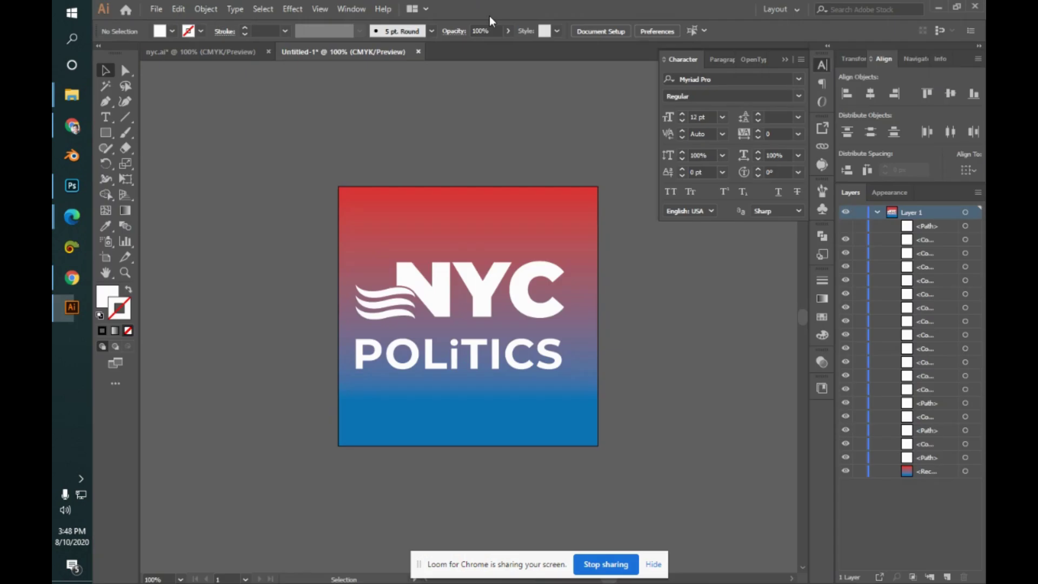
pyautogui.hotkey('ctrl', 'a')
pyautogui.press('a')
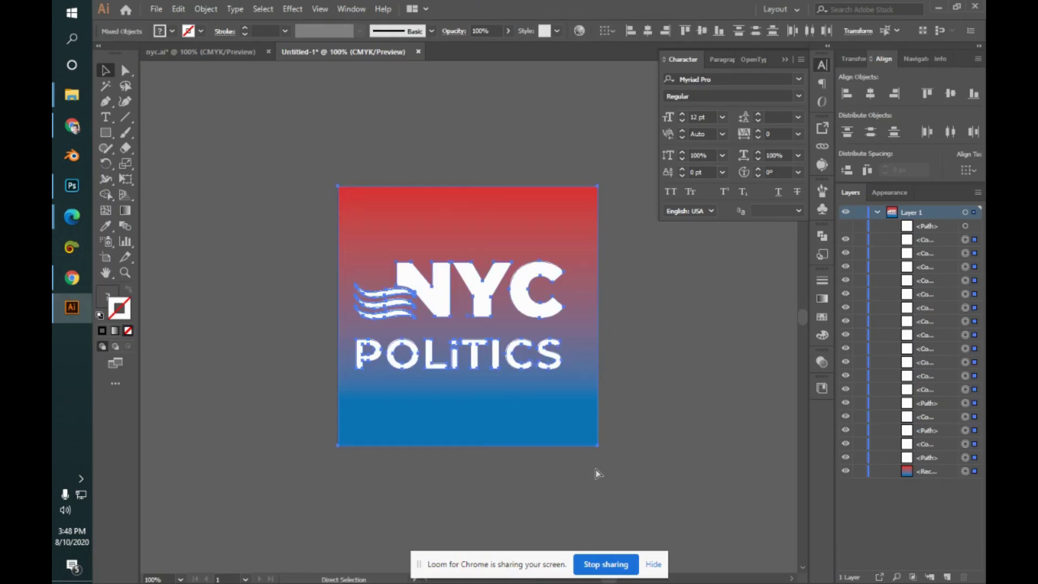
pyautogui.press('v')
pyautogui.click(848, 226)
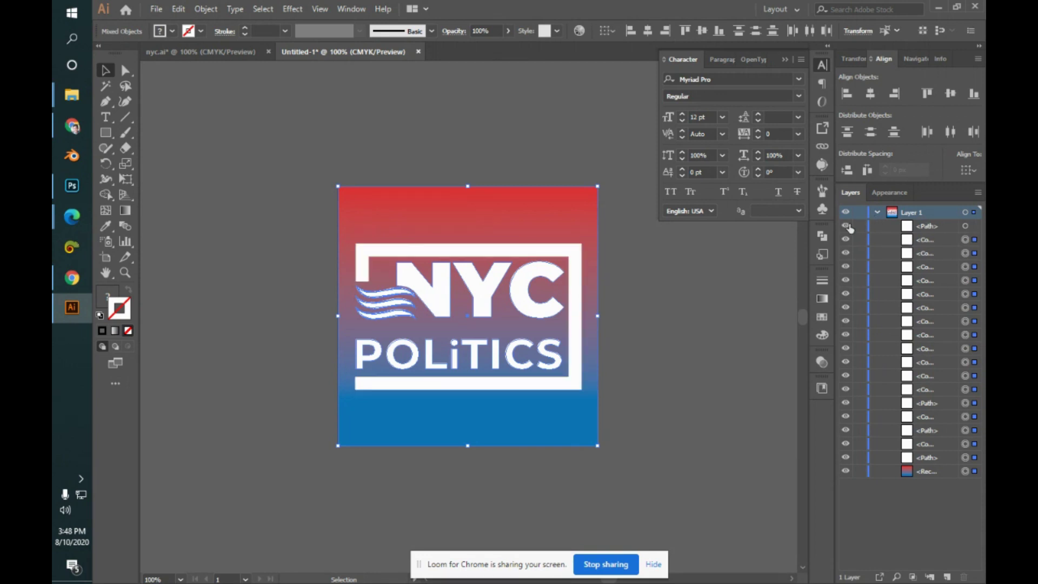
pyautogui.keyDown('shift'); pyautogui.click(966, 226); pyautogui.keyUp('shift')
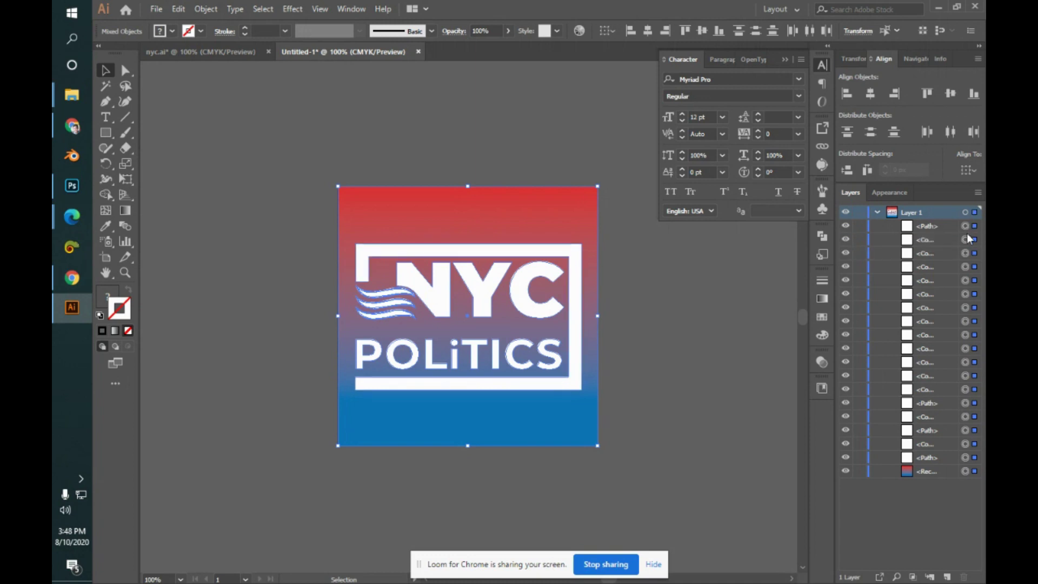
pyautogui.press('a')
pyautogui.hotkey('alt', 'Tab')
pyautogui.hotkey('alt', 'Tab')
pyautogui.click(602, 178)
pyautogui.click(575, 259)
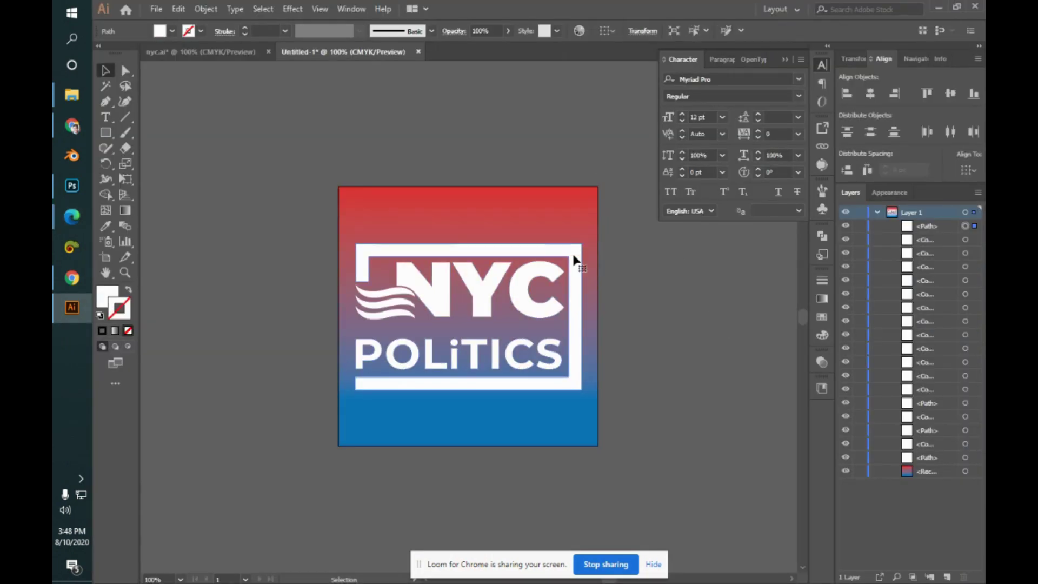
pyautogui.doubleClick(576, 261)
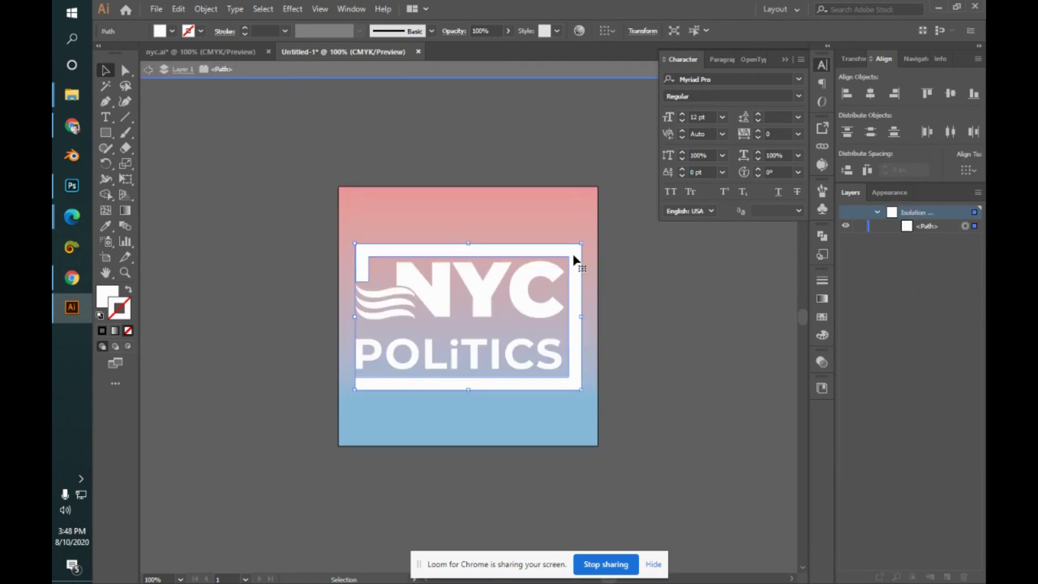
pyautogui.click(603, 320)
pyautogui.click(573, 323)
pyautogui.doubleClick(657, 320)
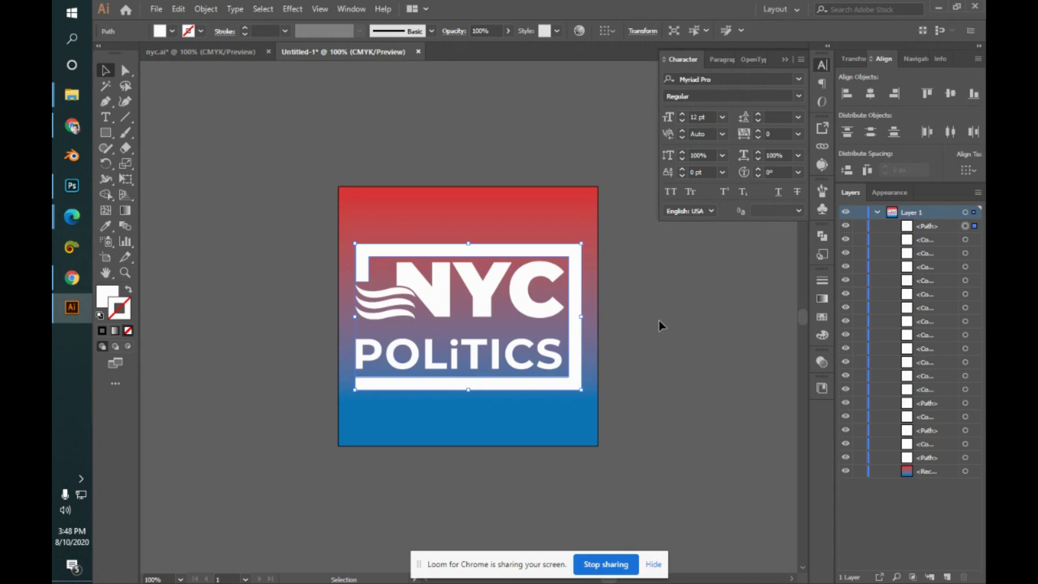
# - Copy the complete artwork and paste it into the blank Photoshop document as a Smart Object, keeping its placed size
pyautogui.press('a')
pyautogui.hotkey('alt', 'Tab')
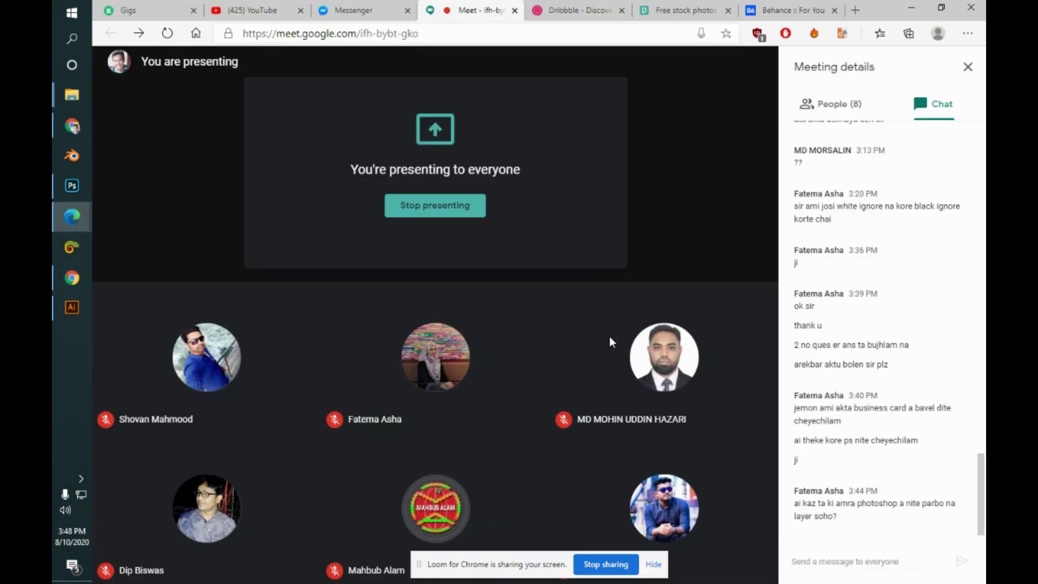
pyautogui.click(72, 186)
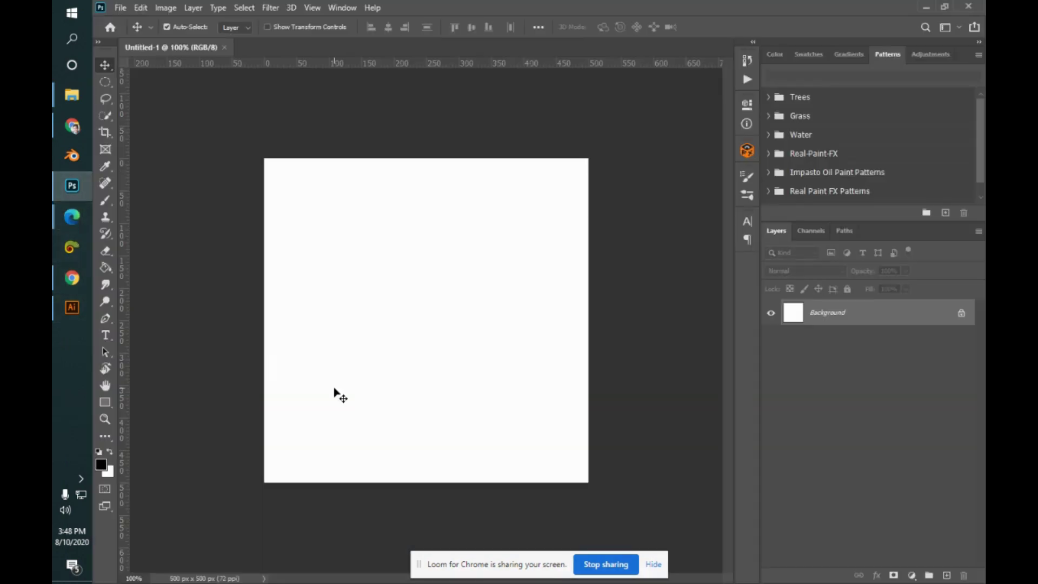
pyautogui.hotkey('ctrl', 'v')
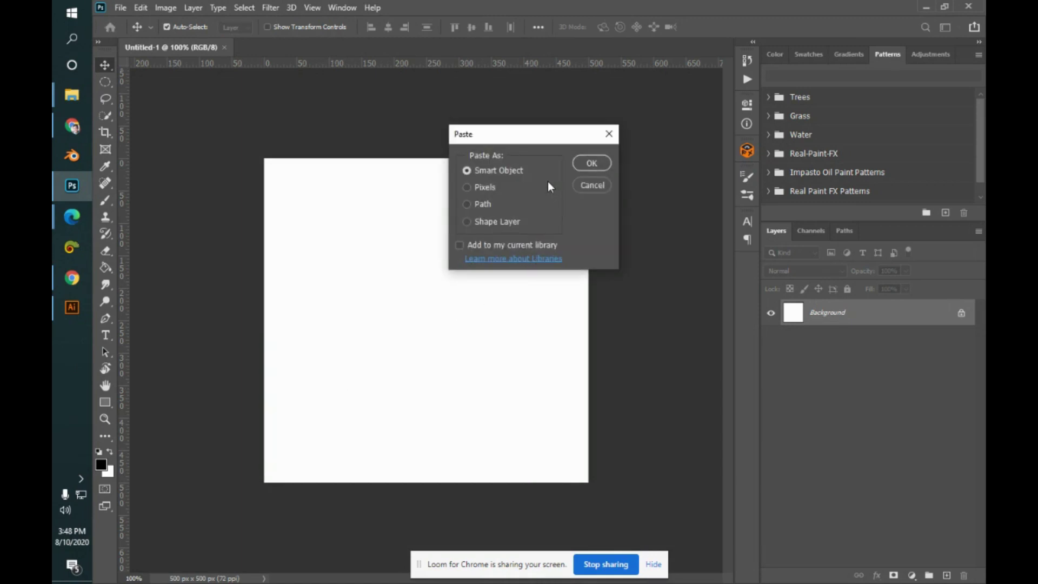
pyautogui.click(587, 162)
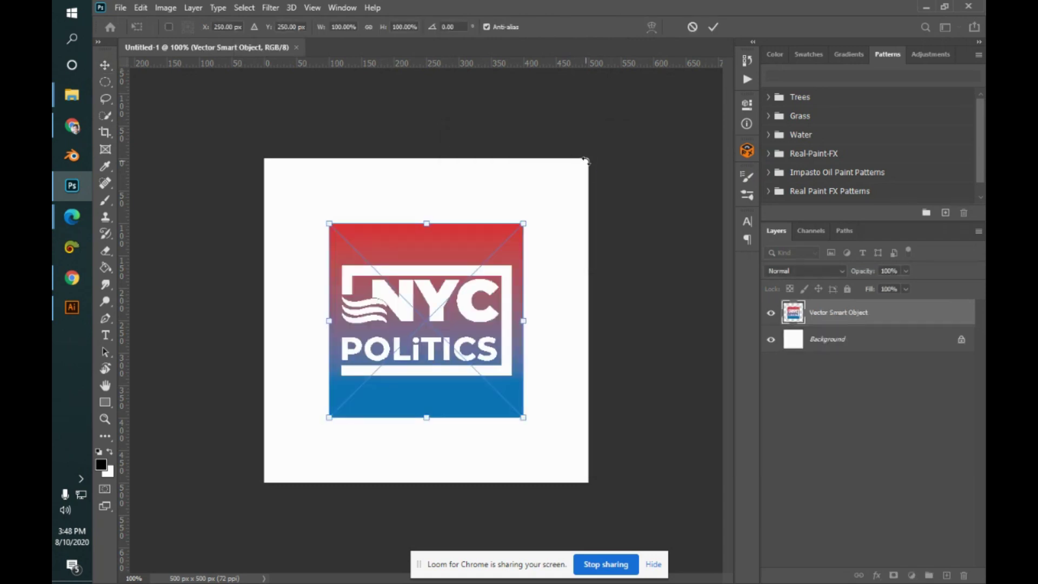
pyautogui.press('Return')
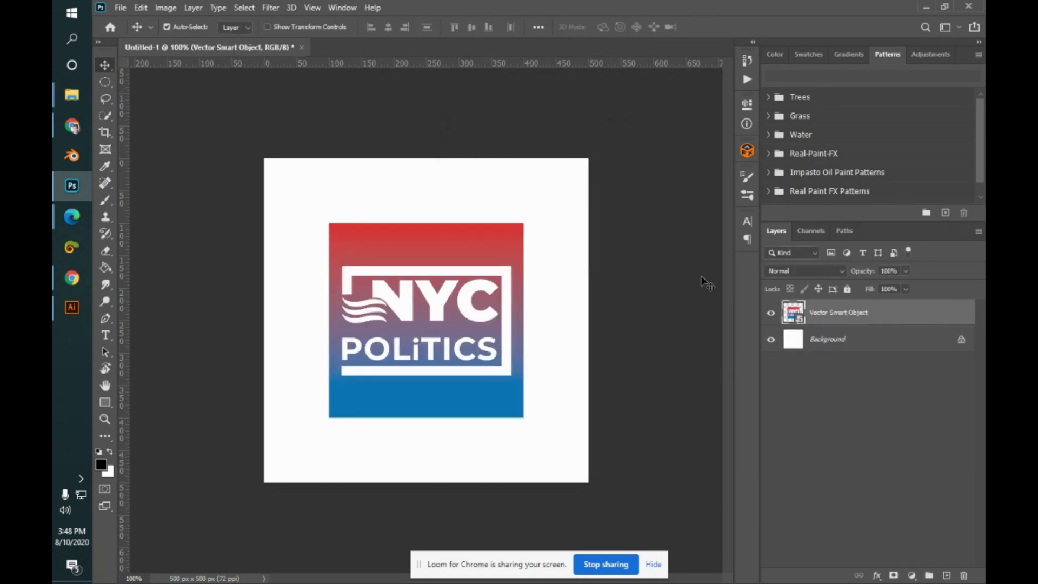
# - Open the contents of the Vector Smart Object layer for editing in Illustrator
pyautogui.doubleClick(794, 313)
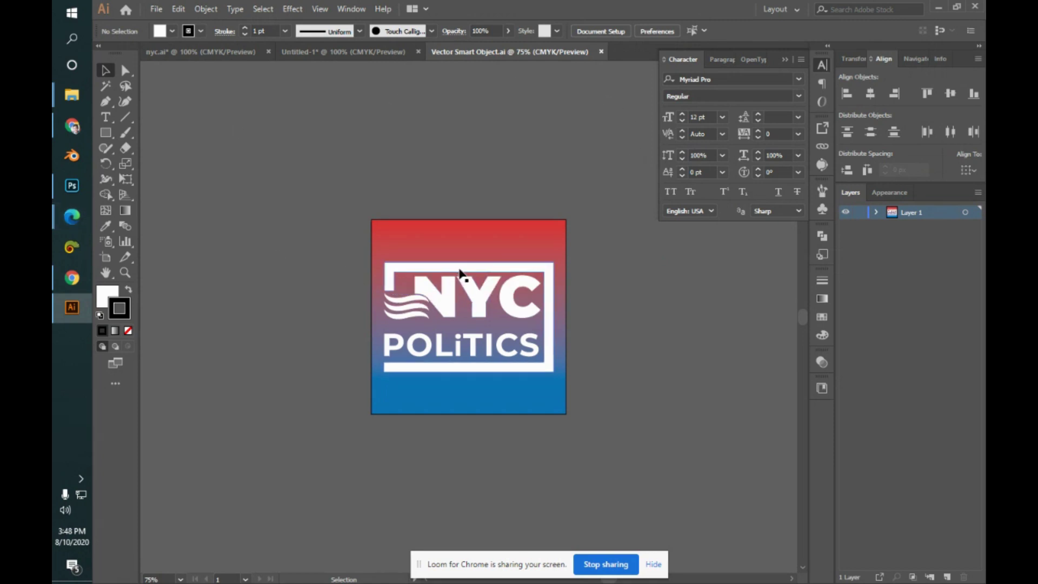
pyautogui.click(460, 244)
pyautogui.click(441, 169)
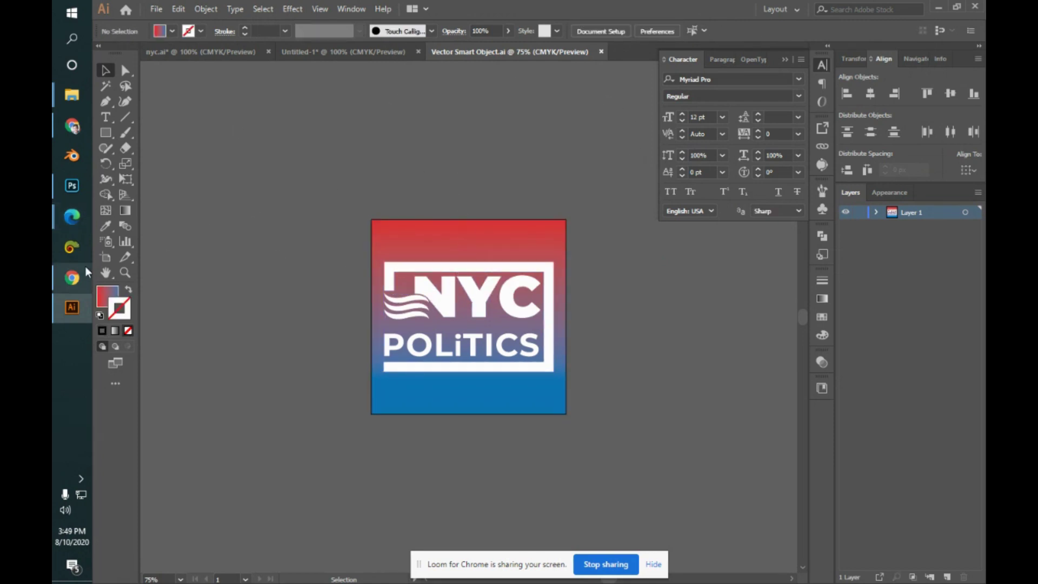
pyautogui.click(70, 193)
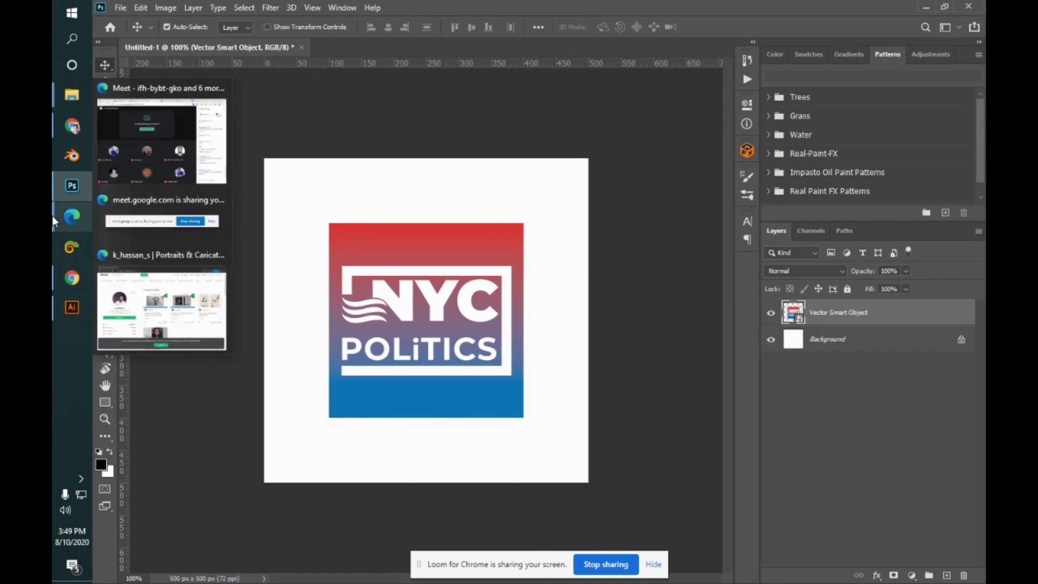
pyautogui.moveTo(56, 312)
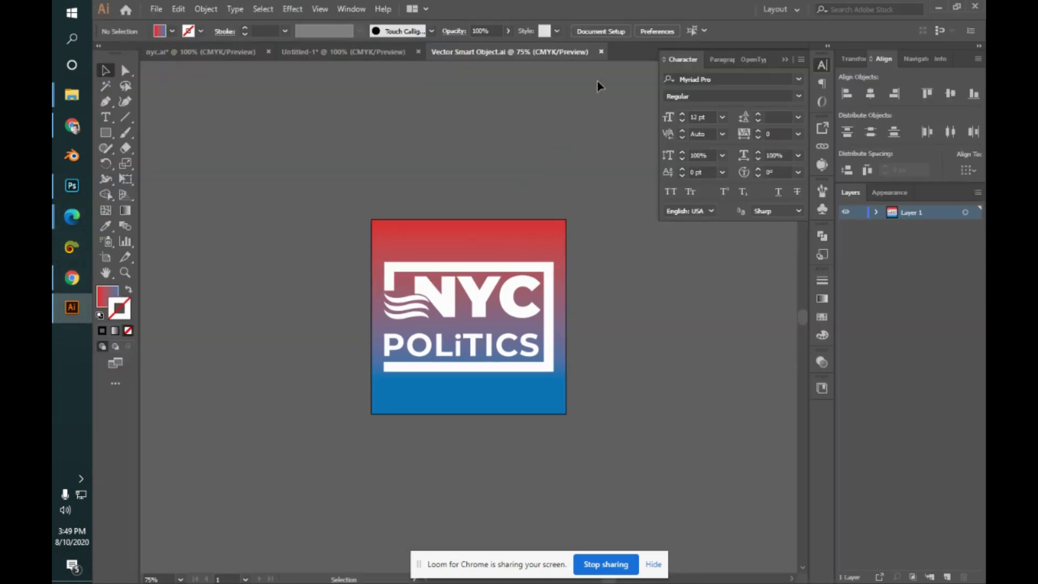
# - Hide the white frame path in Vector Smart Object.ai, save the file, and check the placed artwork in Photoshop
pyautogui.click(393, 278)
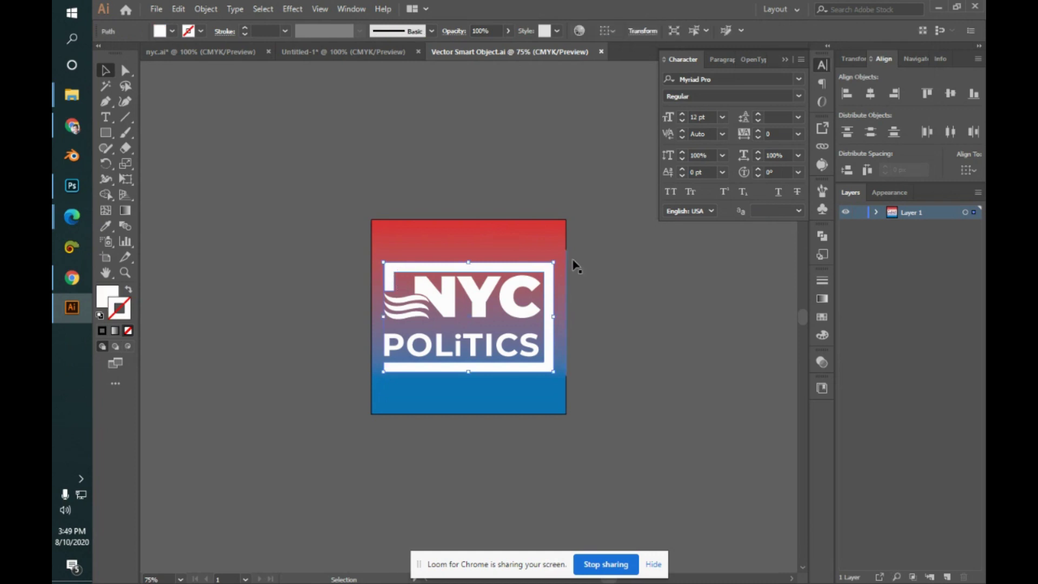
pyautogui.click(876, 212)
pyautogui.click(845, 225)
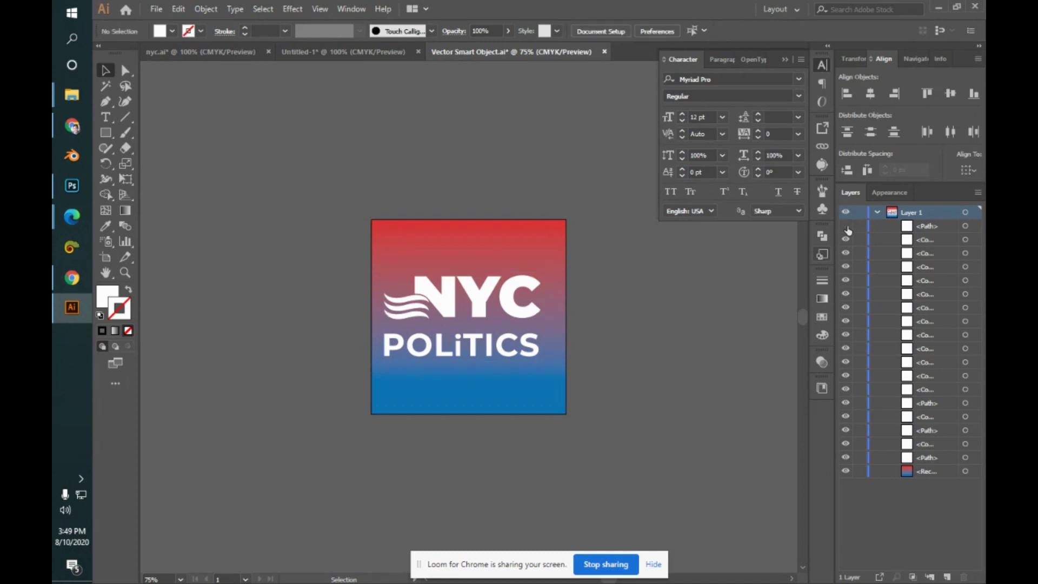
pyautogui.hotkey('ctrl', 's')
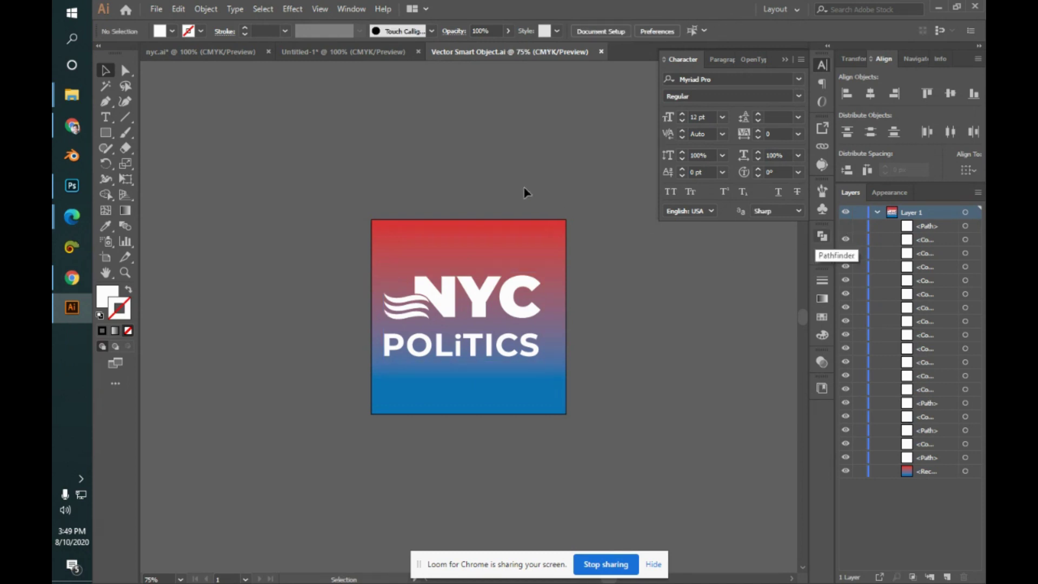
pyautogui.hotkey('alt', 'Tab')
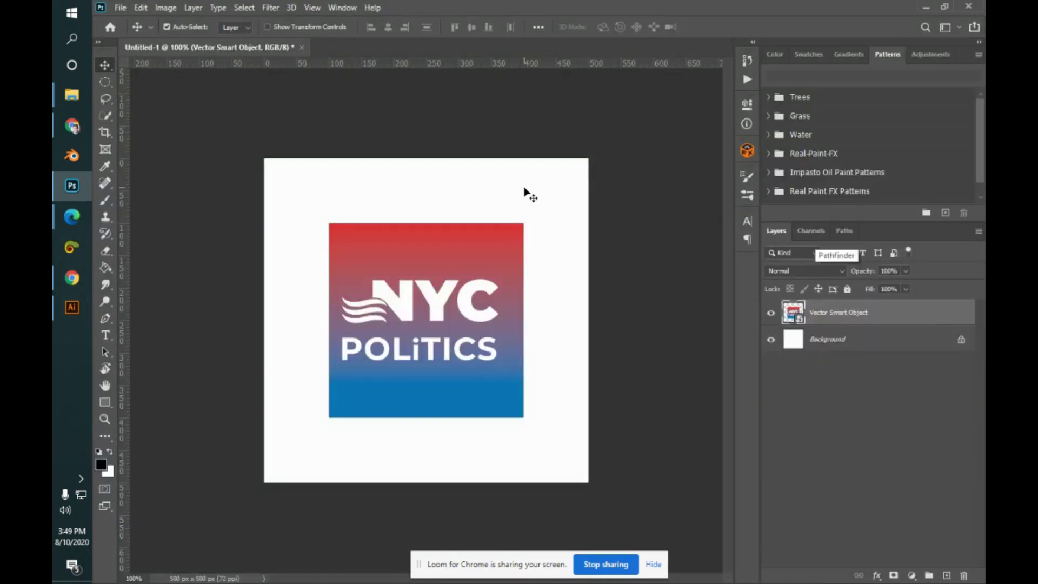
pyautogui.hotkey('alt', 'Tab')
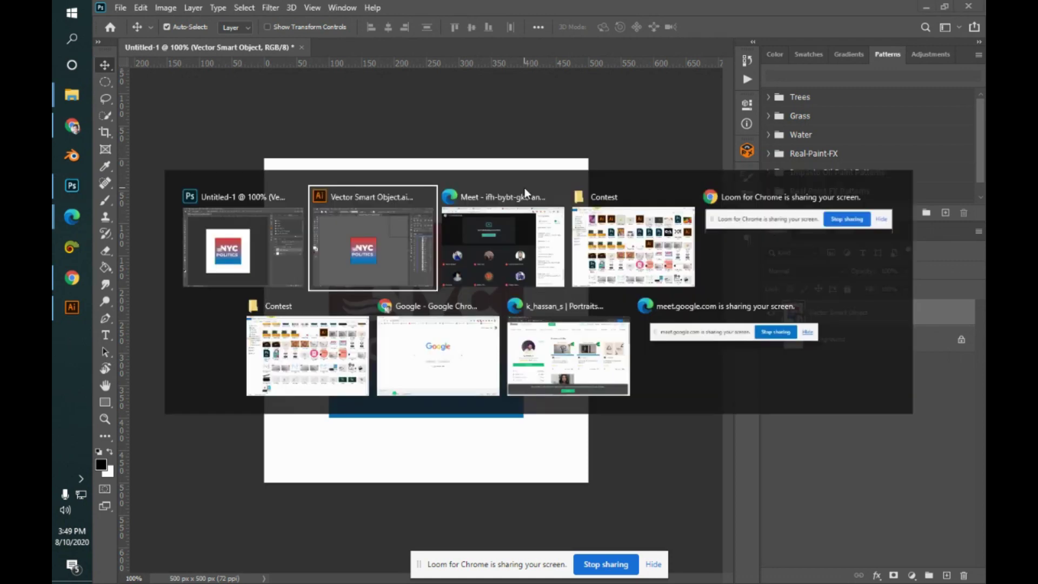
pyautogui.hotkey('alt', 'Tab')
pyautogui.hotkey('alt', 'Tab')
pyautogui.hotkey('alt', 'Tab')
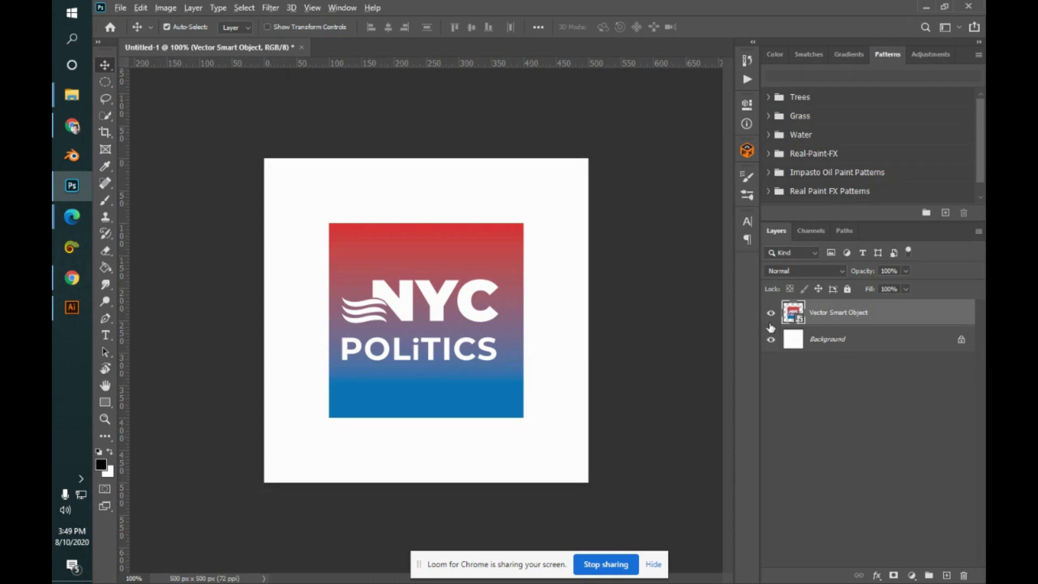
# - Return to Illustrator and hide the compound path listed between the two lower paths above the wave stripe shapes
pyautogui.hotkey('alt', 'Tab')
pyautogui.click(416, 305)
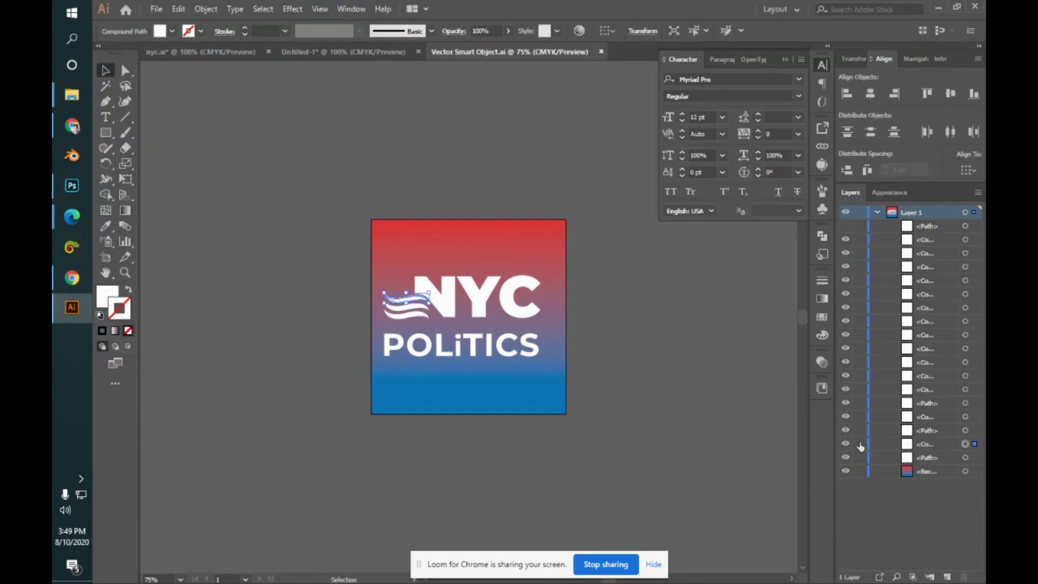
pyautogui.click(244, 315)
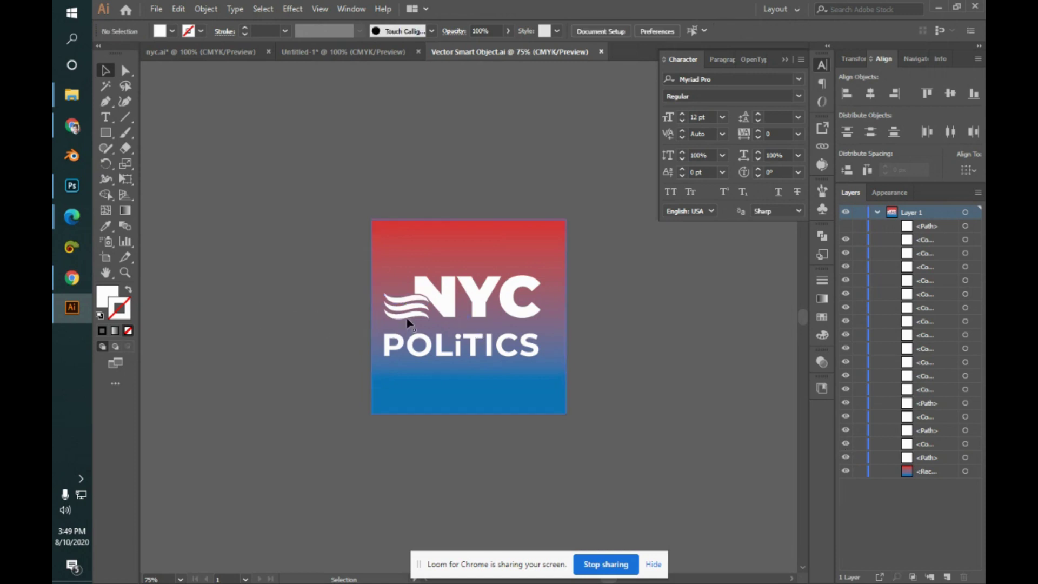
pyautogui.click(963, 416)
pyautogui.click(846, 417)
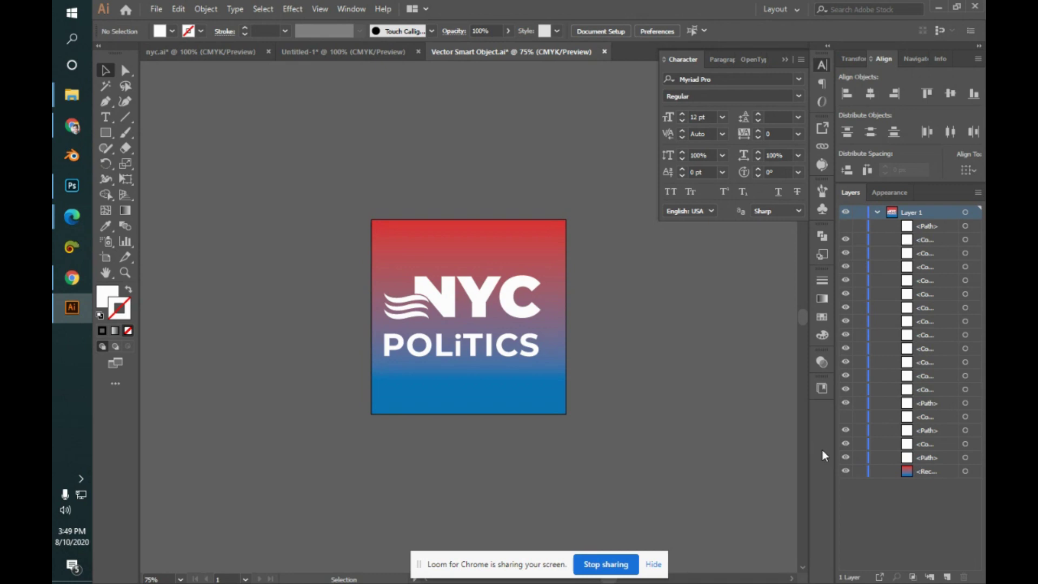
# - Try moving the middle wave stripe out of the logo and toggling the hidden compound path, then undo the move
pyautogui.click(419, 312)
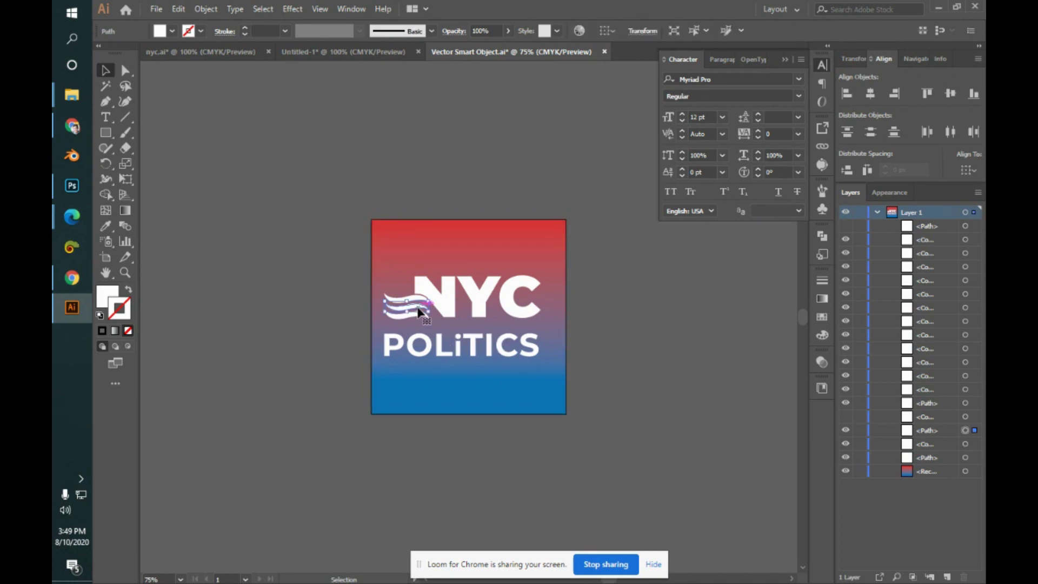
pyautogui.moveTo(419, 312); pyautogui.dragTo(333, 276)
pyautogui.click(847, 418)
pyautogui.click(847, 418)
pyautogui.hotkey('ctrl', 'z')
# - Lock the gradient background rectangle so only the logo shapes can be selected
pyautogui.moveTo(330, 197); pyautogui.dragTo(540, 533)
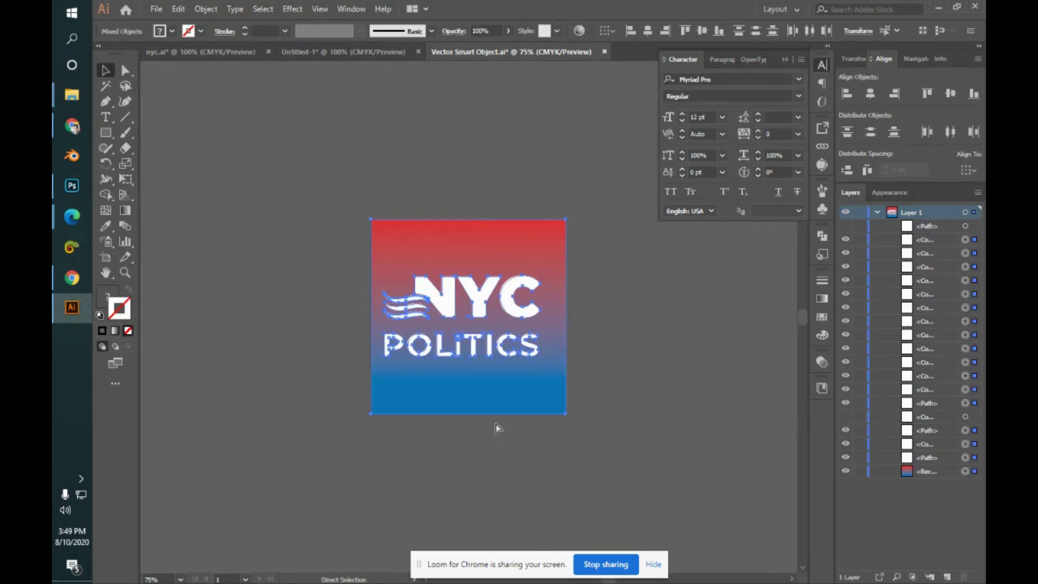
pyautogui.hotkey('ctrl', '+')
pyautogui.hotkey('ctrl', '+')
pyautogui.hotkey('ctrl', '+')
pyautogui.press('space')
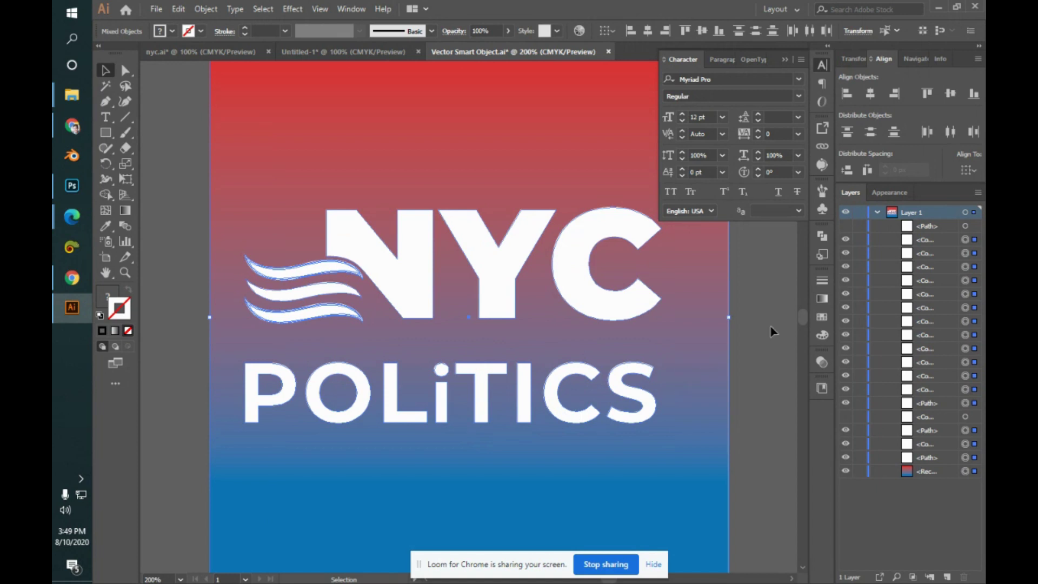
pyautogui.press('a')
pyautogui.click(248, 232)
pyautogui.hotkey('ctrl', '2')
pyautogui.press('v')
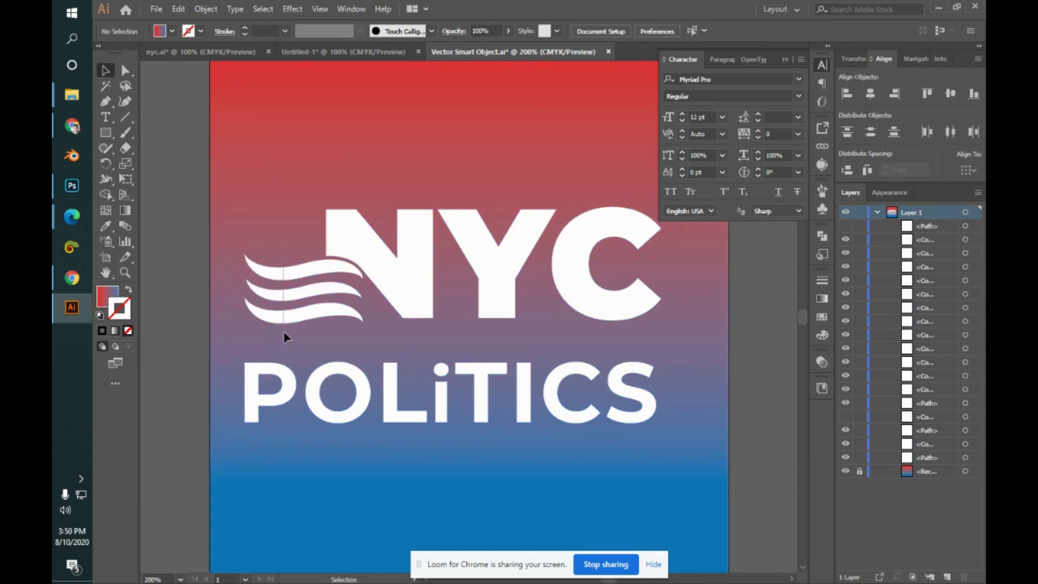
# - Select the path and compound path of the top wave stripe and unite them into one shape
pyautogui.moveTo(298, 286); pyautogui.dragTo(290, 273)
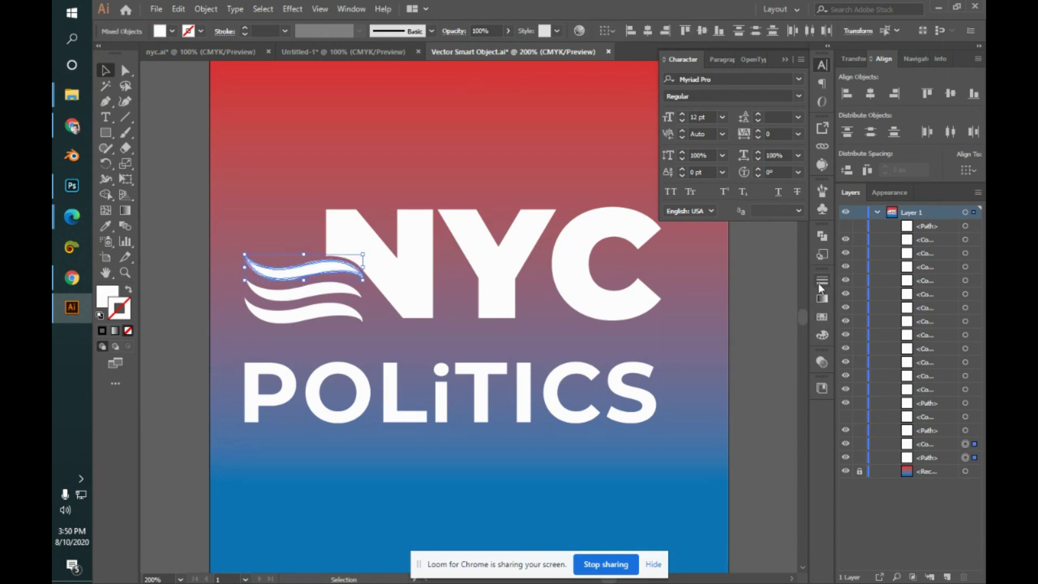
pyautogui.click(821, 241)
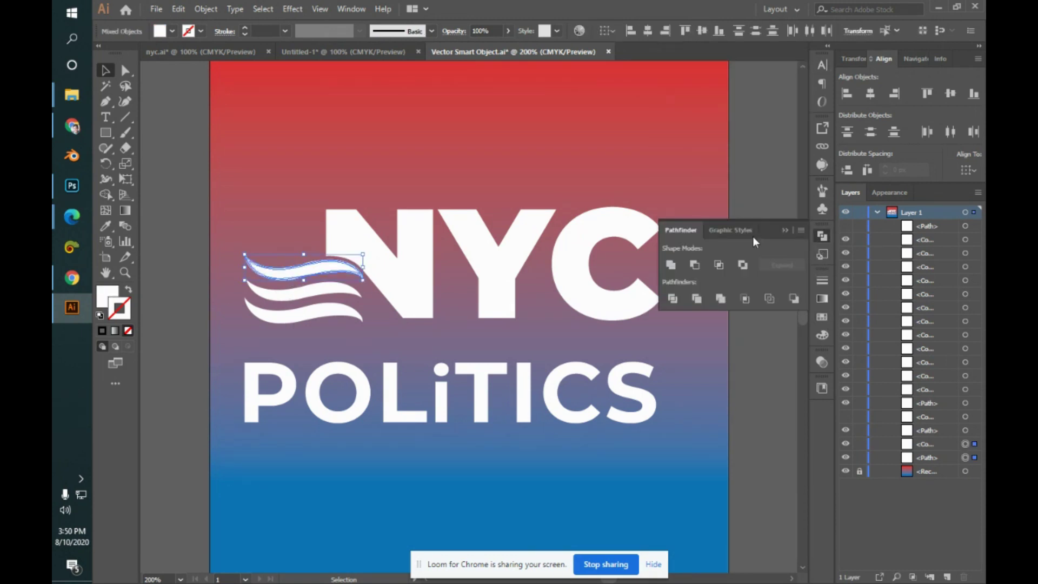
pyautogui.click(671, 265)
pyautogui.click(239, 261)
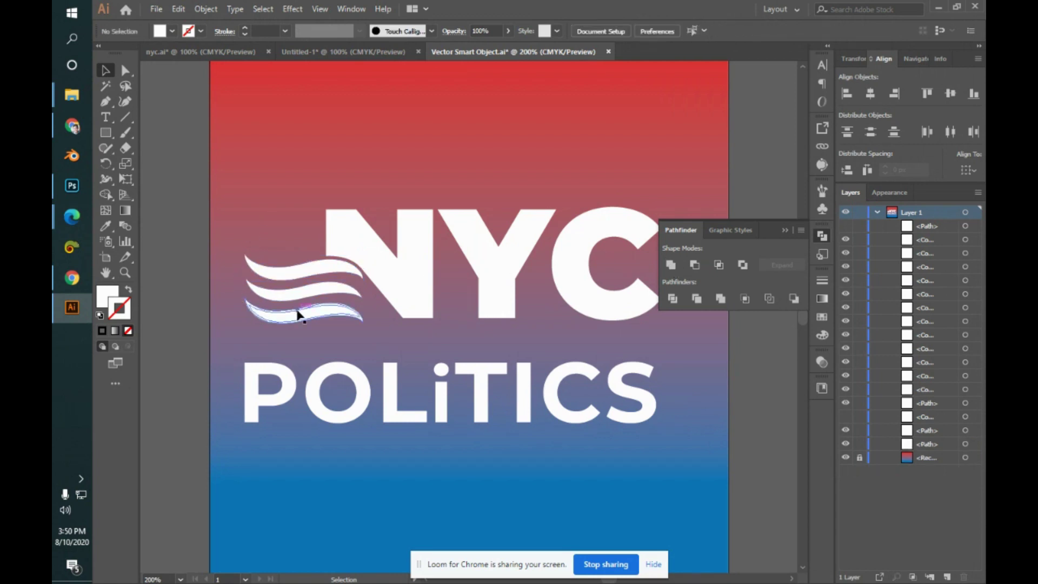
# - Try moving the middle wave stripe up over the top stripe, then undo the move
pyautogui.click(254, 292)
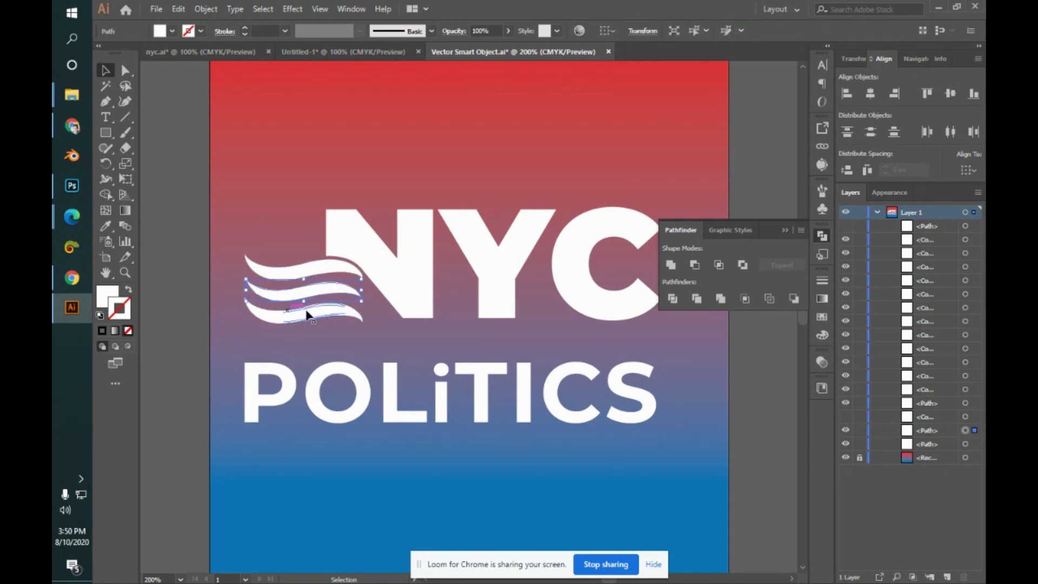
pyautogui.click(287, 244)
pyautogui.moveTo(284, 284); pyautogui.dragTo(282, 261)
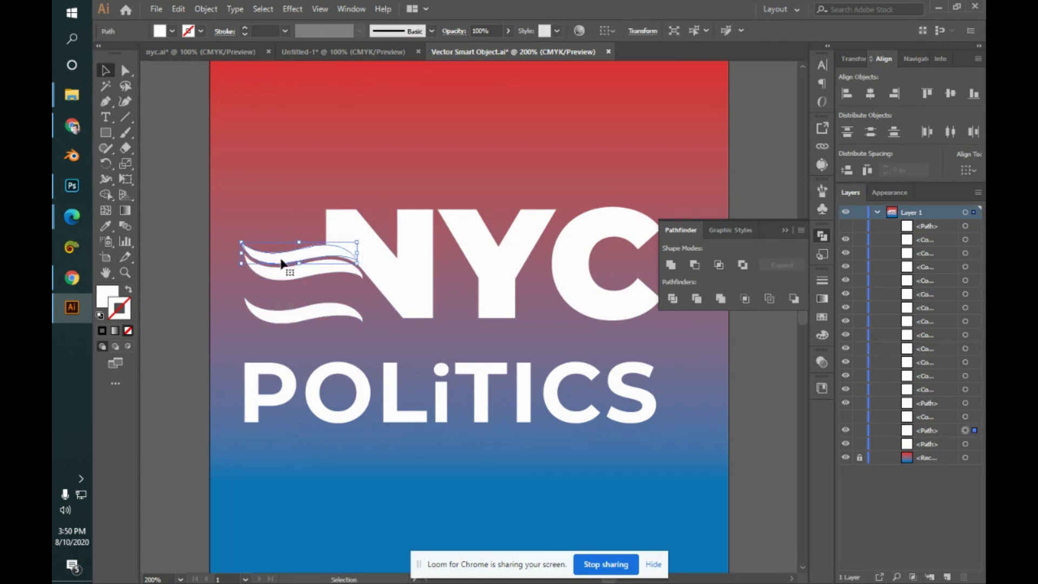
pyautogui.hotkey('ctrl', 'z')
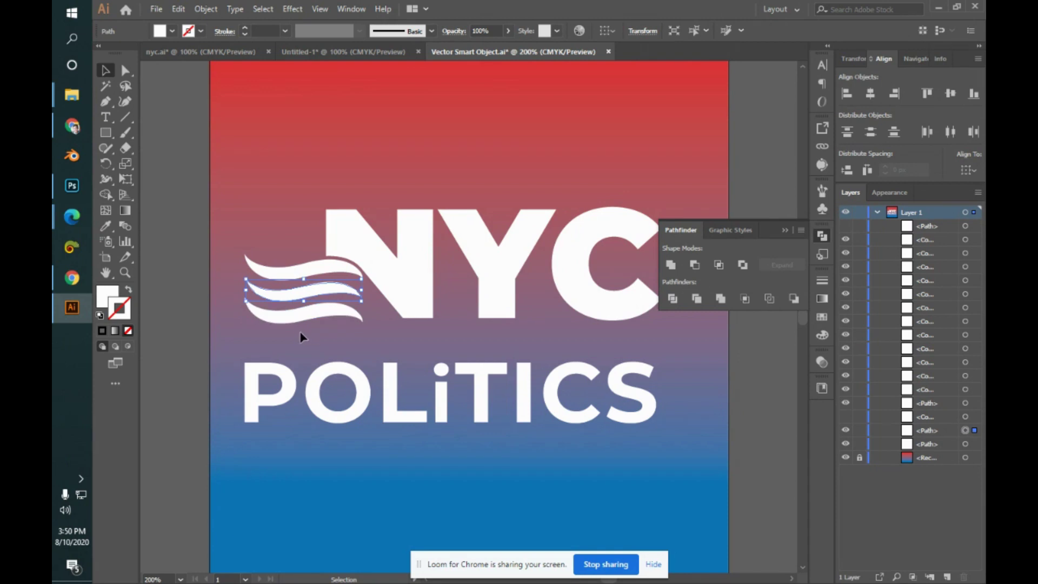
# - Select the path and compound path of the bottom wave stripe and unite them into one shape
pyautogui.moveTo(303, 319); pyautogui.dragTo(285, 320)
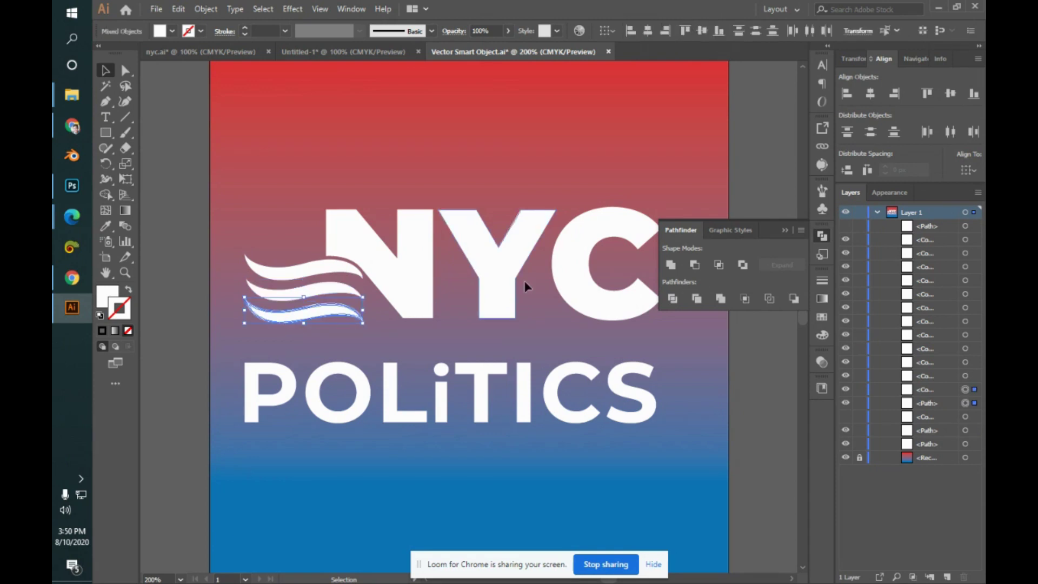
pyautogui.click(670, 266)
pyautogui.click(781, 230)
pyautogui.hotkey('ctrl', '-')
pyautogui.hotkey('ctrl', '-')
pyautogui.hotkey('ctrl', '-')
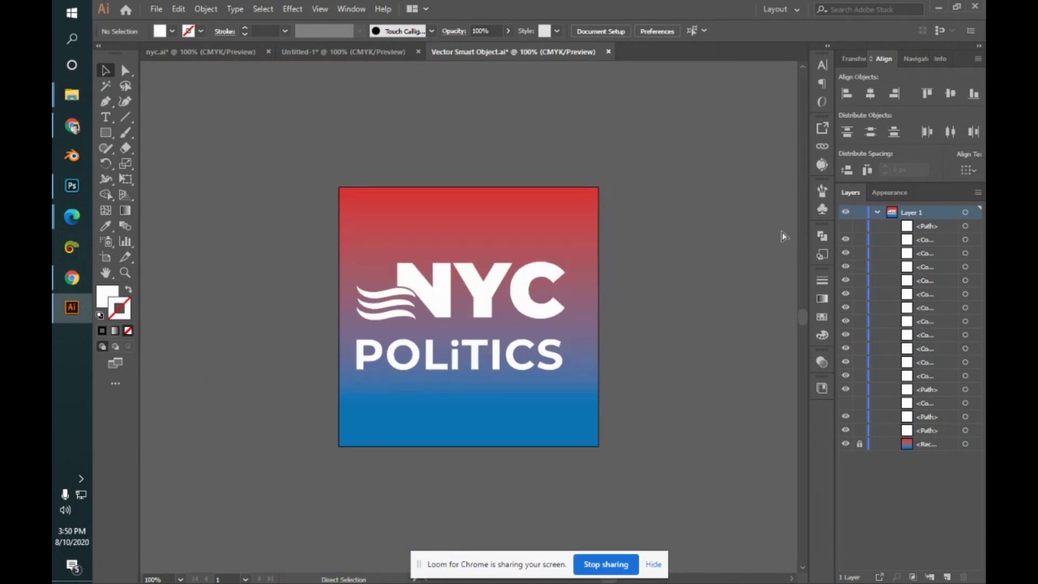
# - Show the hidden compound path, select it together with the middle wave stripe, and unite them into one path
pyautogui.click(846, 227)
pyautogui.click(847, 233)
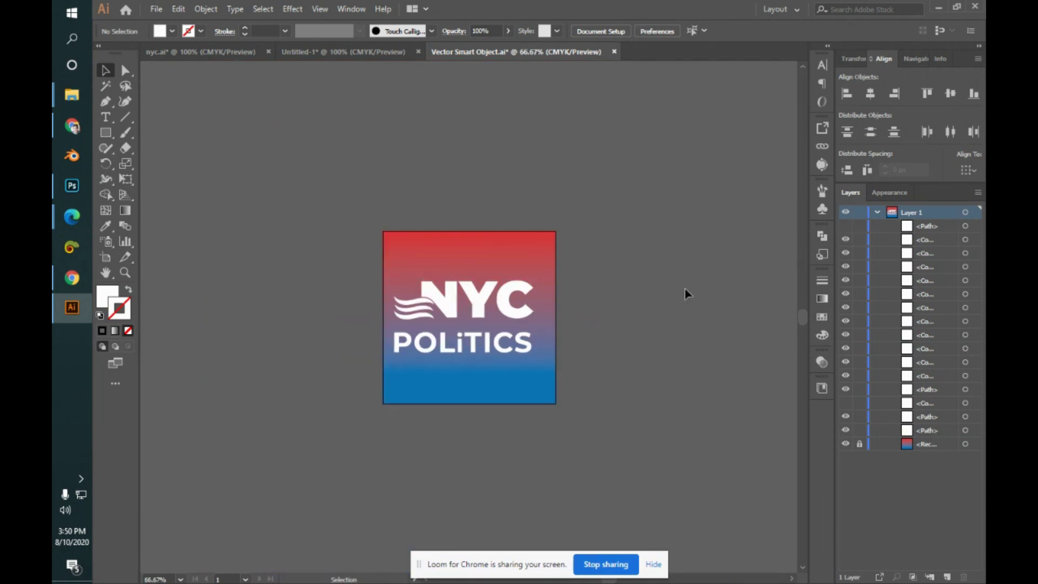
pyautogui.click(414, 308)
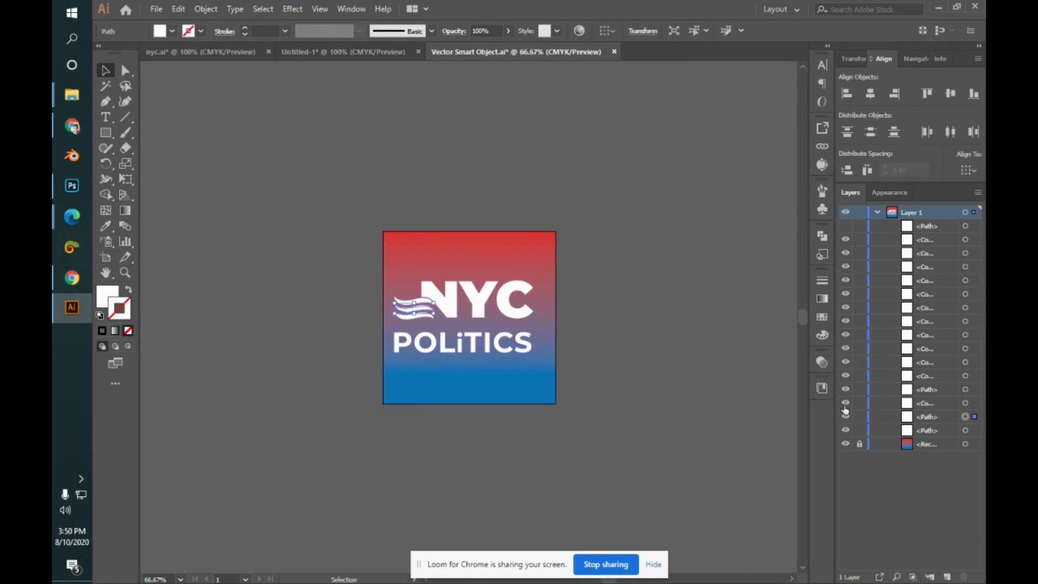
pyautogui.keyDown('shift'); pyautogui.click(965, 403); pyautogui.keyUp('shift')
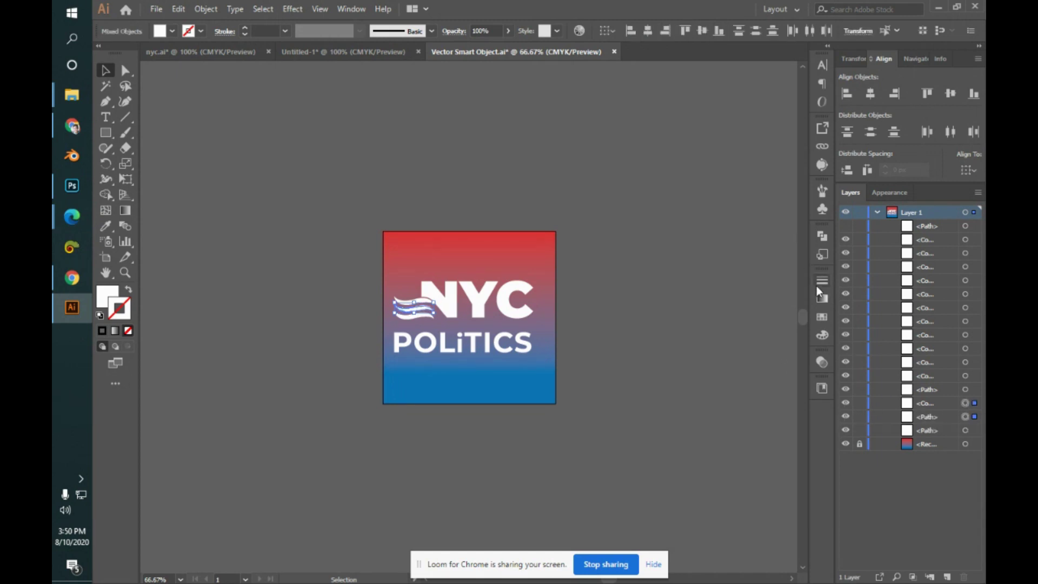
pyautogui.click(823, 236)
pyautogui.click(665, 265)
pyautogui.click(586, 240)
pyautogui.click(421, 315)
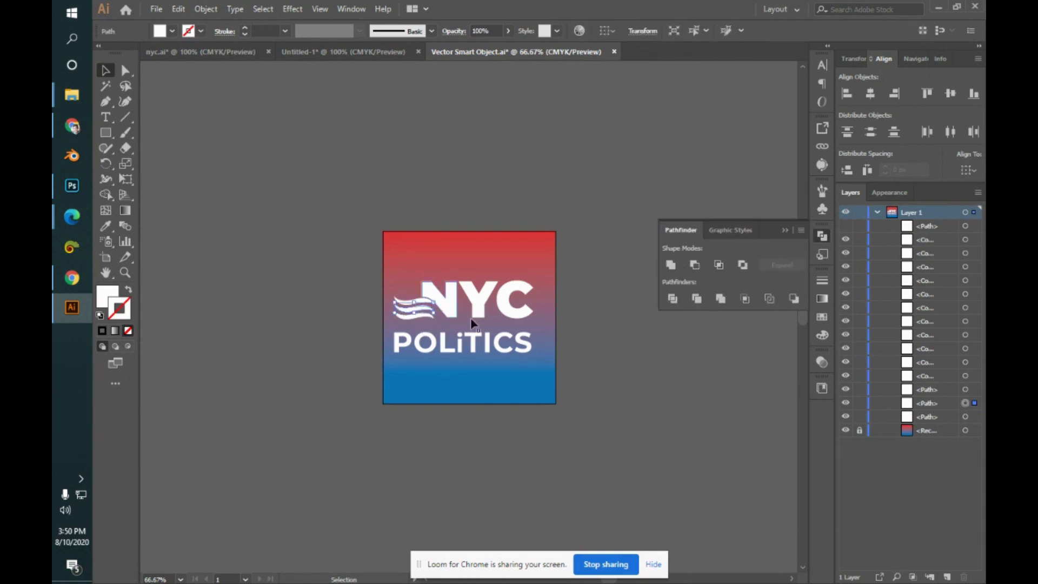
# - Hide the united middle wave stripe, save the file, and check the placed artwork in Photoshop
pyautogui.click(845, 403)
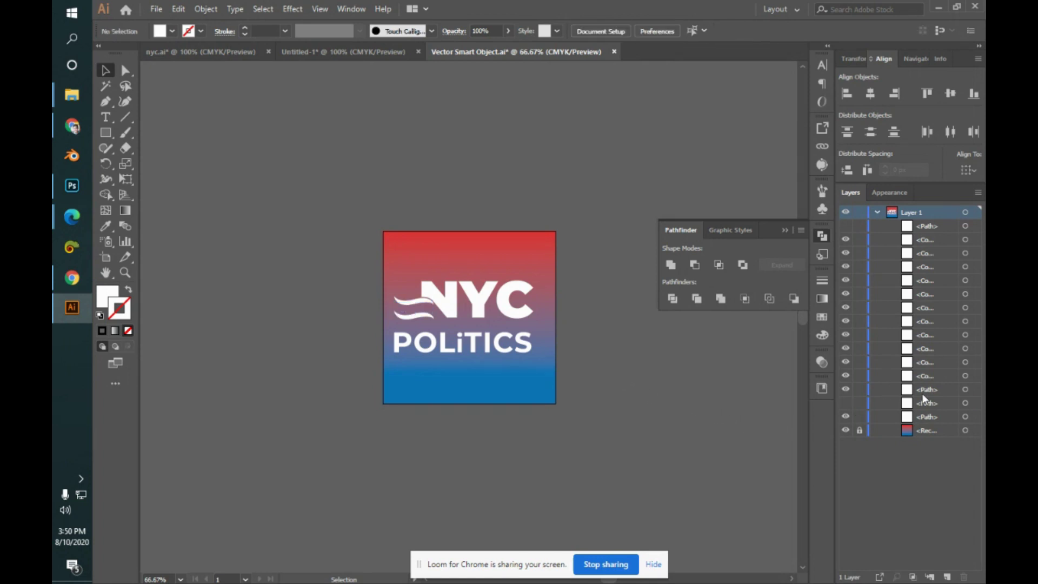
pyautogui.hotkey('ctrl', 's')
pyautogui.hotkey('alt', 'Tab')
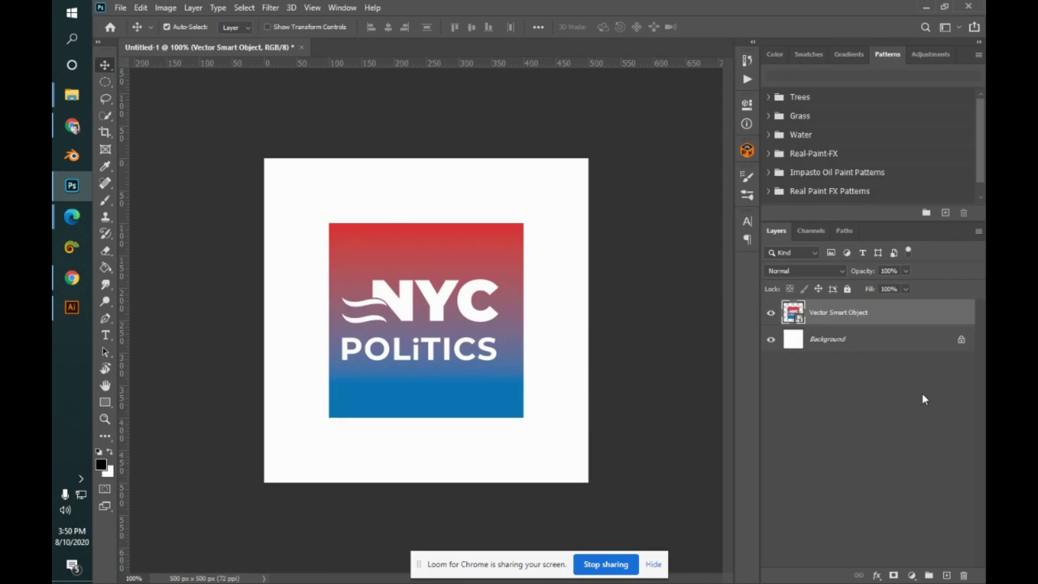
# - Return to Illustrator and select the C of NYC, the O and second I of POLiTICS, and the upper wave stripe
pyautogui.hotkey('alt', 'Tab')
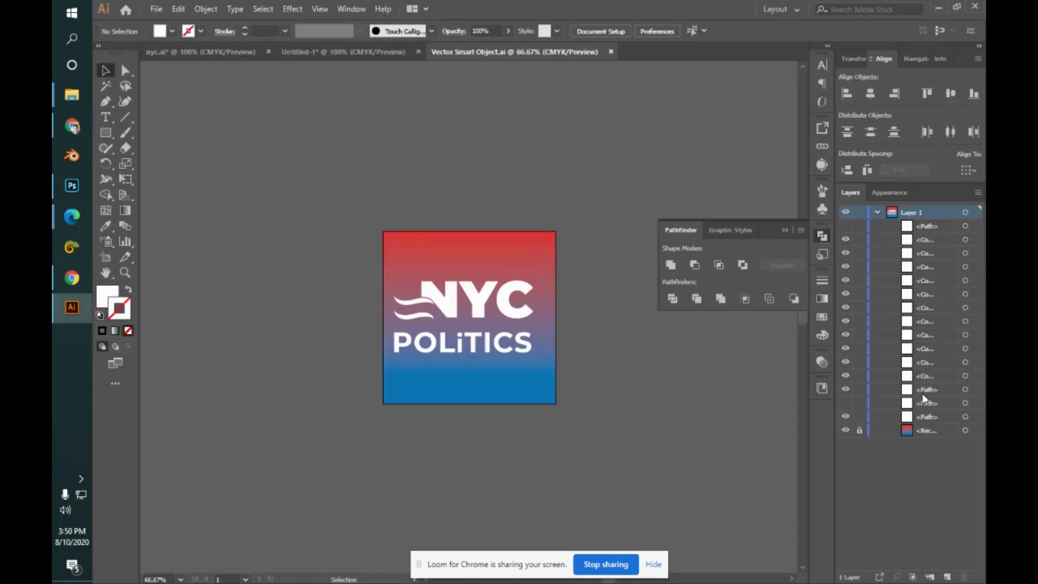
pyautogui.click(423, 349)
pyautogui.keyDown('shift'); pyautogui.click(513, 318); pyautogui.keyUp('shift')
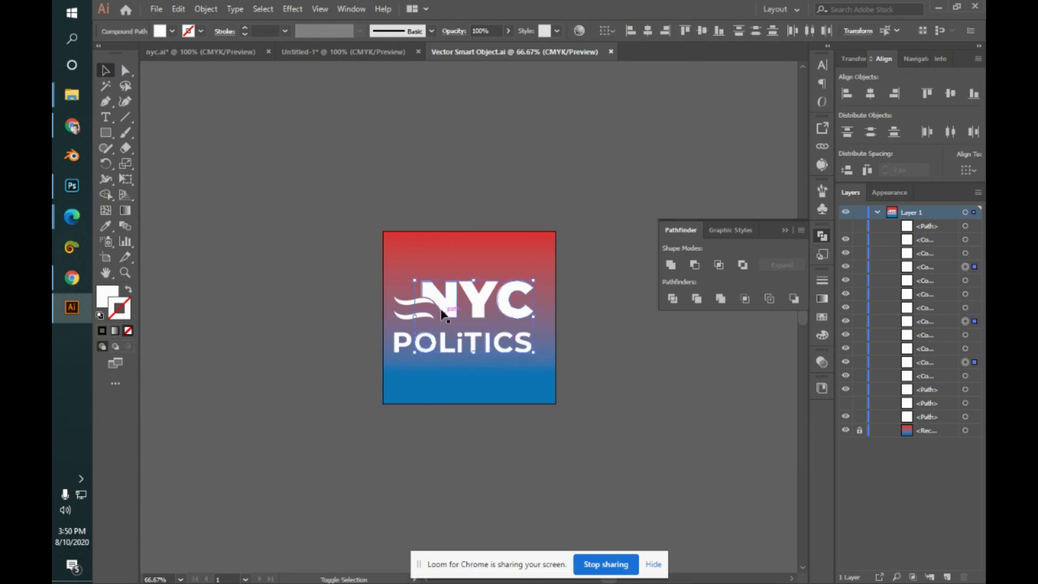
pyautogui.keyDown('shift'); pyautogui.click(407, 307); pyautogui.keyUp('shift')
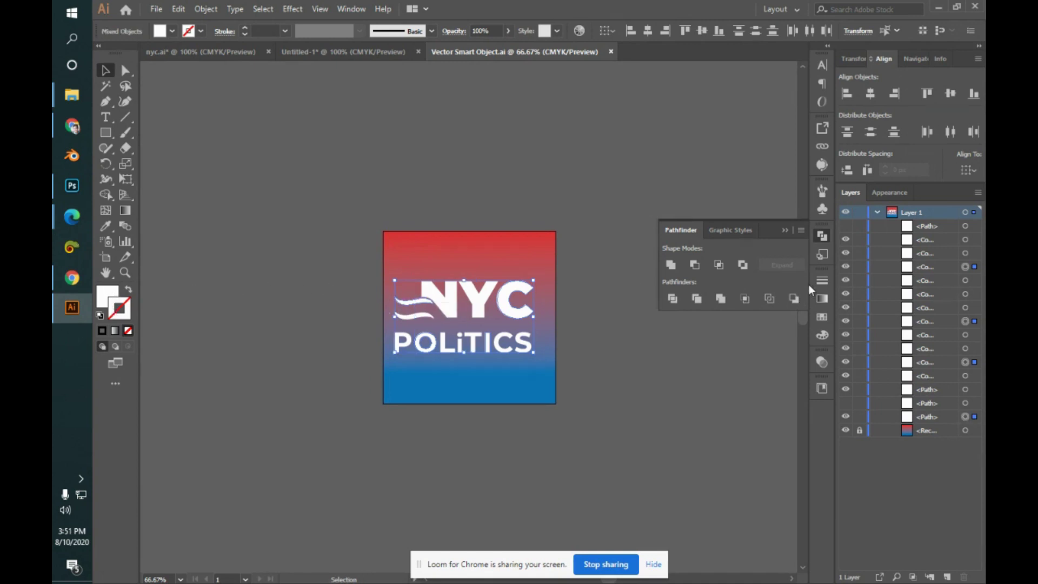
# - Try applying a black stroke to the selected letters and wave stripe, then undo it
pyautogui.click(823, 335)
pyautogui.click(680, 295)
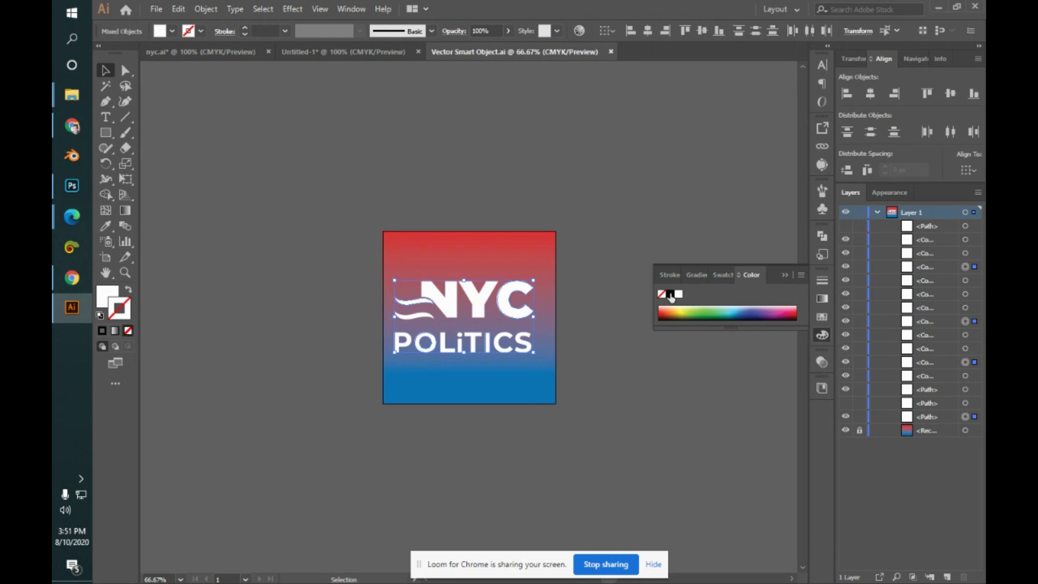
pyautogui.click(651, 214)
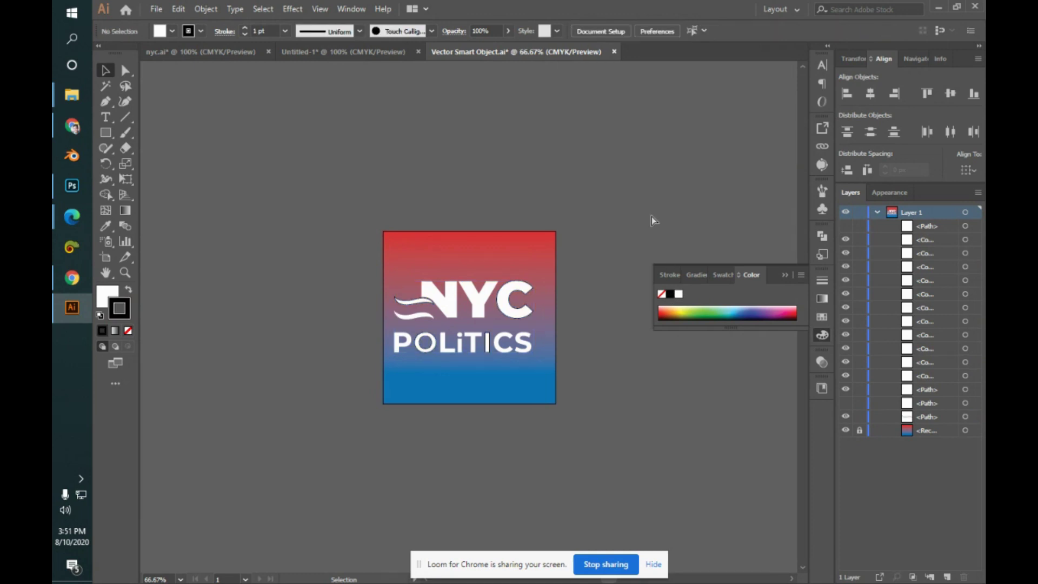
pyautogui.hotkey('ctrl', 'a')
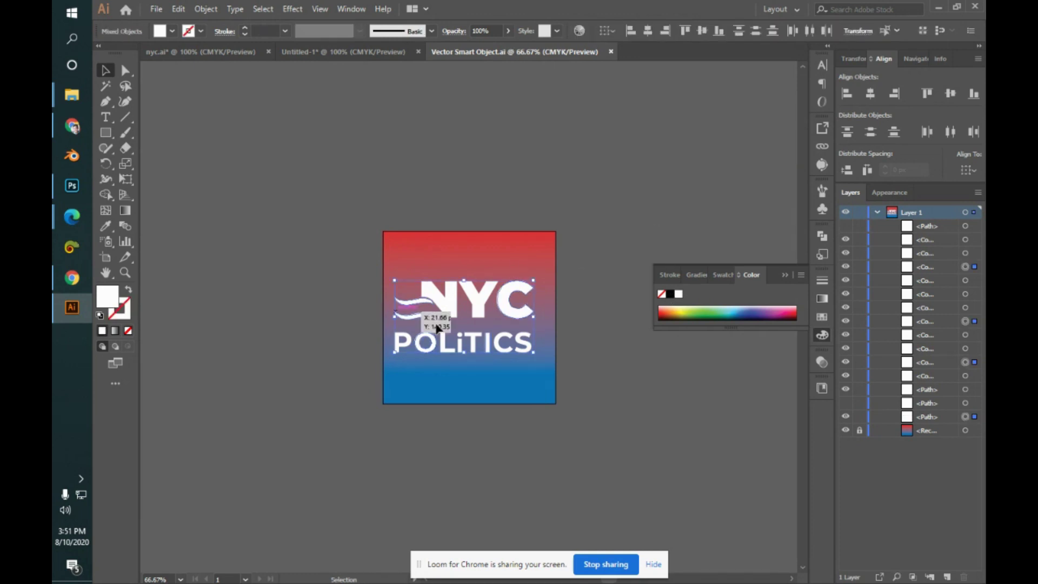
# - Fill the selected letters and upper wave stripe with black, save the file, and check the placed artwork in Photoshop
pyautogui.click(670, 293)
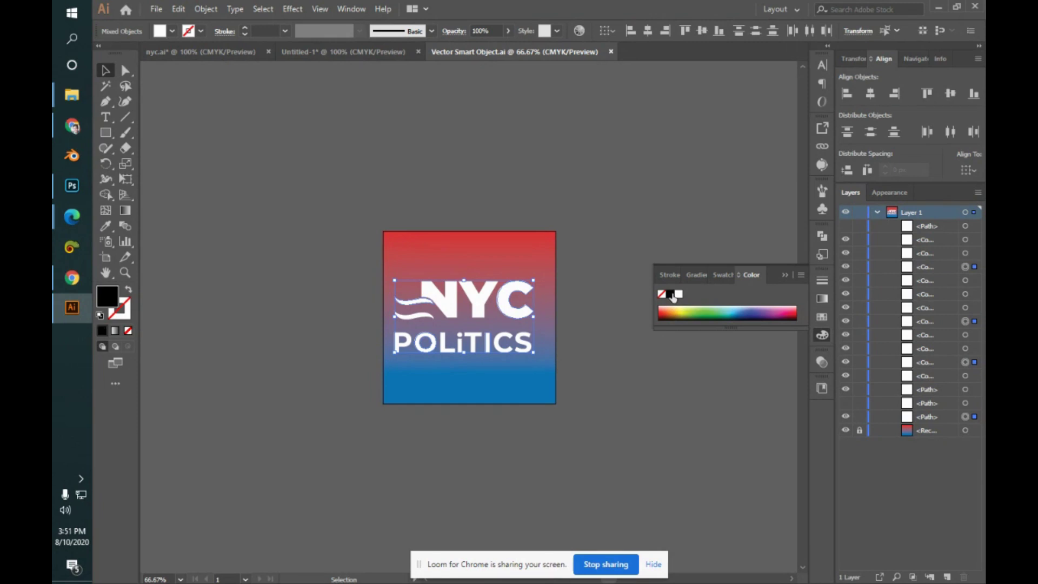
pyautogui.click(628, 241)
pyautogui.hotkey('alt', 'Tab')
pyautogui.hotkey('alt', 'Tab')
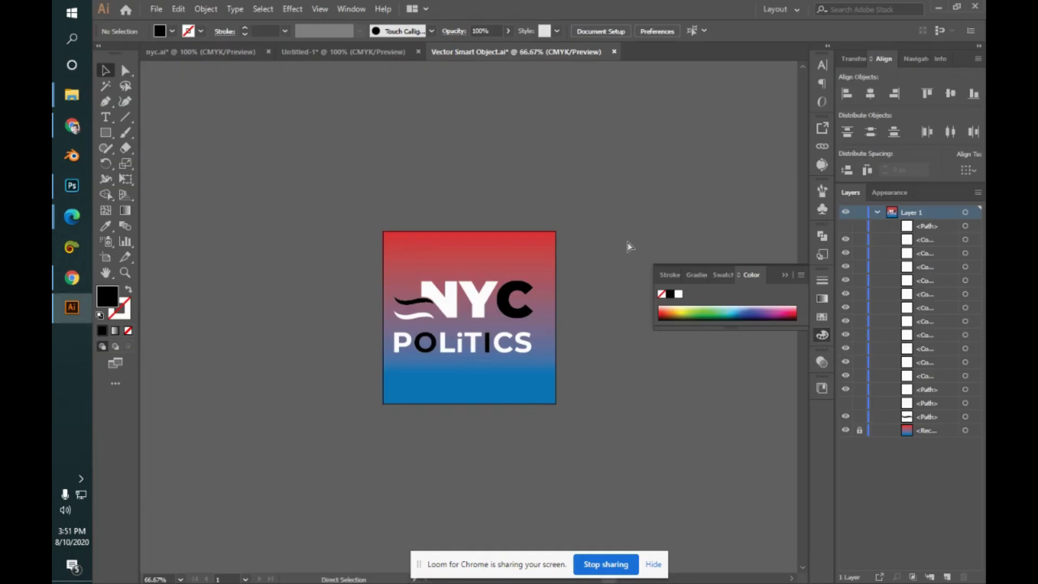
pyautogui.hotkey('ctrl', 's')
pyautogui.hotkey('alt', 'Tab')
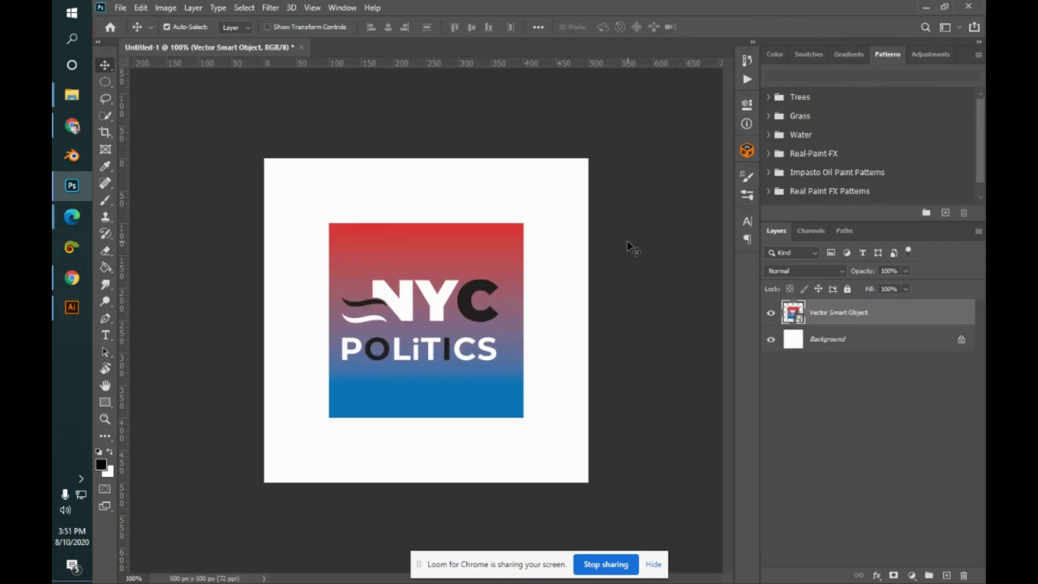
# - Switch back to Illustrator and close Vector Smart Object.ai
pyautogui.click(60, 307)
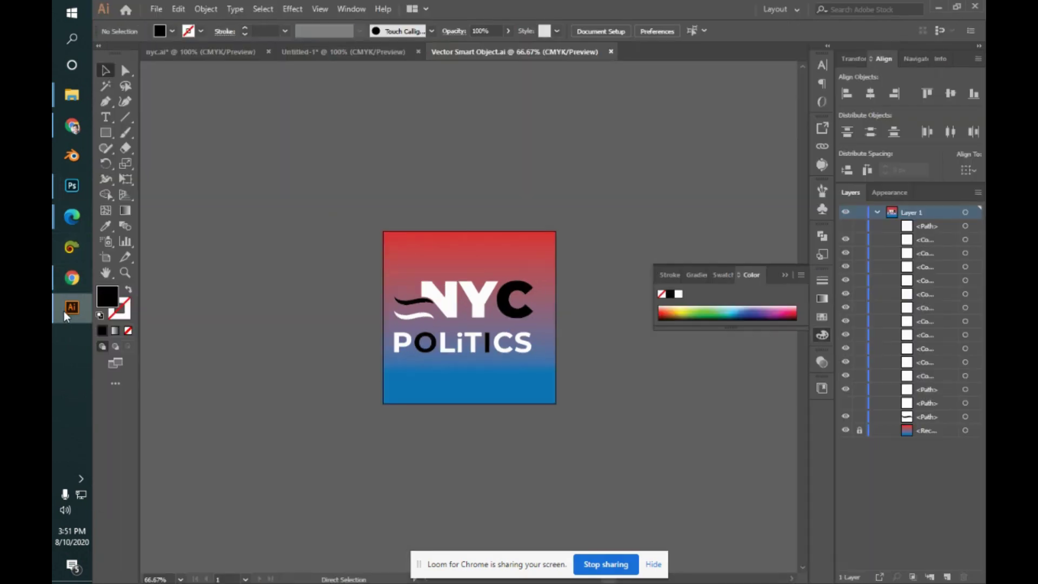
pyautogui.click(611, 52)
pyautogui.click(732, 167)
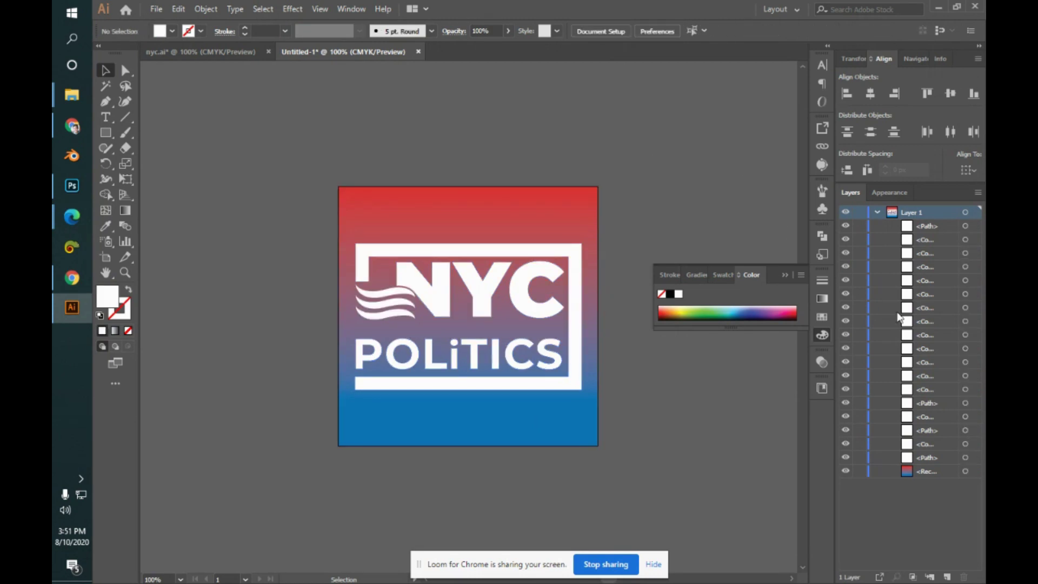
# - Switch to the Google Meet window to read the students' questions in the chat, then return to Photoshop
pyautogui.moveTo(52, 274)
pyautogui.hotkey('alt', 'Tab')
pyautogui.hotkey('alt', 'Tab')
pyautogui.hotkey('alt', 'Tab')
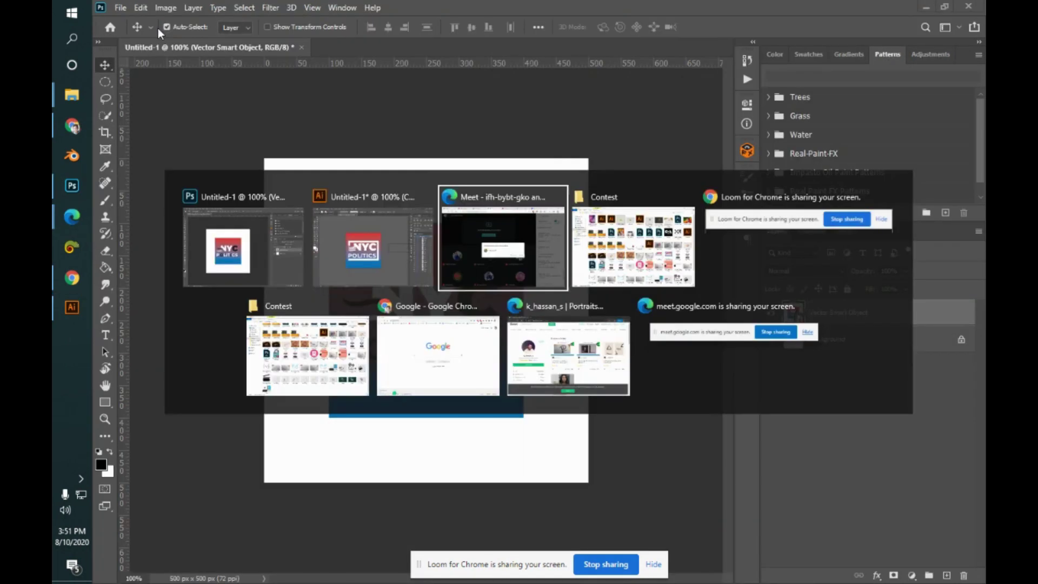
pyautogui.click(658, 352)
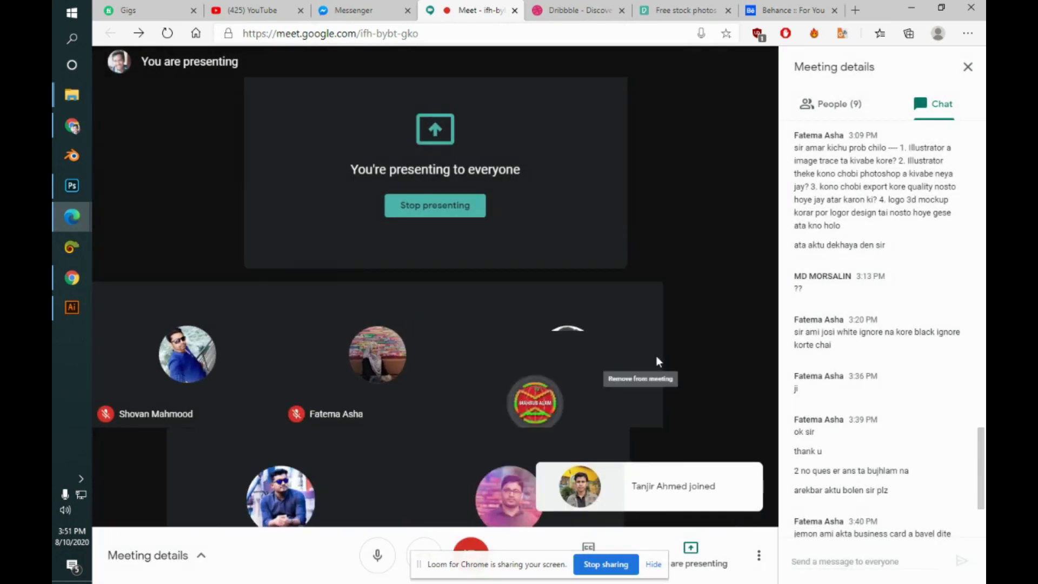
pyautogui.hotkey('alt', 'Tab')
# - View the Export preferences in Photoshop and cancel out of them
pyautogui.click(122, 7)
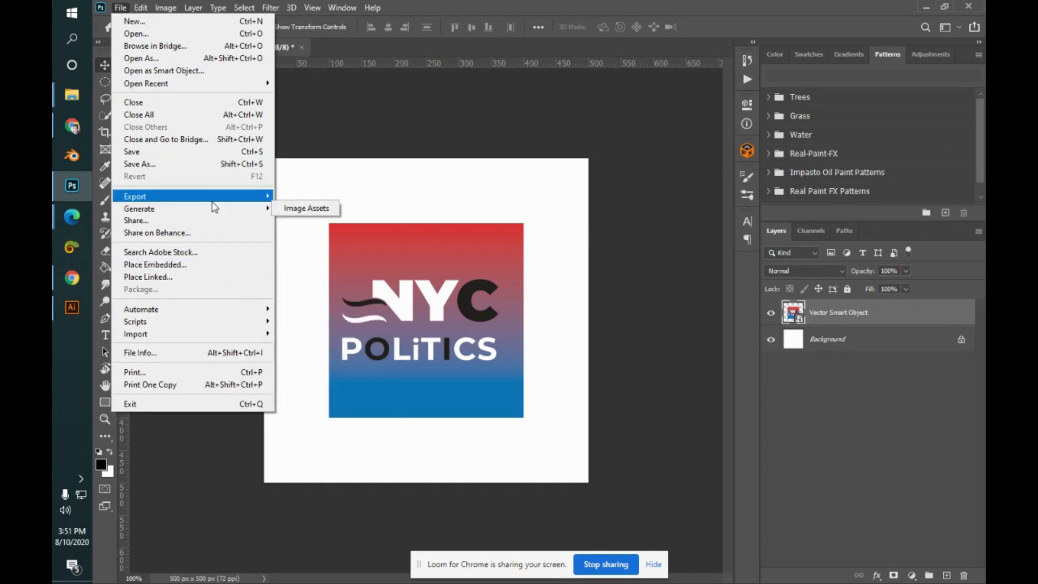
pyautogui.moveTo(214, 201)
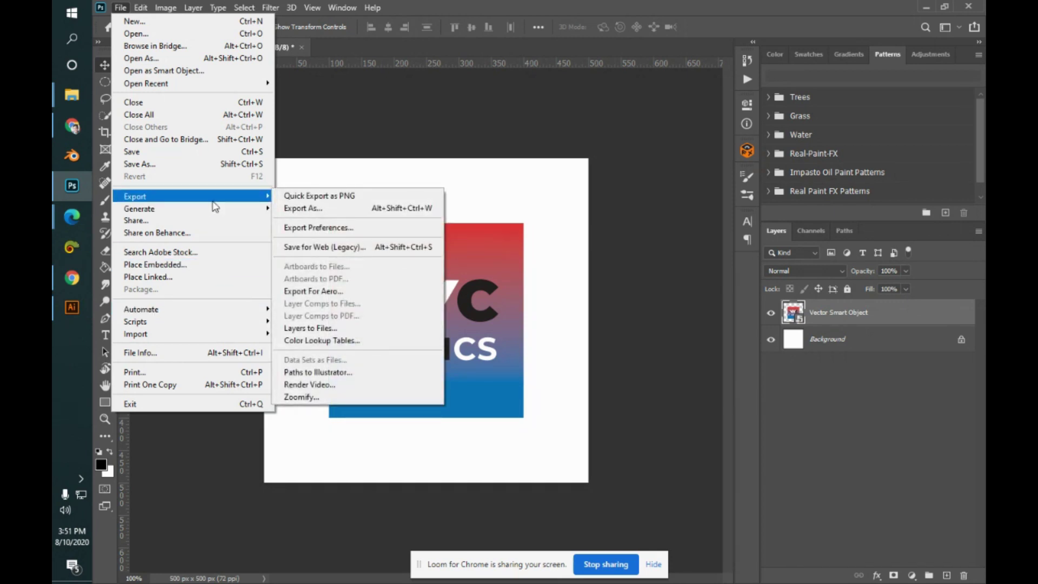
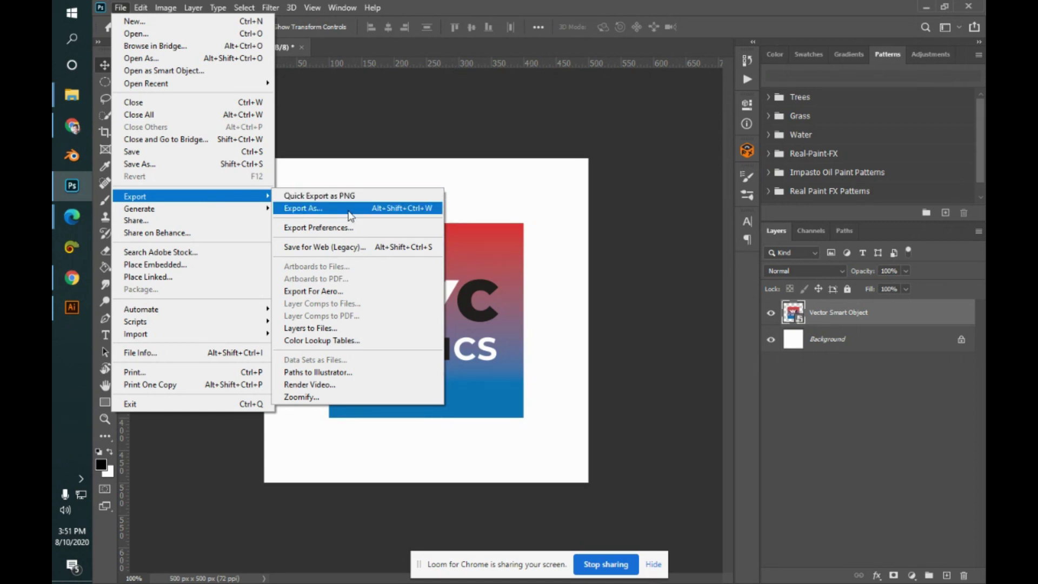
pyautogui.click(362, 231)
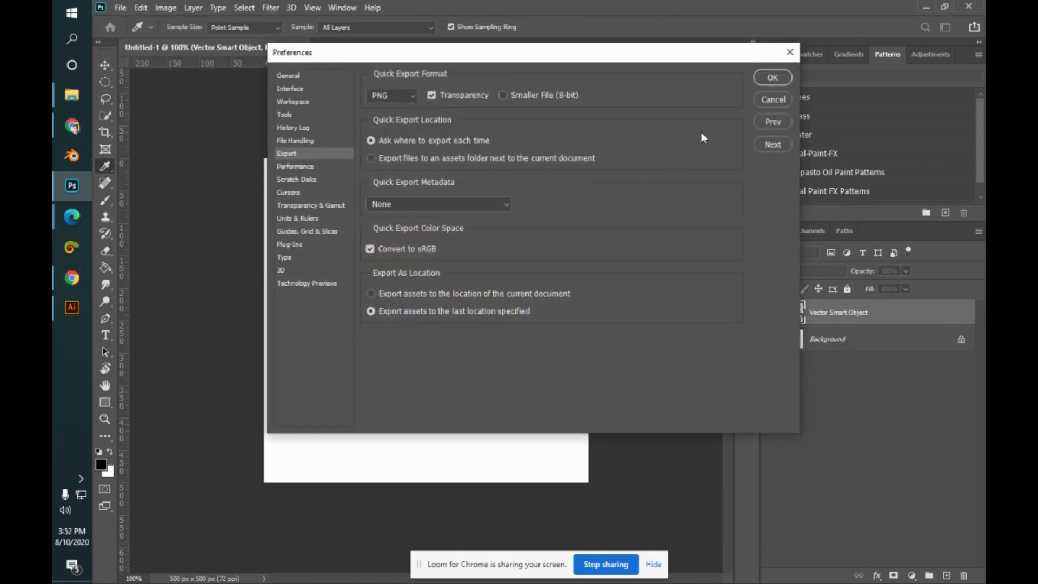
pyautogui.click(767, 101)
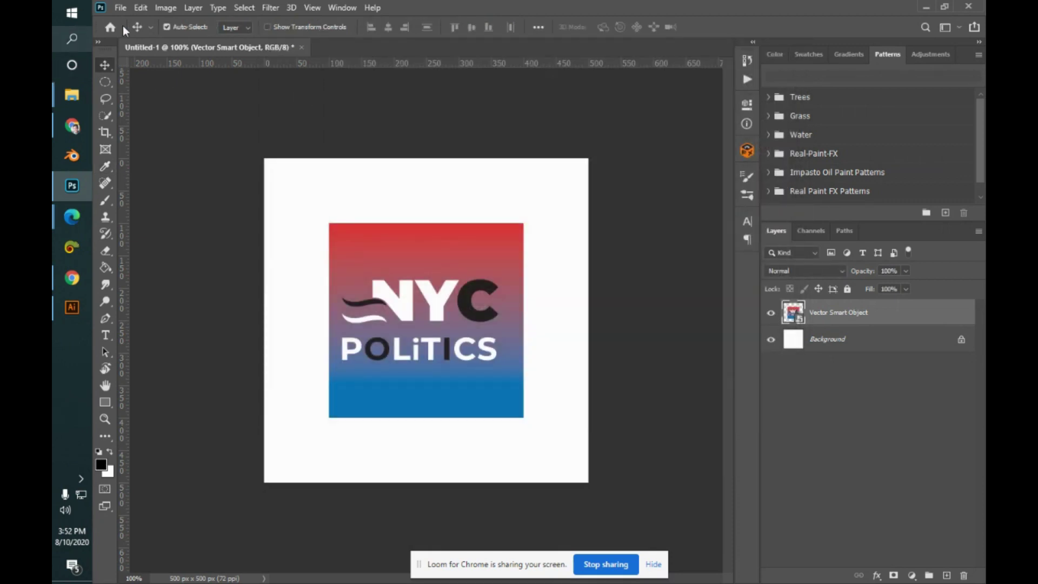
# - View Photoshop's Export As settings for the document, including the 2-Up preview, and cancel without exporting
pyautogui.click(121, 8)
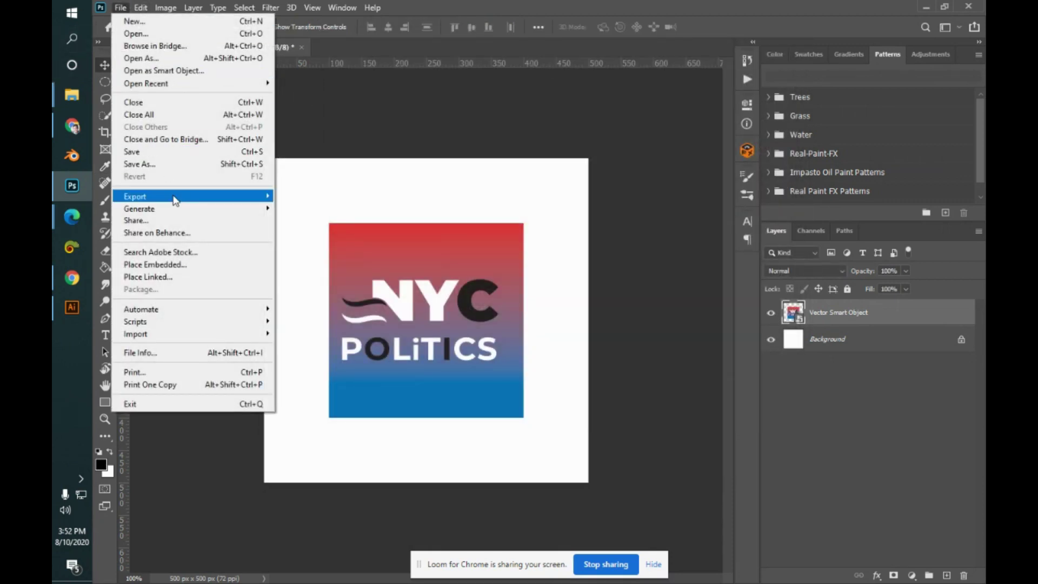
pyautogui.moveTo(176, 199)
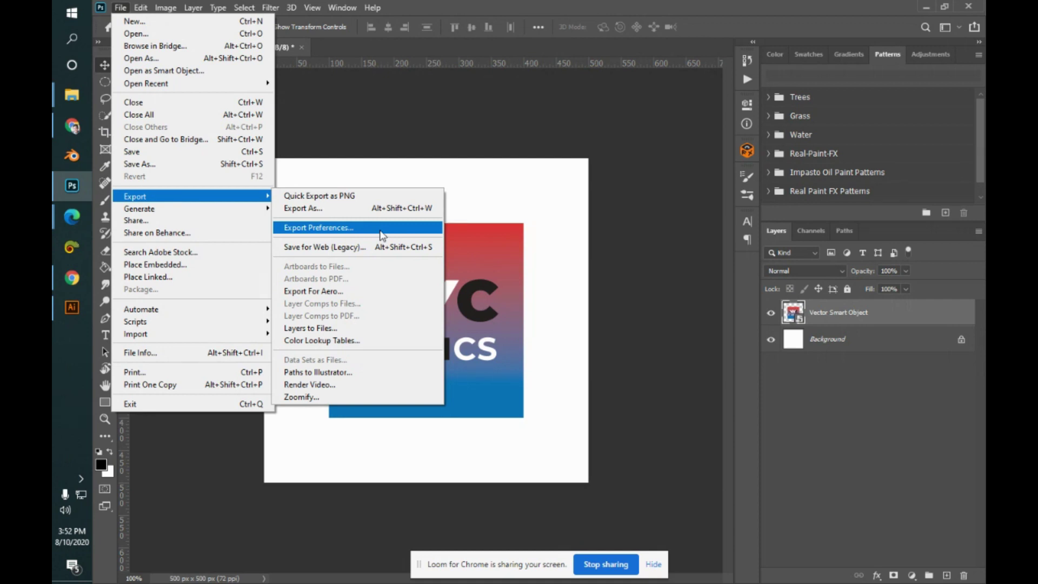
pyautogui.click(373, 203)
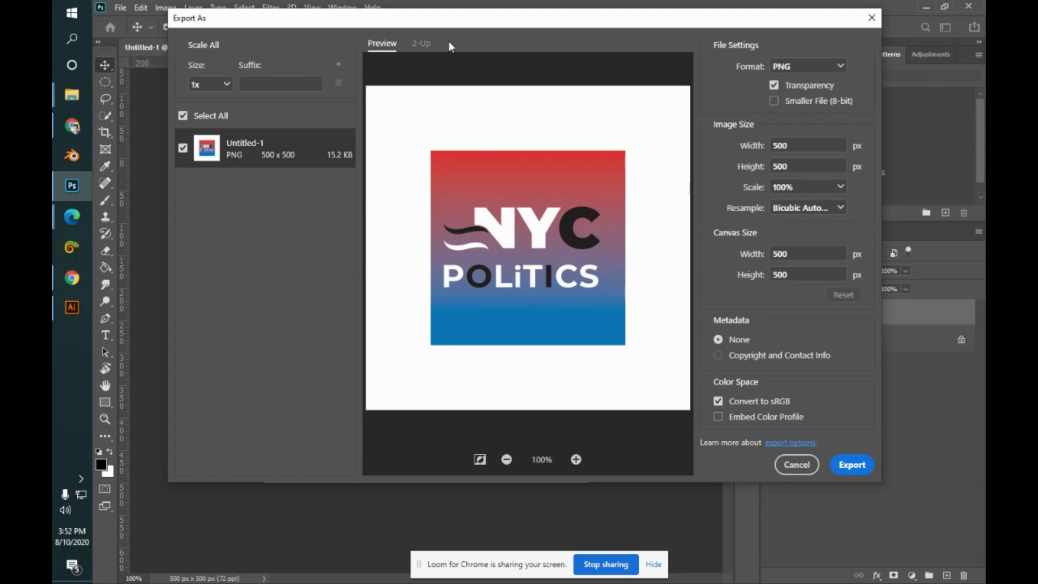
pyautogui.click(423, 47)
pyautogui.click(387, 46)
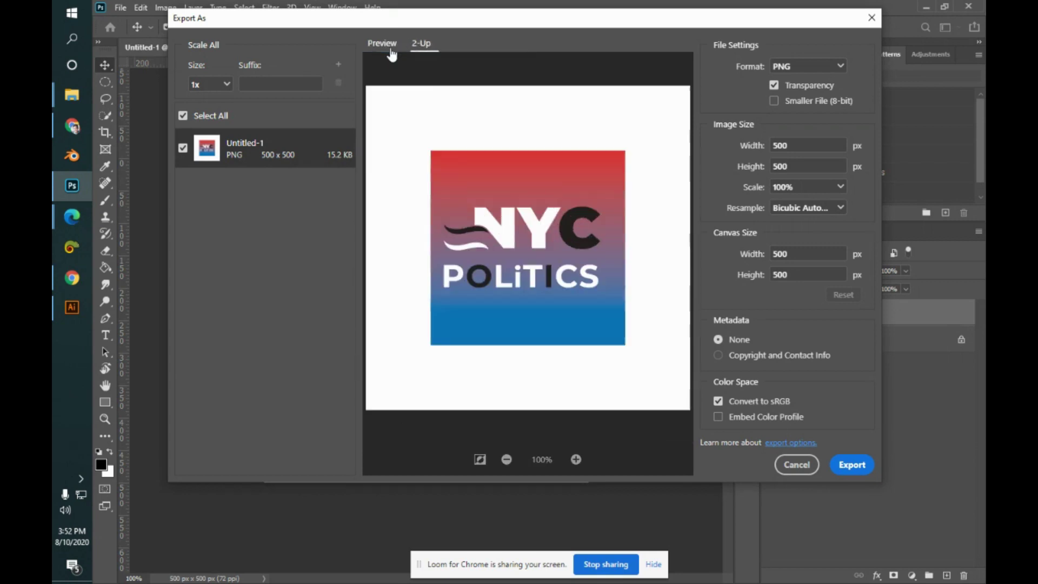
pyautogui.click(814, 466)
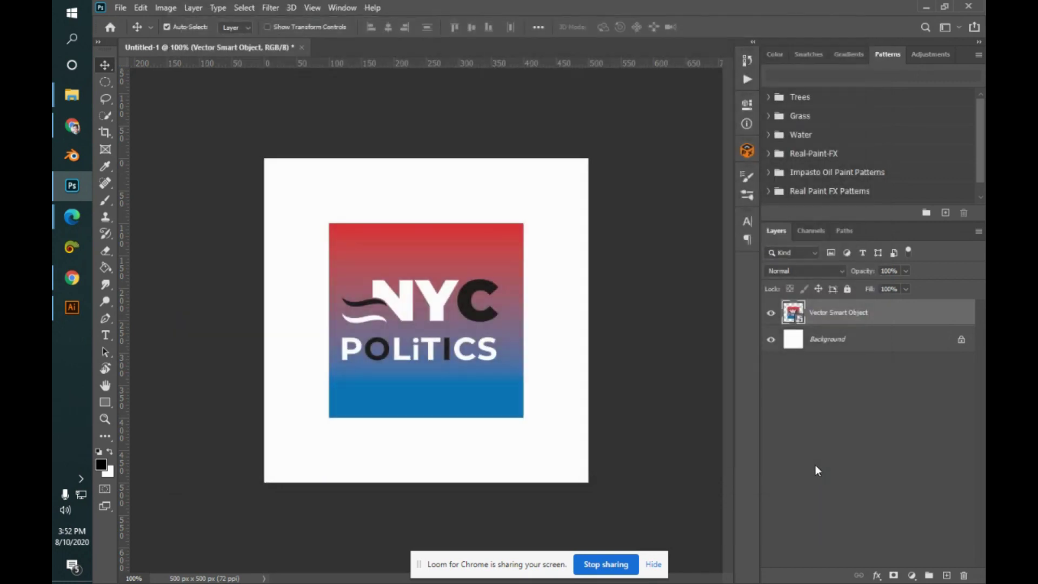
# - View the Save As options for saving the Photoshop document on the computer, and cancel without saving
pyautogui.click(116, 7)
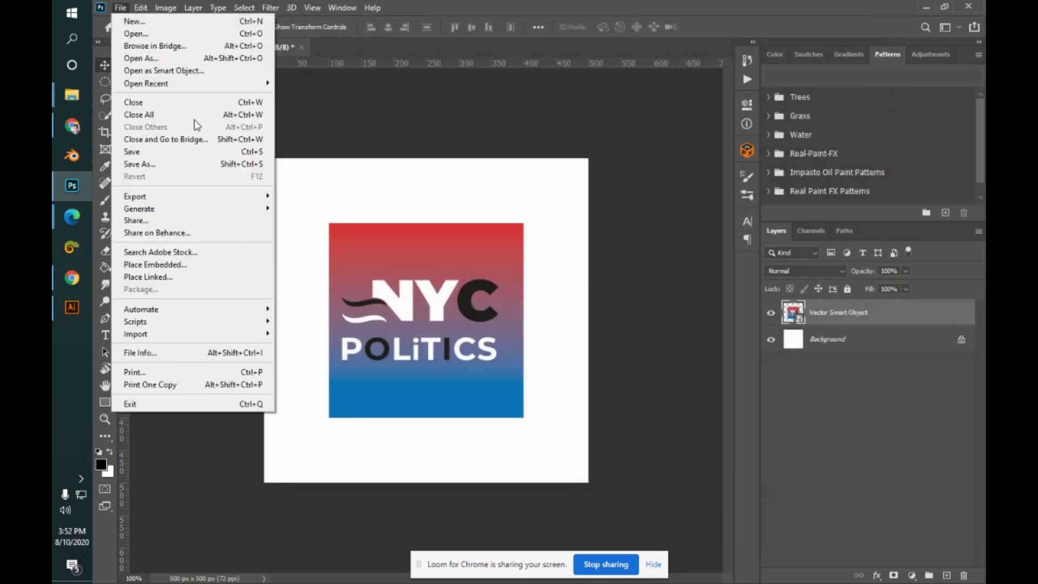
pyautogui.click(213, 164)
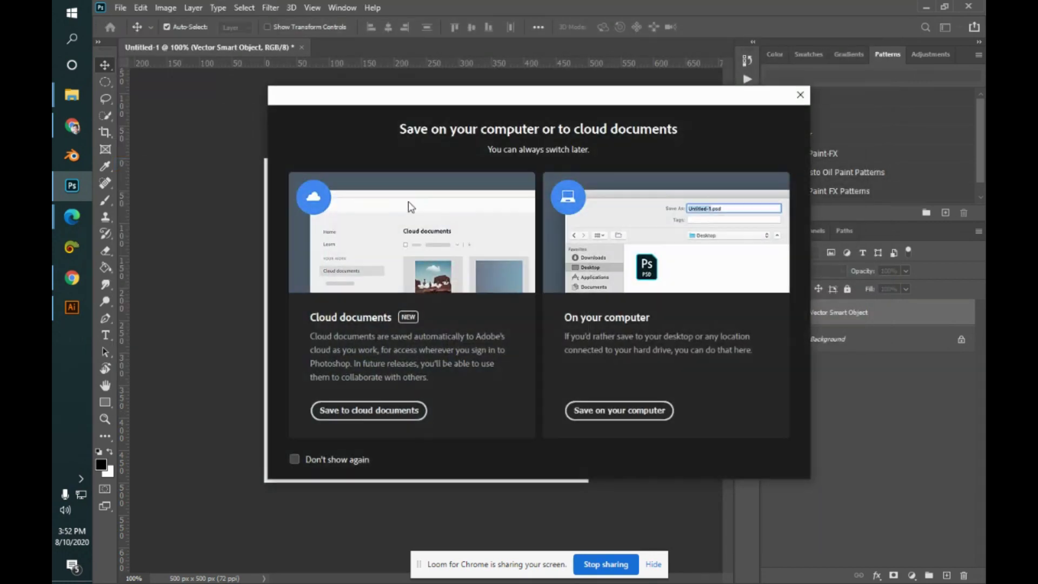
pyautogui.click(662, 412)
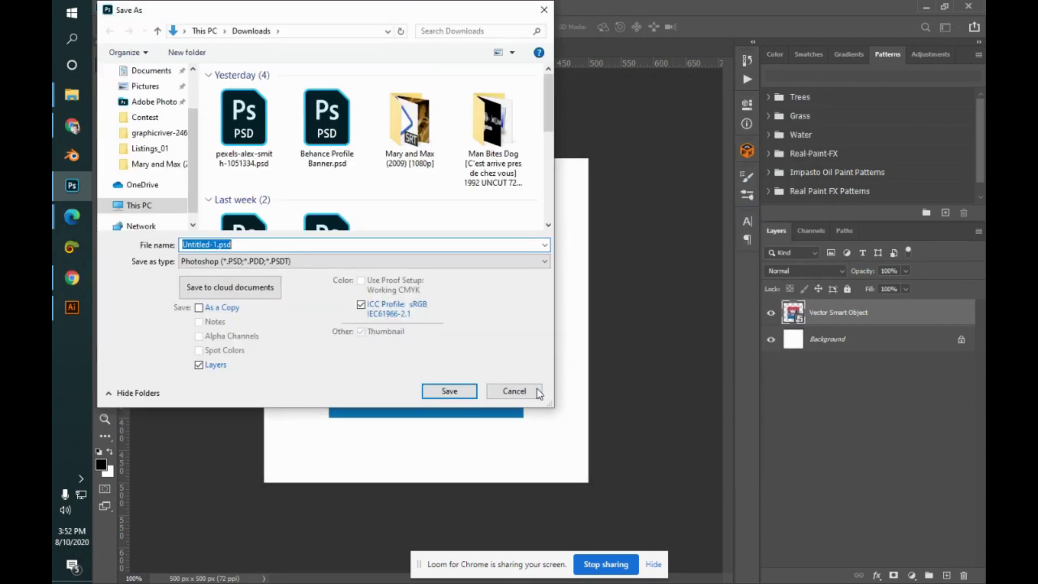
pyautogui.click(532, 391)
# - Switch to Illustrator and start exporting the NYC Politics artwork to the Contest folder as a Photoshop (PSD) file named test
pyautogui.click(72, 308)
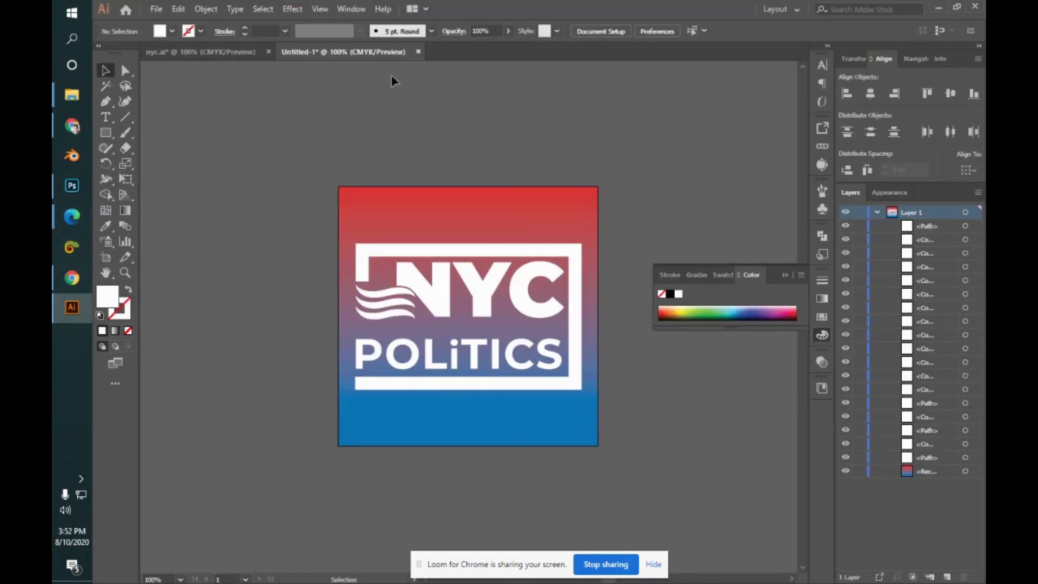
pyautogui.click(158, 8)
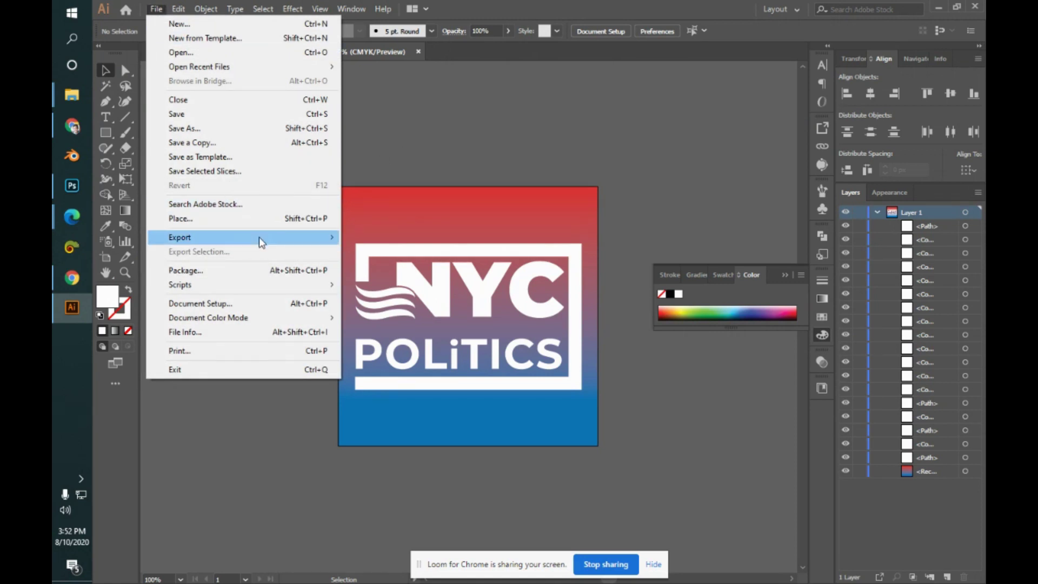
pyautogui.moveTo(266, 242)
pyautogui.click(424, 254)
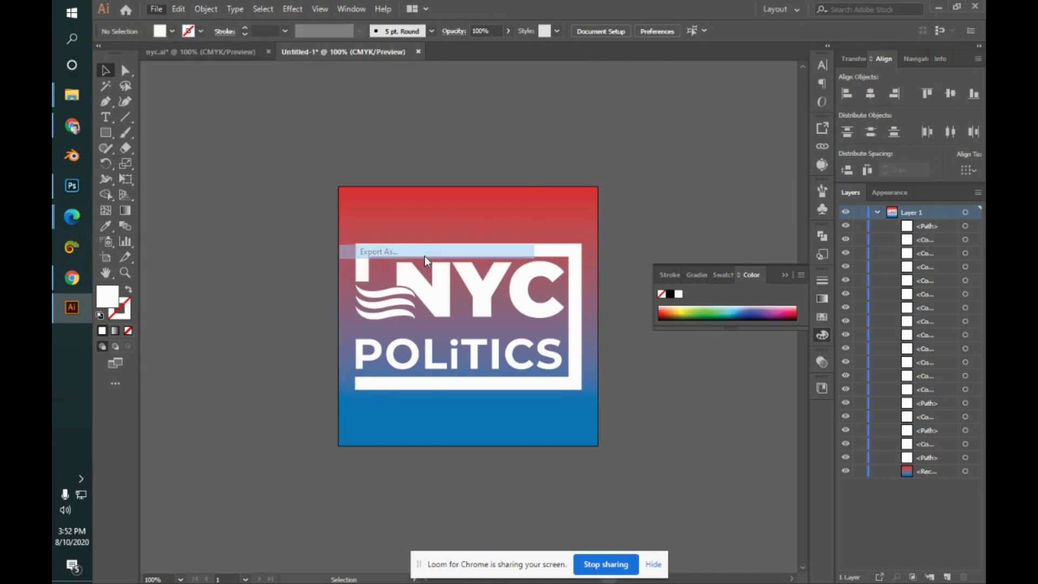
pyautogui.click(395, 261)
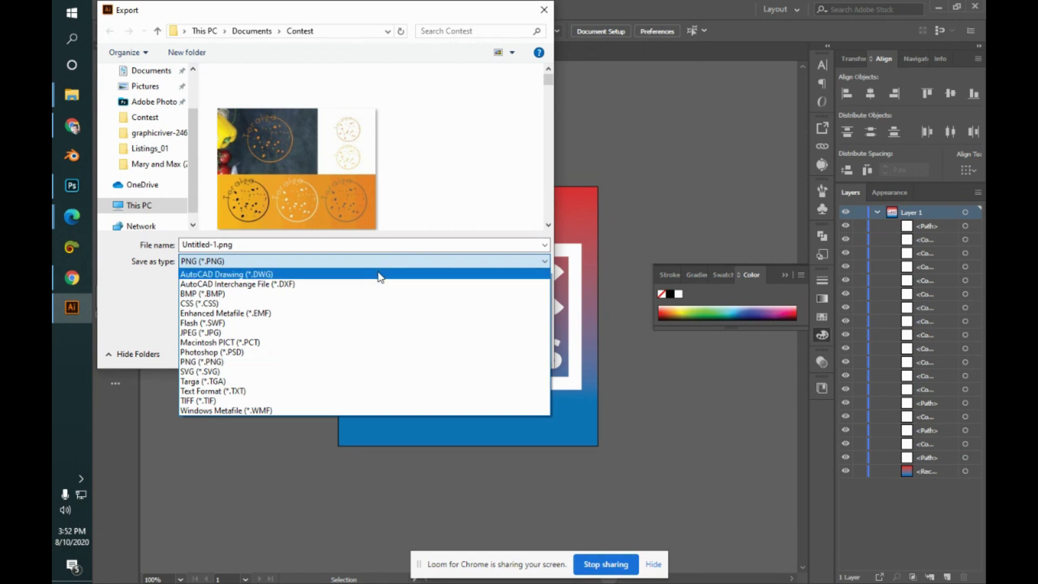
pyautogui.click(339, 352)
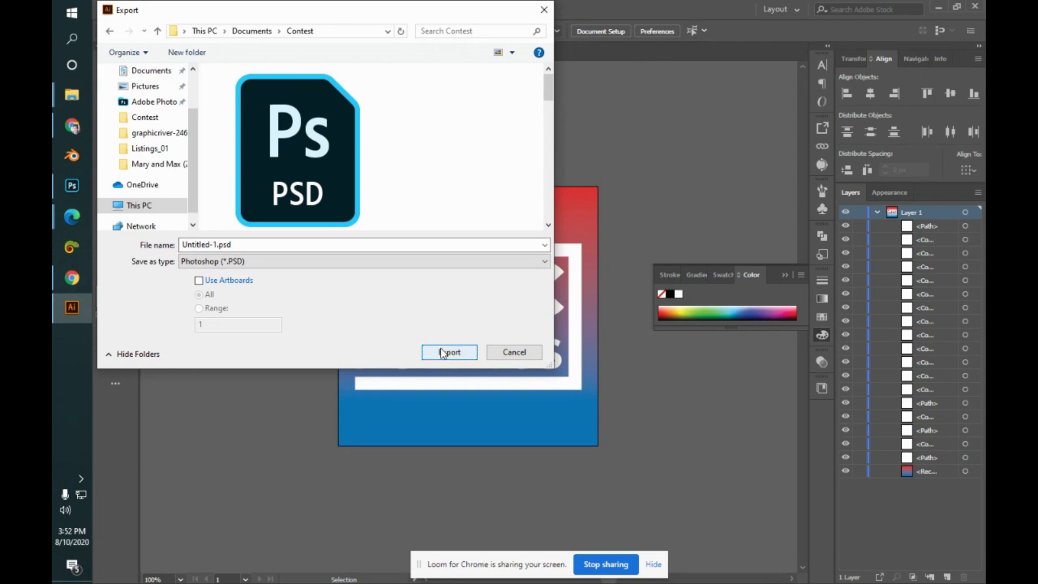
pyautogui.click(272, 244)
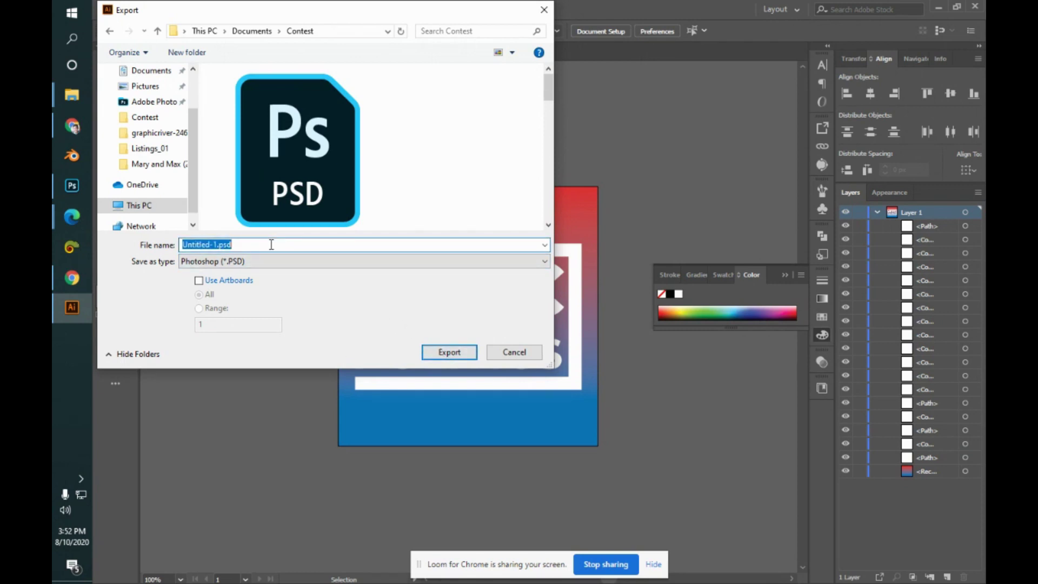
pyautogui.write('test')
pyautogui.press('Return')
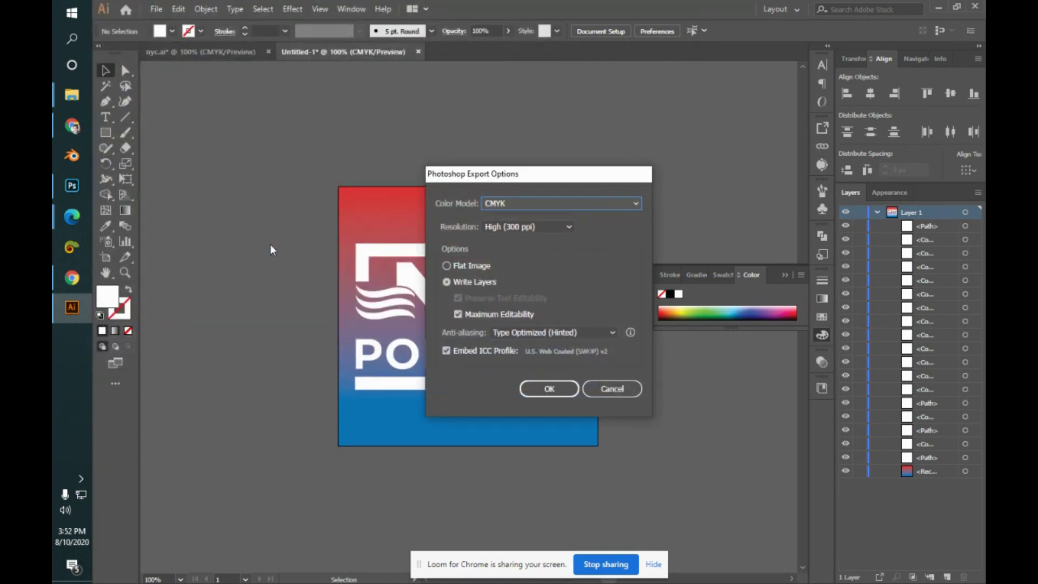
# - Set the Photoshop export to the RGB color model and Medium (150 ppi) resolution, and complete the export
pyautogui.click(503, 203)
pyautogui.click(505, 217)
pyautogui.click(554, 227)
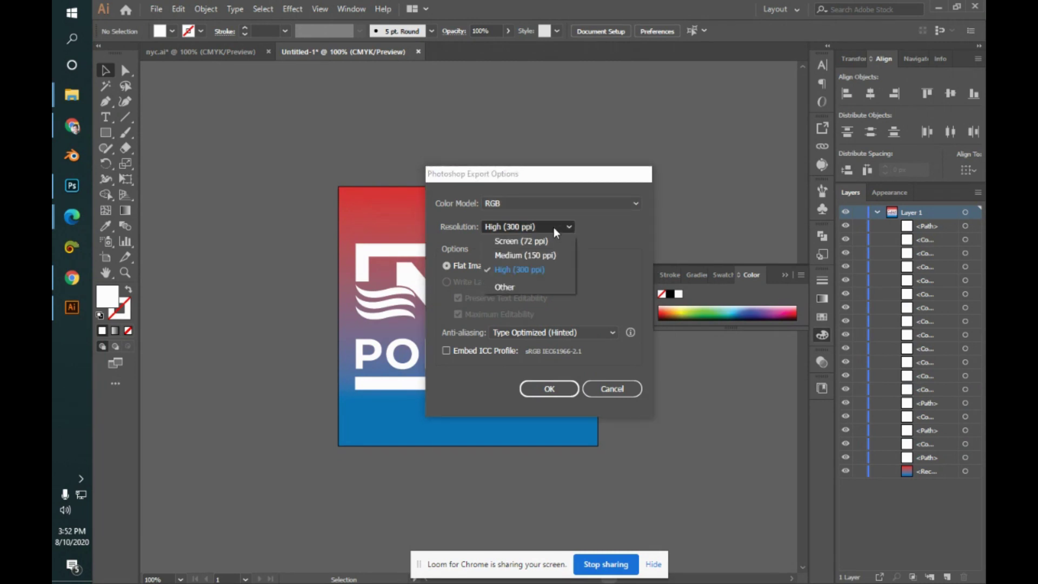
pyautogui.click(541, 255)
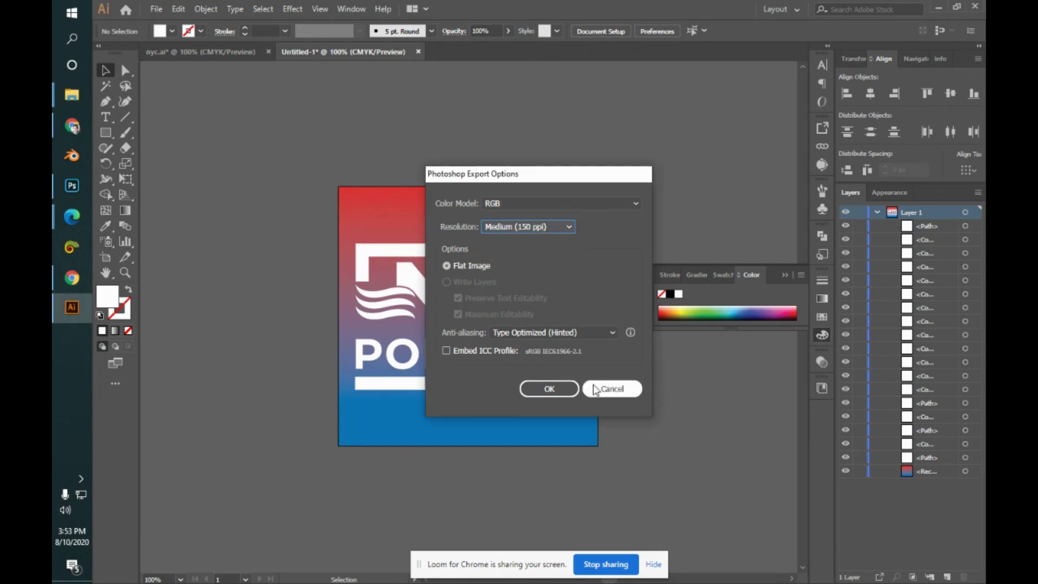
pyautogui.click(564, 335)
pyautogui.click(564, 336)
pyautogui.click(563, 335)
pyautogui.click(564, 336)
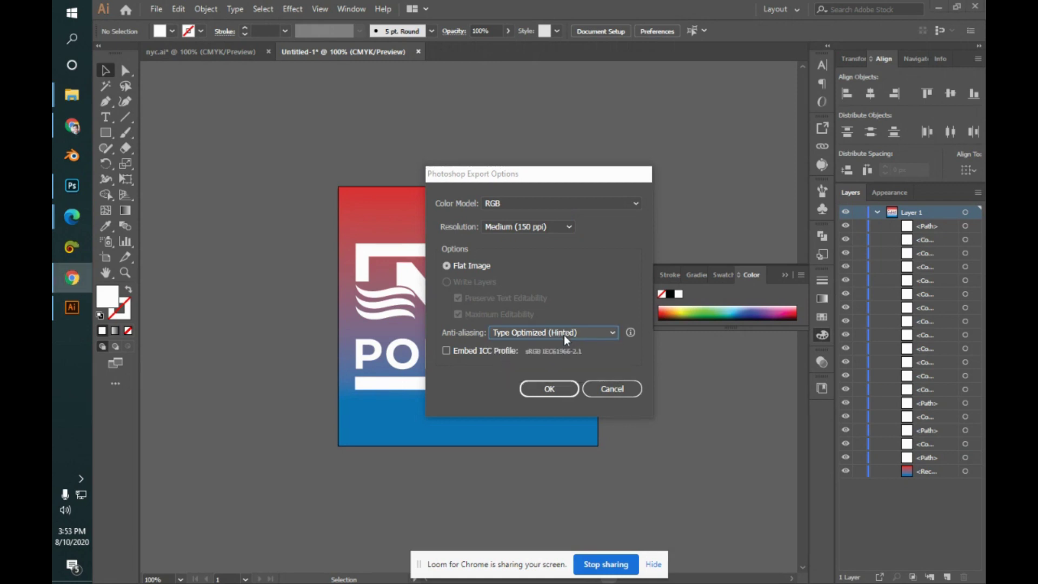
pyautogui.click(552, 392)
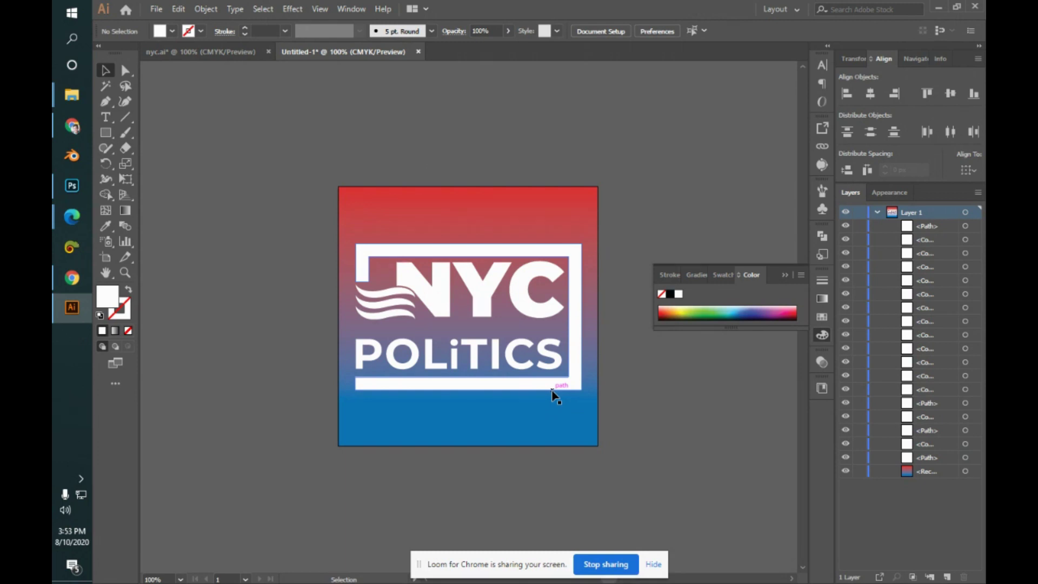
# - Open the exported test.psd from the Contest folder in Photoshop, toggle its layer's visibility, and view the layer style options without changes
pyautogui.moveTo(68, 95)
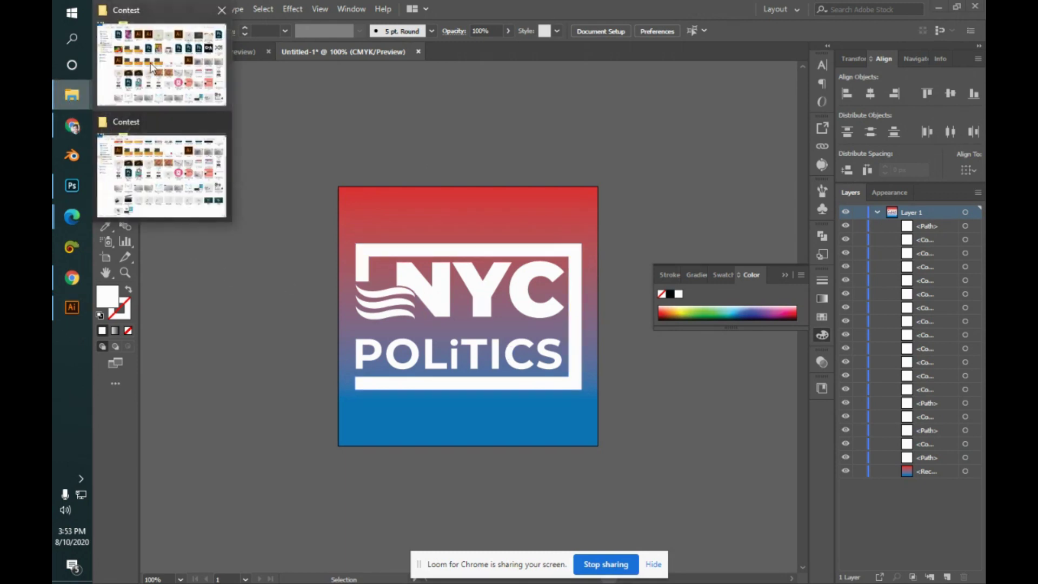
pyautogui.click(160, 68)
pyautogui.doubleClick(255, 99)
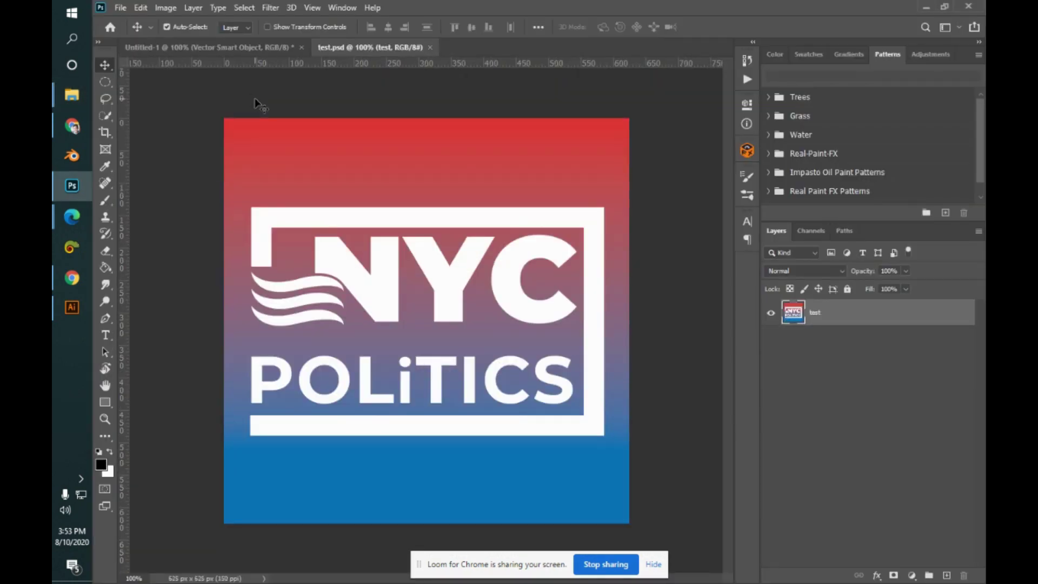
pyautogui.click(771, 313)
pyautogui.click(771, 313)
pyautogui.doubleClick(803, 323)
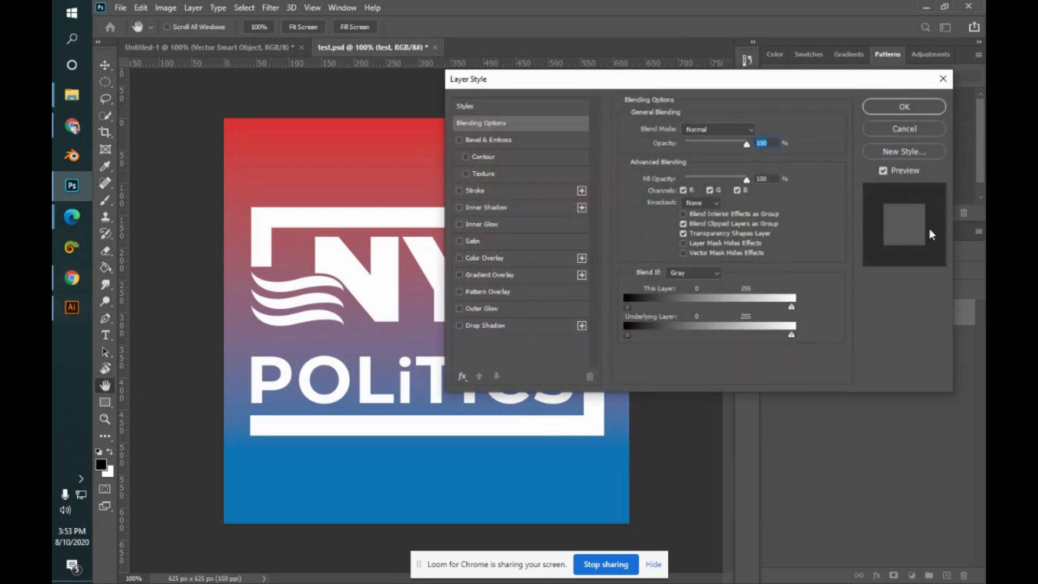
pyautogui.click(939, 134)
# - Switch back to Illustrator, view the Adobe PDF options for saving a copy under a test name, and cancel the save
pyautogui.click(71, 307)
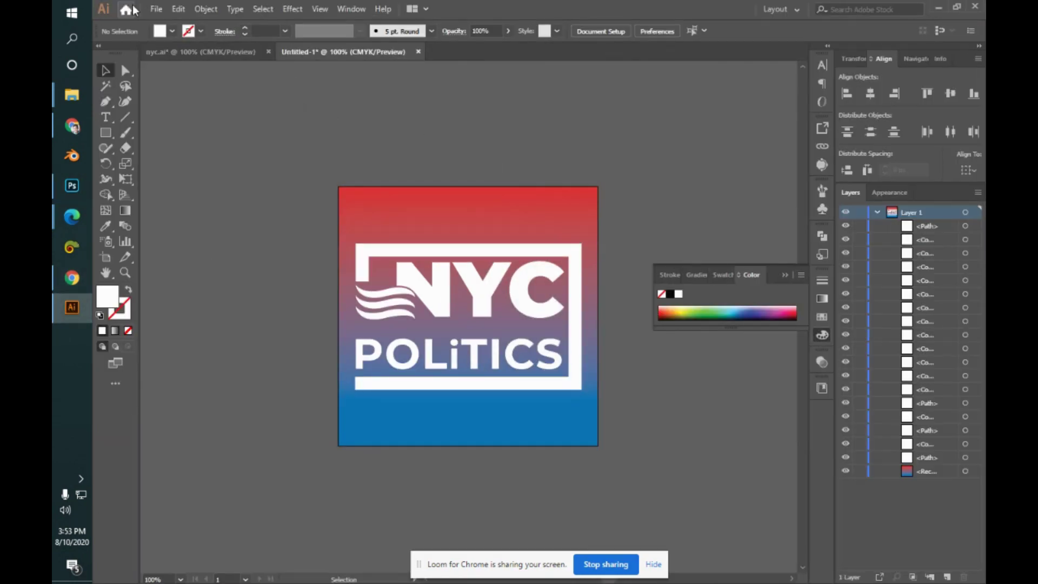
pyautogui.click(155, 9)
pyautogui.click(206, 128)
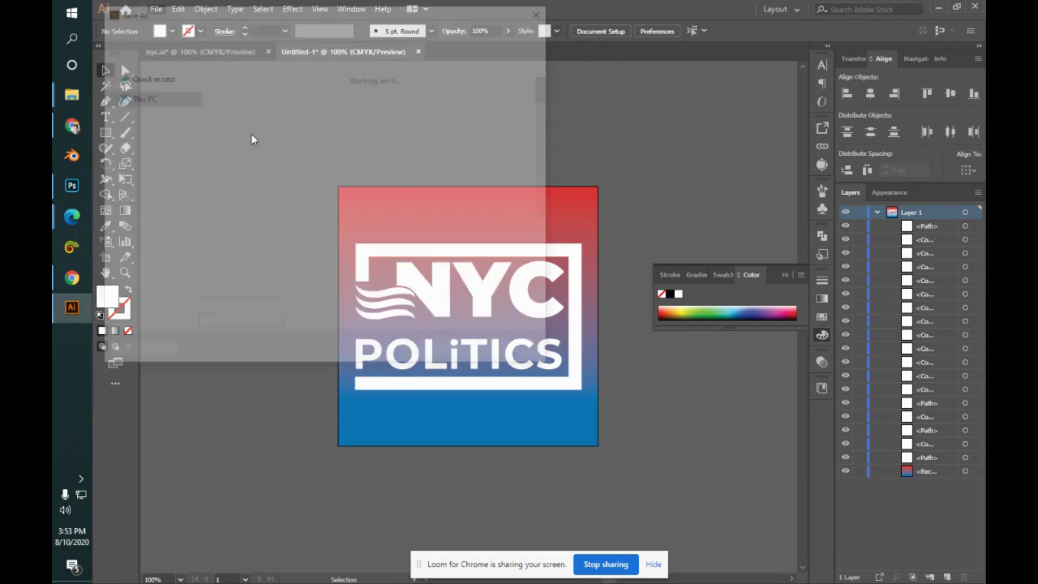
pyautogui.click(364, 265)
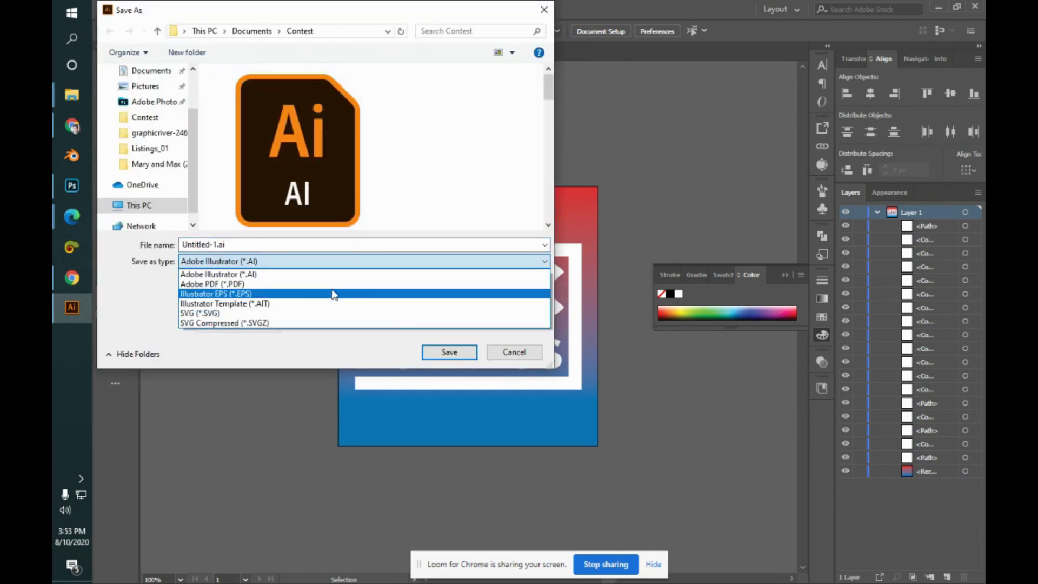
pyautogui.click(338, 284)
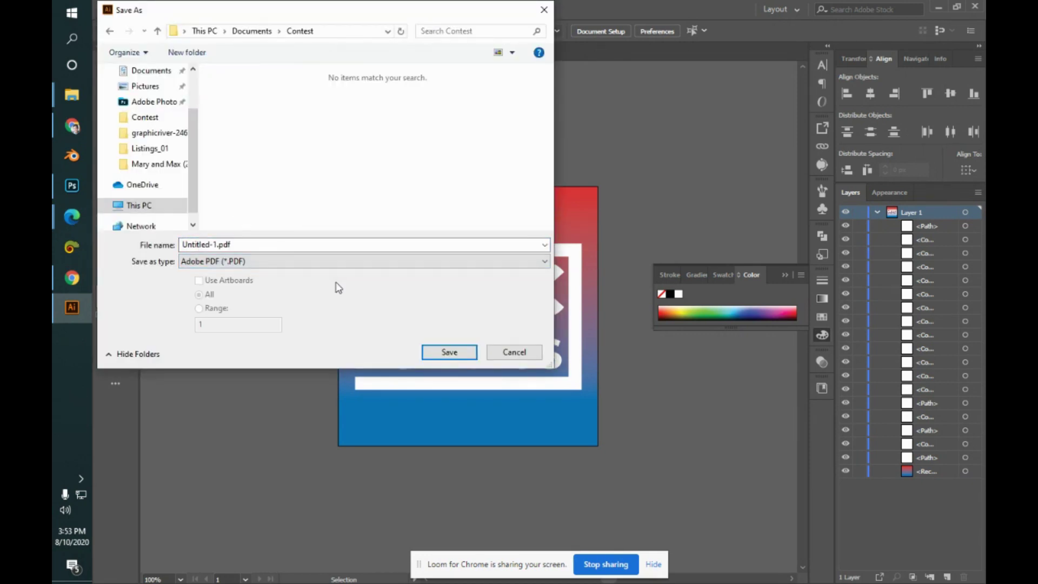
pyautogui.doubleClick(213, 245)
pyautogui.write('test')
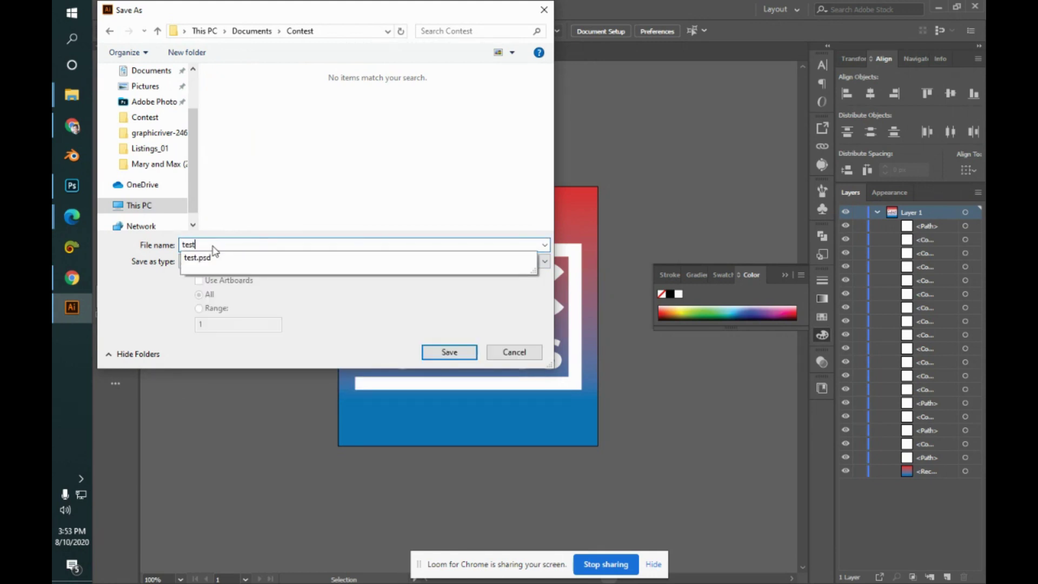
pyautogui.write('_01')
pyautogui.press('BackSpace')
pyautogui.press('BackSpace')
pyautogui.press('Return')
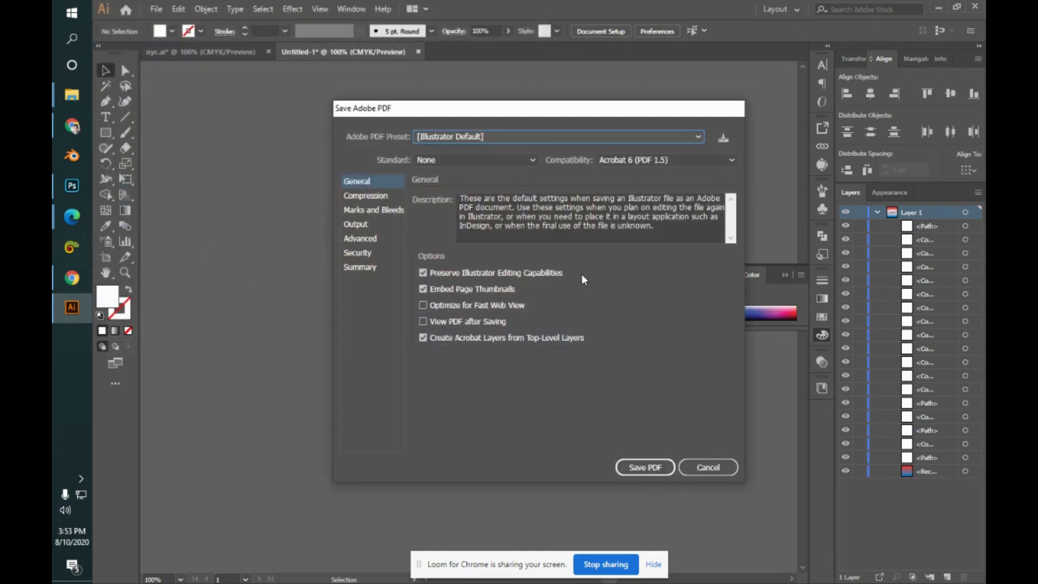
pyautogui.click(709, 468)
# - View the file formats available for saving the Illustrator artwork, keep Adobe Illustrator (AI) selected, and cancel the save
pyautogui.click(157, 8)
pyautogui.click(209, 126)
pyautogui.click(281, 262)
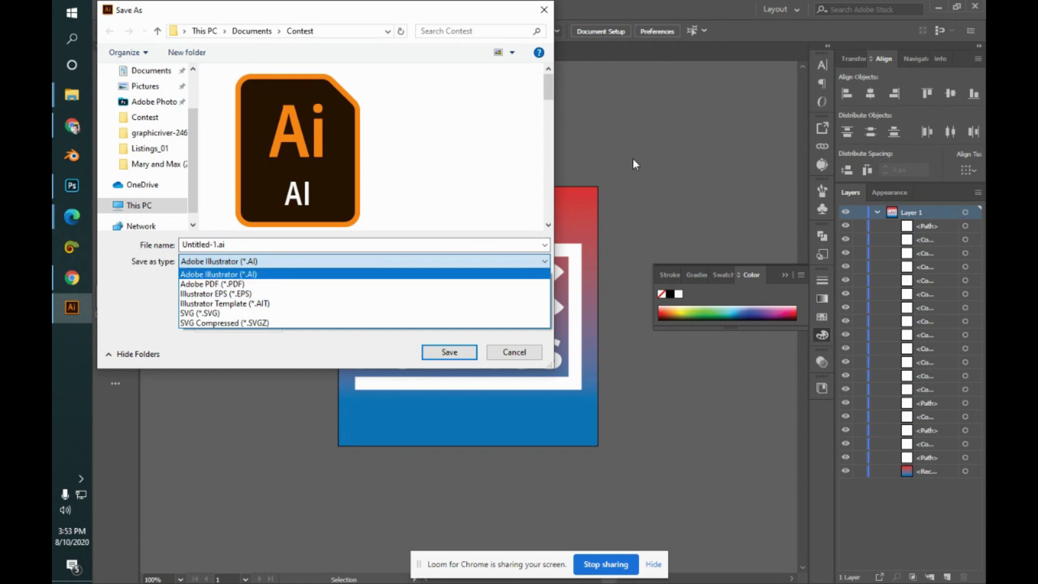
pyautogui.click(260, 274)
pyautogui.click(498, 358)
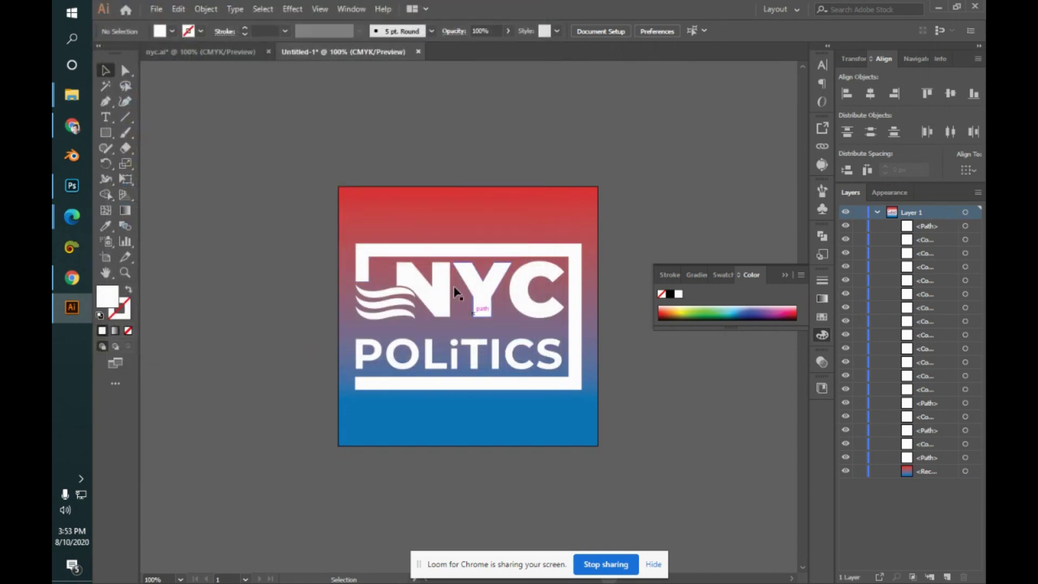
# - View the Save for Web (Legacy) settings for the artwork and close them without saving an image
pyautogui.click(156, 9)
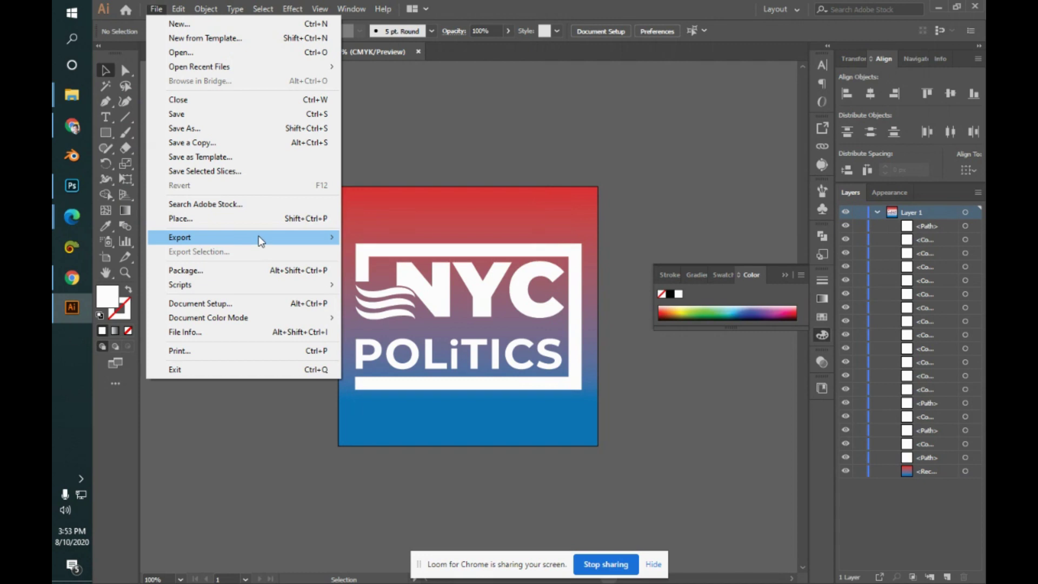
pyautogui.moveTo(337, 236)
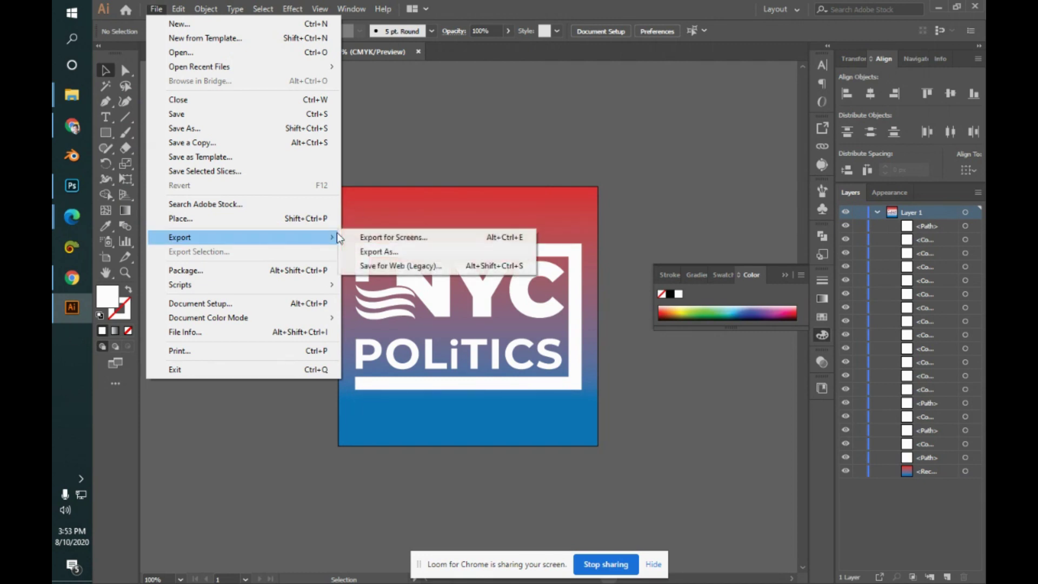
pyautogui.click(428, 266)
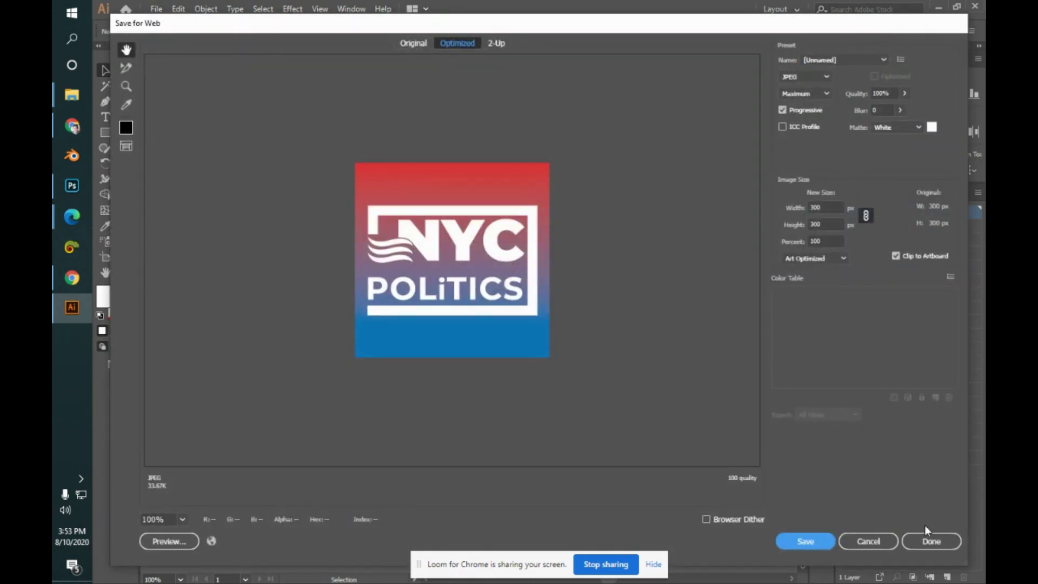
pyautogui.click(928, 541)
# - Export the Illustrator artwork to the Contest folder as a Photoshop (PSD) file named test_02
pyautogui.click(154, 9)
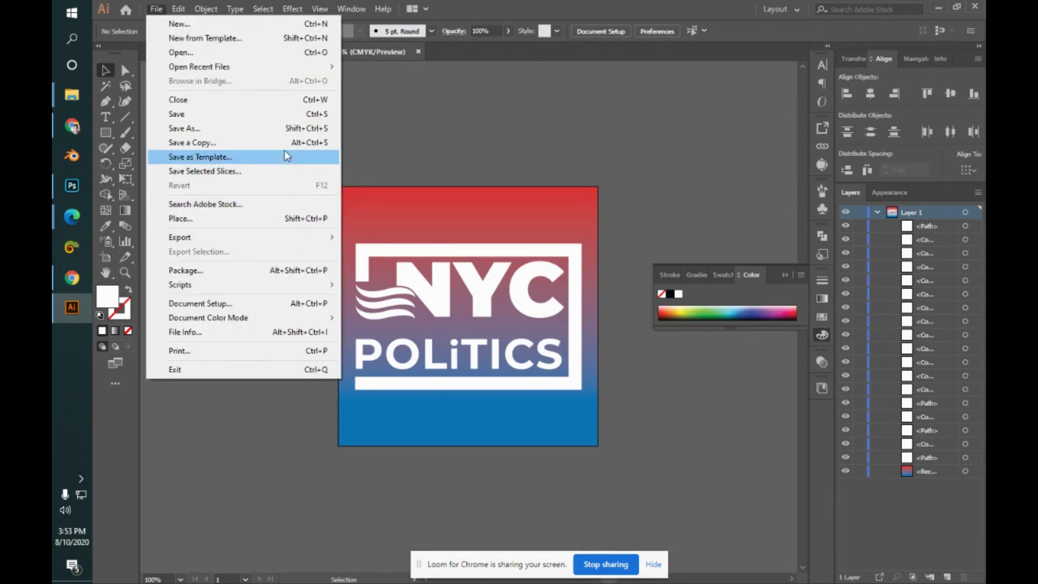
pyautogui.moveTo(327, 246)
pyautogui.click(396, 252)
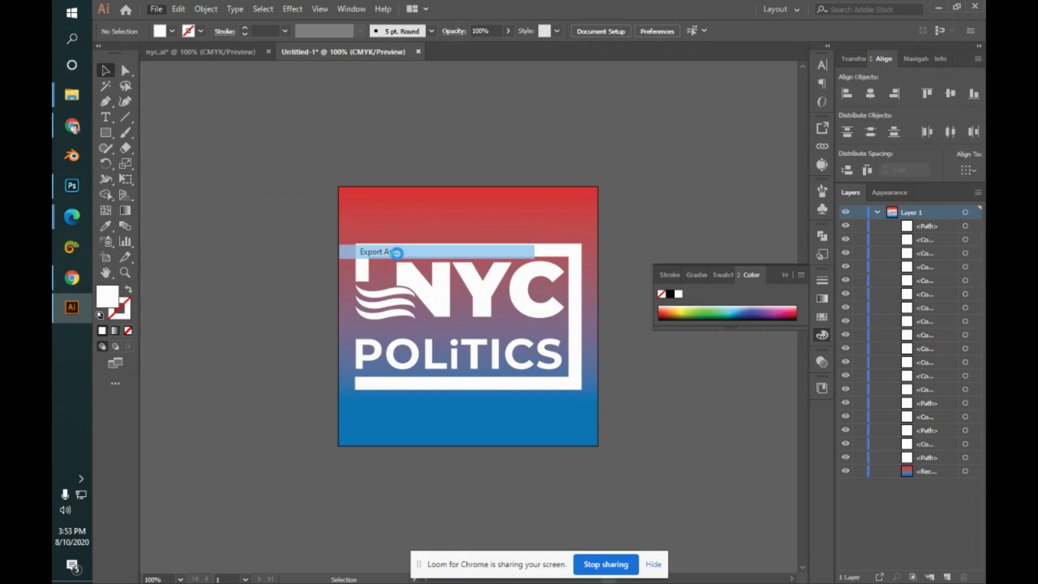
pyautogui.click(305, 262)
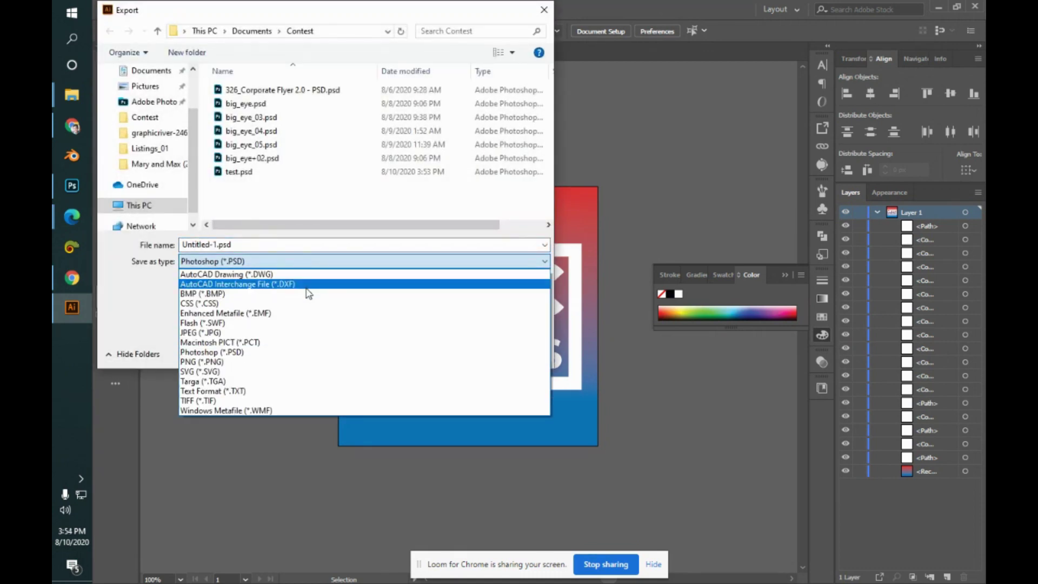
pyautogui.click(301, 352)
pyautogui.doubleClick(297, 244)
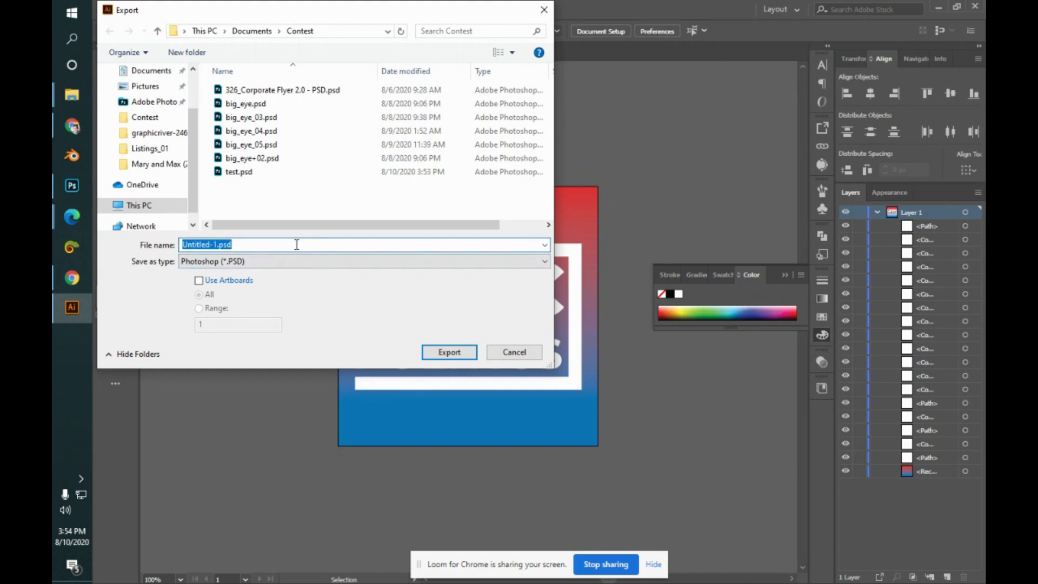
pyautogui.write('test_02')
pyautogui.press('Return')
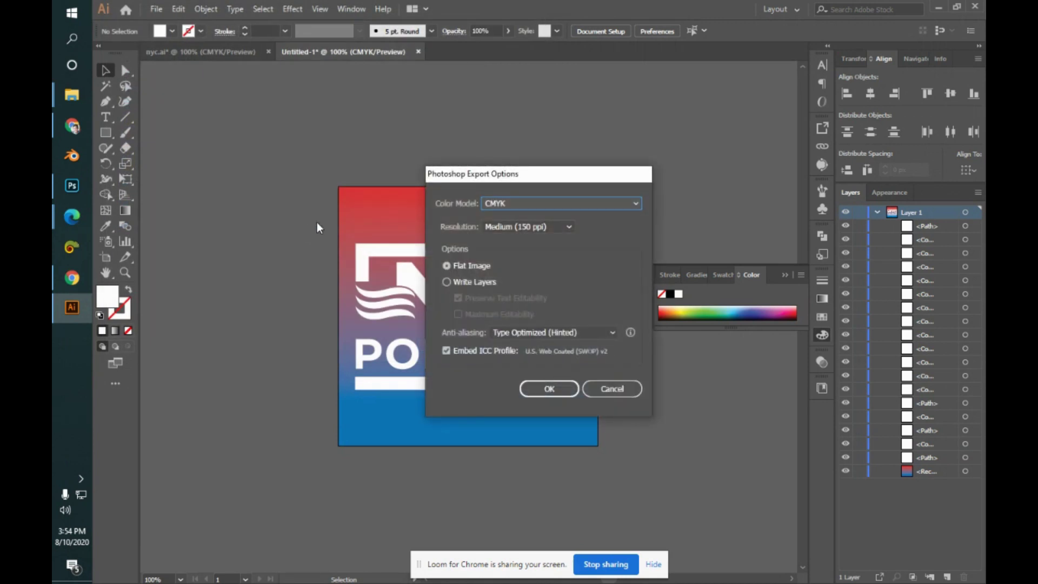
# - Complete the Photoshop export as a flat RGB image at Medium (150 ppi) with the ICC profile embedded
pyautogui.click(446, 285)
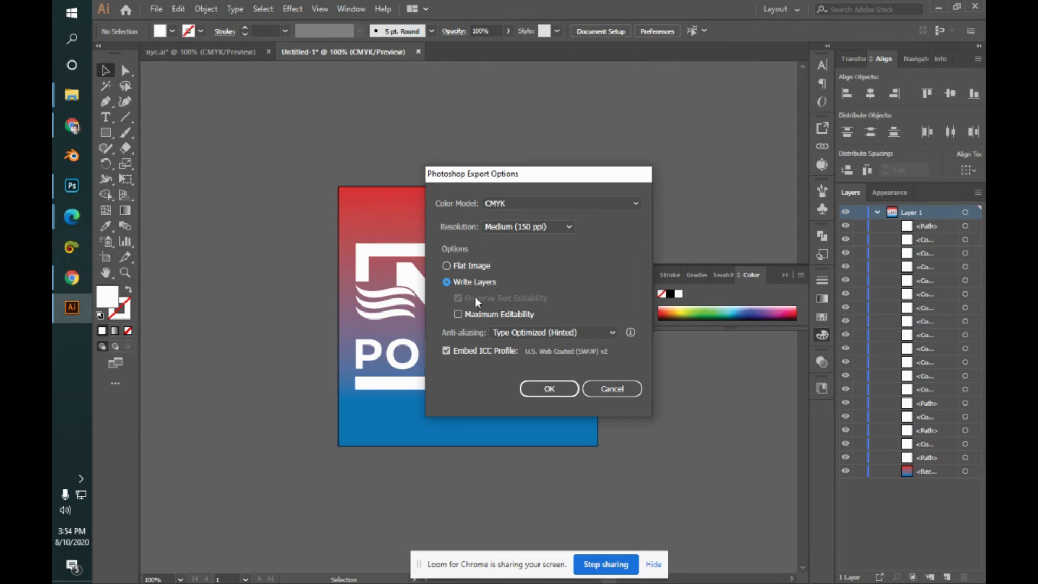
pyautogui.click(514, 316)
pyautogui.click(502, 206)
pyautogui.click(507, 221)
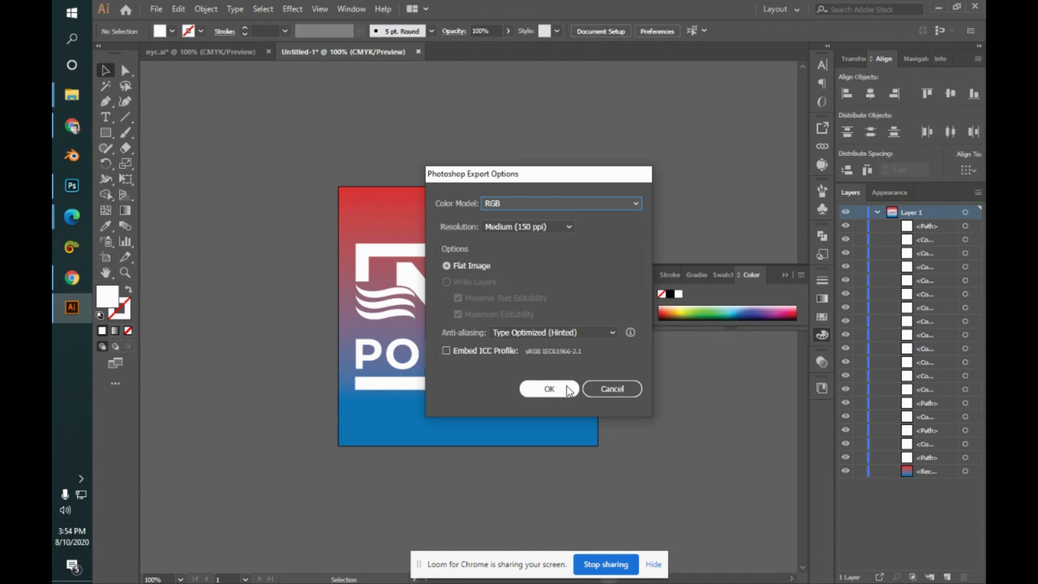
pyautogui.click(459, 350)
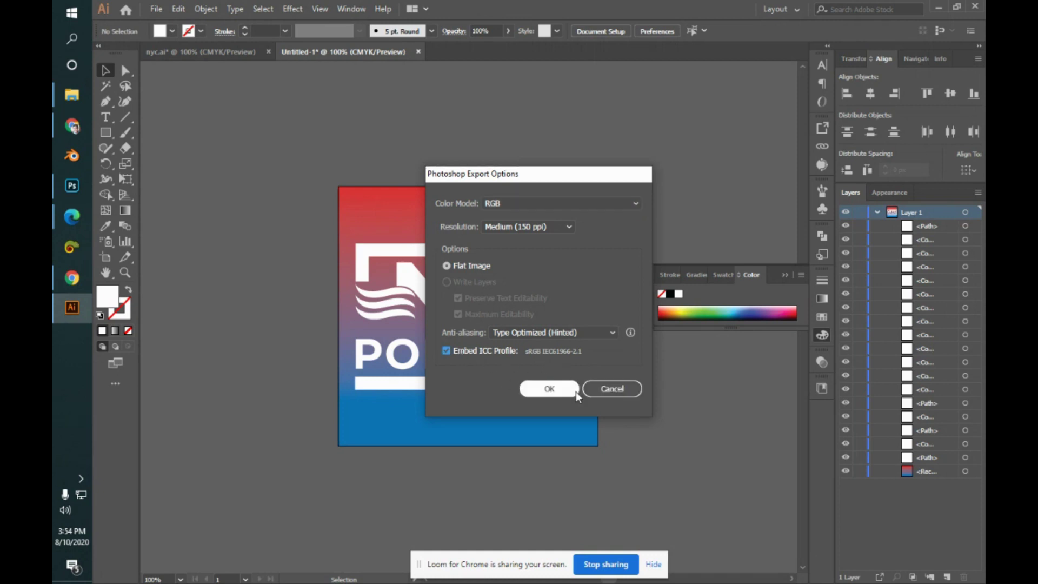
pyautogui.click(549, 391)
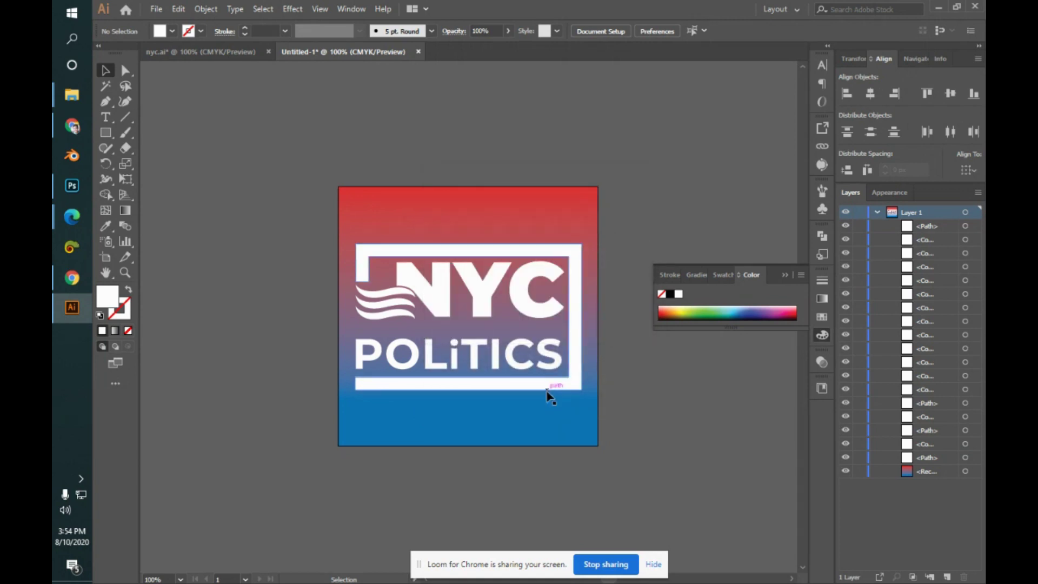
# - Open test_02.psd from the Contest folder in Photoshop and toggle its layer's visibility off and on
pyautogui.moveTo(54, 93)
pyautogui.click(101, 84)
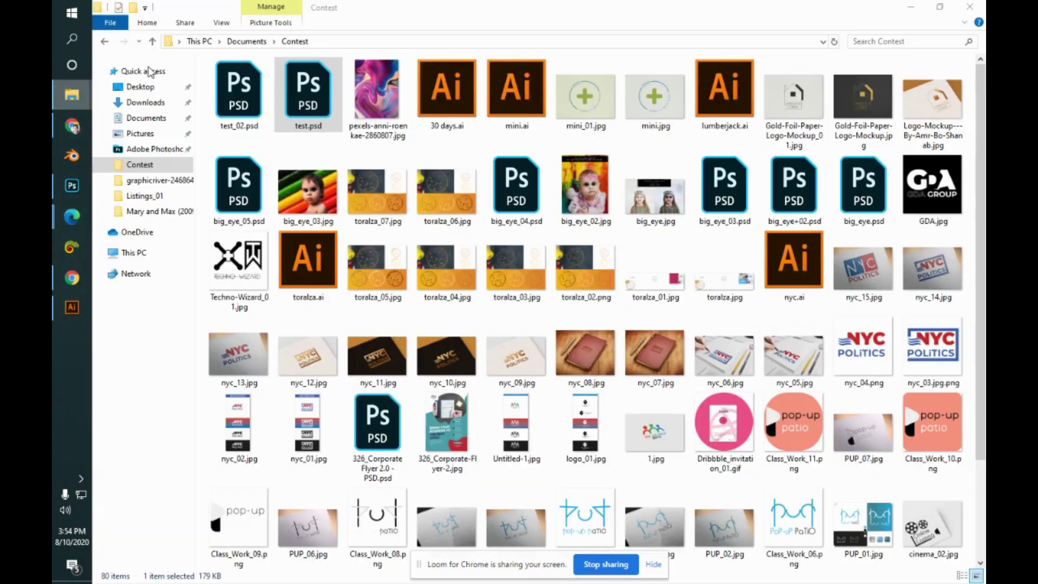
pyautogui.doubleClick(272, 92)
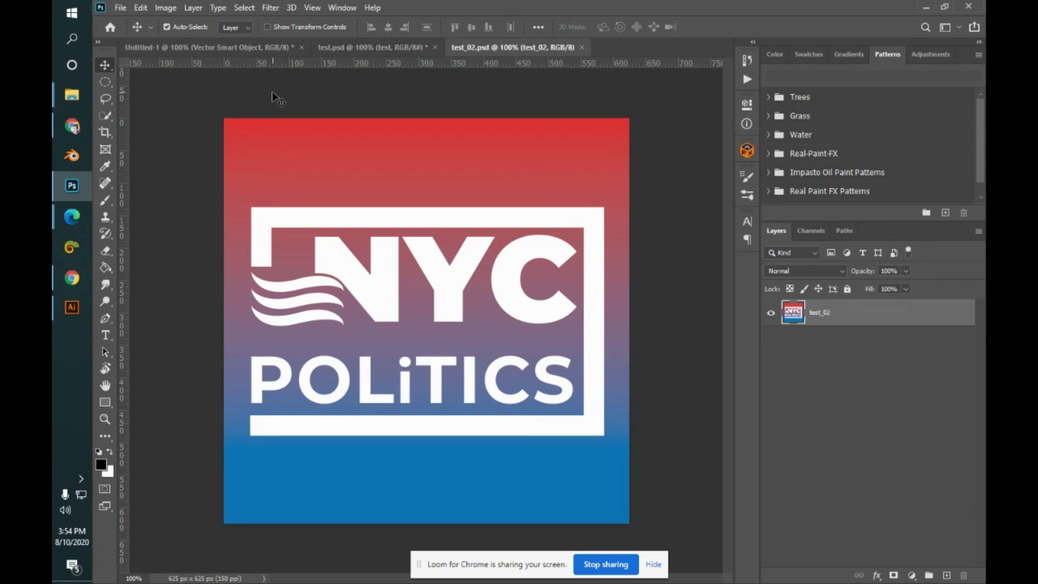
pyautogui.click(771, 313)
pyautogui.click(771, 314)
# - Switch back to Illustrator, collapse and expand Layer 1, and highlight all of its objects in the layer list
pyautogui.click(53, 313)
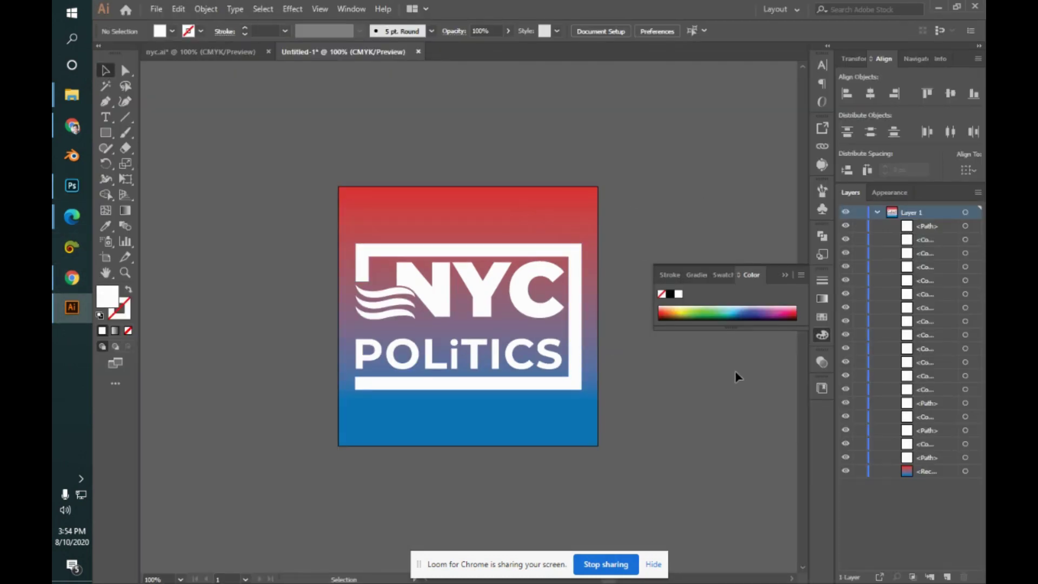
pyautogui.click(877, 213)
pyautogui.click(877, 213)
pyautogui.click(915, 227)
pyautogui.keyDown('shift'); pyautogui.click(917, 470); pyautogui.keyUp('shift')
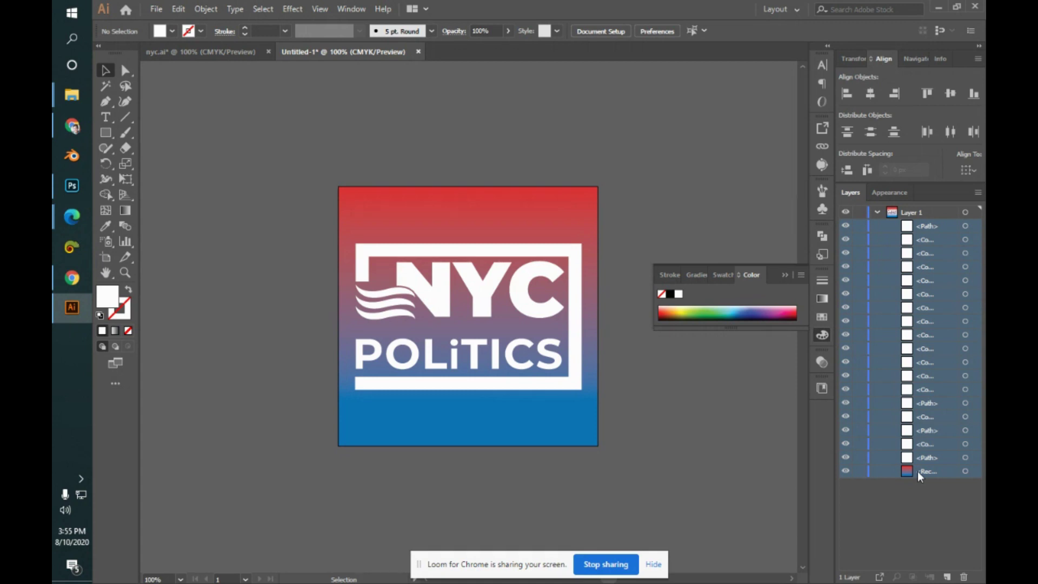
# - Add eight new empty layers above Layer 1, select one of Layer 1's compound paths, and clear the selection
pyautogui.click(946, 577)
pyautogui.click(948, 578)
pyautogui.click(948, 577)
pyautogui.click(948, 578)
pyautogui.click(948, 578)
pyautogui.click(947, 578)
pyautogui.click(947, 578)
pyautogui.click(948, 578)
pyautogui.scroll(-1, 975, 424)
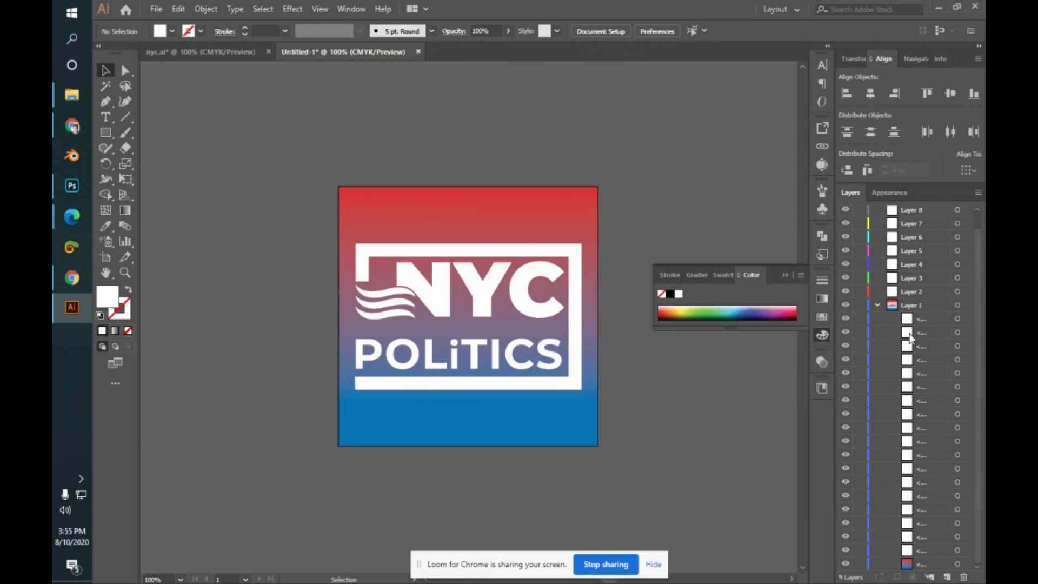
pyautogui.click(957, 332)
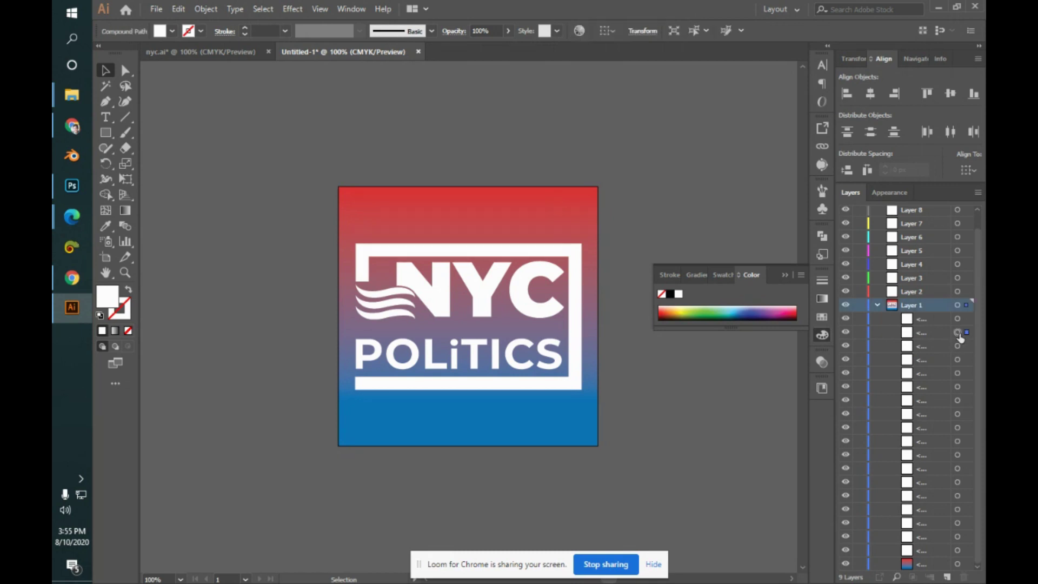
pyautogui.click(680, 395)
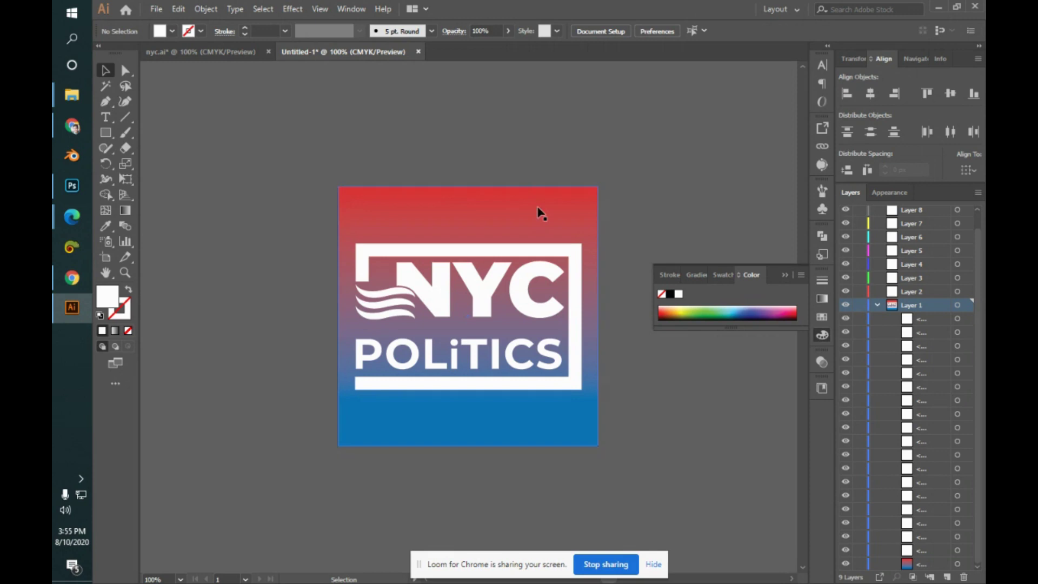
# - Delete the empty Layers 2 through 9, keeping only Layer 1
pyautogui.click(943, 292)
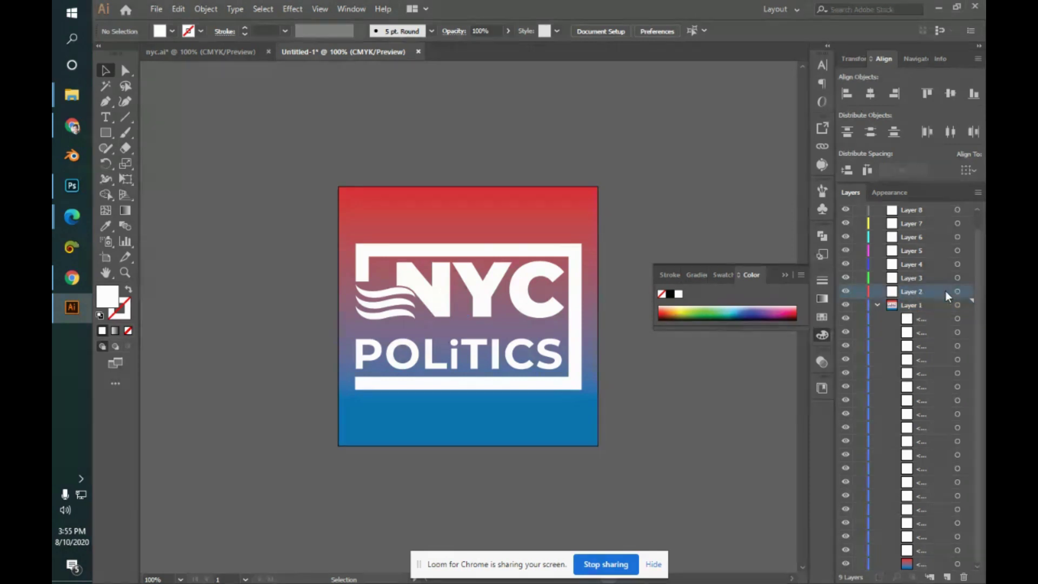
pyautogui.keyDown('shift'); pyautogui.click(946, 211); pyautogui.keyUp('shift')
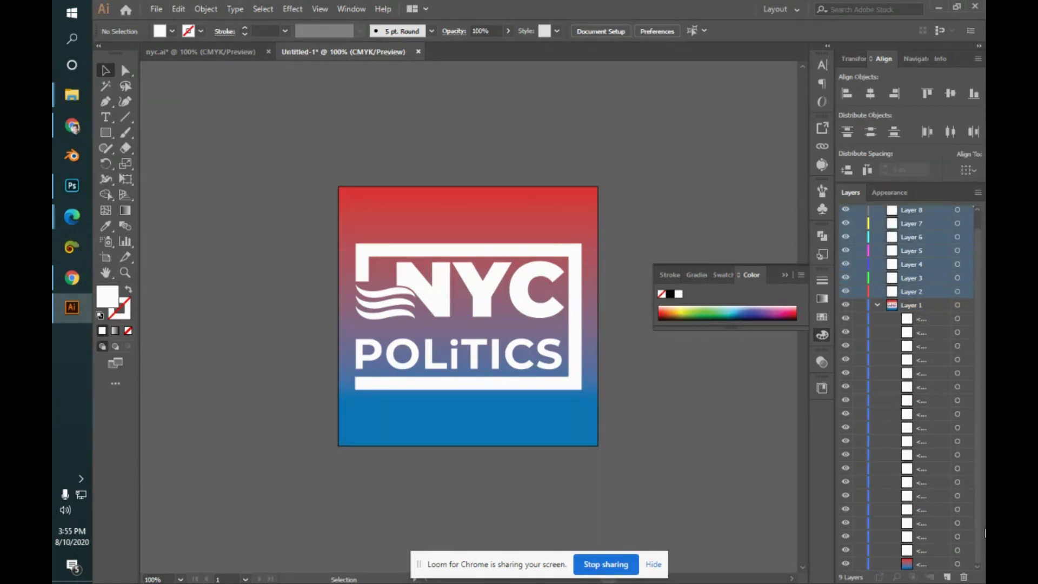
pyautogui.click(964, 577)
pyautogui.click(918, 214)
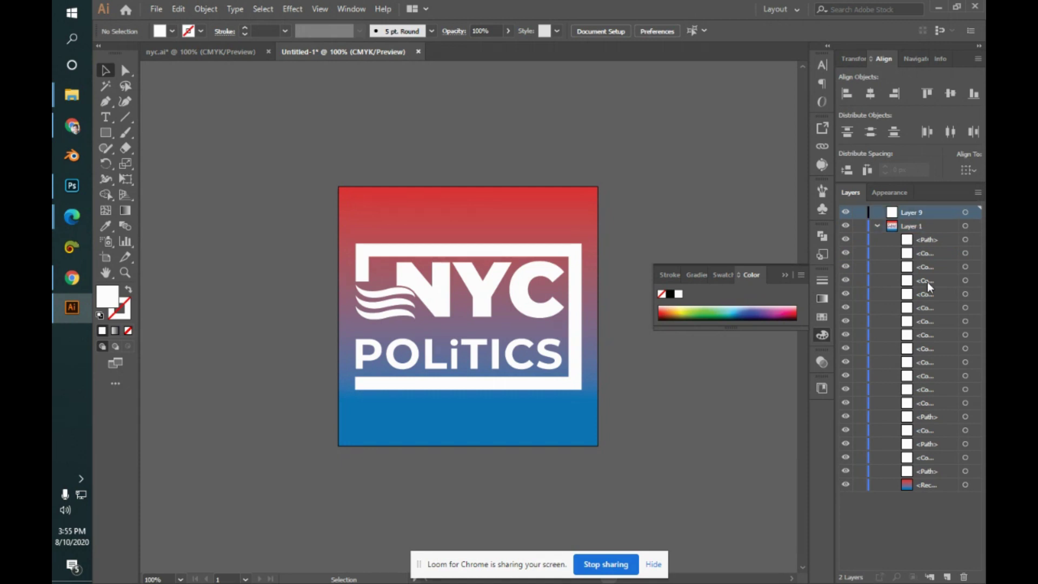
pyautogui.click(965, 577)
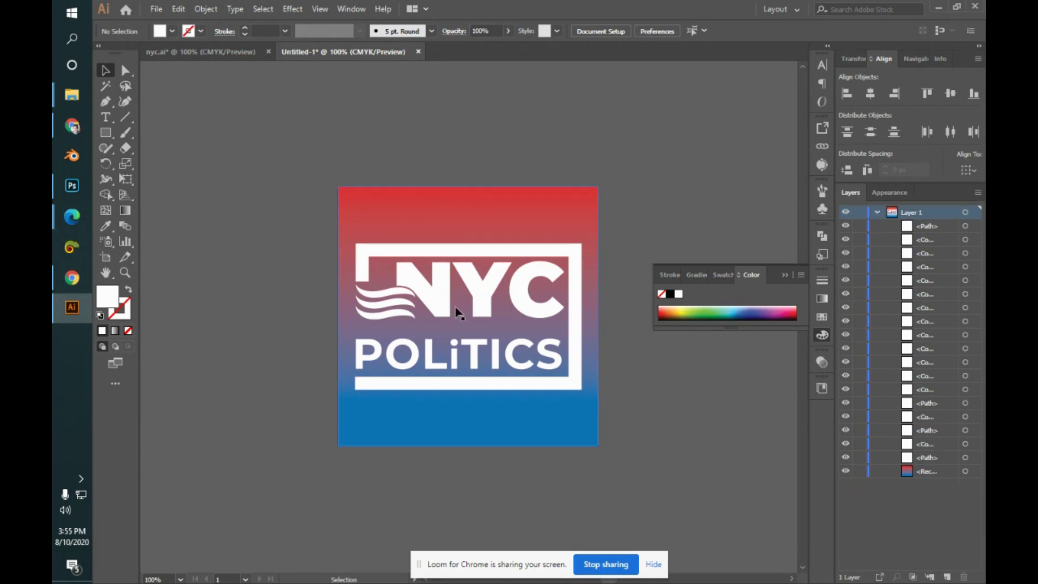
# - Switch to the Google Meet meeting in the browser and read the latest student questions in the chat
pyautogui.hotkey('alt', 'Tab')
pyautogui.hotkey('alt', 'Tab')
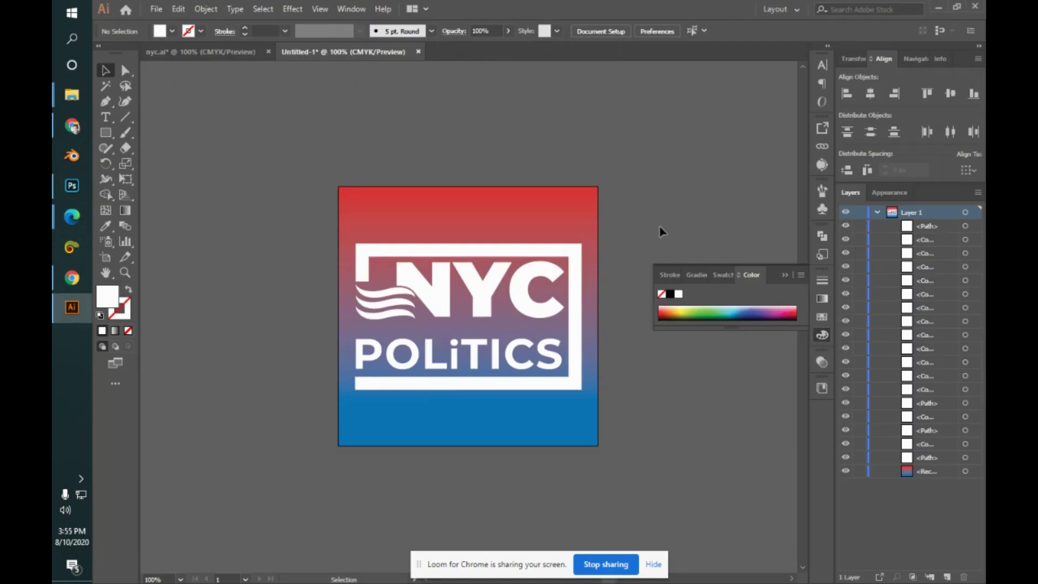
pyautogui.hotkey('alt', 'Tab')
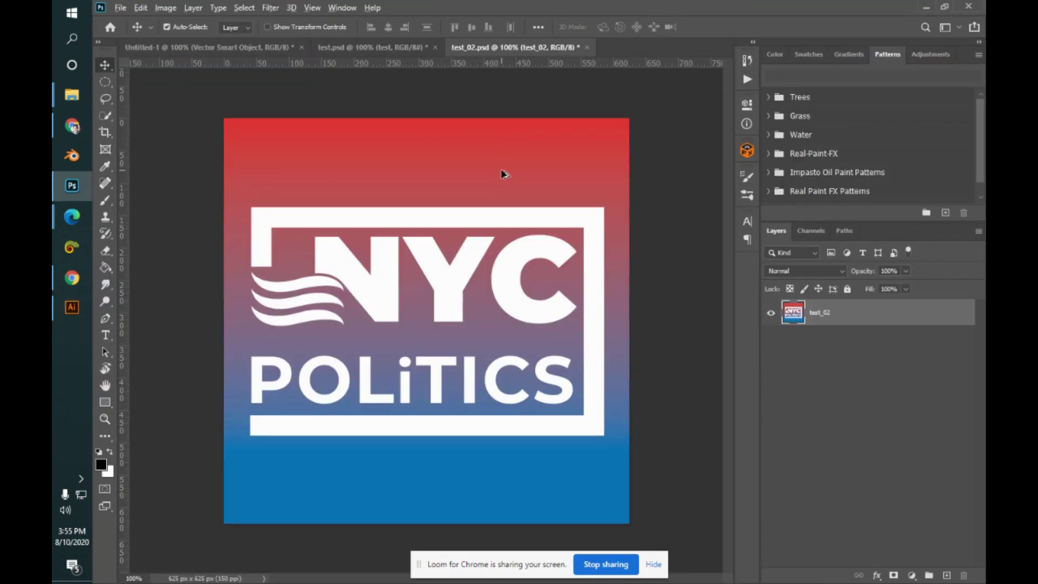
pyautogui.hotkey('alt', 'Tab')
pyautogui.hotkey('alt', 'Tab')
pyautogui.hotkey('alt', 'Tab')
pyautogui.hotkey('alt', 'Tab')
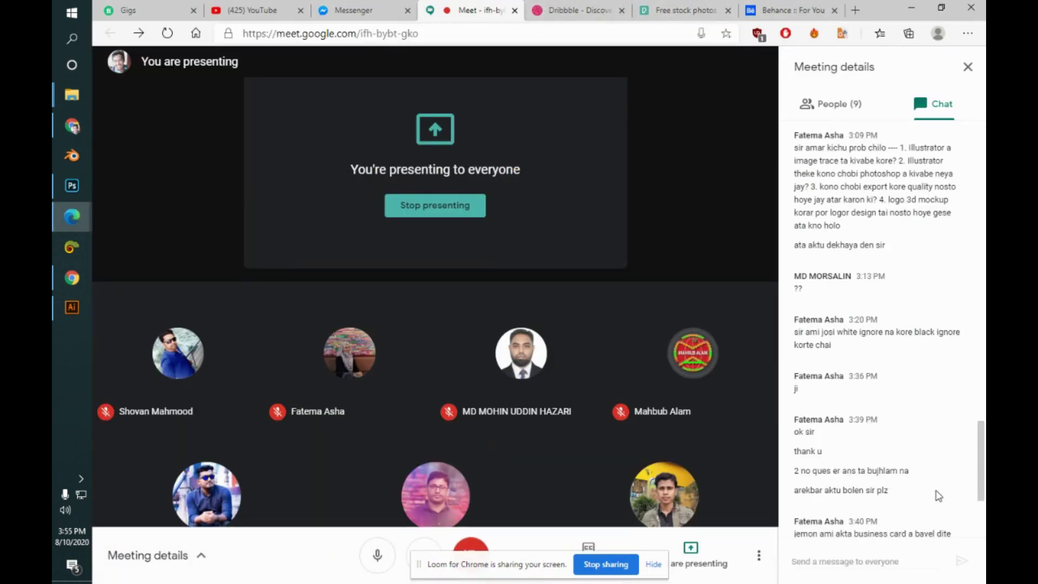
pyautogui.scroll(-3, 939, 496)
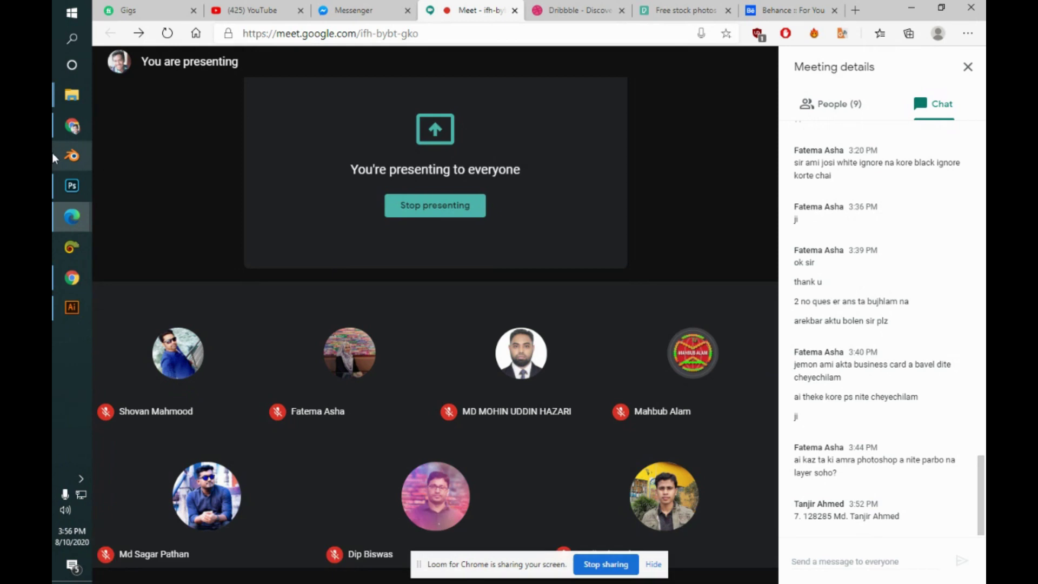
# - Switch to Photoshop, close test.psd, test_02.psd and Untitled-1 without saving changes, and minimize the program
pyautogui.click(55, 185)
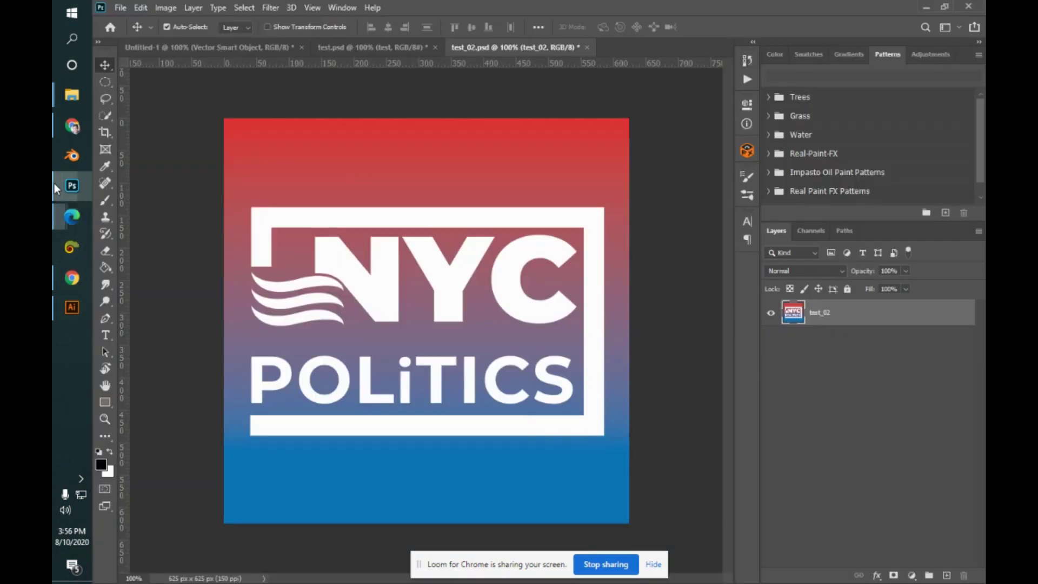
pyautogui.click(412, 46)
pyautogui.click(436, 47)
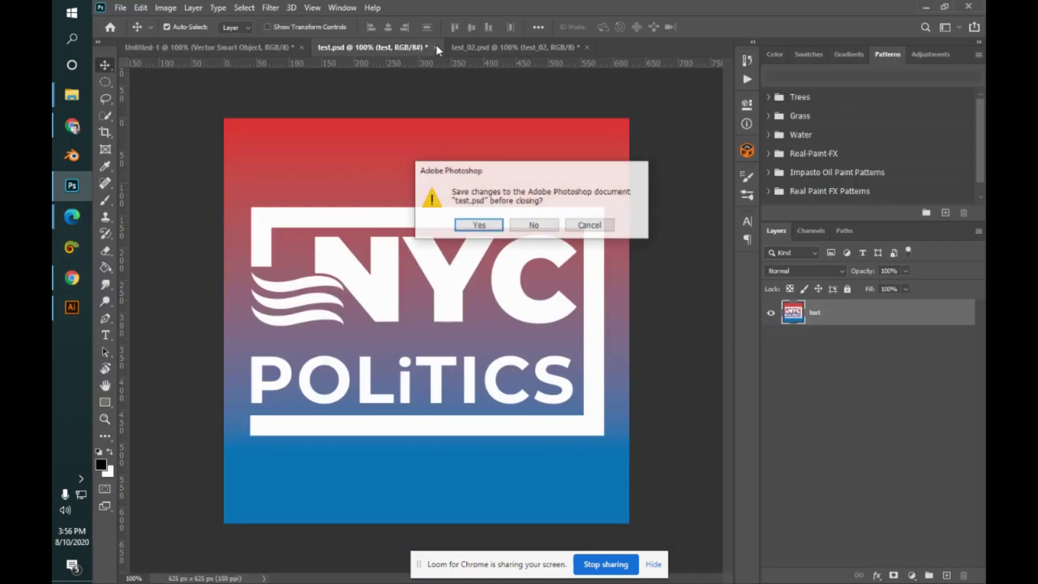
pyautogui.click(553, 228)
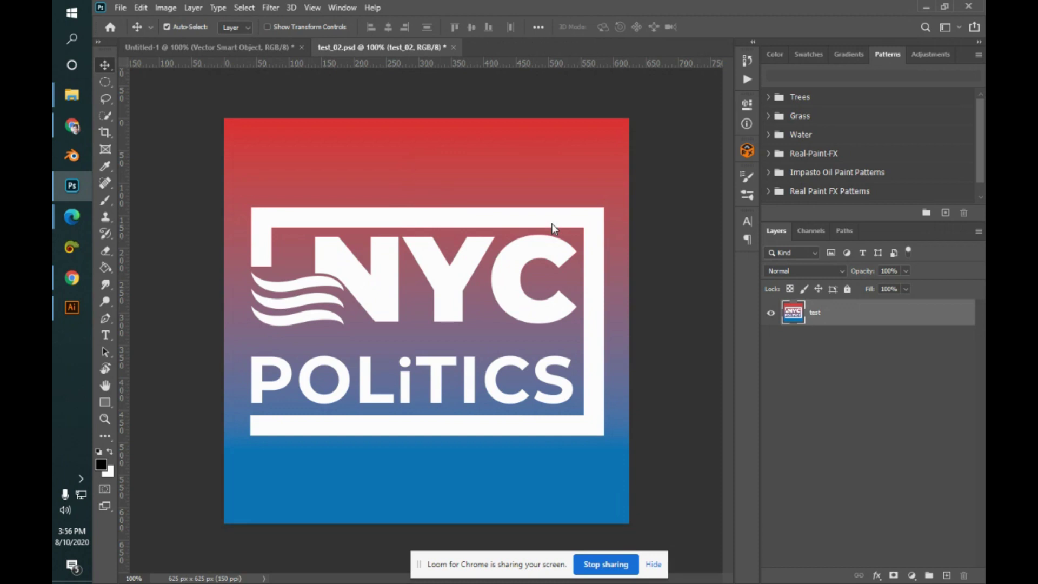
pyautogui.click(456, 47)
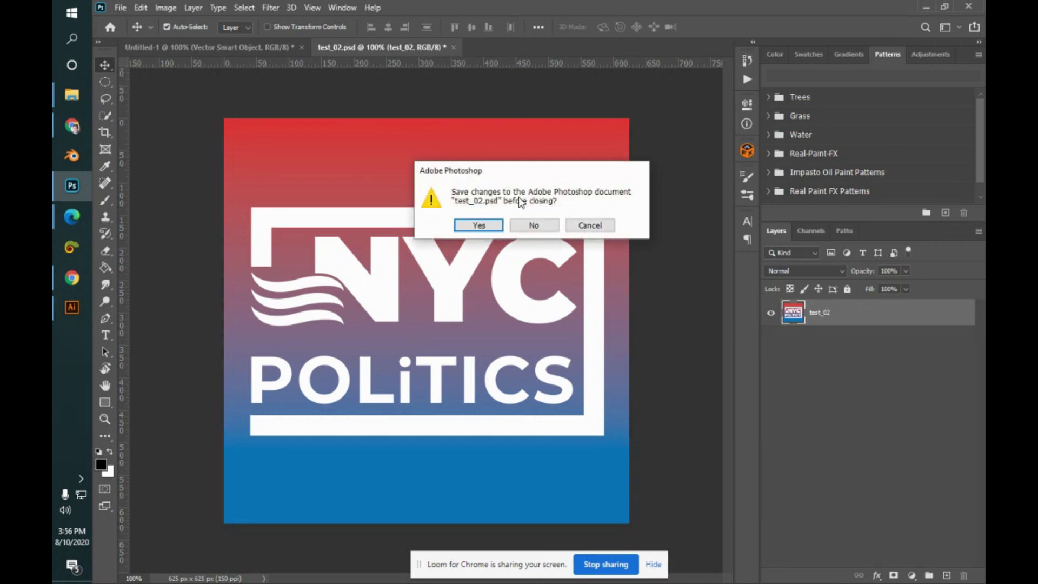
pyautogui.click(534, 225)
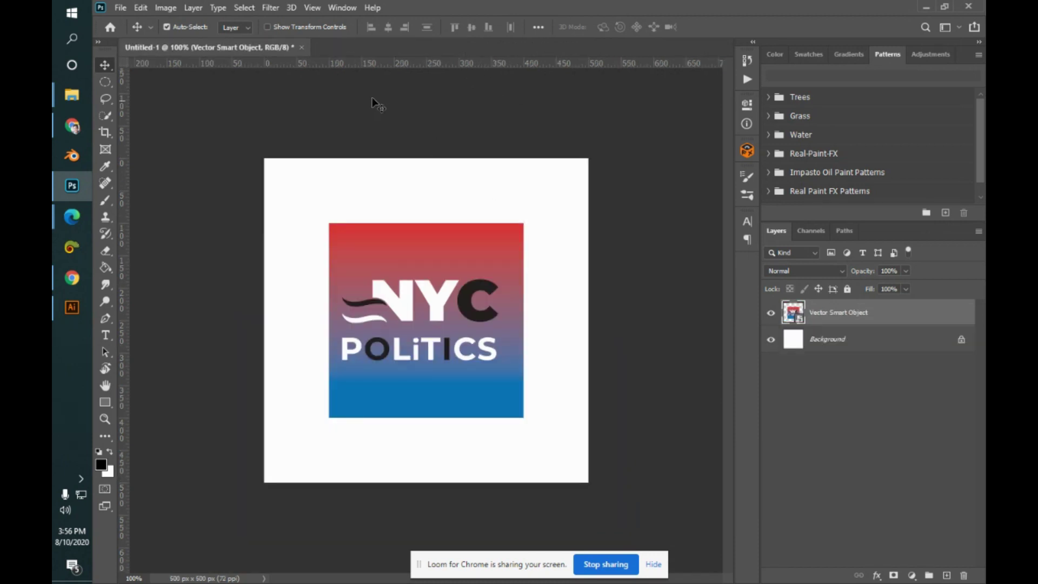
pyautogui.click(303, 47)
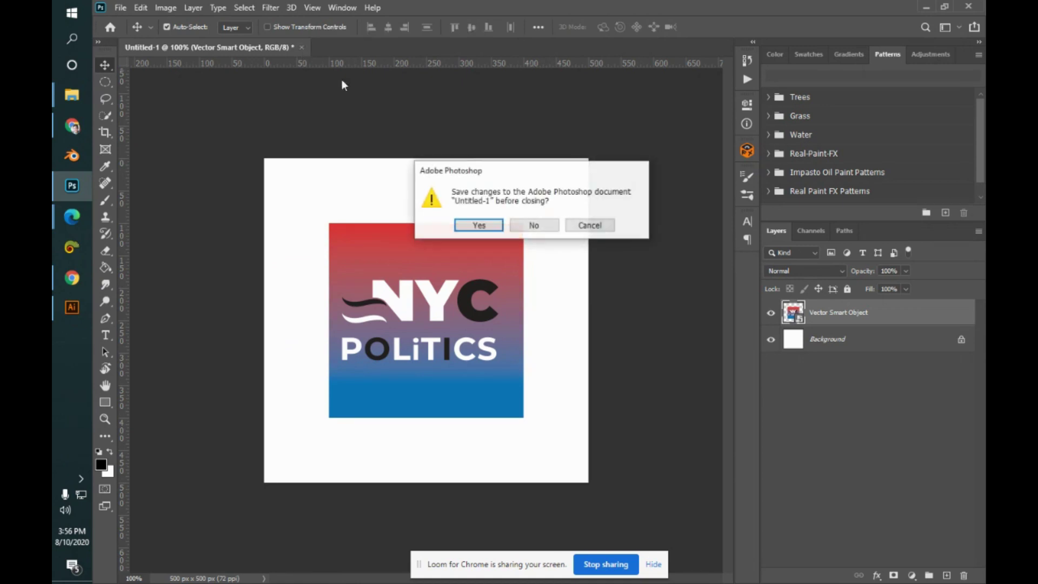
pyautogui.click(534, 225)
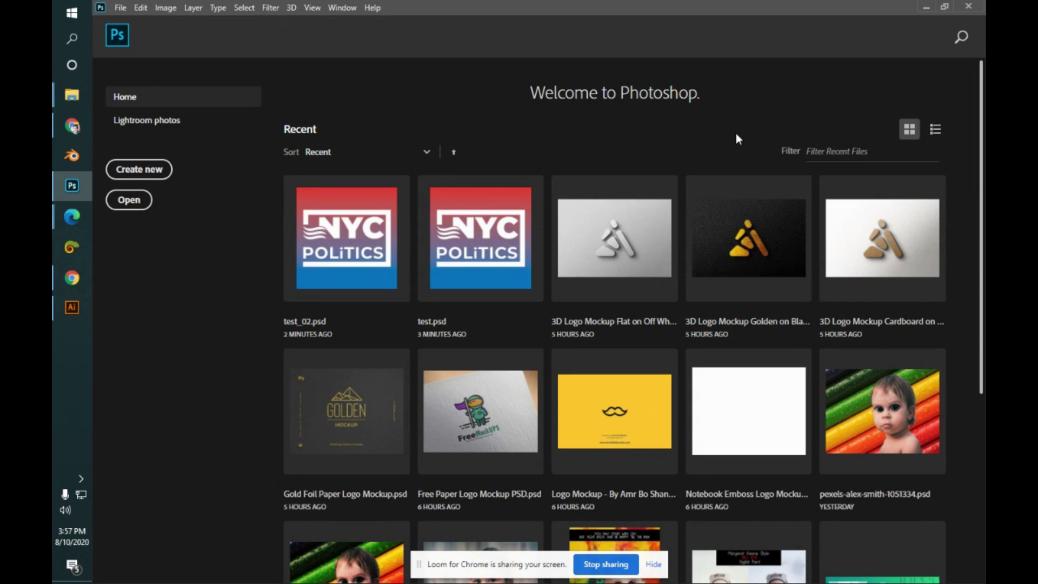
pyautogui.click(924, 7)
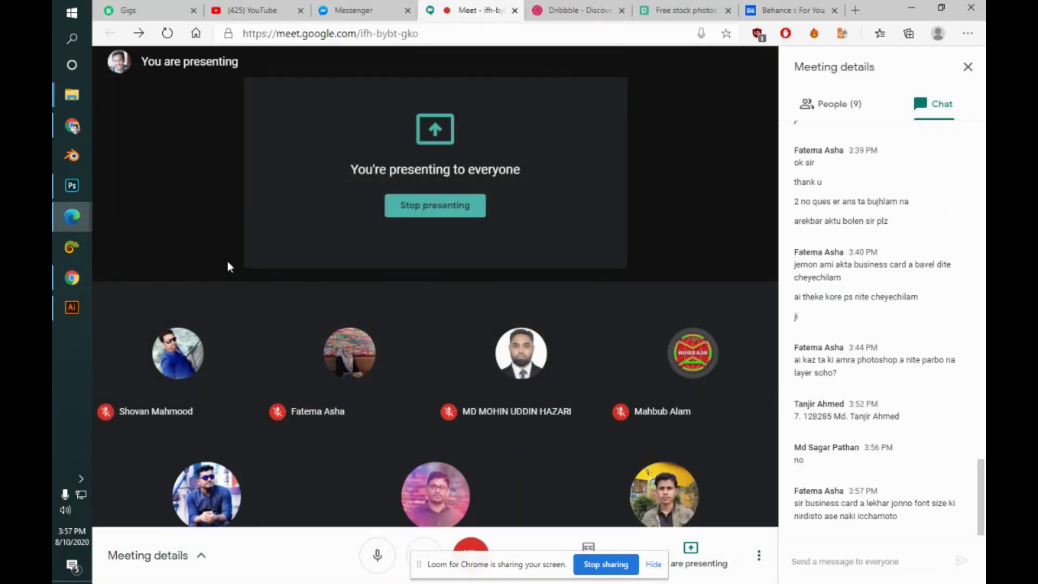
# - Switch to Illustrator and quit it, discarding the changes to Untitled-1 and nyc.ai
pyautogui.click(72, 308)
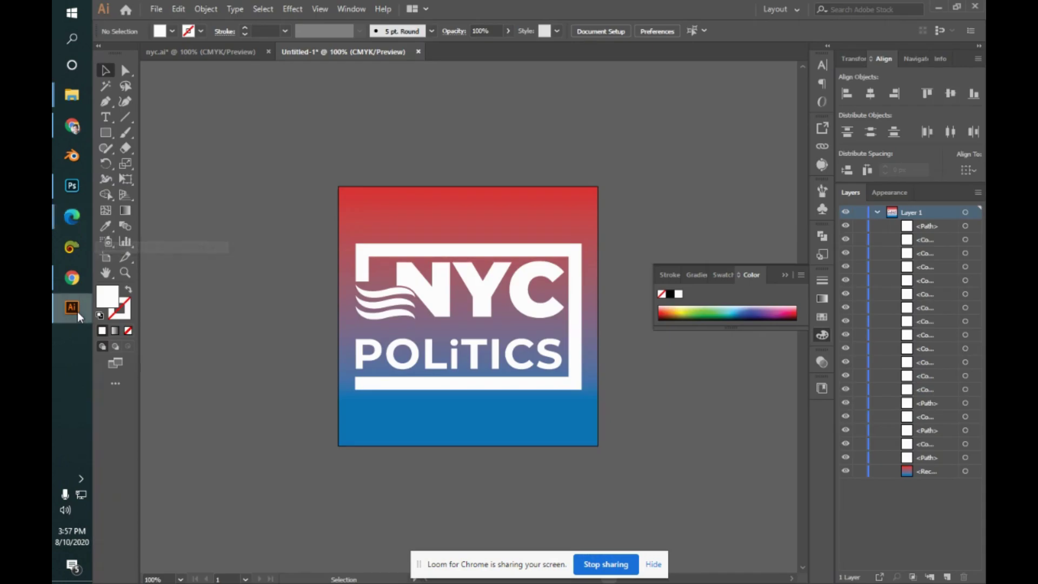
pyautogui.click(975, 6)
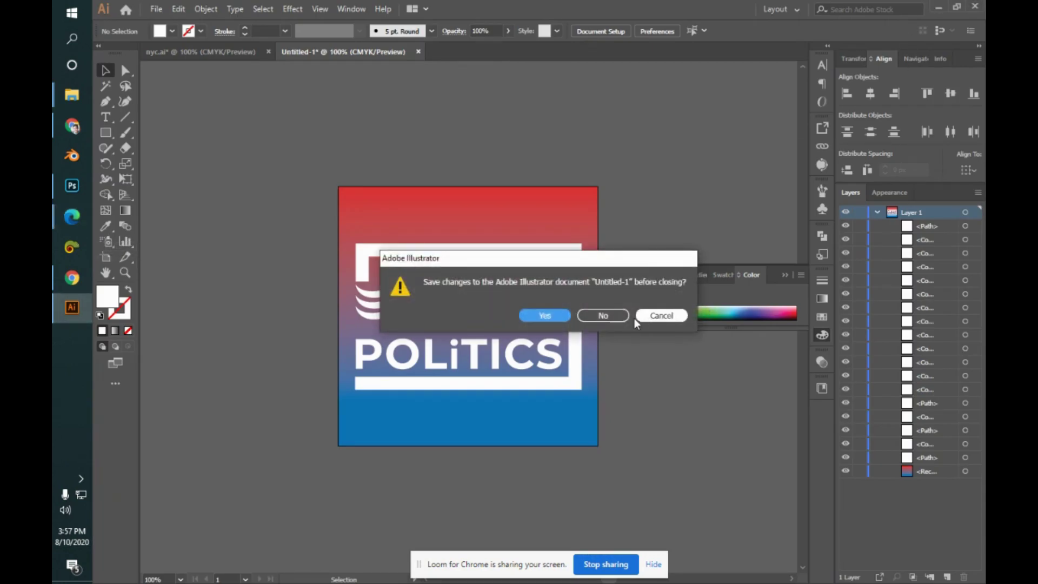
pyautogui.click(615, 319)
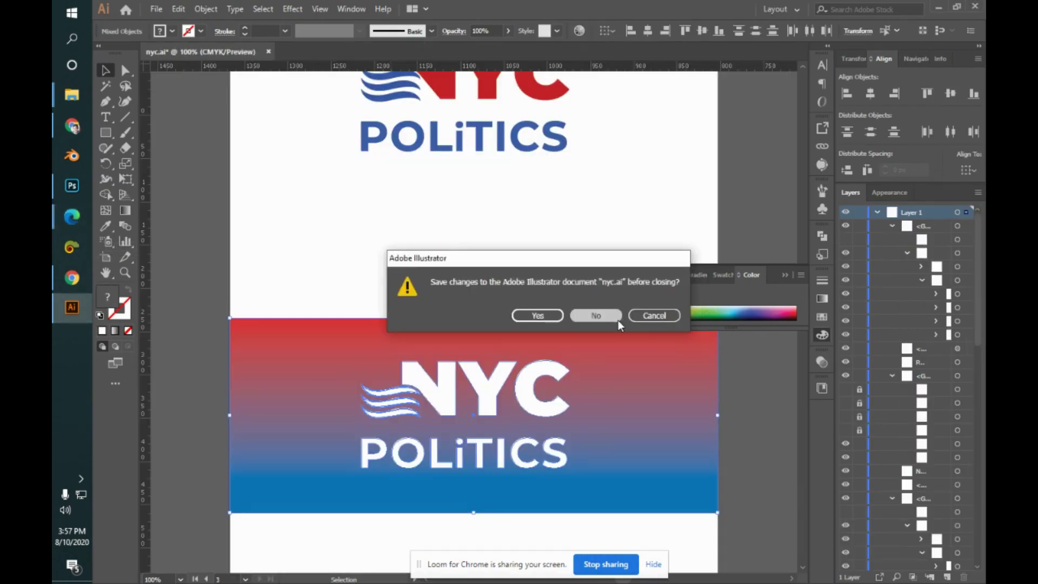
pyautogui.click(617, 319)
pyautogui.click(621, 315)
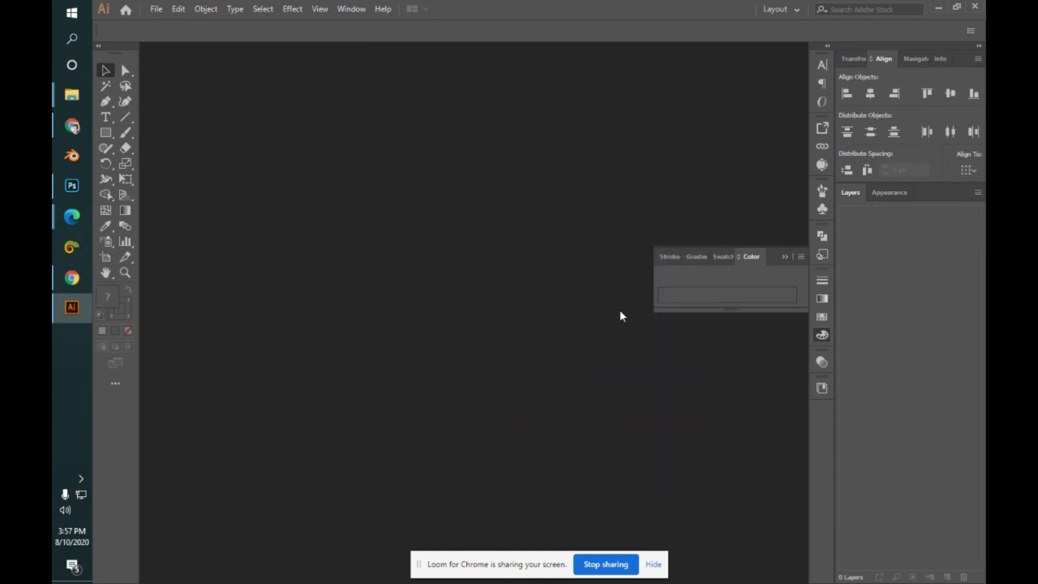
# - Switch to Photoshop, quit it, and return to the Google Meet window in Edge to read the latest chat question
pyautogui.click(55, 188)
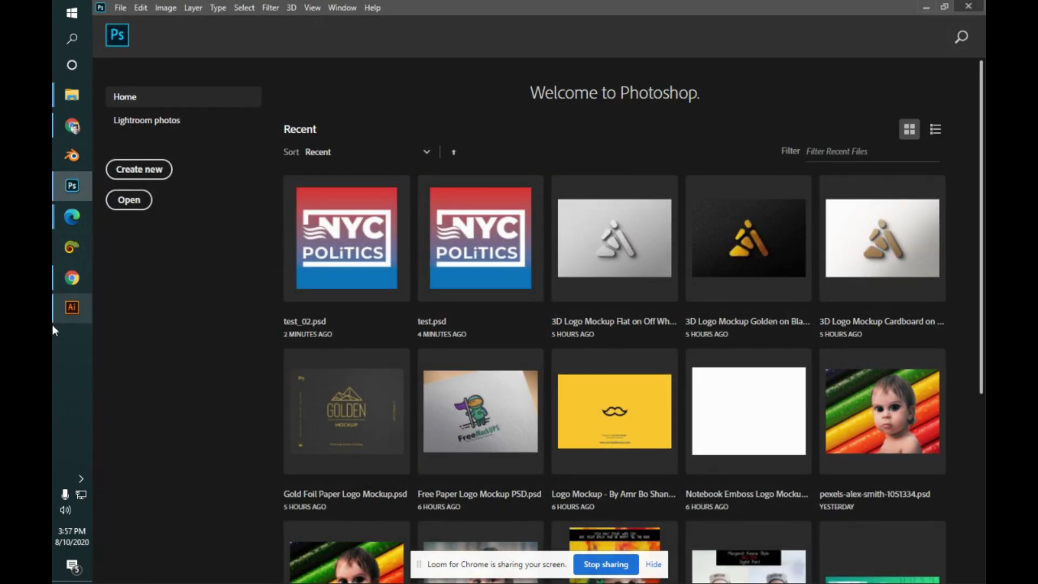
pyautogui.hotkey('ctrl', 'q')
pyautogui.moveTo(67, 225)
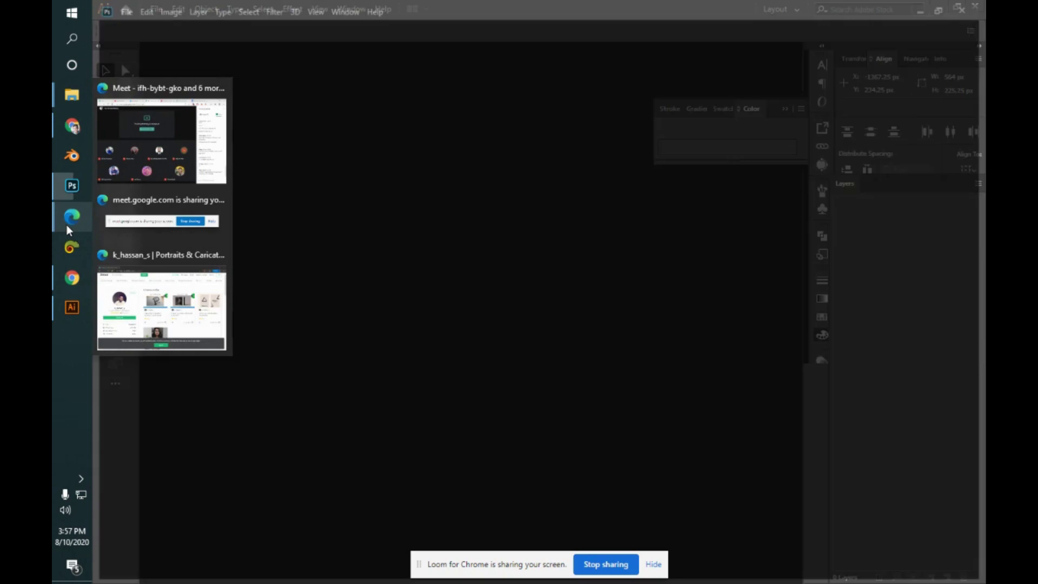
pyautogui.click(162, 162)
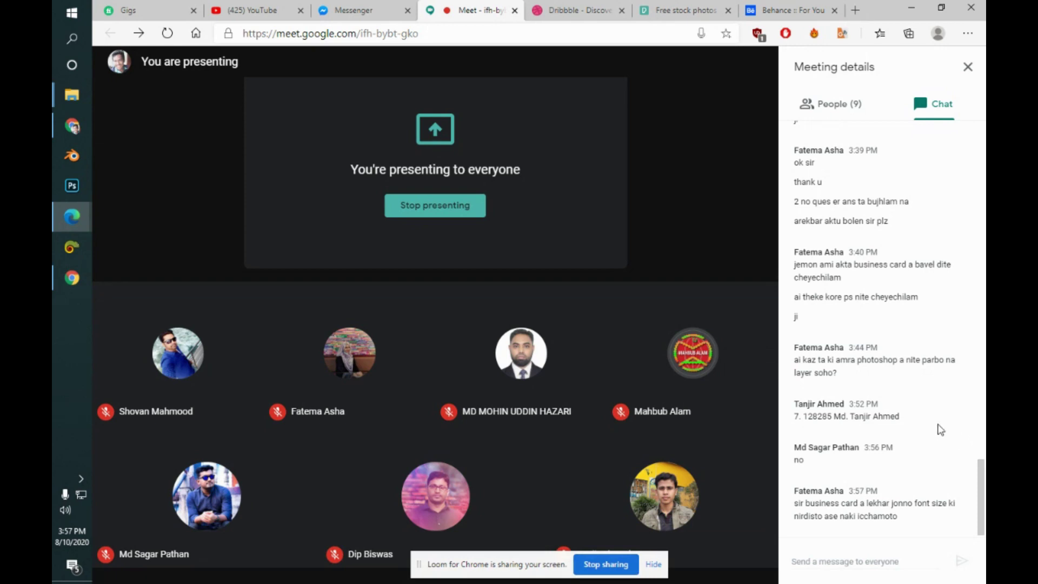
# - Search the web for "business card standard font size" in a new browser tab
pyautogui.click(856, 10)
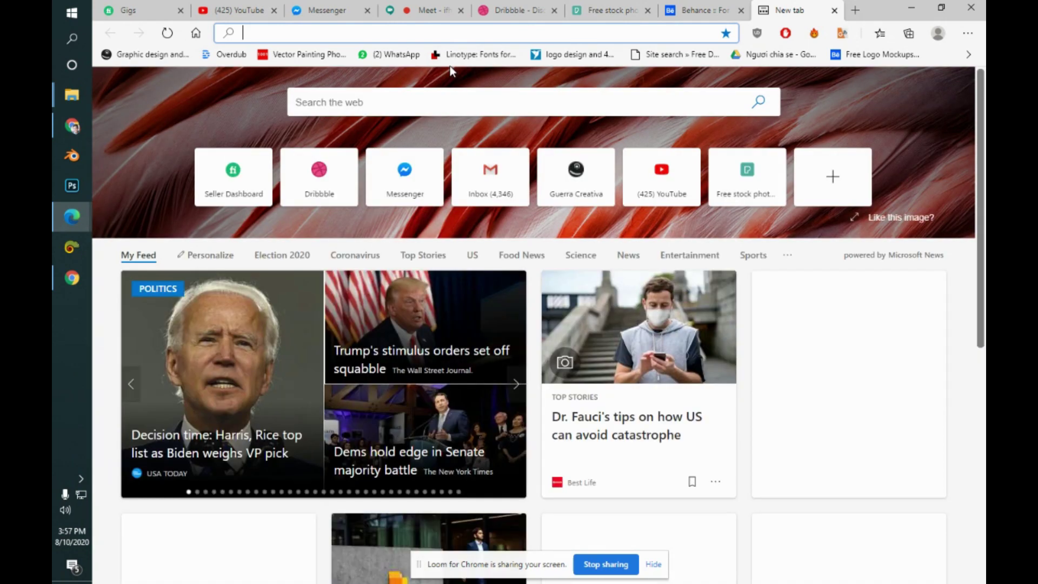
pyautogui.write('bsuines')
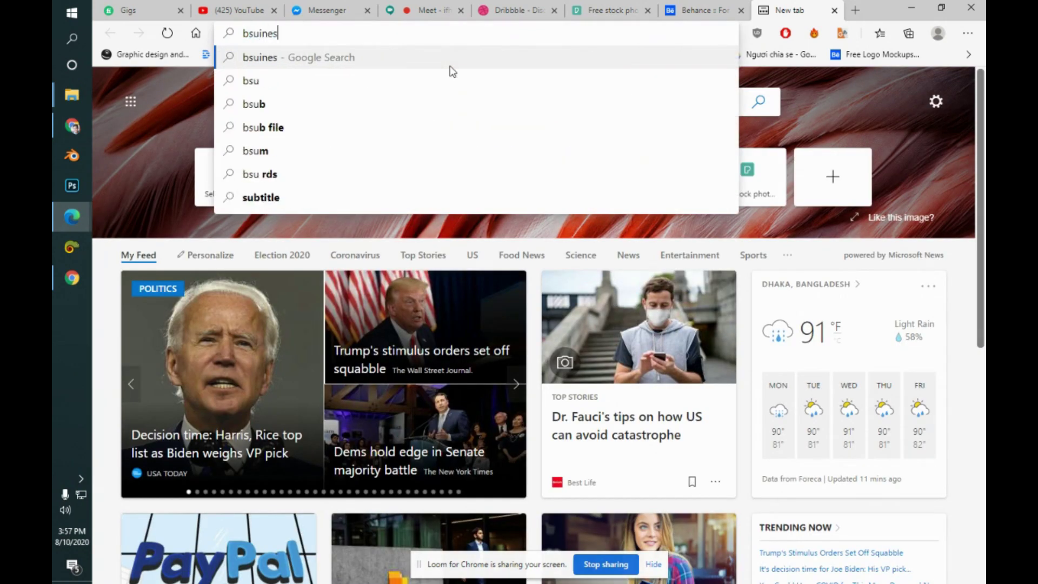
pyautogui.write('s card star')
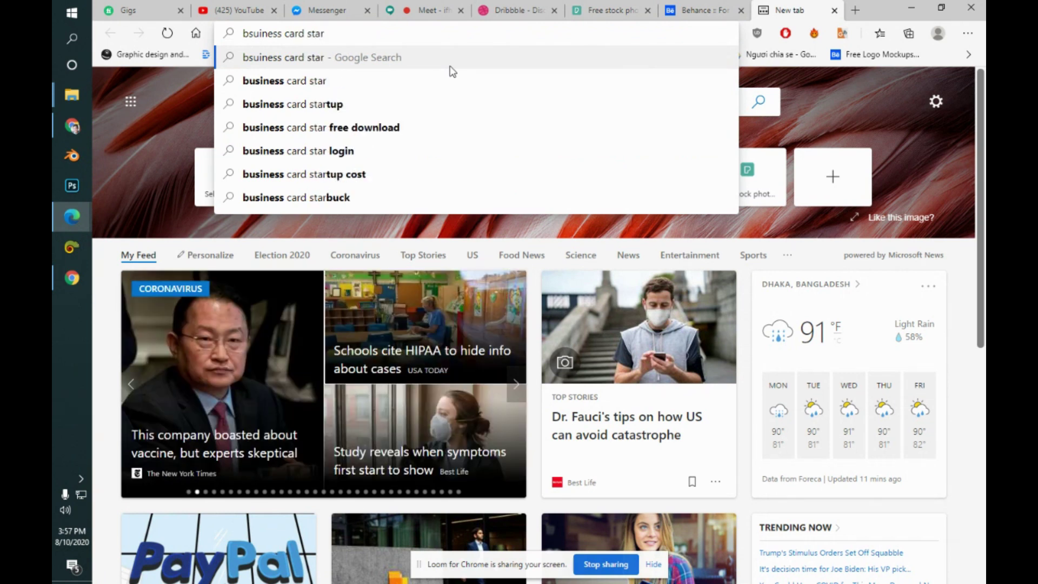
pyautogui.press('BackSpace')
pyautogui.write('ndrad')
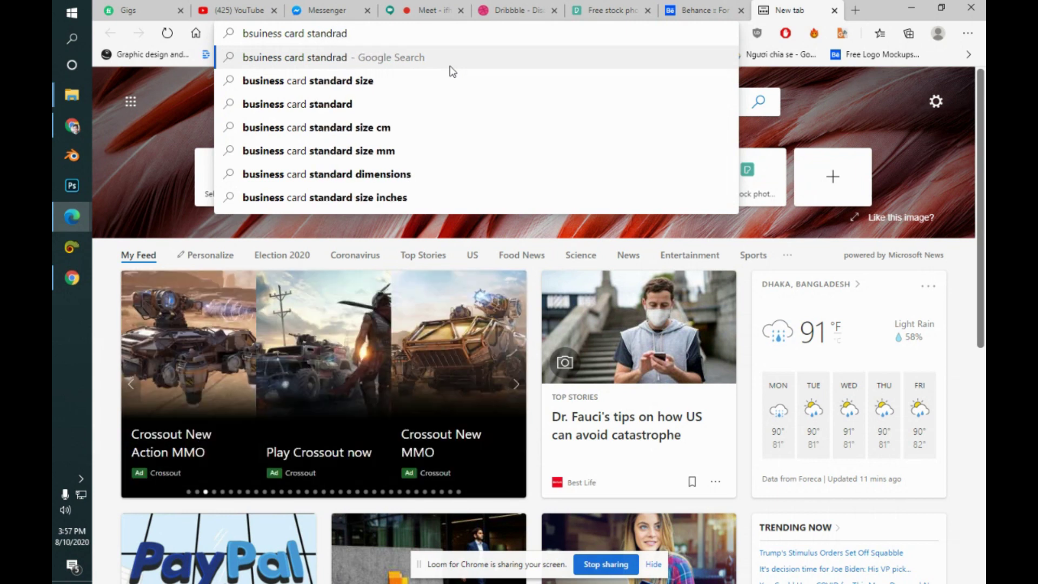
pyautogui.press('Down')
pyautogui.press('Down')
pyautogui.write('df')
pyautogui.press('BackSpace')
pyautogui.press('BackSpace')
pyautogui.write('fo')
pyautogui.press('Down')
pyautogui.press('Return')
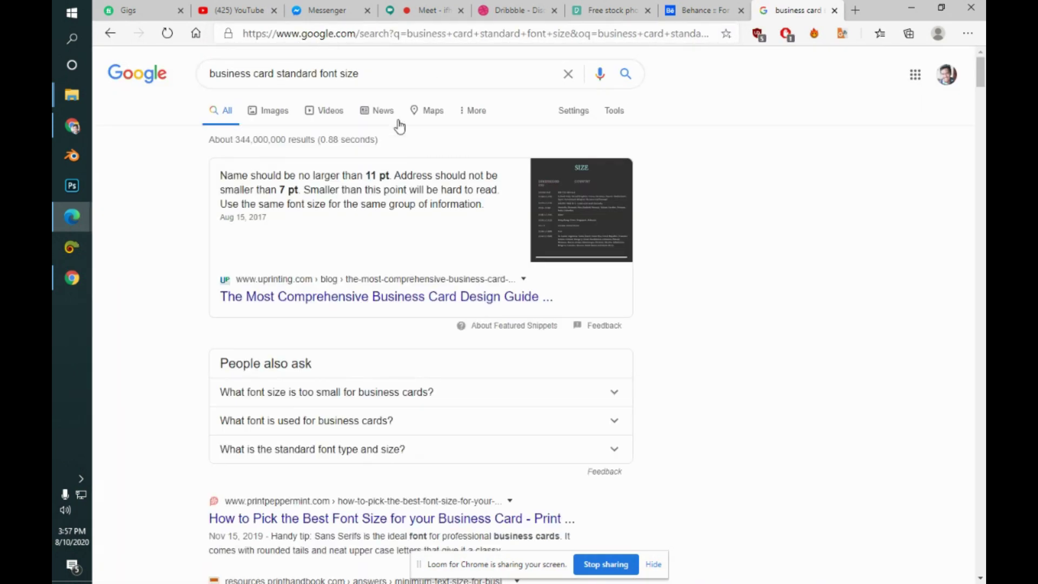
# - Open UPrinting's "The Most Comprehensive Business Card Design Guide" and examine its font size guidelines, card dimensions table and sample card image
pyautogui.click(362, 298)
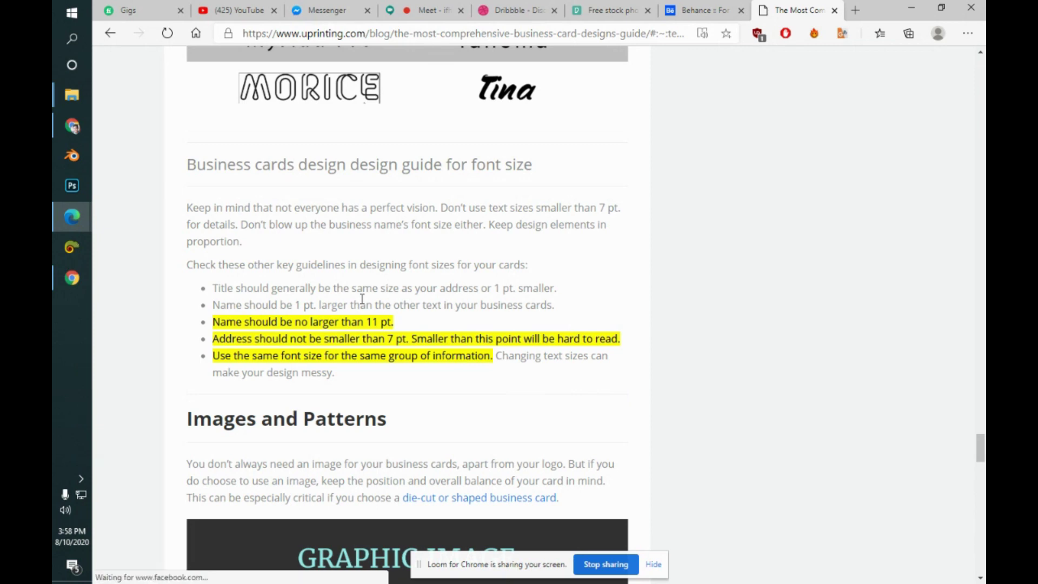
pyautogui.scroll(-12, 362, 299)
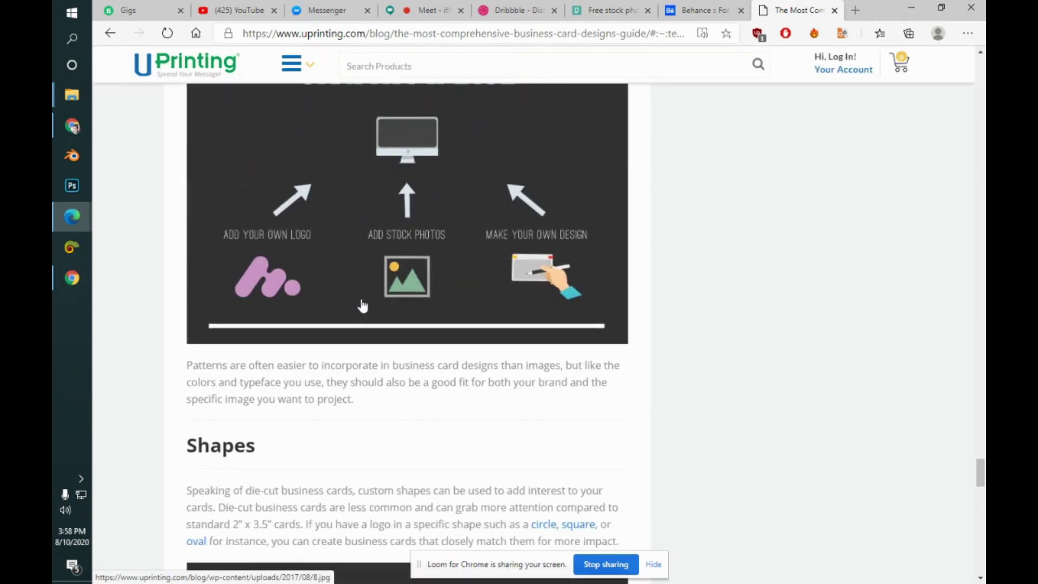
pyautogui.scroll(-13, 362, 299)
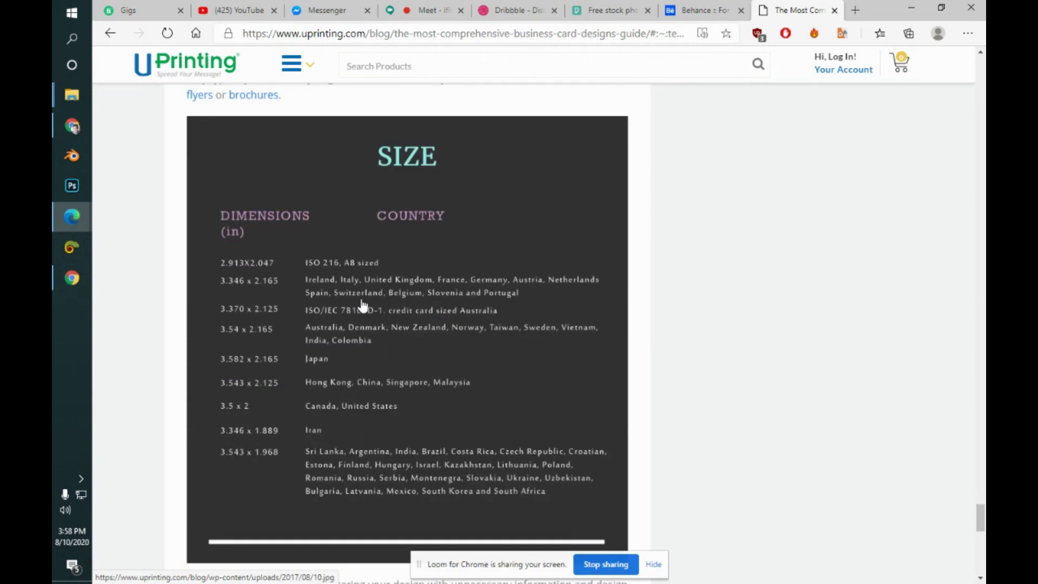
pyautogui.press('End')
pyautogui.scroll(20, 360, 301)
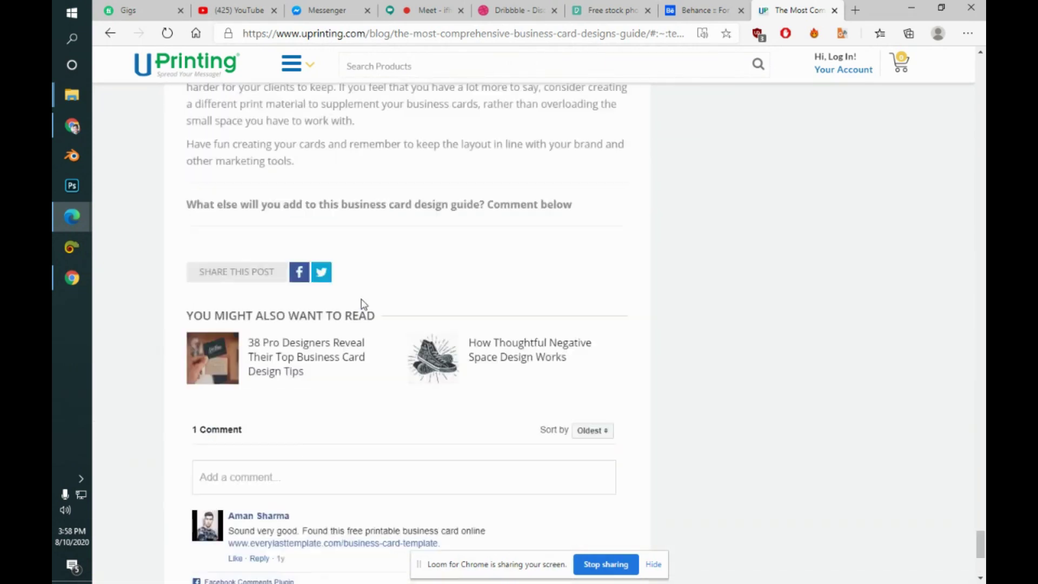
pyautogui.scroll(20, 363, 305)
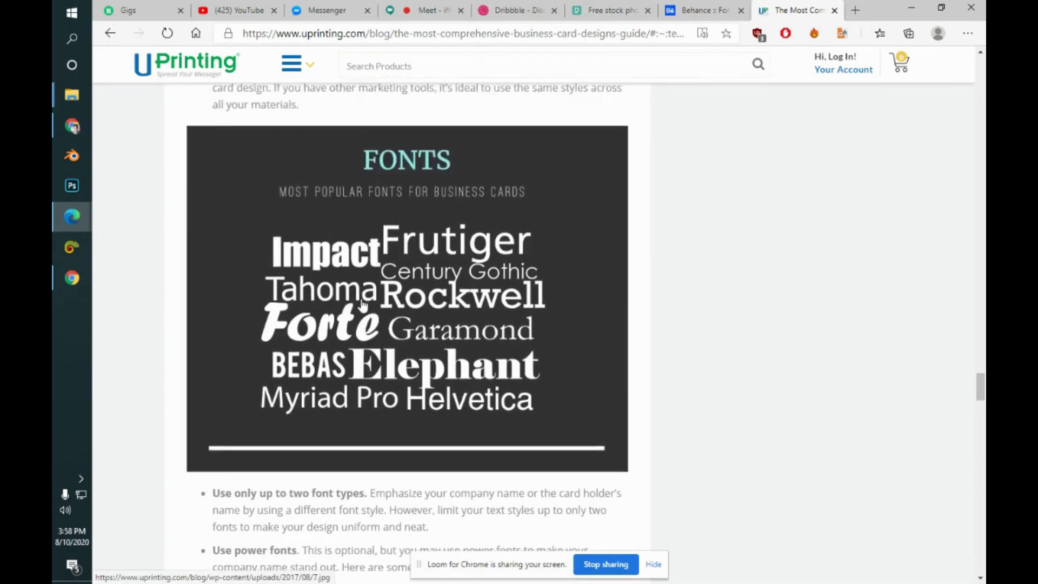
pyautogui.scroll(15, 363, 300)
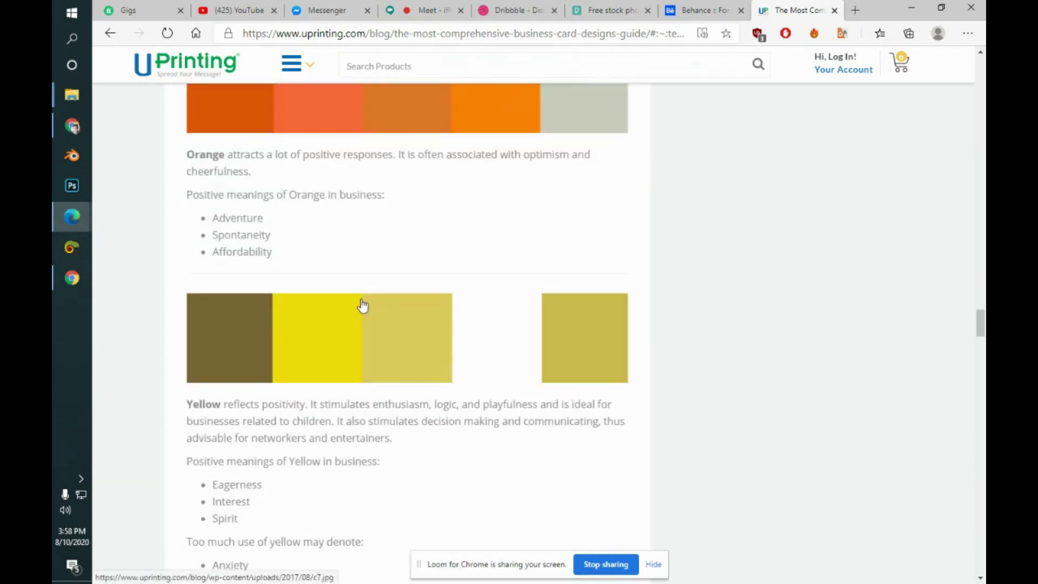
pyautogui.scroll(20, 363, 305)
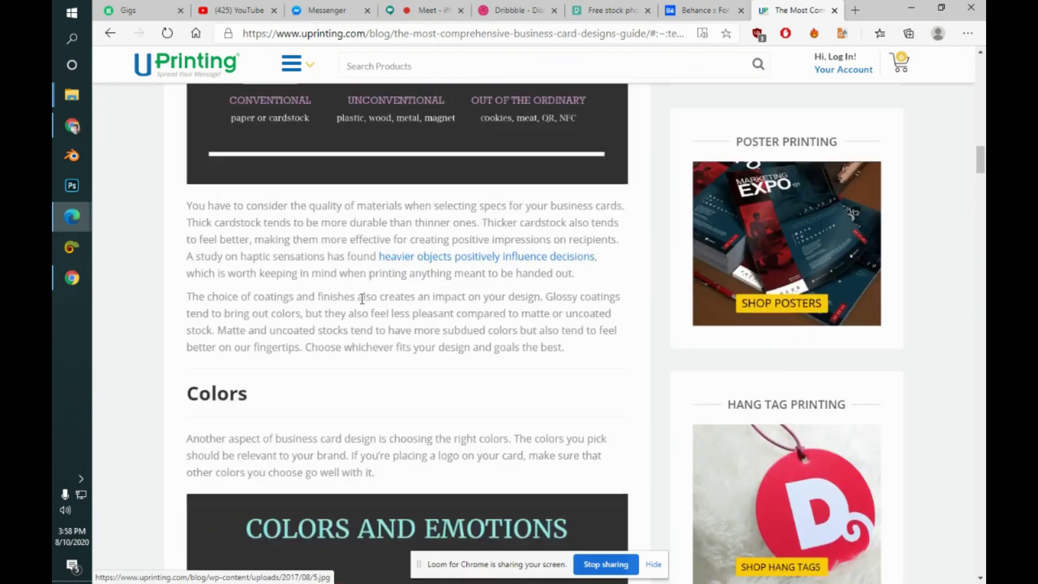
pyautogui.scroll(20, 363, 306)
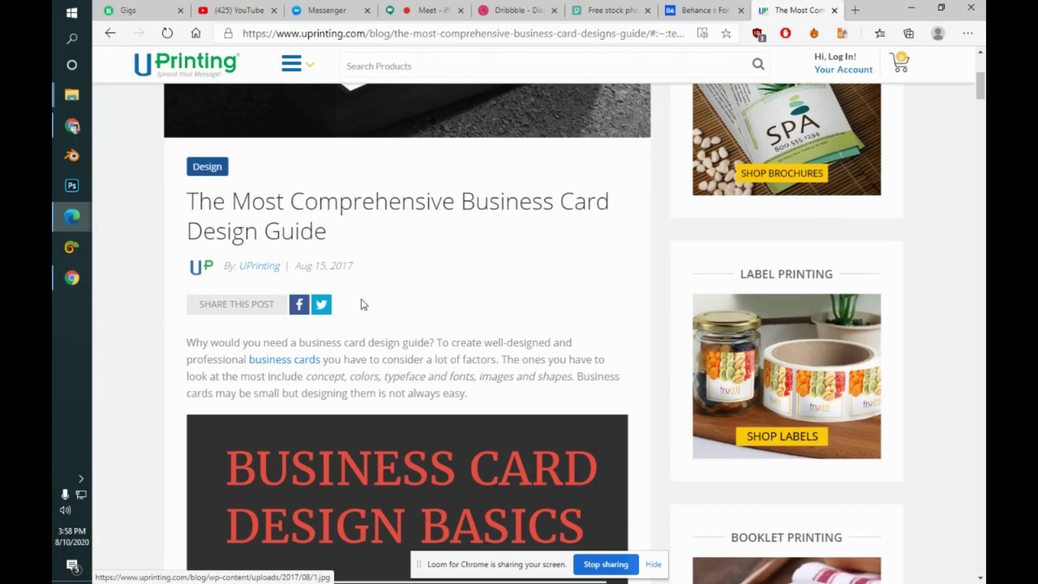
pyautogui.scroll(-5, 362, 299)
pyautogui.scroll(12, 362, 300)
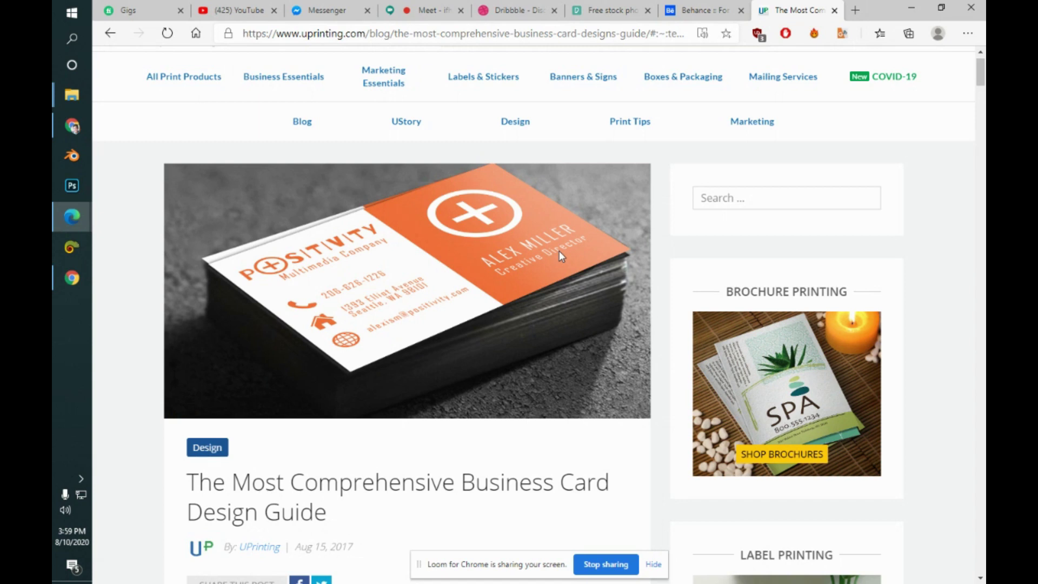
# - Look through the guide's concept, color meaning and font sections from the beginning down to the reader comments
pyautogui.scroll(-15, 559, 251)
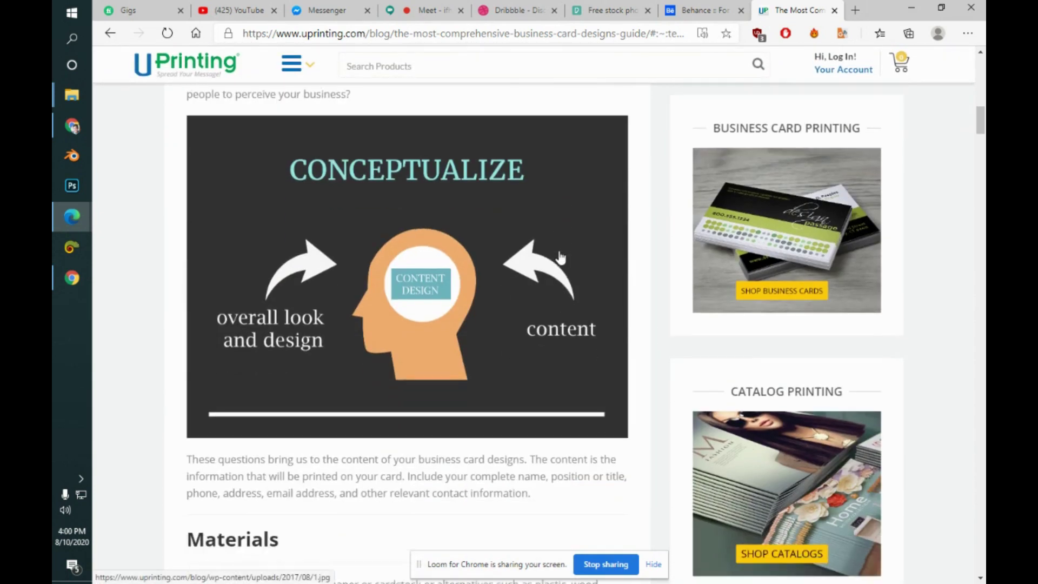
pyautogui.scroll(-20, 559, 256)
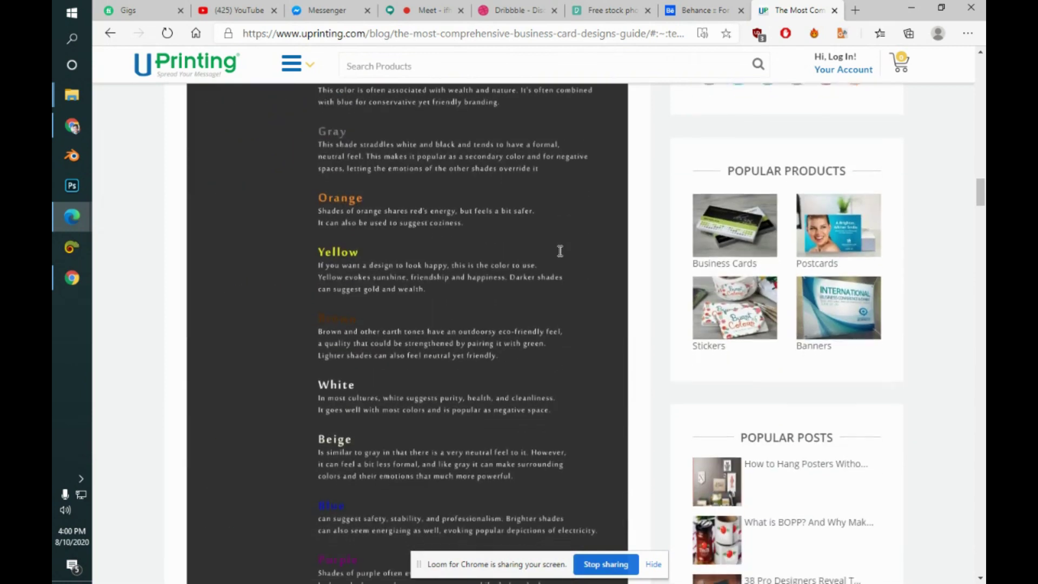
pyautogui.scroll(-8, 560, 257)
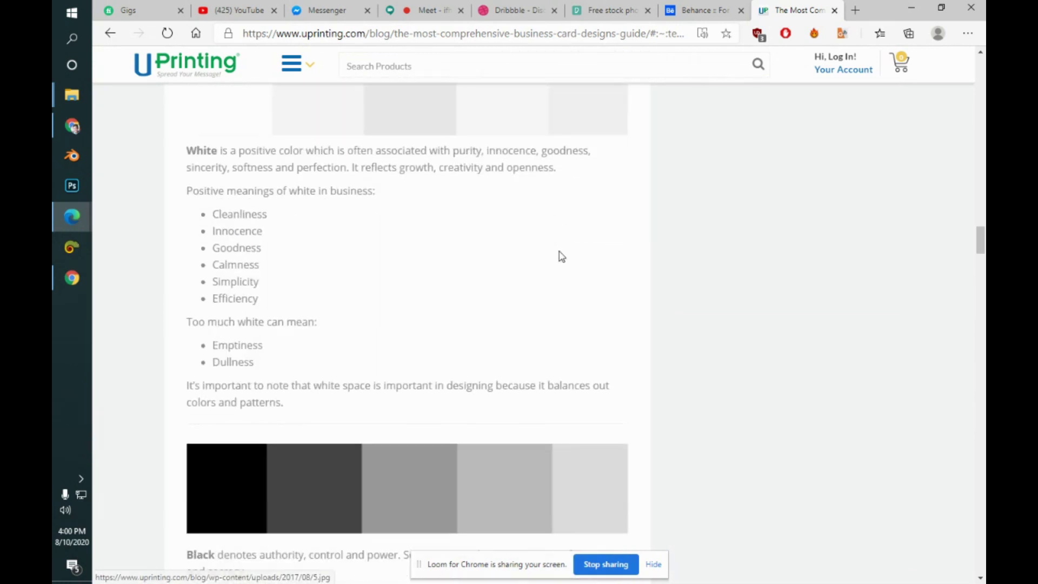
pyautogui.scroll(-15, 562, 256)
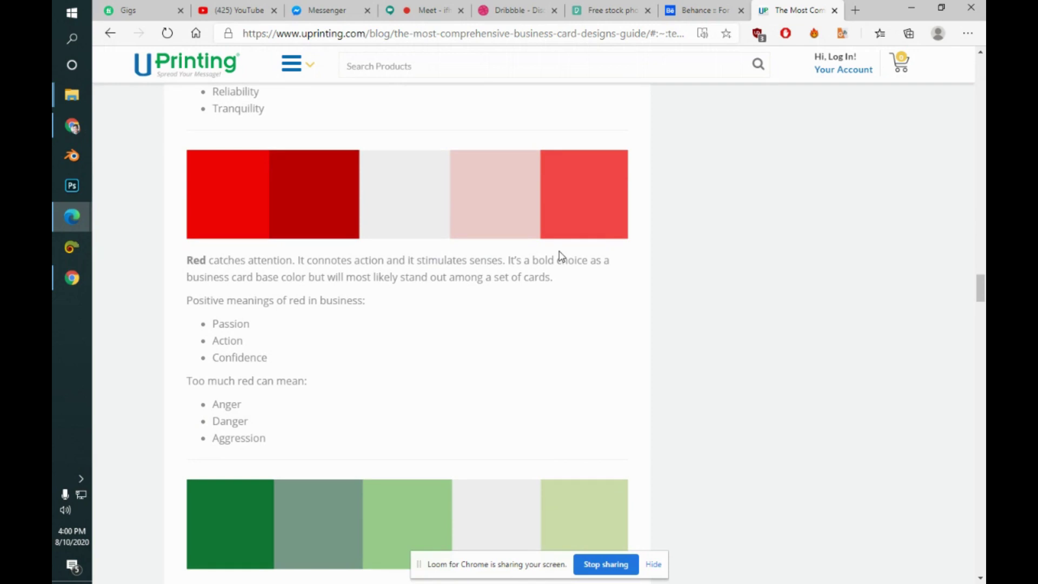
pyautogui.scroll(-8, 562, 256)
pyautogui.scroll(-20, 562, 257)
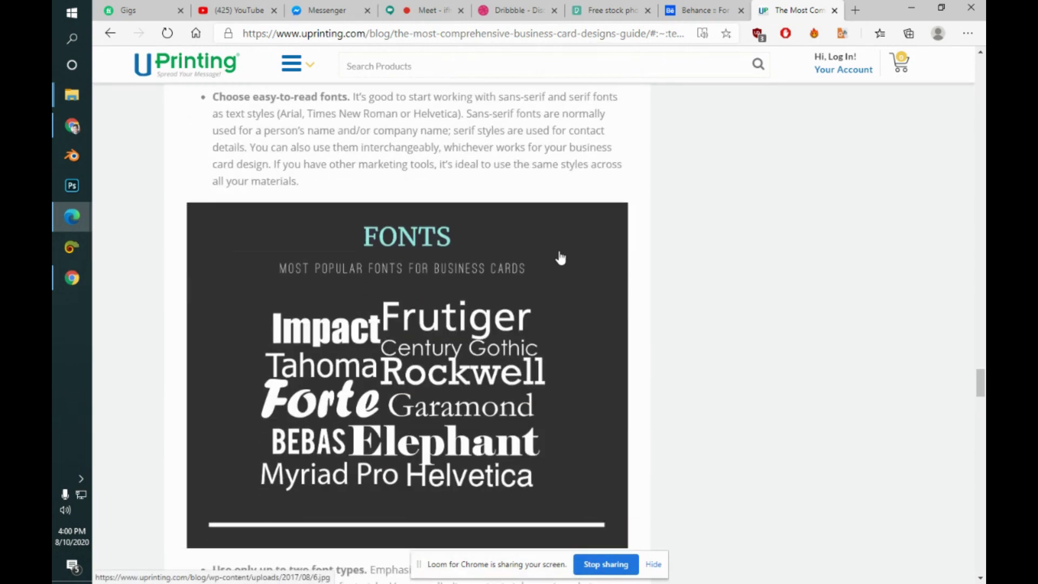
pyautogui.scroll(-20, 562, 256)
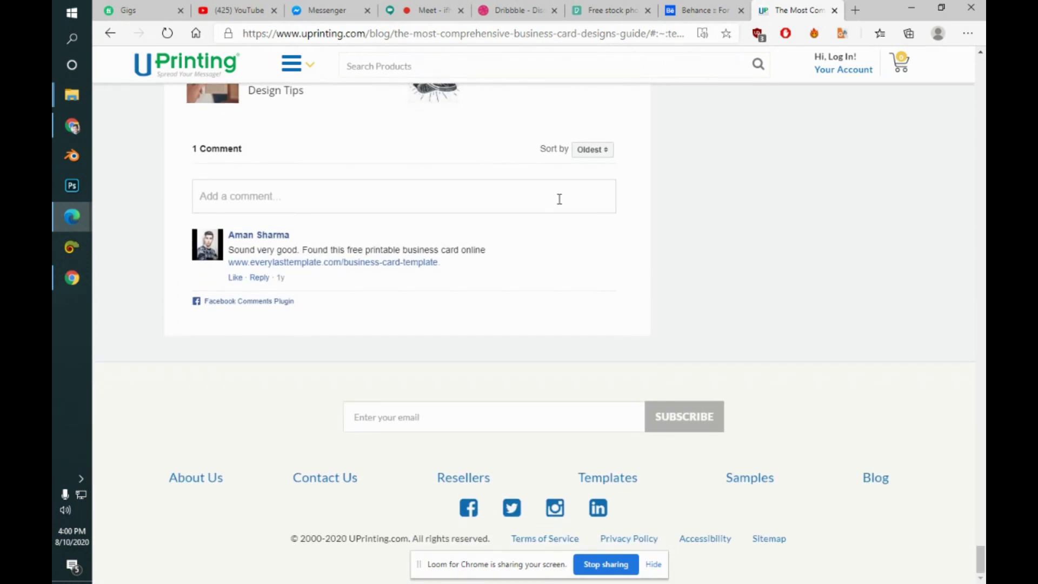
# - Open the everylasttemplate.com business card link from the reader comment and look through its printable template designs down to the conclusion
pyautogui.click(414, 265)
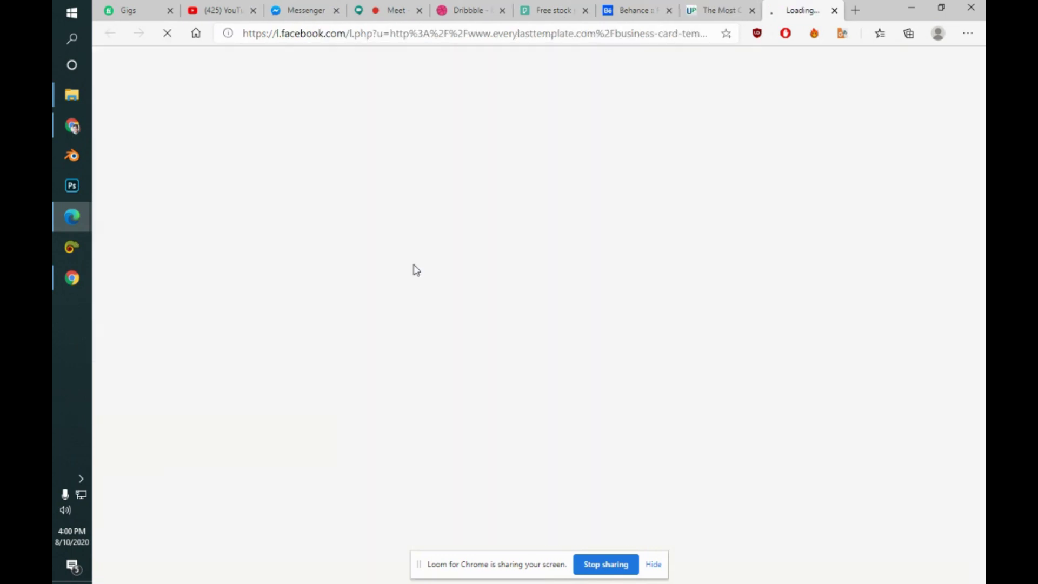
pyautogui.click(720, 10)
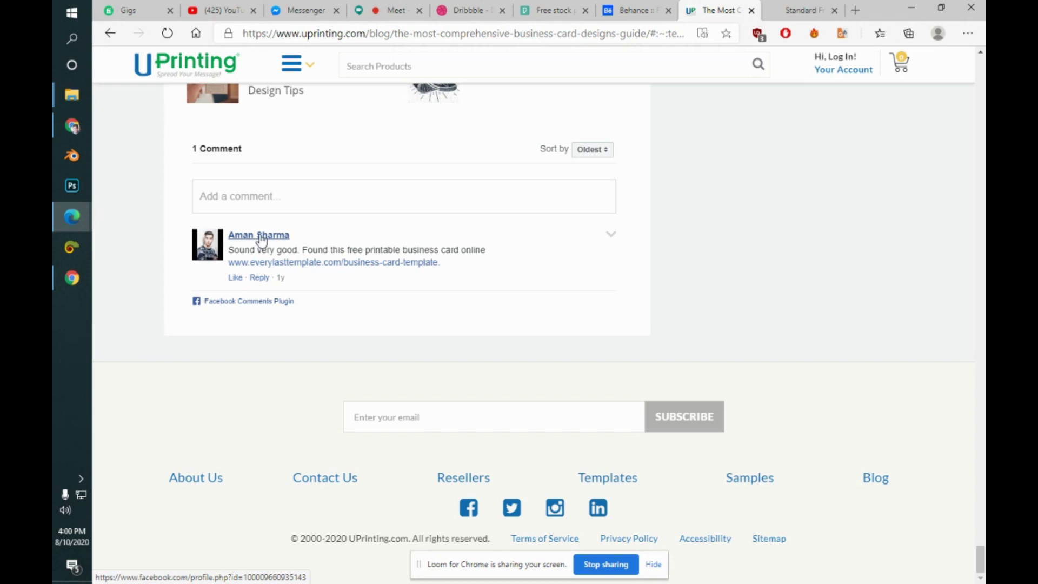
pyautogui.click(797, 8)
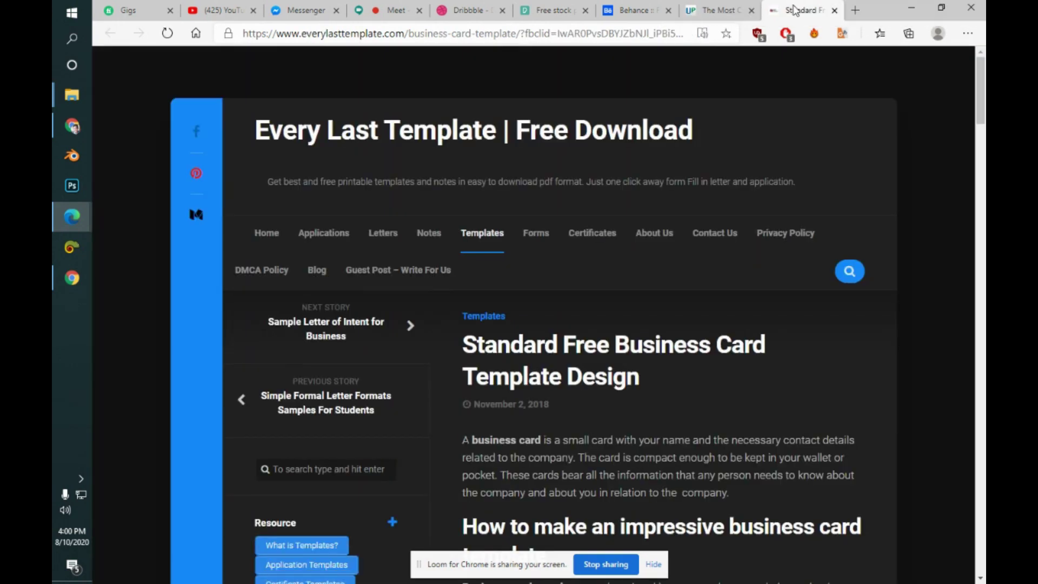
pyautogui.press('pagedown')
pyautogui.press('pagedown')
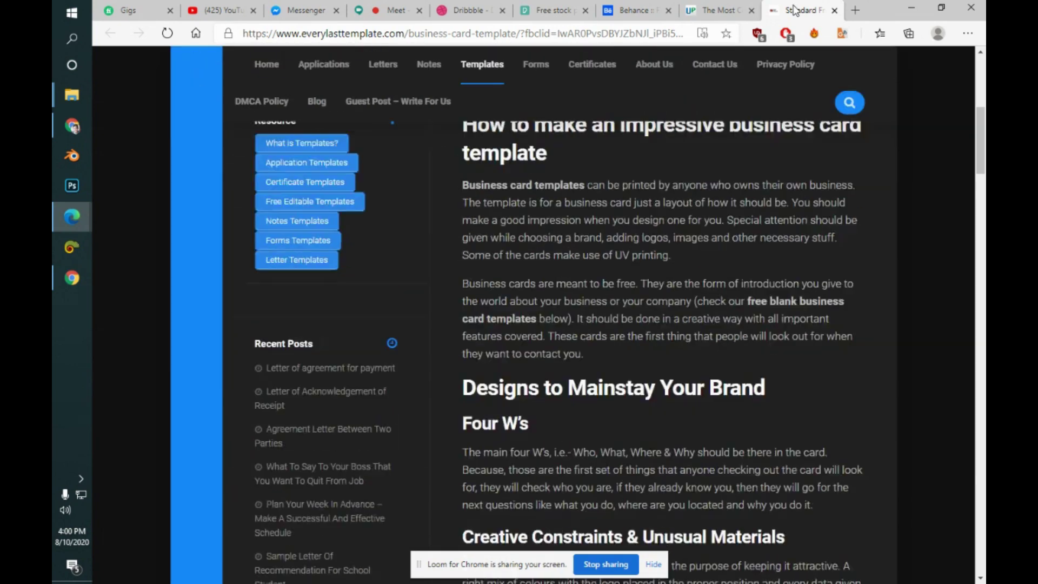
pyautogui.press('pagedown')
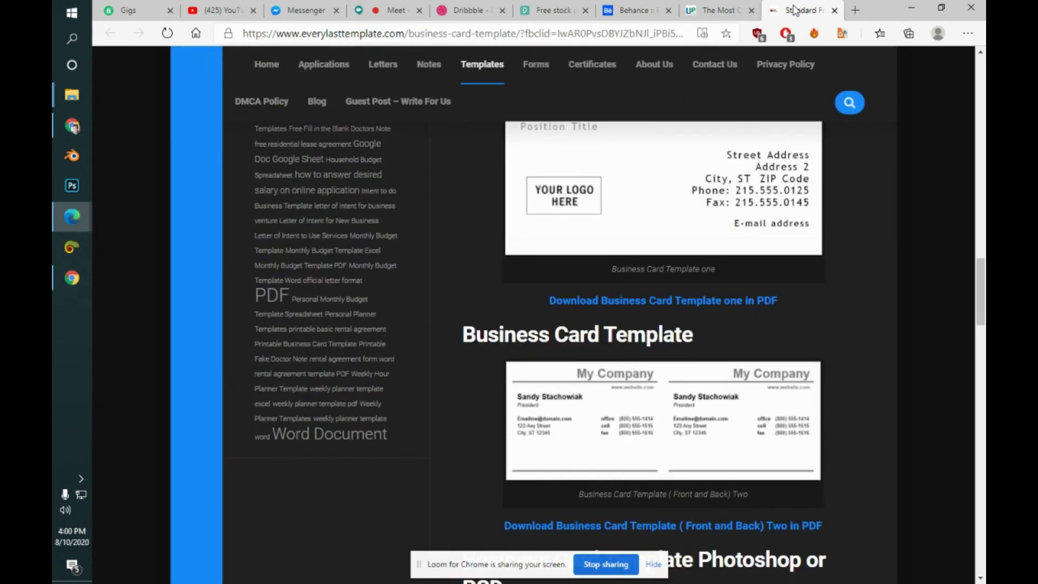
pyautogui.press('Up')
pyautogui.press('Up')
pyautogui.press('Up')
pyautogui.press('Up')
pyautogui.press('Up')
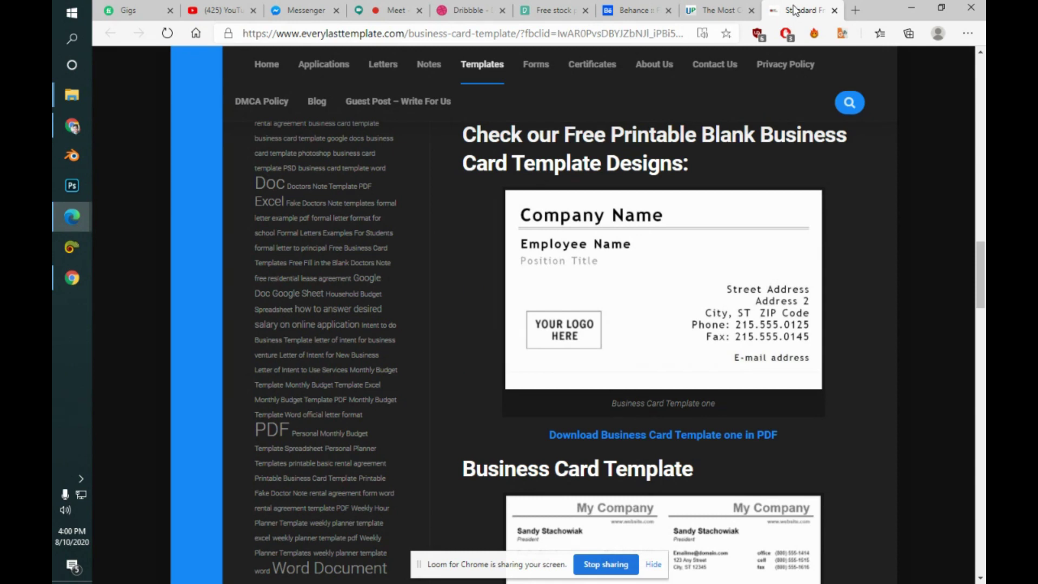
pyautogui.press('Down')
pyautogui.press('Down')
pyautogui.press('Down')
pyautogui.press('Down')
pyautogui.press('Down')
pyautogui.press('Down')
pyautogui.press('Down')
pyautogui.press('Down')
pyautogui.press('Down')
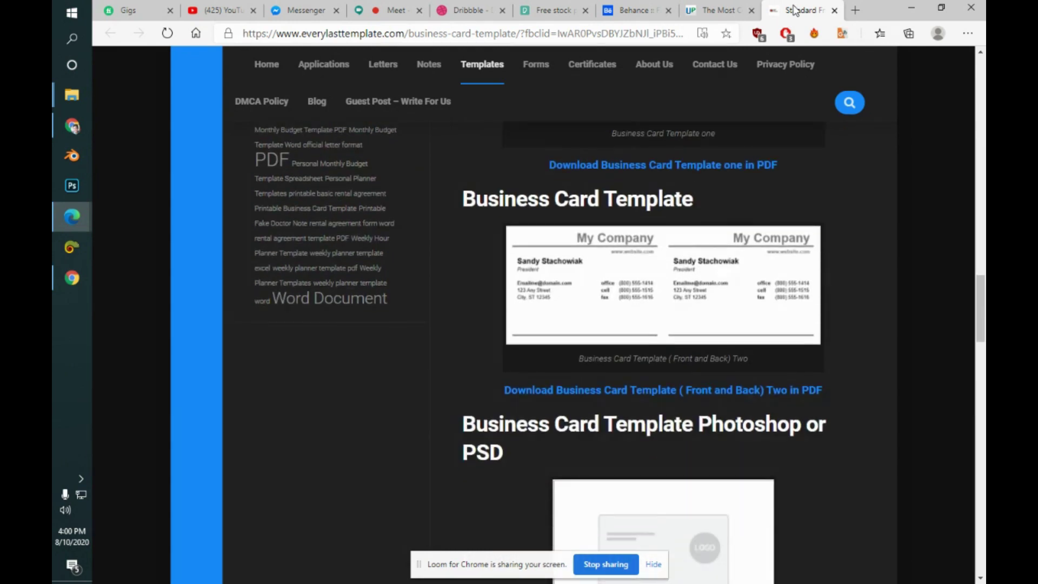
pyautogui.press('pagedown')
pyautogui.press('pagedown')
pyautogui.press('Up')
pyautogui.press('Up')
pyautogui.press('pagedown')
pyautogui.press('pagedown')
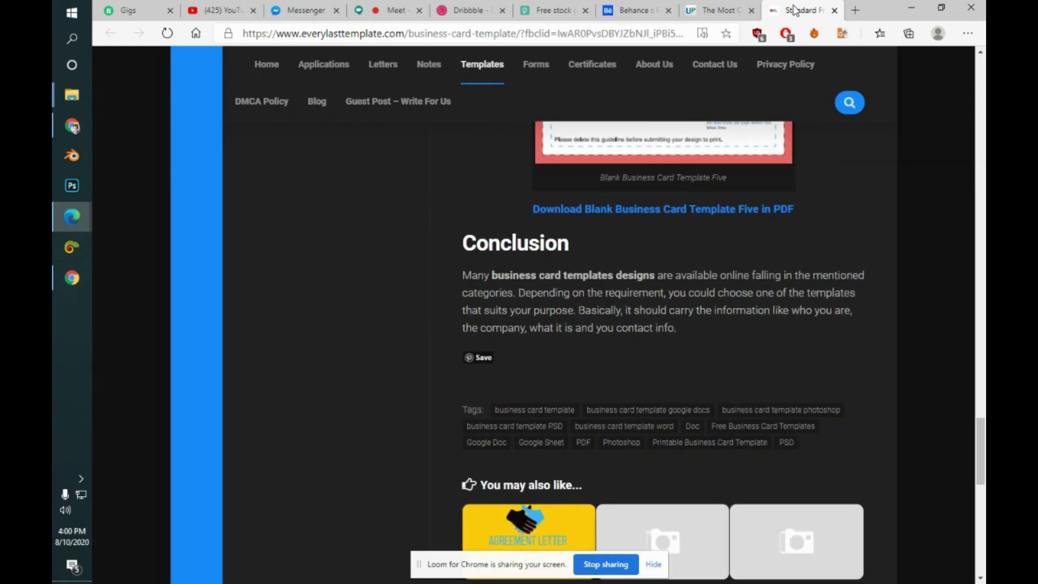
# - Close the everylasttemplate.com and UPrinting pages and return to the Google Meet call
pyautogui.click(835, 11)
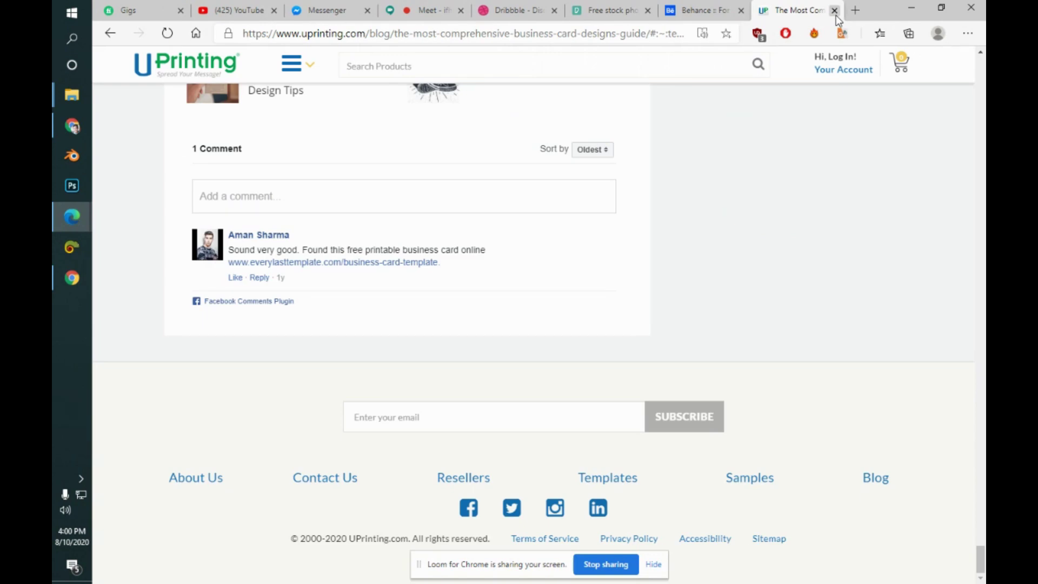
pyautogui.click(835, 12)
pyautogui.click(496, 7)
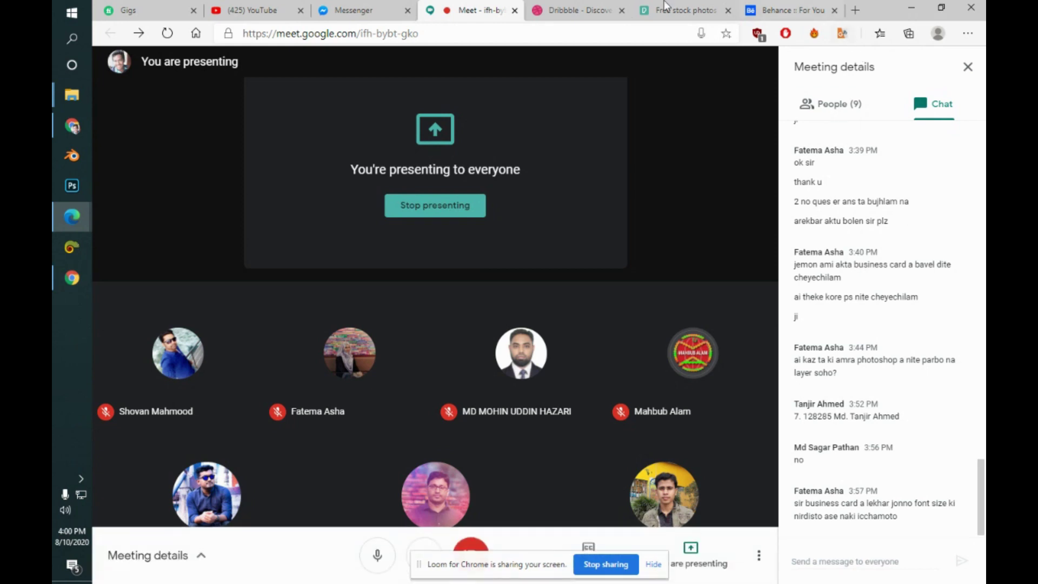
# - Look over the open Pexels, Dribbble and Behance home pages
pyautogui.click(685, 11)
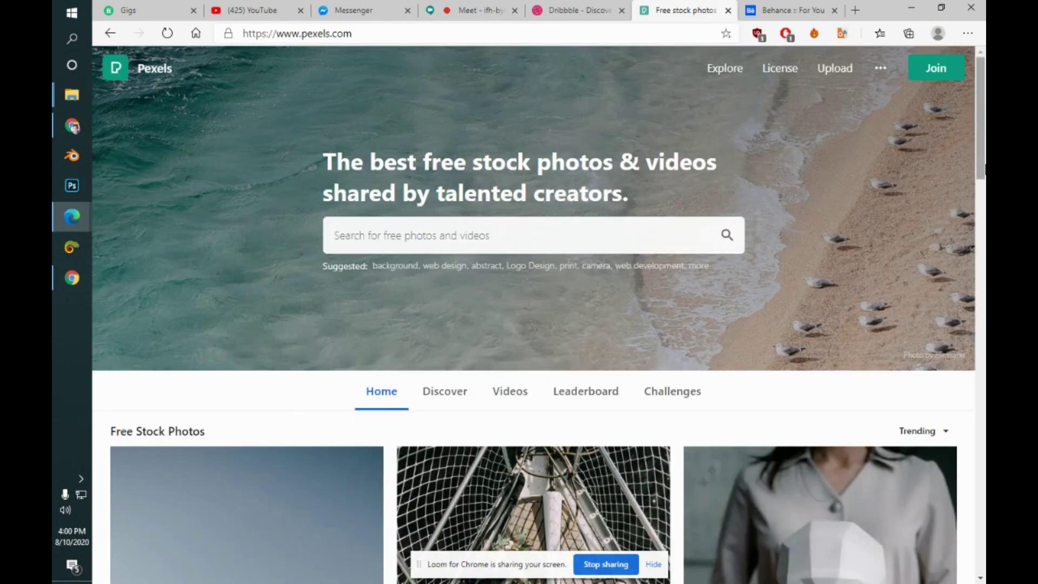
pyautogui.scroll(-3, 796, 157)
pyautogui.click(547, 6)
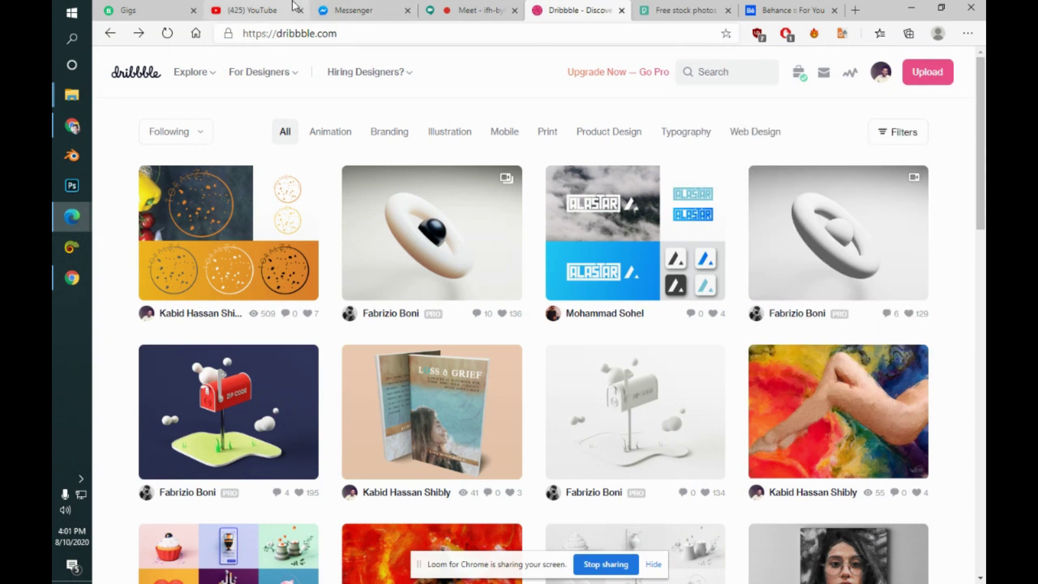
pyautogui.hotkey('ctrl', 'Tab')
pyautogui.hotkey('ctrl', 'Tab')
# - Load freelancer.com in place of the Behance page
pyautogui.click(414, 34)
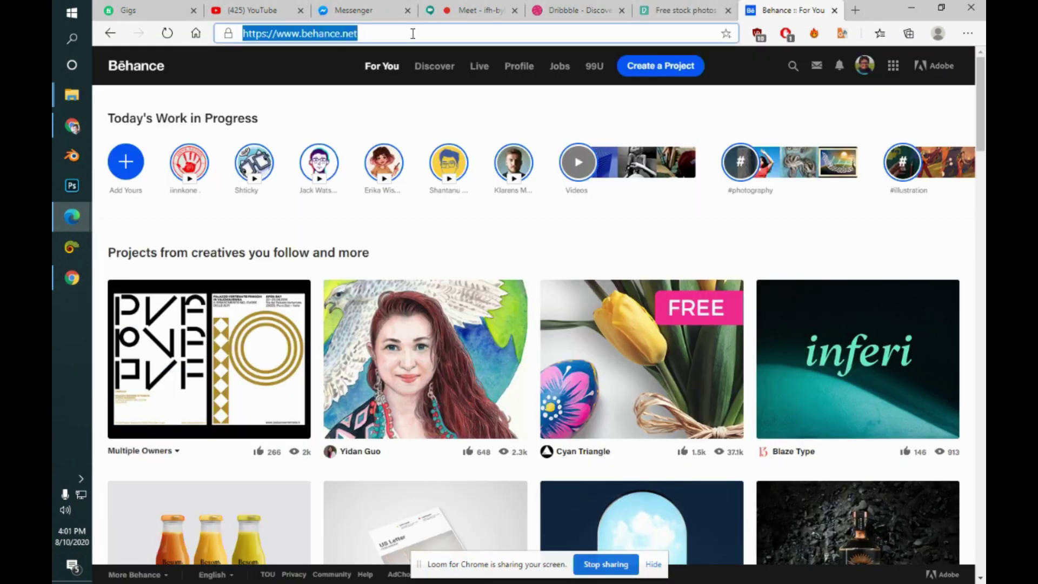
pyautogui.write('freelancer.com')
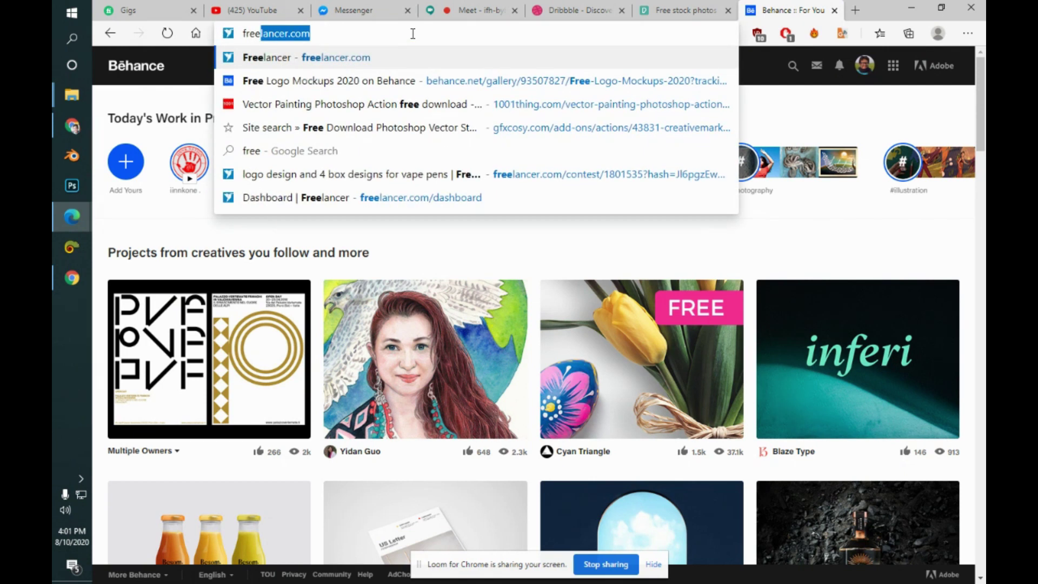
pyautogui.press('Return')
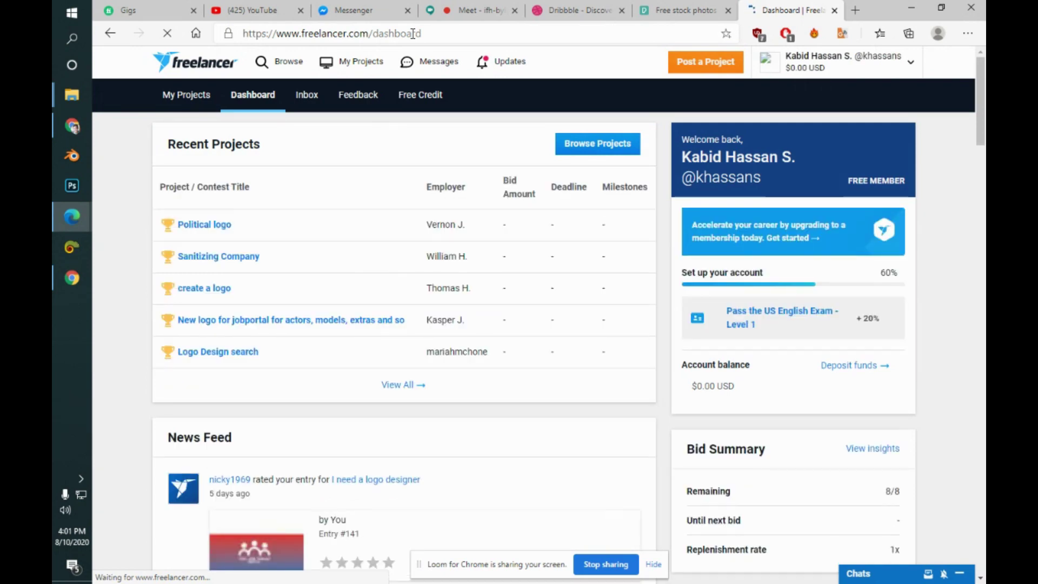
# - Open the Political logo contest from the recent projects and display its entries, reloading the contest page
pyautogui.click(208, 227)
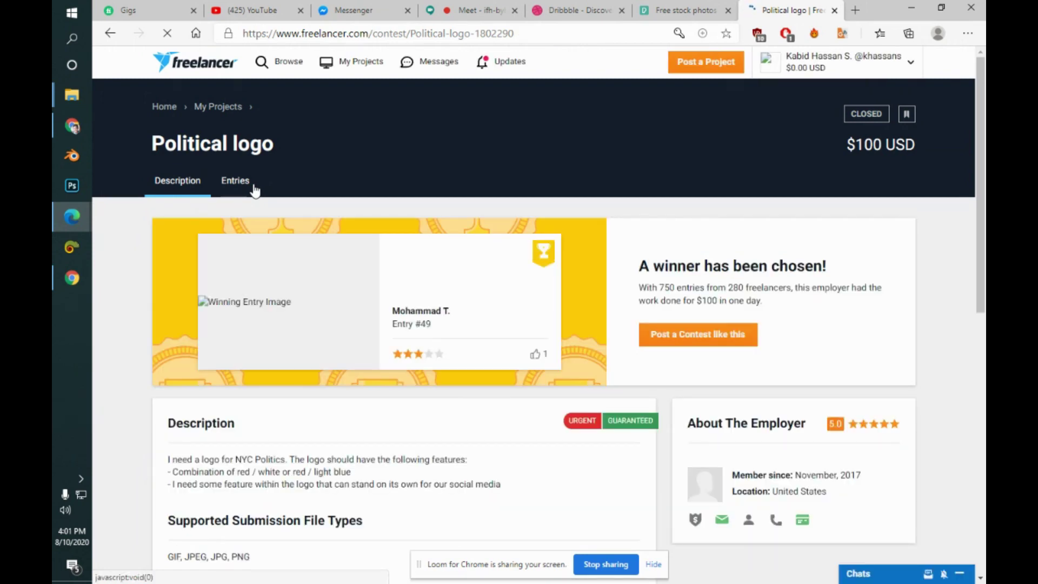
pyautogui.click(253, 186)
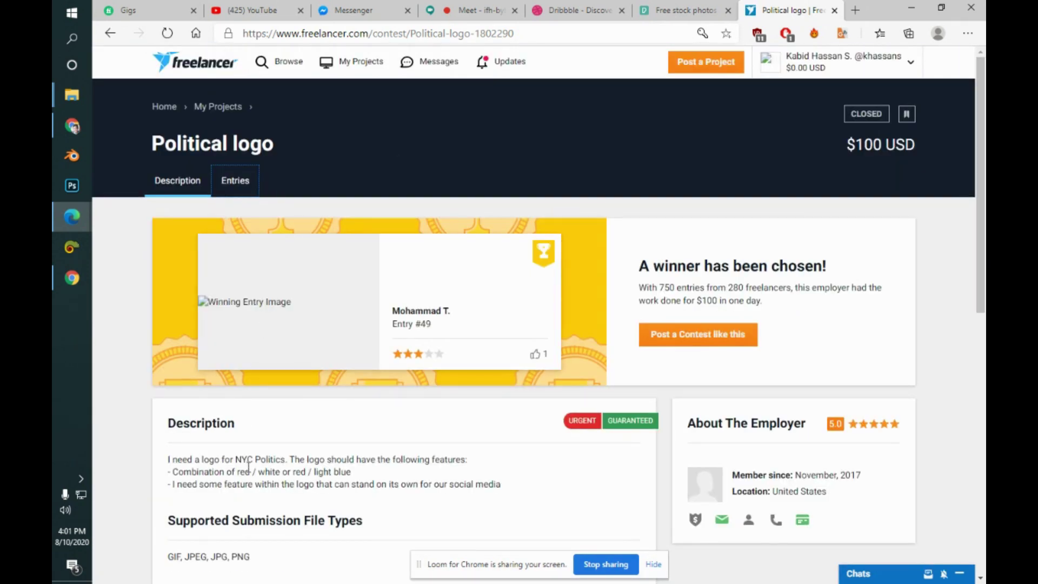
pyautogui.click(167, 33)
pyautogui.click(236, 181)
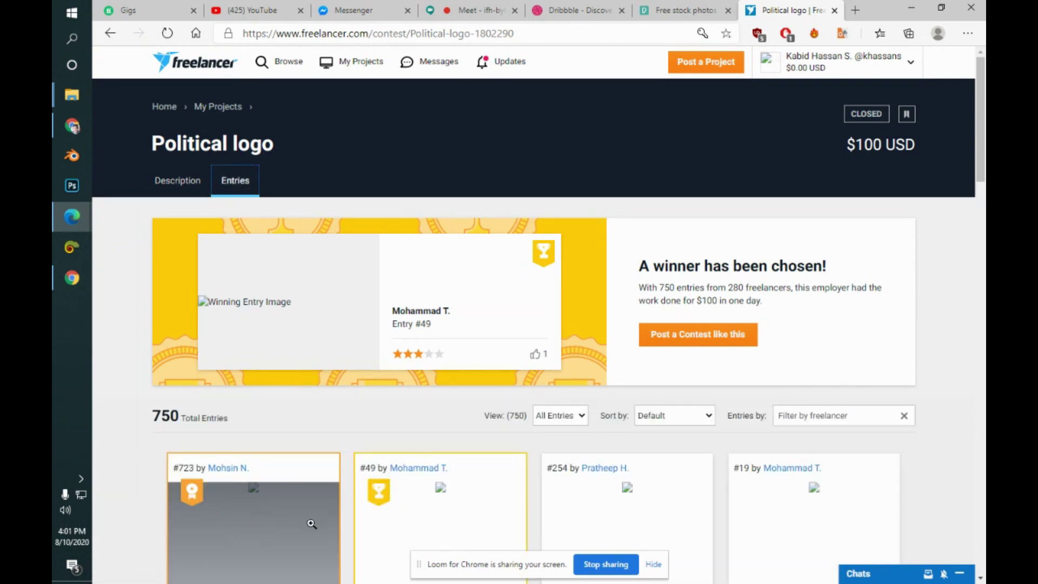
# - Look over the contest's entries and view the runner-up entry #723 in detail
pyautogui.click(982, 243)
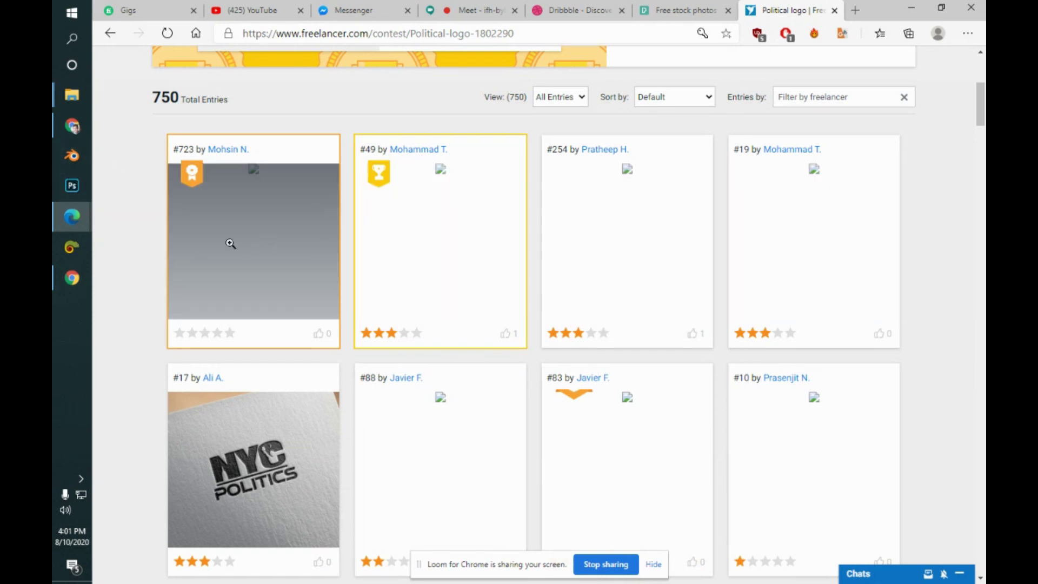
pyautogui.moveTo(196, 170)
pyautogui.click(195, 171)
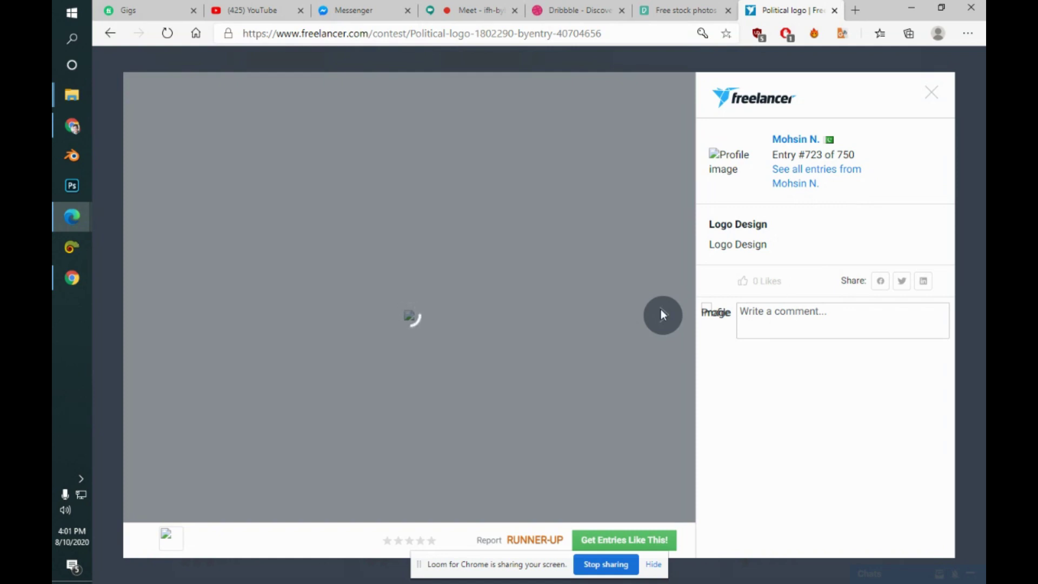
pyautogui.click(931, 93)
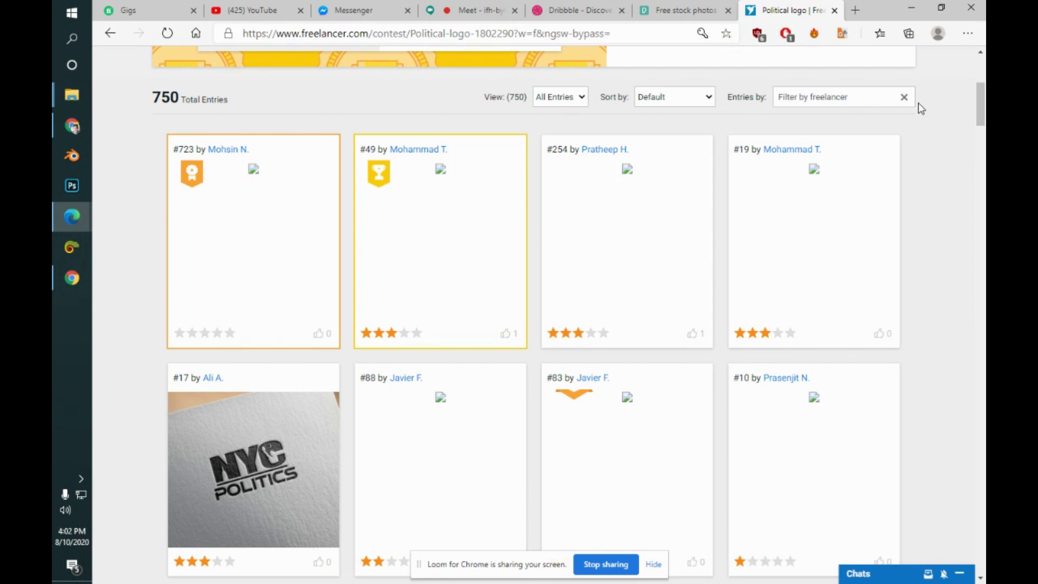
pyautogui.moveTo(980, 102)
pyautogui.mouseDown()
pyautogui.moveTo(981, 138)
pyautogui.moveTo(983, 81)
pyautogui.moveTo(983, 100)
pyautogui.mouseUp()
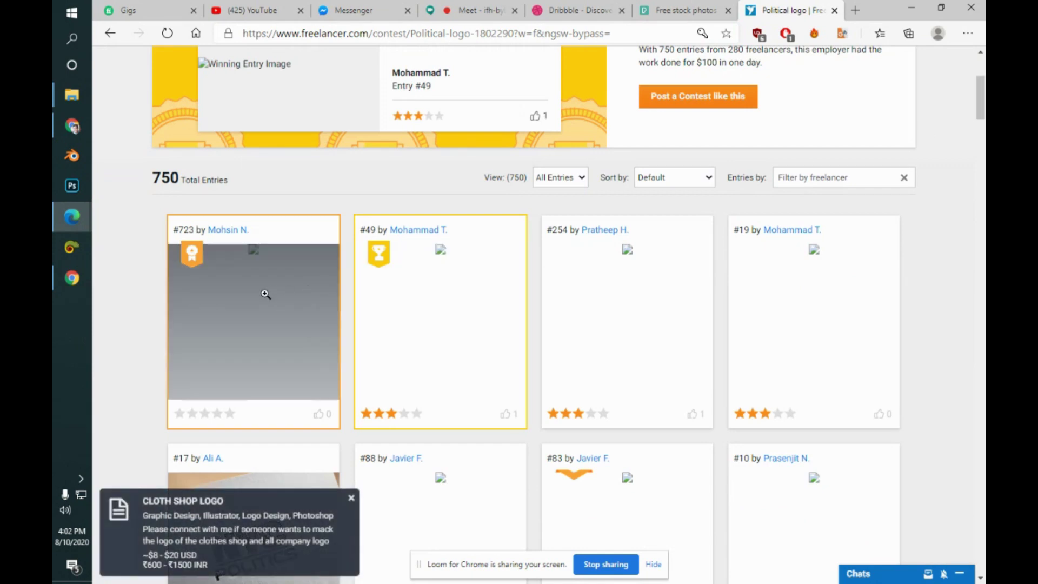
pyautogui.click(275, 347)
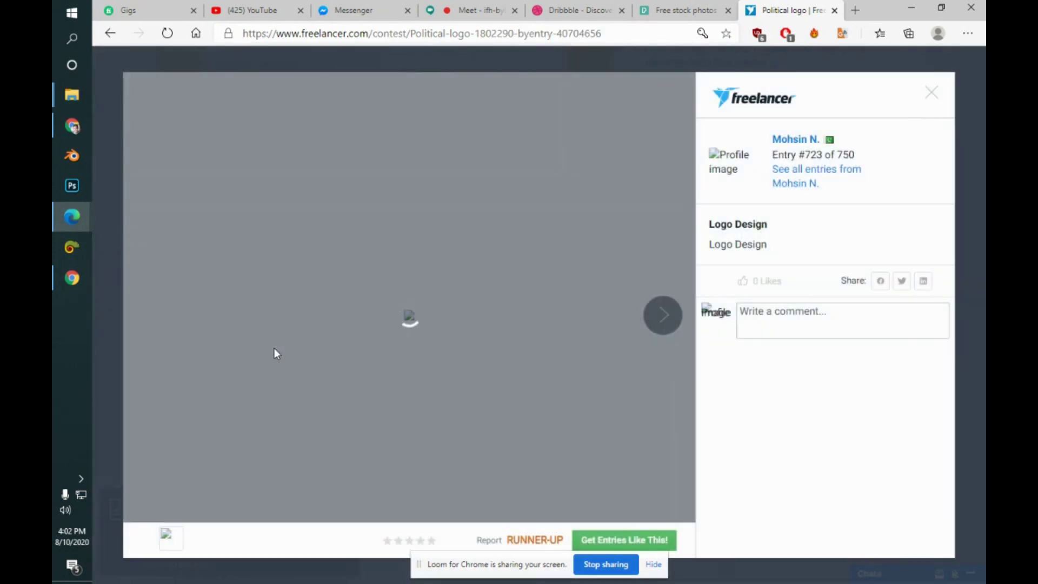
# - Look through the free stock photos on the Pexels home page and return to its beginning
pyautogui.click(669, 6)
pyautogui.click(581, 7)
pyautogui.click(670, 8)
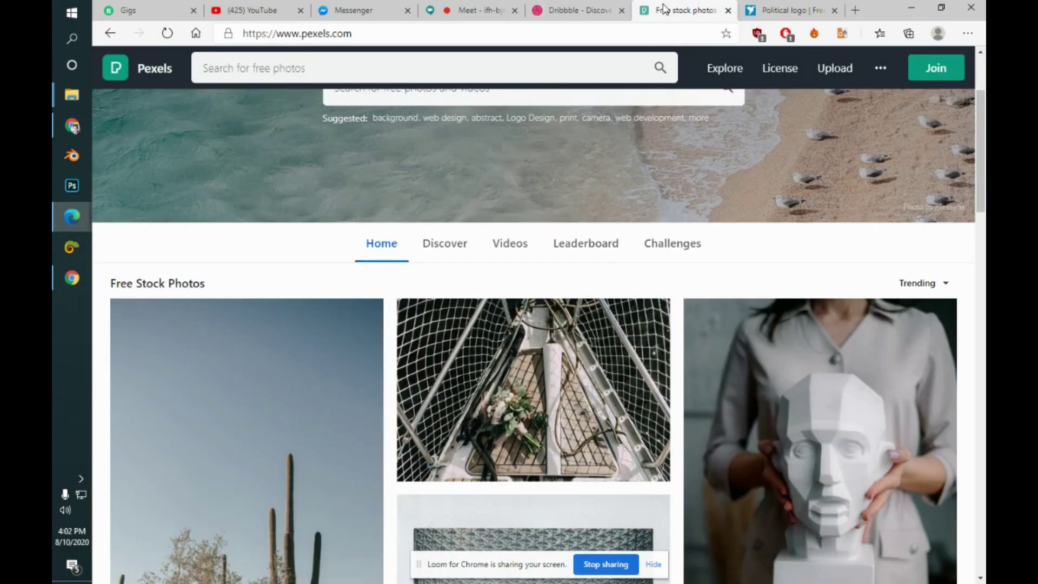
pyautogui.scroll(-10, 935, 333)
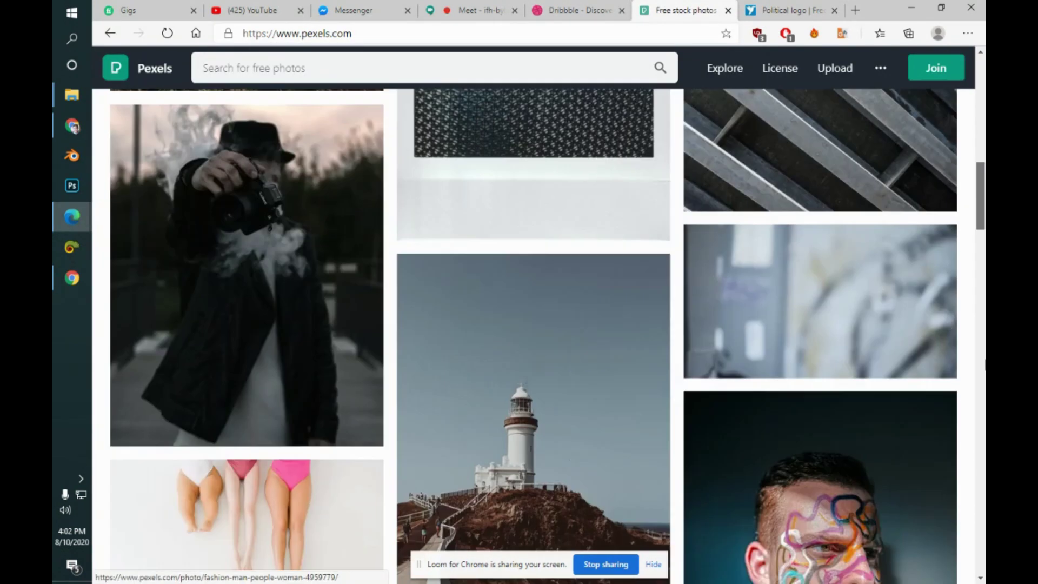
pyautogui.scroll(-7, 985, 365)
pyautogui.scroll(-7, 985, 452)
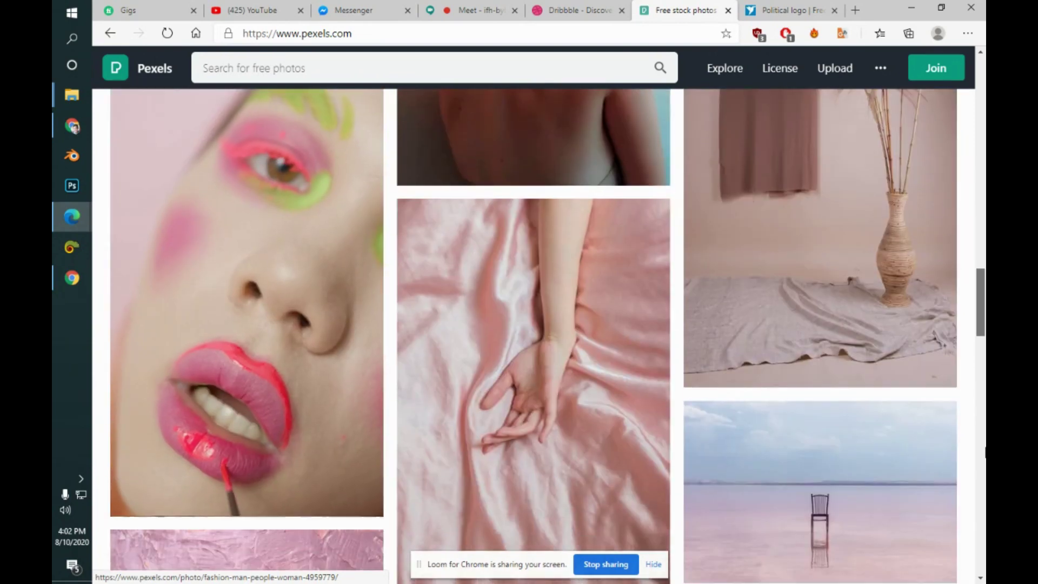
pyautogui.scroll(20, 966, 250)
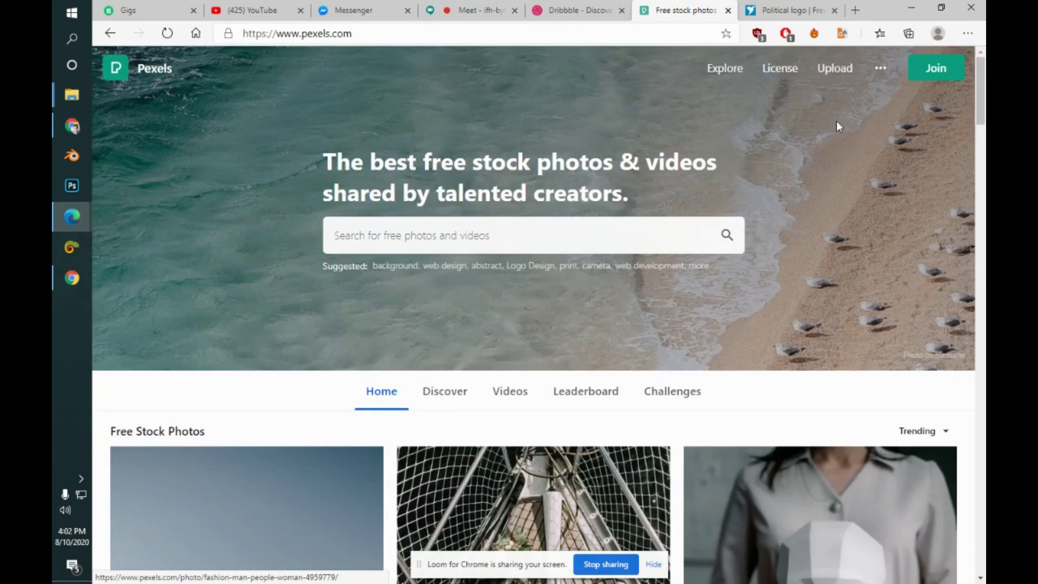
# - Leave the detail view of entry #723 and filter the Political logo contest to My Entries
pyautogui.click(792, 10)
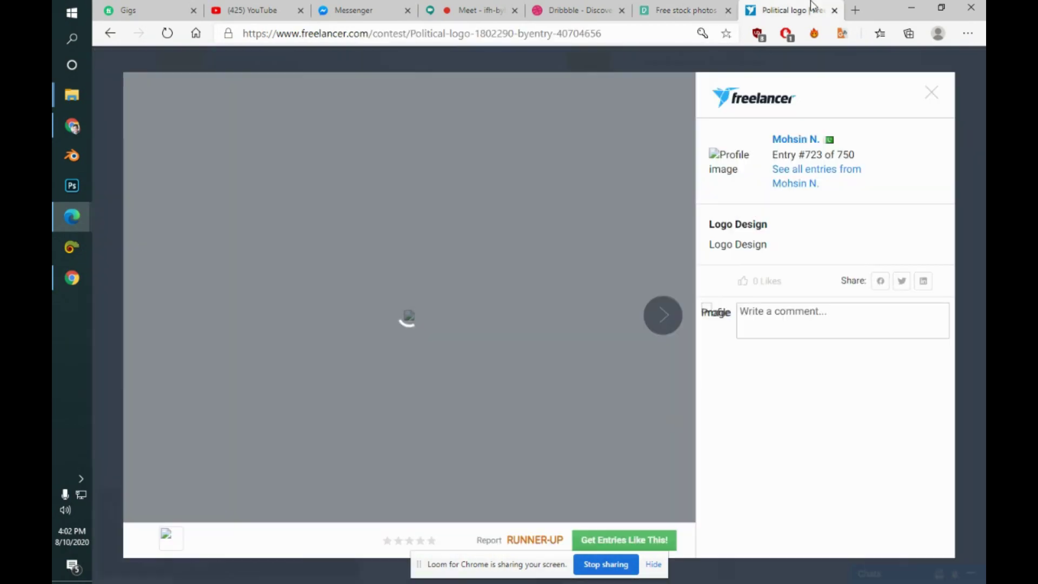
pyautogui.click(930, 93)
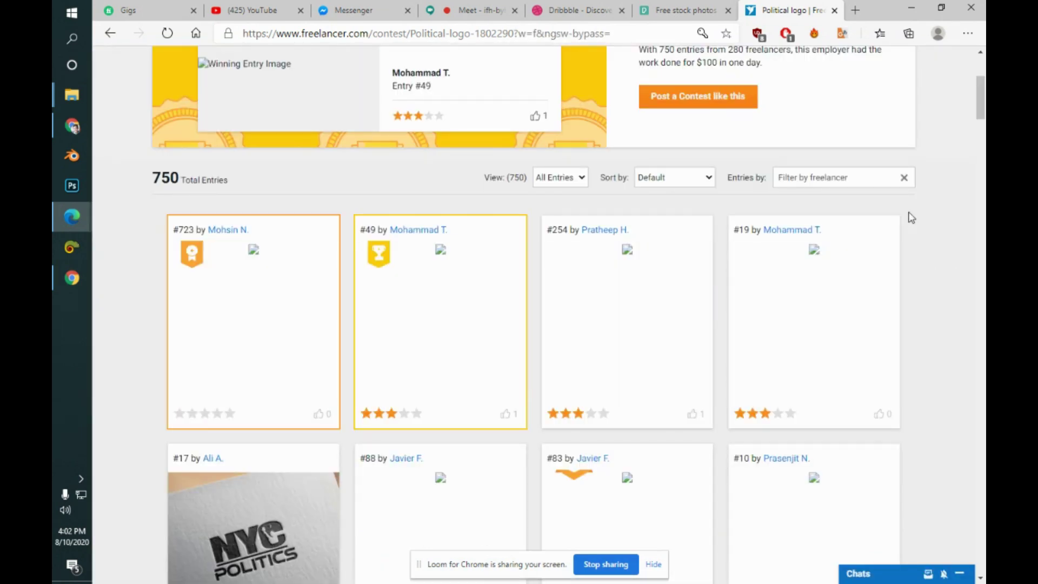
pyautogui.scroll(4, 593, 244)
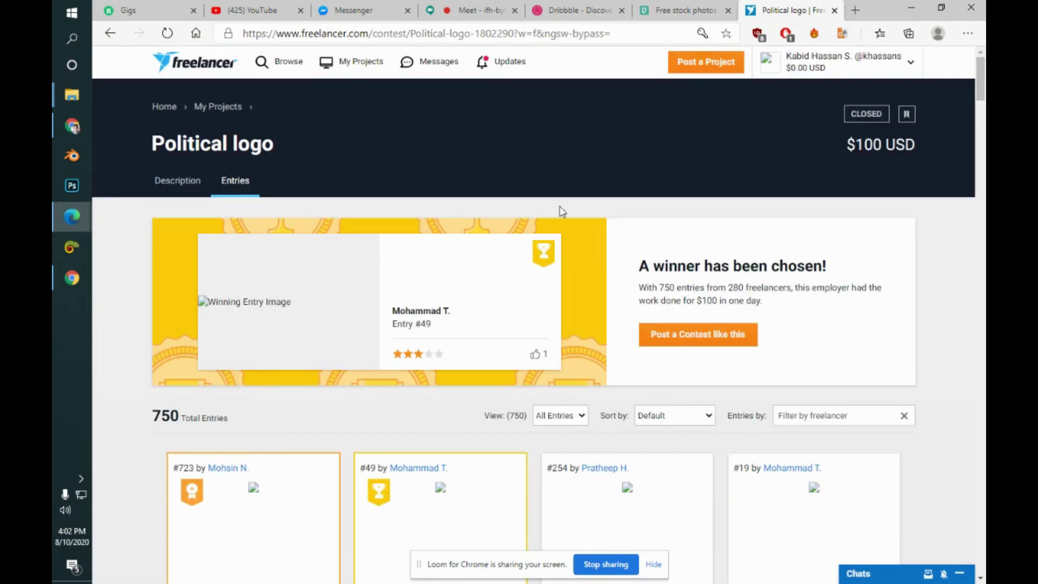
pyautogui.click(657, 420)
pyautogui.click(565, 420)
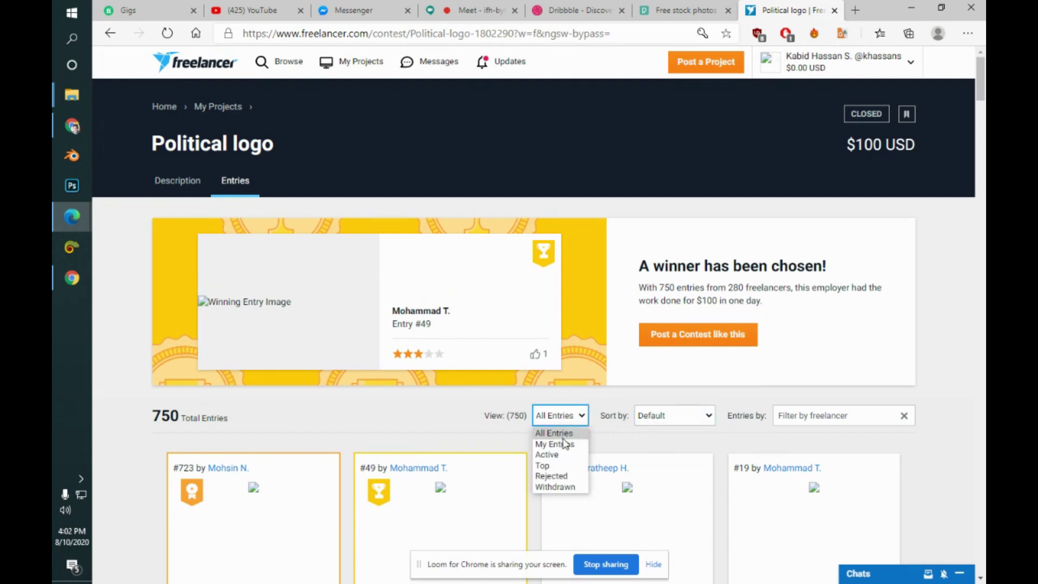
pyautogui.click(562, 442)
# - Look through the filtered NYC Politics logo entries and the contest's Public Clarification Board
pyautogui.moveTo(981, 81); pyautogui.dragTo(985, 114)
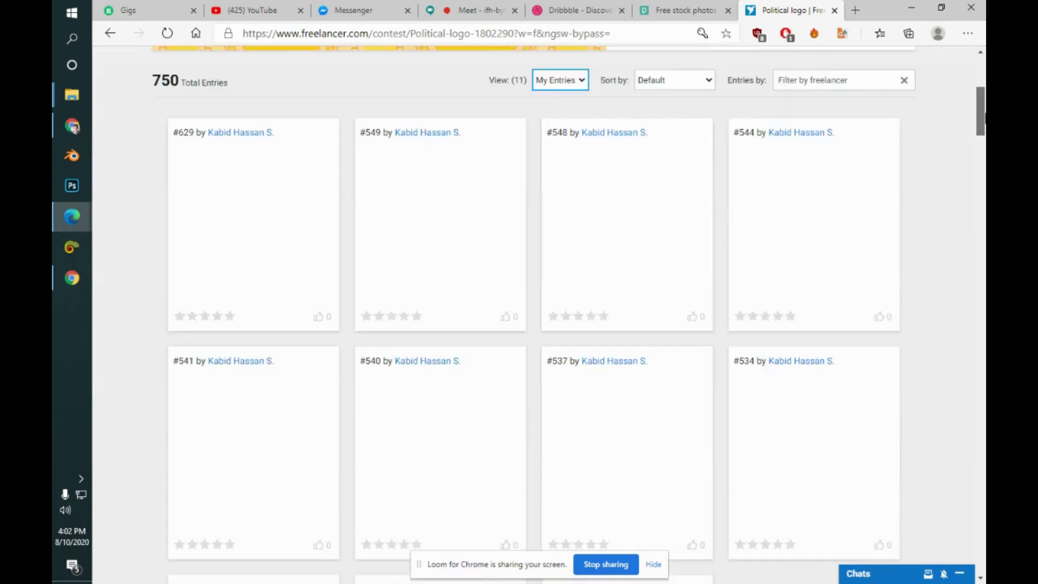
pyautogui.scroll(-1, 934, 176)
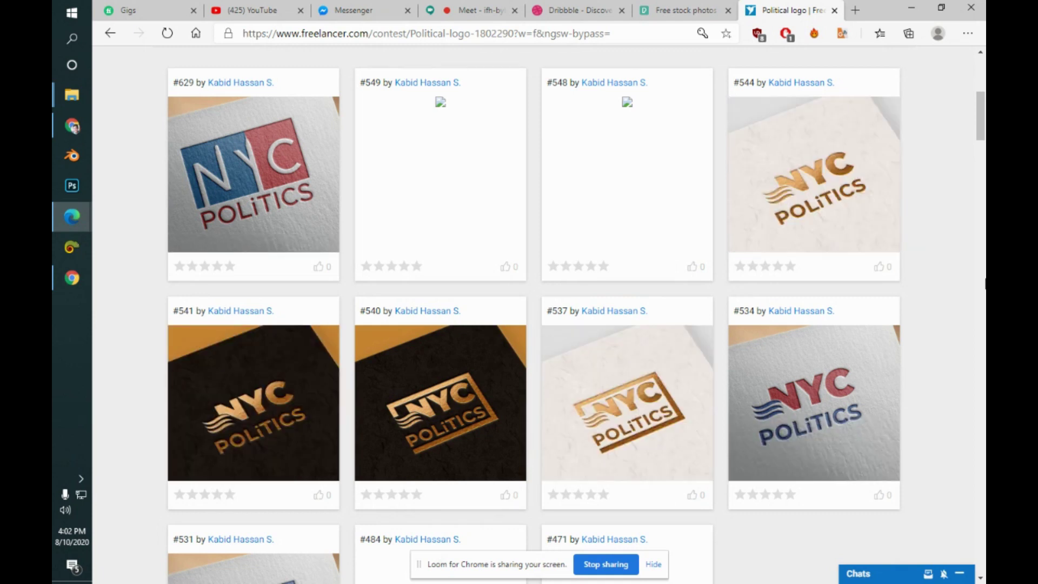
pyautogui.scroll(4, 534, 314)
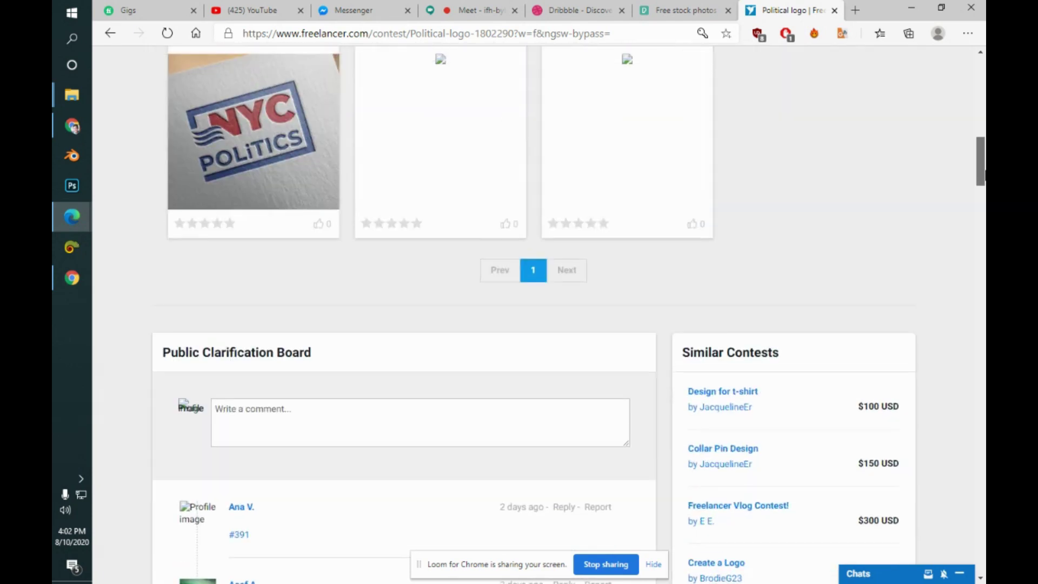
pyautogui.scroll(-5, 534, 314)
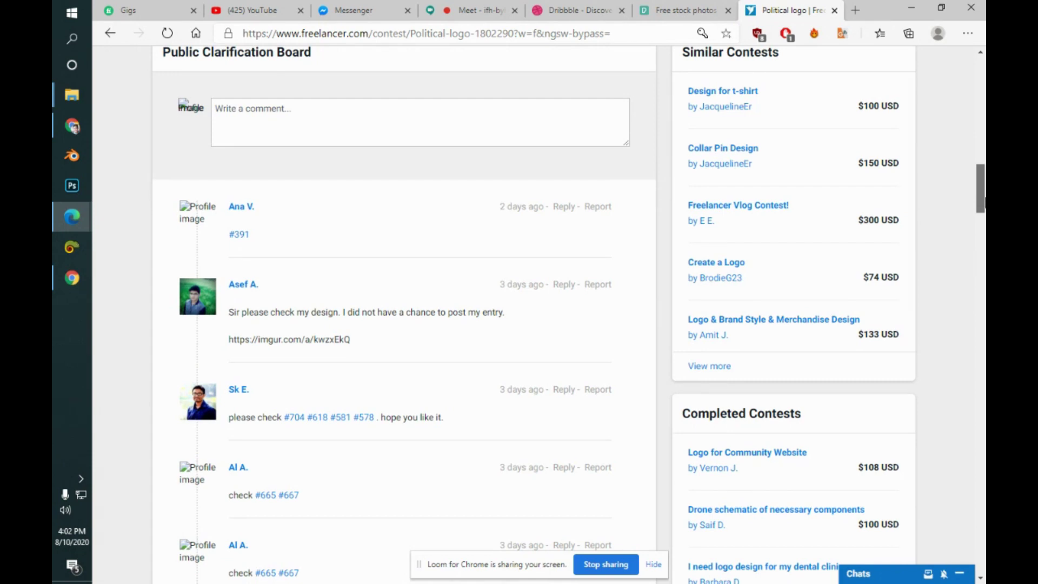
pyautogui.moveTo(980, 190); pyautogui.dragTo(980, 54)
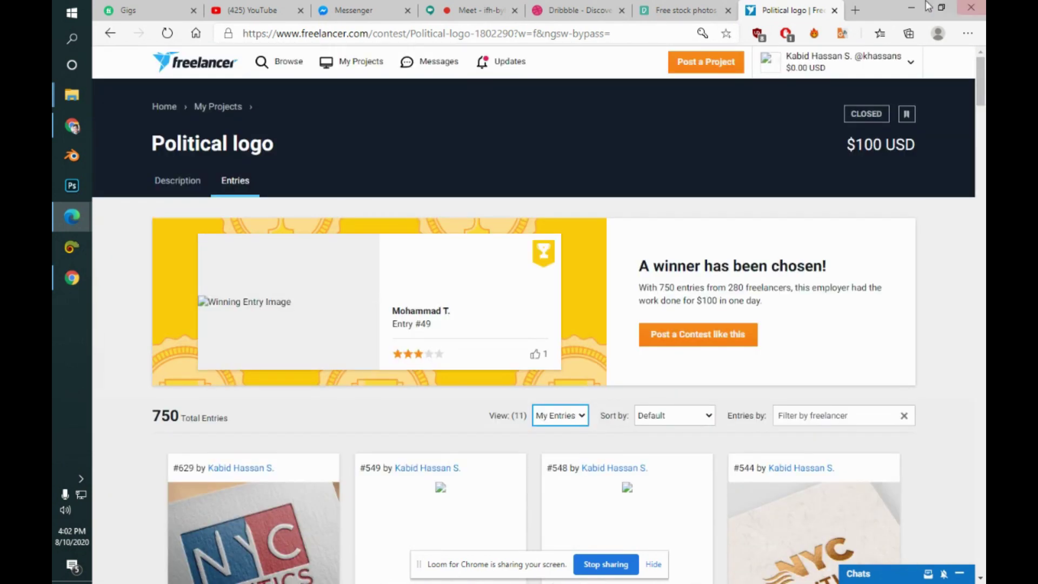
# - Close the Freelancer contest page, return to the Google Meet call and stop presenting
pyautogui.click(834, 10)
pyautogui.click(652, 11)
pyautogui.click(549, 9)
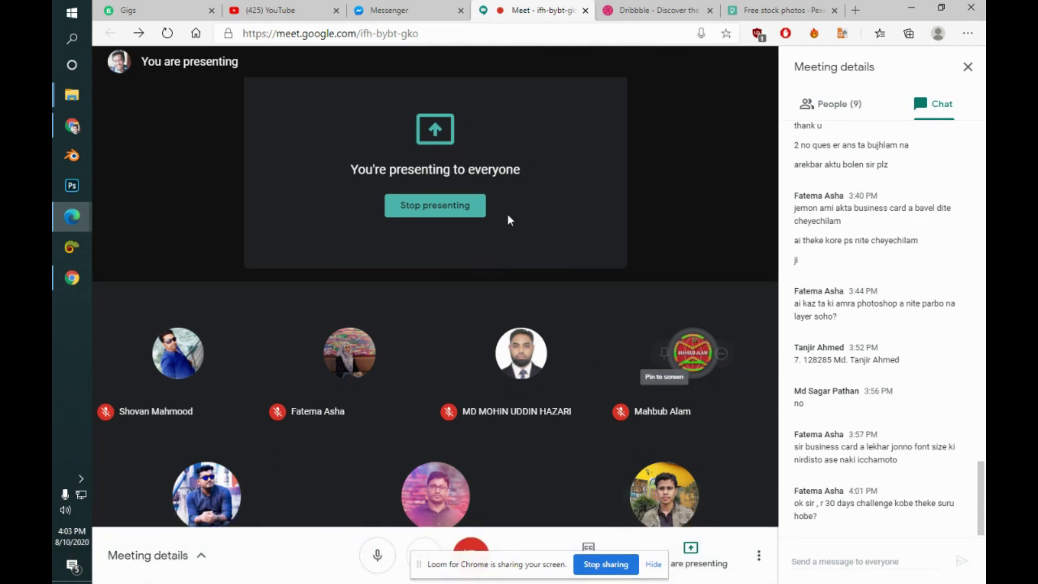
pyautogui.click(471, 211)
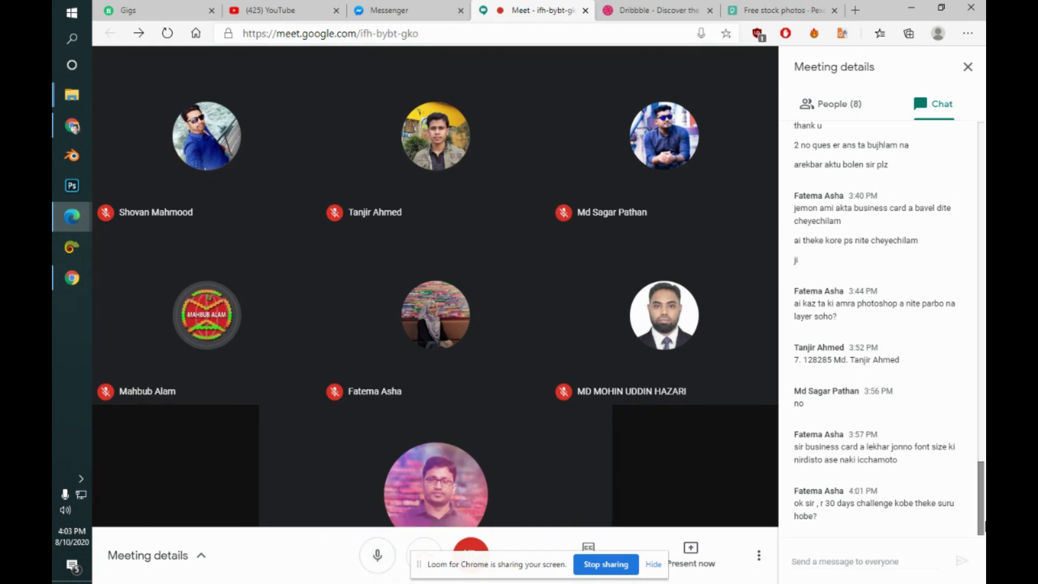
# - Check the meeting's participant list, return to the chat and turn off the microphone
pyautogui.click(845, 111)
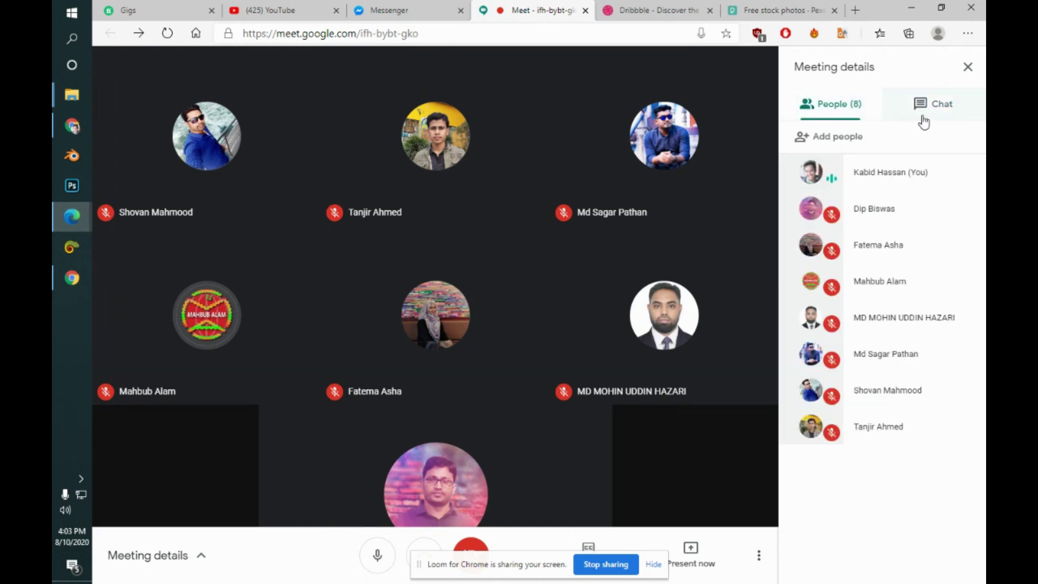
pyautogui.click(924, 111)
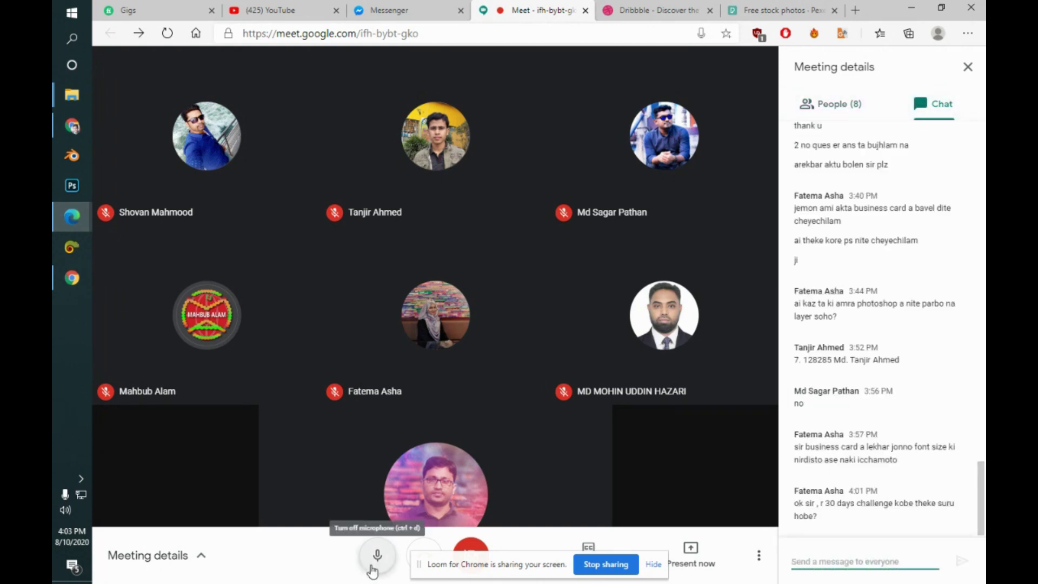
pyautogui.click(373, 565)
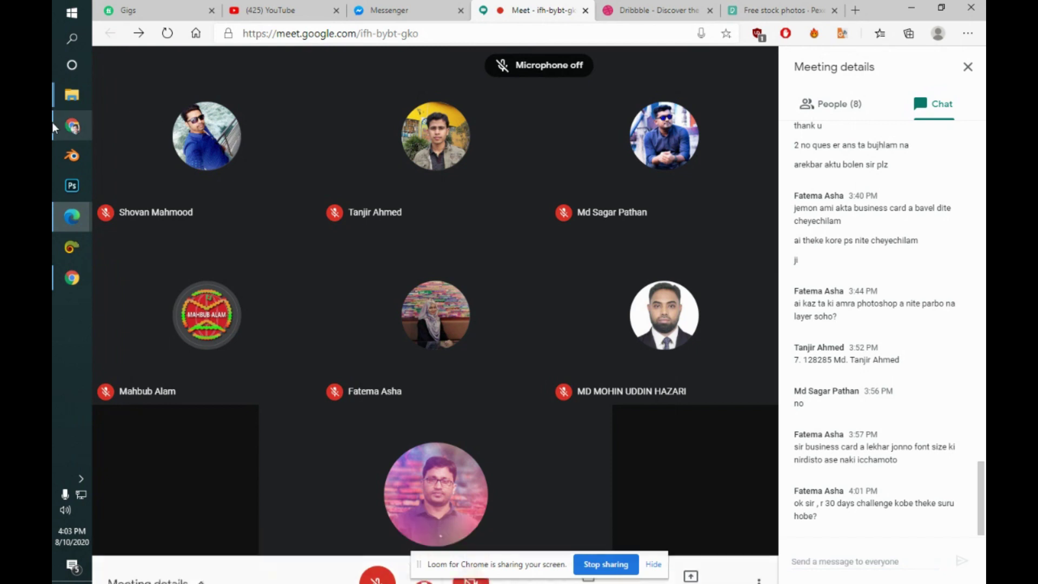
pyautogui.click(71, 126)
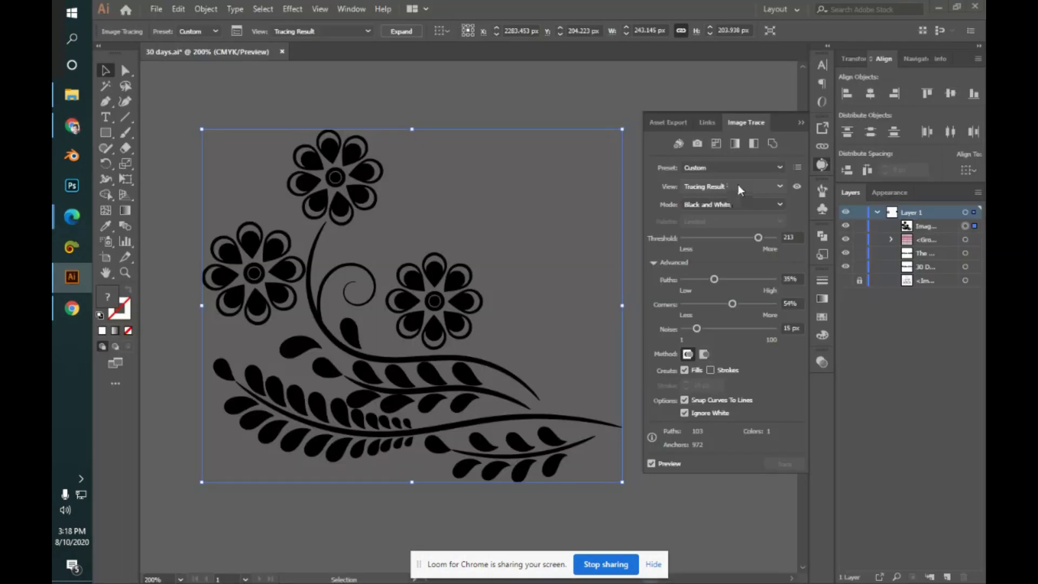
pyautogui.click(738, 186)
pyautogui.click(738, 186)
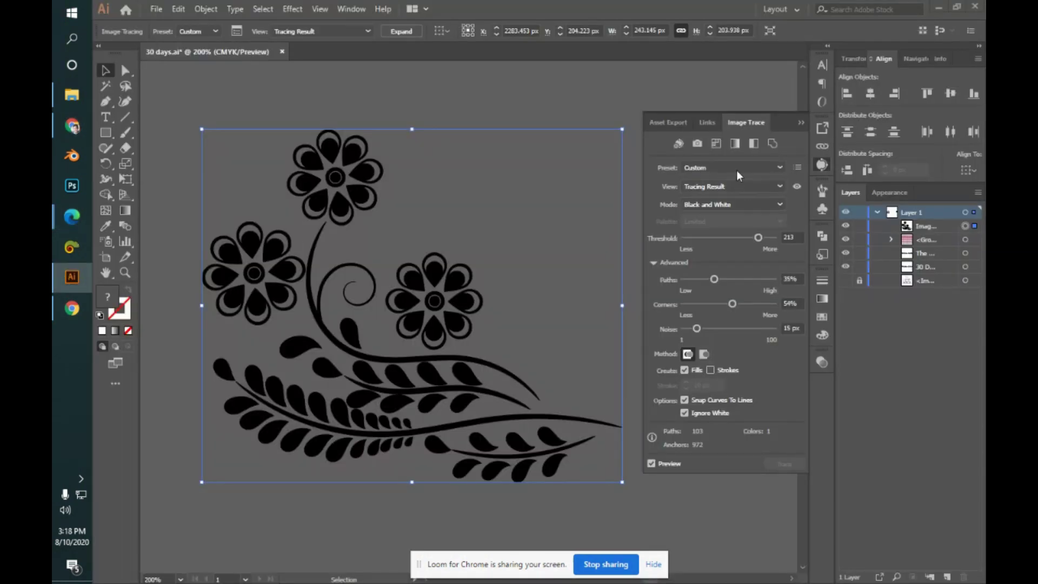
# - Review the available Image Trace presets for the black floral artwork, leaving the preset at Custom
pyautogui.click(737, 168)
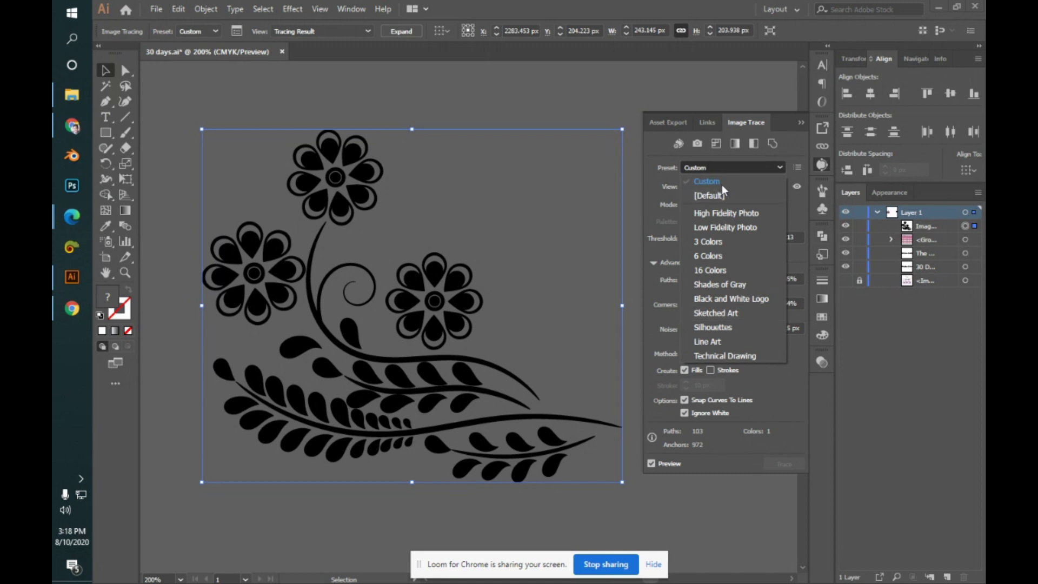
pyautogui.click(742, 169)
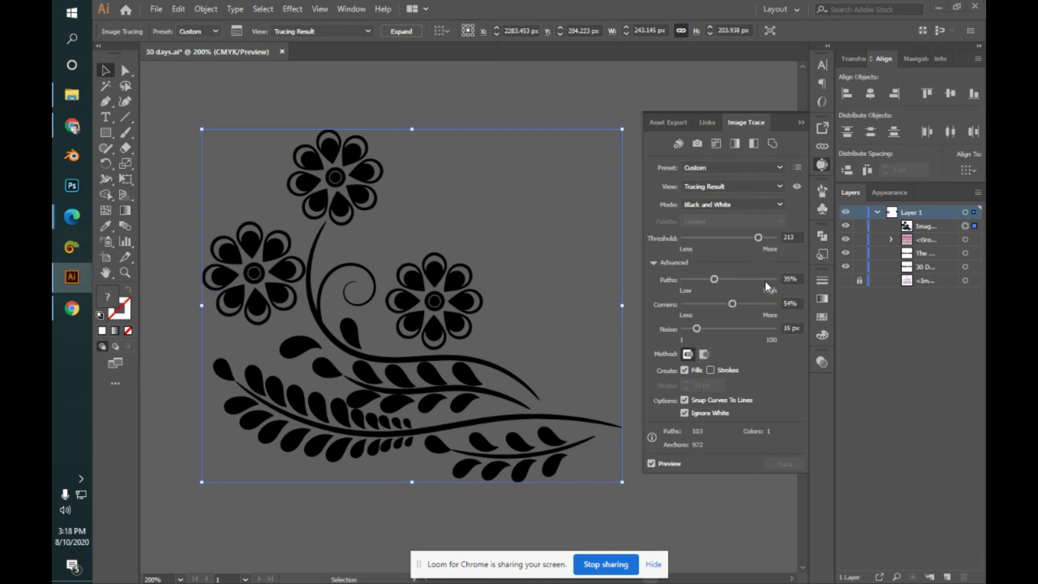
pyautogui.click(739, 169)
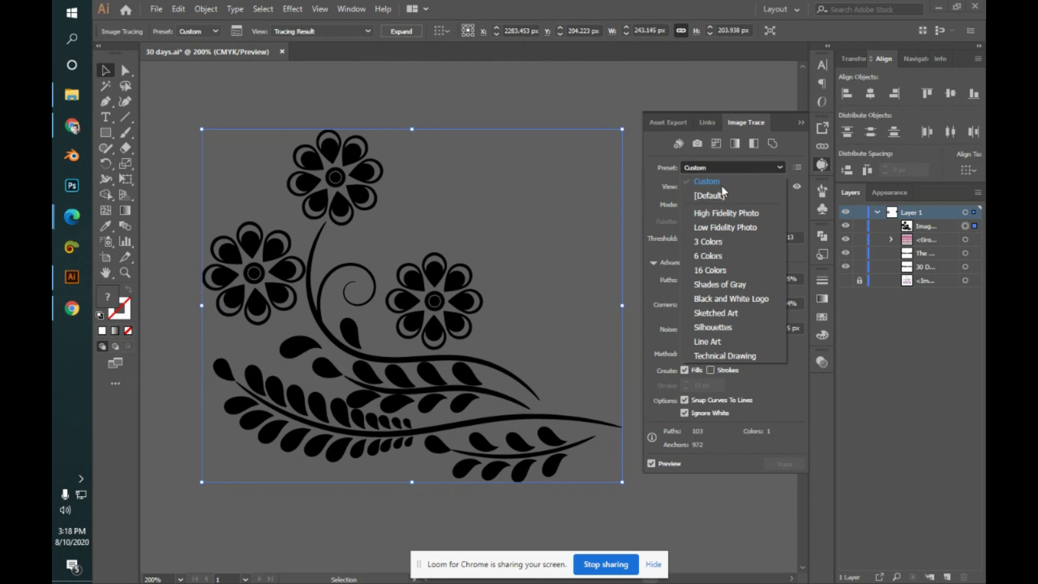
pyautogui.click(769, 169)
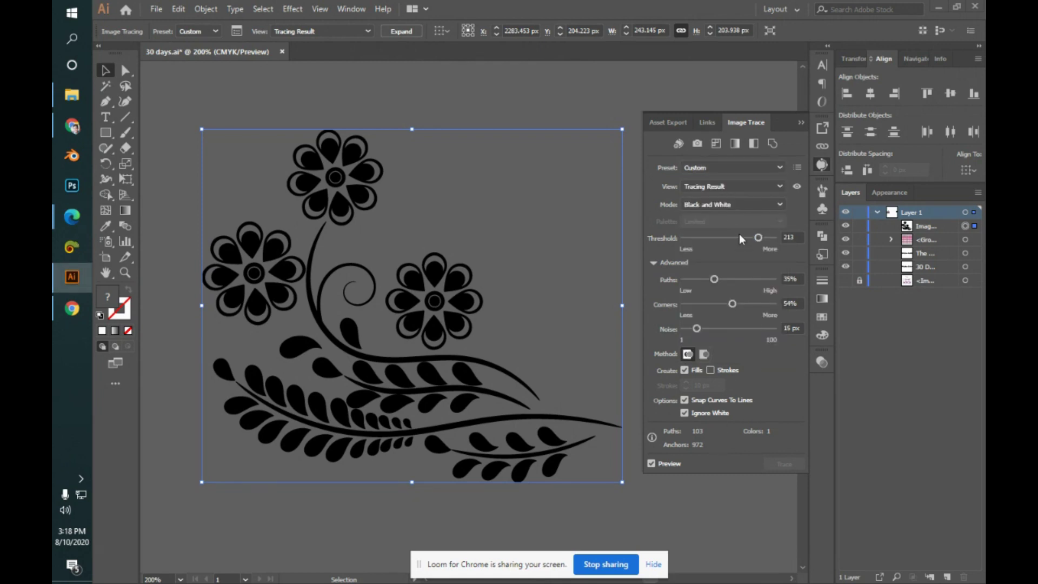
pyautogui.click(738, 167)
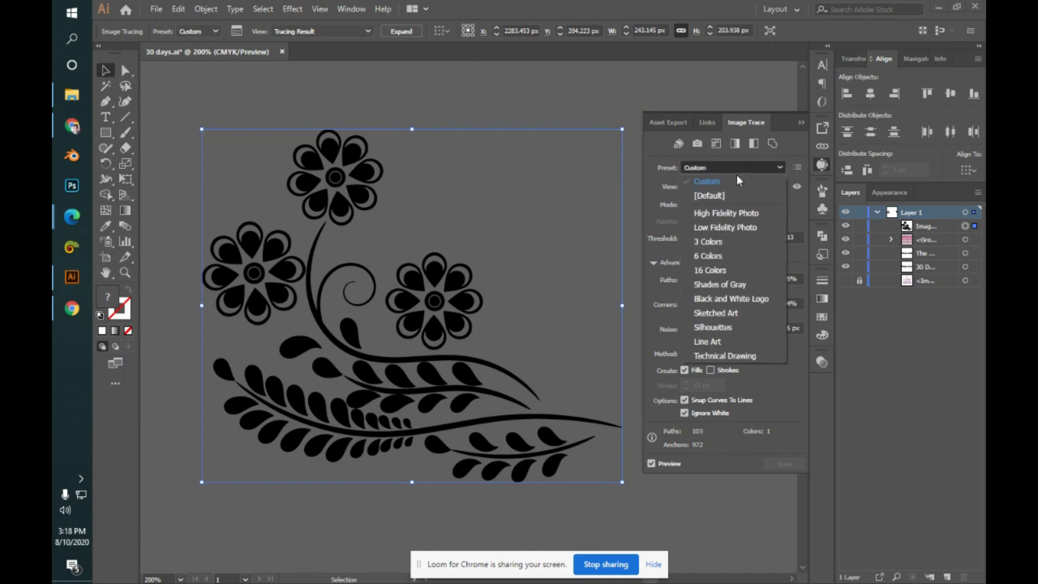
pyautogui.click(754, 168)
pyautogui.click(754, 167)
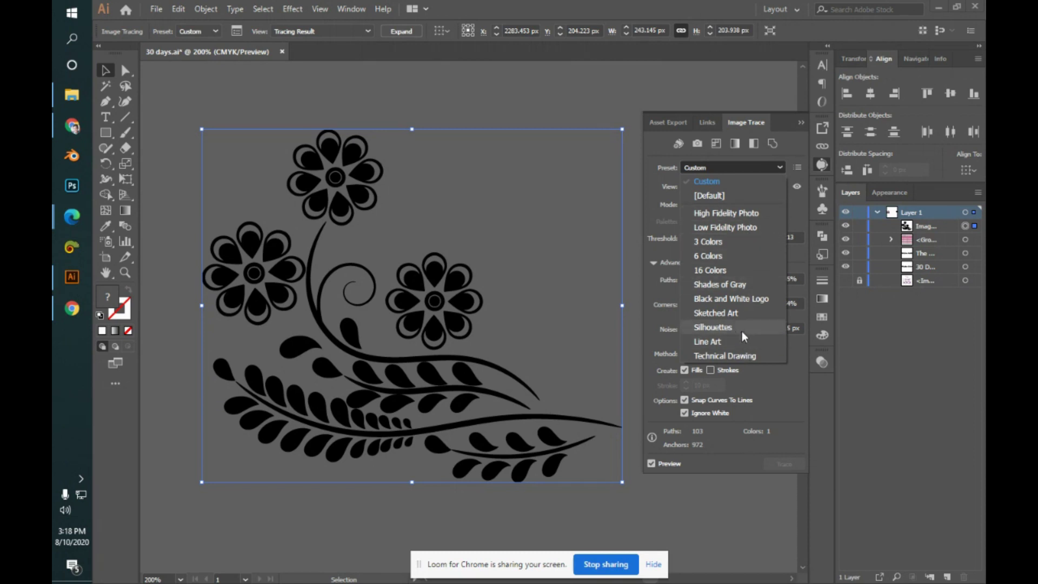
pyautogui.click(755, 161)
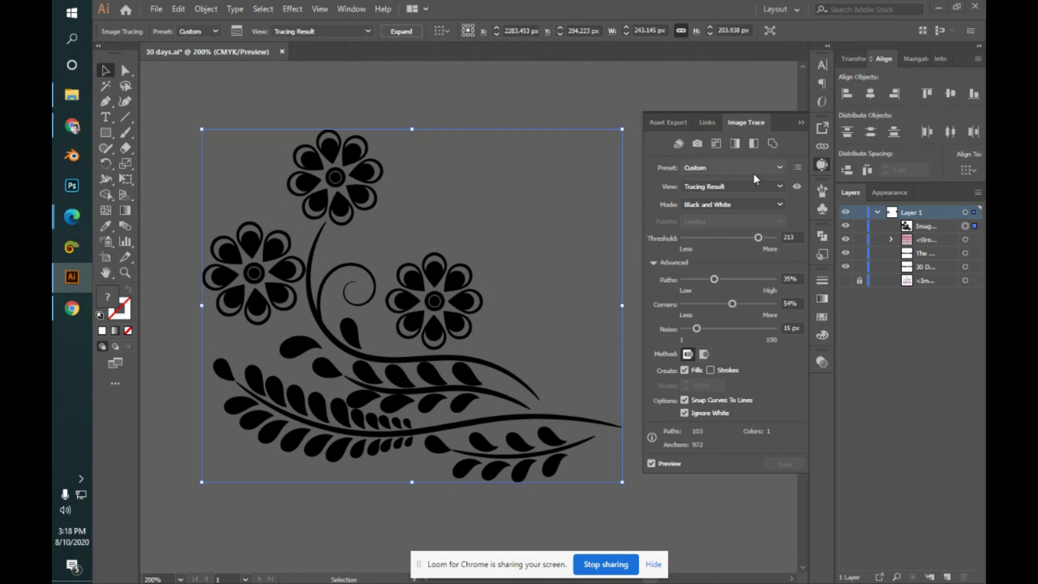
# - Shift the traced floral artwork slightly sideways, expand the tracing into editable vector paths and deselect it
pyautogui.click(802, 122)
pyautogui.moveTo(465, 275)
pyautogui.mouseDown()
pyautogui.moveTo(531, 233)
pyautogui.moveTo(498, 276)
pyautogui.mouseUp()
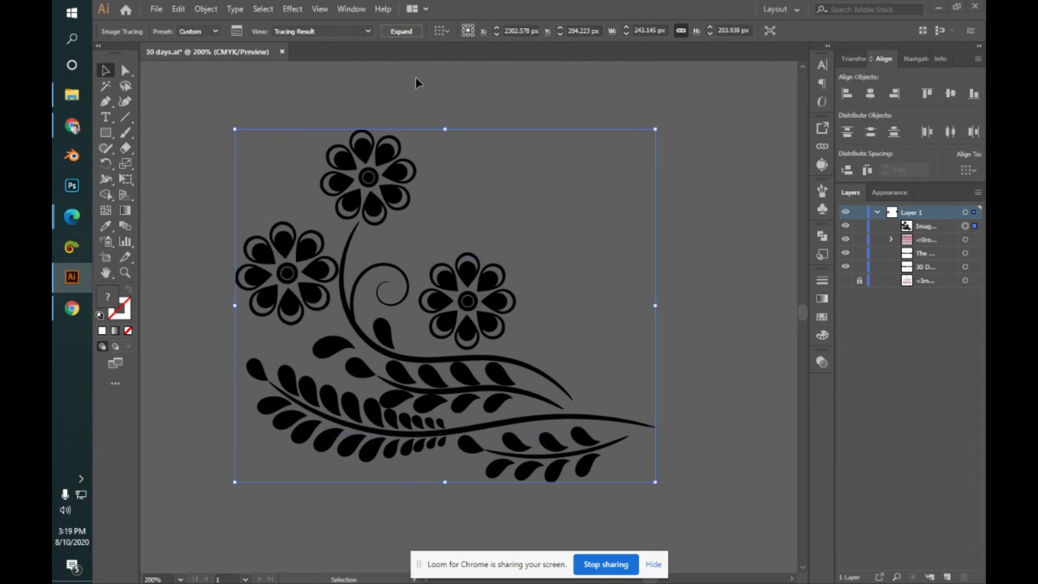
pyautogui.click(401, 31)
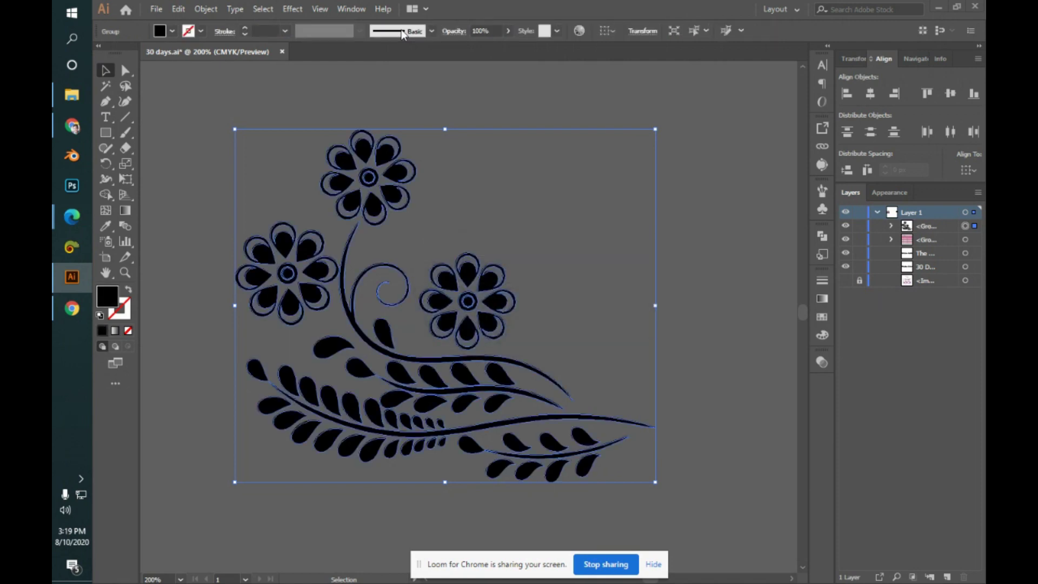
pyautogui.click(677, 258)
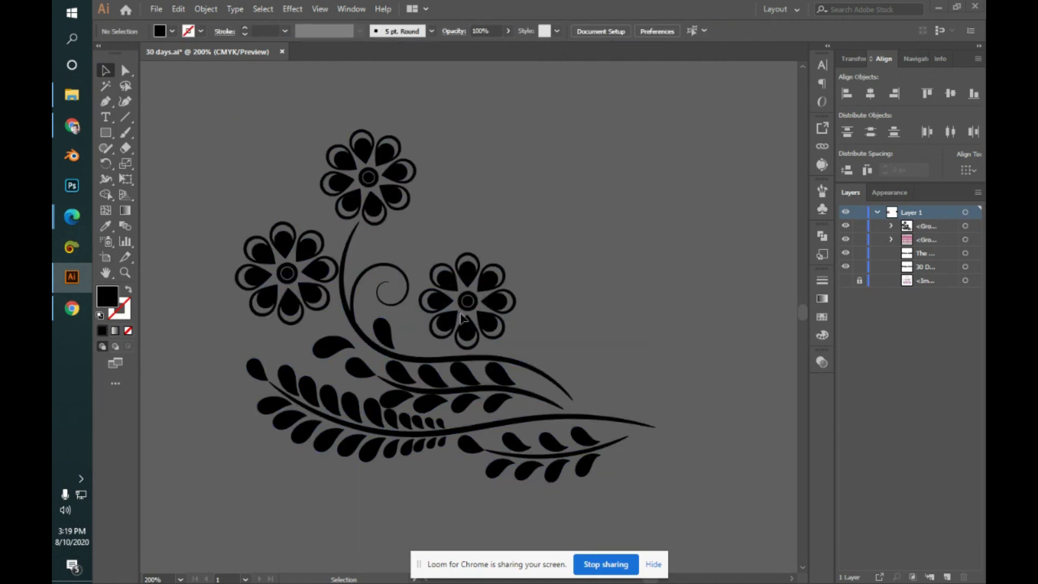
# - Isolate the expanded floral group and examine the edges of a flower's petals up close
pyautogui.click(468, 306)
pyautogui.doubleClick(466, 276)
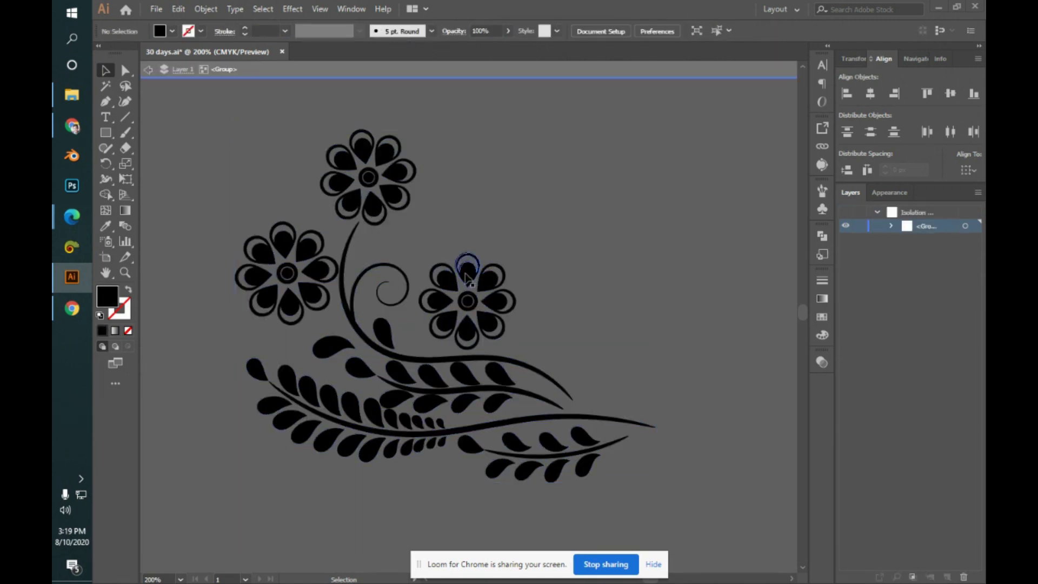
pyautogui.press('a')
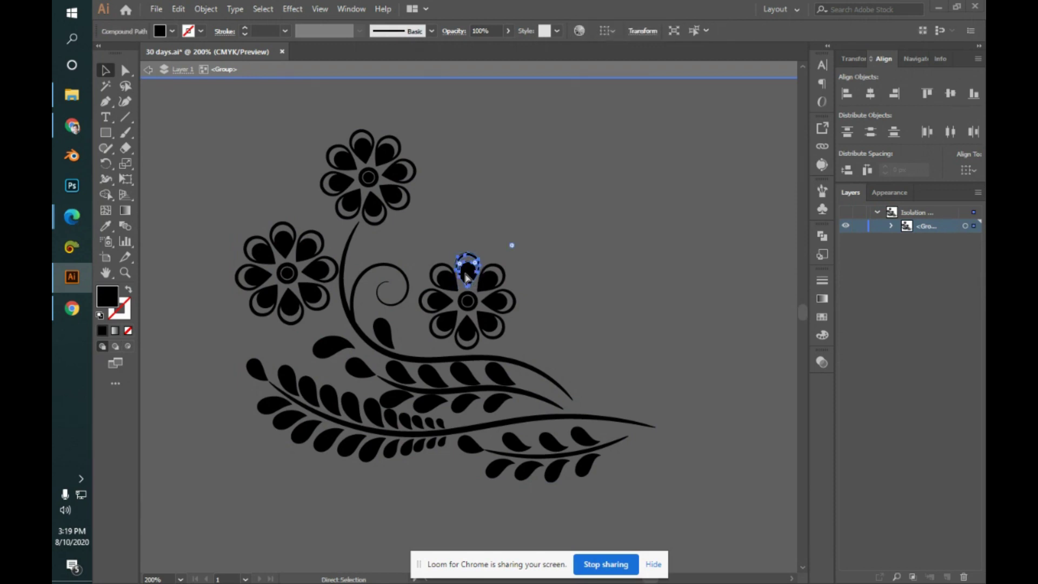
pyautogui.scroll(9, 466, 276)
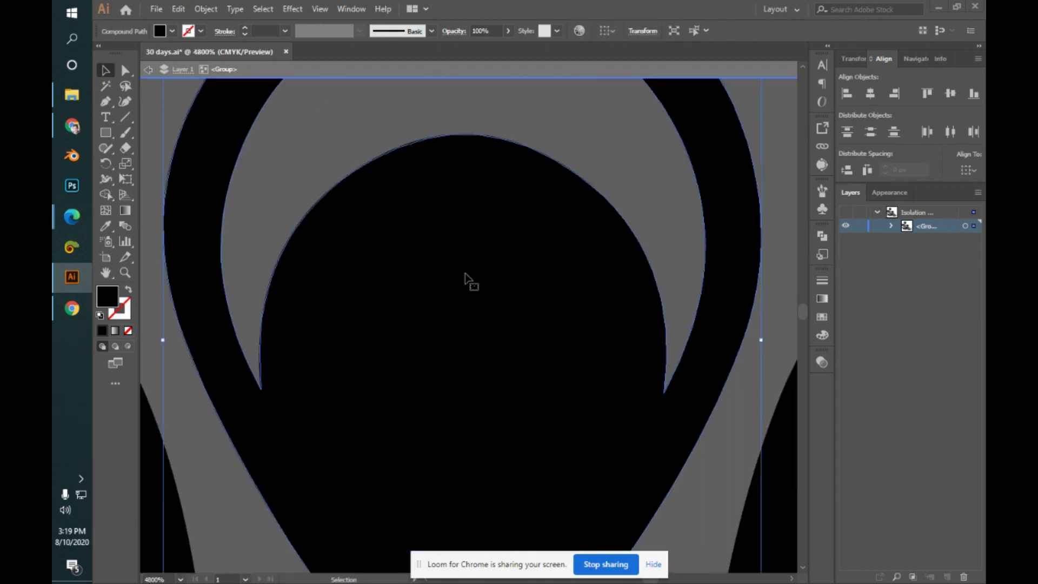
pyautogui.press('v')
pyautogui.click(641, 152)
pyautogui.scroll(-2, 642, 152)
pyautogui.press('a')
pyautogui.scroll(-1, 544, 200)
pyautogui.scroll(-2, 546, 203)
pyautogui.press('v')
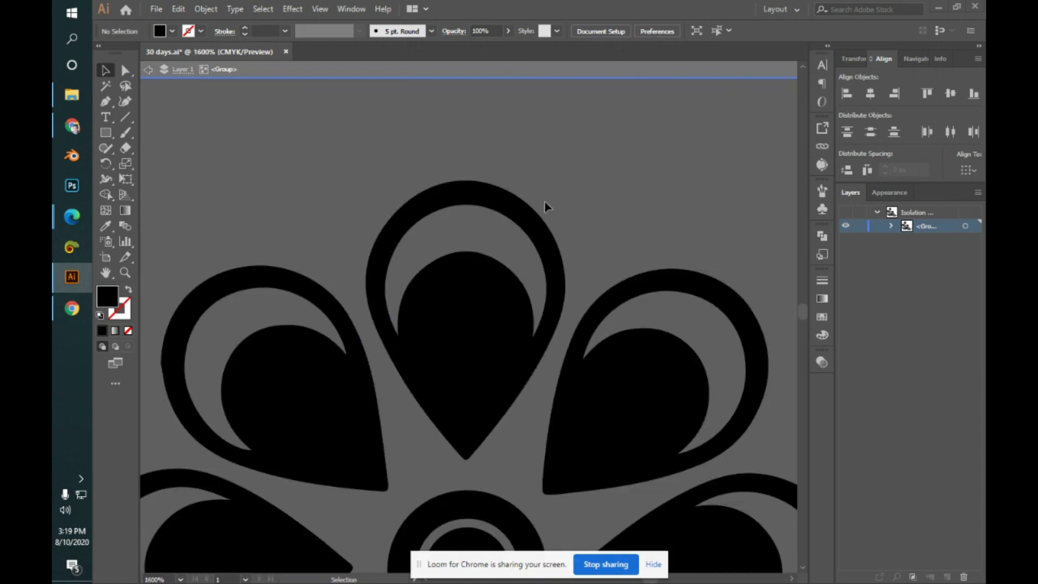
# - Inspect the spiral stem and another flower's petals for trace quality, and exit the group's isolation
pyautogui.moveTo(487, 297); pyautogui.dragTo(814, 349)
pyautogui.moveTo(295, 325); pyautogui.dragTo(578, 178)
pyautogui.moveTo(352, 378); pyautogui.dragTo(596, 336)
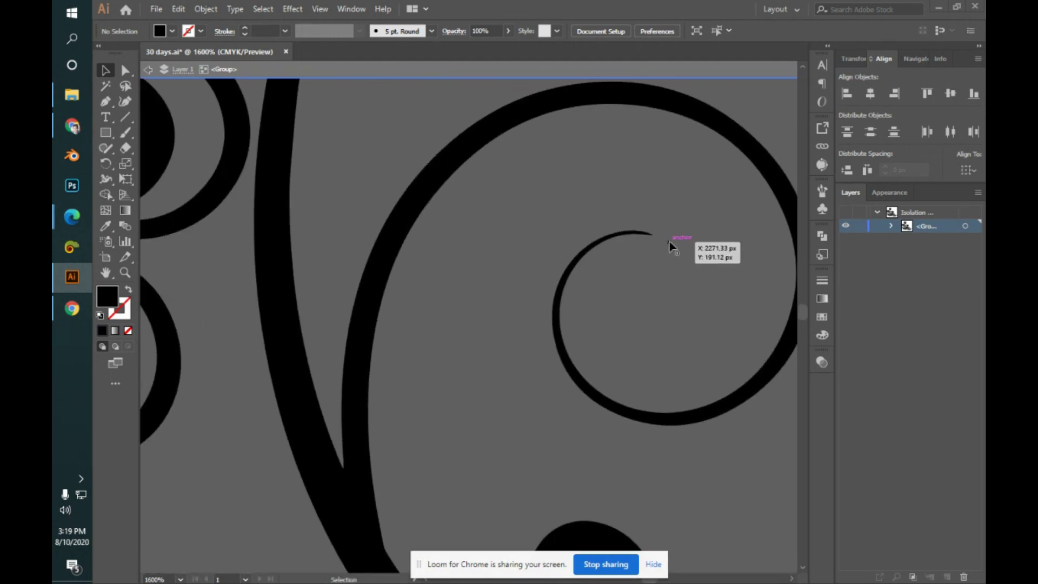
pyautogui.moveTo(366, 371); pyautogui.dragTo(837, 270)
pyautogui.moveTo(302, 265); pyautogui.dragTo(609, 542)
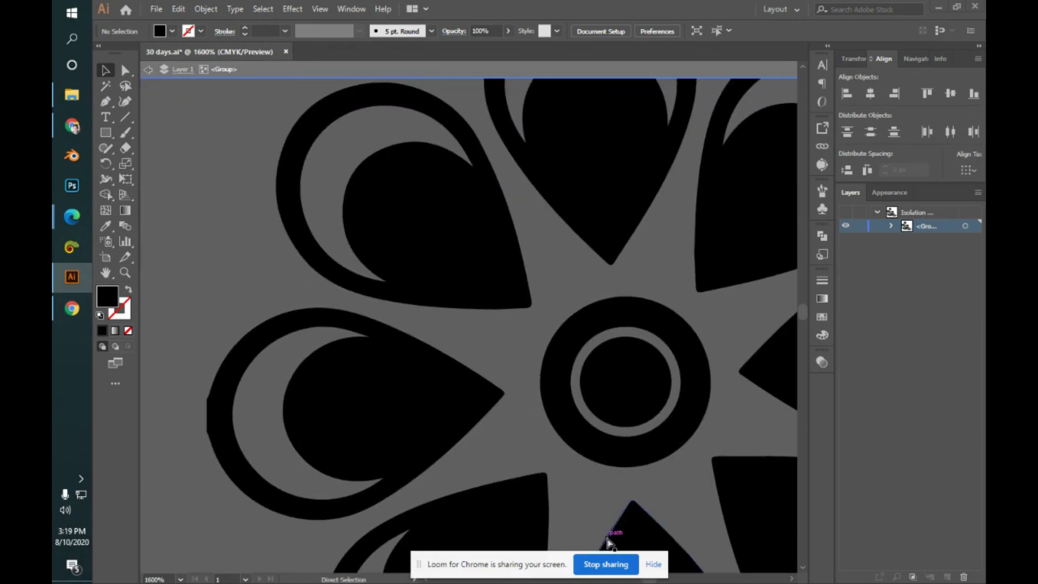
pyautogui.scroll(-7, 609, 543)
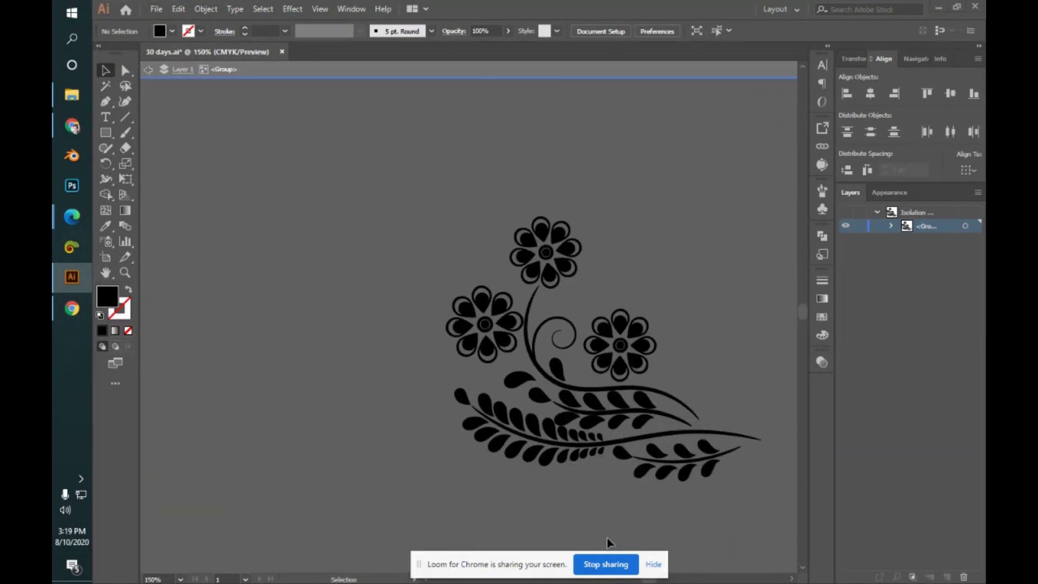
pyautogui.doubleClick(609, 542)
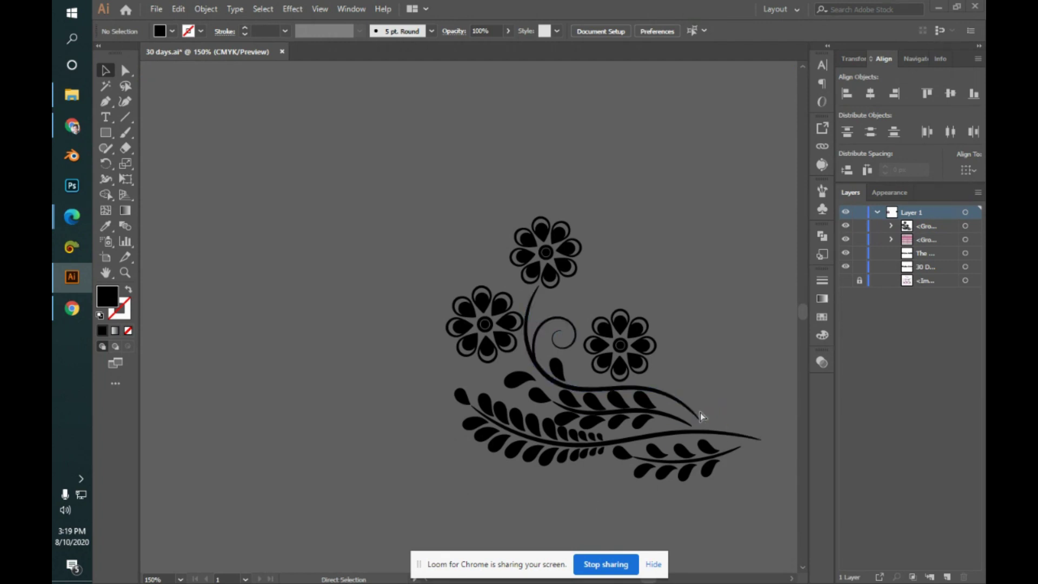
# - Paste the copied deer image, scale it down to a small size and place it beside the floral artwork
pyautogui.hotkey('ctrl', 'v')
pyautogui.hotkey('ctrl', '-')
pyautogui.hotkey('ctrl', '-')
pyautogui.hotkey('ctrl', '-')
pyautogui.hotkey('ctrl', '-')
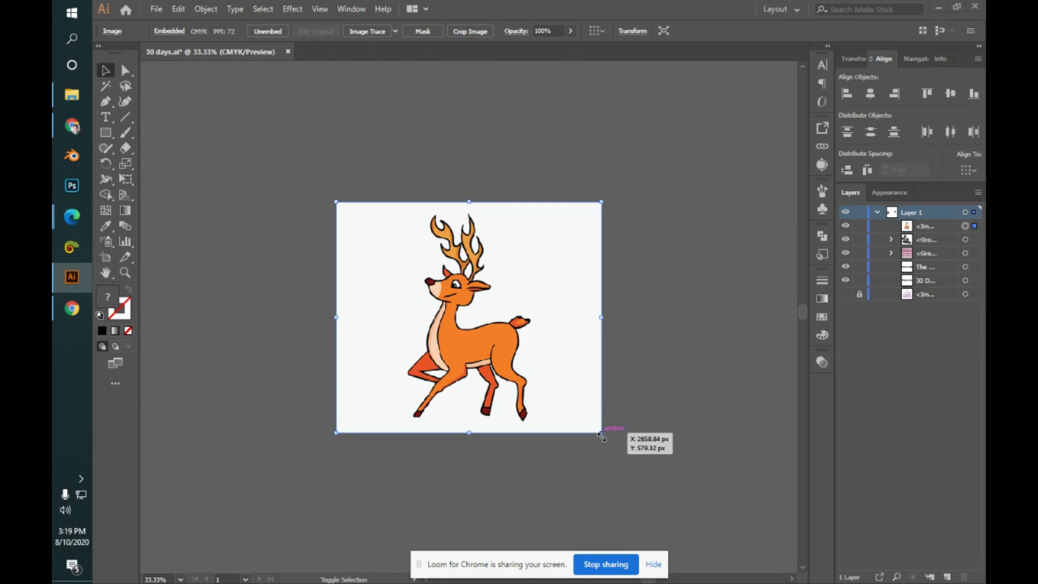
pyautogui.moveTo(602, 435); pyautogui.dragTo(556, 329)
pyautogui.moveTo(471, 320); pyautogui.dragTo(639, 323)
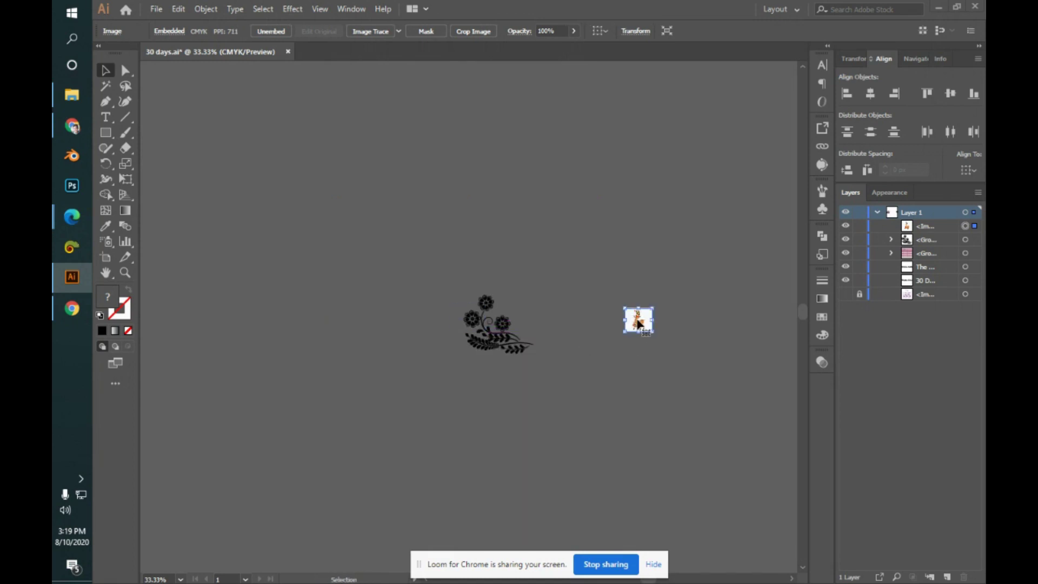
pyautogui.hotkey('ctrl', '=')
pyautogui.hotkey('ctrl', '=')
pyautogui.hotkey('ctrl', '=')
pyautogui.hotkey('ctrl', '=')
pyautogui.hotkey('ctrl', '=')
pyautogui.hotkey('ctrl', '=')
pyautogui.hotkey('ctrl', '=')
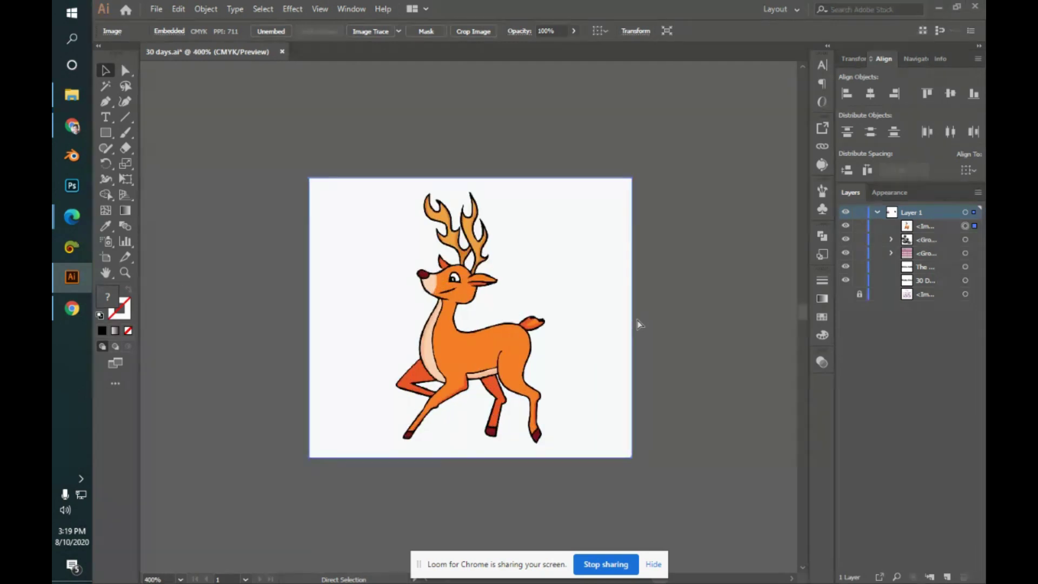
pyautogui.hotkey('ctrl', '=')
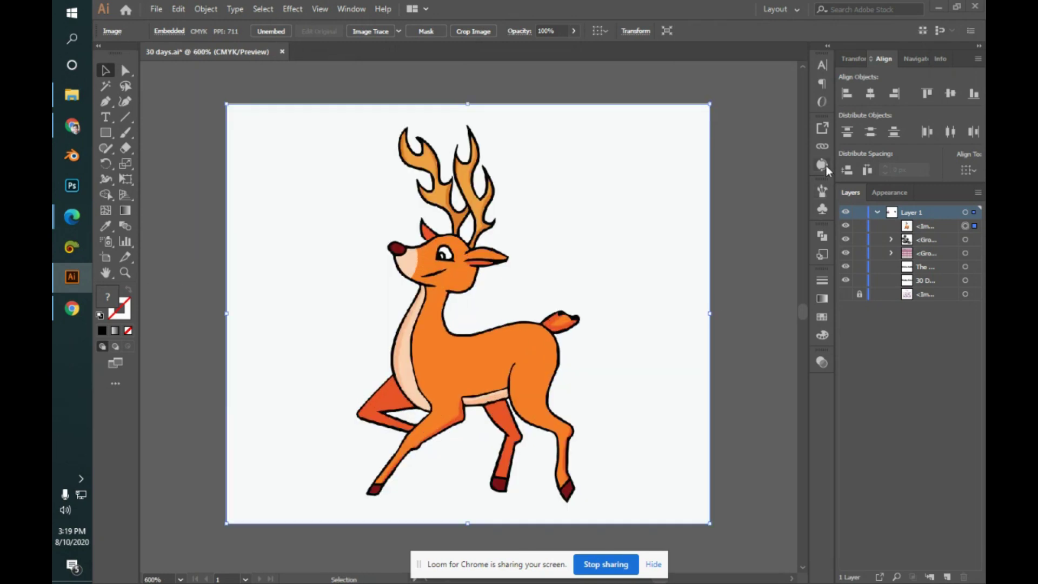
# - Trace the embedded deer image with the High Fidelity Photo preset
pyautogui.click(822, 165)
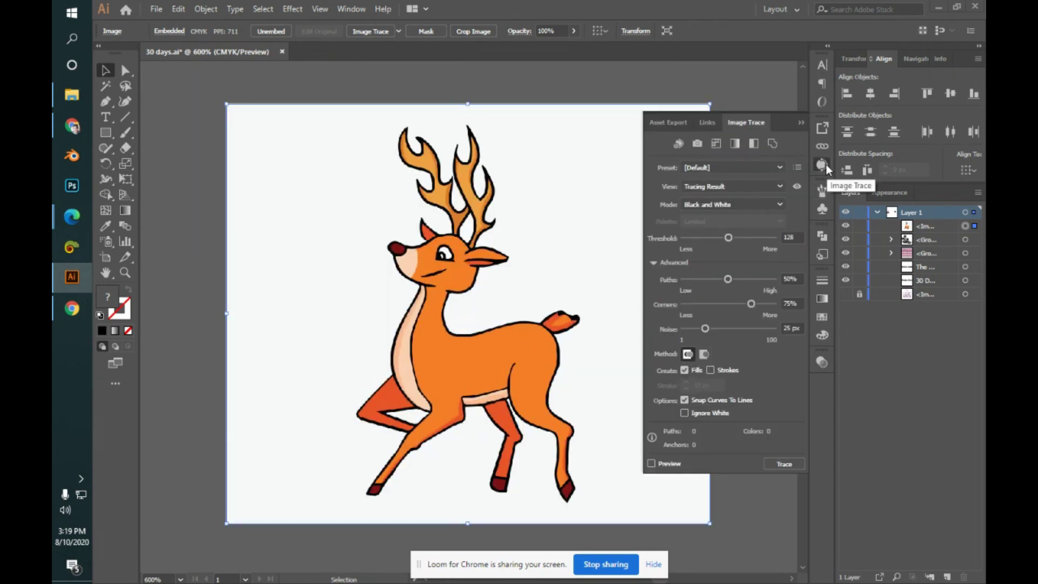
pyautogui.click(776, 170)
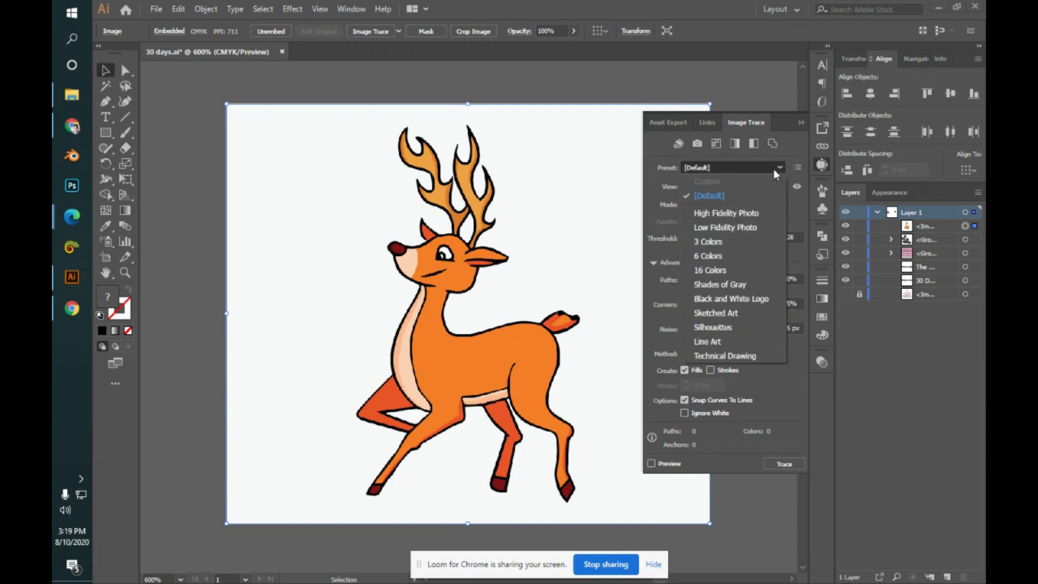
pyautogui.click(764, 209)
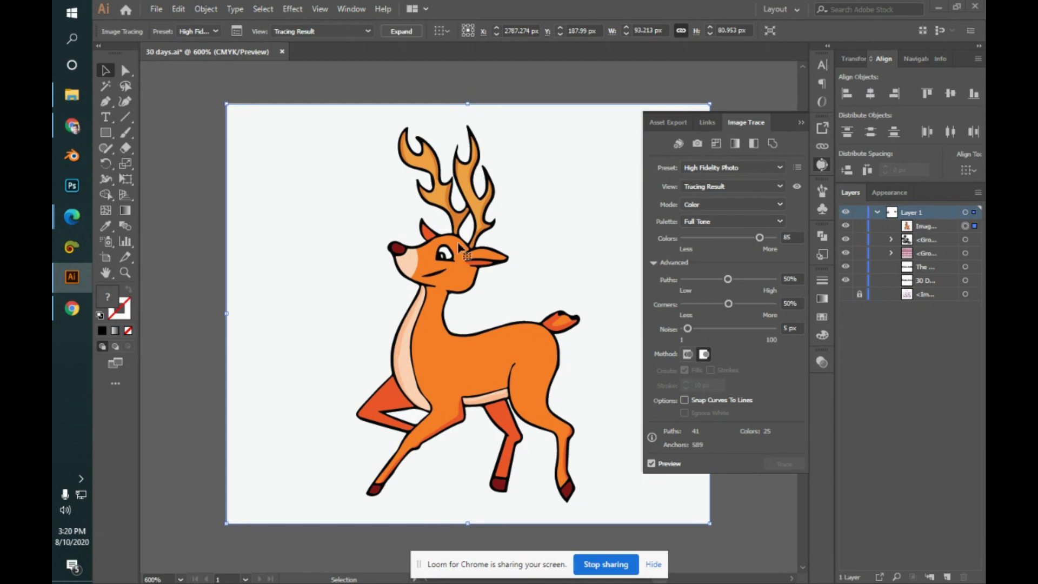
pyautogui.click(762, 168)
pyautogui.click(761, 169)
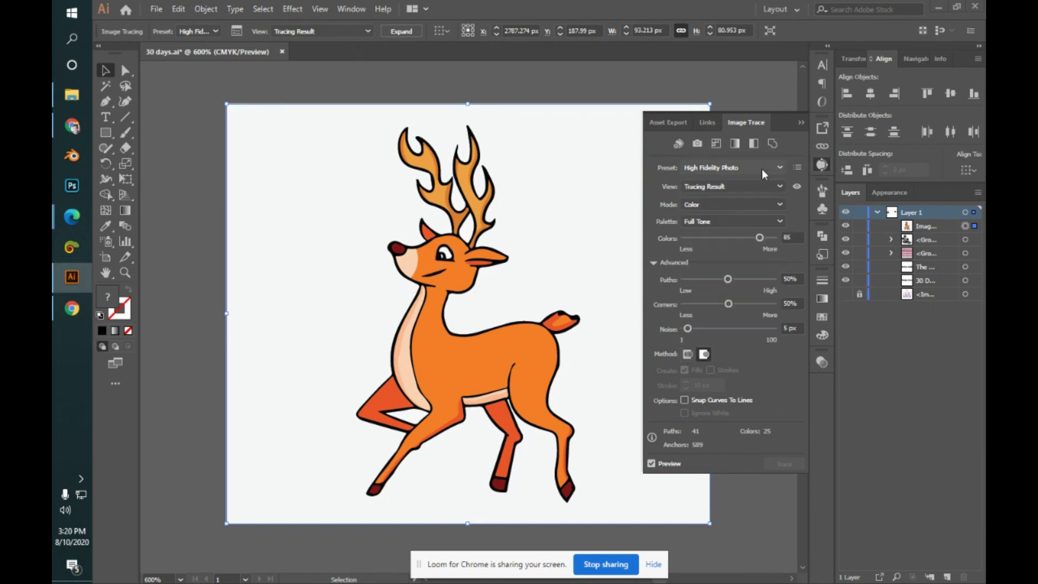
pyautogui.click(762, 169)
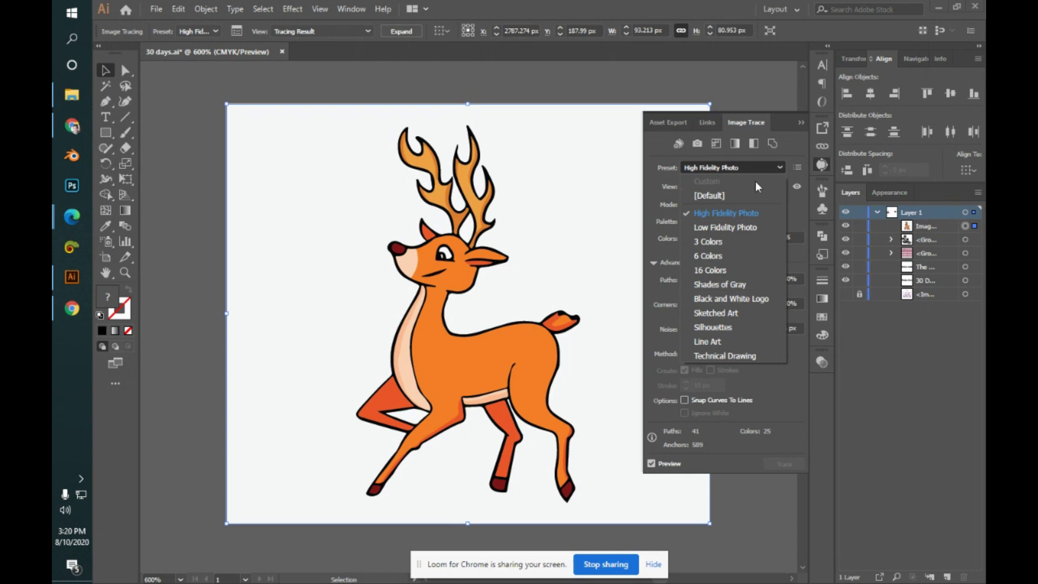
pyautogui.click(755, 165)
pyautogui.click(759, 204)
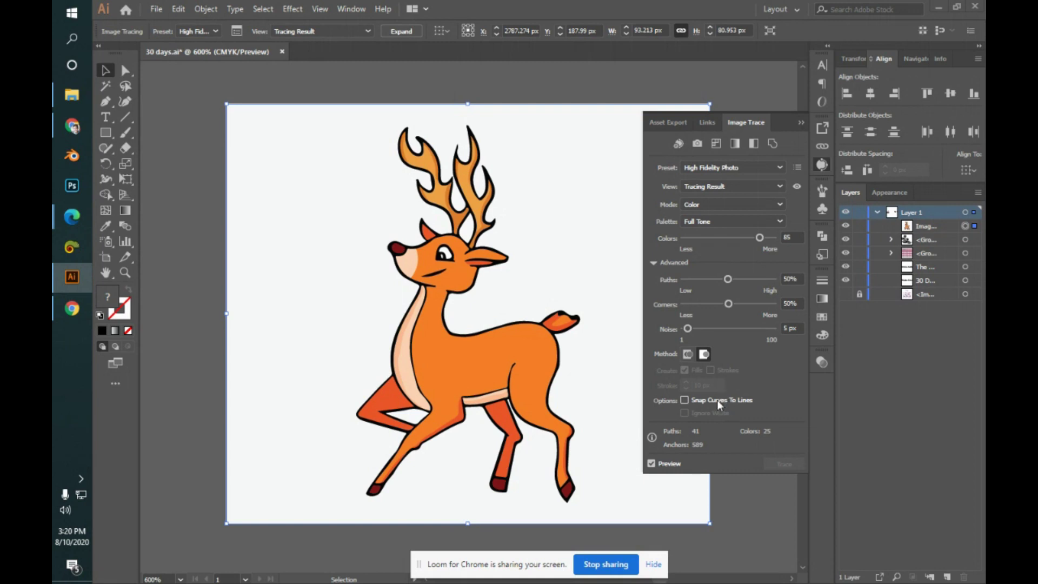
# - Examine the traced deer's outlines and colour areas up close, from the head down to the front legs
pyautogui.press('a')
pyautogui.hotkey('ctrl', '+')
pyautogui.hotkey('ctrl', '+')
pyautogui.hotkey('ctrl', '+')
pyautogui.hotkey('ctrl', '+')
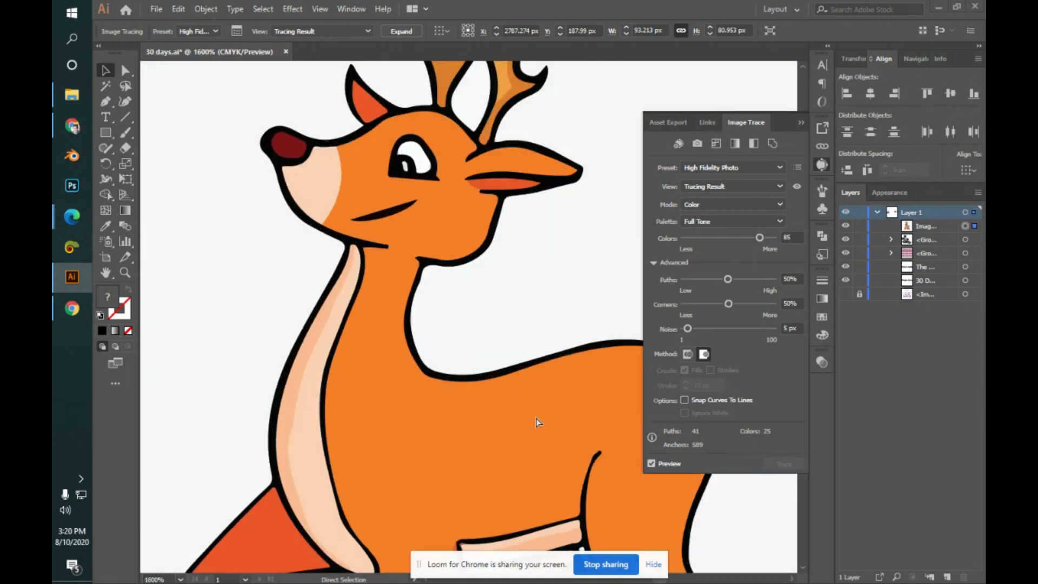
pyautogui.moveTo(412, 283); pyautogui.dragTo(481, 310)
pyautogui.moveTo(482, 425); pyautogui.dragTo(471, 318)
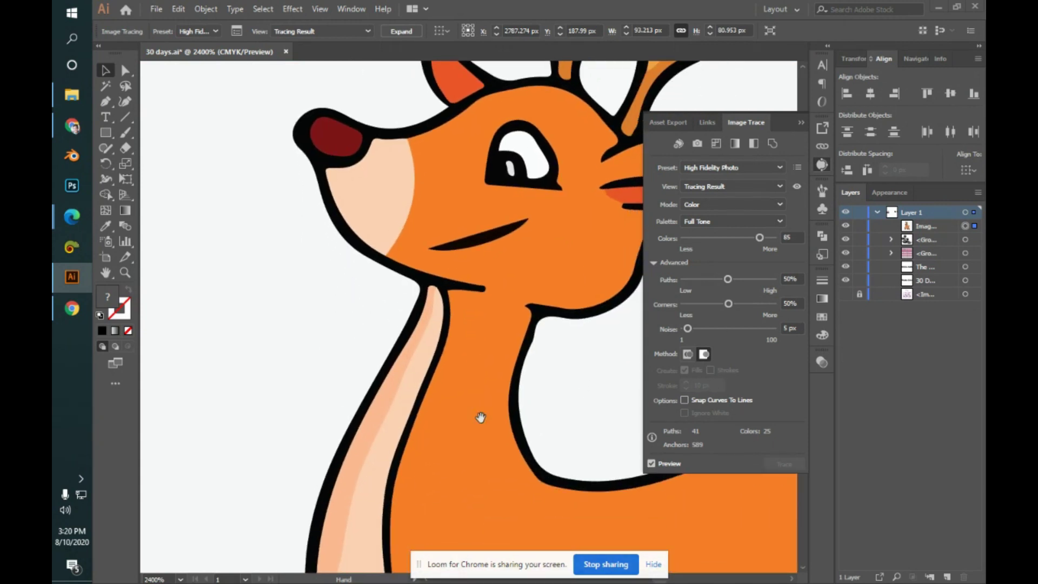
pyautogui.moveTo(409, 432); pyautogui.dragTo(422, 356)
pyautogui.moveTo(485, 441); pyautogui.dragTo(454, 394)
pyautogui.moveTo(488, 461); pyautogui.dragTo(458, 319)
pyautogui.moveTo(457, 413); pyautogui.dragTo(467, 372)
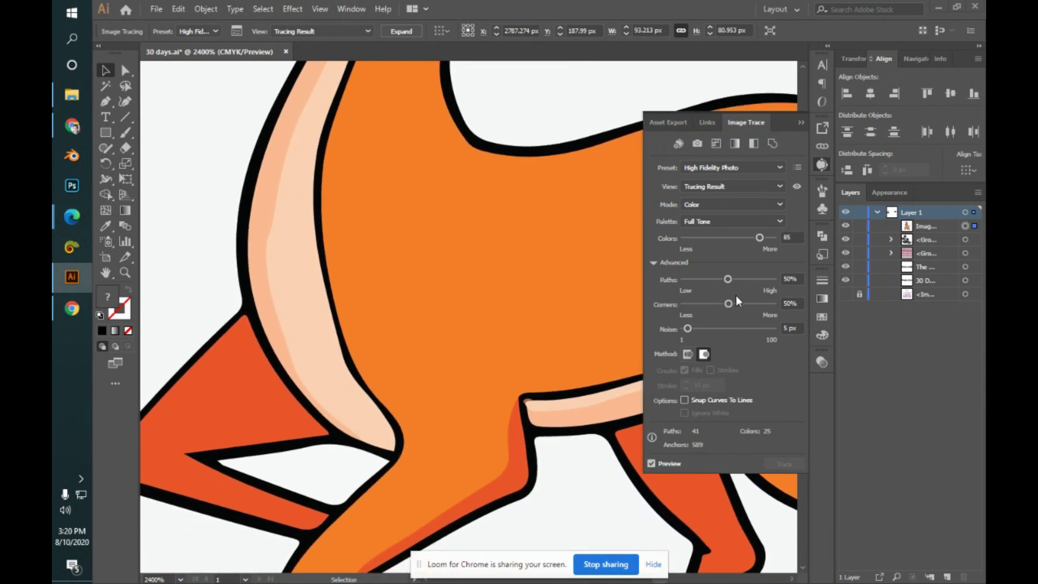
# - Set the trace's Paths value to 69% and expand the tracing into editable vector shapes
pyautogui.moveTo(739, 281); pyautogui.dragTo(745, 281)
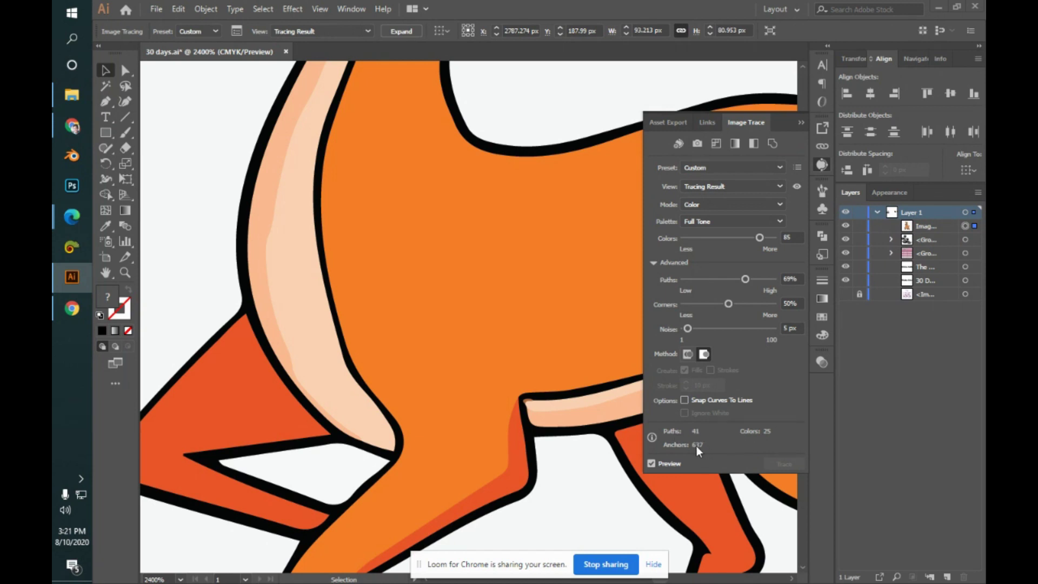
pyautogui.click(806, 125)
pyautogui.hotkey('ctrl', '-')
pyautogui.hotkey('ctrl', '-')
pyautogui.hotkey('ctrl', '-')
pyautogui.hotkey('ctrl', '-')
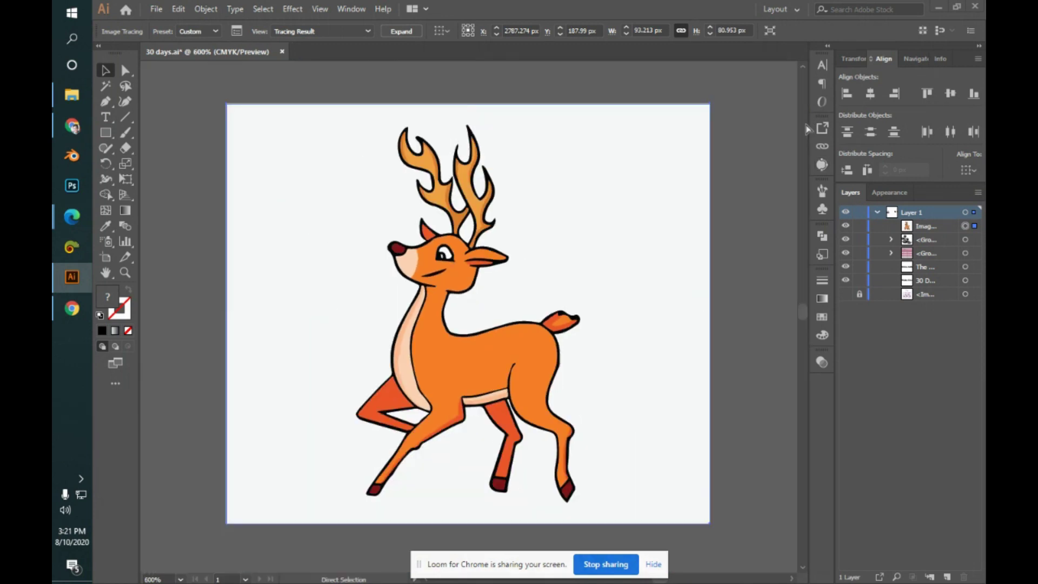
pyautogui.click(417, 30)
pyautogui.click(760, 283)
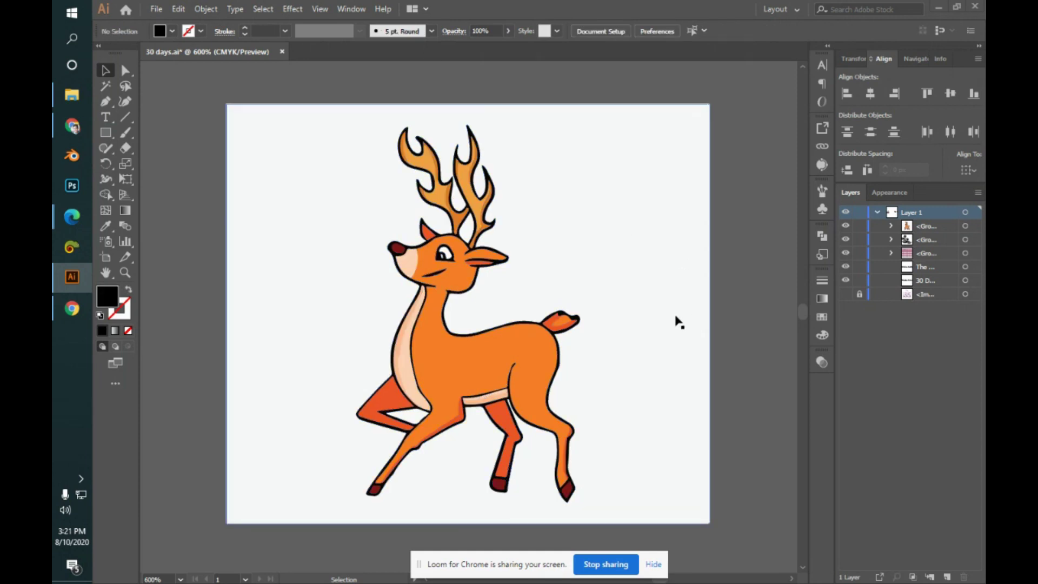
# - Isolate the expanded deer group and delete the white background shape behind it
pyautogui.doubleClick(652, 317)
pyautogui.click(659, 305)
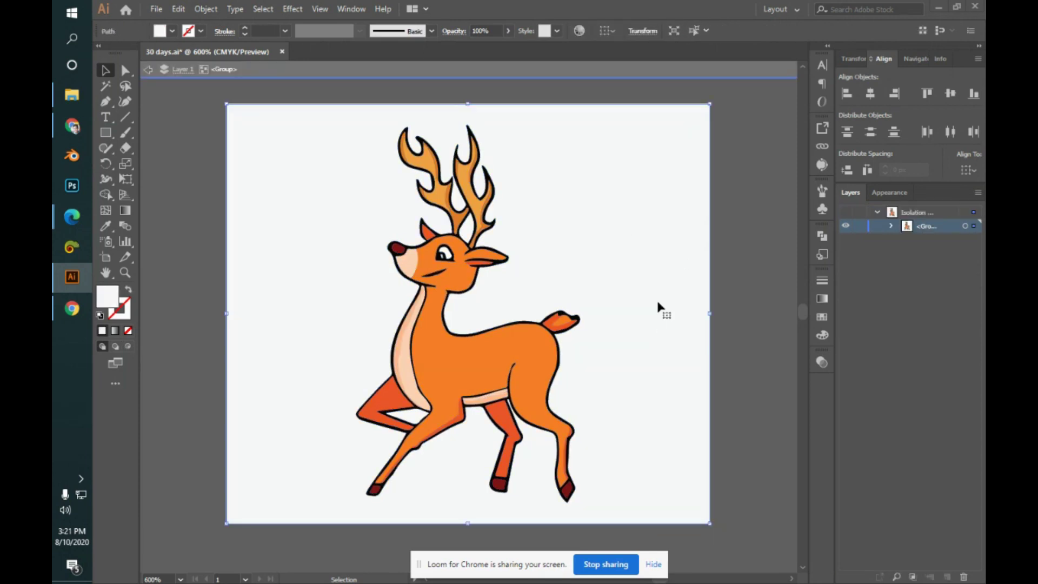
pyautogui.press('Delete')
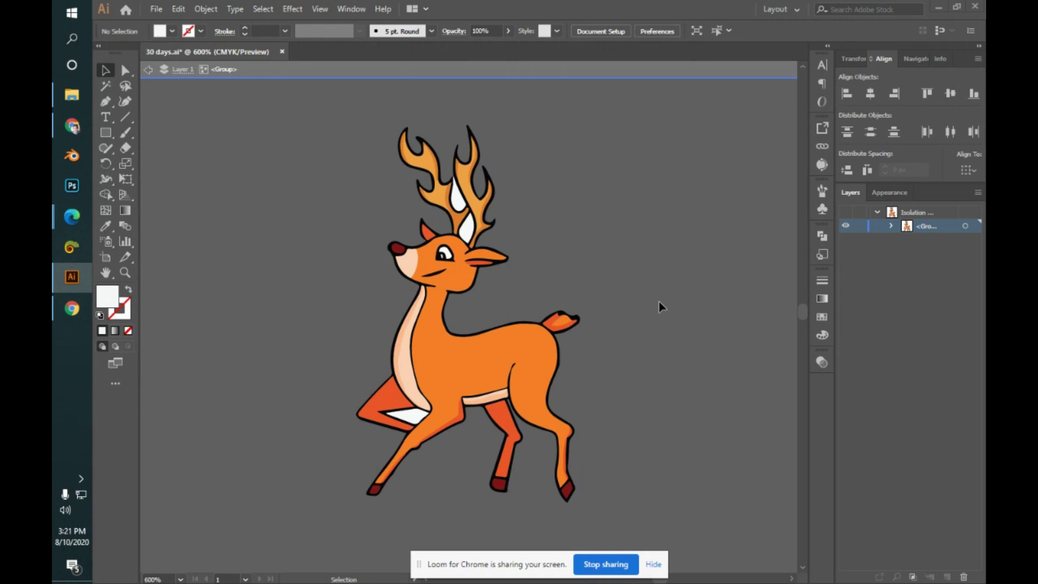
# - Try deleting the white shapes between the antlers and beside the bent front leg, and undo the deletion
pyautogui.click(419, 417)
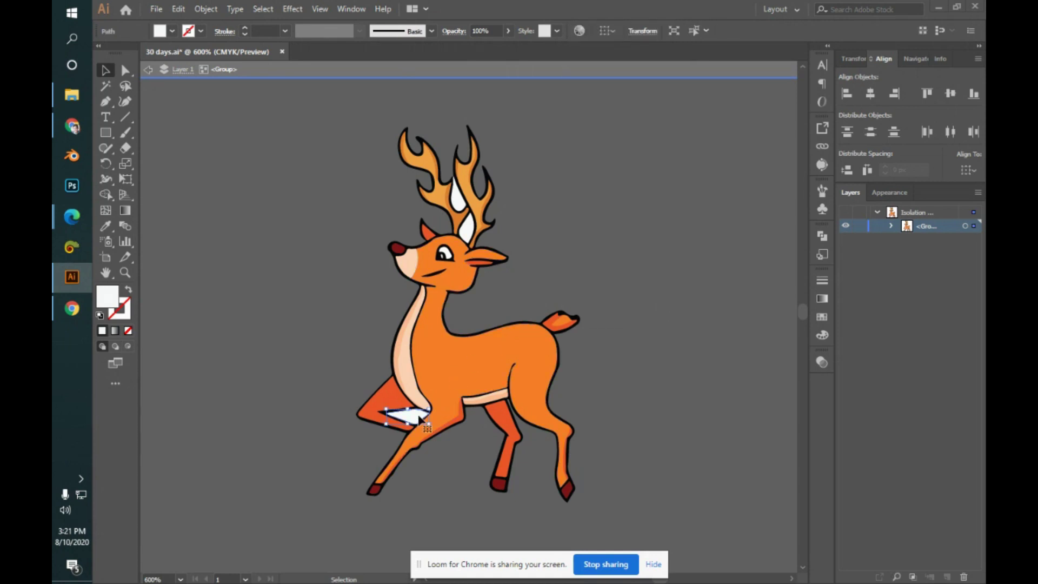
pyautogui.keyDown('shift'); pyautogui.click(467, 216); pyautogui.keyUp('shift')
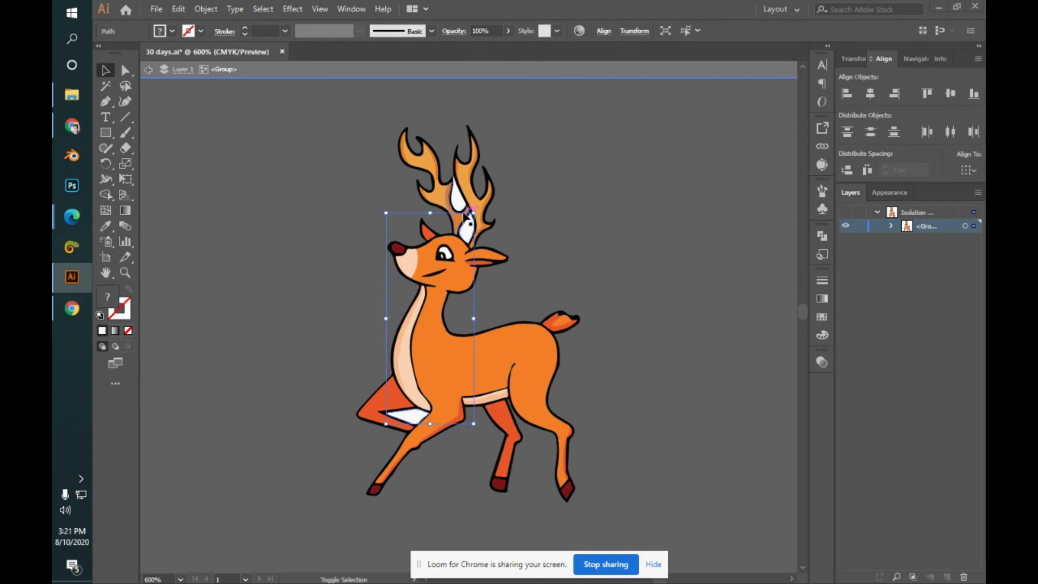
pyautogui.keyDown('shift'); pyautogui.click(460, 206); pyautogui.keyUp('shift')
pyautogui.press('Delete')
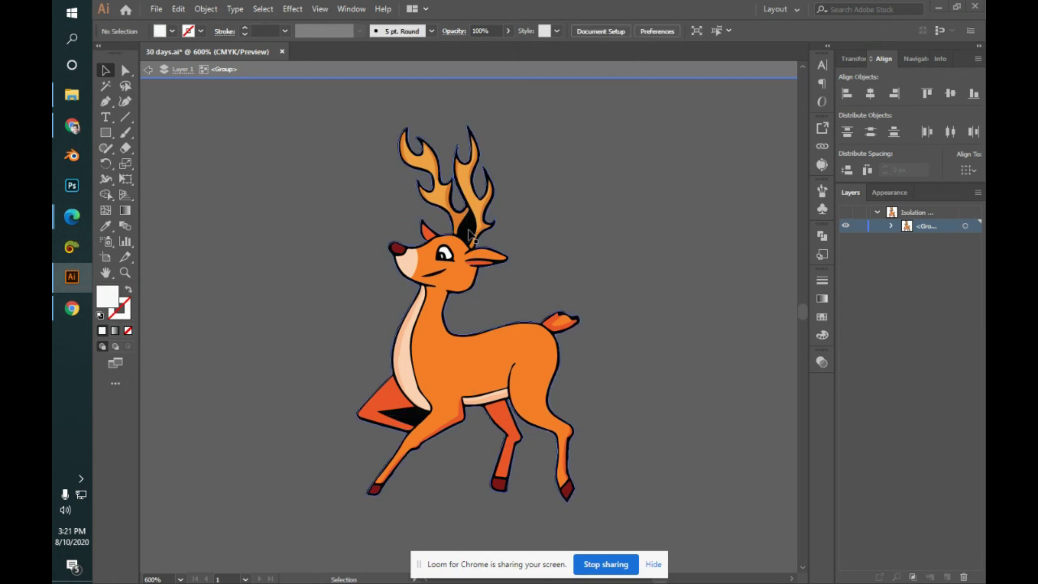
pyautogui.hotkey('ctrl', 'z')
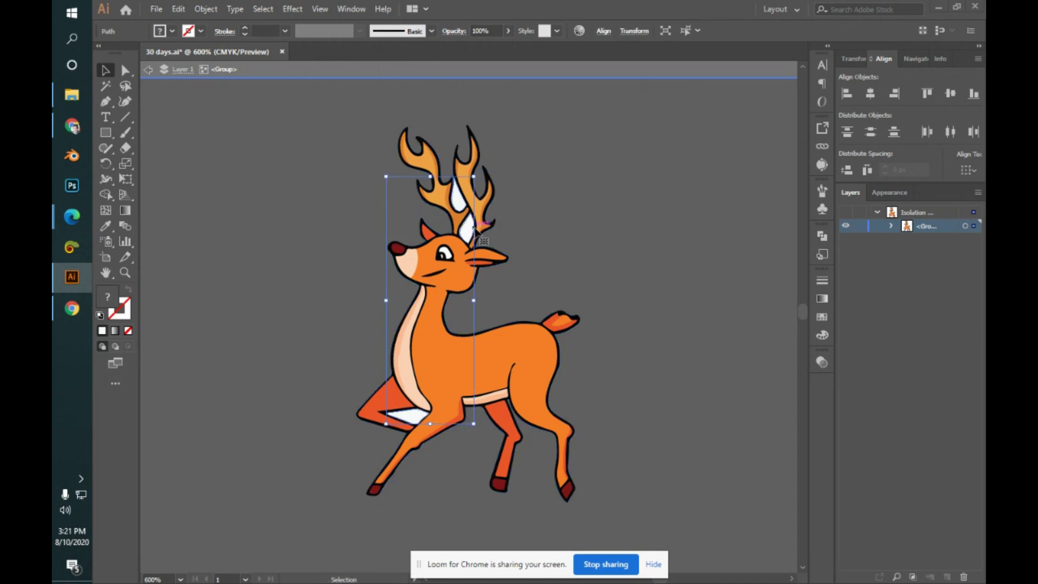
# - Select all the deer's shapes and use Shape Builder to remove the white area beside the bent front leg
pyautogui.moveTo(316, 131); pyautogui.dragTo(631, 541)
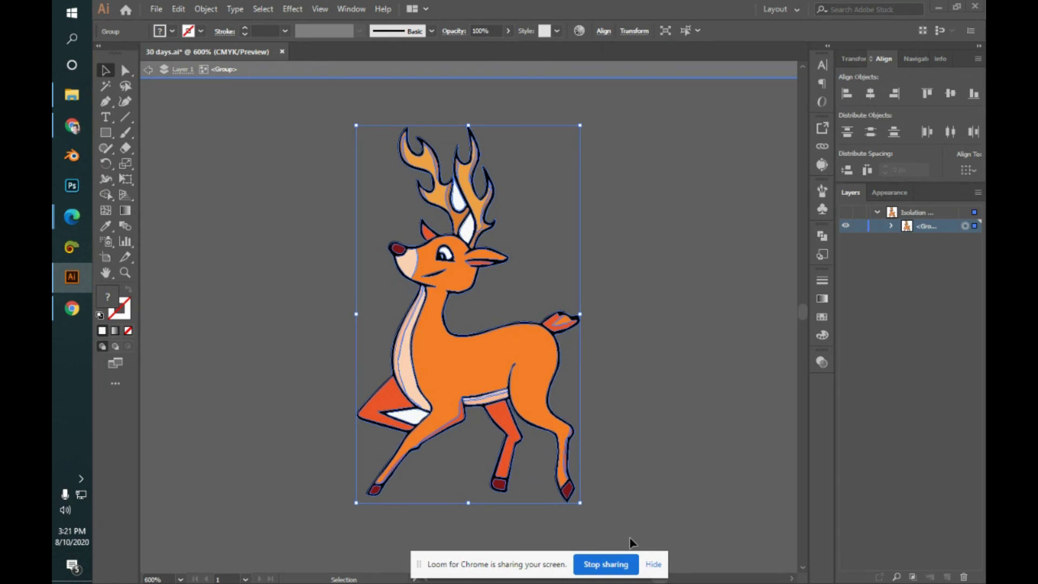
pyautogui.hotkey('shift', 'm')
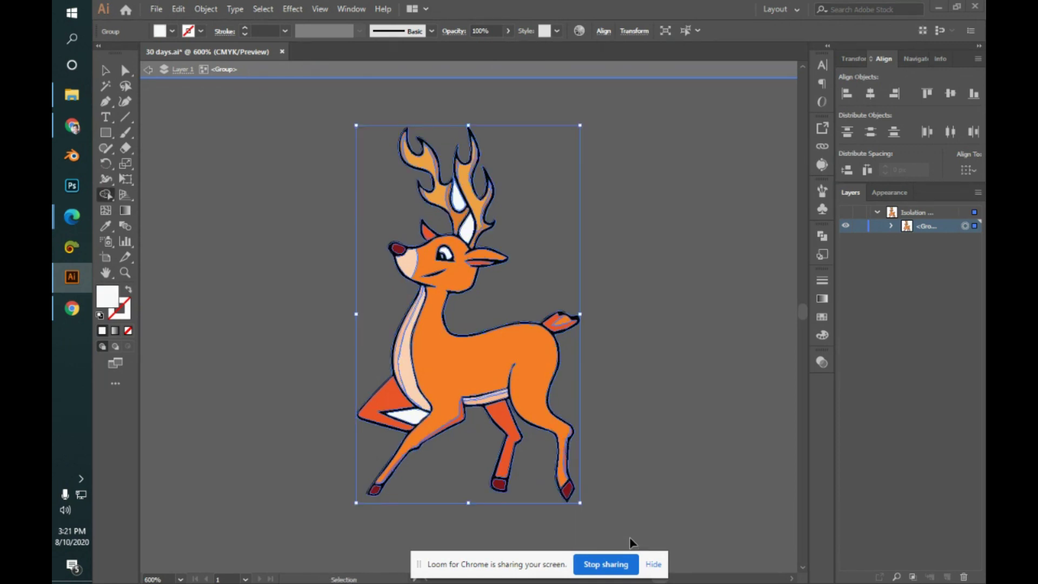
pyautogui.hotkey('ctrl', '=')
pyautogui.hotkey('ctrl', '=')
pyautogui.hotkey('ctrl', '=')
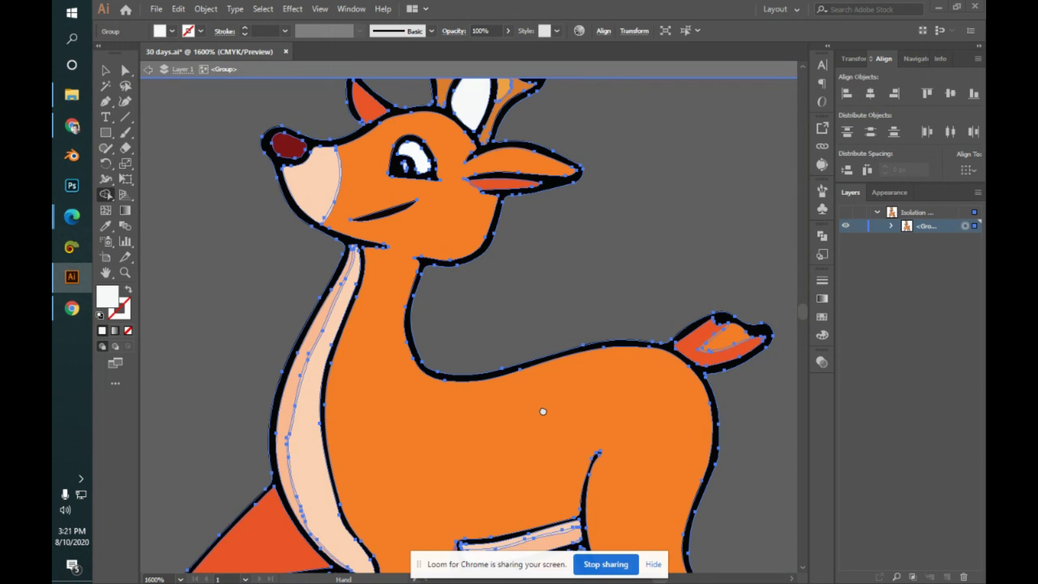
pyautogui.moveTo(541, 413); pyautogui.dragTo(695, 222)
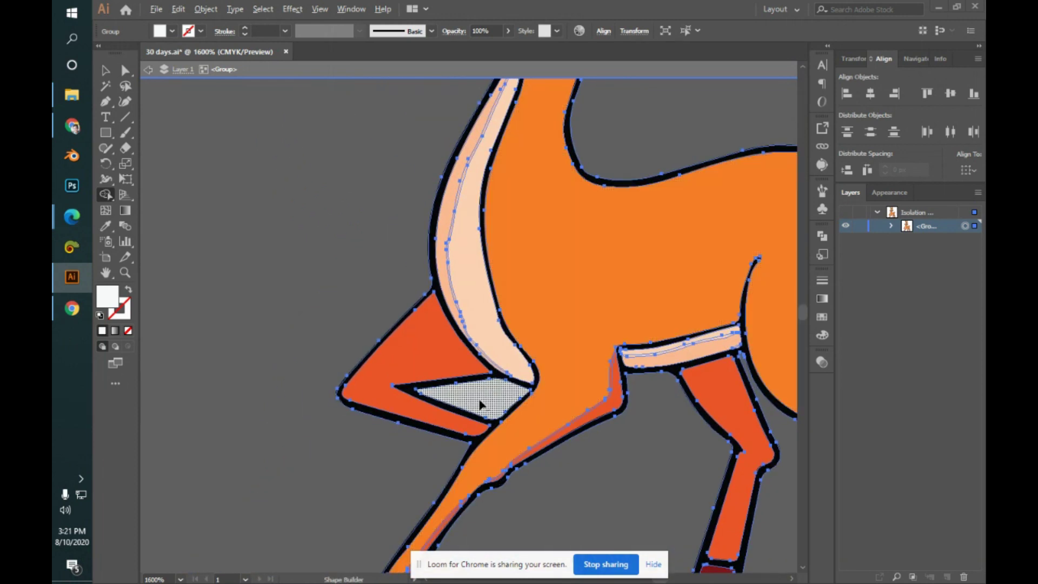
# - Cut out the two enclosed gaps between the antlers with Shape Builder
pyautogui.moveTo(568, 366); pyautogui.dragTo(582, 523)
pyautogui.moveTo(592, 332); pyautogui.dragTo(577, 428)
pyautogui.moveTo(584, 216); pyautogui.dragTo(541, 367)
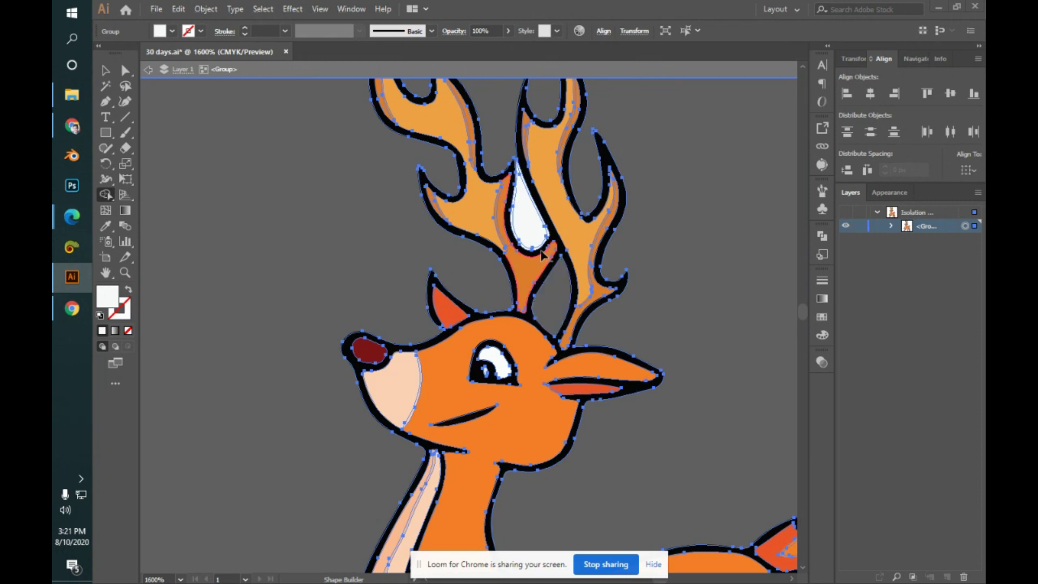
pyautogui.keyDown('alt'); pyautogui.click(531, 219); pyautogui.keyUp('alt')
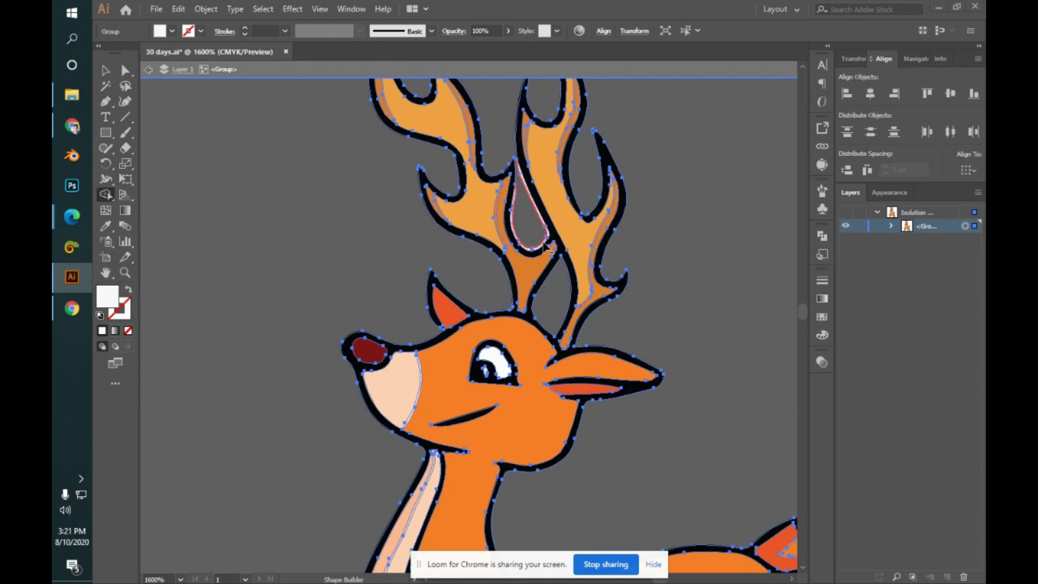
pyautogui.click(540, 238)
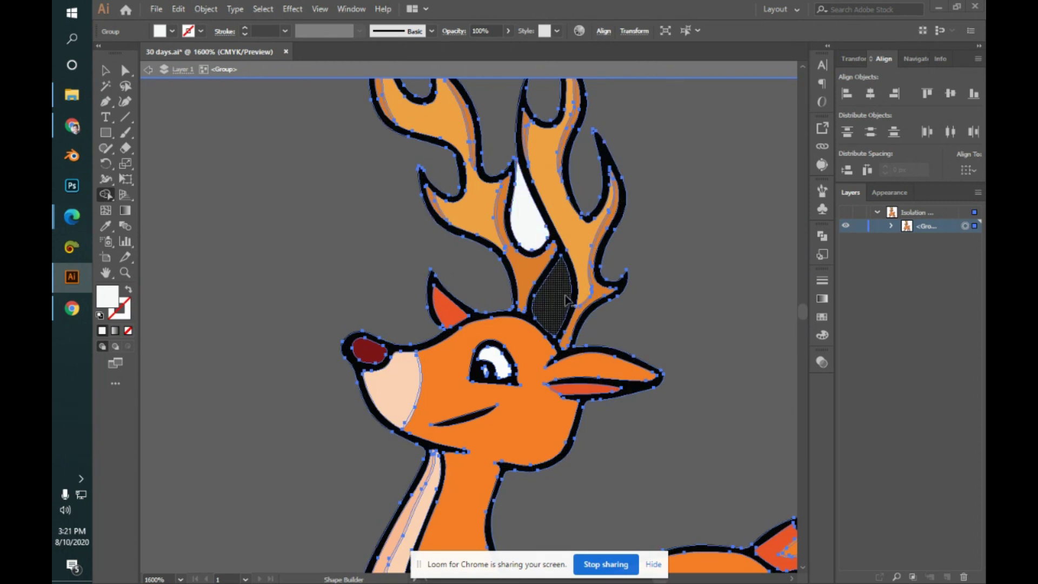
pyautogui.keyDown('alt'); pyautogui.click(534, 229); pyautogui.keyUp('alt')
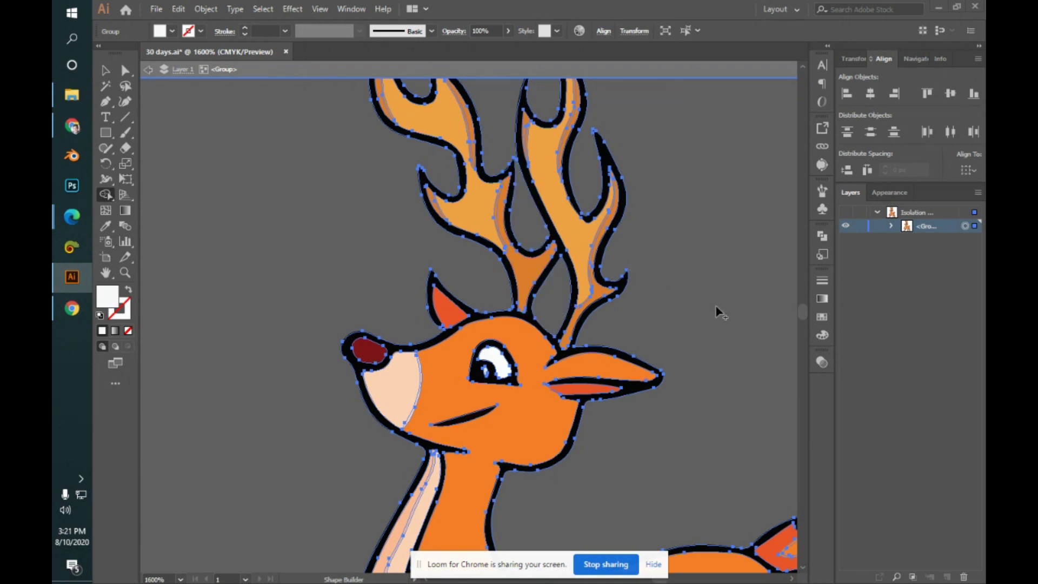
# - Leave the group's isolation mode and move the whole deer slightly up and to the left on the canvas
pyautogui.press('v')
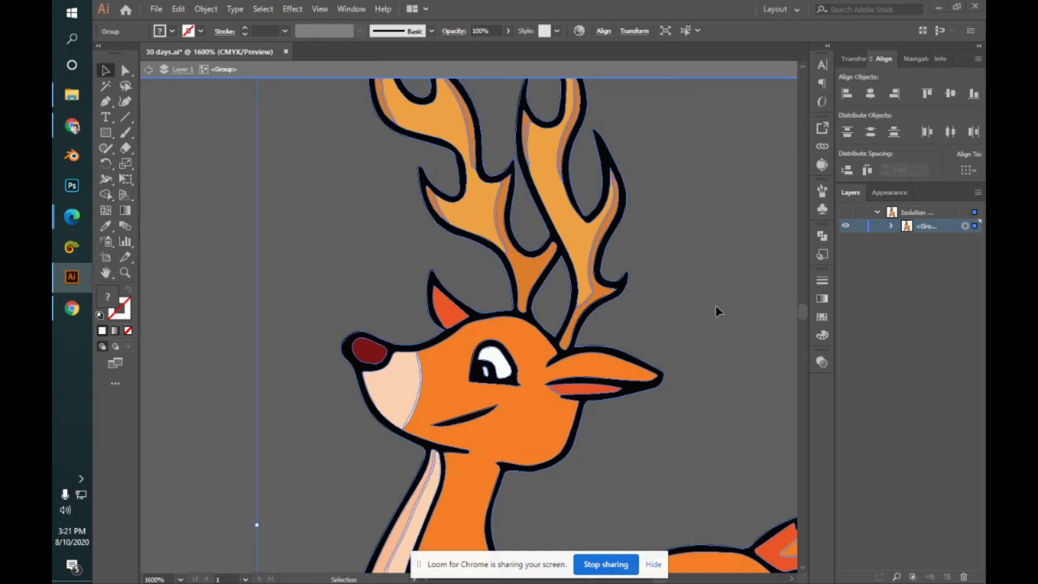
pyautogui.press('Escape')
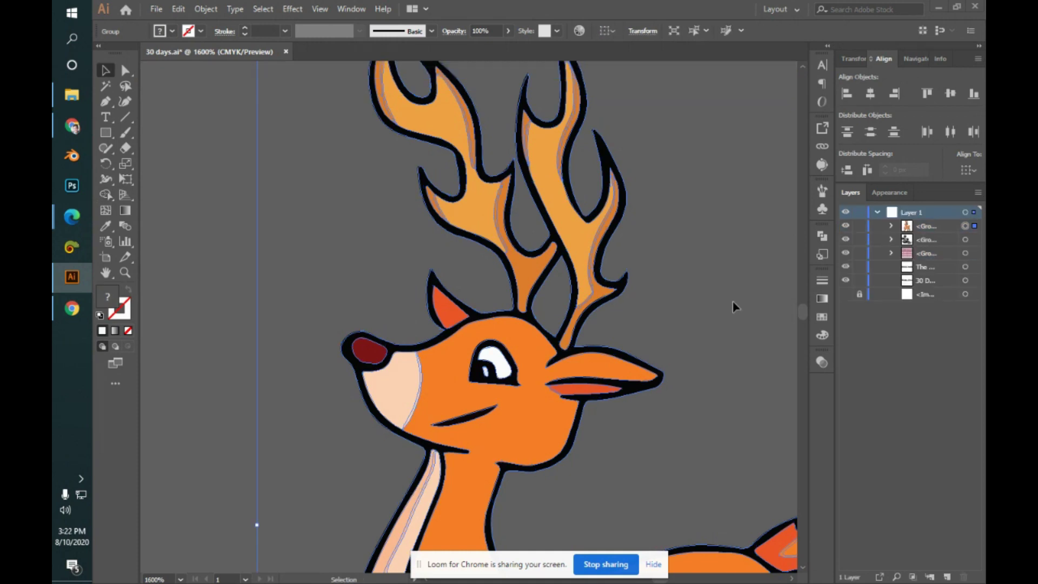
pyautogui.press('a')
pyautogui.hotkey('ctrl', '-')
pyautogui.hotkey('ctrl', '-')
pyautogui.hotkey('ctrl', '-')
pyautogui.press('v')
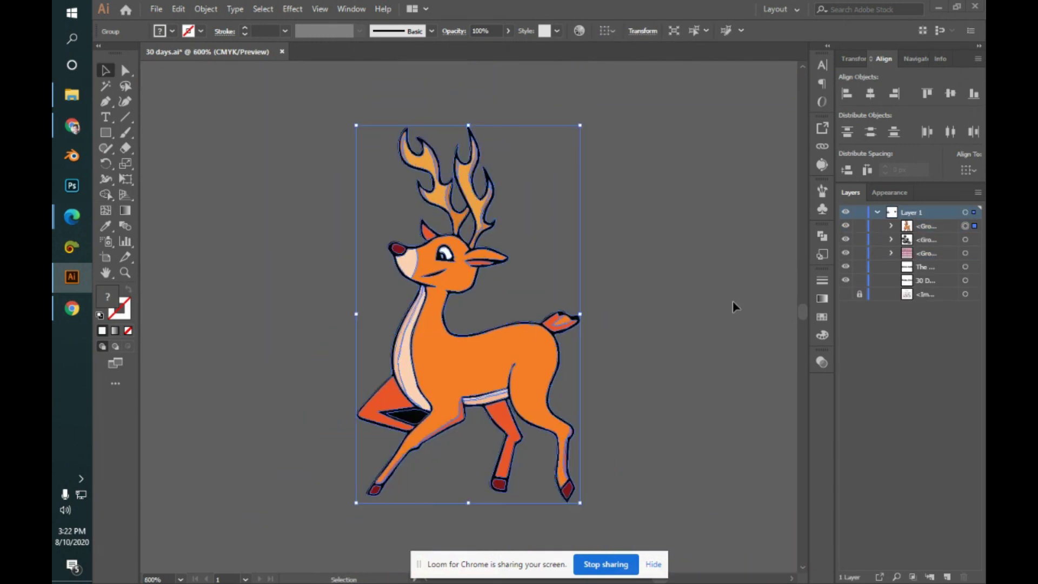
pyautogui.click(735, 306)
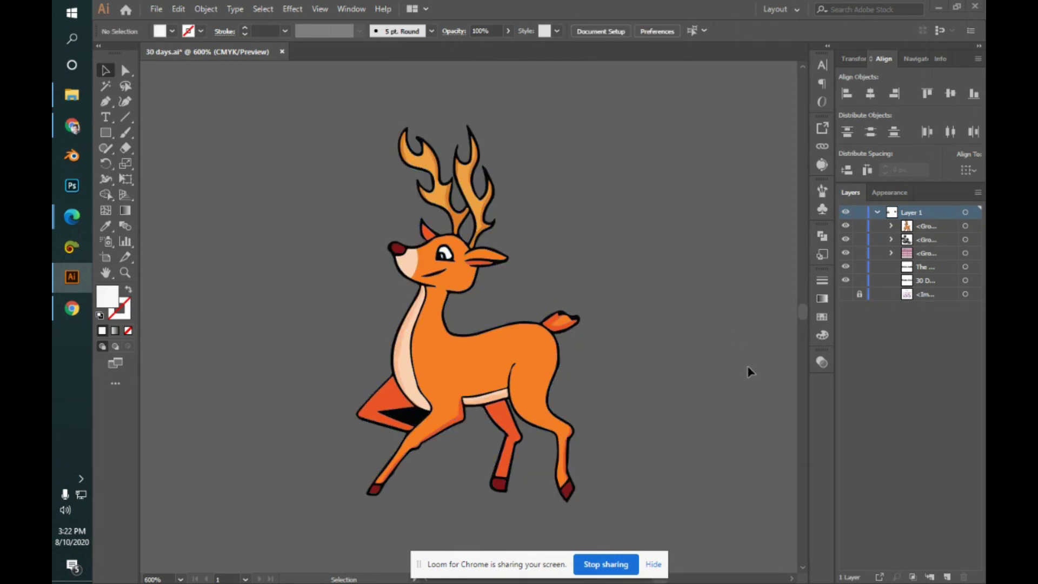
pyautogui.moveTo(442, 367); pyautogui.dragTo(399, 343)
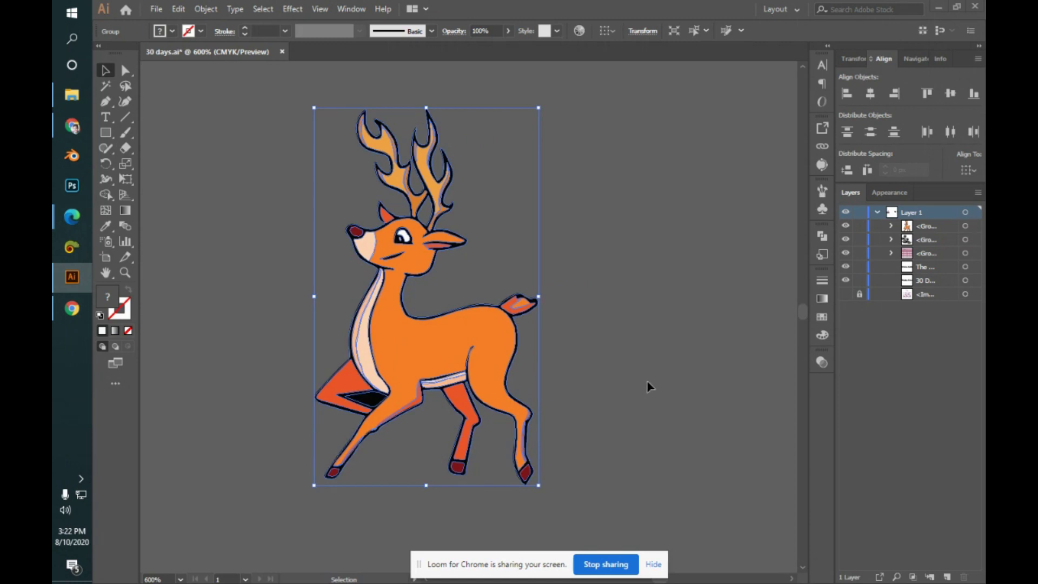
pyautogui.click(653, 364)
# - Enlarge the deer group to about three and a half times the height of the calendar page
pyautogui.hotkey('ctrl', '-')
pyautogui.hotkey('ctrl', '-')
pyautogui.hotkey('ctrl', '-')
pyautogui.hotkey('ctrl', '-')
pyautogui.hotkey('ctrl', '-')
pyautogui.hotkey('ctrl', '-')
pyautogui.hotkey('ctrl', '-')
pyautogui.hotkey('ctrl', '-')
pyautogui.hotkey('ctrl', '-')
pyautogui.hotkey('ctrl', '-')
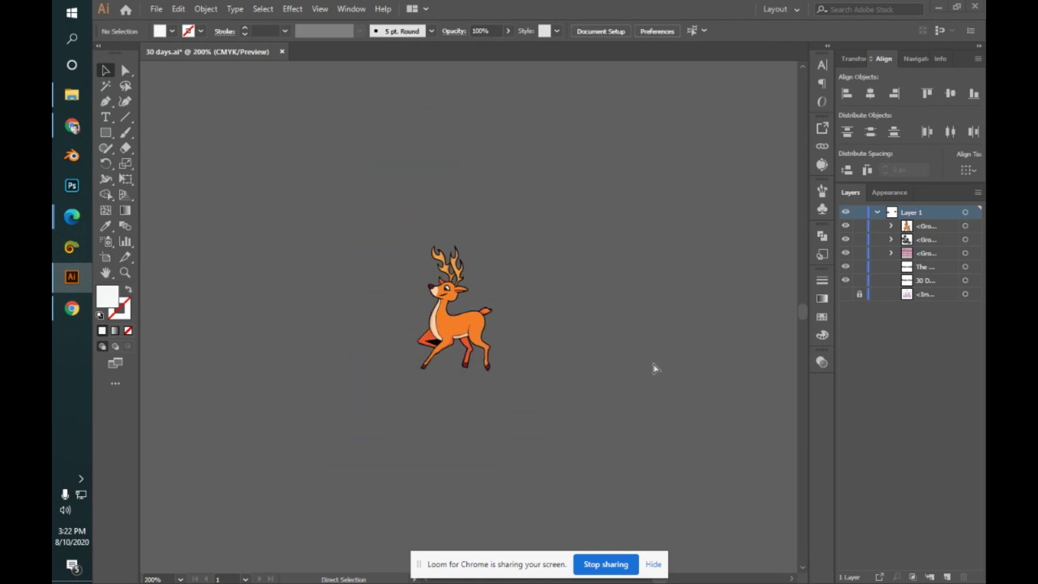
pyautogui.hotkey('ctrl', '-')
pyautogui.hotkey('ctrl', '-')
pyautogui.hotkey('ctrl', '-')
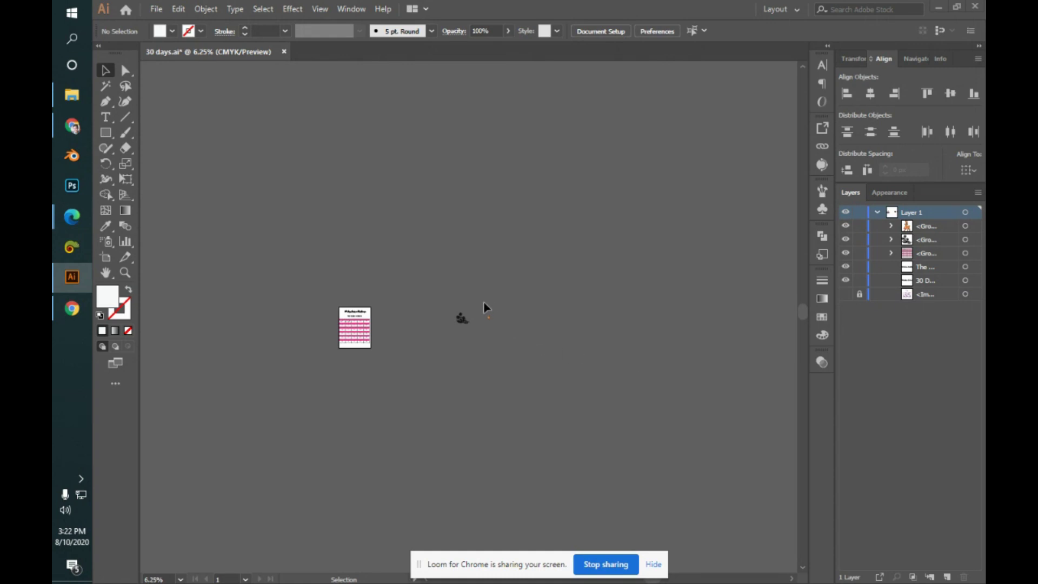
pyautogui.moveTo(509, 349); pyautogui.dragTo(676, 546)
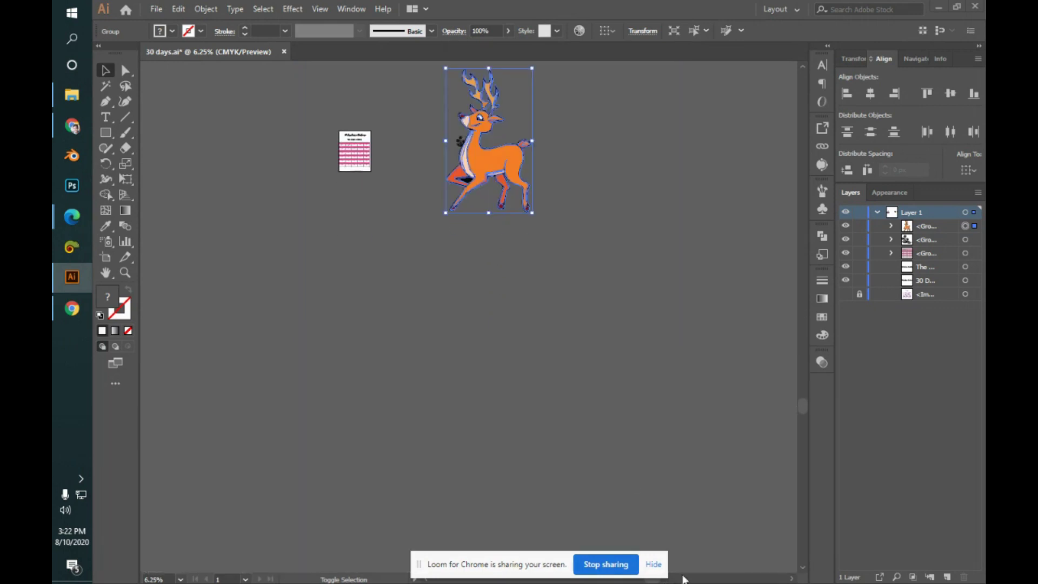
pyautogui.scroll(3, 549, 349)
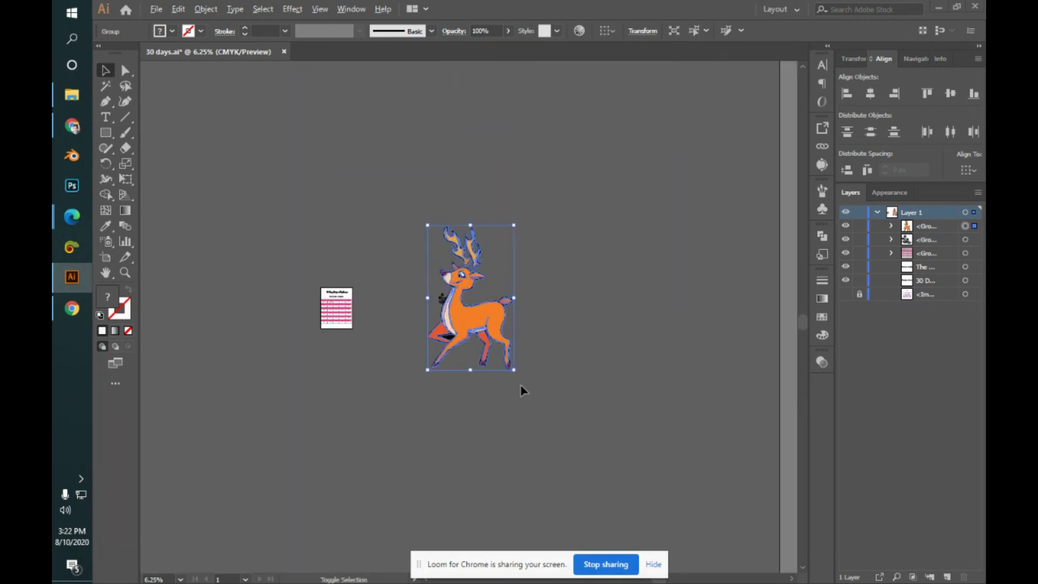
# - Enlarge the deer group to about ten times the calendar page's height and remove the black area inside the bent front leg with Shape Builder
pyautogui.moveTo(515, 370); pyautogui.dragTo(597, 508)
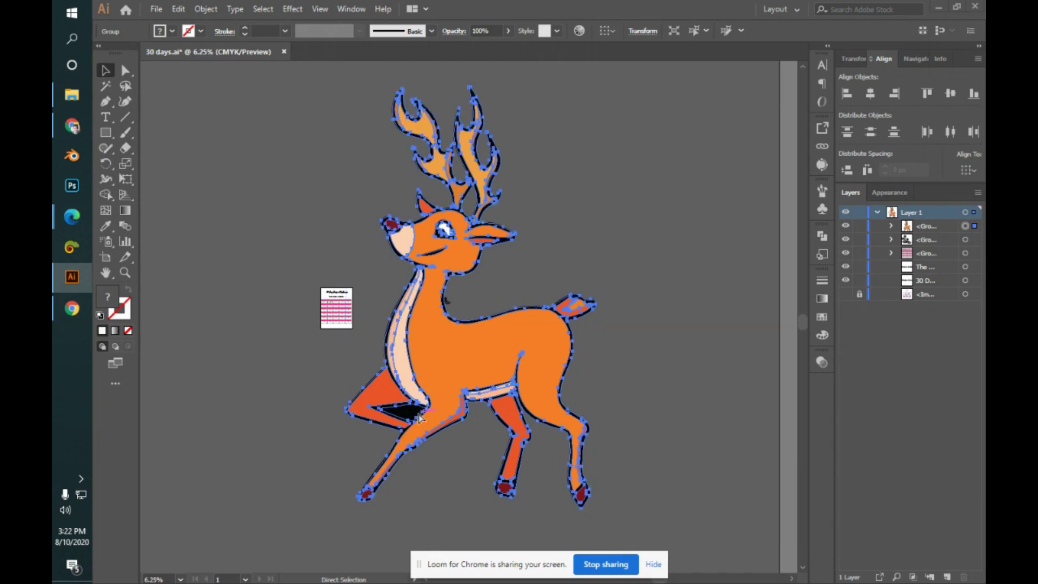
pyautogui.hotkey('ctrl', '=')
pyautogui.moveTo(463, 403); pyautogui.dragTo(532, 307)
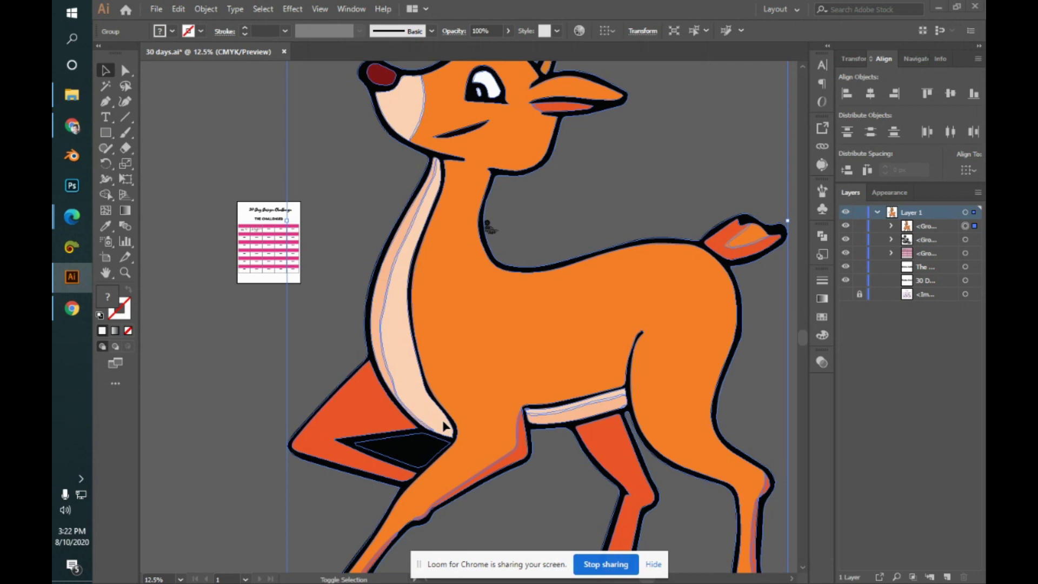
pyautogui.hotkey('shift', 'm')
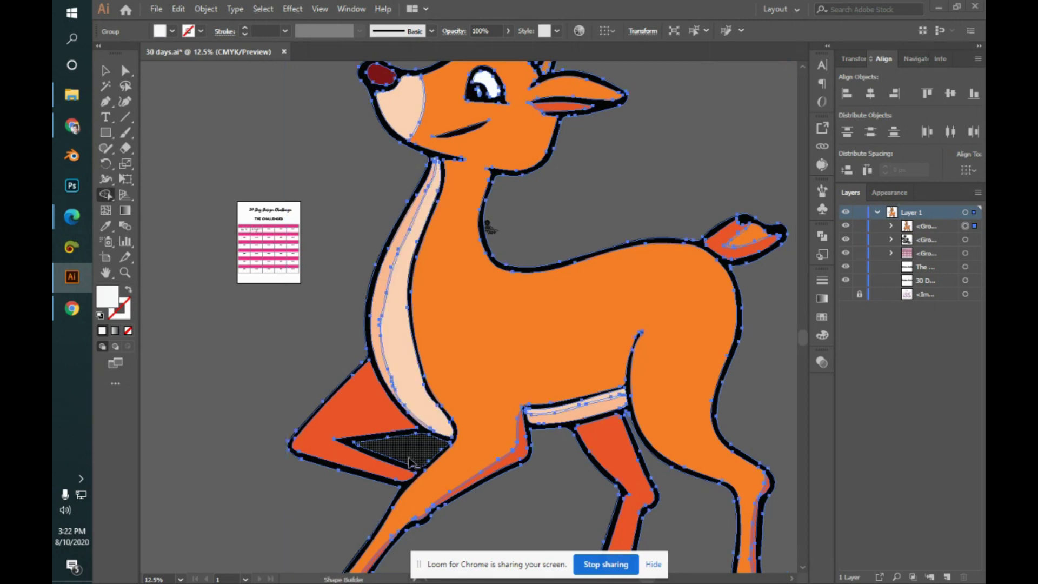
pyautogui.click(410, 462)
pyautogui.press('v')
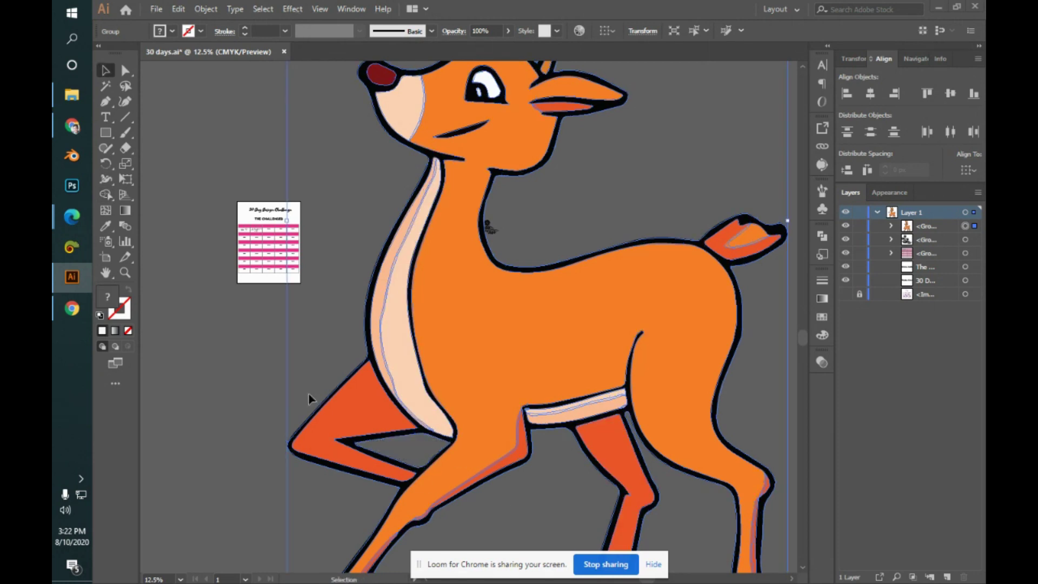
pyautogui.click(317, 346)
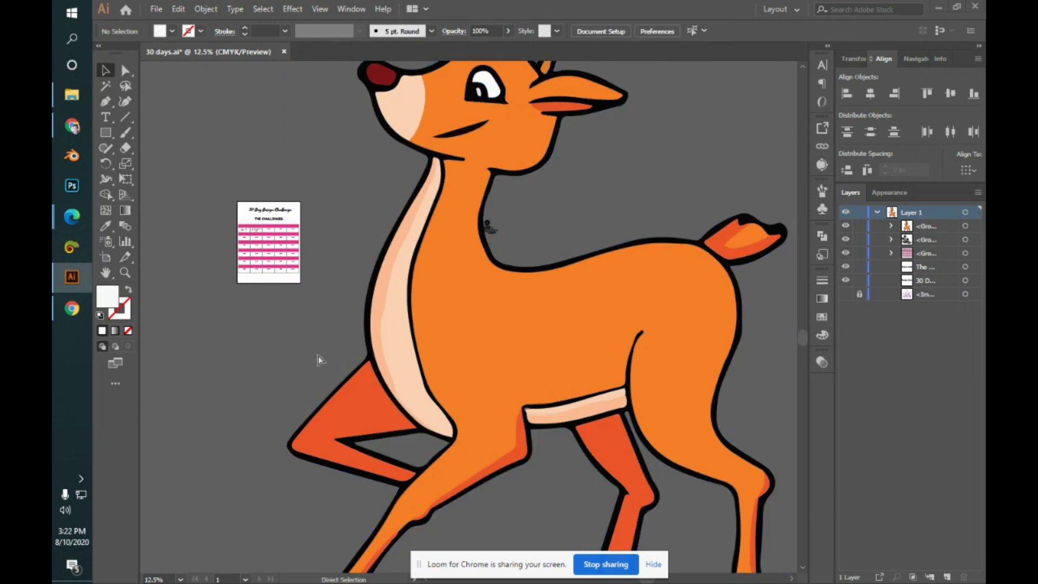
# - Move the deer up and to the left, clear of the calendar page, and delete the small leftover black group beside the page
pyautogui.hotkey('ctrl', '0')
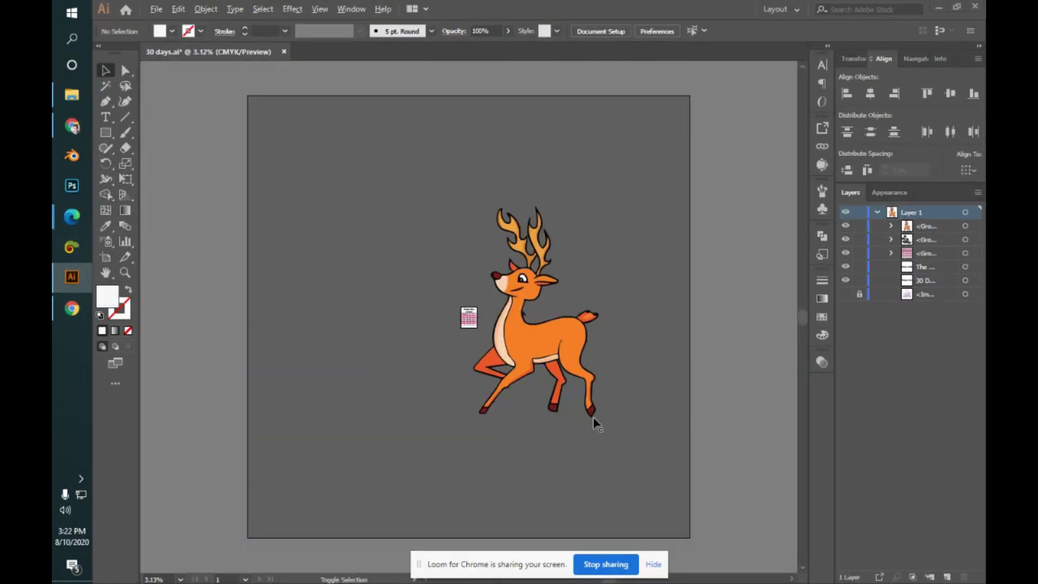
pyautogui.click(592, 410)
pyautogui.moveTo(592, 410); pyautogui.dragTo(411, 268)
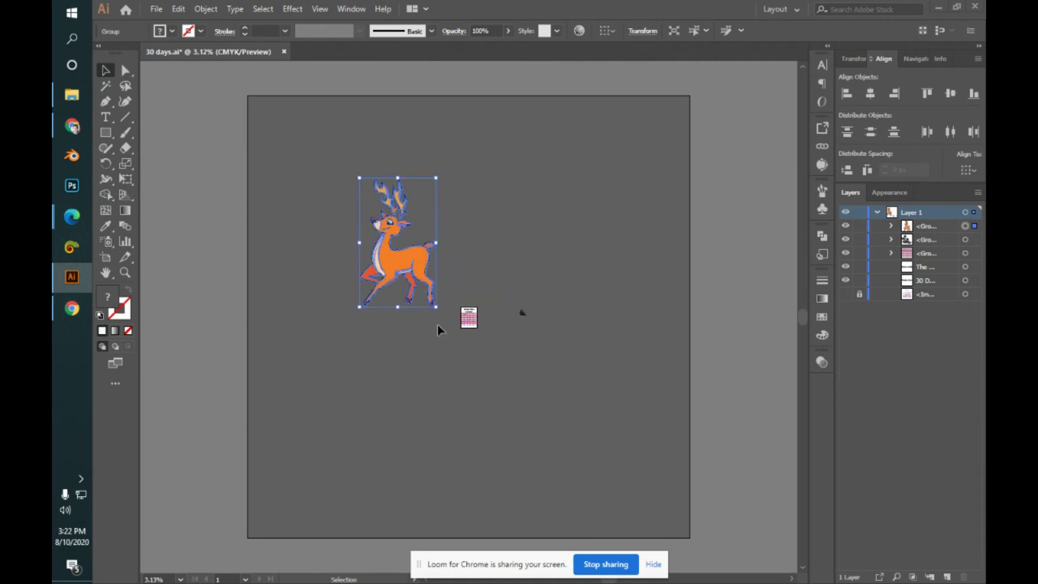
pyautogui.click(485, 419)
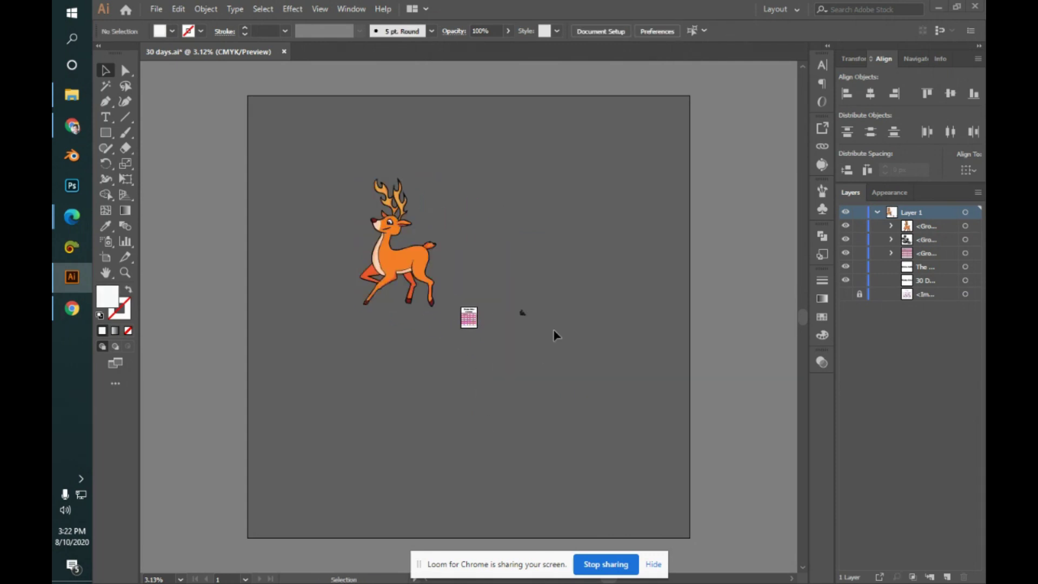
pyautogui.press('Delete')
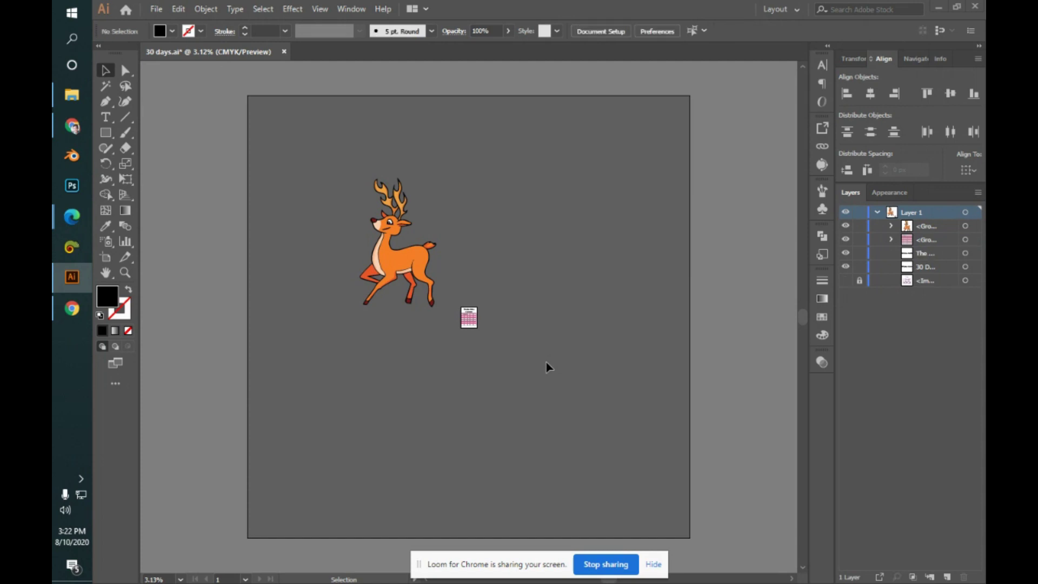
pyautogui.hotkey('alt', 'Tab')
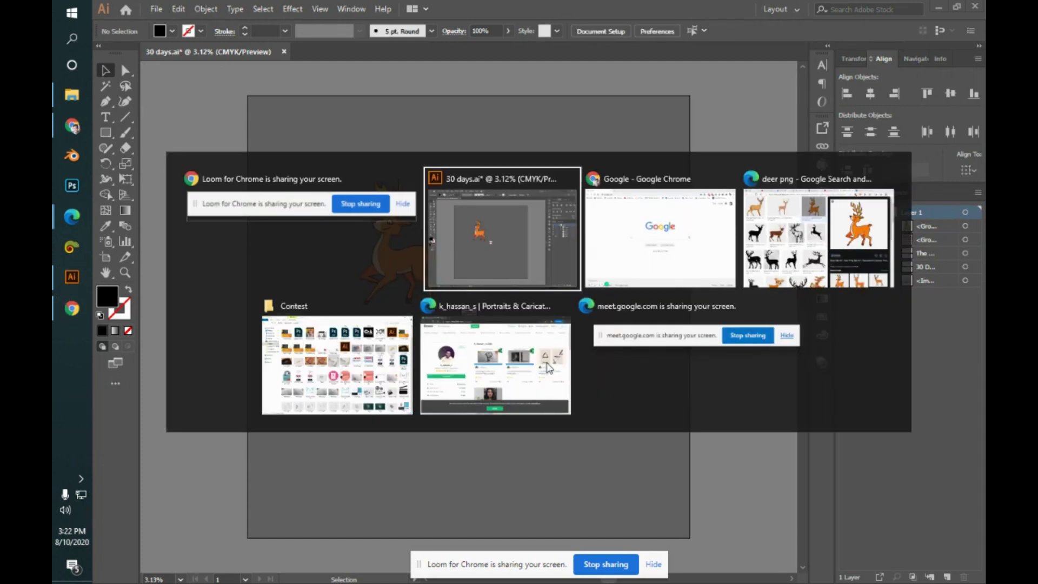
pyautogui.hotkey('alt', 'Tab')
pyautogui.hotkey('alt', 'Tab')
pyautogui.hotkey('alt', 'Tab')
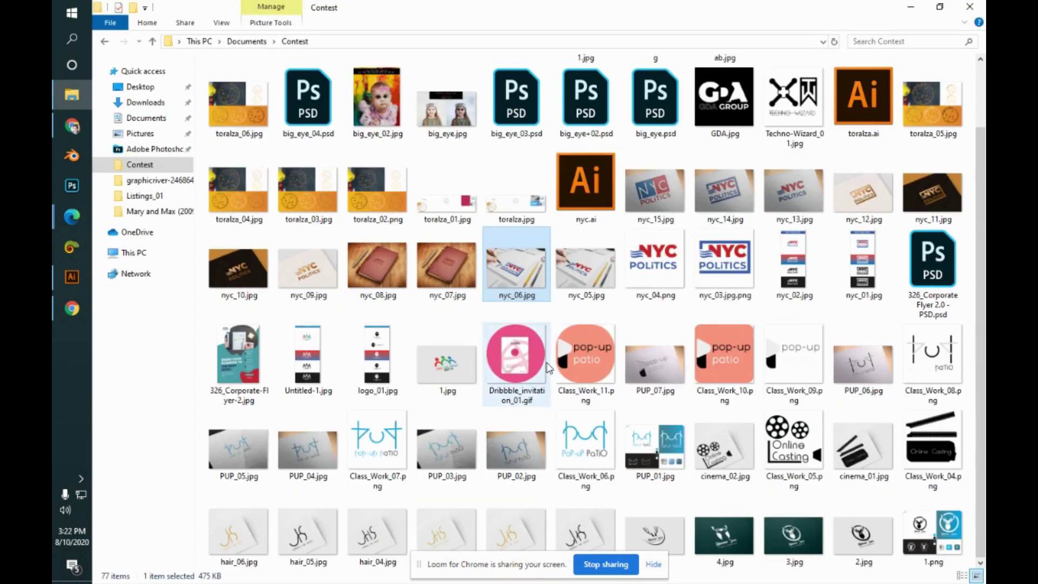
pyautogui.hotkey('alt', 'Tab')
pyautogui.hotkey('alt', 'Tab')
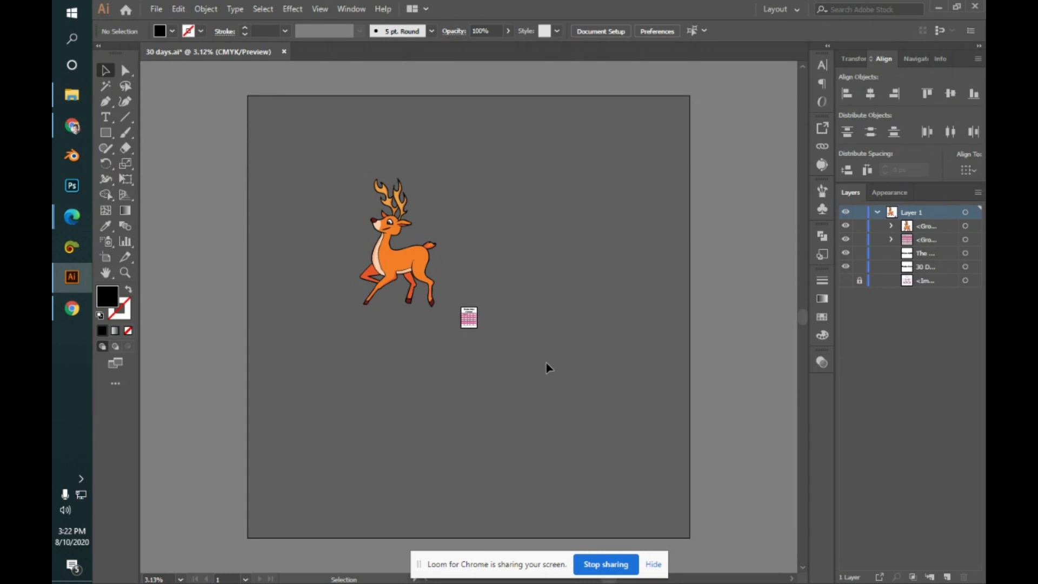
# - Examine the 30 Day Design Challenge page and its challenge table up close
pyautogui.hotkey('ctrl', '+')
pyautogui.hotkey('ctrl', '+')
pyautogui.hotkey('ctrl', '+')
pyautogui.hotkey('ctrl', '+')
pyautogui.hotkey('ctrl', '+')
pyautogui.hotkey('ctrl', '+')
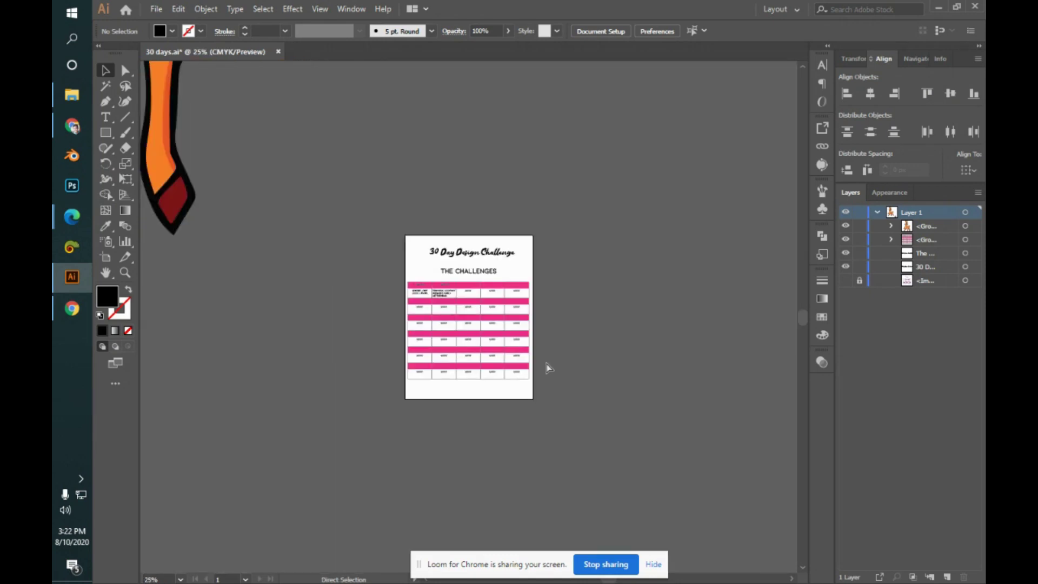
pyautogui.hotkey('ctrl', '+')
pyautogui.hotkey('ctrl', '+')
pyautogui.hotkey('ctrl', '+')
pyautogui.hotkey('ctrl', '-')
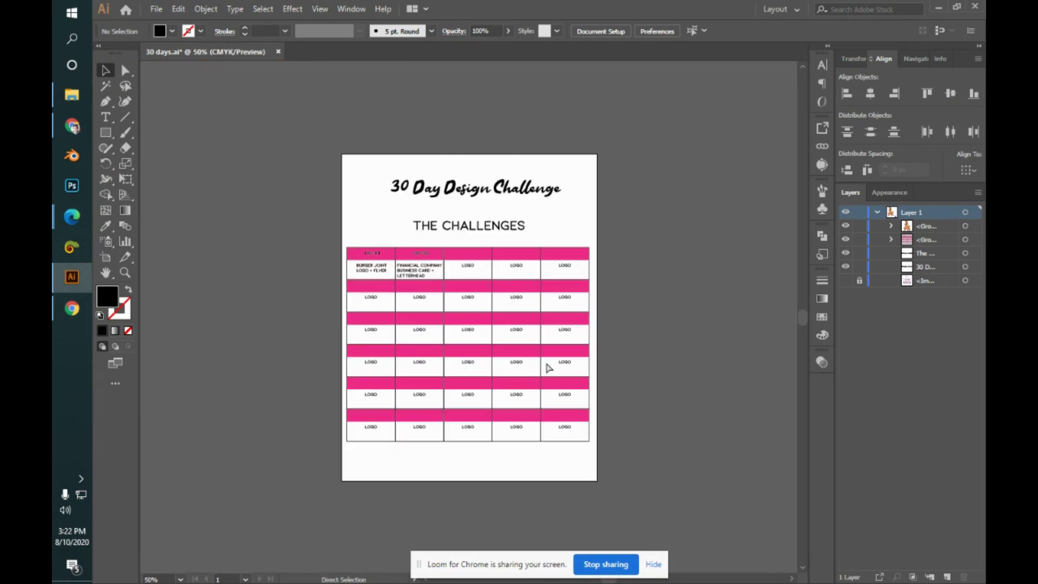
pyautogui.moveTo(647, 375); pyautogui.dragTo(633, 413)
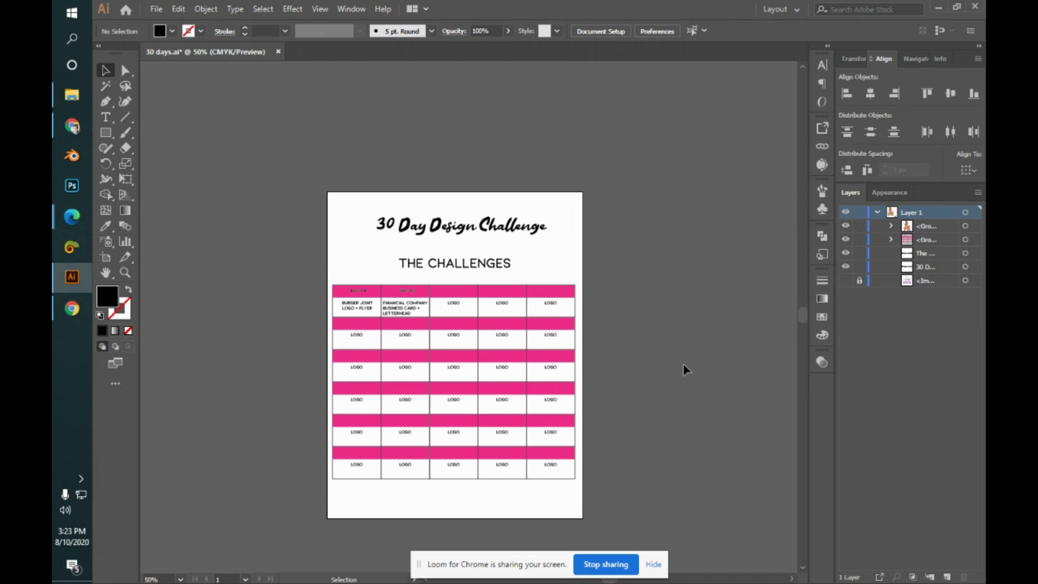
# - Switch to the Edge window with the deer image search and open the Pexels website in place of that search
pyautogui.moveTo(72, 216)
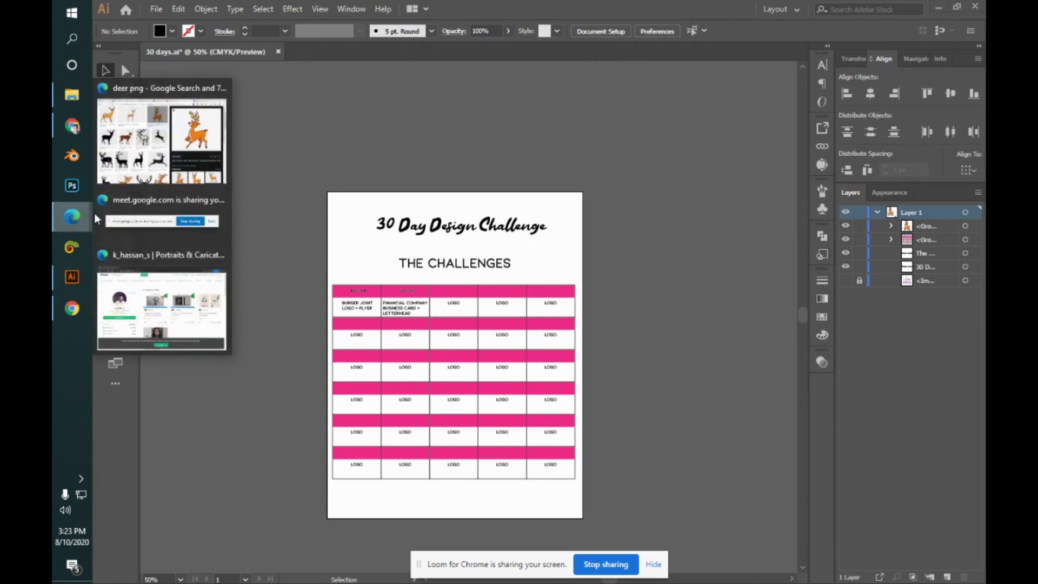
pyautogui.click(173, 124)
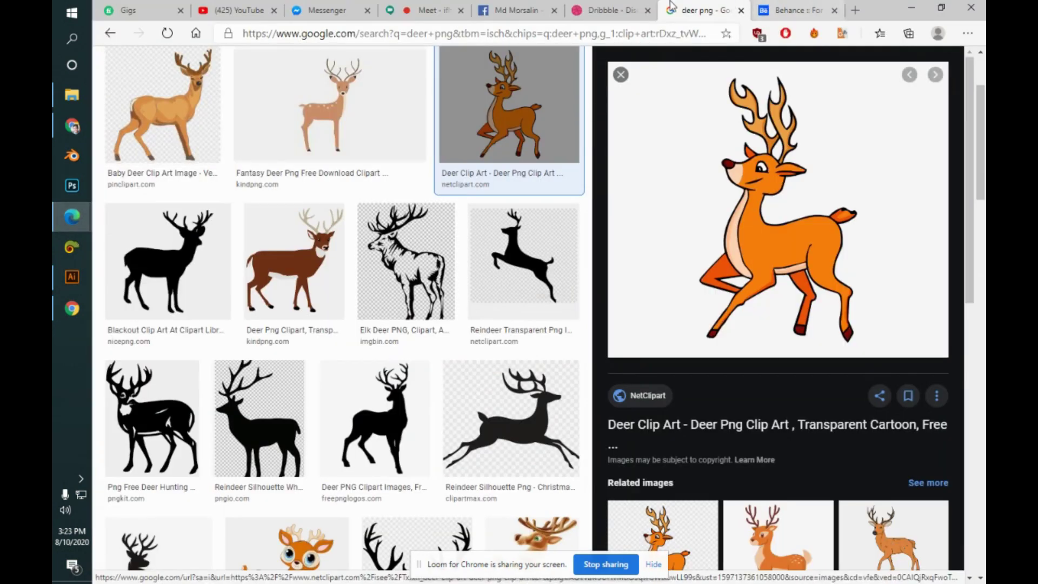
pyautogui.click(652, 35)
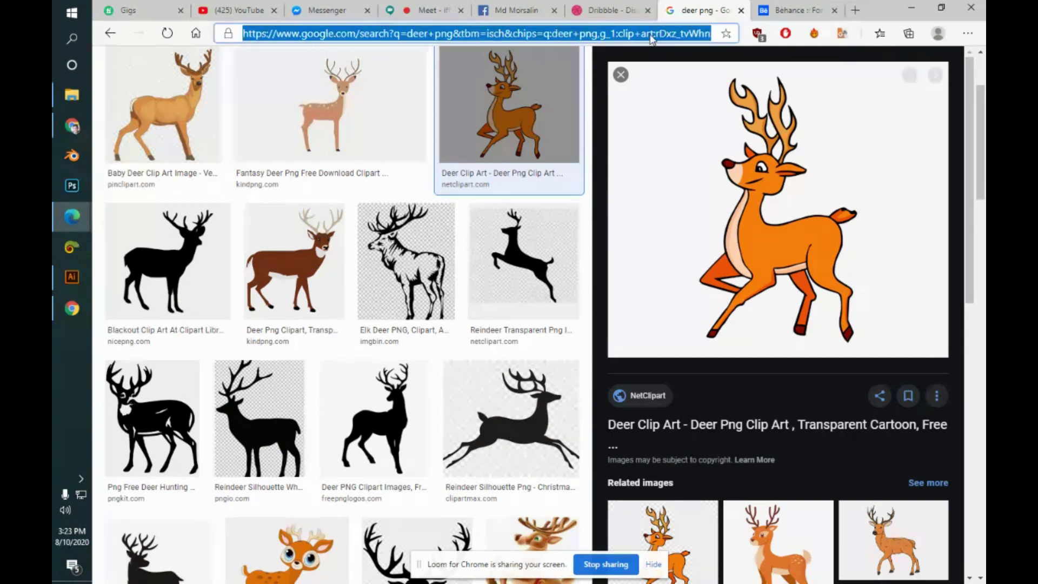
pyautogui.write('pexels')
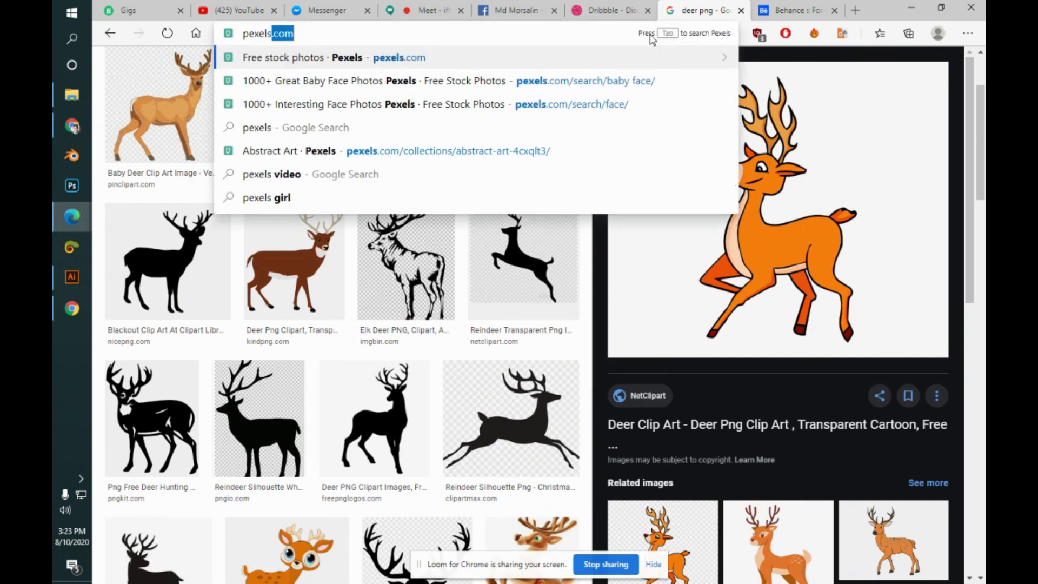
pyautogui.press('Return')
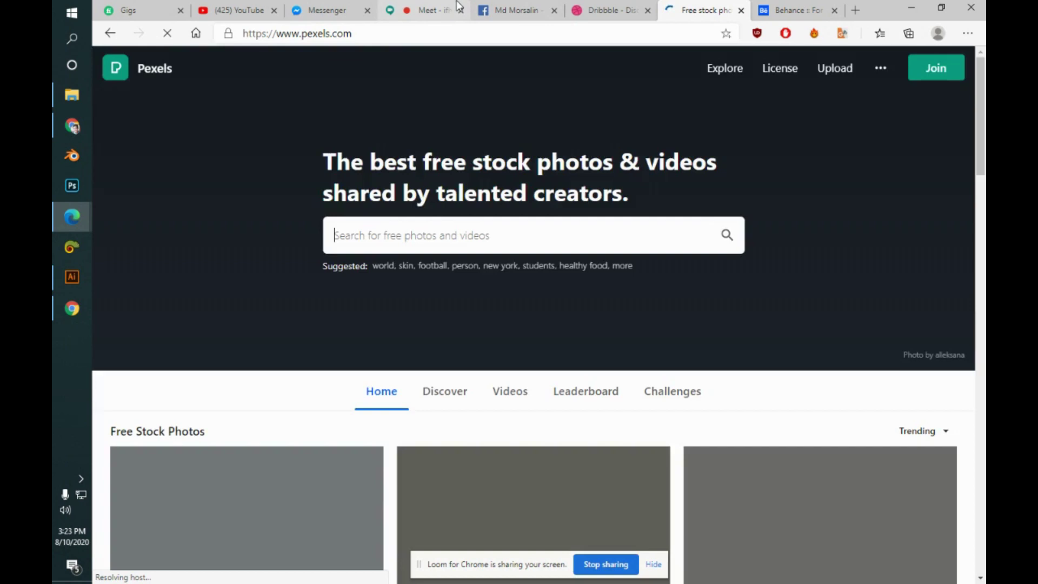
# - Read the latest questions in the Google Meet chat
pyautogui.click(460, 9)
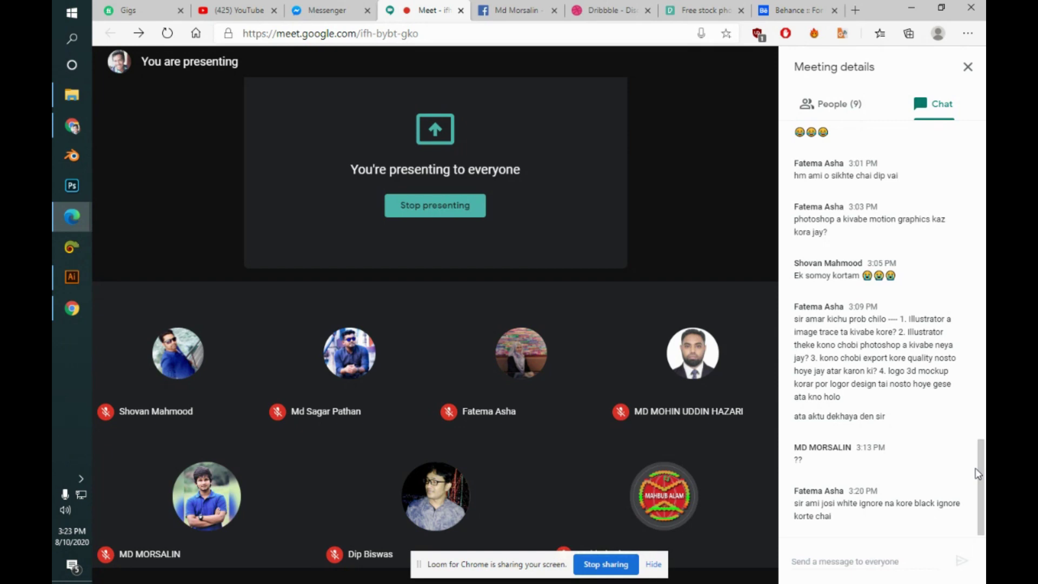
pyautogui.hotkey('alt', 'Tab')
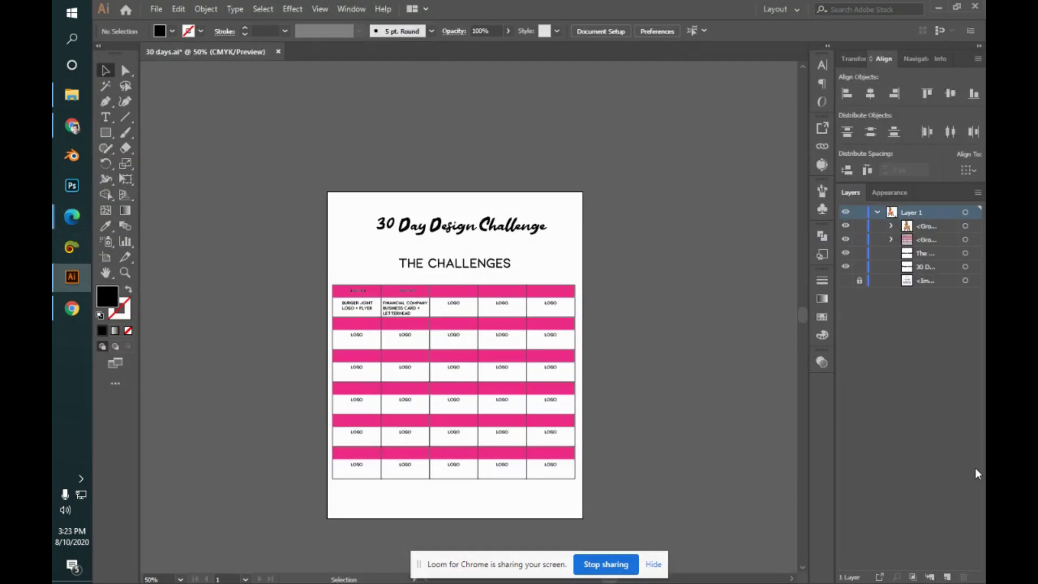
pyautogui.hotkey('alt', 'Tab')
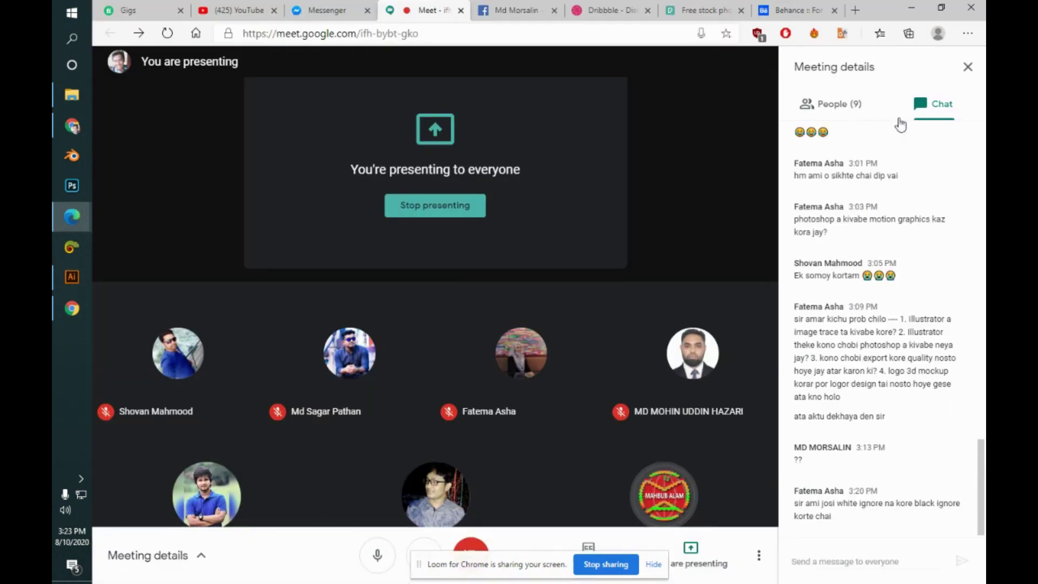
# - Return to the Pexels page, search for "design" photos and browse through the results
pyautogui.click(703, 11)
pyautogui.click(464, 233)
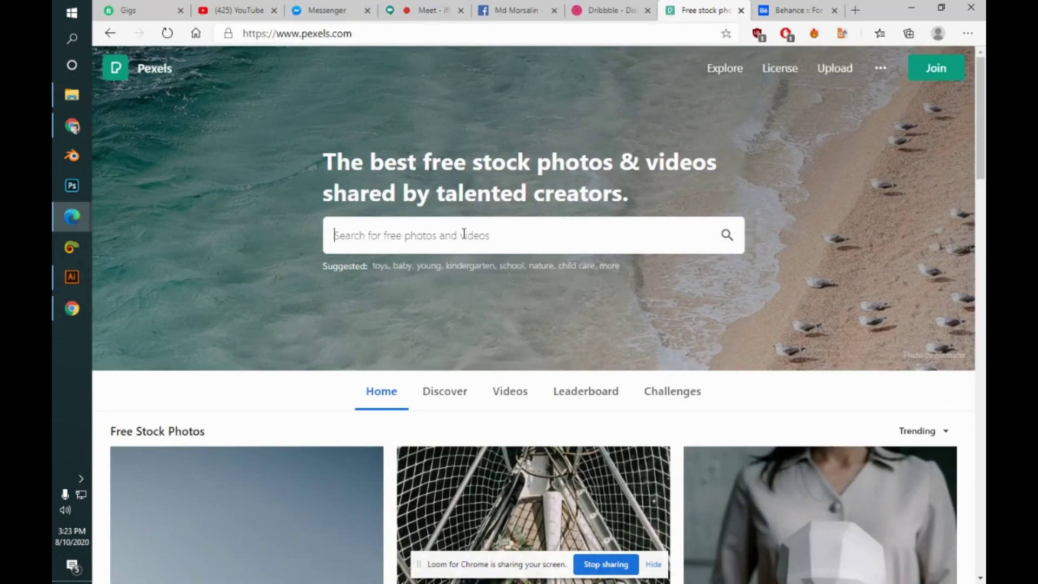
pyautogui.write('design')
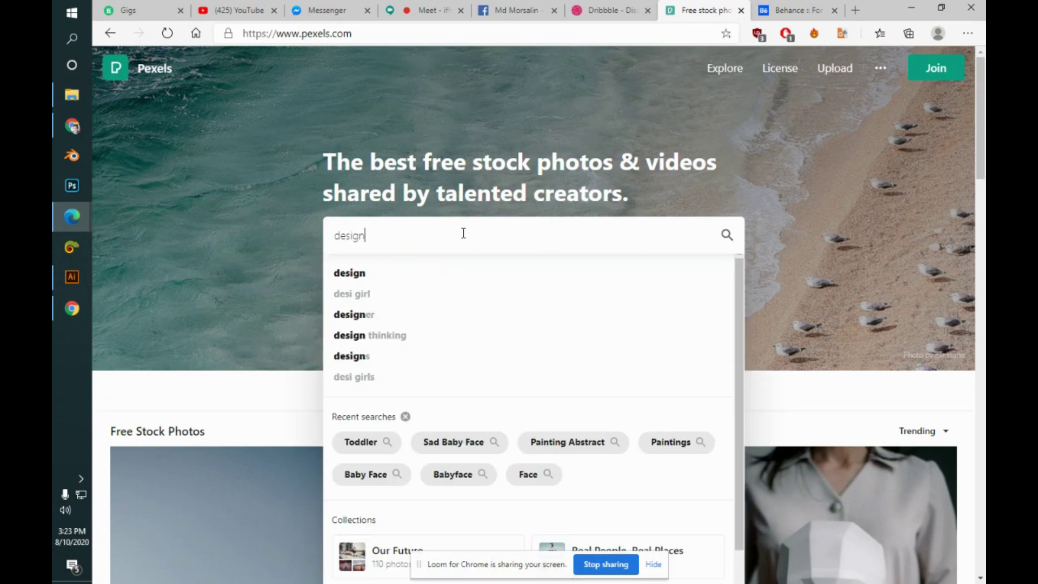
pyautogui.press('Return')
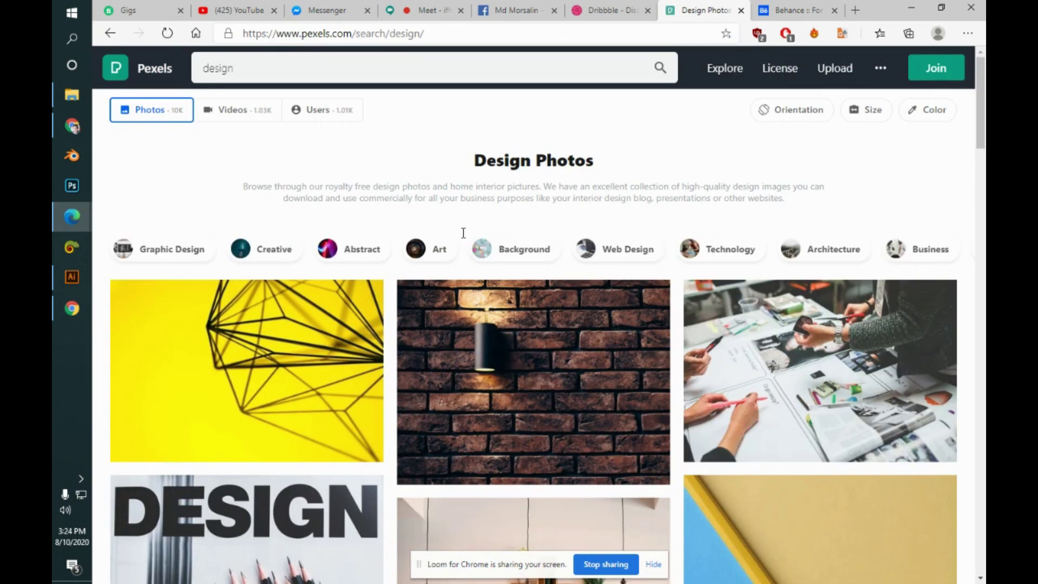
pyautogui.scroll(-1, 464, 233)
pyautogui.scroll(-12, 463, 233)
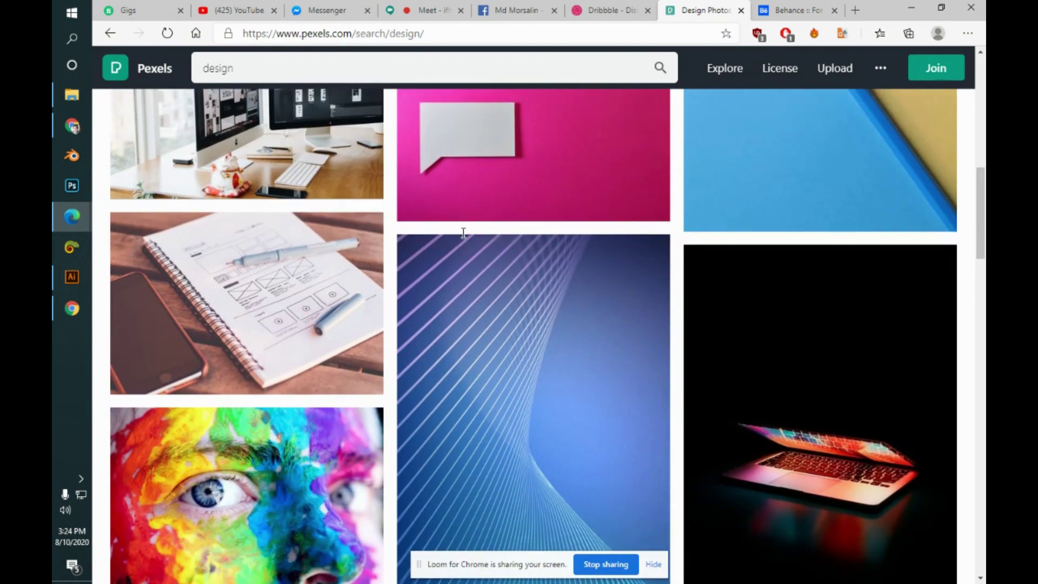
pyautogui.scroll(-2, 464, 233)
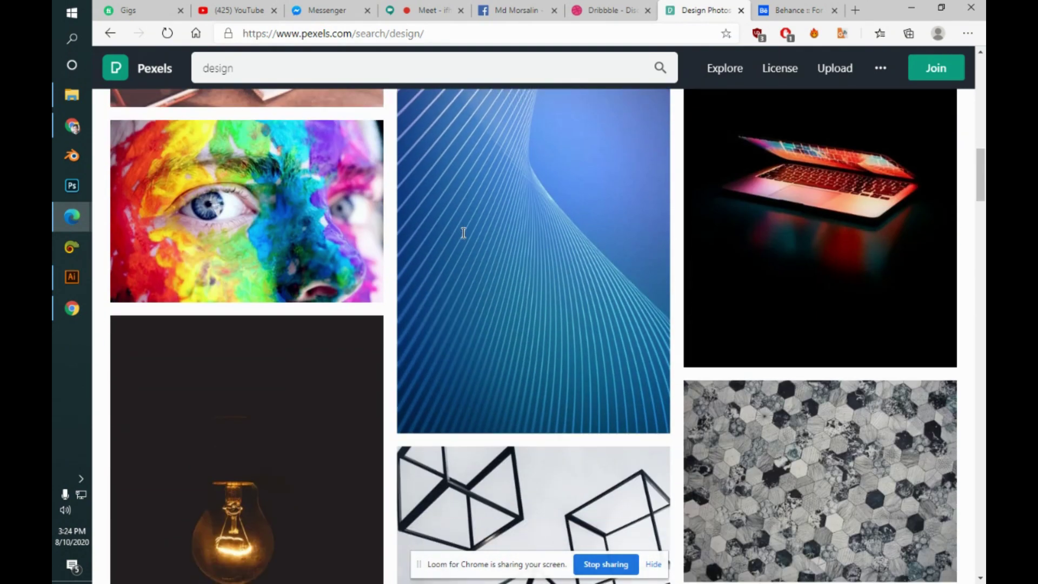
pyautogui.scroll(-6, 464, 233)
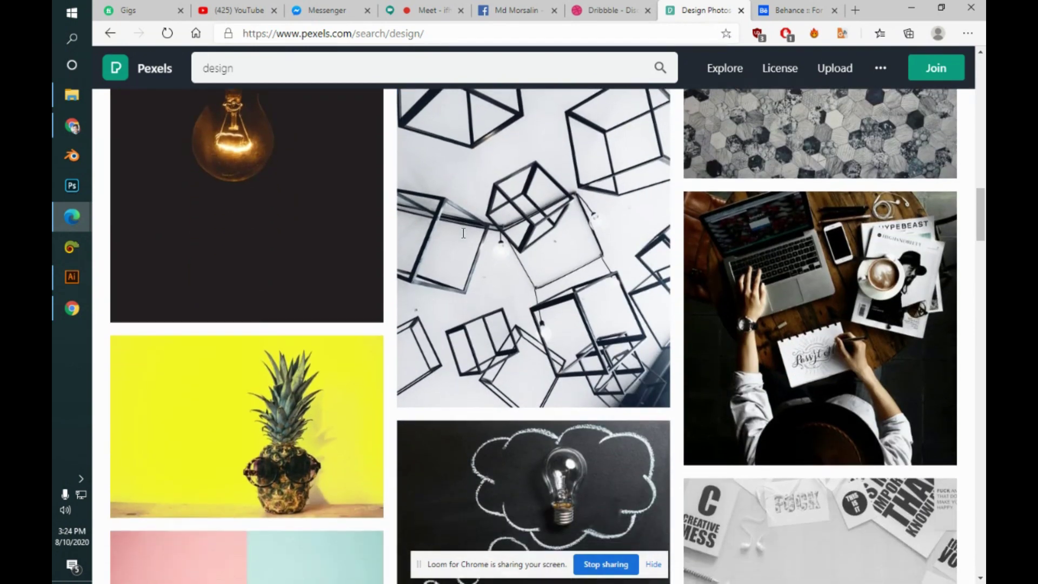
pyautogui.scroll(-11, 463, 233)
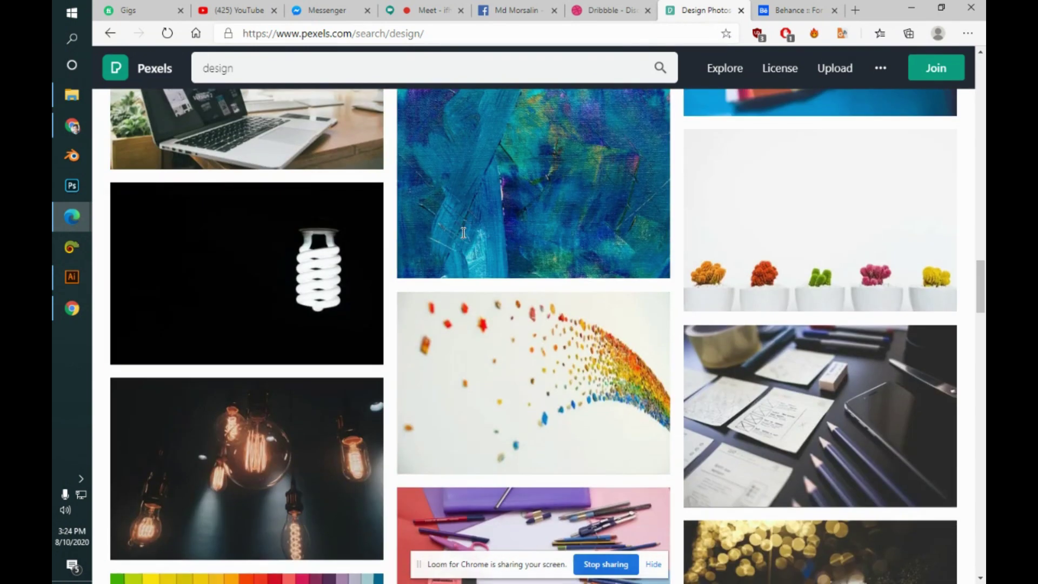
# - Change the Pexels search to "graphic design" and browse through the resulting photos
pyautogui.press('Home')
pyautogui.click(265, 69)
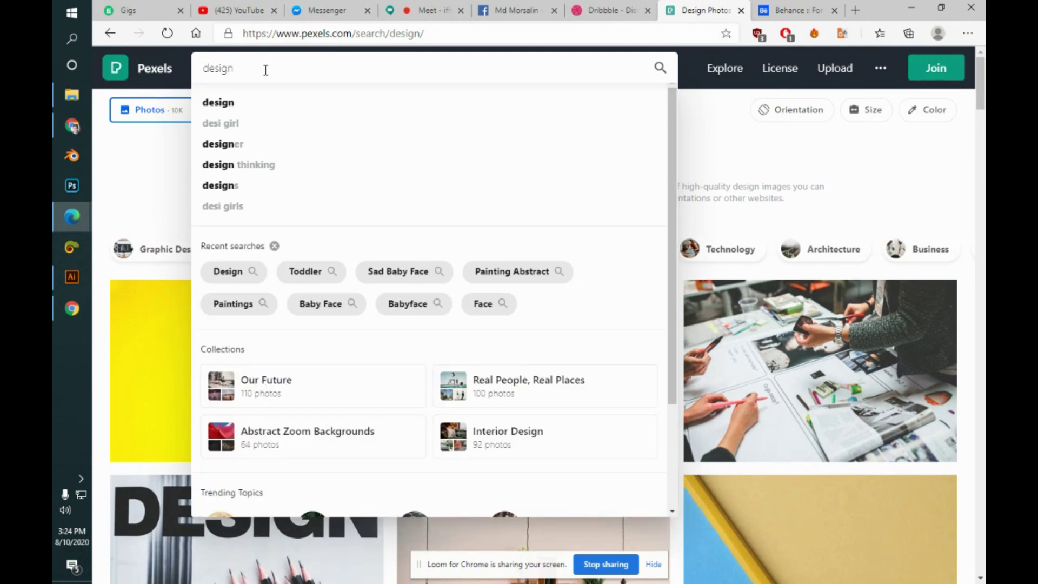
pyautogui.write('graphic')
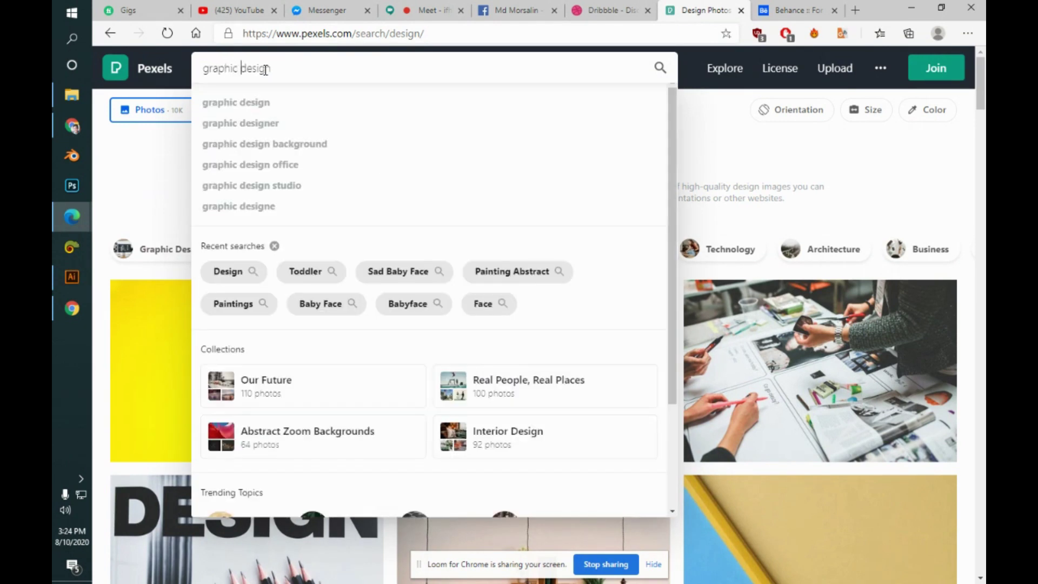
pyautogui.press('Return')
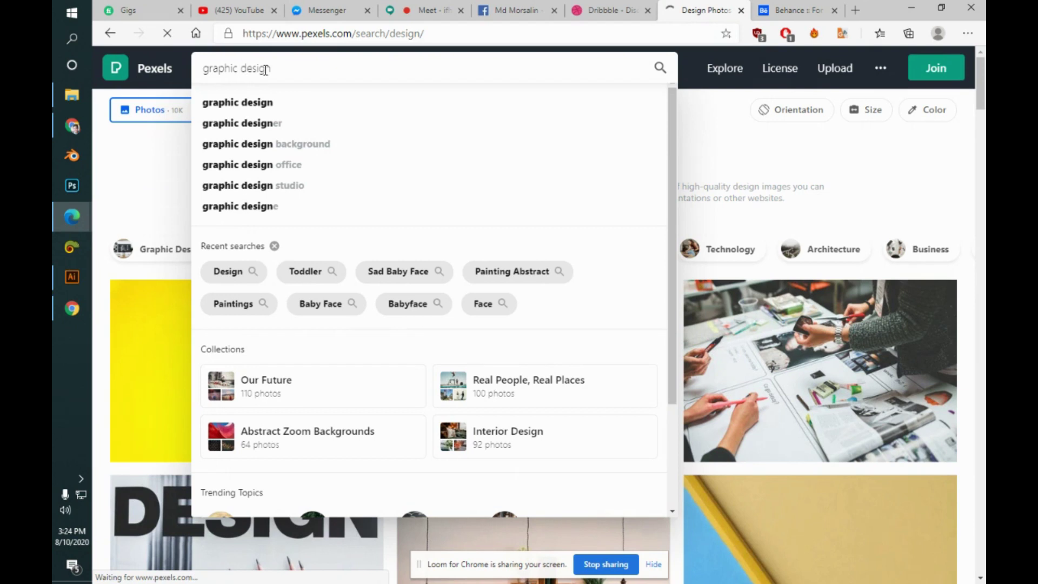
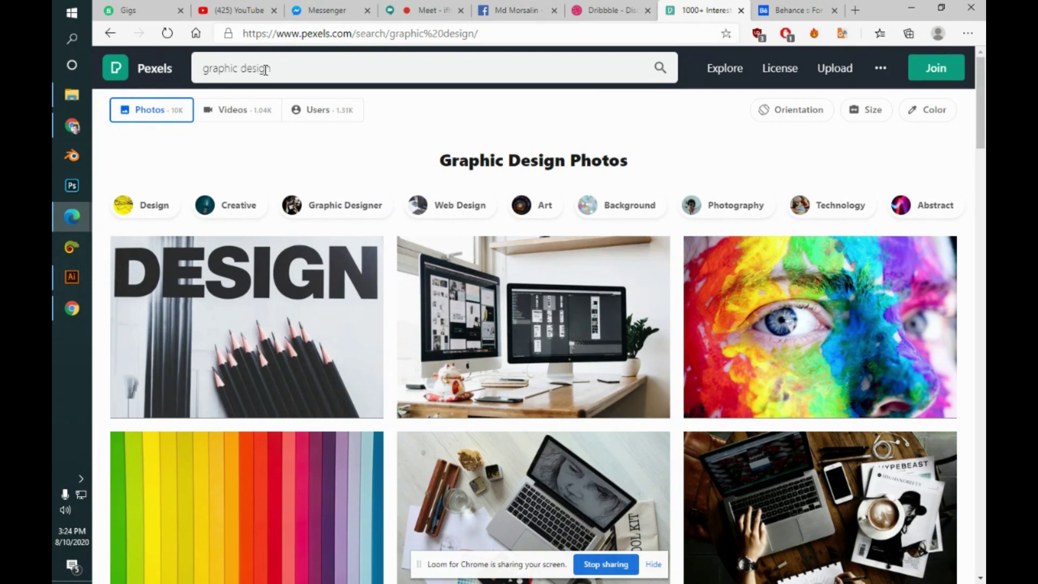
pyautogui.scroll(-20, 265, 70)
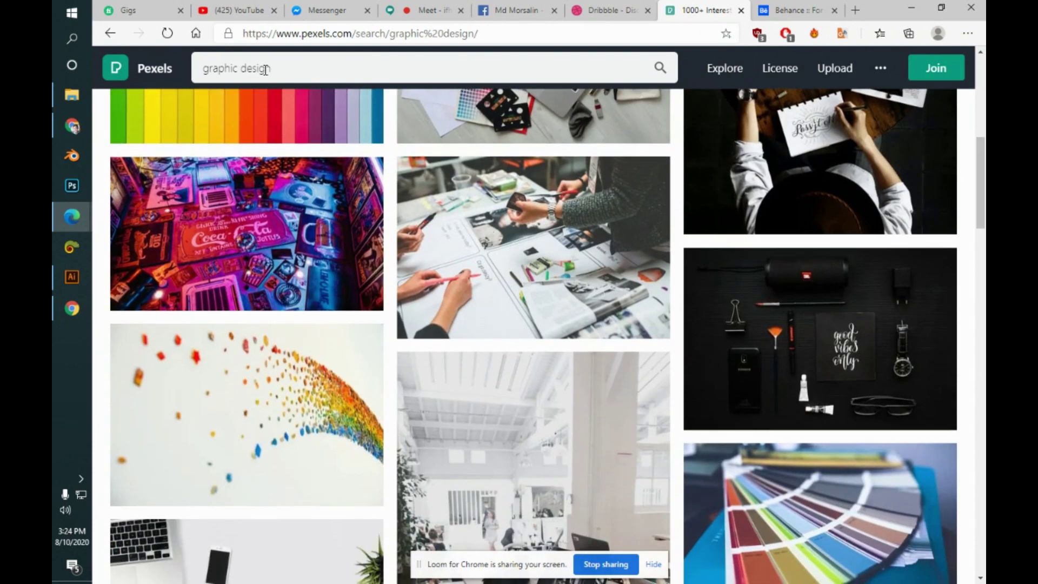
# - Find the pink and blue abstract painting among the graphic design photos, open it and download it
pyautogui.scroll(-7, 265, 70)
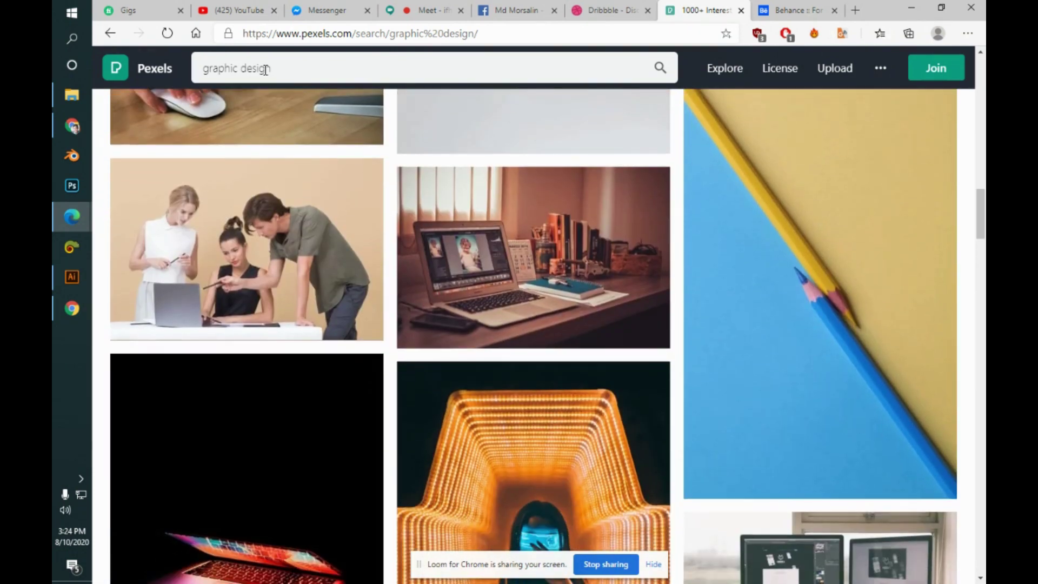
pyautogui.scroll(-7, 265, 69)
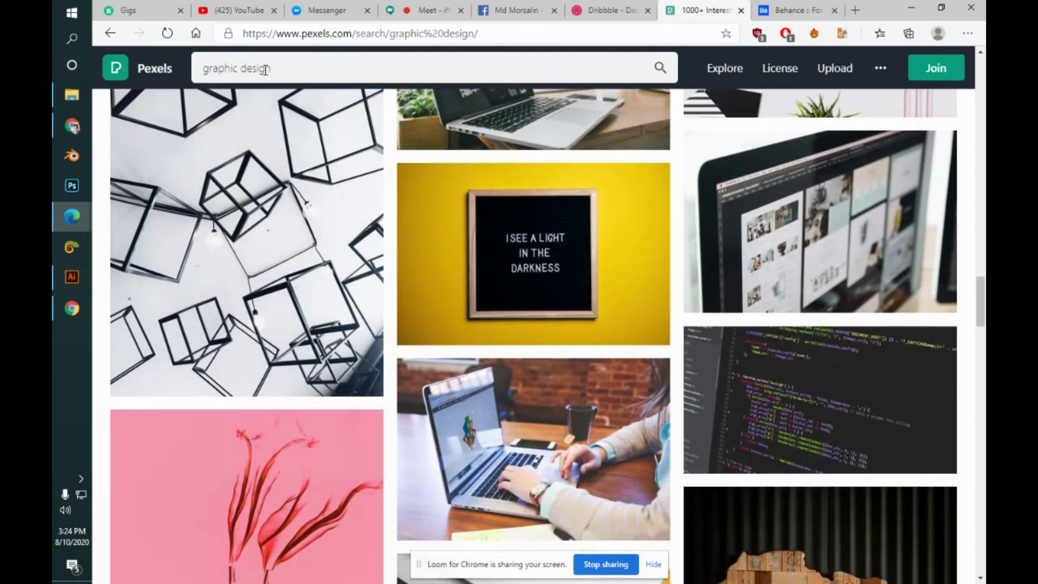
pyautogui.scroll(-8, 265, 69)
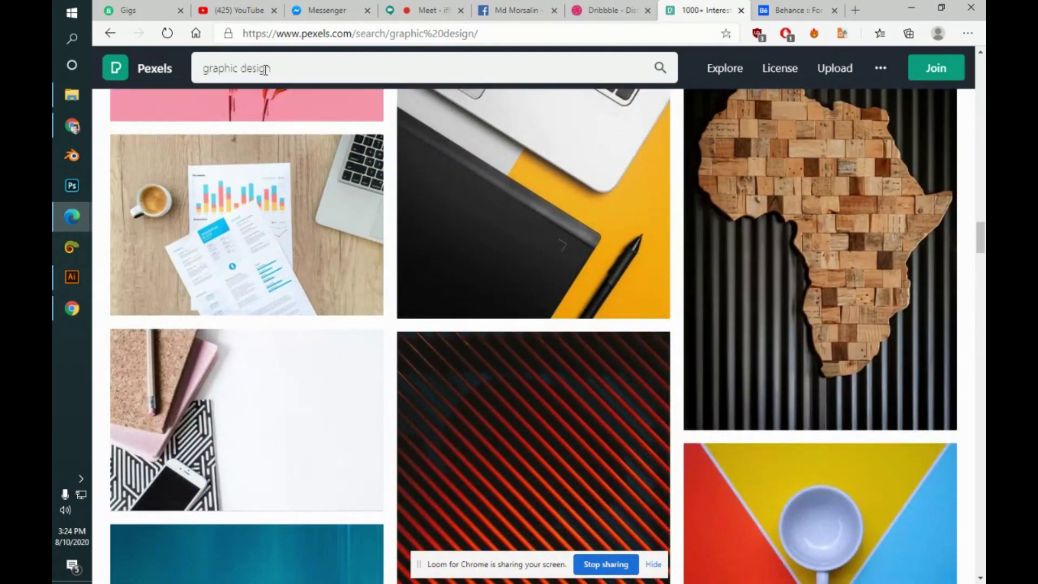
pyautogui.scroll(-8, 265, 69)
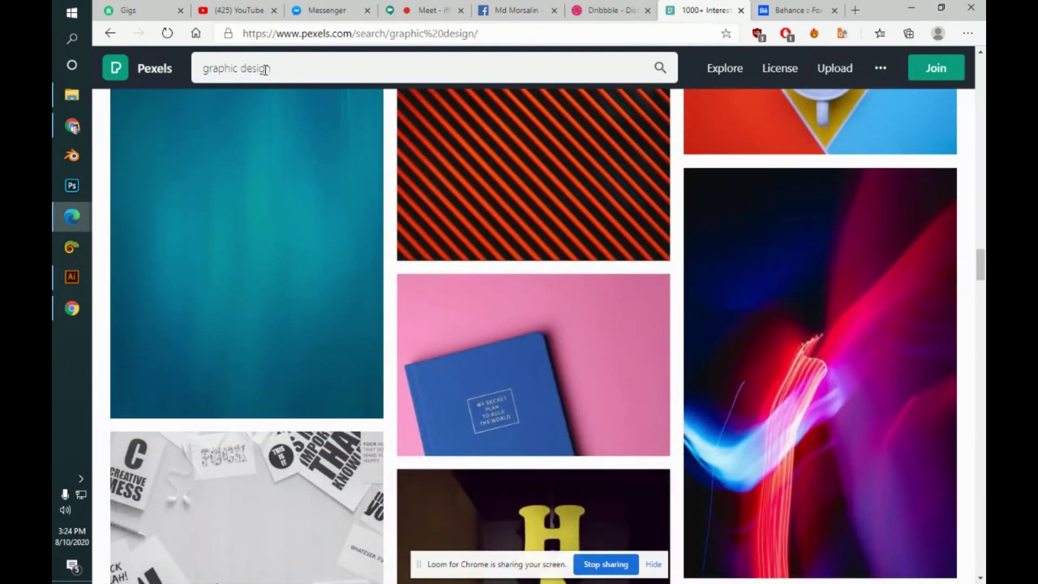
pyautogui.scroll(-15, 265, 69)
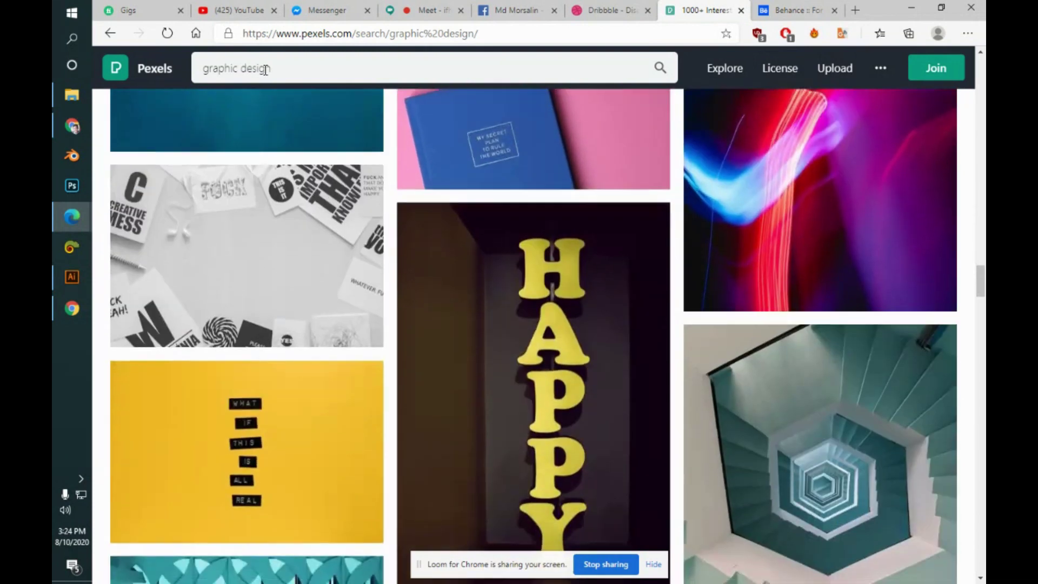
pyautogui.scroll(-1, 265, 69)
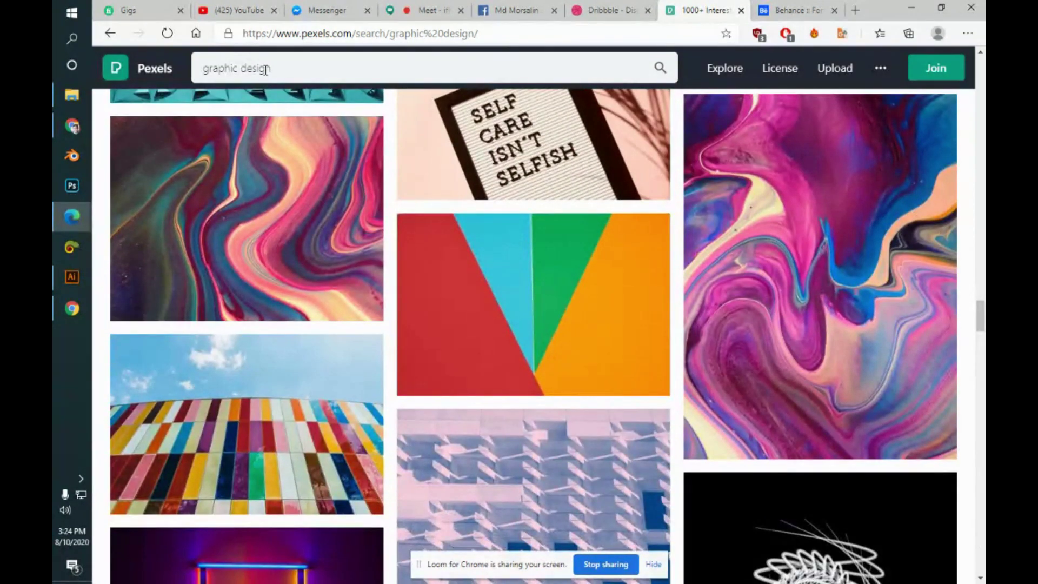
pyautogui.click(862, 333)
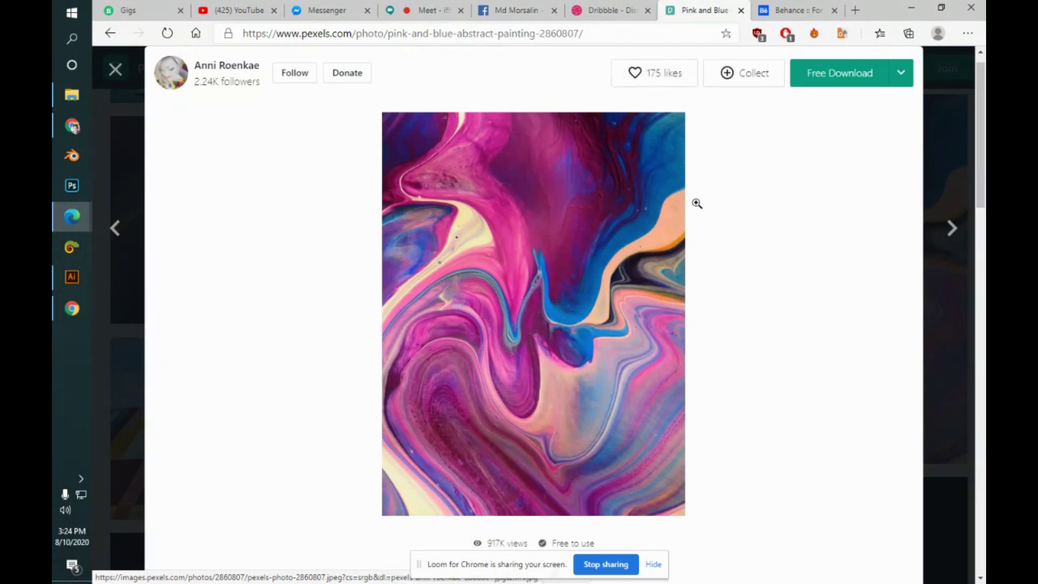
pyautogui.rightClick(560, 239)
pyautogui.click(837, 87)
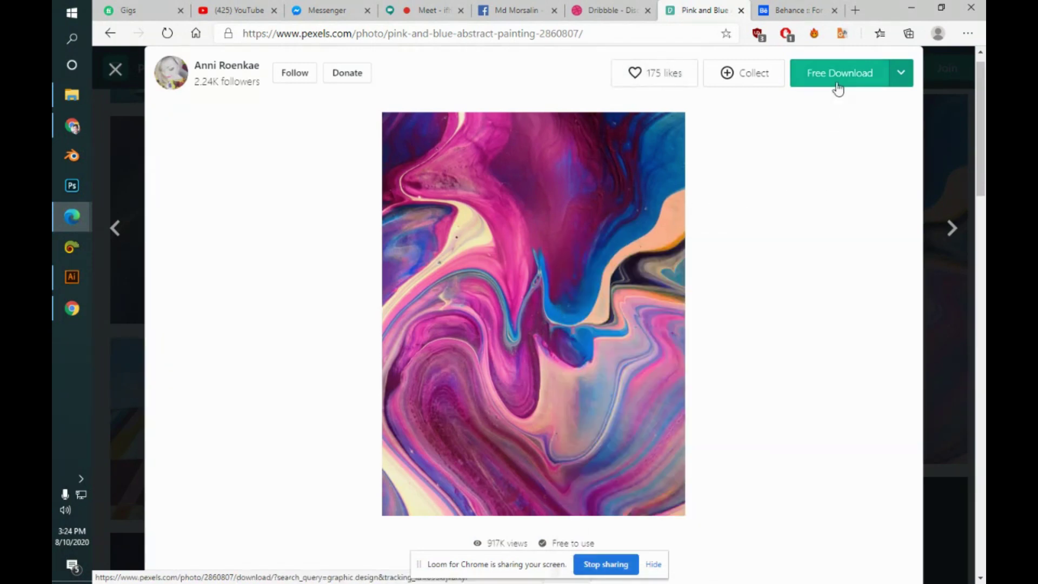
pyautogui.click(836, 82)
pyautogui.click(356, 161)
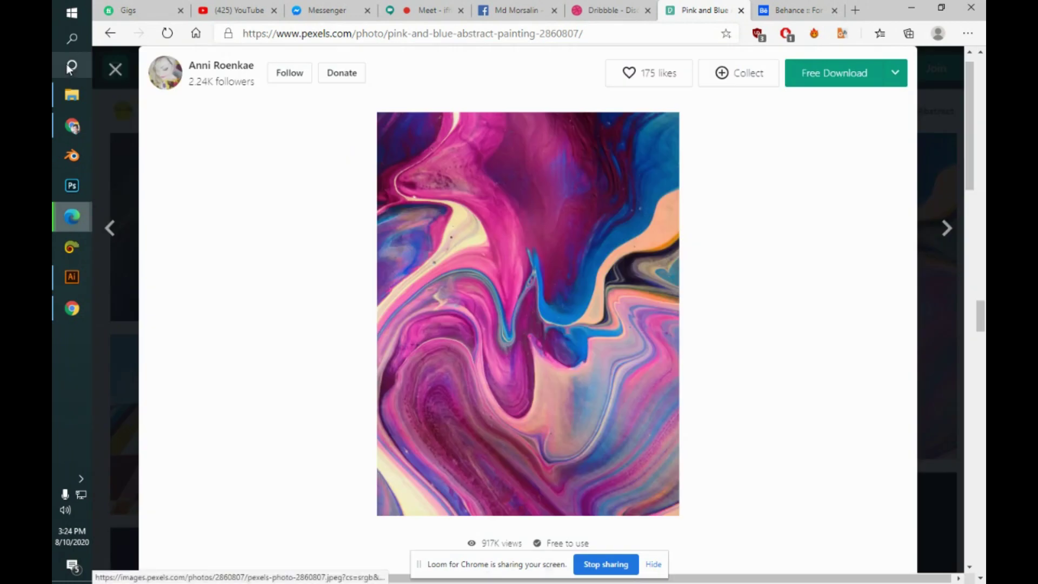
# - Open the "Multicolored Illustration" photo from the painting's similar photos and download it too
pyautogui.moveTo(979, 189); pyautogui.dragTo(982, 309)
pyautogui.scroll(-3, 982, 308)
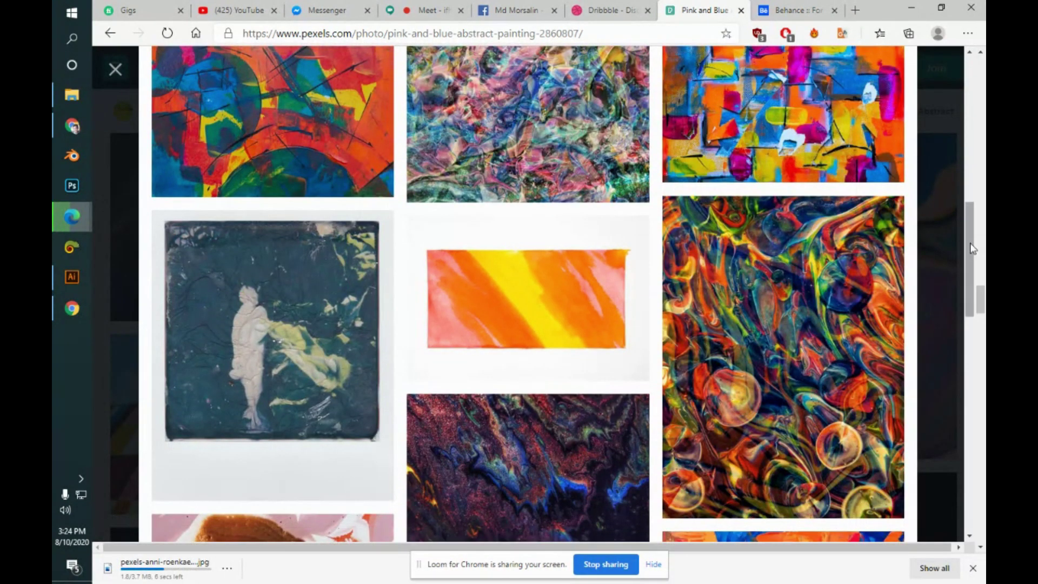
pyautogui.moveTo(969, 246); pyautogui.dragTo(969, 209)
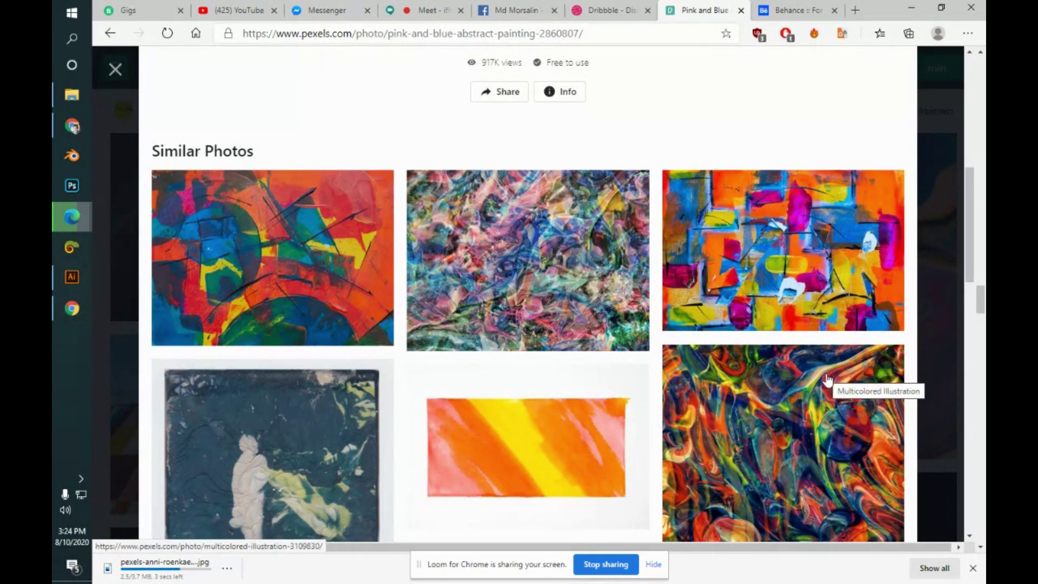
pyautogui.click(828, 378)
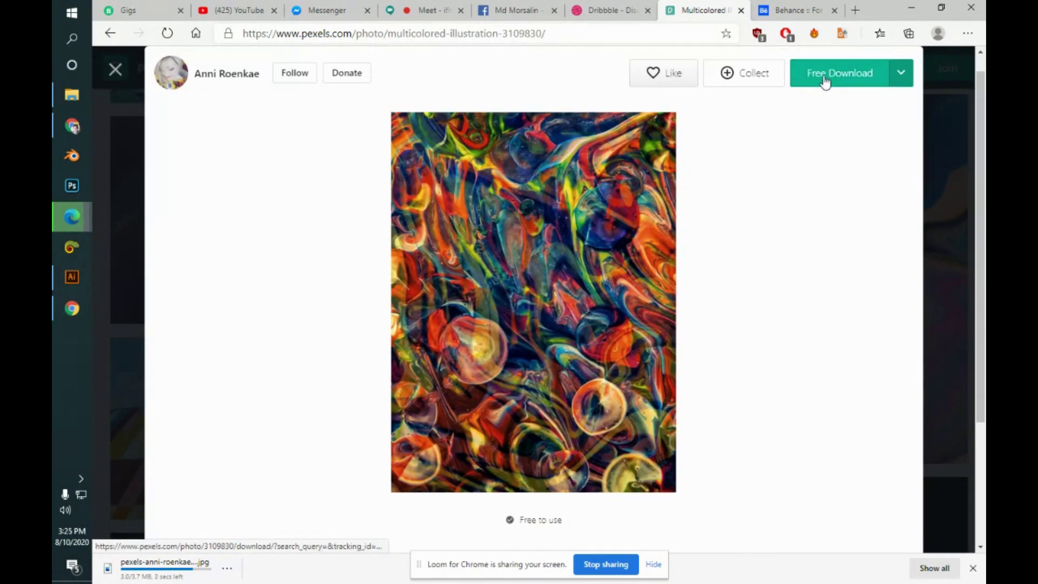
pyautogui.click(514, 541)
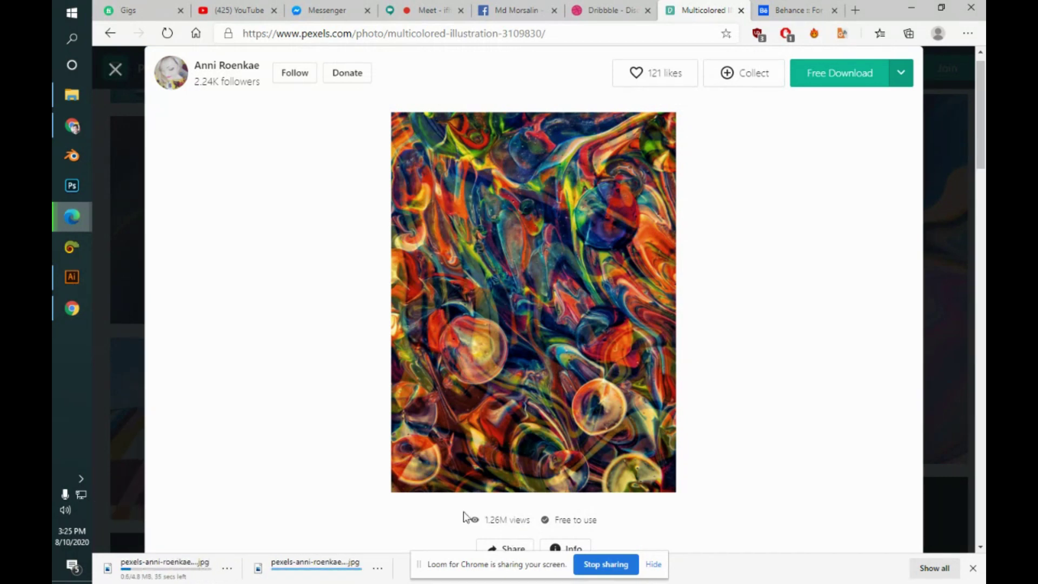
# - Show the downloaded pink and blue painting in its folder, and place it as a linked image in Illustrator from the artboard's upper-left corner
pyautogui.click(378, 569)
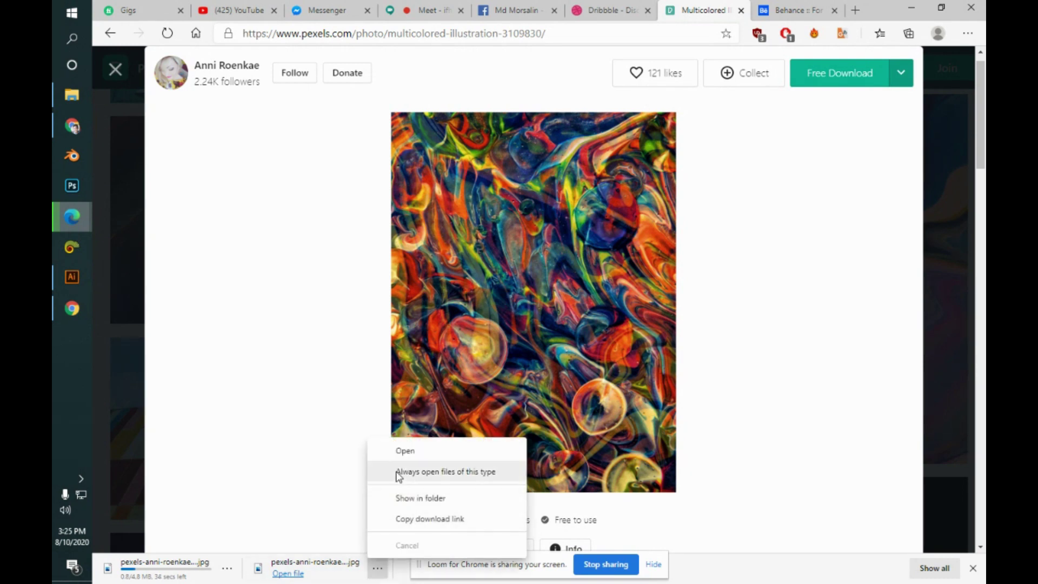
pyautogui.click(413, 498)
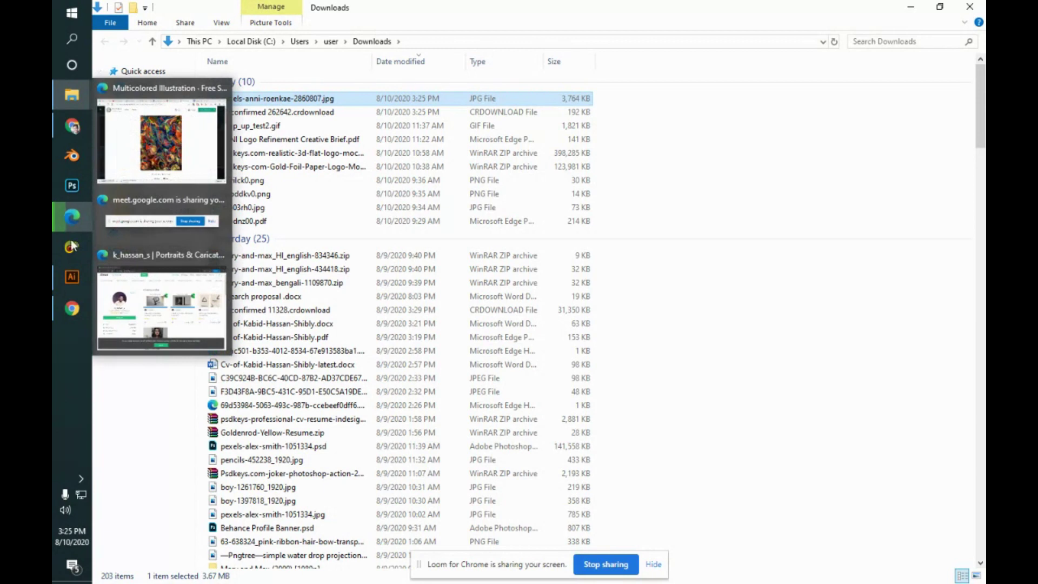
pyautogui.click(74, 275)
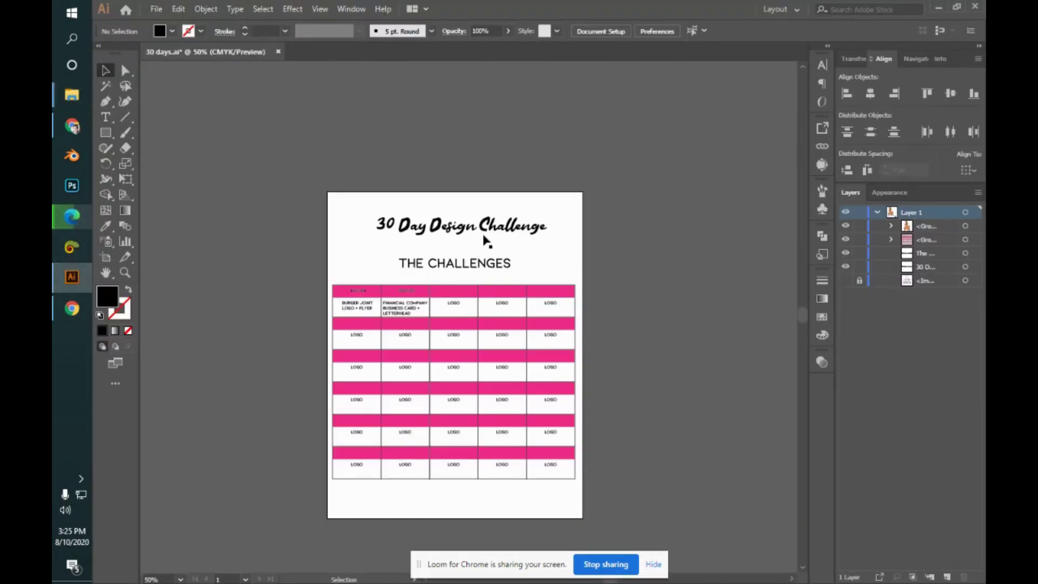
pyautogui.click(161, 9)
pyautogui.click(240, 221)
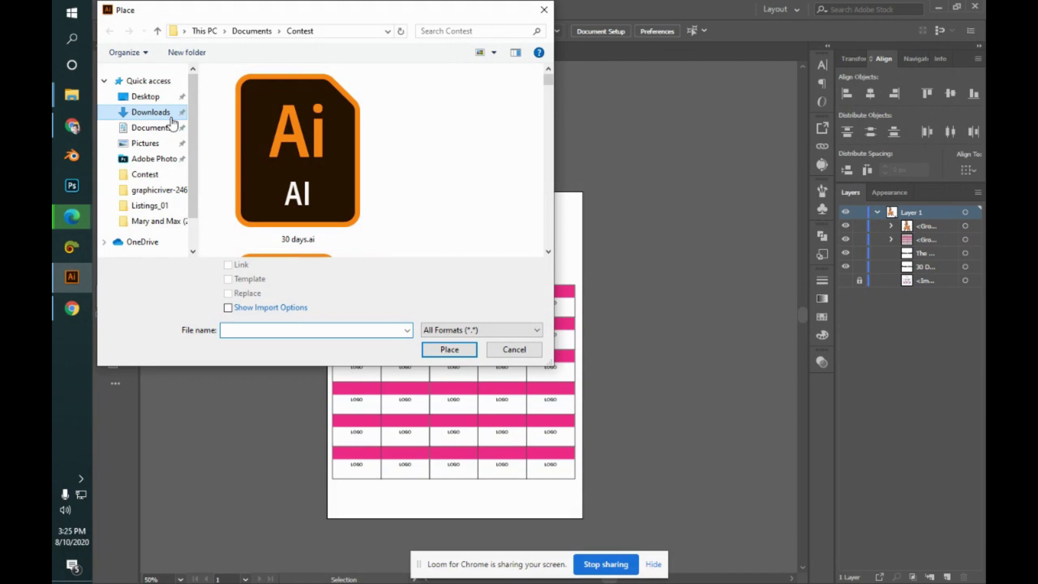
pyautogui.click(171, 116)
pyautogui.click(274, 130)
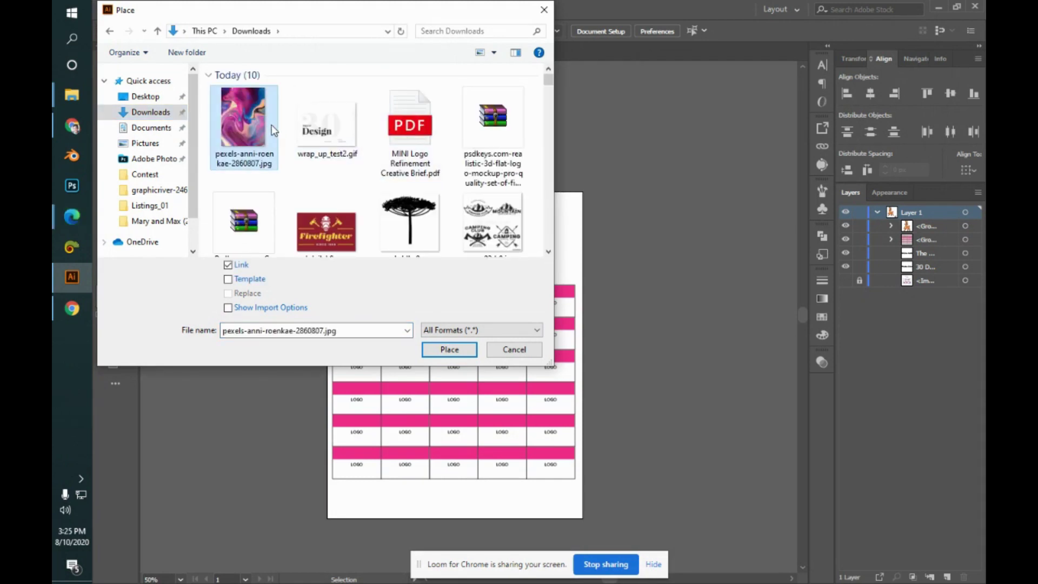
pyautogui.click(459, 350)
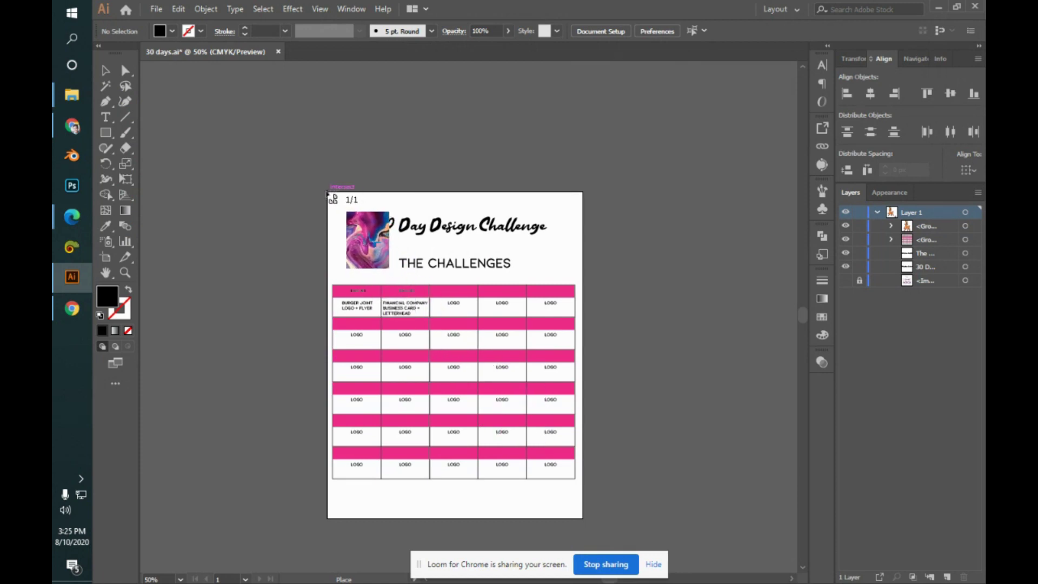
pyautogui.click(327, 192)
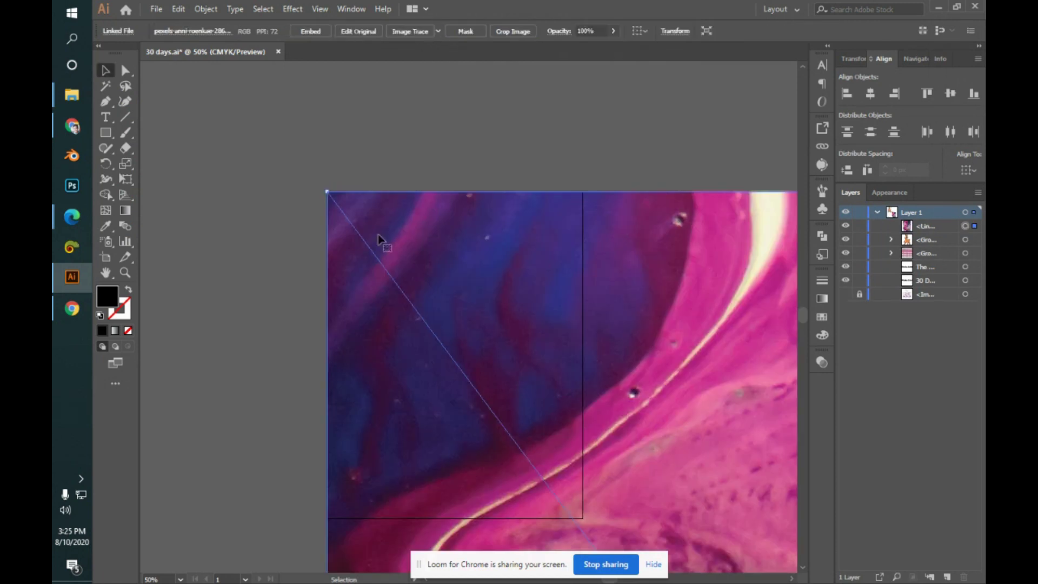
# - Send the placed painting behind the calendar artwork, scale it down to slightly larger than the artboard and position it around the page
pyautogui.hotkey('ctrl', '-')
pyautogui.hotkey('ctrl', '-')
pyautogui.hotkey('ctrl', '-')
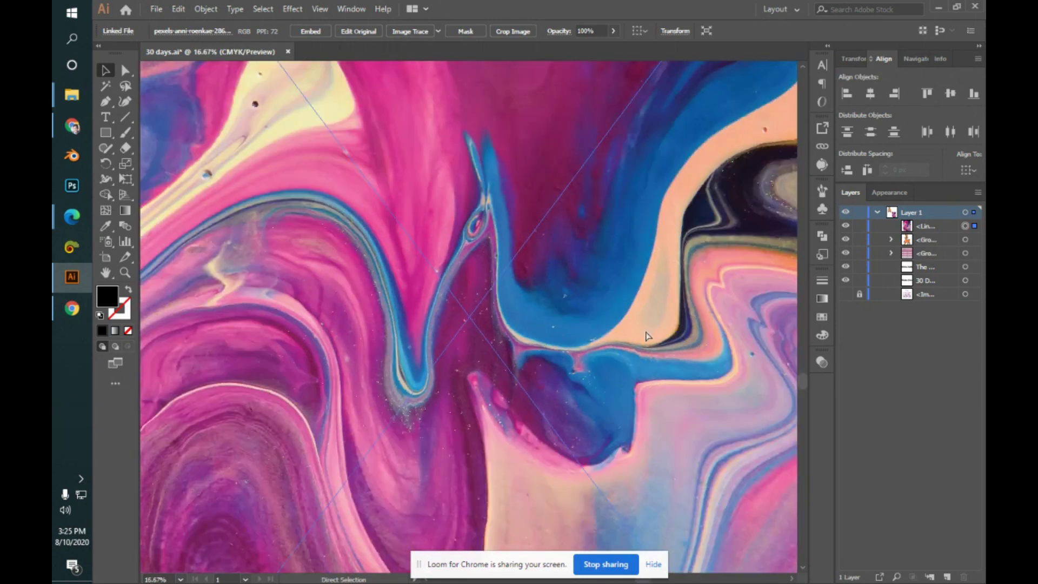
pyautogui.hotkey('ctrl', '-')
pyautogui.hotkey('ctrl', '-')
pyautogui.hotkey('ctrl', '-')
pyautogui.hotkey('ctrl', '-')
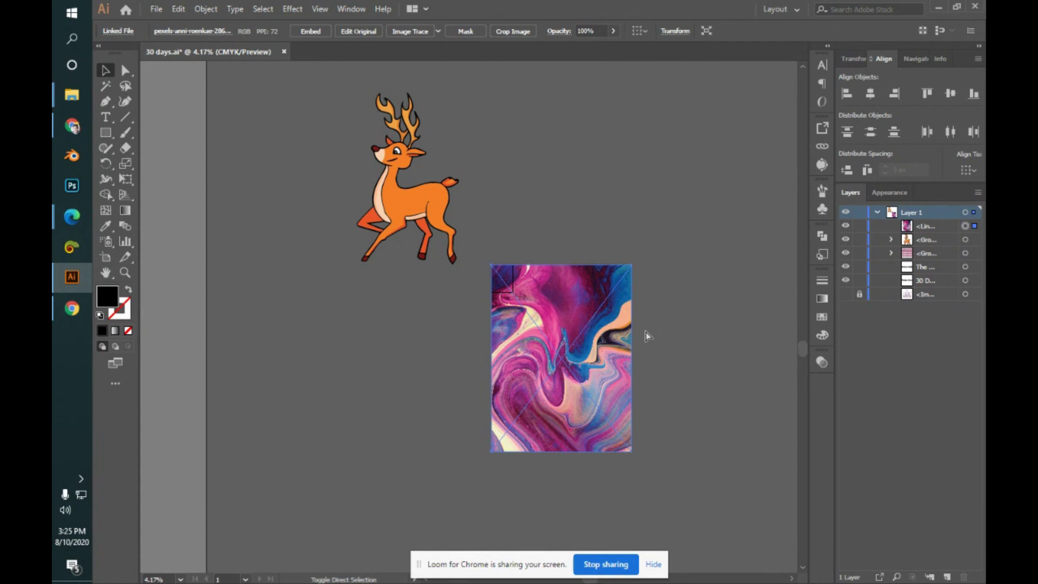
pyautogui.hotkey('ctrl', 'shift', '[')
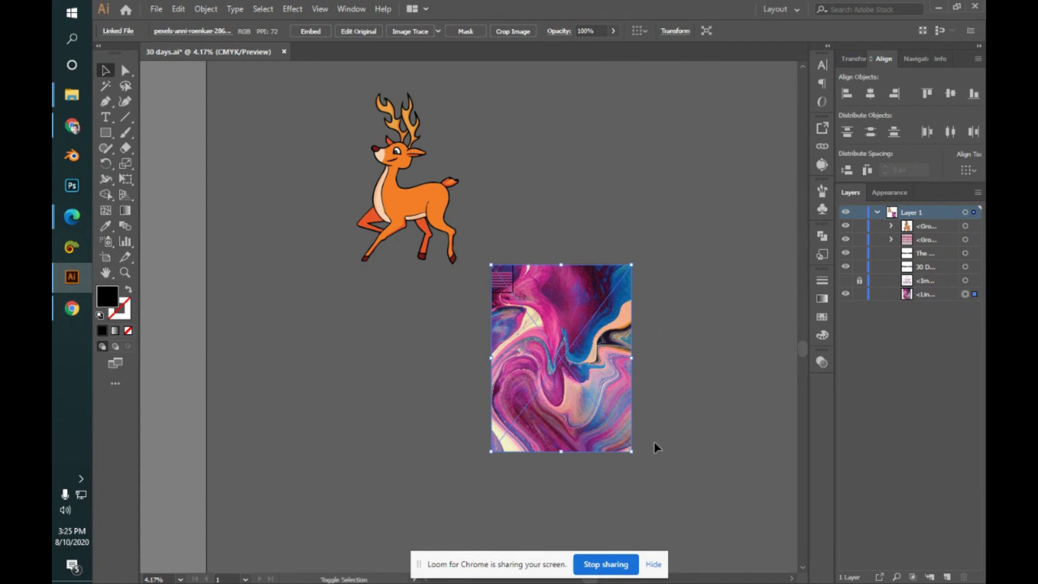
pyautogui.moveTo(634, 452); pyautogui.dragTo(516, 300)
pyautogui.scroll(4, 517, 300)
pyautogui.scroll(3, 518, 306)
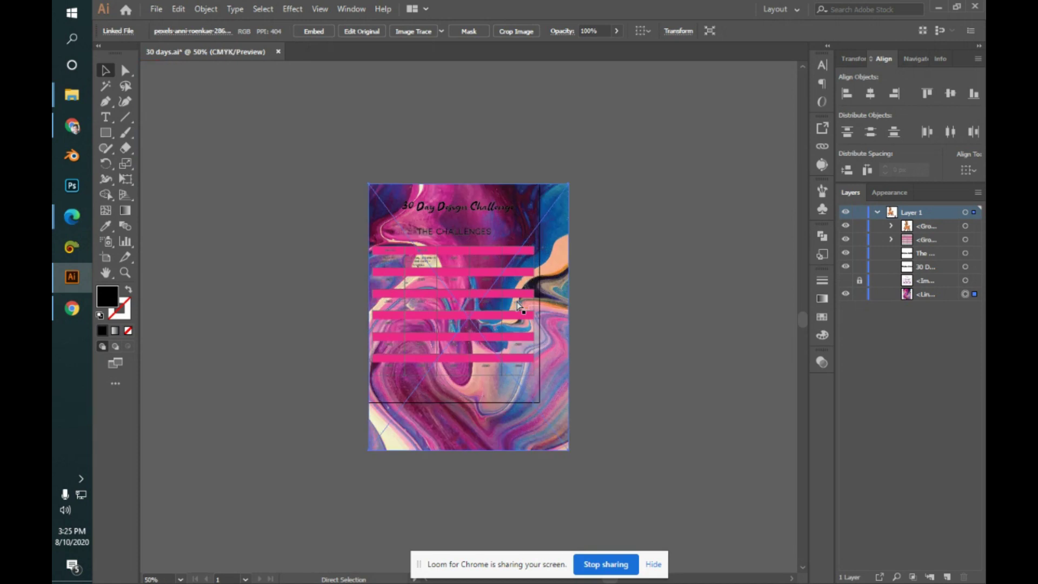
pyautogui.moveTo(592, 461); pyautogui.dragTo(557, 430)
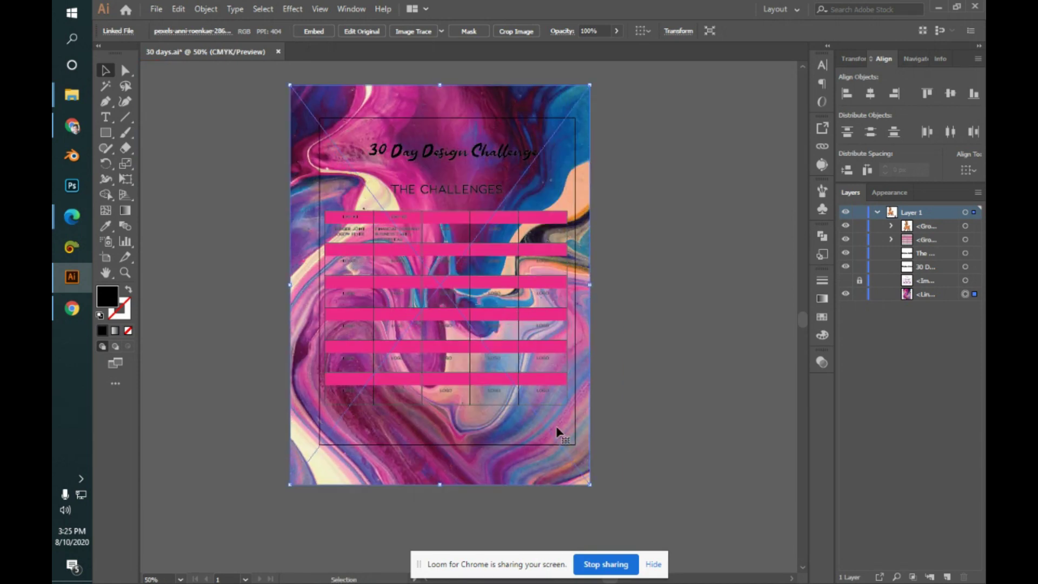
# - Fill the "30 Day Design Challenge" title and "THE CHALLENGES" subtitle with white
pyautogui.click(466, 160)
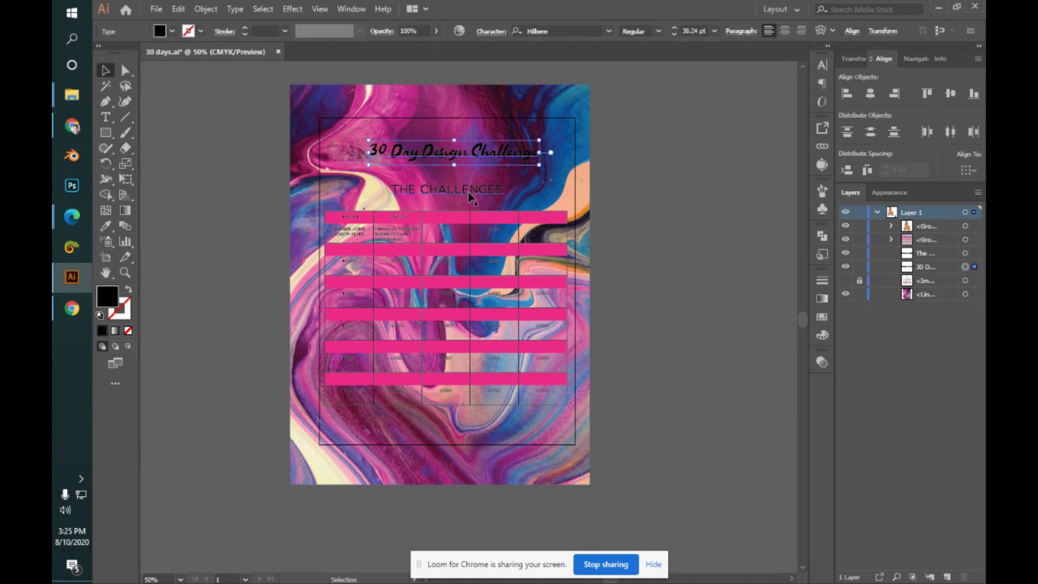
pyautogui.keyDown('shift'); pyautogui.click(475, 199); pyautogui.keyUp('shift')
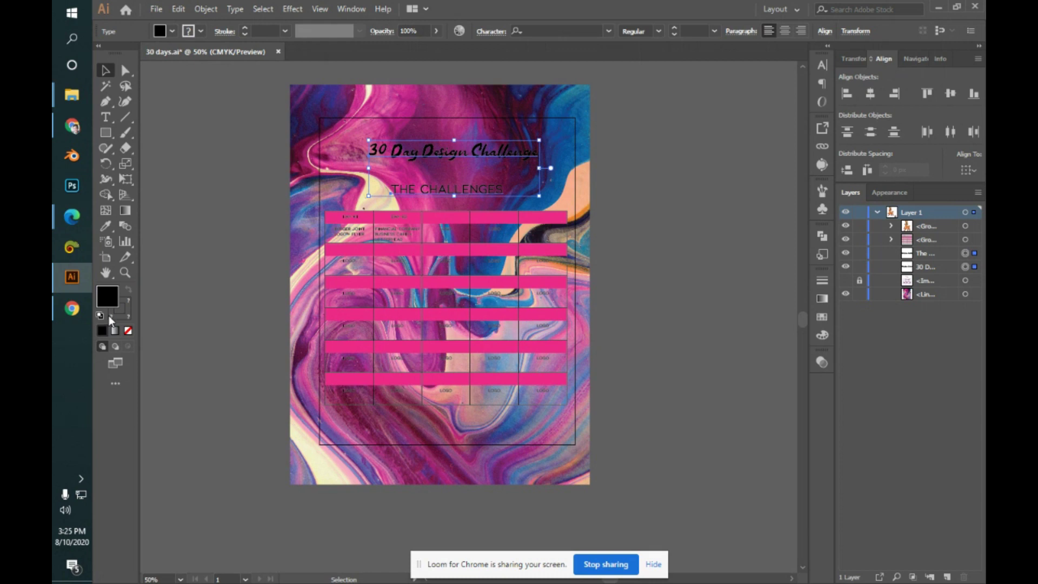
pyautogui.doubleClick(108, 296)
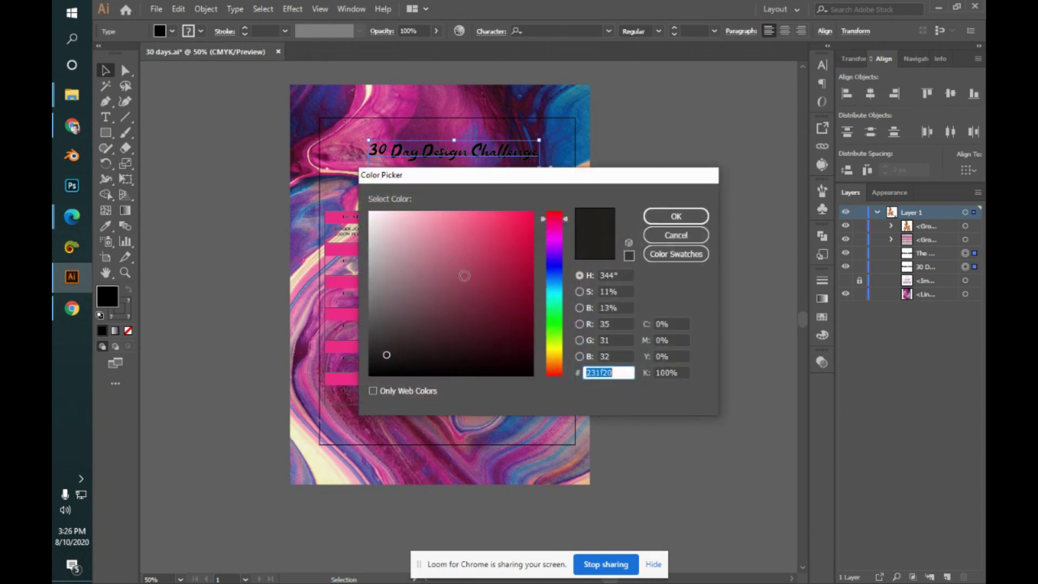
pyautogui.press('Return')
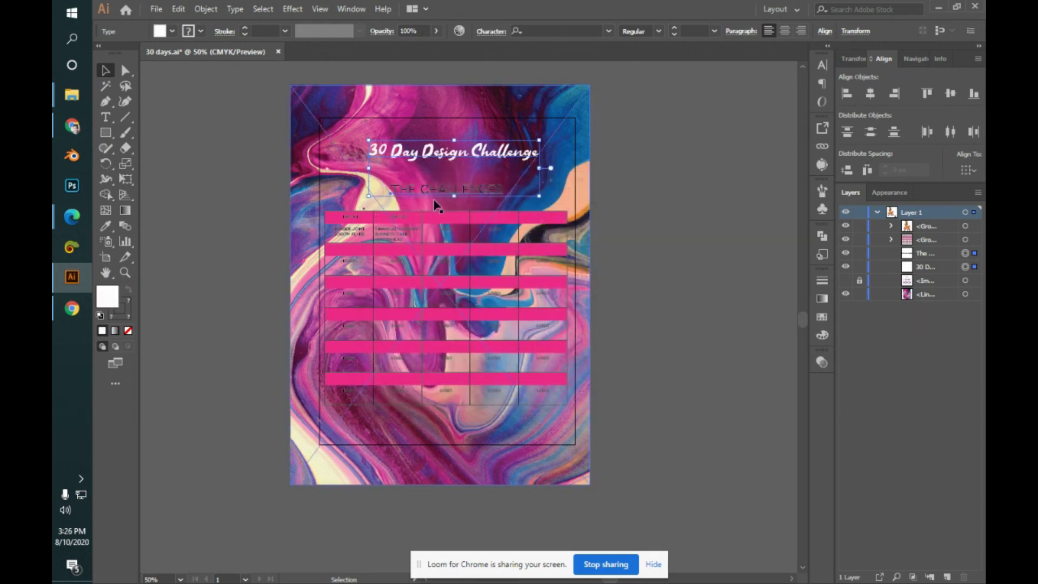
# - Change the stroke of the "THE CHALLENGES" subtitle to white, keeping its 1 pt weight, and collapse the colour controls
pyautogui.click(476, 191)
pyautogui.click(128, 318)
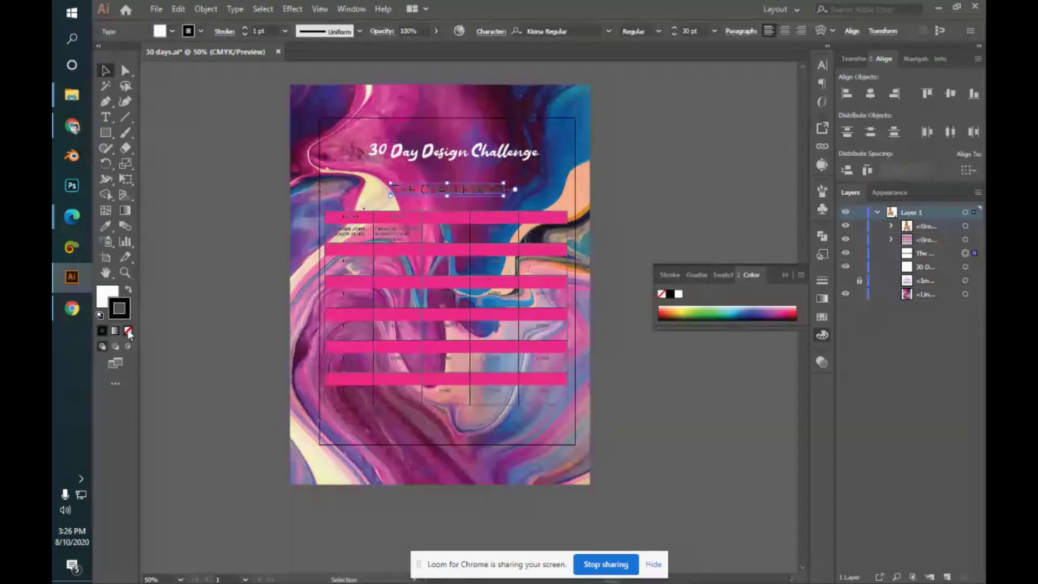
pyautogui.click(129, 331)
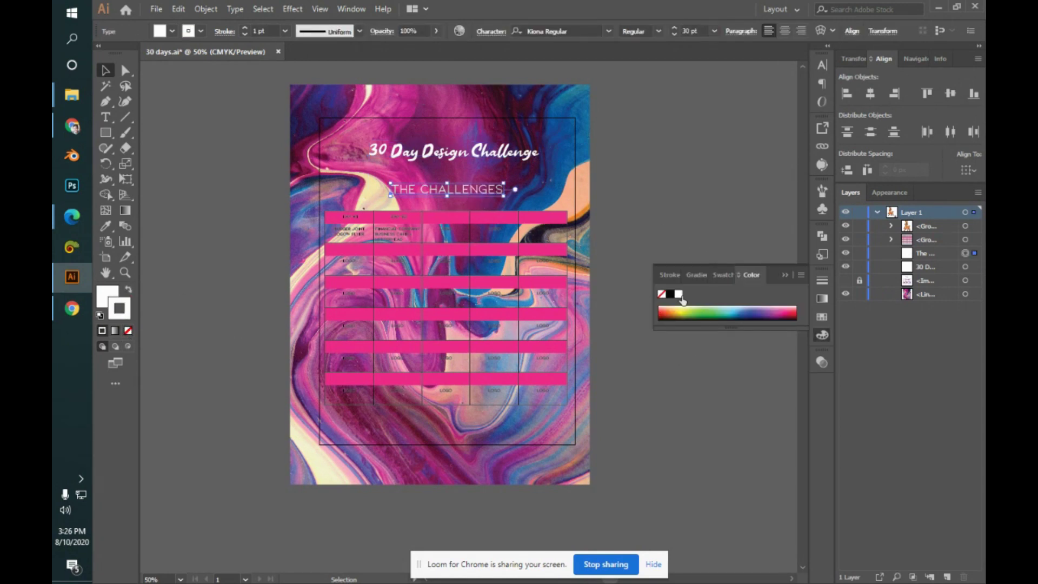
pyautogui.click(677, 211)
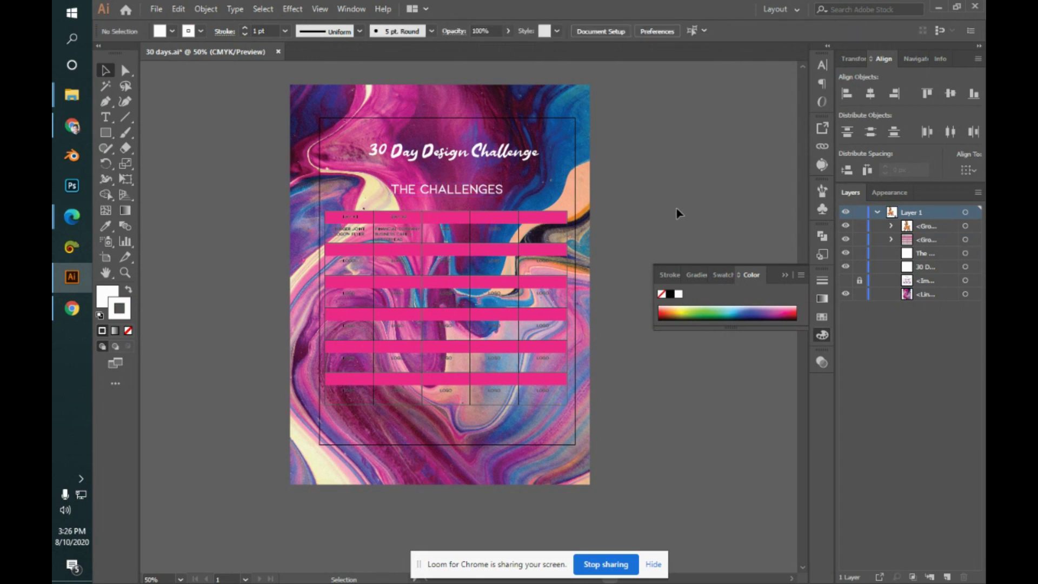
pyautogui.click(786, 276)
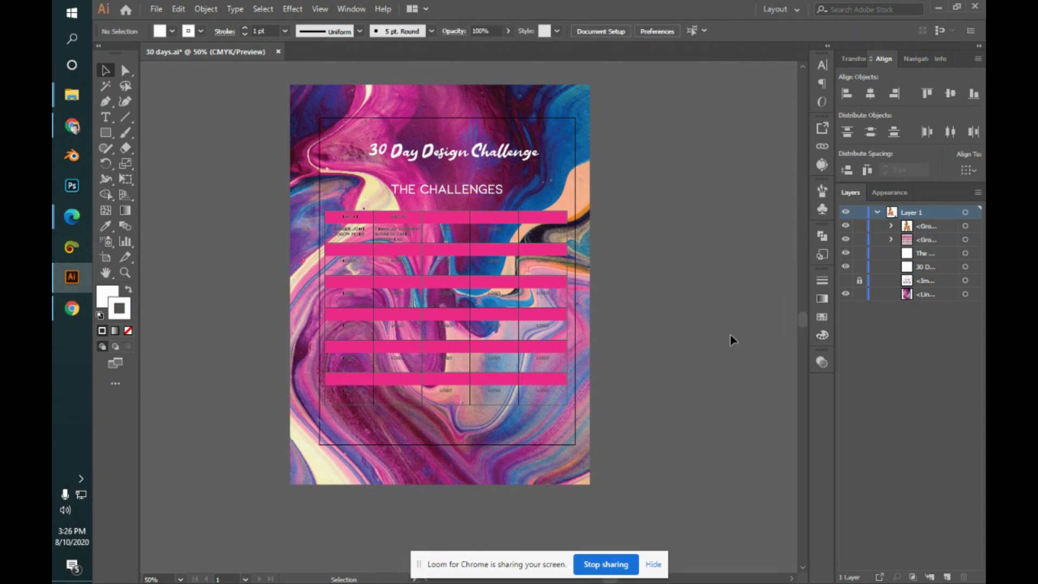
# - Draw a rectangle of about 591 × 757 px covering the artboard and use it as a clipping mask over all unlocked artwork
pyautogui.click(105, 132)
pyautogui.moveTo(320, 119); pyautogui.dragTo(575, 445)
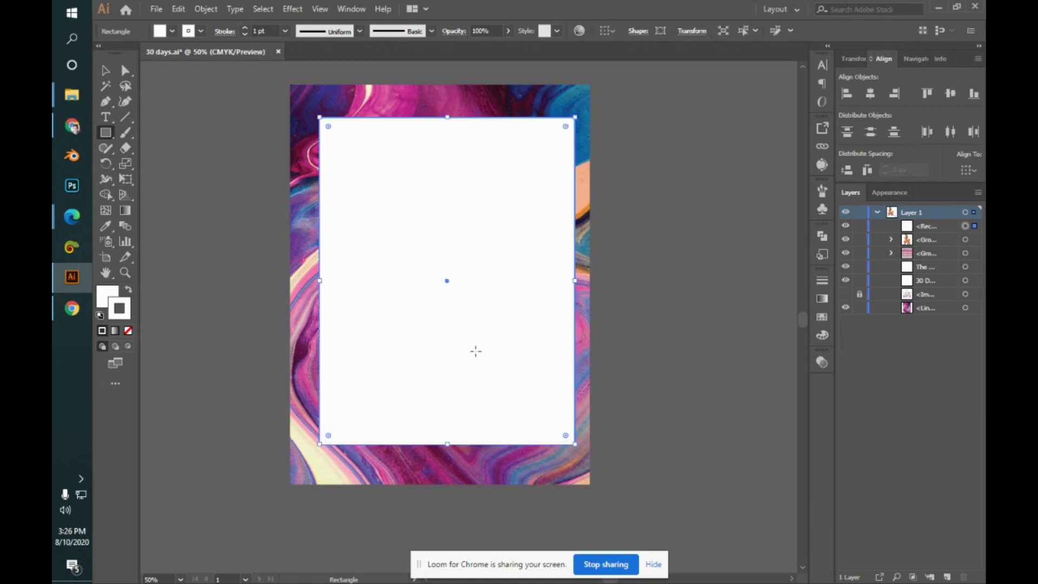
pyautogui.press('v')
pyautogui.moveTo(290, 85); pyautogui.dragTo(700, 515)
pyautogui.press('a')
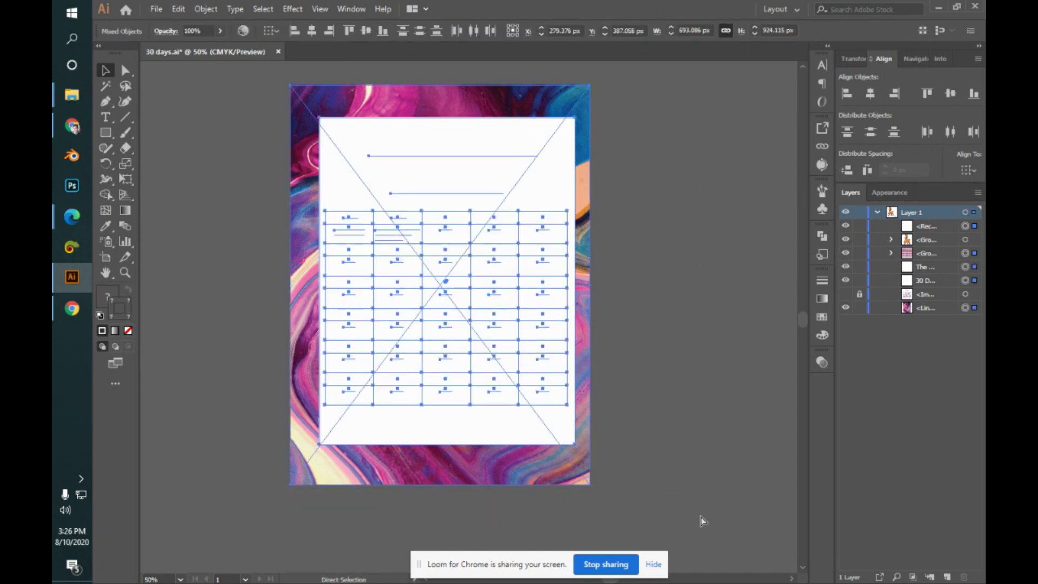
pyautogui.press('v')
pyautogui.rightClick(458, 313)
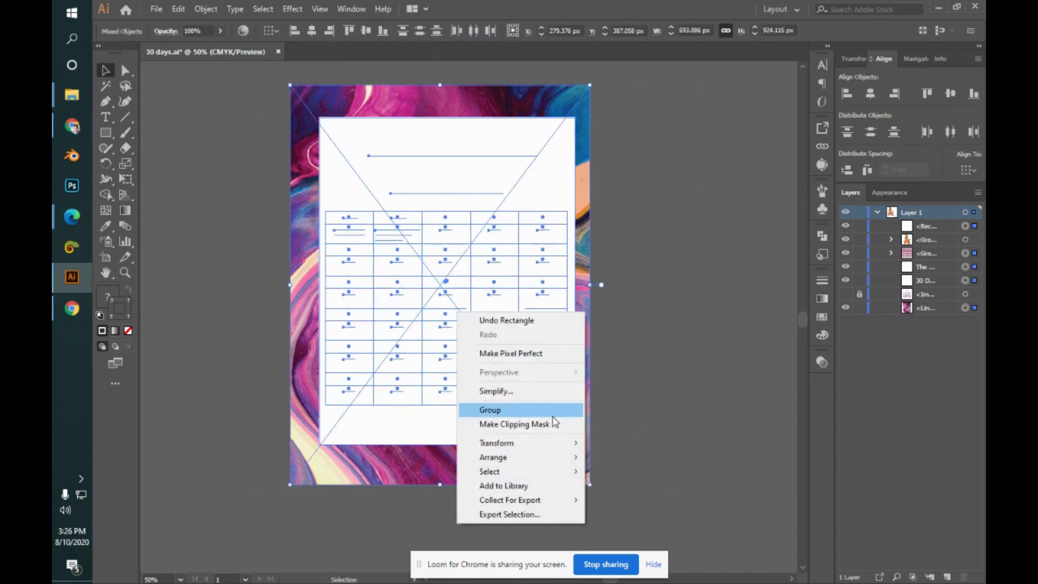
pyautogui.click(556, 424)
pyautogui.click(727, 335)
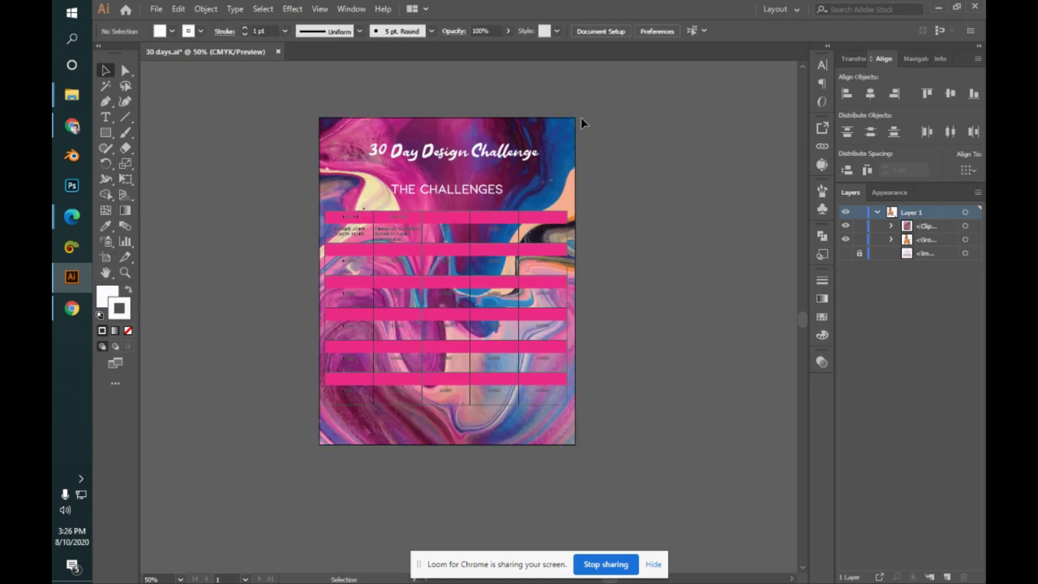
pyautogui.click(558, 139)
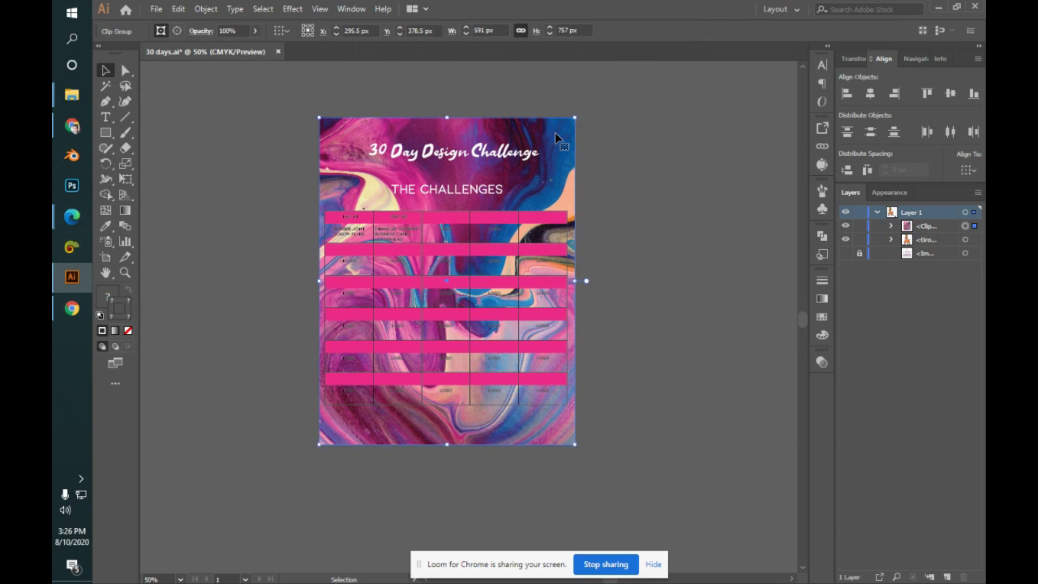
pyautogui.click(624, 196)
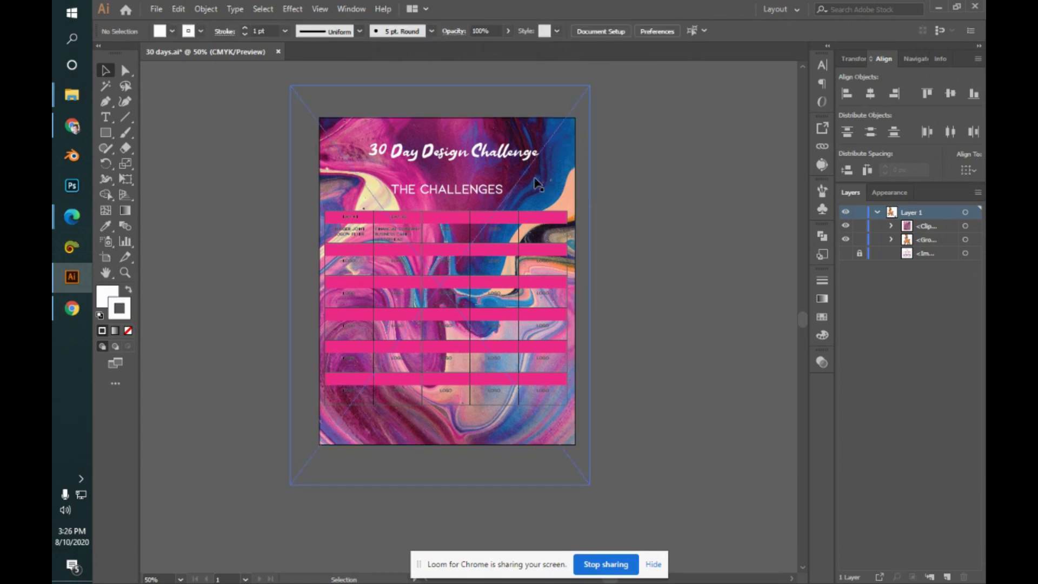
# - Switch to the Contest folder in File Explorer and paste the cut pink and blue painting file into it
pyautogui.hotkey('alt', 'Tab')
pyautogui.press('Tab')
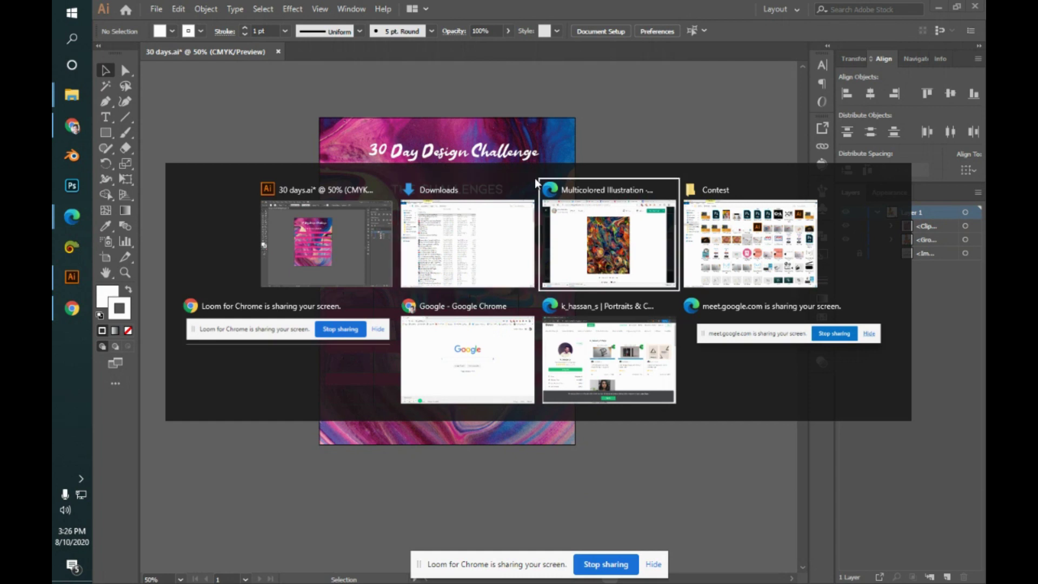
pyautogui.hotkey('alt', 'Tab')
pyautogui.press('Tab')
pyautogui.press('Tab')
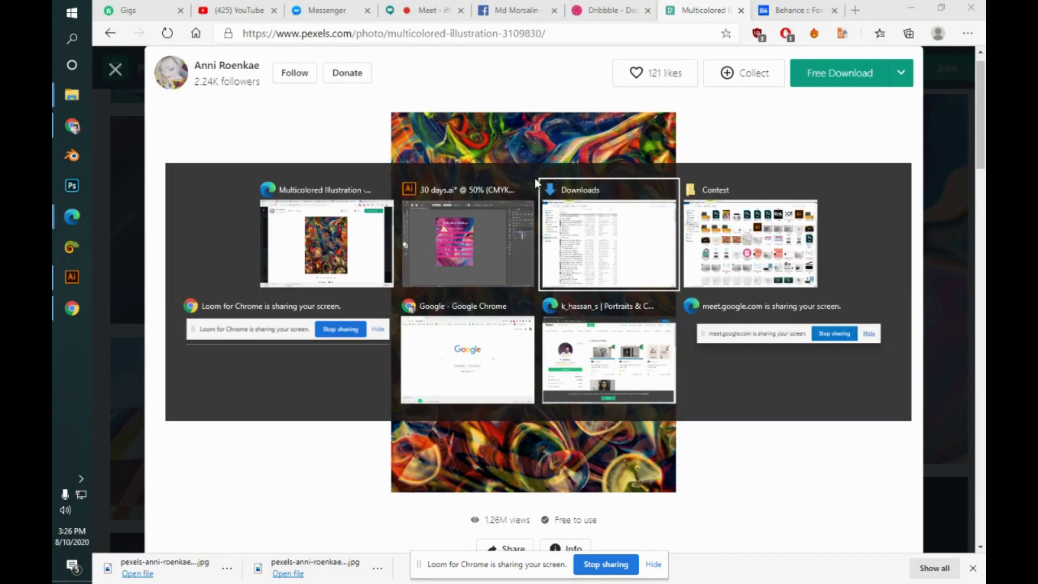
pyautogui.hotkey('alt', 'Tab')
pyautogui.press('Tab')
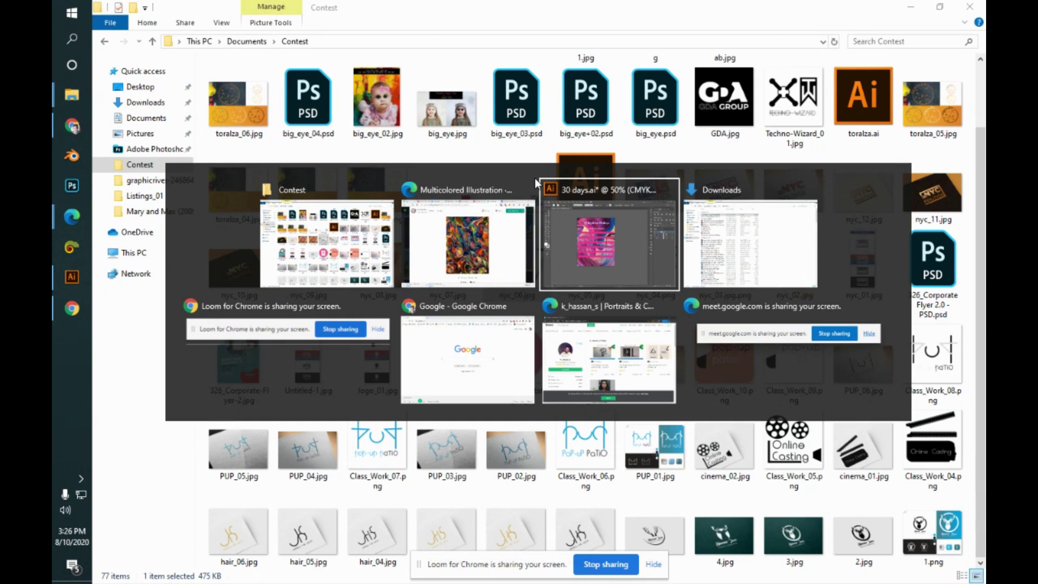
pyautogui.press('Tab')
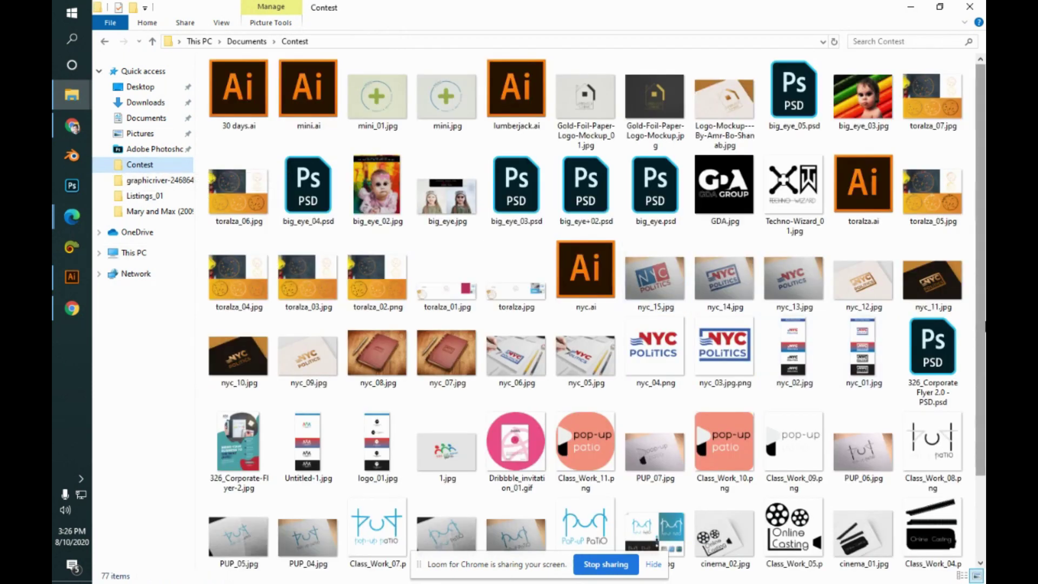
pyautogui.scroll(-2, 981, 476)
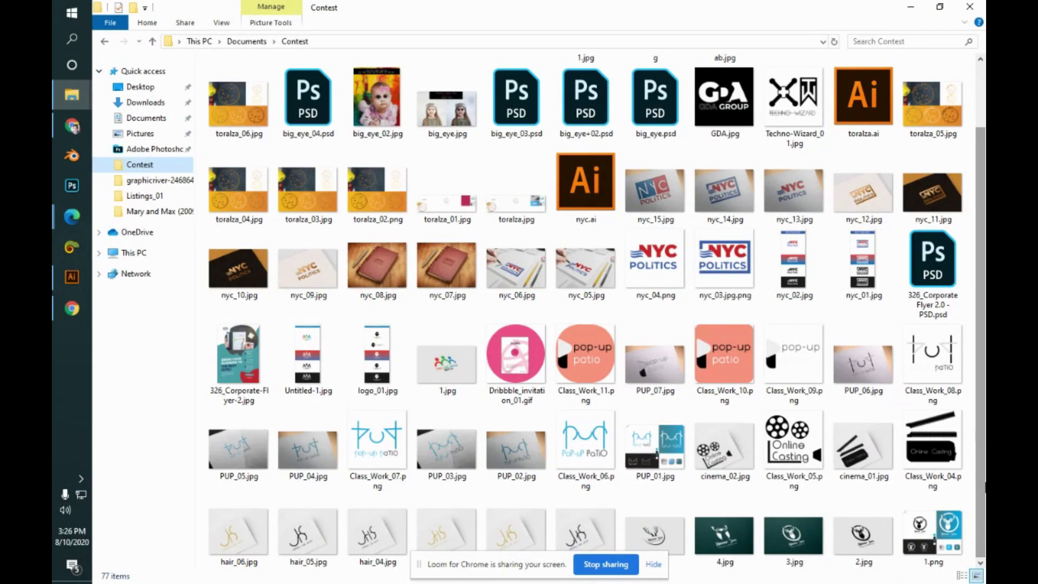
pyautogui.hotkey('ctrl', 'v')
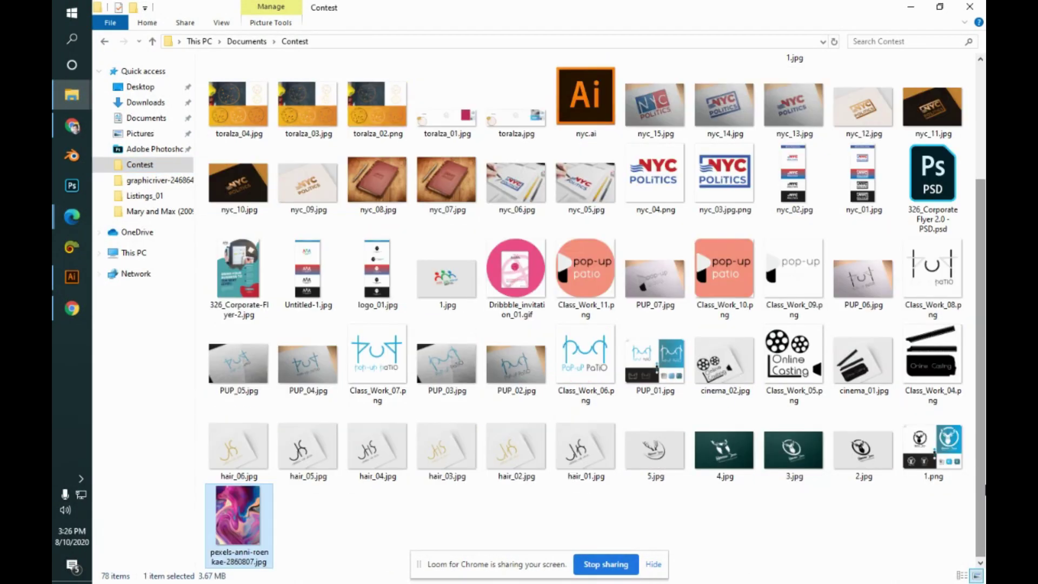
# - Switch back to Illustrator and agree to update the missing or modified linked files
pyautogui.click(63, 276)
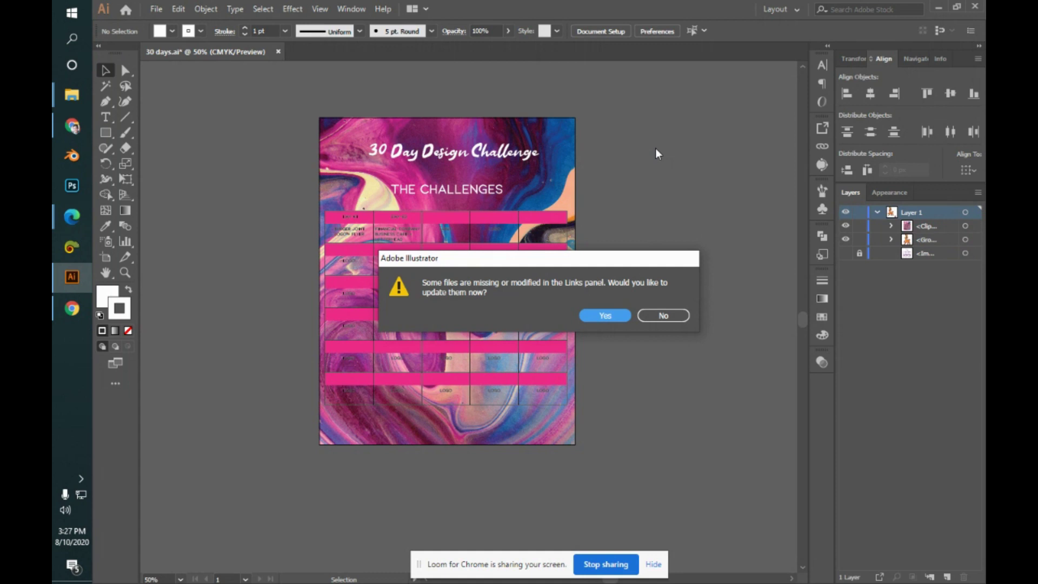
pyautogui.hotkey('alt', 'Tab')
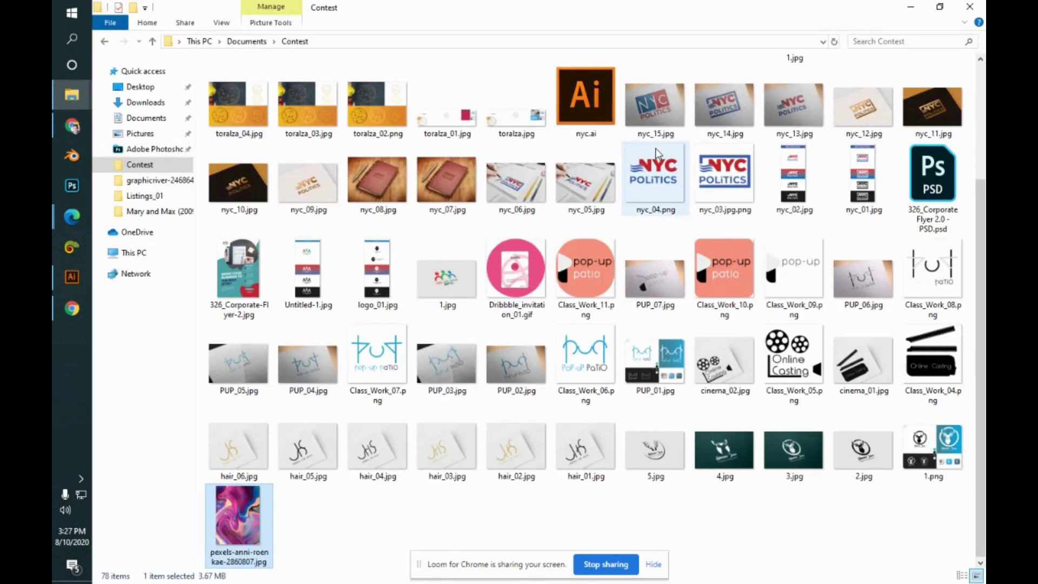
pyautogui.hotkey('alt', 'Tab')
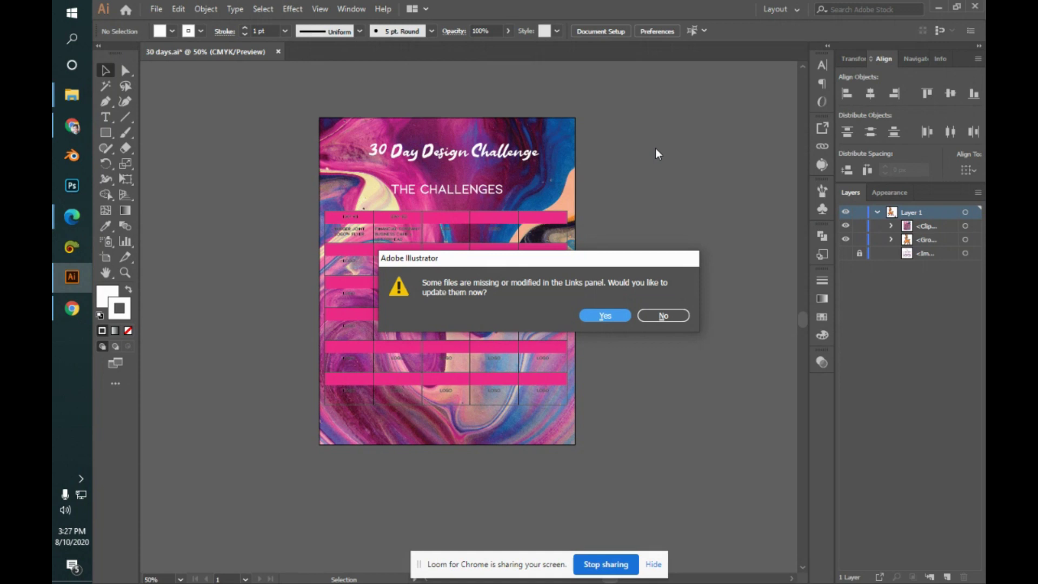
pyautogui.hotkey('alt', 'Tab')
pyautogui.hotkey('alt', 'Tab')
pyautogui.click(614, 316)
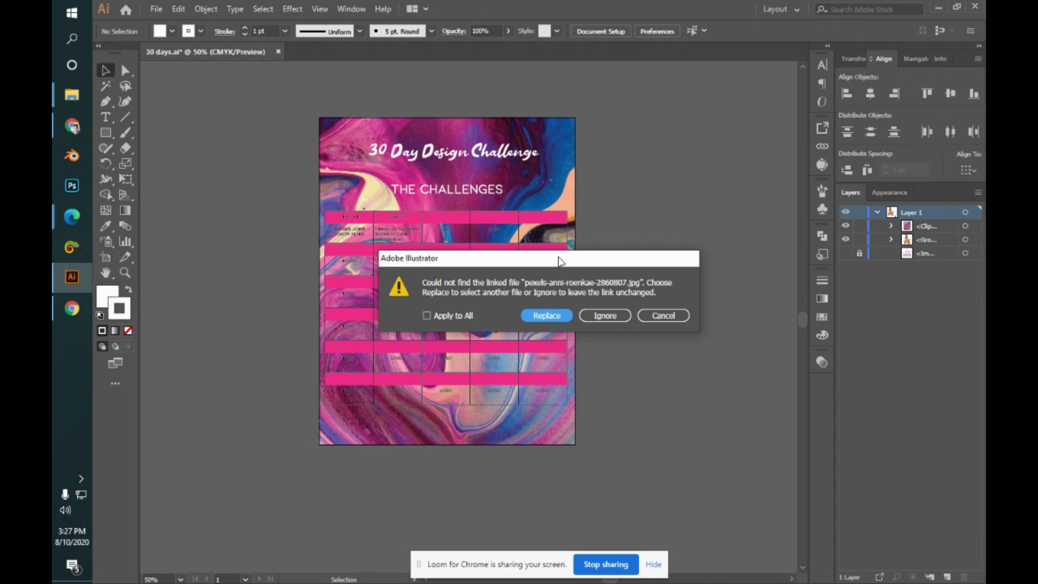
# - Replace the missing link with the pink and blue painting stored in the Documents > Contest folder
pyautogui.moveTo(558, 257); pyautogui.dragTo(551, 222)
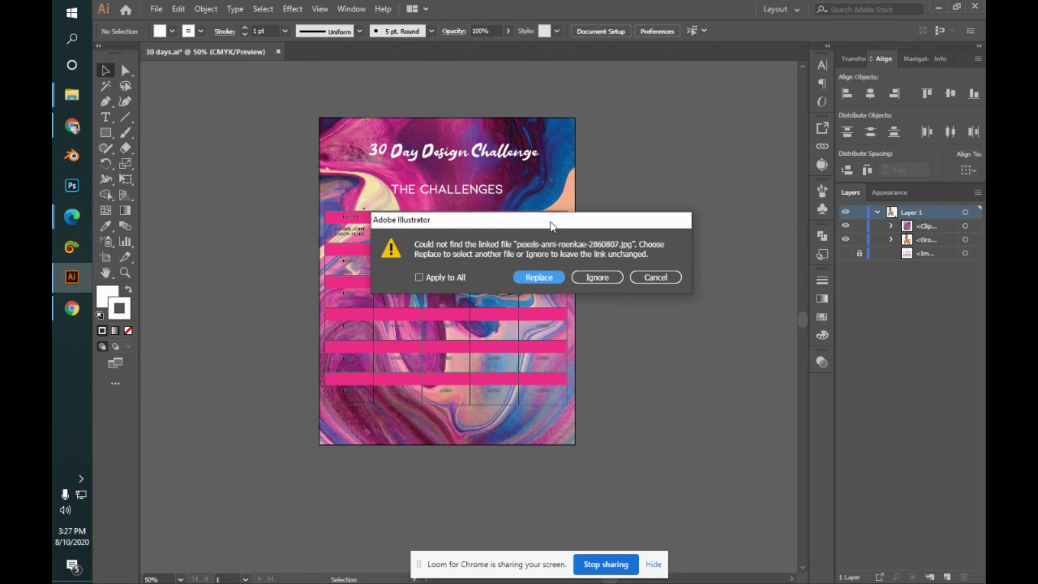
pyautogui.click(548, 277)
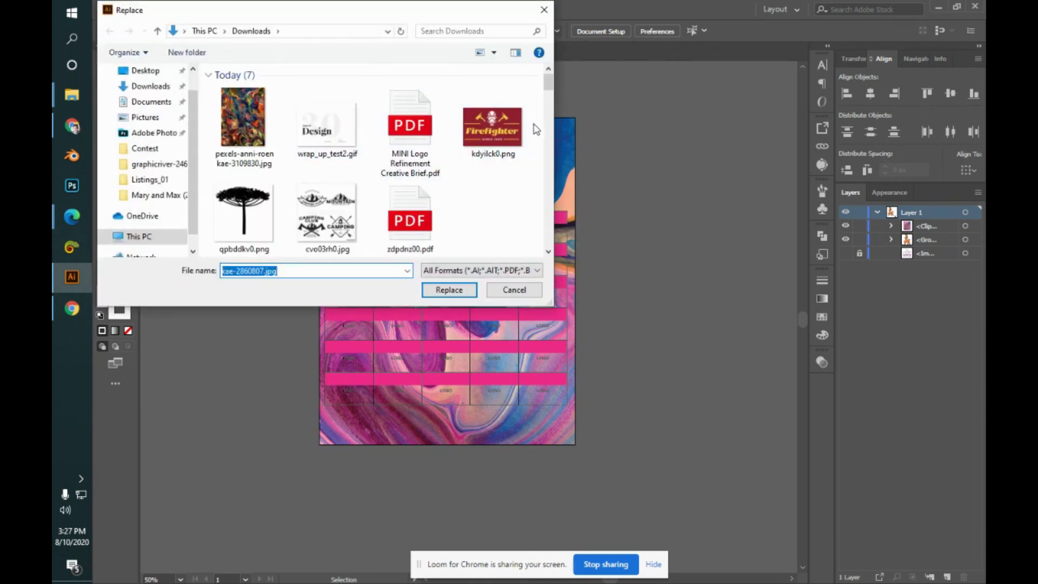
pyautogui.click(157, 33)
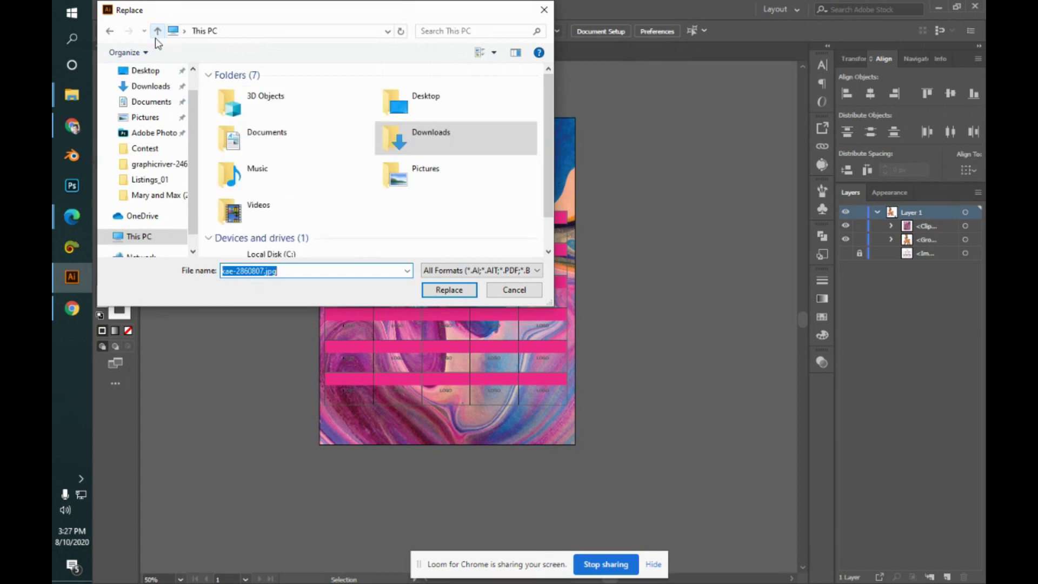
pyautogui.click(166, 151)
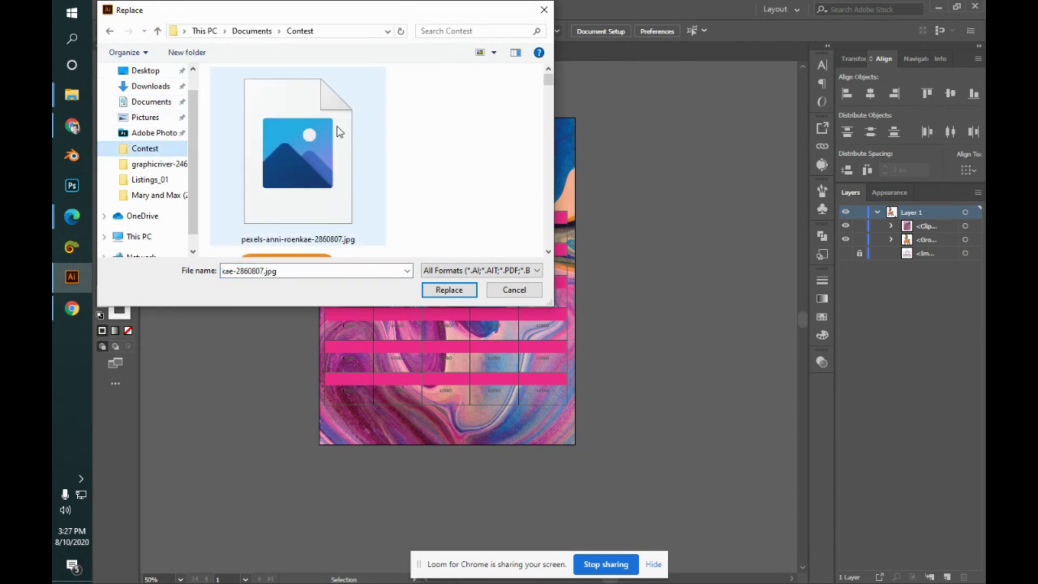
pyautogui.click(359, 180)
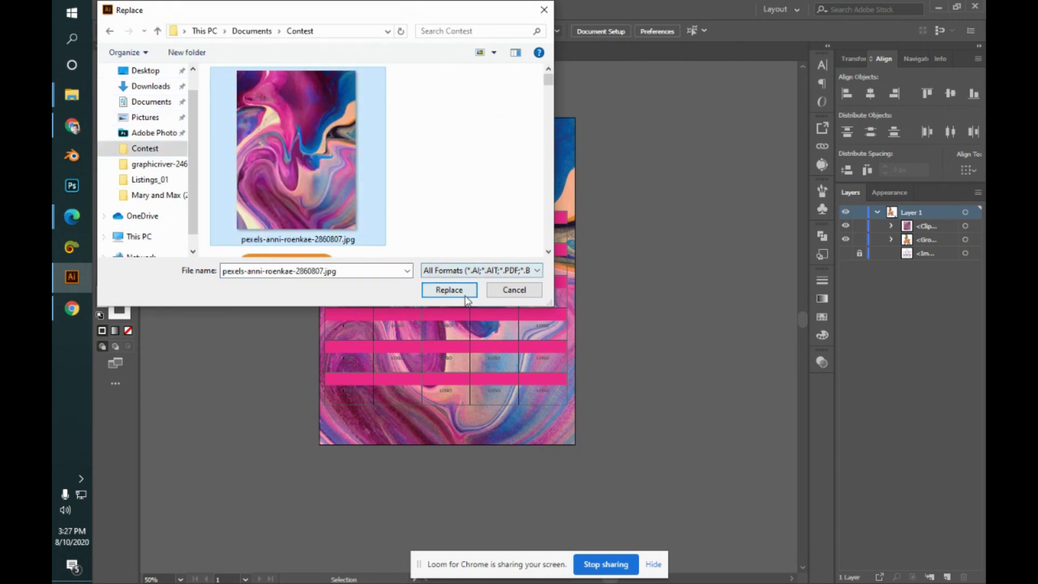
pyautogui.click(471, 296)
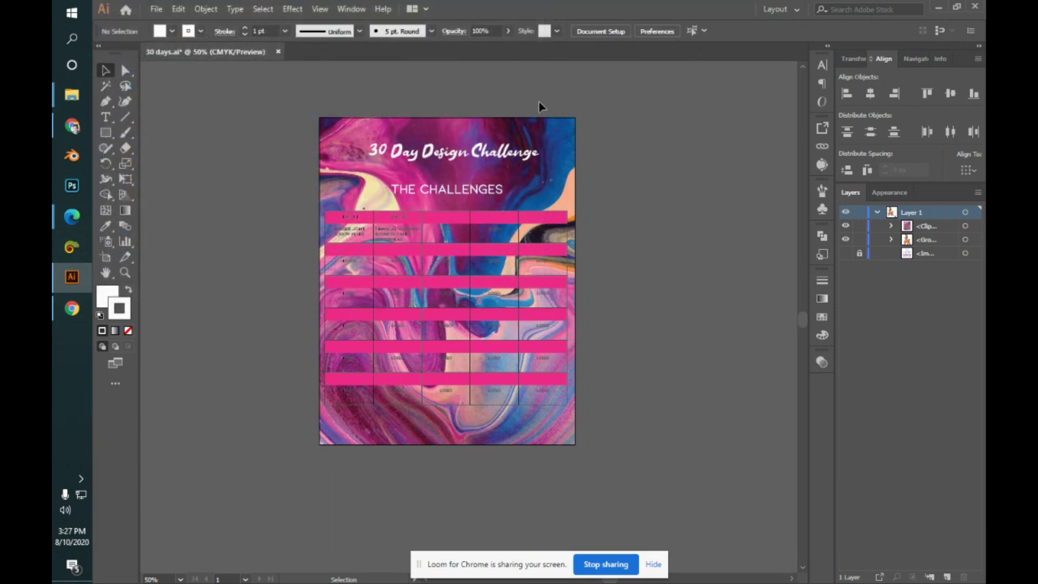
# - Isolate the clip group and relink its painting to the multicoloured Pexels image in the Downloads folder
pyautogui.click(572, 125)
pyautogui.doubleClick(472, 241)
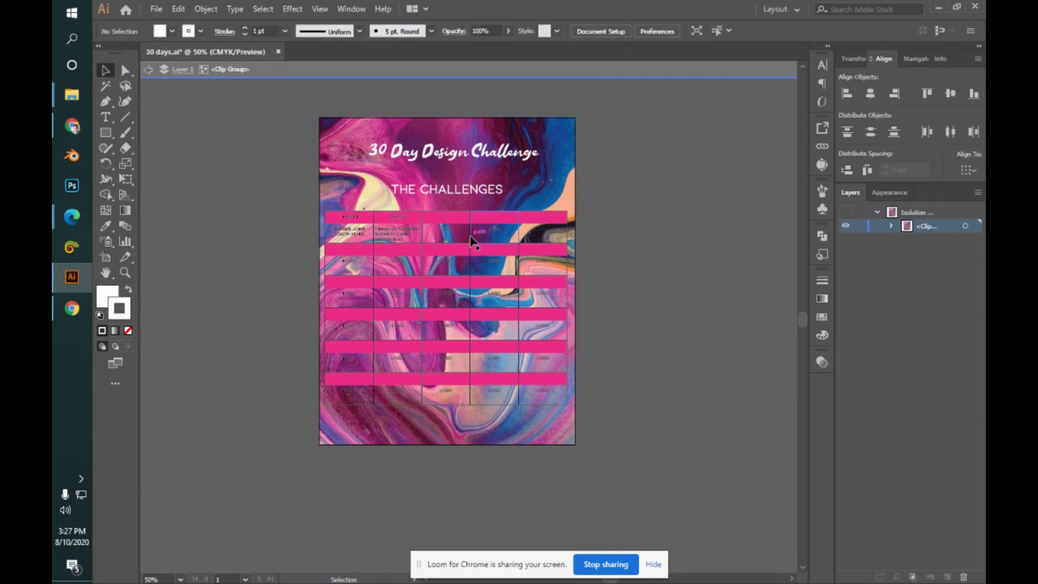
pyautogui.click(472, 241)
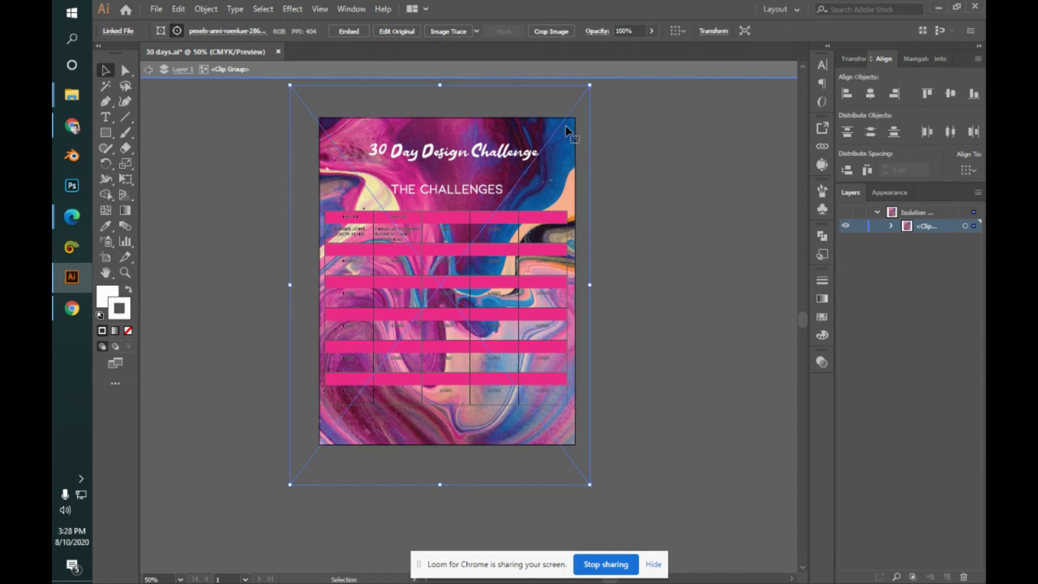
pyautogui.click(260, 32)
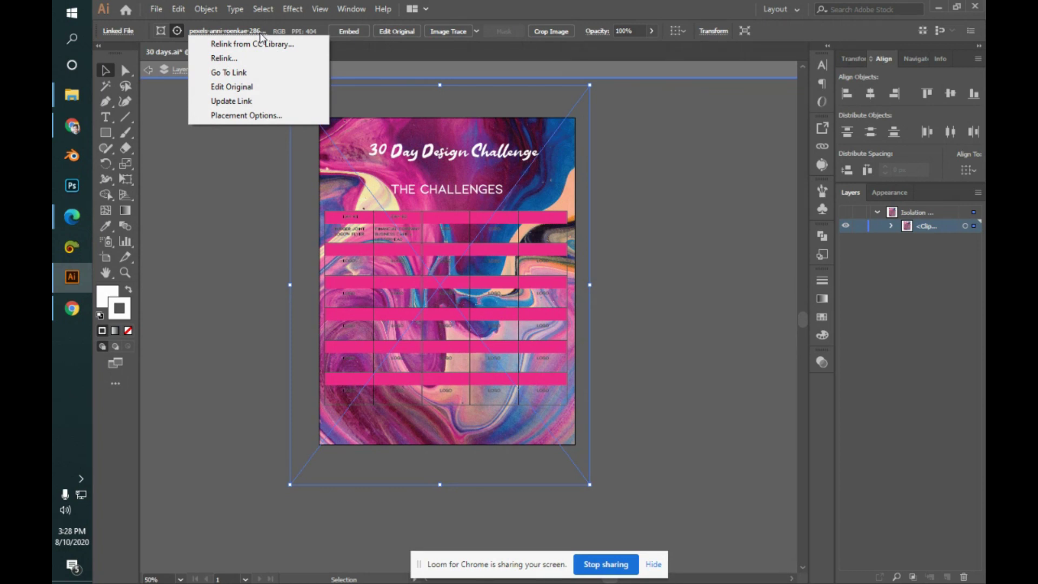
pyautogui.click(249, 59)
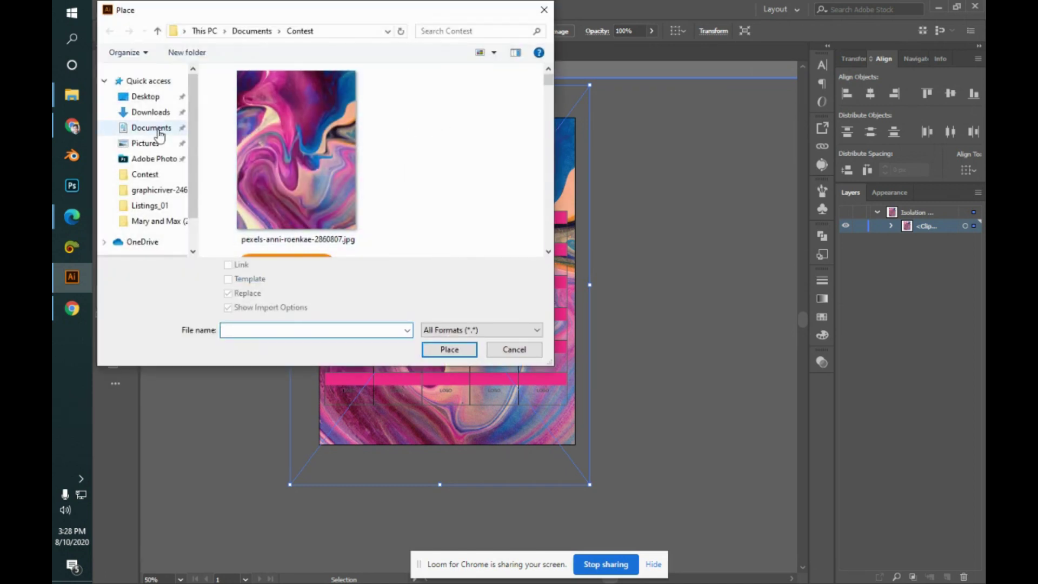
pyautogui.click(152, 113)
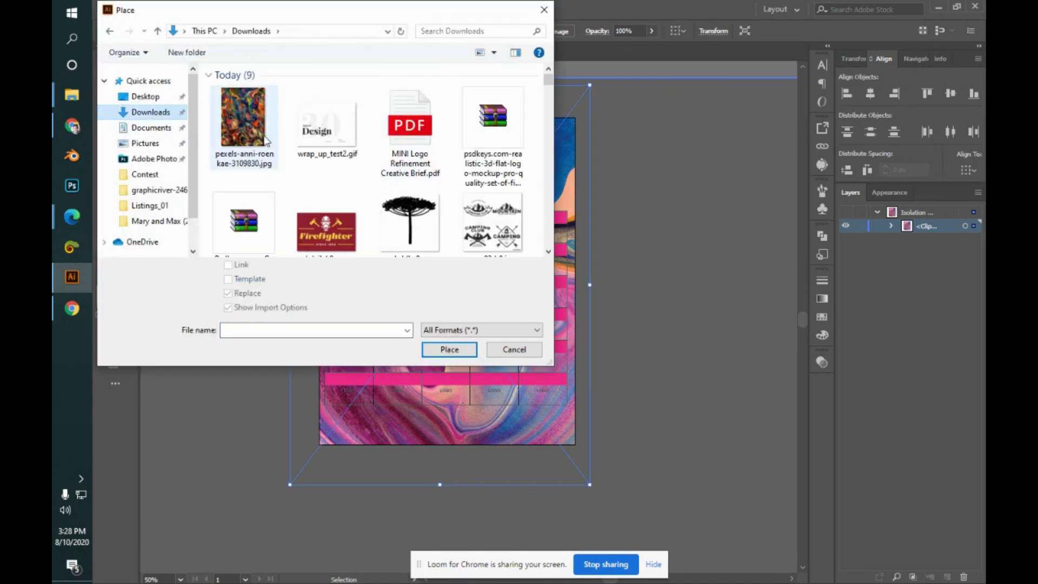
pyautogui.click(265, 143)
pyautogui.click(459, 353)
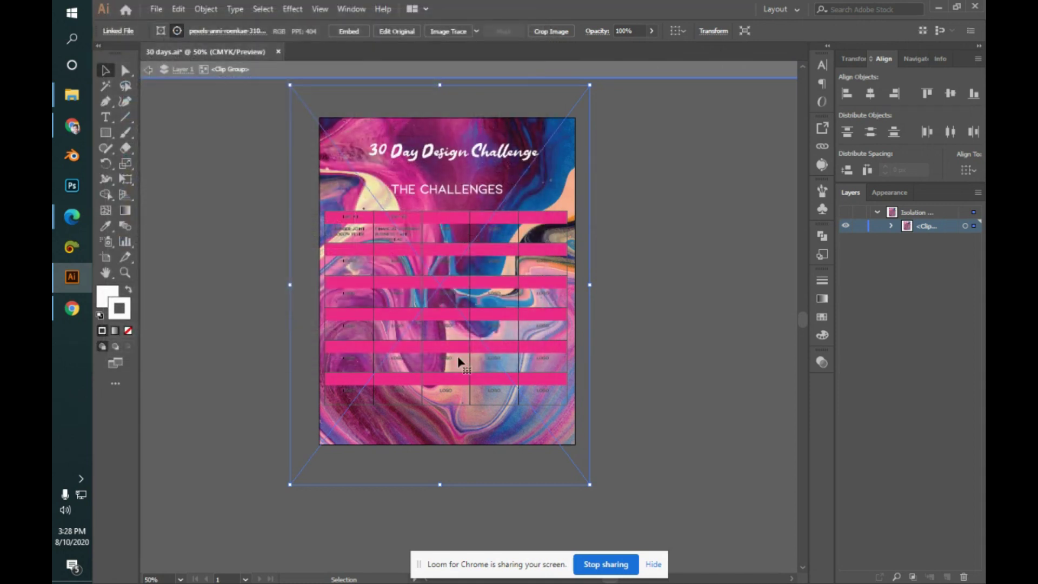
pyautogui.click(646, 252)
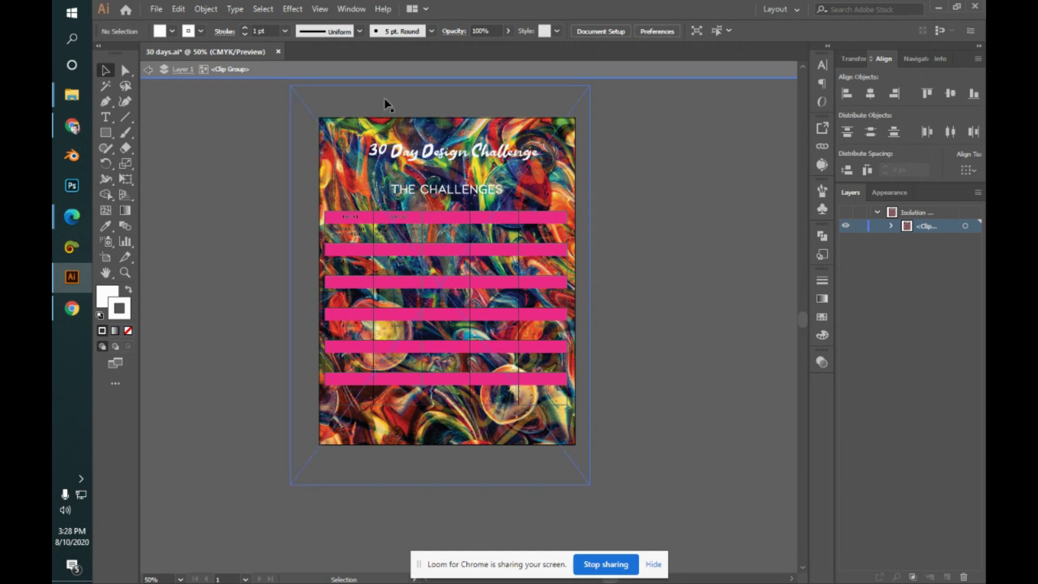
# - Relink the multicoloured background image to the black tree picture qpbddkv0.png from Downloads
pyautogui.click(301, 105)
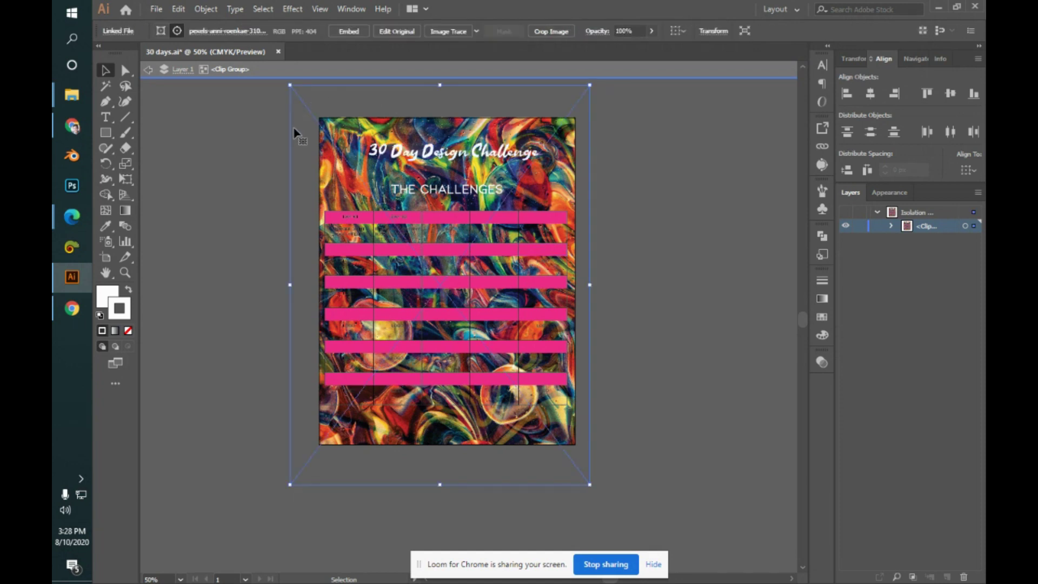
pyautogui.click(254, 31)
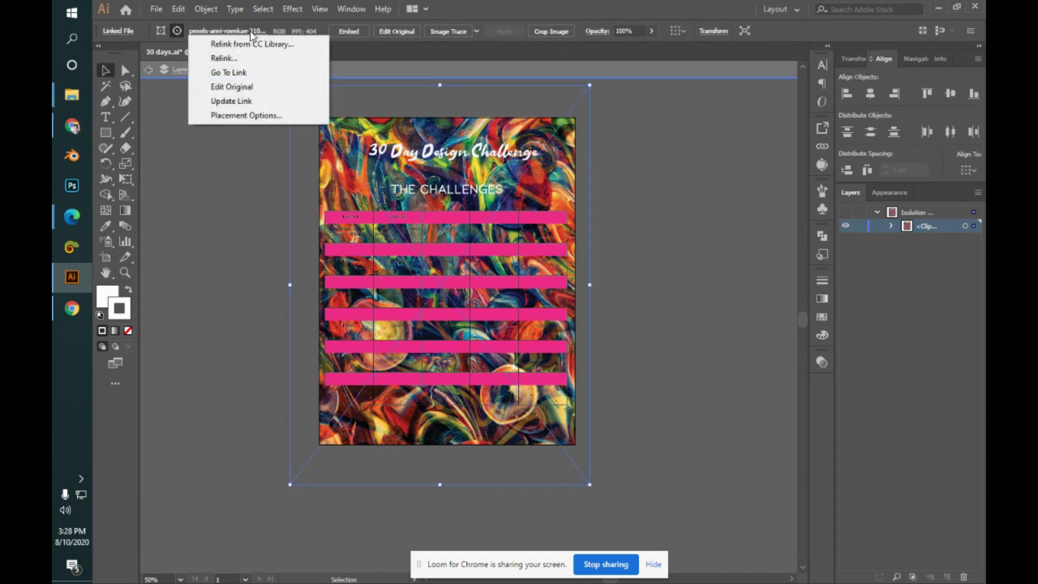
pyautogui.click(274, 58)
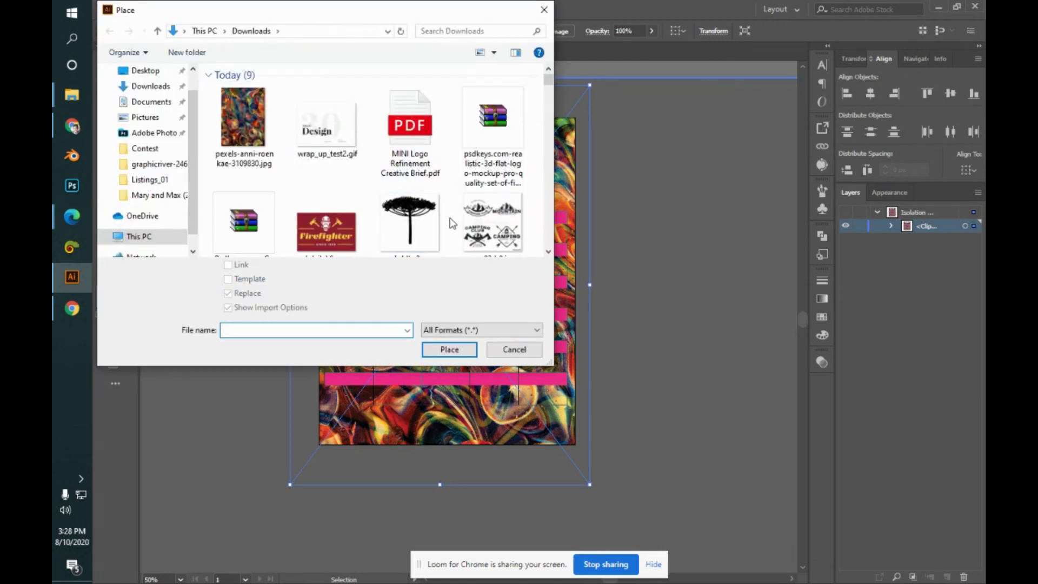
pyautogui.click(428, 223)
pyautogui.click(449, 350)
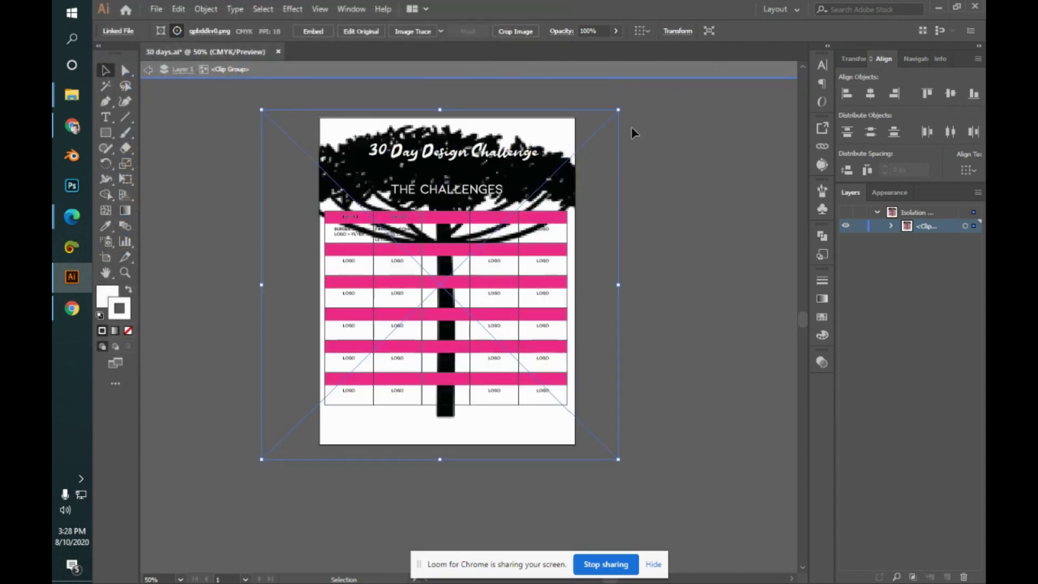
# - Relink the tree background to the coloured pencils photo pencils-452238_1920.jpg from Downloads, keeping it a linked file
pyautogui.click(210, 31)
pyautogui.click(223, 57)
pyautogui.moveTo(550, 79); pyautogui.dragTo(549, 102)
pyautogui.click(492, 154)
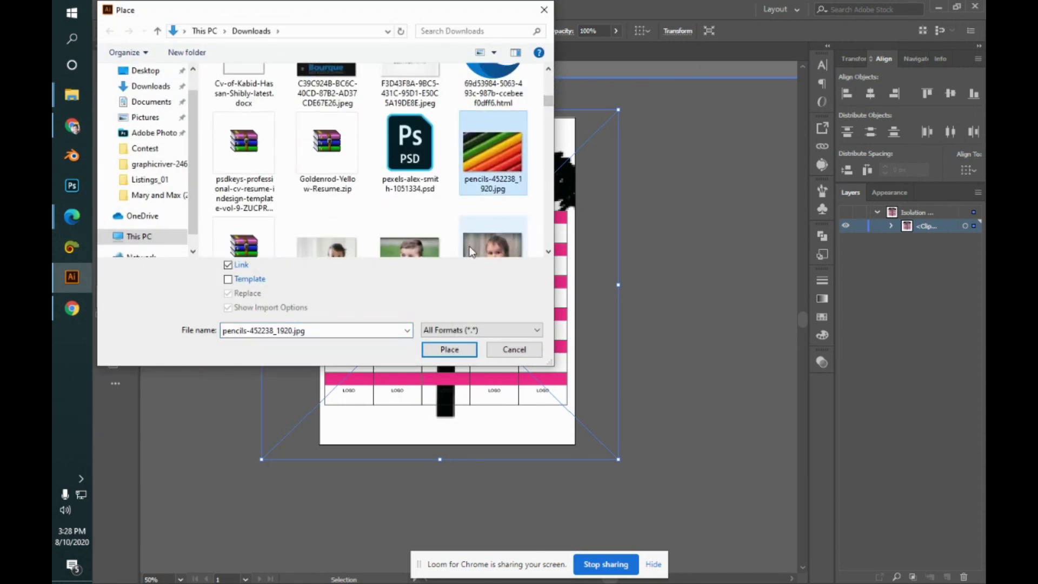
pyautogui.click(448, 351)
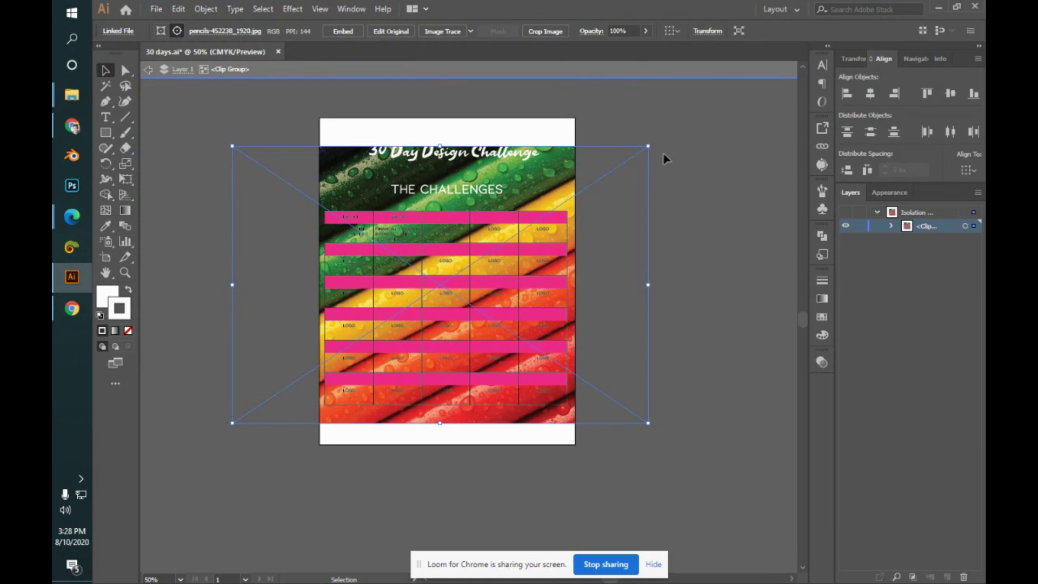
# - Relink the coloured pencils background to the pink and blue painting in the Documents > Contest folder, keeping it a linked file
pyautogui.click(226, 31)
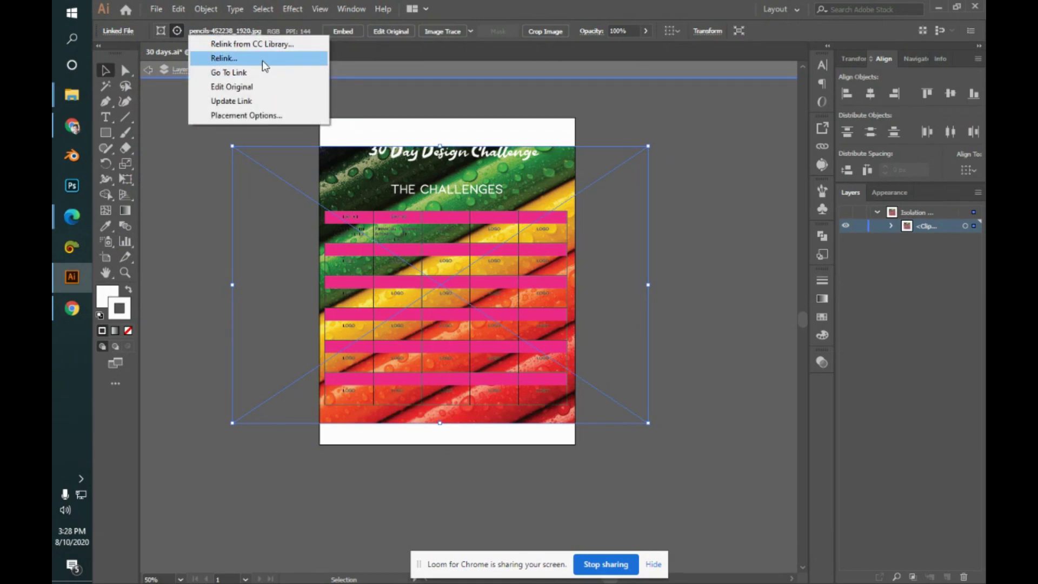
pyautogui.click(261, 59)
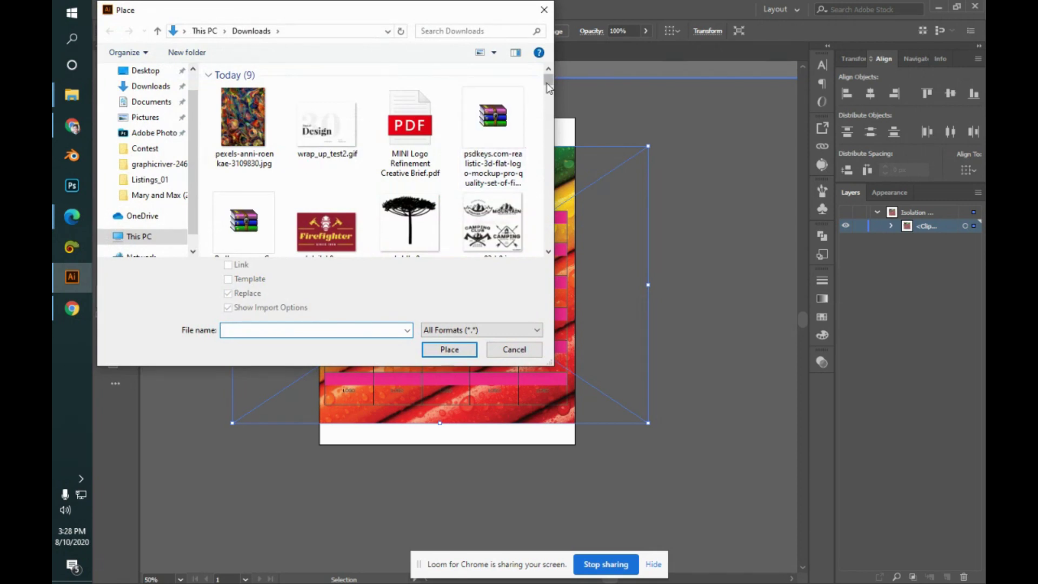
pyautogui.click(154, 147)
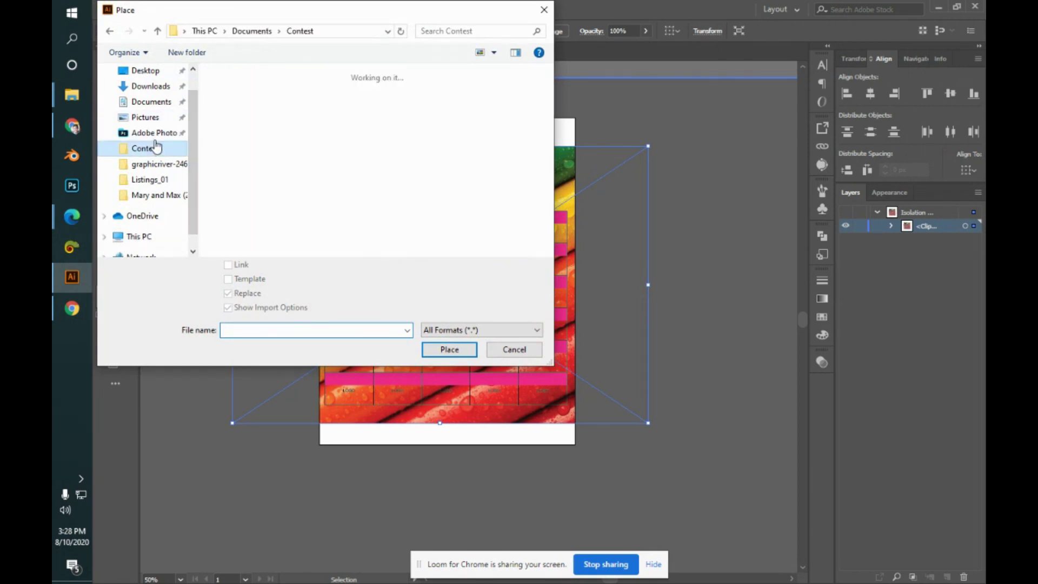
pyautogui.click(291, 135)
pyautogui.click(449, 350)
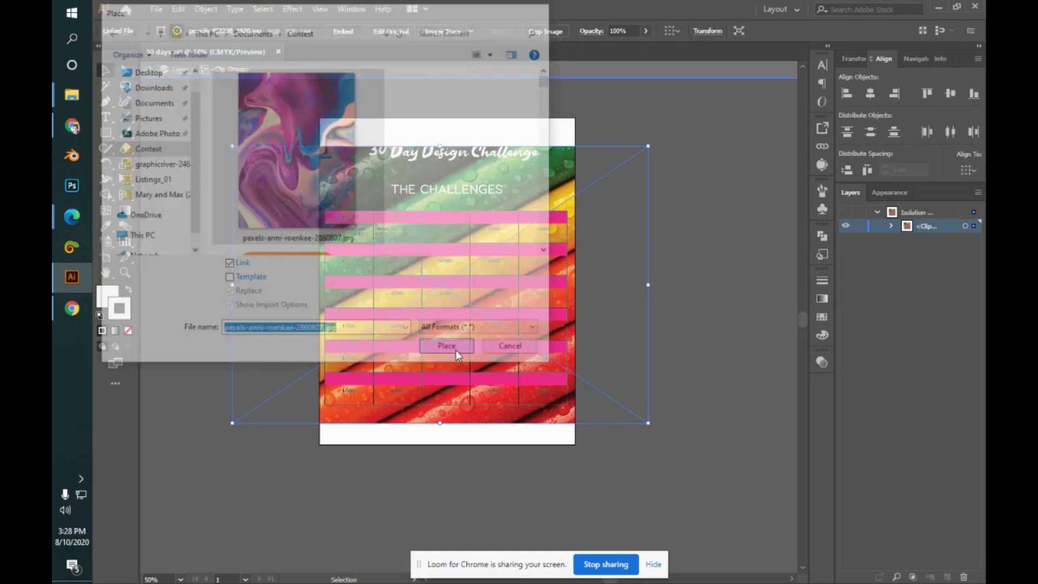
pyautogui.click(646, 224)
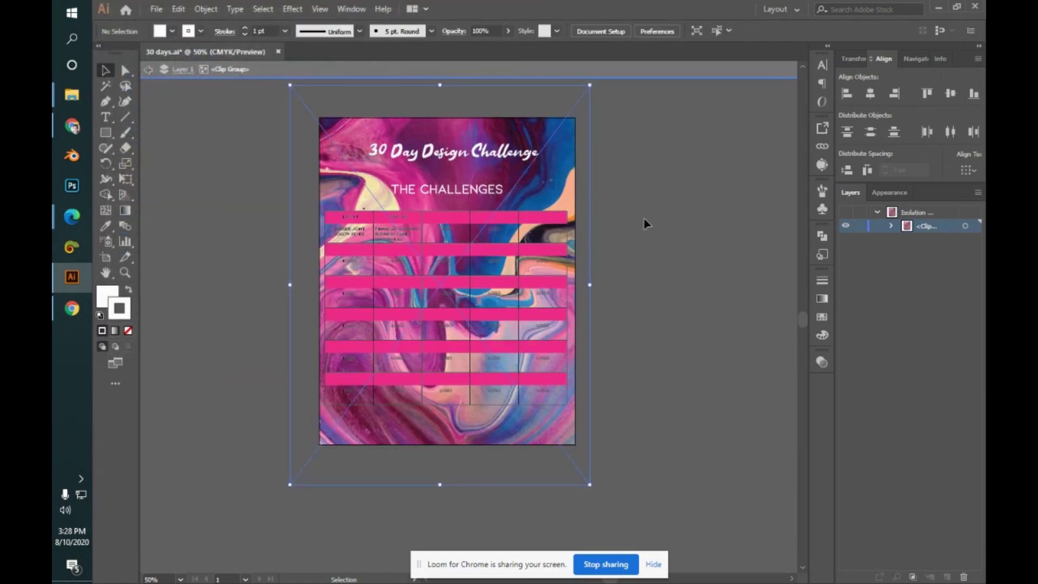
# - Nudge the painting slightly inside the clip group so it still covers the artboard, and exit isolation mode
pyautogui.moveTo(545, 127); pyautogui.dragTo(551, 125)
pyautogui.click(639, 264)
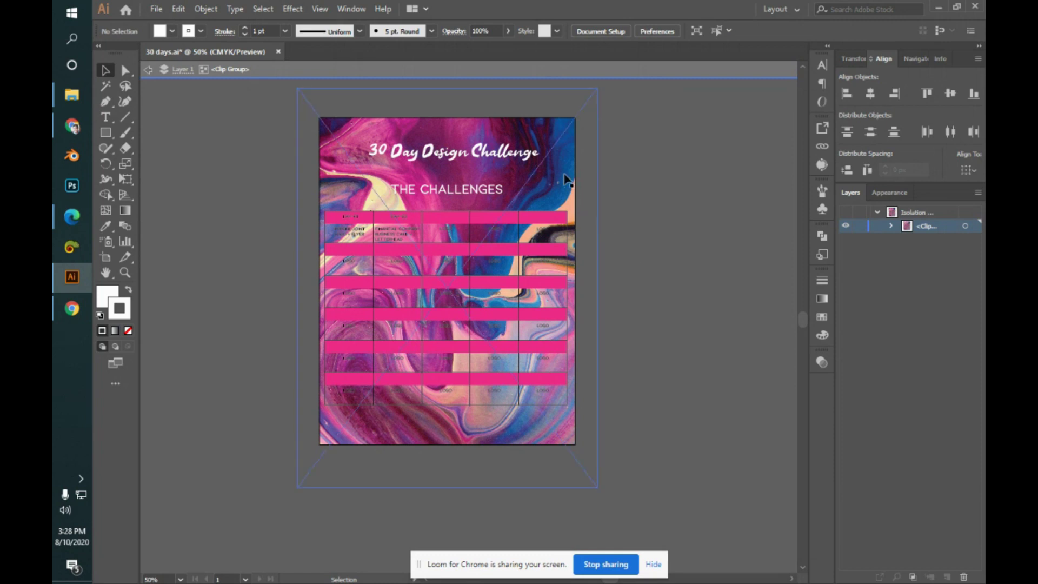
pyautogui.moveTo(563, 179); pyautogui.dragTo(561, 174)
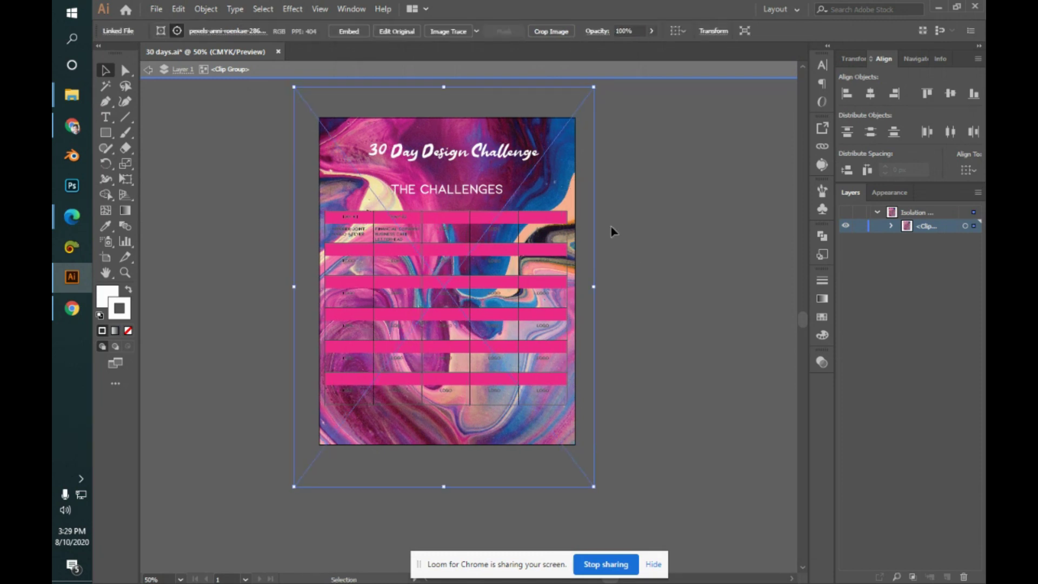
pyautogui.click(620, 236)
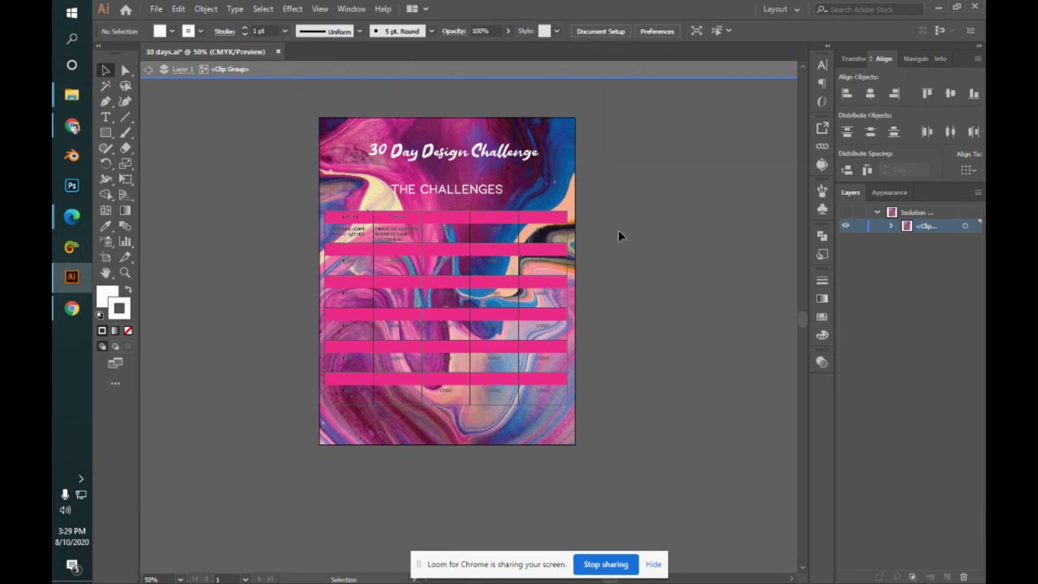
pyautogui.hotkey('alt', 'Tab')
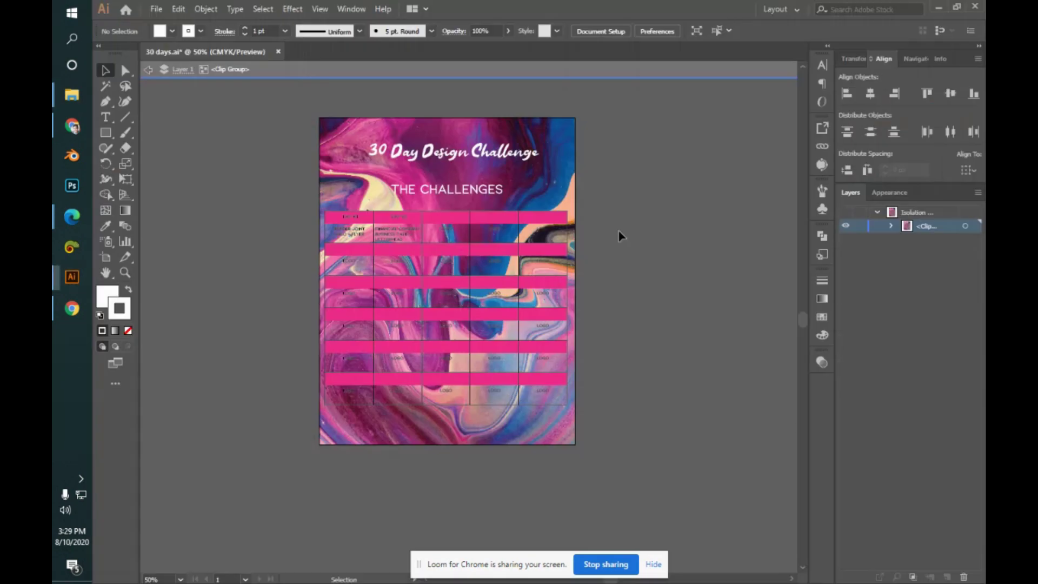
pyautogui.press('Escape')
# - Switch to the Google Meet tab in Edge and read the participants' questions in the meeting chat
pyautogui.hotkey('alt', 'Tab')
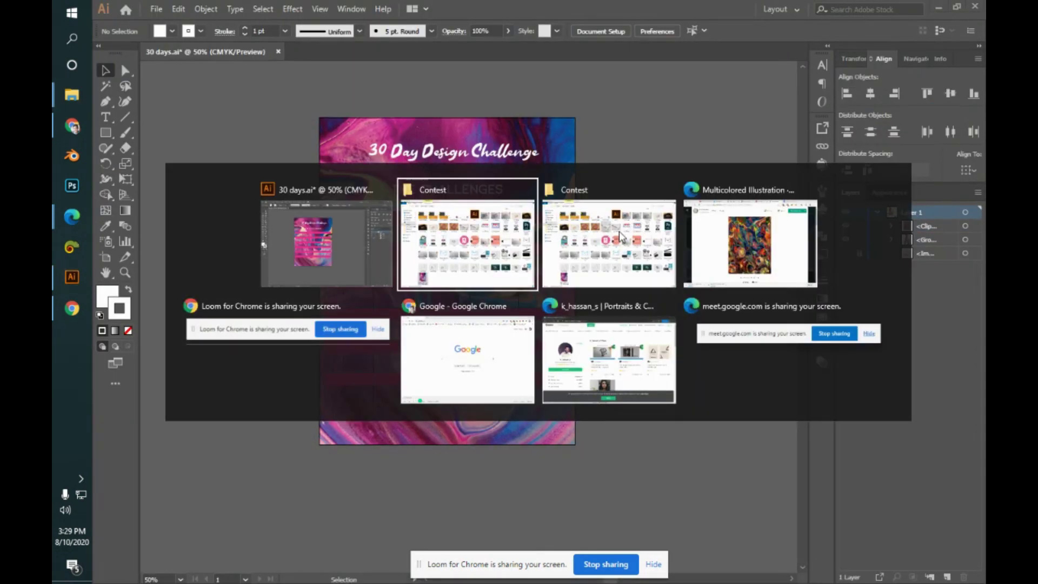
pyautogui.hotkey('alt', 'Tab')
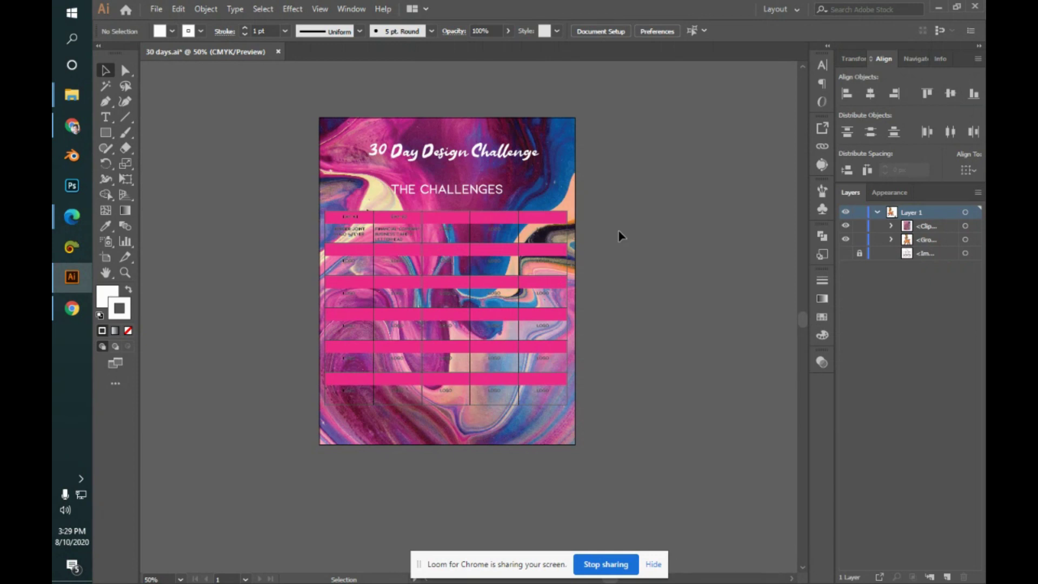
pyautogui.hotkey('alt', 'Tab')
pyautogui.hotkey('alt', 'Tab')
pyautogui.hotkey('alt', 'Tab')
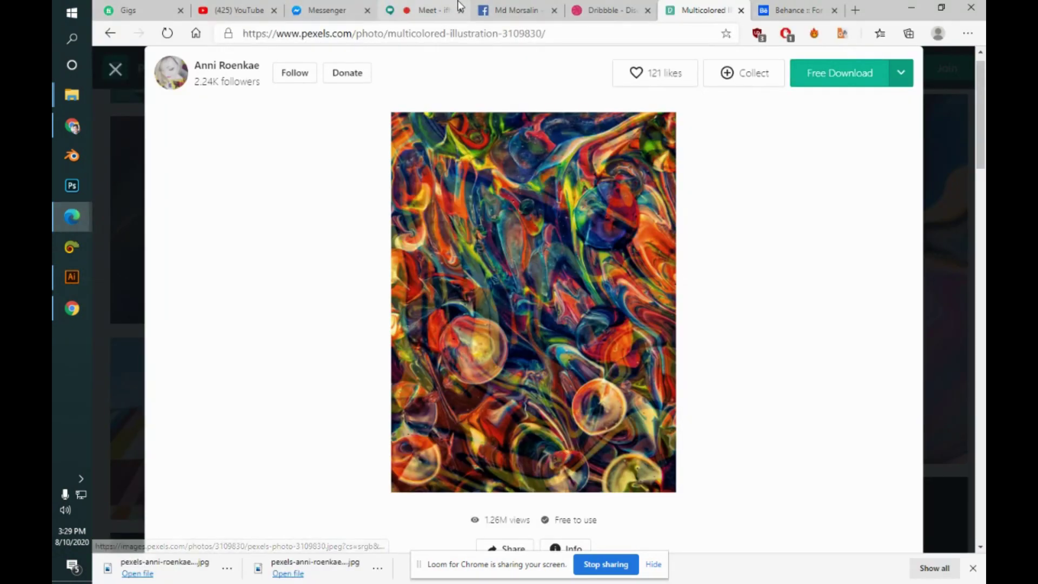
pyautogui.click(435, 11)
pyautogui.scroll(-1, 982, 449)
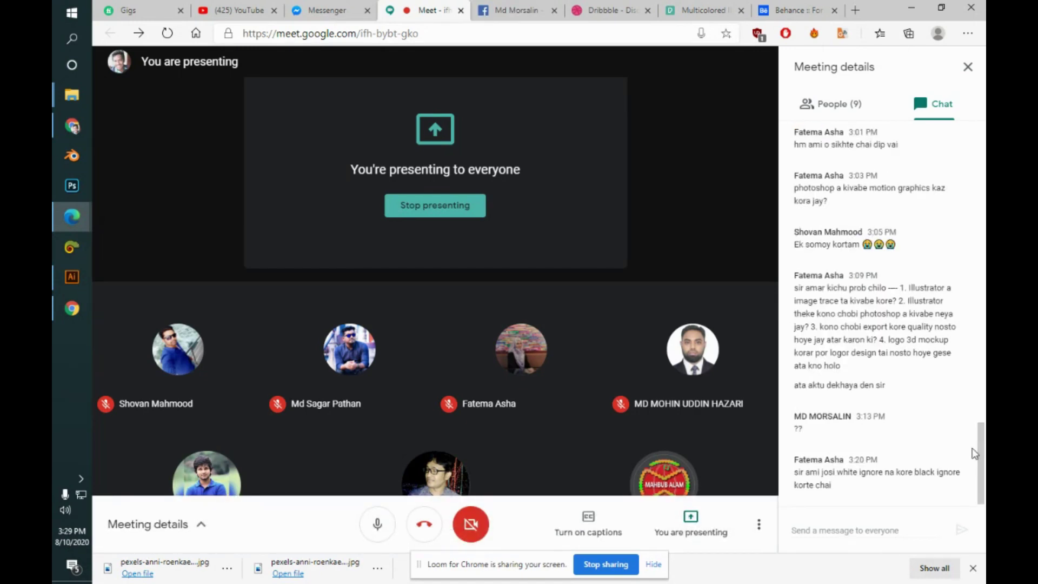
pyautogui.hotkey('alt', 'Tab')
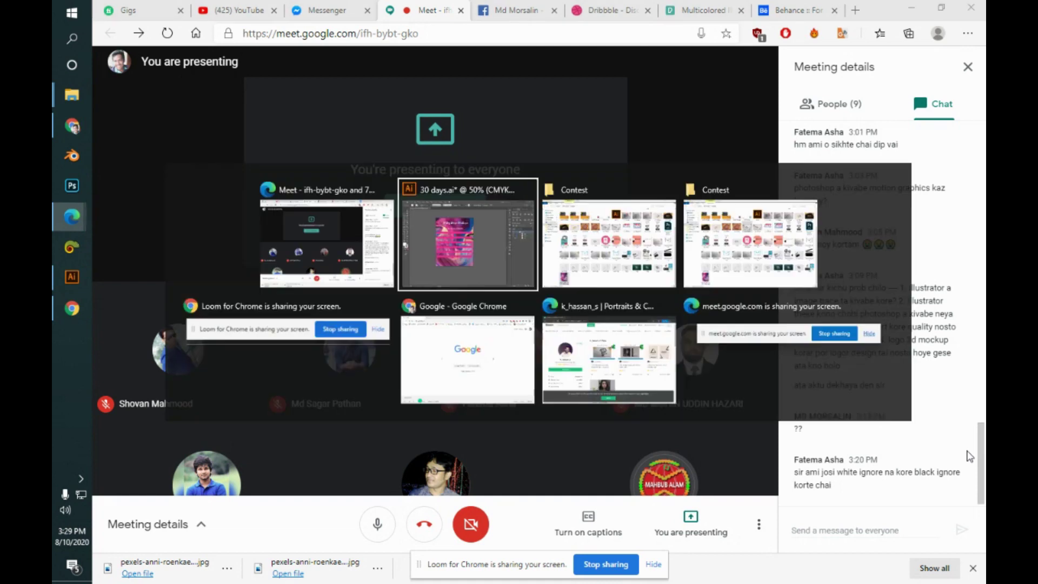
pyautogui.hotkey('alt', 'Tab')
pyautogui.press('Tab')
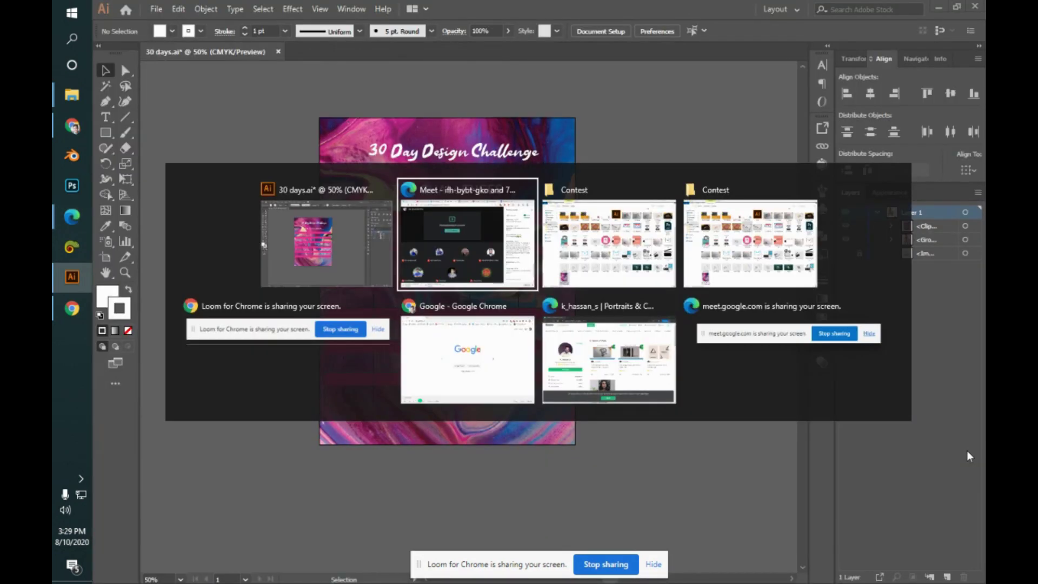
pyautogui.hotkey('alt', 'Tab')
pyautogui.press('Tab')
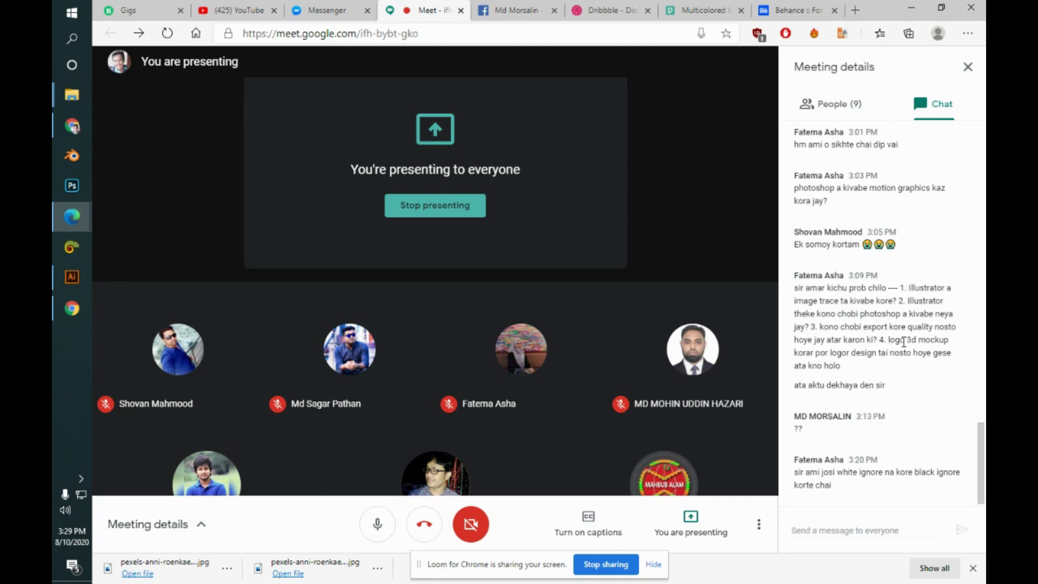
# - Return to Illustrator and examine the export options available for the 30 Day Design Challenge document
pyautogui.hotkey('alt', 'Tab')
pyautogui.hotkey('alt', 'Tab')
pyautogui.hotkey('alt', 'Tab')
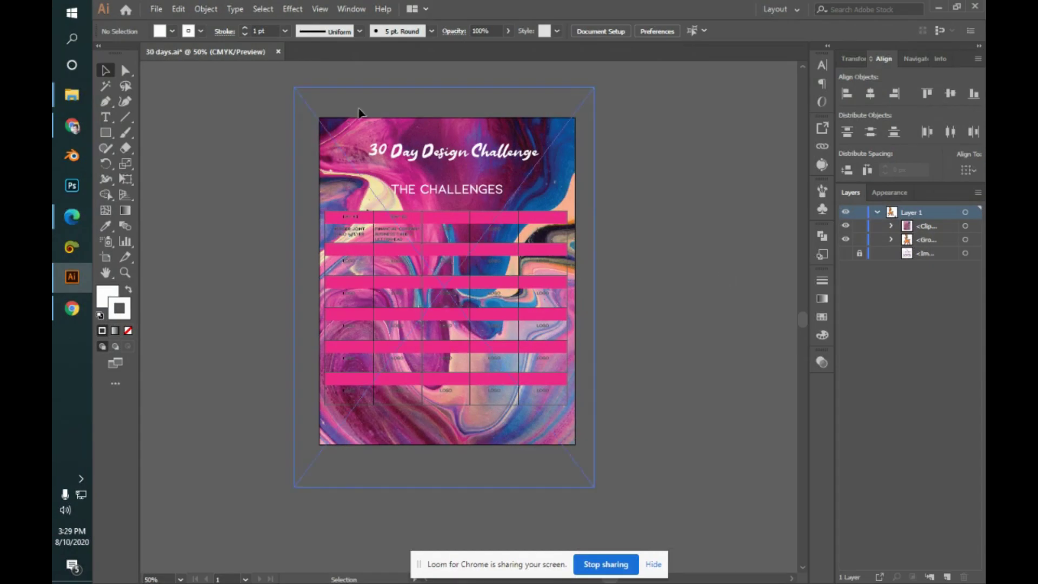
pyautogui.click(356, 154)
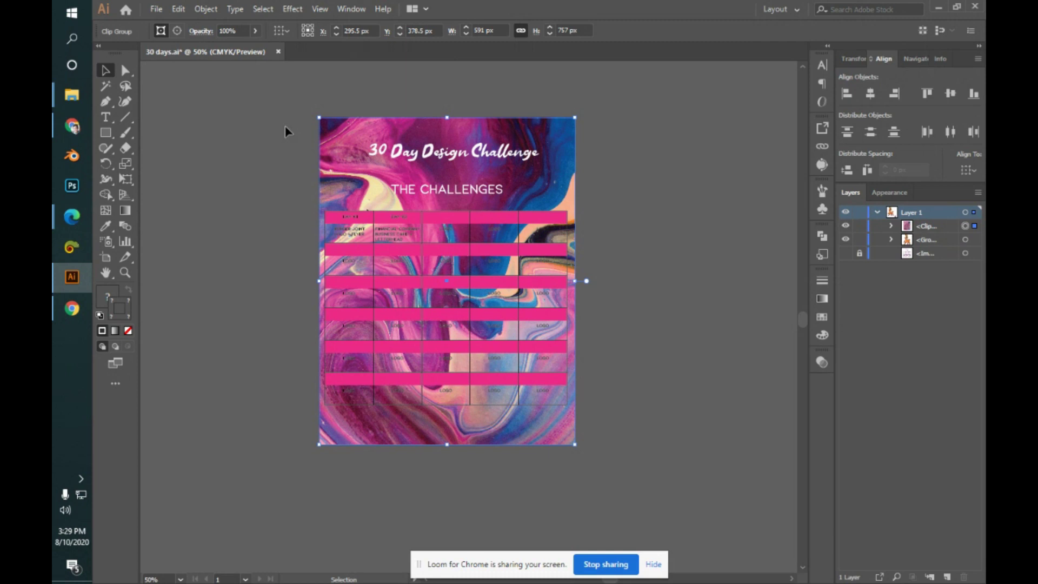
pyautogui.click(628, 447)
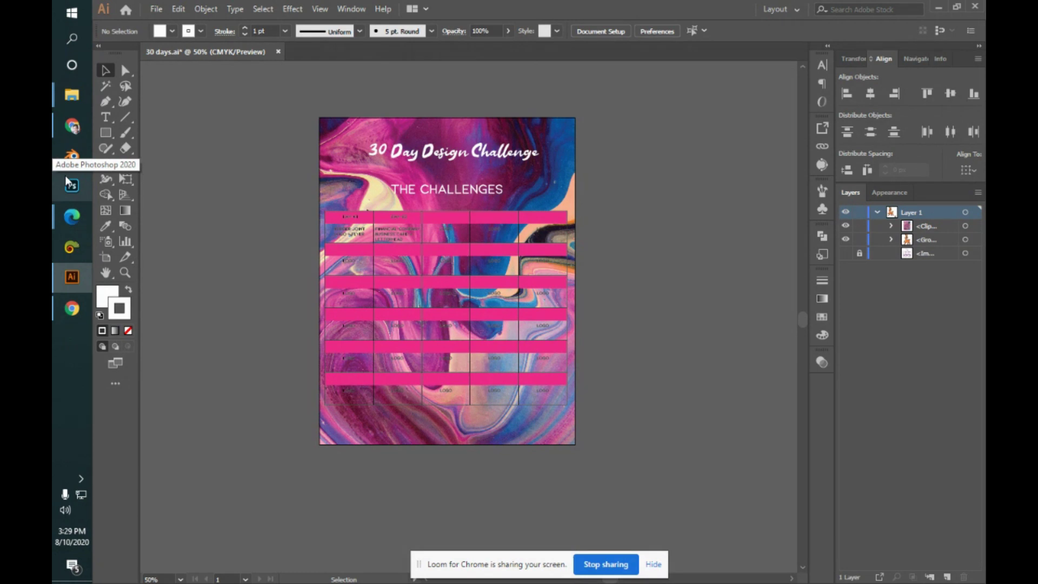
pyautogui.click(158, 8)
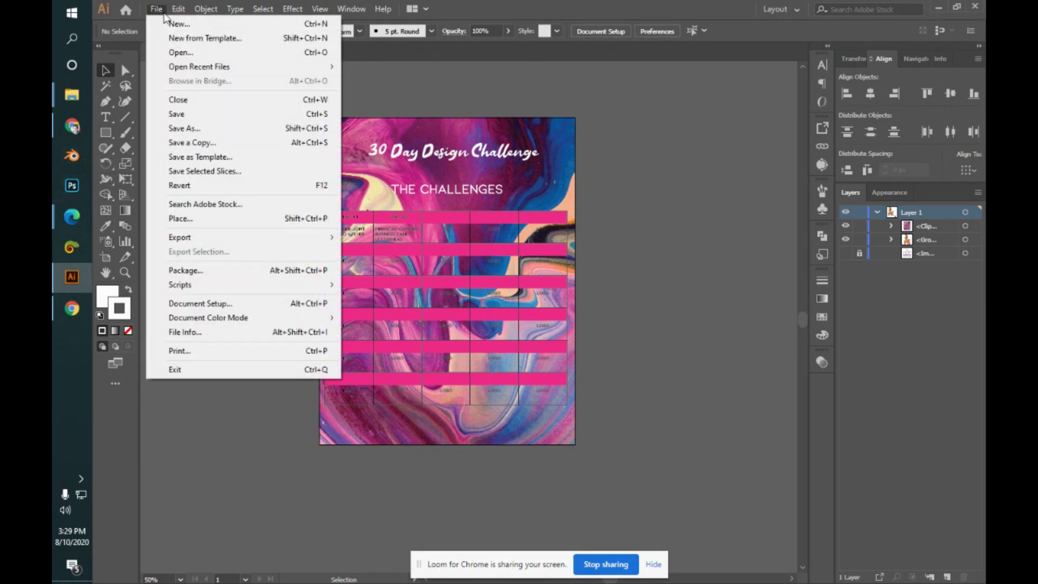
pyautogui.moveTo(284, 238)
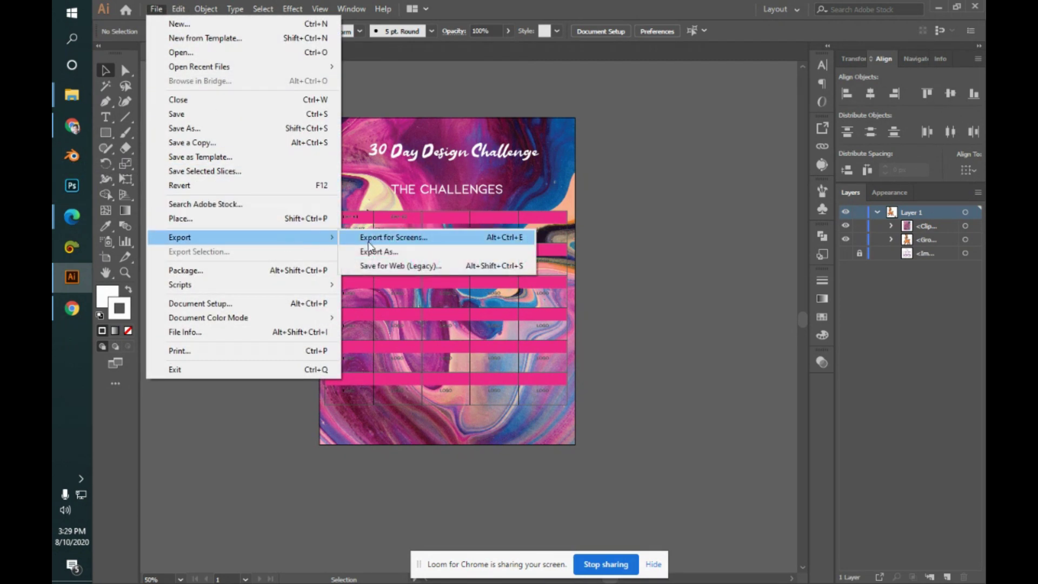
pyautogui.click(629, 256)
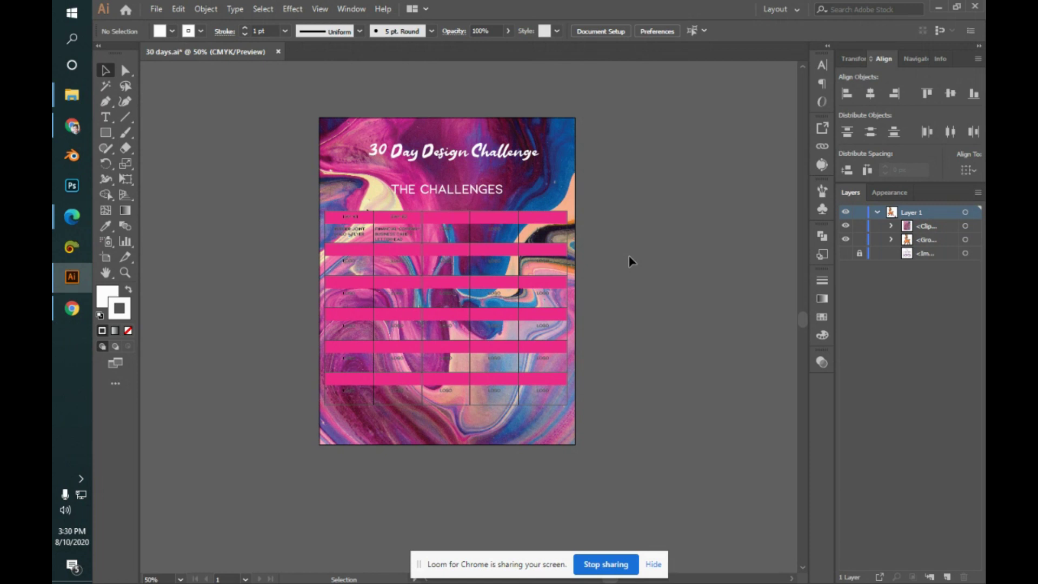
# - Show the Libraries panel, dock it as the last item in the collapsed panel column, and expand it
pyautogui.hotkey('alt', 'Tab')
pyautogui.hotkey('alt', 'Tab')
pyautogui.click(349, 10)
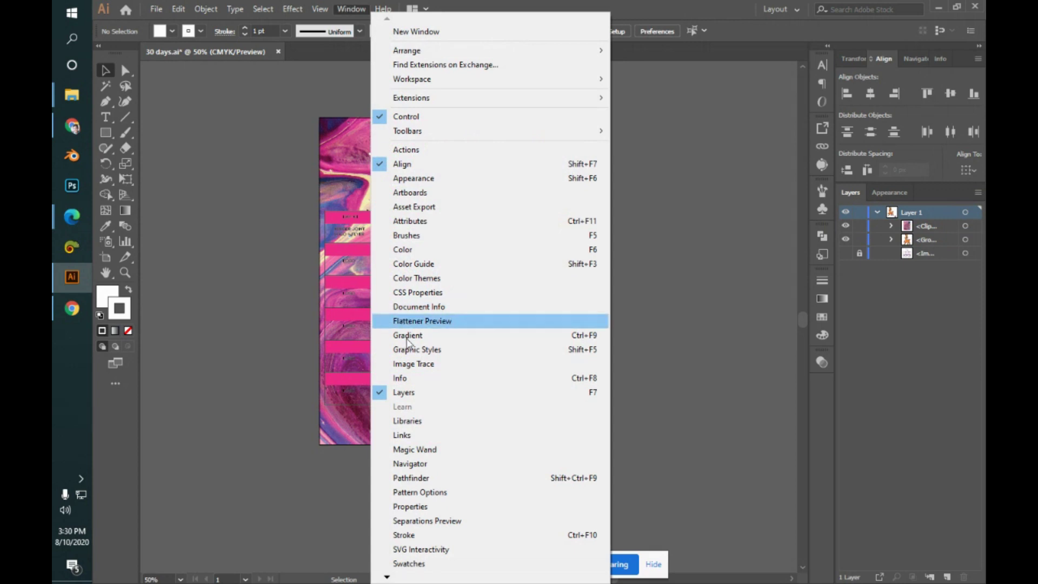
pyautogui.click(416, 420)
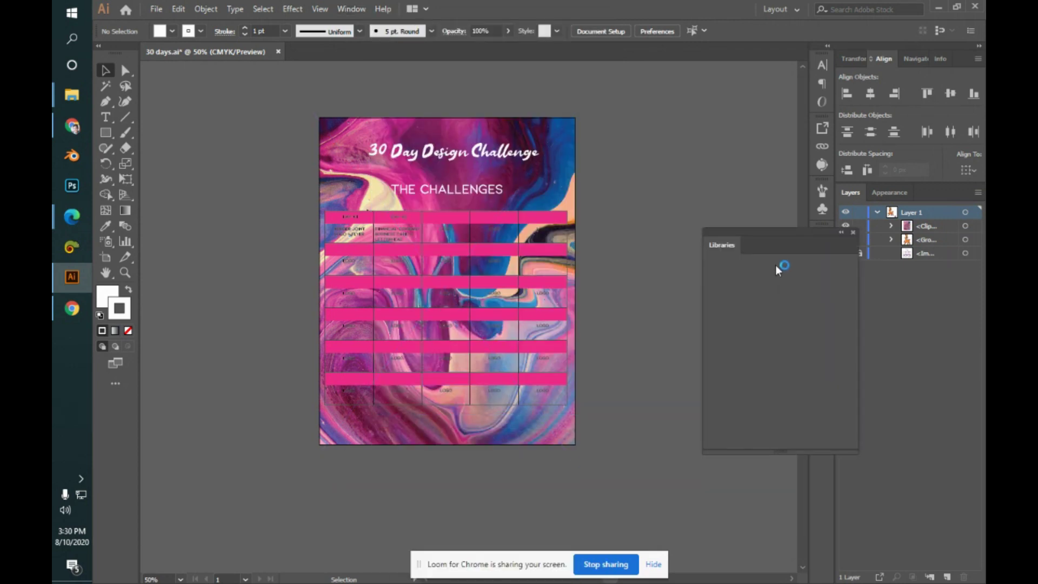
pyautogui.moveTo(791, 236); pyautogui.dragTo(830, 390)
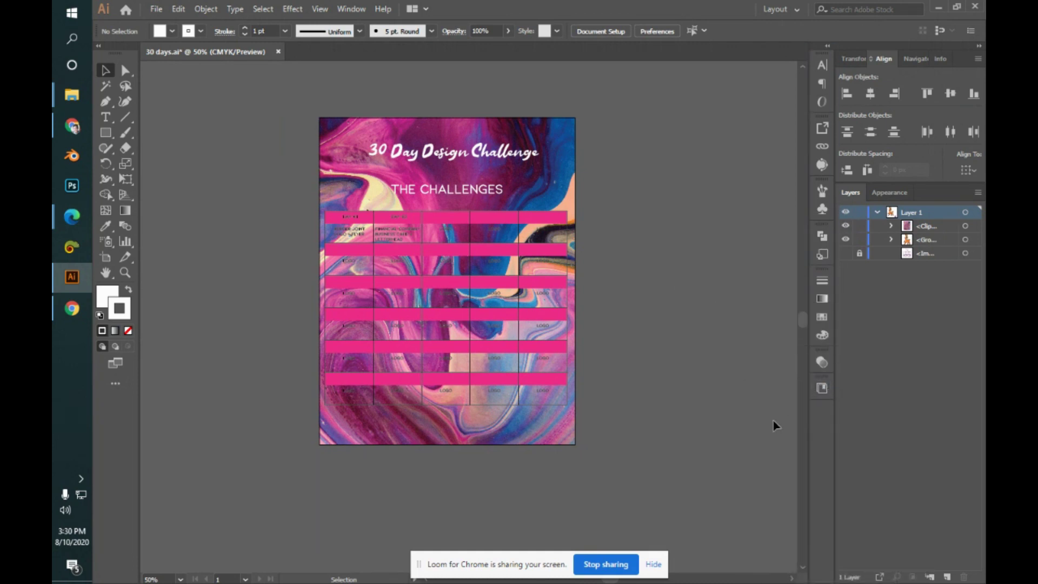
pyautogui.click(822, 388)
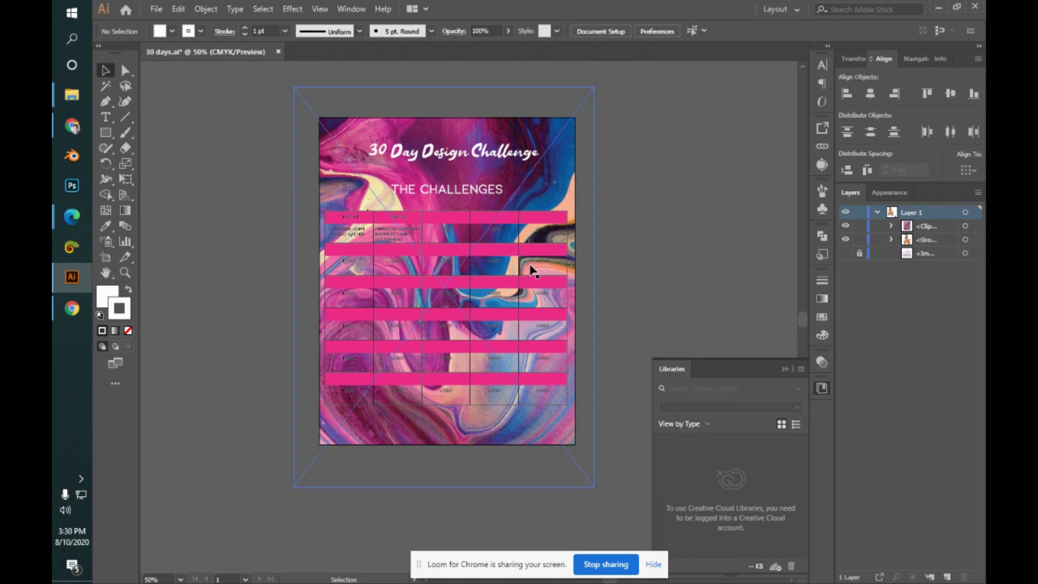
# - Try moving the background clip group up and to the right, and undo the move
pyautogui.click(542, 308)
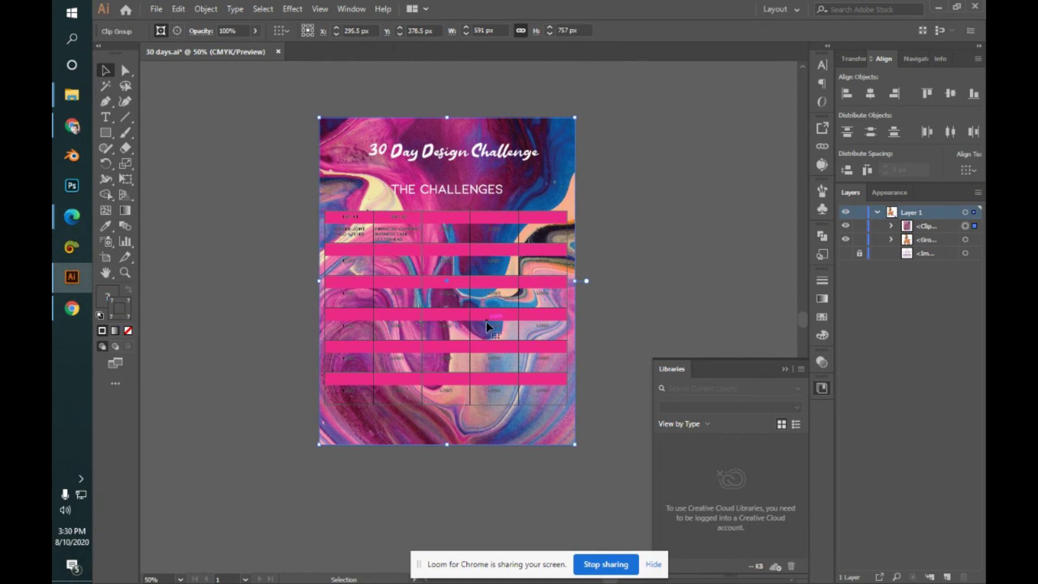
pyautogui.moveTo(485, 322); pyautogui.dragTo(530, 268)
pyautogui.hotkey('ctrl', 'z')
# - Check the participants' questions in the Google Meet chat in Edge and return to Illustrator
pyautogui.hotkey('alt', 'Tab')
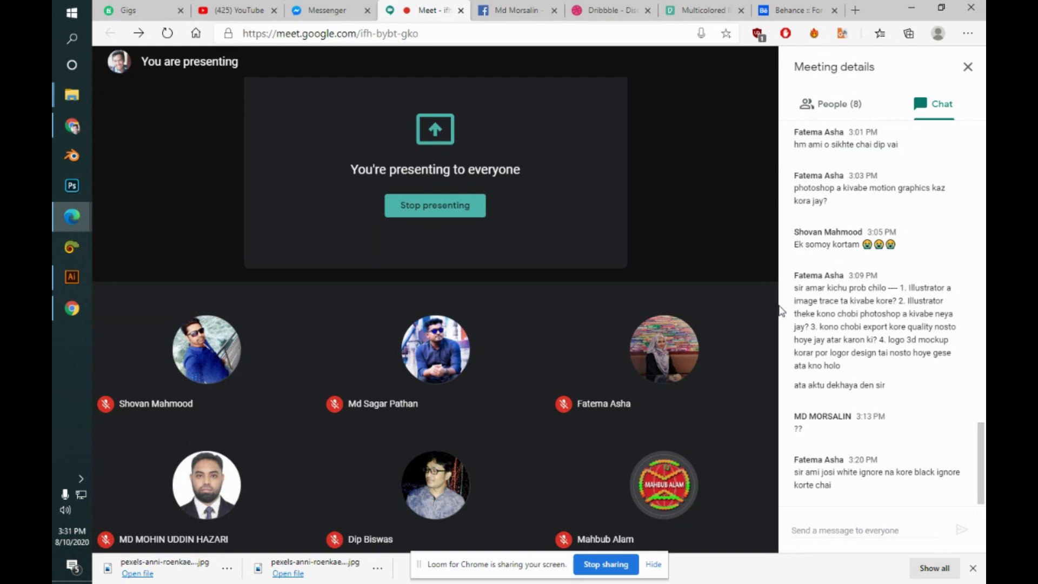
pyautogui.hotkey('alt', 'Tab')
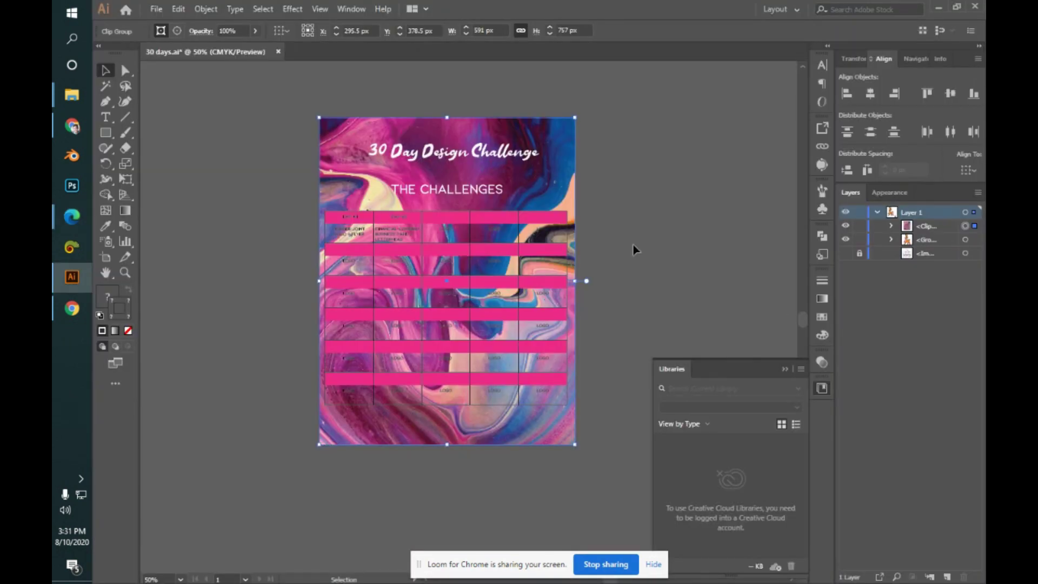
# - Examine the General and Type settings in the Document Setup of the 30 days document, leaving them unchanged
pyautogui.click(156, 9)
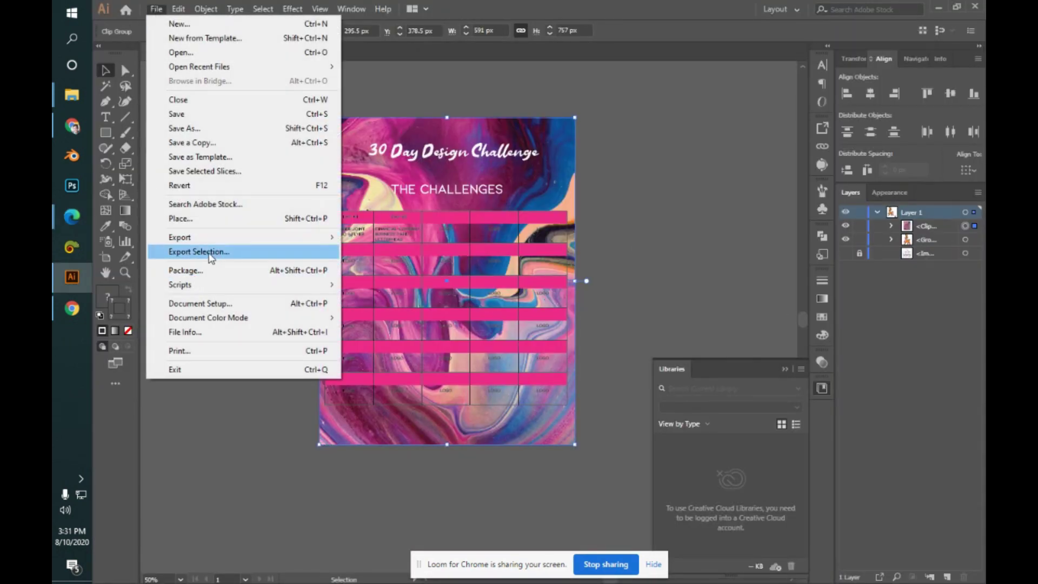
pyautogui.click(695, 254)
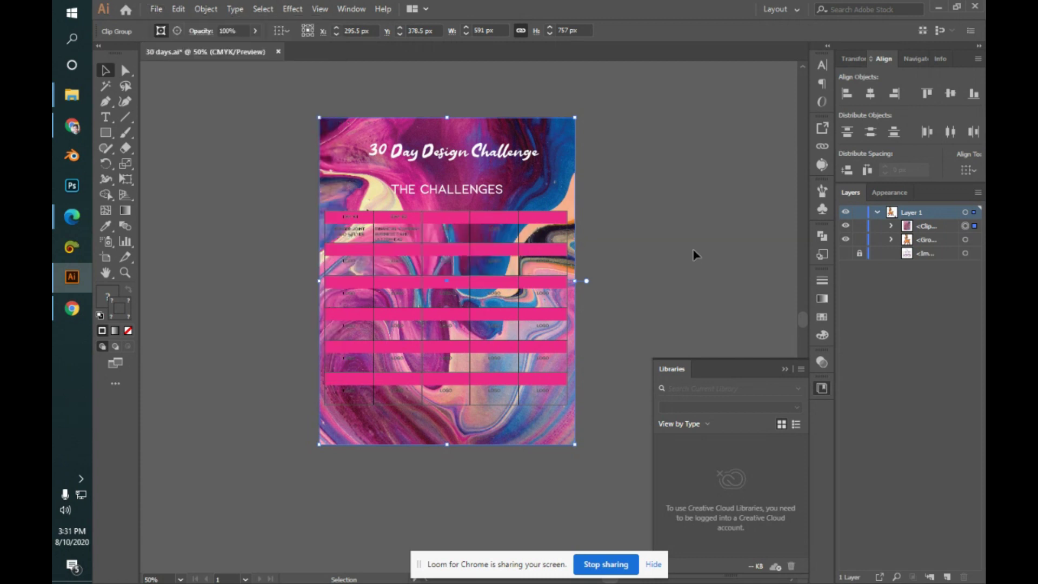
pyautogui.click(187, 10)
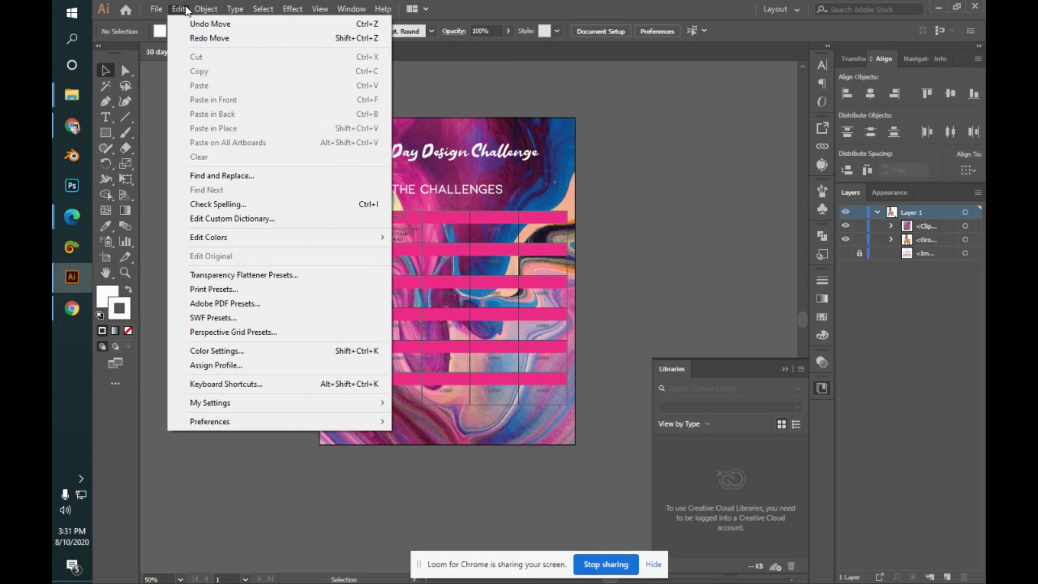
pyautogui.click(297, 65)
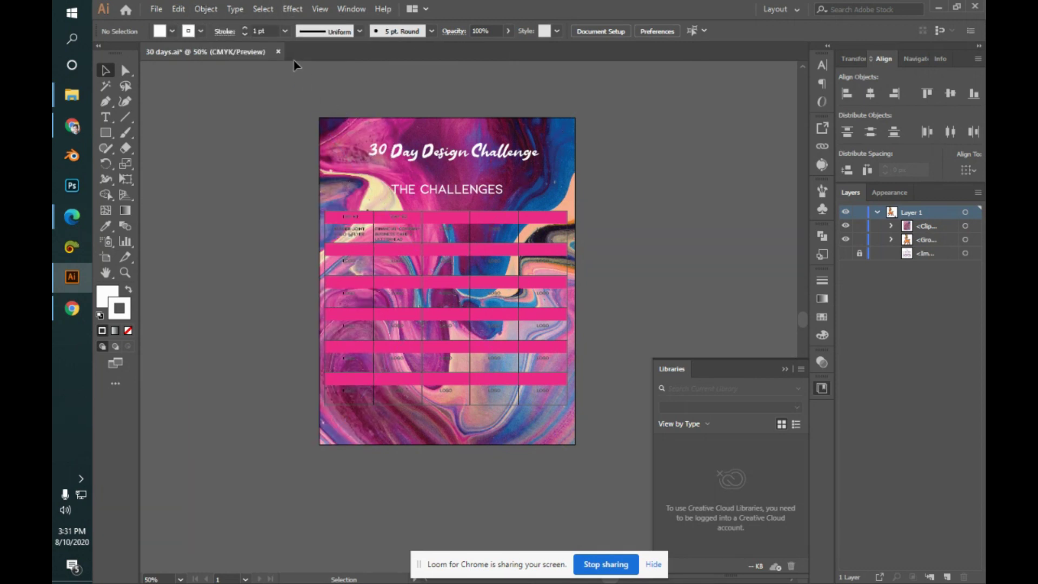
pyautogui.click(156, 9)
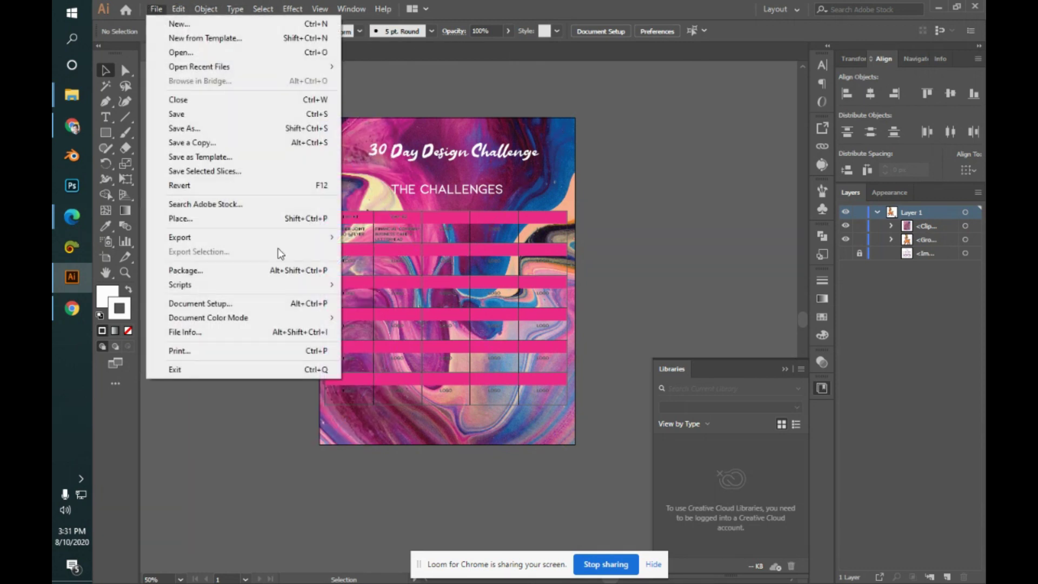
pyautogui.click(301, 304)
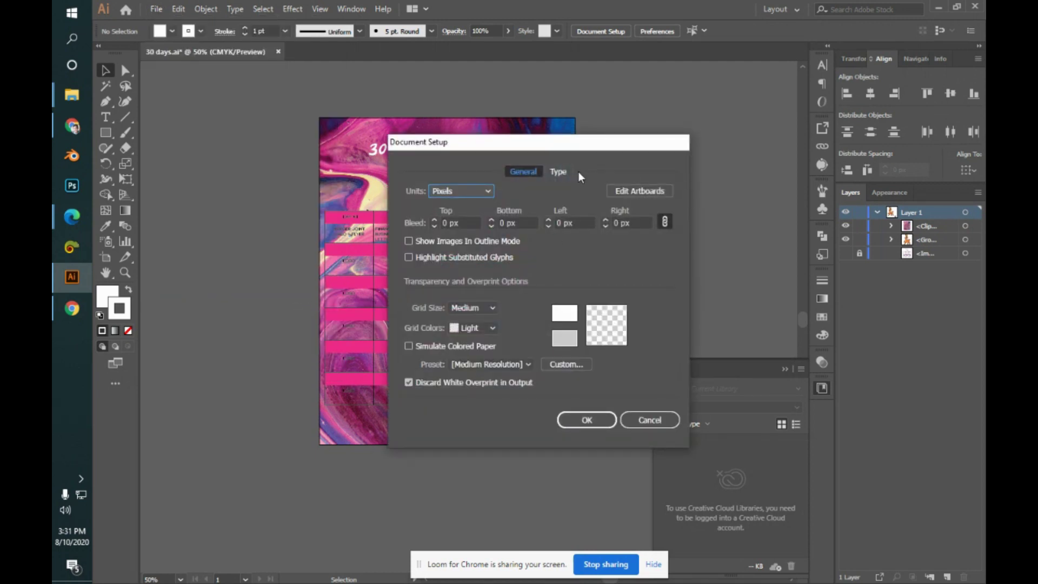
pyautogui.click(561, 172)
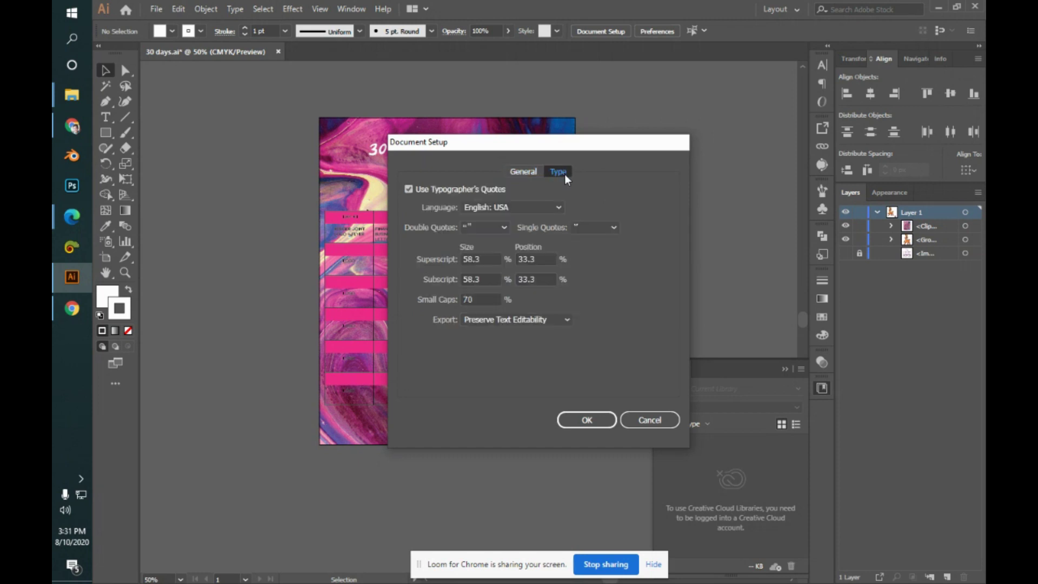
pyautogui.click(536, 172)
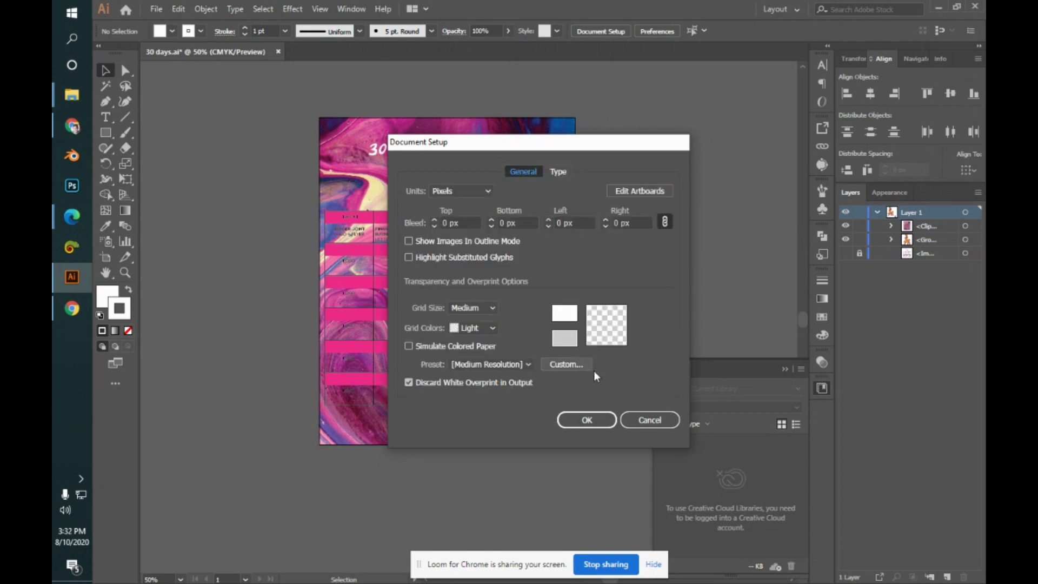
pyautogui.click(627, 428)
# - Examine the document's File Info metadata categories, including Camera Data, IPTC Extension, Photoshop and Raw Data, and close it without changes
pyautogui.click(156, 8)
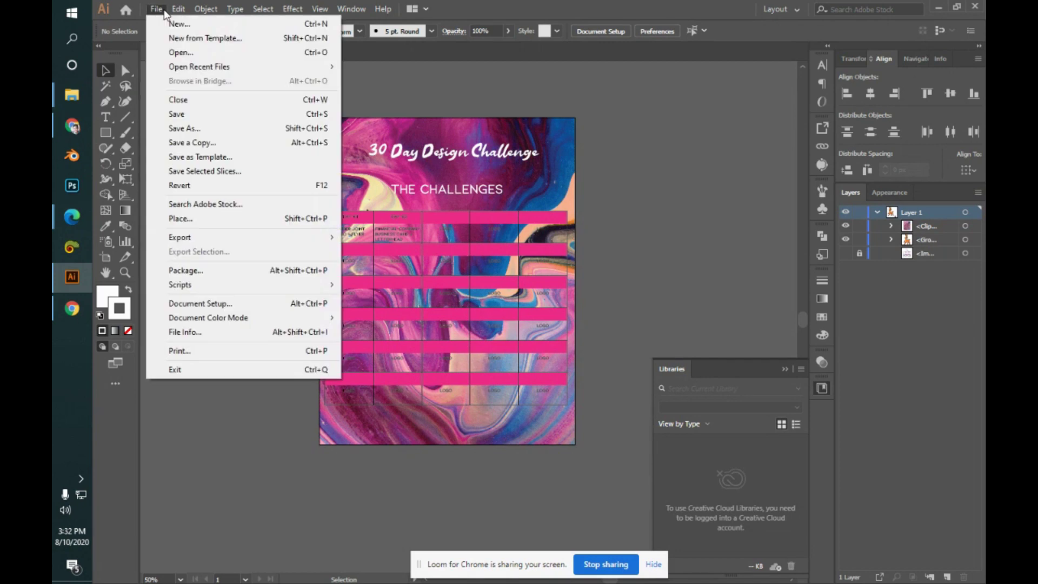
pyautogui.click(247, 334)
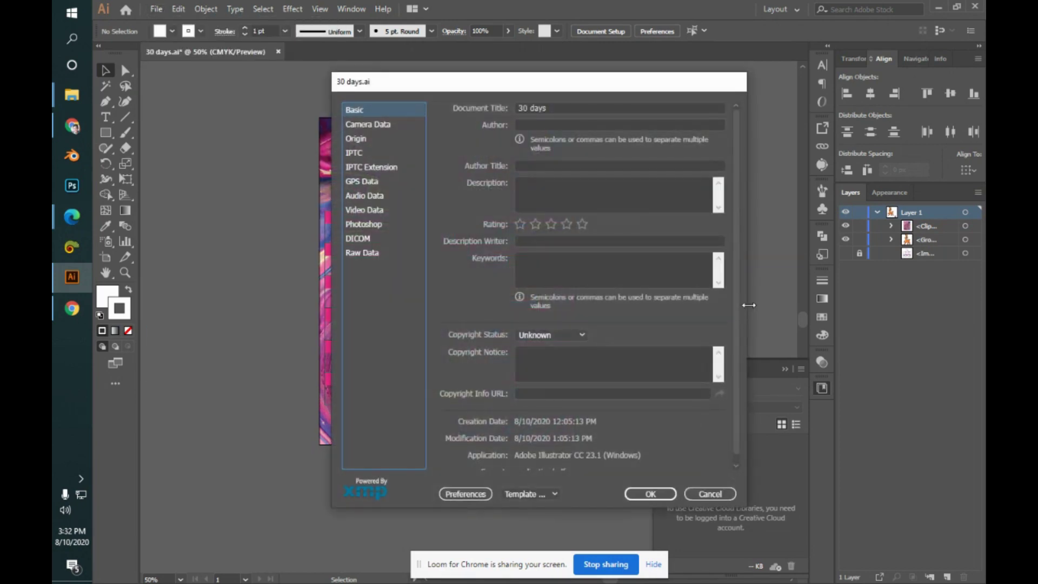
pyautogui.click(384, 128)
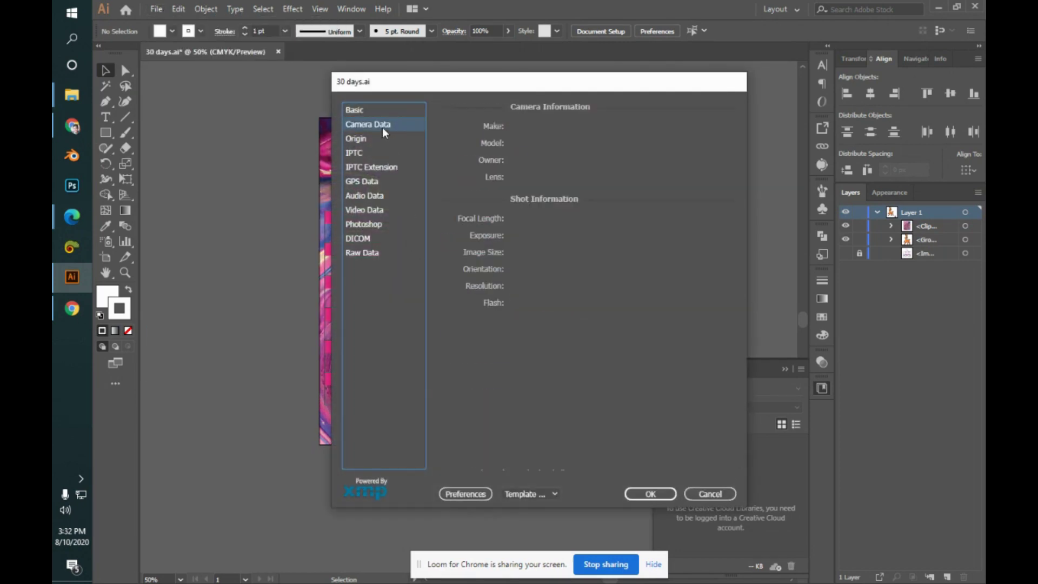
pyautogui.click(374, 142)
pyautogui.click(384, 169)
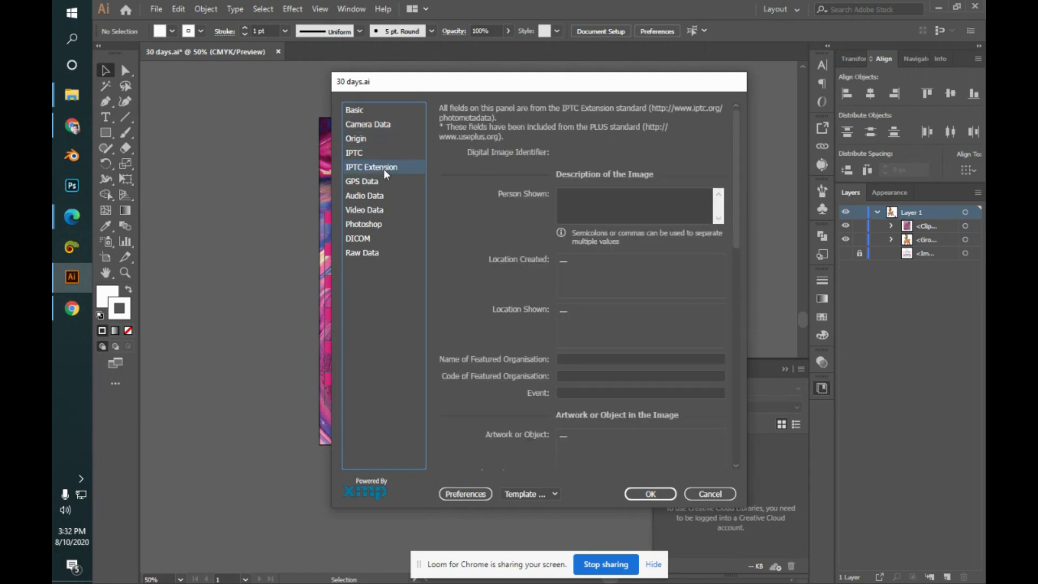
pyautogui.click(382, 183)
pyautogui.click(382, 223)
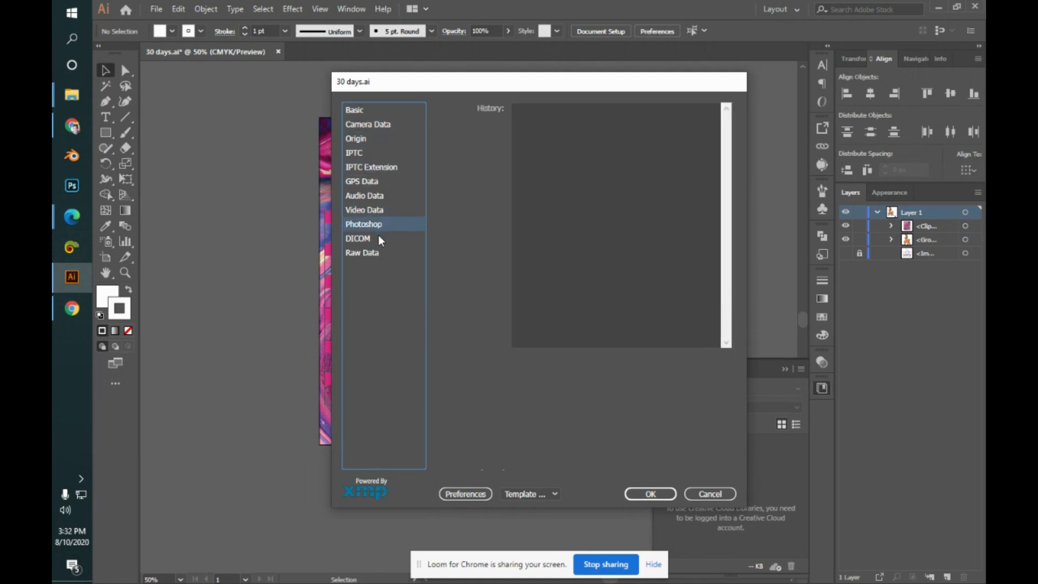
pyautogui.click(379, 238)
pyautogui.click(379, 254)
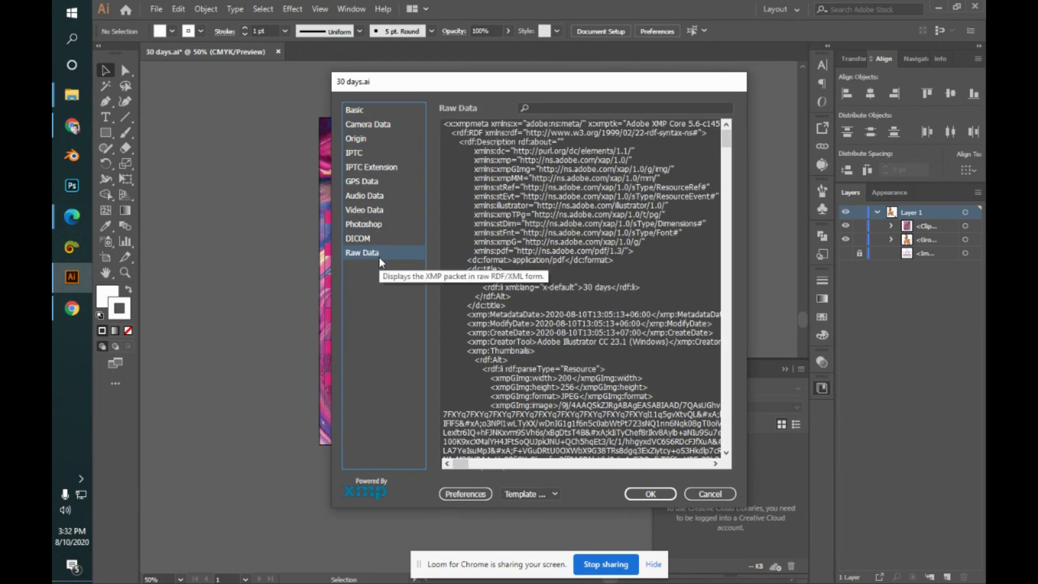
pyautogui.click(710, 494)
pyautogui.click(155, 8)
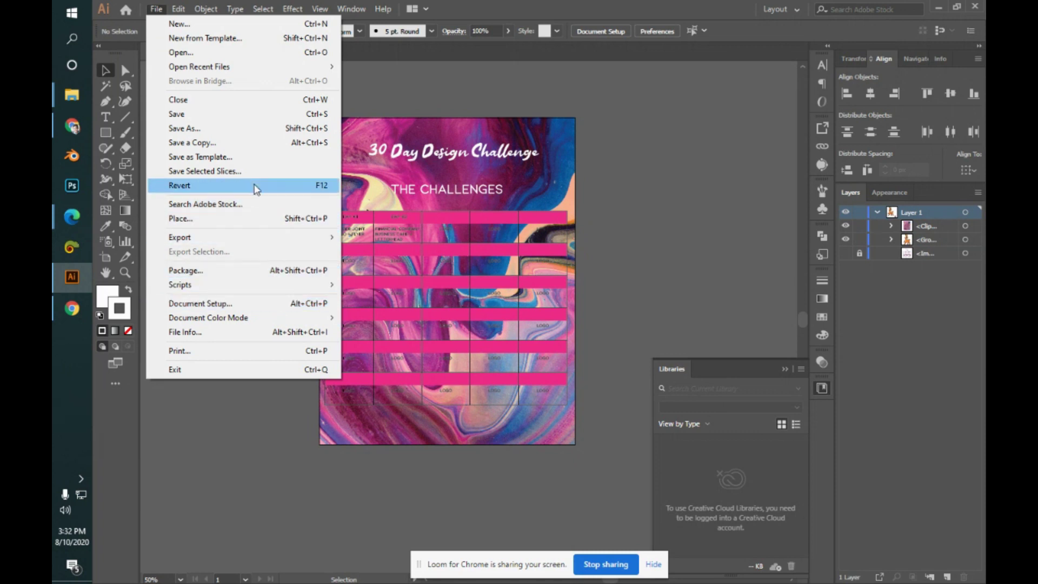
pyautogui.click(179, 8)
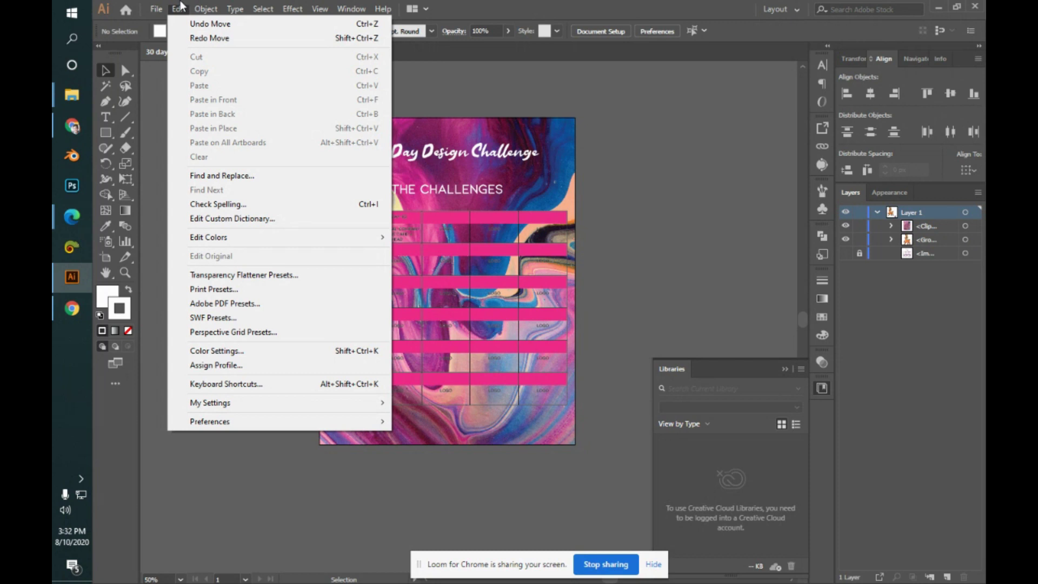
pyautogui.moveTo(300, 244)
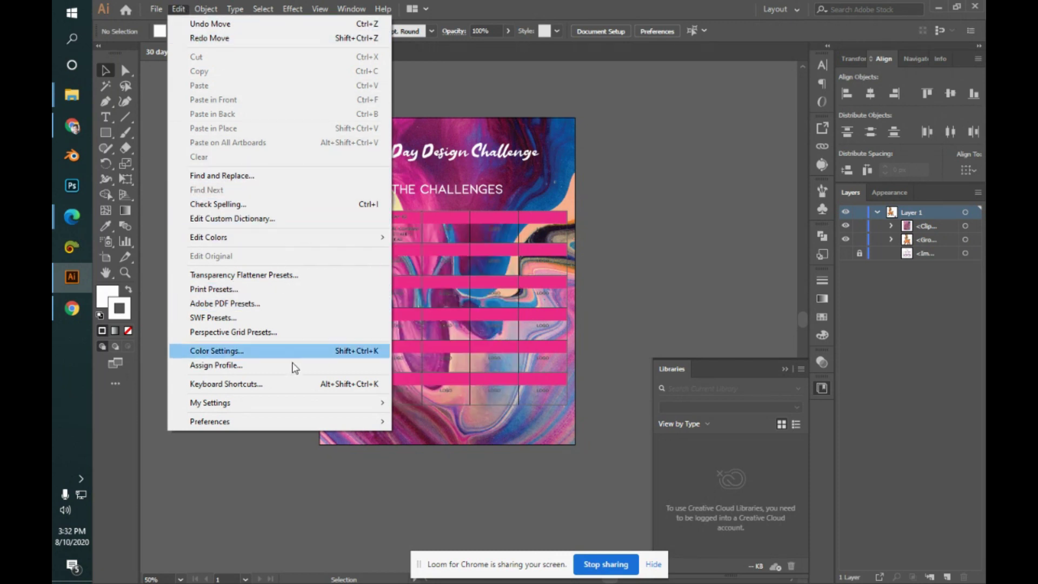
pyautogui.moveTo(299, 422)
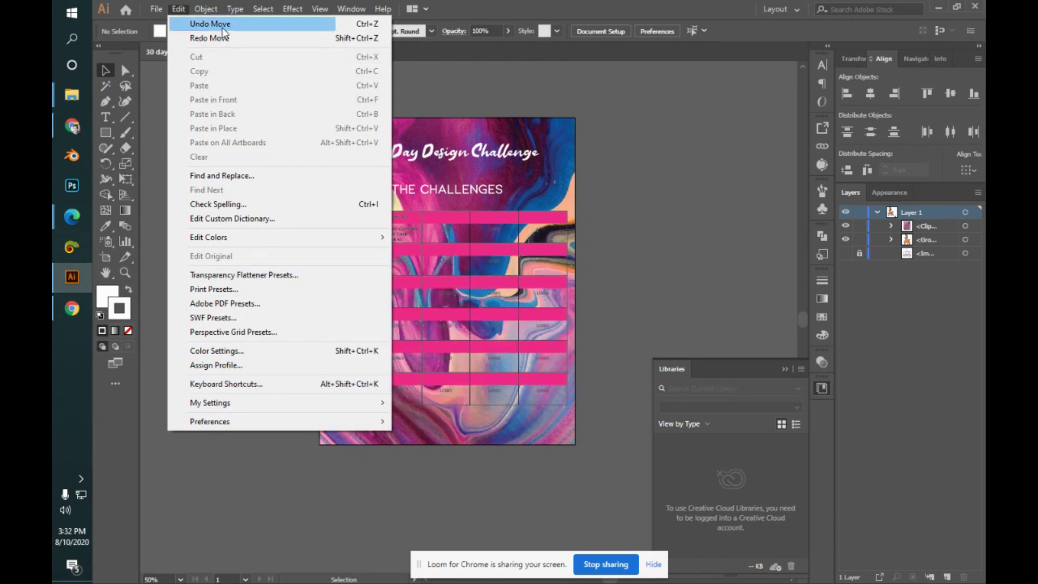
pyautogui.moveTo(245, 6)
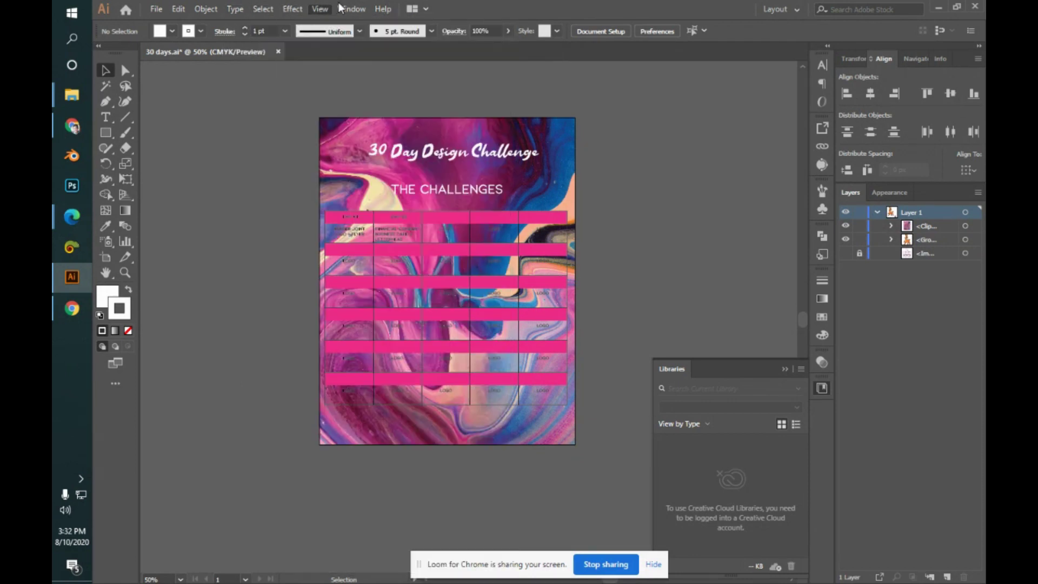
# - Collapse the Libraries panel back into the docked panel column
pyautogui.moveTo(341, 7)
pyautogui.click(668, 212)
pyautogui.click(788, 370)
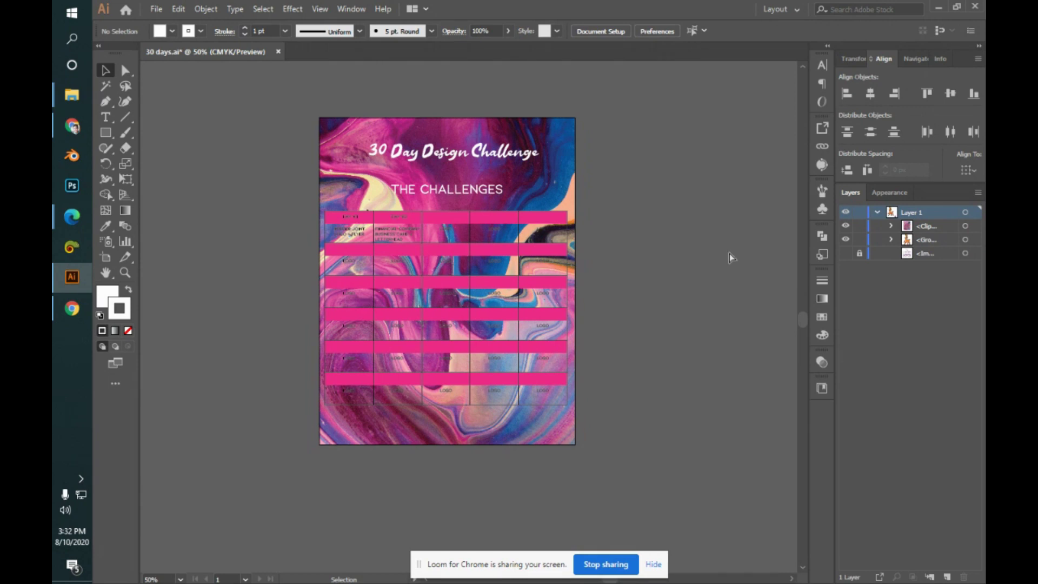
# - Start a Save for Web export of the 30 Day Design Challenge page and inspect its optimized preview
pyautogui.hotkey('ctrl', 'alt', 'shift', 's')
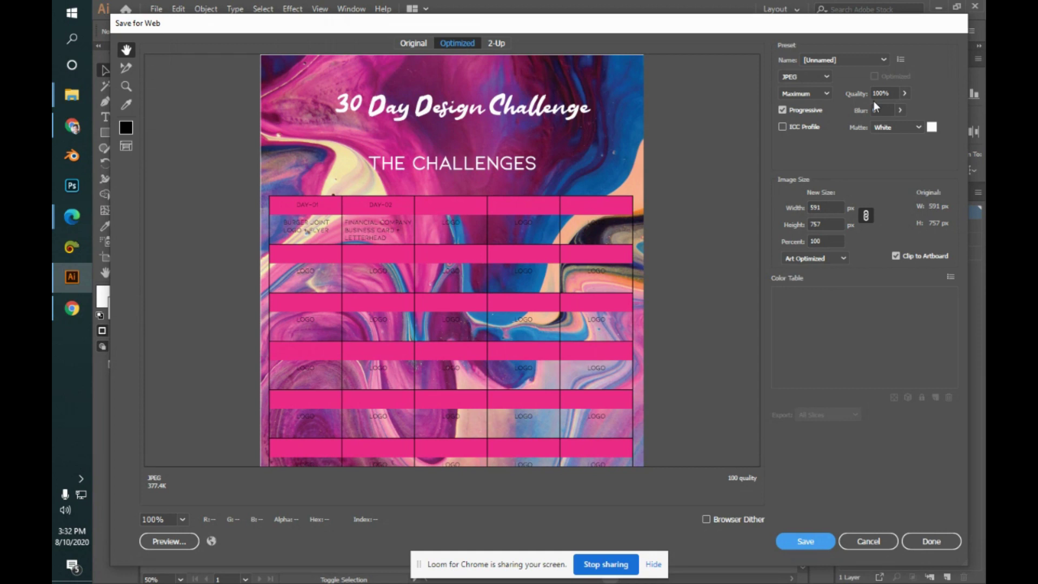
pyautogui.scroll(-3, 486, 335)
pyautogui.moveTo(492, 207); pyautogui.dragTo(498, 314)
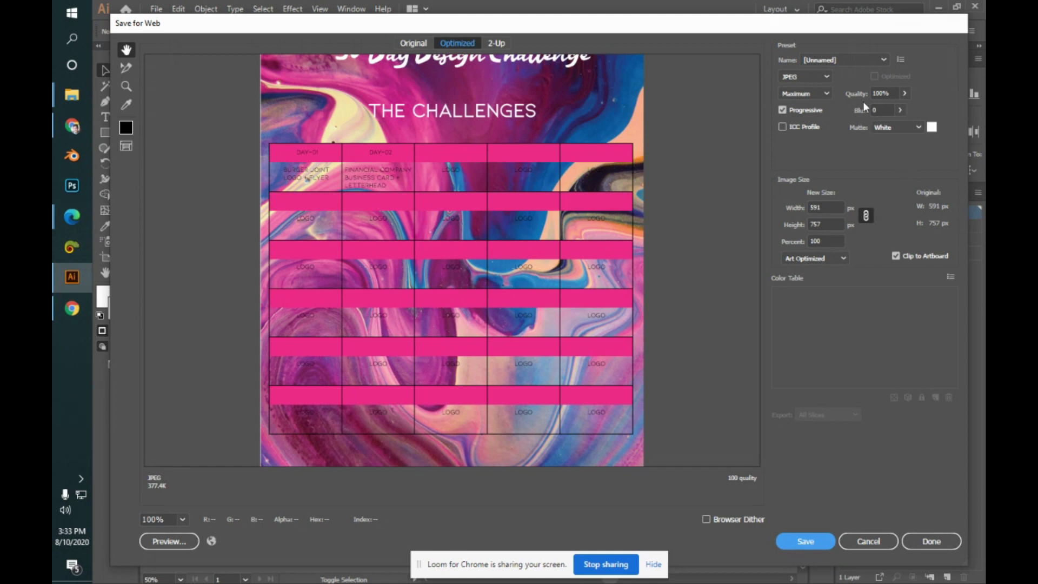
# - Apply the JPEG High preset to the web export and raise the compression quality to Maximum at 100%
pyautogui.click(862, 60)
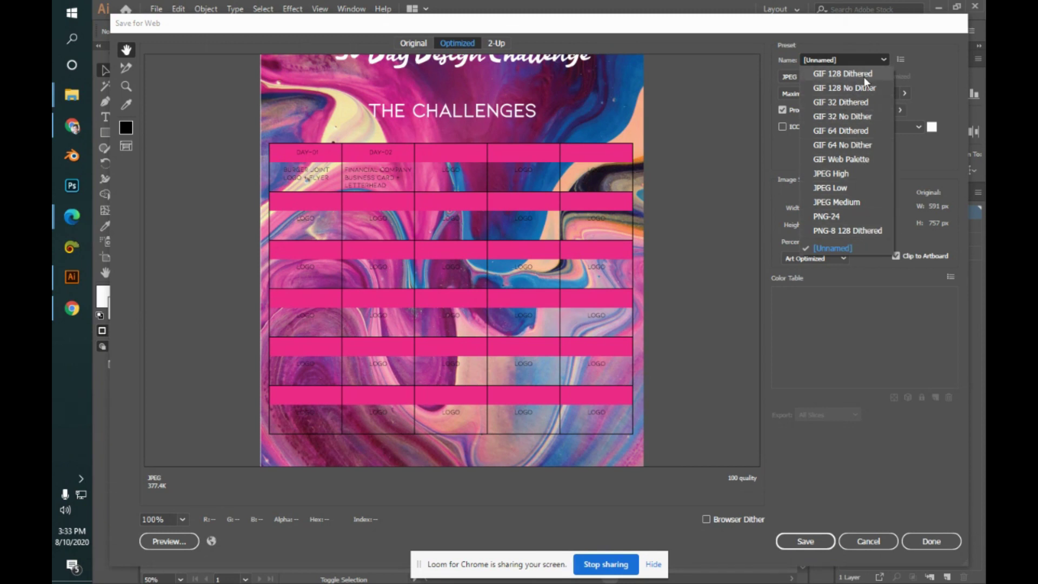
pyautogui.click(865, 173)
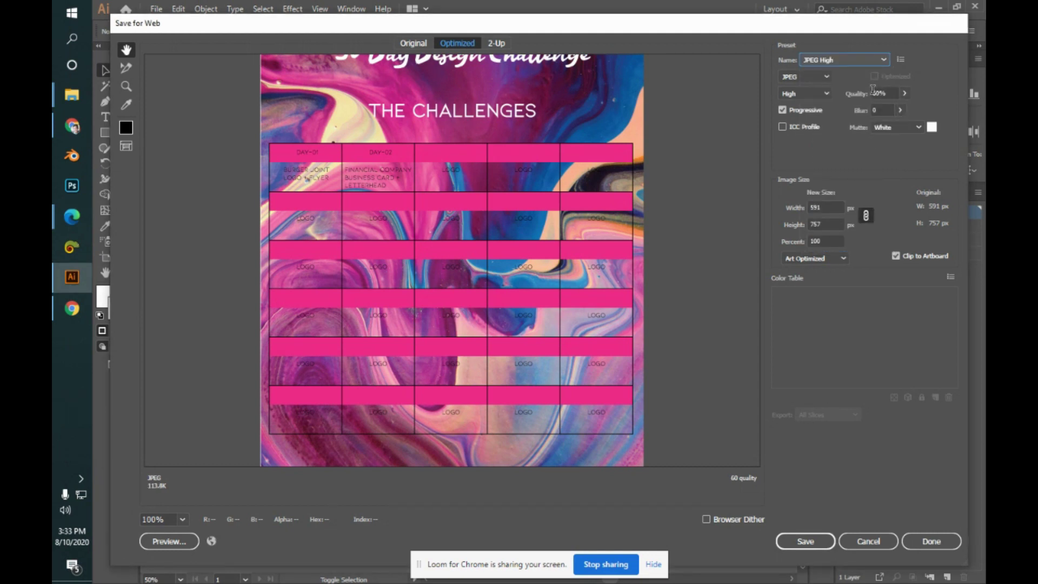
pyautogui.click(814, 96)
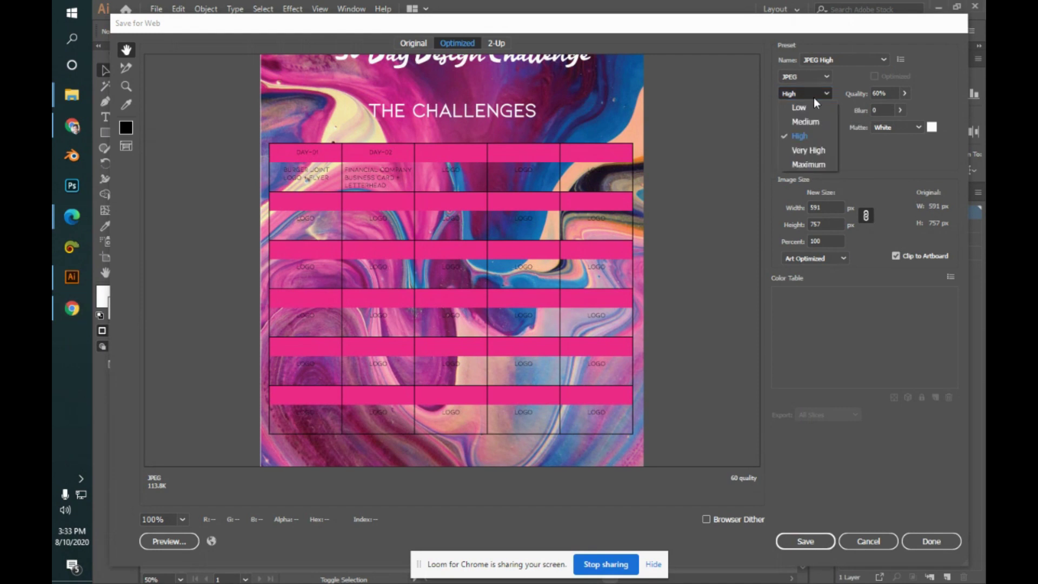
pyautogui.click(807, 166)
pyautogui.click(903, 94)
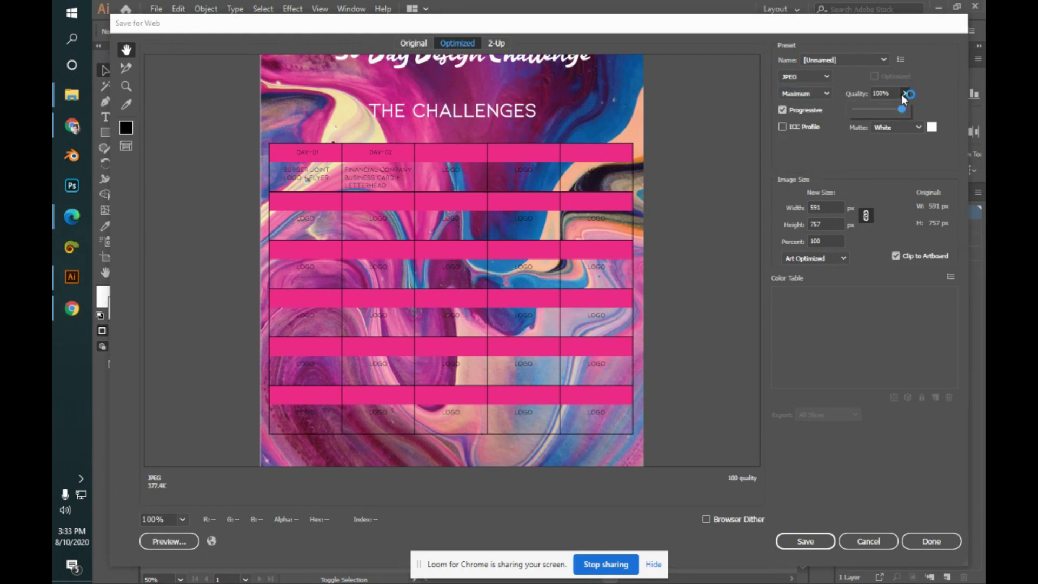
pyautogui.click(902, 94)
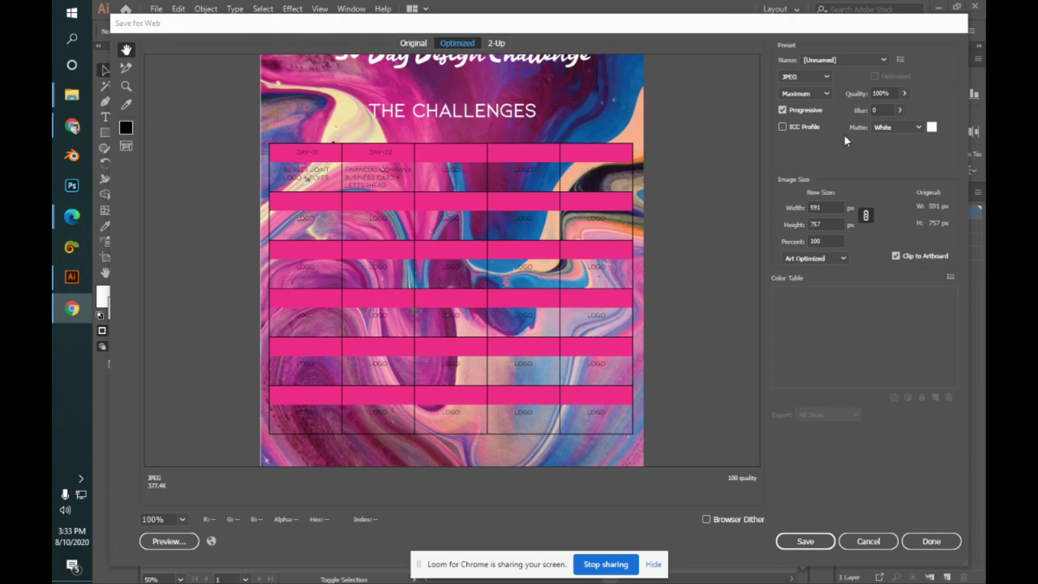
# - Examine the Matte setting of the JPEG export and review the page preview from the title to the table's lower rows
pyautogui.click(926, 127)
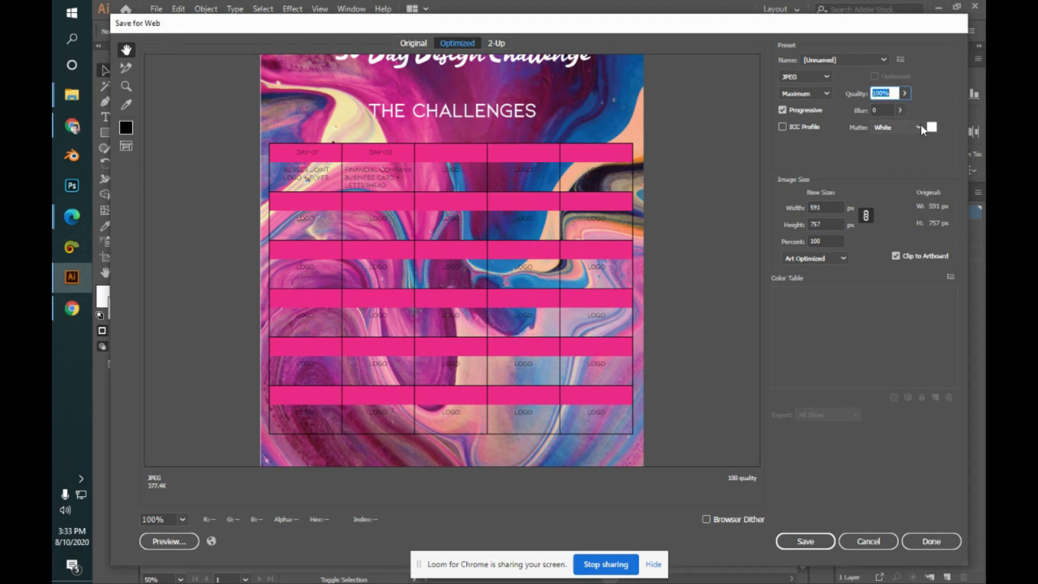
pyautogui.click(920, 125)
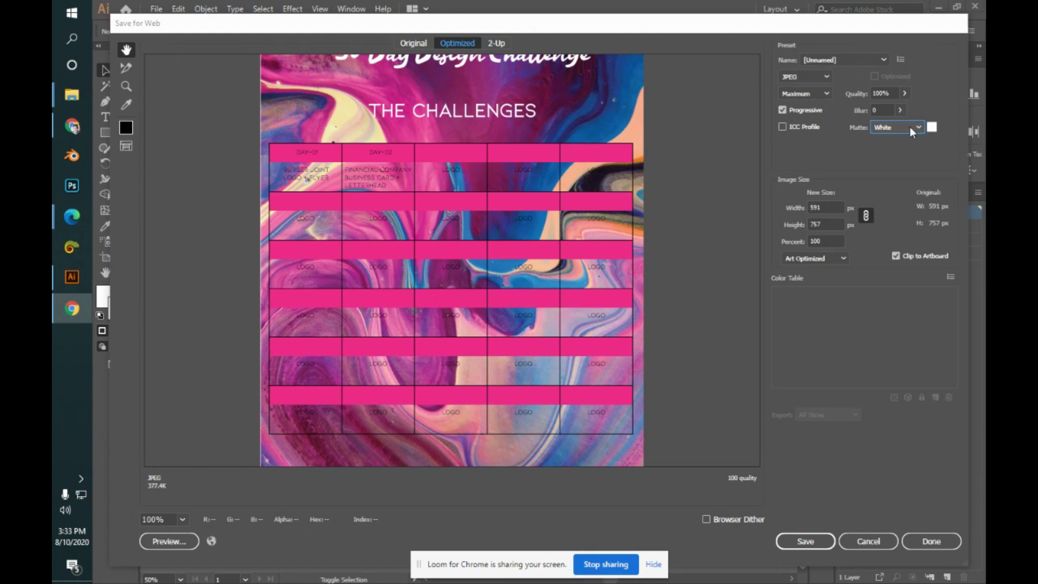
pyautogui.moveTo(615, 161); pyautogui.dragTo(602, 243)
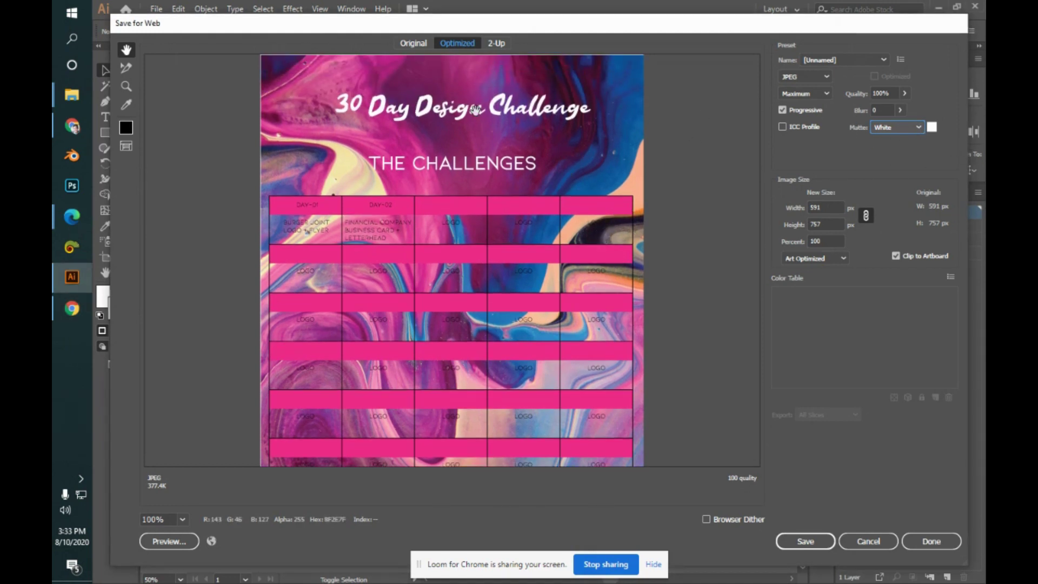
pyautogui.scroll(-3, 552, 182)
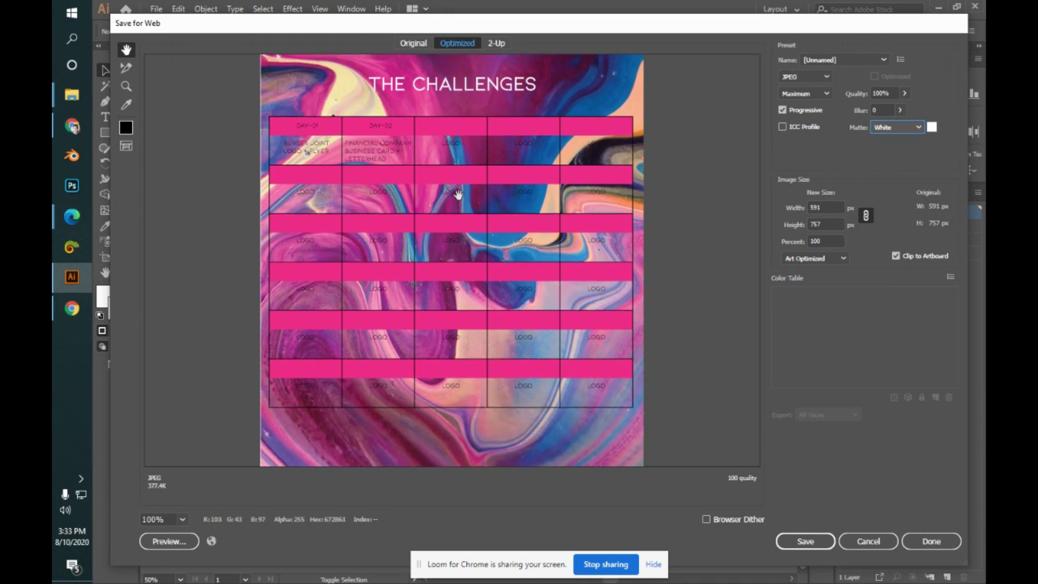
pyautogui.scroll(3, 464, 151)
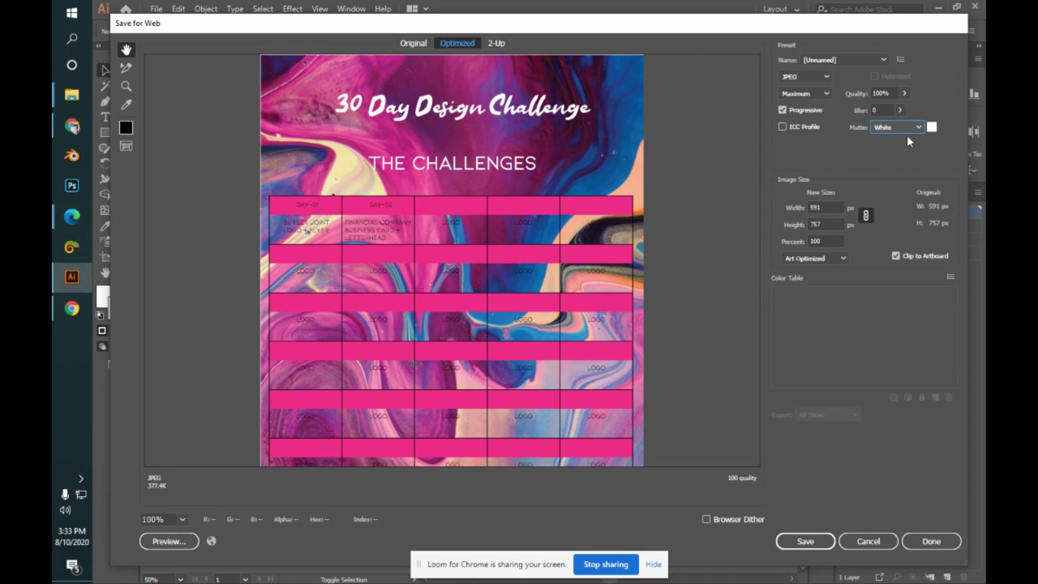
pyautogui.click(920, 126)
pyautogui.click(920, 127)
pyautogui.click(919, 125)
pyautogui.click(920, 125)
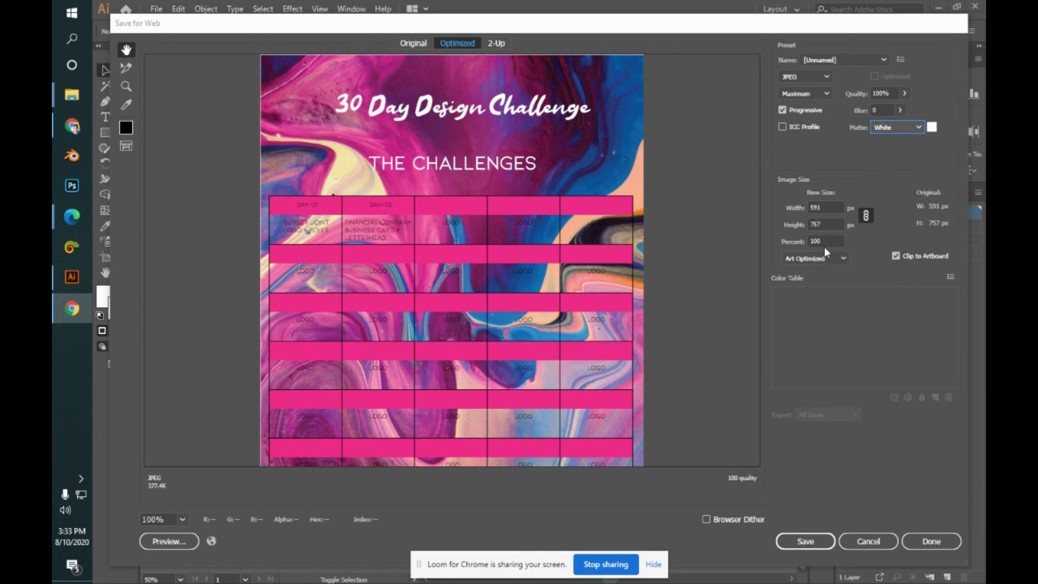
# - Scale the JPEG export of the page to 500 percent with proportions kept
pyautogui.click(811, 242)
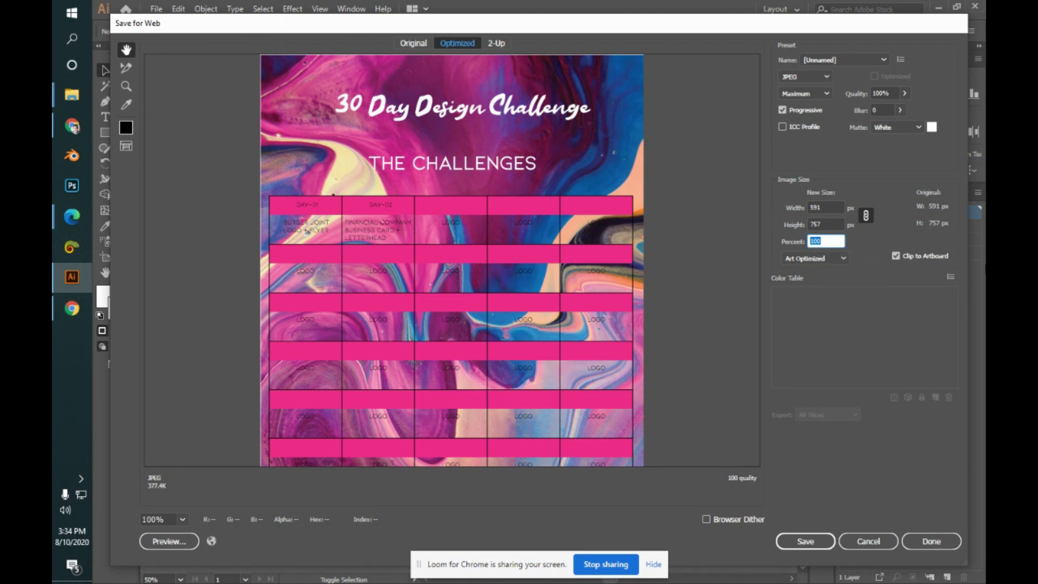
pyautogui.write('500')
pyautogui.click(824, 223)
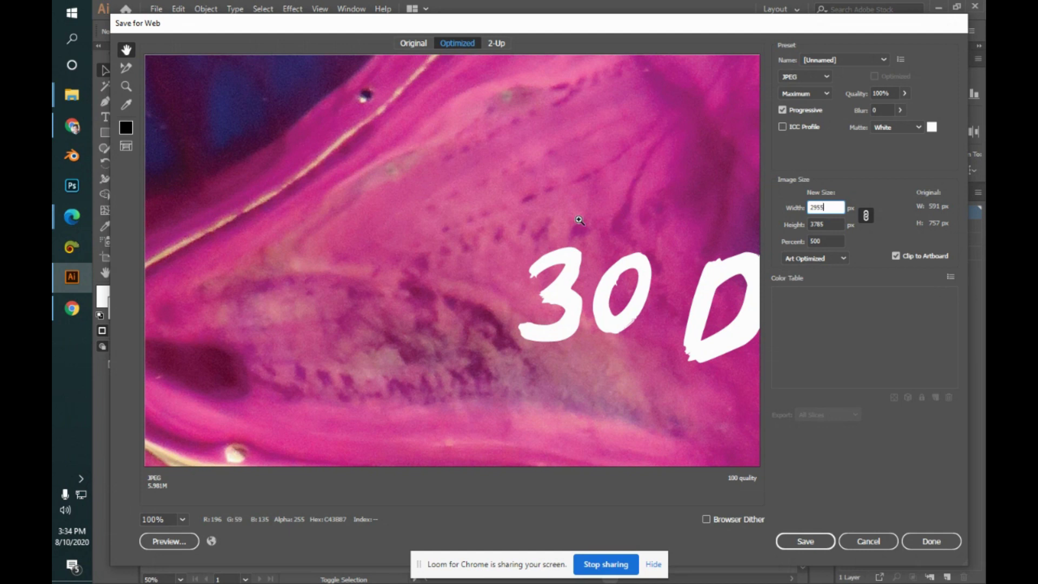
# - Examine the enlarged export preview, from the full page to the sharpness of the LOGO text in the table's lower cells
pyautogui.hotkey('ctrl', '0')
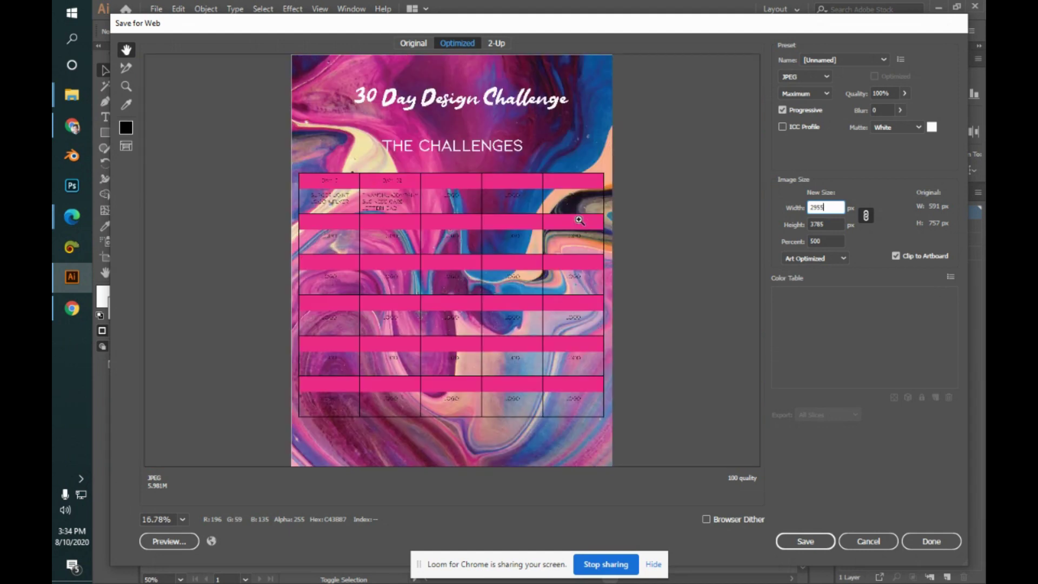
pyautogui.hotkey('ctrl', '=')
pyautogui.hotkey('ctrl', '=')
pyautogui.hotkey('ctrl', '=')
pyautogui.hotkey('ctrl', '=')
pyautogui.hotkey('ctrl', '=')
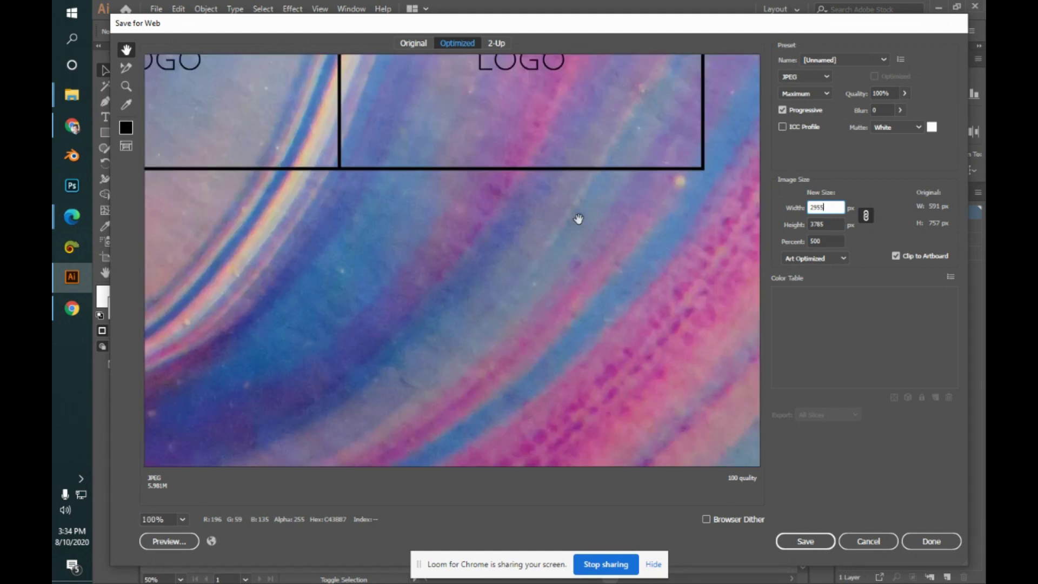
pyautogui.moveTo(633, 121); pyautogui.dragTo(633, 242)
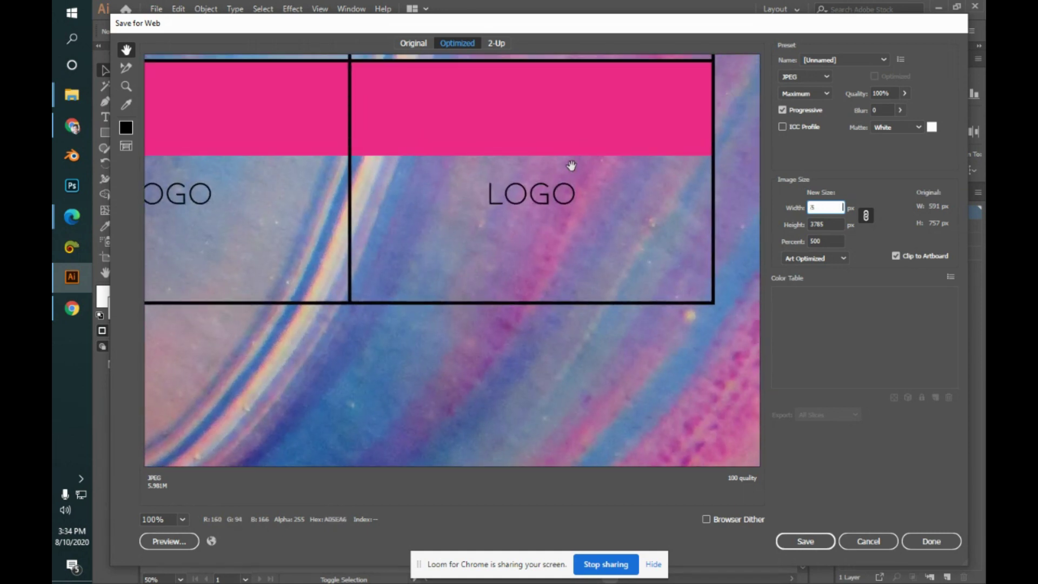
pyautogui.moveTo(565, 167); pyautogui.dragTo(547, 294)
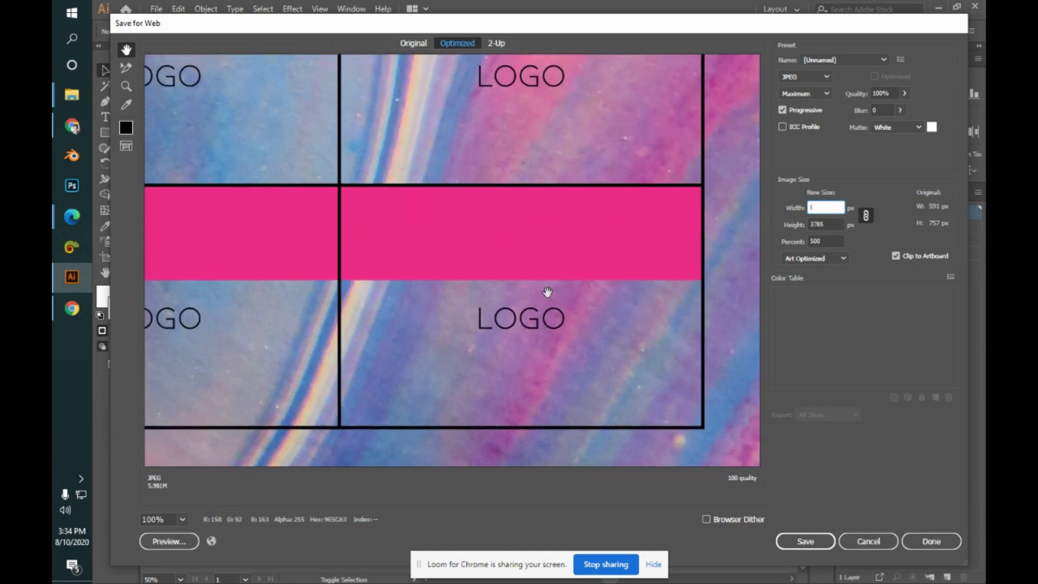
# - Set the export scale to 100 percent and inspect the sharpness of the table's last LOGO cell up close
pyautogui.click(817, 241)
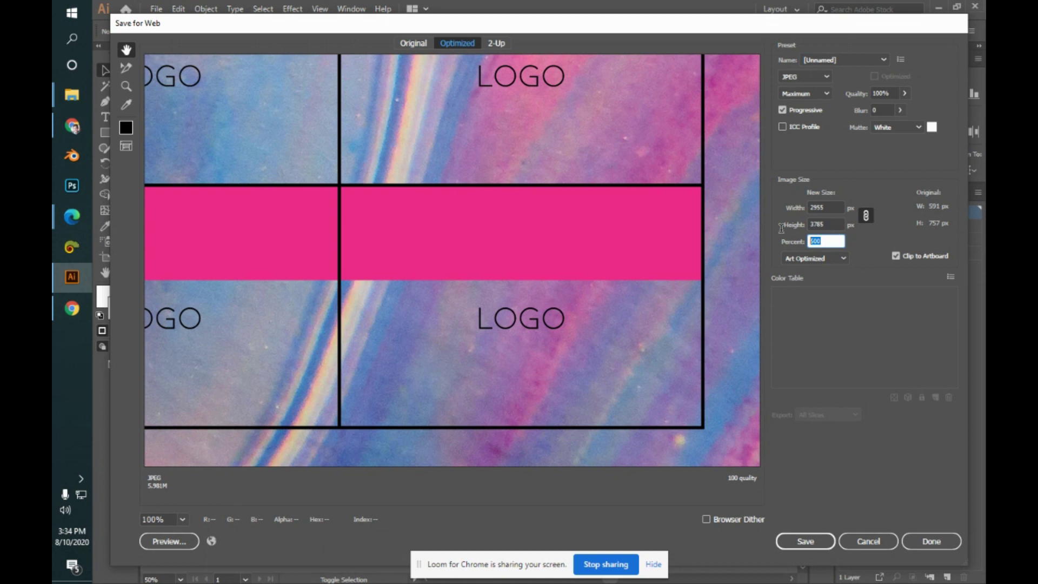
pyautogui.write('100')
pyautogui.click(822, 207)
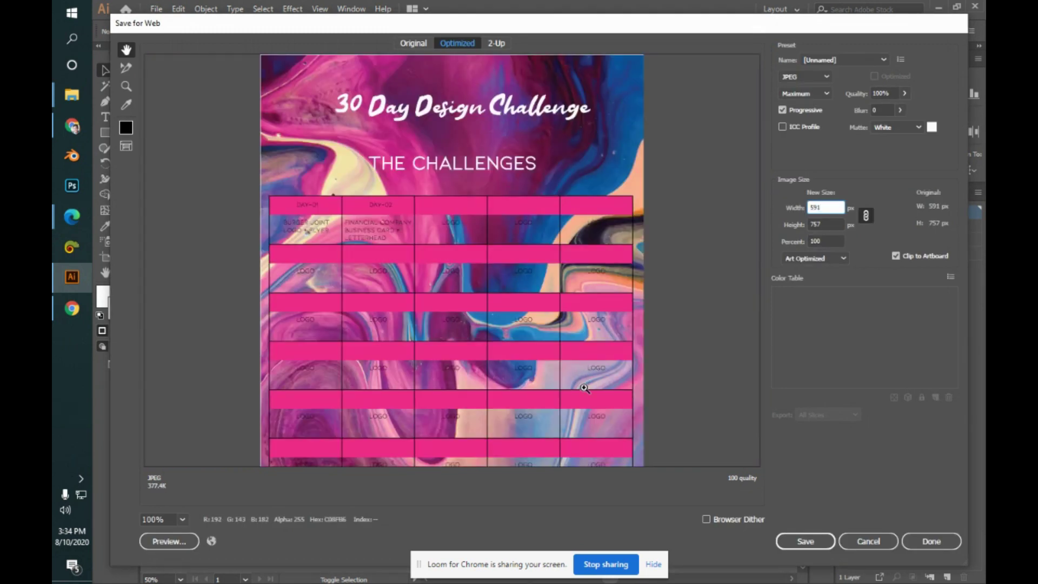
pyautogui.scroll(5, 584, 386)
pyautogui.scroll(5, 563, 346)
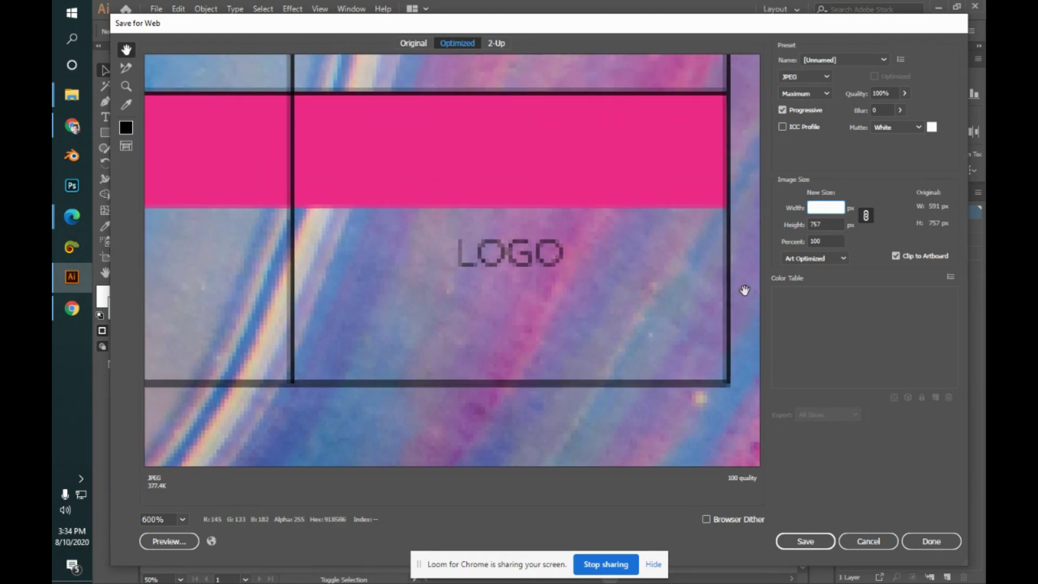
# - Set the export scale to 500 percent and apply it to the preview
pyautogui.click(824, 242)
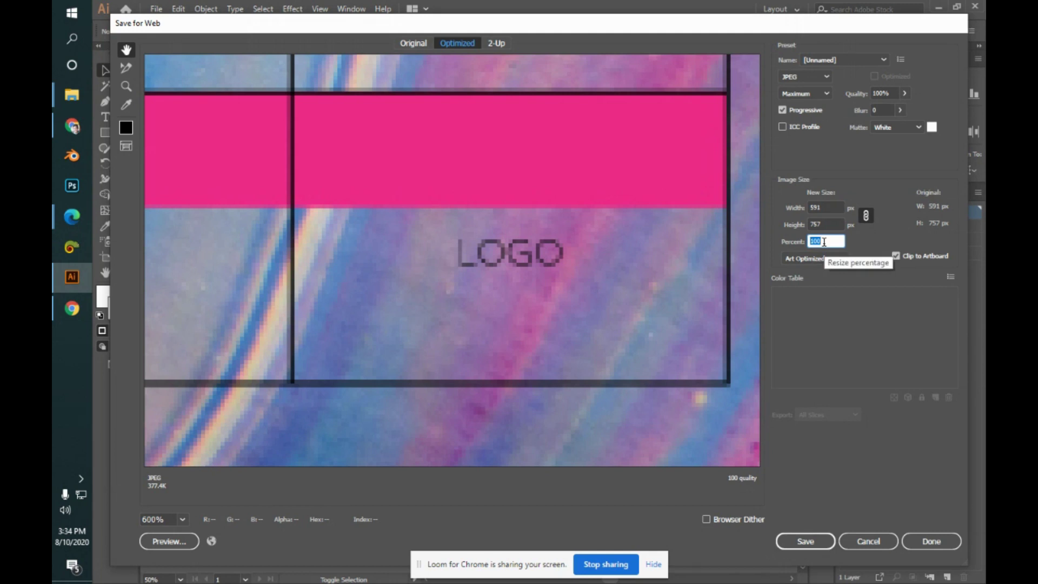
pyautogui.write('500')
pyautogui.click(829, 222)
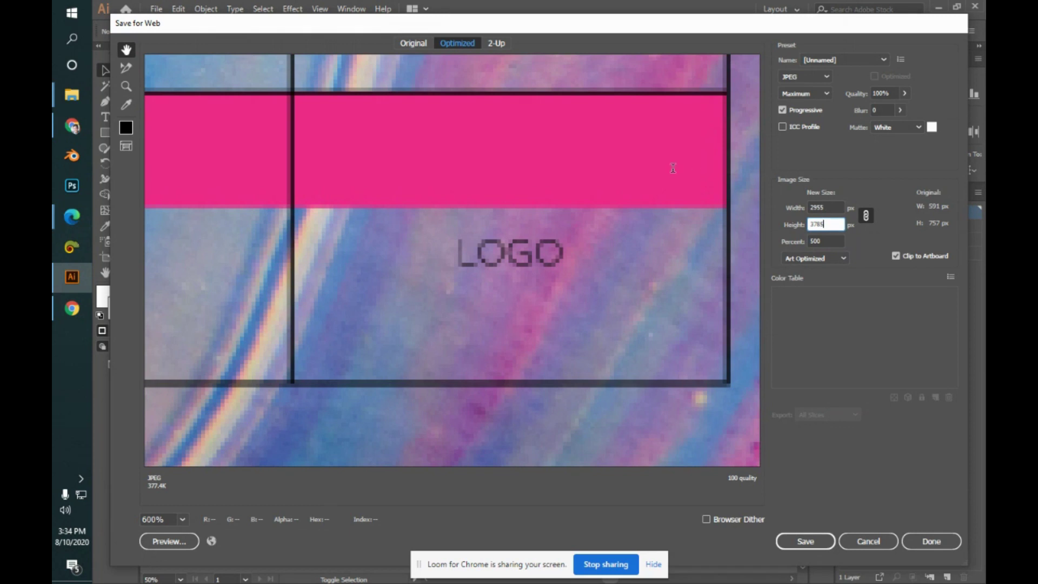
pyautogui.press('Return')
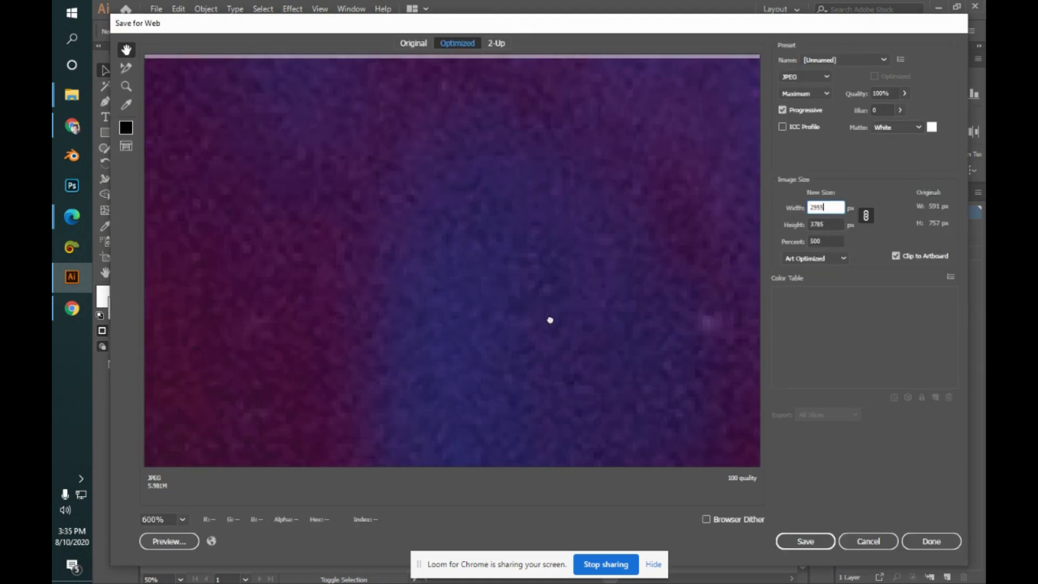
# - Examine the 500 percent preview at several magnifications, checking the marbled background's pixels and the LOGO text in the last table cell
pyautogui.moveTo(549, 317); pyautogui.dragTo(512, 283)
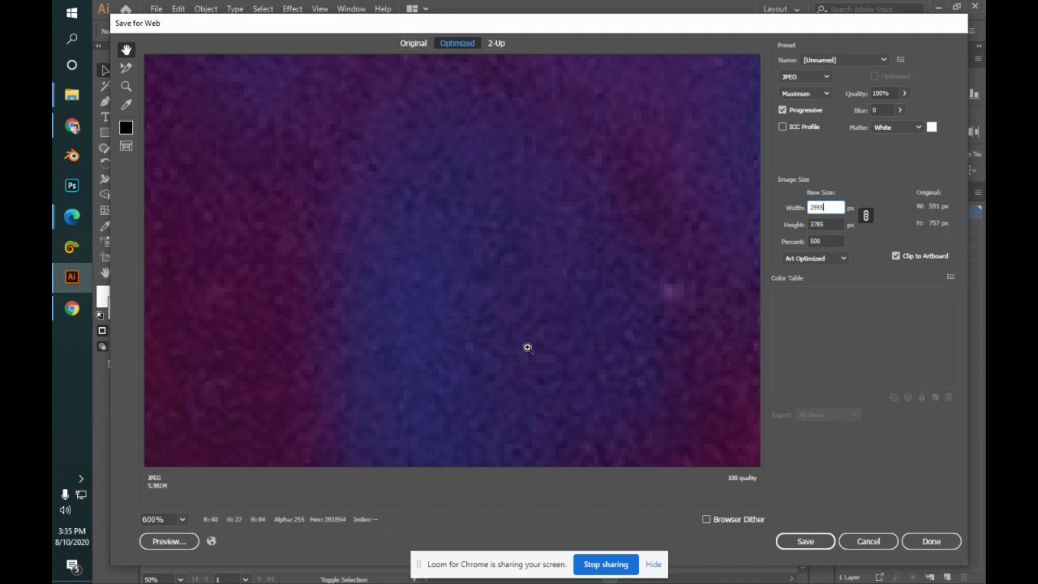
pyautogui.hotkey('ctrl', '0')
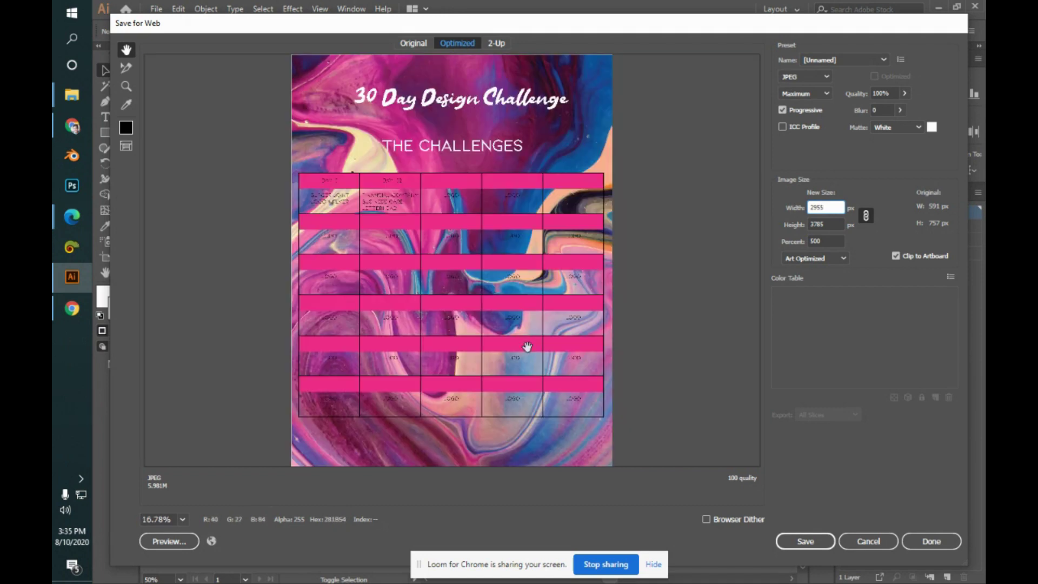
pyautogui.click(568, 411)
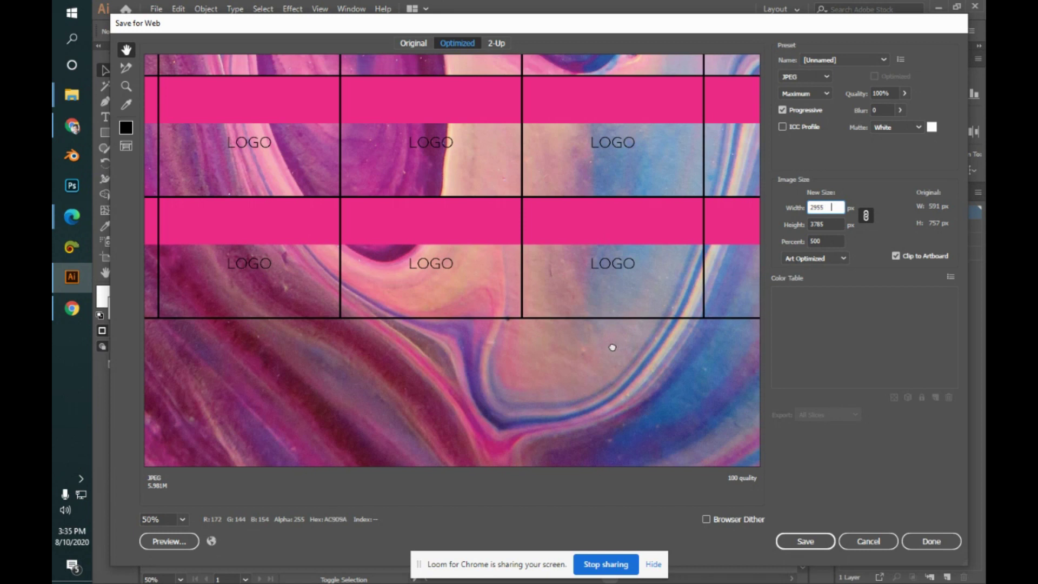
pyautogui.moveTo(614, 347); pyautogui.dragTo(558, 353)
pyautogui.moveTo(635, 290); pyautogui.dragTo(734, 356)
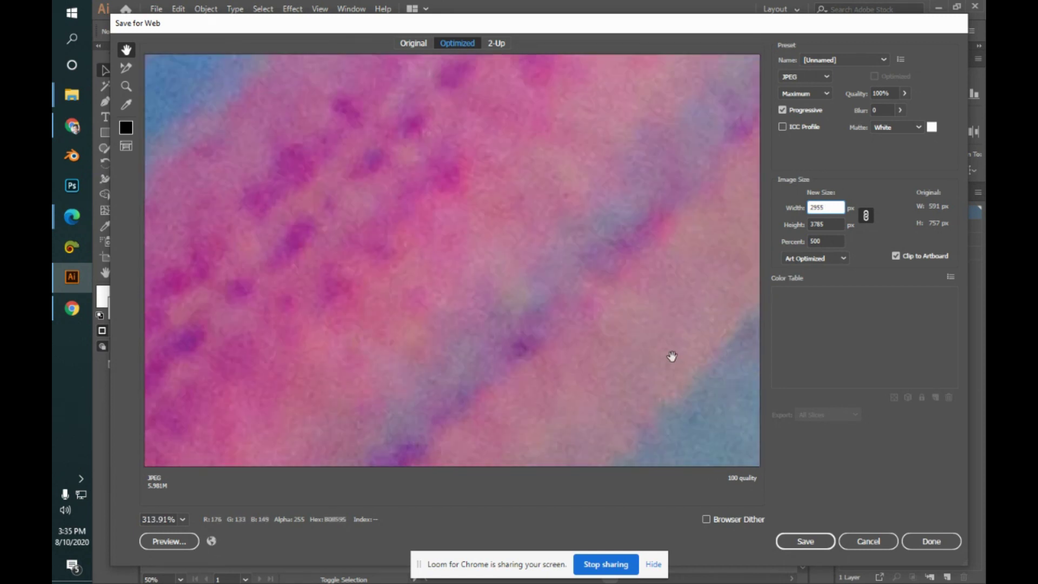
pyautogui.moveTo(651, 361); pyautogui.dragTo(624, 334)
pyautogui.press('alt')
pyautogui.keyDown('alt'); pyautogui.click(564, 290); pyautogui.keyUp('alt')
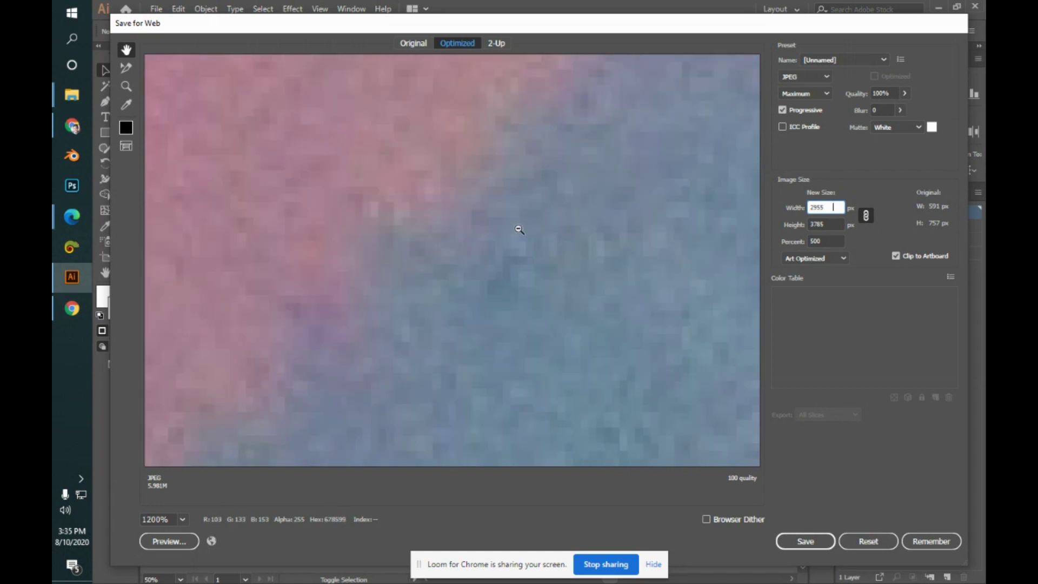
pyautogui.keyDown('alt'); pyautogui.click(414, 182); pyautogui.keyUp('alt')
pyautogui.keyDown('alt'); pyautogui.click(503, 211); pyautogui.keyUp('alt')
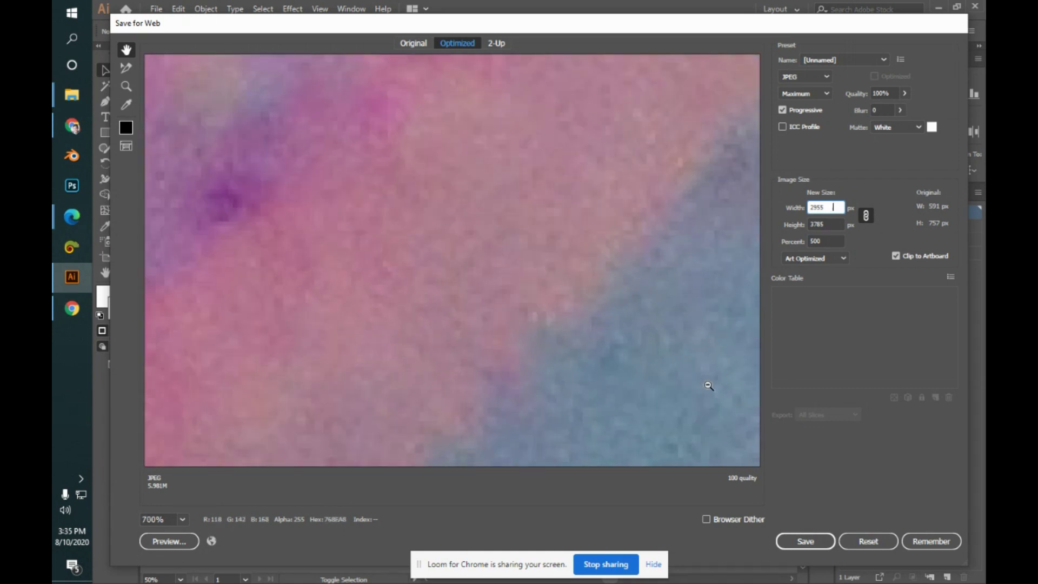
pyautogui.keyDown('alt'); pyautogui.click(308, 66); pyautogui.keyUp('alt')
pyautogui.keyDown('alt'); pyautogui.click(322, 89); pyautogui.keyUp('alt')
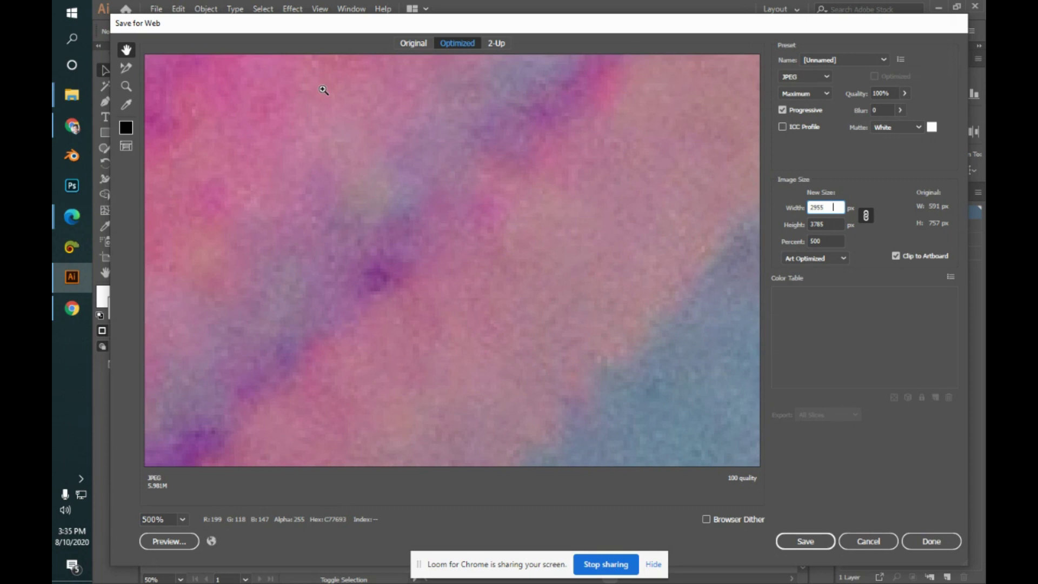
pyautogui.keyDown('alt'); pyautogui.click(323, 89); pyautogui.keyUp('alt')
pyautogui.keyDown('alt'); pyautogui.click(323, 89); pyautogui.keyUp('alt')
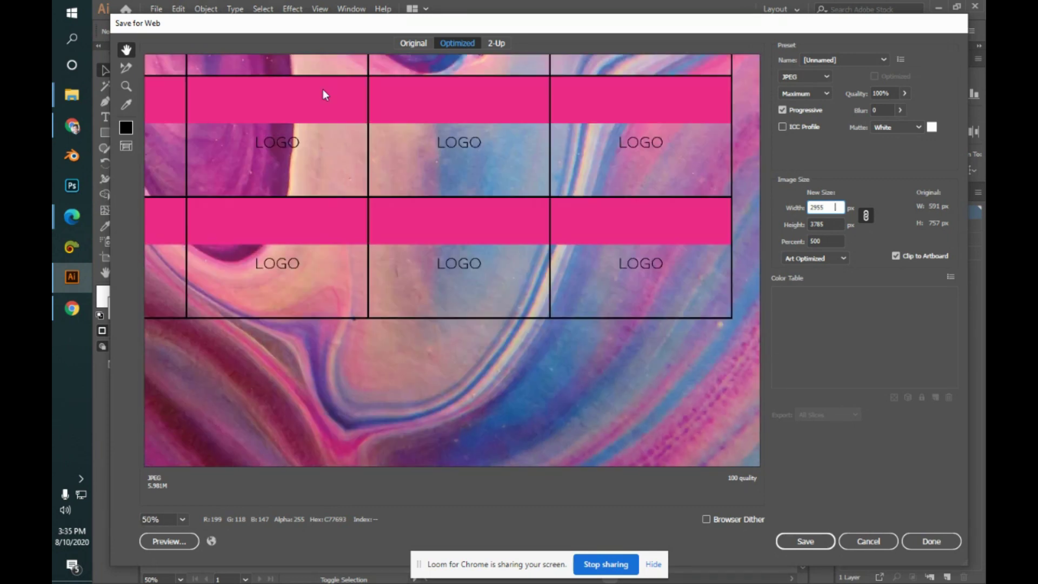
pyautogui.moveTo(483, 221); pyautogui.dragTo(397, 301)
pyautogui.moveTo(518, 298); pyautogui.dragTo(737, 442)
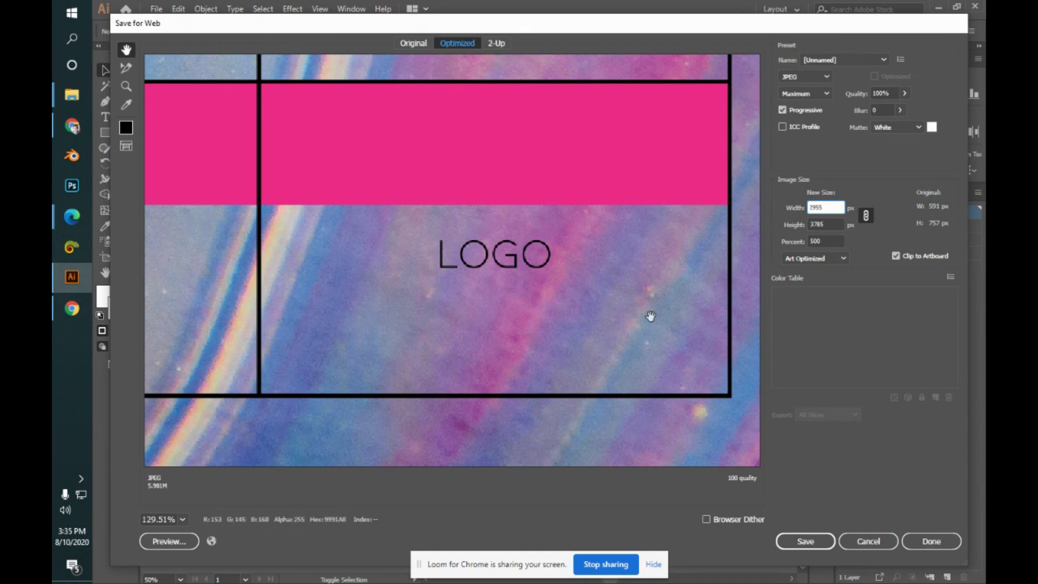
# - Cancel the Save for Web export and check the Google Meet chat in the Edge browser
pyautogui.doubleClick(817, 241)
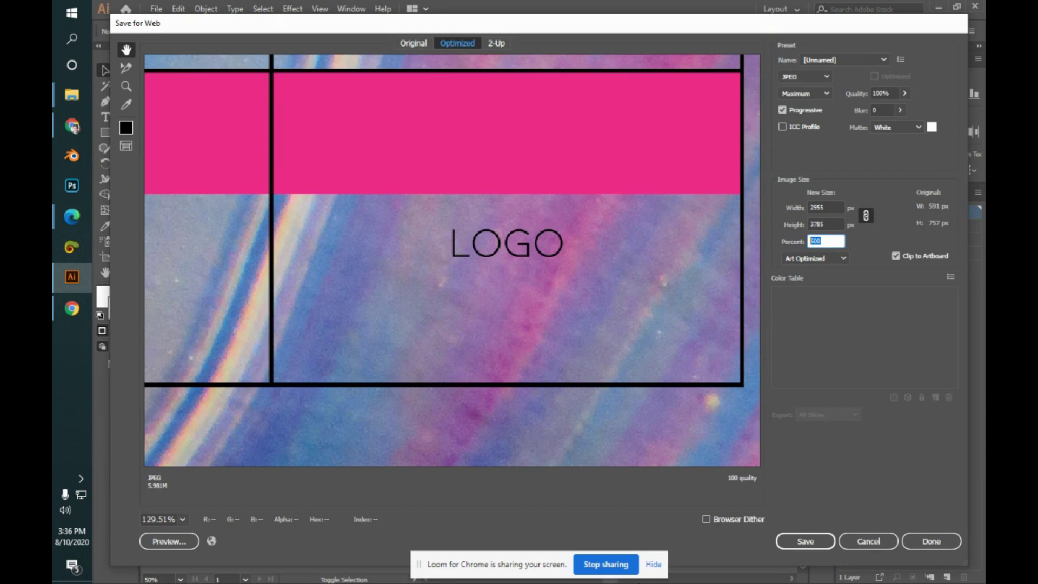
pyautogui.click(866, 542)
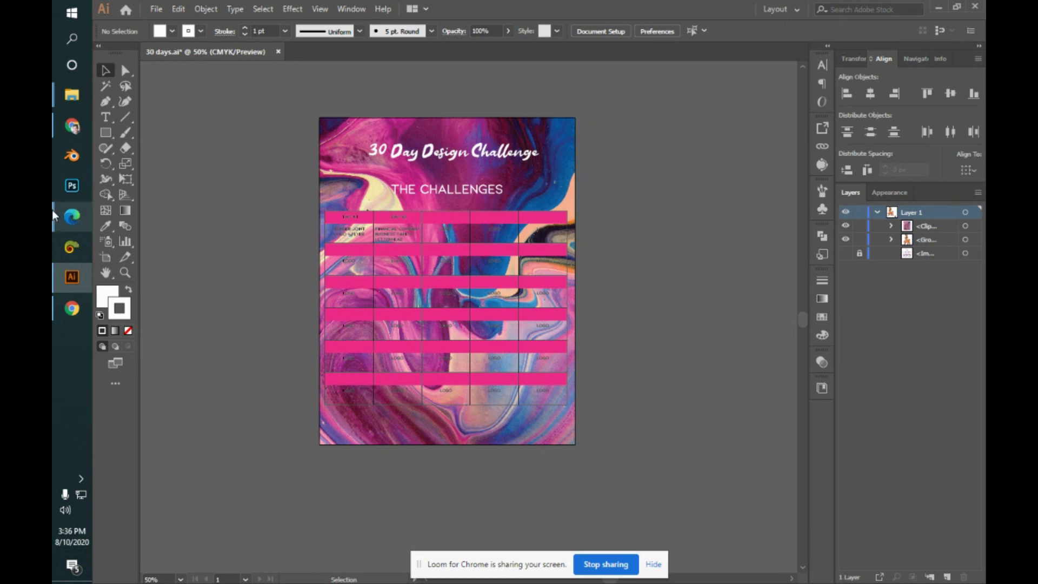
pyautogui.moveTo(69, 214)
pyautogui.click(227, 174)
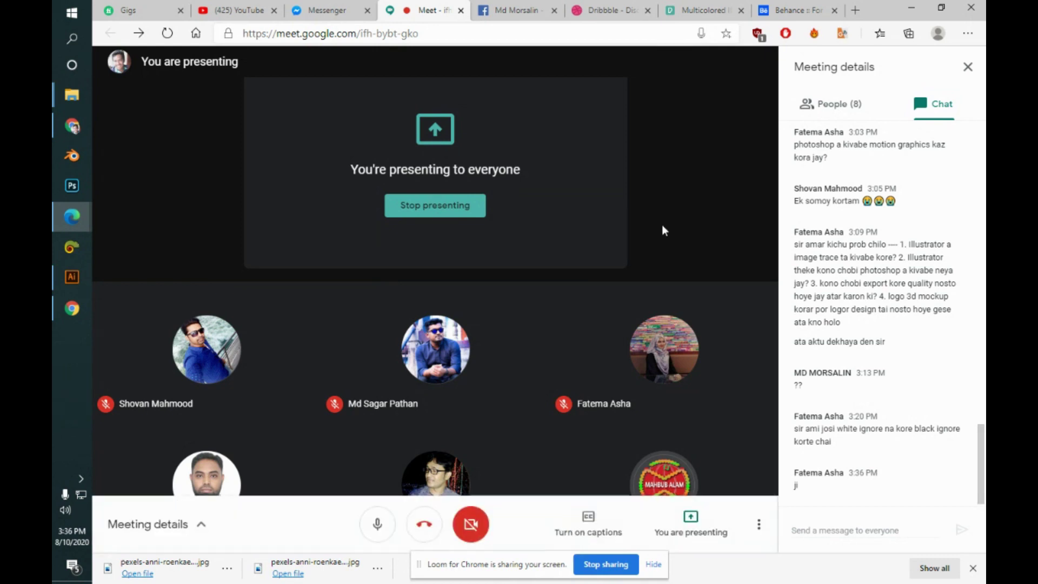
# - Return to Illustrator and close 30 days.ai, saving its changes
pyautogui.click(54, 292)
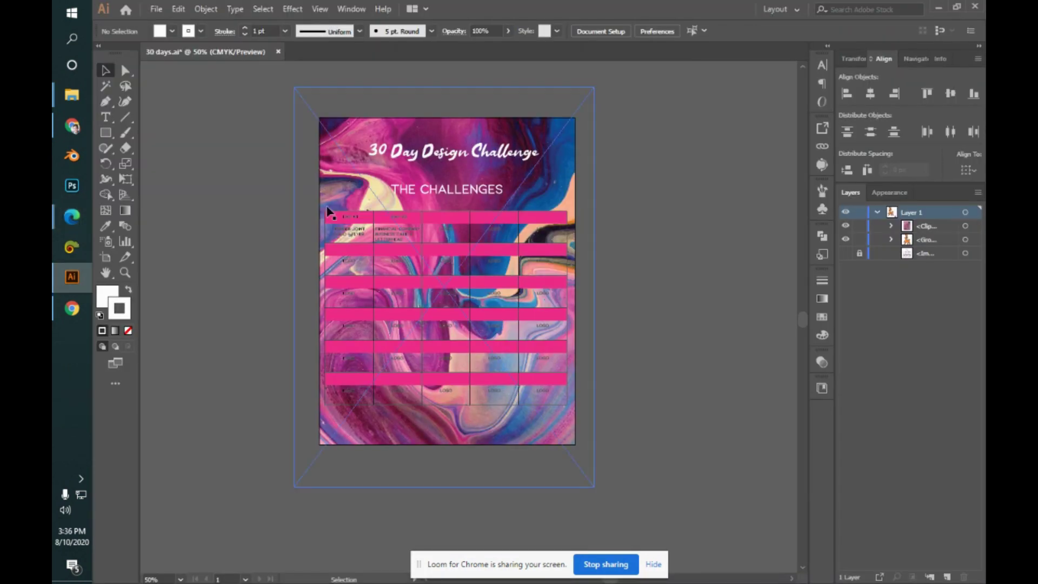
pyautogui.click(278, 52)
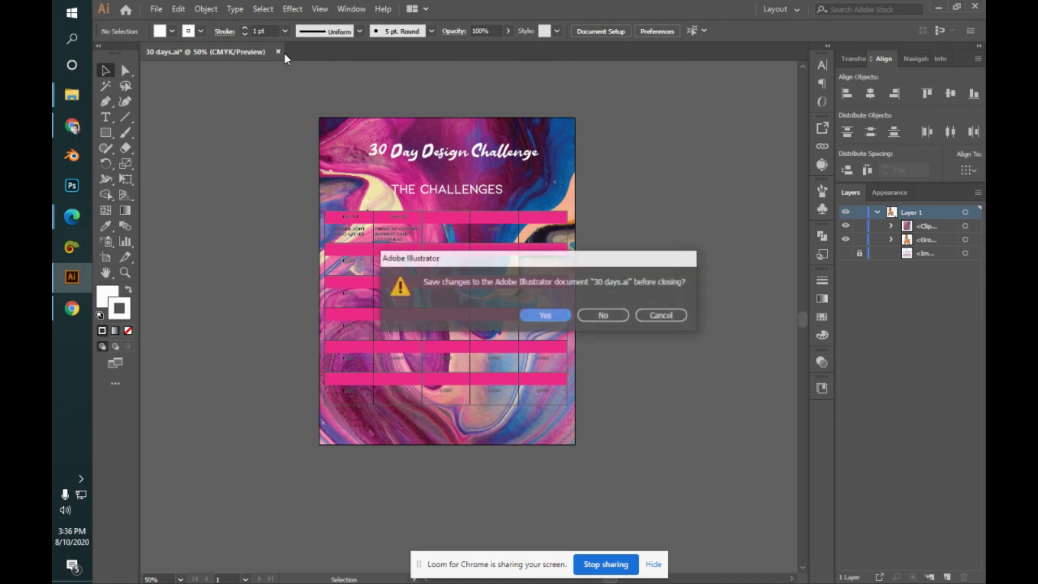
pyautogui.click(557, 317)
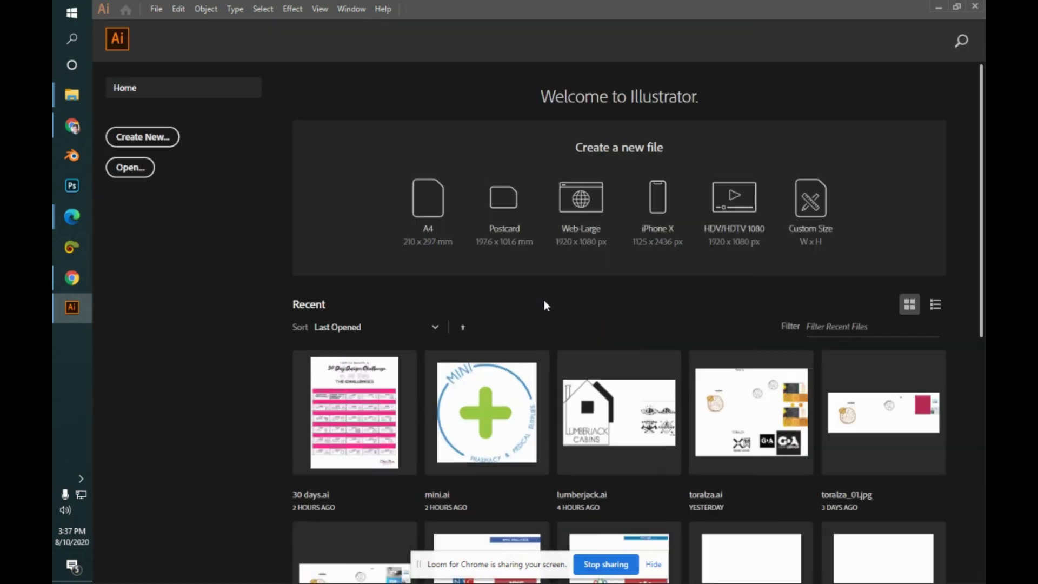
# - Open the recent file mini.ai and check how its pharmacy logo artwork is grouped
pyautogui.click(501, 427)
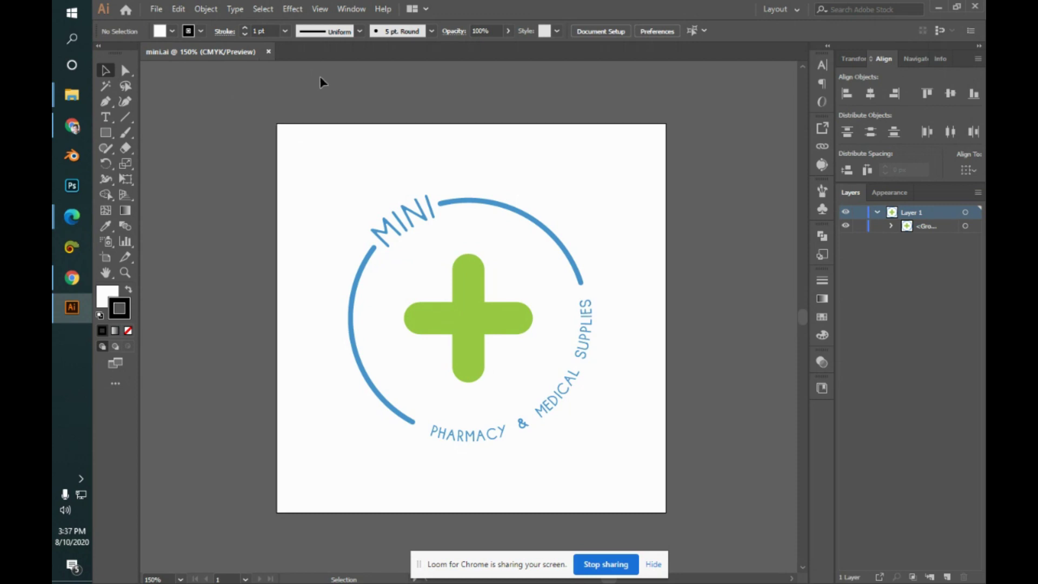
pyautogui.click(494, 210)
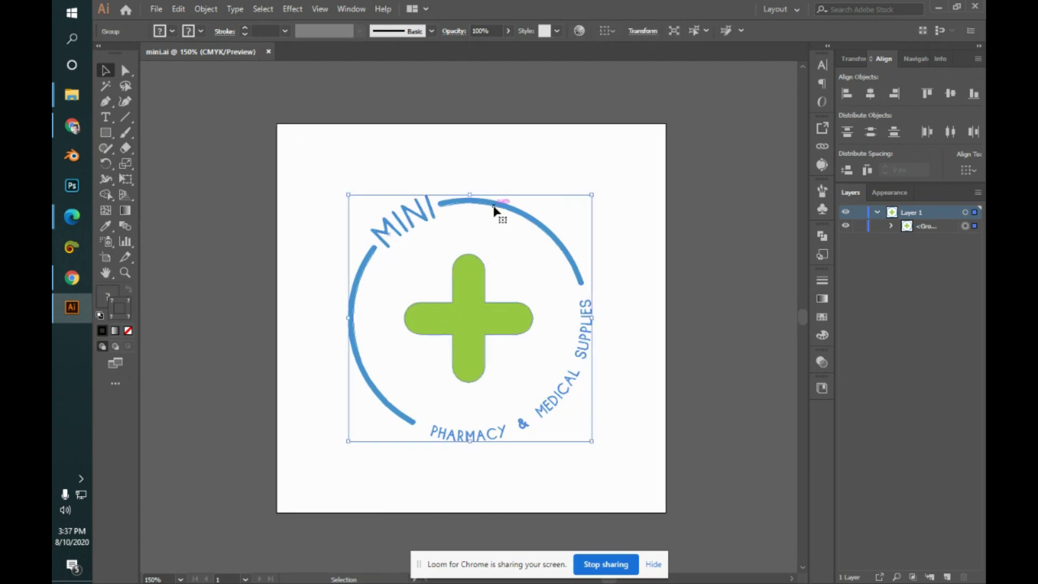
pyautogui.click(632, 271)
pyautogui.click(498, 330)
pyautogui.click(607, 295)
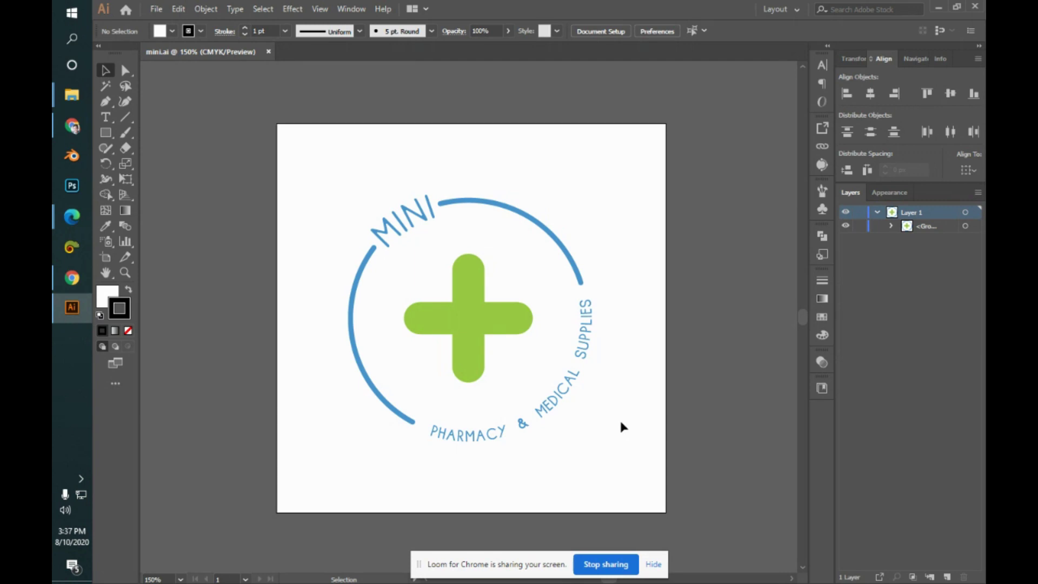
pyautogui.click(497, 330)
pyautogui.click(631, 310)
# - Switch to the Contest folder in File Explorer, view mini_01.jpg and browse to the Lumberjack Cabins mockup, and close the image viewer
pyautogui.moveTo(68, 95)
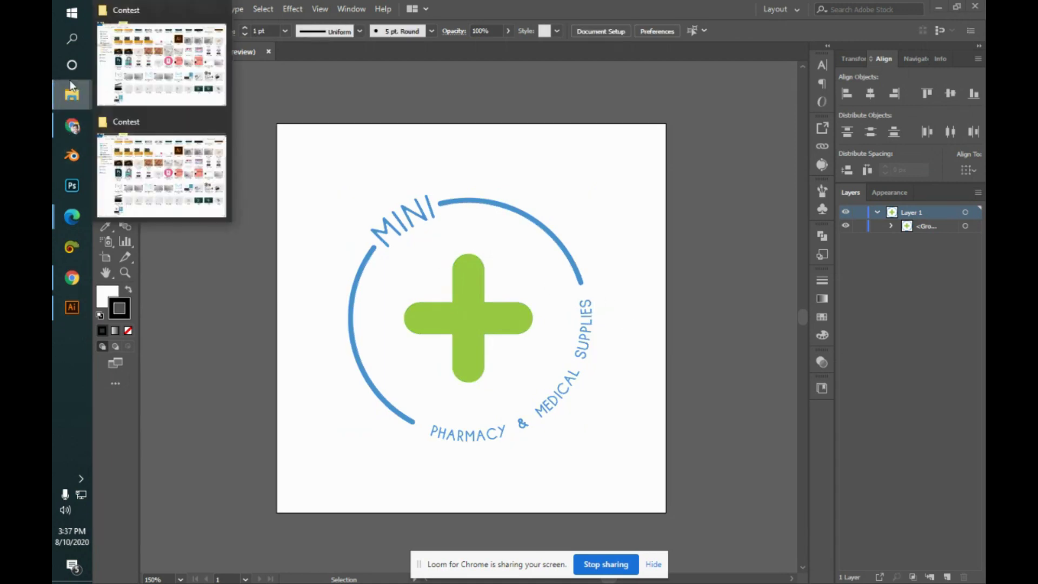
pyautogui.click(124, 65)
pyautogui.scroll(3, 470, 93)
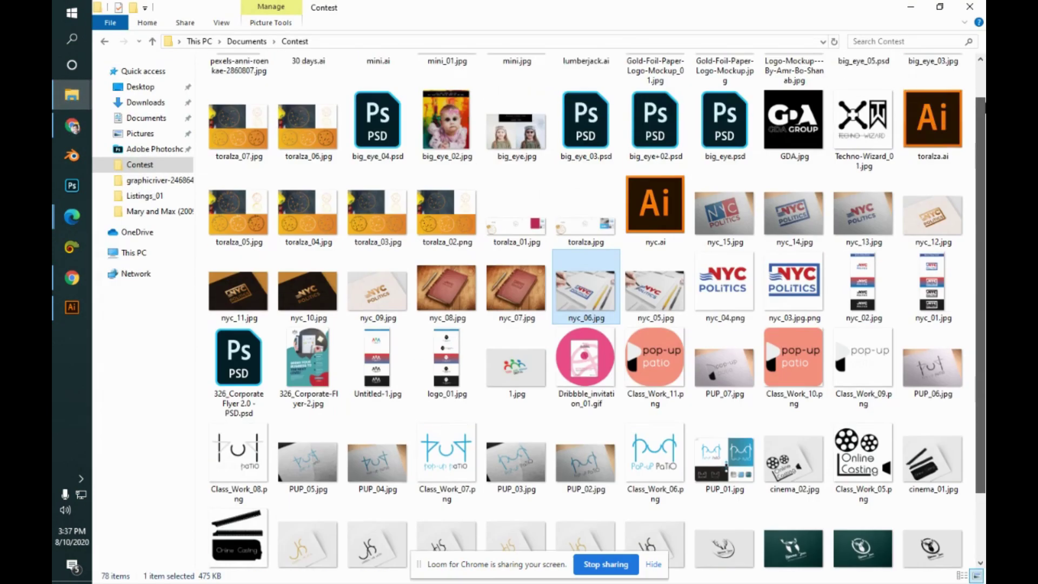
pyautogui.doubleClick(470, 93)
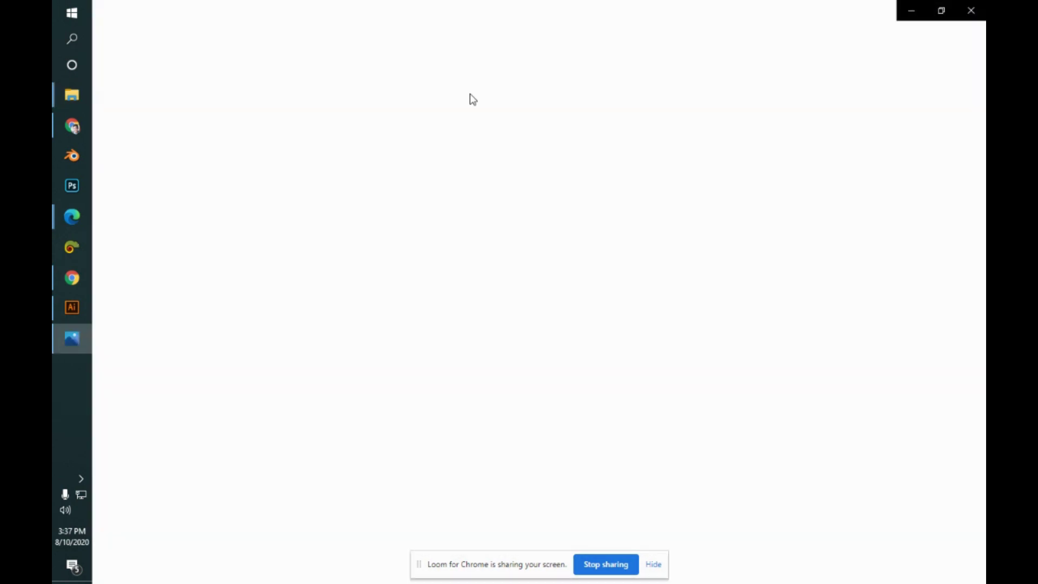
pyautogui.press('Right')
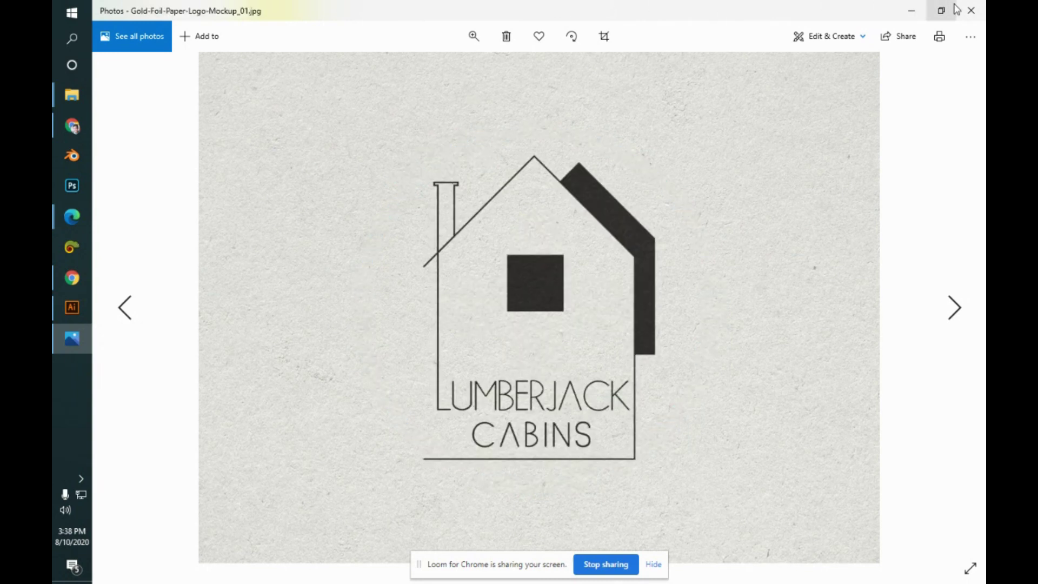
pyautogui.click(971, 10)
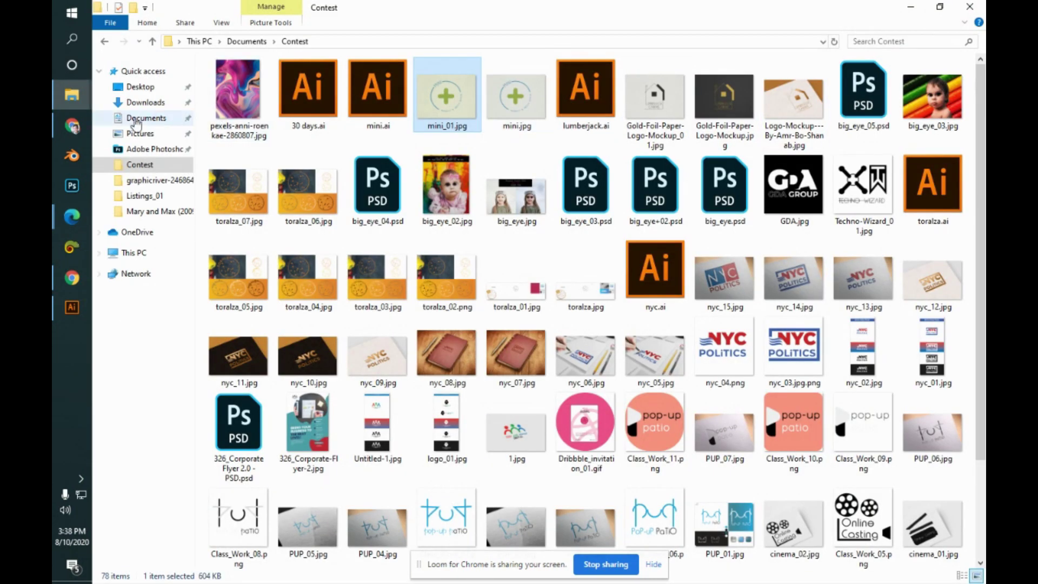
# - Switch to Illustrator, close mini.ai and open the recent file lumberjack.ai
pyautogui.click(54, 314)
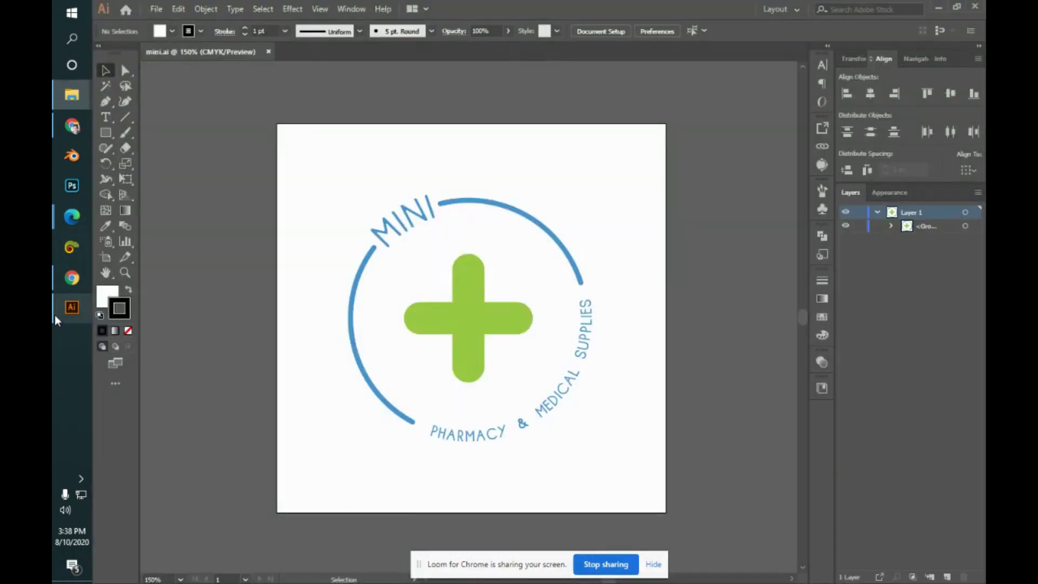
pyautogui.click(268, 52)
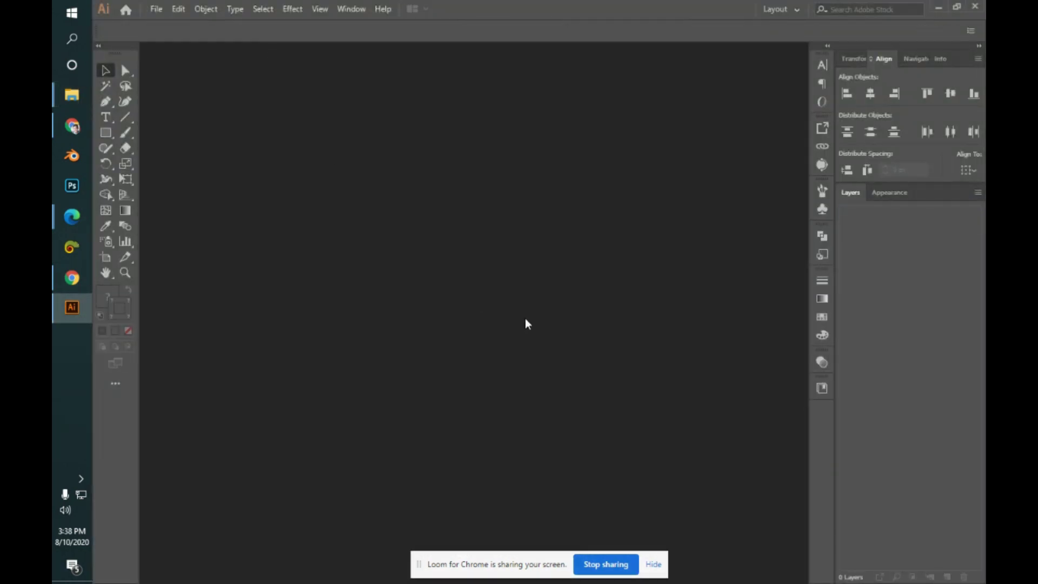
pyautogui.click(612, 412)
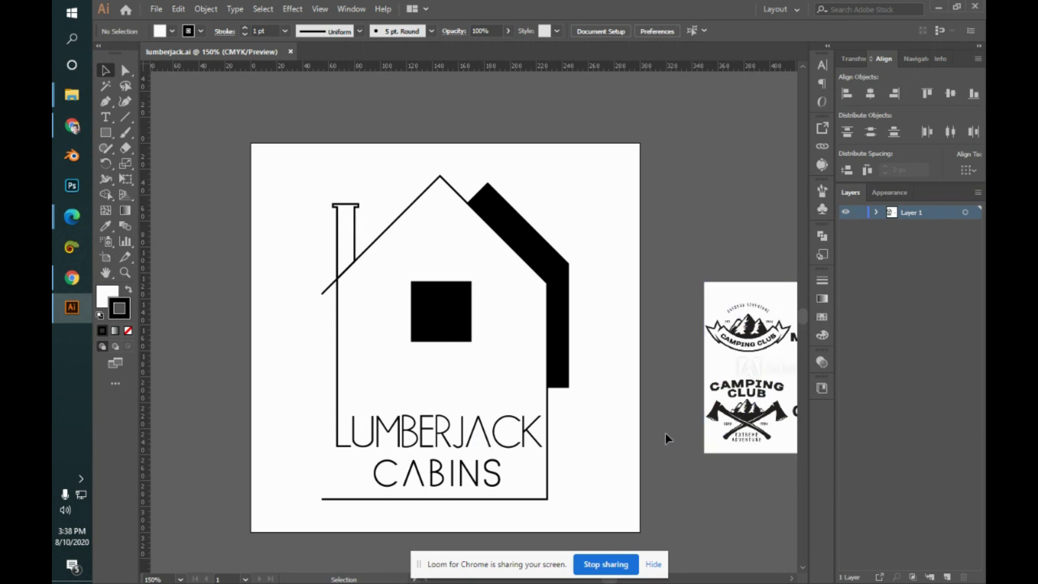
# - Select the Lumberjack Cabins house logo to check its grouping, deselect it and view the camping logo references beside the artboard
pyautogui.moveTo(802, 314); pyautogui.dragTo(803, 316)
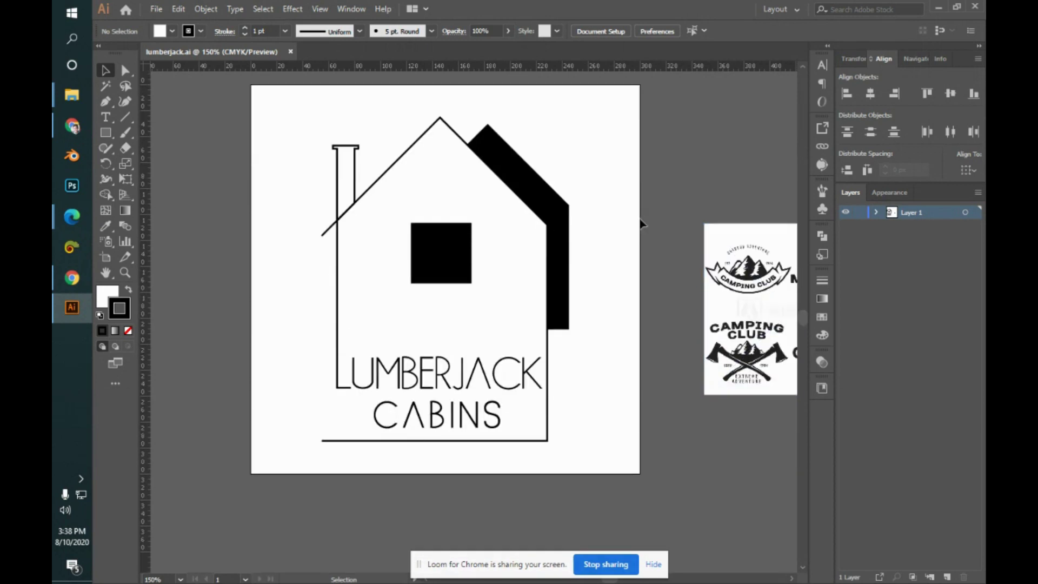
pyautogui.click(432, 258)
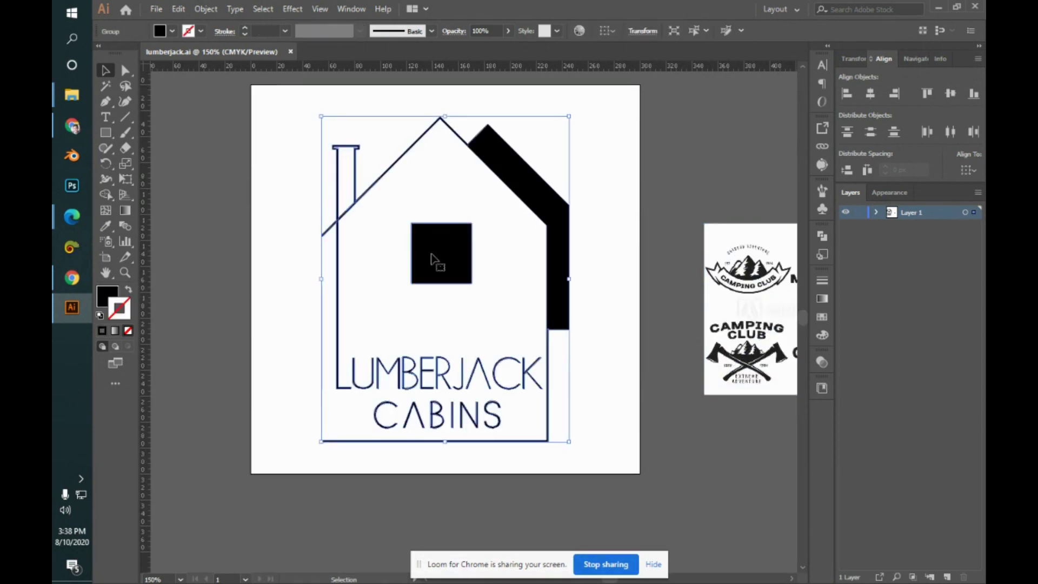
pyautogui.click(658, 212)
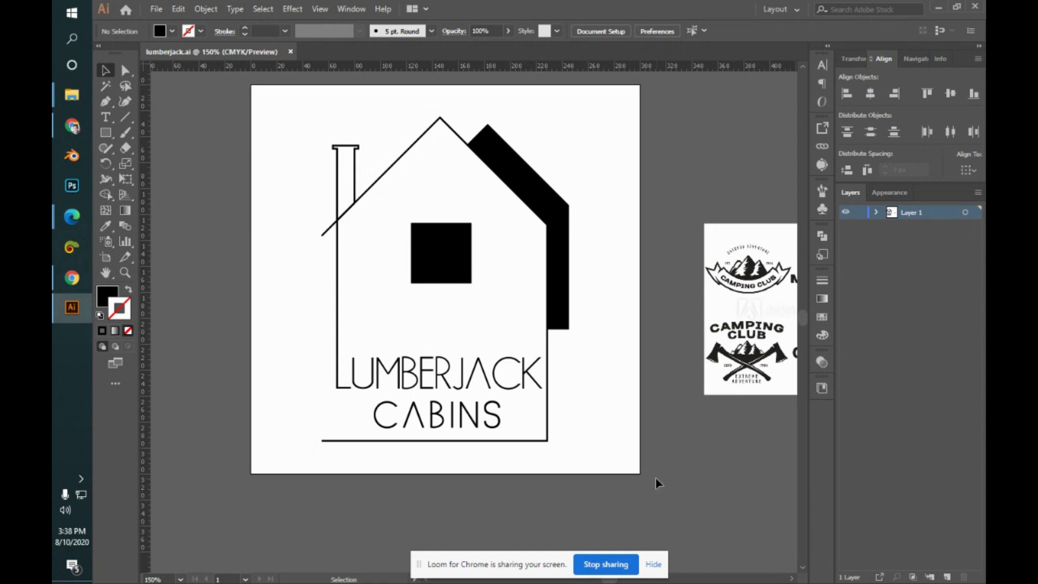
pyautogui.hscroll(8, 648, 473)
pyautogui.hscroll(-3, 655, 378)
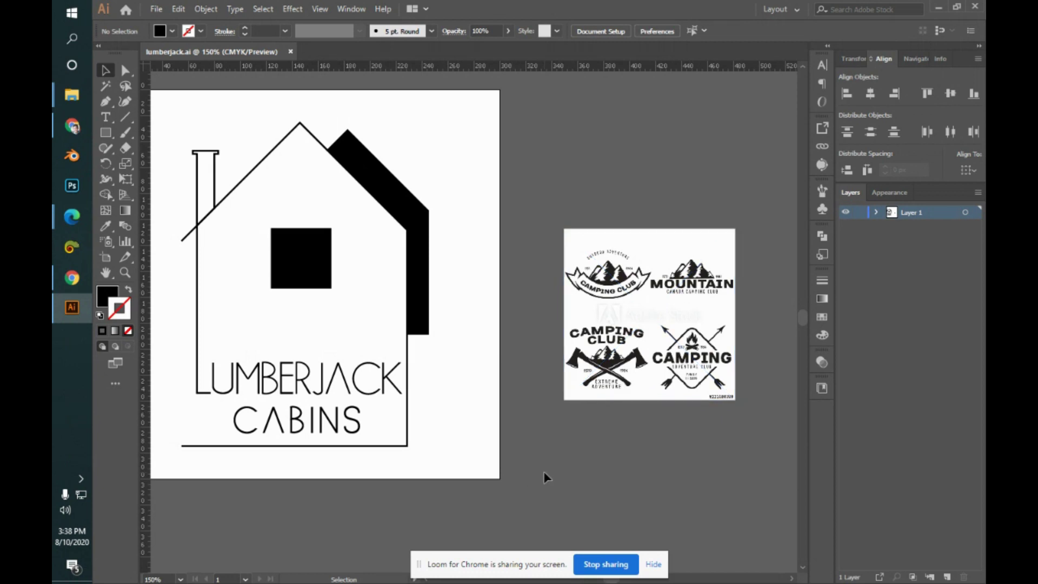
# - Switch to the Edge browser, close the open Pexels photo and return to the Pexels home page
pyautogui.moveTo(63, 223)
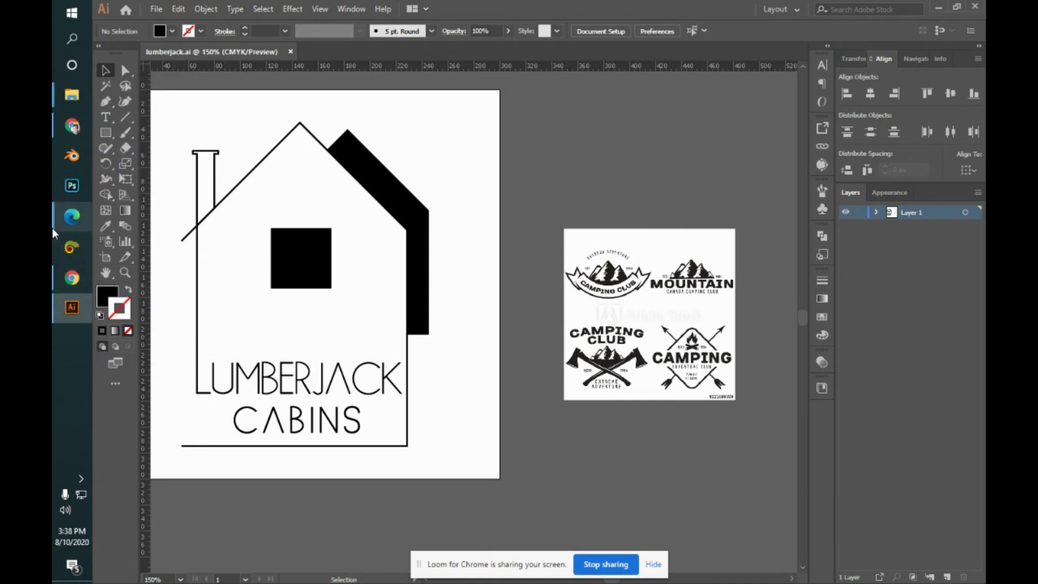
pyautogui.click(148, 170)
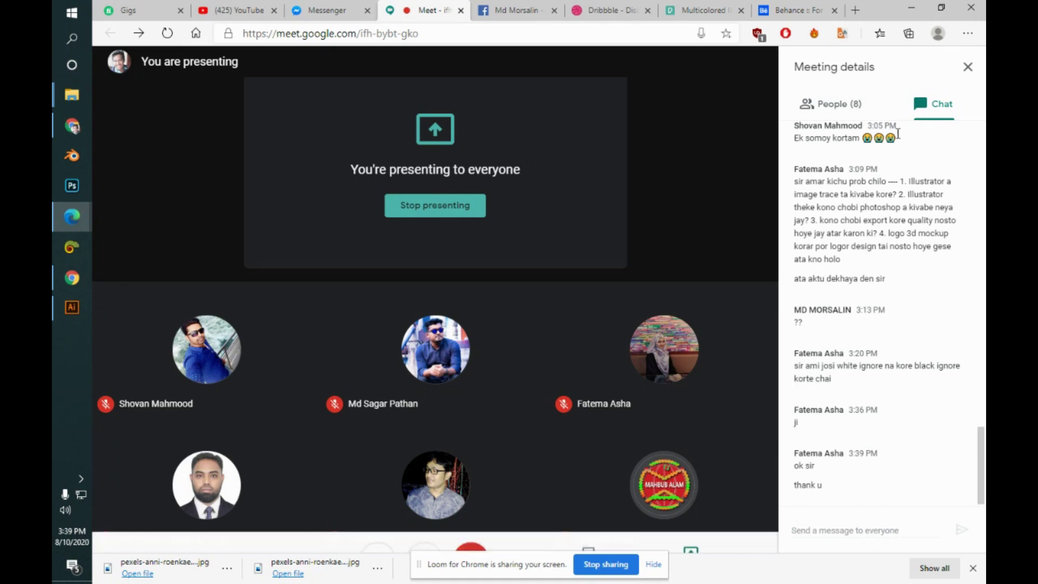
pyautogui.click(728, 11)
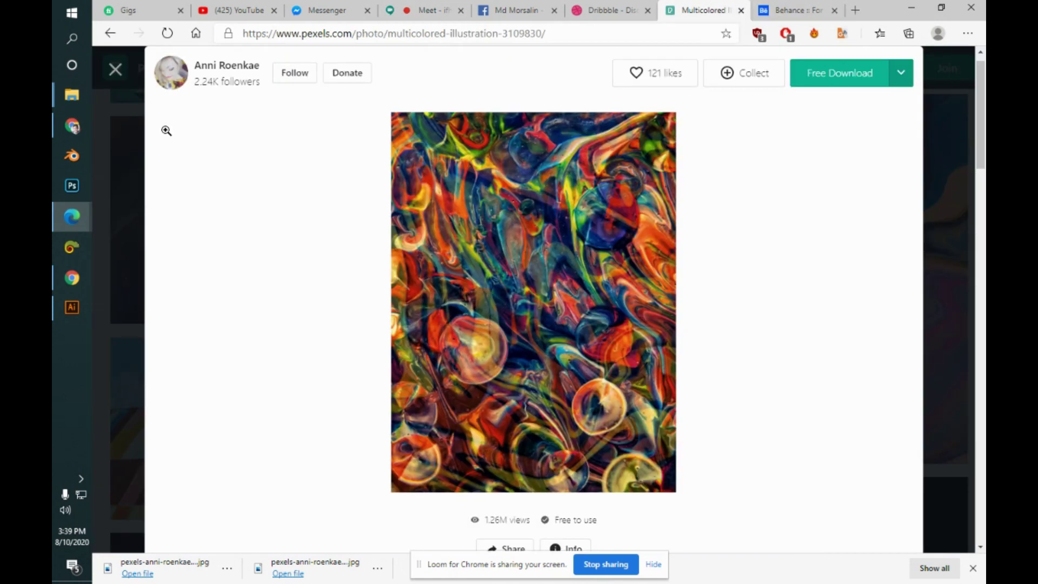
pyautogui.click(114, 70)
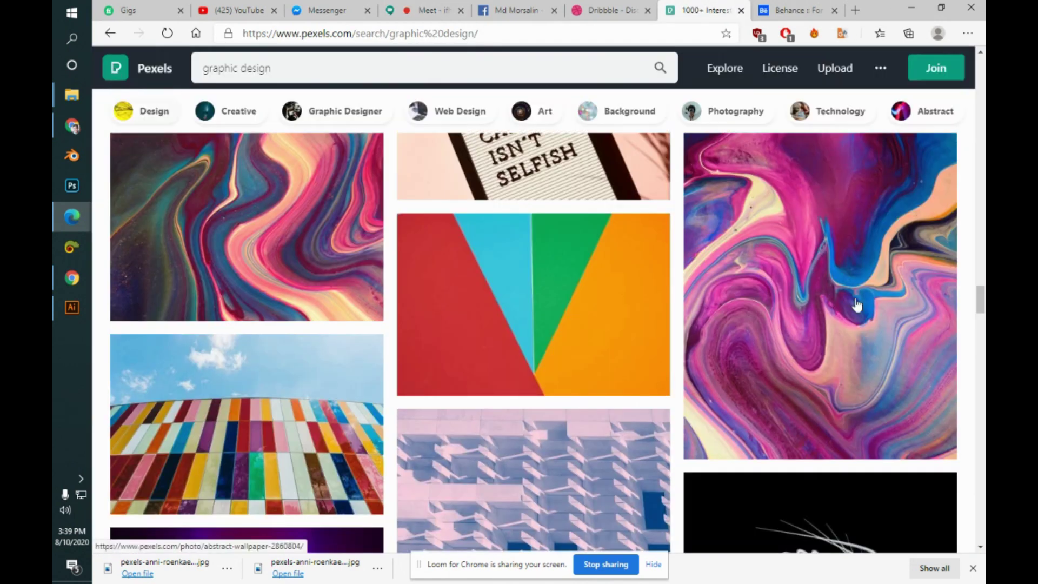
pyautogui.moveTo(985, 316)
pyautogui.mouseDown()
pyautogui.moveTo(985, 299)
pyautogui.moveTo(985, 465)
pyautogui.moveTo(970, 130)
pyautogui.mouseUp()
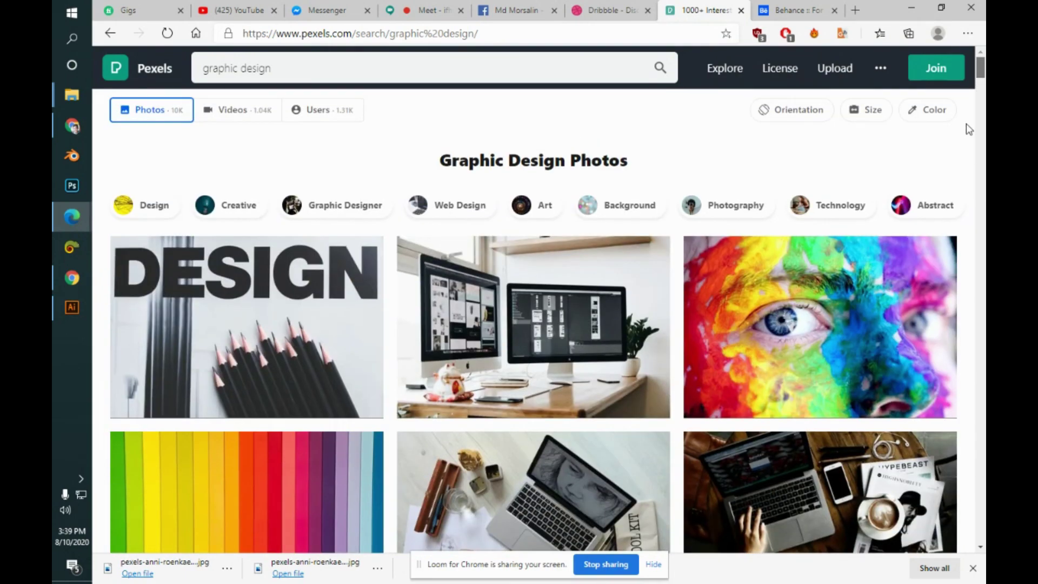
pyautogui.click(155, 67)
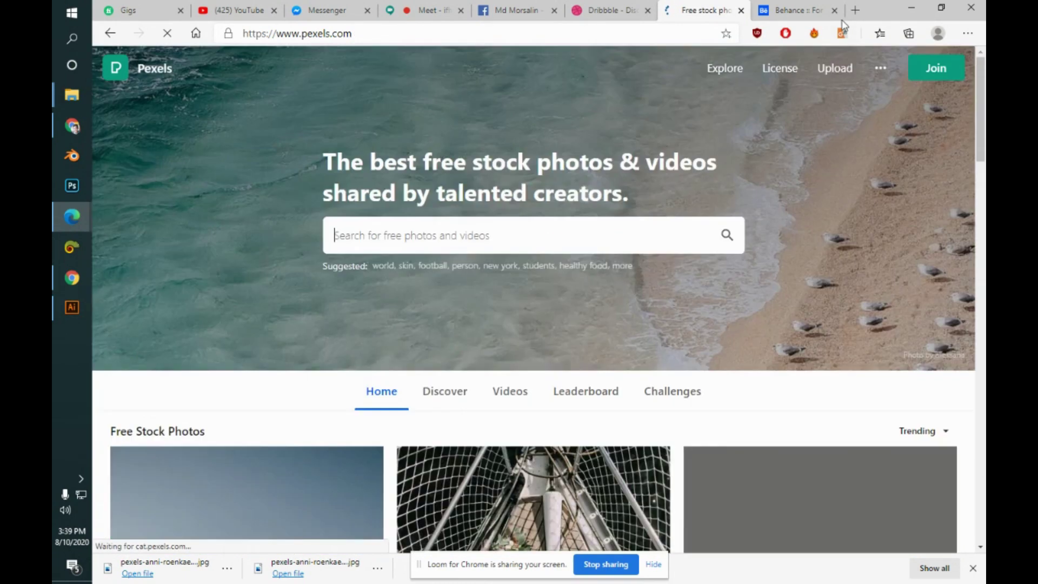
# - Look through the Behance, Dribbble, Meet and YouTube pages, close the Facebook page and return to Pexels
pyautogui.click(792, 10)
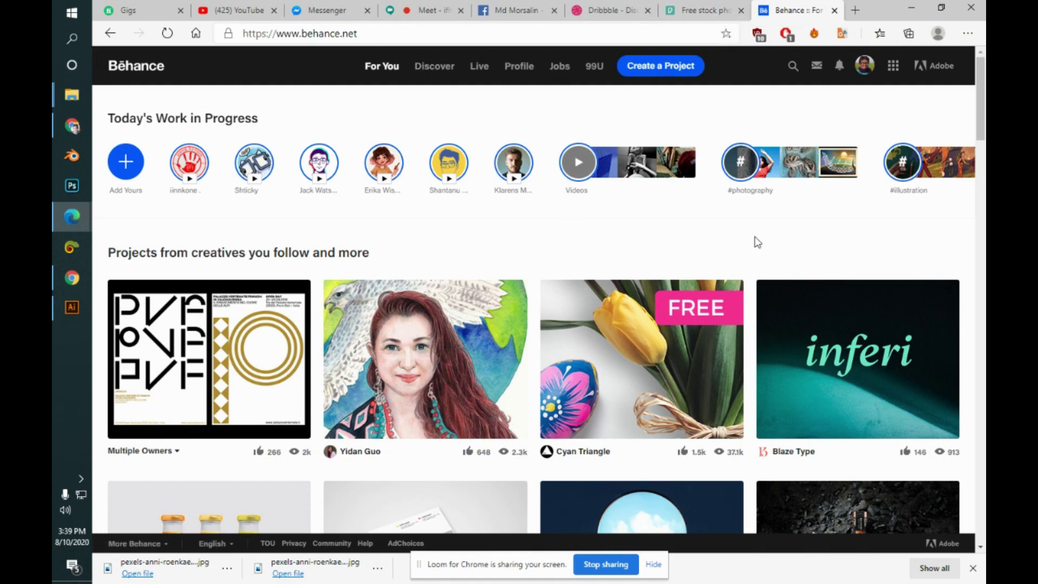
pyautogui.click(704, 10)
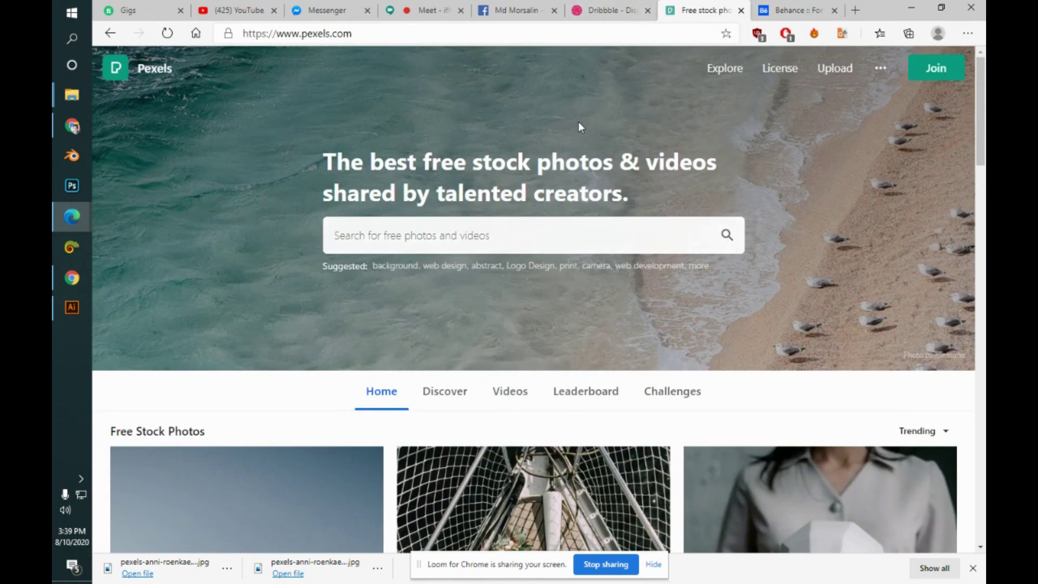
pyautogui.click(612, 11)
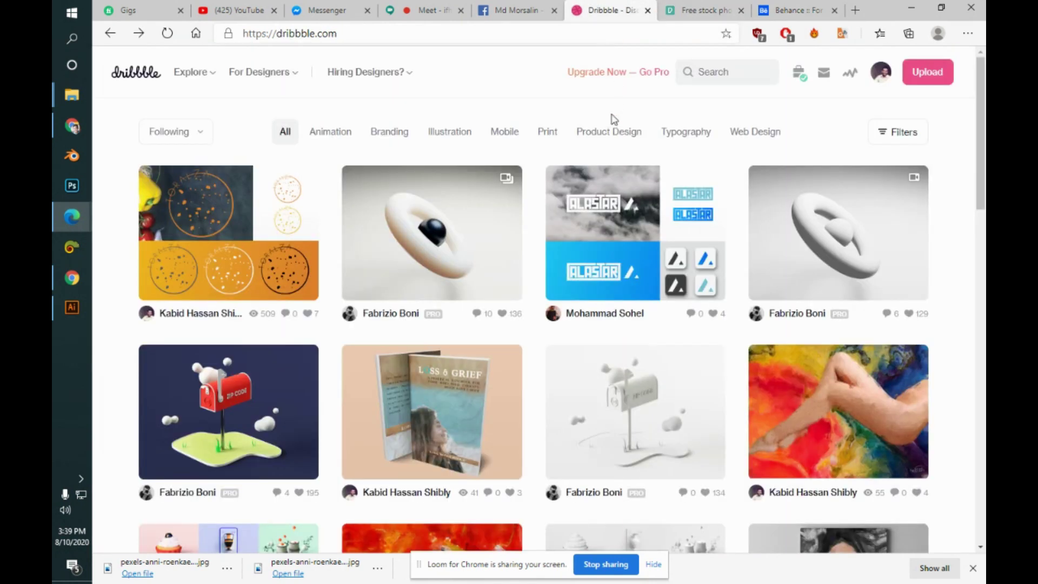
pyautogui.click(520, 10)
pyautogui.click(453, 6)
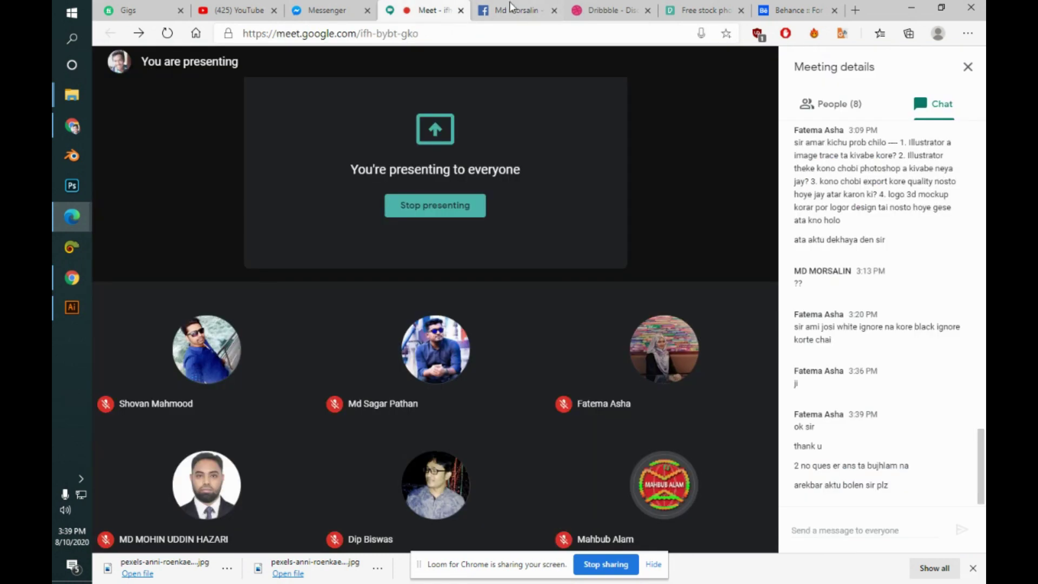
pyautogui.click(555, 10)
pyautogui.click(281, 6)
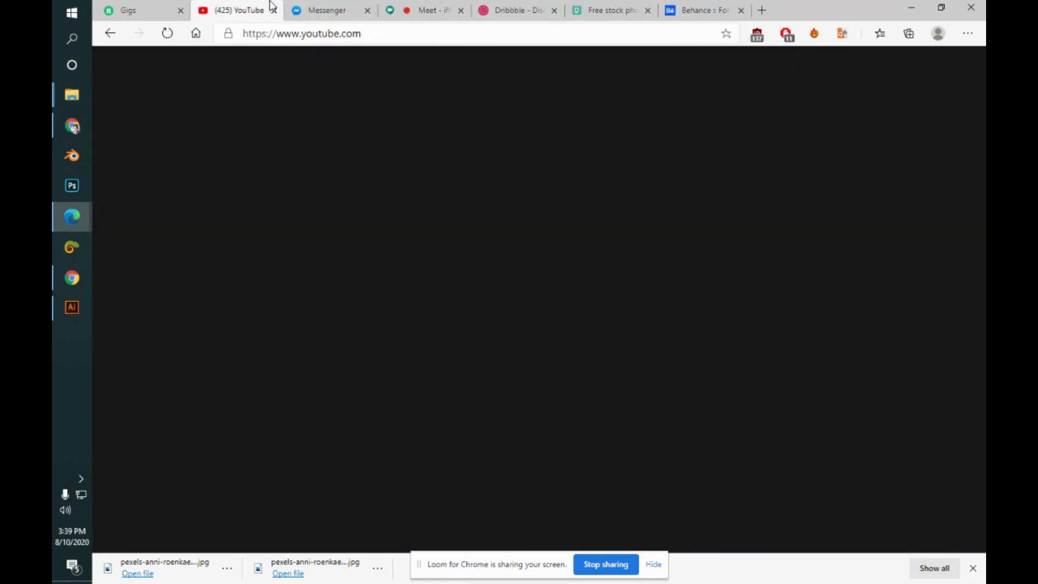
pyautogui.click(611, 9)
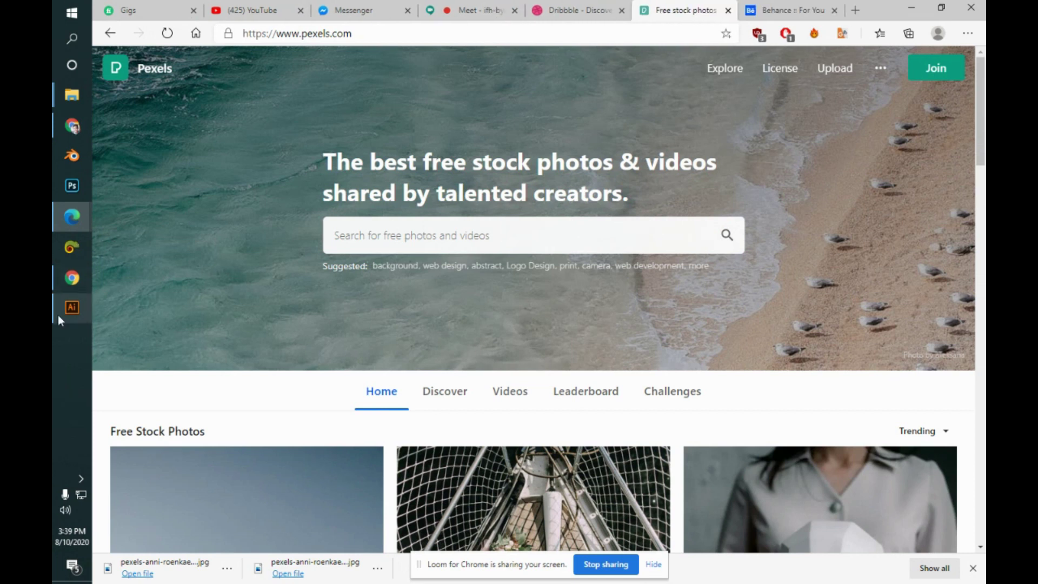
# - Return to Illustrator and close lumberjack.ai
pyautogui.click(58, 318)
pyautogui.click(59, 318)
pyautogui.click(57, 314)
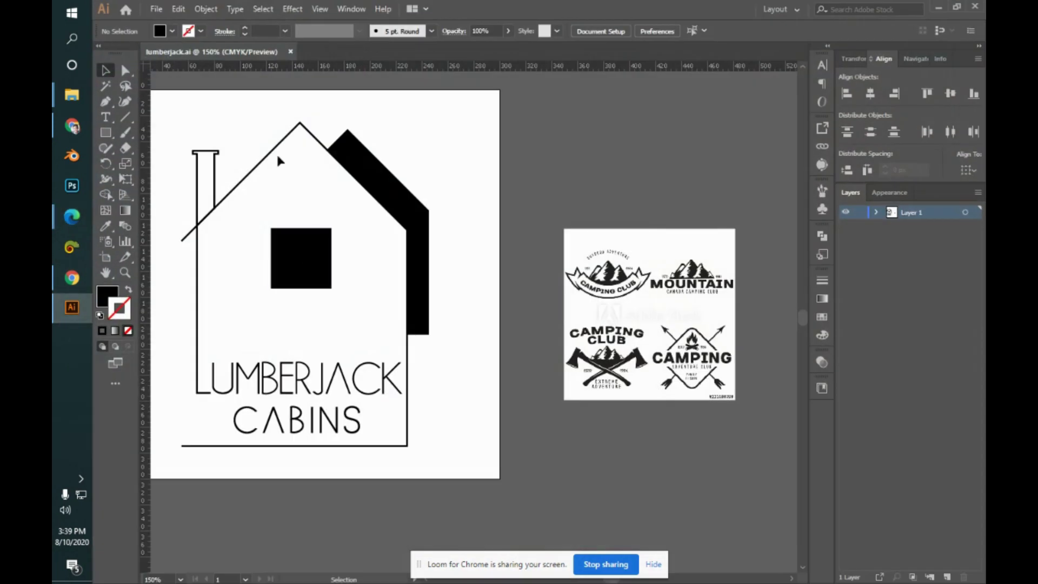
pyautogui.click(290, 51)
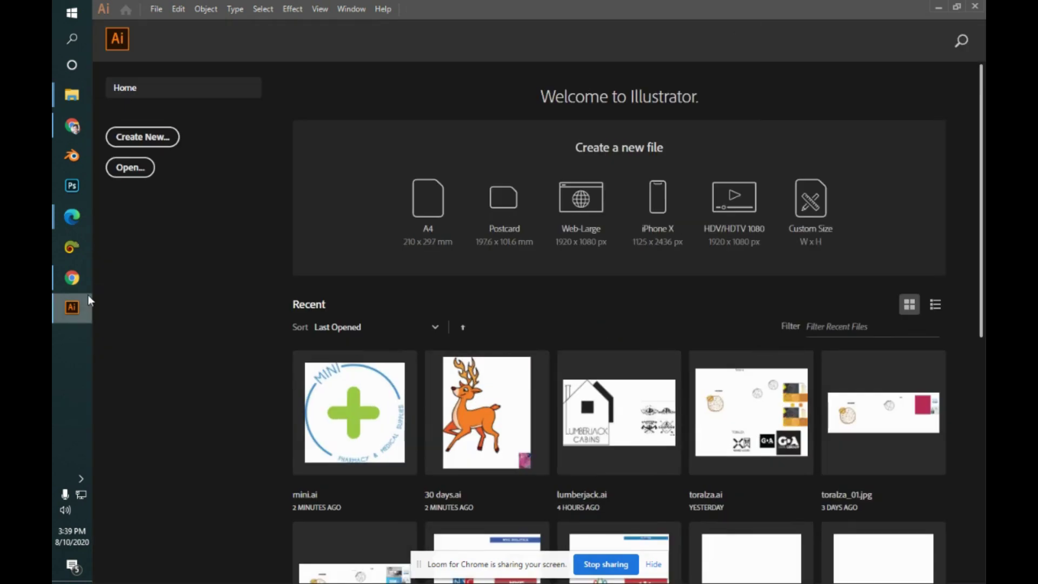
# - Switch to the Google Meet page in Edge and read the participants' latest chat questions
pyautogui.moveTo(63, 282)
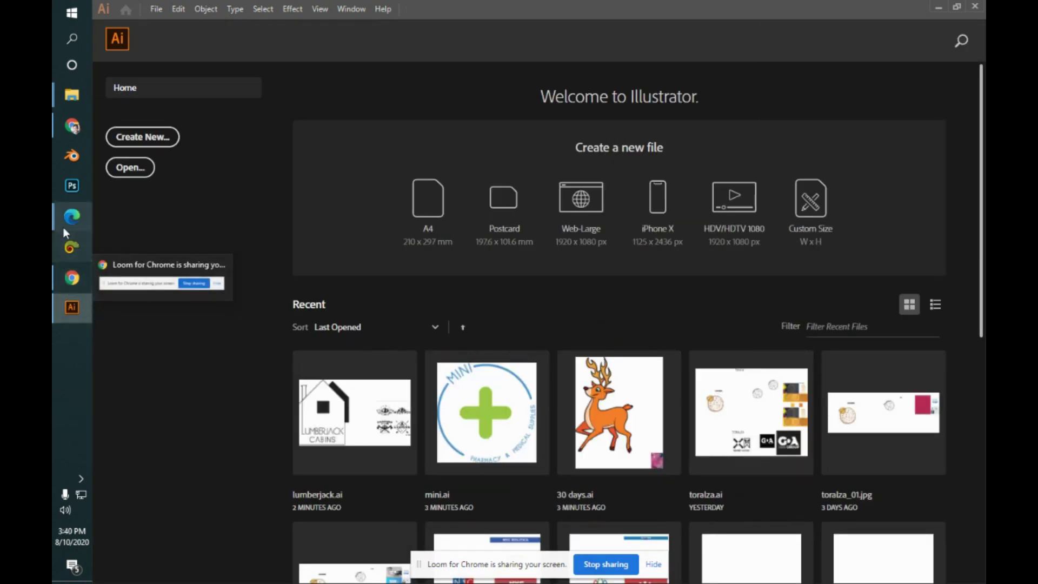
pyautogui.moveTo(64, 227)
pyautogui.click(148, 162)
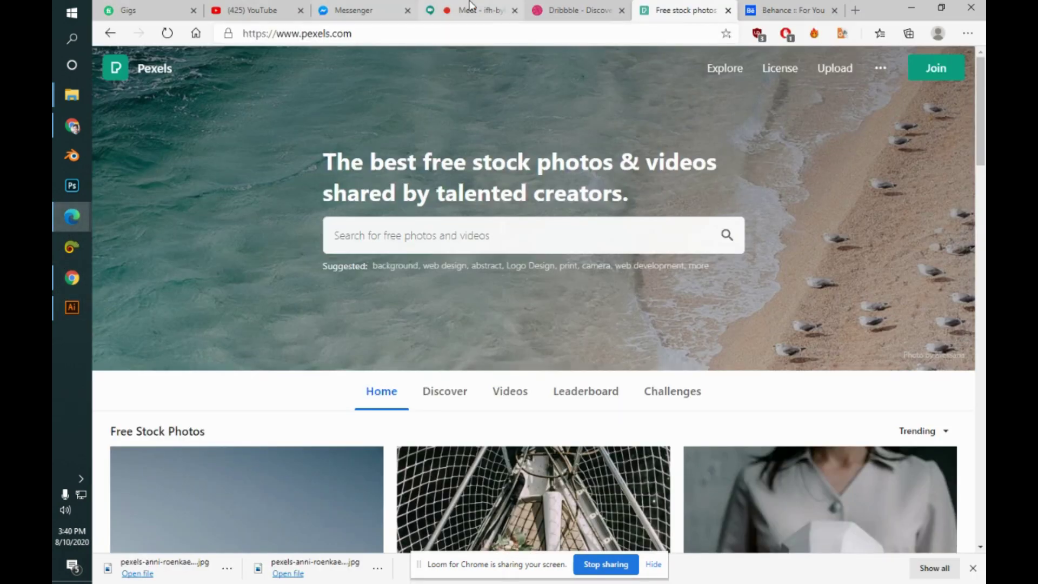
pyautogui.click(501, 8)
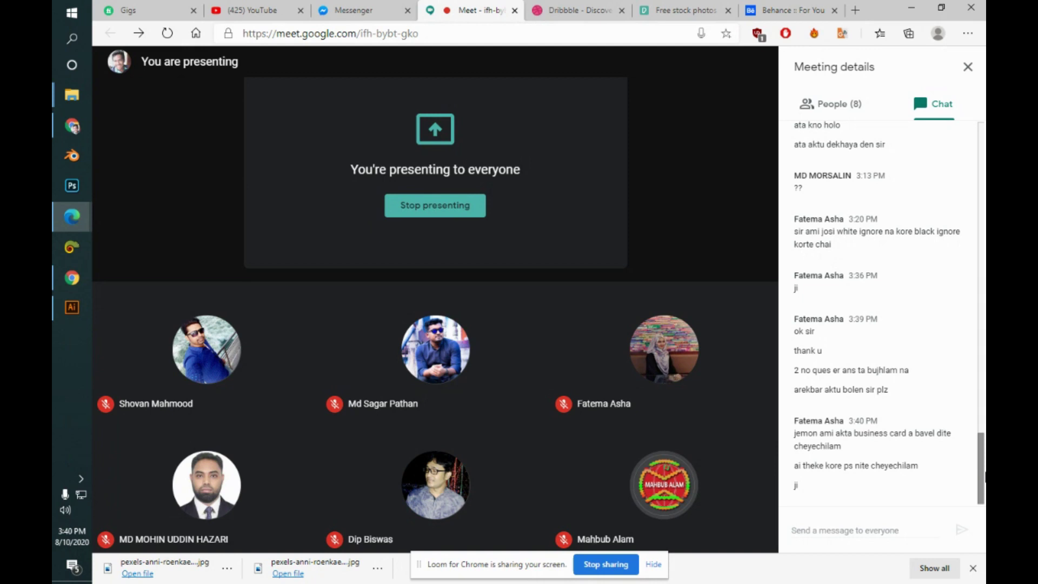
# - Return to Illustrator and open nyc.ai from the recent files
pyautogui.click(72, 307)
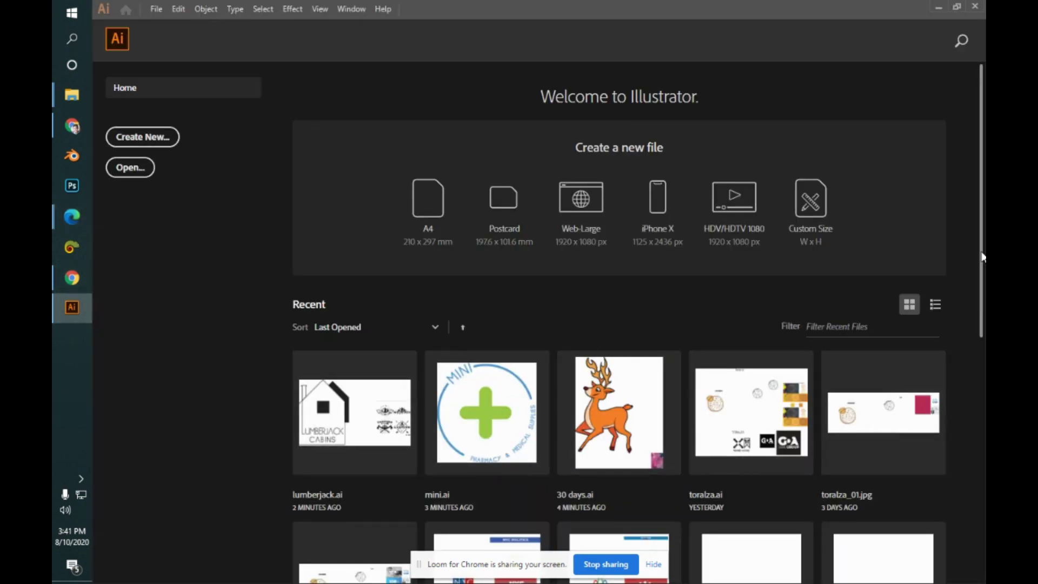
pyautogui.scroll(-3, 982, 259)
pyautogui.scroll(-7, 619, 325)
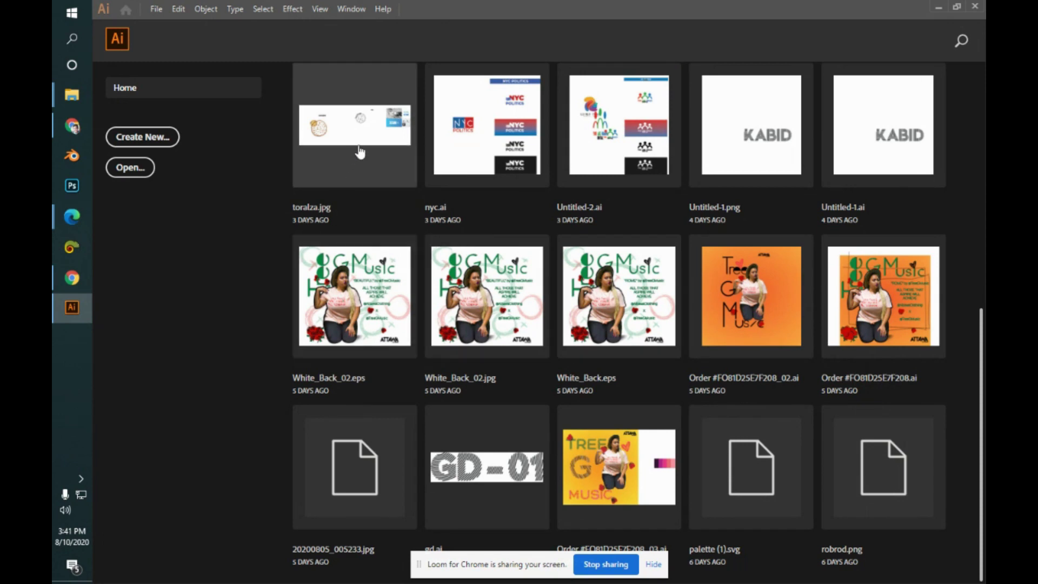
pyautogui.scroll(1, 984, 347)
pyautogui.moveTo(983, 346); pyautogui.dragTo(980, 281)
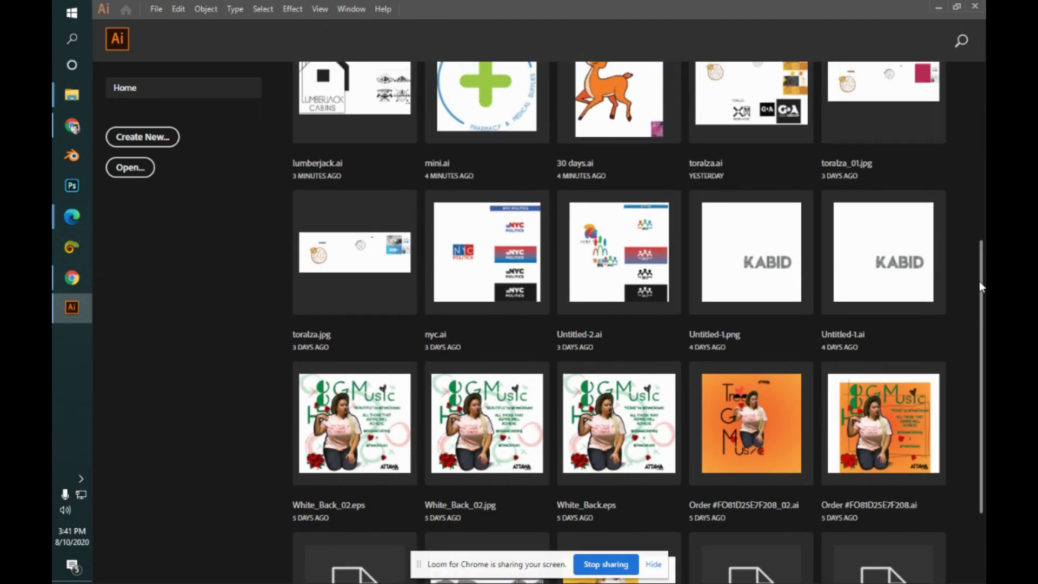
pyautogui.click(506, 229)
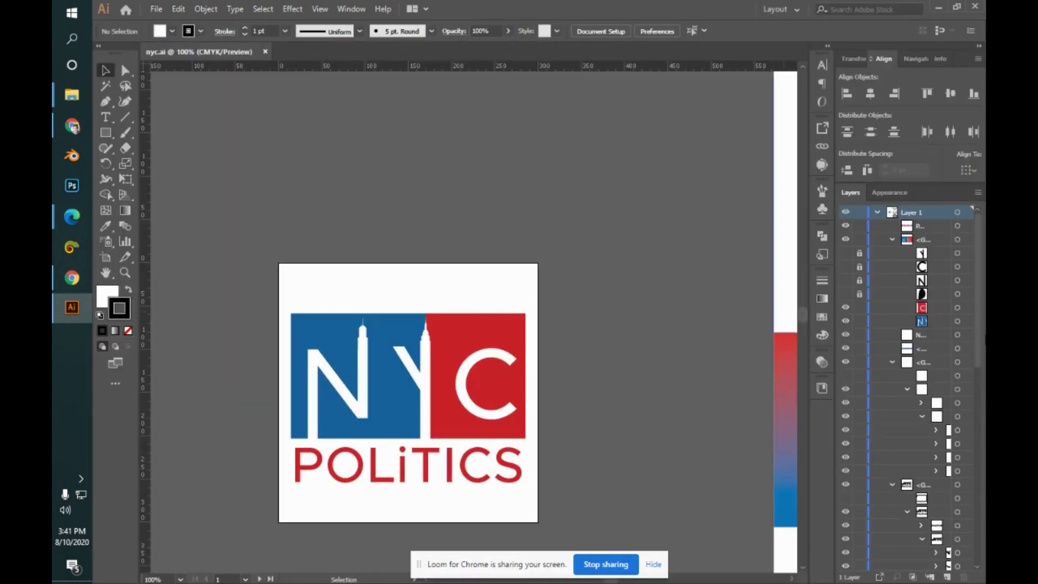
# - Copy the white NYC Politics logo with its dark background and paste it into the empty area right of the artwork
pyautogui.moveTo(718, 322); pyautogui.dragTo(429, 235)
pyautogui.moveTo(464, 297); pyautogui.dragTo(524, 257)
pyautogui.moveTo(197, 266); pyautogui.dragTo(712, 476)
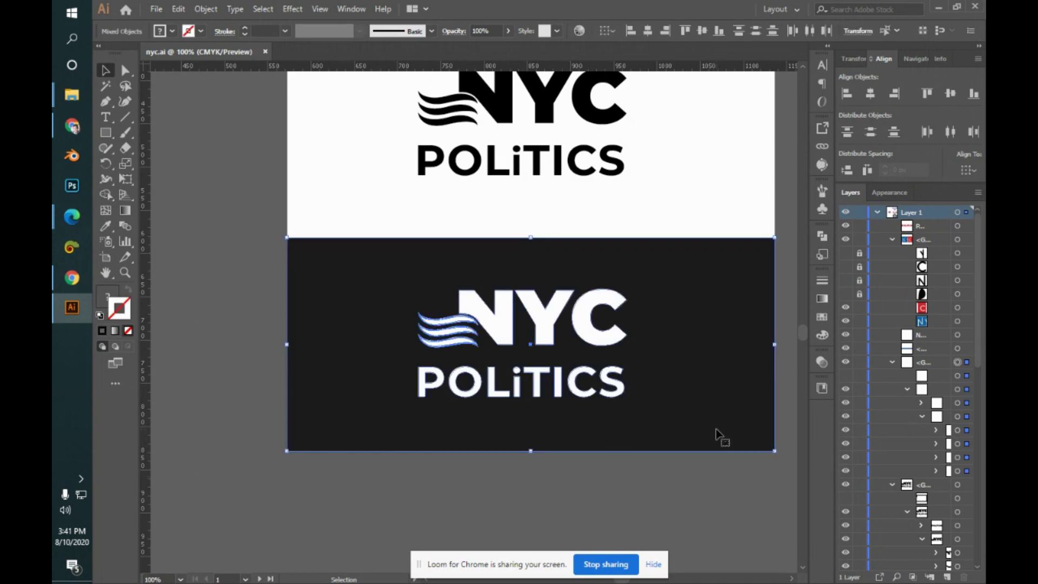
pyautogui.moveTo(687, 371); pyautogui.dragTo(672, 411)
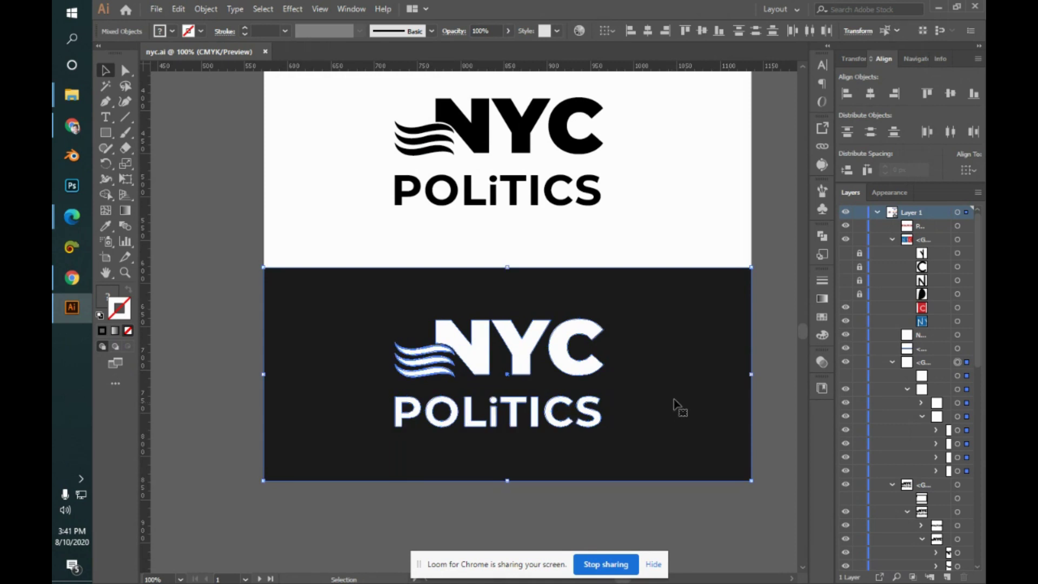
pyautogui.hscroll(10, 676, 407)
pyautogui.scroll(5, 621, 435)
pyautogui.hscroll(6, 449, 266)
pyautogui.scroll(4, 489, 501)
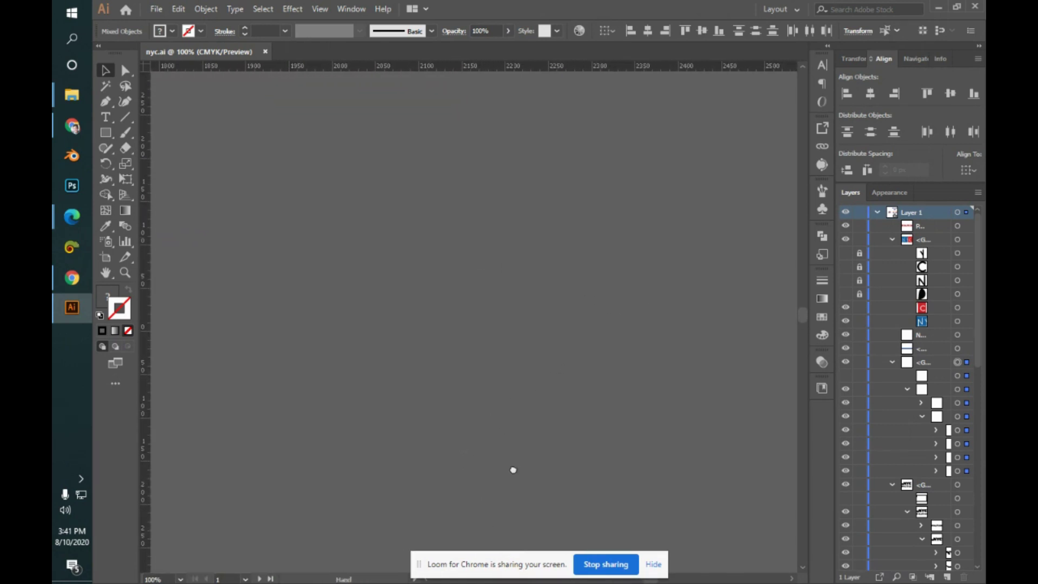
pyautogui.hotkey('ctrl', 'v')
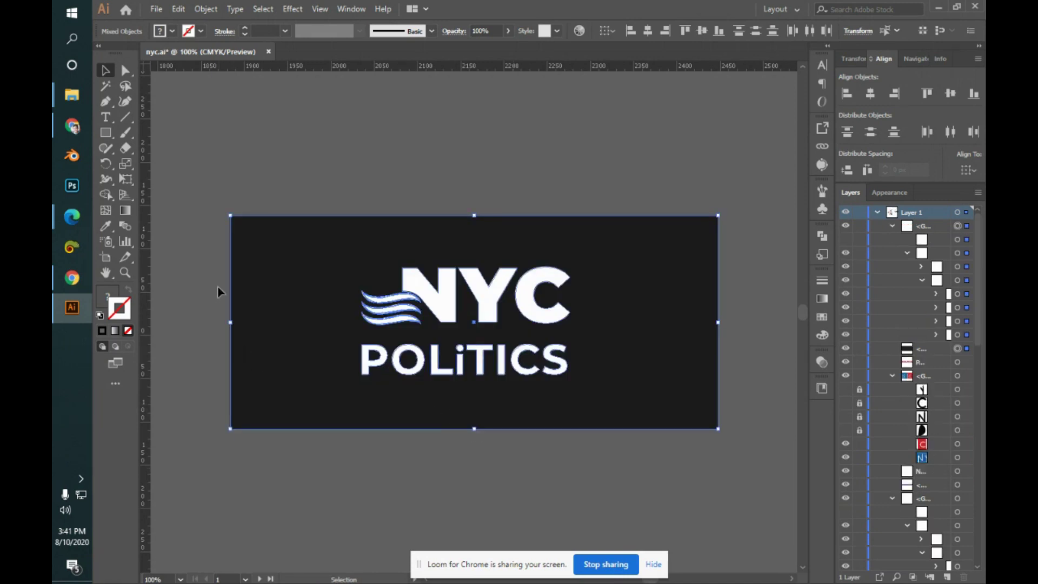
# - Move the left edge of the pasted logo's dark background inward by 70 px with Direct Selection
pyautogui.press('a')
pyautogui.moveTo(201, 202); pyautogui.dragTo(296, 500)
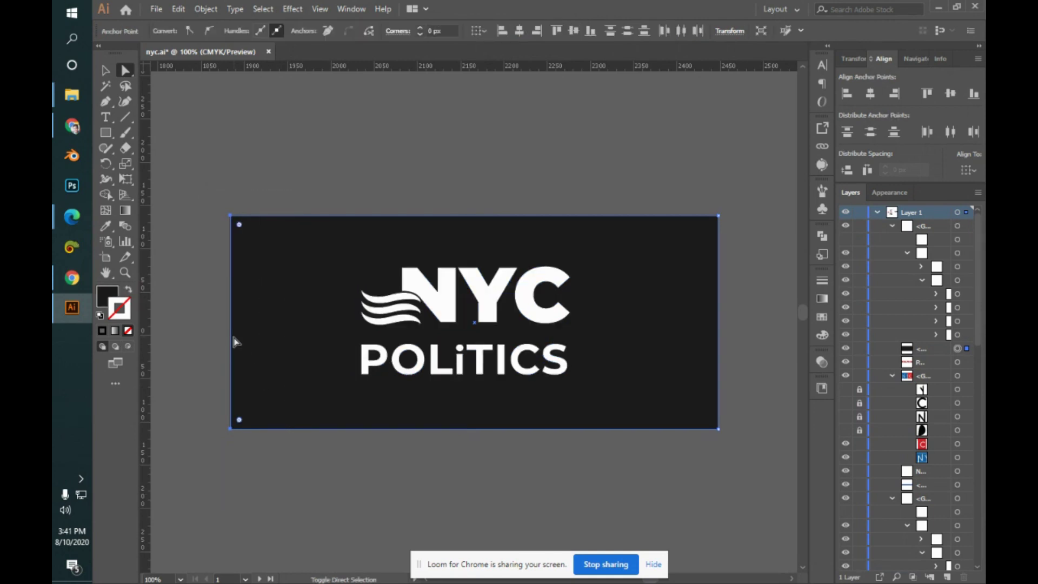
pyautogui.hotkey('shift', 'Right')
pyautogui.hotkey('shift', 'Right')
pyautogui.hotkey('shift', 'Right')
pyautogui.hotkey('shift', 'Right')
pyautogui.hotkey('shift', 'Right')
pyautogui.hotkey('shift', 'Right')
pyautogui.hotkey('shift', 'Right')
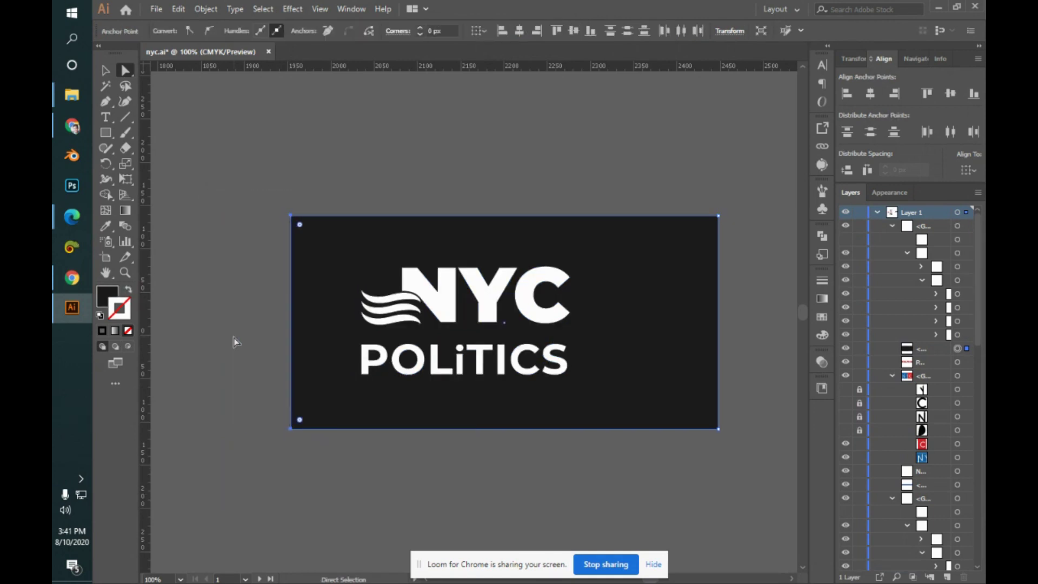
# - Move the right edge of the pasted logo's dark background inward by 90 px to give it business card proportions
pyautogui.moveTo(685, 186); pyautogui.dragTo(746, 474)
pyautogui.hotkey('shift', 'Left')
pyautogui.hotkey('shift', 'Left')
pyautogui.hotkey('shift', 'Left')
pyautogui.hotkey('shift', 'Left')
pyautogui.hotkey('shift', 'Left')
pyautogui.hotkey('shift', 'Left')
pyautogui.hotkey('shift', 'Left')
pyautogui.hotkey('shift', 'Left')
pyautogui.hotkey('shift', 'Left')
pyautogui.hotkey('shift', 'Left')
pyautogui.hotkey('shift', 'Right')
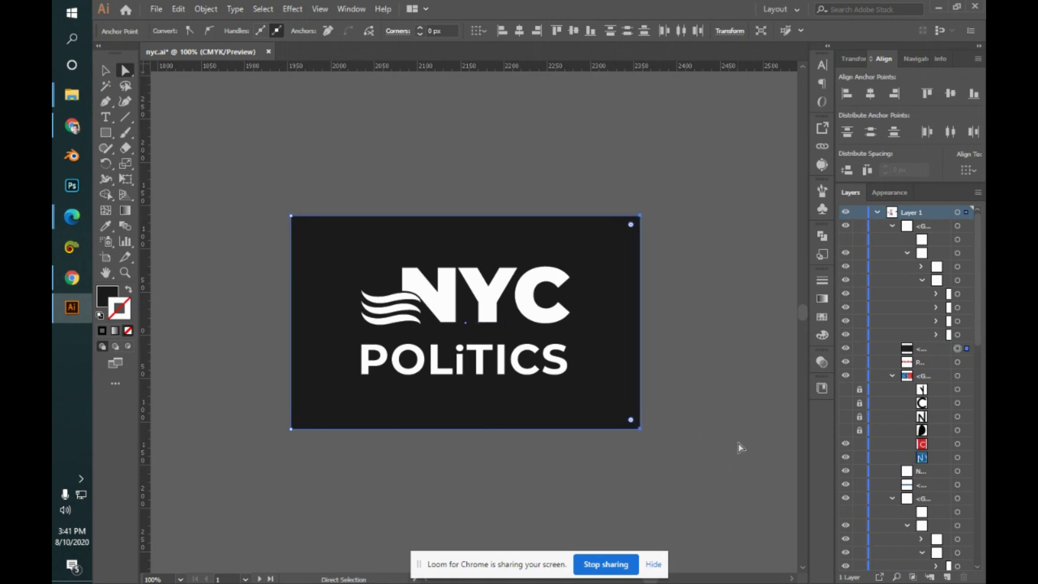
# - Draw a new artboard of about 440 by 281 px around the NYC Politics card
pyautogui.click(741, 447)
pyautogui.press('v')
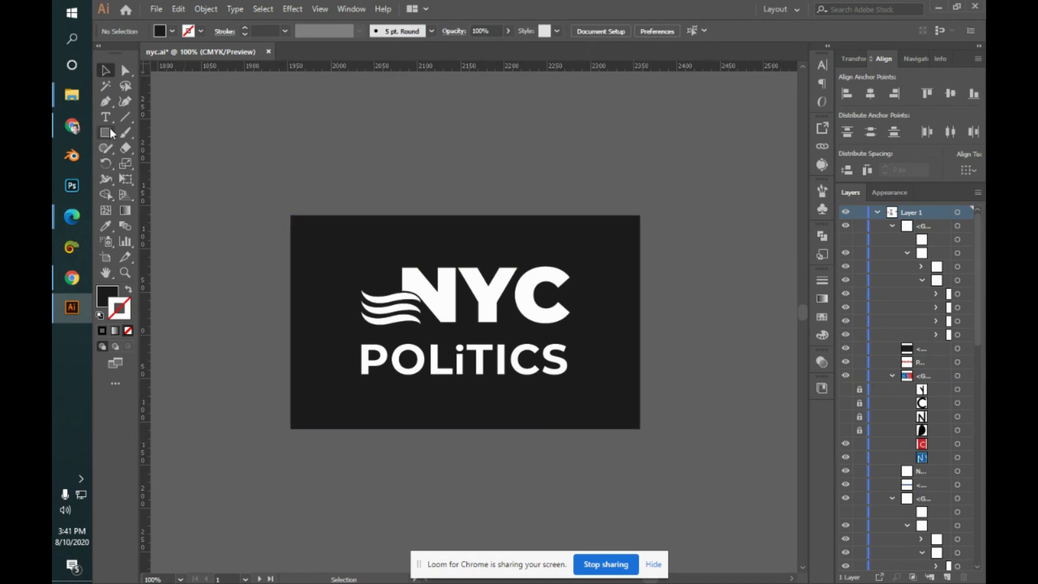
pyautogui.hotkey('shift', 'o')
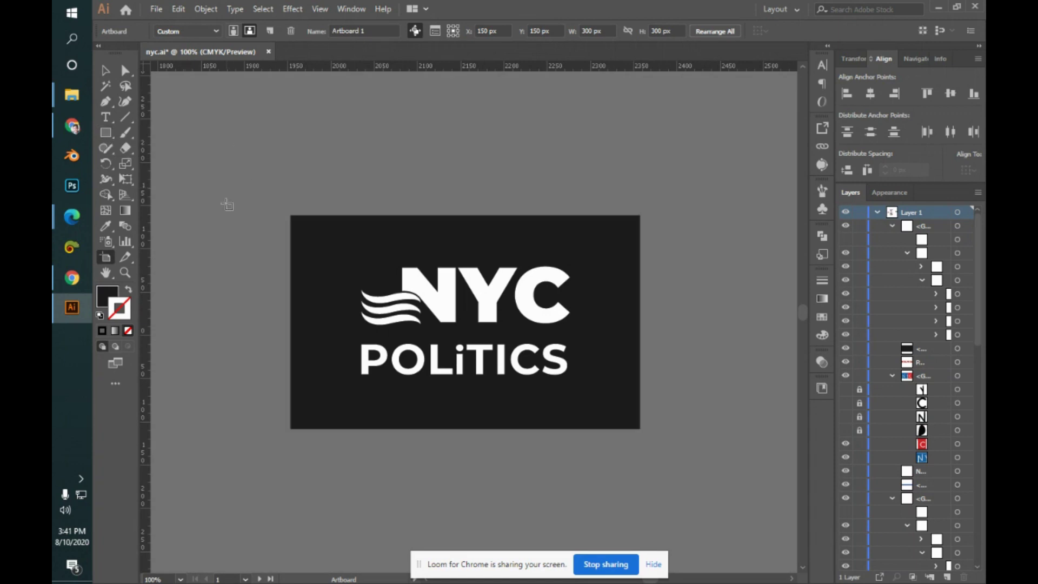
pyautogui.moveTo(279, 204); pyautogui.dragTo(660, 448)
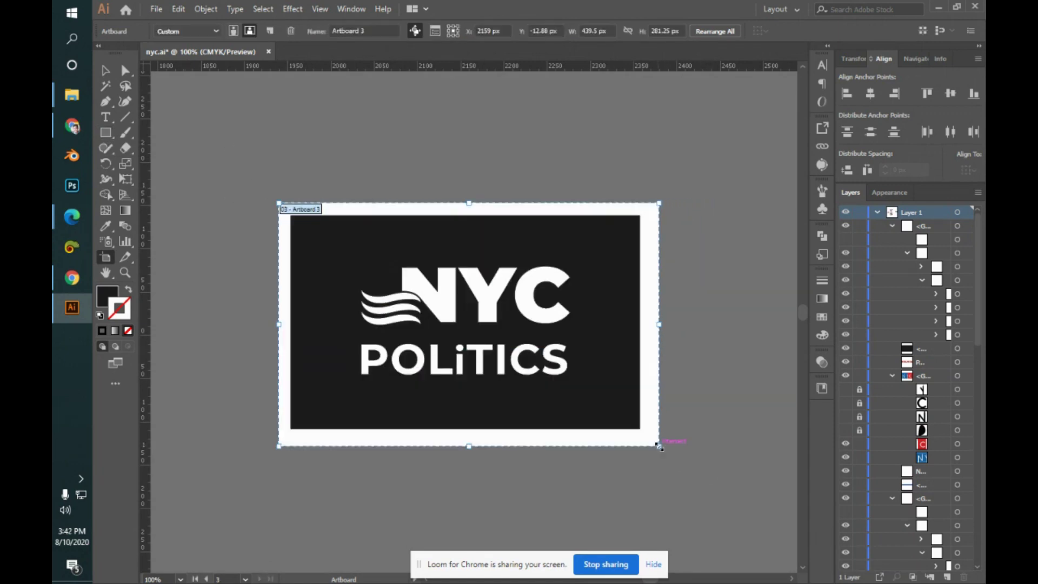
# - Move the card's dark background rectangle so it sits centered within the new artboard's white margins
pyautogui.press('v')
pyautogui.moveTo(617, 293); pyautogui.dragTo(621, 306)
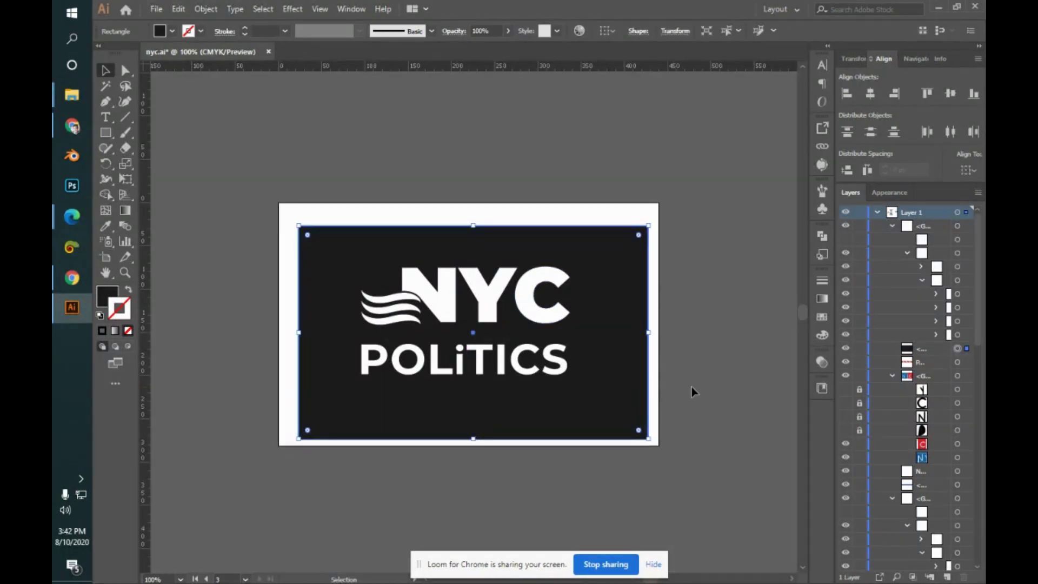
pyautogui.press('Left')
pyautogui.press('Left')
pyautogui.press('Left')
pyautogui.press('Left')
pyautogui.press('Left')
pyautogui.press('Left')
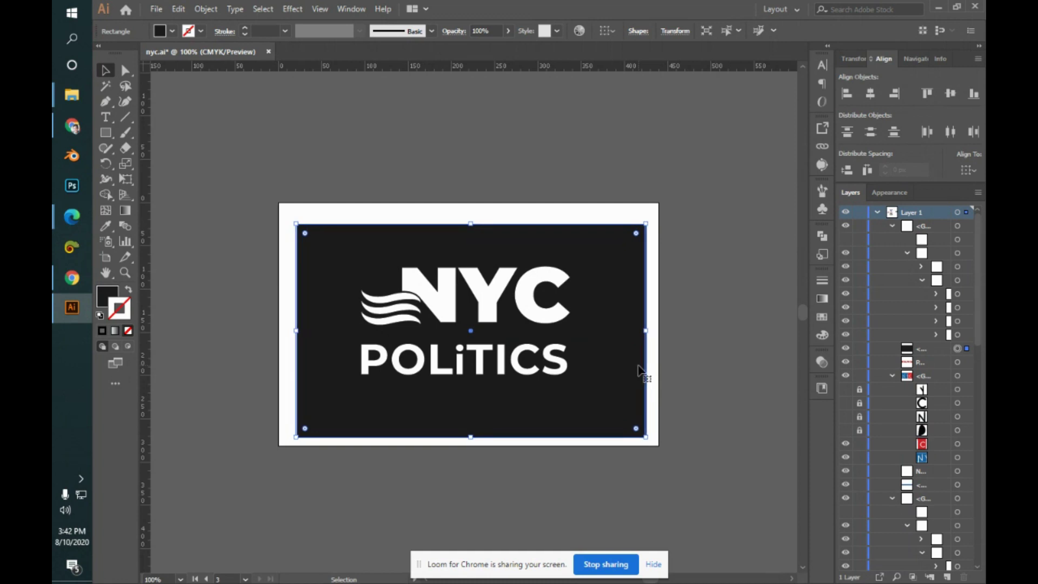
pyautogui.press('Up')
pyautogui.press('Up')
pyautogui.press('Up')
pyautogui.press('Up')
pyautogui.press('Up')
pyautogui.press('Right')
pyautogui.press('Right')
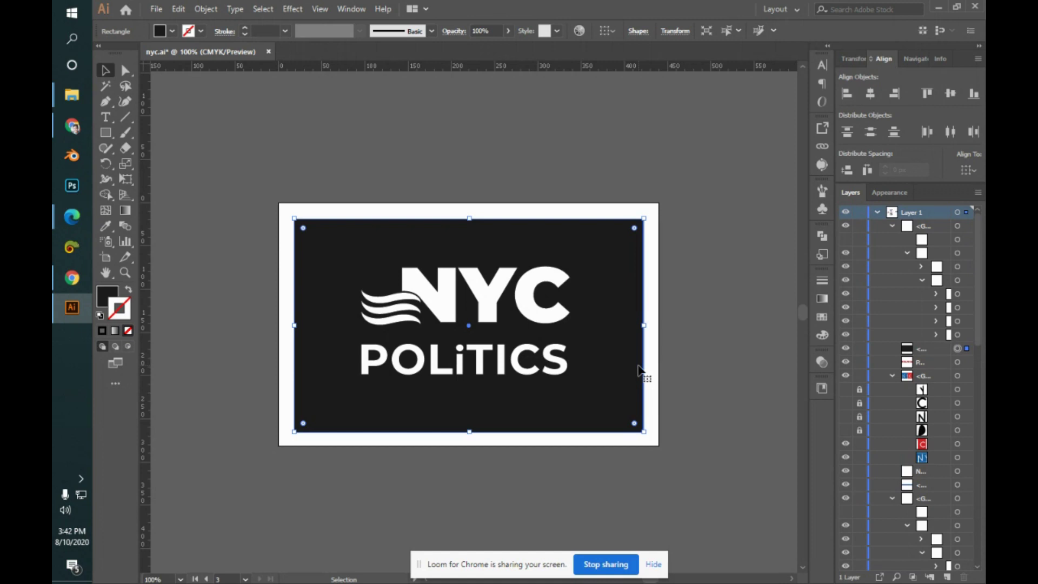
pyautogui.click(700, 270)
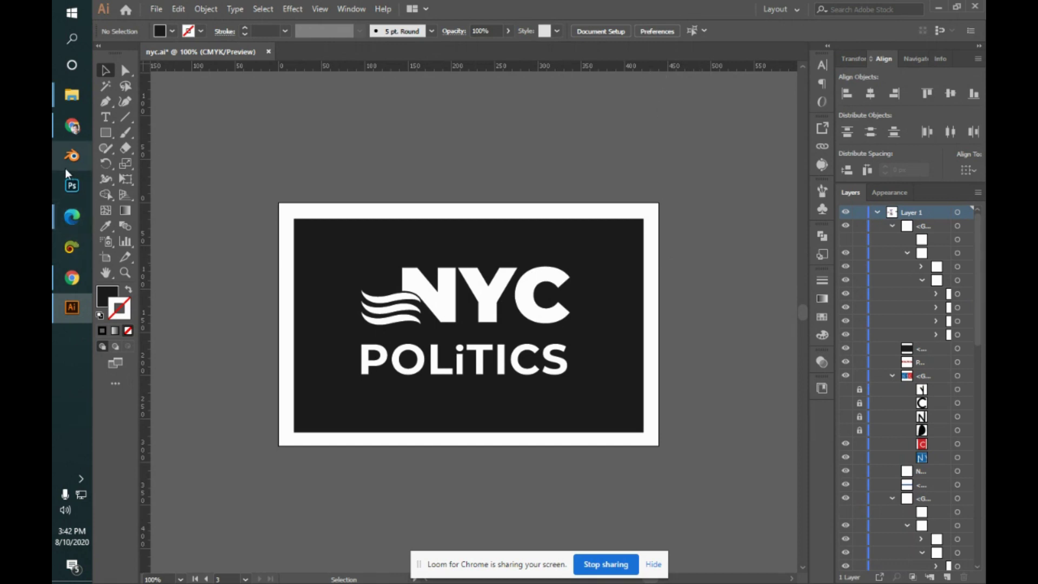
# - Start a Stylize Drop Shadow effect on the card's dark background with the preview enabled
pyautogui.click(645, 368)
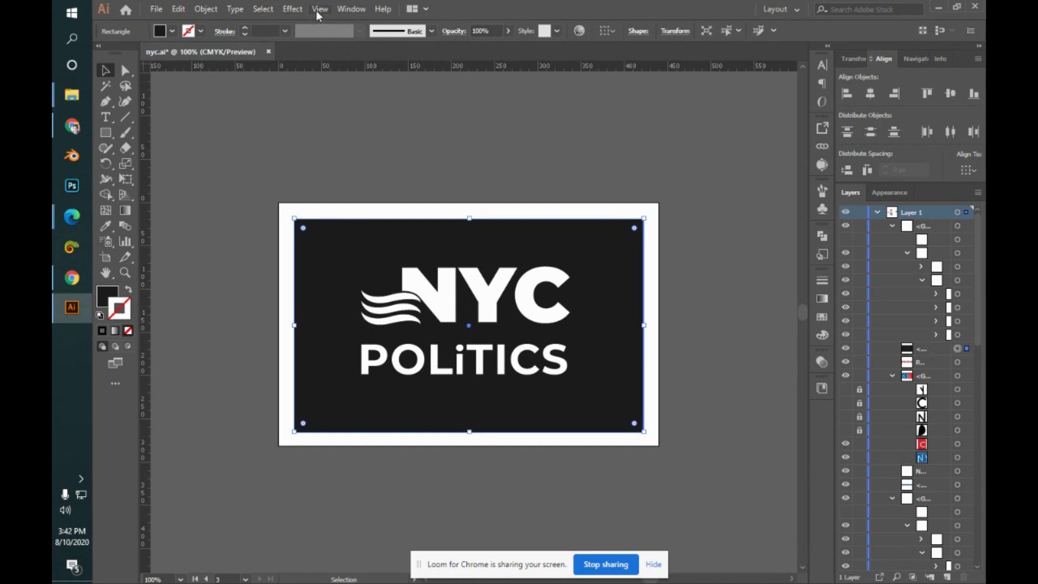
pyautogui.click(292, 9)
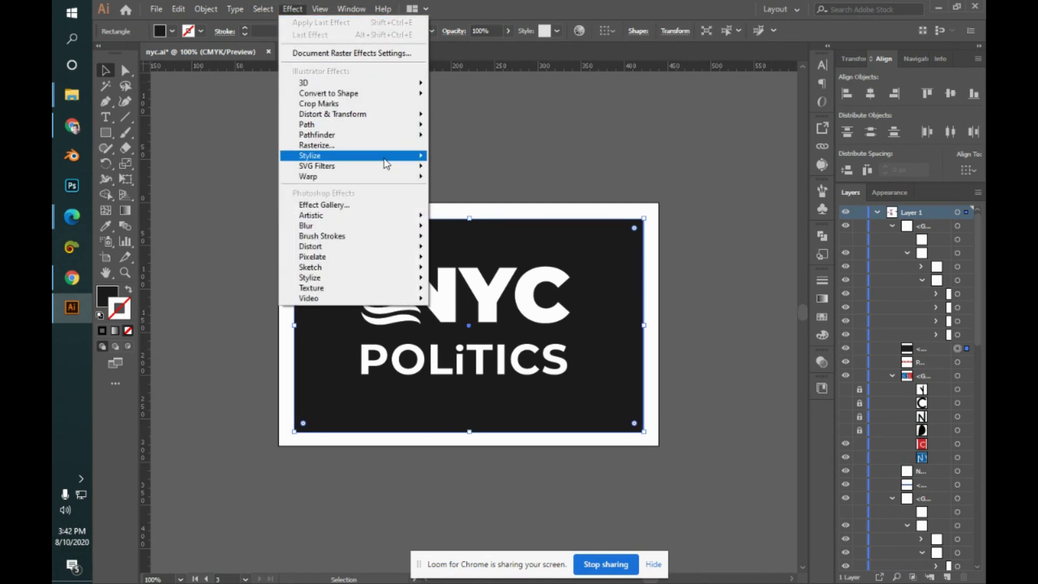
pyautogui.moveTo(387, 164)
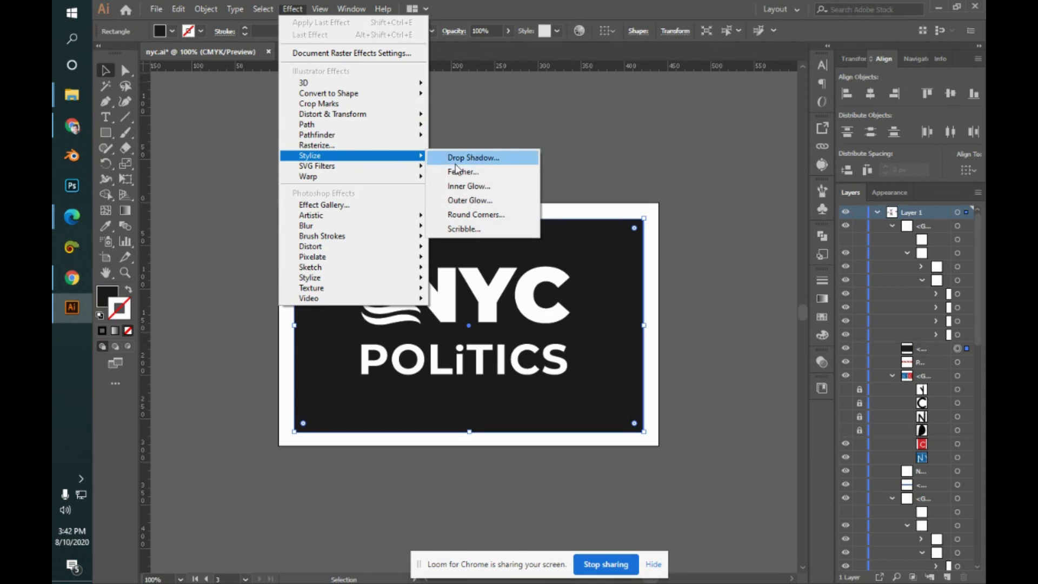
pyautogui.click(441, 158)
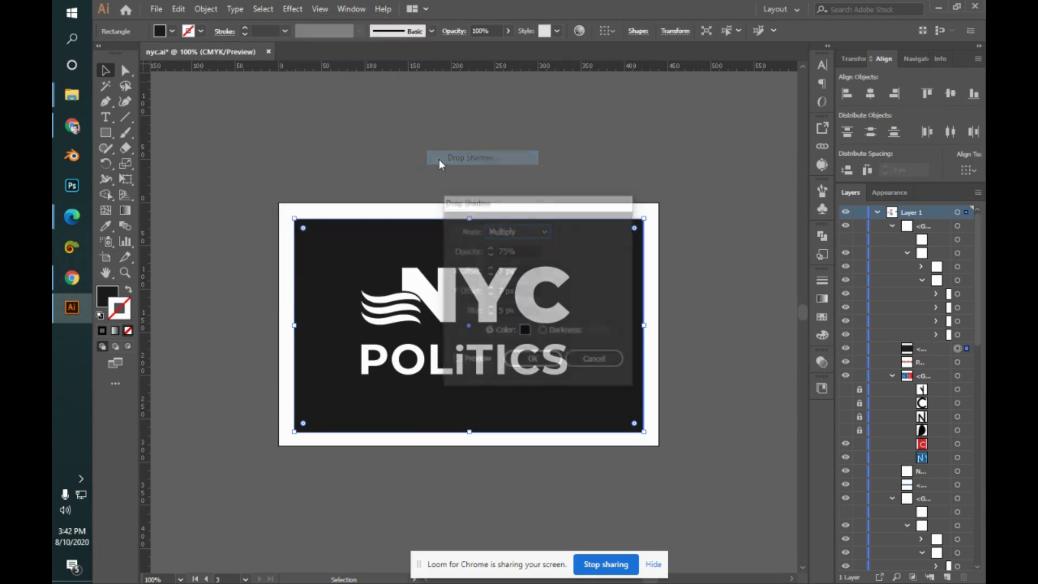
pyautogui.moveTo(573, 198); pyautogui.dragTo(651, 88)
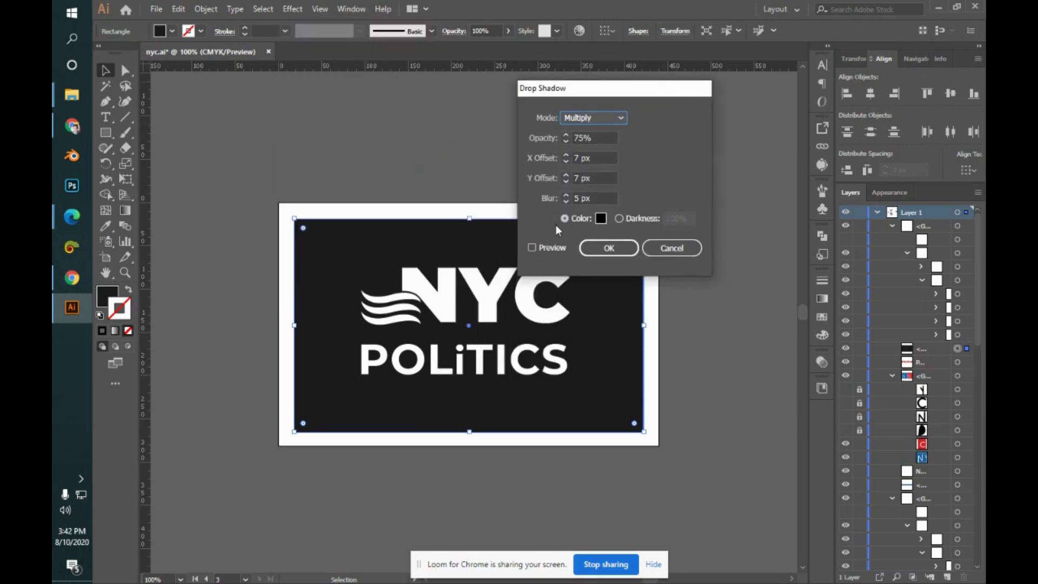
pyautogui.click(532, 247)
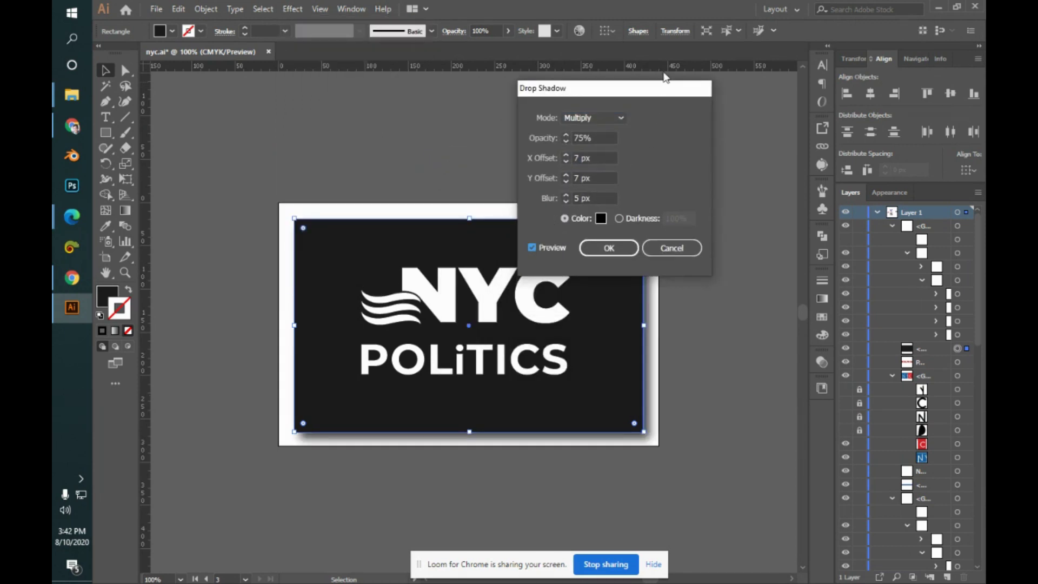
pyautogui.moveTo(663, 88); pyautogui.dragTo(777, 95)
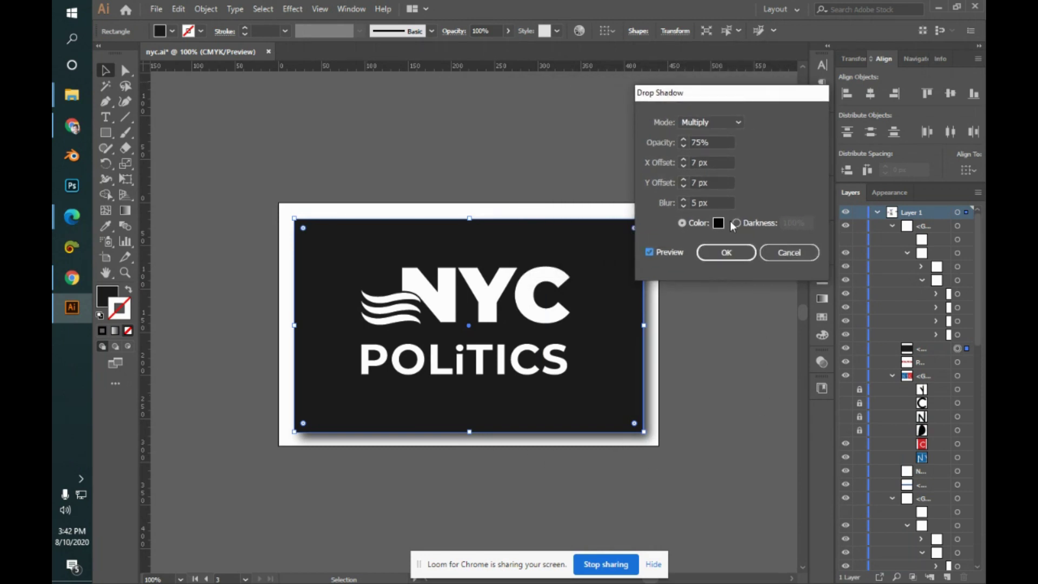
# - Try a smaller drop shadow blur and set it back to 5 px
pyautogui.click(718, 203)
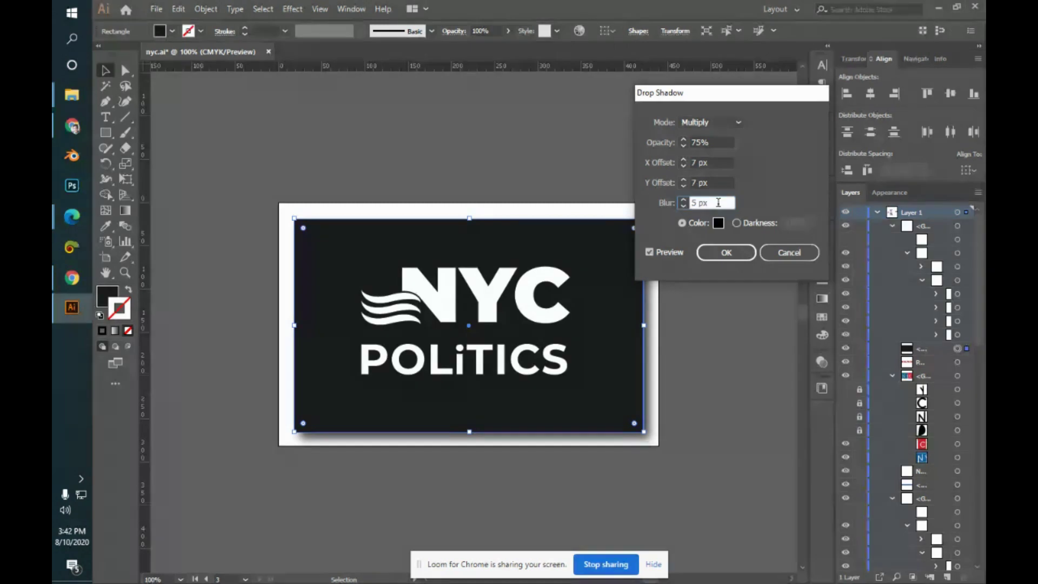
pyautogui.press('Down')
pyautogui.press('Down')
pyautogui.press('Down')
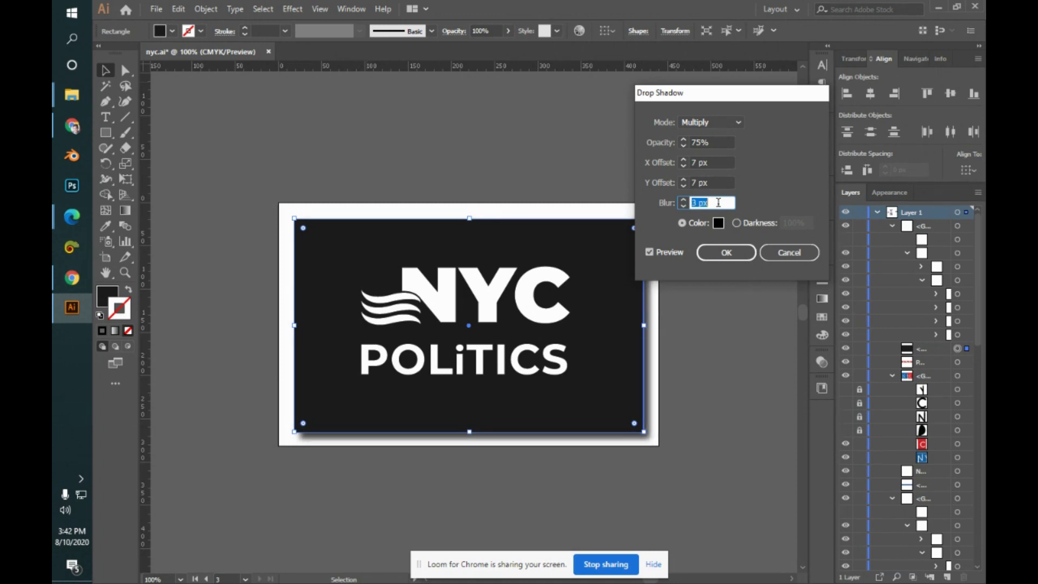
pyautogui.press('Up')
pyautogui.press('Up')
pyautogui.press('Up')
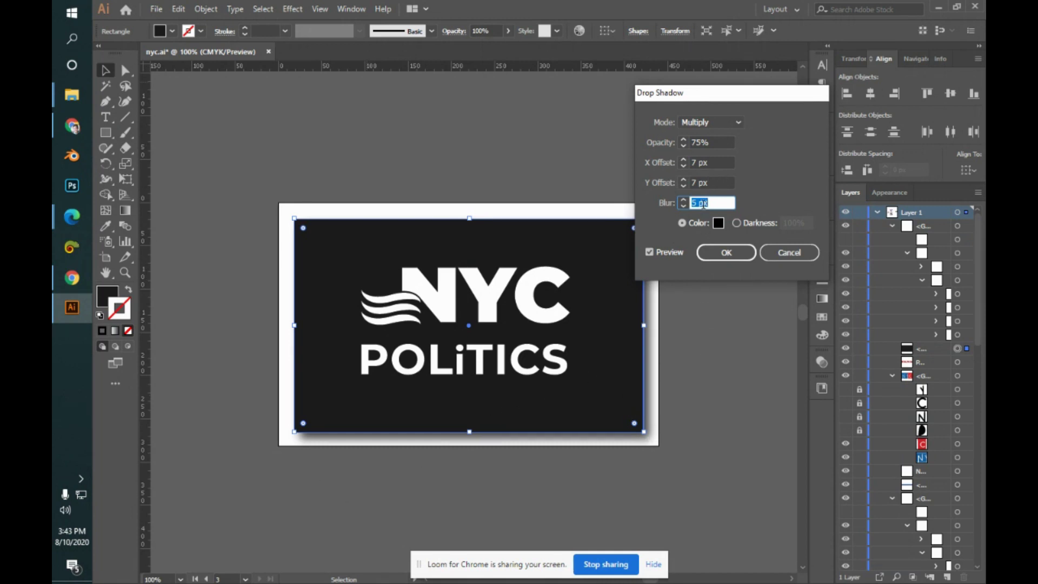
# - Set the drop shadow's X offset to 0 px
pyautogui.click(718, 162)
pyautogui.press('Down')
pyautogui.press('Down')
pyautogui.press('Down')
pyautogui.press('Down')
pyautogui.press('Down')
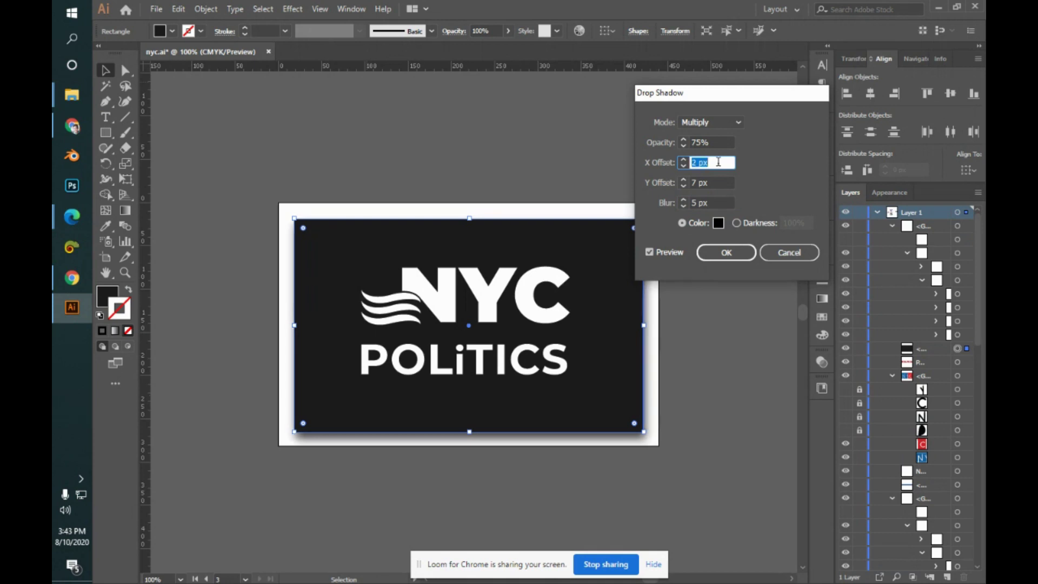
pyautogui.press('Down')
pyautogui.press('Down')
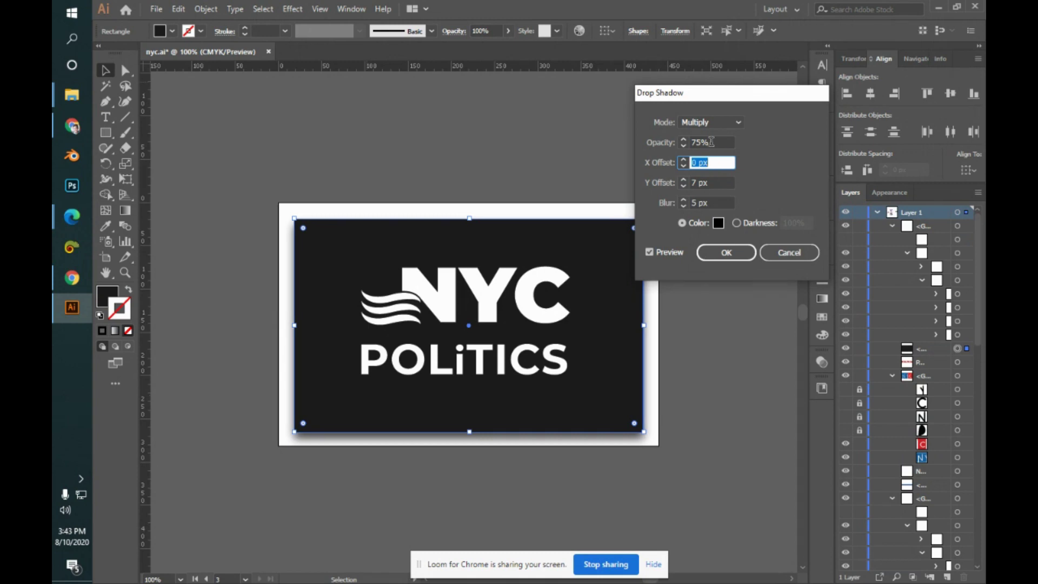
# - Try raising the drop shadow's opacity to 93% and return it to 75%
pyautogui.click(714, 143)
pyautogui.press('Up')
pyautogui.press('Up')
pyautogui.press('Up')
pyautogui.press('Up')
pyautogui.press('Up')
pyautogui.press('Up')
pyautogui.press('Up')
pyautogui.press('Up')
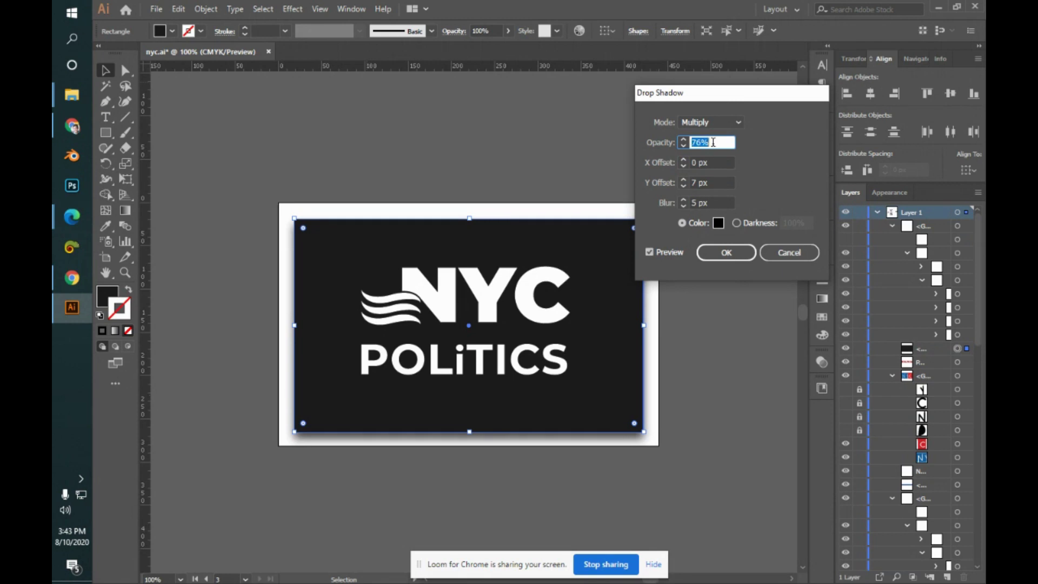
pyautogui.press('Up')
pyautogui.press('Up')
pyautogui.press('Up')
pyautogui.press('Up')
pyautogui.press('Up')
pyautogui.press('Up')
pyautogui.press('Up')
pyautogui.press('Up')
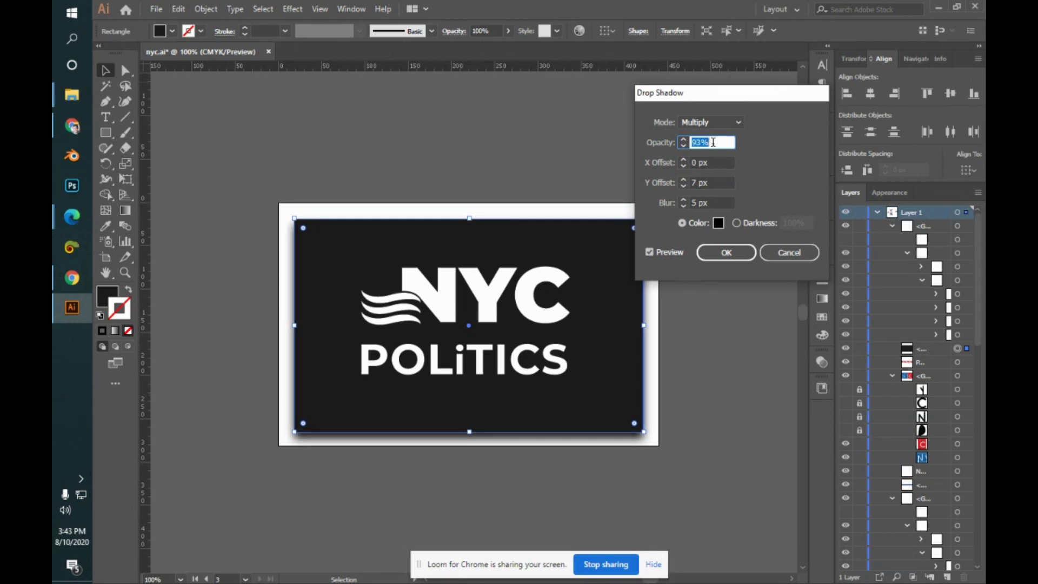
pyautogui.press('Down')
pyautogui.press('Down')
pyautogui.press('Down')
pyautogui.press('Down')
pyautogui.press('Down')
pyautogui.press('Down')
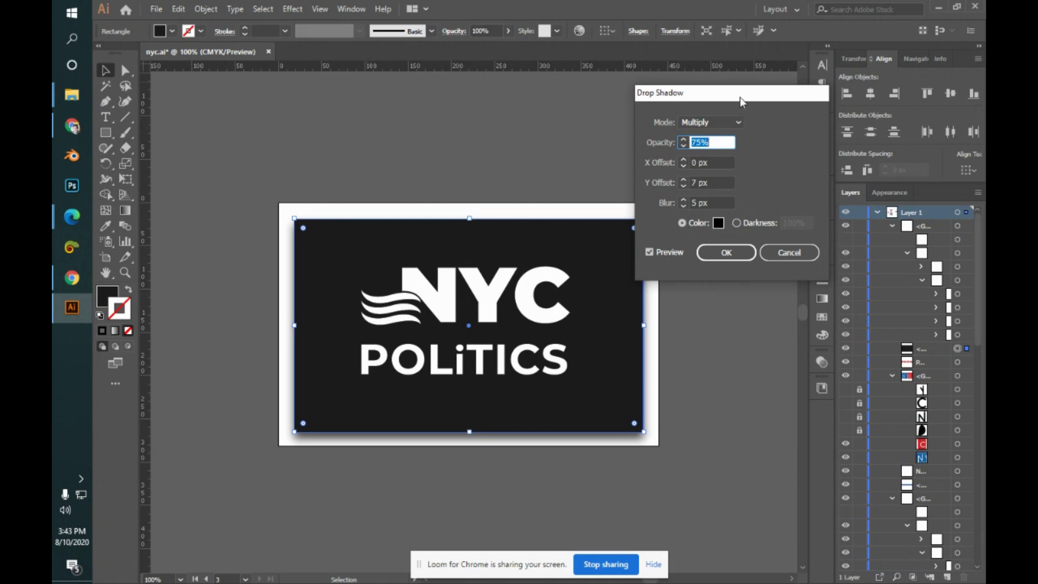
# - Set the drop shadow's Y offset to 9 px and apply the effect to the card background
pyautogui.moveTo(739, 96); pyautogui.dragTo(761, 95)
pyautogui.click(698, 251)
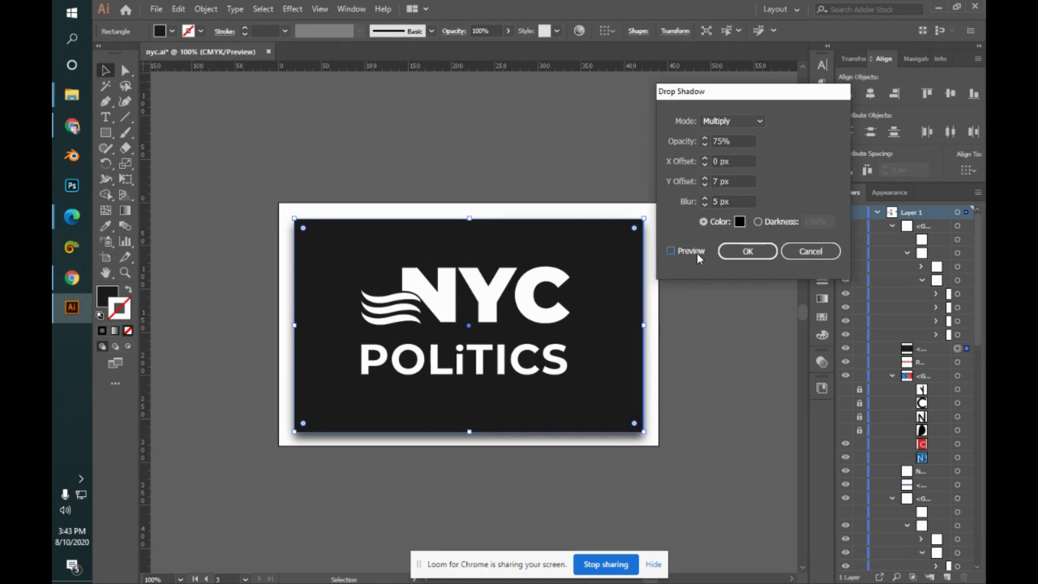
pyautogui.click(696, 252)
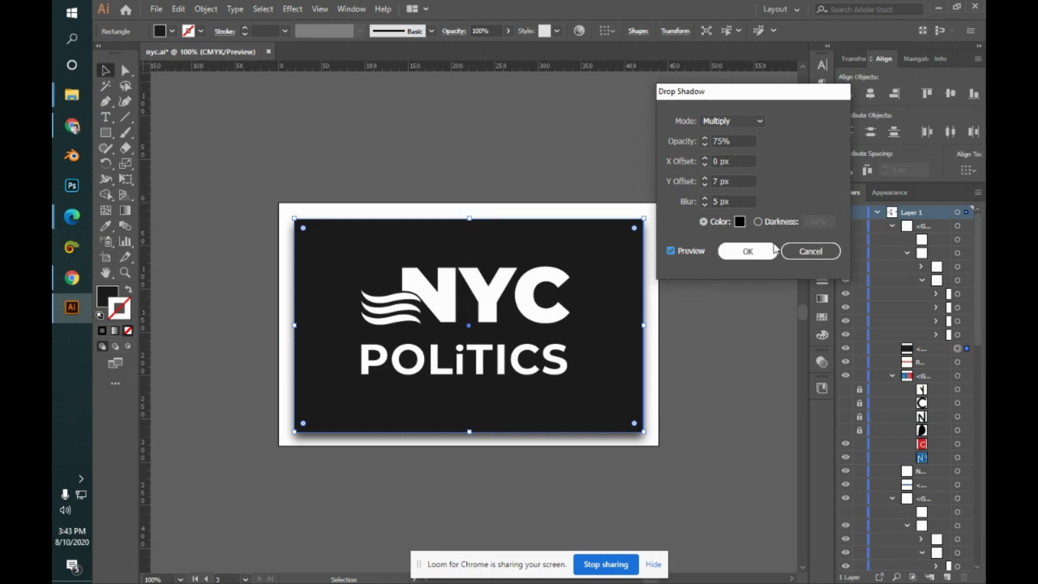
pyautogui.click(735, 184)
pyautogui.press('Up')
pyautogui.press('Up')
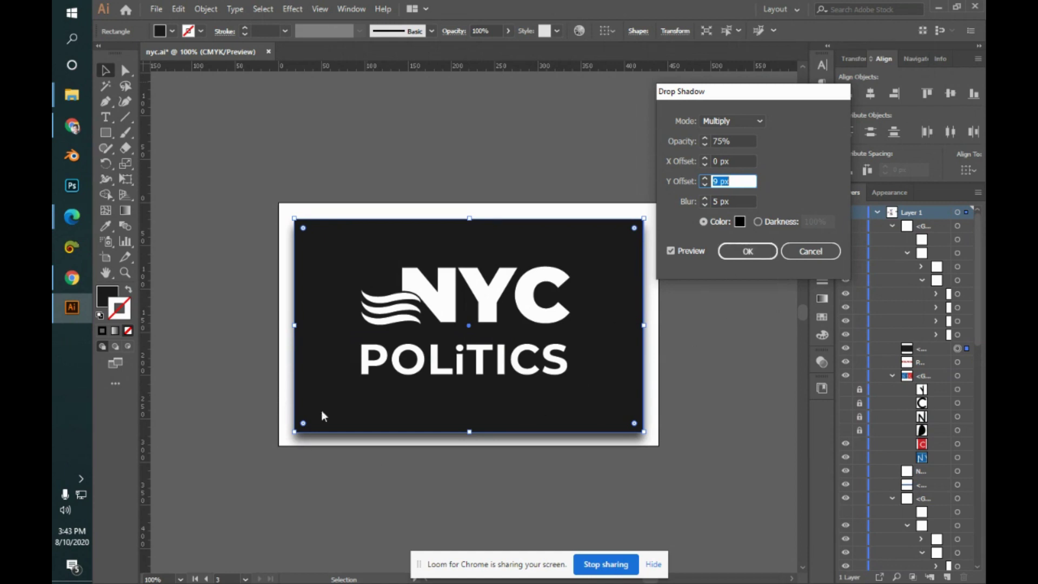
pyautogui.click(762, 253)
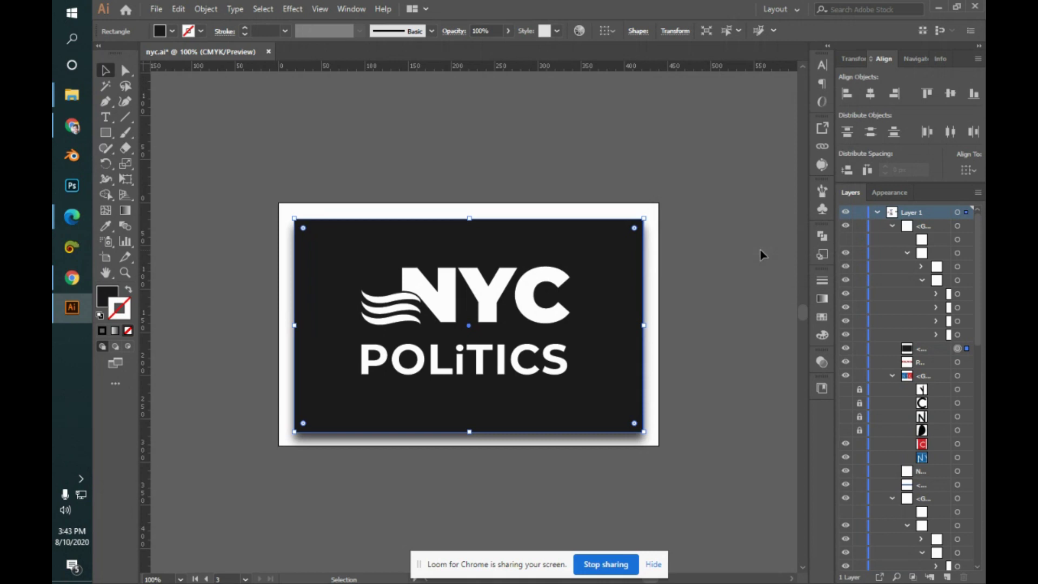
pyautogui.click(719, 365)
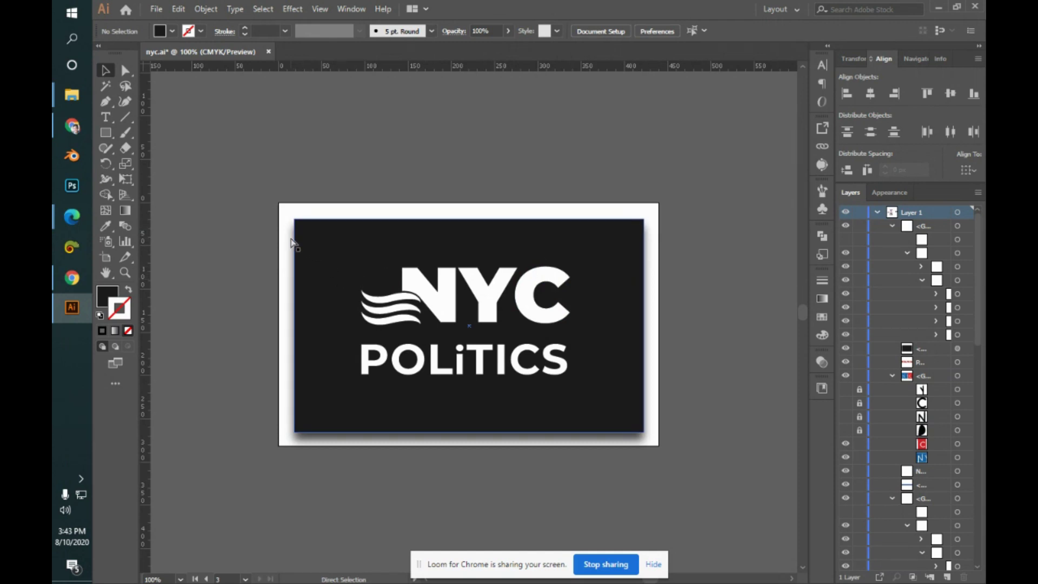
# - Examine the drop shadow along the card's edges and corners at 200% magnification
pyautogui.hotkey('ctrl', '=')
pyautogui.moveTo(292, 234); pyautogui.dragTo(569, 279)
pyautogui.scroll(-5, 379, 181)
pyautogui.hscroll(3, 379, 181)
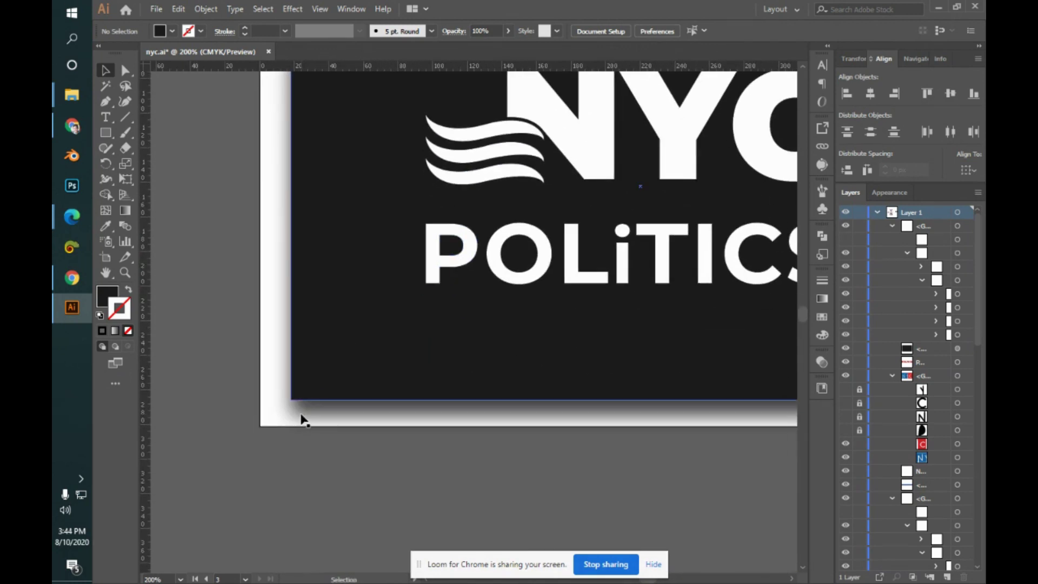
pyautogui.hscroll(5, 614, 405)
pyautogui.scroll(-2, 614, 406)
pyautogui.scroll(7, 588, 338)
pyautogui.hscroll(5, 587, 338)
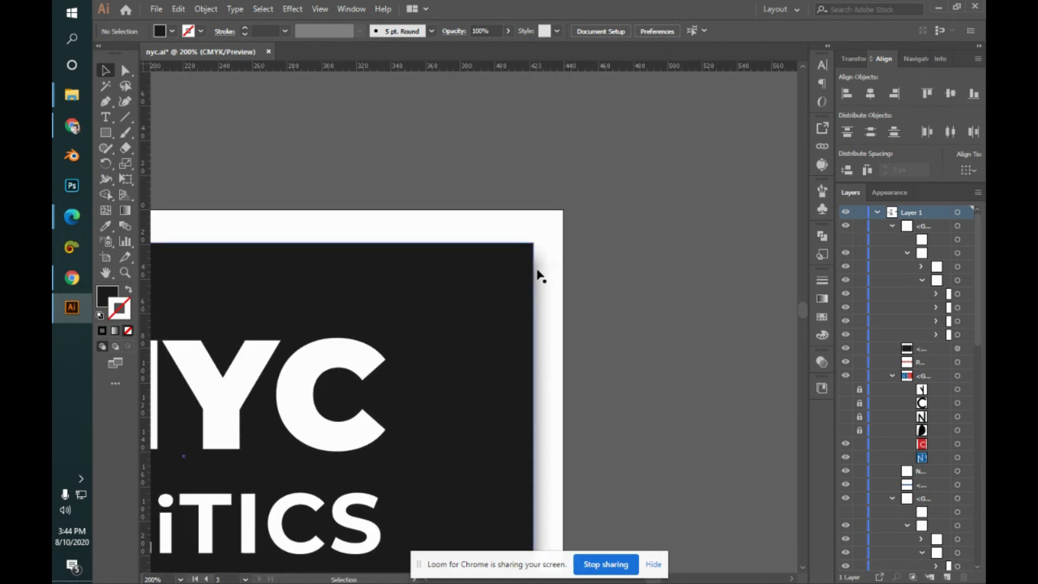
pyautogui.hscroll(-2, 536, 277)
pyautogui.hscroll(-7, 488, 287)
pyautogui.scroll(-5, 488, 288)
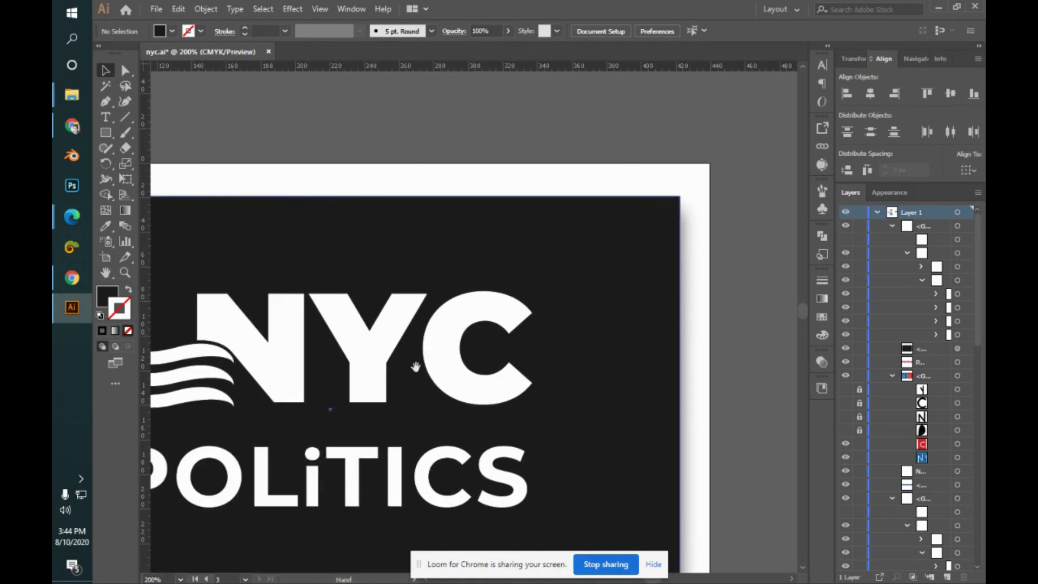
pyautogui.scroll(4, 454, 399)
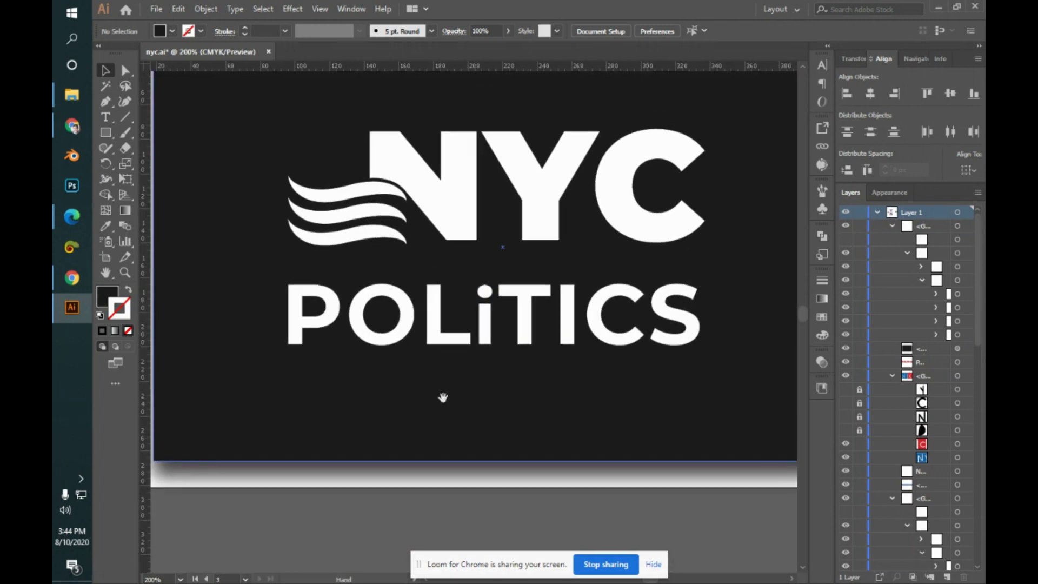
pyautogui.hscroll(1, 454, 398)
pyautogui.moveTo(485, 399); pyautogui.dragTo(493, 400)
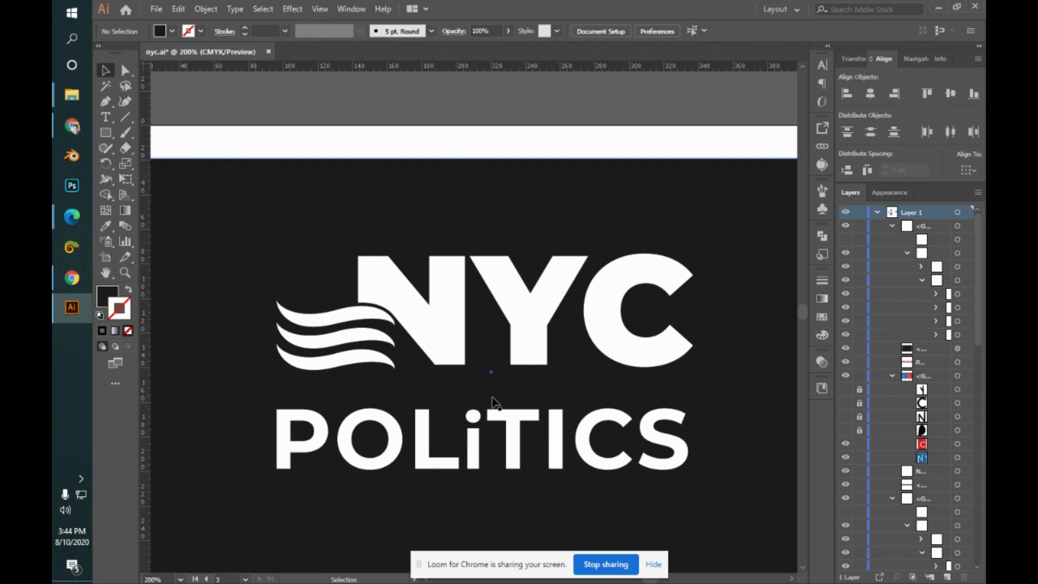
pyautogui.hotkey('ctrl', '-')
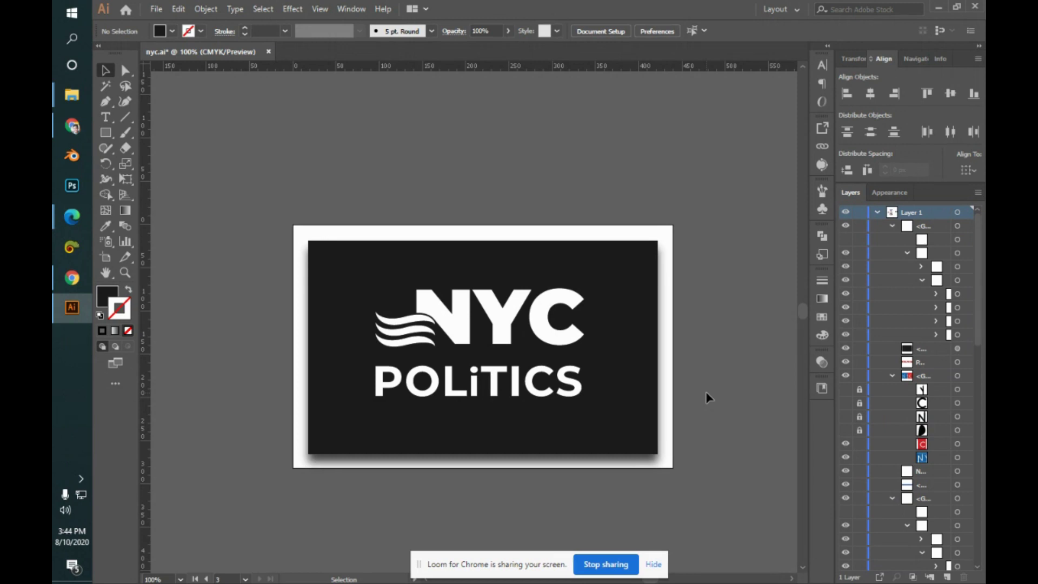
# - Check the Google Meet chat for the participants' latest question and return to Illustrator
pyautogui.hotkey('alt', 'Tab')
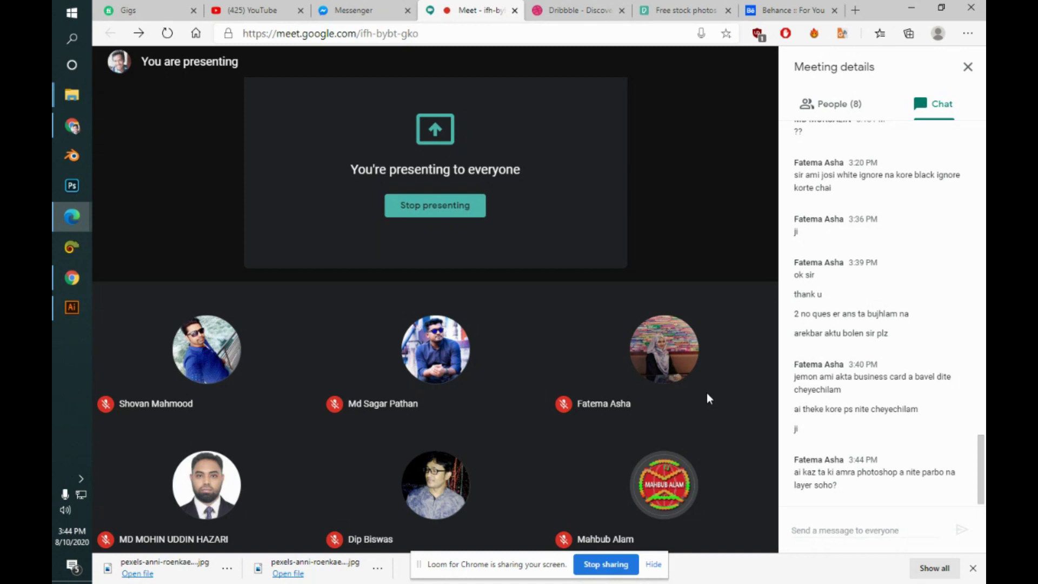
pyautogui.hotkey('alt', 'Tab')
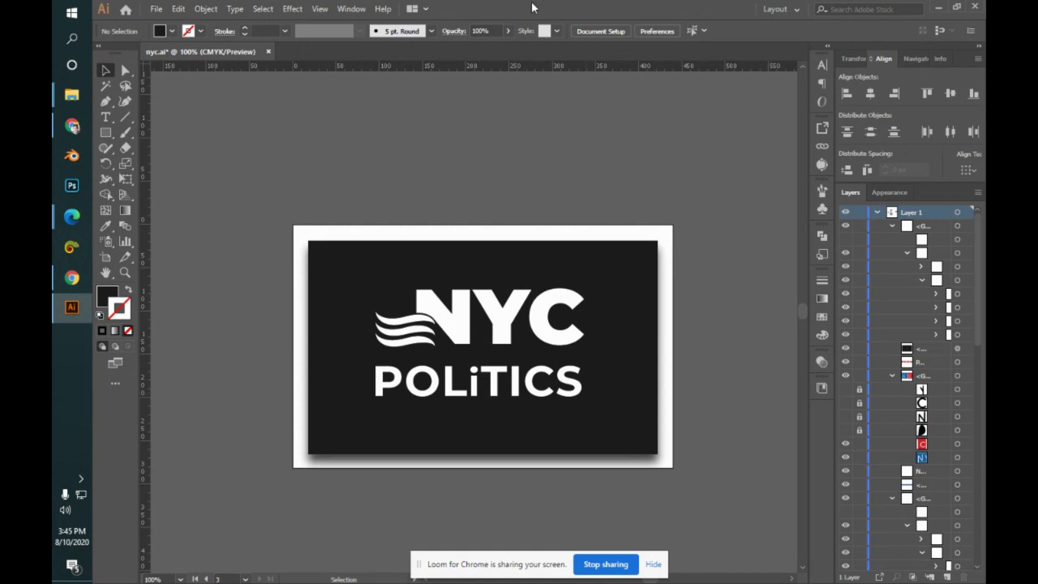
# - Create a new 300 x 300 px document
pyautogui.hotkey('ctrl', 'n')
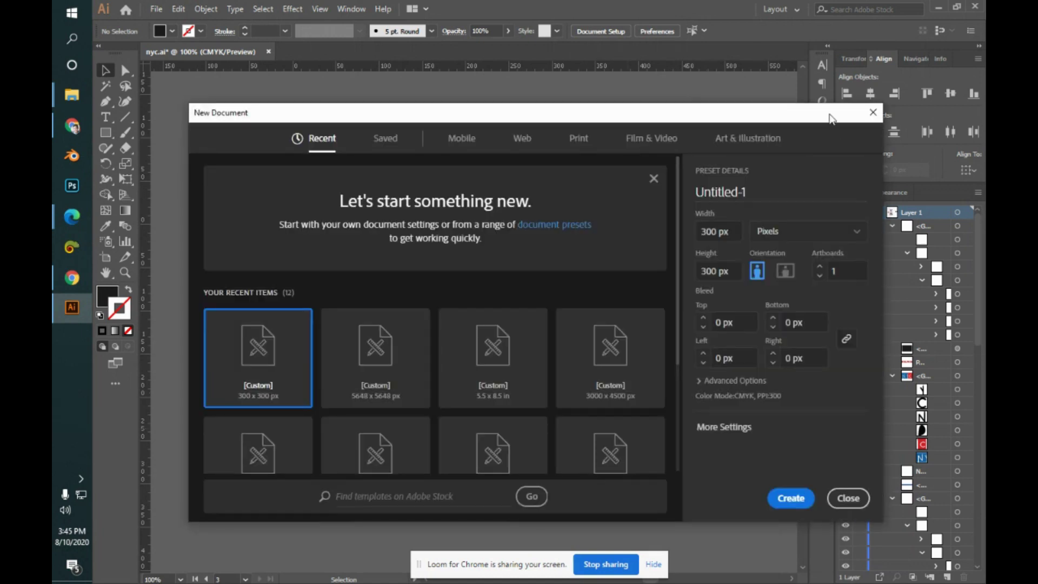
pyautogui.click(790, 498)
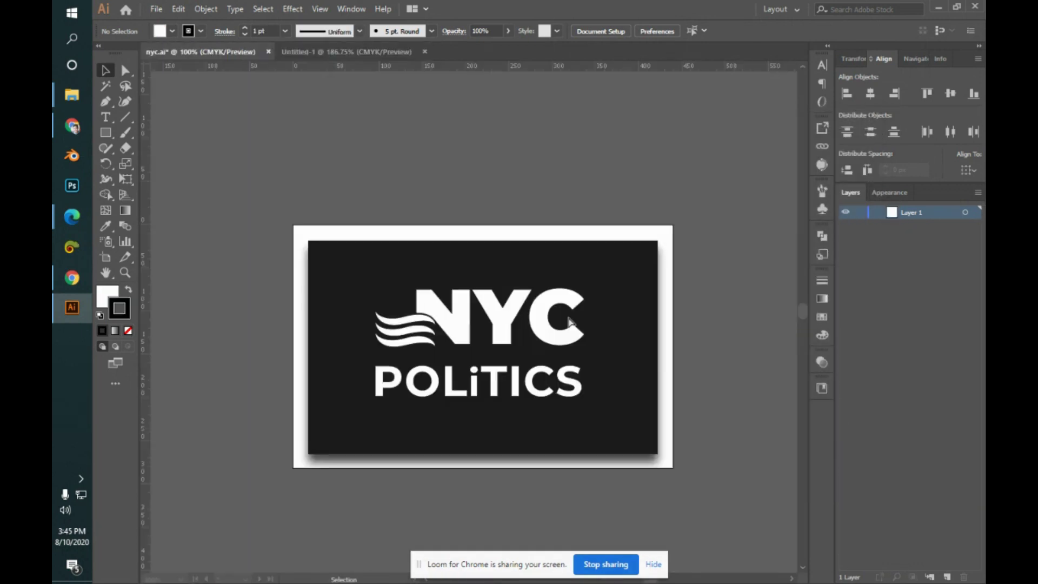
# - Copy the red-to-blue gradient NYC Politics banner, including its white logo, from nyc.ai into the new document and view it at 100%
pyautogui.moveTo(571, 323); pyautogui.dragTo(674, 325)
pyautogui.moveTo(213, 327); pyautogui.dragTo(627, 326)
pyautogui.moveTo(324, 352); pyautogui.dragTo(622, 266)
pyautogui.moveTo(379, 325); pyautogui.dragTo(560, 417)
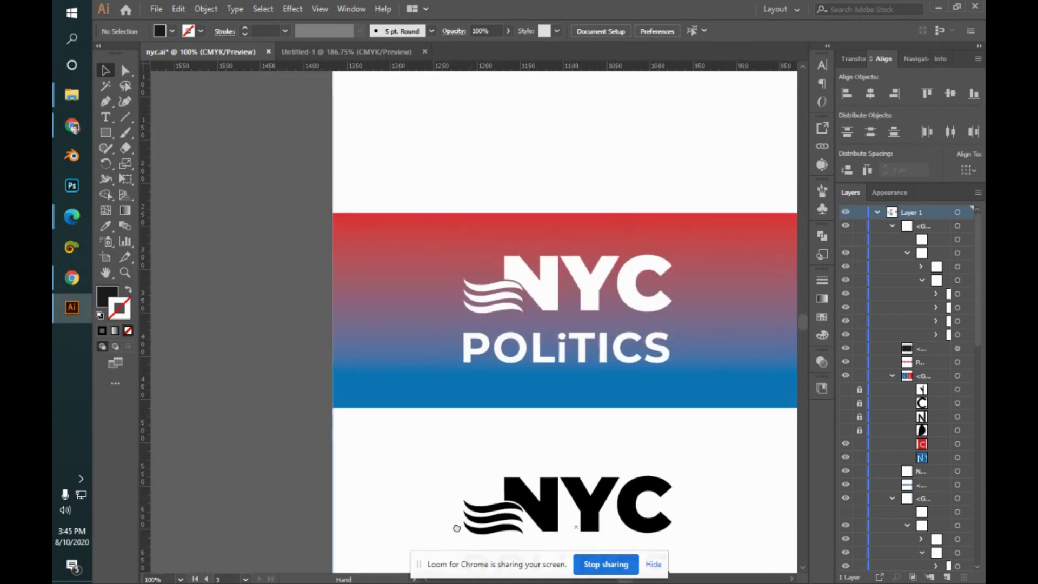
pyautogui.moveTo(461, 391); pyautogui.dragTo(285, 456)
pyautogui.moveTo(301, 394); pyautogui.dragTo(342, 428)
pyautogui.moveTo(222, 374); pyautogui.dragTo(256, 390)
pyautogui.moveTo(298, 347); pyautogui.dragTo(752, 498)
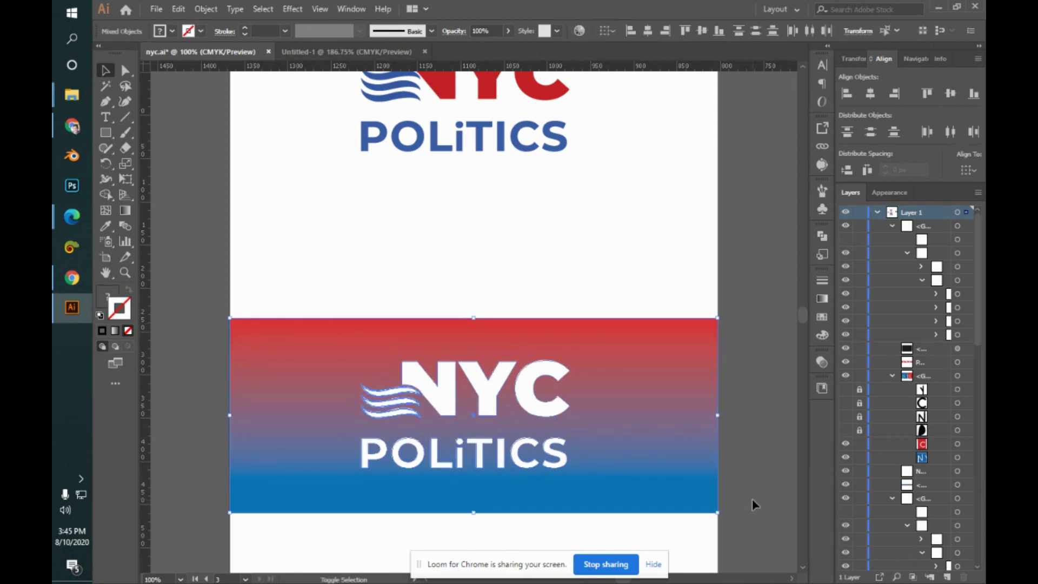
pyautogui.click(389, 52)
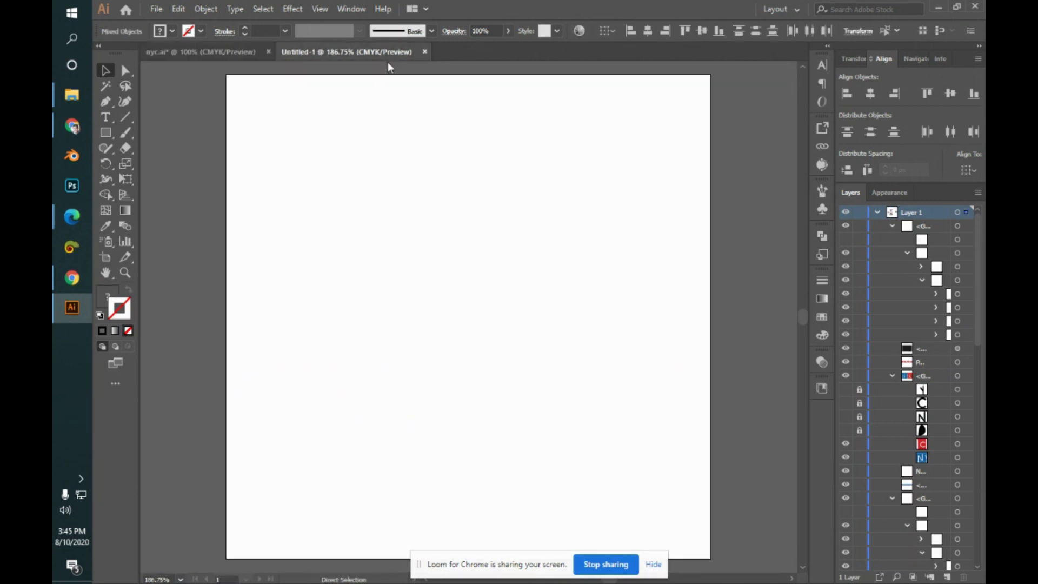
pyautogui.hotkey('ctrl', 'v')
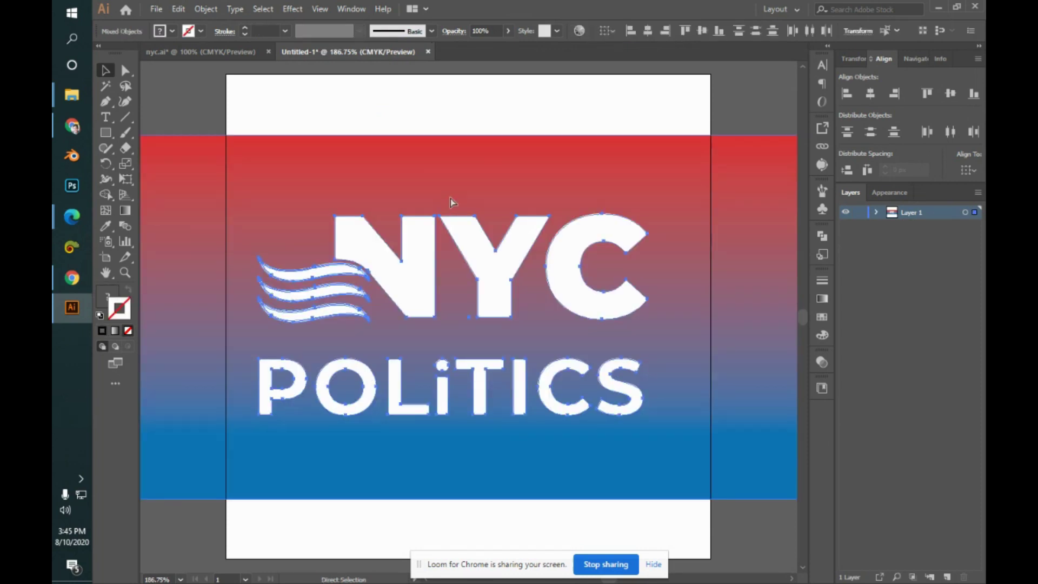
pyautogui.hotkey('ctrl', '1')
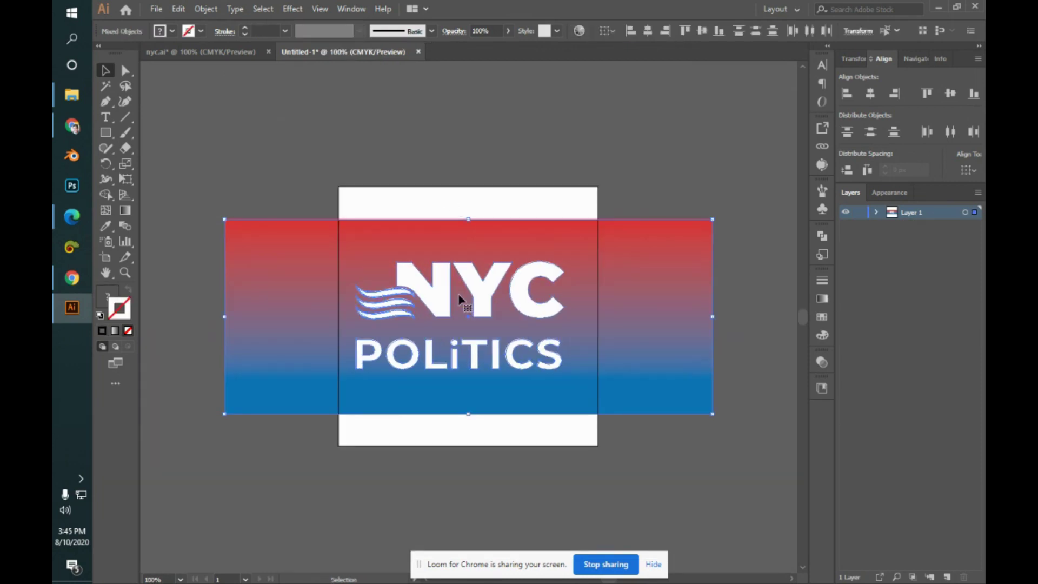
pyautogui.click(682, 452)
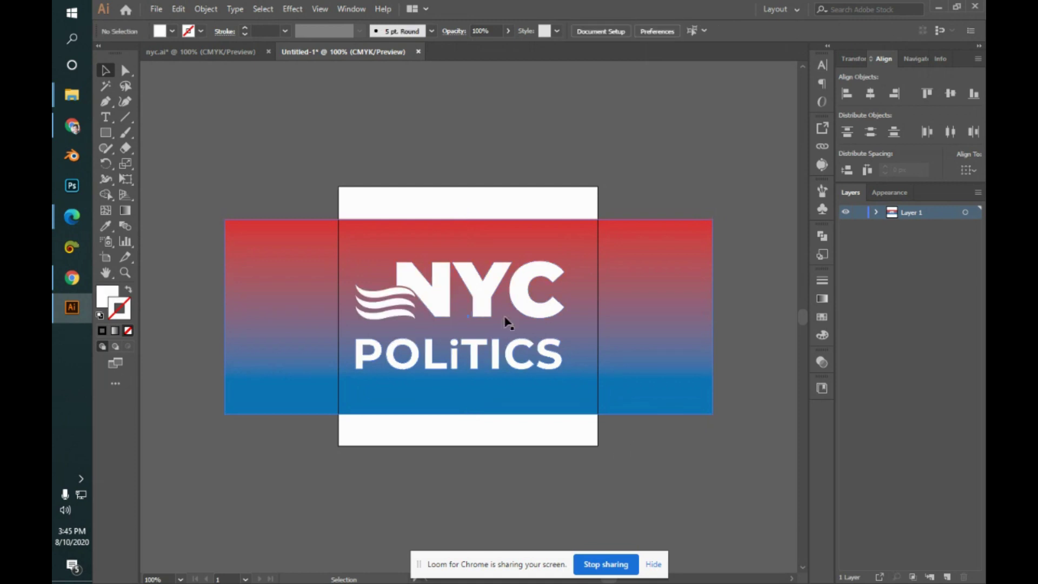
pyautogui.click(444, 302)
pyautogui.doubleClick(443, 302)
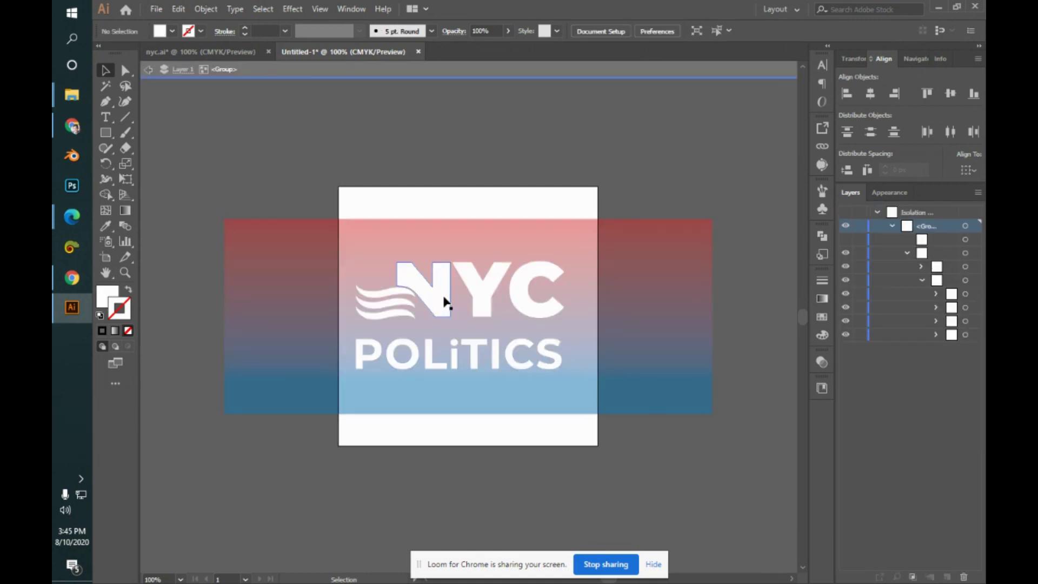
pyautogui.press('Escape')
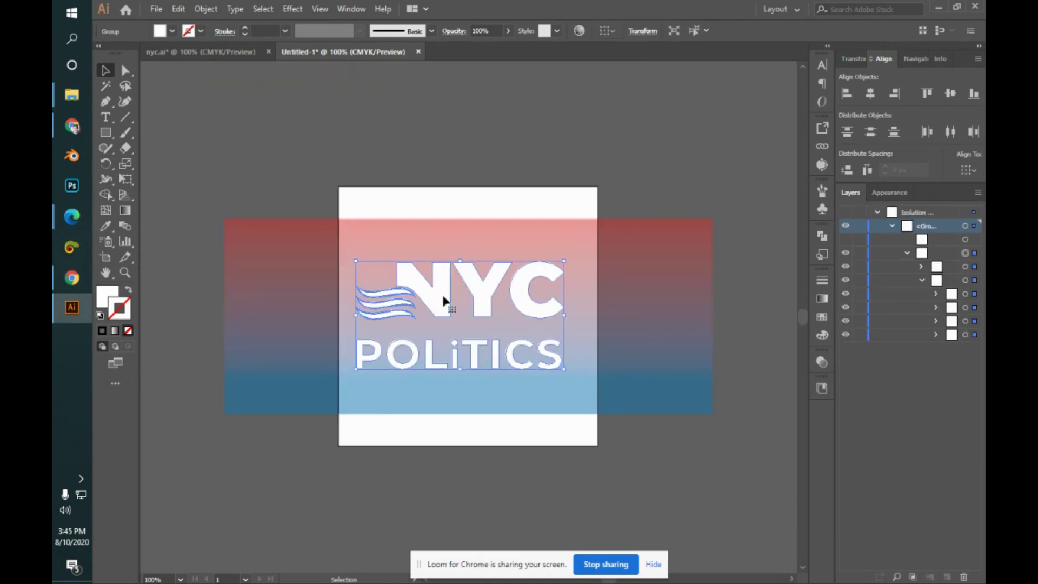
pyautogui.click(680, 158)
# - Ungroup the white logo level by level until the NYC letters are separate objects
pyautogui.click(516, 302)
pyautogui.press('a')
pyautogui.press('v')
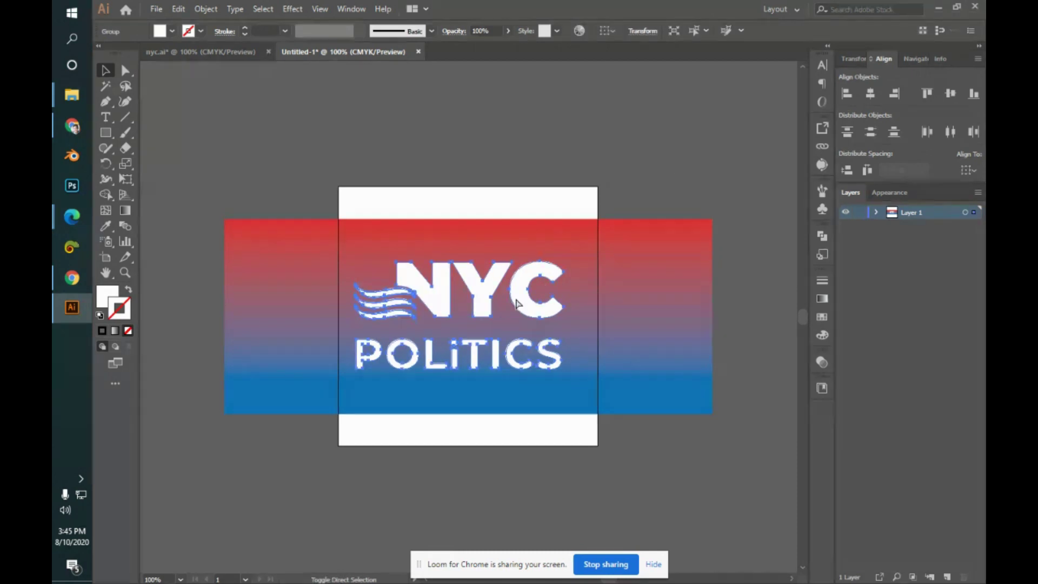
pyautogui.click(649, 159)
pyautogui.click(494, 296)
pyautogui.press('ctrl')
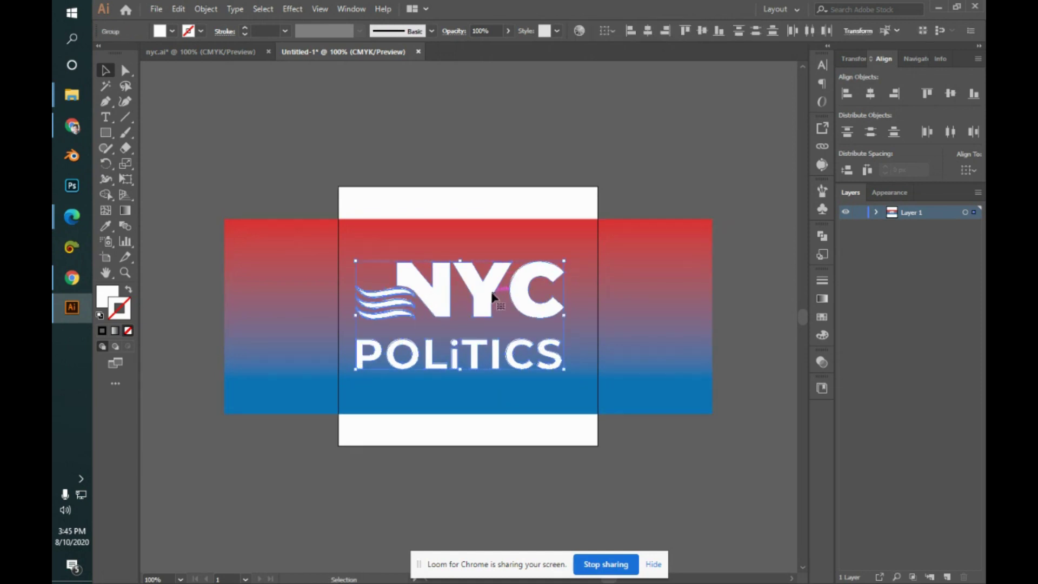
pyautogui.click(668, 167)
pyautogui.keyDown('ctrl'); pyautogui.click(507, 283); pyautogui.keyUp('ctrl')
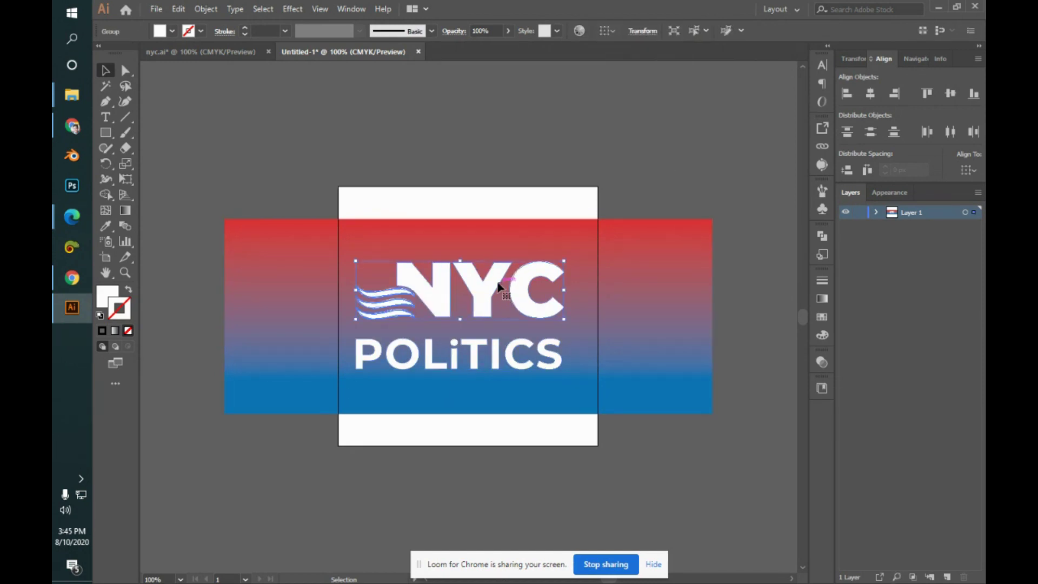
pyautogui.click(670, 165)
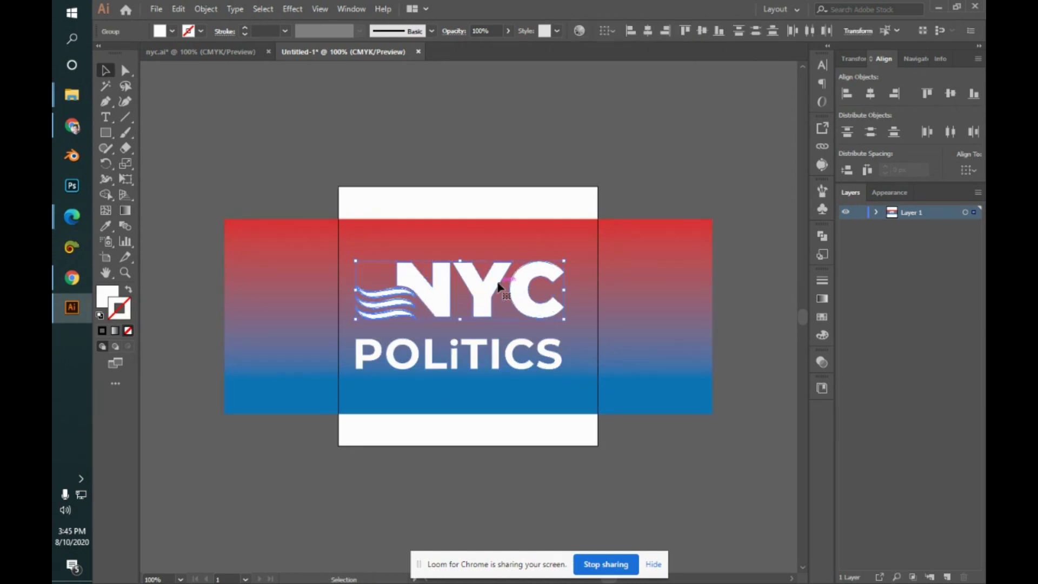
pyautogui.keyDown('ctrl'); pyautogui.click(433, 295); pyautogui.keyUp('ctrl')
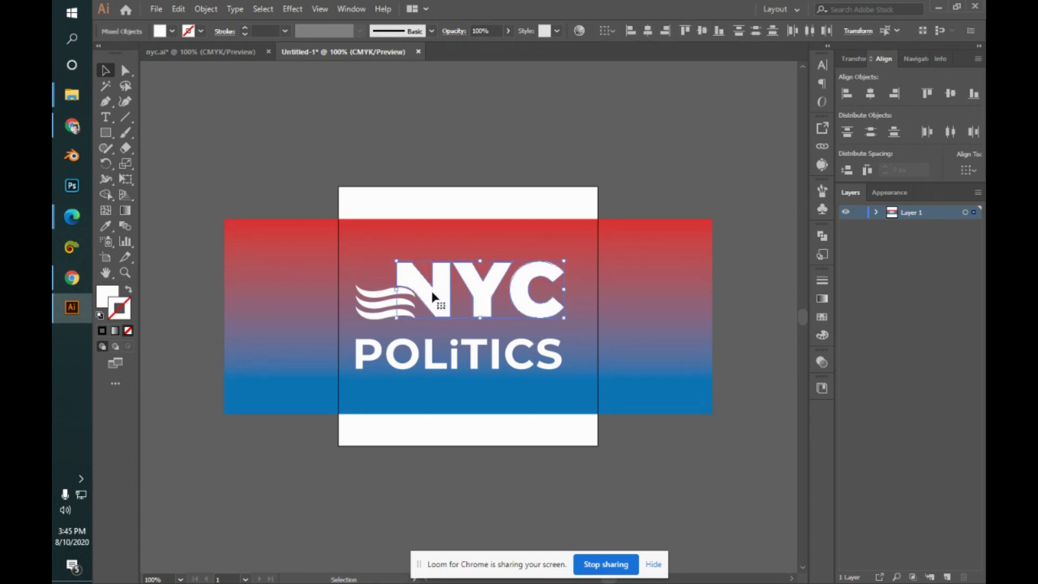
pyautogui.click(723, 164)
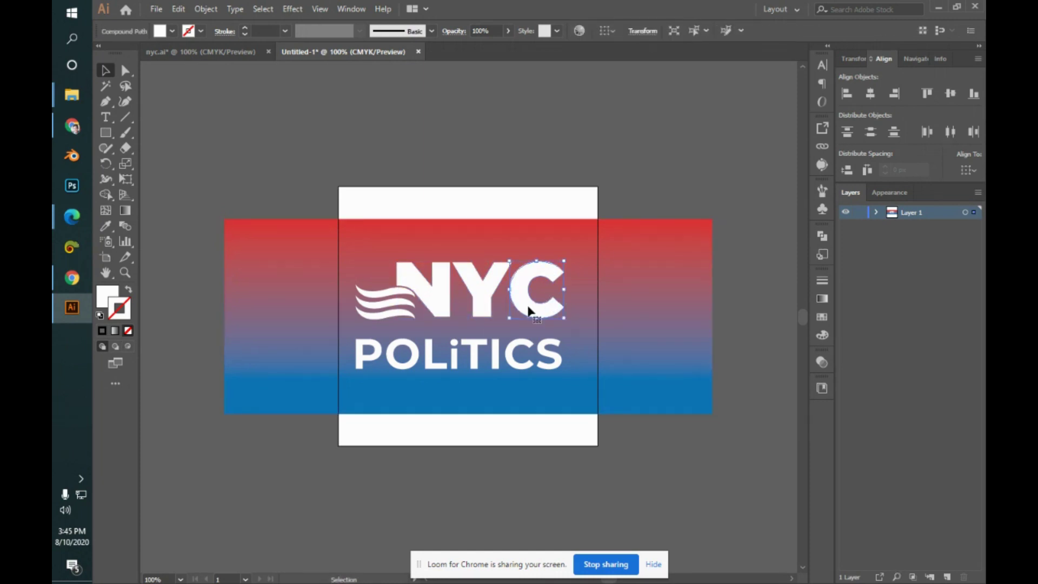
# - Ungroup the POLITICS lettering into individual letter objects
pyautogui.keyDown('ctrl'); pyautogui.click(557, 367); pyautogui.keyUp('ctrl')
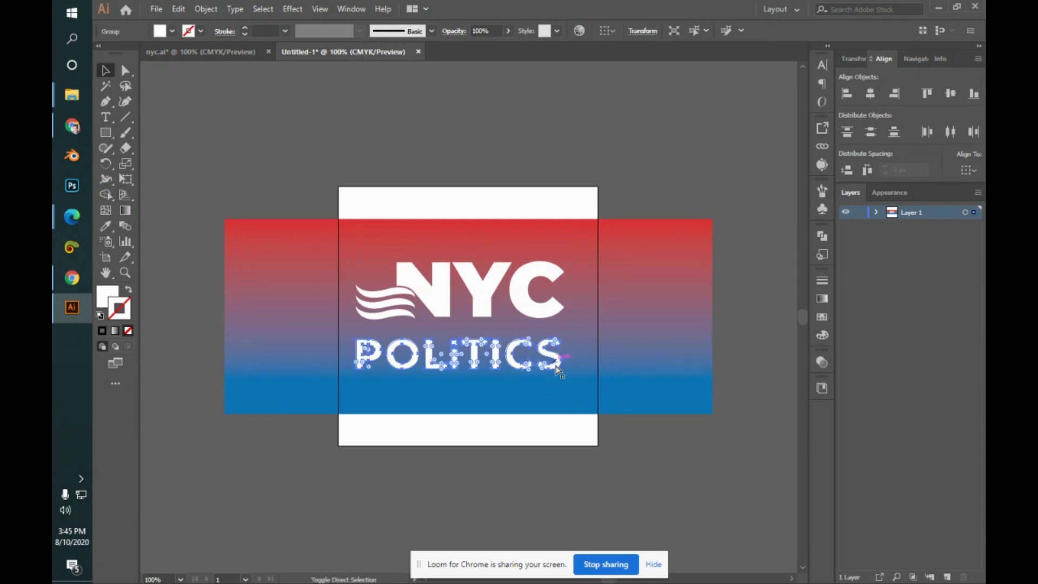
pyautogui.hotkey('ctrl', '8')
pyautogui.moveTo(562, 357); pyautogui.dragTo(563, 341)
pyautogui.click(612, 146)
pyautogui.click(549, 363)
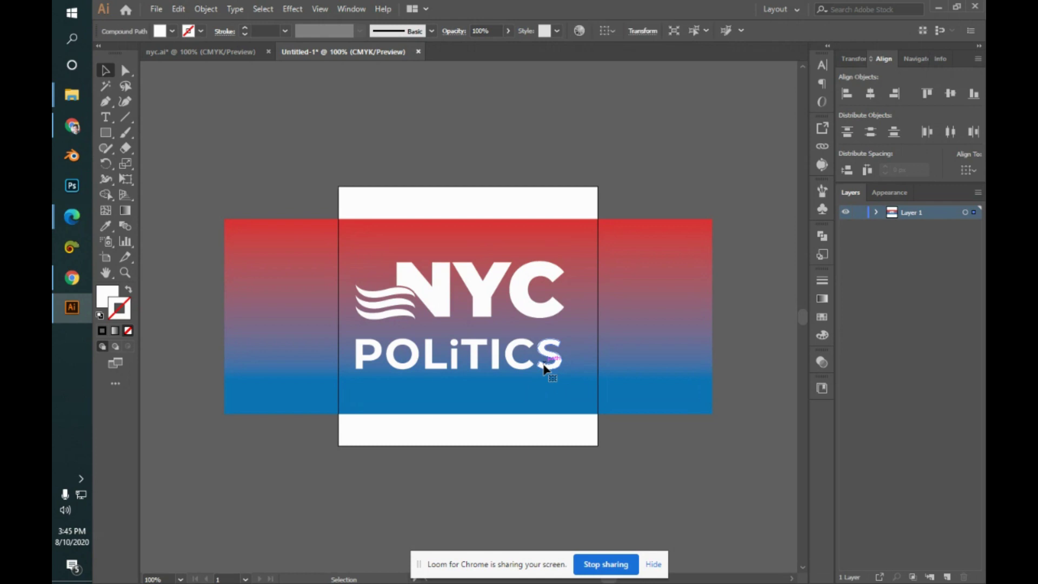
pyautogui.click(630, 192)
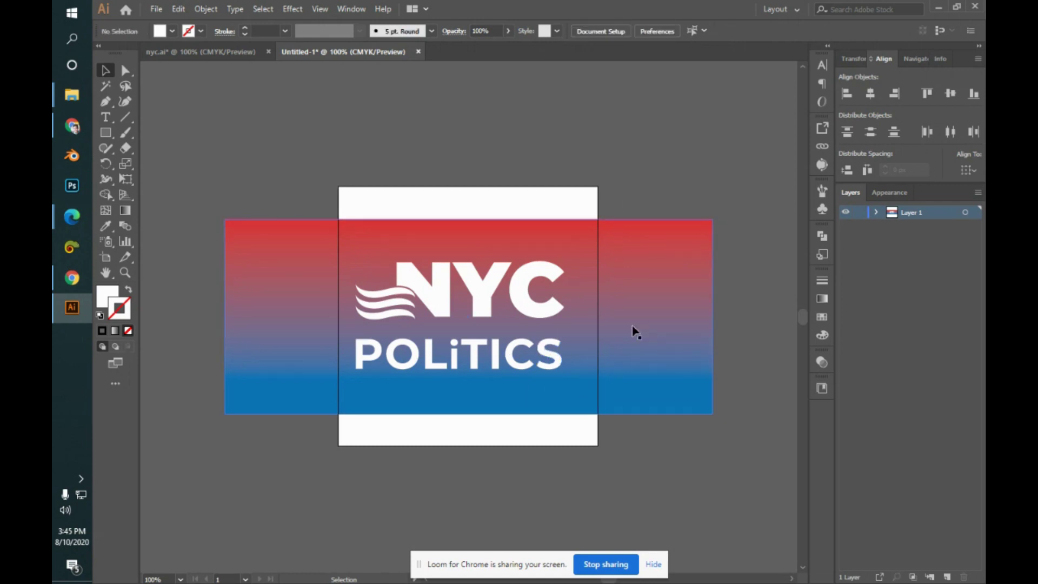
# - Resize the gradient rectangle on all four sides so its edges match the square artboard
pyautogui.click(605, 252)
pyautogui.hotkey('ctrl', 't')
pyautogui.press('v')
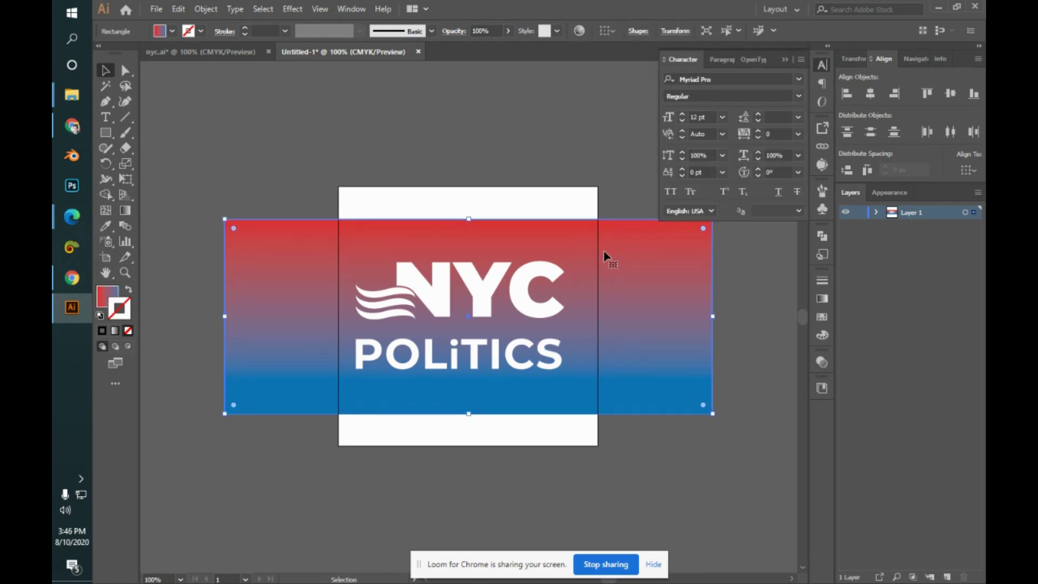
pyautogui.moveTo(469, 219); pyautogui.dragTo(469, 187)
pyautogui.moveTo(471, 416); pyautogui.dragTo(469, 448)
pyautogui.moveTo(225, 321); pyautogui.dragTo(338, 317)
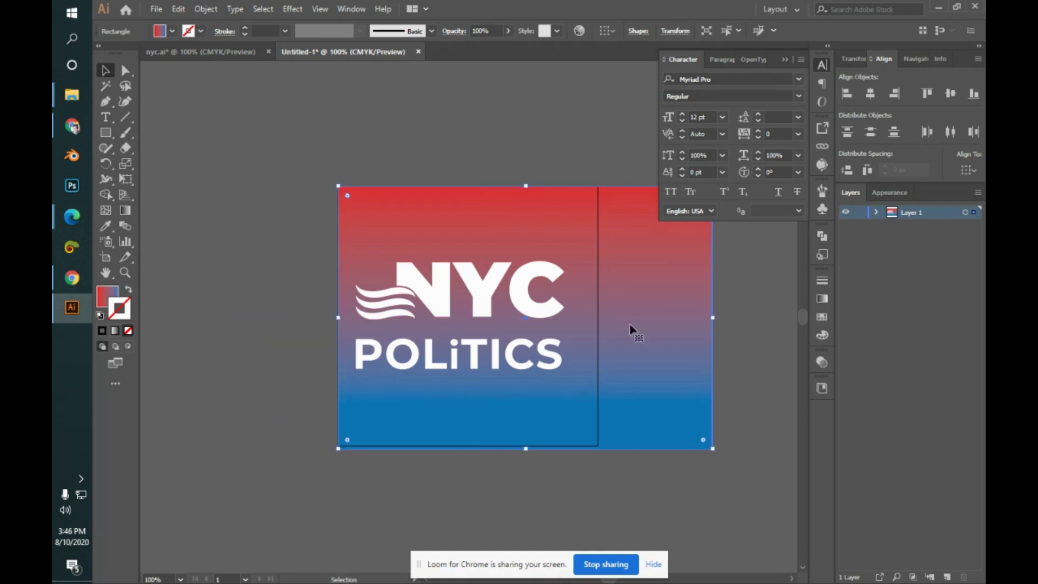
pyautogui.moveTo(712, 316); pyautogui.dragTo(598, 317)
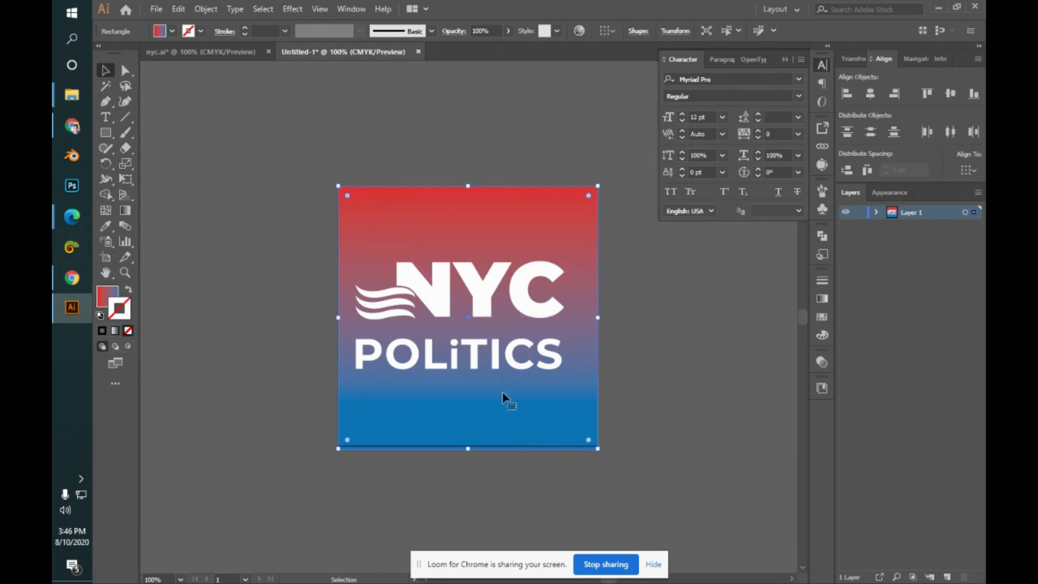
pyautogui.moveTo(469, 448); pyautogui.dragTo(469, 445)
pyautogui.click(686, 384)
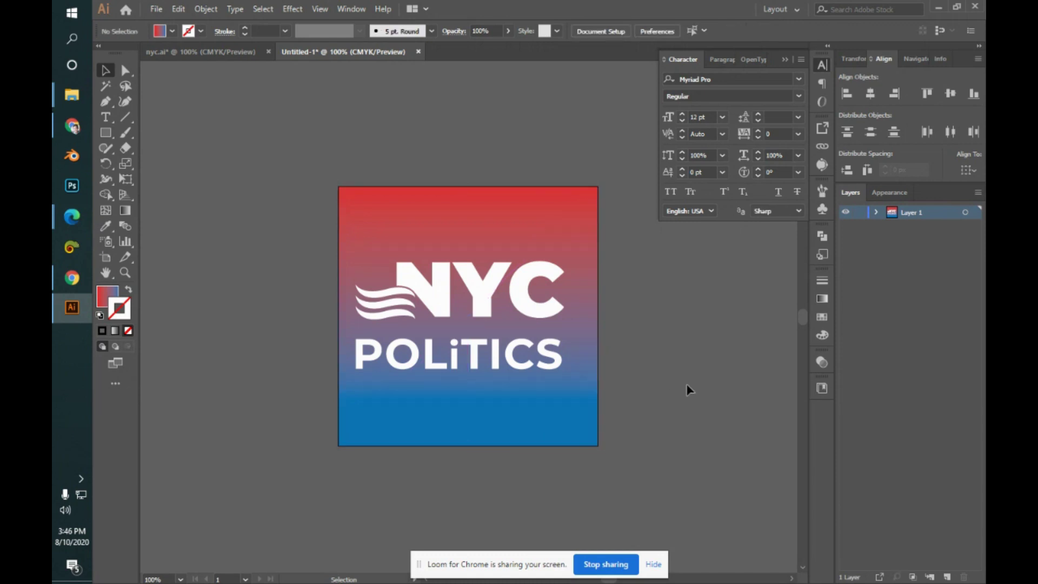
# - Expand Layer 1, identify the remaining groups by toggling visibility, and ungroup the letter N
pyautogui.click(547, 270)
pyautogui.click(503, 141)
pyautogui.moveTo(263, 198); pyautogui.dragTo(595, 474)
pyautogui.click(715, 369)
pyautogui.click(876, 212)
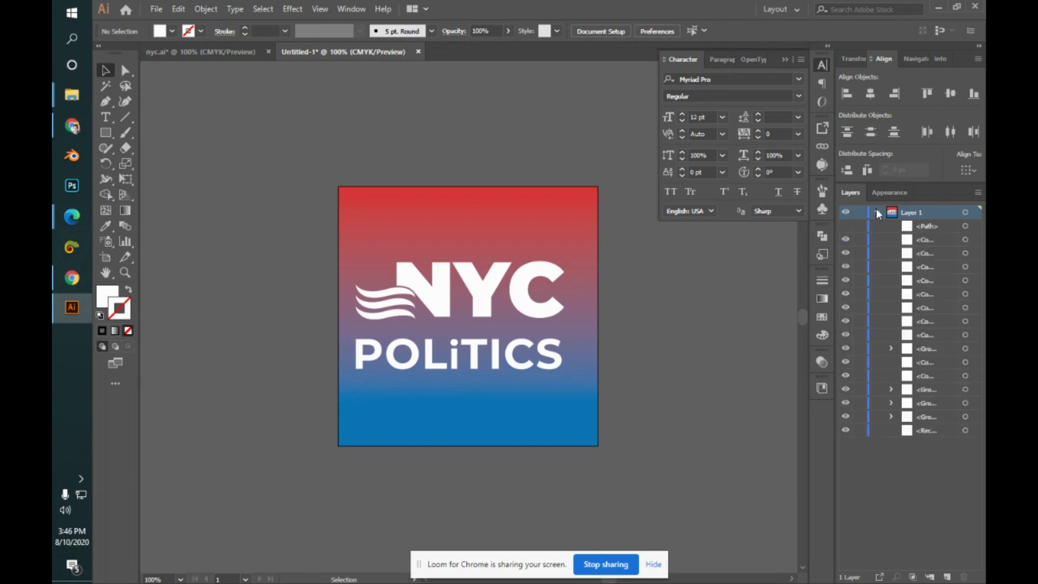
pyautogui.click(846, 348)
pyautogui.click(846, 348)
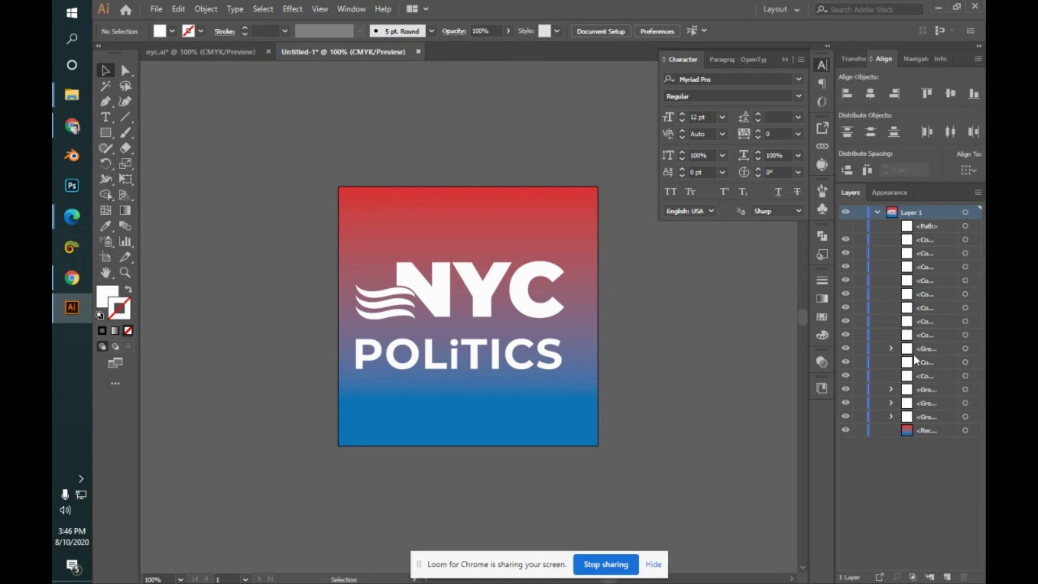
pyautogui.click(890, 349)
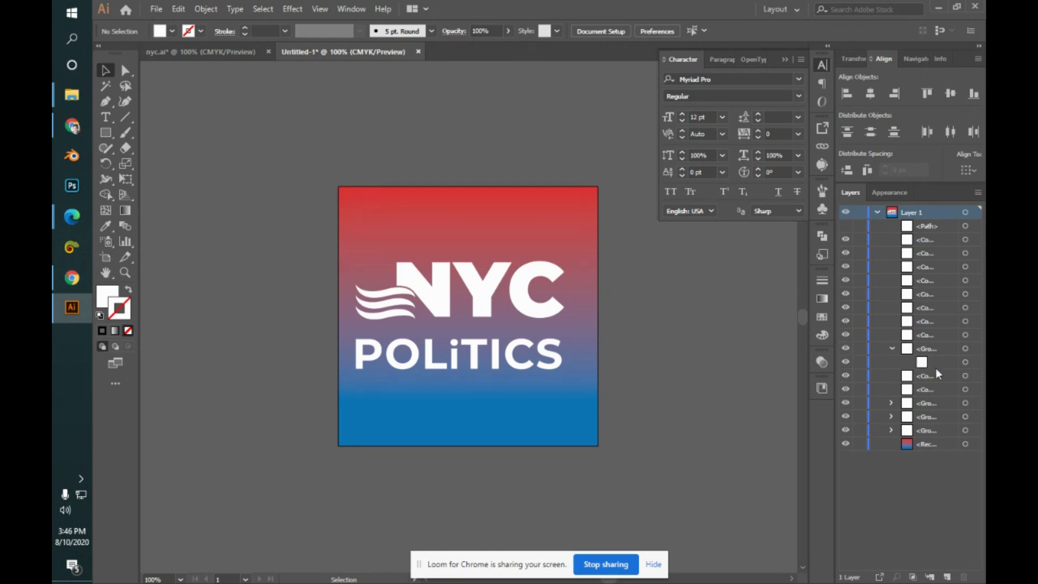
pyautogui.click(436, 278)
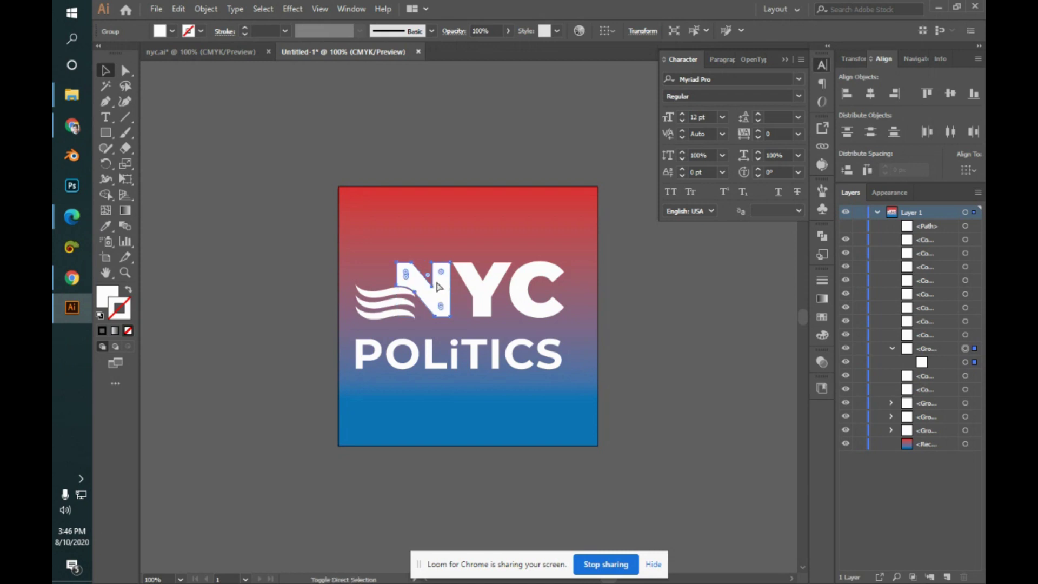
pyautogui.hotkey('ctrl', 'shift', 'g')
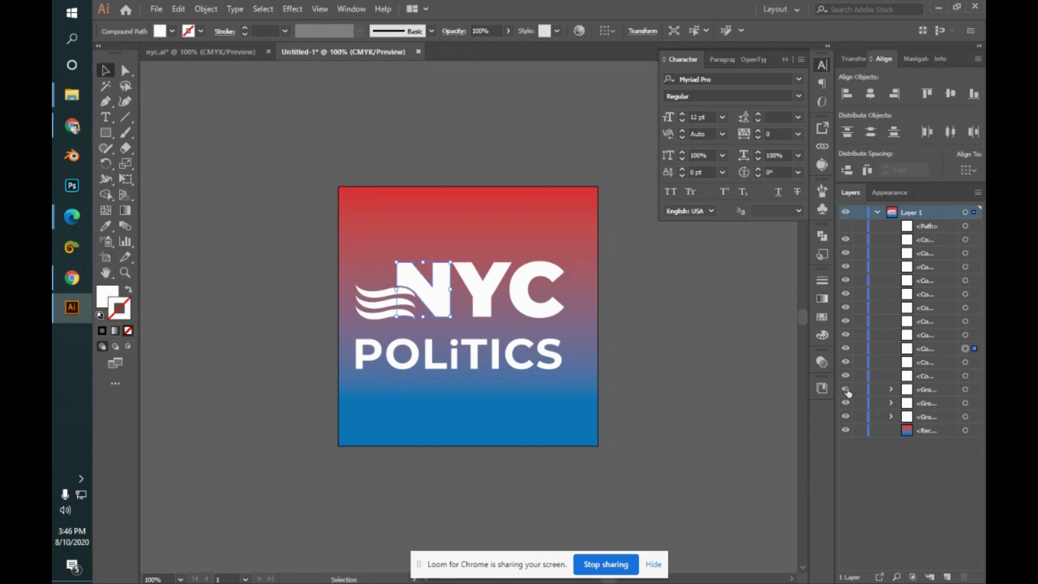
# - Ungroup each of the three wavy stripes beside the N into separate paths under Layer 1
pyautogui.click(846, 389)
pyautogui.click(846, 389)
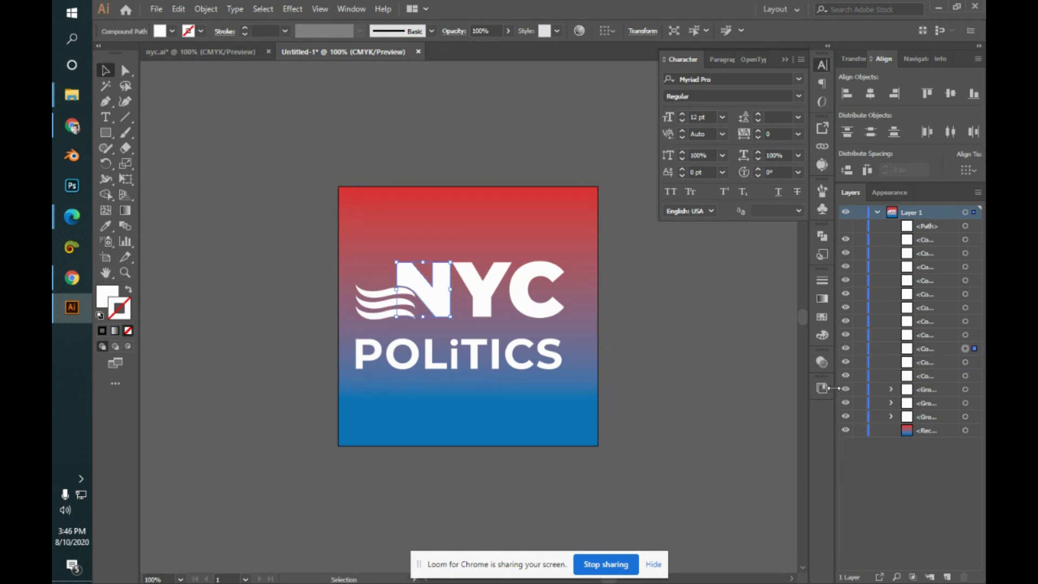
pyautogui.click(378, 319)
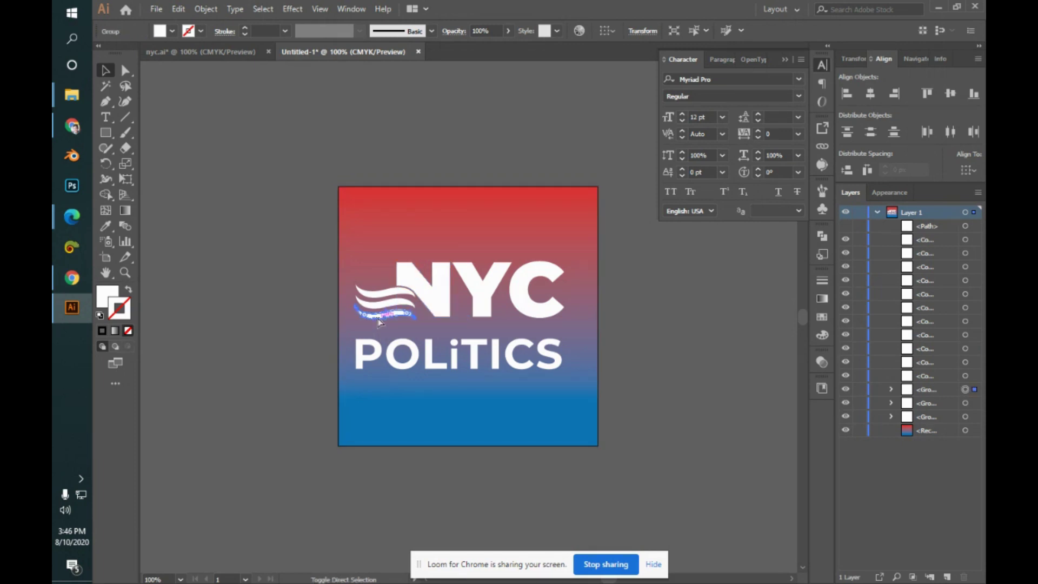
pyautogui.hotkey('ctrl', 'shift', 'g')
pyautogui.click(313, 255)
pyautogui.click(383, 313)
pyautogui.hotkey('ctrl', 'shift', 'g')
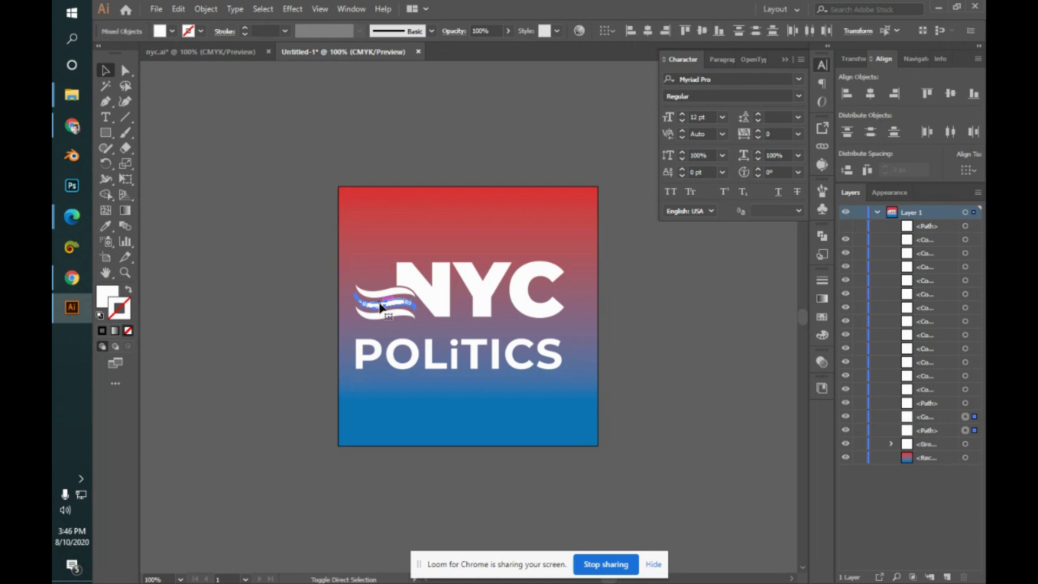
pyautogui.click(311, 284)
pyautogui.click(389, 299)
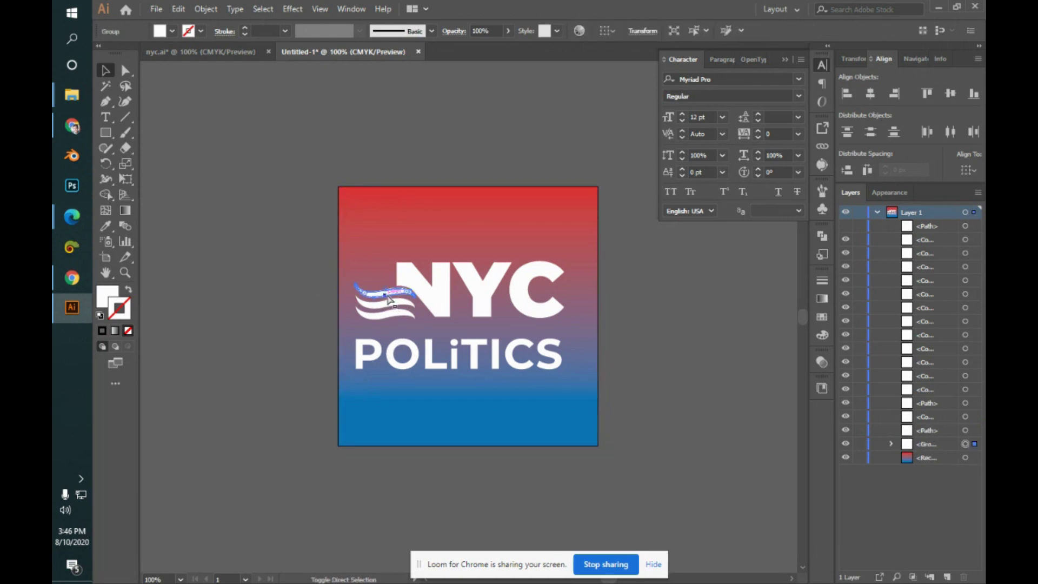
pyautogui.hotkey('ctrl', 'shift', 'g')
pyautogui.moveTo(274, 193); pyautogui.dragTo(402, 311)
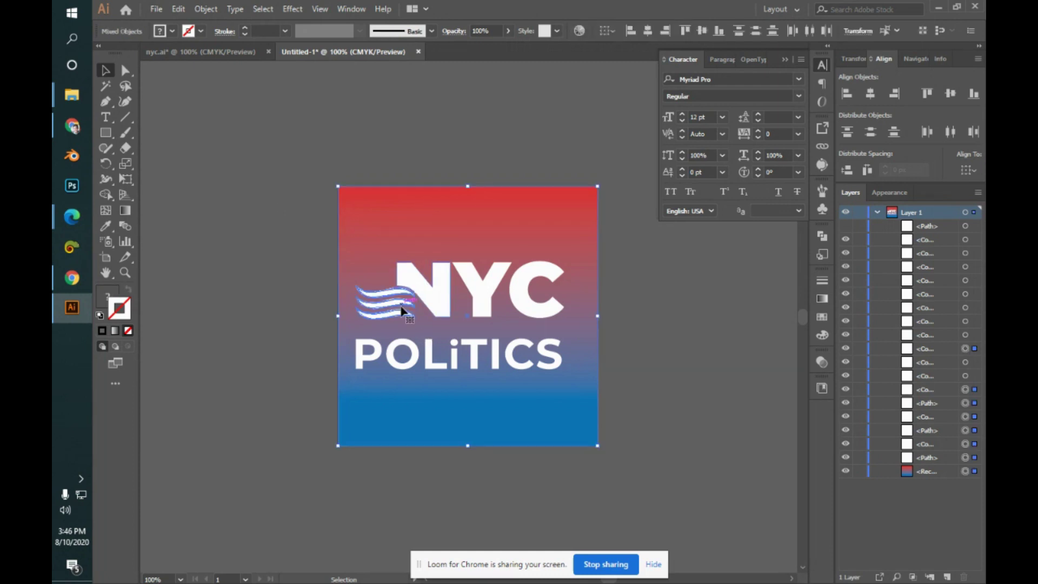
pyautogui.click(238, 276)
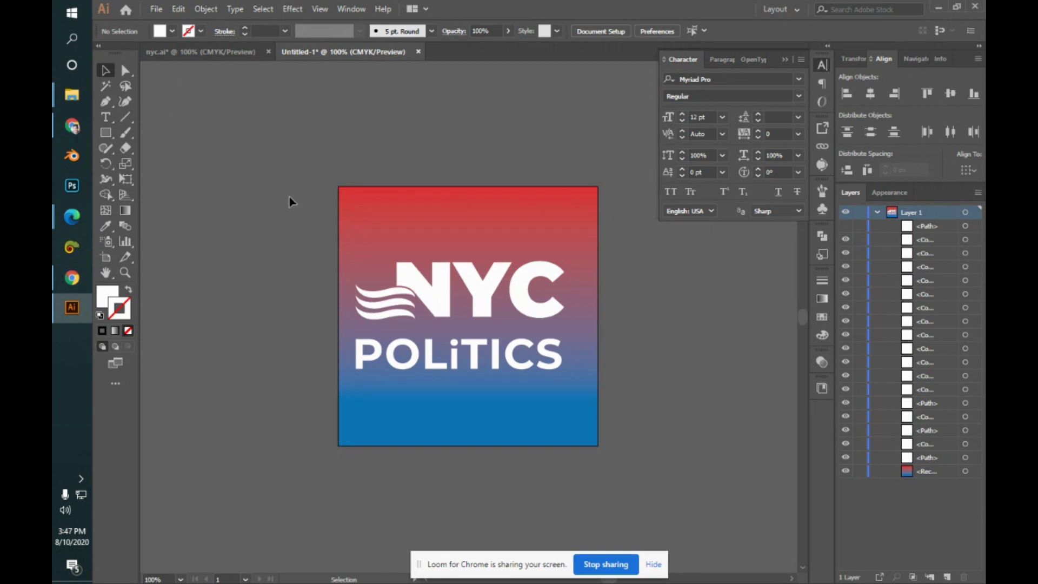
pyautogui.click(156, 9)
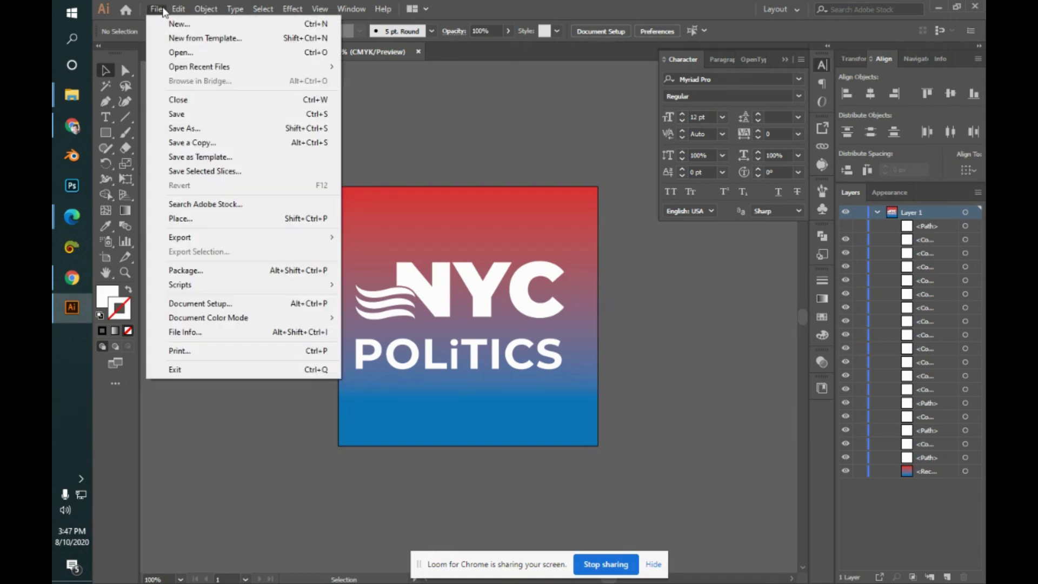
pyautogui.click(464, 144)
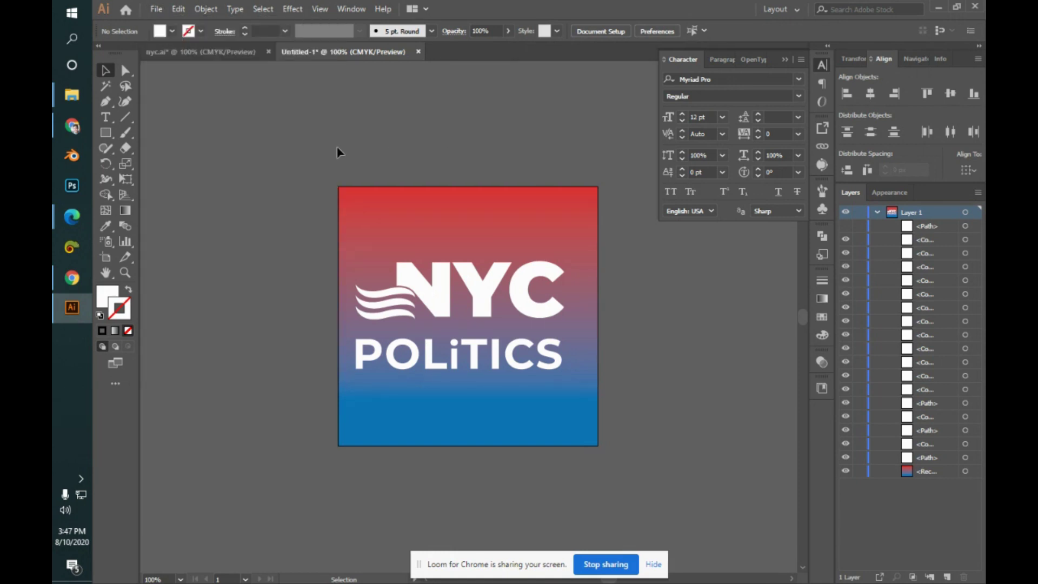
# - Launch Photoshop, dismiss the browser's downloads bar while it loads, and bring Photoshop to the front
pyautogui.click(72, 186)
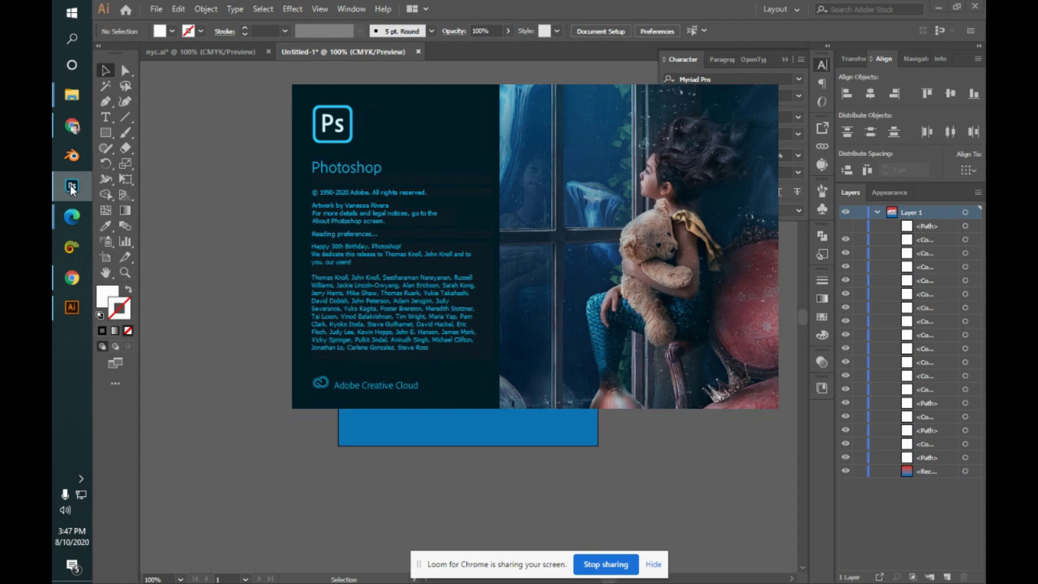
pyautogui.moveTo(58, 220)
pyautogui.click(172, 169)
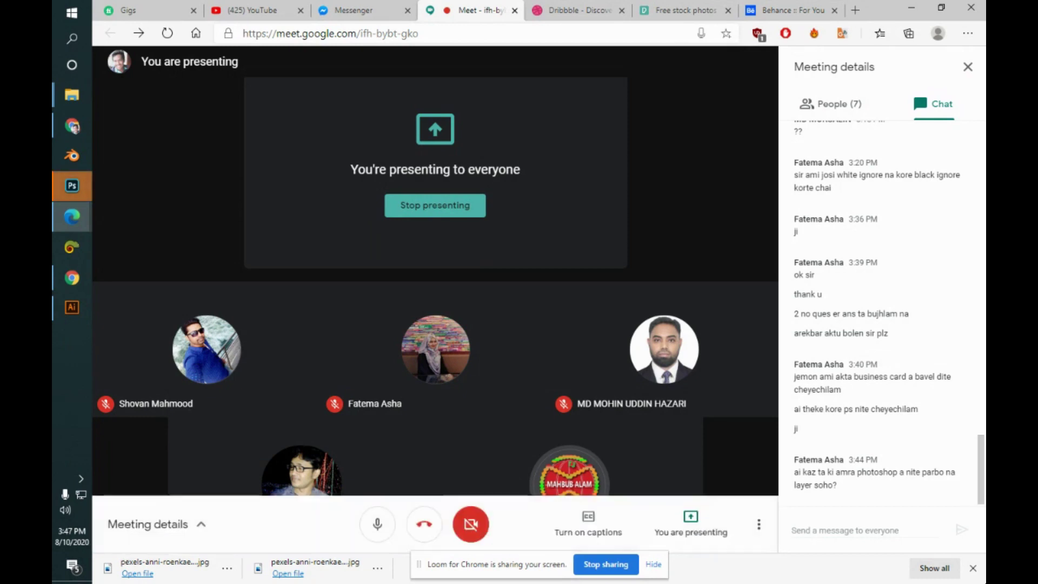
pyautogui.click(973, 568)
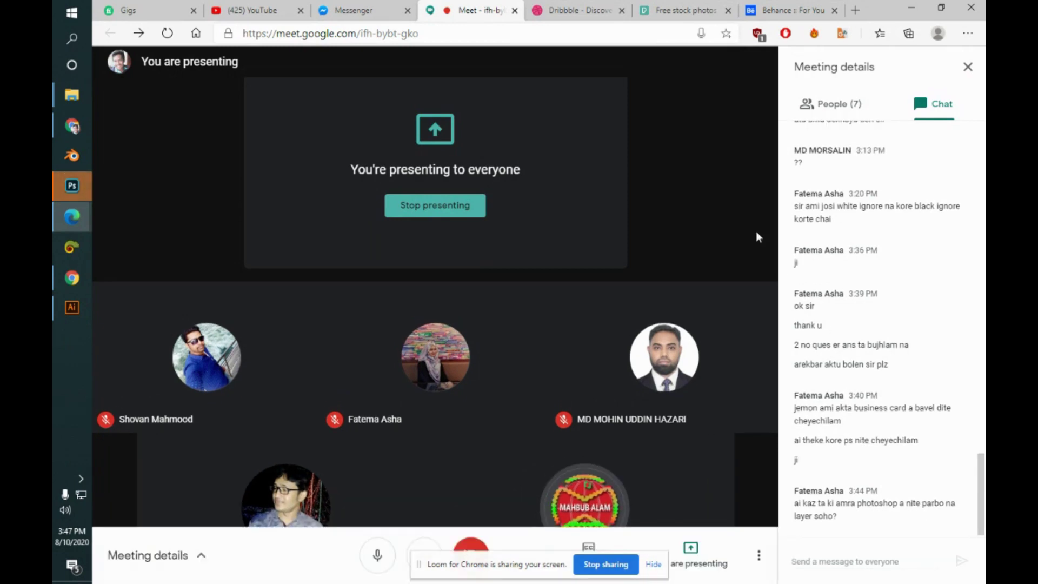
pyautogui.click(72, 186)
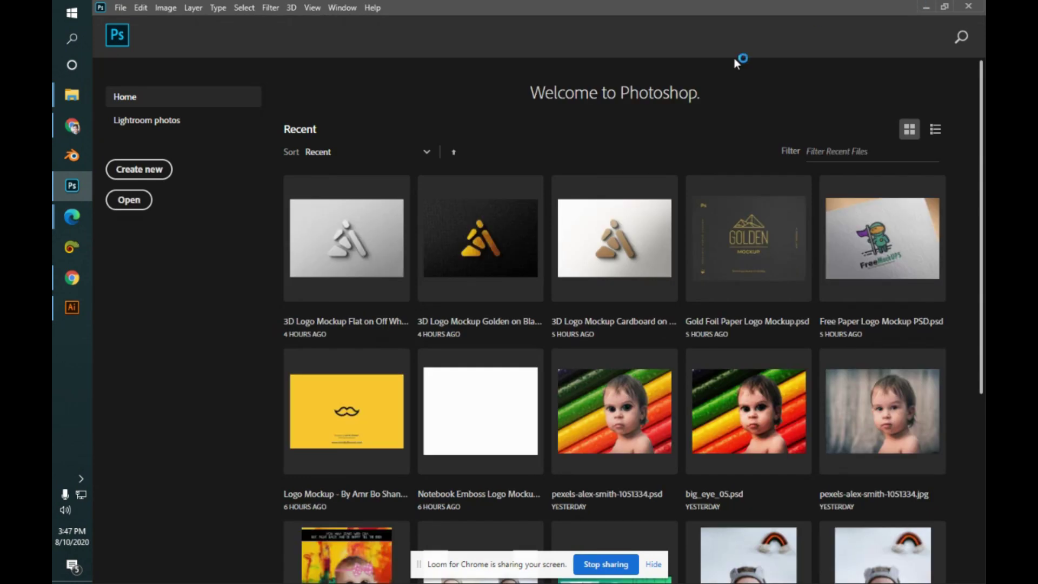
# - Create a new 500 x 500 pixel RGB document at 72 pixels/inch
pyautogui.click(113, 170)
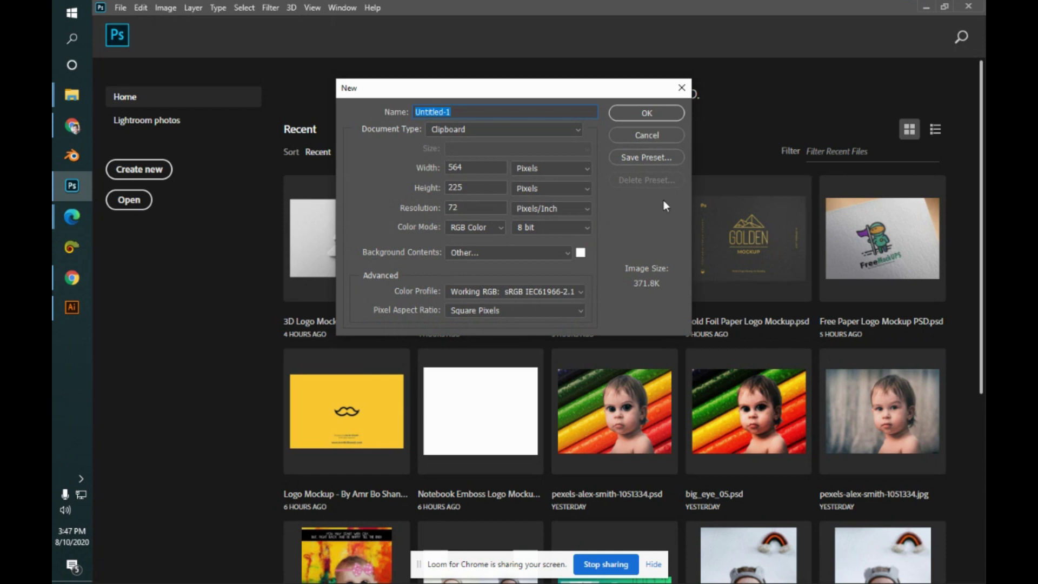
pyautogui.doubleClick(491, 170)
pyautogui.write('500')
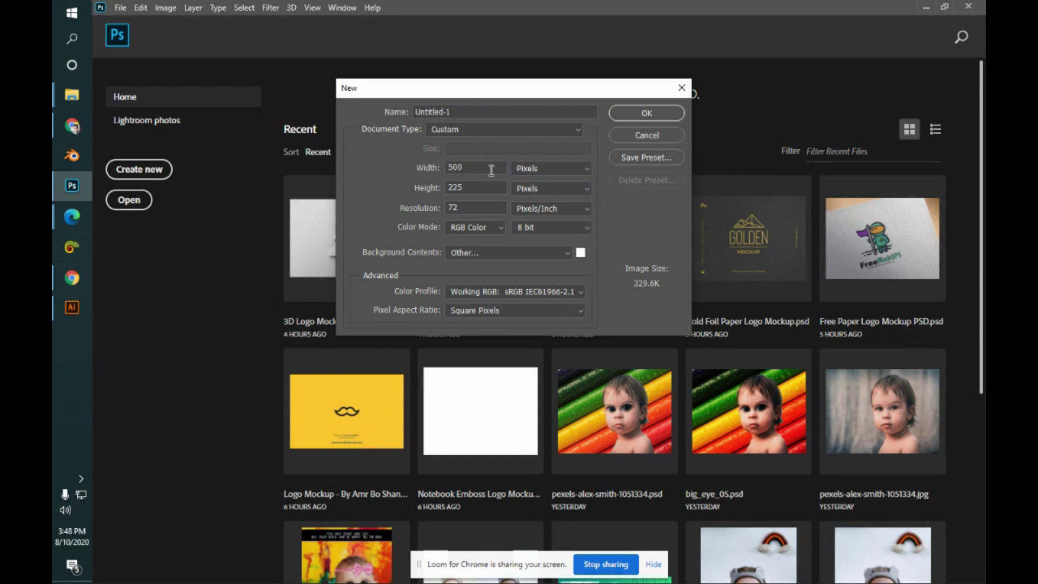
pyautogui.press('Tab')
pyautogui.write('500')
pyautogui.press('Return')
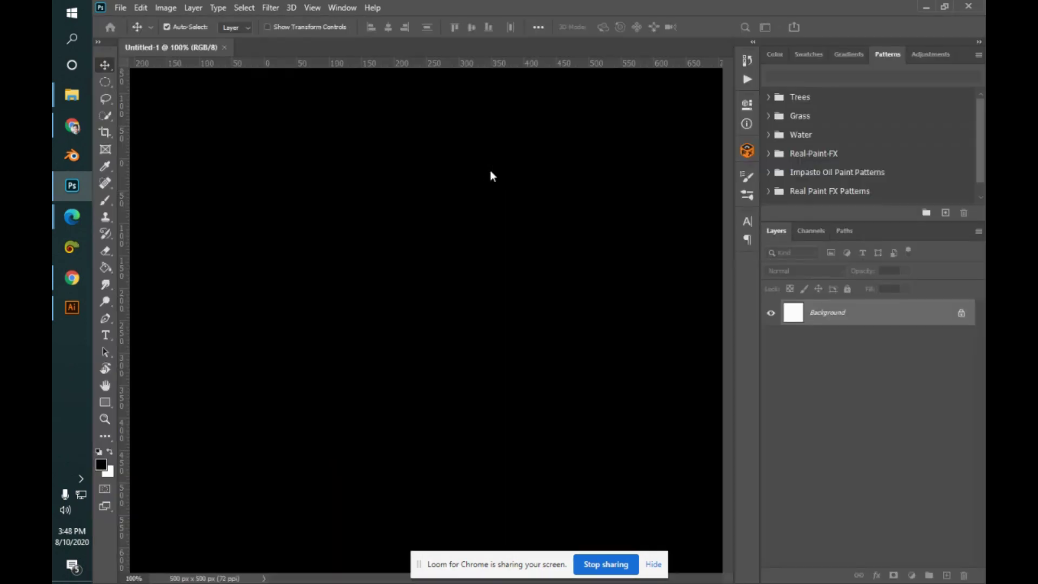
pyautogui.hotkey('alt', 'Tab')
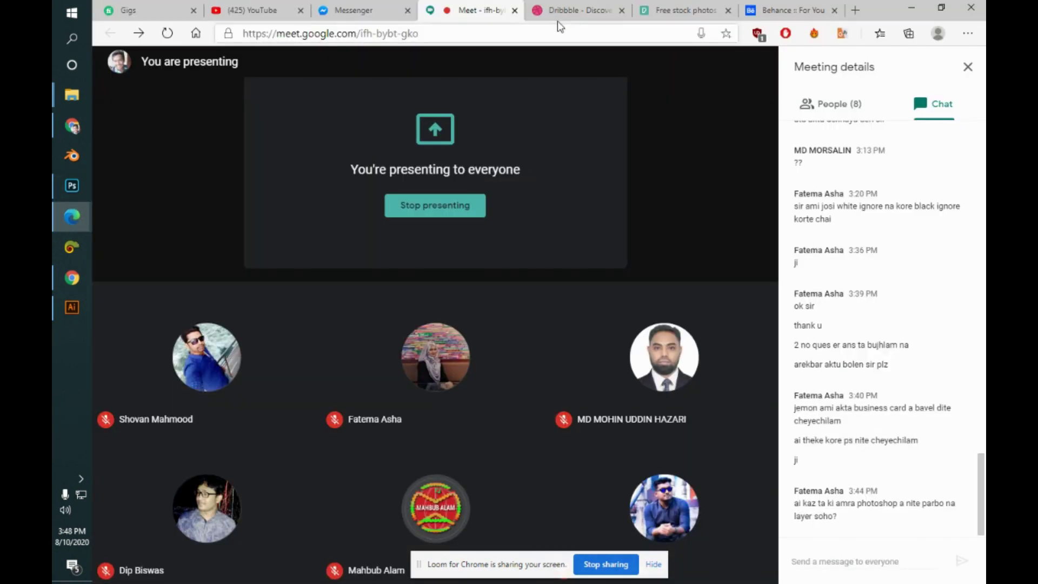
pyautogui.click(790, 8)
pyautogui.click(686, 9)
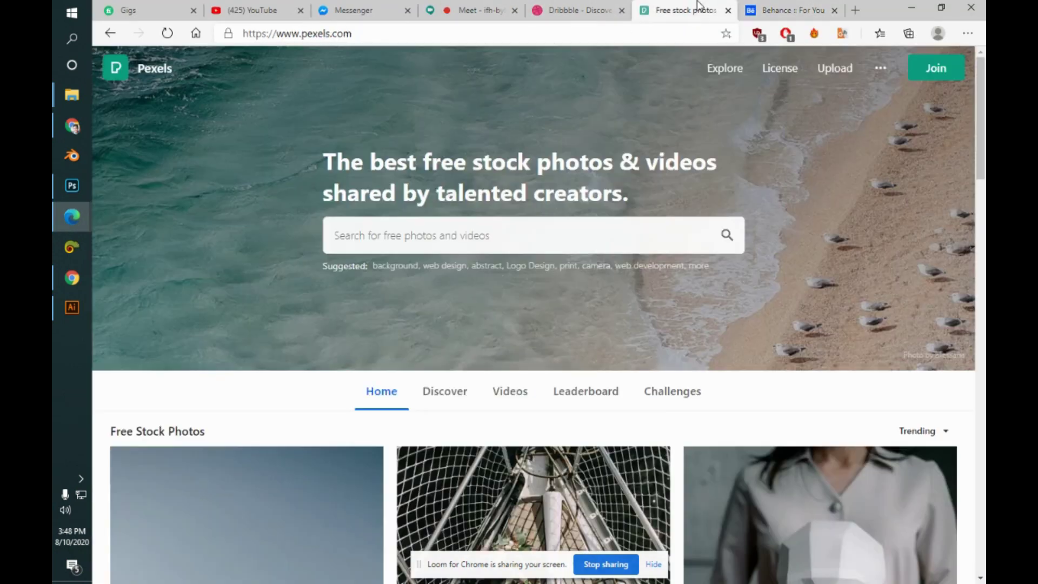
pyautogui.click(579, 9)
pyautogui.click(479, 9)
pyautogui.hotkey('alt', 'Tab')
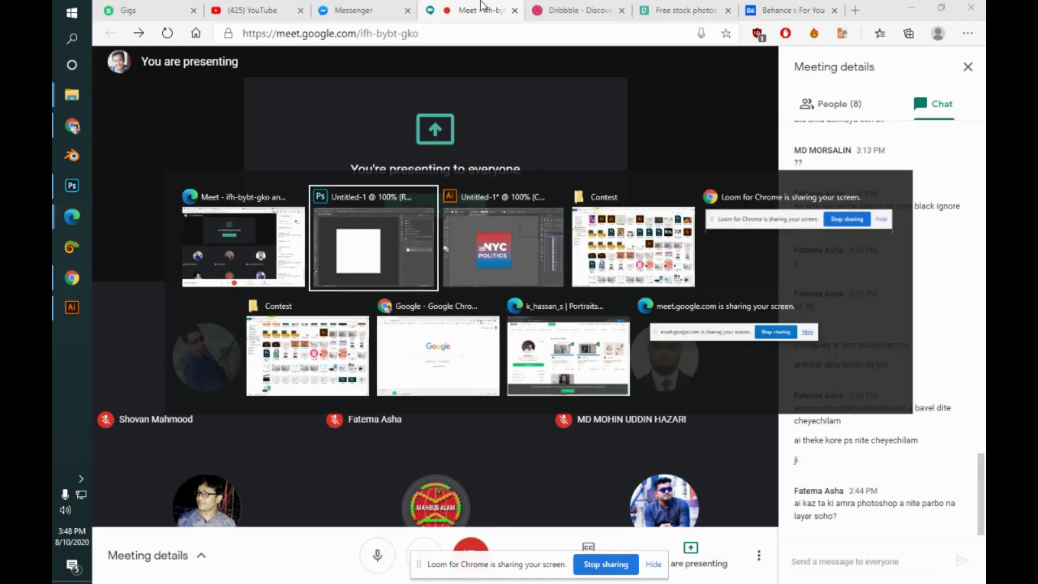
# - Switch to Illustrator, show the hidden white frame path around the lettering, and select it together with the rest of the artwork
pyautogui.click(448, 198)
pyautogui.hotkey('ctrl', 'a')
pyautogui.press('a')
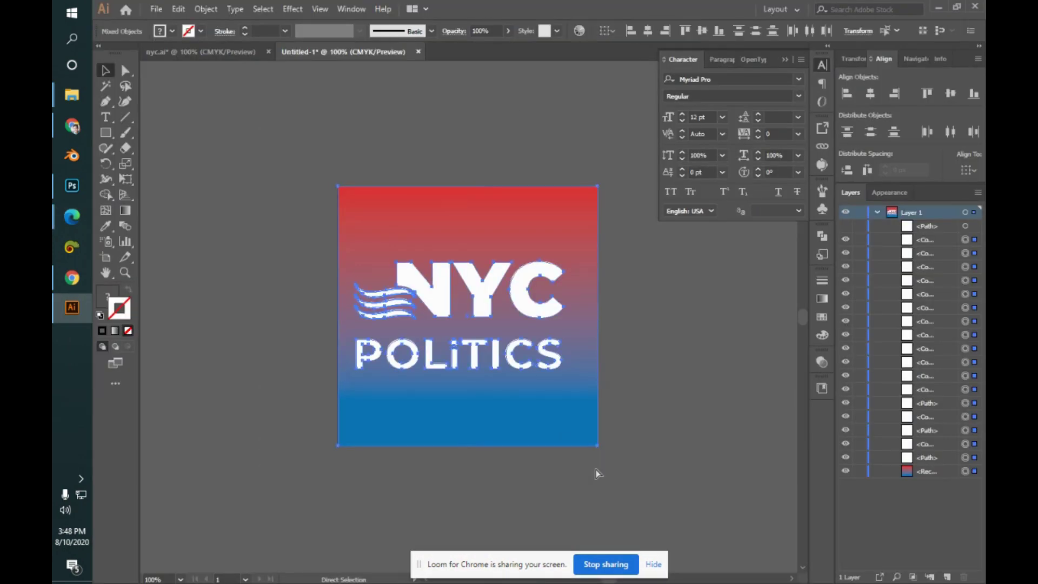
pyautogui.press('v')
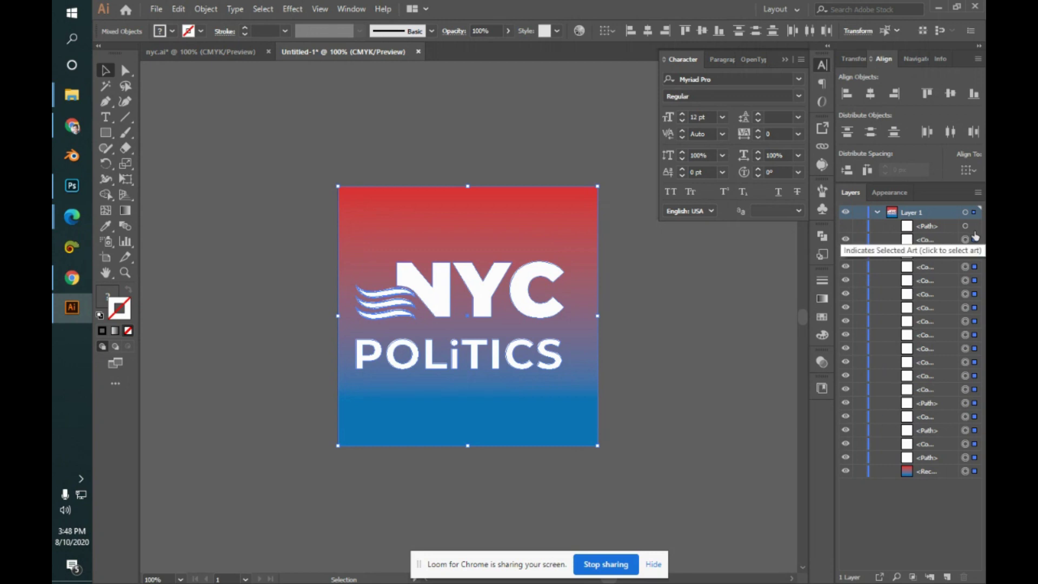
pyautogui.click(846, 226)
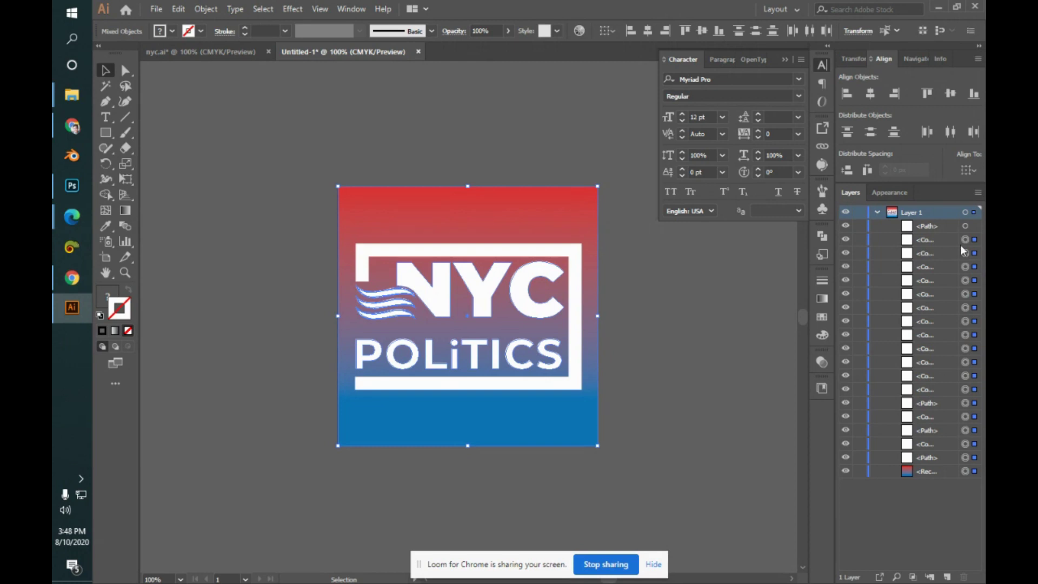
pyautogui.click(967, 227)
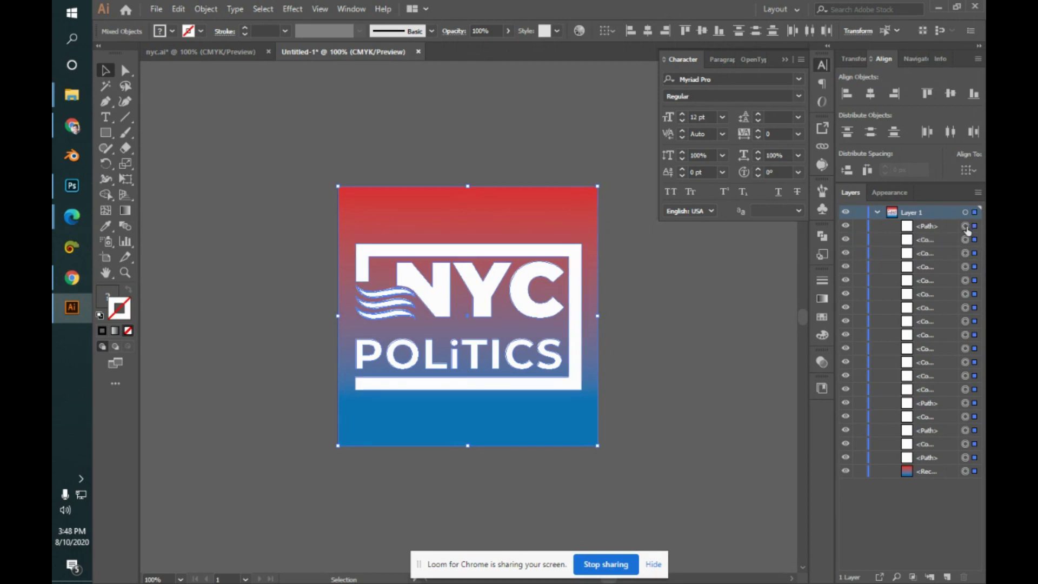
pyautogui.press('a')
pyautogui.hotkey('alt', 'Tab')
pyautogui.hotkey('alt', 'Tab')
pyautogui.click(603, 166)
pyautogui.doubleClick(575, 260)
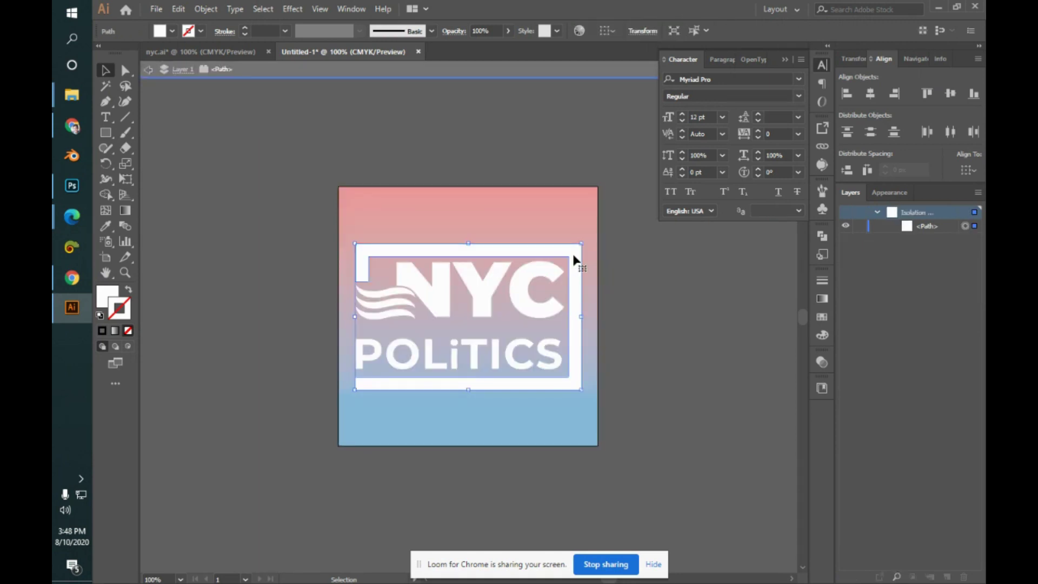
pyautogui.click(604, 325)
pyautogui.click(575, 323)
pyautogui.press('Escape')
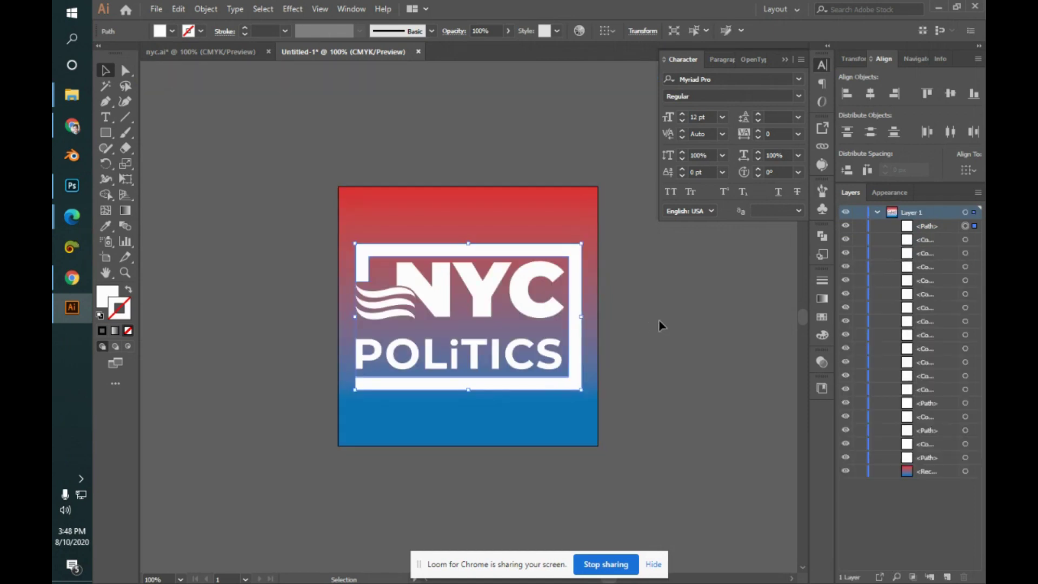
# - Copy all the logo artwork and paste it into the 500 px Photoshop document as a Smart Object
pyautogui.hotkey('ctrl', 'a')
pyautogui.hotkey('alt', 'Tab')
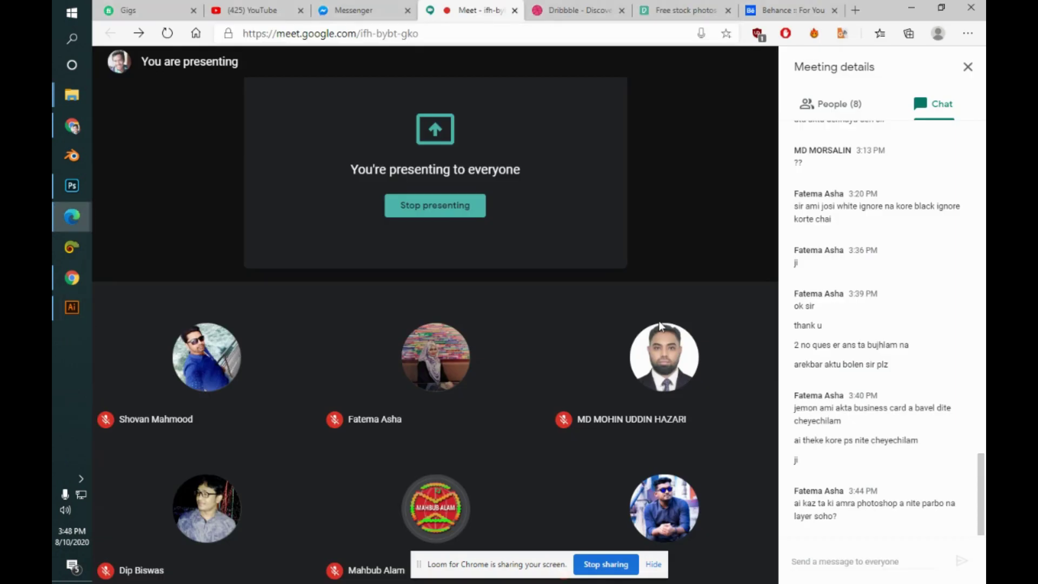
pyautogui.click(67, 188)
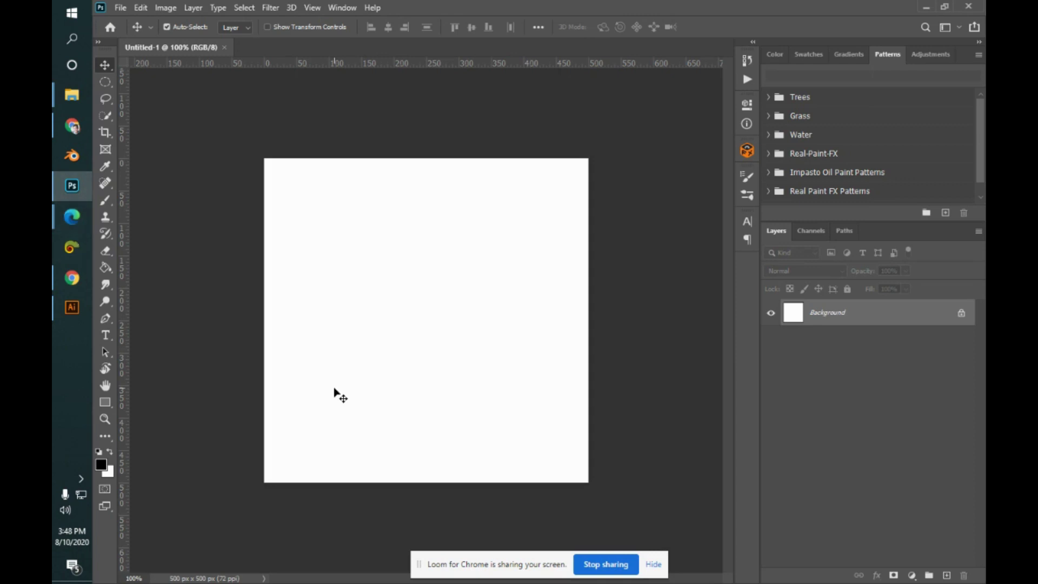
pyautogui.hotkey('ctrl', 'v')
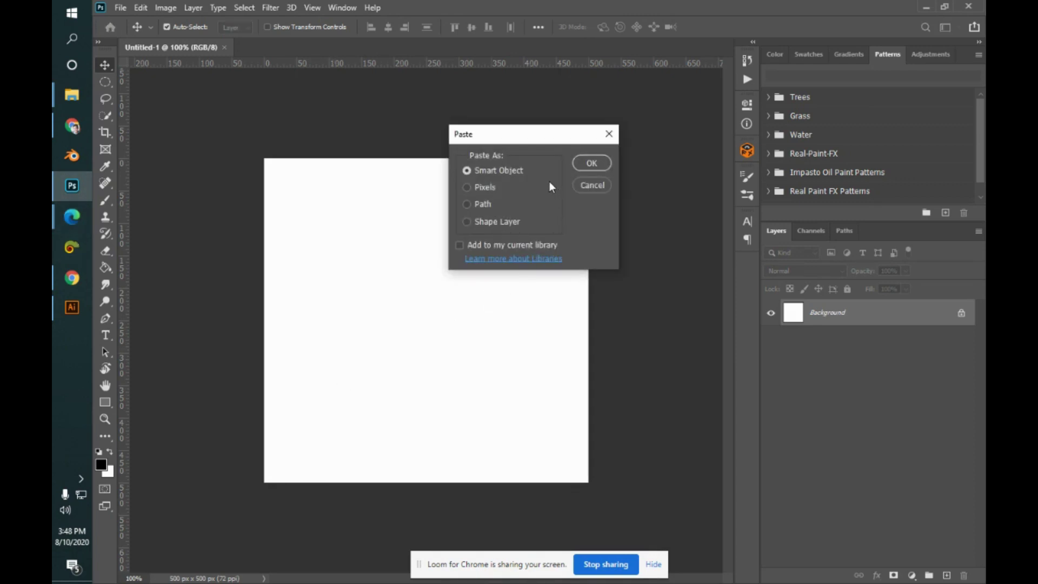
pyautogui.click(591, 163)
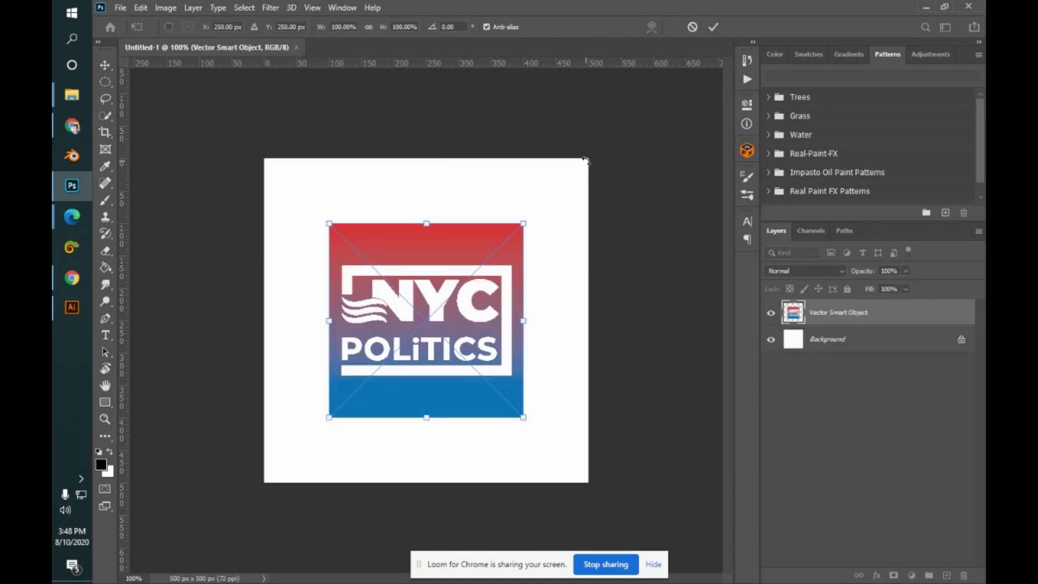
pyautogui.press('Return')
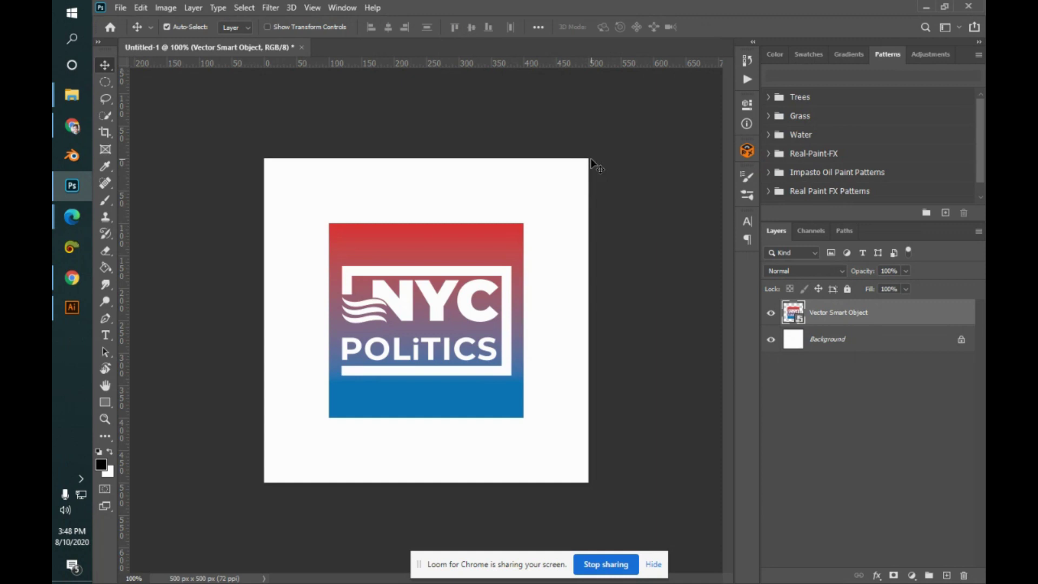
# - Open the pasted Vector Smart Object's contents in Illustrator and compare it with the Photoshop document
pyautogui.doubleClick(801, 322)
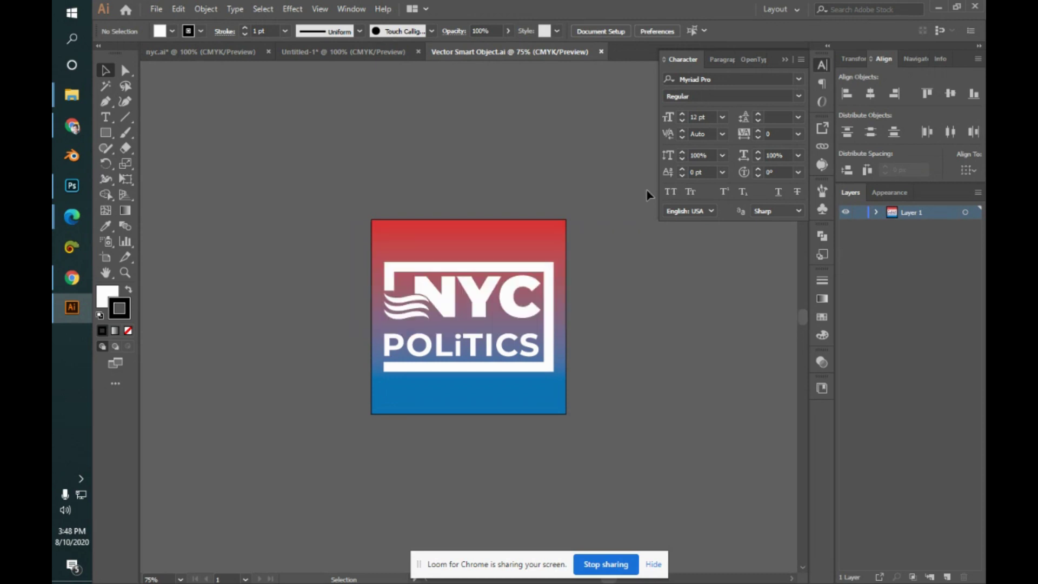
pyautogui.click(460, 270)
pyautogui.click(459, 161)
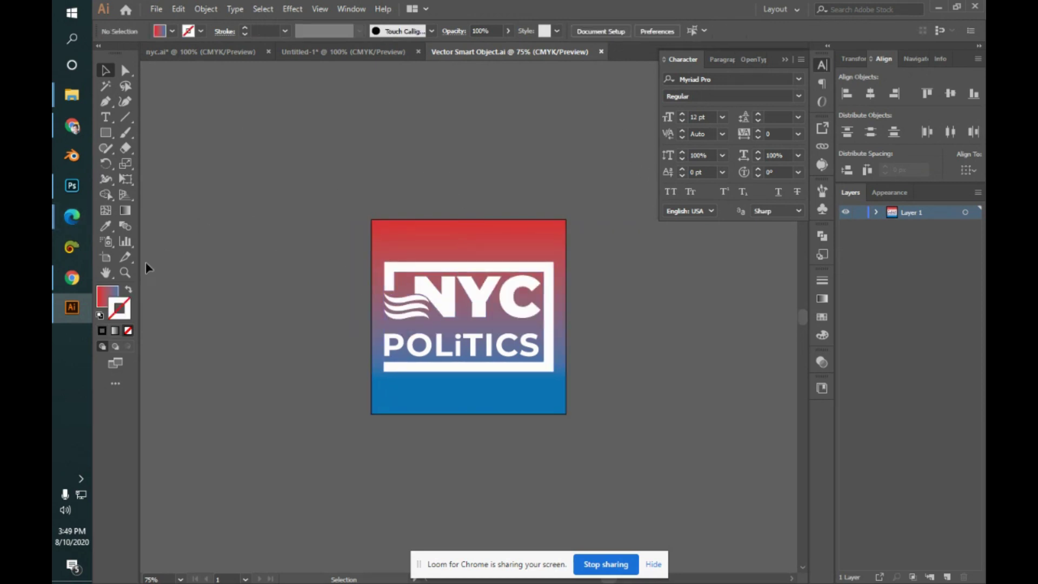
pyautogui.click(72, 187)
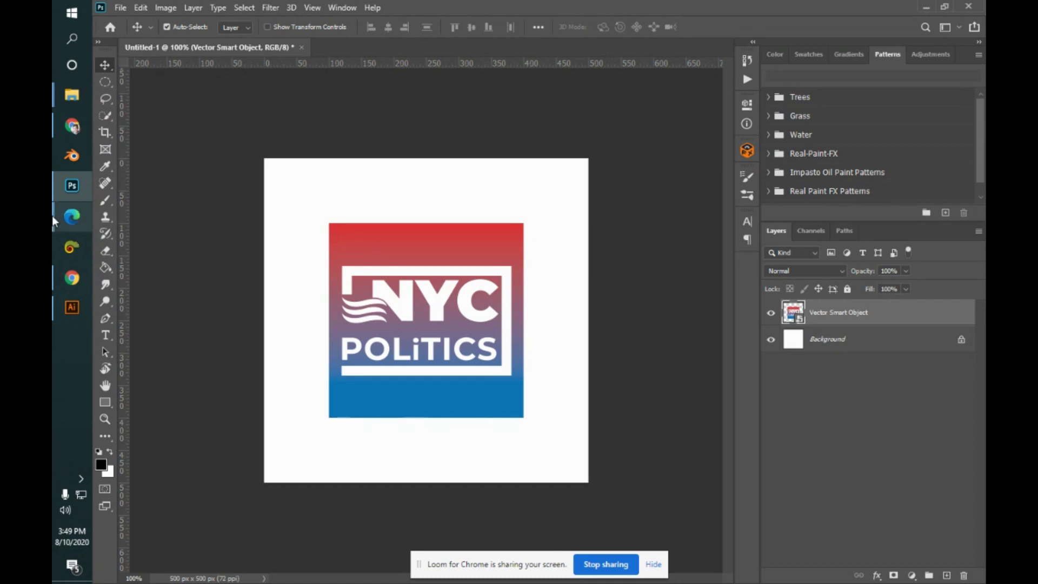
pyautogui.click(56, 312)
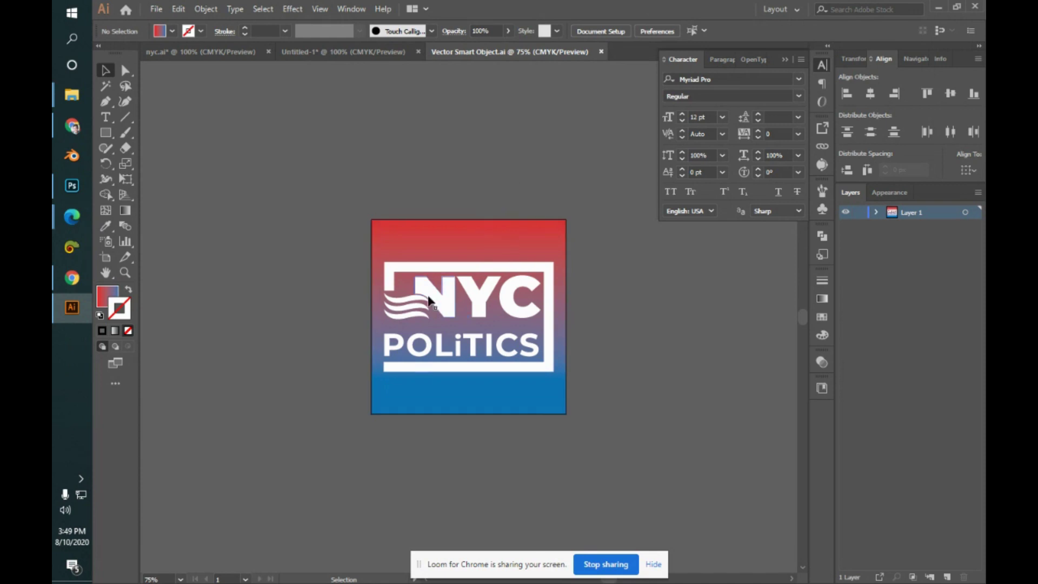
# - Hide the white frame path in the Smart Object's artwork and save it to update the Photoshop document
pyautogui.click(393, 279)
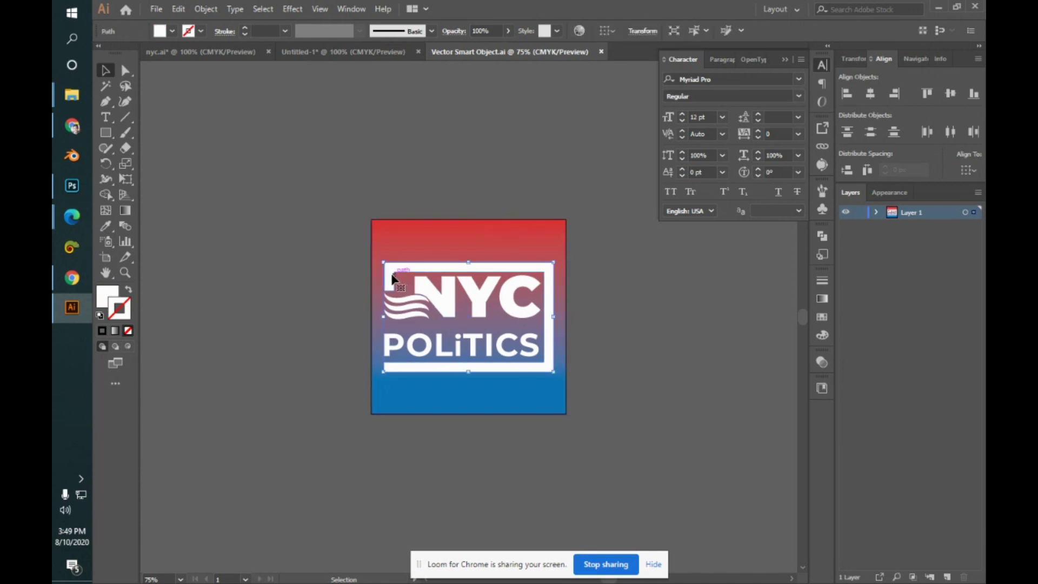
pyautogui.click(876, 212)
pyautogui.click(846, 226)
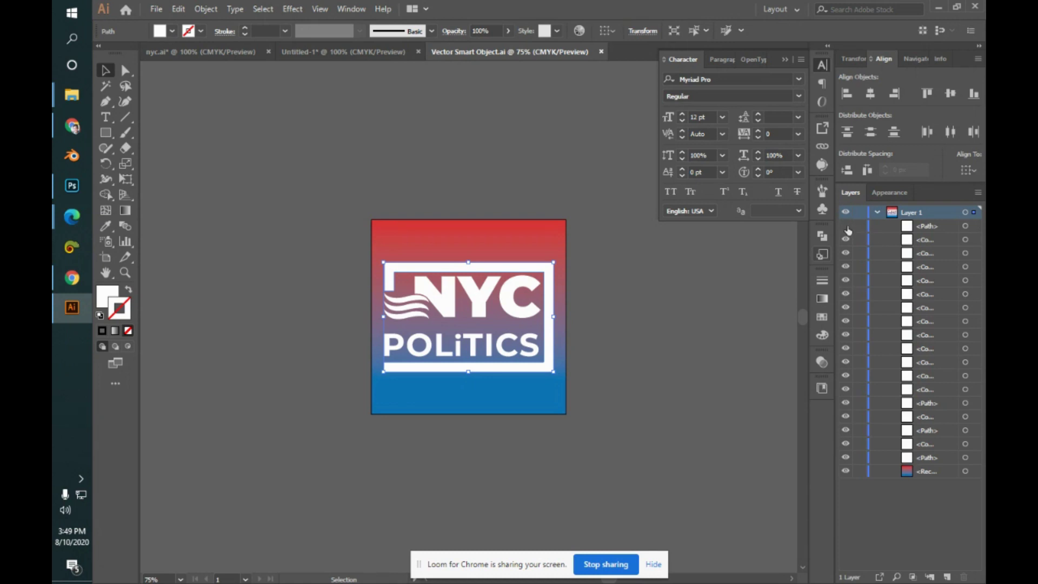
pyautogui.hotkey('ctrl', 's')
pyautogui.hotkey('alt', 'Tab')
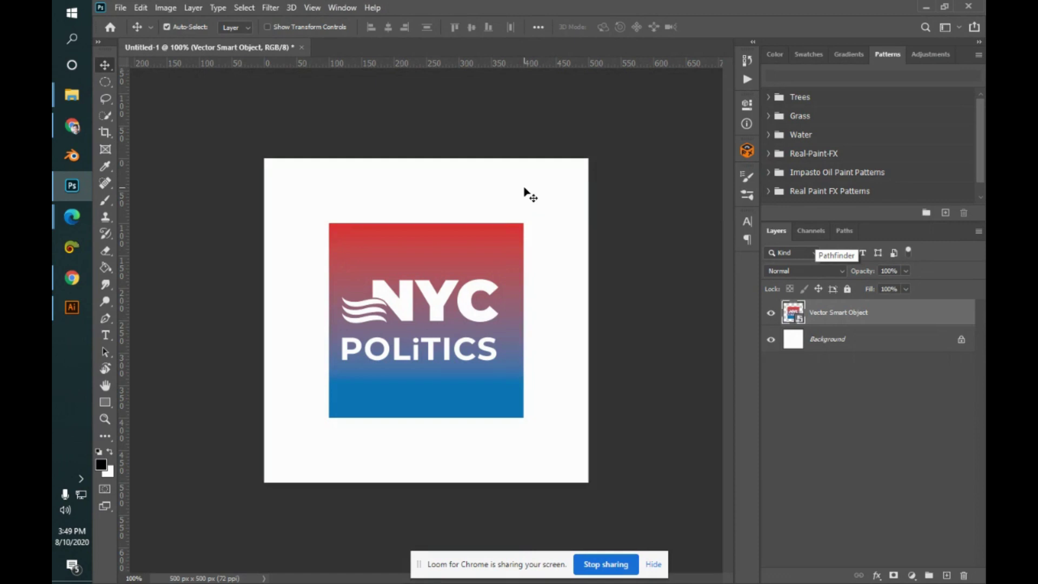
pyautogui.hotkey('alt', 'Tab')
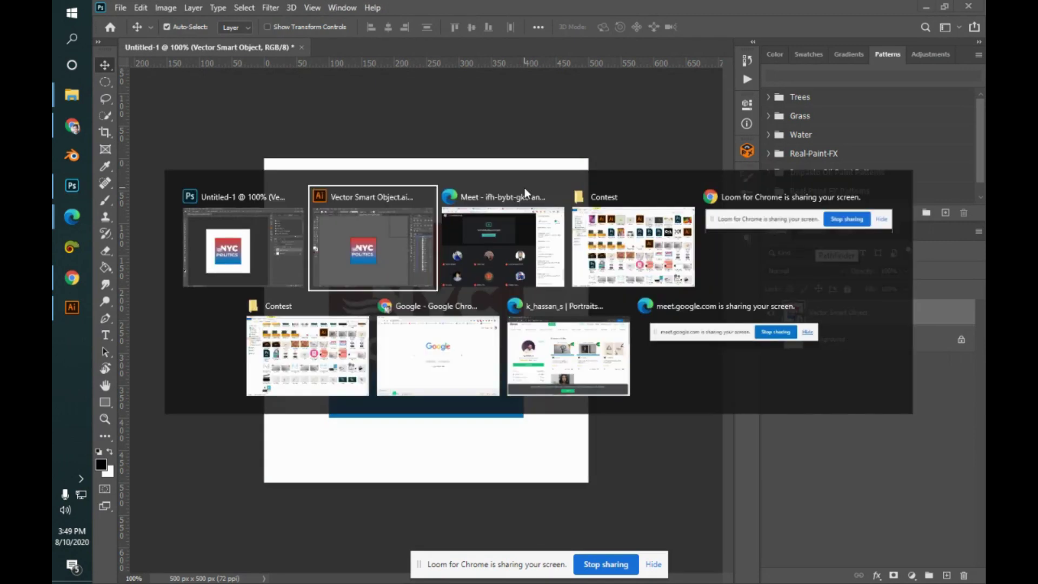
pyautogui.hotkey('alt', 'Tab')
pyautogui.hotkey('alt', 'Tab')
pyautogui.hotkey('alt', 'Tab')
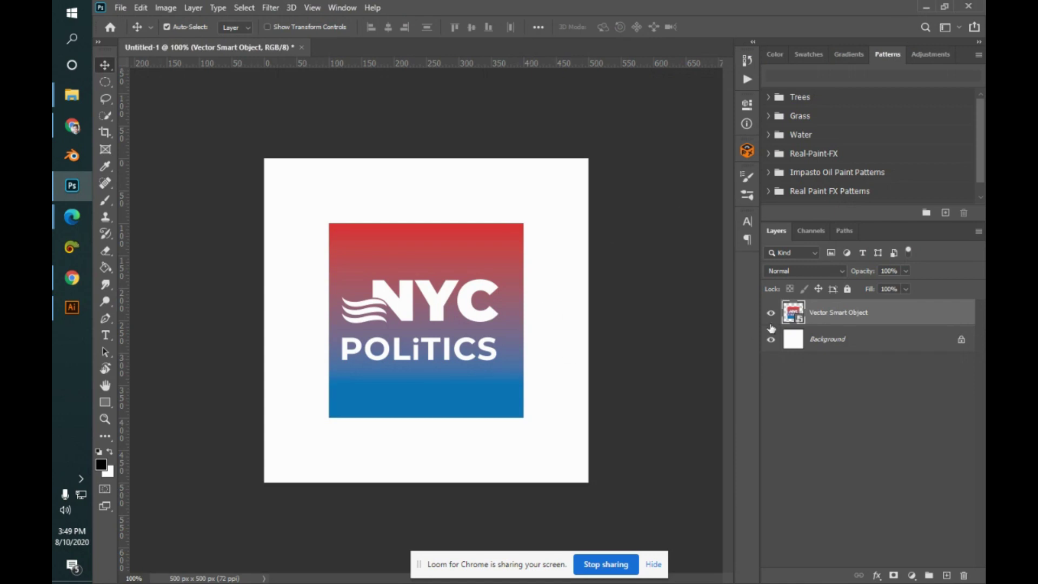
# - Reopen the Smart Object's contents in Illustrator and hide one wavy stripe compound path beside the N
pyautogui.doubleClick(793, 312)
pyautogui.click(414, 301)
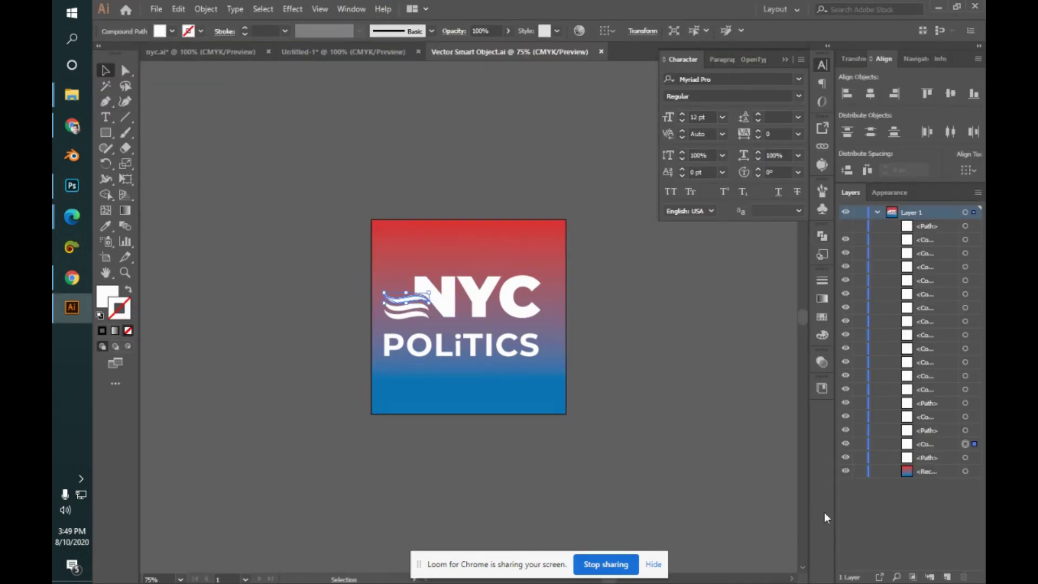
pyautogui.click(366, 317)
pyautogui.click(965, 417)
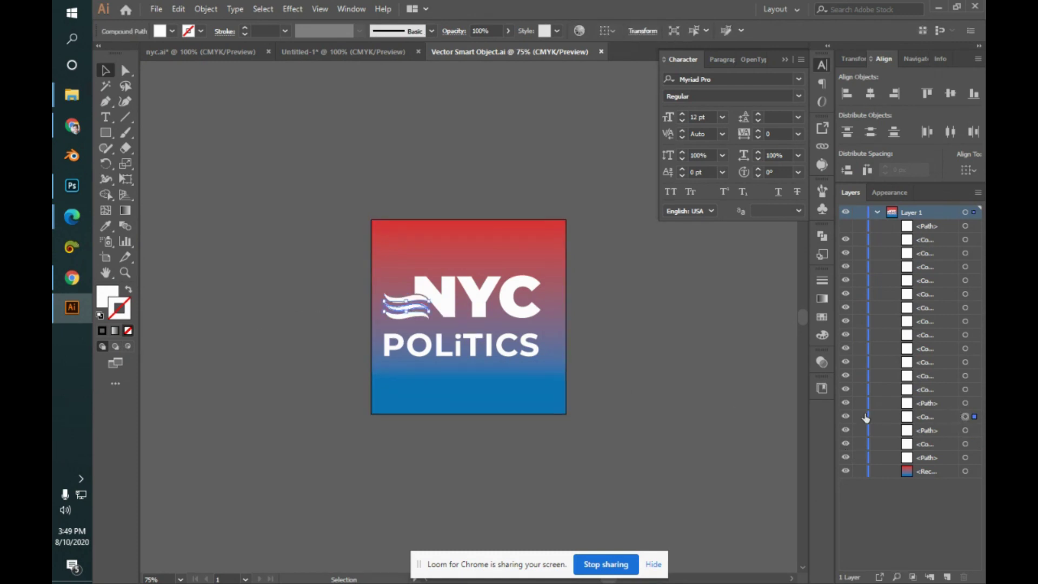
pyautogui.click(845, 416)
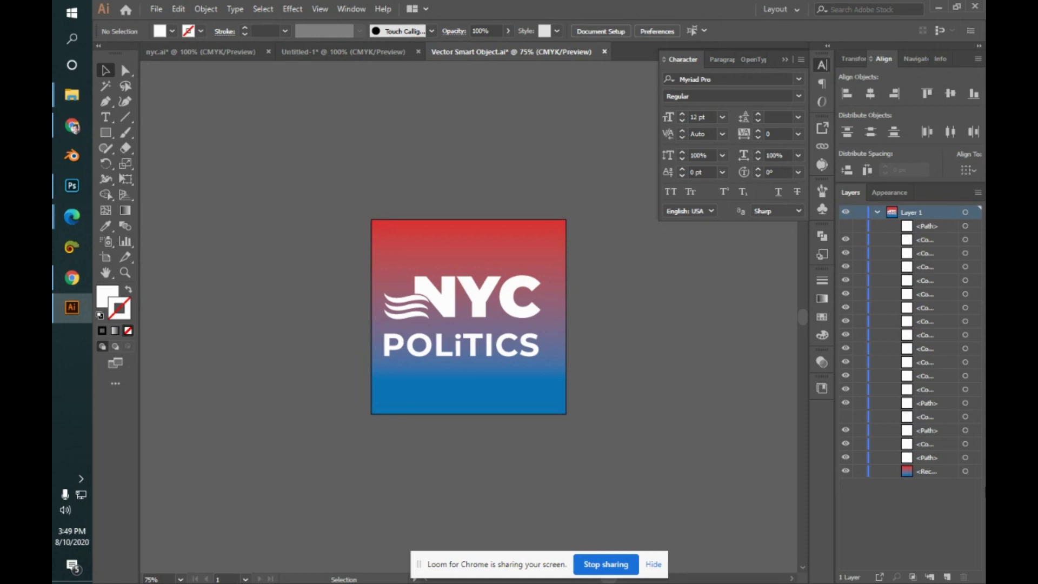
# - Try moving the middle wavy stripe path out of the artboard, and undo the move
pyautogui.click(418, 309)
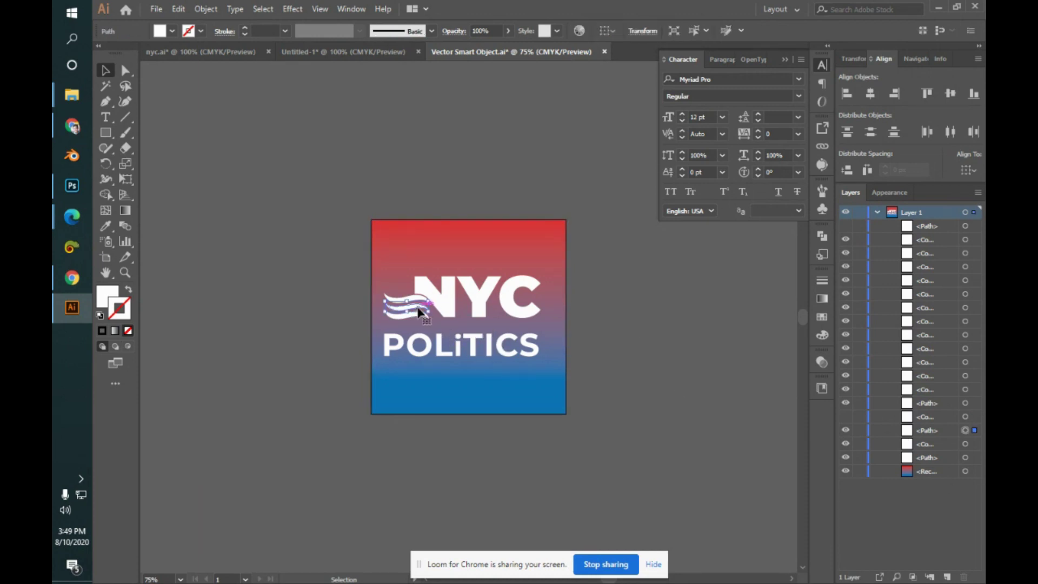
pyautogui.moveTo(418, 308); pyautogui.dragTo(331, 272)
pyautogui.click(847, 417)
pyautogui.click(847, 418)
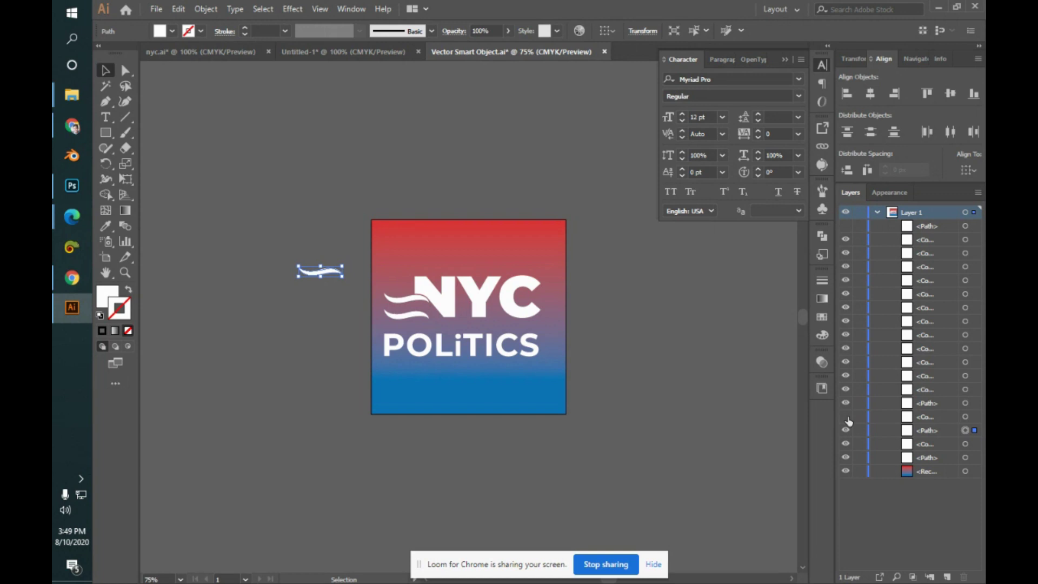
pyautogui.hotkey('ctrl', 'z')
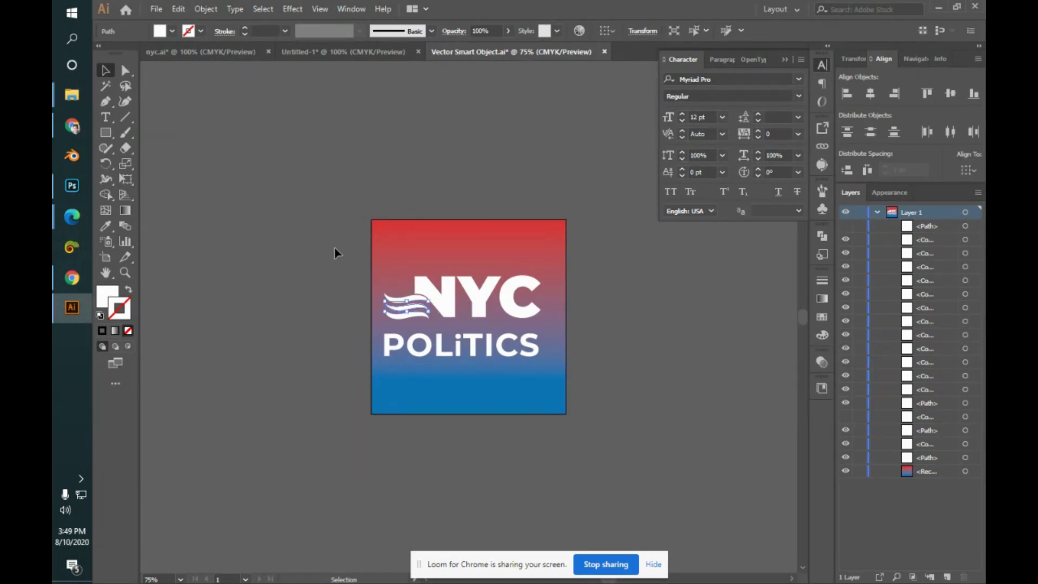
# - Lock the red-to-blue gradient background rectangle so only the white logo shapes can be selected
pyautogui.click(331, 201)
pyautogui.hotkey('ctrl', 'a')
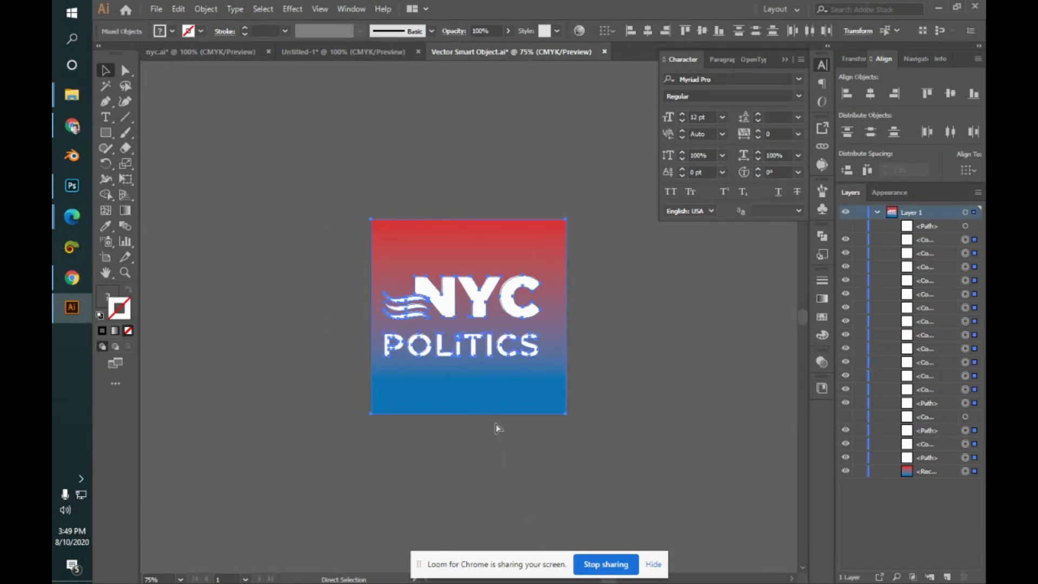
pyautogui.hotkey('ctrl', '+')
pyautogui.hotkey('ctrl', '+')
pyautogui.hotkey('ctrl', '+')
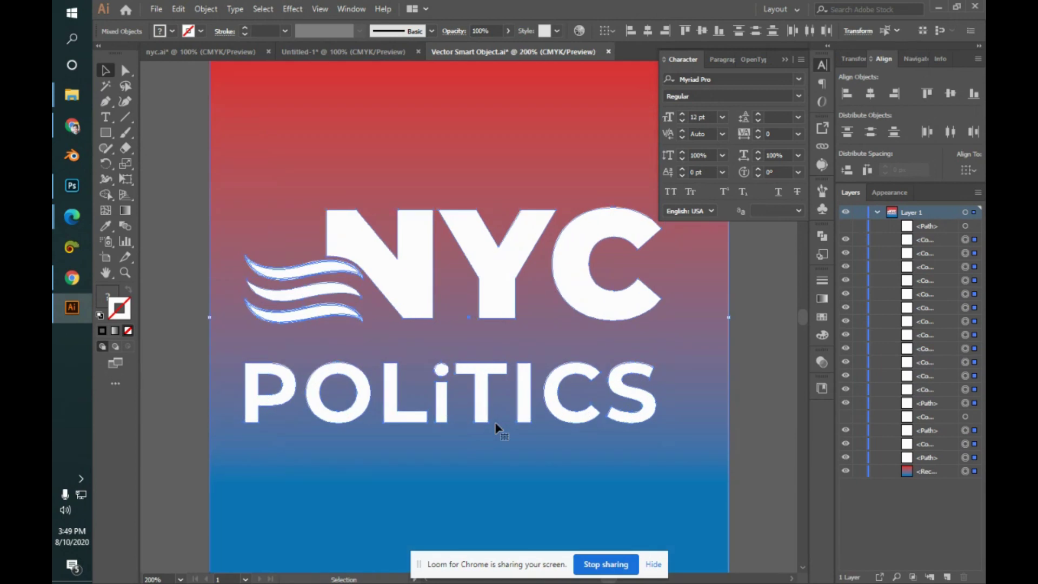
pyautogui.click(770, 326)
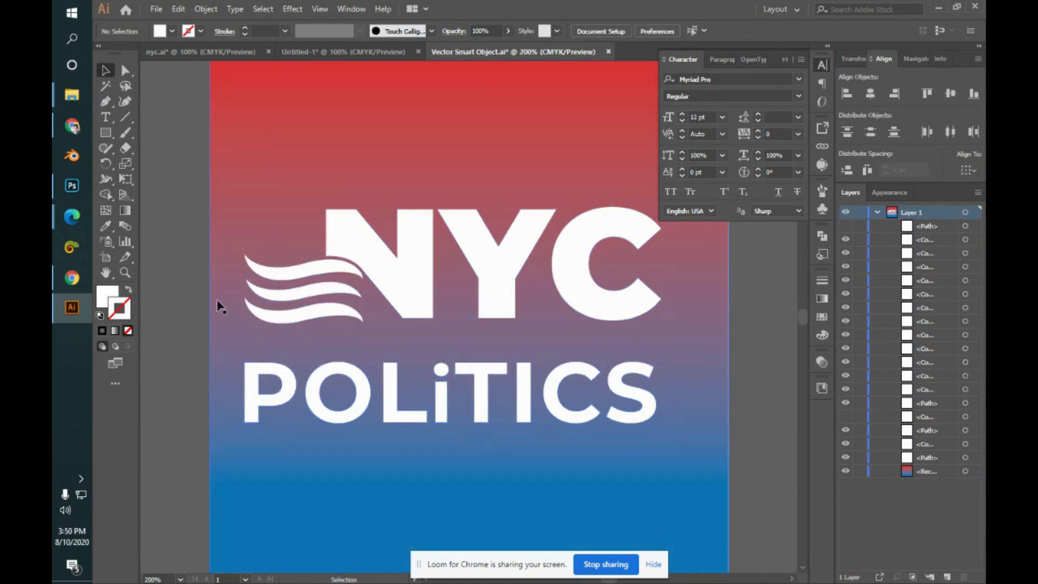
pyautogui.click(248, 230)
pyautogui.hotkey('ctrl', '2')
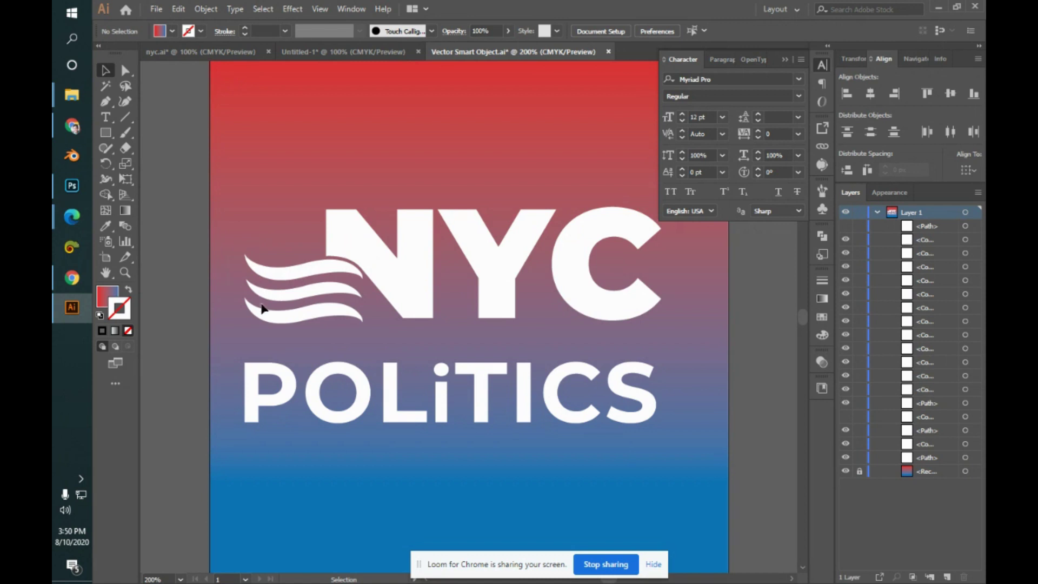
# - Select the two overlapping shapes of the upper wavy stripe and merge them with Pathfinder Unite
pyautogui.click(291, 280)
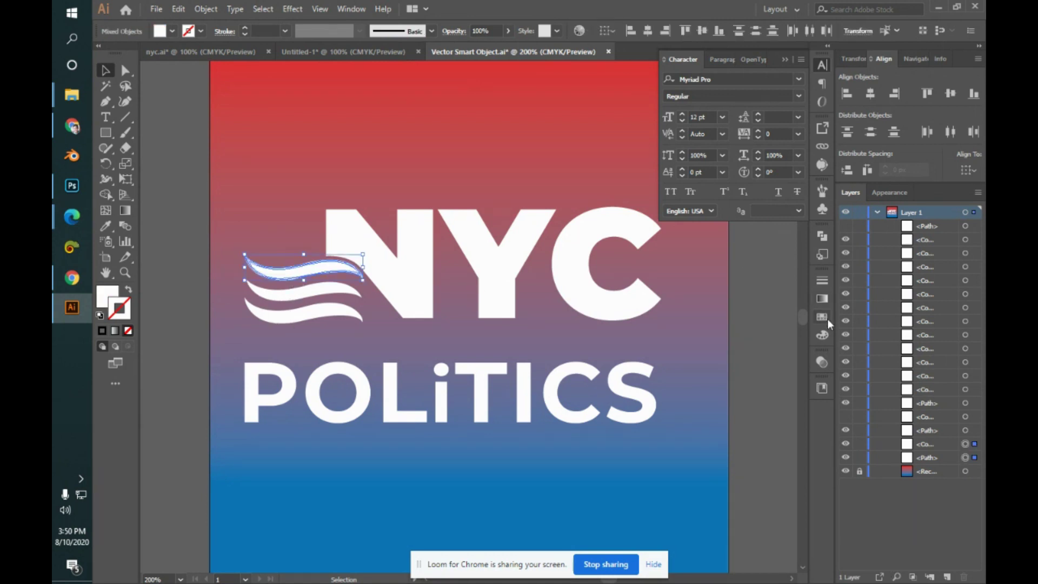
pyautogui.click(821, 238)
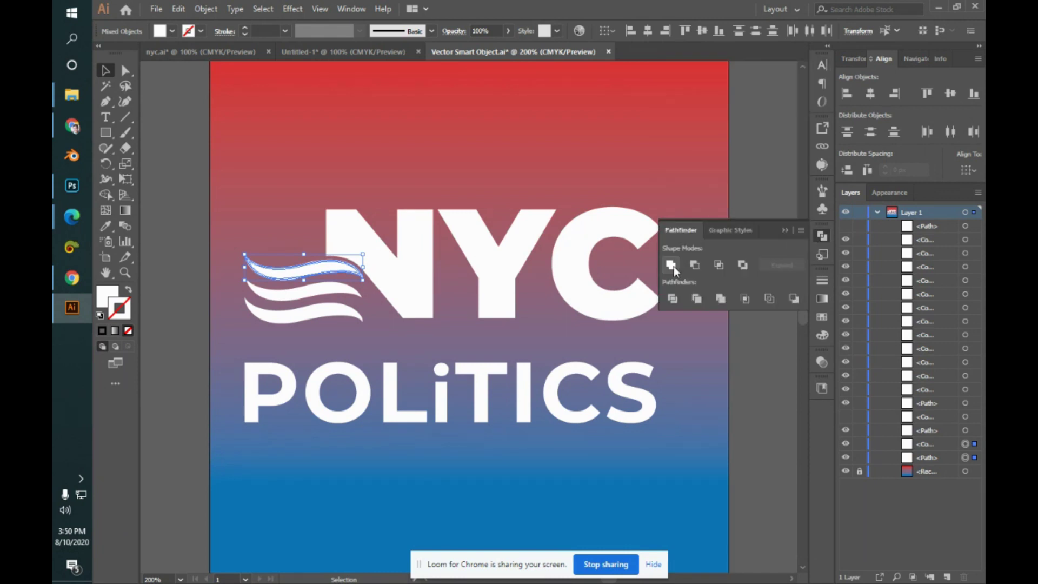
pyautogui.click(671, 265)
pyautogui.click(241, 268)
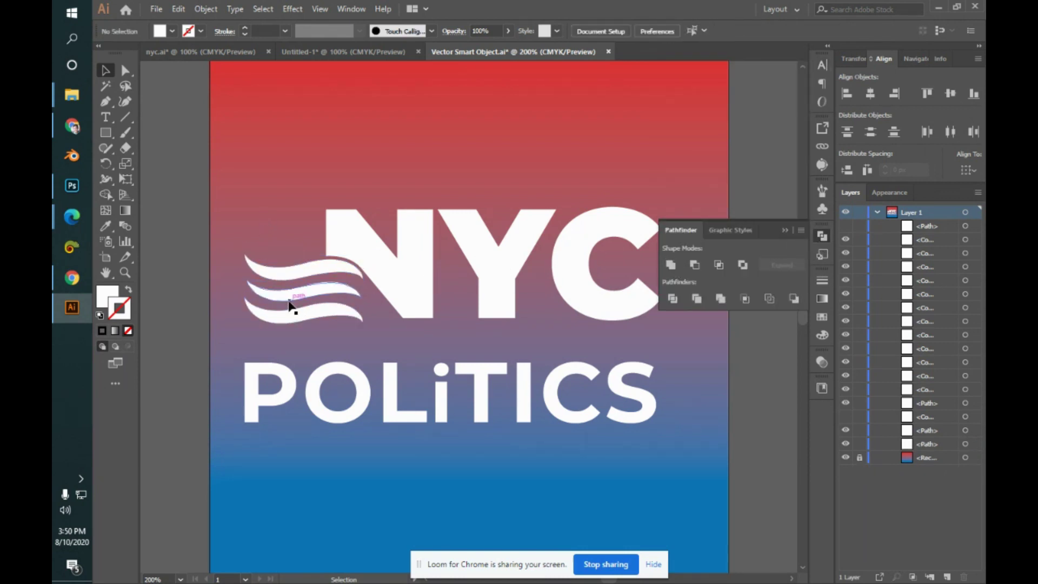
# - Unite the compound path and path that form the lowest wavy stripe into one shape, and deselect it
pyautogui.click(250, 292)
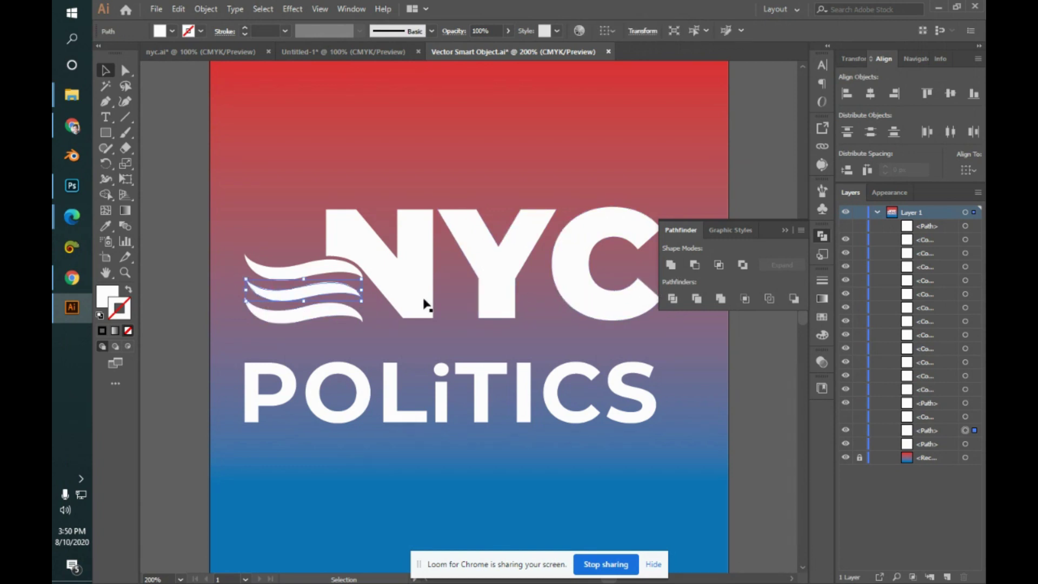
pyautogui.click(300, 219)
pyautogui.moveTo(284, 296)
pyautogui.mouseDown()
pyautogui.moveTo(283, 264)
pyautogui.moveTo(291, 306)
pyautogui.mouseUp()
pyautogui.keyDown('shift'); pyautogui.click(286, 319); pyautogui.keyUp('shift')
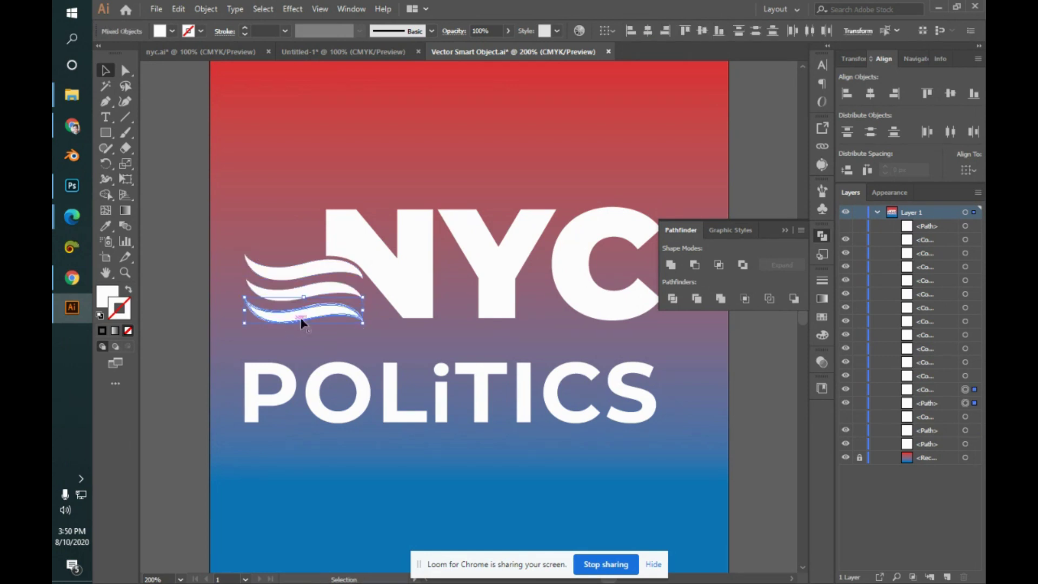
pyautogui.click(670, 266)
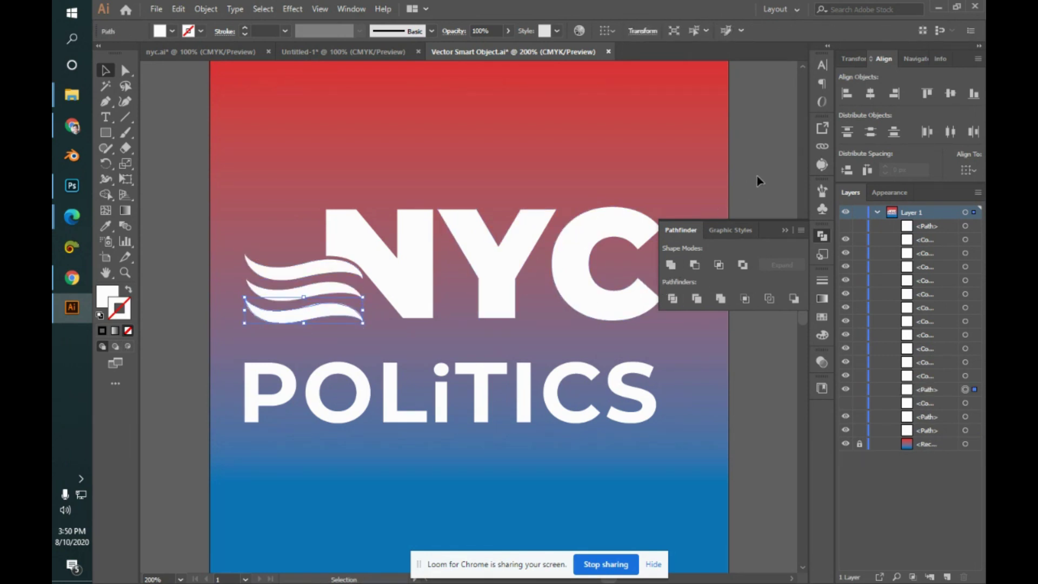
pyautogui.click(770, 215)
pyautogui.click(784, 231)
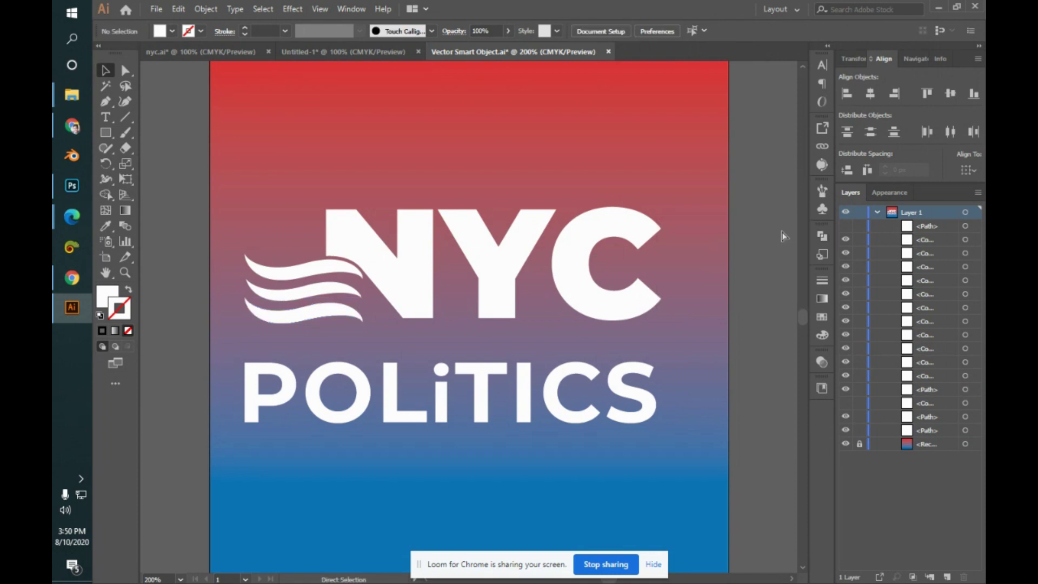
# - Show the hidden white frame path briefly to check it against the whole logo, and hide it again
pyautogui.hotkey('ctrl', '-')
pyautogui.hotkey('ctrl', '-')
pyautogui.hotkey('ctrl', '-')
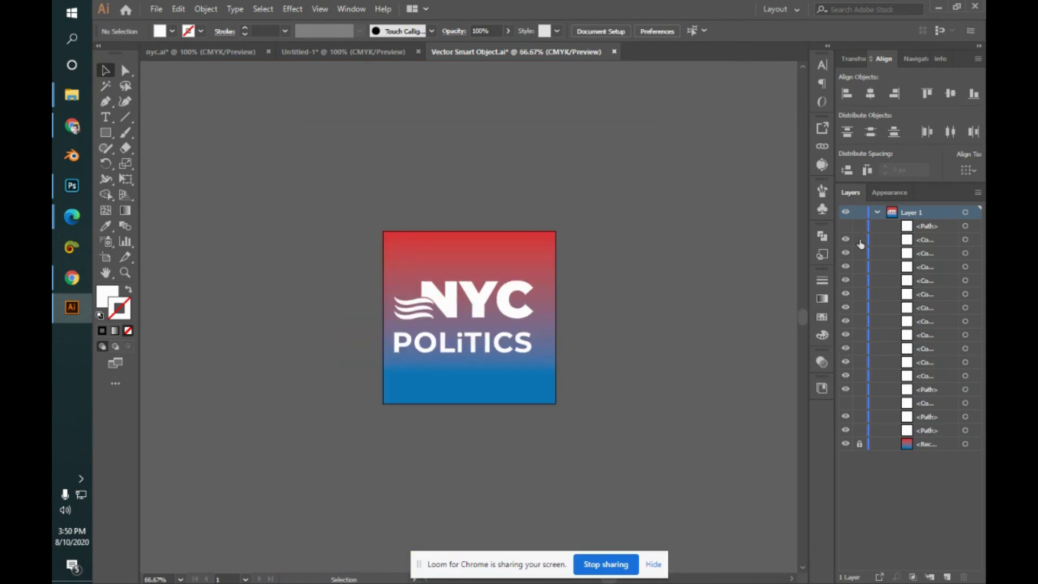
pyautogui.click(846, 226)
pyautogui.click(846, 227)
# - Show the middle stripe's hidden compound path and select it together with its overlapping path for a Pathfinder operation
pyautogui.click(416, 310)
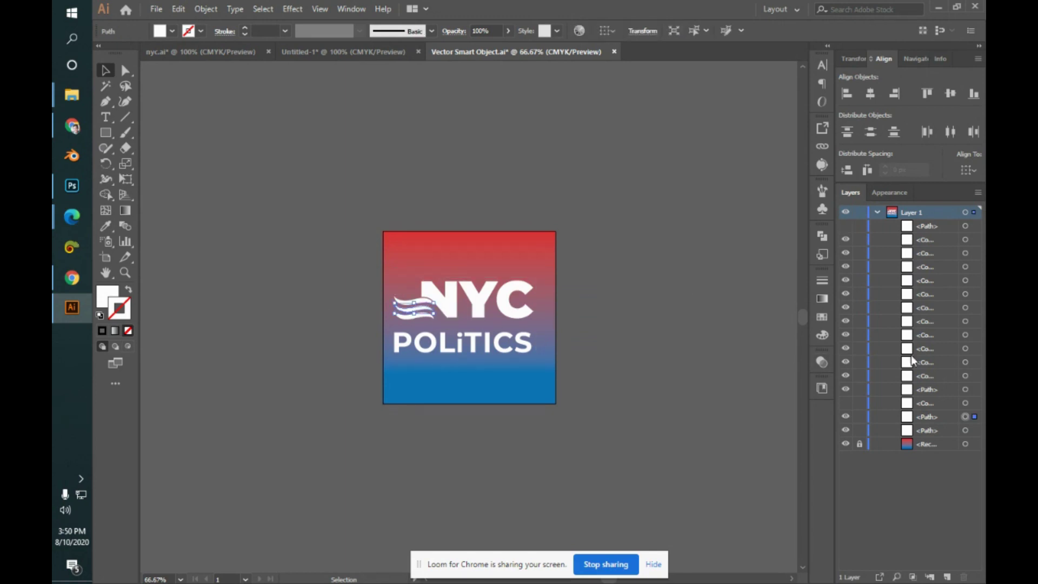
pyautogui.keyDown('shift'); pyautogui.click(966, 404); pyautogui.keyUp('shift')
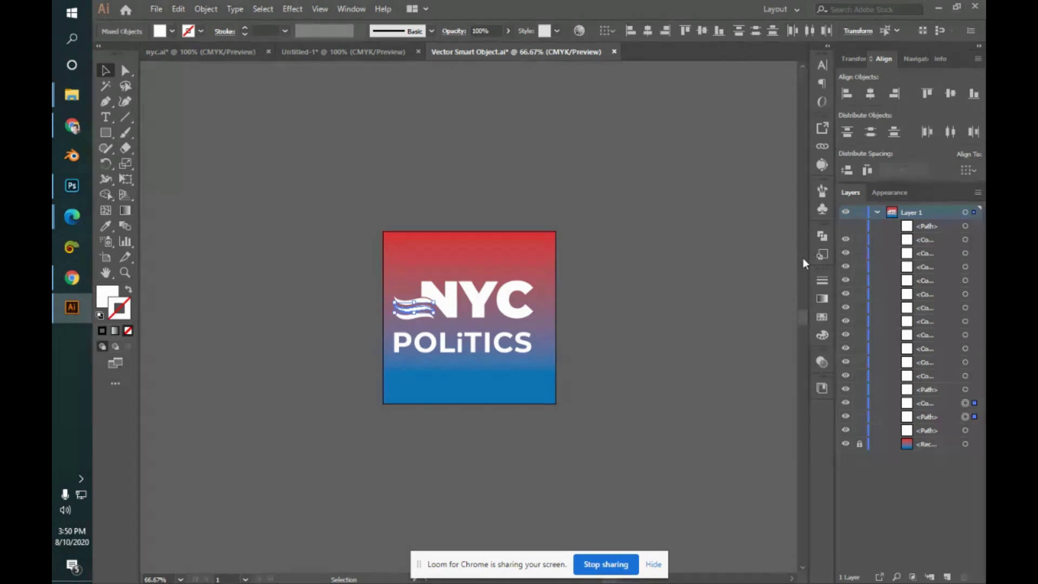
pyautogui.click(827, 233)
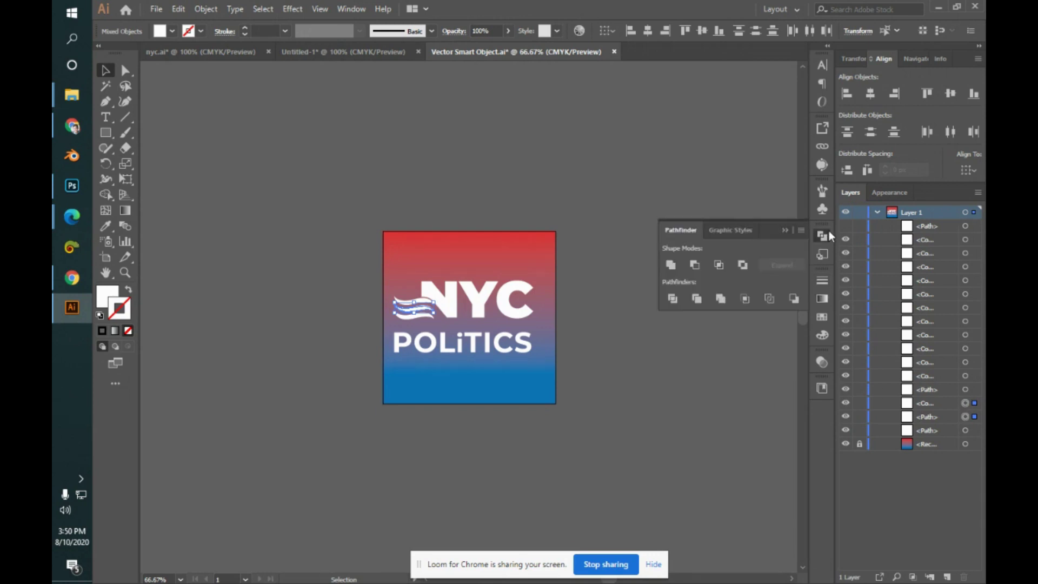
# - Unite the selected wave shapes into one shape and hide the merged wave path
pyautogui.click(675, 263)
pyautogui.click(586, 242)
pyautogui.click(421, 316)
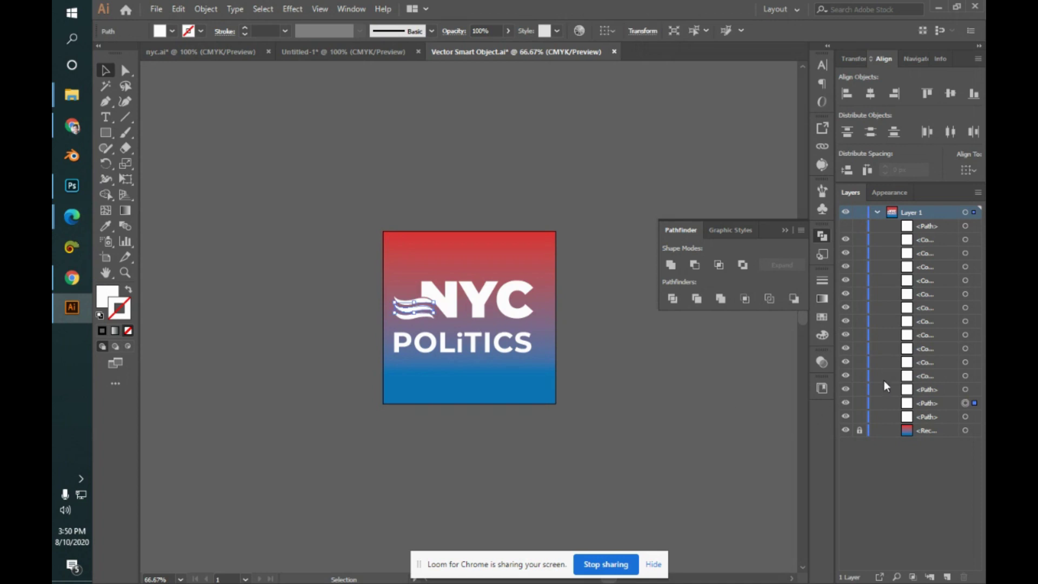
pyautogui.click(848, 404)
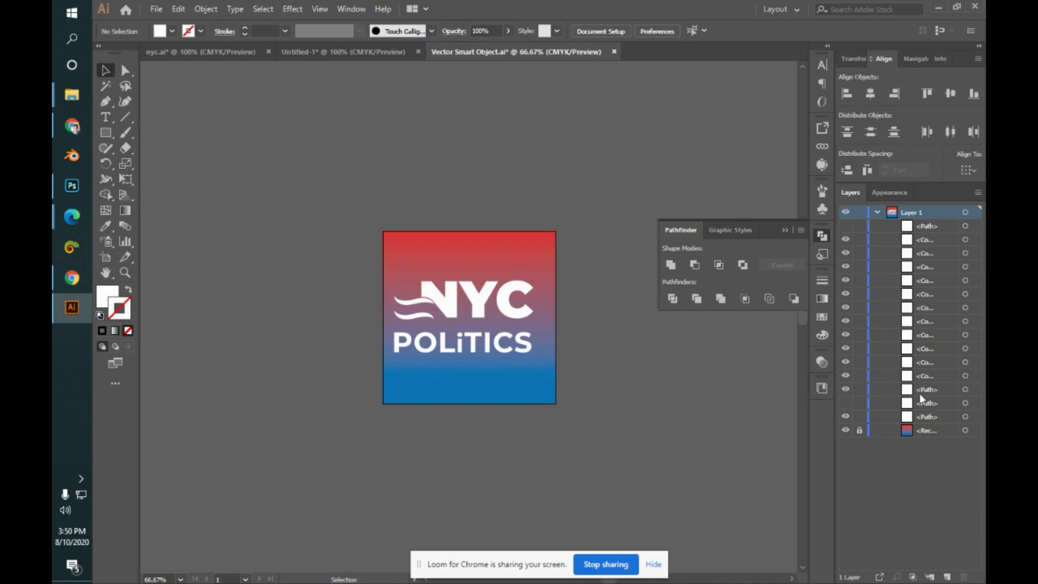
# - Save the smart object artwork, check the updated logo in Photoshop, and return to Illustrator
pyautogui.hotkey('ctrl', 's')
pyautogui.hotkey('alt', 'Tab')
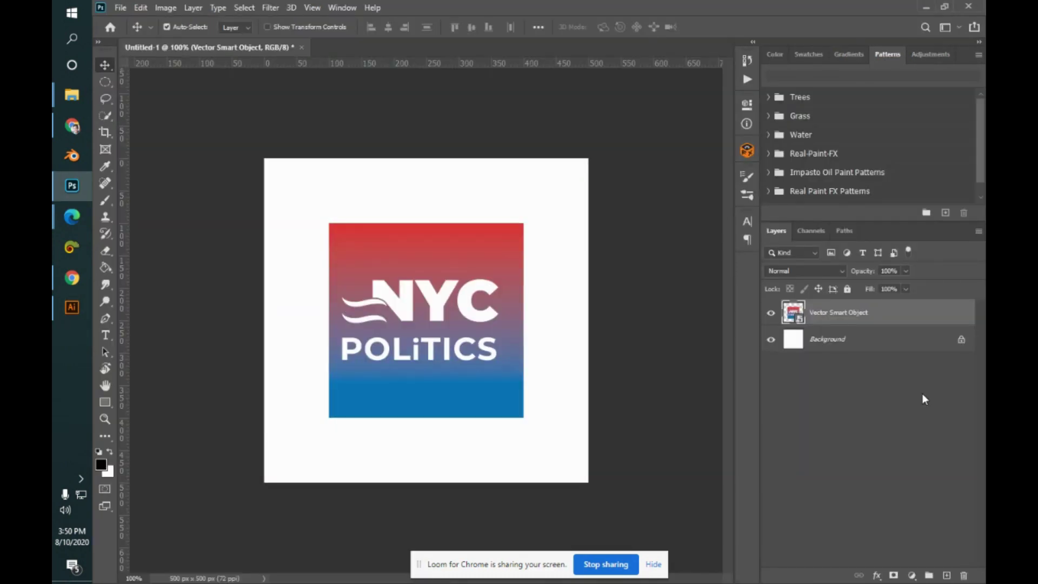
pyautogui.hotkey('alt', 'Tab')
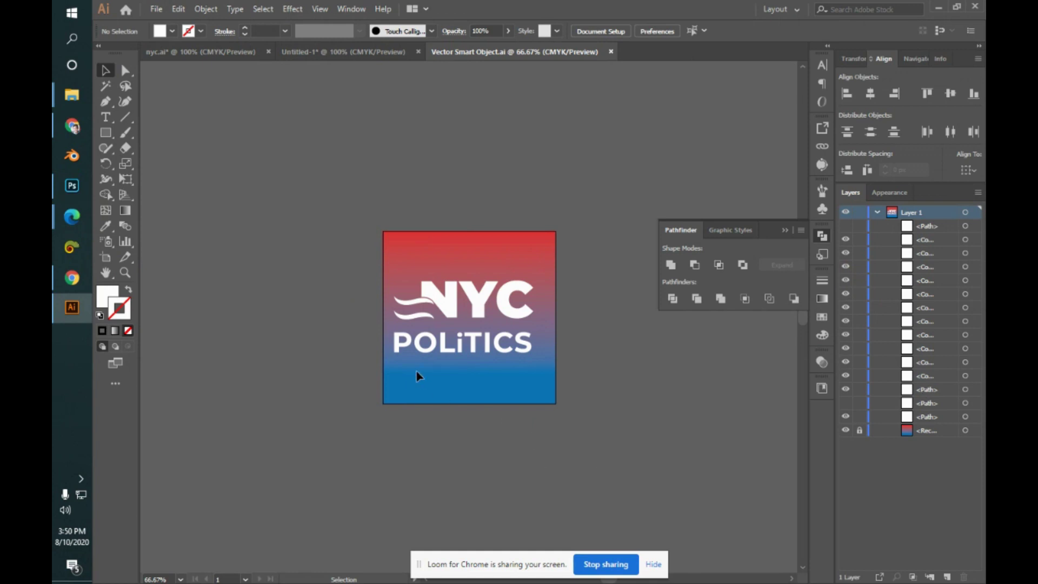
# - Select the C of NYC, the O and second I of POLiTICS, and the upper wave, and show the colour controls
pyautogui.click(421, 353)
pyautogui.keyDown('shift'); pyautogui.click(513, 344); pyautogui.keyUp('shift')
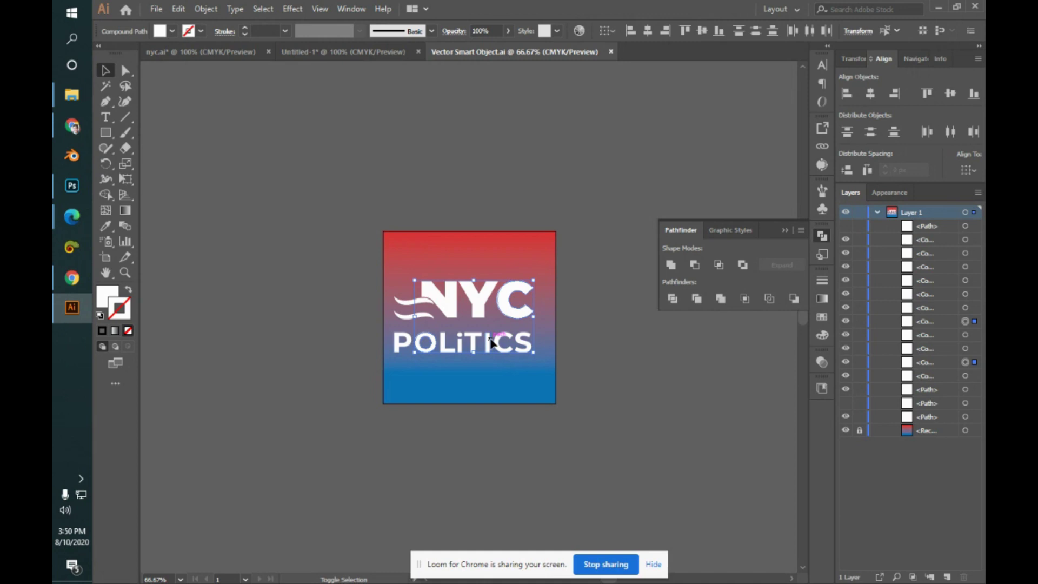
pyautogui.keyDown('shift'); pyautogui.click(400, 295); pyautogui.keyUp('shift')
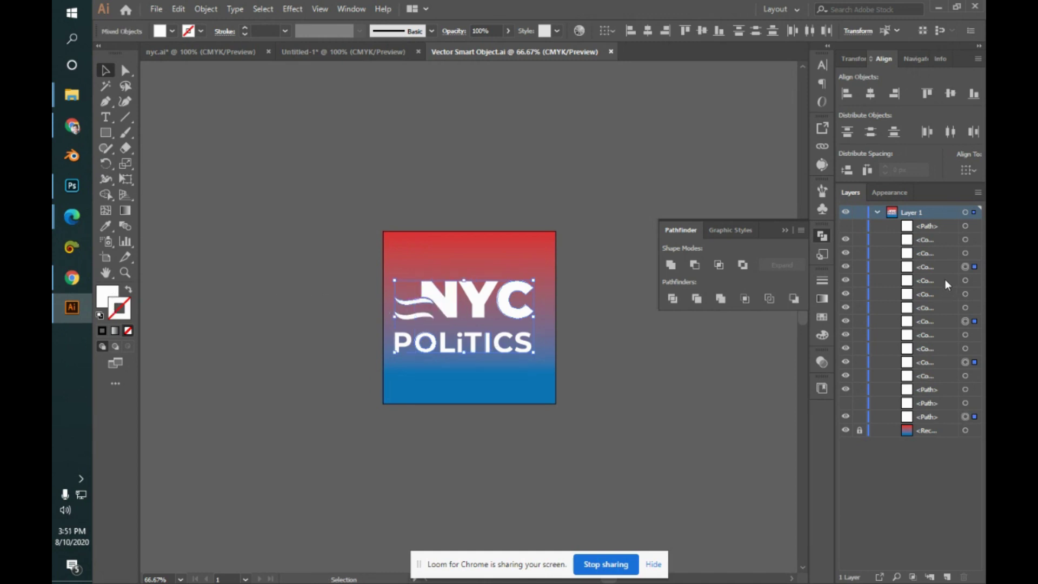
pyautogui.click(822, 335)
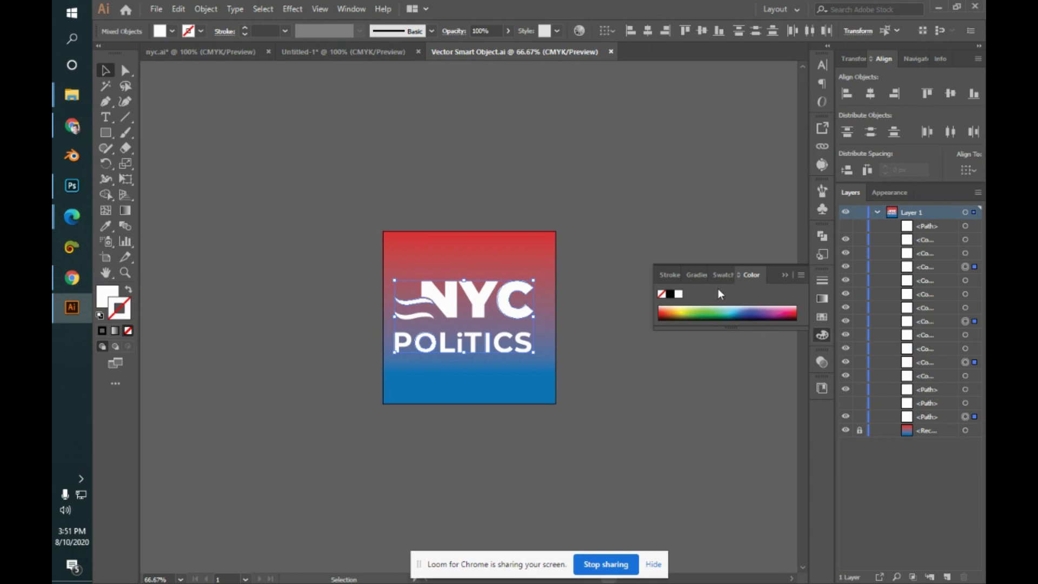
pyautogui.click(670, 294)
pyautogui.click(650, 216)
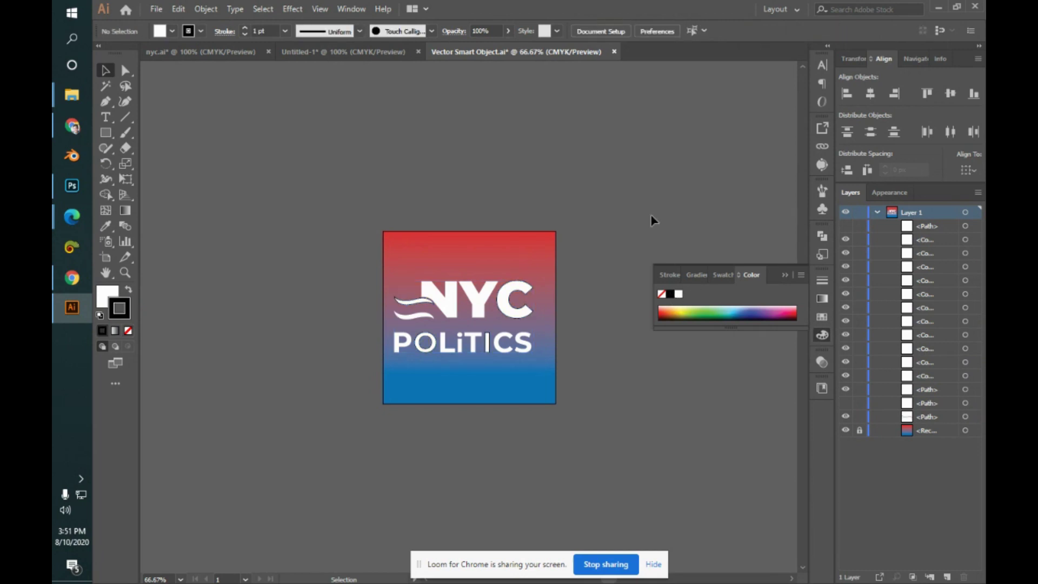
pyautogui.hotkey('ctrl', 'z')
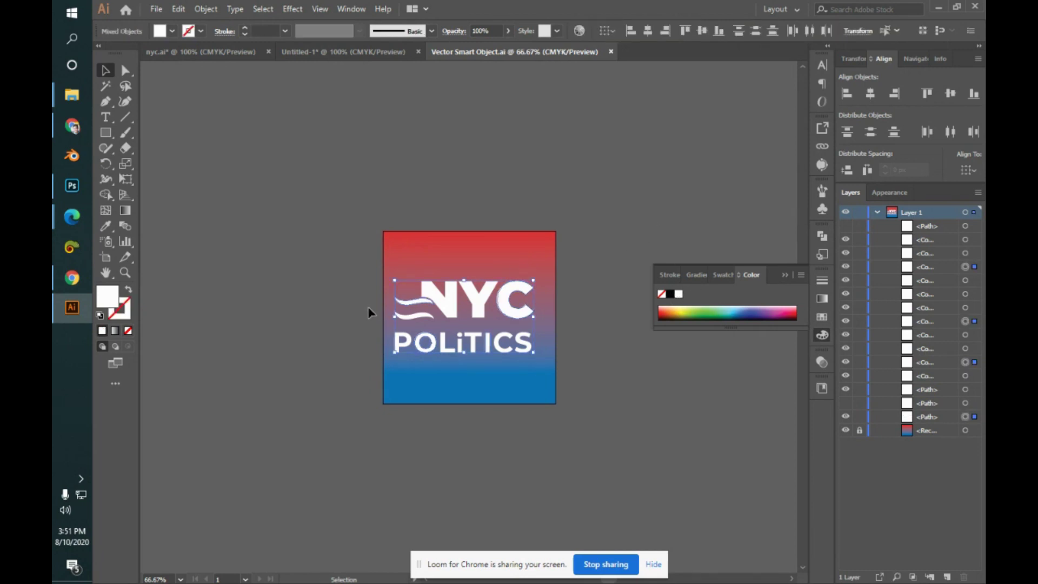
# - Fill the selected letters and upper wave with black, save the artwork, and switch to Photoshop to check the smart object
pyautogui.click(670, 295)
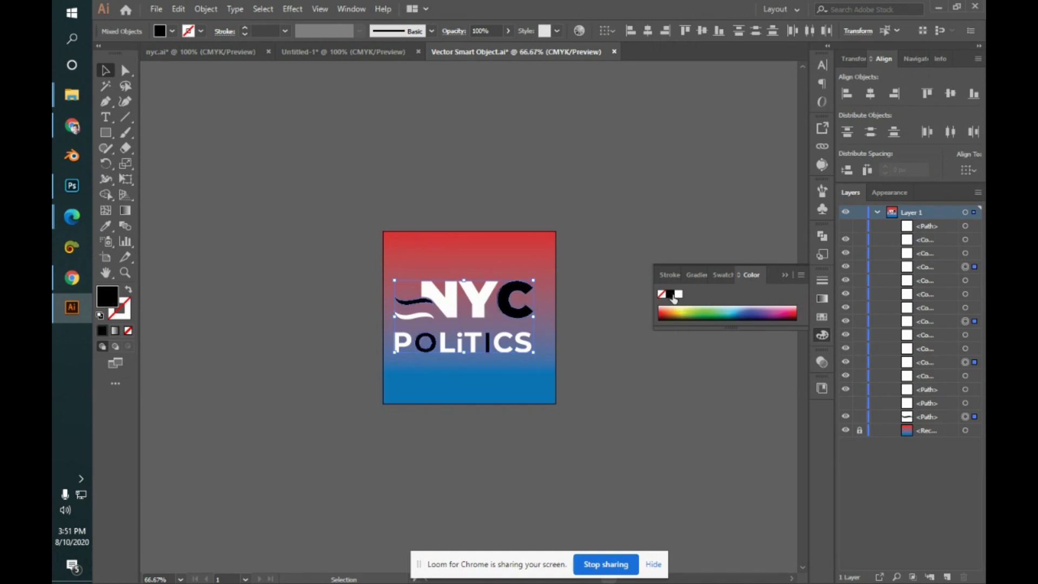
pyautogui.click(627, 241)
pyautogui.hotkey('alt', 'Tab')
pyautogui.hotkey('alt', 'Tab')
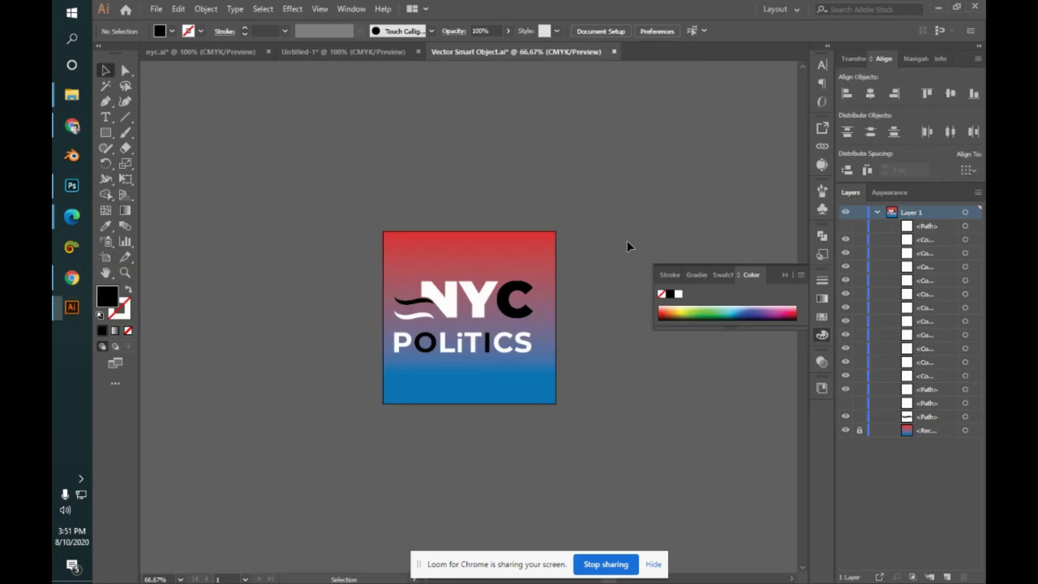
pyautogui.hotkey('alt', 'Tab')
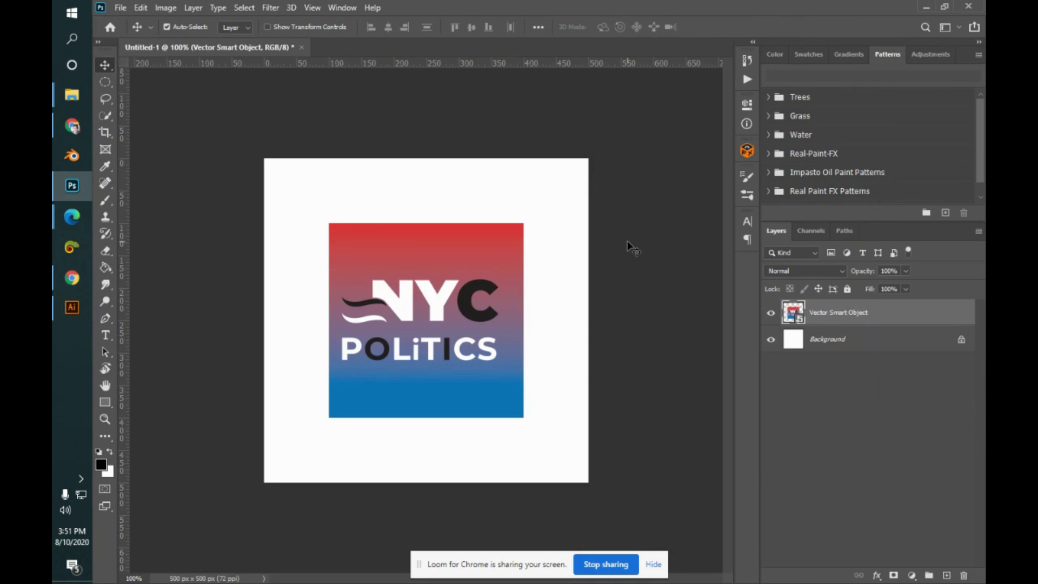
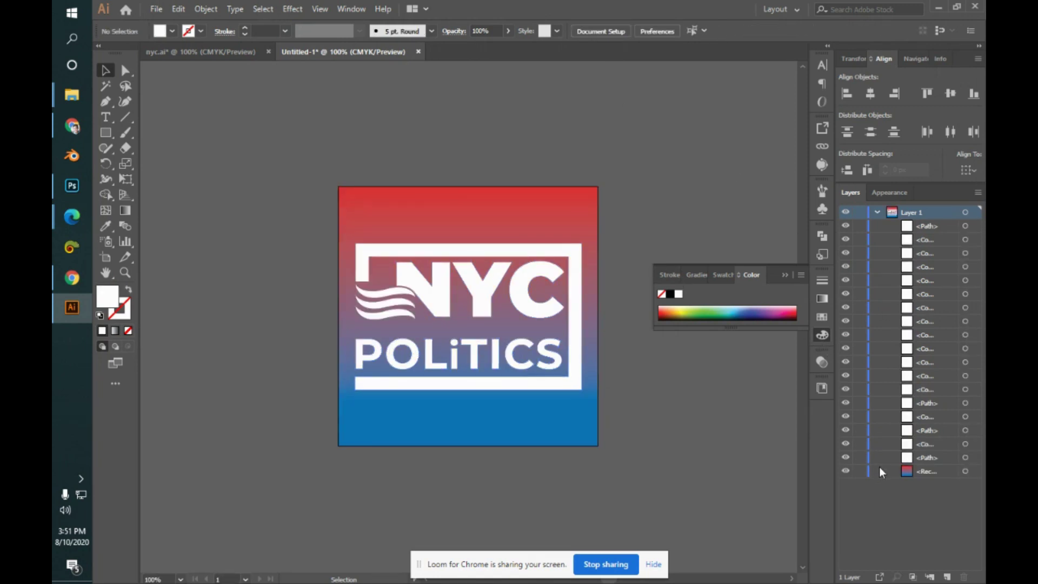
# - Switch to the Google Meet call, admit the waiting participant, and return to Photoshop
pyautogui.moveTo(54, 275)
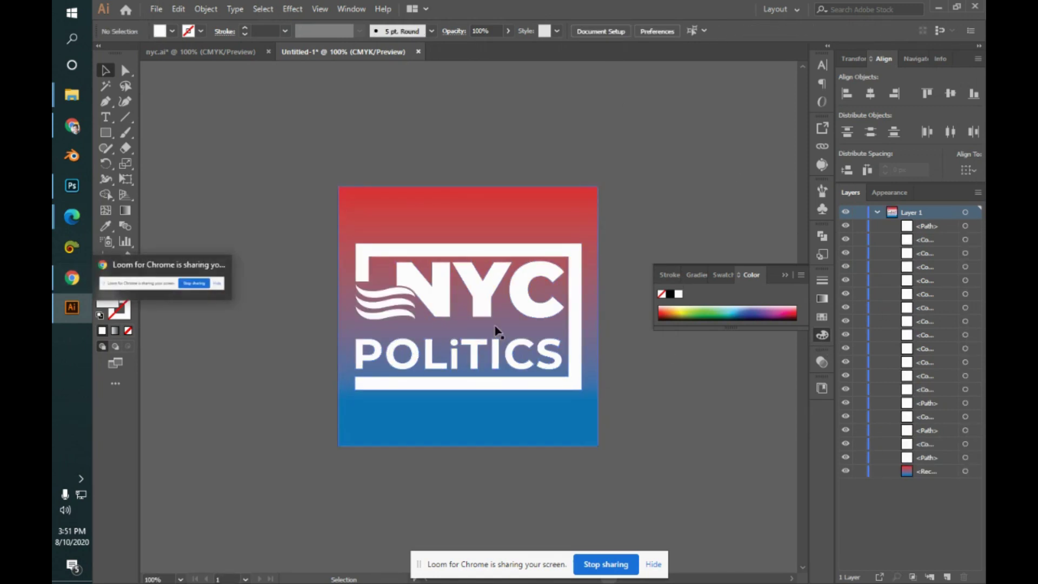
pyautogui.moveTo(55, 190)
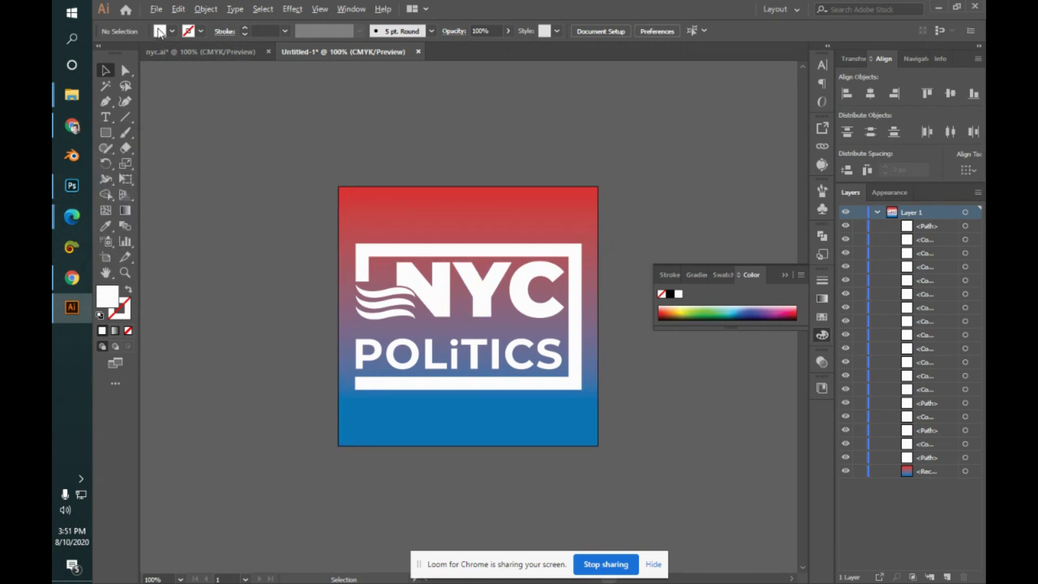
pyautogui.hotkey('alt', 'Tab')
pyautogui.hotkey('alt', 'Tab')
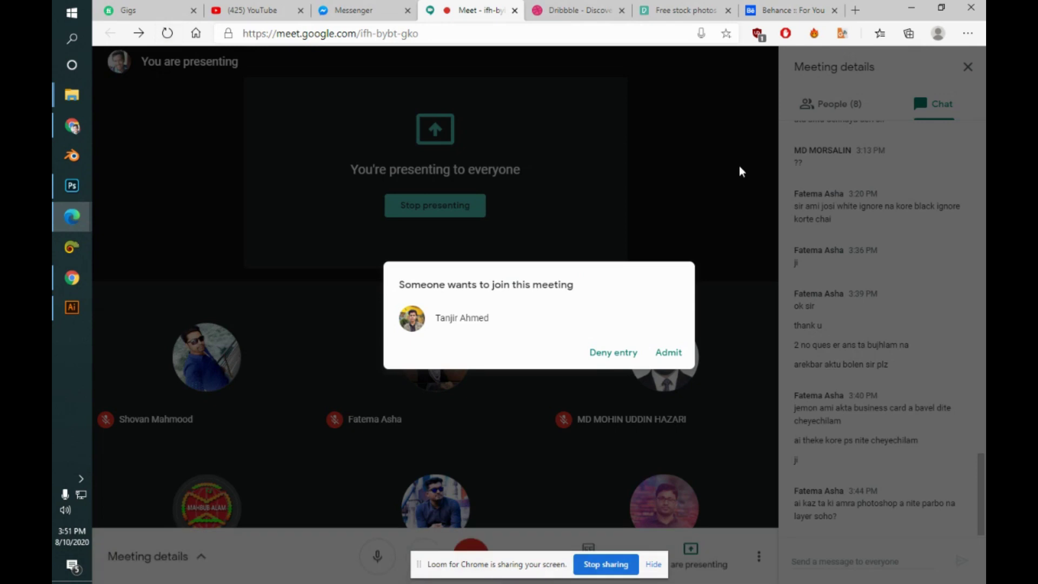
pyautogui.click(657, 357)
pyautogui.hotkey('alt', 'Tab')
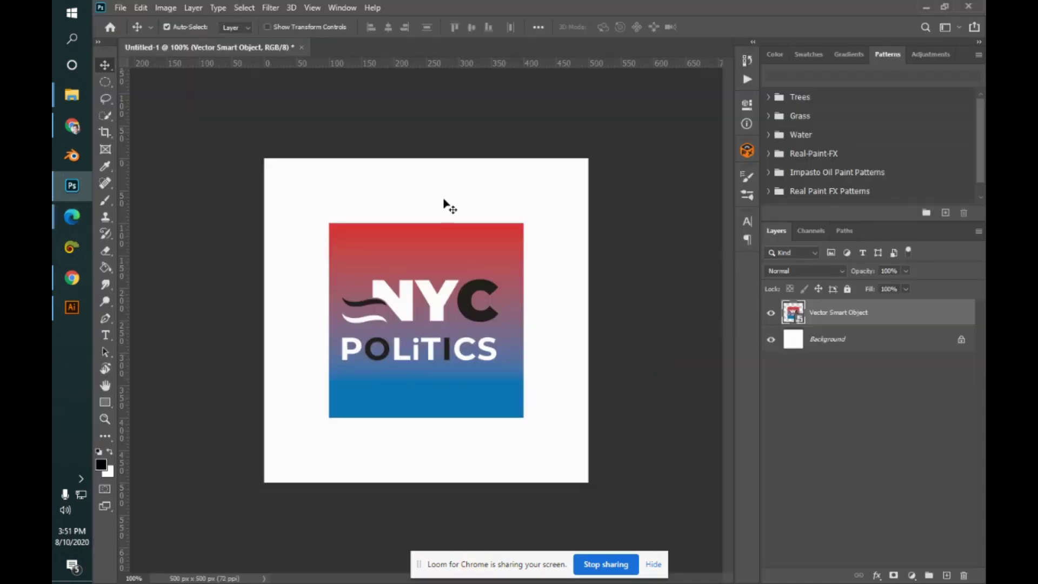
# - Examine the Export preferences for quick export format, location and colour space, and close them without changes
pyautogui.click(122, 8)
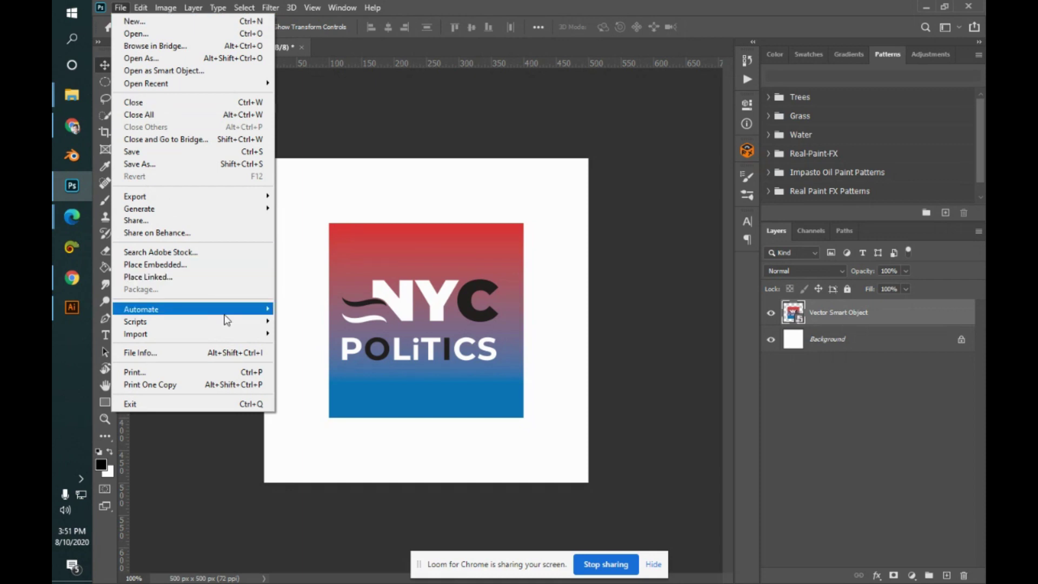
pyautogui.moveTo(214, 203)
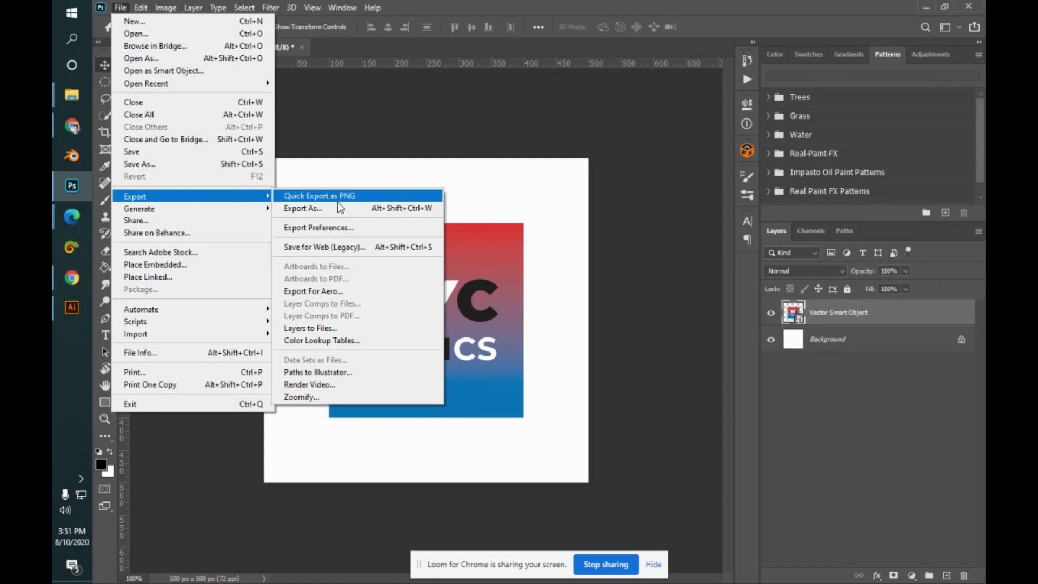
pyautogui.click(362, 231)
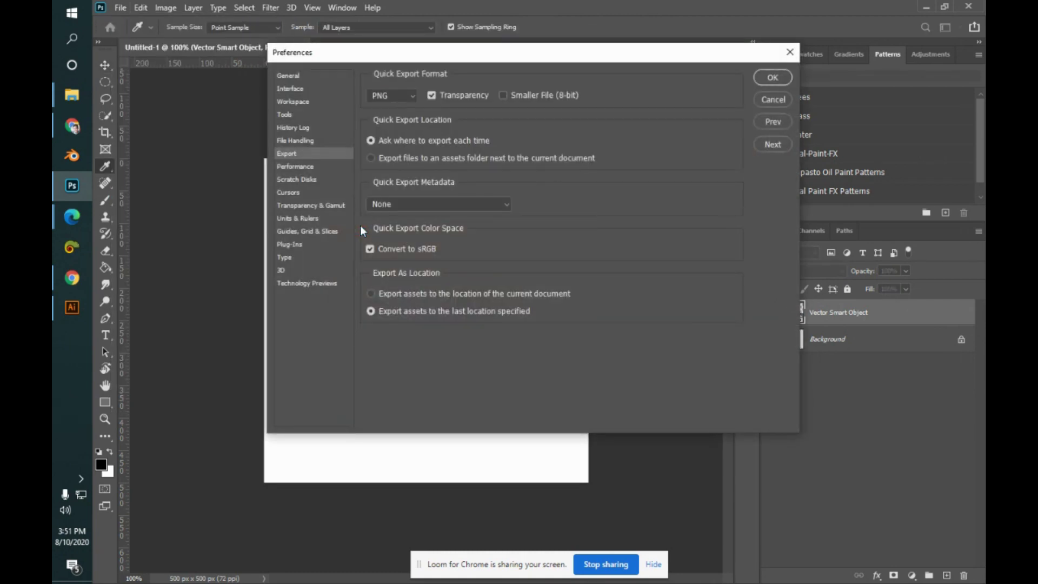
pyautogui.click(767, 103)
# - Review the Export As settings and the 2-Up preview of the logo, and cancel without exporting
pyautogui.click(124, 8)
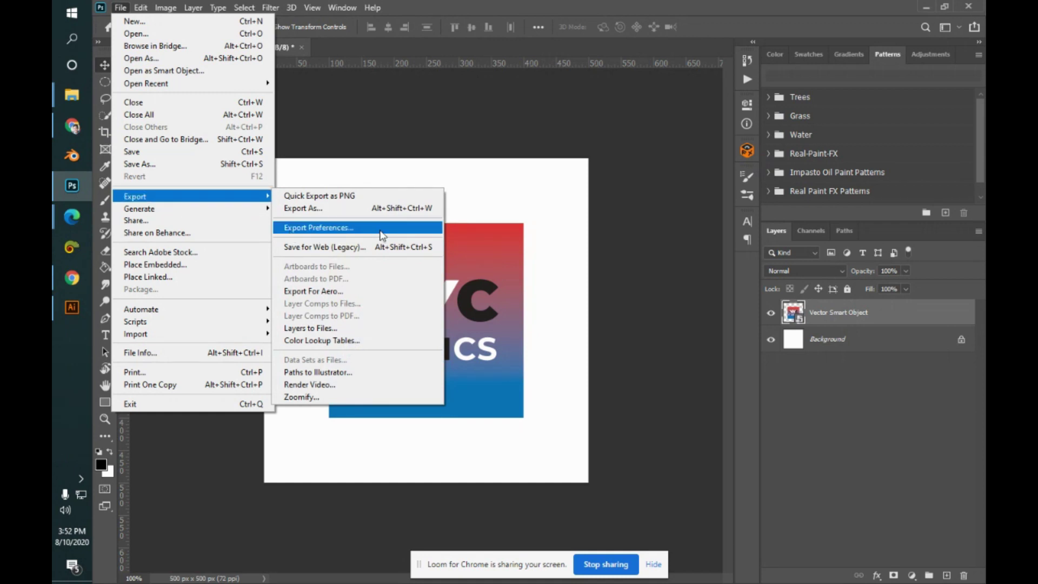
pyautogui.click(373, 203)
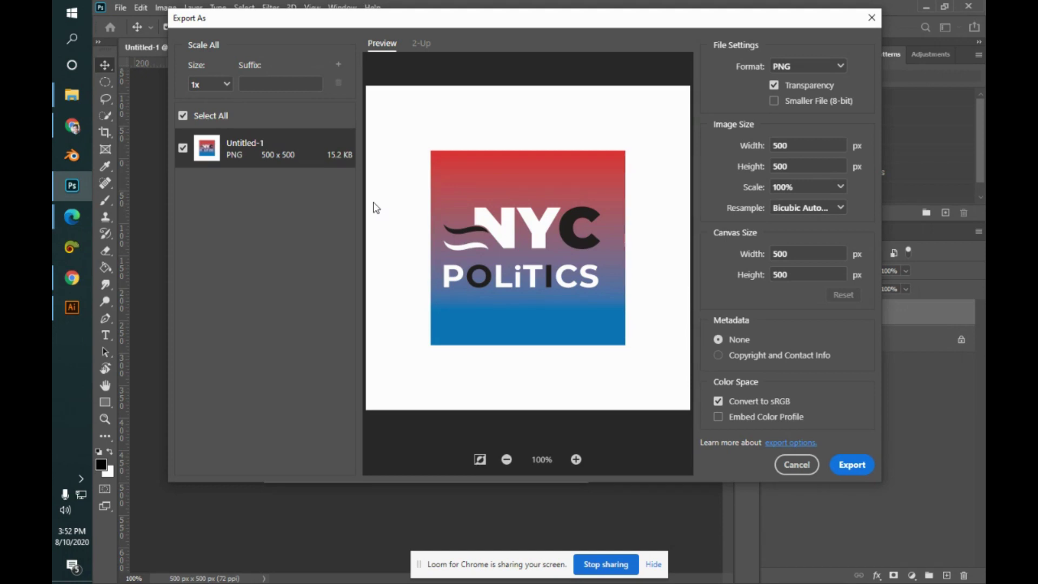
pyautogui.click(422, 44)
pyautogui.click(391, 52)
pyautogui.click(811, 466)
# - Look at the Save As options for the Photoshop document and dismiss them without saving
pyautogui.click(120, 8)
pyautogui.click(216, 166)
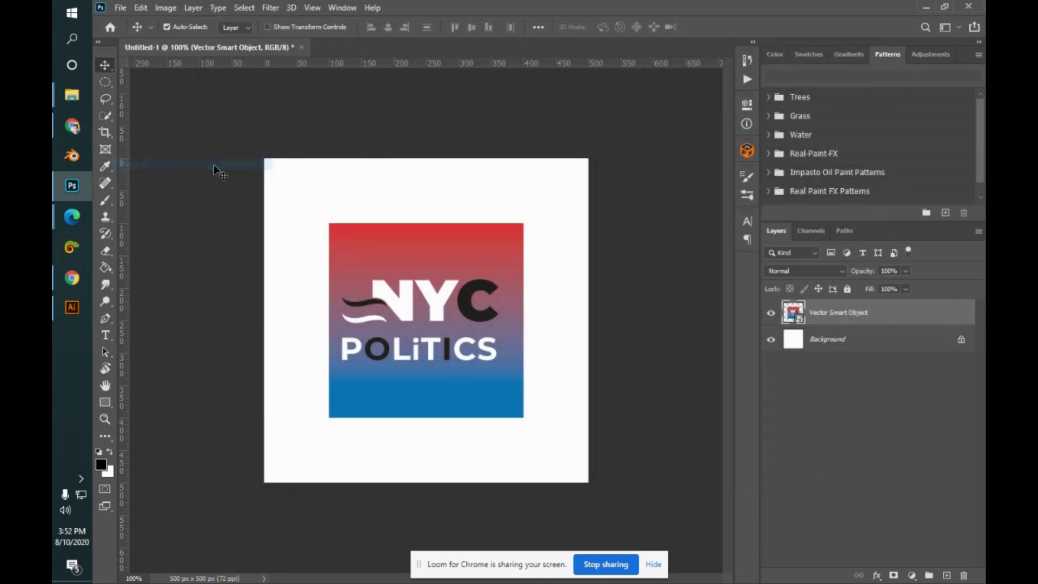
pyautogui.click(654, 418)
pyautogui.click(540, 393)
# - Switch to Illustrator and export the NYC POLiTICS logo to the Contest folder as a Photoshop (*.PSD) file named test
pyautogui.click(71, 308)
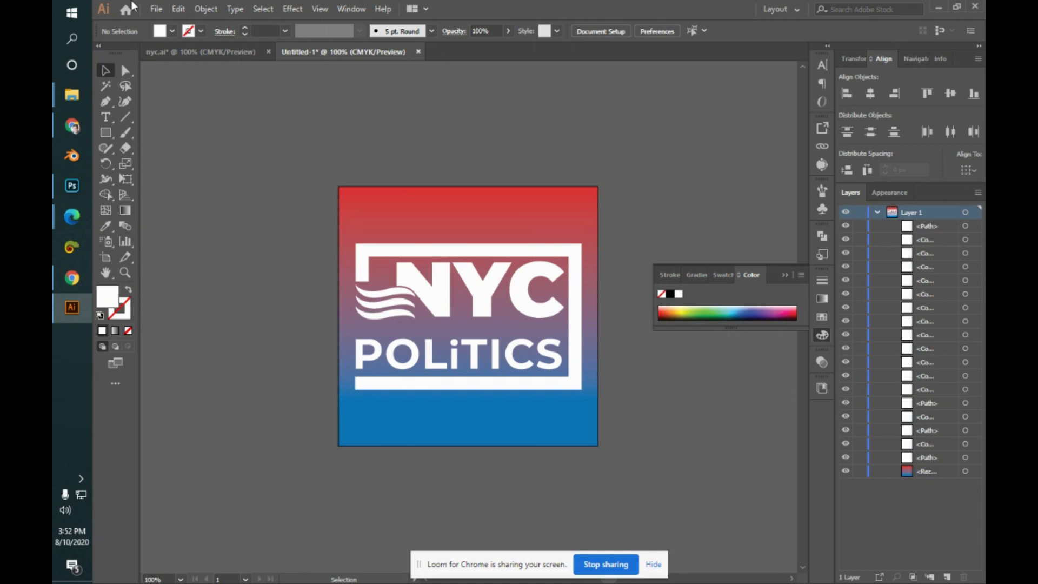
pyautogui.click(161, 8)
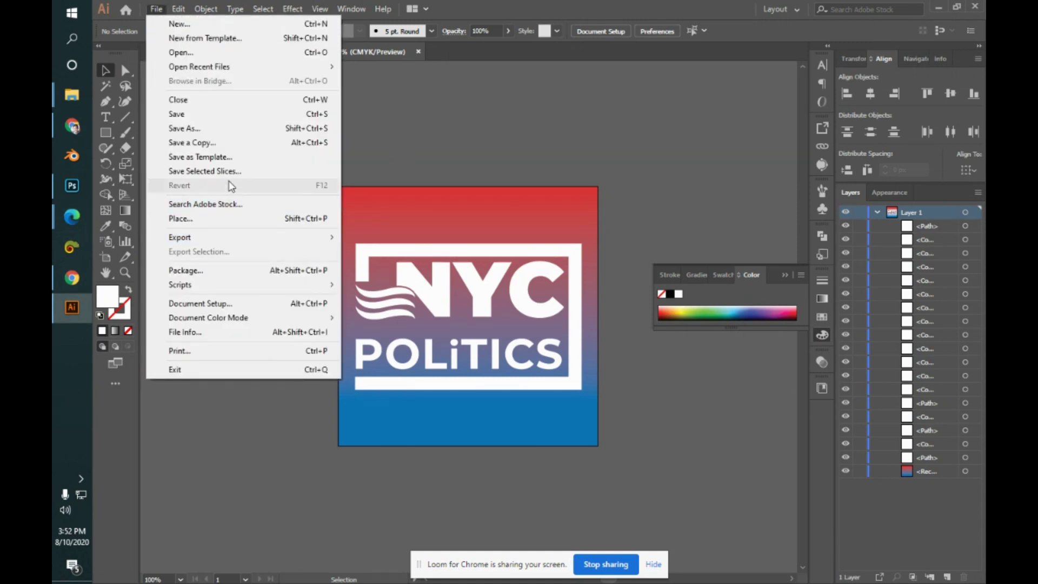
pyautogui.moveTo(265, 241)
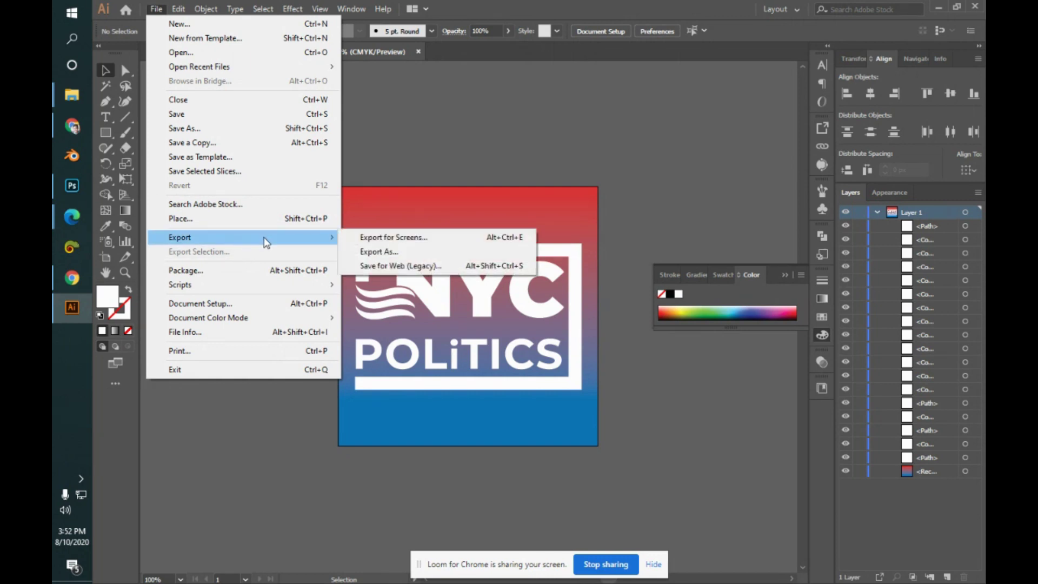
pyautogui.click(424, 255)
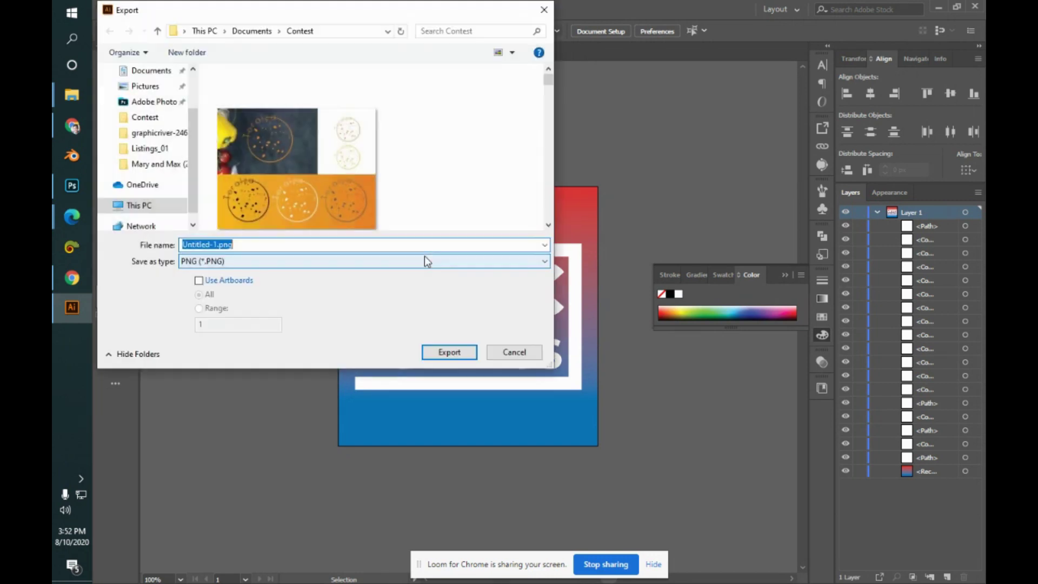
pyautogui.click(395, 260)
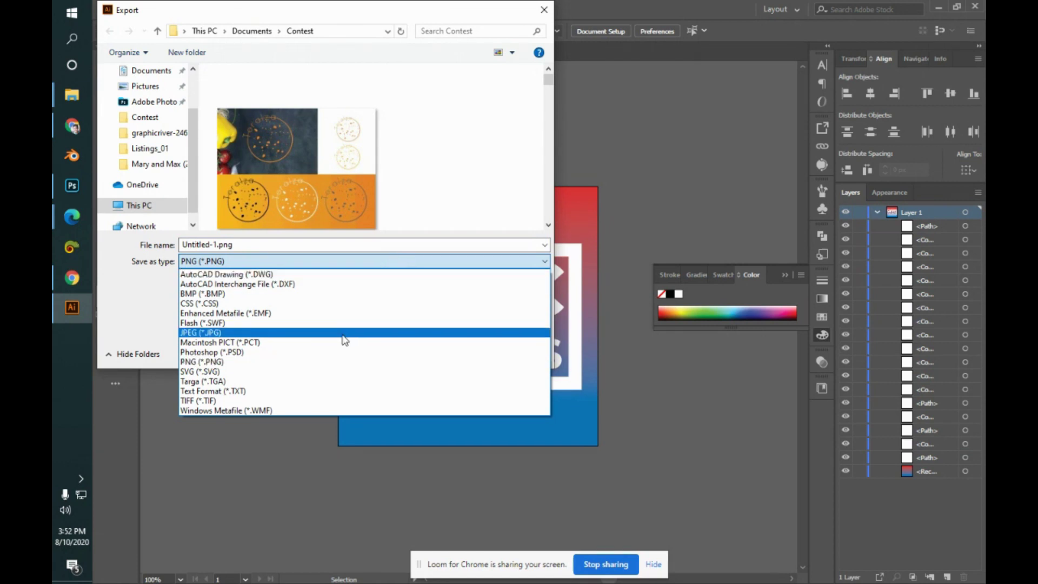
pyautogui.click(338, 352)
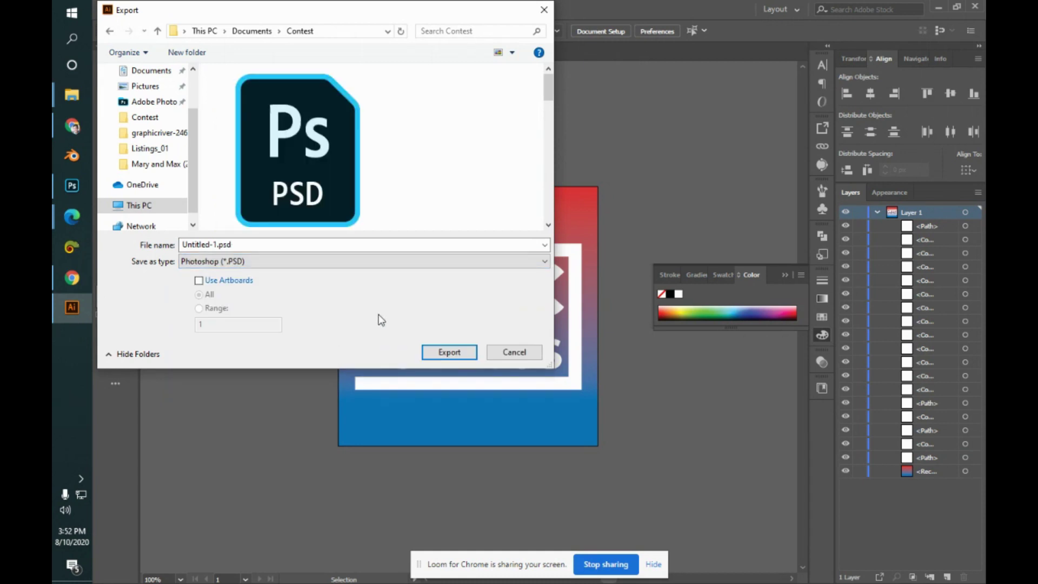
pyautogui.click(271, 244)
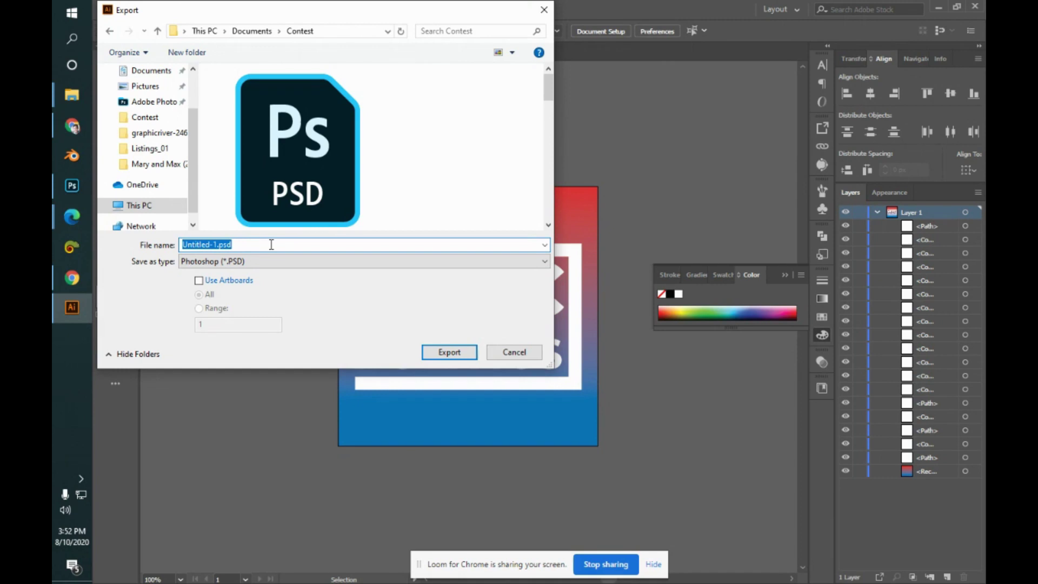
pyautogui.write('test')
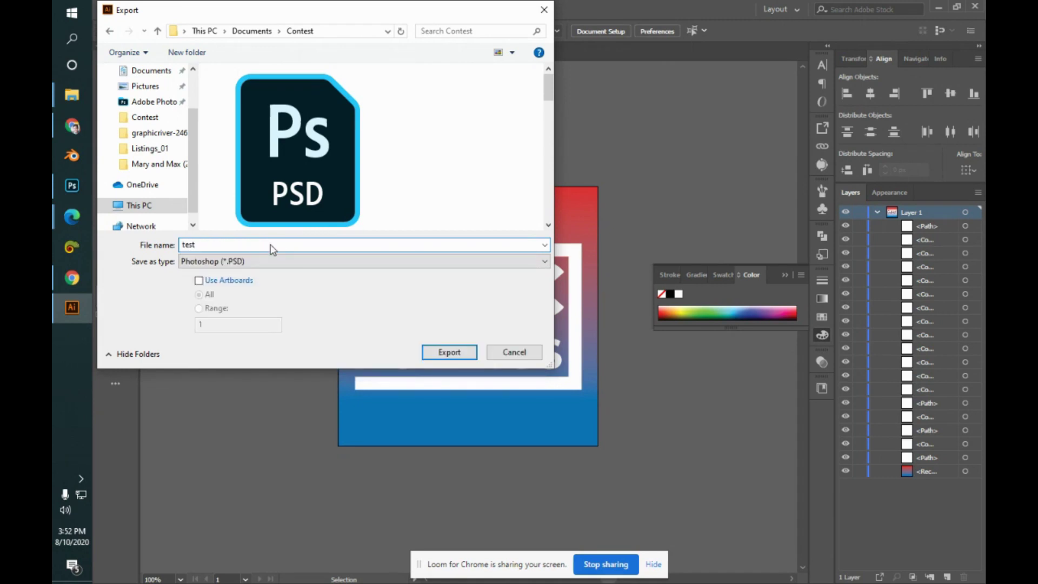
pyautogui.press('Return')
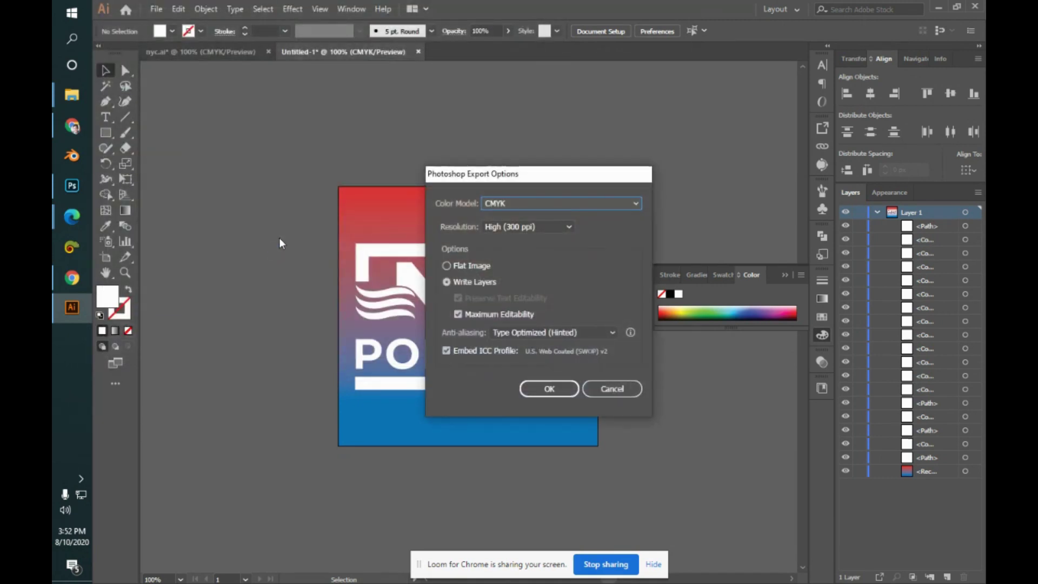
# - Set the Photoshop export to the RGB color model at Medium (150 ppi) with Type Optimized (Hinted) anti-aliasing, and complete the export
pyautogui.click(519, 199)
pyautogui.click(519, 218)
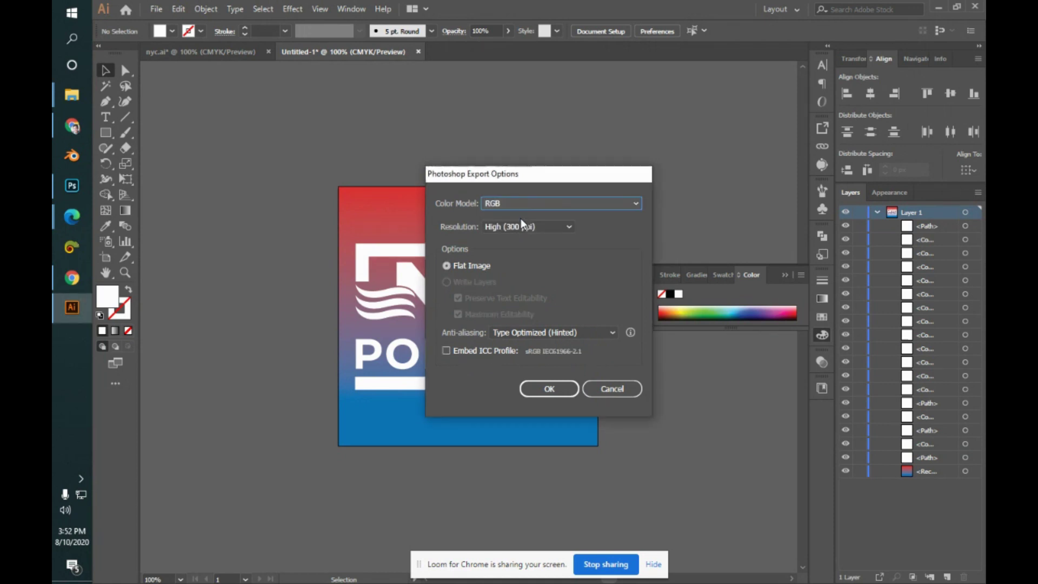
pyautogui.click(553, 227)
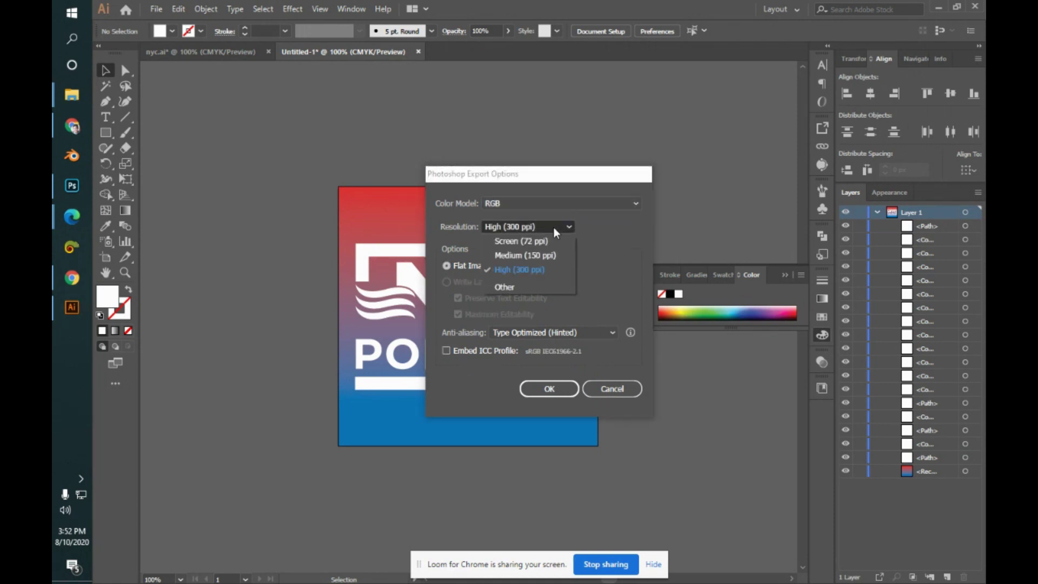
pyautogui.click(540, 254)
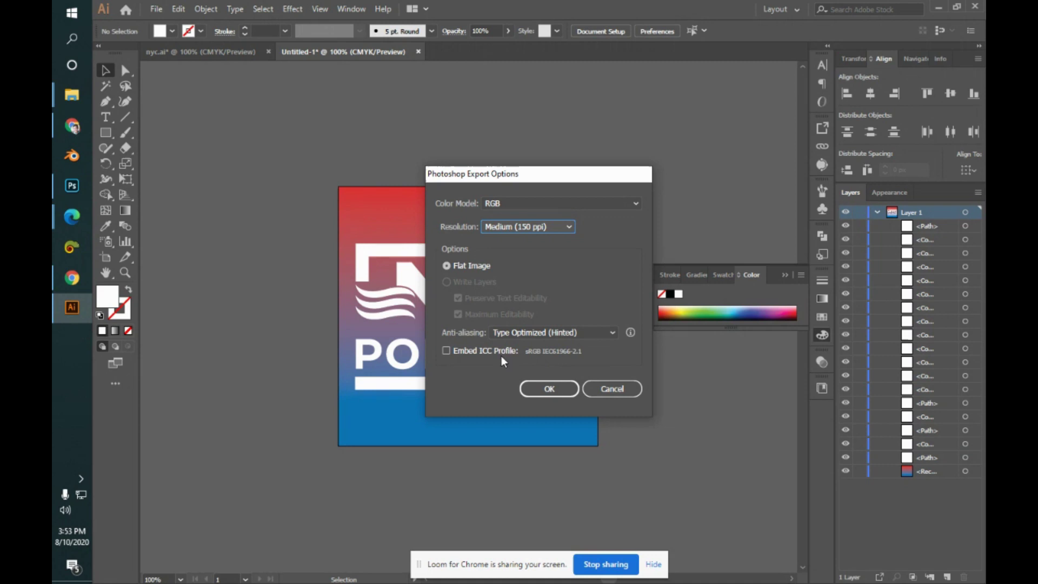
pyautogui.click(563, 335)
pyautogui.click(563, 335)
pyautogui.click(563, 335)
pyautogui.click(564, 335)
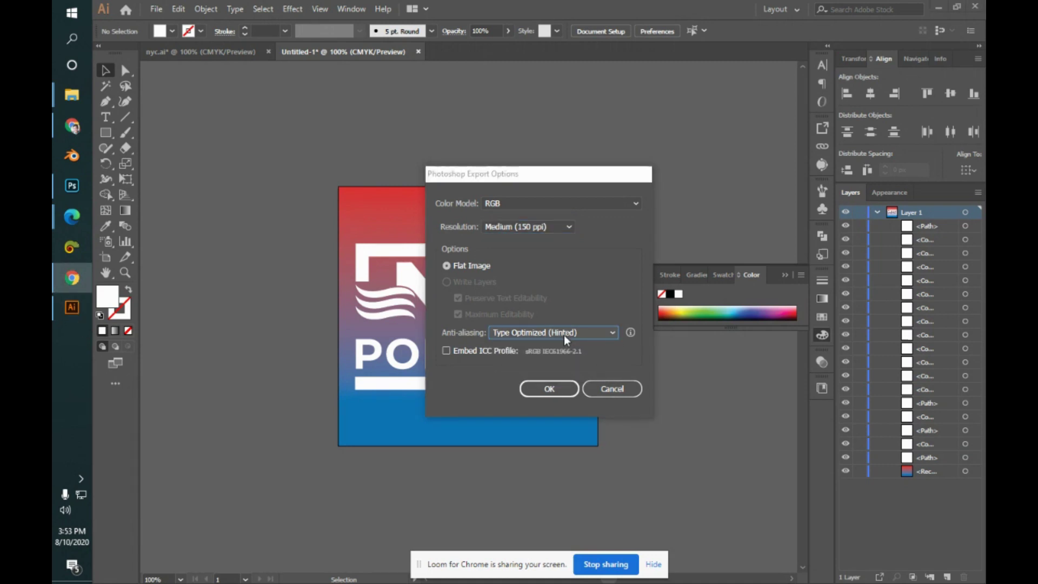
pyautogui.click(552, 390)
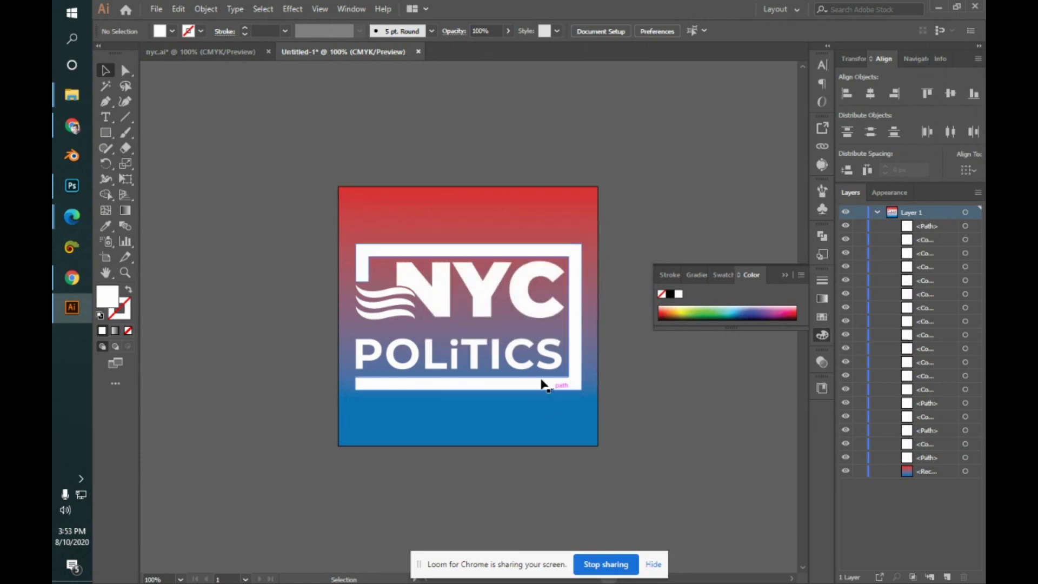
# - Open test.psd from the Contest folder in Photoshop and inspect its layer's visibility and blending options without changing them
pyautogui.moveTo(63, 96)
pyautogui.click(161, 67)
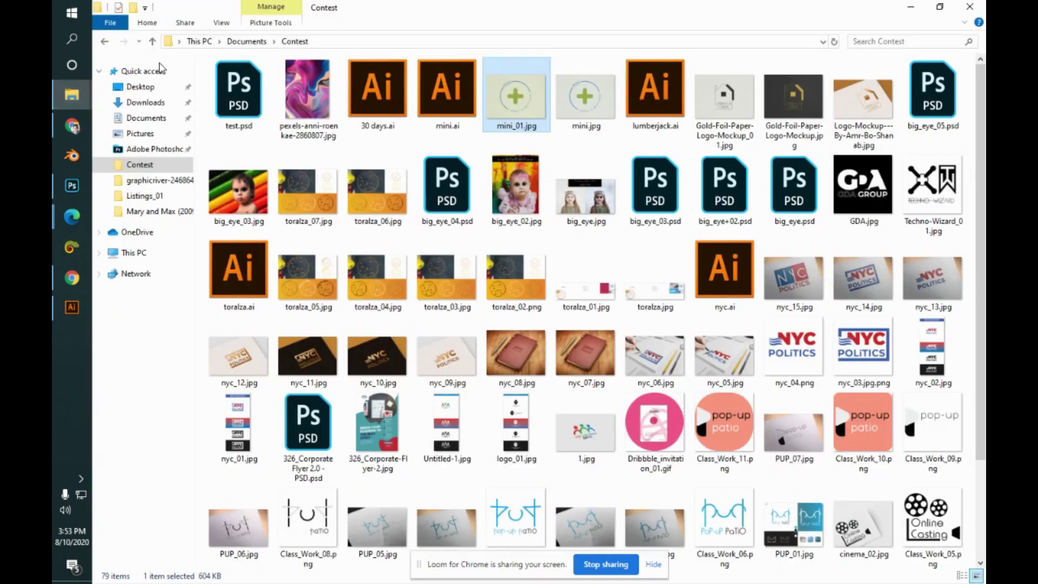
pyautogui.doubleClick(258, 104)
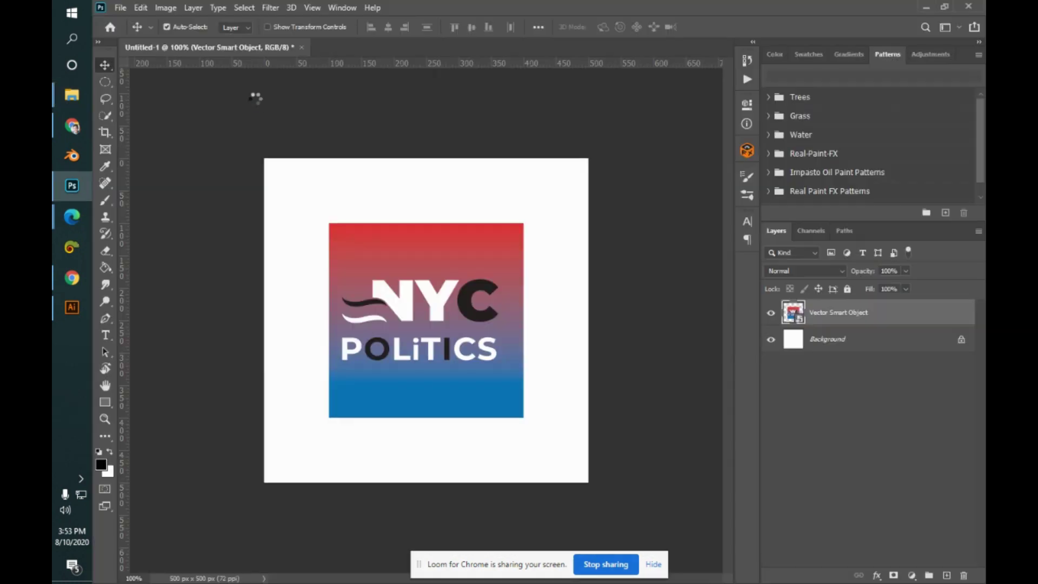
pyautogui.click(771, 313)
pyautogui.click(771, 314)
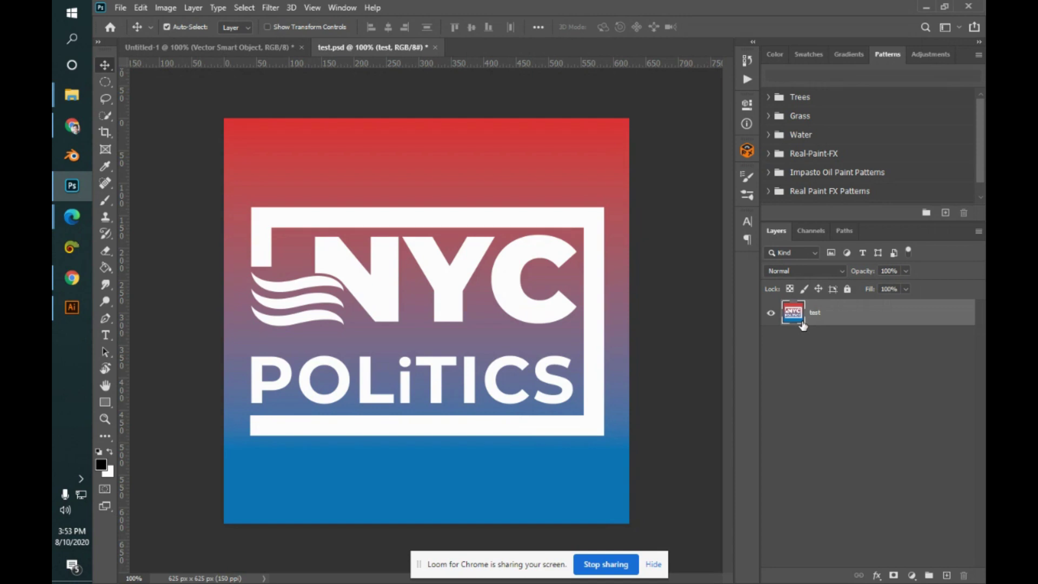
pyautogui.doubleClick(803, 324)
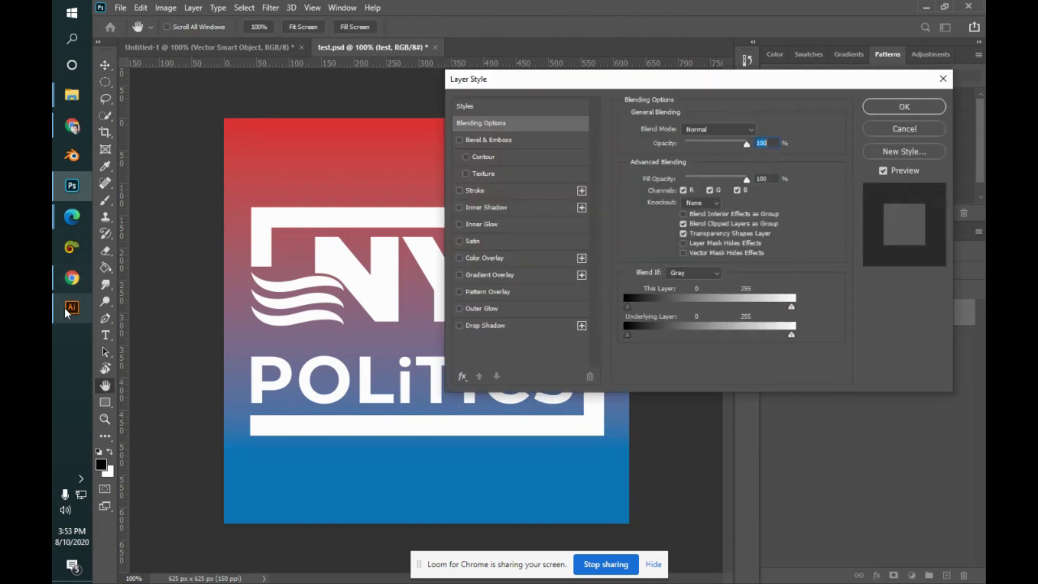
pyautogui.click(936, 131)
# - Switch to Illustrator, start saving the logo as an Adobe PDF named test_01, and cancel at the PDF settings
pyautogui.click(71, 307)
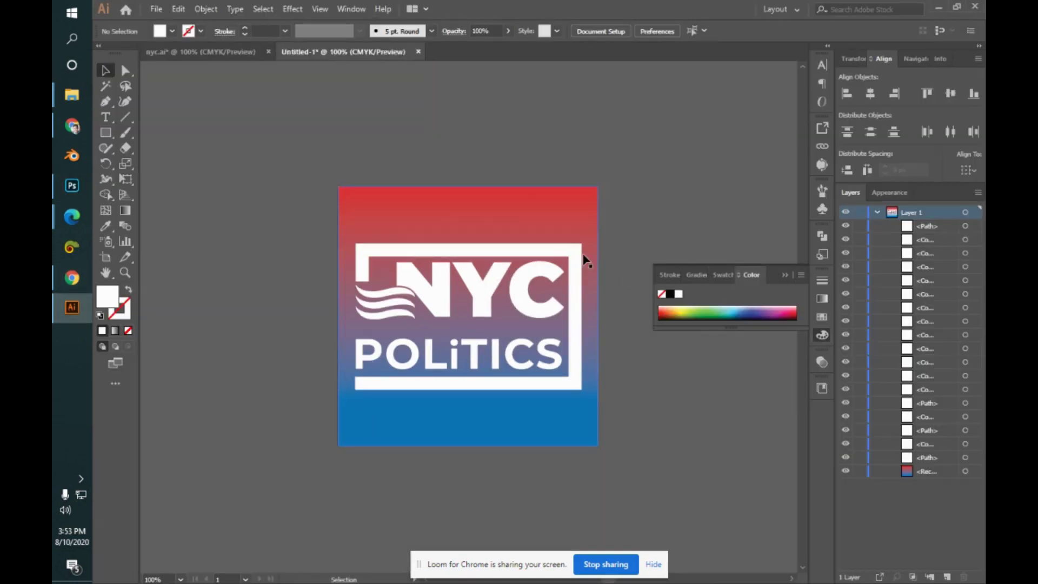
pyautogui.click(156, 8)
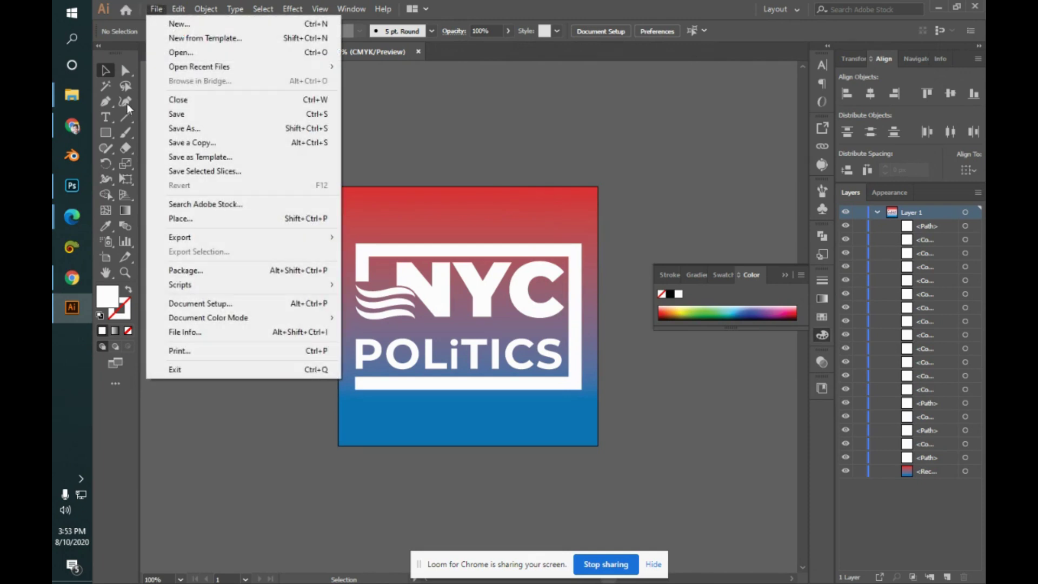
pyautogui.click(215, 133)
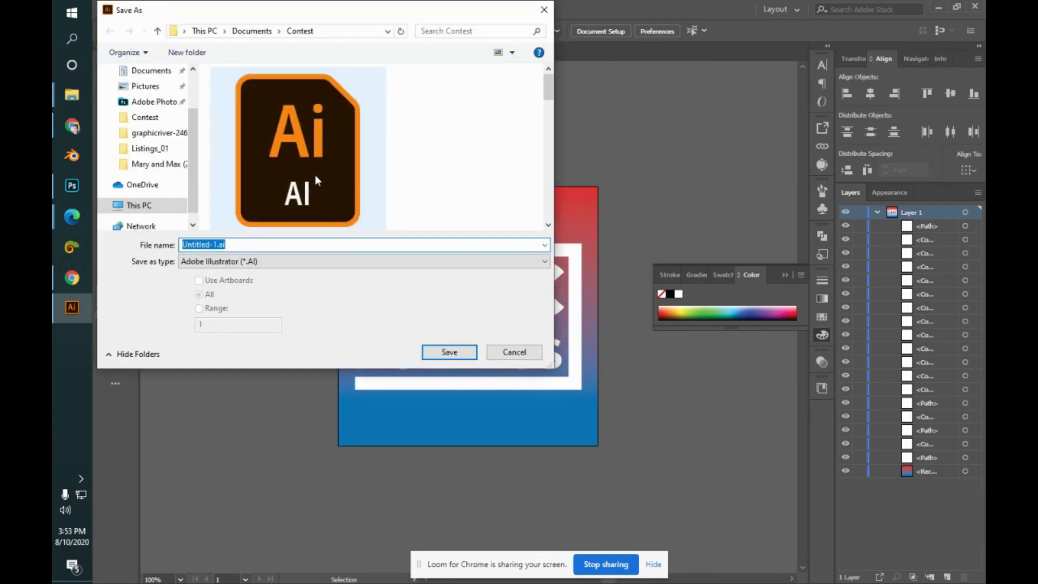
pyautogui.click(366, 268)
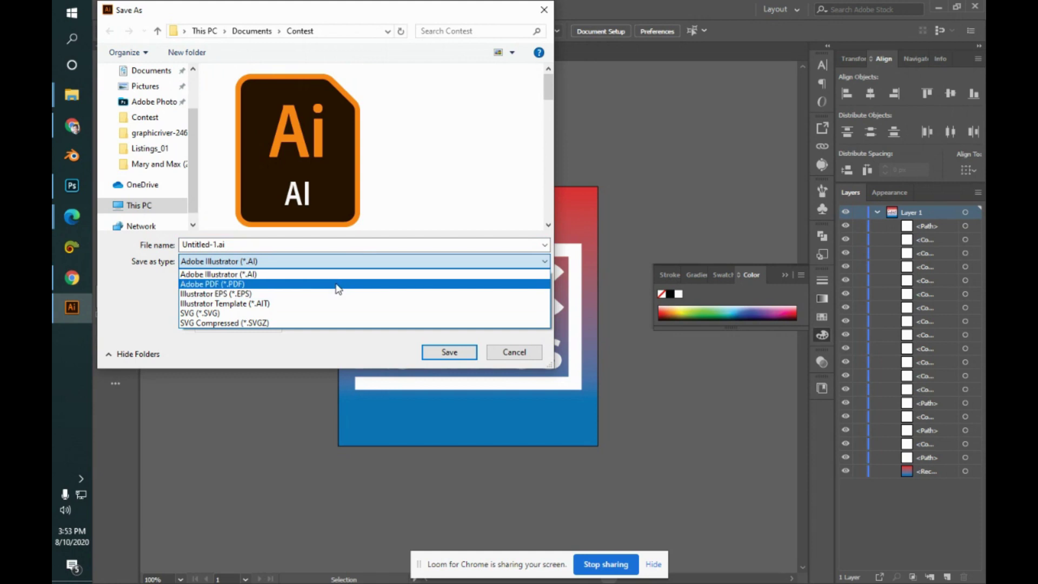
pyautogui.click(339, 287)
pyautogui.click(227, 244)
pyautogui.hotkey('ctrl', 'a')
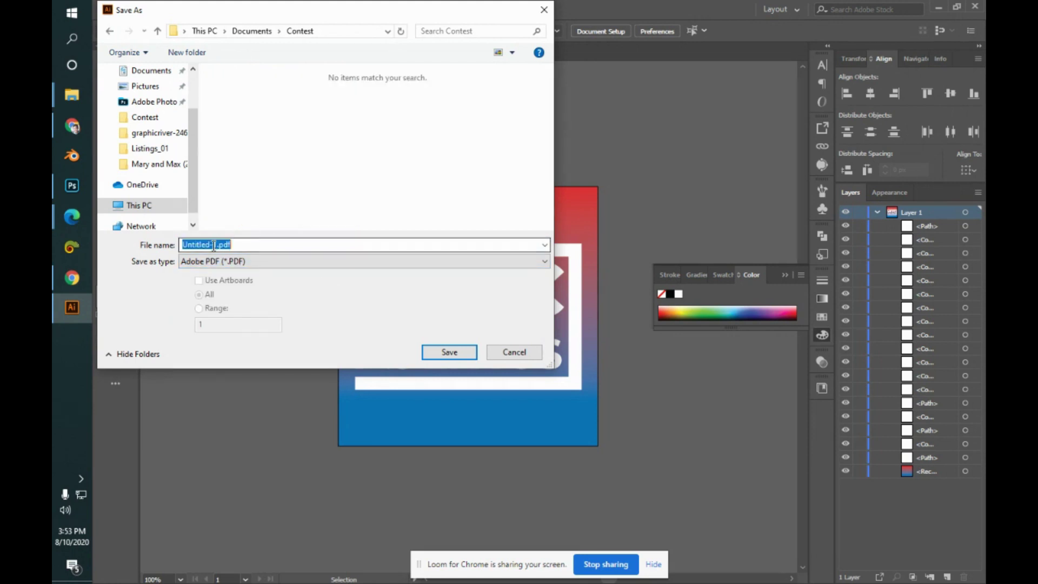
pyautogui.write('test')
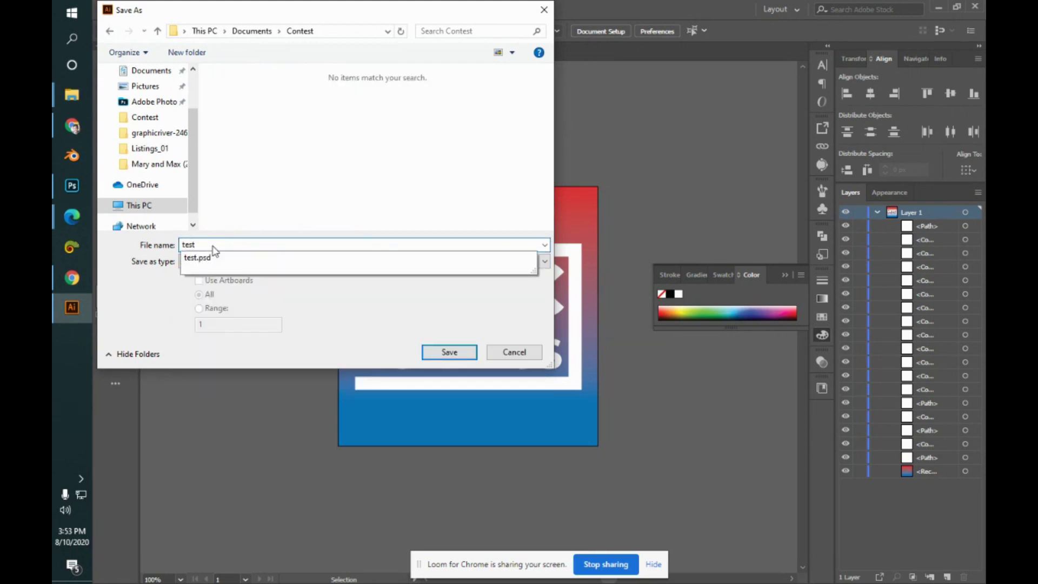
pyautogui.write('_01')
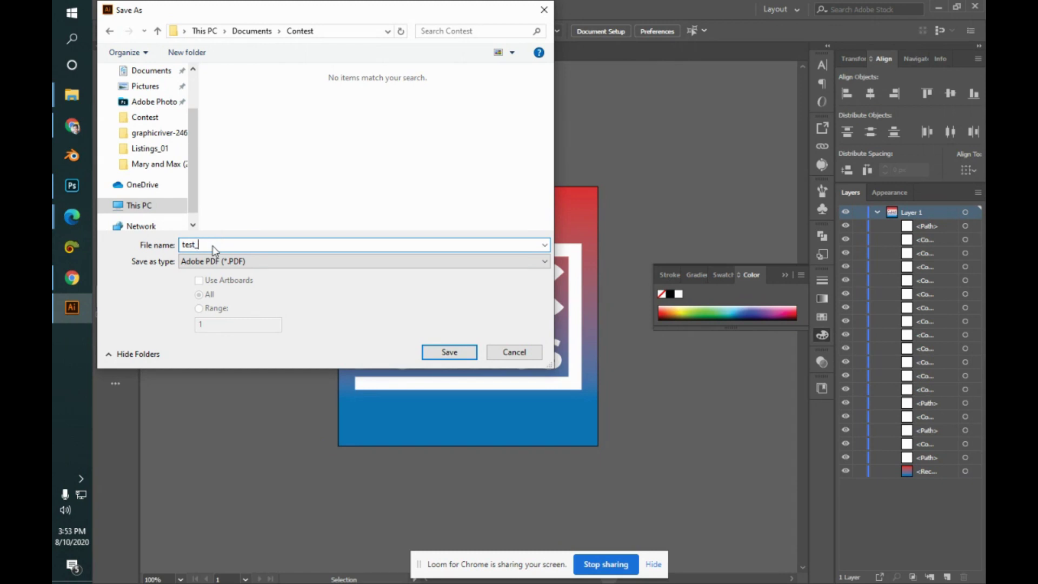
pyautogui.press('Return')
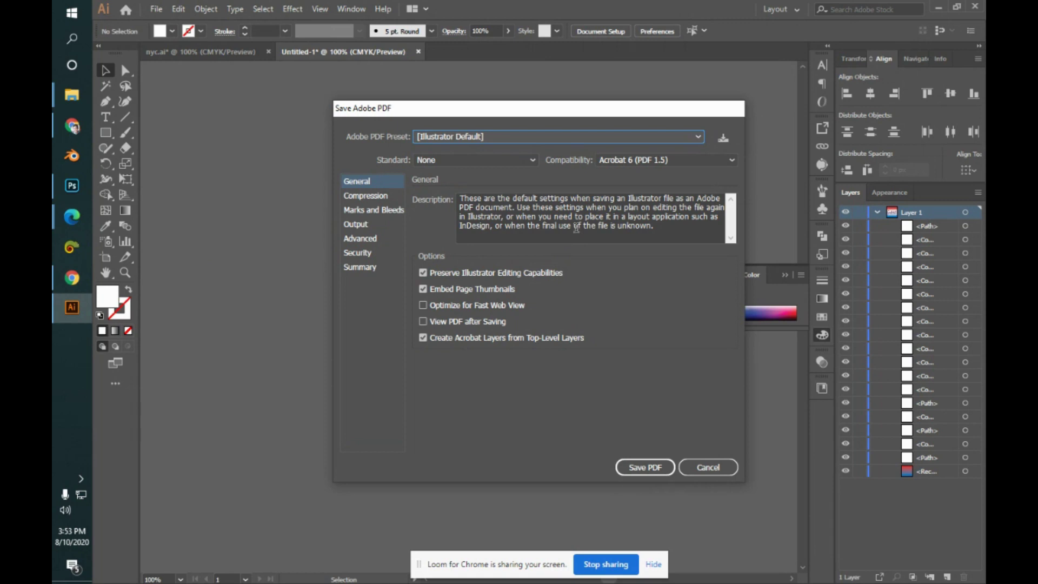
pyautogui.click(713, 468)
# - Look through the file types offered by Save As for the logo, and cancel without saving
pyautogui.click(156, 10)
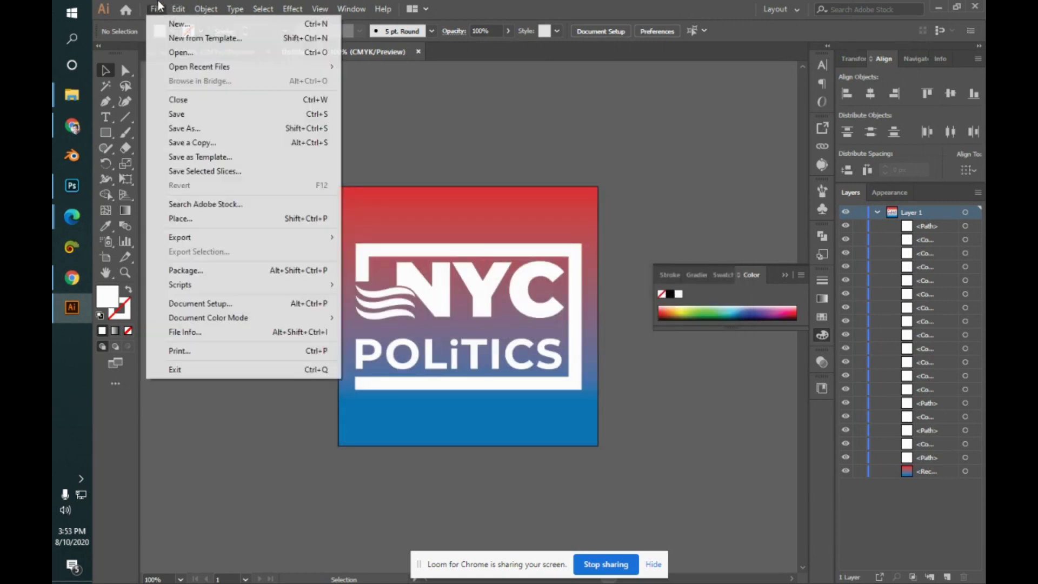
pyautogui.click(211, 128)
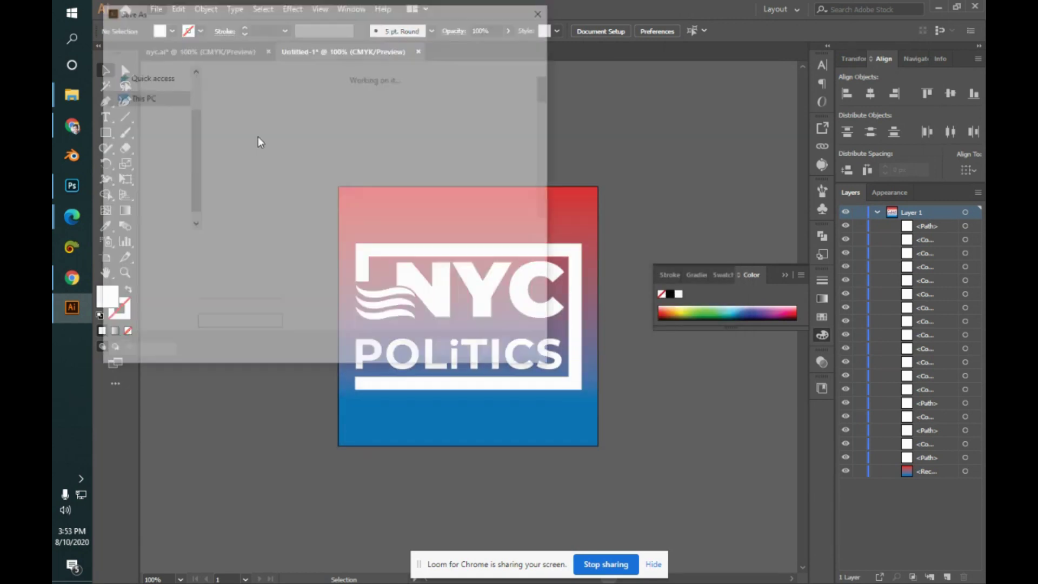
pyautogui.click(281, 262)
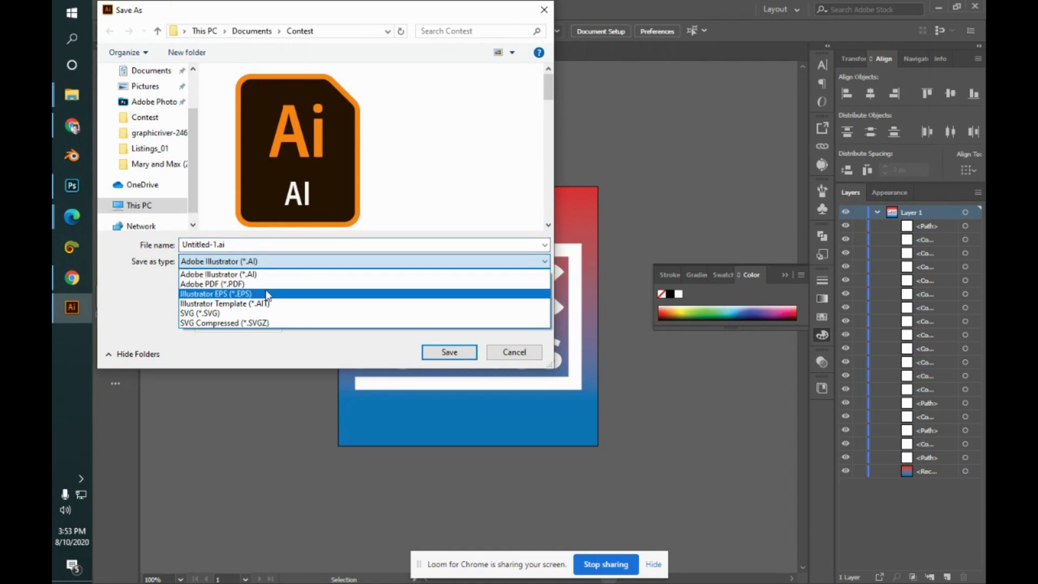
pyautogui.click(317, 275)
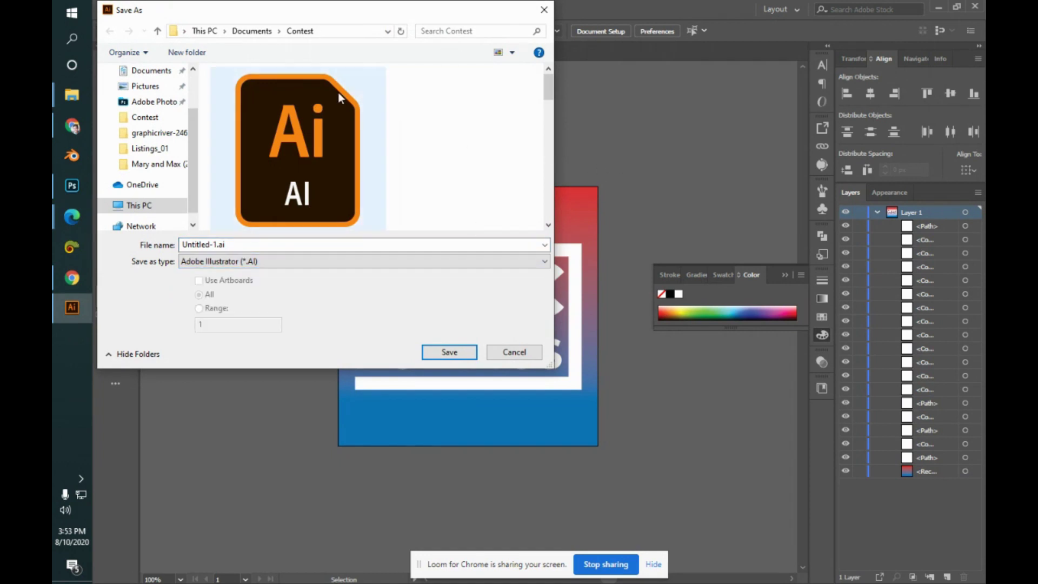
pyautogui.click(502, 357)
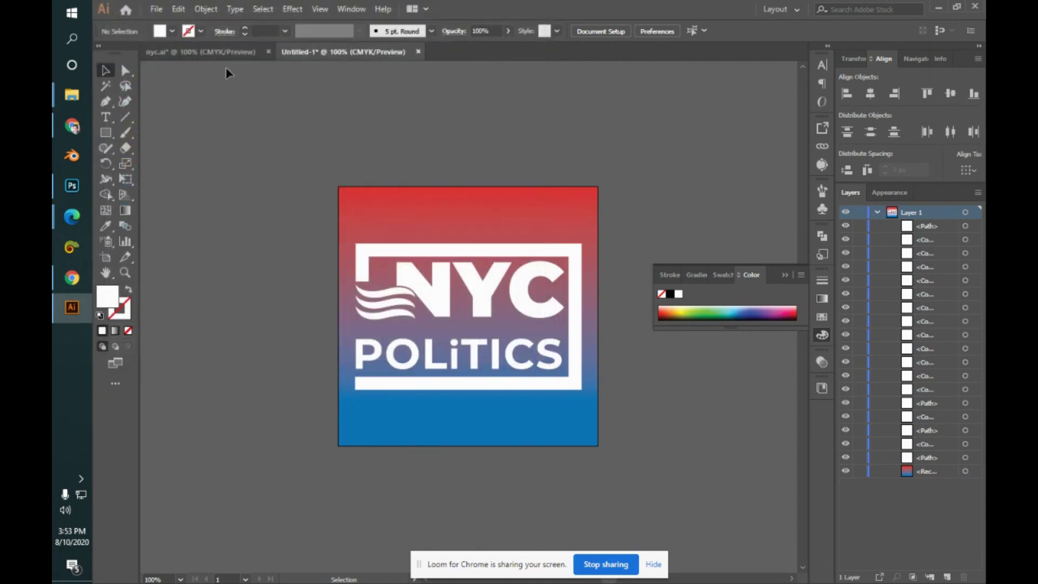
# - View the Save for Web (Legacy) options for the logo and close them without saving
pyautogui.click(156, 10)
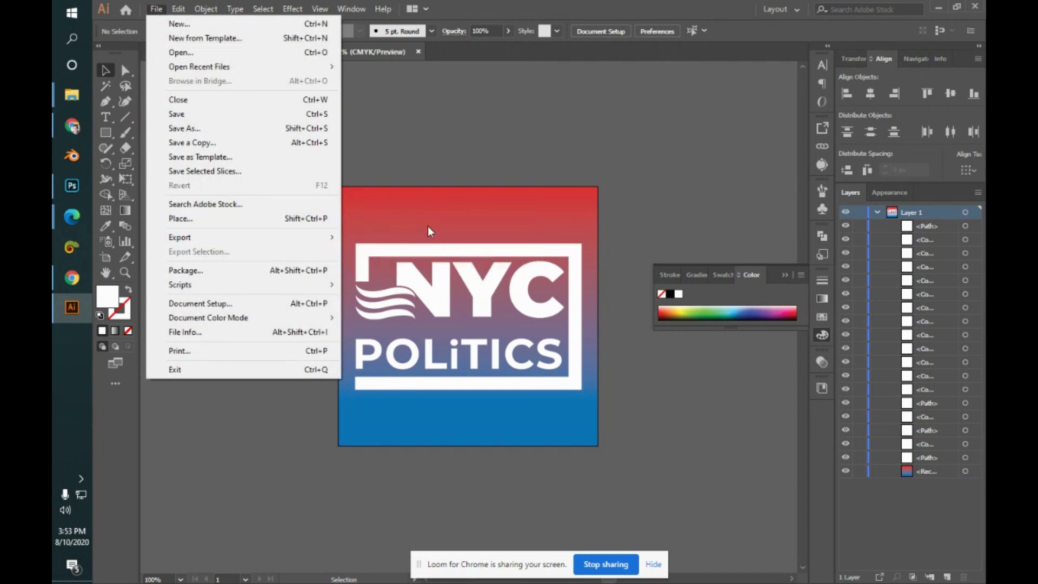
pyautogui.moveTo(337, 233)
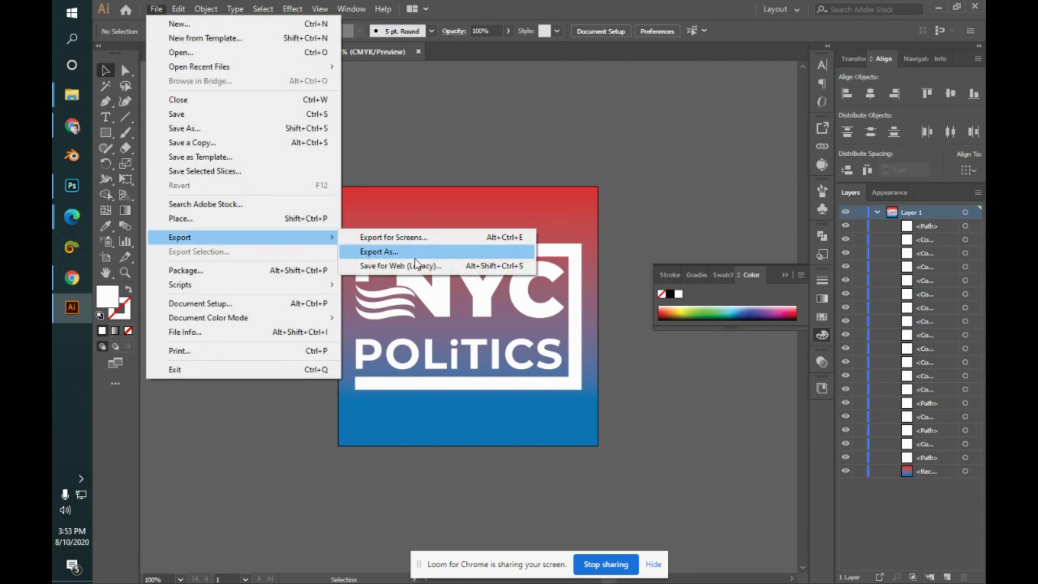
pyautogui.click(417, 265)
pyautogui.click(930, 539)
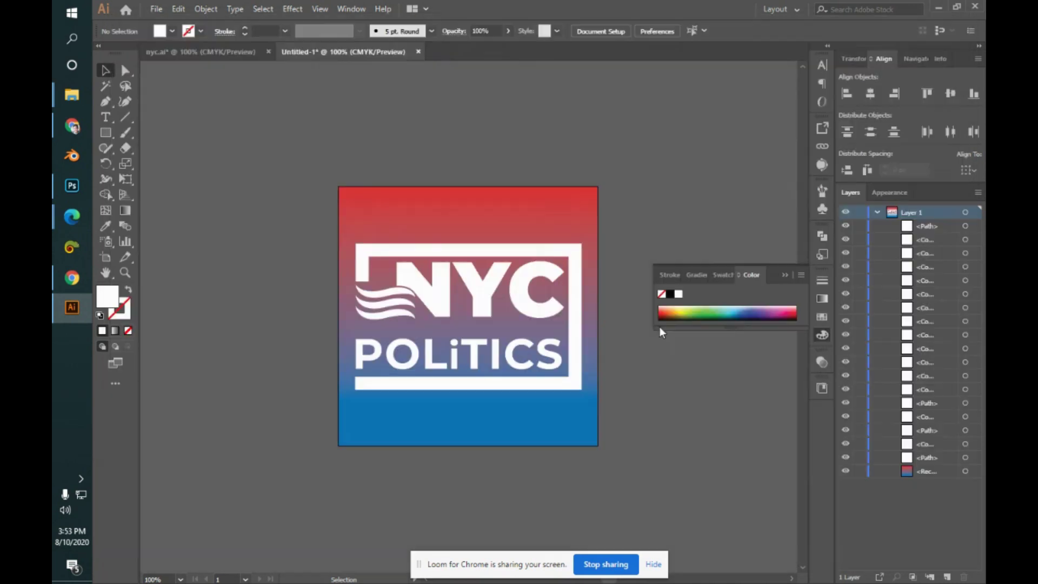
# - Export the logo to the Contest folder as a Photoshop (*.PSD) file named test_02
pyautogui.click(156, 9)
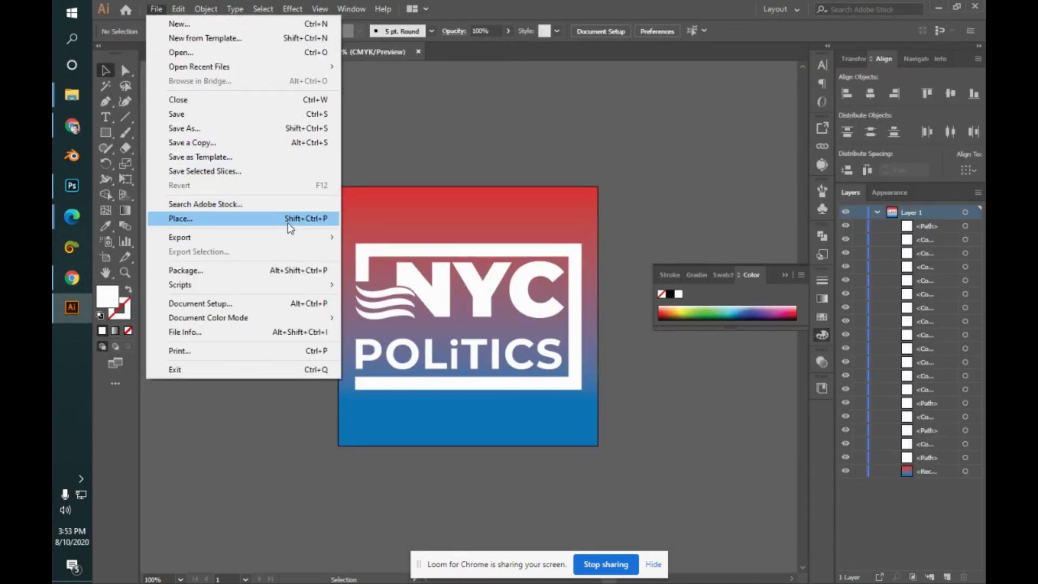
pyautogui.moveTo(292, 235)
pyautogui.click(395, 252)
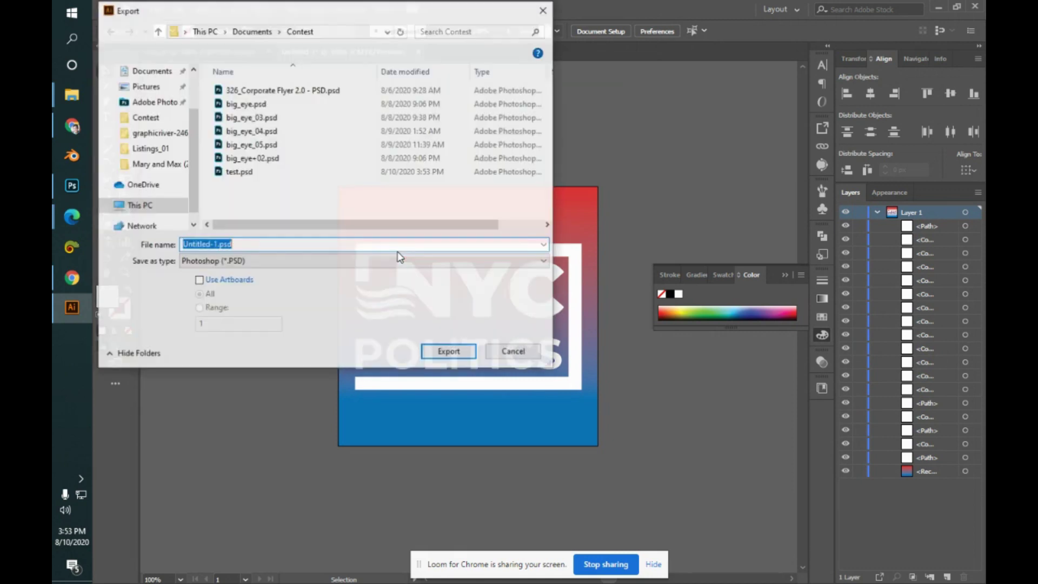
pyautogui.click(324, 261)
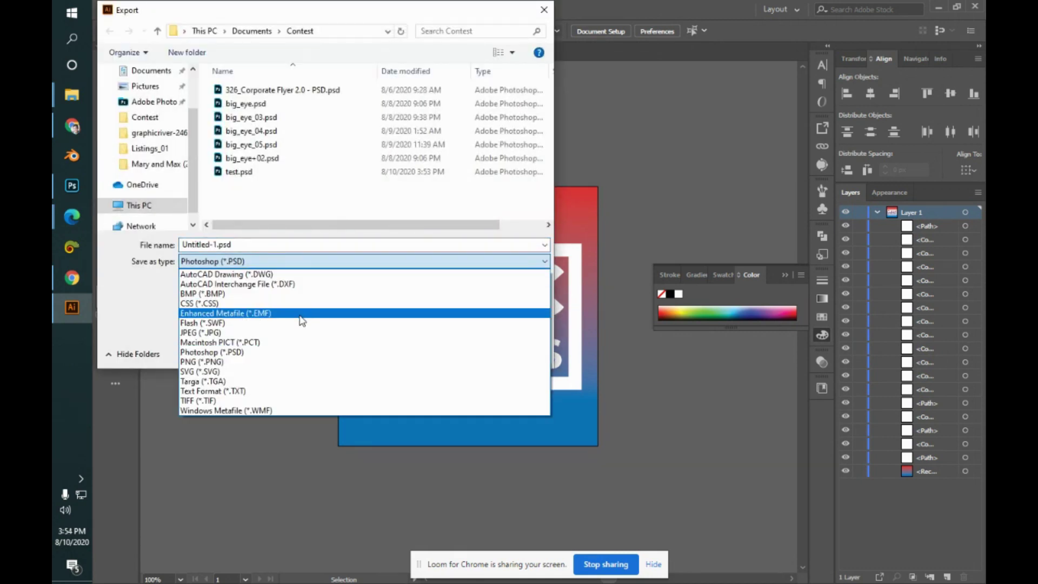
pyautogui.click(298, 352)
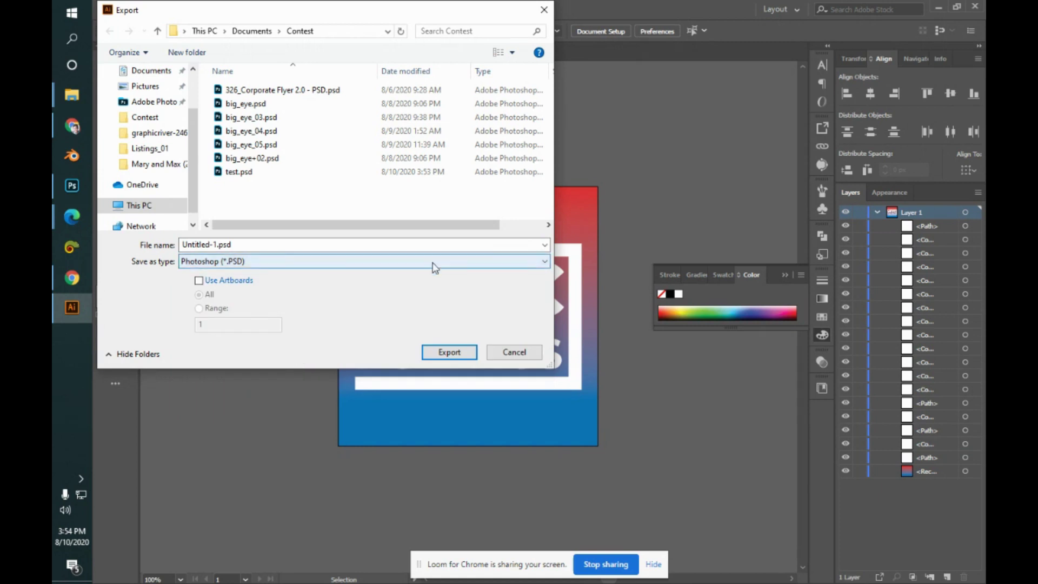
pyautogui.doubleClick(297, 245)
pyautogui.write('test')
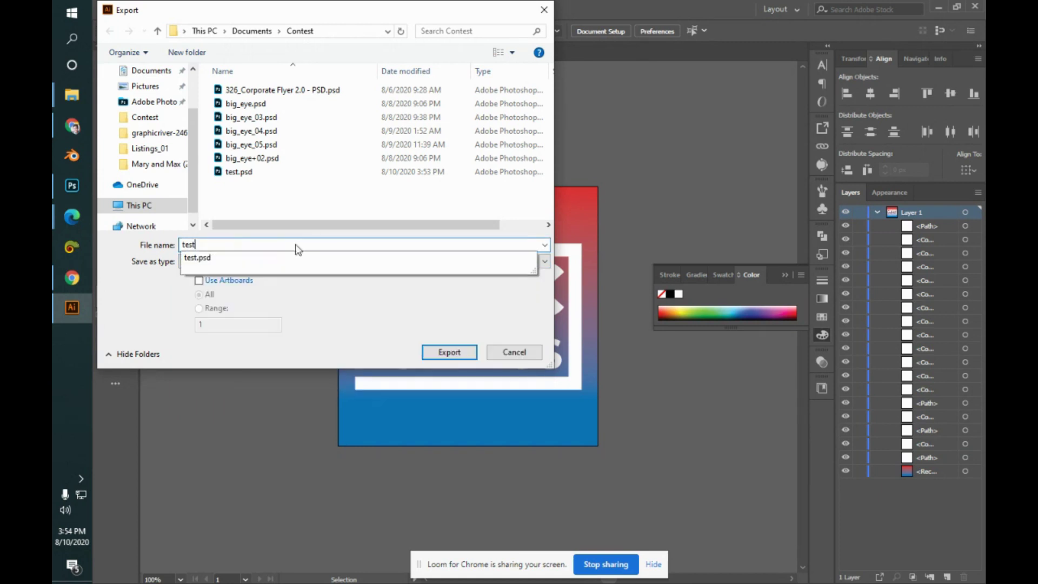
pyautogui.write('_02')
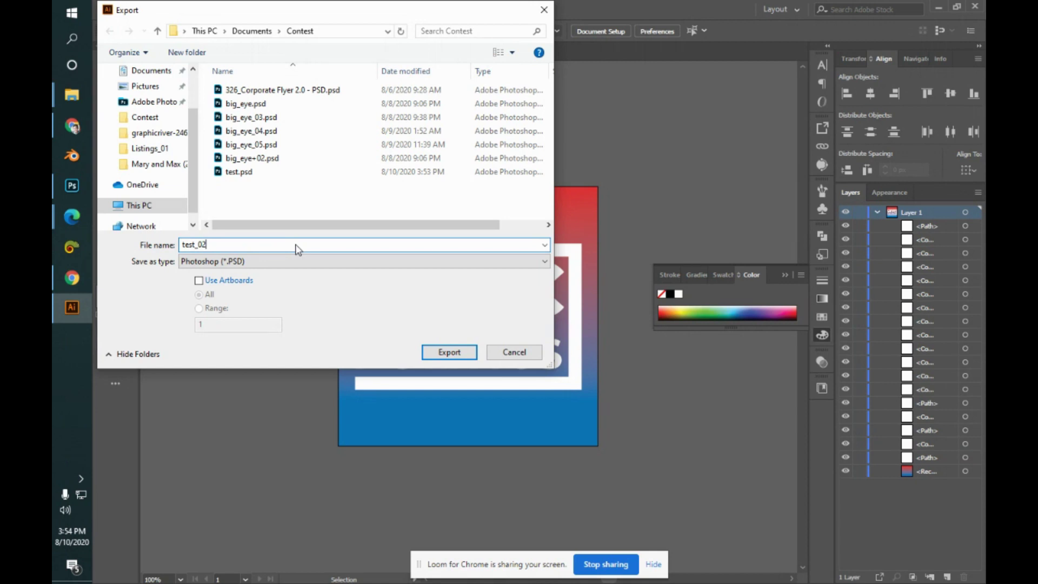
pyautogui.press('Return')
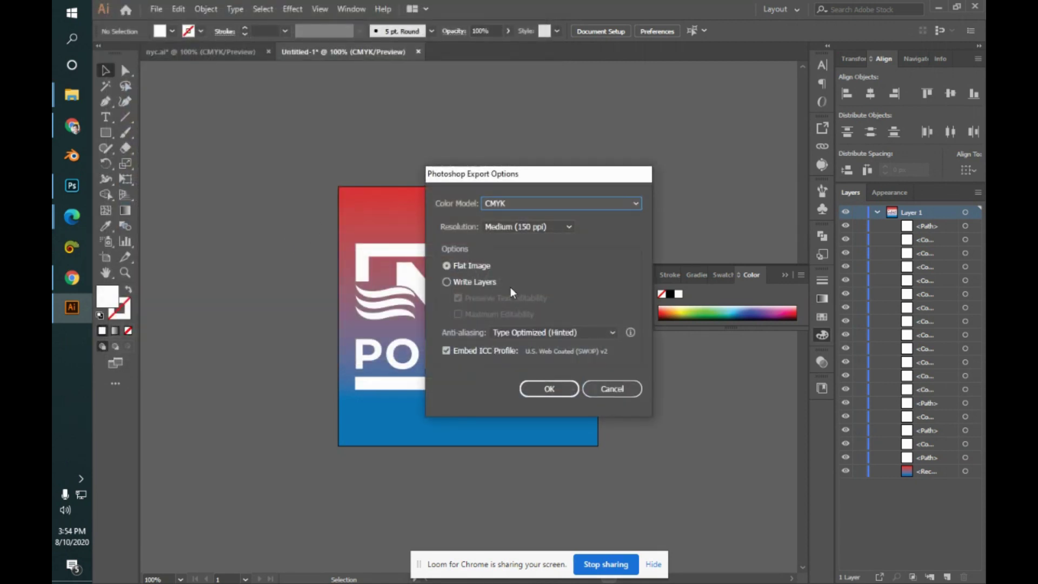
# - Try Write Layers for the PSD export, set the color model to RGB with the ICC profile embedded, and export the file
pyautogui.click(447, 284)
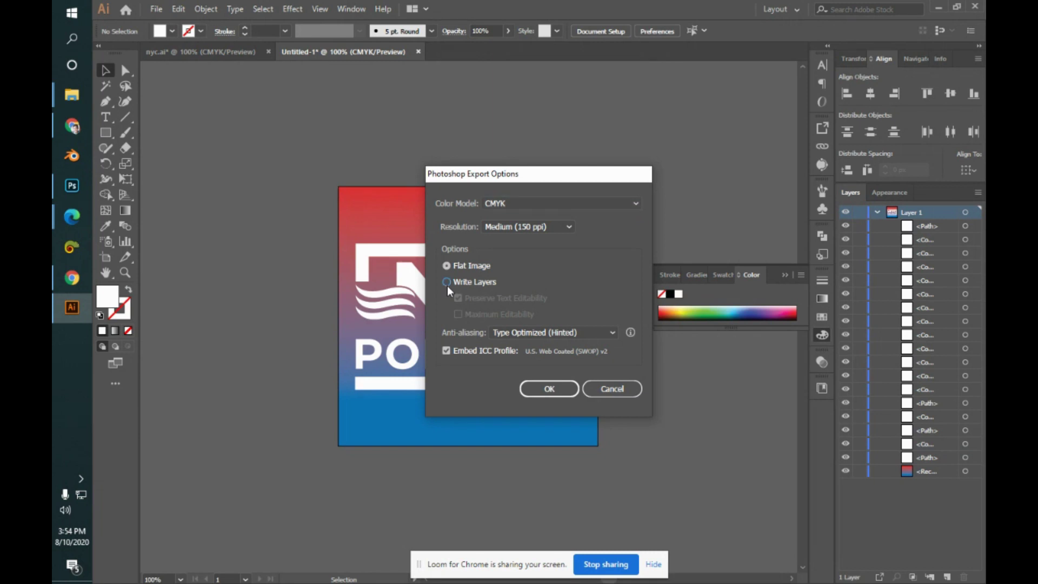
pyautogui.click(517, 314)
pyautogui.click(499, 209)
pyautogui.click(509, 217)
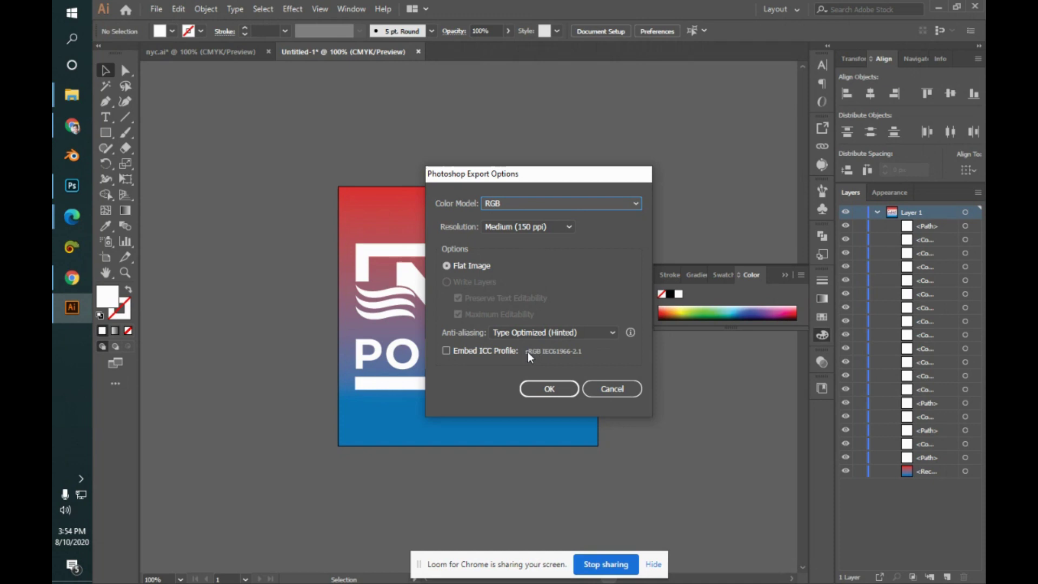
pyautogui.click(460, 350)
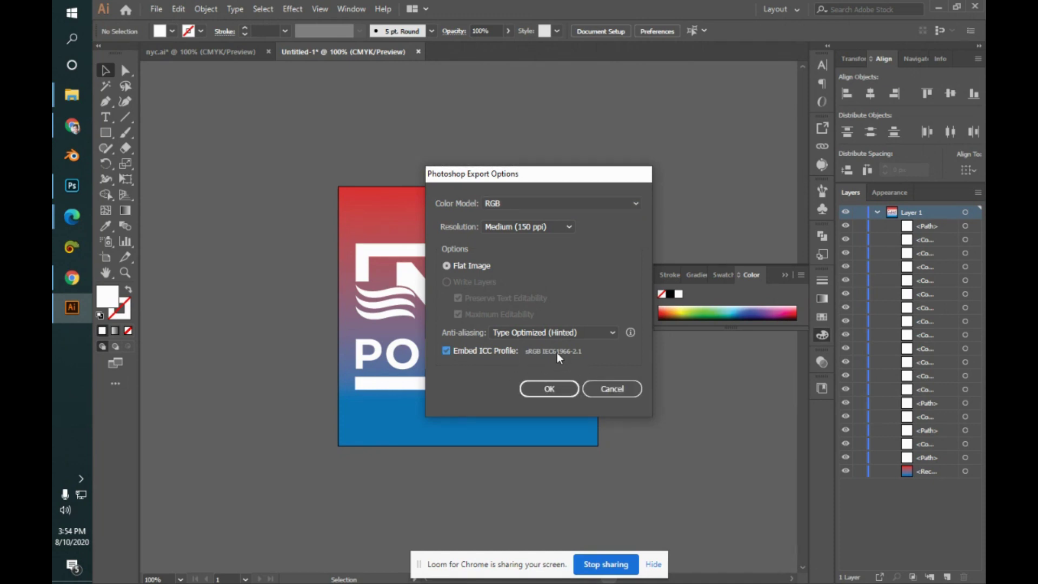
pyautogui.click(549, 390)
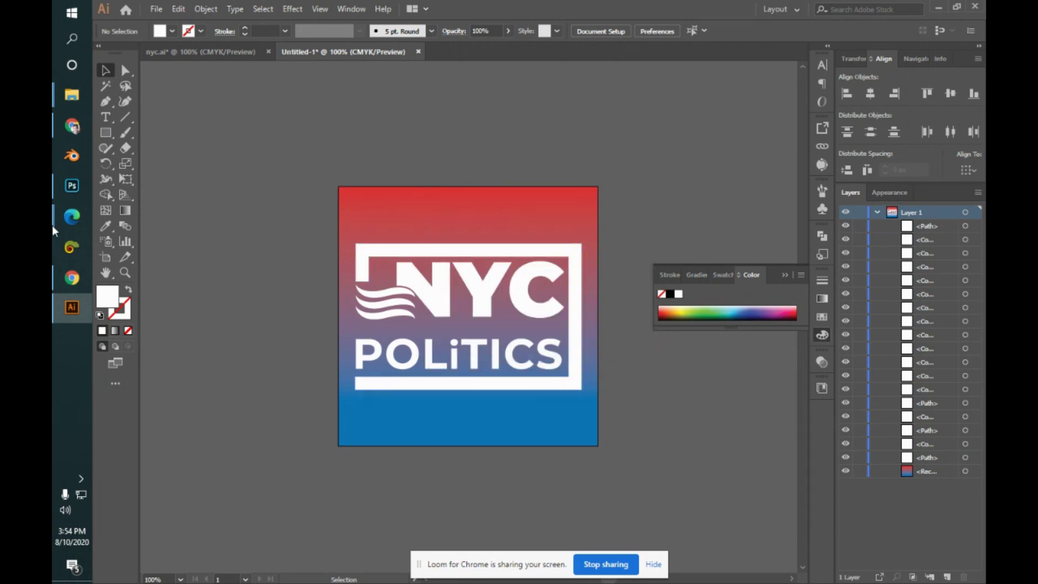
# - Open test_02.psd from the Contest folder in Photoshop and check its layer by toggling its visibility
pyautogui.moveTo(53, 89)
pyautogui.click(162, 60)
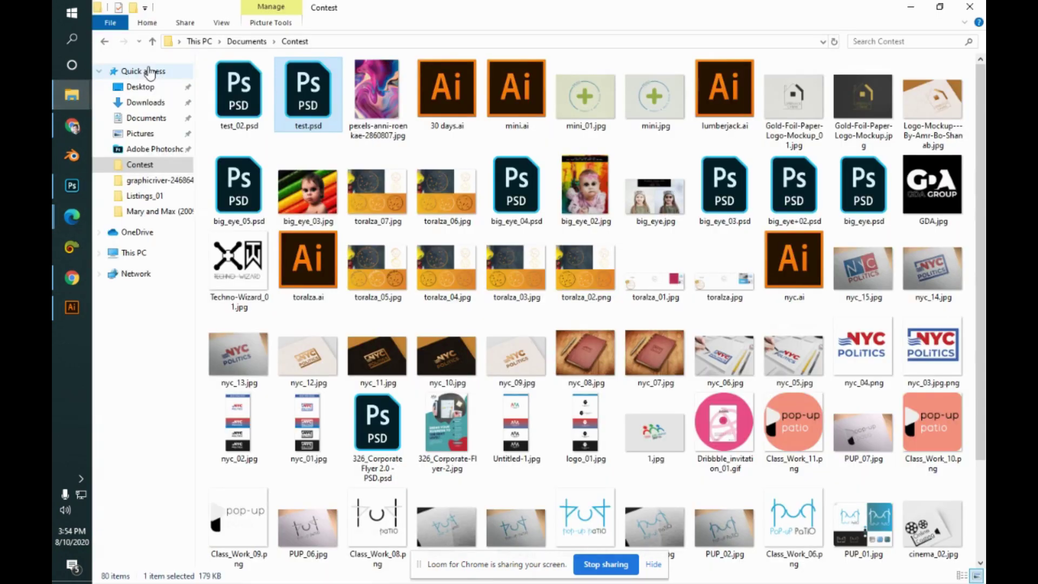
pyautogui.doubleClick(271, 93)
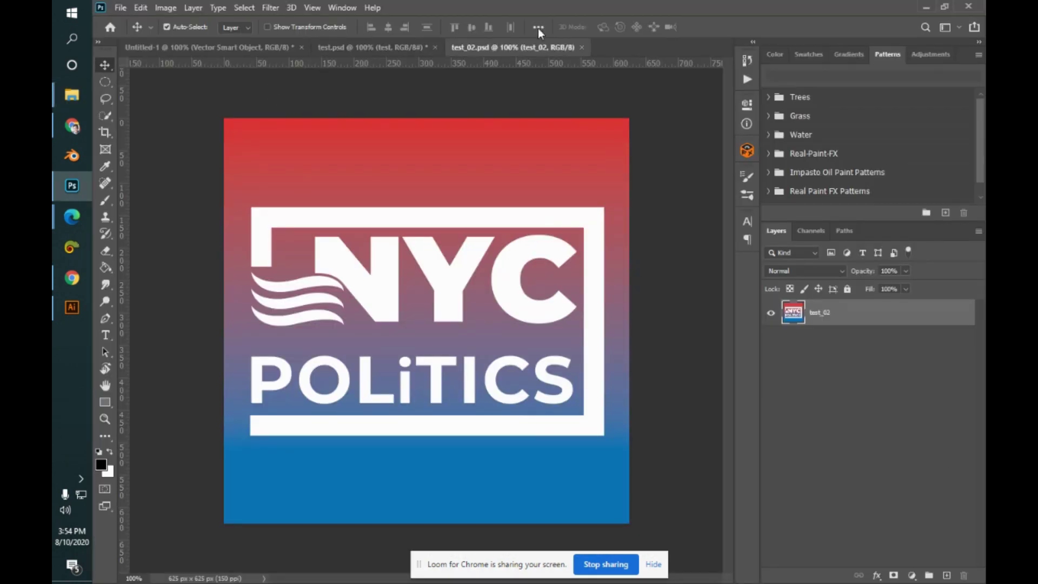
pyautogui.click(771, 313)
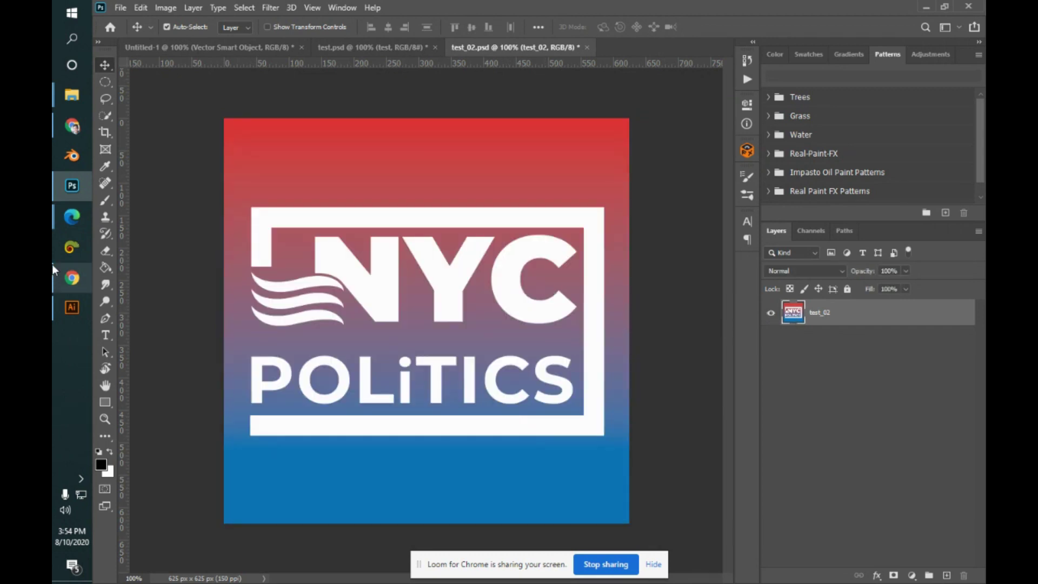
# - Switch to Illustrator and highlight all the sublayers of Layer 1, from the first path down to the gradient rectangle, to examine the layer structure
pyautogui.click(53, 313)
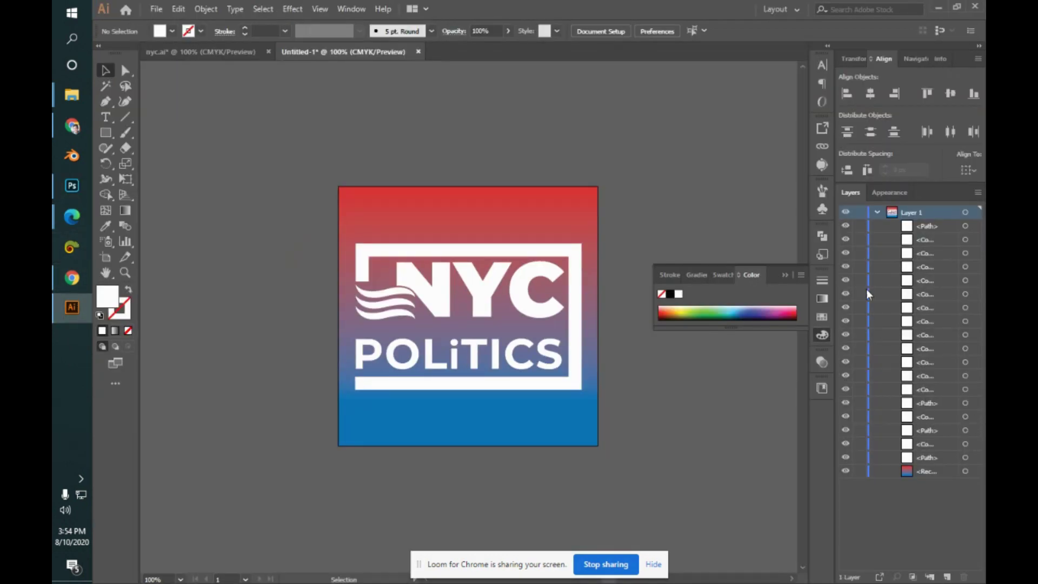
pyautogui.click(876, 214)
pyautogui.click(876, 214)
pyautogui.click(915, 228)
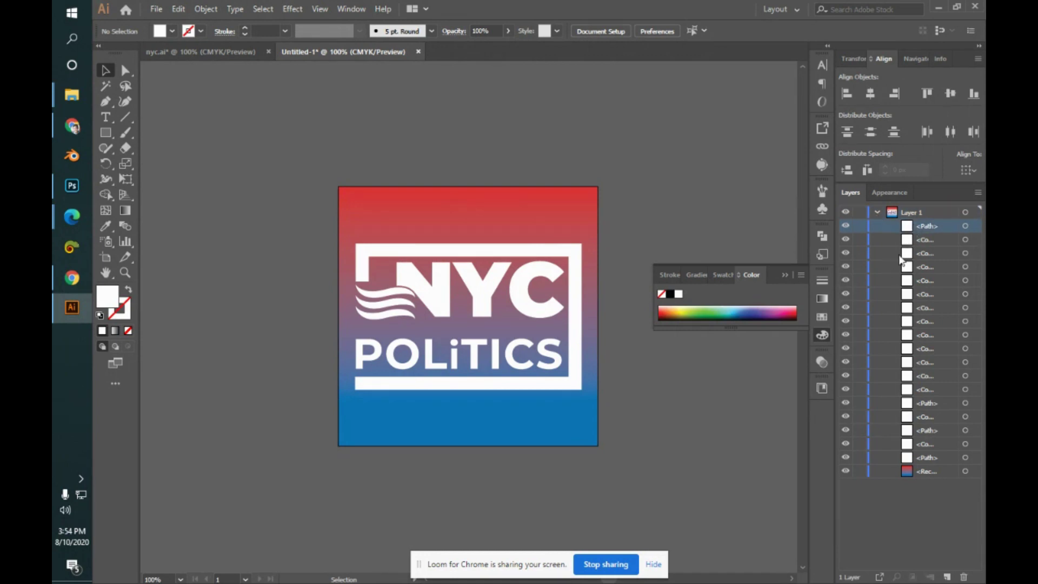
pyautogui.keyDown('shift'); pyautogui.click(918, 472); pyautogui.keyUp('shift')
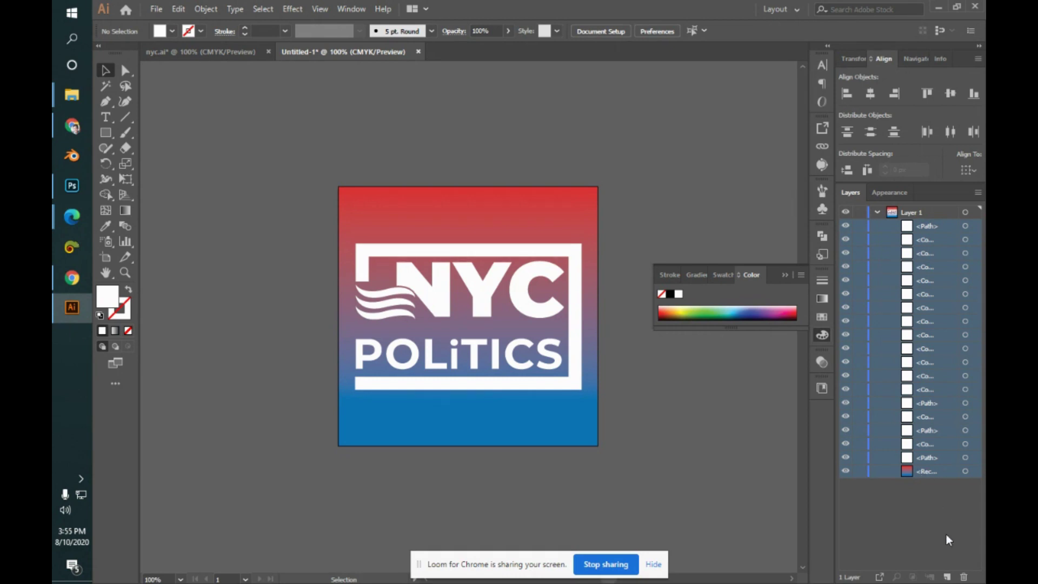
pyautogui.click(962, 517)
# - Add eight new empty layers above Layer 1
pyautogui.click(947, 577)
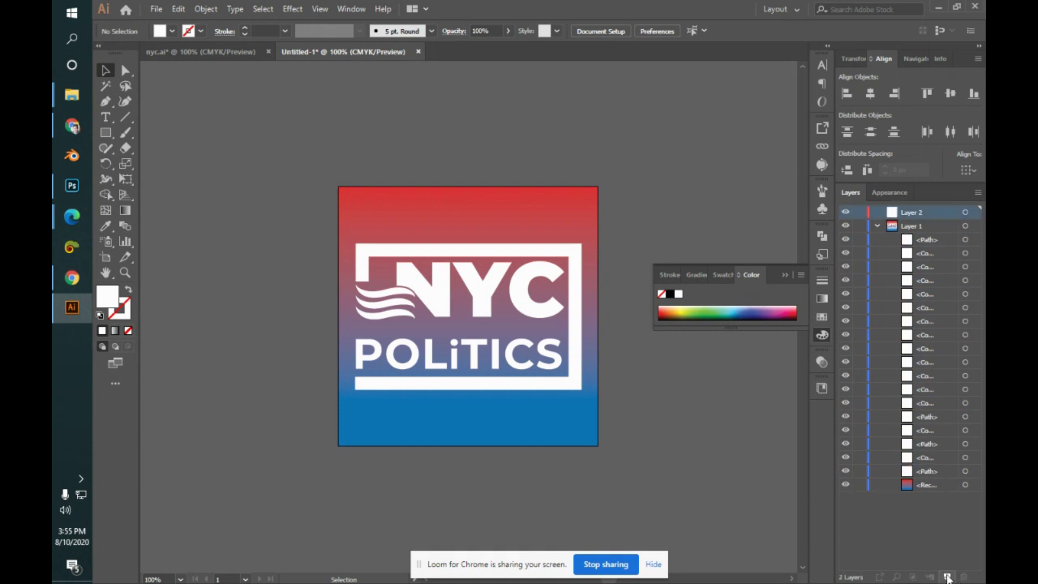
pyautogui.click(948, 577)
pyautogui.click(947, 577)
pyautogui.click(947, 577)
pyautogui.click(948, 577)
pyautogui.click(948, 577)
pyautogui.click(948, 577)
pyautogui.click(947, 577)
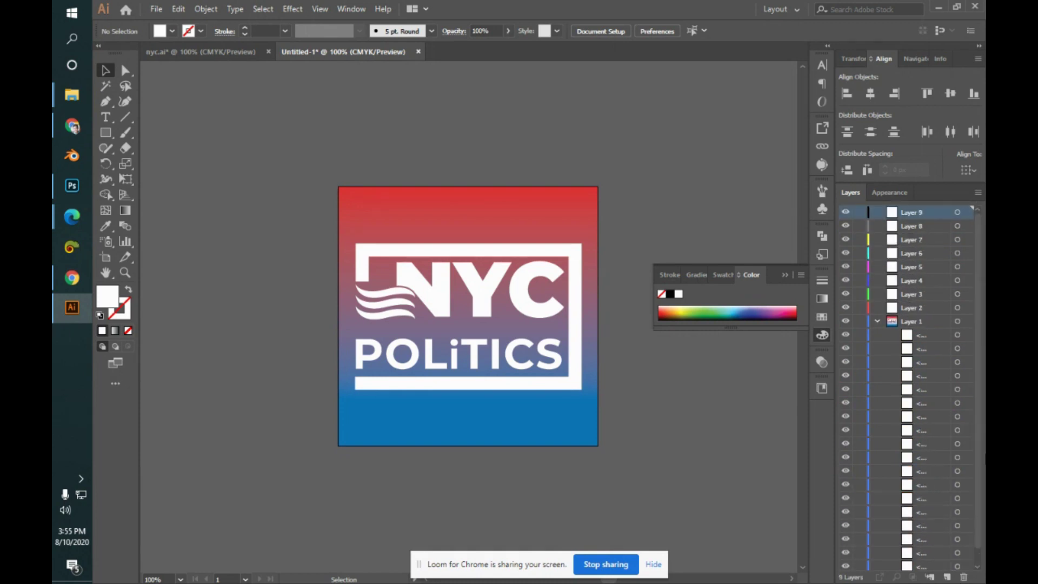
# - Select the compound path of the final S in POLiTICS from Layer 1 to identify it, and clear the selection
pyautogui.scroll(-1, 979, 434)
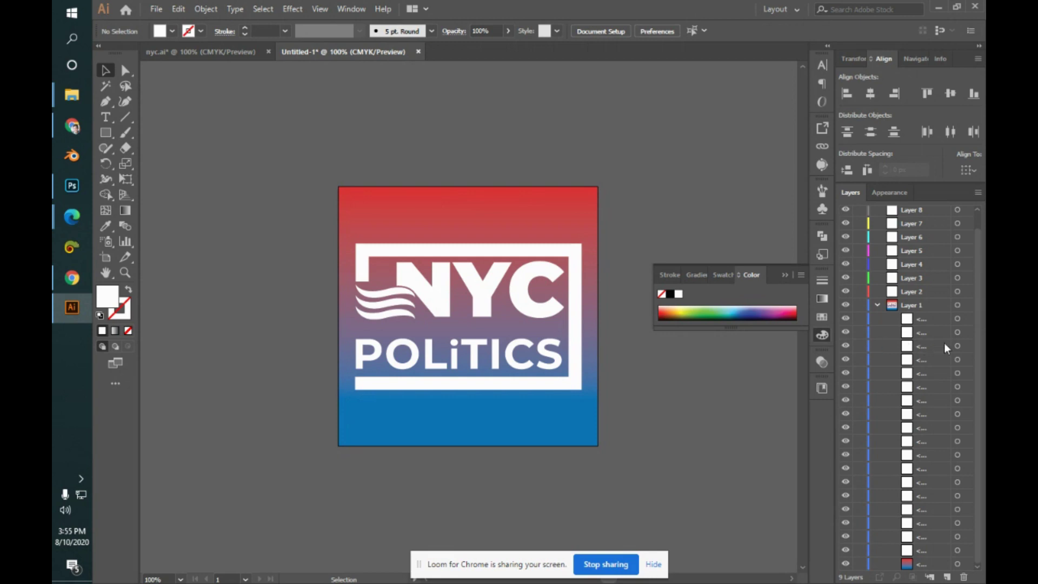
pyautogui.click(958, 333)
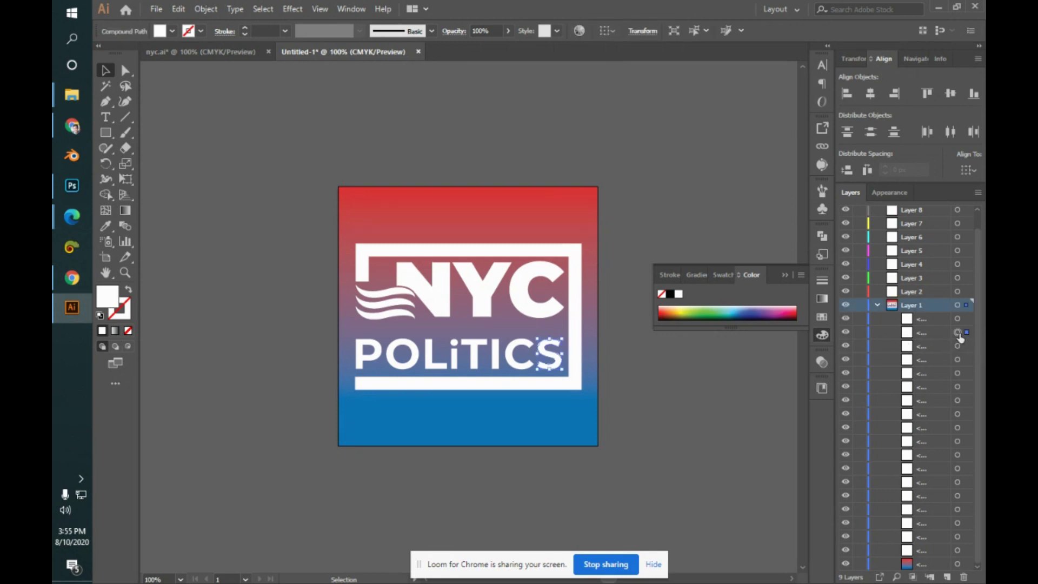
pyautogui.click(709, 381)
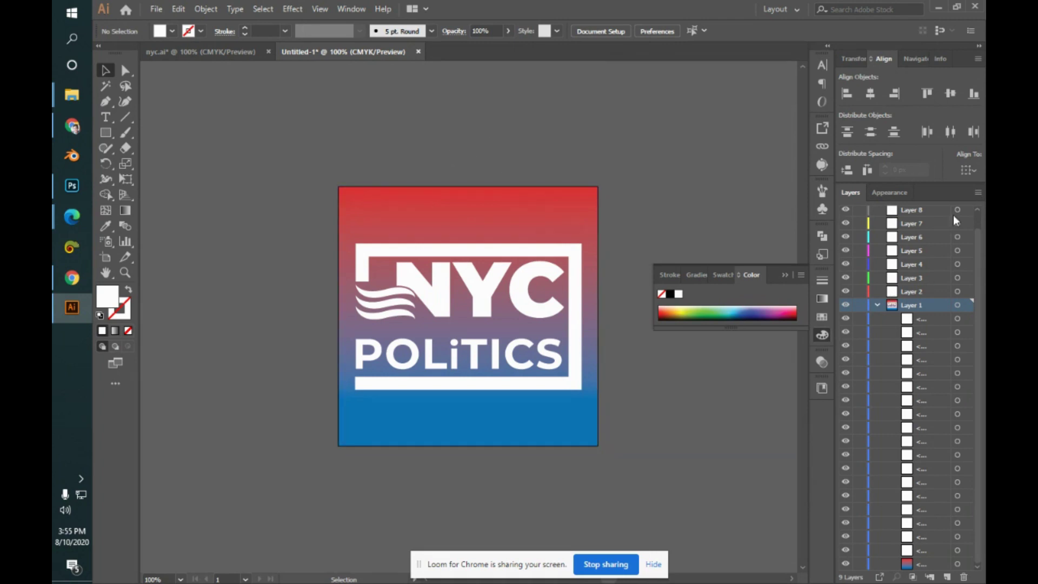
# - Delete the empty layers Layer 2 to Layer 9, keeping only Layer 1
pyautogui.click(946, 292)
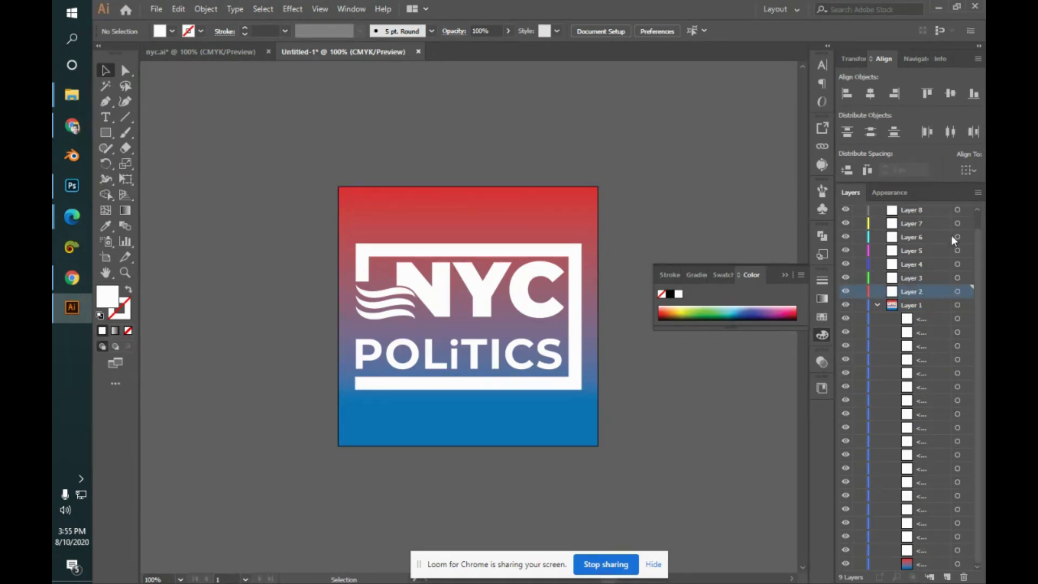
pyautogui.keyDown('shift'); pyautogui.click(947, 212); pyautogui.keyUp('shift')
pyautogui.click(963, 577)
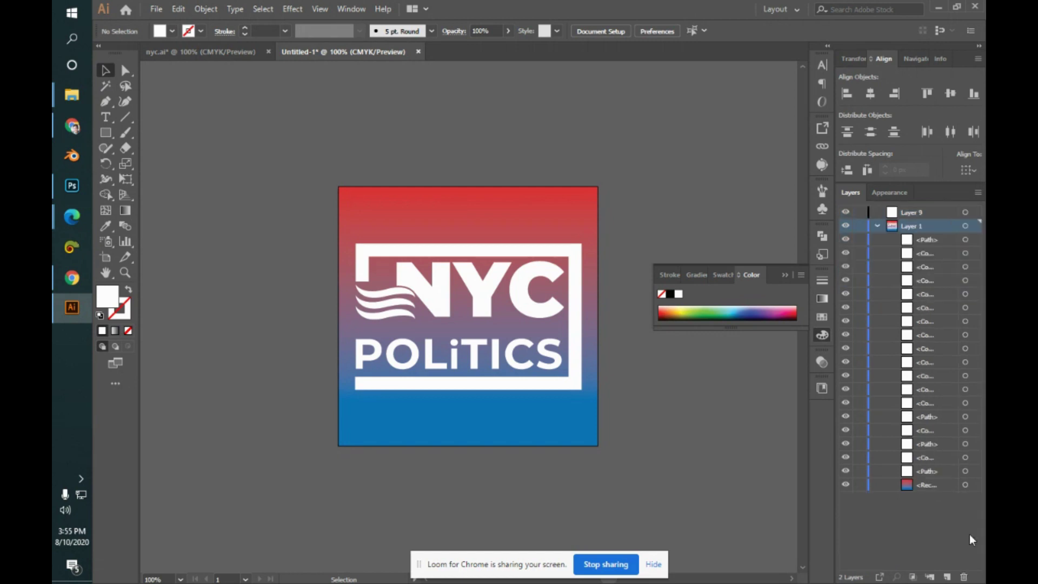
pyautogui.click(917, 216)
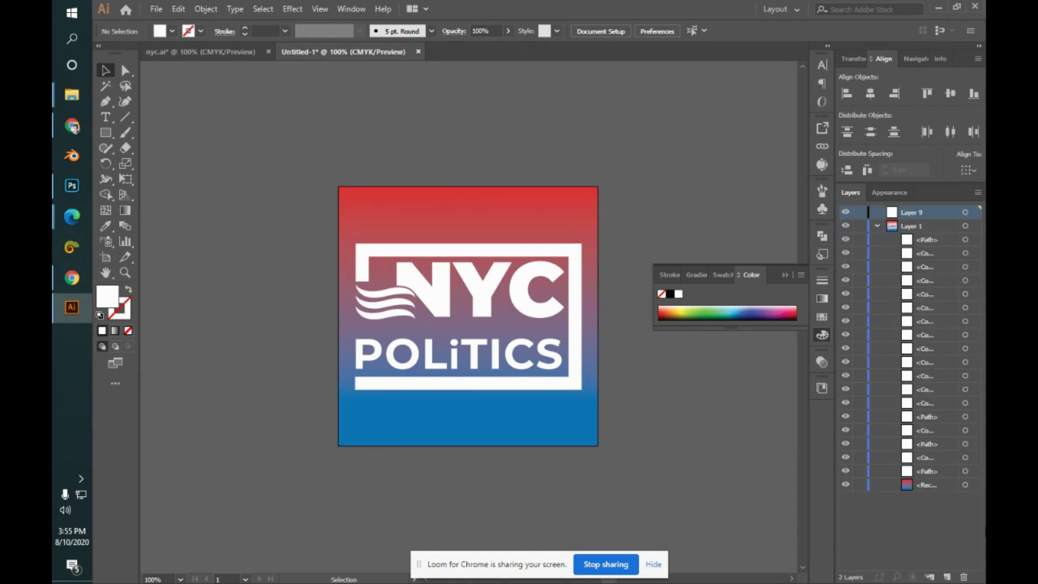
pyautogui.click(963, 577)
# - Switch between Photoshop and Illustrator to compare the layers of test_02.psd with those of the original logo
pyautogui.hotkey('alt', 'Tab')
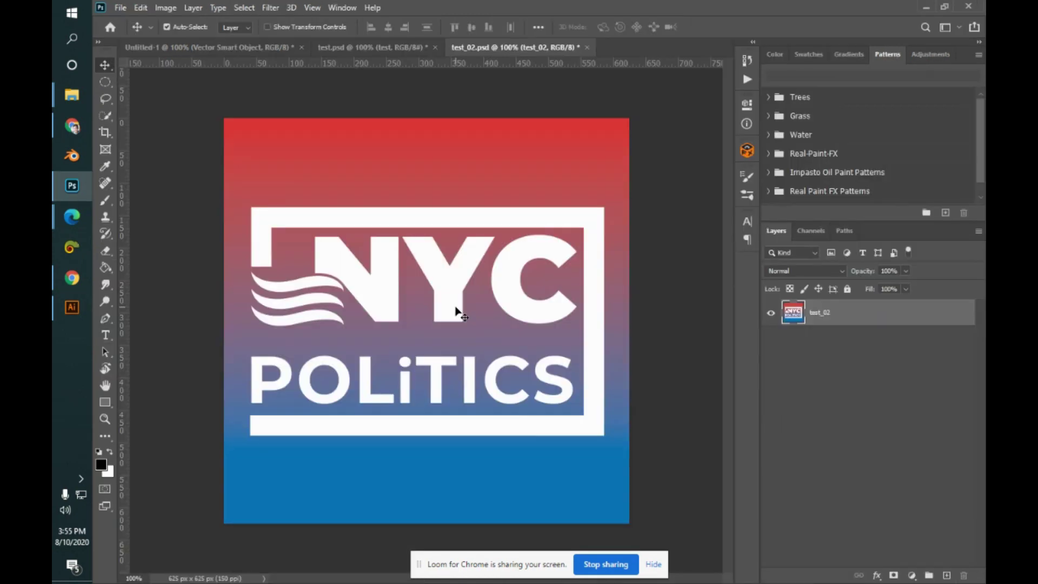
pyautogui.hotkey('alt', 'Tab')
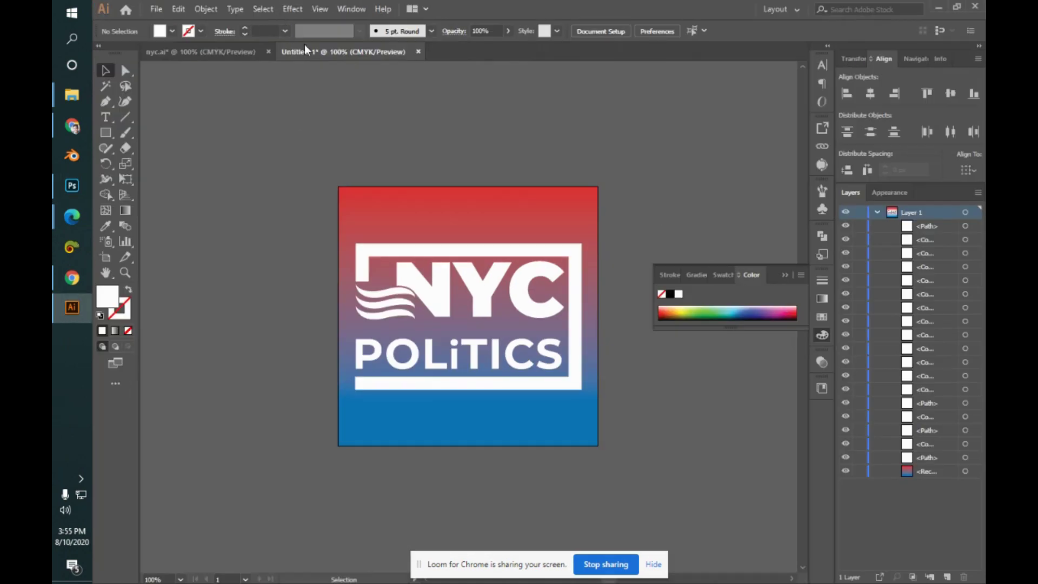
pyautogui.hotkey('alt', 'Tab')
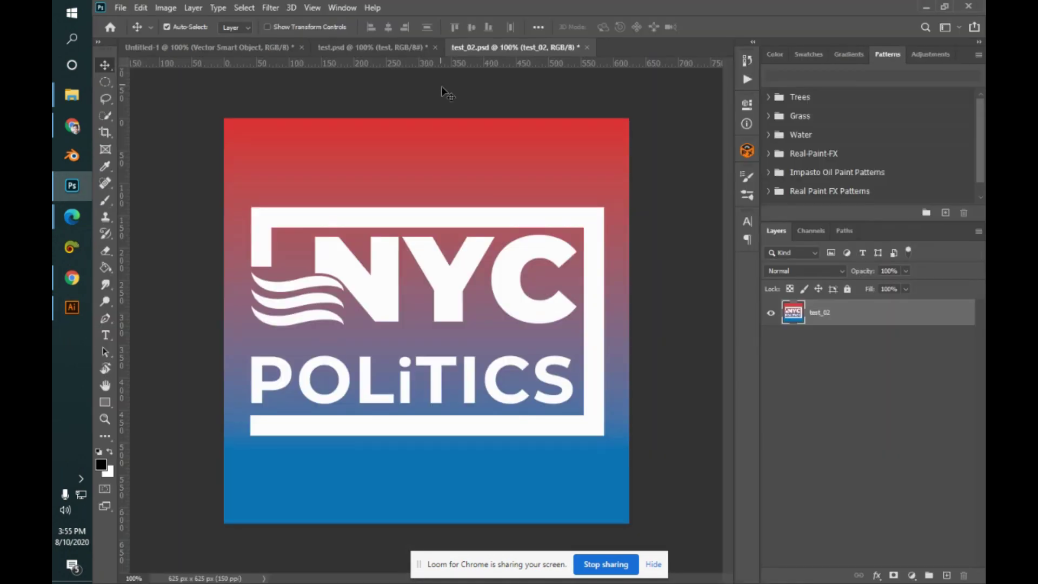
# - Switch to the Google Meet call in the browser and read the newest chat messages
pyautogui.hotkey('alt', 'Tab')
pyautogui.hotkey('alt', 'Tab')
pyautogui.hotkey('alt', 'Tab')
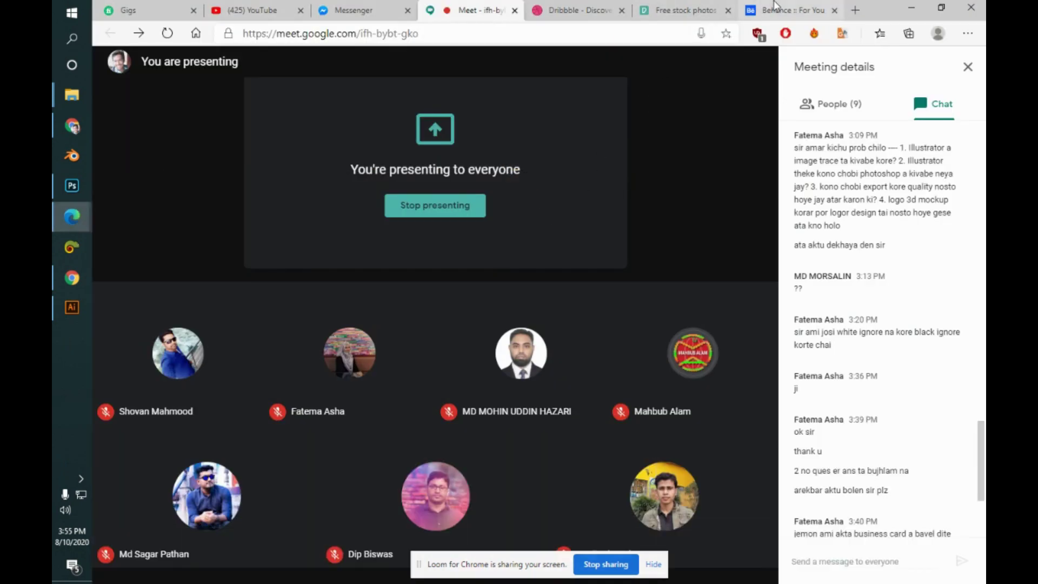
pyautogui.scroll(-3, 982, 535)
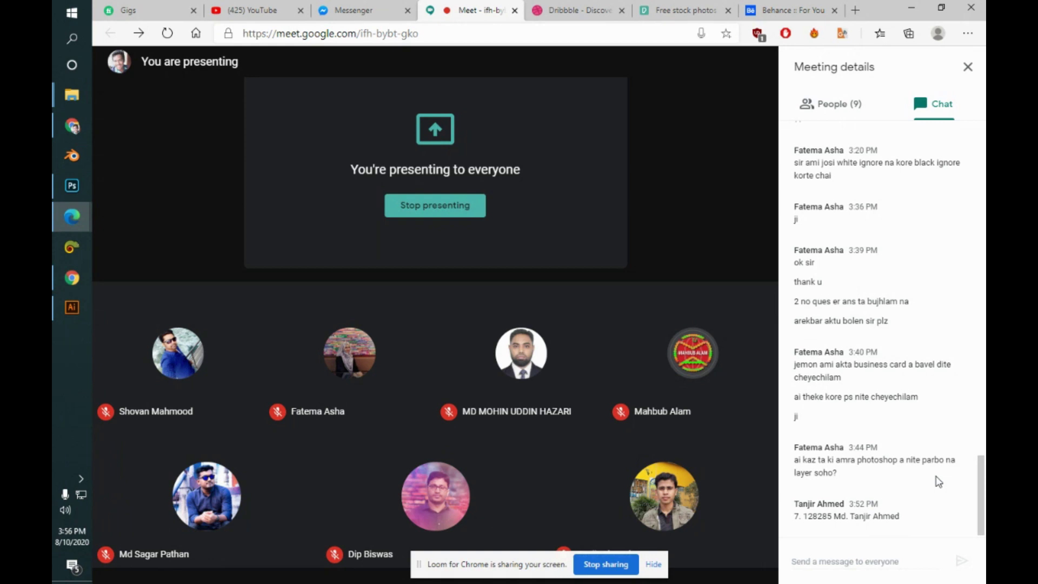
# - Switch to Photoshop, close test.psd, test_02.psd and Untitled-1 without saving, and minimize the program
pyautogui.click(54, 183)
pyautogui.click(411, 45)
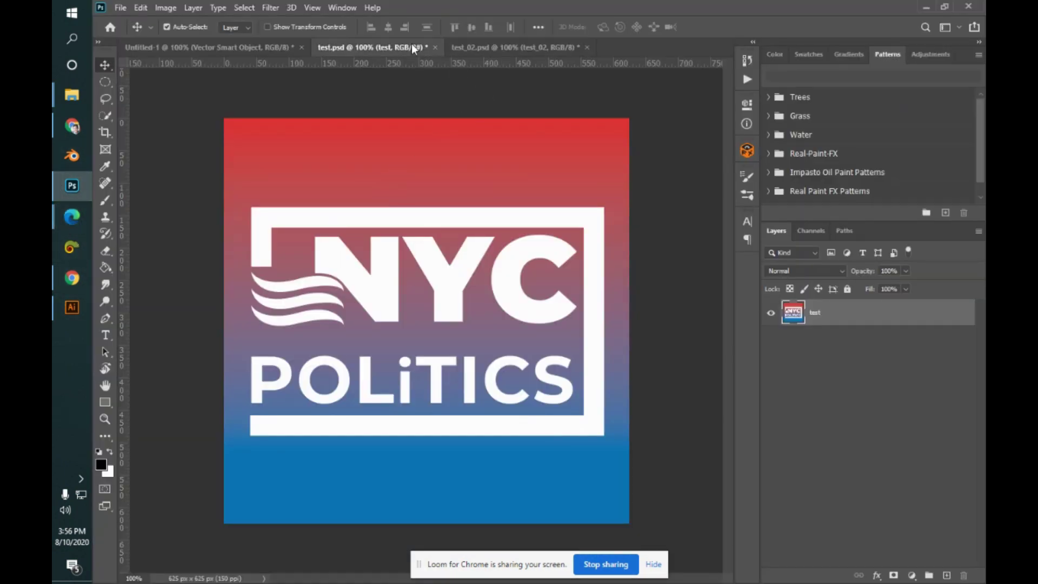
pyautogui.click(435, 47)
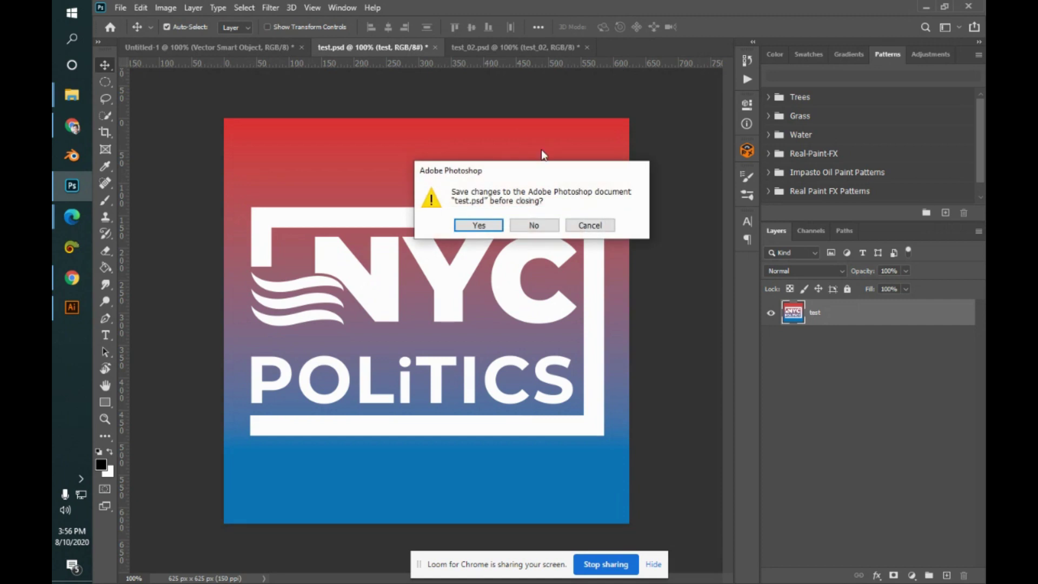
pyautogui.click(548, 226)
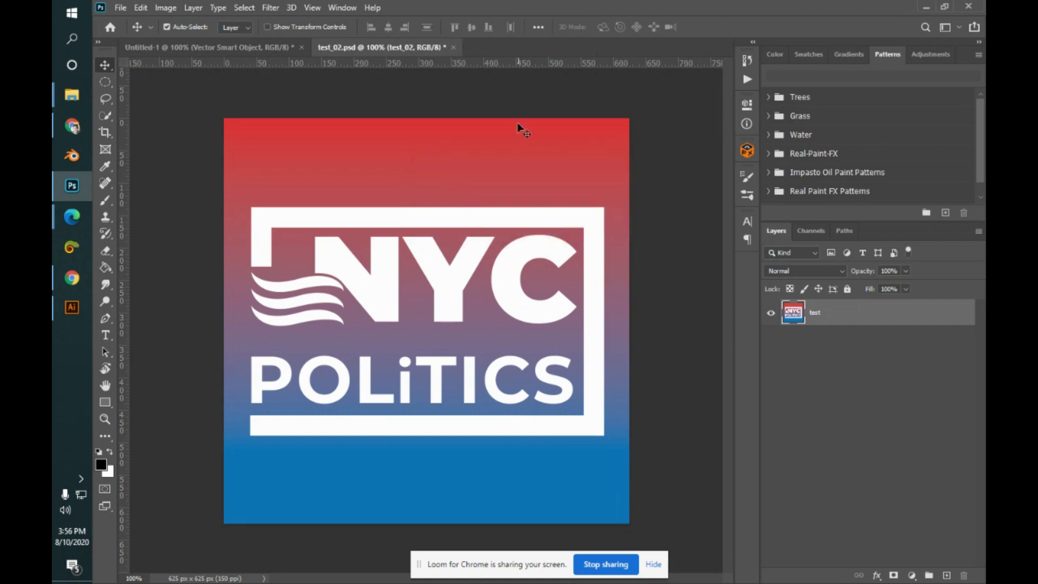
pyautogui.click(456, 48)
pyautogui.click(535, 226)
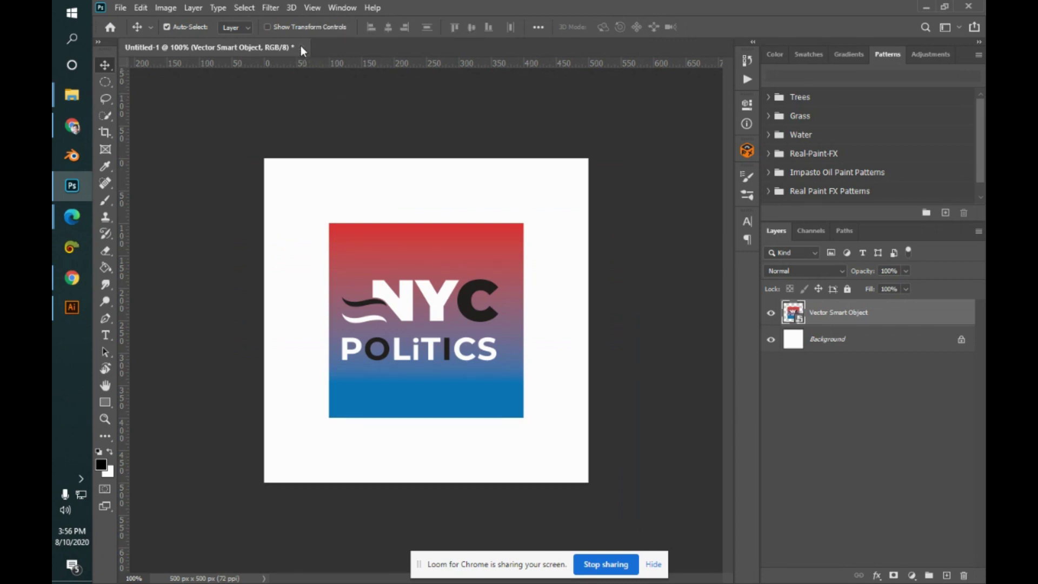
pyautogui.click(301, 47)
pyautogui.click(525, 221)
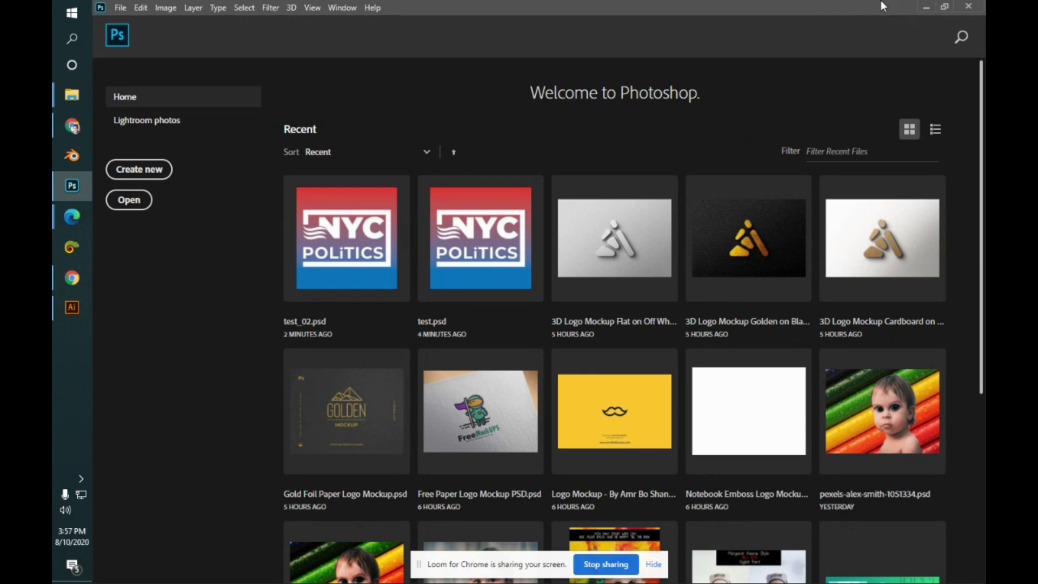
pyautogui.click(926, 7)
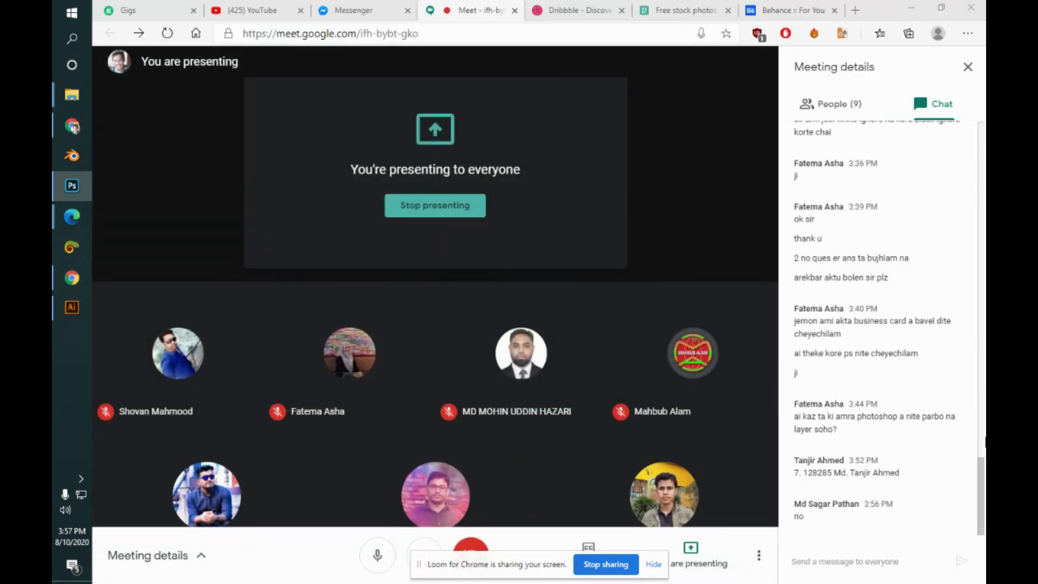
# - Switch to Illustrator and quit it without saving the open documents, clearing the clipboard data
pyautogui.click(76, 314)
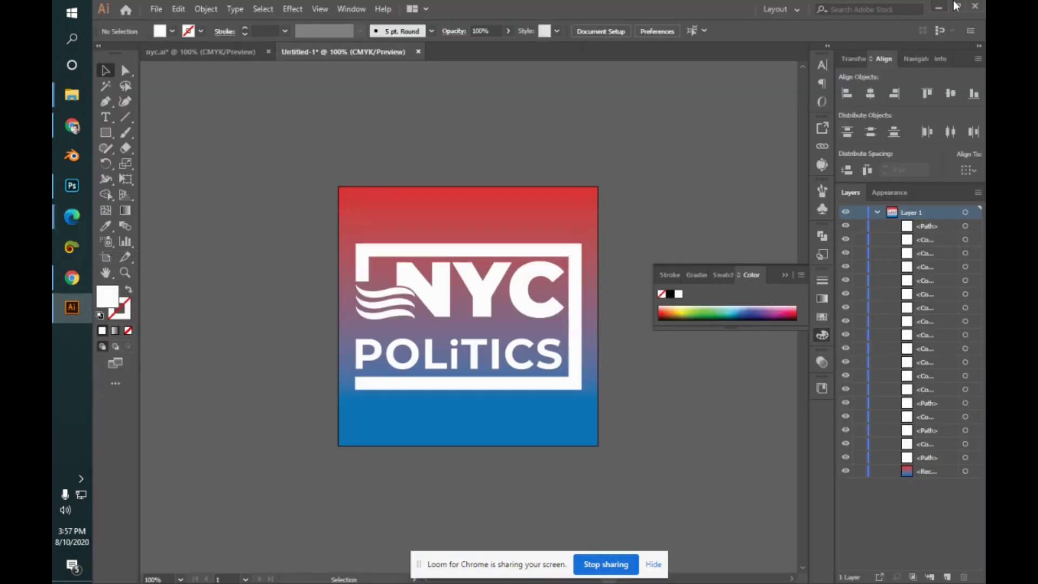
pyautogui.click(975, 6)
pyautogui.click(617, 324)
pyautogui.click(619, 321)
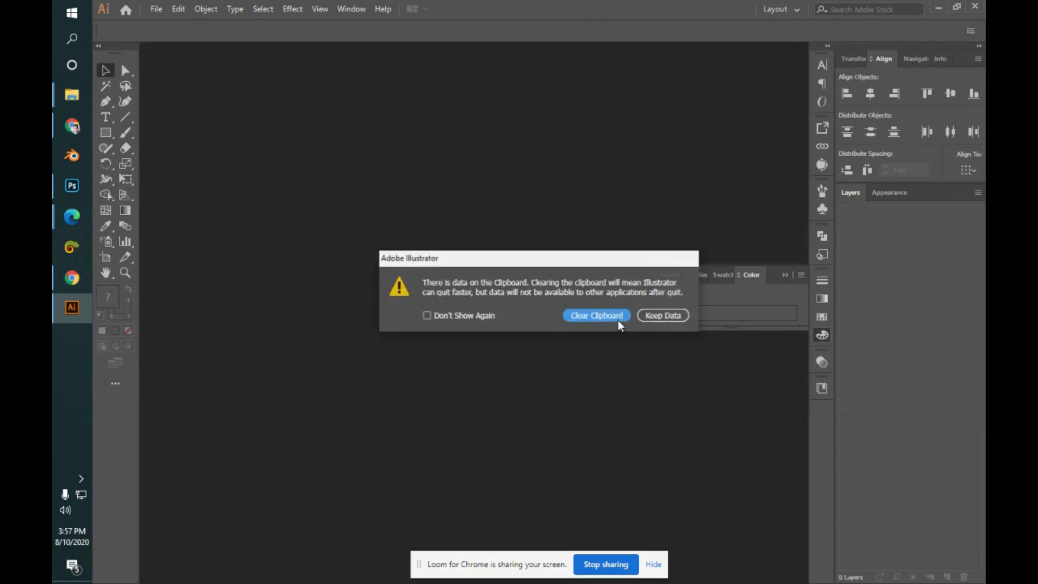
pyautogui.click(621, 316)
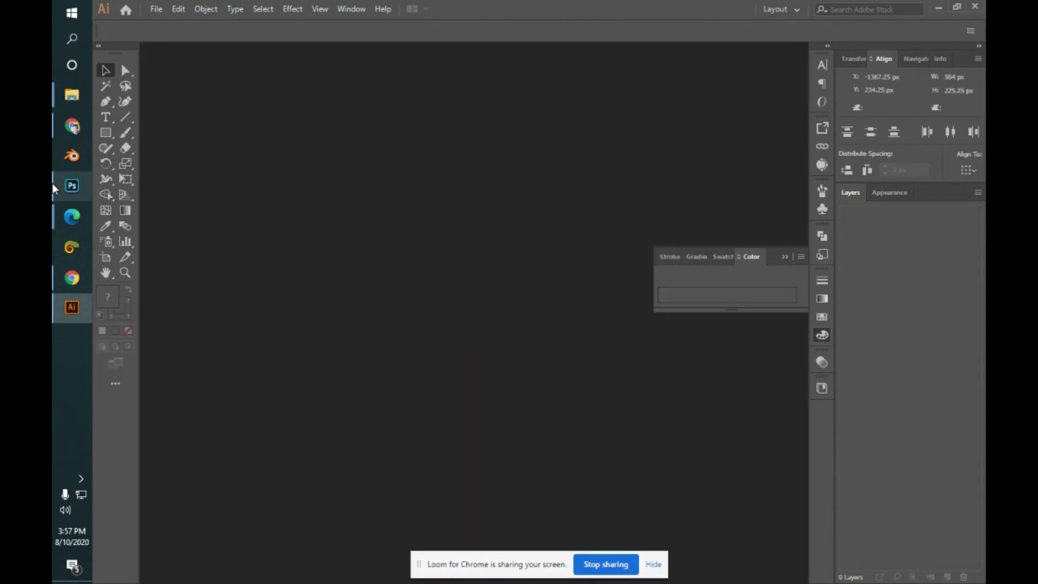
# - Return to the Google Meet call in the browser and read the latest chat question
pyautogui.click(53, 185)
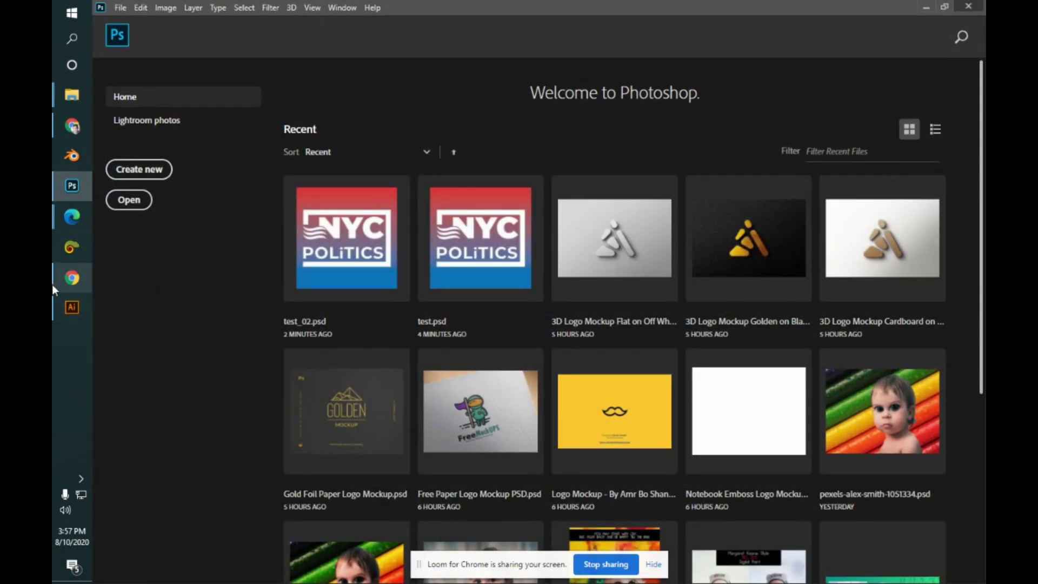
pyautogui.moveTo(66, 225)
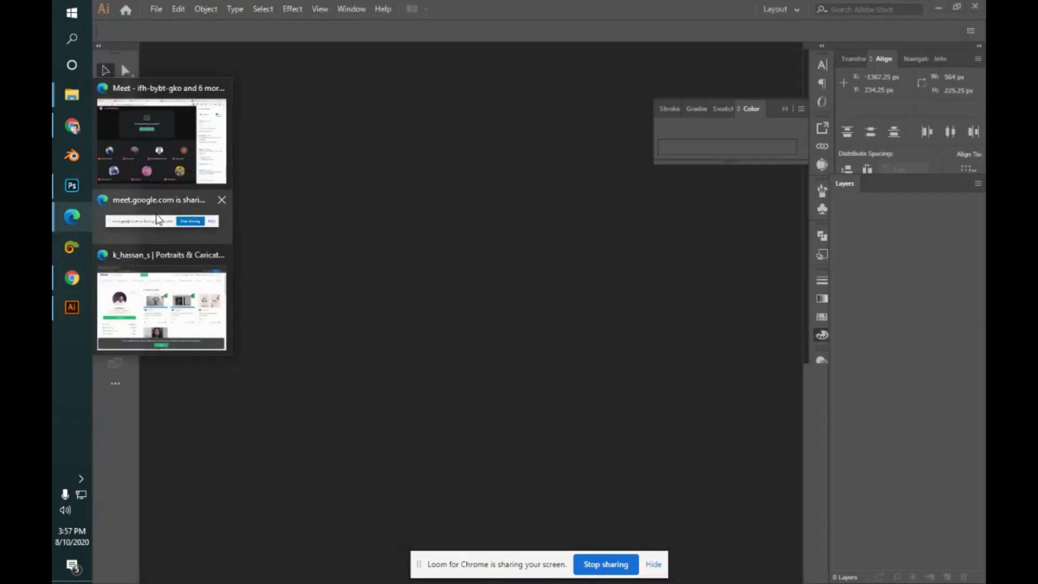
pyautogui.click(174, 183)
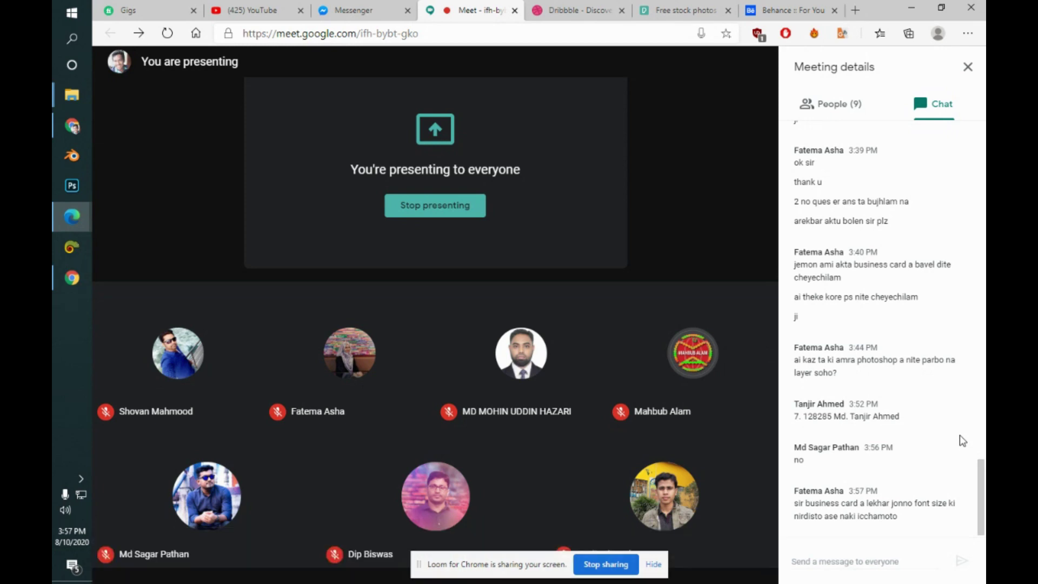
# - Search the web in a new tab for "business card standard font size"
pyautogui.click(856, 10)
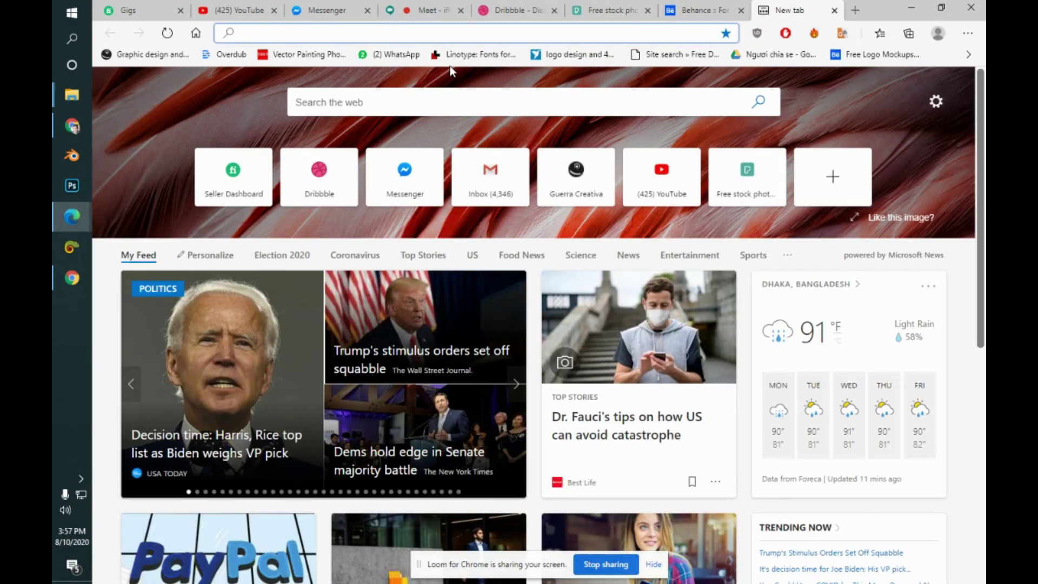
pyautogui.write('bsuiness c')
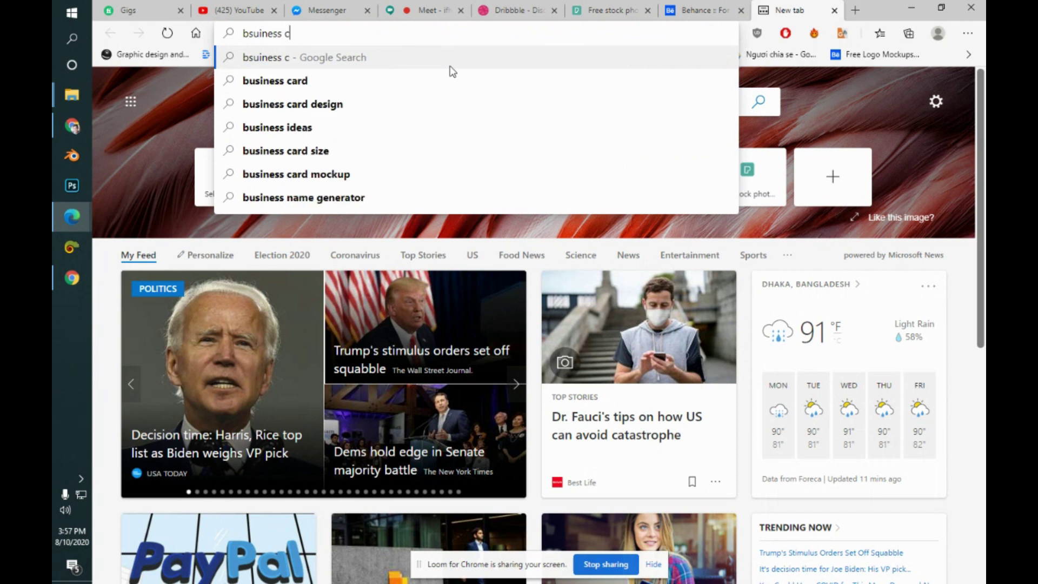
pyautogui.write('ard star')
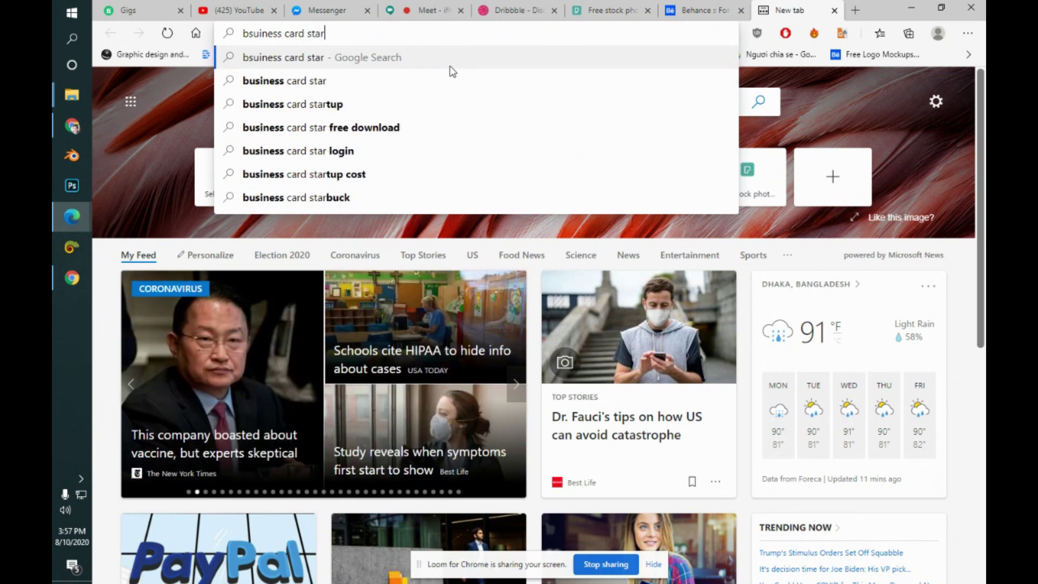
pyautogui.press('BackSpace')
pyautogui.write('nd')
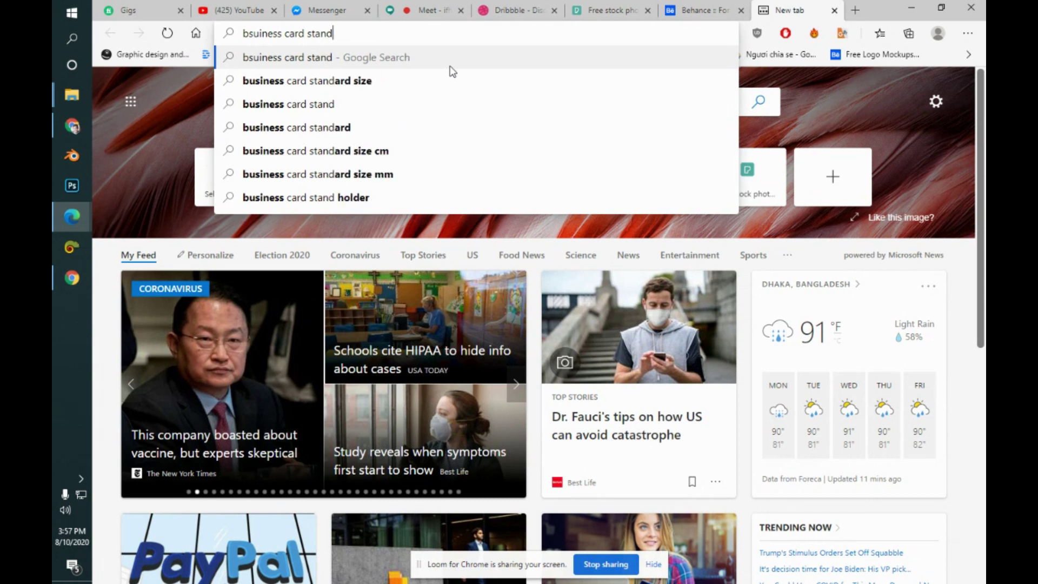
pyautogui.write('rad')
pyautogui.press('Down')
pyautogui.press('BackSpace')
pyautogui.press('BackSpace')
pyautogui.press('BackSpace')
pyautogui.press('BackSpace')
pyautogui.write('f')
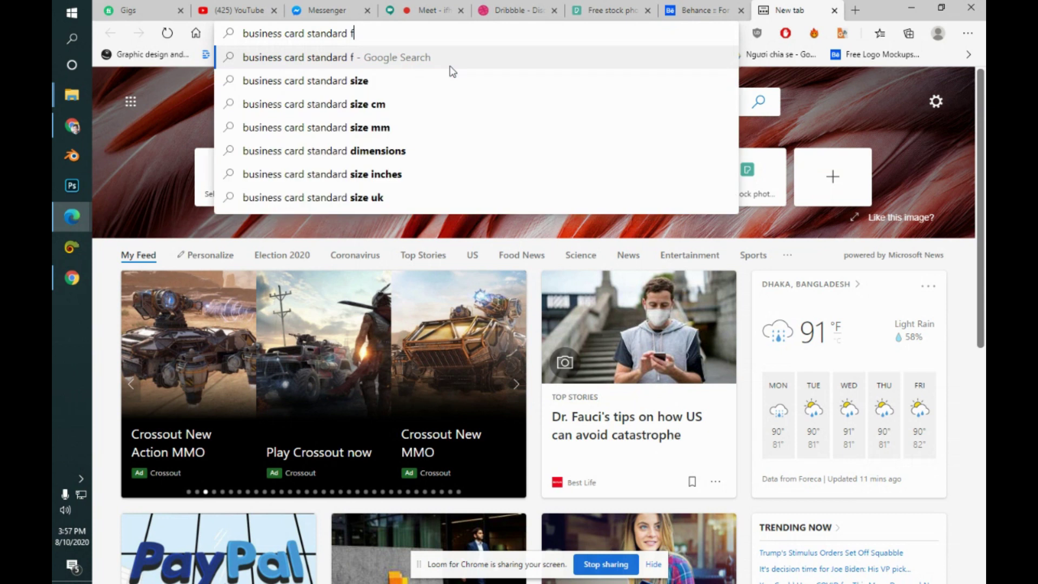
pyautogui.write('ont size')
pyautogui.press('Return')
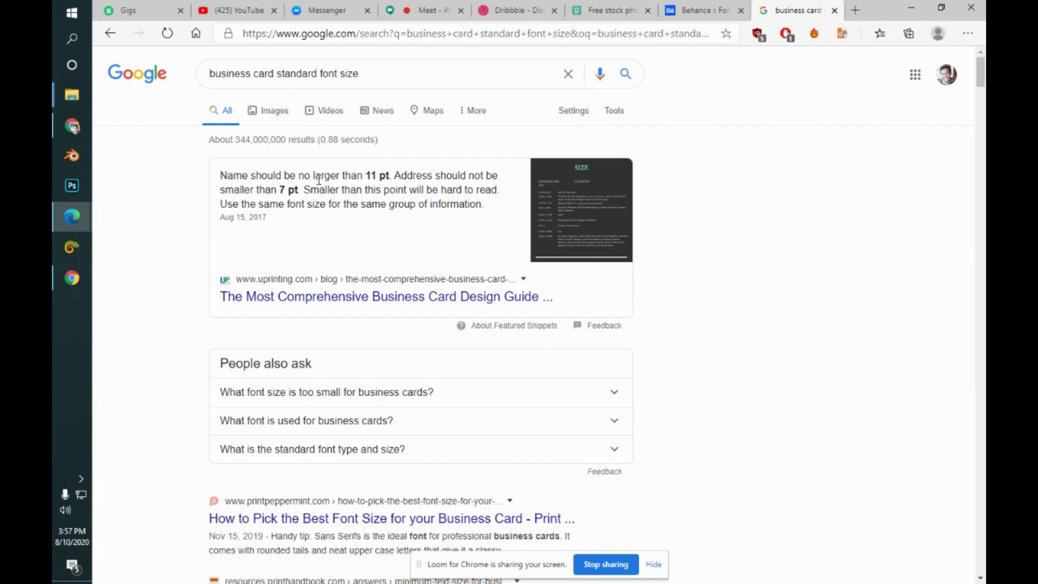
# - Open UPrinting's "The Most Comprehensive Business Card Design Guide" and skim its font size guidelines, card size table and opening sections
pyautogui.click(362, 299)
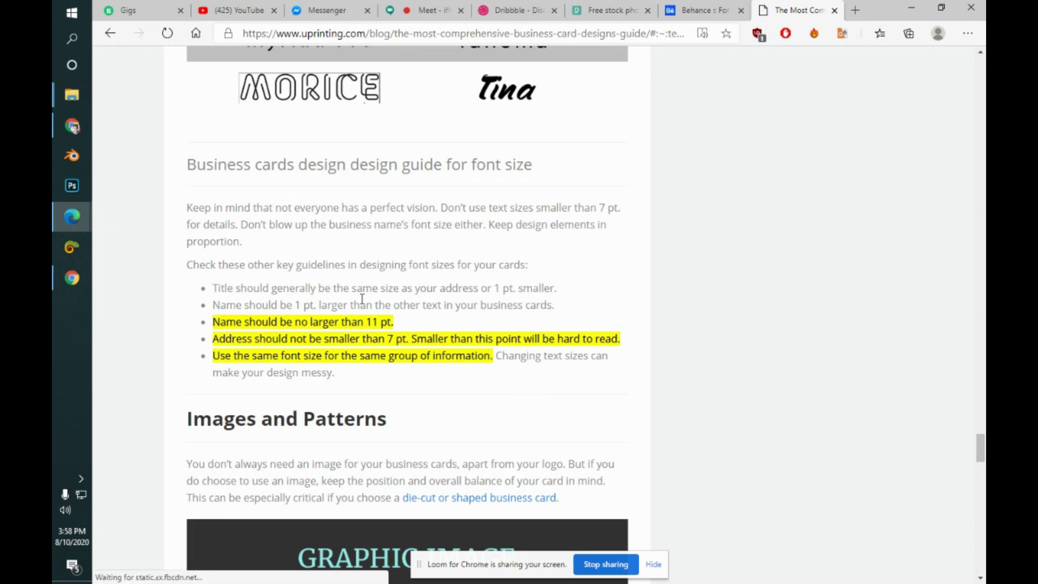
pyautogui.scroll(-15, 362, 299)
pyautogui.scroll(-15, 363, 306)
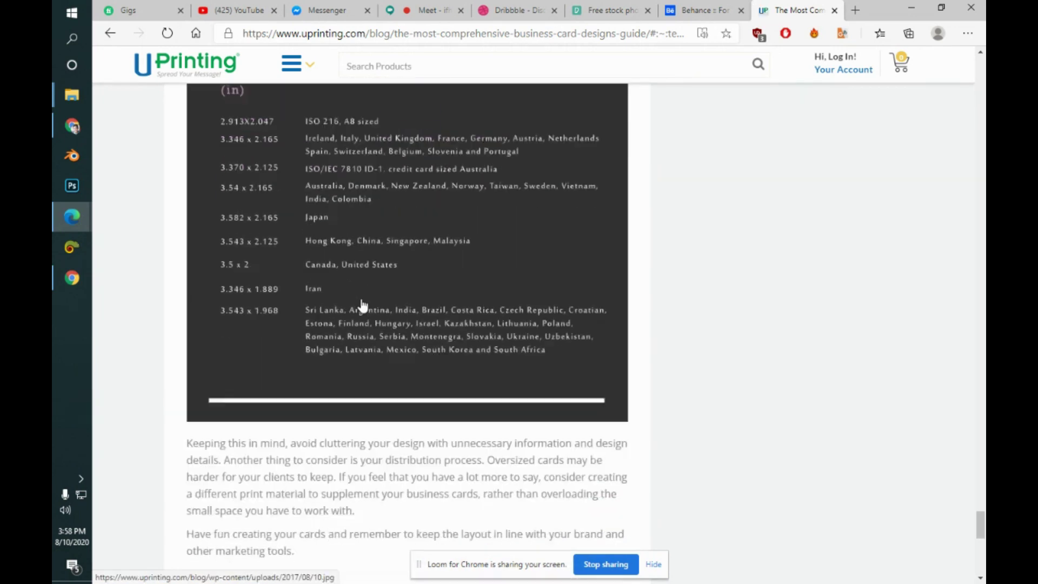
pyautogui.scroll(-10, 363, 306)
pyautogui.scroll(20, 362, 302)
pyautogui.scroll(15, 363, 299)
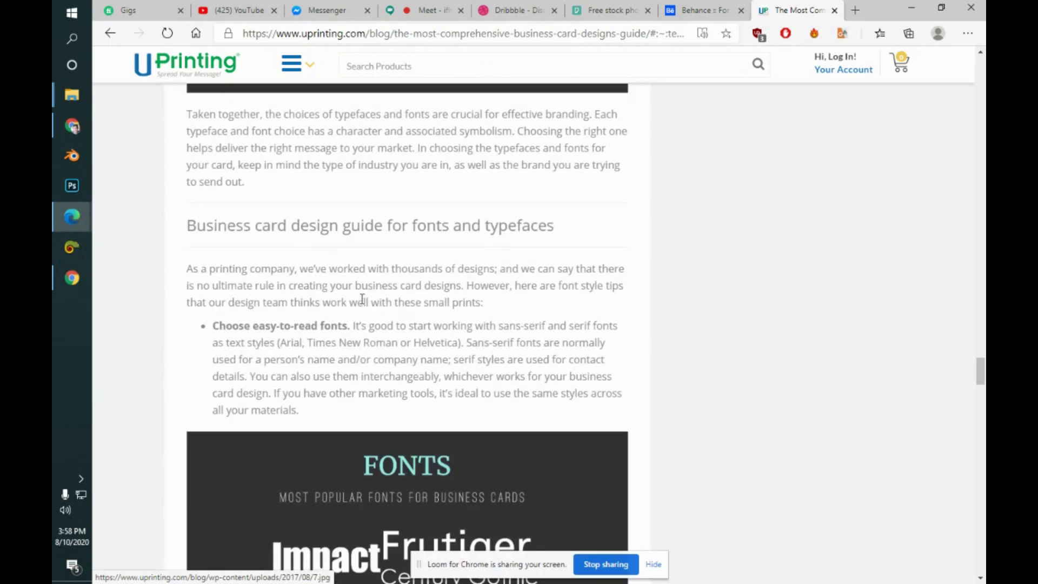
pyautogui.scroll(20, 363, 300)
pyautogui.scroll(20, 363, 306)
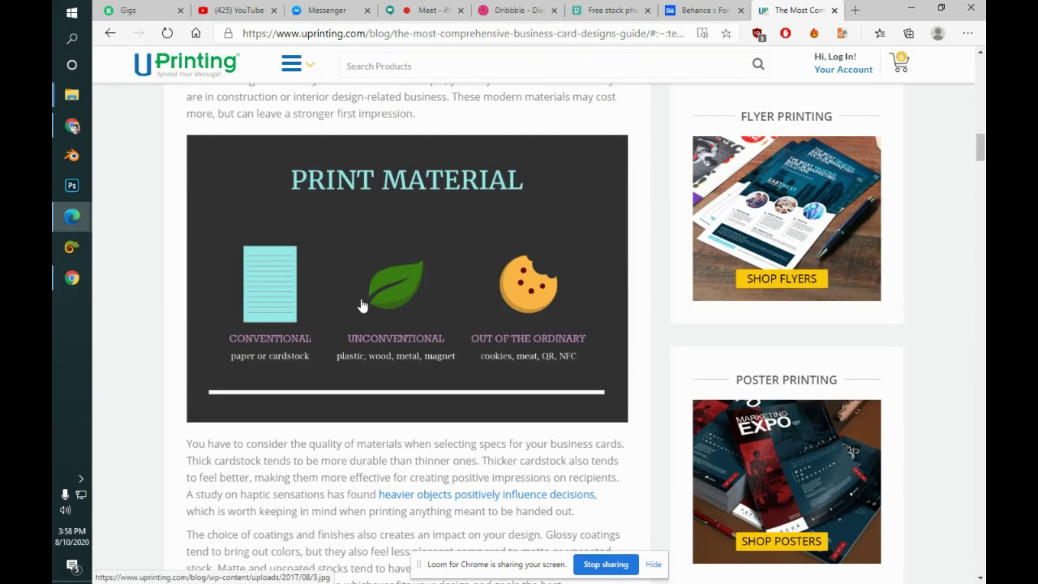
pyautogui.scroll(20, 362, 306)
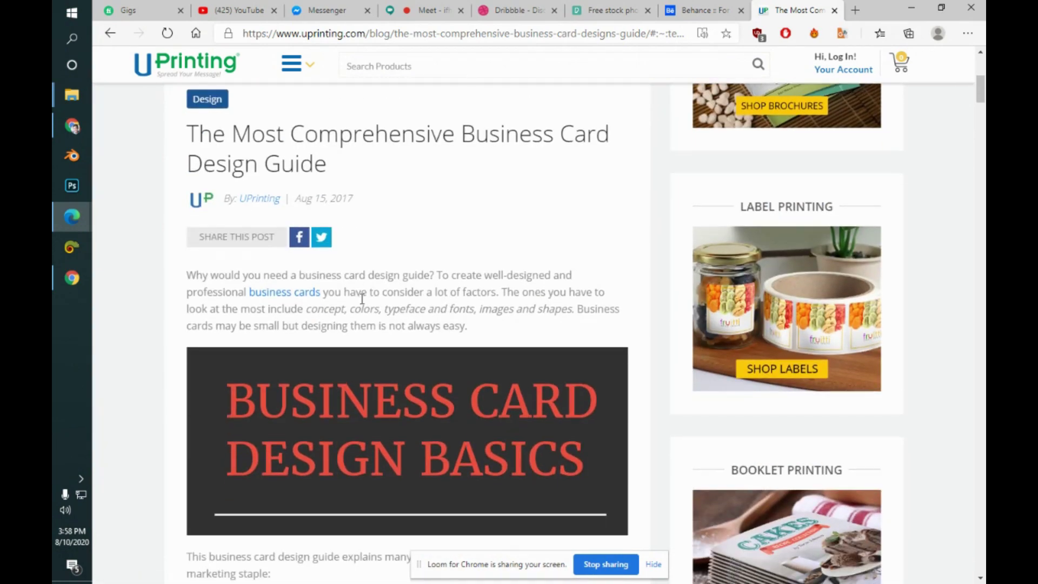
pyautogui.scroll(10, 363, 300)
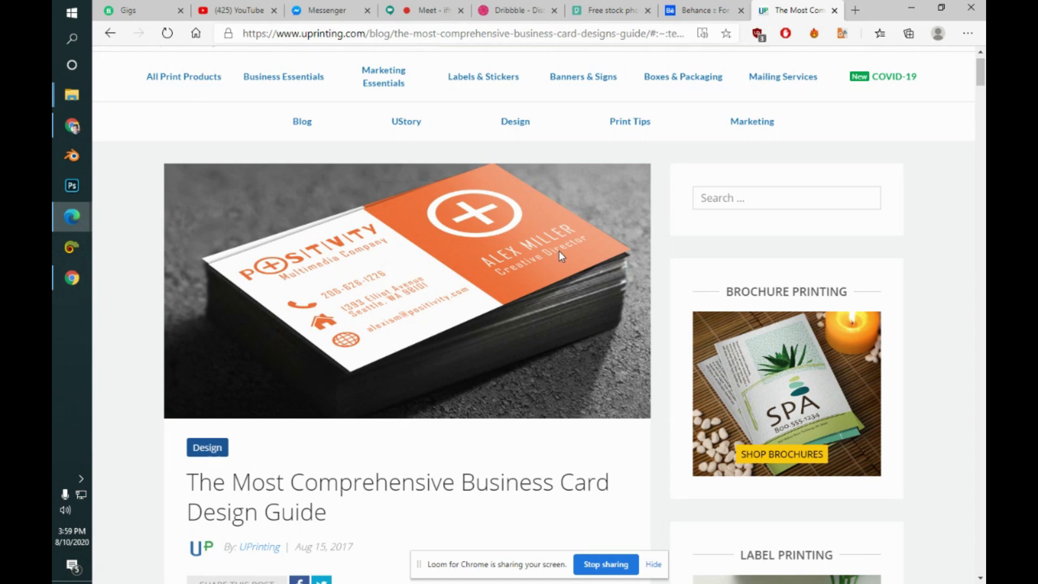
# - Go through the design guide from the basics and concept sections past color meanings and power fonts to the reader comments
pyautogui.scroll(-14, 560, 255)
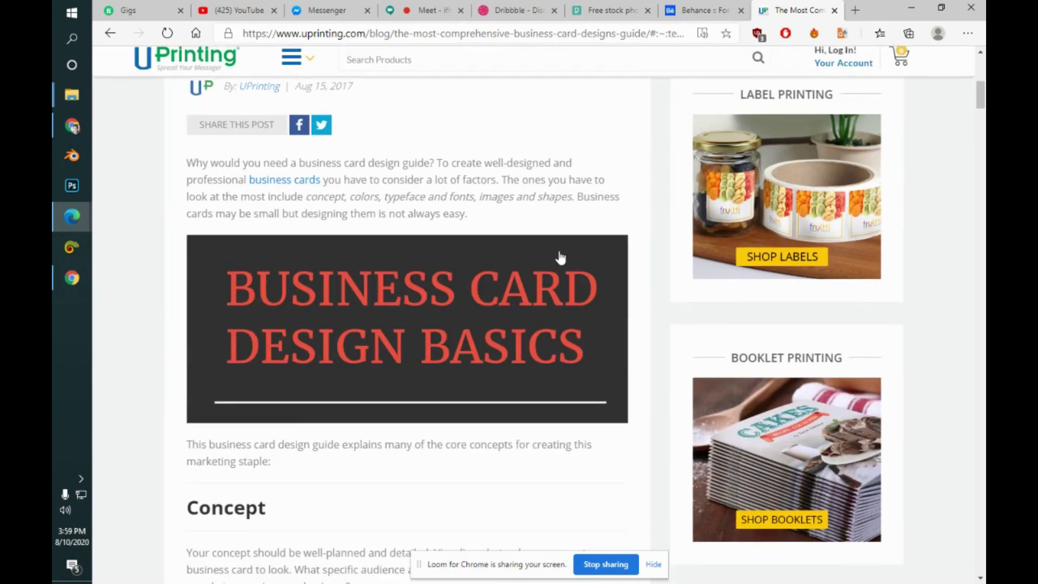
pyautogui.scroll(-3, 560, 256)
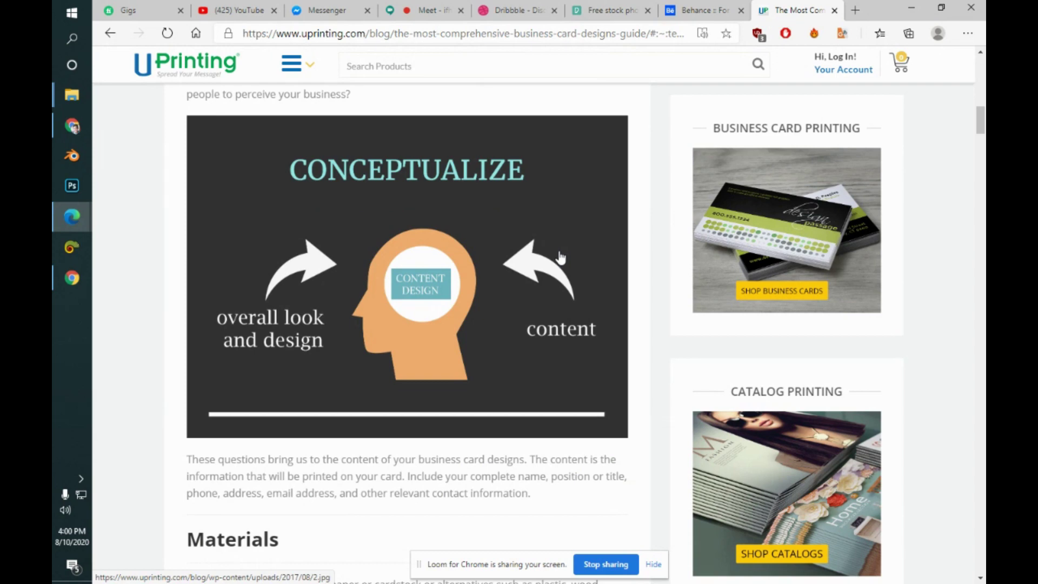
pyautogui.scroll(-20, 560, 255)
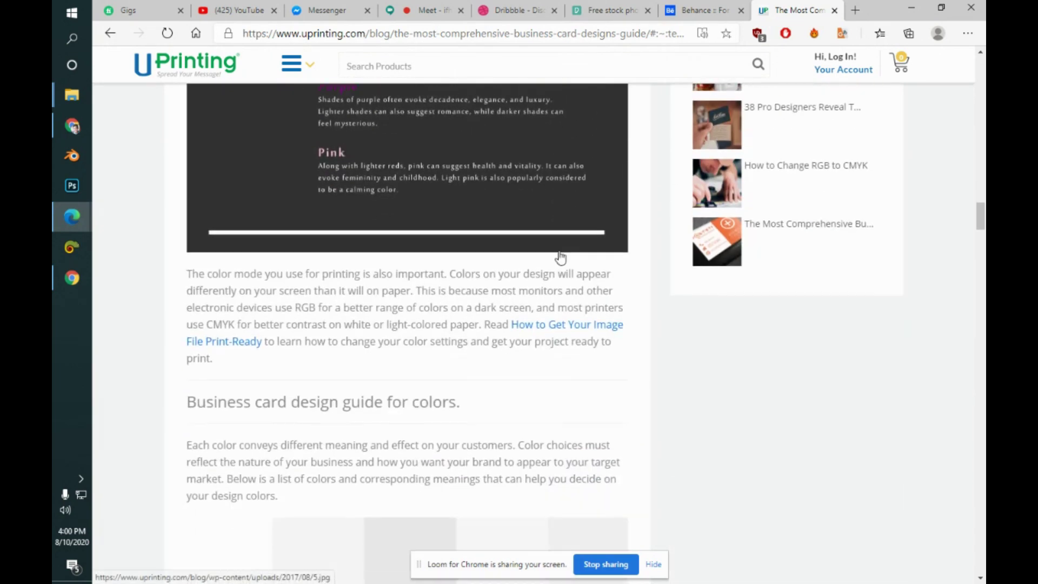
pyautogui.scroll(-8, 560, 257)
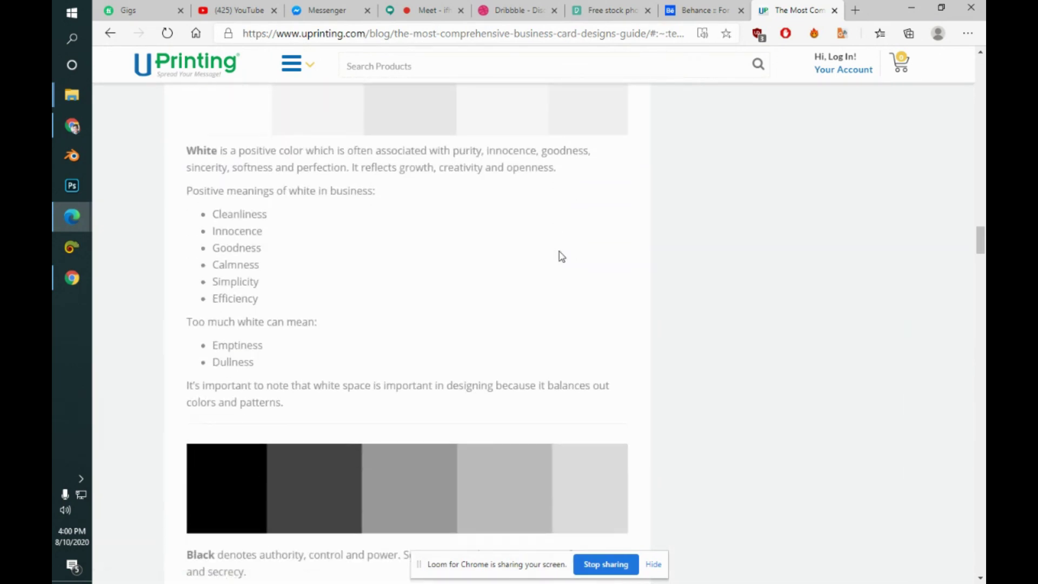
pyautogui.scroll(-17, 561, 256)
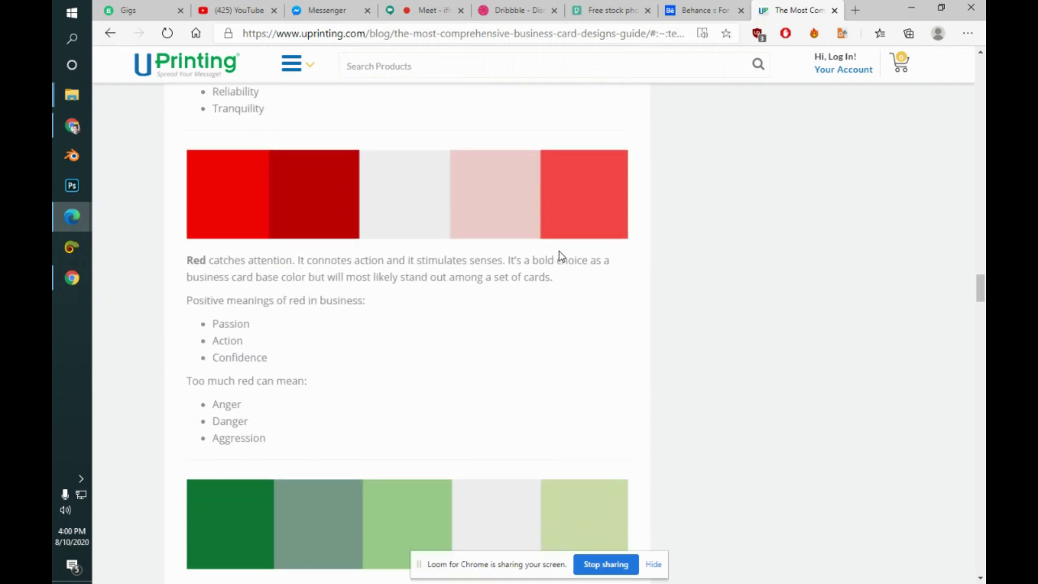
pyautogui.scroll(-20, 561, 255)
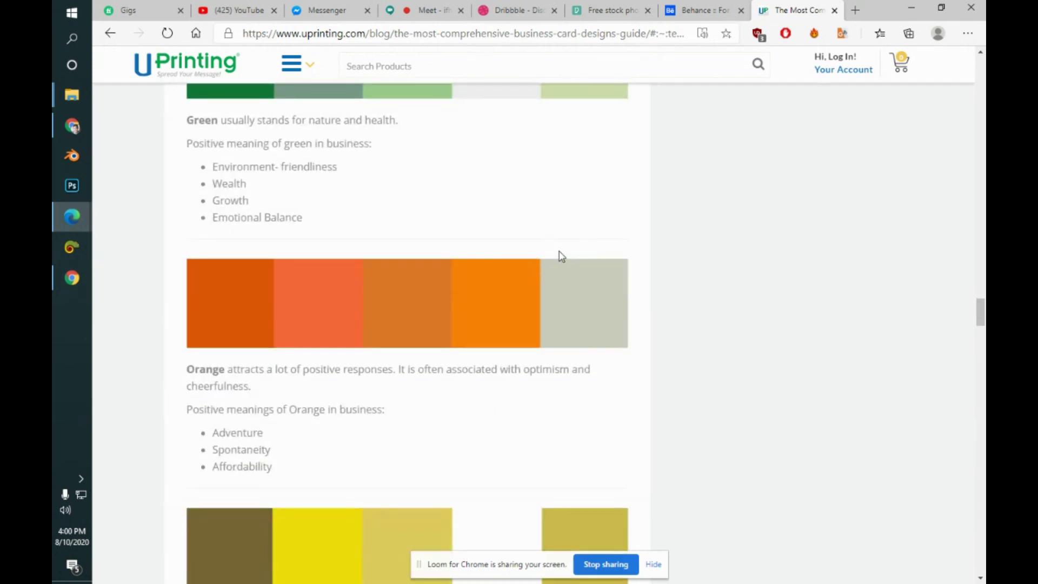
pyautogui.scroll(-20, 560, 256)
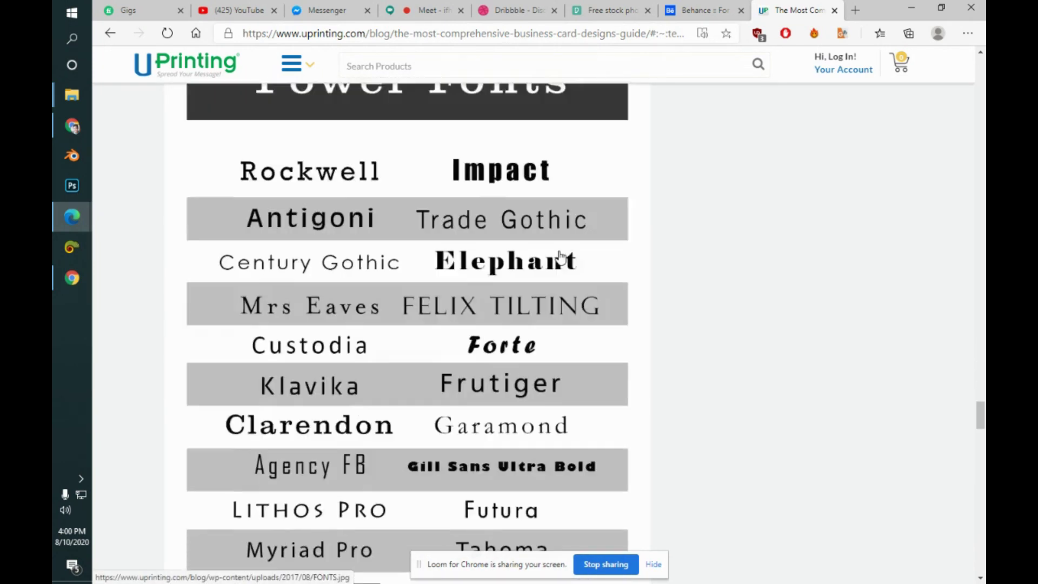
pyautogui.scroll(-8, 560, 256)
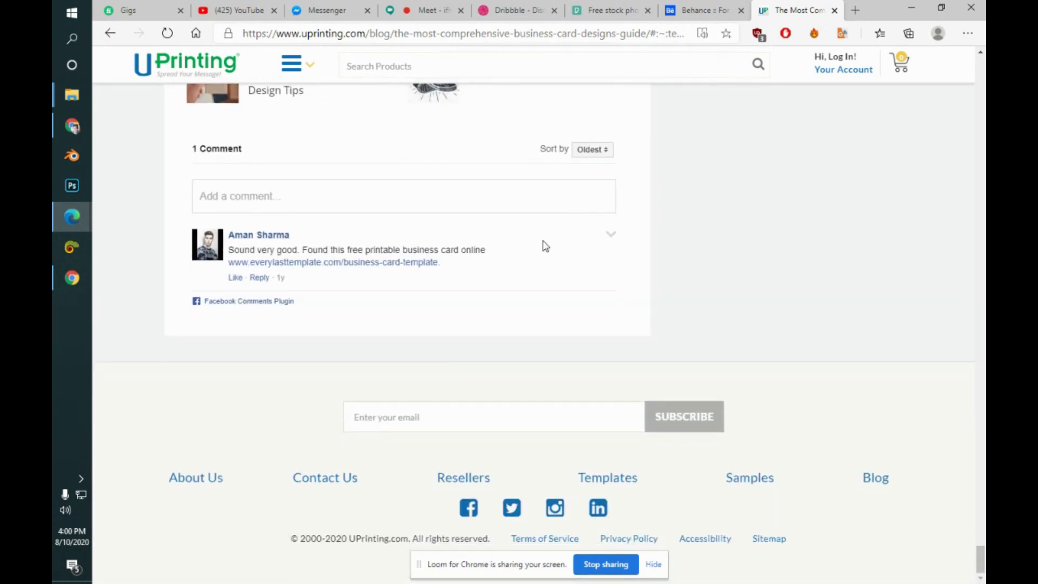
# - Open the everylasttemplate.com business card template link from the reader comment and bring that page to the front
pyautogui.click(415, 271)
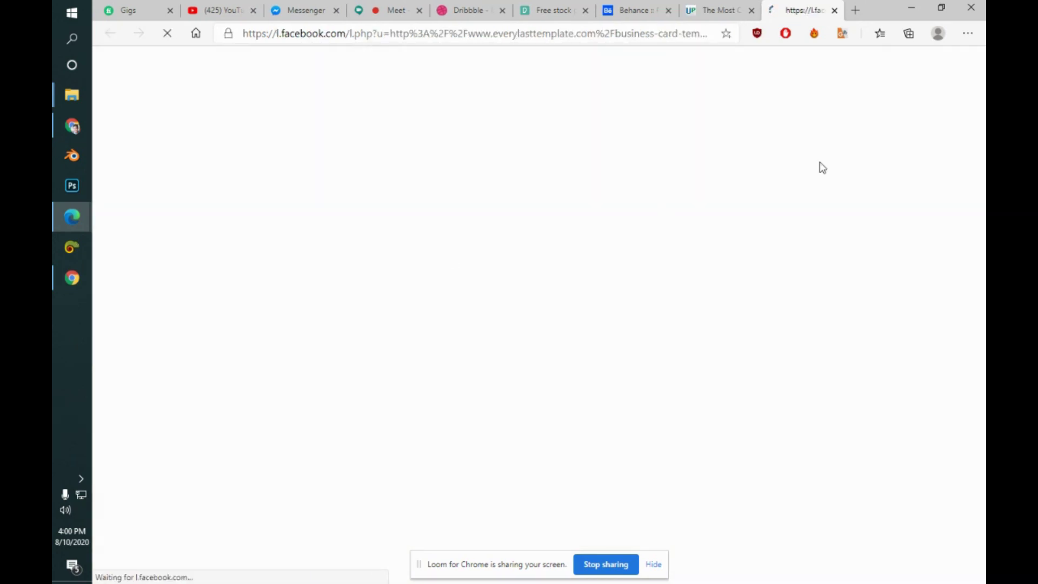
pyautogui.click(735, 12)
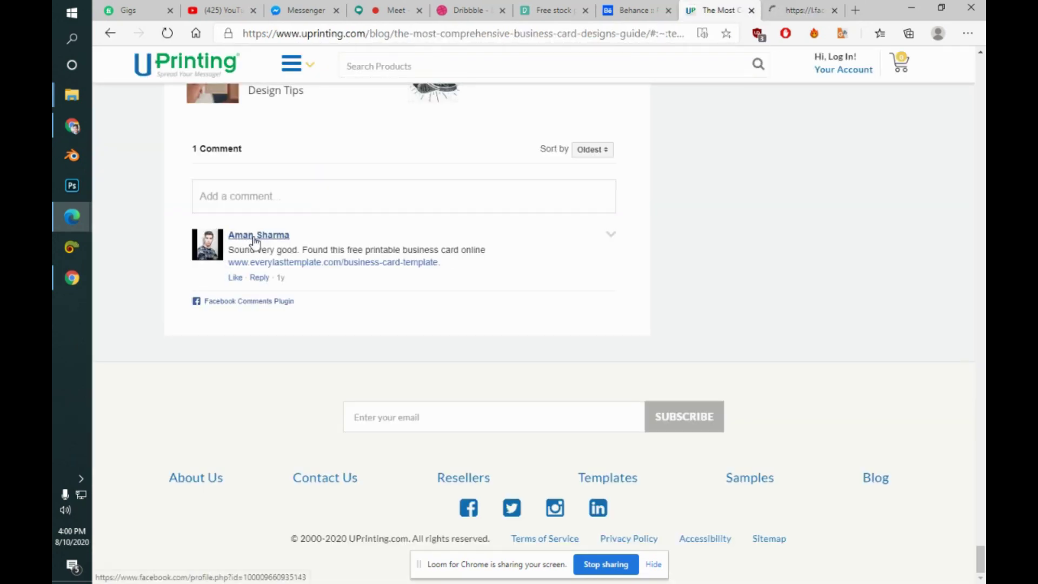
pyautogui.click(798, 6)
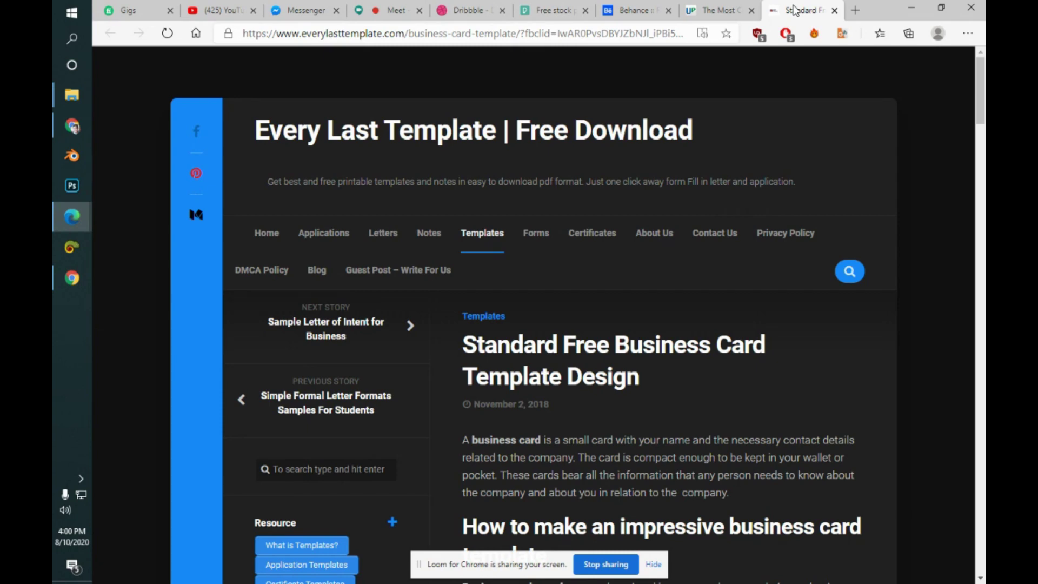
# - Browse the free printable business card template designs on the page, from the card types down to the blank template and responses
pyautogui.press('pagedown')
pyautogui.press('pagedown')
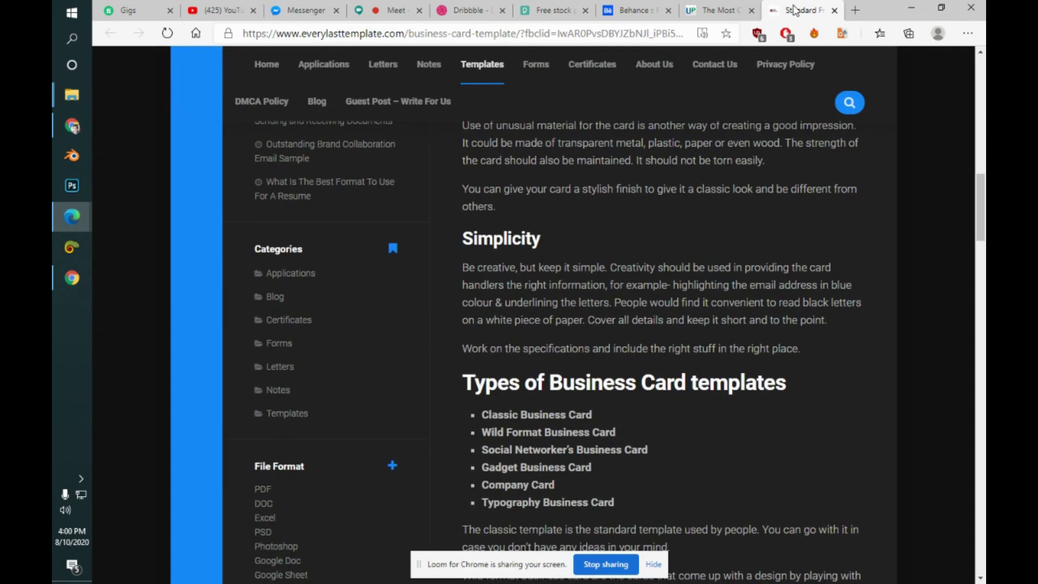
pyautogui.press('pagedown')
pyautogui.press('Up')
pyautogui.press('Up')
pyautogui.press('Up')
pyautogui.press('Up')
pyautogui.press('Up')
pyautogui.press('Up')
pyautogui.press('Up')
pyautogui.press('Up')
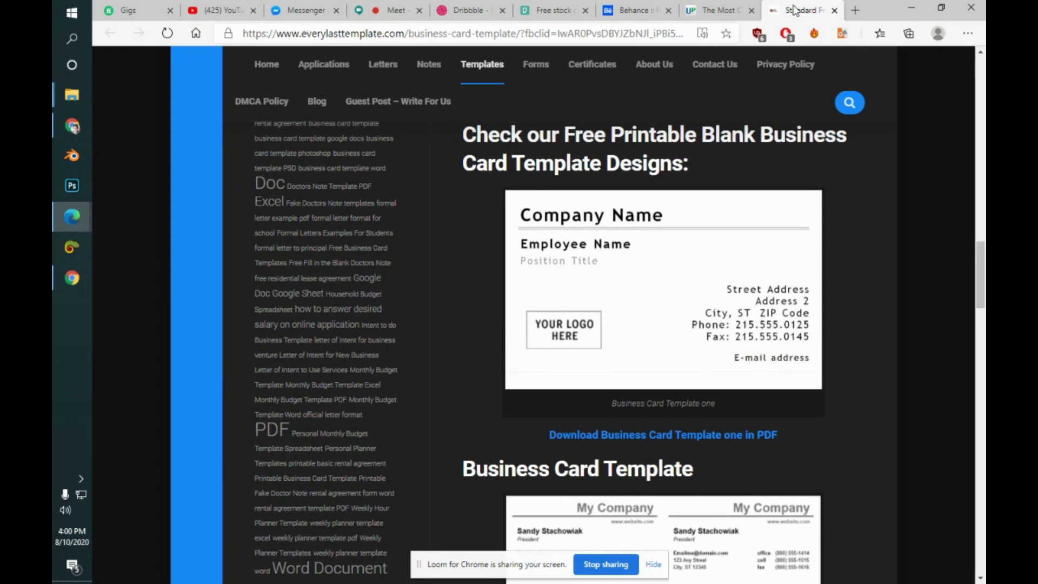
pyautogui.press('Down')
pyautogui.press('Down')
pyautogui.press('Down')
pyautogui.press('Down')
pyautogui.press('Down')
pyautogui.press('Down')
pyautogui.press('Down')
pyautogui.press('Down')
pyautogui.press('Down')
pyautogui.press('Down')
pyautogui.press('Down')
pyautogui.press('Down')
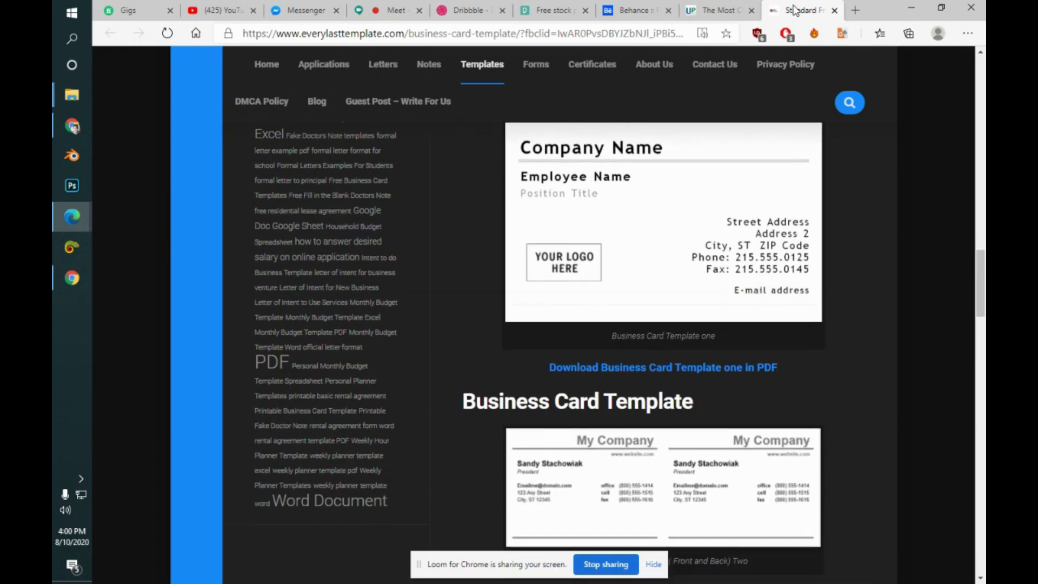
pyautogui.press('Down')
pyautogui.press('Down')
pyautogui.press('Down')
pyautogui.press('Down')
pyautogui.press('Down')
pyautogui.press('Down')
pyautogui.press('Down')
pyautogui.press('Down')
pyautogui.press('Down')
pyautogui.press('Down')
pyautogui.press('Down')
pyautogui.press('Down')
pyautogui.press('Down')
pyautogui.press('Down')
pyautogui.press('Down')
pyautogui.press('Down')
pyautogui.press('Down')
pyautogui.press('Down')
pyautogui.press('Down')
pyautogui.press('Down')
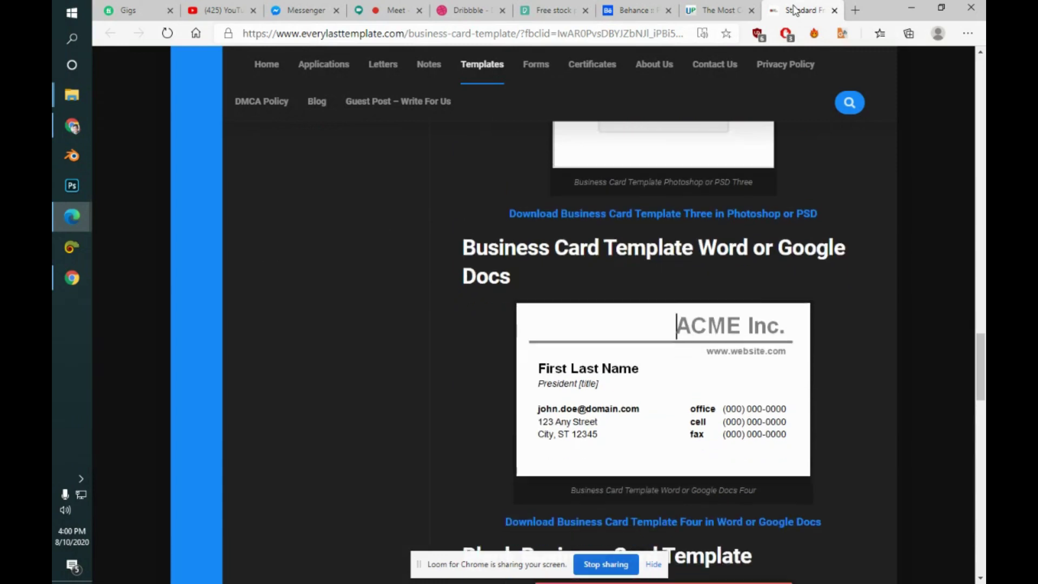
pyautogui.press('Up')
pyautogui.press('Up')
pyautogui.press('Up')
pyautogui.press('Down')
pyautogui.press('Down')
pyautogui.press('Down')
pyautogui.press('Down')
pyautogui.press('Down')
pyautogui.press('Down')
pyautogui.press('Down')
pyautogui.press('Down')
pyautogui.press('Down')
pyautogui.press('Down')
pyautogui.press('Down')
pyautogui.press('Down')
pyautogui.press('Down')
pyautogui.press('Down')
pyautogui.press('Down')
pyautogui.press('Down')
pyautogui.press('Down')
pyautogui.press('Down')
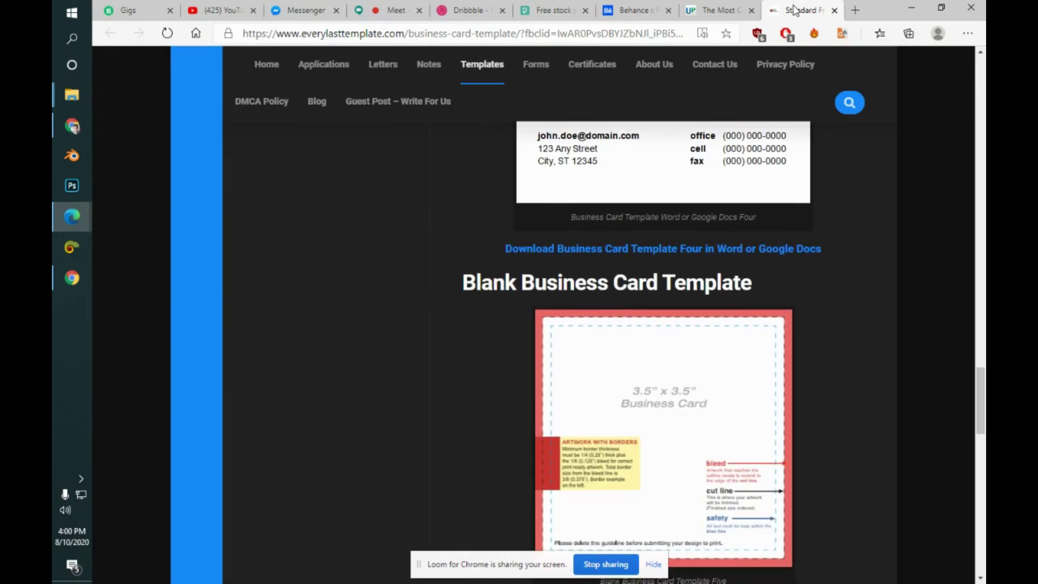
pyautogui.press('Down')
pyautogui.press('Down')
pyautogui.press('Down')
pyautogui.press('Down')
pyautogui.press('Down')
pyautogui.press('Down')
pyautogui.press('Down')
pyautogui.press('Down')
pyautogui.press('Down')
pyautogui.press('Down')
pyautogui.press('Down')
pyautogui.press('Down')
pyautogui.press('Down')
pyautogui.press('Down')
pyautogui.press('Down')
pyautogui.press('Down')
pyautogui.press('Down')
pyautogui.press('Down')
pyautogui.press('Down')
pyautogui.press('Down')
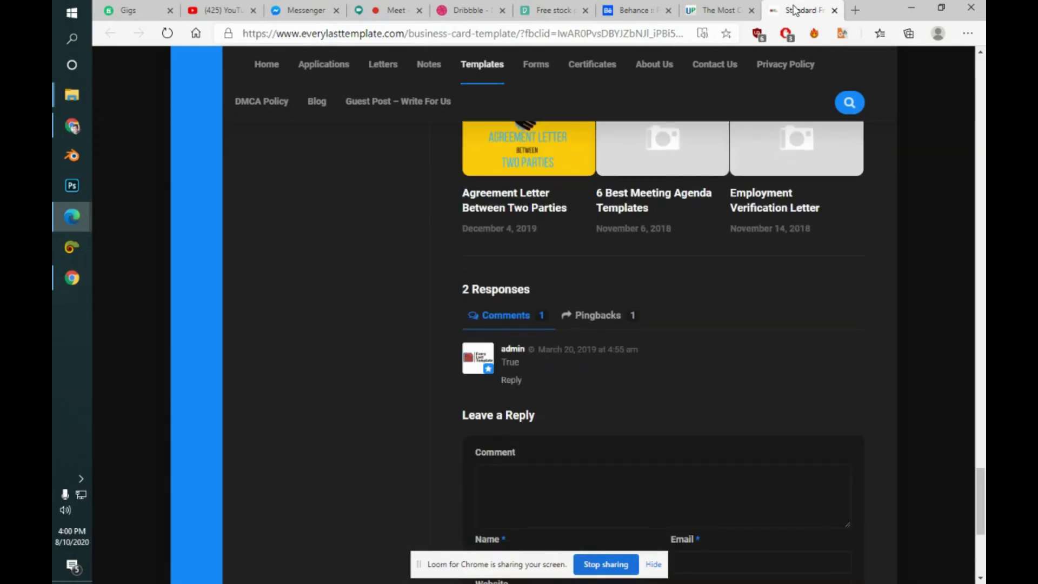
# - Close the template page and the UPrinting guide, and return to the Google Meet chat
pyautogui.click(835, 12)
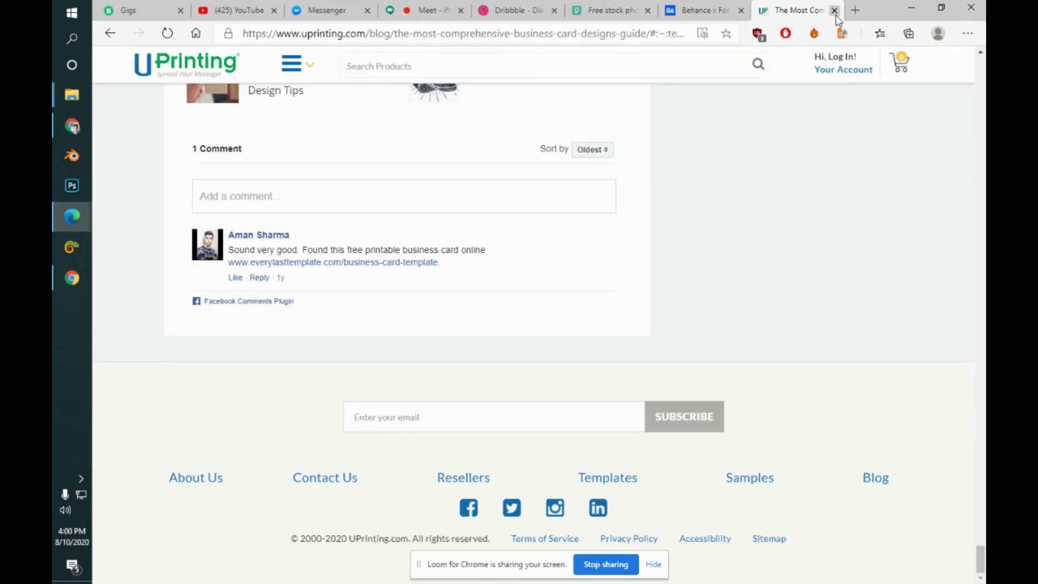
pyautogui.click(835, 10)
pyautogui.click(471, 10)
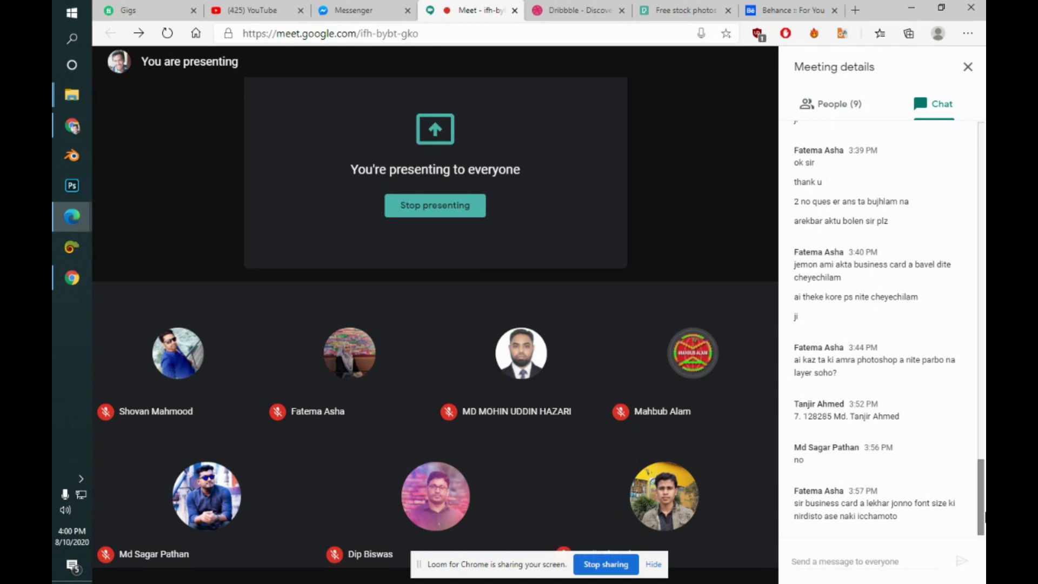
# - Look over the Pexels, Dribbble and Behance home pages
pyautogui.click(658, 5)
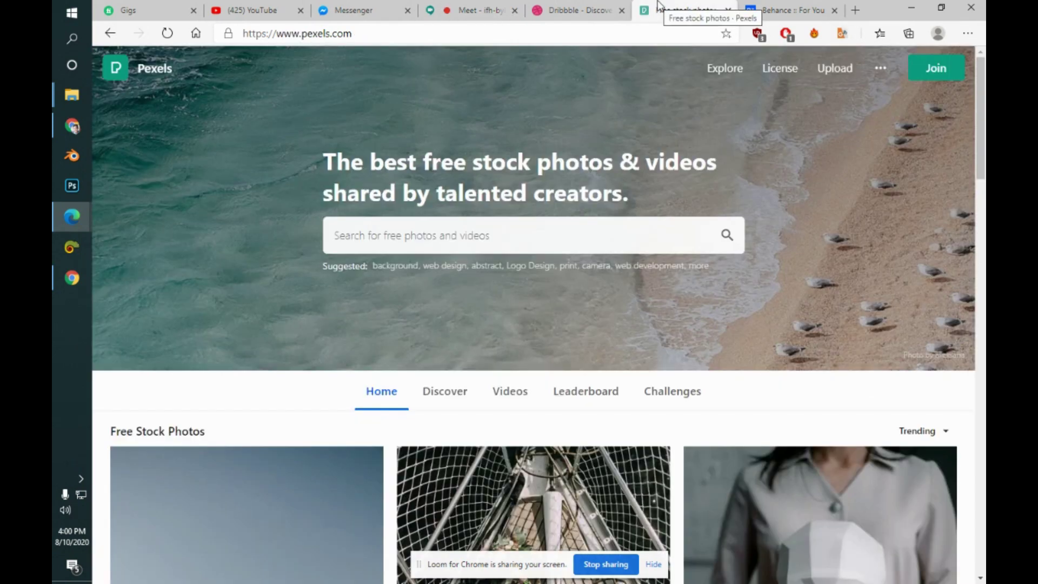
pyautogui.scroll(-3, 649, 6)
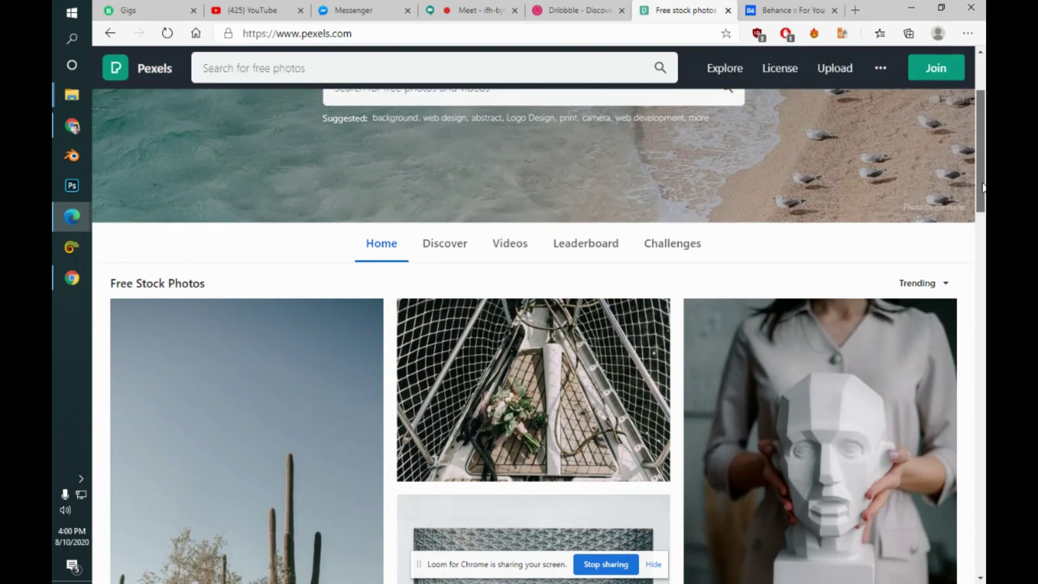
pyautogui.click(547, 7)
pyautogui.moveTo(847, 65)
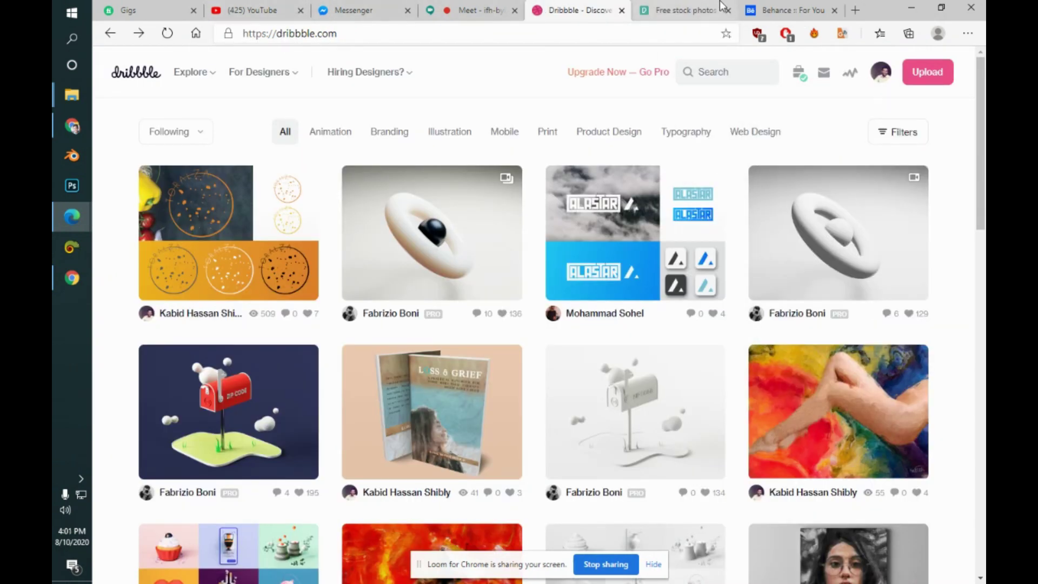
pyautogui.click(810, 6)
# - Load the Freelancer dashboard in place of Behance and open the recent Political logo contest
pyautogui.click(413, 33)
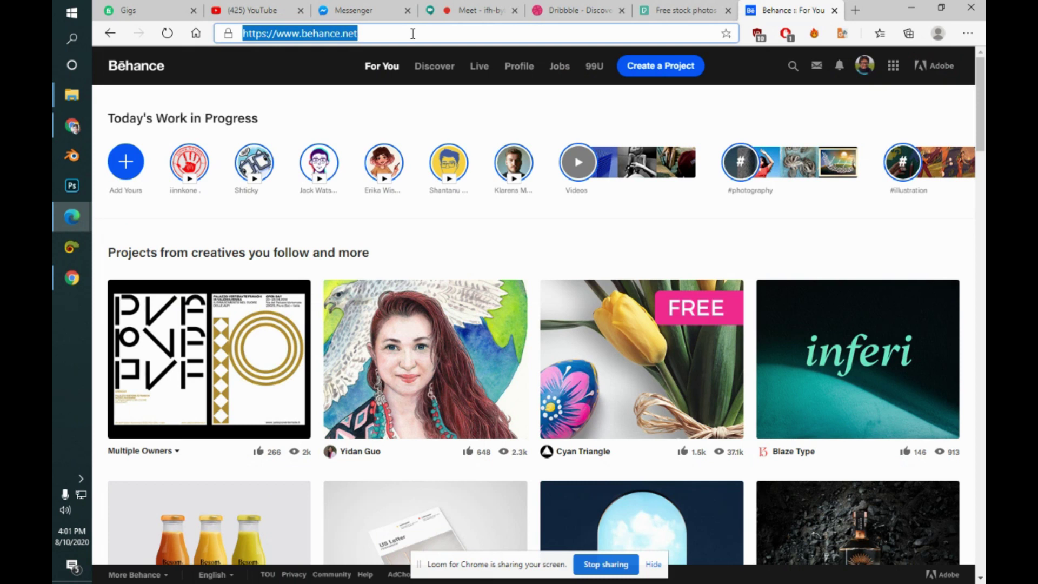
pyautogui.write('free')
pyautogui.press('Return')
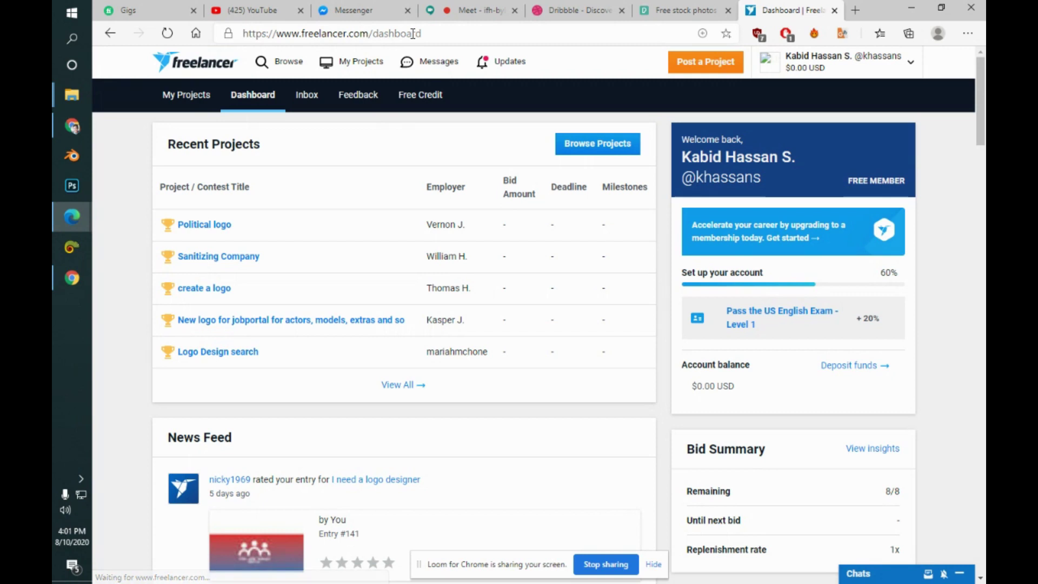
pyautogui.click(207, 227)
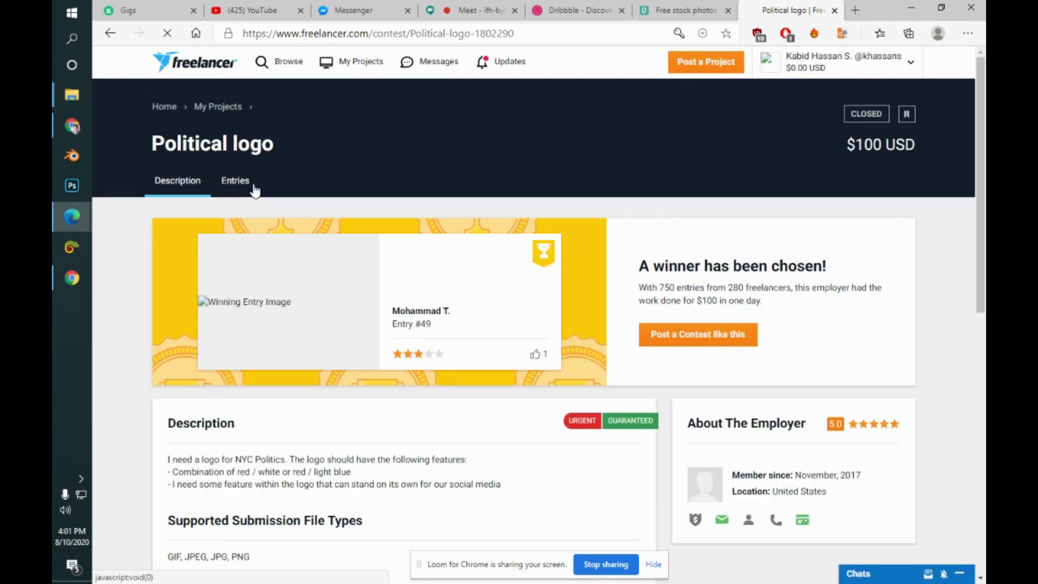
# - Reload the Political logo contest page and show its list of submitted entries
pyautogui.click(253, 187)
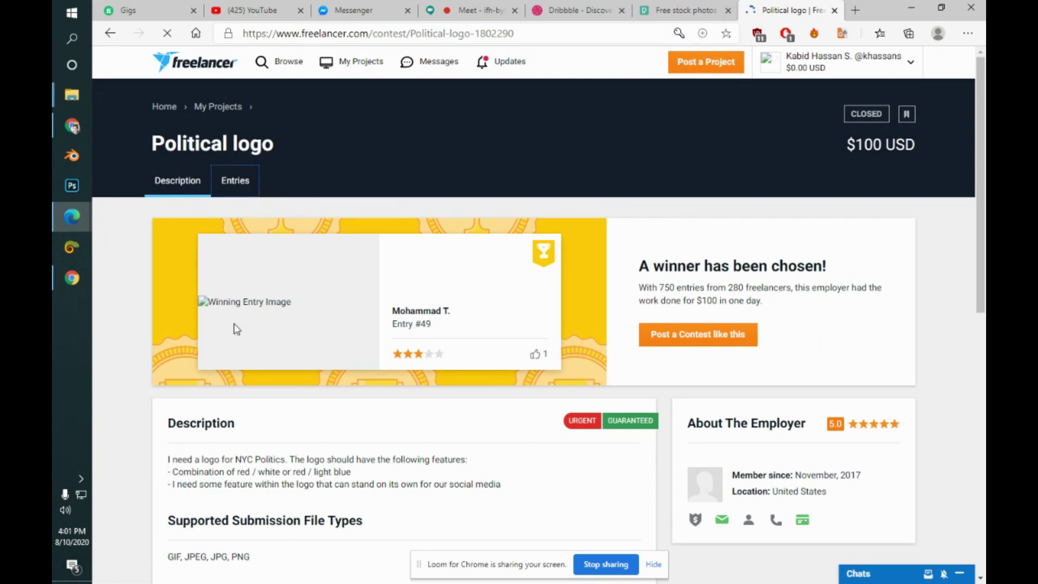
pyautogui.moveTo(979, 287)
pyautogui.mouseDown()
pyautogui.moveTo(979, 413)
pyautogui.moveTo(979, 282)
pyautogui.mouseUp()
pyautogui.click(167, 33)
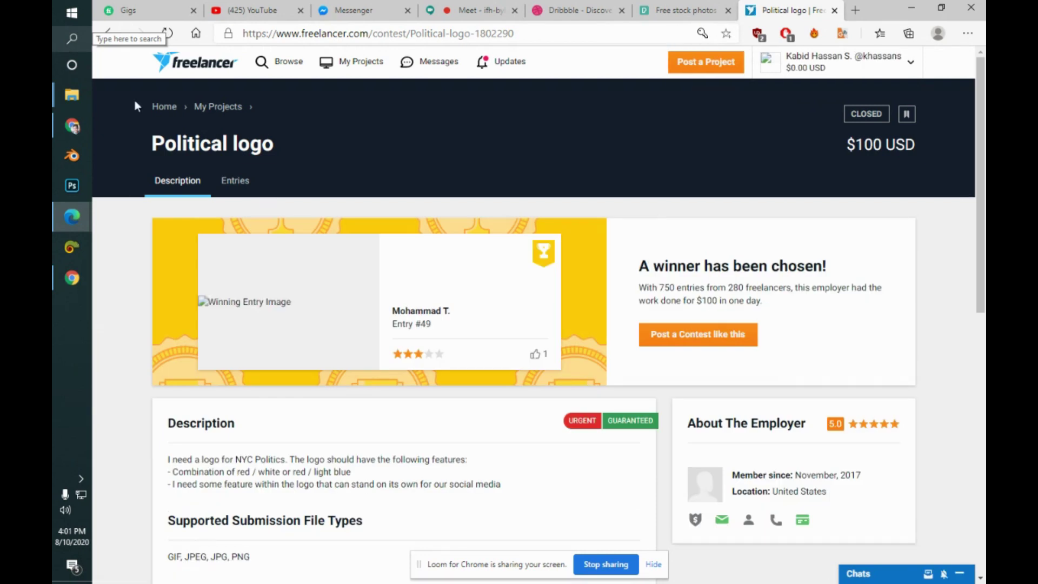
pyautogui.click(236, 181)
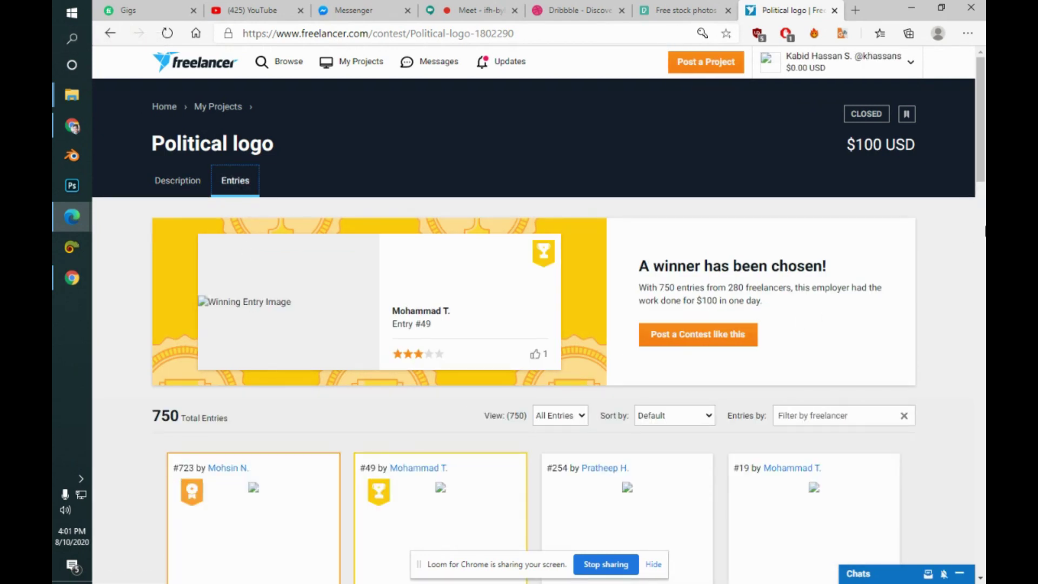
pyautogui.moveTo(980, 167); pyautogui.dragTo(983, 240)
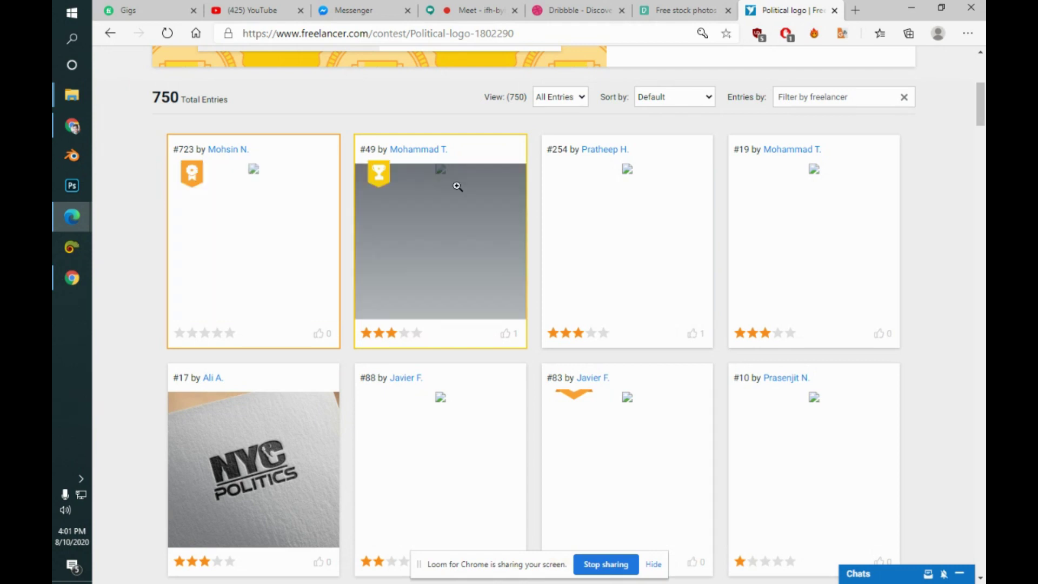
# - View the runner-up entry #723 in the contest, close it, and open the same entry again
pyautogui.click(198, 173)
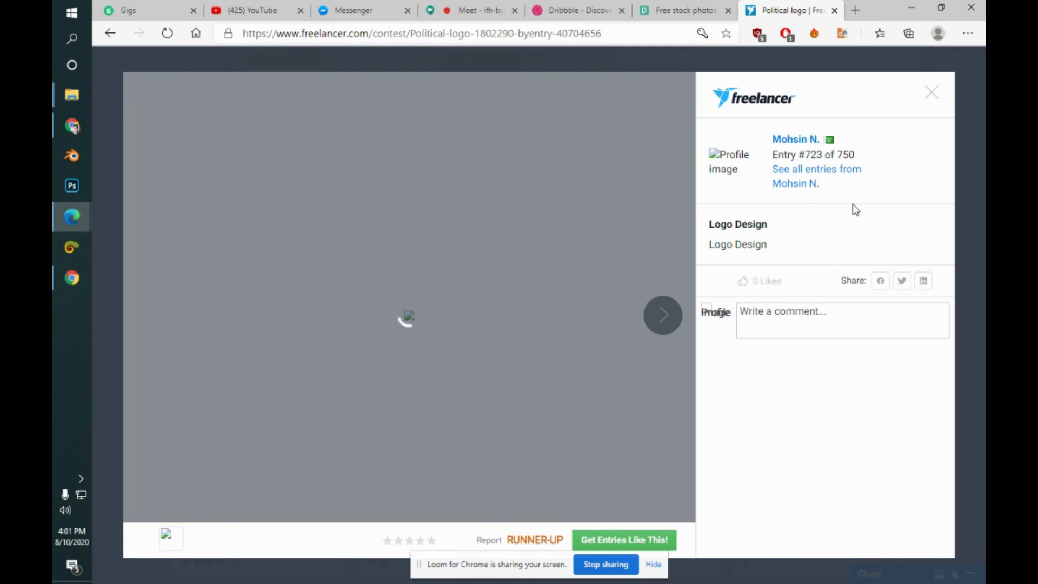
pyautogui.click(932, 93)
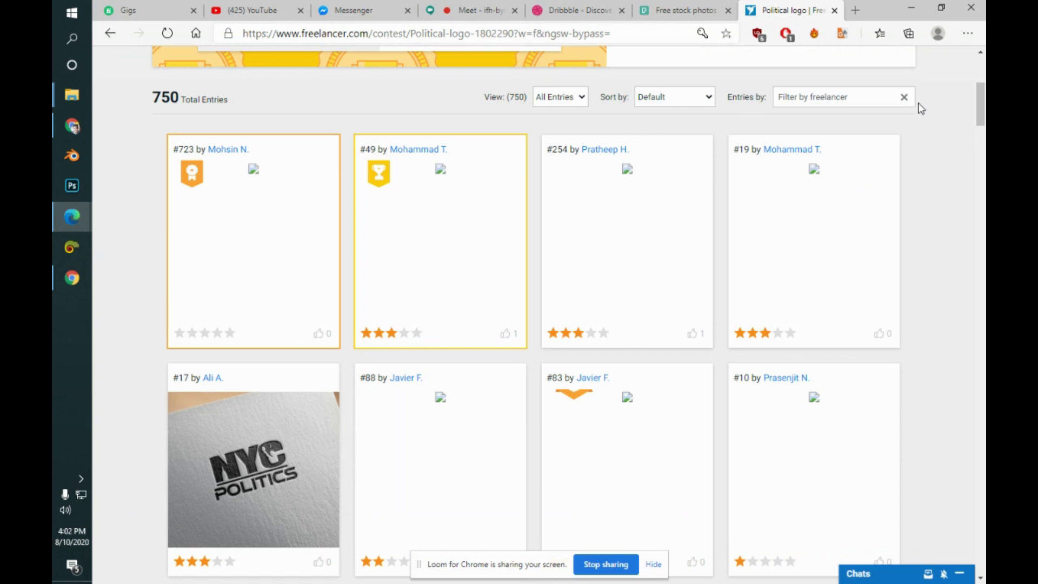
pyautogui.moveTo(981, 111)
pyautogui.mouseDown()
pyautogui.moveTo(985, 132)
pyautogui.moveTo(980, 81)
pyautogui.moveTo(977, 113)
pyautogui.mouseUp()
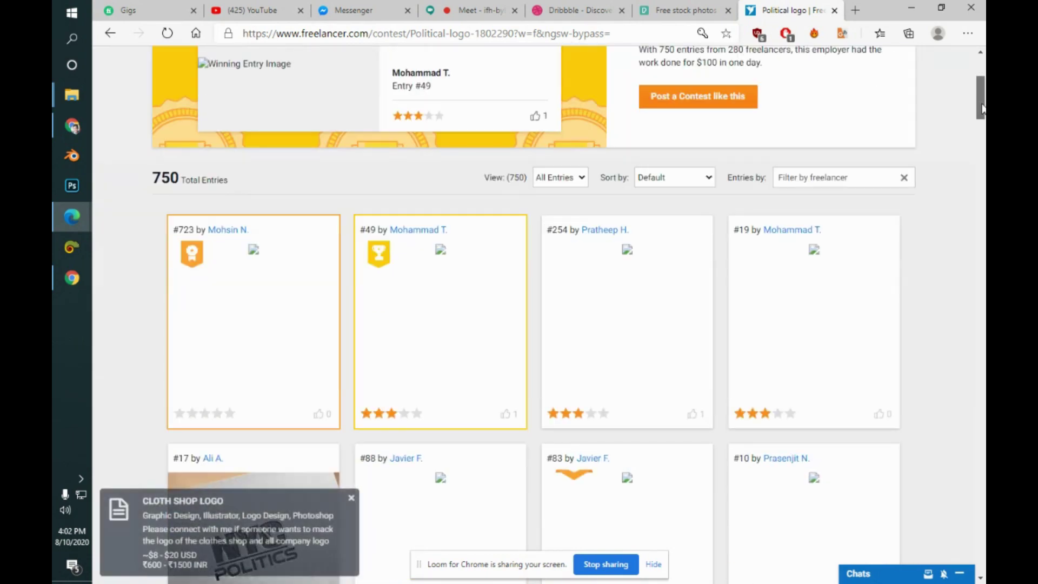
pyautogui.click(274, 349)
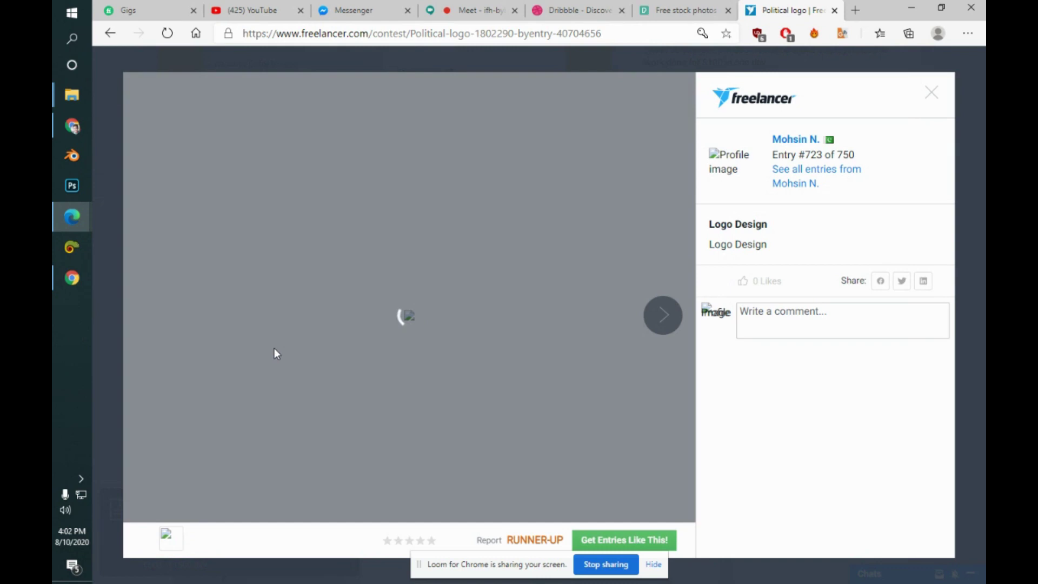
# - Go back to Pexels and look through its trending free stock photos
pyautogui.click(670, 11)
pyautogui.click(551, 10)
pyautogui.click(670, 7)
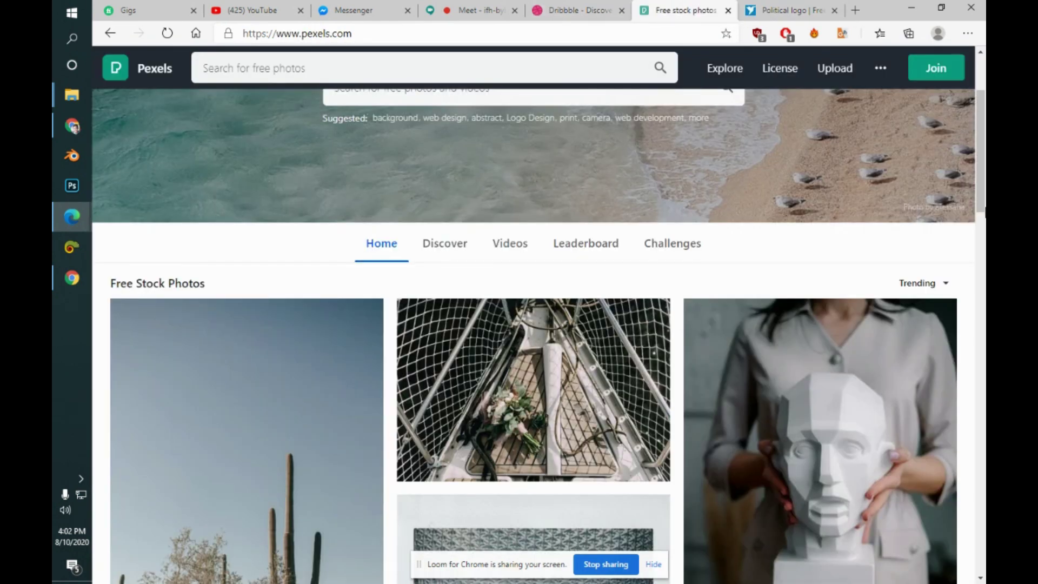
pyautogui.scroll(-5, 983, 270)
pyautogui.scroll(-10, 983, 276)
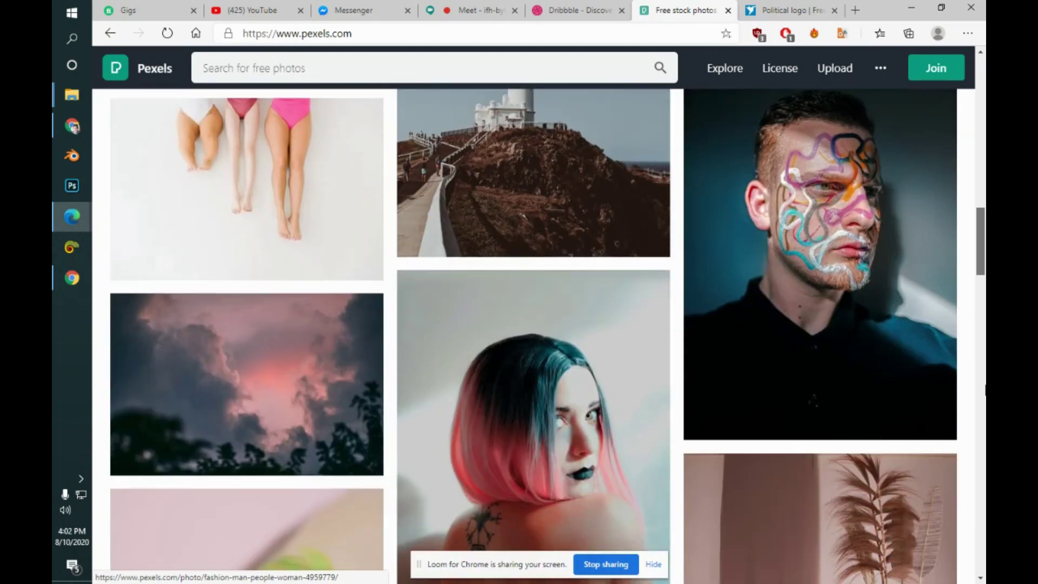
pyautogui.scroll(-10, 982, 432)
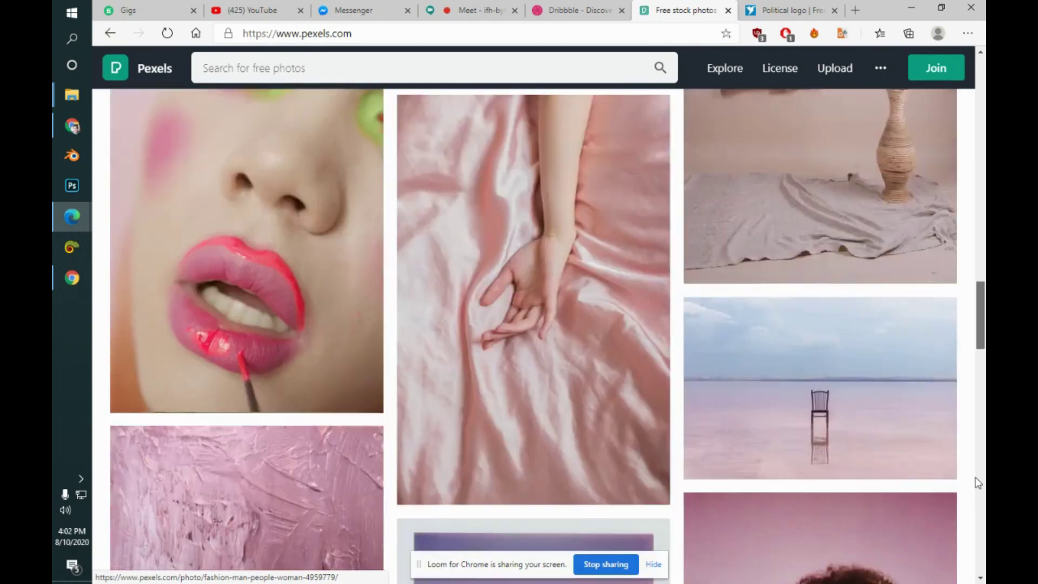
pyautogui.scroll(20, 963, 325)
# - Return to the Political logo contest, close the open entry, and filter the entries to My Entries
pyautogui.click(811, 10)
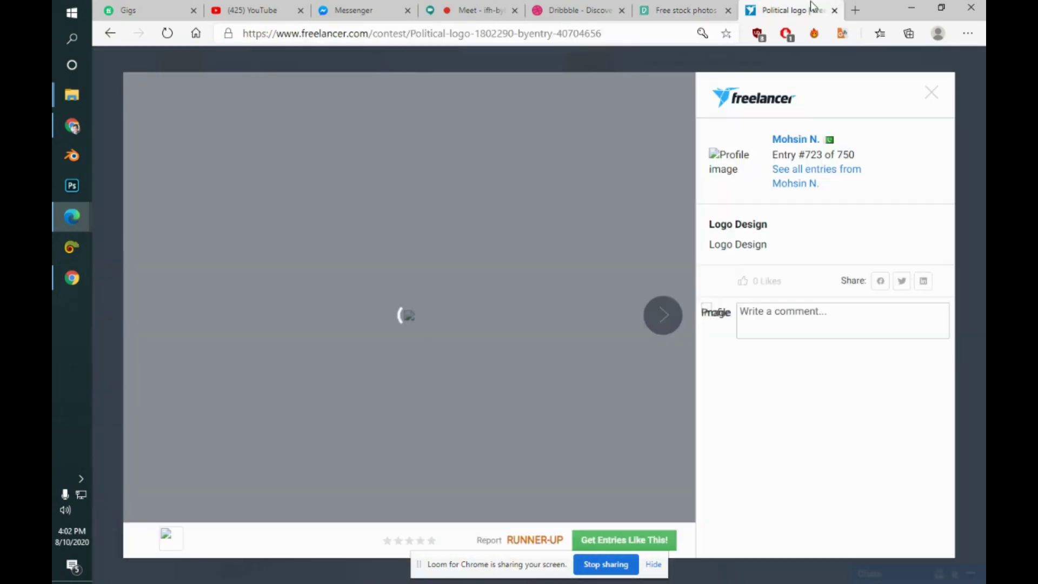
pyautogui.click(929, 93)
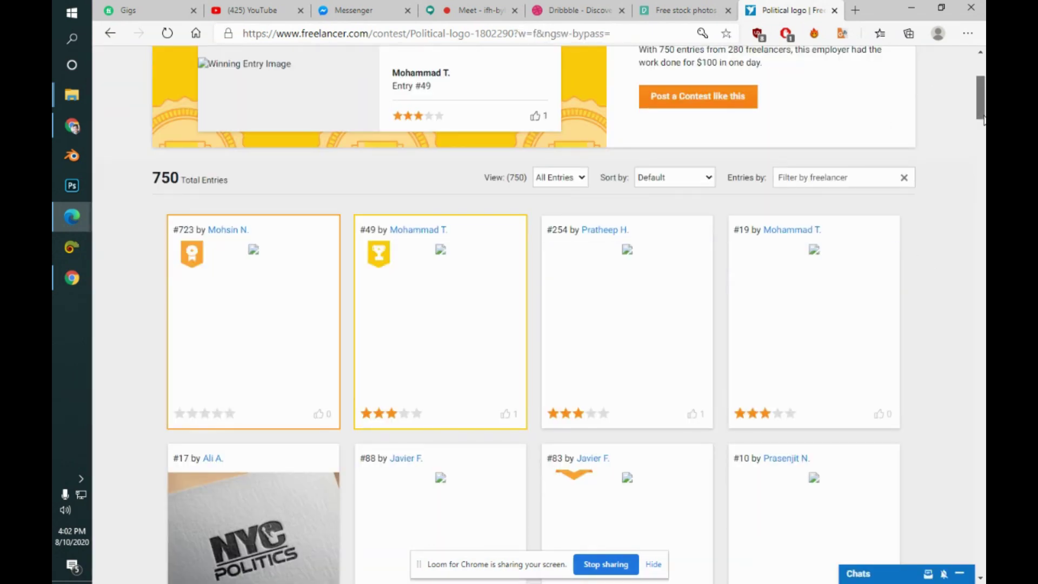
pyautogui.scroll(4, 965, 97)
pyautogui.click(657, 421)
pyautogui.click(582, 422)
pyautogui.click(563, 442)
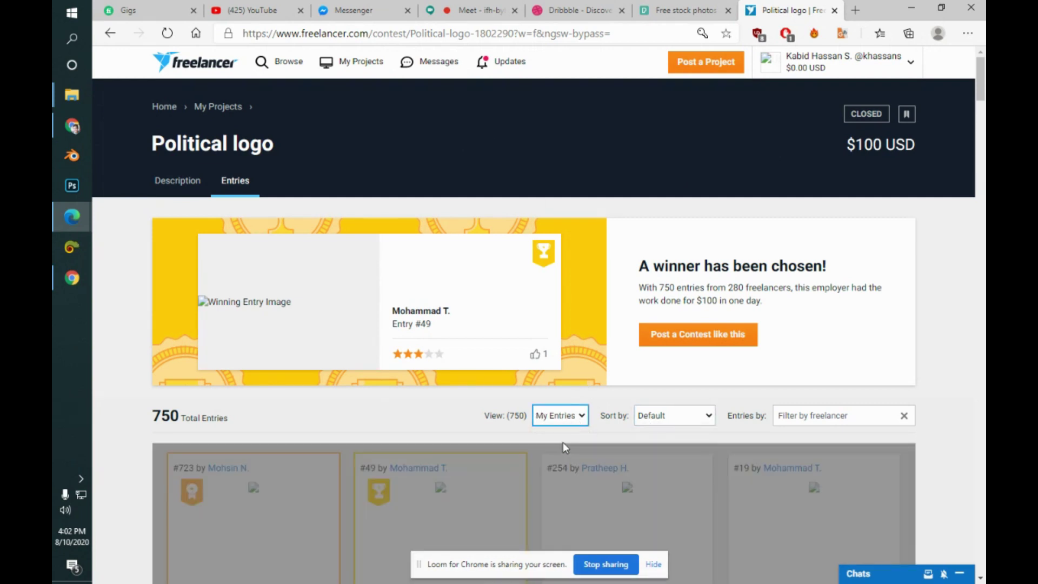
# - Look through the filtered logo entries and the Public Clarification Board, and close the contest page
pyautogui.scroll(-6, 937, 176)
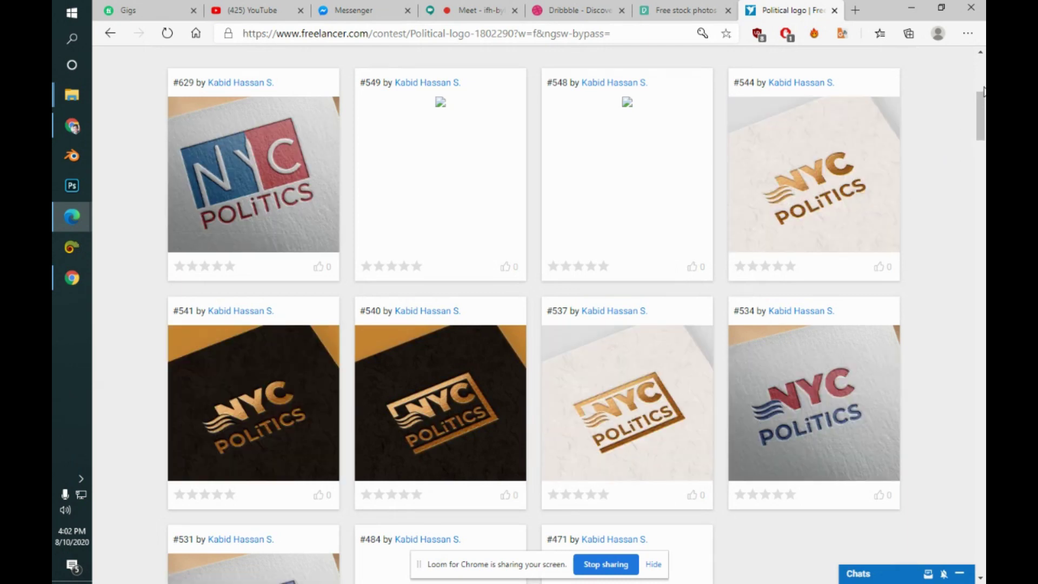
pyautogui.scroll(-10, 985, 191)
pyautogui.scroll(-3, 986, 199)
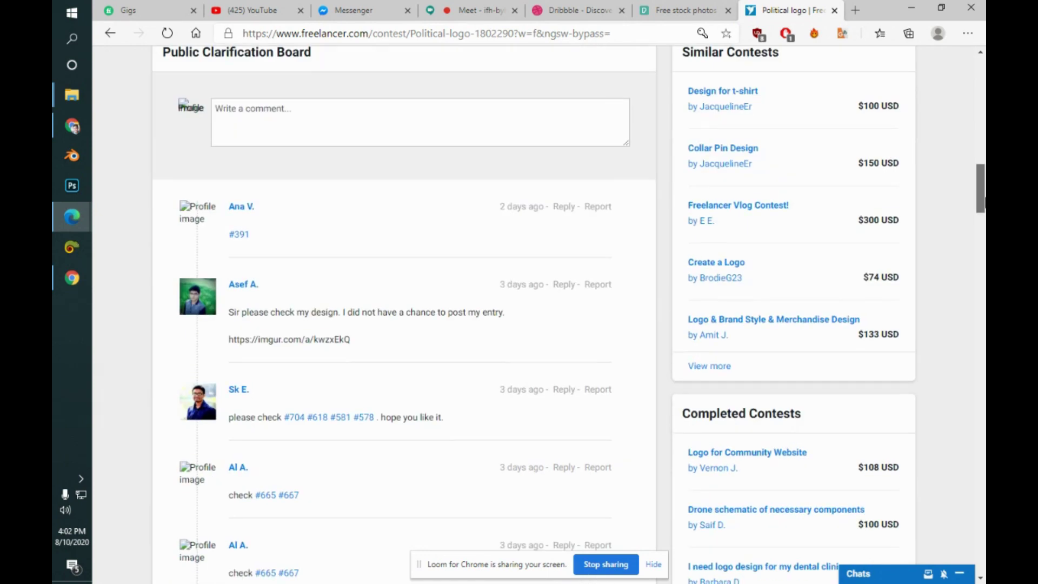
pyautogui.scroll(15, 985, 200)
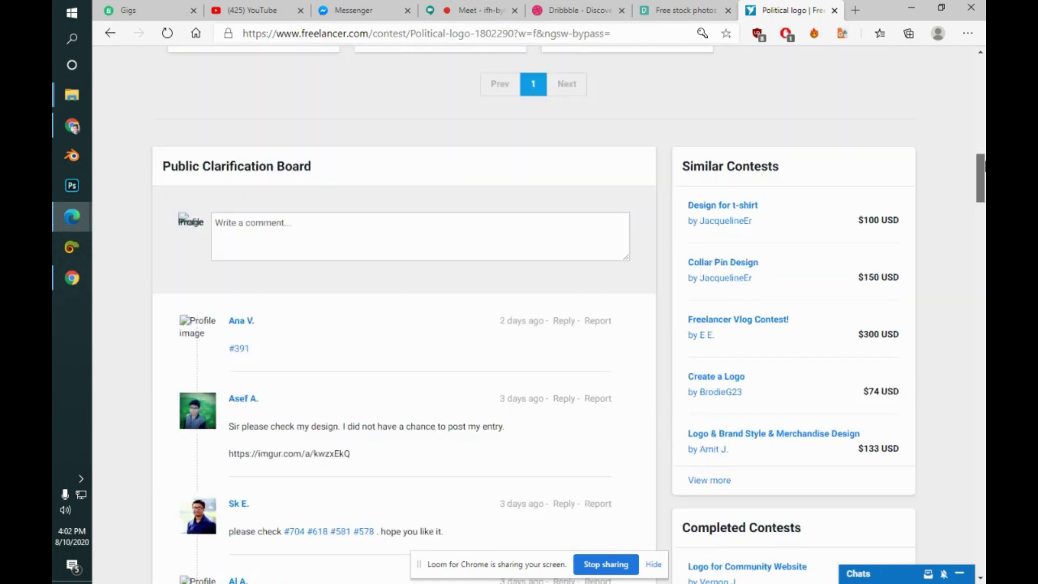
pyautogui.click(833, 11)
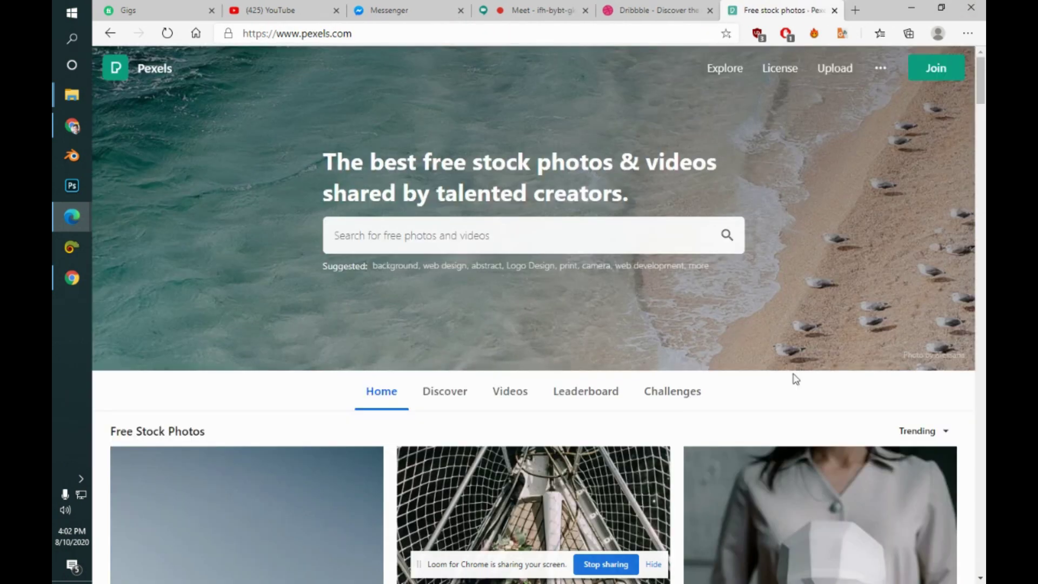
# - Return to the Google Meet call and stop presenting the screen
pyautogui.click(649, 10)
pyautogui.click(554, 7)
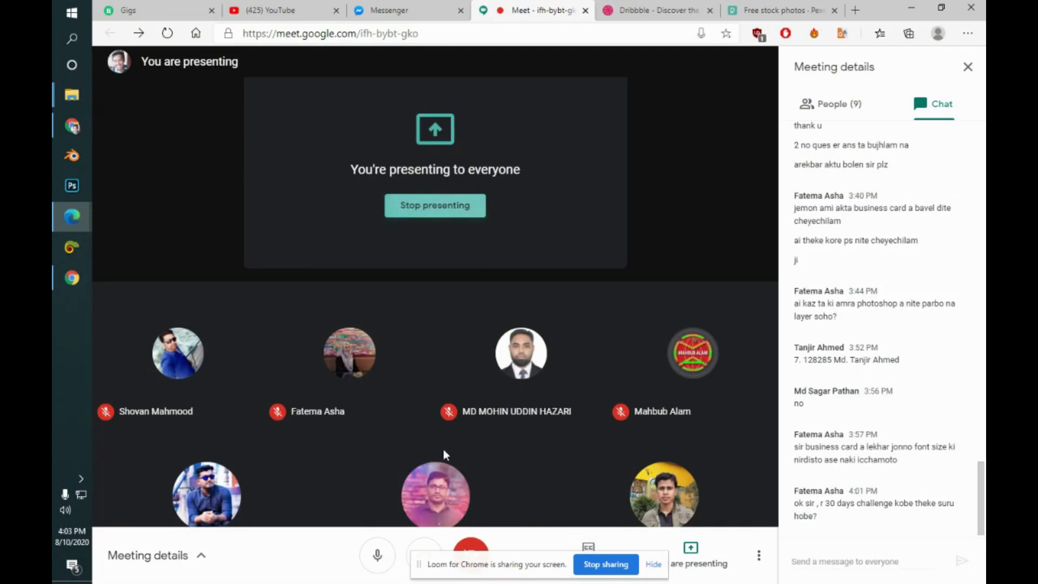
pyautogui.click(436, 205)
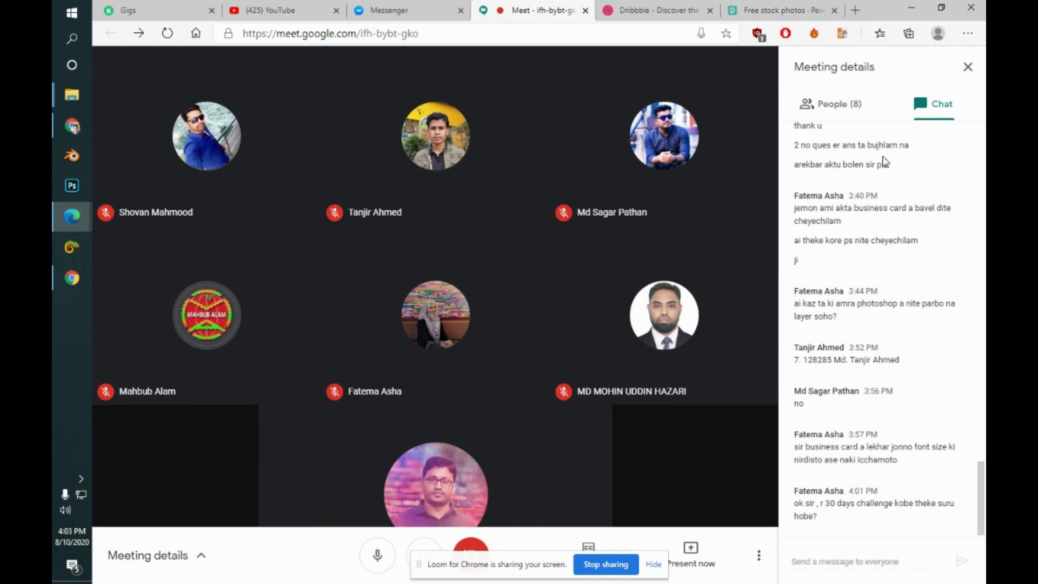
pyautogui.click(846, 111)
pyautogui.click(924, 122)
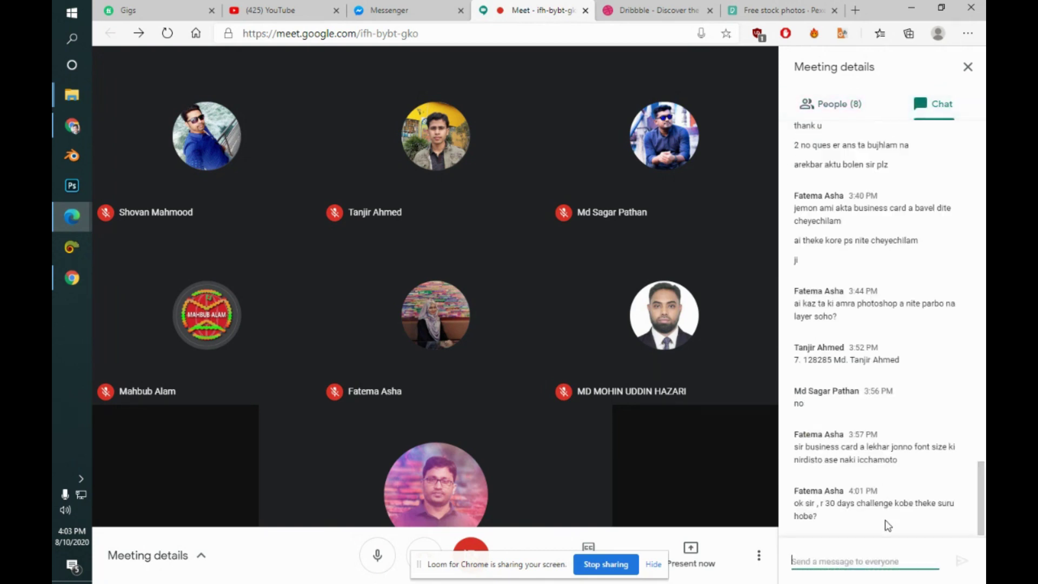
pyautogui.click(372, 568)
pyautogui.click(72, 126)
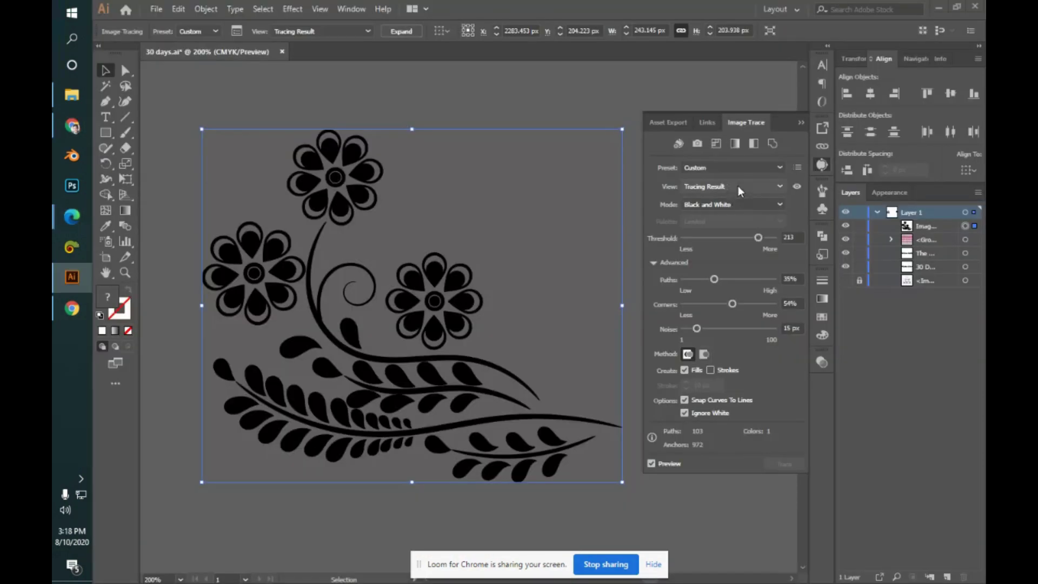
# - Review the tracing view options and the Image Trace presets for the floral artwork, and close the trace settings
pyautogui.click(738, 186)
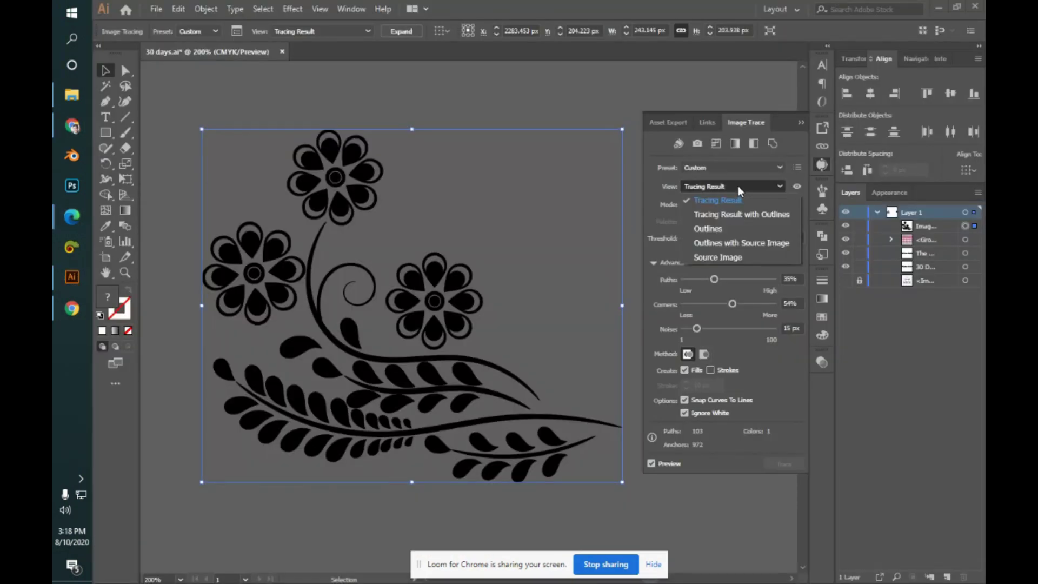
pyautogui.click(739, 186)
pyautogui.click(737, 167)
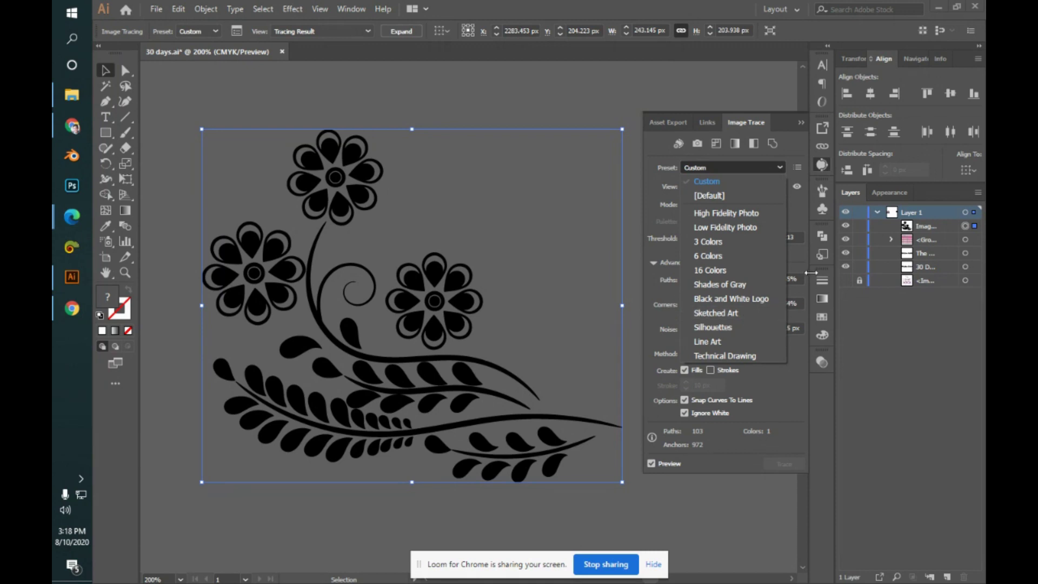
pyautogui.click(747, 165)
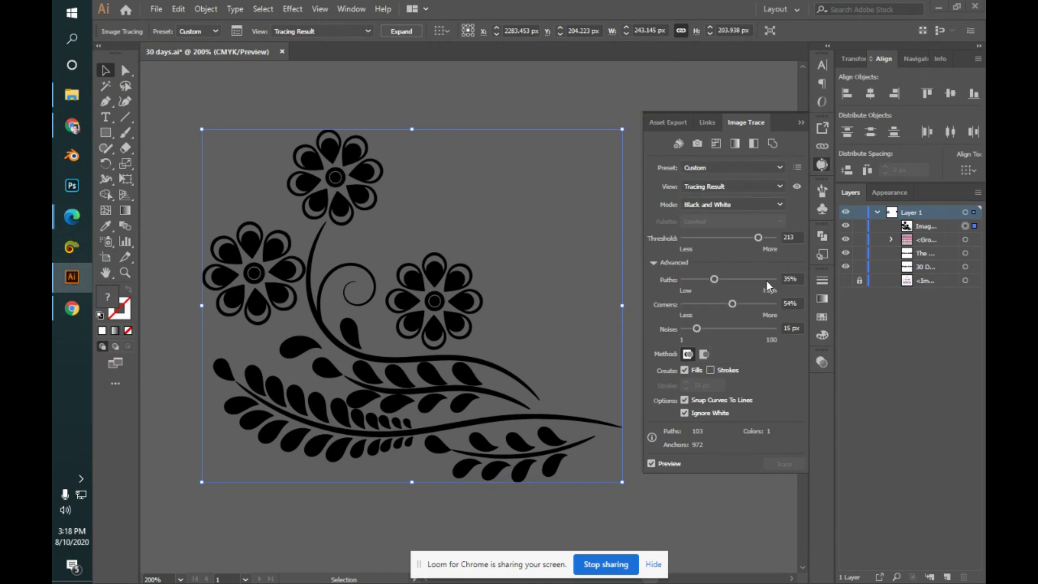
pyautogui.click(740, 168)
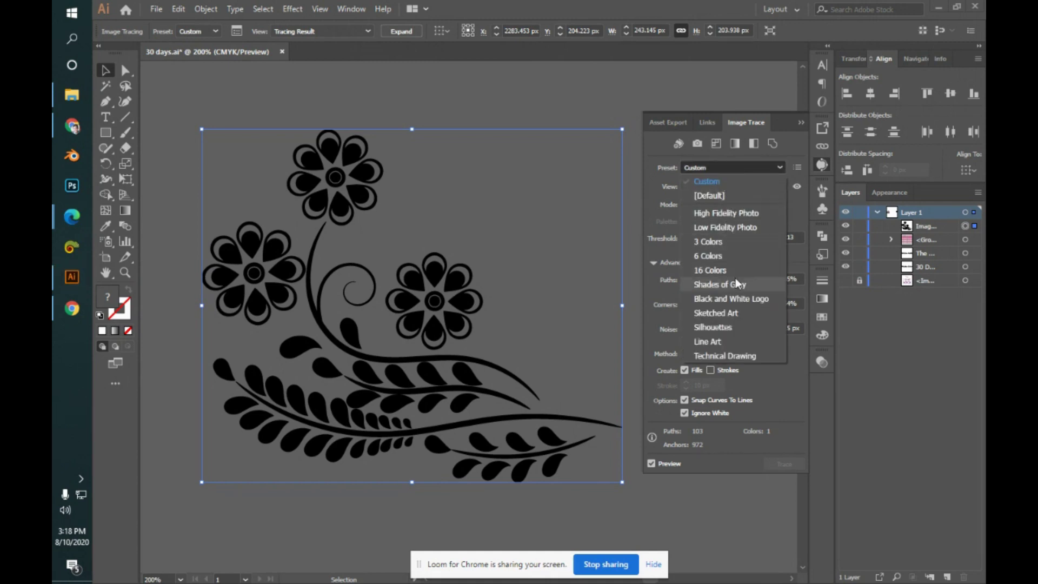
pyautogui.click(772, 166)
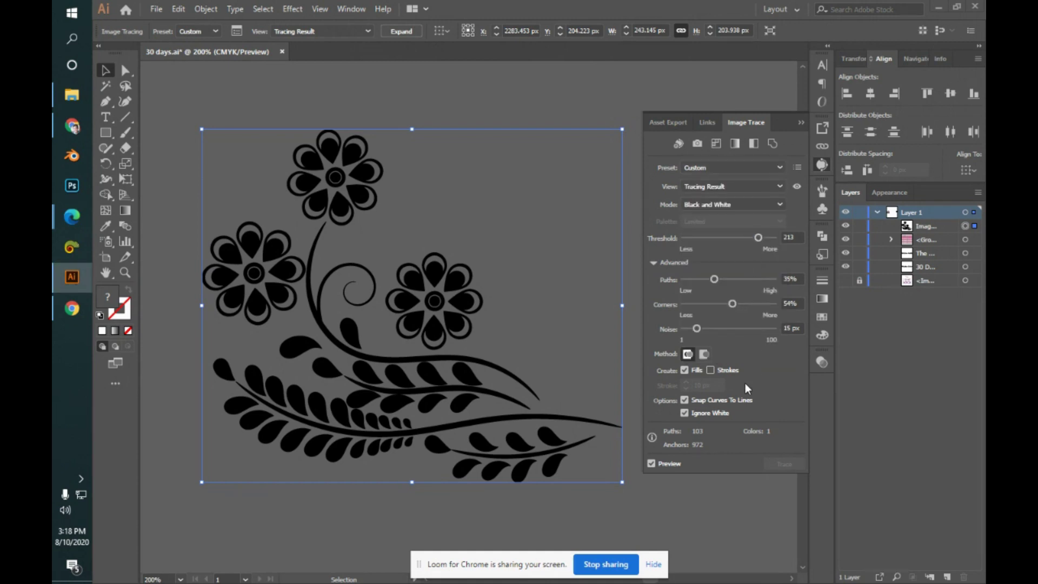
pyautogui.click(738, 167)
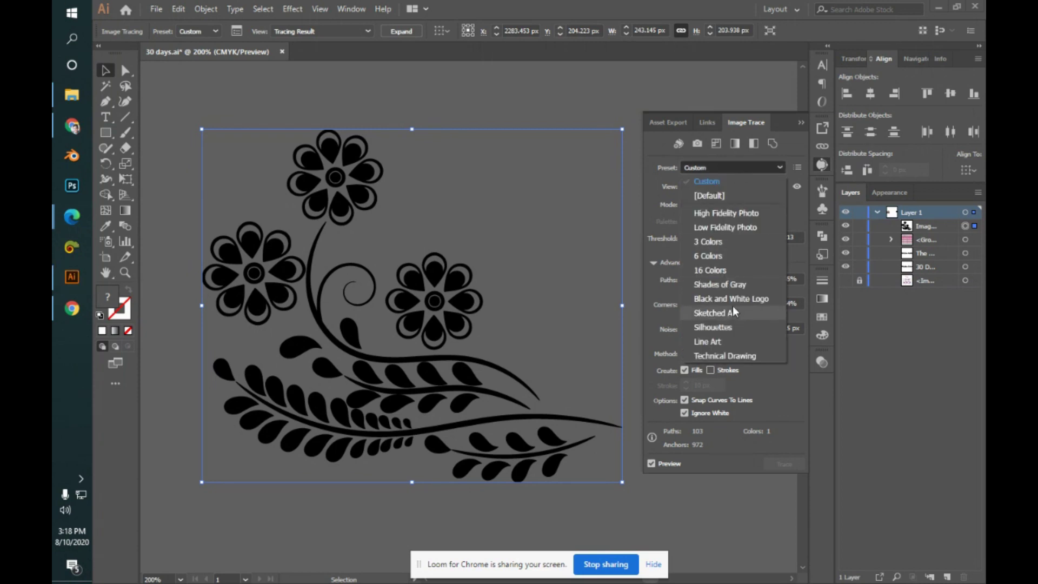
pyautogui.click(754, 168)
pyautogui.click(753, 167)
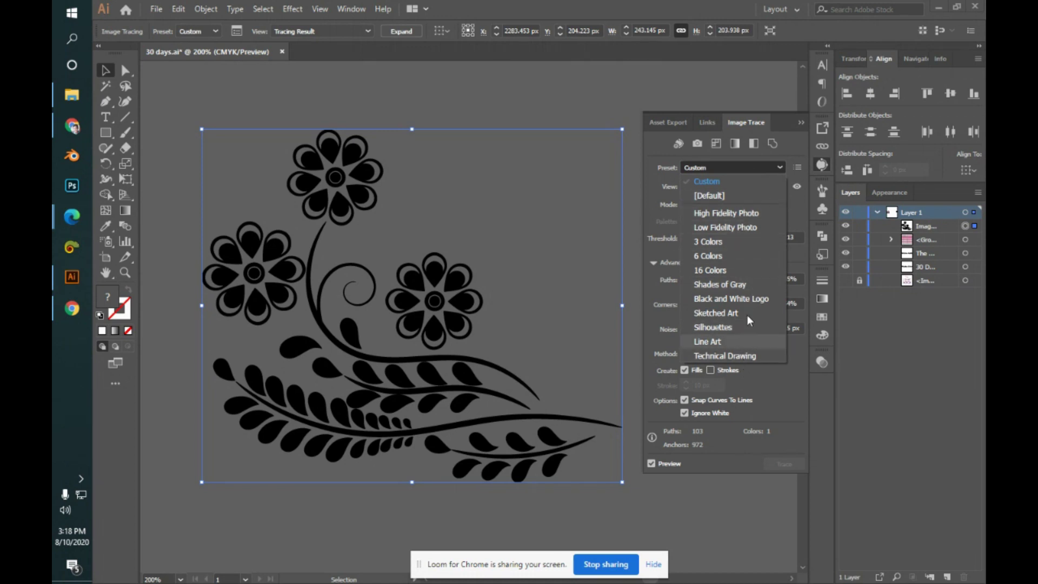
pyautogui.click(755, 161)
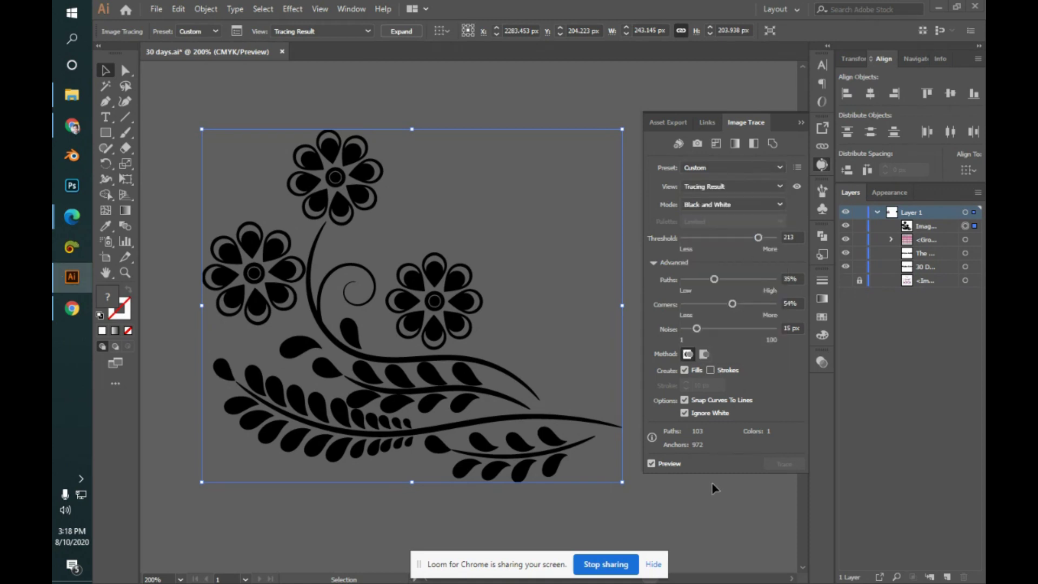
pyautogui.click(800, 123)
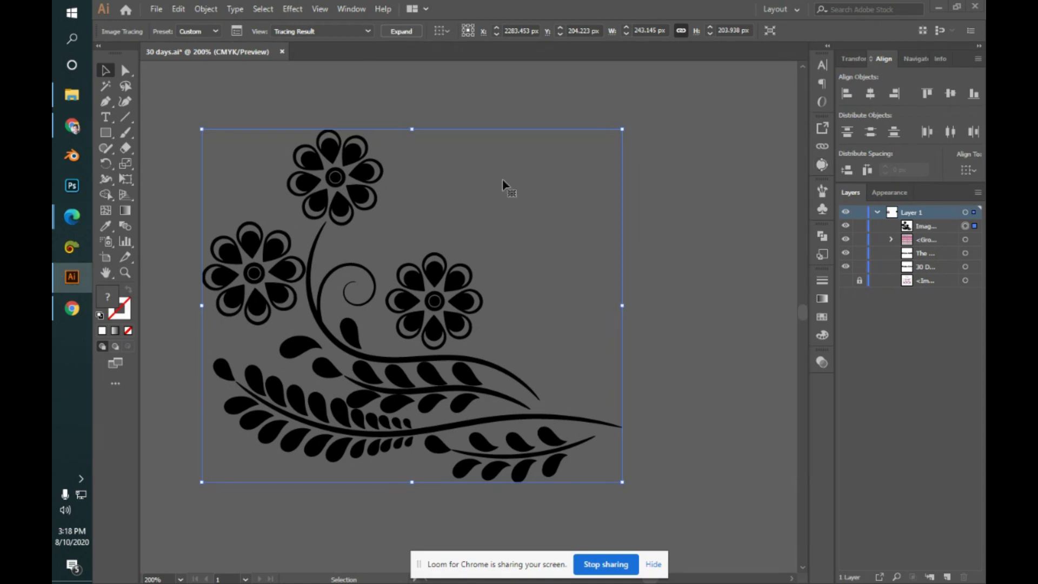
# - Move the traced floral artwork slightly to the right, expand the tracing into vector paths, and deselect it
pyautogui.moveTo(545, 226); pyautogui.dragTo(536, 273)
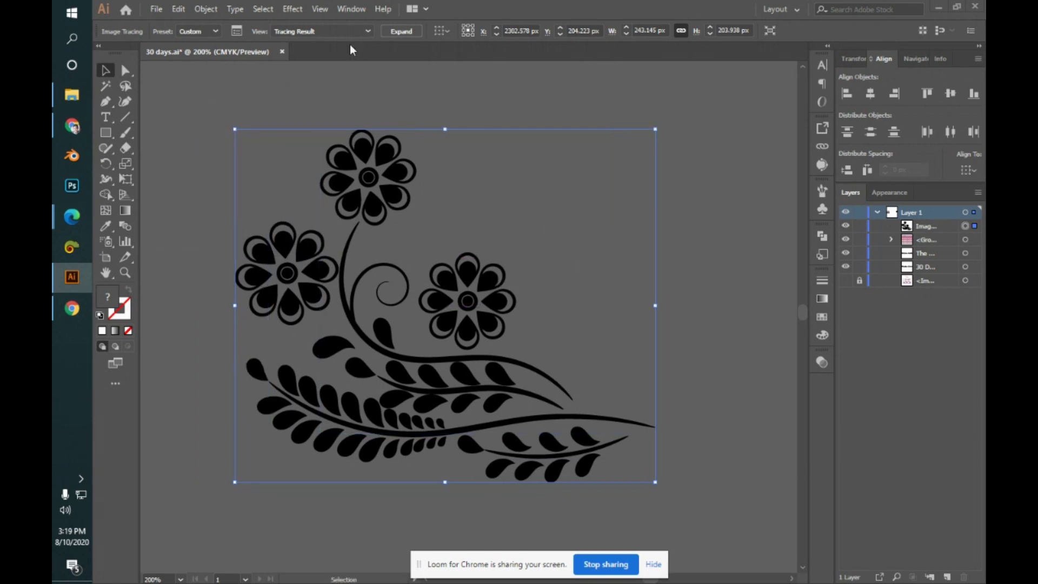
pyautogui.click(402, 31)
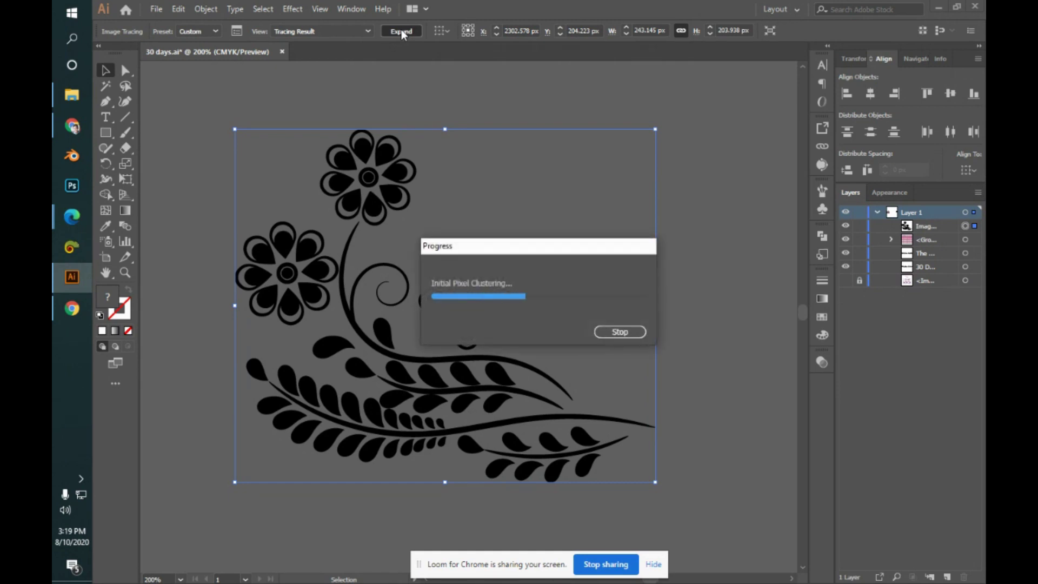
pyautogui.click(679, 247)
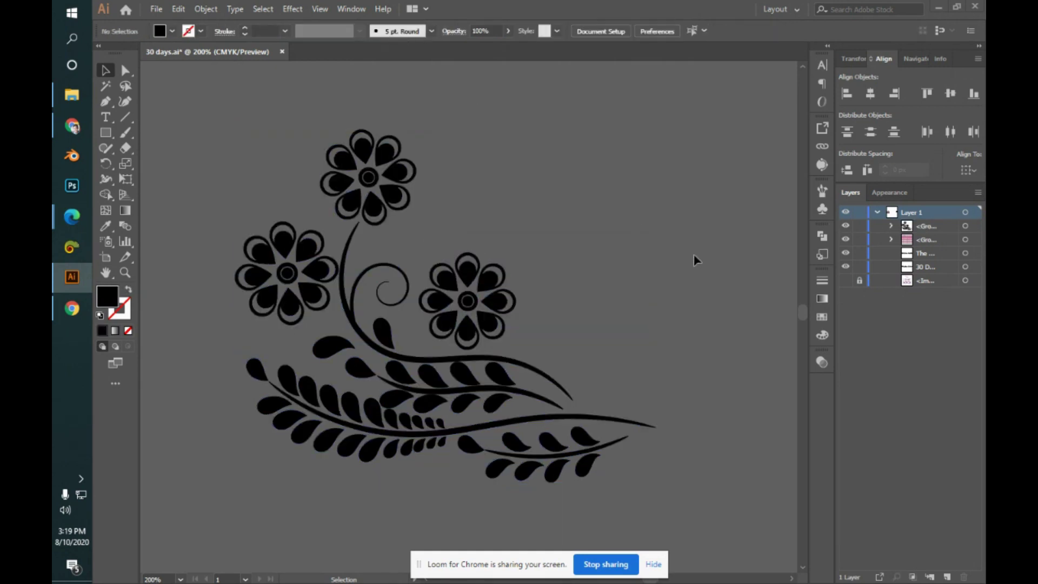
# - Isolate the expanded floral group and examine the anchor points of the right flower's top petal up close
pyautogui.click(468, 307)
pyautogui.doubleClick(466, 275)
pyautogui.click(466, 276)
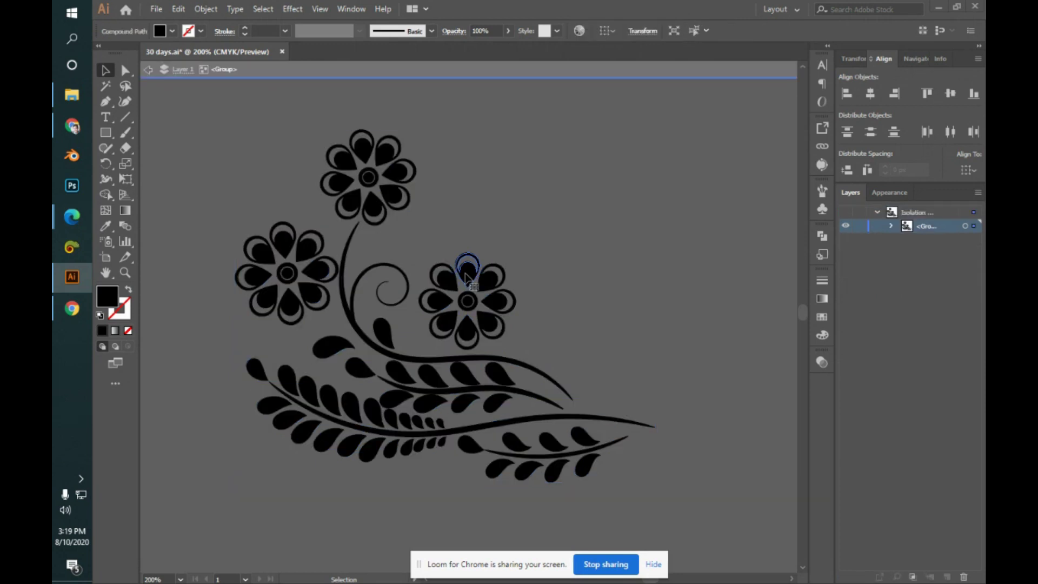
pyautogui.press('a')
pyautogui.keyDown('alt'); pyautogui.scroll(15, 466, 277); pyautogui.keyUp('alt')
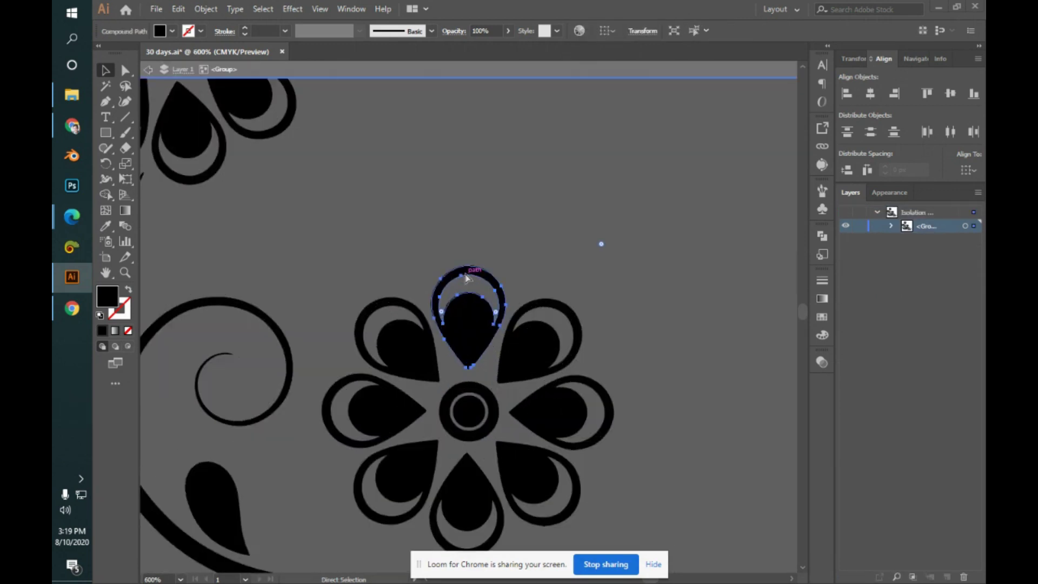
pyautogui.press('v')
pyautogui.click(642, 159)
# - Examine the edges of the expanded petals, stem and spiral at high magnification, and leave the isolated group
pyautogui.press('a')
pyautogui.hotkey('ctrl', '-')
pyautogui.hotkey('ctrl', '-')
pyautogui.hotkey('ctrl', '-')
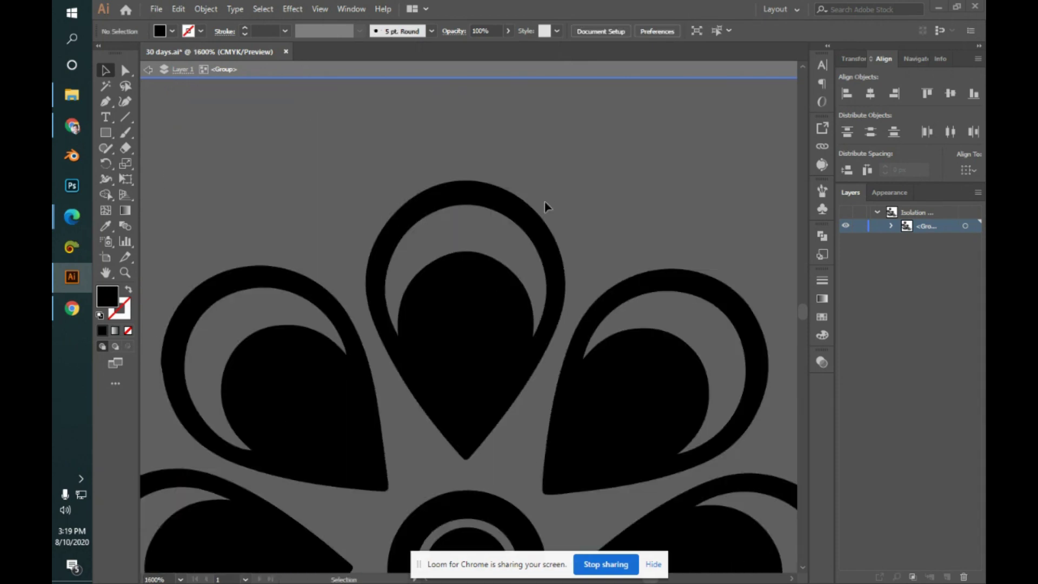
pyautogui.press('space')
pyautogui.moveTo(479, 333); pyautogui.dragTo(687, 339)
pyautogui.moveTo(312, 361); pyautogui.dragTo(541, 205)
pyautogui.moveTo(404, 349); pyautogui.dragTo(653, 302)
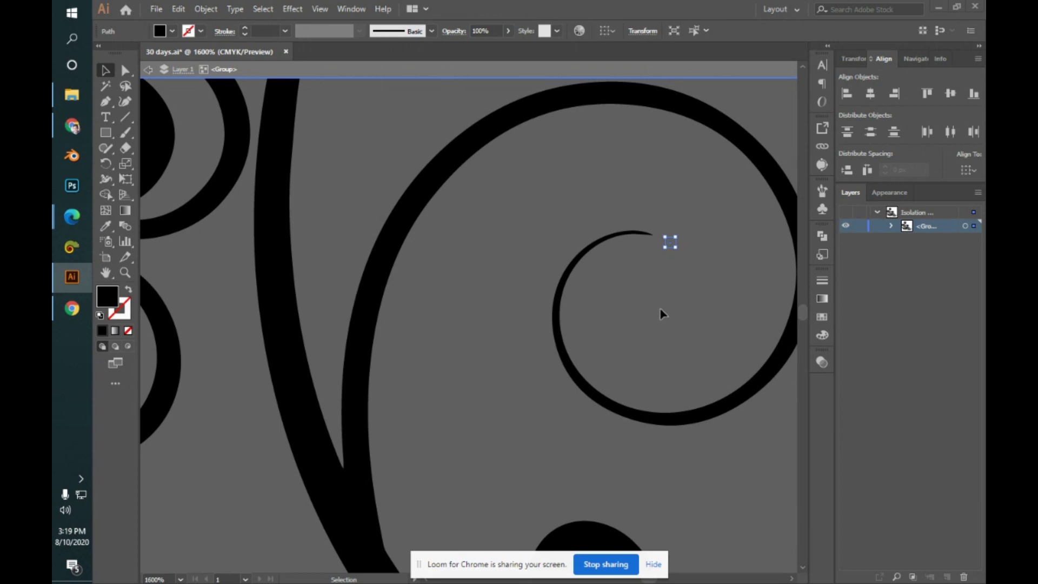
pyautogui.press('space')
pyautogui.moveTo(466, 387); pyautogui.dragTo(691, 323)
pyautogui.moveTo(465, 217); pyautogui.dragTo(622, 343)
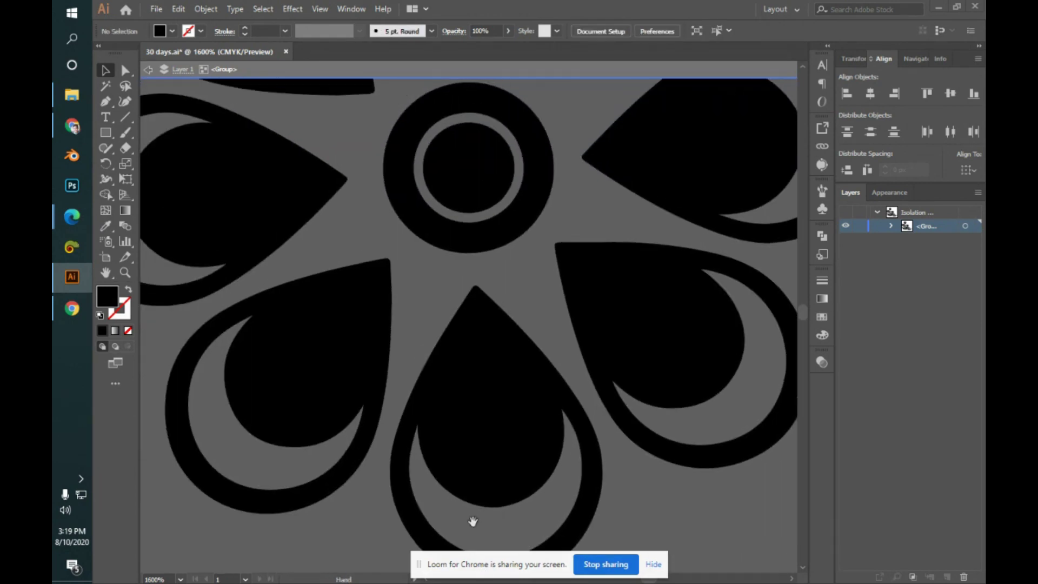
pyautogui.moveTo(441, 336); pyautogui.dragTo(608, 543)
pyautogui.hotkey('ctrl', '0')
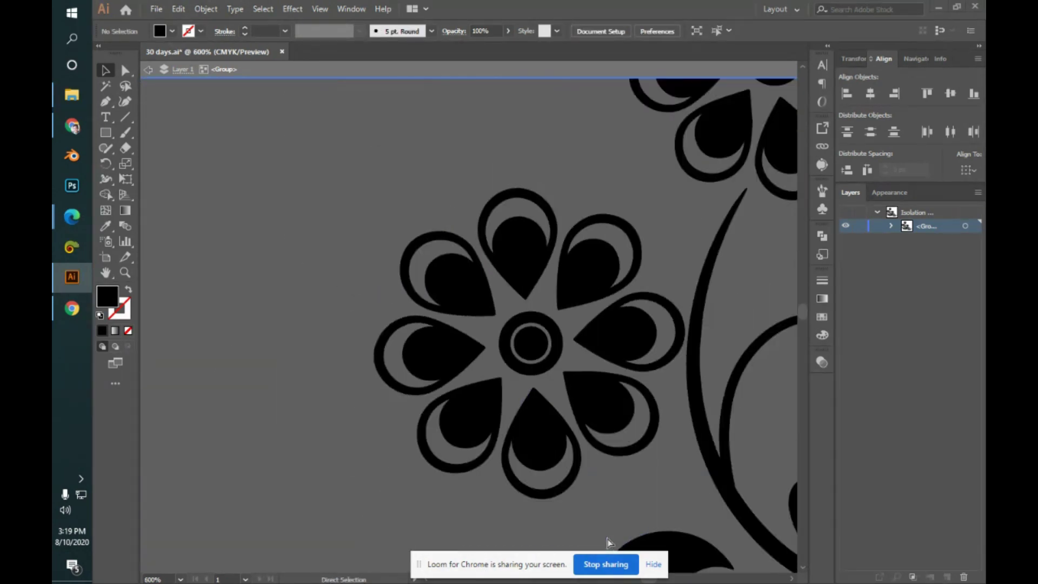
pyautogui.doubleClick(608, 541)
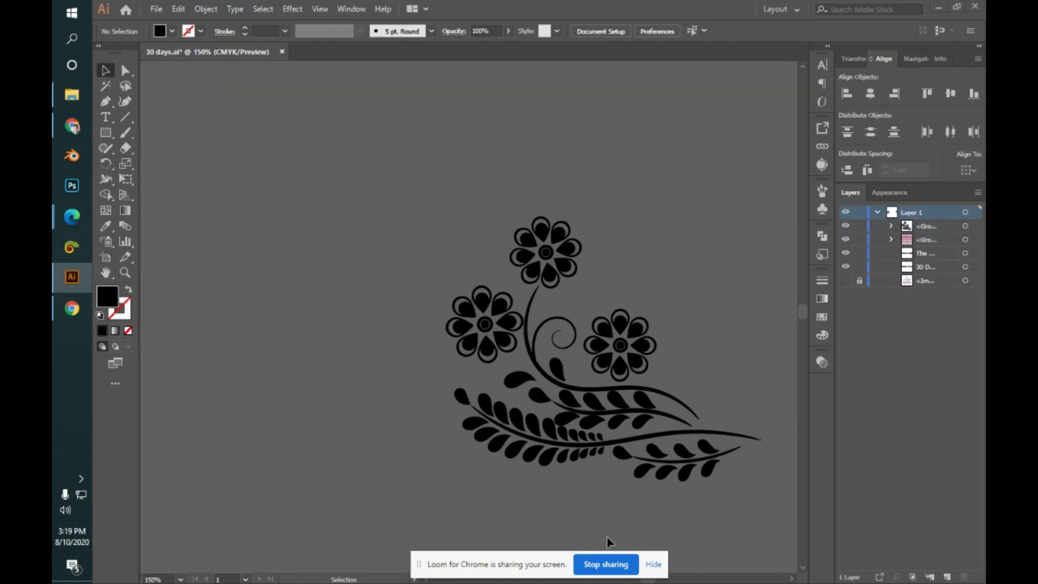
# - Paste the deer image into the document, scale it down to a small thumbnail, and place it right of the floral artwork
pyautogui.hotkey('ctrl', 'v')
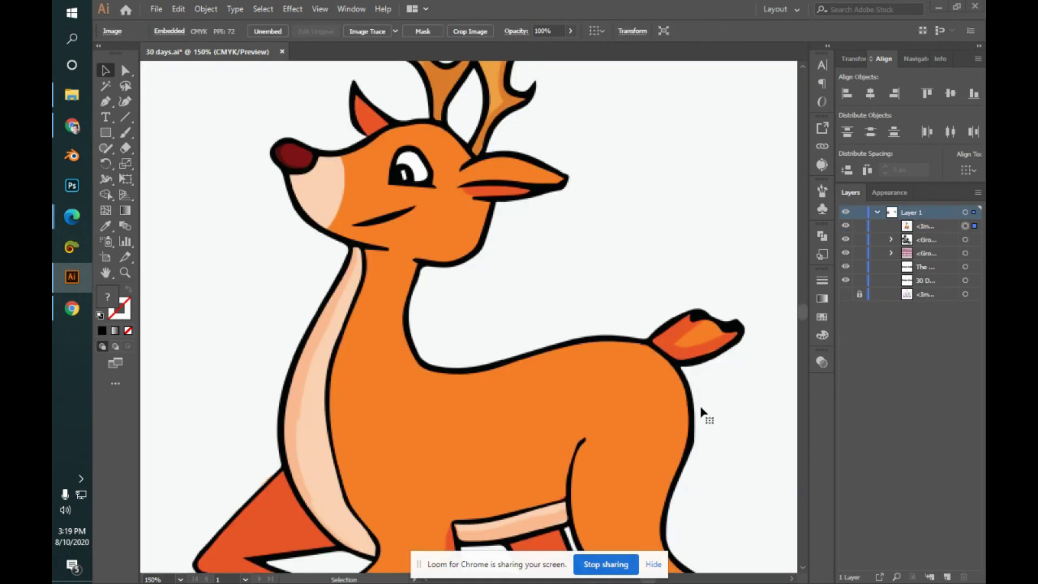
pyautogui.hotkey('ctrl', '-')
pyautogui.hotkey('ctrl', '-')
pyautogui.hotkey('ctrl', '-')
pyautogui.hotkey('ctrl', '-')
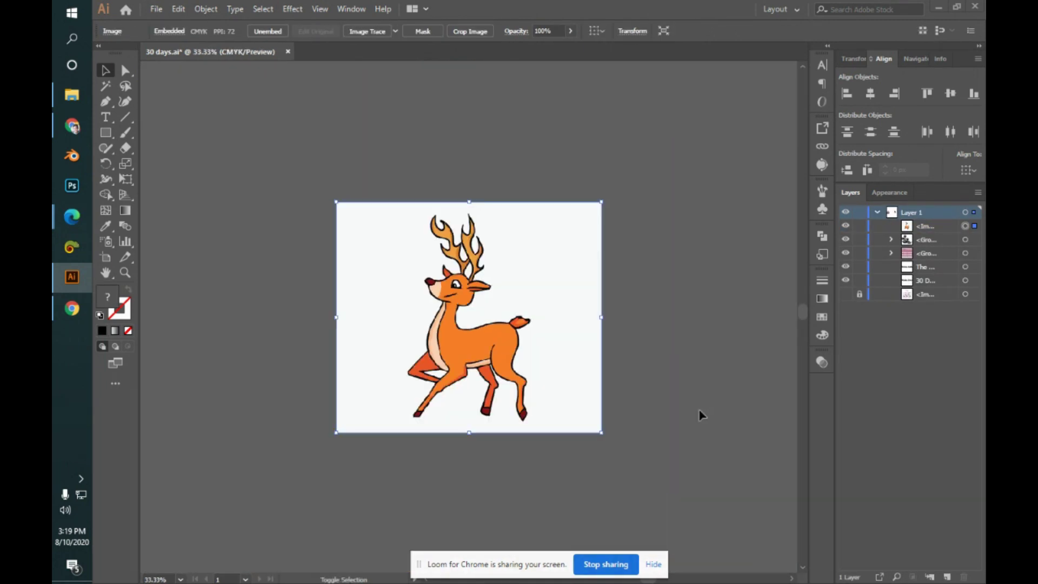
pyautogui.moveTo(602, 432); pyautogui.dragTo(559, 331)
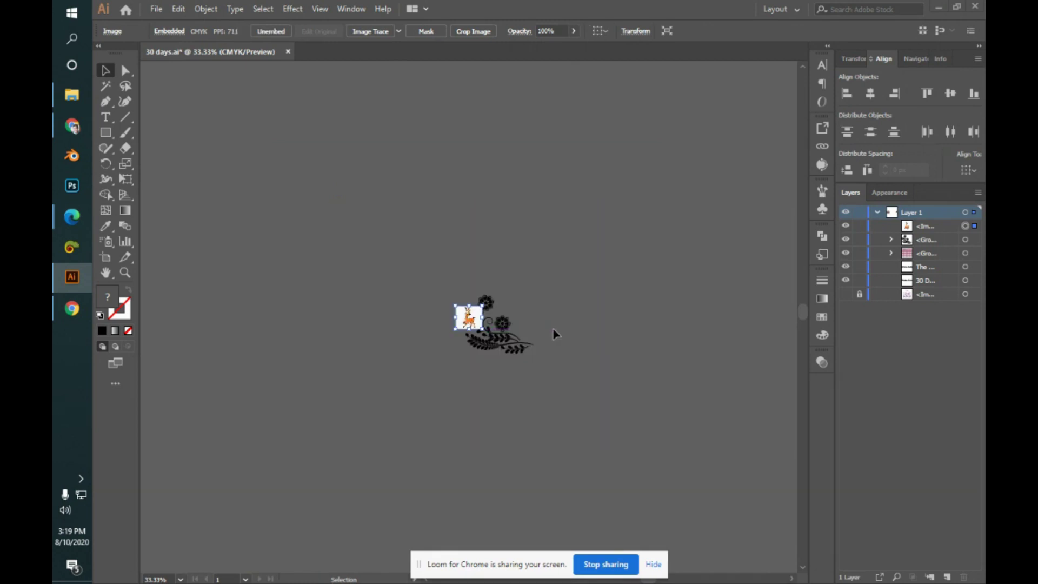
pyautogui.moveTo(469, 319); pyautogui.dragTo(637, 325)
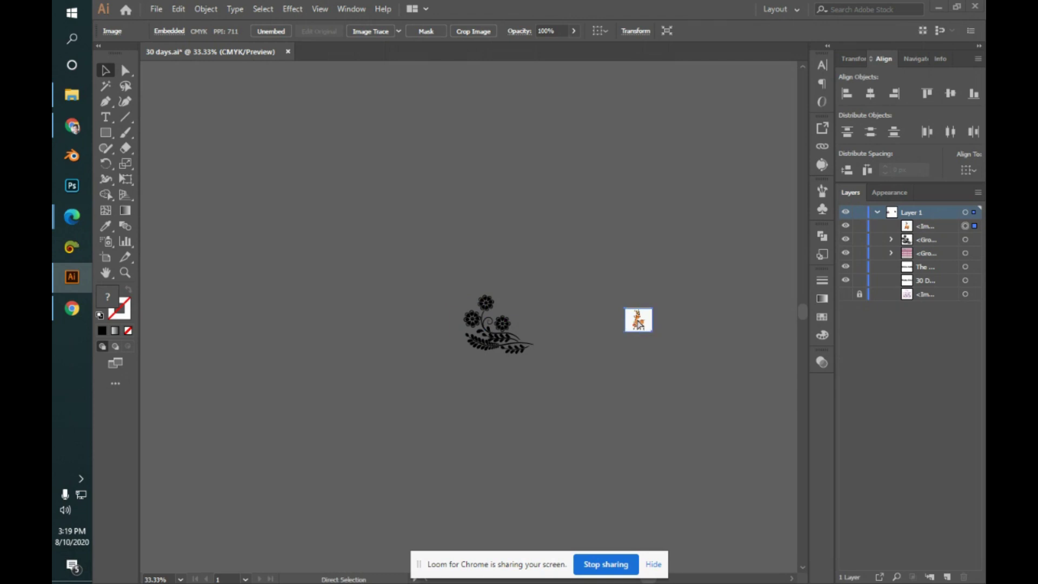
# - Trace the deer image with the High Fidelity Photo preset
pyautogui.hotkey('ctrl', '1')
pyautogui.hotkey('ctrl', '=')
pyautogui.hotkey('ctrl', '=')
pyautogui.hotkey('ctrl', '=')
pyautogui.hotkey('ctrl', '=')
pyautogui.hotkey('ctrl', '=')
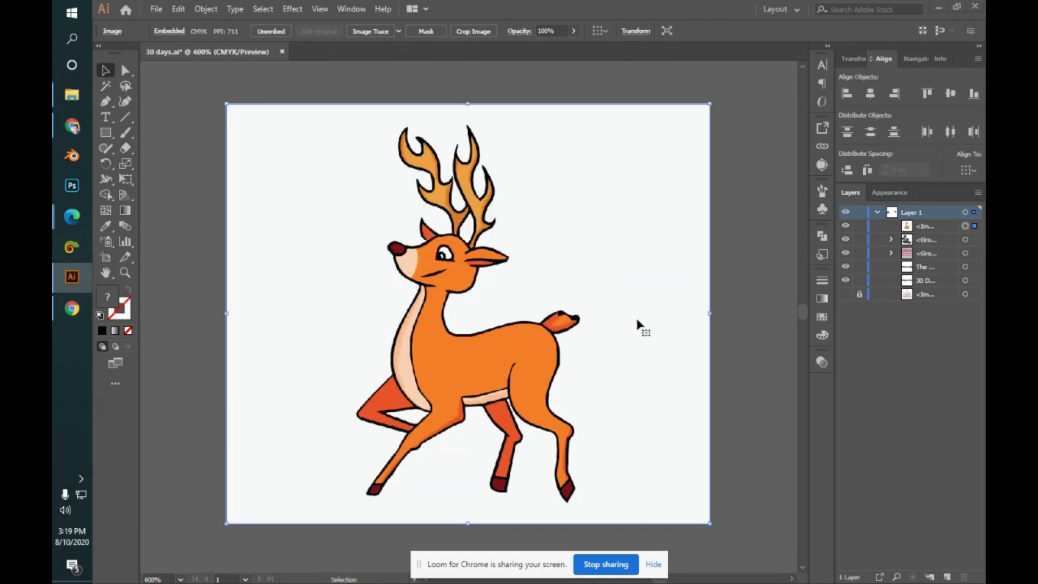
pyautogui.click(822, 165)
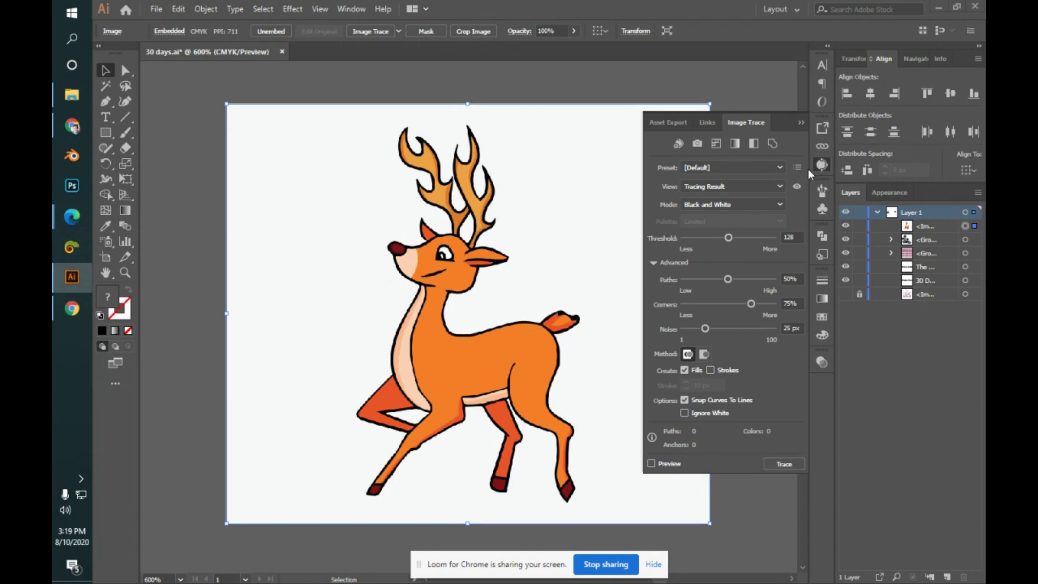
pyautogui.click(774, 169)
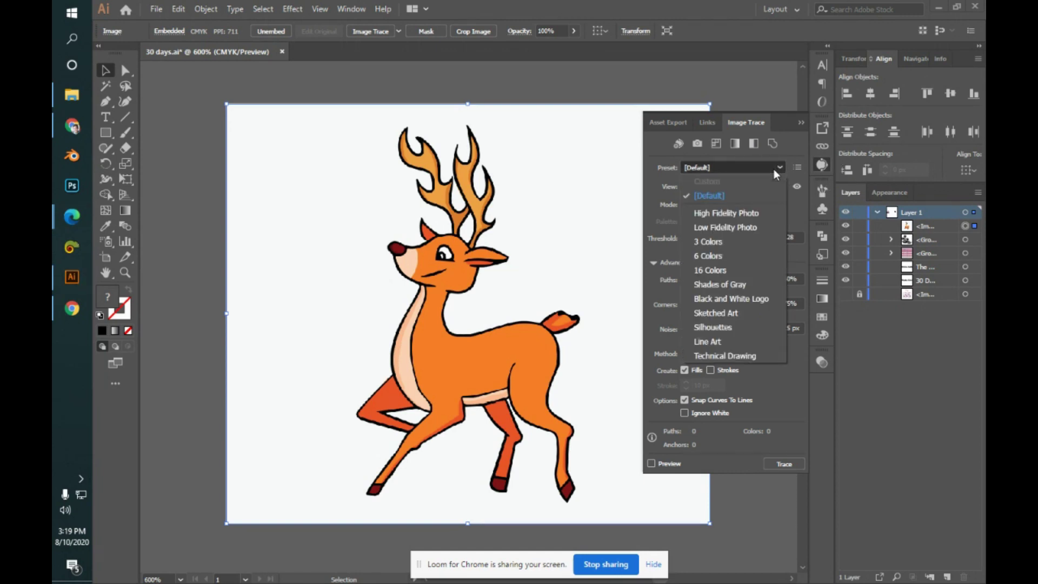
pyautogui.click(764, 209)
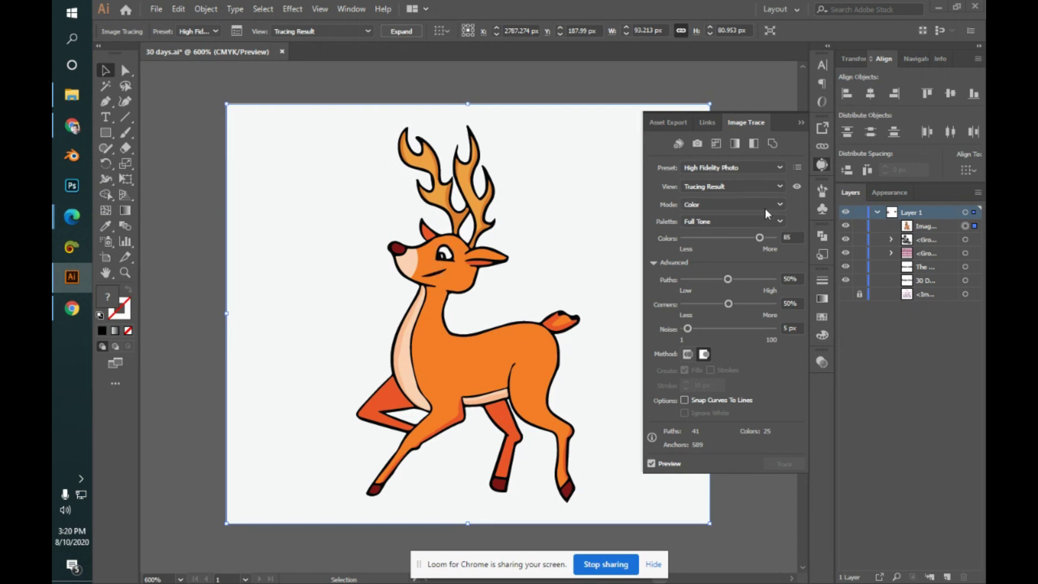
# - Review the available presets and color modes for the deer tracing, keeping High Fidelity Photo and Color
pyautogui.click(762, 169)
pyautogui.click(762, 168)
pyautogui.click(762, 169)
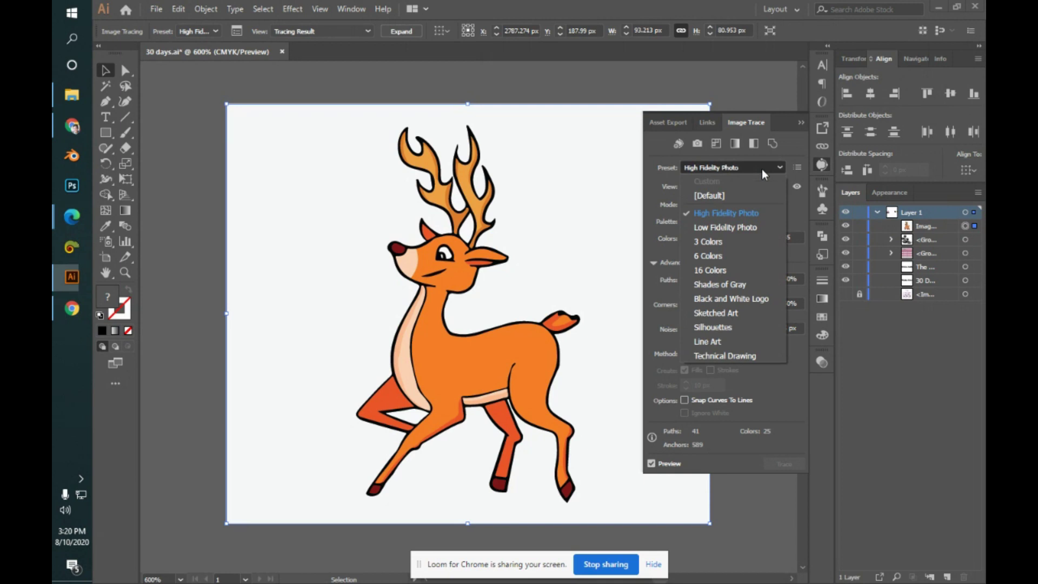
pyautogui.click(755, 166)
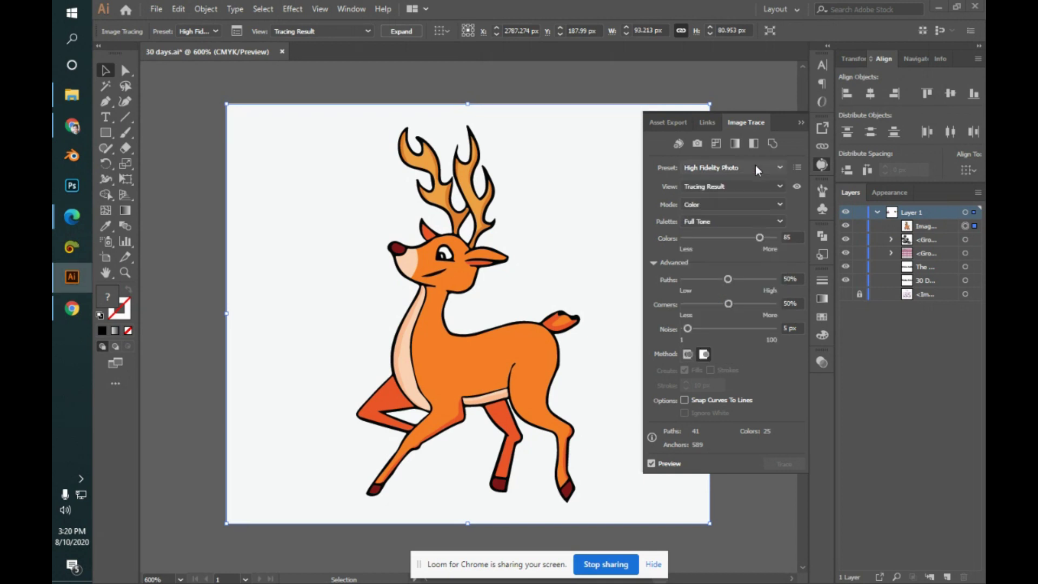
pyautogui.click(759, 204)
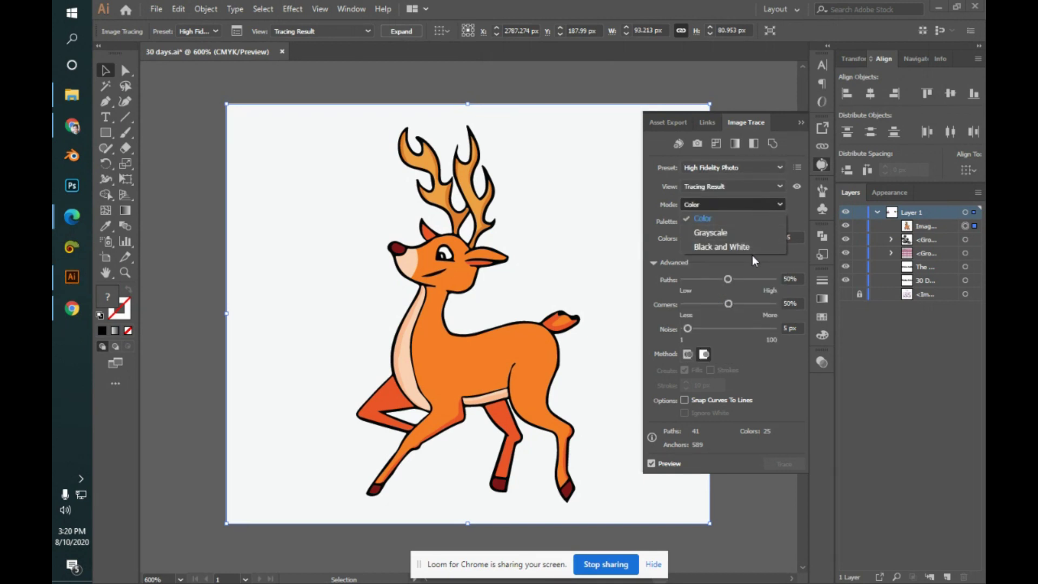
pyautogui.click(755, 206)
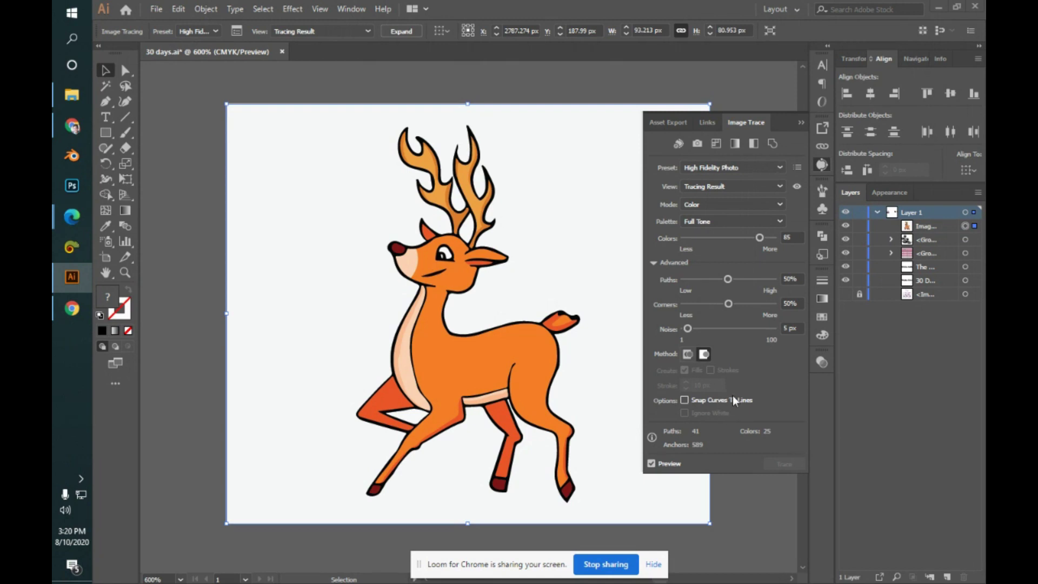
# - Examine the traced outlines and color areas of the deer's head, neck and body at high magnification
pyautogui.press('a')
pyautogui.hotkey('ctrl', '+')
pyautogui.hotkey('ctrl', '+')
pyautogui.hotkey('ctrl', '+')
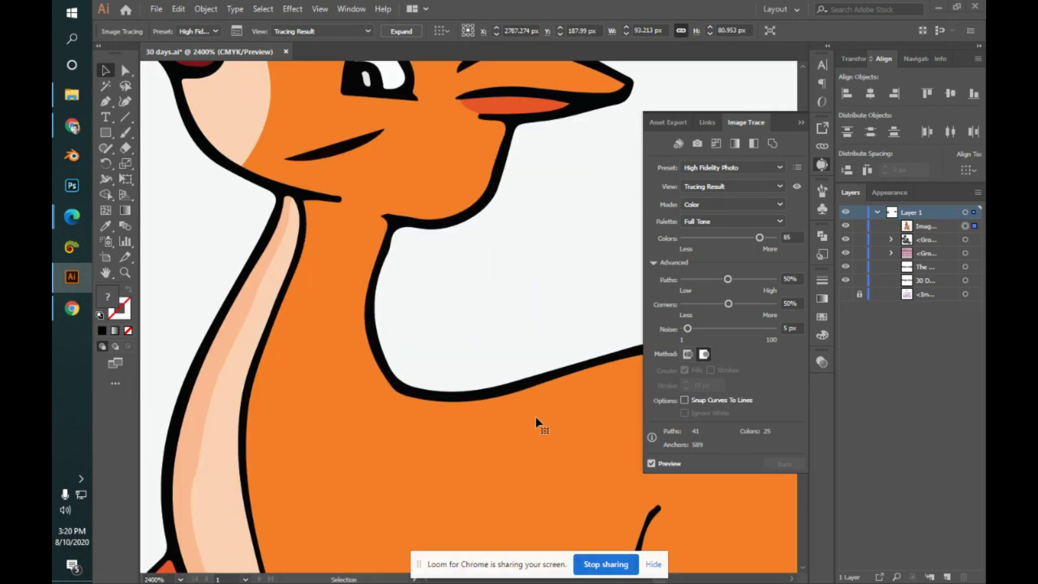
pyautogui.moveTo(399, 271); pyautogui.dragTo(492, 473)
pyautogui.moveTo(507, 398); pyautogui.dragTo(461, 479)
pyautogui.moveTo(482, 323)
pyautogui.mouseDown()
pyautogui.moveTo(484, 465)
pyautogui.moveTo(486, 429)
pyautogui.moveTo(405, 441)
pyautogui.moveTo(389, 371)
pyautogui.moveTo(445, 362)
pyautogui.moveTo(460, 265)
pyautogui.moveTo(491, 416)
pyautogui.moveTo(476, 339)
pyautogui.mouseUp()
pyautogui.moveTo(410, 436); pyautogui.dragTo(422, 348)
pyautogui.moveTo(500, 469); pyautogui.dragTo(457, 403)
pyautogui.moveTo(468, 449); pyautogui.dragTo(467, 370)
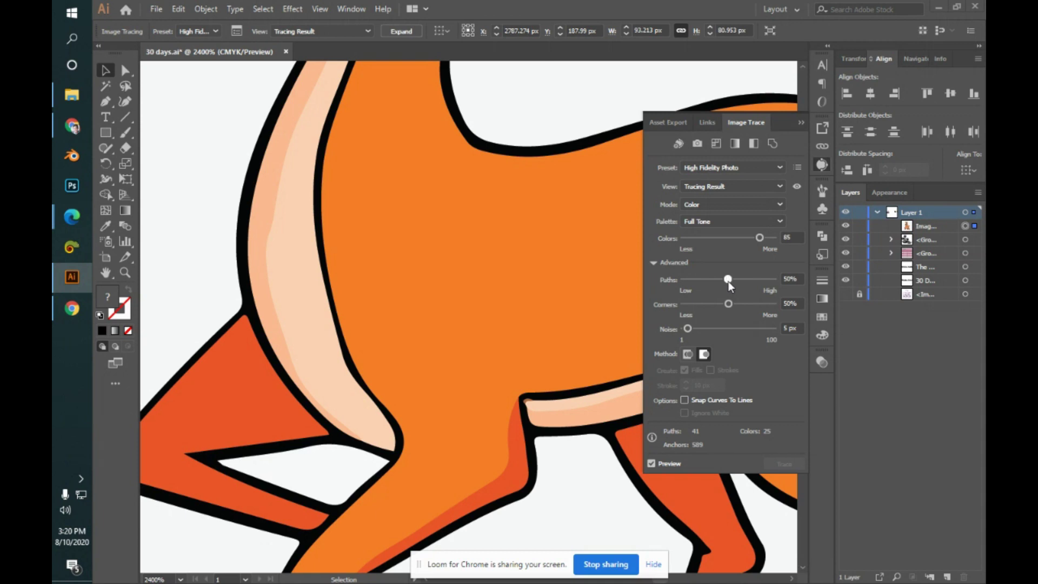
# - Set the deer tracing's Paths value to 69% and close the trace settings
pyautogui.click(745, 280)
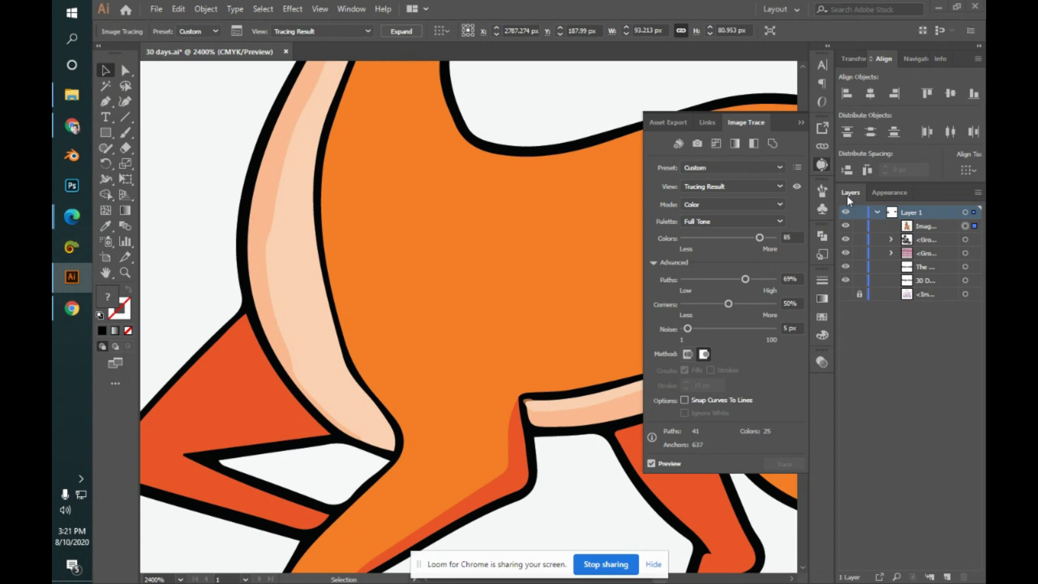
pyautogui.click(807, 125)
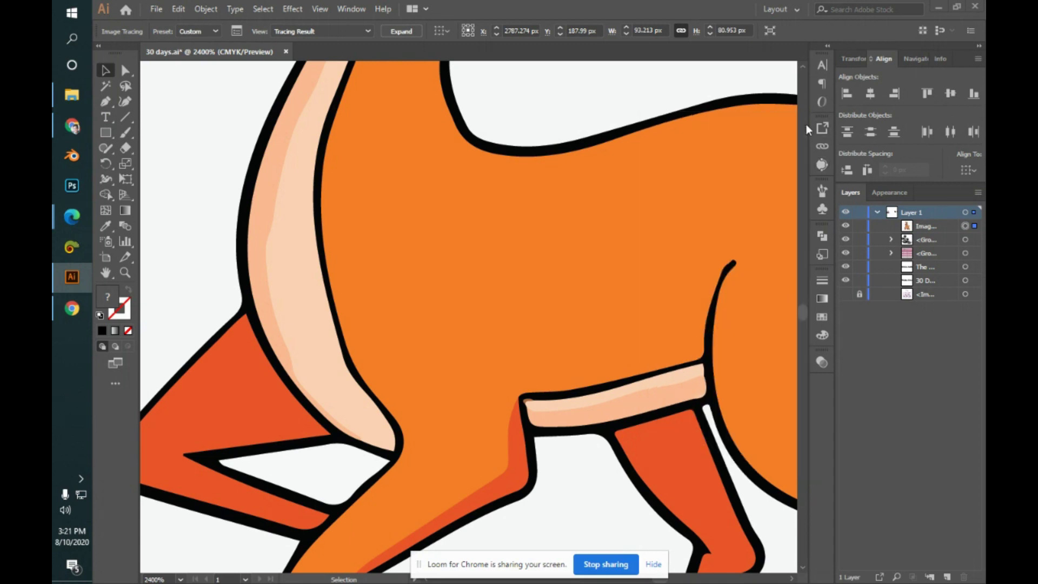
# - Expand the deer tracing into editable vector paths and deselect it
pyautogui.hotkey('ctrl', '-')
pyautogui.hotkey('ctrl', '-')
pyautogui.hotkey('ctrl', '-')
pyautogui.hotkey('ctrl', '-')
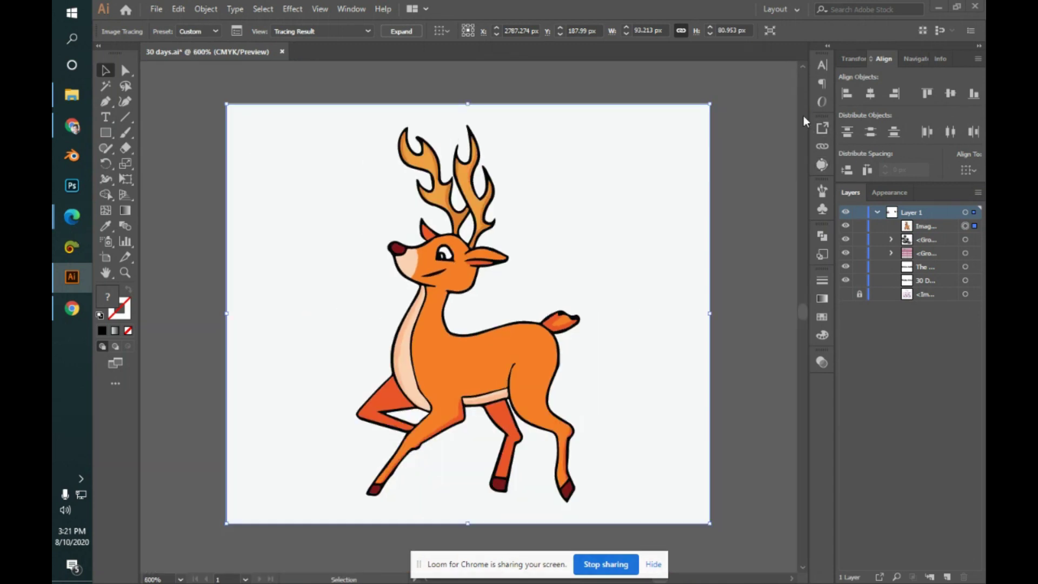
pyautogui.click(420, 31)
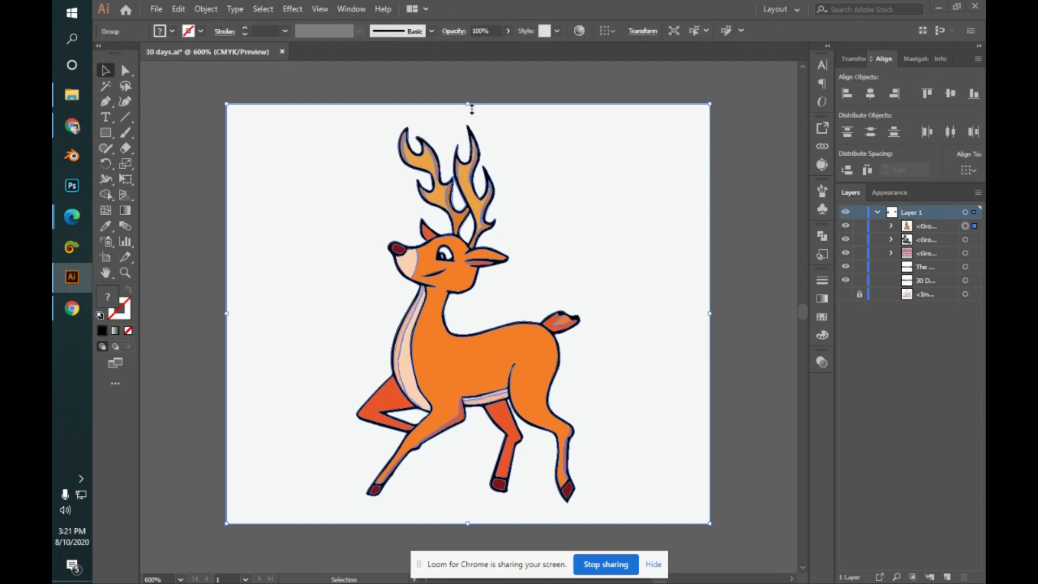
pyautogui.click(760, 283)
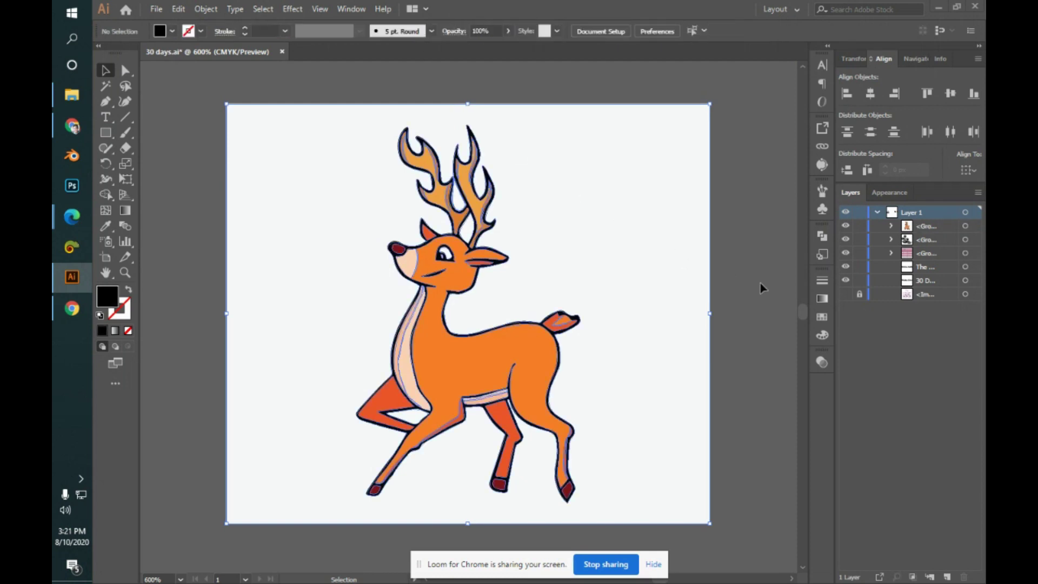
# - Isolate the expanded deer group and delete the white background shape behind the deer
pyautogui.doubleClick(654, 319)
pyautogui.click(659, 306)
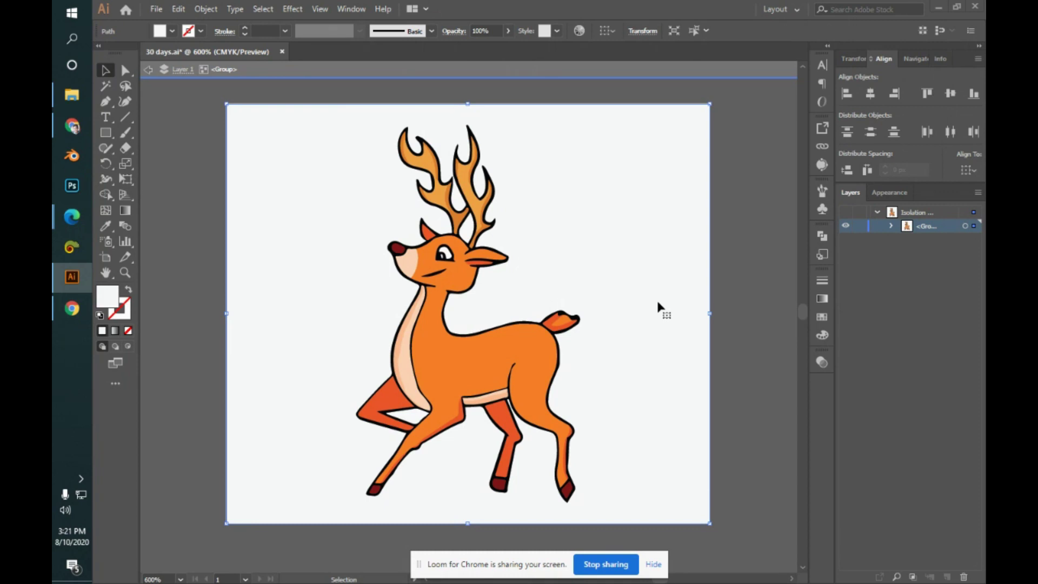
pyautogui.press('Delete')
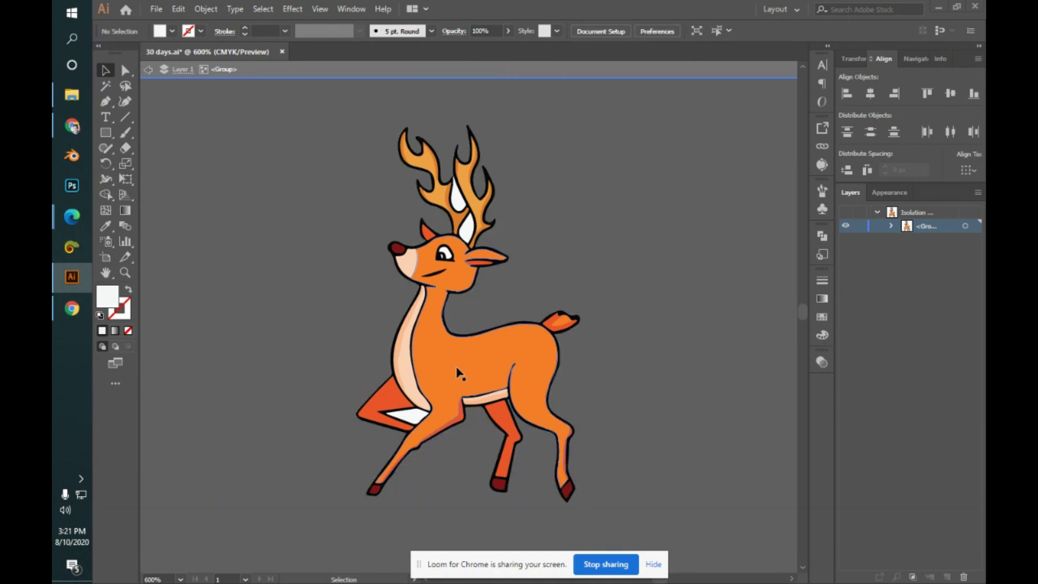
pyautogui.click(408, 416)
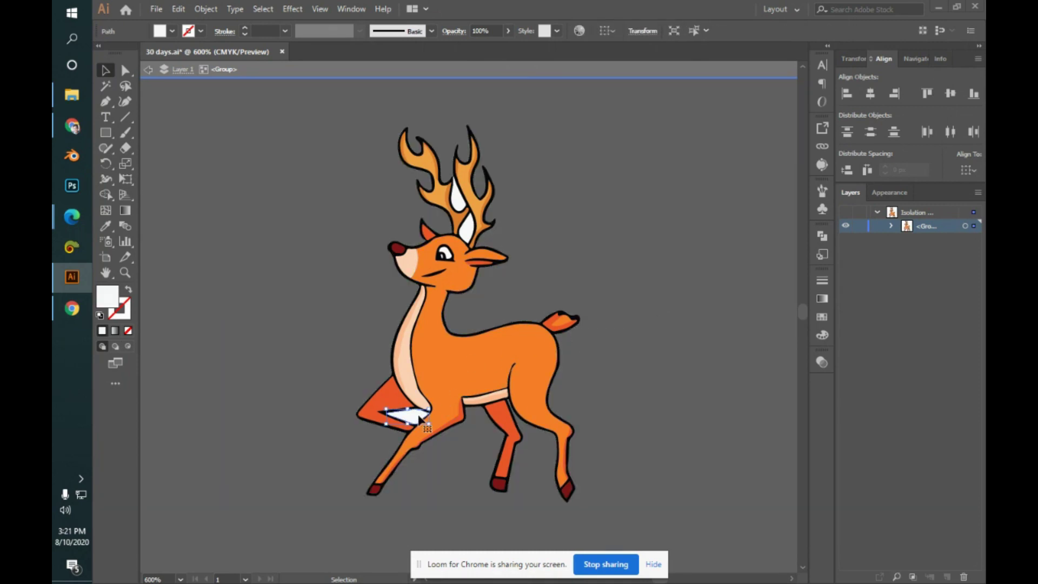
pyautogui.keyDown('shift'); pyautogui.click(469, 236); pyautogui.keyUp('shift')
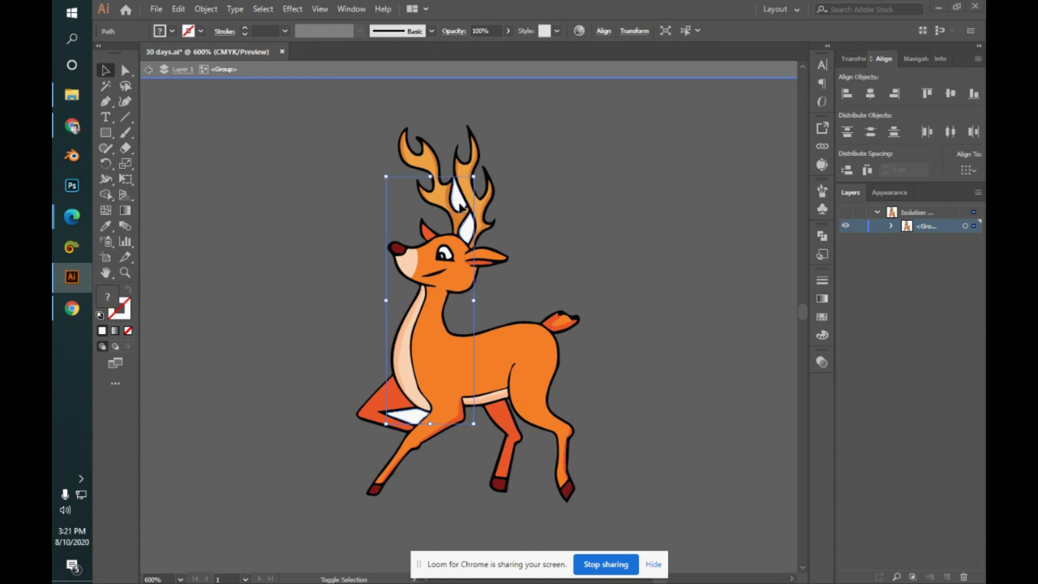
pyautogui.press('Delete')
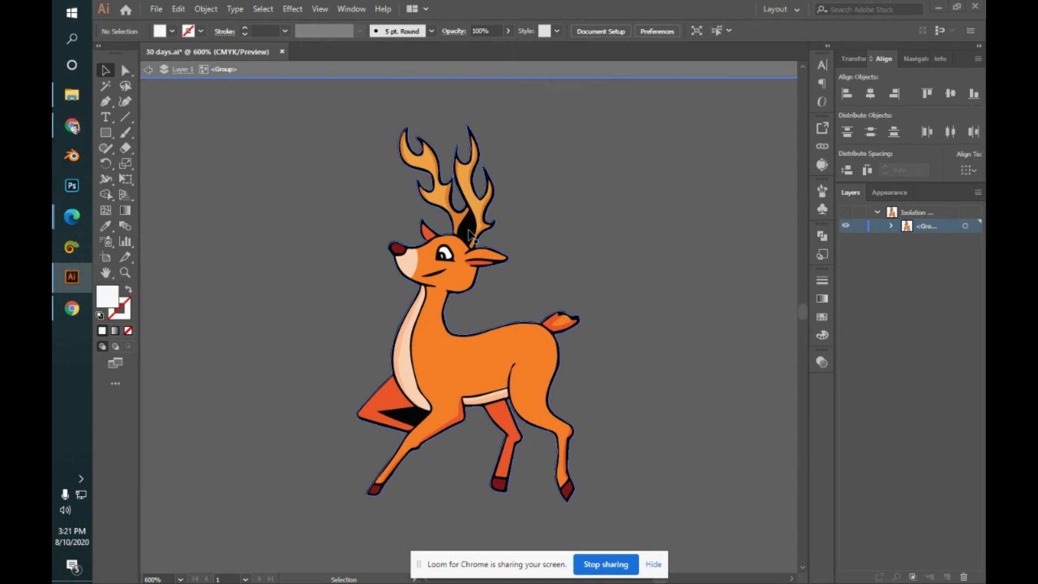
pyautogui.hotkey('ctrl', 'z')
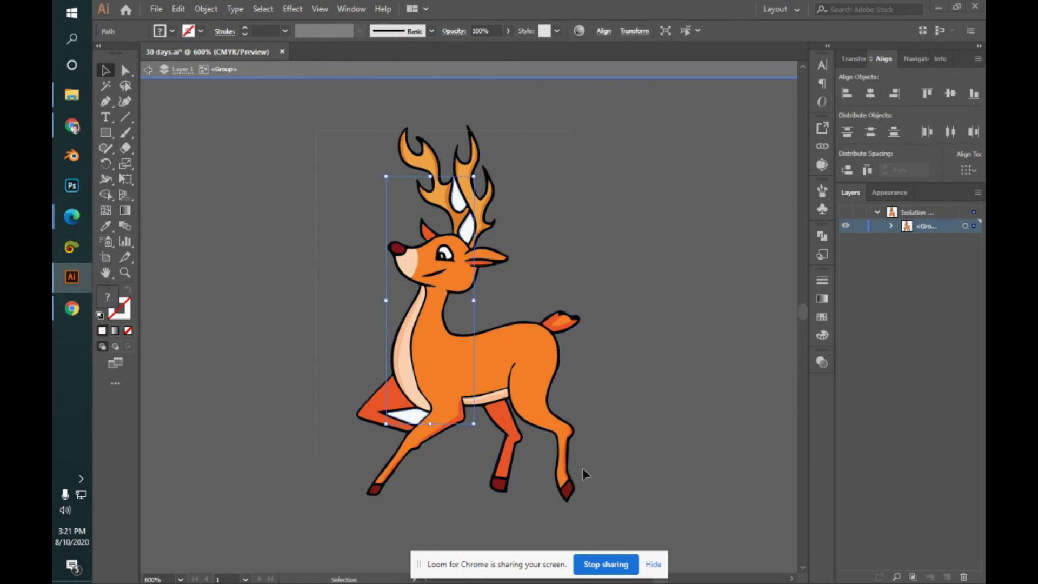
# - Select all the deer's shapes and use Shape Builder on the white area enclosed by the bent front leg
pyautogui.hotkey('ctrl', 'a')
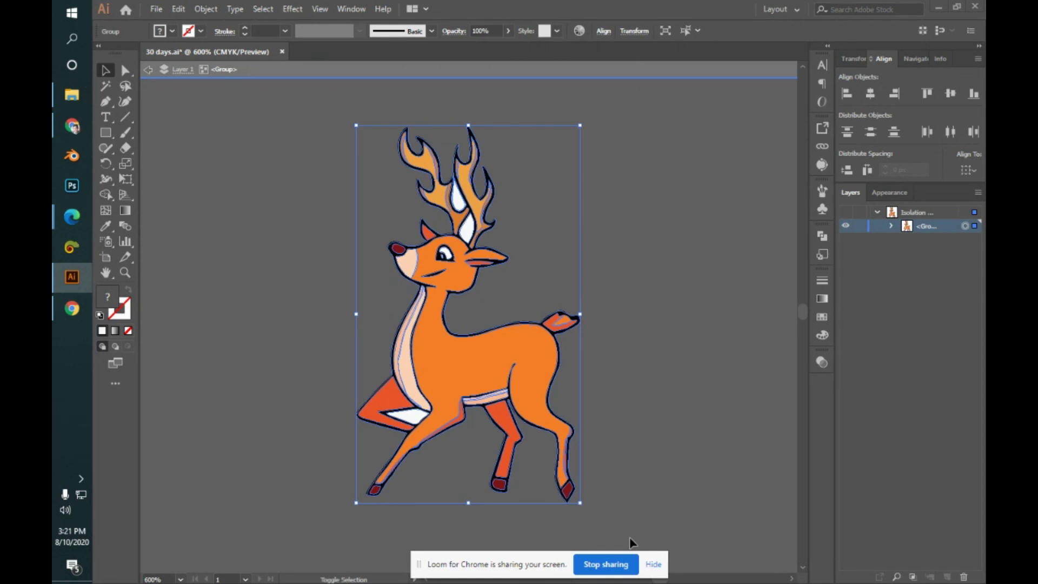
pyautogui.hotkey('shift', 'm')
pyautogui.hotkey('ctrl', '=')
pyautogui.hotkey('ctrl', '=')
pyautogui.hotkey('ctrl', '=')
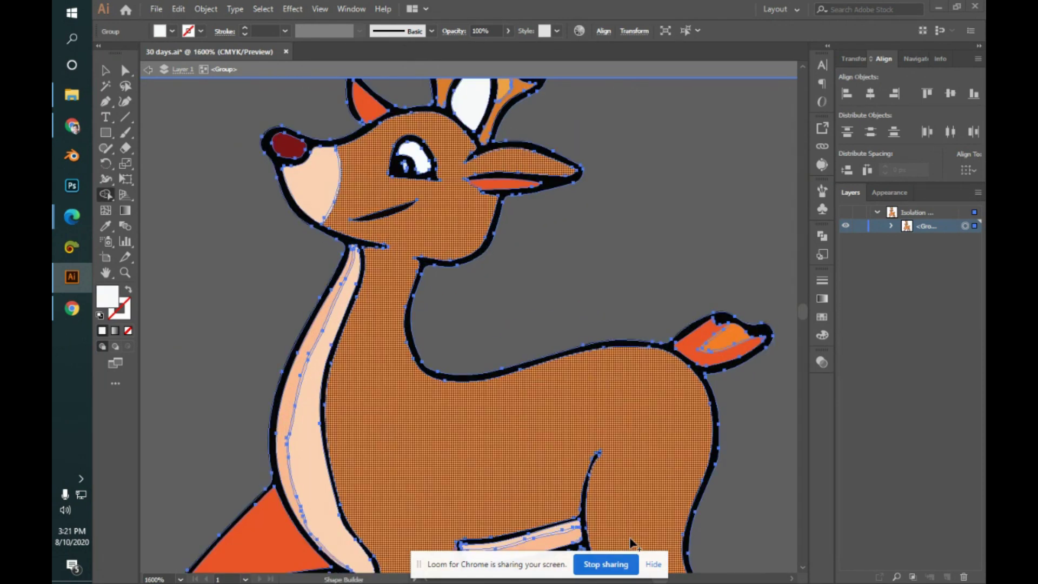
pyautogui.moveTo(555, 404); pyautogui.dragTo(714, 207)
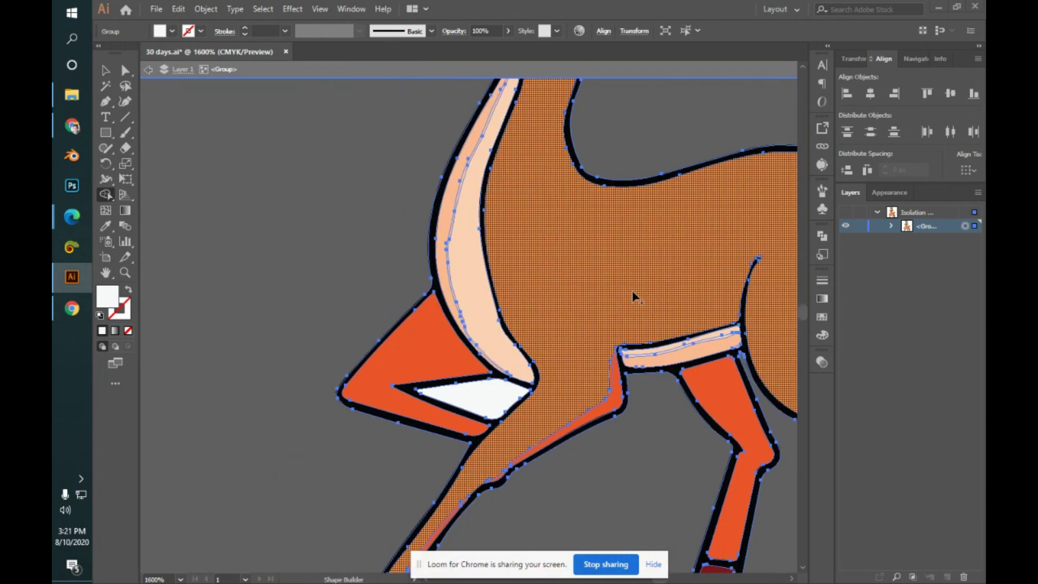
pyautogui.click(480, 404)
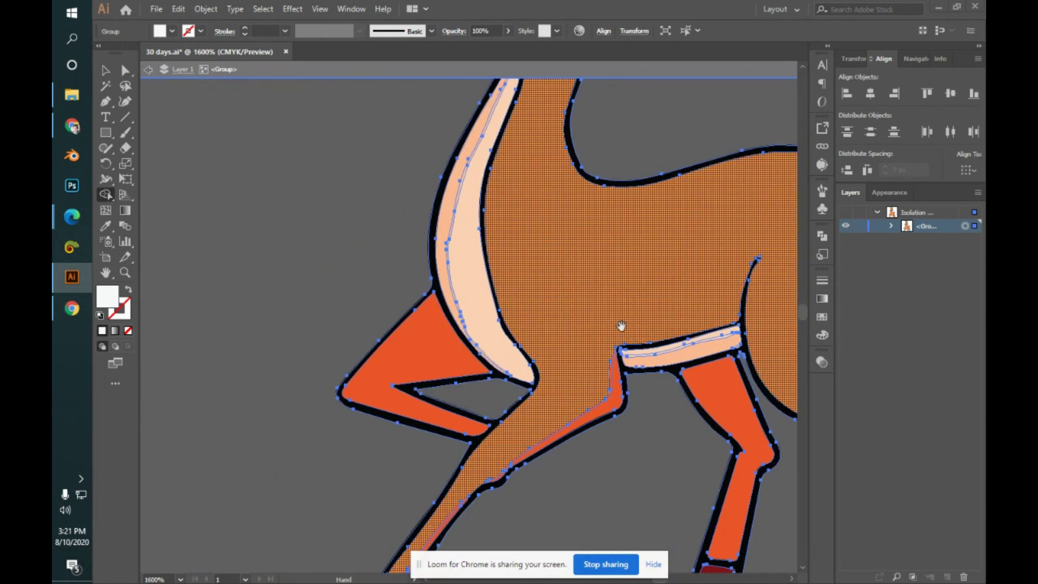
# - Cut out the two white gaps between the antlers down to the canvas with Shape Builder
pyautogui.scroll(10, 589, 438)
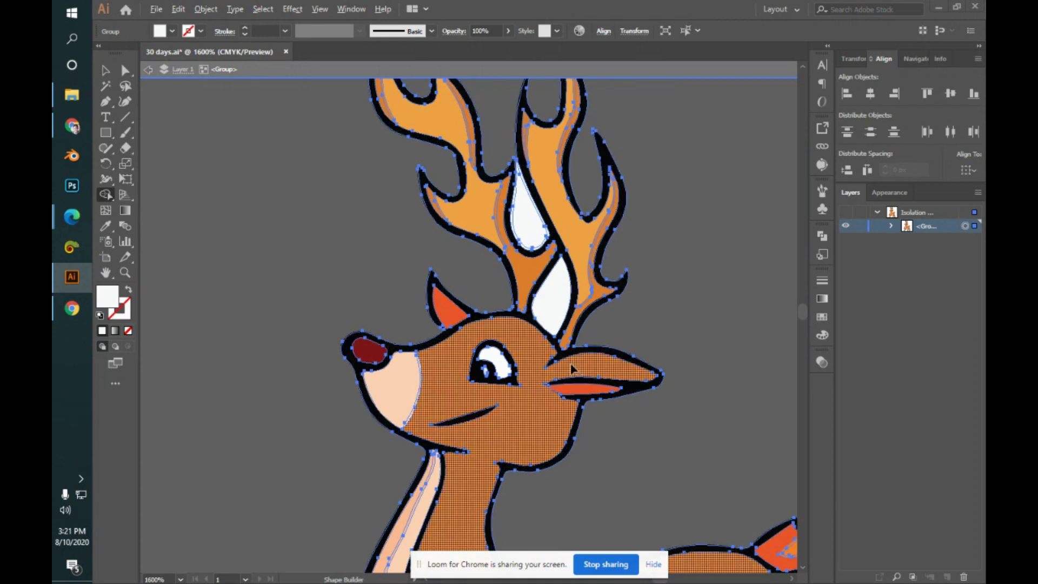
pyautogui.click(549, 295)
pyautogui.keyDown('alt'); pyautogui.click(533, 238); pyautogui.keyUp('alt')
pyautogui.keyDown('alt'); pyautogui.click(545, 246); pyautogui.keyUp('alt')
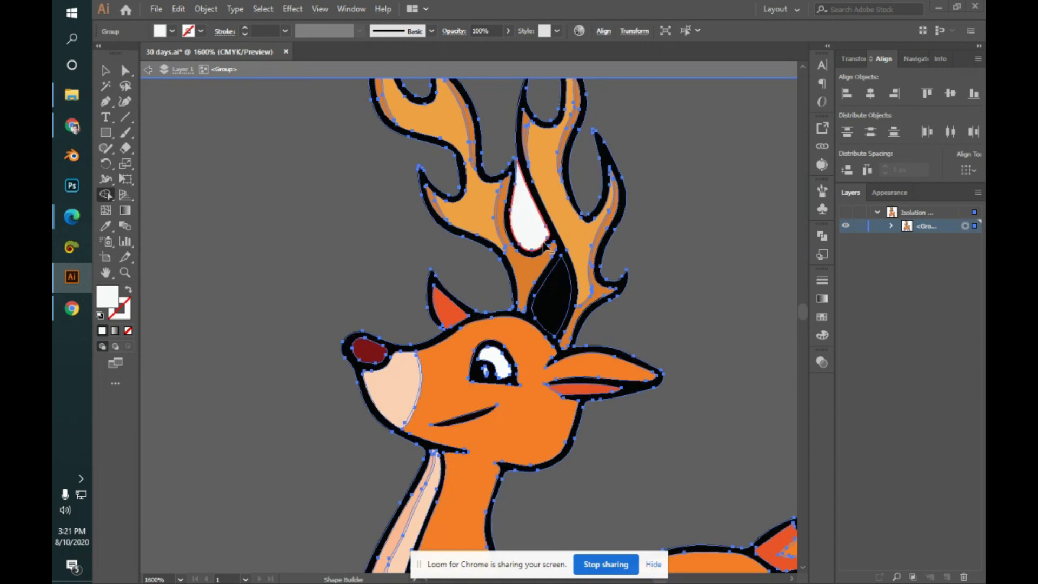
pyautogui.click(567, 300)
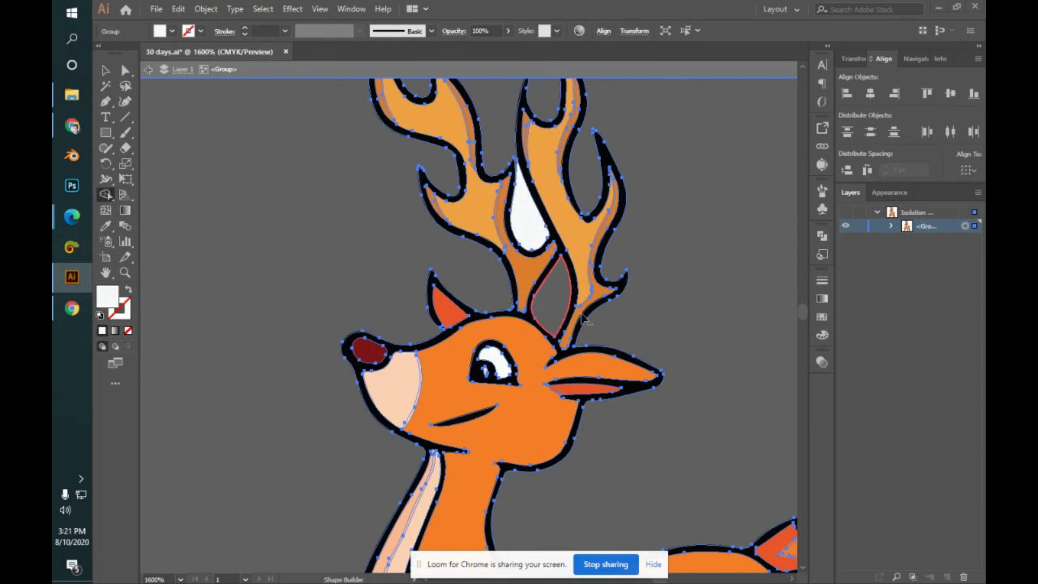
pyautogui.keyDown('alt'); pyautogui.click(529, 231); pyautogui.keyUp('alt')
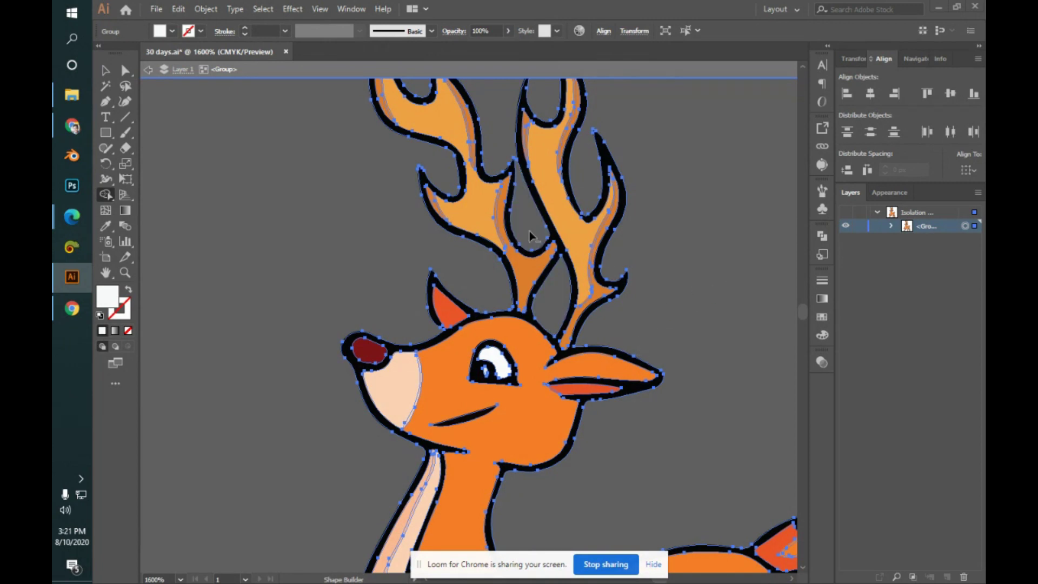
pyautogui.press('v')
pyautogui.click(715, 312)
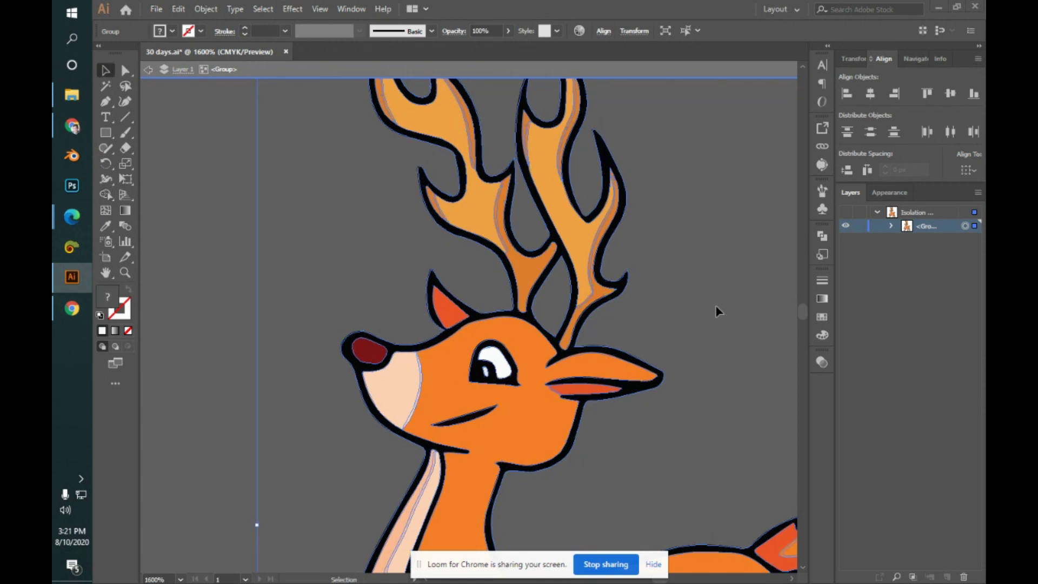
# - Leave group isolation, move the whole deer slightly up and to the left, and deselect it
pyautogui.doubleClick(733, 303)
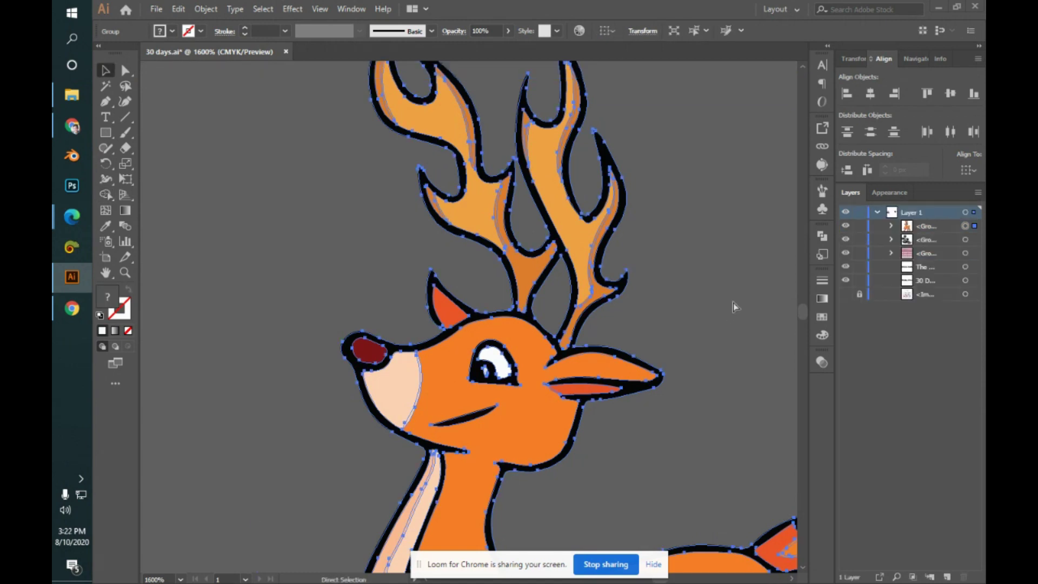
pyautogui.hotkey('ctrl', '0')
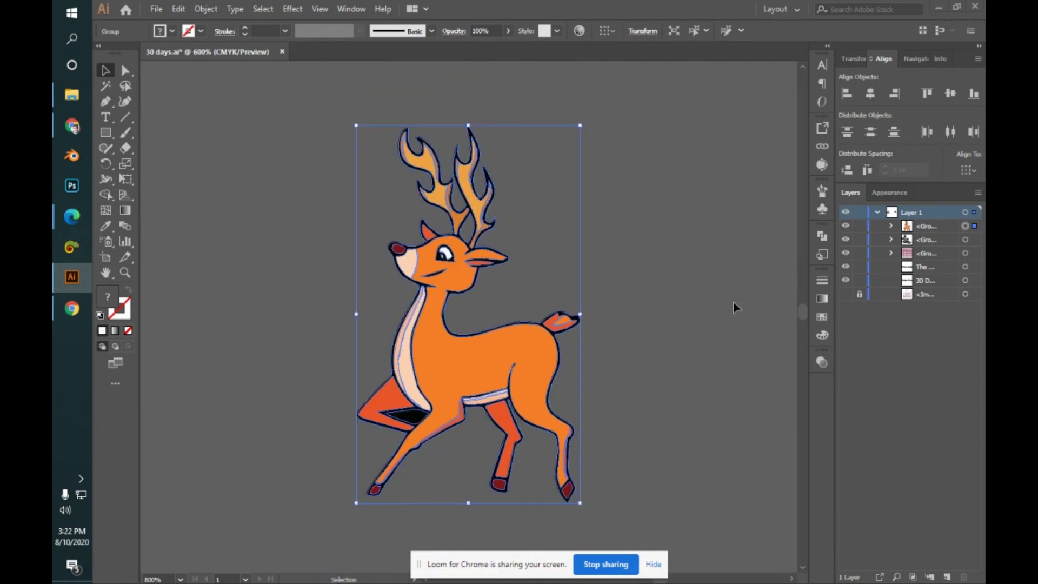
pyautogui.click(735, 303)
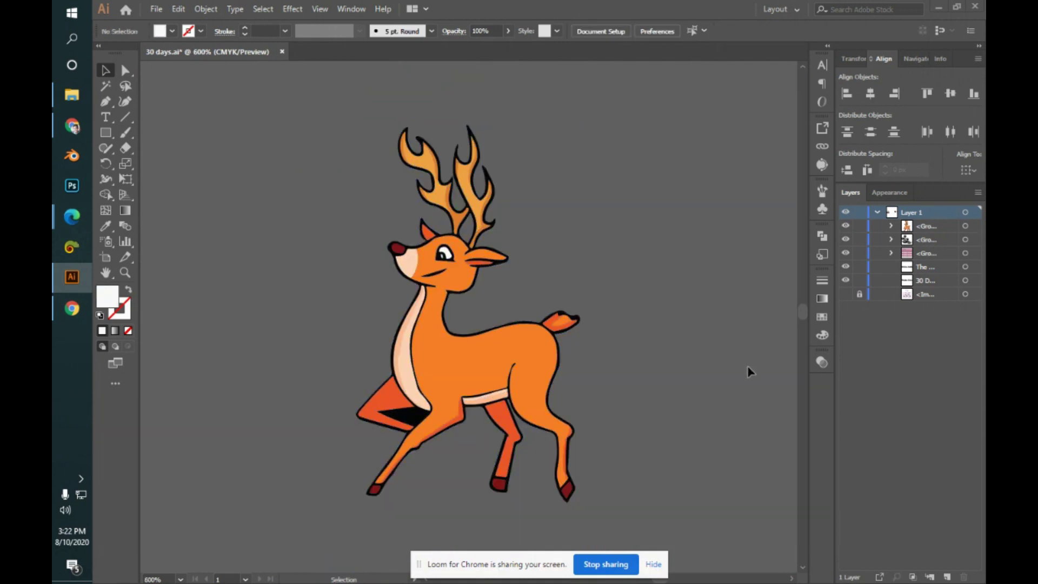
pyautogui.click(440, 360)
pyautogui.moveTo(440, 361); pyautogui.dragTo(398, 342)
pyautogui.click(649, 386)
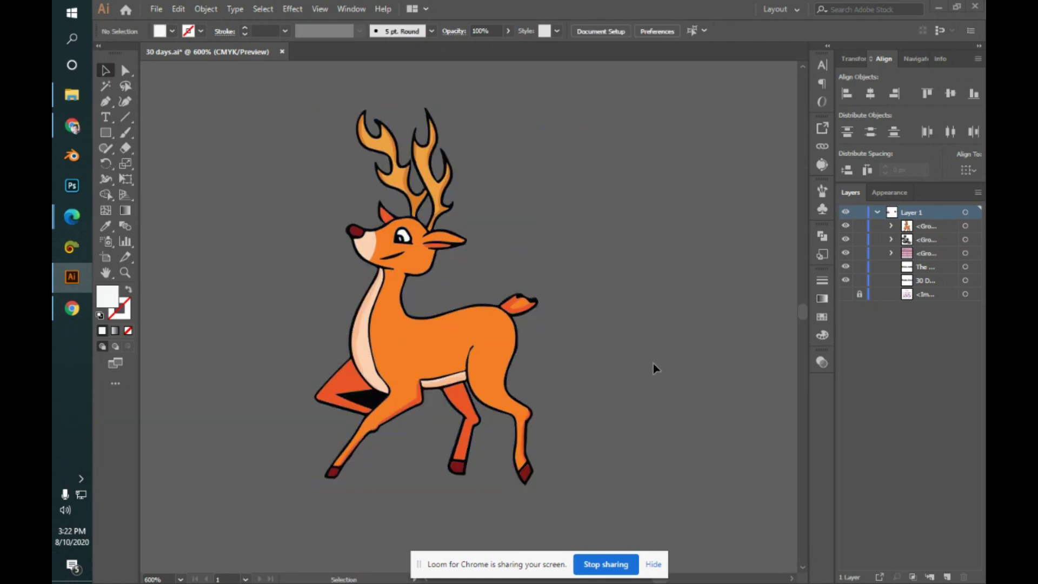
# - Scale the deer up proportionally until it is many times larger than the challenge page
pyautogui.hotkey('ctrl', '-')
pyautogui.hotkey('ctrl', '-')
pyautogui.hotkey('ctrl', '-')
pyautogui.hotkey('ctrl', '-')
pyautogui.hotkey('ctrl', '-')
pyautogui.hotkey('ctrl', '-')
pyautogui.hotkey('ctrl', '-')
pyautogui.hotkey('ctrl', '-')
pyautogui.hotkey('ctrl', '-')
pyautogui.hotkey('ctrl', '-')
pyautogui.hotkey('ctrl', '-')
pyautogui.hotkey('ctrl', '-')
pyautogui.hotkey('ctrl', '-')
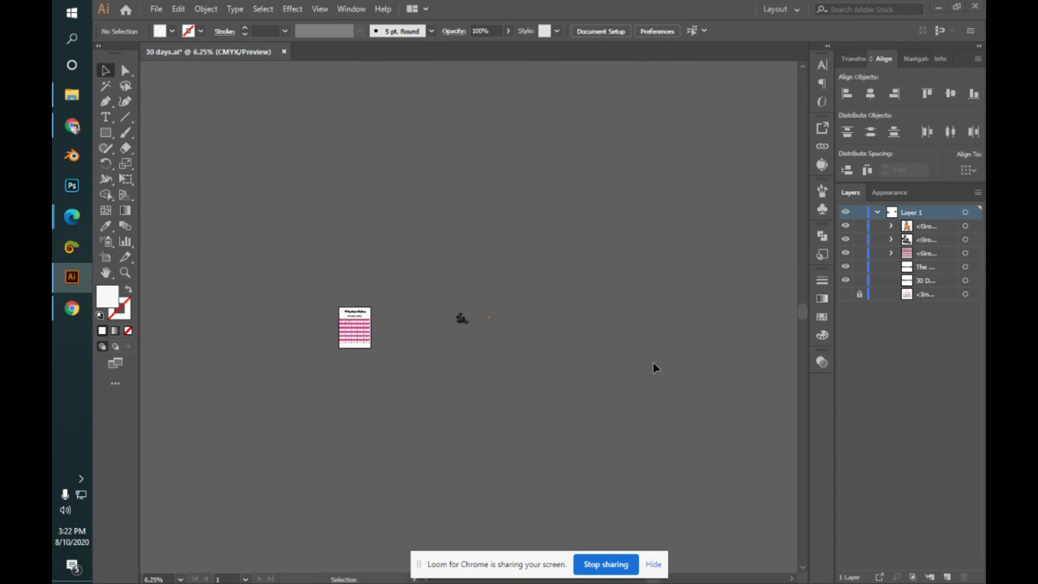
pyautogui.moveTo(513, 351); pyautogui.dragTo(661, 469)
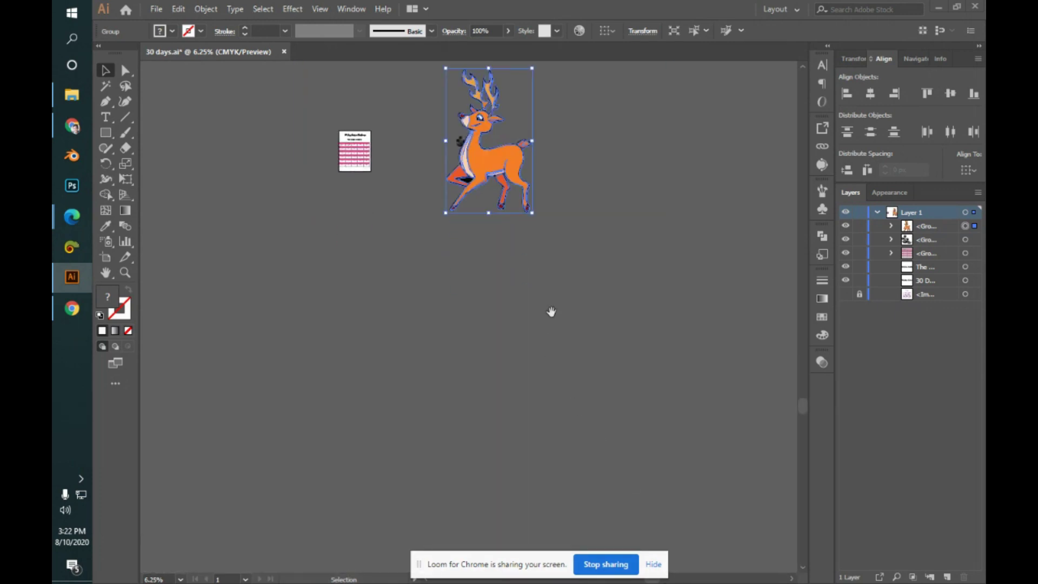
pyautogui.moveTo(551, 318); pyautogui.dragTo(535, 460)
pyautogui.moveTo(513, 370); pyautogui.dragTo(596, 509)
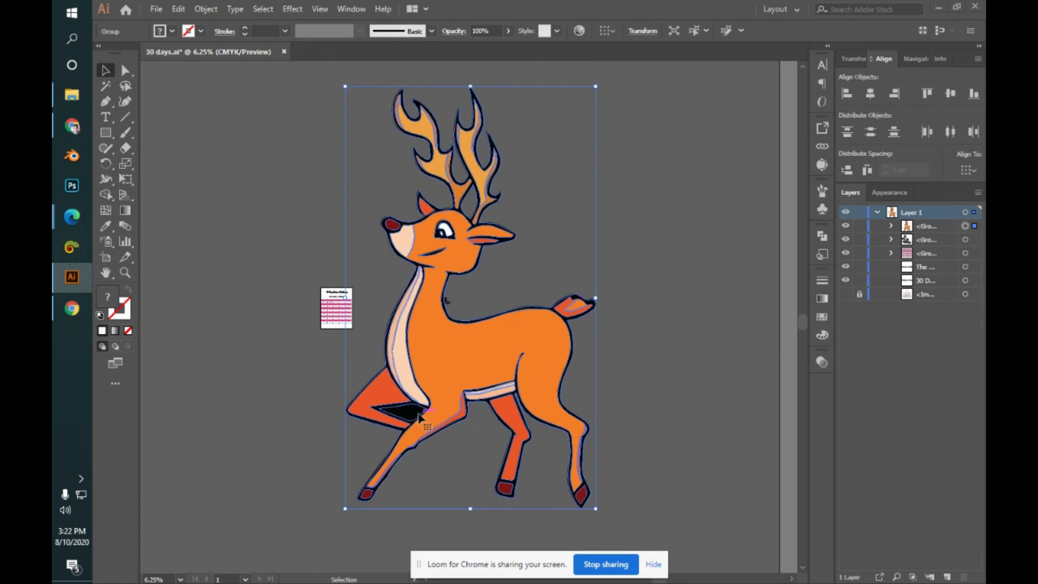
# - Remove the black area enclosed by the deer's bent front leg with Shape Builder and deselect the artwork
pyautogui.hotkey('ctrl', '+')
pyautogui.hotkey('ctrl', '+')
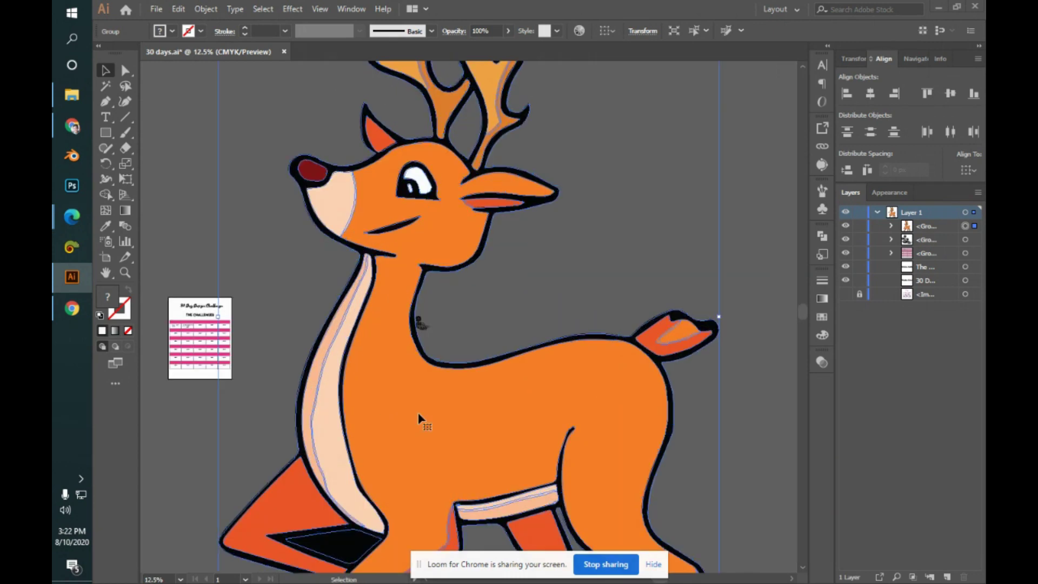
pyautogui.moveTo(466, 397); pyautogui.dragTo(535, 301)
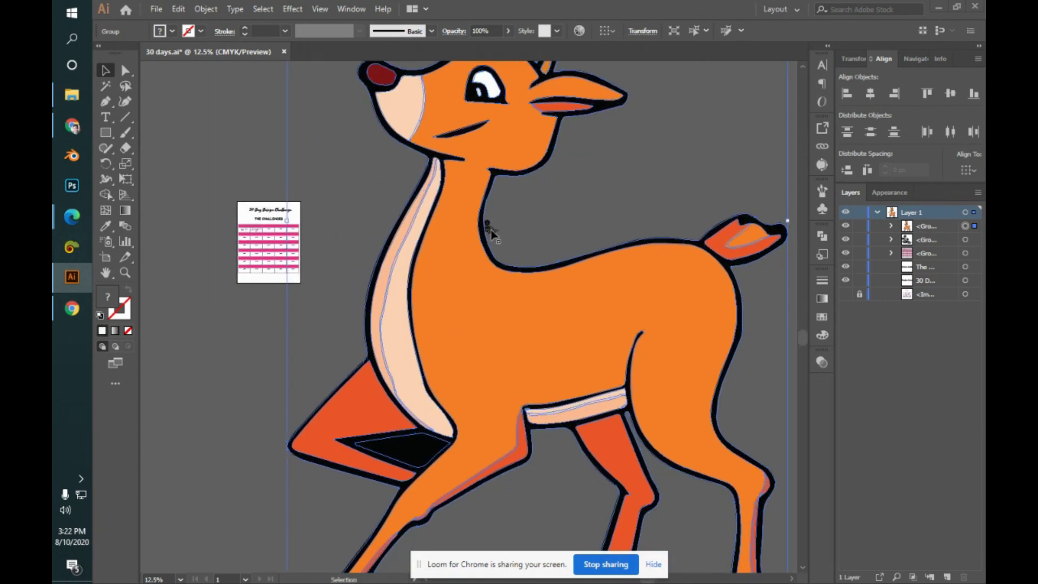
pyautogui.hotkey('shift', 'm')
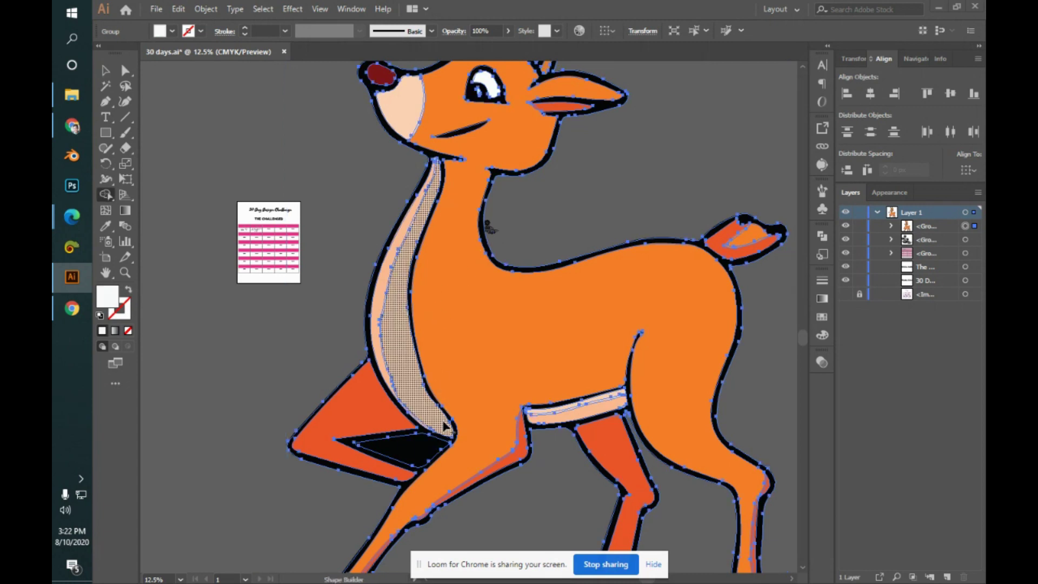
pyautogui.keyDown('alt'); pyautogui.click(413, 454); pyautogui.keyUp('alt')
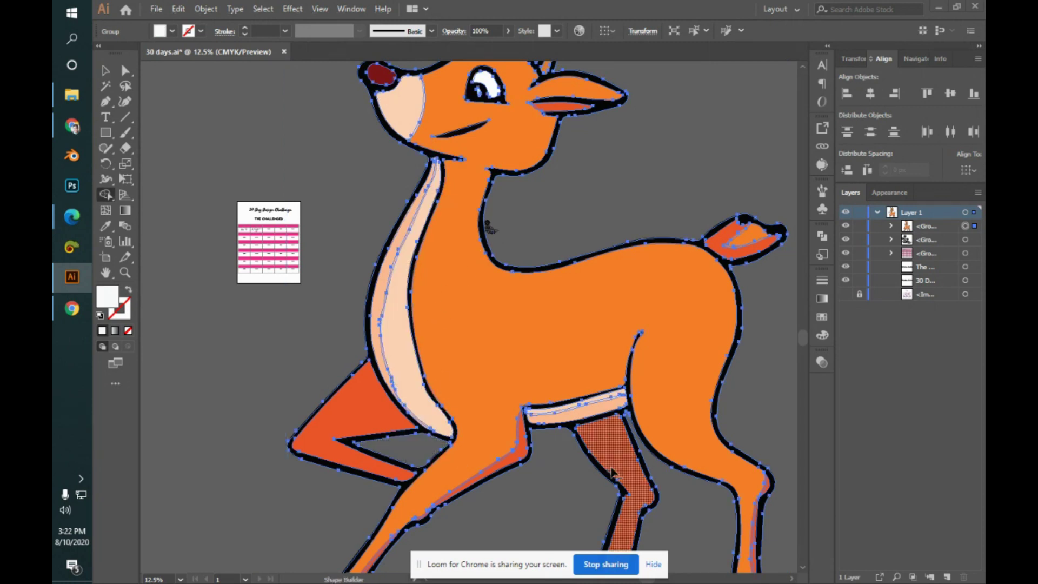
pyautogui.press('v')
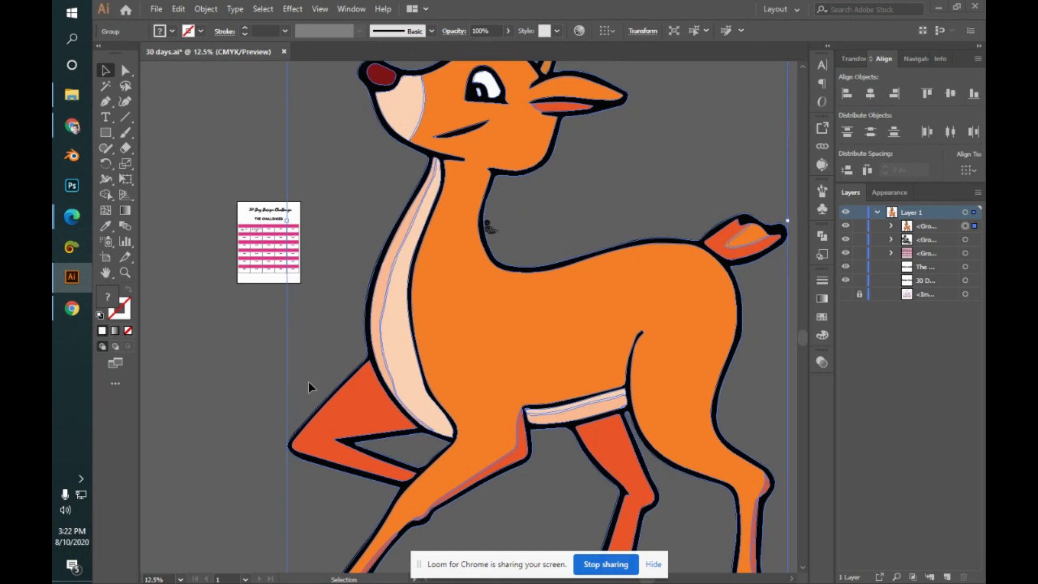
pyautogui.click(317, 344)
# - Shrink the deer proportionally and place it on the empty canvas above and to the left of the challenge page
pyautogui.hotkey('ctrl', '-')
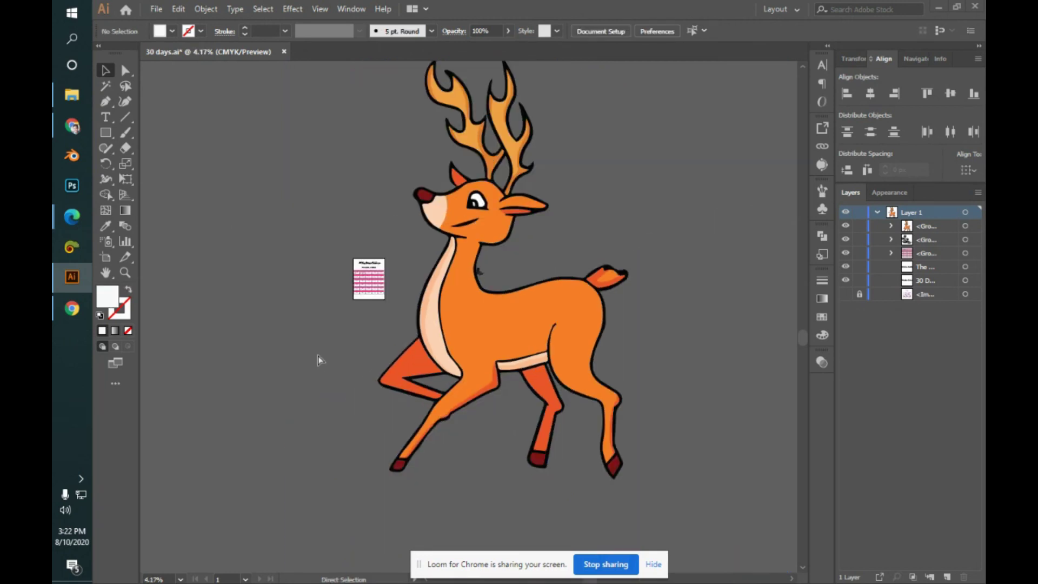
pyautogui.hotkey('ctrl', '-')
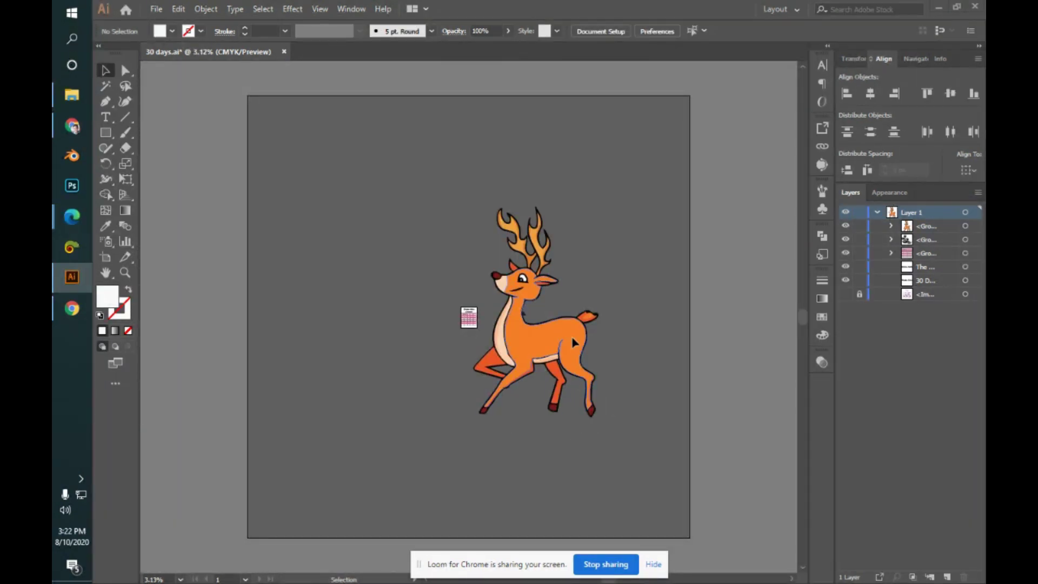
pyautogui.click(595, 405)
pyautogui.moveTo(601, 420); pyautogui.dragTo(575, 377)
pyautogui.moveTo(550, 339); pyautogui.dragTo(412, 271)
pyautogui.click(494, 440)
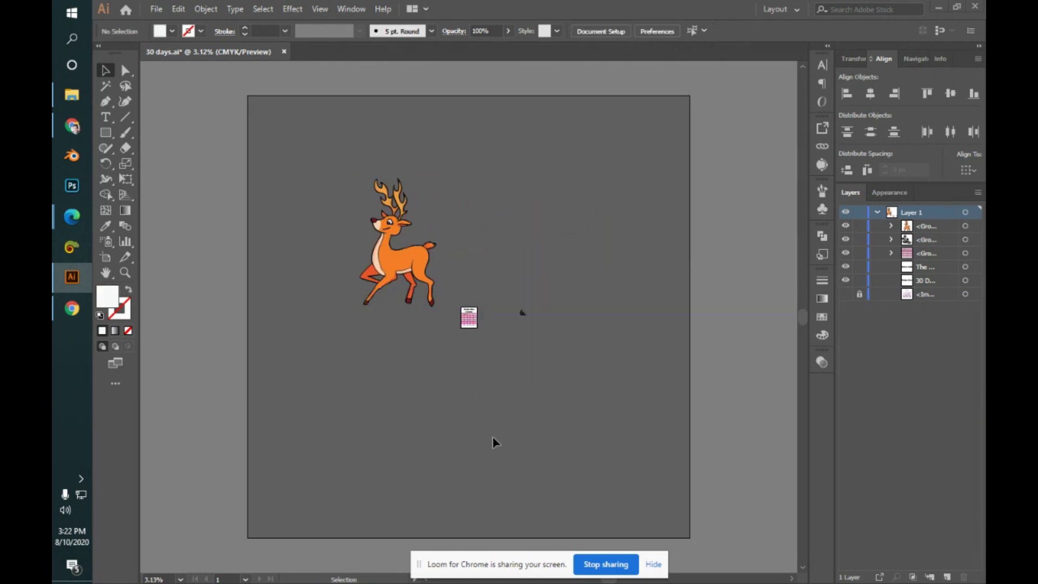
# - Delete the small traced floral artwork to the right of the challenge page
pyautogui.moveTo(510, 283); pyautogui.dragTo(547, 364)
pyautogui.press('Delete')
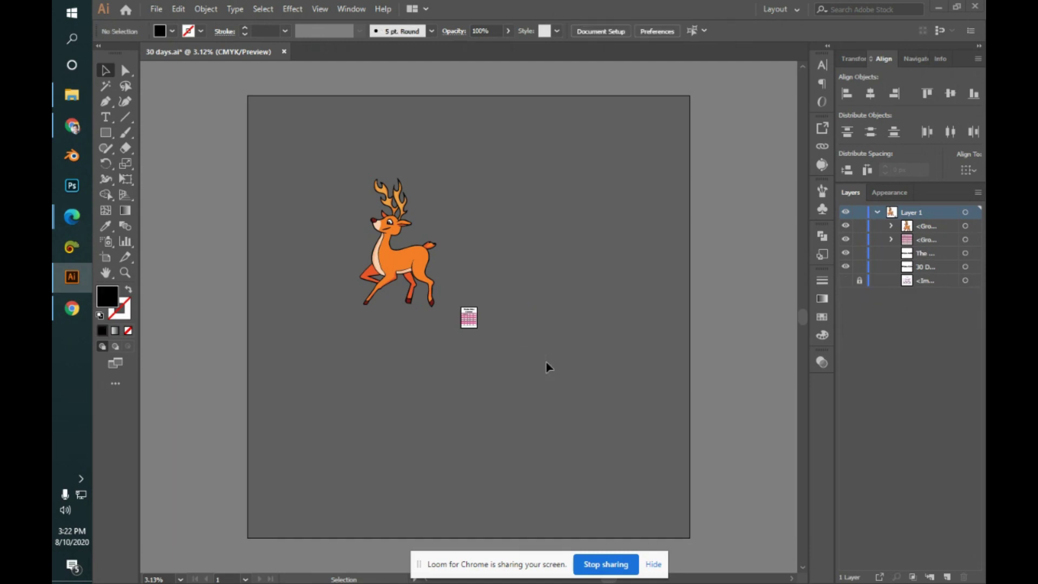
pyautogui.hotkey('alt', 'Tab')
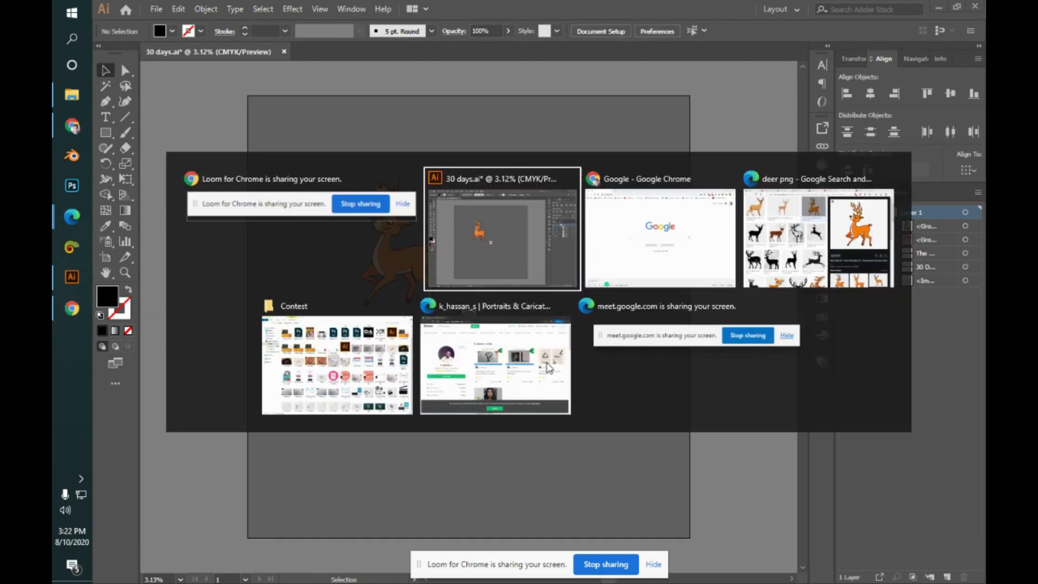
pyautogui.hotkey('alt', 'Tab')
pyautogui.hotkey('alt', 'Tab')
pyautogui.hotkey('alt', 'Tab')
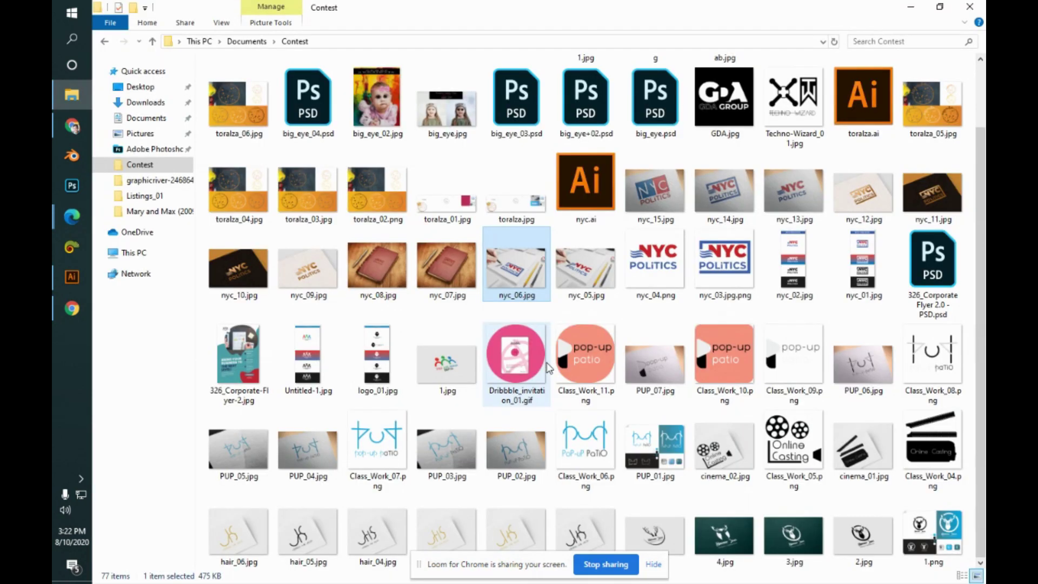
pyautogui.hotkey('alt', 'Tab')
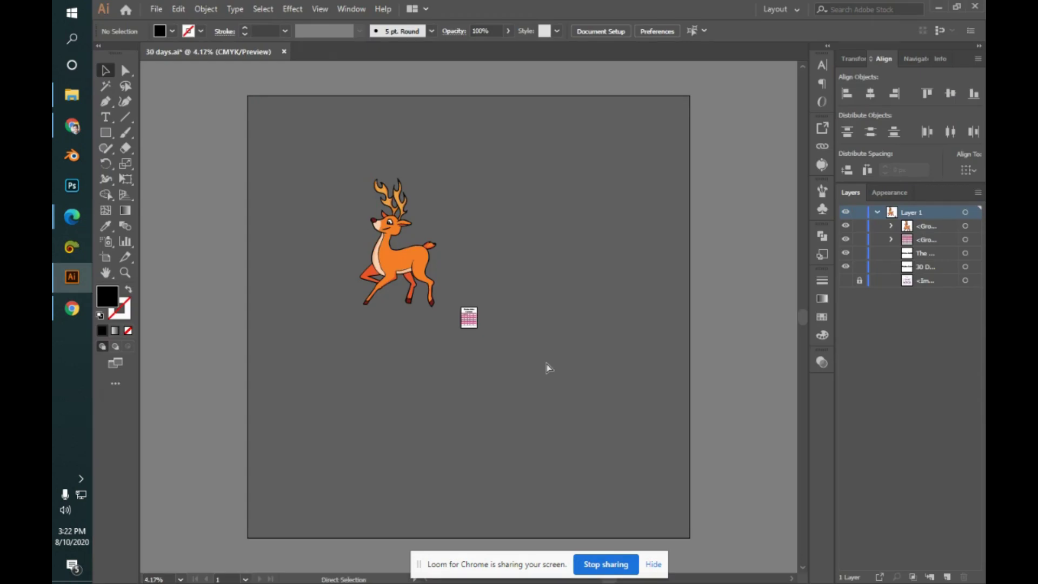
# - Examine the 30 Day Design Challenge page at 50% magnification
pyautogui.hotkey('ctrl', '+')
pyautogui.hotkey('ctrl', '+')
pyautogui.hotkey('ctrl', '+')
pyautogui.hotkey('ctrl', '+')
pyautogui.hotkey('ctrl', '+')
pyautogui.hotkey('ctrl', '+')
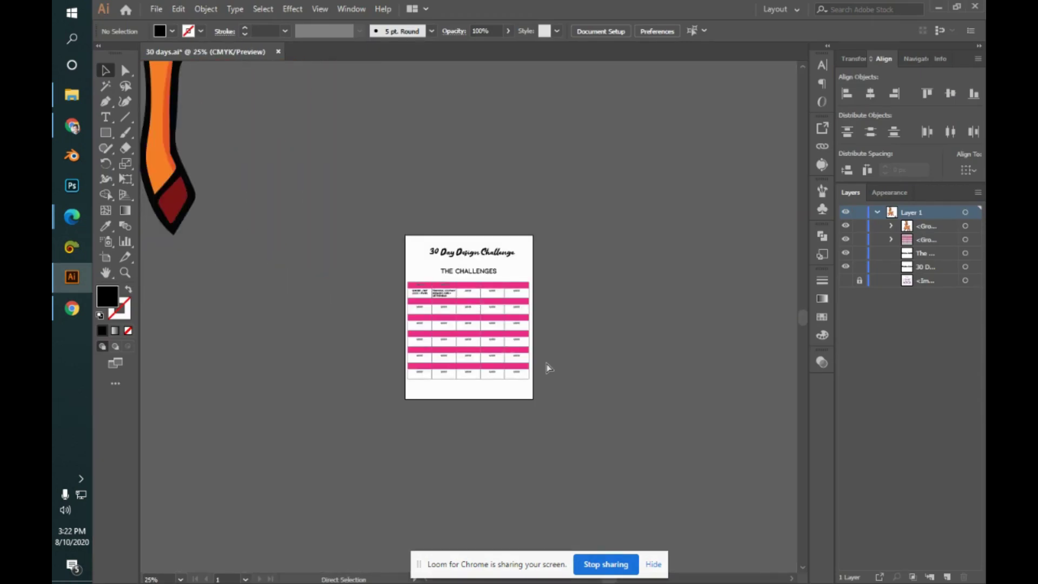
pyautogui.hotkey('ctrl', '+')
pyautogui.hotkey('ctrl', '+')
pyautogui.hotkey('ctrl', '+')
pyautogui.hotkey('ctrl', '-')
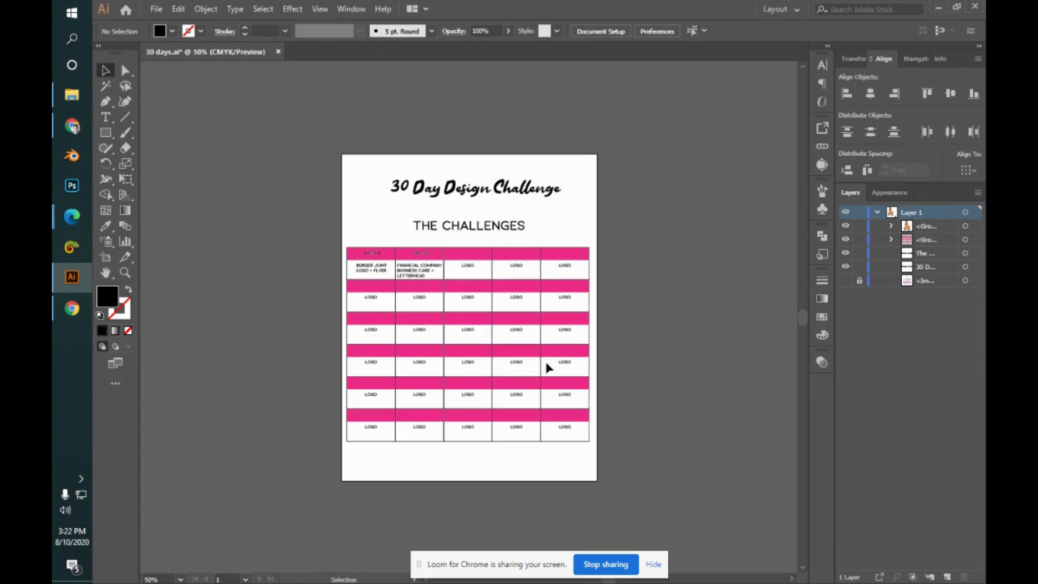
pyautogui.hscroll(1, 610, 373)
pyautogui.scroll(2, 633, 410)
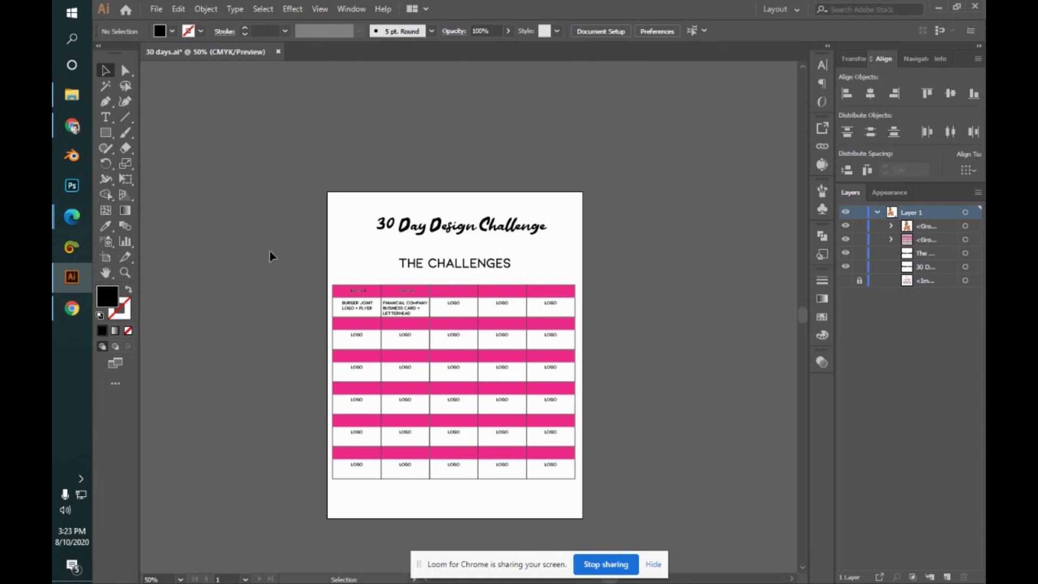
# - Switch to the Edge window with the deer image search and open pexels.com in that tab
pyautogui.moveTo(72, 216)
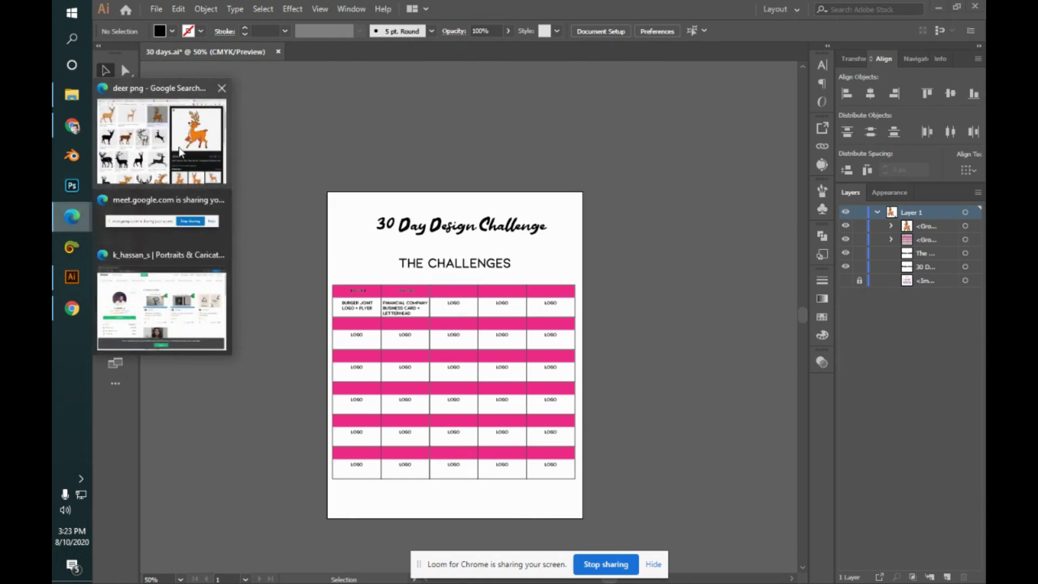
pyautogui.click(161, 138)
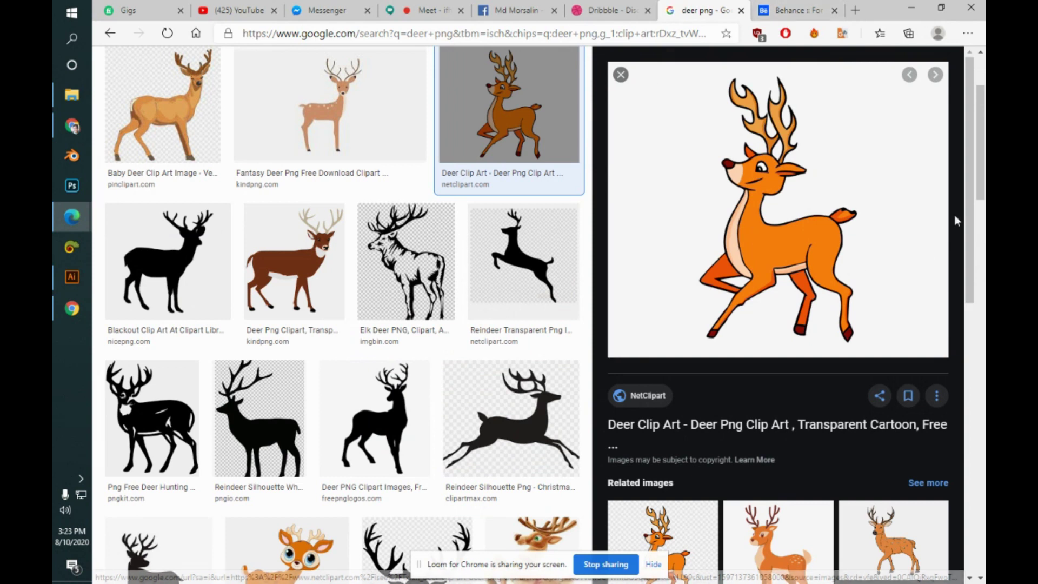
pyautogui.click(652, 36)
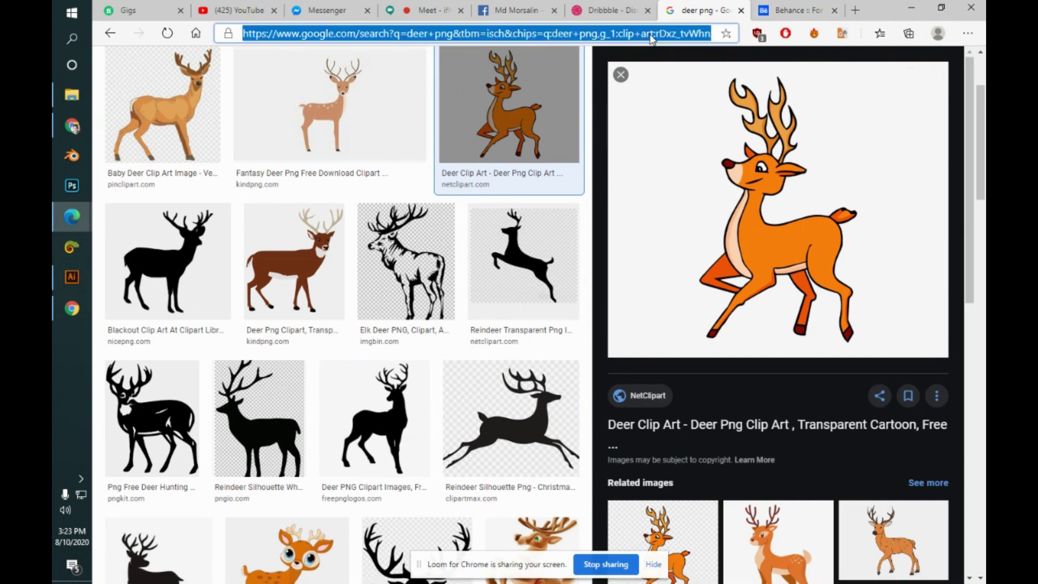
pyautogui.write('pexels')
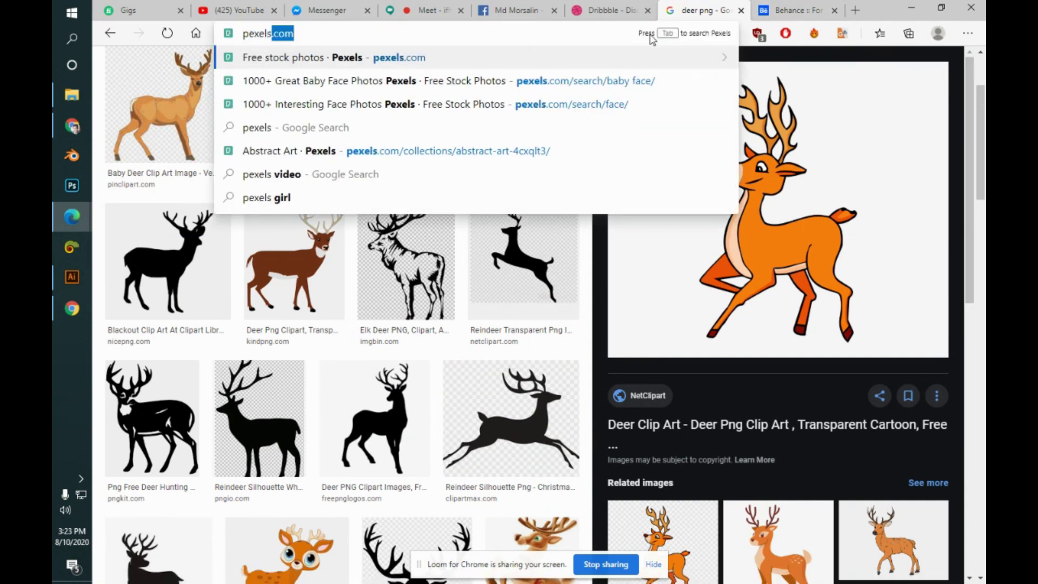
pyautogui.press('Return')
# - Check the Google Meet chat for participants' messages
pyautogui.click(441, 10)
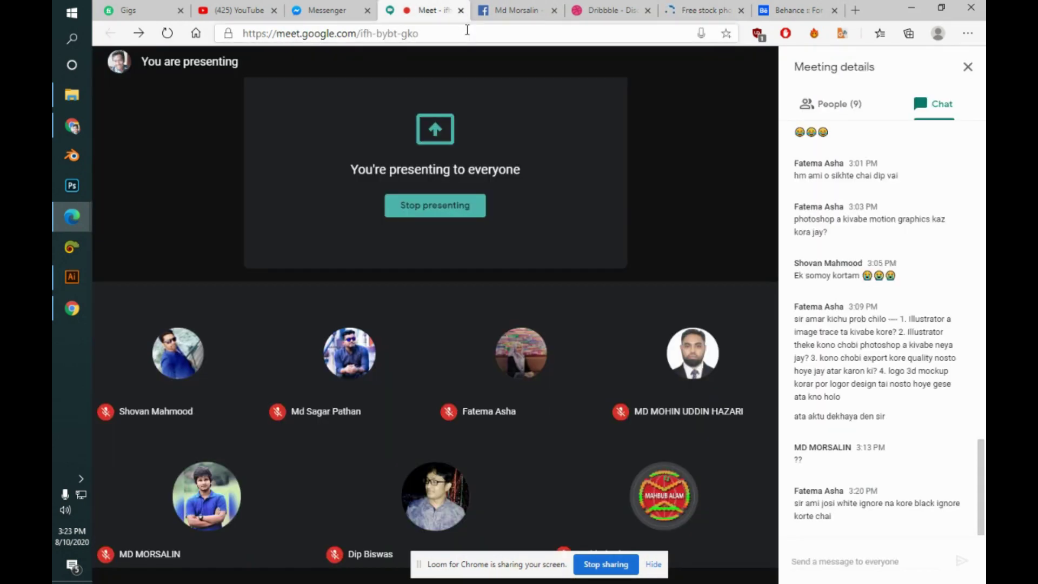
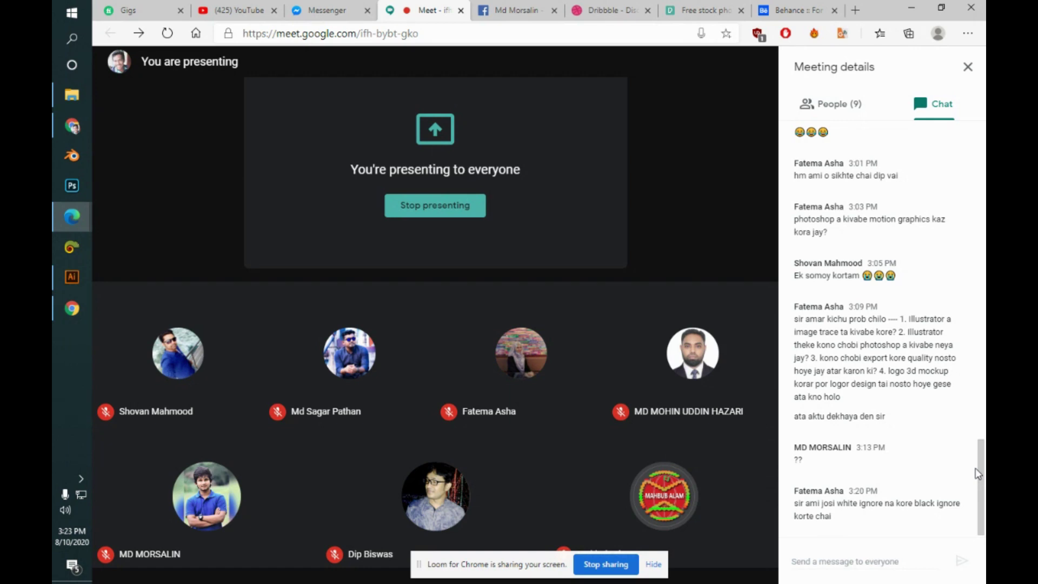
pyautogui.hotkey('alt', 'Tab')
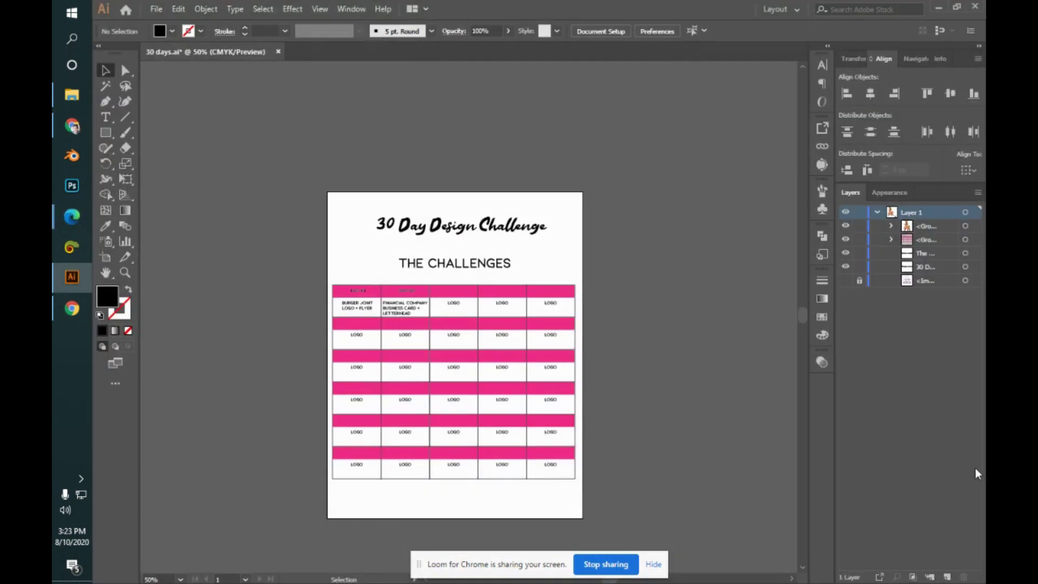
pyautogui.hotkey('alt', 'Tab')
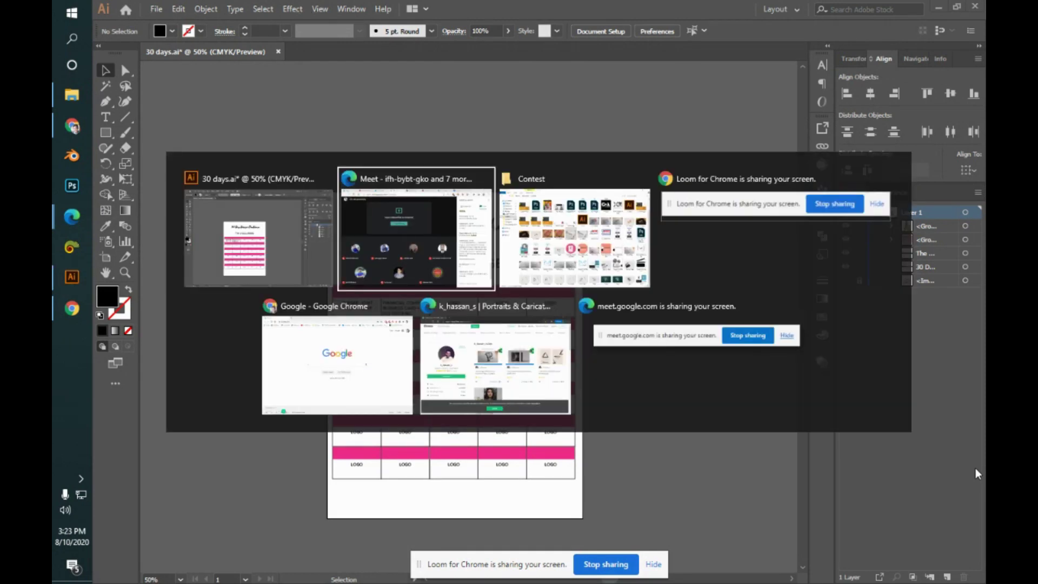
# - Return to the Pexels page, search for "design" and browse the resulting photos
pyautogui.click(702, 10)
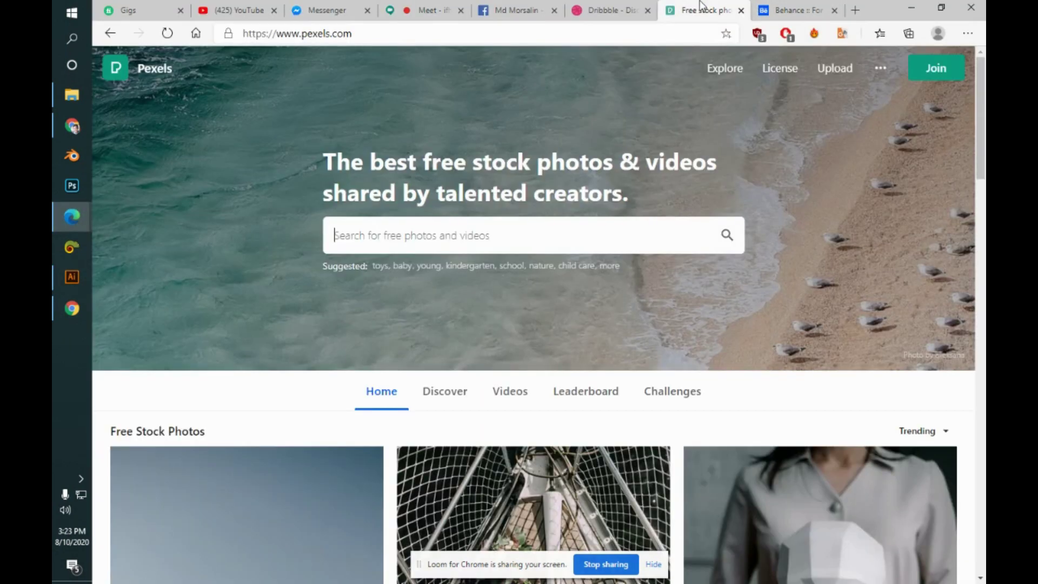
pyautogui.write('design')
pyautogui.press('Return')
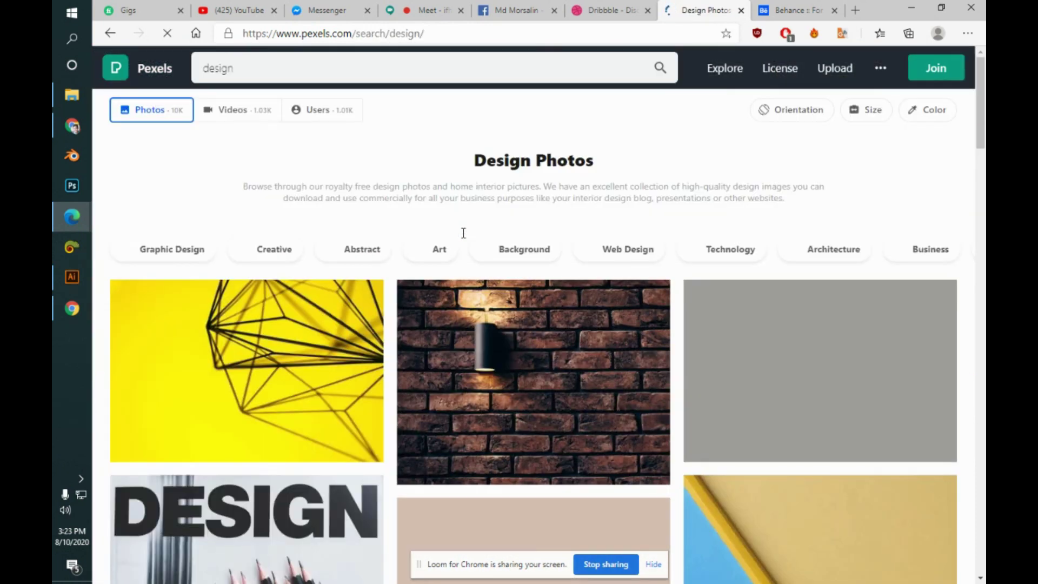
pyautogui.scroll(-10, 463, 233)
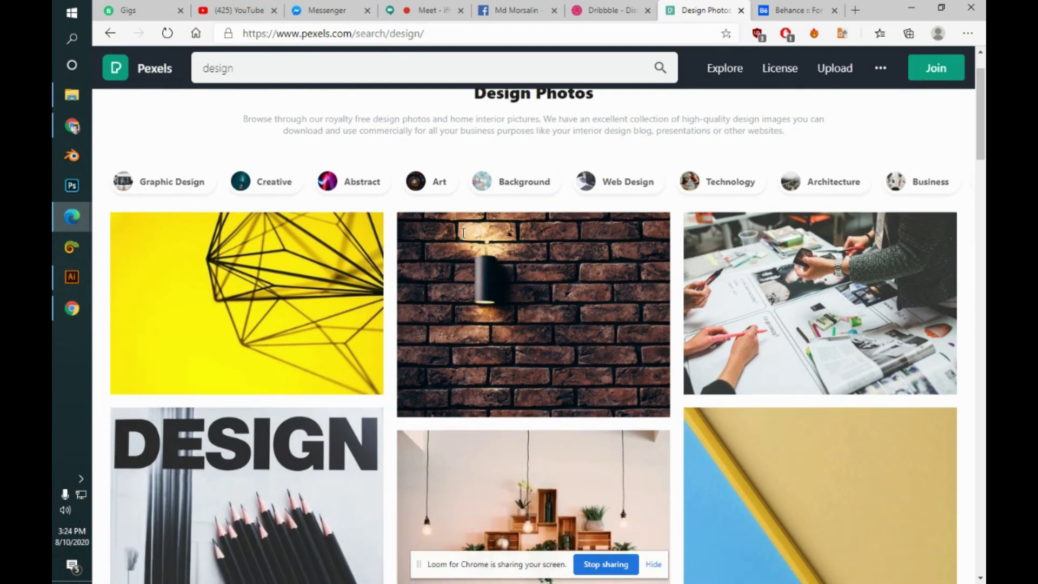
pyautogui.scroll(-6, 464, 232)
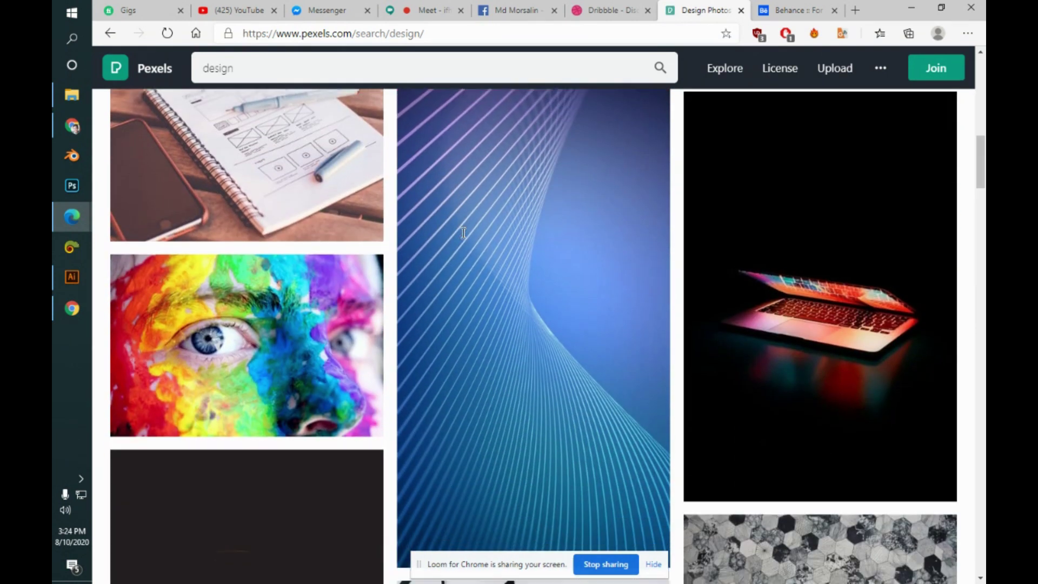
pyautogui.scroll(-5, 463, 233)
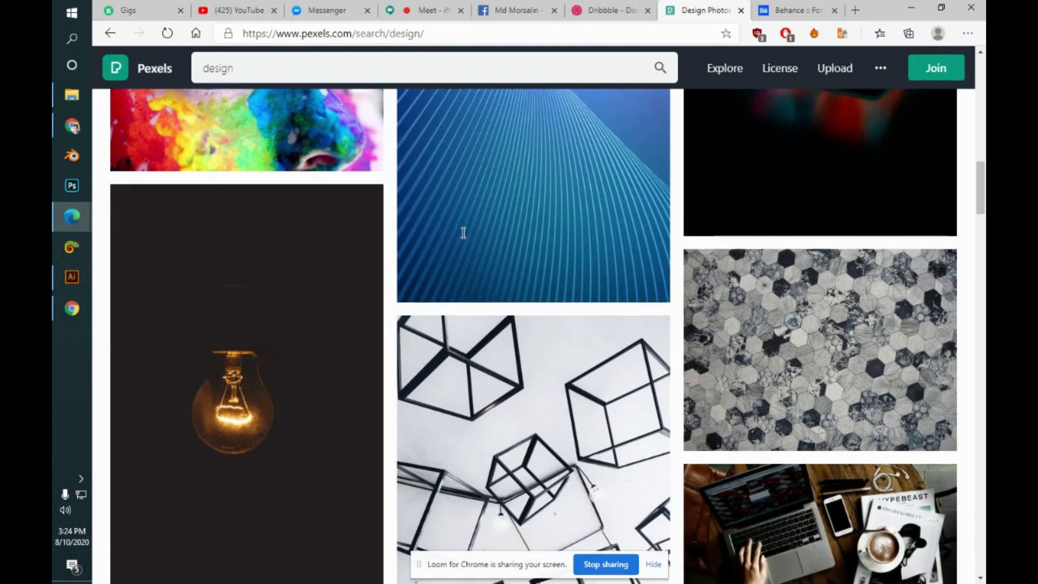
pyautogui.scroll(-10, 463, 233)
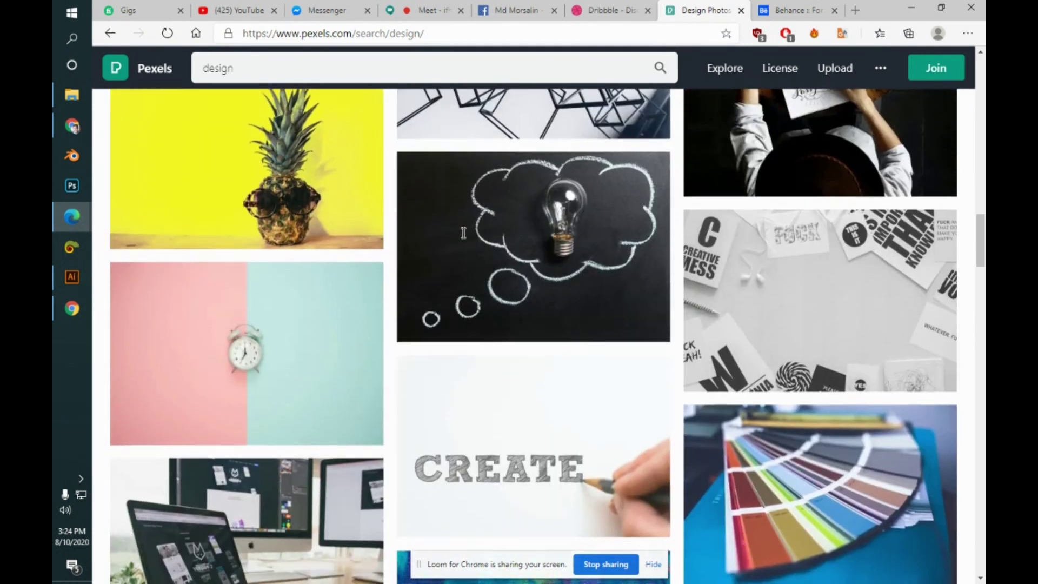
pyautogui.scroll(20, 463, 233)
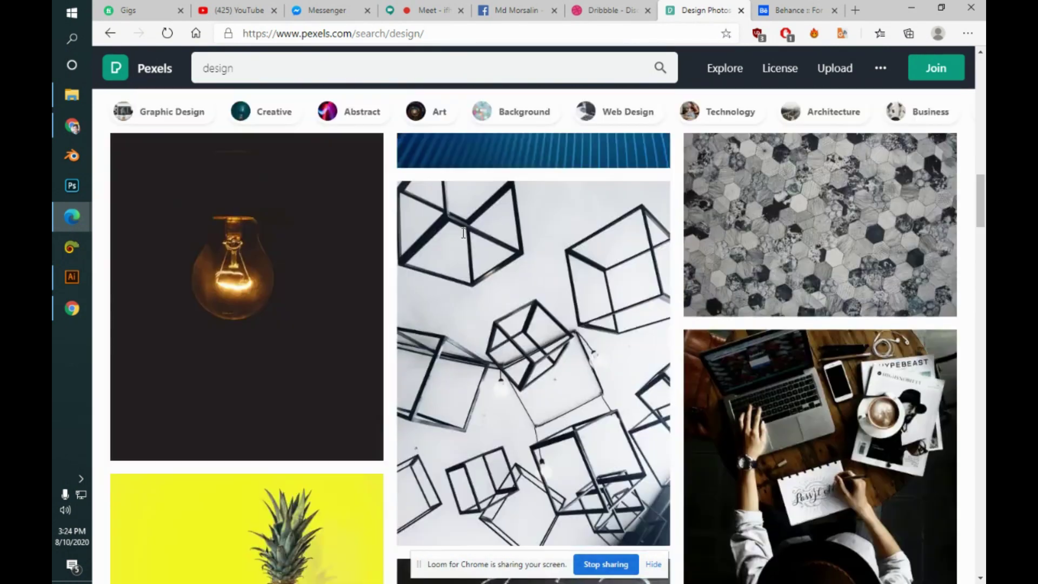
# - Search Pexels for "graphic design" and look through the photos for a colourful abstract image
pyautogui.click(266, 69)
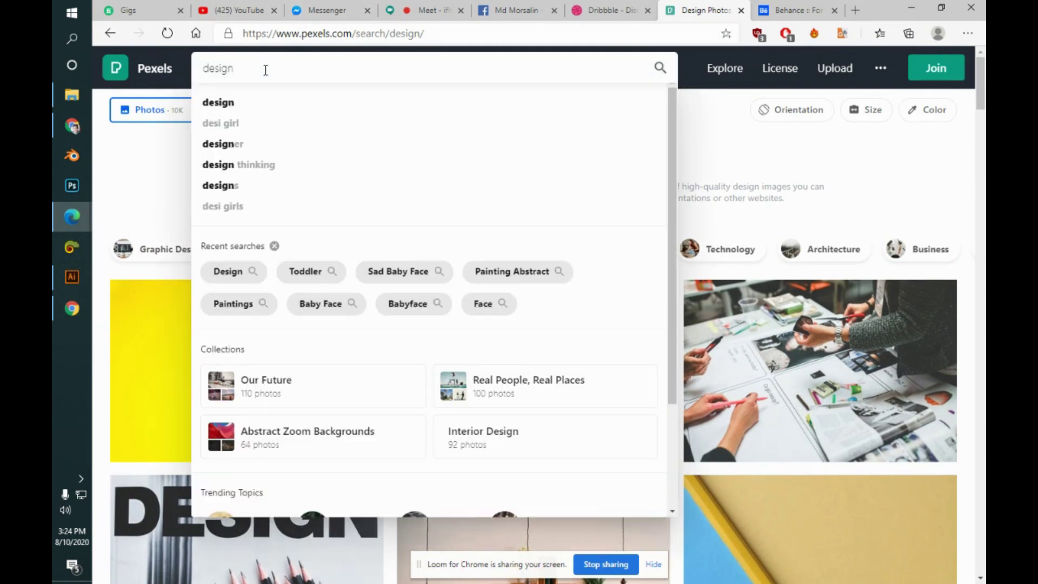
pyautogui.write('graphic')
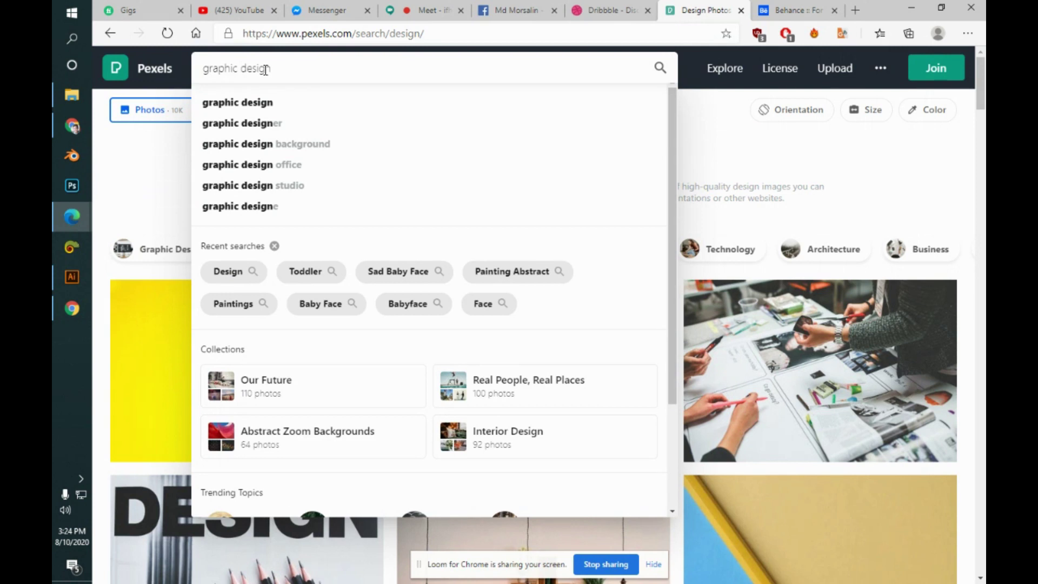
pyautogui.press('Return')
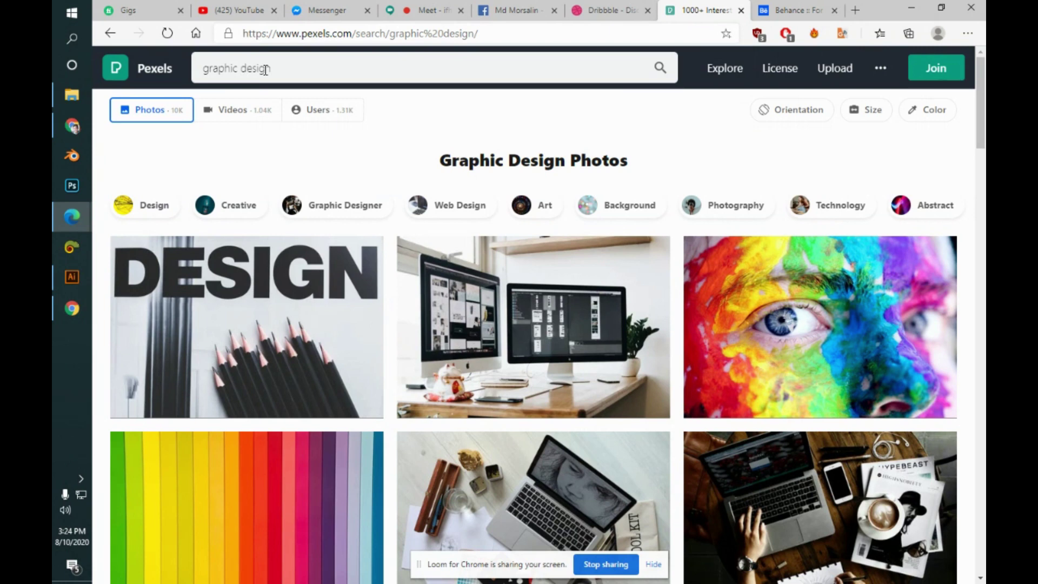
pyautogui.scroll(-20, 265, 70)
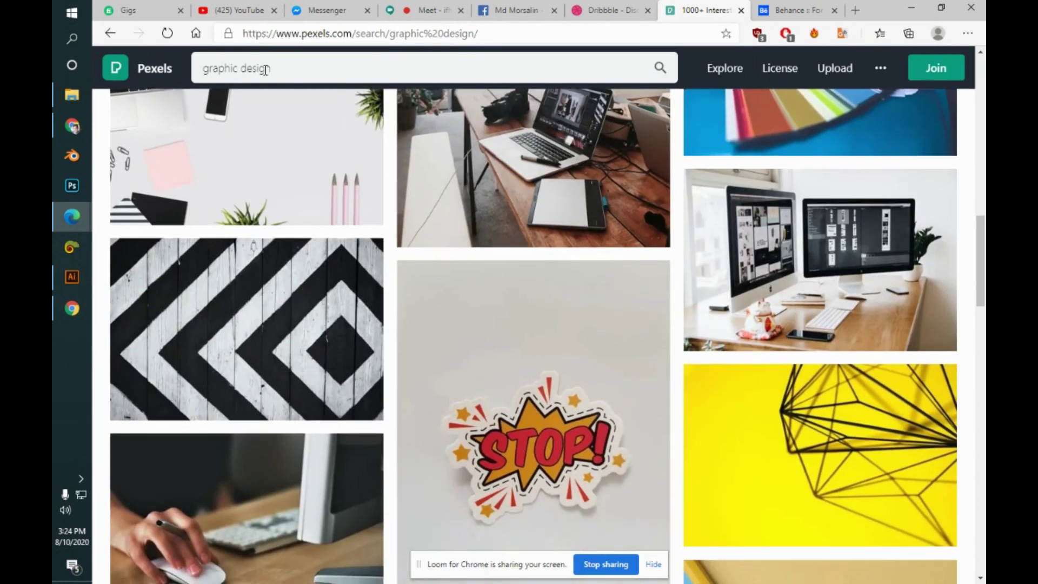
pyautogui.scroll(-8, 265, 70)
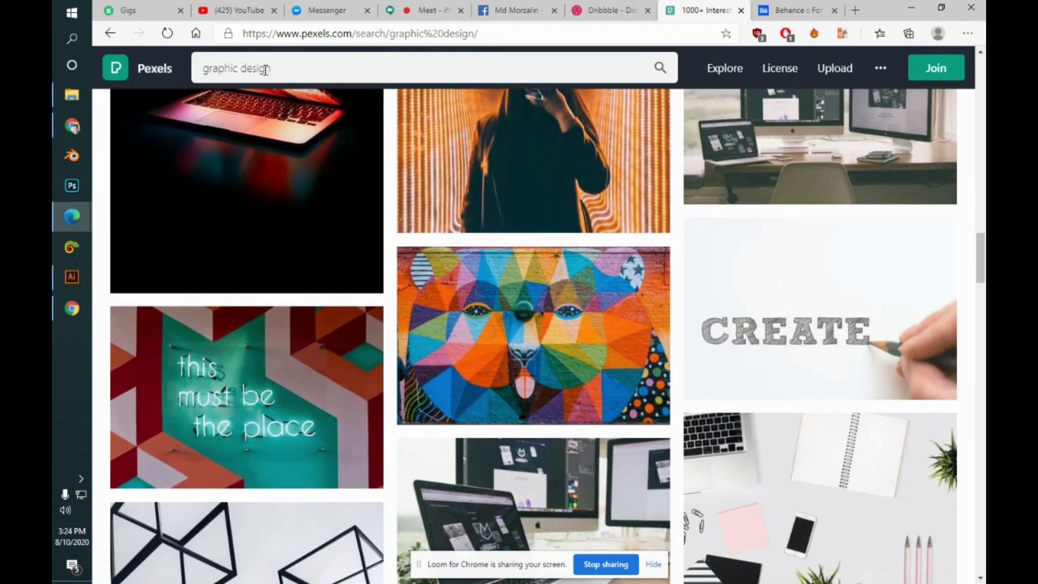
pyautogui.scroll(-8, 265, 70)
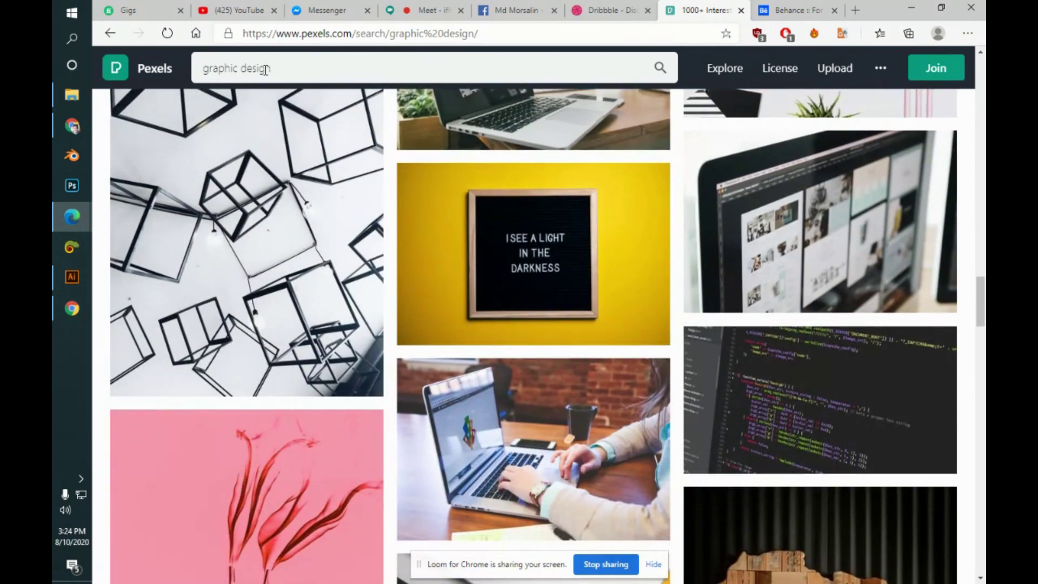
pyautogui.scroll(-8, 265, 70)
pyautogui.scroll(-8, 265, 71)
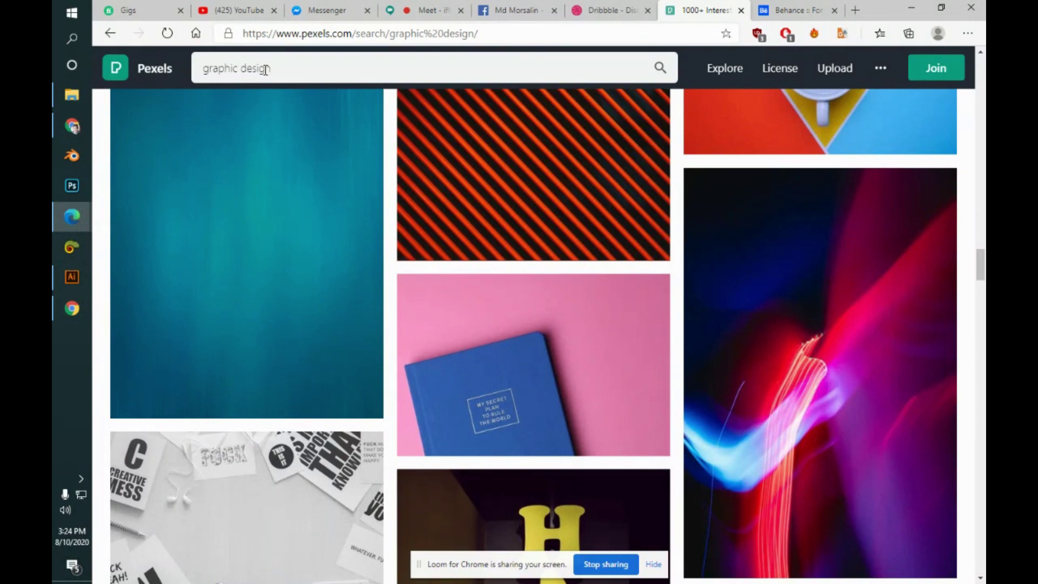
pyautogui.scroll(-15, 265, 70)
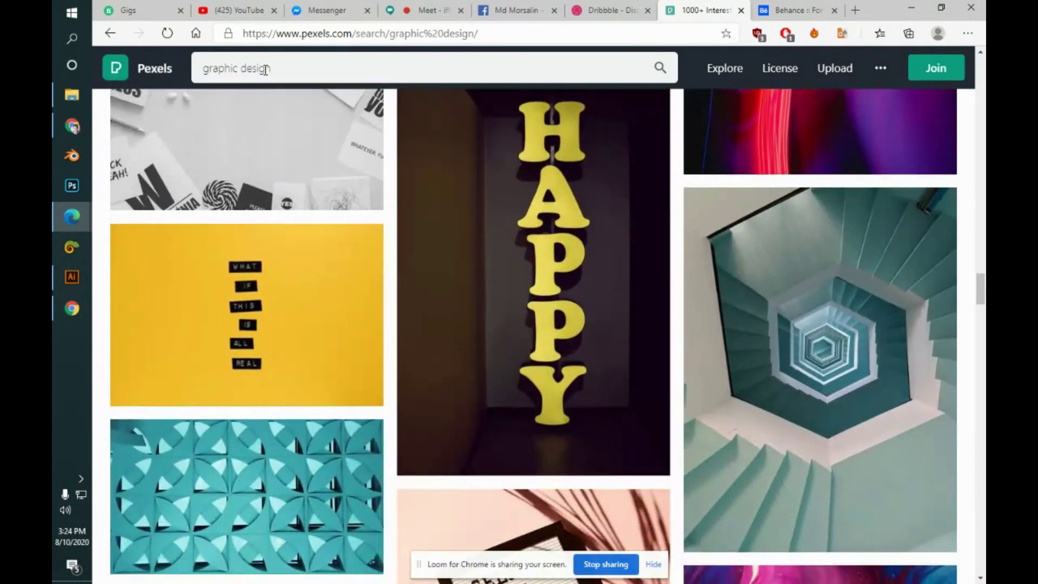
pyautogui.scroll(-1, 265, 70)
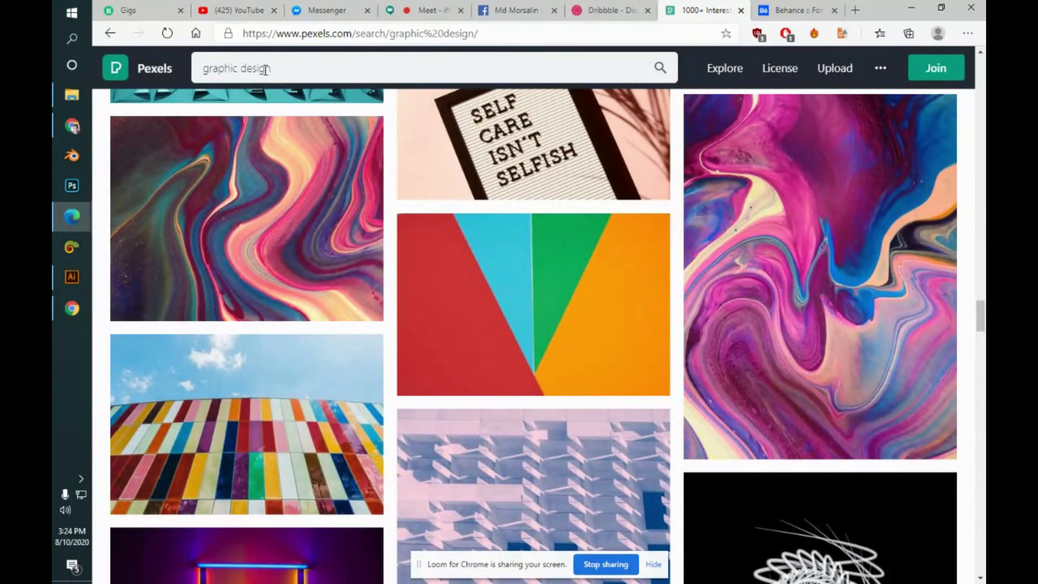
# - Open the pink and blue abstract painting photo, download it for free and dismiss the thank-you dialog
pyautogui.click(862, 340)
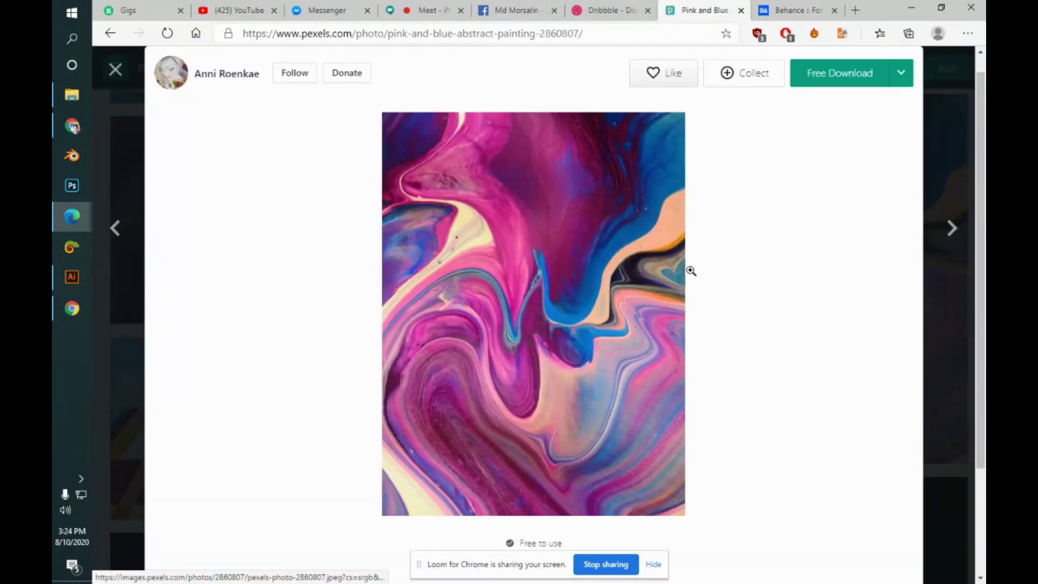
pyautogui.rightClick(560, 238)
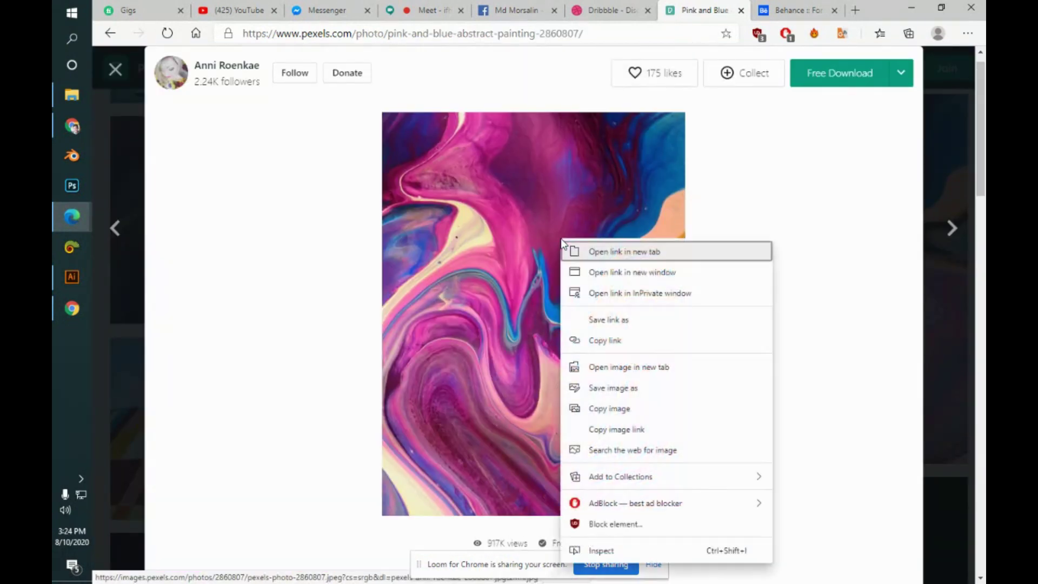
pyautogui.click(836, 79)
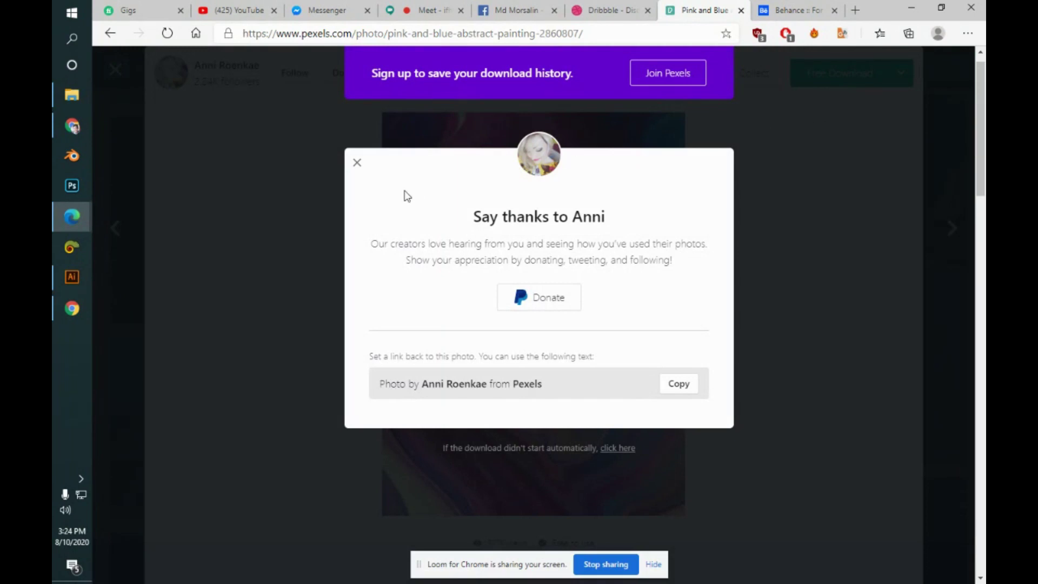
pyautogui.click(357, 166)
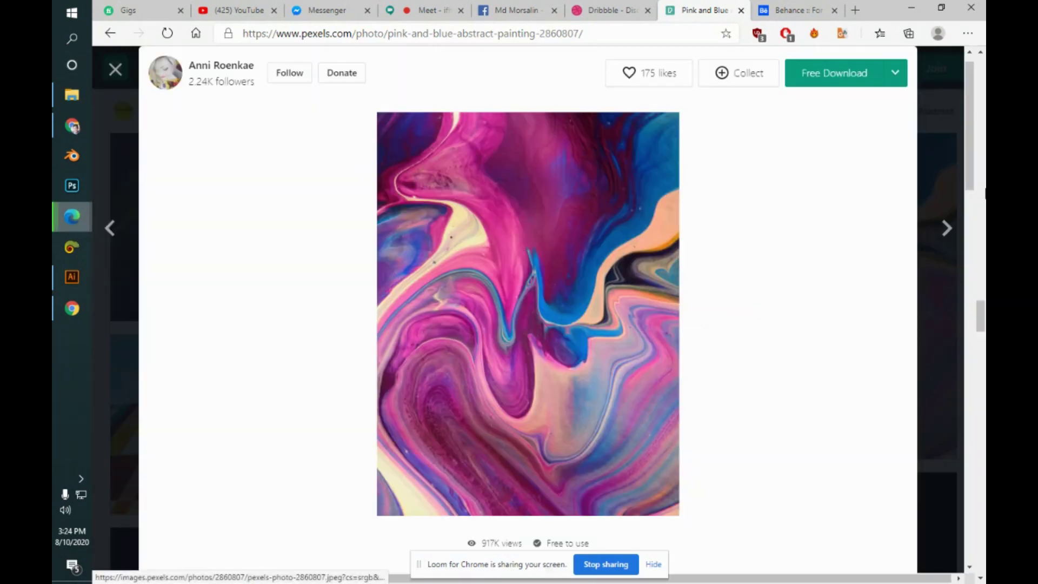
pyautogui.moveTo(970, 176); pyautogui.dragTo(983, 330)
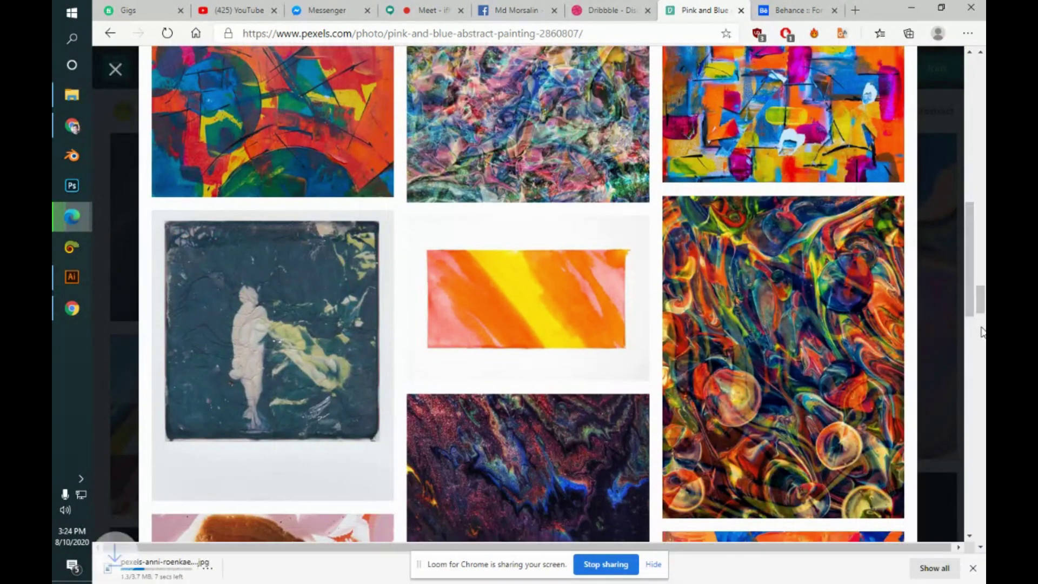
# - Download the multicoloured swirl illustration from the similar photos and show the downloaded pink and blue painting in its folder
pyautogui.scroll(3, 972, 248)
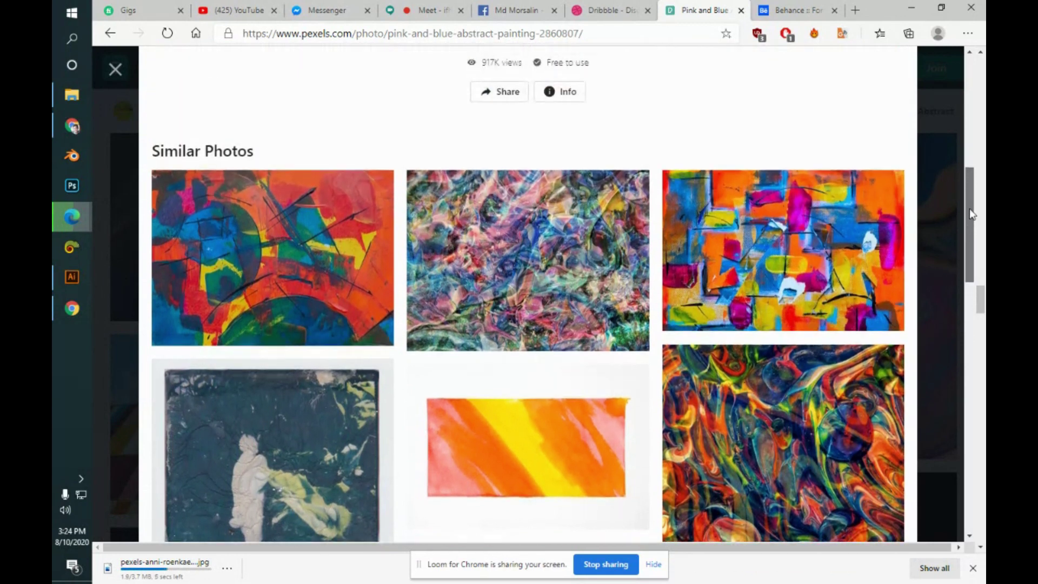
pyautogui.click(827, 376)
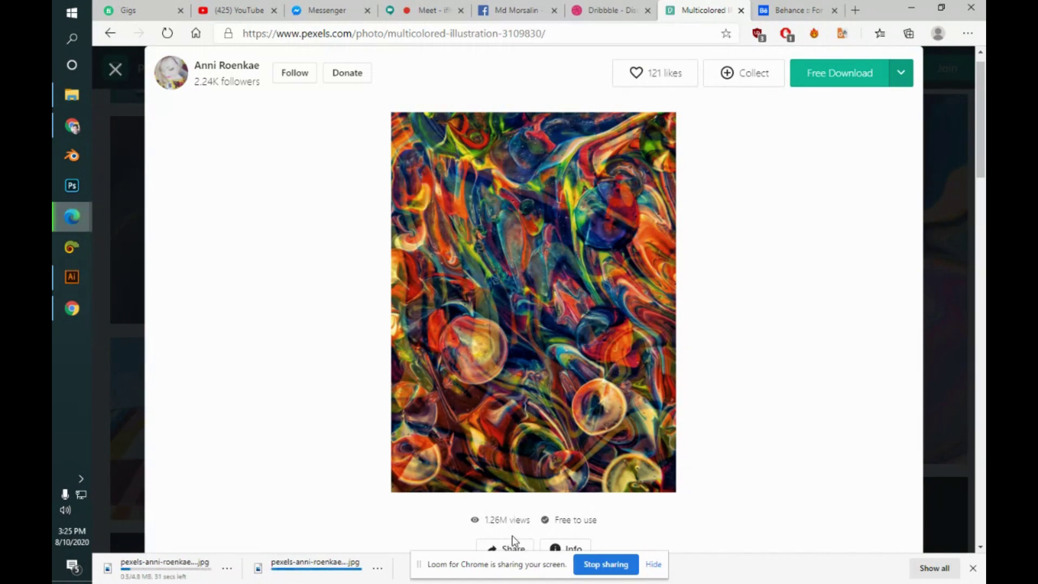
pyautogui.click(383, 571)
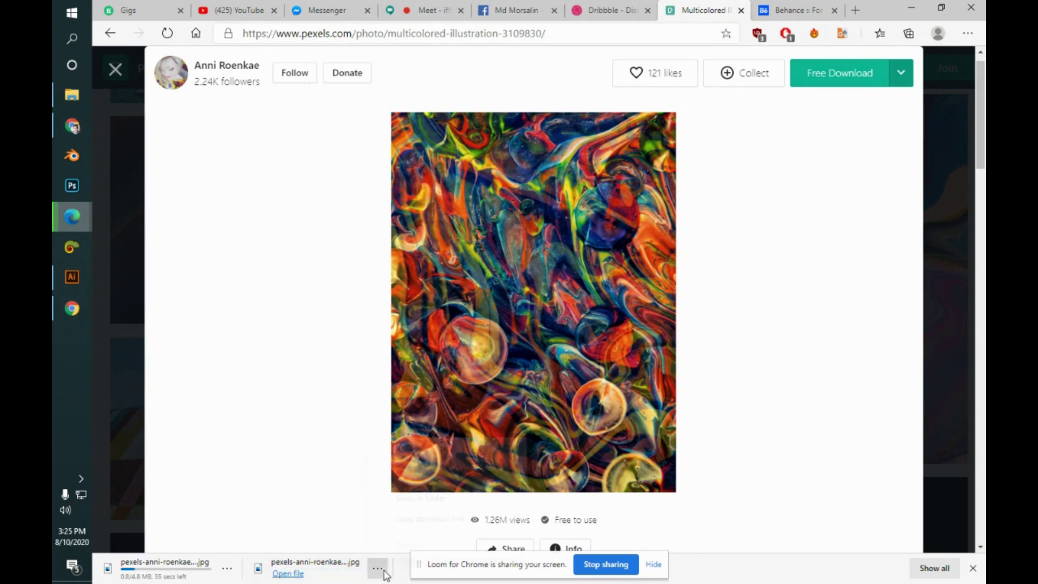
pyautogui.click(414, 498)
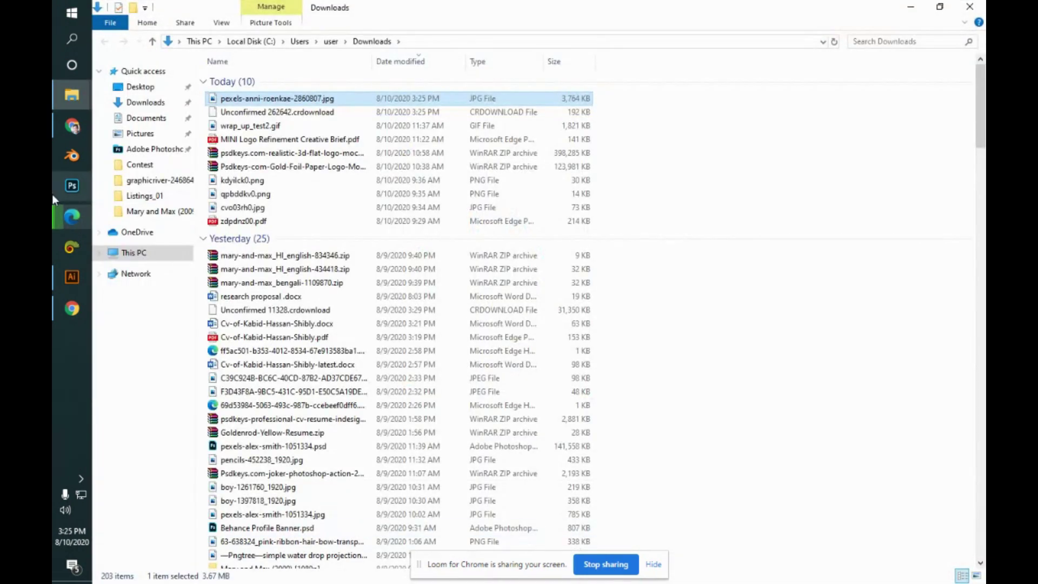
# - Switch to Illustrator and place pexels-anni-roenkae-2860807.jpg from Downloads as a linked image at the artboard's upper-left corner
pyautogui.click(73, 275)
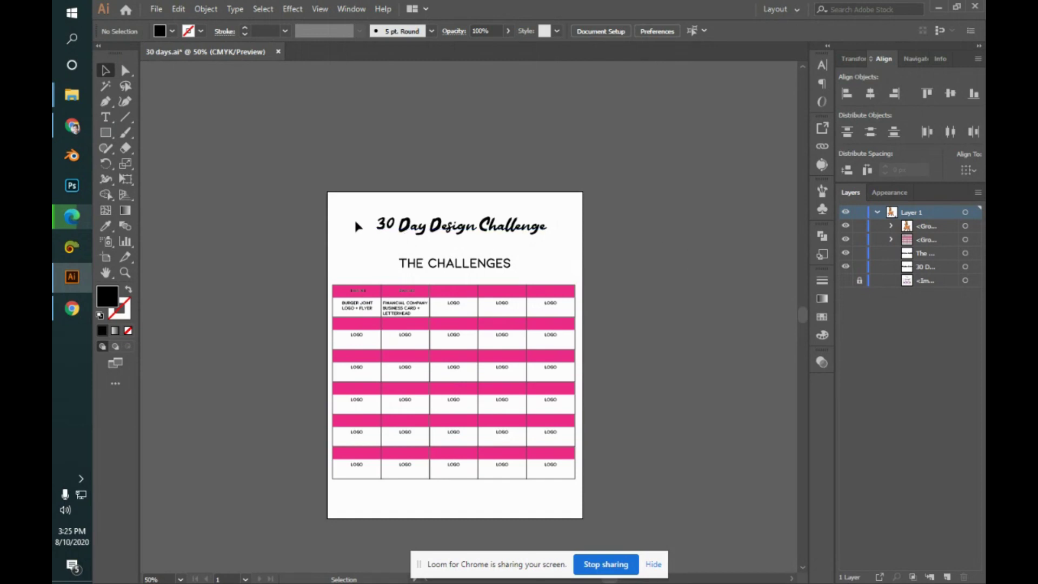
pyautogui.click(157, 10)
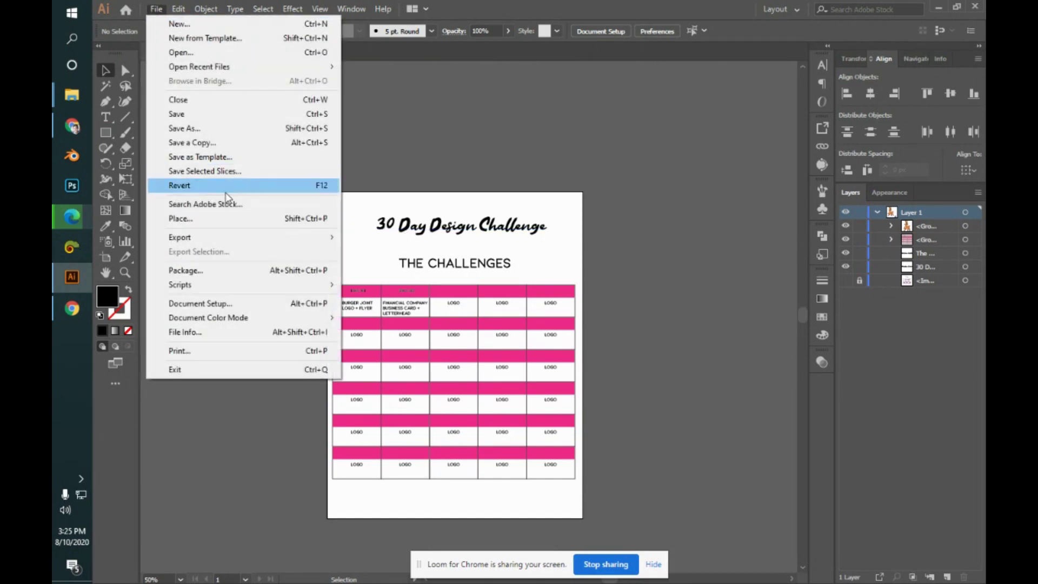
pyautogui.click(240, 219)
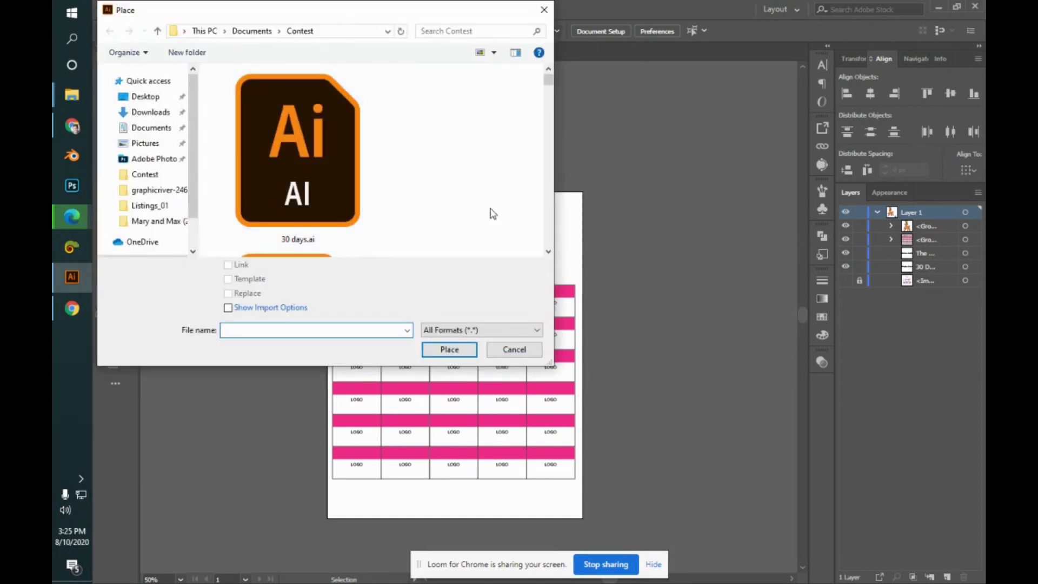
pyautogui.click(162, 114)
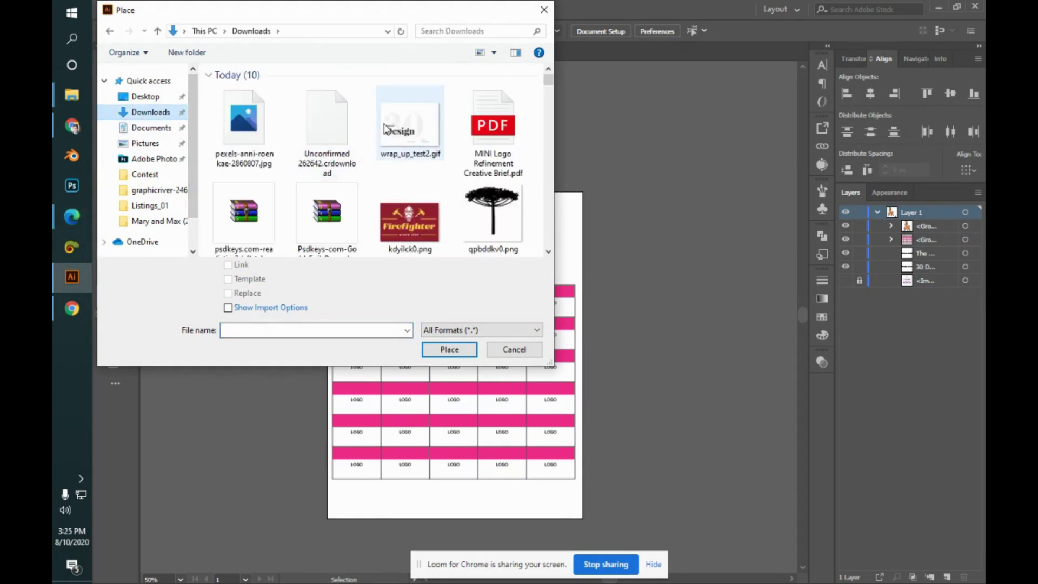
pyautogui.click(271, 121)
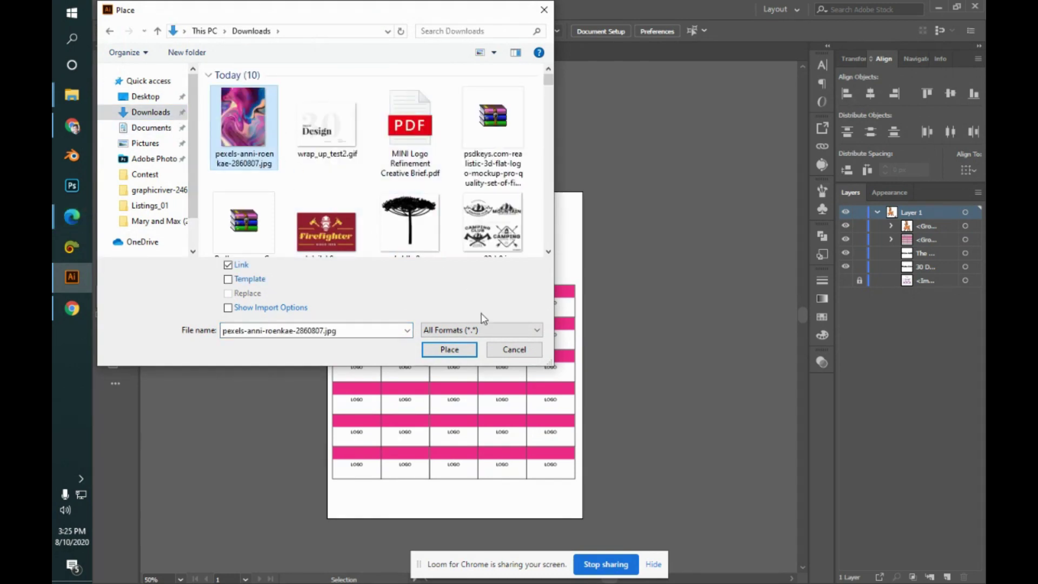
pyautogui.click(449, 350)
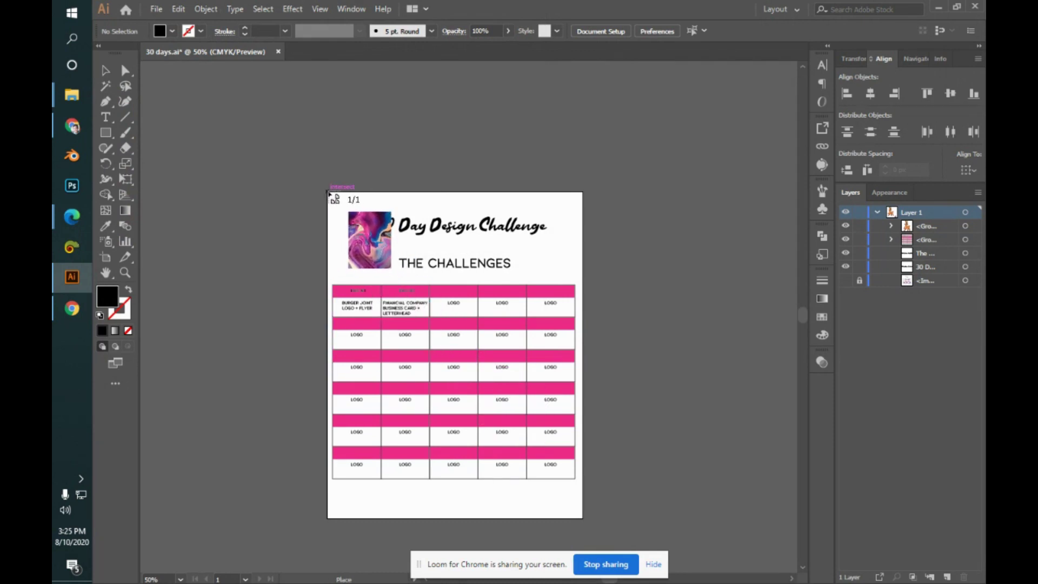
pyautogui.click(327, 191)
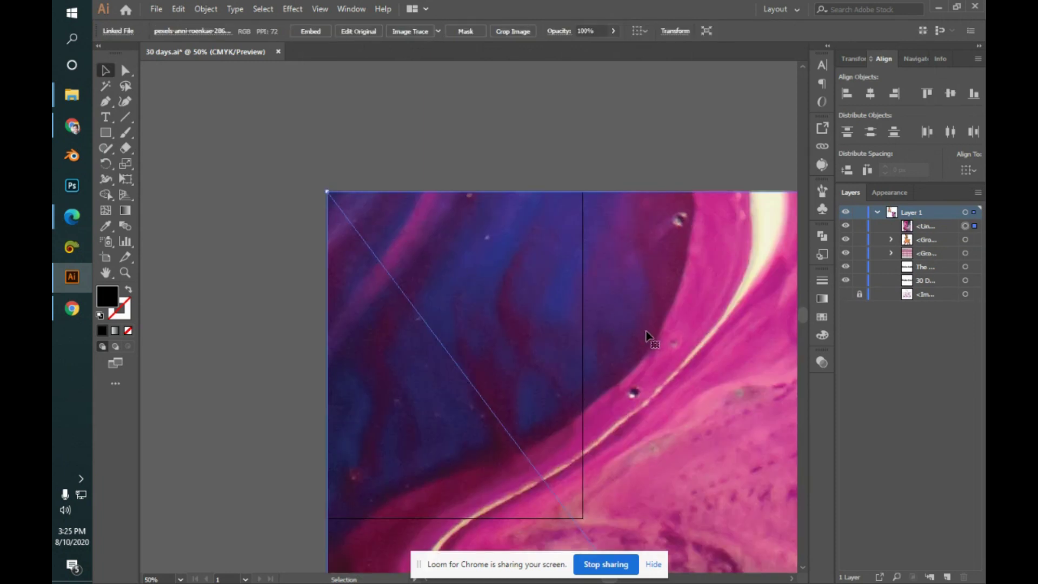
# - Send the placed painting behind the other artwork, scale it down and position it so it covers the whole artboard
pyautogui.scroll(-8, 646, 335)
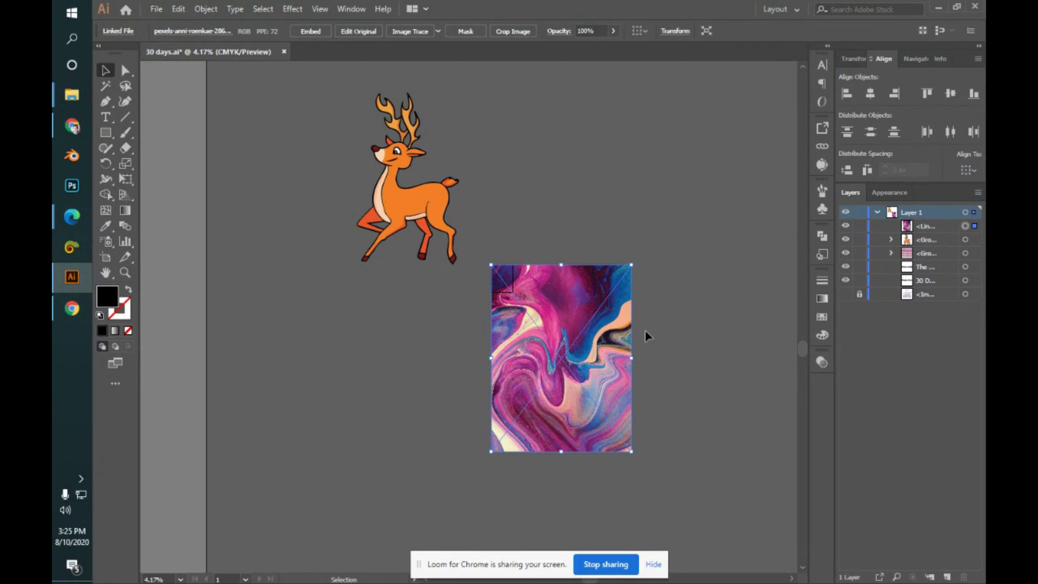
pyautogui.hotkey('ctrl', 'shift', '[')
pyautogui.press('v')
pyautogui.moveTo(632, 451); pyautogui.dragTo(517, 298)
pyautogui.scroll(5, 518, 306)
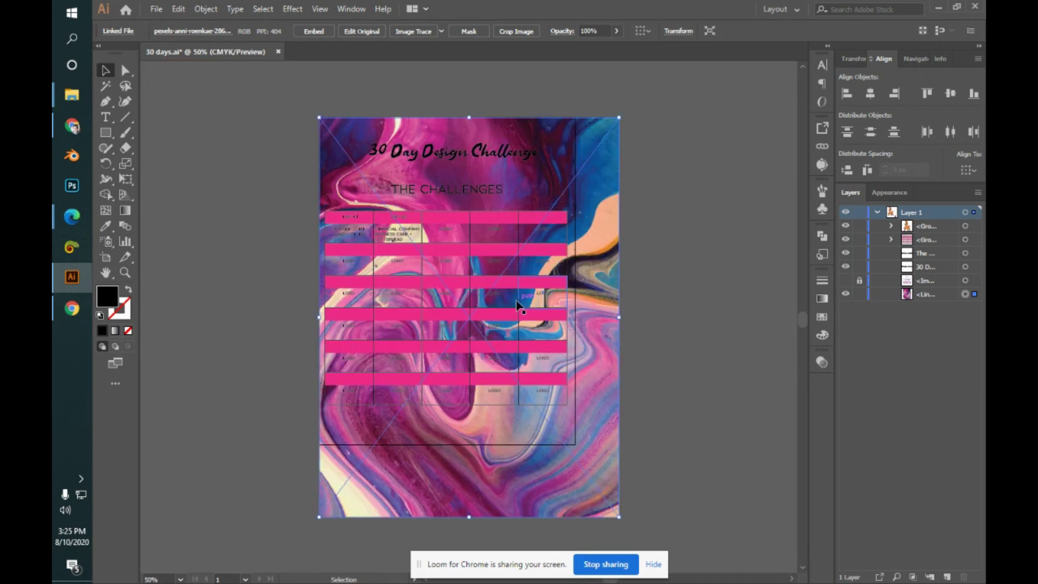
pyautogui.moveTo(590, 459); pyautogui.dragTo(557, 430)
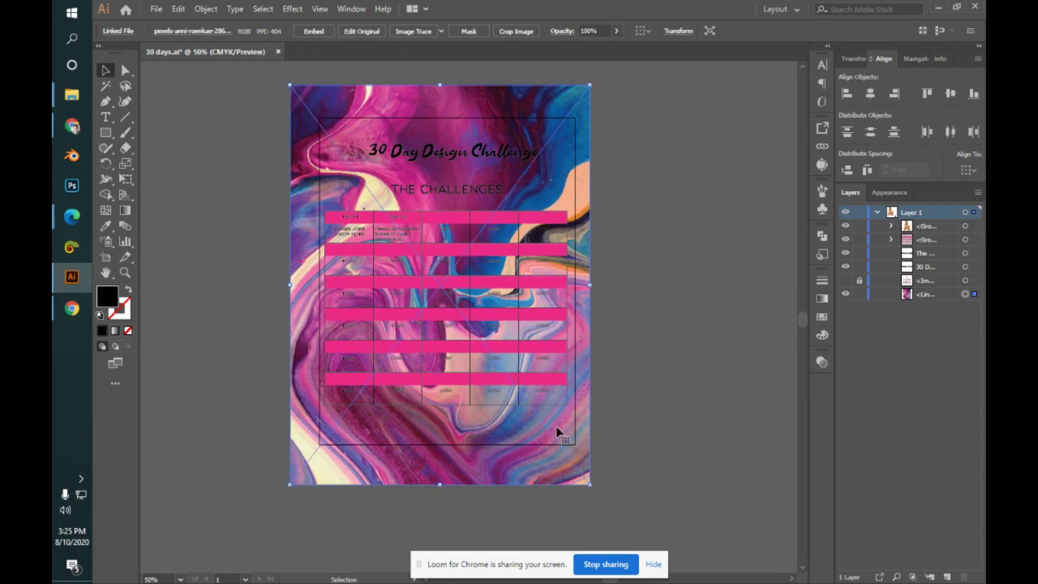
# - Set the fill colour of the "30 Day Design Challenge" and "THE CHALLENGES" headings to white (ffffff)
pyautogui.click(466, 159)
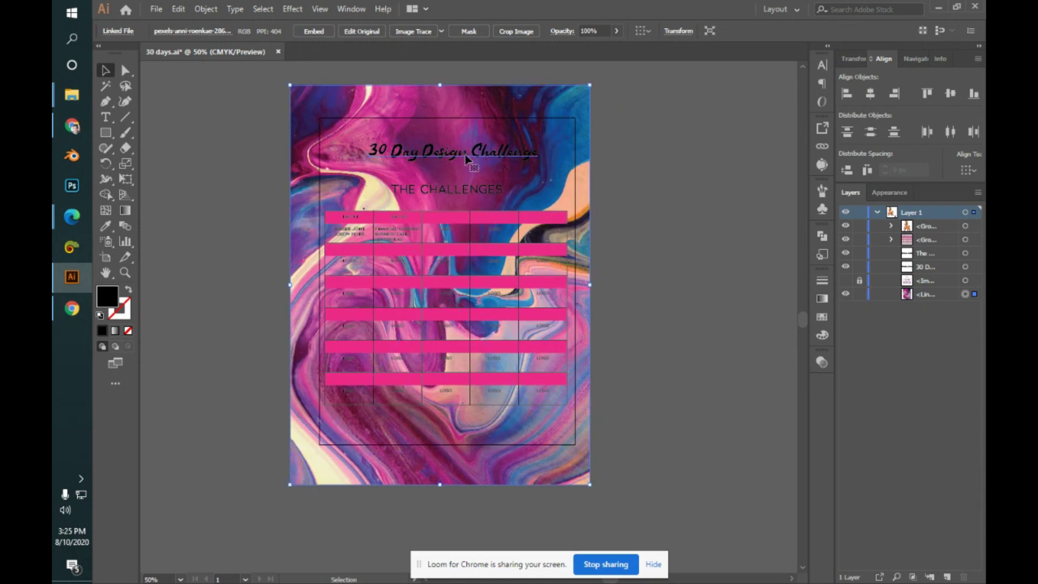
pyautogui.keyDown('shift'); pyautogui.click(476, 196); pyautogui.keyUp('shift')
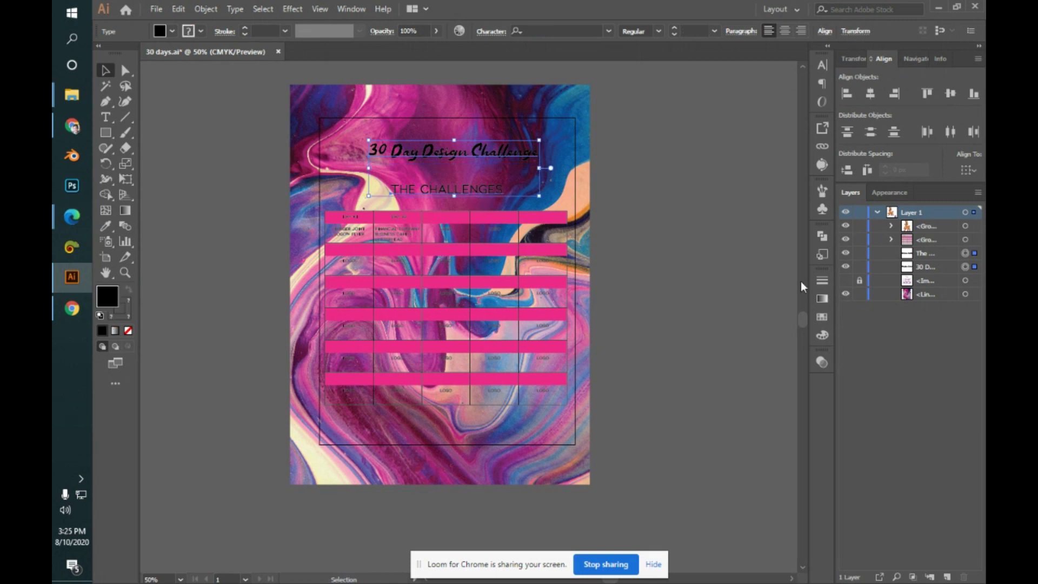
pyautogui.doubleClick(111, 298)
pyautogui.write('ffffff')
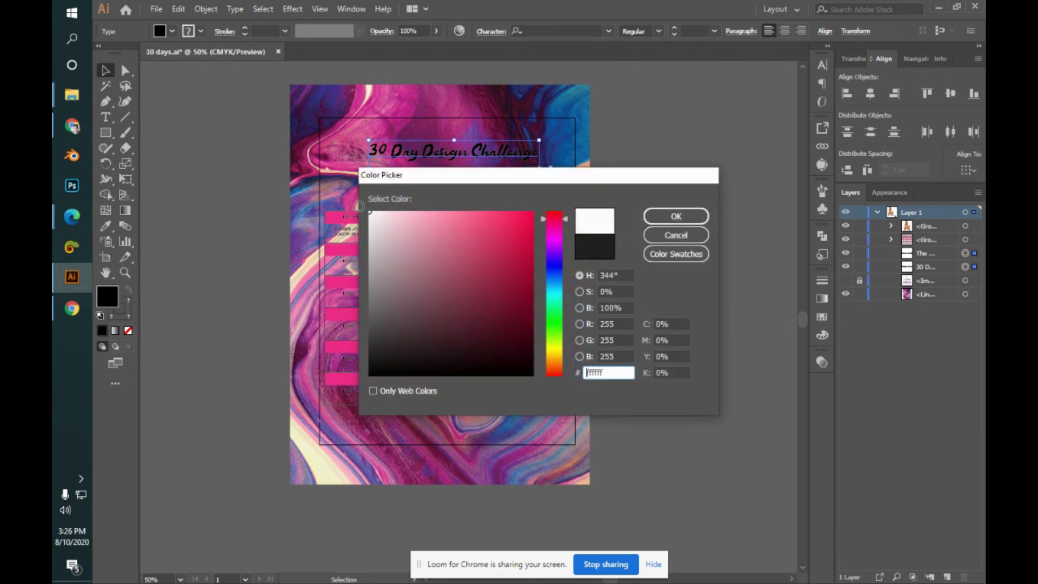
pyautogui.press('Return')
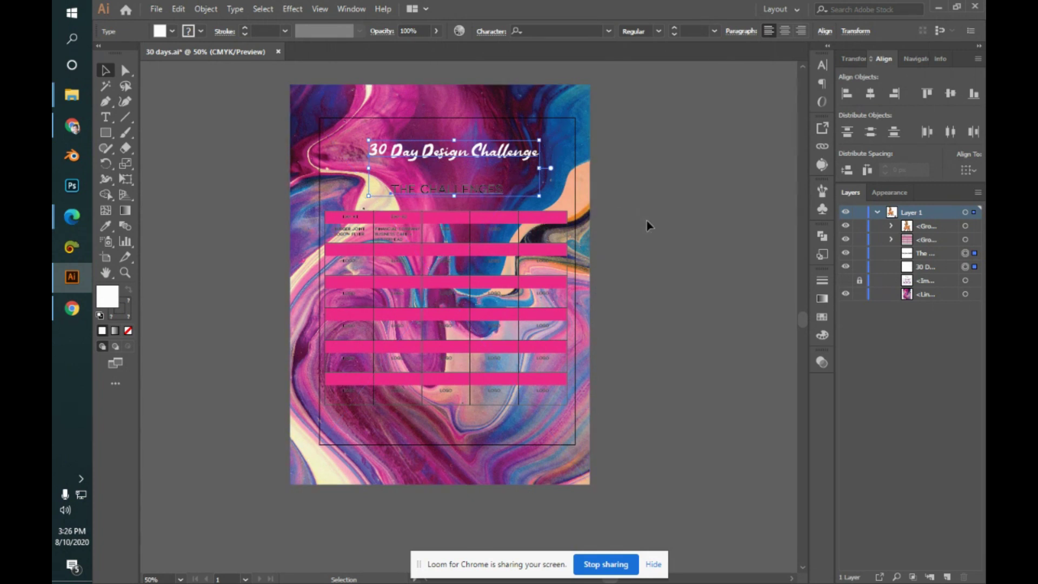
pyautogui.click(726, 241)
# - Replace the black stroke on the "THE CHALLENGES" heading with white and collapse the colour settings
pyautogui.click(475, 197)
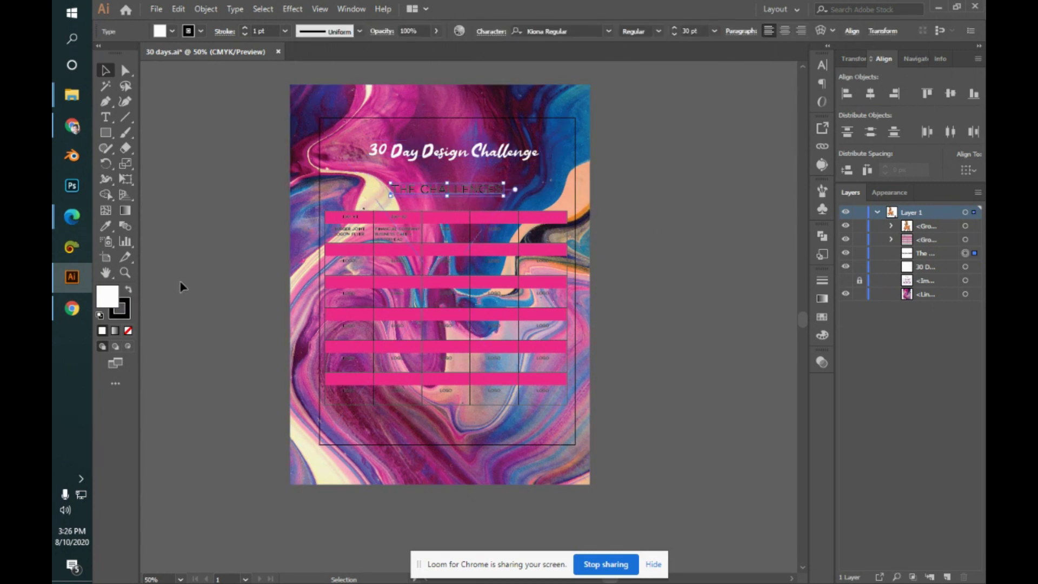
pyautogui.click(128, 318)
pyautogui.click(128, 330)
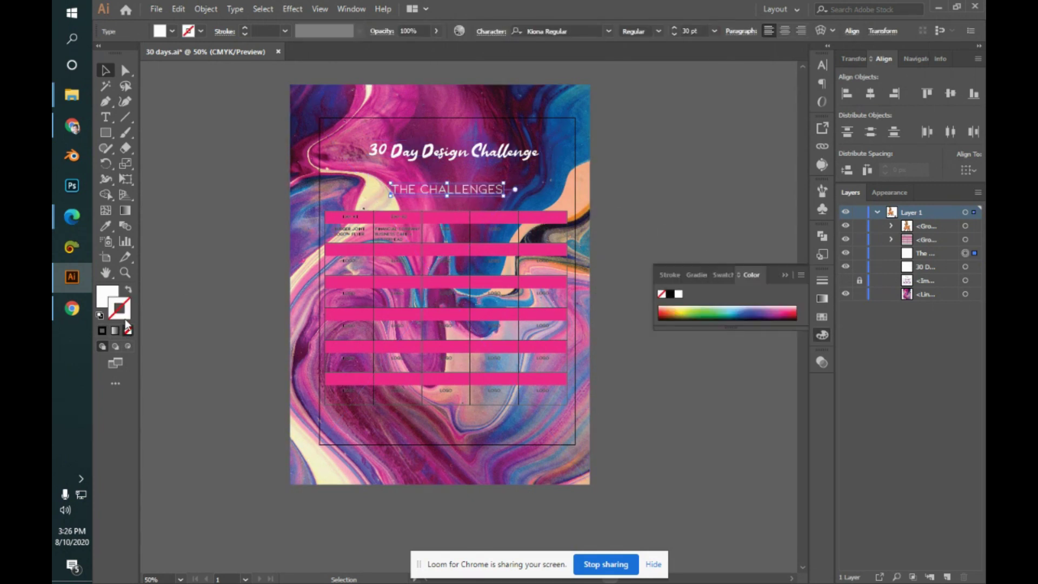
pyautogui.click(676, 206)
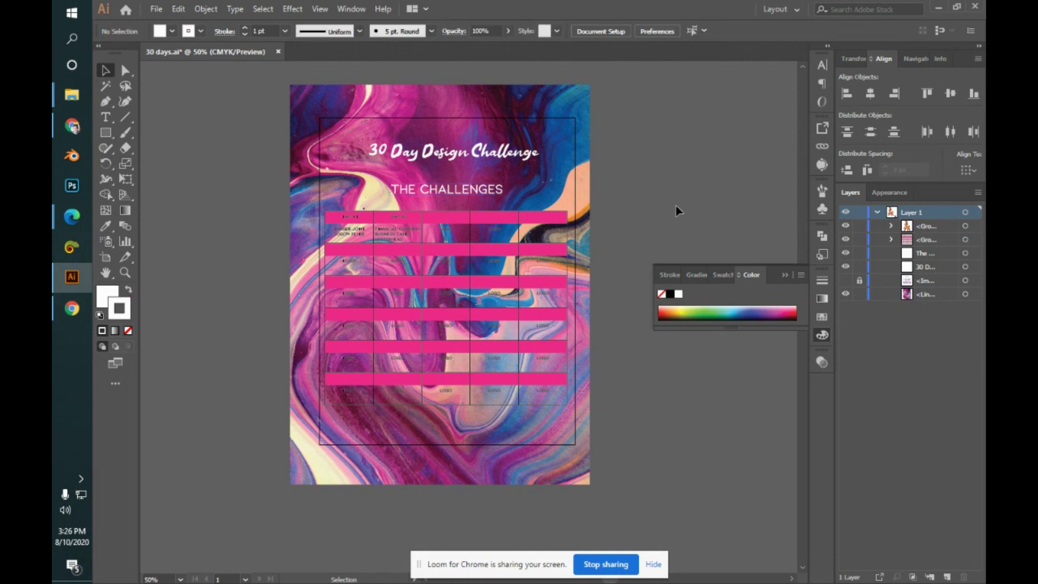
pyautogui.click(786, 275)
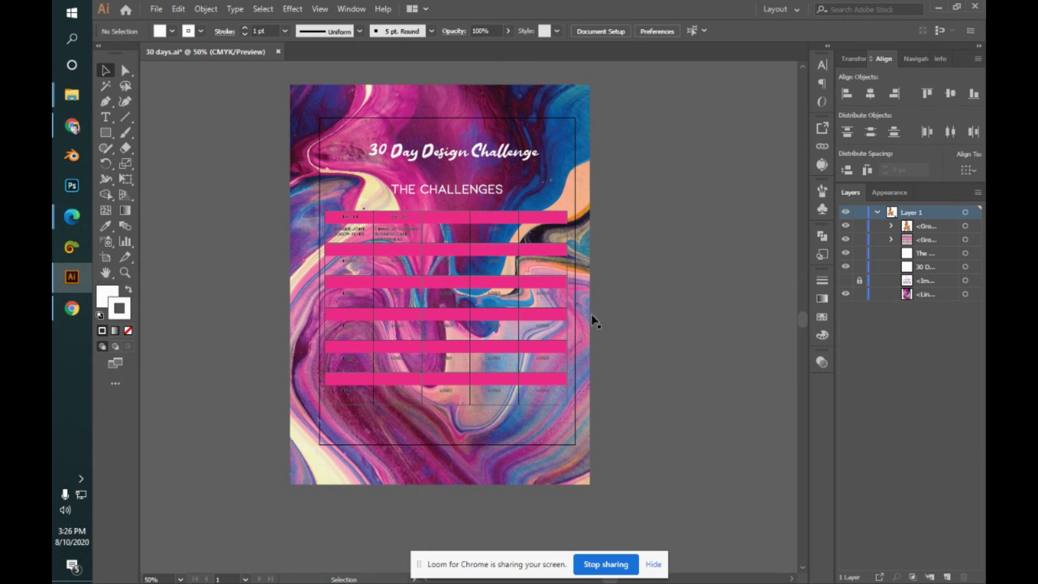
# - Draw a white rectangle matching the artboard and use it as a clipping mask for the painting, headings and table
pyautogui.click(106, 132)
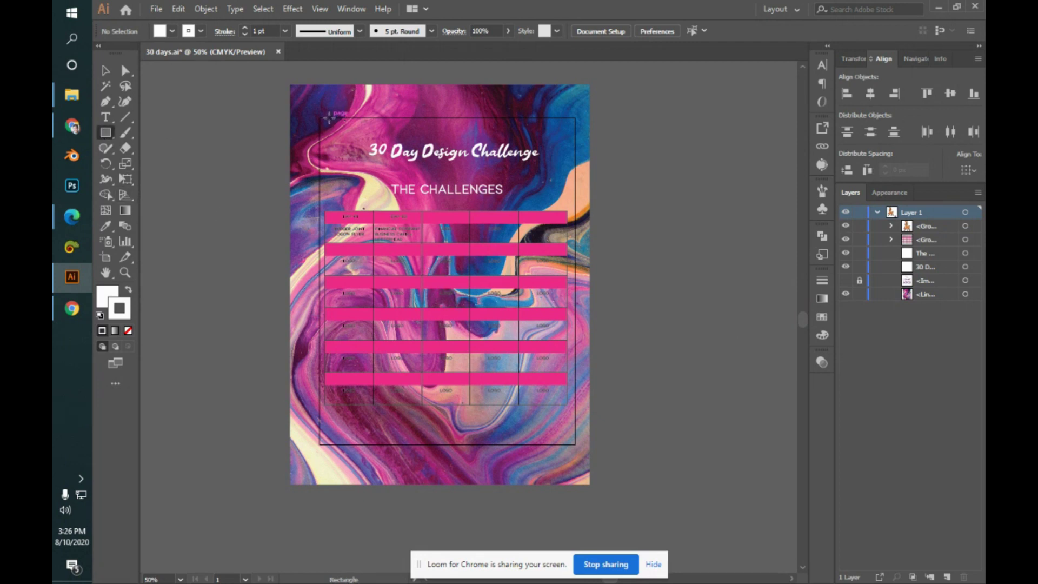
pyautogui.moveTo(320, 118); pyautogui.dragTo(575, 445)
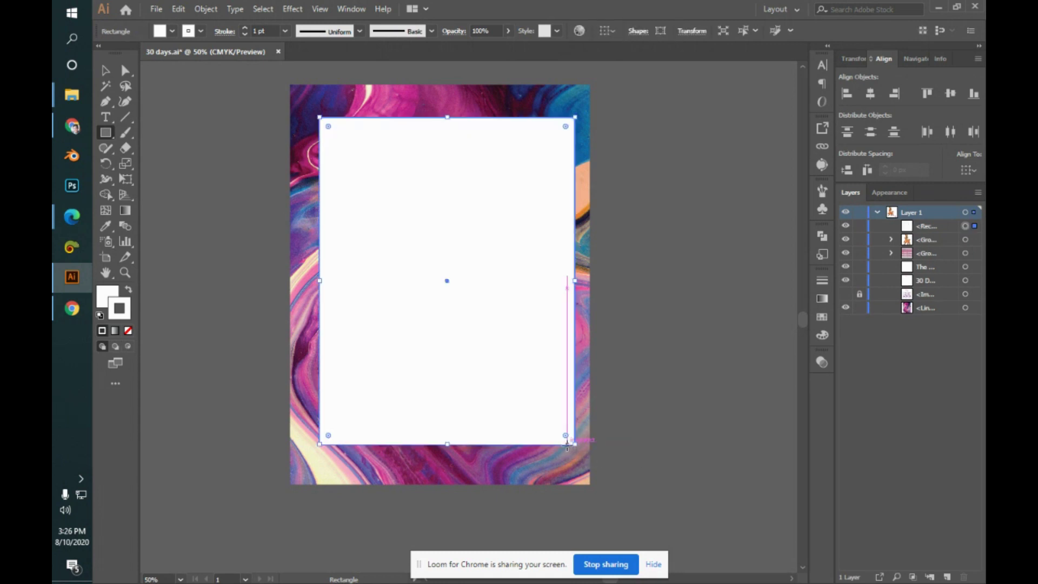
pyautogui.press('v')
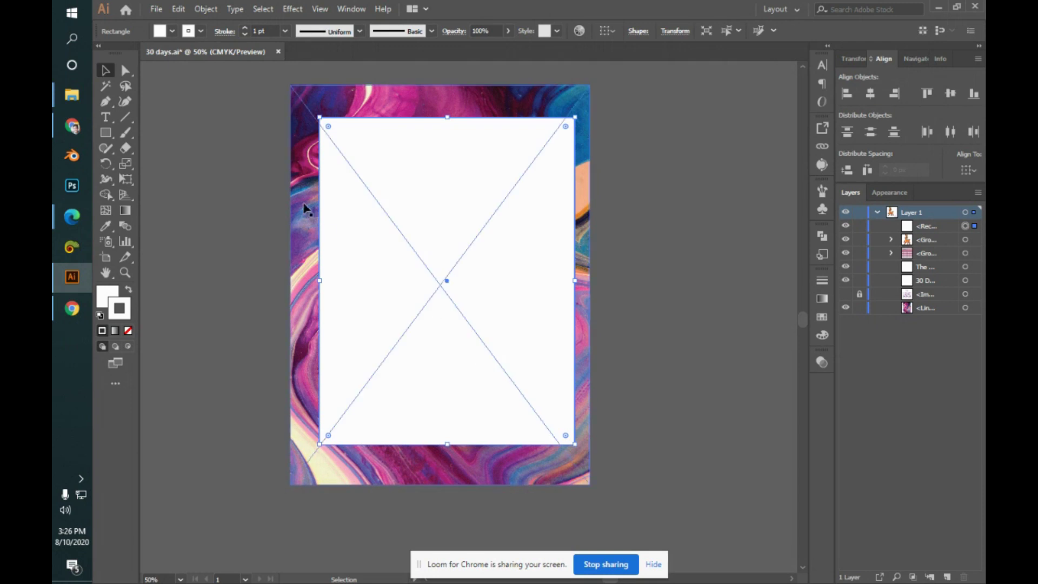
pyautogui.moveTo(589, 307); pyautogui.dragTo(699, 515)
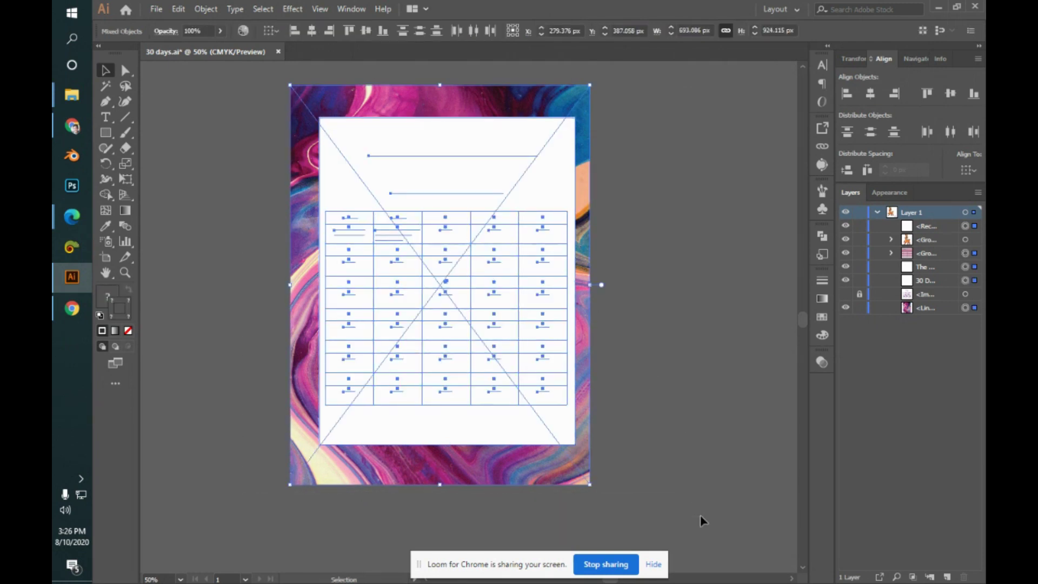
pyautogui.rightClick(458, 312)
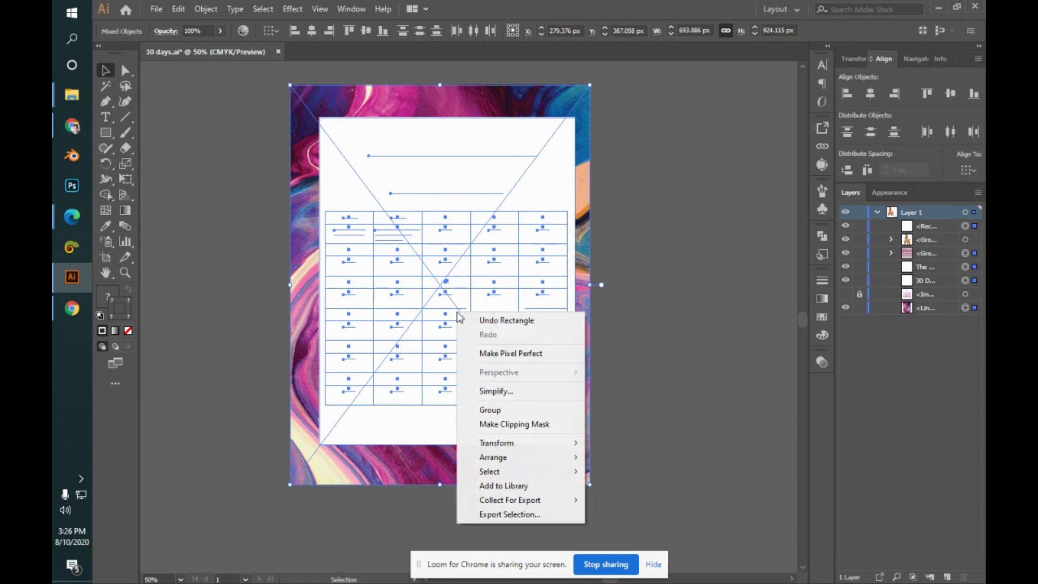
pyautogui.click(556, 424)
pyautogui.click(727, 335)
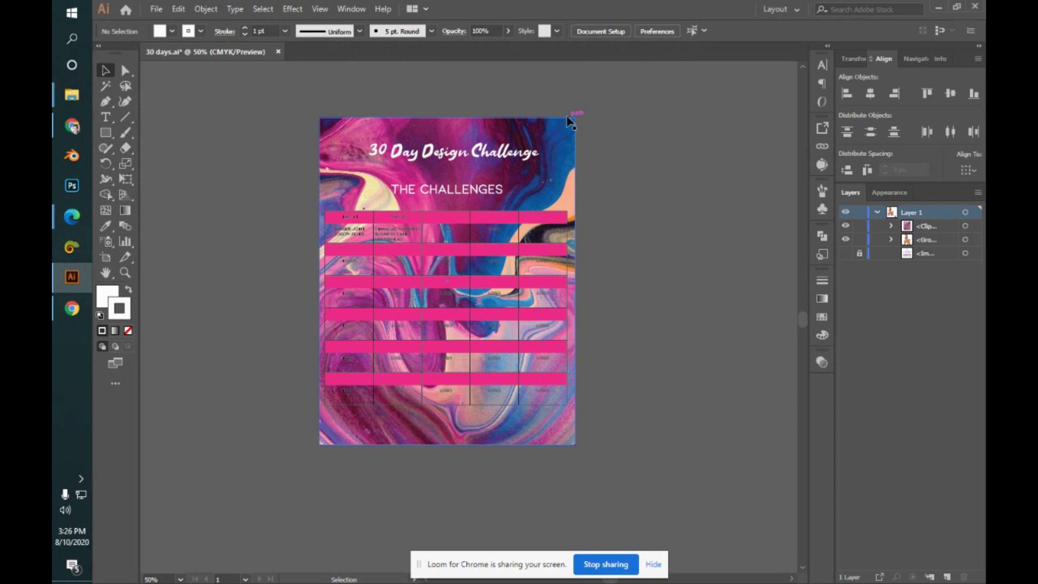
pyautogui.click(562, 140)
pyautogui.click(605, 182)
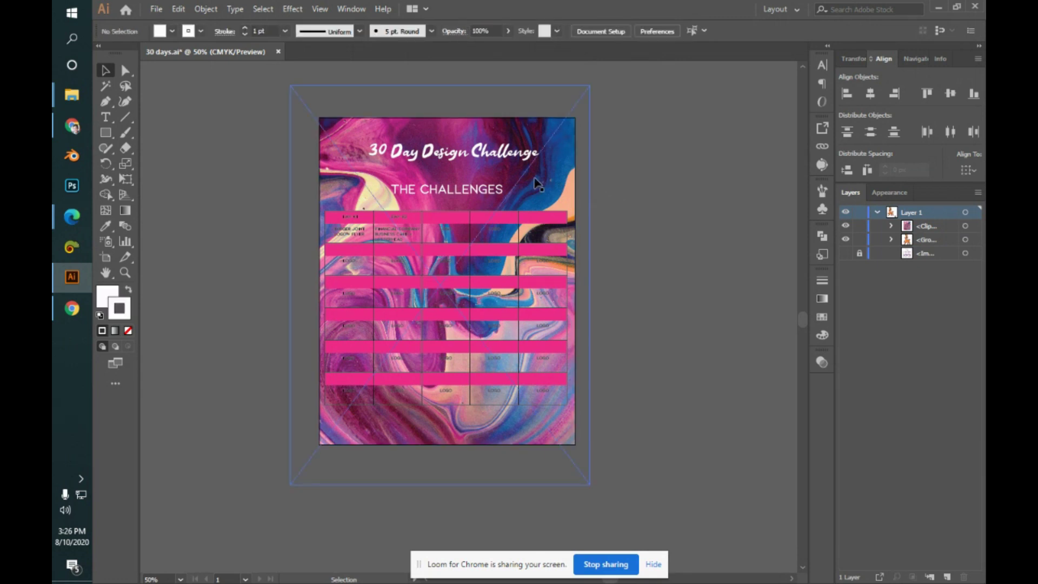
# - Switch to File Explorer and look through the design files in the Contest folder
pyautogui.hotkey('alt', 'Tab')
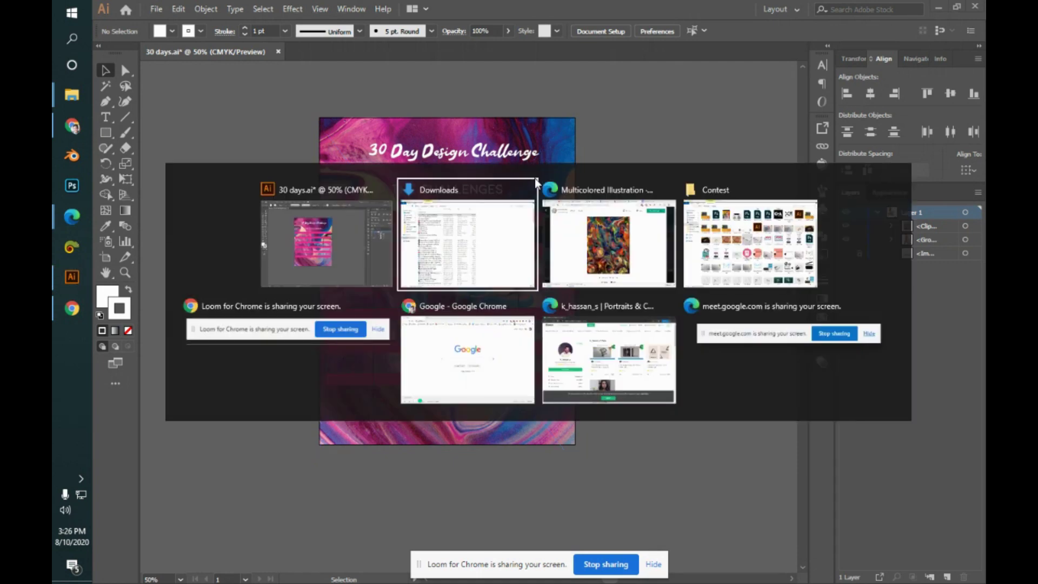
pyautogui.hotkey('alt', 'Tab')
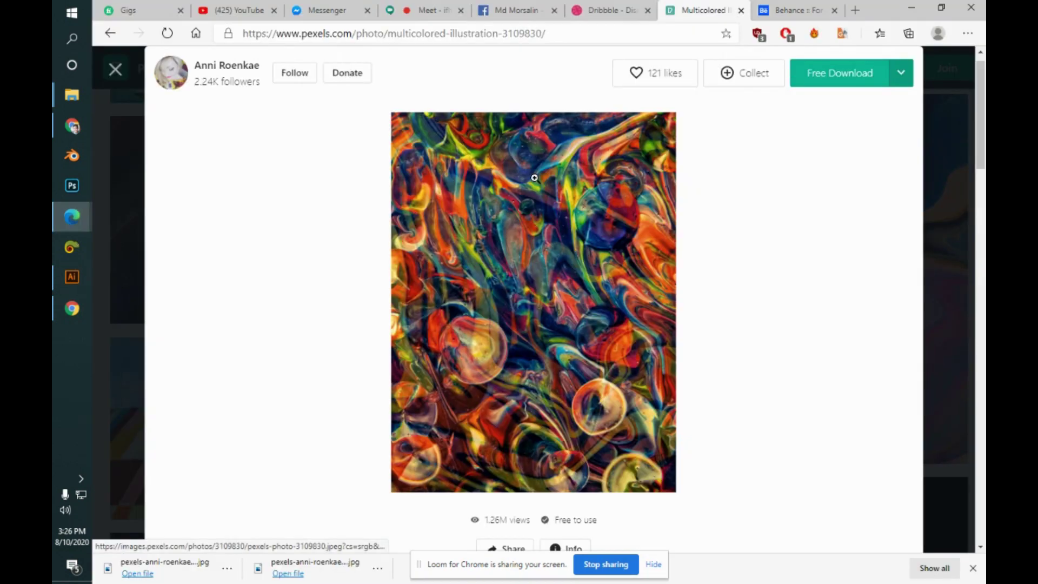
pyautogui.hotkey('alt', 'Tab')
pyautogui.hotkey('alt', 'Tab')
pyautogui.hotkey('alt', 'Tab')
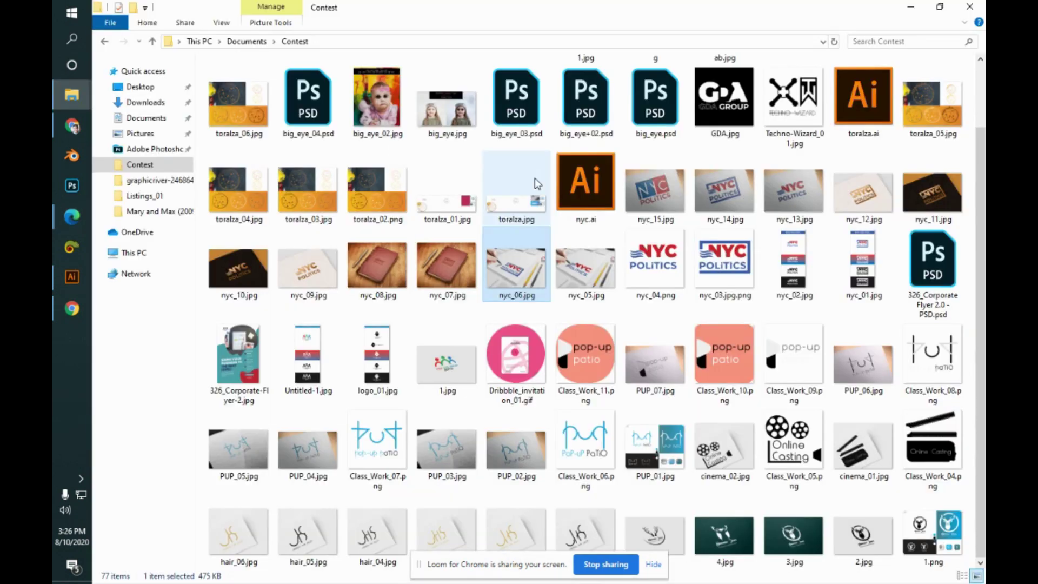
pyautogui.hotkey('alt', 'Tab')
pyautogui.hotkey('alt', 'Tab')
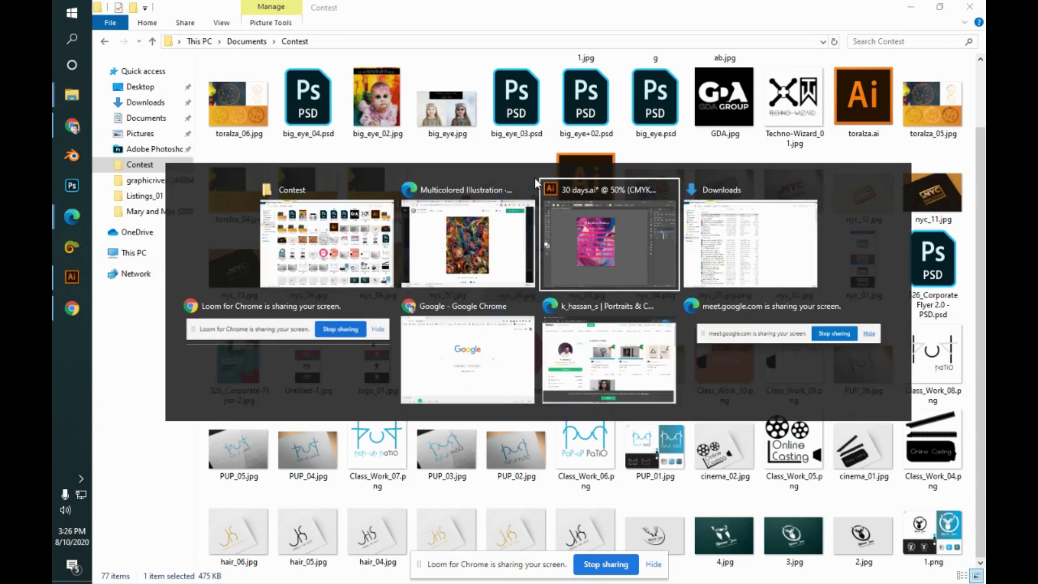
pyautogui.hotkey('alt', 'Tab')
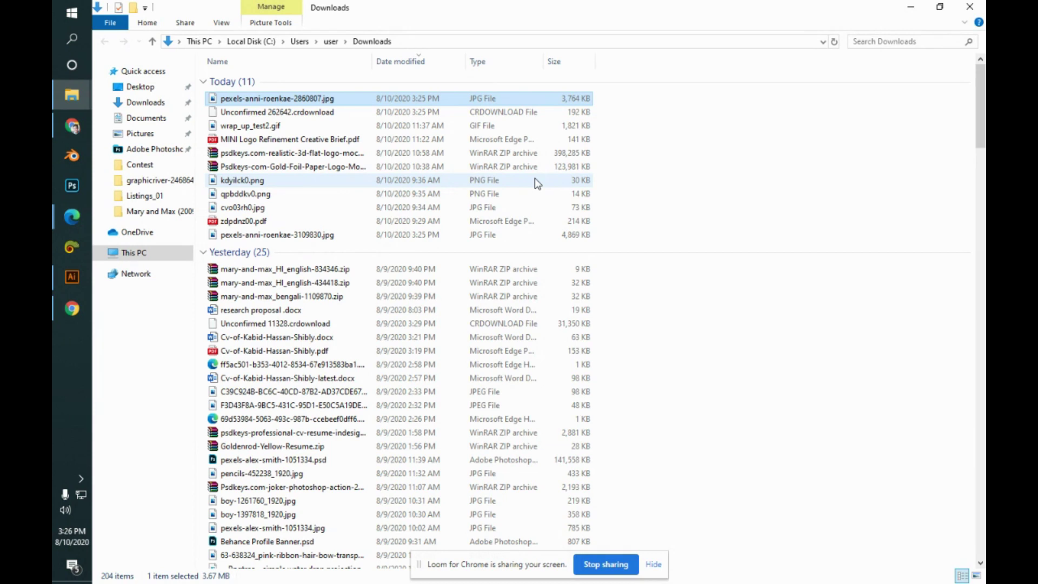
pyautogui.click(131, 174)
pyautogui.scroll(-2, 589, 308)
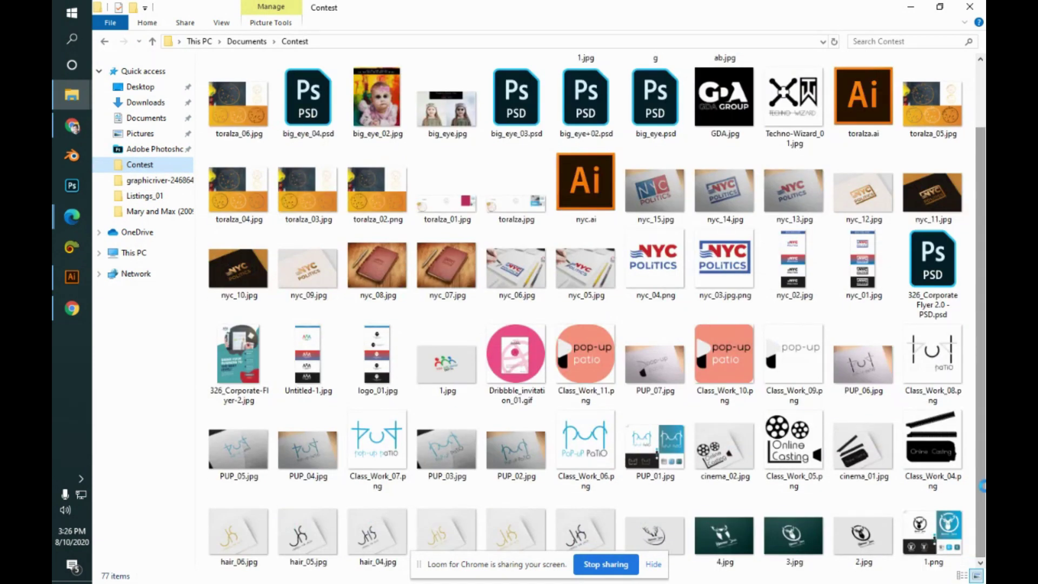
# - Paste the copied Pexels painting ending in 2860807.jpg into the Contest folder and switch back to Illustrator
pyautogui.hotkey('ctrl', 'v')
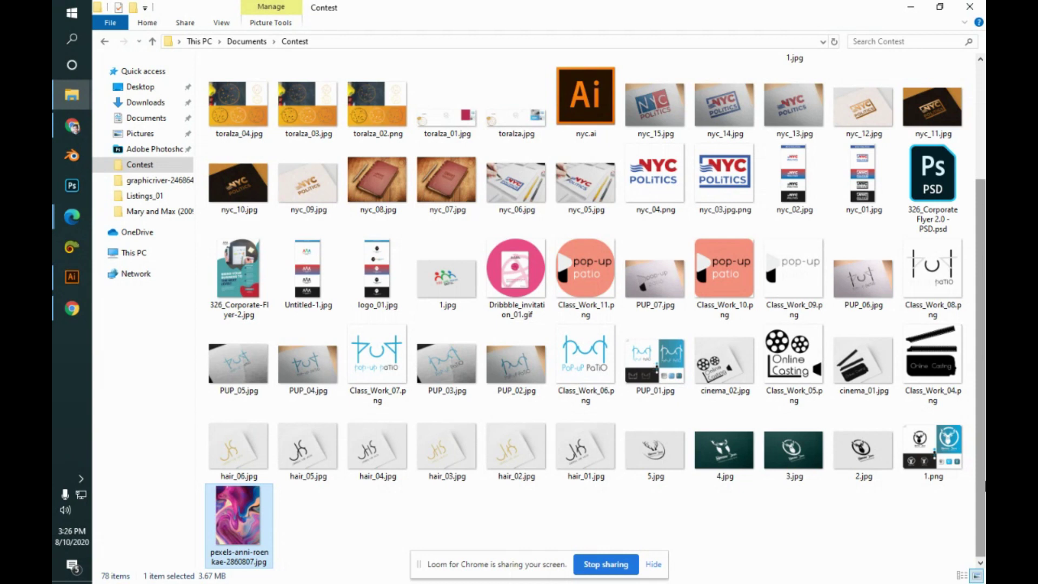
pyautogui.click(72, 276)
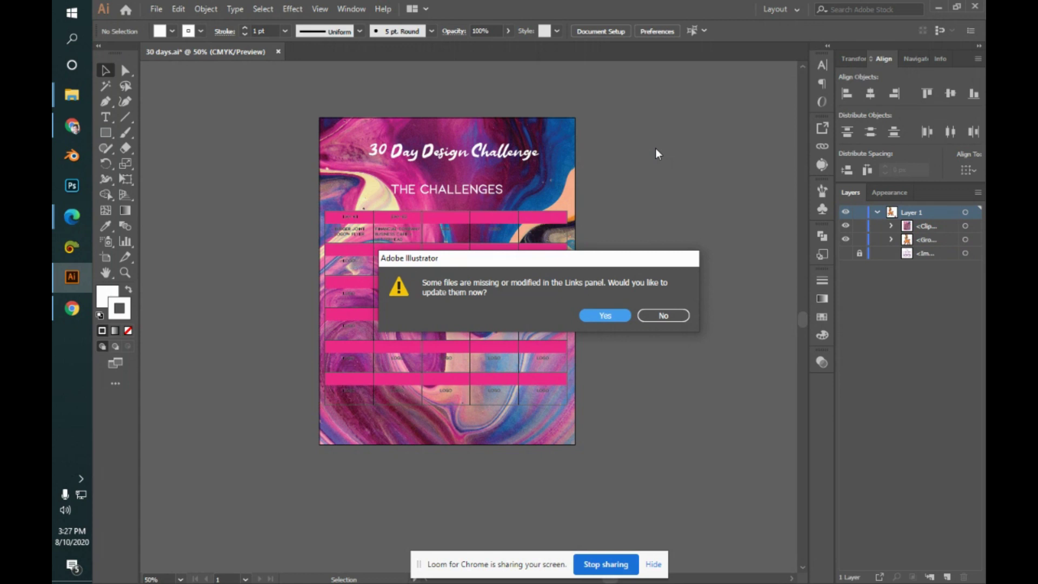
pyautogui.hotkey('alt', 'Tab')
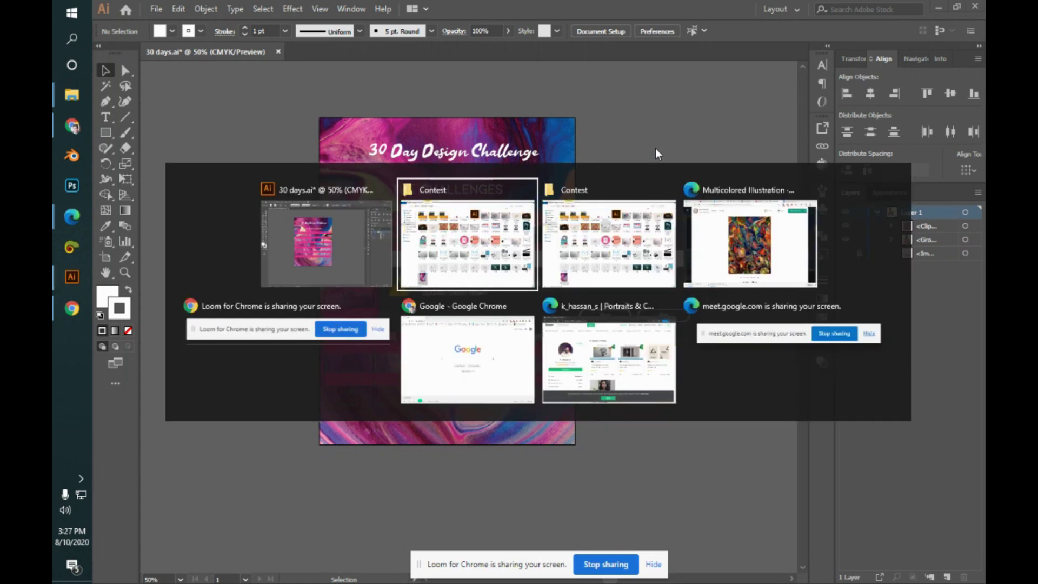
pyautogui.hotkey('alt', 'Tab')
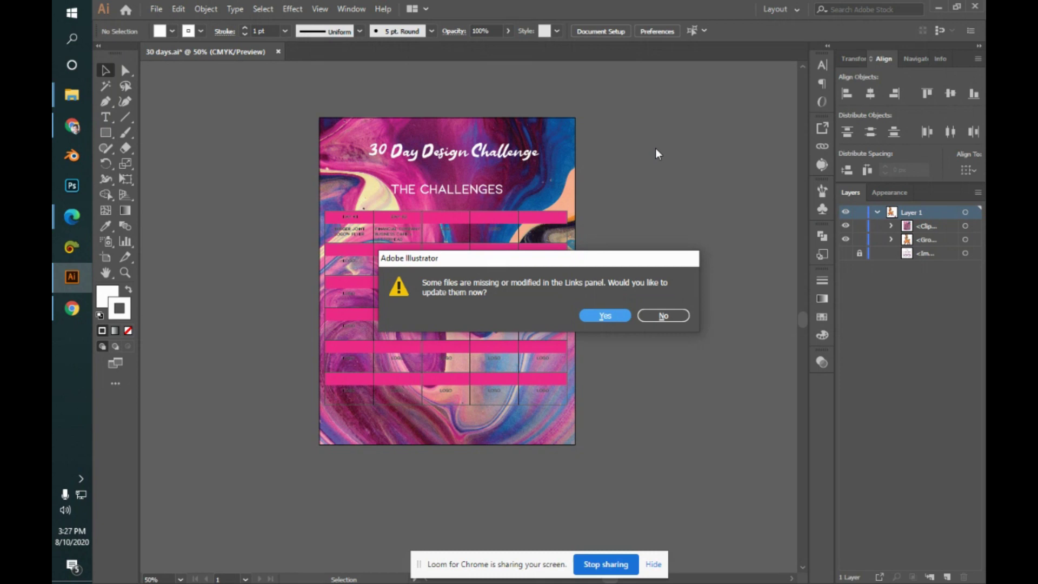
pyautogui.hotkey('alt', 'Tab')
pyautogui.hotkey('alt', 'Tab')
# - Update the missing link by replacing it with the Pexels painting ending in 2860807.jpg from the Contest folder
pyautogui.click(614, 314)
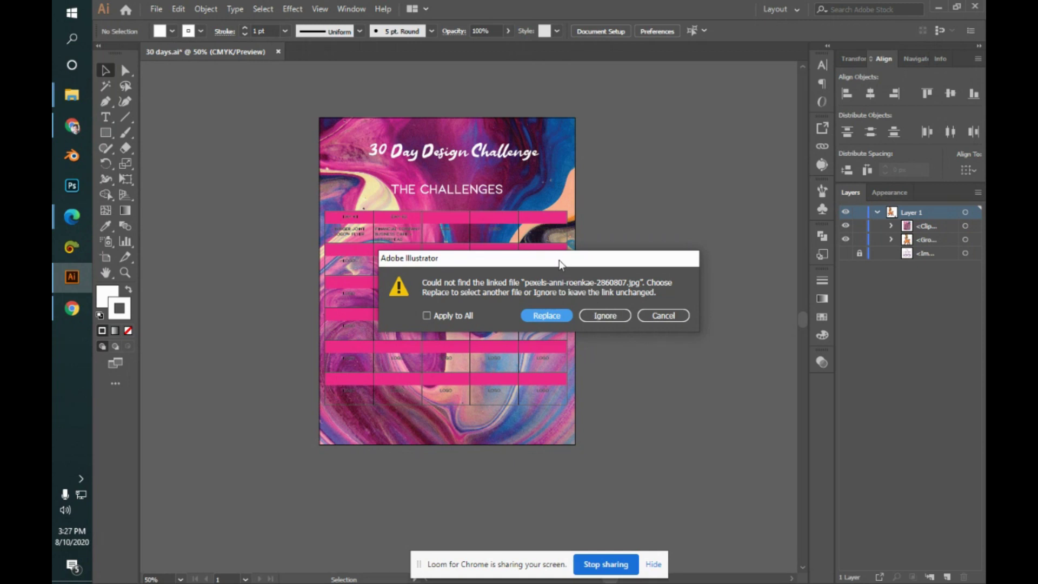
pyautogui.moveTo(559, 264); pyautogui.dragTo(551, 225)
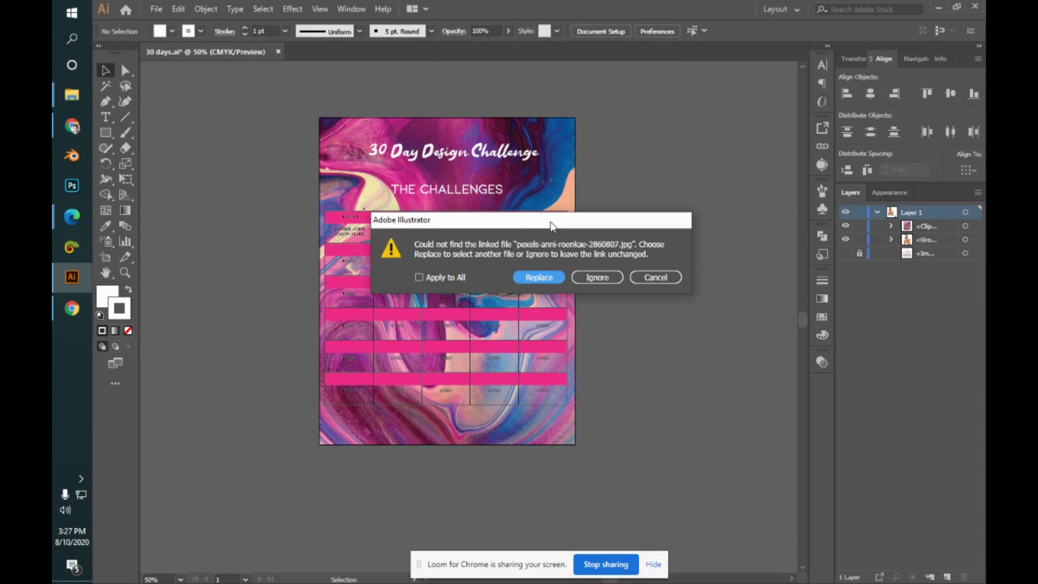
pyautogui.click(549, 277)
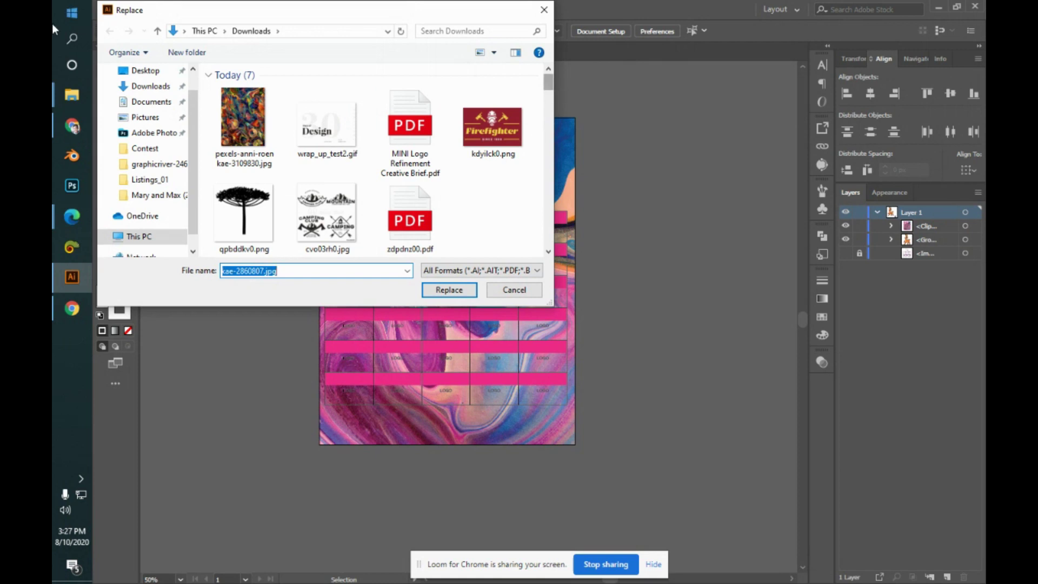
pyautogui.click(158, 34)
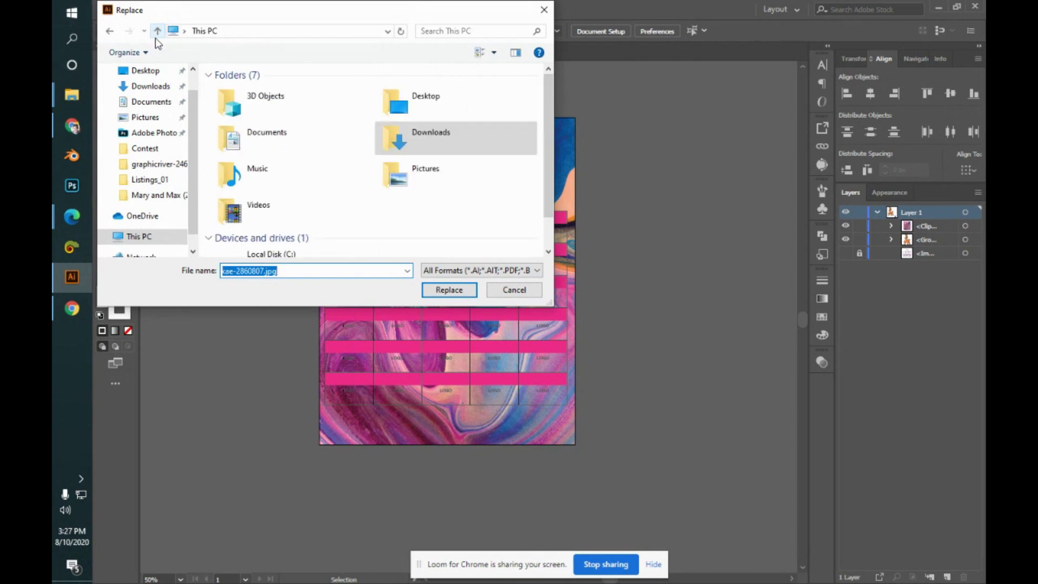
pyautogui.click(166, 150)
pyautogui.click(332, 147)
pyautogui.click(469, 292)
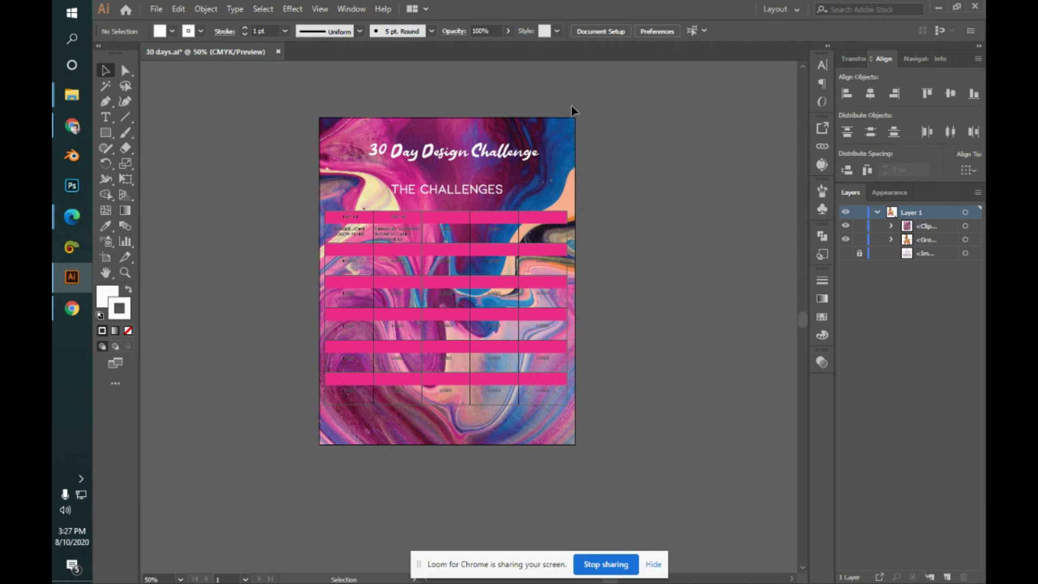
# - Isolate the background's clip group and select the linked painting inside it
pyautogui.click(567, 123)
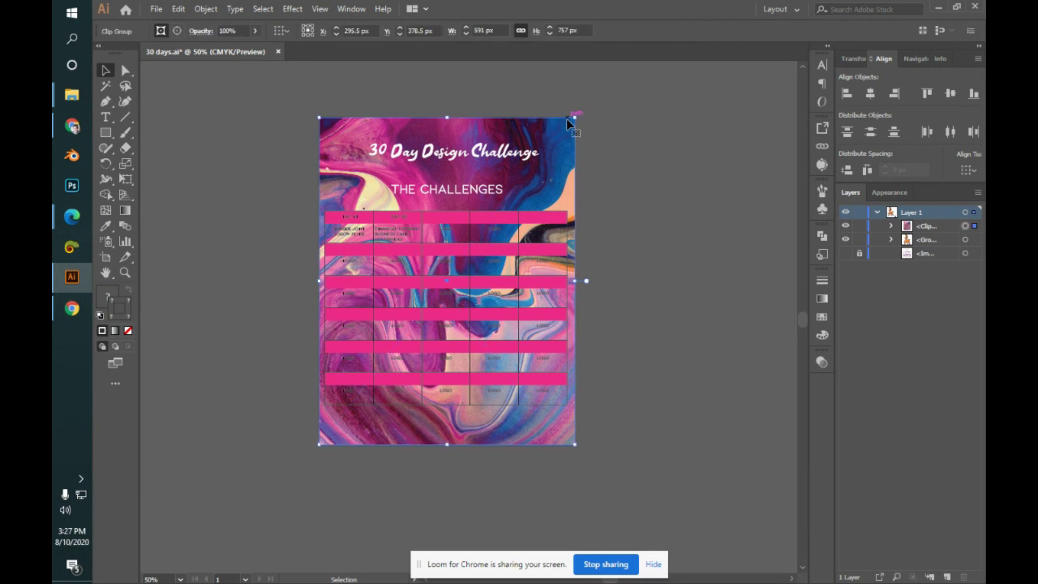
pyautogui.doubleClick(470, 238)
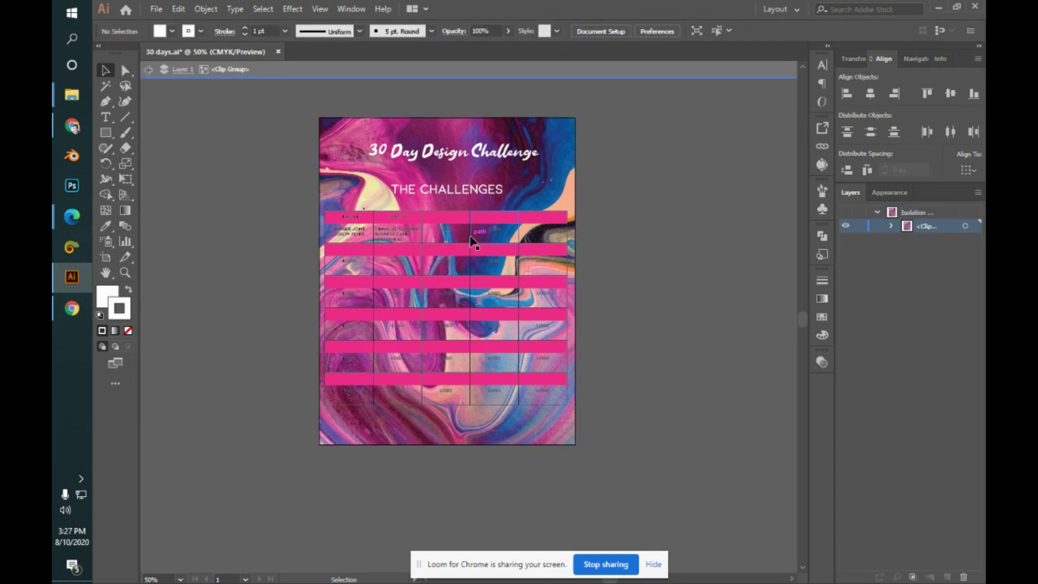
pyautogui.click(474, 242)
pyautogui.click(536, 131)
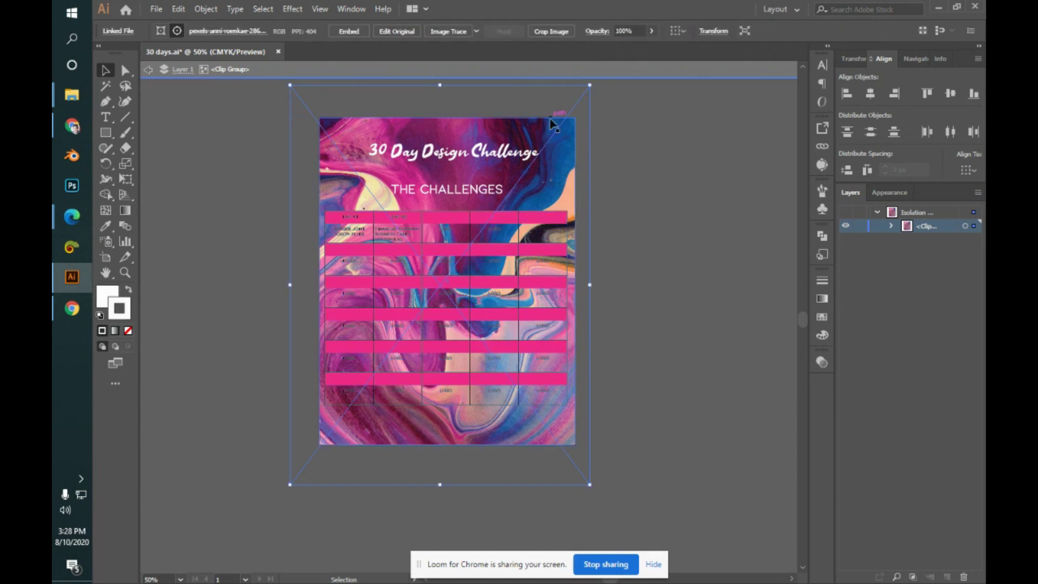
# - Relink the background image to the multicoloured Pexels painting ending in 3109830.jpg from the Downloads folder
pyautogui.click(261, 32)
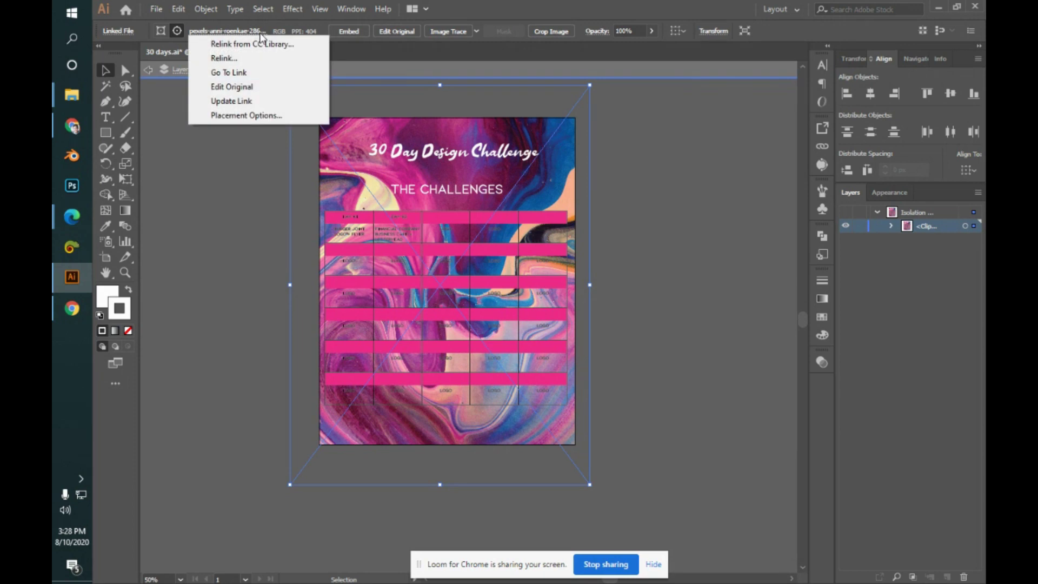
pyautogui.click(248, 60)
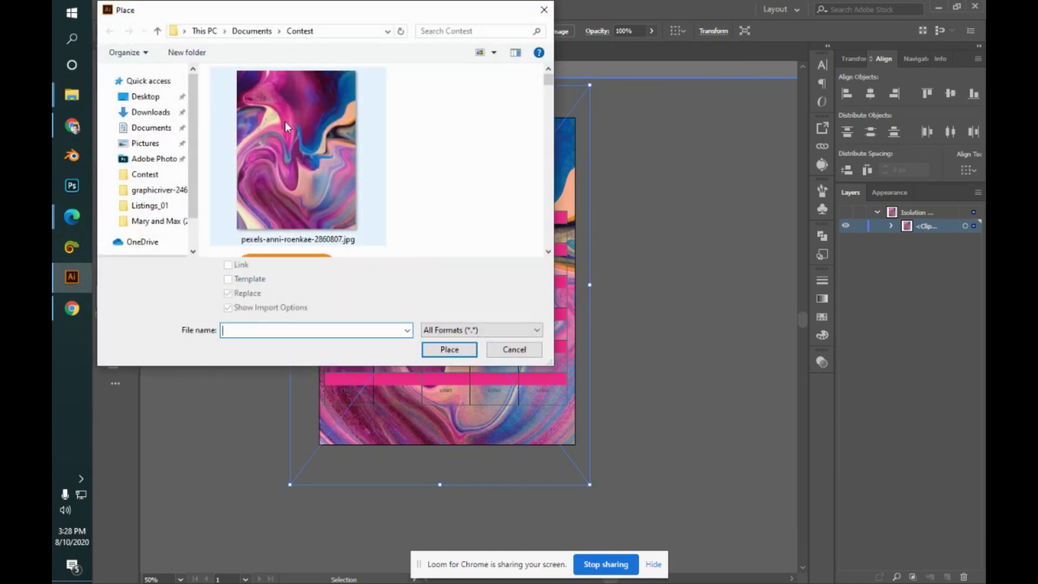
pyautogui.click(151, 112)
pyautogui.click(243, 125)
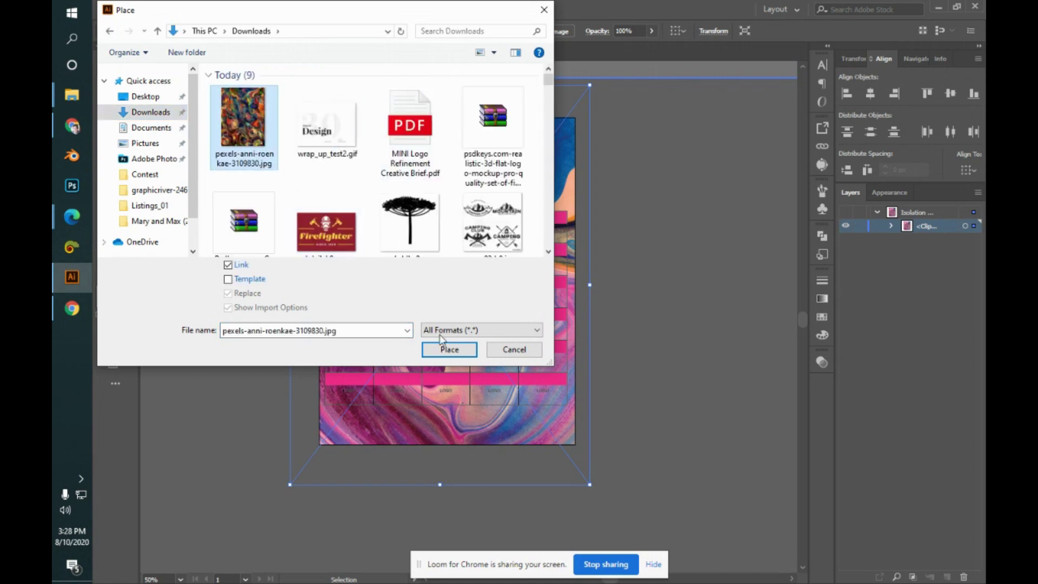
pyautogui.click(450, 351)
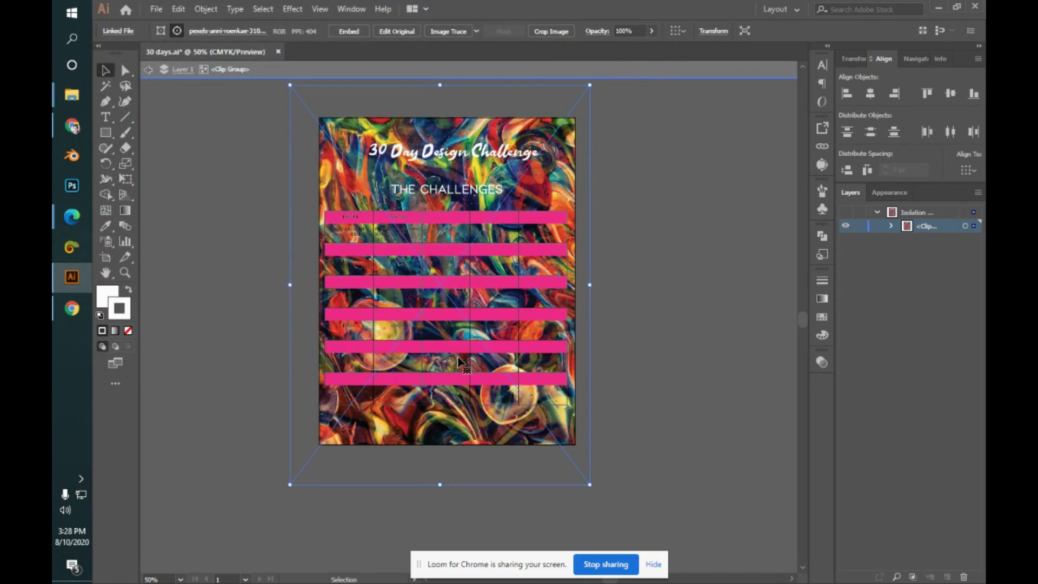
# - Relink the background image to the tree picture qpbddkv0.png from the Downloads folder
pyautogui.click(646, 252)
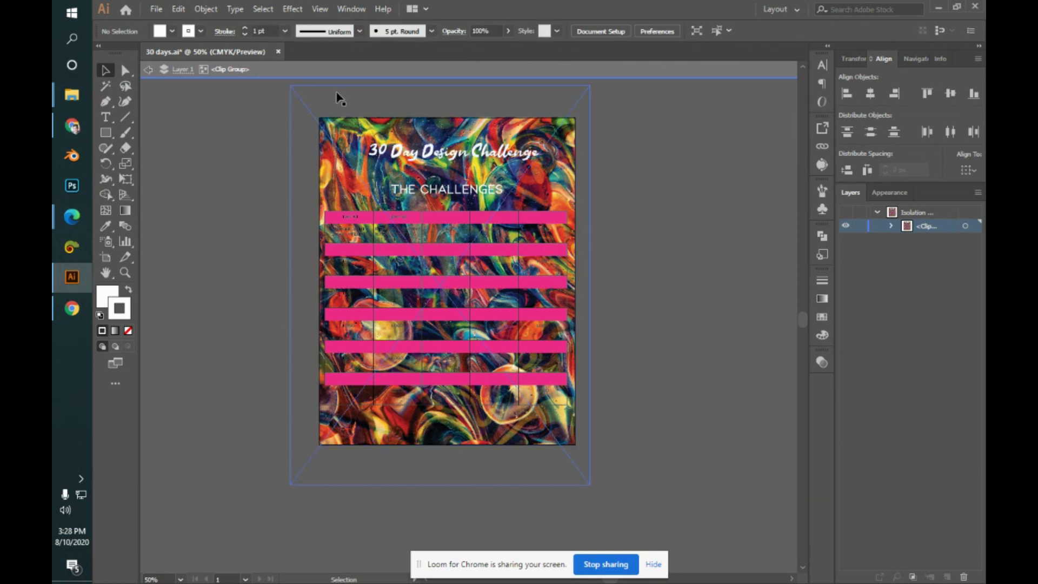
pyautogui.click(301, 102)
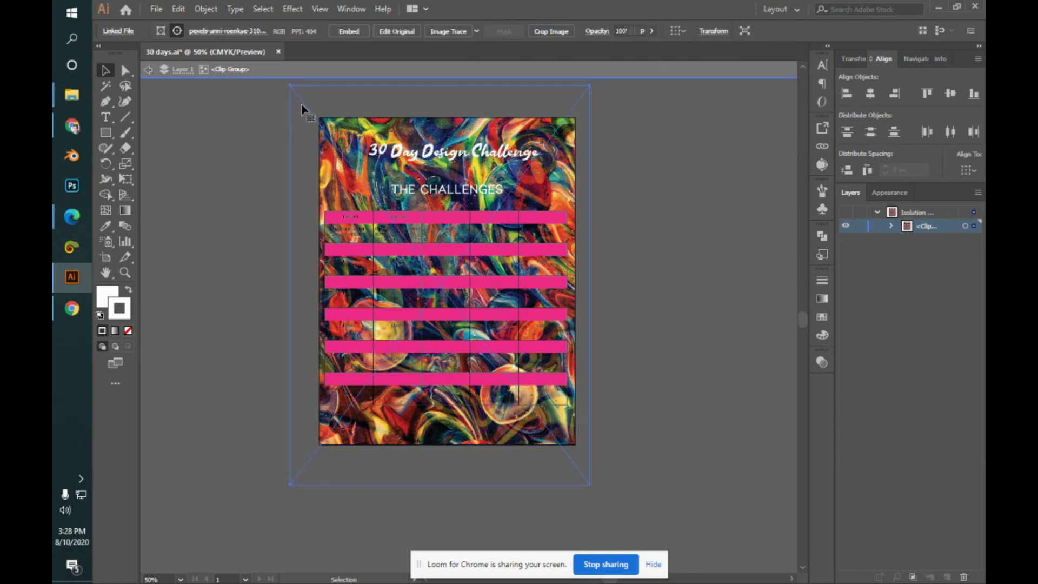
pyautogui.click(257, 31)
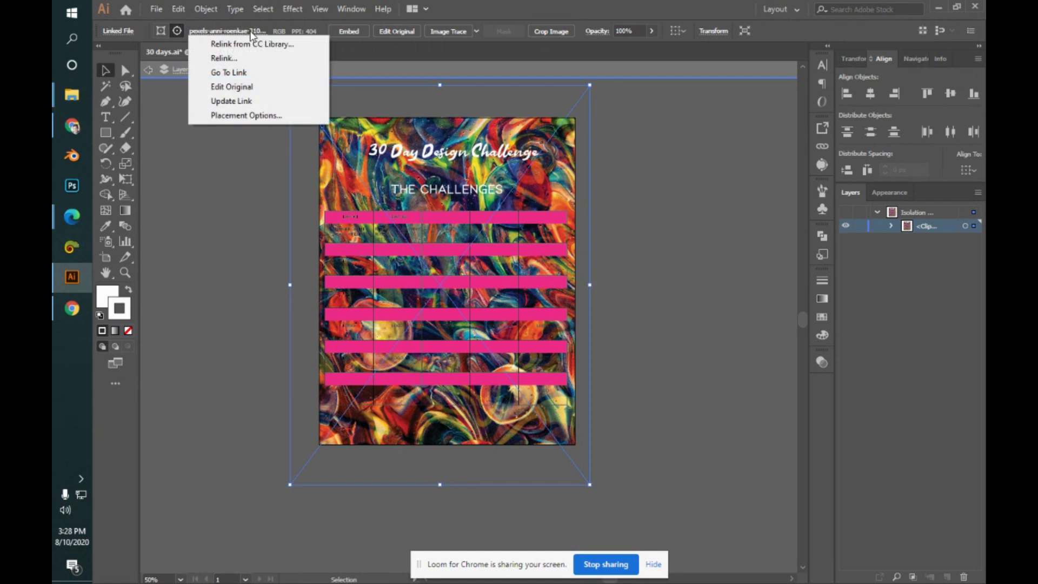
pyautogui.click(272, 56)
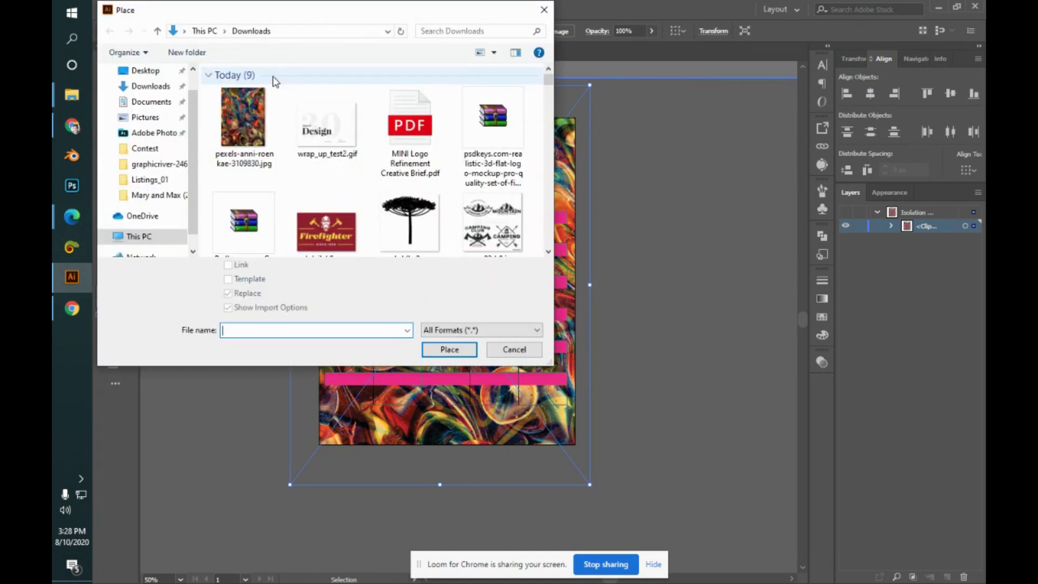
pyautogui.click(383, 228)
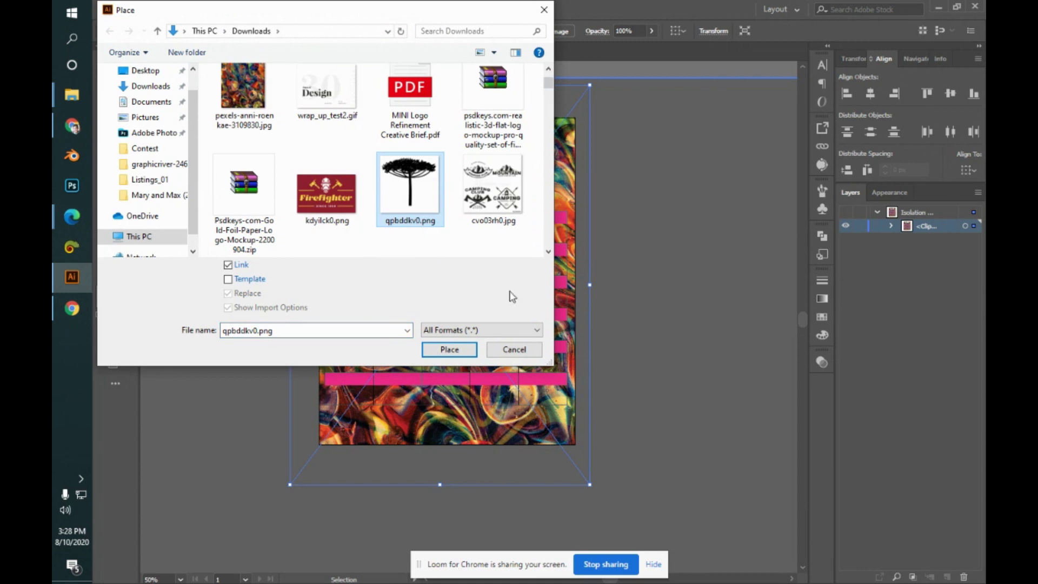
pyautogui.click(449, 350)
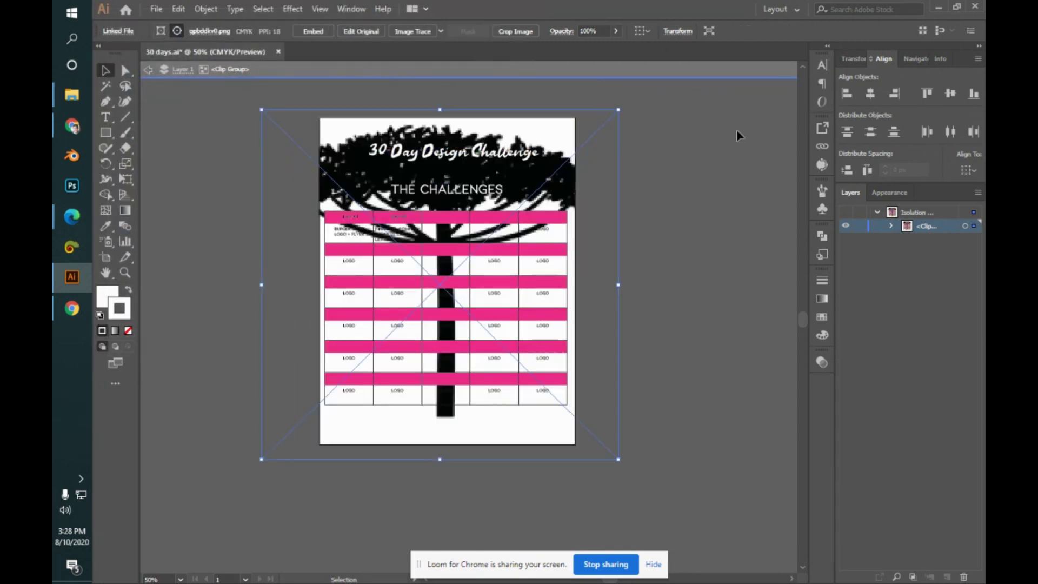
# - Relink the background image to pencils-452238_1920.jpg from the Downloads folder
pyautogui.click(209, 30)
pyautogui.click(223, 58)
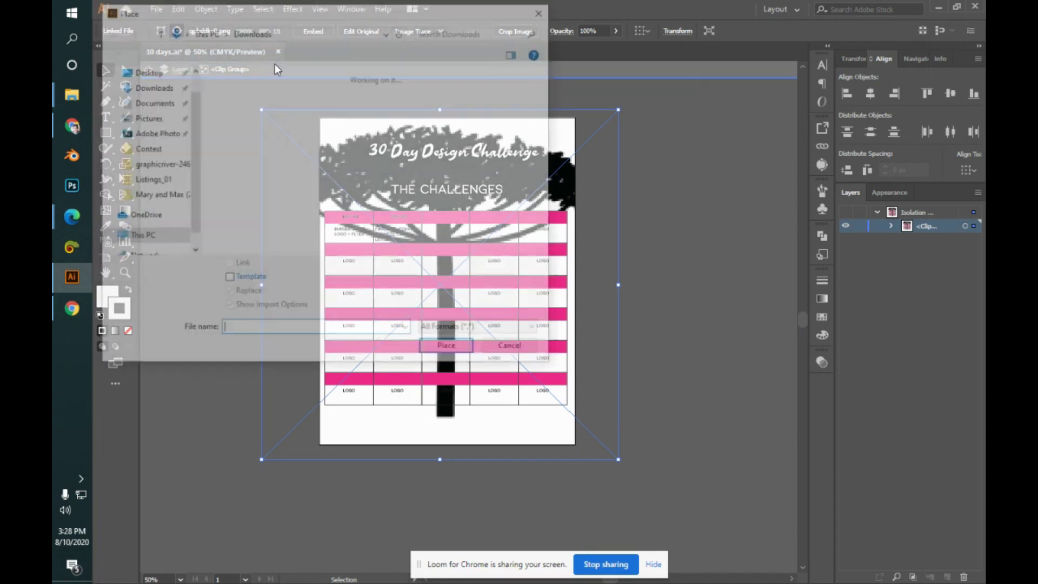
pyautogui.moveTo(550, 79); pyautogui.dragTo(555, 99)
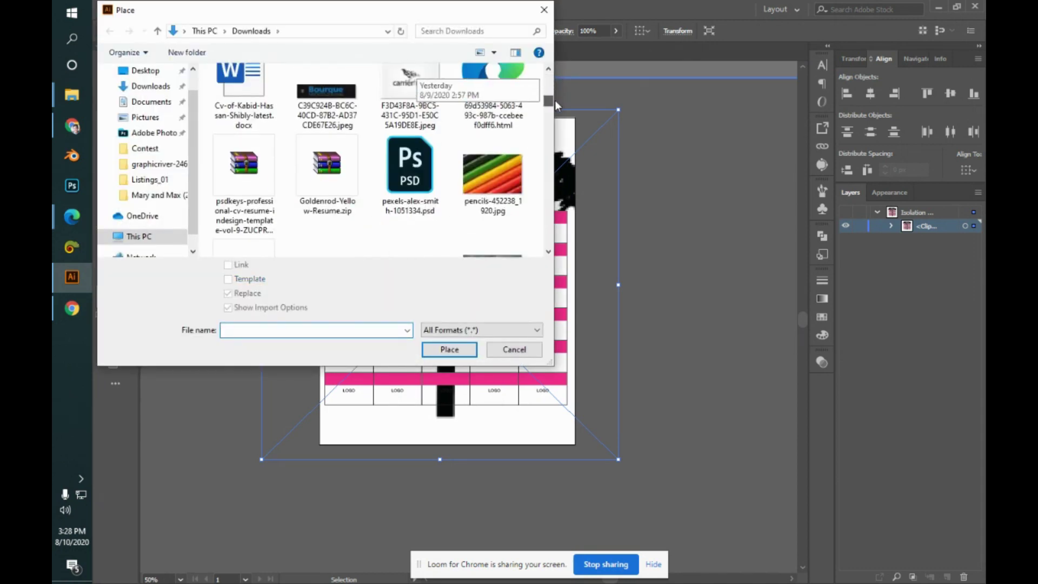
pyautogui.click(492, 160)
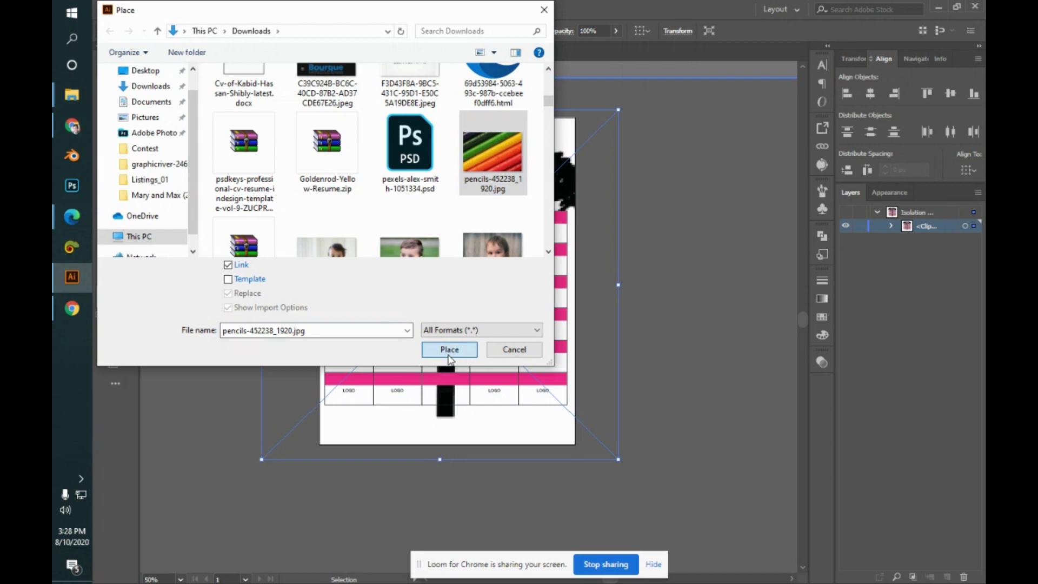
pyautogui.click(449, 356)
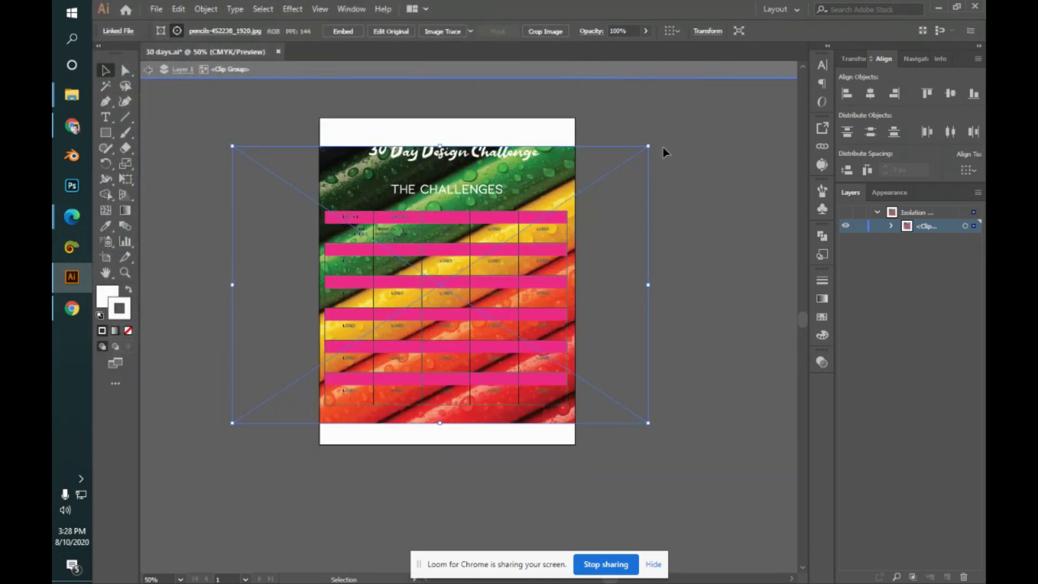
# - Relink the background image to the Pexels painting ending in 2860807.jpg from the Contest folder and deselect it
pyautogui.click(226, 32)
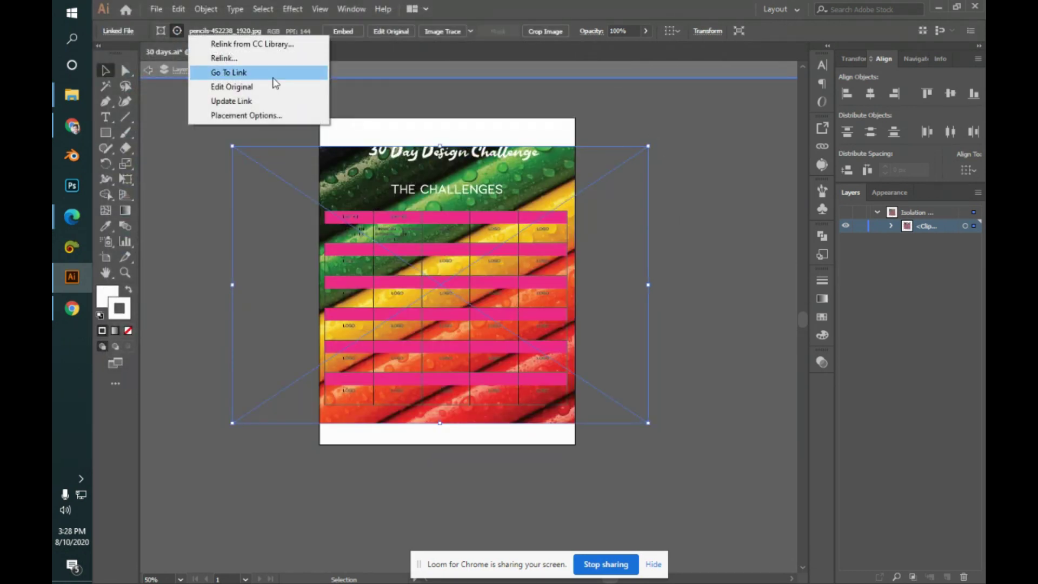
pyautogui.click(257, 57)
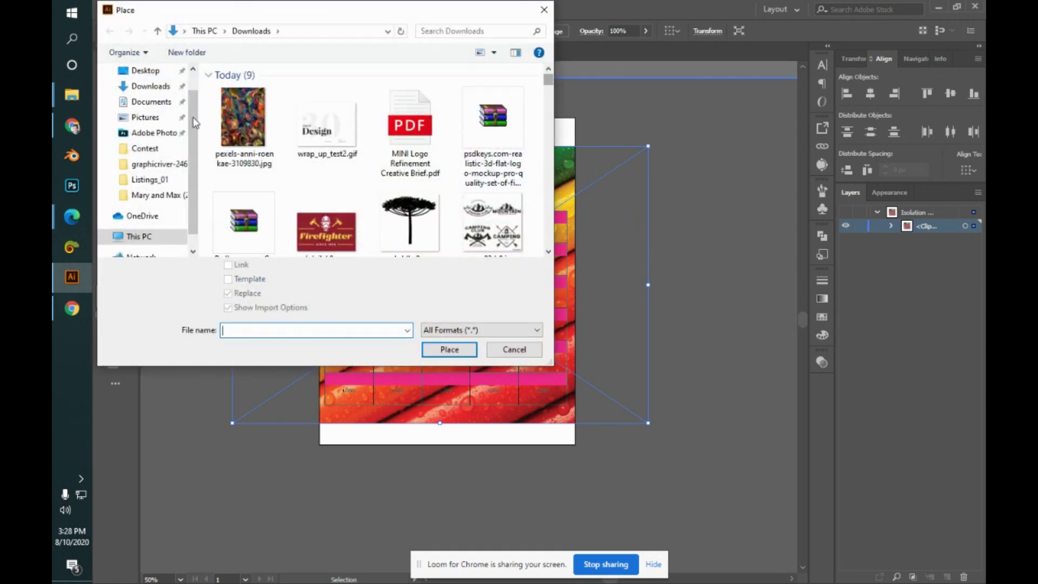
pyautogui.click(155, 147)
pyautogui.click(296, 151)
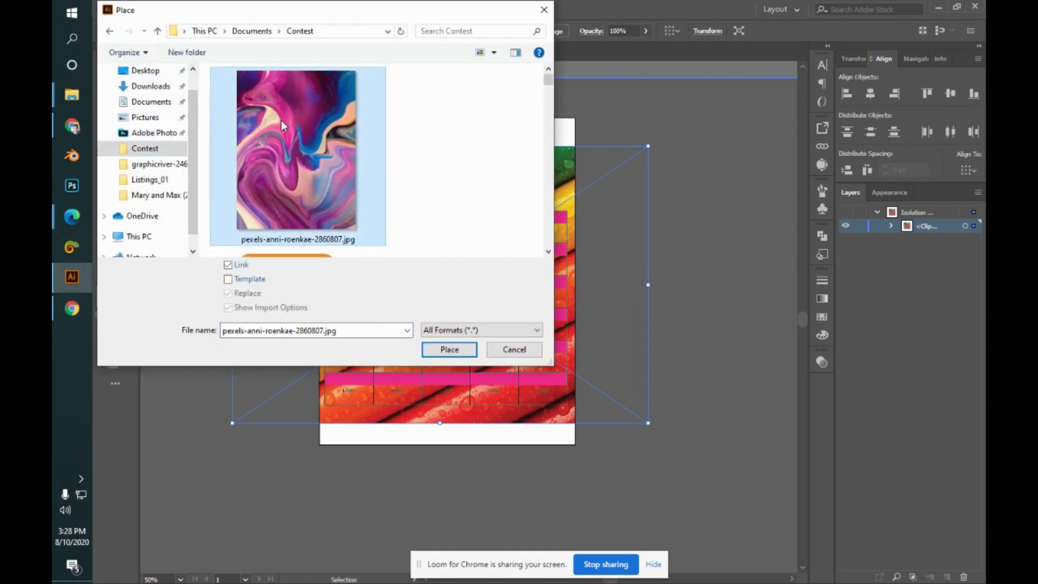
pyautogui.click(449, 350)
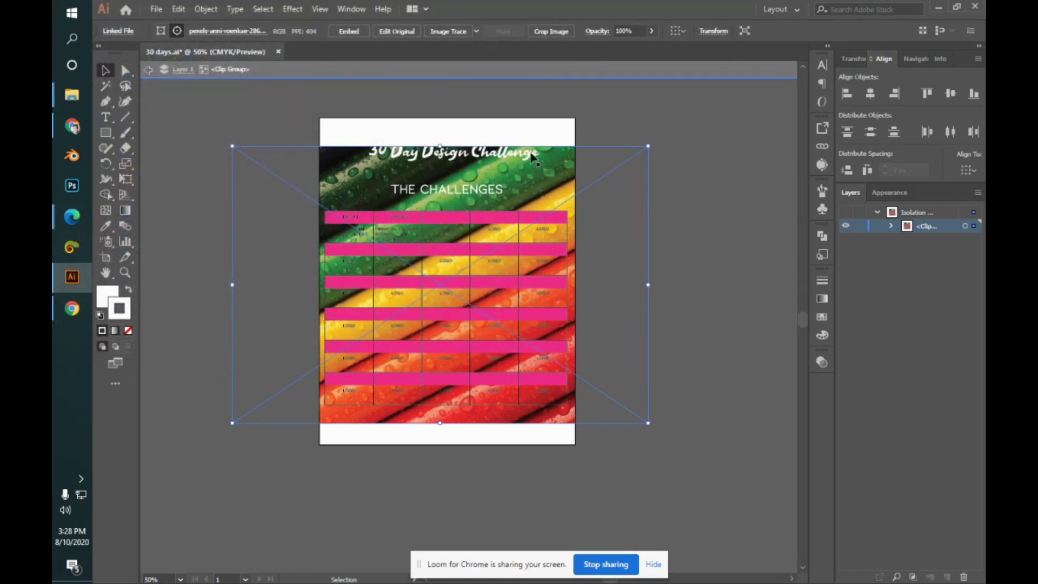
pyautogui.click(645, 220)
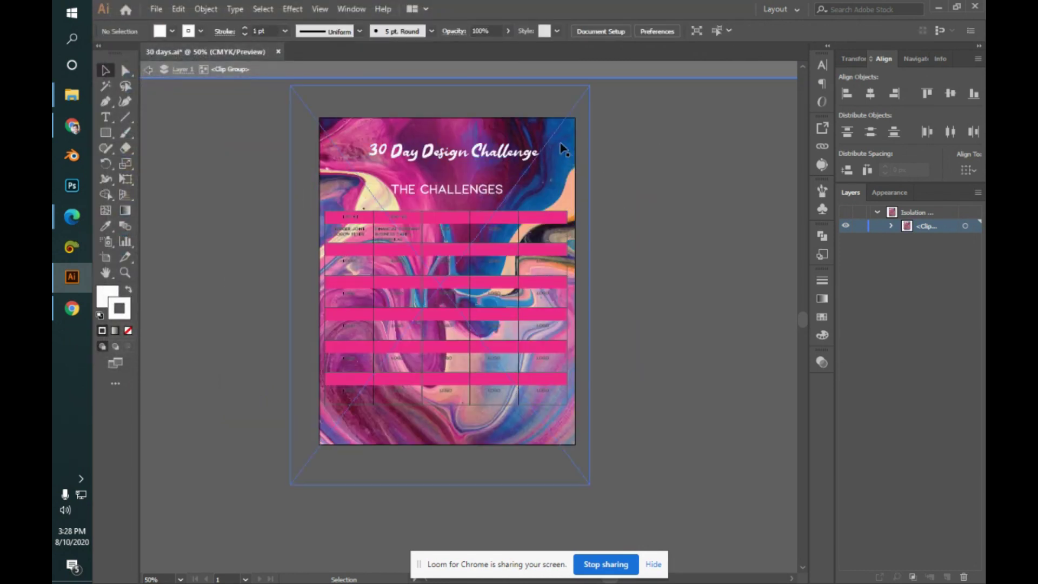
# - Reposition the painting within its clipping mask, shifting it about 16 px right and 6 px down, and partly back
pyautogui.moveTo(546, 124); pyautogui.dragTo(550, 126)
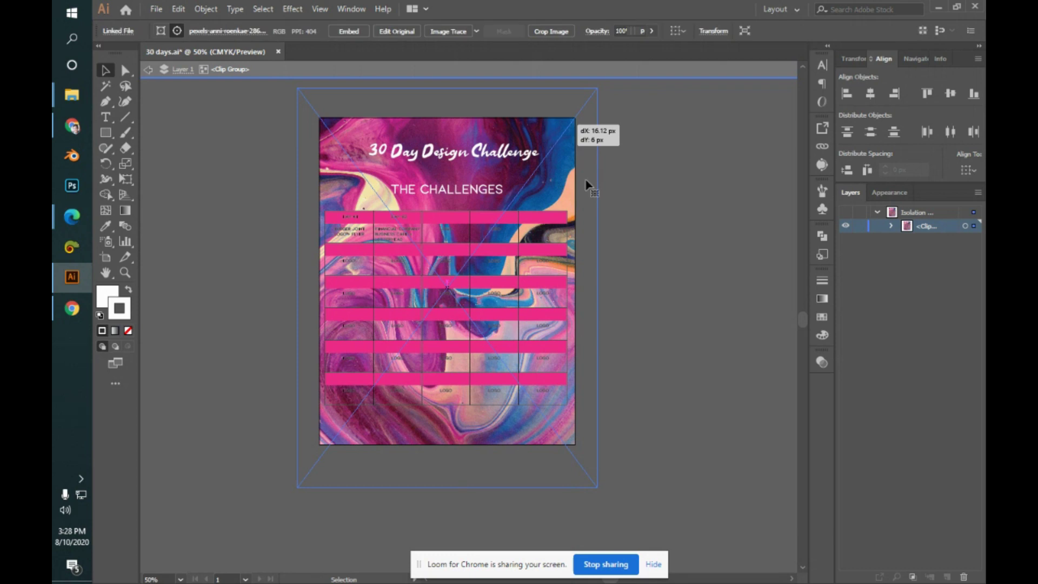
pyautogui.click(638, 264)
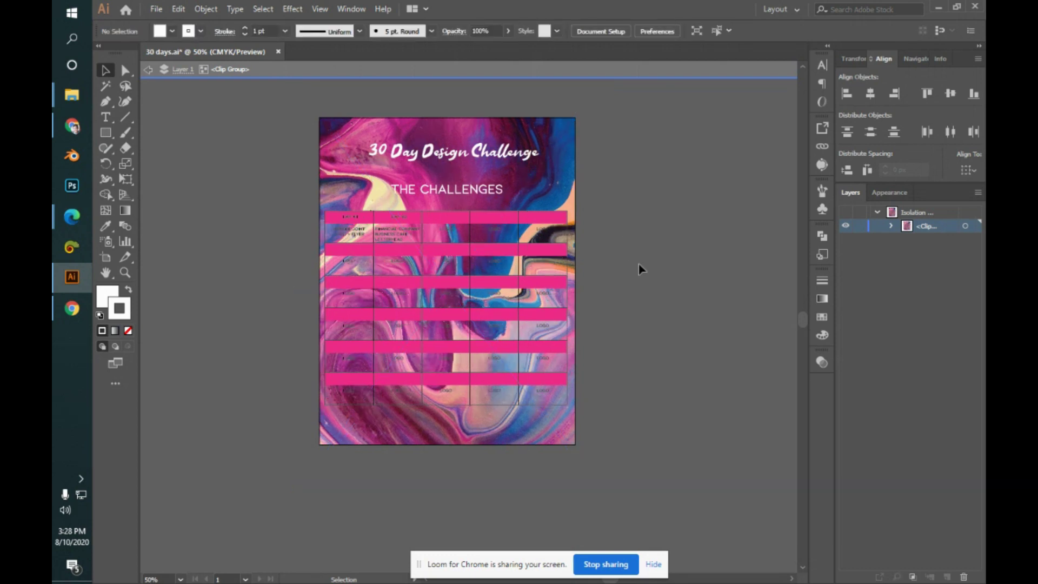
pyautogui.click(567, 178)
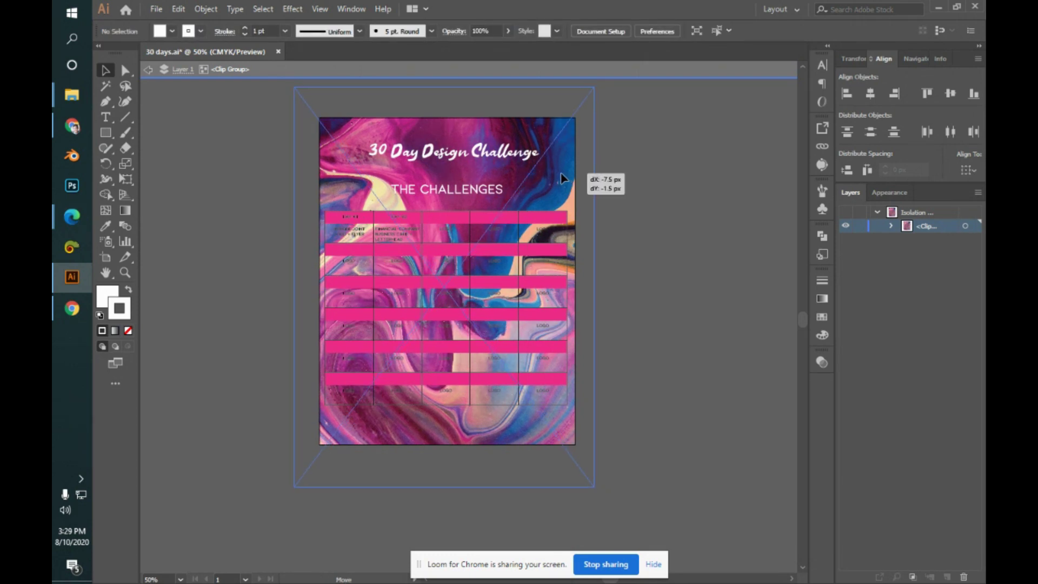
pyautogui.click(619, 231)
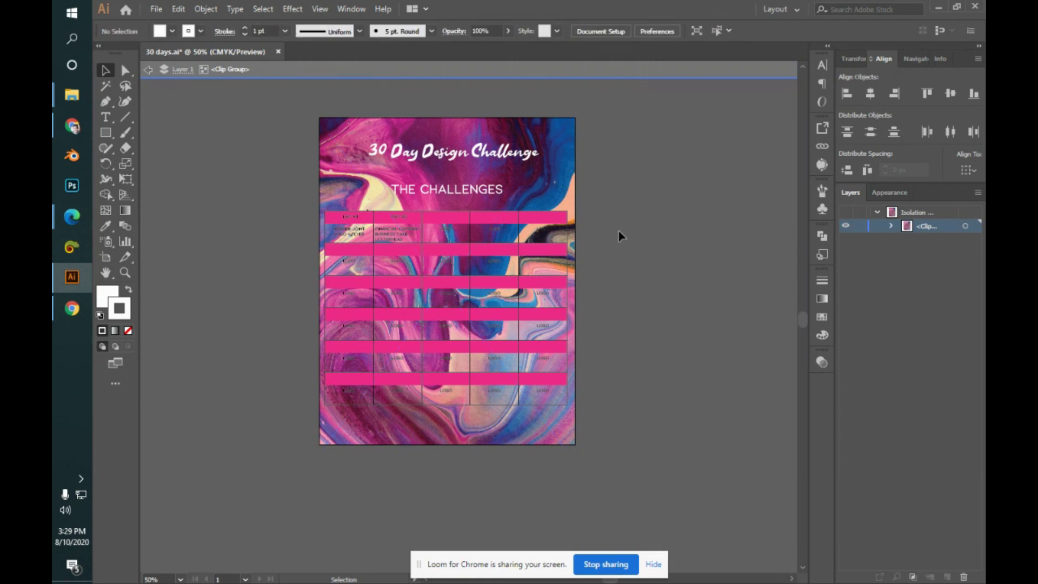
# - Leave isolation mode on the painting's clip group in the 30 days.ai design
pyautogui.hotkey('alt', 'Tab')
pyautogui.hotkey('alt', 'Tab')
pyautogui.press('Escape')
pyautogui.hotkey('alt', 'Tab')
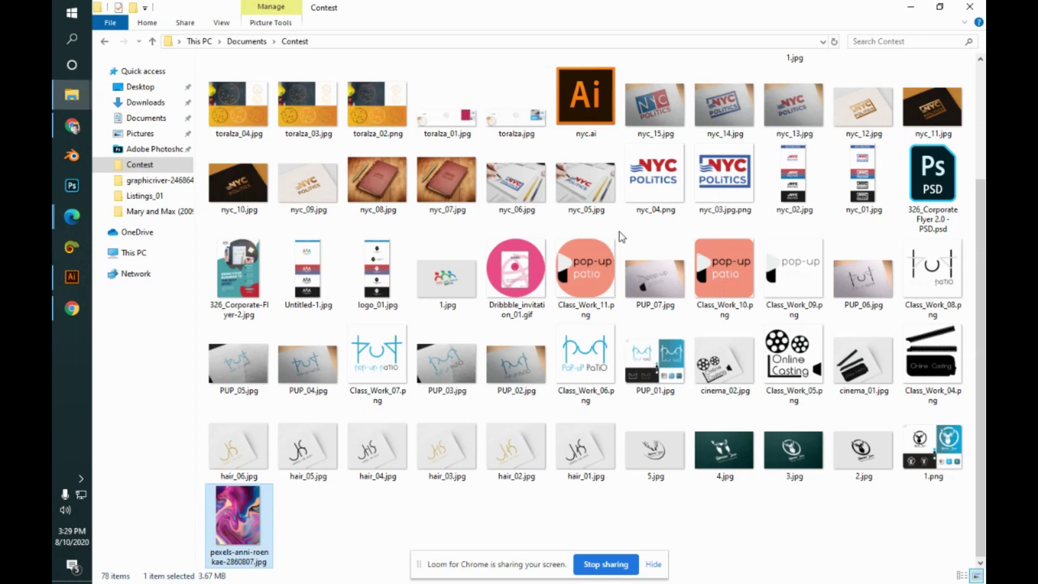
# - Switch to the Google Meet call in the Edge browser and read the participants' questions in the chat
pyautogui.hotkey('alt', 'Tab')
pyautogui.hotkey('alt', 'Tab')
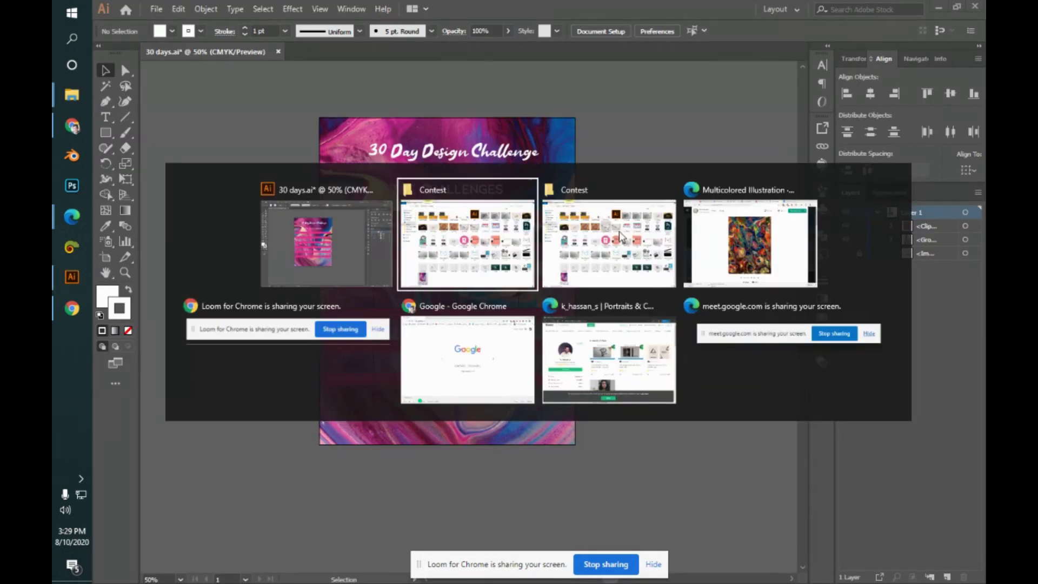
pyautogui.hotkey('alt', 'Tab')
pyautogui.hotkey('alt', 'Tab')
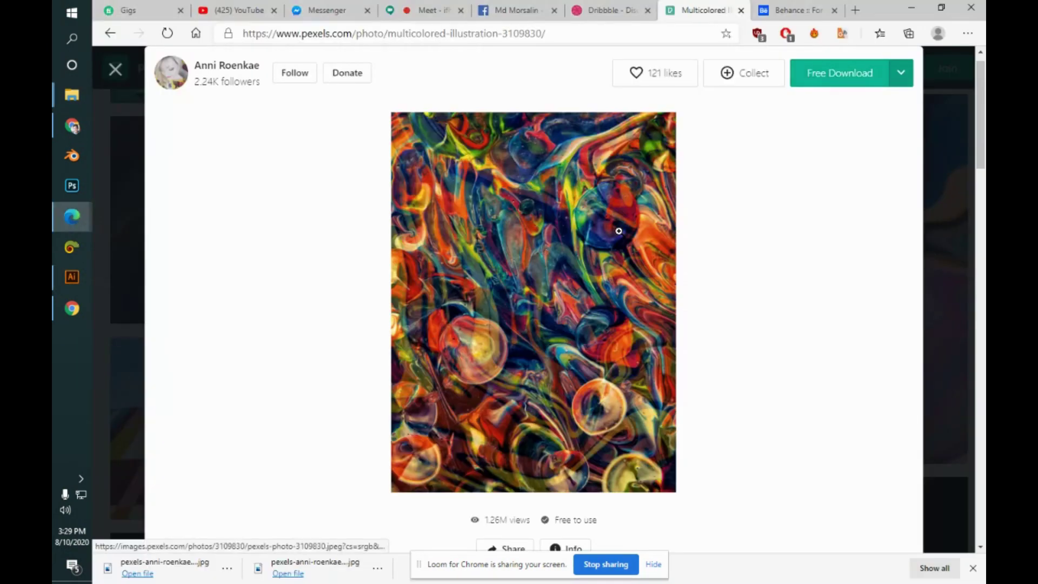
pyautogui.click(453, 8)
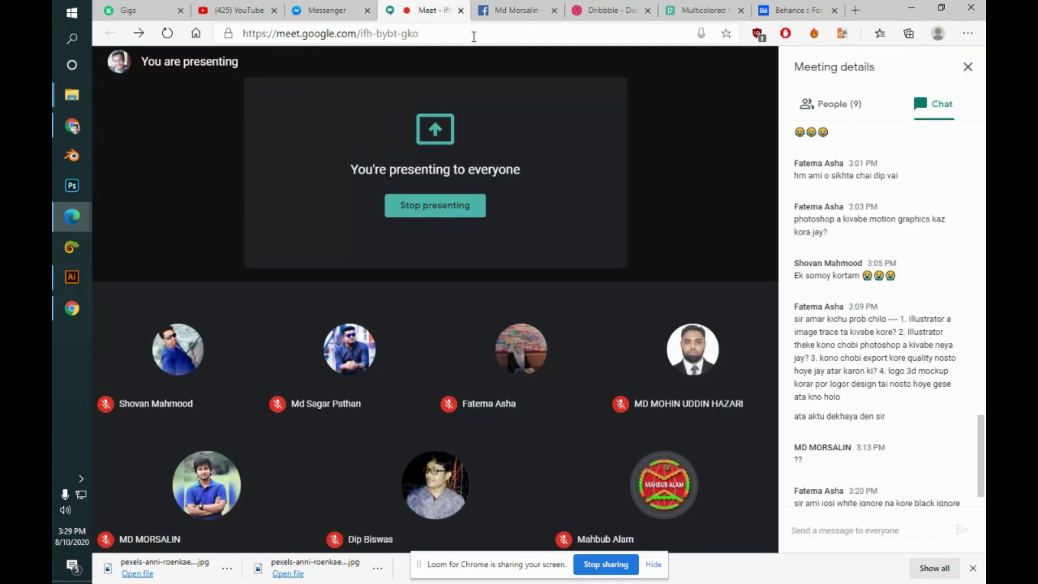
pyautogui.scroll(-1, 968, 489)
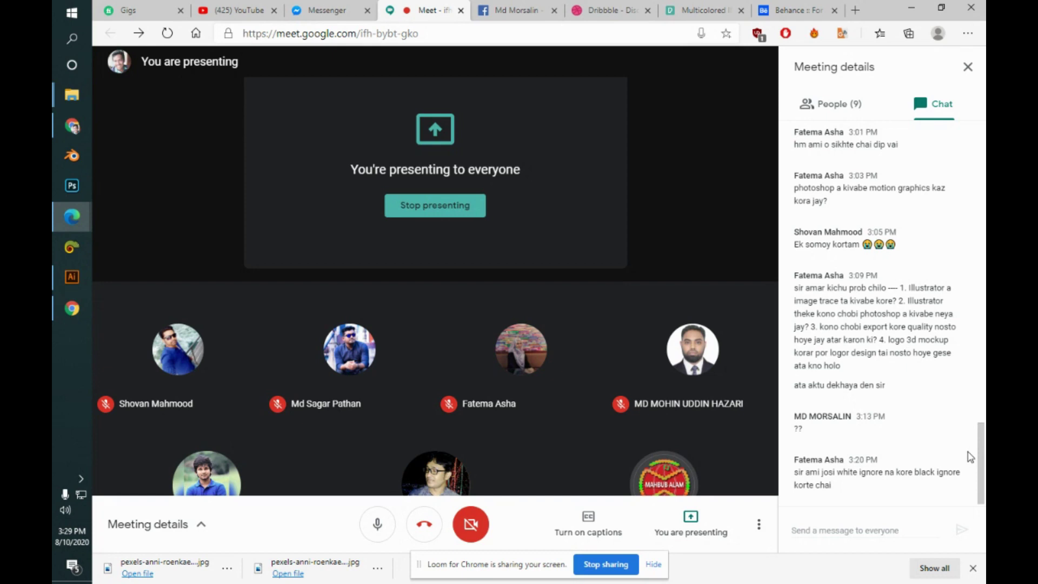
pyautogui.hotkey('alt', 'Tab')
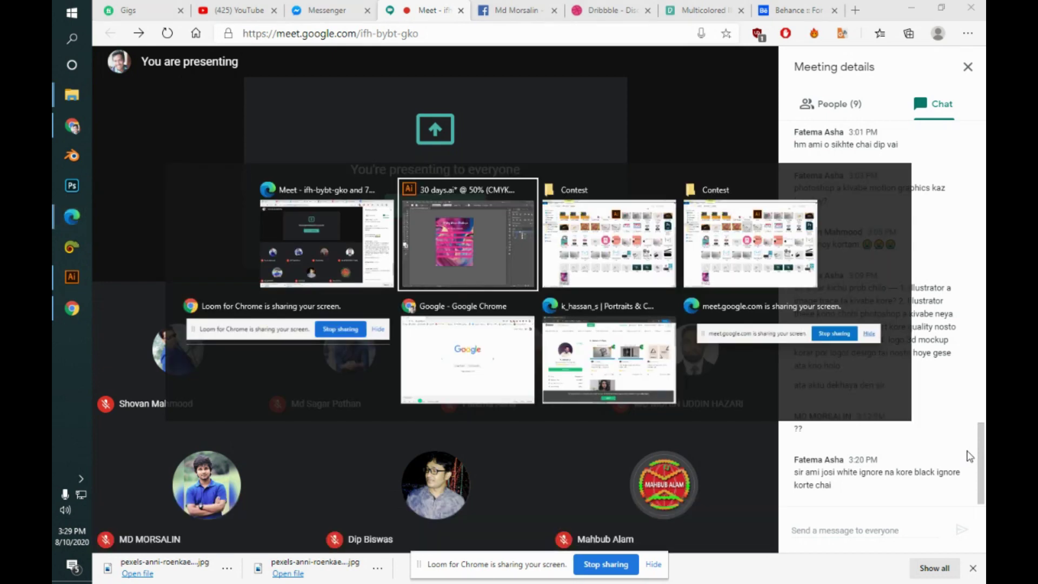
pyautogui.hotkey('alt', 'Tab')
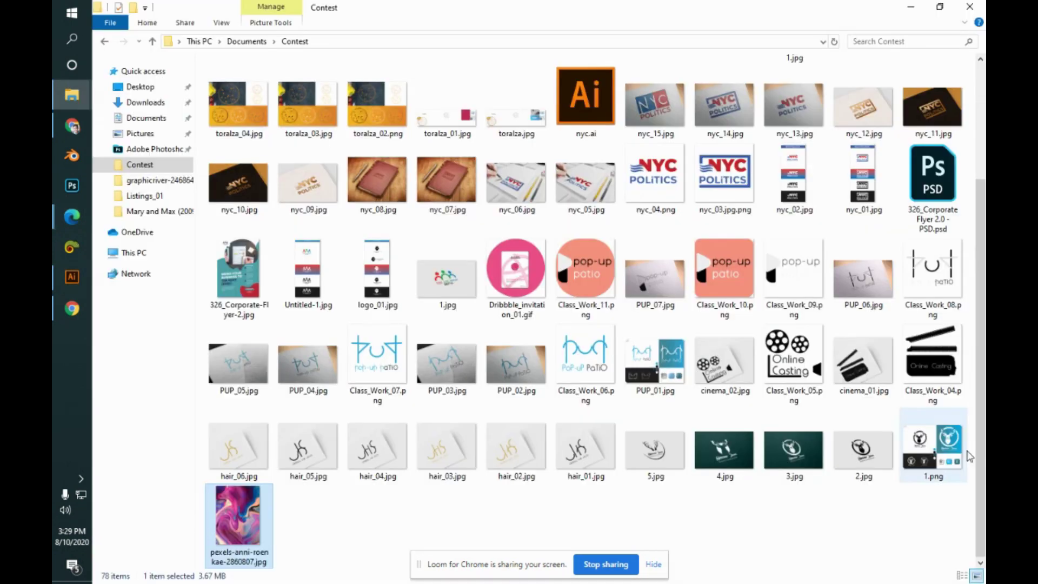
pyautogui.hotkey('alt', 'Tab')
pyautogui.hotkey('alt', 'Tab')
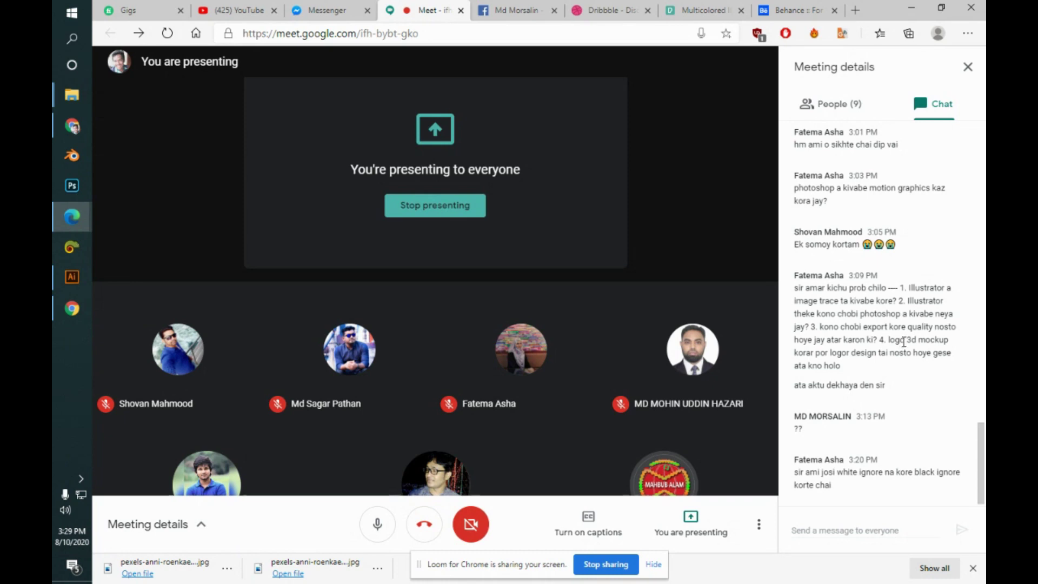
# - Switch back to the 30 days.ai design in Illustrator, inspect the clipped background and view the available export options
pyautogui.hotkey('alt', 'Tab')
pyautogui.hotkey('alt', 'Tab')
pyautogui.press('Tab')
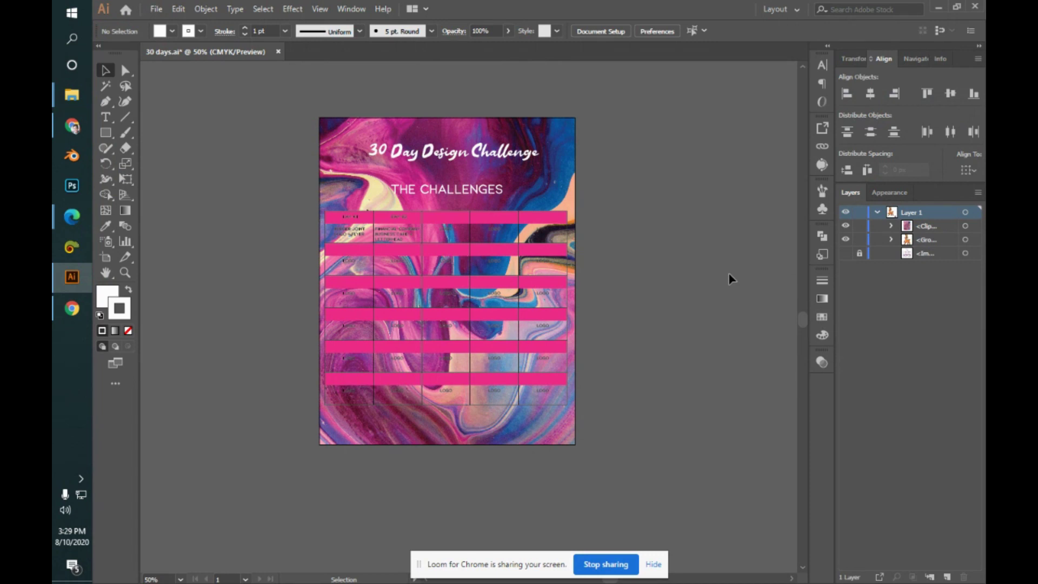
pyautogui.click(335, 144)
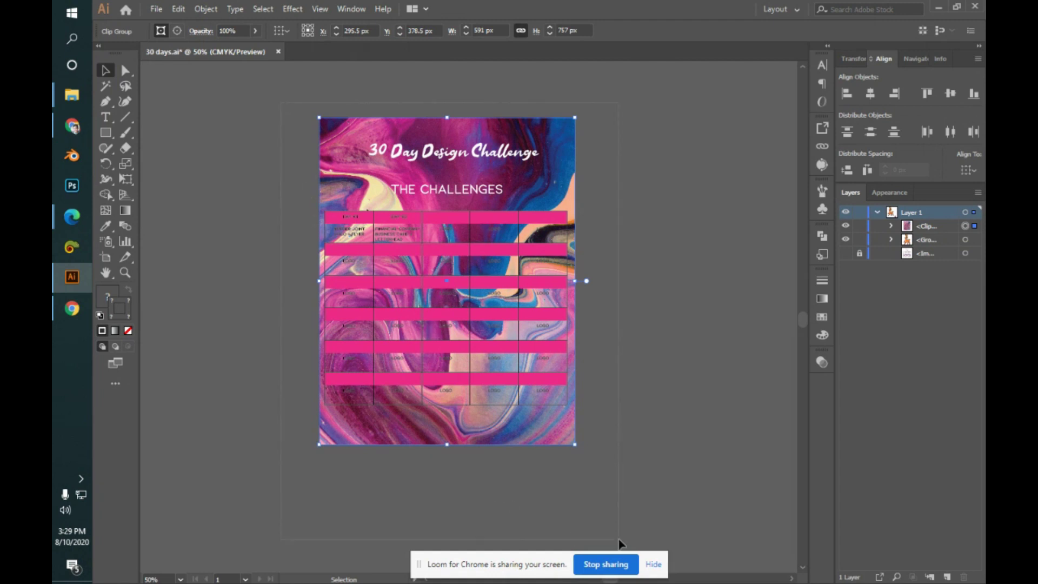
pyautogui.click(630, 446)
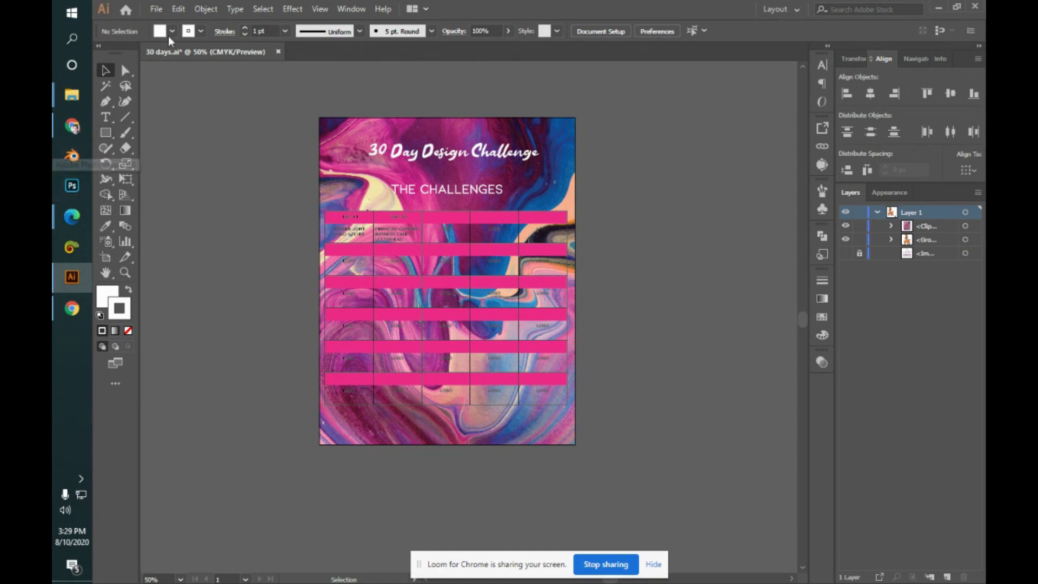
pyautogui.click(164, 2)
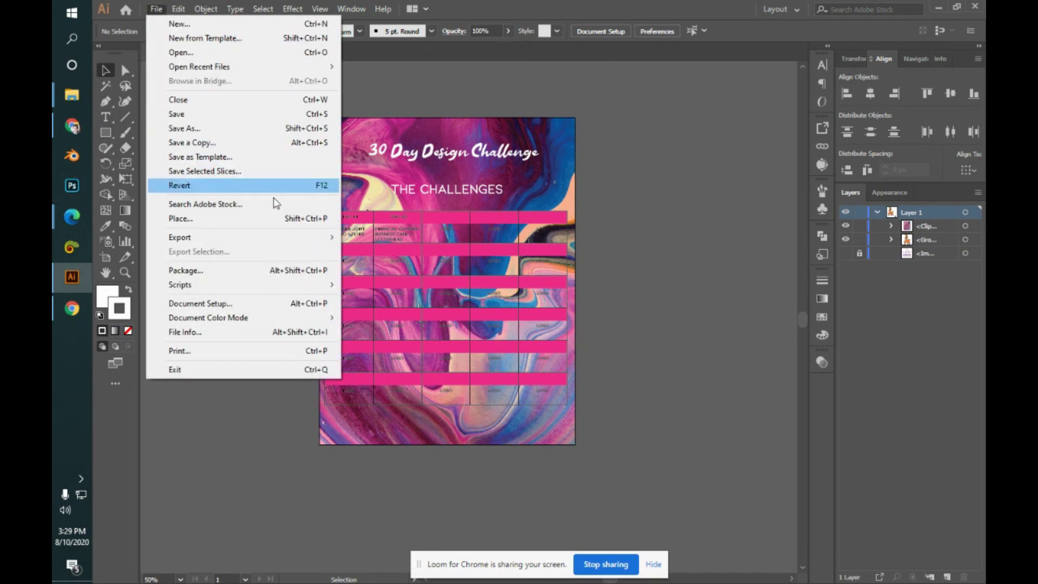
pyautogui.moveTo(285, 239)
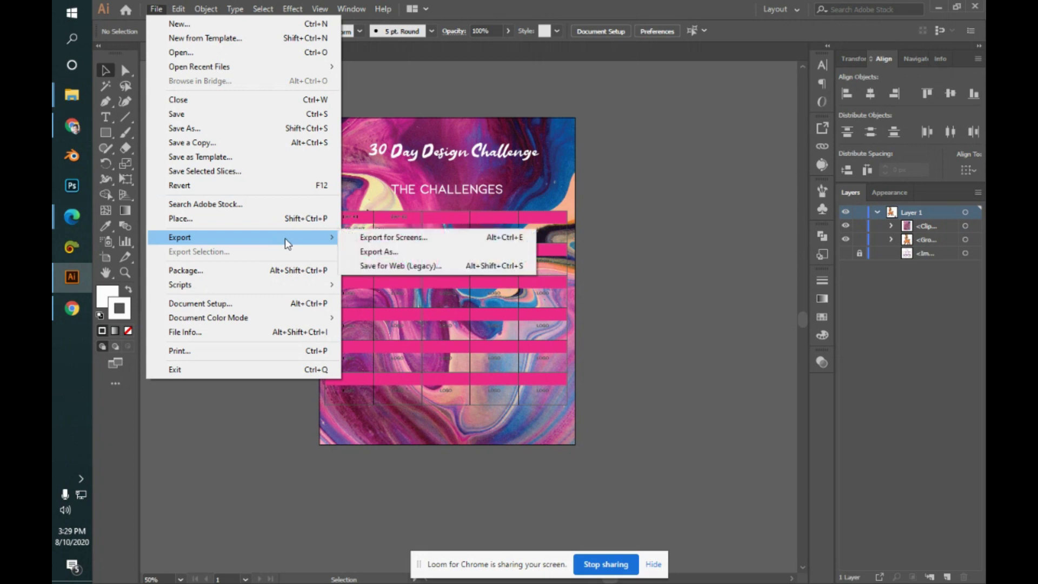
pyautogui.click(627, 256)
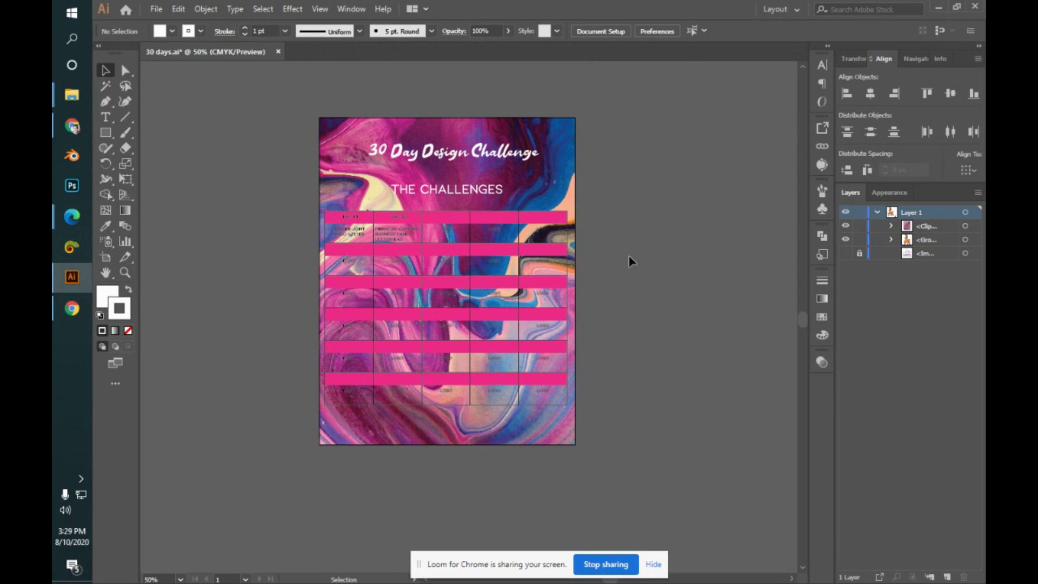
pyautogui.hotkey('alt', 'Tab')
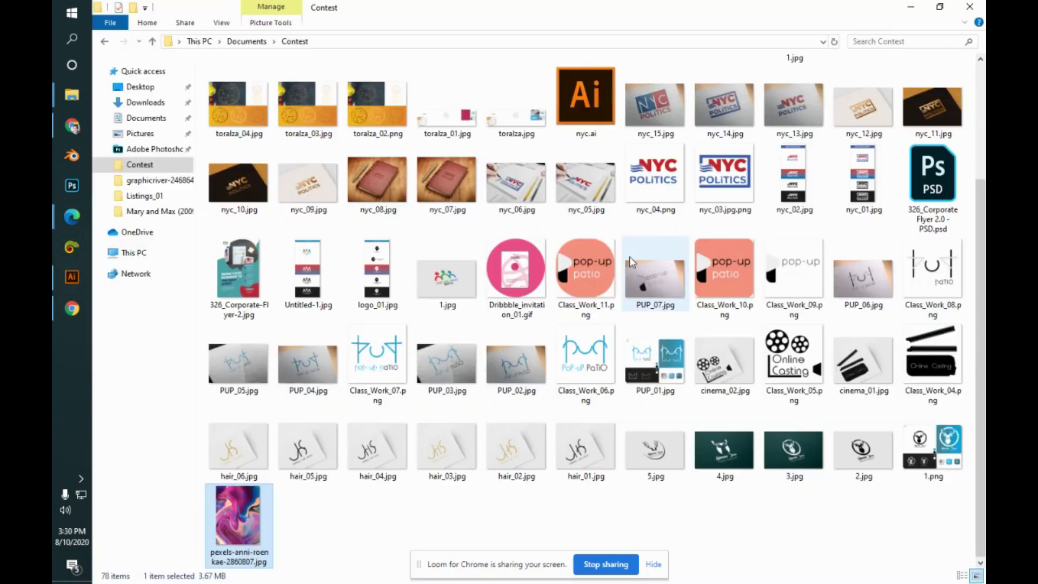
pyautogui.hotkey('alt', 'Tab')
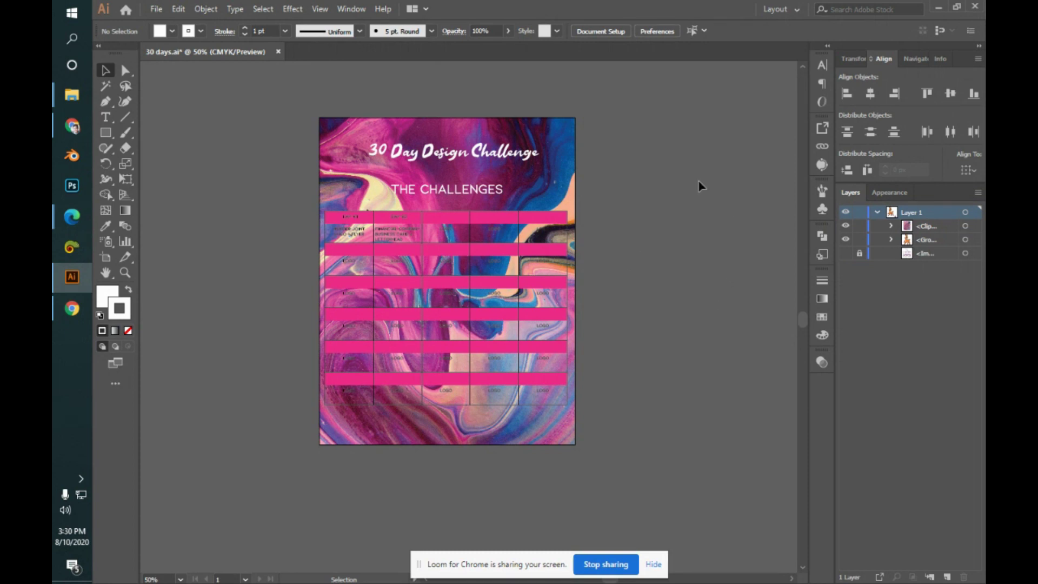
# - Show the Libraries panel, dock it with the collapsed panels and expand it
pyautogui.click(346, 9)
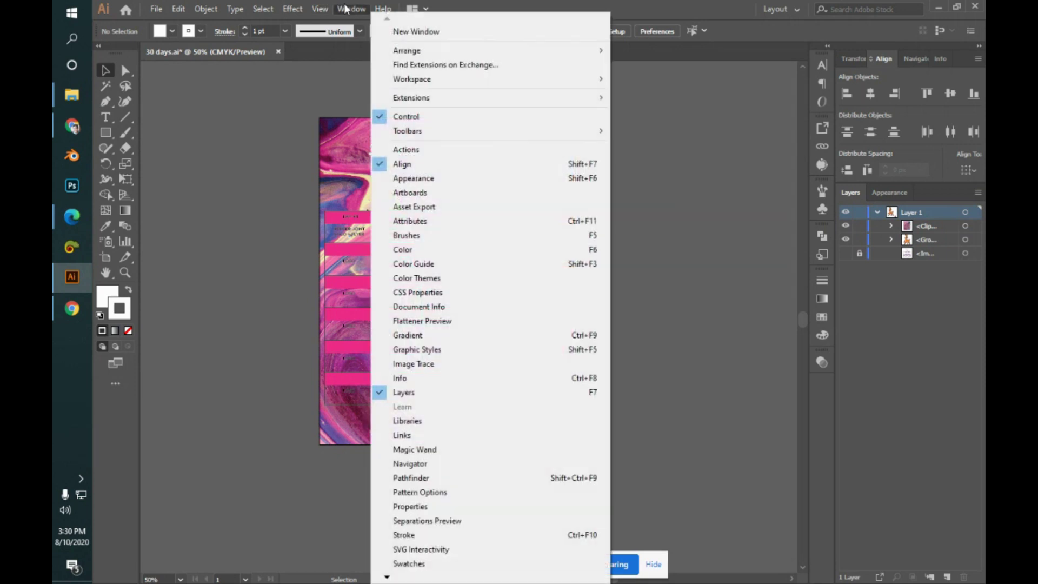
pyautogui.click(419, 421)
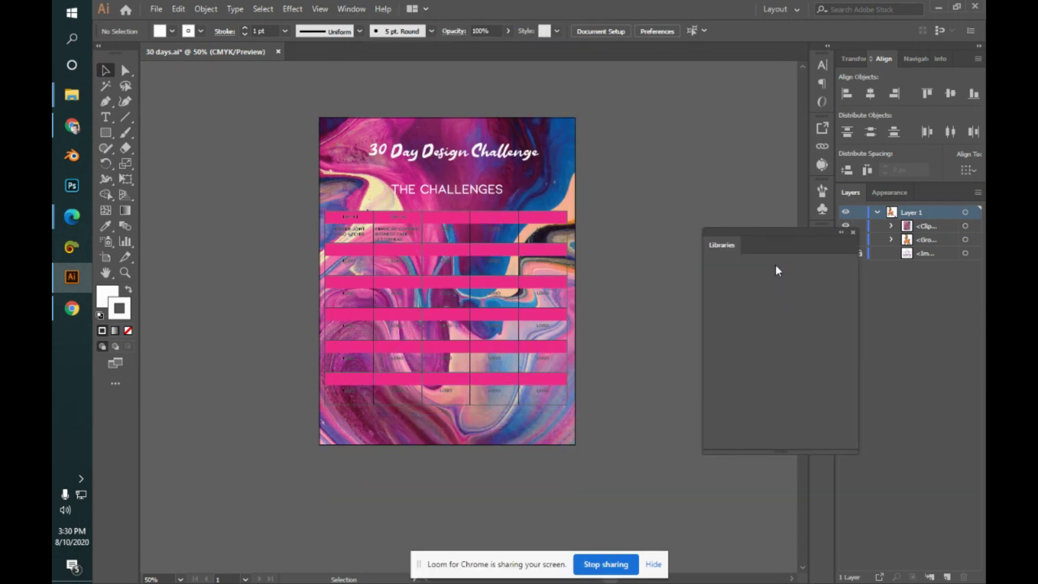
pyautogui.moveTo(788, 233); pyautogui.dragTo(828, 385)
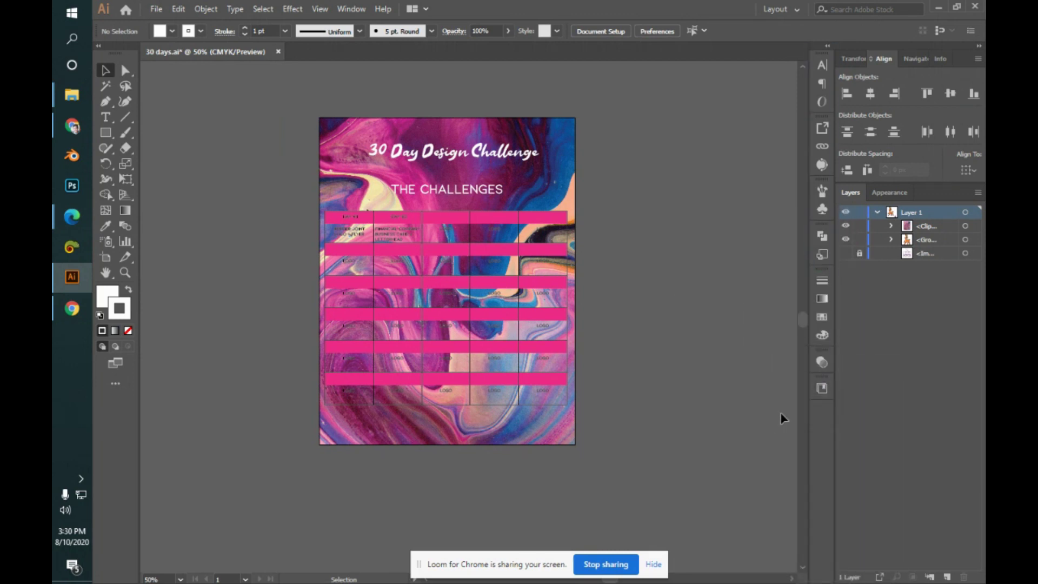
pyautogui.click(823, 388)
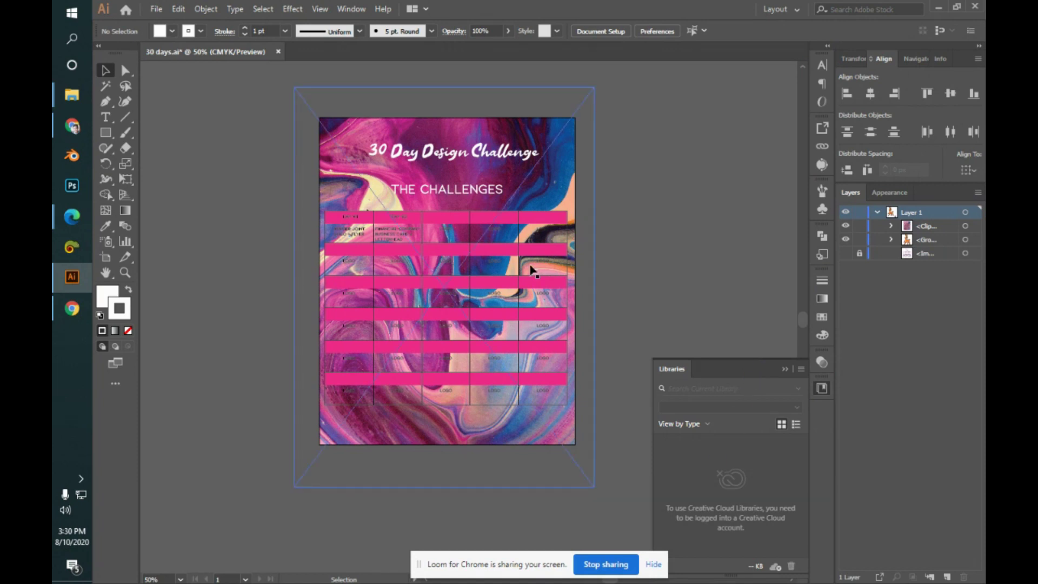
# - Try to add the clipped background painting to the Libraries panel, and undo the resulting move
pyautogui.click(542, 317)
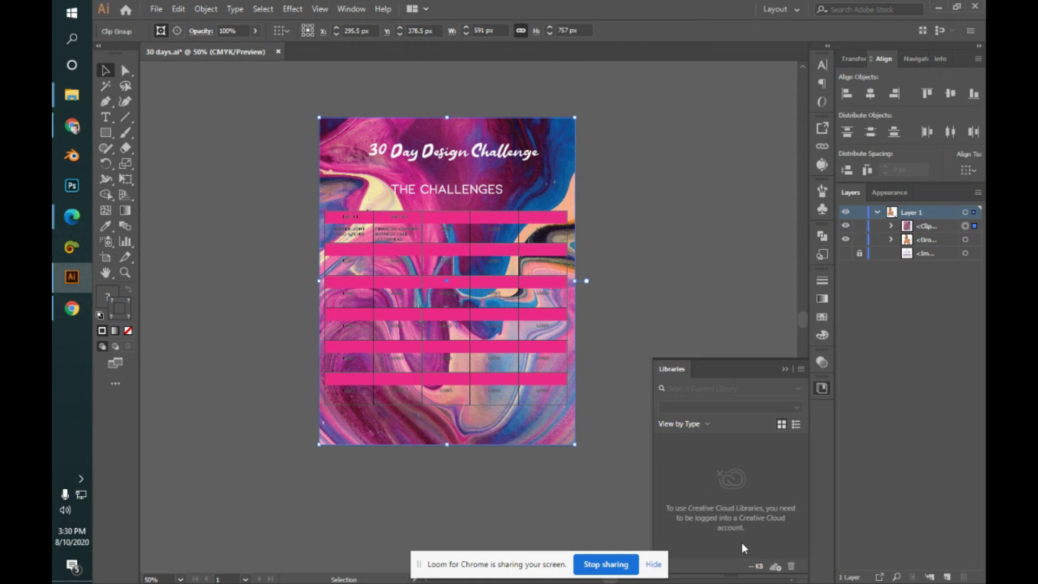
pyautogui.moveTo(485, 322); pyautogui.dragTo(709, 515)
pyautogui.moveTo(745, 480); pyautogui.dragTo(530, 271)
pyautogui.hotkey('ctrl', 'z')
# - Reread the chat in the Google Meet call, return to the Illustrator design and deselect the background
pyautogui.hotkey('alt', 'Tab')
pyautogui.hotkey('alt', 'Tab')
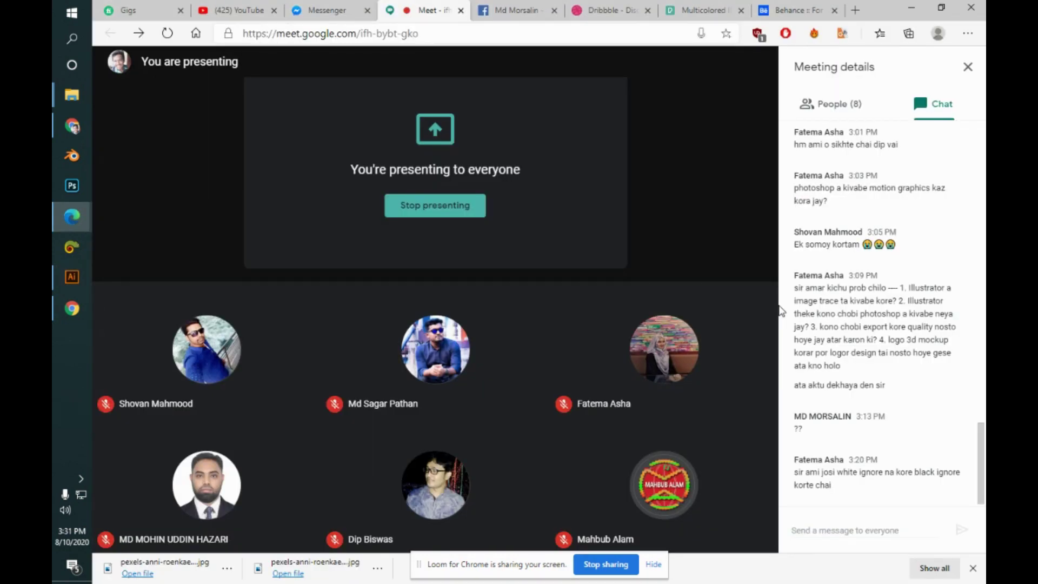
pyautogui.hotkey('alt', 'Tab')
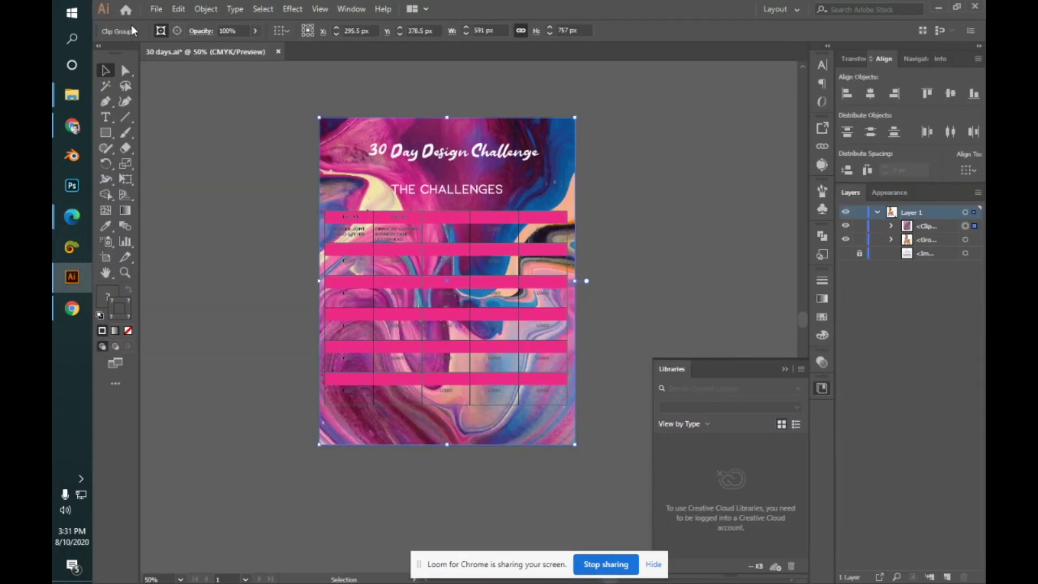
pyautogui.click(155, 9)
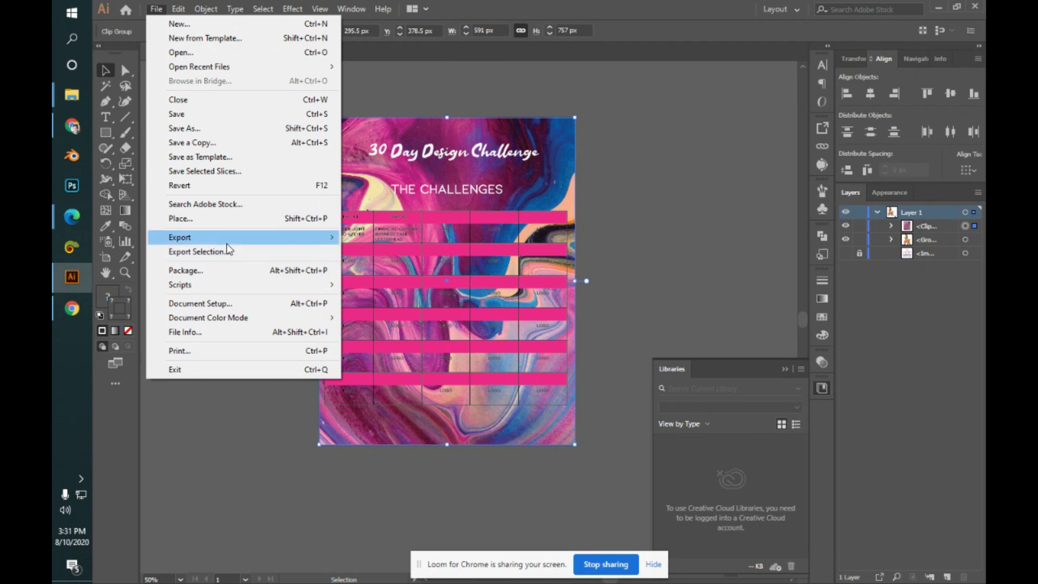
pyautogui.click(692, 249)
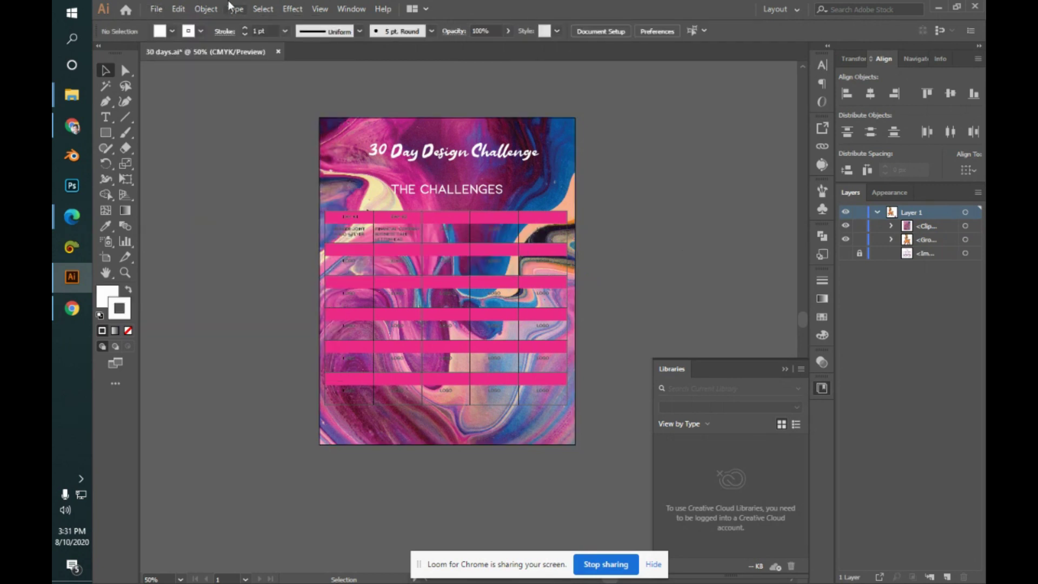
pyautogui.click(186, 10)
pyautogui.click(676, 163)
# - Review the General and Type settings in Document Setup and close it without changes
pyautogui.click(156, 10)
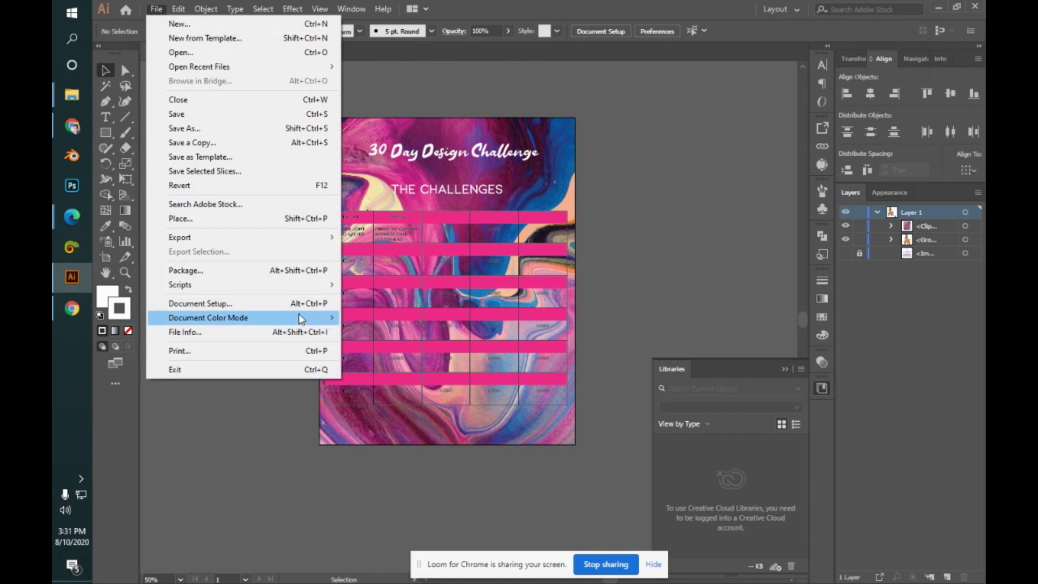
pyautogui.click(325, 303)
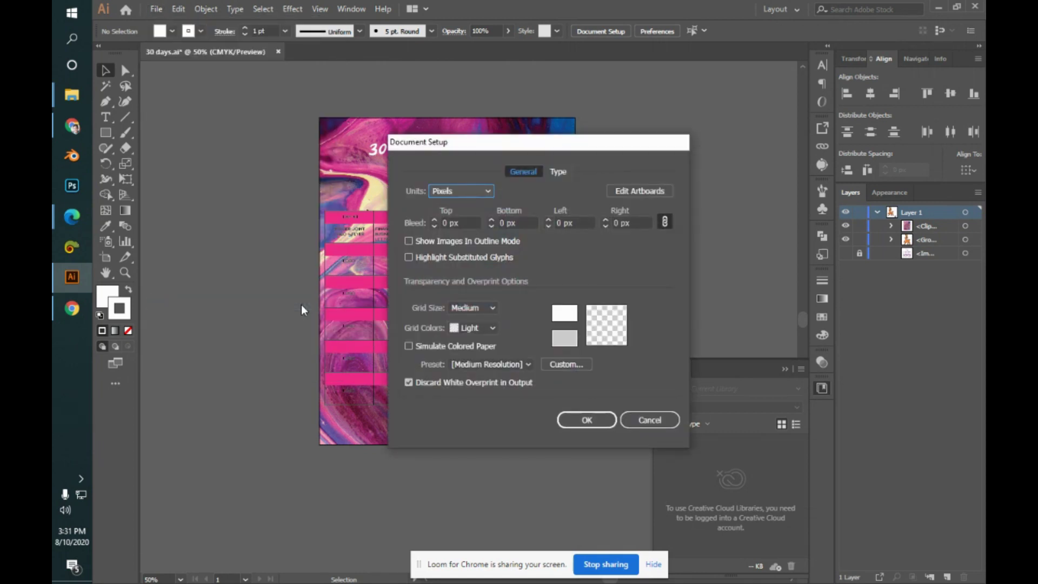
pyautogui.click(564, 174)
pyautogui.click(535, 171)
pyautogui.click(627, 421)
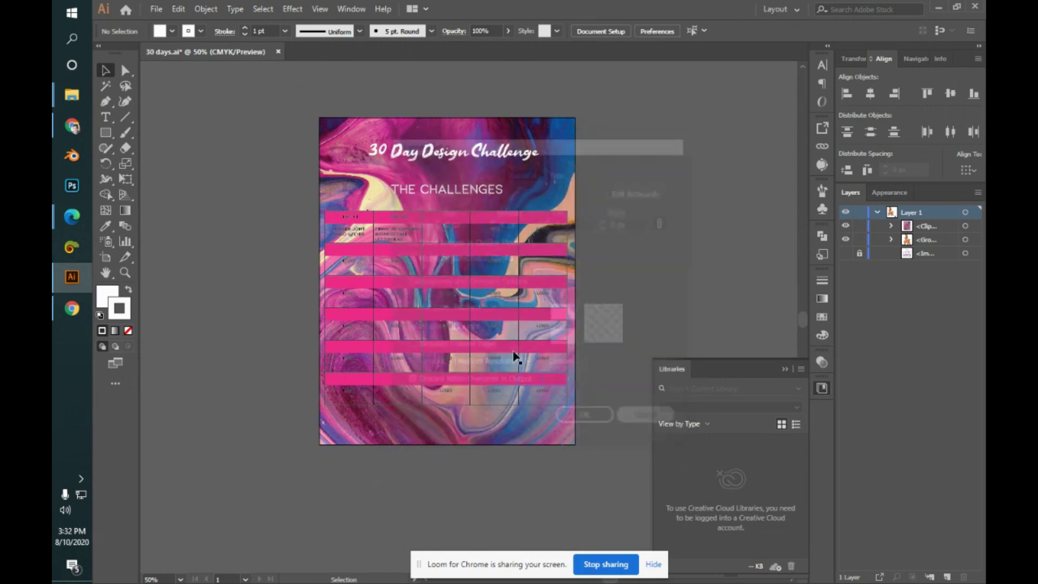
# - Examine the file information of 30 days.ai from Camera Data through Raw Data and close it without changes
pyautogui.click(162, 10)
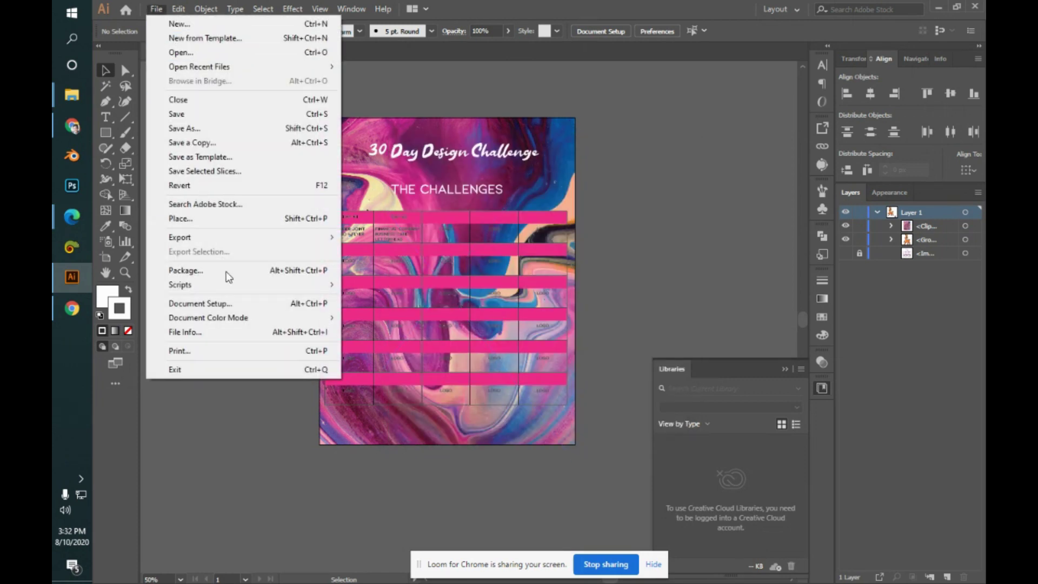
pyautogui.click(270, 331)
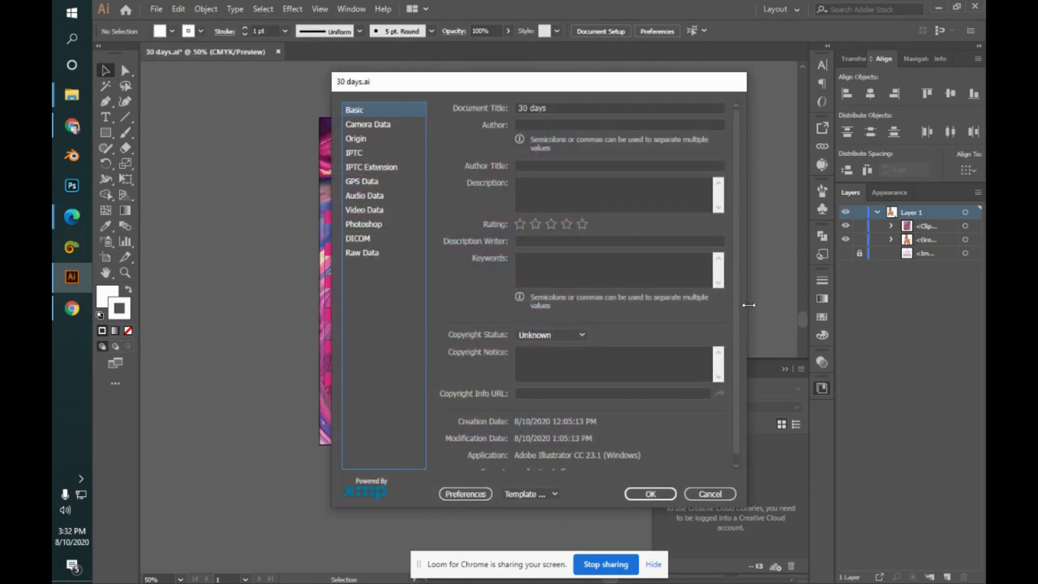
pyautogui.click(382, 126)
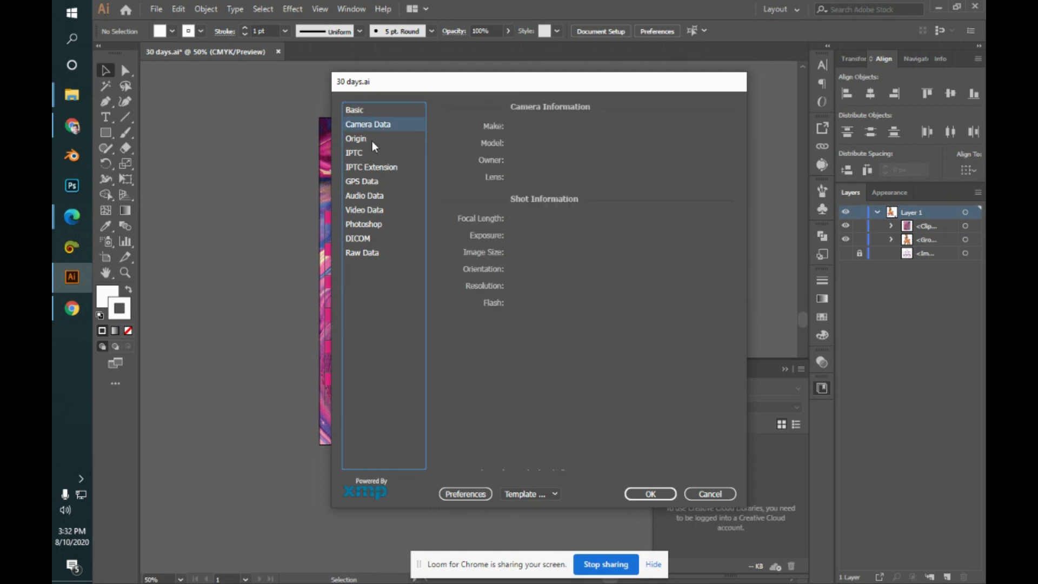
pyautogui.click(372, 140)
pyautogui.click(380, 155)
pyautogui.click(385, 167)
pyautogui.click(383, 182)
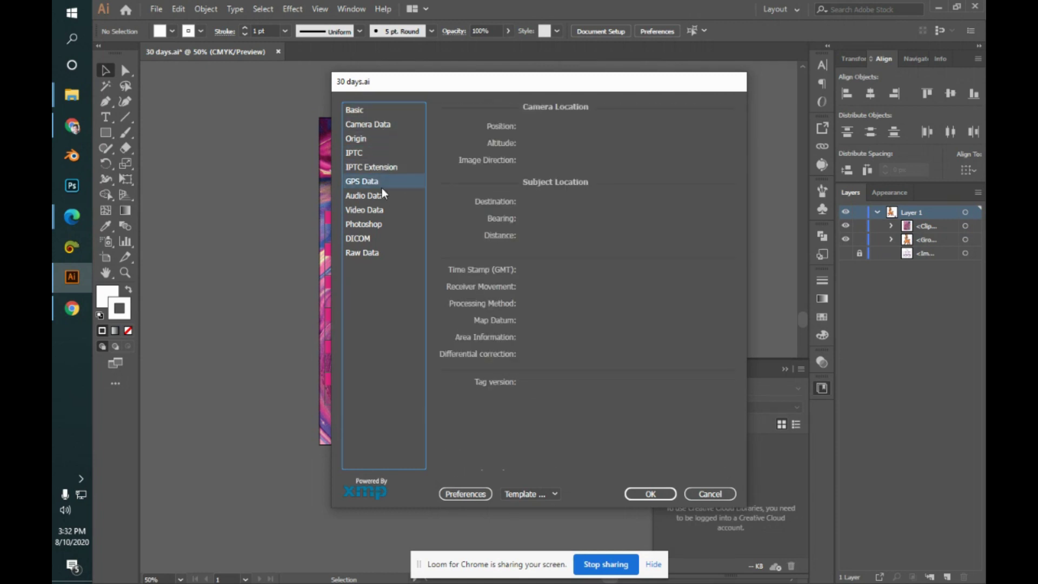
pyautogui.click(382, 209)
pyautogui.click(380, 224)
pyautogui.click(380, 239)
pyautogui.click(379, 253)
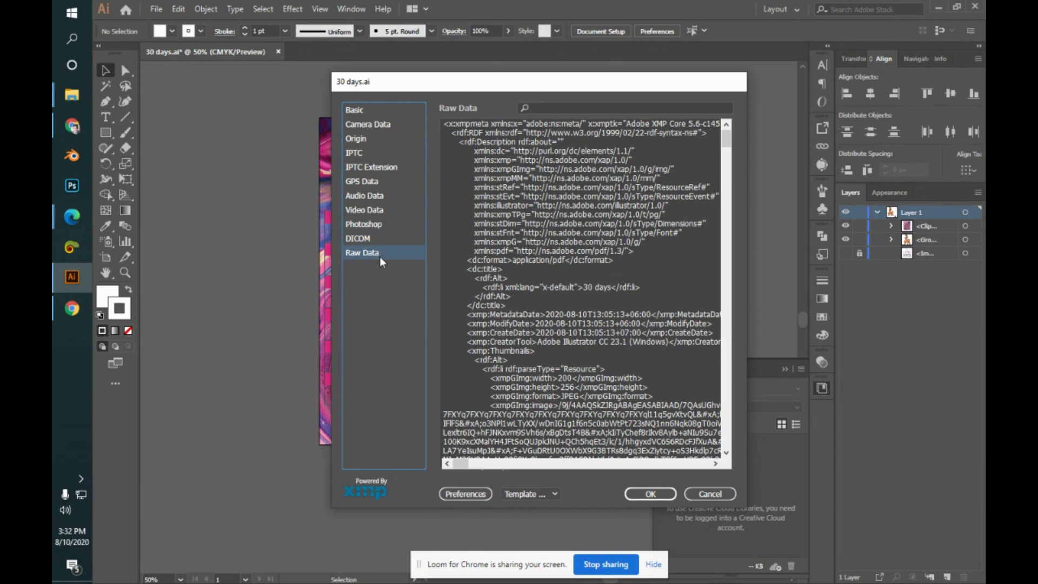
pyautogui.click(719, 496)
pyautogui.click(156, 8)
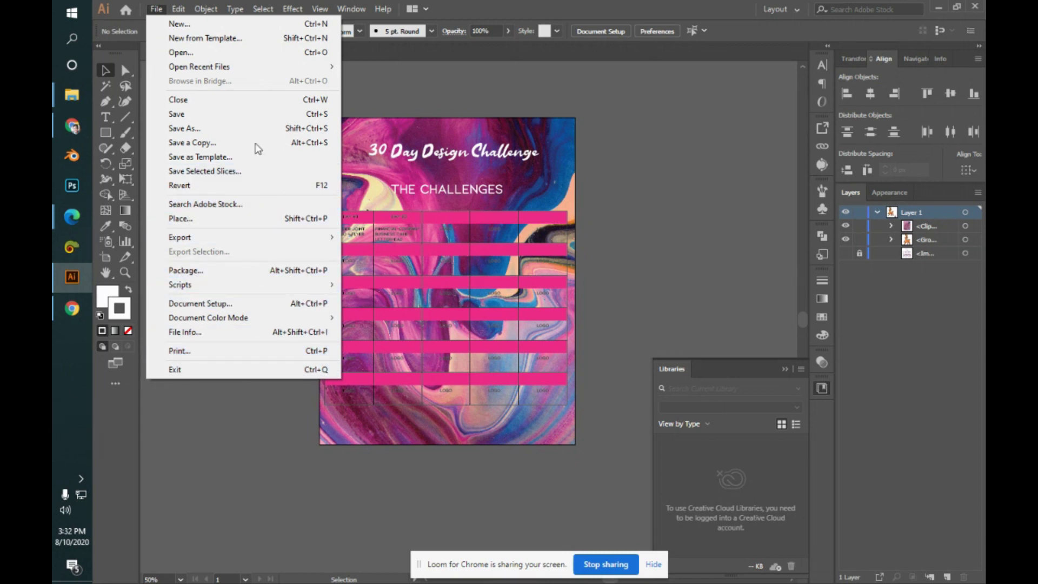
pyautogui.moveTo(178, 8)
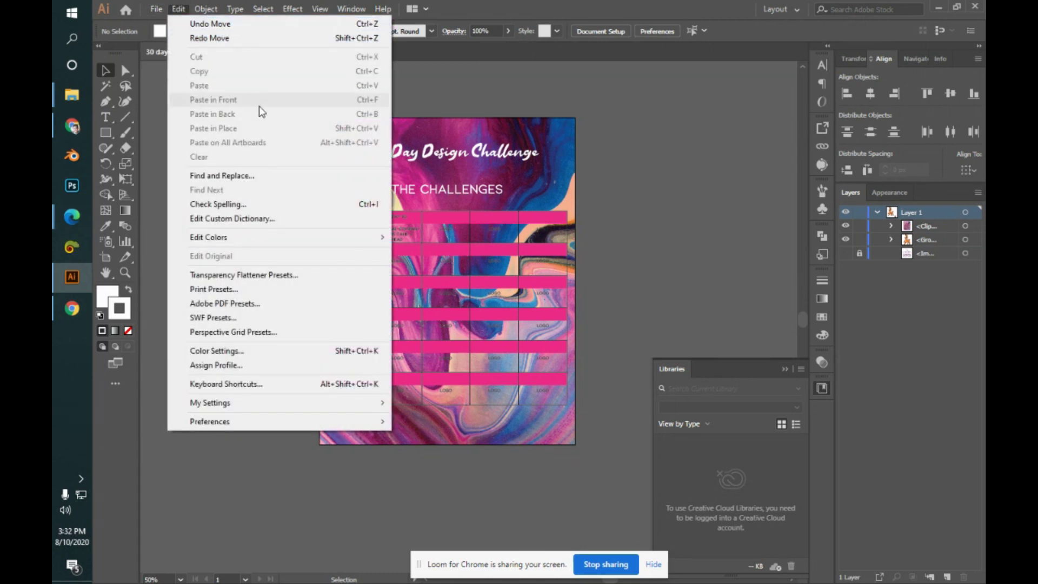
pyautogui.moveTo(301, 244)
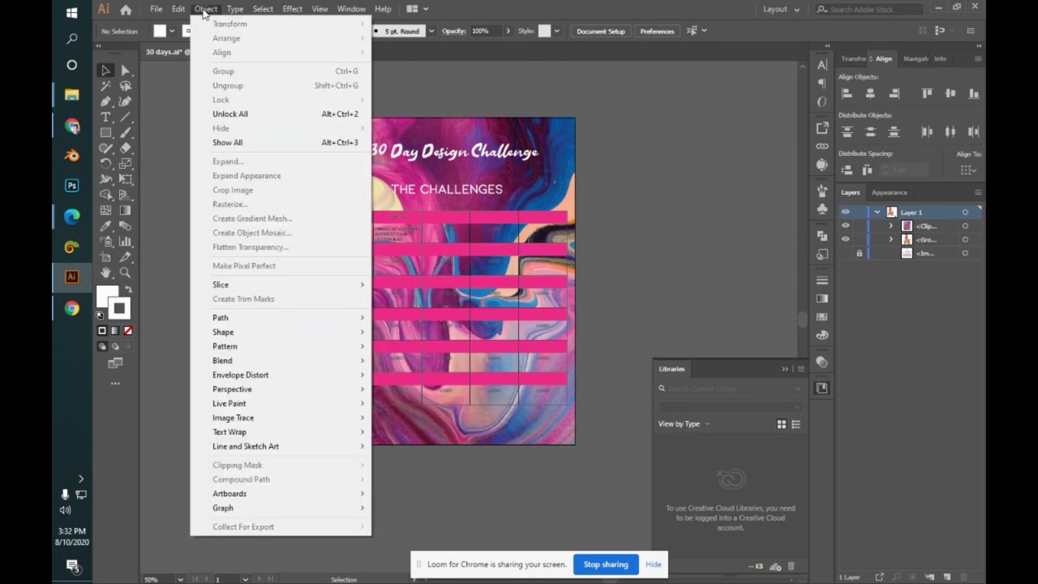
pyautogui.moveTo(244, 5)
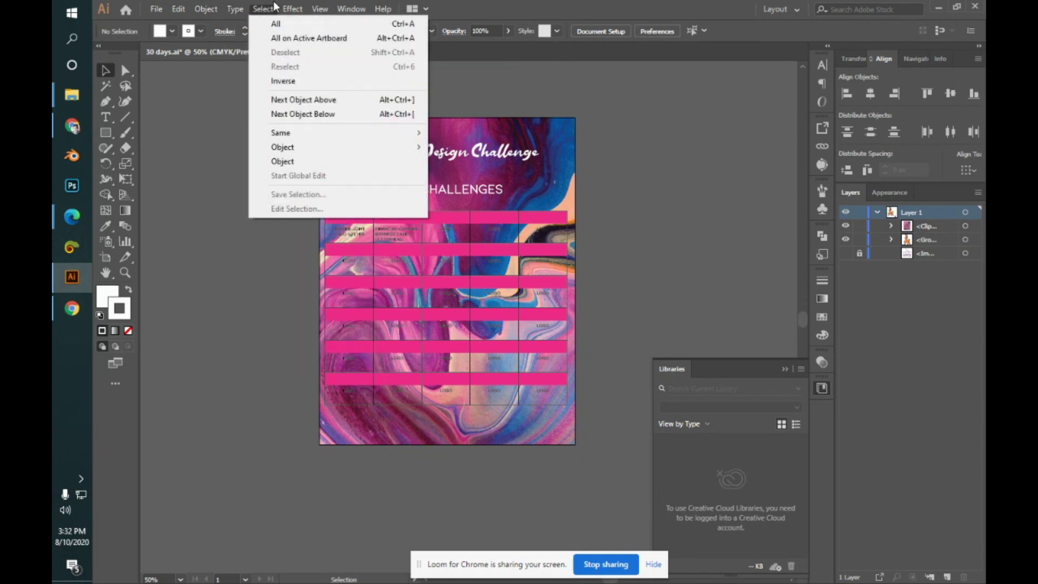
pyautogui.moveTo(350, 7)
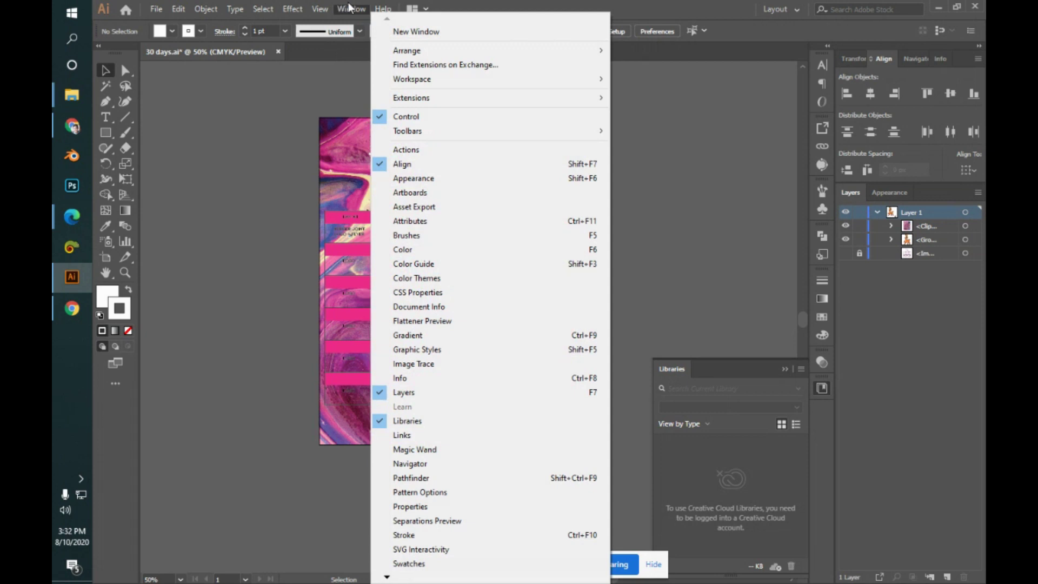
pyautogui.click(665, 212)
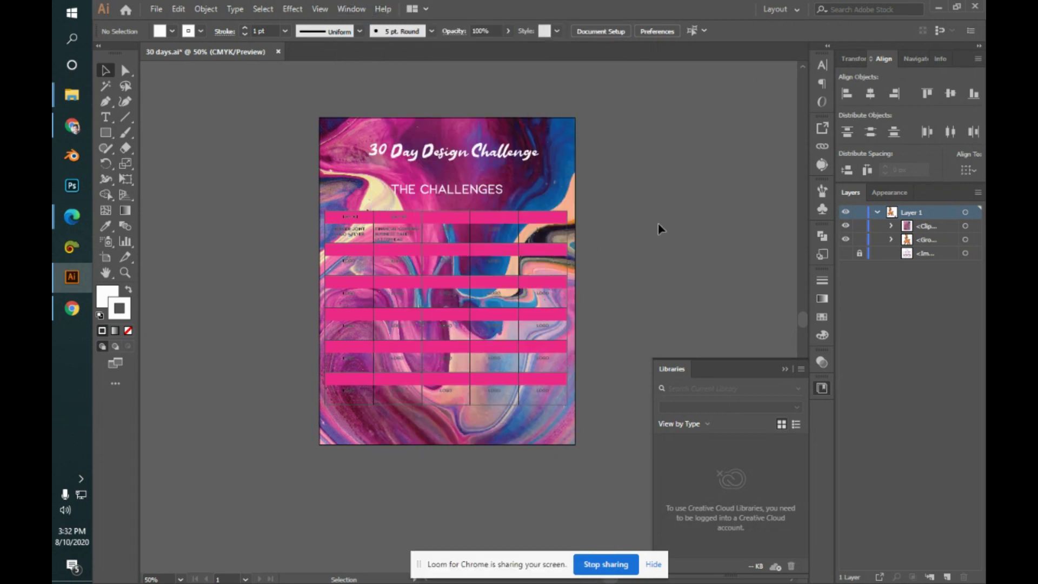
# - Collapse the Libraries panel and open the poster in Save for Web to preview the whole table
pyautogui.click(785, 369)
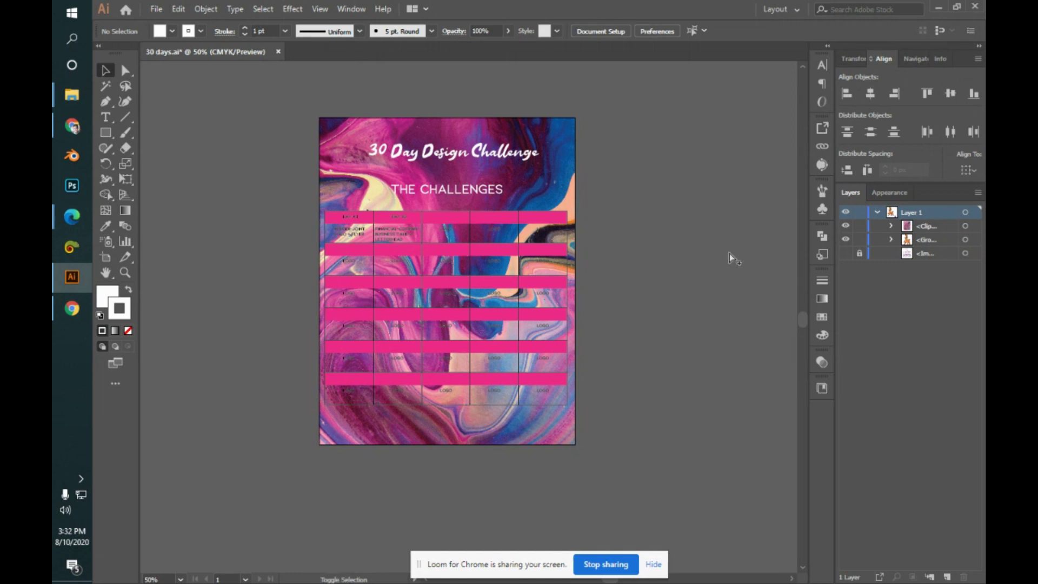
pyautogui.hotkey('ctrl', 'alt', 'shift', 's')
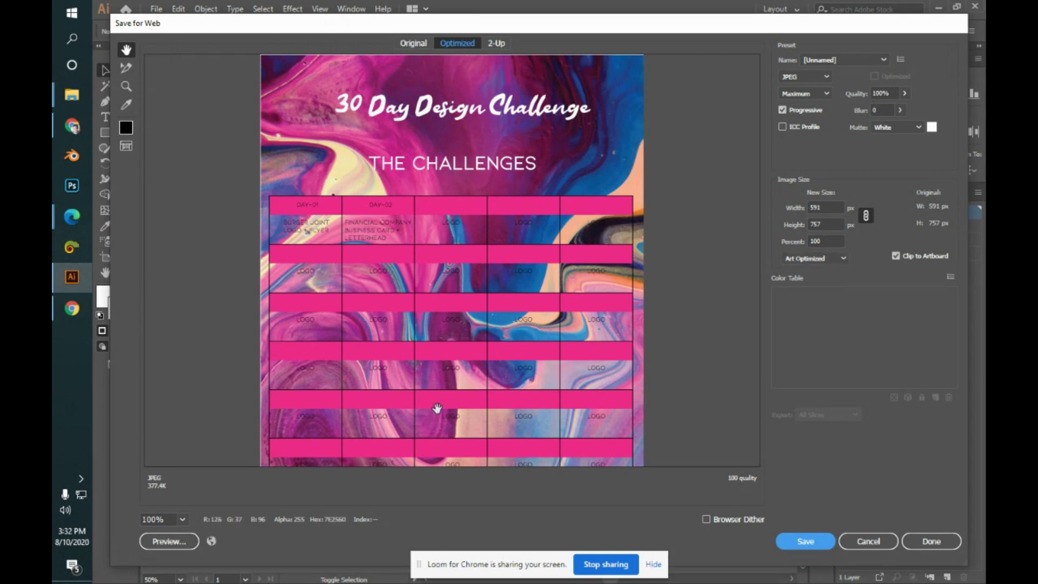
pyautogui.moveTo(491, 362); pyautogui.dragTo(497, 314)
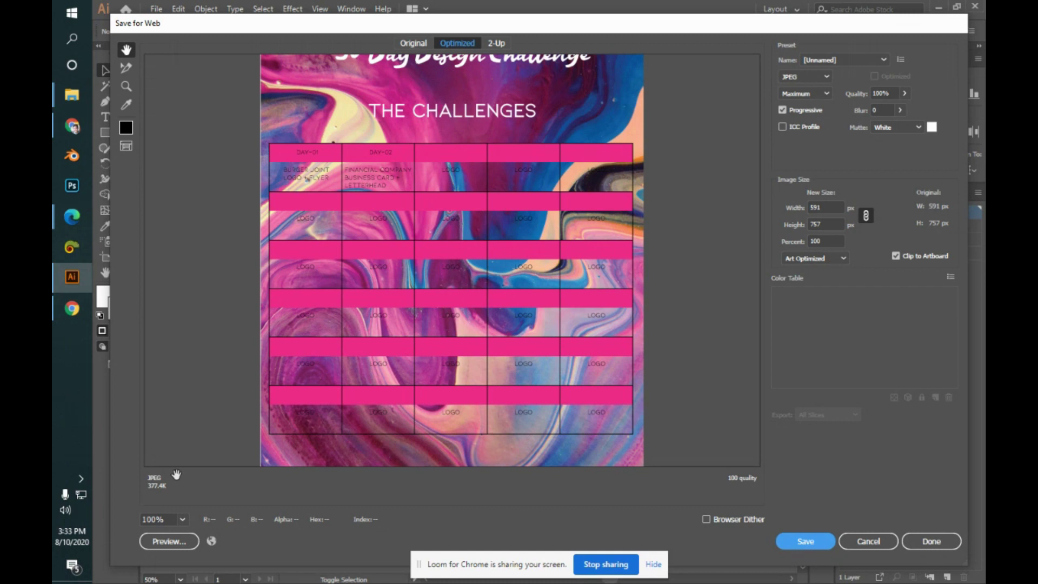
# - Apply the JPEG High export preset and raise the compression quality to Maximum
pyautogui.click(861, 61)
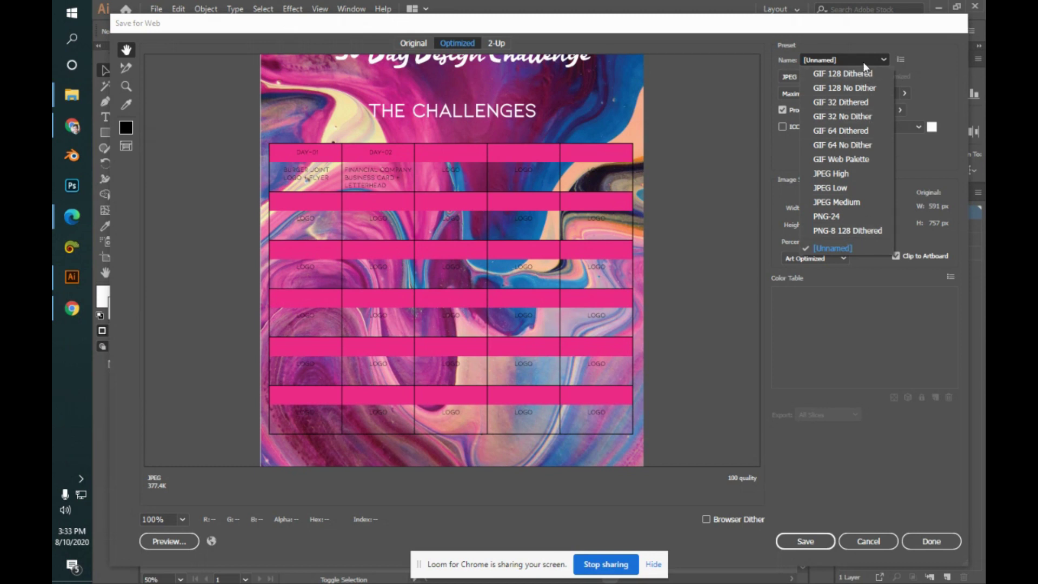
pyautogui.click(865, 173)
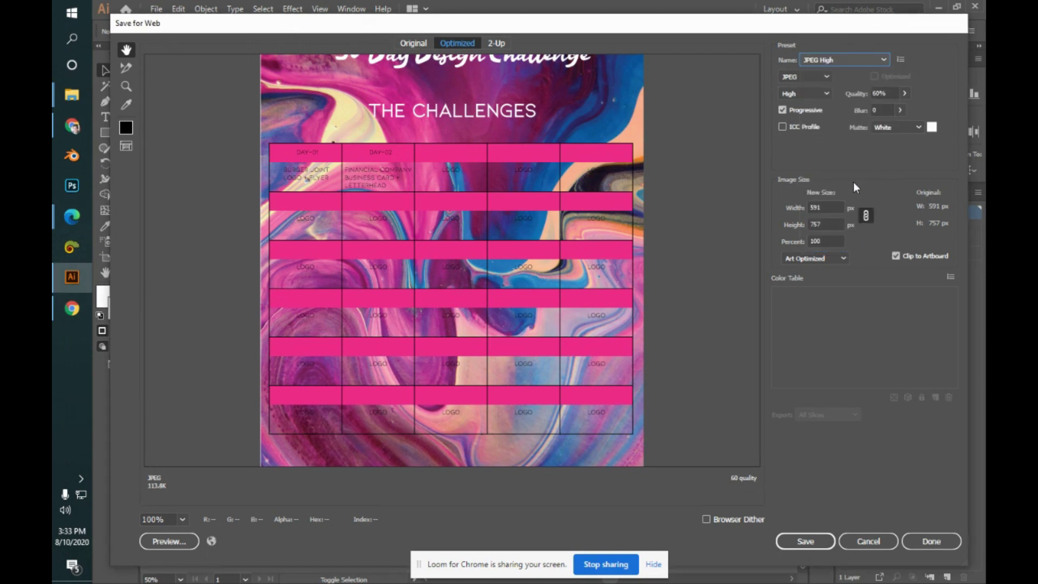
pyautogui.click(813, 96)
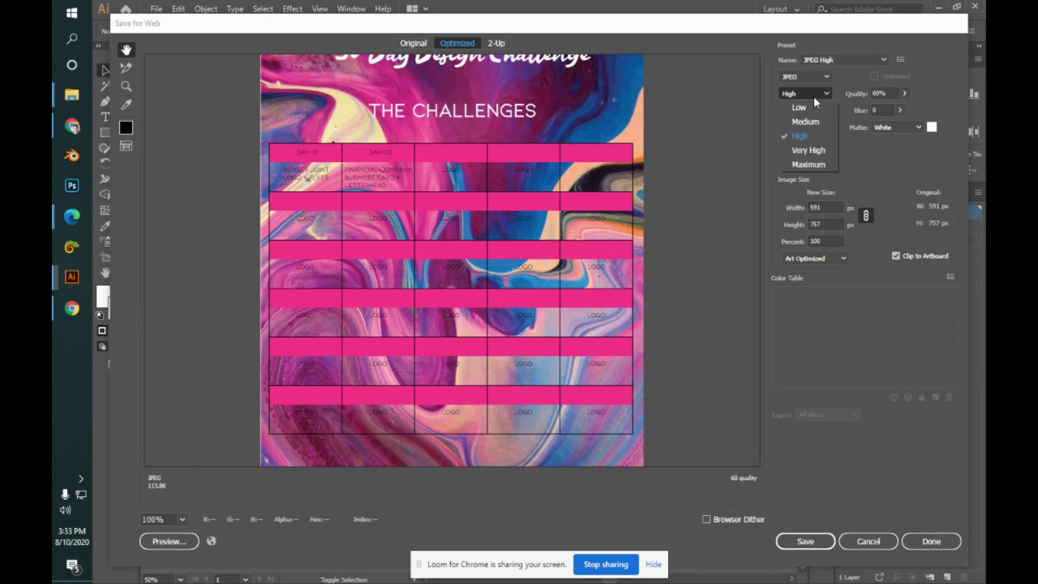
pyautogui.click(813, 96)
pyautogui.click(813, 97)
pyautogui.click(807, 169)
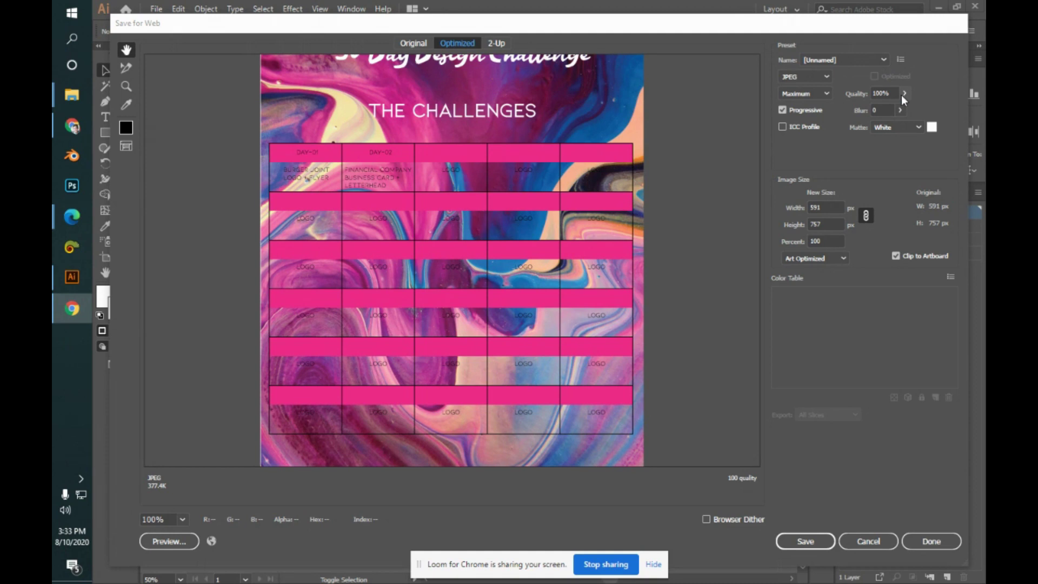
# - Examine the Matte colour options for the JPEG export and look over the poster preview, keeping White
pyautogui.click(920, 126)
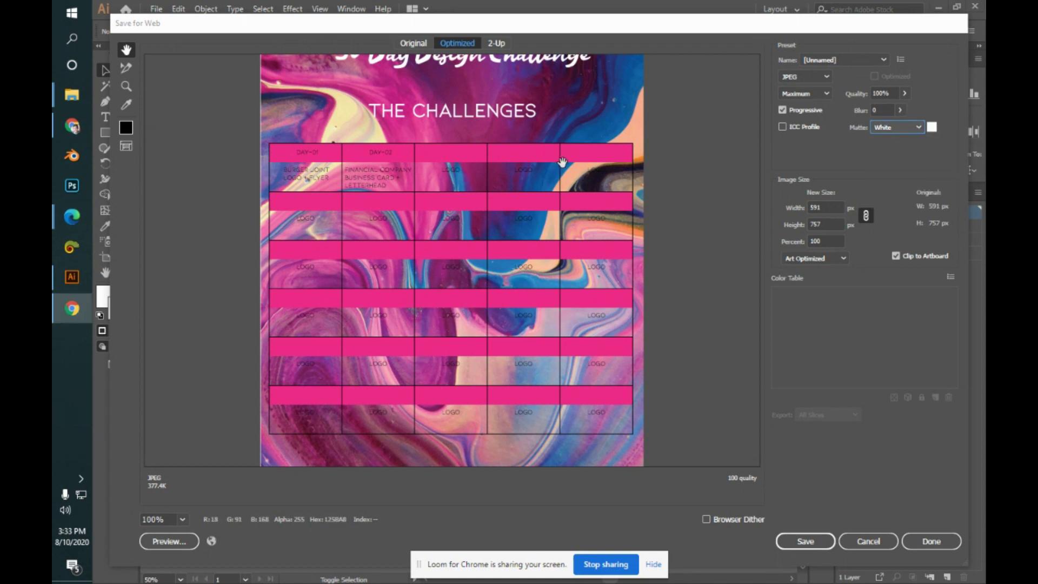
pyautogui.moveTo(627, 157); pyautogui.dragTo(610, 219)
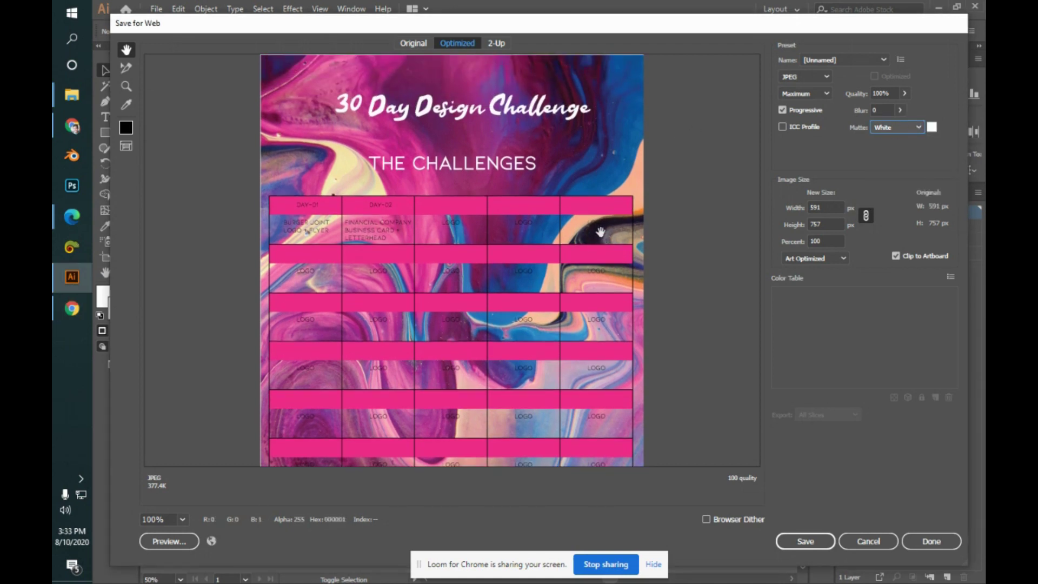
pyautogui.moveTo(557, 189); pyautogui.dragTo(576, 48)
pyautogui.moveTo(464, 153); pyautogui.dragTo(431, 182)
pyautogui.click(920, 126)
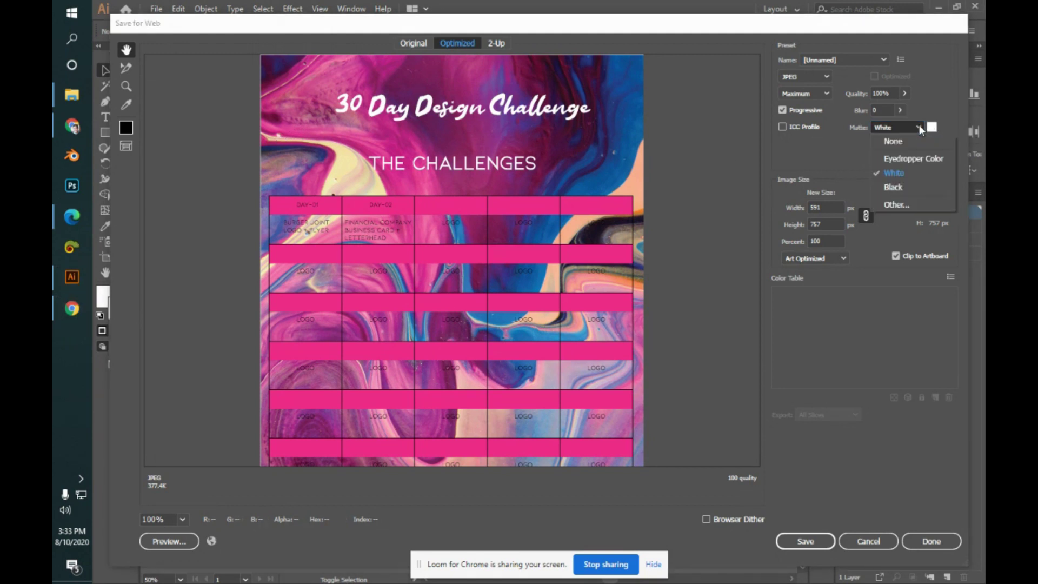
pyautogui.click(919, 126)
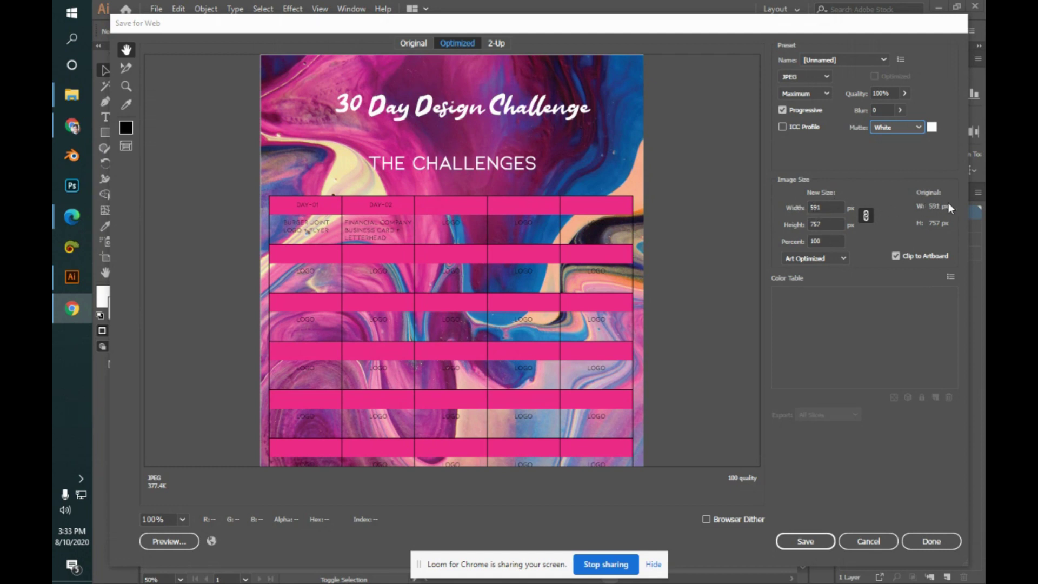
# - Set the export image size to 500 percent and inspect the sharpness of the LOGO cells in the preview
pyautogui.click(811, 241)
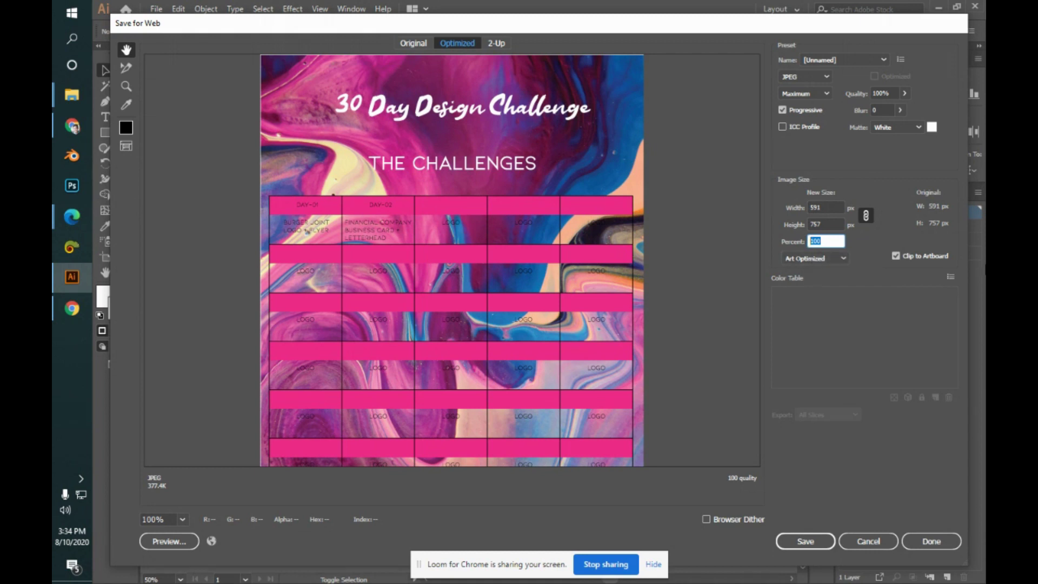
pyautogui.write('500')
pyautogui.click(826, 224)
pyautogui.click(827, 219)
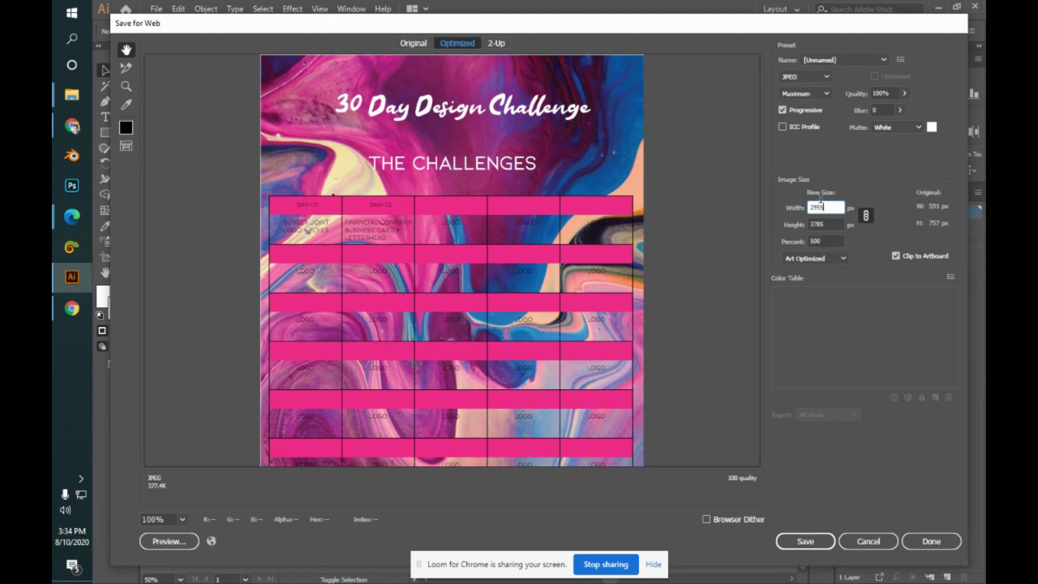
pyautogui.click(782, 203)
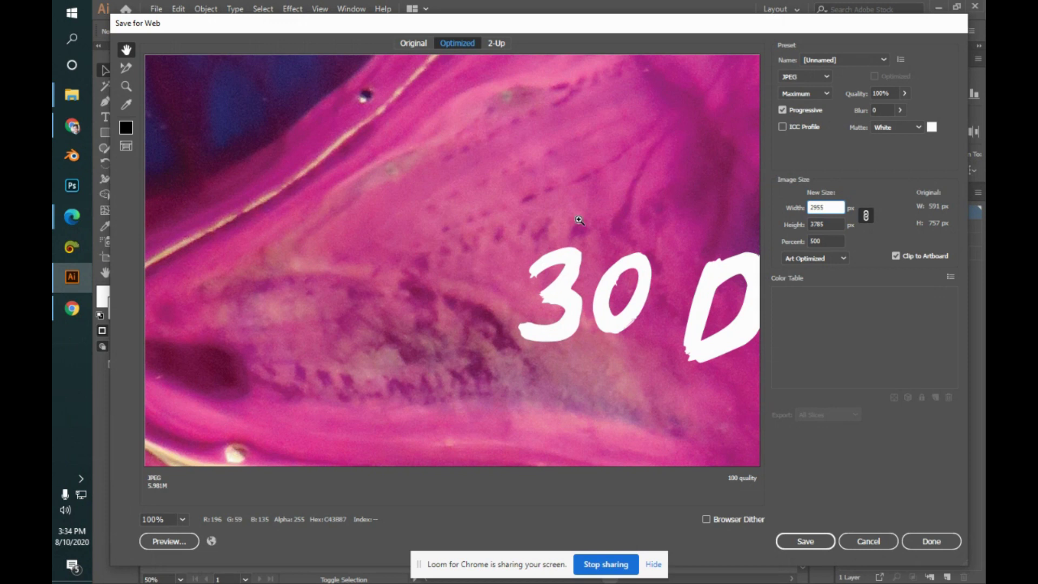
pyautogui.hotkey('ctrl', '0')
pyautogui.click(579, 220)
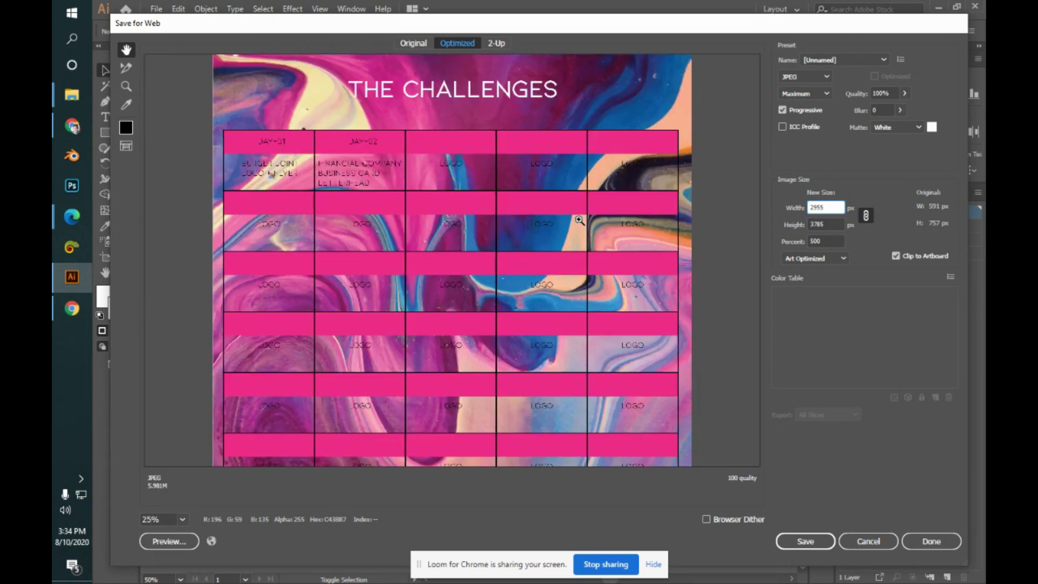
pyautogui.click(580, 220)
pyautogui.click(580, 221)
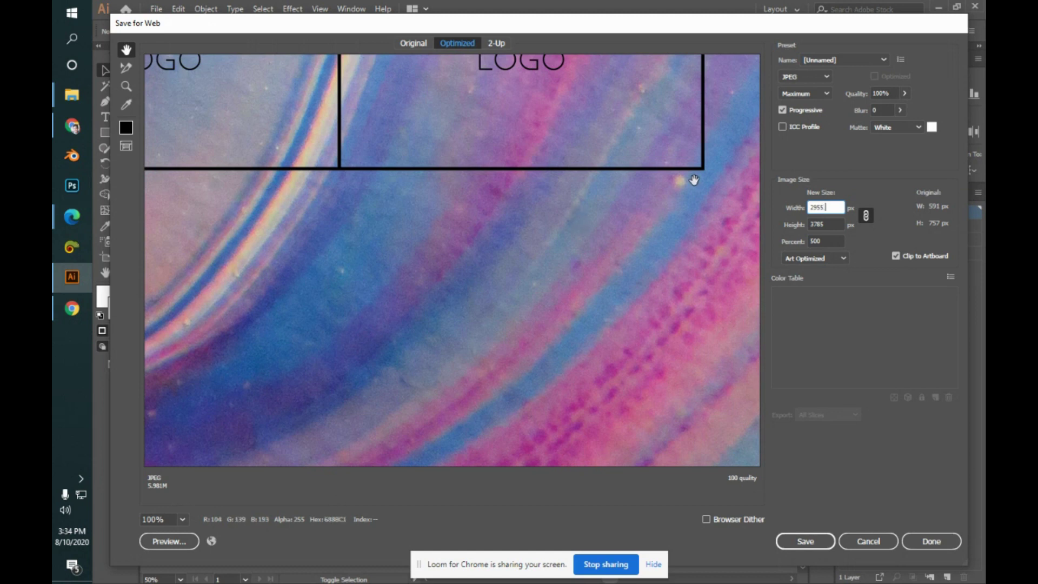
pyautogui.moveTo(642, 129); pyautogui.dragTo(650, 205)
pyautogui.moveTo(572, 166); pyautogui.dragTo(548, 290)
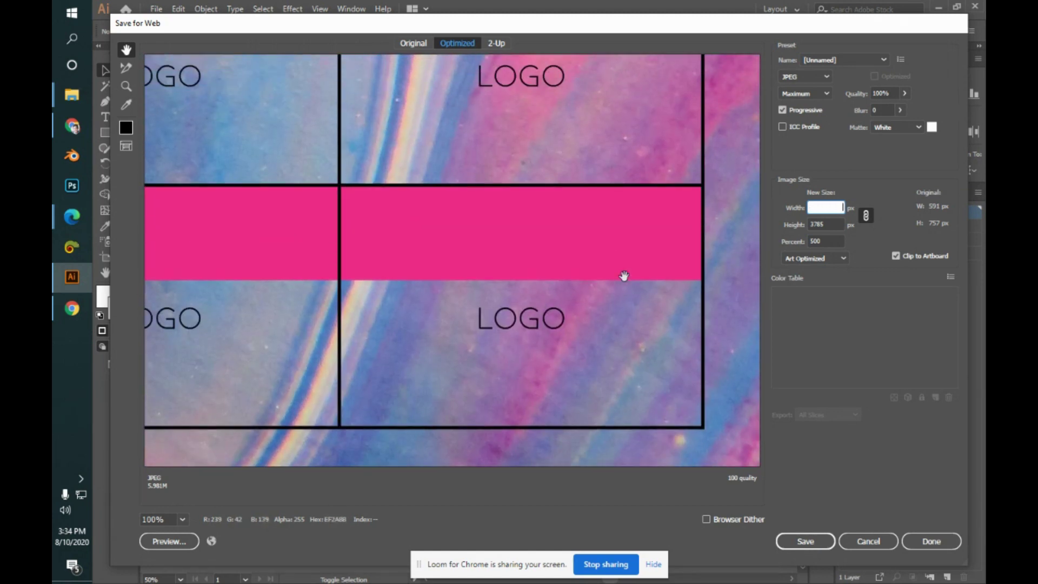
# - Set the export image size to 100 percent and inspect a LOGO cell in the preview magnified to 600%
pyautogui.click(841, 238)
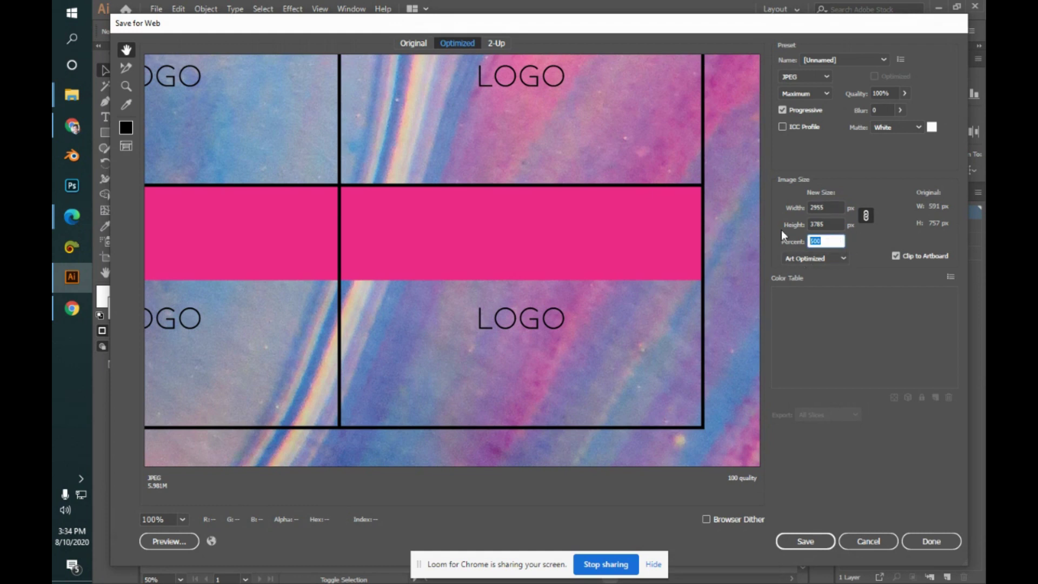
pyautogui.write('100')
pyautogui.click(824, 208)
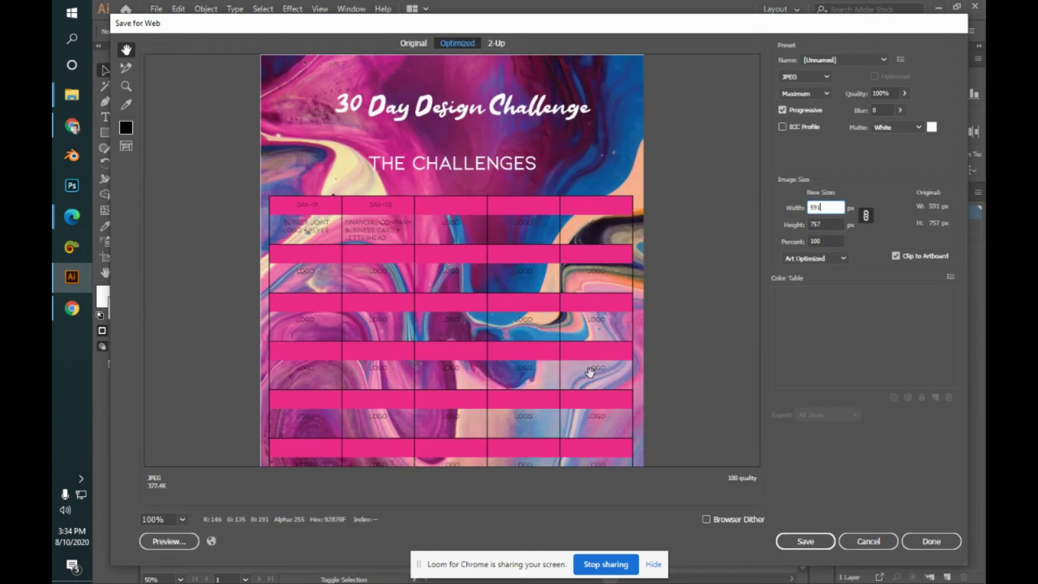
pyautogui.keyDown('ctrl'); pyautogui.click(584, 388); pyautogui.keyUp('ctrl')
pyautogui.keyDown('ctrl'); pyautogui.click(584, 388); pyautogui.keyUp('ctrl')
pyautogui.keyDown('ctrl'); pyautogui.click(584, 388); pyautogui.keyUp('ctrl')
pyautogui.keyDown('ctrl'); pyautogui.click(584, 388); pyautogui.keyUp('ctrl')
pyautogui.keyDown('ctrl'); pyautogui.click(584, 387); pyautogui.keyUp('ctrl')
pyautogui.moveTo(548, 271); pyautogui.dragTo(556, 352)
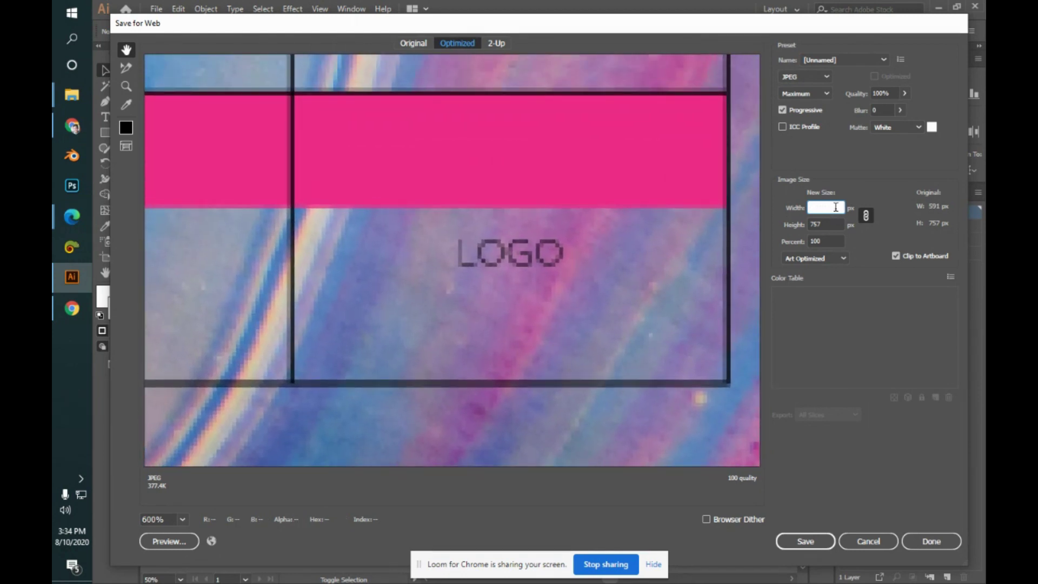
# - Open the export's resize percentage for editing
pyautogui.click(824, 241)
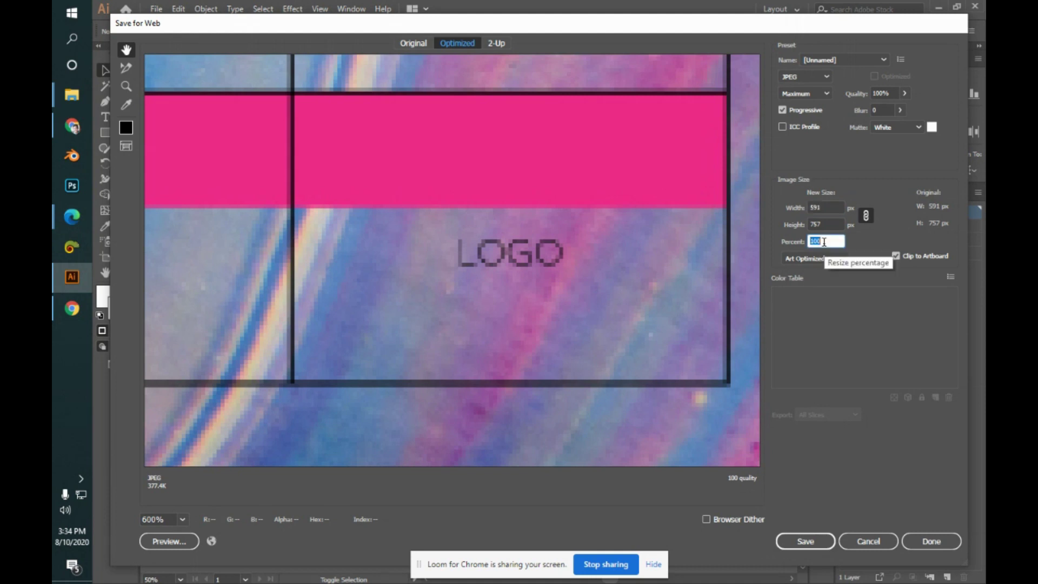
# - Set the JPEG export scale to 500 percent
pyautogui.write('500')
pyautogui.click(829, 218)
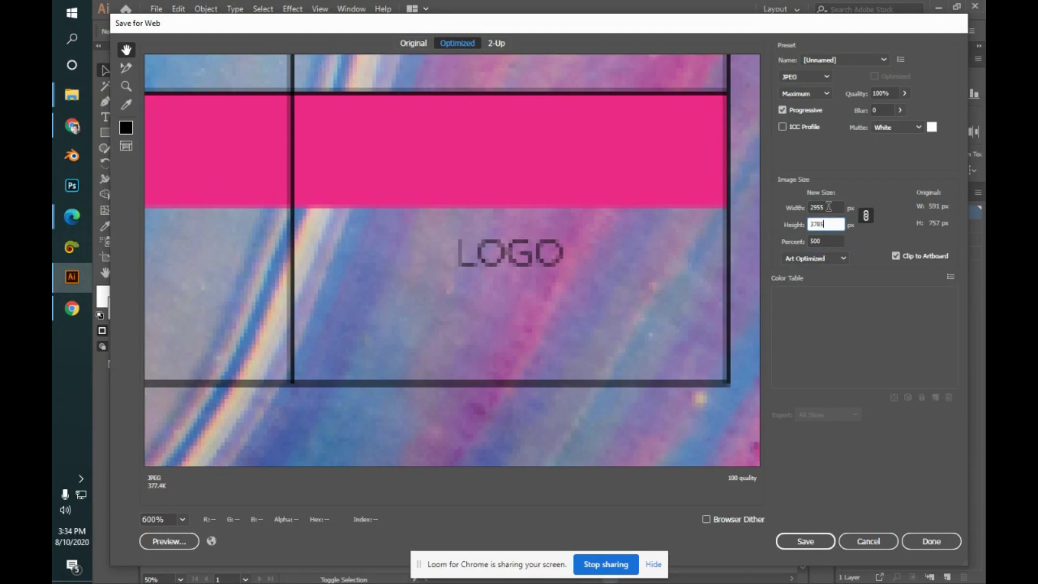
pyautogui.press('Return')
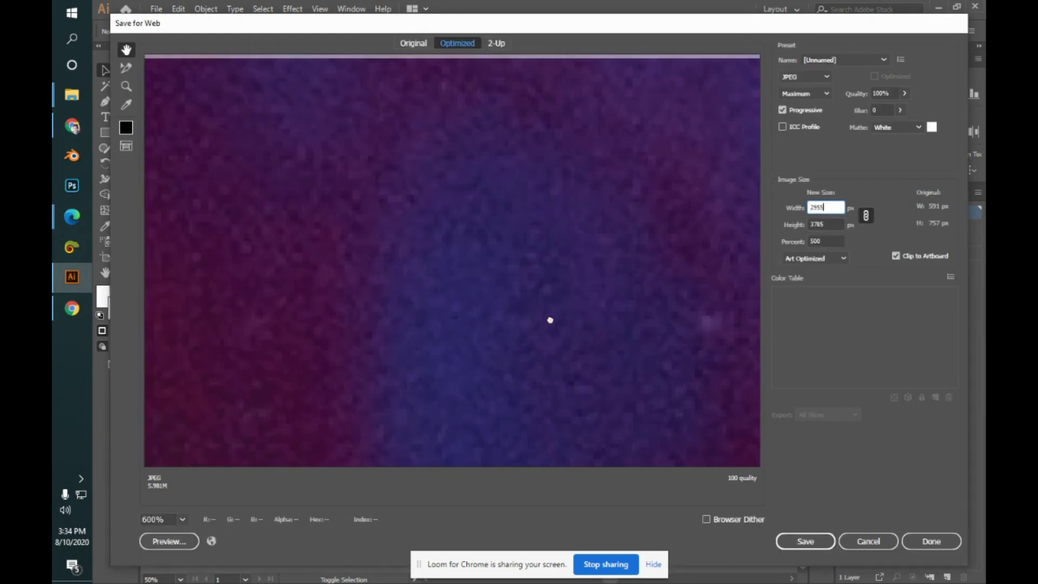
# - Examine the enlarged export preview as a whole and up close around the LOGO cells at the table's lower-right corner
pyautogui.moveTo(550, 320); pyautogui.dragTo(510, 283)
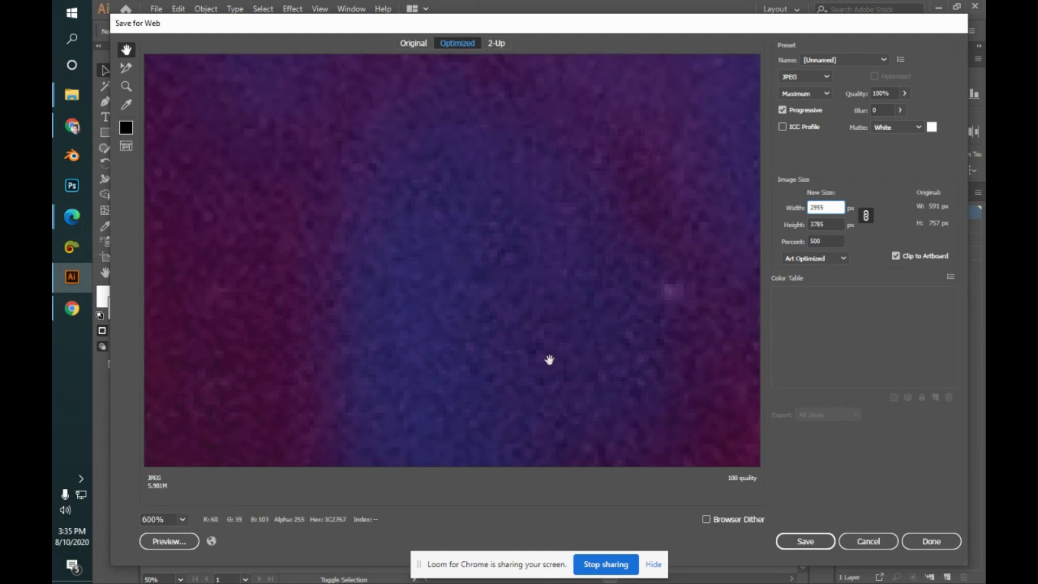
pyautogui.hotkey('ctrl', '0')
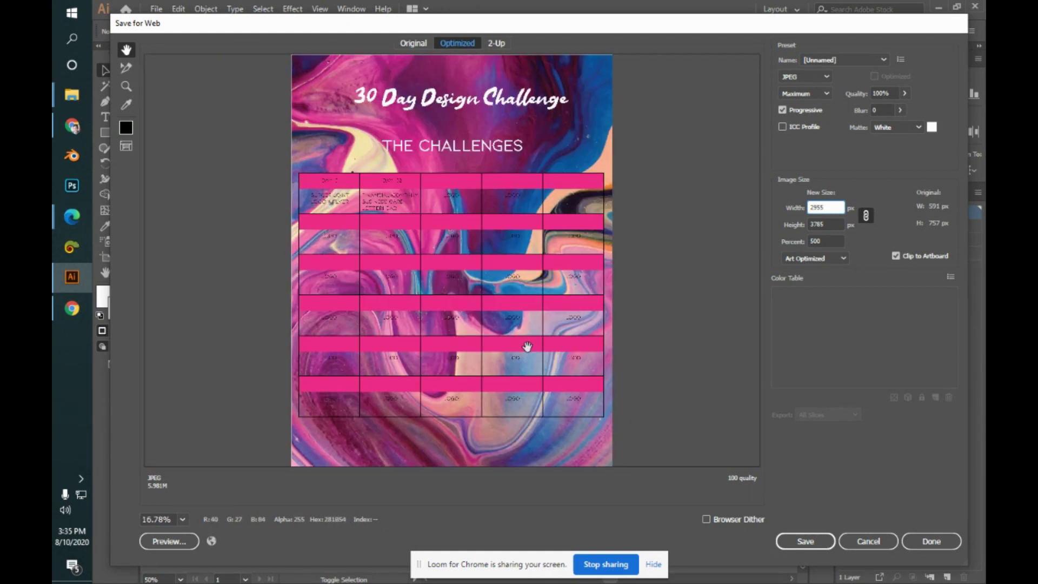
pyautogui.hotkey('ctrl', '+')
pyautogui.hotkey('ctrl', '+')
pyautogui.hotkey('ctrl', '+')
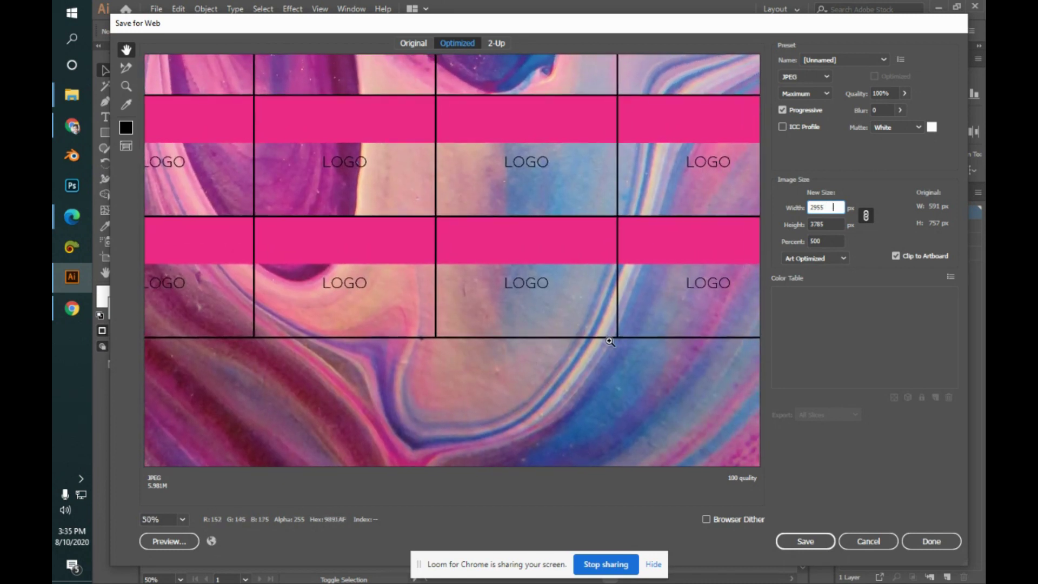
pyautogui.moveTo(636, 292); pyautogui.dragTo(727, 352)
pyautogui.moveTo(660, 365); pyautogui.dragTo(625, 335)
pyautogui.press('alt')
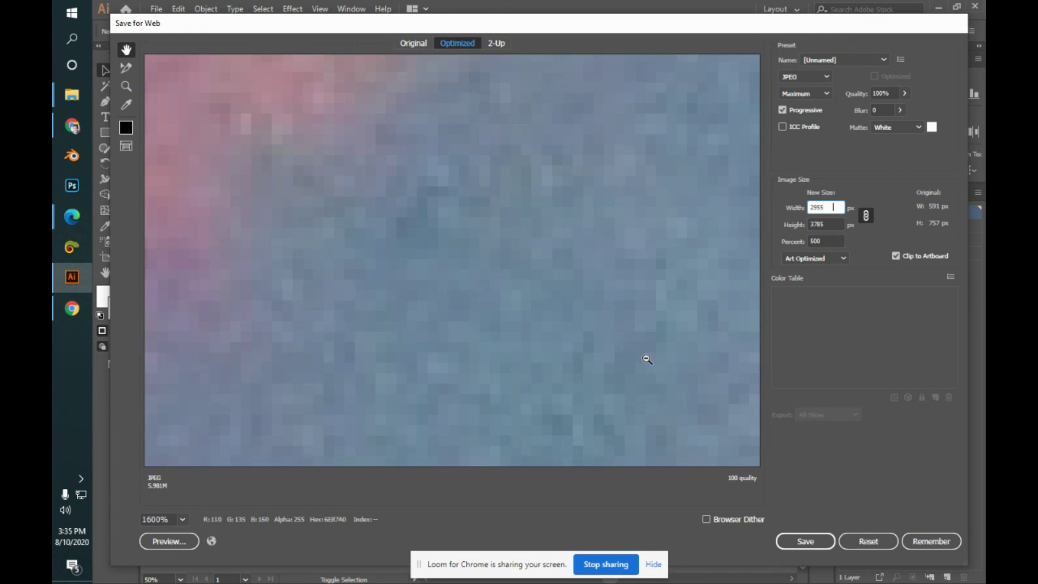
pyautogui.keyDown('alt'); pyautogui.click(415, 183); pyautogui.keyUp('alt')
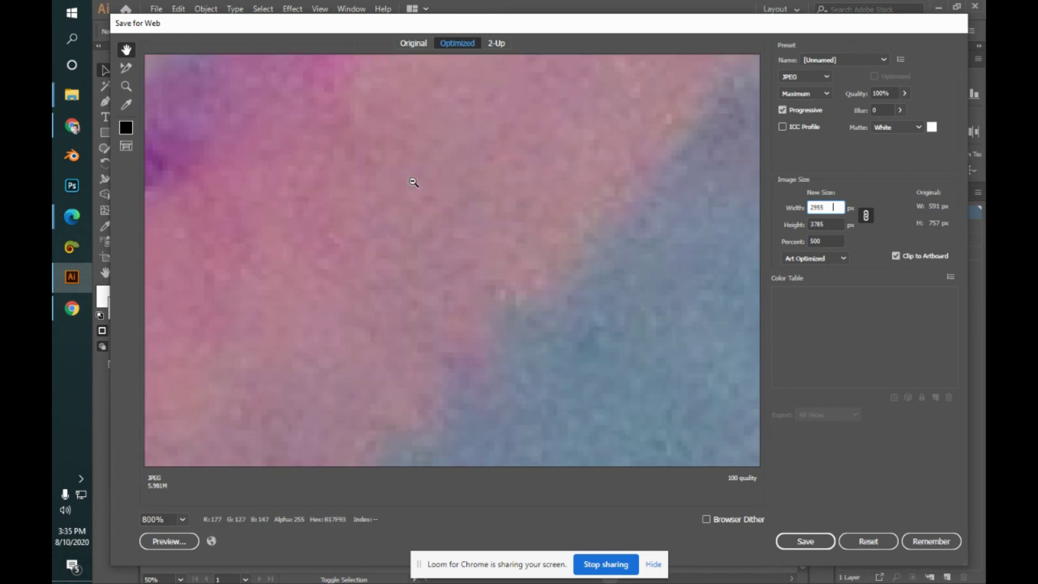
pyautogui.keyDown('alt'); pyautogui.click(496, 203); pyautogui.keyUp('alt')
pyautogui.keyDown('alt'); pyautogui.click(309, 66); pyautogui.keyUp('alt')
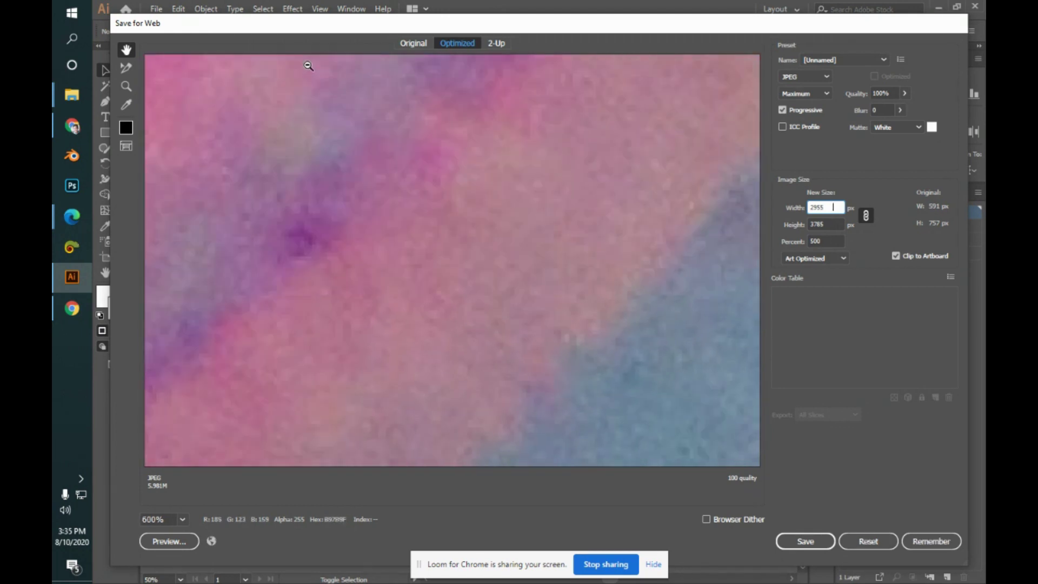
pyautogui.keyDown('alt'); pyautogui.click(323, 90); pyautogui.keyUp('alt')
pyautogui.keyDown('alt'); pyautogui.click(324, 90); pyautogui.keyUp('alt')
pyautogui.keyDown('alt'); pyautogui.click(323, 89); pyautogui.keyUp('alt')
pyautogui.keyDown('alt'); pyautogui.click(323, 90); pyautogui.keyUp('alt')
pyautogui.keyDown('alt'); pyautogui.click(323, 90); pyautogui.keyUp('alt')
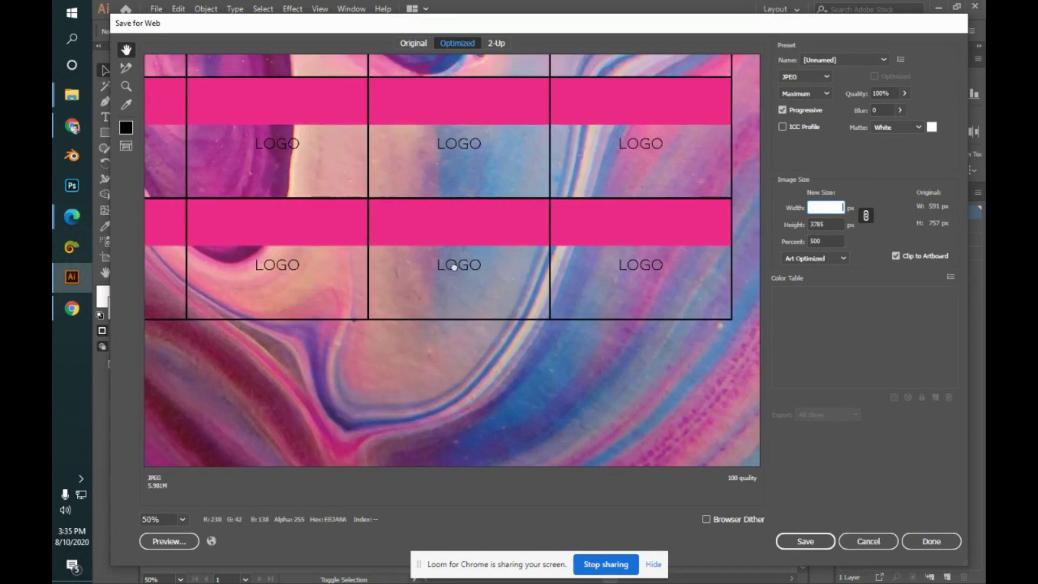
pyautogui.moveTo(471, 241); pyautogui.dragTo(391, 306)
pyautogui.moveTo(517, 298); pyautogui.dragTo(760, 446)
pyautogui.moveTo(568, 250); pyautogui.dragTo(542, 317)
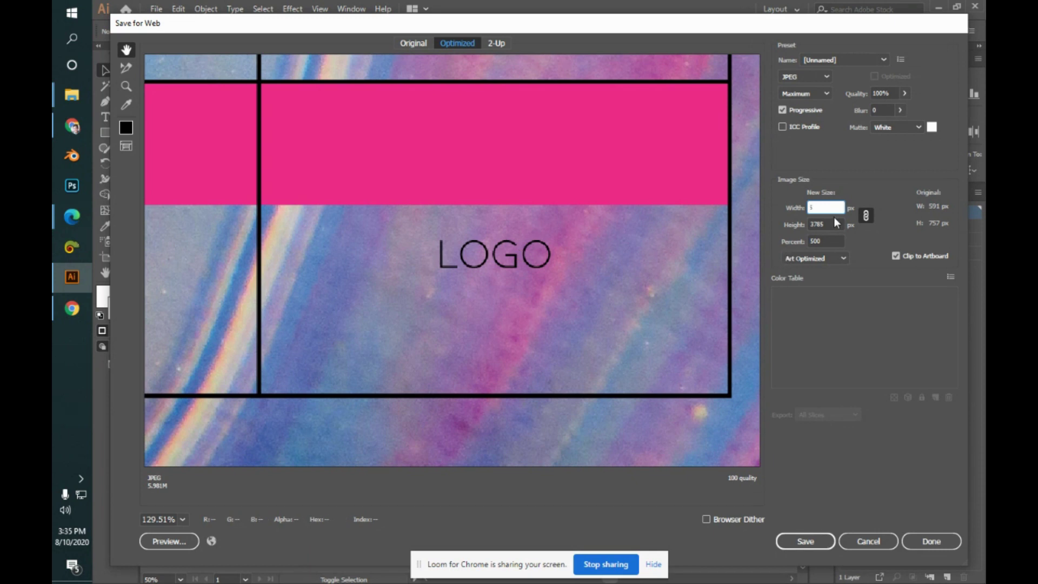
# - Try editing the export width, then cancel the Save for Web export
pyautogui.press('BackSpace')
pyautogui.press('BackSpace')
pyautogui.press('BackSpace')
pyautogui.press('BackSpace')
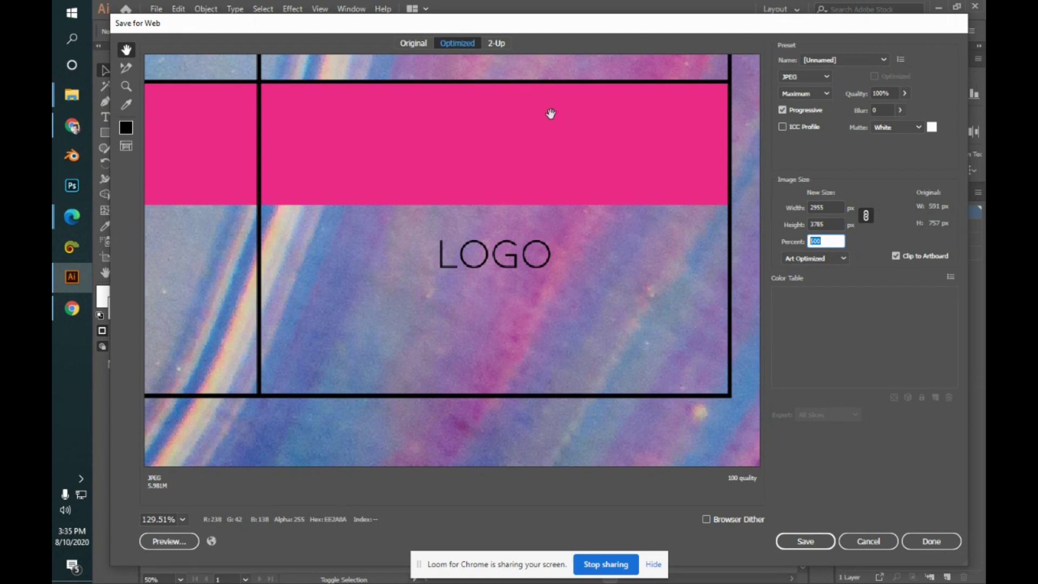
pyautogui.moveTo(165, 488); pyautogui.dragTo(175, 480)
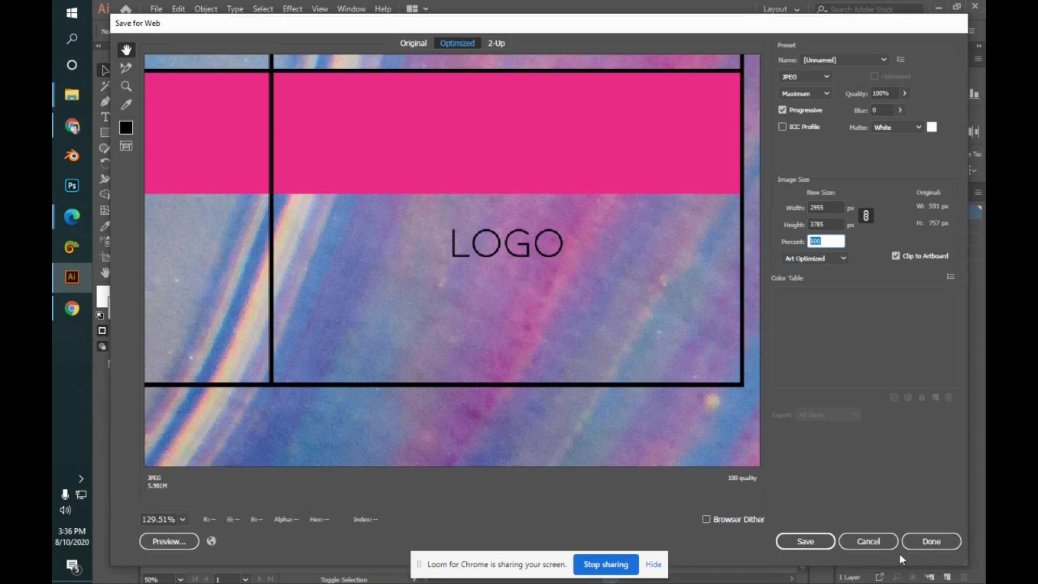
pyautogui.click(862, 541)
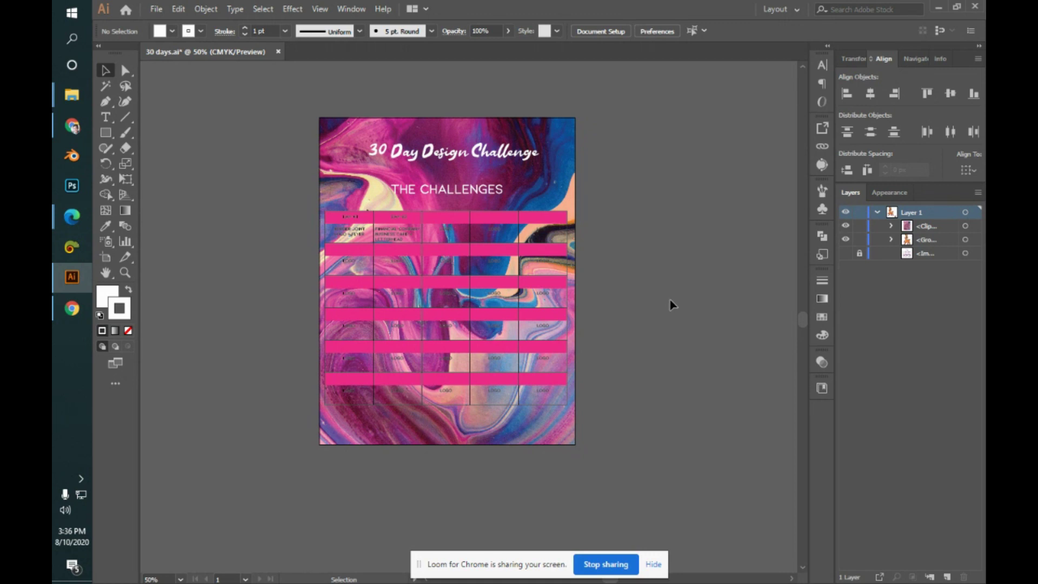
# - Switch to the Google Meet call in Edge to read the chat, then return to Illustrator
pyautogui.moveTo(72, 216)
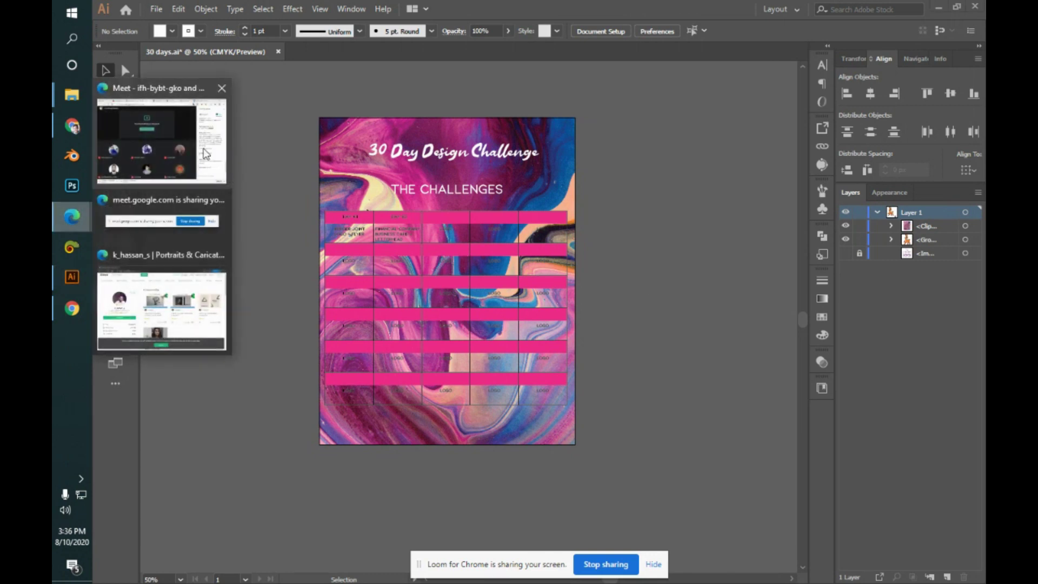
pyautogui.click(196, 138)
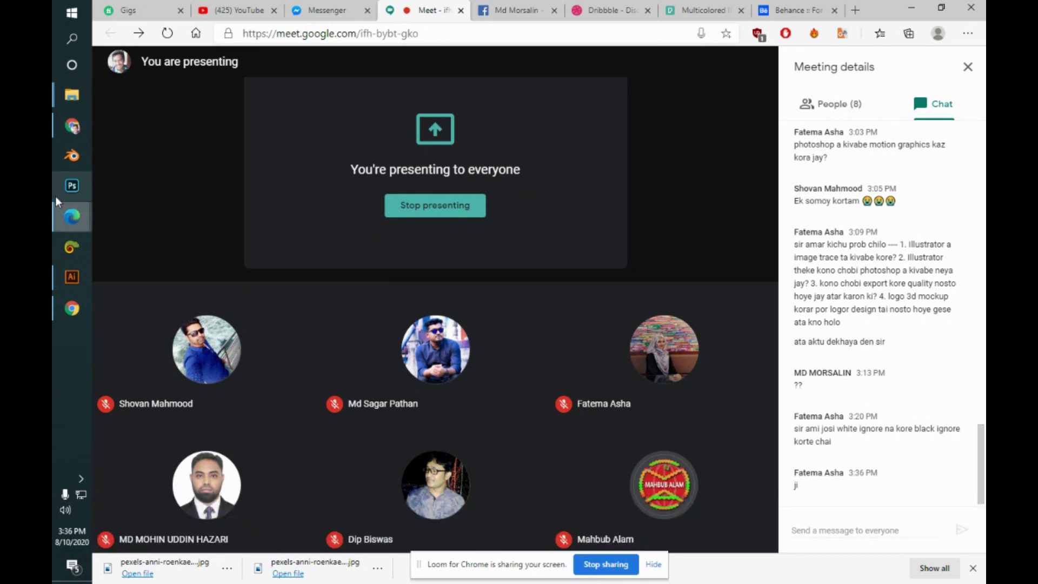
pyautogui.click(55, 276)
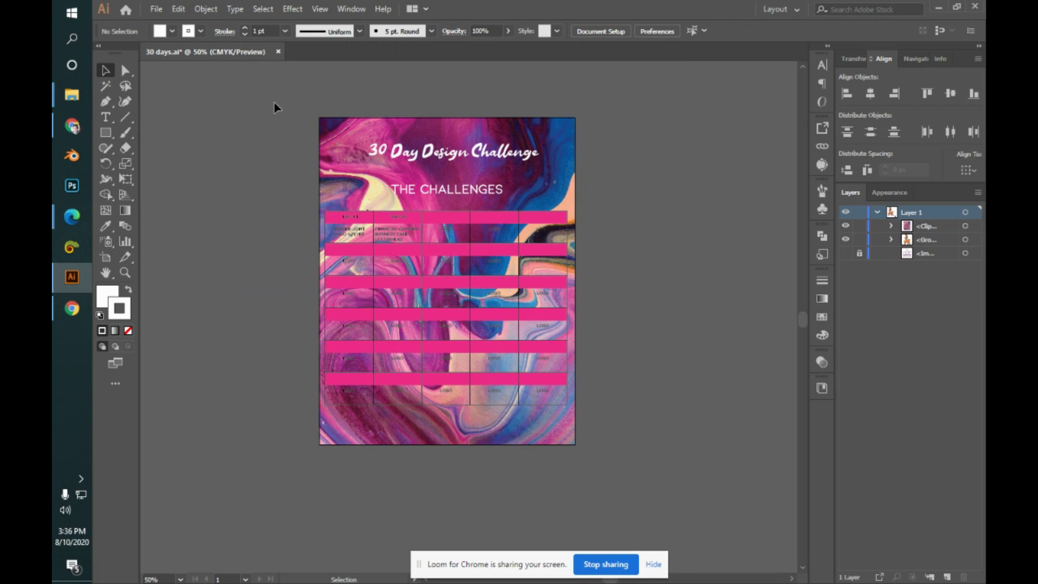
# - Close 30 days.ai with its changes saved and open mini.ai from the recent files
pyautogui.click(278, 51)
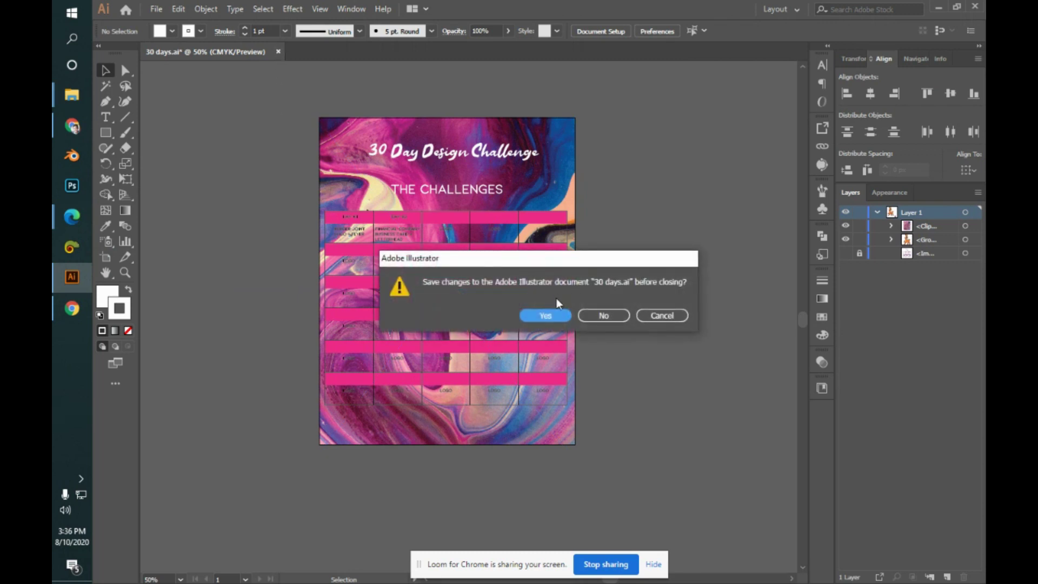
pyautogui.click(557, 317)
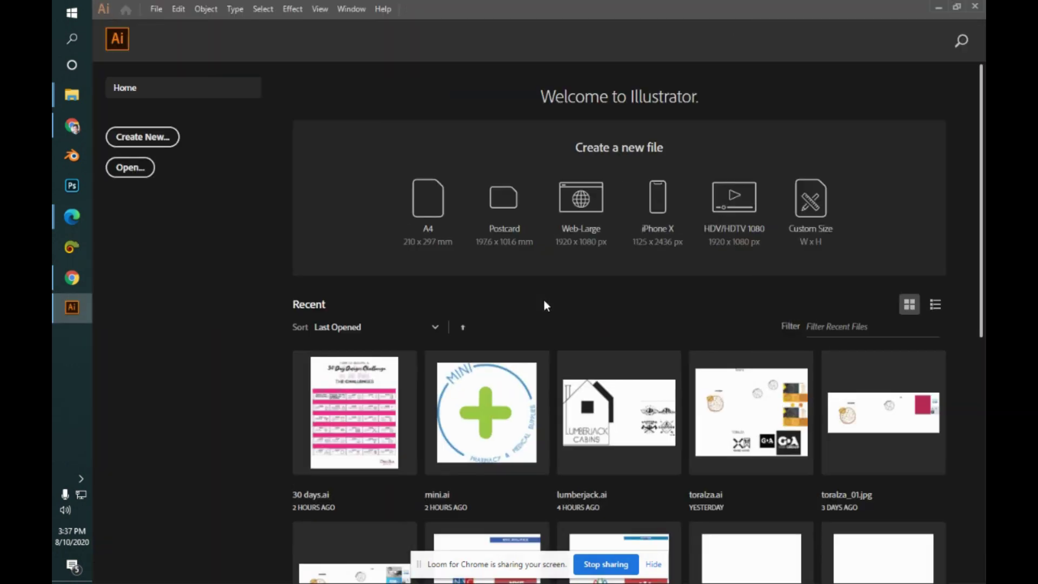
pyautogui.click(499, 422)
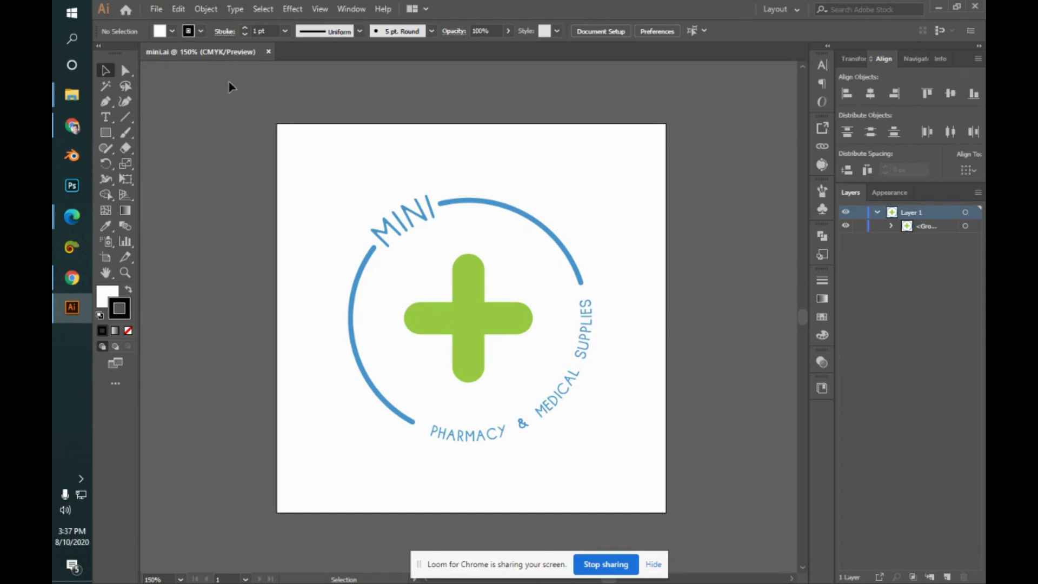
# - Inspect the grouped MINI pharmacy logo by selecting it, then leave it deselected
pyautogui.click(494, 206)
pyautogui.click(636, 280)
pyautogui.click(498, 331)
pyautogui.click(641, 280)
pyautogui.click(496, 329)
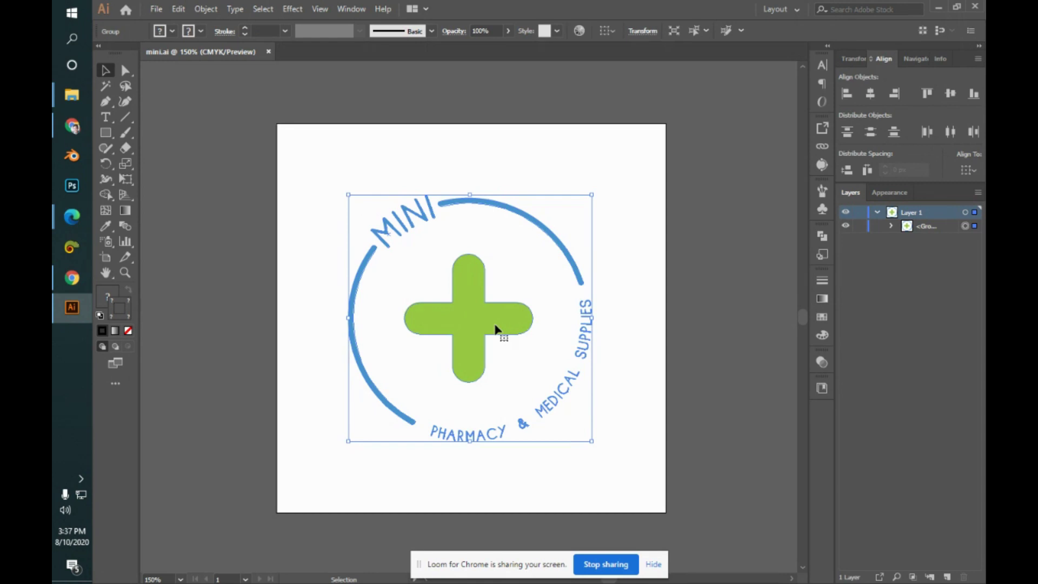
pyautogui.click(634, 313)
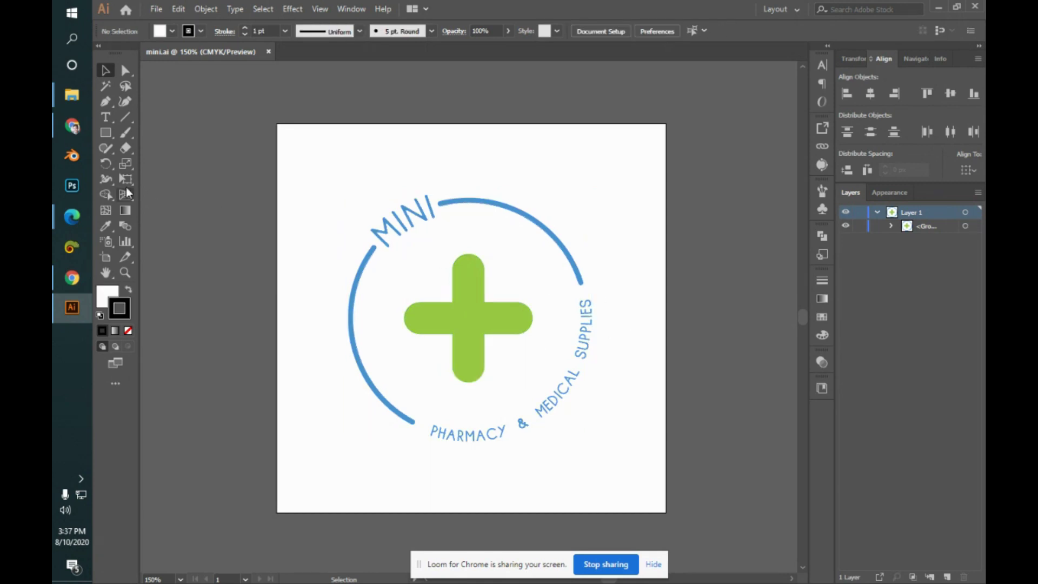
# - Switch to File Explorer and view the MINI and Lumberjack Cabins logo mockup images in the Contest folder
pyautogui.click(66, 94)
pyautogui.click(174, 59)
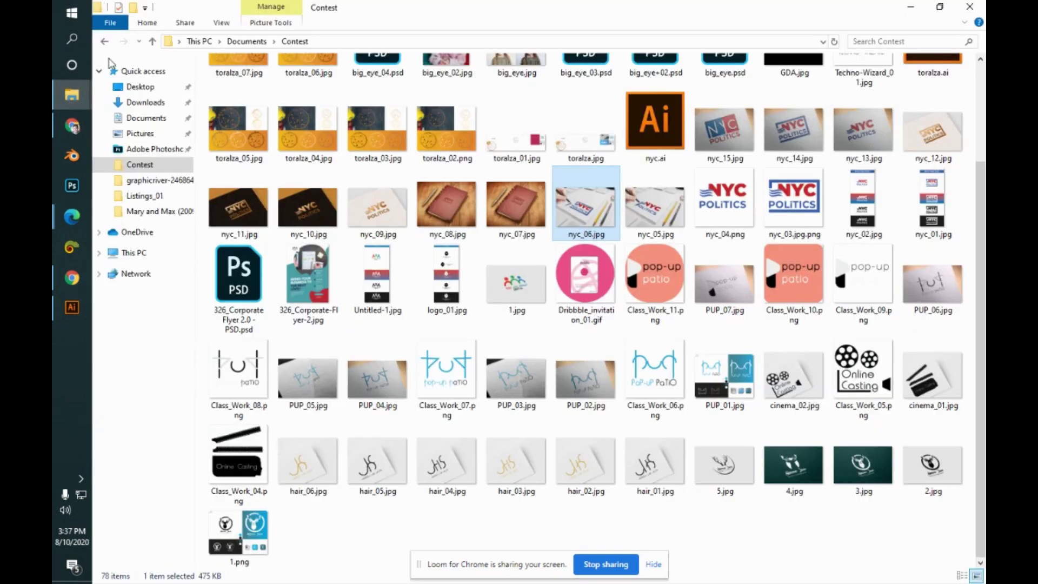
pyautogui.scroll(3, 982, 189)
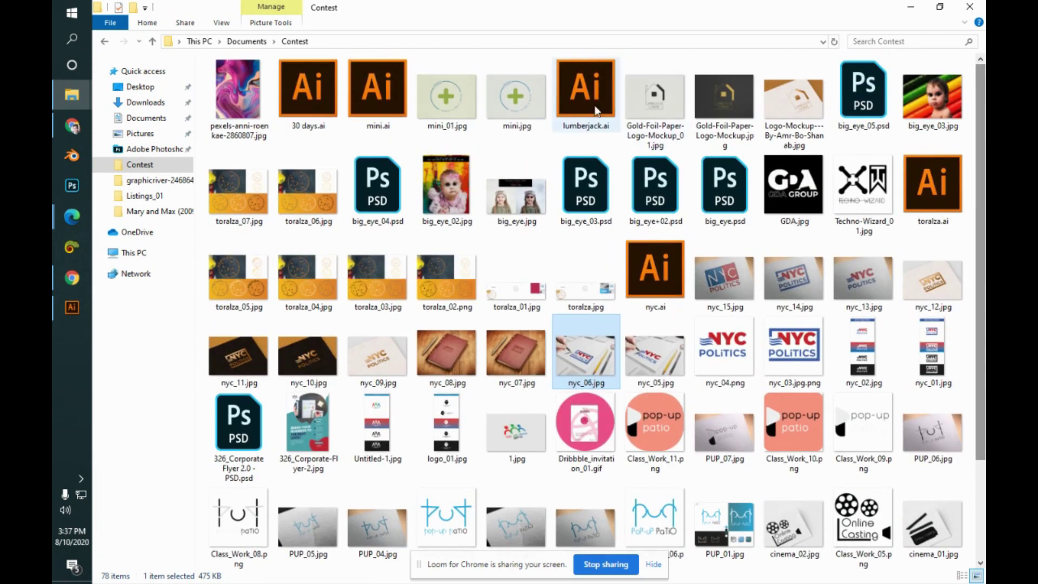
pyautogui.click(469, 93)
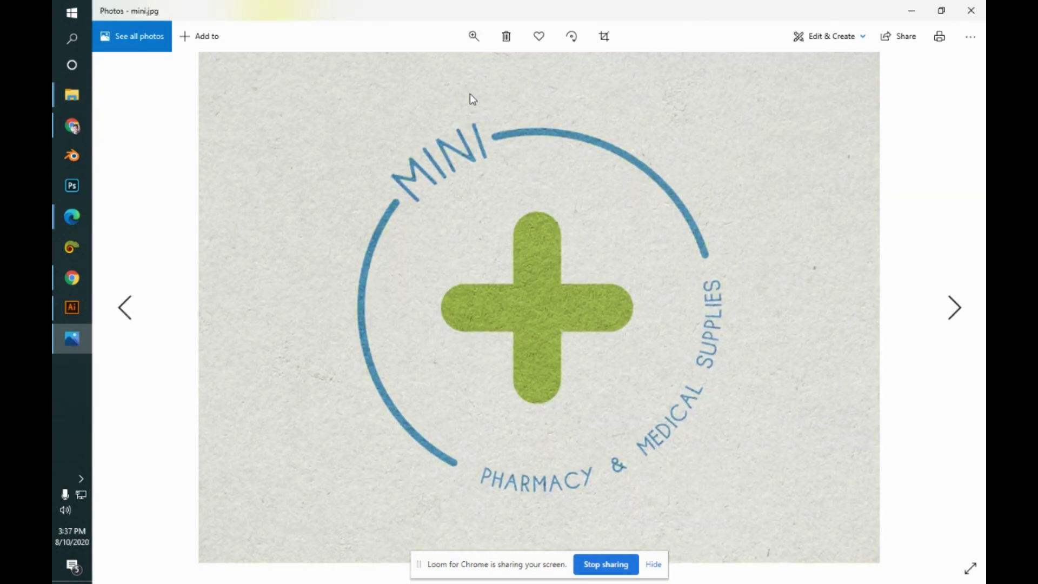
pyautogui.press('Left')
pyautogui.press('Right')
pyautogui.press('Left')
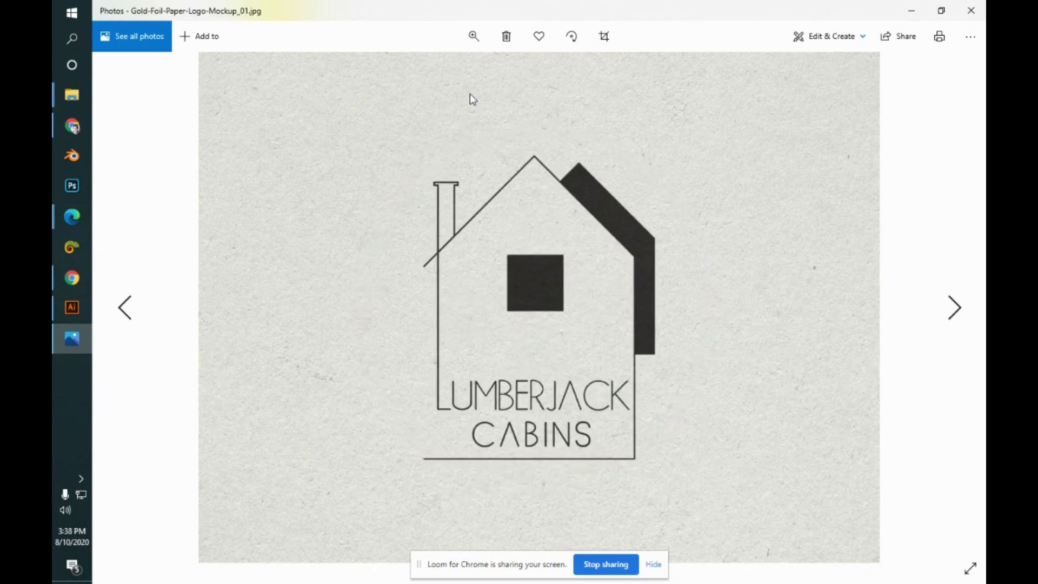
pyautogui.click(971, 11)
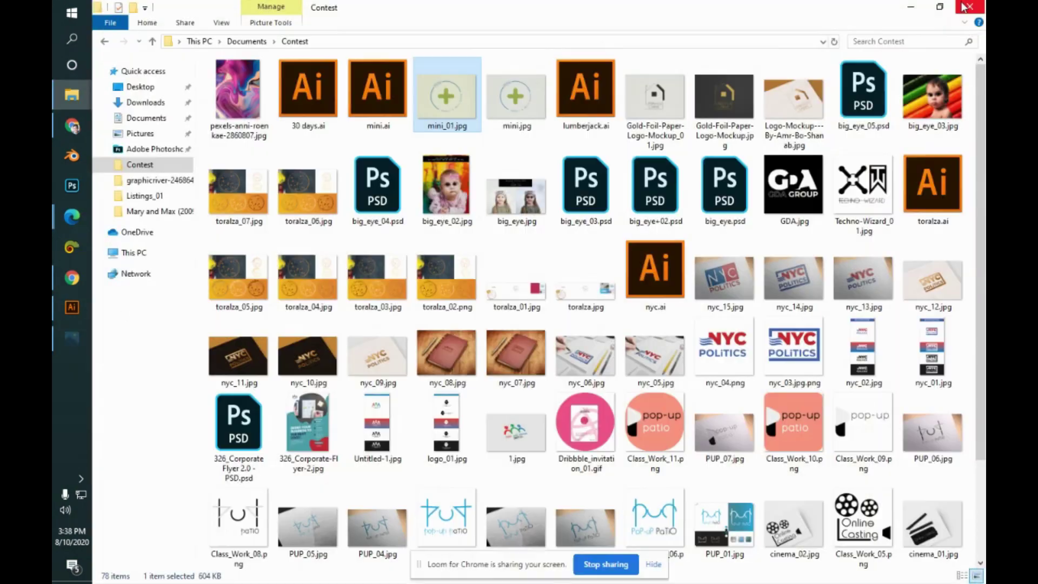
# - Return to Illustrator, close mini.ai and open lumberjack.ai from the recent files
pyautogui.click(54, 315)
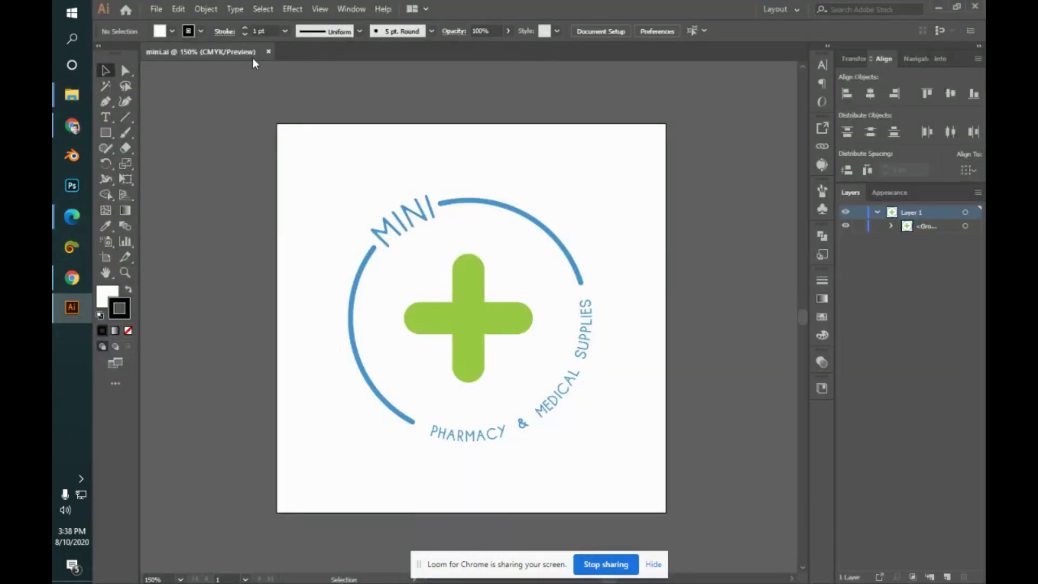
pyautogui.click(269, 52)
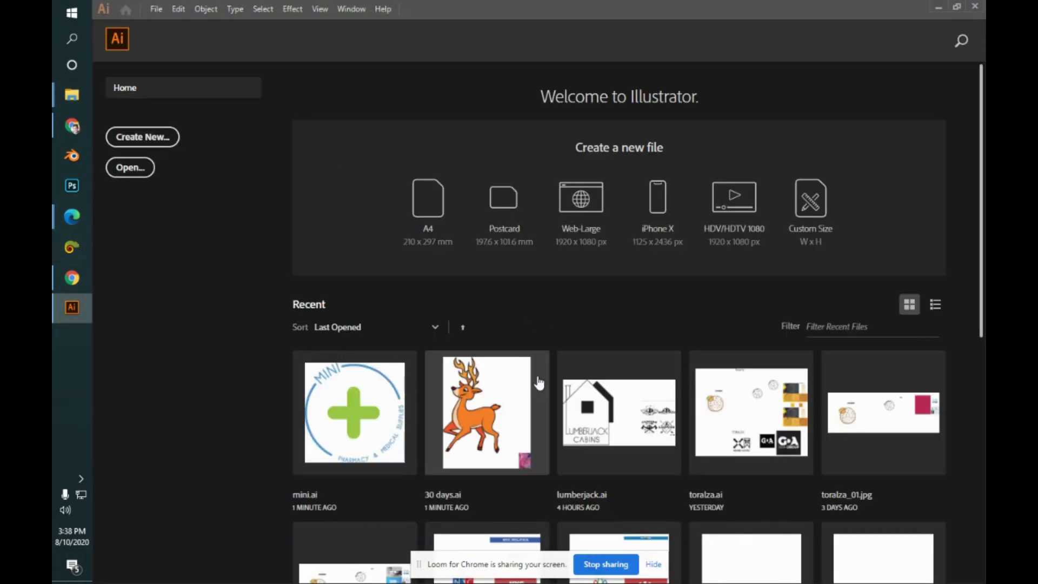
pyautogui.click(619, 416)
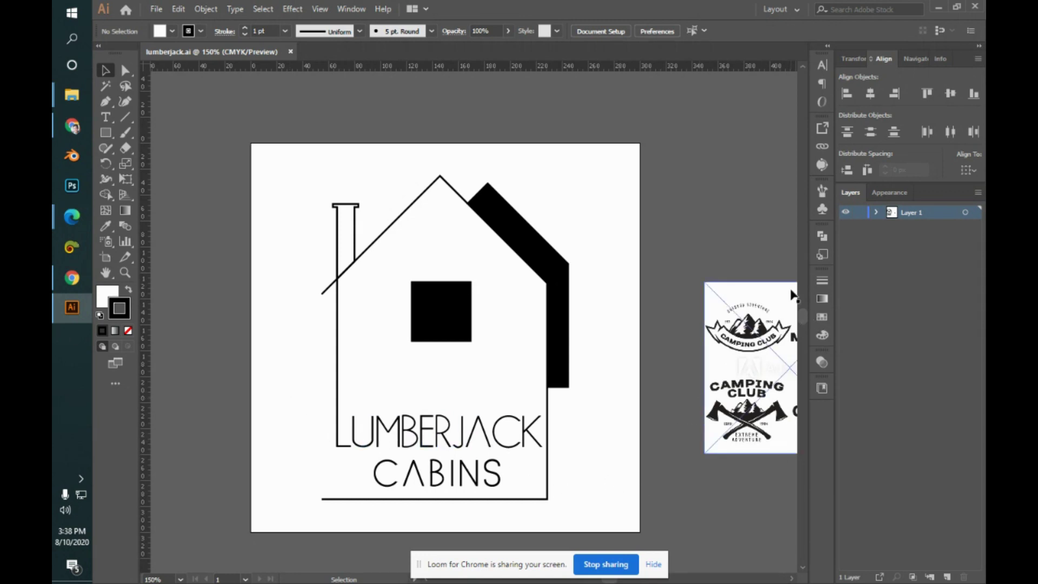
# - Inspect the Lumberjack Cabins house logo, its black square window and the camping club reference logos beside the artboard
pyautogui.moveTo(801, 314); pyautogui.dragTo(802, 316)
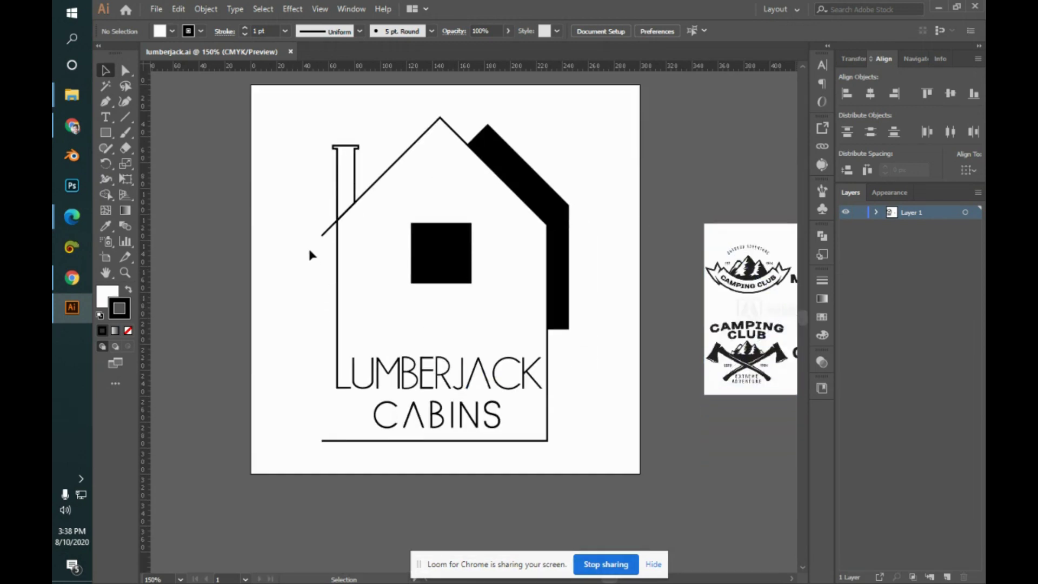
pyautogui.click(433, 261)
pyautogui.click(657, 212)
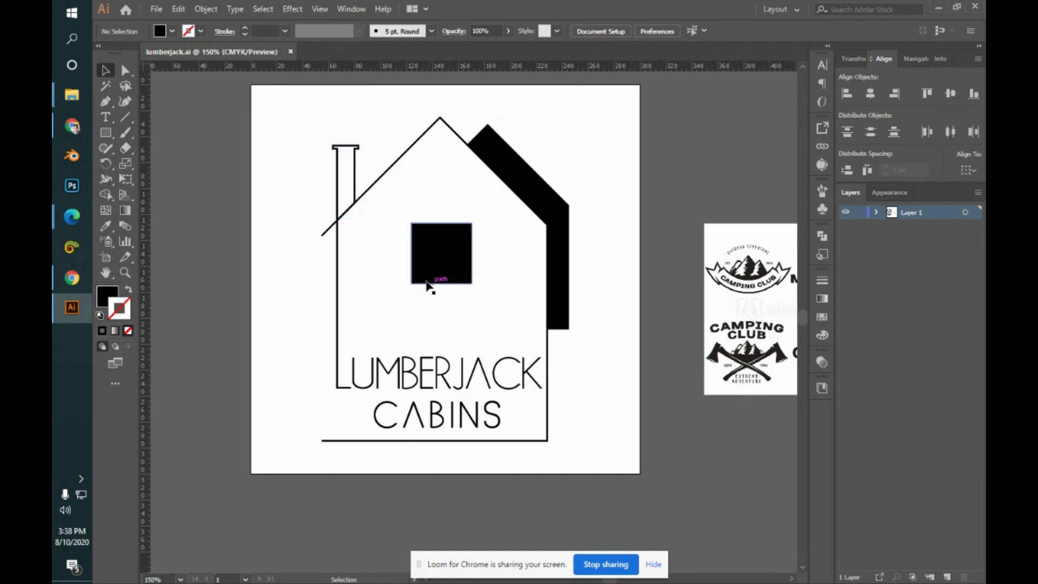
pyautogui.press('space')
pyautogui.moveTo(664, 410); pyautogui.dragTo(527, 414)
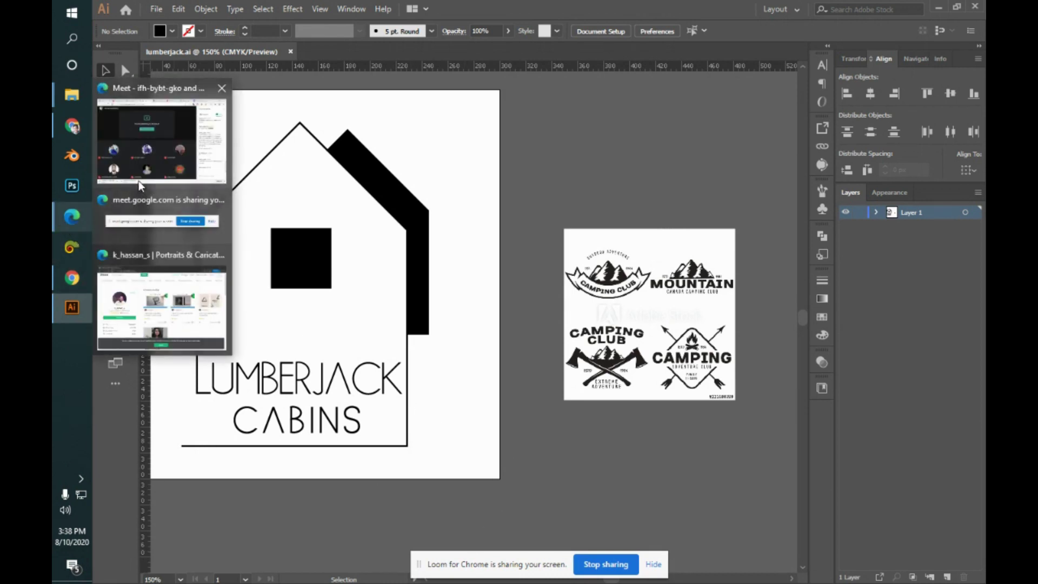
# - Switch to Edge to check the Meet chat, then return to the top of the Pexels graphic design photo results
pyautogui.click(161, 141)
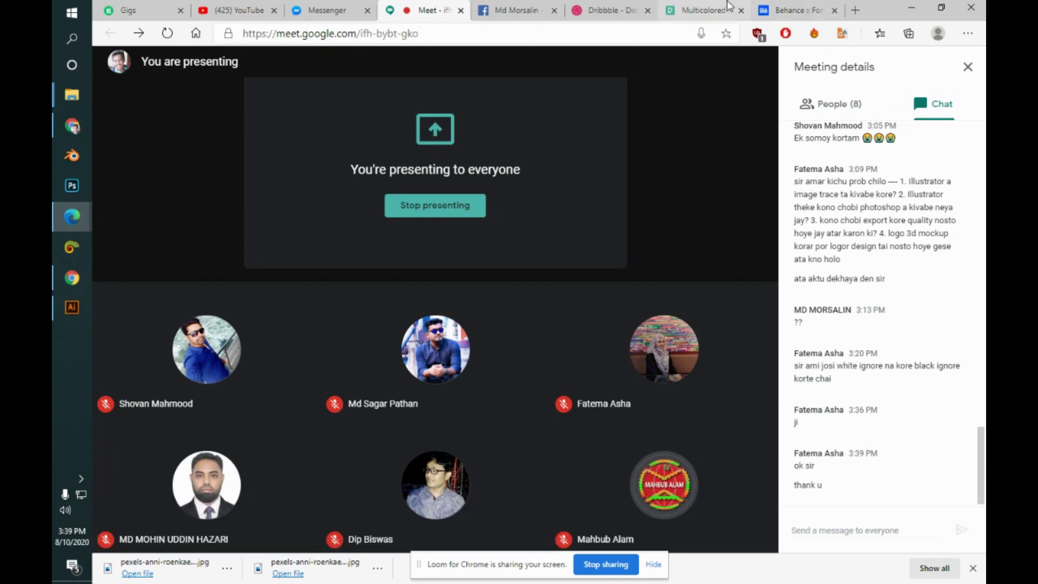
pyautogui.click(709, 11)
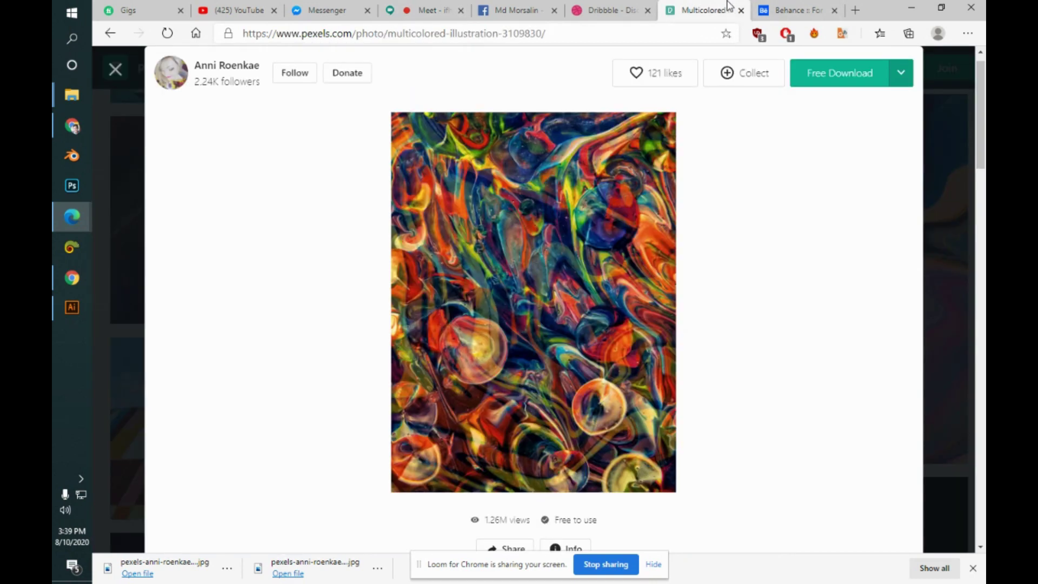
pyautogui.click(114, 71)
pyautogui.moveTo(982, 313); pyautogui.dragTo(969, 130)
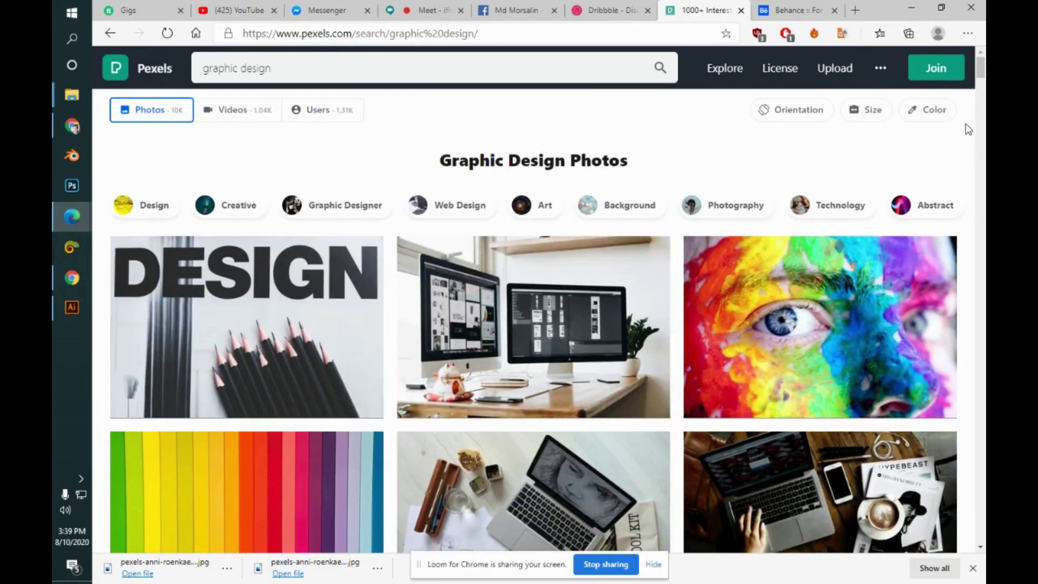
# - Return Pexels to its home page, look through the Behance and Dribbble tabs, and close the Facebook profile tab
pyautogui.click(146, 69)
pyautogui.click(795, 9)
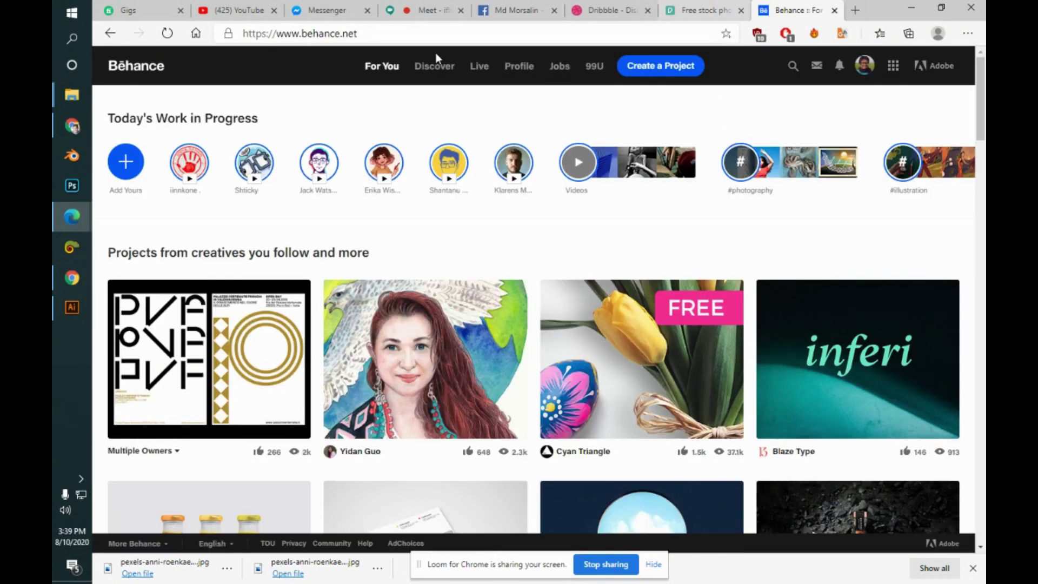
pyautogui.click(703, 10)
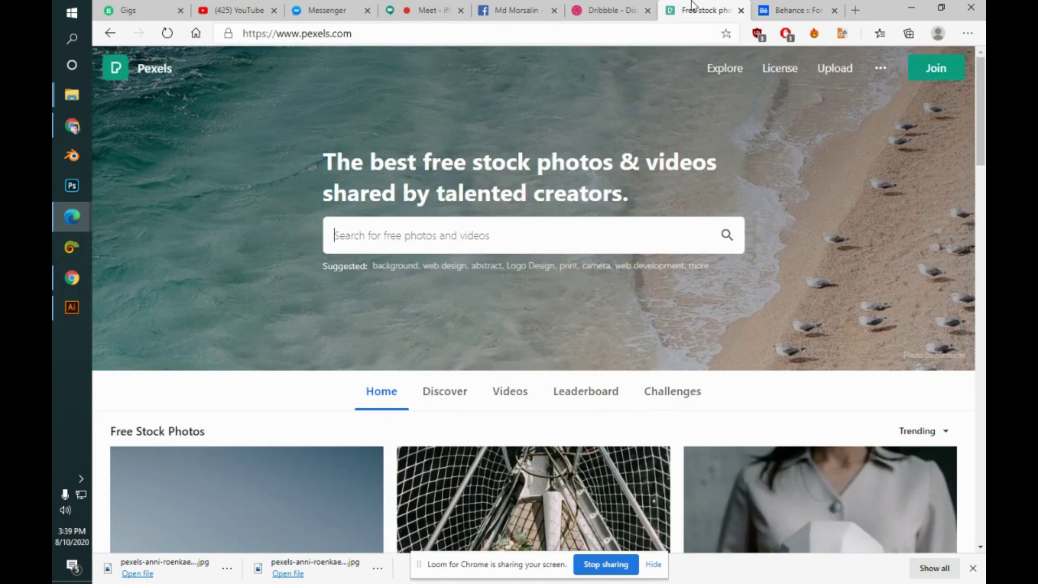
pyautogui.click(621, 10)
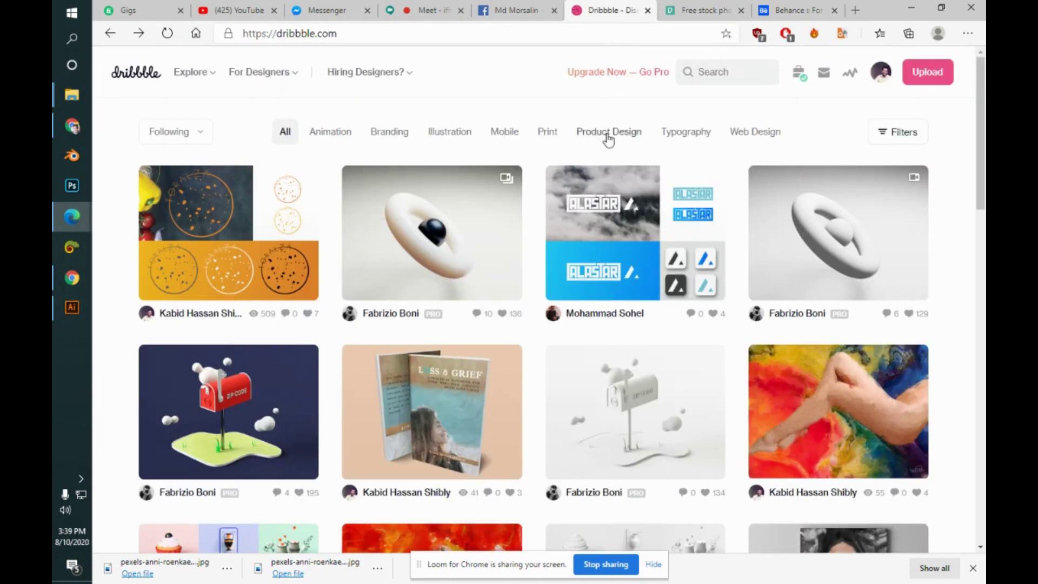
pyautogui.click(518, 10)
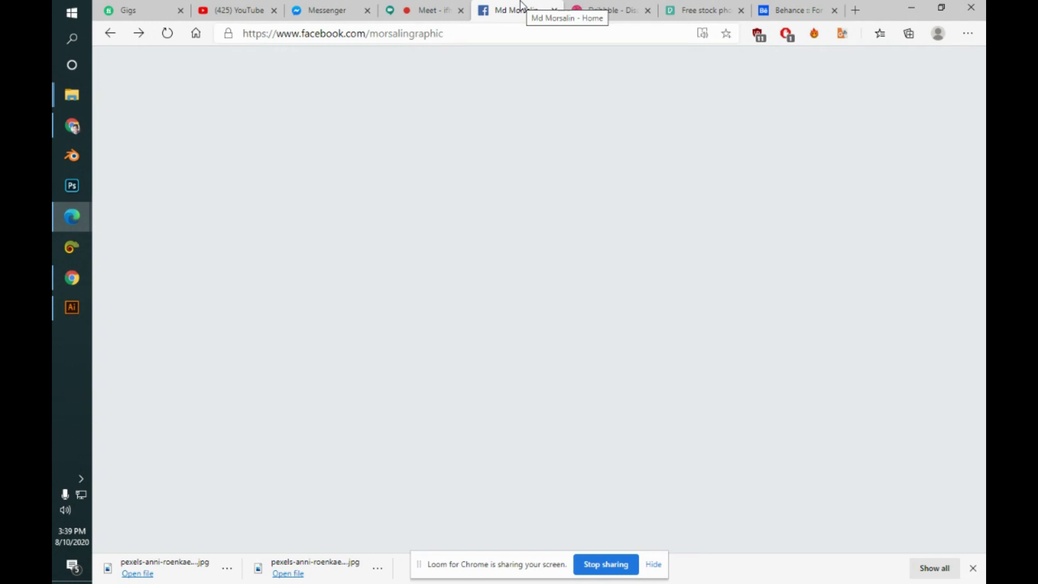
pyautogui.click(454, 7)
pyautogui.click(553, 11)
pyautogui.click(273, 6)
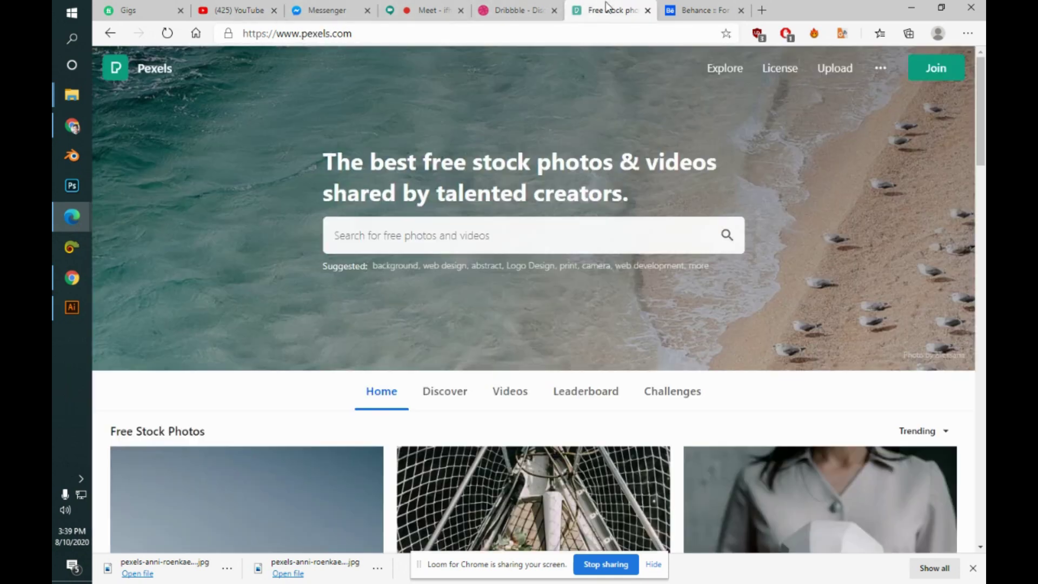
pyautogui.click(606, 6)
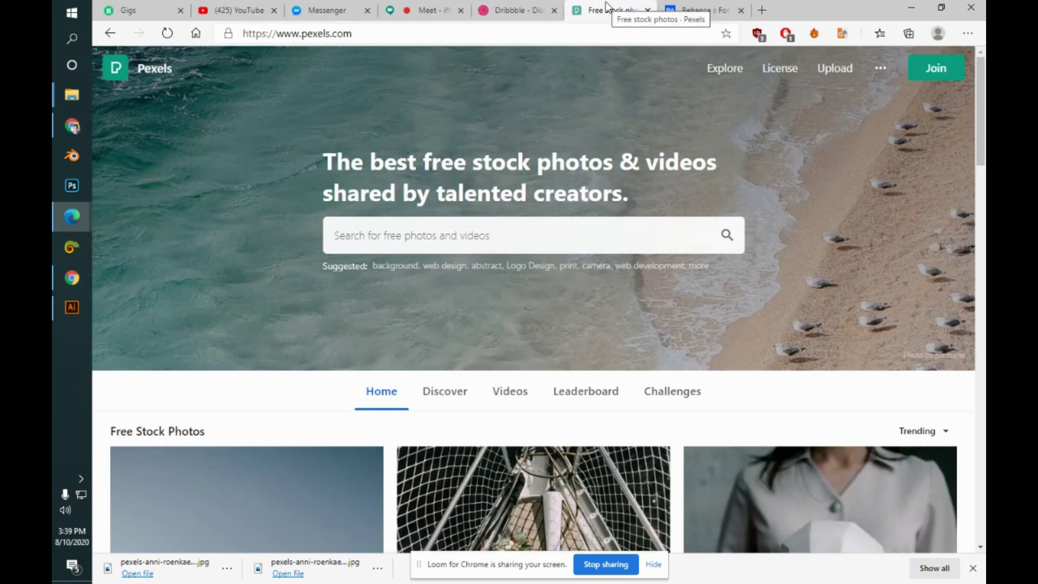
# - Switch to Illustrator and close the lumberjack.ai document
pyautogui.click(57, 315)
pyautogui.click(57, 315)
pyautogui.click(58, 315)
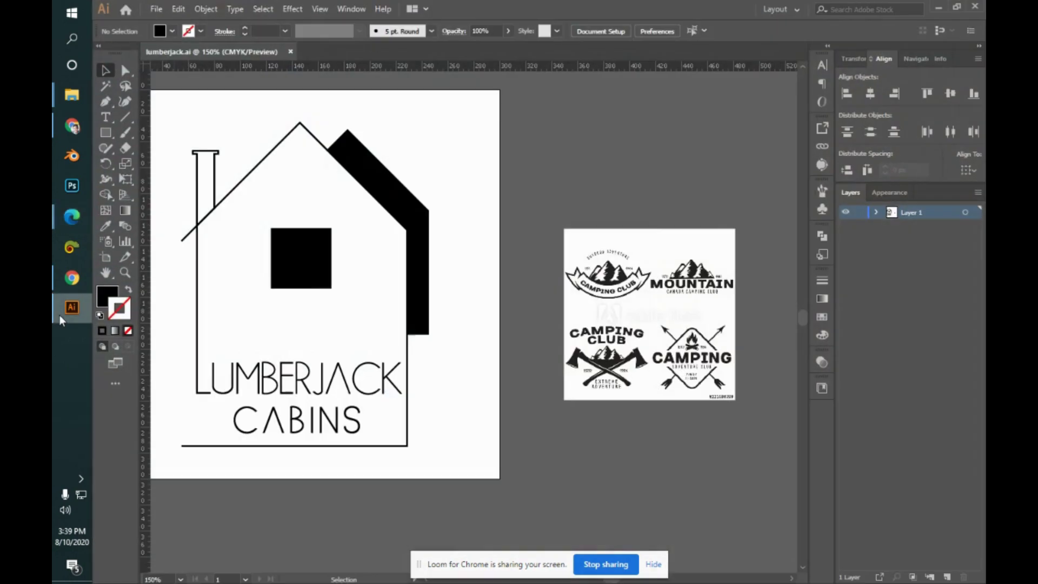
pyautogui.click(291, 52)
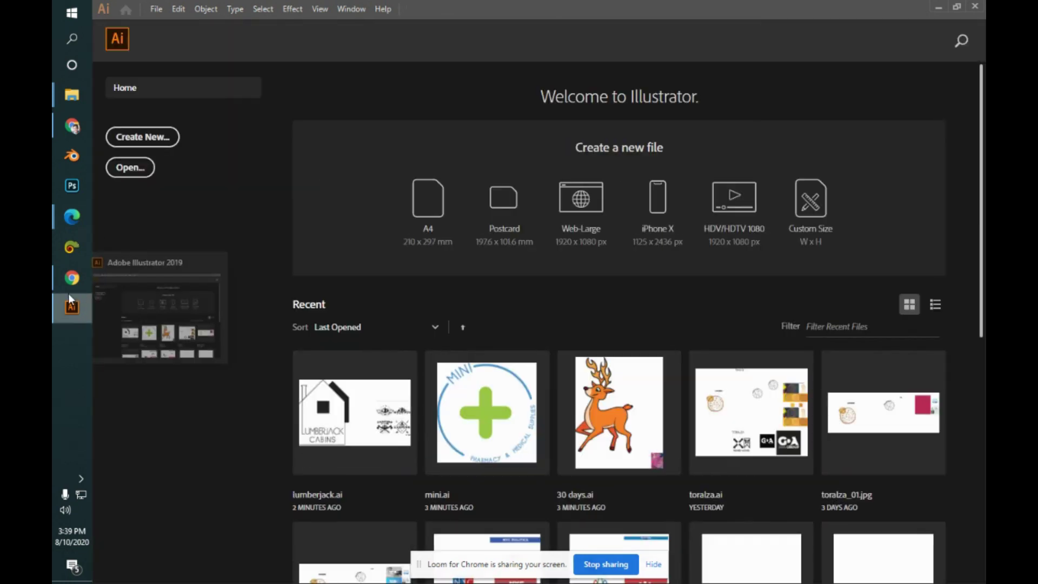
# - Switch to Edge and read the latest questions in the Meet chat
pyautogui.moveTo(64, 283)
pyautogui.moveTo(62, 225)
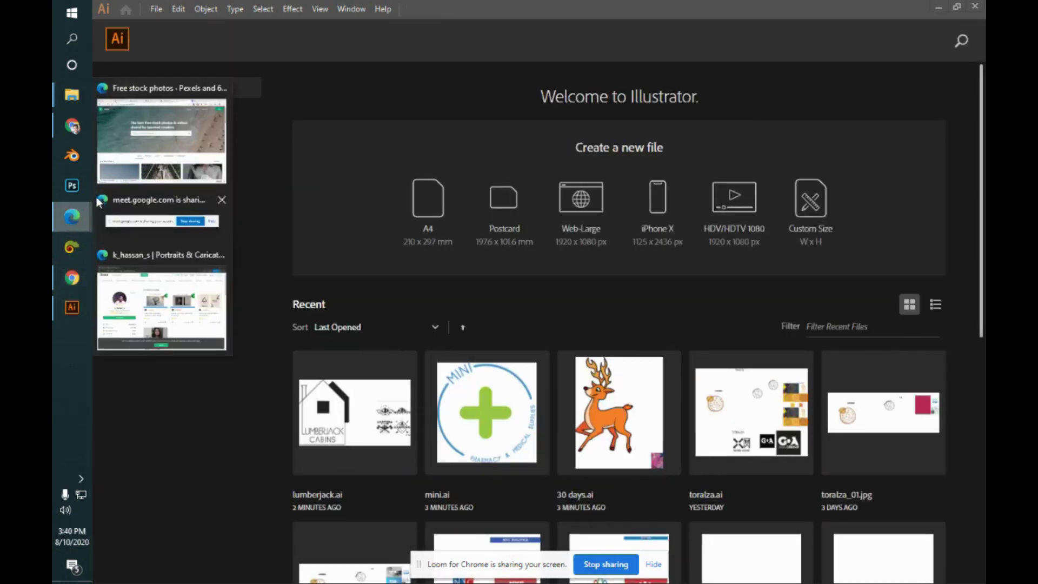
pyautogui.click(157, 136)
pyautogui.click(469, 10)
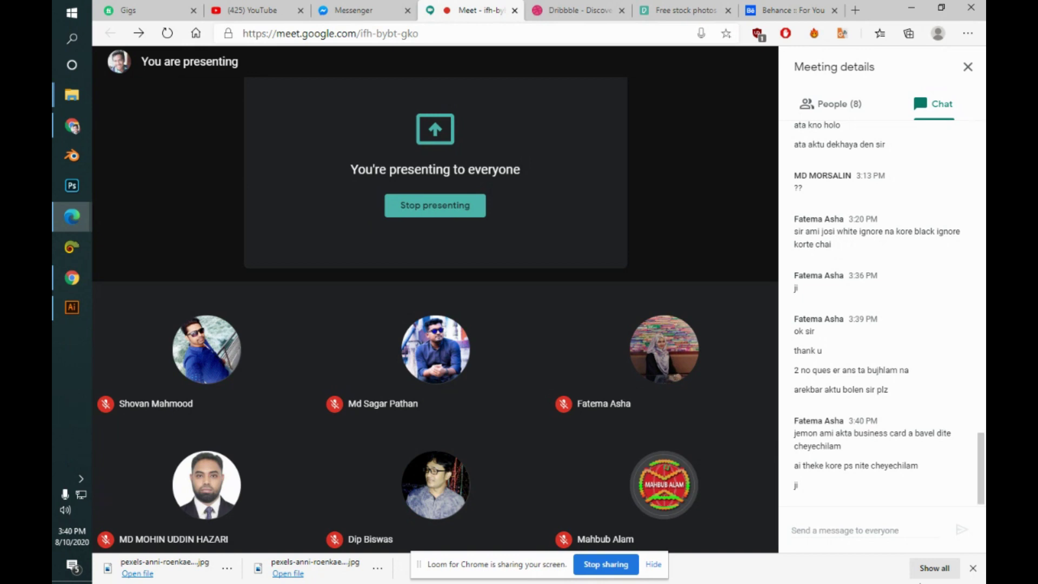
# - Return to Illustrator and open nyc.ai from the recent files
pyautogui.click(64, 309)
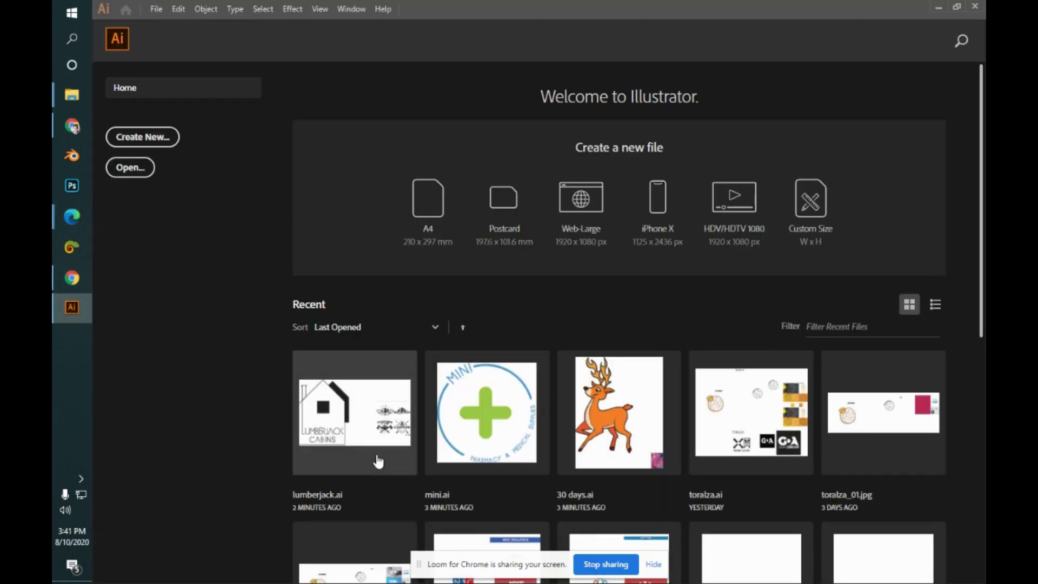
pyautogui.scroll(-8, 983, 262)
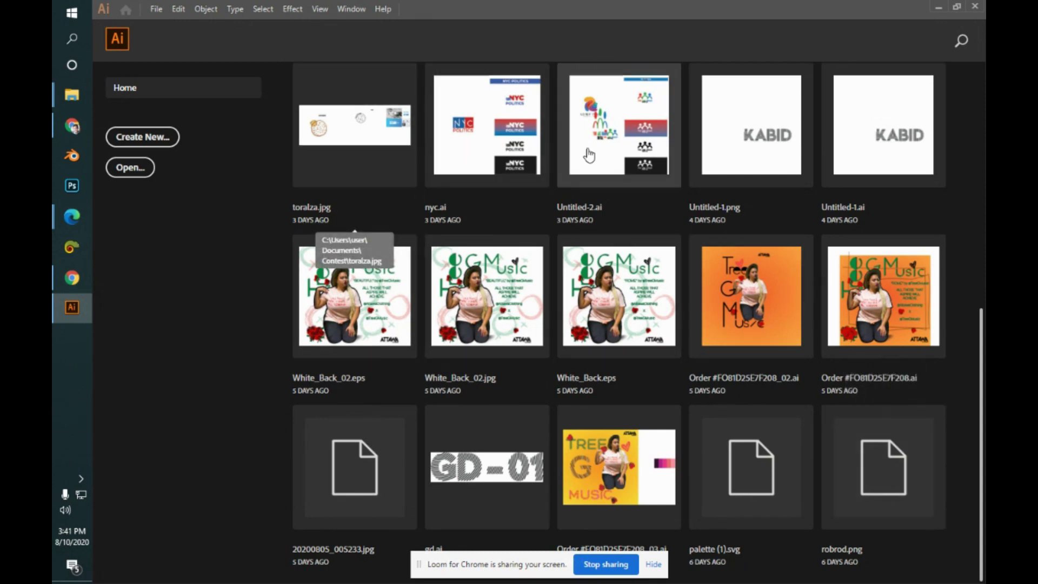
pyautogui.moveTo(984, 355); pyautogui.dragTo(980, 281)
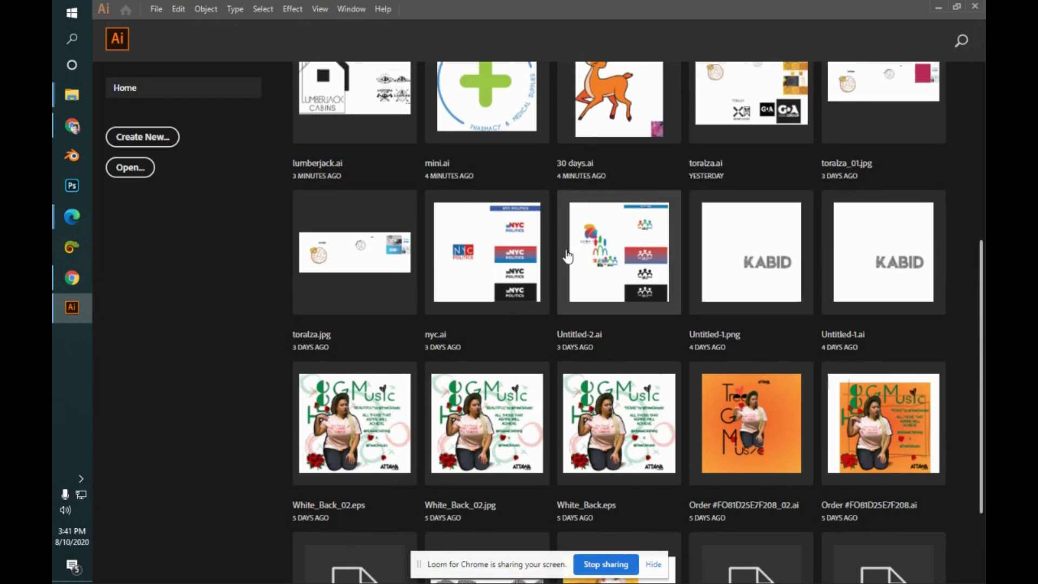
pyautogui.click(505, 229)
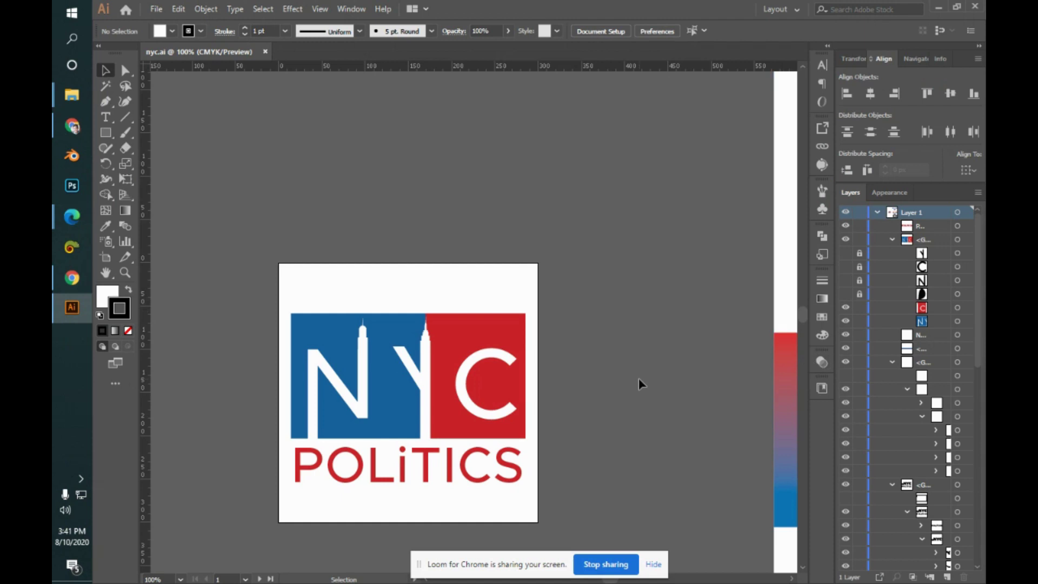
# - Copy the white NYC Politics logo with its black background and paste it on empty canvas away from the other versions
pyautogui.moveTo(726, 326); pyautogui.dragTo(285, 176)
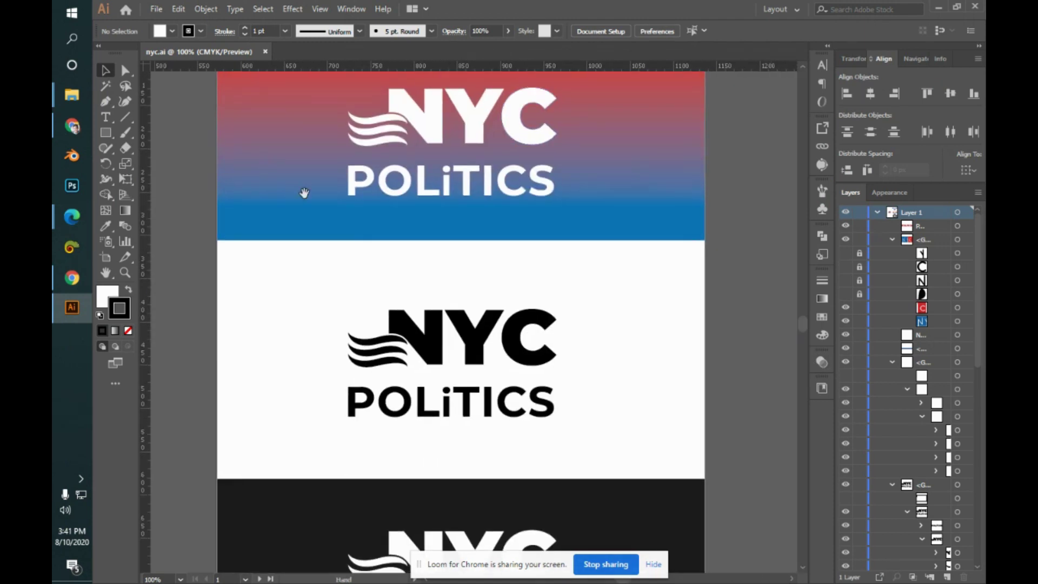
pyautogui.scroll(-5, 443, 241)
pyautogui.moveTo(445, 308); pyautogui.dragTo(522, 252)
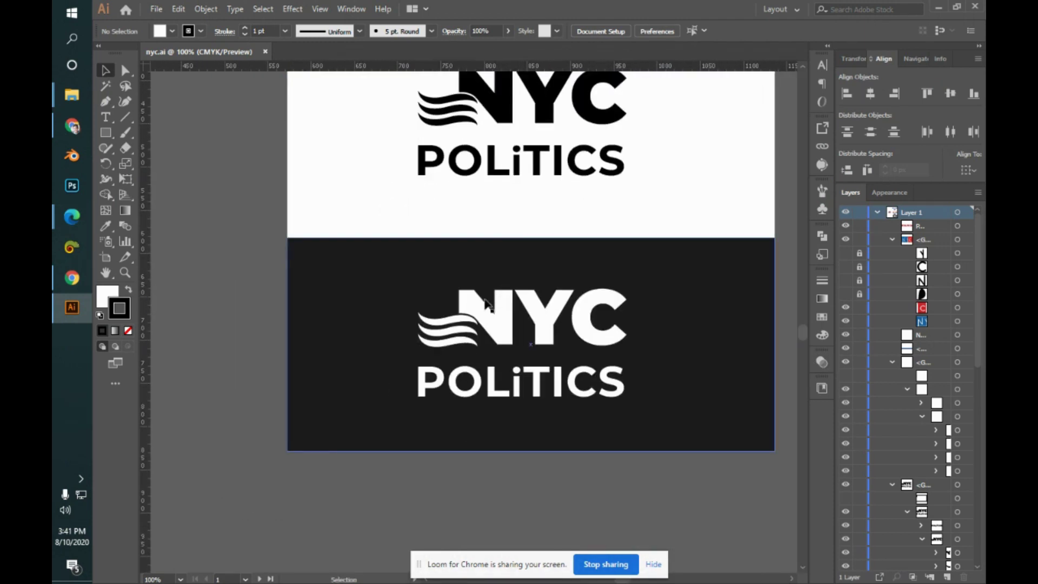
pyautogui.moveTo(200, 265); pyautogui.dragTo(712, 476)
pyautogui.moveTo(698, 381); pyautogui.dragTo(672, 404)
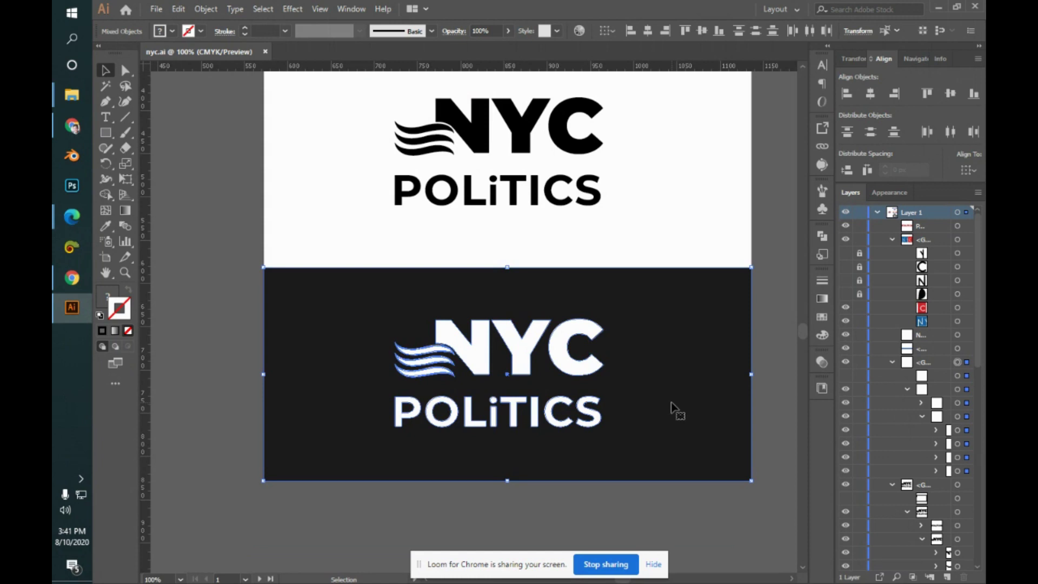
pyautogui.scroll(5, 696, 371)
pyautogui.hscroll(7, 696, 371)
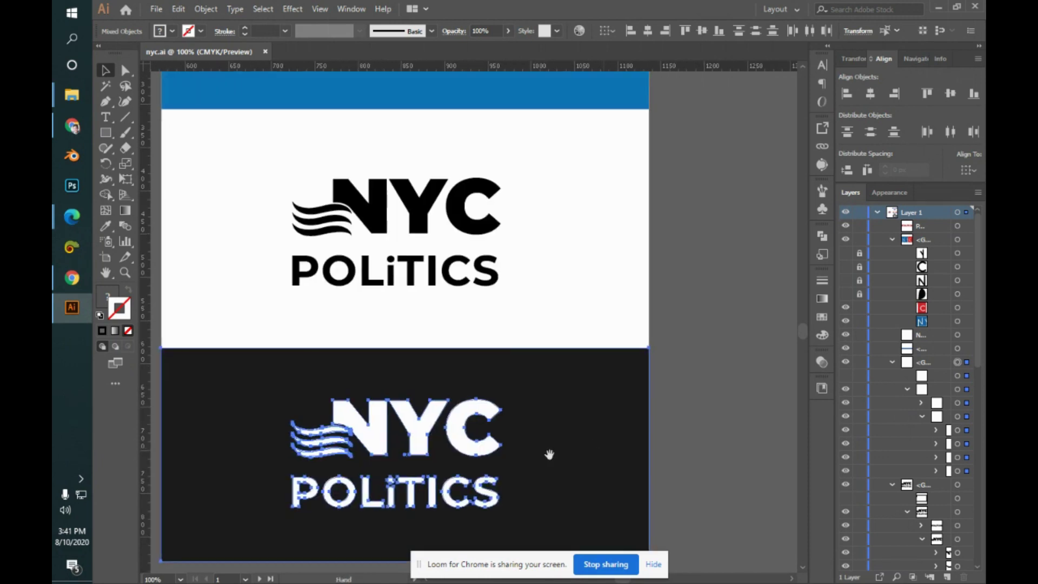
pyautogui.scroll(3, 754, 308)
pyautogui.hscroll(10, 754, 308)
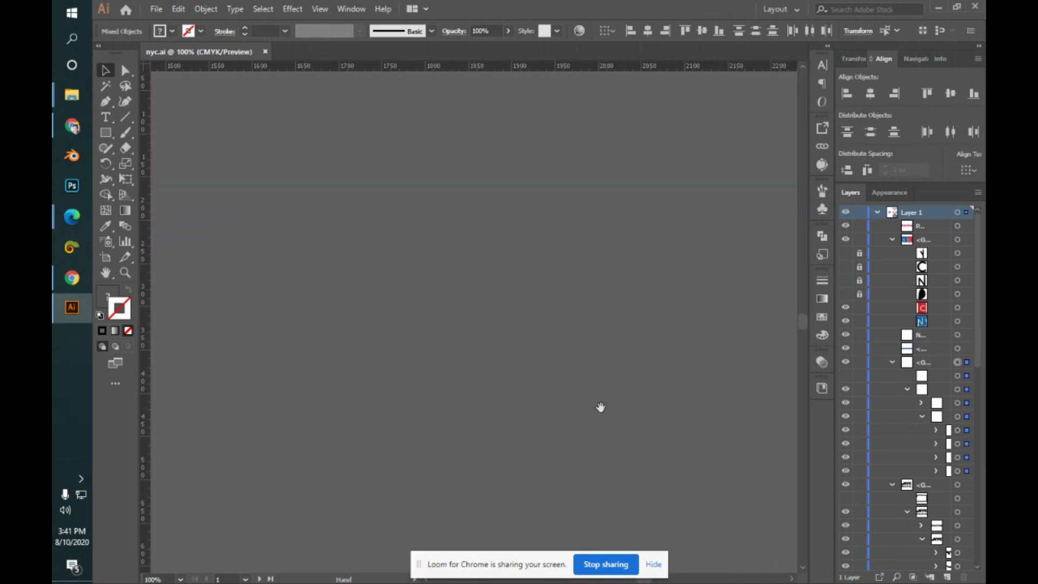
pyautogui.scroll(2, 468, 457)
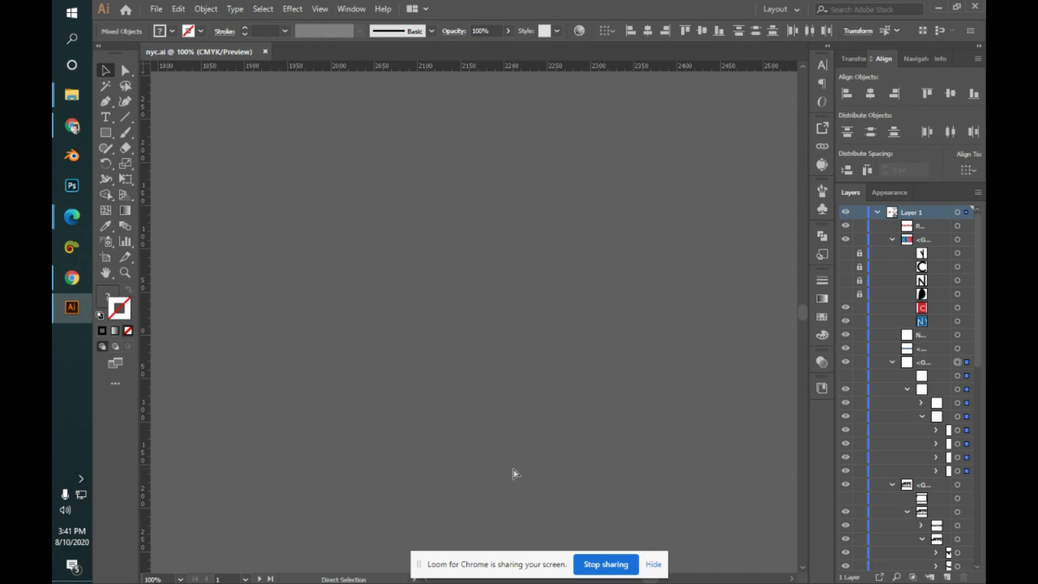
pyautogui.hotkey('ctrl', 'v')
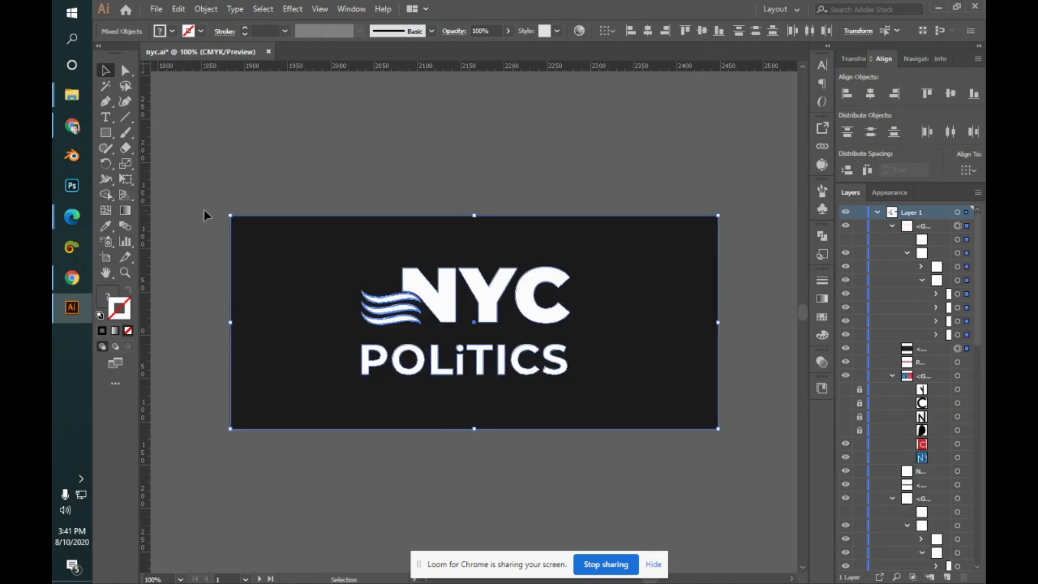
# - Shorten the pasted black rectangle by shifting its left-side anchor points about 70 px inward with Direct Selection
pyautogui.press('a')
pyautogui.moveTo(204, 196); pyautogui.dragTo(295, 452)
pyautogui.hotkey('shift', 'Right')
pyautogui.hotkey('shift', 'Right')
pyautogui.hotkey('shift', 'Right')
pyautogui.hotkey('shift', 'Right')
pyautogui.hotkey('shift', 'Right')
pyautogui.hotkey('shift', 'Right')
pyautogui.hotkey('shift', 'Right')
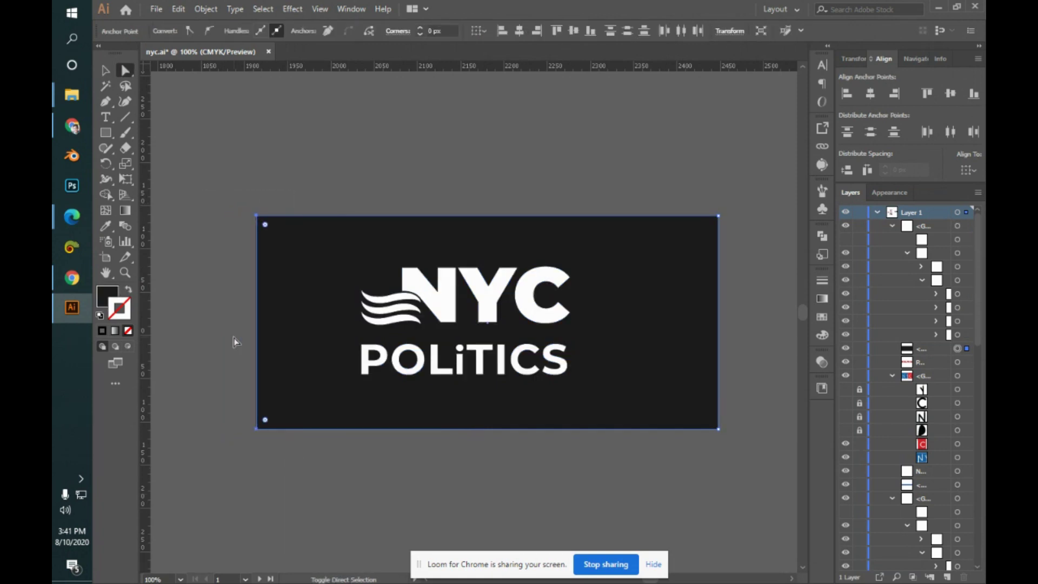
# - Shift the pasted black rectangle's right-side anchor points about 90 px inward to give it business-card proportions, then deselect it
pyautogui.moveTo(687, 194); pyautogui.dragTo(746, 475)
pyautogui.hotkey('shift', 'Left')
pyautogui.hotkey('shift', 'Left')
pyautogui.hotkey('shift', 'Left')
pyautogui.hotkey('shift', 'Left')
pyautogui.hotkey('shift', 'Left')
pyautogui.hotkey('shift', 'Left')
pyautogui.hotkey('shift', 'Left')
pyautogui.hotkey('shift', 'Left')
pyautogui.hotkey('shift', 'Left')
pyautogui.hotkey('shift', 'Left')
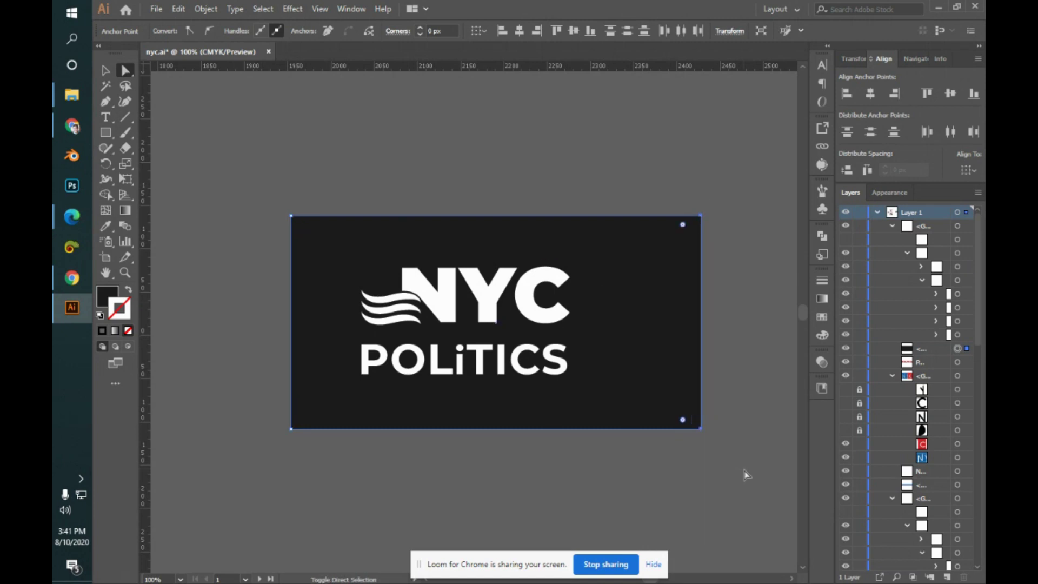
pyautogui.hotkey('shift', 'Right')
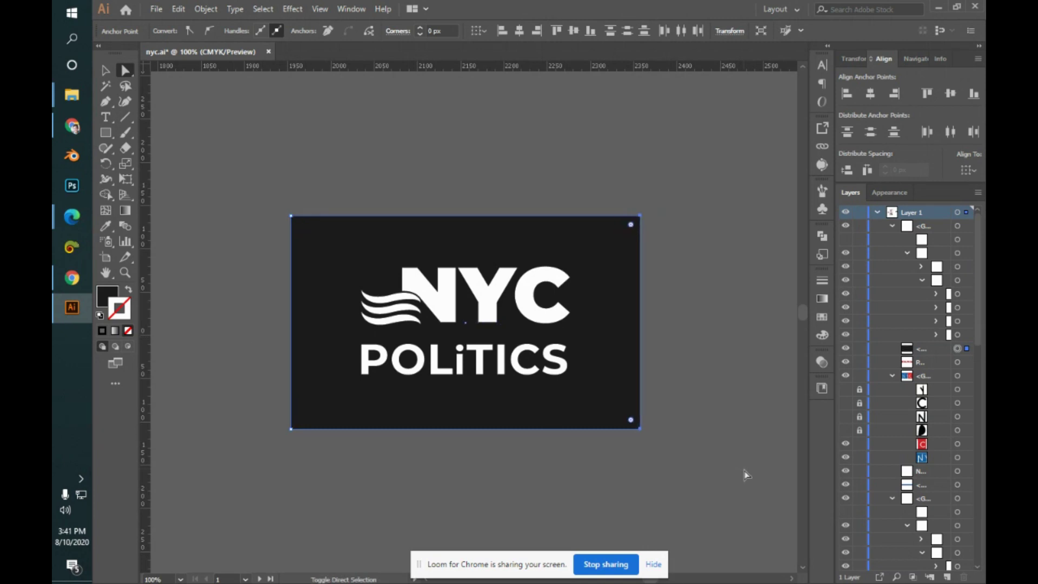
pyautogui.click(739, 446)
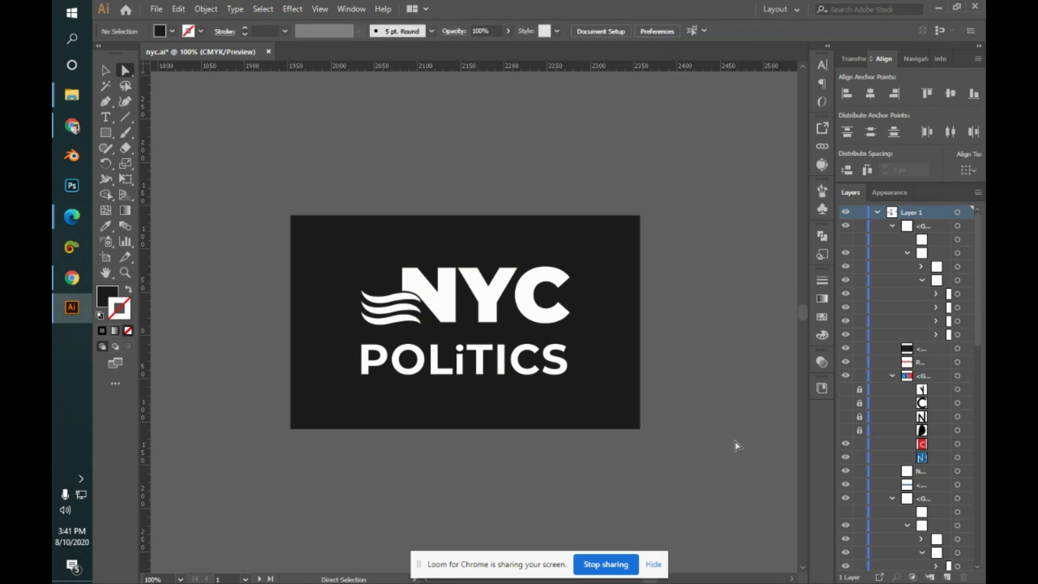
# - Draw a new artboard about 440 by 280 px around the pasted card, leaving a narrow margin on all sides
pyautogui.press('v')
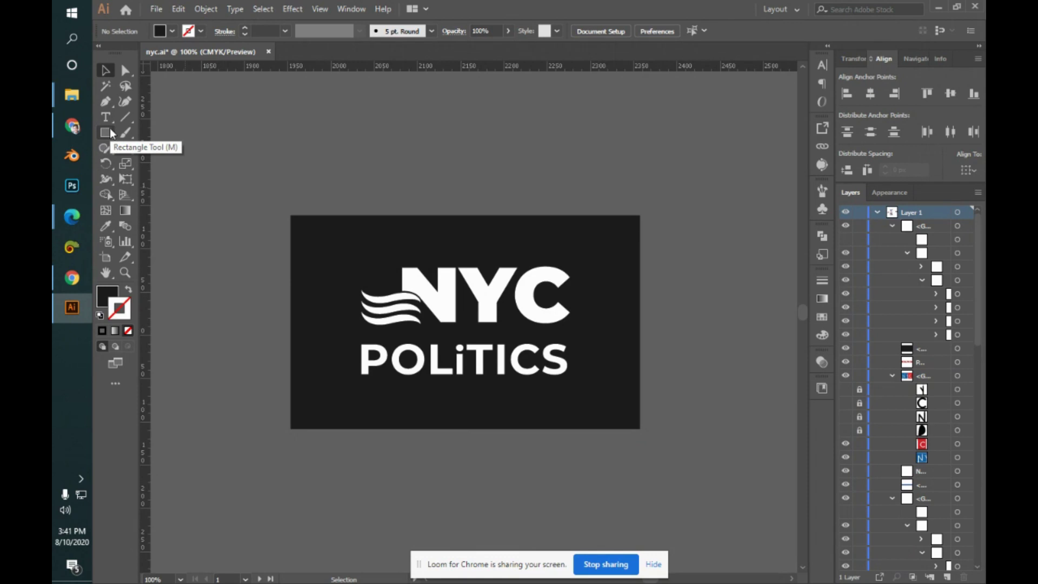
pyautogui.hotkey('shift', 'o')
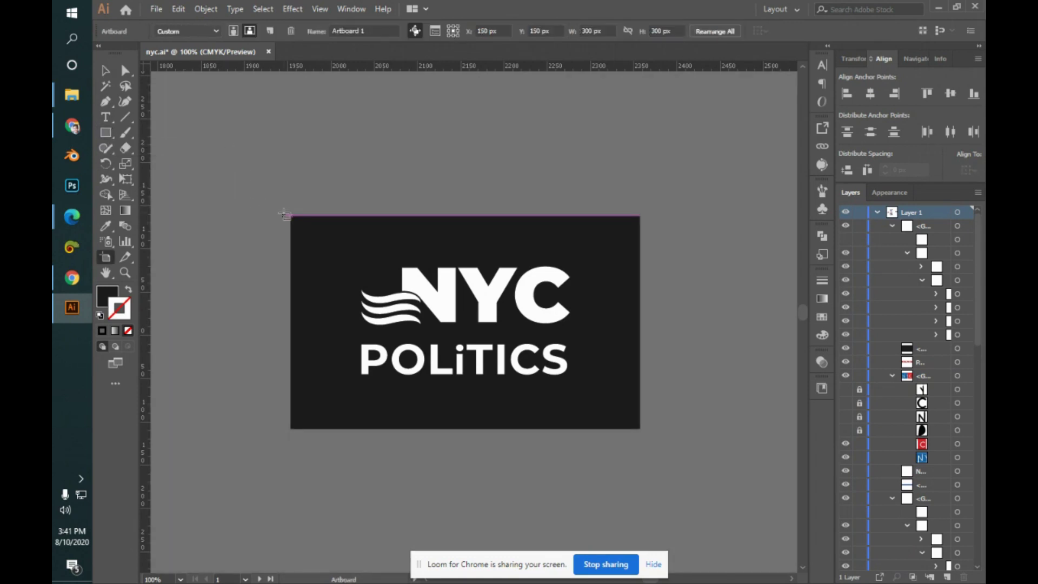
pyautogui.moveTo(279, 204); pyautogui.dragTo(660, 447)
pyautogui.press('Escape')
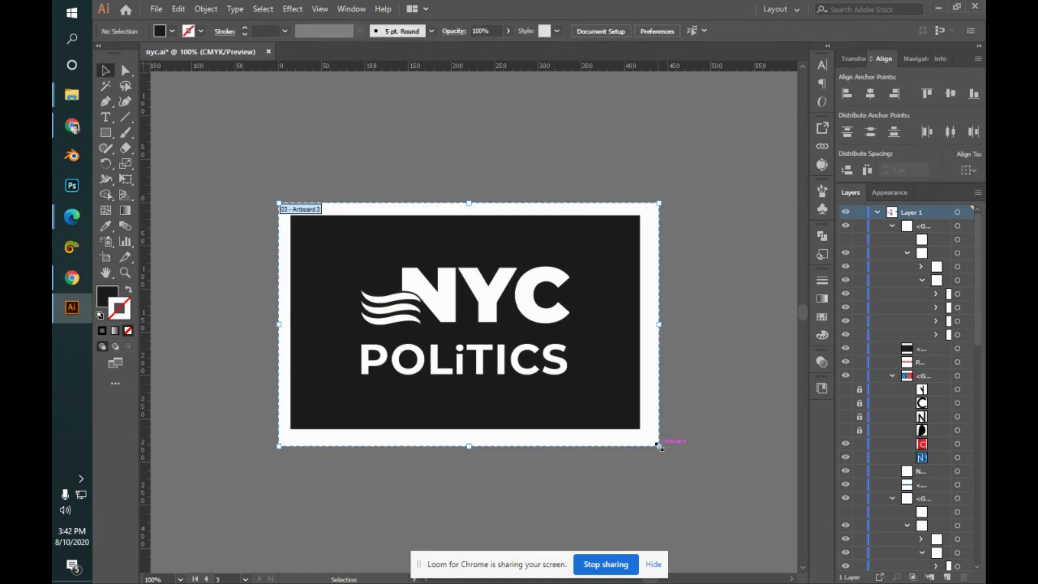
# - Reposition the black rectangle behind the logo so its margins are even inside the new artboard
pyautogui.moveTo(612, 290); pyautogui.dragTo(619, 299)
pyautogui.moveTo(643, 371); pyautogui.dragTo(638, 368)
pyautogui.press('Left')
pyautogui.press('Left')
pyautogui.press('Up')
pyautogui.press('Up')
pyautogui.press('Up')
pyautogui.press('Up')
pyautogui.press('Up')
pyautogui.press('Up')
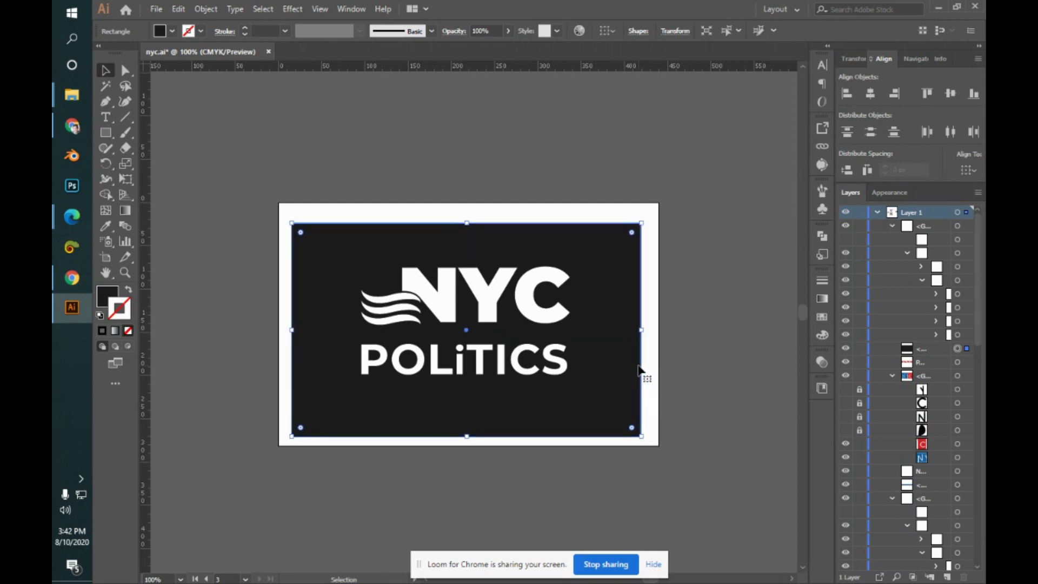
pyautogui.press('Right')
pyautogui.press('Right')
pyautogui.press('Right')
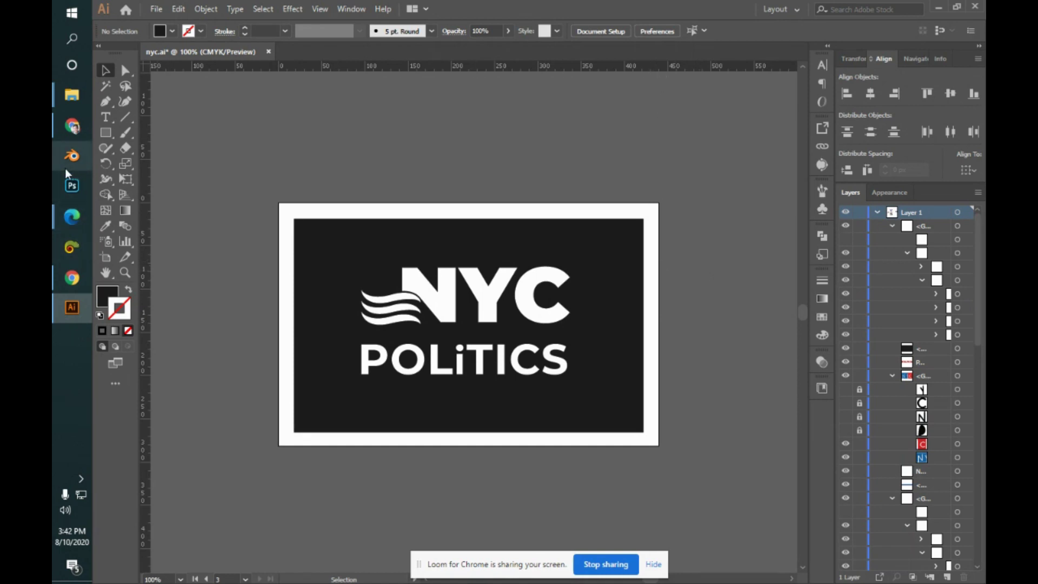
# - Open the Drop Shadow settings for the black card rectangle and turn on the preview, keeping the dialog clear of the card
pyautogui.click(607, 353)
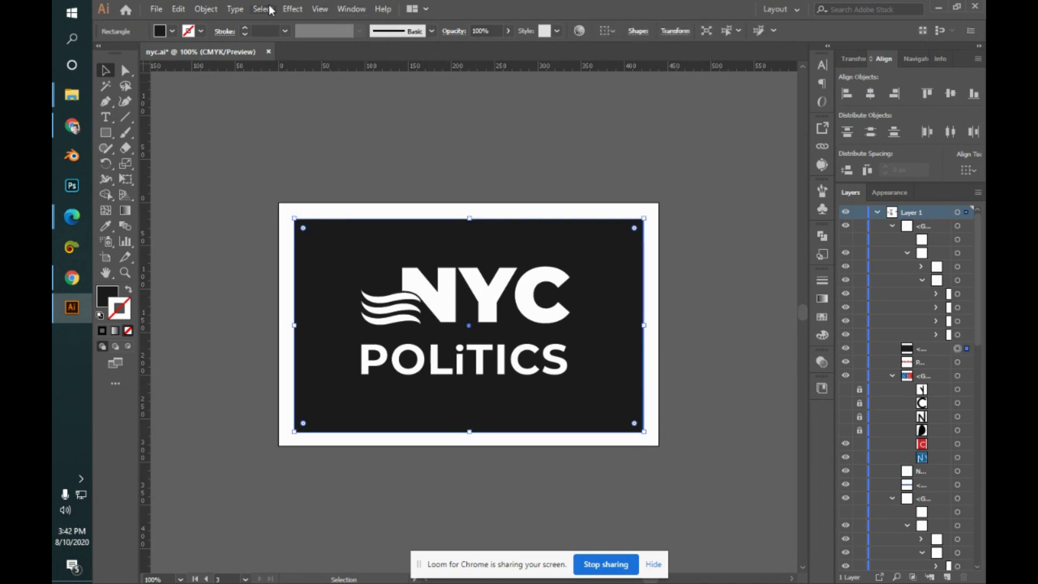
pyautogui.click(294, 8)
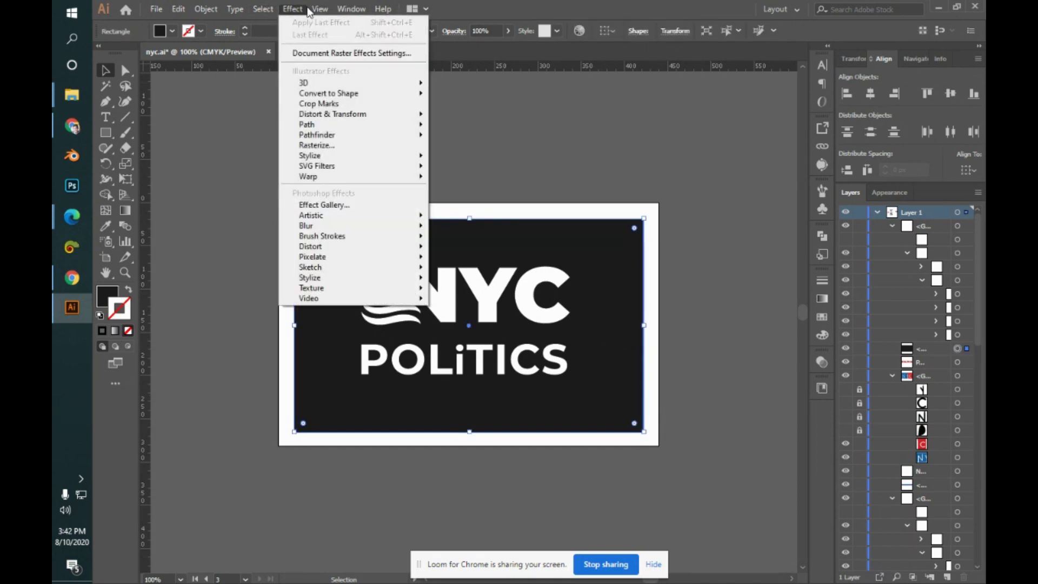
pyautogui.moveTo(385, 157)
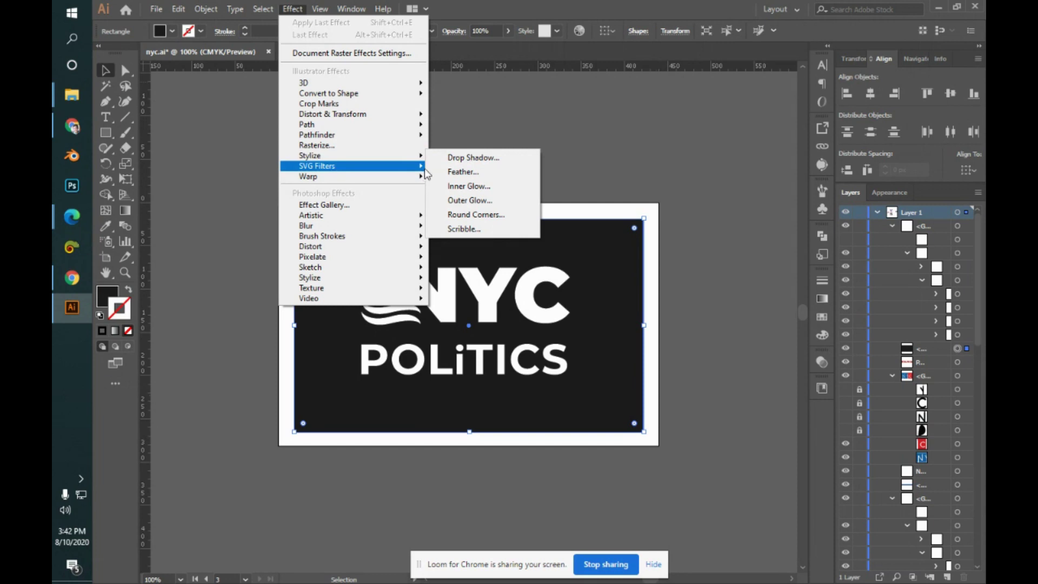
pyautogui.click(442, 160)
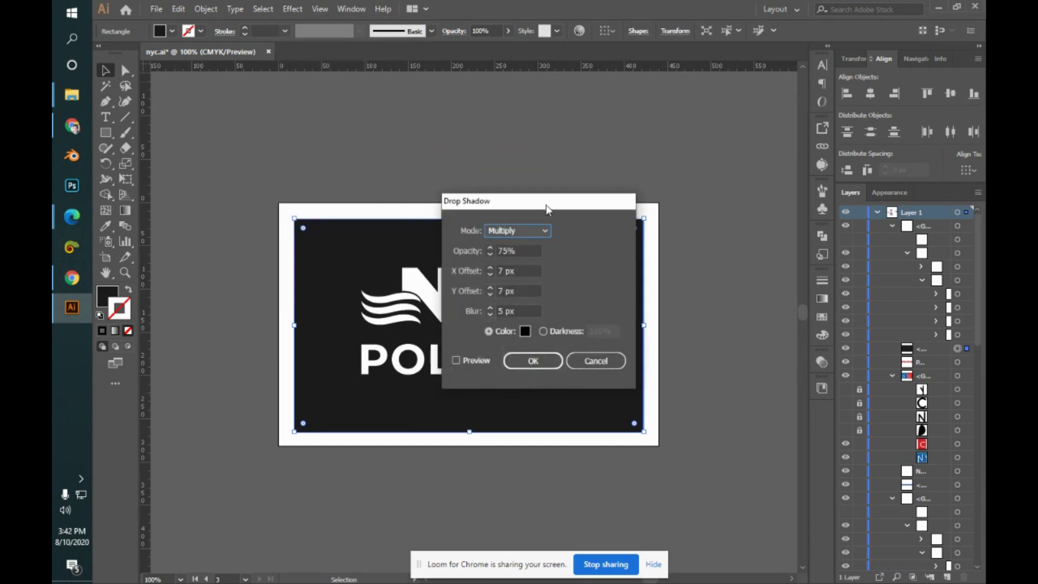
pyautogui.moveTo(575, 205); pyautogui.dragTo(650, 92)
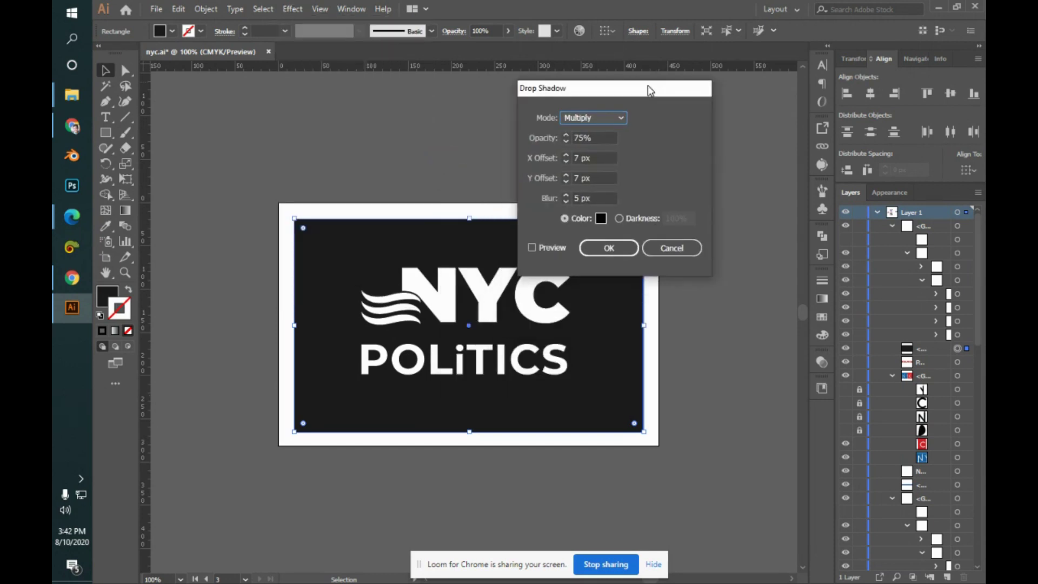
pyautogui.click(534, 248)
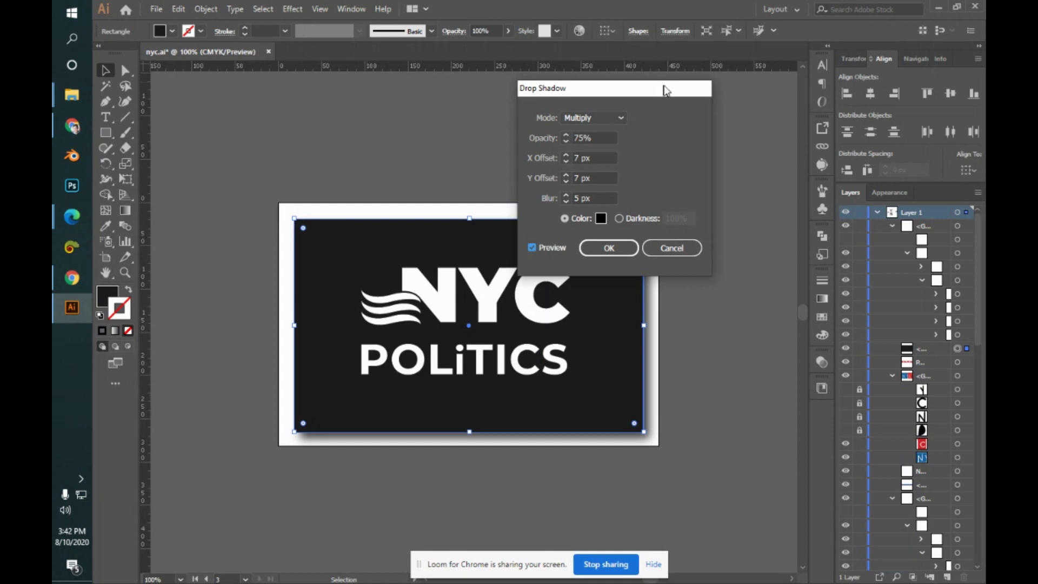
pyautogui.moveTo(662, 91); pyautogui.dragTo(779, 95)
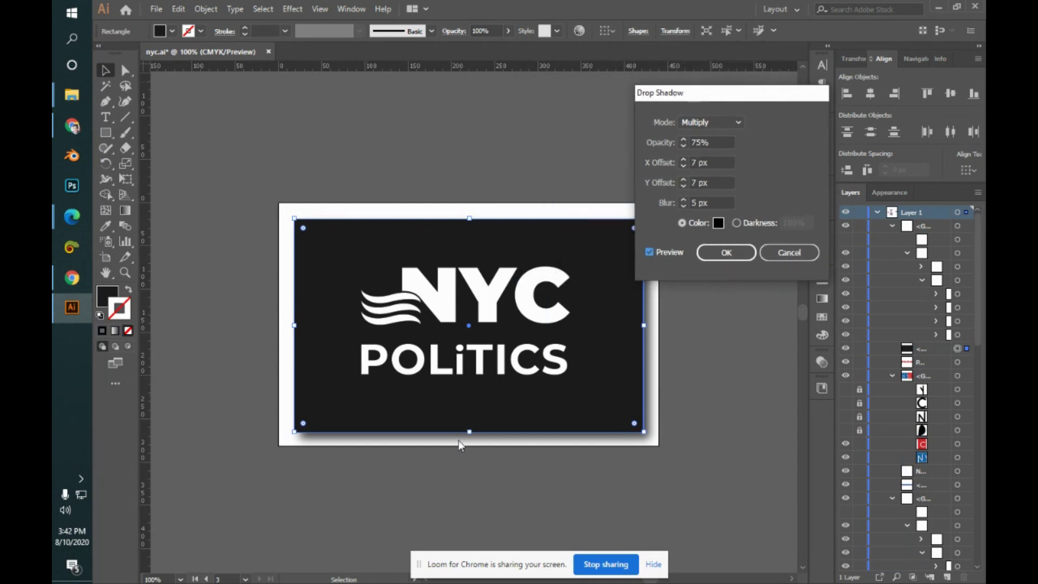
# - Try the drop shadow with a 2 px blur and bring the blur back up to 5 px
pyautogui.click(719, 202)
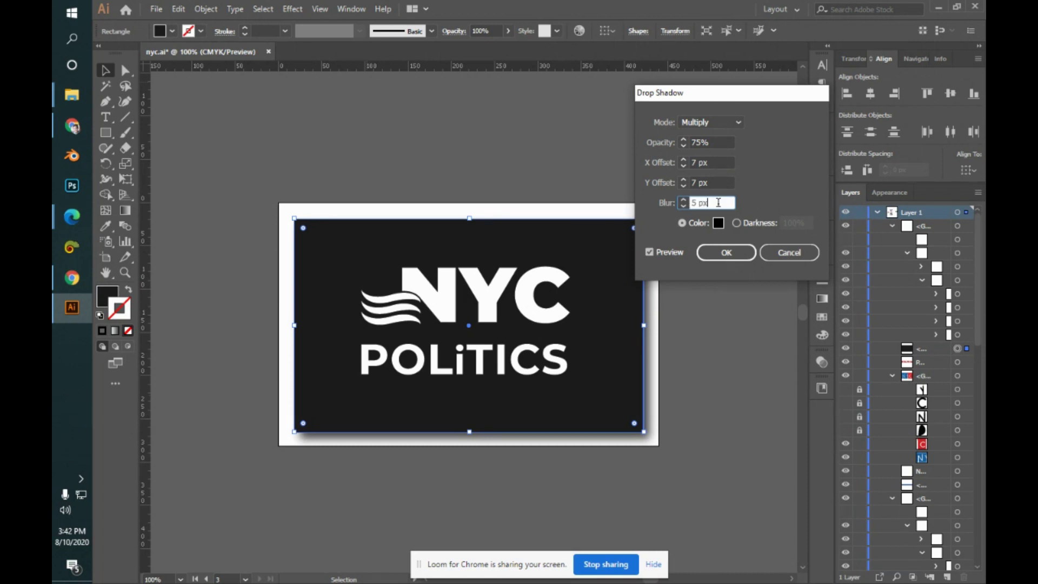
pyautogui.press('Down')
pyautogui.press('Down')
pyautogui.press('Down')
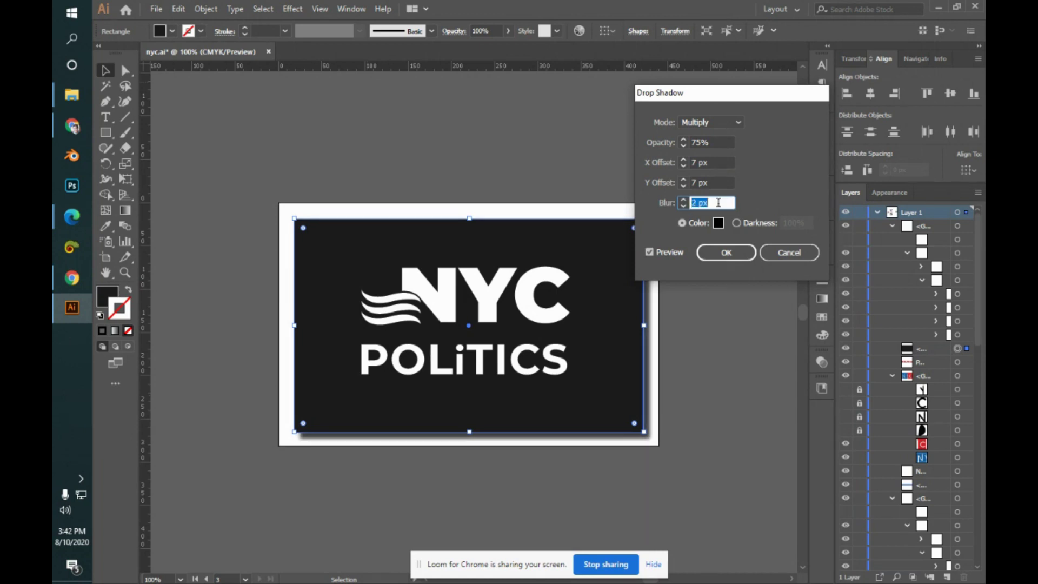
pyautogui.press('Up')
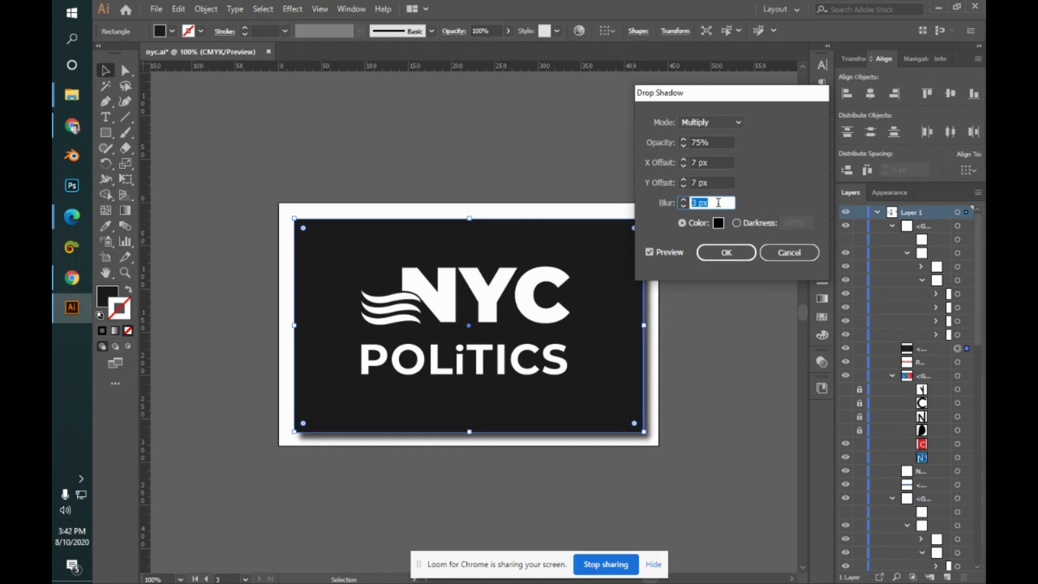
pyautogui.press('Up')
pyautogui.press('Up')
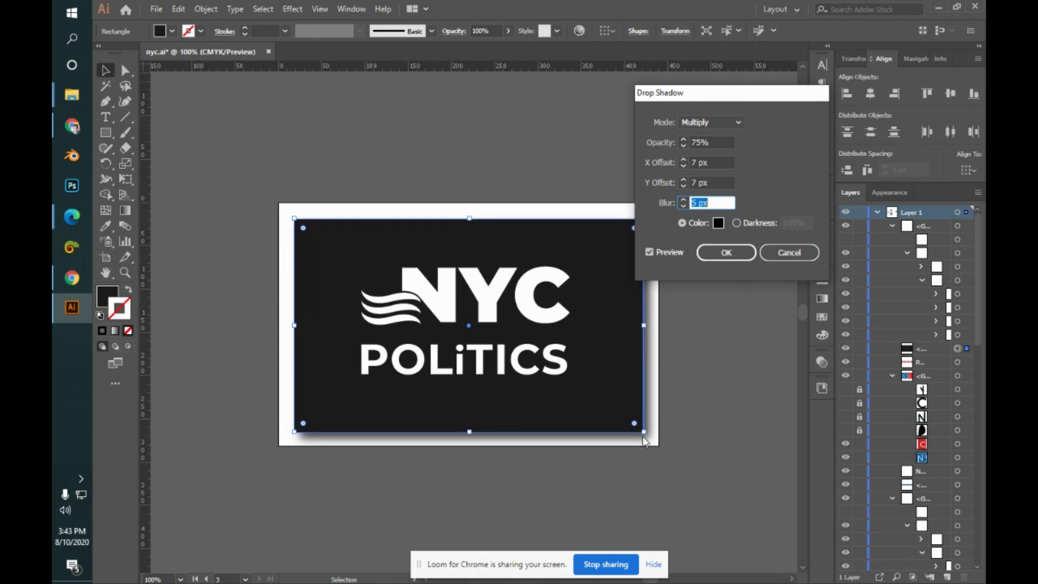
# - Set the drop shadow's X offset to 0 px
pyautogui.click(719, 162)
pyautogui.press('Down')
pyautogui.press('Down')
pyautogui.press('Down')
pyautogui.press('Down')
pyautogui.press('Down')
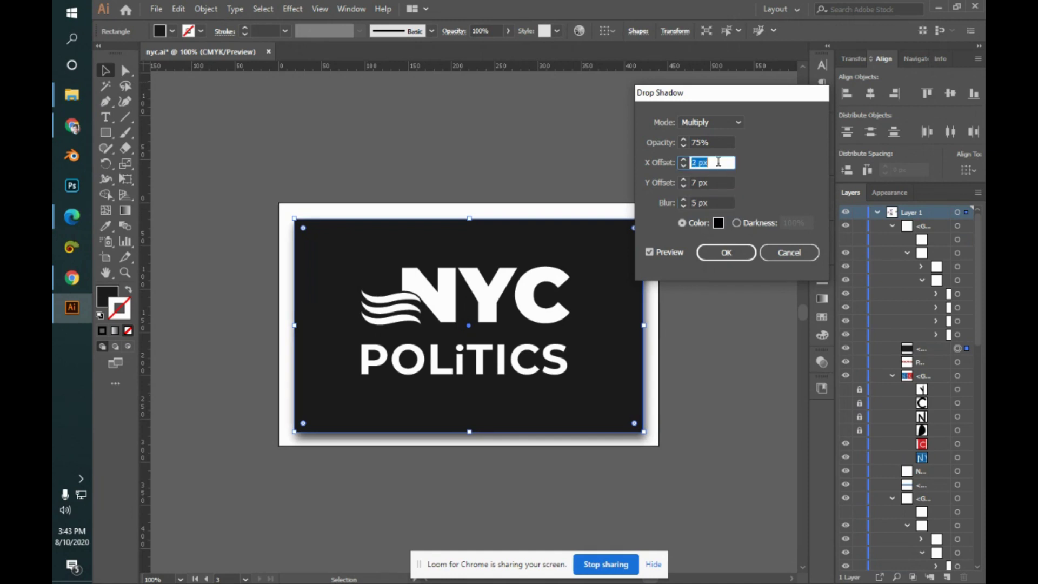
pyautogui.press('Down')
pyautogui.press('Down')
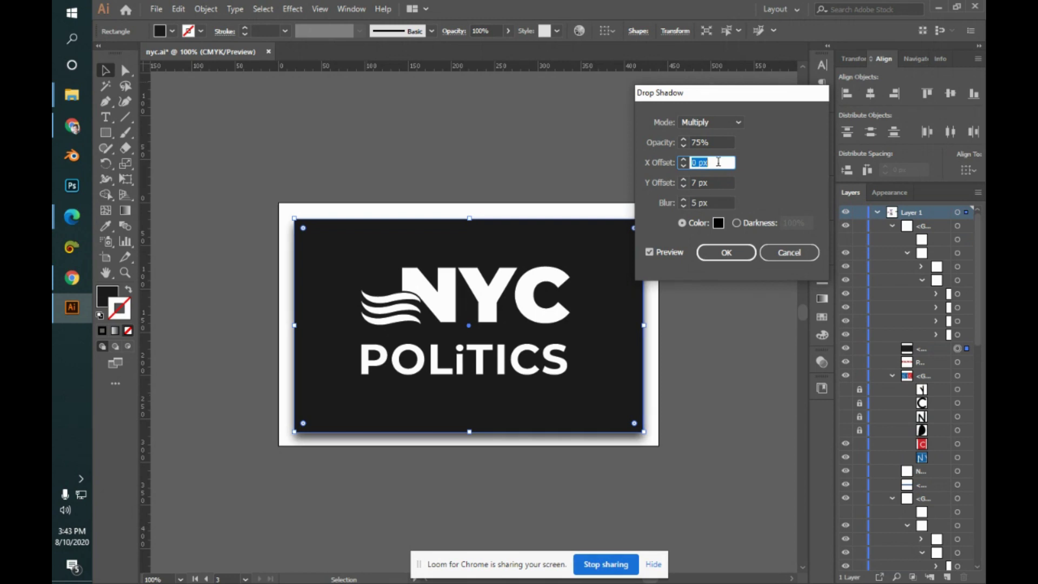
# - Try raising the drop shadow's opacity to 99% and bring it back to 75%
pyautogui.click(714, 142)
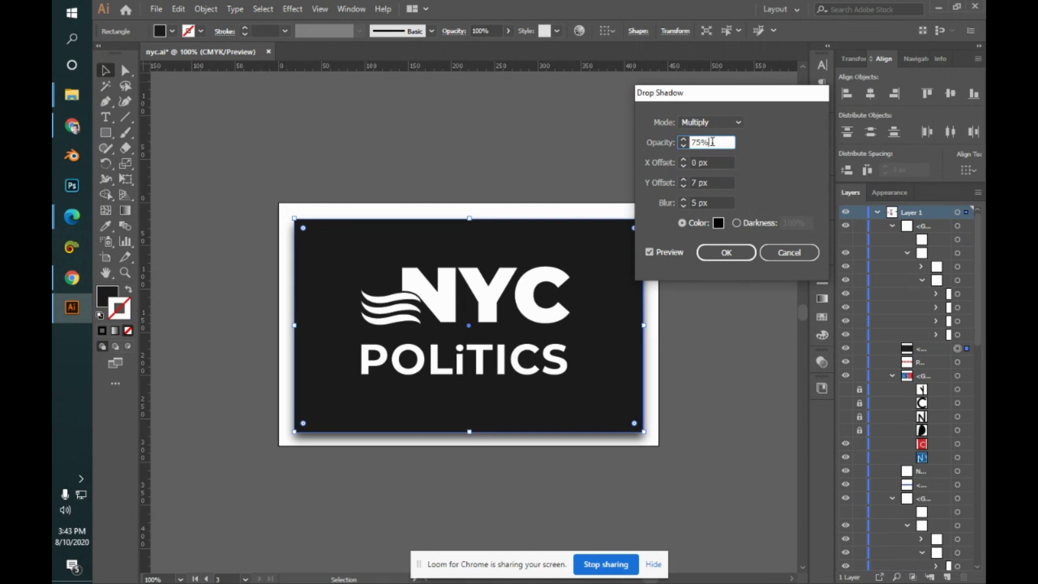
pyautogui.press('Up')
pyautogui.press('Up')
pyautogui.press('Up')
pyautogui.press('Up')
pyautogui.press('Up')
pyautogui.press('Up')
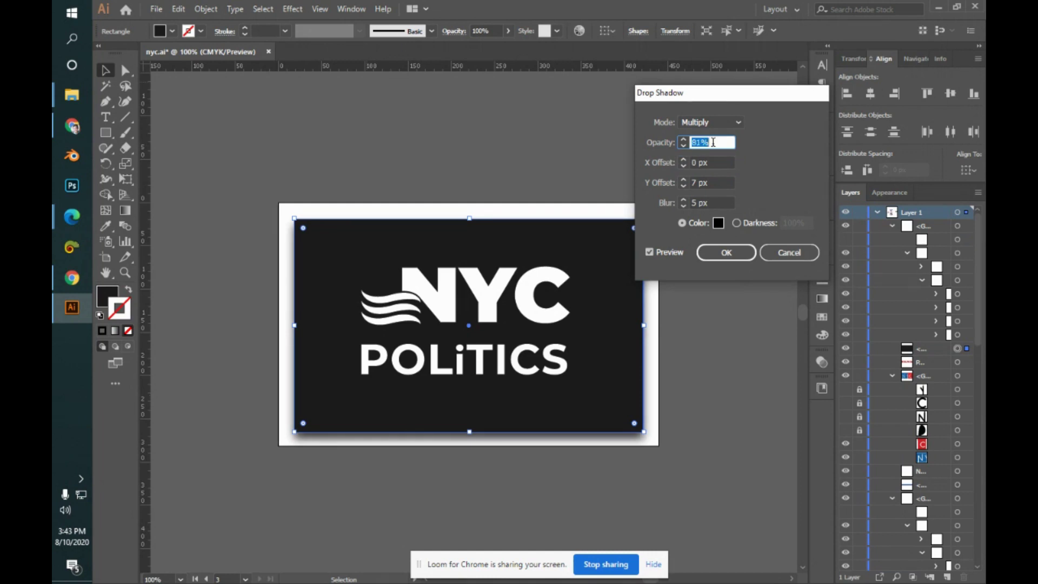
pyautogui.press('Up')
pyautogui.press('Up')
pyautogui.press('Up')
pyautogui.press('Up')
pyautogui.press('Up')
pyautogui.press('Up')
pyautogui.press('Up')
pyautogui.press('Up')
pyautogui.press('Up')
pyautogui.press('Up')
pyautogui.press('Up')
pyautogui.press('Up')
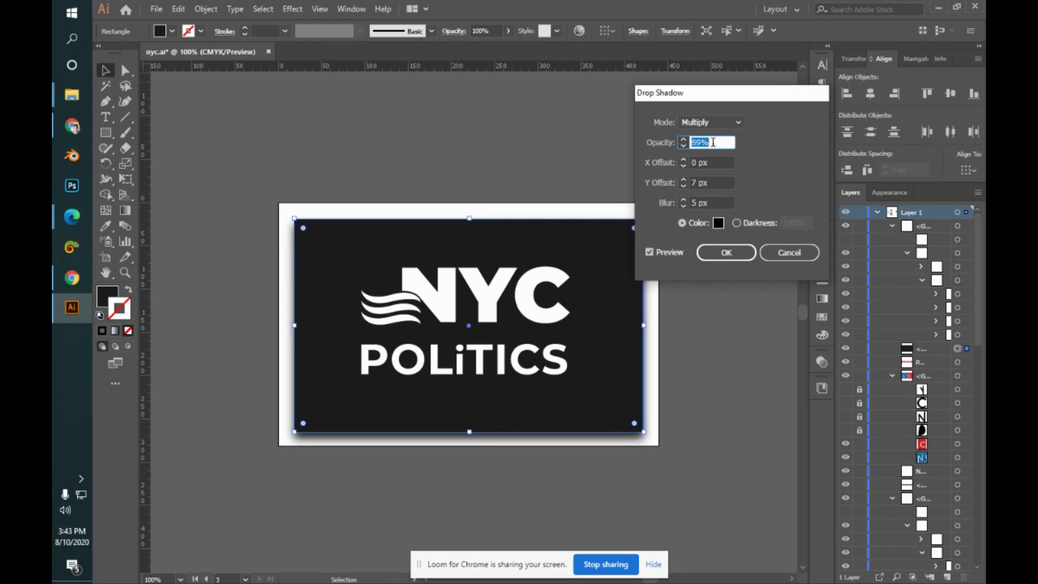
pyautogui.press('Down')
pyautogui.press('Down')
pyautogui.press('Down')
pyautogui.press('Down')
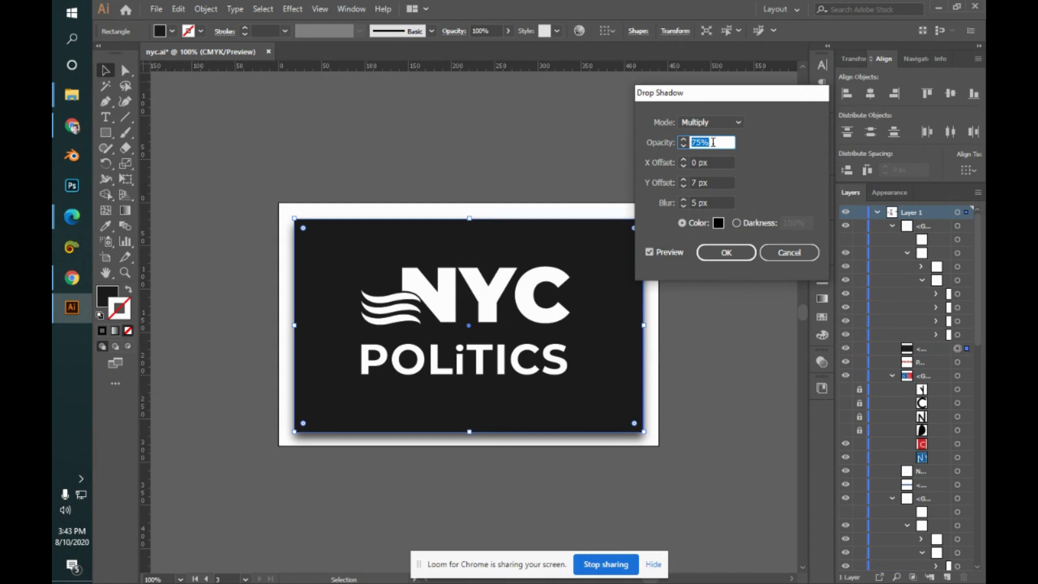
# - Set the drop shadow's Y offset to 9 px, apply the effect to the black rectangle and deselect it
pyautogui.moveTo(742, 98); pyautogui.dragTo(763, 96)
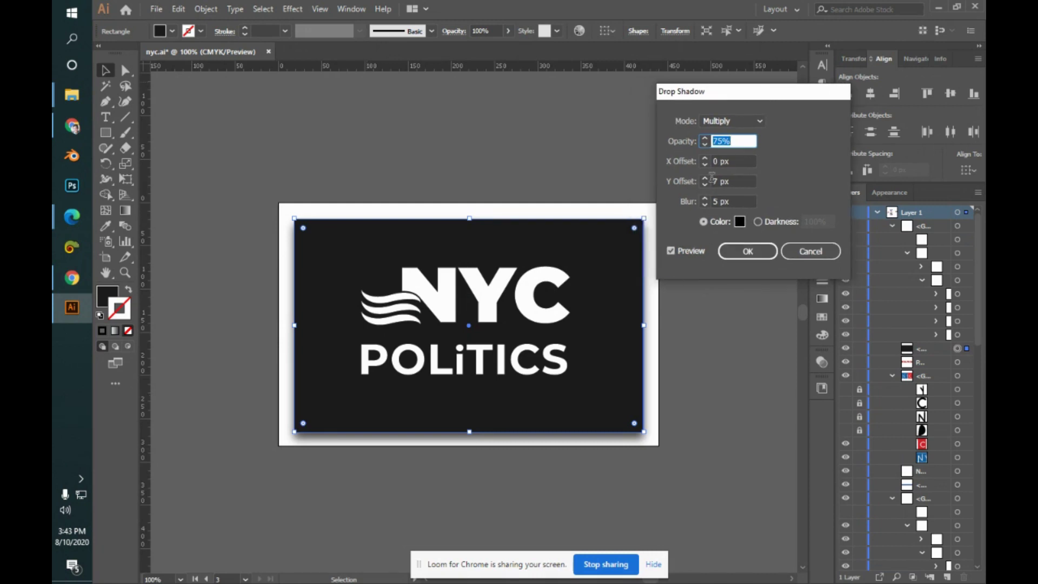
pyautogui.click(698, 254)
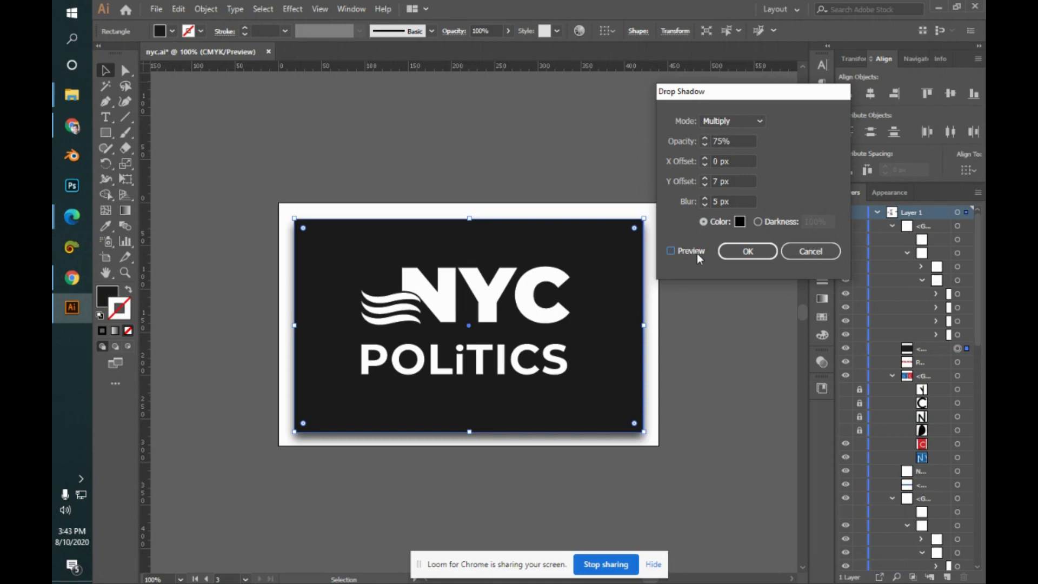
pyautogui.click(697, 252)
pyautogui.click(736, 183)
pyautogui.press('Up')
pyautogui.press('Up')
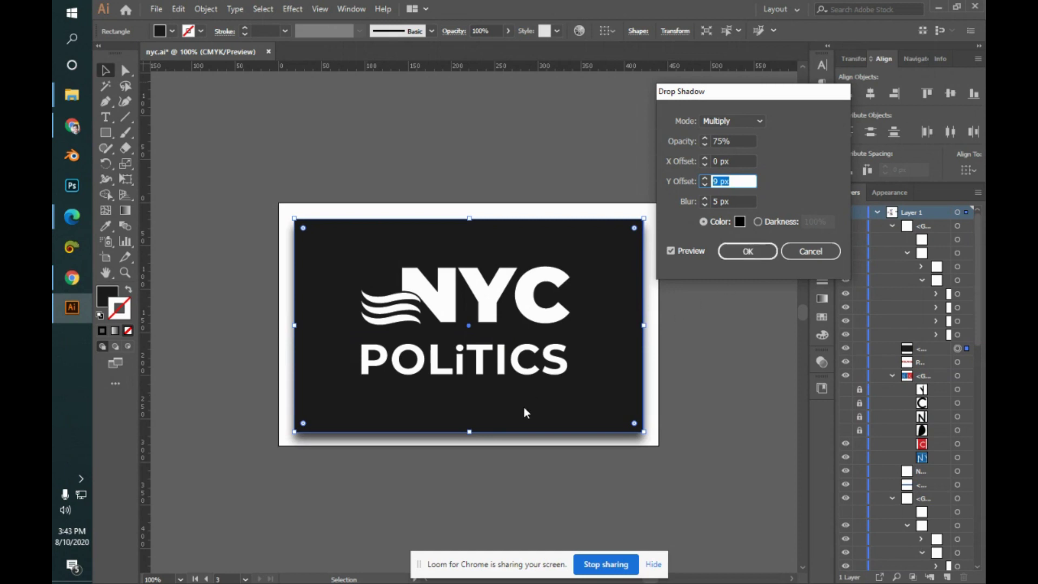
pyautogui.click(762, 253)
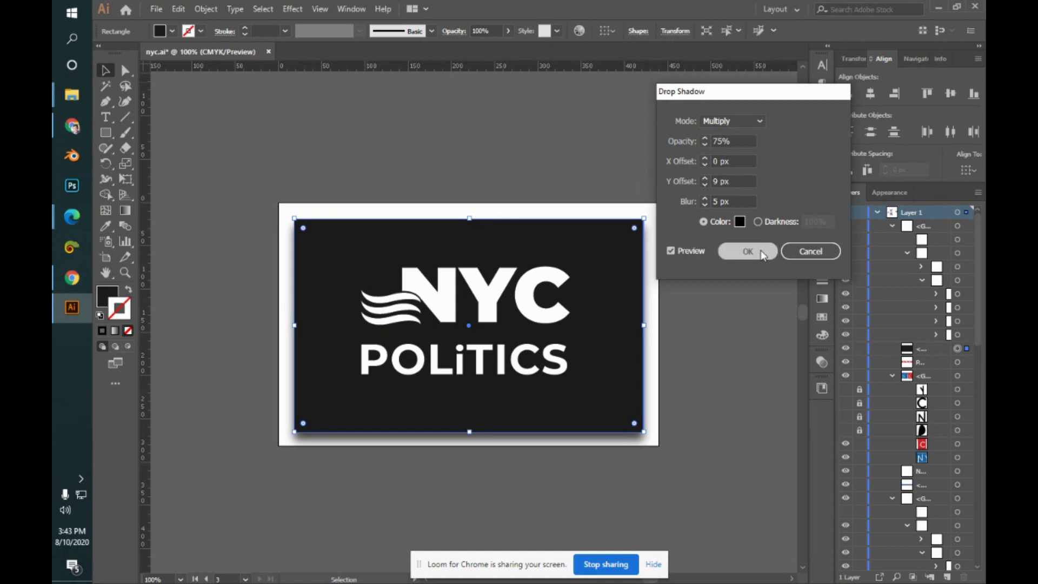
pyautogui.click(720, 371)
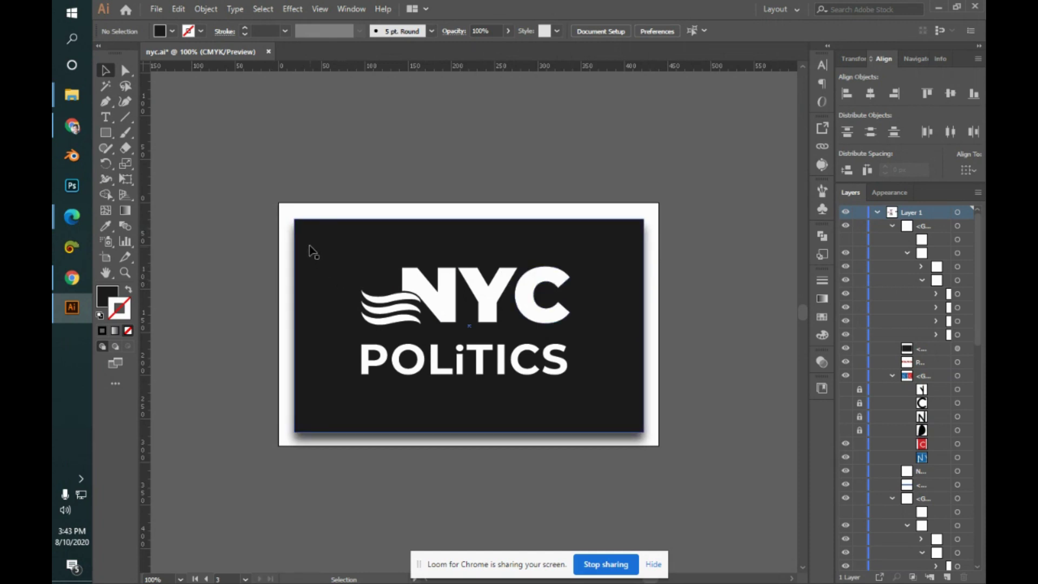
# - Examine the drop shadow up close along the card's side and lower edges, and return to the 100% view
pyautogui.hotkey('ctrl', '=')
pyautogui.hotkey('ctrl', '=')
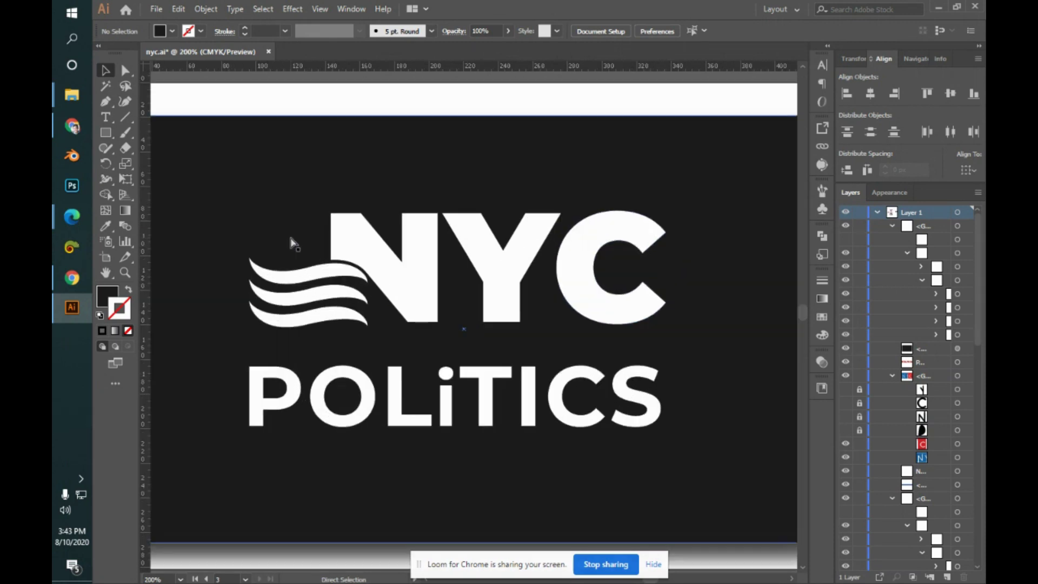
pyautogui.moveTo(296, 233); pyautogui.dragTo(571, 277)
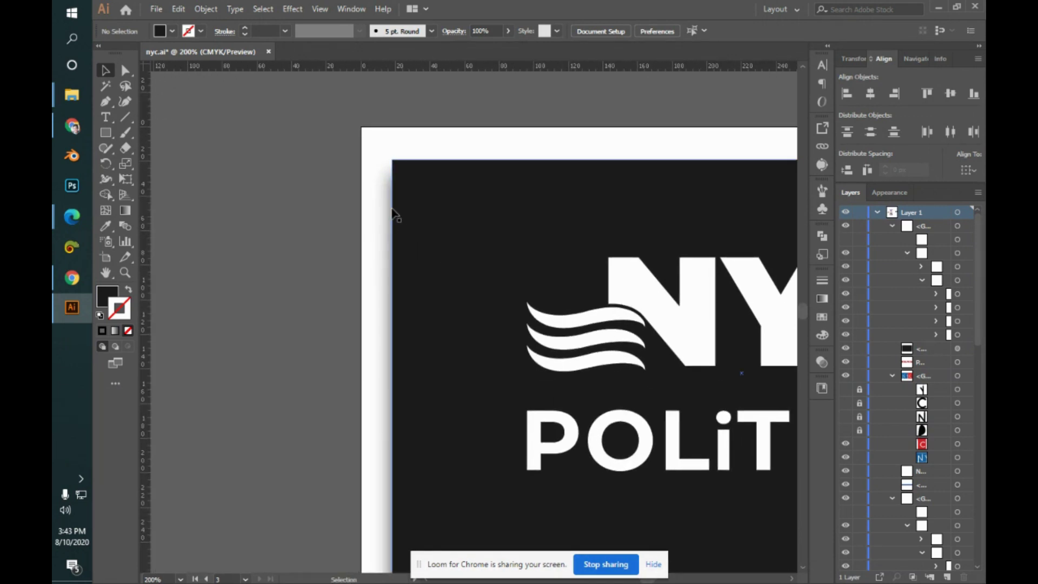
pyautogui.scroll(-5, 461, 219)
pyautogui.hscroll(3, 461, 219)
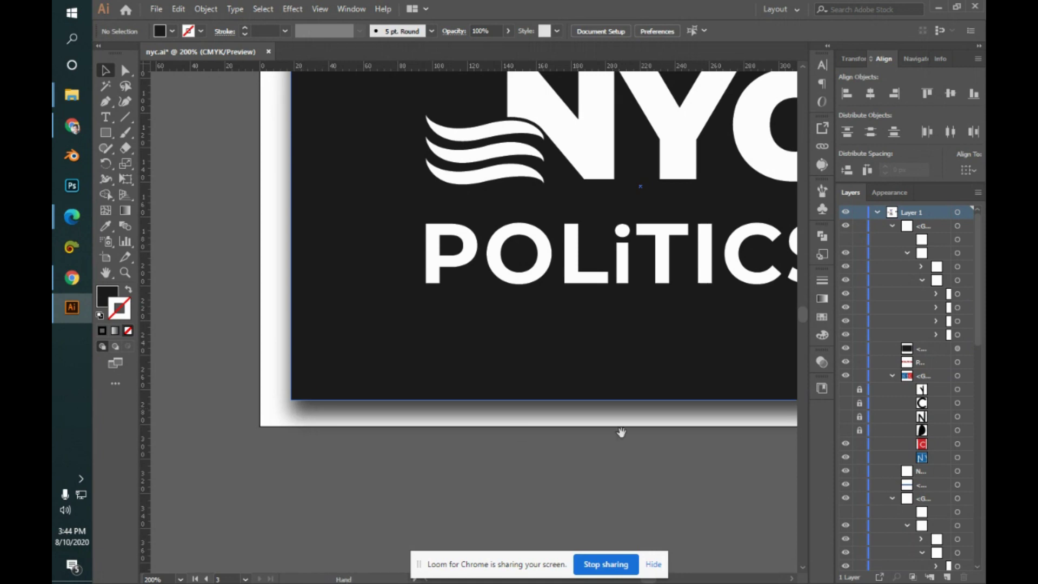
pyautogui.scroll(-2, 450, 373)
pyautogui.hscroll(4, 450, 374)
pyautogui.scroll(6, 616, 317)
pyautogui.hscroll(4, 616, 318)
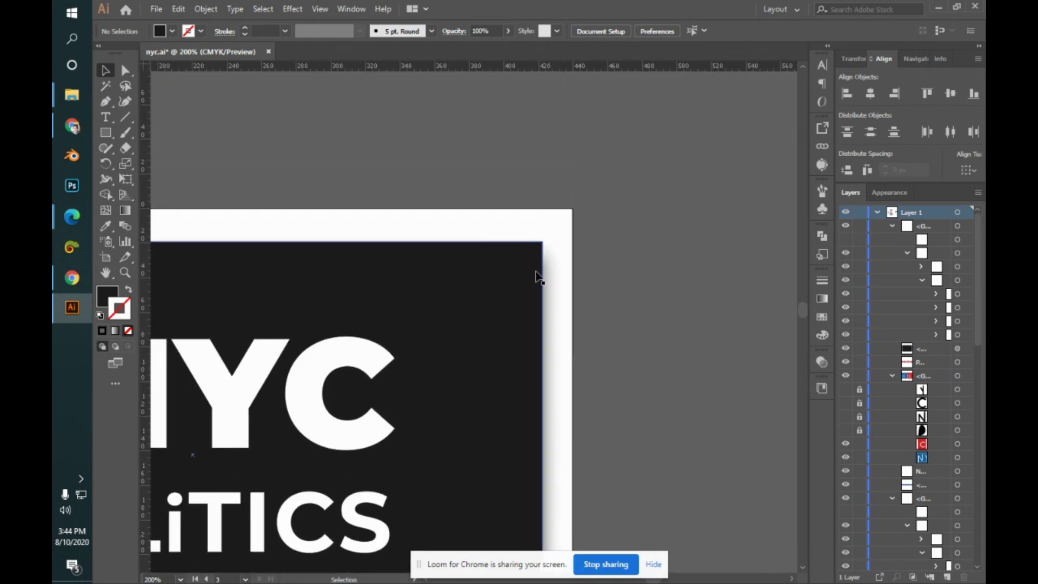
pyautogui.moveTo(470, 291); pyautogui.dragTo(598, 253)
pyautogui.scroll(-4, 597, 252)
pyautogui.hscroll(-2, 514, 324)
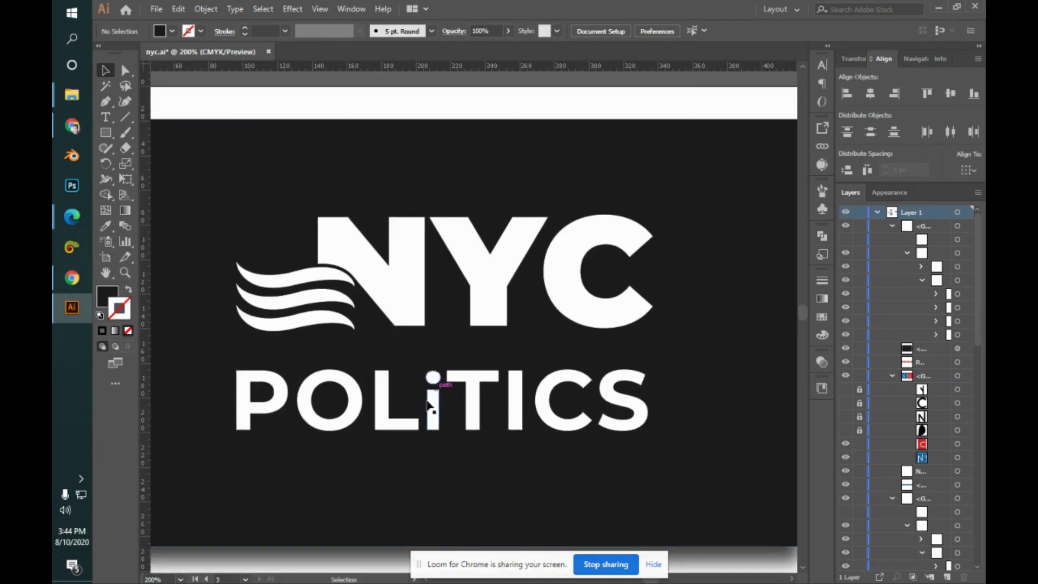
pyautogui.scroll(3, 450, 395)
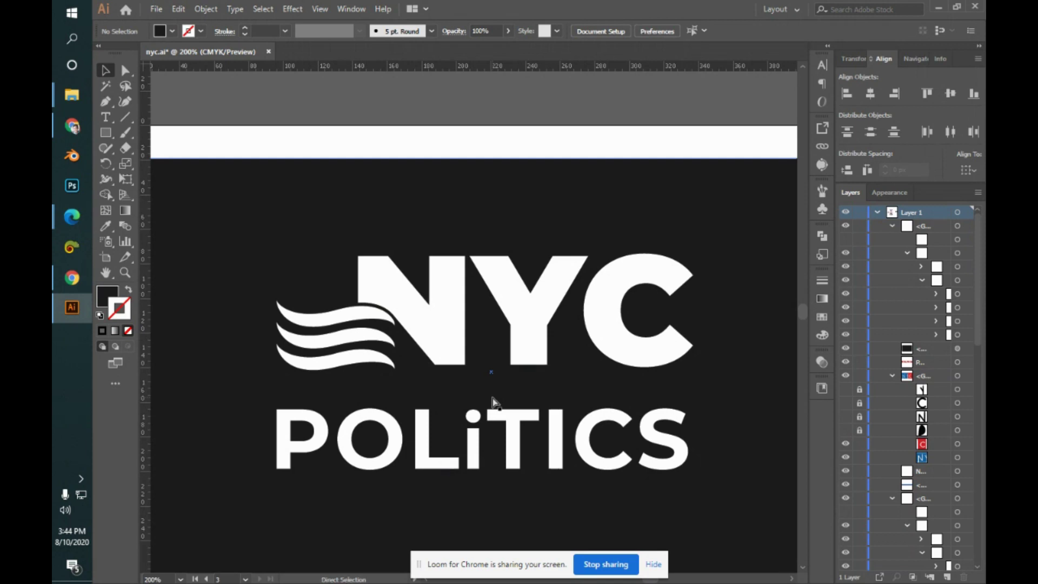
pyautogui.hotkey('ctrl', '1')
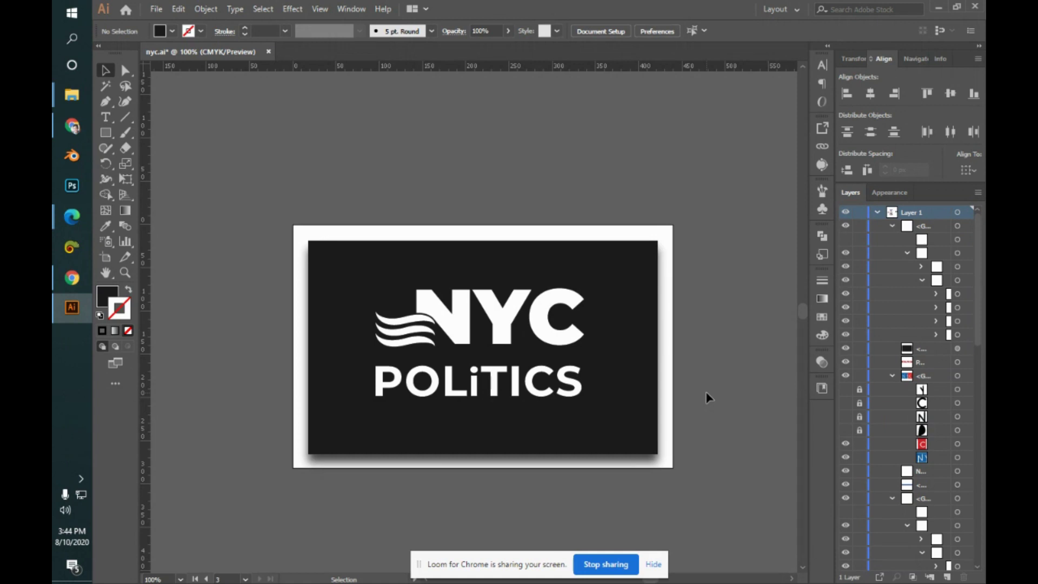
# - Check the latest question in the Google Meet chat and create a new 300 by 300 px CMYK document in Illustrator
pyautogui.hotkey('alt', 'Tab')
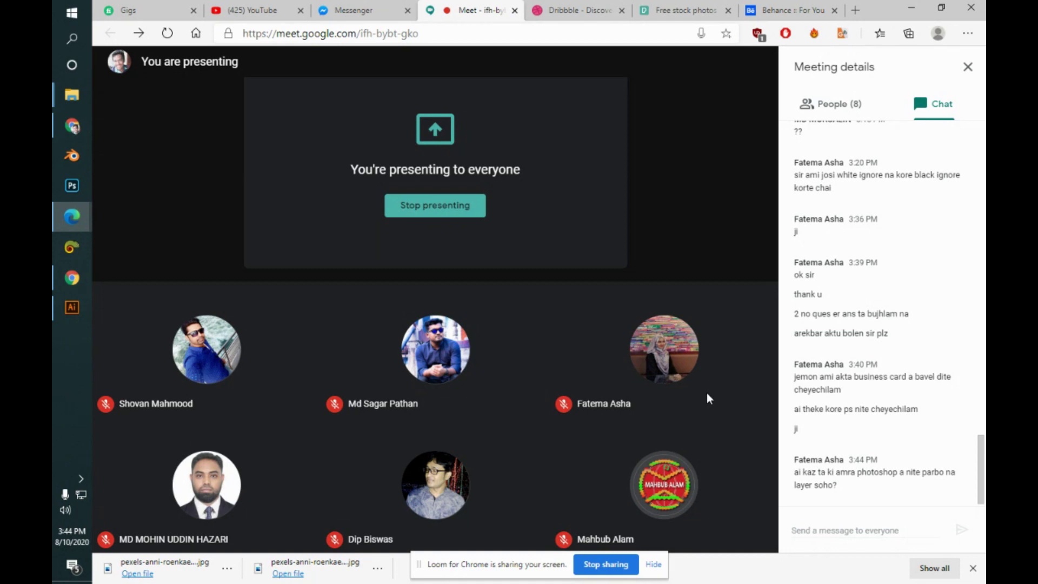
pyautogui.hotkey('alt', 'Tab')
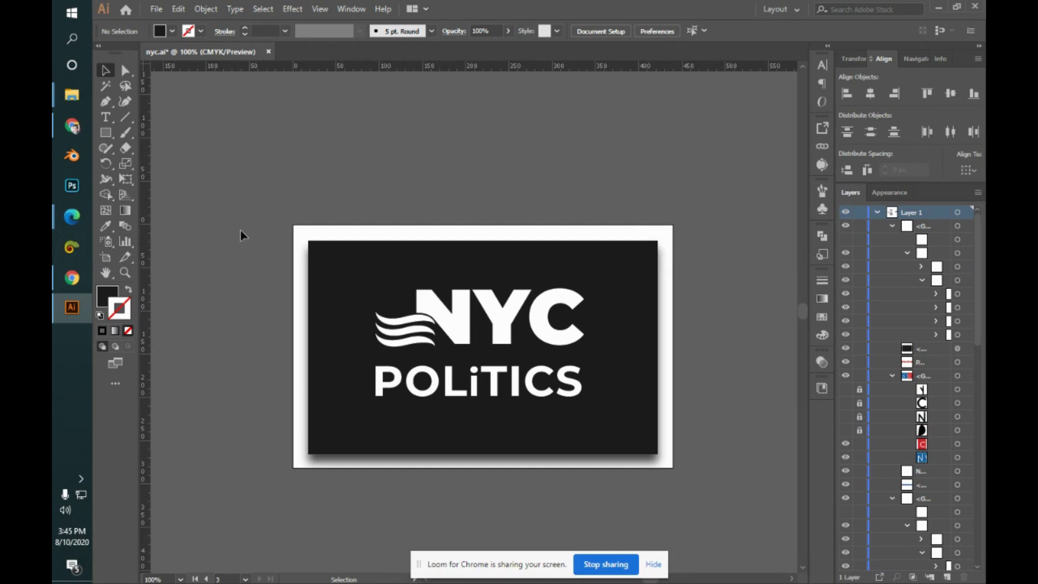
pyautogui.hotkey('ctrl', 'n')
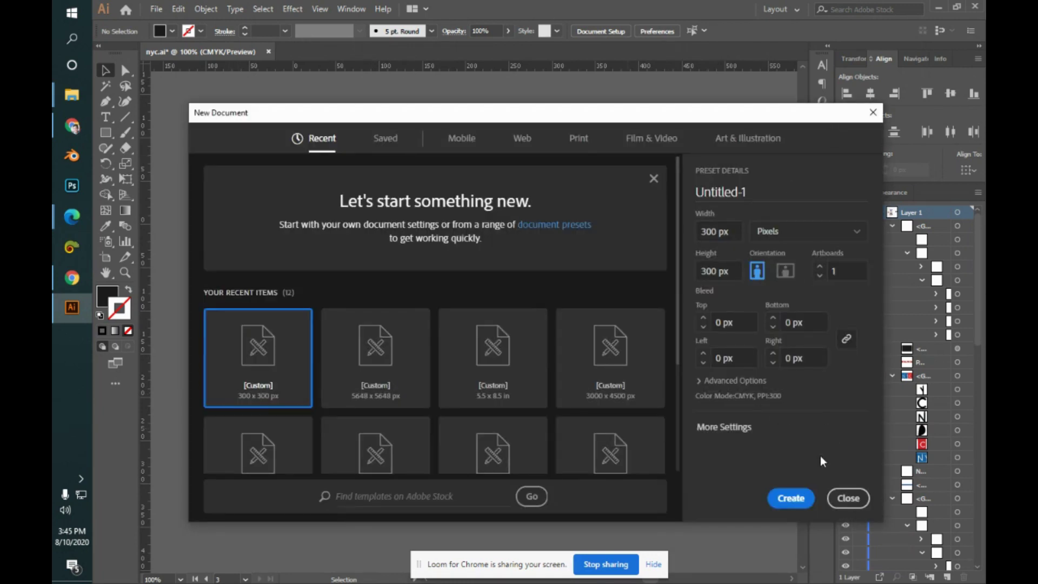
pyautogui.click(802, 505)
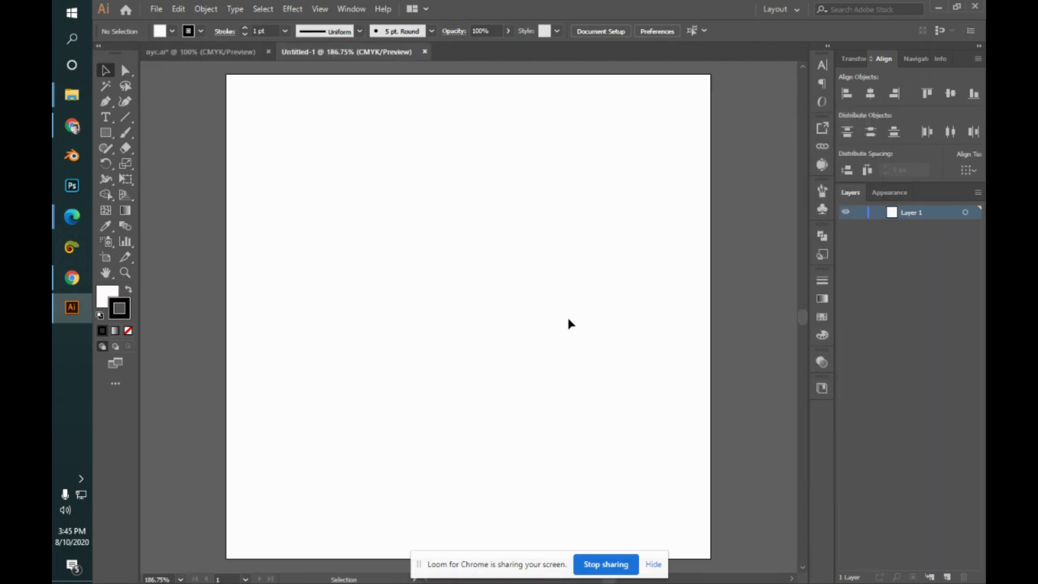
# - Copy the gradient NYC POLiTICS banner with its logo from nyc.ai into the new 300 by 300 px document at 100% view
pyautogui.hotkey('ctrl', 'Tab')
pyautogui.moveTo(570, 324); pyautogui.dragTo(662, 311)
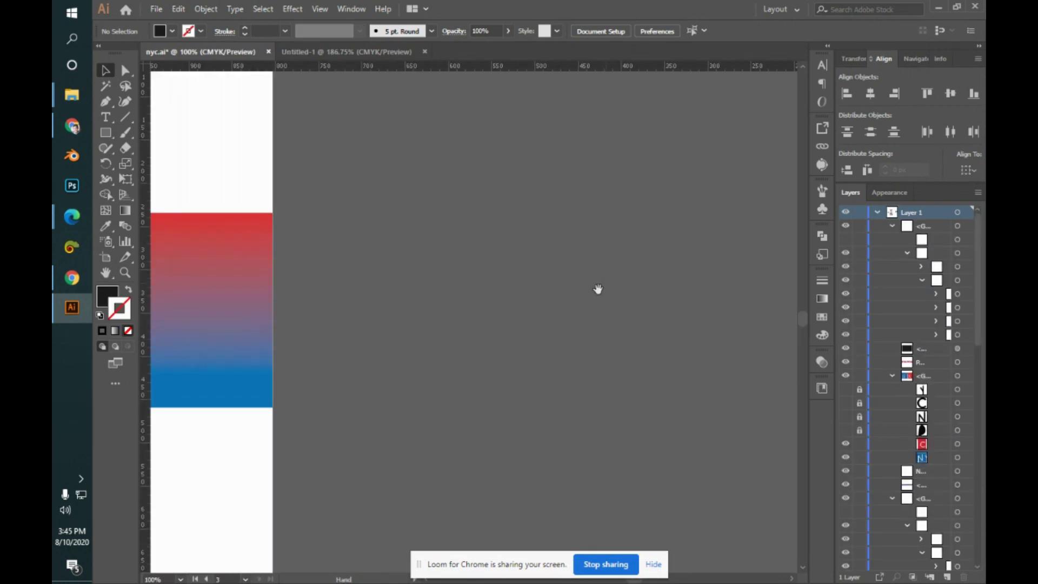
pyautogui.moveTo(606, 282); pyautogui.dragTo(749, 273)
pyautogui.moveTo(414, 204); pyautogui.dragTo(498, 405)
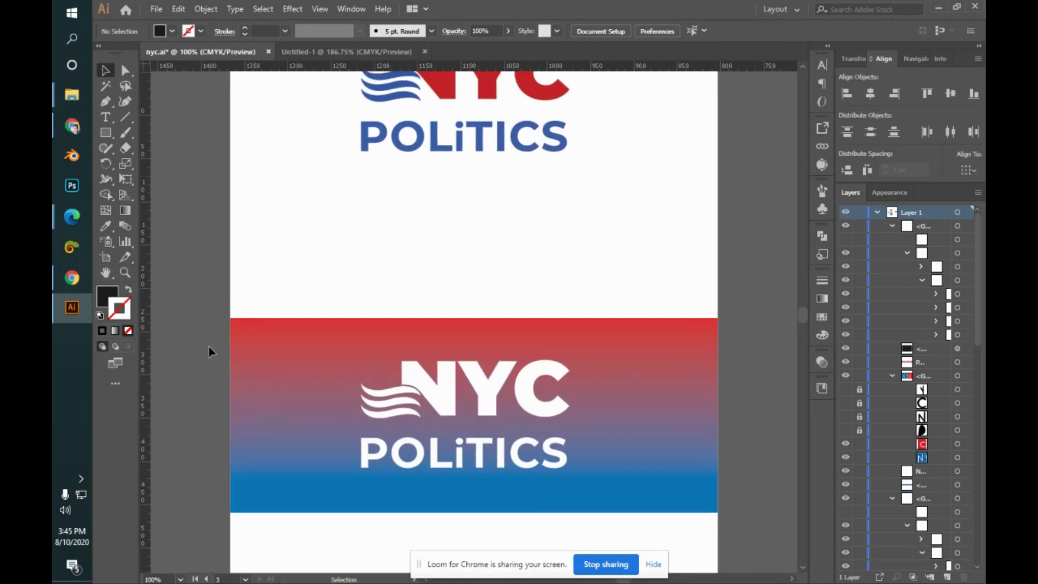
pyautogui.moveTo(345, 302); pyautogui.dragTo(752, 499)
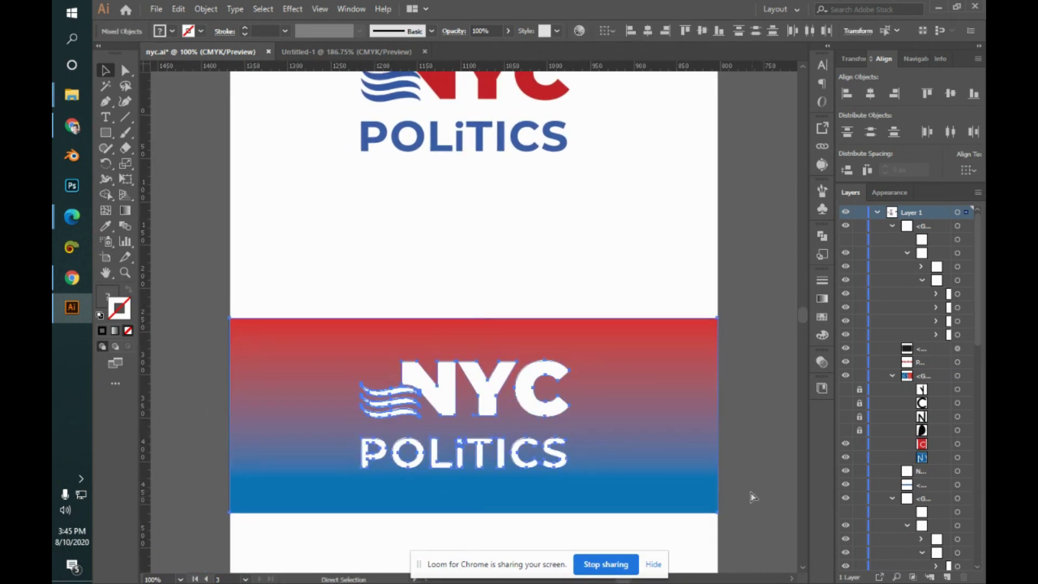
pyautogui.click(387, 52)
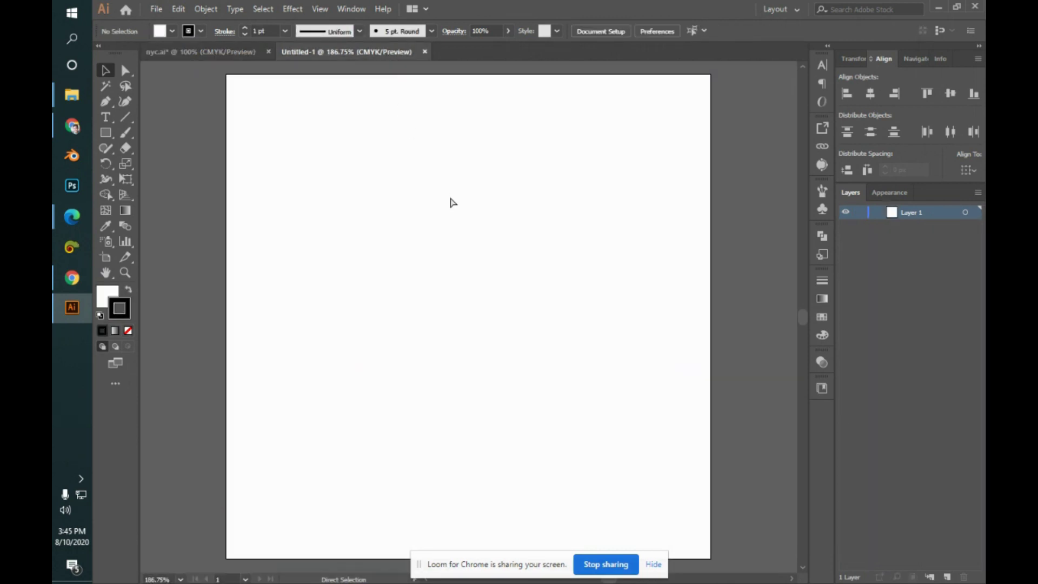
pyautogui.hotkey('ctrl', 'v')
pyautogui.hotkey('ctrl', '1')
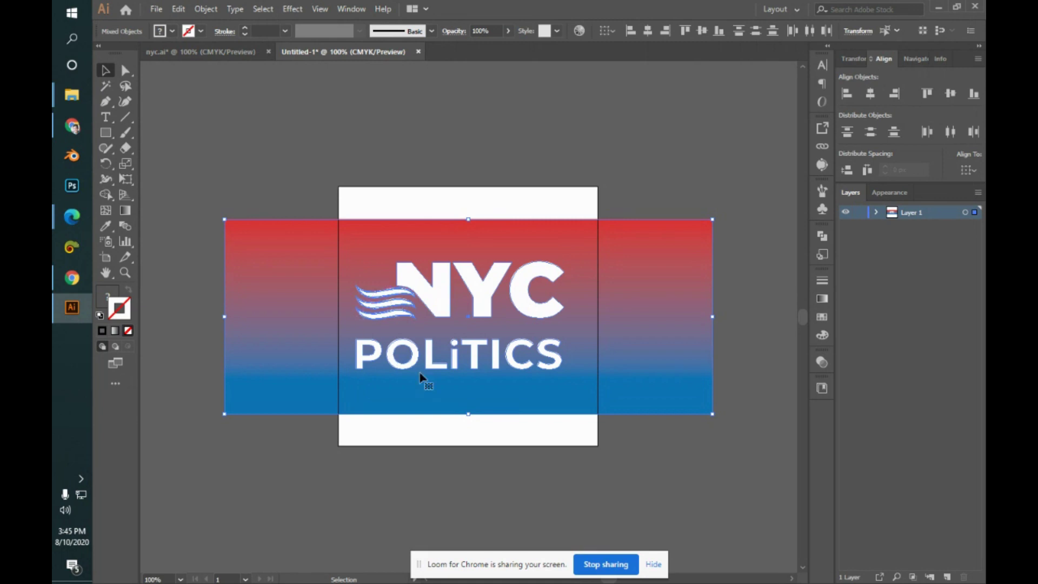
pyautogui.click(683, 455)
pyautogui.doubleClick(444, 298)
pyautogui.click(444, 298)
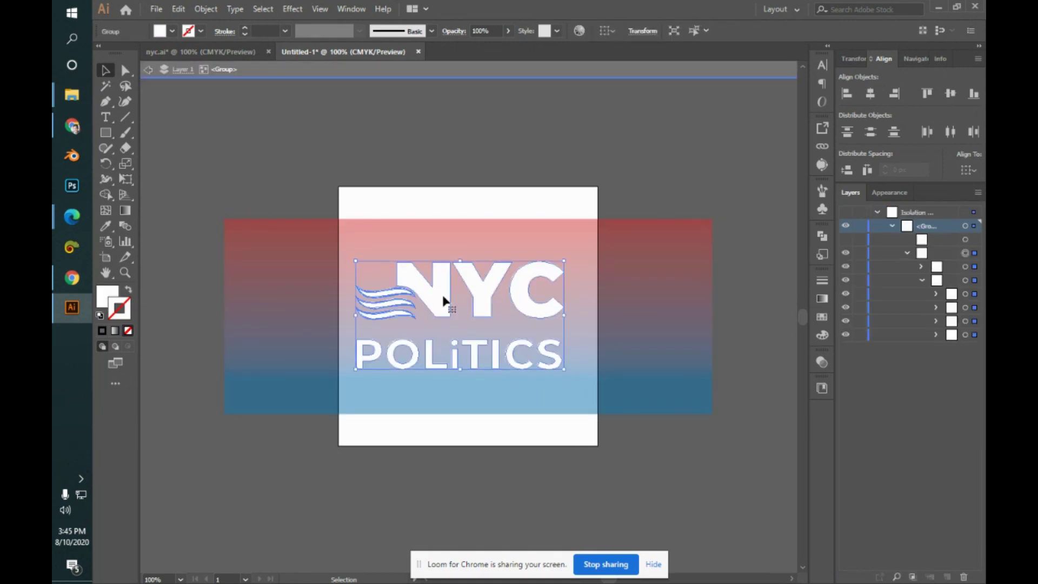
pyautogui.press('Escape')
pyautogui.click(681, 160)
# - Select the white NYC POLiTICS logo on the banner and release it from its outer groups
pyautogui.click(517, 303)
pyautogui.press('a')
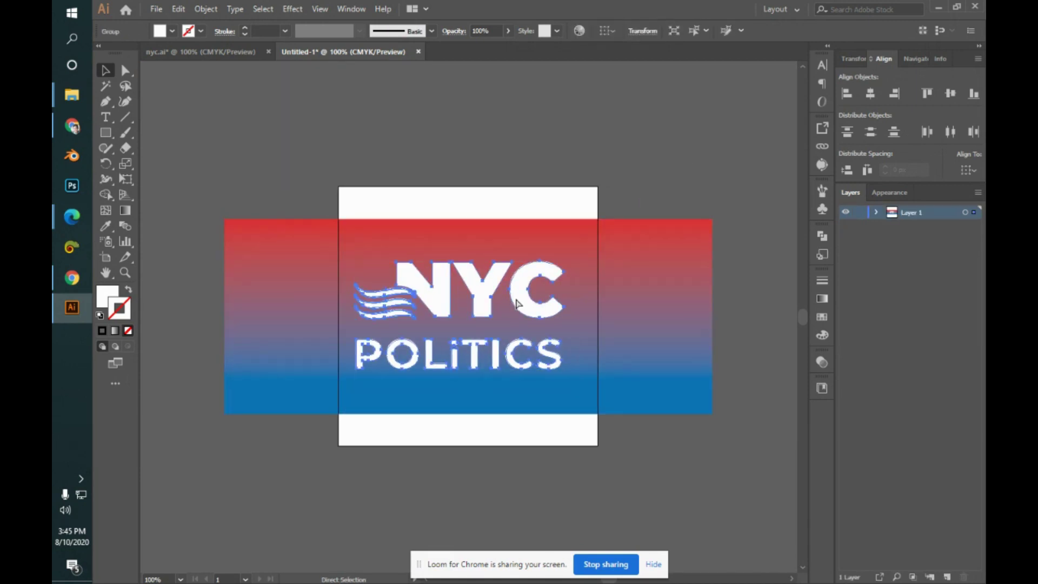
pyautogui.press('v')
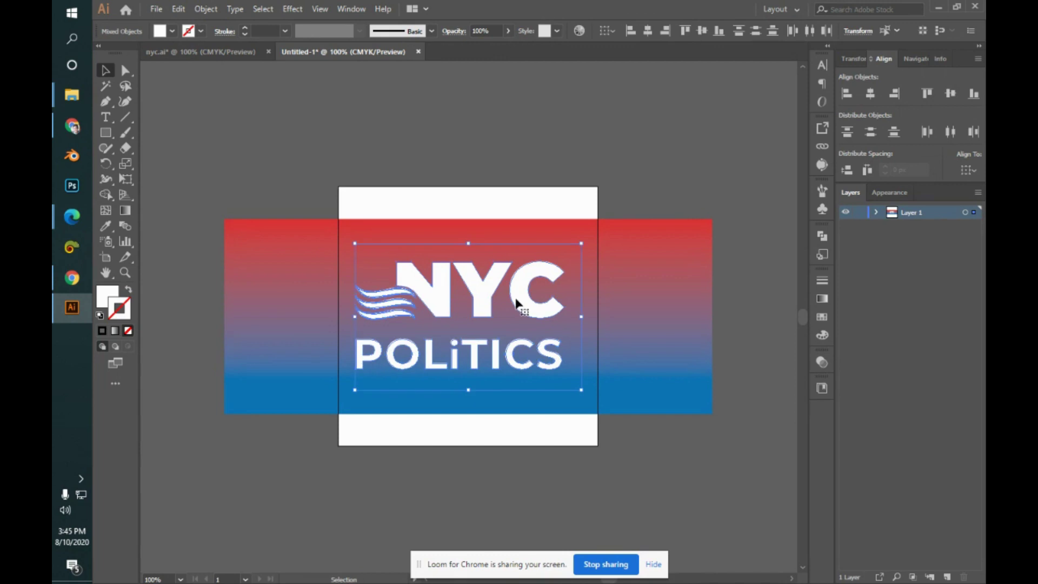
pyautogui.click(622, 203)
pyautogui.click(492, 296)
pyautogui.press('ctrl')
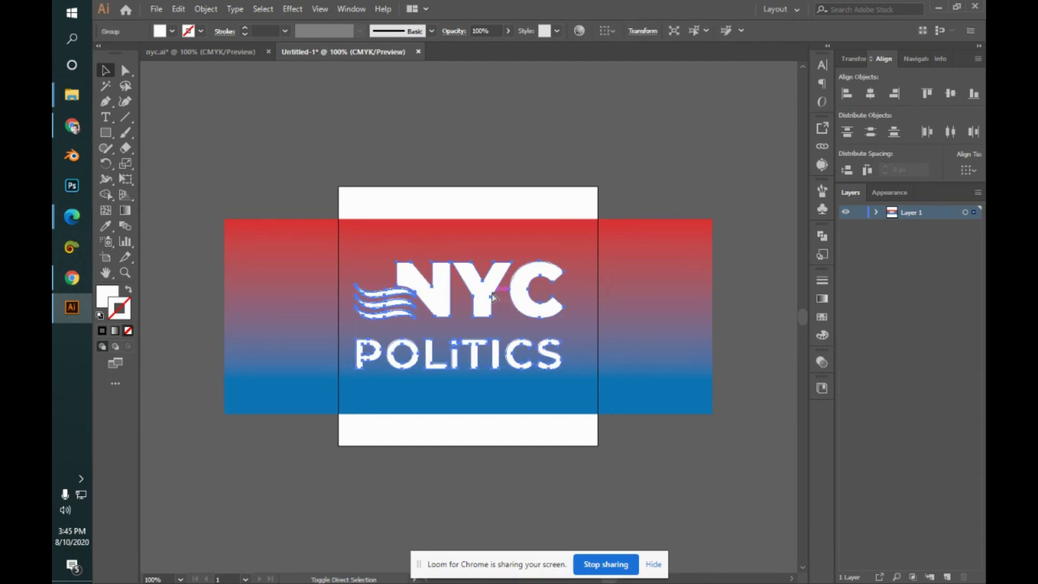
pyautogui.press('v')
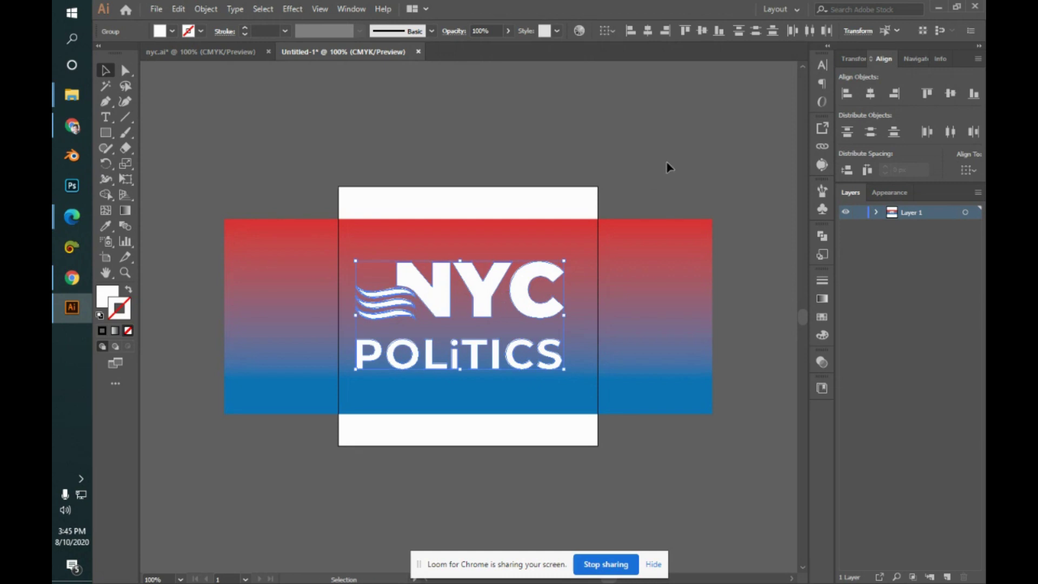
# - Ungroup the upper part of the logo so the NYC lettering is separate from the waves
pyautogui.click(668, 167)
pyautogui.click(499, 287)
pyautogui.press('ctrl')
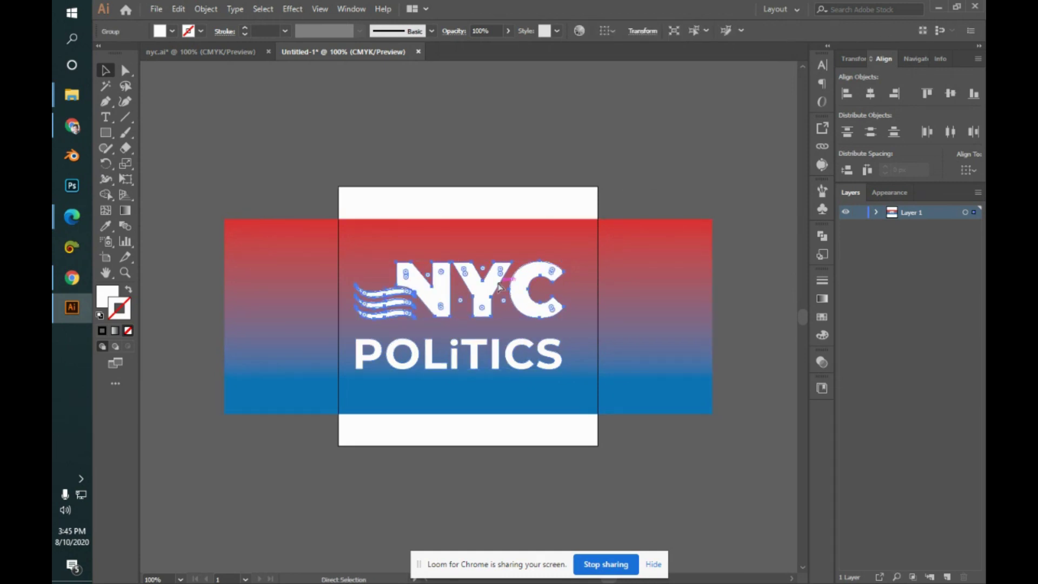
pyautogui.click(680, 160)
pyautogui.click(431, 291)
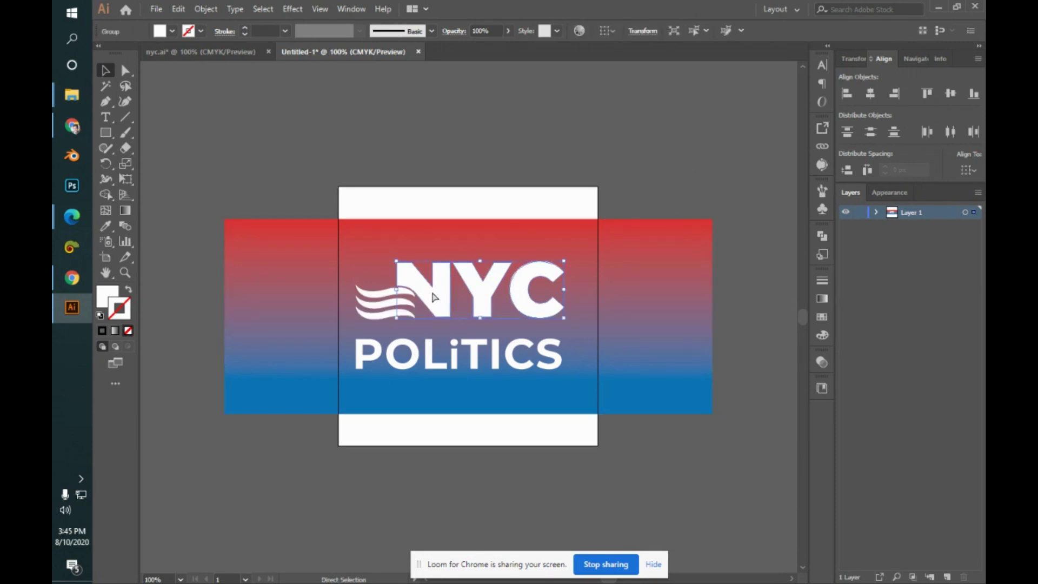
pyautogui.keyDown('shift'); pyautogui.click(684, 254); pyautogui.keyUp('shift')
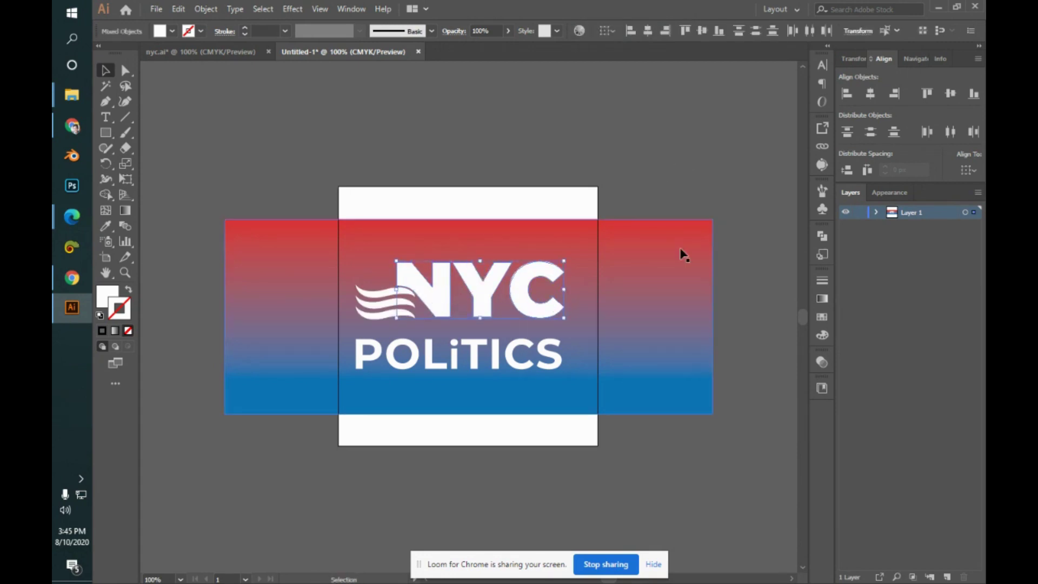
# - Ungroup the NYC and POLiTICS lettering into individual letters, check the last S and clear the selection
pyautogui.click(725, 164)
pyautogui.click(533, 311)
pyautogui.click(557, 361)
pyautogui.hotkey('ctrl', '8')
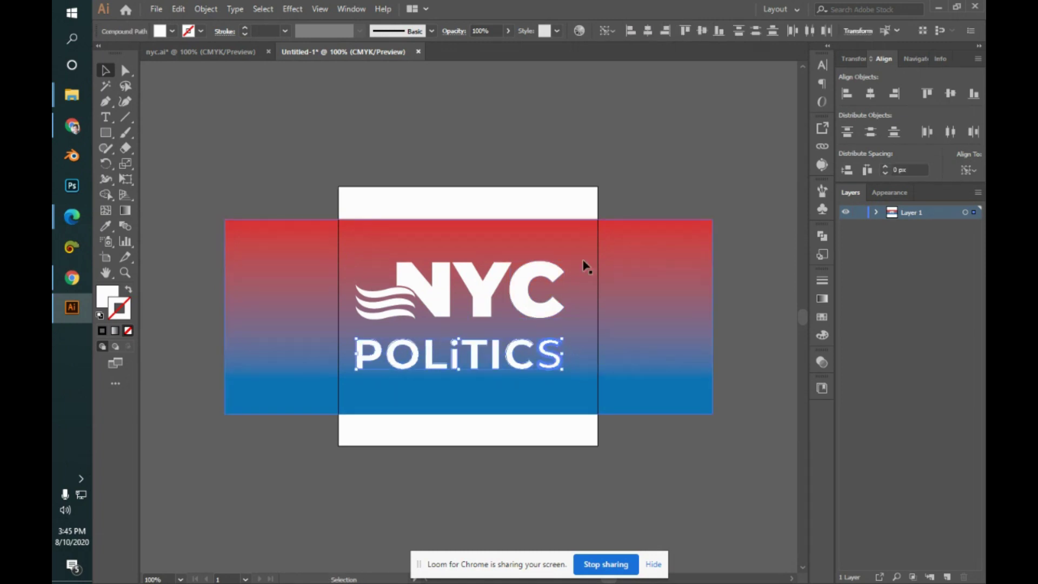
pyautogui.click(562, 330)
pyautogui.click(547, 363)
pyautogui.click(631, 193)
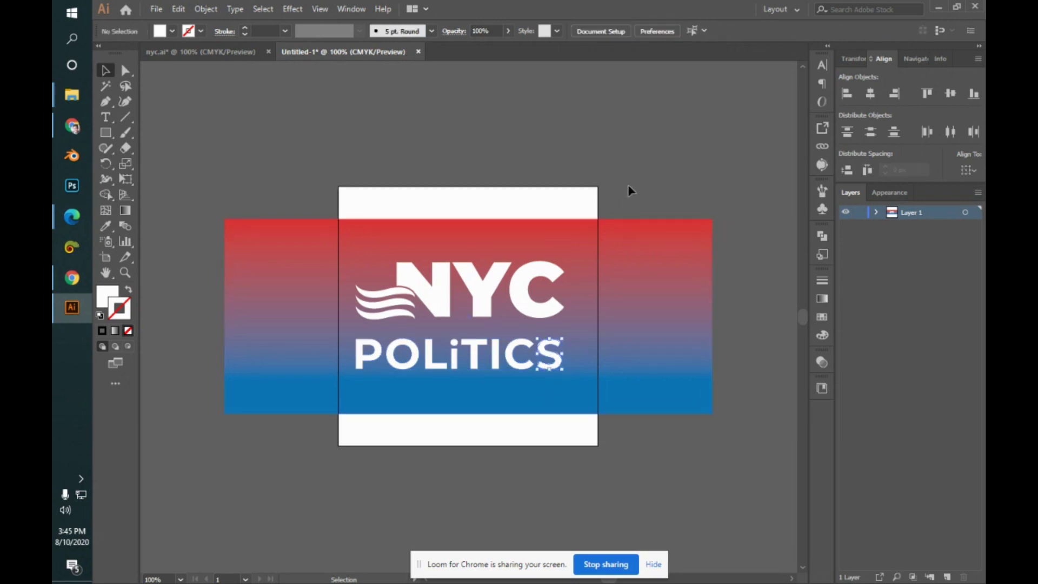
# - Resize the gradient background rectangle to match all four edges of the square artboard and deselect it
pyautogui.click(605, 252)
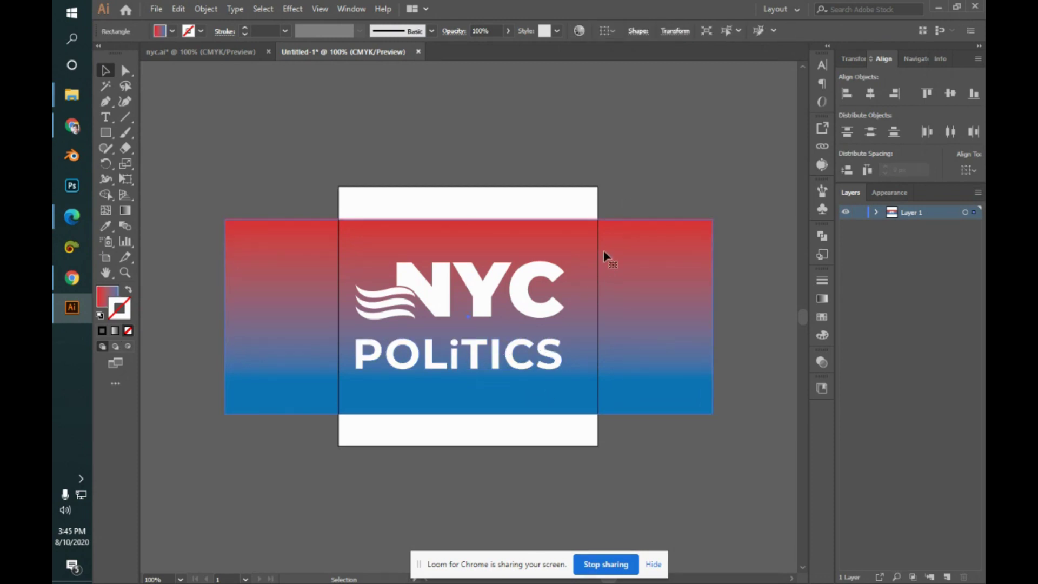
pyautogui.hotkey('ctrl', 't')
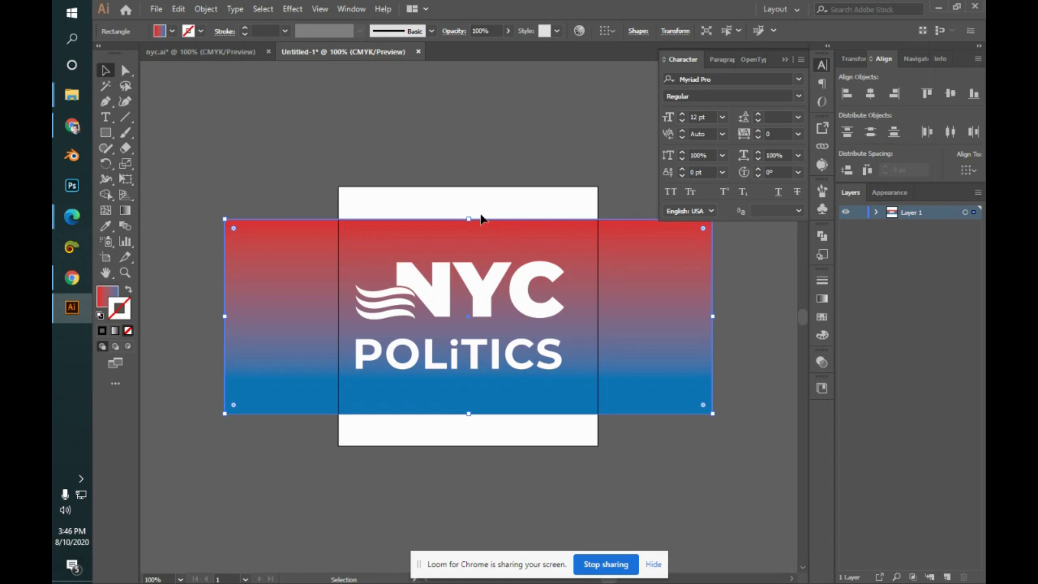
pyautogui.moveTo(468, 219); pyautogui.dragTo(469, 187)
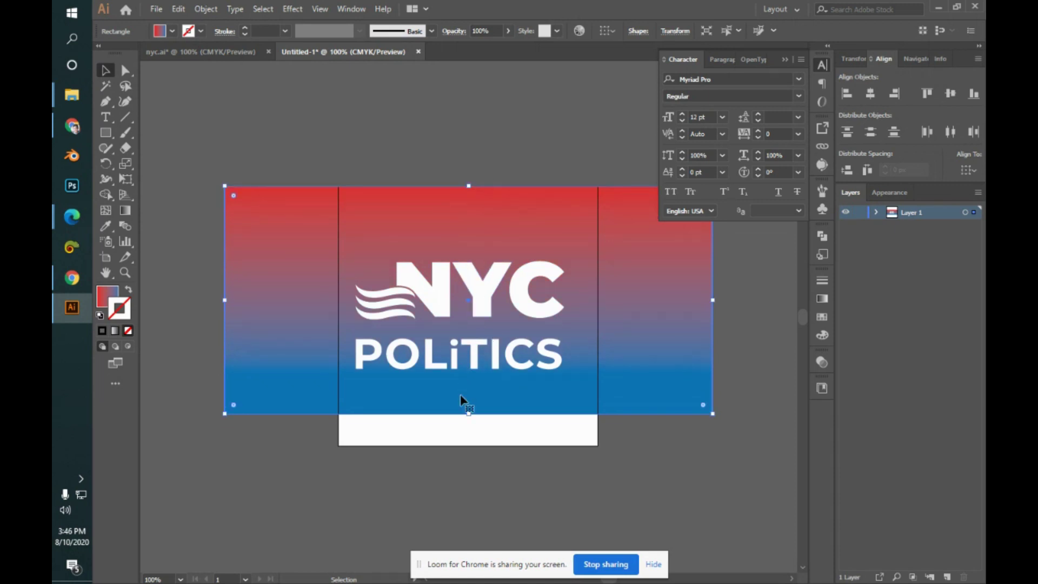
pyautogui.moveTo(469, 415); pyautogui.dragTo(475, 450)
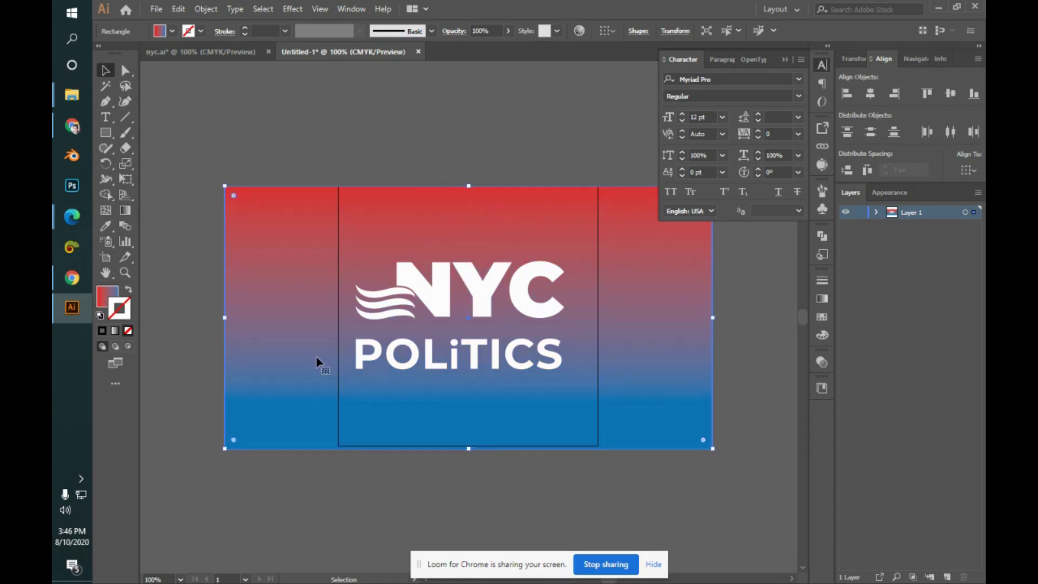
pyautogui.moveTo(225, 317); pyautogui.dragTo(339, 318)
pyautogui.moveTo(719, 316); pyautogui.dragTo(599, 317)
pyautogui.moveTo(471, 448); pyautogui.dragTo(471, 446)
pyautogui.click(688, 390)
pyautogui.click(528, 285)
pyautogui.click(254, 187)
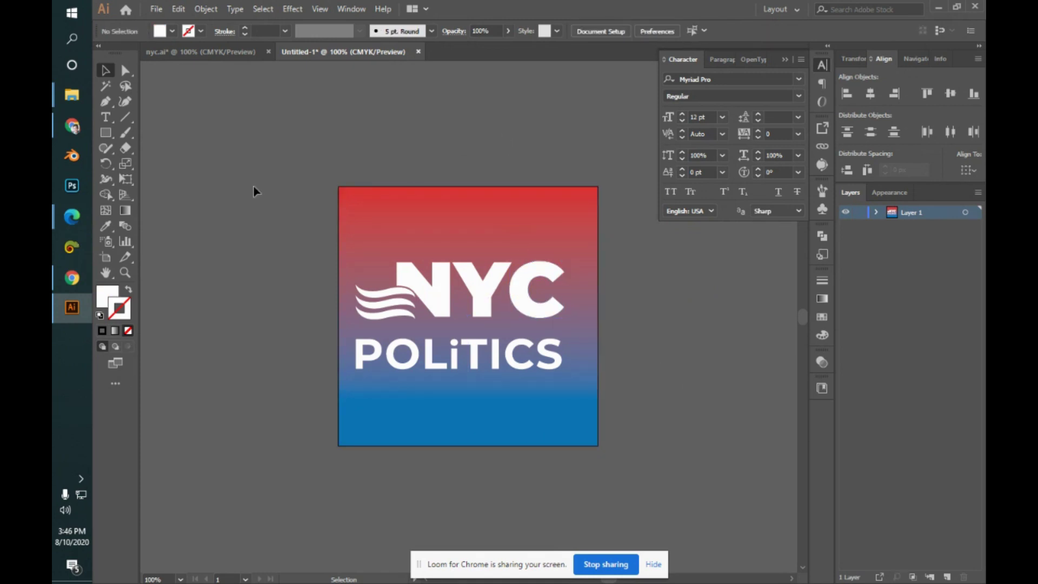
# - Expand Layer 1, identify the remaining group that holds the letter N and ungroup it
pyautogui.click(477, 379)
pyautogui.click(714, 369)
pyautogui.click(875, 211)
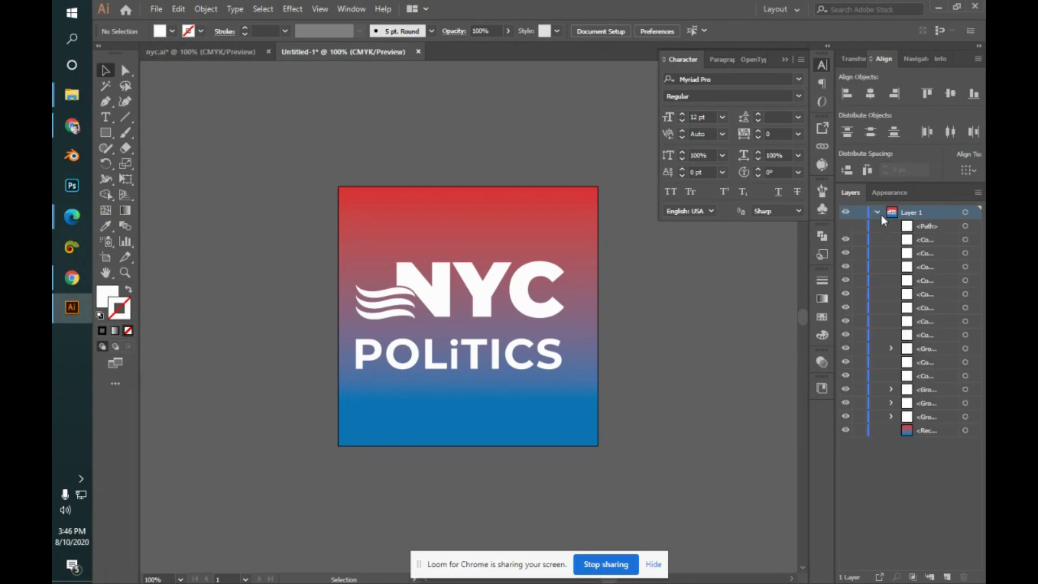
pyautogui.click(847, 349)
pyautogui.click(847, 349)
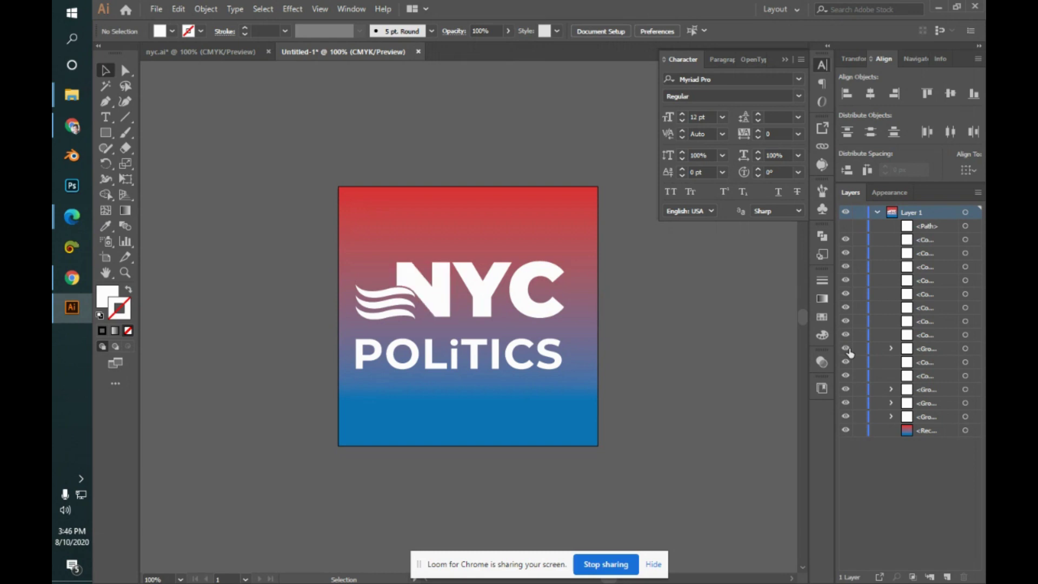
pyautogui.click(890, 349)
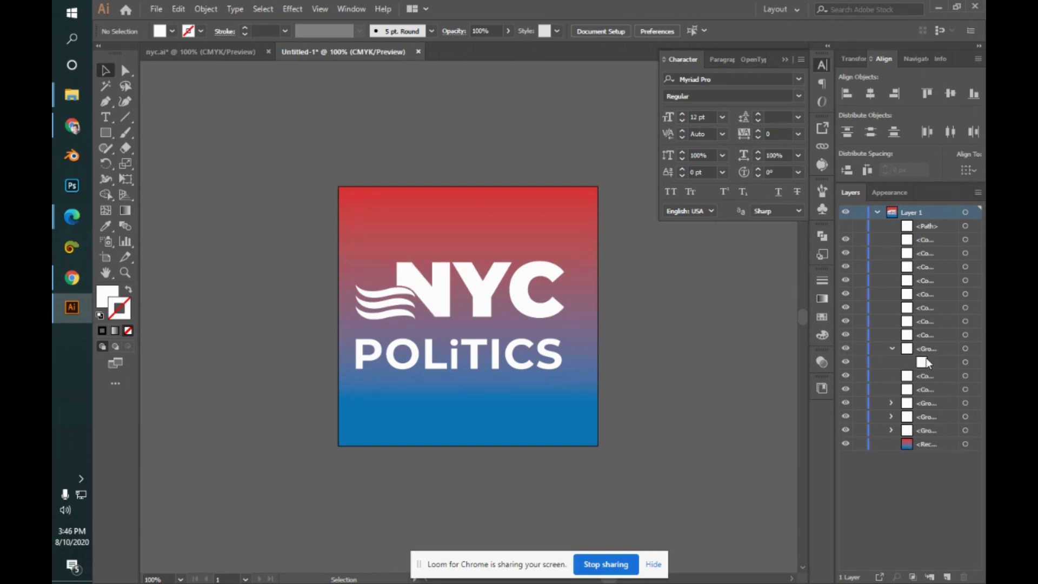
pyautogui.click(436, 282)
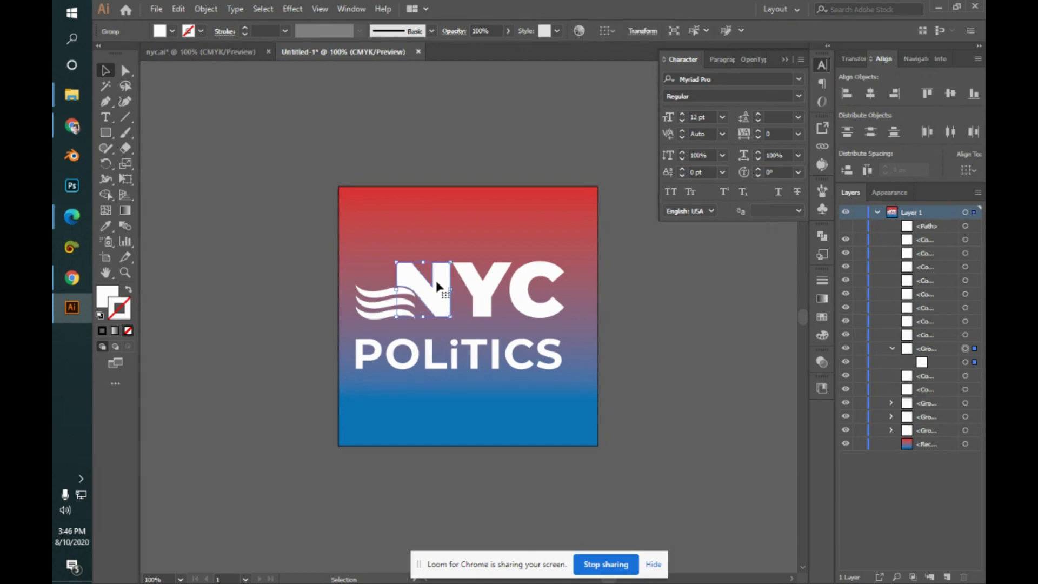
pyautogui.hotkey('ctrl', 'shift', 'g')
pyautogui.press('v')
# - Identify the grouped wave shapes in the layer list and ungroup the logo's lower and middle waves
pyautogui.click(847, 389)
pyautogui.click(846, 389)
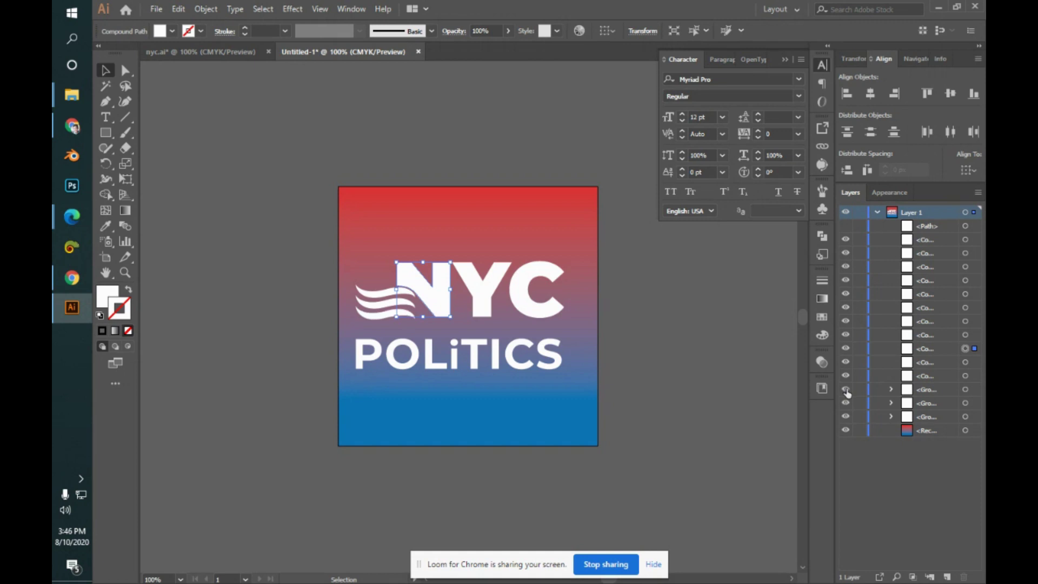
pyautogui.keyDown('shift'); pyautogui.click(379, 322); pyautogui.keyUp('shift')
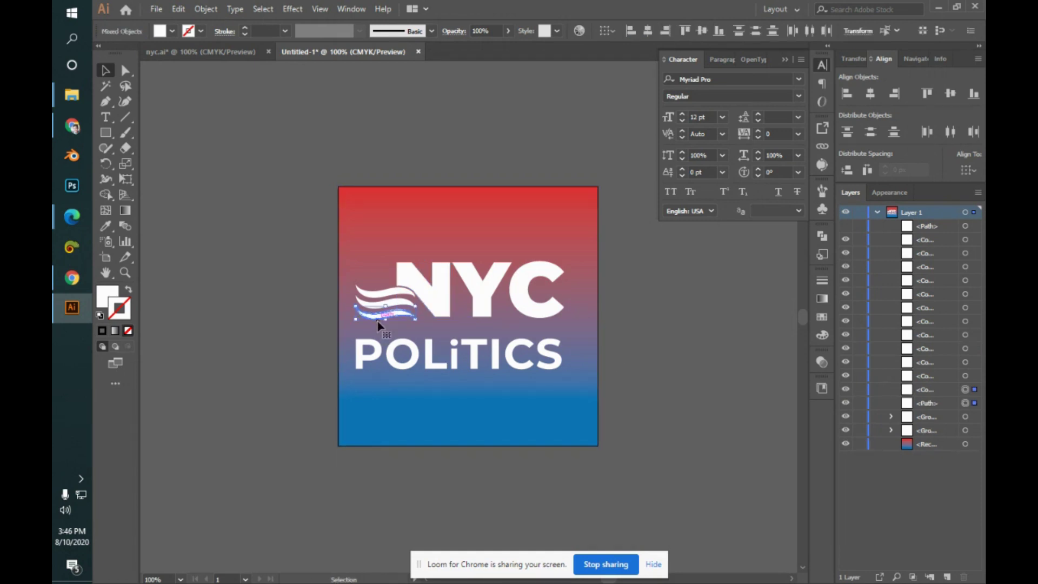
pyautogui.click(301, 248)
pyautogui.click(380, 306)
pyautogui.press('ctrl')
pyautogui.hotkey('ctrl', 'shift', 'g')
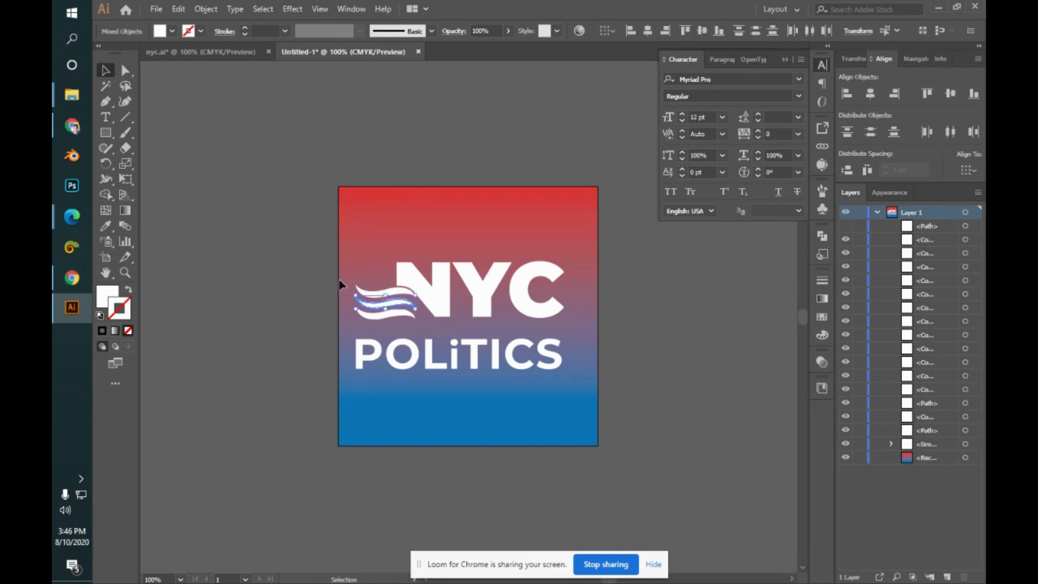
# - Ungroup the logo's top wave, check the separated shapes and clear the selection
pyautogui.click(317, 281)
pyautogui.click(388, 299)
pyautogui.hotkey('ctrl', 'shift', 'g')
pyautogui.click(347, 289)
pyautogui.click(399, 292)
pyautogui.moveTo(275, 197); pyautogui.dragTo(411, 319)
pyautogui.click(238, 274)
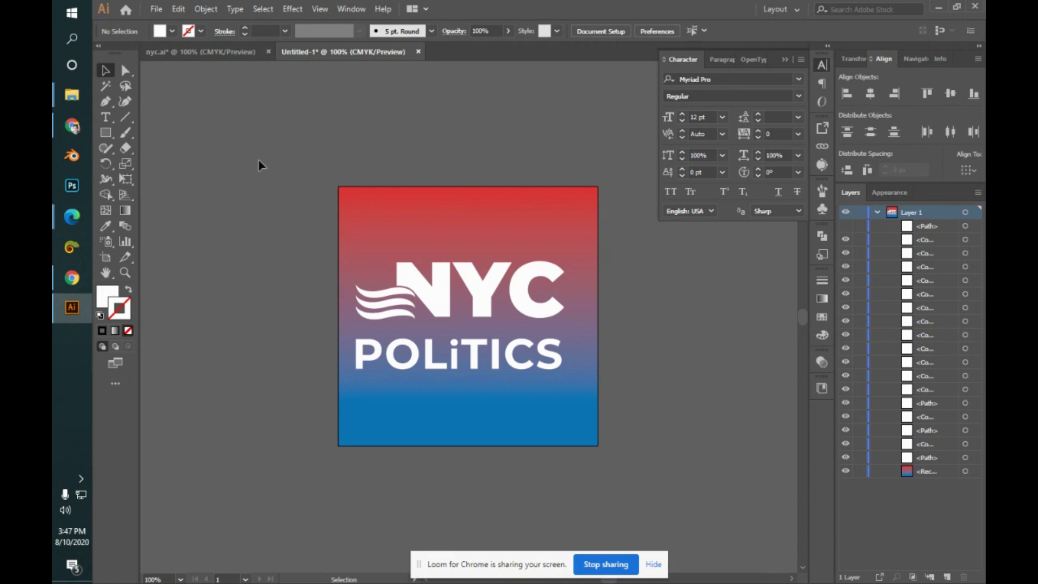
# - Launch Photoshop, check the latest question in the Google Meet chat meanwhile and close the browser's downloads bar
pyautogui.click(162, 9)
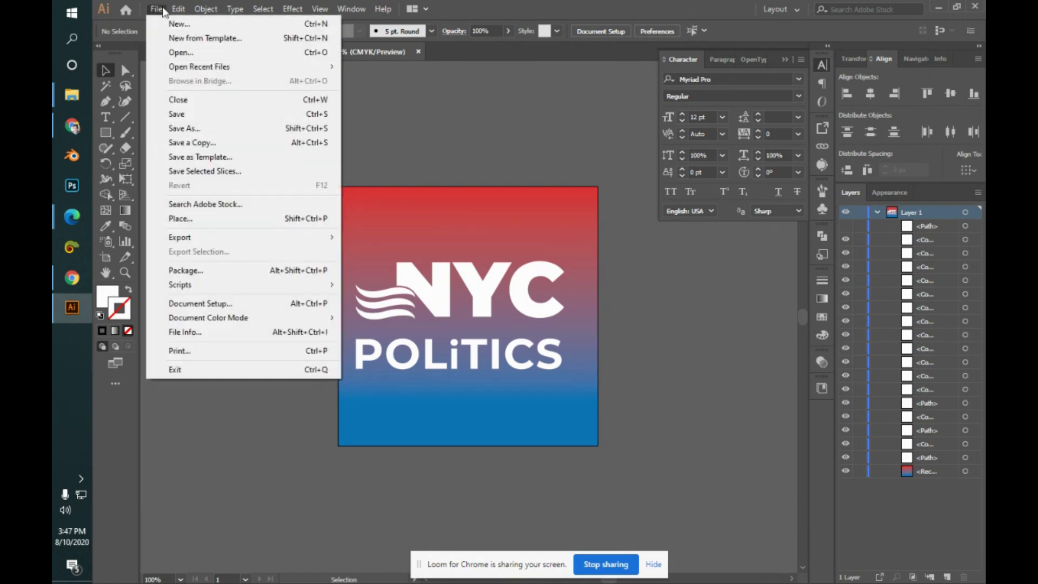
pyautogui.click(466, 136)
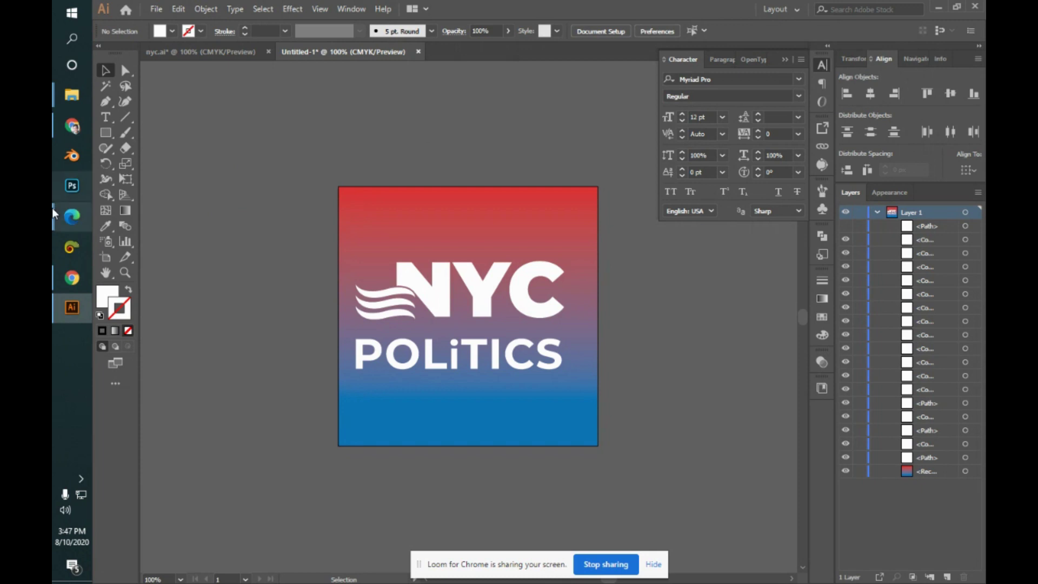
pyautogui.click(72, 186)
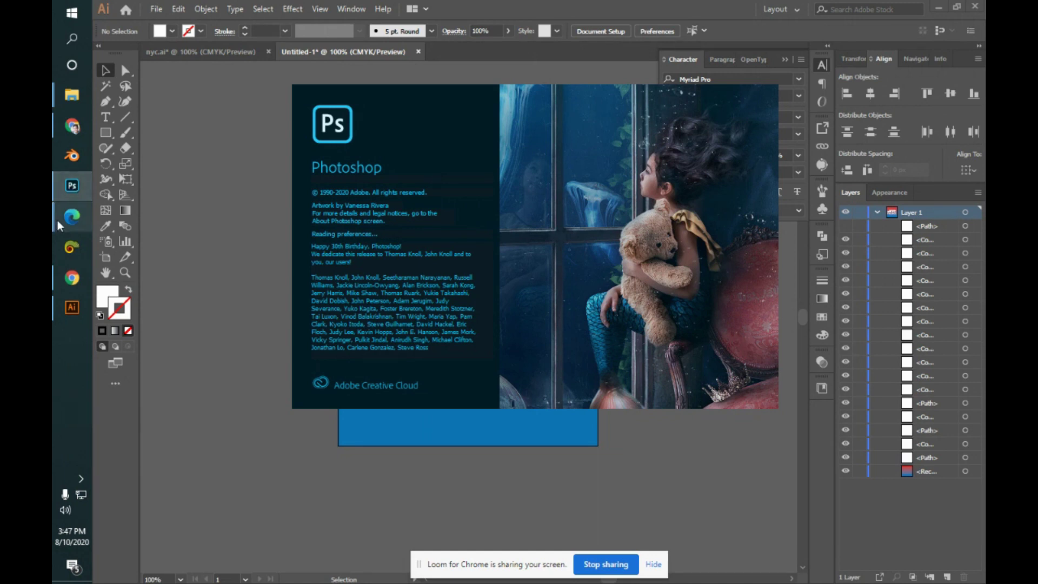
pyautogui.moveTo(58, 220)
pyautogui.click(170, 161)
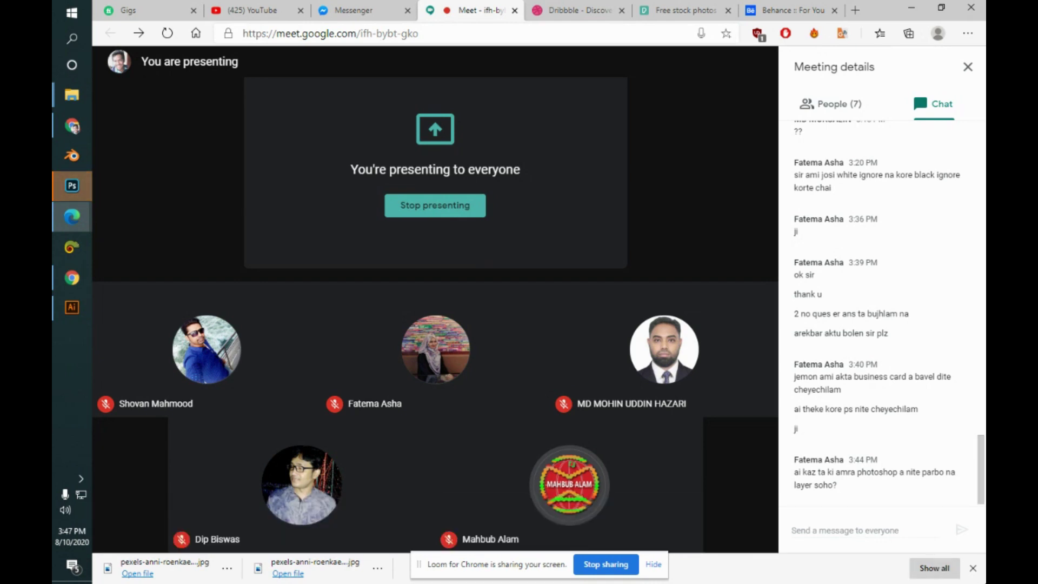
pyautogui.click(976, 567)
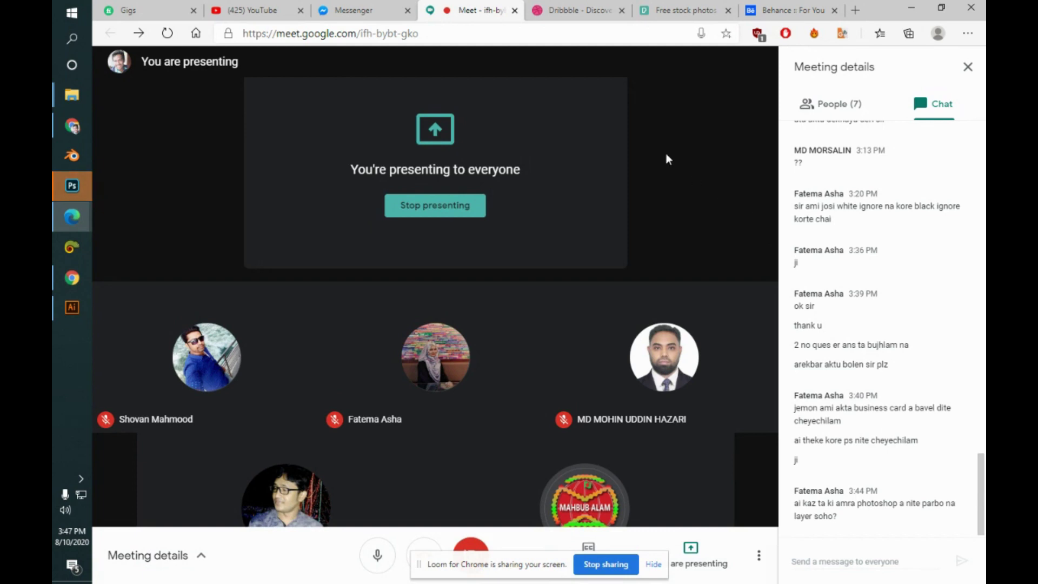
# - Switch to Photoshop and create a new document 500 pixels wide and 500 pixels high
pyautogui.click(72, 186)
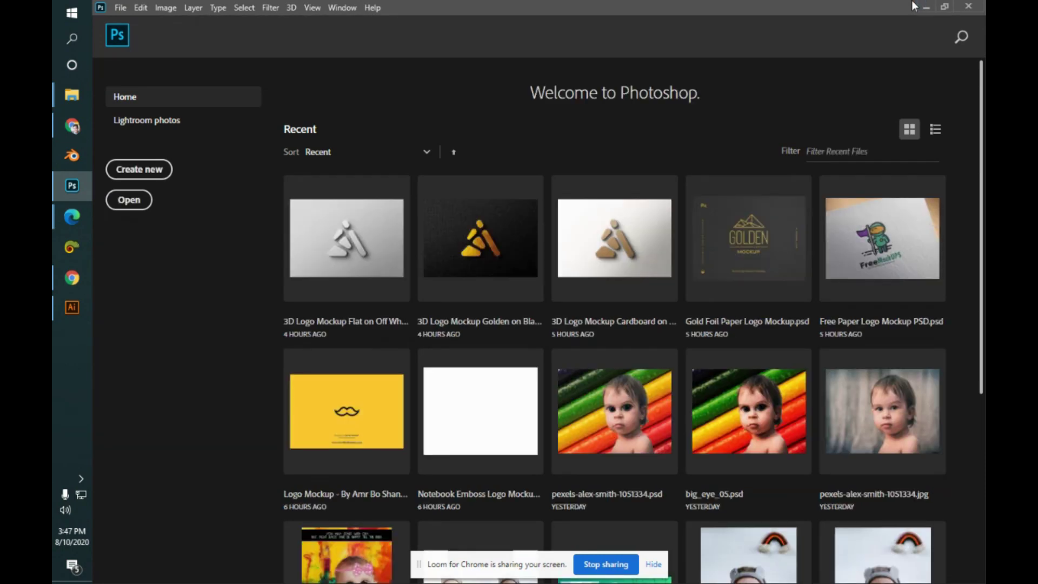
pyautogui.click(113, 169)
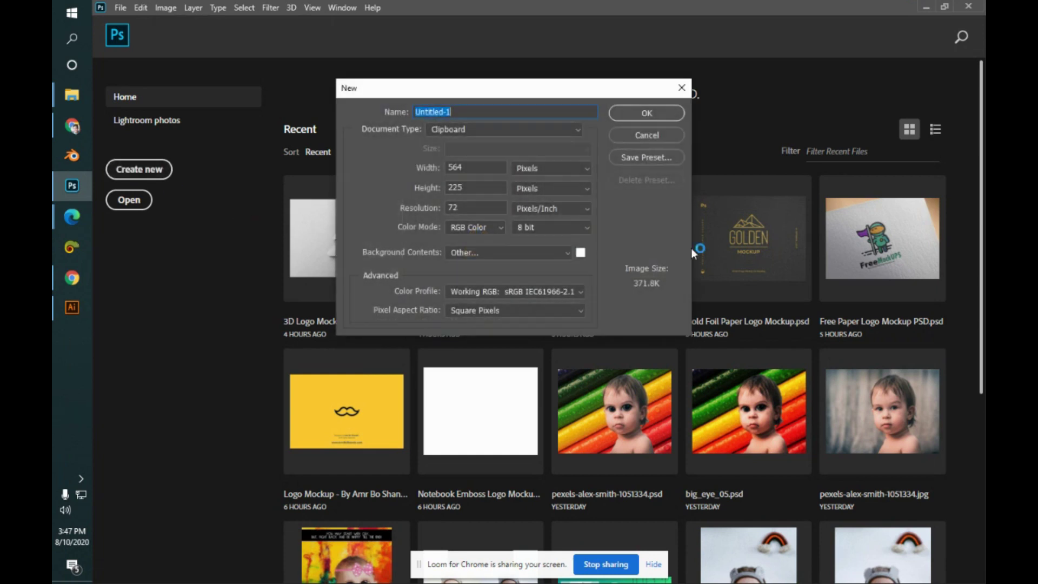
pyautogui.doubleClick(492, 167)
pyautogui.write('500')
pyautogui.press('Tab')
pyautogui.write('500')
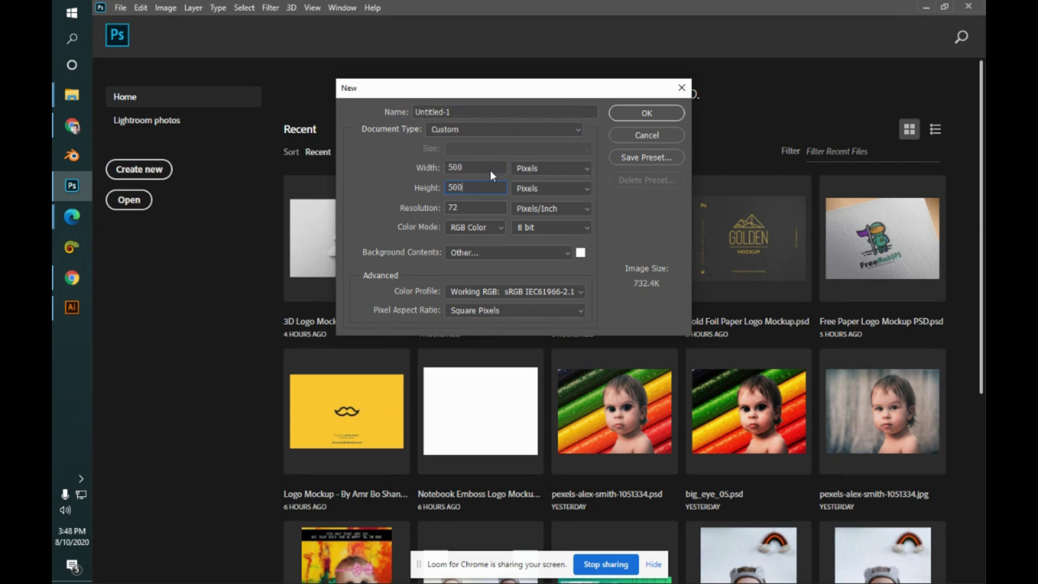
pyautogui.press('Return')
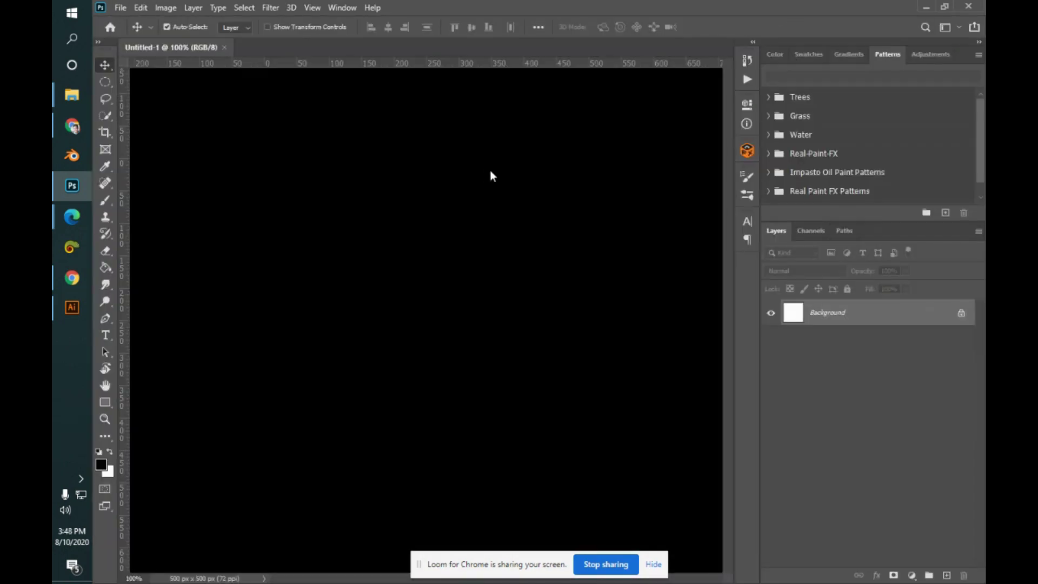
pyautogui.hotkey('alt', 'Tab')
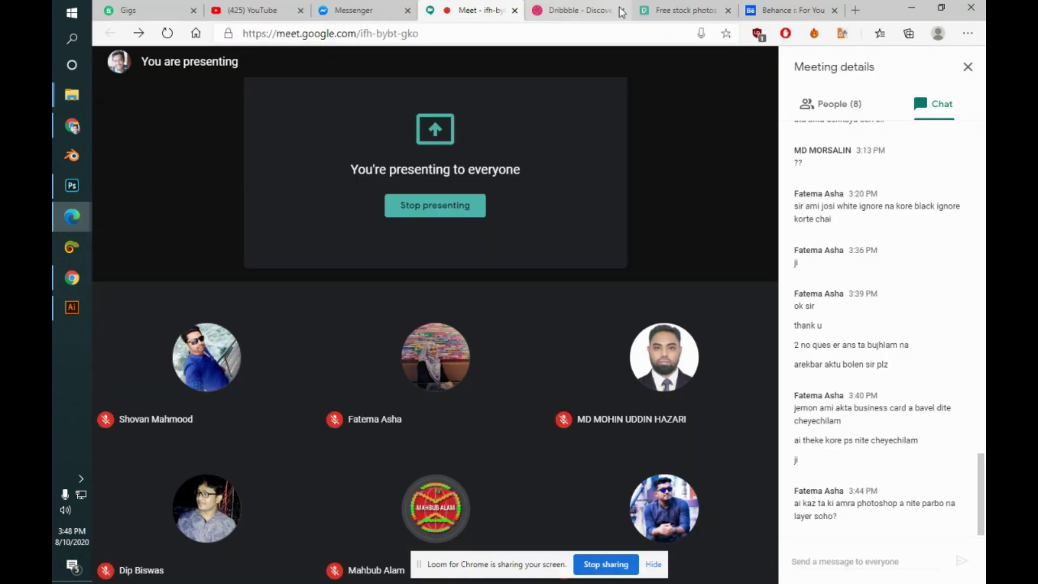
pyautogui.click(788, 7)
pyautogui.click(684, 10)
pyautogui.click(576, 9)
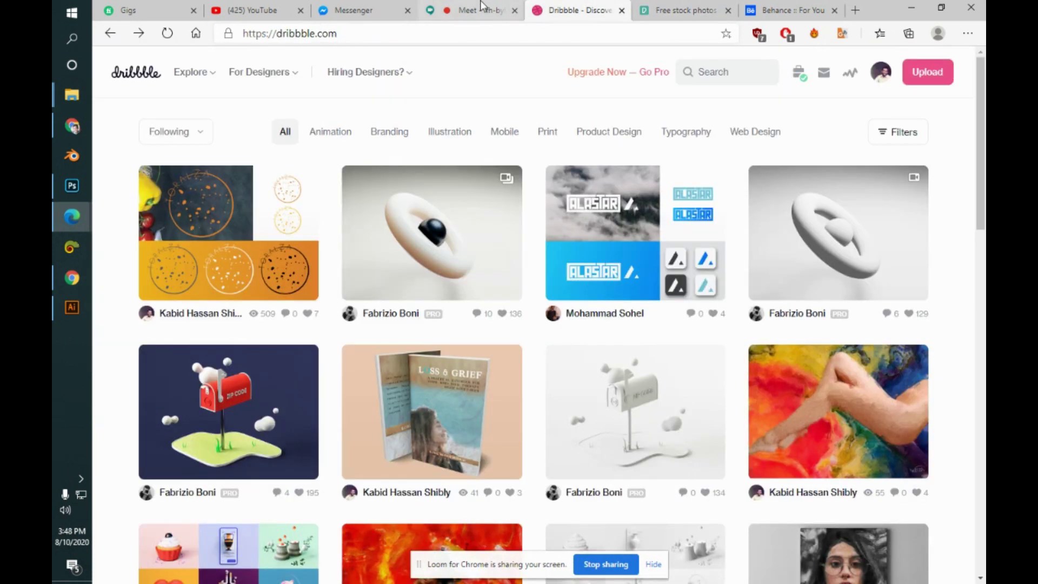
pyautogui.click(481, 7)
# - In Illustrator, select all the NYC Politics artwork, show the hidden white frame path and add it to the selection
pyautogui.hotkey('alt', 'Tab')
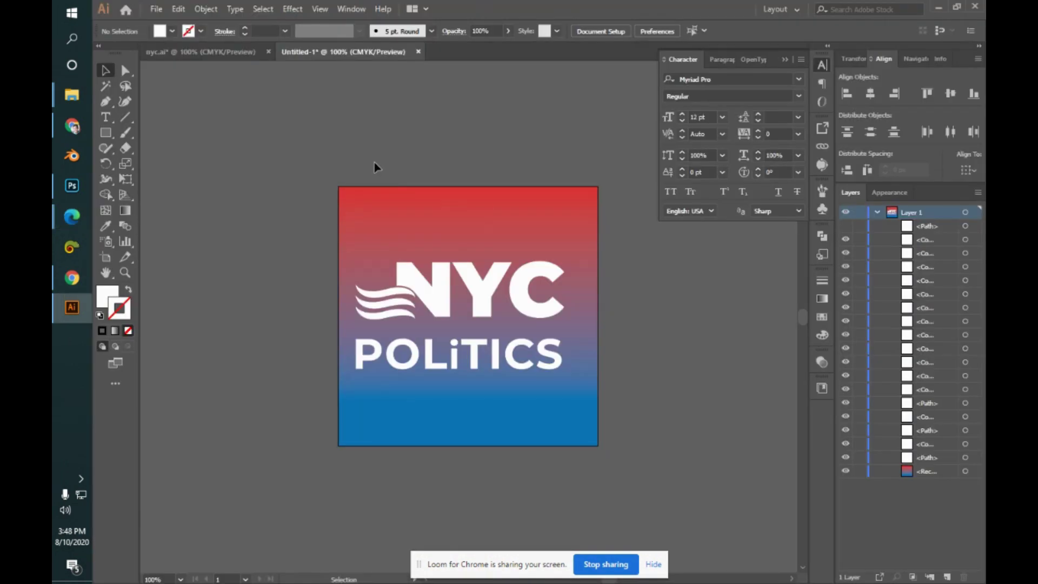
pyautogui.press('a')
pyautogui.hotkey('ctrl', 'a')
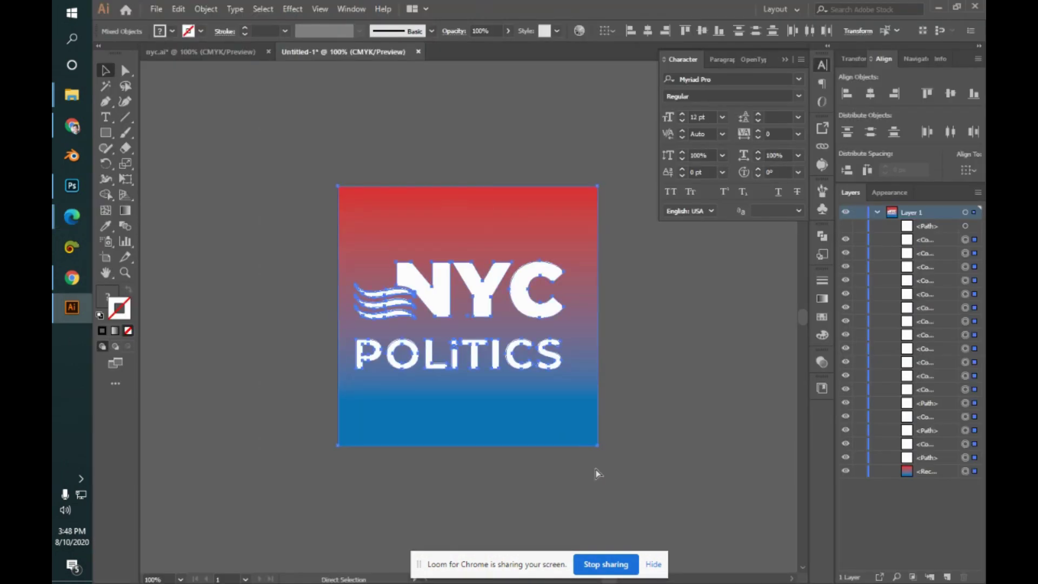
pyautogui.press('v')
pyautogui.click(848, 226)
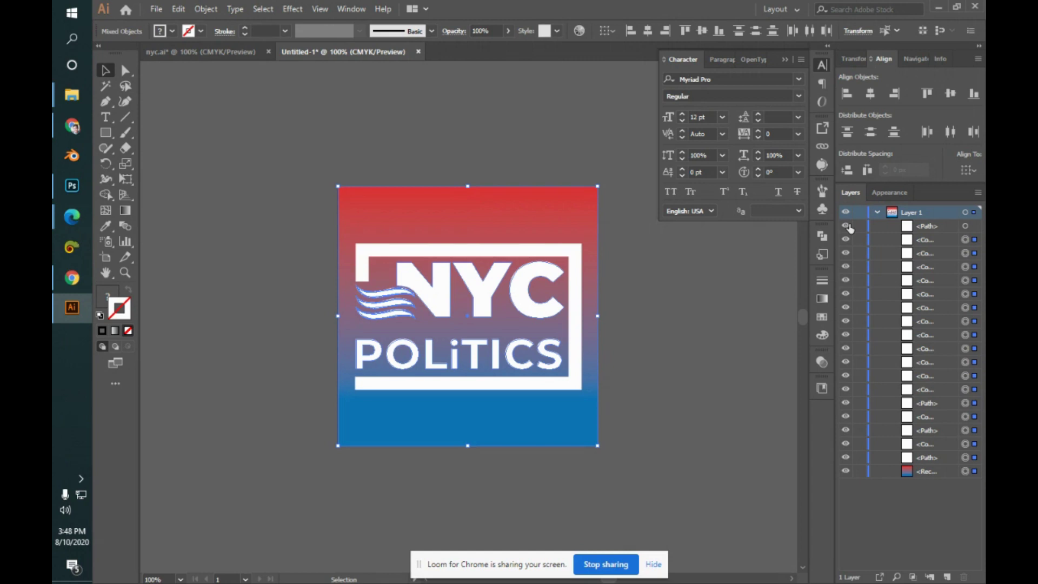
pyautogui.keyDown('shift'); pyautogui.click(966, 226); pyautogui.keyUp('shift')
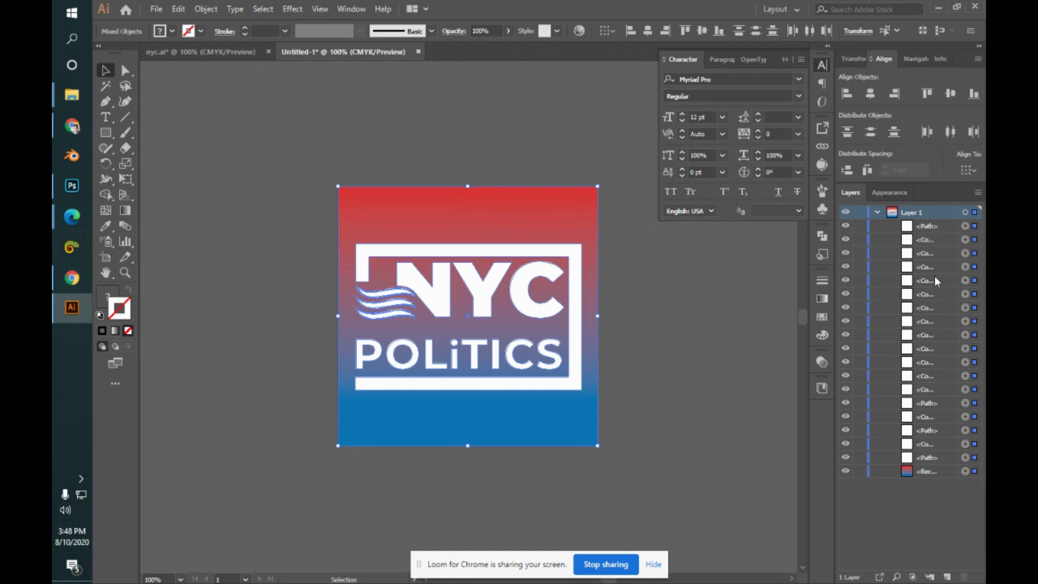
pyautogui.press('a')
pyautogui.hotkey('alt', 'Tab')
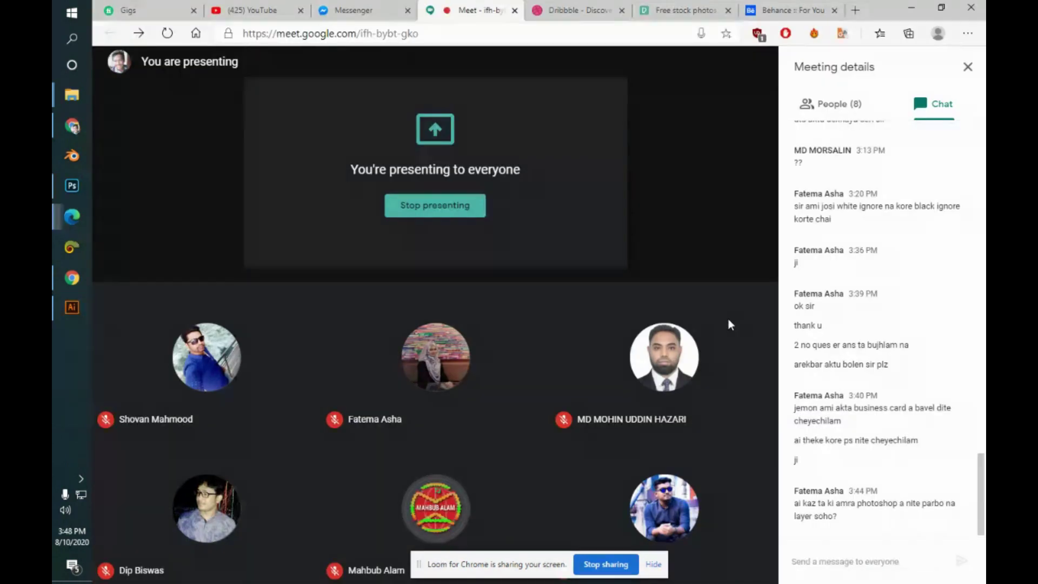
pyautogui.hotkey('alt', 'Tab')
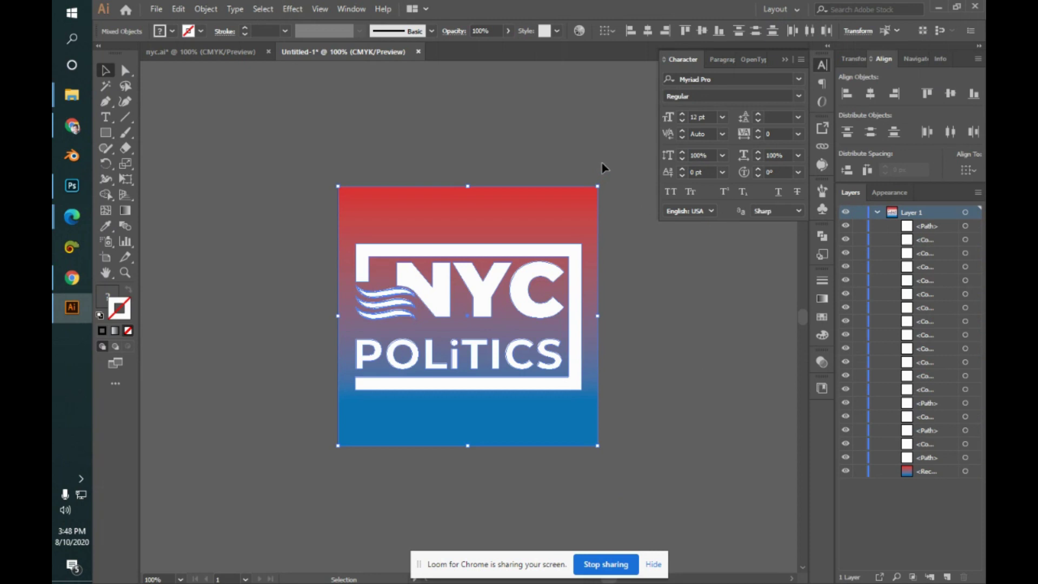
pyautogui.click(601, 172)
pyautogui.doubleClick(574, 261)
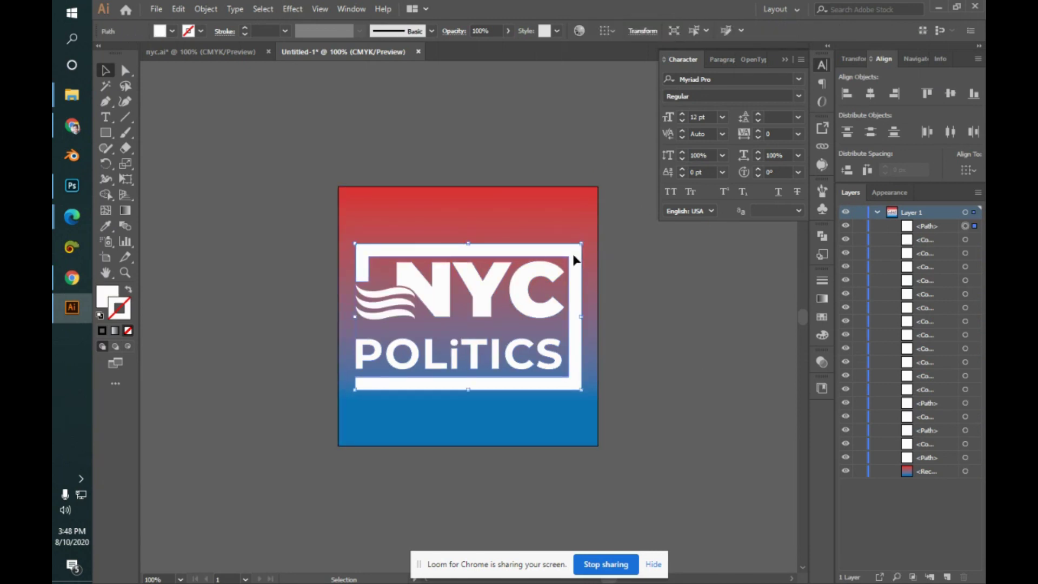
pyautogui.click(643, 346)
pyautogui.click(574, 321)
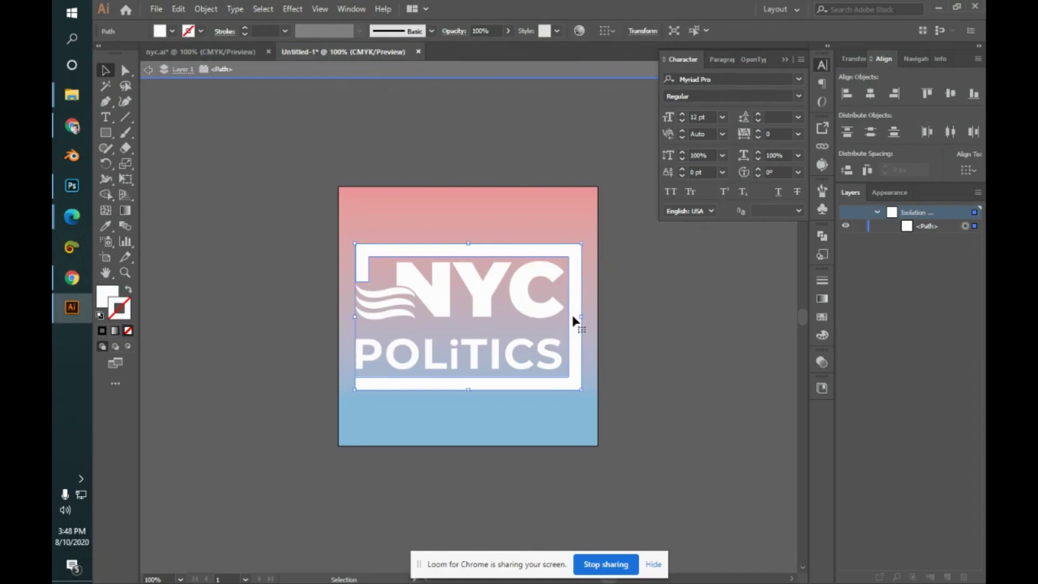
pyautogui.press('Escape')
# - Copy all the Illustrator artwork and paste it into the new Photoshop document as a Smart Object
pyautogui.press('a')
pyautogui.press('v')
pyautogui.hotkey('alt', 'Tab')
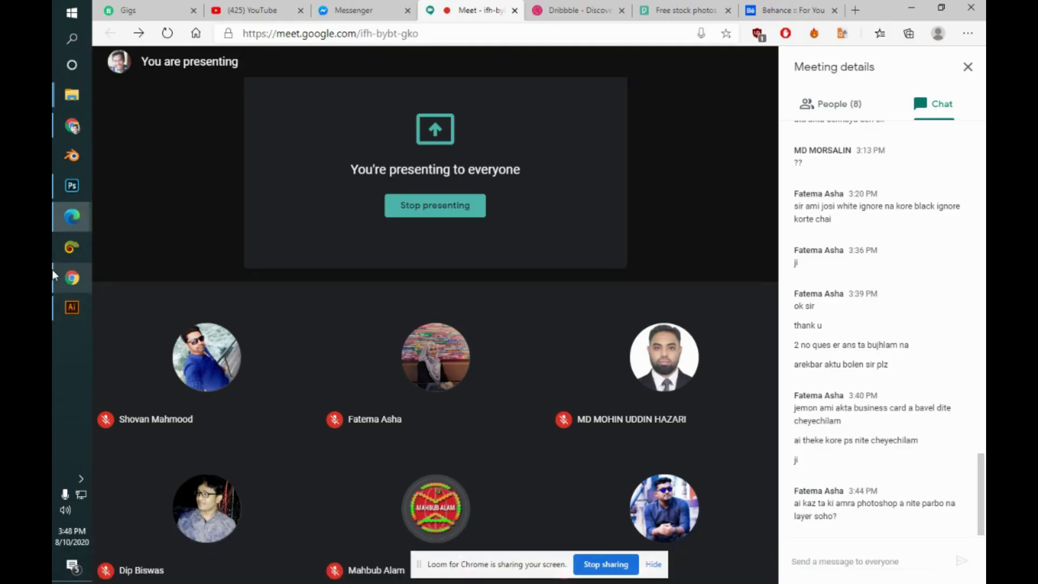
pyautogui.click(61, 193)
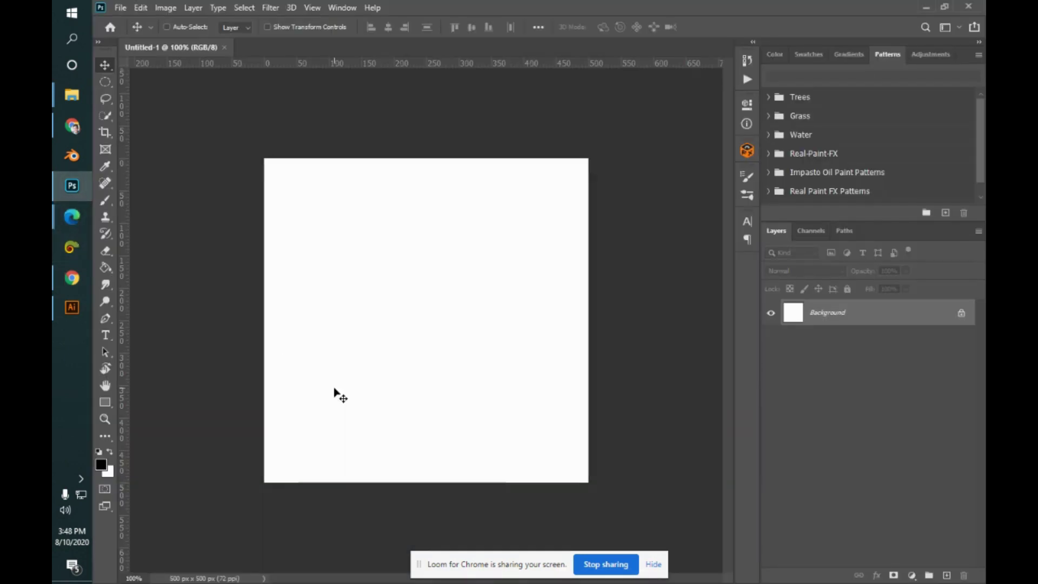
pyautogui.hotkey('ctrl', 'v')
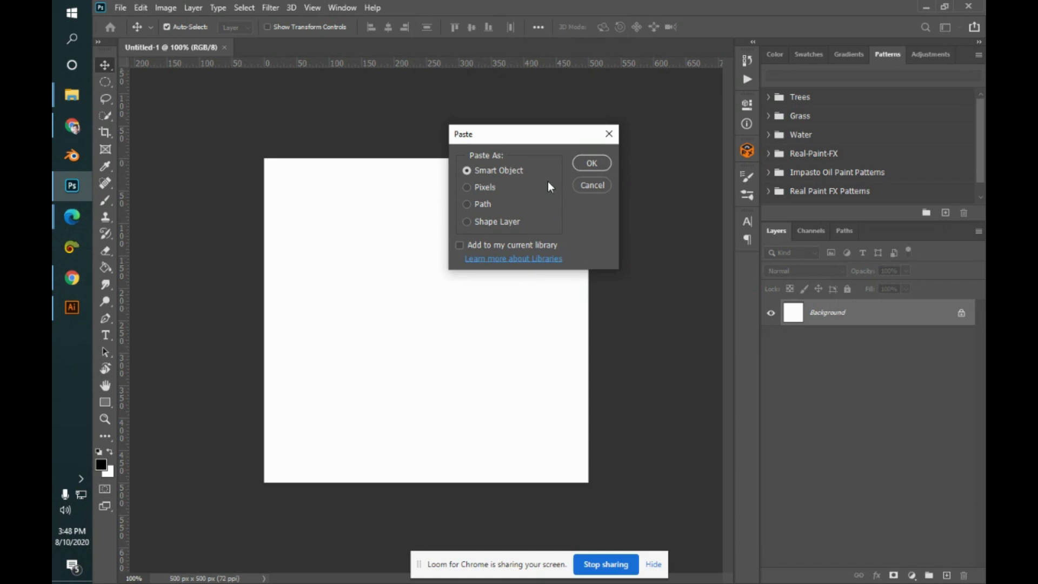
pyautogui.click(587, 161)
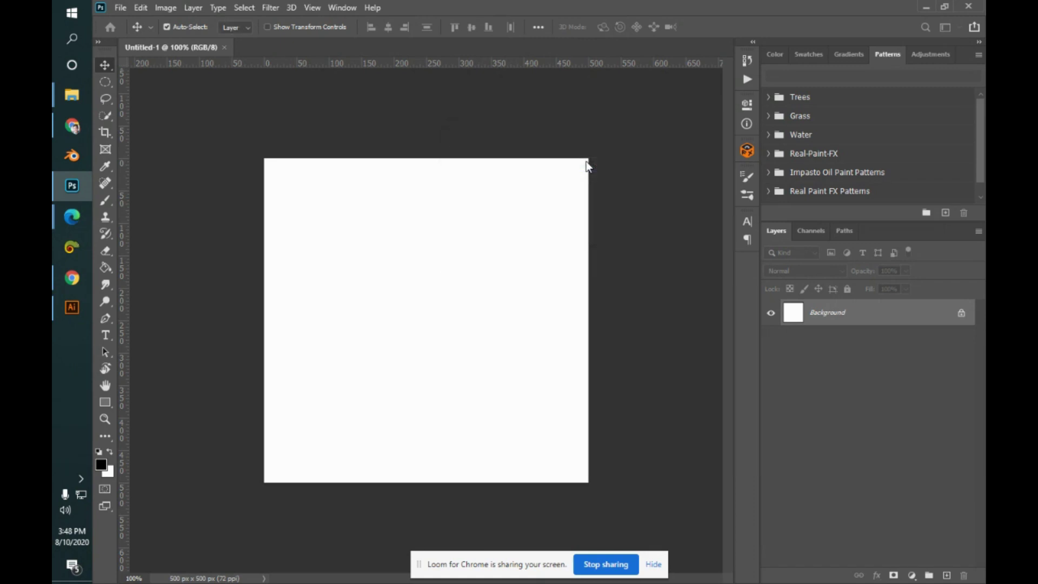
pyautogui.press('Return')
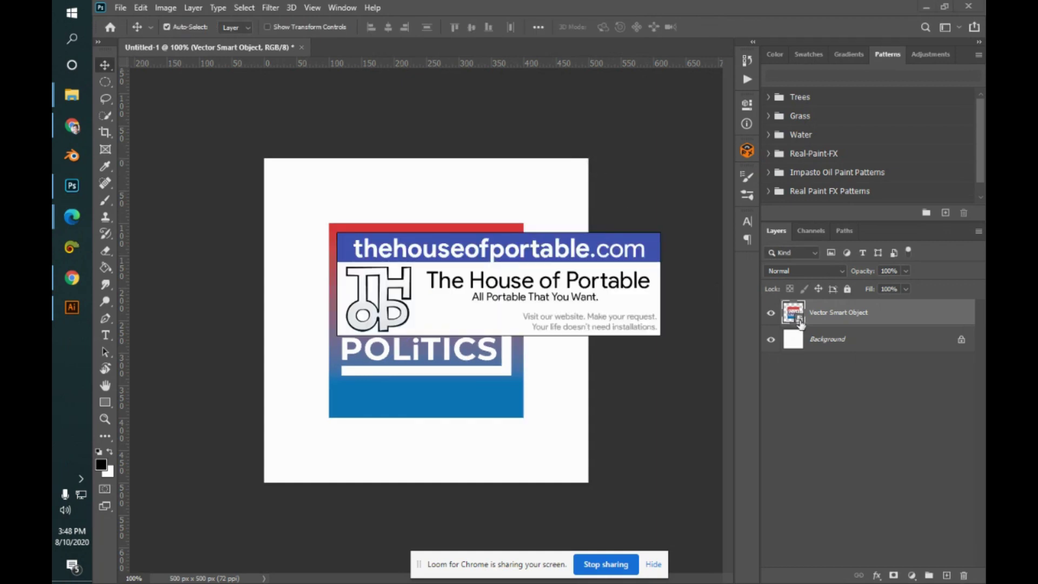
# - Open the Vector Smart Object's contents in Illustrator and compare them with the Photoshop document
pyautogui.doubleClick(800, 323)
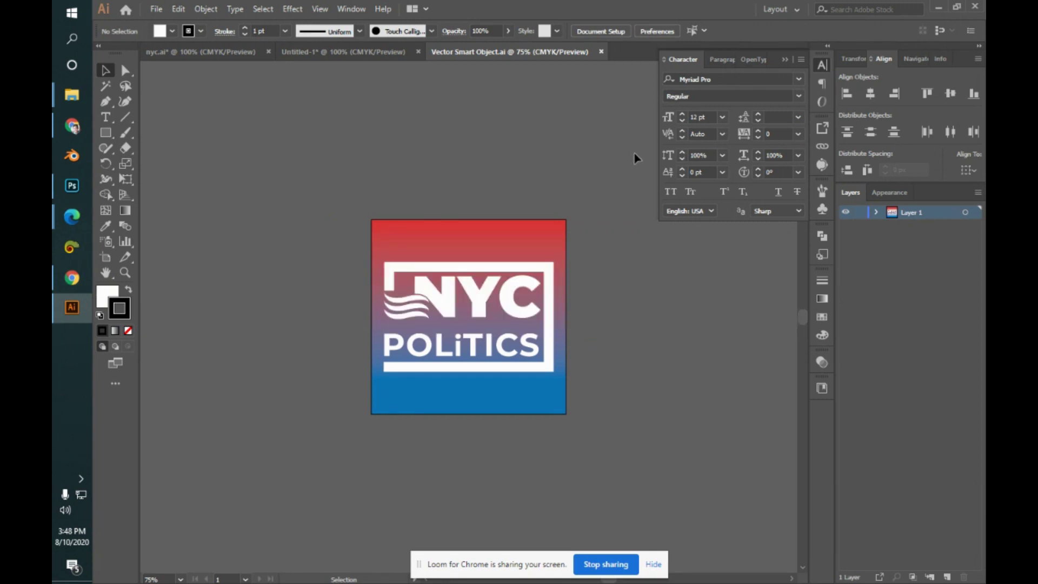
pyautogui.moveTo(459, 276); pyautogui.dragTo(462, 262)
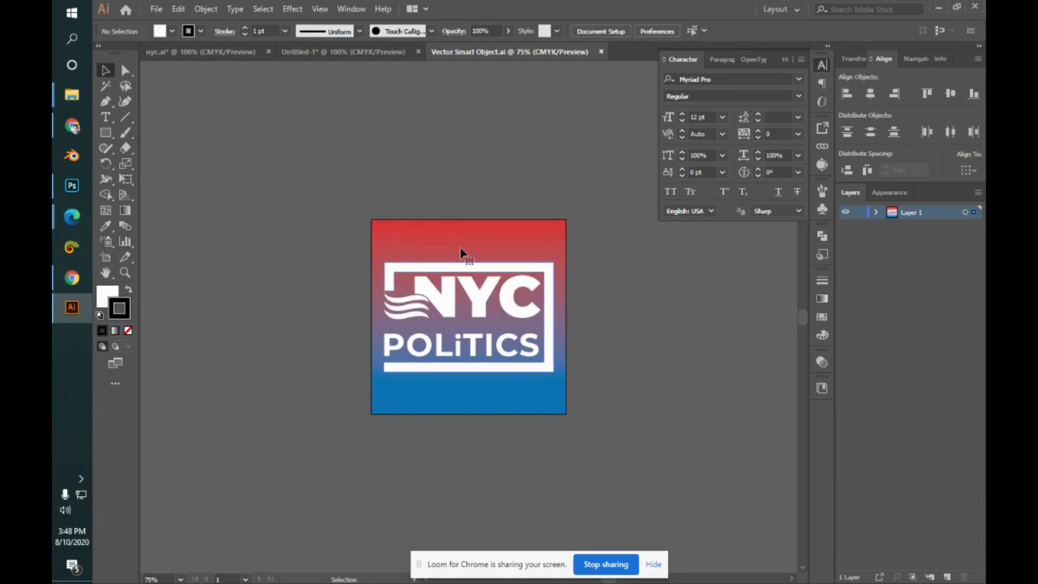
pyautogui.click(461, 165)
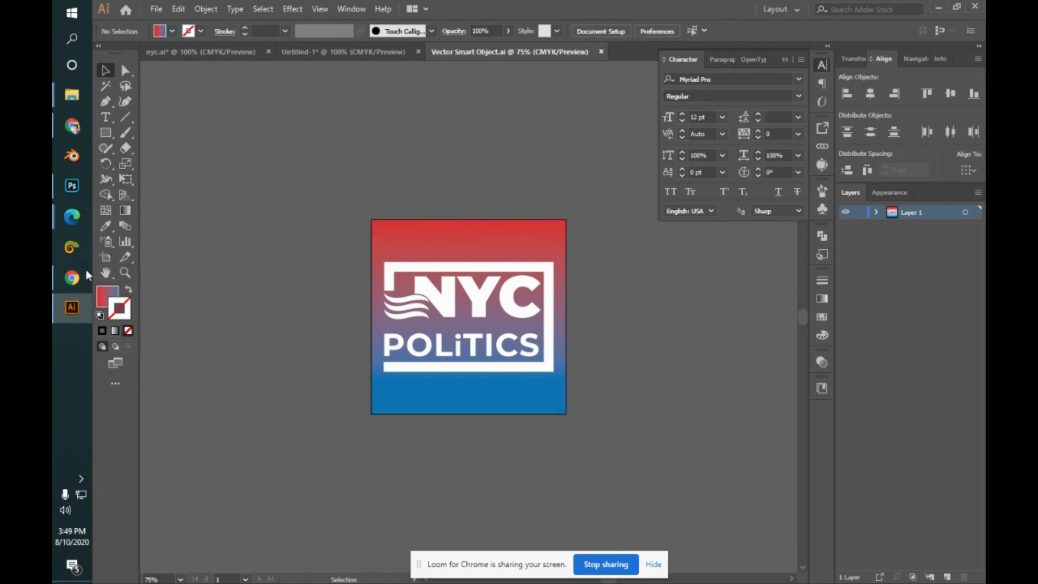
pyautogui.click(75, 196)
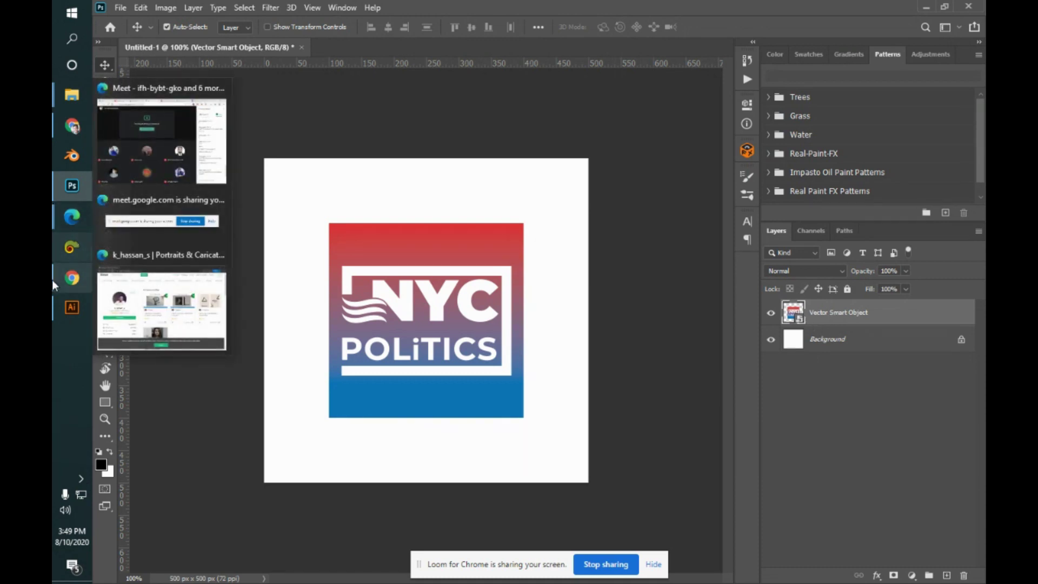
pyautogui.click(55, 307)
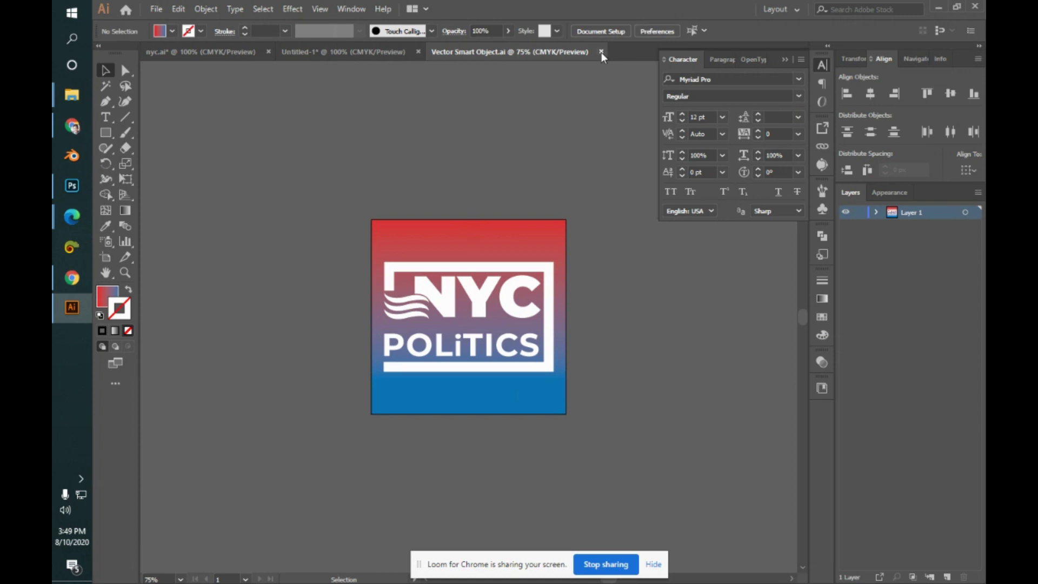
# - Expand Layer 1 of the smart object file, hide the white frame path and save the file
pyautogui.click(393, 280)
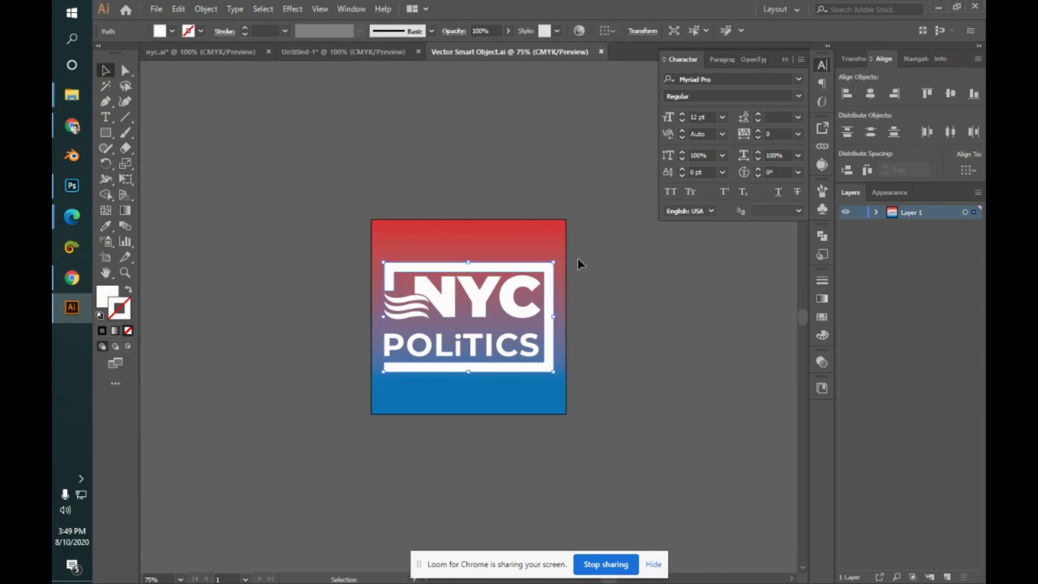
pyautogui.click(876, 212)
pyautogui.click(846, 226)
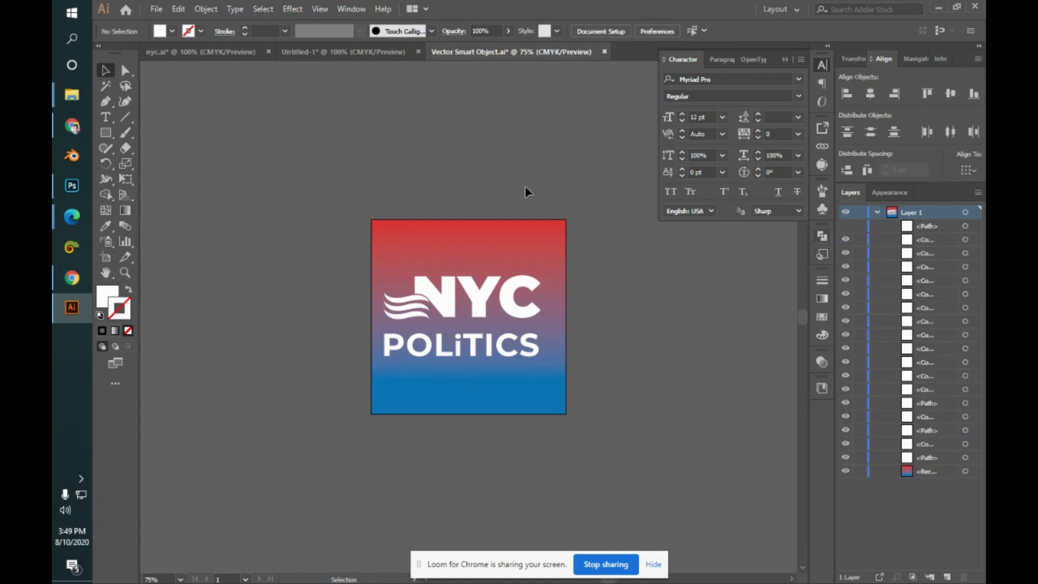
pyautogui.press('a')
pyautogui.hotkey('ctrl', 's')
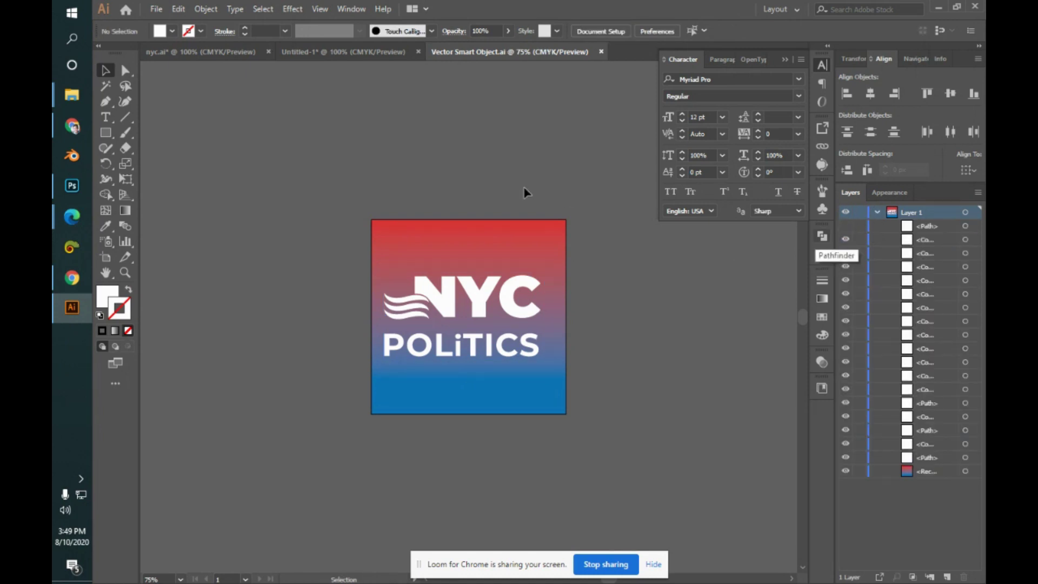
# - Compare the updated smart object in Photoshop with its source artwork in Illustrator
pyautogui.hotkey('alt', 'Tab')
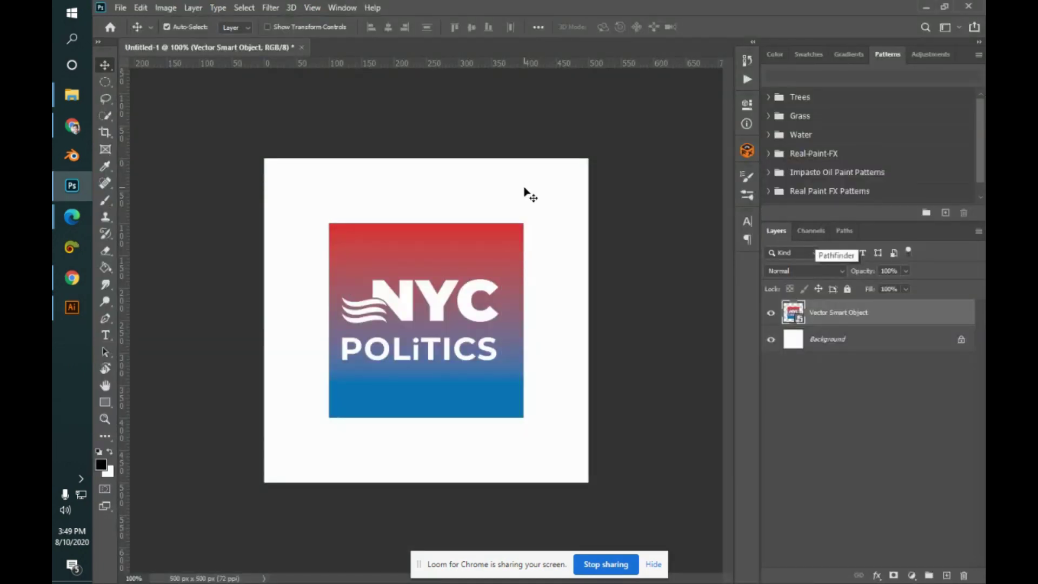
pyautogui.hotkey('alt', 'Tab')
pyautogui.hotkey('alt', 'Tab')
pyautogui.hotkey('alt', 'Tab')
pyautogui.hotkey('alt', 'Tab')
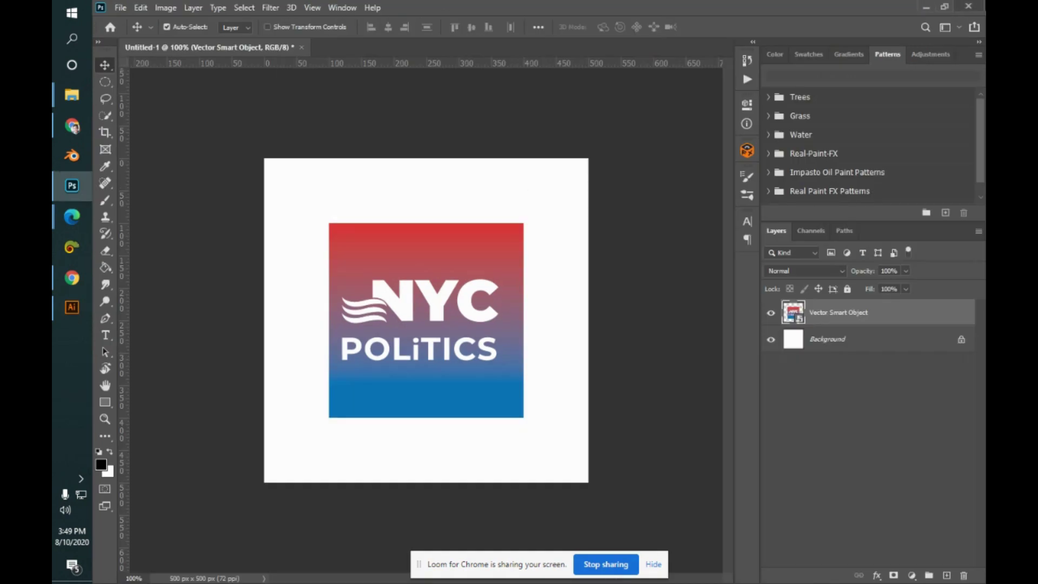
pyautogui.hotkey('alt', 'Tab')
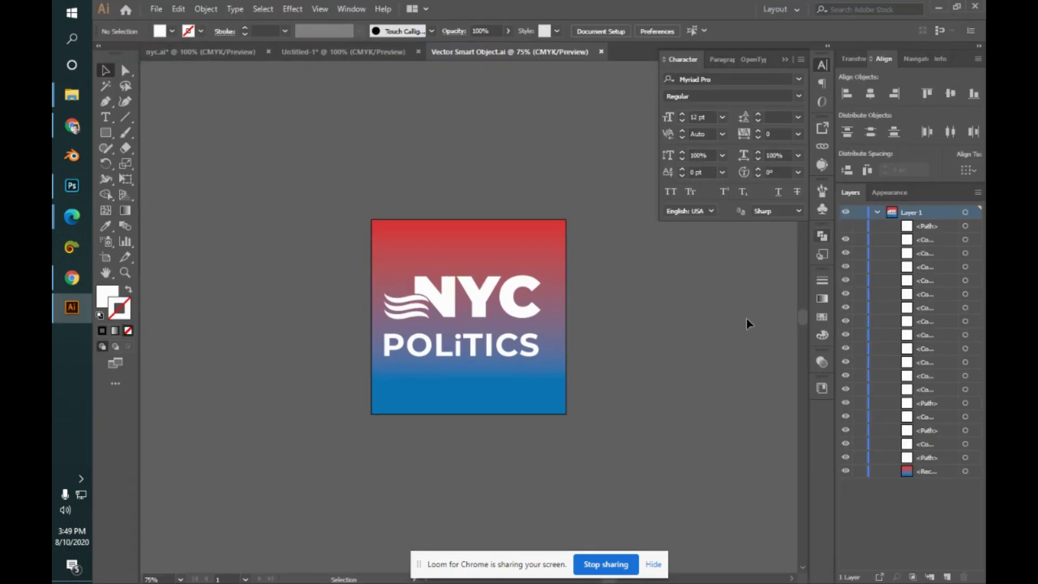
# - Locate the logo's waves in the layer list and hide the compound path between the two wave-area path entries
pyautogui.click(417, 305)
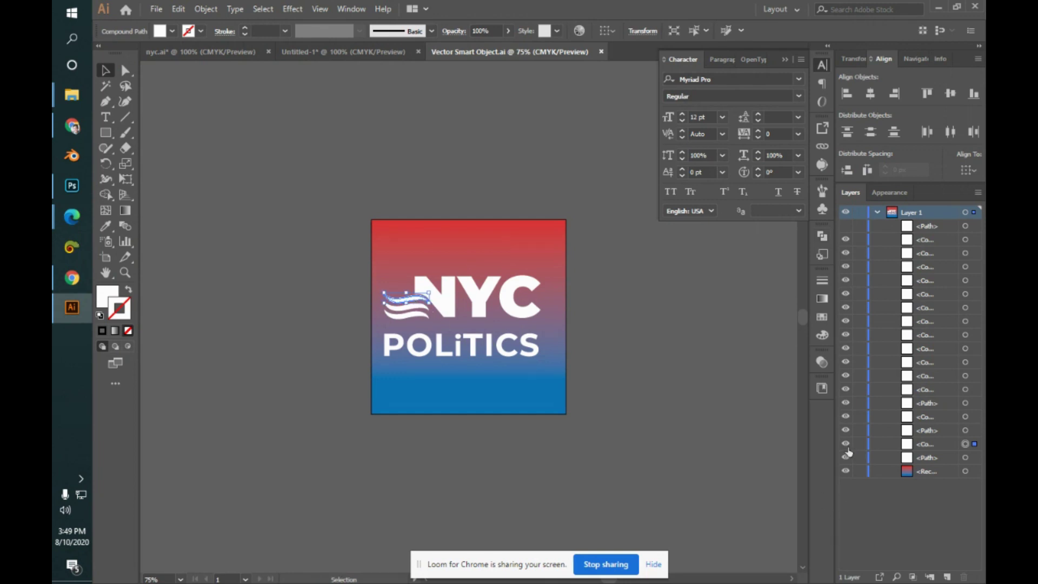
pyautogui.click(243, 316)
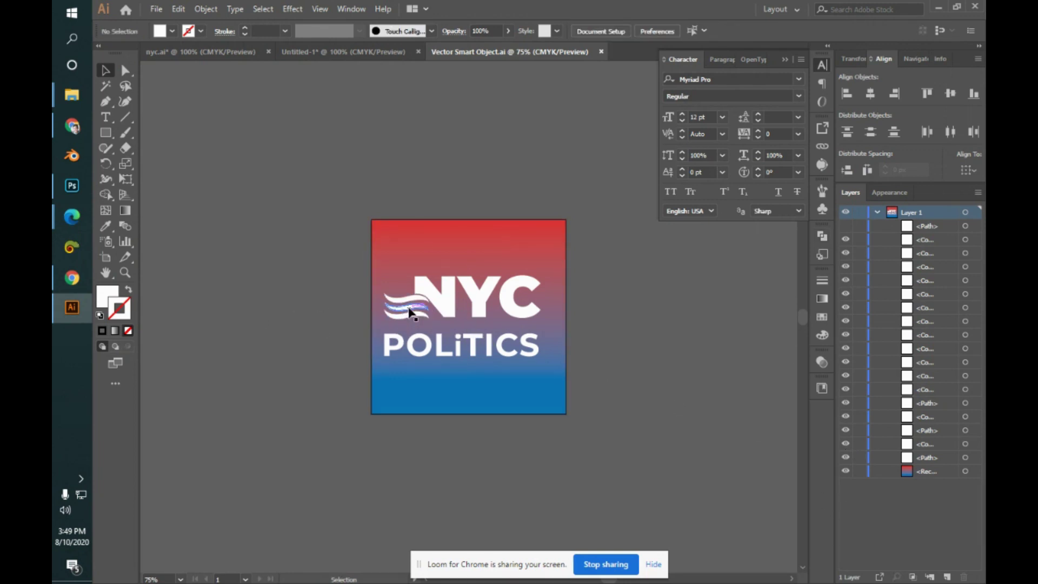
pyautogui.click(414, 312)
pyautogui.click(848, 417)
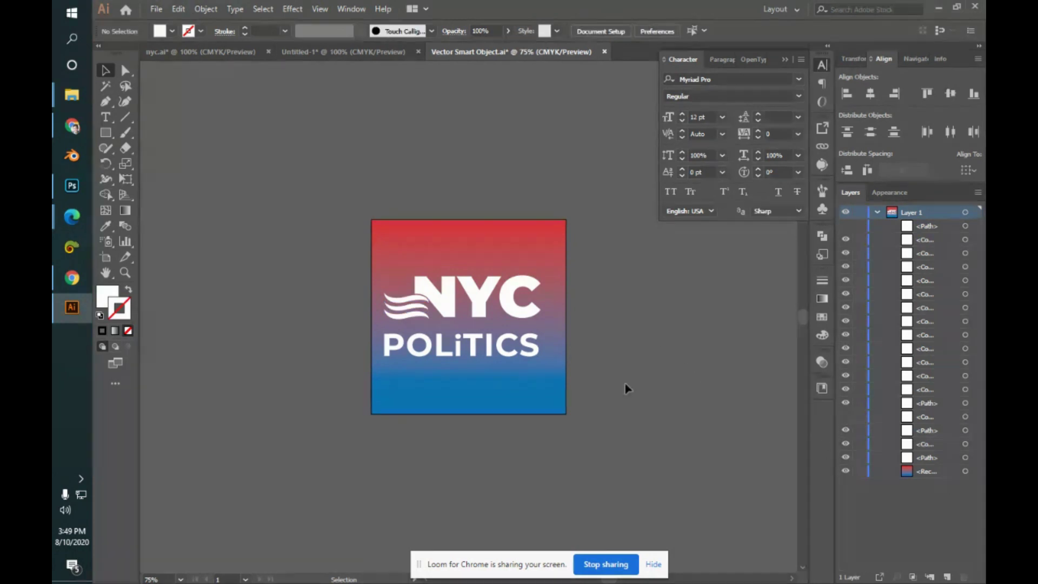
# - Try moving the logo's middle wave off the artboard, toggle the hidden compound path's visibility and undo the move
pyautogui.click(419, 312)
pyautogui.moveTo(419, 312); pyautogui.dragTo(333, 276)
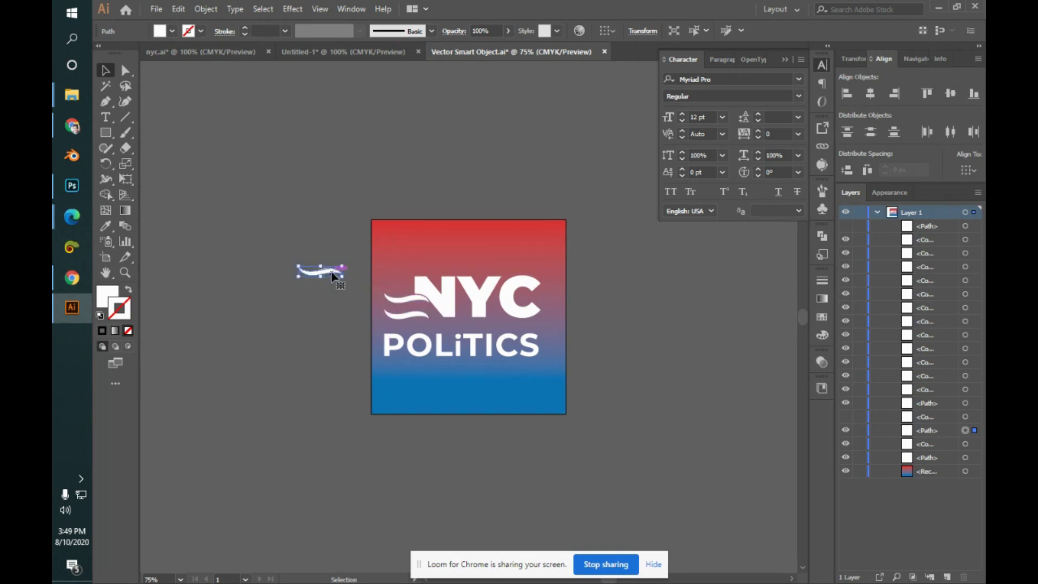
pyautogui.click(847, 418)
pyautogui.click(847, 418)
pyautogui.hotkey('ctrl', 'z')
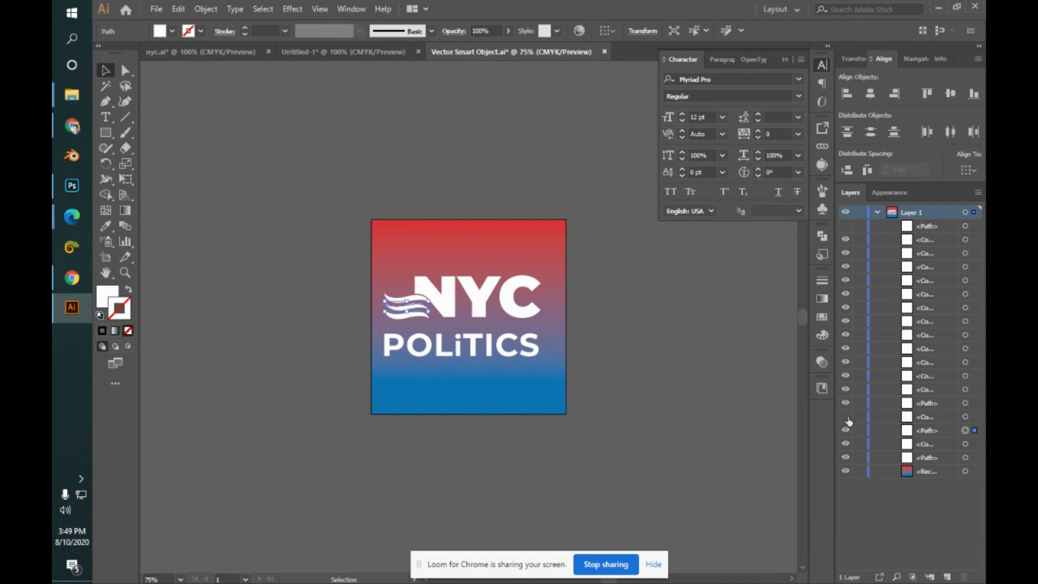
# - Lock the red-to-blue gradient background rectangle behind the NYC POLiTICS logo
pyautogui.click(351, 251)
pyautogui.press('a')
pyautogui.moveTo(333, 216)
pyautogui.mouseDown()
pyautogui.moveTo(541, 538)
pyautogui.moveTo(495, 423)
pyautogui.mouseUp()
pyautogui.hotkey('ctrl', '=')
pyautogui.hotkey('ctrl', '=')
pyautogui.hotkey('ctrl', '=')
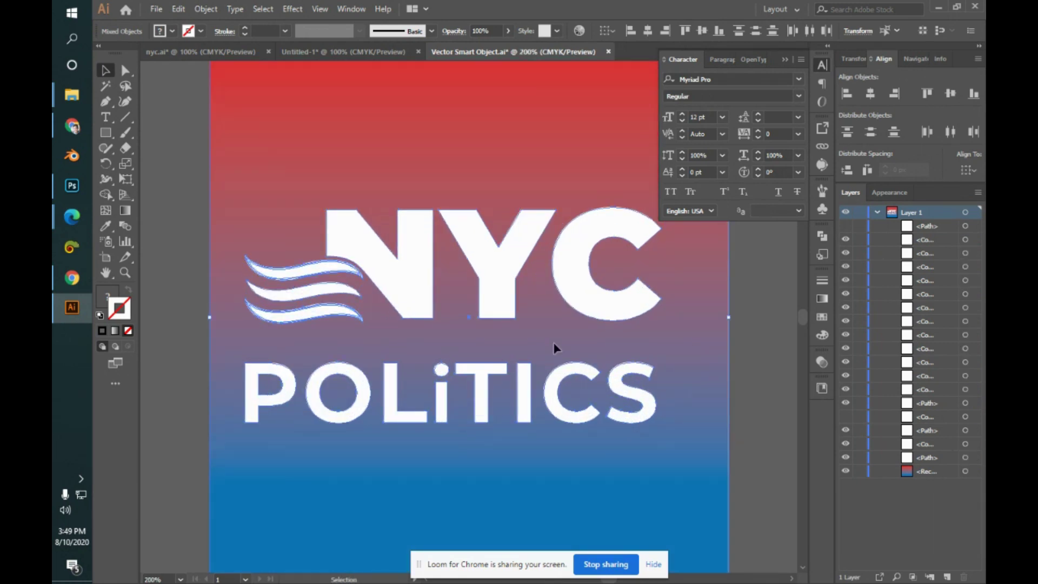
pyautogui.hotkey('ctrl', 'shift', 'a')
pyautogui.click(250, 235)
pyautogui.hotkey('ctrl', '2')
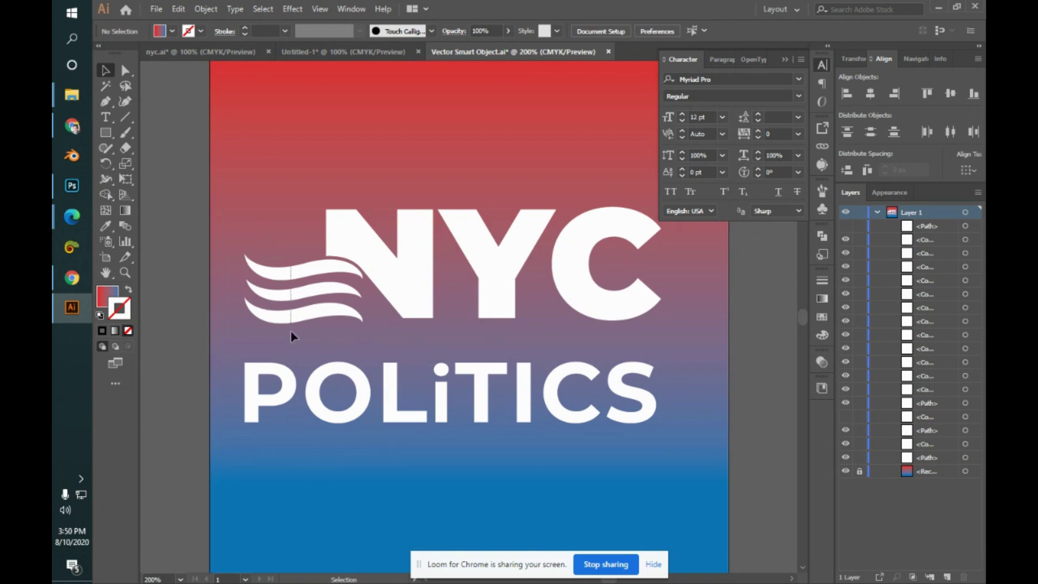
# - Unite the two overlapping pieces of the logo's top wave into one path with Pathfinder
pyautogui.click(295, 278)
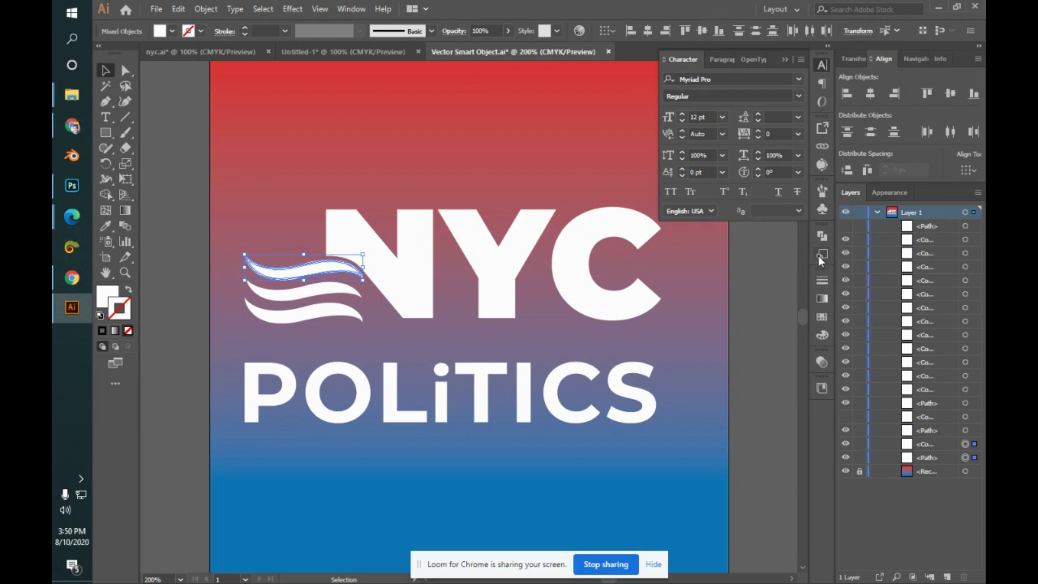
pyautogui.click(822, 236)
pyautogui.click(671, 265)
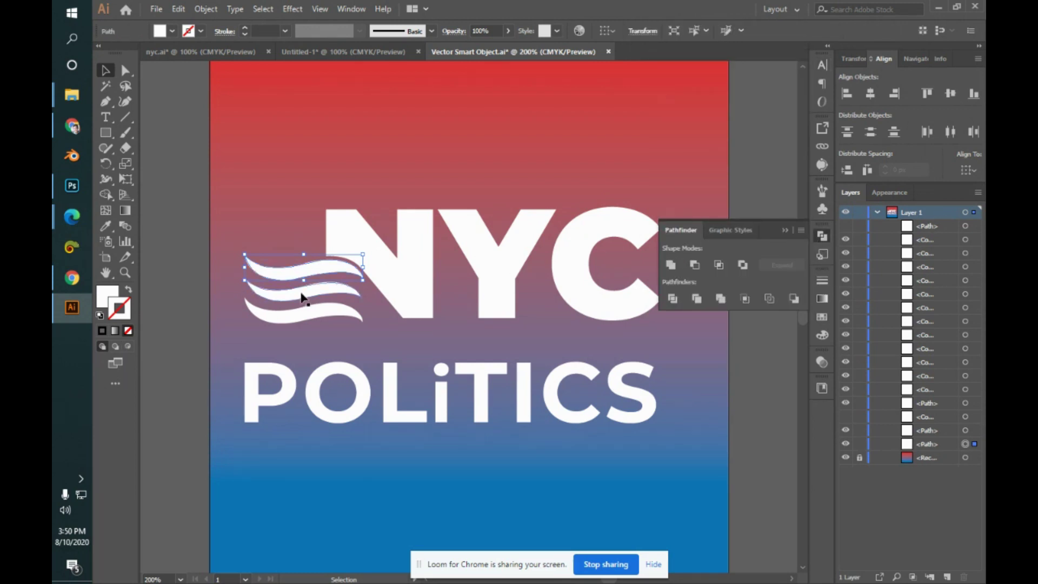
pyautogui.click(262, 226)
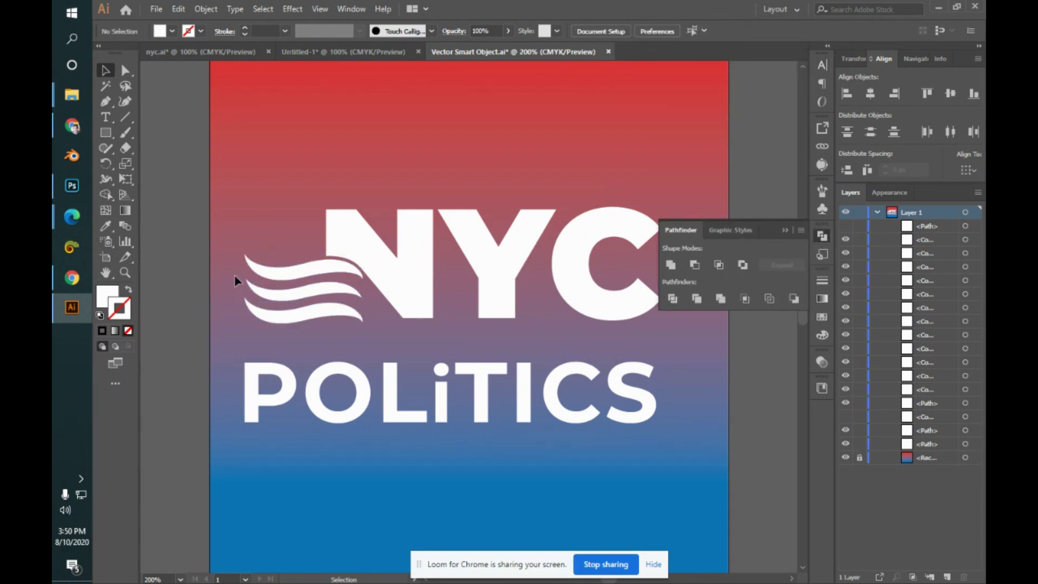
# - Unite the two overlapping pieces of the logo's bottom wave into one path with Pathfinder
pyautogui.click(254, 292)
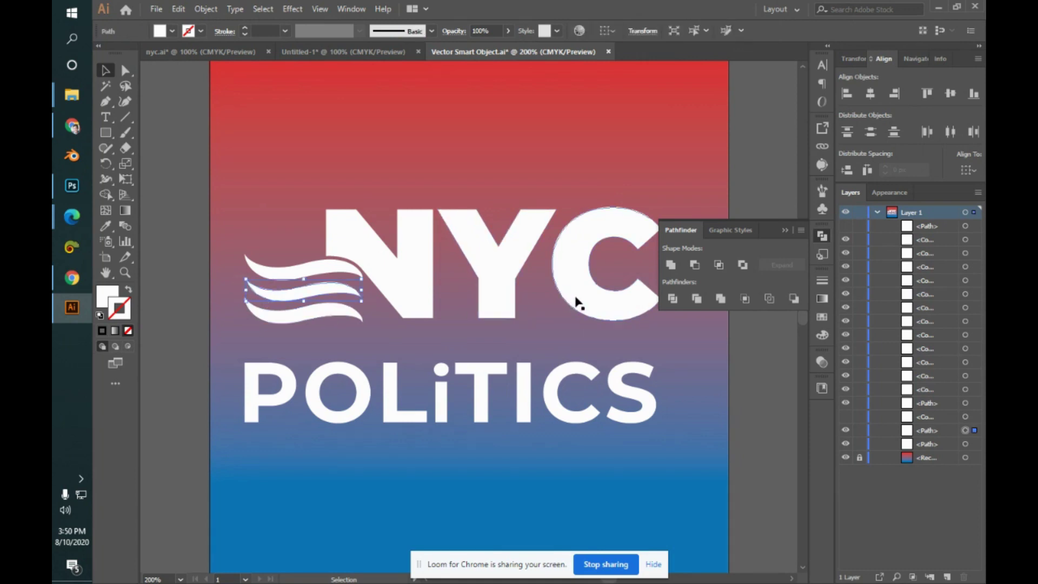
pyautogui.click(301, 220)
pyautogui.moveTo(284, 283); pyautogui.dragTo(297, 319)
pyautogui.press('v')
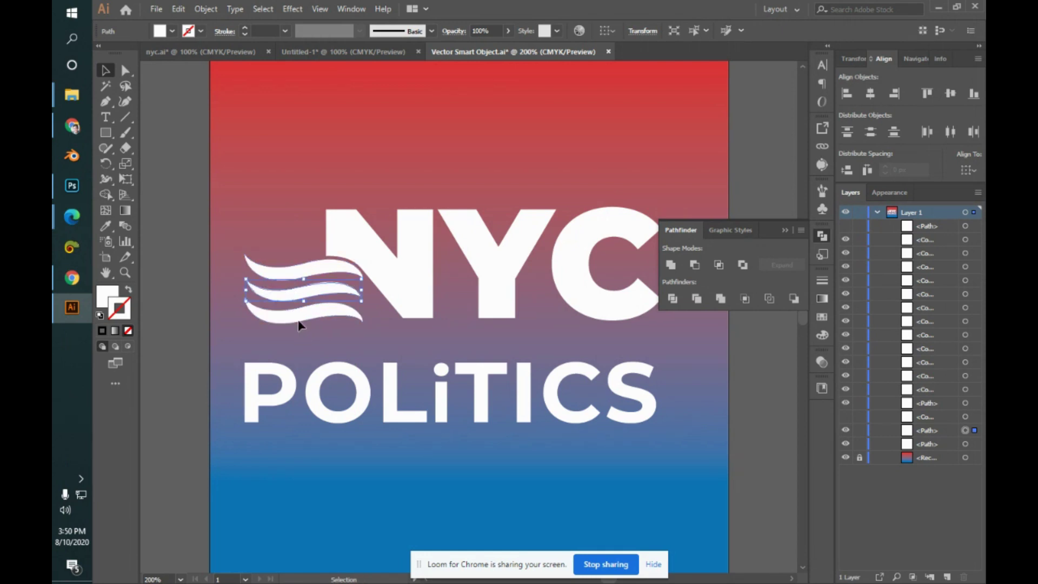
pyautogui.keyDown('shift'); pyautogui.click(294, 318); pyautogui.keyUp('shift')
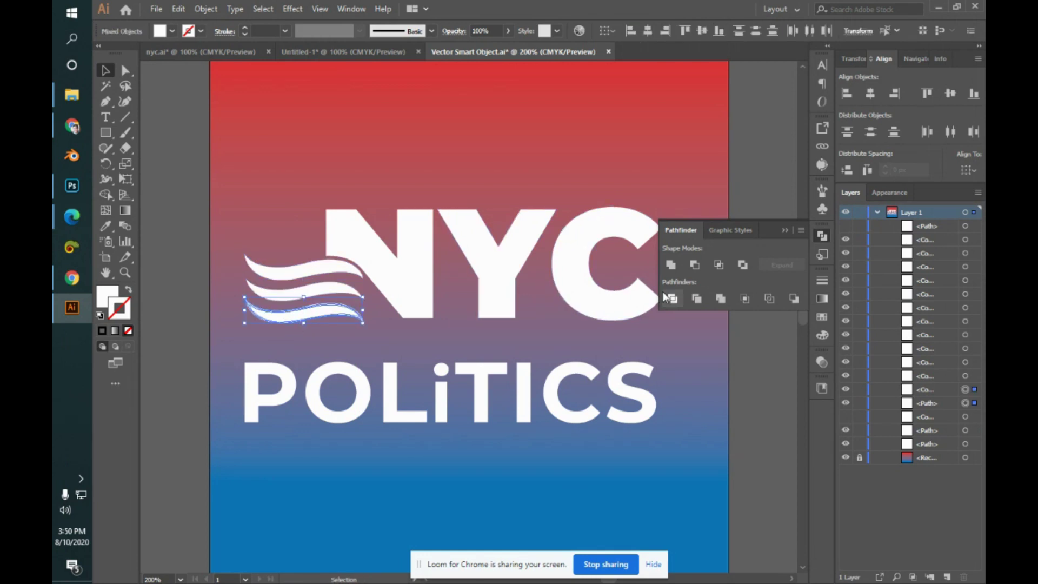
pyautogui.click(671, 266)
pyautogui.click(760, 176)
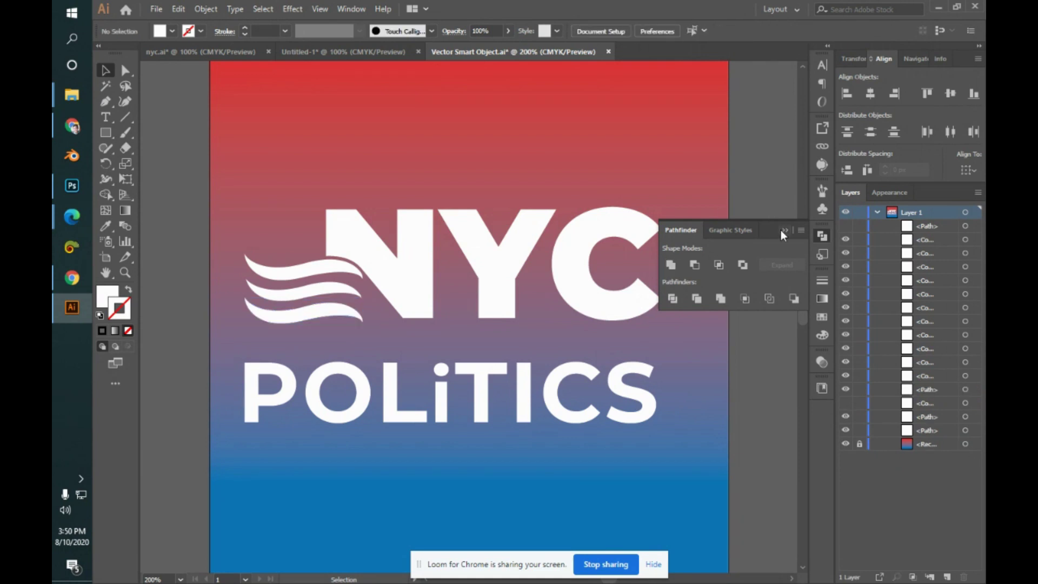
pyautogui.click(784, 230)
# - Show the hidden compound path of the middle wave and unite it with the middle wave's other path
pyautogui.hotkey('ctrl', '-')
pyautogui.hotkey('ctrl', '-')
pyautogui.hotkey('ctrl', '-')
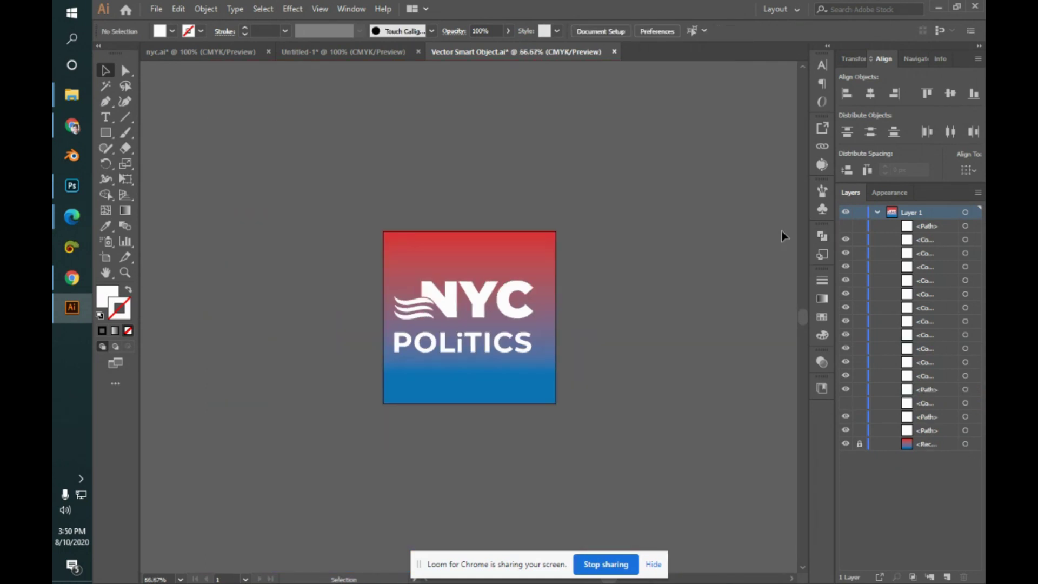
pyautogui.click(846, 226)
pyautogui.click(414, 313)
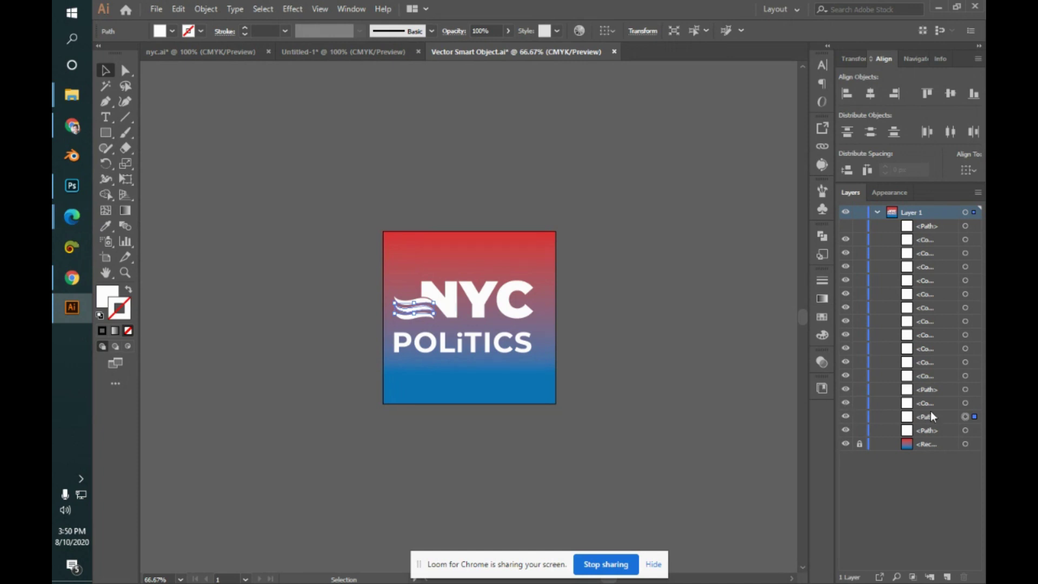
pyautogui.keyDown('shift'); pyautogui.click(965, 404); pyautogui.keyUp('shift')
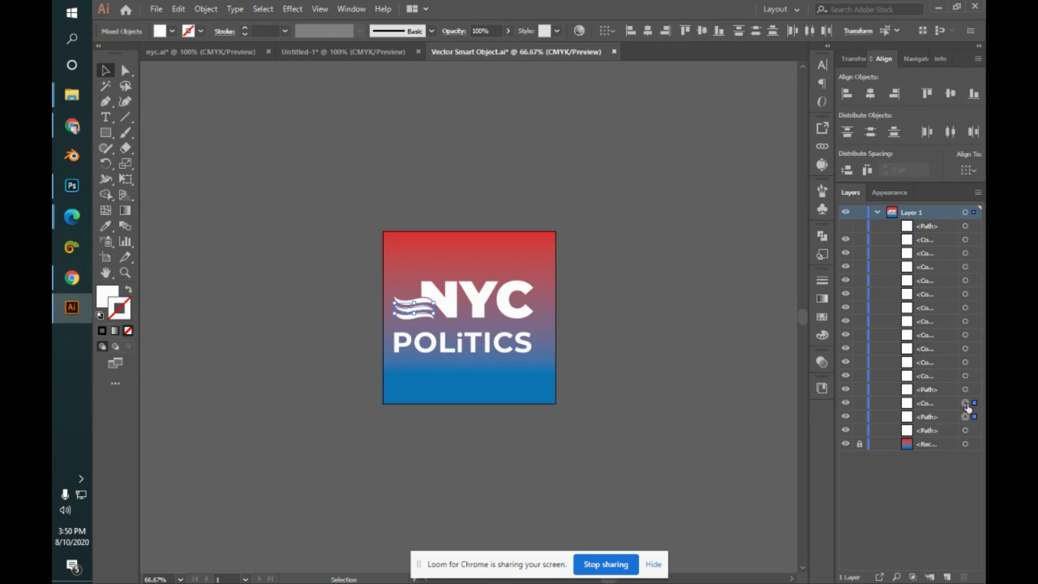
pyautogui.click(828, 233)
pyautogui.click(670, 264)
pyautogui.click(588, 243)
pyautogui.click(423, 312)
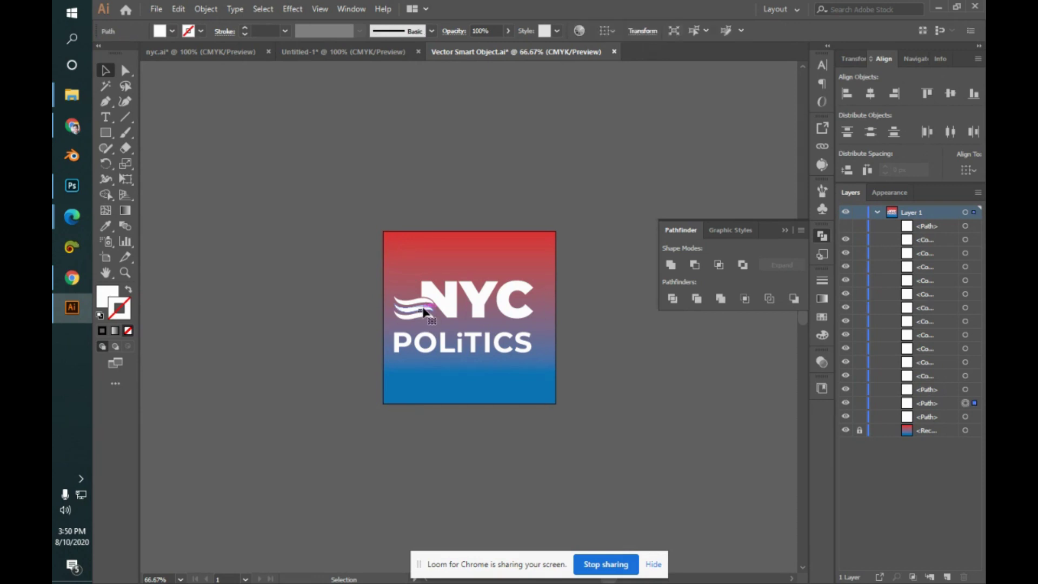
# - Hide the merged middle wave path and save the file to update the smart object in Photoshop
pyautogui.click(846, 404)
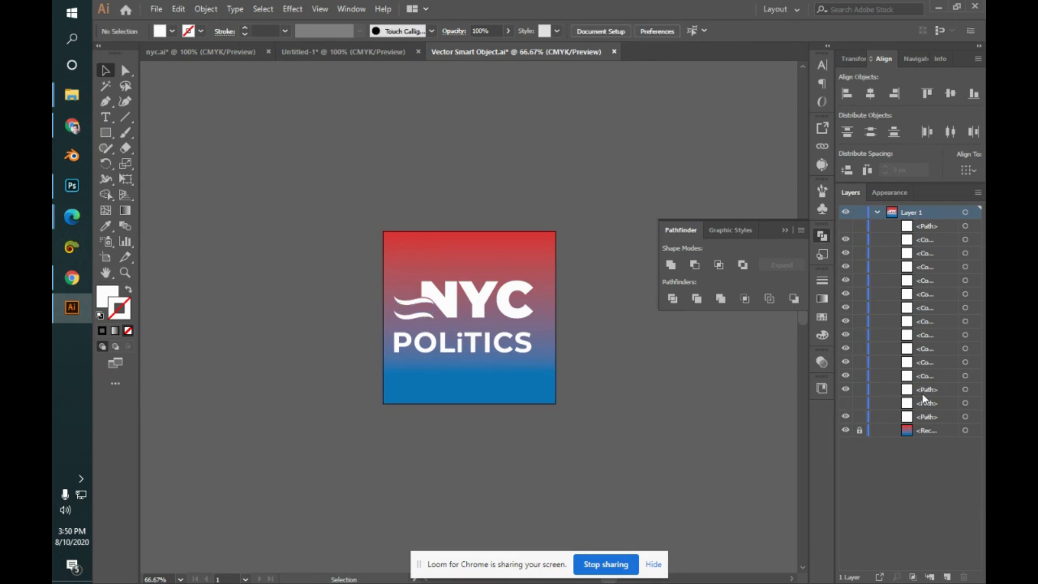
pyautogui.hotkey('ctrl', 's')
pyautogui.hotkey('alt', 'Tab')
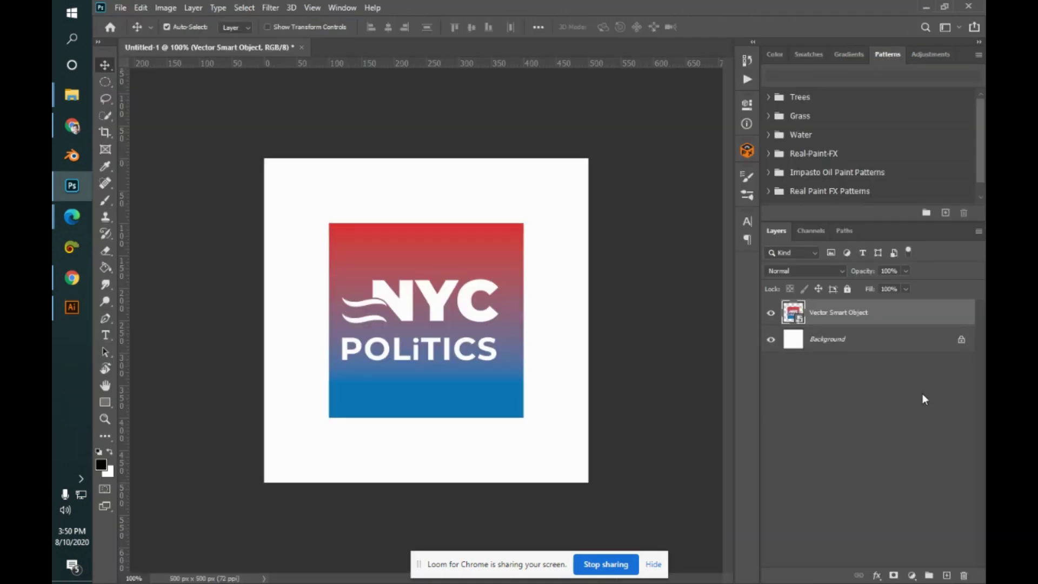
# - Return to Illustrator, select the top wave, the C of NYC and the O and second I of POLiTICS, and show the colour controls
pyautogui.hotkey('alt', 'Tab')
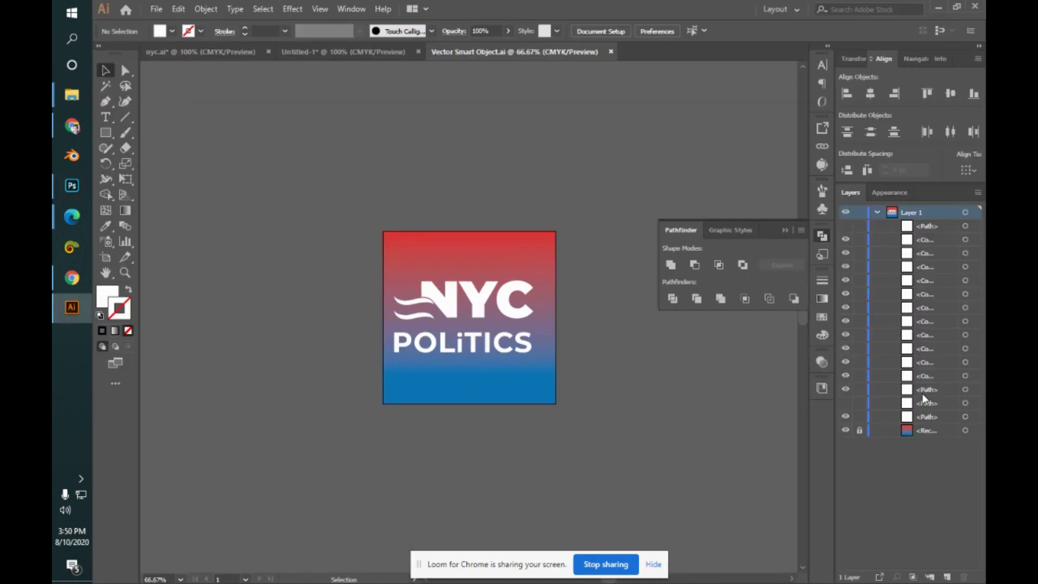
pyautogui.click(424, 356)
pyautogui.keyDown('shift'); pyautogui.click(514, 318); pyautogui.keyUp('shift')
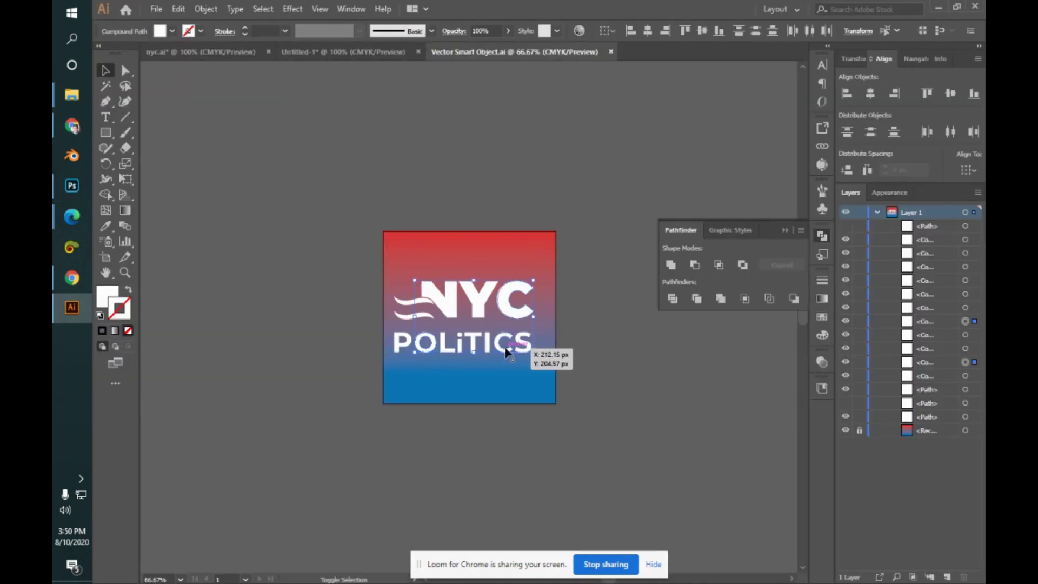
pyautogui.keyDown('shift'); pyautogui.click(402, 307); pyautogui.keyUp('shift')
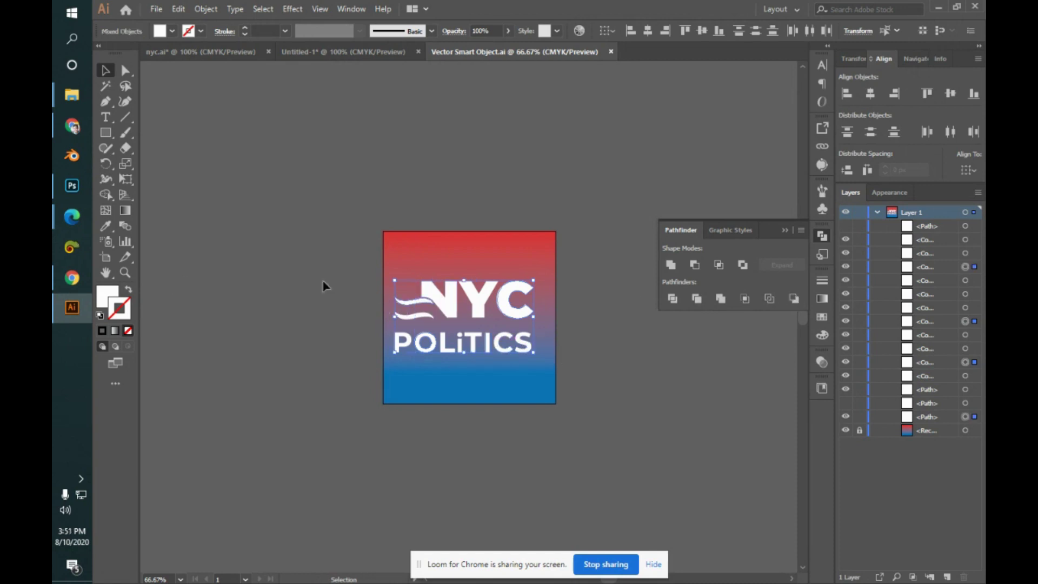
pyautogui.click(822, 335)
# - Try a black stroke on the selected wave and letters and undo it
pyautogui.click(670, 294)
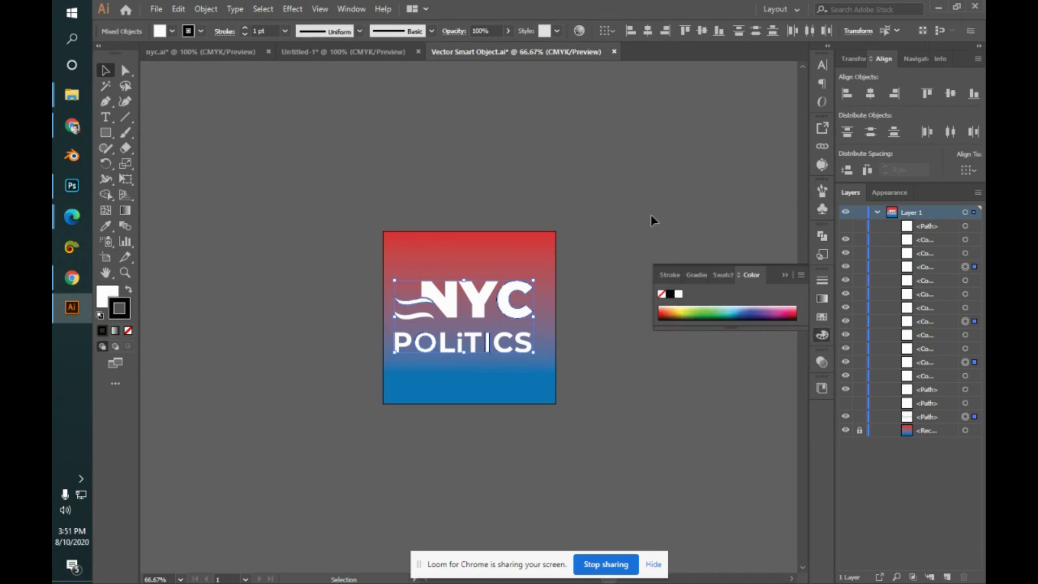
pyautogui.click(653, 221)
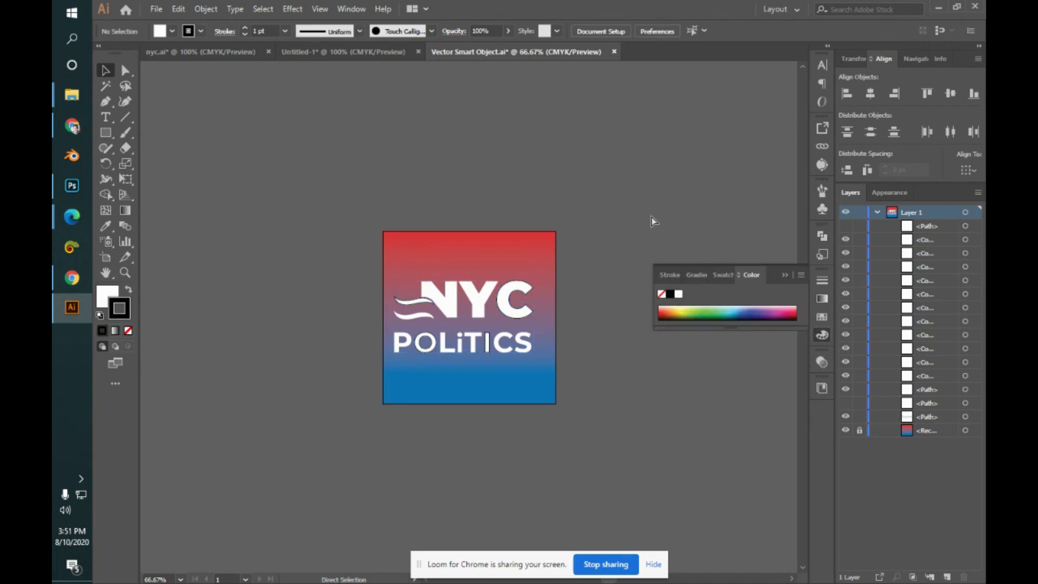
pyautogui.hotkey('ctrl', 'z')
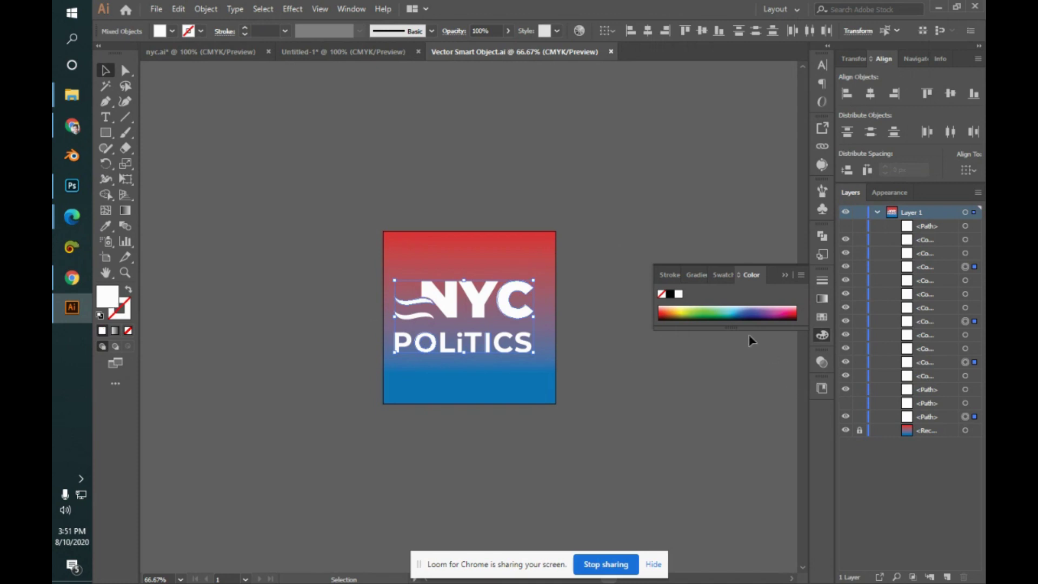
# - Fill the selected wave and letters with black and save the file to update the smart object in Photoshop
pyautogui.click(669, 294)
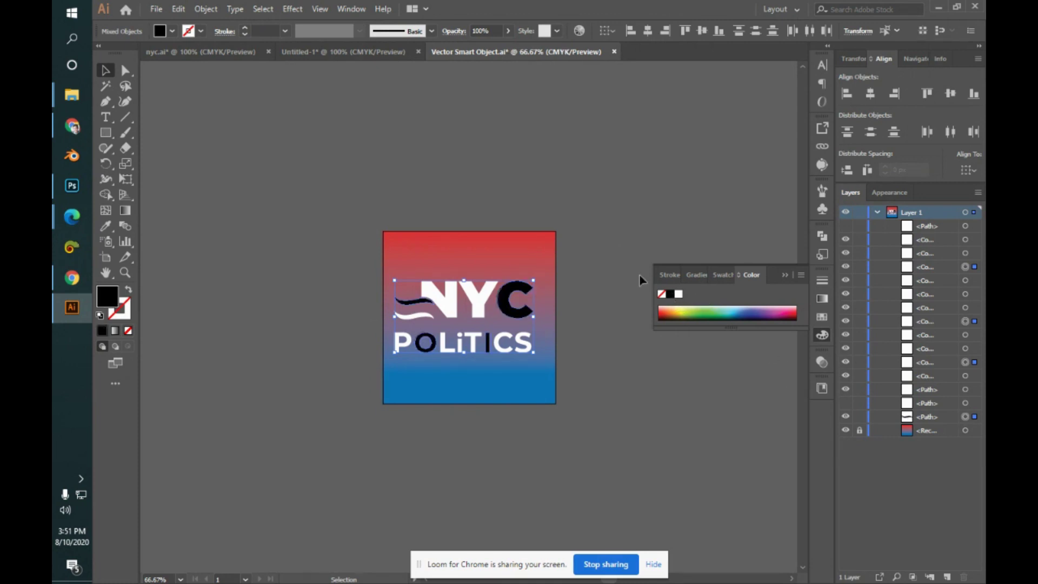
pyautogui.click(627, 242)
pyautogui.hotkey('alt', 'Tab')
pyautogui.hotkey('alt', 'Tab')
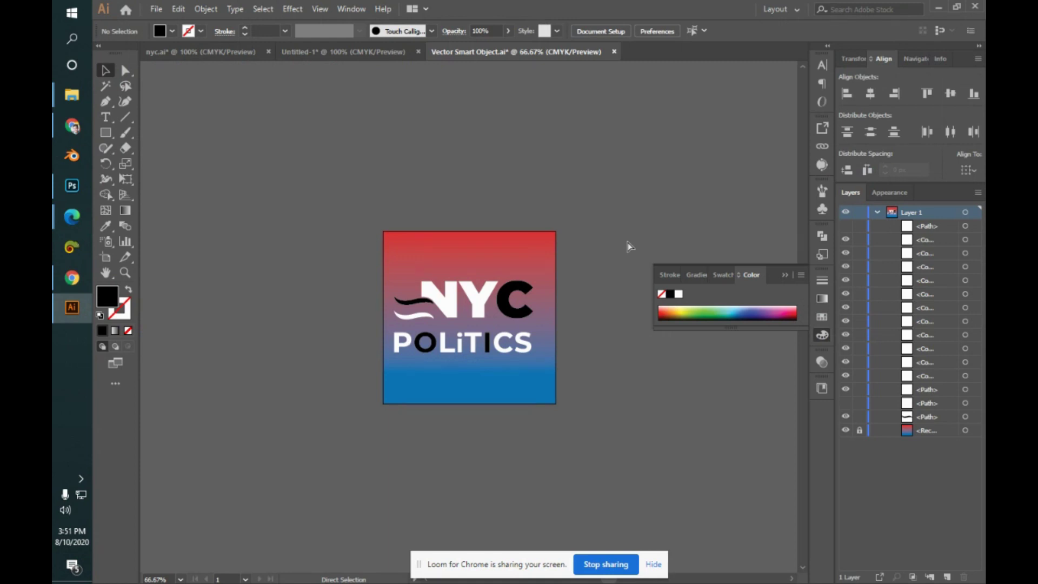
pyautogui.hotkey('alt', 'Tab')
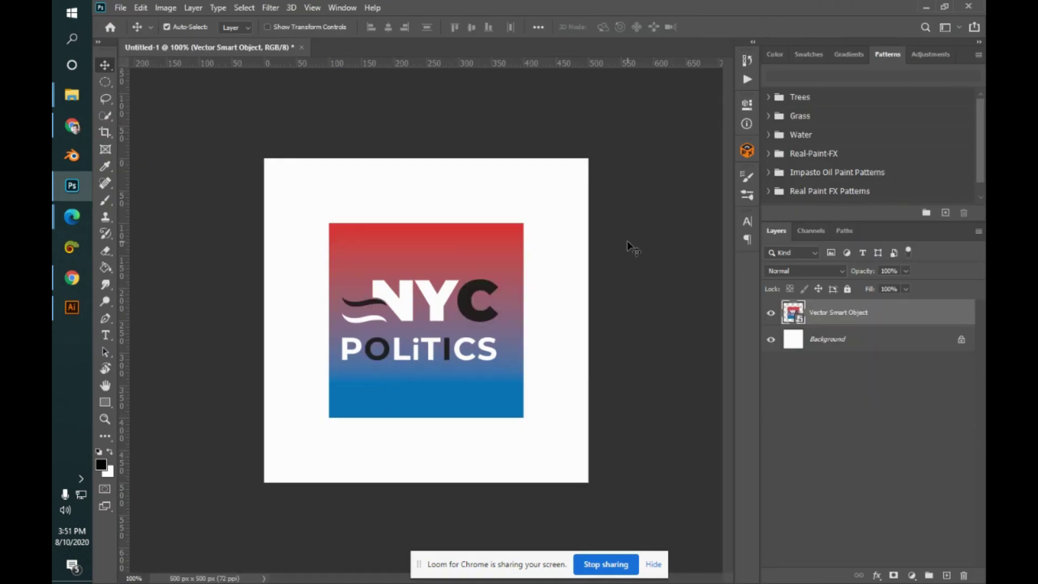
# - Switch to Illustrator, close Vector Smart Object.ai and deselect the artwork in the Untitled-1 document
pyautogui.click(65, 313)
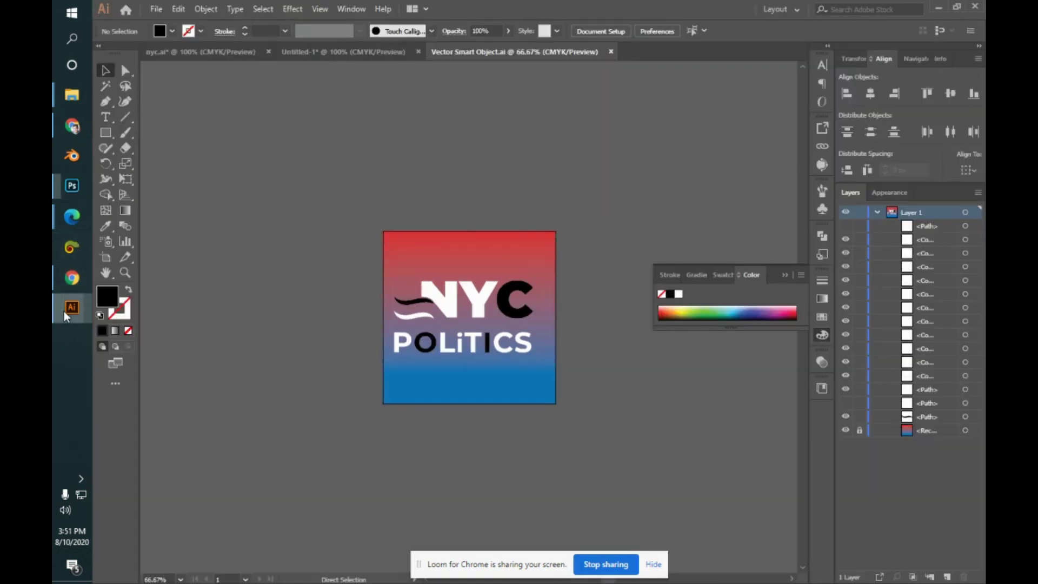
pyautogui.click(611, 52)
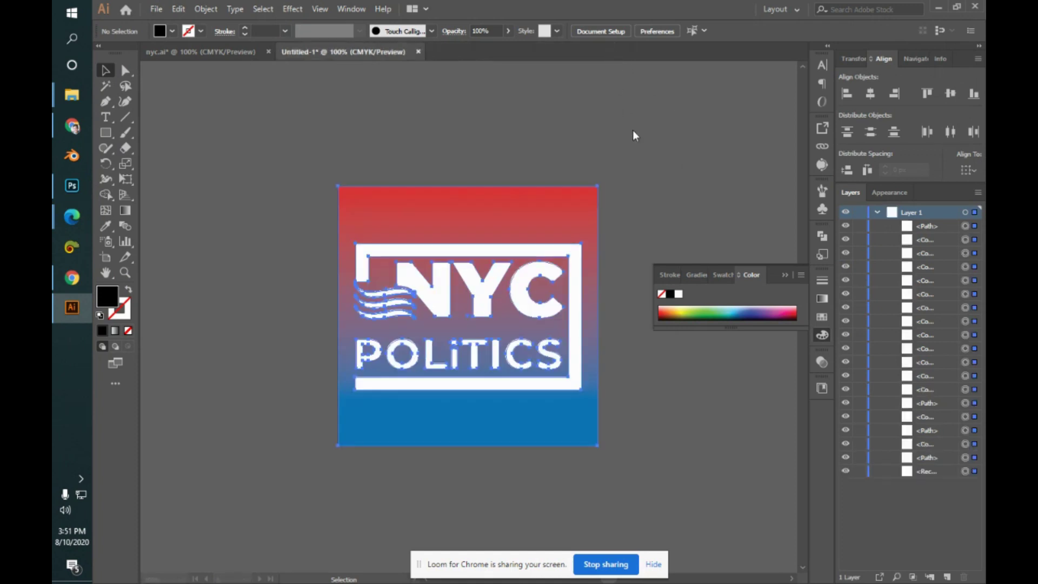
pyautogui.click(626, 112)
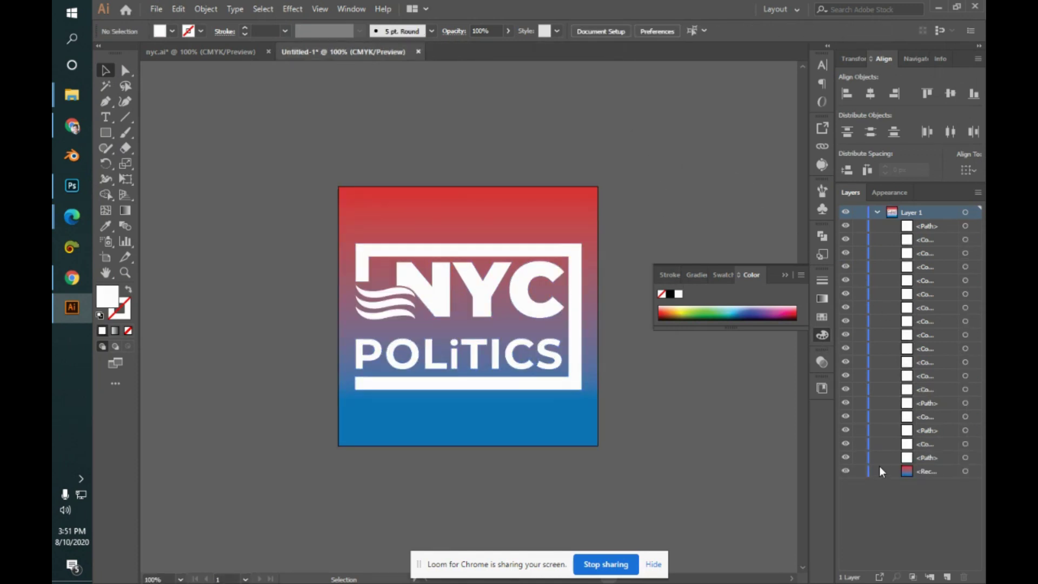
# - Switch to the Google Meet call in the browser, admit the waiting participant and return to Photoshop
pyautogui.moveTo(55, 278)
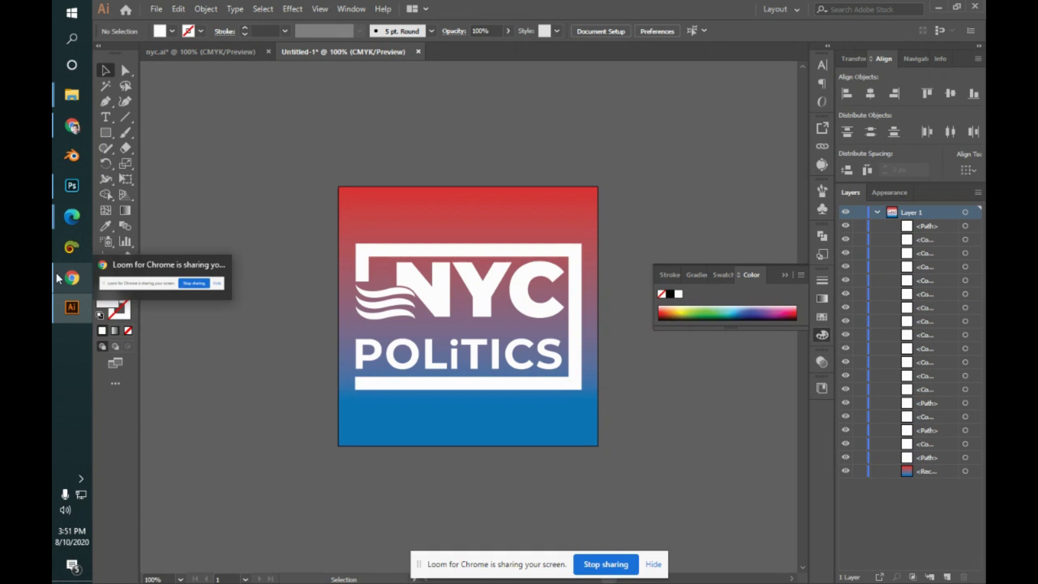
pyautogui.moveTo(72, 185)
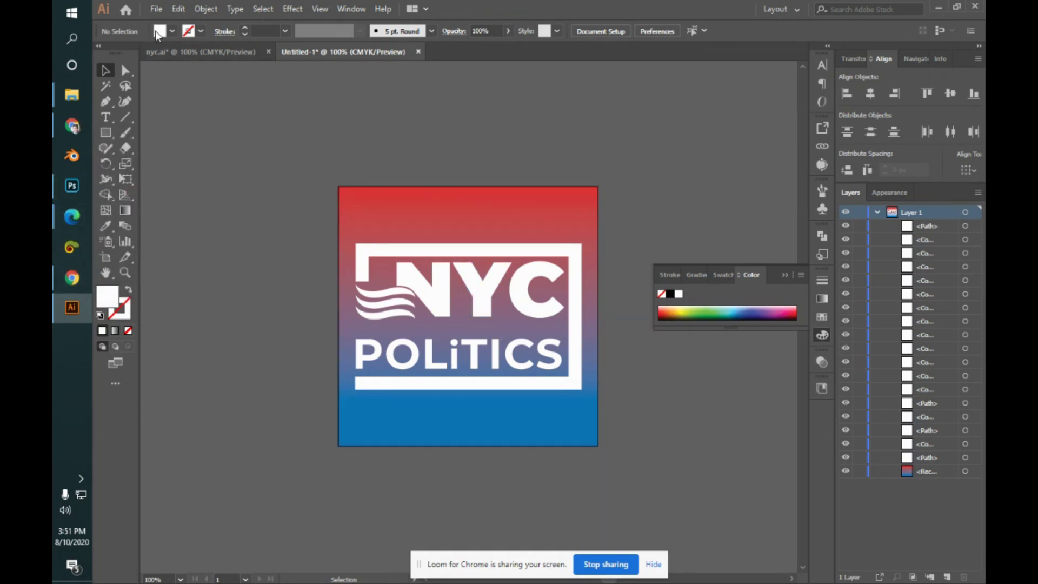
pyautogui.hotkey('alt', 'Tab')
pyautogui.hotkey('alt', 'Tab')
pyautogui.hotkey('alt', 'Tab')
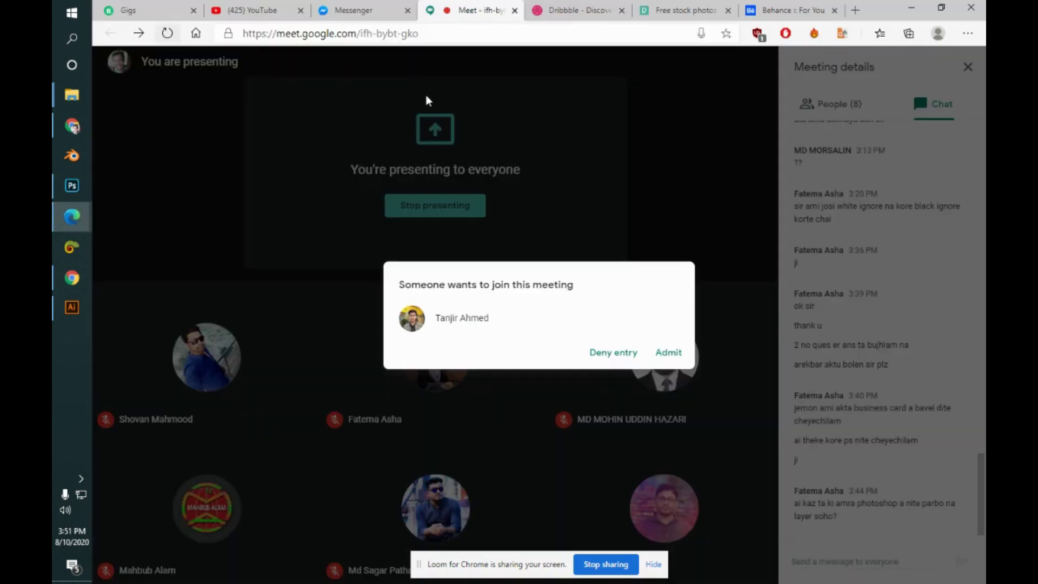
pyautogui.click(666, 353)
pyautogui.hotkey('alt', 'Tab')
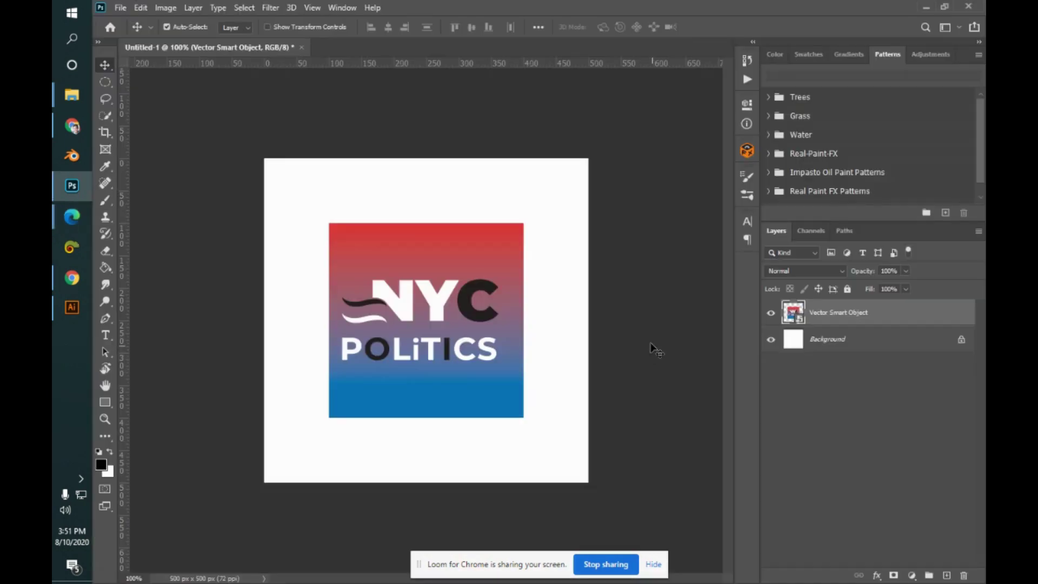
# - Look at Photoshop's Export preferences and cancel the dialog
pyautogui.click(121, 7)
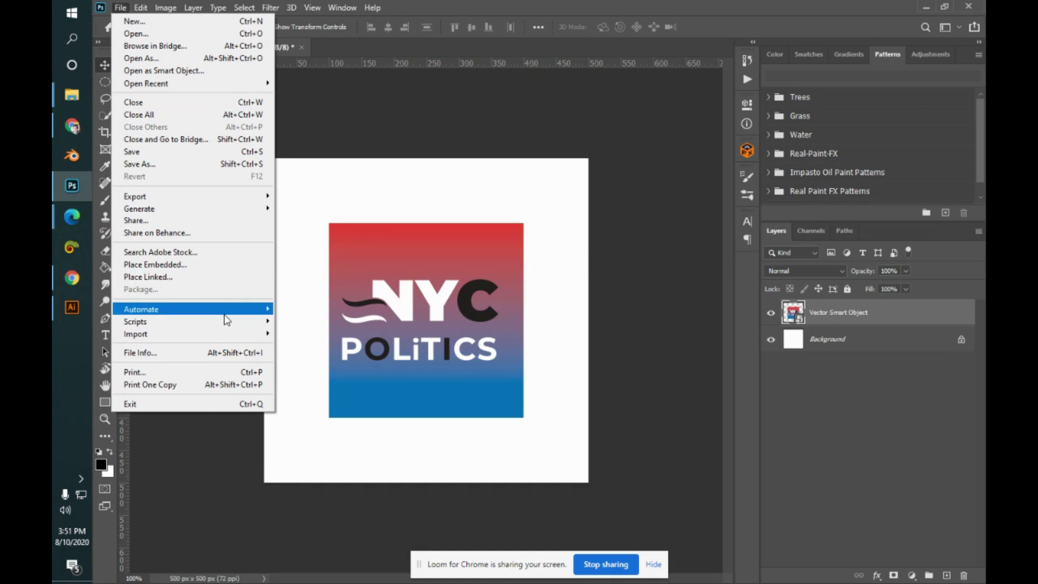
pyautogui.moveTo(215, 201)
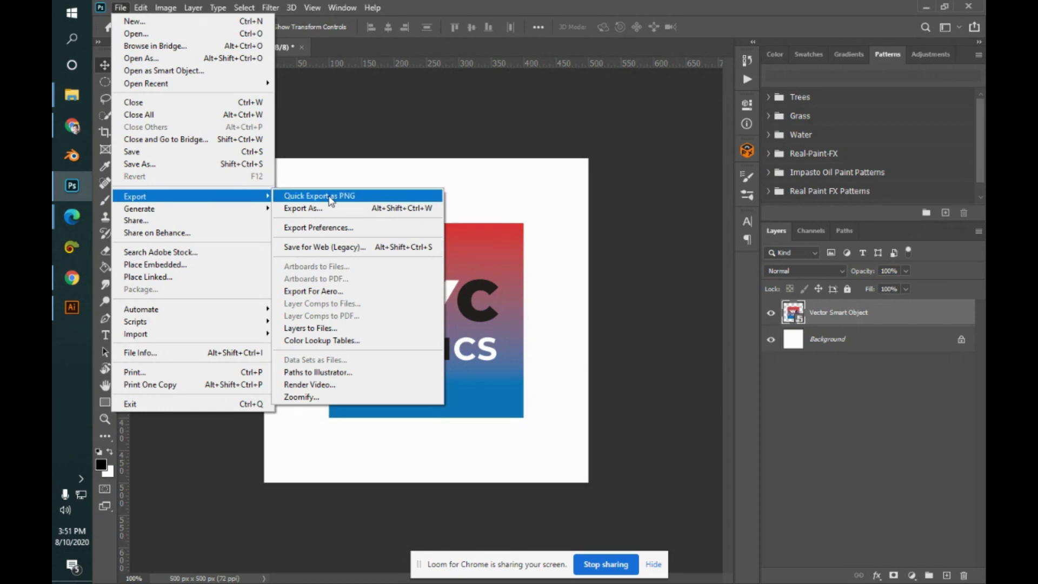
pyautogui.click(361, 228)
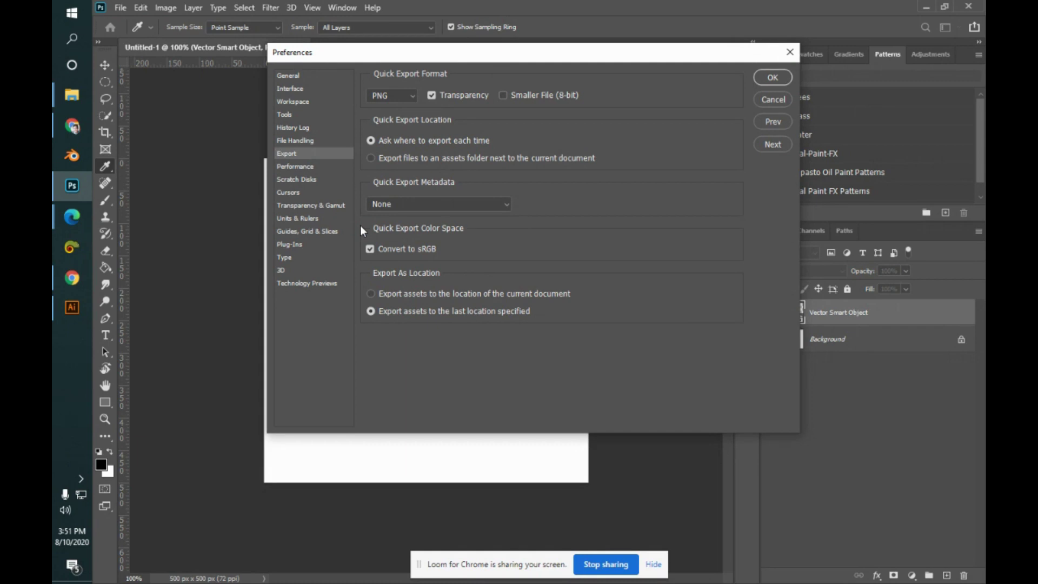
pyautogui.click(768, 103)
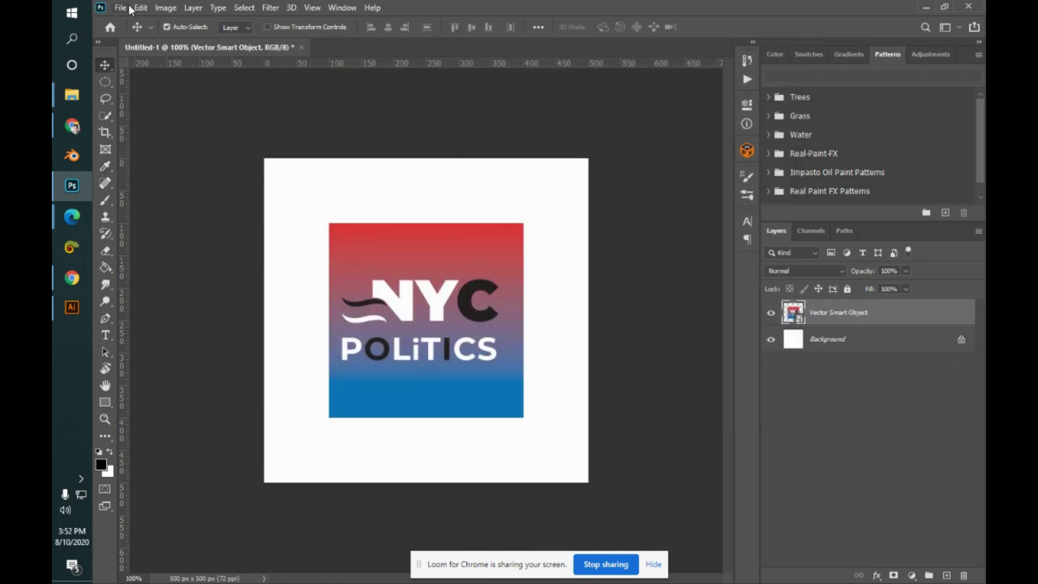
# - Look at Photoshop's Export As settings for the document, checking the 2-Up and single previews, and cancel the export
pyautogui.click(120, 8)
pyautogui.moveTo(163, 196)
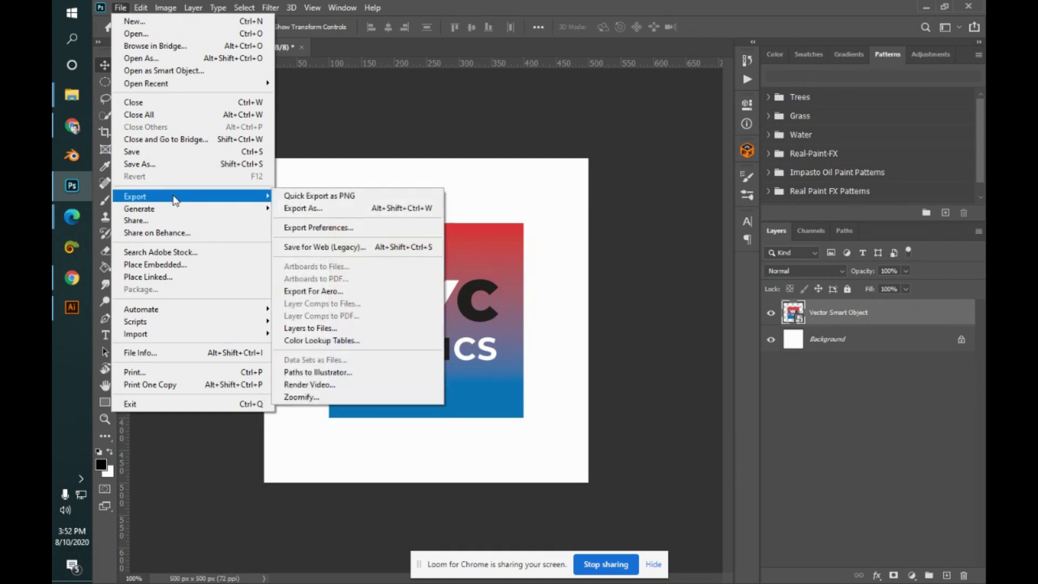
pyautogui.click(373, 207)
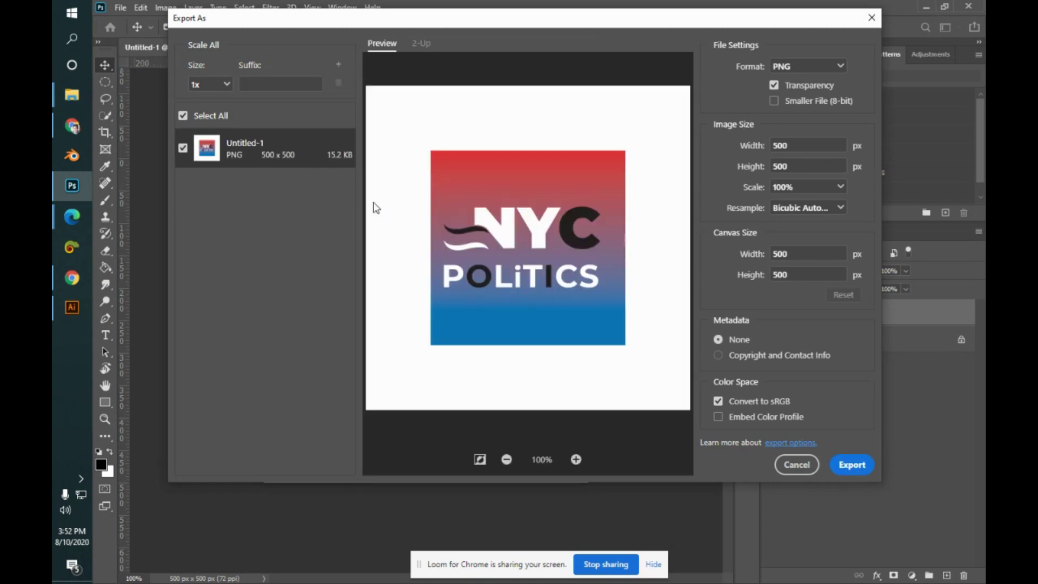
pyautogui.click(423, 46)
pyautogui.click(385, 47)
pyautogui.click(797, 465)
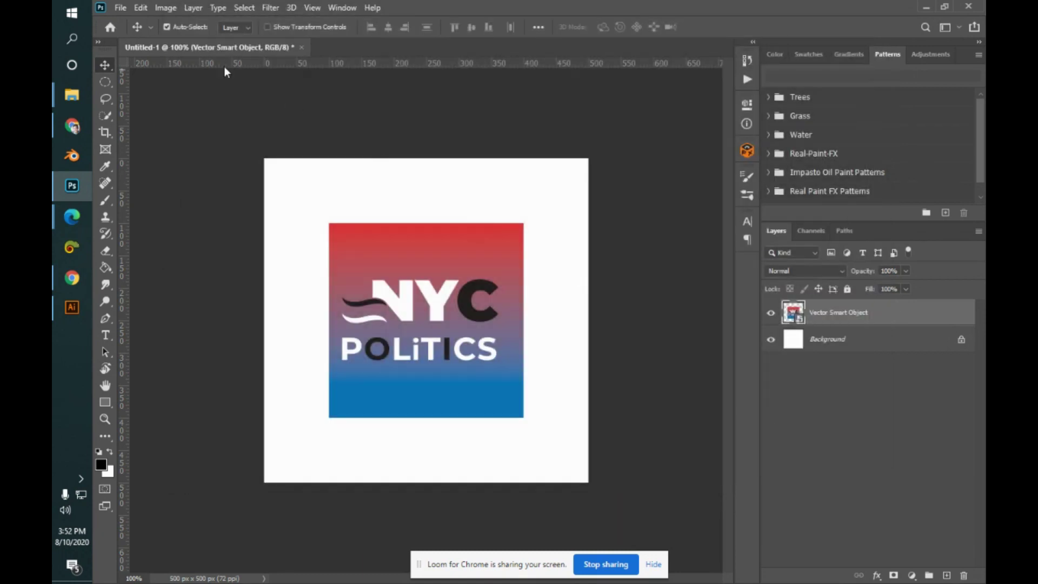
# - Look at Photoshop's Save As options for the smart object document and cancel without saving
pyautogui.click(120, 8)
pyautogui.click(215, 164)
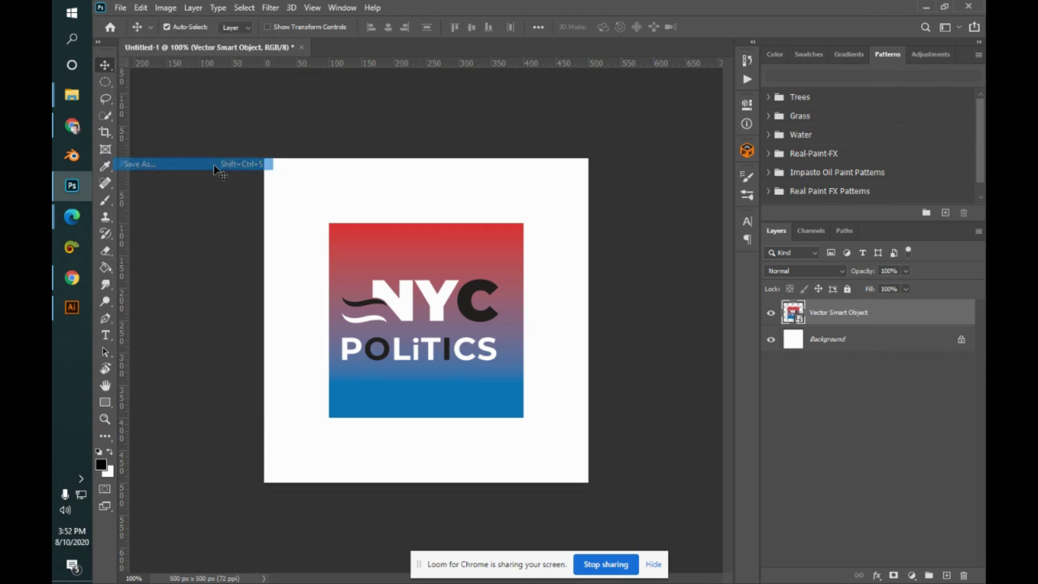
pyautogui.click(627, 412)
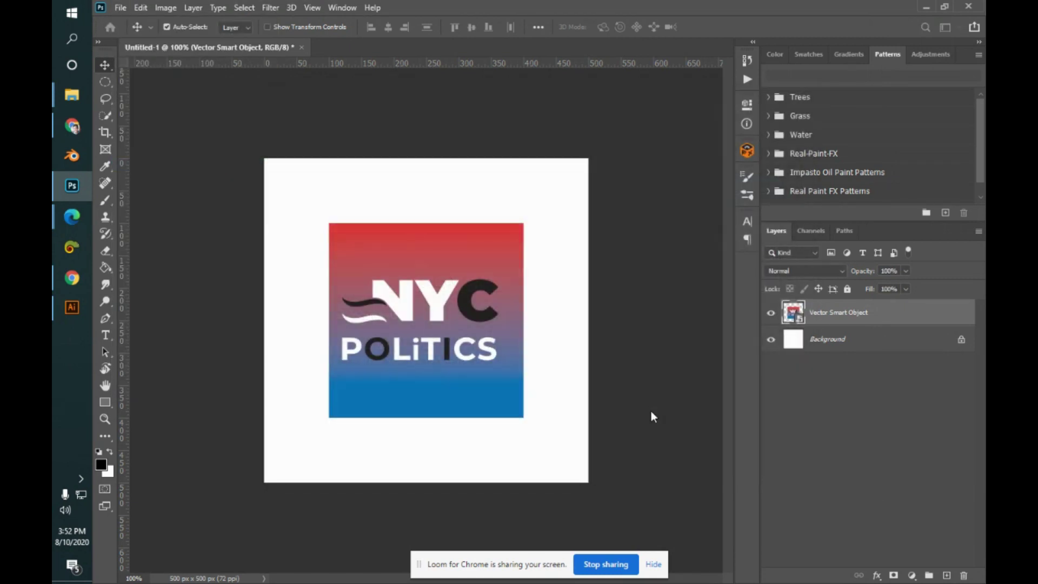
pyautogui.click(530, 387)
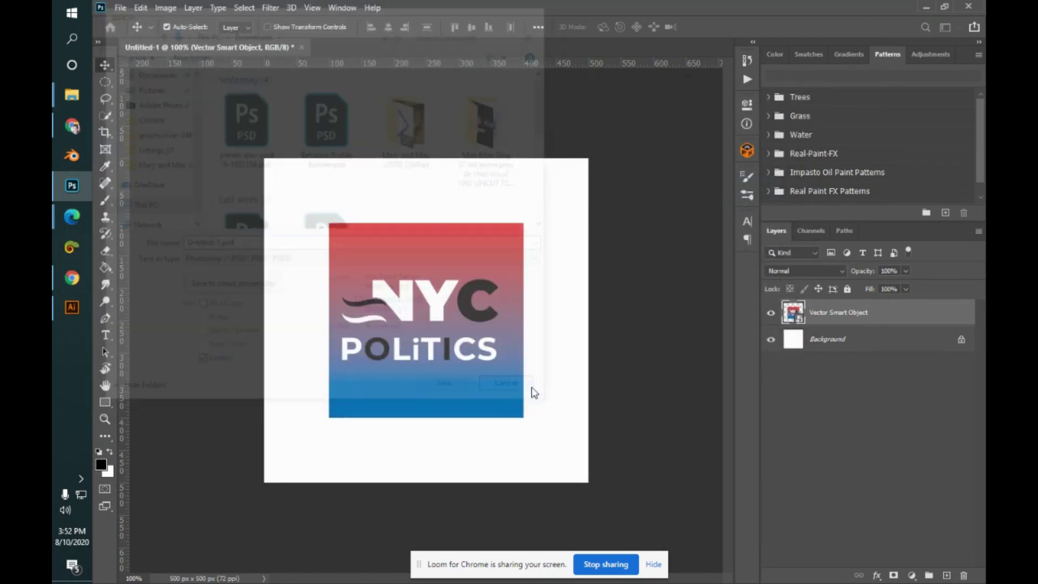
# - Switch to Illustrator and start exporting the Untitled-1 artwork to the Contest folder as a Photoshop PSD named test
pyautogui.click(71, 317)
pyautogui.click(158, 8)
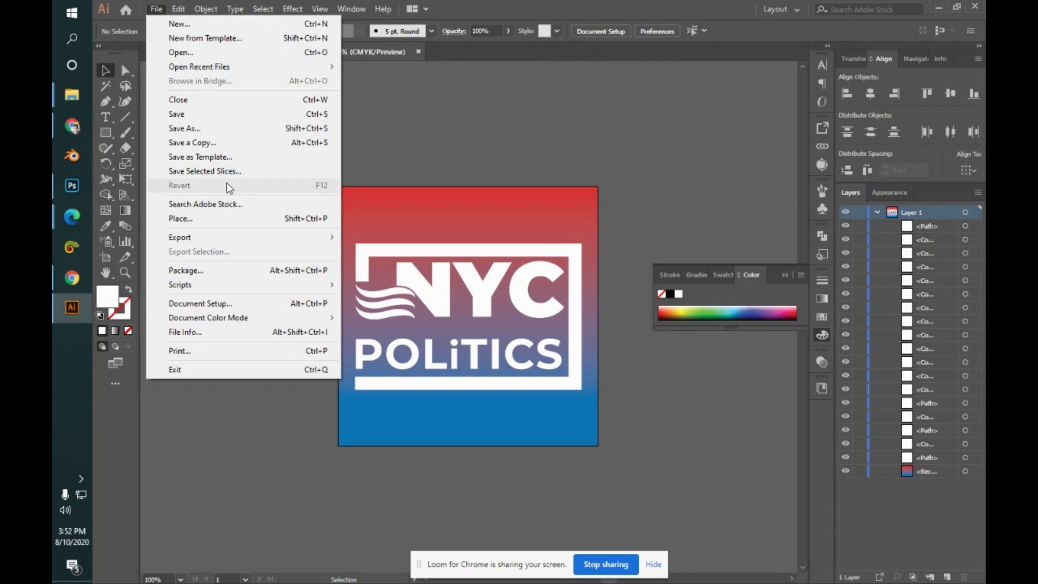
pyautogui.moveTo(262, 242)
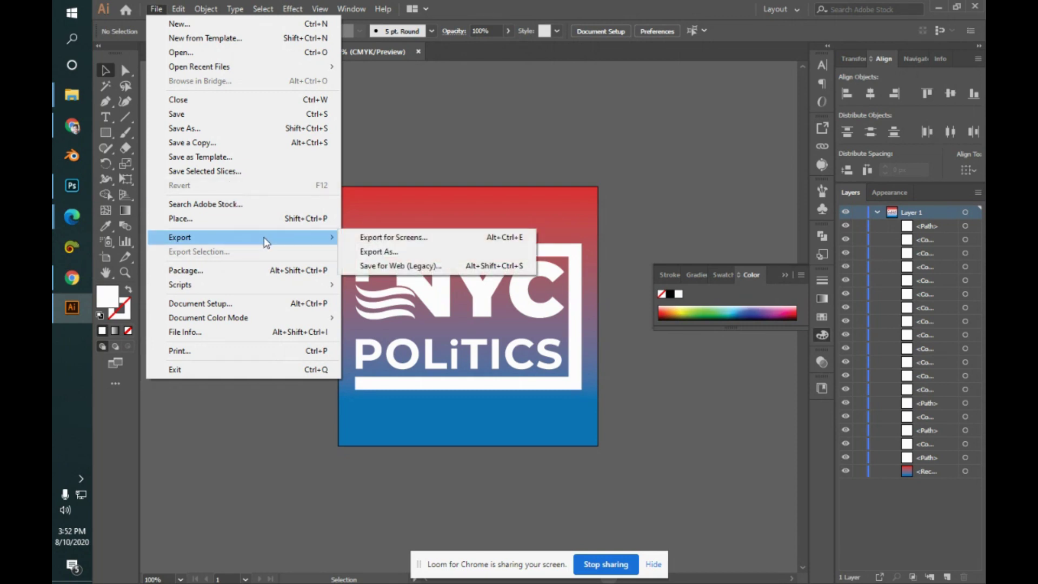
pyautogui.click(423, 253)
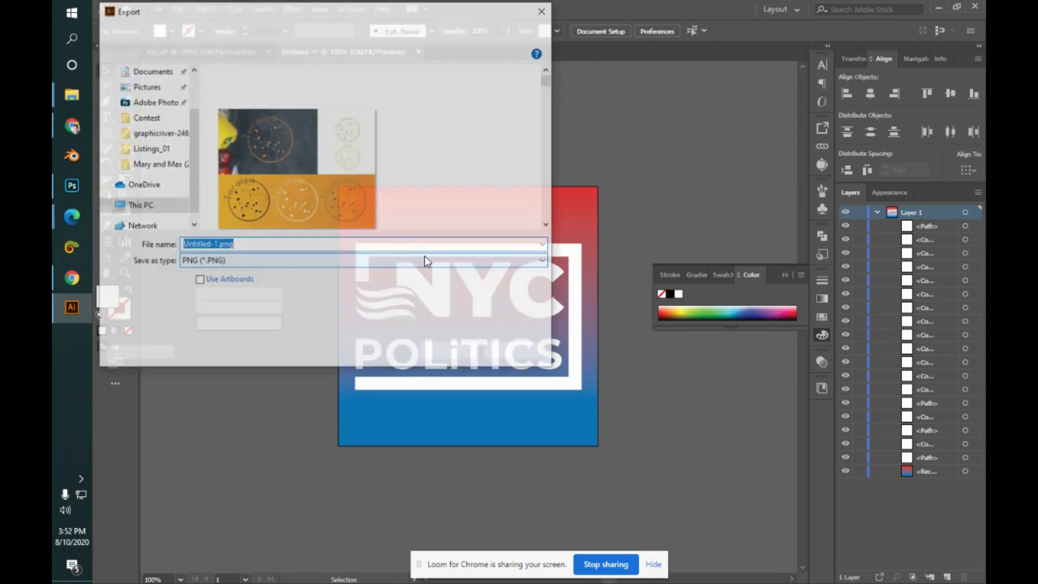
pyautogui.click(395, 261)
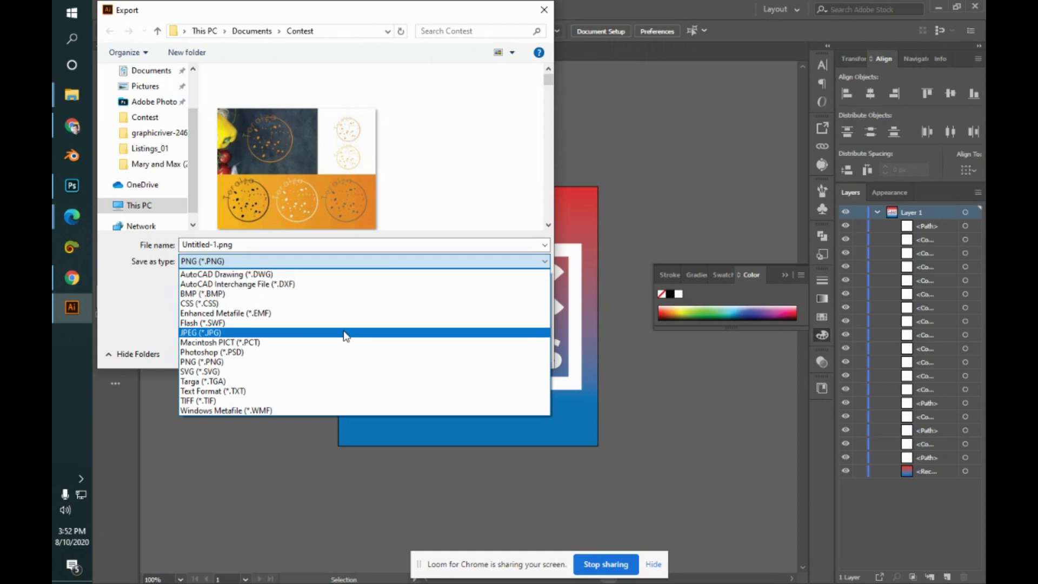
pyautogui.click(337, 352)
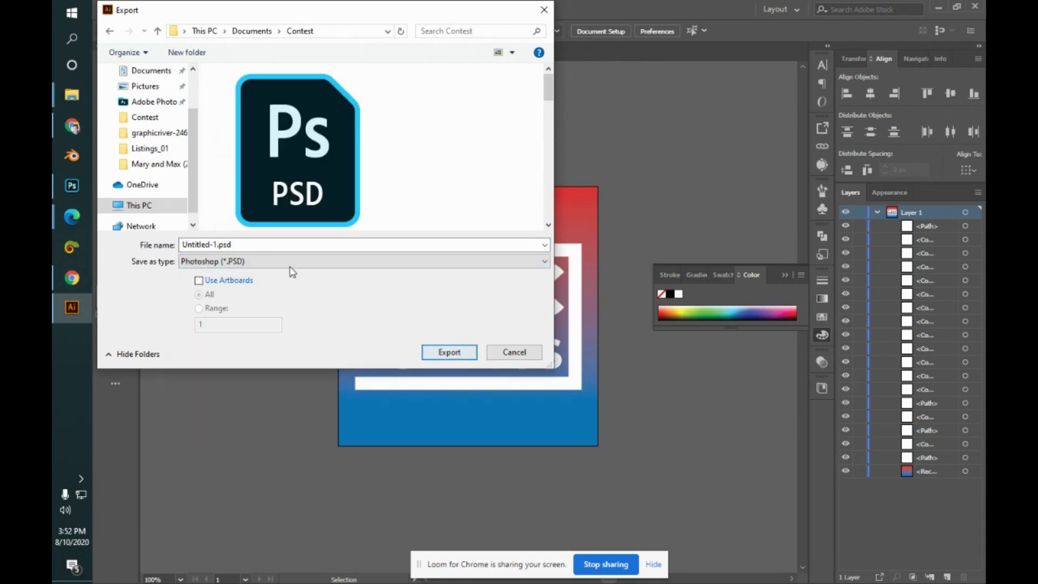
pyautogui.click(272, 245)
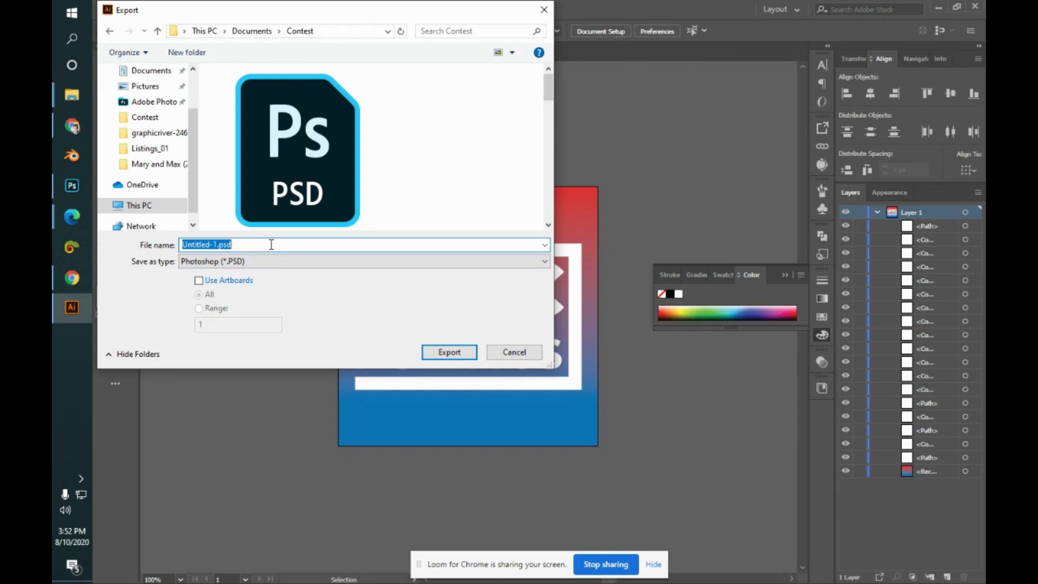
pyautogui.write('test')
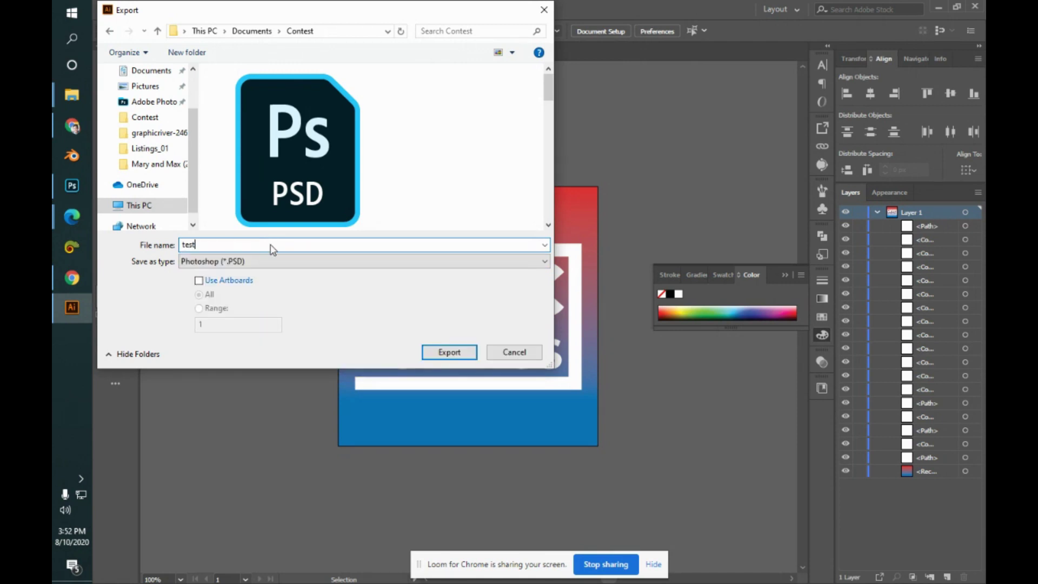
pyautogui.press('Return')
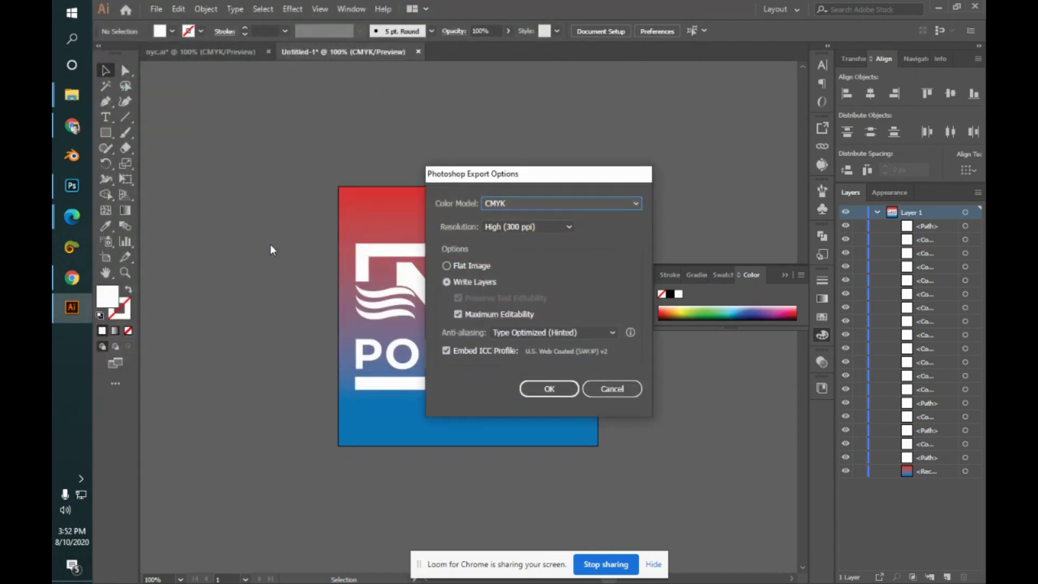
# - Set the Photoshop export to the RGB color model and Medium (150 ppi) resolution, and complete the export
pyautogui.click(519, 203)
pyautogui.click(512, 232)
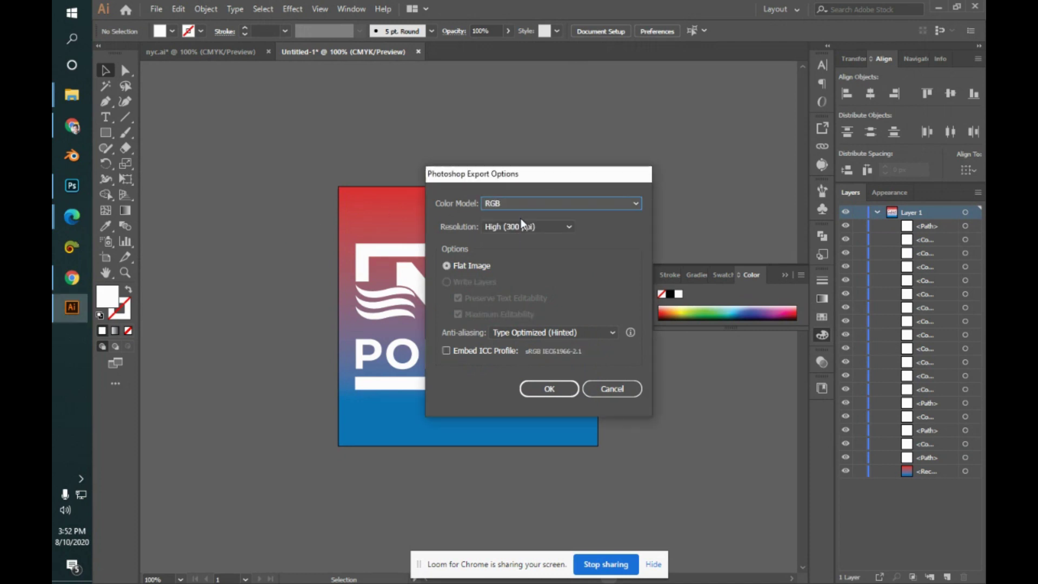
pyautogui.click(554, 227)
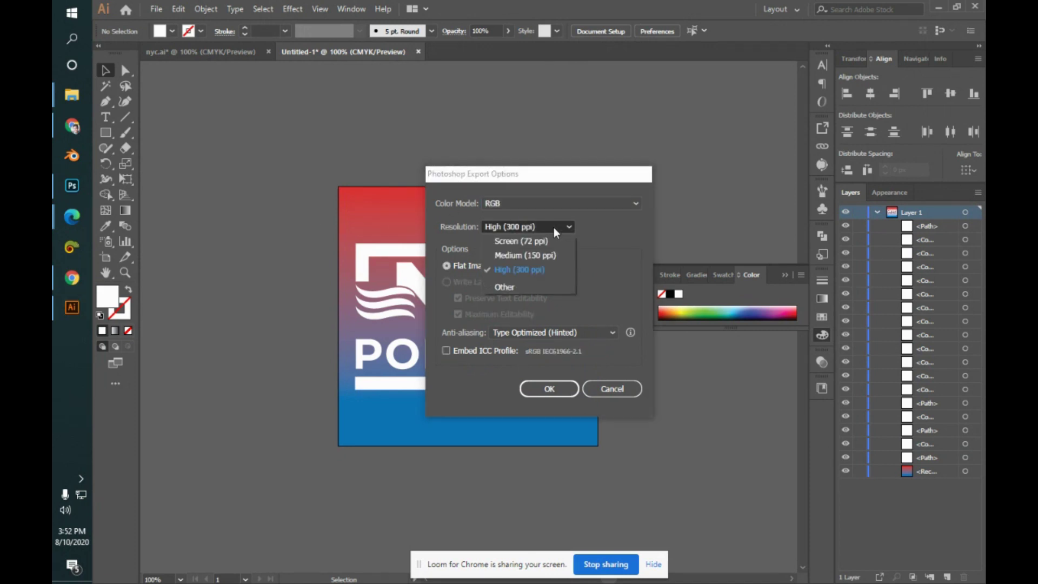
pyautogui.click(541, 255)
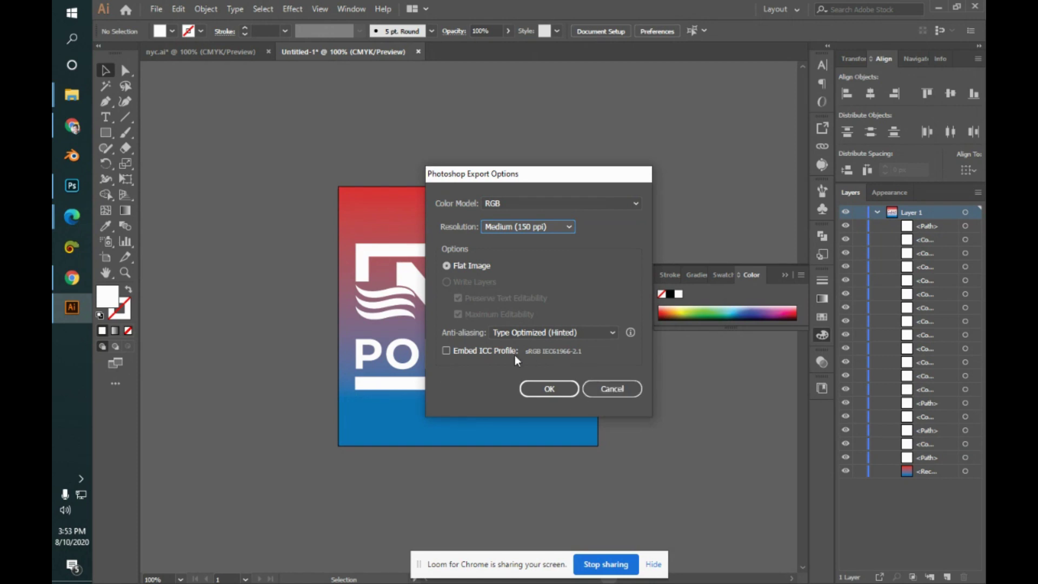
pyautogui.click(564, 335)
pyautogui.click(563, 336)
pyautogui.click(563, 335)
pyautogui.click(563, 335)
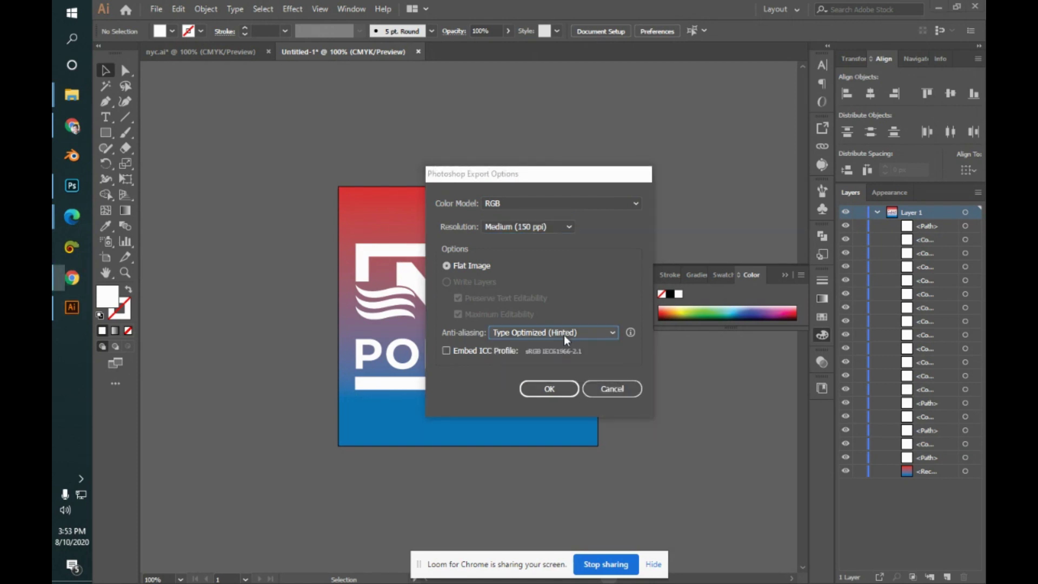
pyautogui.click(553, 392)
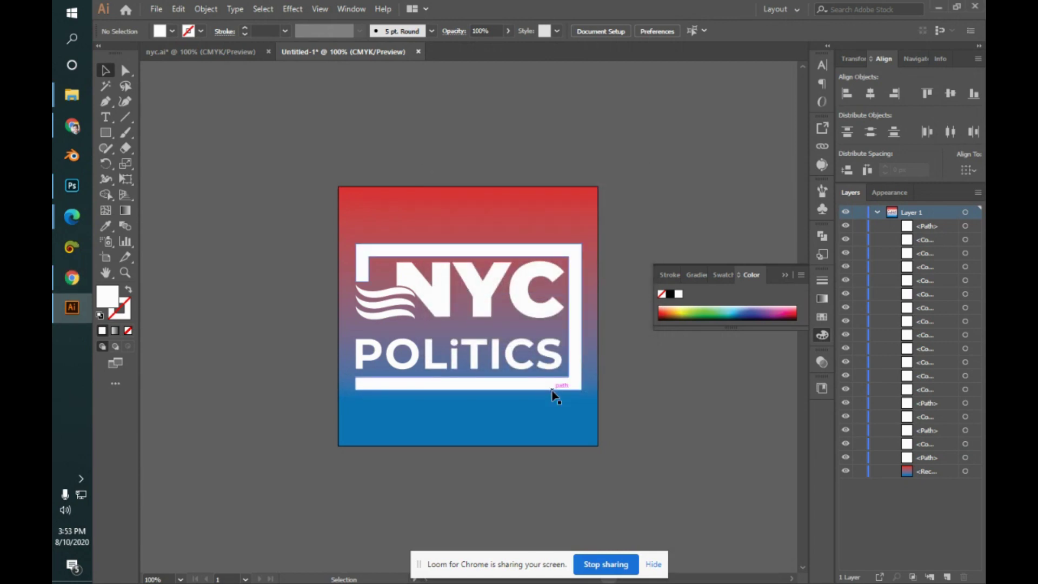
# - Open the exported test PSD from the Contest folder in Photoshop and inspect its layer by toggling visibility and viewing the layer style options
pyautogui.click(67, 96)
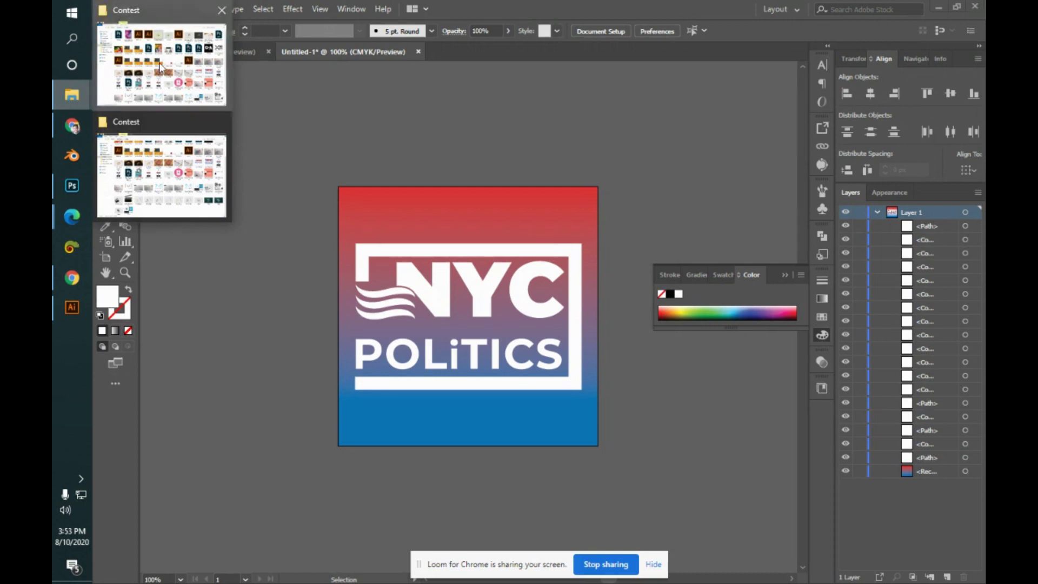
pyautogui.click(160, 68)
pyautogui.doubleClick(255, 99)
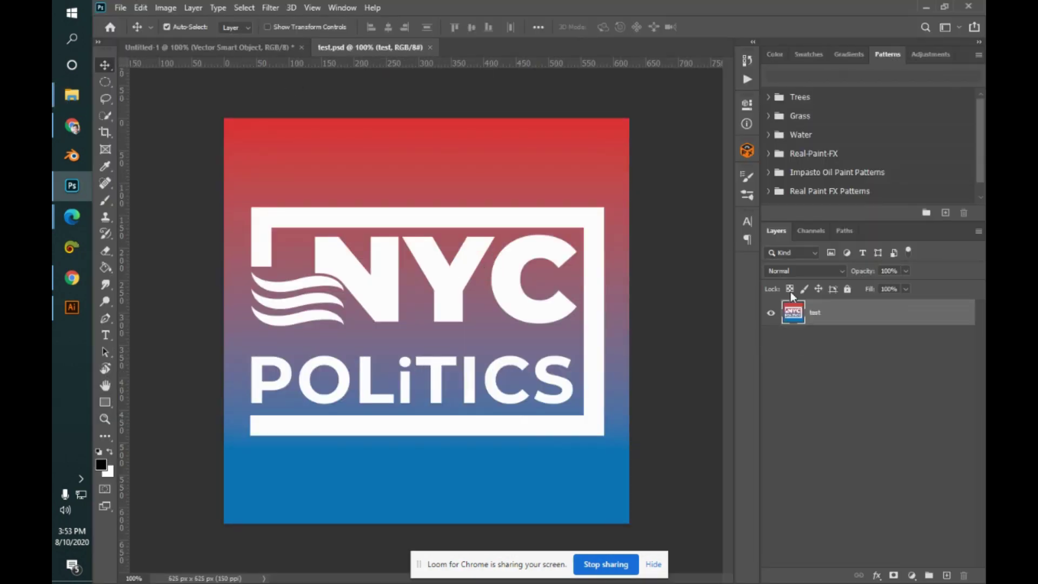
pyautogui.click(772, 314)
pyautogui.click(772, 314)
pyautogui.doubleClick(803, 324)
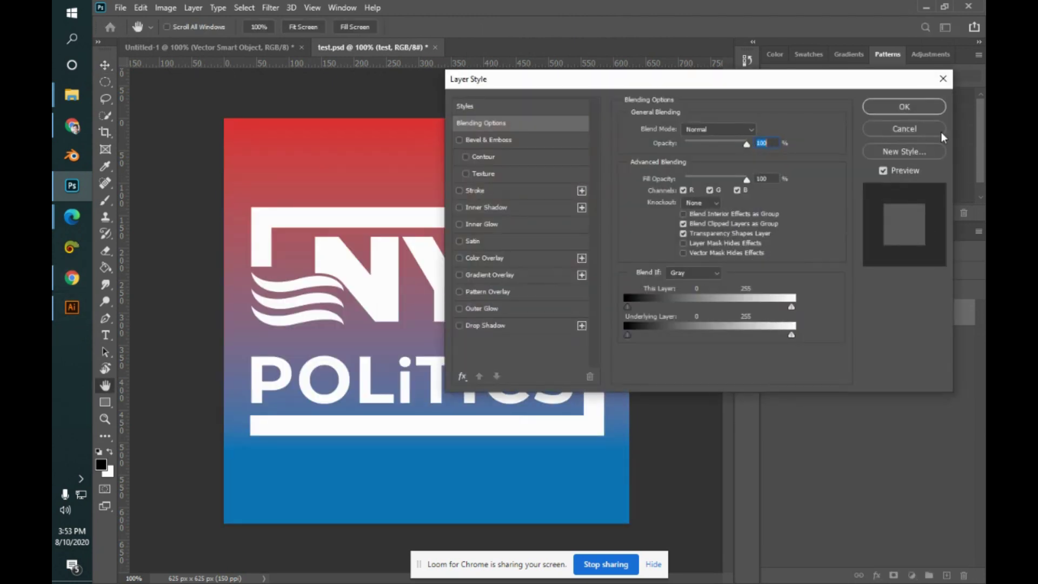
pyautogui.click(941, 133)
# - Switch to Illustrator, start saving the artwork as an Adobe PDF named test_02, and cancel at the PDF options
pyautogui.click(72, 307)
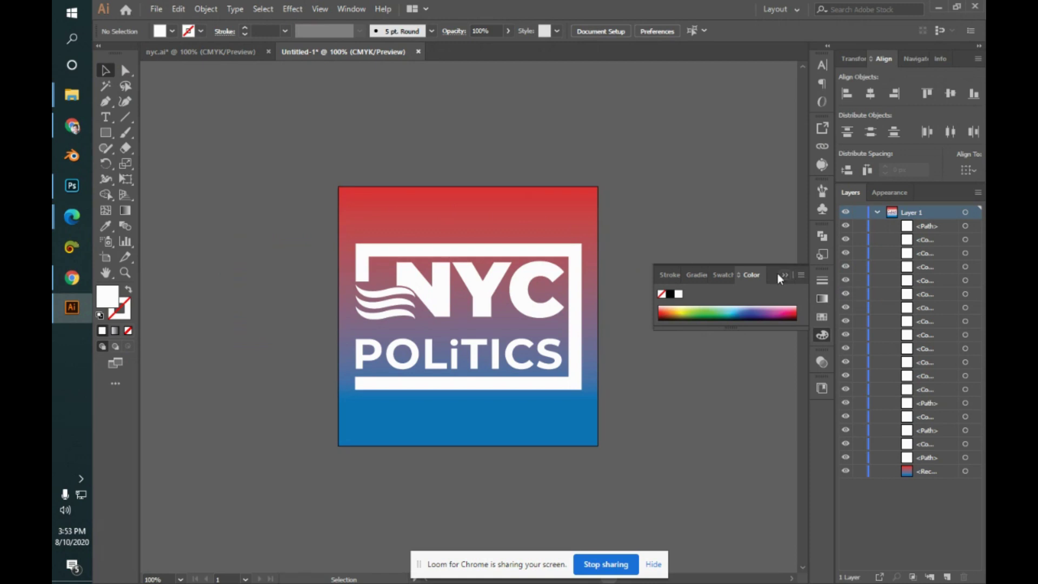
pyautogui.click(156, 8)
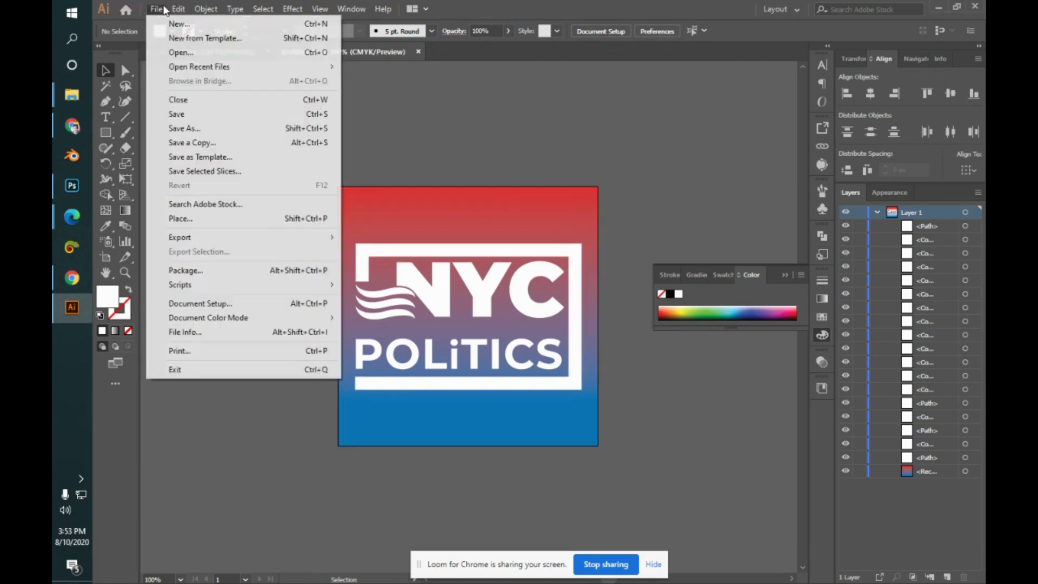
pyautogui.click(215, 132)
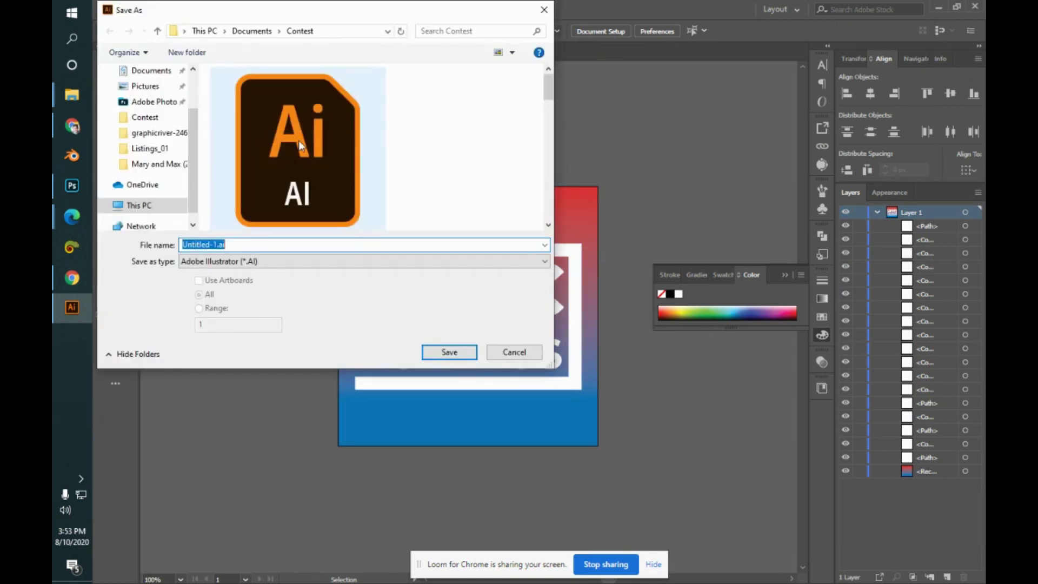
pyautogui.click(367, 270)
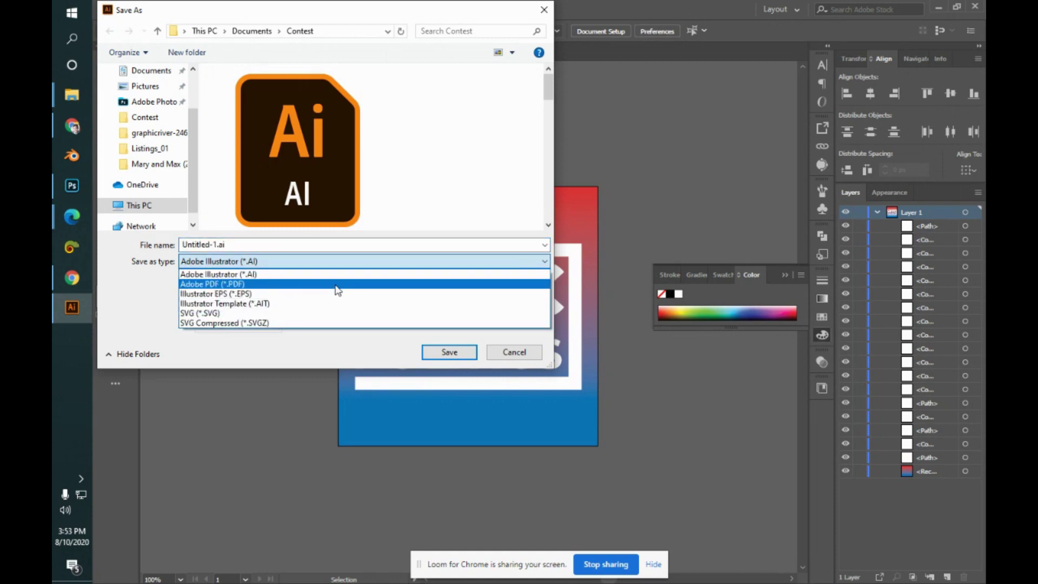
pyautogui.click(336, 284)
pyautogui.doubleClick(213, 245)
pyautogui.write('test')
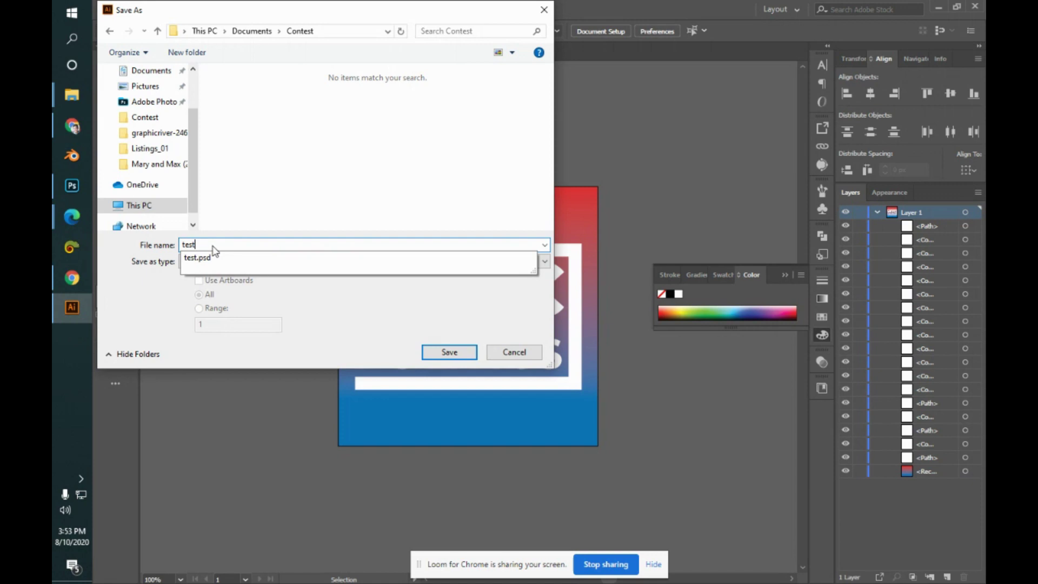
pyautogui.write('_02')
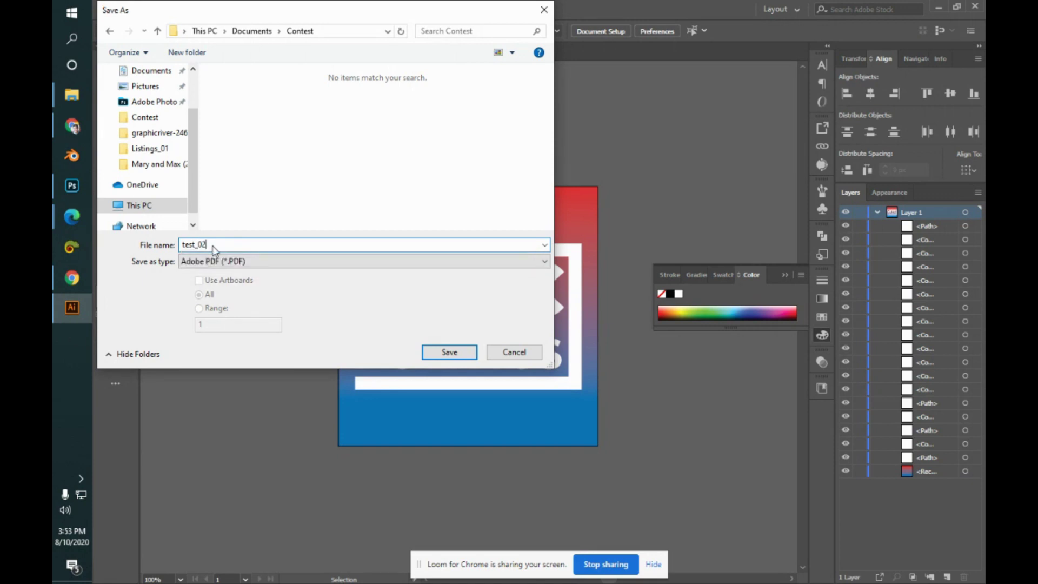
pyautogui.press('Return')
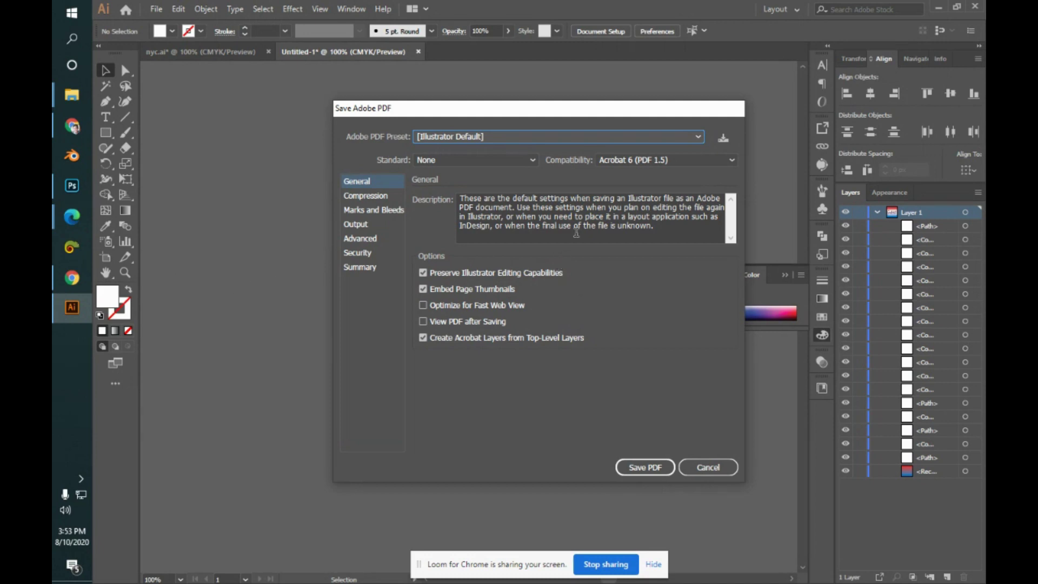
pyautogui.click(716, 468)
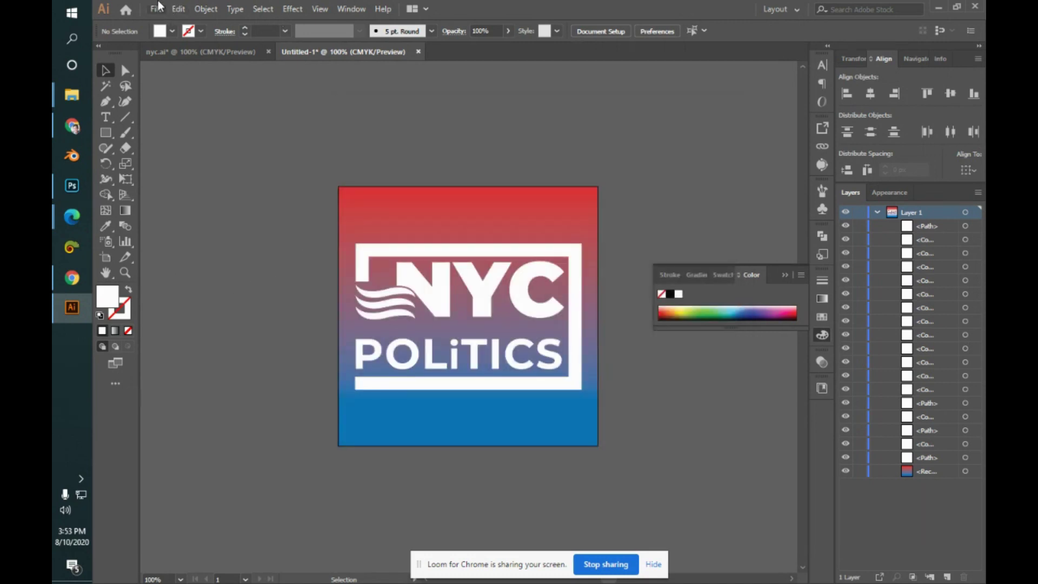
# - Review the file formats offered for saving the artwork, keep Adobe Illustrator (*.AI), and cancel the save
pyautogui.click(156, 8)
pyautogui.click(210, 129)
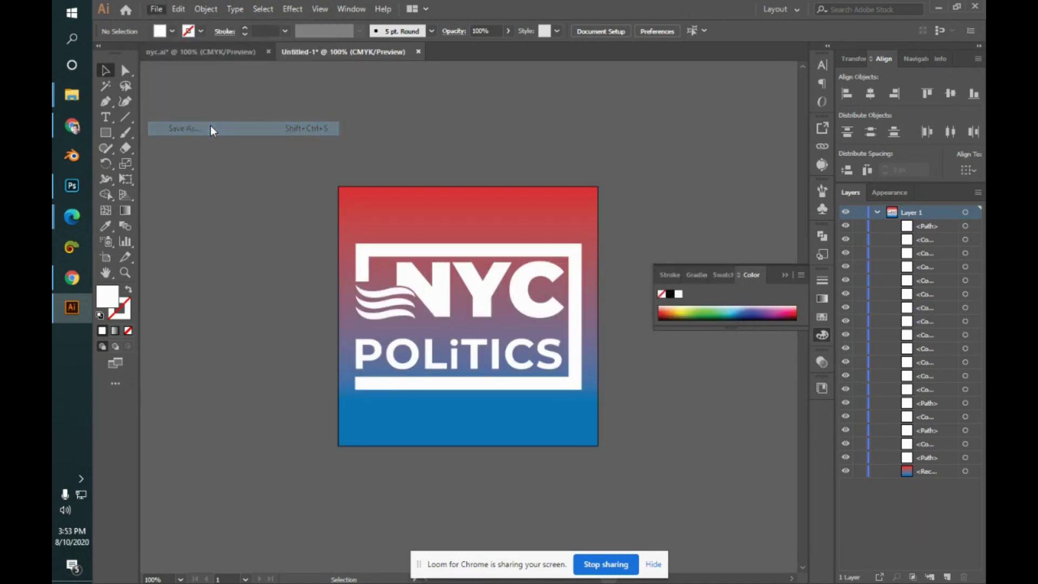
pyautogui.click(281, 262)
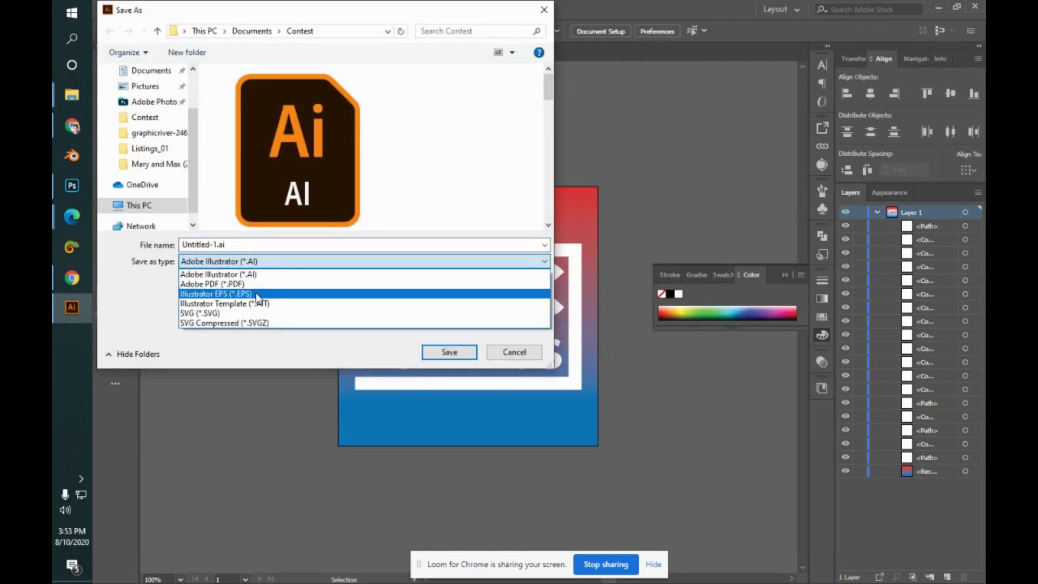
pyautogui.click(315, 275)
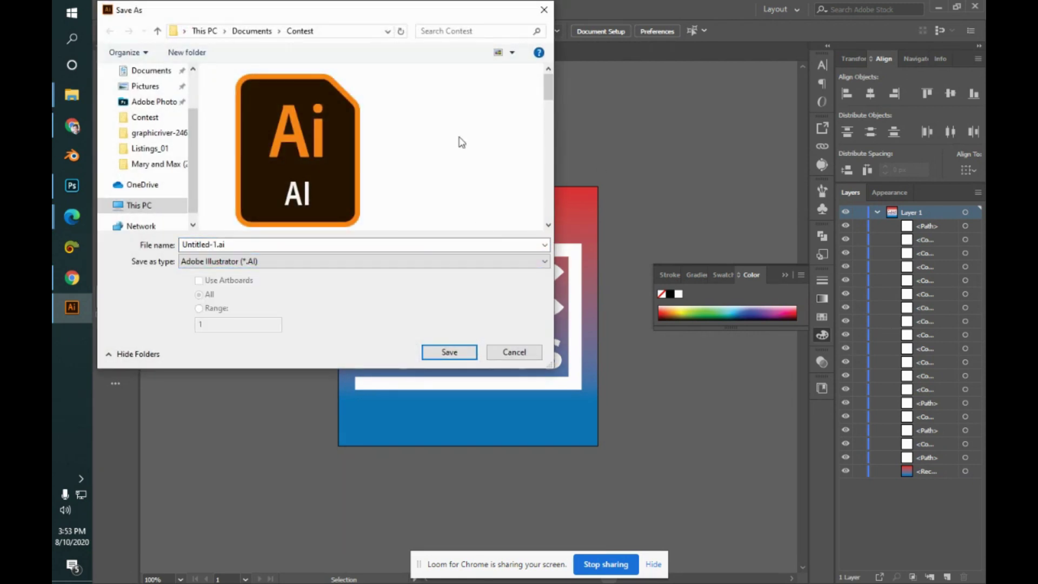
pyautogui.click(496, 350)
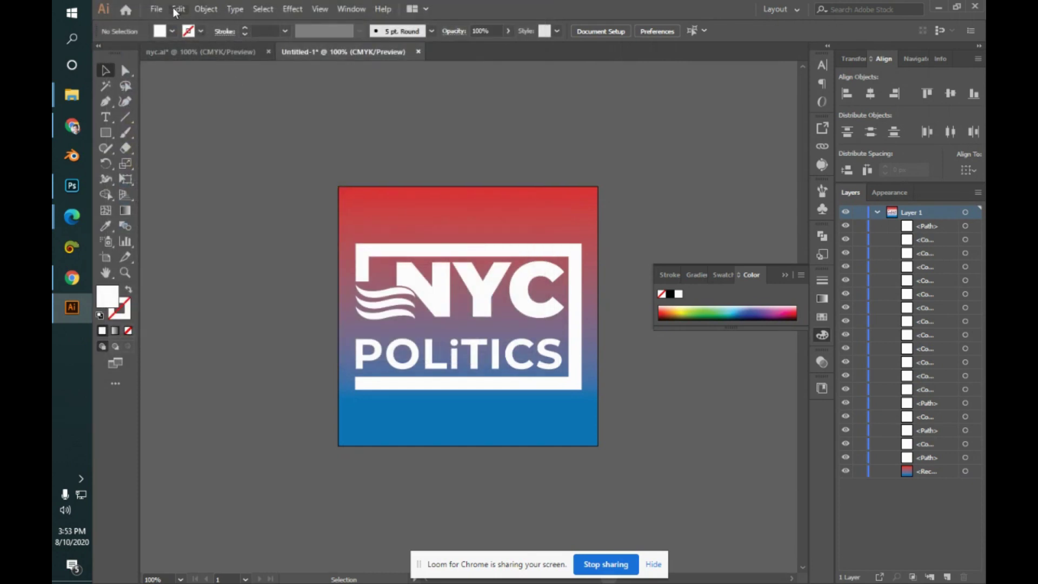
# - View the Save for Web (Legacy) settings for the artwork and close them without saving an image
pyautogui.click(156, 9)
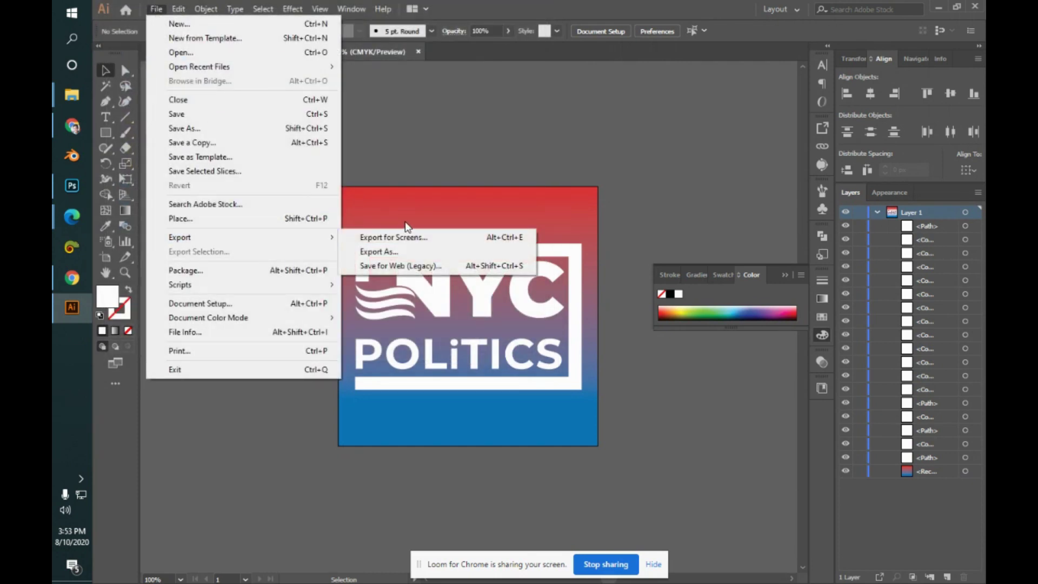
pyautogui.moveTo(336, 233)
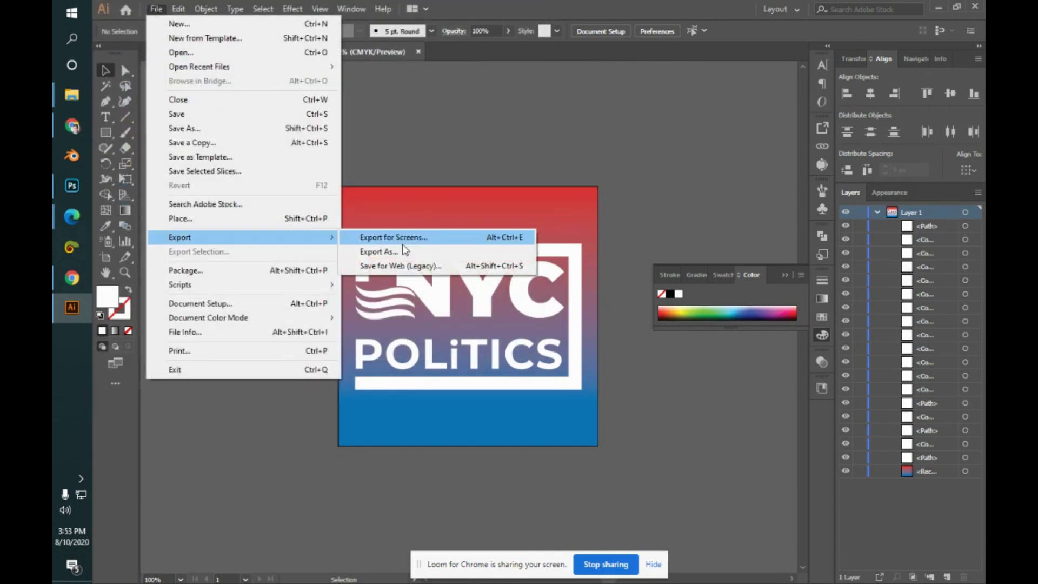
pyautogui.click(415, 260)
pyautogui.click(929, 540)
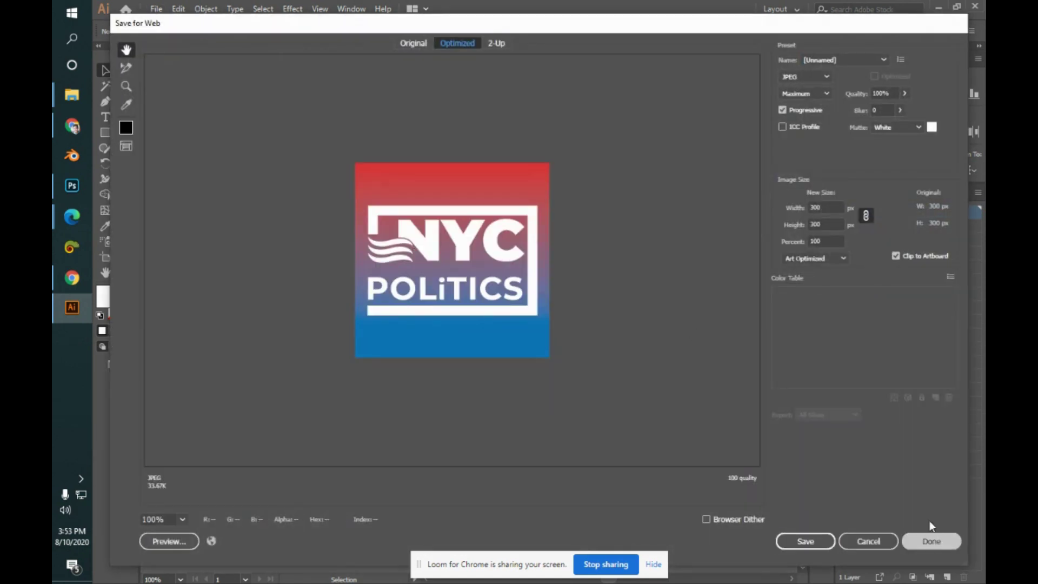
# - Start exporting the artwork to the Contest folder as a Photoshop PSD named test_02
pyautogui.click(155, 9)
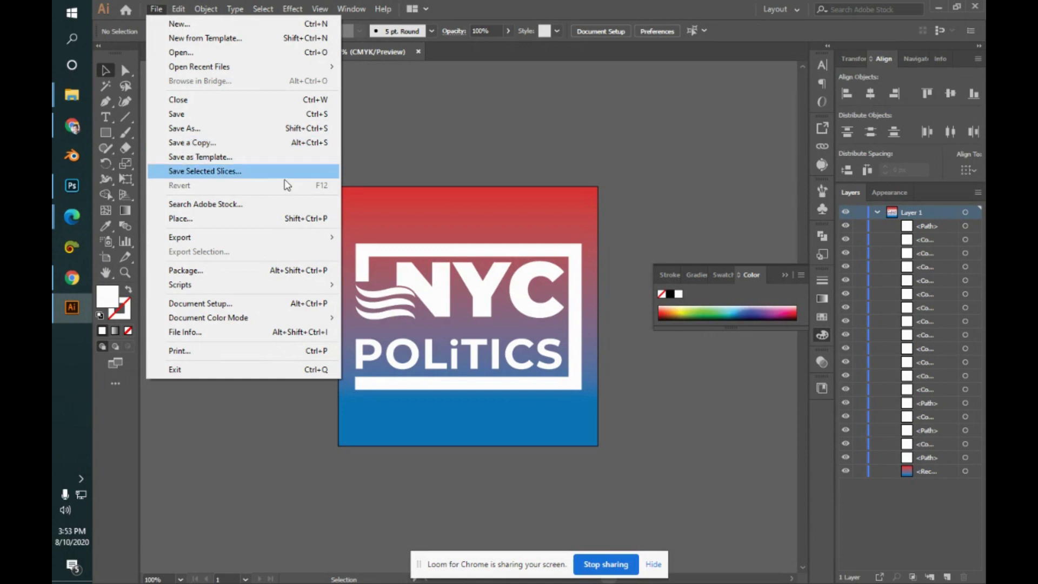
pyautogui.moveTo(293, 237)
pyautogui.click(397, 252)
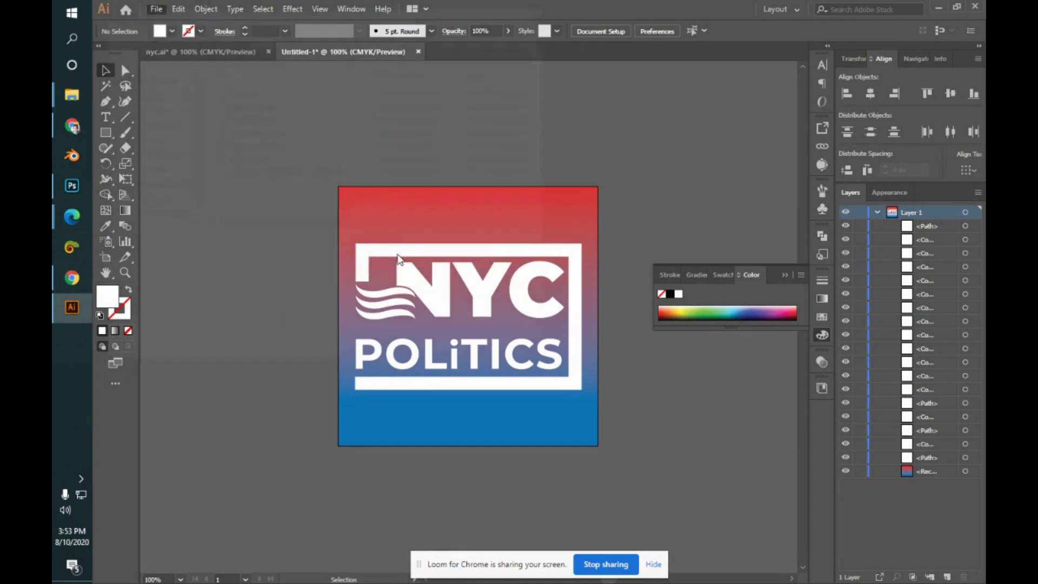
pyautogui.click(304, 262)
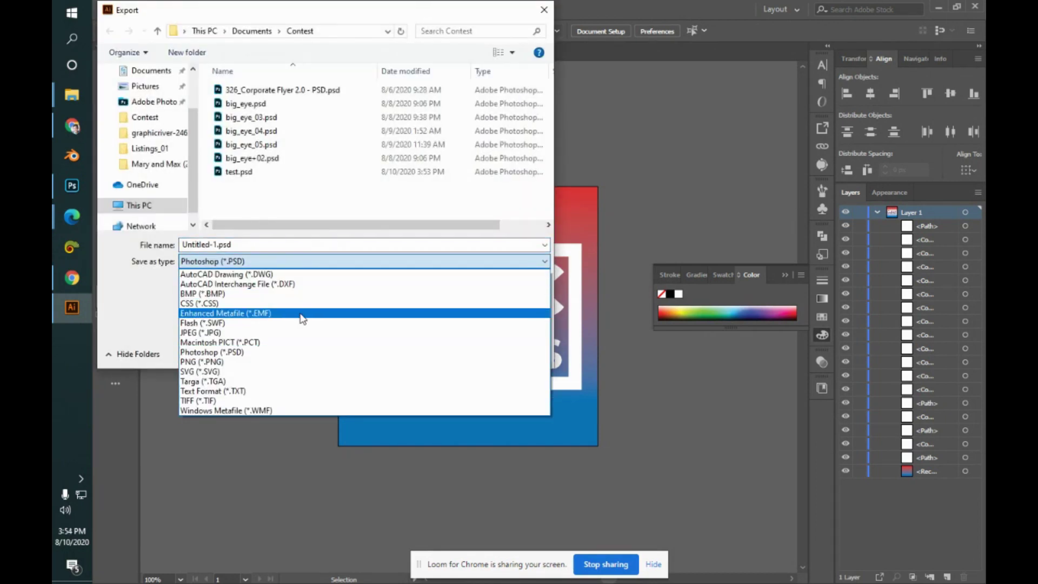
pyautogui.click(302, 352)
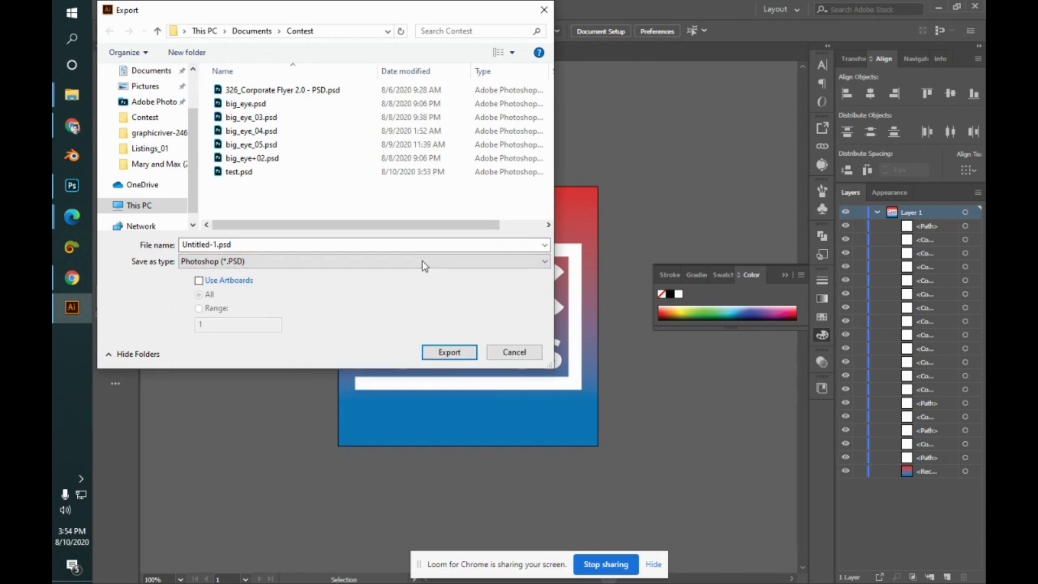
pyautogui.doubleClick(297, 244)
pyautogui.write('te')
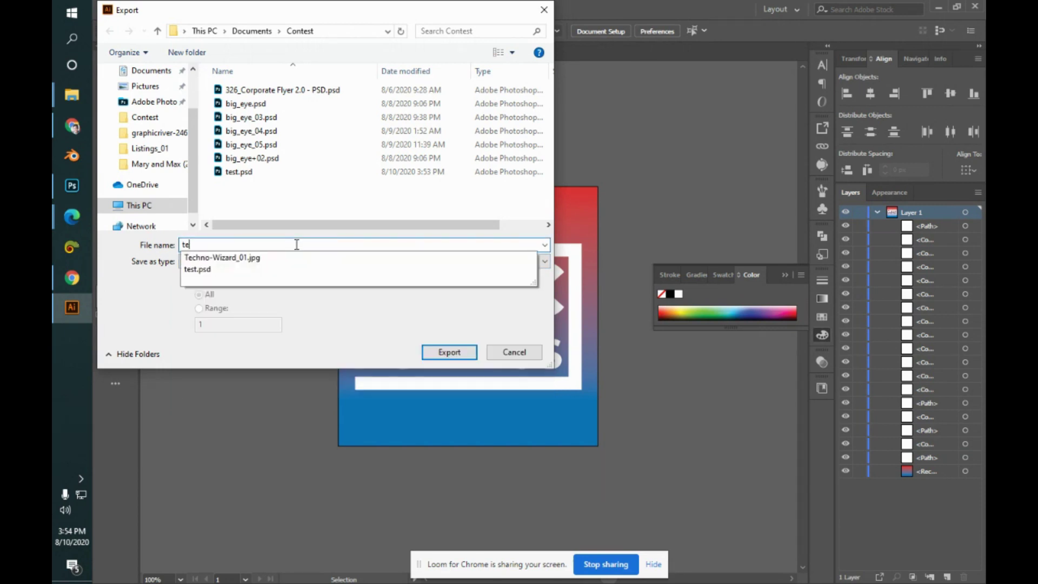
pyautogui.write('st_0')
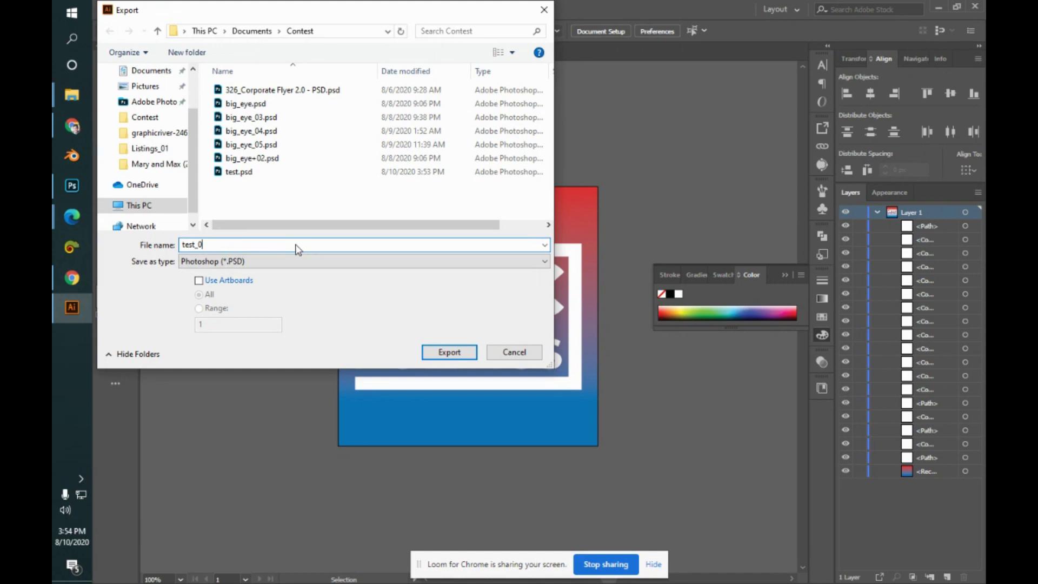
pyautogui.press('Return')
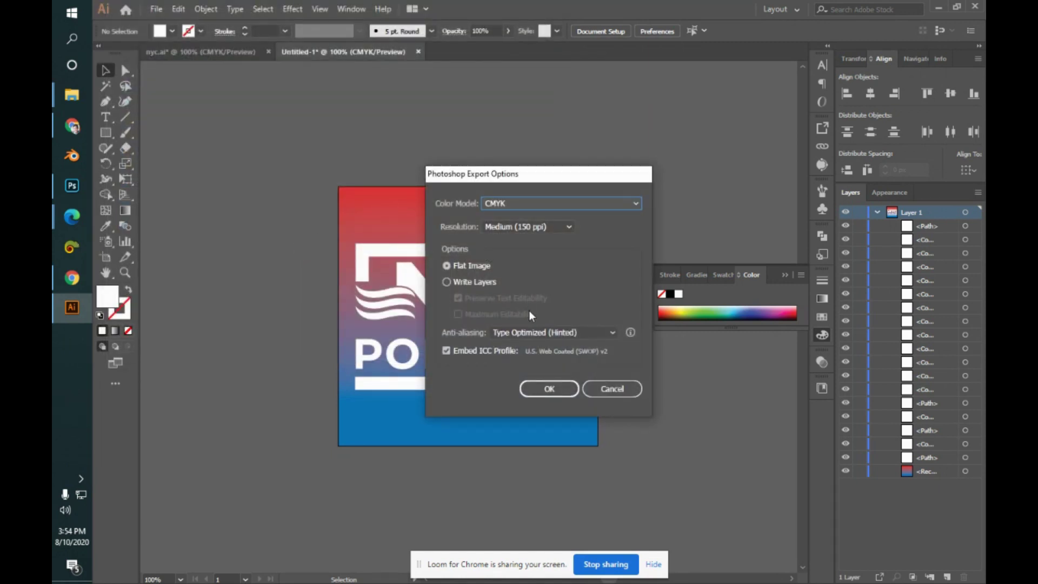
# - Try the Write Layers option, then set the Photoshop export to the RGB color model with the ICC profile embedded and complete it
pyautogui.click(446, 285)
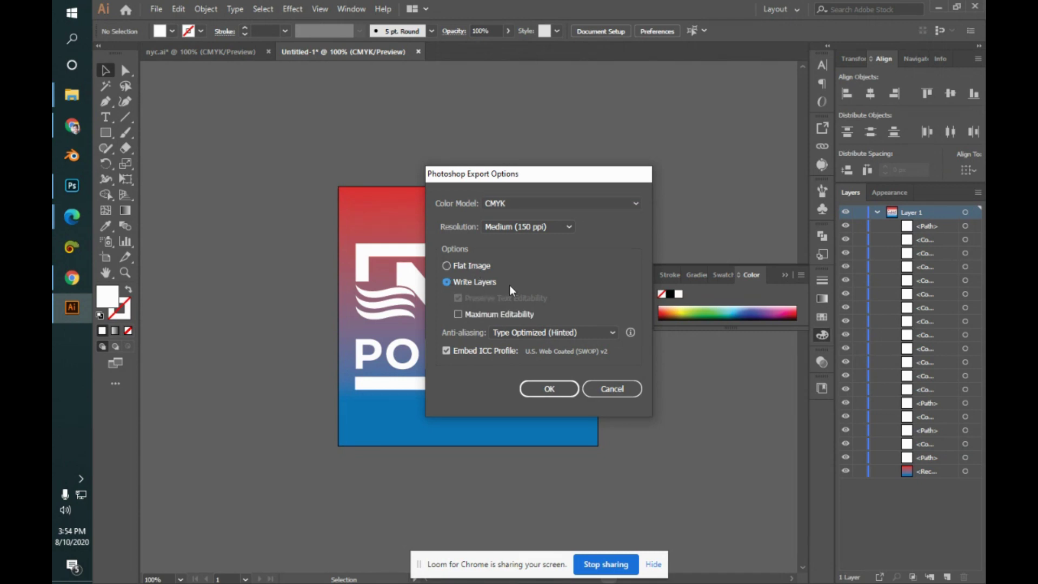
pyautogui.click(515, 318)
pyautogui.click(498, 216)
pyautogui.click(508, 217)
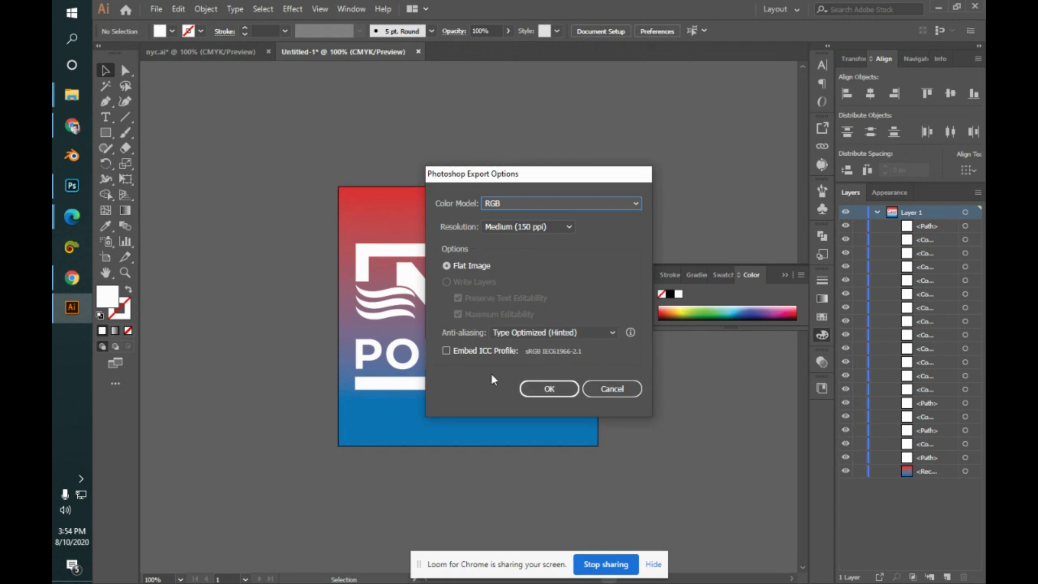
pyautogui.click(447, 351)
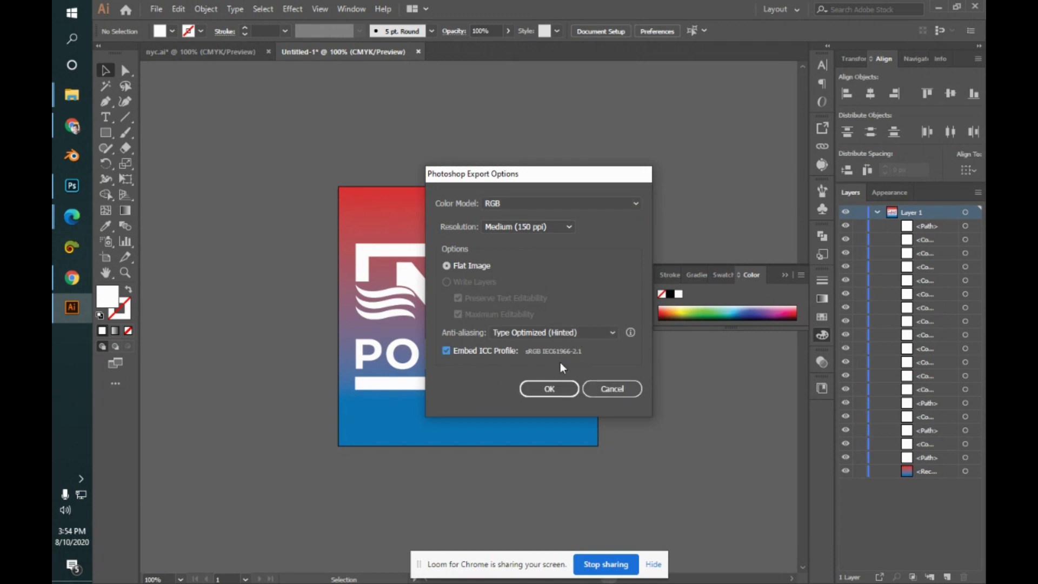
pyautogui.click(550, 390)
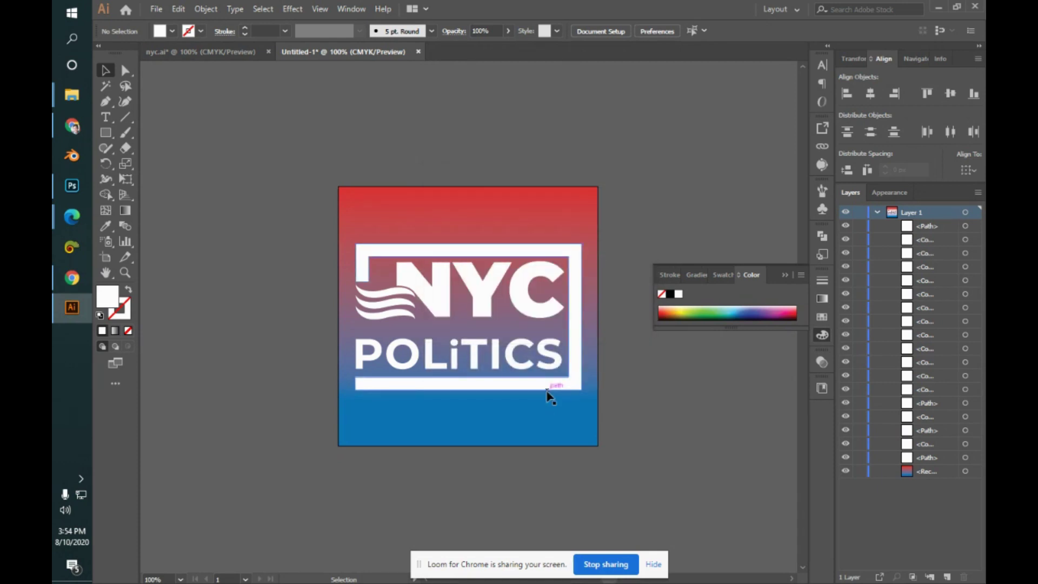
# - Open the exported test_02 PSD from the Contest folder in Photoshop and toggle its layer's visibility off and on
pyautogui.moveTo(54, 89)
pyautogui.click(150, 71)
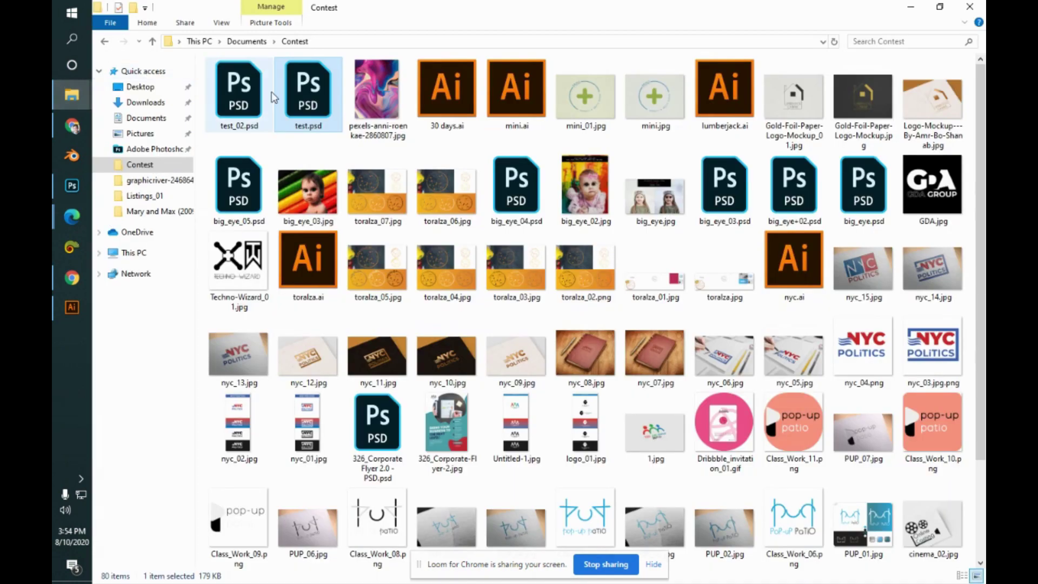
pyautogui.doubleClick(272, 94)
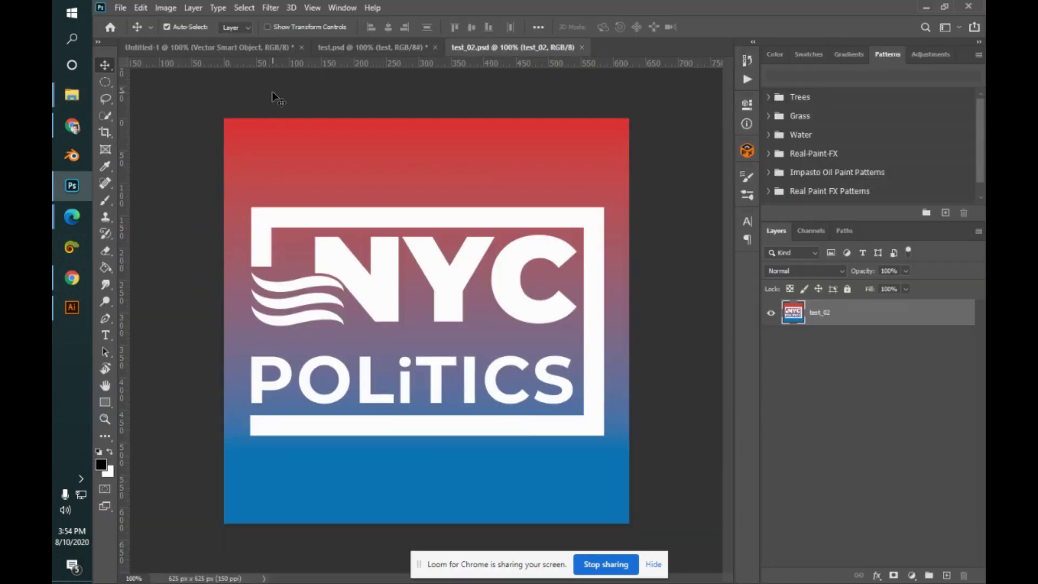
pyautogui.click(771, 313)
pyautogui.click(771, 314)
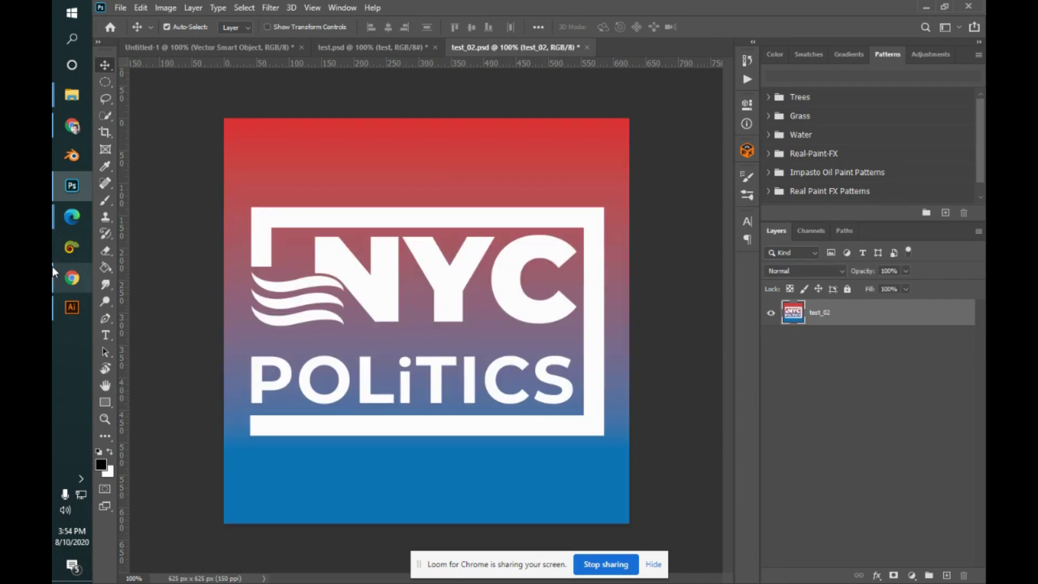
# - Switch to Illustrator and inspect Layer 1 by collapsing and expanding it and highlighting all of its sublayer entries
pyautogui.click(54, 316)
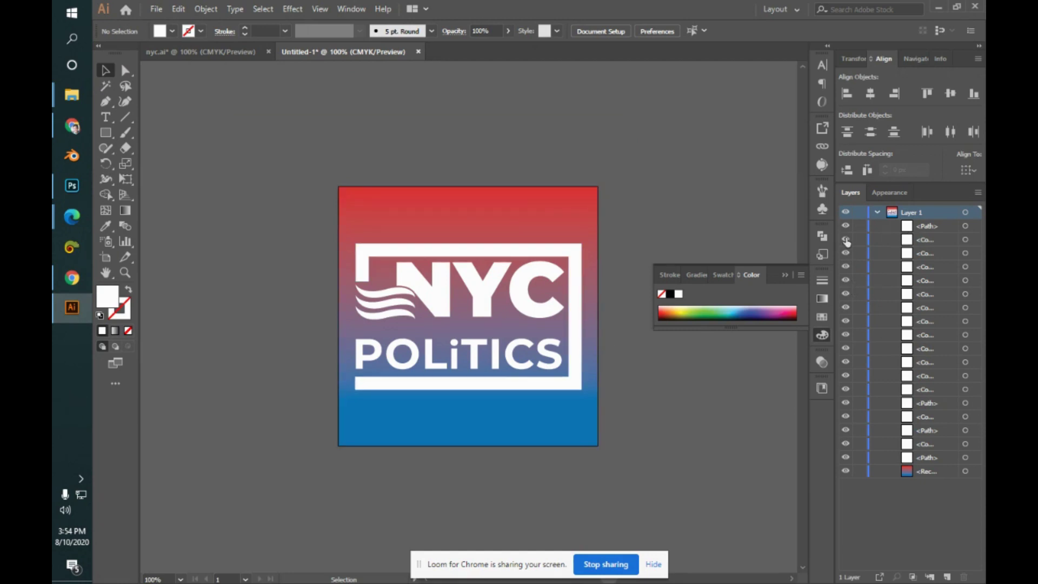
pyautogui.click(877, 213)
pyautogui.click(876, 213)
pyautogui.click(916, 227)
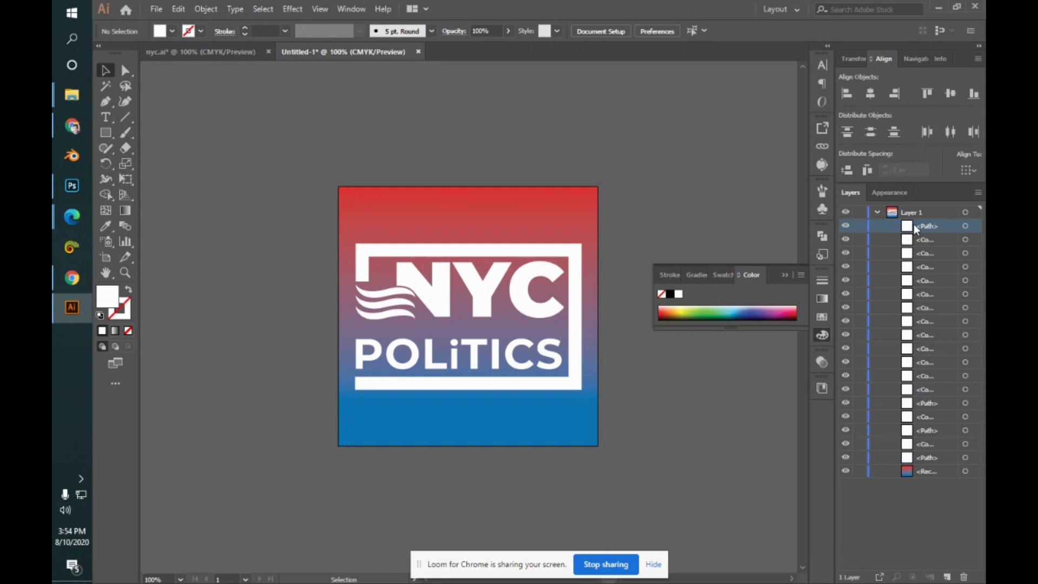
pyautogui.keyDown('shift'); pyautogui.click(918, 471); pyautogui.keyUp('shift')
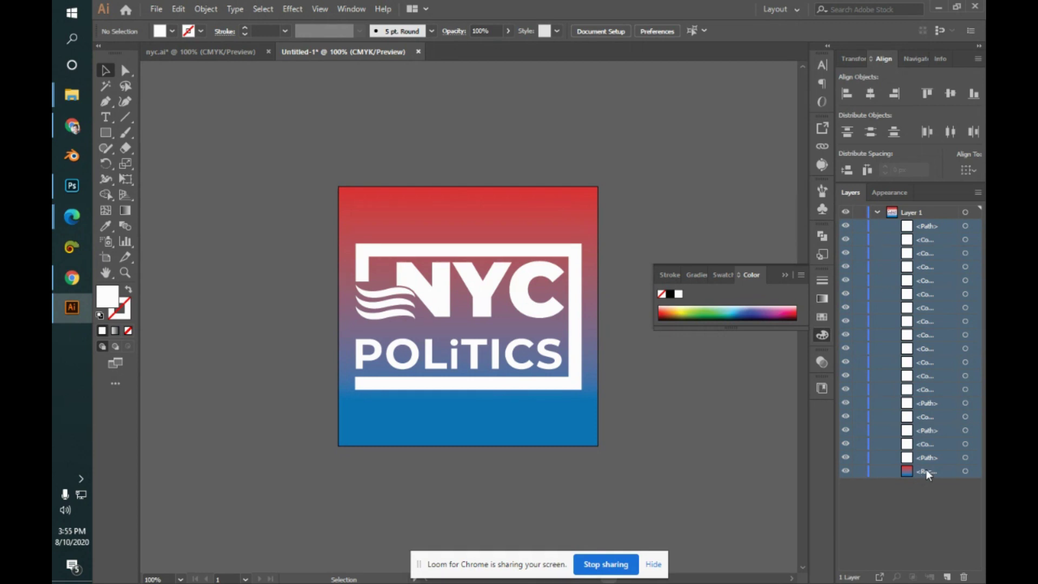
pyautogui.click(963, 525)
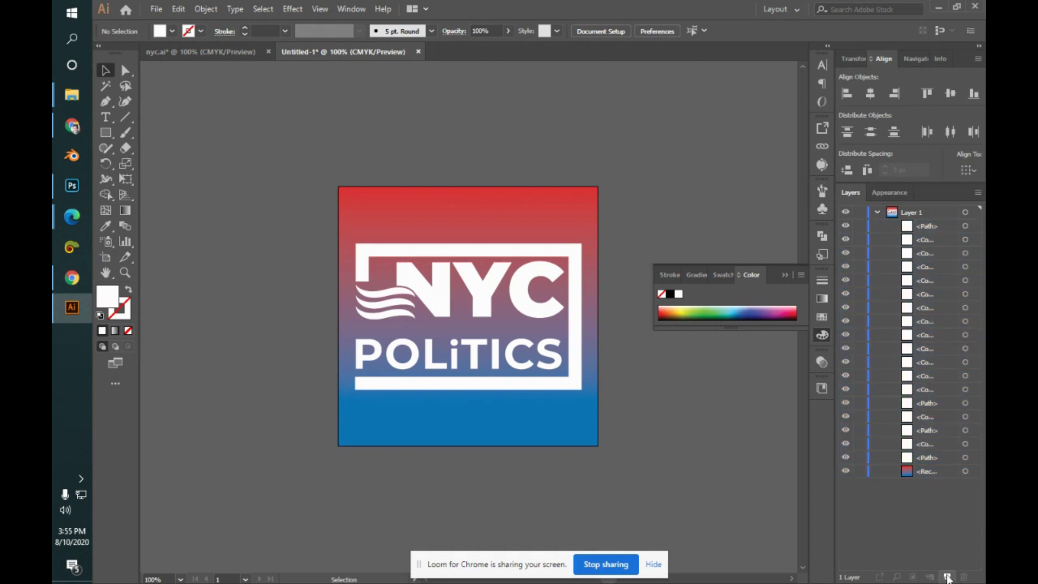
# - Add eight new empty layers above Layer 1
pyautogui.click(947, 577)
pyautogui.click(948, 577)
pyautogui.click(948, 577)
pyautogui.click(948, 577)
pyautogui.click(947, 577)
pyautogui.click(947, 577)
pyautogui.click(947, 577)
pyautogui.click(948, 577)
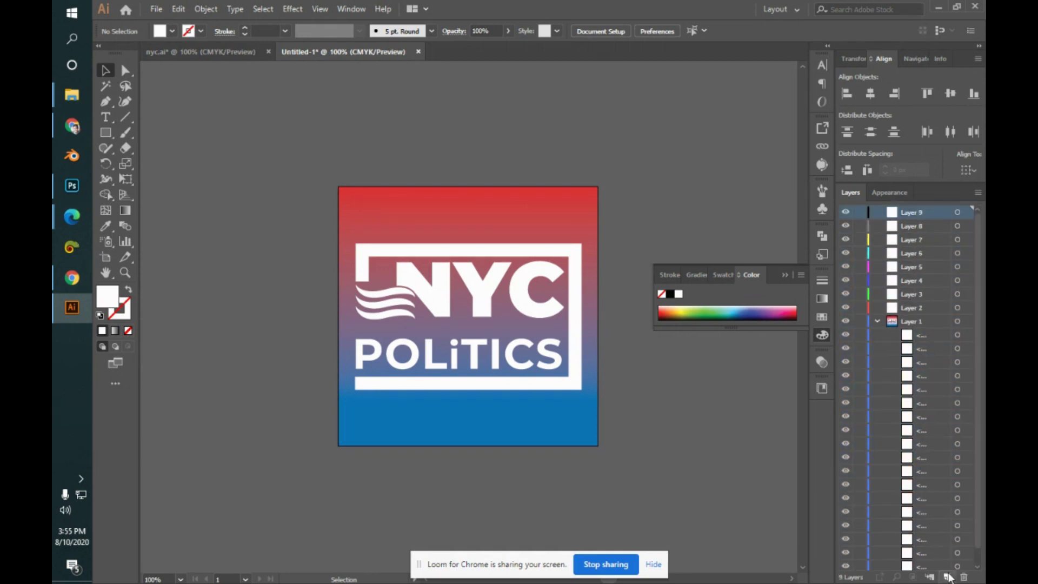
# - Target the compound path of the final S in POLiTICS inside Layer 1, and clear the selection
pyautogui.scroll(-1, 979, 454)
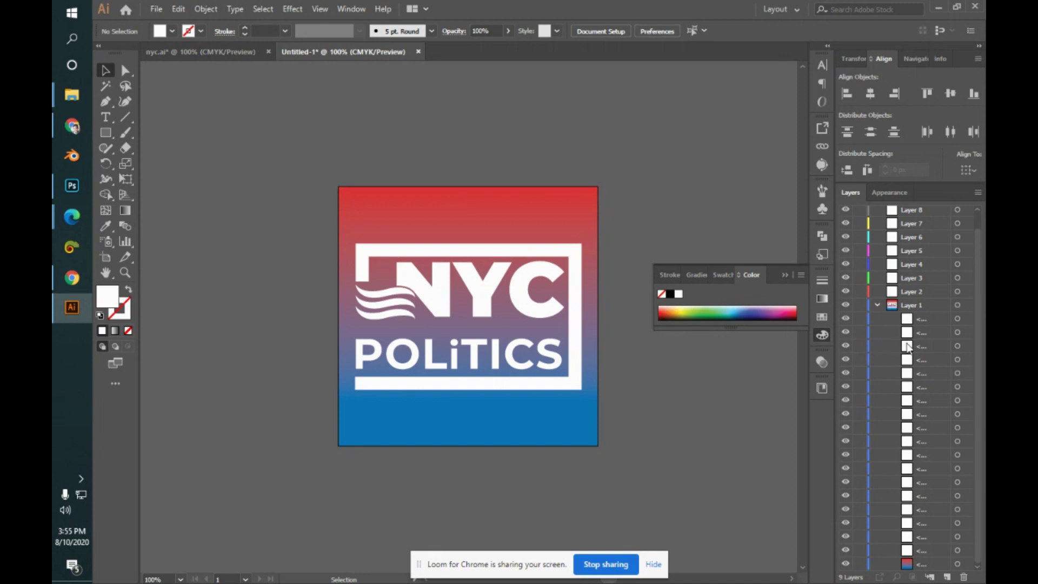
pyautogui.click(958, 333)
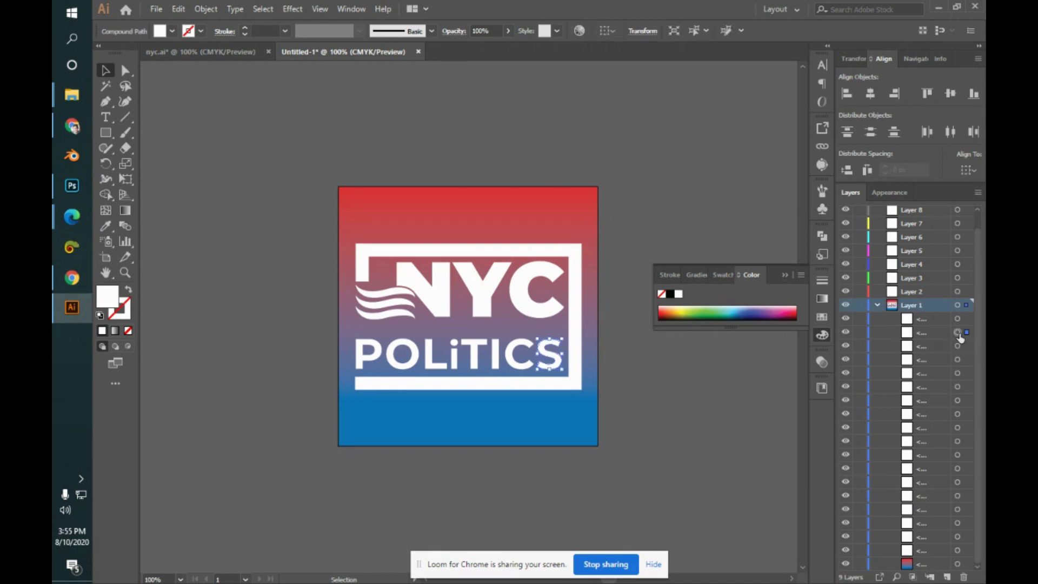
pyautogui.click(679, 394)
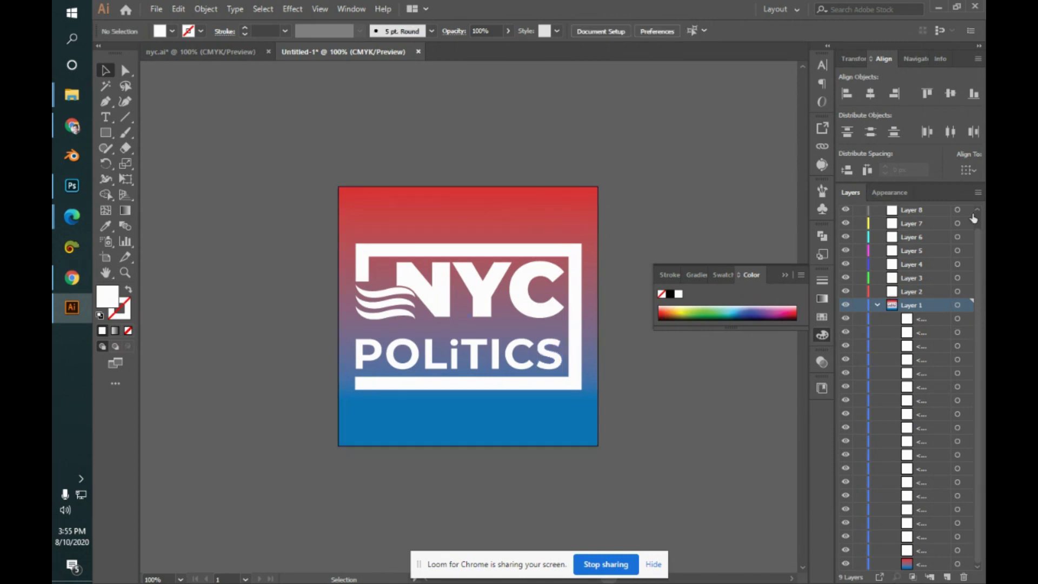
# - Delete the empty layers Layer 2 through Layer 9, leaving only Layer 1
pyautogui.click(946, 293)
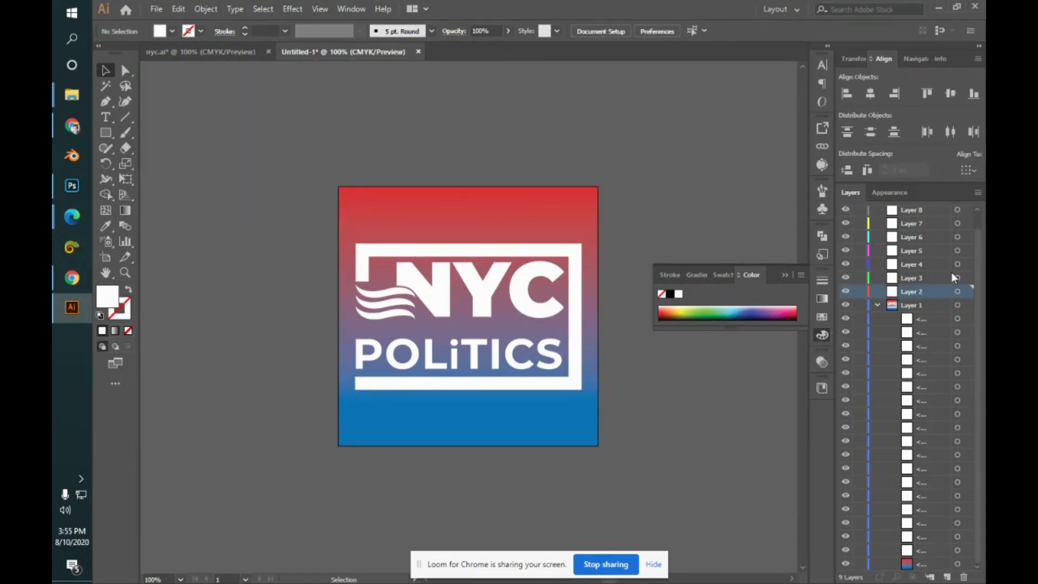
pyautogui.keyDown('shift'); pyautogui.click(947, 210); pyautogui.keyUp('shift')
pyautogui.click(964, 576)
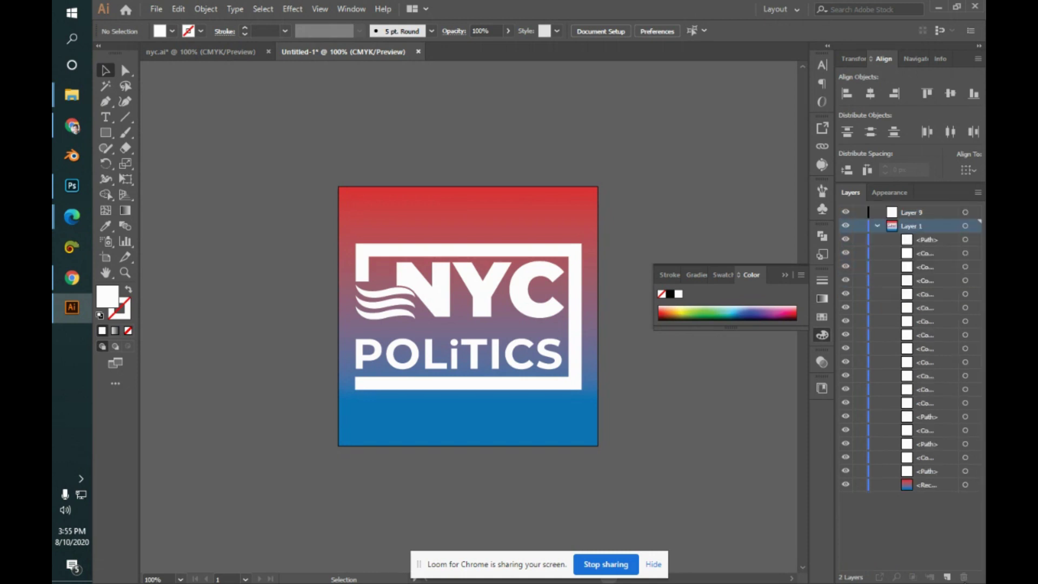
pyautogui.click(917, 217)
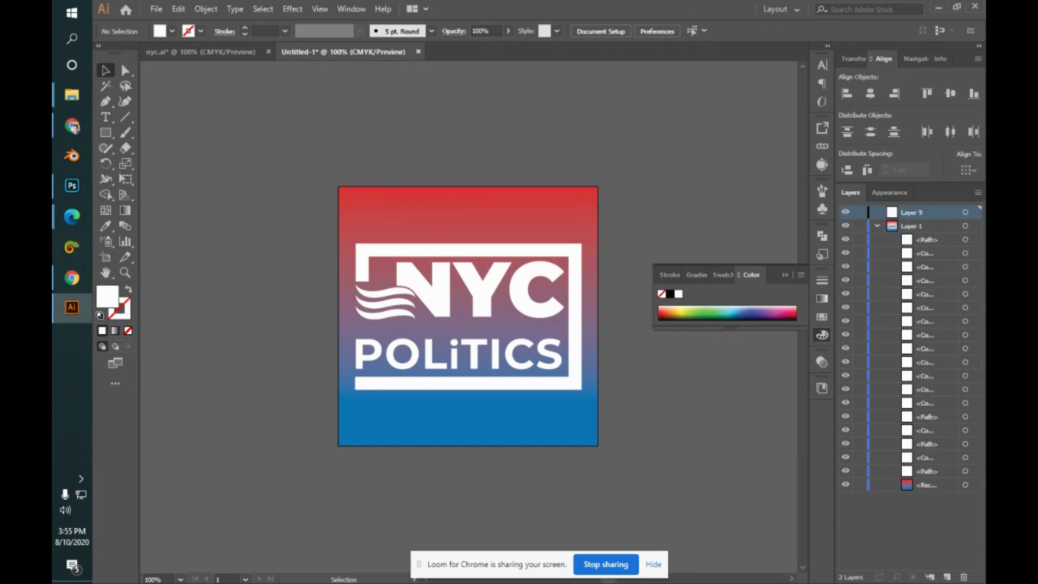
pyautogui.click(964, 576)
# - Compare the test_02 PSD in Photoshop with the Illustrator artwork and its layers, ending in Photoshop
pyautogui.hotkey('alt', 'Tab')
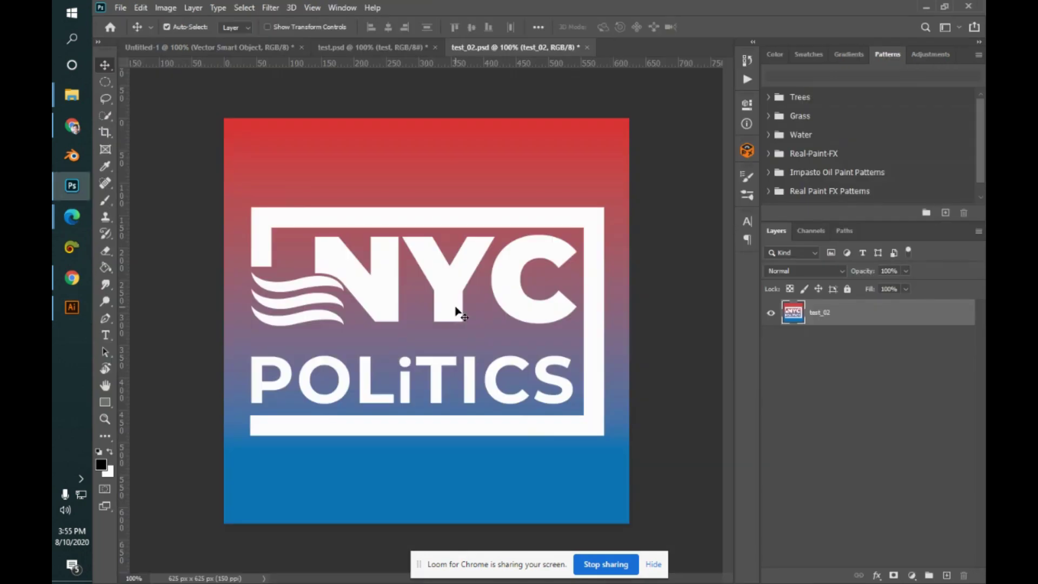
pyautogui.hotkey('alt', 'Tab')
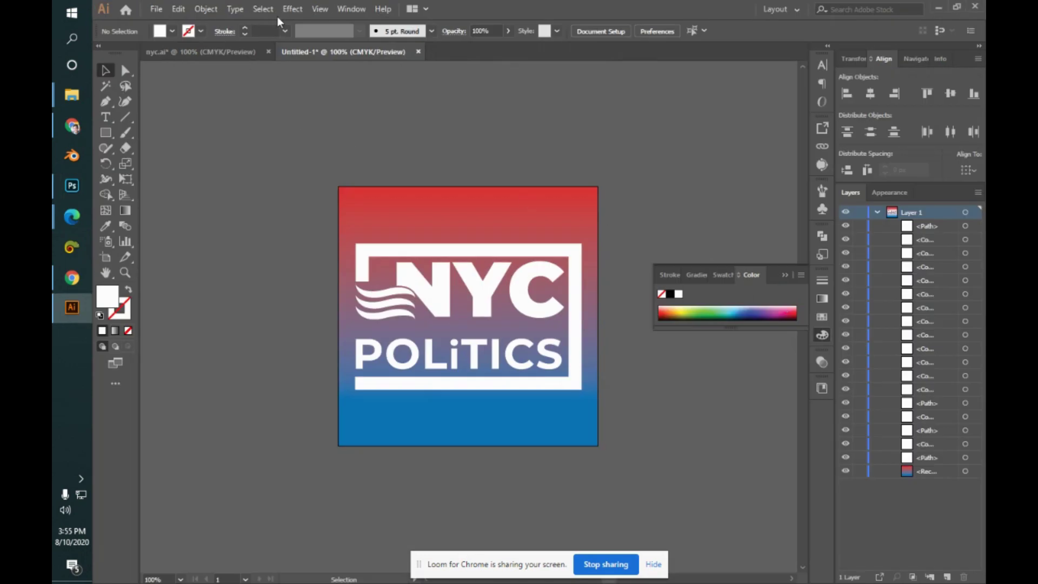
pyautogui.hotkey('alt', 'Tab')
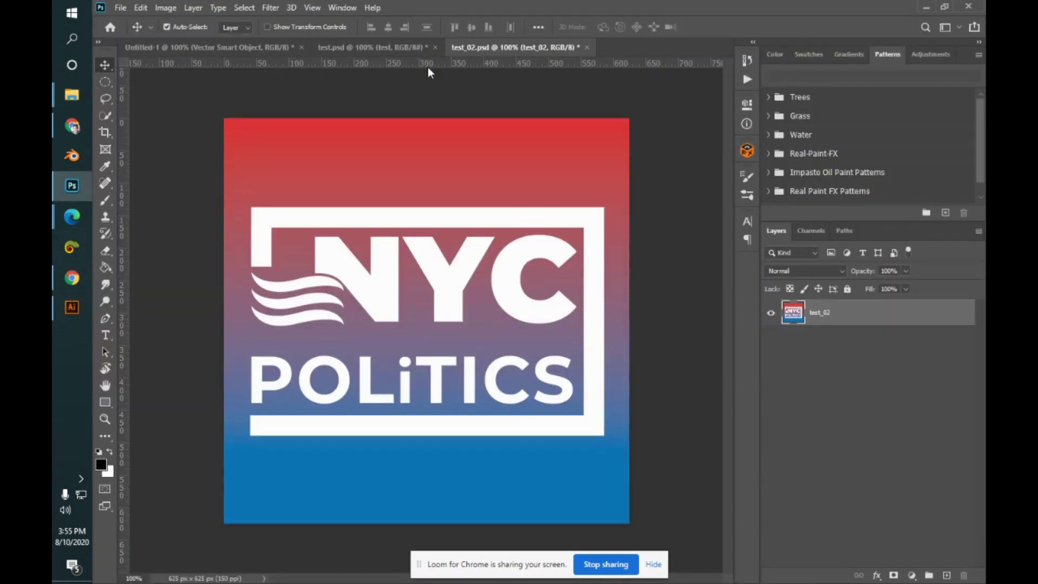
# - Switch to the Google Meet window in Edge and read the latest questions in the meeting chat
pyautogui.hotkey('alt', 'Tab')
pyautogui.hotkey('alt', 'Tab')
pyautogui.hotkey('alt', 'Tab')
pyautogui.hotkey('alt', 'Tab')
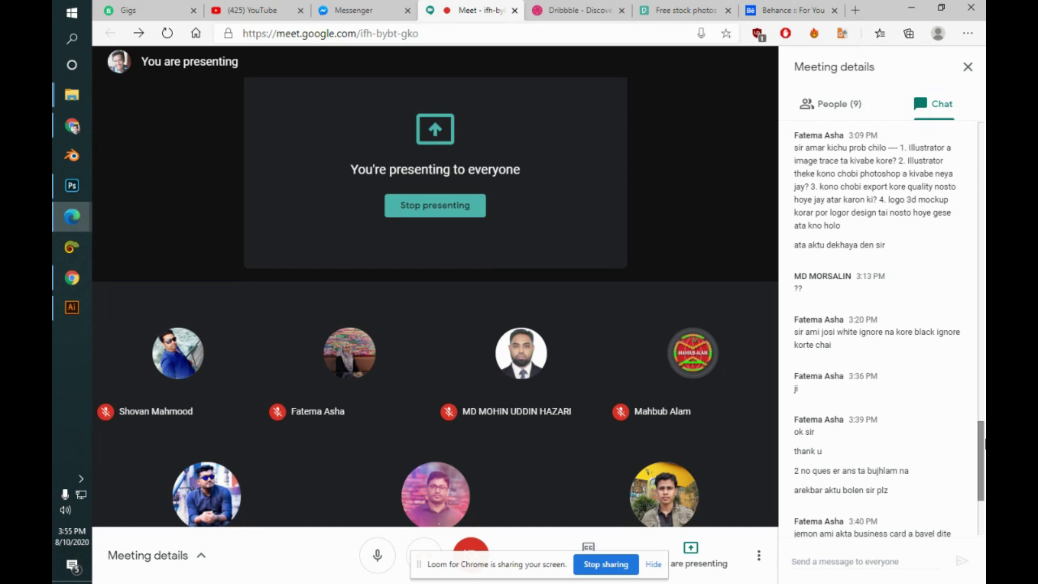
pyautogui.scroll(-3, 919, 509)
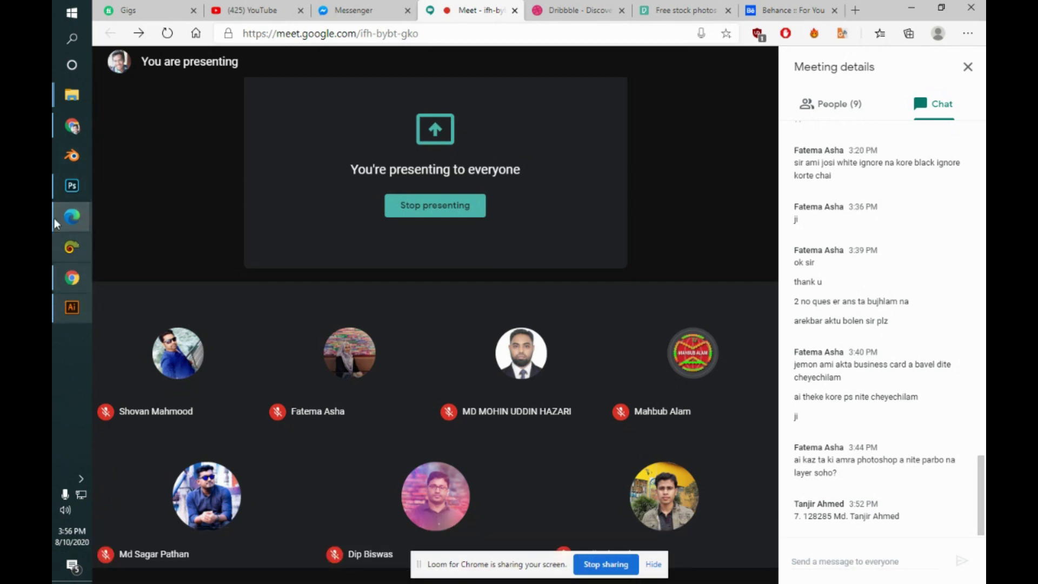
# - Switch to Photoshop, close test.psd, test_02.psd and Untitled-1 without saving, and minimize the program
pyautogui.click(54, 183)
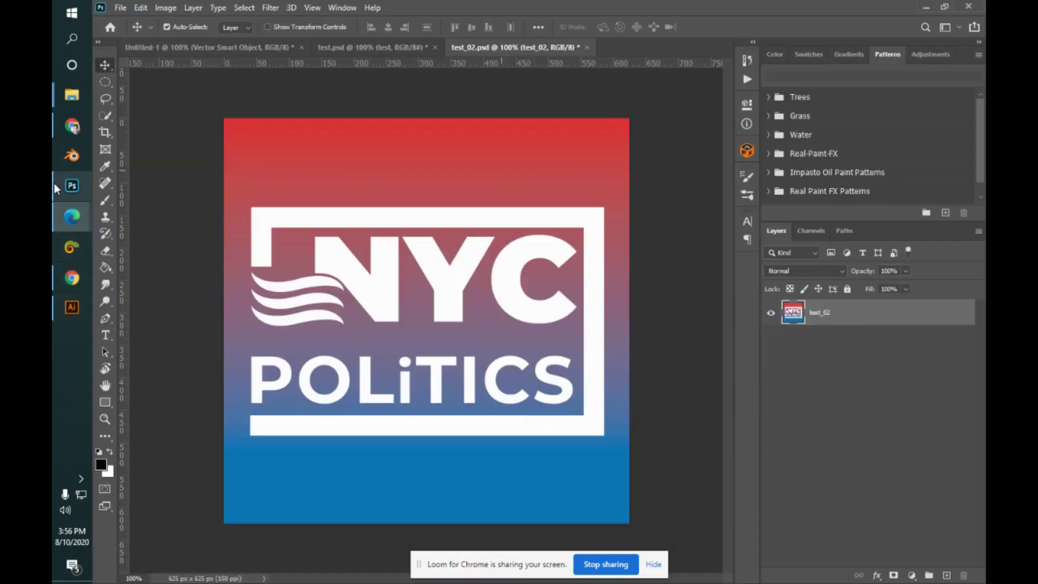
pyautogui.click(411, 46)
pyautogui.click(435, 47)
pyautogui.click(551, 222)
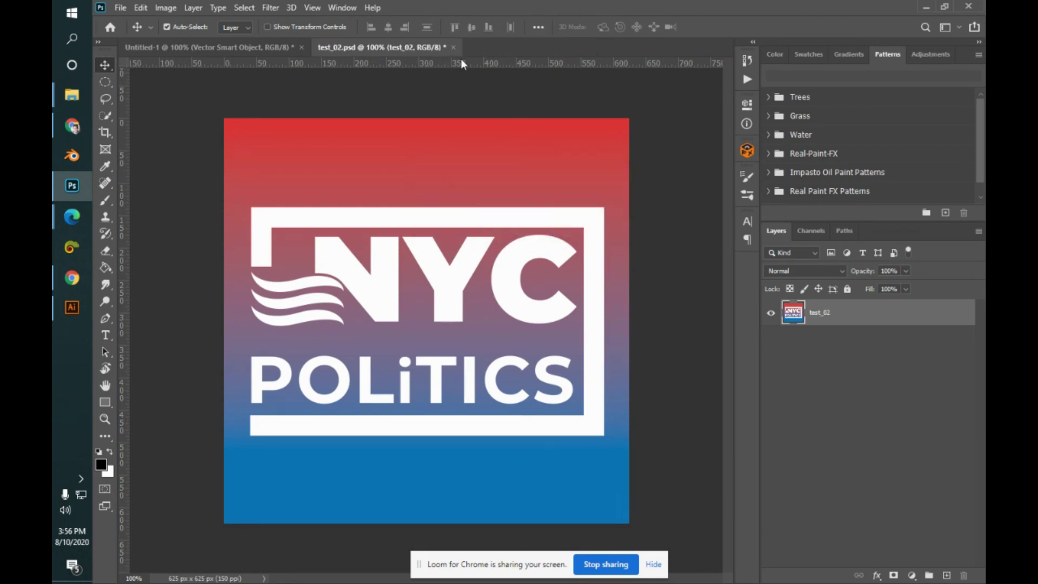
pyautogui.click(455, 47)
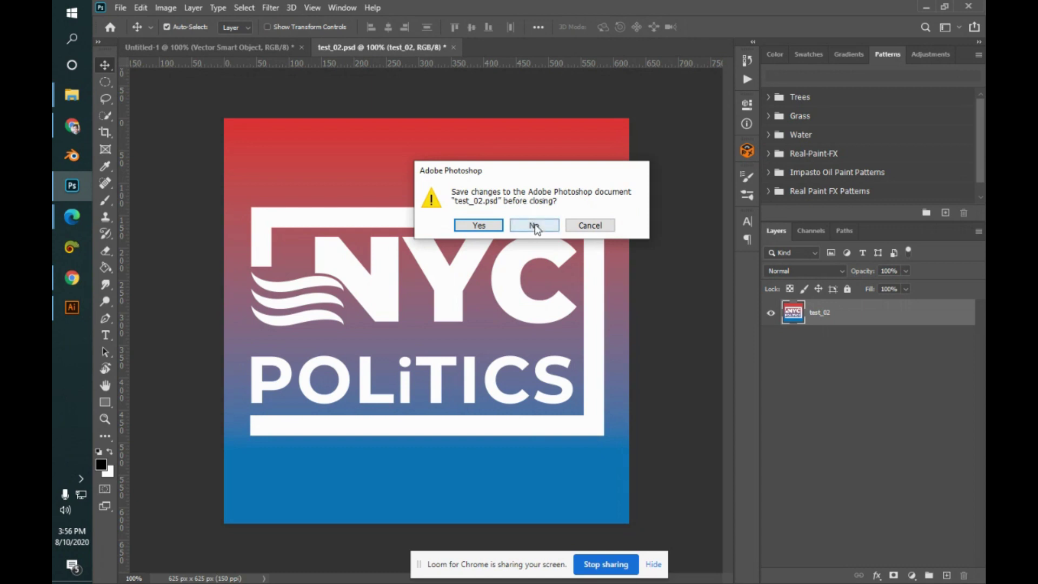
pyautogui.click(533, 224)
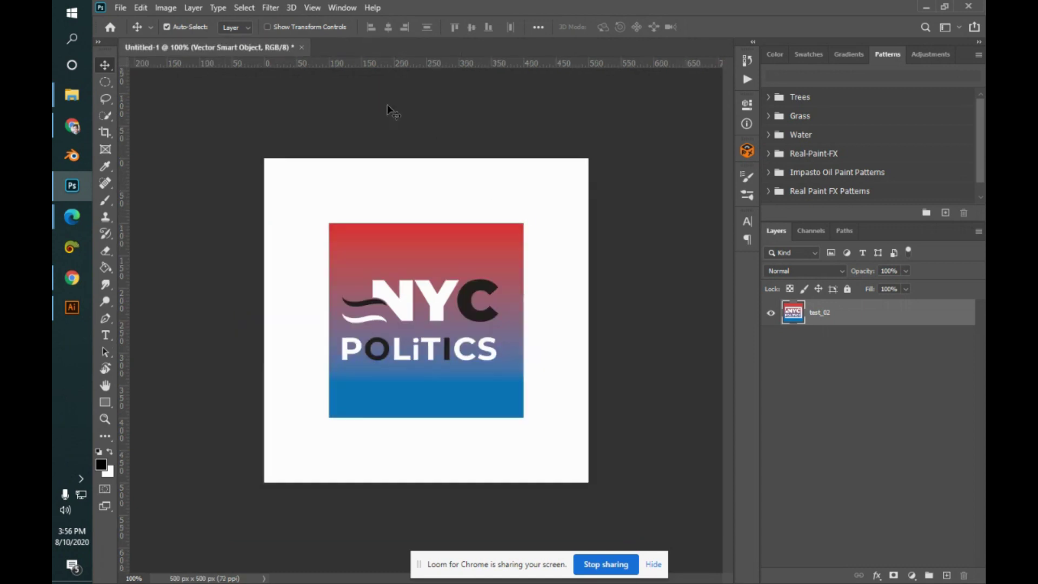
pyautogui.click(303, 48)
pyautogui.click(524, 219)
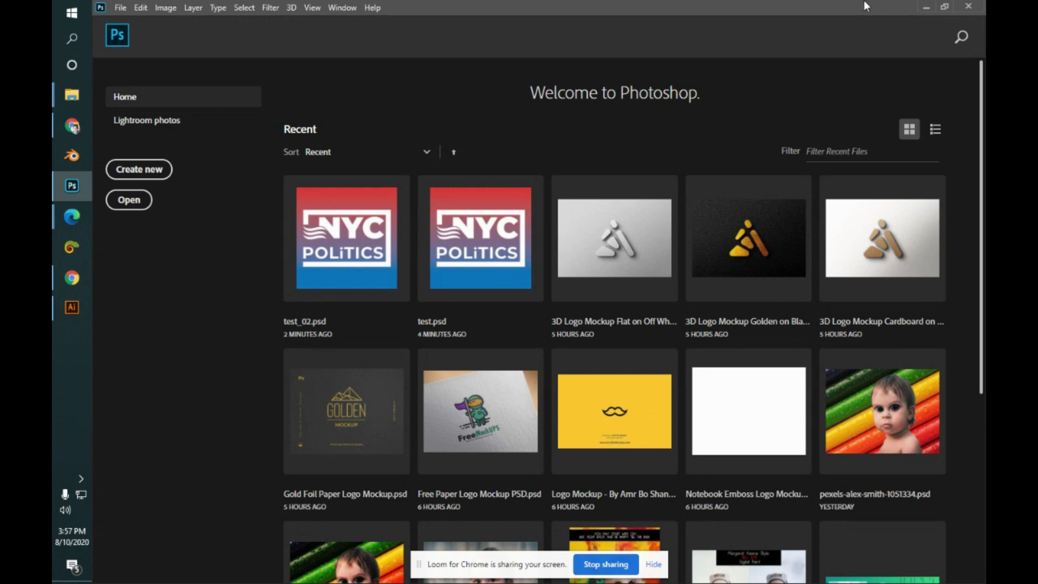
pyautogui.click(926, 7)
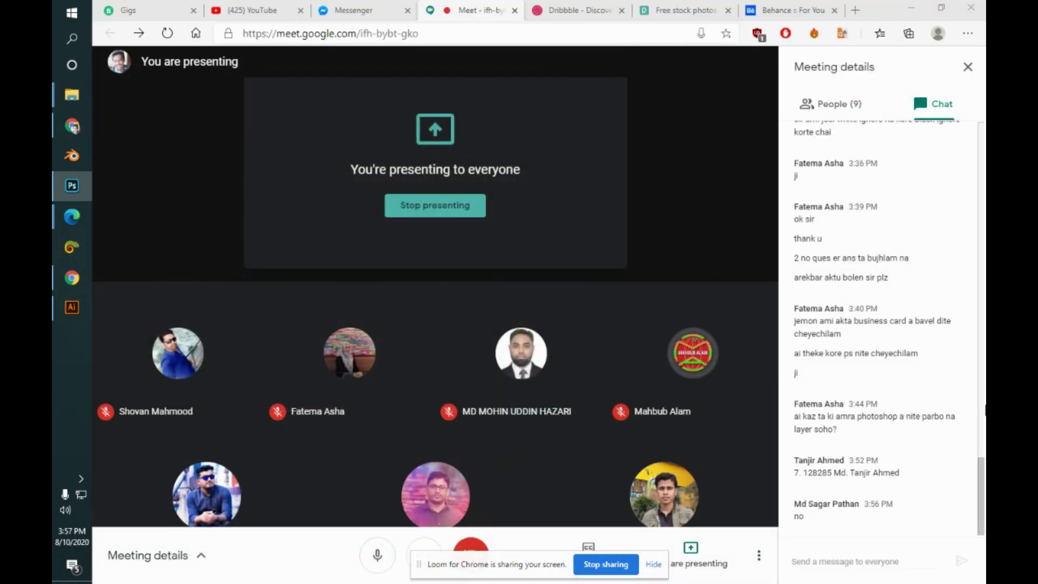
# - Switch to Illustrator and quit it, discarding the changes to Untitled-1 and nyc.ai
pyautogui.click(76, 312)
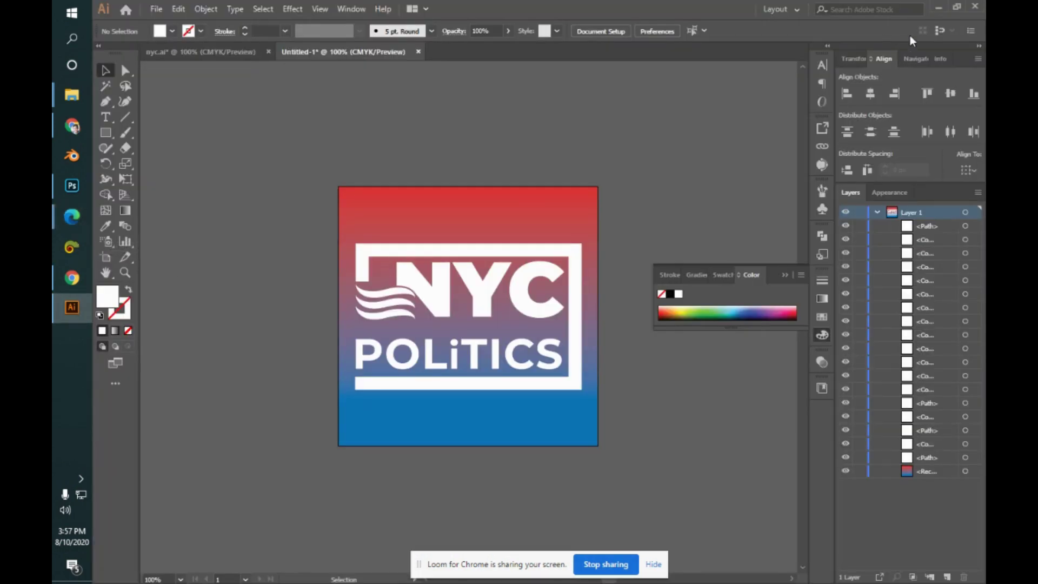
pyautogui.click(975, 6)
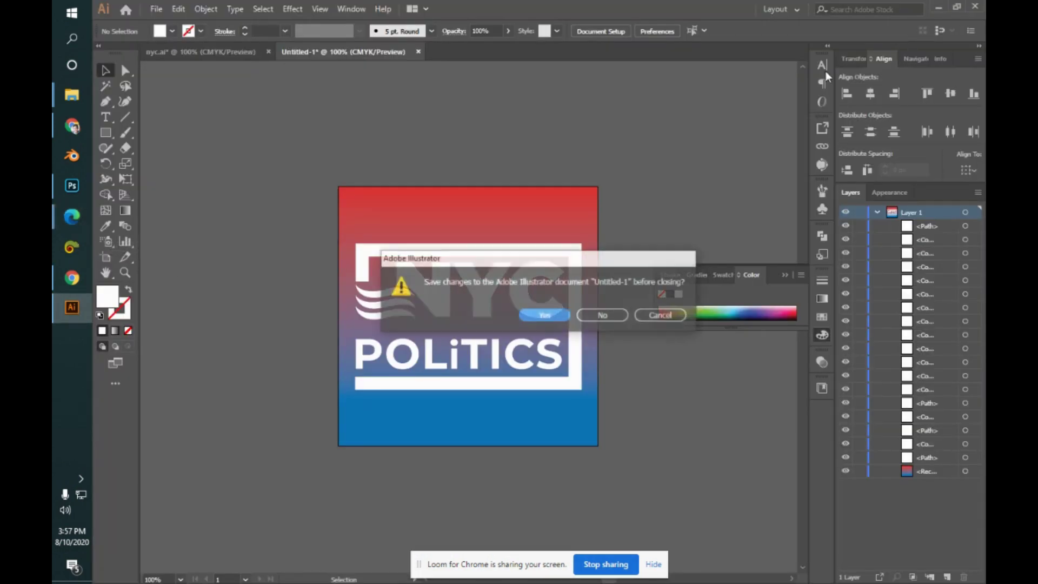
pyautogui.click(616, 324)
pyautogui.click(618, 323)
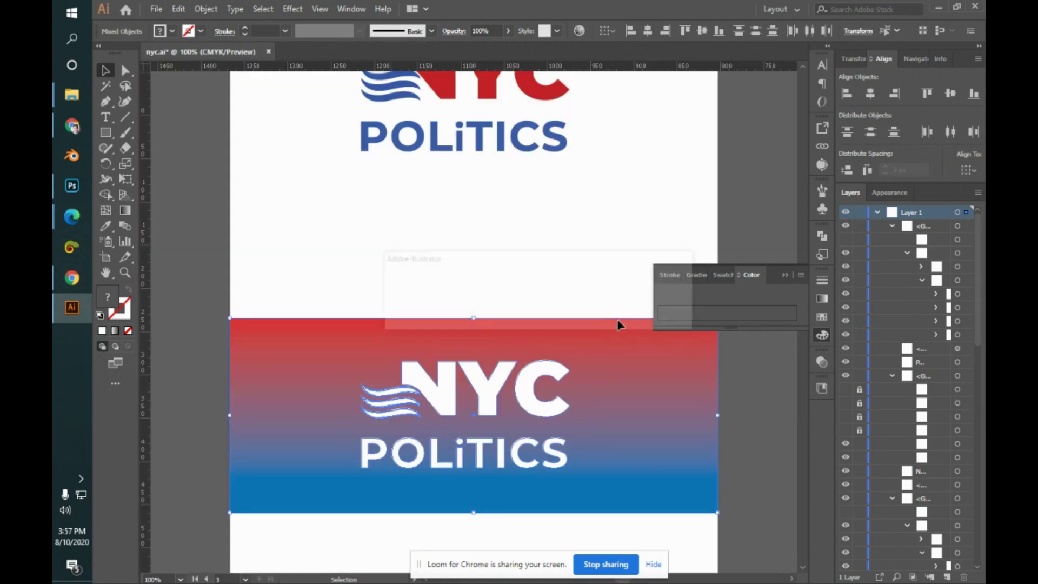
pyautogui.click(622, 314)
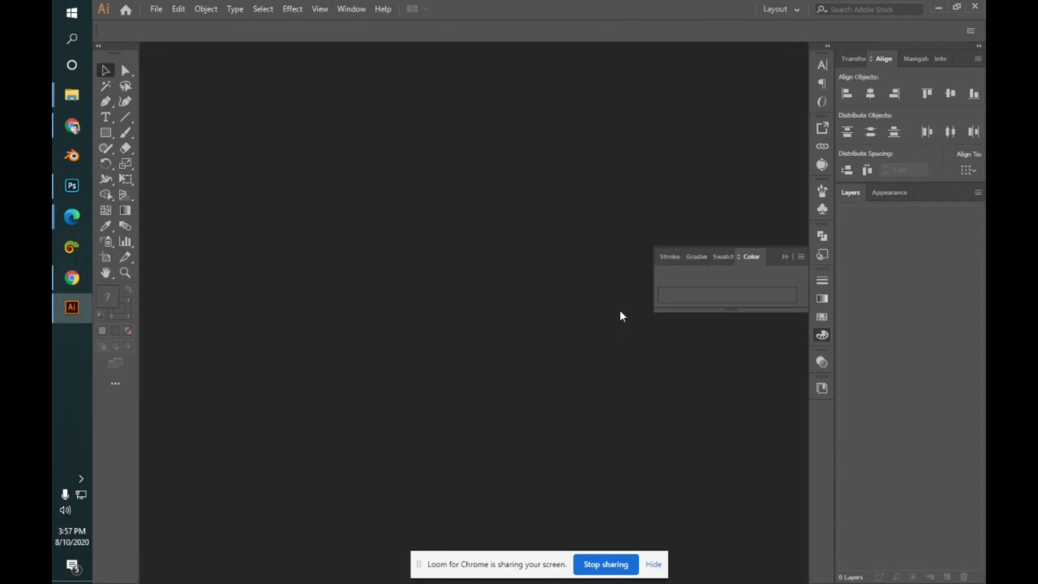
# - Return to the Google Meet window in Edge and read the newest chat question about business card font size
pyautogui.click(65, 185)
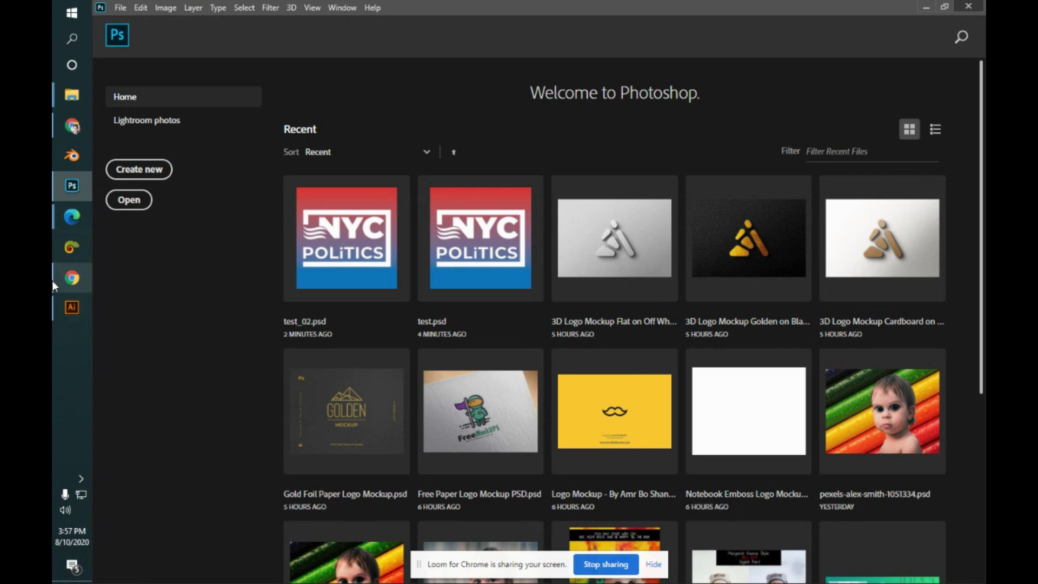
pyautogui.moveTo(66, 225)
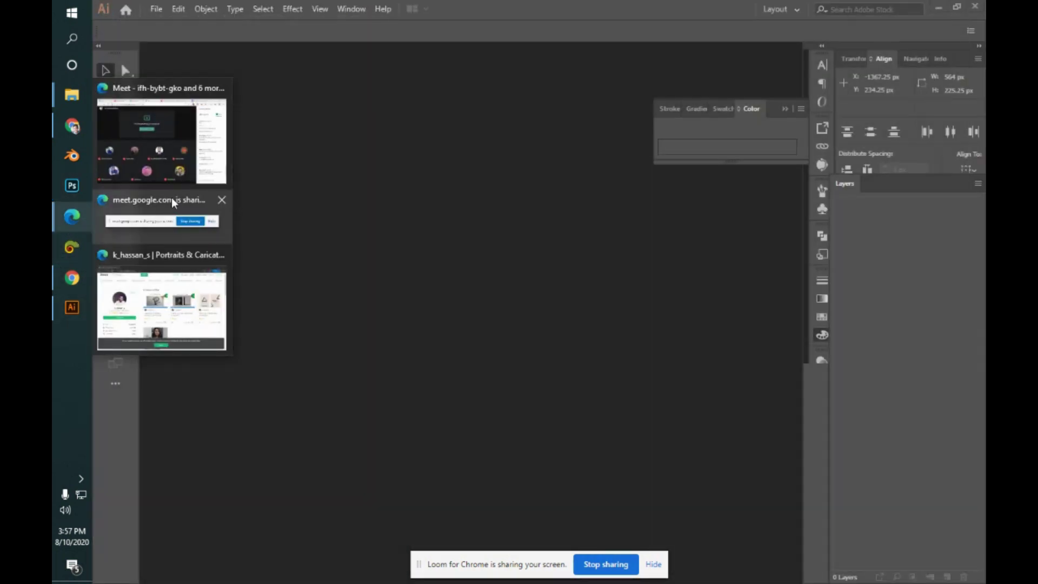
pyautogui.click(173, 182)
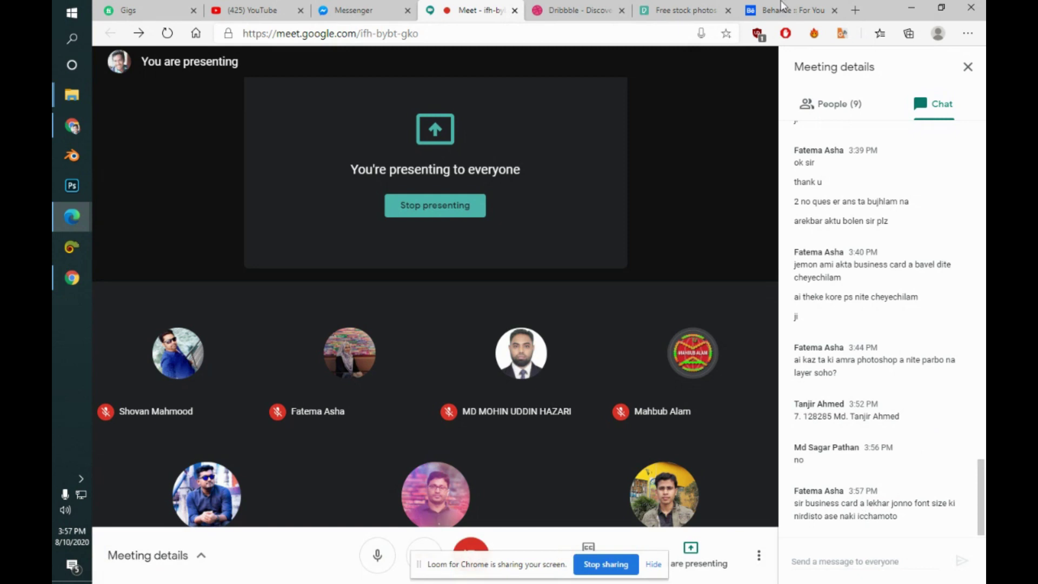
# - Search Google in a new browser tab for "business card standard font size"
pyautogui.click(856, 10)
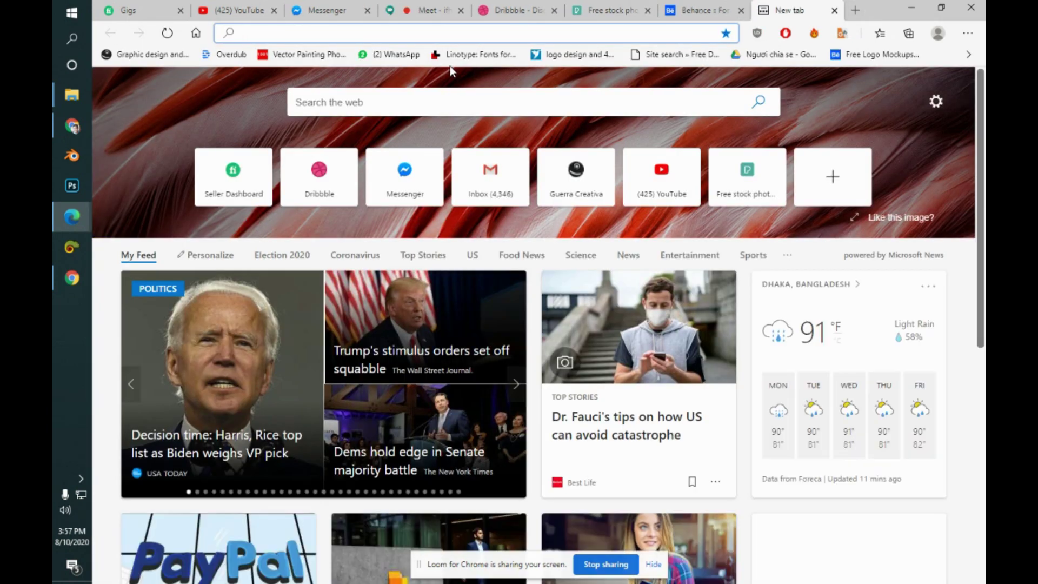
pyautogui.write('bsuiness ')
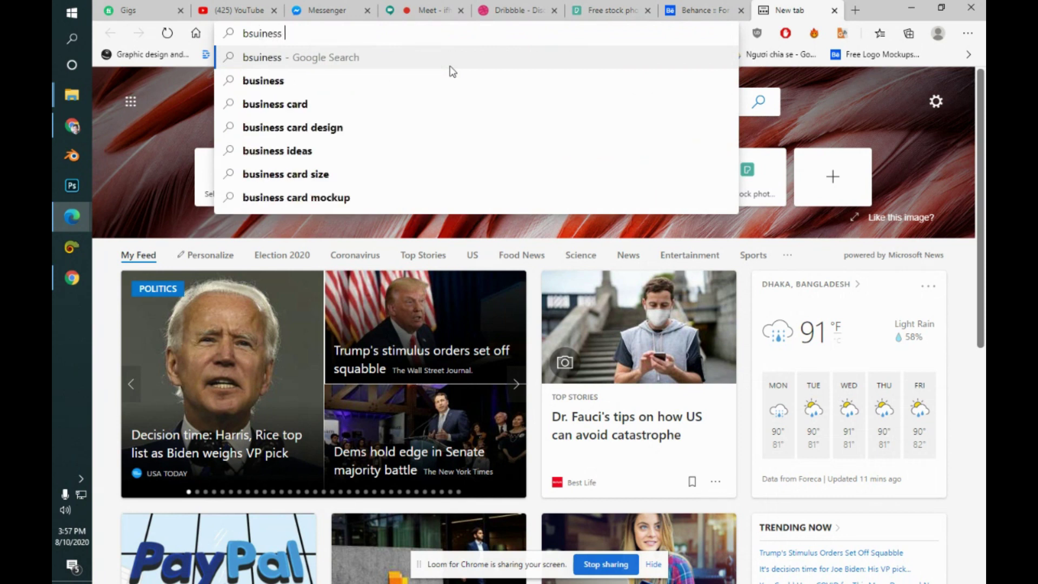
pyautogui.write('card star')
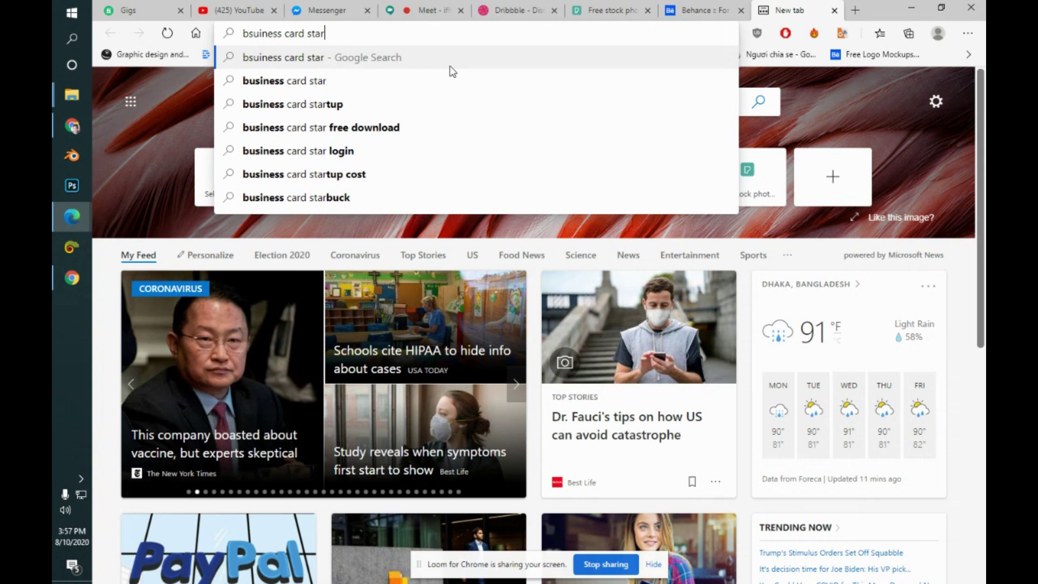
pyautogui.write('ndrad')
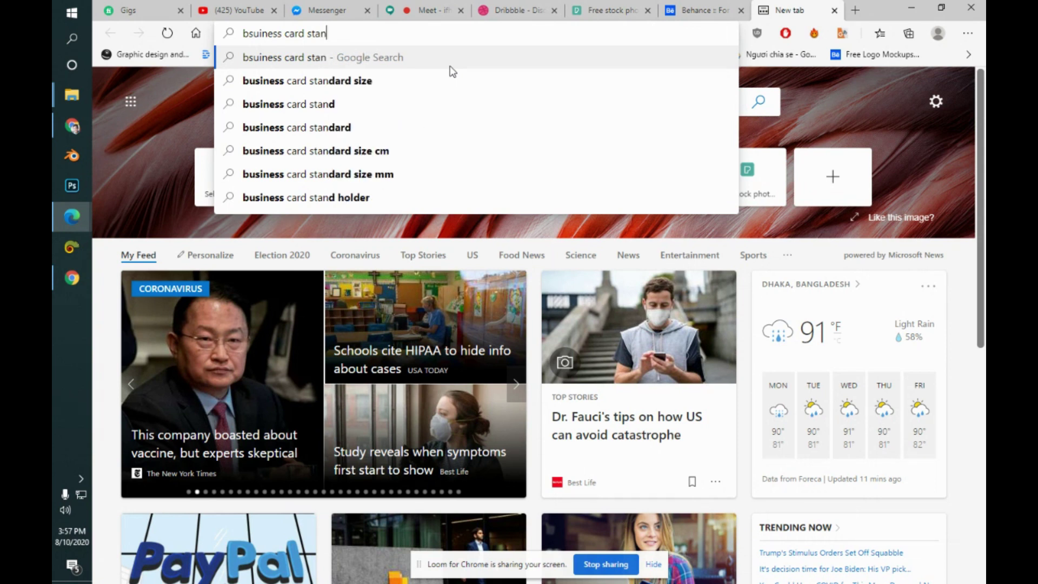
pyautogui.press('Down')
pyautogui.press('Down')
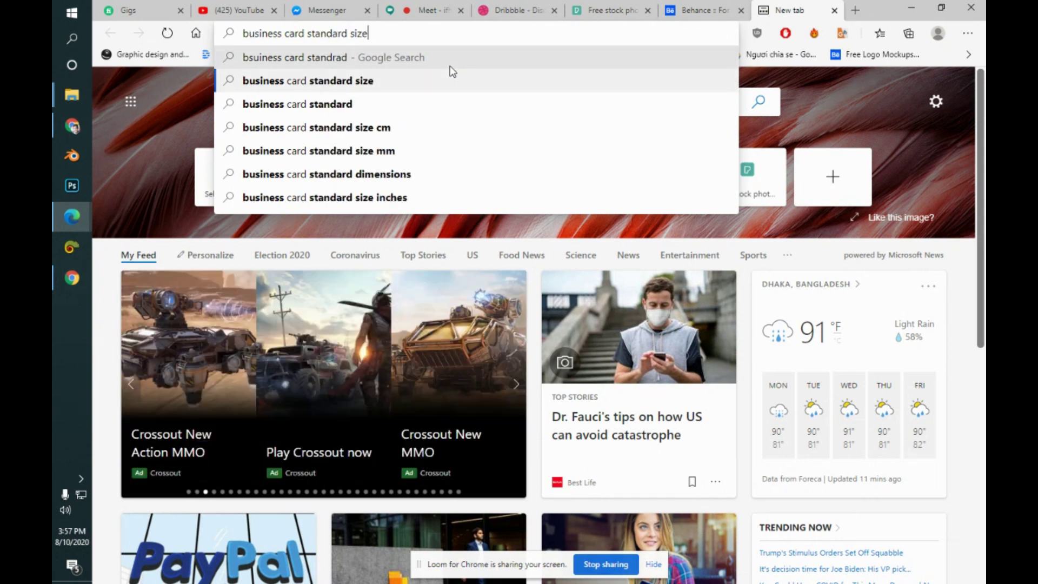
pyautogui.write('df')
pyautogui.press('BackSpace')
pyautogui.press('BackSpace')
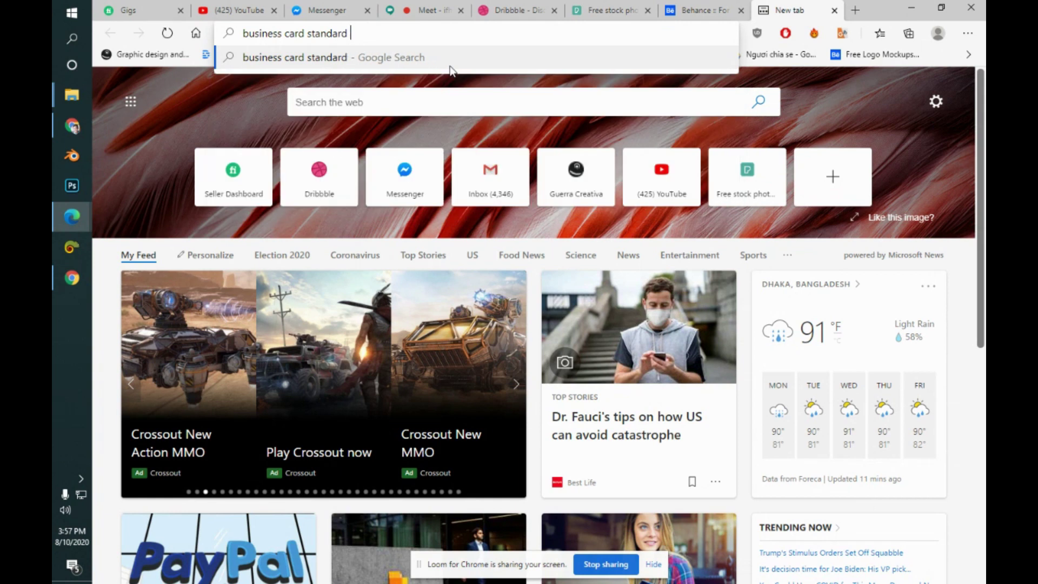
pyautogui.write('fo')
pyautogui.press('Down')
pyautogui.press('Return')
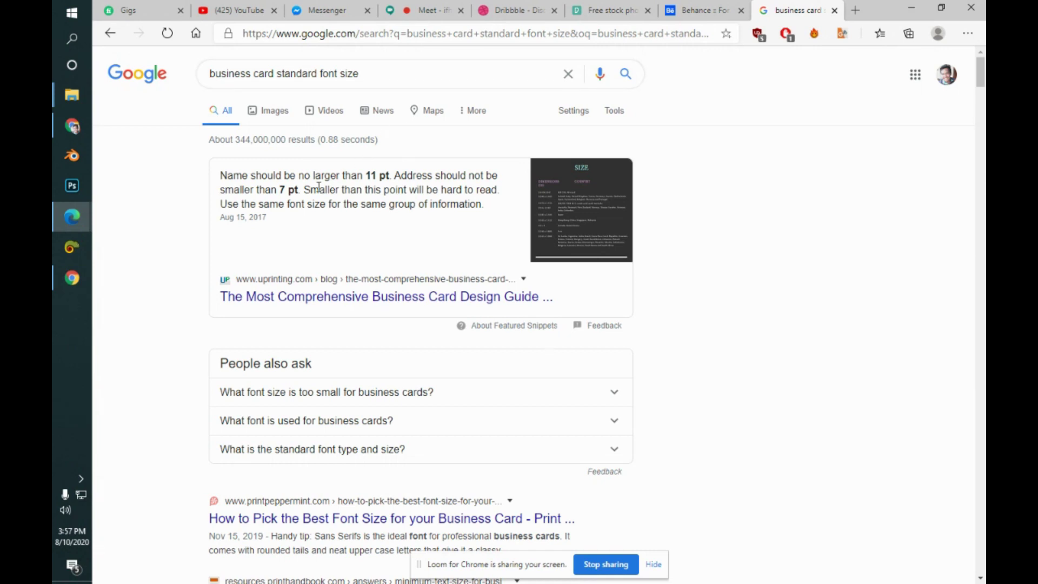
# - Open UPrinting's The Most Comprehensive Business Card Design Guide and look over its font size guidelines, card dimensions and introduction
pyautogui.click(363, 305)
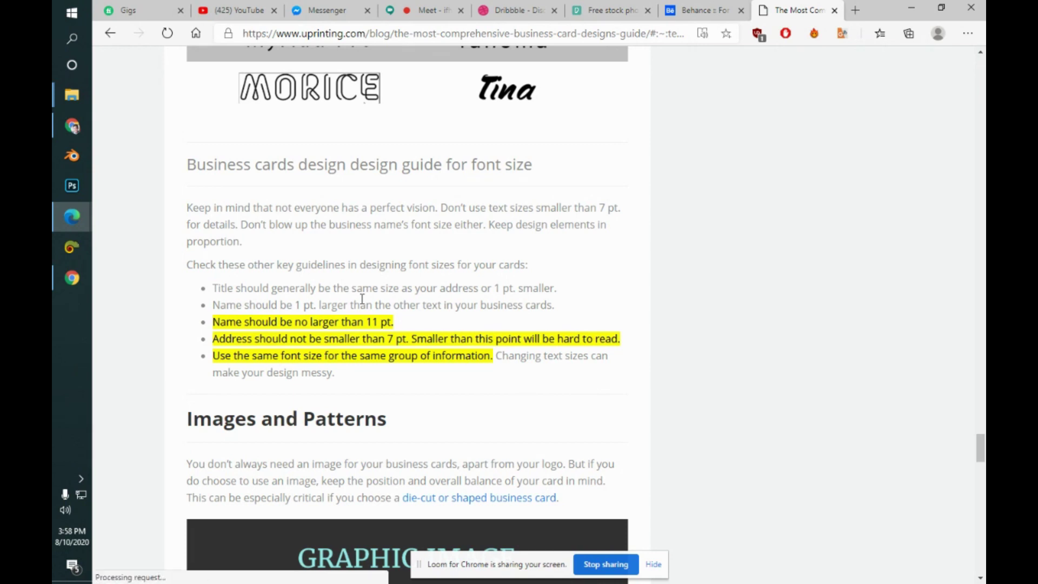
pyautogui.scroll(-12, 362, 299)
pyautogui.scroll(-12, 364, 305)
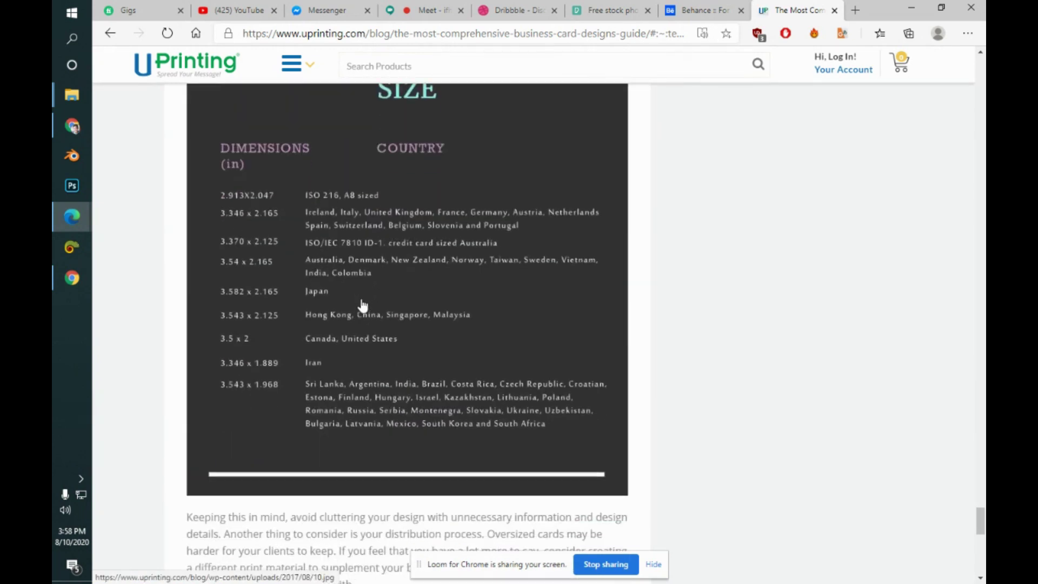
pyautogui.scroll(-10, 363, 305)
pyautogui.scroll(12, 363, 304)
pyautogui.scroll(15, 362, 305)
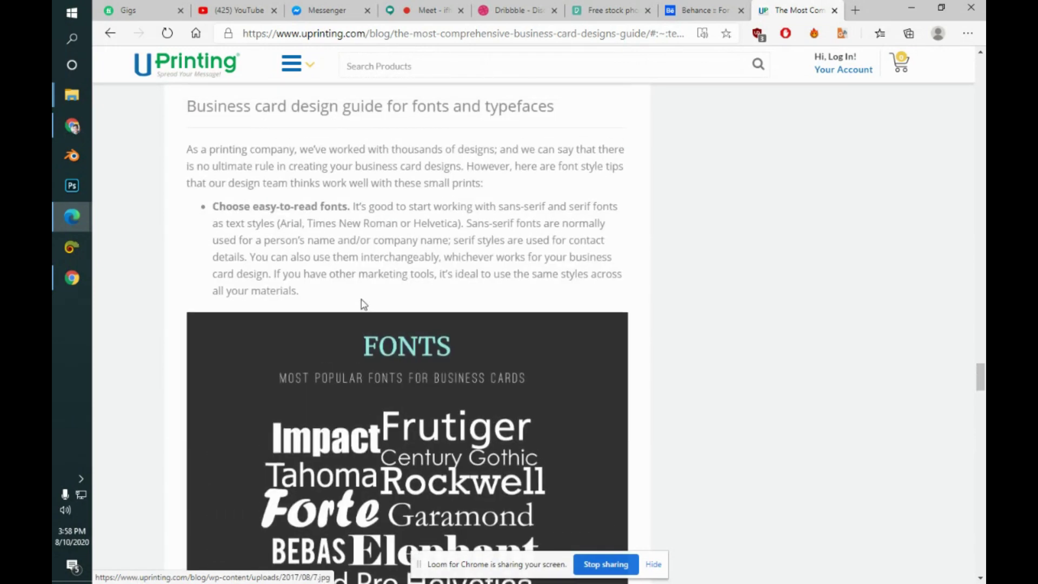
pyautogui.scroll(12, 364, 305)
pyautogui.scroll(15, 363, 304)
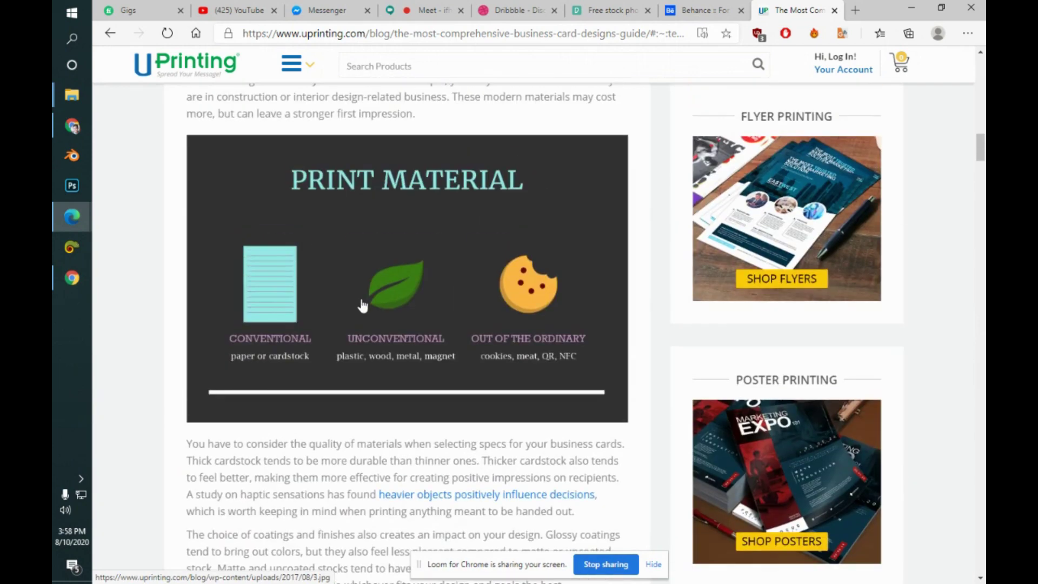
pyautogui.scroll(15, 363, 305)
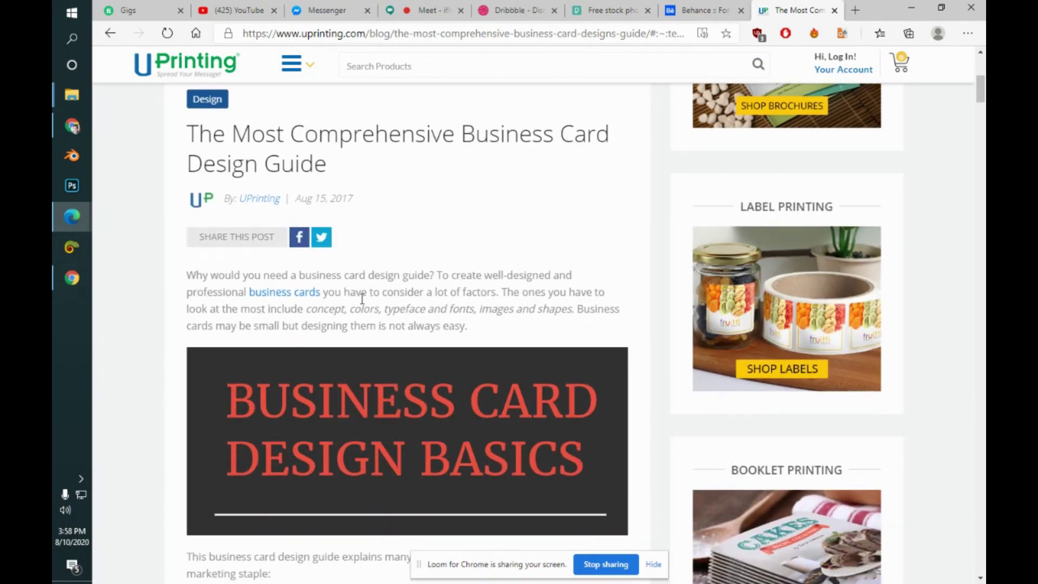
pyautogui.scroll(-5, 362, 303)
pyautogui.scroll(11, 362, 303)
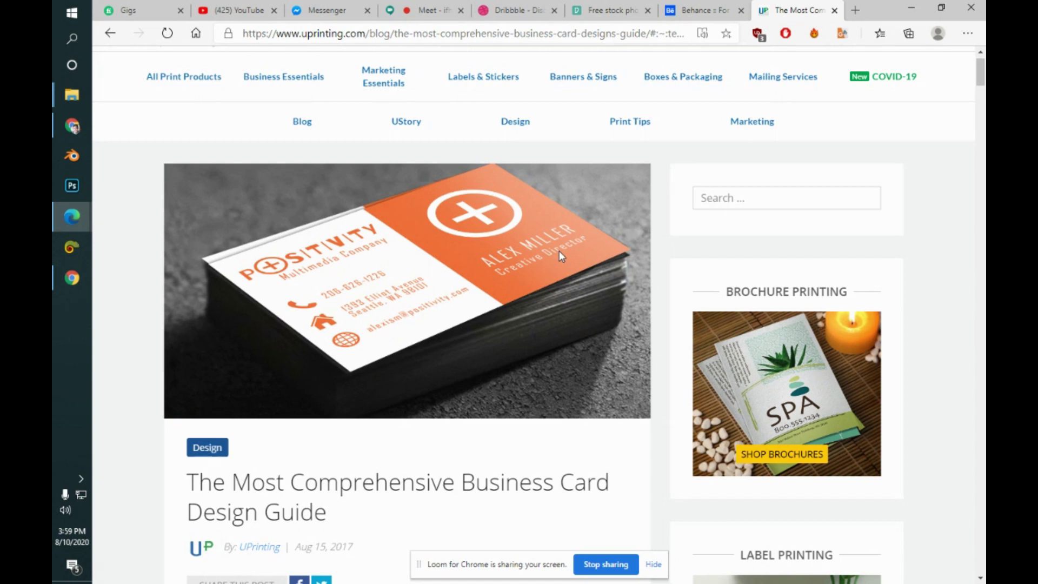
# - Look through the rest of UPrinting's business card guide, covering concept, color meanings and power fonts, down to the comments
pyautogui.scroll(-8, 560, 251)
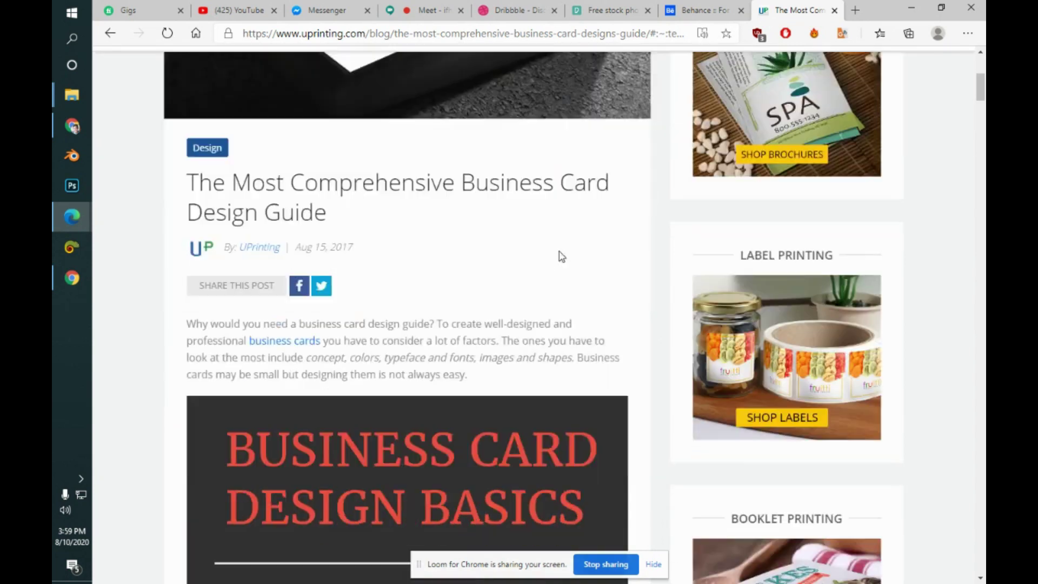
pyautogui.scroll(-8, 561, 257)
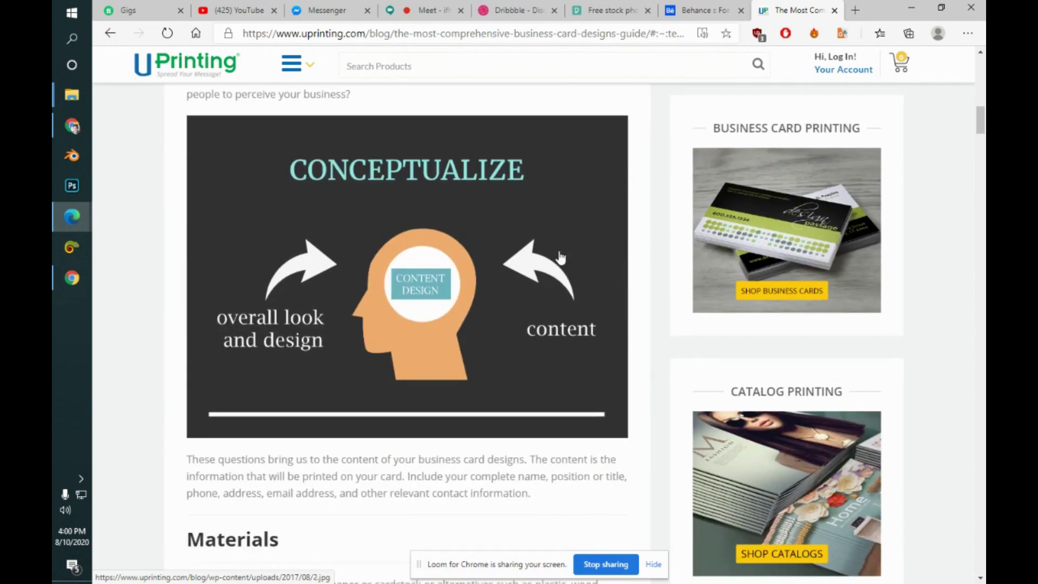
pyautogui.scroll(-20, 561, 258)
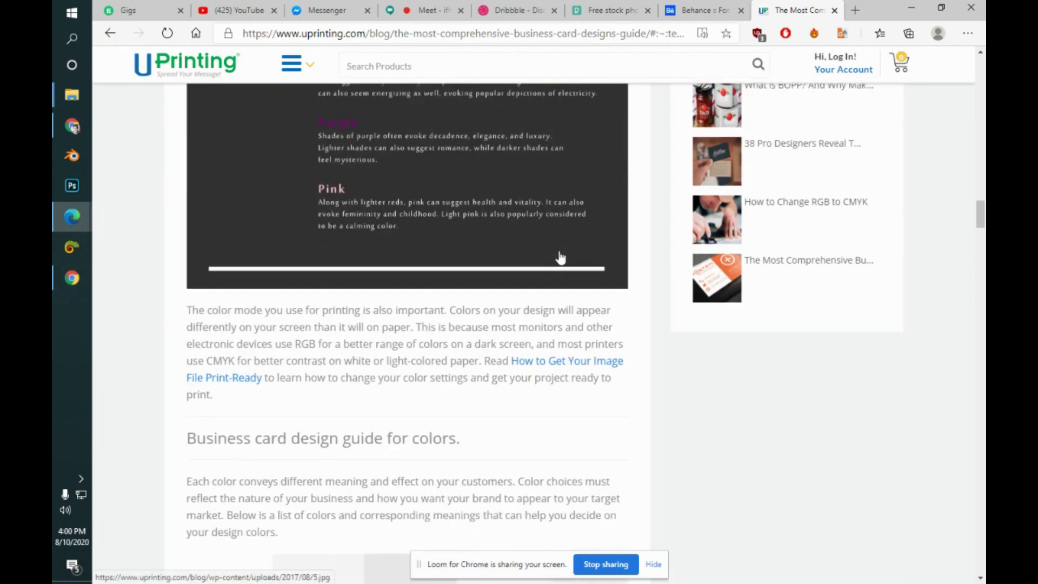
pyautogui.scroll(-9, 560, 258)
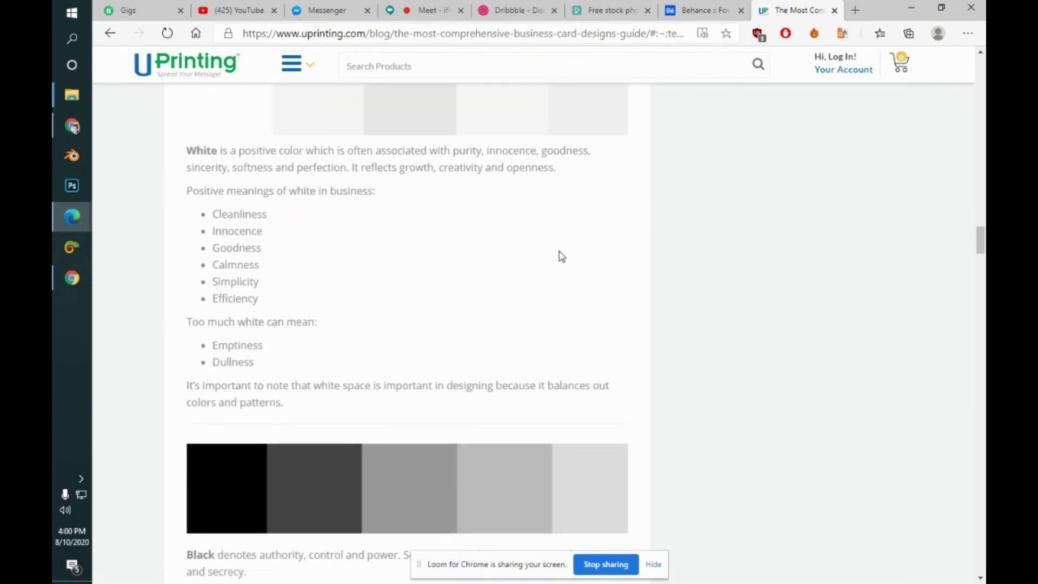
pyautogui.scroll(-15, 560, 257)
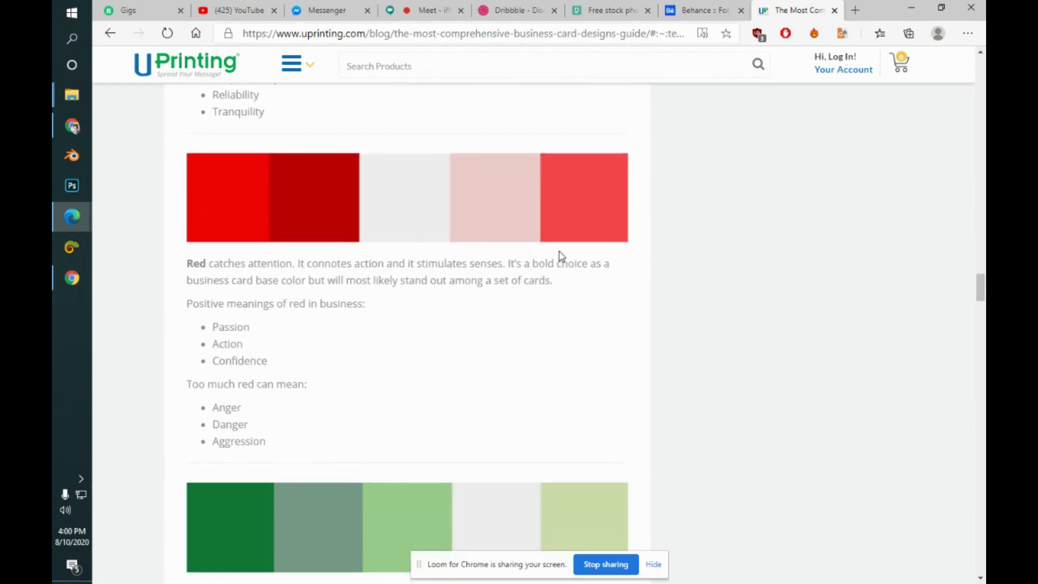
pyautogui.scroll(-20, 561, 257)
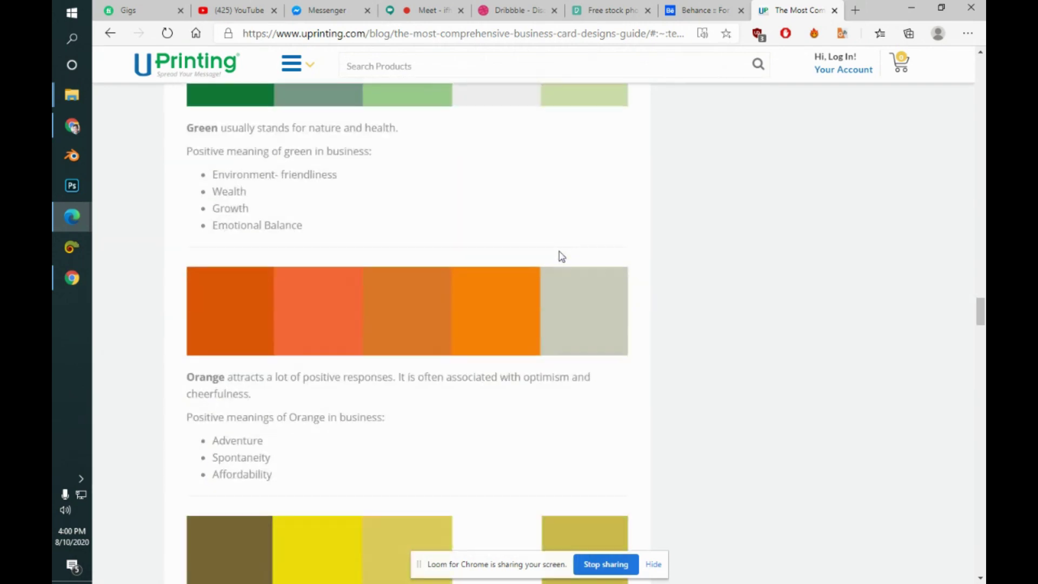
pyautogui.scroll(-20, 560, 257)
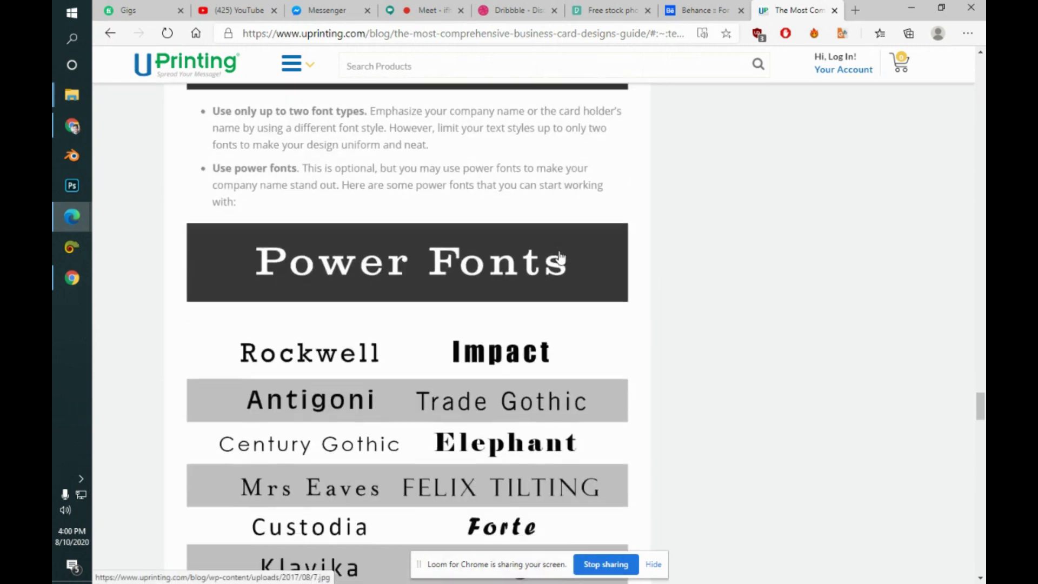
pyautogui.scroll(-1, 561, 256)
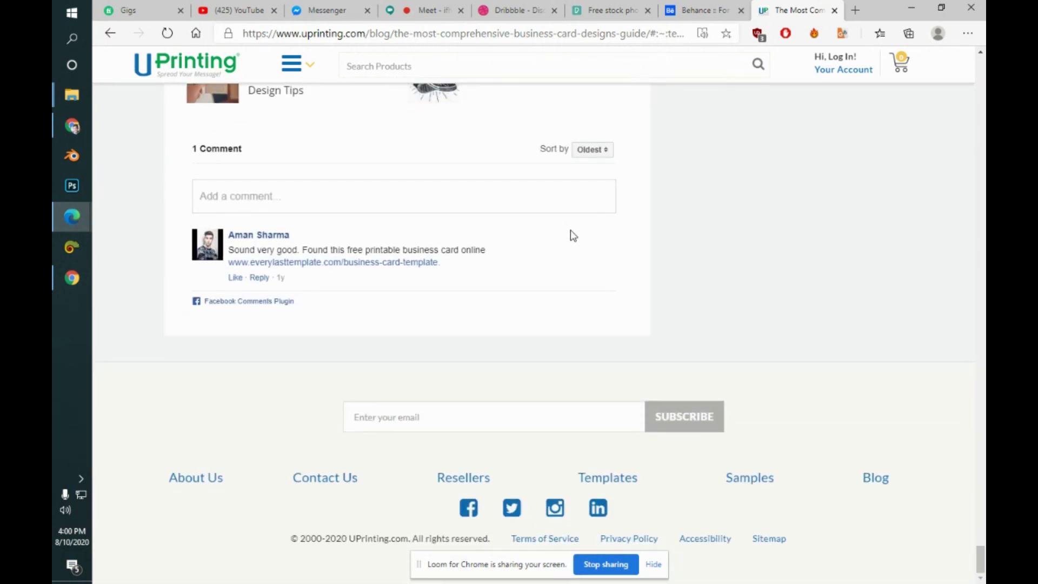
# - Open the everylasttemplate.com business card template link from the guide's comment and skim the article's design advice and template types
pyautogui.click(414, 268)
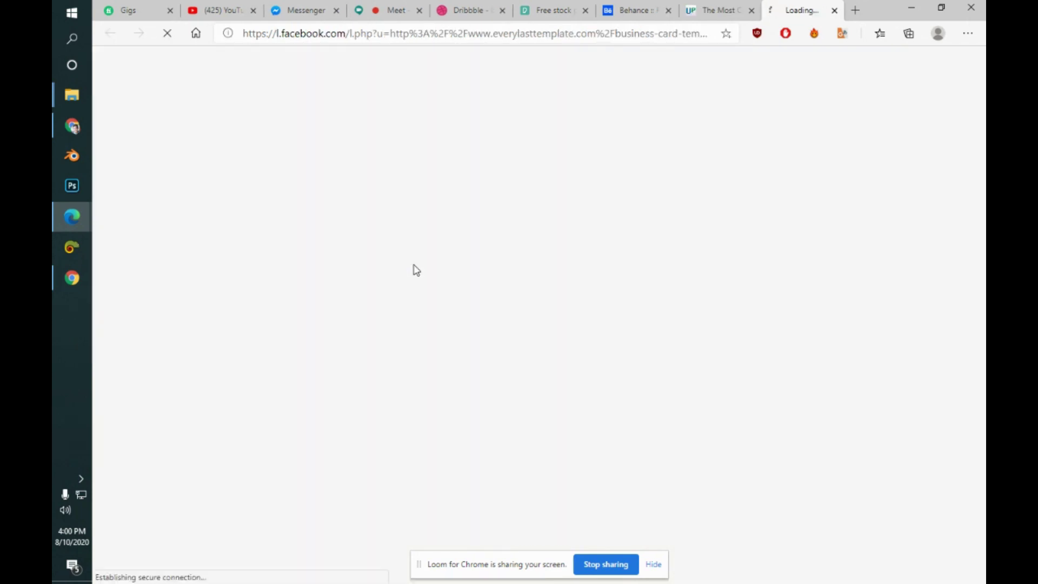
pyautogui.click(745, 6)
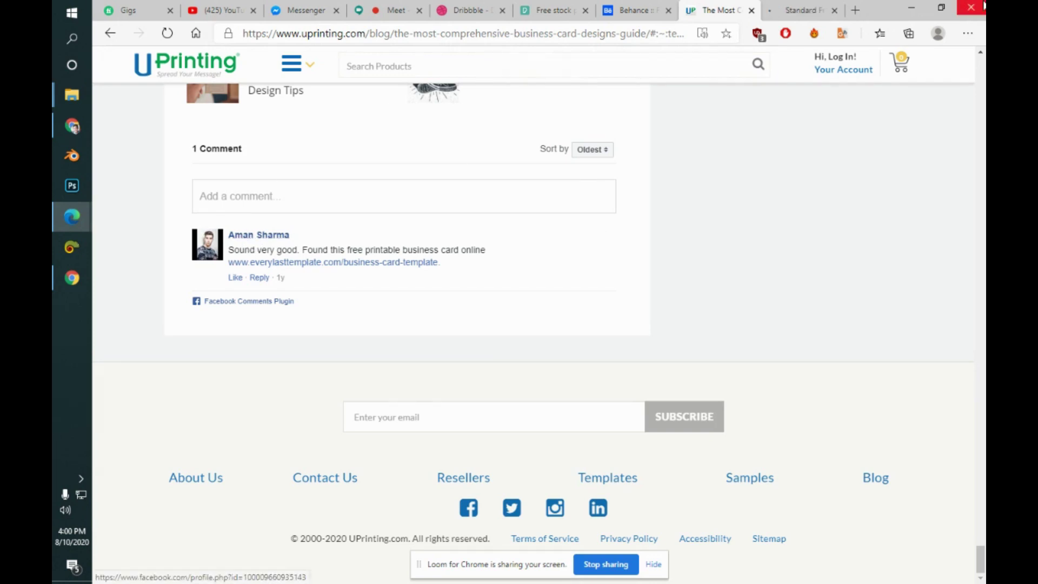
pyautogui.click(795, 6)
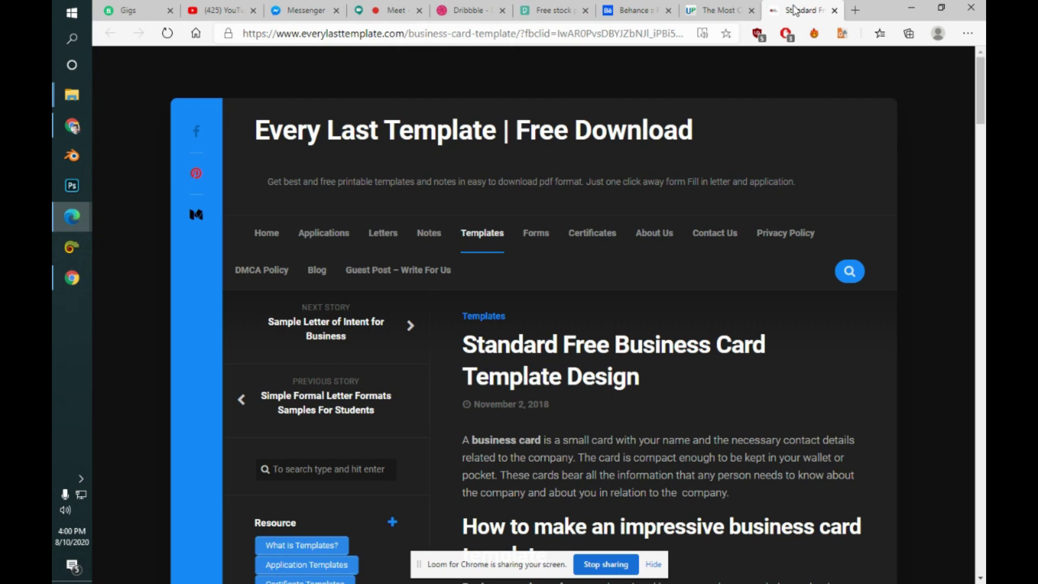
pyautogui.press('pagedown')
pyautogui.press('pagedown')
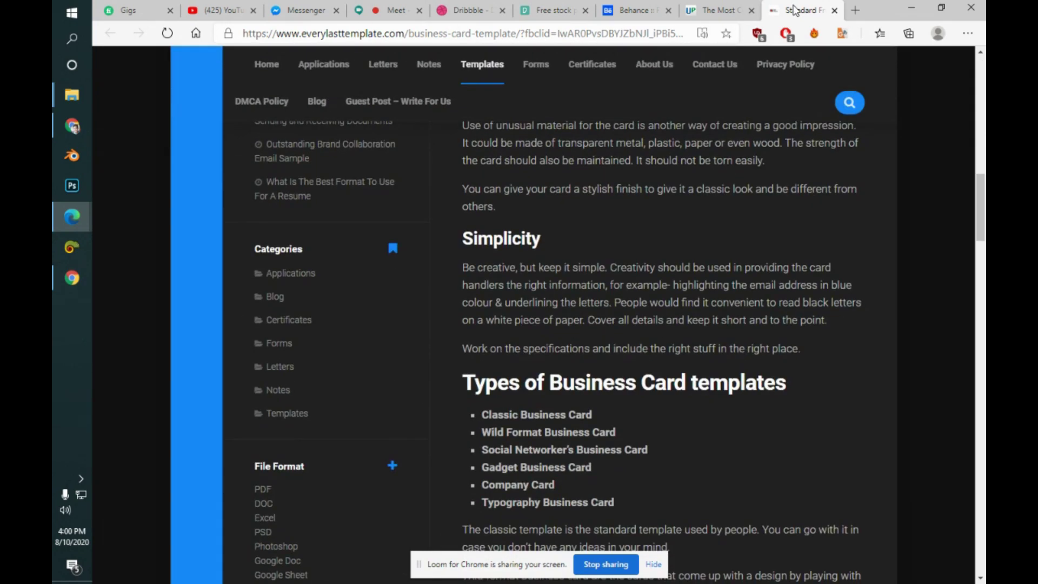
pyautogui.press('pagedown')
pyautogui.press('pagedown')
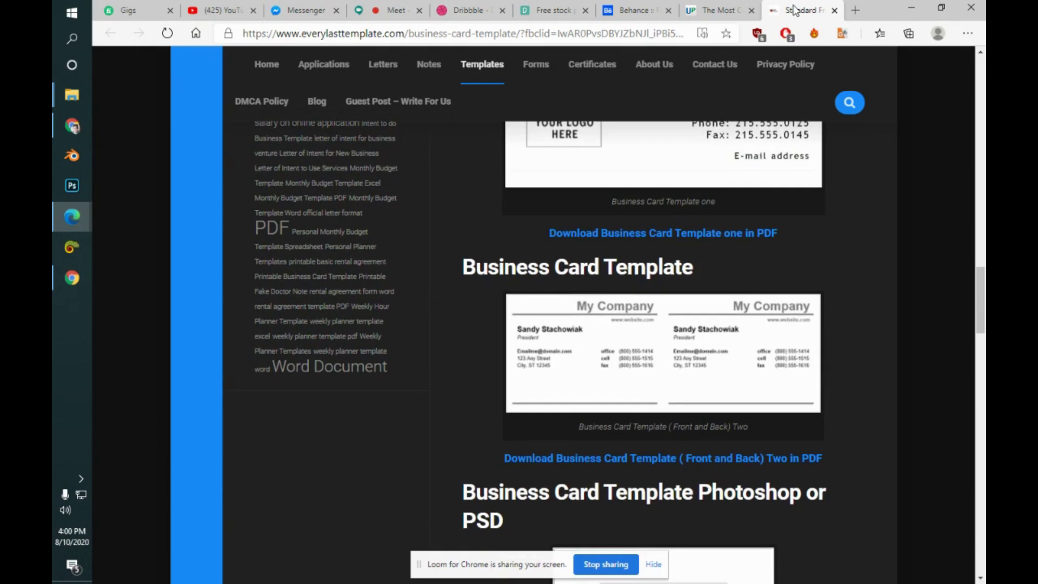
# - Examine the free printable business card templates, including the PDF, Photoshop, Word or Google Docs and blank versions, down to the comments
pyautogui.press('Up')
pyautogui.press('Up')
pyautogui.press('Up')
pyautogui.press('Up')
pyautogui.press('Up')
pyautogui.press('Up')
pyautogui.press('Up')
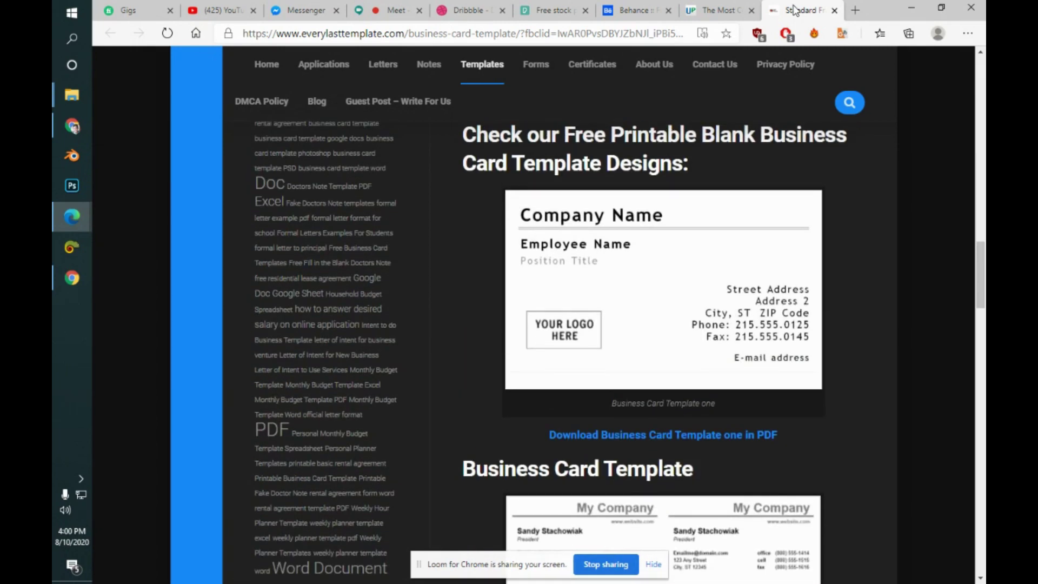
pyautogui.press('Down')
pyautogui.press('Down')
pyautogui.press('Down')
pyautogui.press('Down')
pyautogui.press('Down')
pyautogui.press('Down')
pyautogui.press('Down')
pyautogui.press('Down')
pyautogui.press('Down')
pyautogui.press('Down')
pyautogui.press('Down')
pyautogui.press('Down')
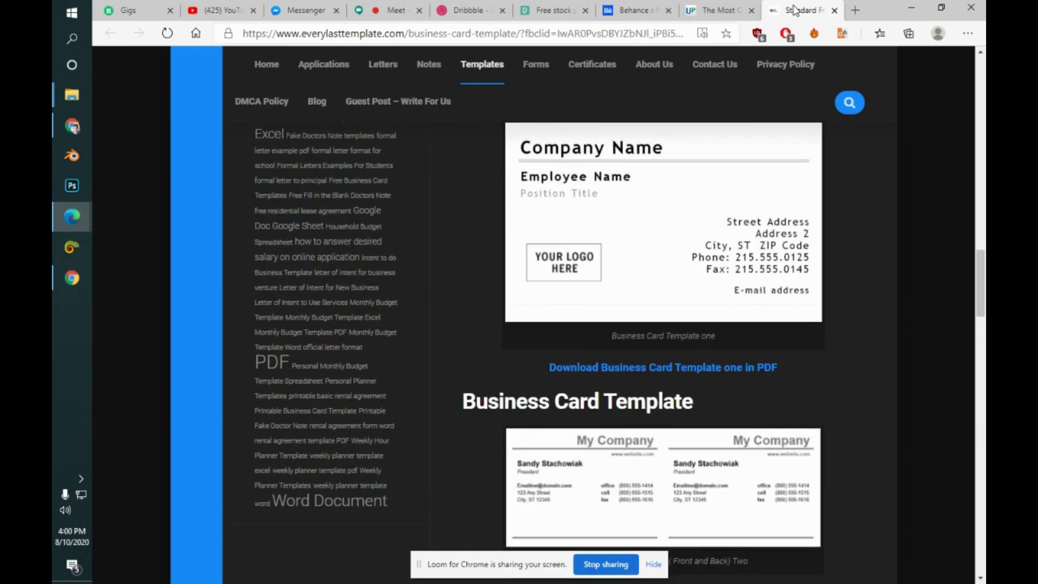
pyautogui.press('pagedown')
pyautogui.press('pagedown')
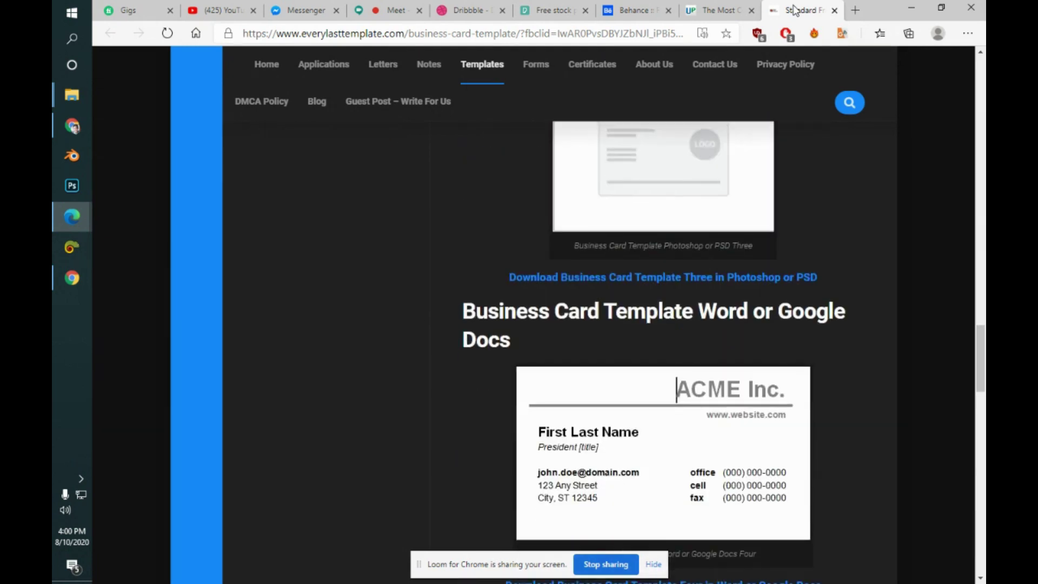
pyautogui.press('Up')
pyautogui.press('Up')
pyautogui.press('Up')
pyautogui.press('Down')
pyautogui.press('Down')
pyautogui.press('Down')
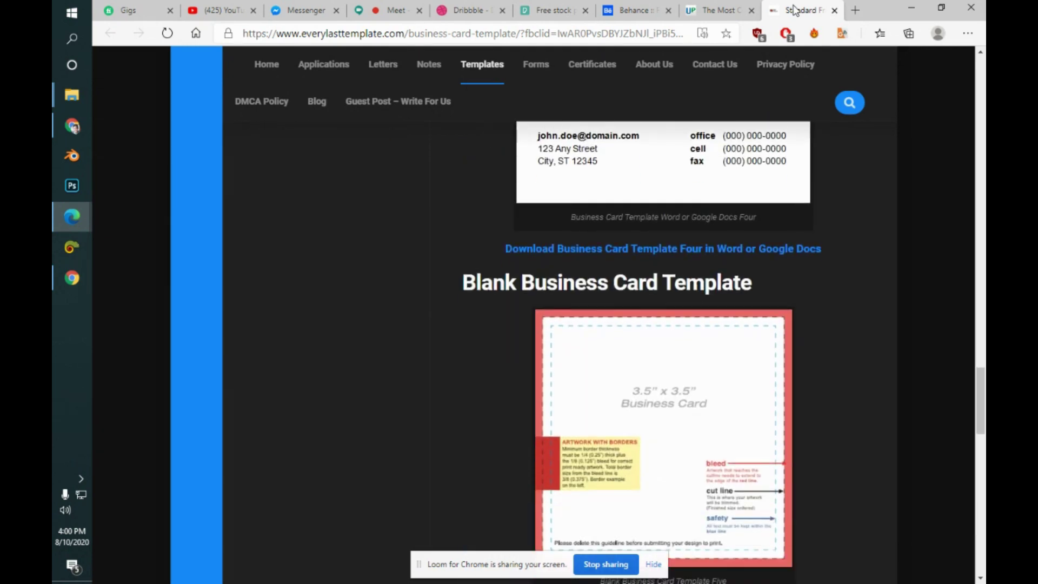
pyautogui.press('pagedown')
pyautogui.press('Down')
pyautogui.press('Down')
pyautogui.press('Down')
pyautogui.press('pagedown')
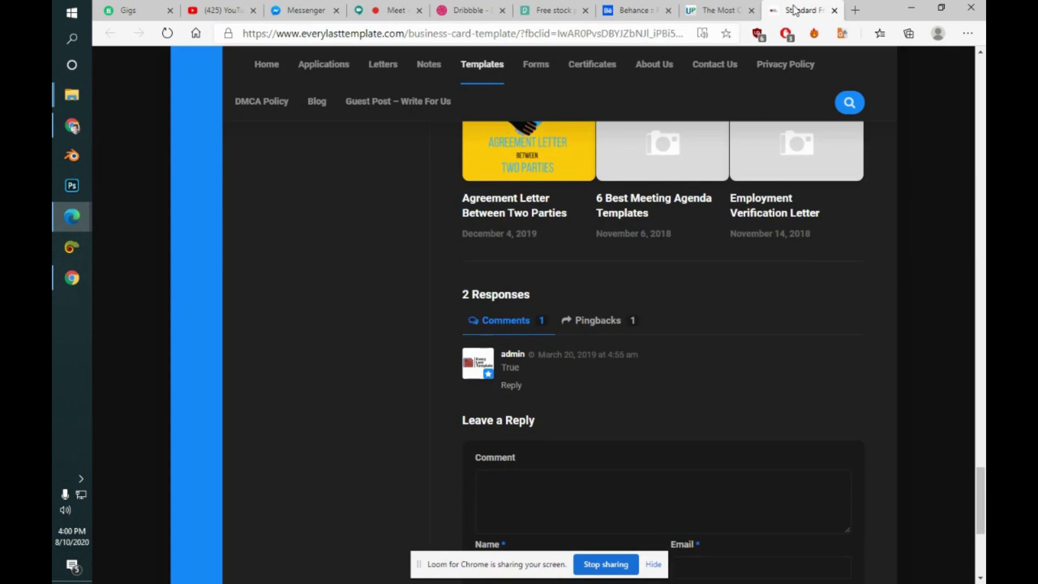
# - Close the template article and the UPrinting guide, and return to the Google Meet chat
pyautogui.click(835, 13)
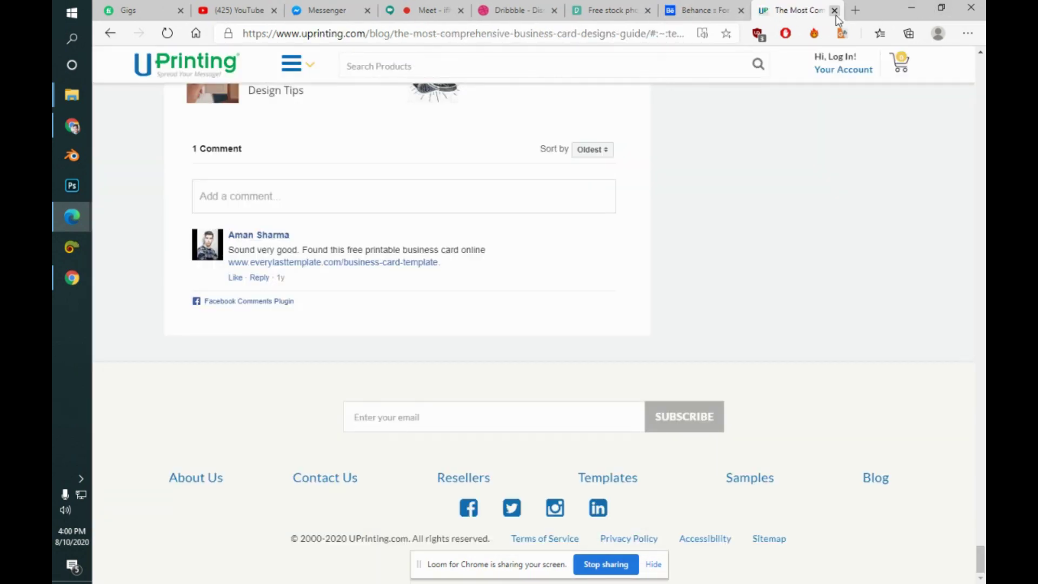
pyautogui.click(835, 12)
pyautogui.click(470, 10)
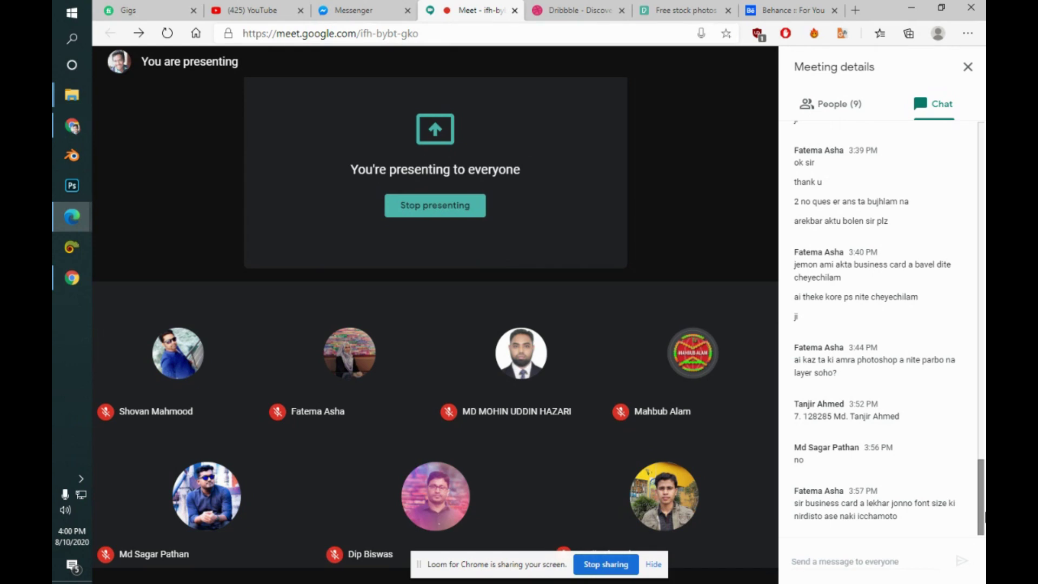
# - Look over the Pexels home page and the Dribbble feed in their open browser tabs
pyautogui.click(659, 8)
pyautogui.scroll(-3, 595, 108)
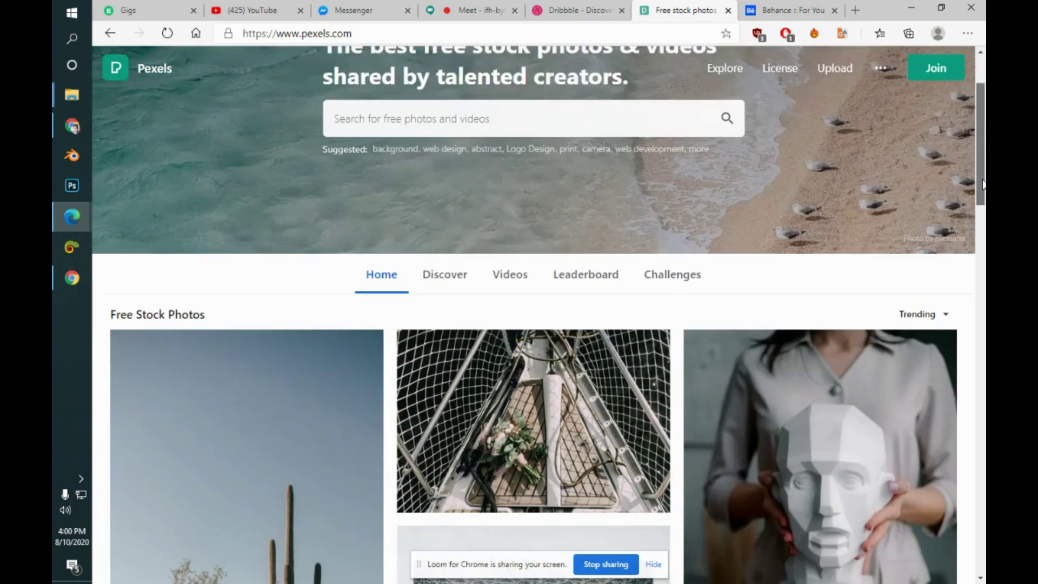
pyautogui.click(547, 6)
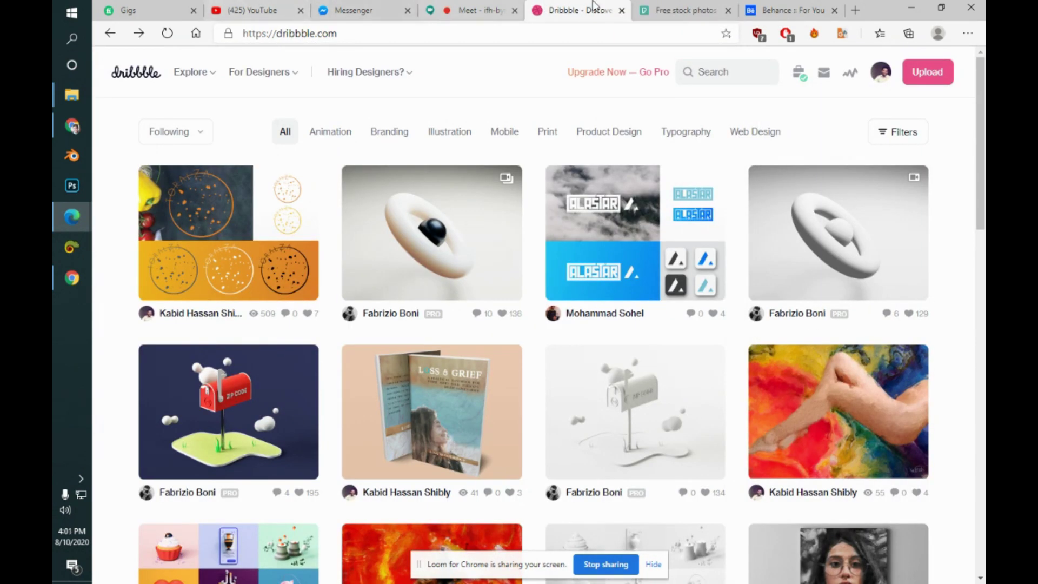
# - Load the freelancer.com dashboard in place of the Behance page
pyautogui.click(767, 10)
pyautogui.click(412, 33)
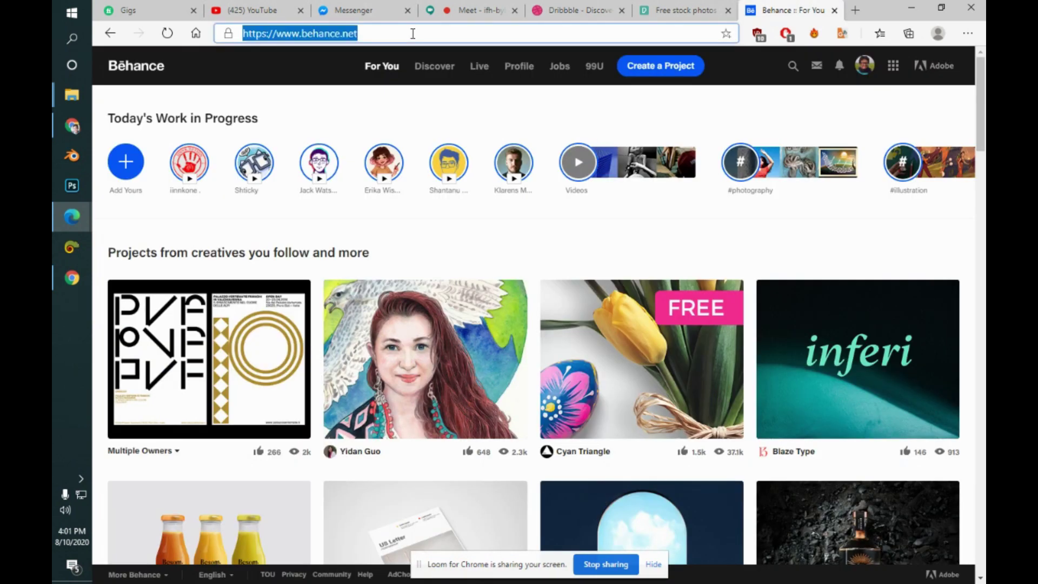
pyautogui.write('free')
pyautogui.press('Return')
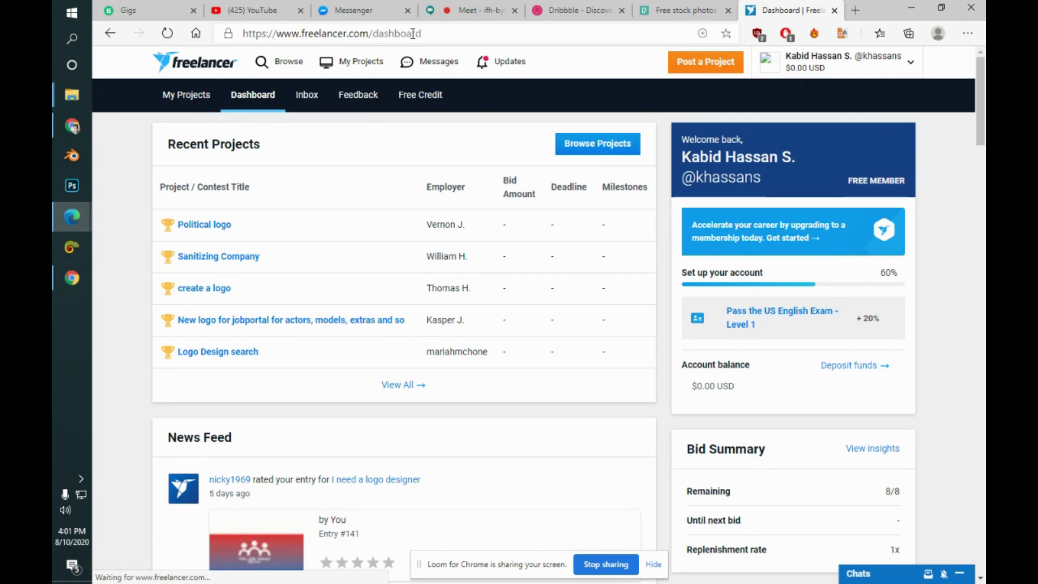
# - Open the Political logo contest from the recent projects, reload its page and display the contest entries
pyautogui.click(207, 227)
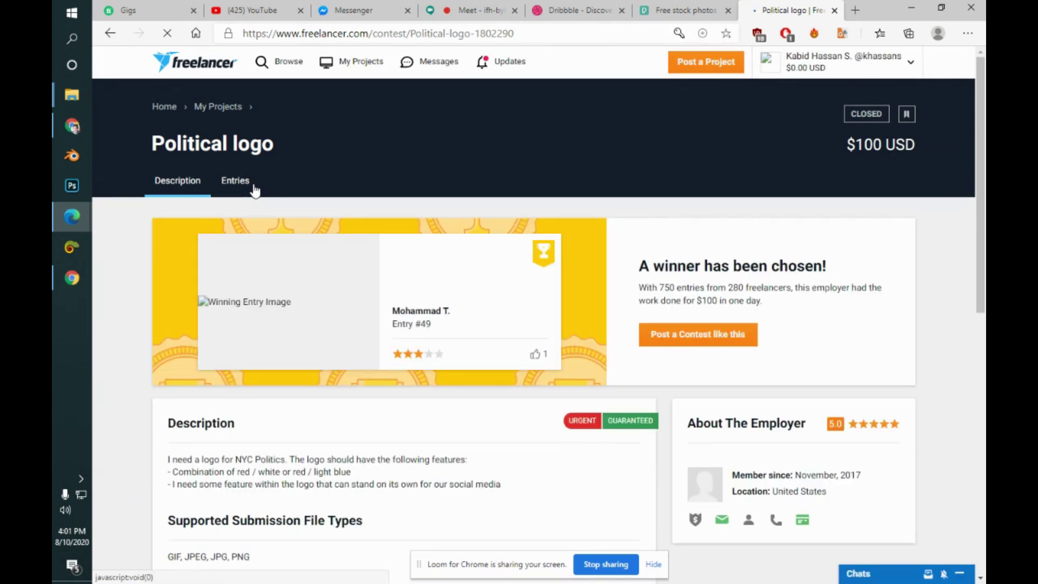
pyautogui.click(255, 190)
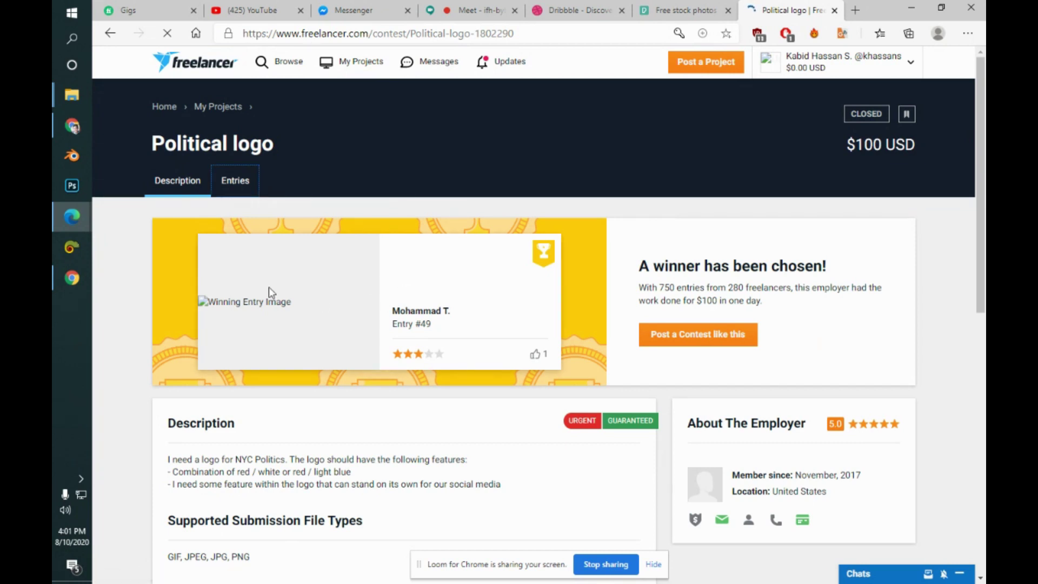
pyautogui.scroll(-3, 969, 296)
pyautogui.scroll(3, 969, 295)
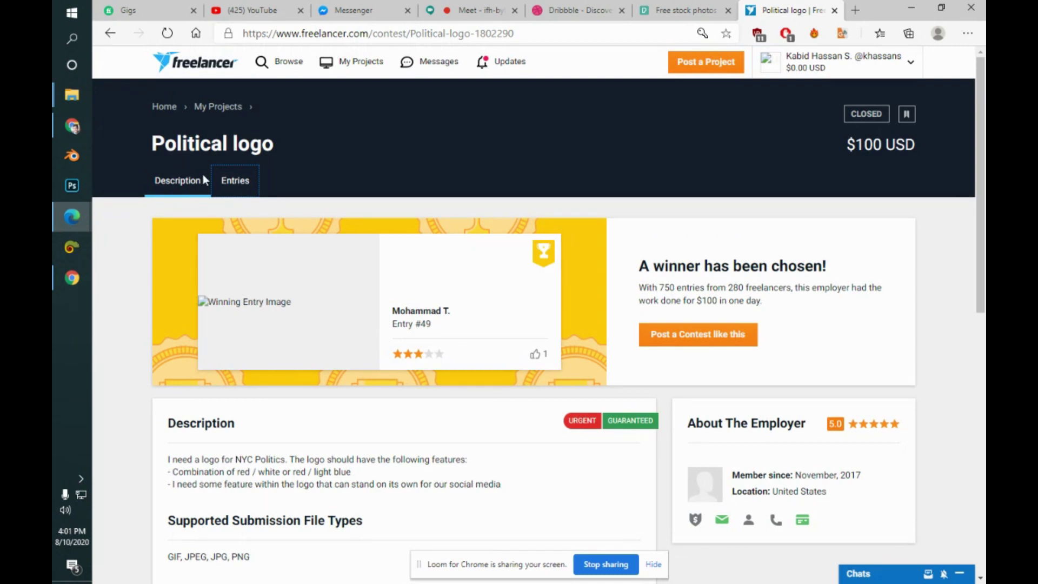
pyautogui.click(167, 33)
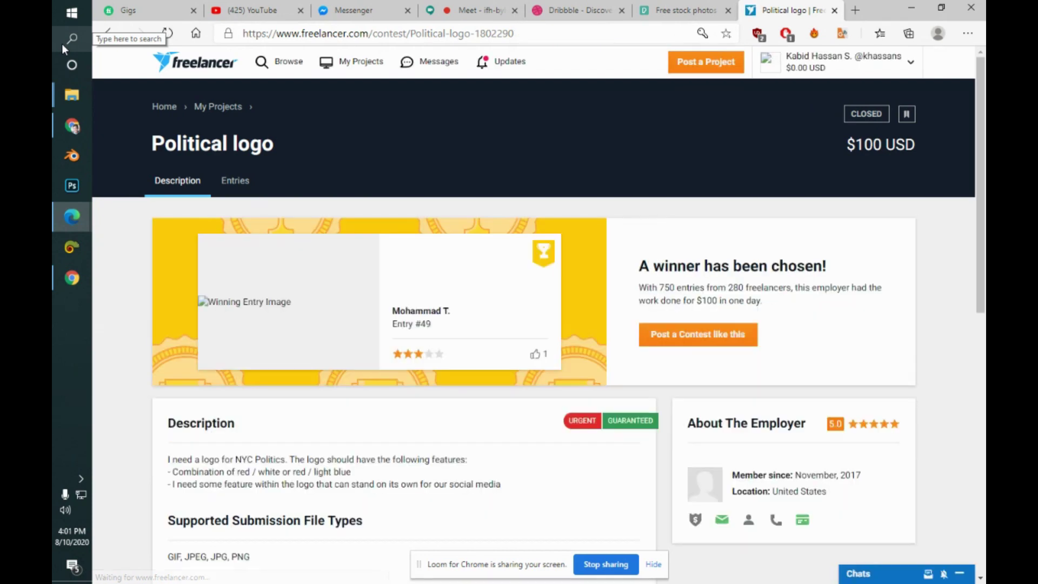
pyautogui.click(238, 184)
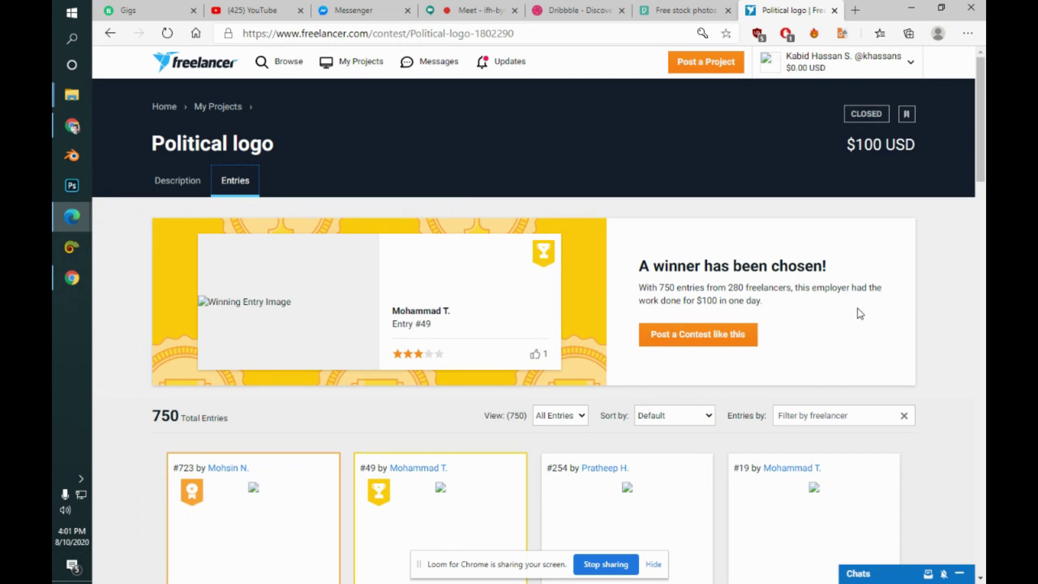
# - Browse the Political logo entries, view runner-up entry #723, close it and open it again
pyautogui.scroll(-5, 848, 314)
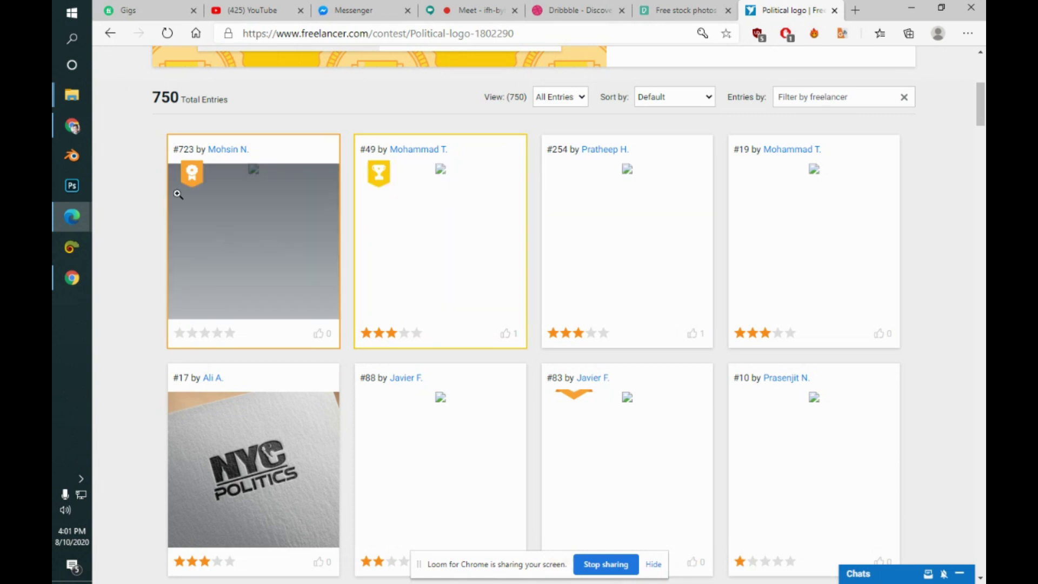
pyautogui.click(195, 171)
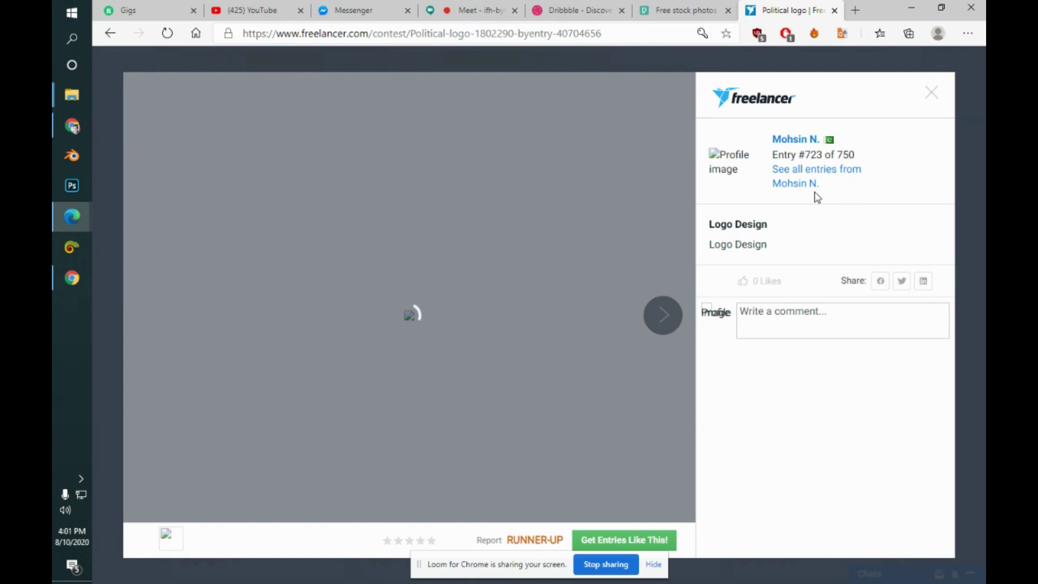
pyautogui.click(931, 93)
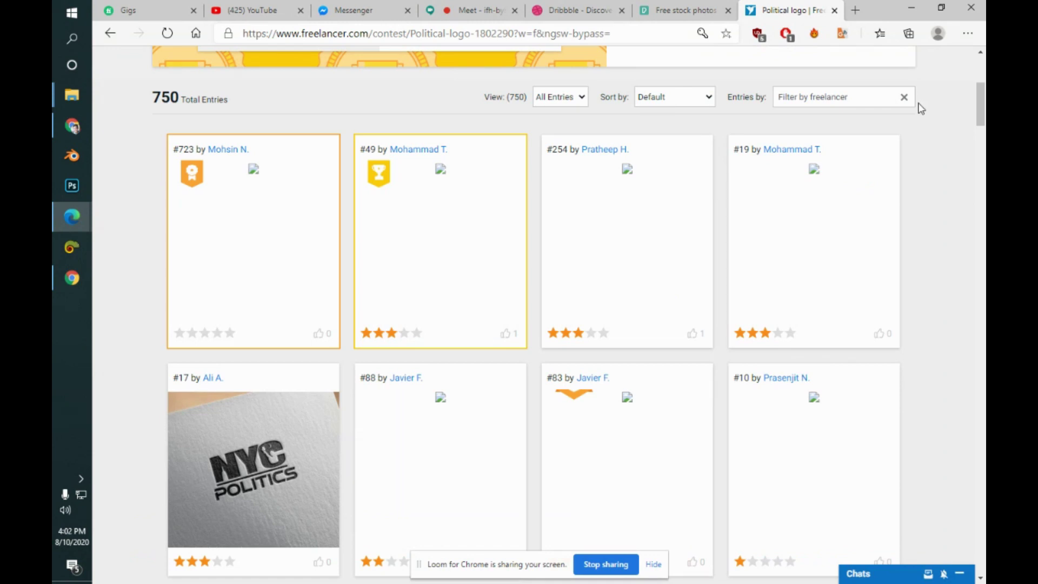
pyautogui.moveTo(981, 108)
pyautogui.mouseDown()
pyautogui.moveTo(982, 130)
pyautogui.moveTo(982, 79)
pyautogui.moveTo(983, 103)
pyautogui.mouseUp()
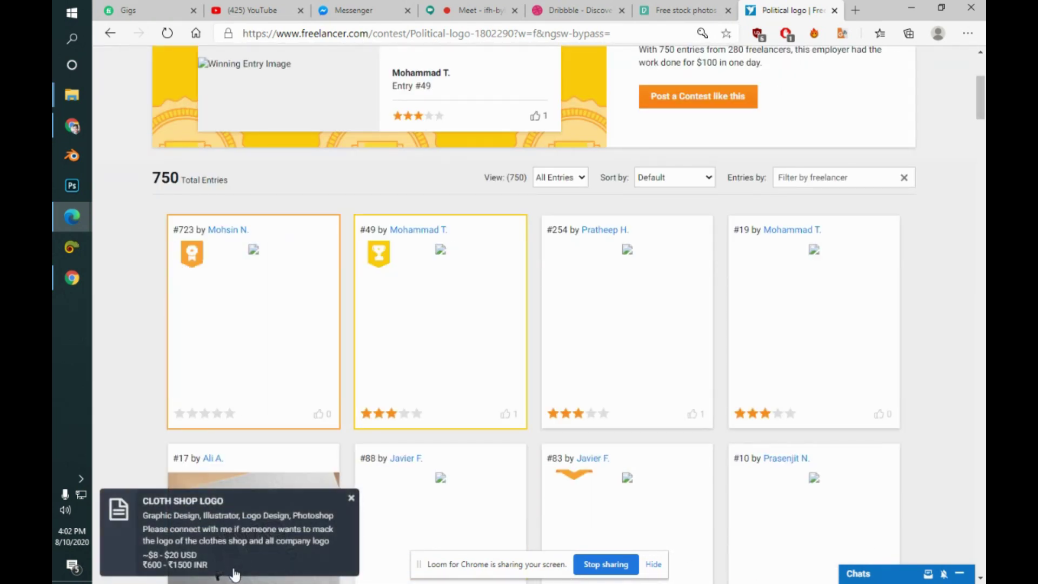
pyautogui.click(274, 349)
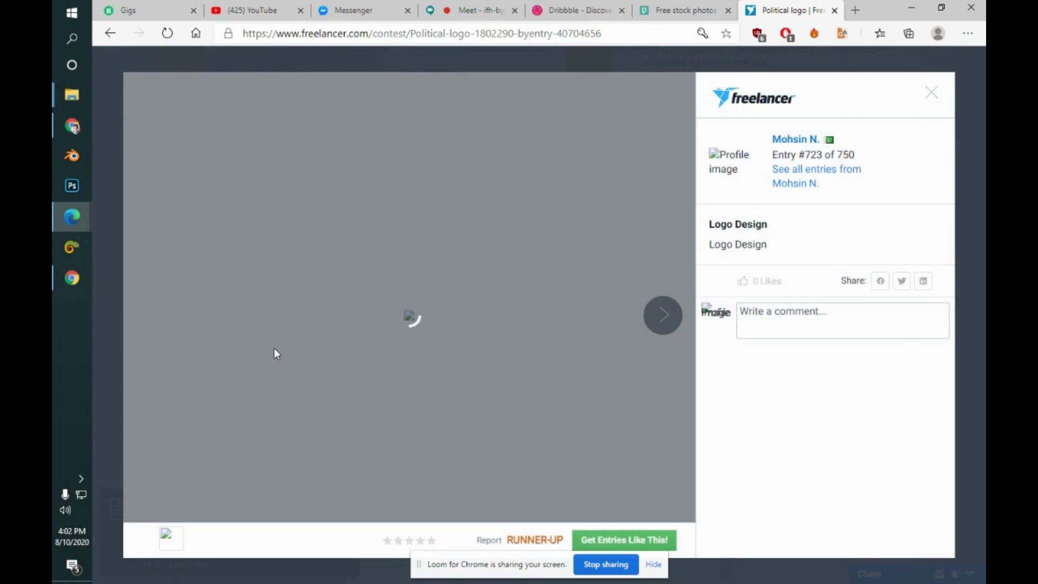
# - Leave the contest entry and bring up the open Pexels home page
pyautogui.click(673, 10)
pyautogui.click(557, 9)
pyautogui.click(671, 7)
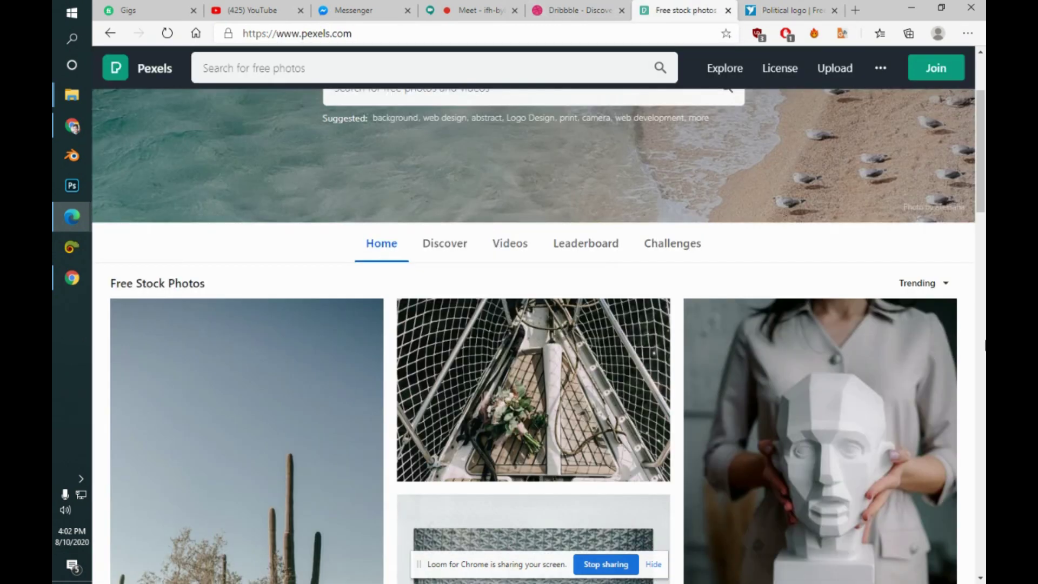
# - Browse the trending free stock photos on the Pexels home page and return to its beginning
pyautogui.scroll(-8, 521, 541)
pyautogui.scroll(-5, 521, 578)
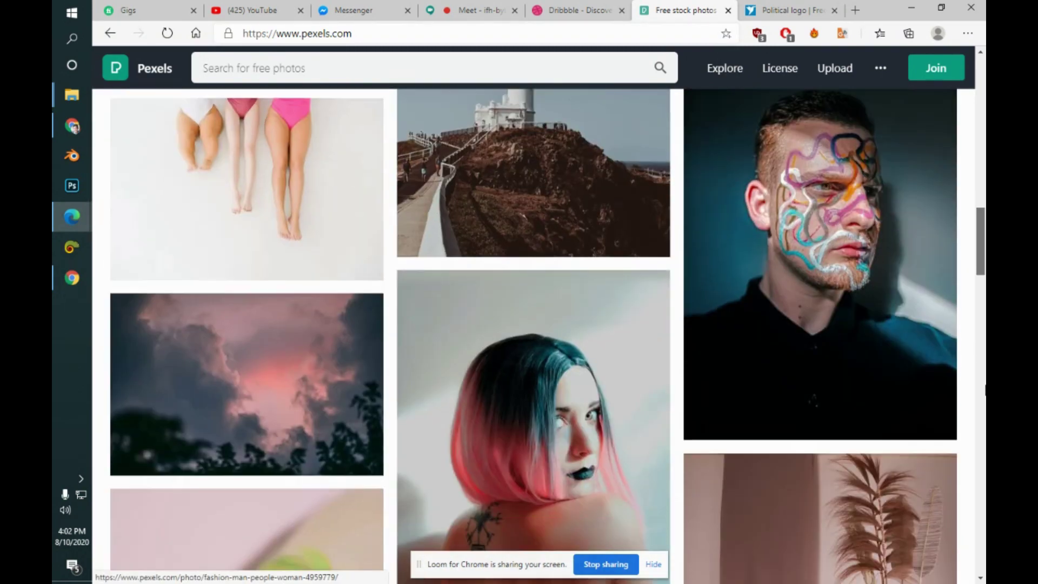
pyautogui.scroll(-5, 979, 432)
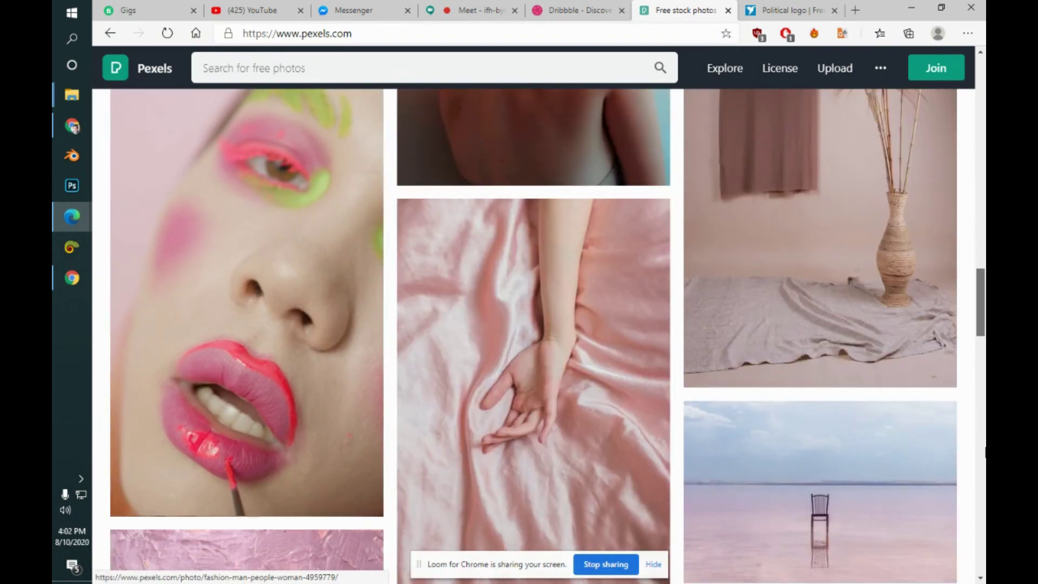
pyautogui.scroll(-5, 977, 476)
pyautogui.scroll(4, 974, 492)
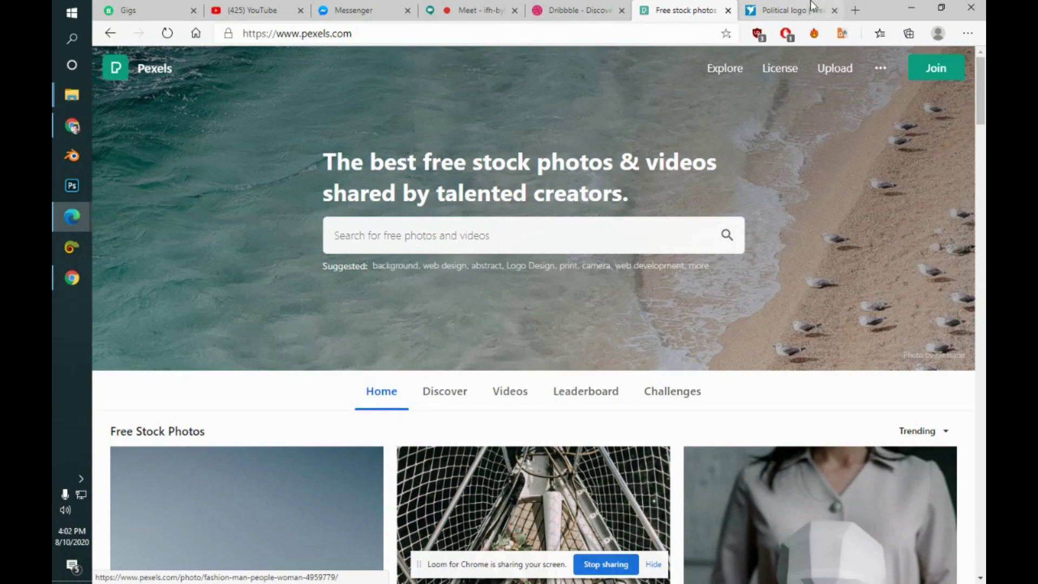
# - Bring up the Political logo contest page and filter its entries to My Entries
pyautogui.click(814, 9)
pyautogui.click(930, 93)
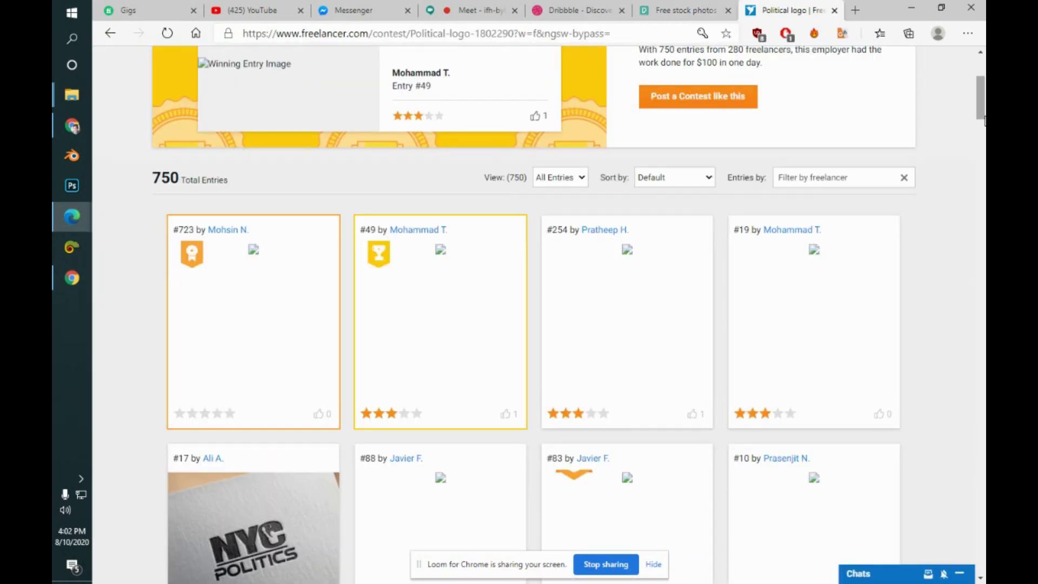
pyautogui.scroll(5, 965, 97)
pyautogui.click(656, 419)
pyautogui.click(568, 418)
pyautogui.click(557, 444)
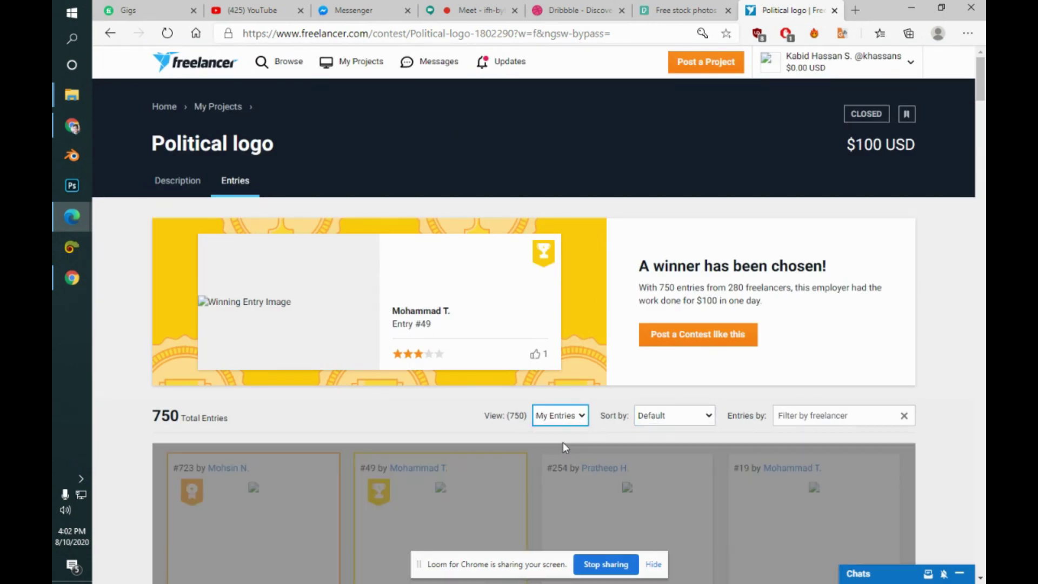
# - Look through the own contest entries and the clarification board, and close the Political logo contest page
pyautogui.scroll(-3, 984, 105)
pyautogui.scroll(-4, 976, 121)
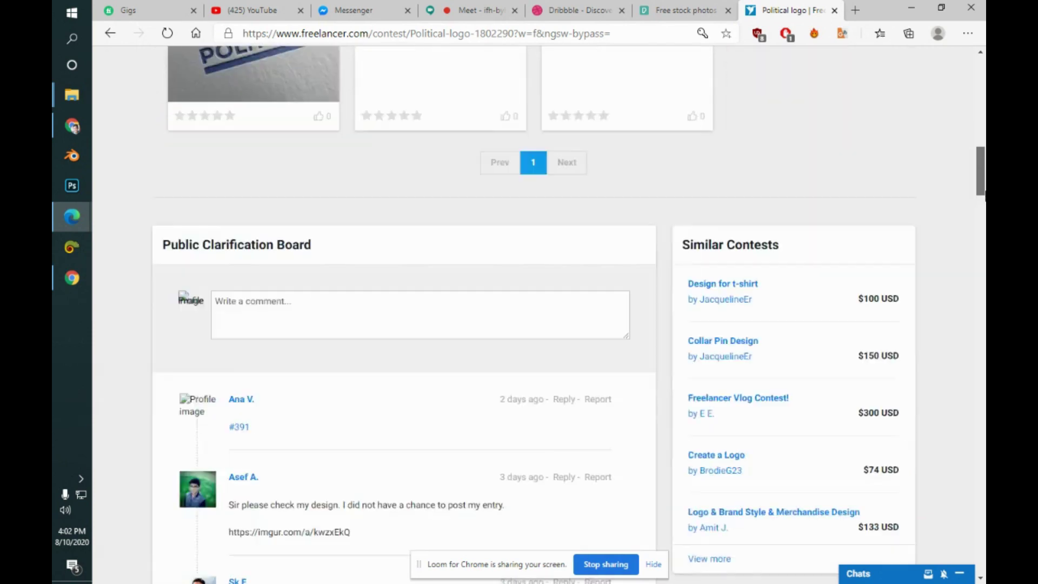
pyautogui.moveTo(982, 129); pyautogui.dragTo(982, 52)
pyautogui.click(835, 11)
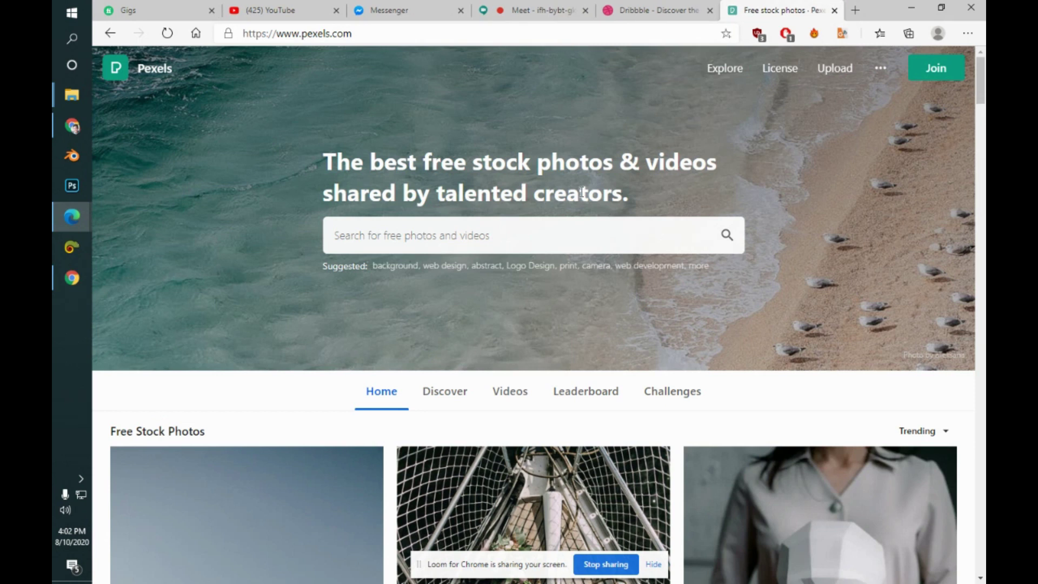
# - Return to the Google Meet call, stop presenting the screen and toggle the microphone
pyautogui.click(655, 10)
pyautogui.click(554, 7)
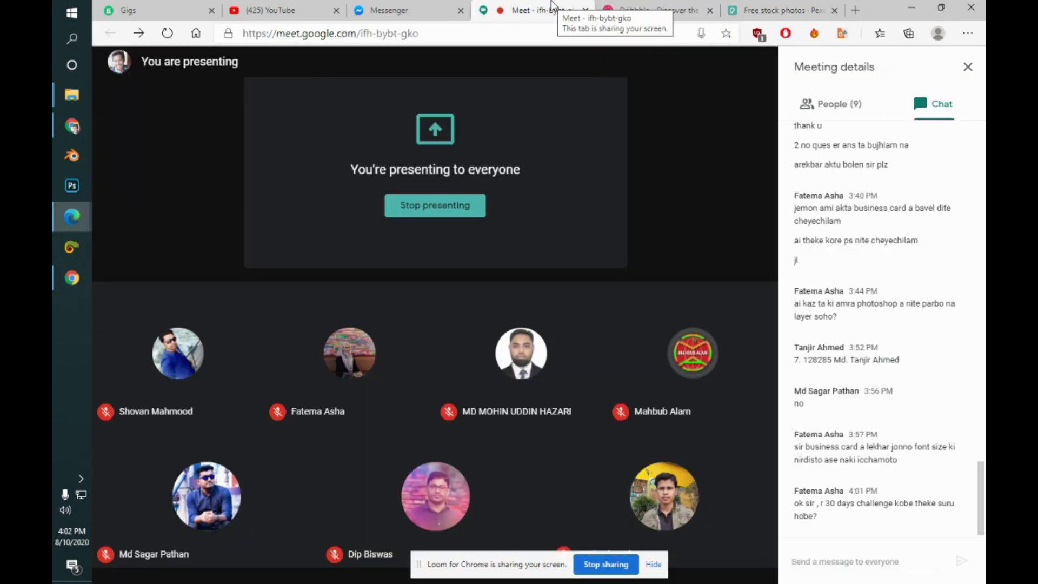
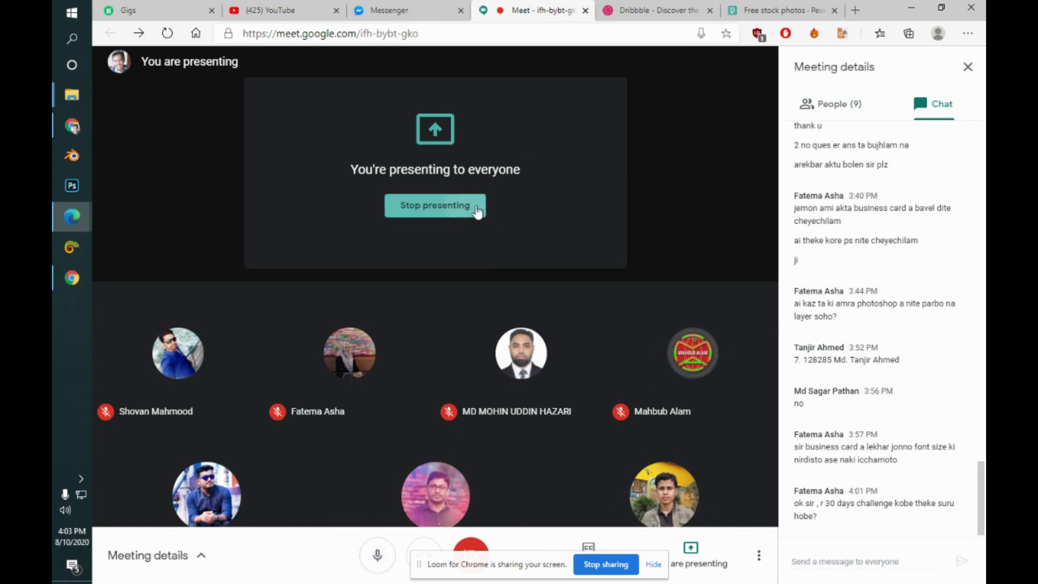
pyautogui.click(435, 206)
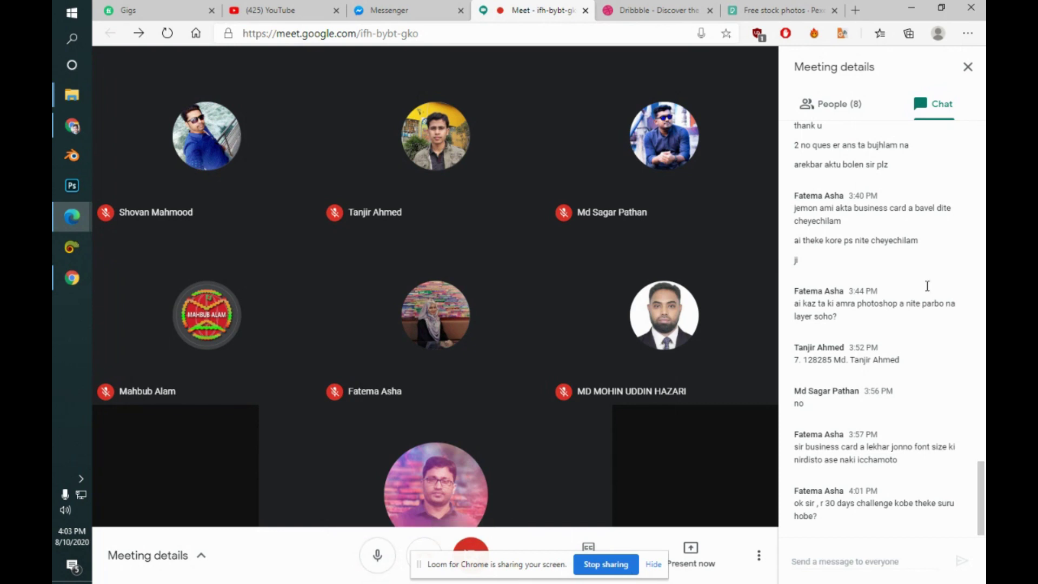
pyautogui.click(849, 111)
pyautogui.click(922, 119)
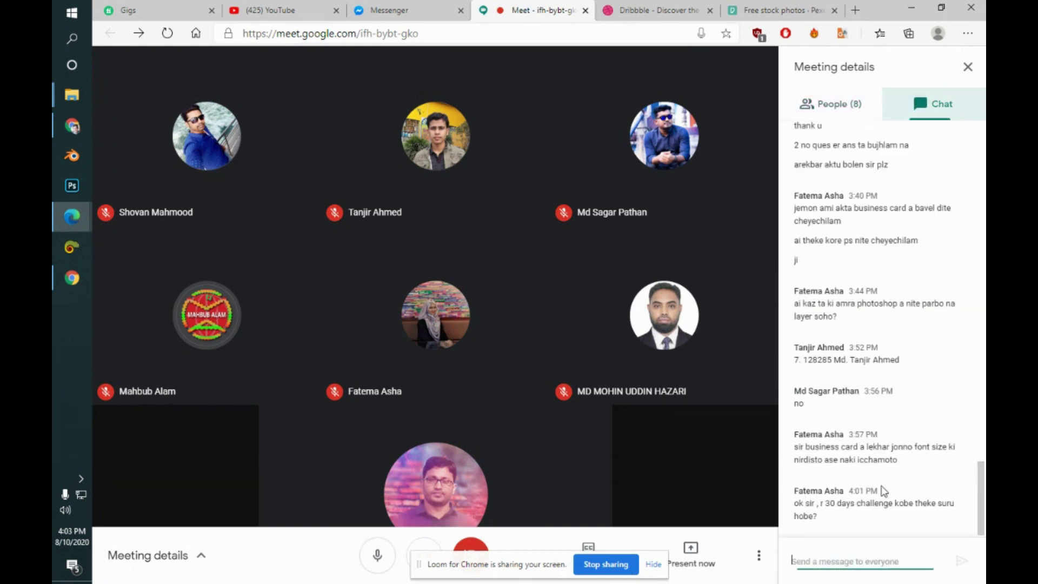
pyautogui.click(378, 556)
pyautogui.click(72, 127)
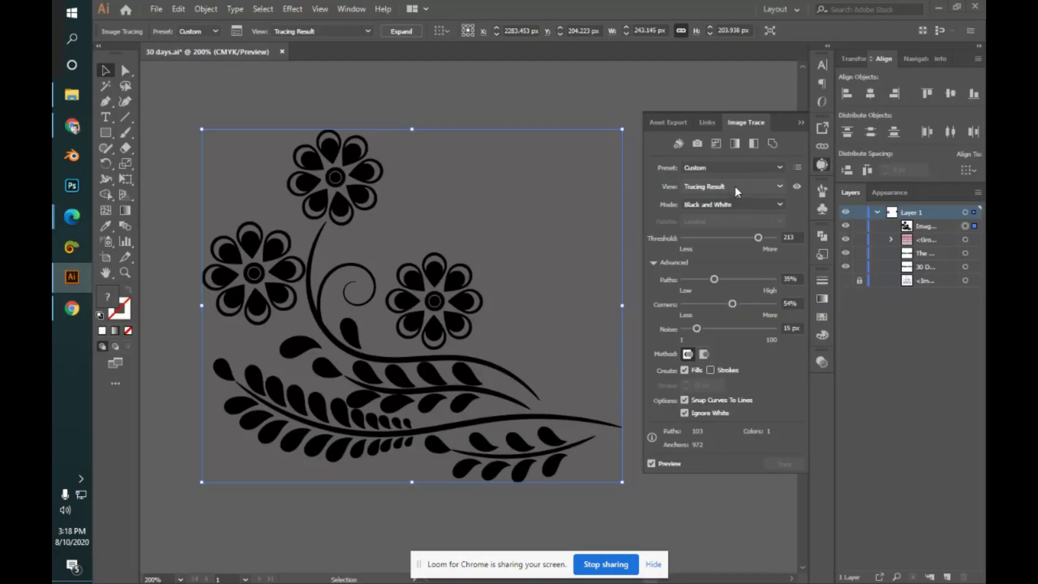
# - Examine the available Image Trace view modes and presets for the traced floral artwork without choosing another one
pyautogui.click(738, 186)
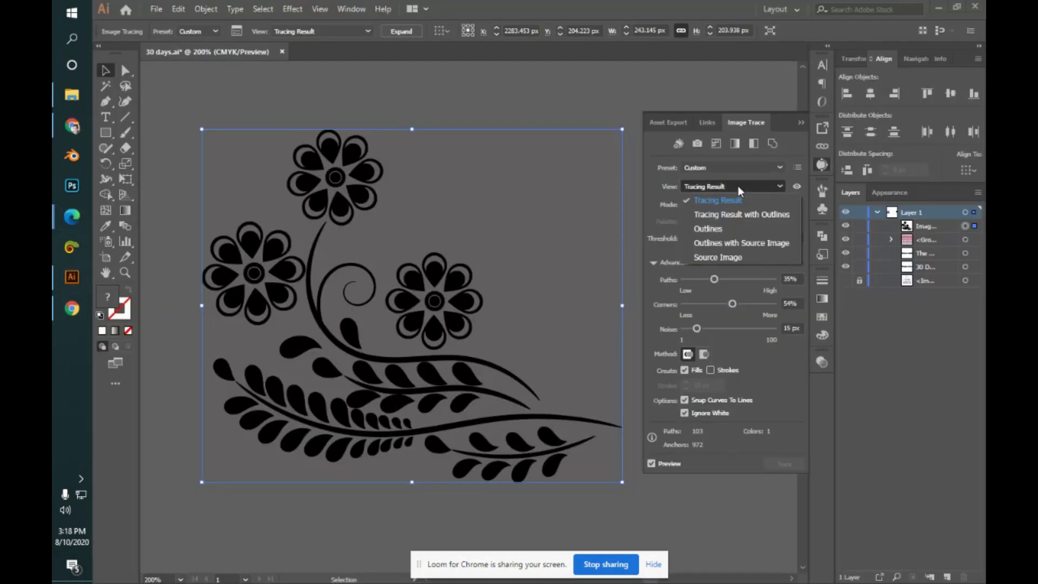
pyautogui.click(738, 186)
pyautogui.click(736, 168)
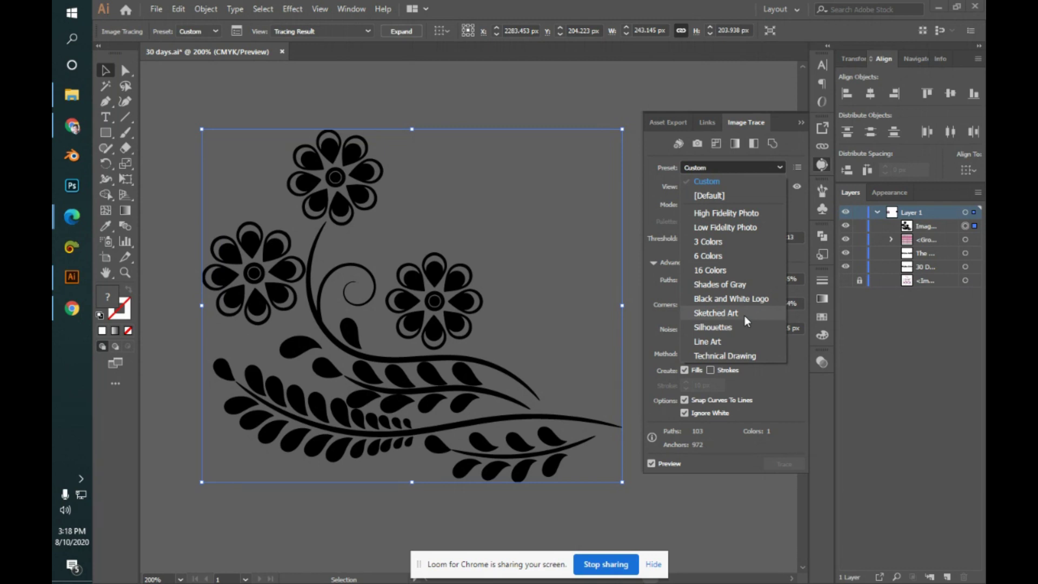
pyautogui.click(747, 166)
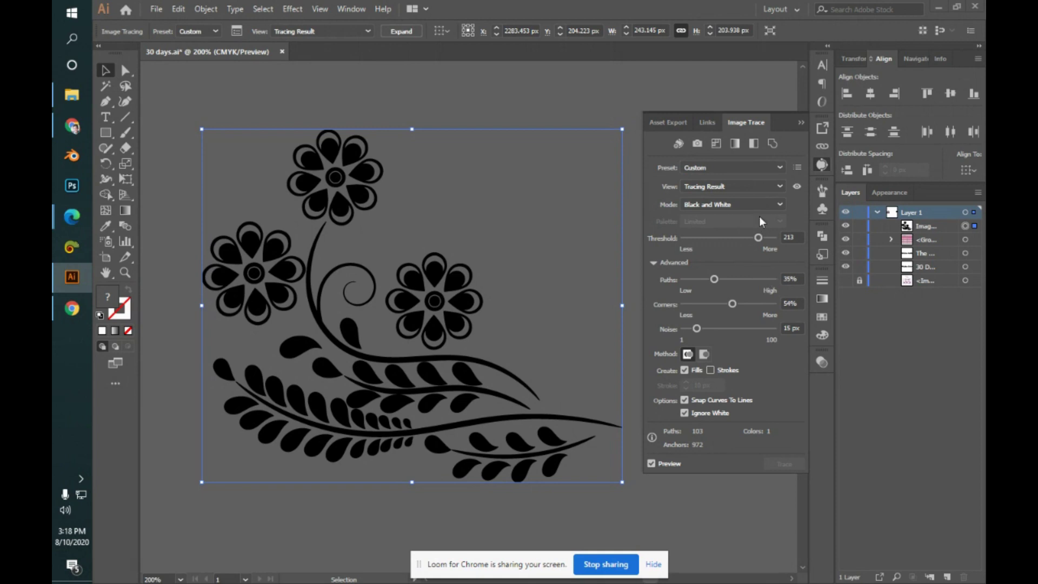
pyautogui.click(738, 168)
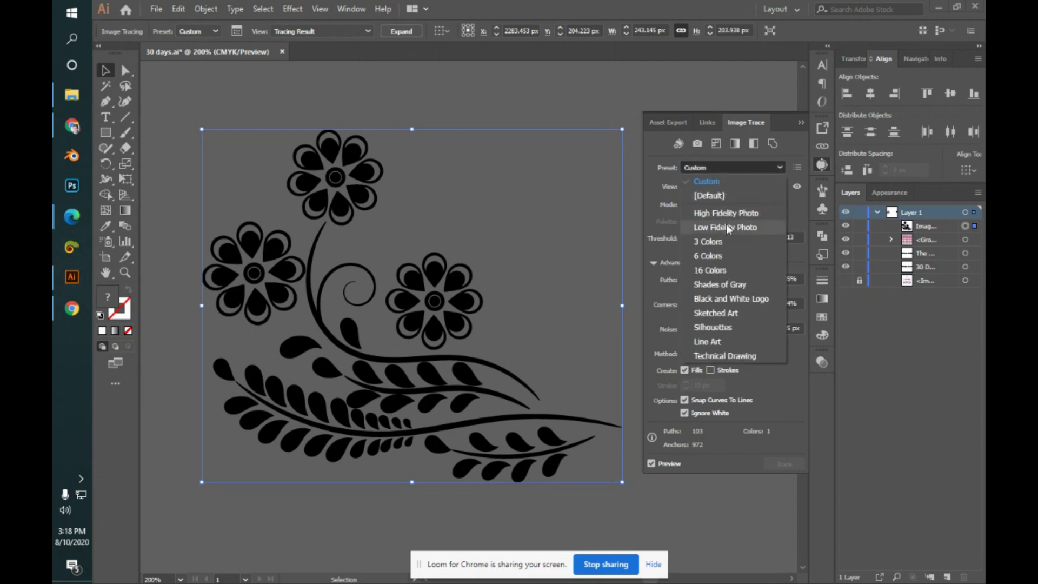
pyautogui.click(773, 166)
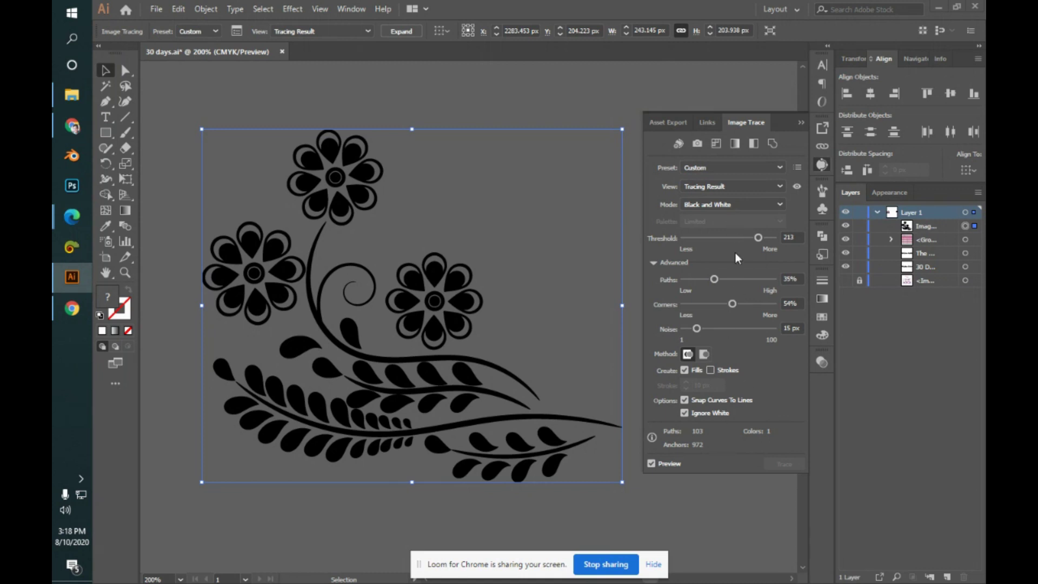
pyautogui.click(738, 168)
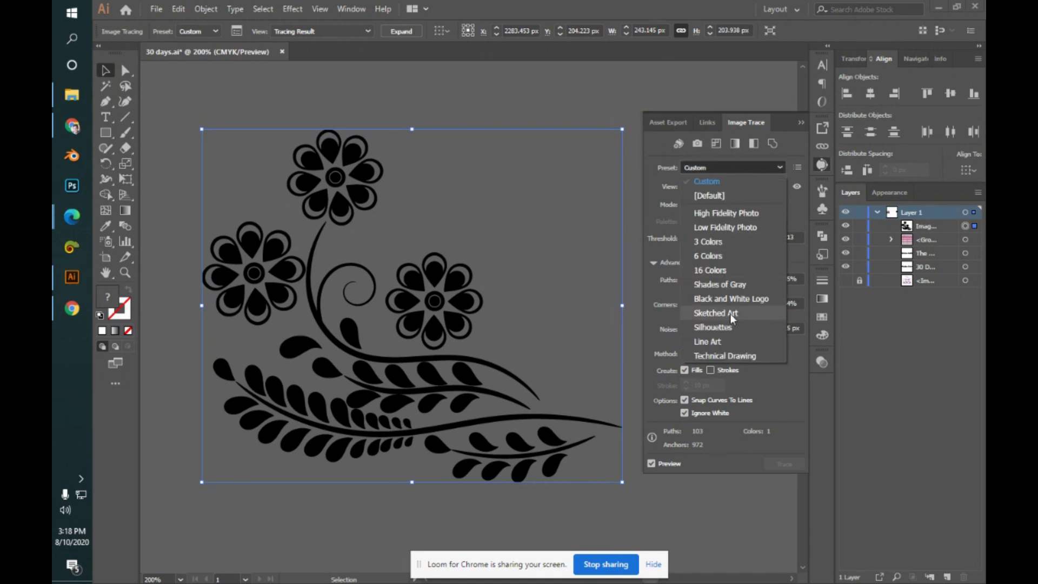
pyautogui.click(754, 167)
pyautogui.click(754, 167)
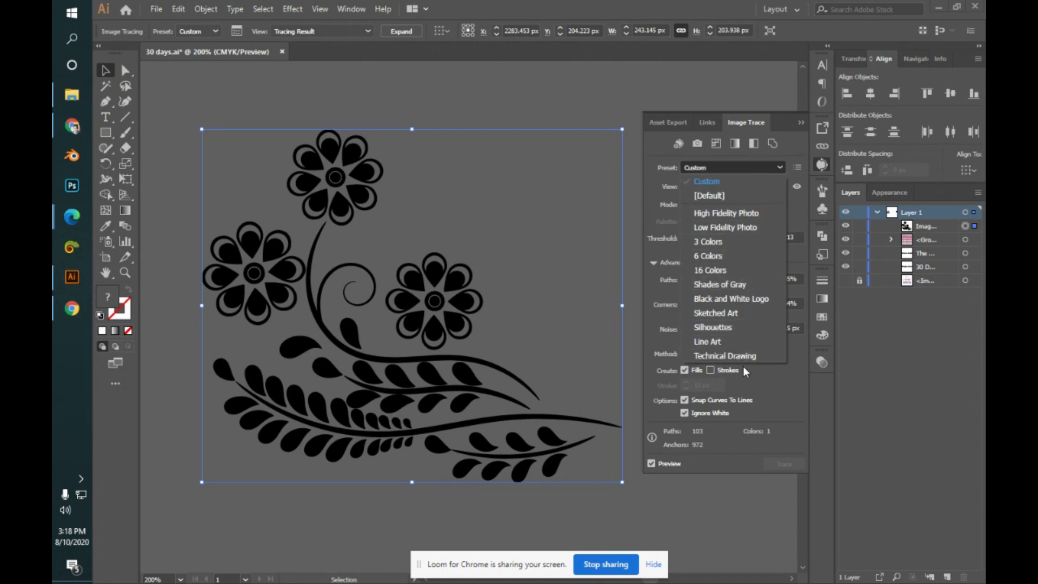
pyautogui.click(755, 161)
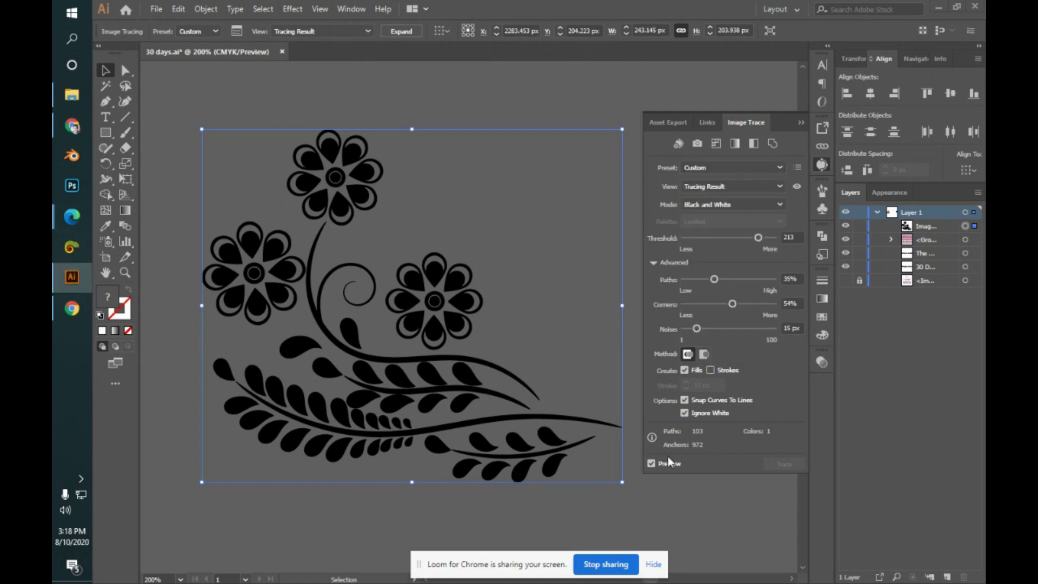
# - Shift the traced floral artwork slightly sideways and expand it into editable vector paths
pyautogui.click(803, 122)
pyautogui.moveTo(468, 276); pyautogui.dragTo(501, 276)
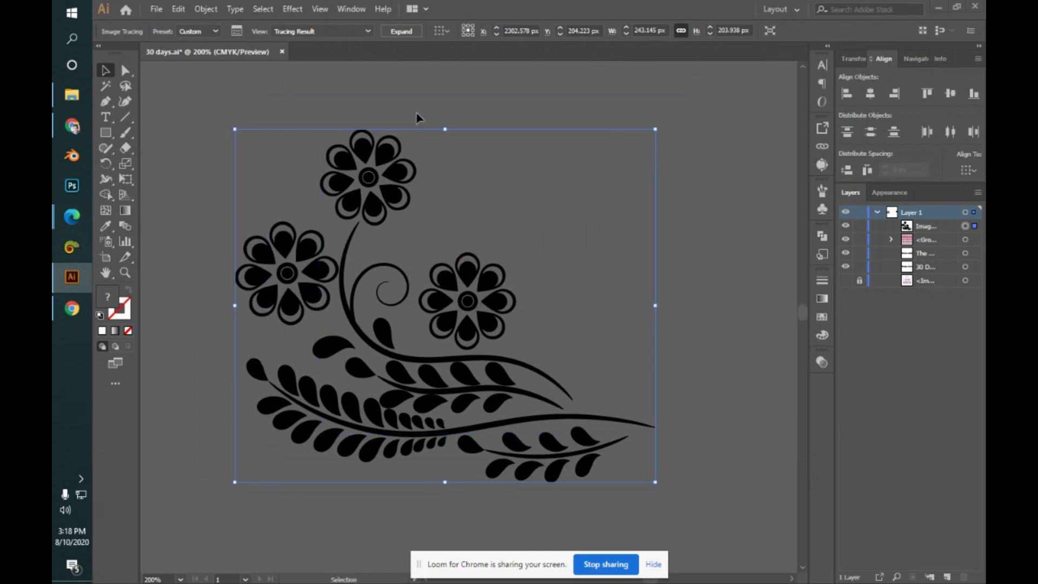
pyautogui.click(402, 31)
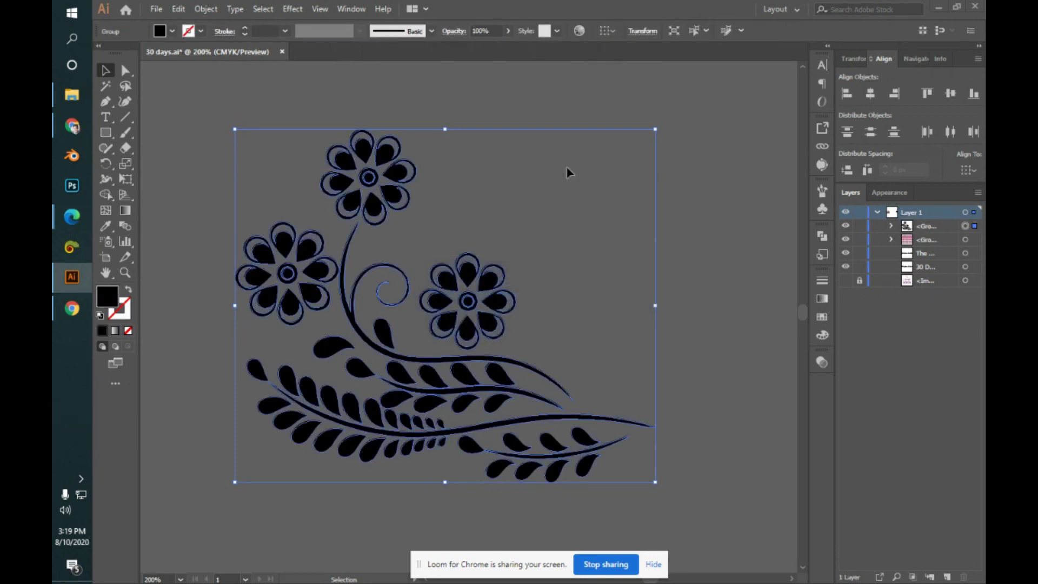
pyautogui.click(693, 261)
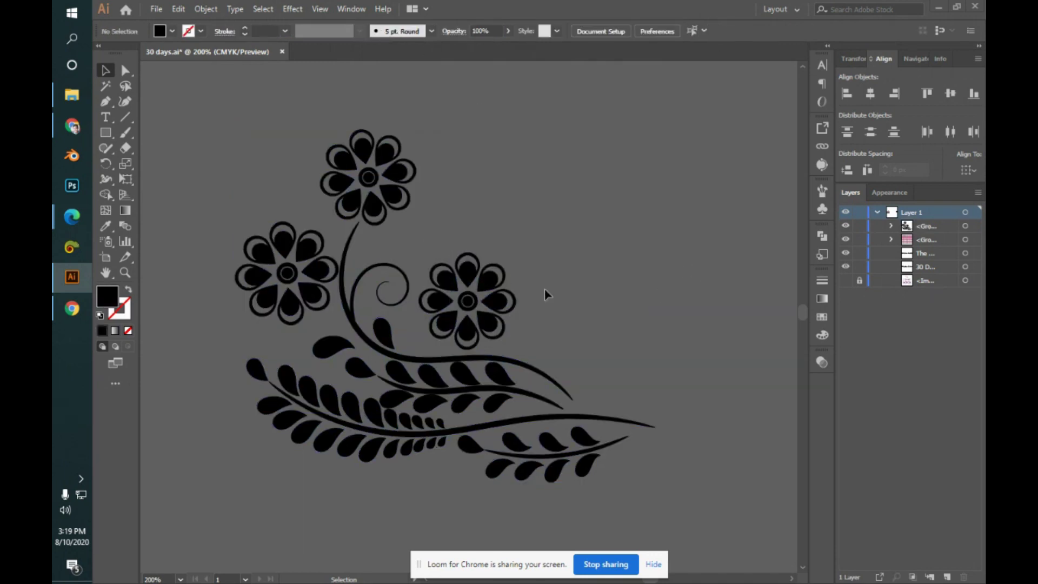
# - Isolate the expanded floral group and inspect the traced edges of a flower petal up close
pyautogui.click(468, 307)
pyautogui.doubleClick(466, 277)
pyautogui.click(466, 277)
pyautogui.scroll(9, 466, 275)
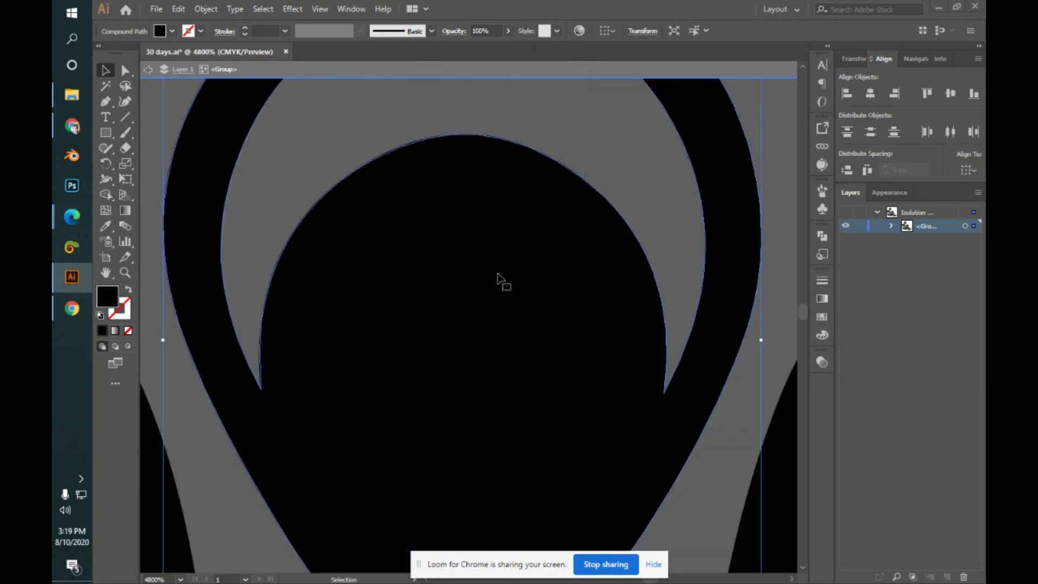
pyautogui.click(641, 156)
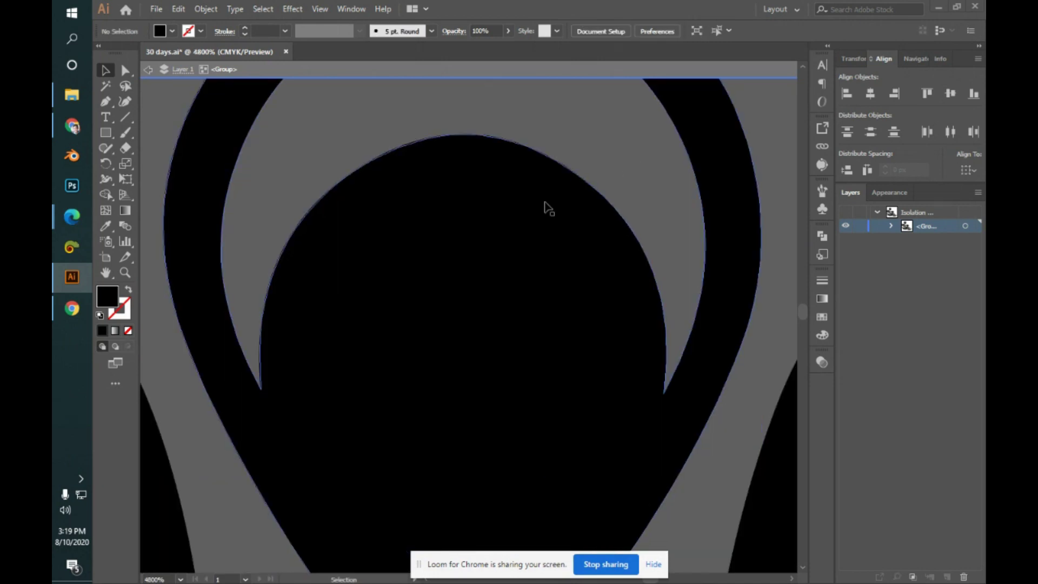
pyautogui.scroll(-3, 544, 200)
pyautogui.press('v')
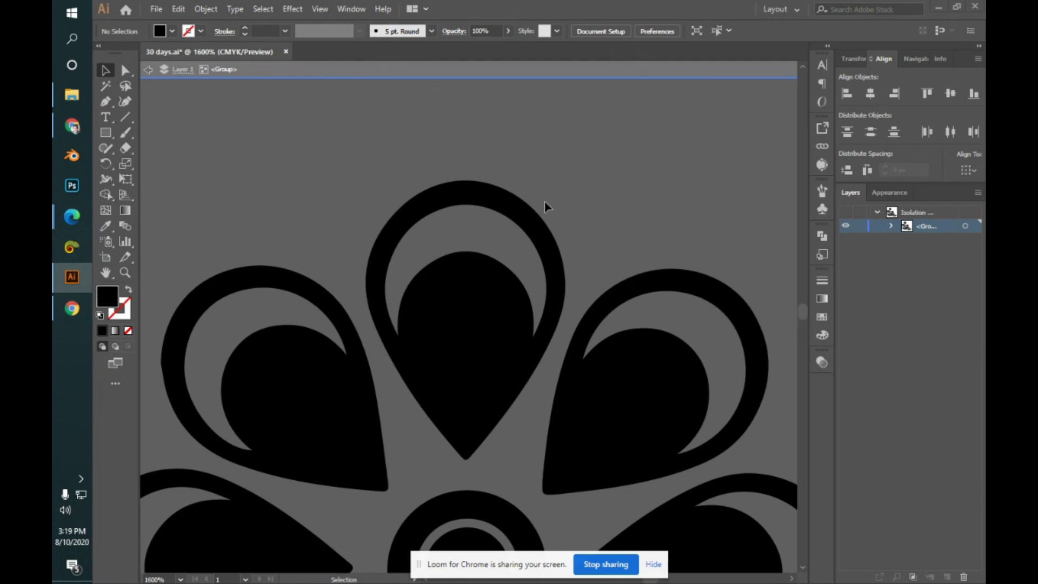
# - Inspect the traced spiral stem and another flower up close, and leave the group's isolation mode
pyautogui.moveTo(544, 201); pyautogui.dragTo(788, 348)
pyautogui.moveTo(317, 359); pyautogui.dragTo(595, 339)
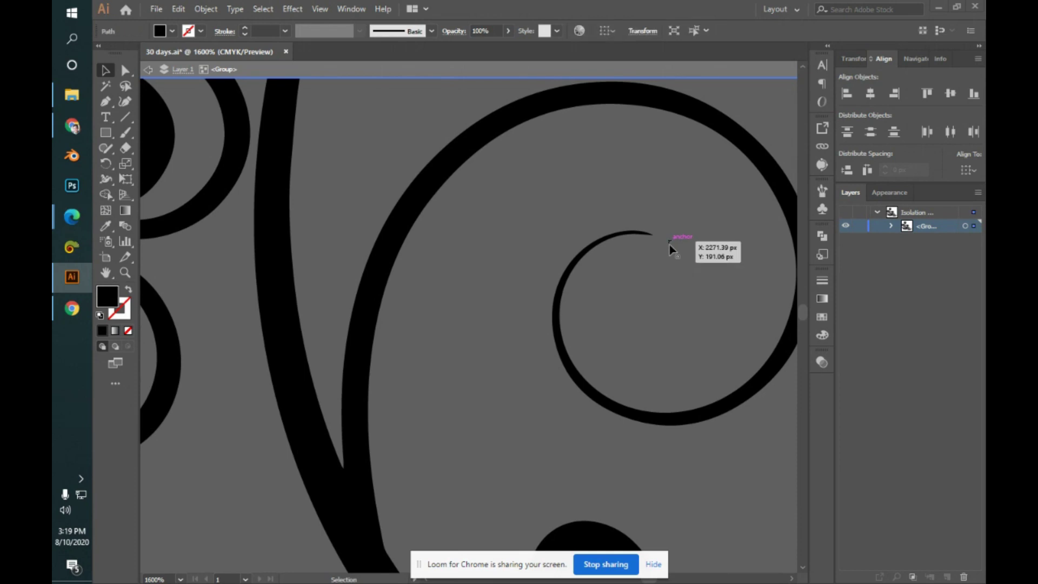
pyautogui.moveTo(378, 371); pyautogui.dragTo(828, 314)
pyautogui.moveTo(359, 465); pyautogui.dragTo(610, 543)
pyautogui.hotkey('ctrl', '-')
pyautogui.hotkey('ctrl', '-')
pyautogui.hotkey('ctrl', '-')
pyautogui.hotkey('ctrl', '-')
pyautogui.hotkey('ctrl', '-')
pyautogui.hotkey('ctrl', '-')
pyautogui.hotkey('ctrl', '-')
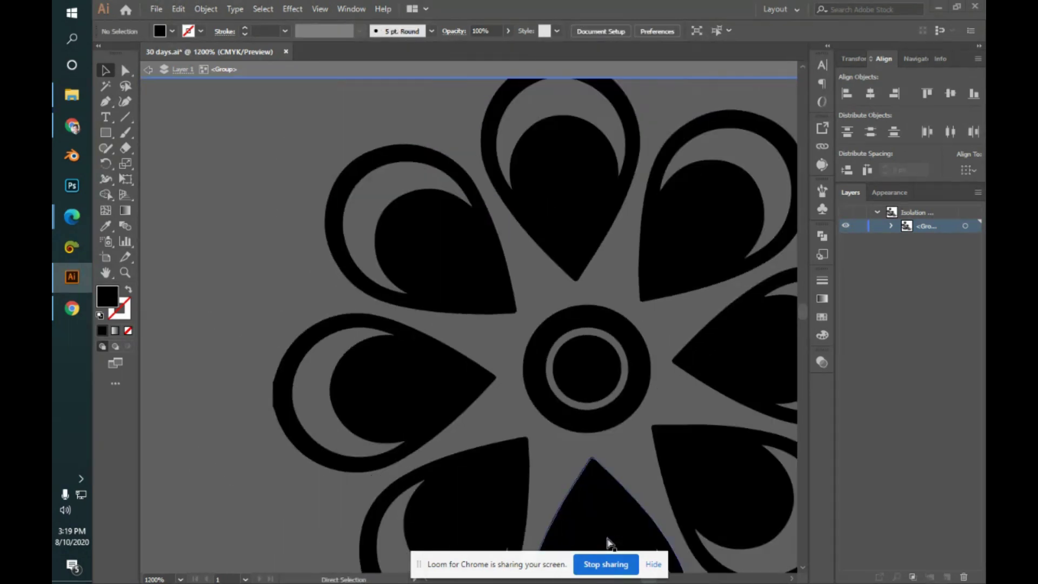
pyautogui.press('Escape')
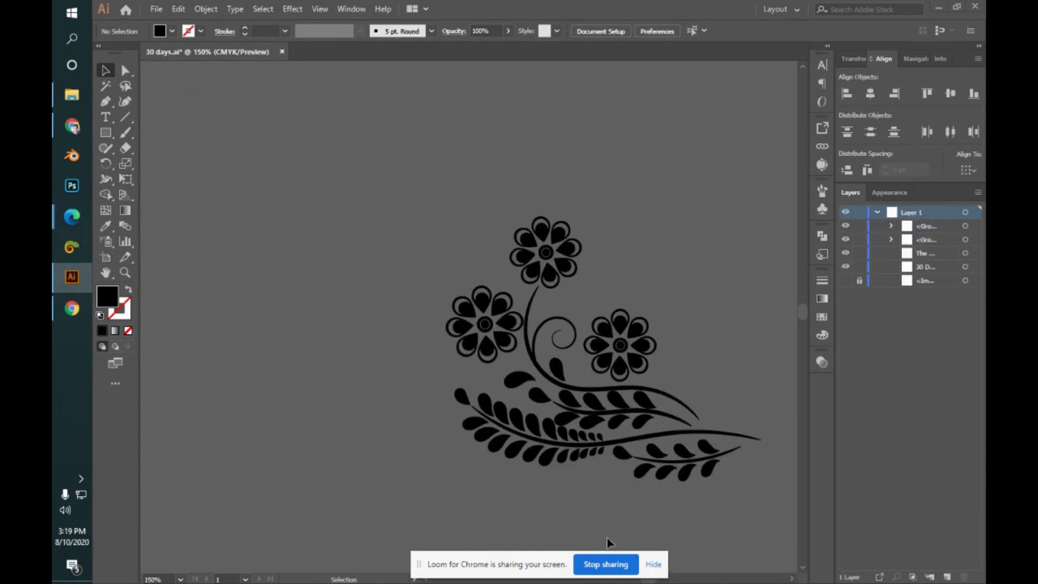
# - Paste the copied deer illustration into the document and scale it down to about 93 × 81 px
pyautogui.hotkey('ctrl', 'v')
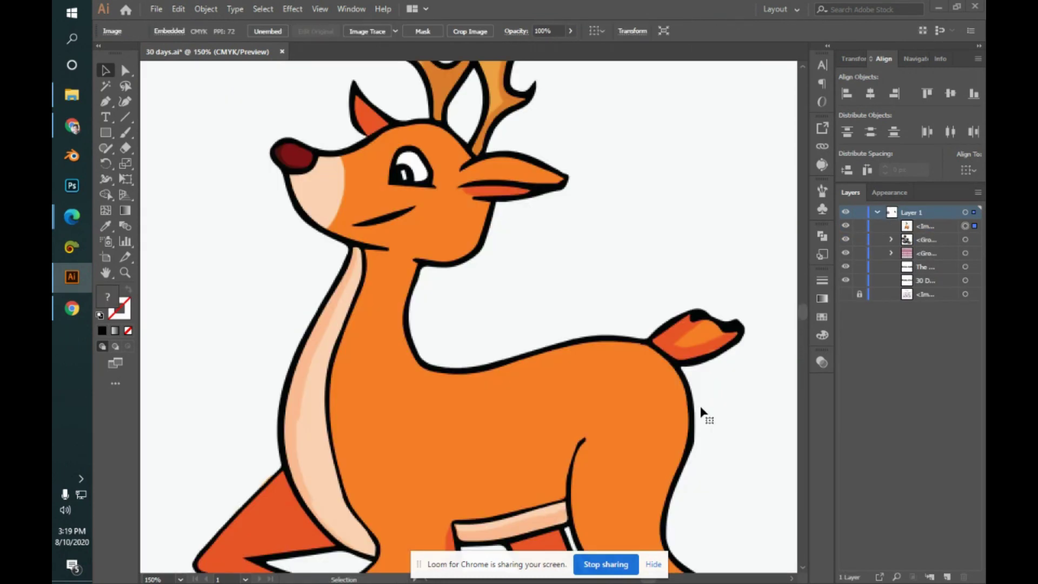
pyautogui.hotkey('ctrl', '-')
pyautogui.hotkey('ctrl', '-')
pyautogui.hotkey('ctrl', '-')
pyautogui.hotkey('ctrl', '-')
pyautogui.press('ctrl')
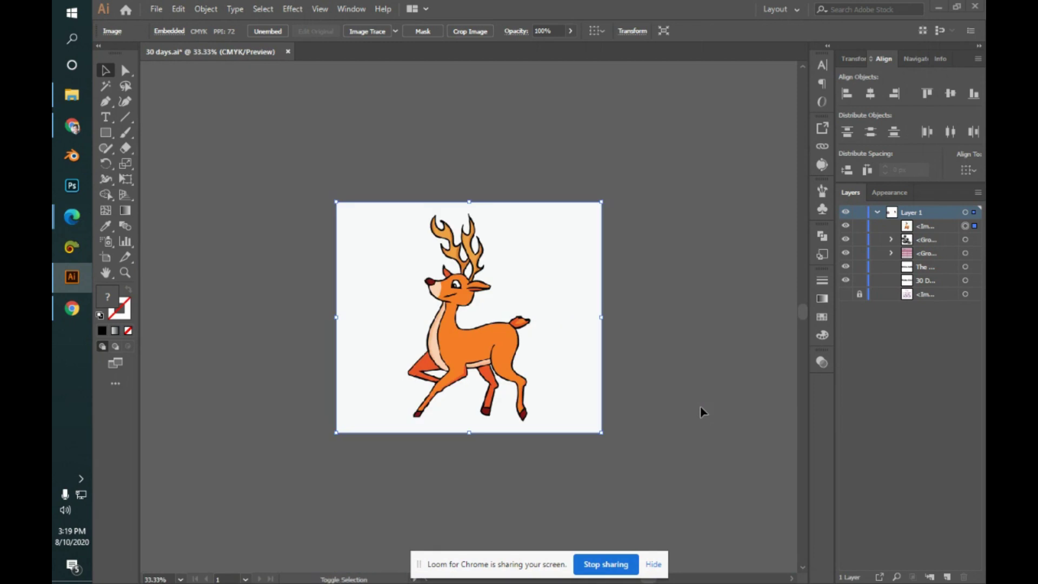
pyautogui.moveTo(602, 437); pyautogui.dragTo(637, 323)
# - Trace the deer image with the High Fidelity Photo preset of Image Trace
pyautogui.hotkey('ctrl', '=')
pyautogui.hotkey('ctrl', '=')
pyautogui.hotkey('ctrl', '=')
pyautogui.hotkey('ctrl', '=')
pyautogui.hotkey('ctrl', '=')
pyautogui.hotkey('ctrl', '=')
pyautogui.hotkey('ctrl', '=')
pyautogui.hotkey('ctrl', '=')
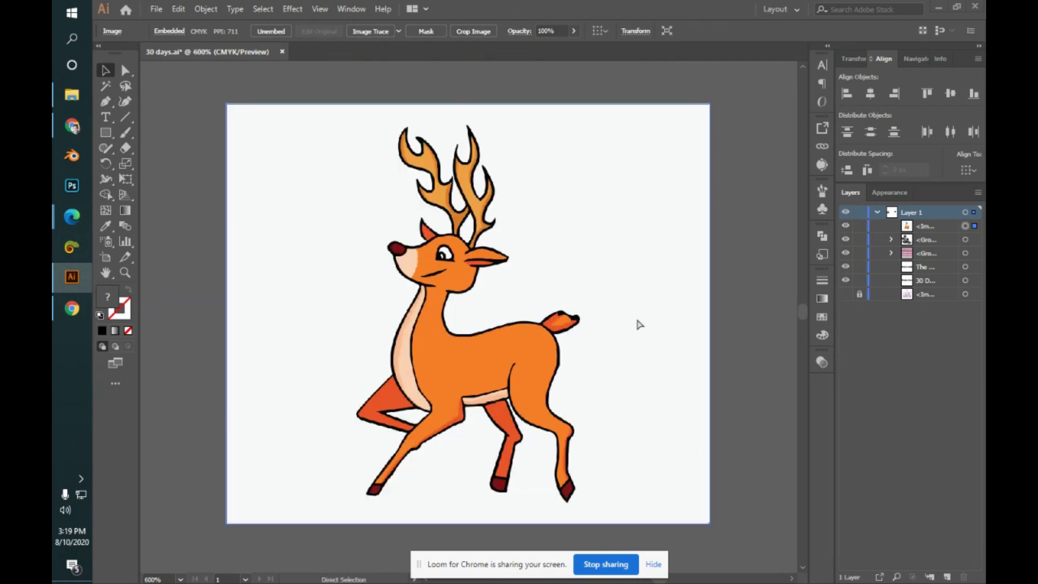
pyautogui.click(826, 165)
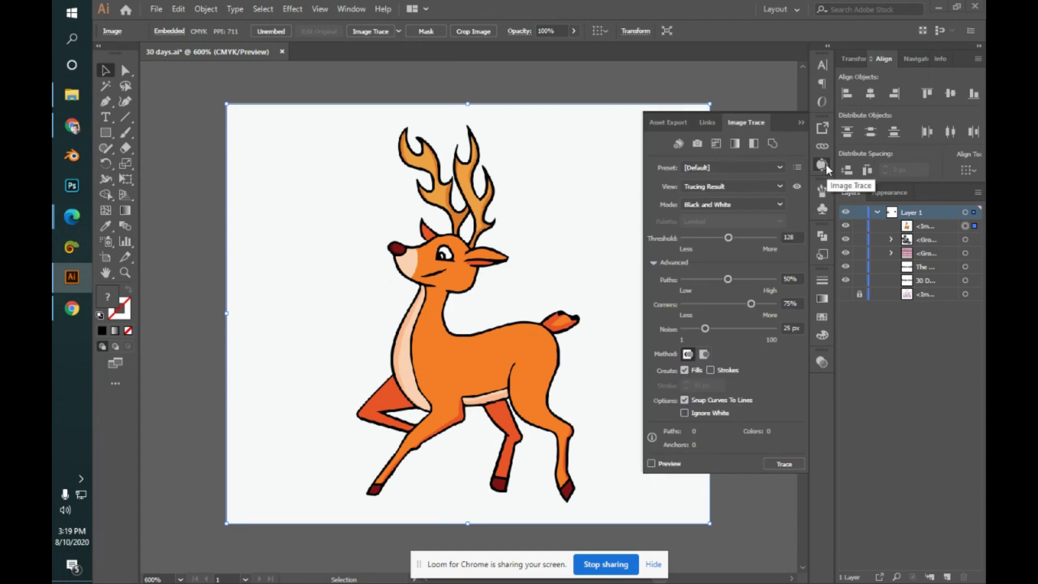
pyautogui.click(774, 169)
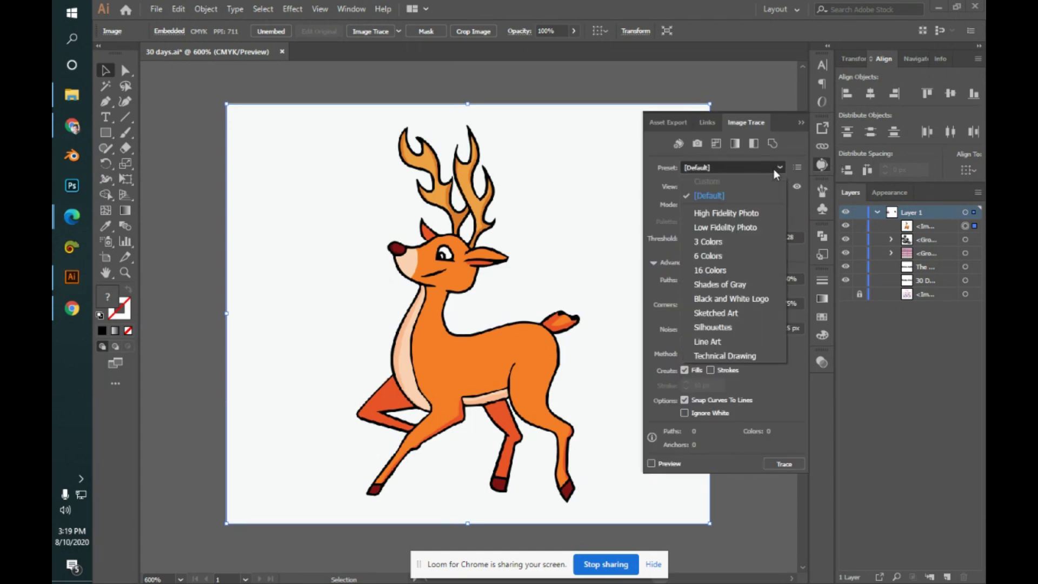
pyautogui.click(764, 208)
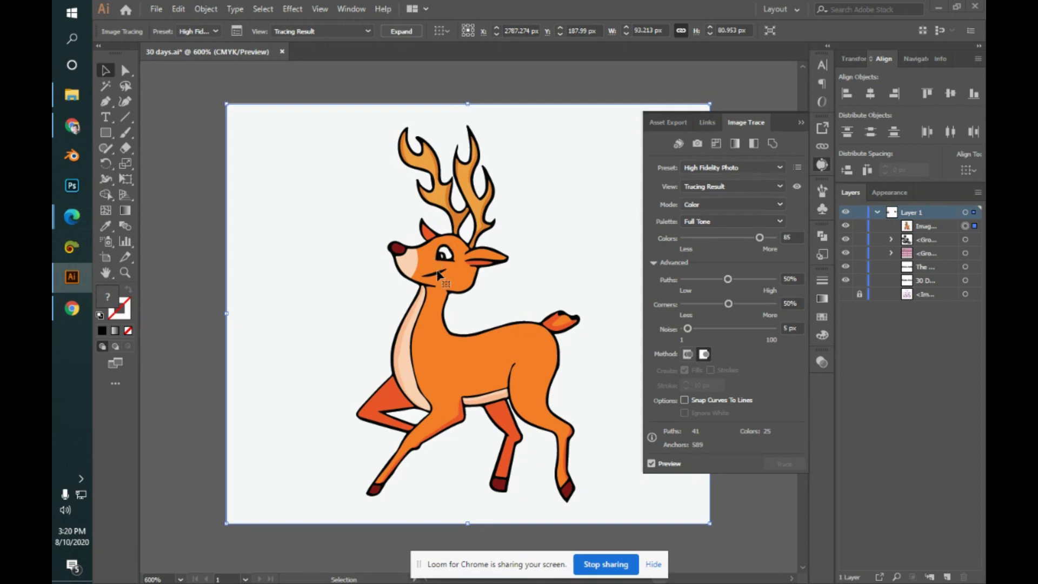
pyautogui.click(761, 168)
pyautogui.click(762, 169)
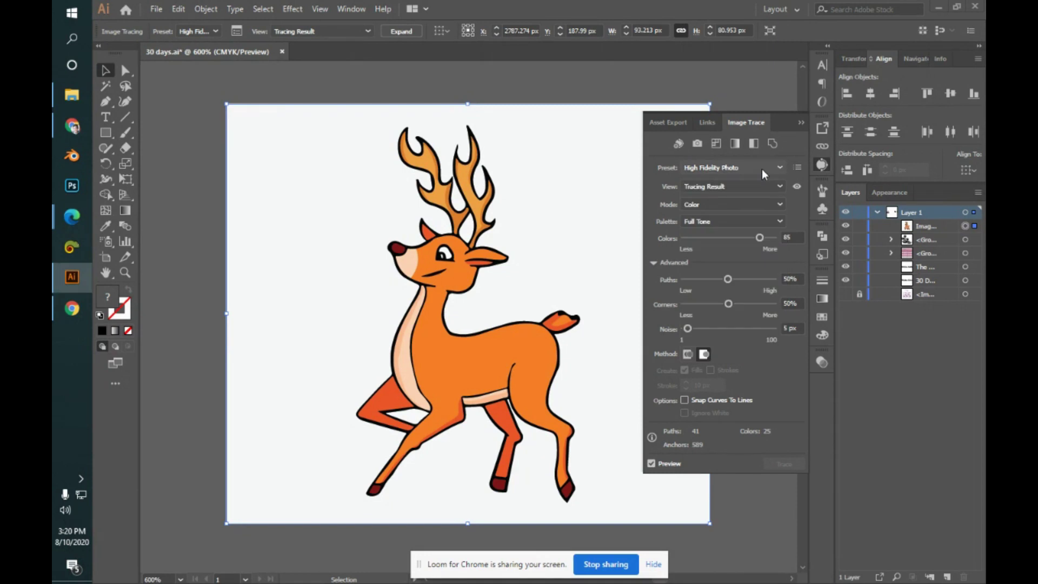
pyautogui.click(761, 169)
pyautogui.click(755, 164)
pyautogui.click(759, 204)
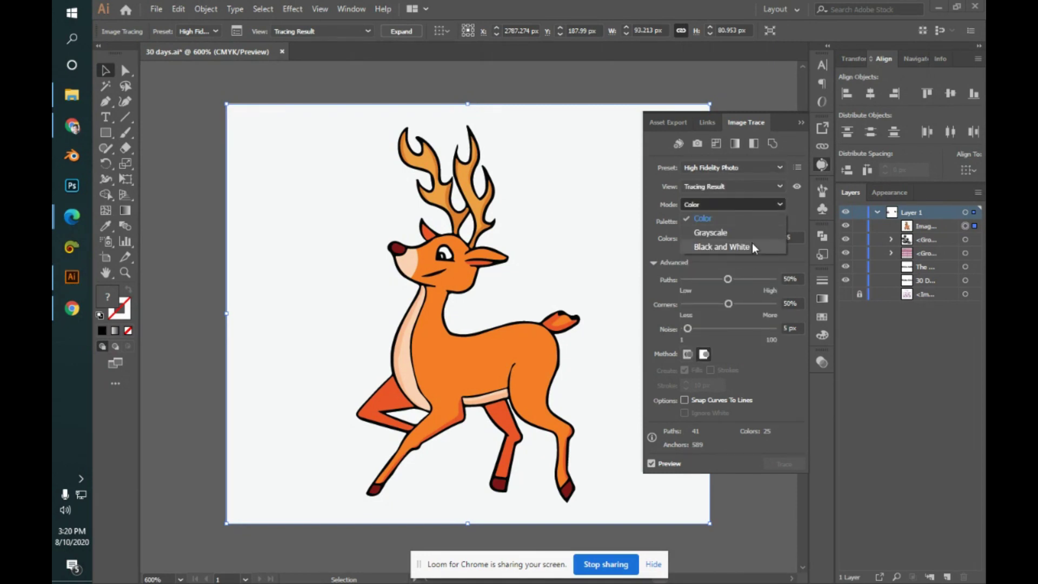
pyautogui.click(755, 206)
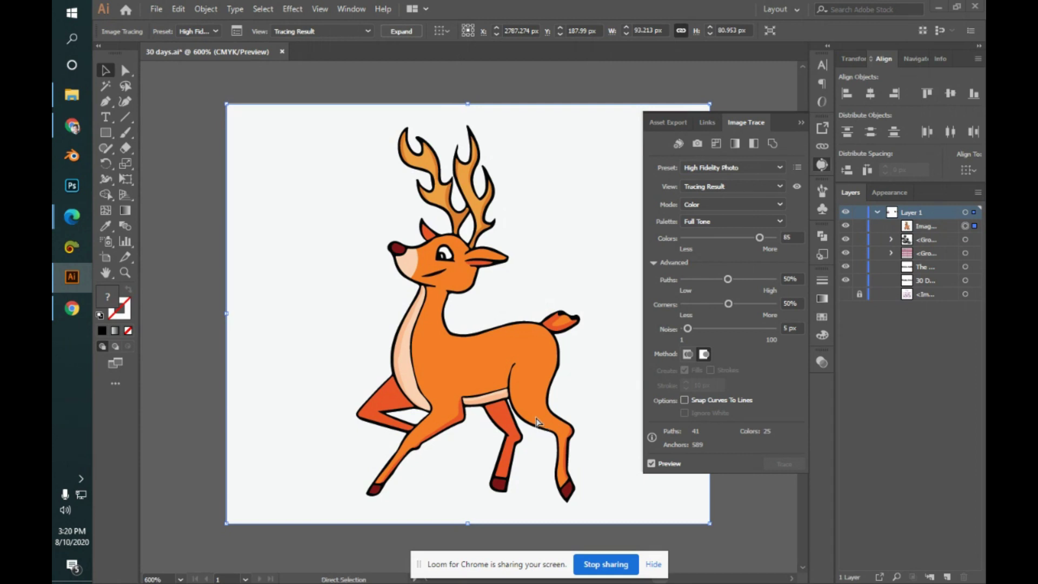
# - Inspect the deer tracing up close, from the antlers down over the head and chest to the front legs
pyautogui.hotkey('ctrl', '=')
pyautogui.hotkey('ctrl', '=')
pyautogui.hotkey('ctrl', '=')
pyautogui.hotkey('ctrl', '=')
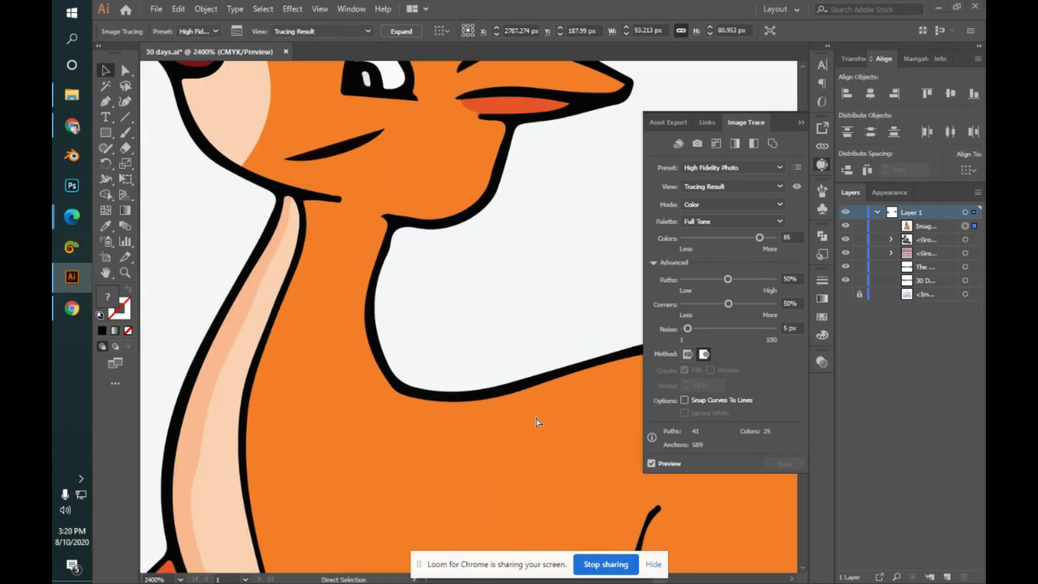
pyautogui.moveTo(401, 271); pyautogui.dragTo(515, 481)
pyautogui.moveTo(524, 363); pyautogui.dragTo(396, 366)
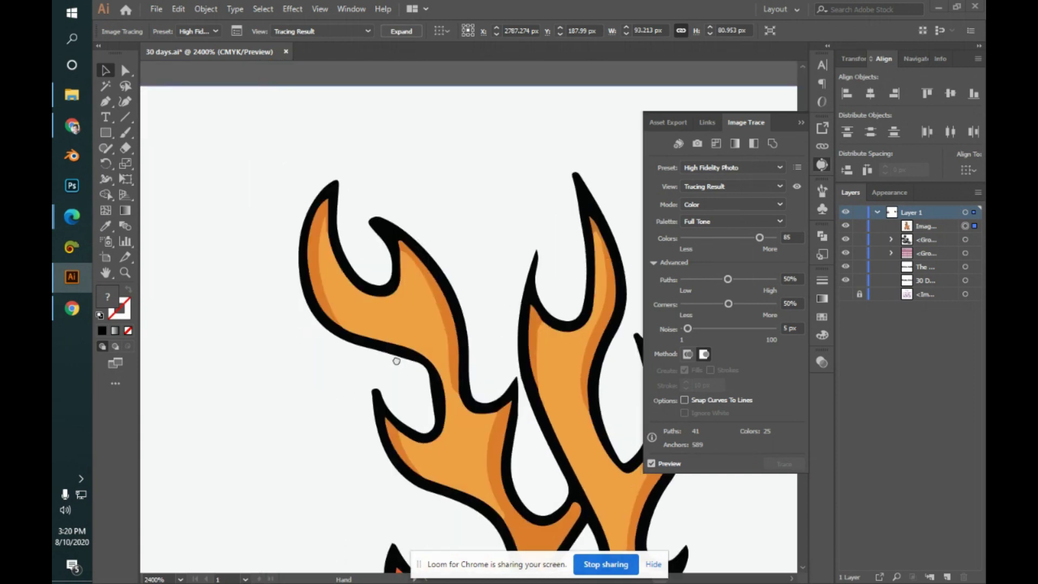
pyautogui.moveTo(414, 511); pyautogui.dragTo(445, 363)
pyautogui.moveTo(513, 532)
pyautogui.mouseDown()
pyautogui.moveTo(515, 394)
pyautogui.moveTo(481, 315)
pyautogui.mouseUp()
pyautogui.moveTo(478, 420); pyautogui.dragTo(477, 348)
pyautogui.moveTo(409, 435)
pyautogui.mouseDown()
pyautogui.moveTo(420, 389)
pyautogui.moveTo(400, 316)
pyautogui.mouseUp()
pyautogui.moveTo(498, 465); pyautogui.dragTo(452, 396)
pyautogui.moveTo(475, 436); pyautogui.dragTo(466, 371)
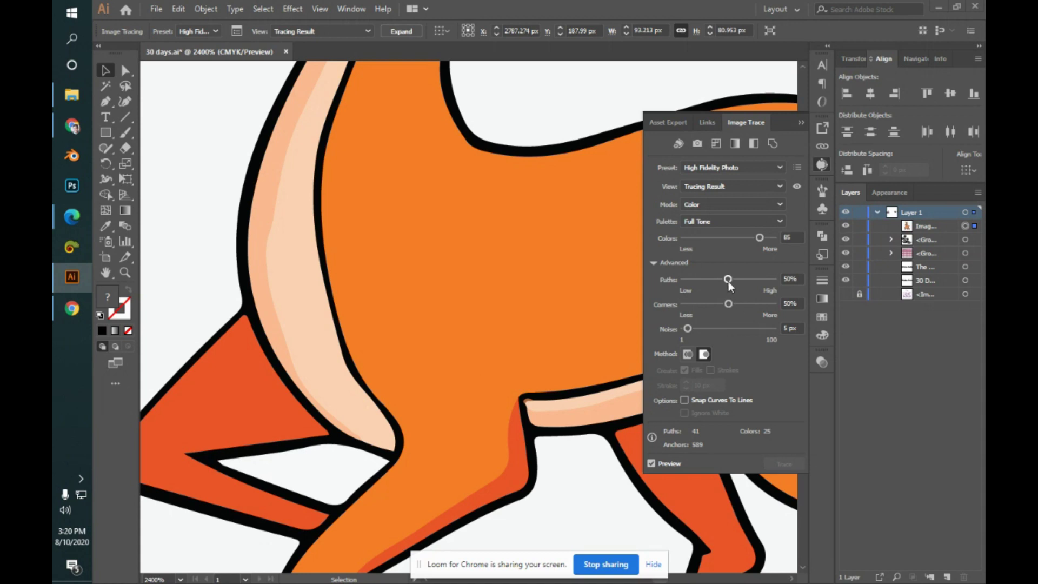
# - Set the deer tracing's Paths to 69% and expand the tracing into editable vector shapes
pyautogui.click(745, 279)
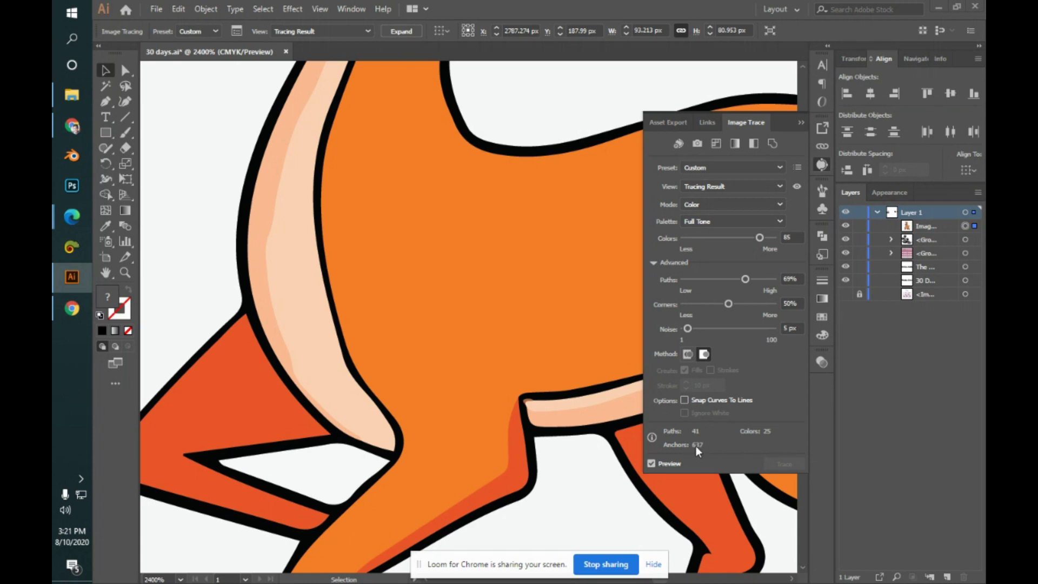
pyautogui.click(806, 124)
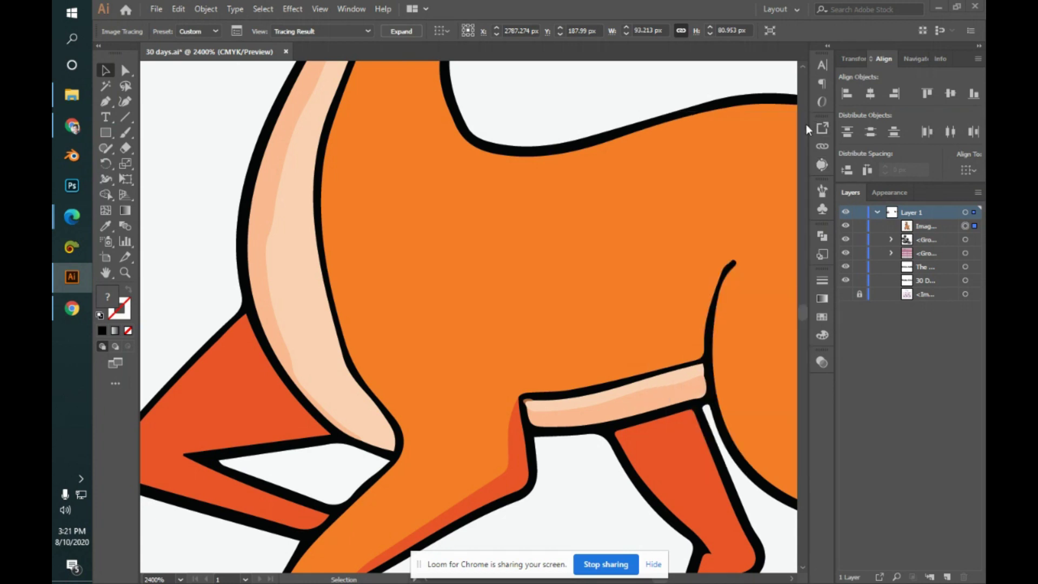
pyautogui.hotkey('ctrl', '-')
pyautogui.hotkey('ctrl', '-')
pyautogui.hotkey('ctrl', '-')
pyautogui.hotkey('ctrl', '-')
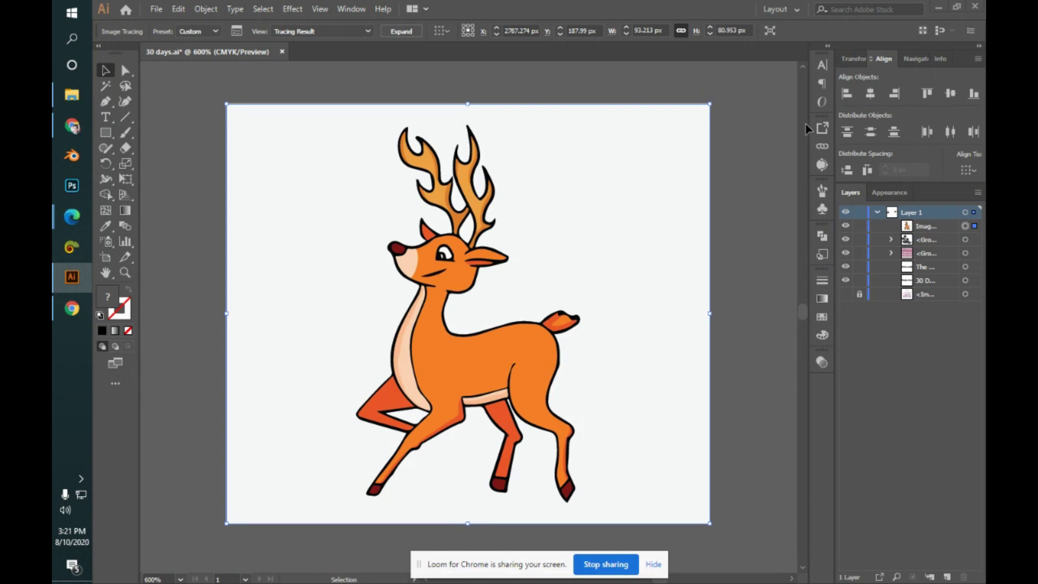
pyautogui.click(417, 30)
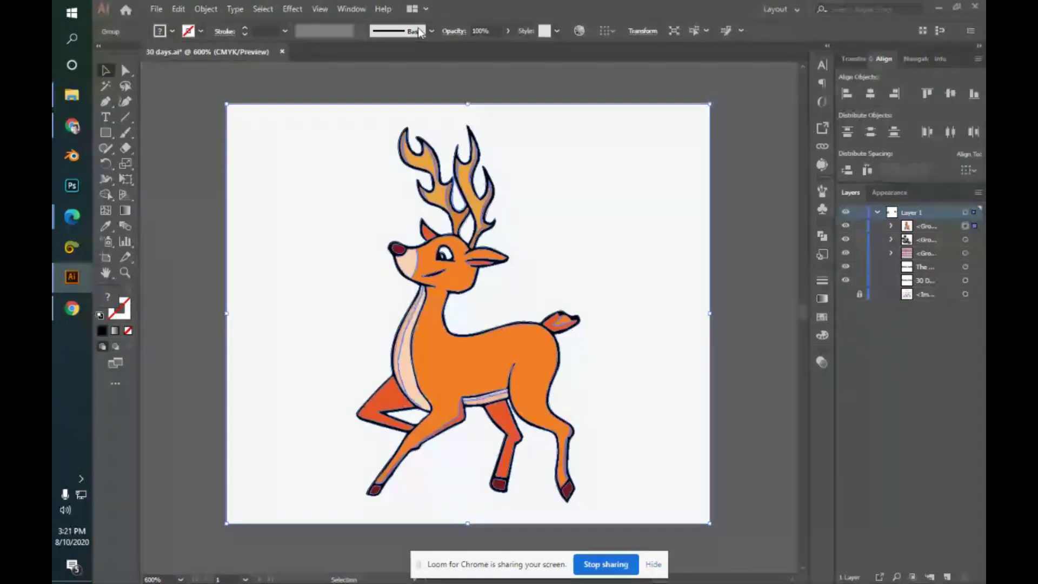
pyautogui.click(760, 286)
# - Isolate the expanded deer group and delete the white background shape around the deer
pyautogui.doubleClick(652, 314)
pyautogui.click(659, 305)
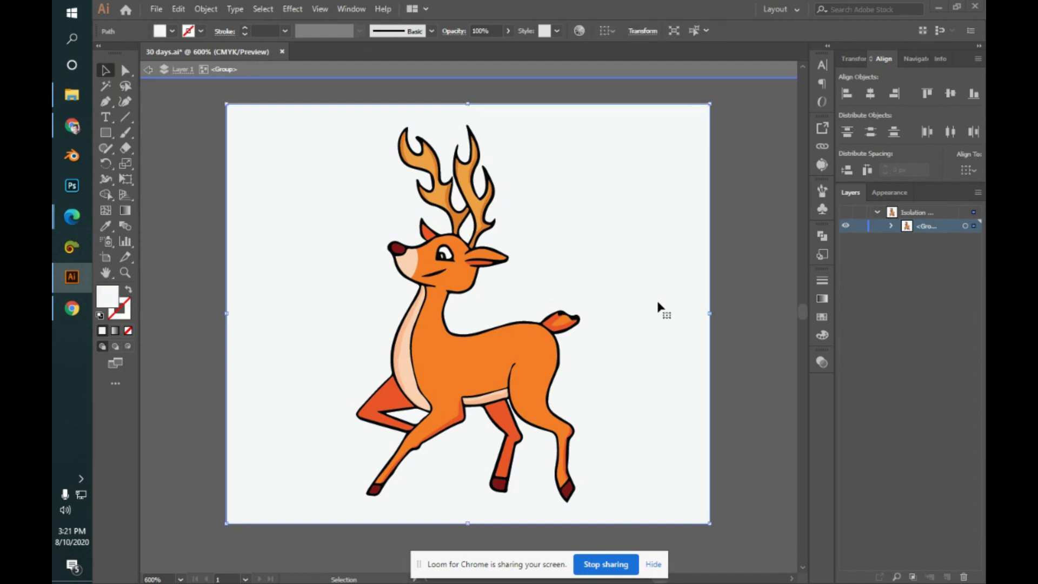
pyautogui.press('Delete')
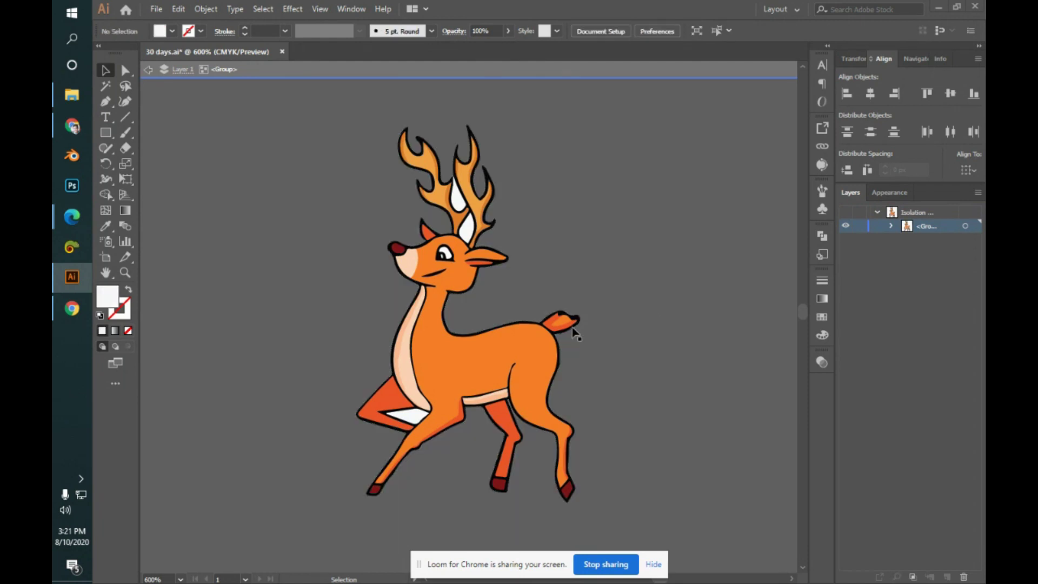
# - Try to delete the white shapes beside the raised front leg and between the antlers
pyautogui.click(421, 418)
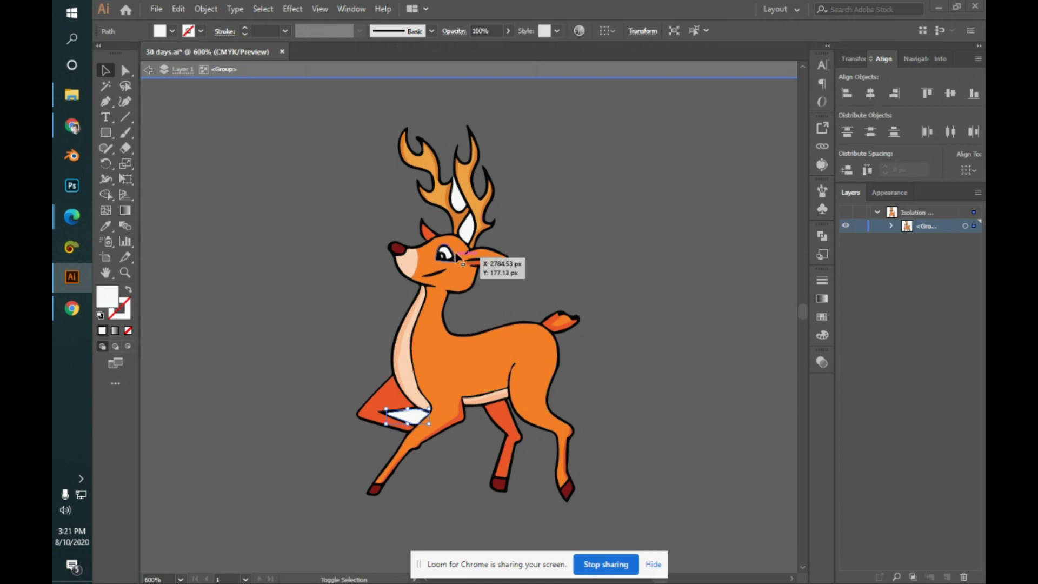
pyautogui.keyDown('shift'); pyautogui.click(467, 222); pyautogui.keyUp('shift')
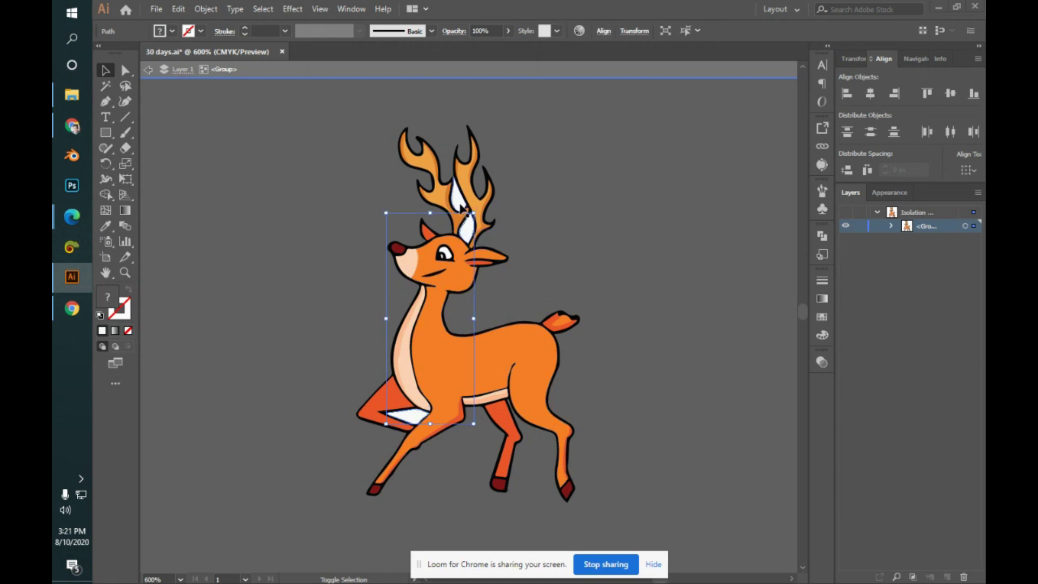
pyautogui.press('Delete')
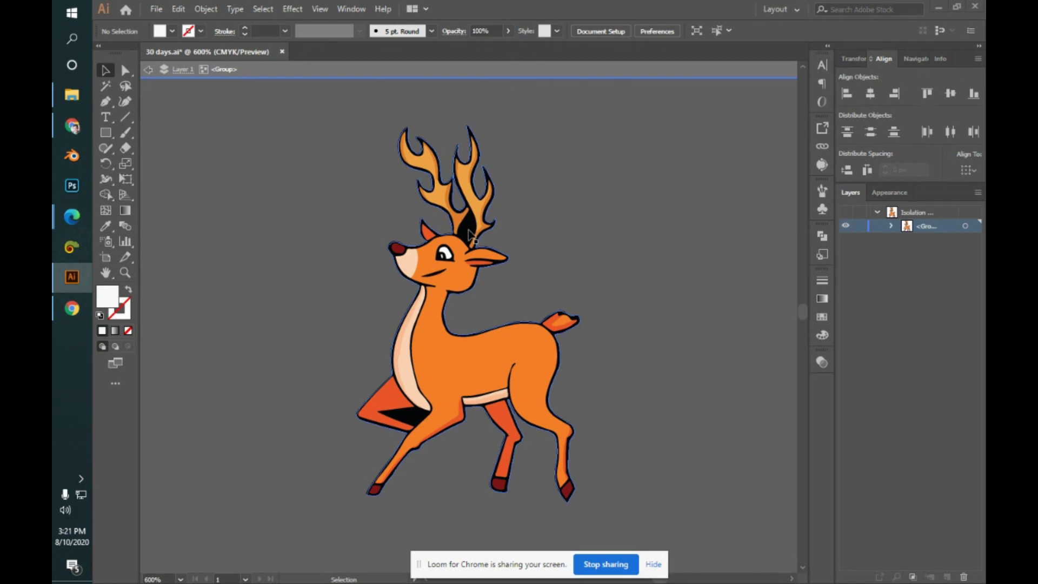
pyautogui.hotkey('ctrl', 'z')
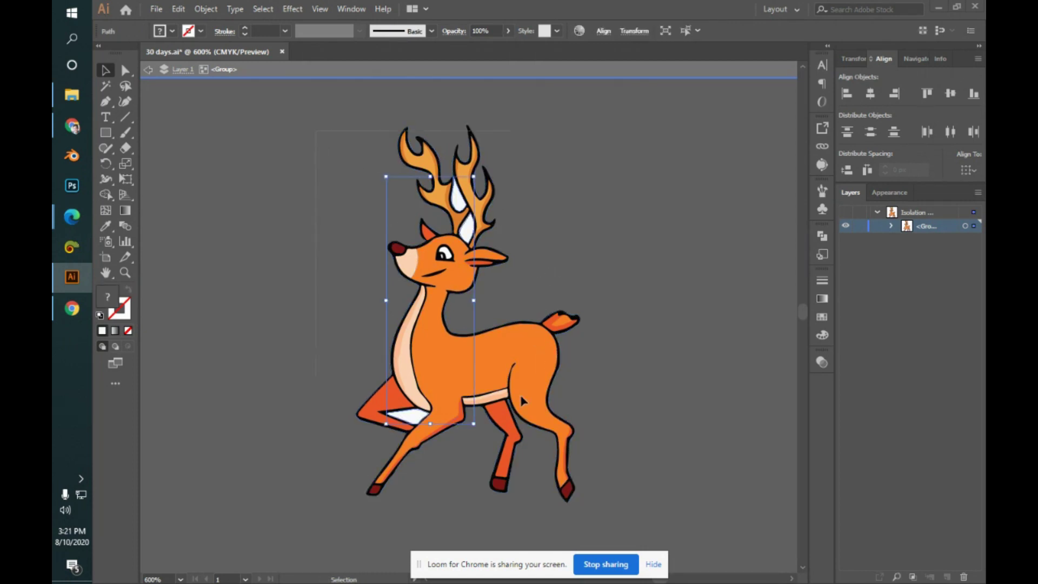
# - Select all of the deer's shapes and remove the white area beside the raised front leg with the Shape Builder tool
pyautogui.hotkey('ctrl', 'a')
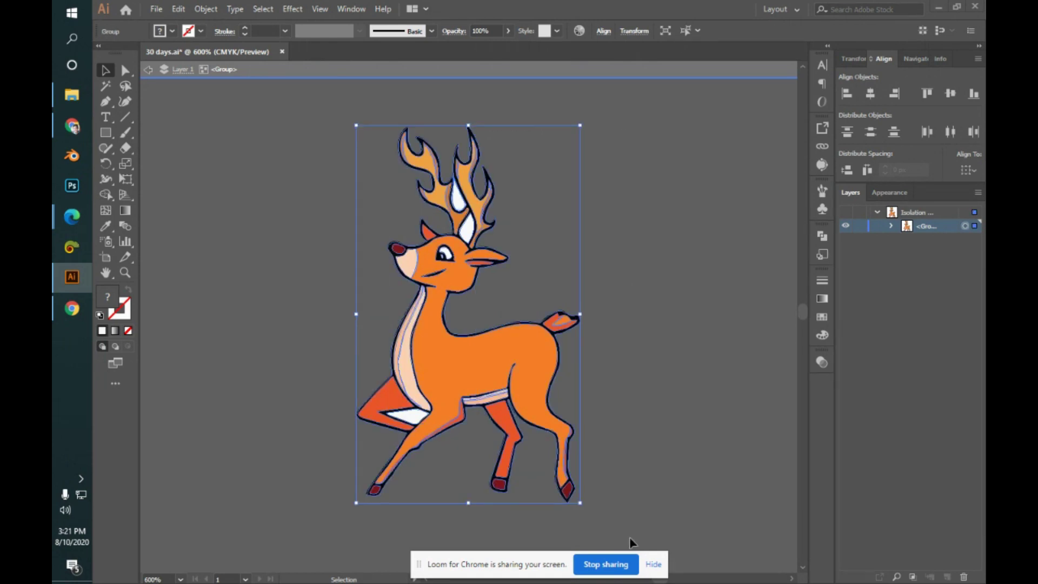
pyautogui.hotkey('shift', 'm')
pyautogui.hotkey('ctrl', '=')
pyautogui.hotkey('ctrl', '=')
pyautogui.hotkey('ctrl', '=')
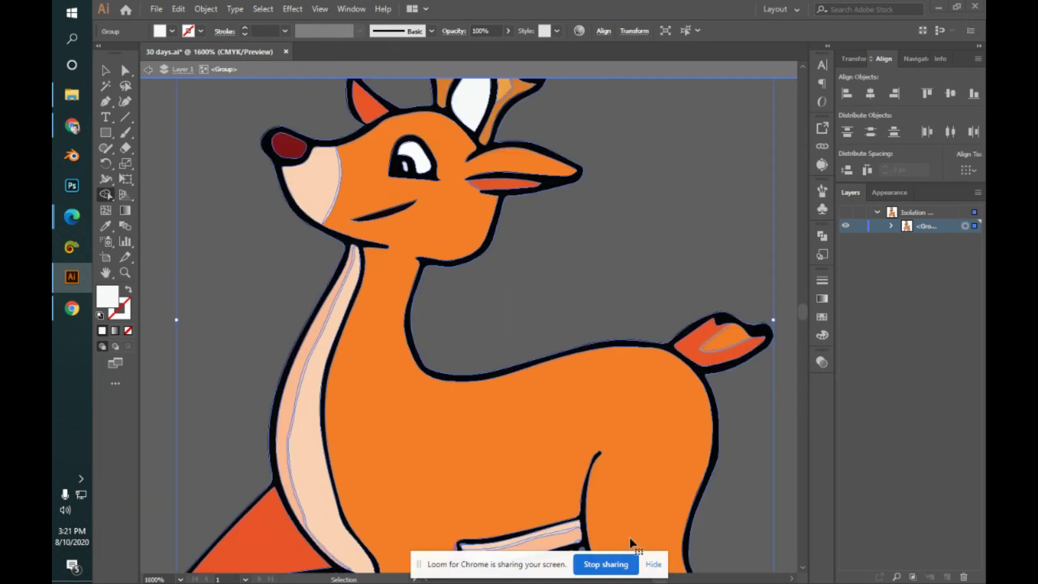
pyautogui.moveTo(538, 419); pyautogui.dragTo(691, 230)
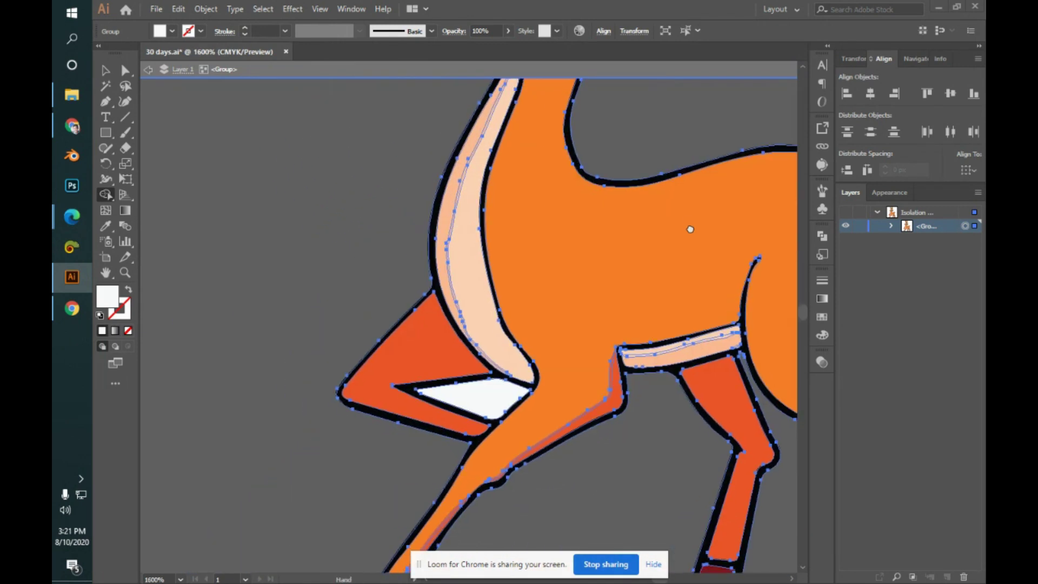
pyautogui.keyDown('alt'); pyautogui.click(480, 406); pyautogui.keyUp('alt')
# - Remove the two white areas between the deer's antlers with the Shape Builder tool
pyautogui.scroll(10, 553, 375)
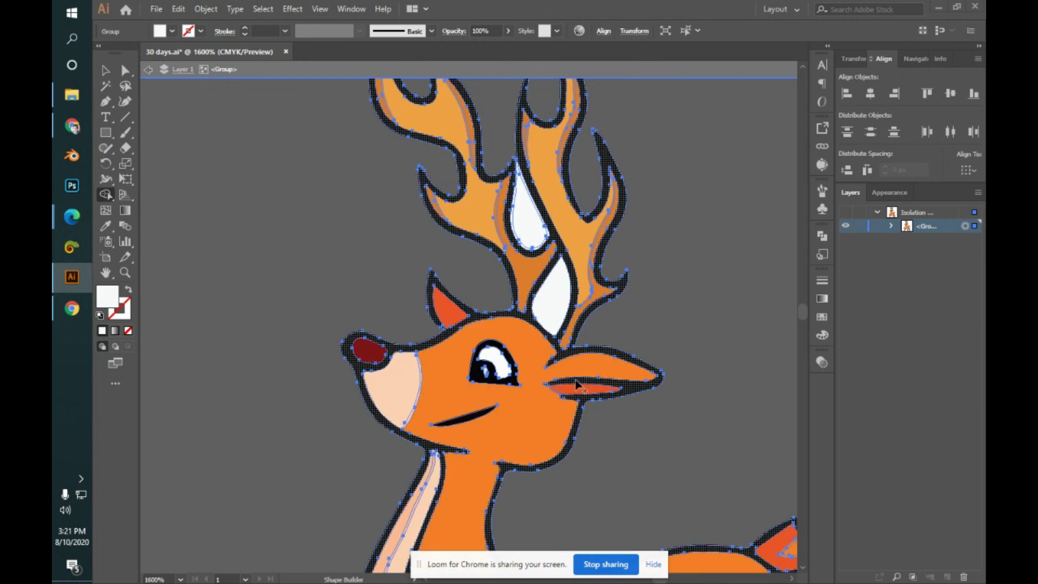
pyautogui.keyDown('alt'); pyautogui.click(552, 290); pyautogui.keyUp('alt')
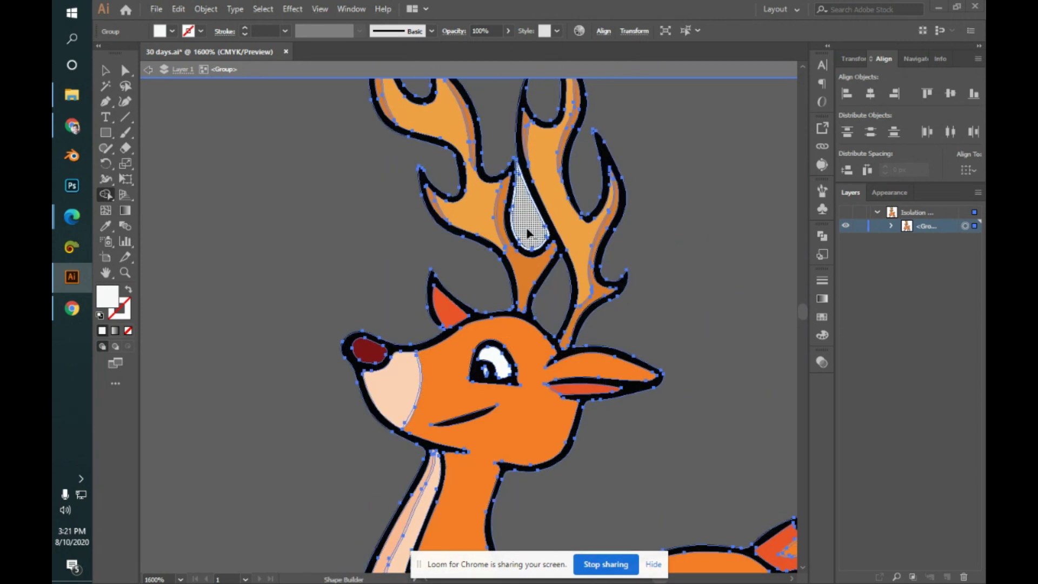
pyautogui.keyDown('alt'); pyautogui.click(538, 239); pyautogui.keyUp('alt')
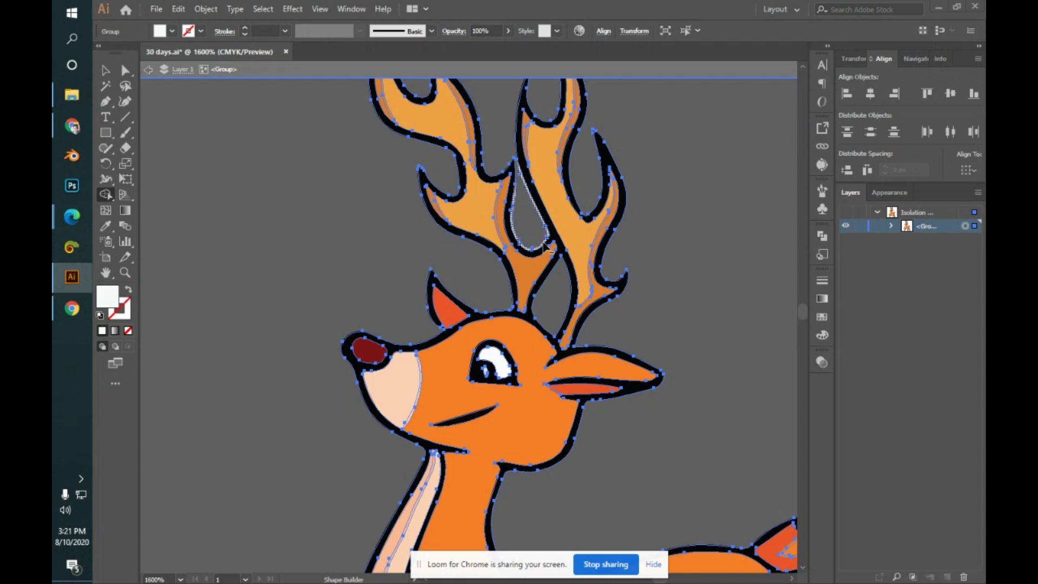
pyautogui.click(545, 244)
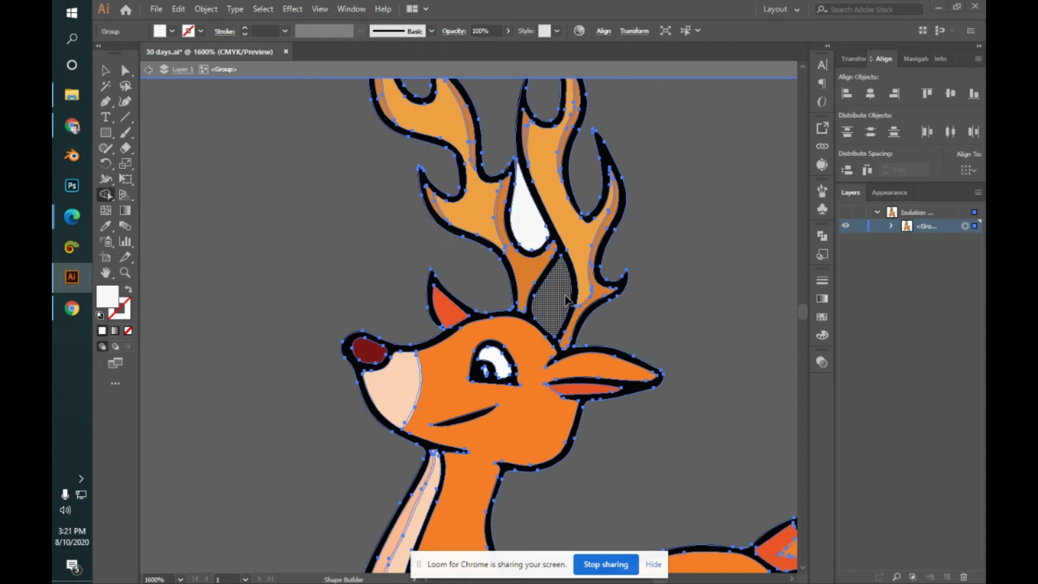
pyautogui.keyDown('alt'); pyautogui.click(529, 229); pyautogui.keyUp('alt')
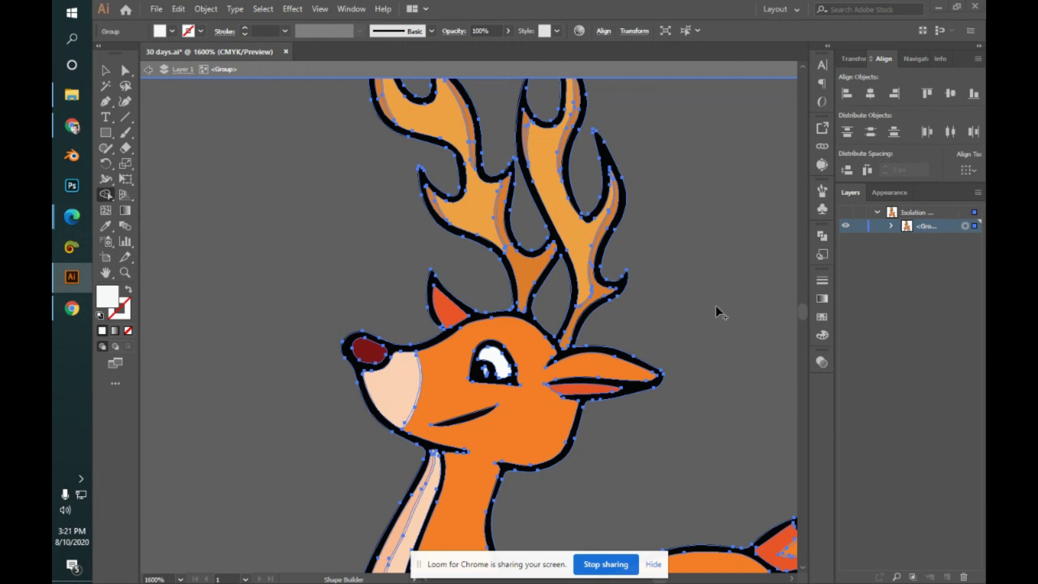
# - Leave the deer group's isolation mode and deselect the artwork
pyautogui.press('v')
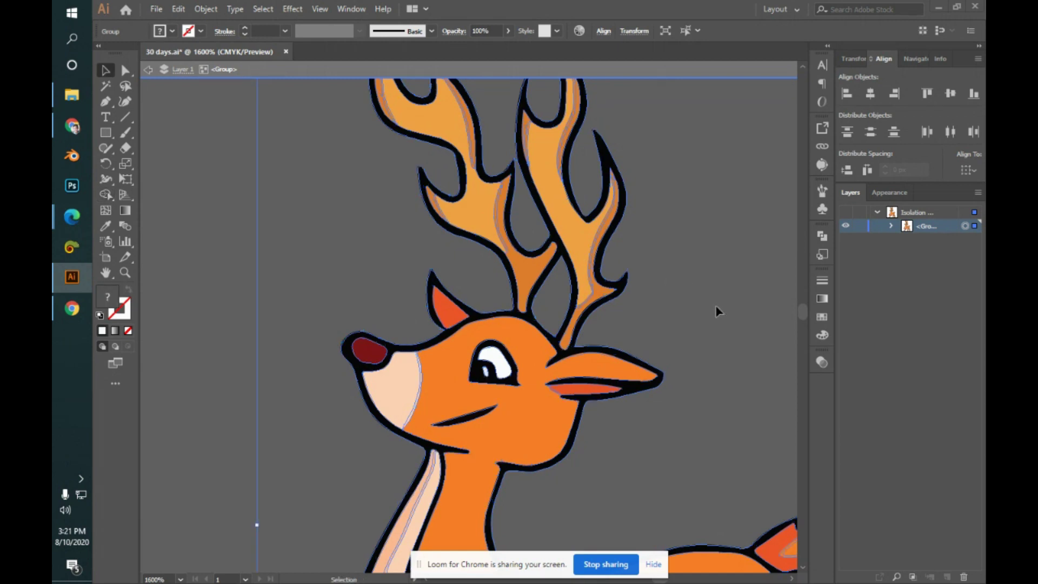
pyautogui.press('Escape')
pyautogui.press('a')
pyautogui.hotkey('ctrl', '-')
pyautogui.press('v')
pyautogui.hotkey('ctrl', '-')
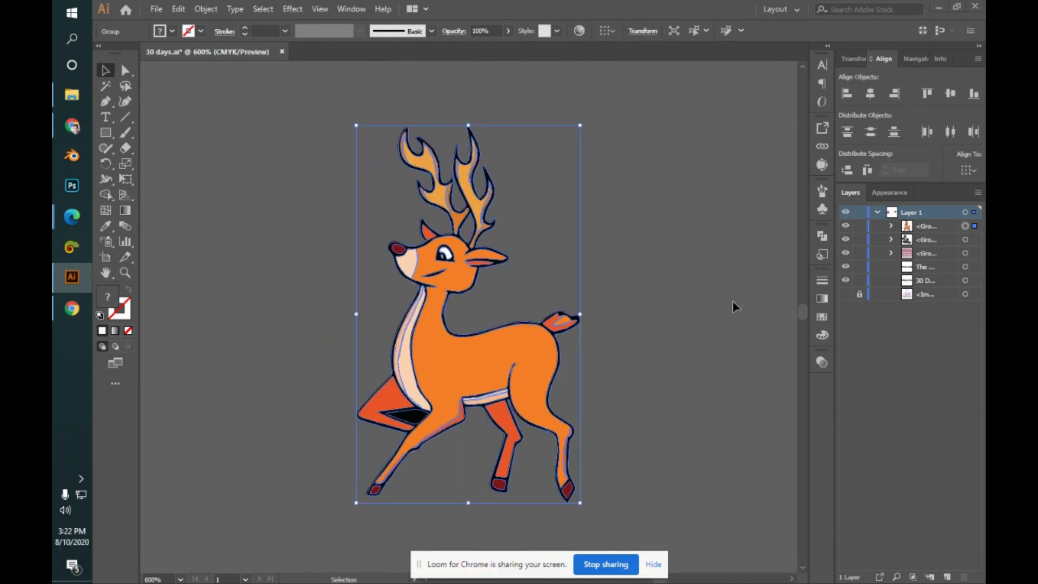
pyautogui.click(735, 305)
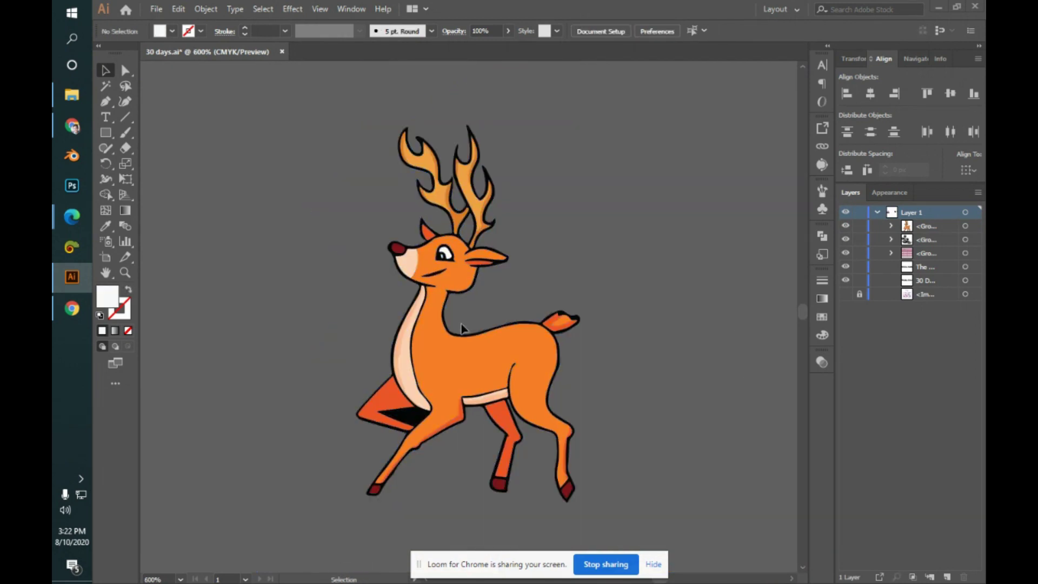
# - Scale the small deer artwork up until it is far larger than the 30 Day Design Challenge artboard
pyautogui.moveTo(440, 360); pyautogui.dragTo(398, 344)
pyautogui.click(651, 373)
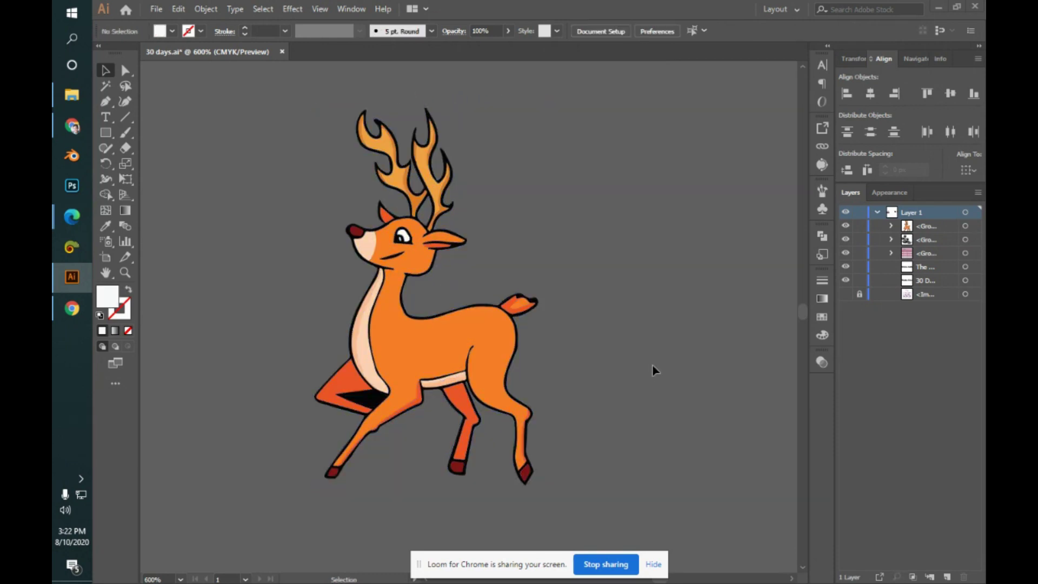
pyautogui.hotkey('ctrl', '-')
pyautogui.hotkey('ctrl', '-')
pyautogui.hotkey('ctrl', '-')
pyautogui.hotkey('ctrl', '-')
pyautogui.hotkey('ctrl', '-')
pyautogui.hotkey('ctrl', '-')
pyautogui.hotkey('ctrl', '-')
pyautogui.hotkey('ctrl', '-')
pyautogui.hotkey('ctrl', '-')
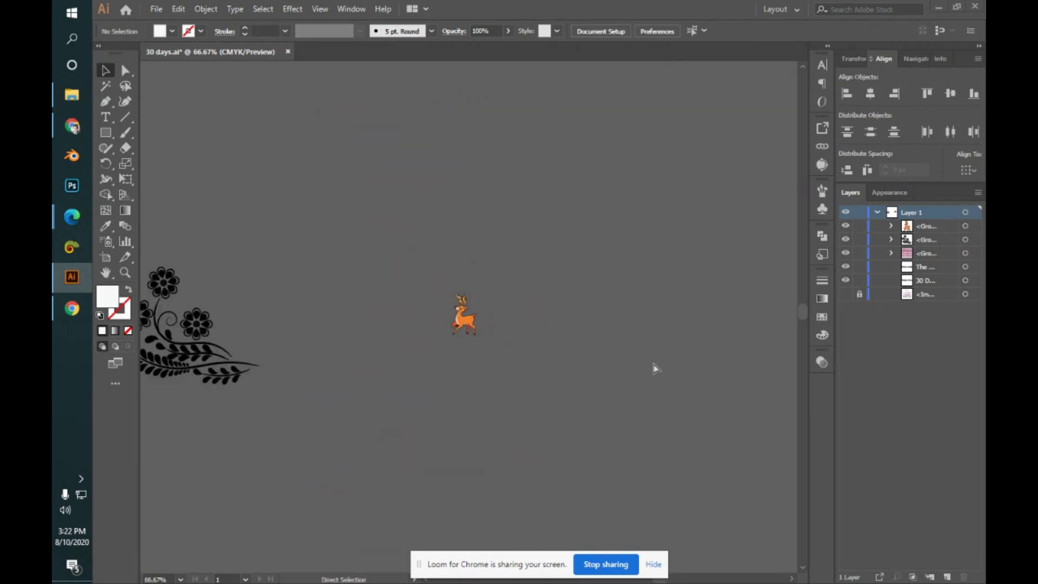
pyautogui.hotkey('ctrl', '-')
pyautogui.hotkey('ctrl', '-')
pyautogui.hotkey('ctrl', '-')
pyautogui.hotkey('ctrl', '-')
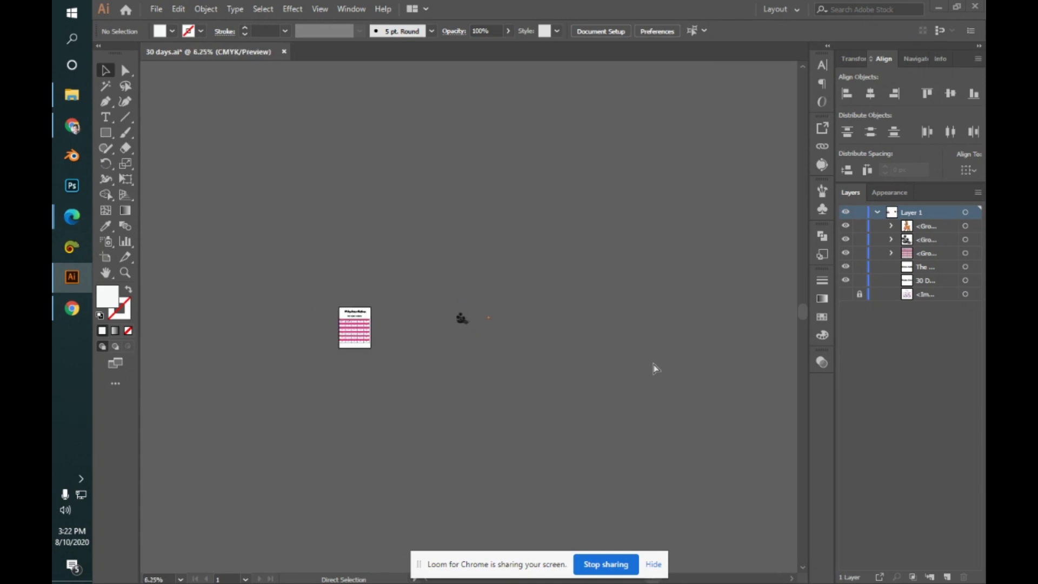
pyautogui.click(492, 323)
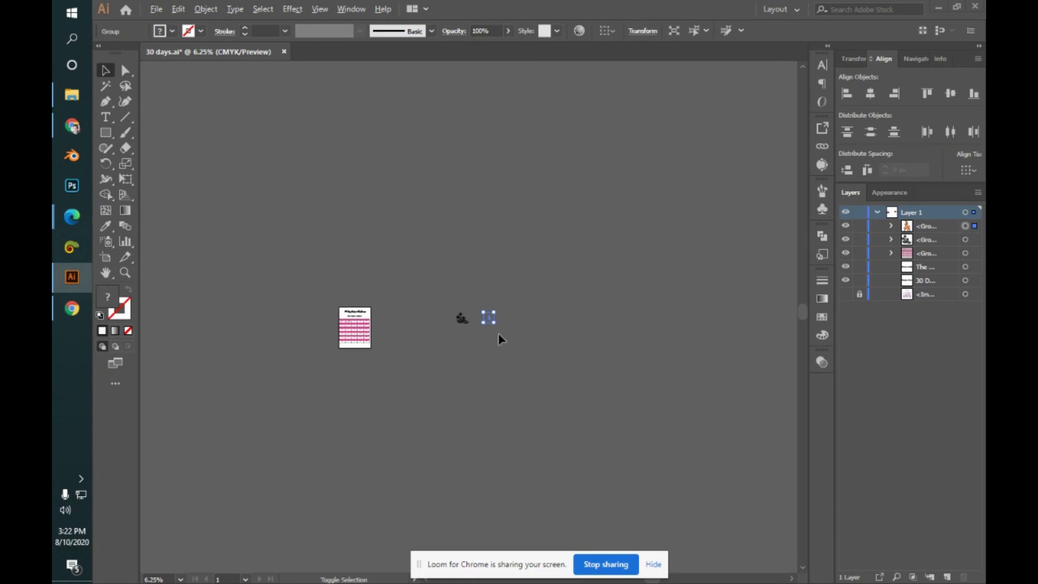
pyautogui.moveTo(492, 323); pyautogui.dragTo(579, 398)
pyautogui.moveTo(547, 317); pyautogui.dragTo(607, 507)
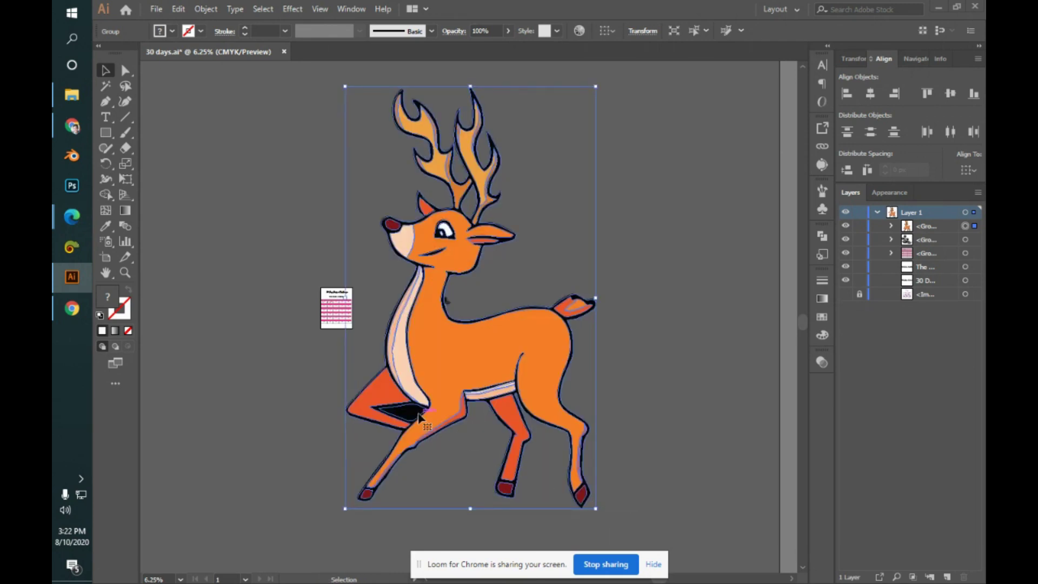
# - Remove the black area enclosed by the deer's raised front leg with the Shape Builder tool, then deselect the artwork
pyautogui.hotkey('ctrl', '+')
pyautogui.hotkey('ctrl', '+')
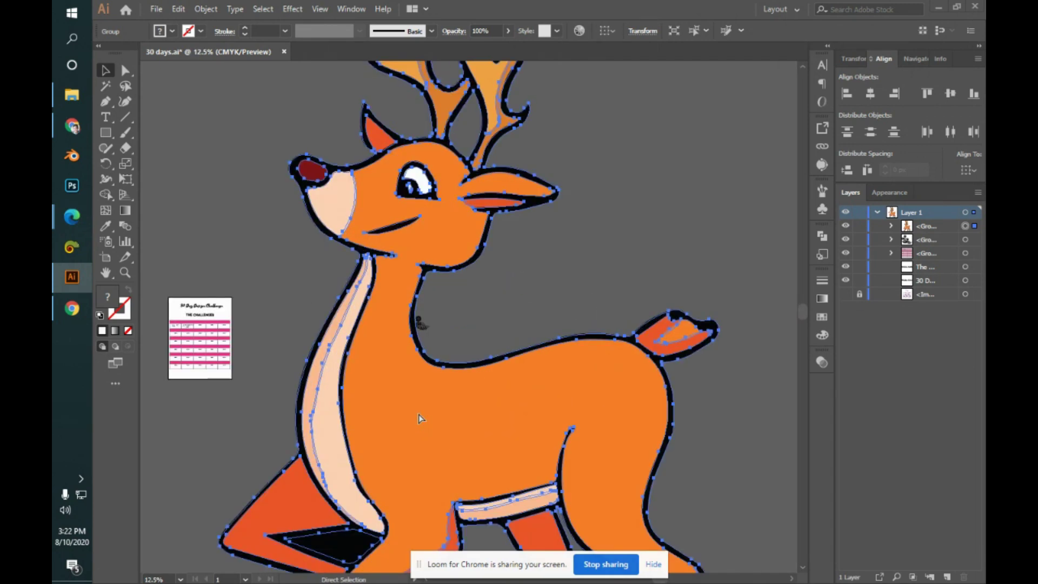
pyautogui.moveTo(420, 323); pyautogui.dragTo(488, 227)
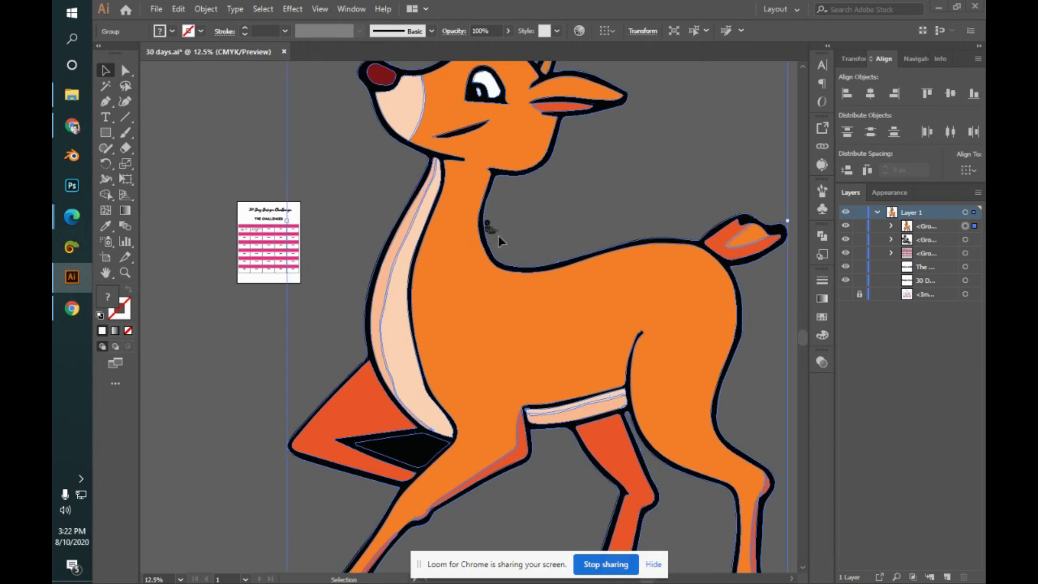
pyautogui.hotkey('shift', 'm')
pyautogui.keyDown('alt'); pyautogui.click(413, 457); pyautogui.keyUp('alt')
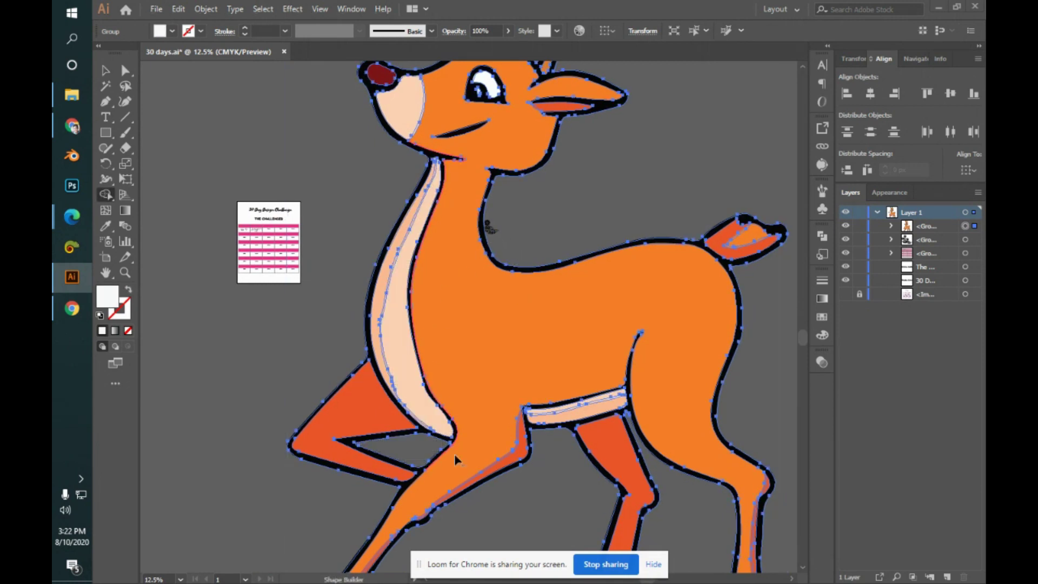
pyautogui.press('v')
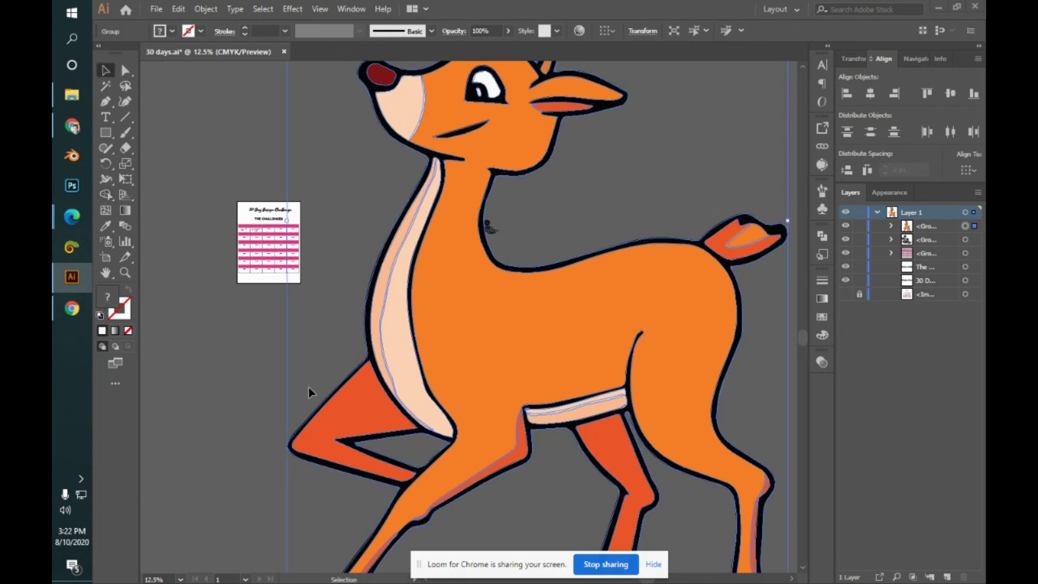
pyautogui.click(317, 345)
# - Scale the deer down to a smaller size and move it to the empty area above and left of the artboard
pyautogui.hotkey('ctrl', '-')
pyautogui.hotkey('ctrl', '-')
pyautogui.hotkey('ctrl', '-')
pyautogui.hotkey('ctrl', '-')
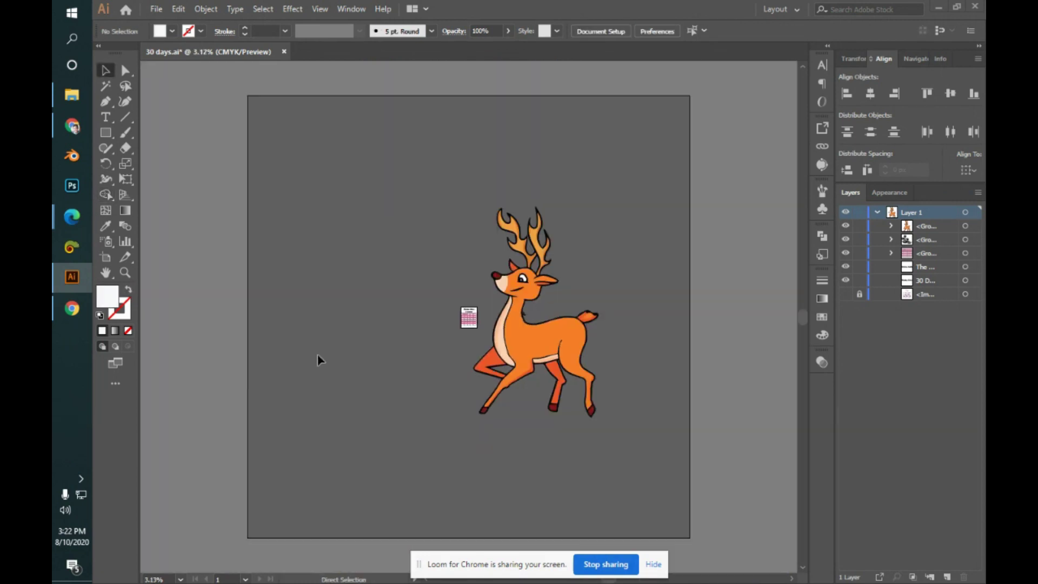
pyautogui.click(578, 363)
pyautogui.moveTo(599, 420); pyautogui.dragTo(574, 377)
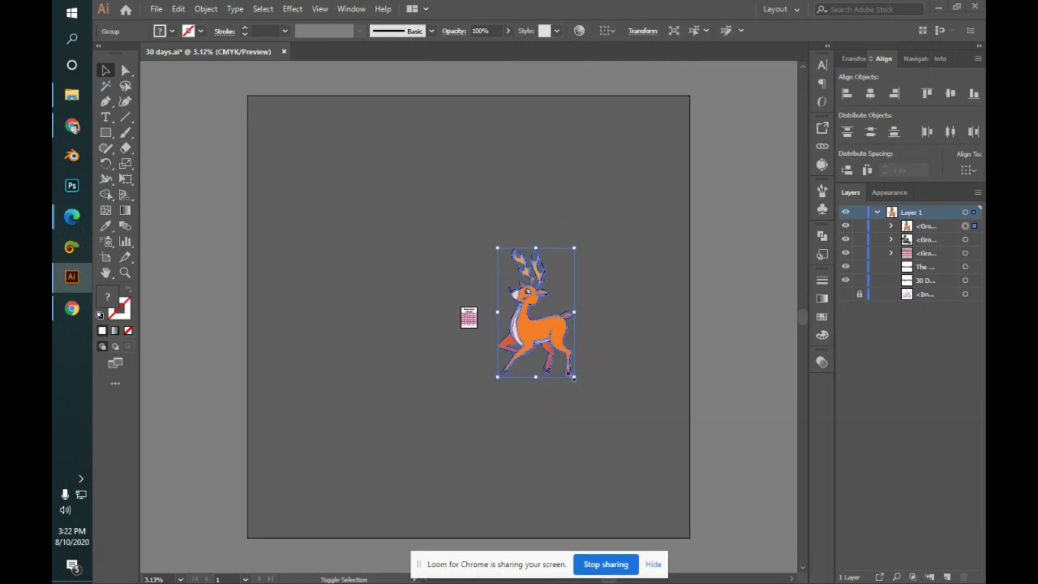
pyautogui.moveTo(552, 342); pyautogui.dragTo(414, 272)
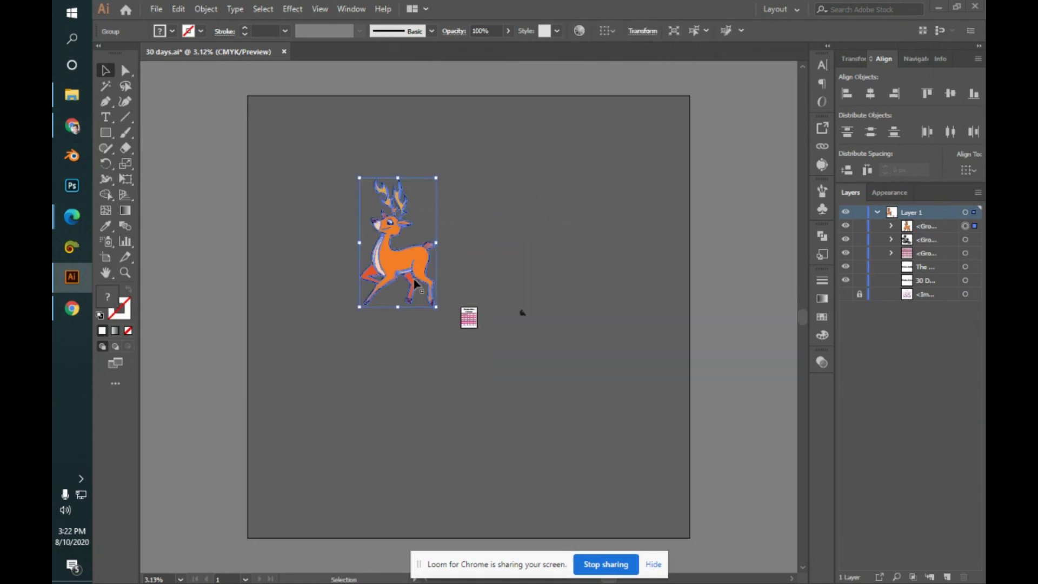
# - Delete the black floral artwork to the right of the challenge artboard
pyautogui.click(474, 375)
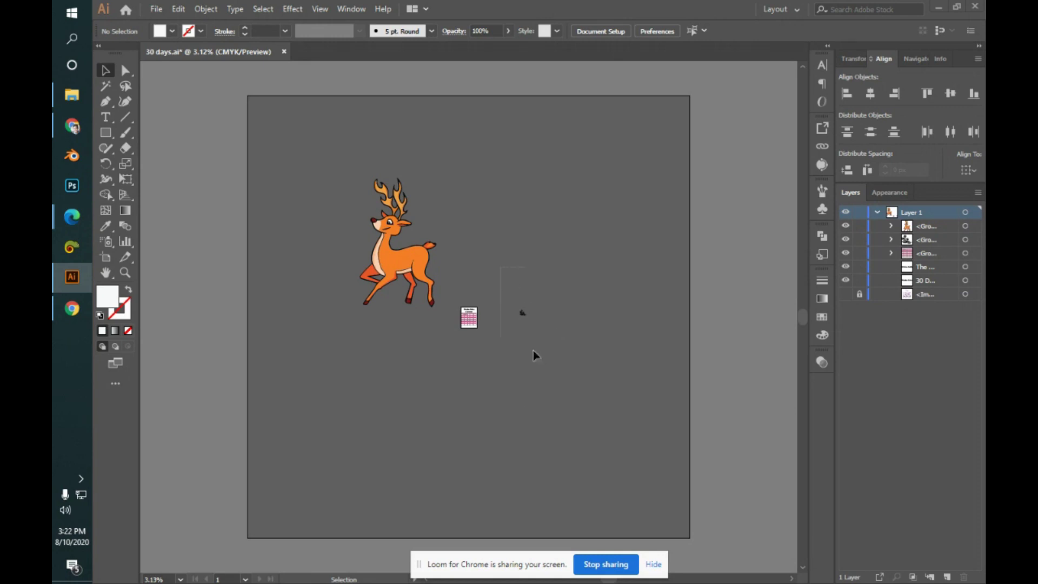
pyautogui.moveTo(523, 334); pyautogui.dragTo(546, 365)
pyautogui.press('Delete')
pyautogui.hotkey('alt', 'Tab')
pyautogui.hotkey('alt', 'Tab')
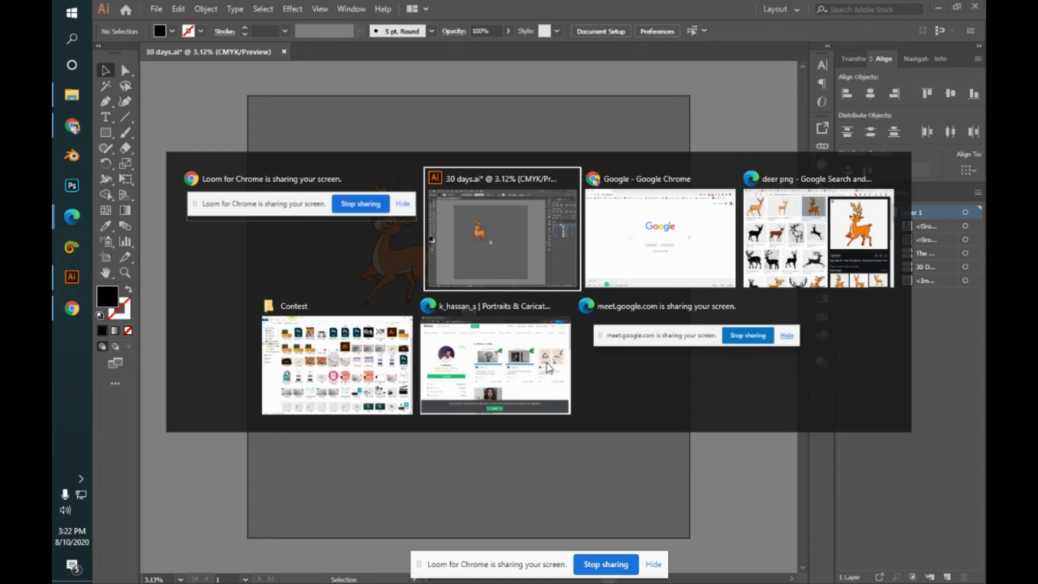
pyautogui.hotkey('alt', 'Tab')
pyautogui.hotkey('alt', 'Tab')
pyautogui.hotkey('alt', 'Tab')
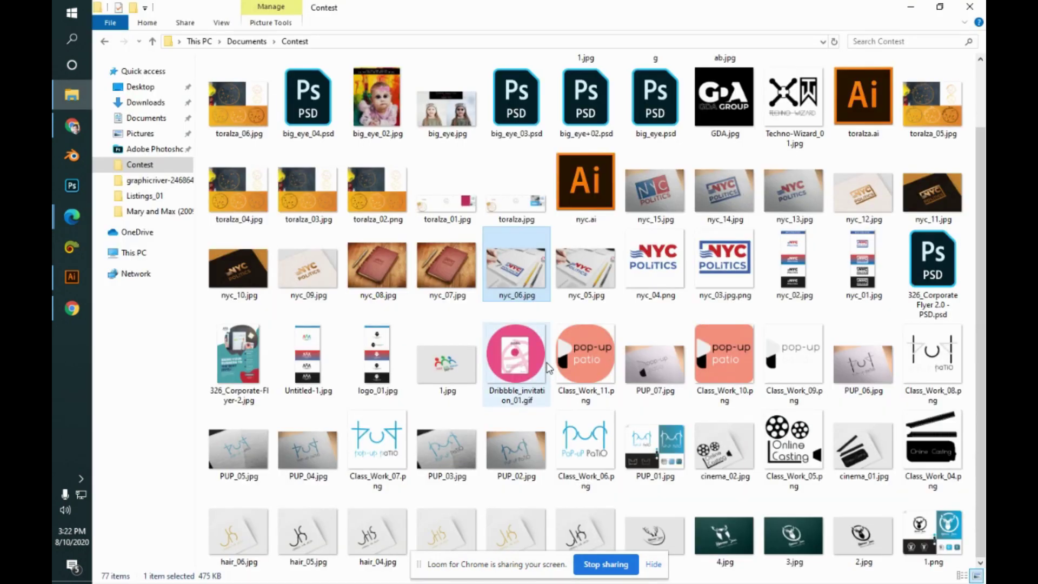
pyautogui.hotkey('alt', 'Tab')
pyautogui.hotkey('alt', 'Tab')
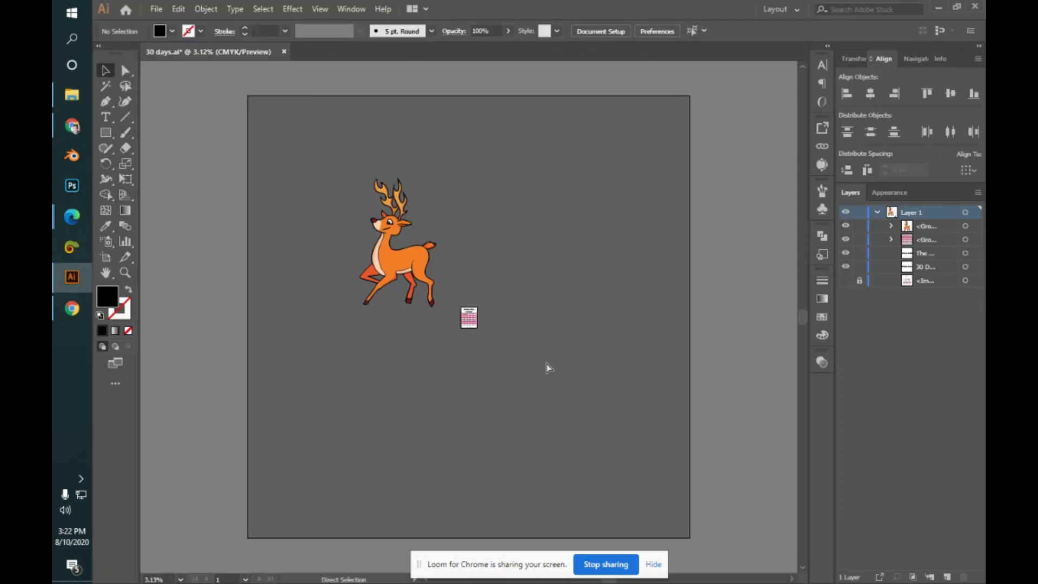
# - Examine the 30 Day Design Challenge sheet and its table of daily challenges up close
pyautogui.hotkey('ctrl', '=')
pyautogui.hotkey('ctrl', '=')
pyautogui.hotkey('ctrl', '=')
pyautogui.hotkey('ctrl', '=')
pyautogui.hotkey('ctrl', '=')
pyautogui.hotkey('ctrl', '=')
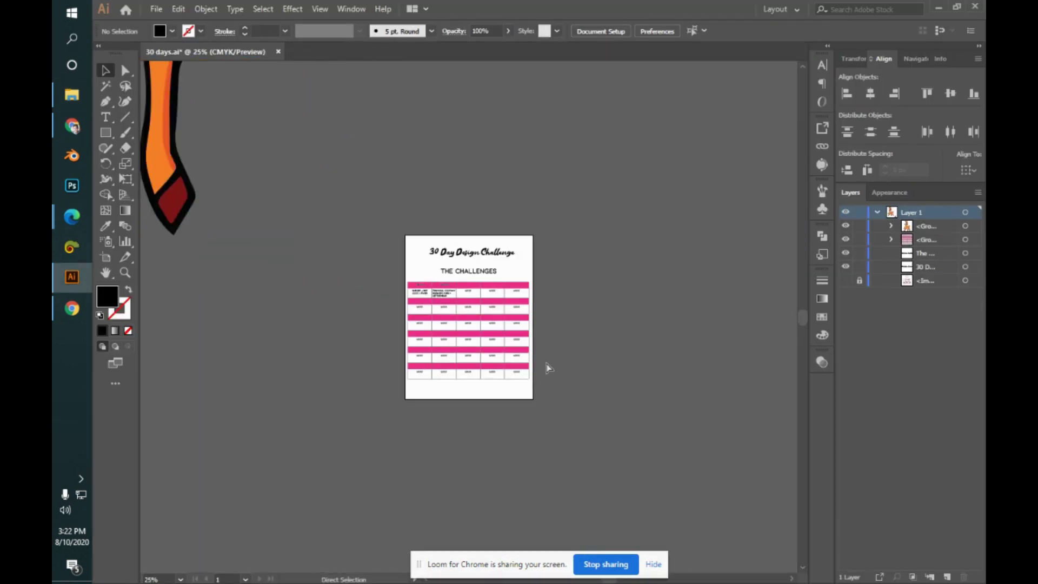
pyautogui.hotkey('ctrl', '=')
pyautogui.hotkey('ctrl', '=')
pyautogui.hotkey('ctrl', '=')
pyautogui.hotkey('ctrl', '-')
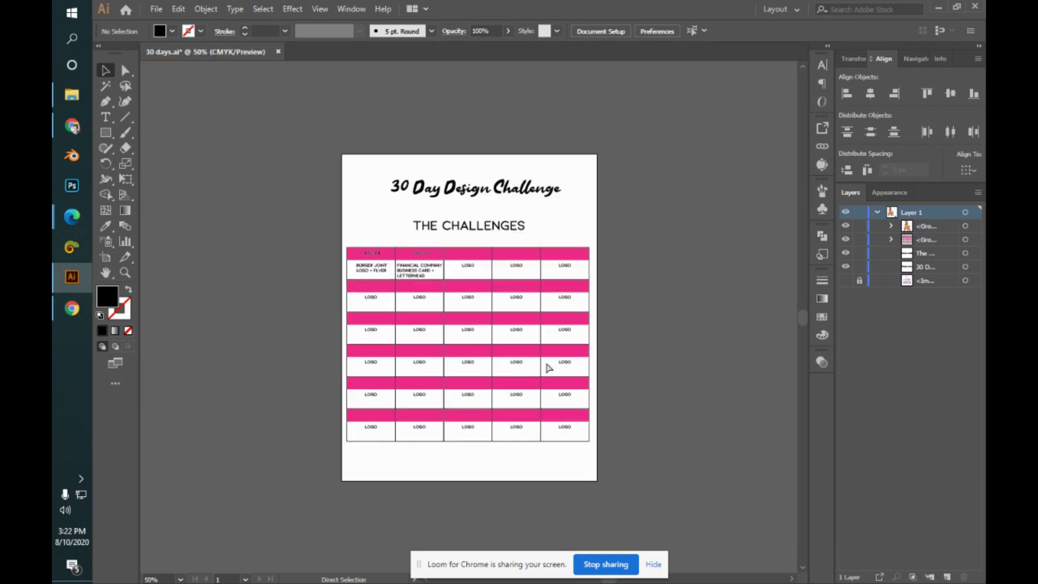
pyautogui.moveTo(648, 377); pyautogui.dragTo(637, 414)
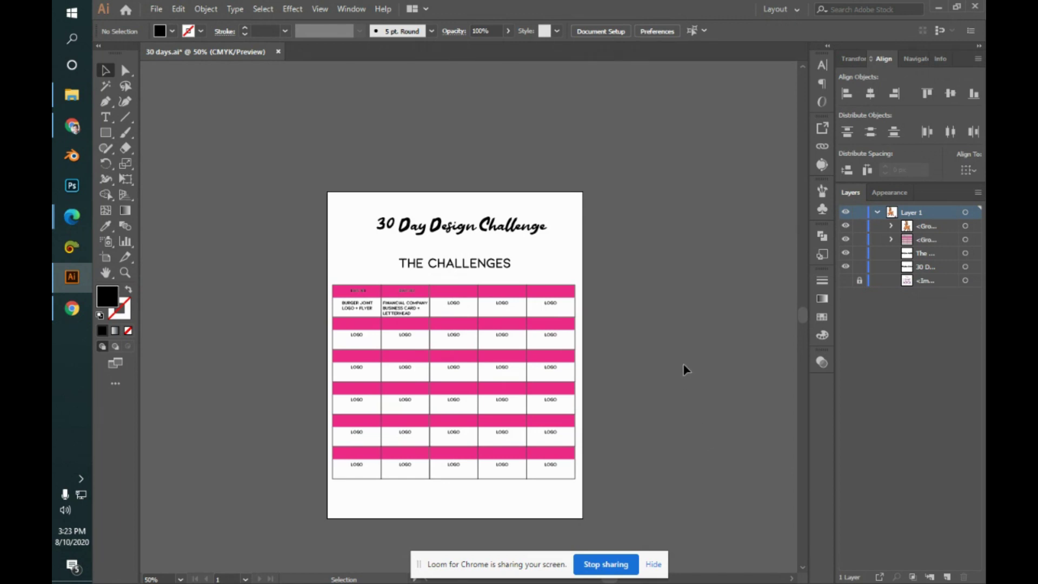
# - Switch to the Edge window with the deer image search and open pexels.com in that tab
pyautogui.moveTo(72, 217)
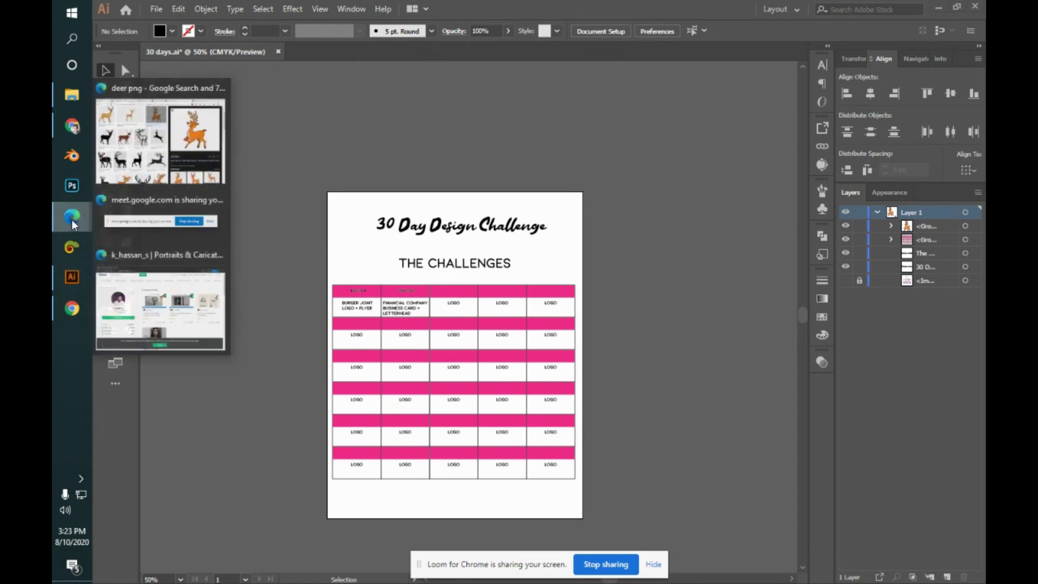
pyautogui.click(219, 173)
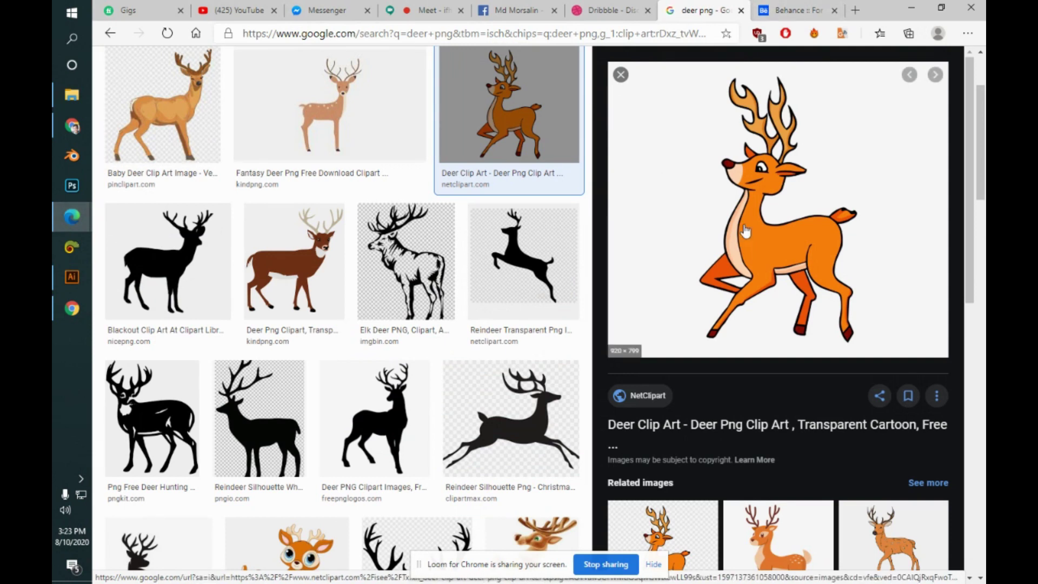
pyautogui.click(652, 38)
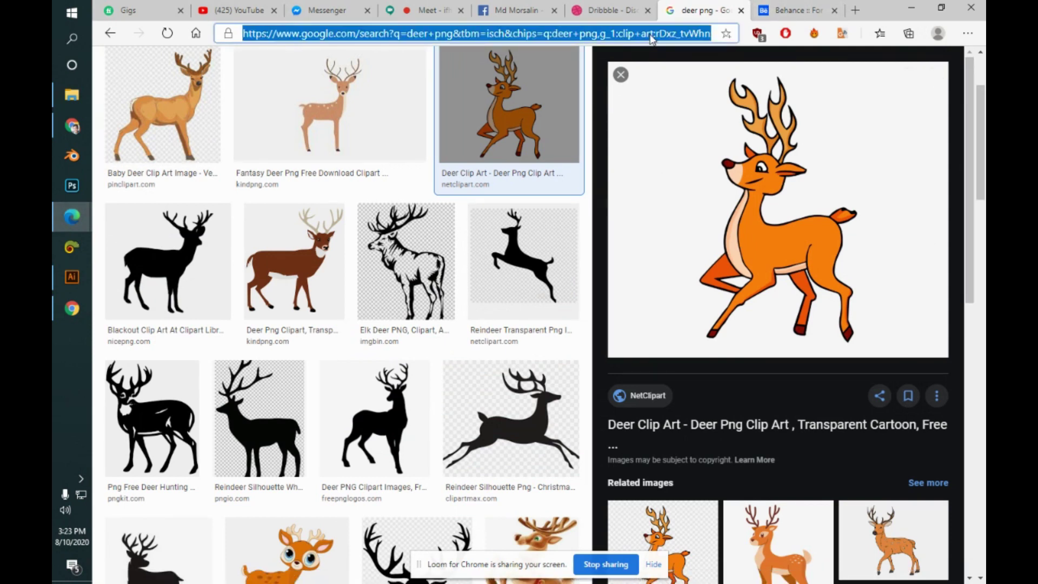
pyautogui.write('pexels')
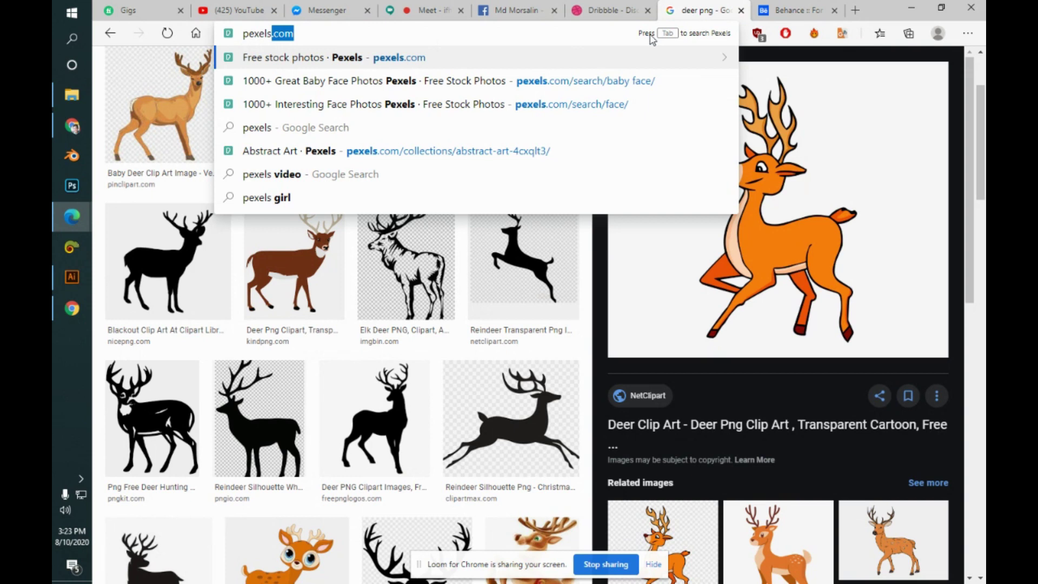
pyautogui.press('Return')
# - Check the chat messages in the Google Meet meeting
pyautogui.click(457, 7)
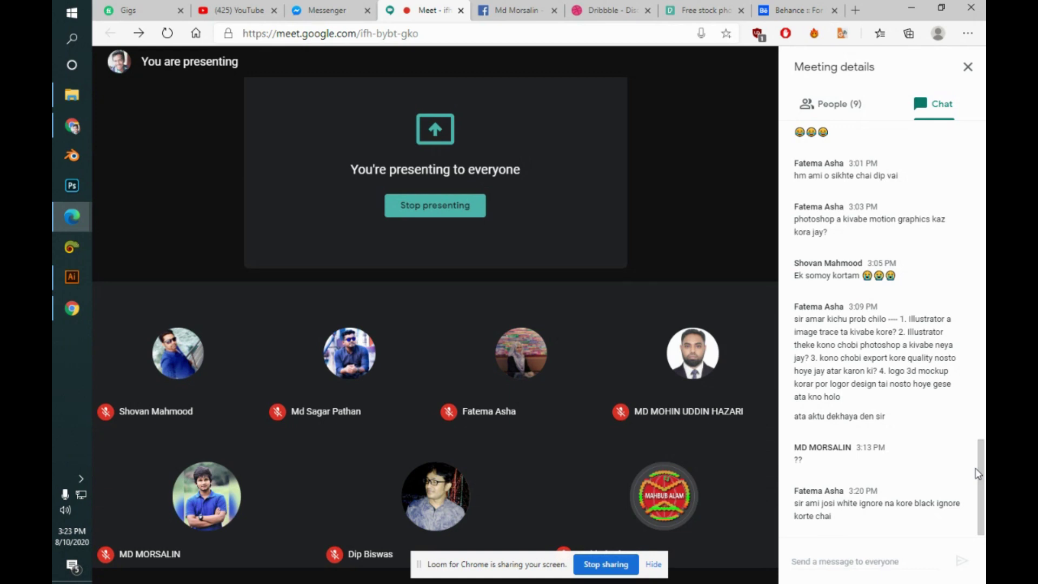
pyautogui.hotkey('alt', 'Tab')
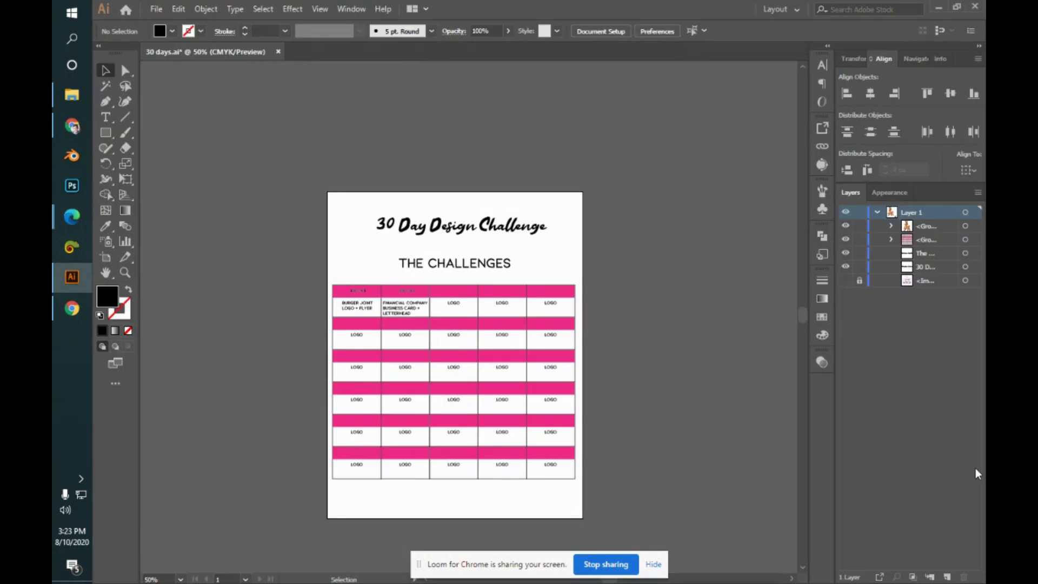
pyautogui.hotkey('alt', 'Tab')
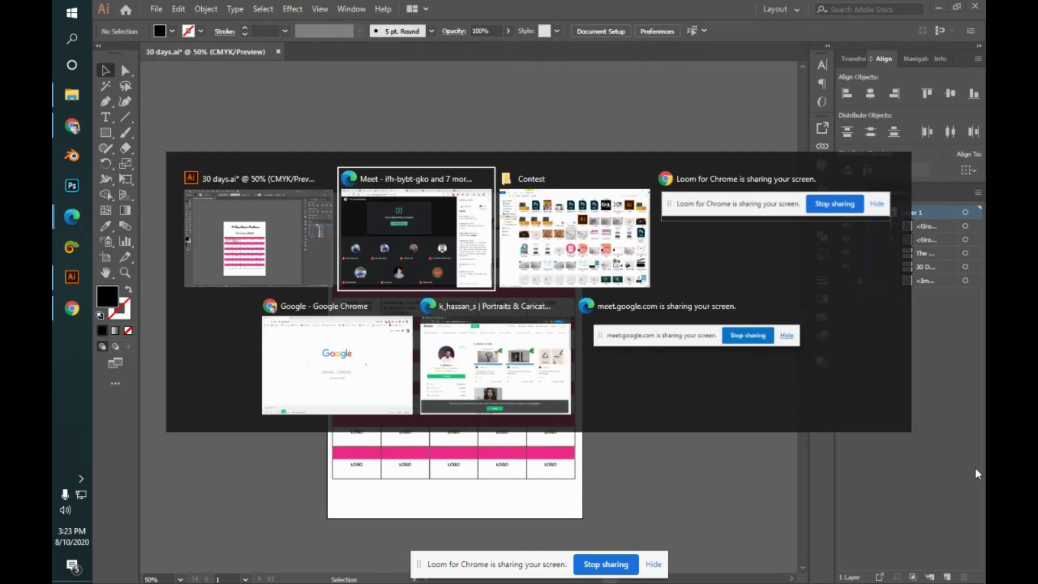
# - Search Pexels for "design" and look through the photo results
pyautogui.click(703, 10)
pyautogui.write('design')
pyautogui.press('Return')
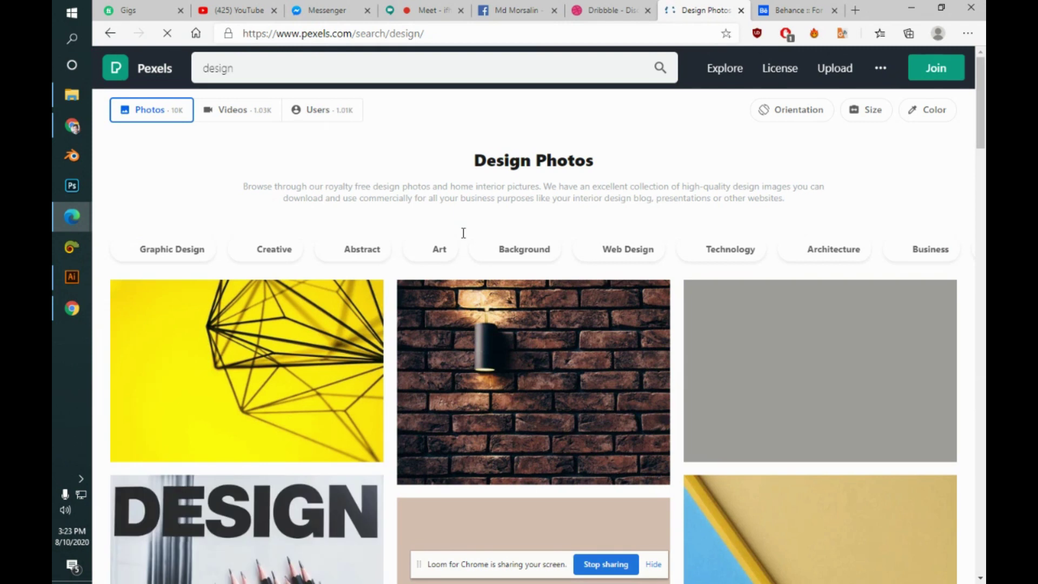
pyautogui.scroll(-12, 463, 233)
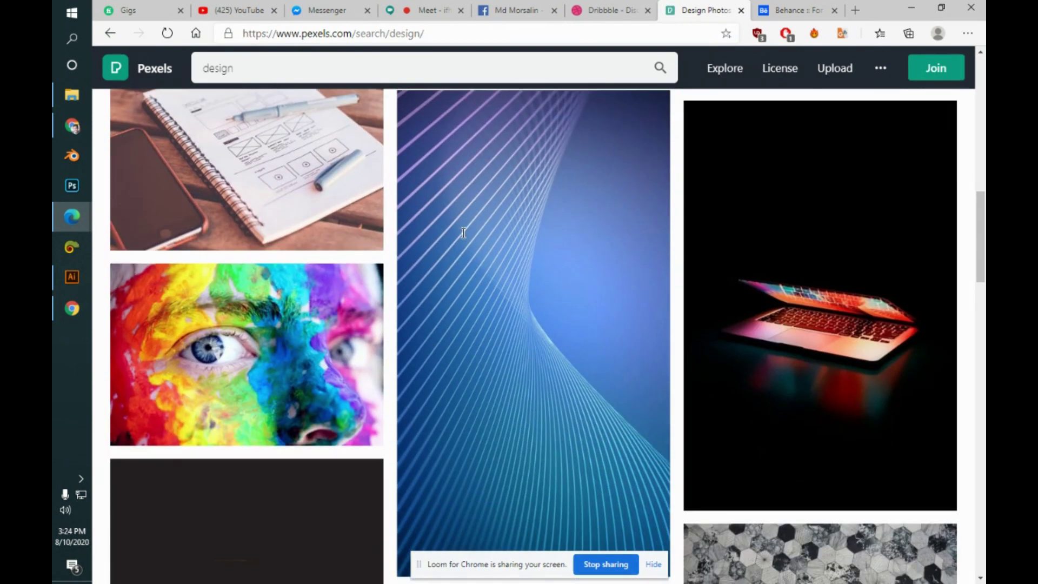
pyautogui.scroll(-4, 464, 232)
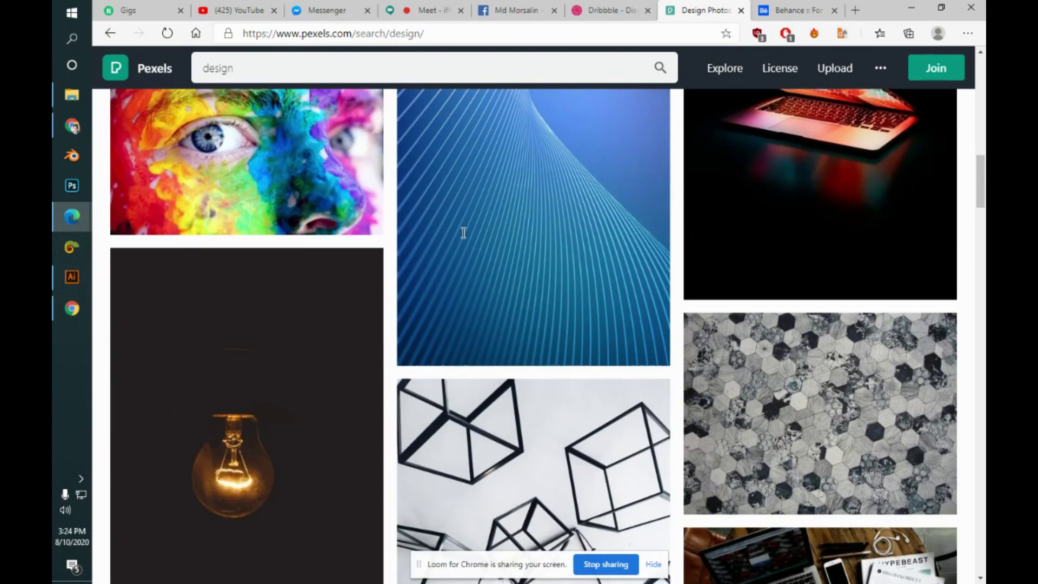
pyautogui.scroll(-10, 463, 232)
pyautogui.scroll(-10, 463, 232)
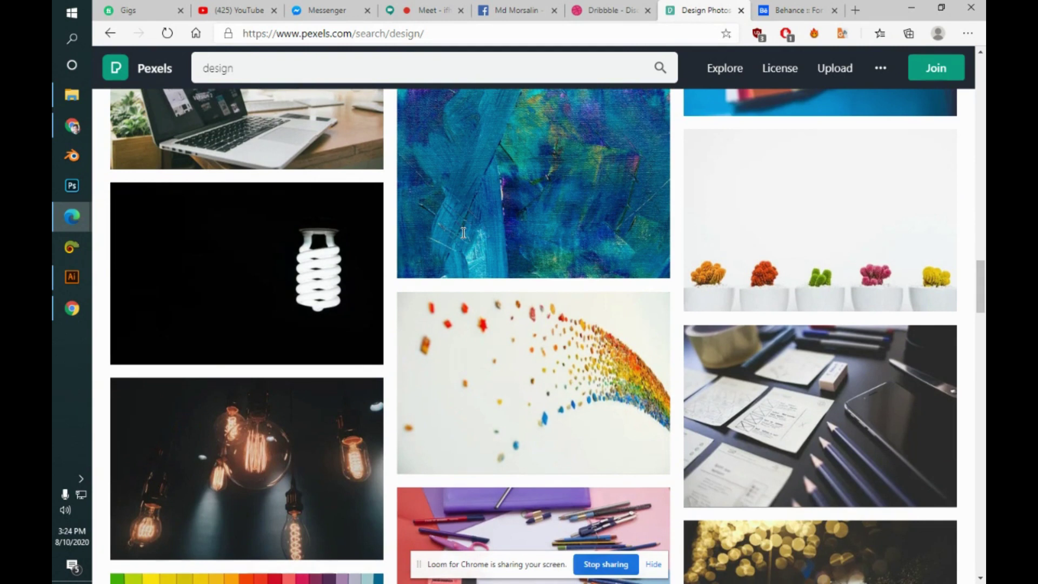
pyautogui.scroll(20, 464, 233)
# - Change the Pexels search to "graphic design" and browse the resulting photos
pyautogui.click(266, 69)
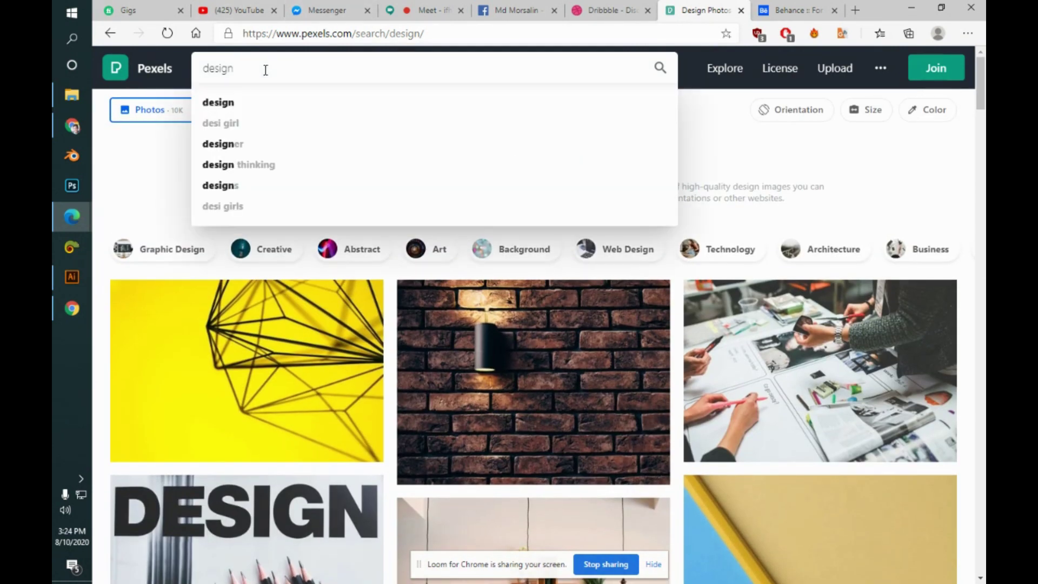
pyautogui.write('graphic')
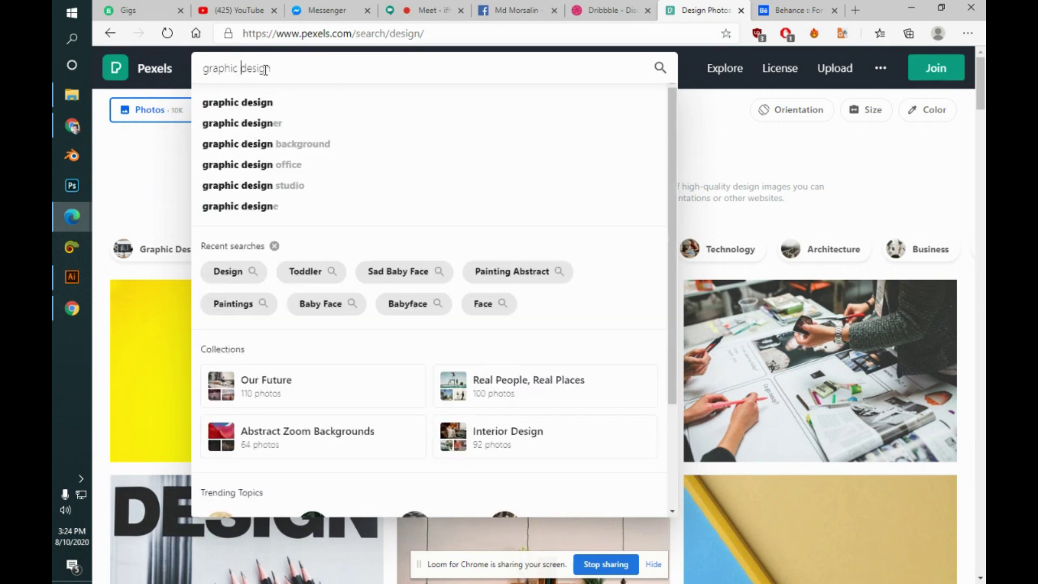
pyautogui.press('Return')
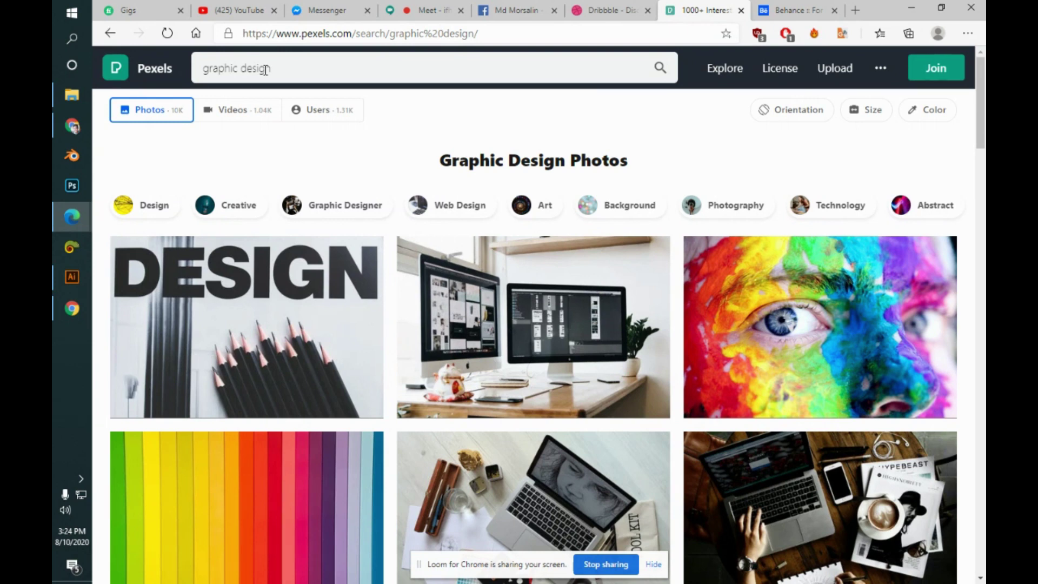
pyautogui.scroll(-20, 265, 71)
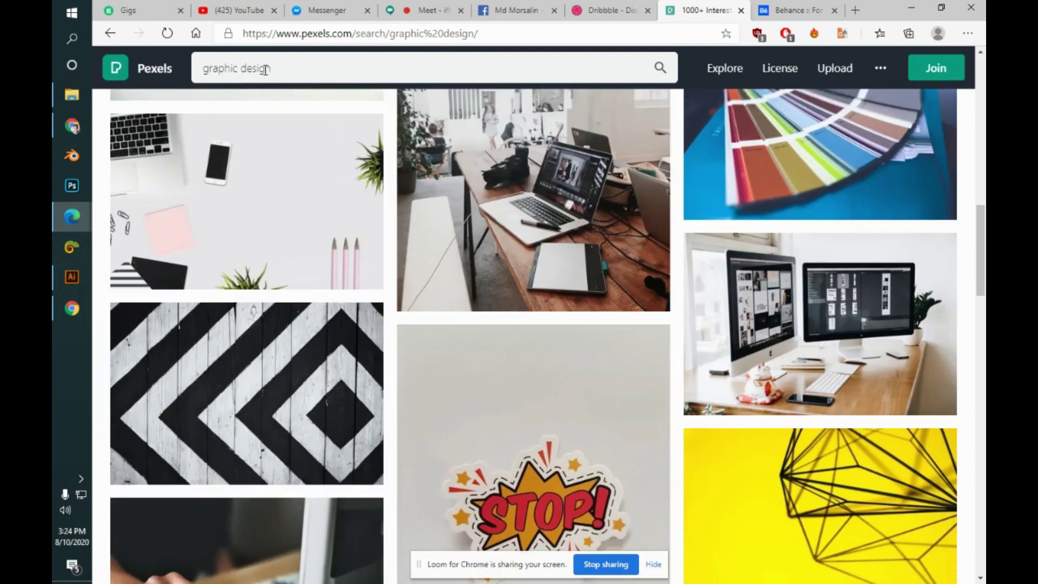
pyautogui.scroll(-8, 265, 70)
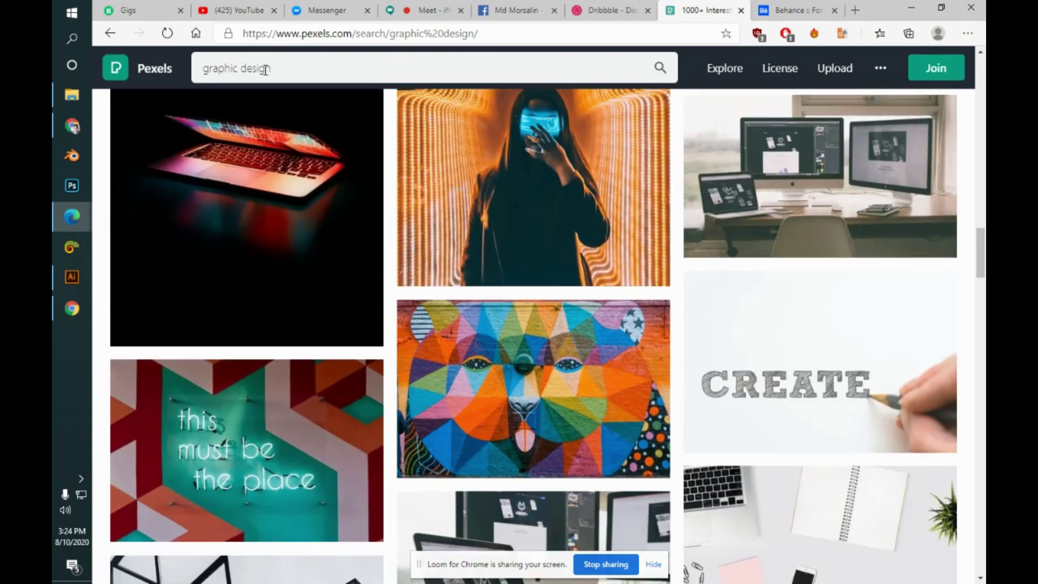
# - Browse the graphic design results for the pink and blue abstract painting and download that photo
pyautogui.scroll(-8, 265, 70)
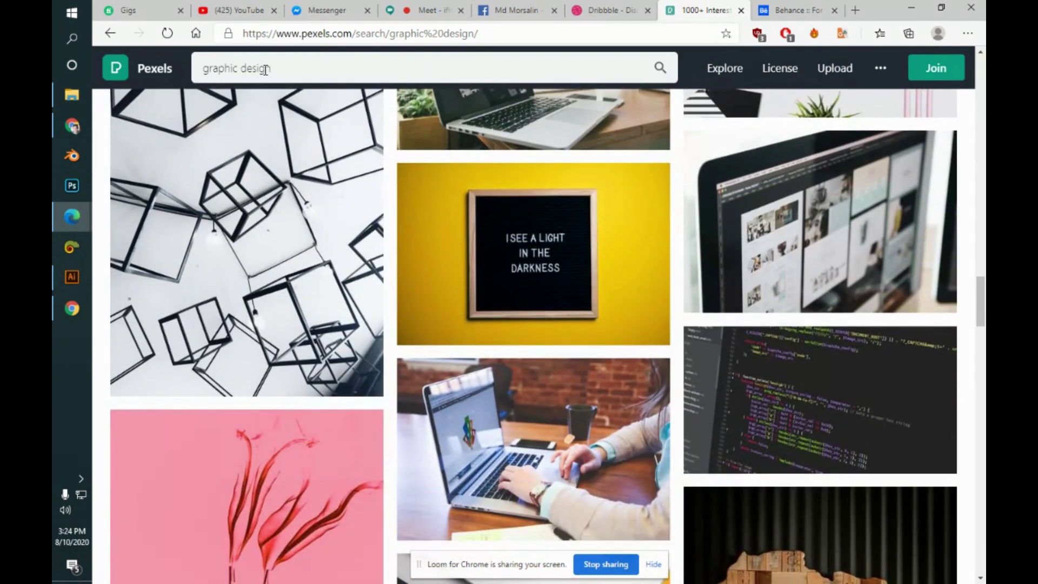
pyautogui.scroll(-7, 265, 71)
pyautogui.scroll(-9, 265, 70)
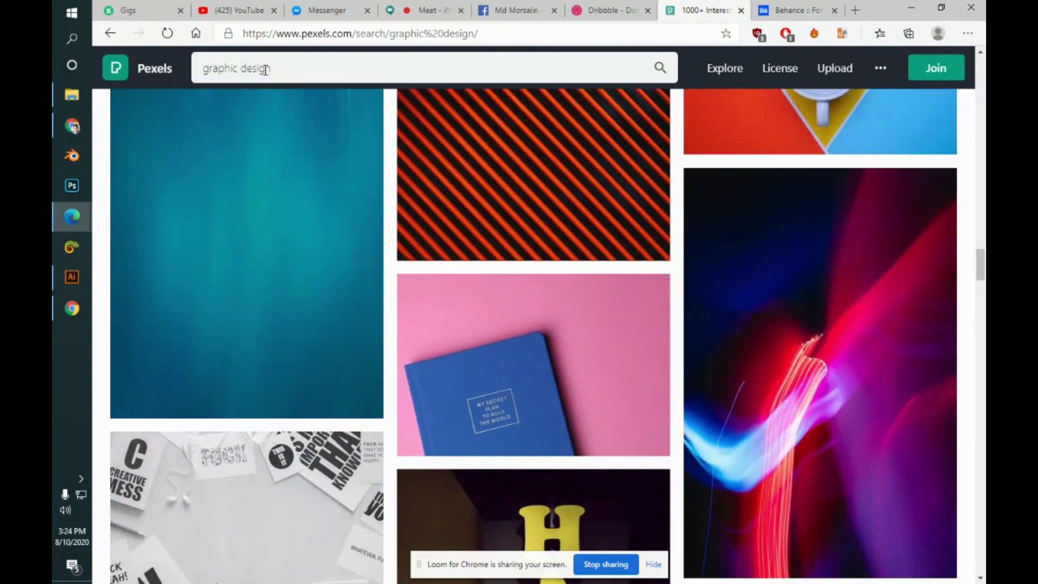
pyautogui.scroll(-16, 265, 70)
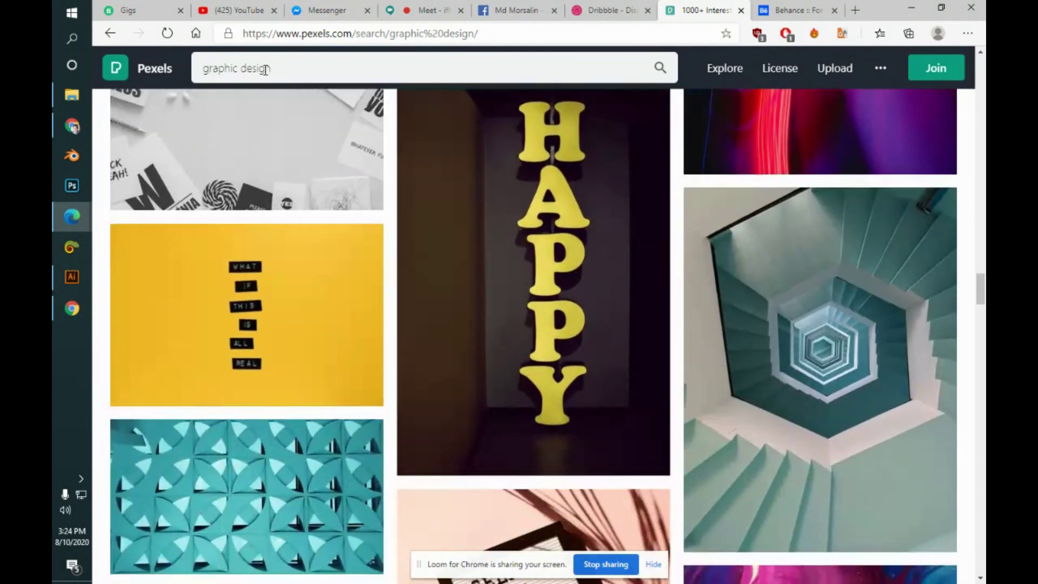
pyautogui.scroll(-1, 265, 70)
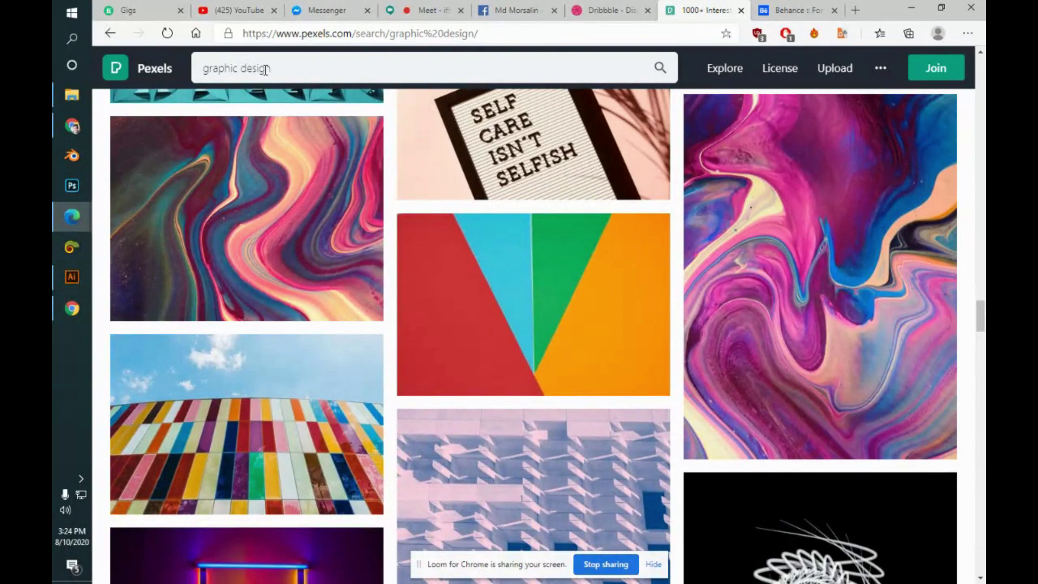
pyautogui.click(863, 342)
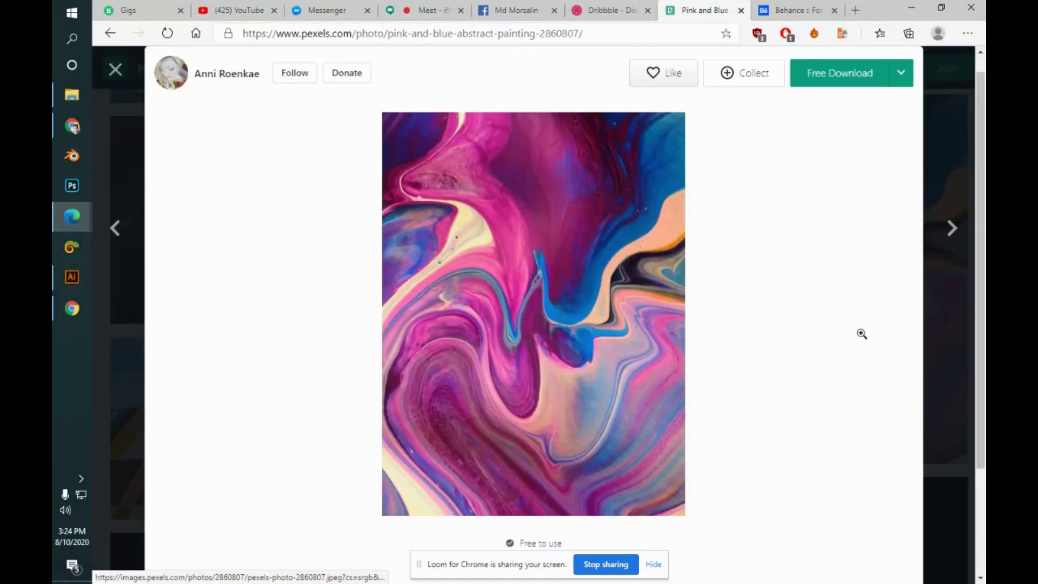
pyautogui.rightClick(559, 237)
pyautogui.click(839, 85)
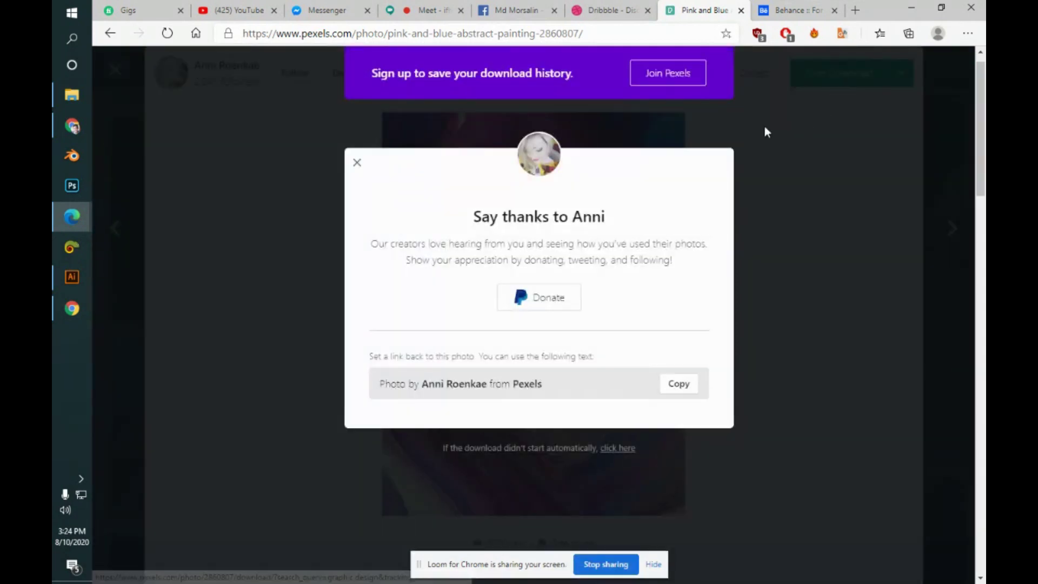
pyautogui.click(358, 163)
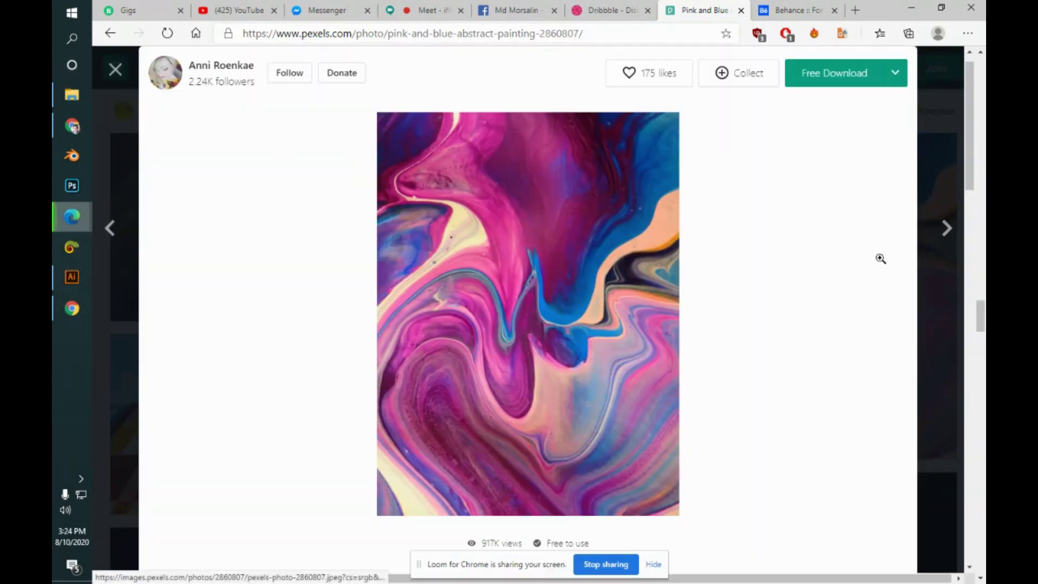
# - Download the multicolored illustration from the similar photos and show the downloaded pink and blue painting in its folder
pyautogui.moveTo(973, 177); pyautogui.dragTo(972, 318)
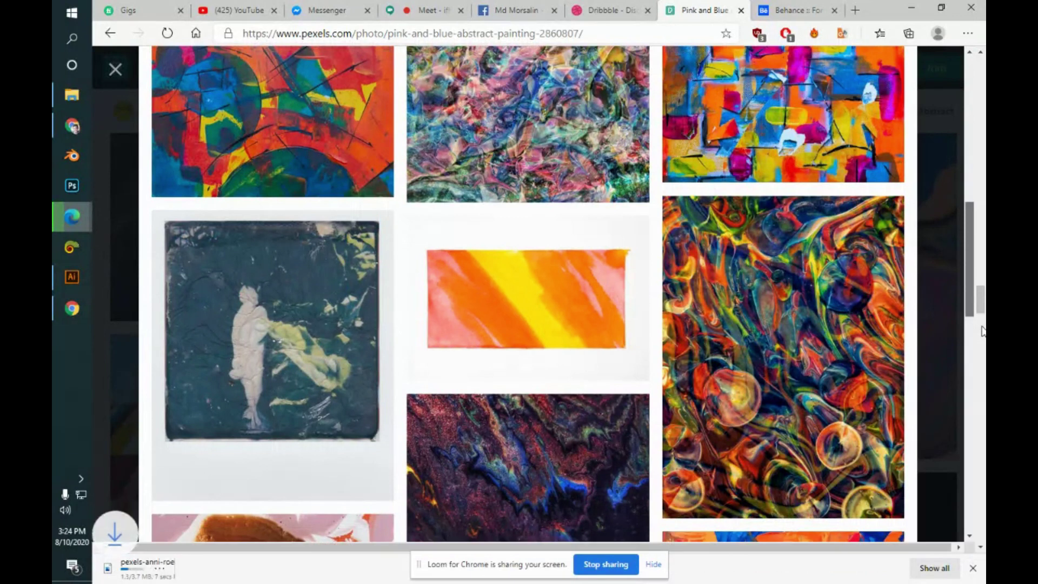
pyautogui.moveTo(973, 250); pyautogui.dragTo(969, 206)
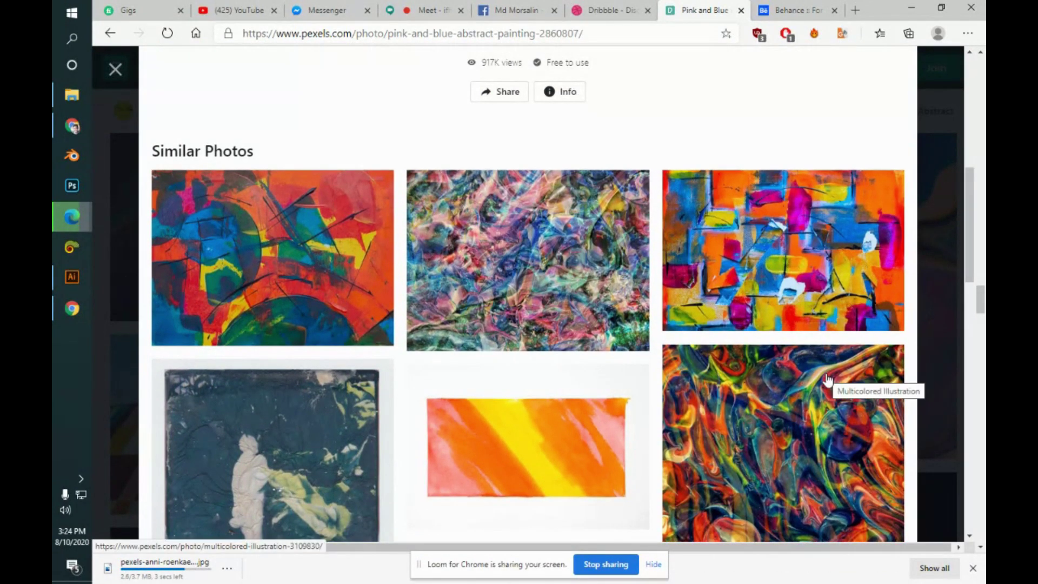
pyautogui.click(828, 379)
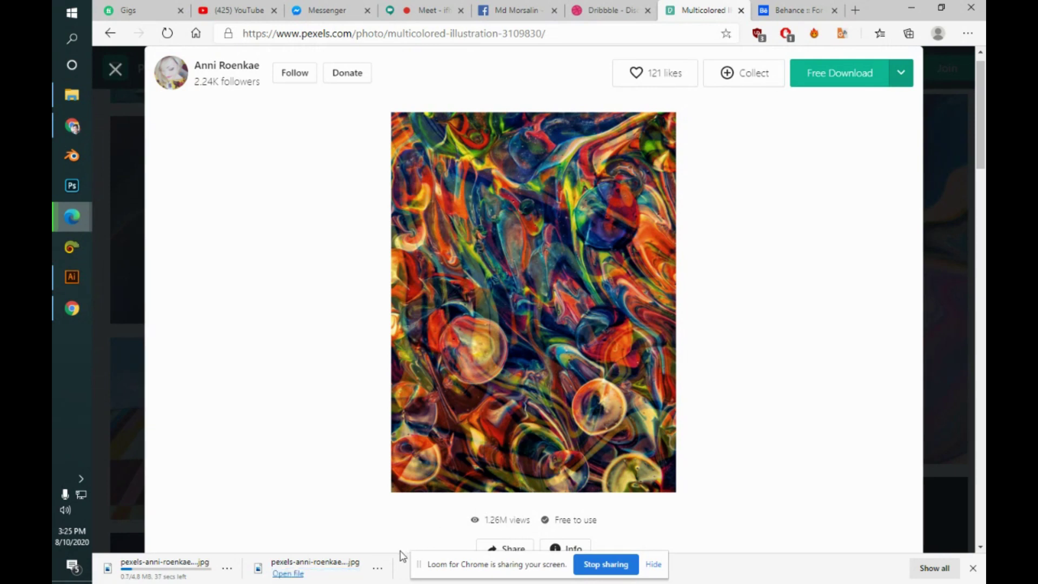
pyautogui.click(384, 570)
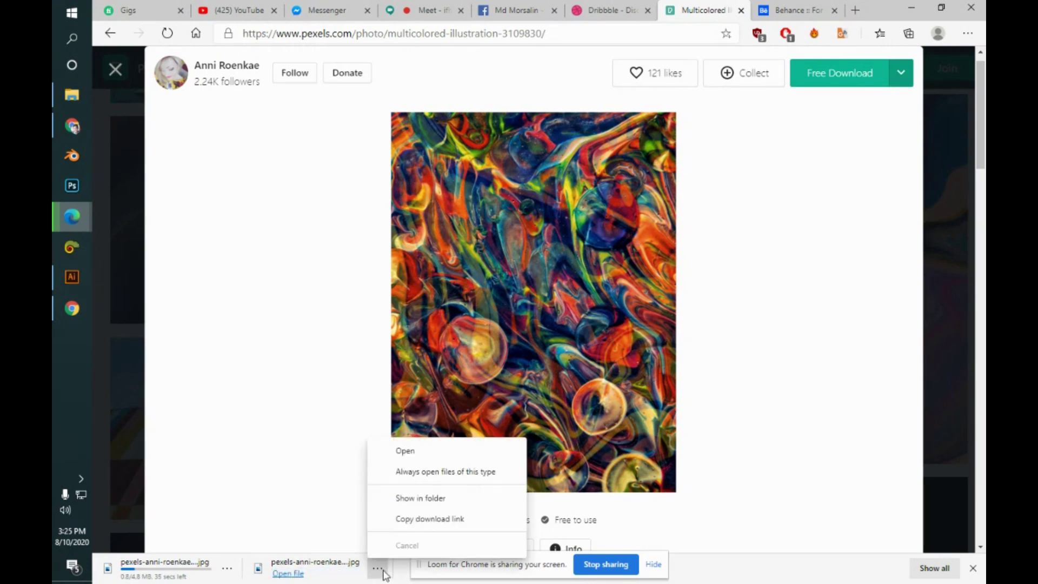
pyautogui.click(416, 503)
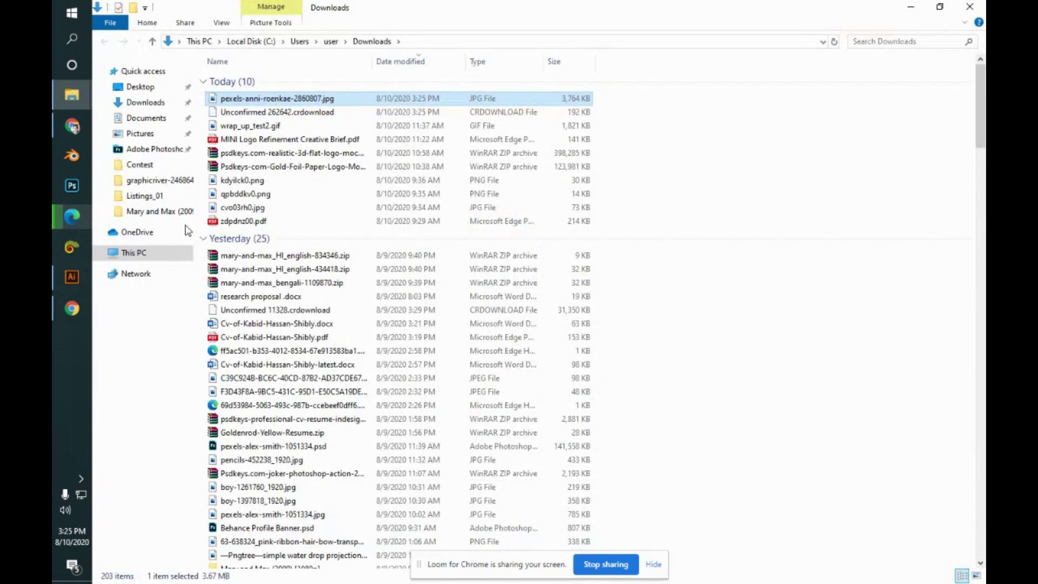
# - In Illustrator, place the downloaded pink and blue painting as a linked image at the artboard's upper-left corner and send it behind all artwork
pyautogui.click(74, 275)
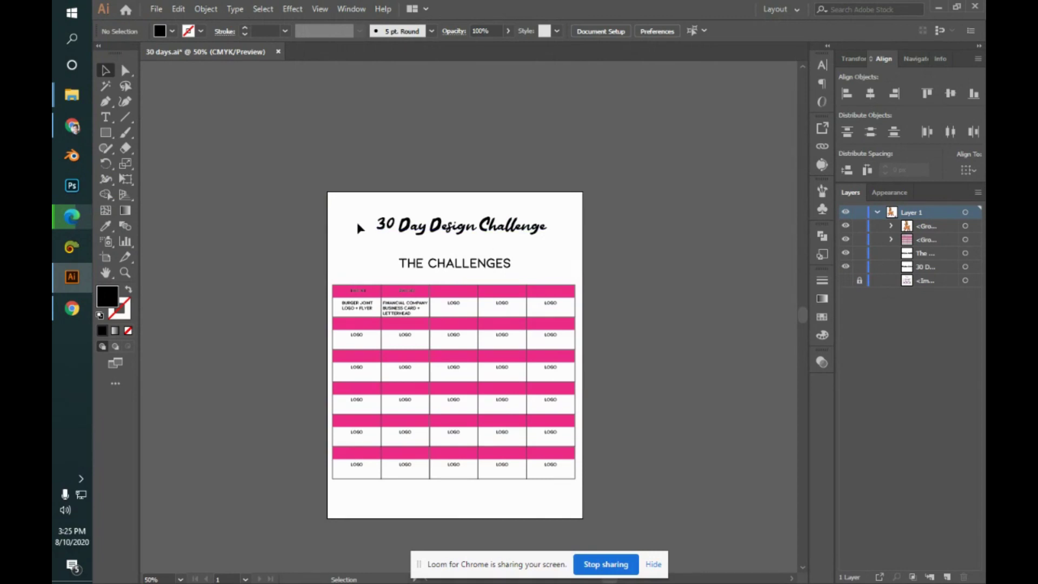
pyautogui.click(156, 10)
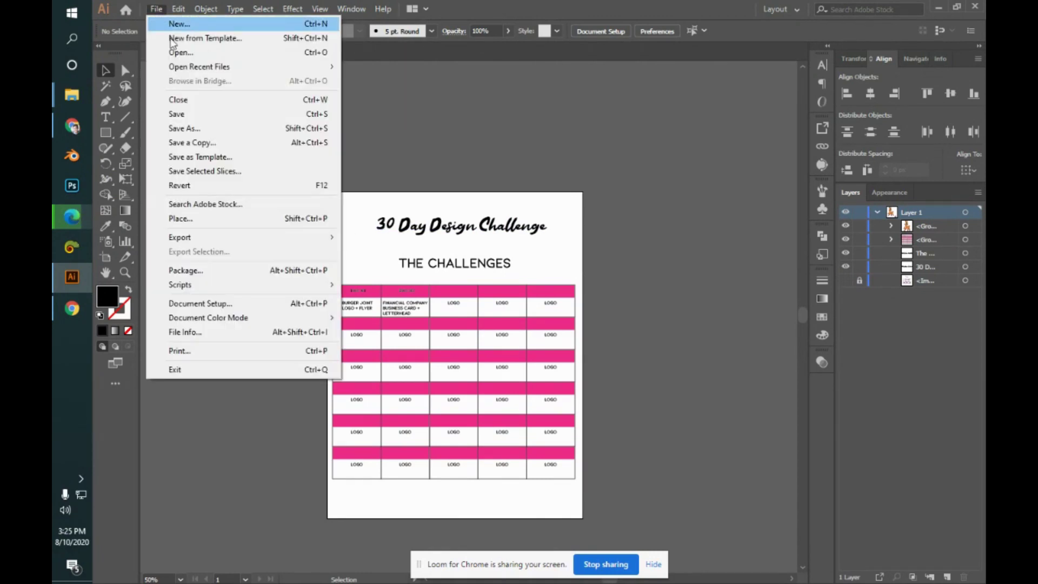
pyautogui.click(242, 222)
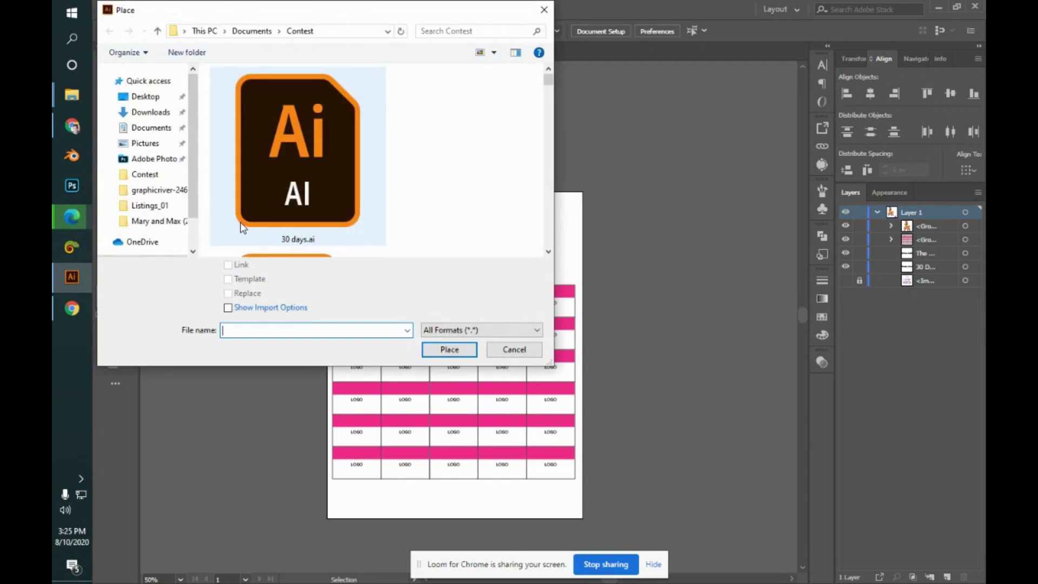
pyautogui.click(173, 112)
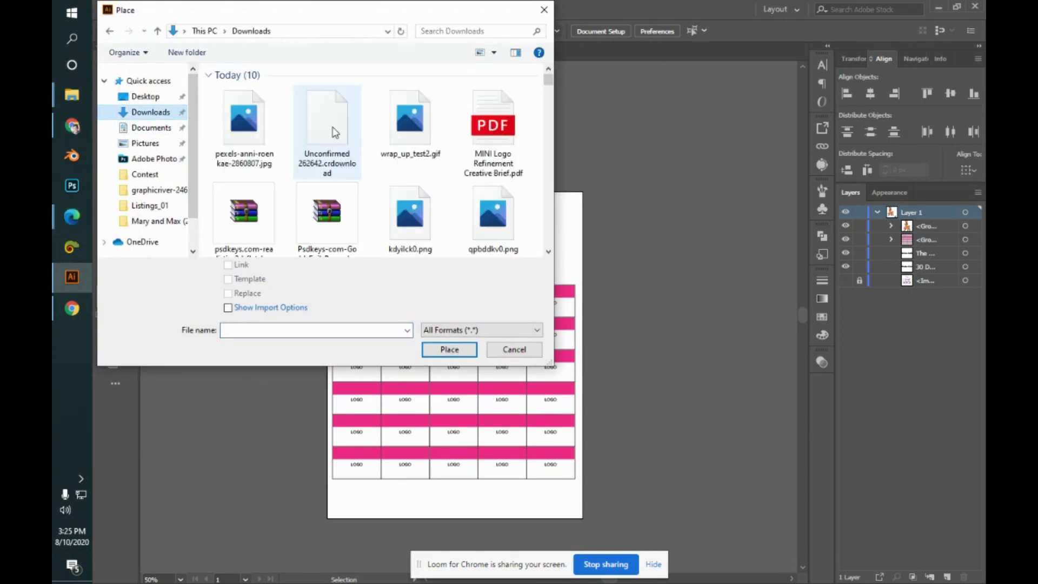
pyautogui.click(275, 127)
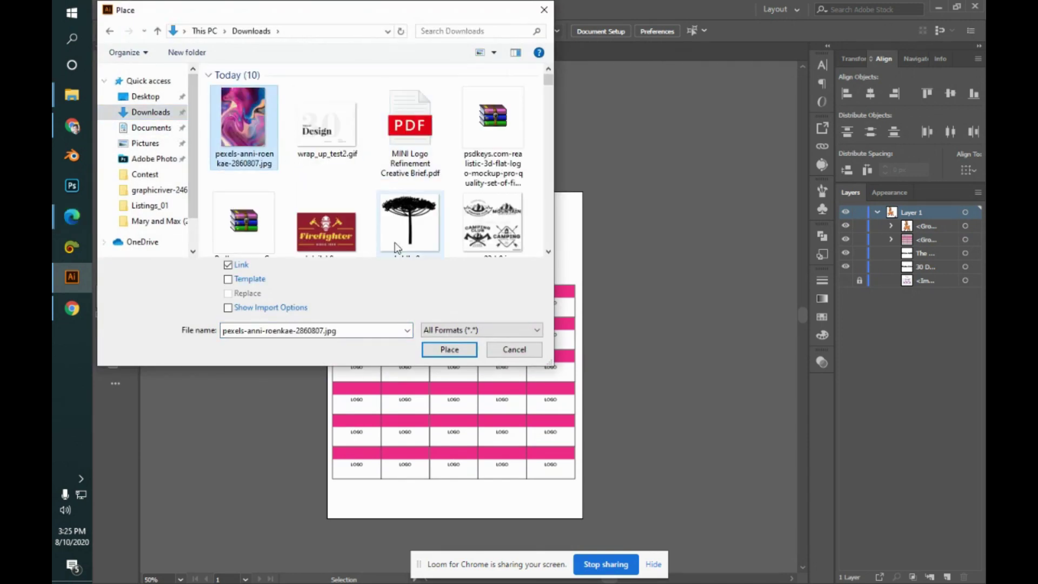
pyautogui.click(458, 349)
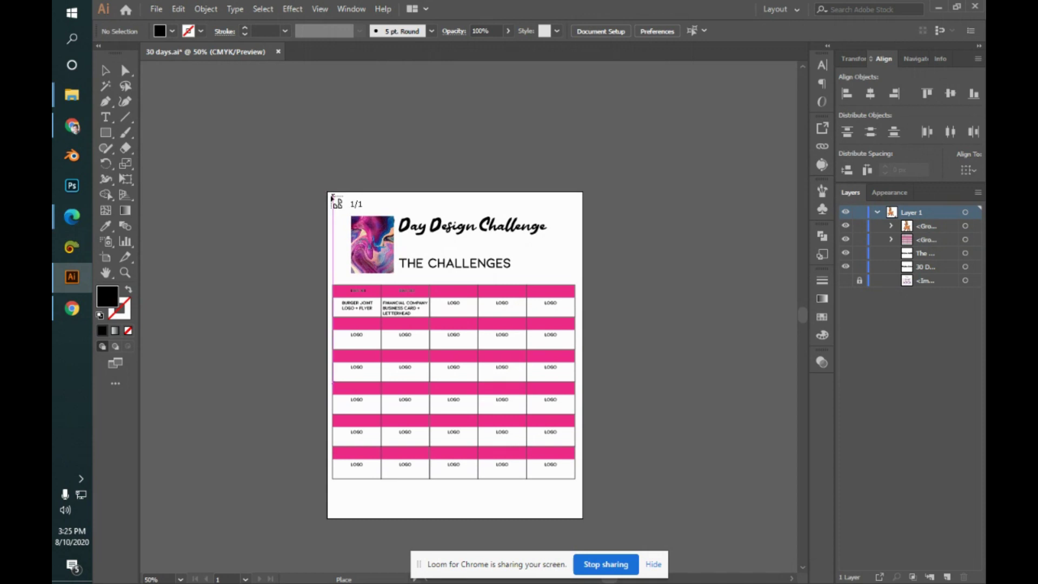
pyautogui.click(327, 194)
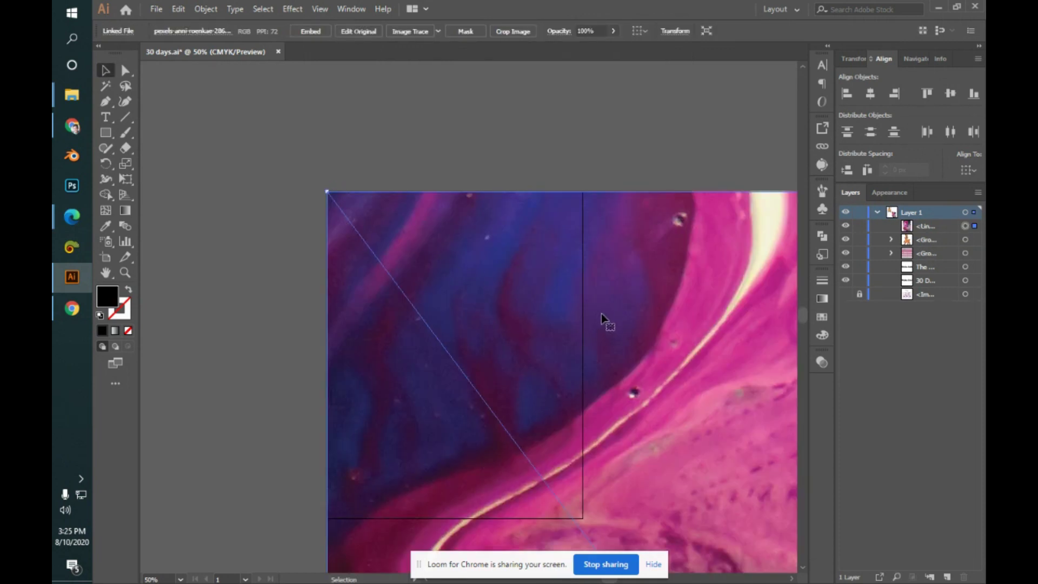
pyautogui.hotkey('ctrl', 'alt', '0')
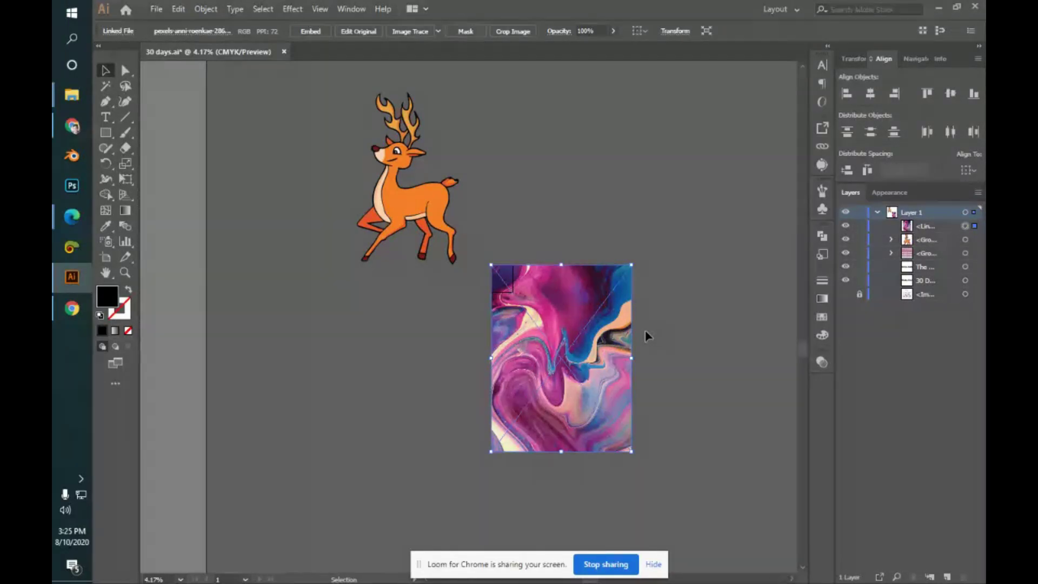
pyautogui.hotkey('ctrl', 'shift', '[')
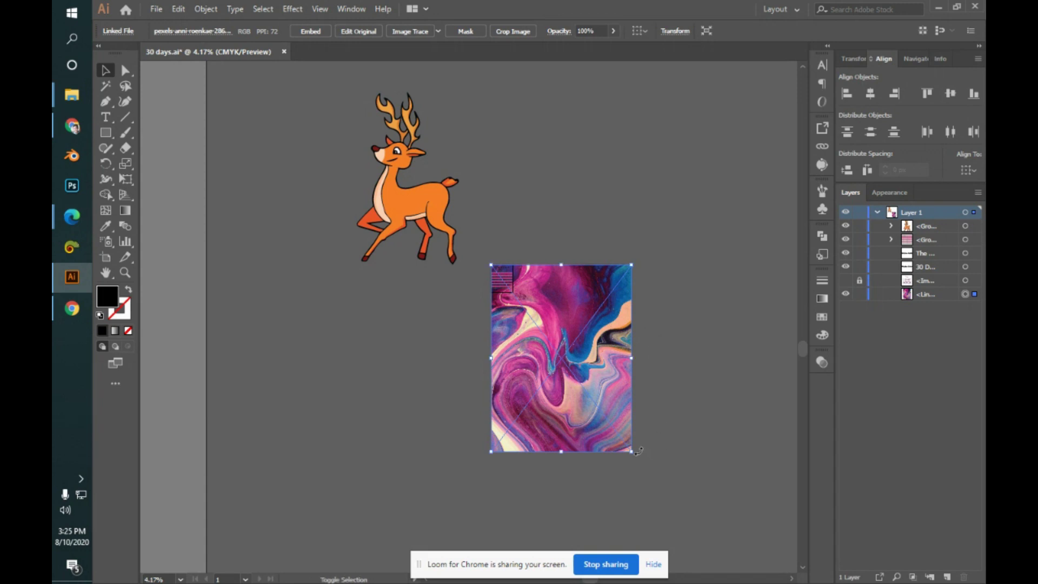
# - Scale the painting down to slightly larger than the artboard and move it so it extends past all four edges
pyautogui.moveTo(634, 452); pyautogui.dragTo(517, 300)
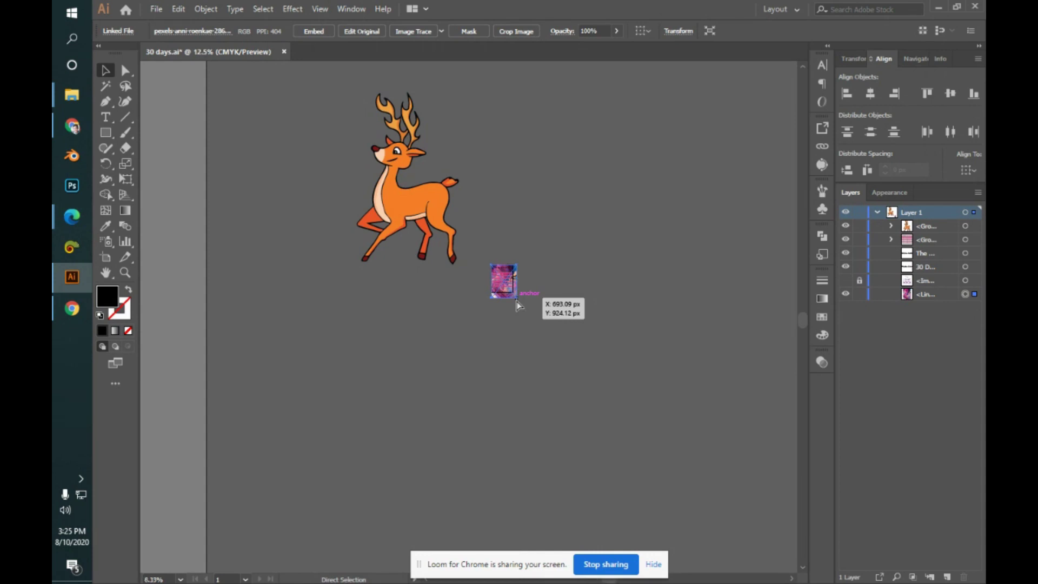
pyautogui.hotkey('ctrl', '=')
pyautogui.hotkey('ctrl', '=')
pyautogui.hotkey('ctrl', '=')
pyautogui.hotkey('ctrl', '=')
pyautogui.hotkey('ctrl', '=')
pyautogui.hotkey('ctrl', '=')
pyautogui.hotkey('ctrl', '=')
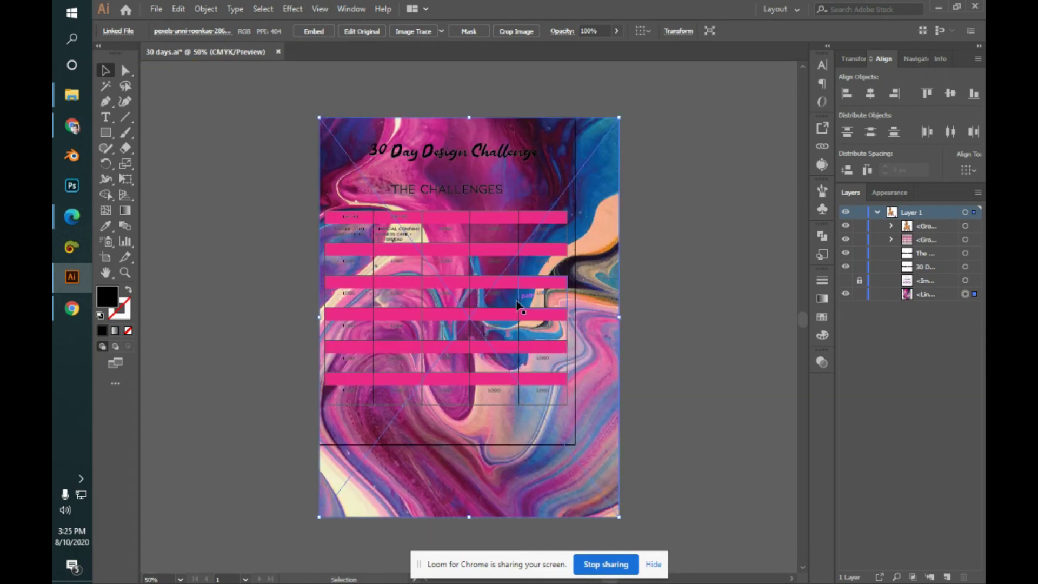
pyautogui.moveTo(590, 462); pyautogui.dragTo(557, 428)
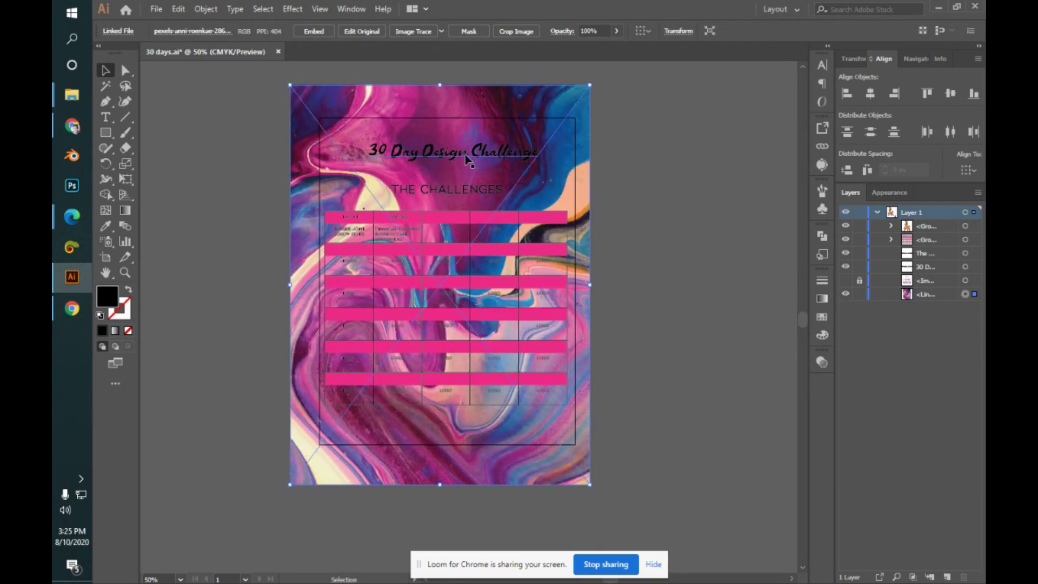
# - Fill the "30 Day Design Challenge" title and the "THE CHALLENGES" subtitle with white (ffffff)
pyautogui.click(468, 193)
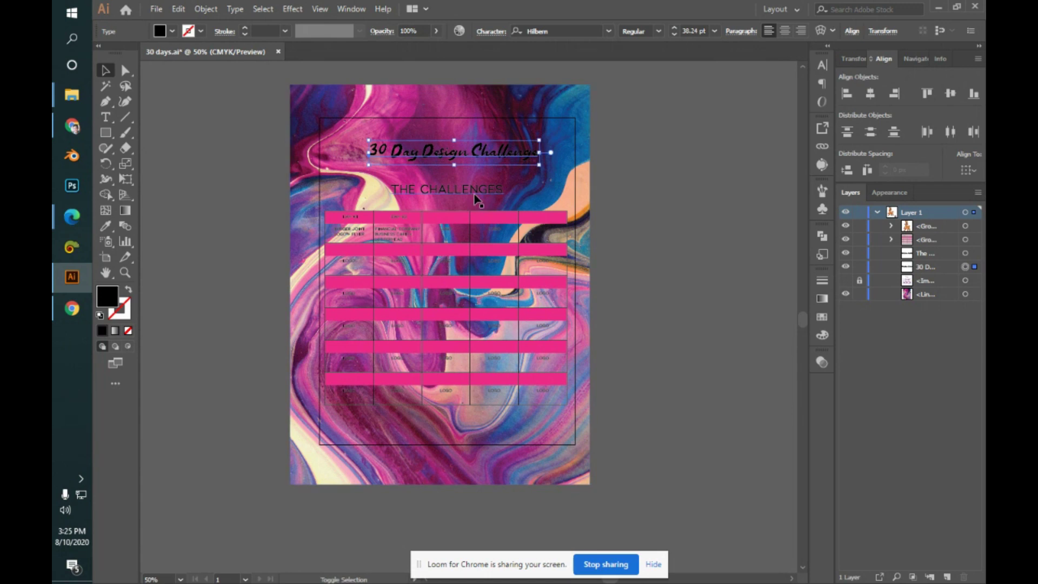
pyautogui.keyDown('shift'); pyautogui.click(476, 194); pyautogui.keyUp('shift')
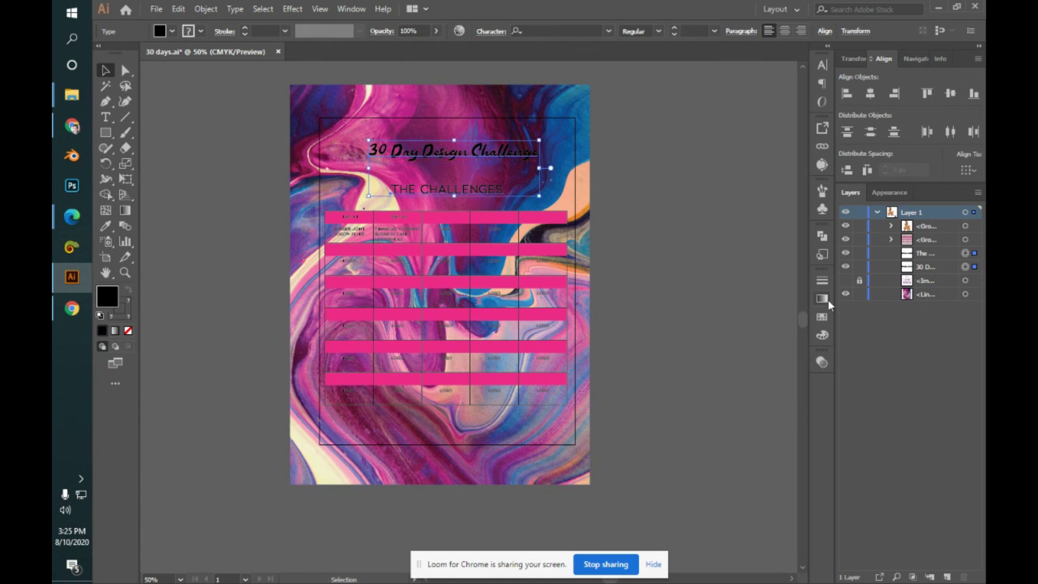
pyautogui.doubleClick(113, 302)
pyautogui.write('ffffff')
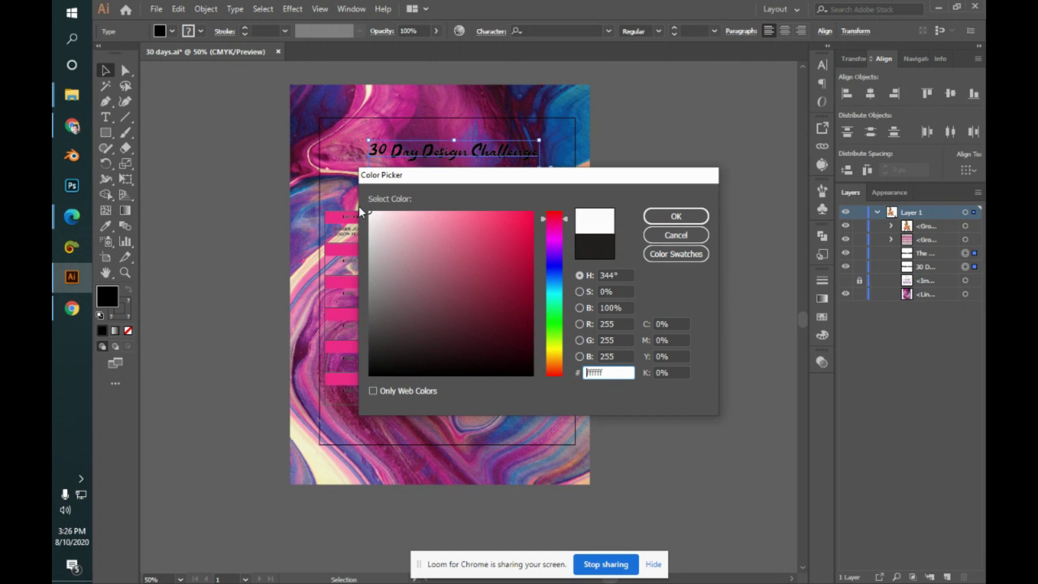
pyautogui.press('Return')
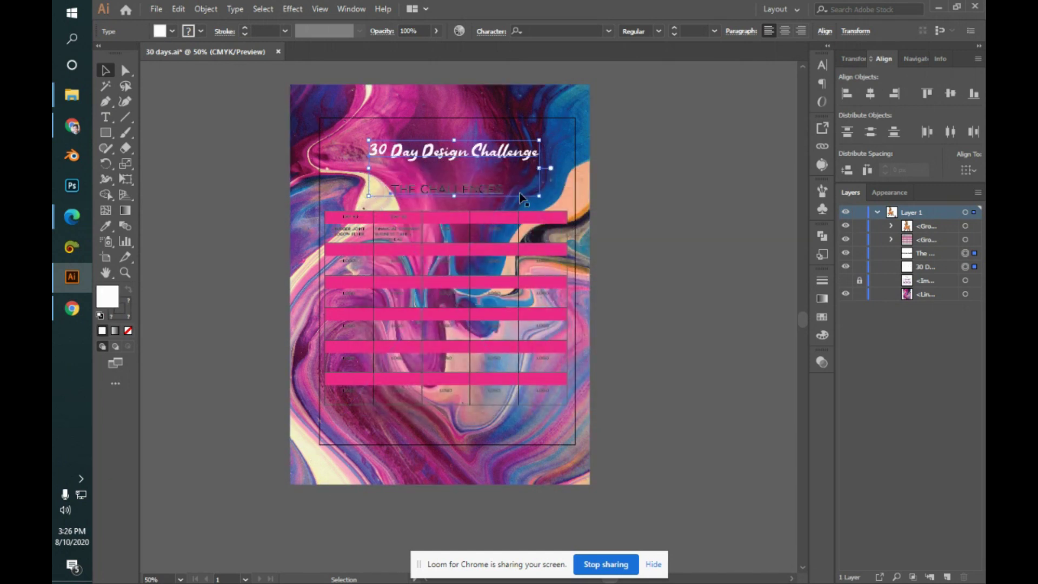
# - Remove the stroke from the "THE CHALLENGES" subtitle
pyautogui.click(730, 250)
pyautogui.click(475, 192)
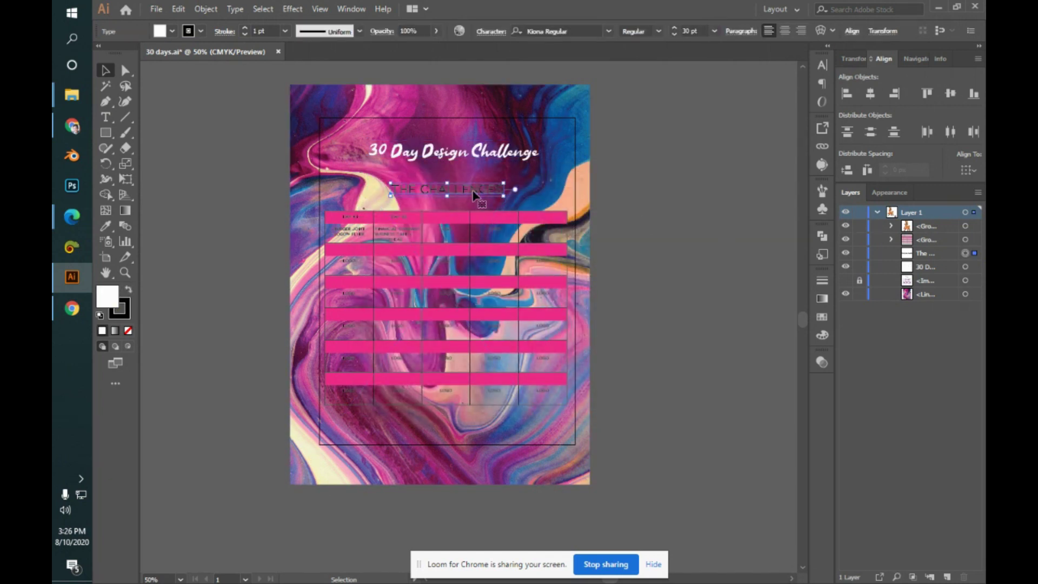
pyautogui.click(128, 318)
pyautogui.click(128, 331)
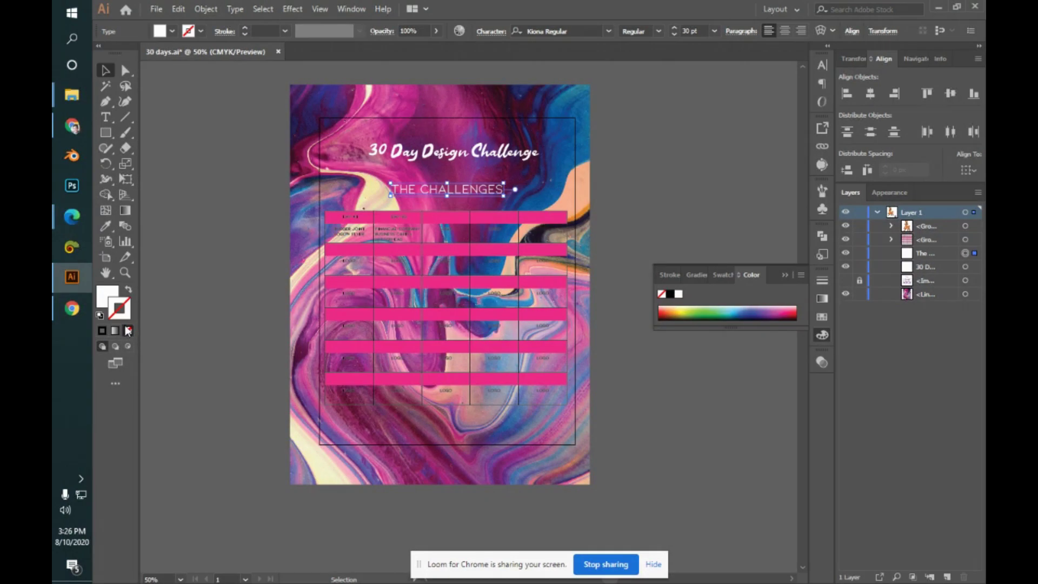
pyautogui.click(676, 205)
pyautogui.click(786, 275)
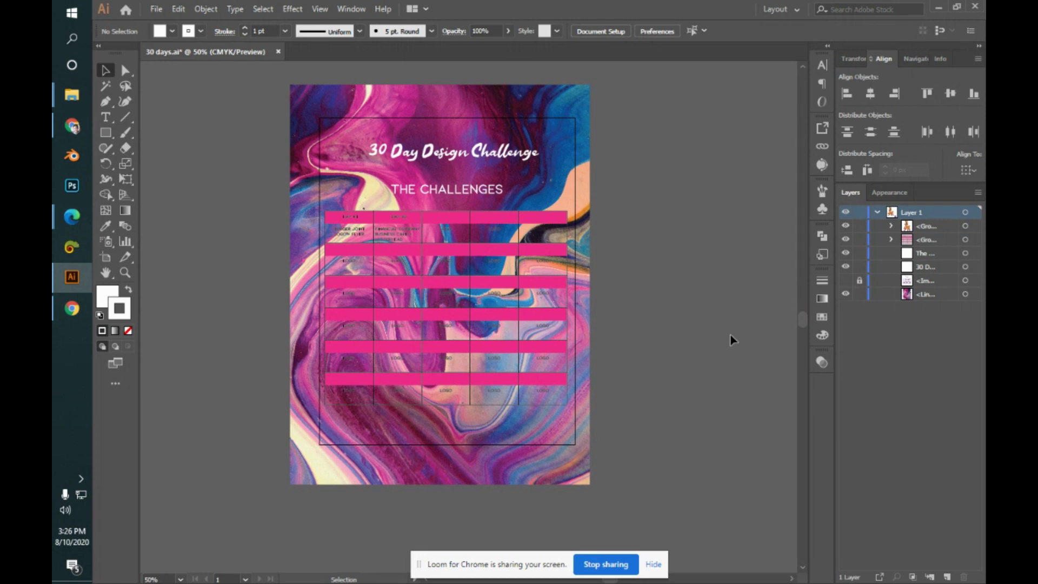
# - Draw a white rectangle about 591 × 757 px exactly covering the artboard, on top of all artwork
pyautogui.click(106, 133)
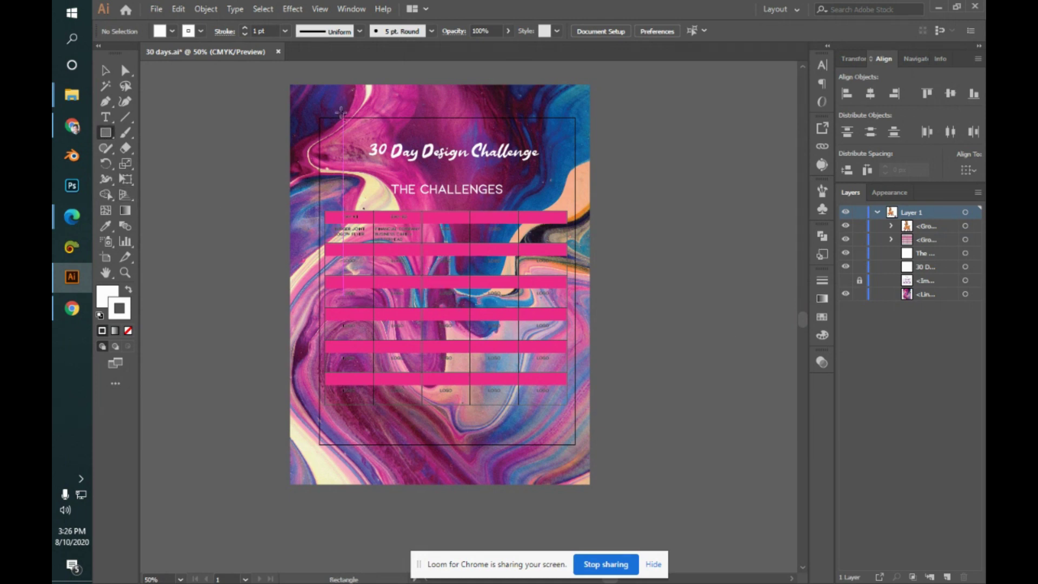
pyautogui.moveTo(319, 119)
pyautogui.mouseDown()
pyautogui.moveTo(412, 242)
pyautogui.moveTo(501, 403)
pyautogui.moveTo(529, 437)
pyautogui.moveTo(575, 444)
pyautogui.mouseUp()
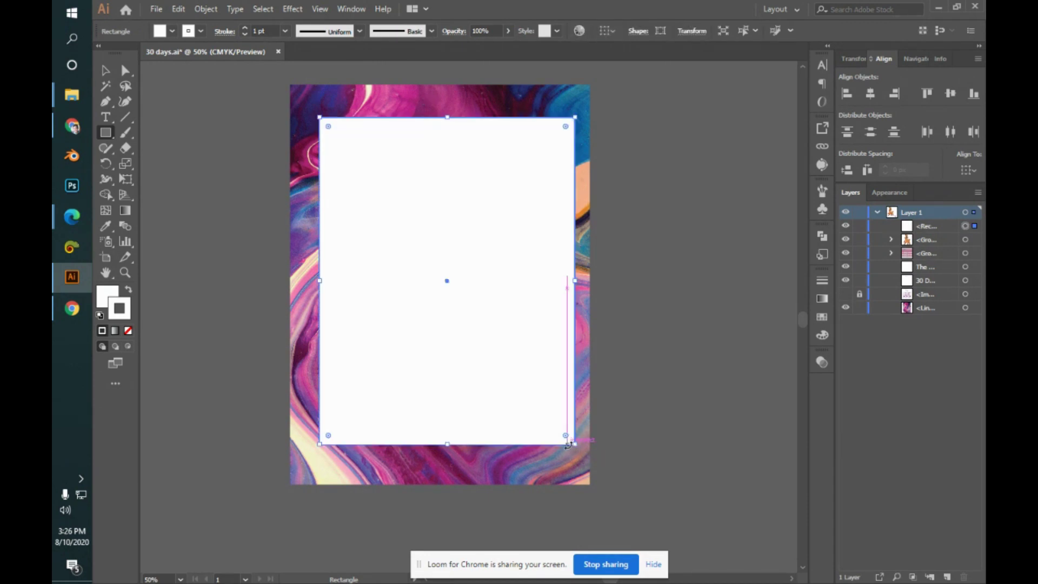
pyautogui.press('v')
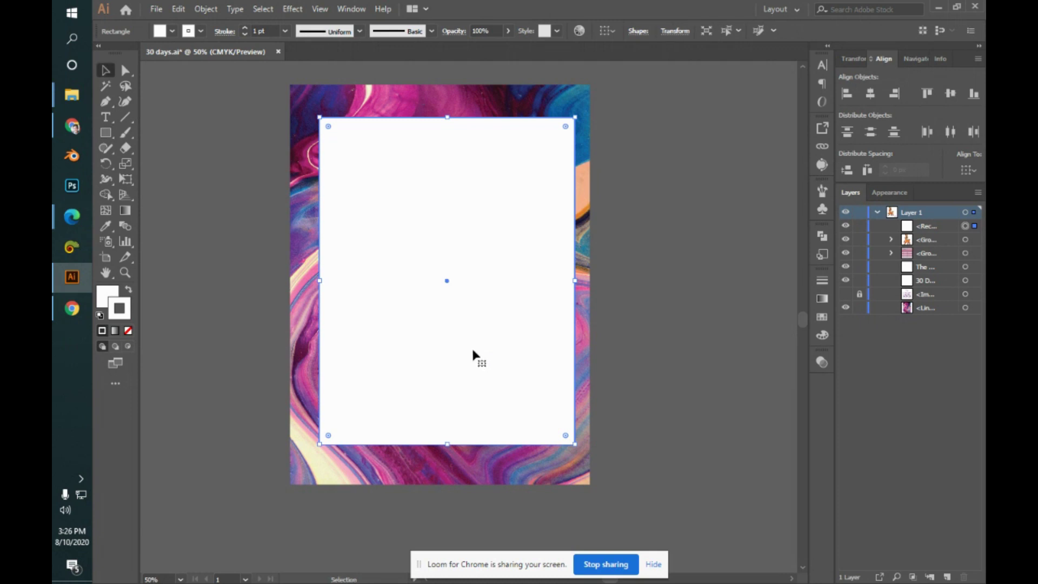
# - Select the rectangle, painting, headings and table together and make a clipping mask that crops the painting to the artboard
pyautogui.moveTo(241, 86); pyautogui.dragTo(703, 519)
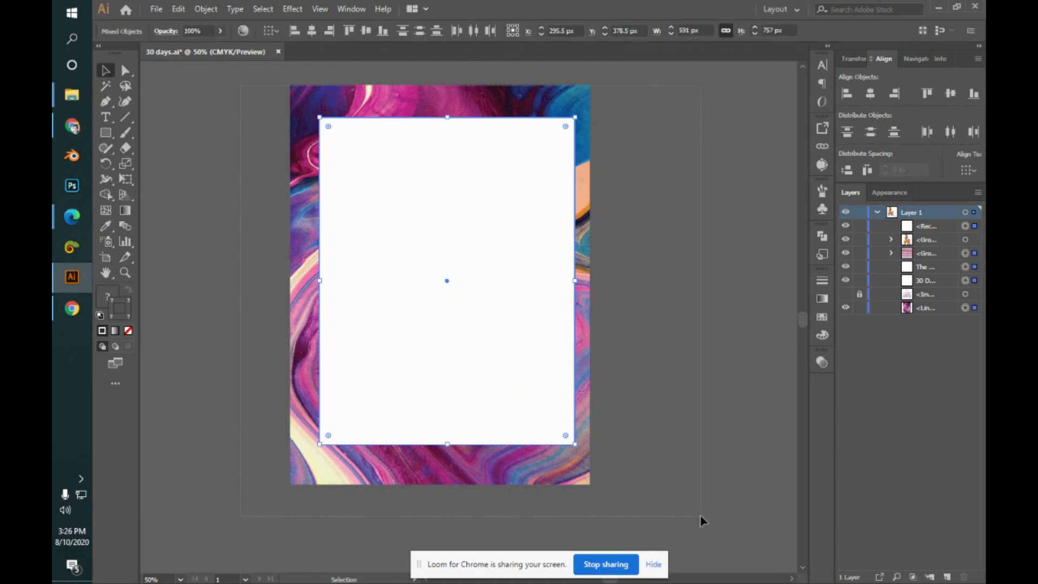
pyautogui.press('a')
pyautogui.press('v')
pyautogui.rightClick(457, 312)
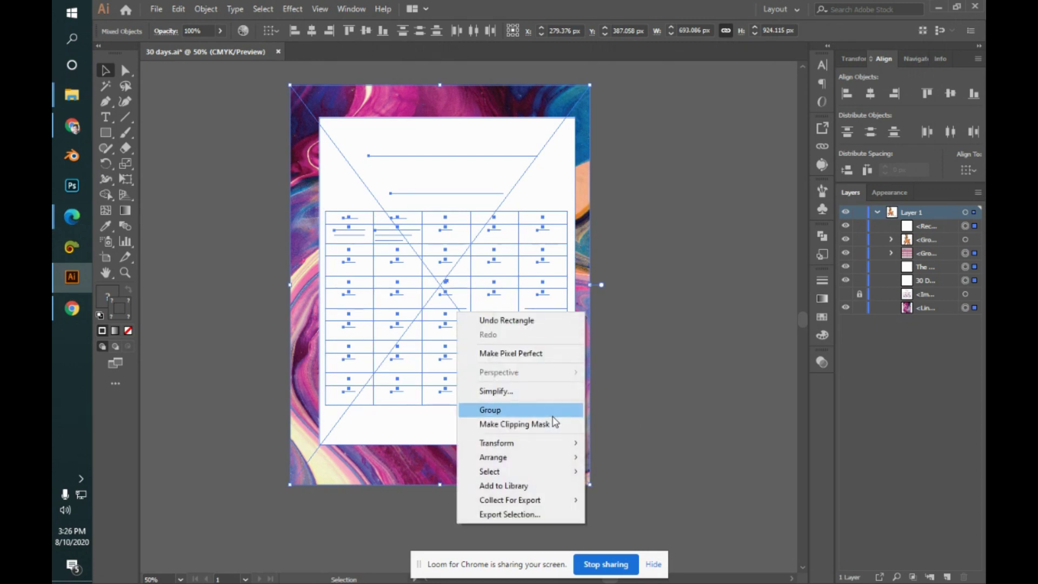
pyautogui.click(553, 423)
pyautogui.click(703, 342)
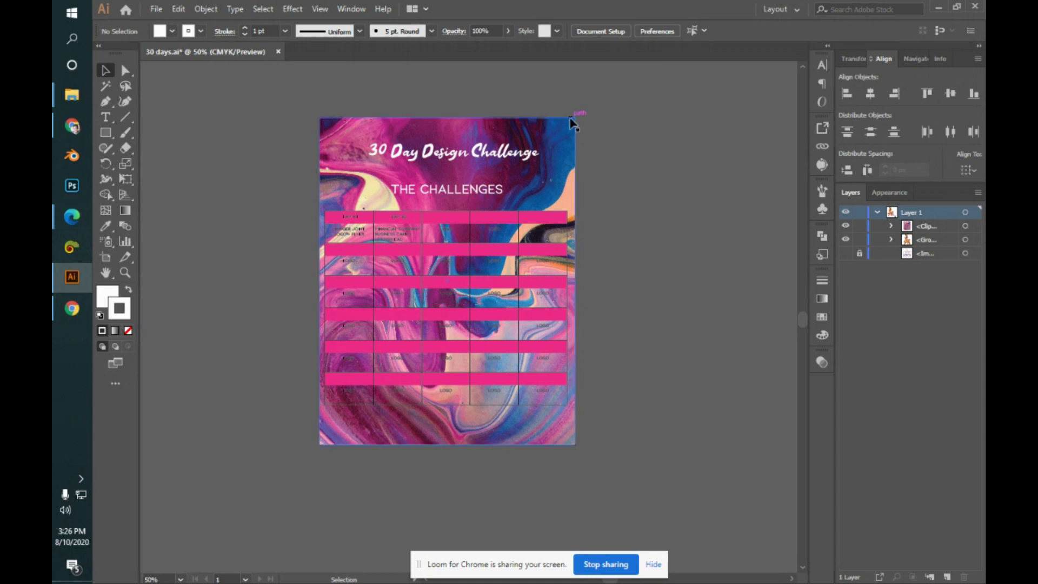
pyautogui.click(562, 145)
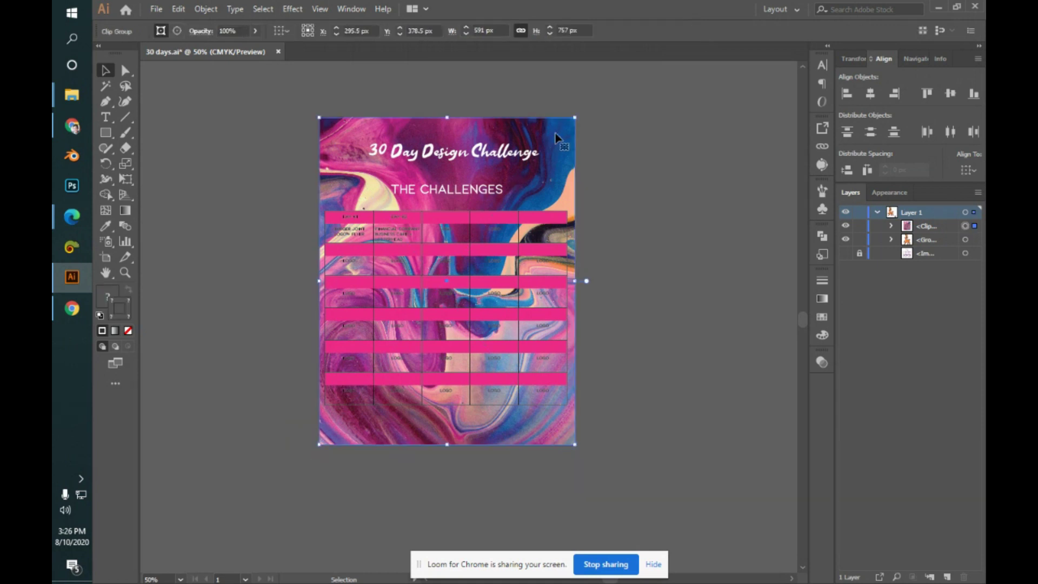
pyautogui.click(624, 196)
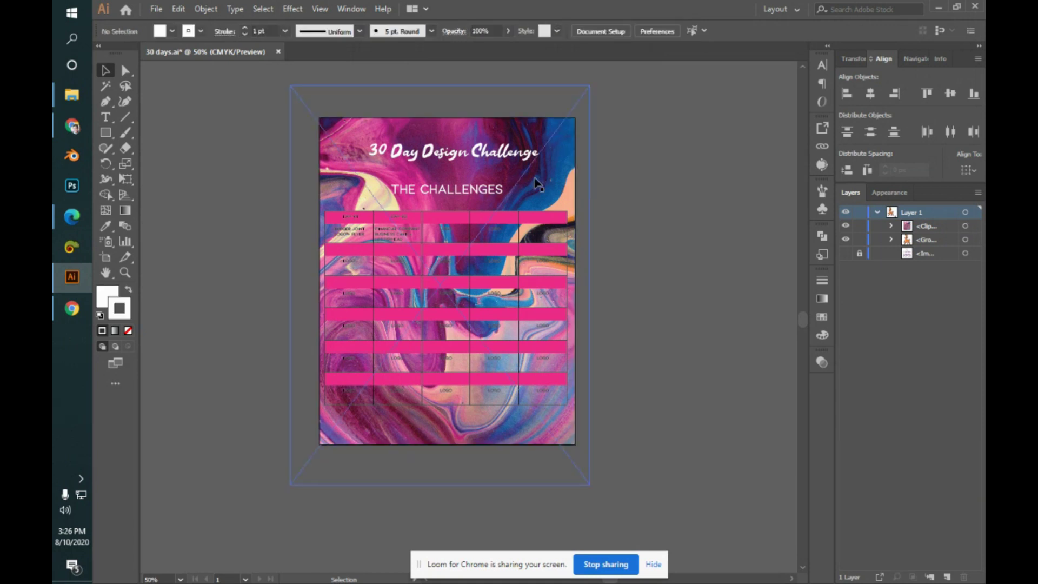
# - In File Explorer, move the pink and blue painting file ending in 2860807.jpg from Downloads into the Contest folder
pyautogui.hotkey('alt', 'Tab')
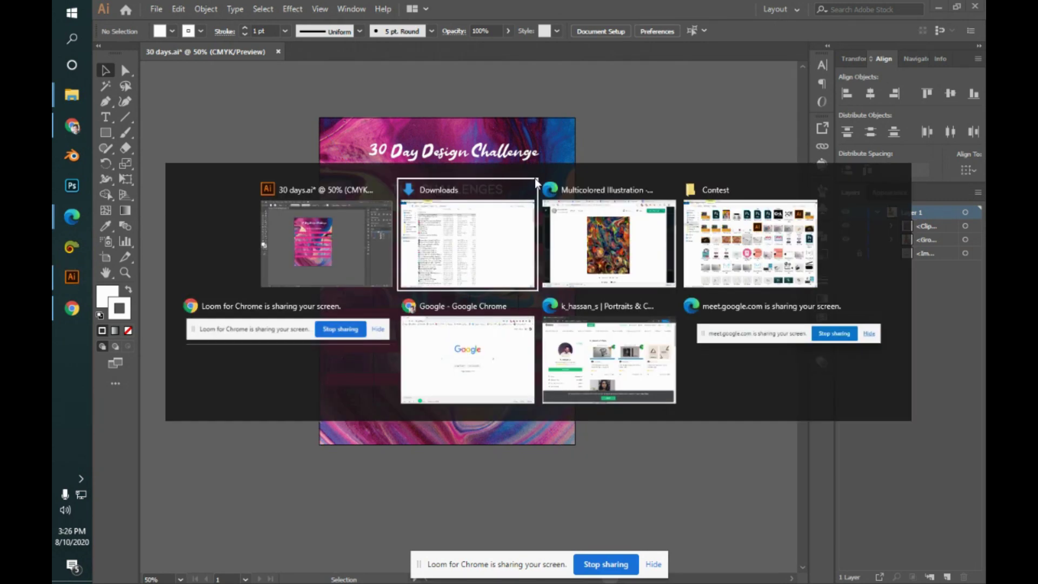
pyautogui.hotkey('alt', 'Tab')
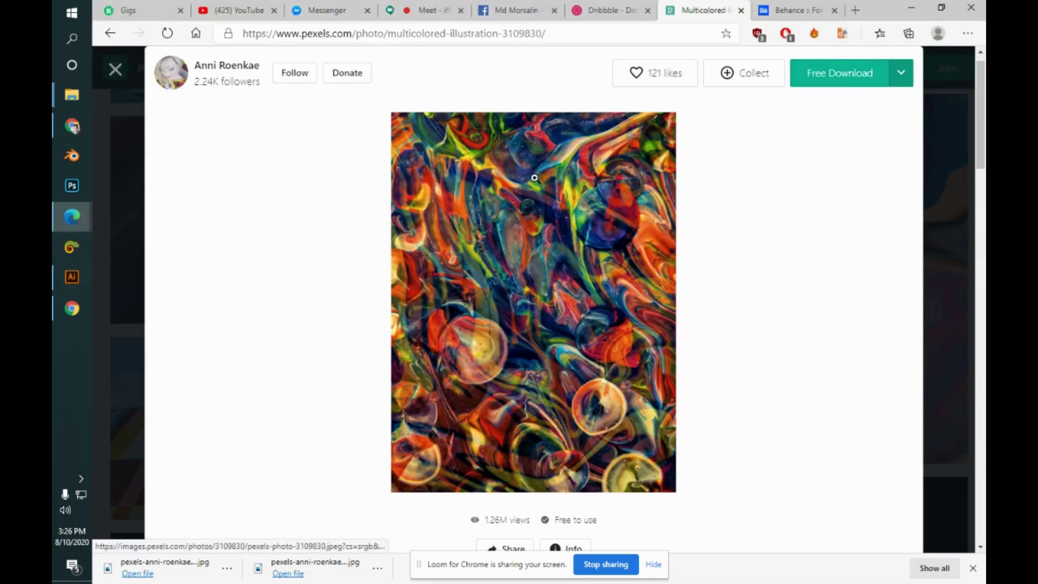
pyautogui.hotkey('alt', 'Tab')
pyautogui.hotkey('alt', 'Tab')
pyautogui.hotkey('alt', 'Tab')
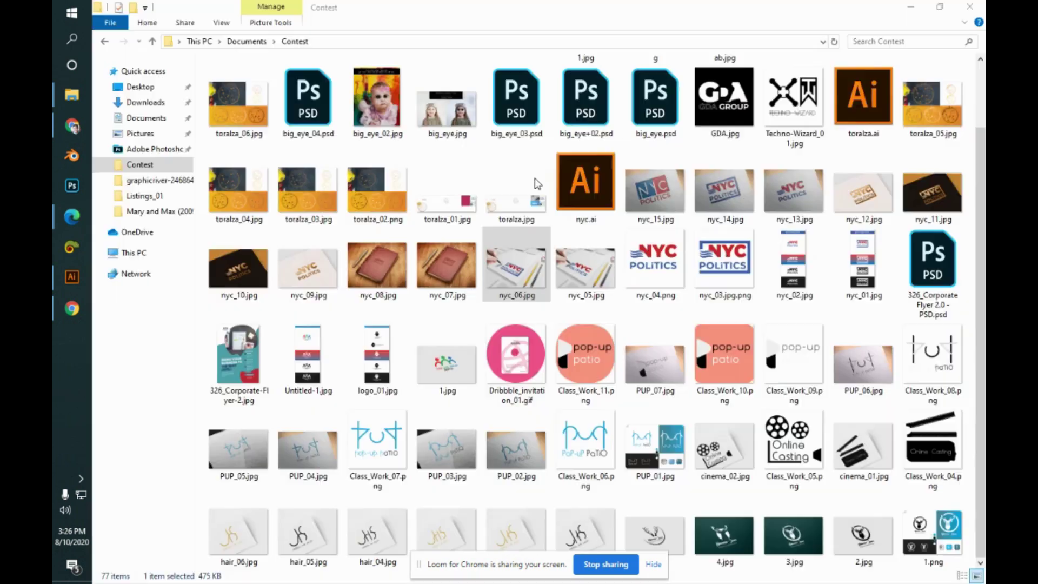
pyautogui.hotkey('alt', 'Tab')
pyautogui.hotkey('alt', 'Tab')
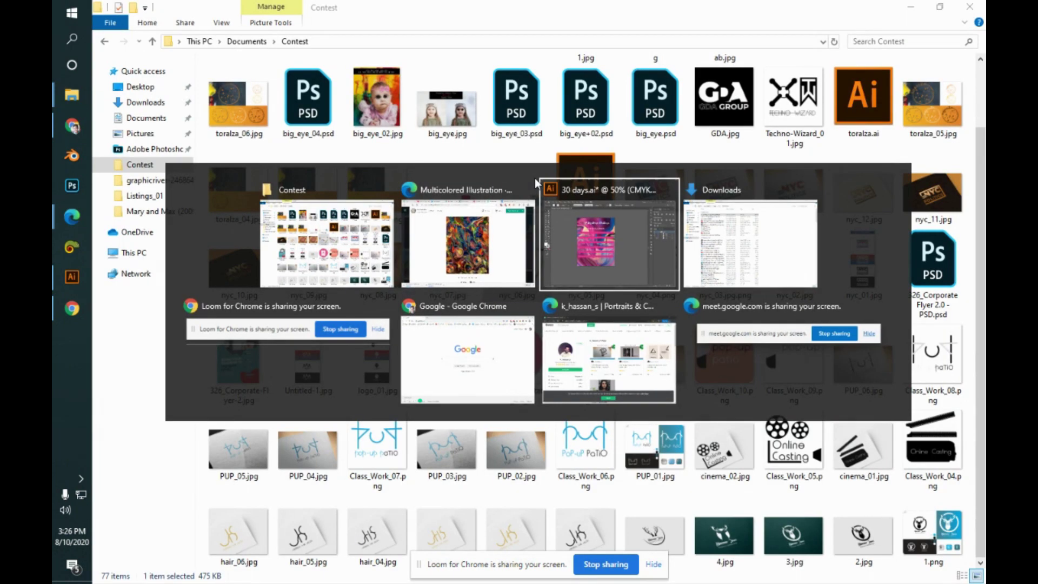
pyautogui.hotkey('alt', 'Tab')
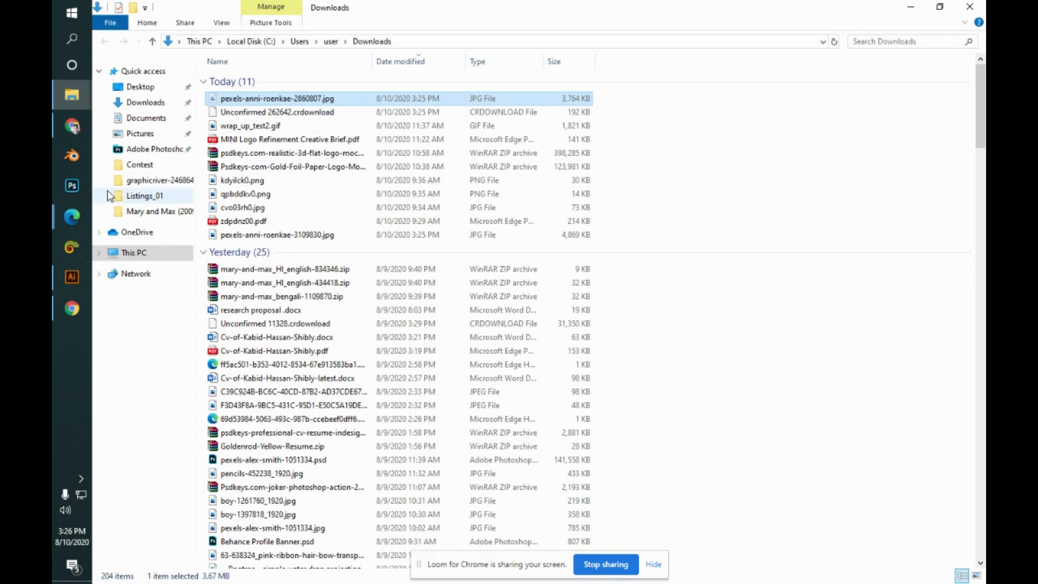
pyautogui.click(140, 165)
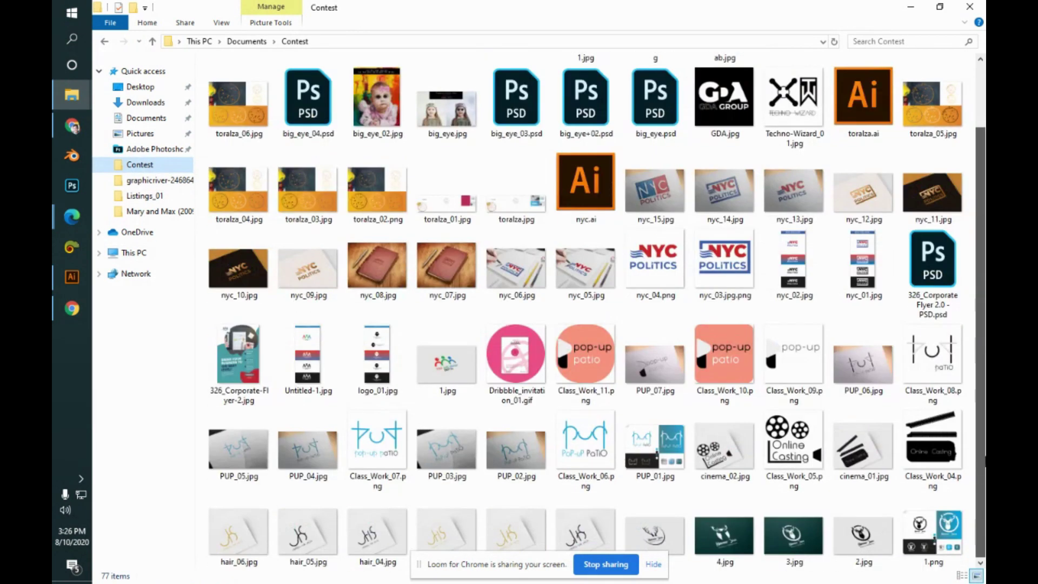
pyautogui.click(983, 512)
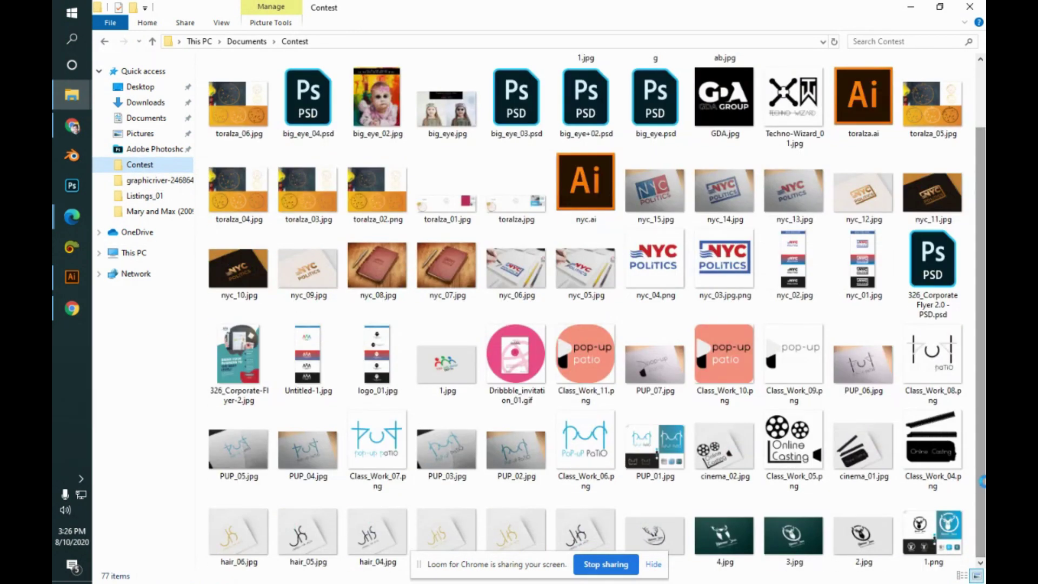
pyautogui.hotkey('ctrl', 'v')
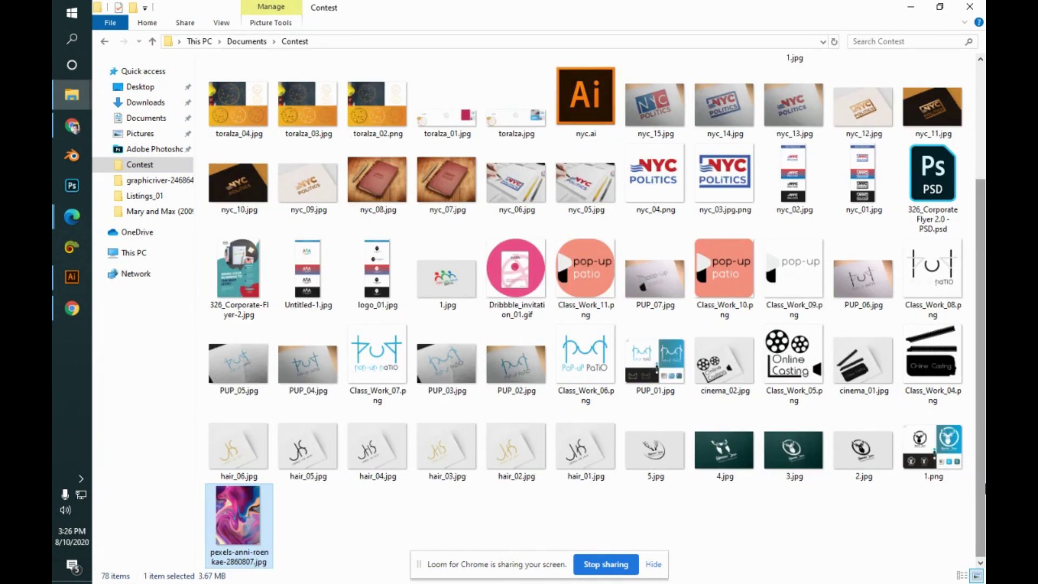
# - Switch back to Illustrator and update the missing link by replacing it with the painting ending in 2860807.jpg from Documents > Contest
pyautogui.click(70, 275)
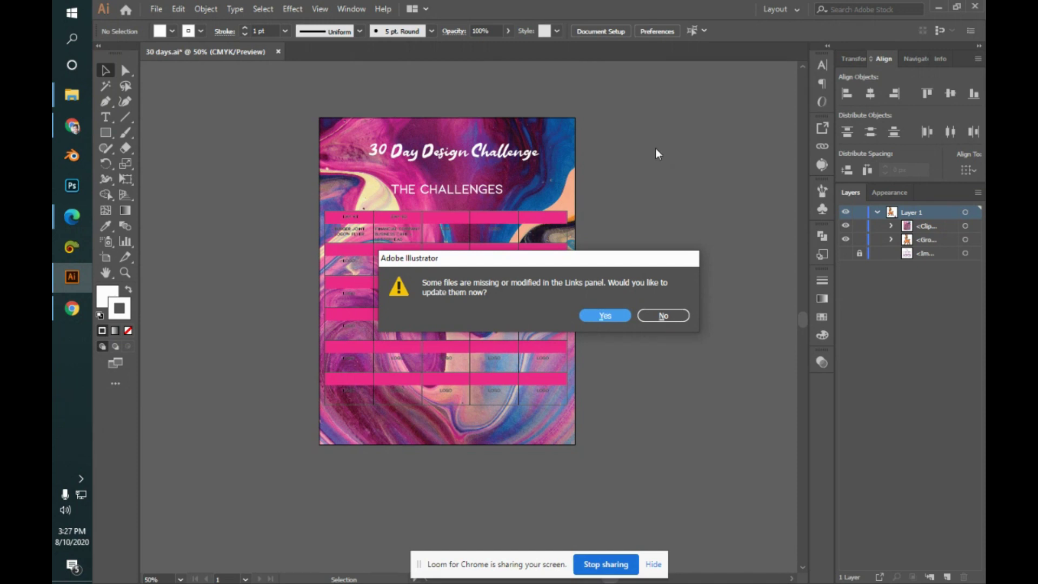
pyautogui.hotkey('alt', 'Tab')
pyautogui.hotkey('alt', 'Tab')
pyautogui.hotkey('alt', 'Tab')
pyautogui.hotkey('alt', 'Tab')
pyautogui.click(604, 316)
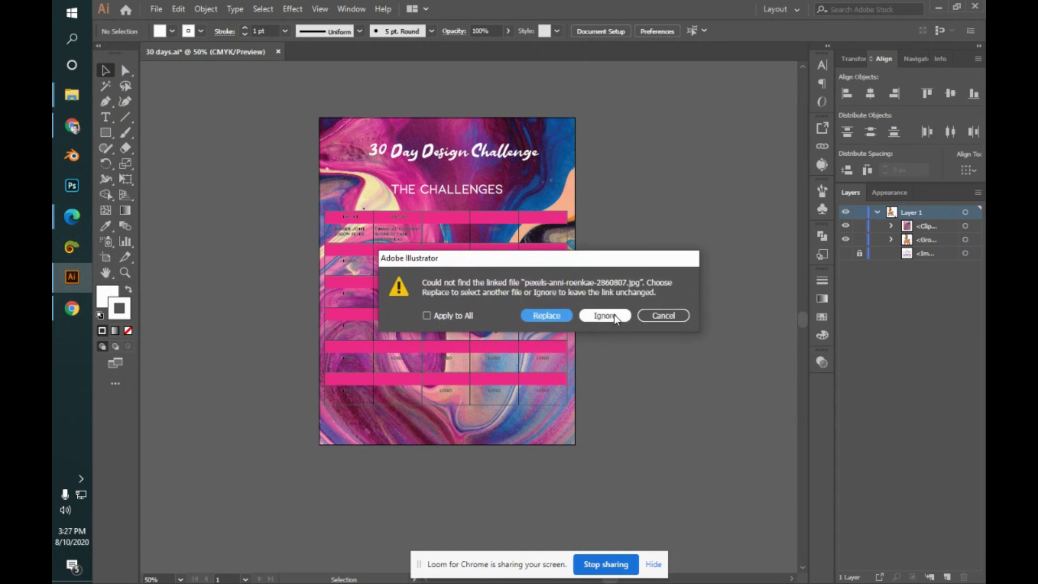
pyautogui.moveTo(561, 261); pyautogui.dragTo(553, 225)
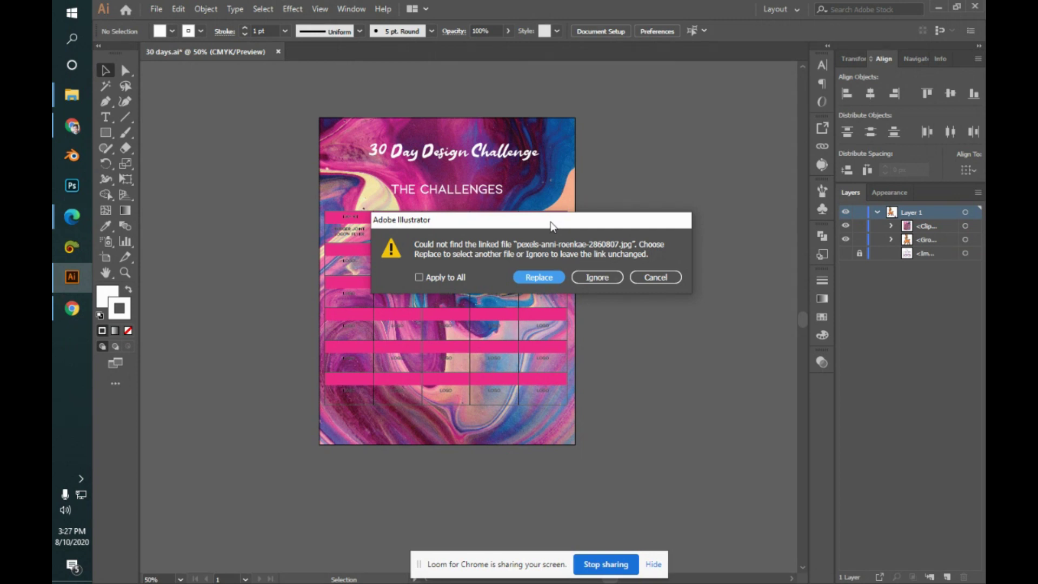
pyautogui.click(549, 277)
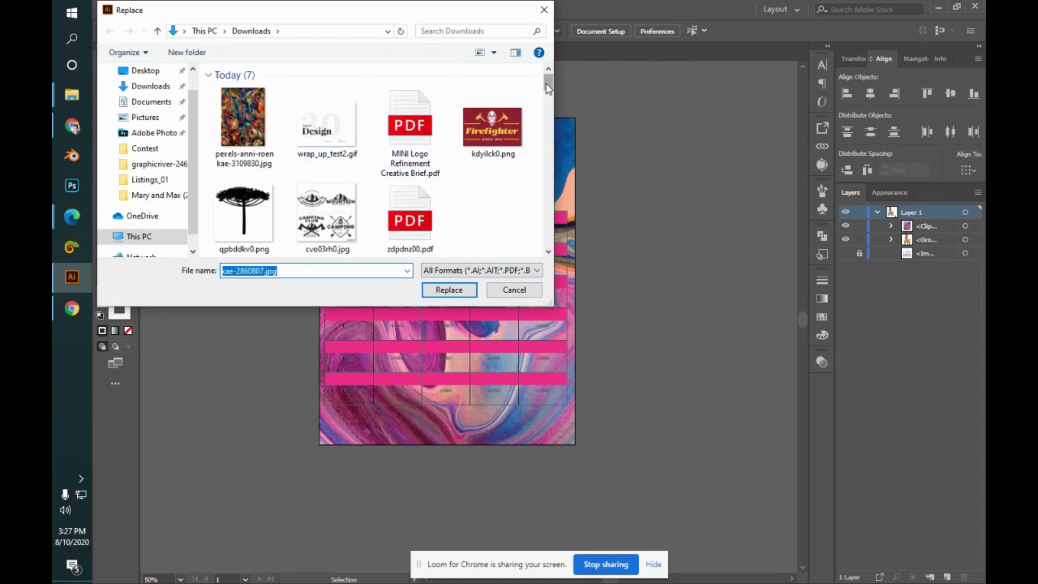
pyautogui.click(157, 32)
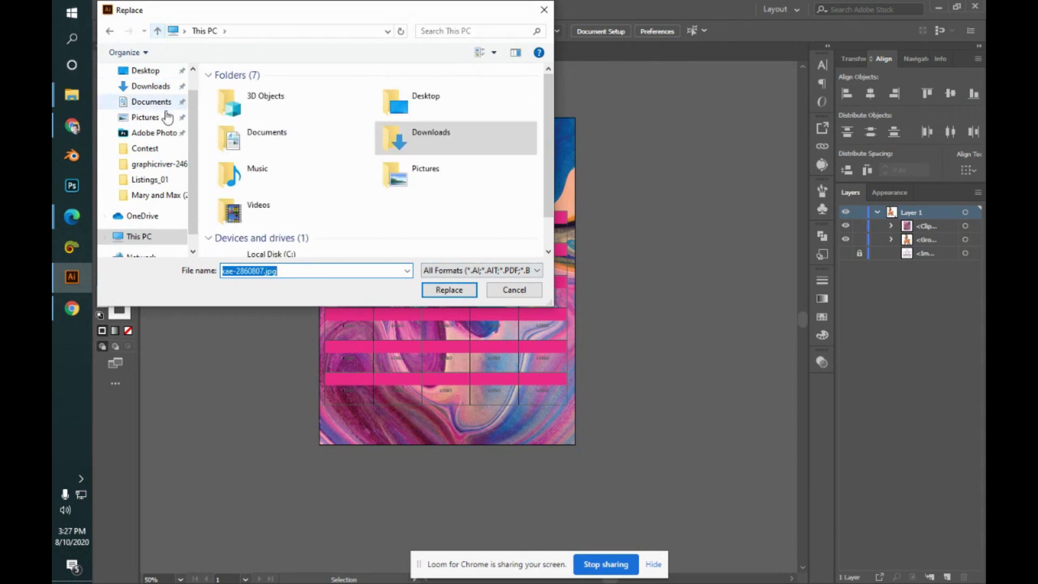
pyautogui.click(166, 150)
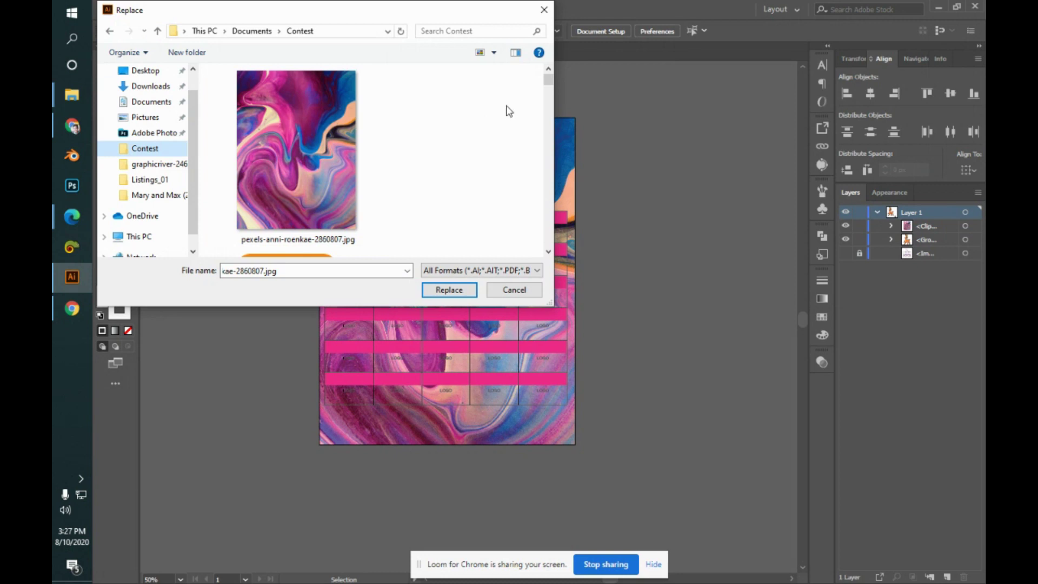
pyautogui.click(333, 147)
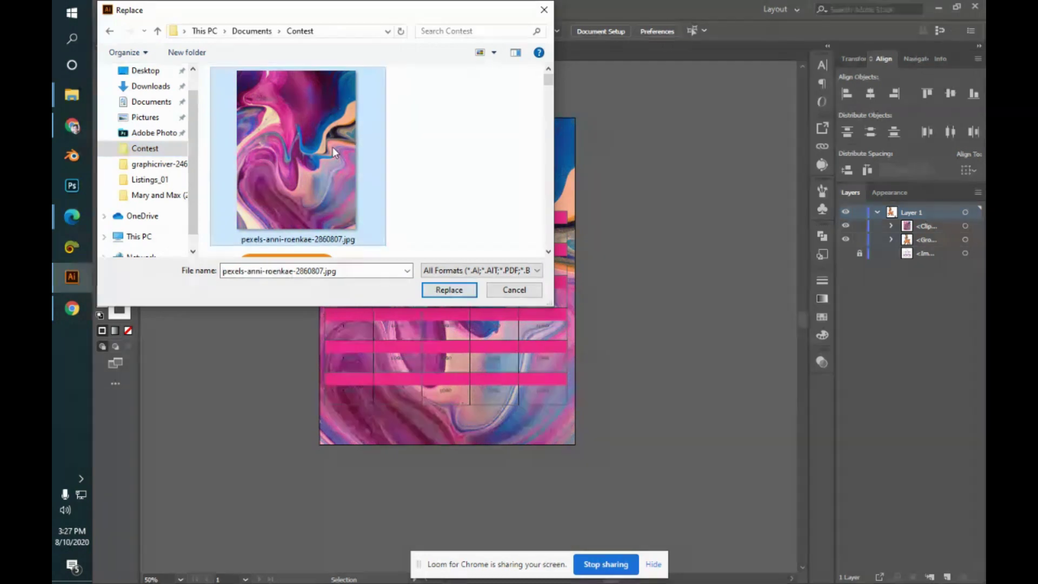
pyautogui.click(470, 292)
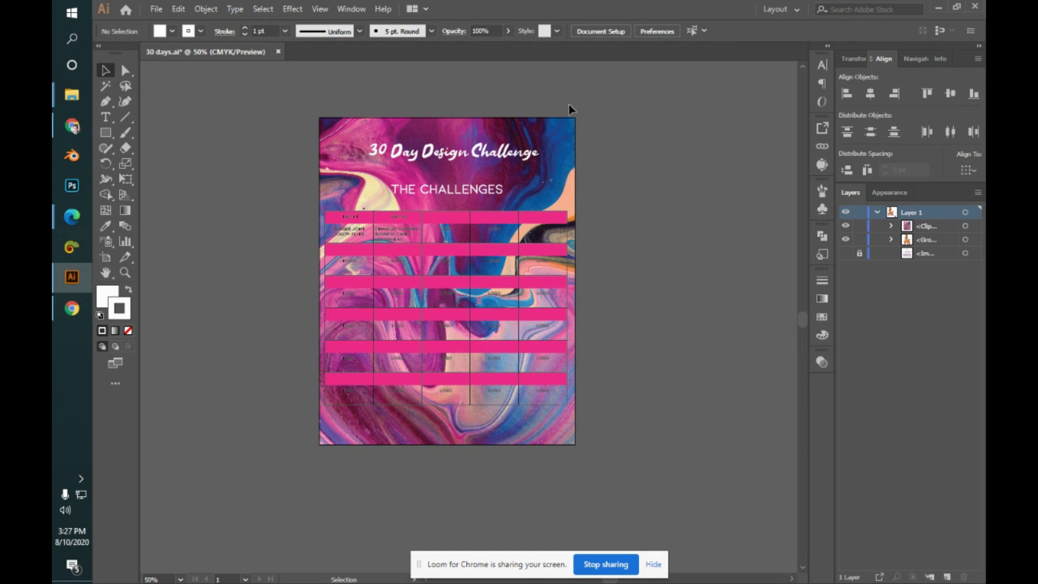
# - Isolate the clip group and relink its background painting to the multicolored image ending in 3109830.jpg from Downloads
pyautogui.click(569, 127)
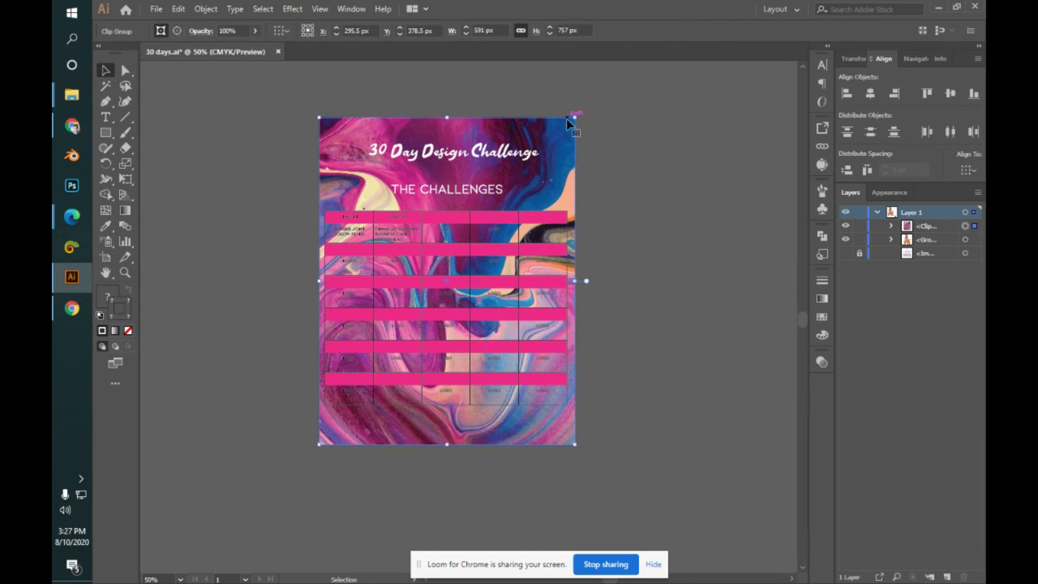
pyautogui.doubleClick(469, 239)
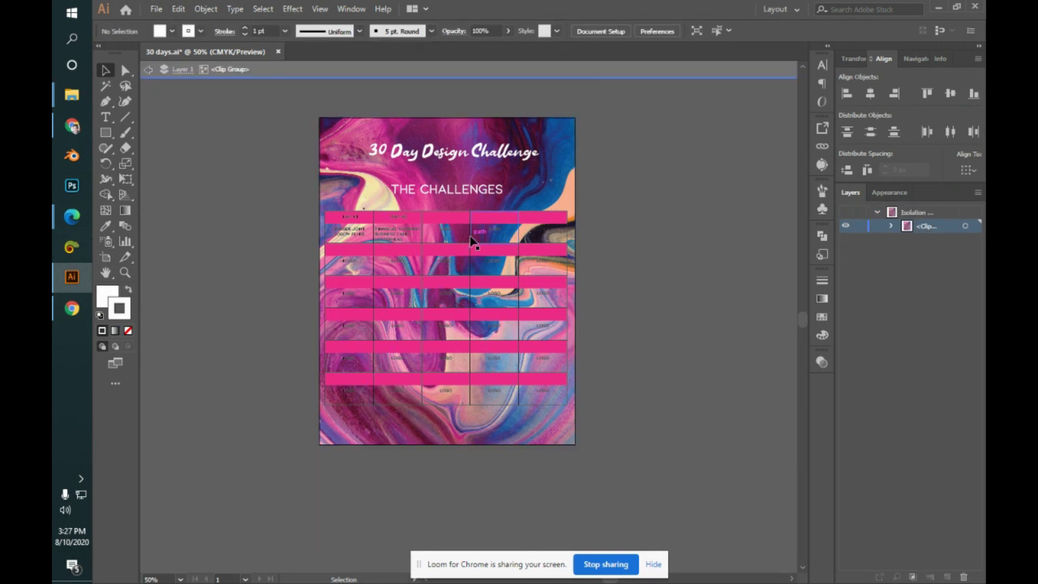
pyautogui.click(470, 240)
pyautogui.click(537, 130)
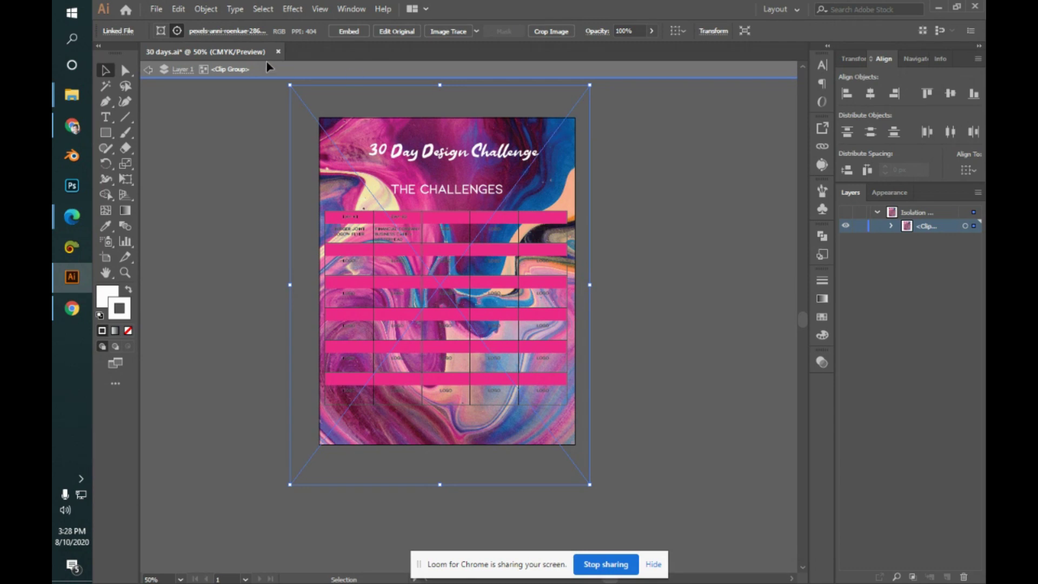
pyautogui.click(260, 32)
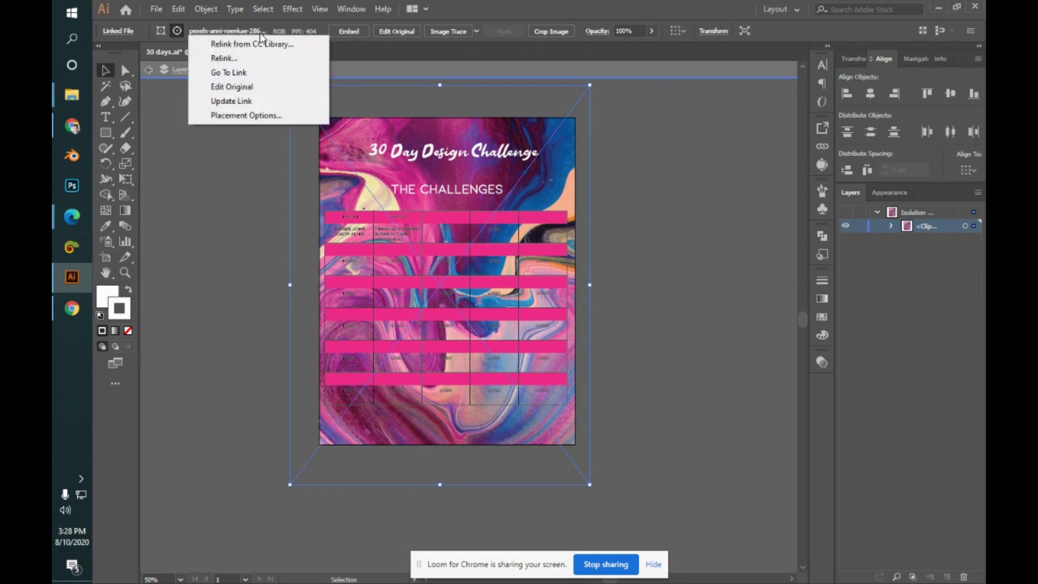
pyautogui.click(251, 60)
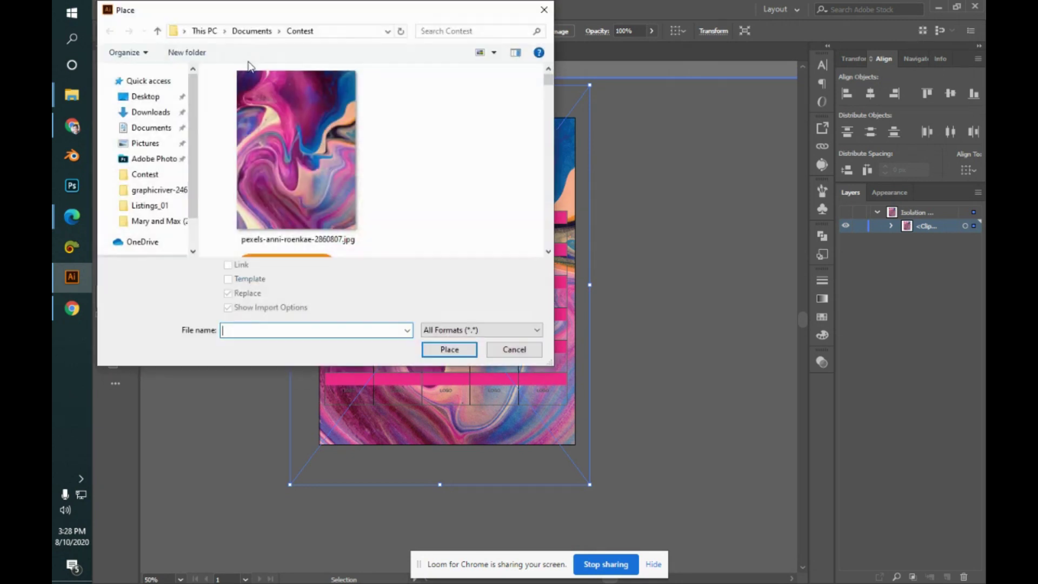
pyautogui.click(155, 114)
pyautogui.click(245, 120)
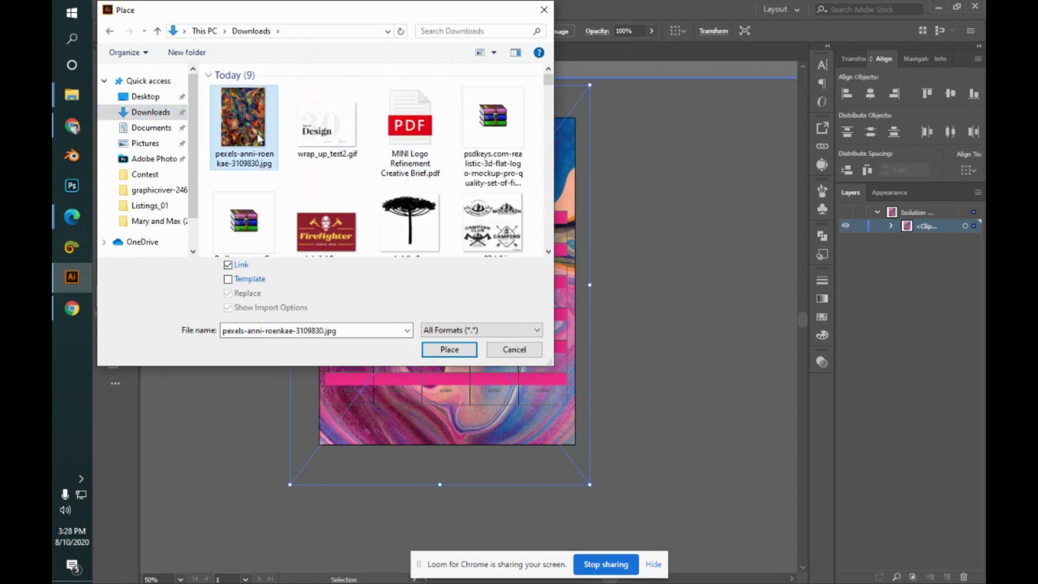
pyautogui.click(457, 353)
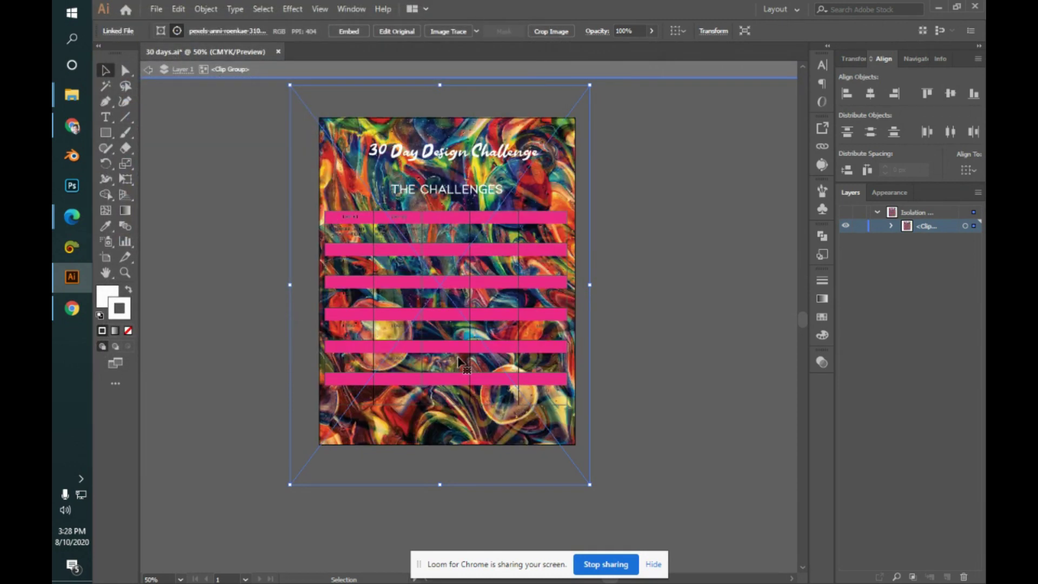
pyautogui.click(646, 253)
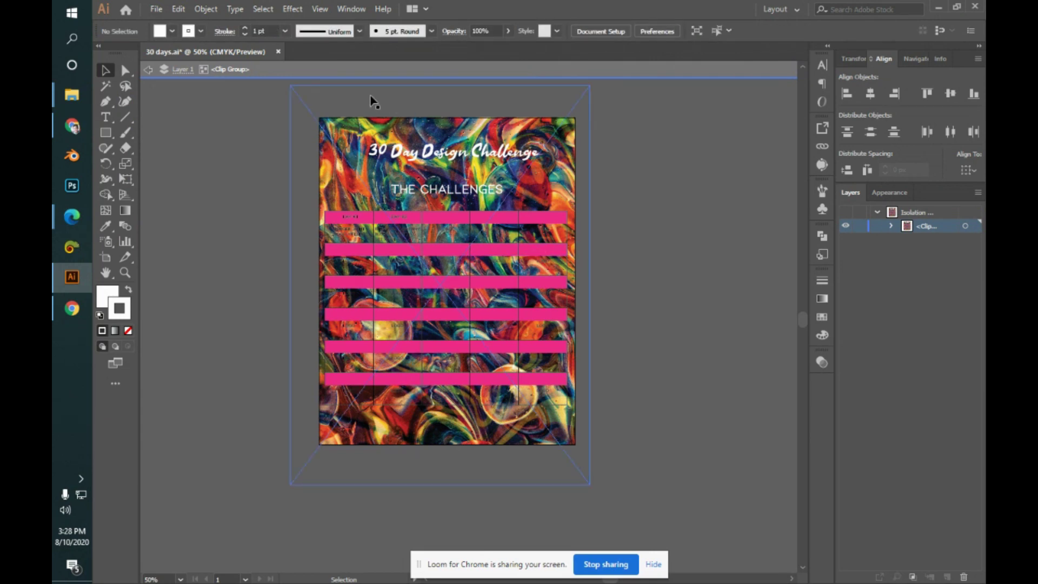
# - Relink the clip group's background painting to the black tree image qpbddkv0.png from Downloads
pyautogui.click(302, 105)
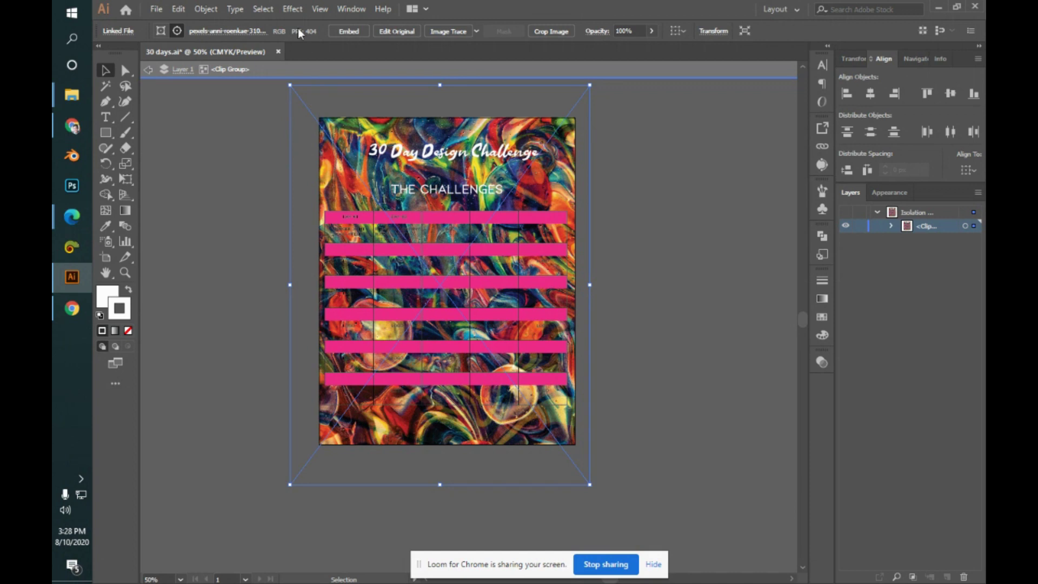
pyautogui.click(251, 31)
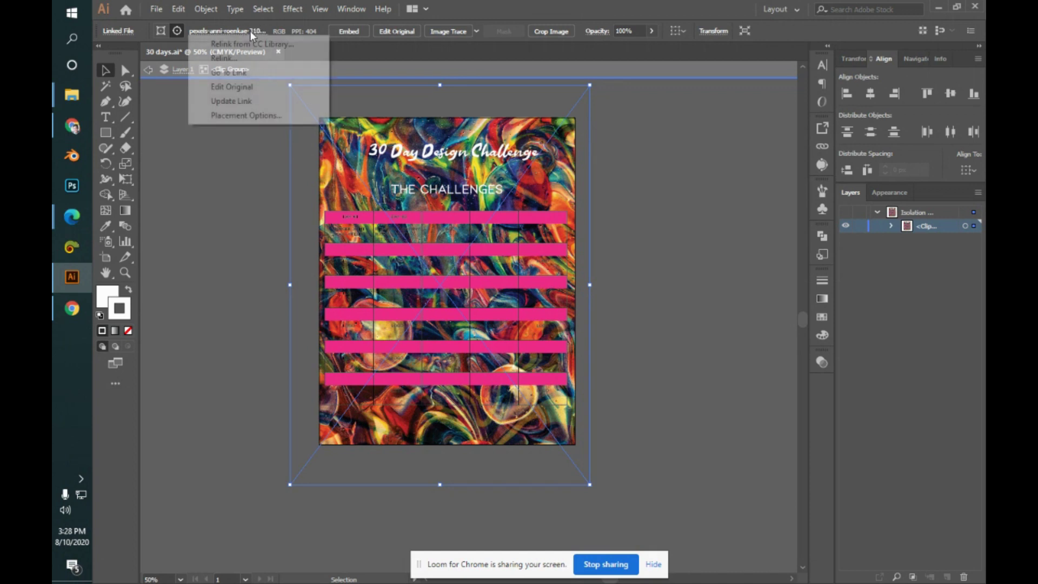
pyautogui.click(272, 61)
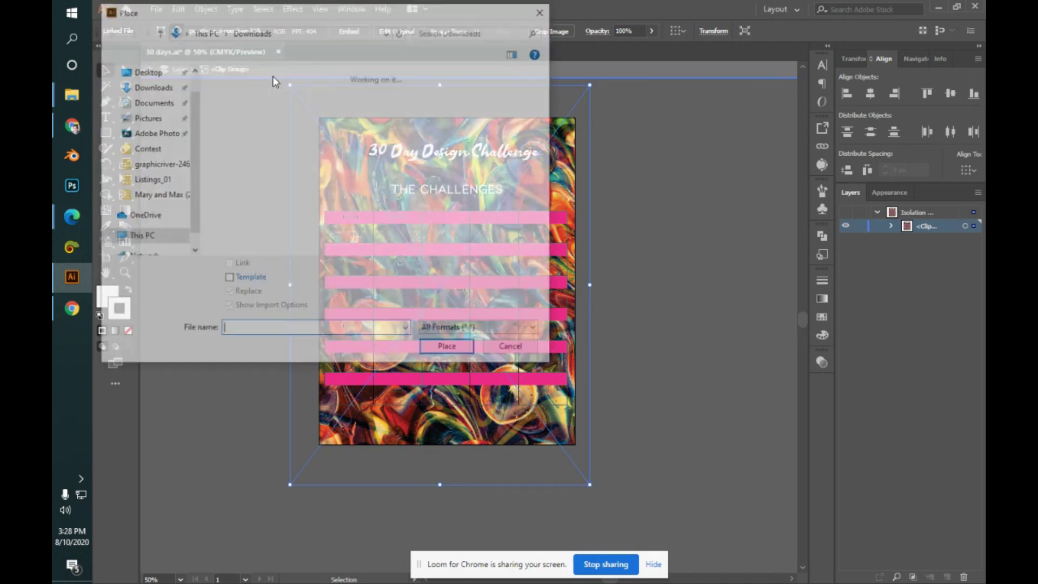
pyautogui.scroll(-1, 453, 224)
pyautogui.click(427, 200)
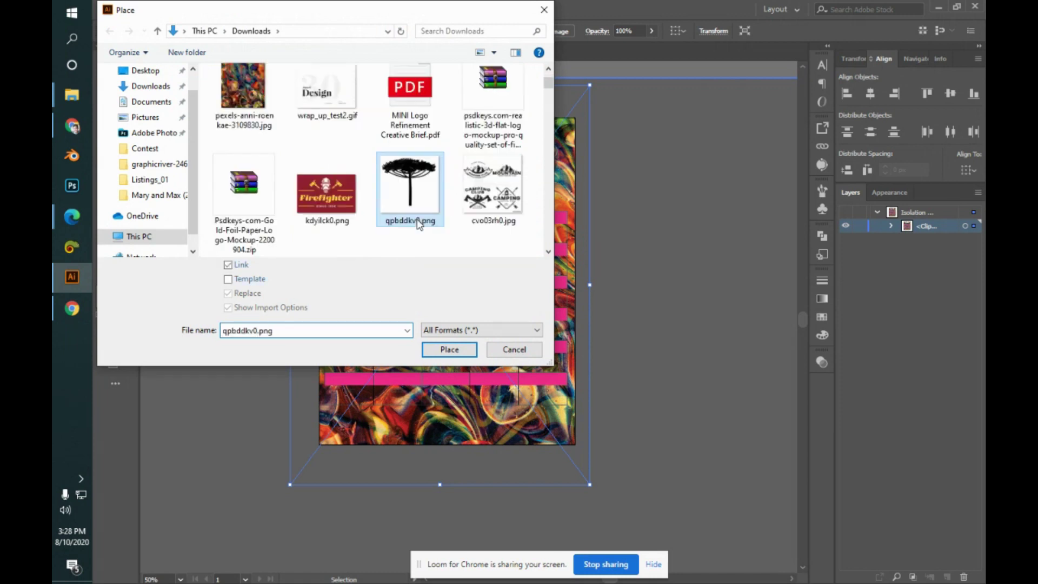
pyautogui.click(449, 349)
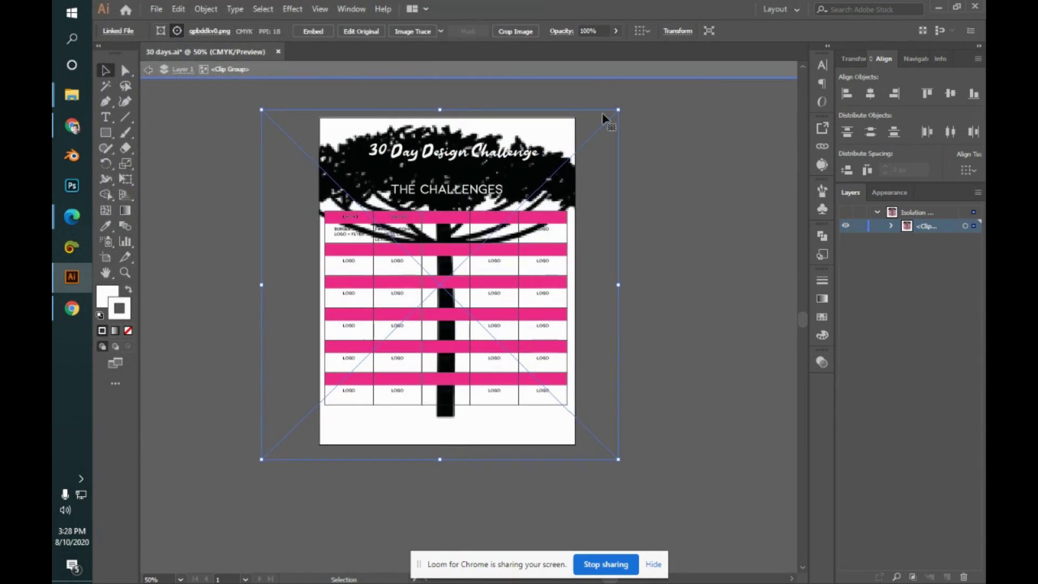
# - Relink the tree background to the colored pencils image pencils-452238_1920.jpg from Downloads
pyautogui.click(219, 31)
pyautogui.click(223, 56)
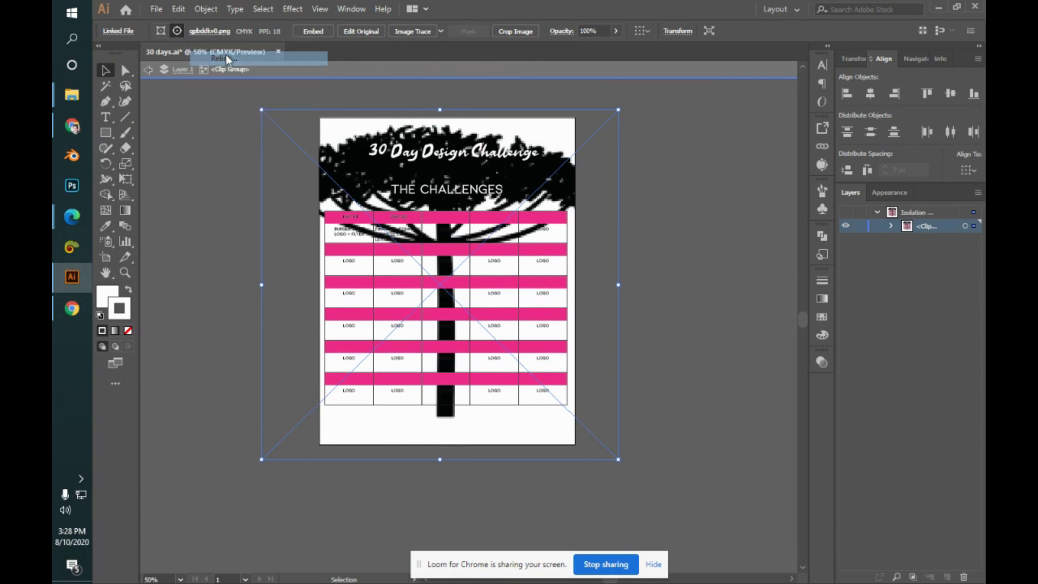
pyautogui.moveTo(551, 87); pyautogui.dragTo(555, 100)
pyautogui.click(492, 143)
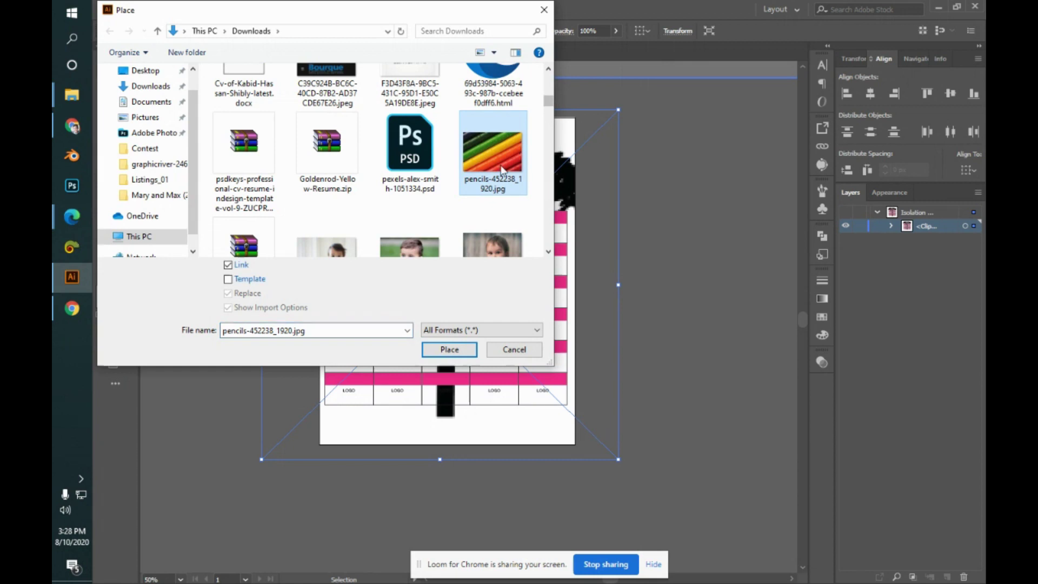
pyautogui.click(448, 350)
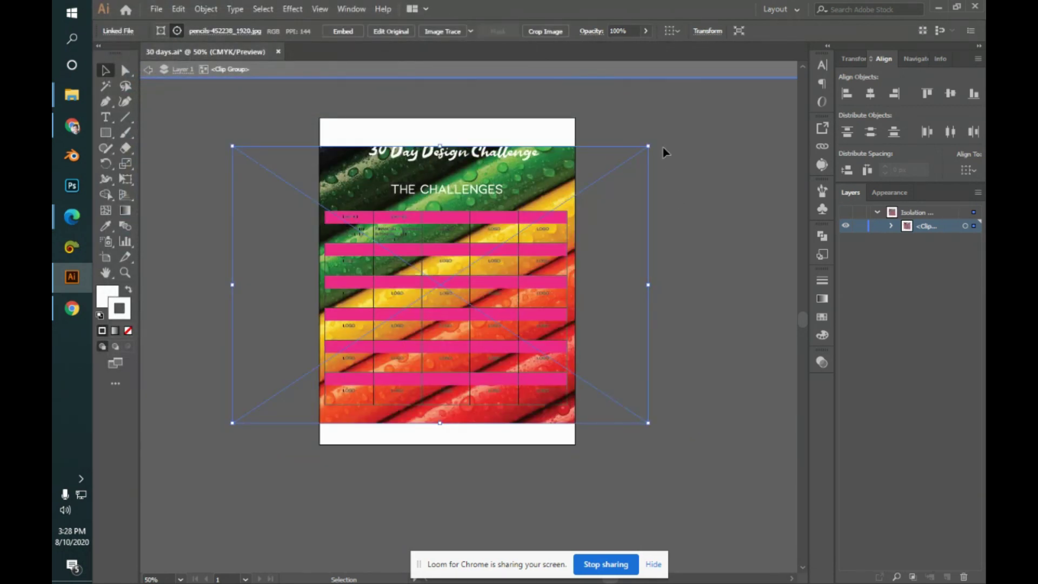
# - Relink the pencils background to the pink and blue painting ending in 2860807.jpg from the Contest folder, and deselect it
pyautogui.click(226, 32)
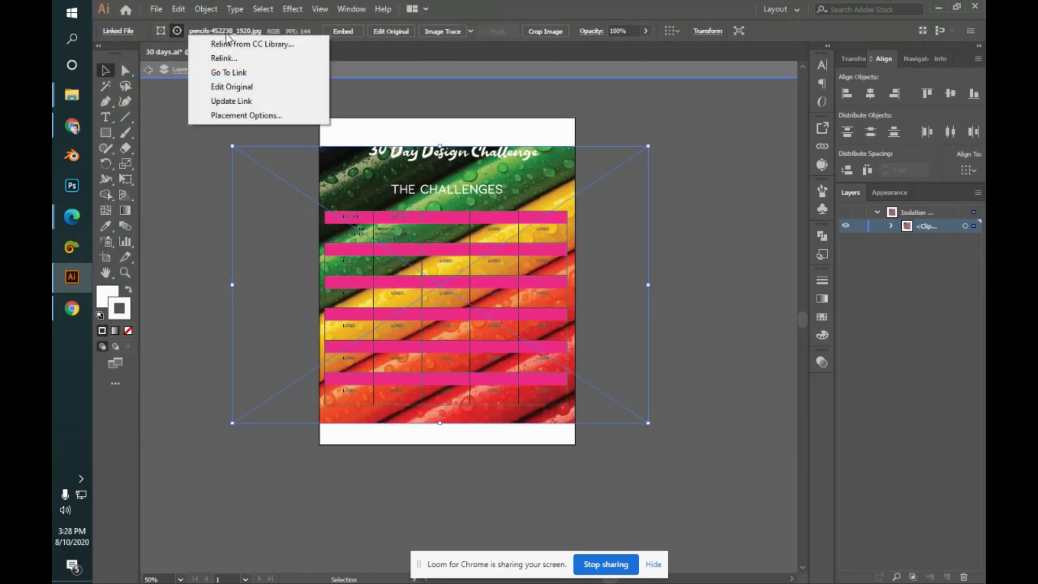
pyautogui.click(262, 60)
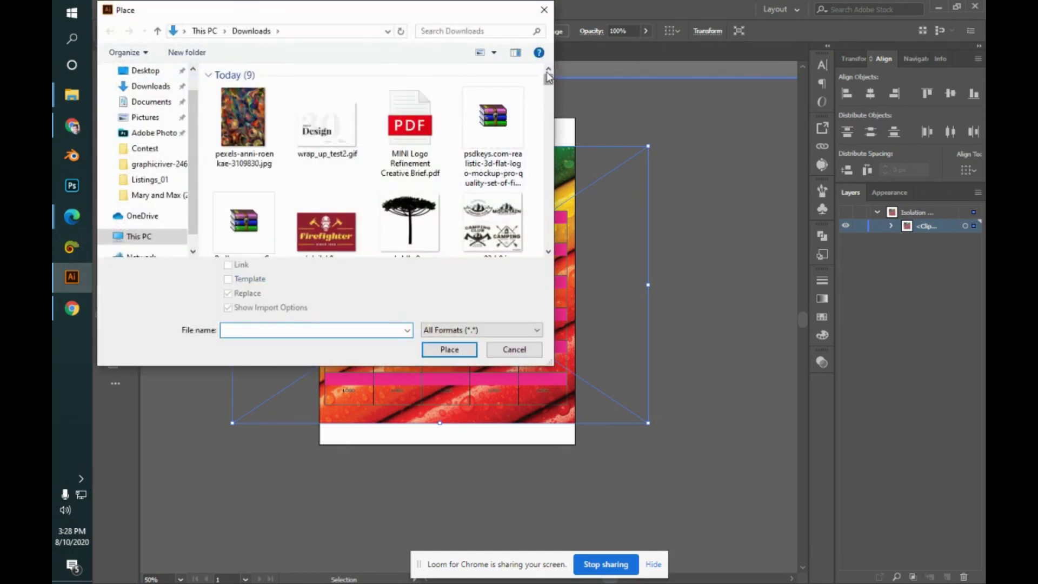
pyautogui.click(144, 148)
pyautogui.click(380, 225)
pyautogui.click(454, 350)
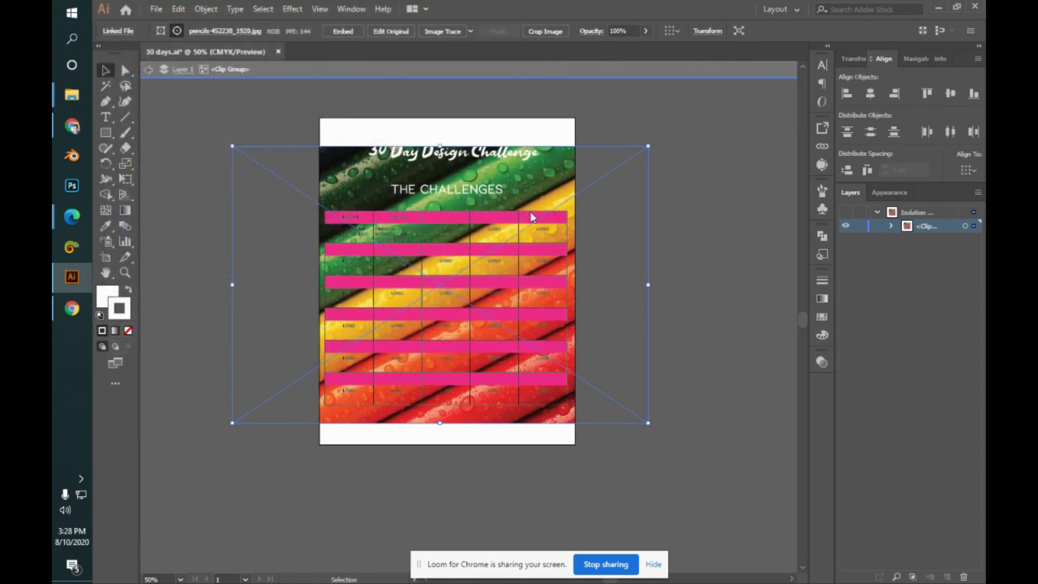
pyautogui.click(638, 223)
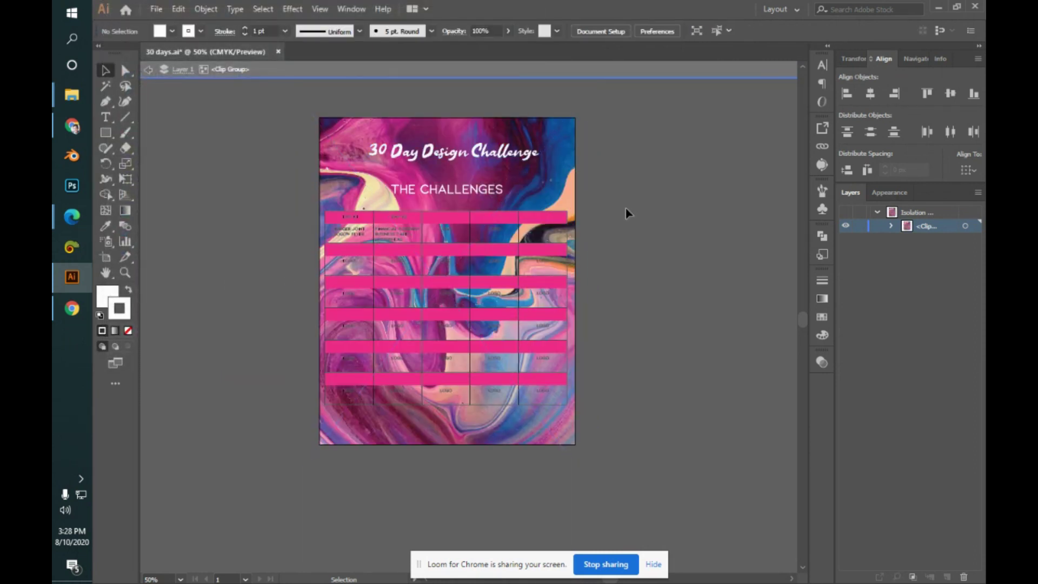
# - Nudge the painting slightly within the clip group, deselect it and exit isolation mode
pyautogui.moveTo(545, 127); pyautogui.dragTo(550, 125)
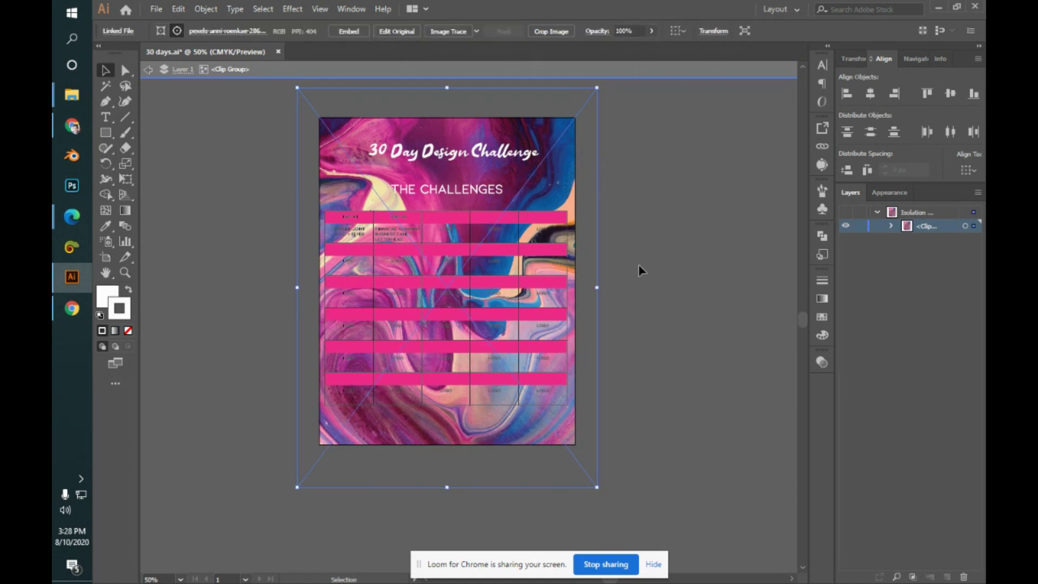
pyautogui.click(638, 265)
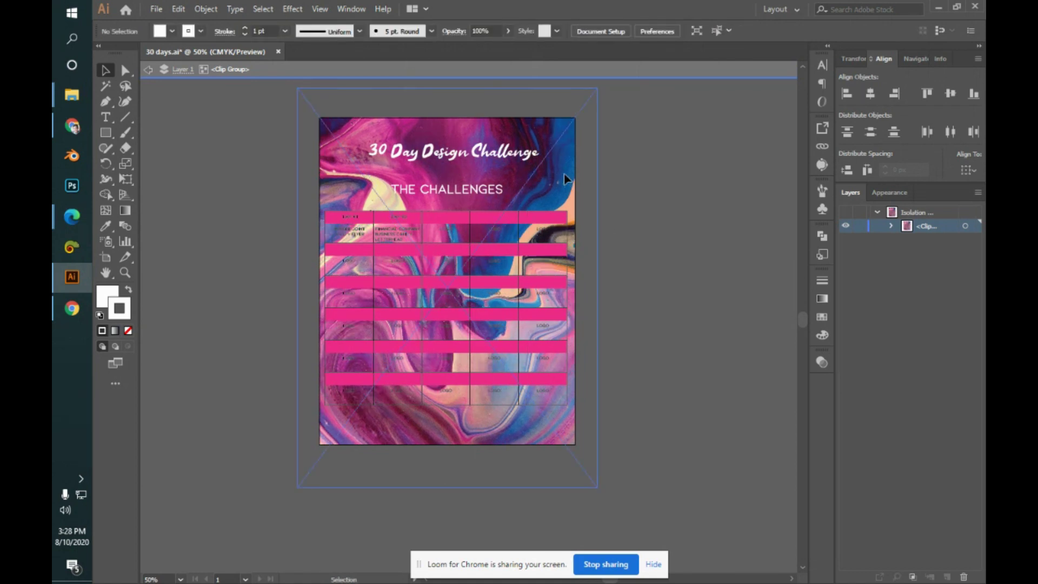
pyautogui.moveTo(564, 177); pyautogui.dragTo(561, 173)
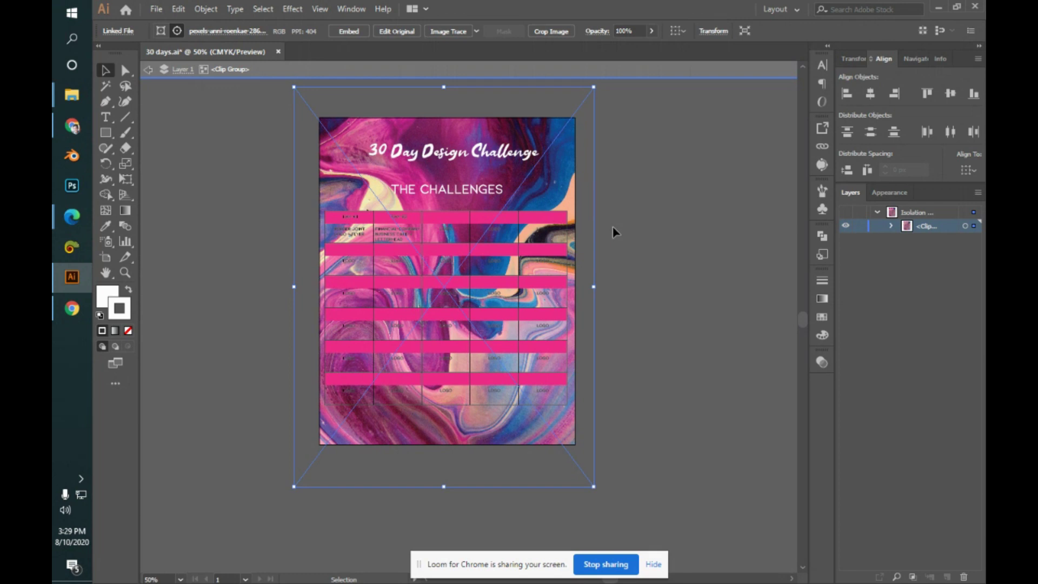
pyautogui.click(619, 231)
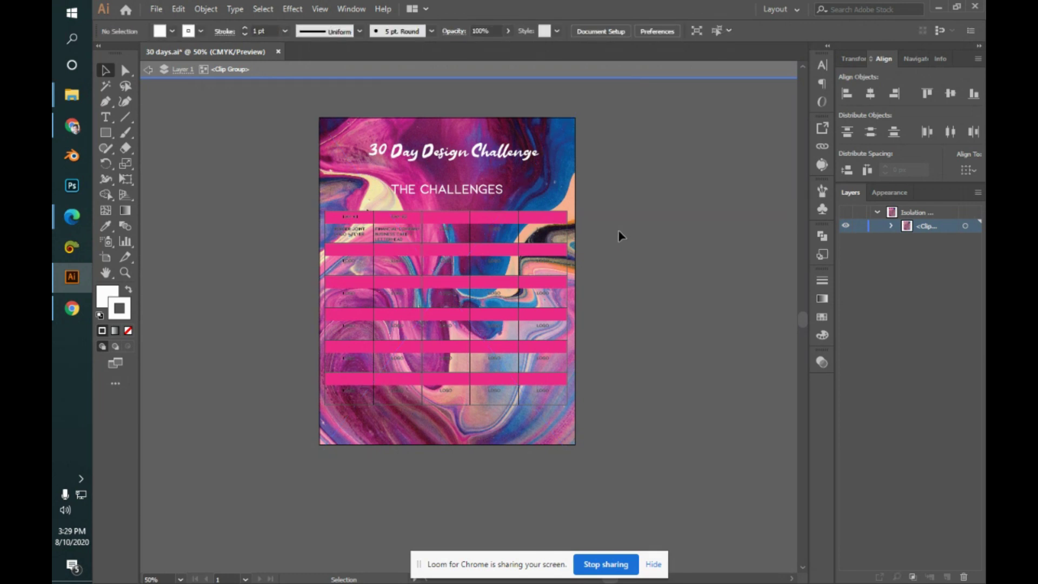
pyautogui.hotkey('alt', 'Tab')
pyautogui.hotkey('alt', 'Tab')
pyautogui.doubleClick(618, 229)
# - Switch to Edge and read the participants' questions in the Google Meet chat
pyautogui.hotkey('alt', 'Tab')
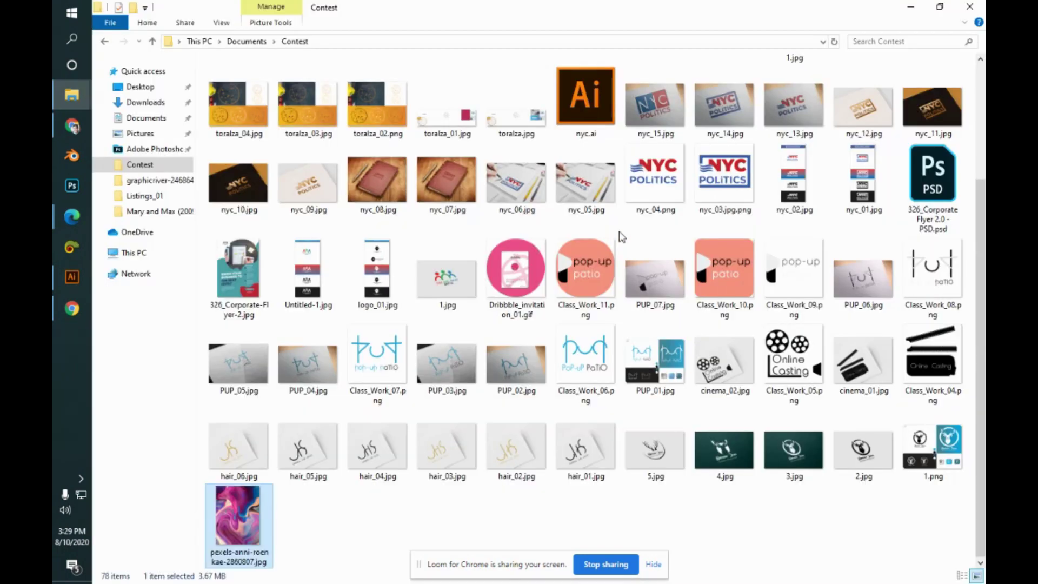
pyautogui.hotkey('alt', 'Tab')
pyautogui.hotkey('alt', 'Tab')
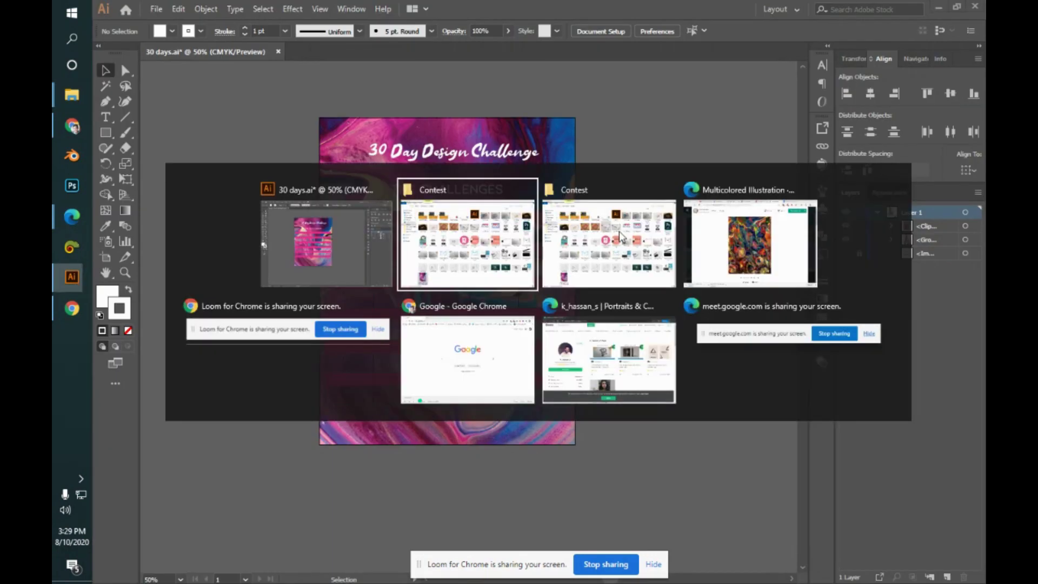
pyautogui.hotkey('alt', 'Tab')
pyautogui.hotkey('alt', 'Tab')
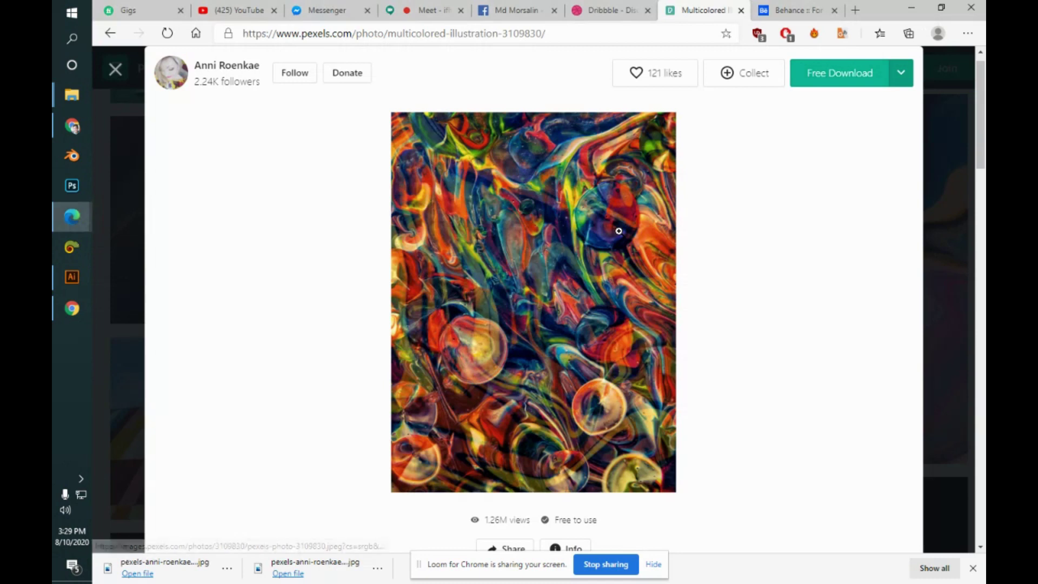
pyautogui.click(430, 10)
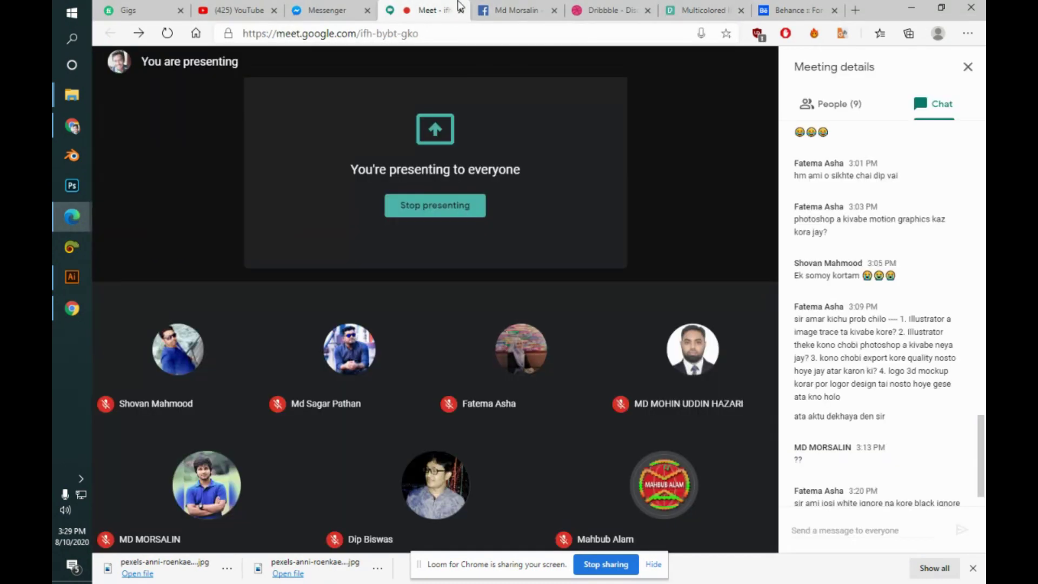
pyautogui.scroll(-1, 986, 448)
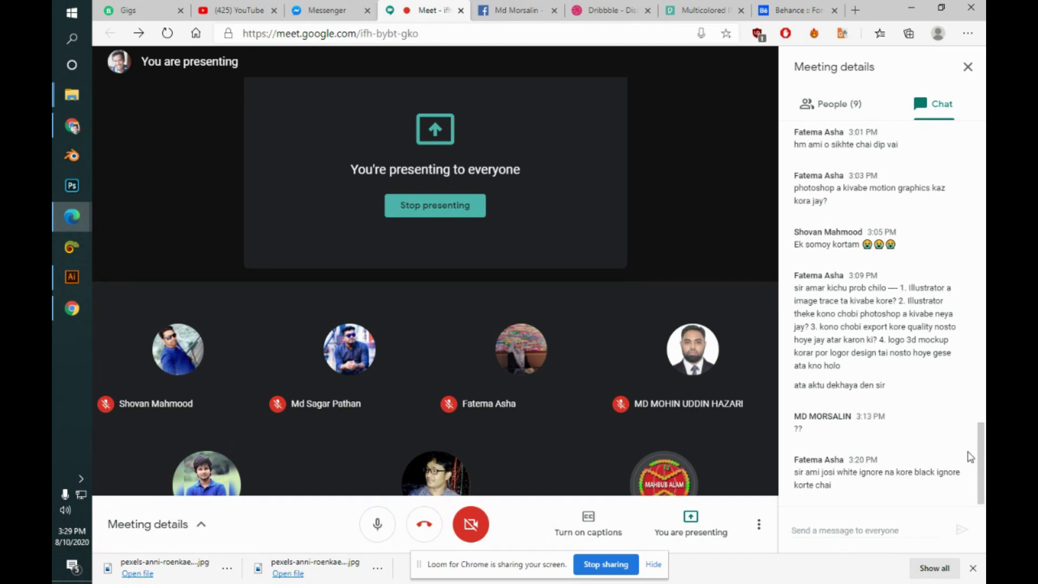
pyautogui.hotkey('alt', 'Tab')
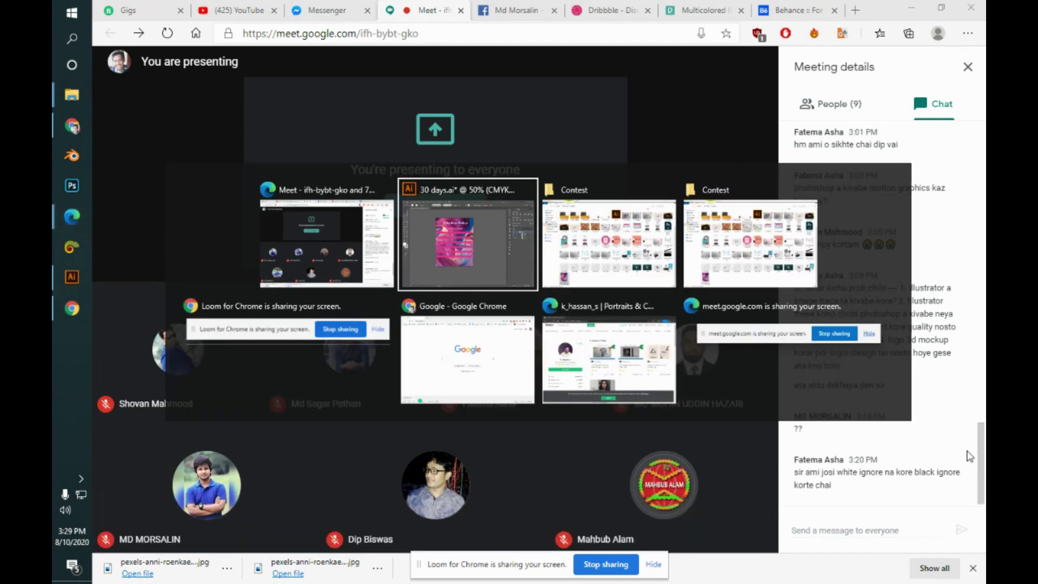
pyautogui.hotkey('alt', 'Tab')
pyautogui.hotkey('alt', 'Tab')
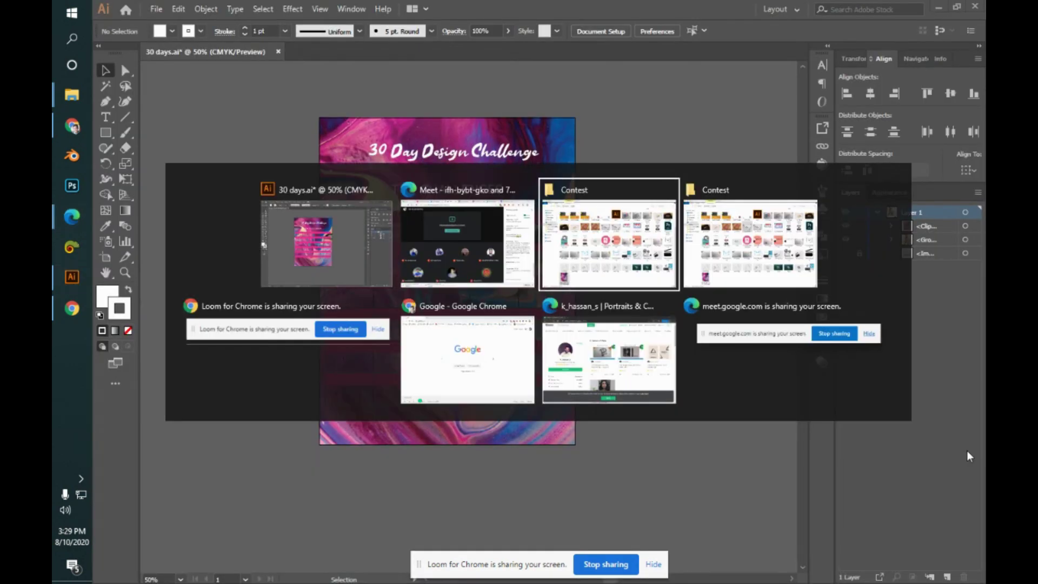
pyautogui.hotkey('alt', 'Tab')
pyautogui.press('Tab')
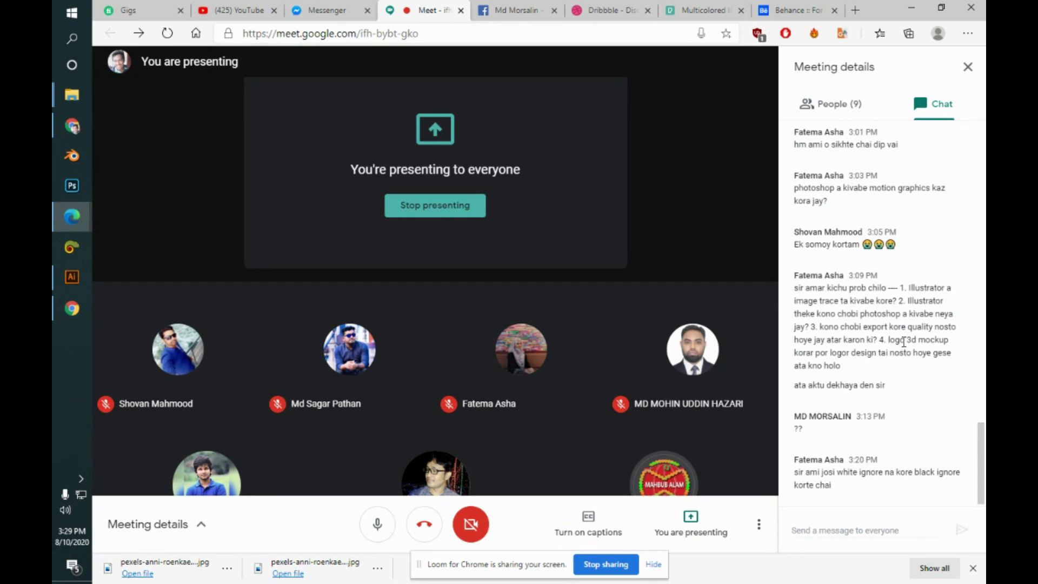
# - Switch back to Illustrator and review the export commands, including Save for Web (Legacy), with nothing selected
pyautogui.hotkey('alt', 'Tab')
pyautogui.hotkey('alt', 'Tab')
pyautogui.hotkey('alt', 'Tab')
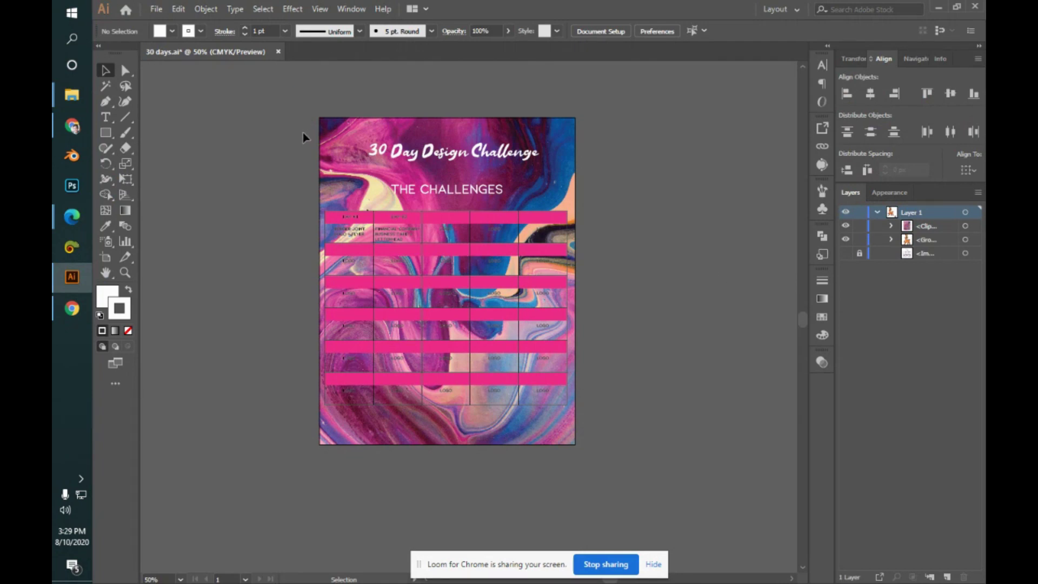
pyautogui.click(356, 155)
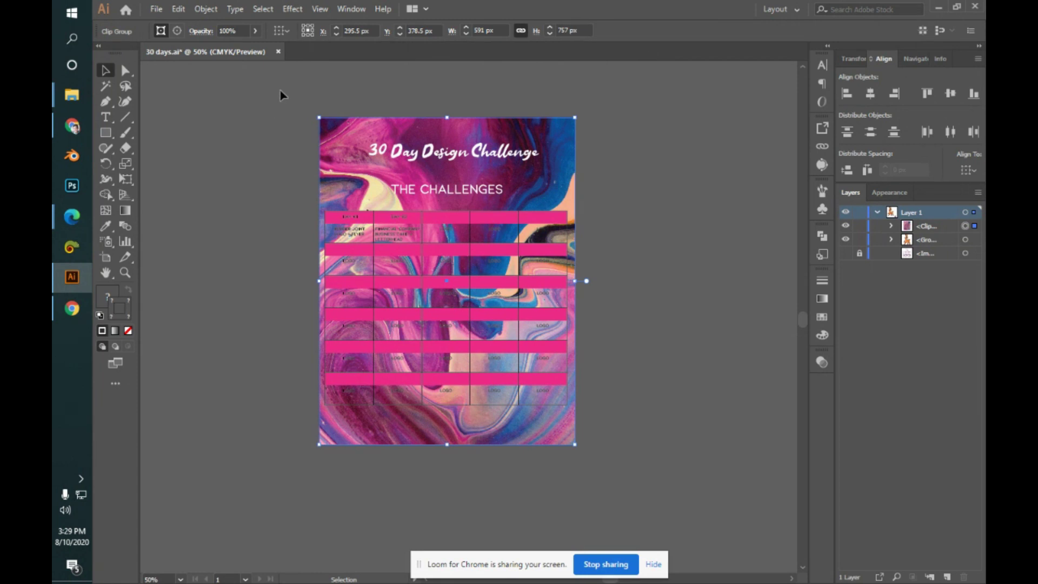
pyautogui.moveTo(282, 103); pyautogui.dragTo(605, 543)
pyautogui.click(628, 445)
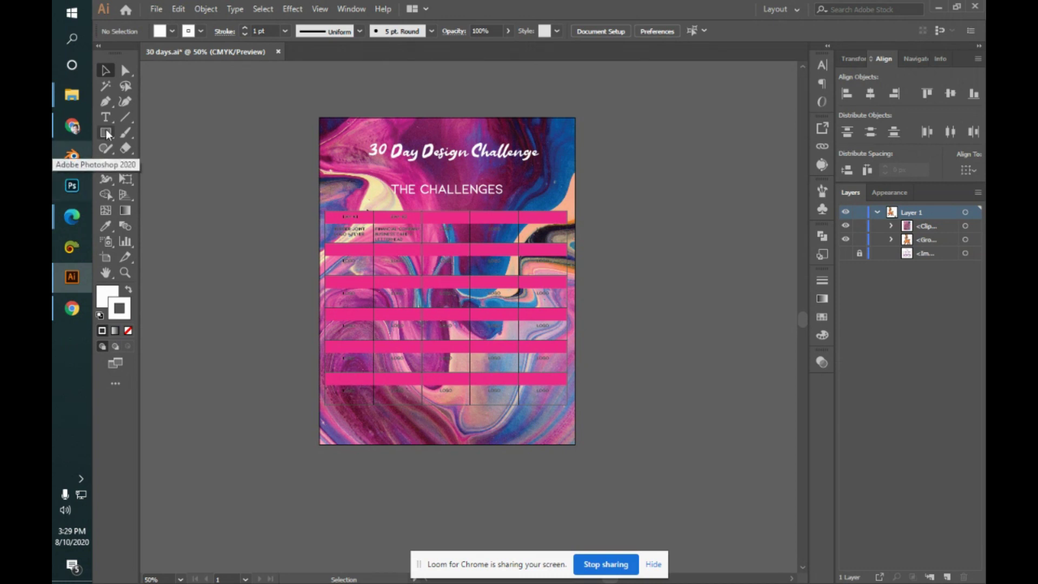
pyautogui.click(162, 5)
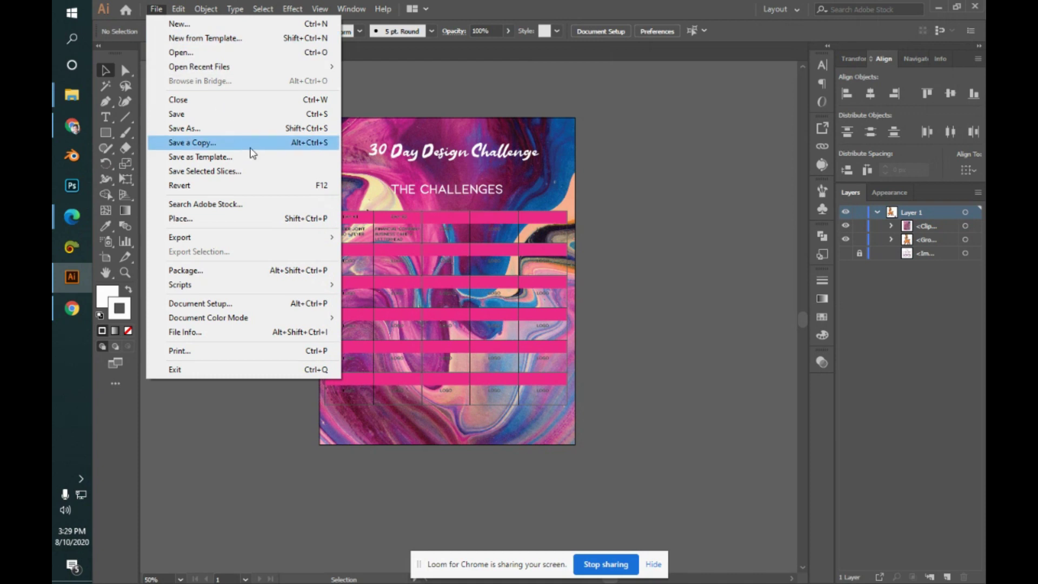
pyautogui.moveTo(285, 238)
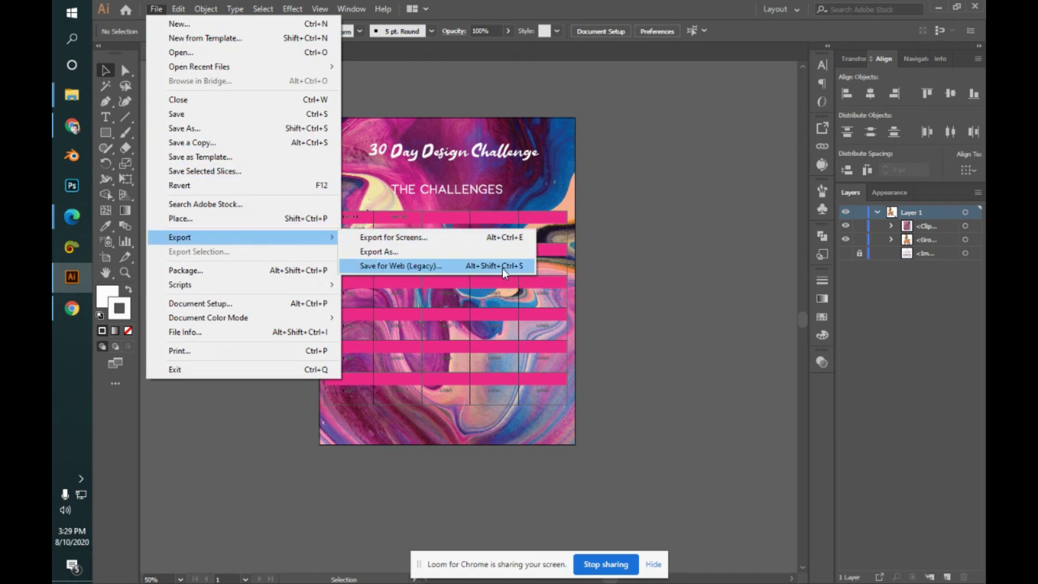
pyautogui.click(628, 255)
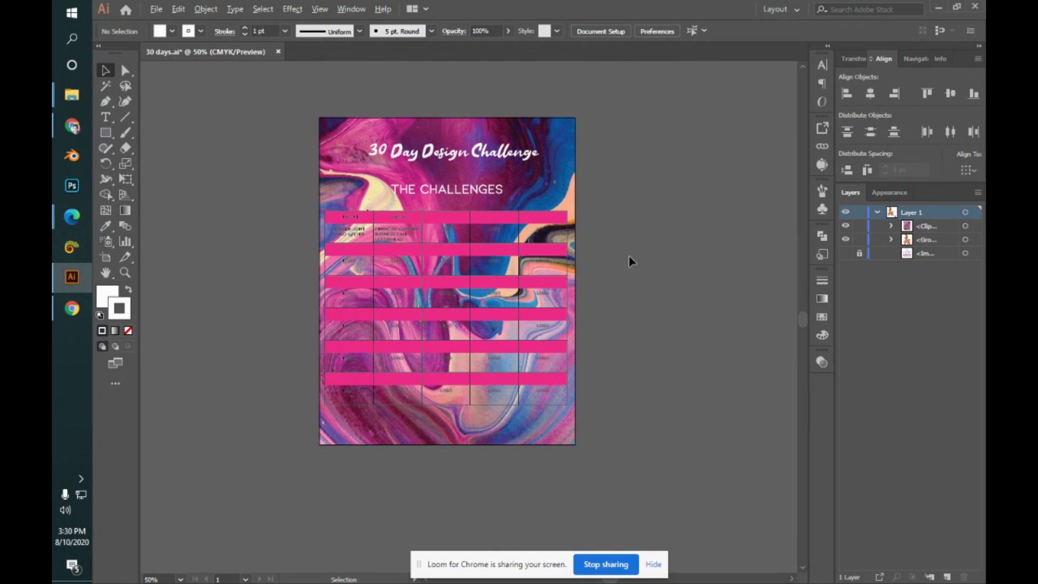
# - Show the Libraries panel, dock it below the other collapsed panels and expand it
pyautogui.hotkey('alt', 'Tab')
pyautogui.hotkey('alt', 'Tab')
pyautogui.click(342, 7)
pyautogui.click(417, 420)
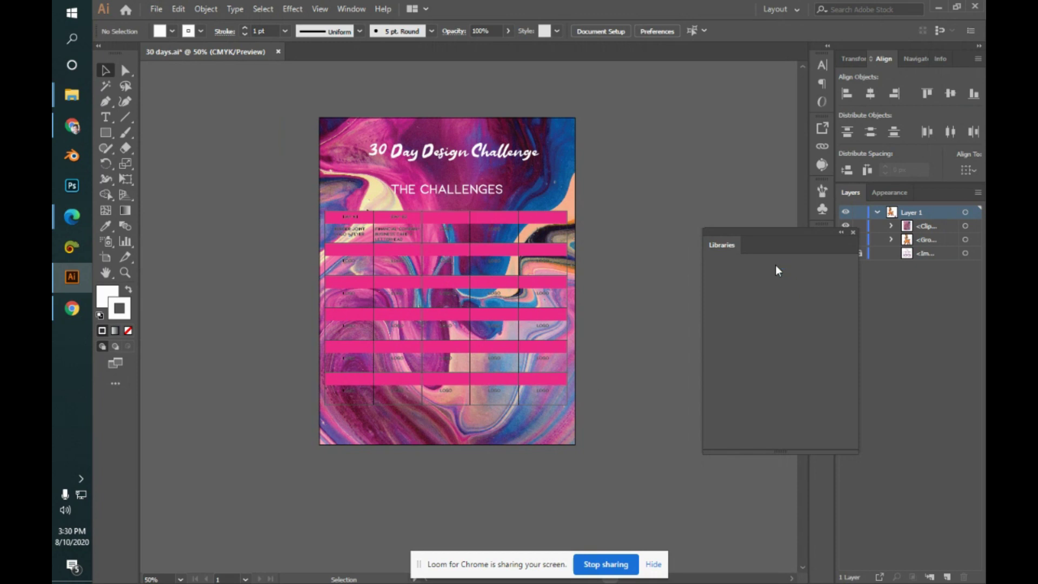
pyautogui.moveTo(789, 233); pyautogui.dragTo(828, 385)
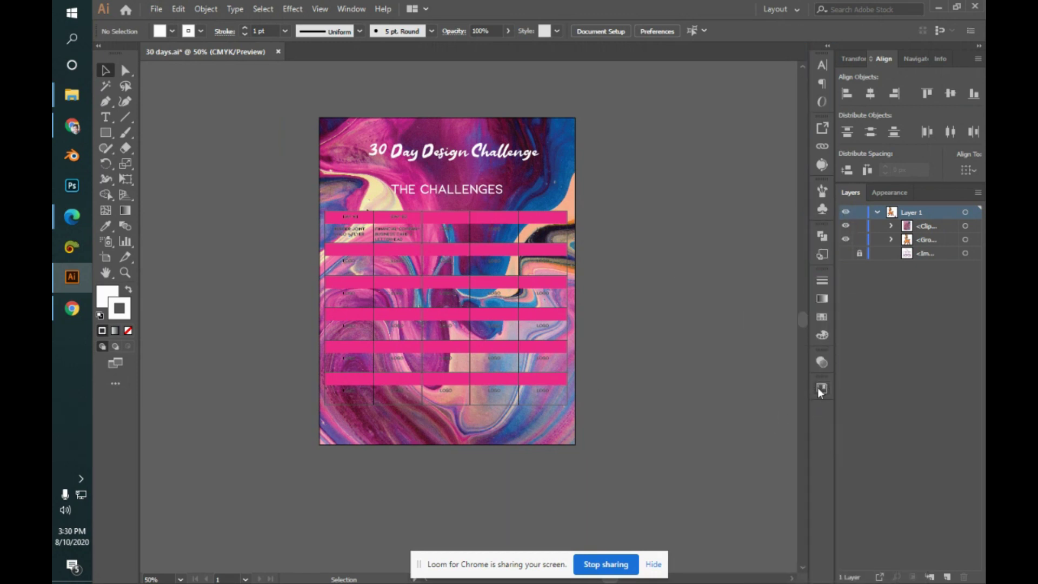
pyautogui.click(822, 388)
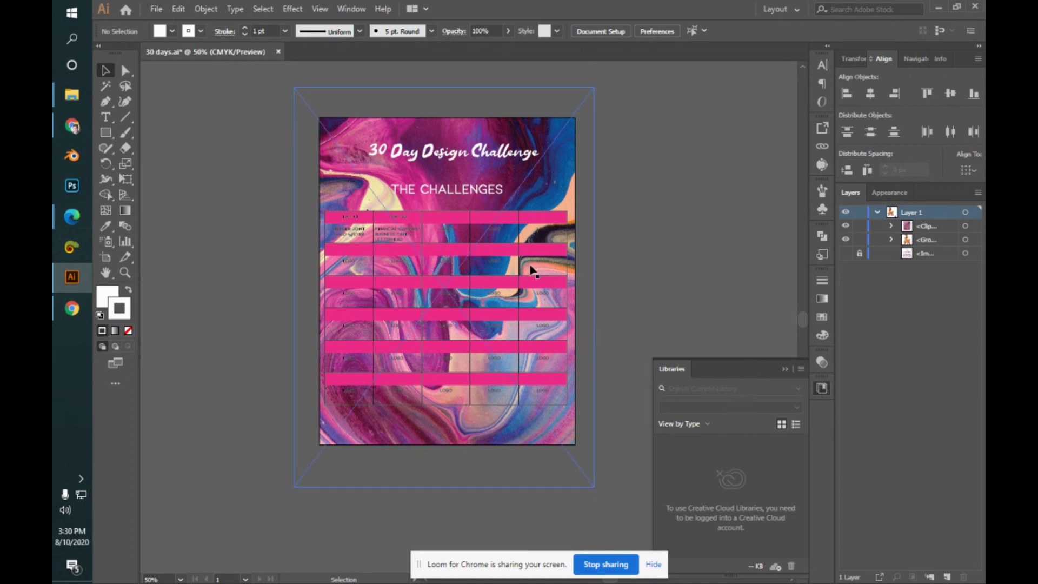
pyautogui.click(541, 316)
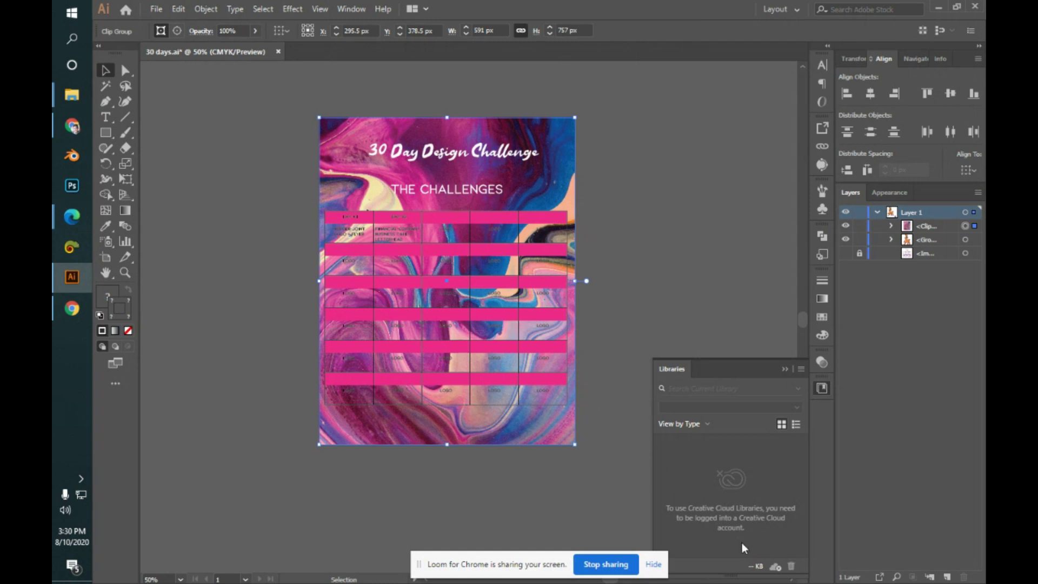
pyautogui.moveTo(486, 322); pyautogui.dragTo(543, 265)
pyautogui.hotkey('ctrl', 'z')
# - Switch to the Google Meet page in Edge to check the meeting chat
pyautogui.hotkey('alt', 'Tab')
pyautogui.press('Tab')
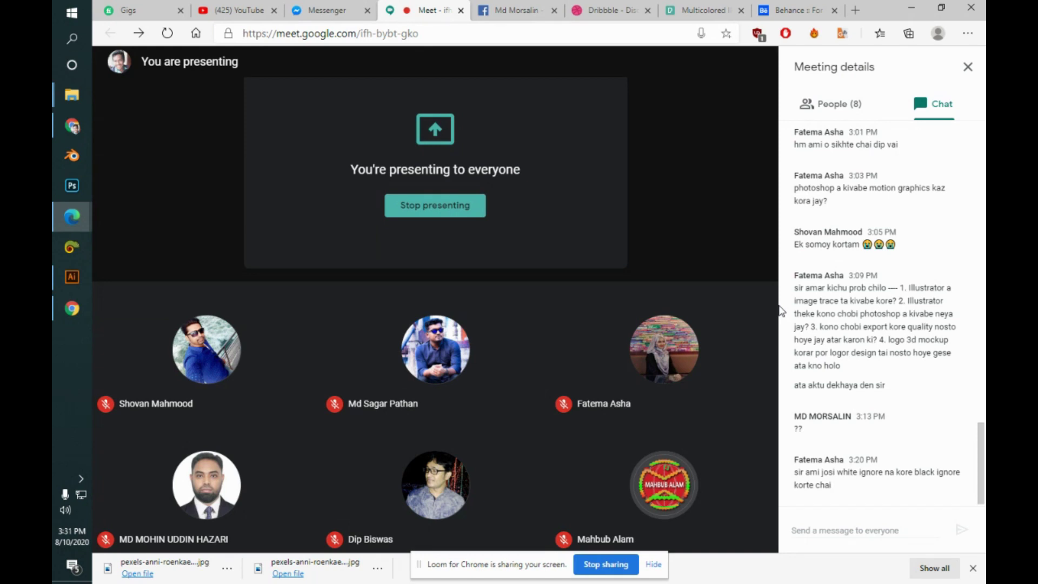
# - Switch back to Illustrator and review the General and Type settings in the document setup without changing them
pyautogui.hotkey('alt', 'Tab')
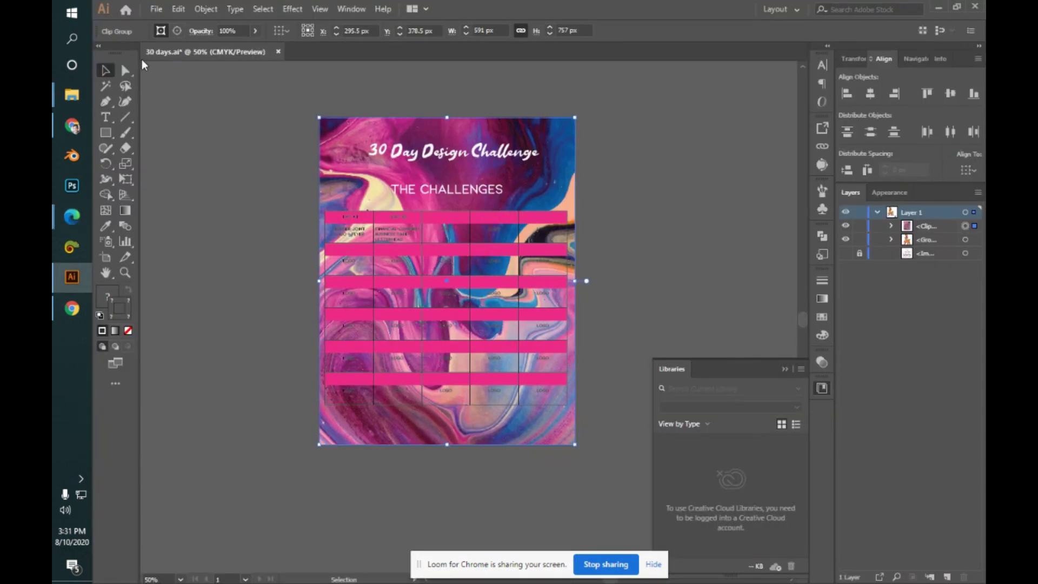
pyautogui.click(155, 11)
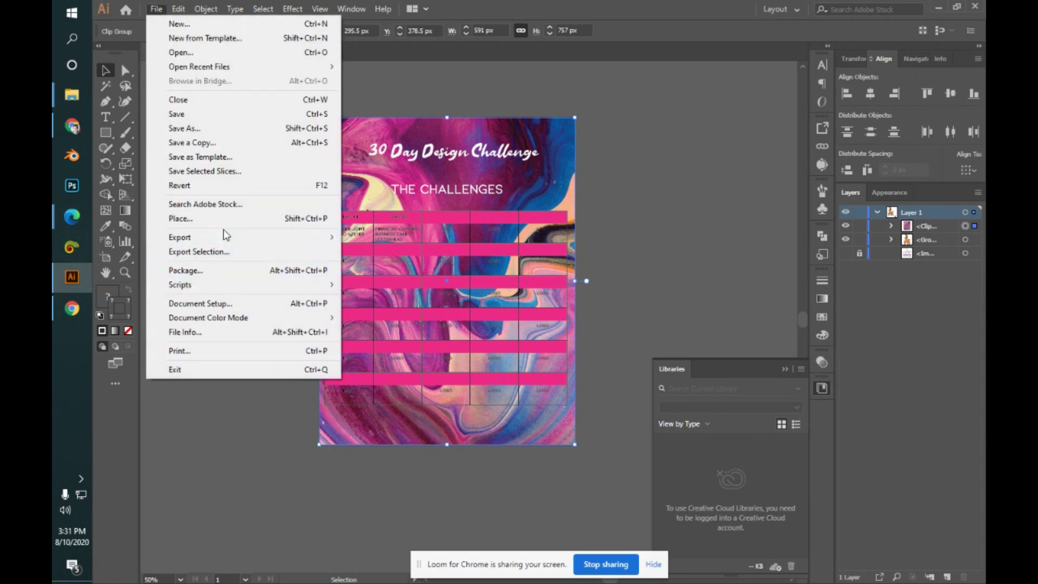
pyautogui.click(693, 250)
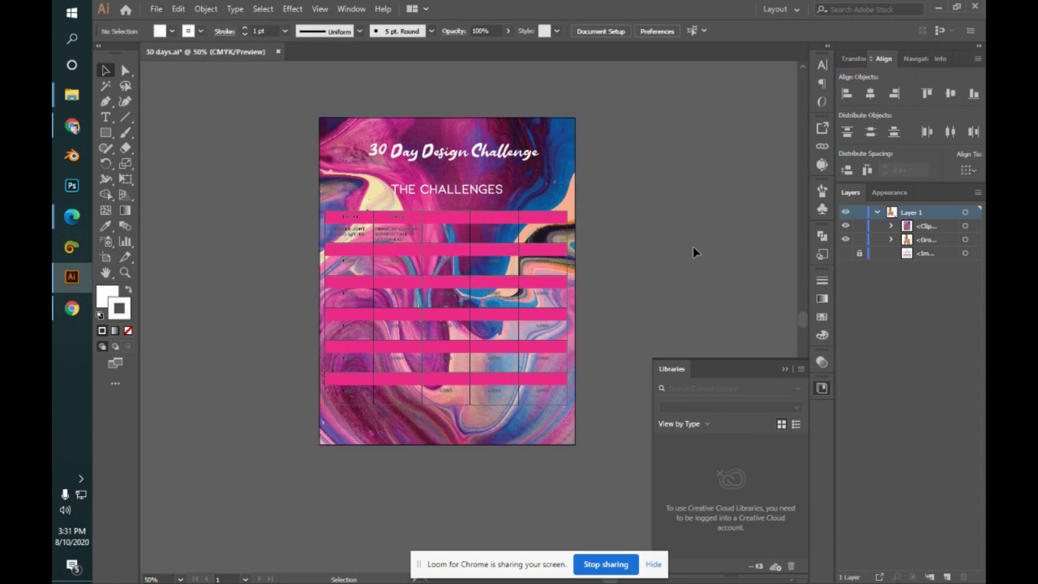
pyautogui.click(186, 11)
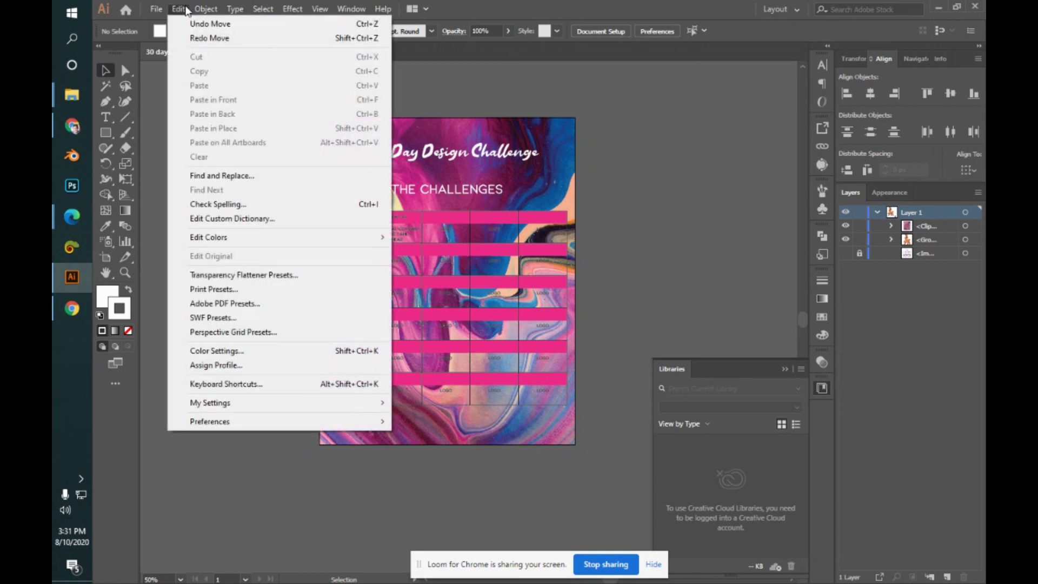
pyautogui.click(219, 10)
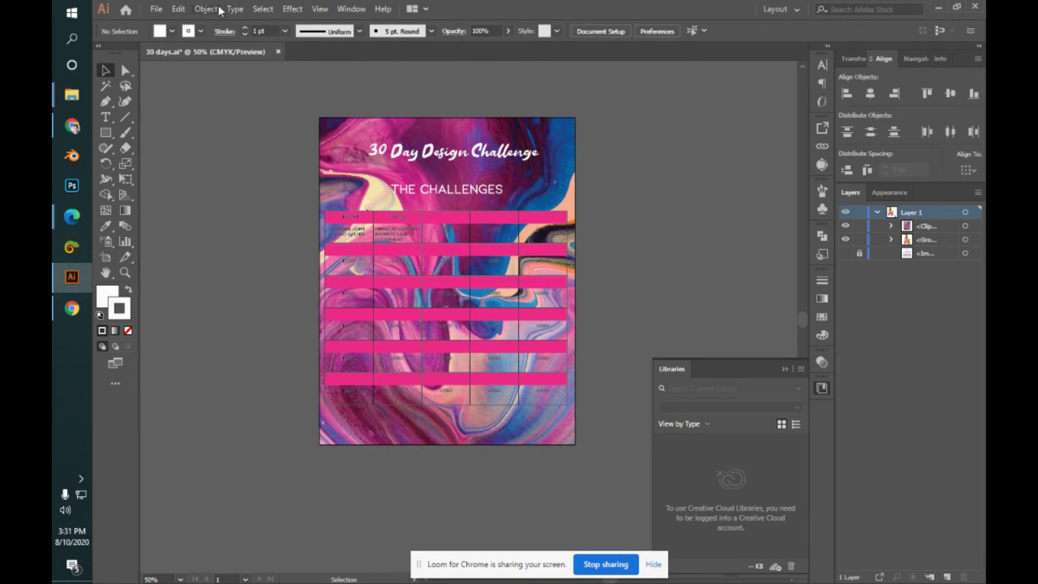
pyautogui.click(156, 10)
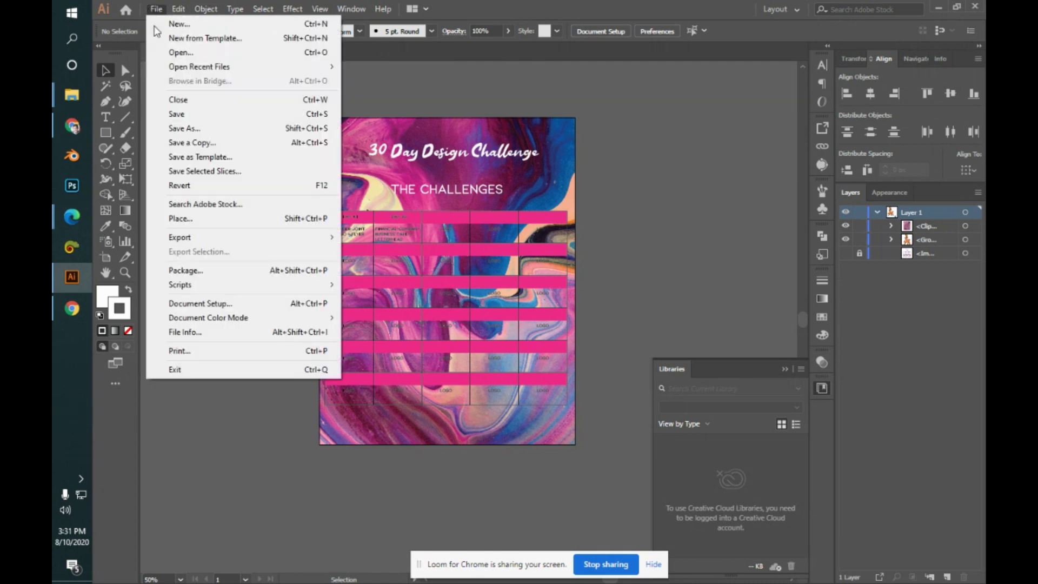
pyautogui.click(300, 304)
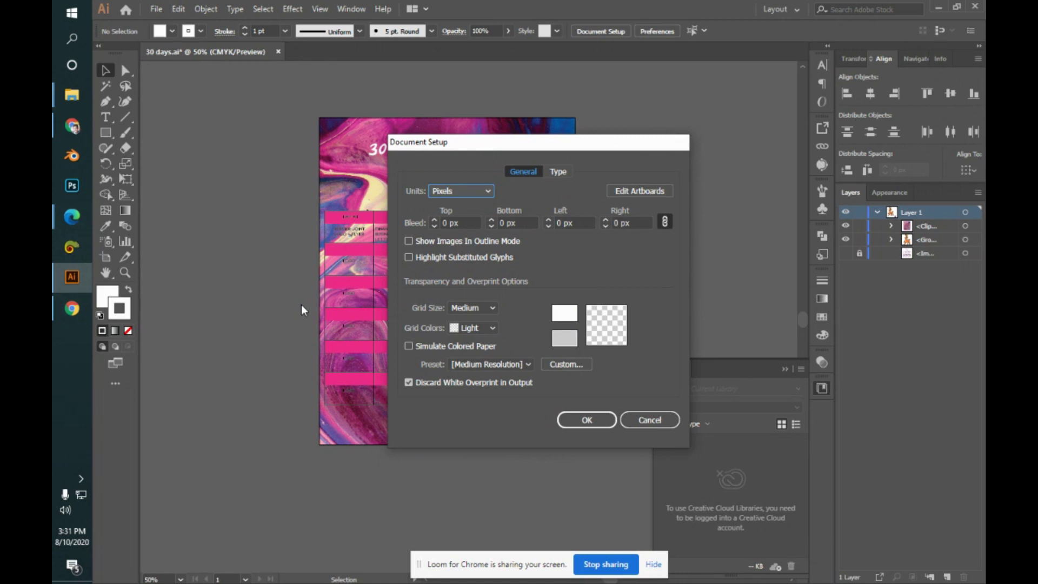
pyautogui.click(560, 172)
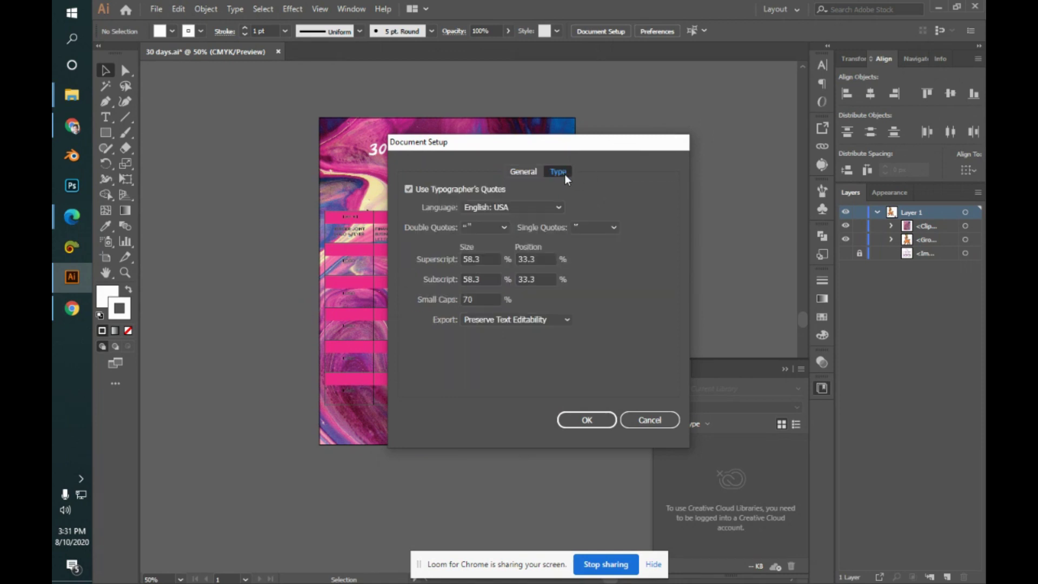
pyautogui.click(535, 171)
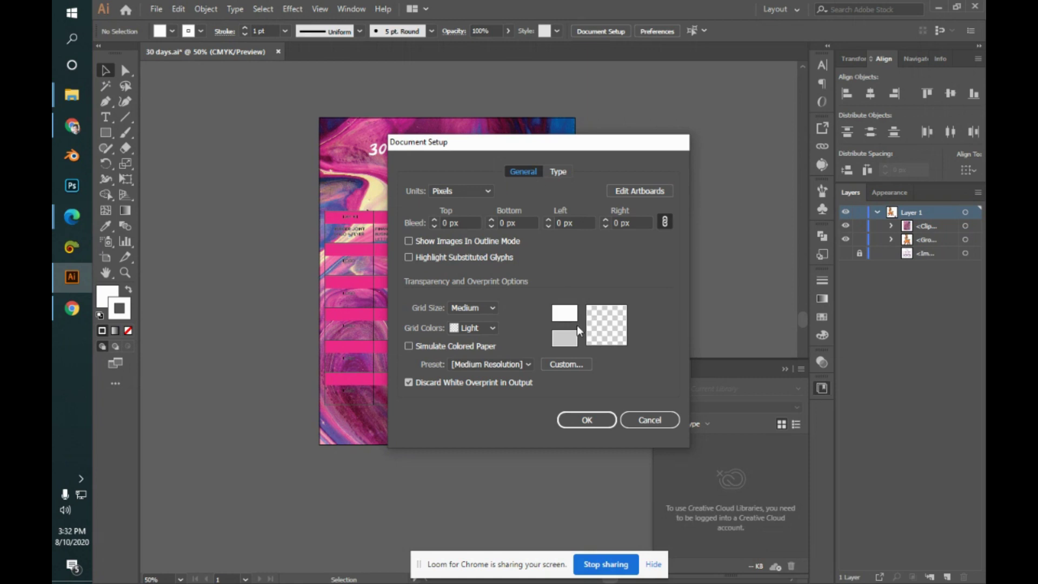
pyautogui.click(627, 421)
# - Look through the document's file info categories, from Basic and Camera Data to DICOM and Raw Data, and leave them unchanged
pyautogui.click(157, 9)
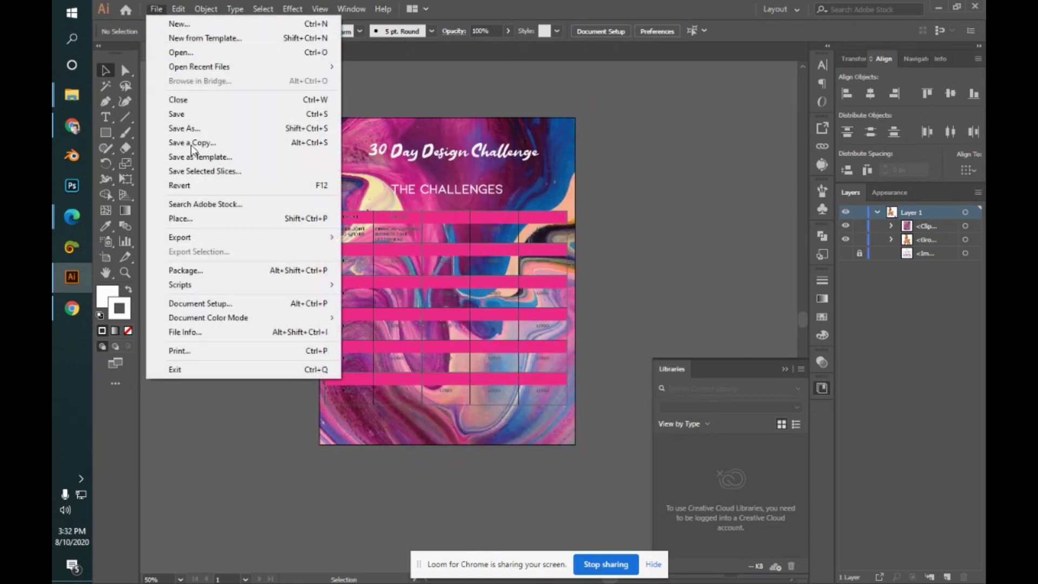
pyautogui.click(185, 332)
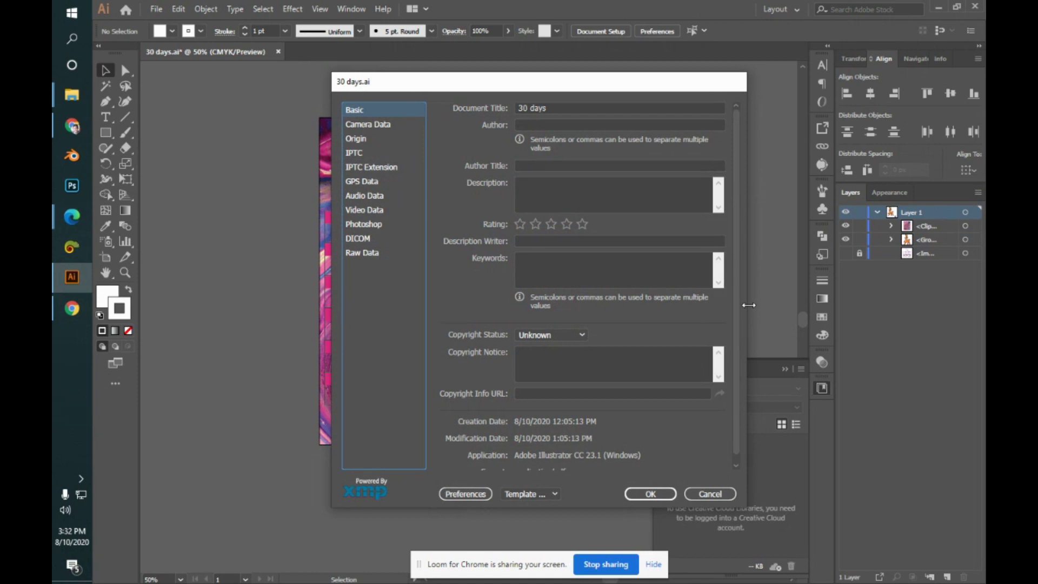
pyautogui.click(382, 128)
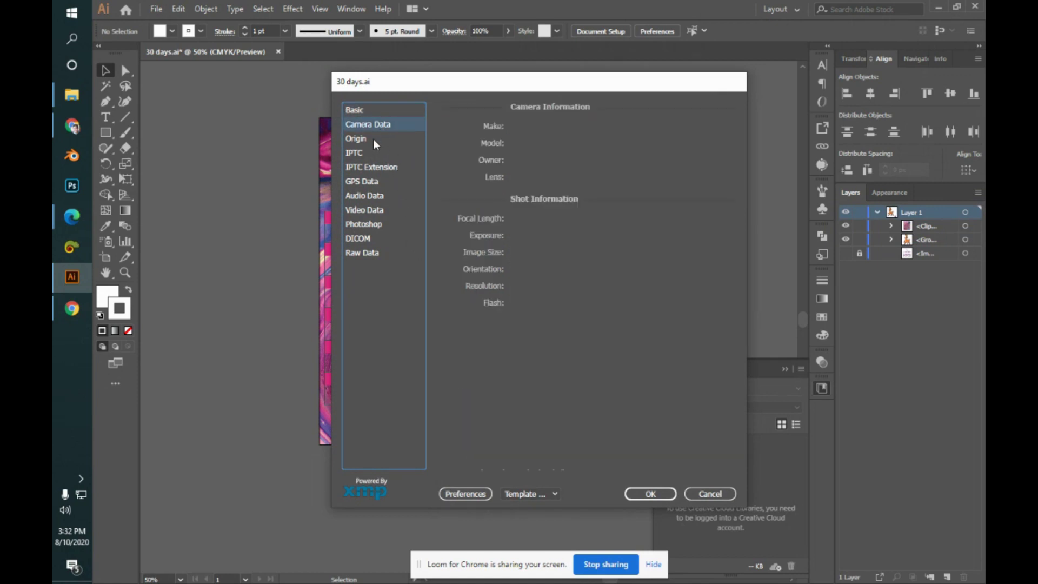
pyautogui.click(372, 140)
pyautogui.click(383, 167)
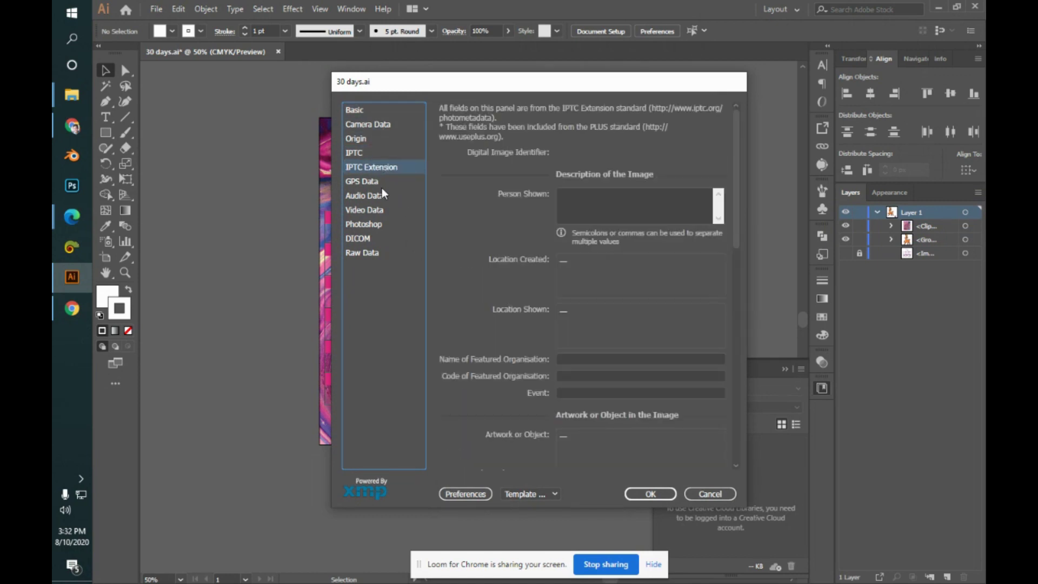
pyautogui.click(381, 184)
pyautogui.click(382, 209)
pyautogui.click(379, 224)
pyautogui.click(378, 238)
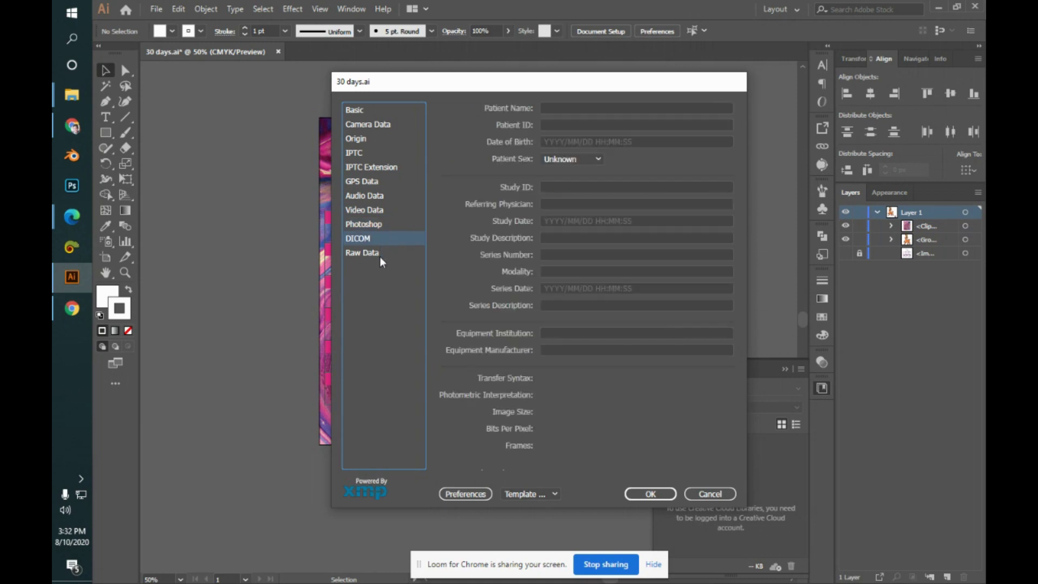
pyautogui.click(381, 254)
pyautogui.click(710, 494)
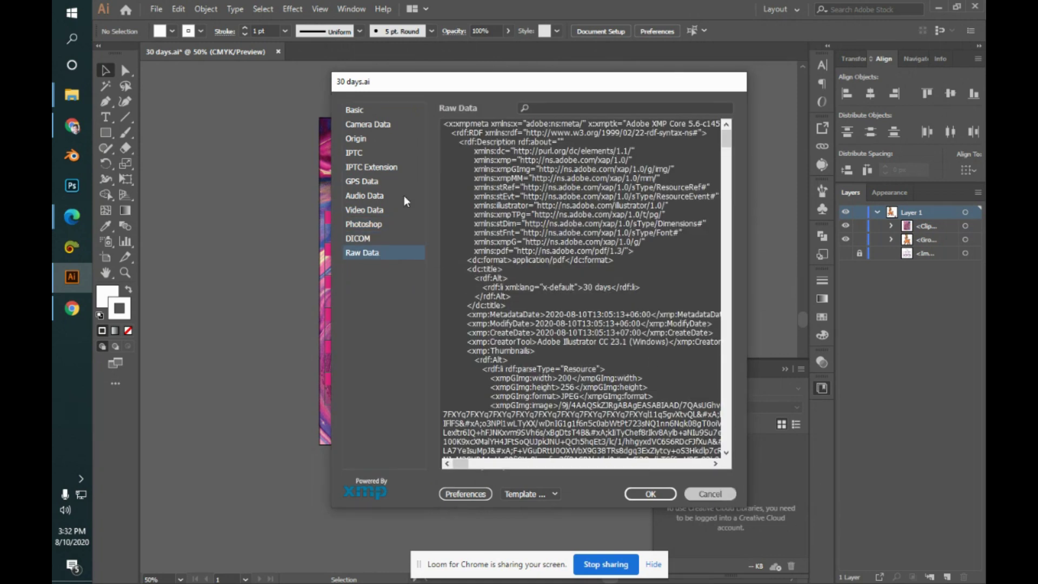
pyautogui.click(156, 7)
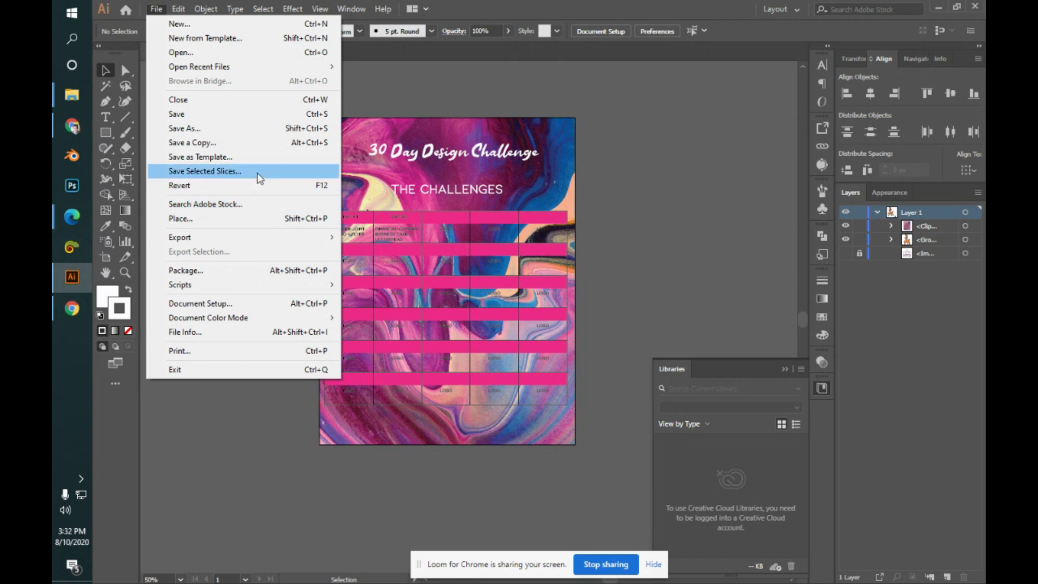
pyautogui.moveTo(181, 7)
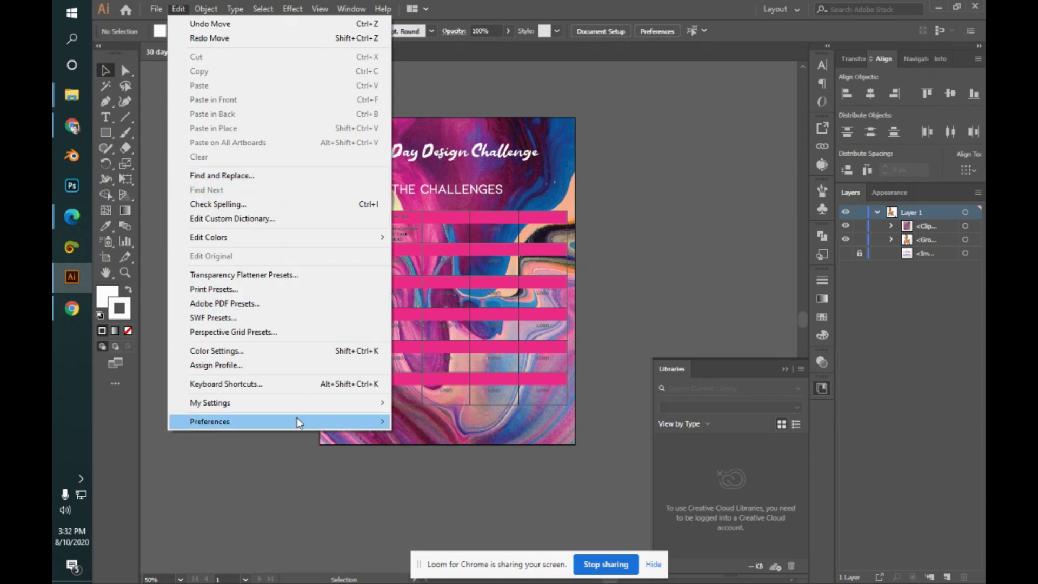
pyautogui.moveTo(296, 418)
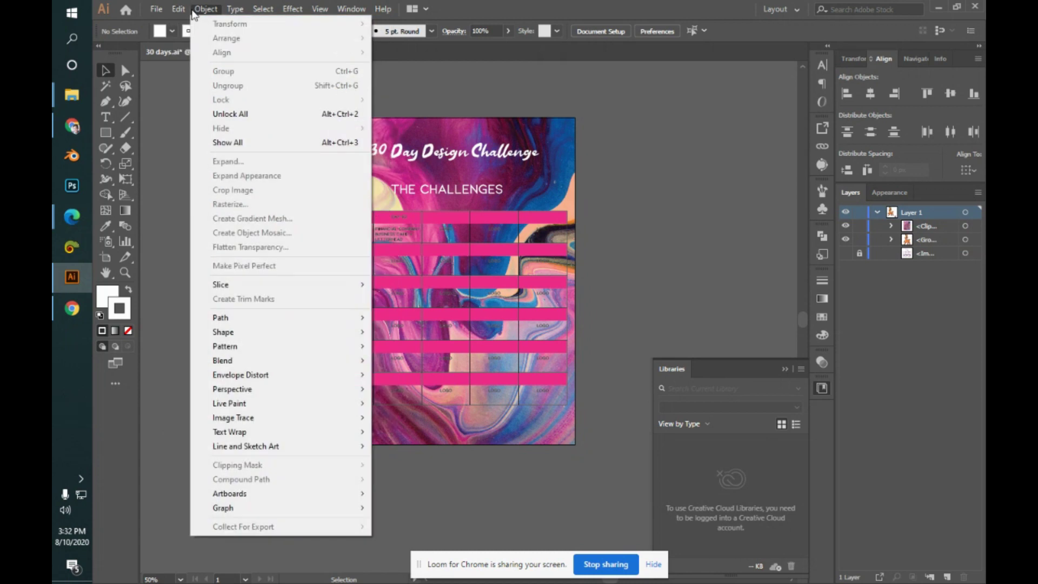
pyautogui.moveTo(257, 5)
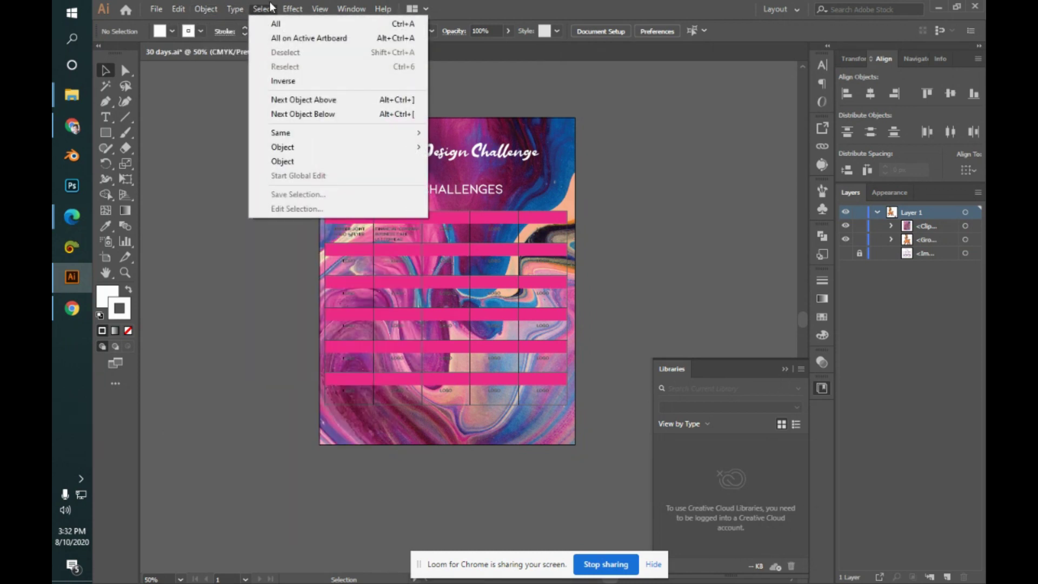
pyautogui.click(334, 8)
pyautogui.click(339, 5)
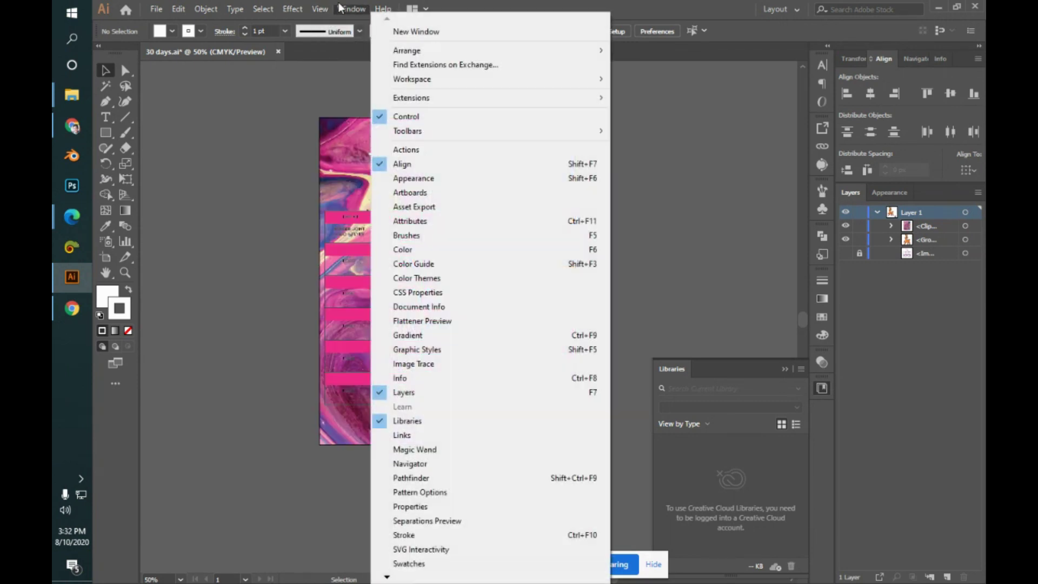
pyautogui.moveTo(382, 8)
pyautogui.click(673, 203)
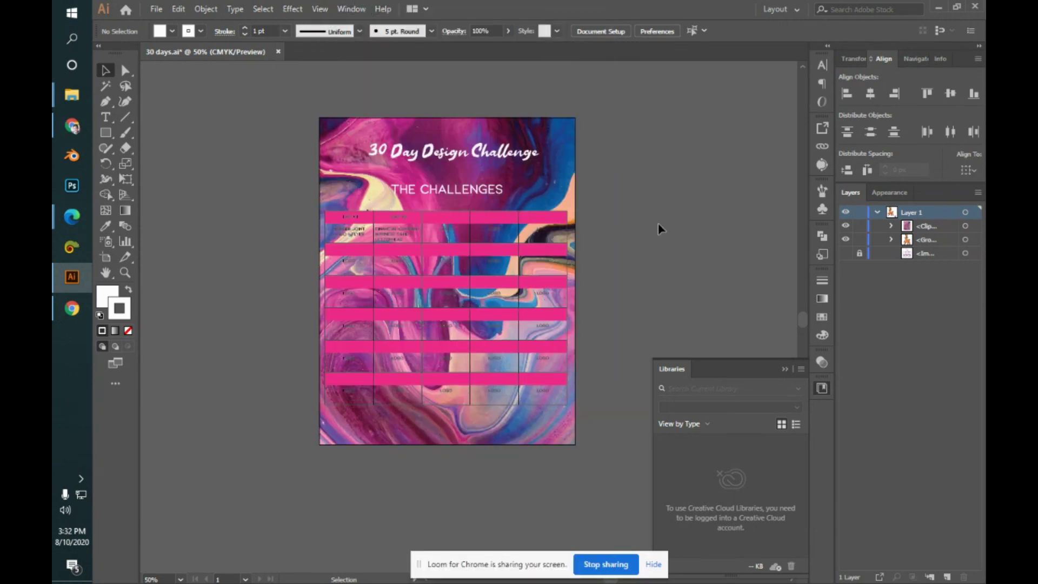
# - Collapse the Libraries panel and bring up the challenge sheet in Save for Web
pyautogui.click(789, 371)
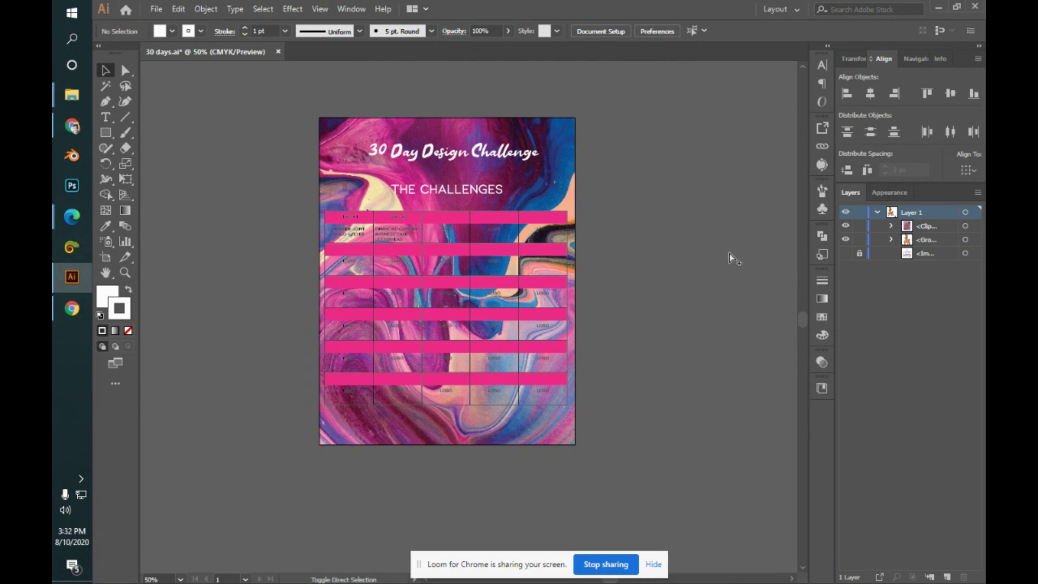
pyautogui.hotkey('ctrl', 'alt', 'shift', 's')
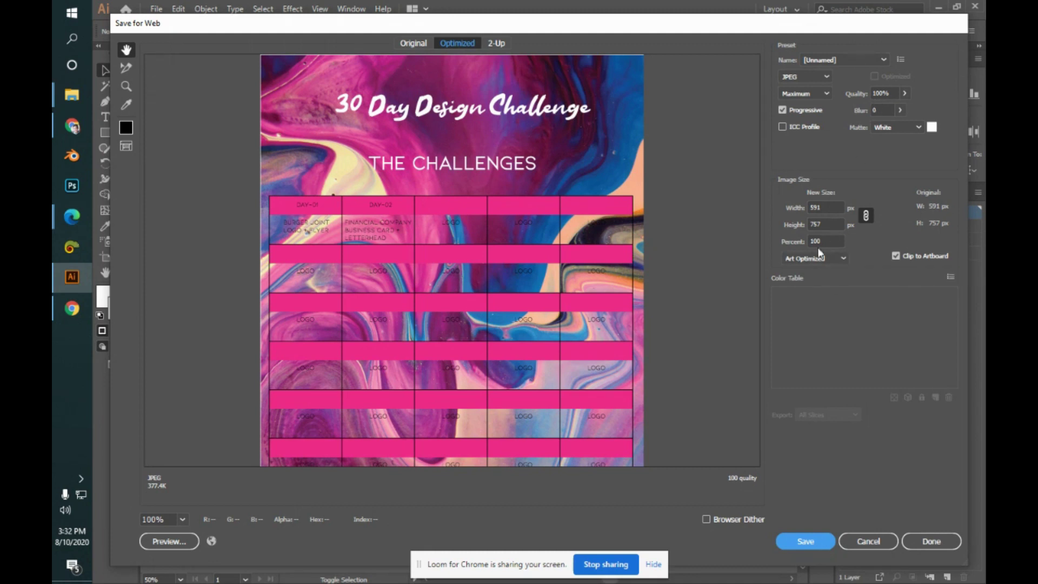
pyautogui.moveTo(378, 331); pyautogui.dragTo(498, 314)
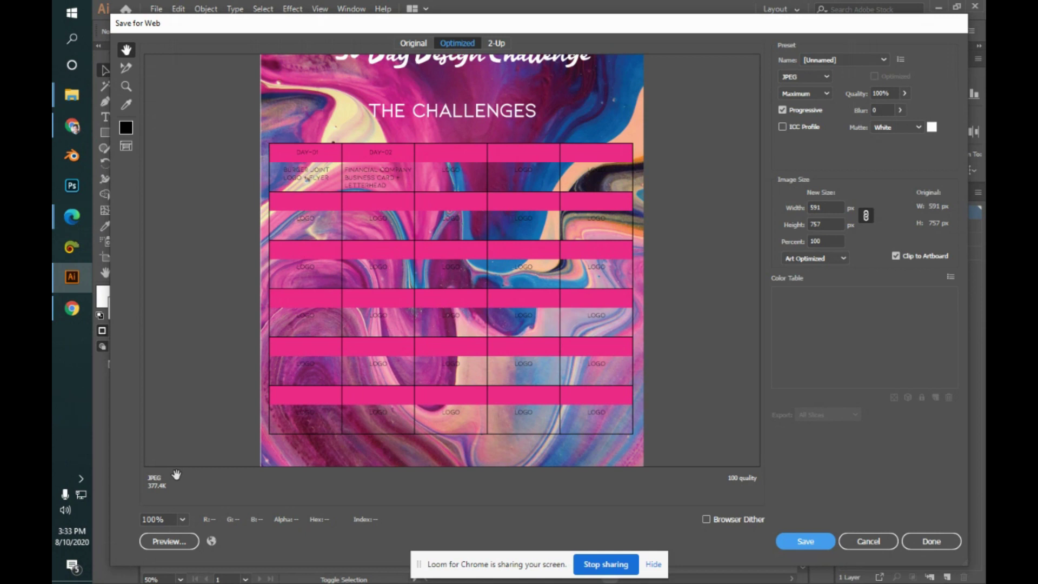
# - Apply the JPEG High preset to the export and raise its compression quality to Maximum
pyautogui.click(862, 61)
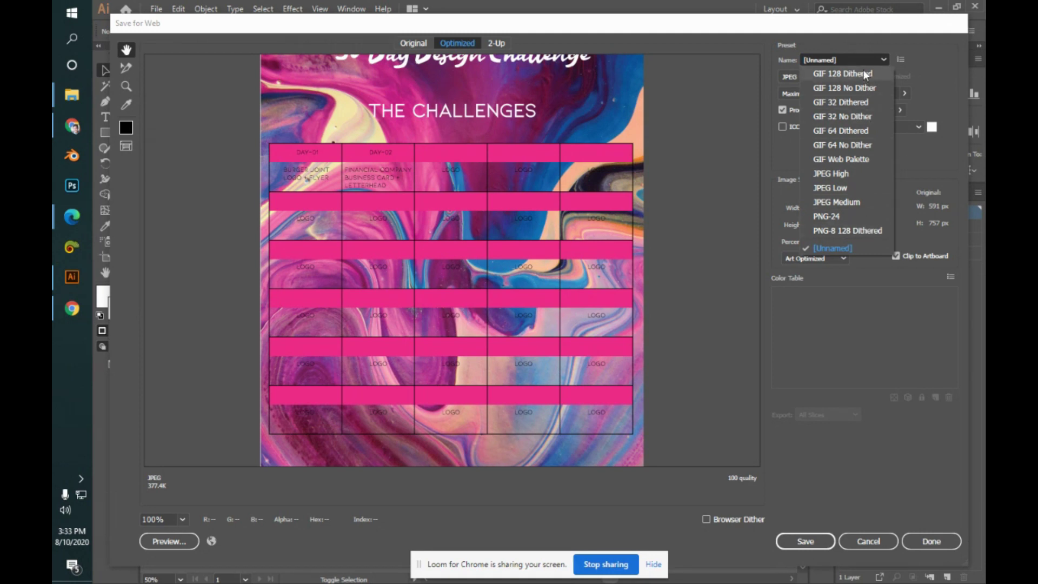
pyautogui.click(865, 174)
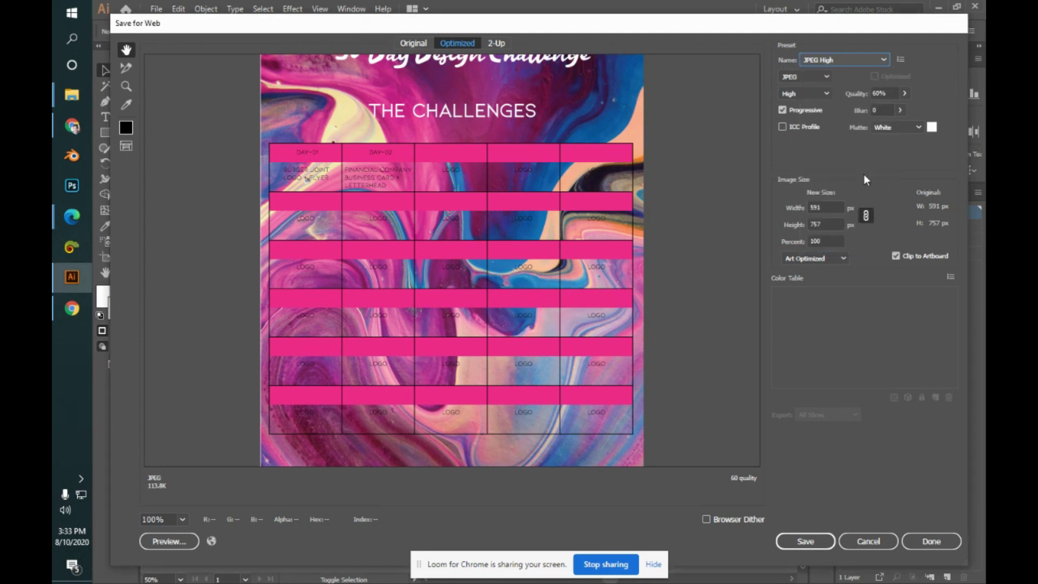
pyautogui.click(814, 96)
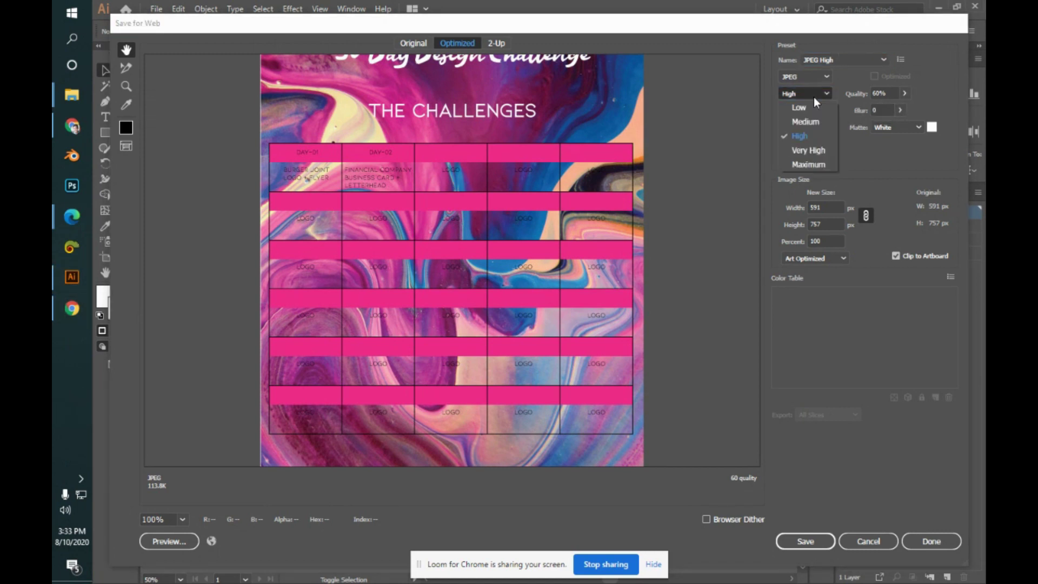
pyautogui.click(808, 166)
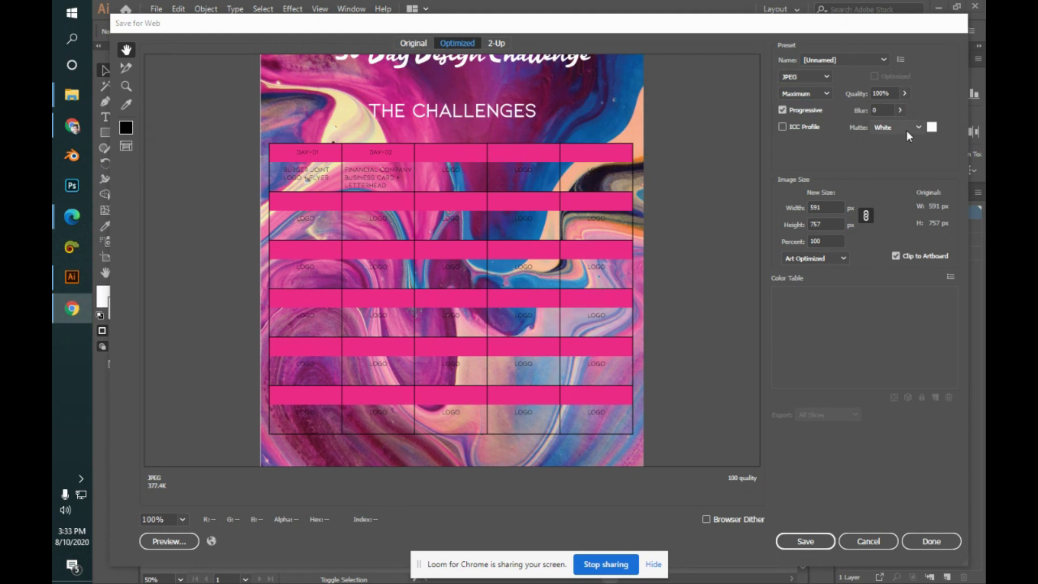
# - Review the matte colour options for the JPEG export and inspect the whole optimized preview, keeping the matte white
pyautogui.click(924, 127)
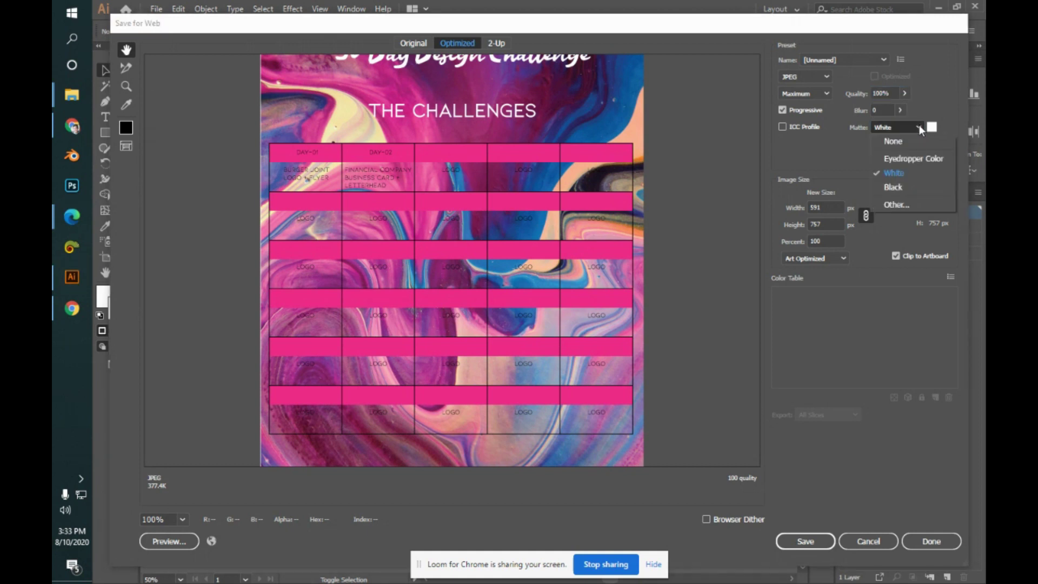
pyautogui.click(919, 127)
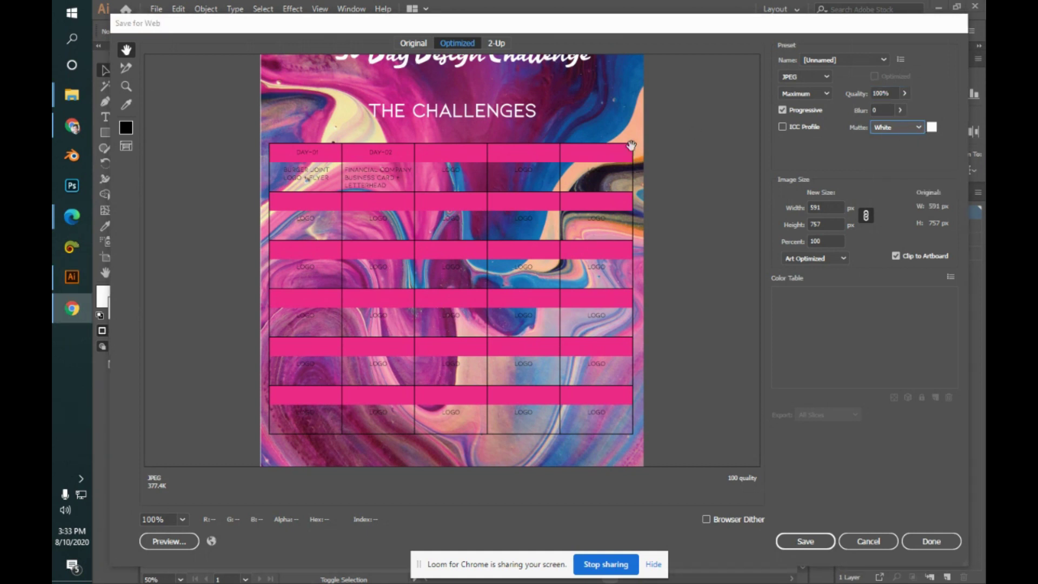
pyautogui.moveTo(627, 163); pyautogui.dragTo(604, 242)
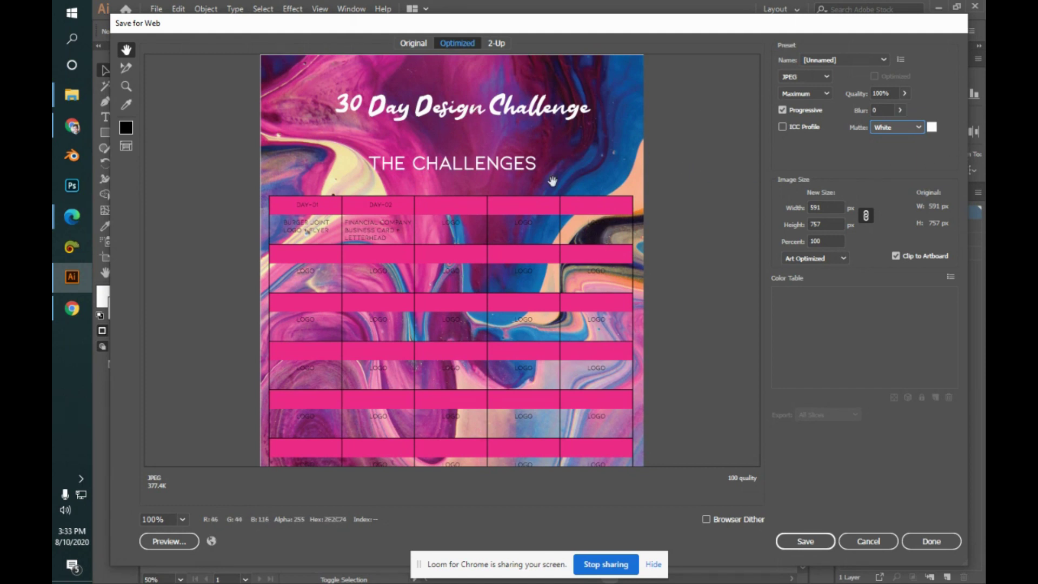
pyautogui.scroll(-3, 552, 182)
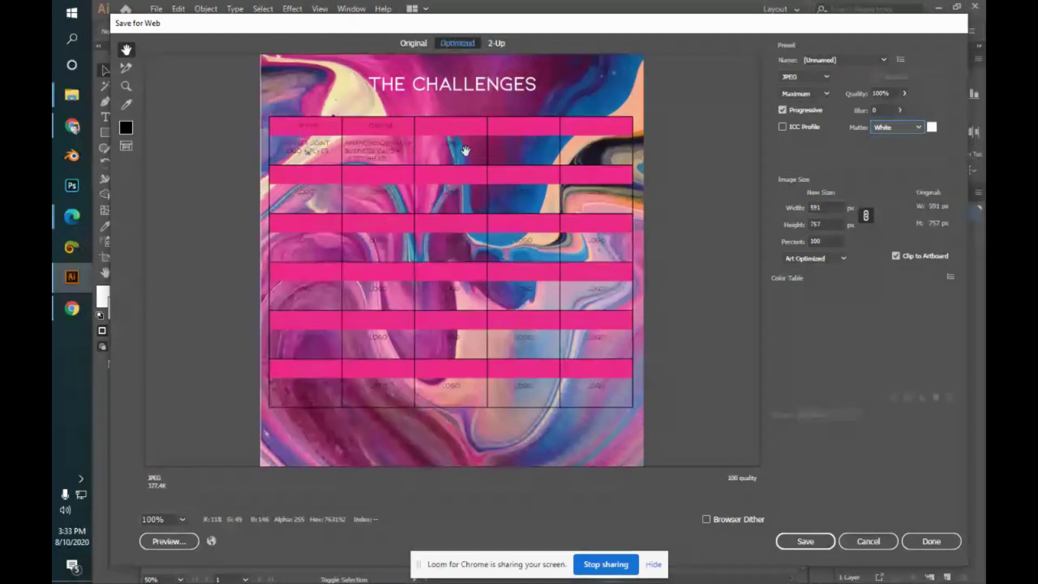
pyautogui.scroll(3, 465, 151)
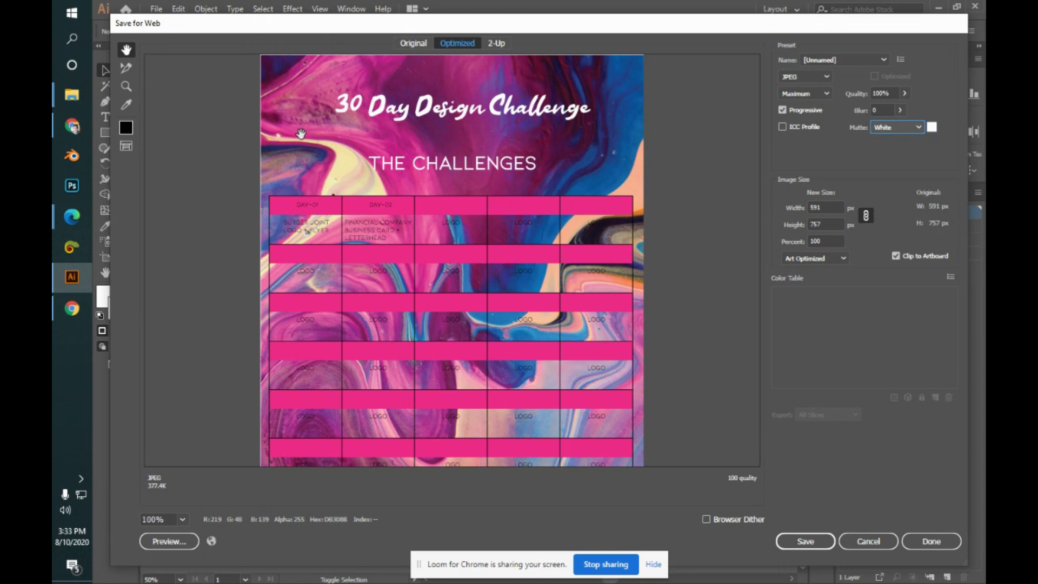
pyautogui.click(920, 128)
pyautogui.click(919, 128)
pyautogui.click(920, 126)
pyautogui.click(919, 126)
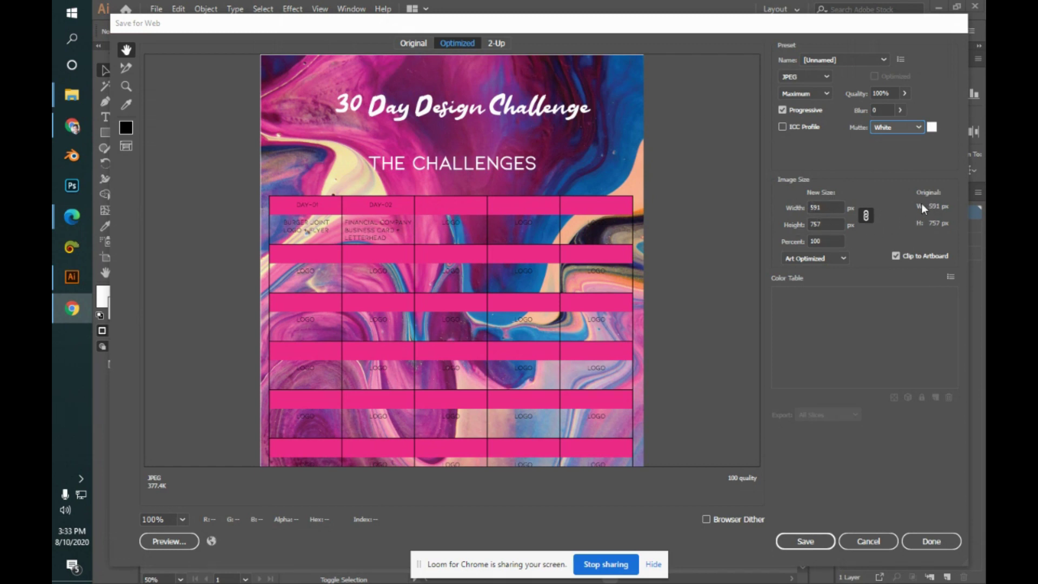
# - Scale the JPEG export to 500 percent and inspect the enlarged preview around the lower-right LOGO cells
pyautogui.doubleClick(811, 241)
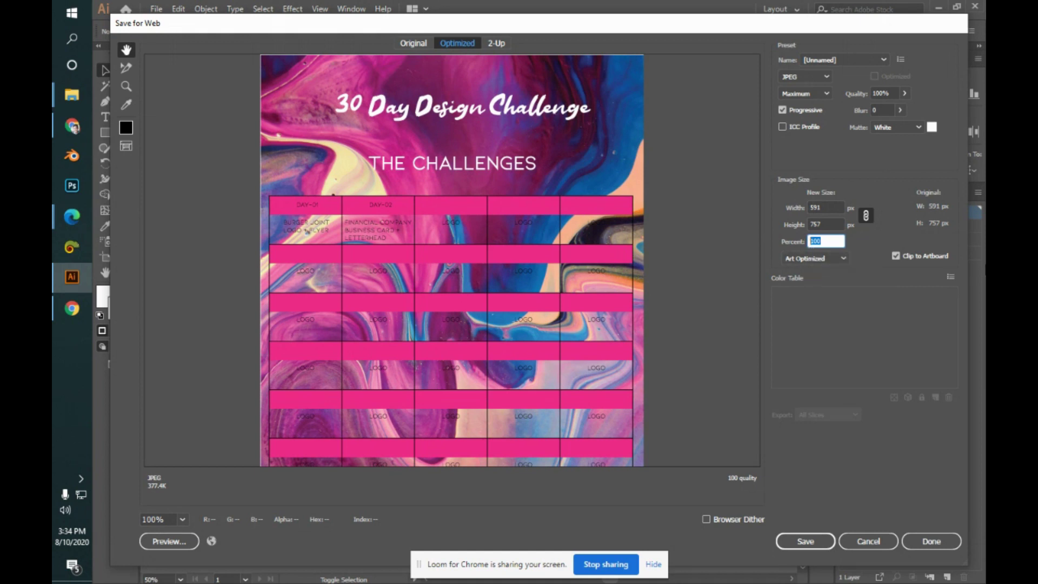
pyautogui.write('500')
pyautogui.click(824, 224)
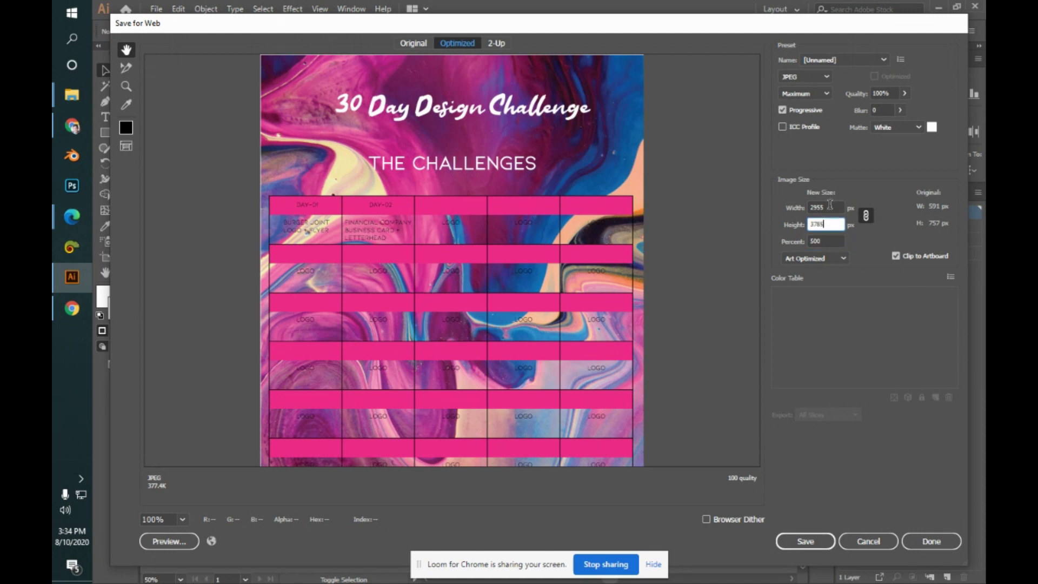
pyautogui.press('Return')
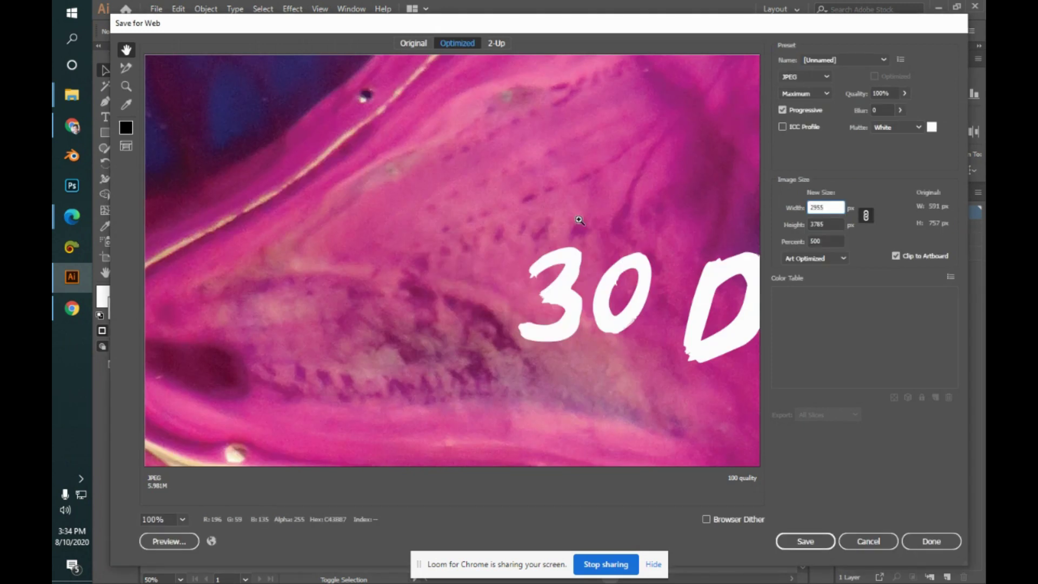
pyautogui.hotkey('ctrl', '0')
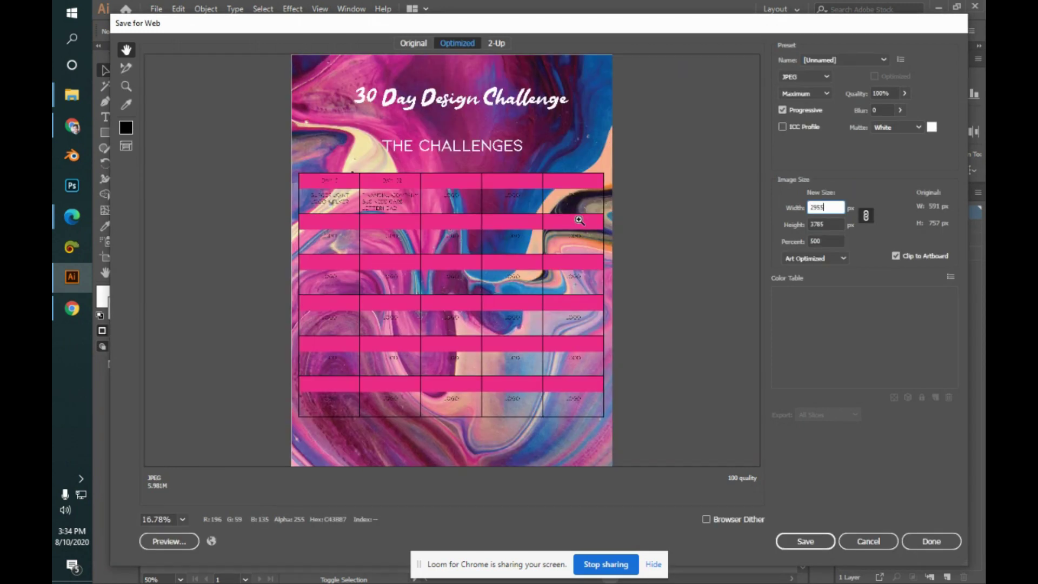
pyautogui.keyDown('ctrl'); pyautogui.click(579, 220); pyautogui.keyUp('ctrl')
pyautogui.keyDown('ctrl'); pyautogui.click(580, 221); pyautogui.keyUp('ctrl')
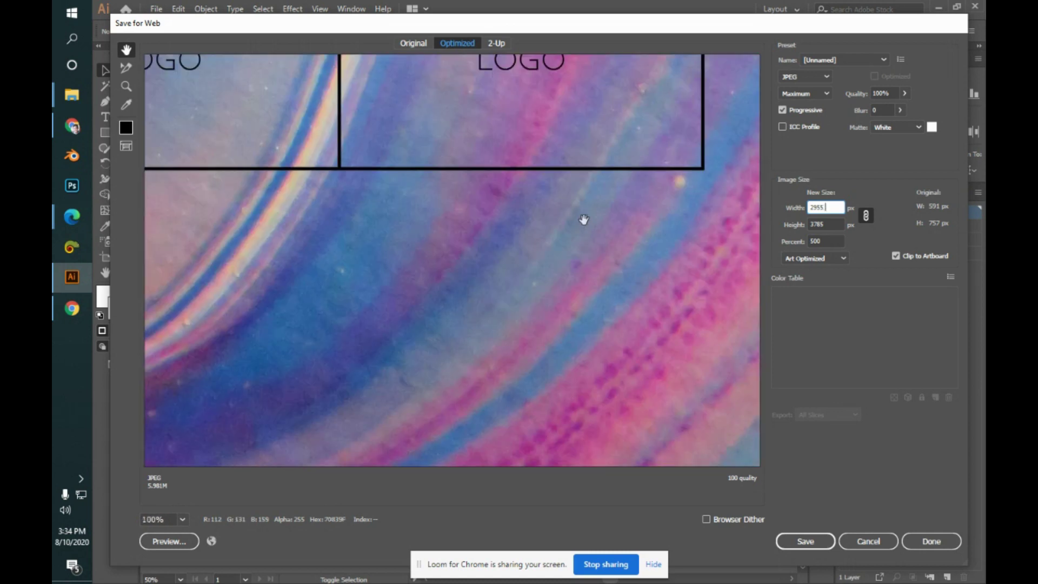
pyautogui.moveTo(632, 121); pyautogui.dragTo(642, 255)
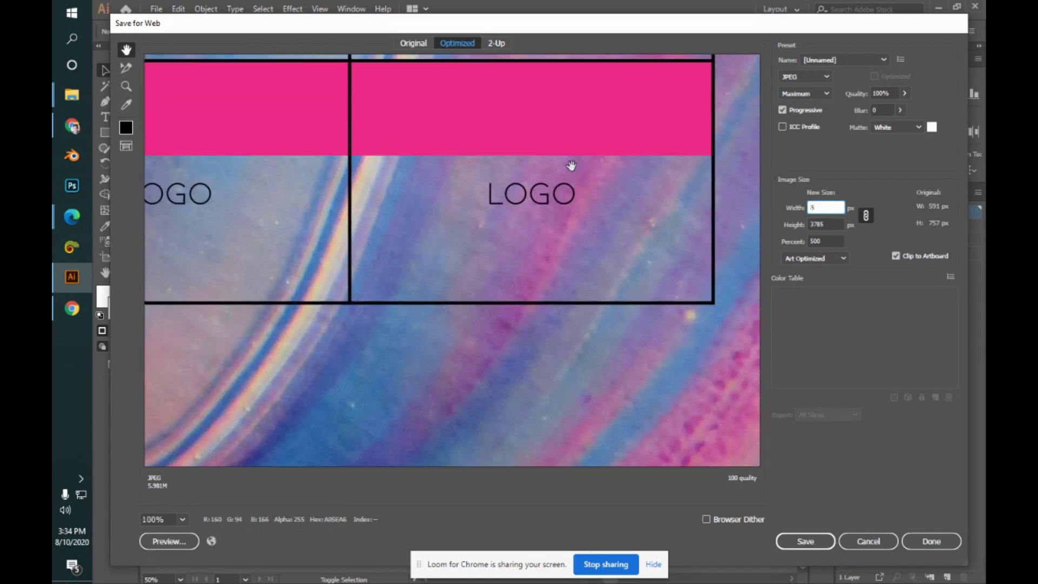
pyautogui.moveTo(568, 166); pyautogui.dragTo(557, 290)
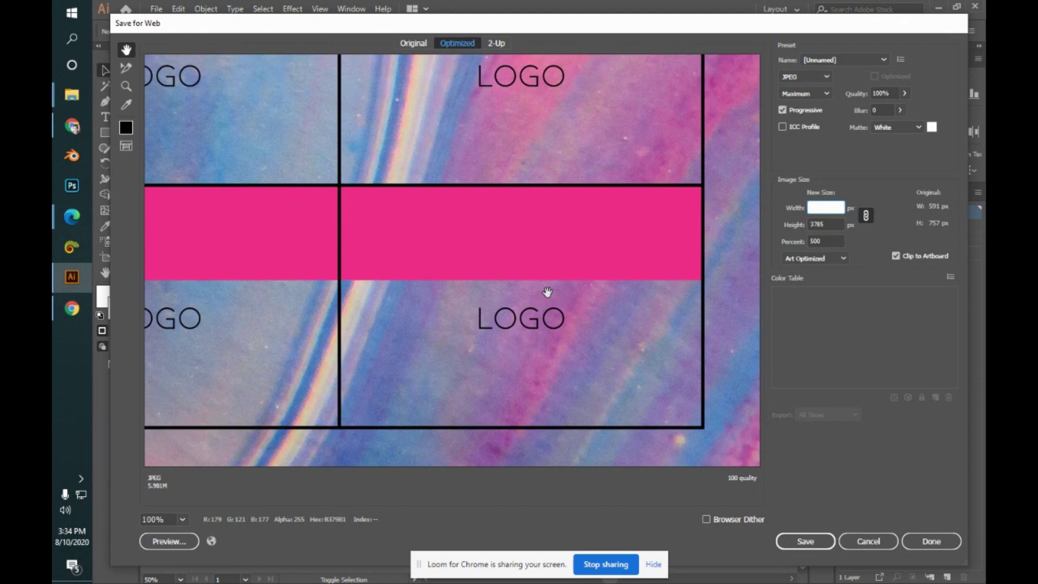
# - Set the export scale to 100 percent and magnify the last LOGO cell in the preview to judge its sharpness
pyautogui.click(826, 241)
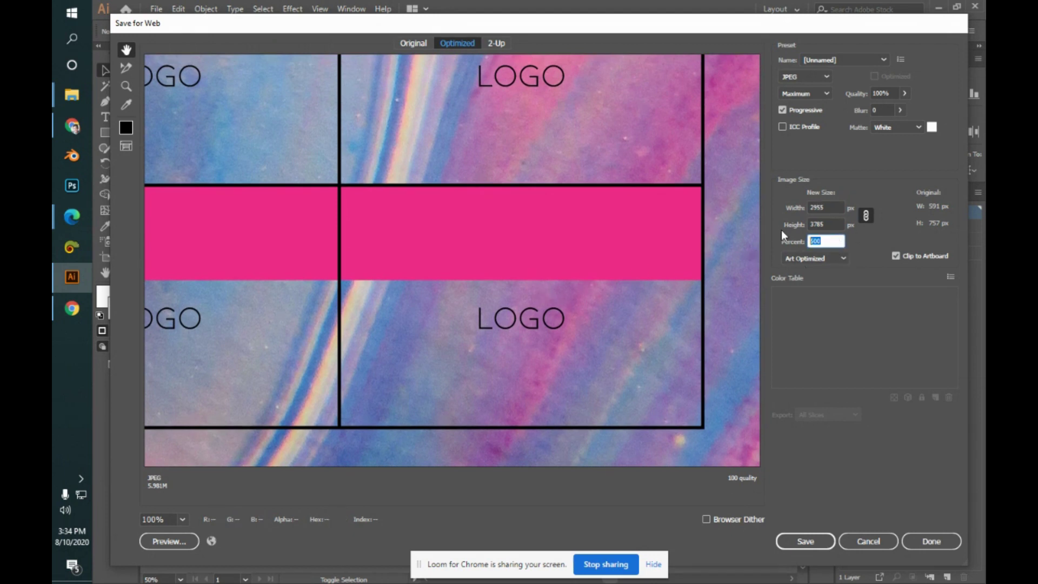
pyautogui.write('100')
pyautogui.click(823, 206)
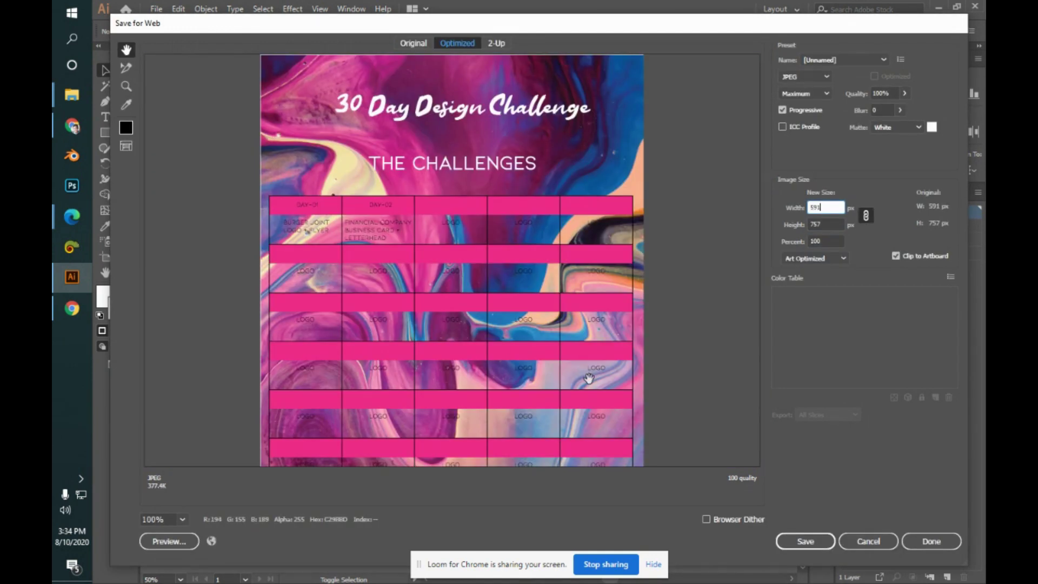
pyautogui.keyDown('ctrl'); pyautogui.click(584, 387); pyautogui.keyUp('ctrl')
pyautogui.keyDown('ctrl'); pyautogui.click(584, 388); pyautogui.keyUp('ctrl')
pyautogui.keyDown('ctrl'); pyautogui.click(584, 387); pyautogui.keyUp('ctrl')
pyautogui.keyDown('ctrl'); pyautogui.click(584, 387); pyautogui.keyUp('ctrl')
pyautogui.keyDown('ctrl'); pyautogui.click(584, 388); pyautogui.keyUp('ctrl')
pyautogui.moveTo(547, 263); pyautogui.dragTo(556, 343)
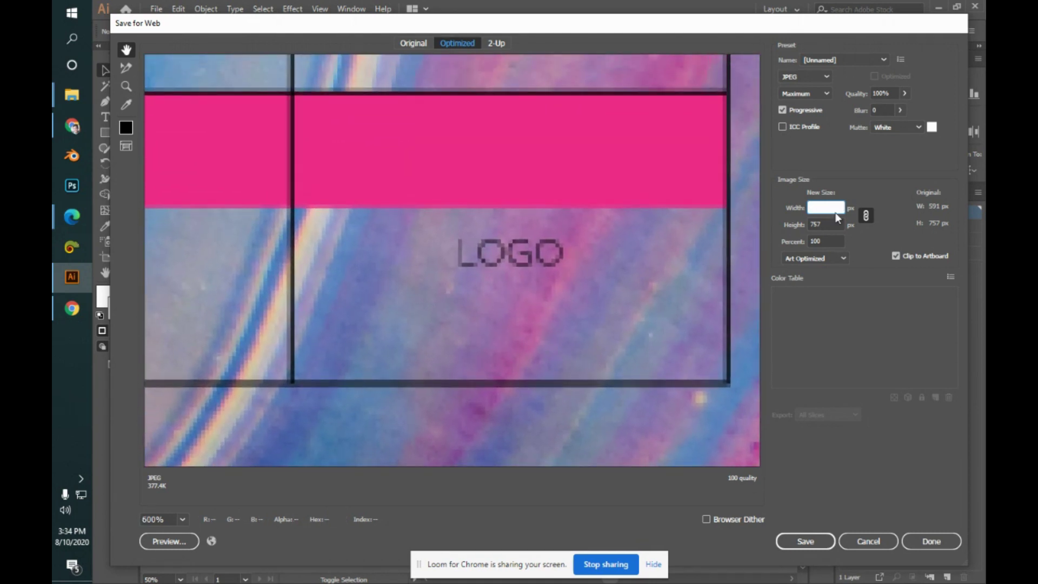
# - Set the JPEG export's scale to 500 percent again and regenerate the optimized preview
pyautogui.click(824, 242)
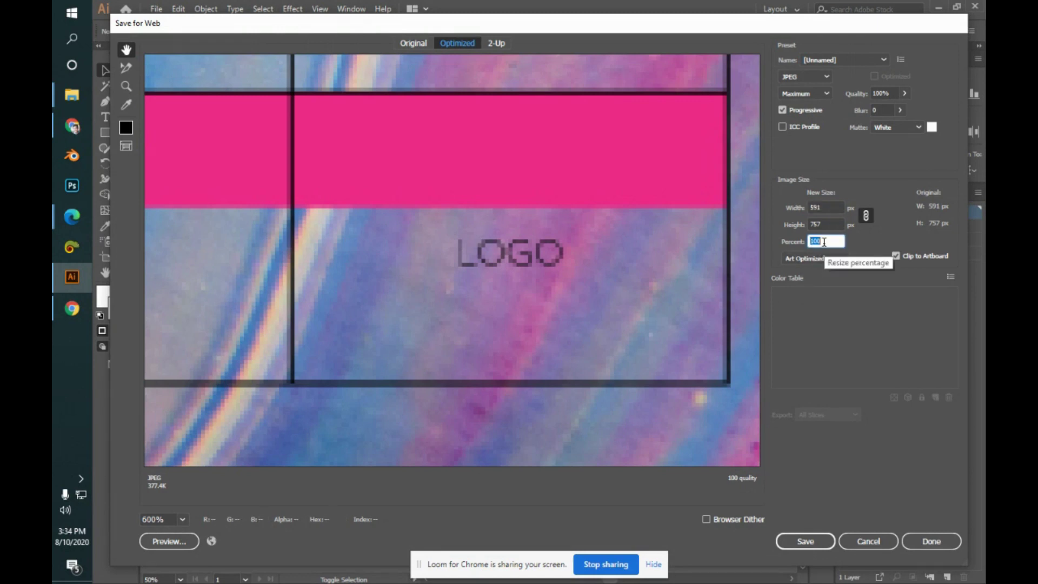
pyautogui.write('500')
pyautogui.click(829, 219)
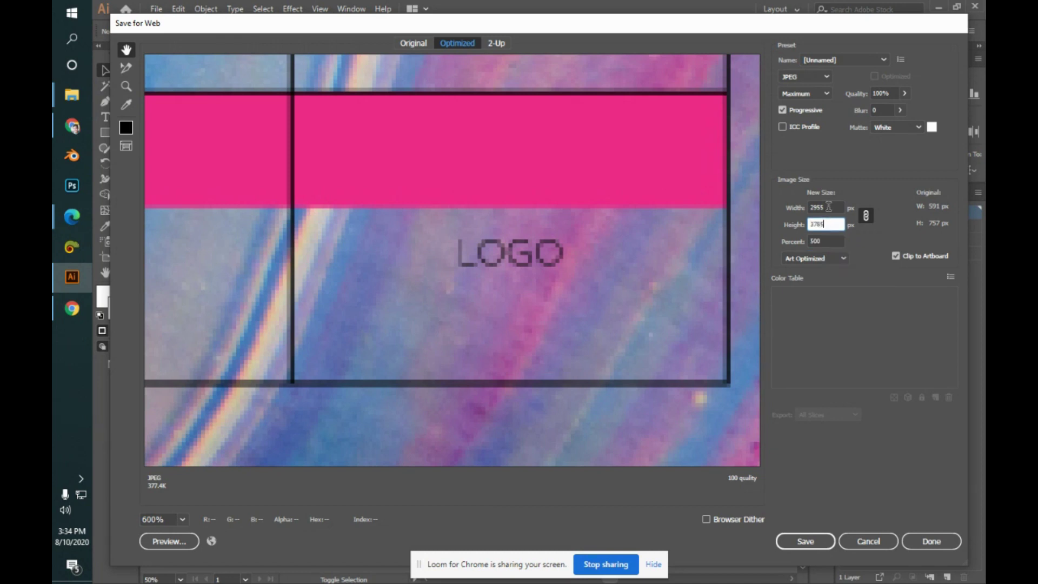
pyautogui.press('Return')
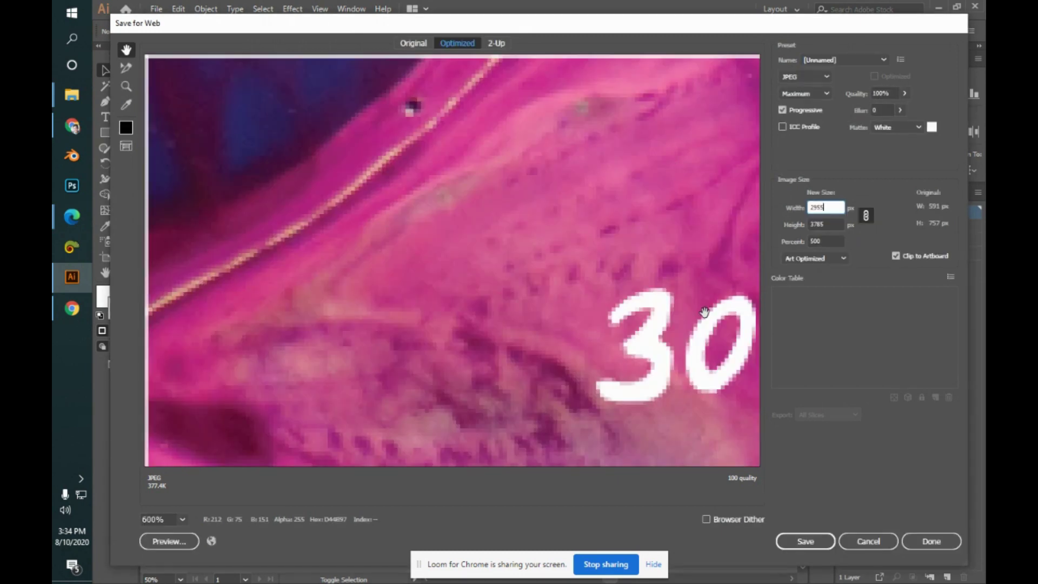
pyautogui.click(628, 261)
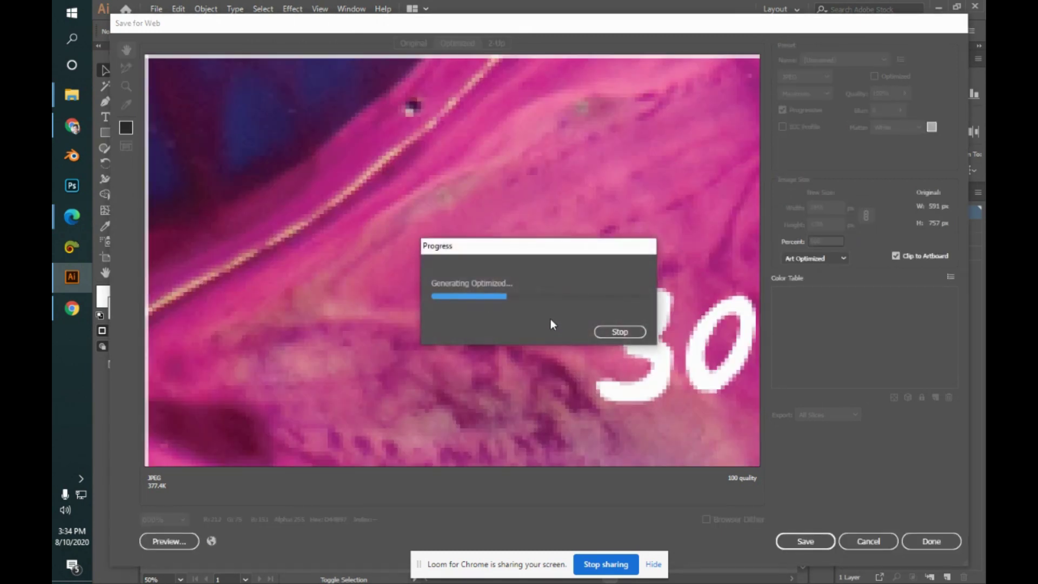
pyautogui.moveTo(577, 320); pyautogui.dragTo(510, 282)
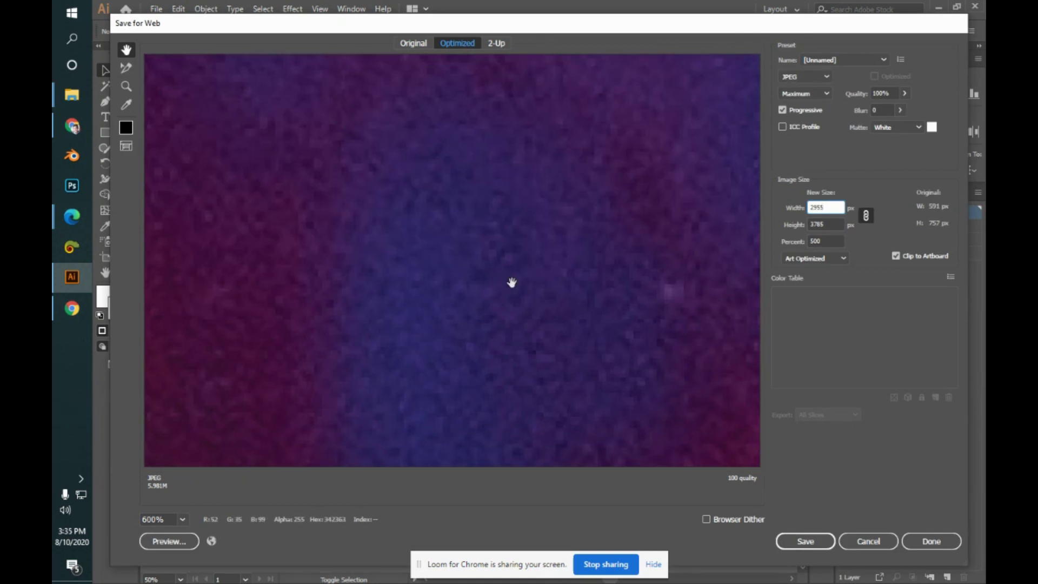
# - Examine the 500 percent preview's background texture and lower table rows at several magnifications, starting from the whole sheet
pyautogui.hotkey('ctrl', '0')
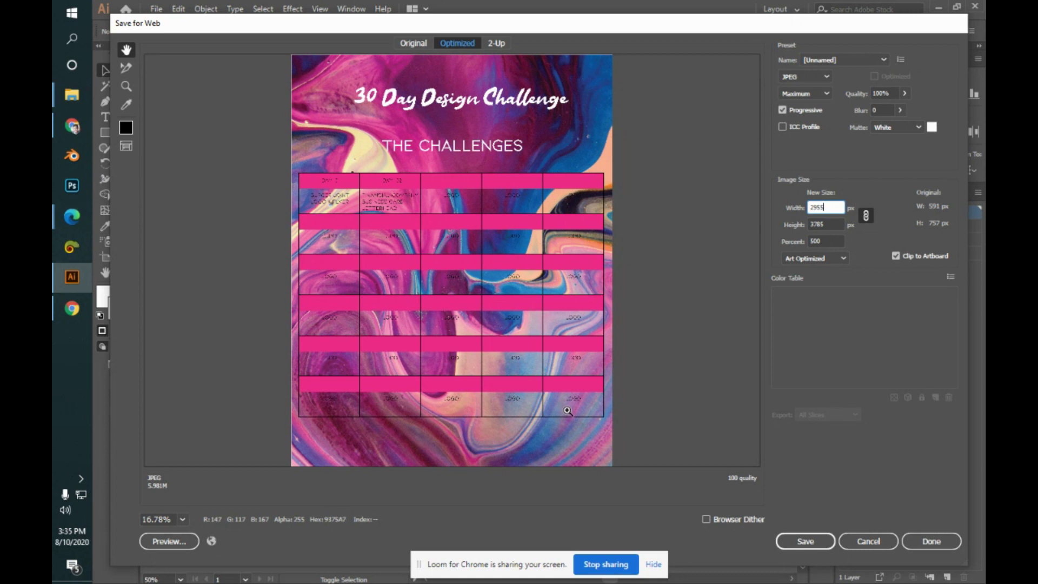
pyautogui.hotkey('ctrl', '+')
pyautogui.hotkey('ctrl', '+')
pyautogui.hotkey('ctrl', '+')
pyautogui.moveTo(614, 348); pyautogui.dragTo(529, 364)
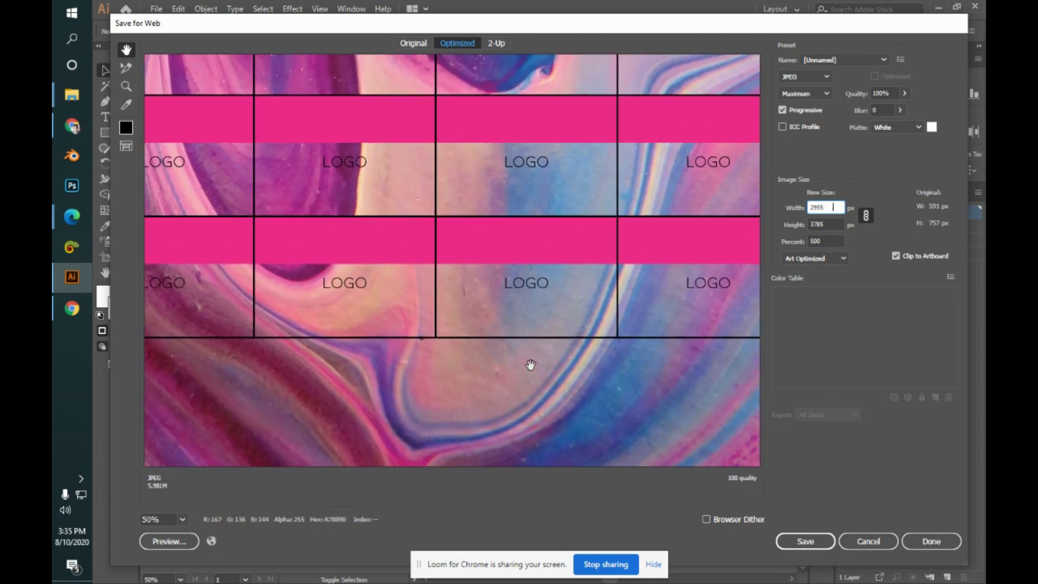
pyautogui.moveTo(634, 290); pyautogui.dragTo(734, 355)
pyautogui.moveTo(659, 367); pyautogui.dragTo(626, 335)
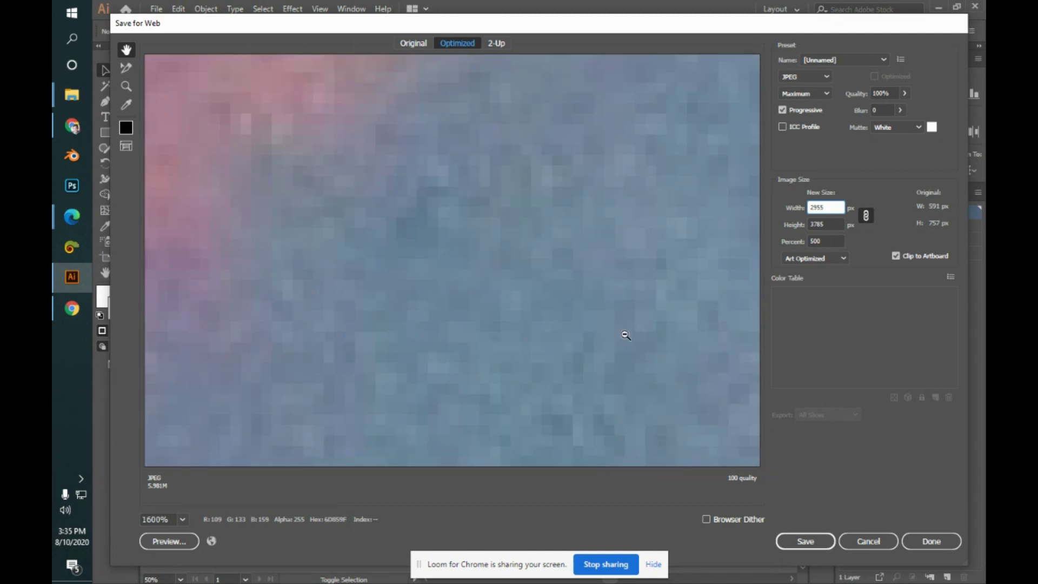
pyautogui.keyDown('alt'); pyautogui.click(565, 292); pyautogui.keyUp('alt')
pyautogui.keyDown('alt'); pyautogui.click(414, 182); pyautogui.keyUp('alt')
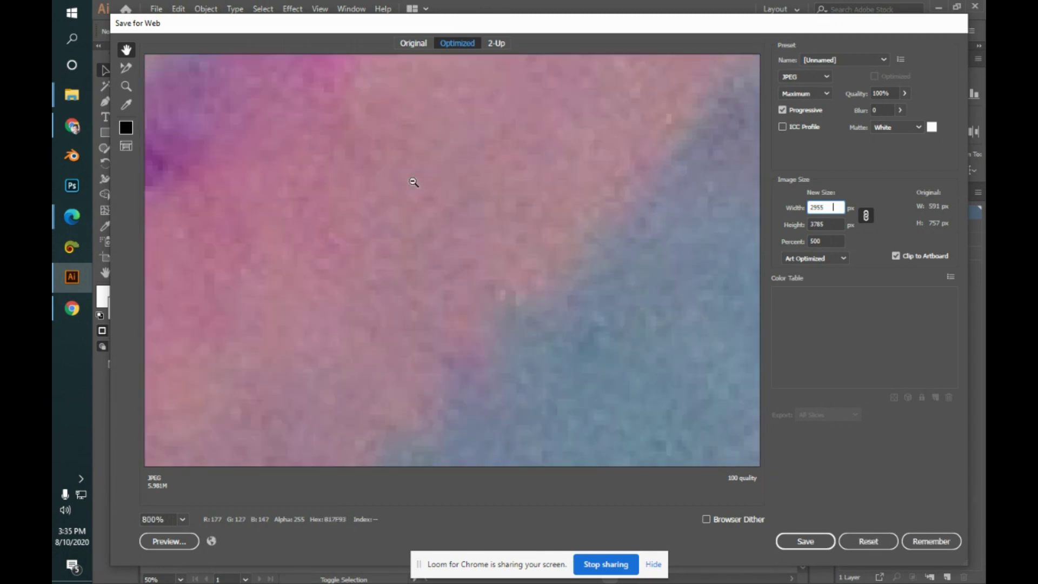
pyautogui.keyDown('alt'); pyautogui.click(497, 203); pyautogui.keyUp('alt')
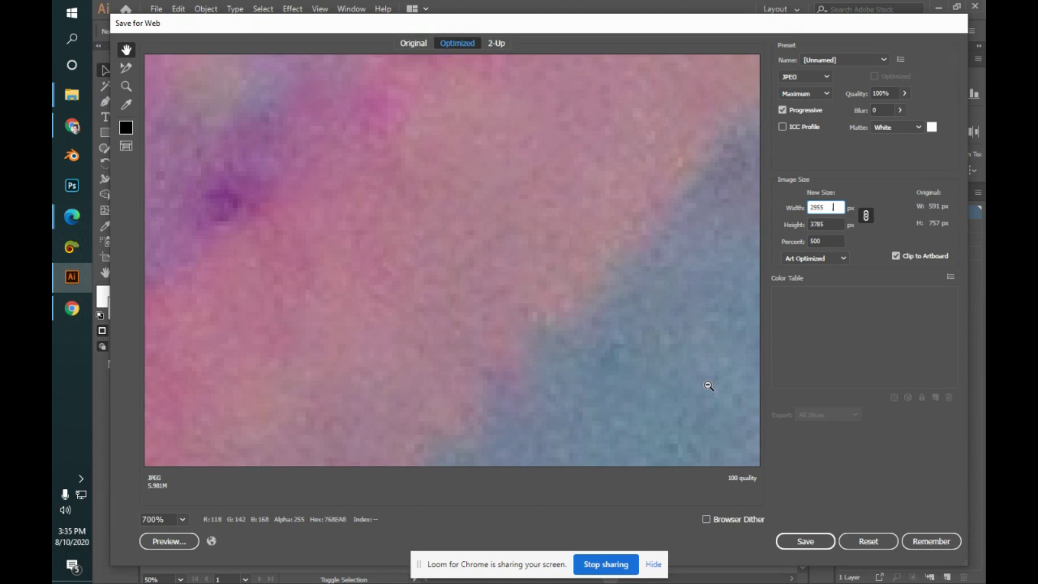
pyautogui.keyDown('alt'); pyautogui.click(308, 66); pyautogui.keyUp('alt')
pyautogui.keyDown('alt'); pyautogui.click(324, 90); pyautogui.keyUp('alt')
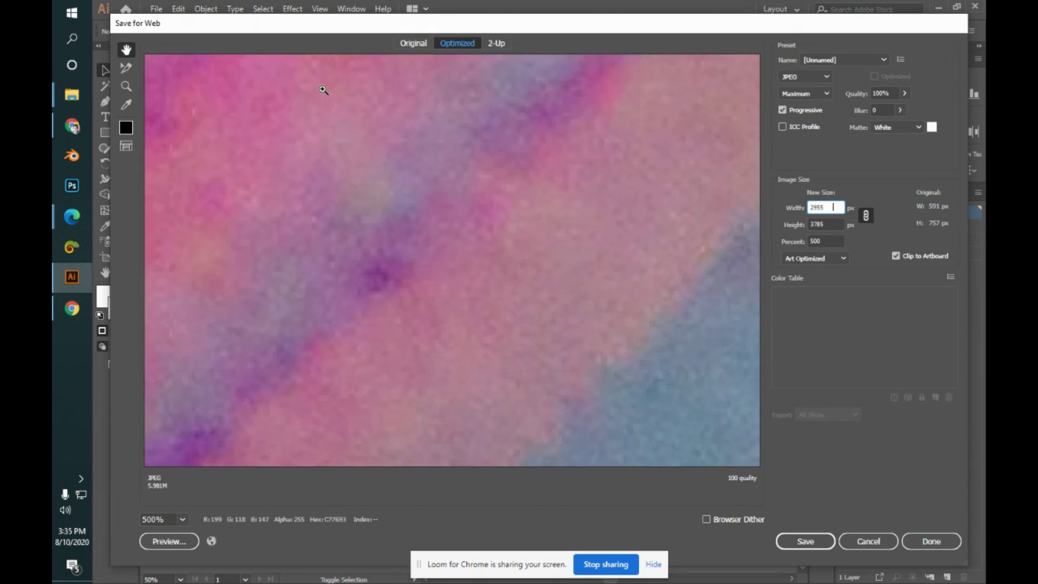
pyautogui.keyDown('alt'); pyautogui.click(323, 90); pyautogui.keyUp('alt')
pyautogui.keyDown('alt'); pyautogui.click(323, 90); pyautogui.keyUp('alt')
pyautogui.keyDown('alt'); pyautogui.click(323, 90); pyautogui.keyUp('alt')
pyautogui.keyDown('alt'); pyautogui.click(323, 90); pyautogui.keyUp('alt')
pyautogui.keyDown('alt'); pyautogui.click(323, 90); pyautogui.keyUp('alt')
pyautogui.keyDown('alt'); pyautogui.click(323, 89); pyautogui.keyUp('alt')
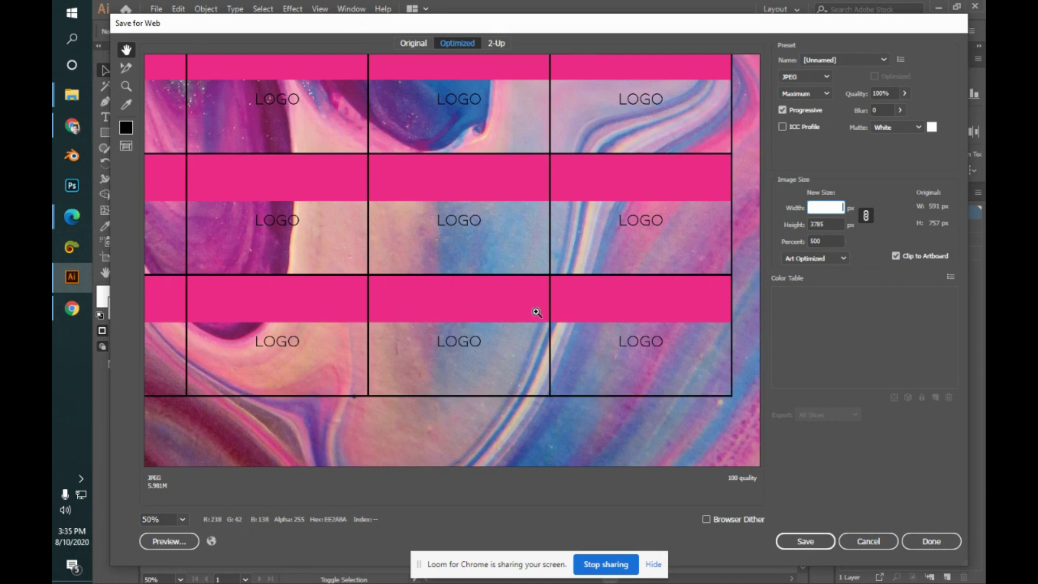
# - Examine the bottom-right LOGO cell of the enlarged preview up close and cancel Save for Web without exporting
pyautogui.moveTo(518, 299); pyautogui.dragTo(755, 441)
pyautogui.moveTo(551, 227); pyautogui.dragTo(562, 451)
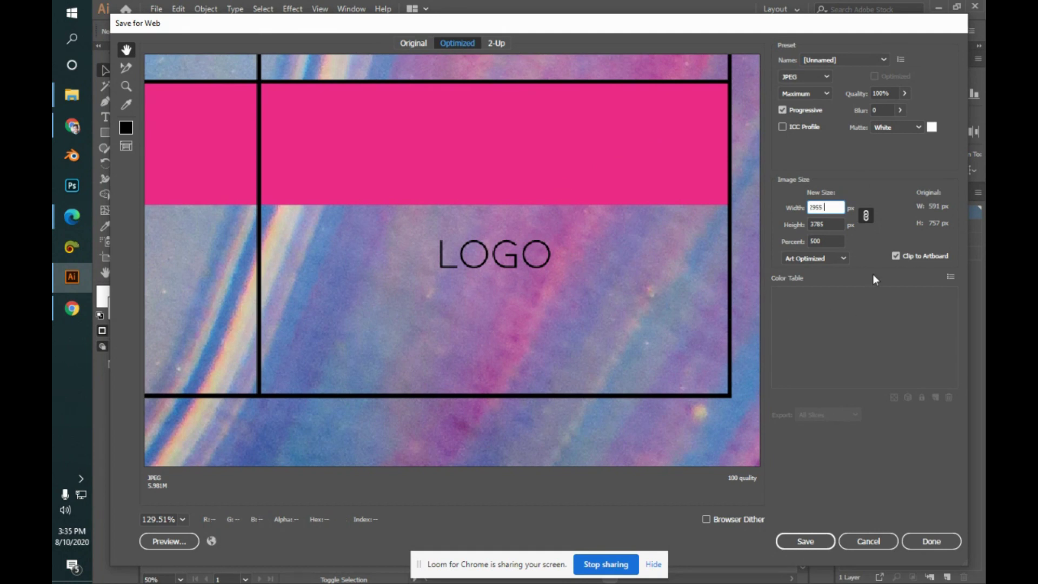
pyautogui.click(833, 242)
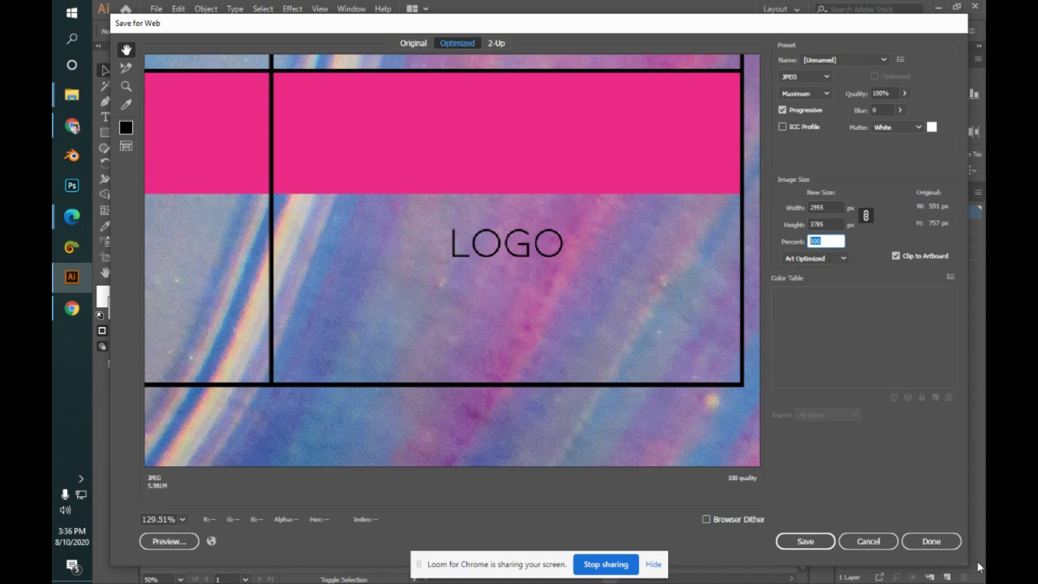
pyautogui.click(865, 543)
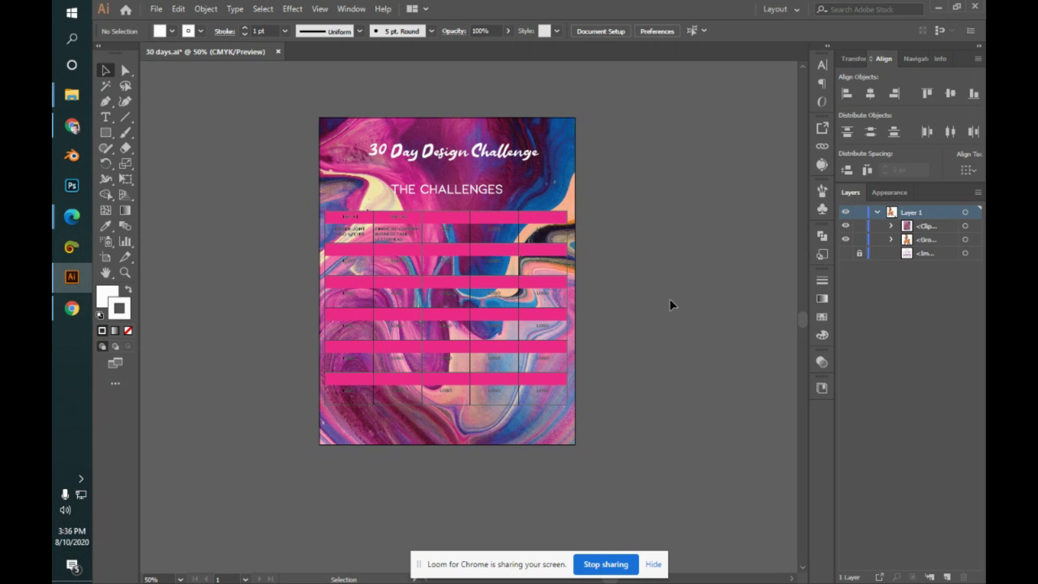
# - Switch to the Google Meet call in Edge to check the class chat
pyautogui.moveTo(54, 212)
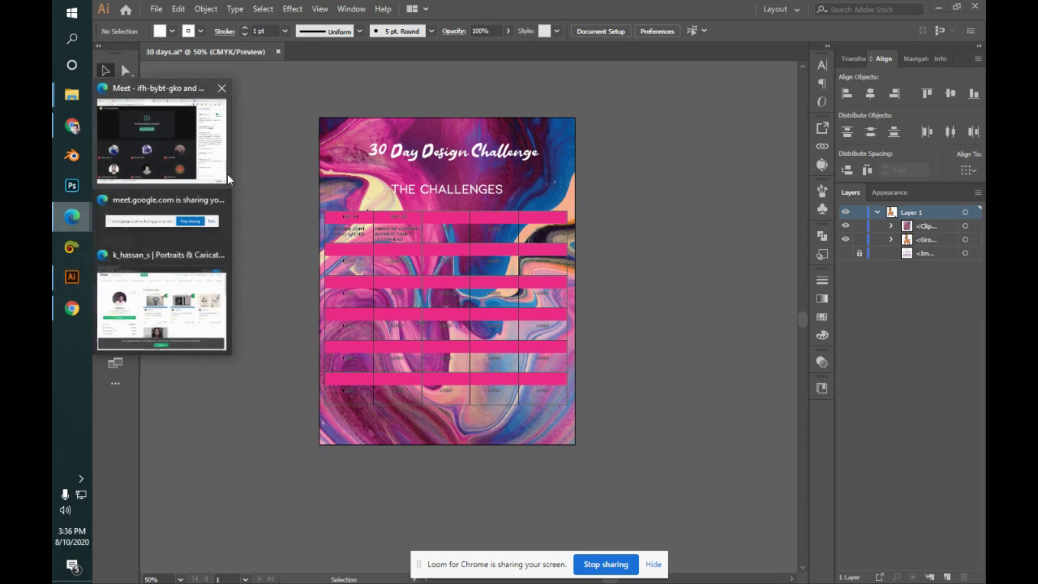
pyautogui.click(162, 135)
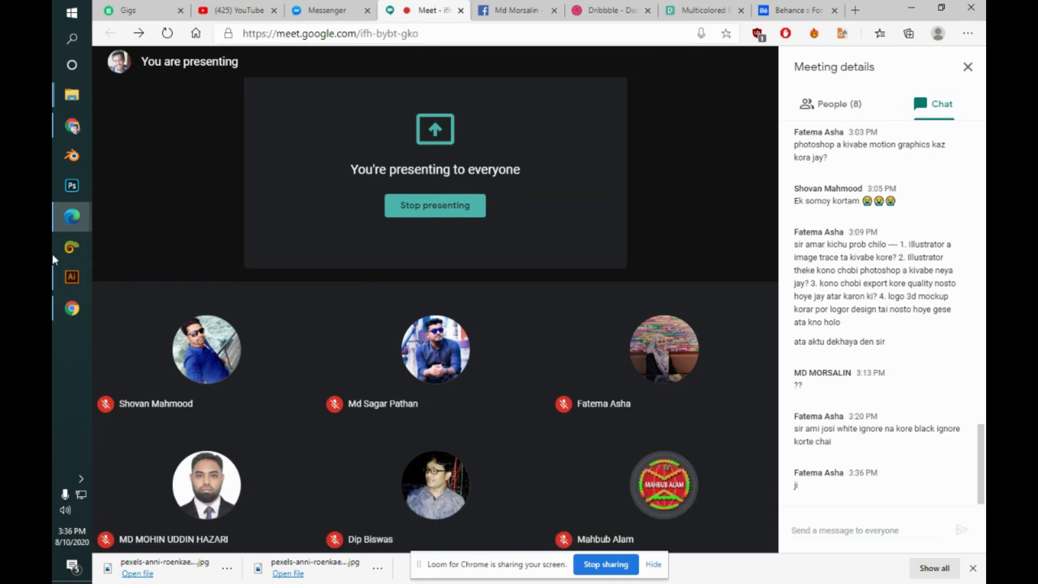
# - Switch back to Illustrator and close the 30 days.ai document, saving its changes
pyautogui.click(56, 289)
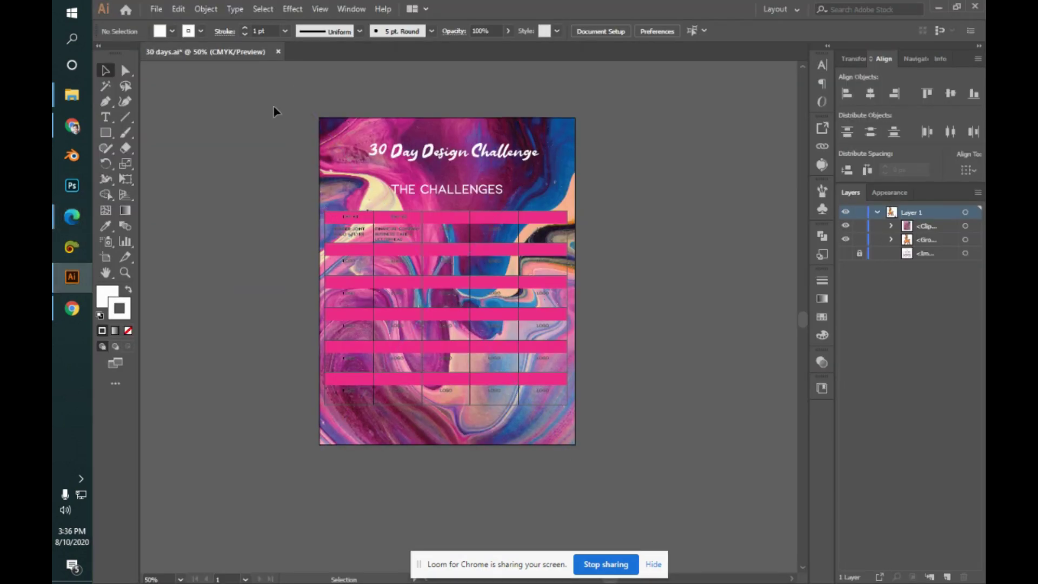
pyautogui.click(278, 52)
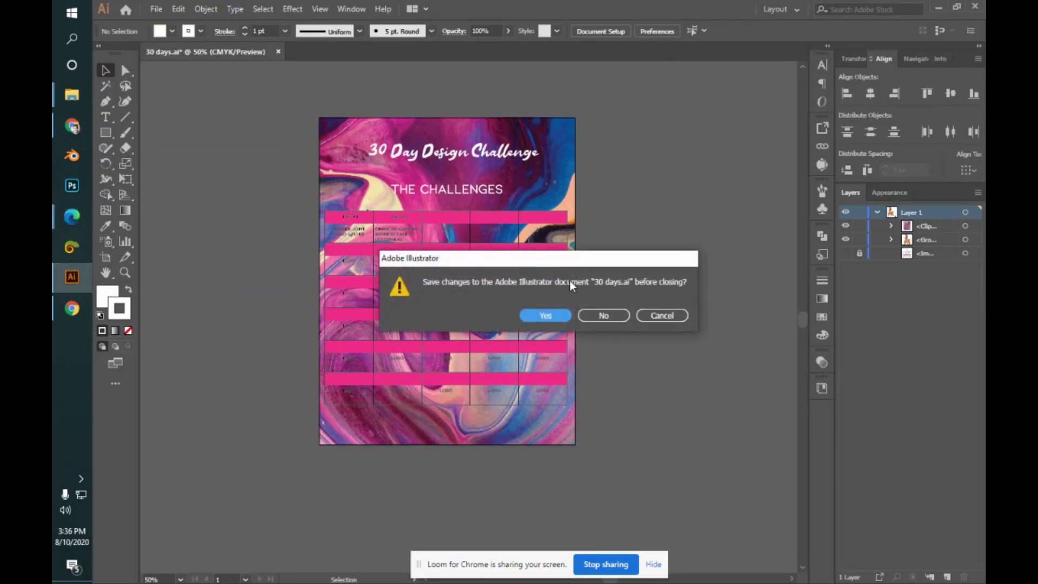
pyautogui.click(560, 315)
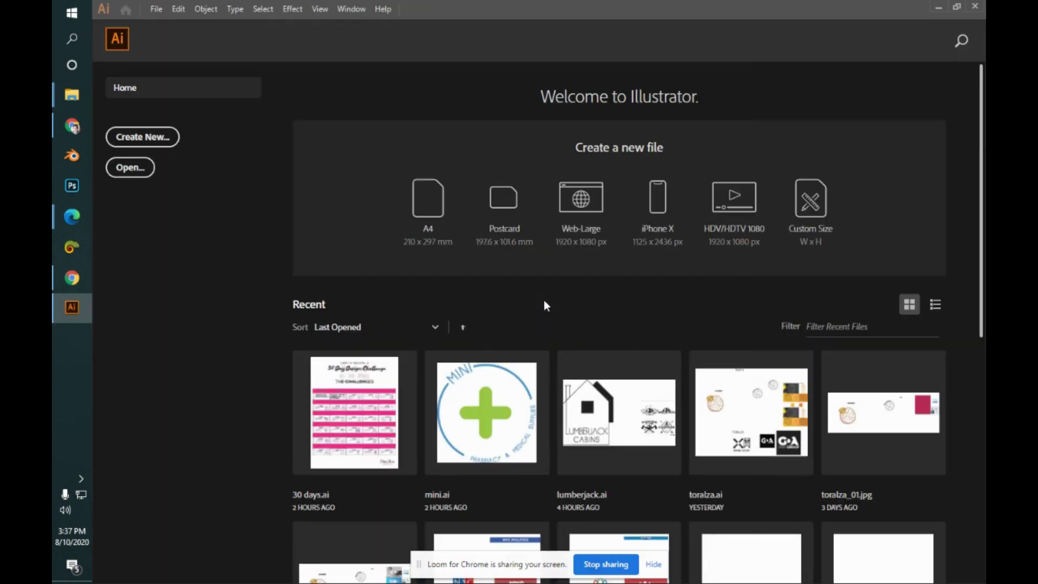
# - Open the recent file mini.ai, select the grouped pharmacy logo to show it is one object, and leave it deselected
pyautogui.click(500, 427)
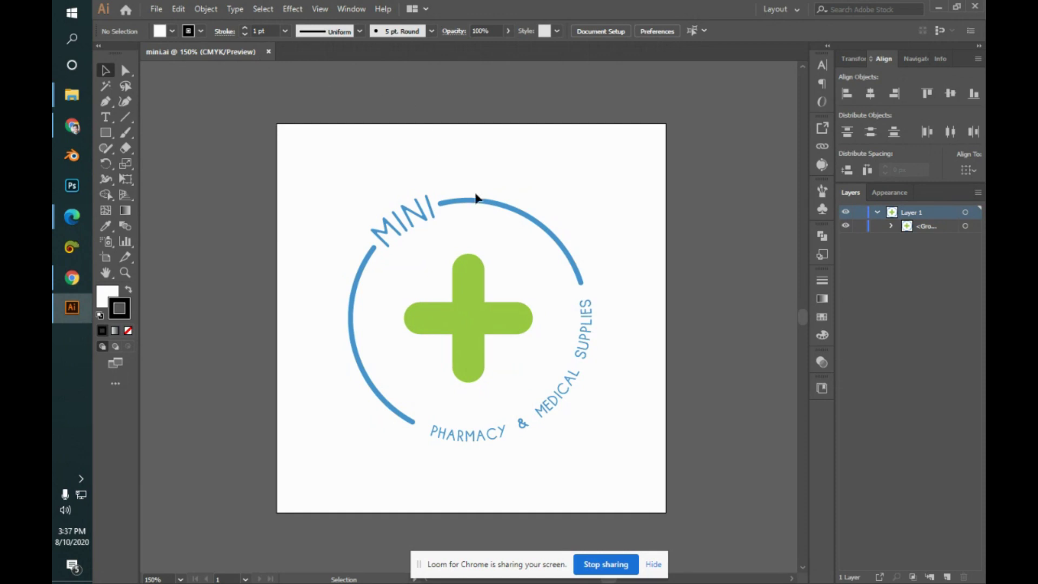
pyautogui.click(494, 208)
pyautogui.click(637, 278)
pyautogui.click(509, 328)
pyautogui.click(644, 273)
pyautogui.click(498, 332)
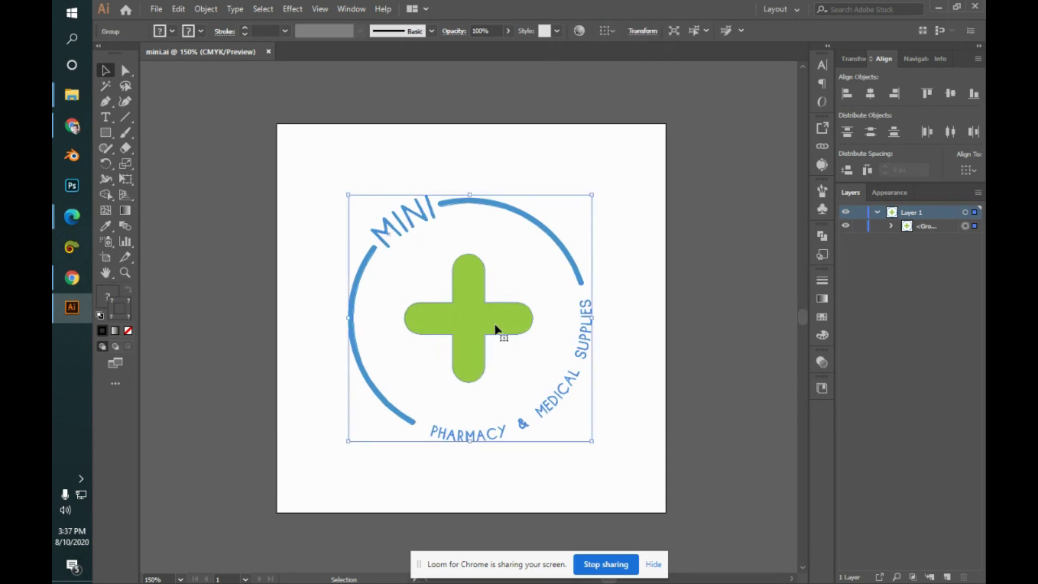
pyautogui.click(633, 313)
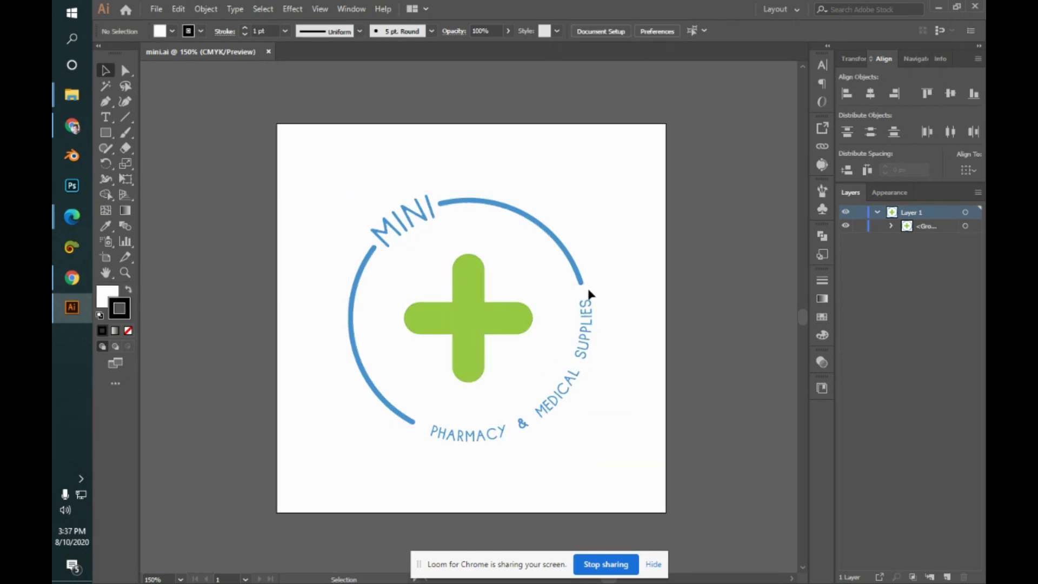
# - Switch to the Contest folder in File Explorer, open mini_01.jpg, browse the neighbouring logo mockups, and close the image viewer
pyautogui.moveTo(72, 95)
pyautogui.click(111, 64)
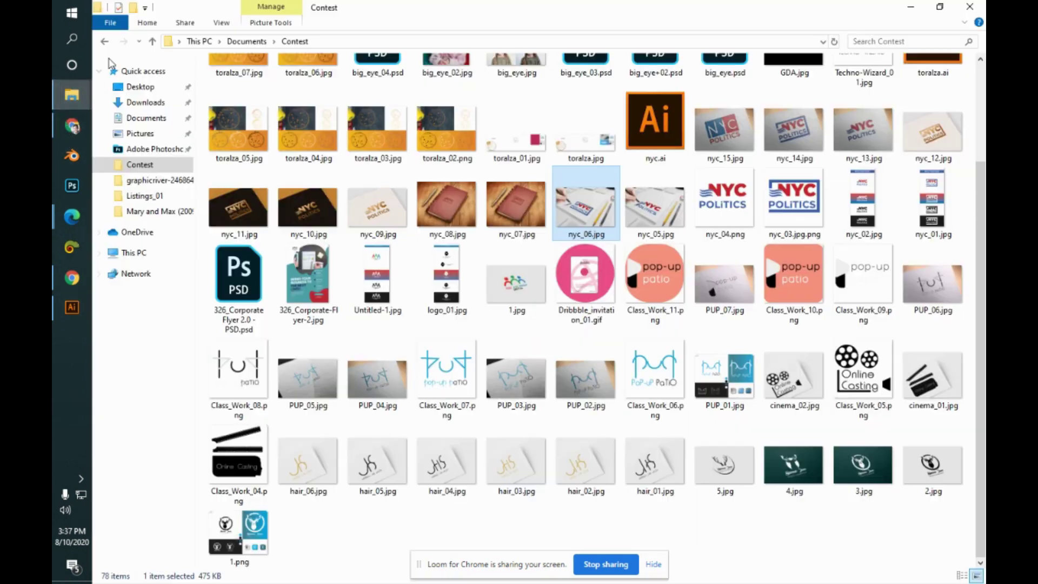
pyautogui.moveTo(976, 177); pyautogui.dragTo(977, 80)
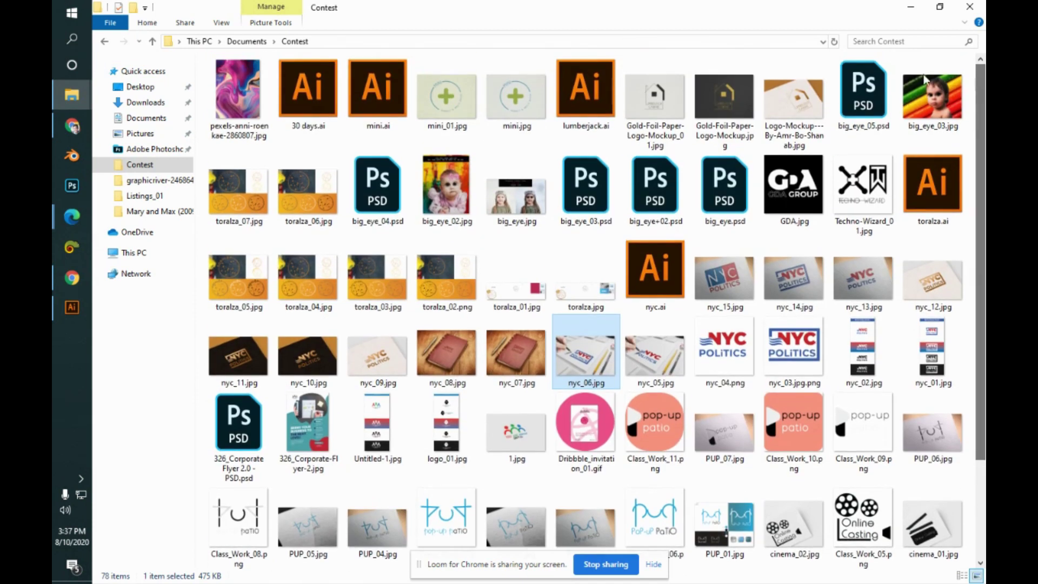
pyautogui.doubleClick(469, 96)
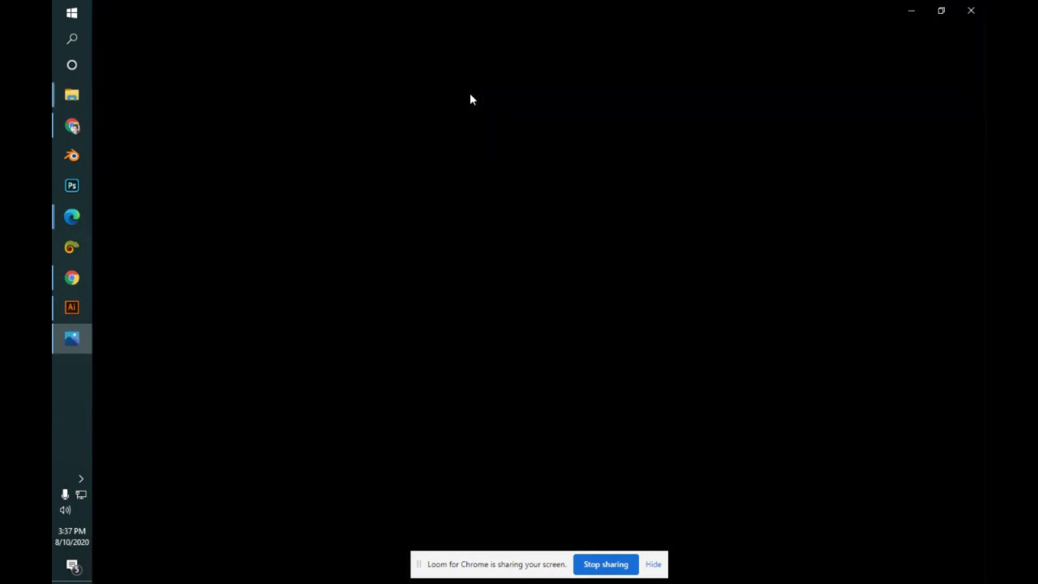
pyautogui.press('Left')
pyautogui.press('Left')
pyautogui.press('Right')
pyautogui.press('Left')
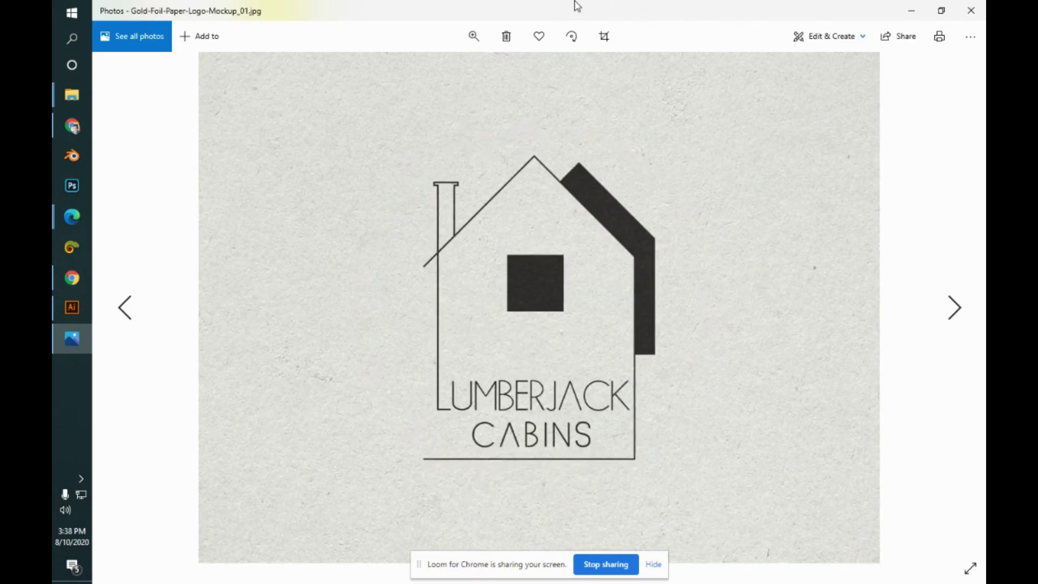
pyautogui.click(971, 10)
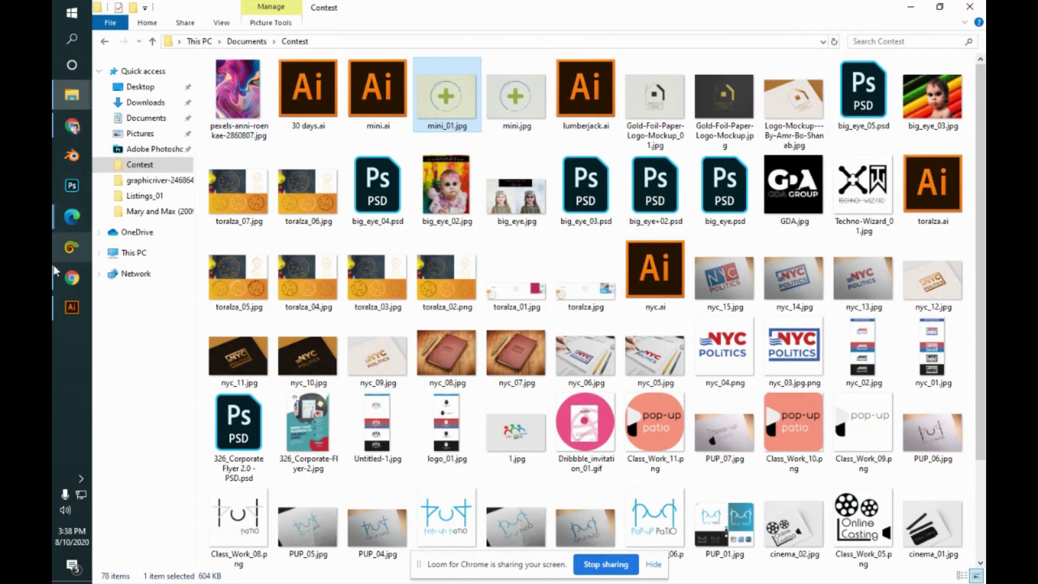
# - Switch back to Illustrator, close mini.ai, and open the recent file lumberjack.ai
pyautogui.click(54, 315)
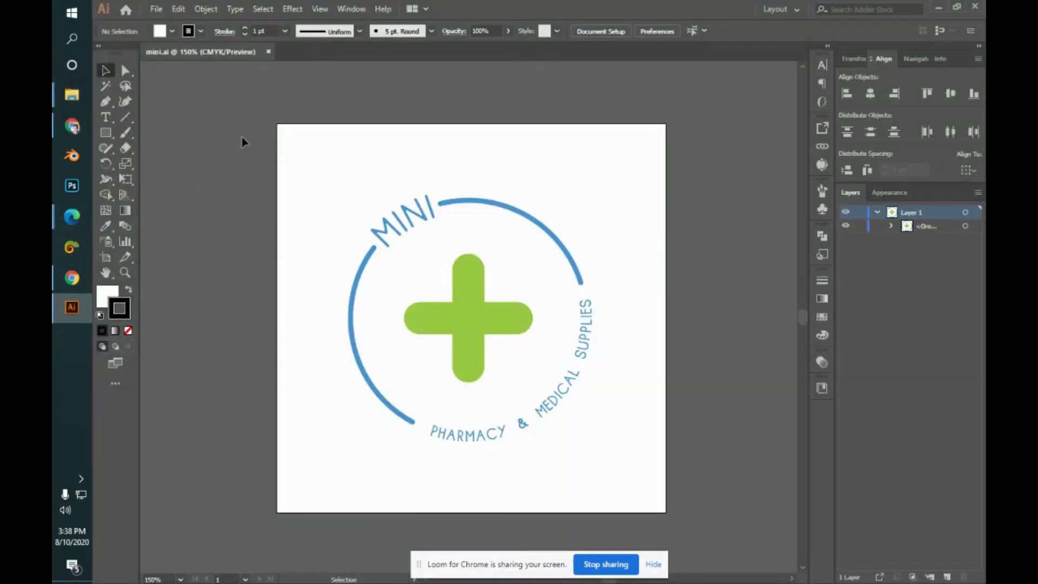
pyautogui.click(269, 51)
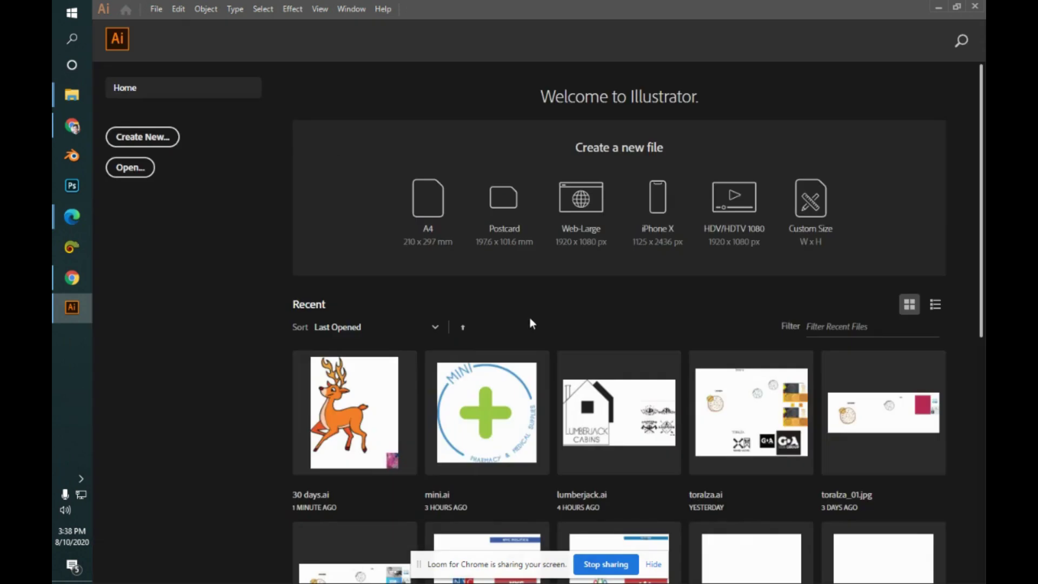
pyautogui.click(613, 412)
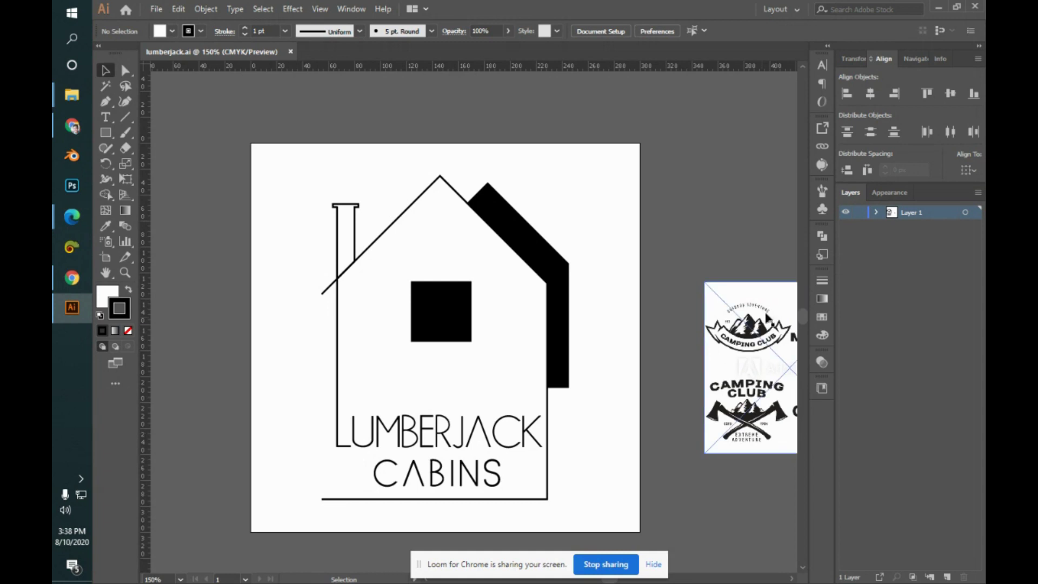
# - Select the Lumberjack Cabins logo to show it is one object, deselect it, and inspect the camping logo reference image beside the artboard
pyautogui.moveTo(801, 314); pyautogui.dragTo(802, 315)
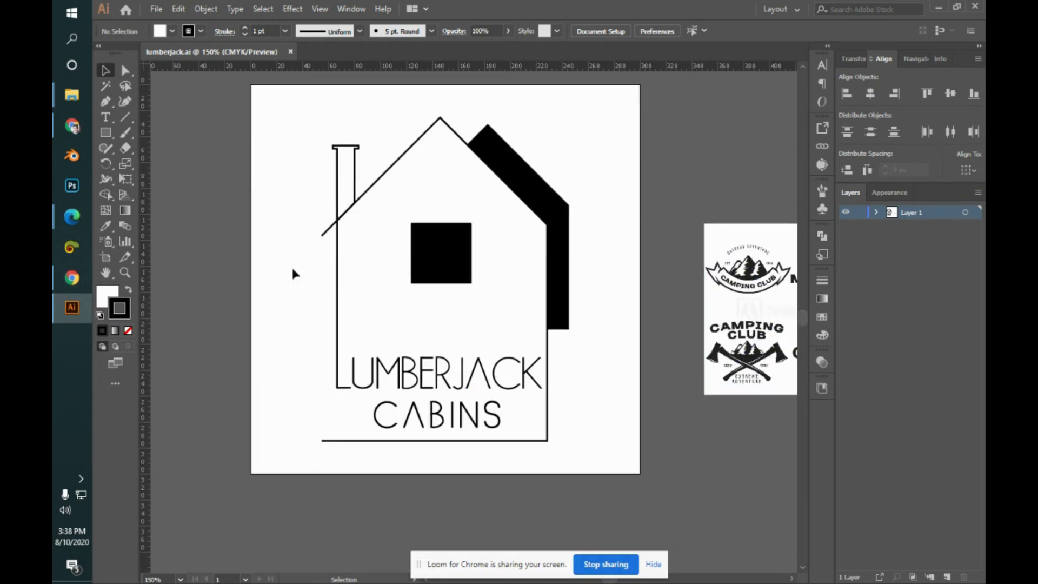
pyautogui.click(424, 262)
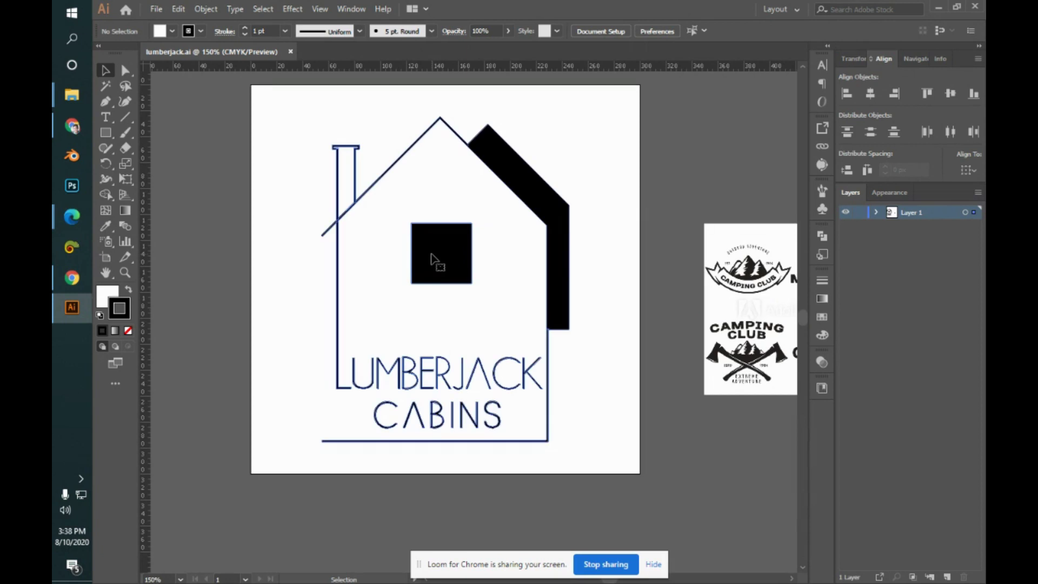
pyautogui.click(658, 215)
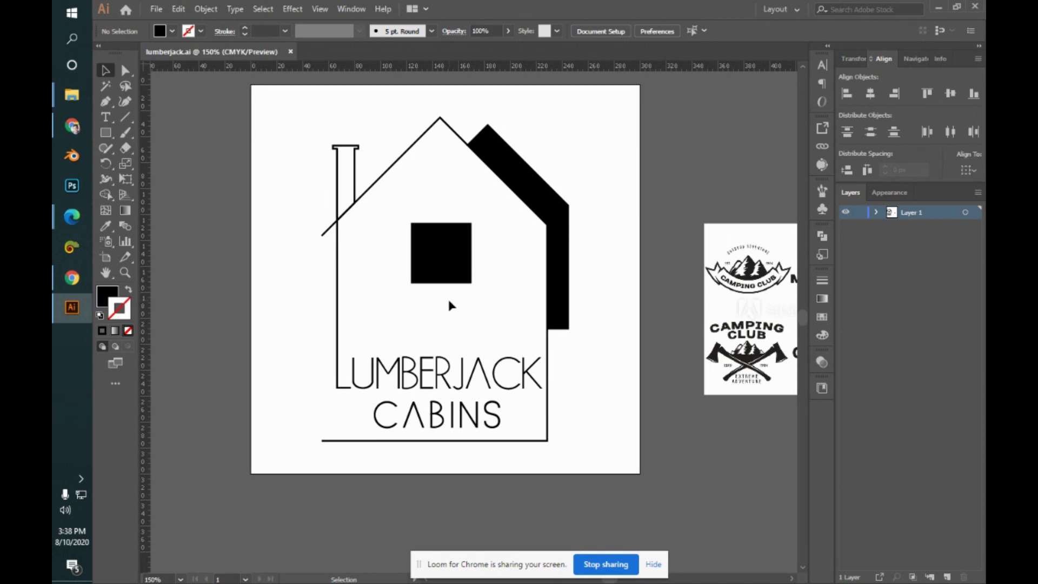
pyautogui.press('space')
pyautogui.moveTo(665, 412); pyautogui.dragTo(531, 412)
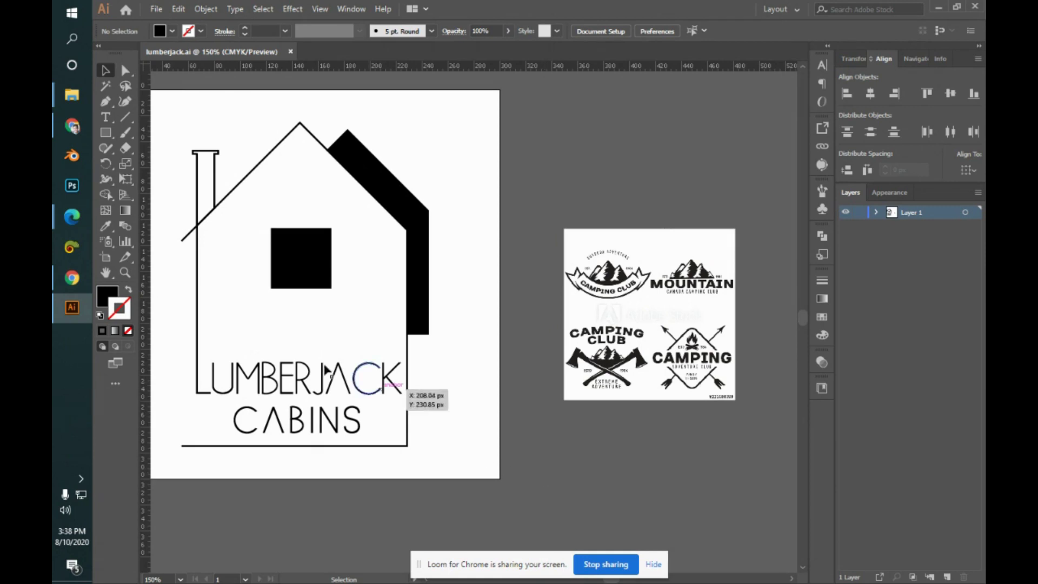
# - Switch to the Google Meet call in Edge to read the class chat
pyautogui.moveTo(63, 222)
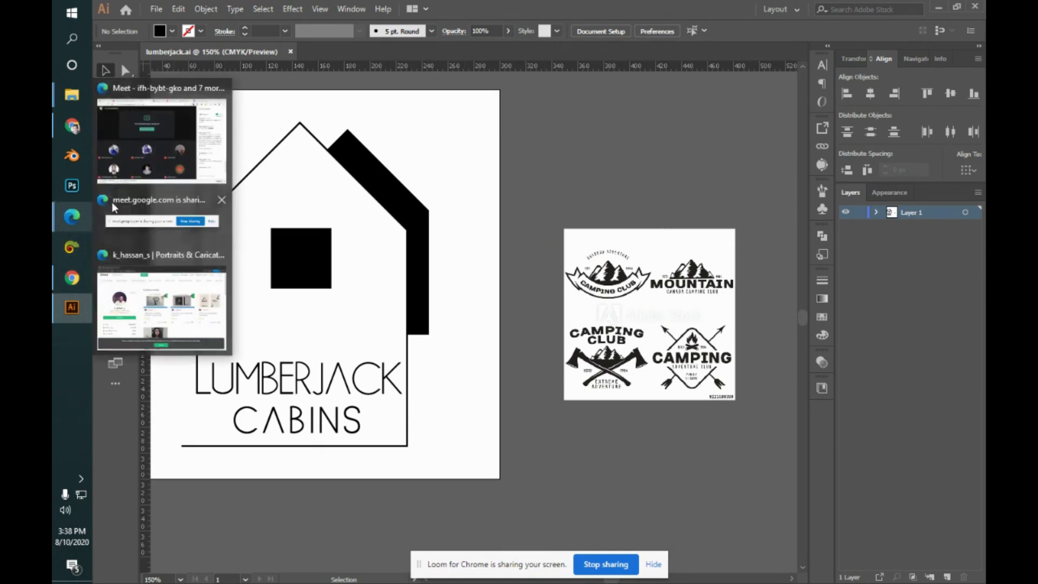
pyautogui.click(162, 125)
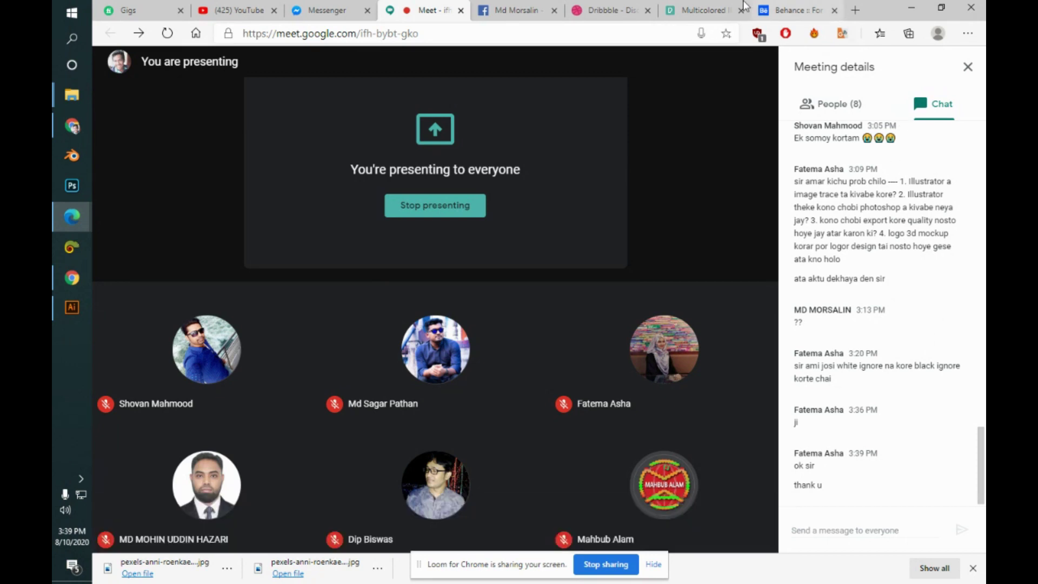
# - Close the multicolored illustration on Pexels, return to the top of the graphic design results, and go to the Pexels home page
pyautogui.click(724, 8)
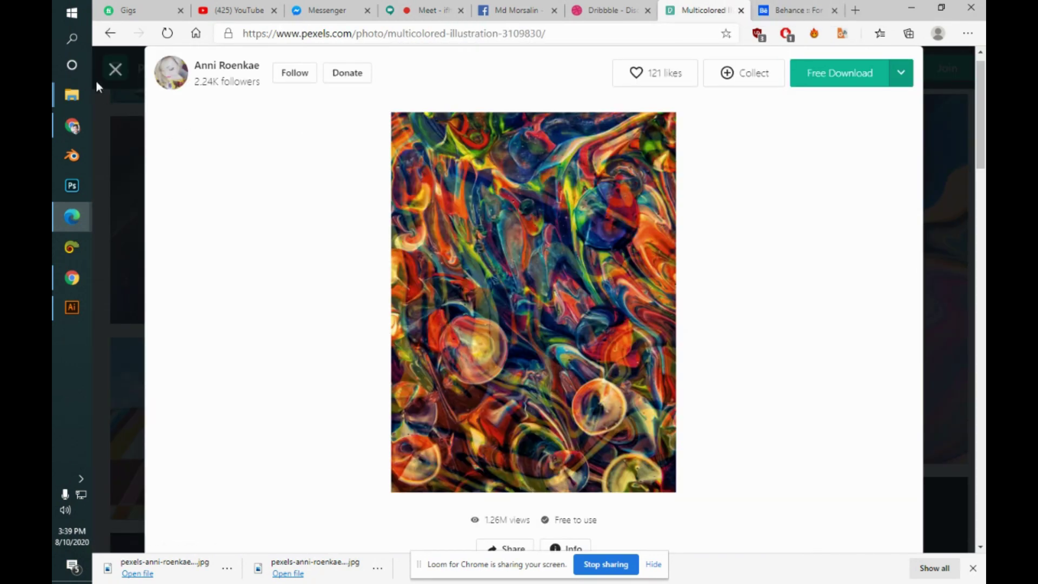
pyautogui.click(115, 70)
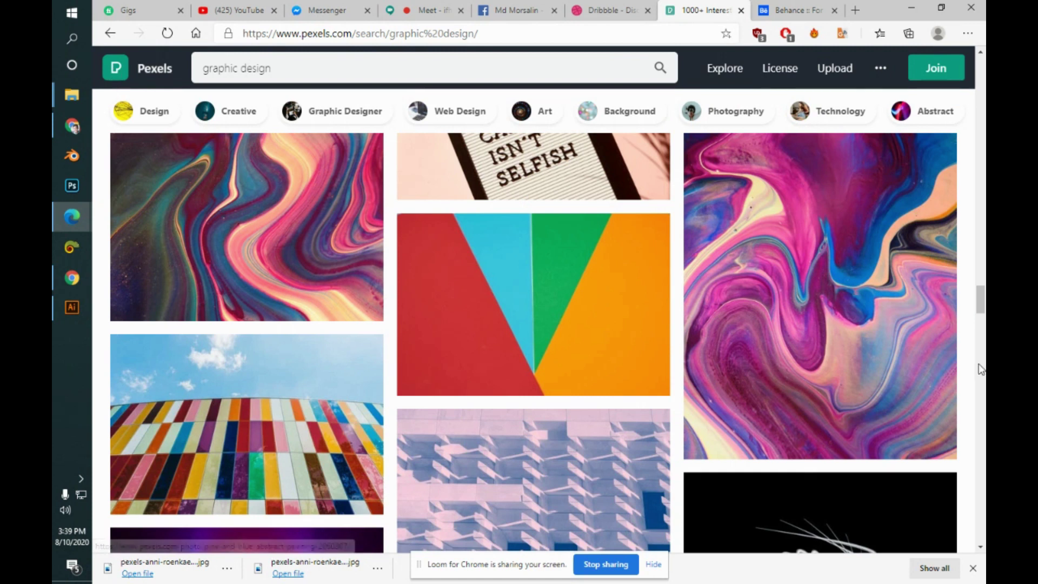
pyautogui.scroll(2, 984, 302)
pyautogui.moveTo(985, 304); pyautogui.dragTo(970, 133)
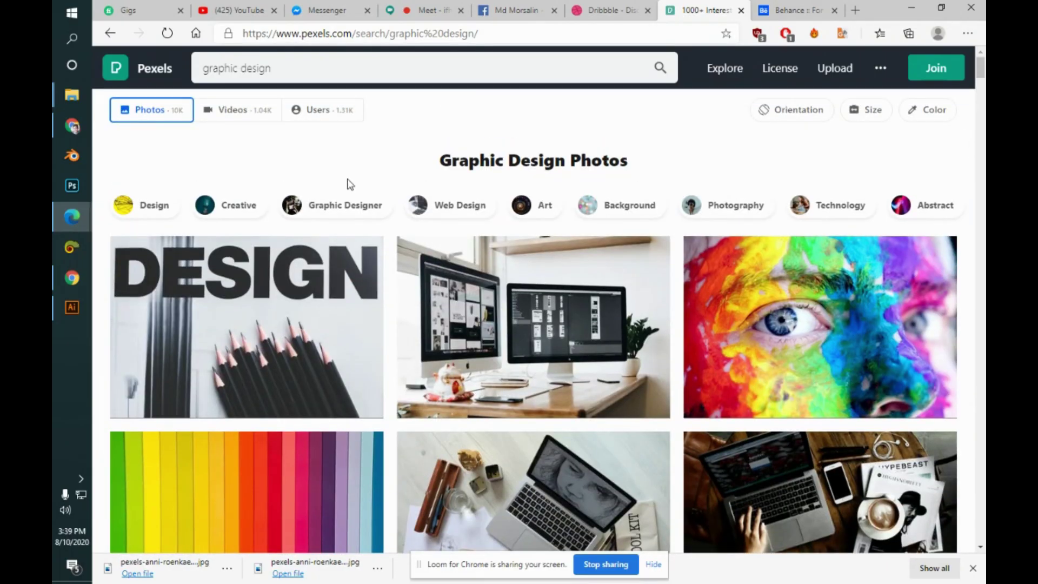
pyautogui.click(154, 67)
pyautogui.hotkey('ctrl', 'Tab')
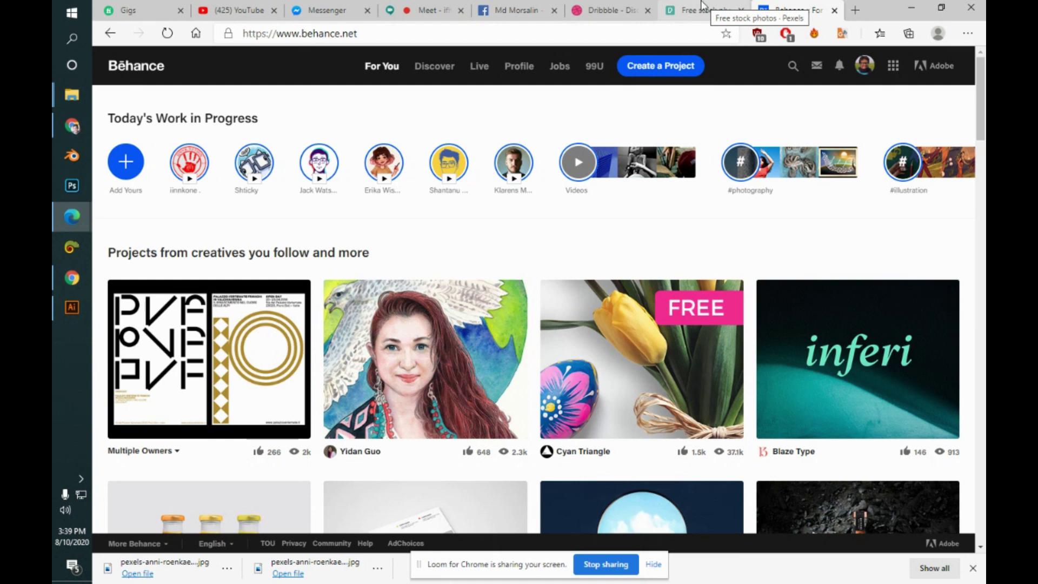
pyautogui.click(698, 10)
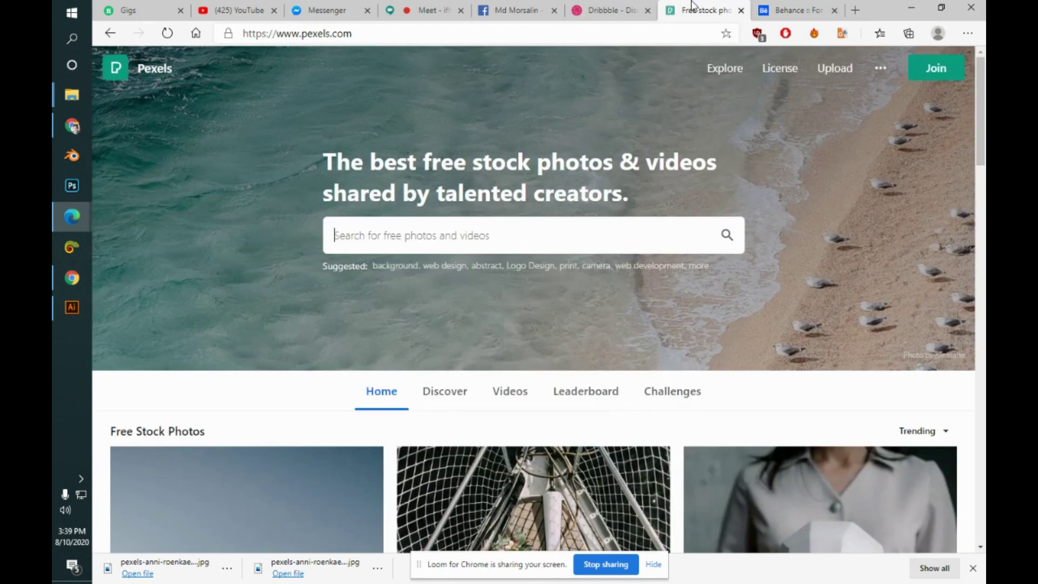
# - Look through the Dribbble, Facebook, Meet and YouTube pages, close the Facebook page, and return to Pexels
pyautogui.click(622, 11)
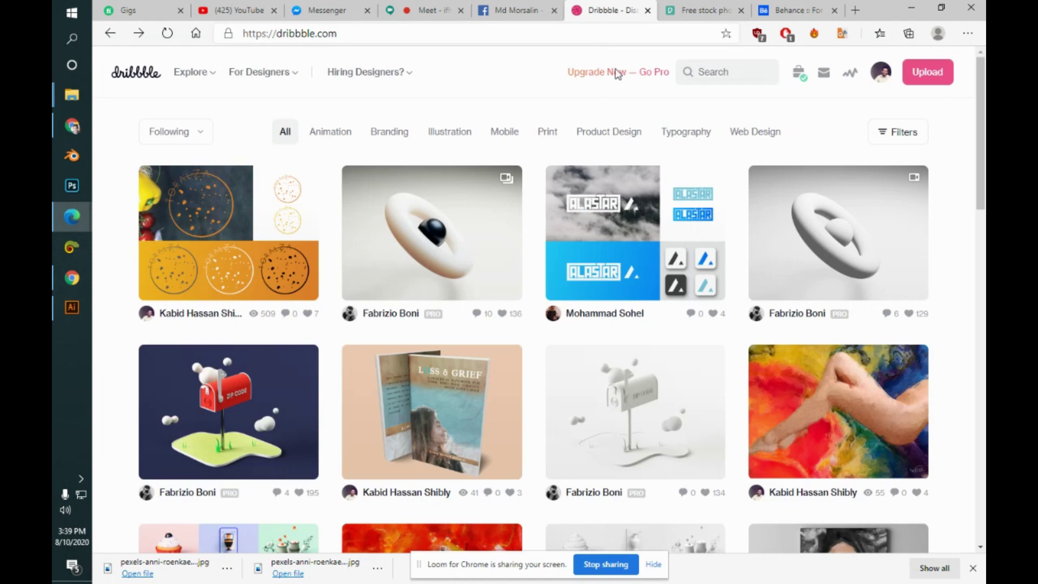
pyautogui.click(533, 12)
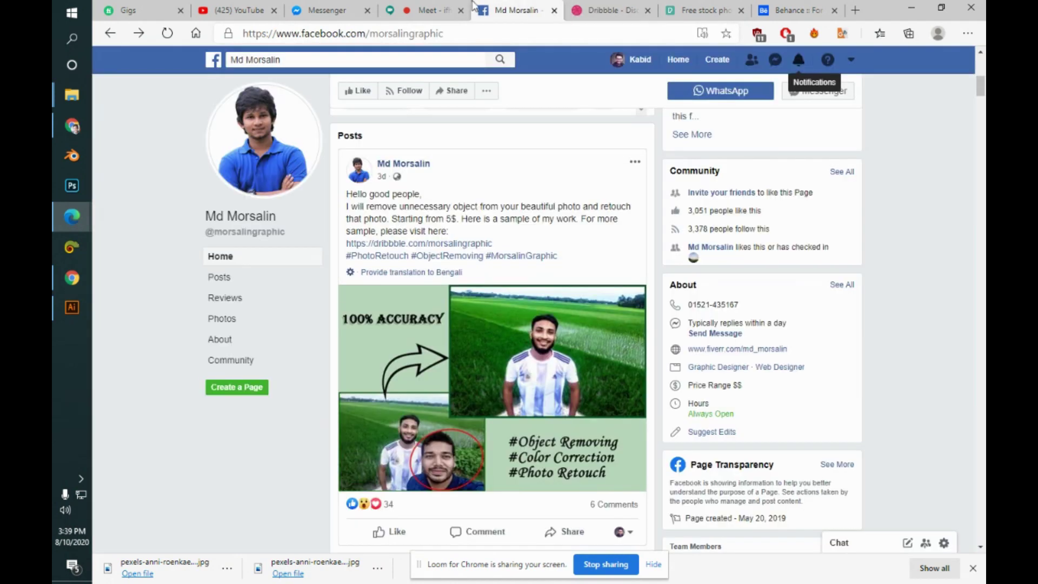
pyautogui.middleClick(473, 5)
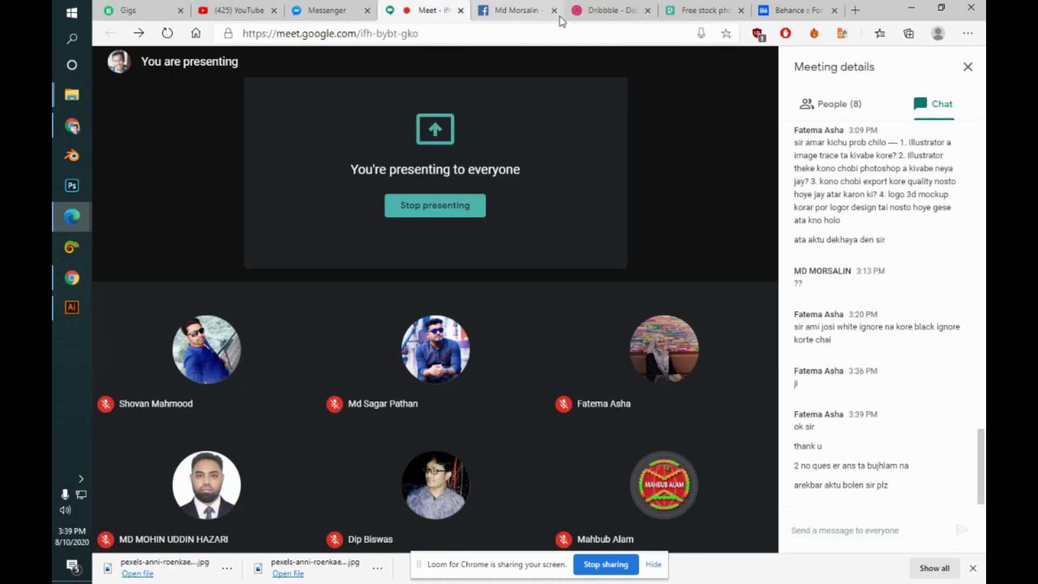
pyautogui.click(272, 6)
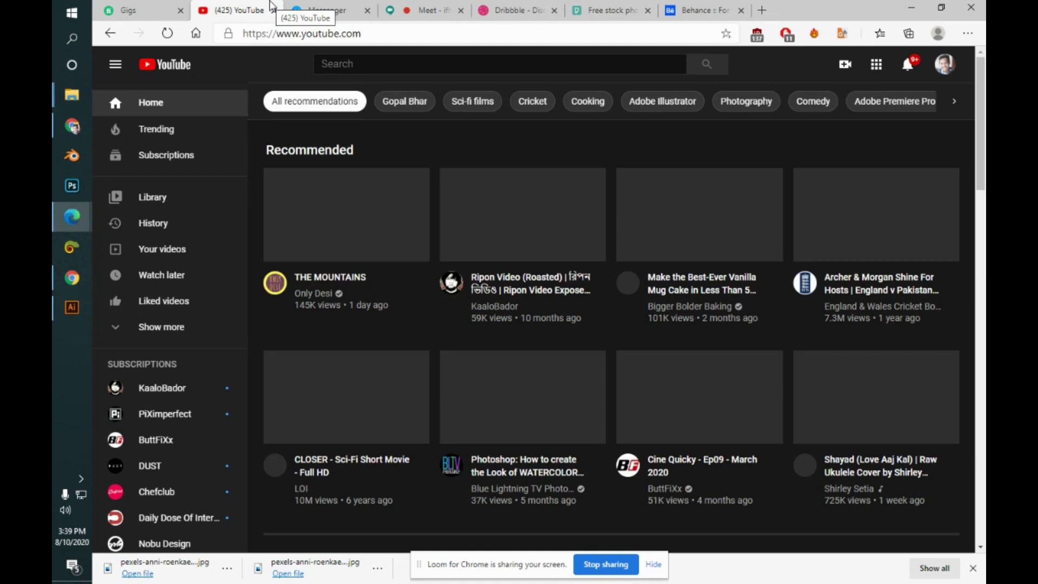
pyautogui.click(597, 11)
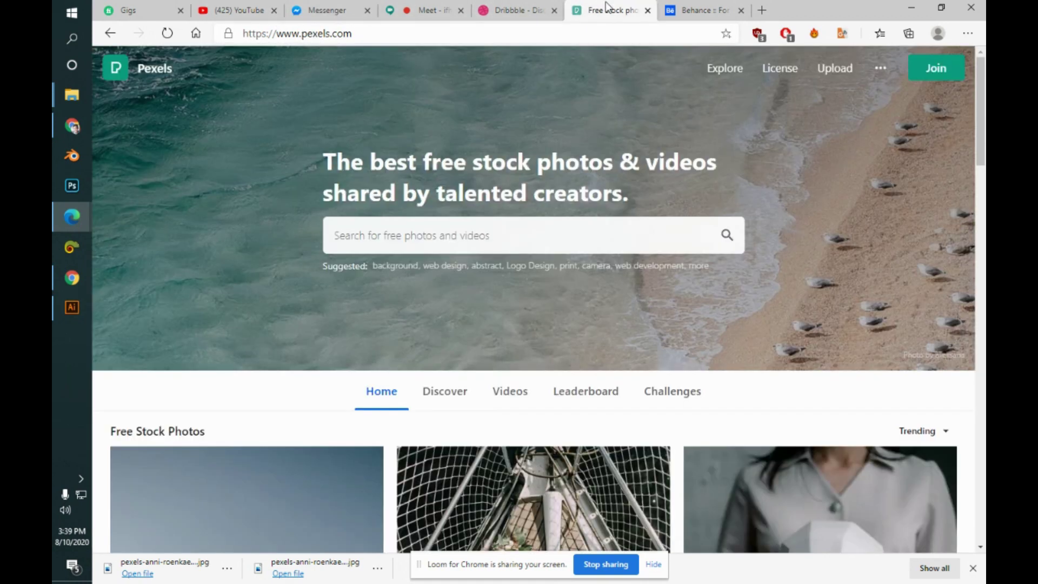
# - Switch to Illustrator and close the lumberjack.ai document
pyautogui.click(57, 315)
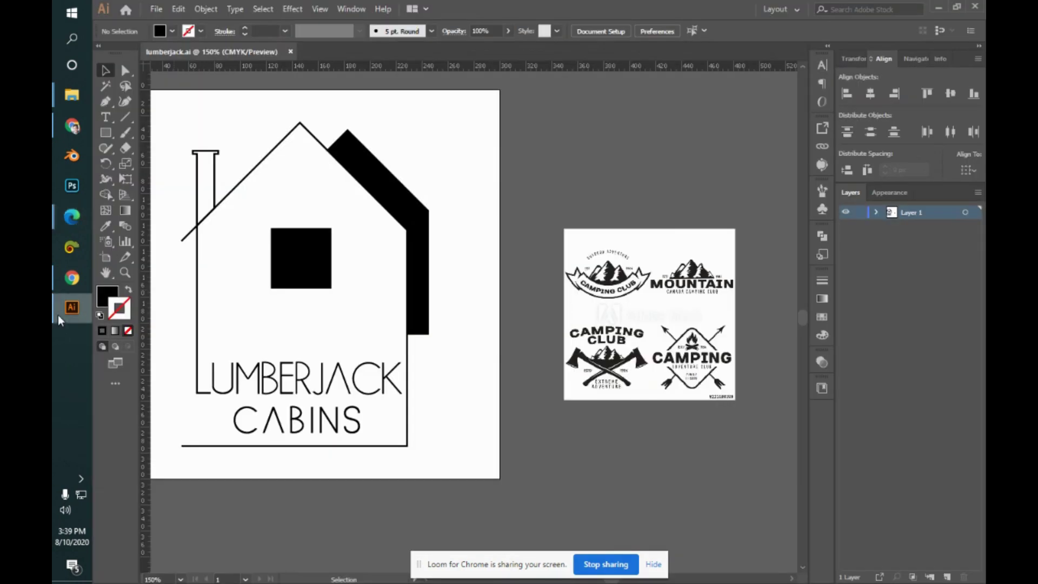
pyautogui.click(58, 315)
pyautogui.click(57, 315)
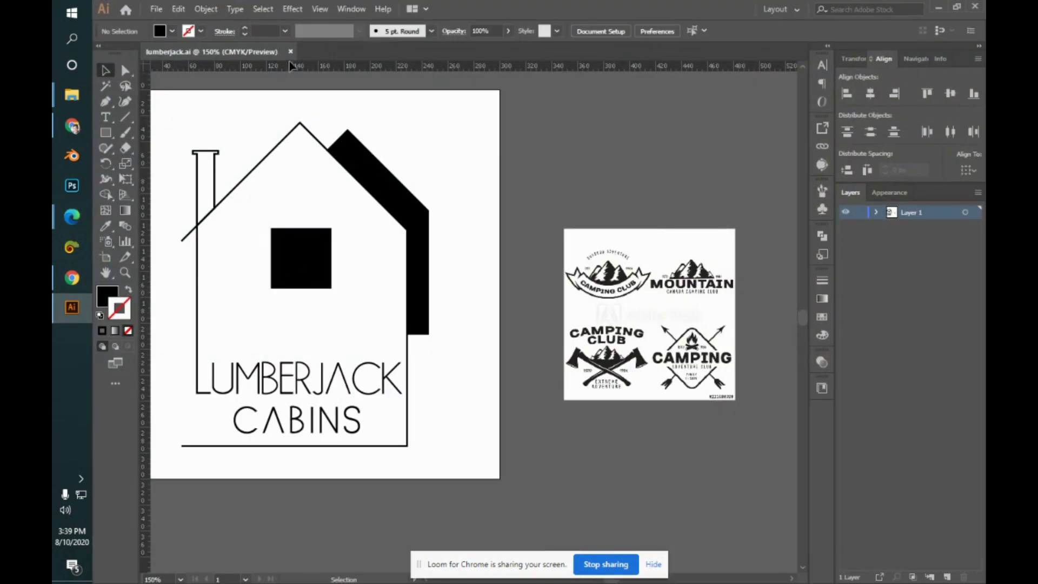
pyautogui.click(291, 51)
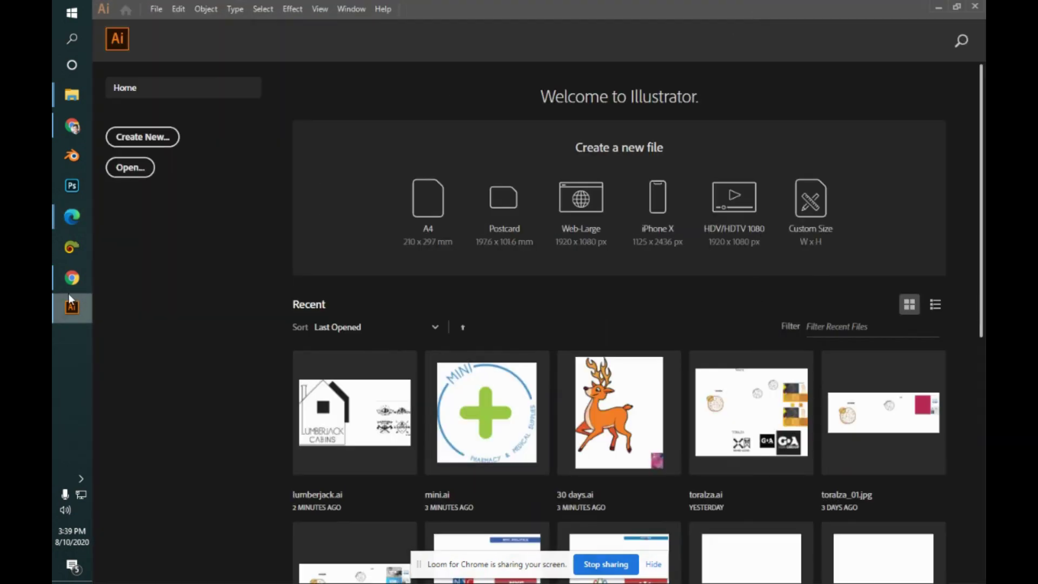
# - Return to the Google Meet call in Edge and read the student's follow-up questions in the chat
pyautogui.moveTo(65, 247)
pyautogui.moveTo(62, 226)
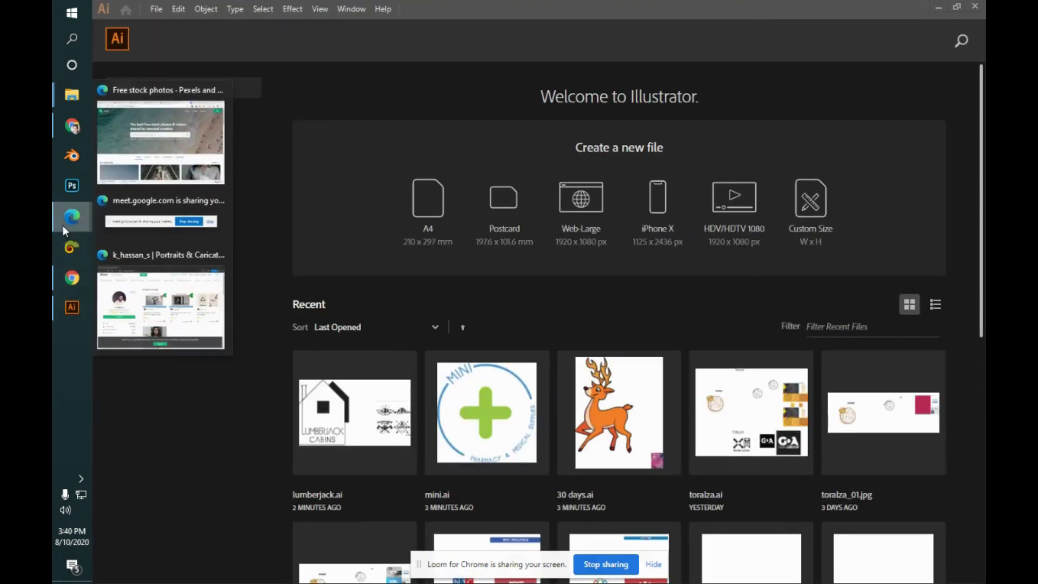
pyautogui.click(152, 125)
pyautogui.click(462, 7)
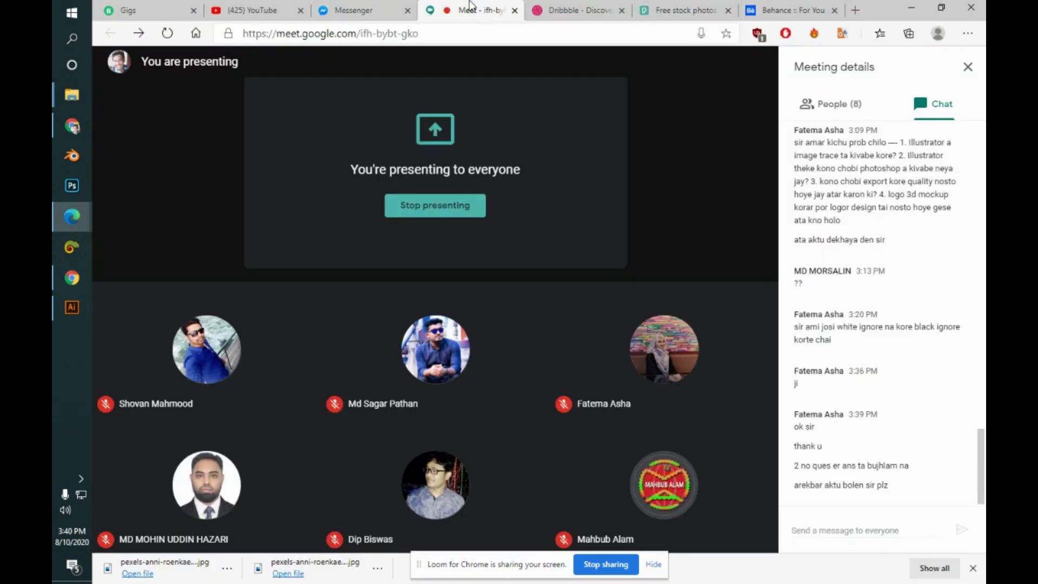
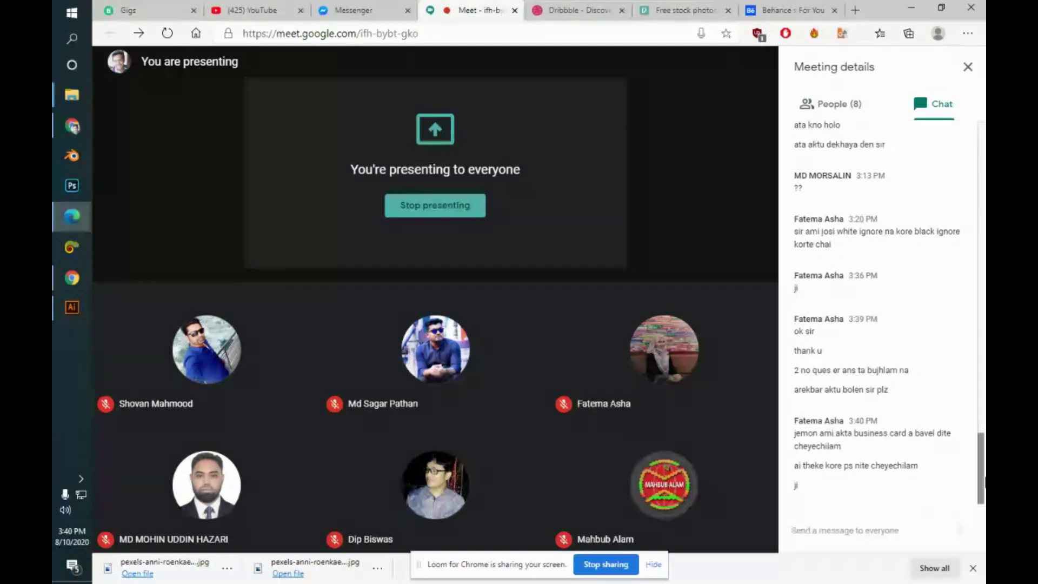
# - Switch to Illustrator, open nyc.ai from the recent files, and show the NYC Politics logo variations beside the main artboard
pyautogui.click(63, 309)
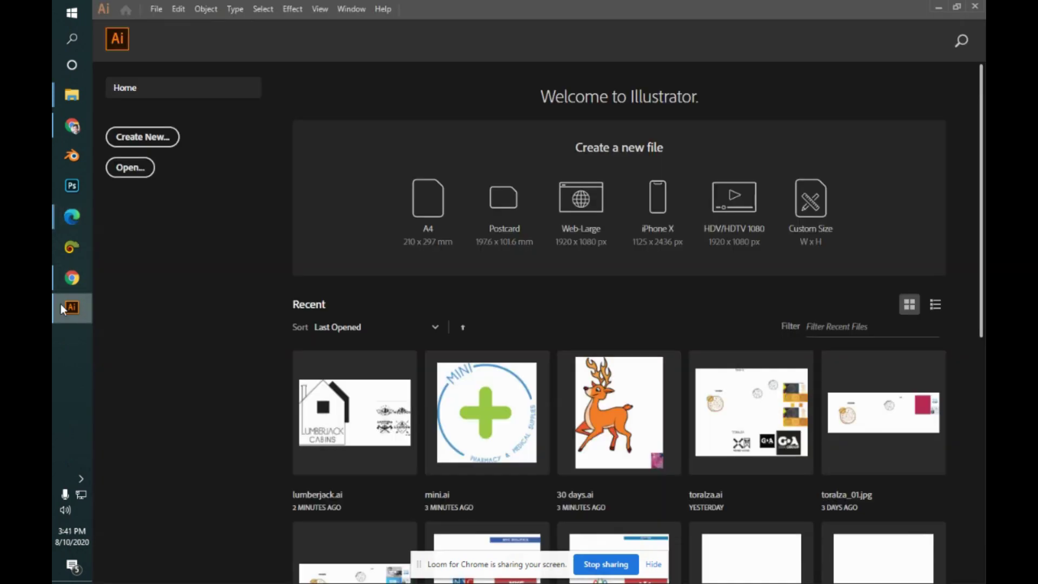
pyautogui.scroll(-3, 619, 411)
pyautogui.scroll(-12, 637, 322)
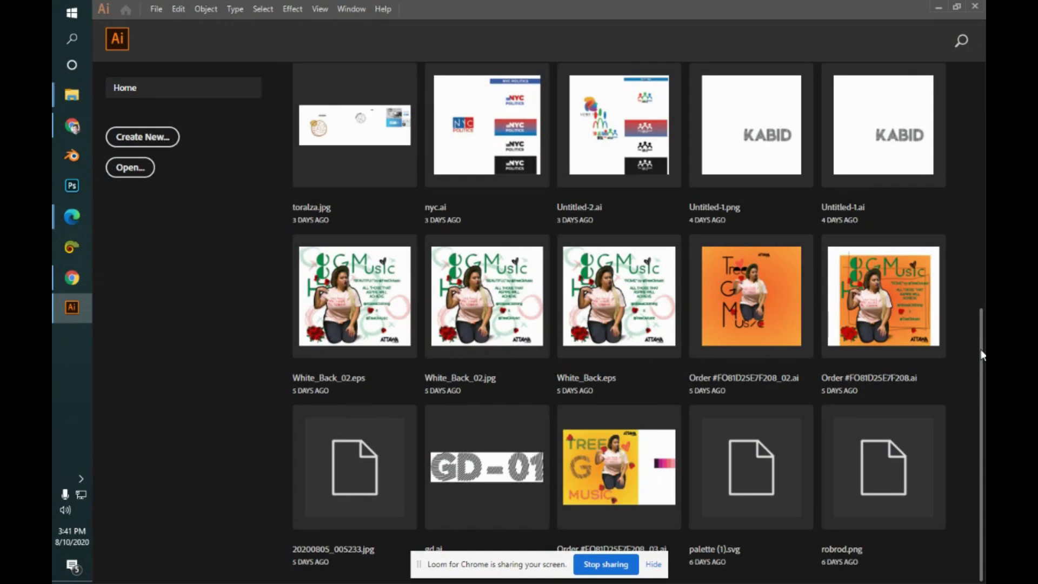
pyautogui.scroll(3, 980, 303)
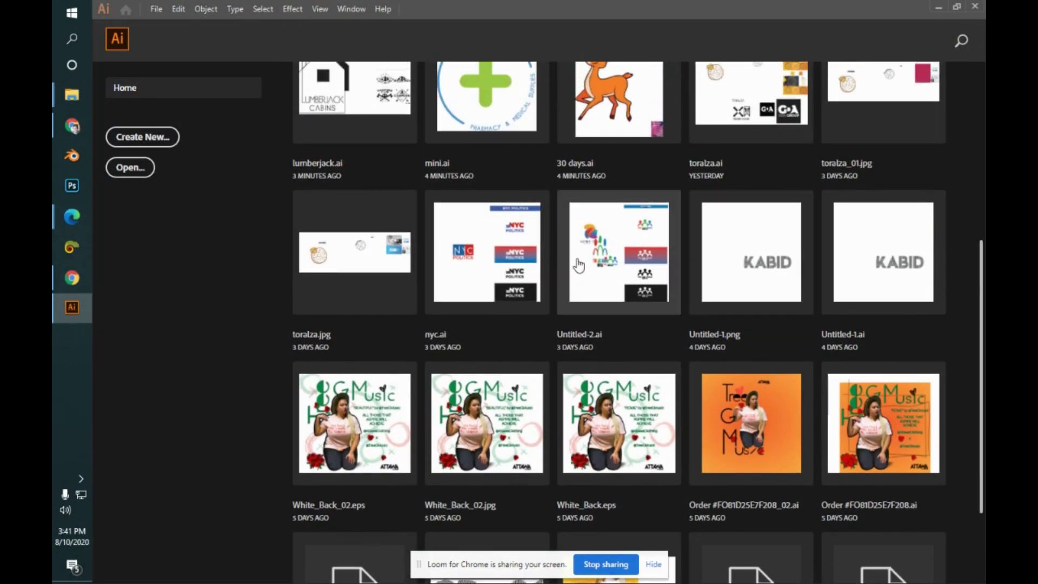
pyautogui.click(504, 228)
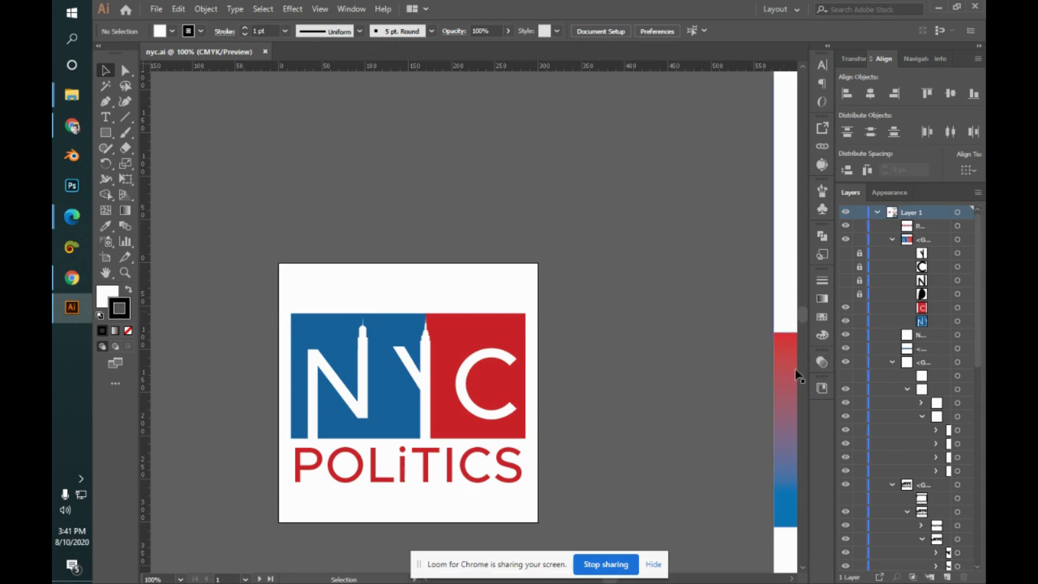
pyautogui.moveTo(726, 322); pyautogui.dragTo(281, 183)
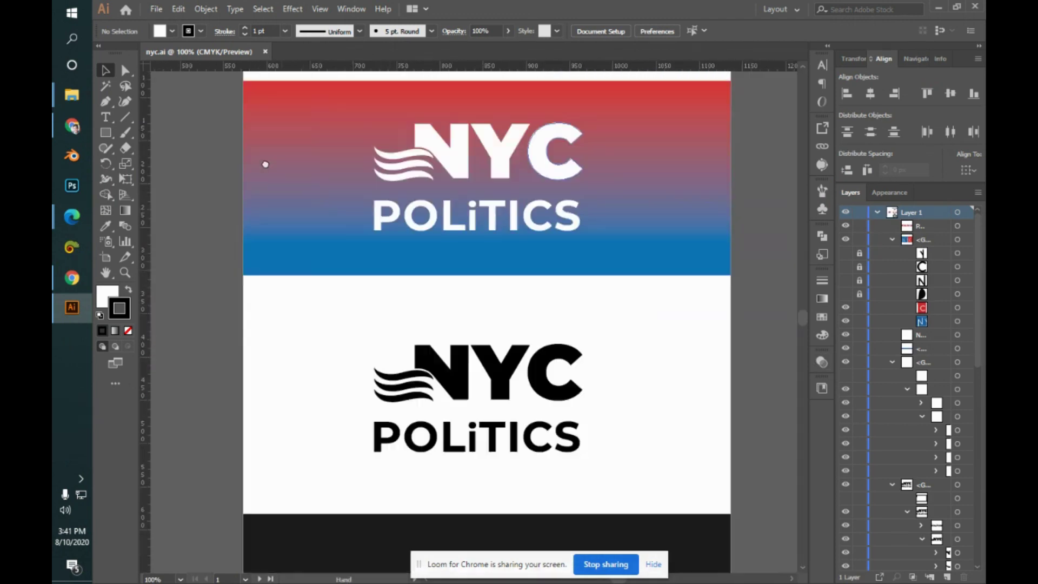
# - Copy the white-on-dark NYC Politics logo with its background and paste it into the empty canvas area beside the existing artwork
pyautogui.moveTo(412, 301); pyautogui.dragTo(422, 178)
pyautogui.moveTo(480, 314); pyautogui.dragTo(540, 251)
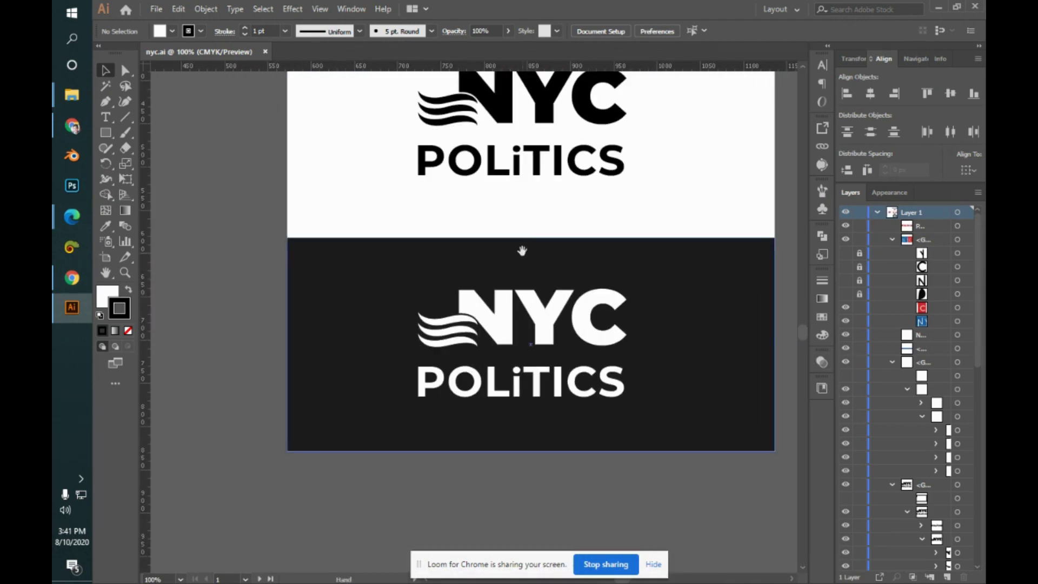
pyautogui.moveTo(201, 265); pyautogui.dragTo(712, 475)
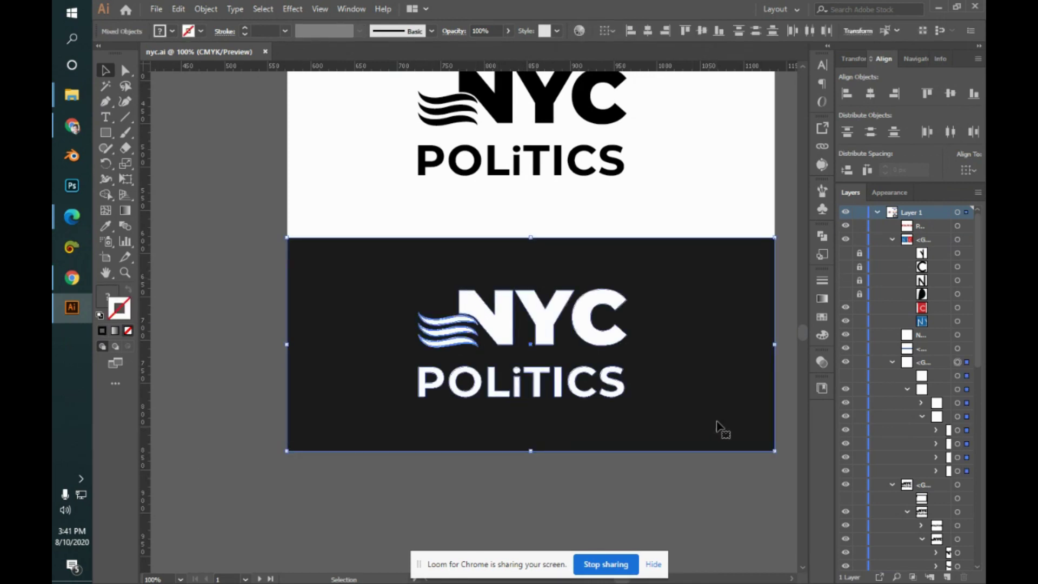
pyautogui.moveTo(688, 368); pyautogui.dragTo(513, 467)
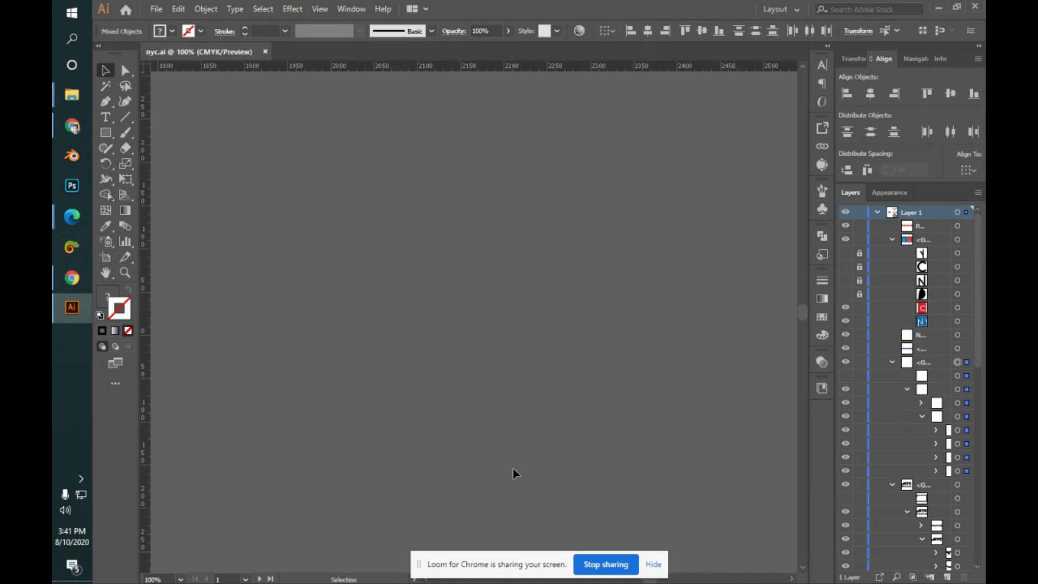
pyautogui.hotkey('ctrl', 'v')
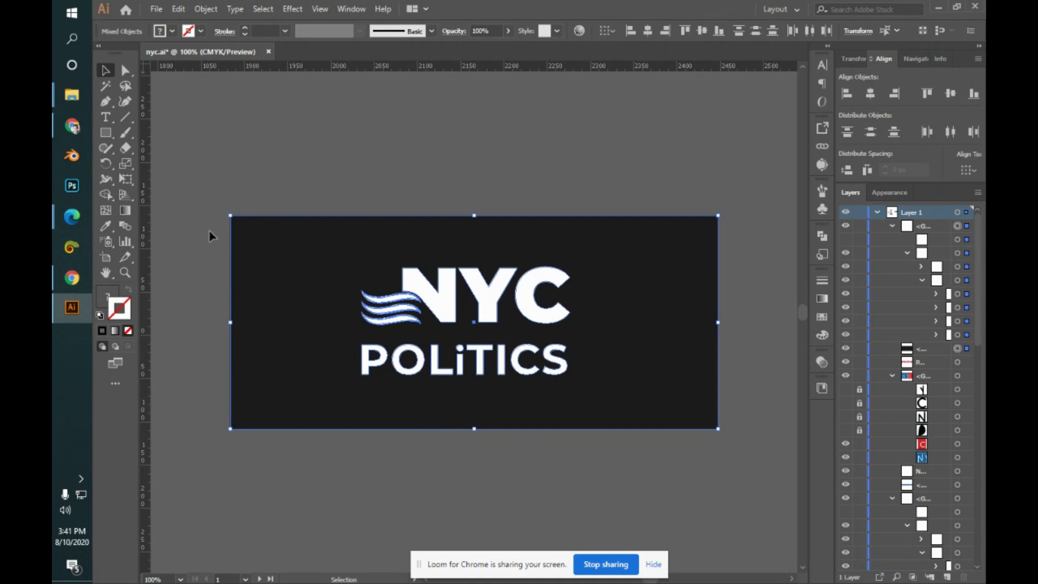
# - Move the left edge of the pasted dark rectangle inward by 70 px toward the logo
pyautogui.press('a')
pyautogui.moveTo(230, 289); pyautogui.dragTo(293, 484)
pyautogui.hotkey('shift', 'Right')
pyautogui.hotkey('shift', 'Right')
pyautogui.hotkey('shift', 'Right')
pyautogui.hotkey('shift', 'Right')
pyautogui.hotkey('shift', 'Right')
pyautogui.hotkey('shift', 'Right')
pyautogui.hotkey('shift', 'Right')
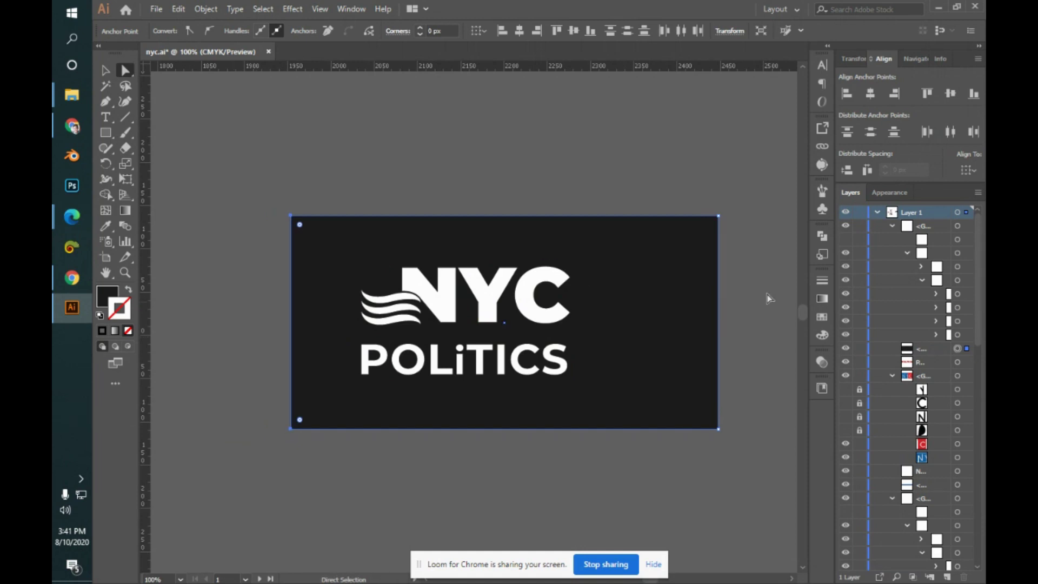
# - Move the right edge of the pasted dark rectangle inward by 90 px and deselect it
pyautogui.moveTo(687, 209); pyautogui.dragTo(745, 472)
pyautogui.hotkey('shift', 'Left')
pyautogui.hotkey('shift', 'Left')
pyautogui.hotkey('shift', 'Left')
pyautogui.hotkey('shift', 'Left')
pyautogui.hotkey('shift', 'Left')
pyautogui.hotkey('shift', 'Left')
pyautogui.hotkey('shift', 'Left')
pyautogui.hotkey('shift', 'Left')
pyautogui.hotkey('shift', 'Left')
pyautogui.hotkey('shift', 'Left')
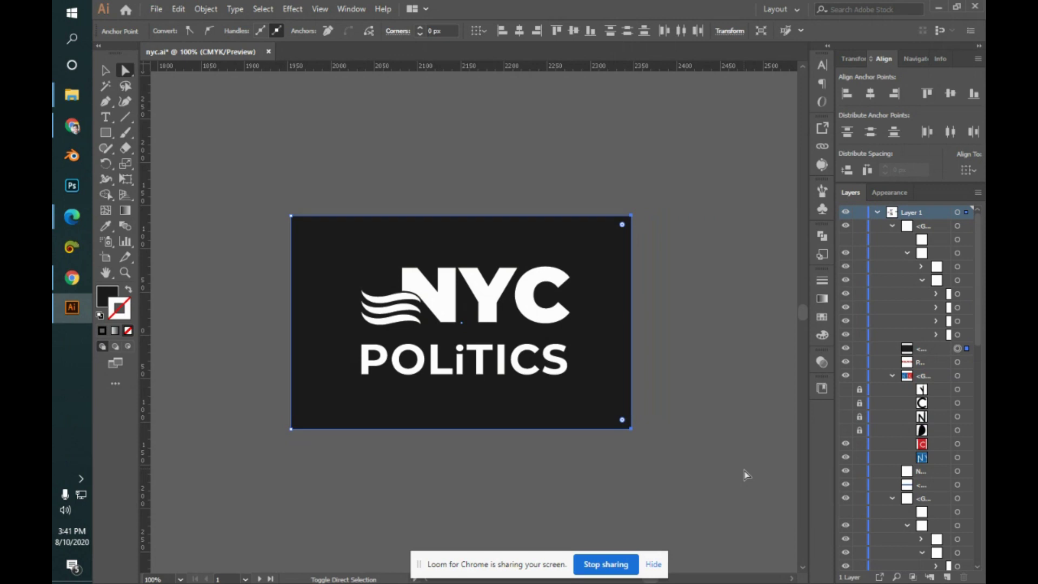
pyautogui.hotkey('shift', 'Right')
pyautogui.click(741, 447)
pyautogui.press('v')
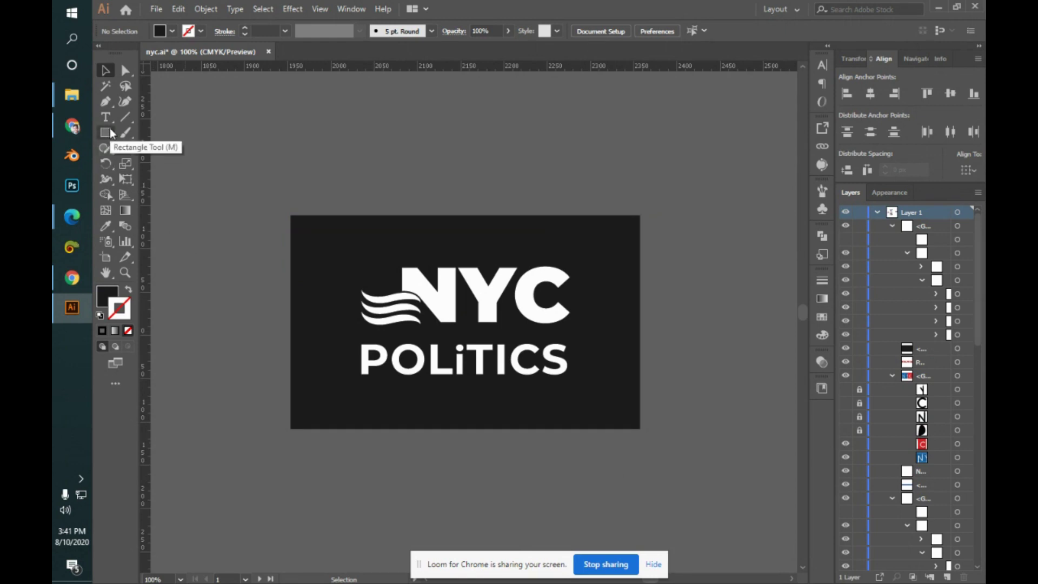
# - Draw a new artboard about 440 × 281 px around the pasted logo, leaving a narrow margin on every side
pyautogui.hotkey('shift', 'o')
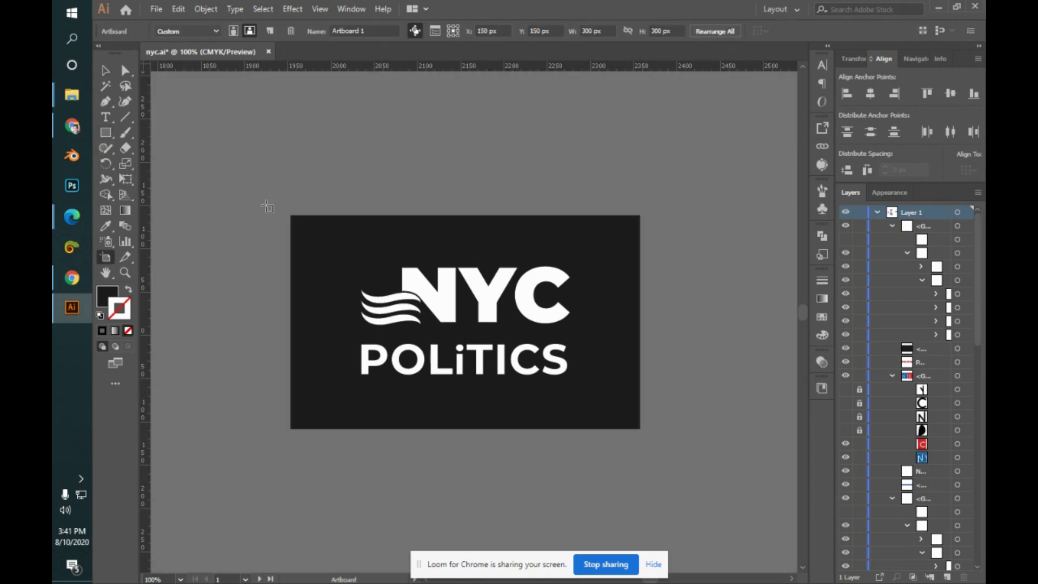
pyautogui.moveTo(279, 204); pyautogui.dragTo(661, 448)
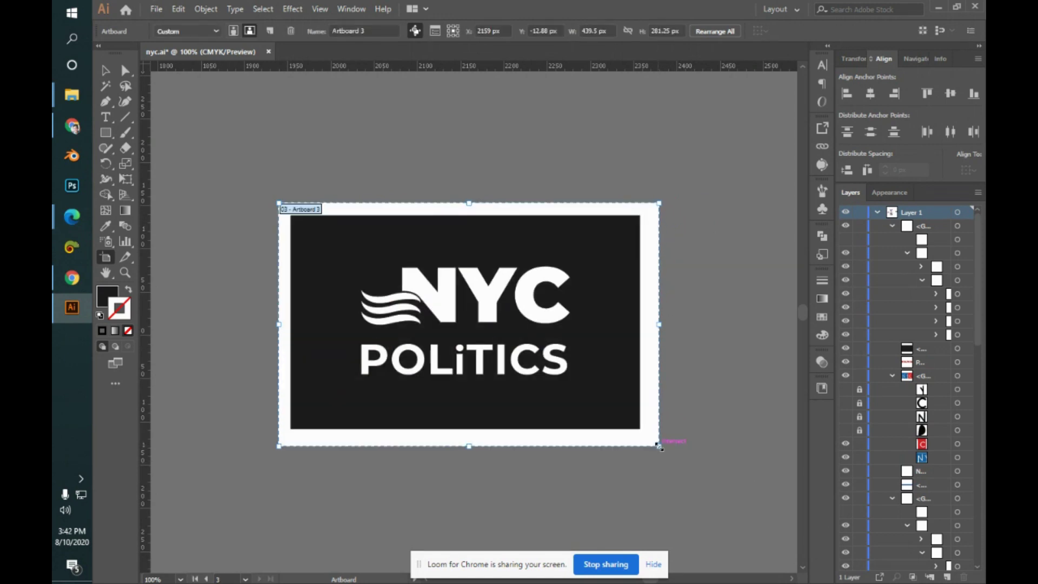
pyautogui.press('v')
# - Reposition the dark rectangle so it sits centred in the new artboard with an even white margin
pyautogui.moveTo(616, 295); pyautogui.dragTo(625, 304)
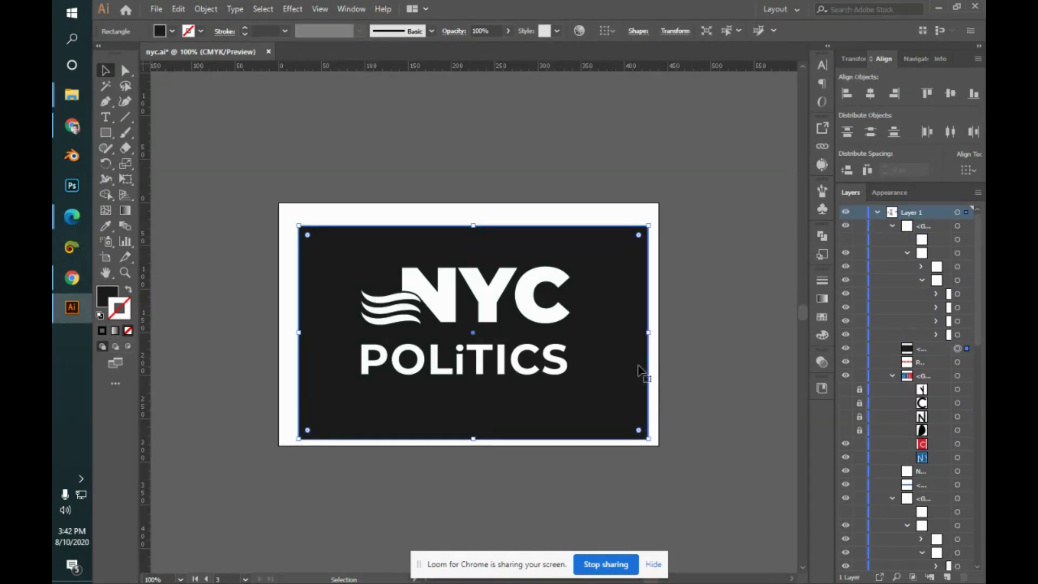
pyautogui.press('Left')
pyautogui.press('Left')
pyautogui.press('Left')
pyautogui.press('Left')
pyautogui.press('Left')
pyautogui.press('Up')
pyautogui.press('Up')
pyautogui.press('Up')
pyautogui.press('Up')
pyautogui.press('Up')
pyautogui.press('Up')
pyautogui.press('Right')
pyautogui.press('Right')
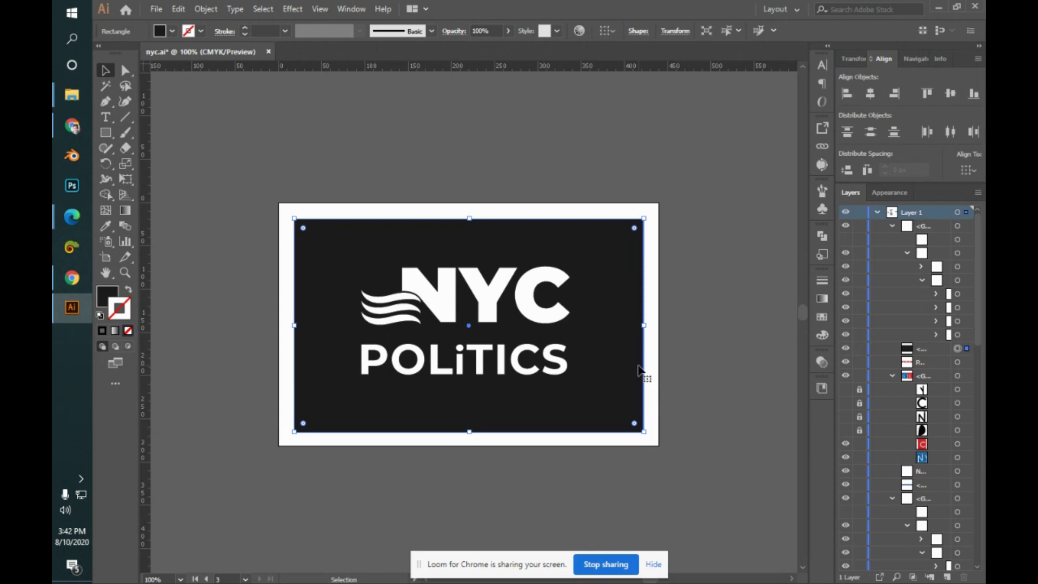
pyautogui.click(700, 269)
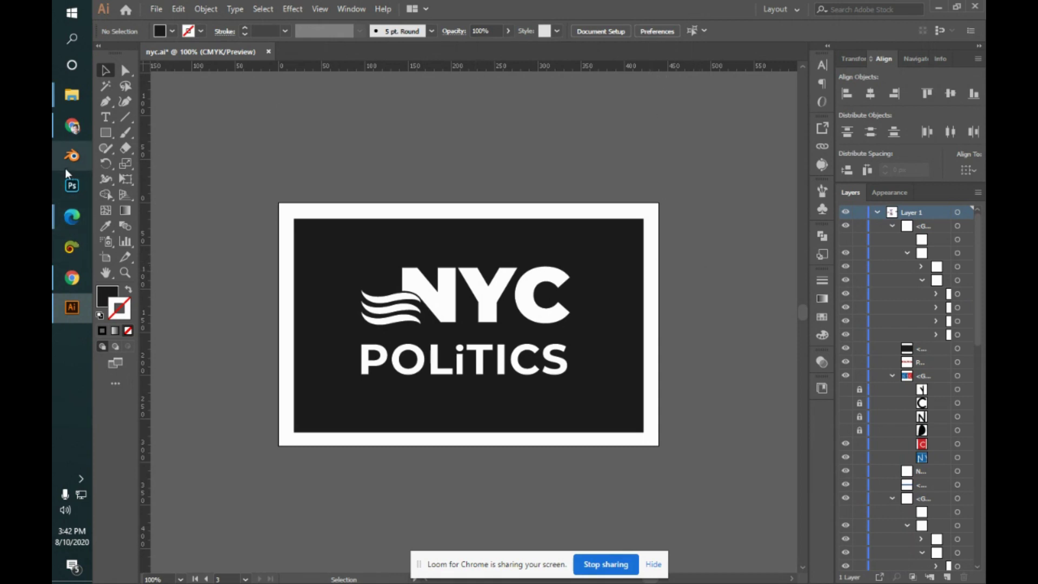
# - Start a Drop Shadow effect on the dark rectangle with the preview on, keeping the settings clear of the artwork
pyautogui.click(590, 346)
pyautogui.click(729, 382)
pyautogui.click(603, 352)
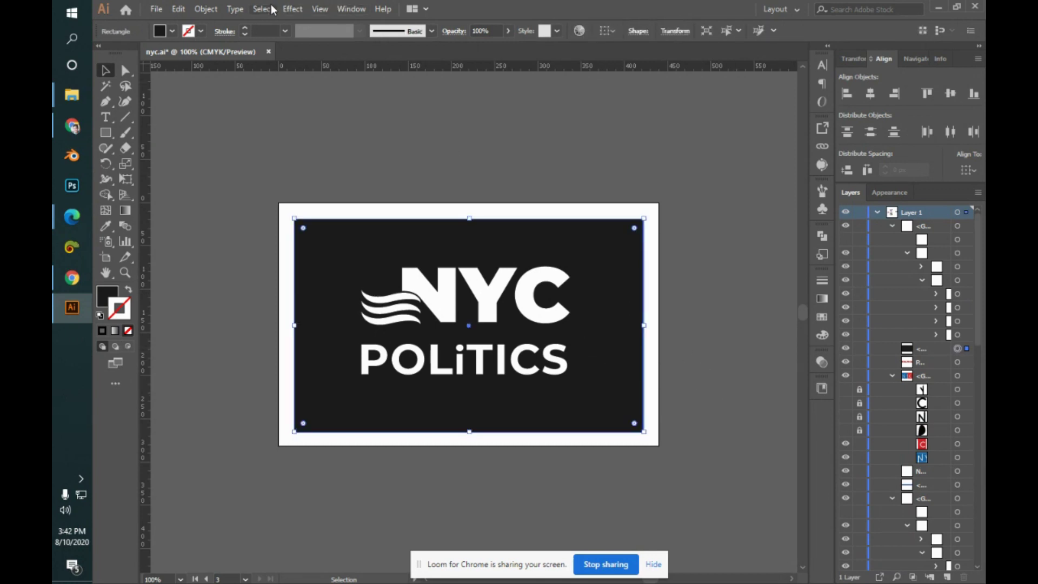
pyautogui.click(308, 10)
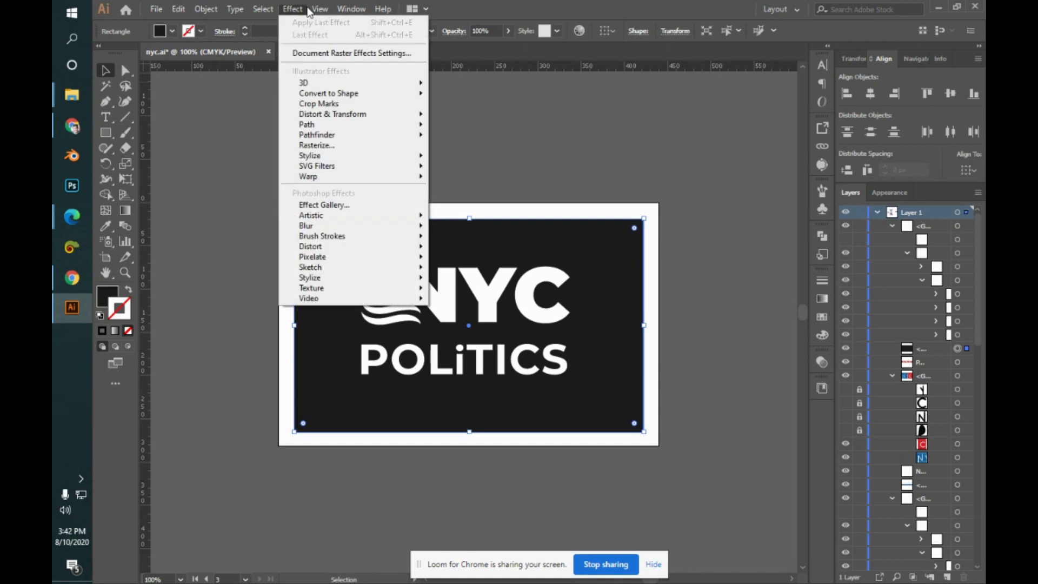
pyautogui.moveTo(386, 161)
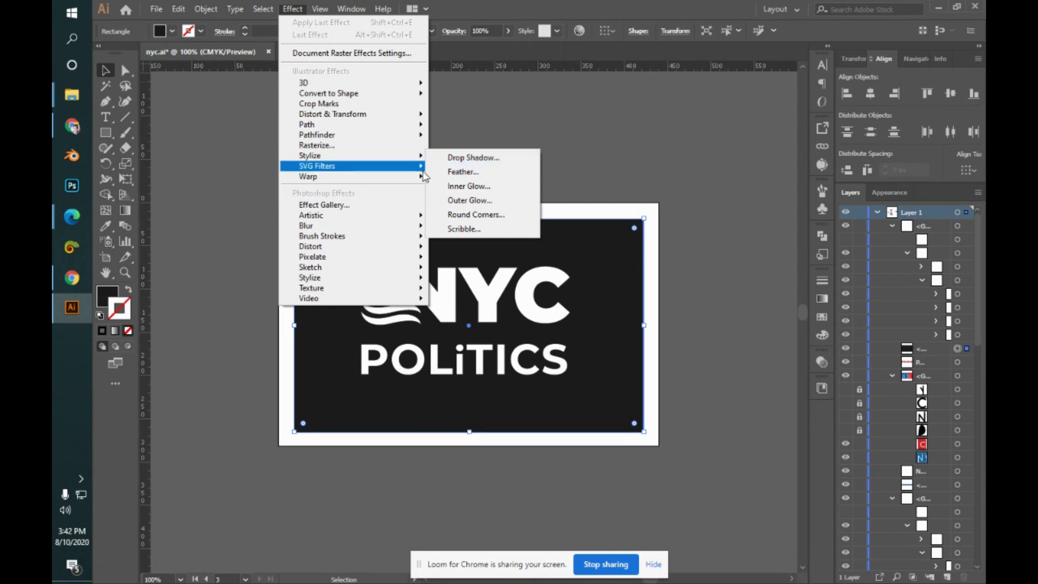
pyautogui.click(441, 158)
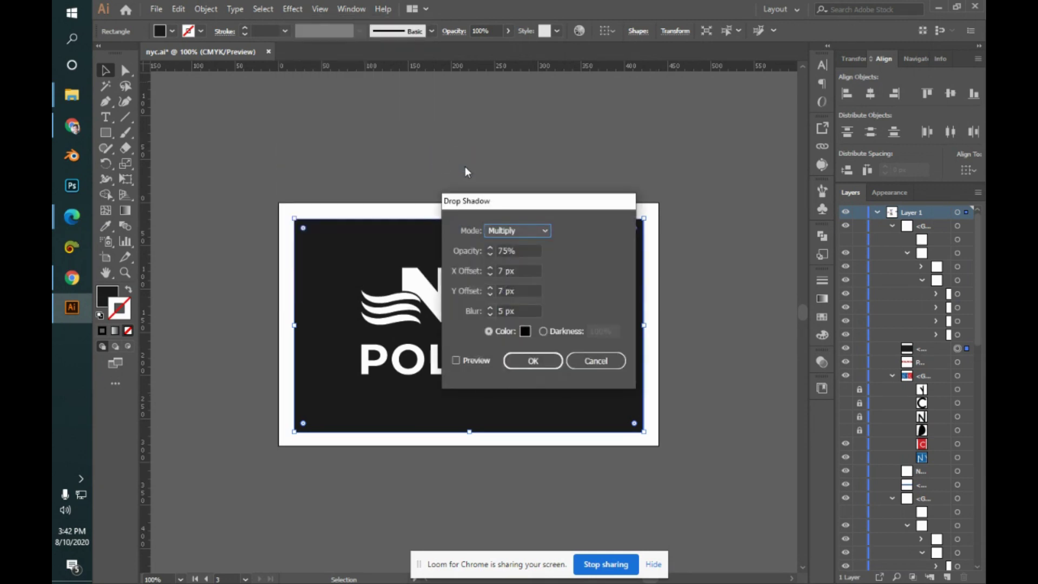
pyautogui.moveTo(558, 208); pyautogui.dragTo(648, 91)
pyautogui.click(532, 248)
pyautogui.moveTo(662, 91); pyautogui.dragTo(779, 95)
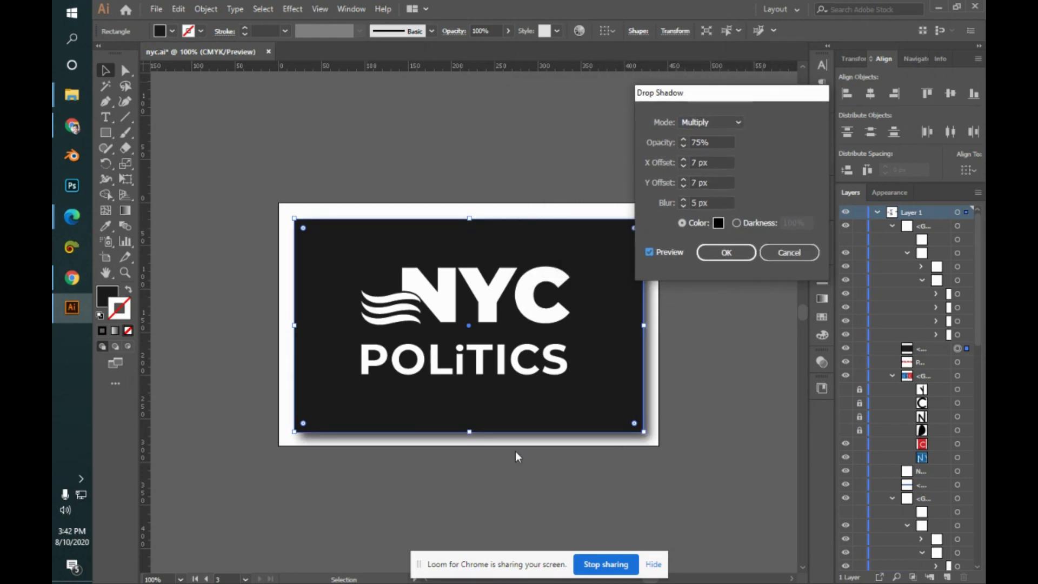
# - Try smaller blur values down to 2 px for the drop shadow, then restore the blur to 5 px
pyautogui.click(719, 202)
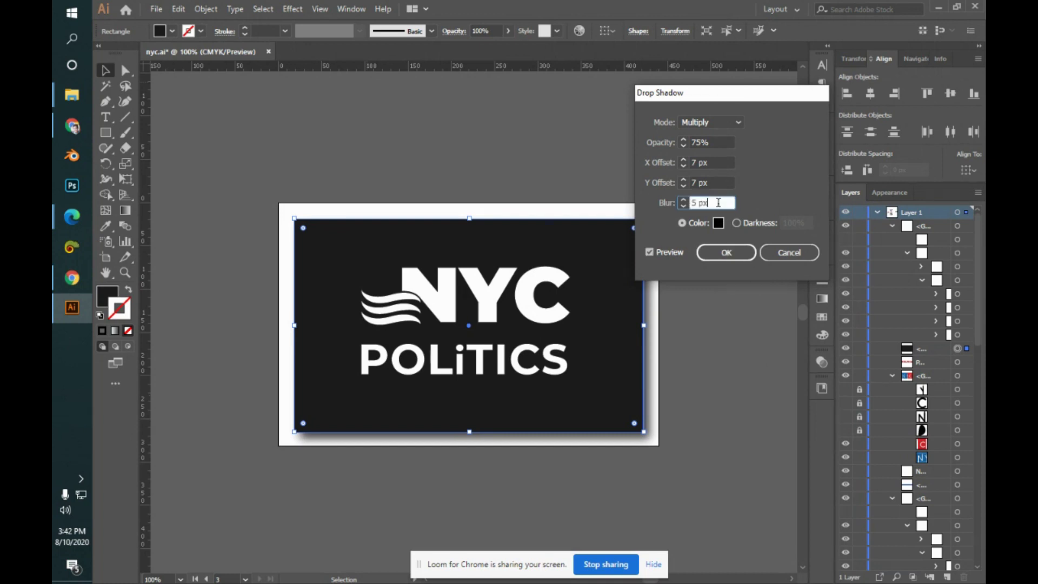
pyautogui.press('Down')
pyautogui.press('Down')
pyautogui.press('Down')
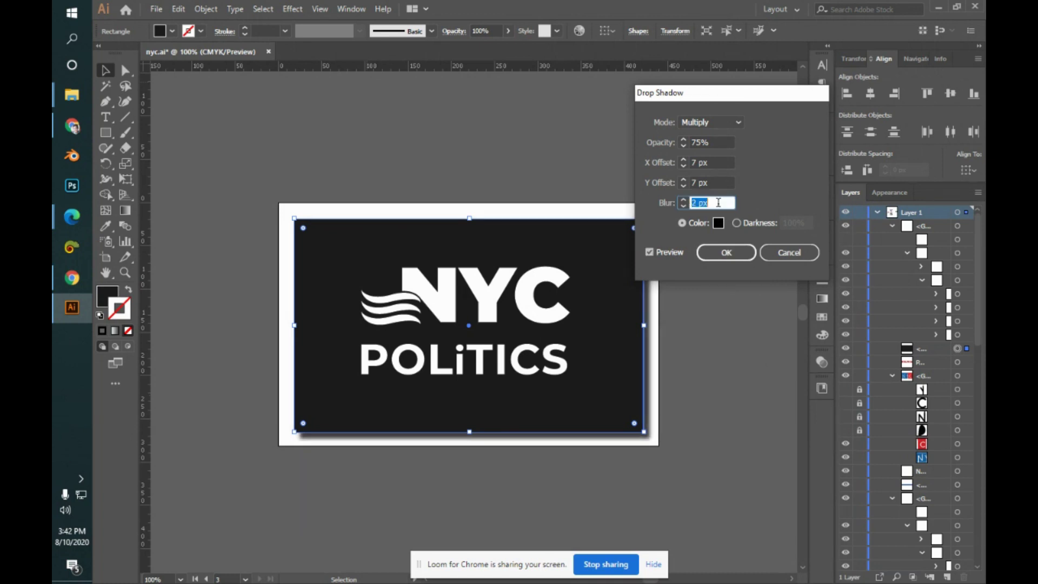
pyautogui.press('Up')
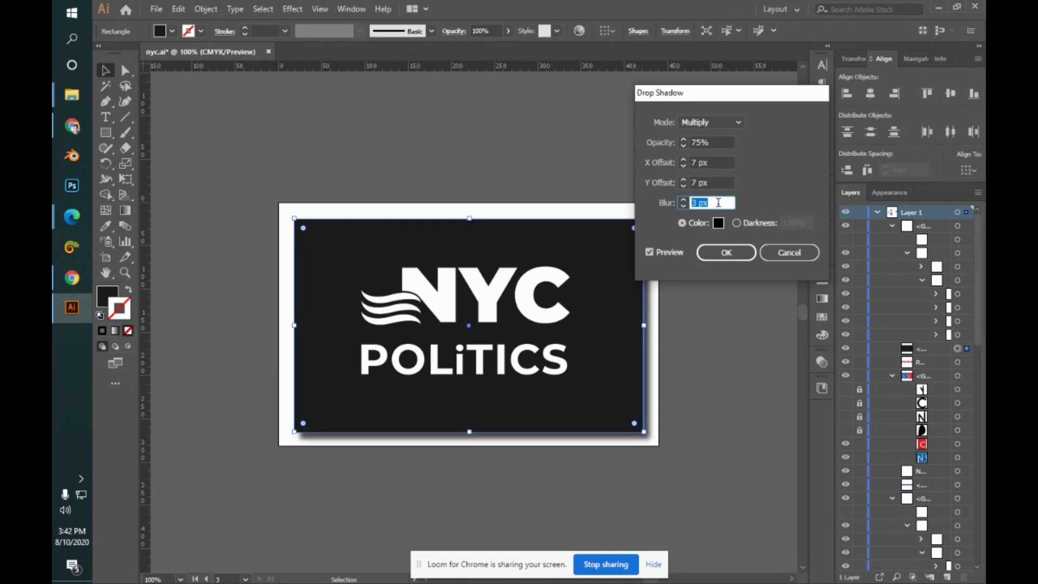
pyautogui.press('Up')
pyautogui.press('Up')
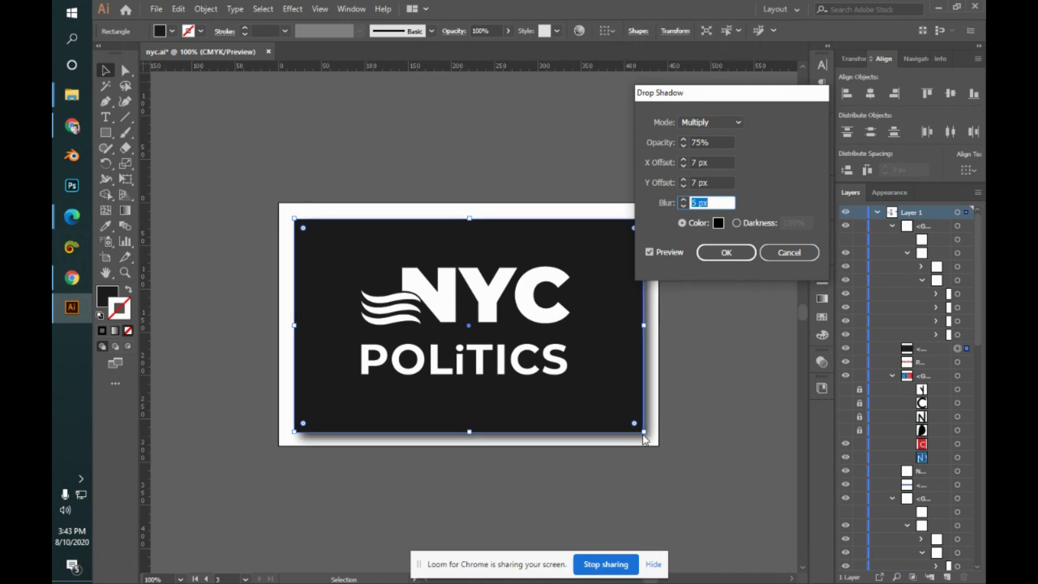
# - Set the drop shadow's X offset to 0 px
pyautogui.click(718, 162)
pyautogui.press('Down')
pyautogui.press('Down')
pyautogui.press('Down')
pyautogui.press('Down')
pyautogui.press('Down')
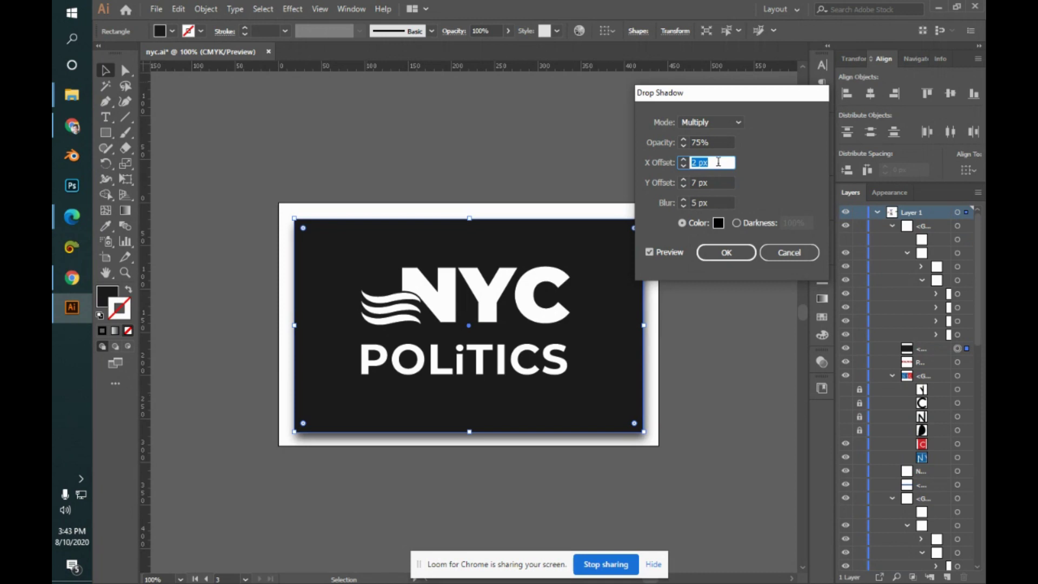
pyautogui.press('Down')
pyautogui.press('Down')
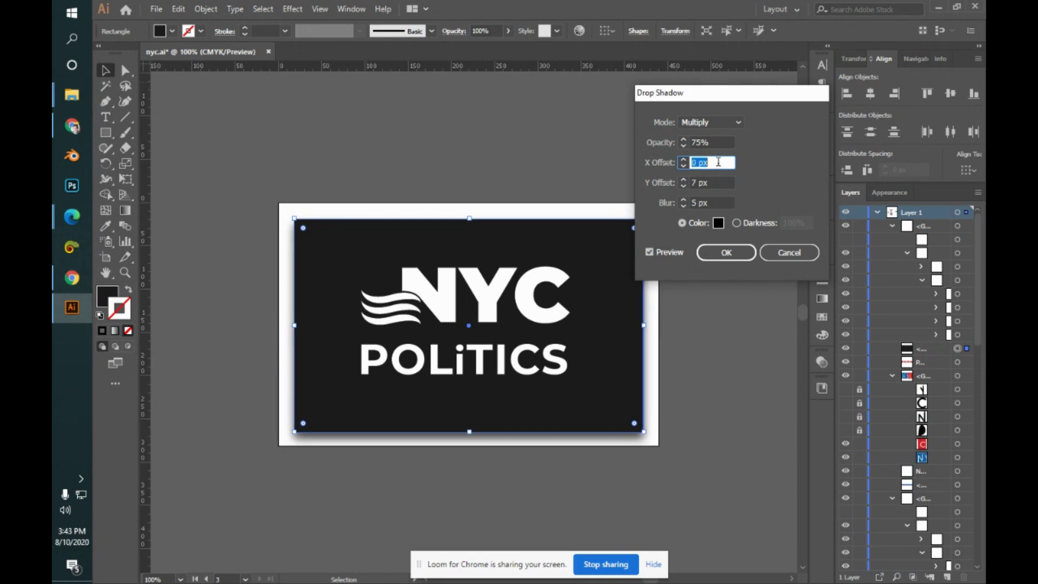
# - Try raising the drop shadow's opacity to 90%, then return it to 75%
pyautogui.click(714, 142)
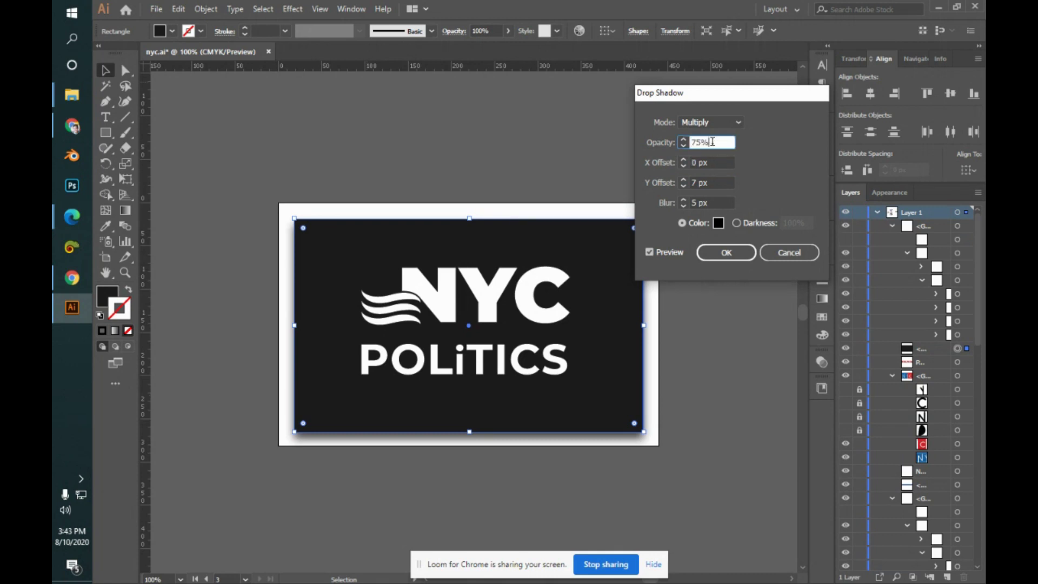
pyautogui.scroll(9, 713, 142)
pyautogui.scroll(9, 714, 142)
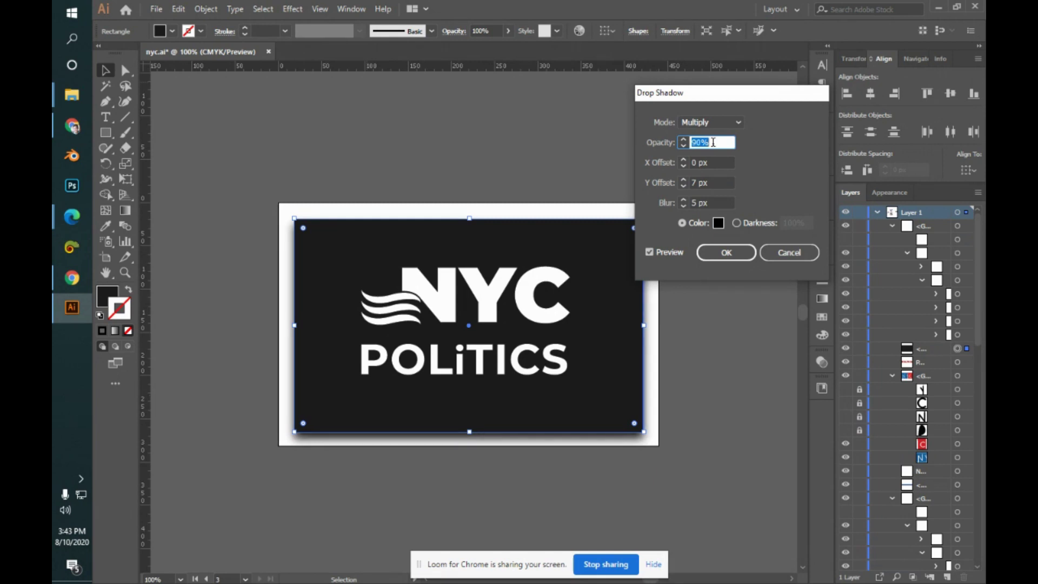
pyautogui.scroll(-3, 713, 142)
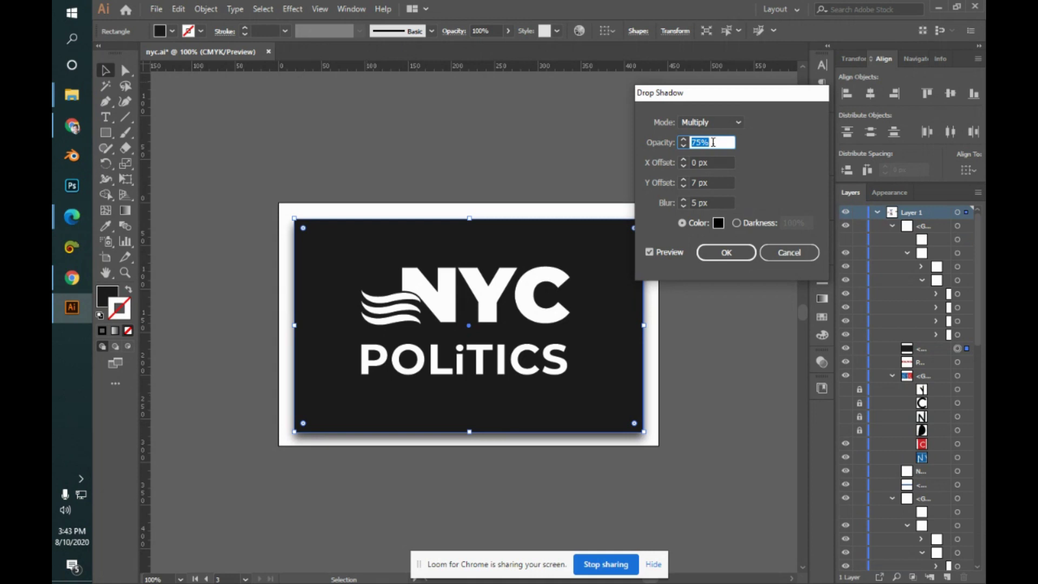
# - Set the drop shadow's Y offset to 9 px, apply the effect and deselect the rectangle
pyautogui.moveTo(742, 97); pyautogui.dragTo(763, 95)
pyautogui.click(697, 250)
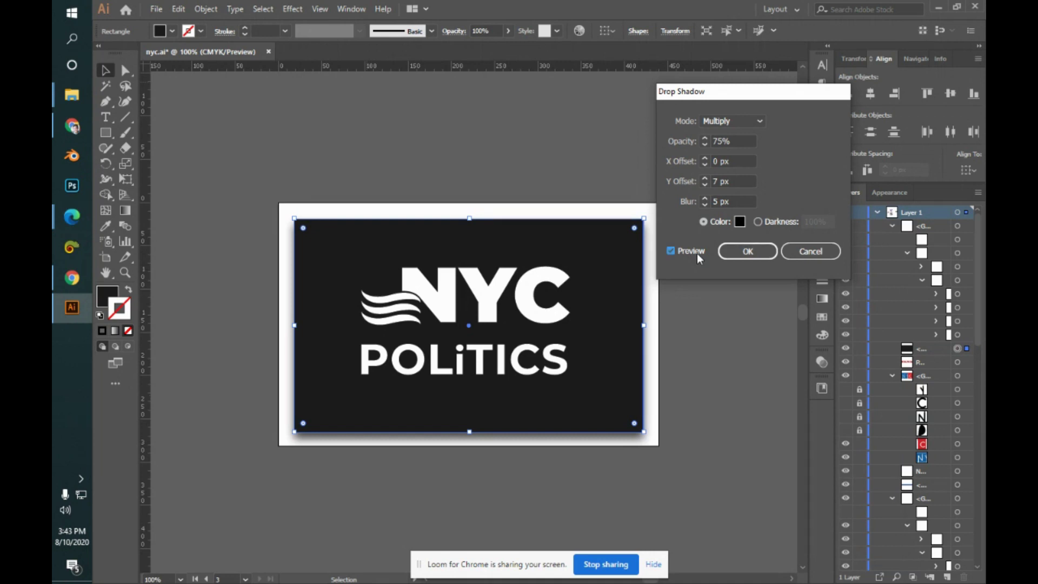
pyautogui.click(738, 181)
pyautogui.press('Up')
pyautogui.press('Up')
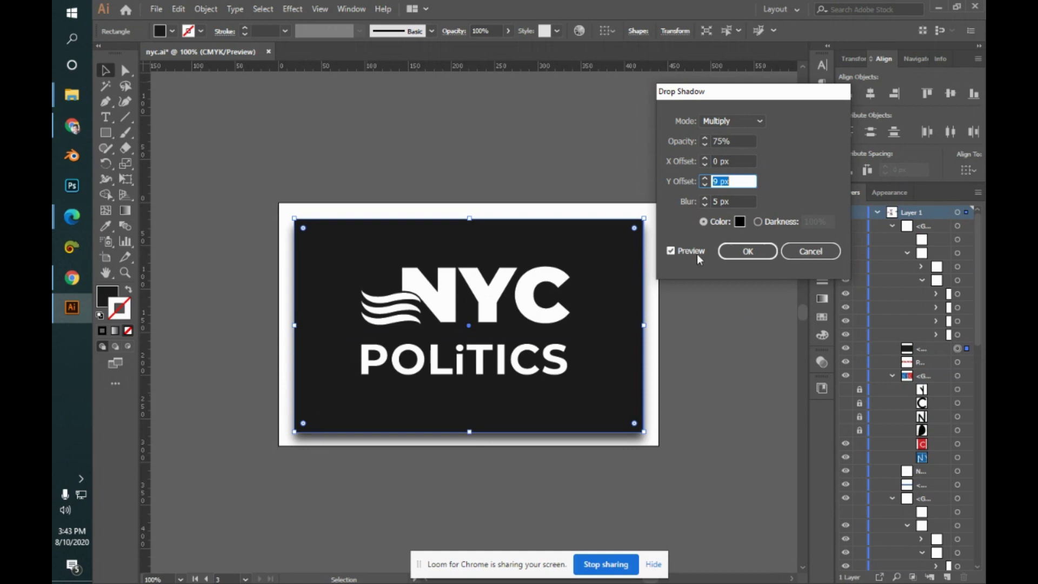
pyautogui.click(763, 252)
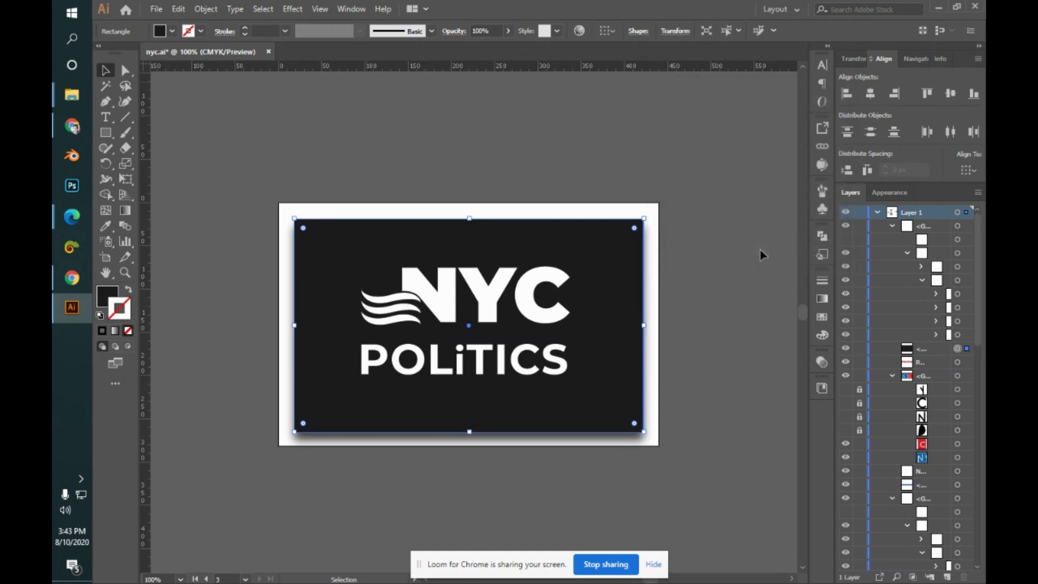
pyautogui.click(719, 365)
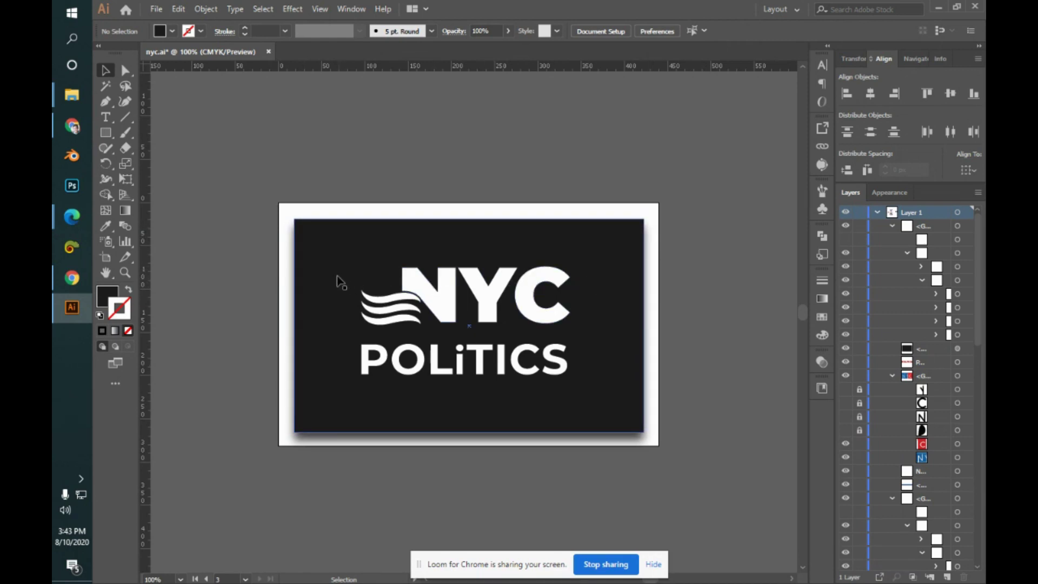
# - Examine the drop shadow up close along the left, lower and right edges of the dark rectangle
pyautogui.hotkey('ctrl', '+')
pyautogui.hotkey('ctrl', '+')
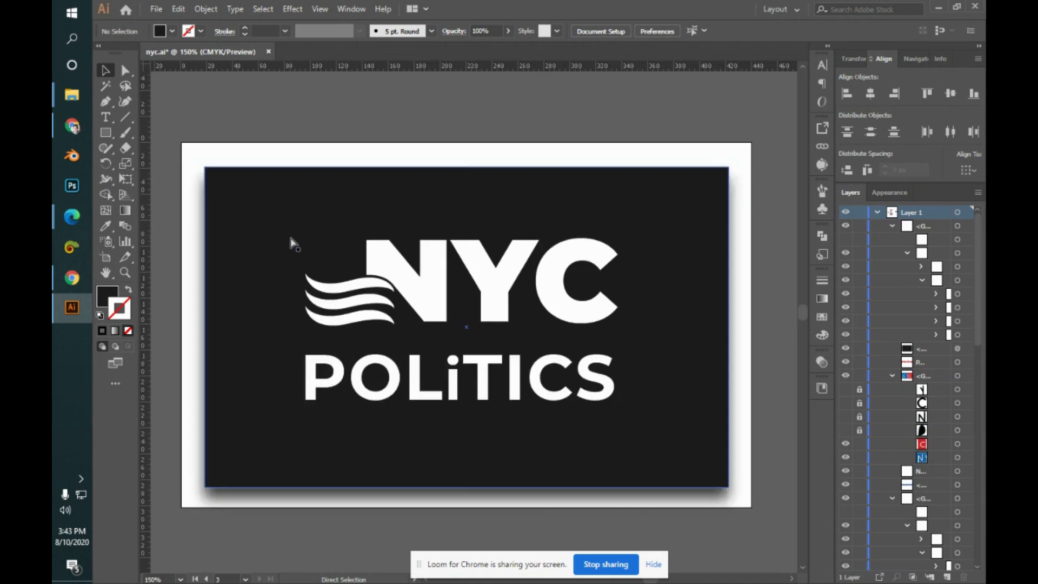
pyautogui.moveTo(292, 234); pyautogui.dragTo(474, 282)
pyautogui.hscroll(-5, 472, 279)
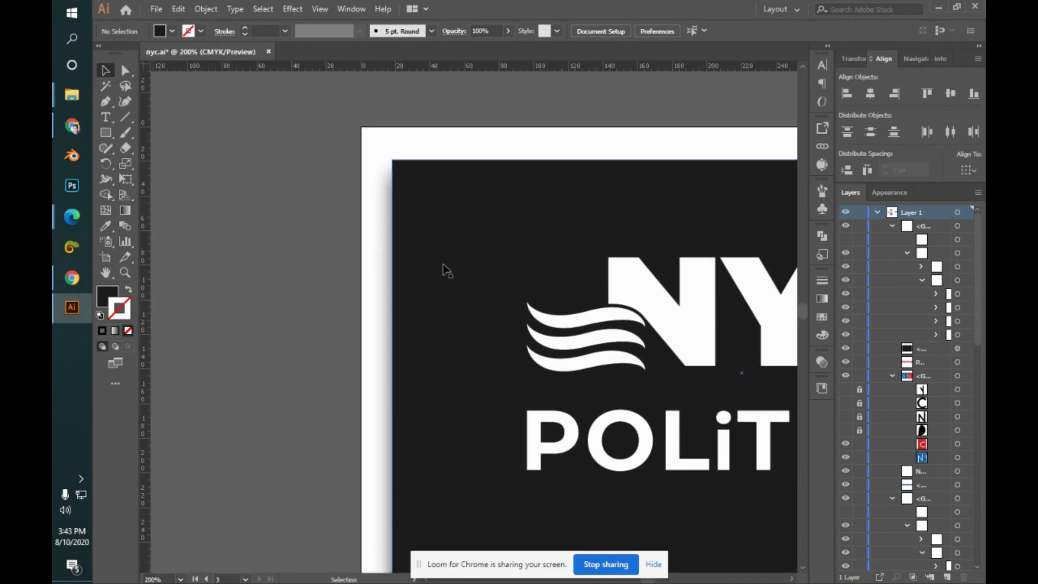
pyautogui.scroll(-5, 522, 237)
pyautogui.hscroll(3, 522, 237)
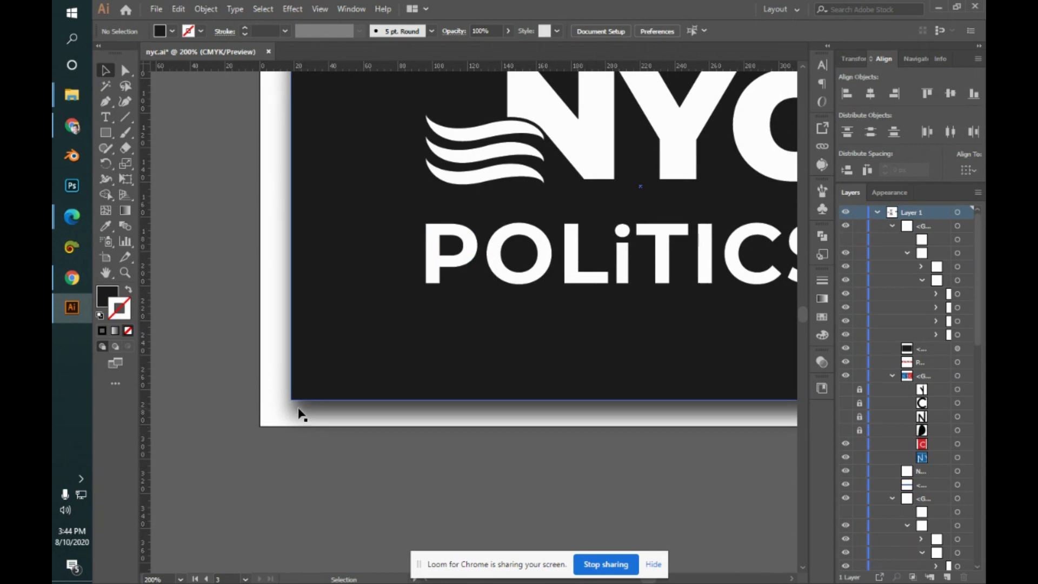
pyautogui.hscroll(7, 575, 352)
pyautogui.scroll(-2, 575, 352)
pyautogui.hscroll(6, 580, 348)
pyautogui.scroll(9, 580, 348)
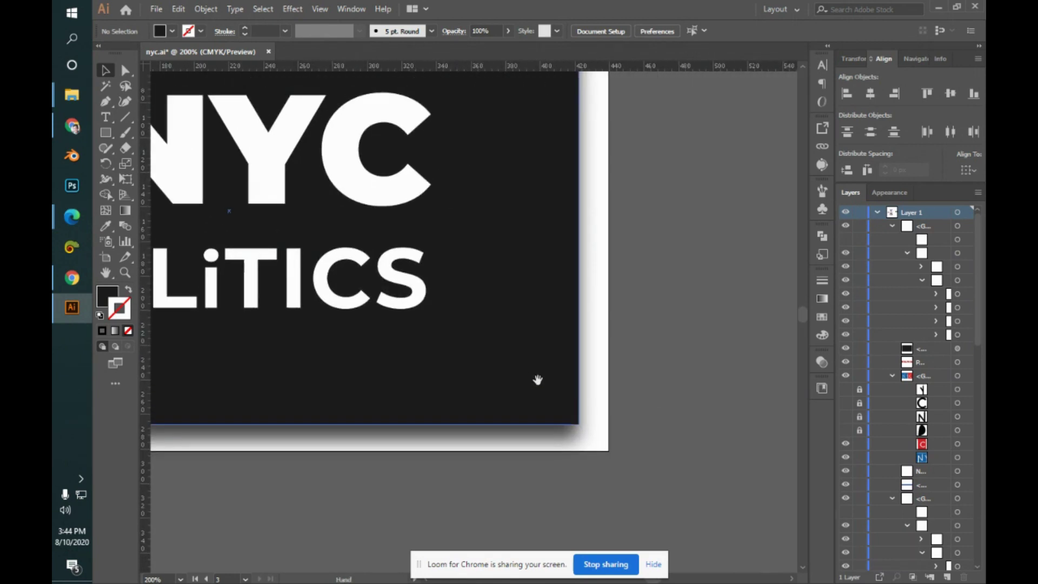
pyautogui.hscroll(-1, 535, 273)
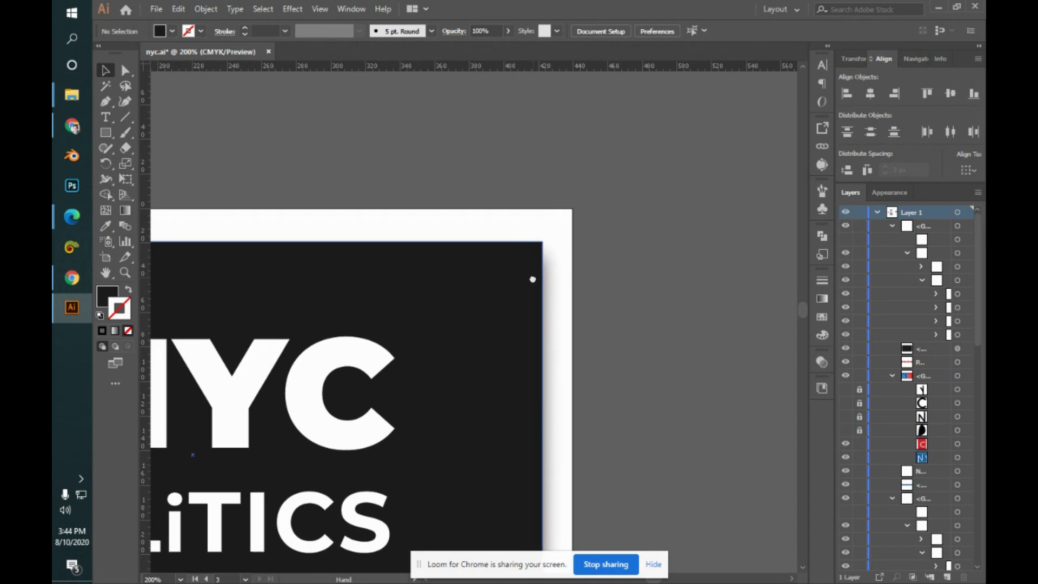
# - Review the full logo card with its drop shadow, and read the latest class question in the Google Meet chat
pyautogui.hscroll(-8, 471, 291)
pyautogui.scroll(-7, 471, 291)
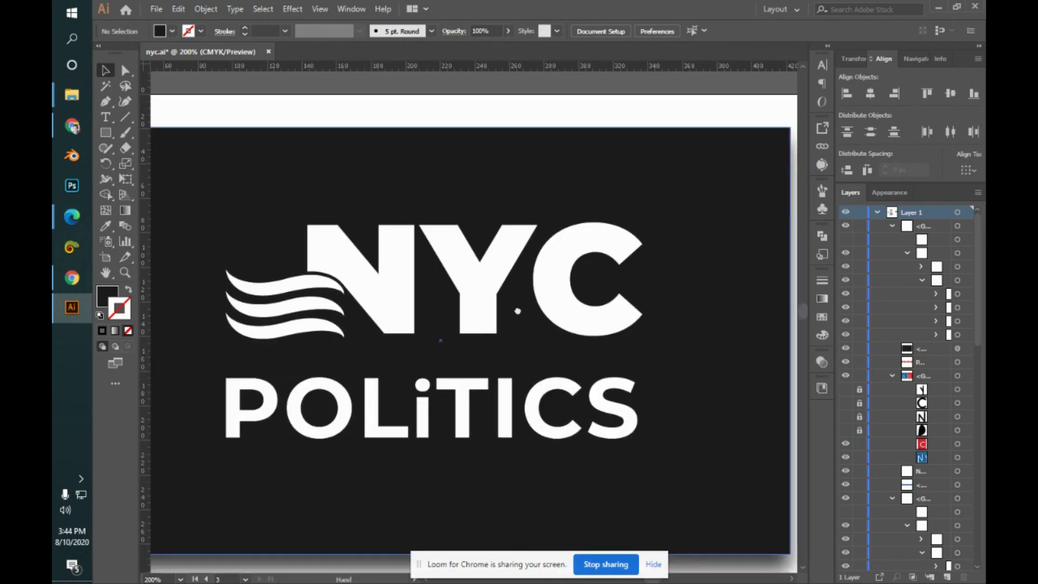
pyautogui.scroll(5, 469, 344)
pyautogui.hscroll(2, 468, 344)
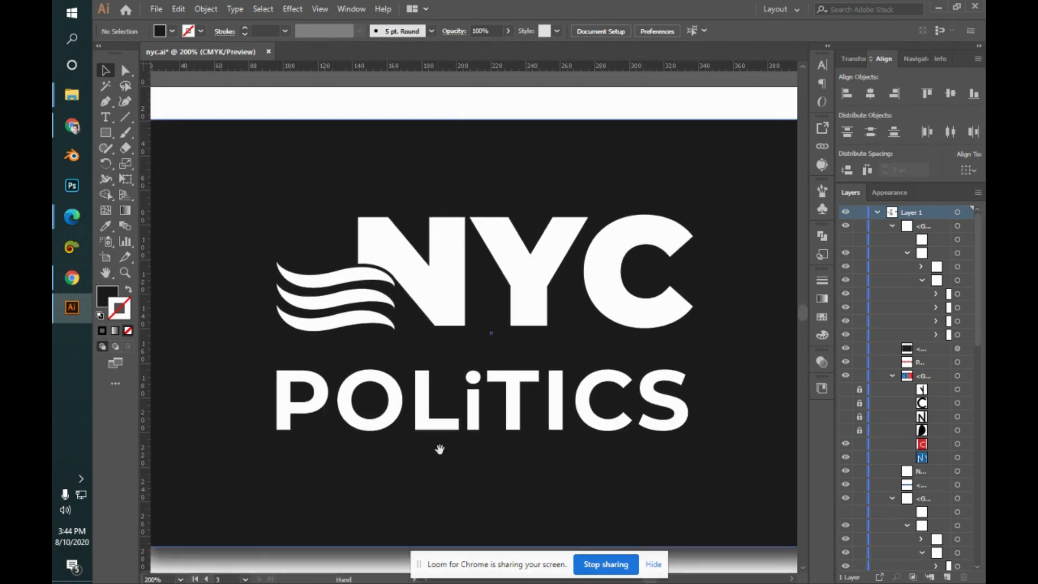
pyautogui.hscroll(-1, 478, 401)
pyautogui.scroll(-1, 478, 402)
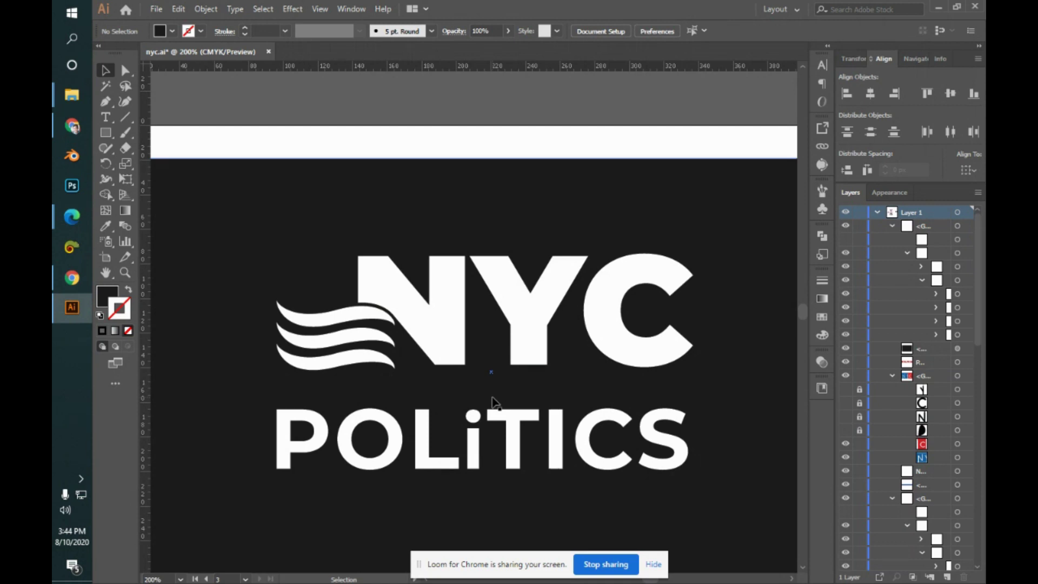
pyautogui.hotkey('ctrl', '-')
pyautogui.hotkey('ctrl', '-')
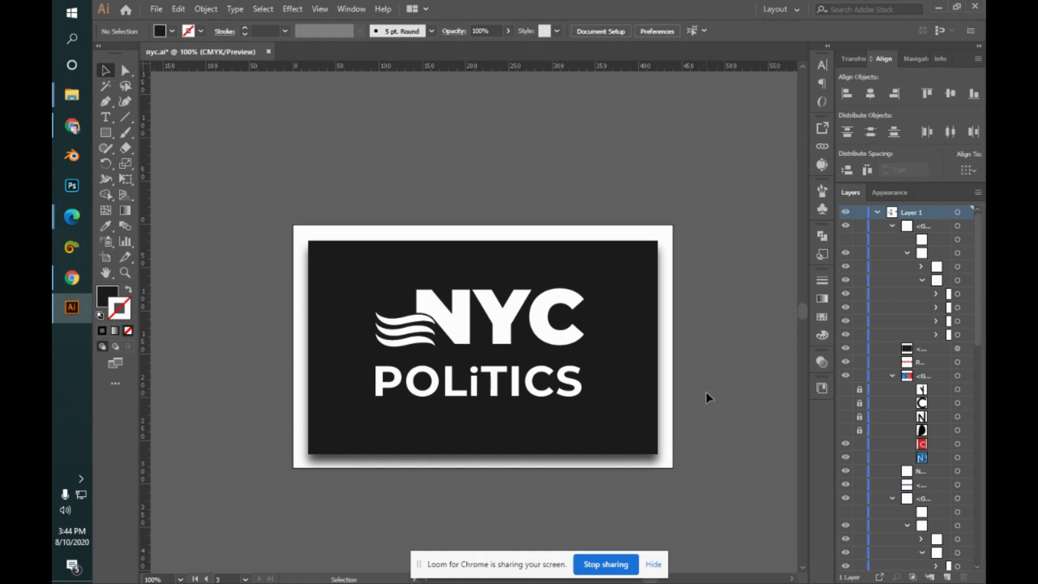
pyautogui.hotkey('alt', 'Tab')
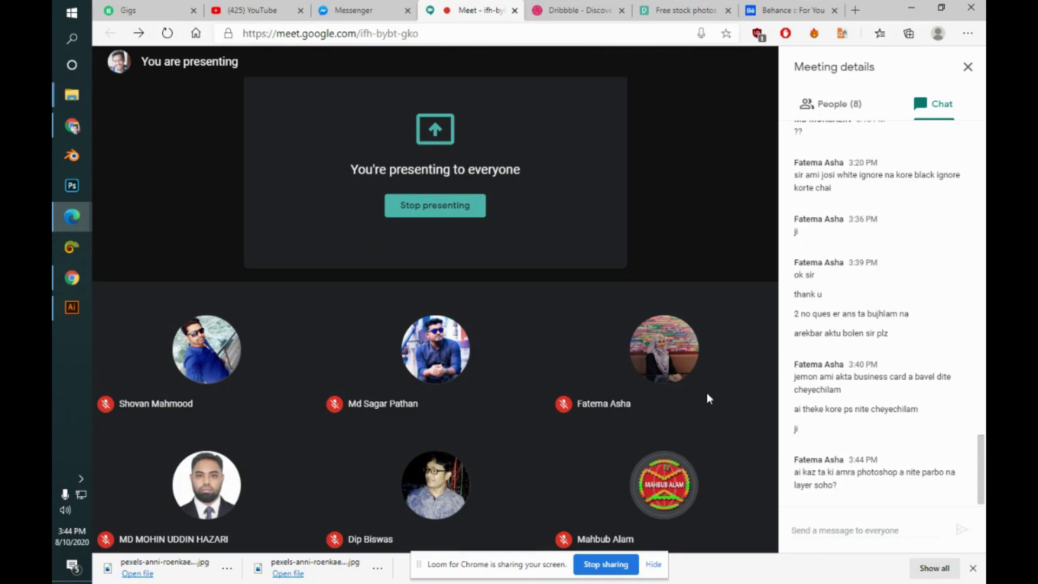
pyautogui.hotkey('alt', 'Tab')
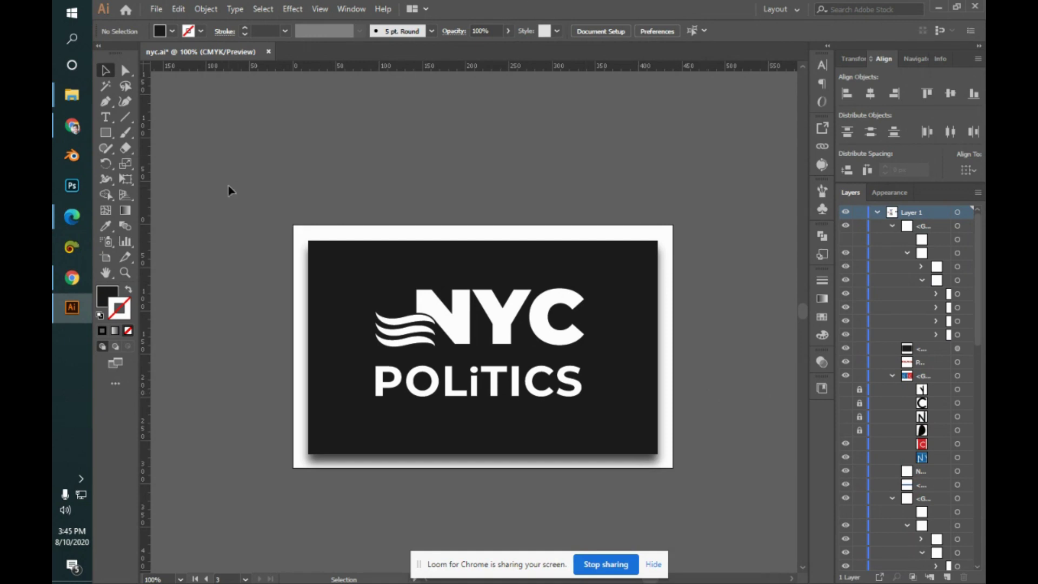
# - Create a new 300 x 300 px document and paste in the white NYC Politics logo with its red-to-blue gradient banner from nyc.ai
pyautogui.hotkey('ctrl', 'n')
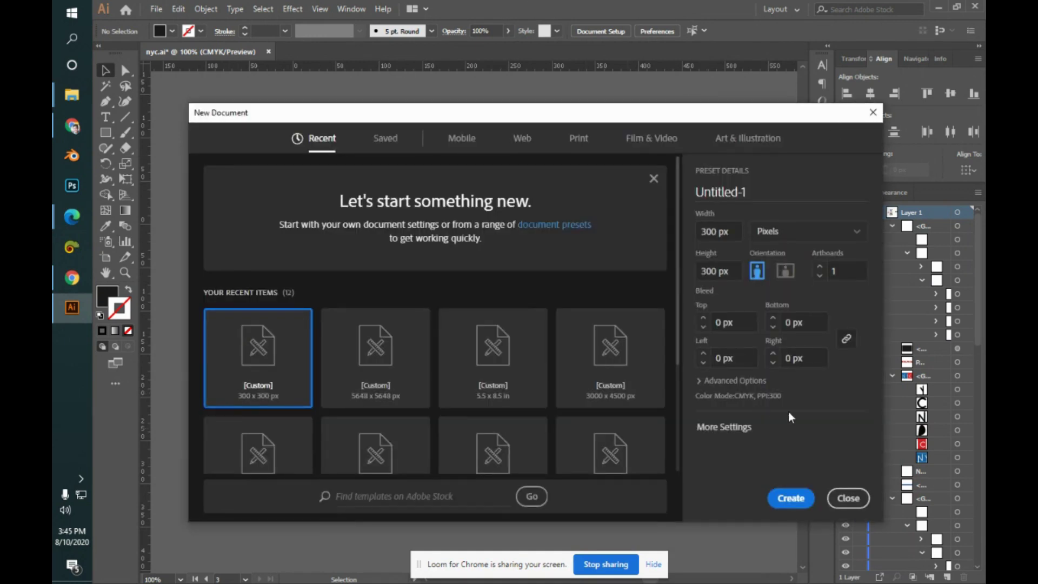
pyautogui.click(803, 504)
pyautogui.hotkey('ctrl', 'Tab')
pyautogui.hscroll(-15, 424, 371)
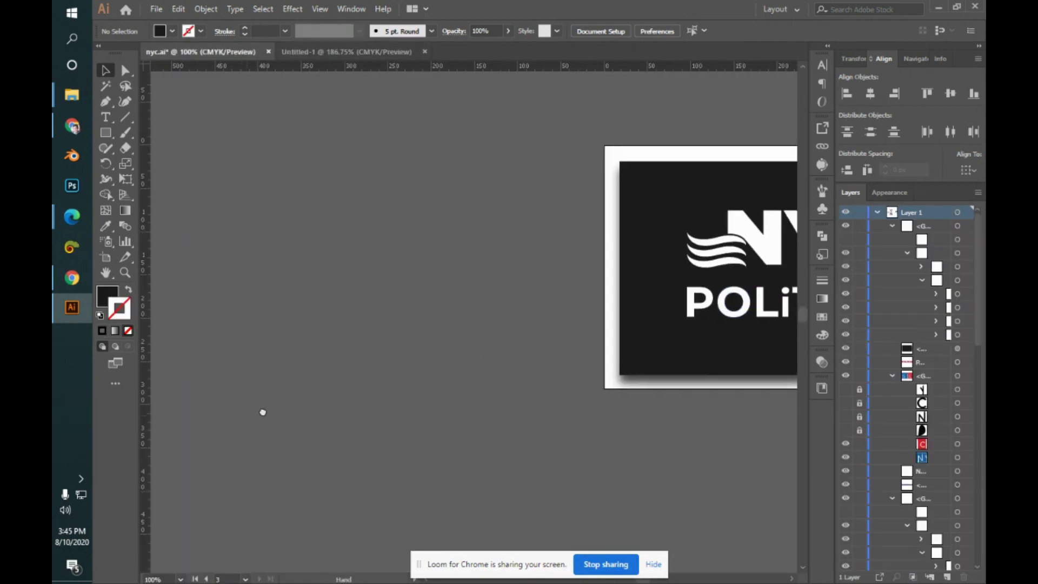
pyautogui.scroll(10, 361, 394)
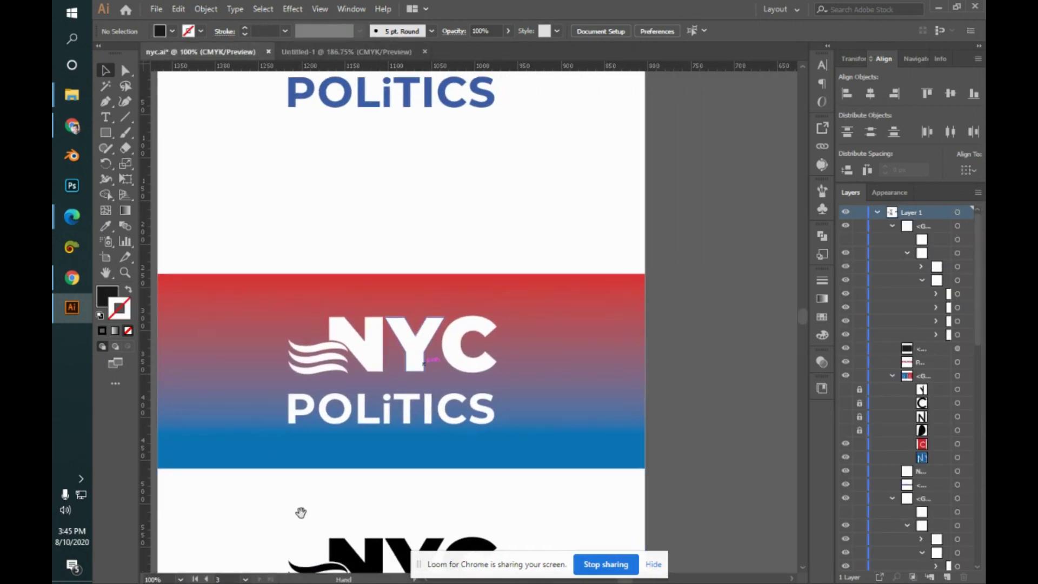
pyautogui.moveTo(286, 579); pyautogui.dragTo(364, 440)
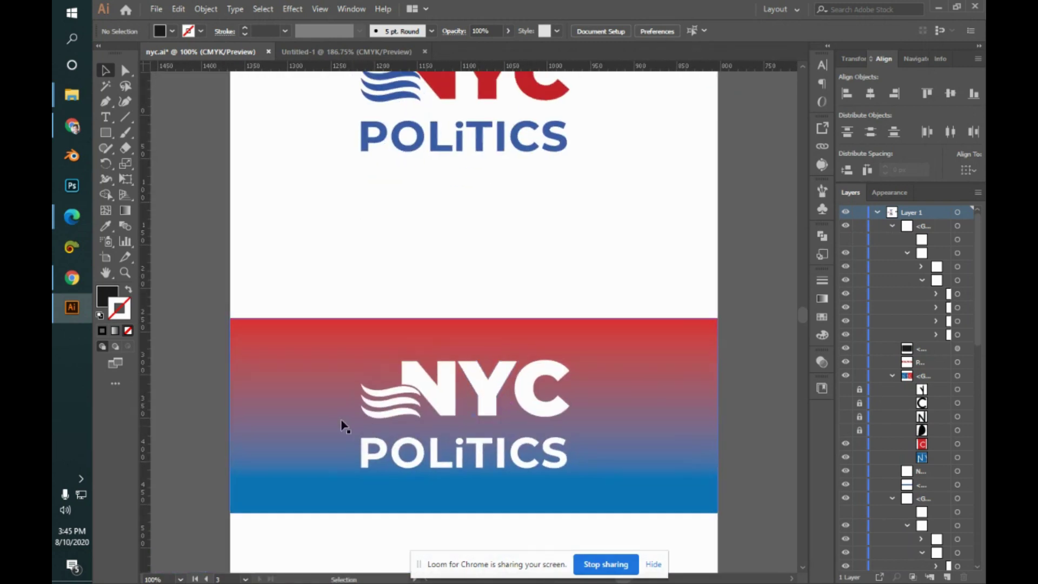
pyautogui.moveTo(269, 358); pyautogui.dragTo(752, 498)
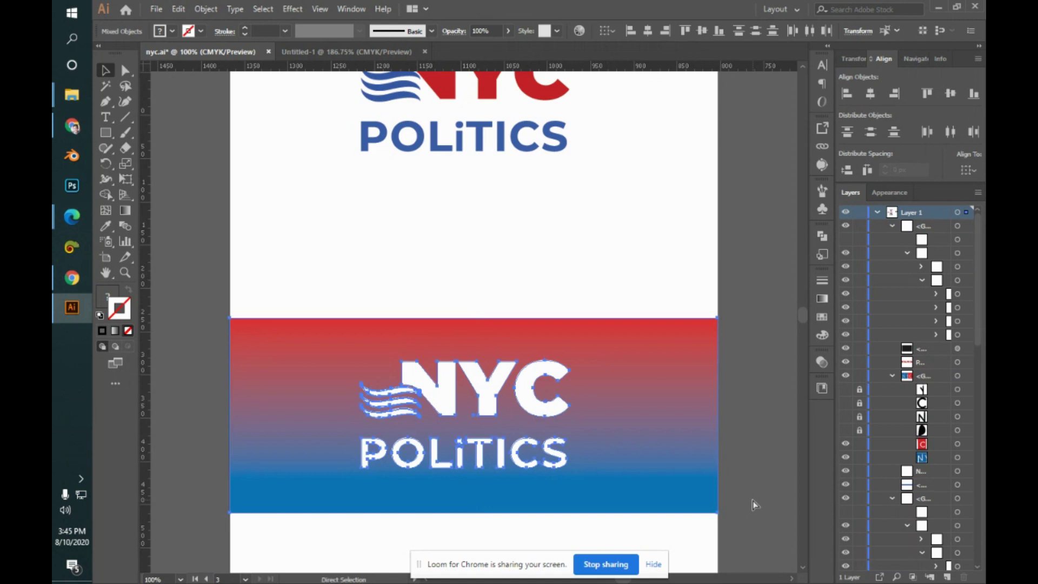
pyautogui.click(388, 53)
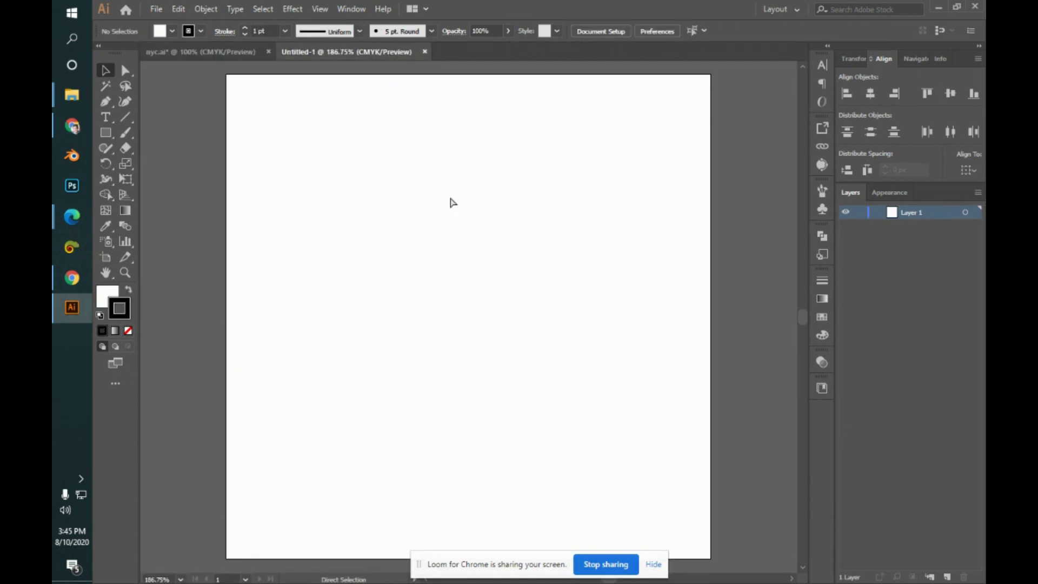
pyautogui.hotkey('ctrl', 'v')
pyautogui.hotkey('ctrl', '1')
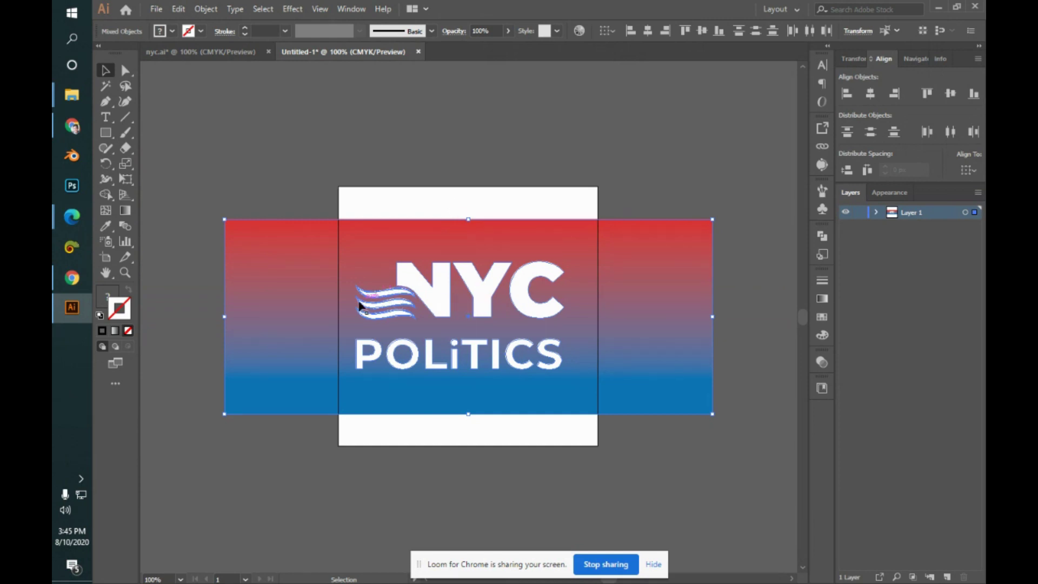
pyautogui.click(552, 342)
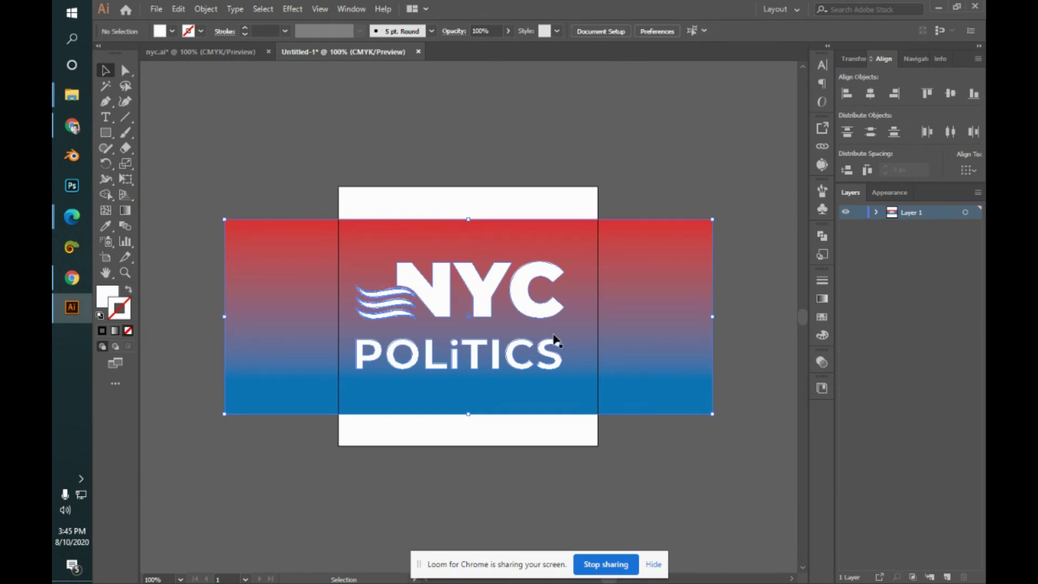
pyautogui.doubleClick(444, 301)
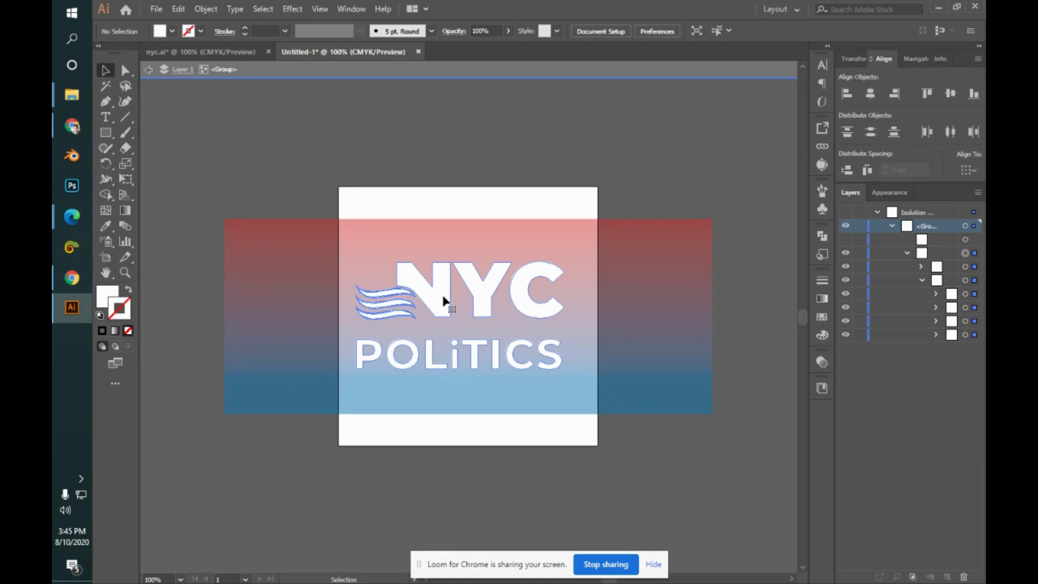
pyautogui.press('Escape')
# - Ungroup the white NYC Politics logo, separating the NYC mark from the POLiTICS lettering
pyautogui.click(680, 166)
pyautogui.click(517, 303)
pyautogui.press('a')
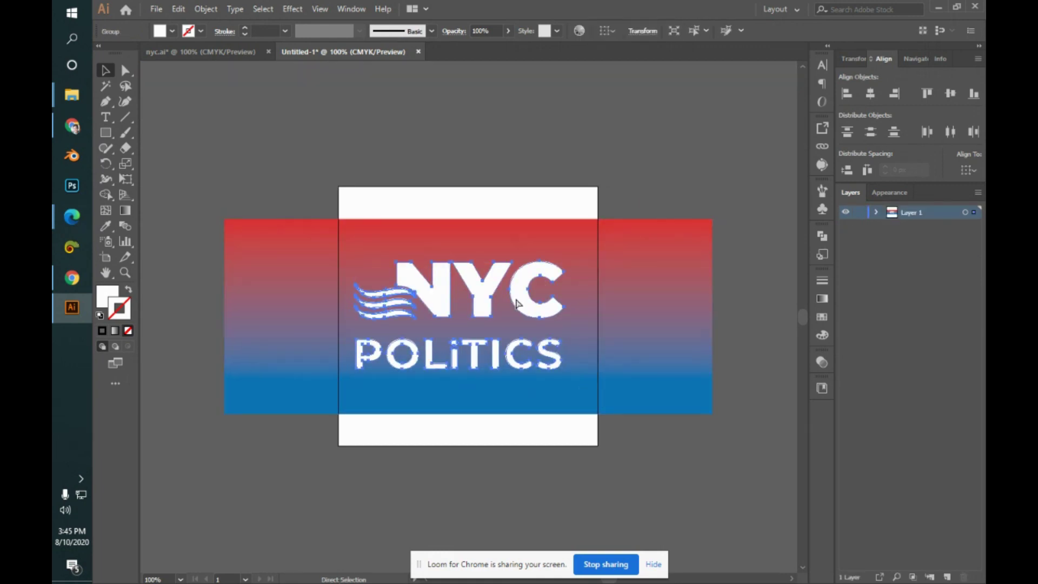
pyautogui.press('v')
pyautogui.click(525, 295)
pyautogui.click(651, 162)
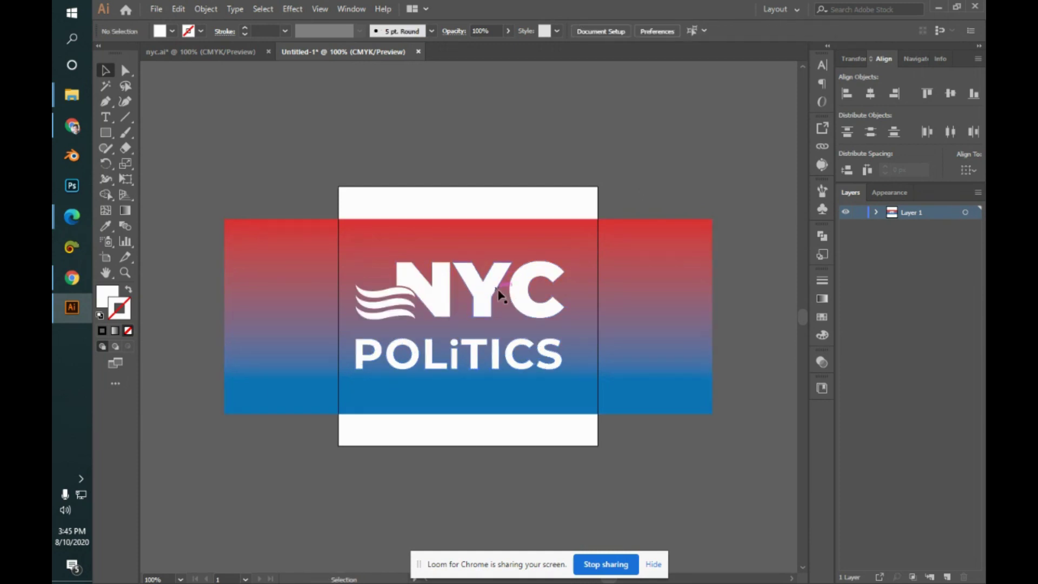
pyautogui.click(492, 297)
pyautogui.press('ctrl')
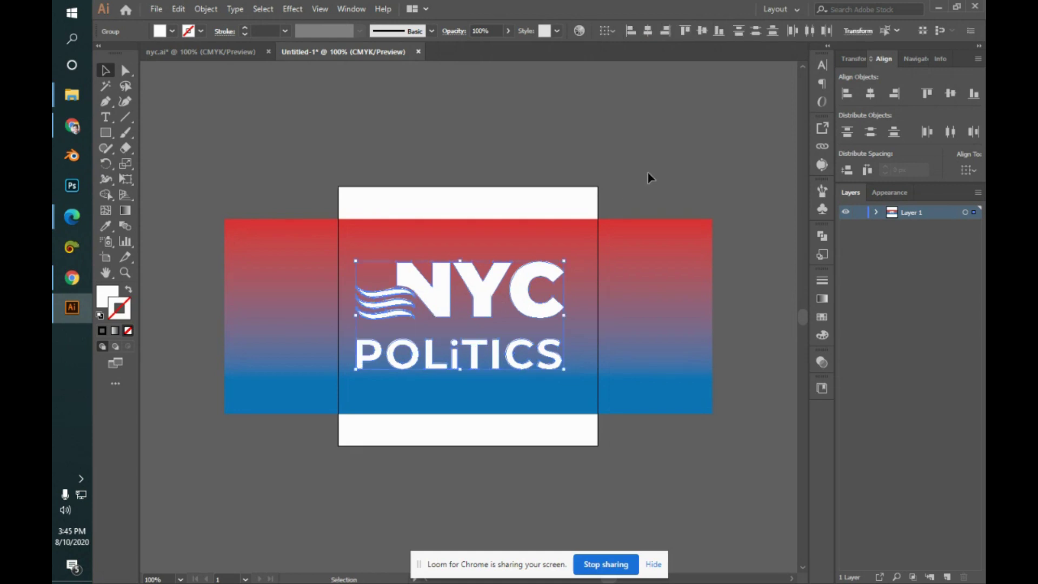
# - Ungroup the NYC mark with its waves and the POLiTICS lettering into smaller objects, and deselect everything
pyautogui.click(632, 180)
pyautogui.click(498, 285)
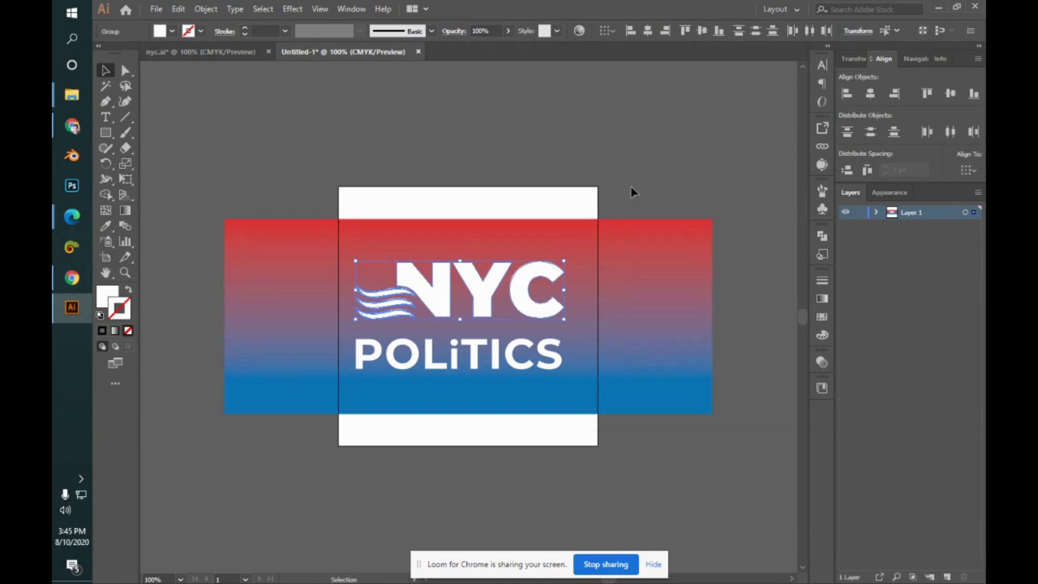
pyautogui.click(676, 164)
pyautogui.click(431, 291)
pyautogui.press('ctrl')
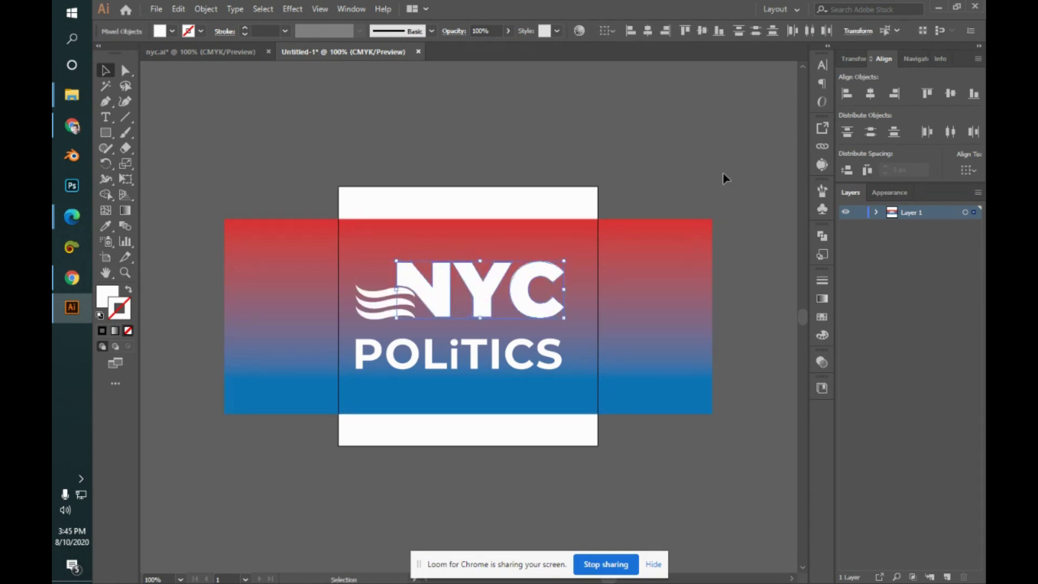
pyautogui.click(721, 180)
pyautogui.click(531, 311)
pyautogui.click(556, 361)
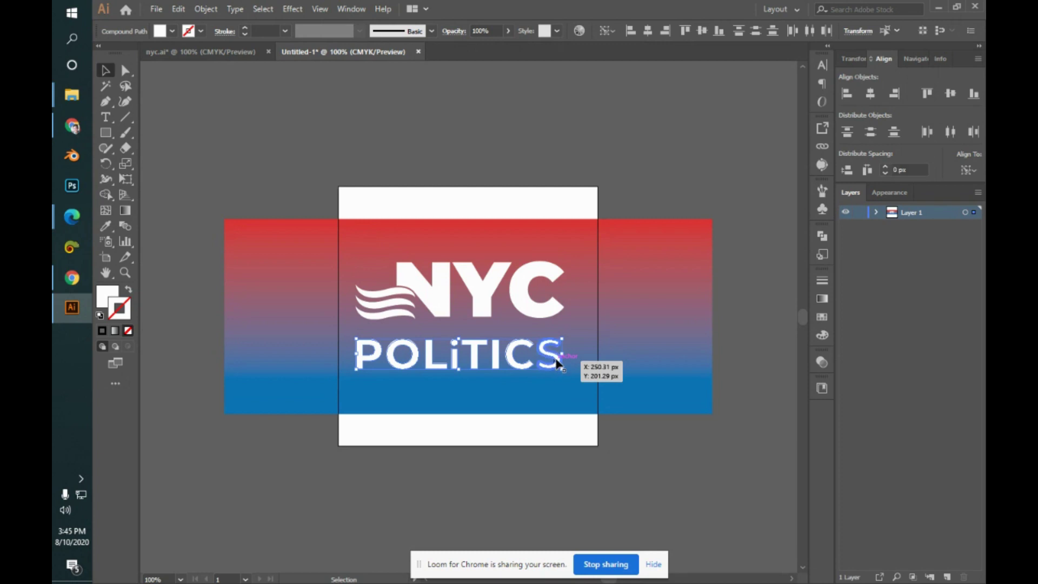
pyautogui.click(618, 137)
pyautogui.click(547, 365)
pyautogui.click(628, 195)
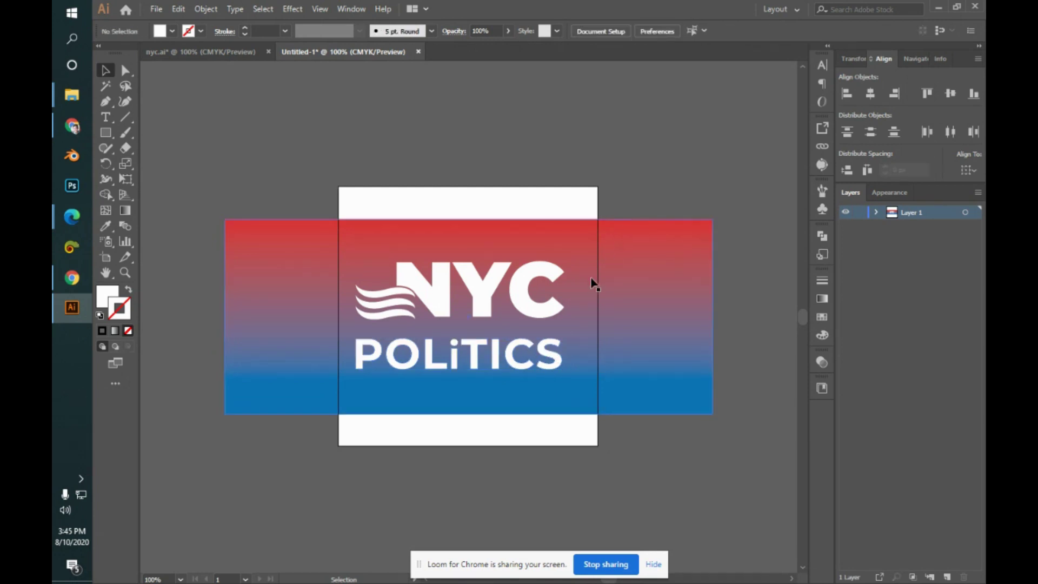
# - Resize the red-to-blue gradient rectangle so that all four edges match the 300 x 300 px artboard
pyautogui.click(604, 252)
pyautogui.hotkey('ctrl', 't')
pyautogui.press('v')
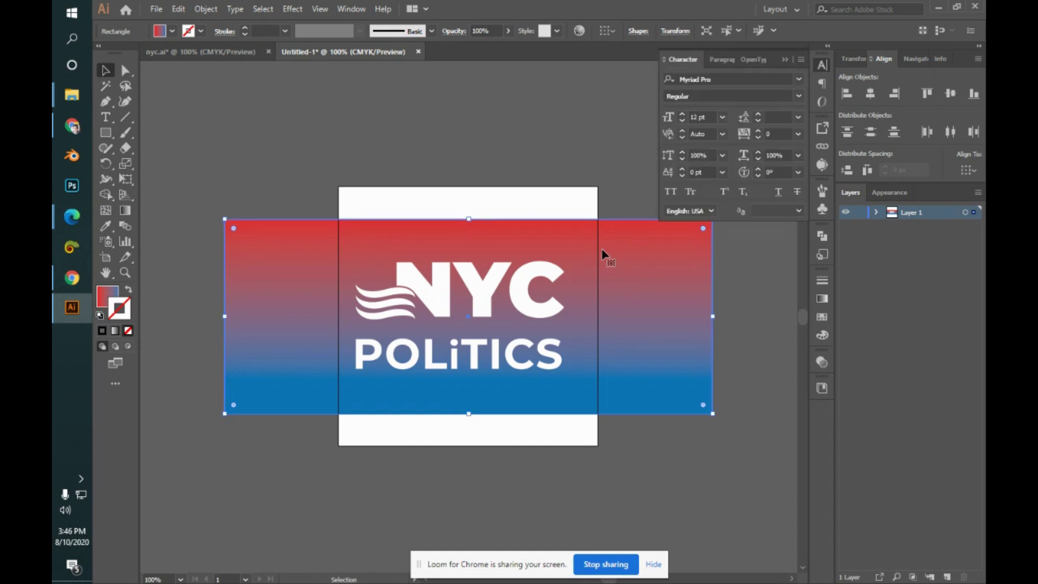
pyautogui.moveTo(469, 215); pyautogui.dragTo(469, 187)
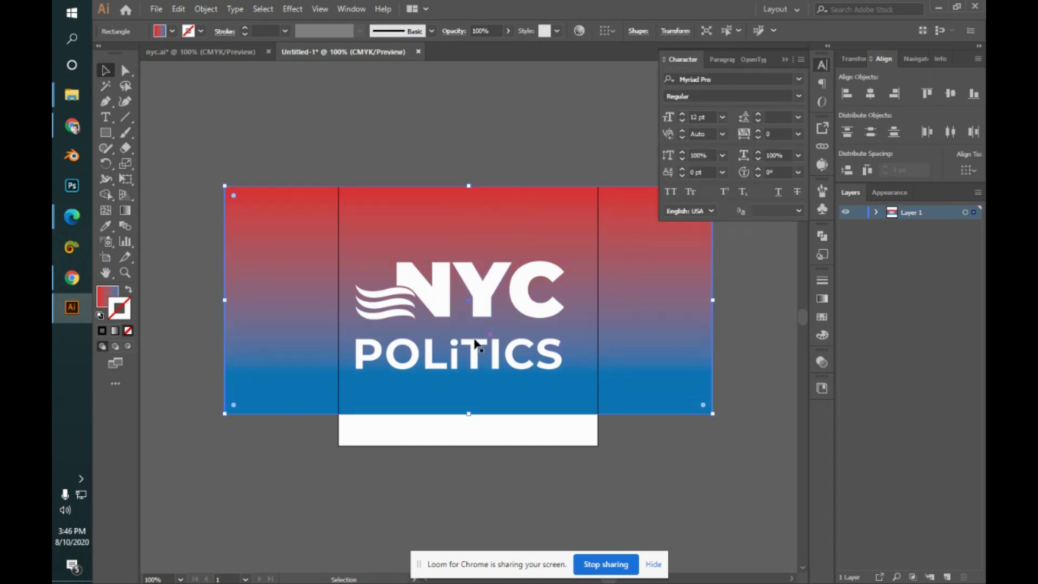
pyautogui.moveTo(469, 415); pyautogui.dragTo(469, 449)
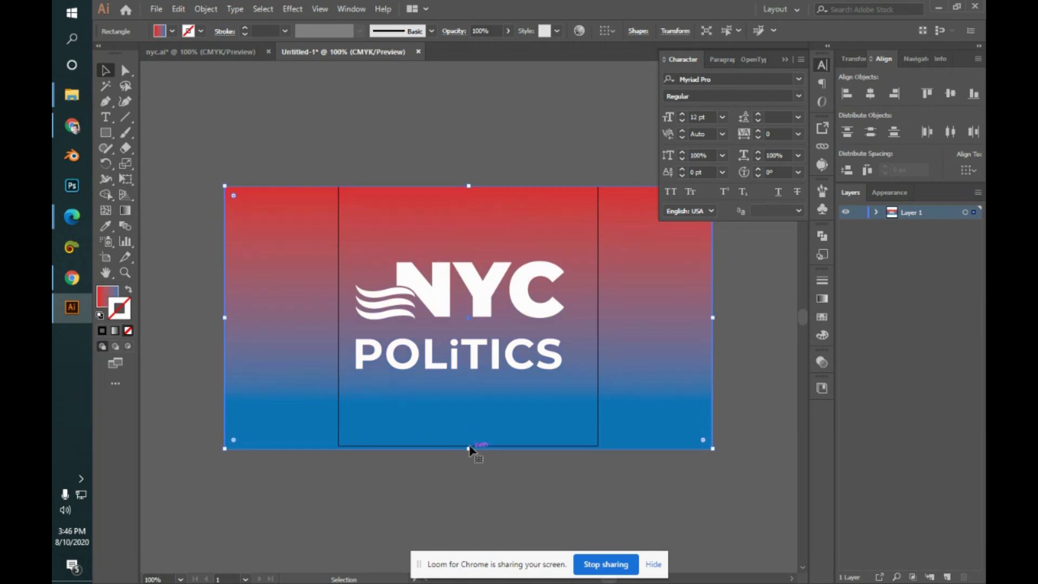
pyautogui.moveTo(225, 321); pyautogui.dragTo(339, 317)
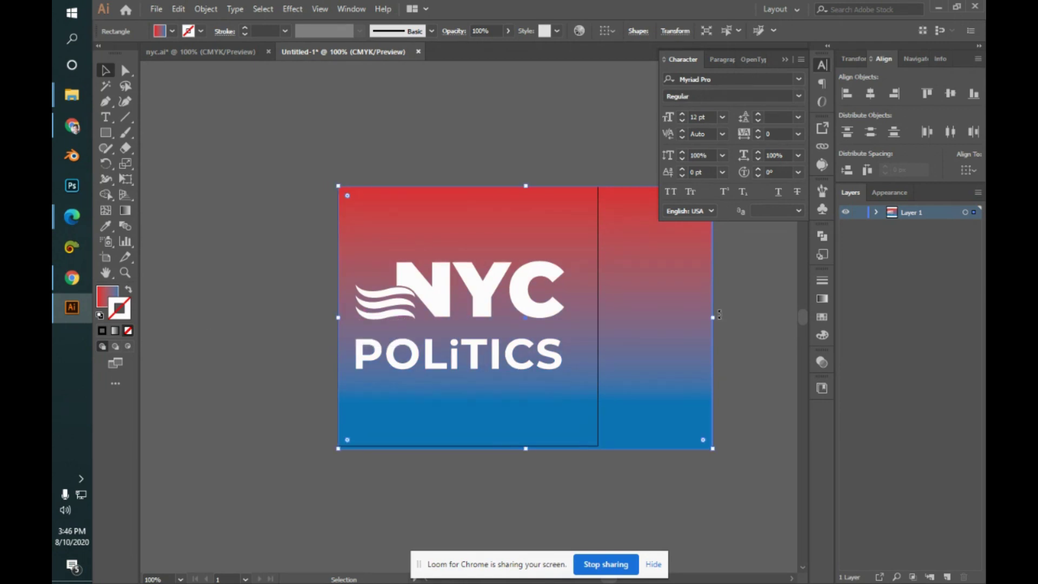
pyautogui.moveTo(712, 317); pyautogui.dragTo(598, 317)
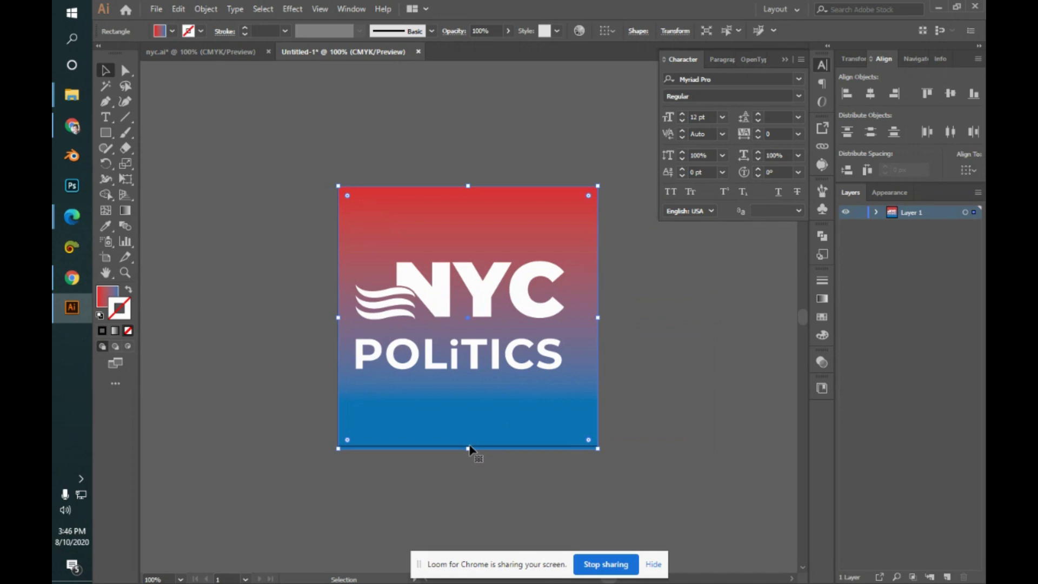
pyautogui.moveTo(469, 449); pyautogui.dragTo(470, 446)
pyautogui.click(686, 384)
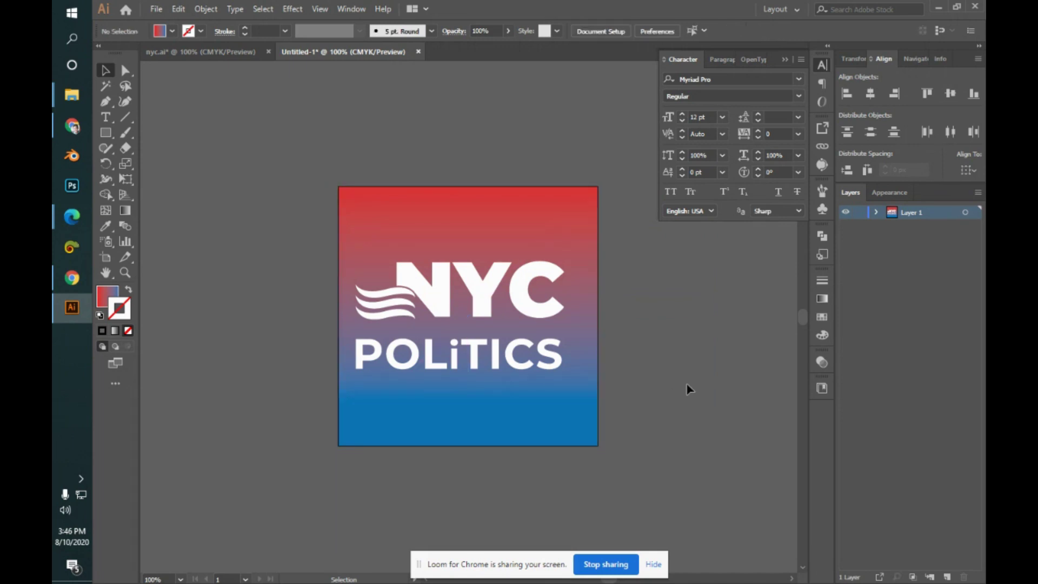
# - List the contents of Layer 1 and briefly hide the uppermost group to identify its artwork
pyautogui.click(515, 267)
pyautogui.click(487, 143)
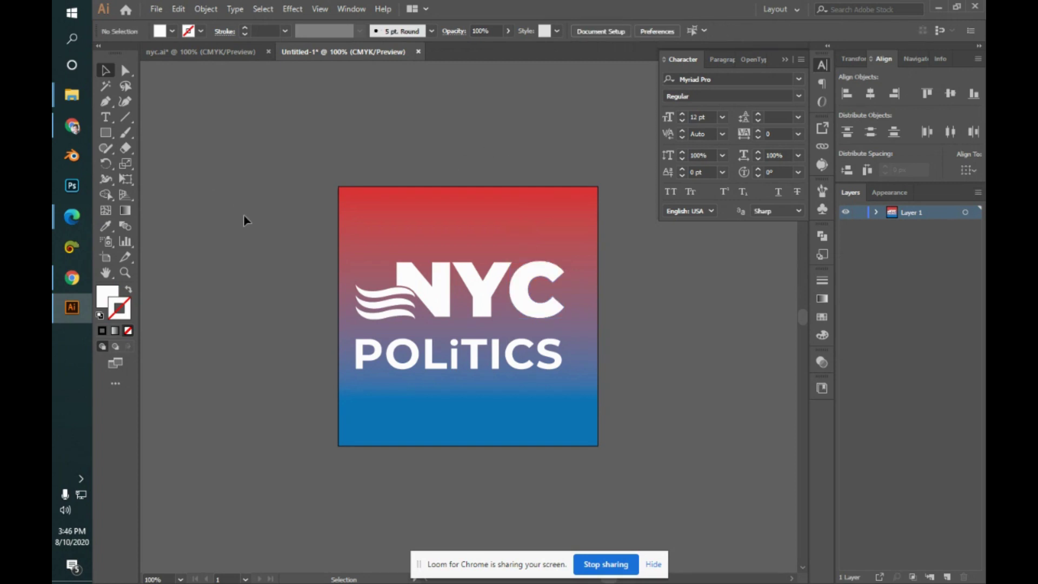
pyautogui.moveTo(592, 468); pyautogui.dragTo(714, 369)
pyautogui.click(713, 368)
pyautogui.click(877, 212)
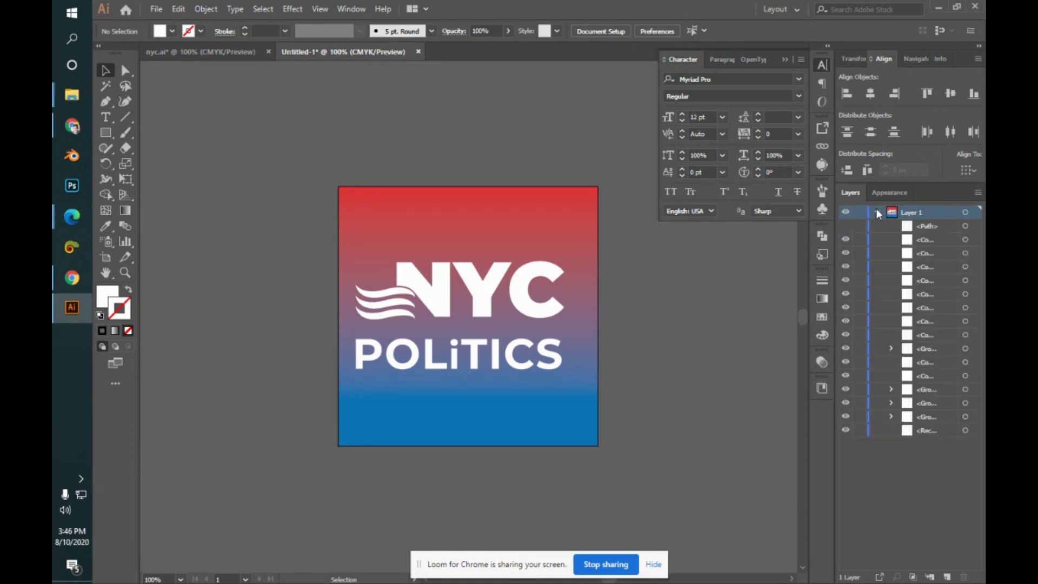
pyautogui.click(846, 348)
pyautogui.click(847, 349)
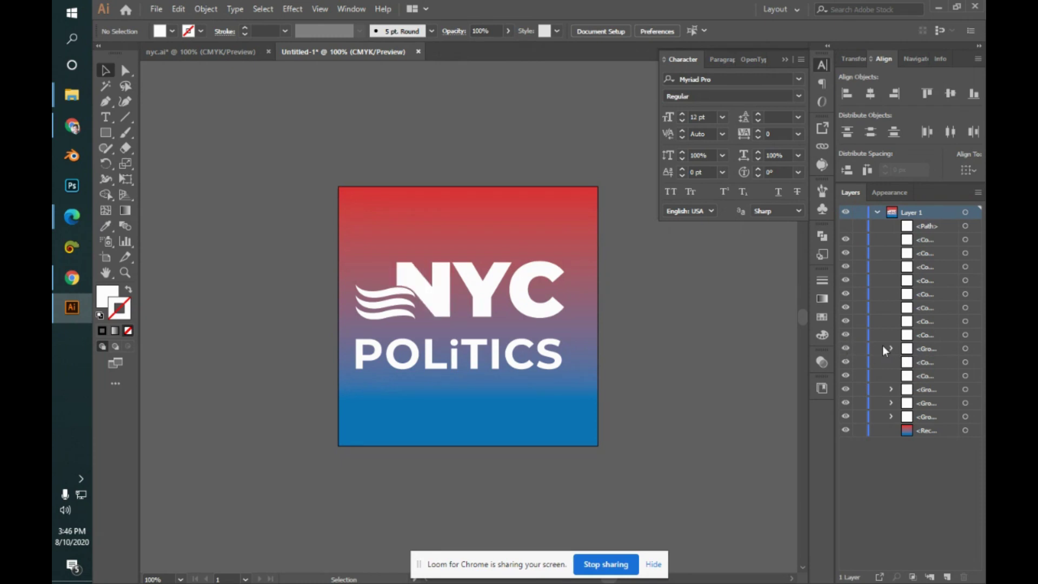
# - Ungroup the letter N so that it sits directly in Layer 1 as a compound path
pyautogui.click(890, 348)
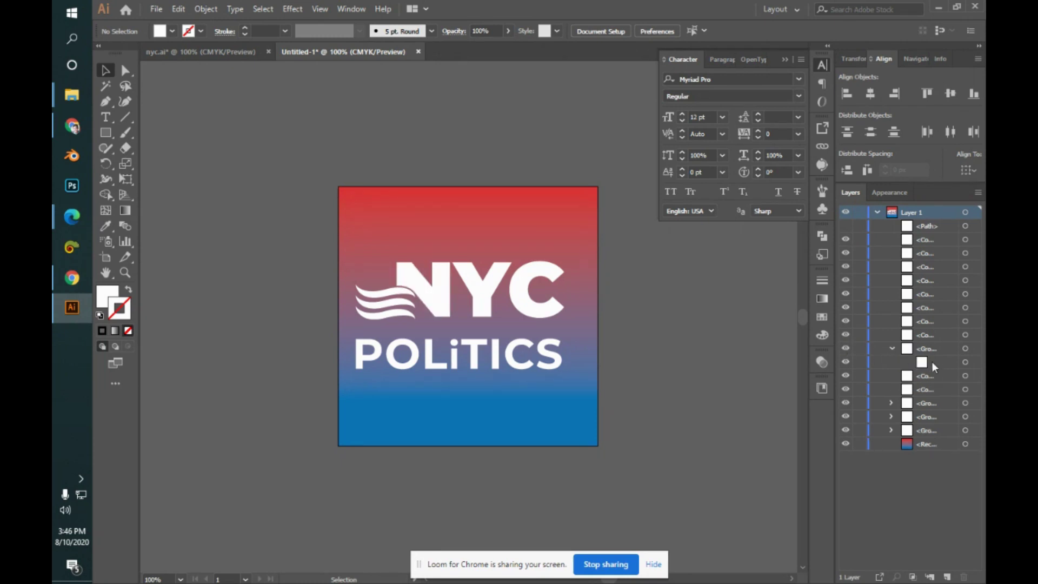
pyautogui.click(438, 284)
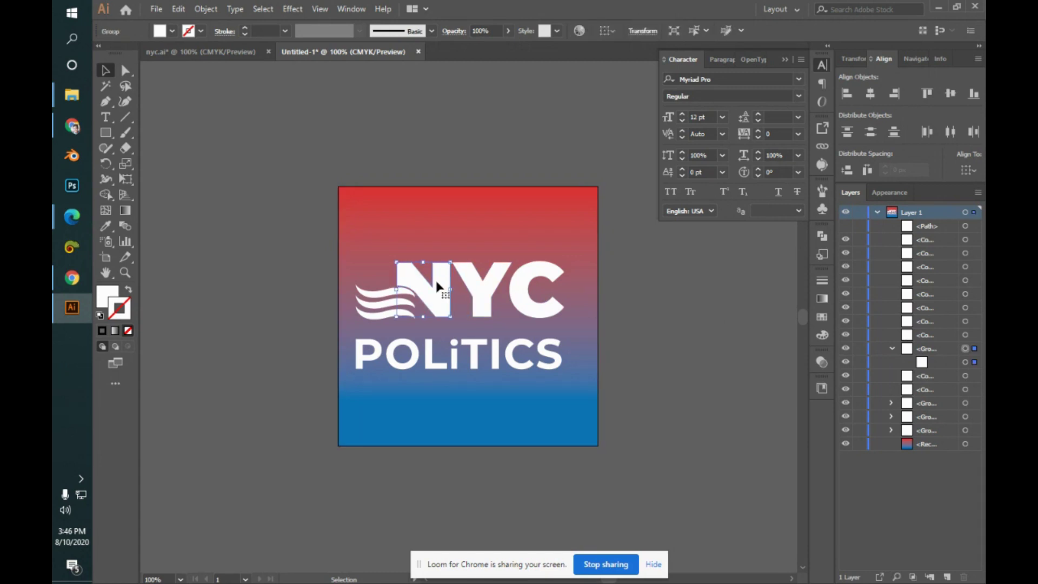
pyautogui.press('ctrl')
pyautogui.hotkey('ctrl', 'shift', 'g')
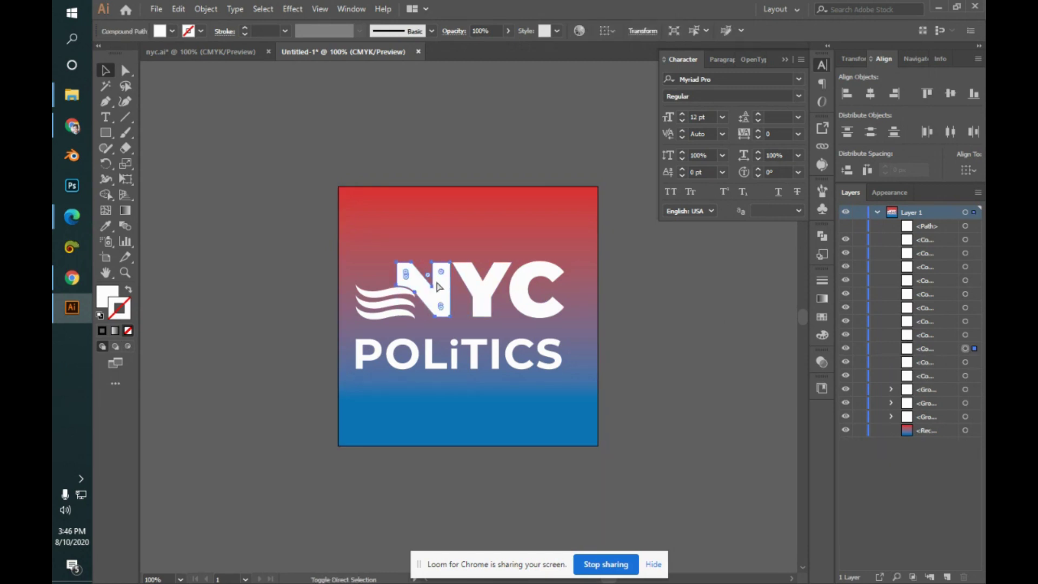
# - Ungroup the bottom, middle and top waves beside the letter N into separate paths, and deselect them
pyautogui.click(846, 389)
pyautogui.click(846, 389)
pyautogui.click(378, 324)
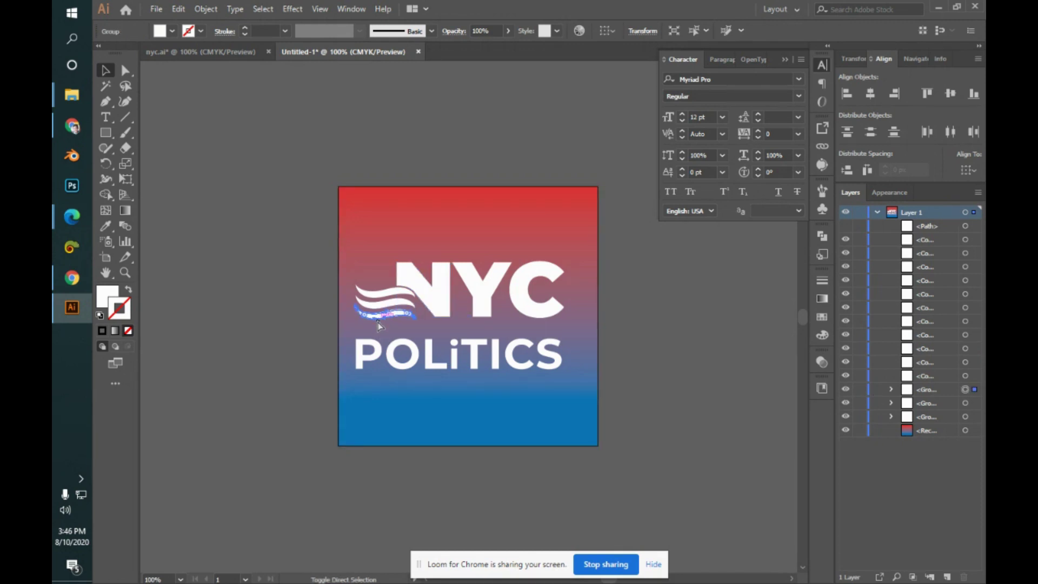
pyautogui.hotkey('ctrl', 'shift', 'g')
pyautogui.click(279, 227)
pyautogui.click(380, 307)
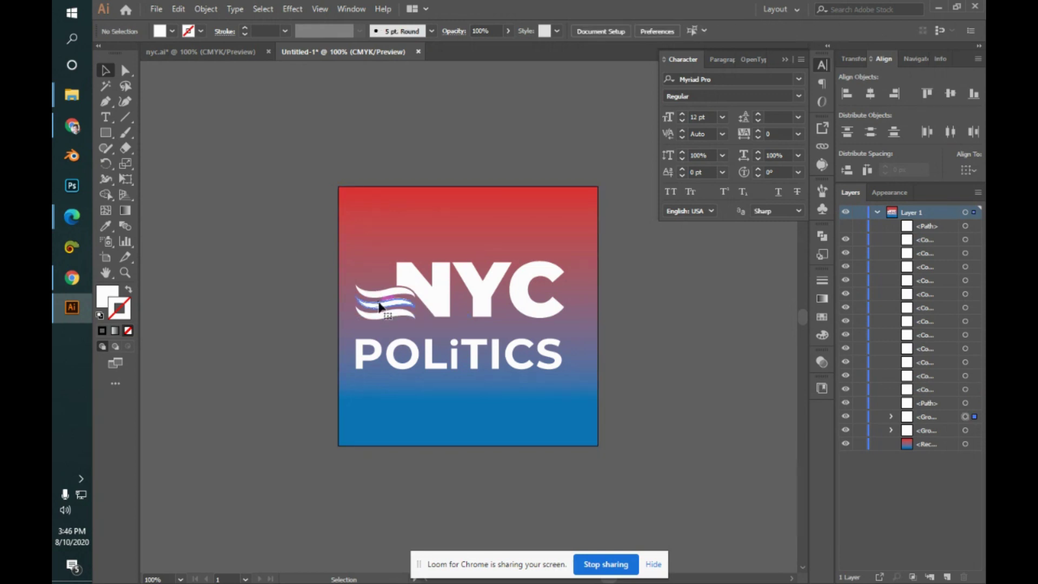
pyautogui.hotkey('ctrl', 'shift', 'g')
pyautogui.click(310, 284)
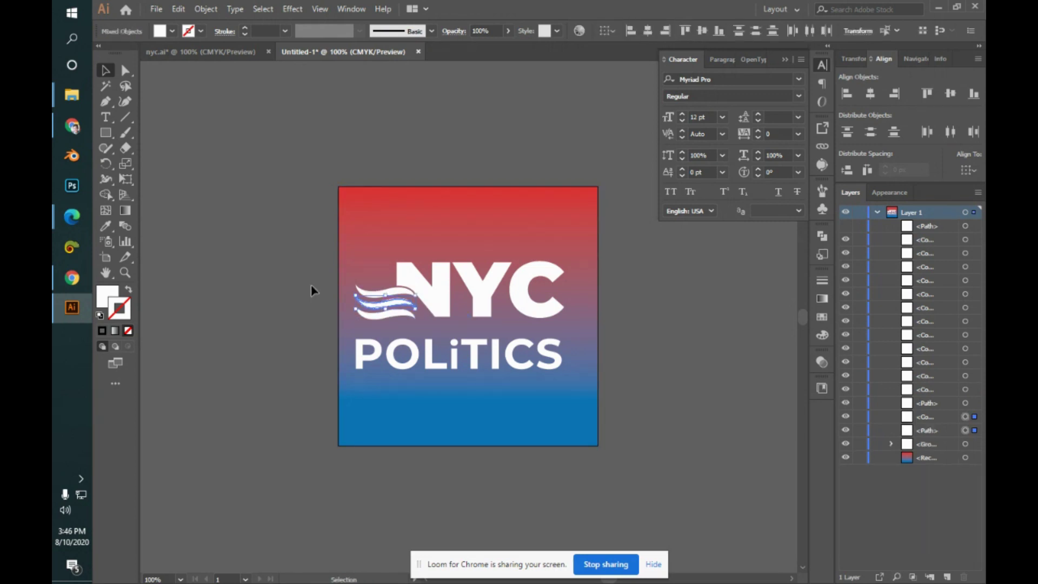
pyautogui.click(389, 299)
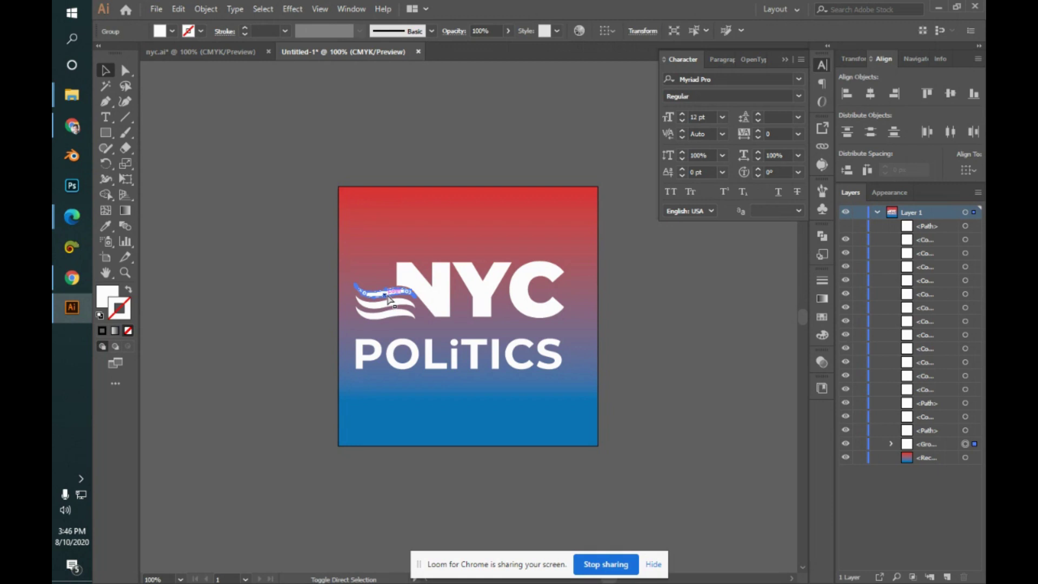
pyautogui.hotkey('ctrl', 'shift', 'g')
pyautogui.click(318, 285)
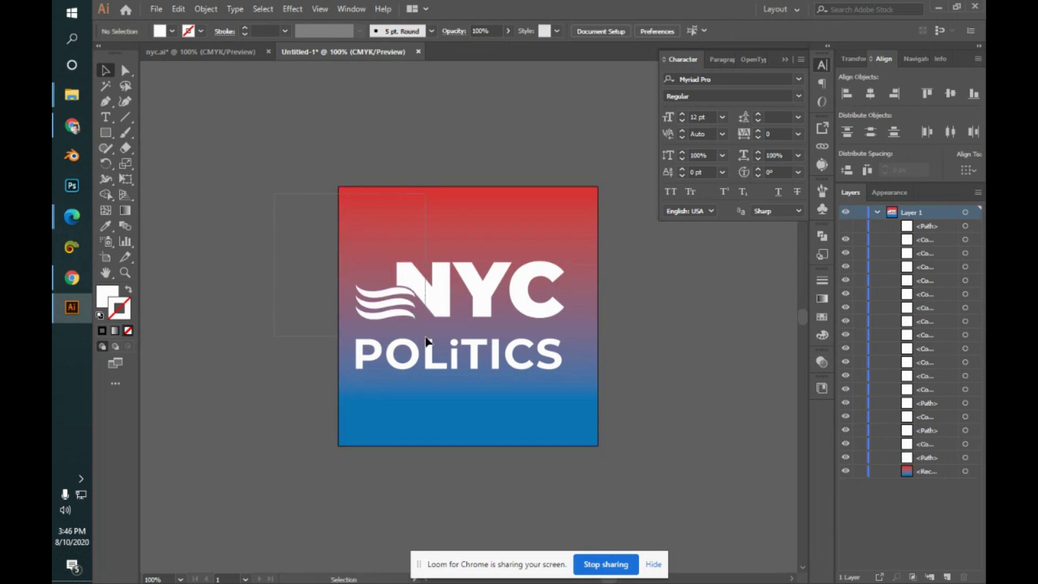
pyautogui.click(403, 313)
pyautogui.click(263, 284)
pyautogui.click(159, 8)
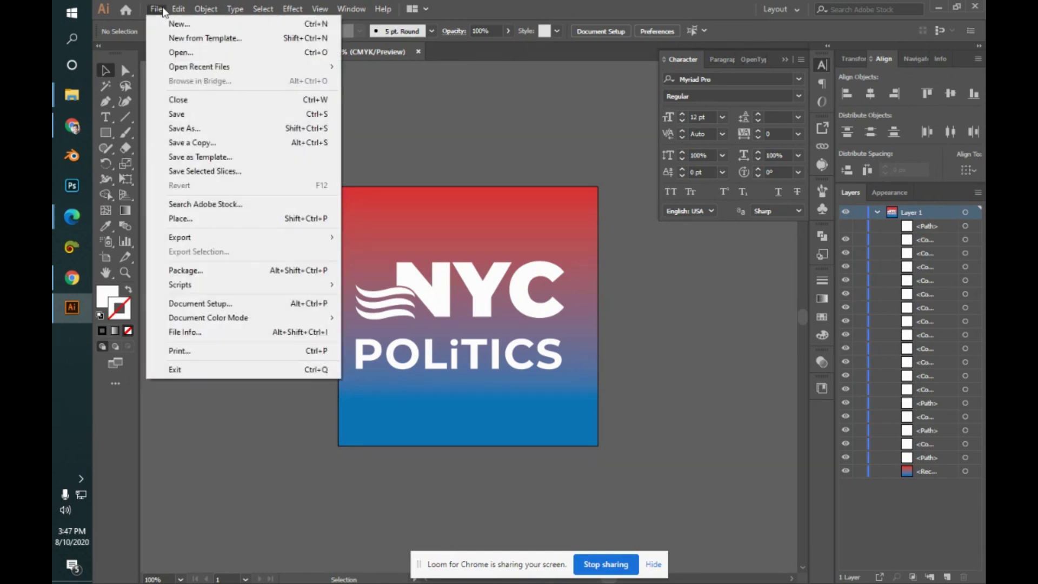
pyautogui.click(386, 139)
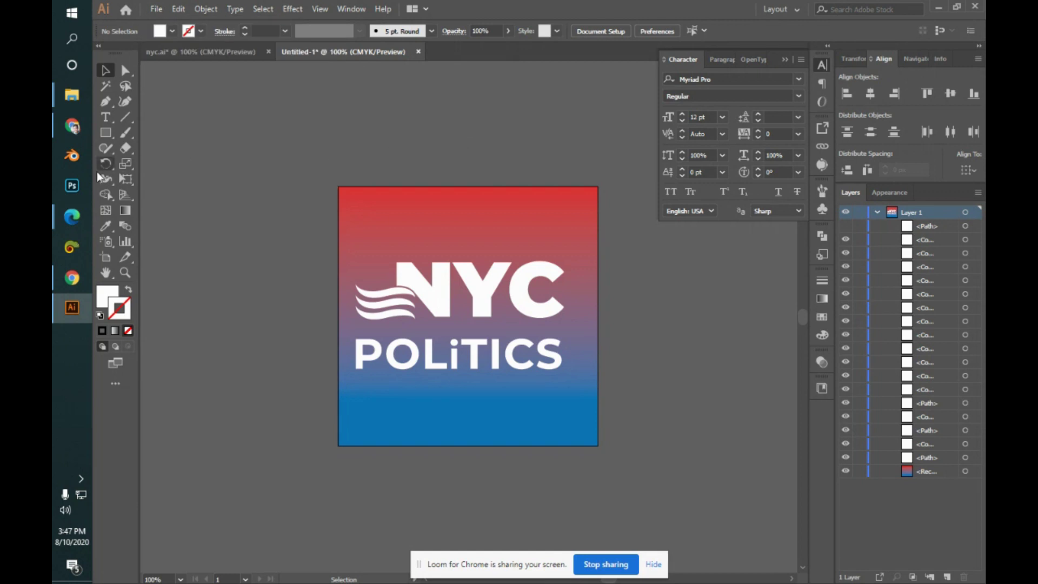
# - Launch Photoshop, dismiss the browser's downloads bar in the meeting window while it loads, and bring Photoshop to the front
pyautogui.click(72, 186)
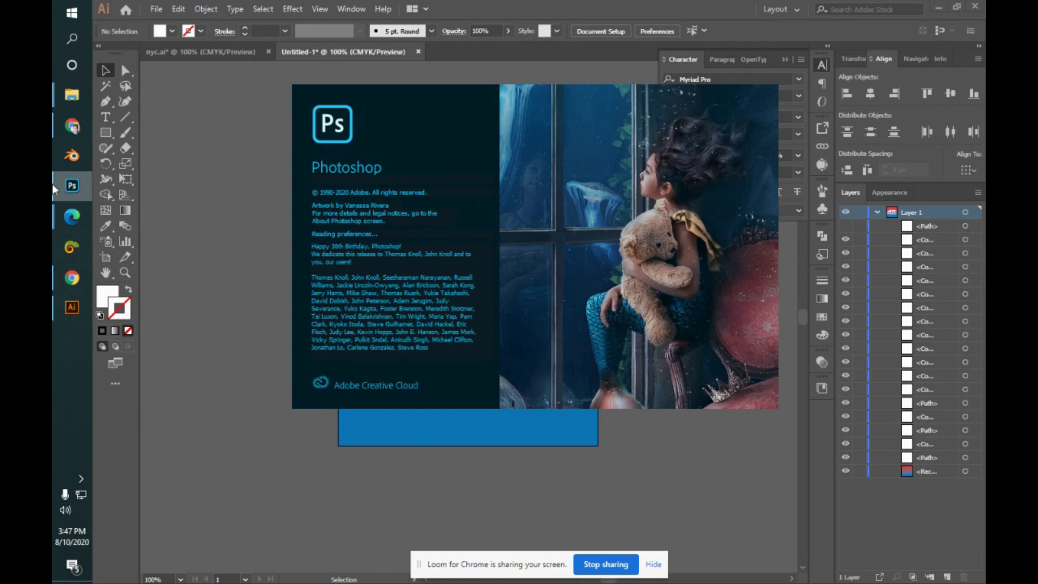
pyautogui.moveTo(70, 217)
pyautogui.click(173, 169)
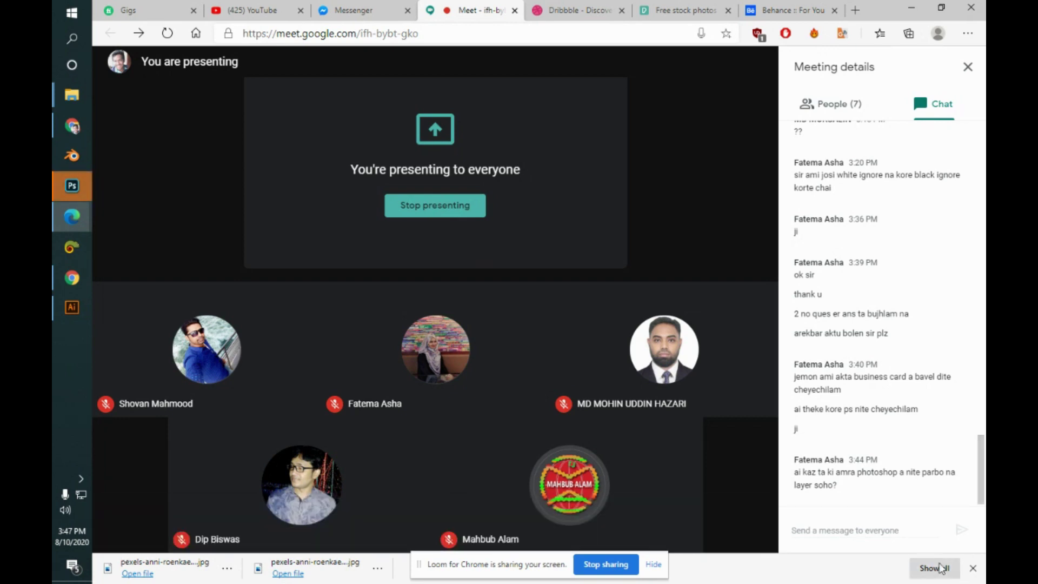
pyautogui.click(972, 571)
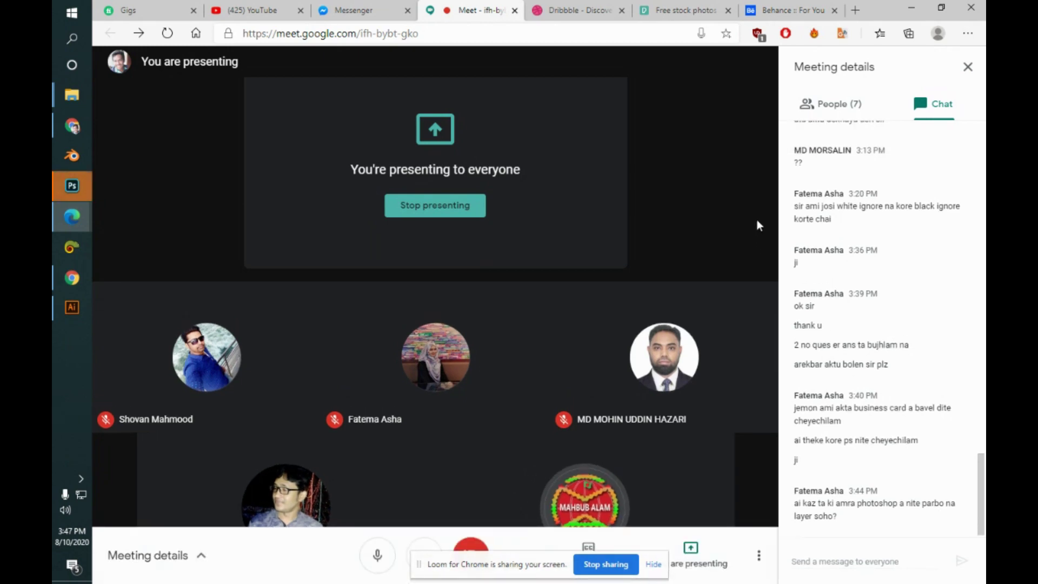
pyautogui.click(71, 185)
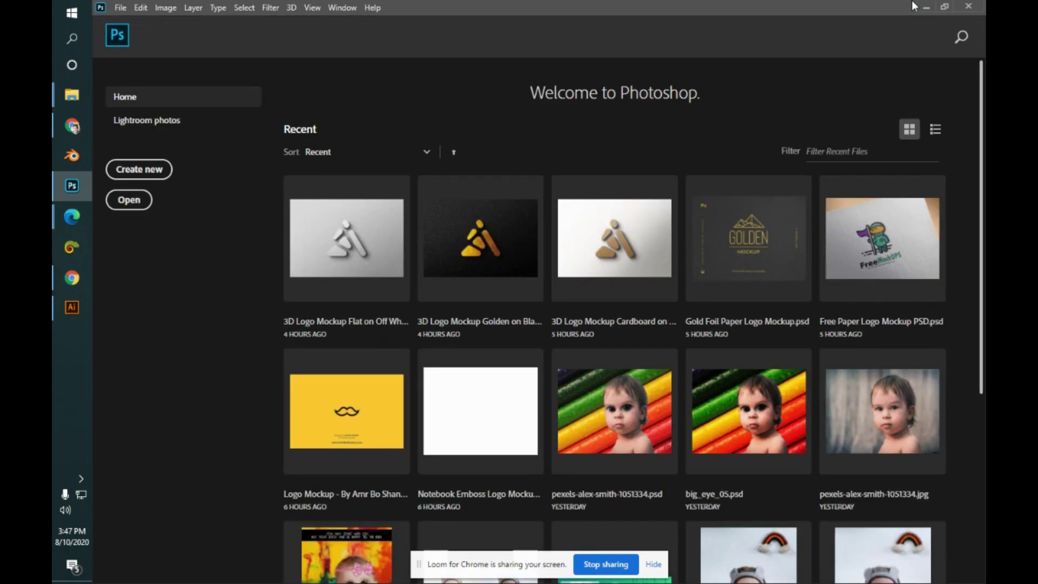
# - Create a new document 500 pixels wide and 500 pixels high
pyautogui.click(121, 172)
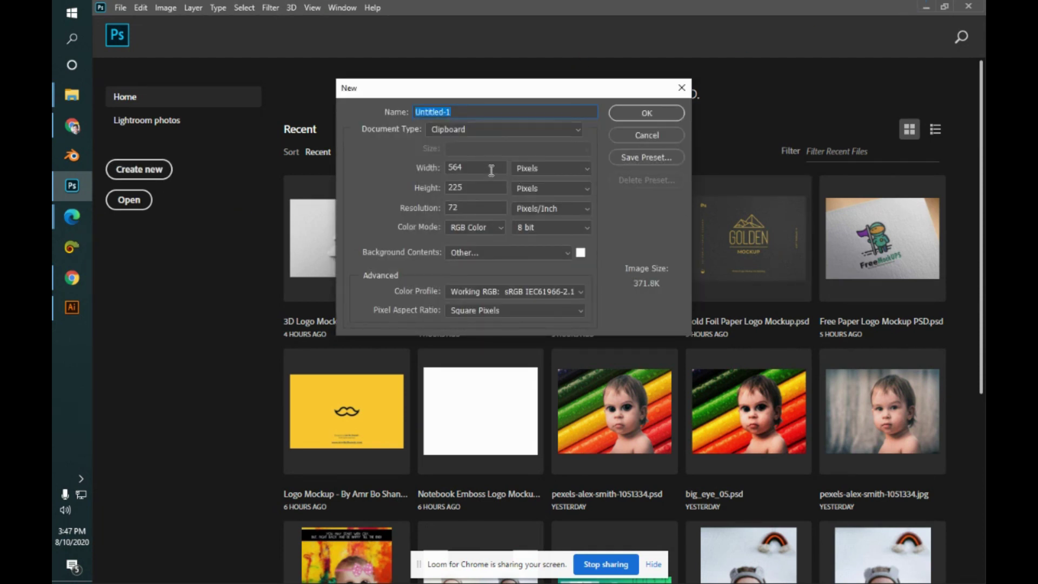
pyautogui.doubleClick(491, 170)
pyautogui.write('500')
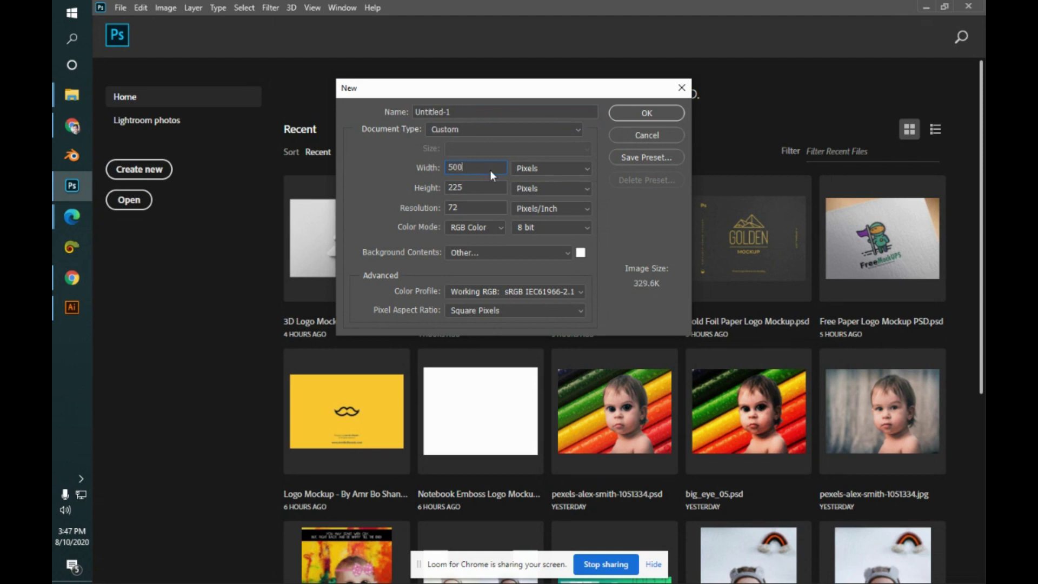
pyautogui.press('Tab')
pyautogui.write('500')
pyautogui.press('Return')
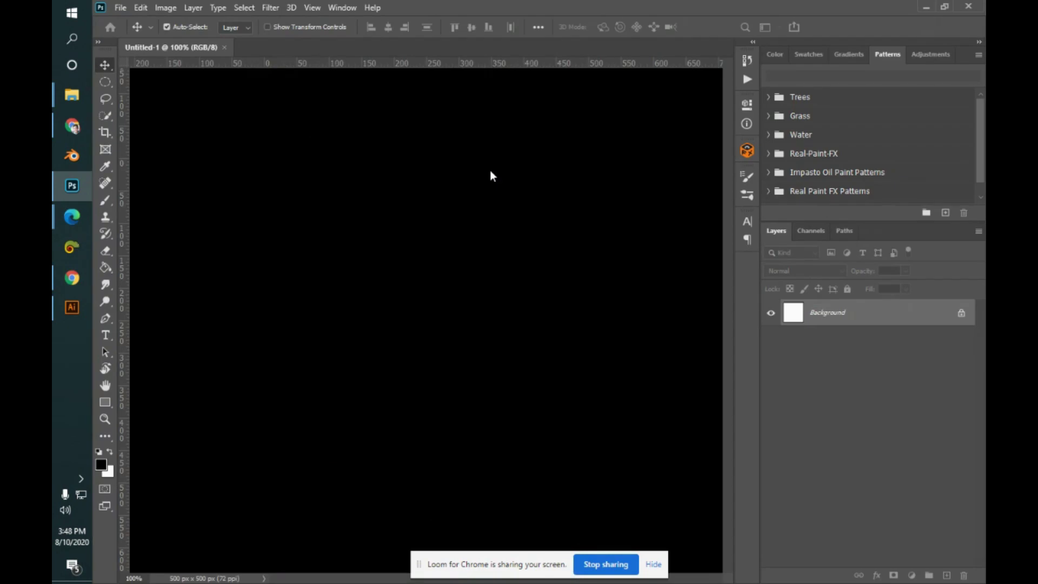
# - Switch from Photoshop back to the logo document in Illustrator
pyautogui.hotkey('alt', 'Tab')
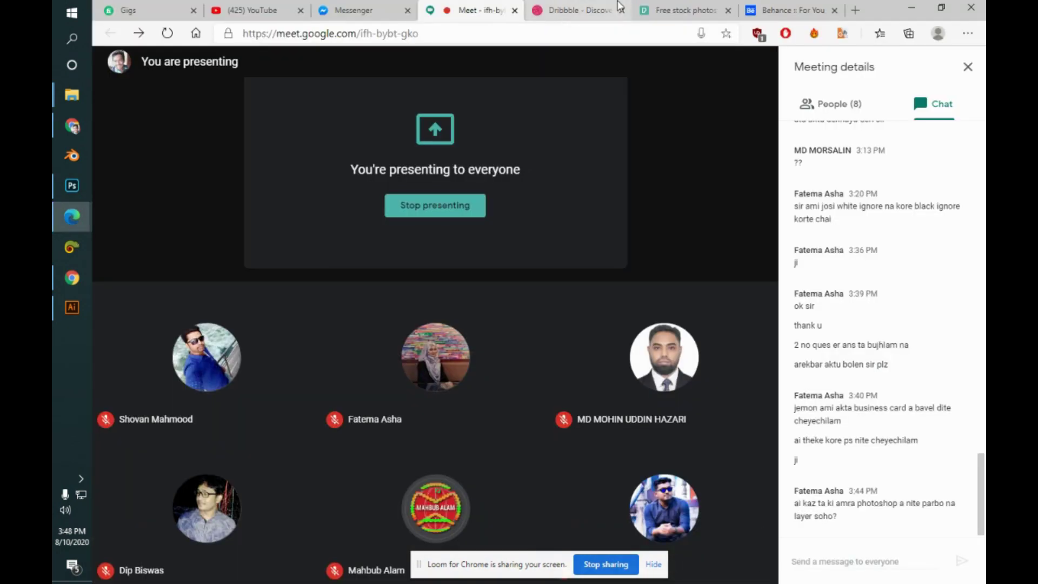
pyautogui.click(787, 10)
pyautogui.click(595, 9)
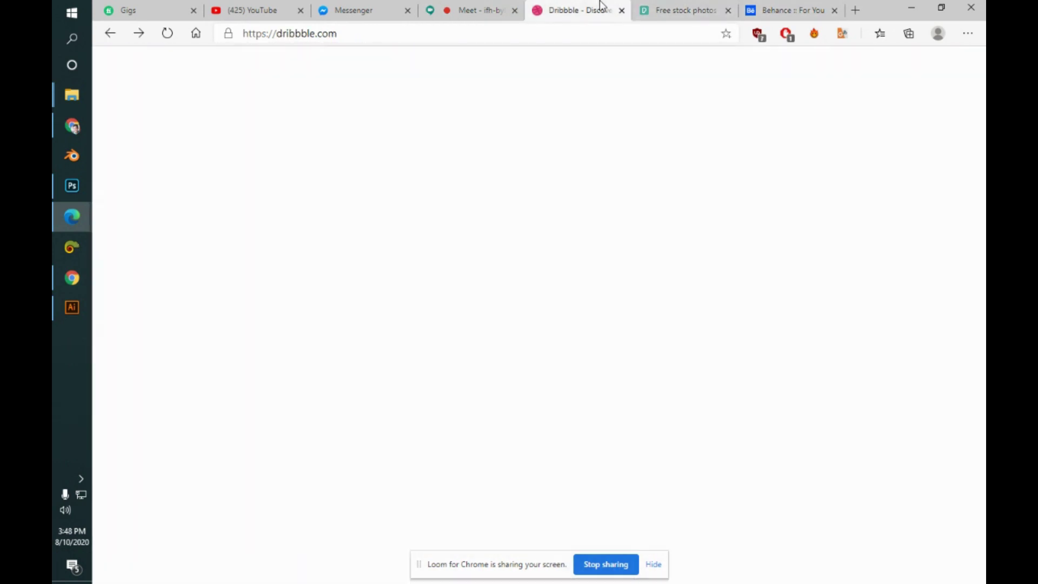
pyautogui.click(480, 9)
pyautogui.hotkey('alt', 'Tab')
pyautogui.hotkey('alt', 'Tab')
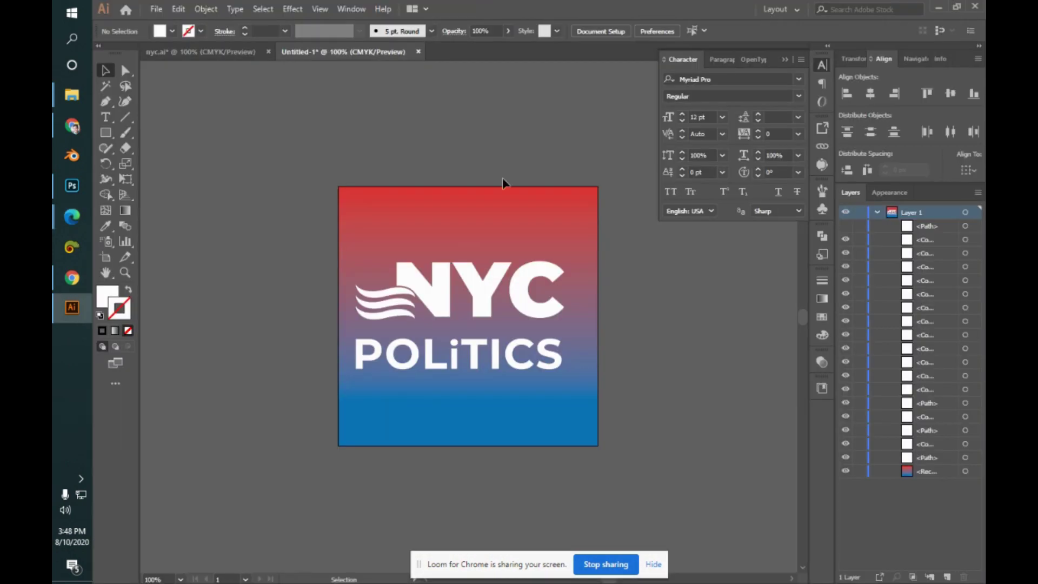
# - Show the hidden white frame path, select it together with all the other logo artwork, and copy everything
pyautogui.hotkey('ctrl', 'a')
pyautogui.press('a')
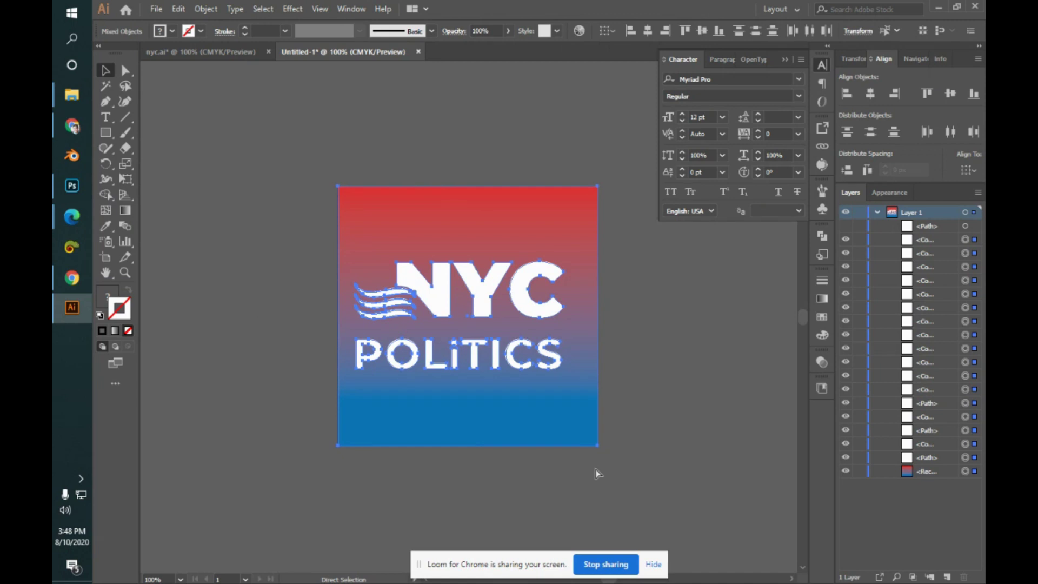
pyautogui.press('v')
pyautogui.click(847, 226)
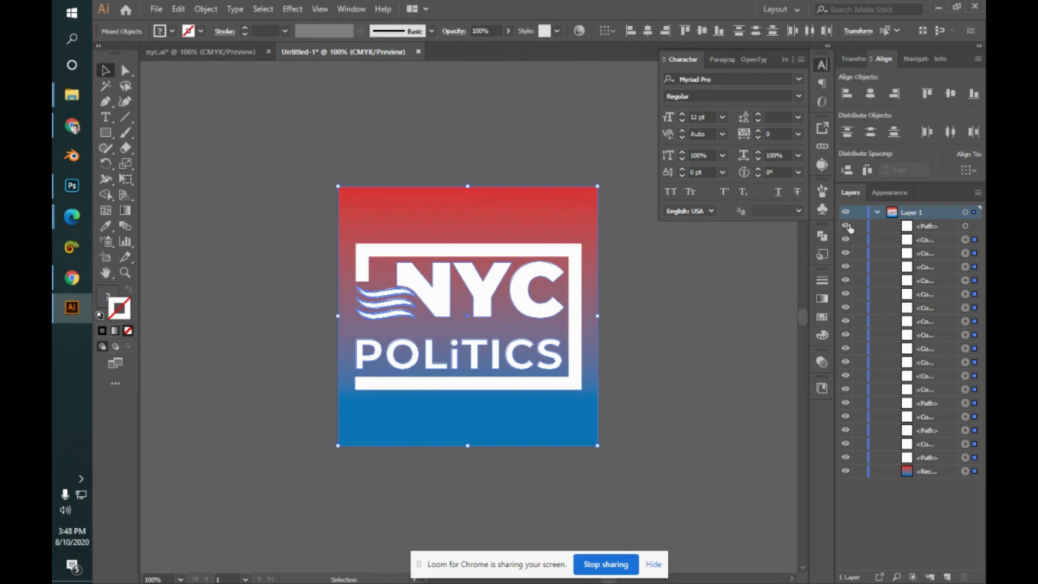
pyautogui.keyDown('shift'); pyautogui.click(966, 227); pyautogui.keyUp('shift')
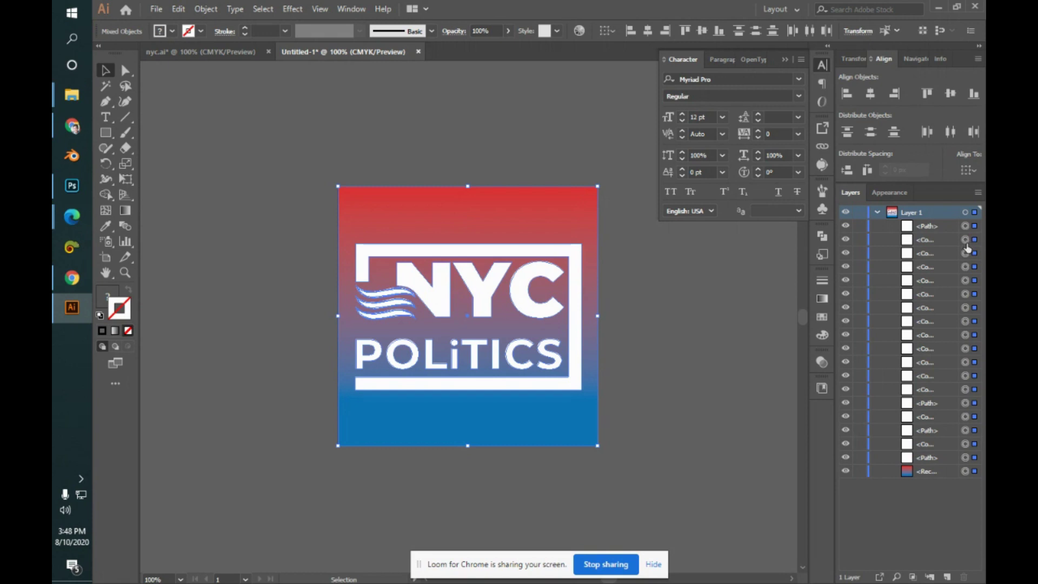
pyautogui.press('a')
pyautogui.hotkey('alt', 'Tab')
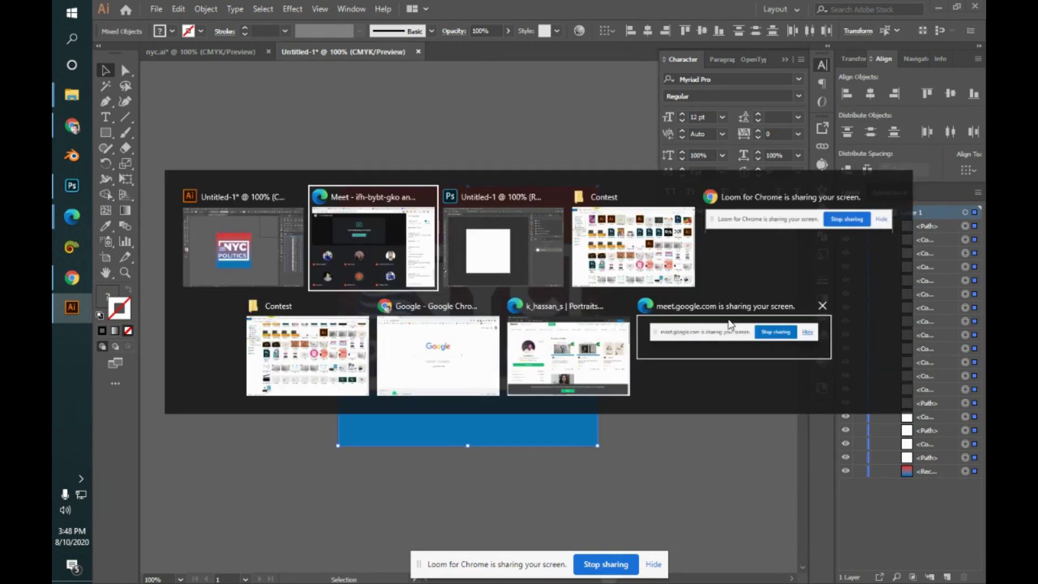
pyautogui.hotkey('alt', 'Tab')
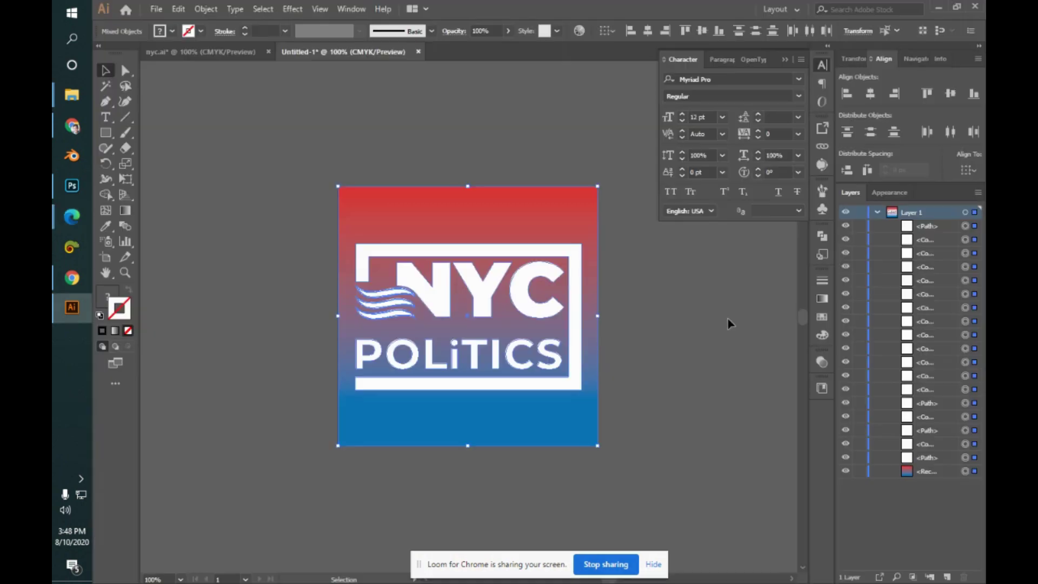
# - Isolate the white frame path to check it as a separate object, leave isolation mode and deselect it
pyautogui.click(602, 164)
pyautogui.click(576, 261)
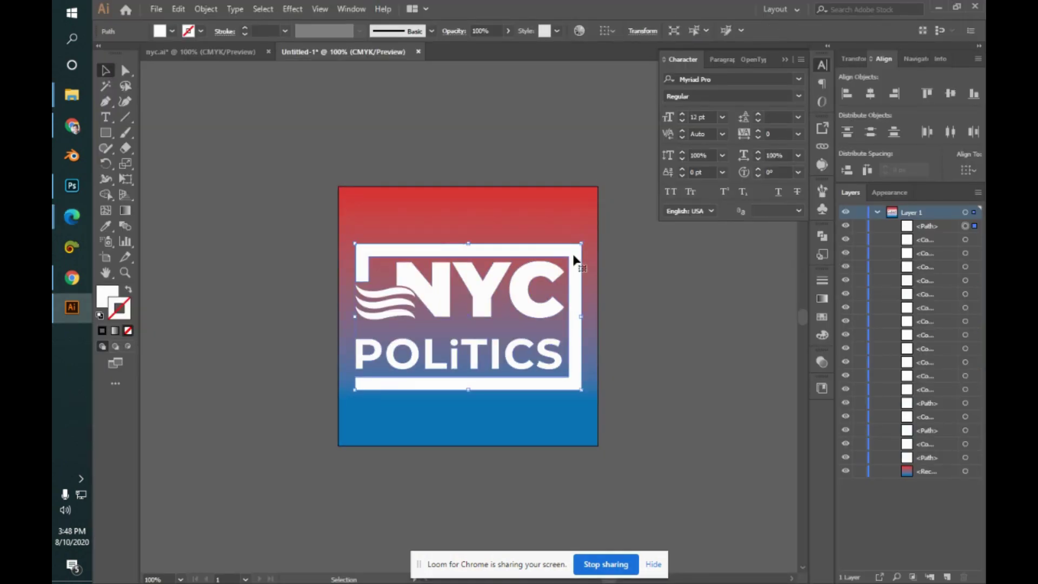
pyautogui.doubleClick(575, 261)
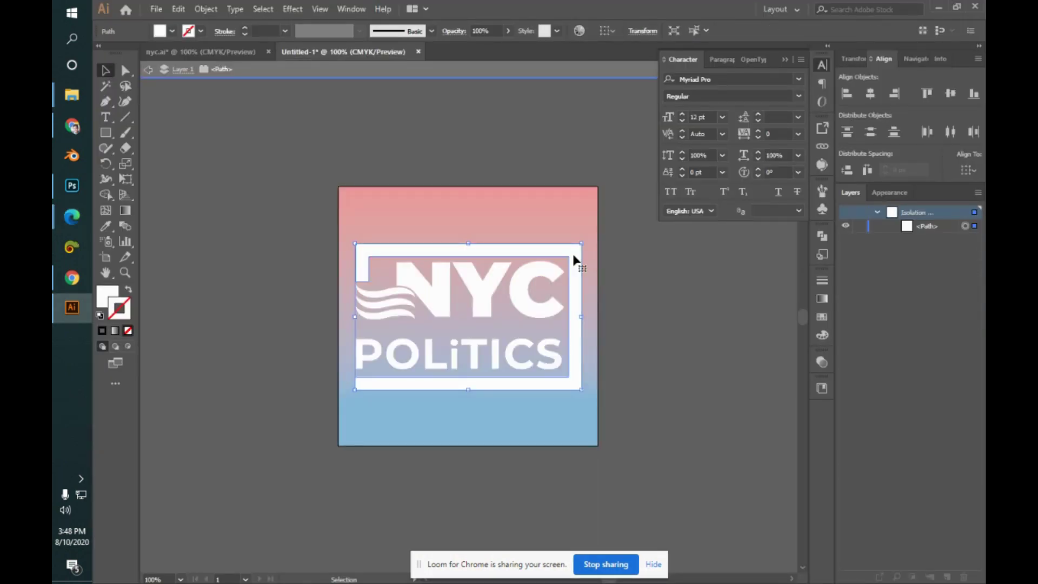
pyautogui.click(643, 346)
pyautogui.click(572, 315)
pyautogui.doubleClick(659, 319)
pyautogui.press('a')
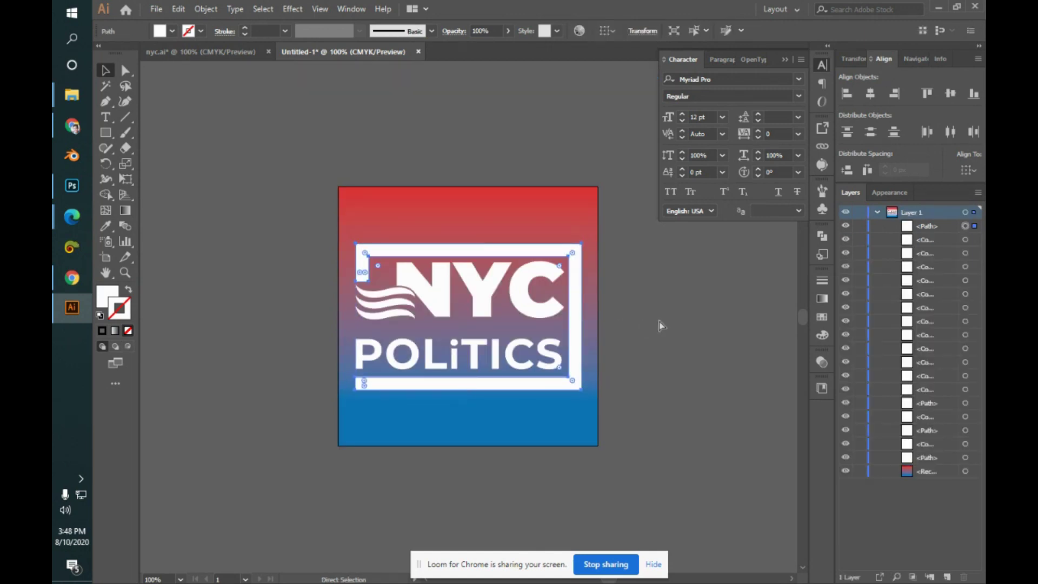
pyautogui.click(660, 322)
# - Switch to Photoshop and paste the copied logo into the blank document as a Smart Object, committing its placement at 100% scale
pyautogui.hotkey('alt', 'Tab')
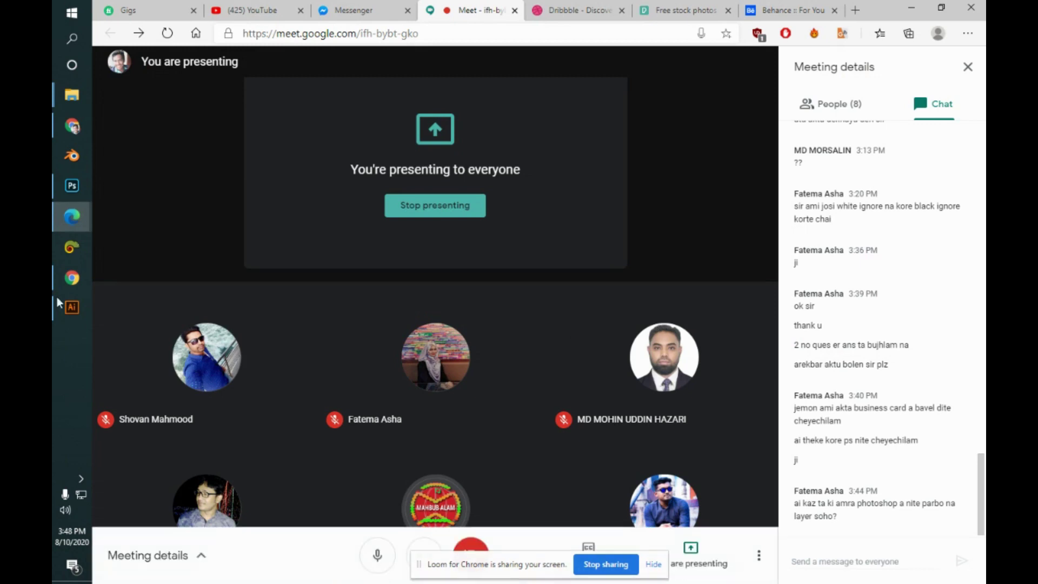
pyautogui.click(61, 192)
pyautogui.press('ctrl')
pyautogui.hotkey('ctrl', 'v')
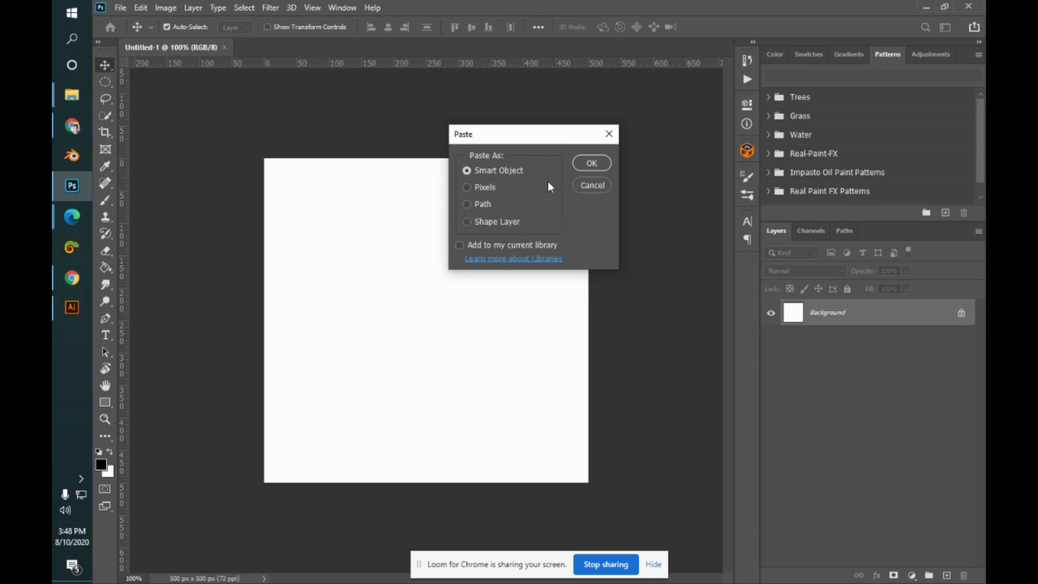
pyautogui.click(586, 161)
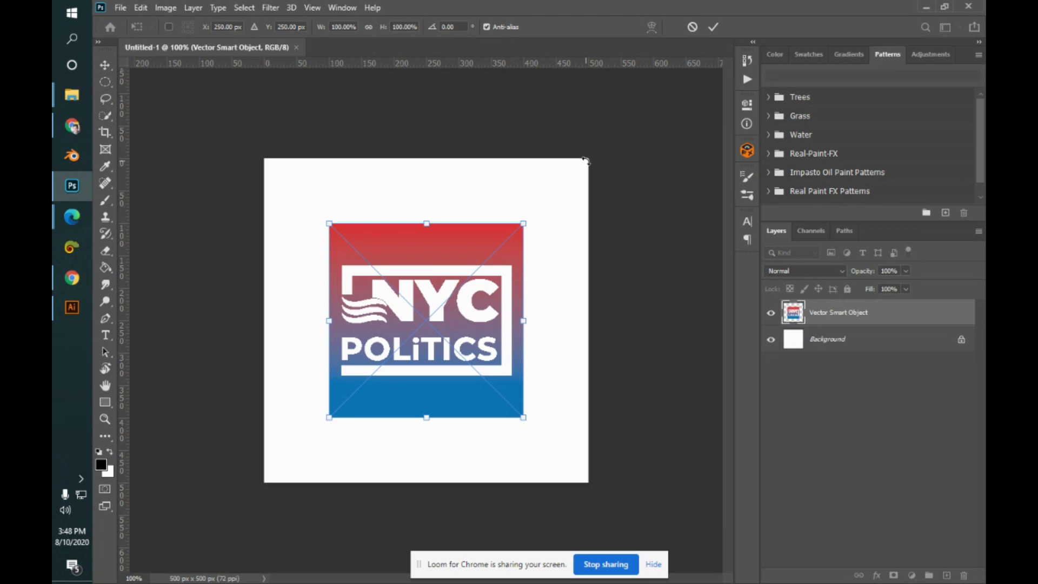
pyautogui.press('Return')
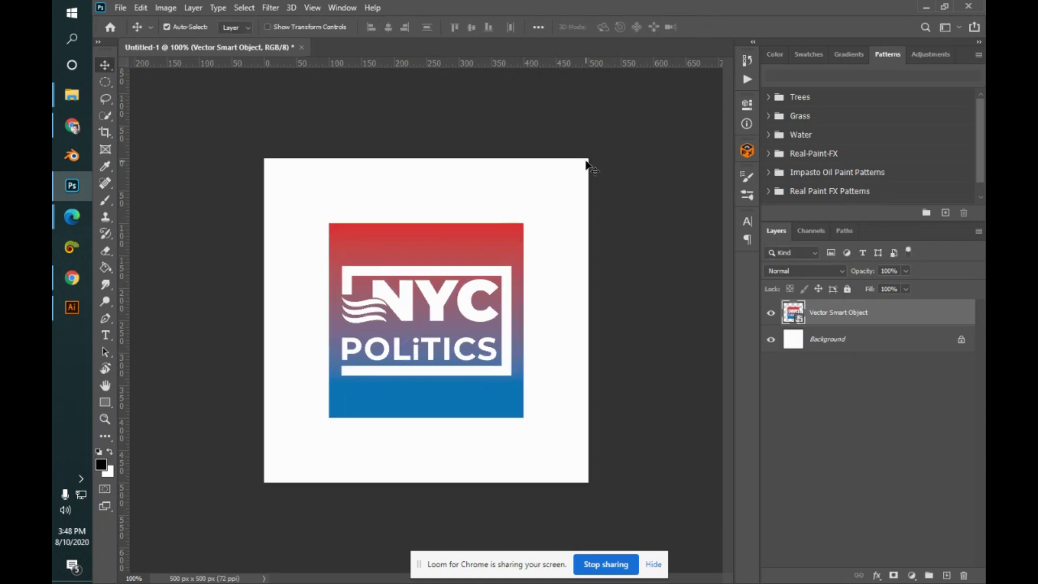
# - Open the Vector Smart Object's contents in Illustrator and check that the frame and gradient background can be selected separately
pyautogui.doubleClick(794, 314)
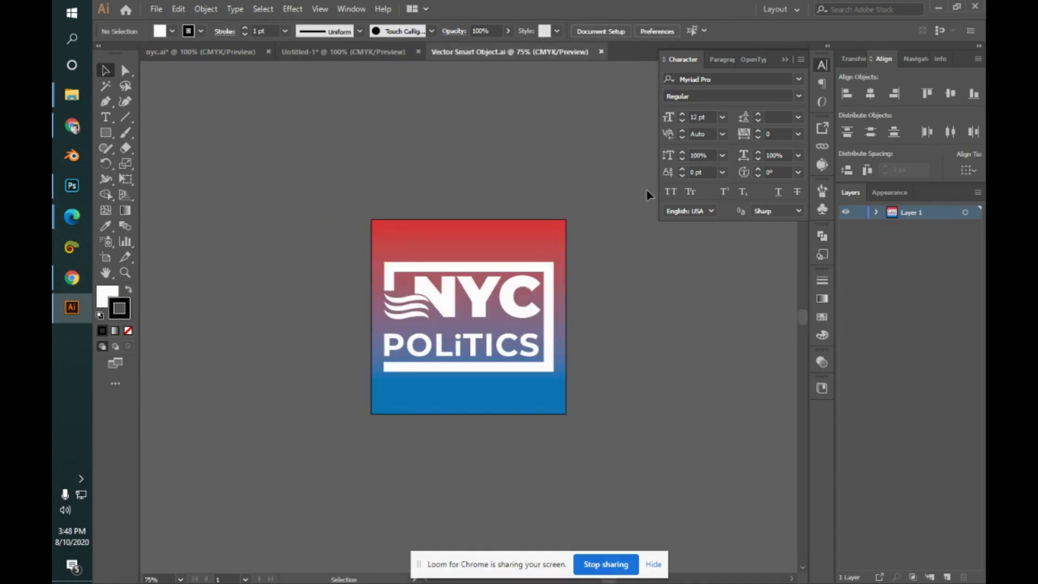
pyautogui.click(463, 269)
pyautogui.click(463, 249)
pyautogui.click(459, 162)
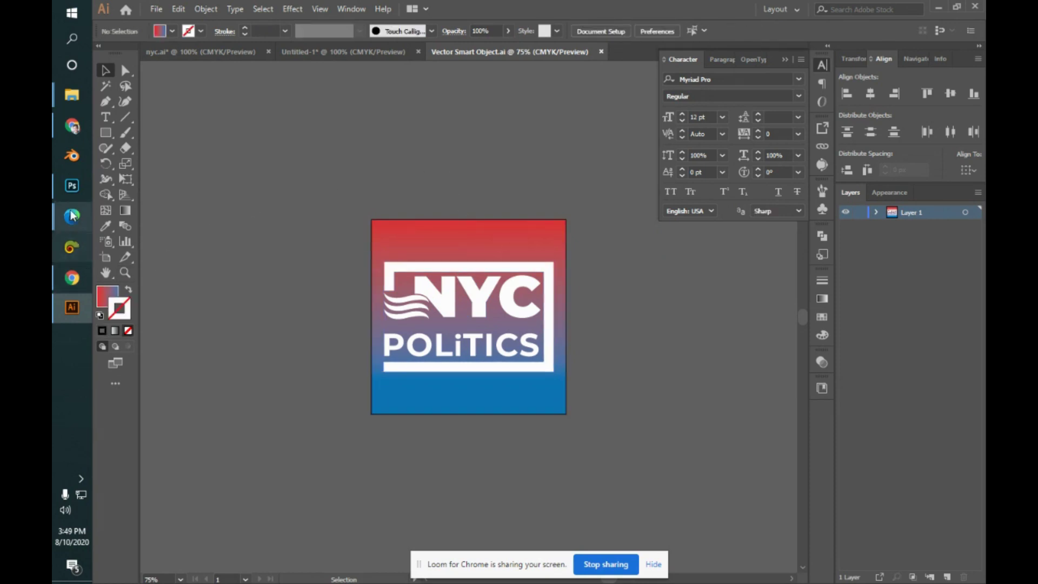
# - Switch to Photoshop to view the placed logo, and return to the Smart Object's artwork in Illustrator
pyautogui.click(72, 186)
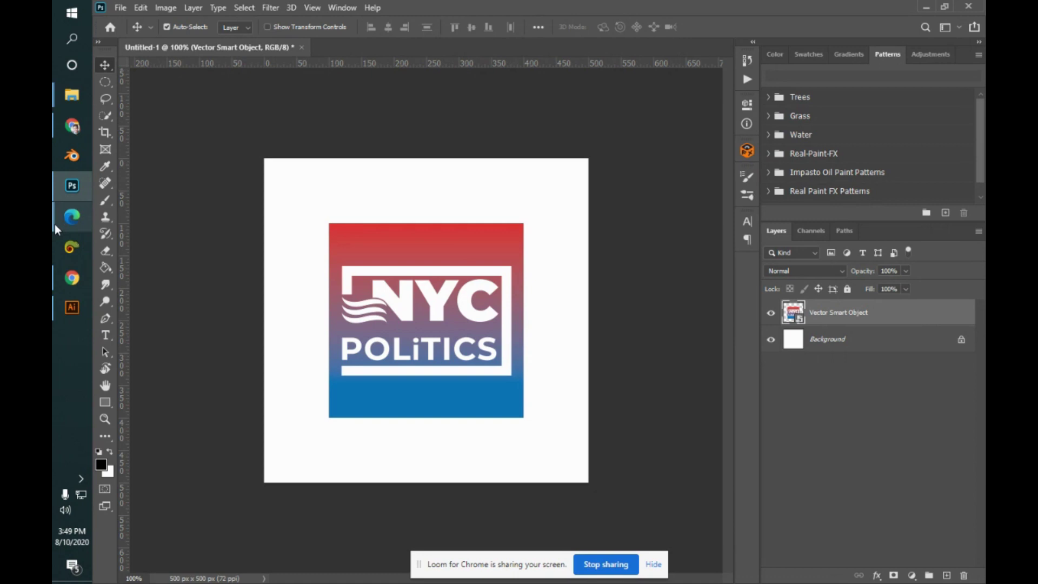
pyautogui.moveTo(58, 225)
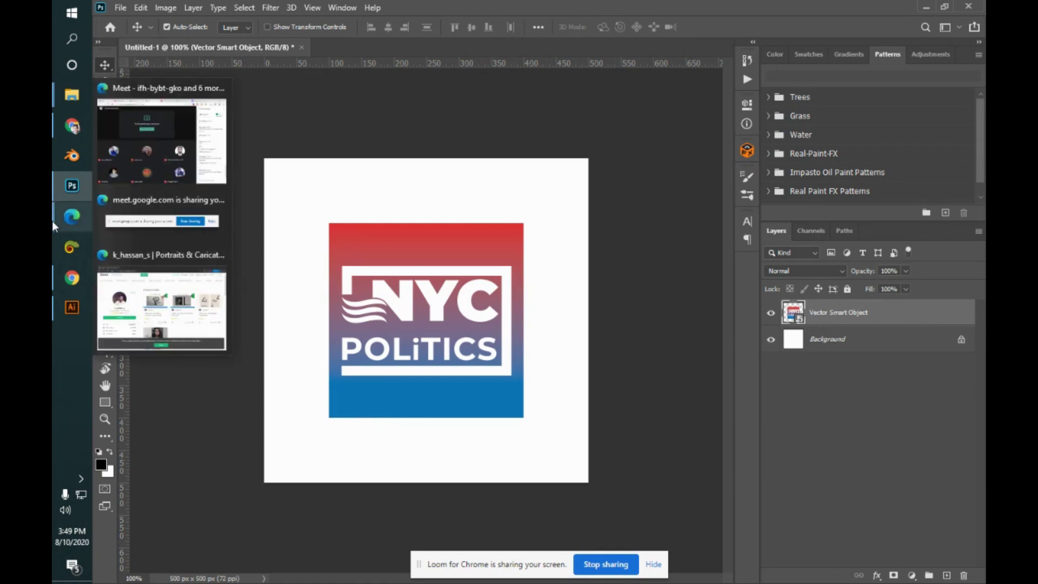
pyautogui.click(57, 307)
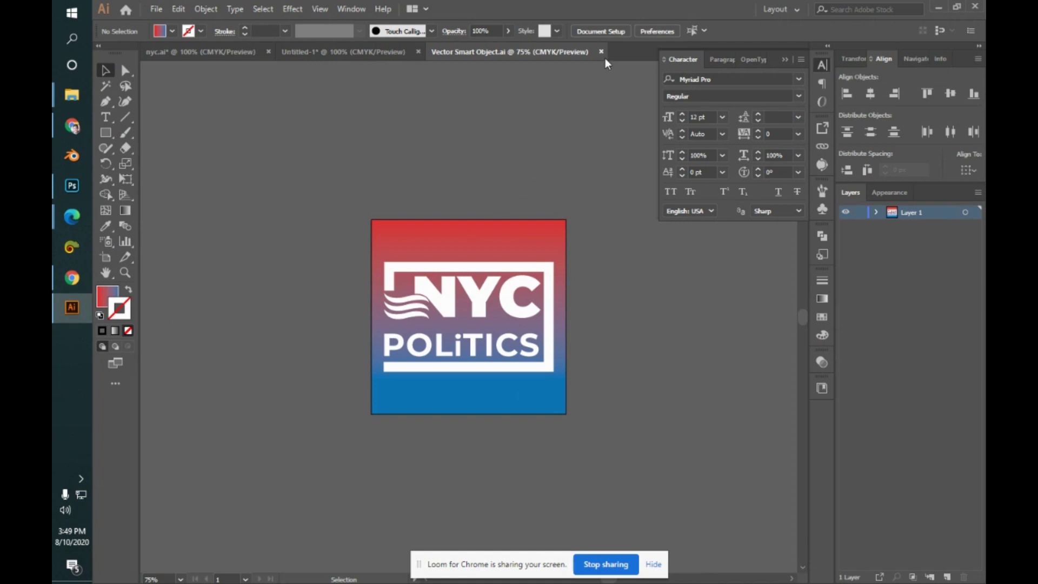
# - Hide the white frame path in the Vector Smart Object's artwork and save the file
pyautogui.click(393, 279)
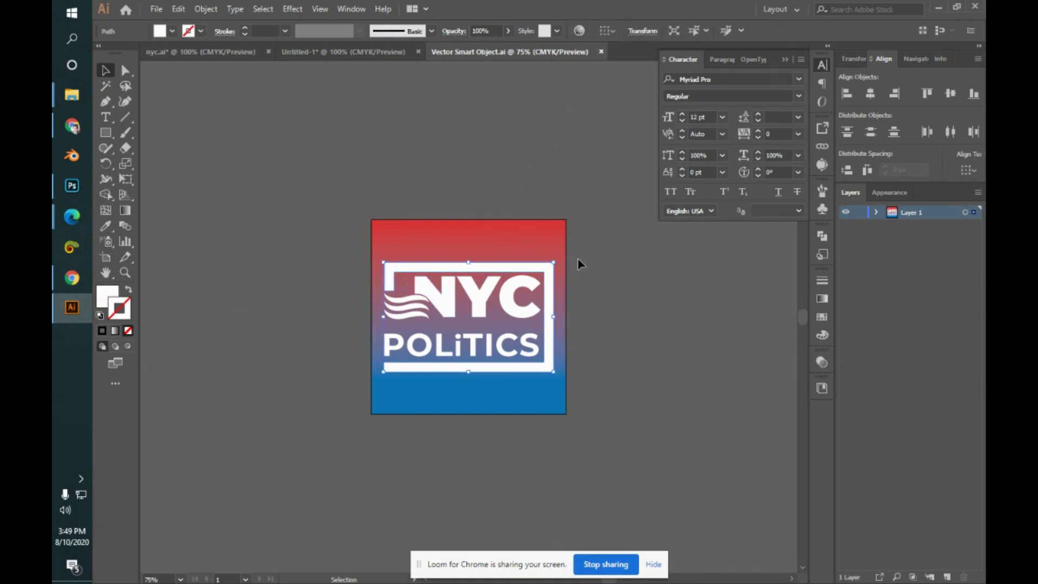
pyautogui.click(876, 212)
pyautogui.click(846, 226)
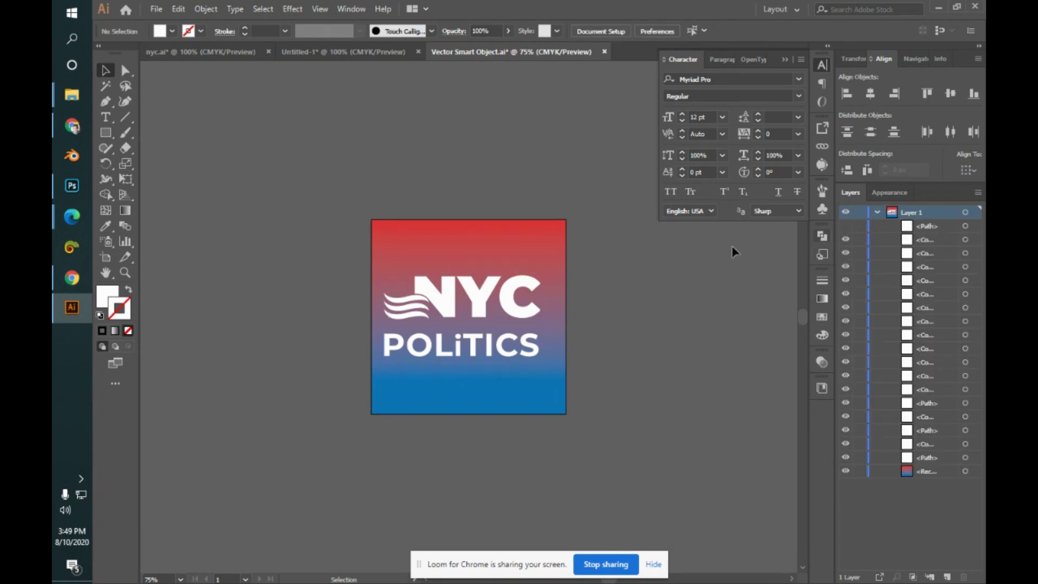
pyautogui.press('a')
pyautogui.hotkey('ctrl', 's')
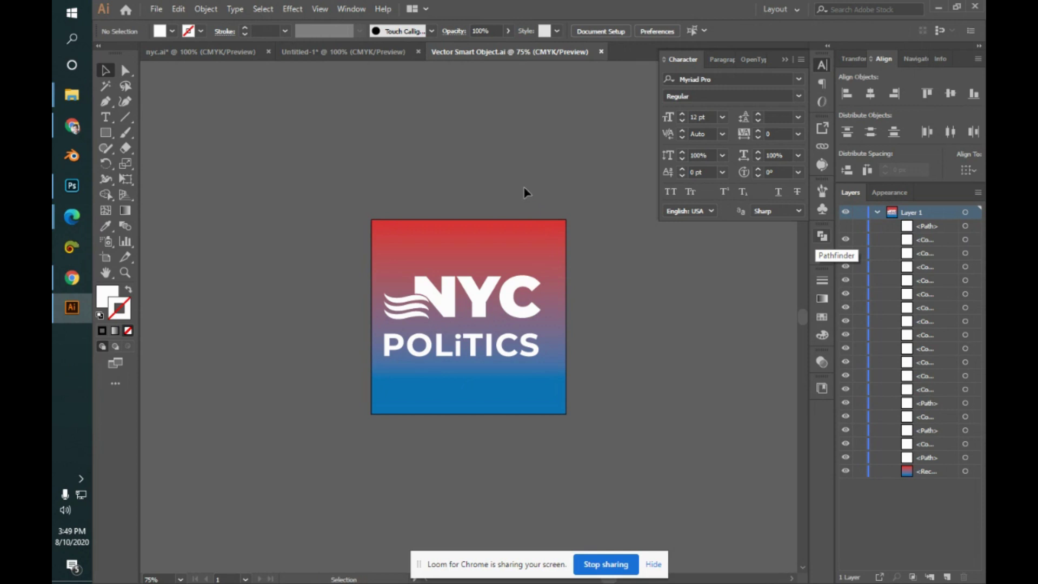
# - Switch between Photoshop and Illustrator to compare the placed Smart Object with its saved artwork, ending in Illustrator
pyautogui.hotkey('alt', 'Tab')
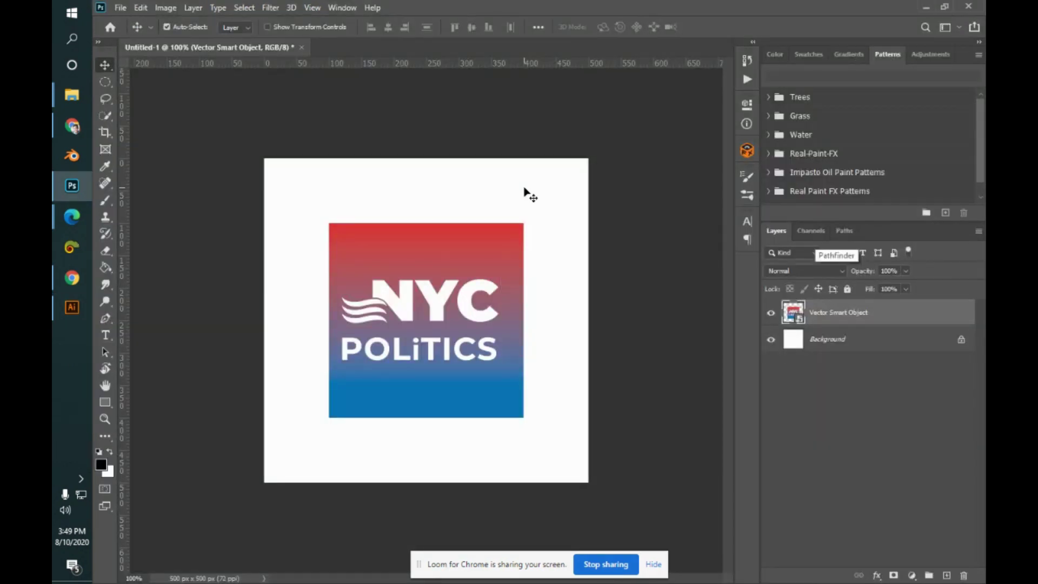
pyautogui.hotkey('alt', 'Tab')
pyautogui.hotkey('alt', 'Tab')
pyautogui.hotkey('alt', 'Tab')
pyautogui.hotkey('alt', 'Tab')
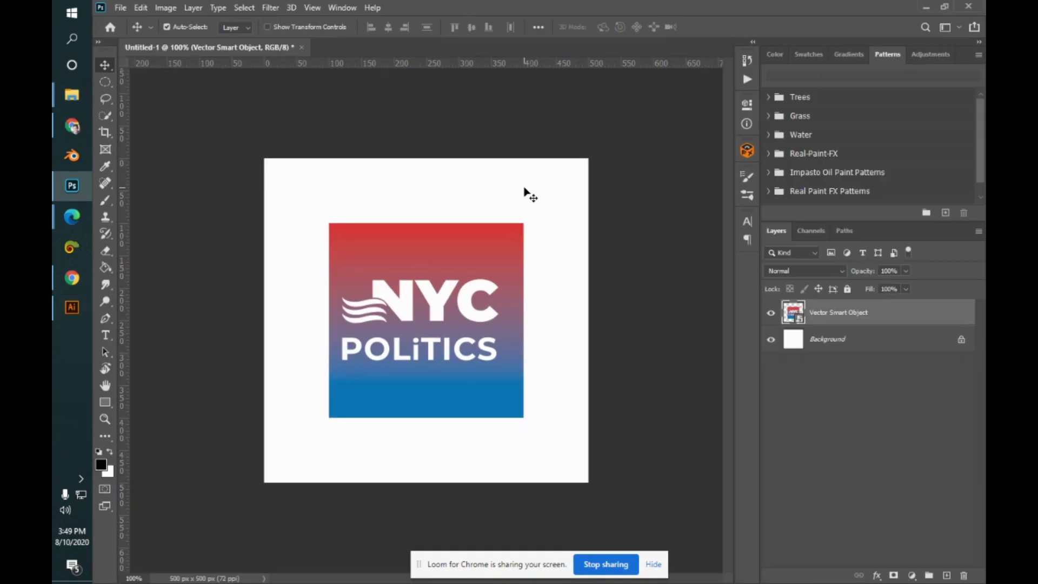
pyautogui.hotkey('alt', 'Tab')
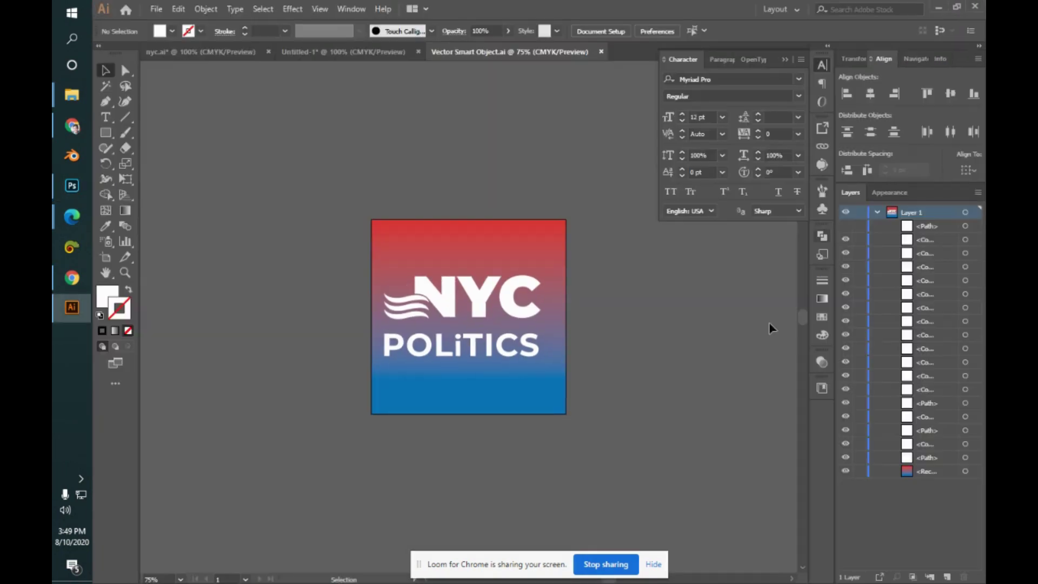
# - Check the wave stripes' objects in the layer list and hide the middle stripe's compound path
pyautogui.click(418, 302)
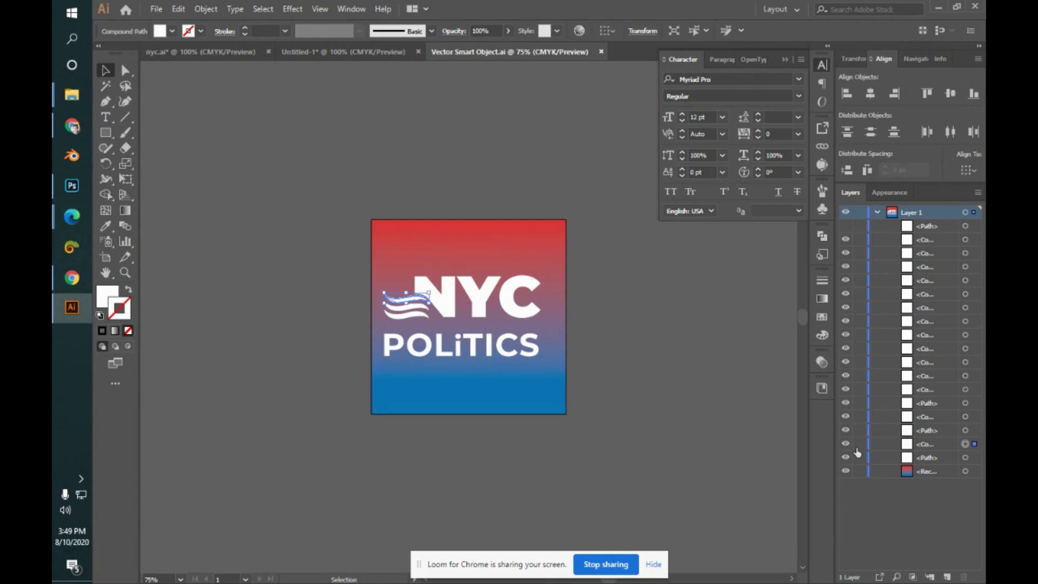
pyautogui.click(322, 303)
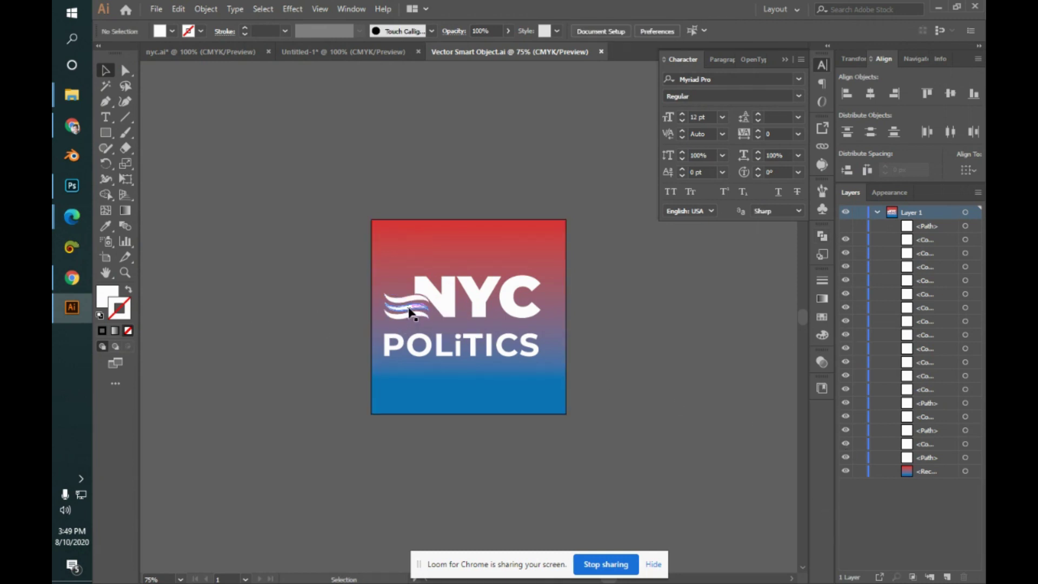
pyautogui.click(958, 408)
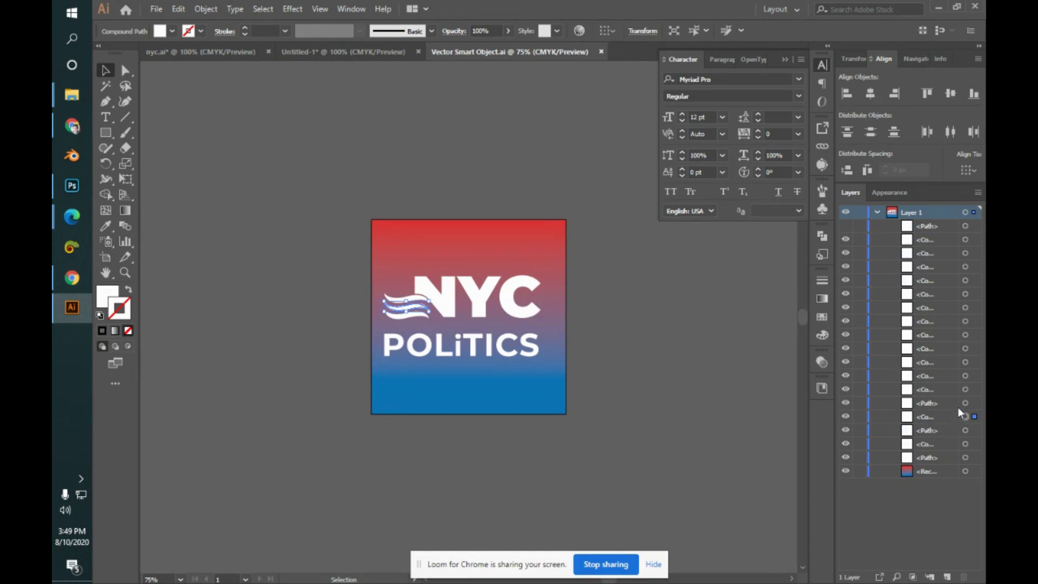
pyautogui.click(846, 417)
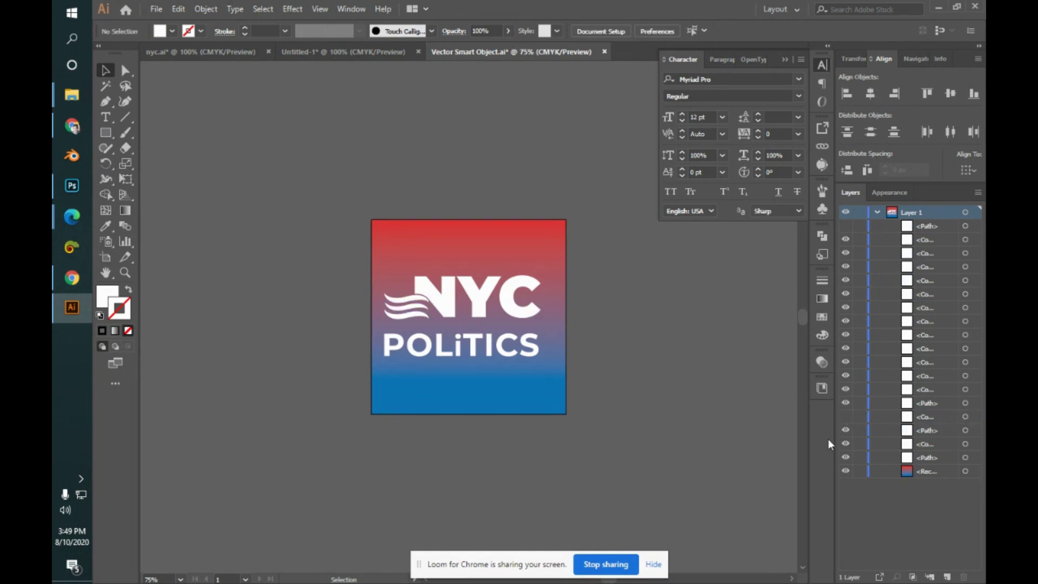
# - Try moving the middle stripe's remaining path off the artboard to check for duplicates, and undo the move
pyautogui.click(420, 313)
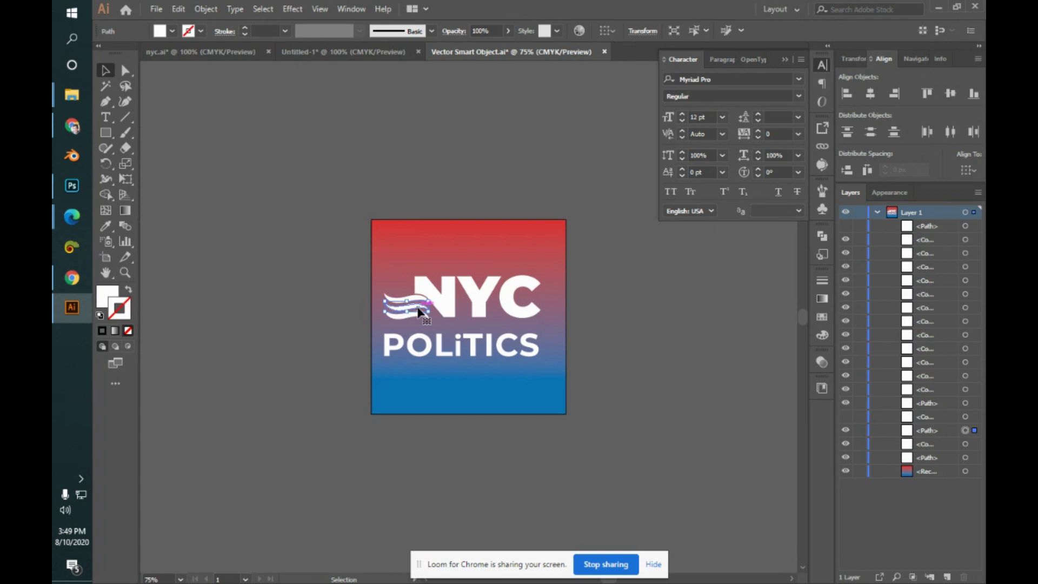
pyautogui.moveTo(420, 313); pyautogui.dragTo(332, 276)
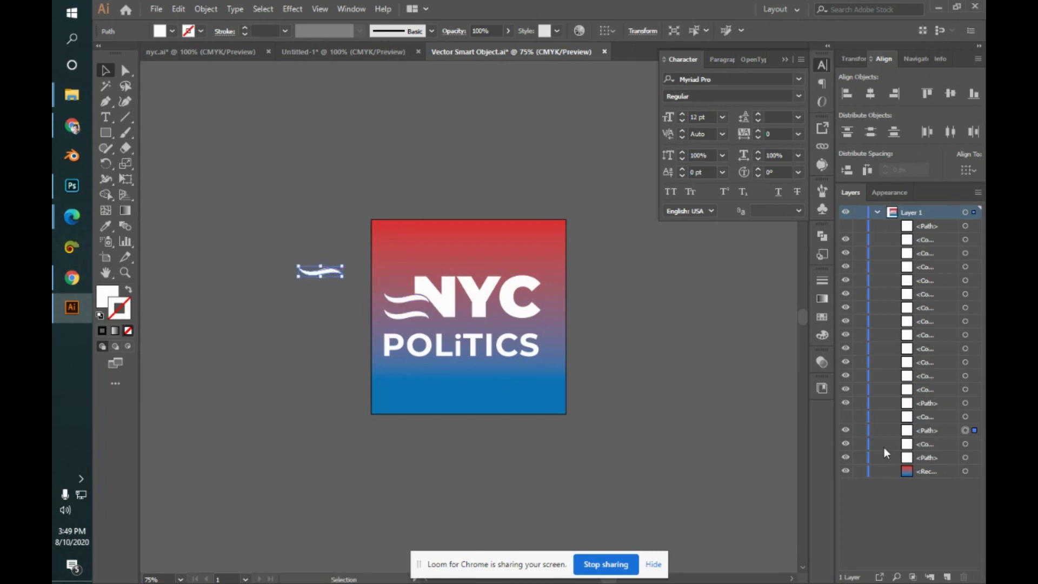
pyautogui.click(846, 417)
pyautogui.hotkey('ctrl', 'z')
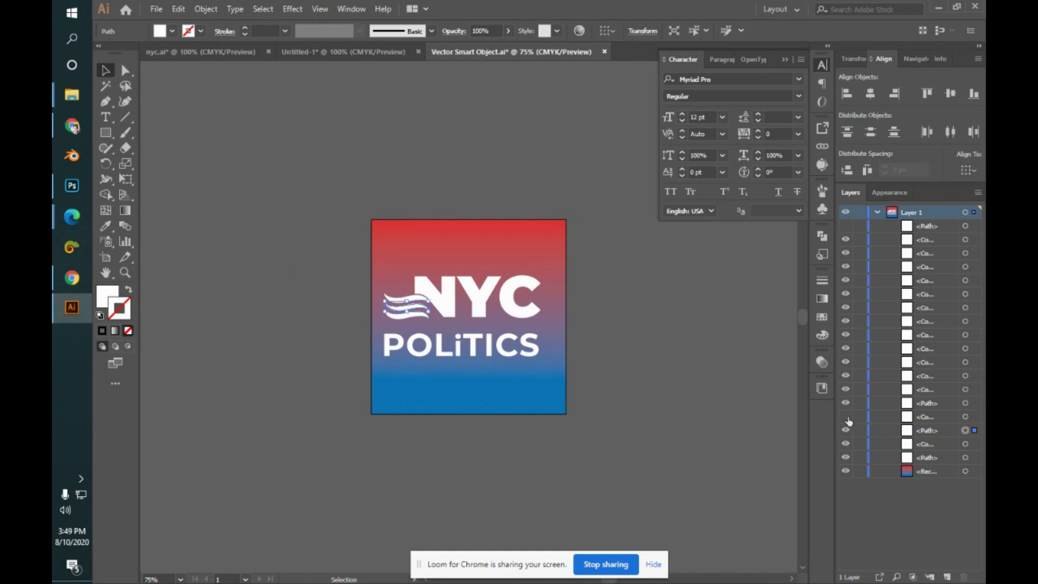
# - Lock the gradient background rectangle so that only the white logo shapes can be selected
pyautogui.moveTo(330, 198); pyautogui.dragTo(540, 533)
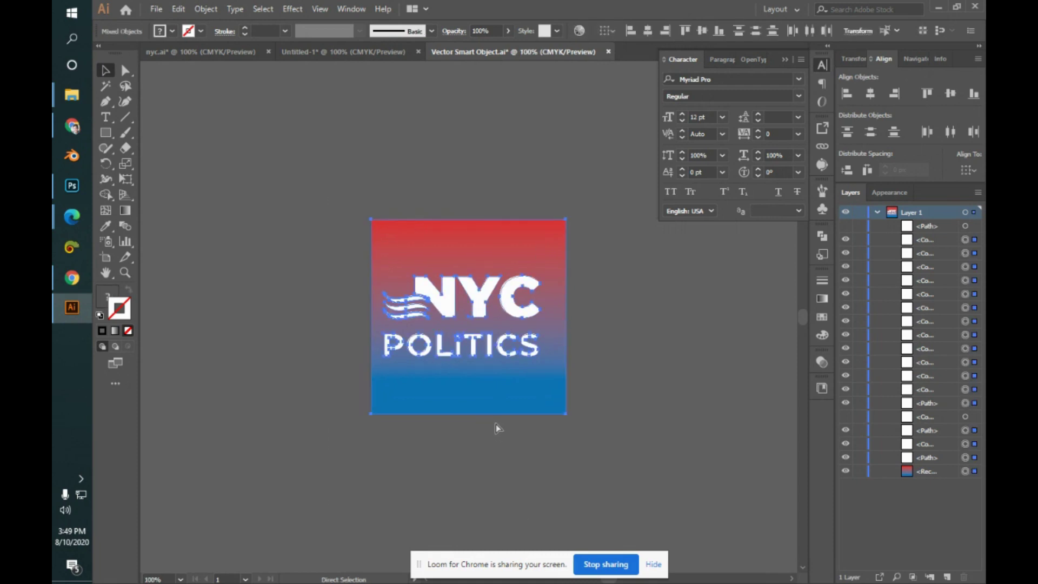
pyautogui.hotkey('ctrl', '+')
pyautogui.hotkey('ctrl', '+')
pyautogui.hotkey('ctrl', '+')
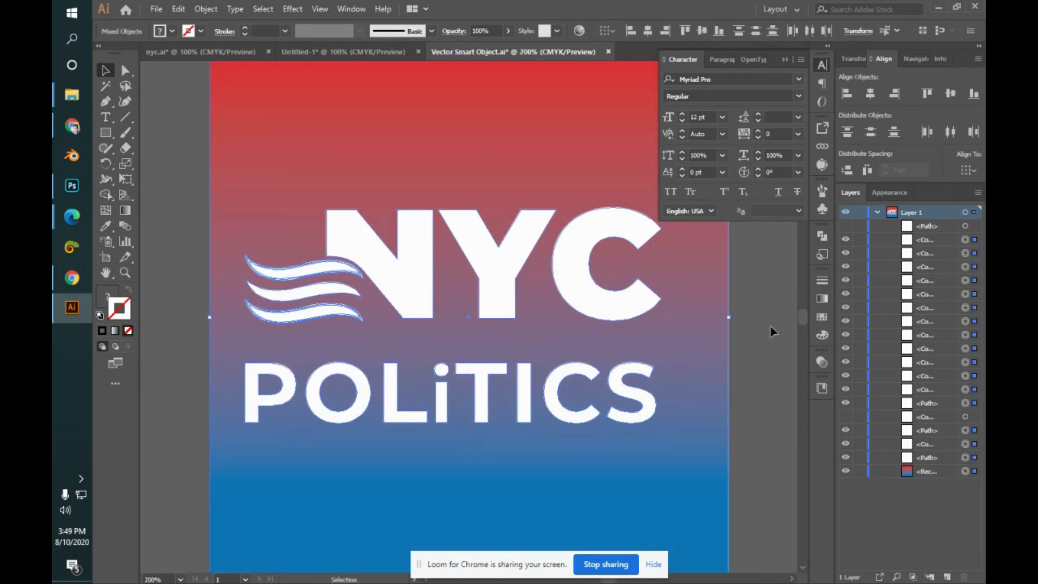
pyautogui.click(771, 331)
pyautogui.click(250, 233)
pyautogui.hotkey('ctrl', '2')
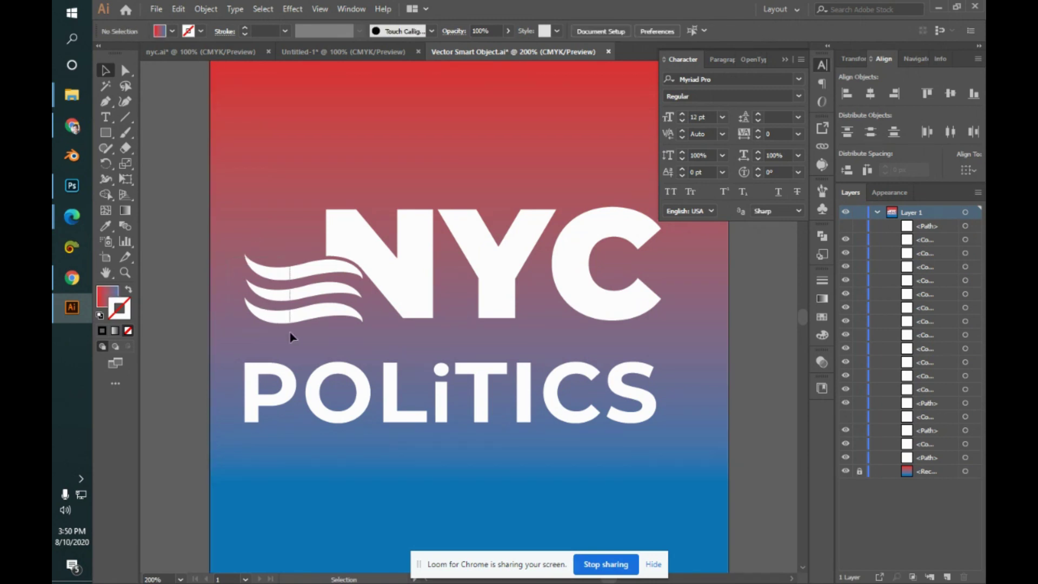
# - Select both overlapping shapes of the top wave stripe, unite them into one path, and deselect it
pyautogui.click(292, 274)
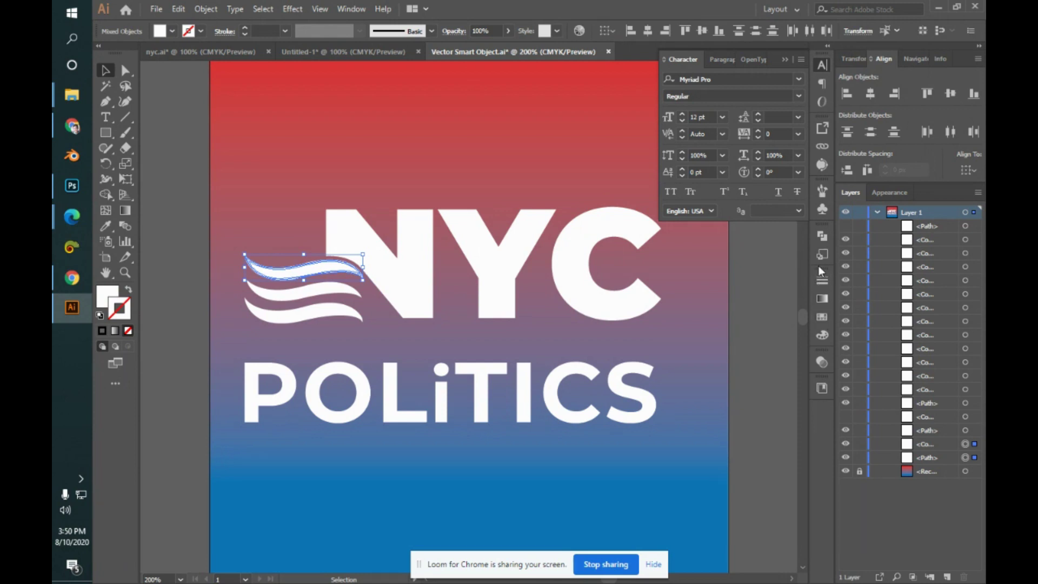
pyautogui.click(821, 241)
pyautogui.click(672, 265)
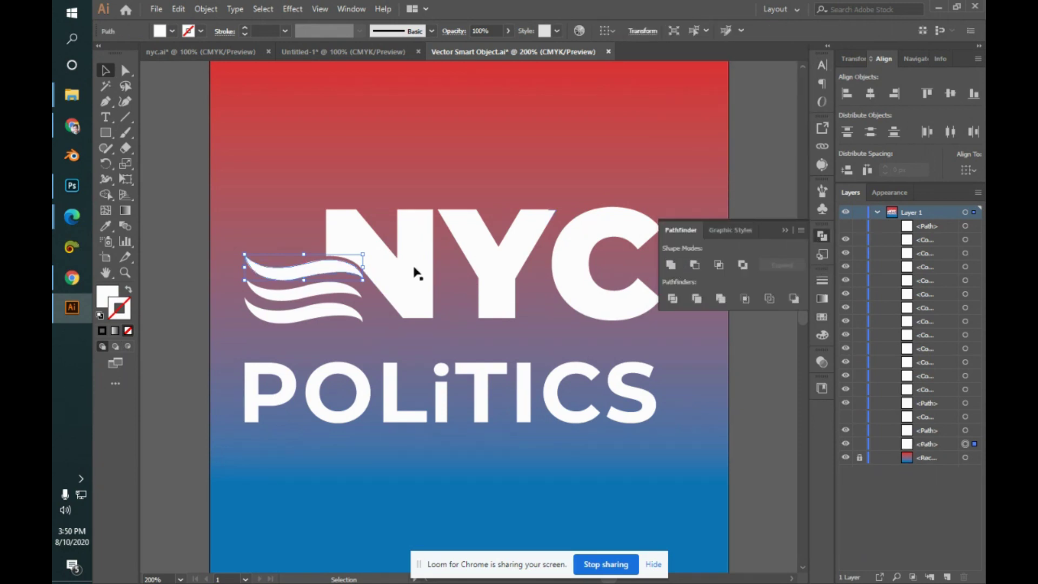
pyautogui.click(236, 285)
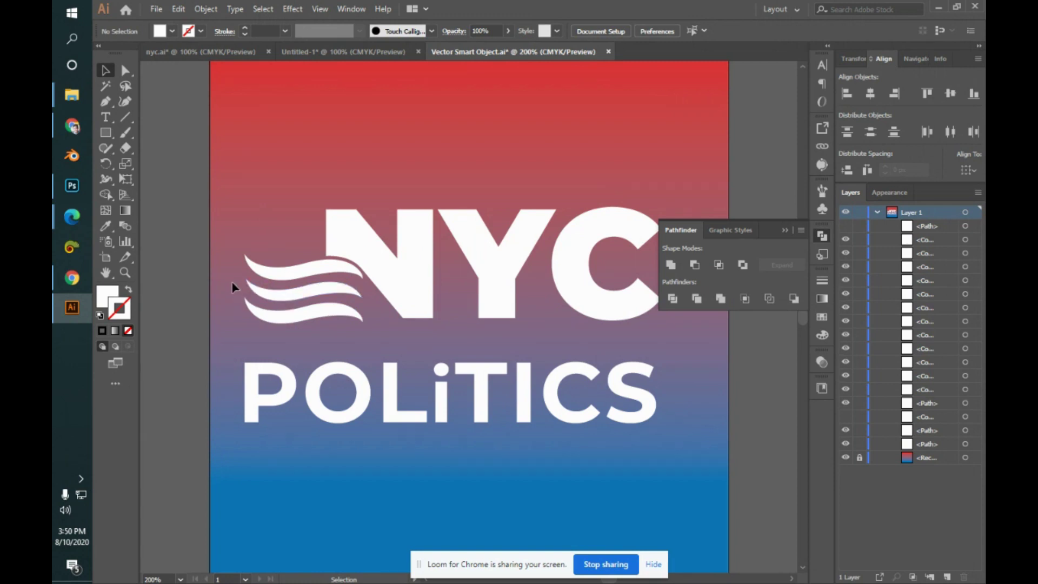
# - Select both overlapping shapes of the bottom wave stripe and unite them into one path
pyautogui.click(250, 292)
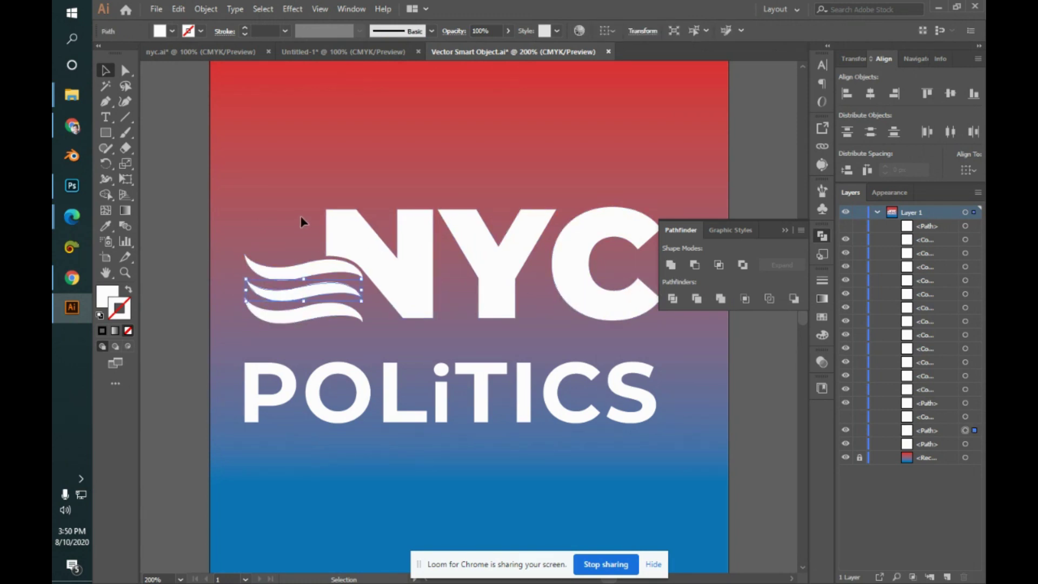
pyautogui.moveTo(285, 294)
pyautogui.mouseDown()
pyautogui.moveTo(285, 268)
pyautogui.moveTo(295, 306)
pyautogui.mouseUp()
pyautogui.keyDown('shift'); pyautogui.click(287, 320); pyautogui.keyUp('shift')
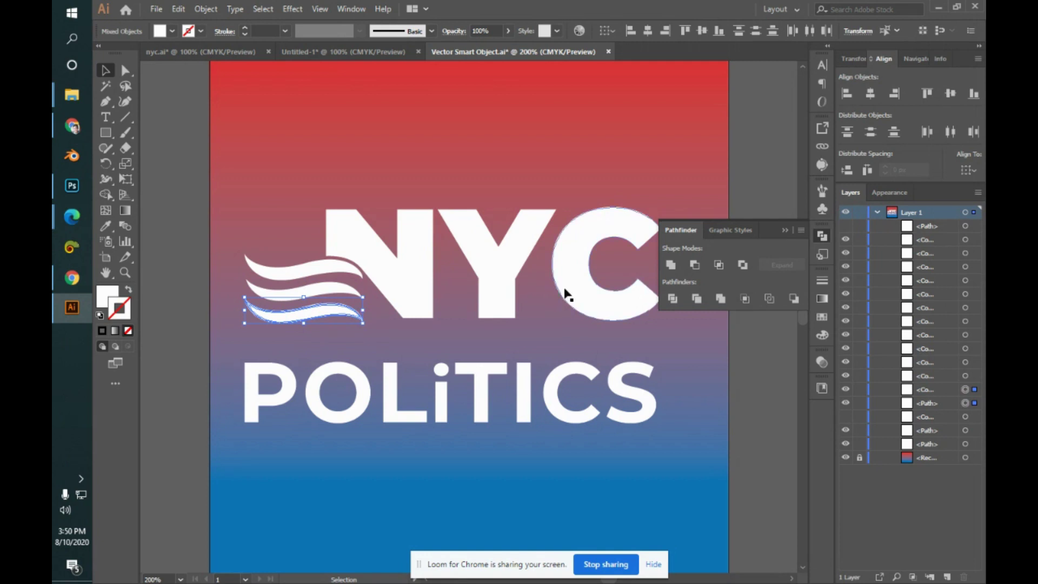
pyautogui.click(670, 265)
pyautogui.click(747, 182)
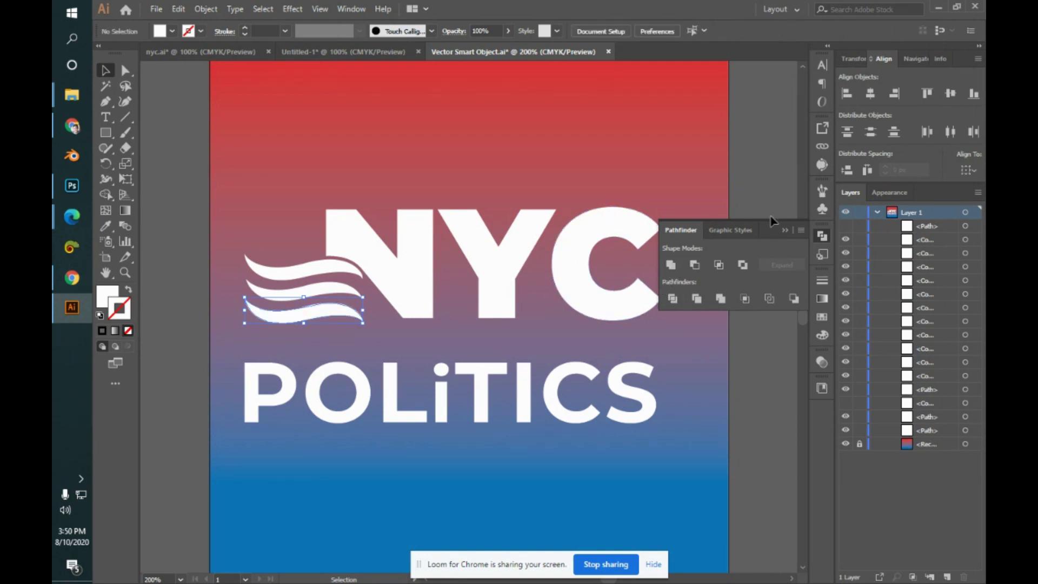
pyautogui.click(782, 231)
# - Show the middle wave stripe's hidden compound path and unite it with its overlapping path, keeping the frame hidden
pyautogui.hotkey('ctrl', '-')
pyautogui.hotkey('ctrl', '-')
pyautogui.hotkey('ctrl', '-')
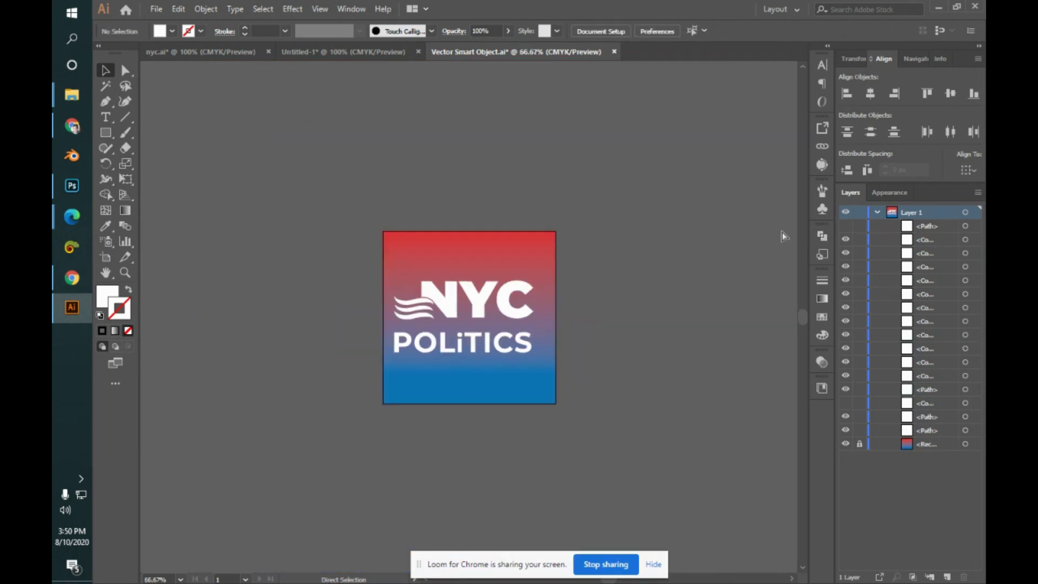
pyautogui.click(846, 226)
pyautogui.click(847, 226)
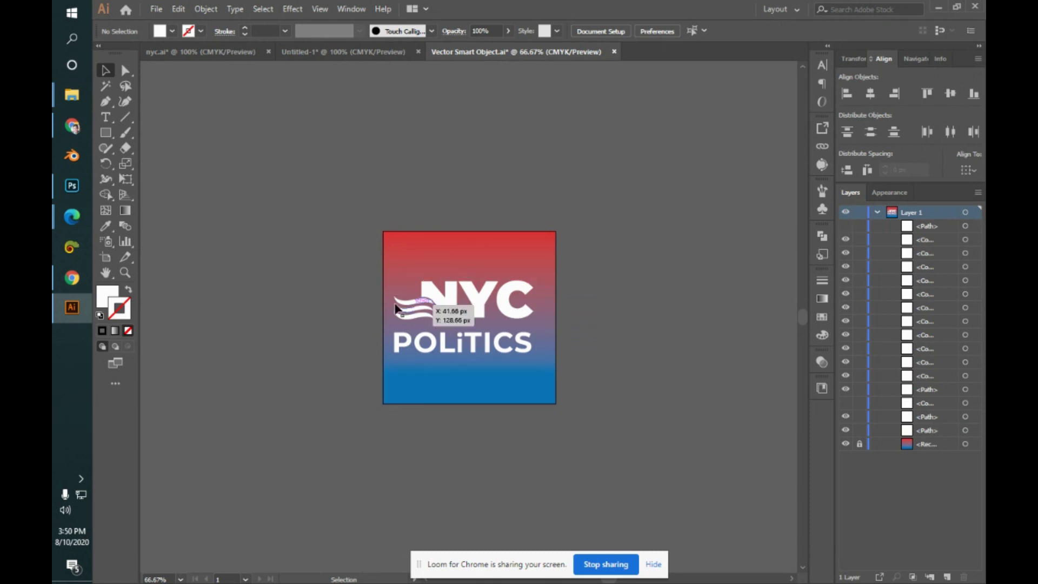
pyautogui.click(413, 310)
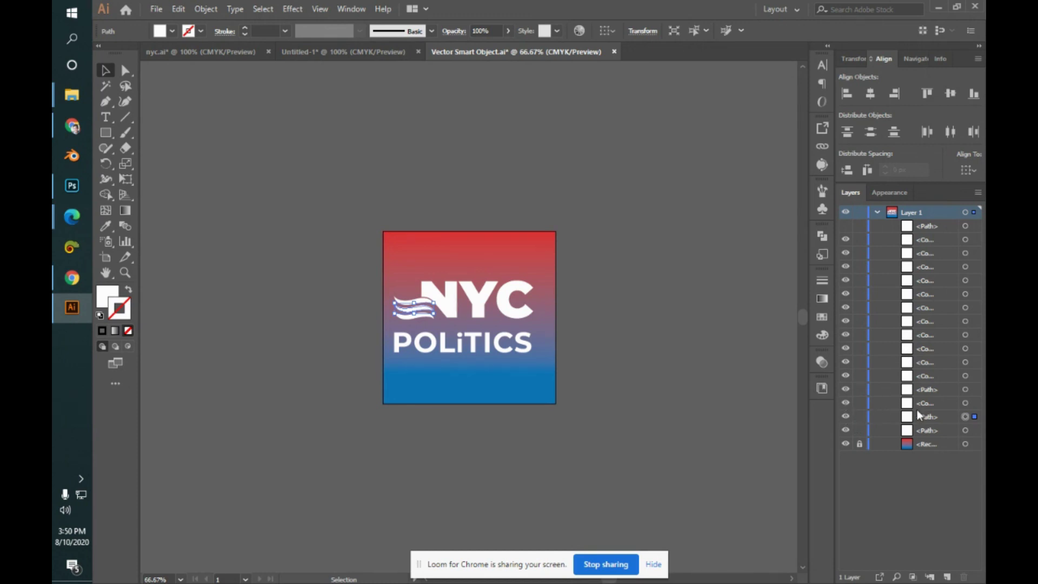
pyautogui.keyDown('shift'); pyautogui.click(966, 404); pyautogui.keyUp('shift')
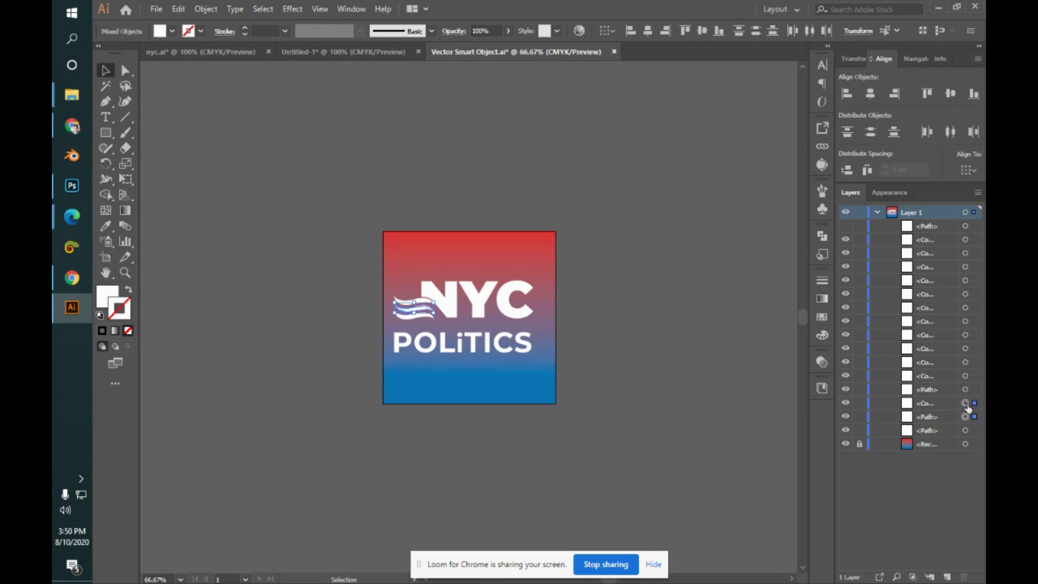
pyautogui.click(822, 236)
pyautogui.click(670, 264)
pyautogui.click(588, 245)
pyautogui.click(422, 313)
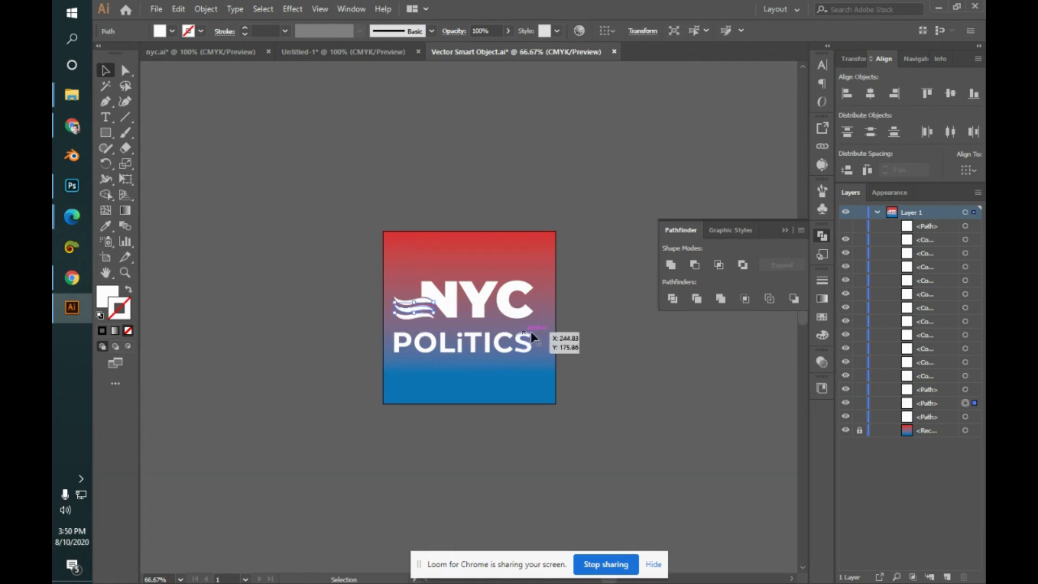
# - Hide the united middle wave stripe, save the artwork, and check the placed logo in Photoshop before returning to Illustrator
pyautogui.click(846, 403)
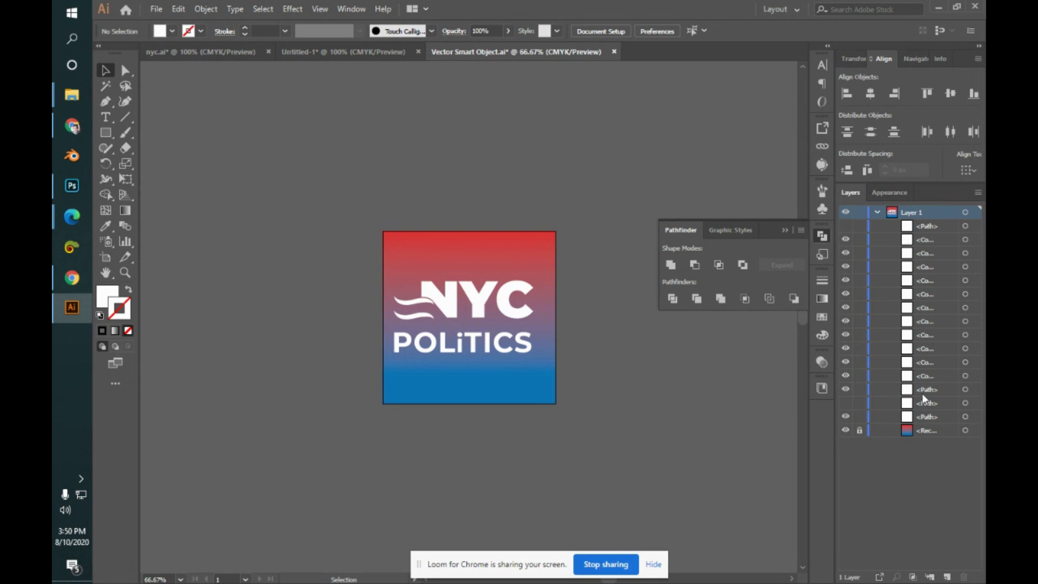
pyautogui.hotkey('ctrl', 's')
pyautogui.hotkey('alt', 'Tab')
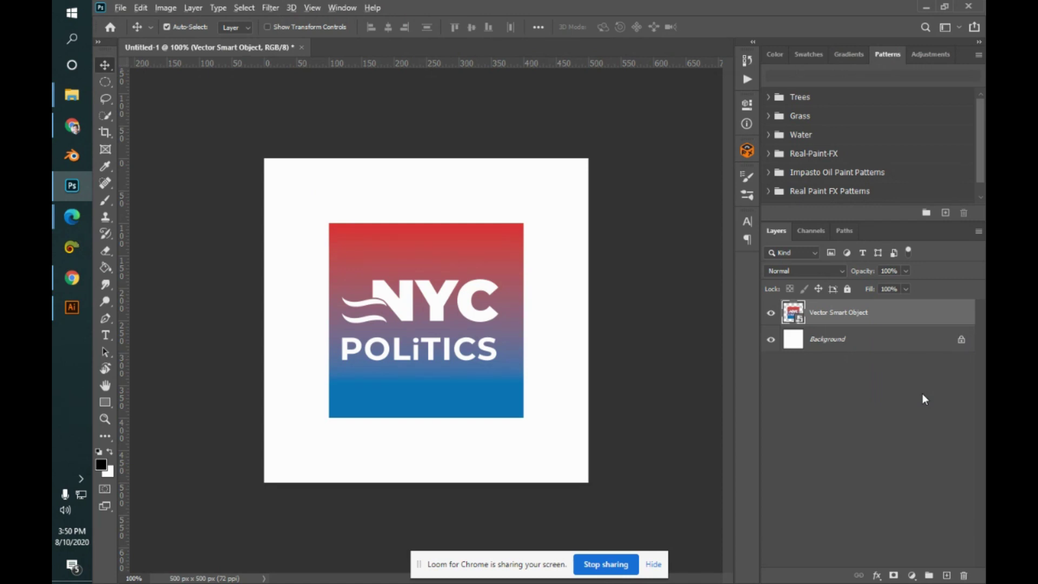
pyautogui.hotkey('alt', 'Tab')
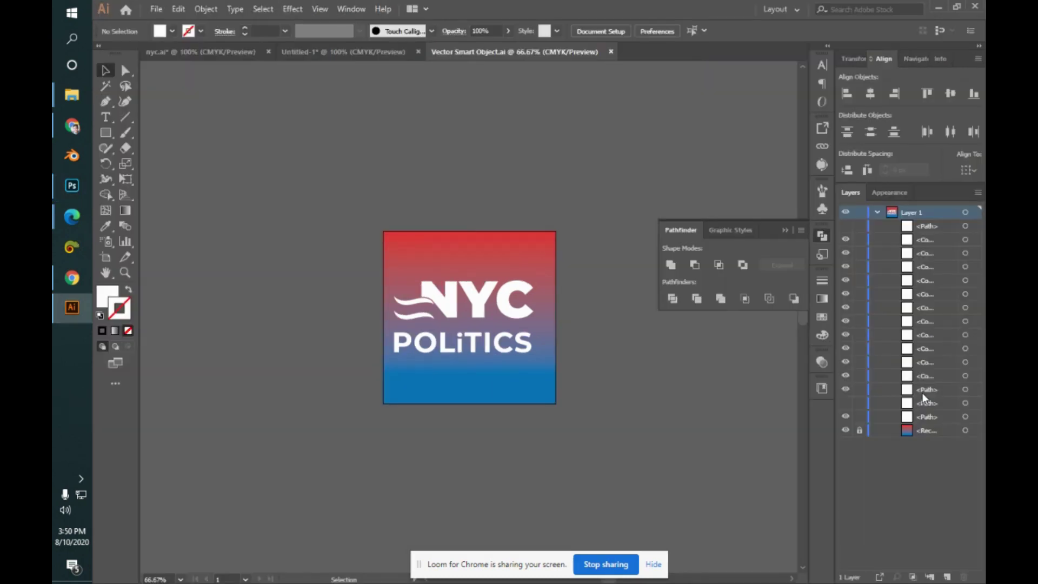
# - Select the O and I of POLiTICS, the C of NYC and the upper wave stripe together, with the colour controls open
pyautogui.click(425, 351)
pyautogui.keyDown('shift'); pyautogui.click(513, 319); pyautogui.keyUp('shift')
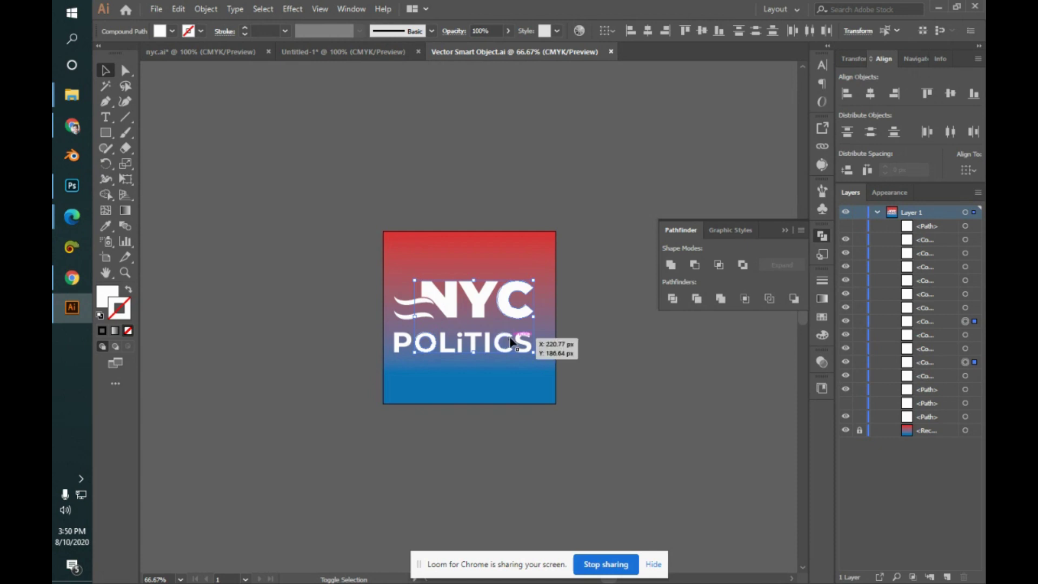
pyautogui.keyDown('shift'); pyautogui.click(495, 342); pyautogui.keyUp('shift')
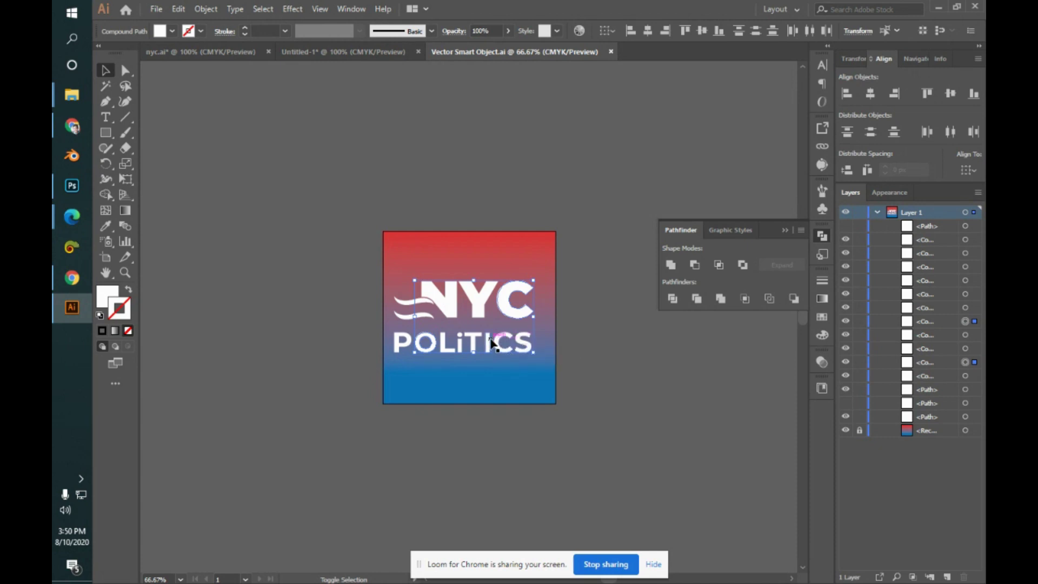
pyautogui.keyDown('shift'); pyautogui.click(398, 304); pyautogui.keyUp('shift')
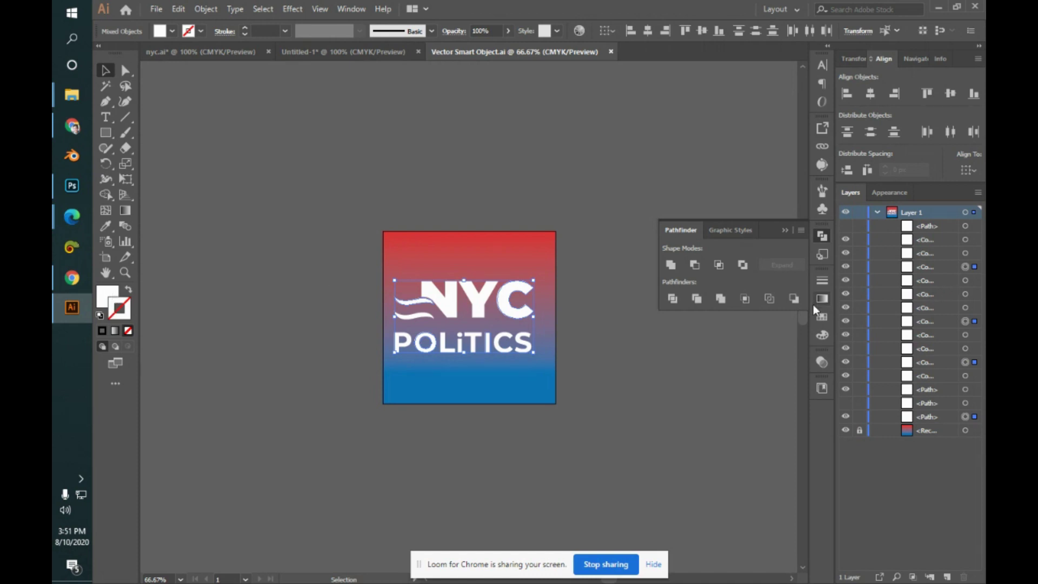
pyautogui.click(823, 335)
pyautogui.click(670, 294)
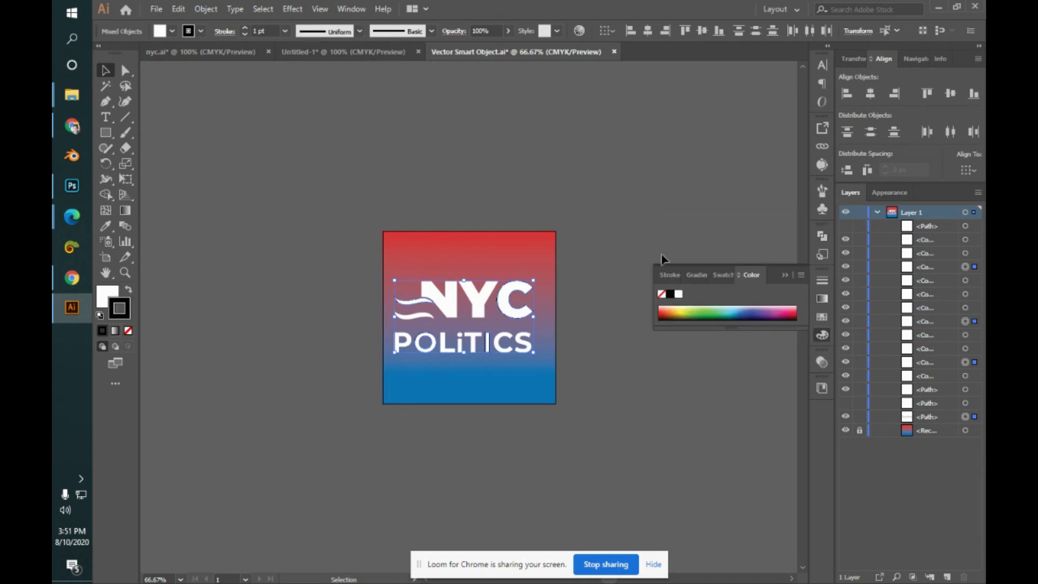
pyautogui.click(650, 214)
pyautogui.hotkey('ctrl', 'z')
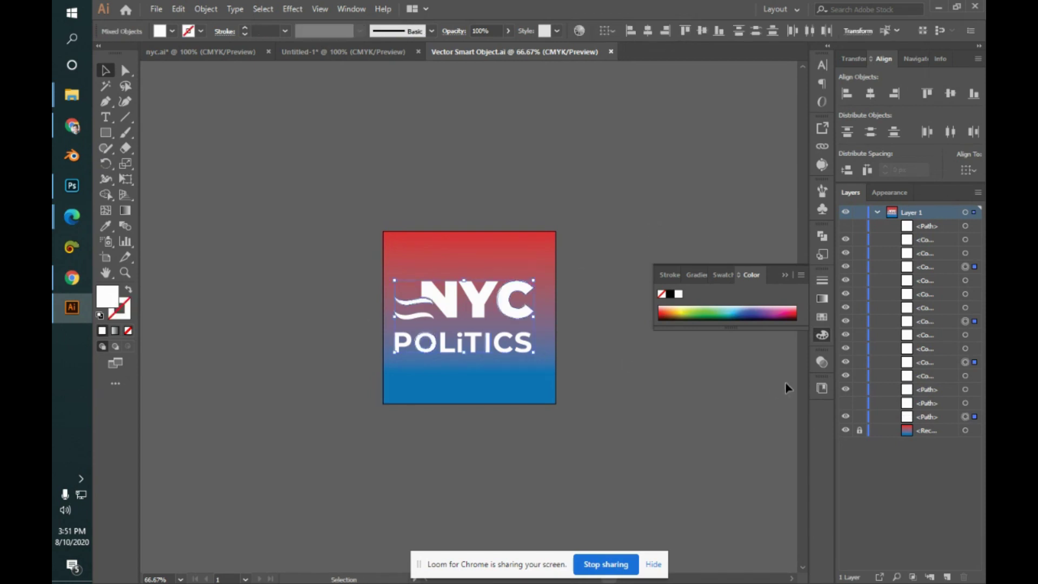
# - Fill the selected letters and wave stripe with black, and save the artwork to update the placed logo in Photoshop
pyautogui.click(671, 296)
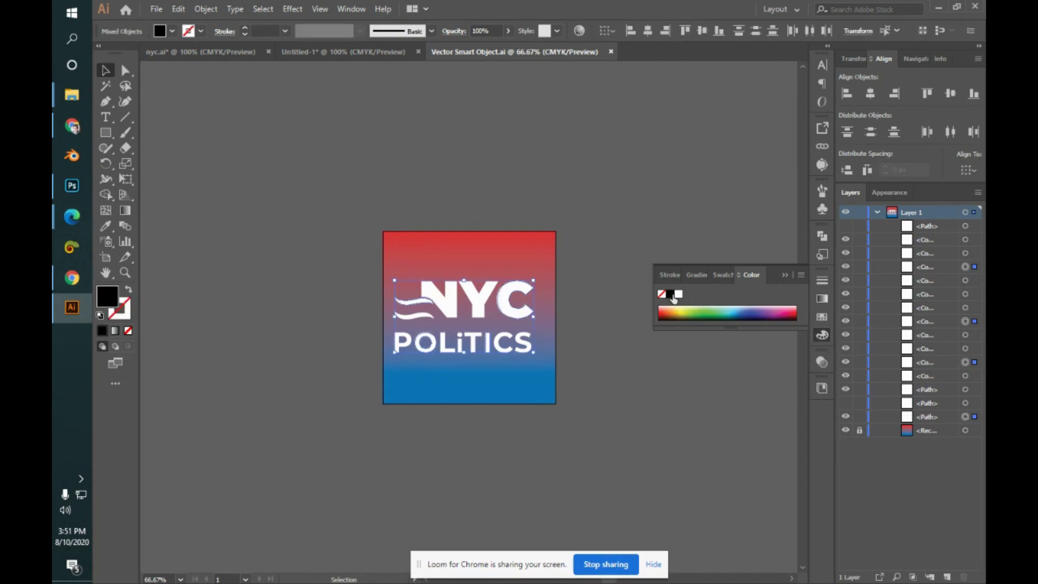
pyautogui.click(628, 241)
pyautogui.hotkey('alt', 'Tab')
pyautogui.hotkey('alt', 'Tab')
pyautogui.hotkey('ctrl', 's')
pyautogui.hotkey('alt', 'Tab')
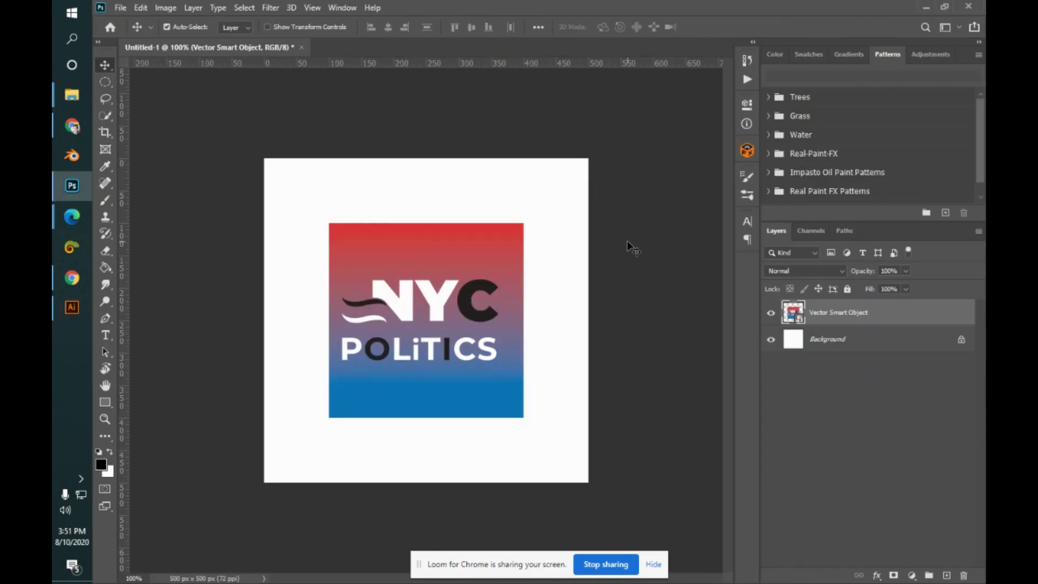
# - Return to Illustrator and close the Vector Smart Object document
pyautogui.click(63, 310)
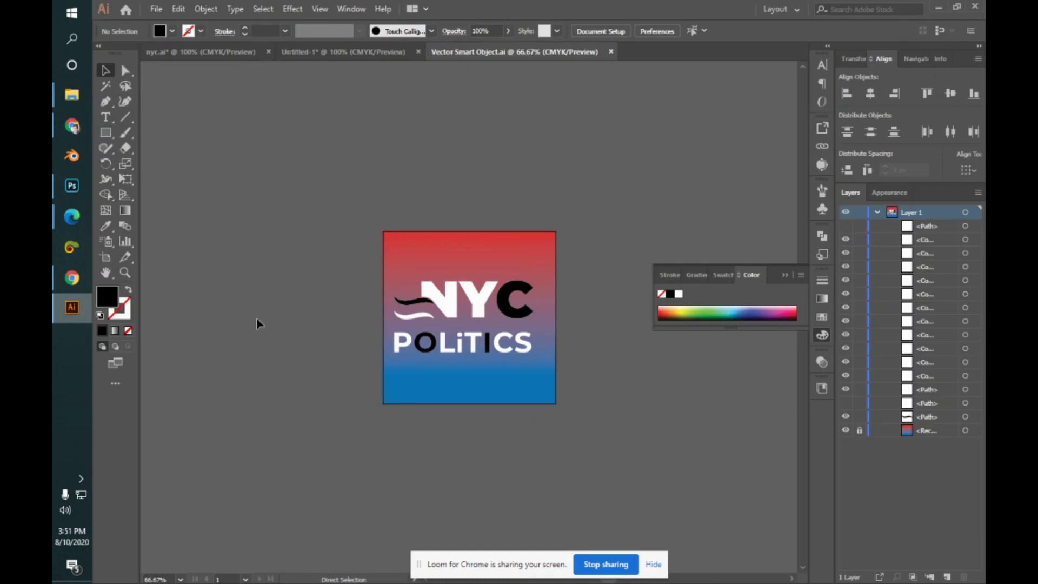
pyautogui.click(611, 52)
pyautogui.click(746, 192)
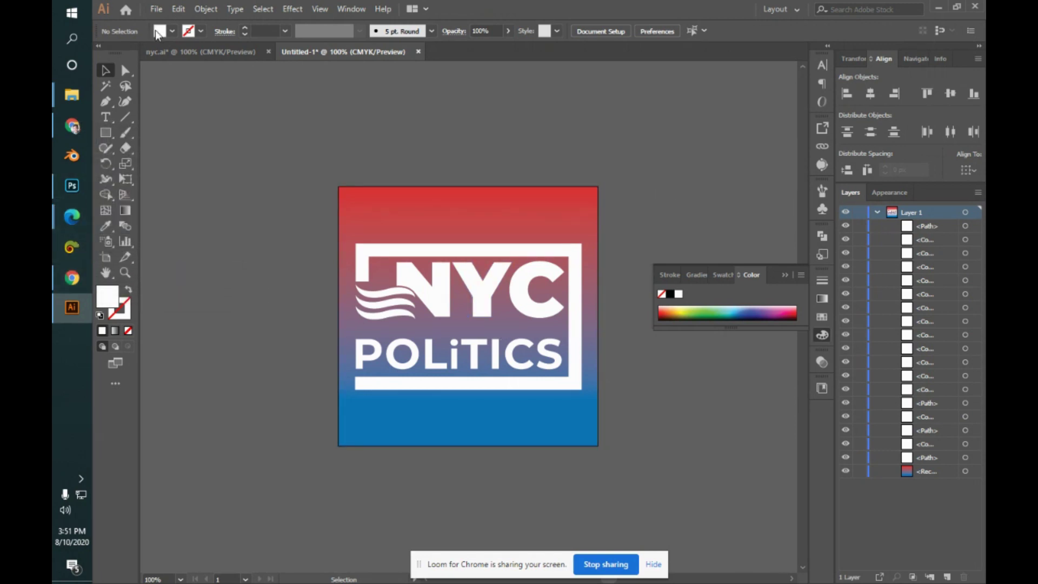
# - Switch to the Google Meet window, admit the waiting participant, and return to Photoshop
pyautogui.hotkey('alt', 'Tab')
pyautogui.hotkey('alt', 'Tab')
pyautogui.press('Tab')
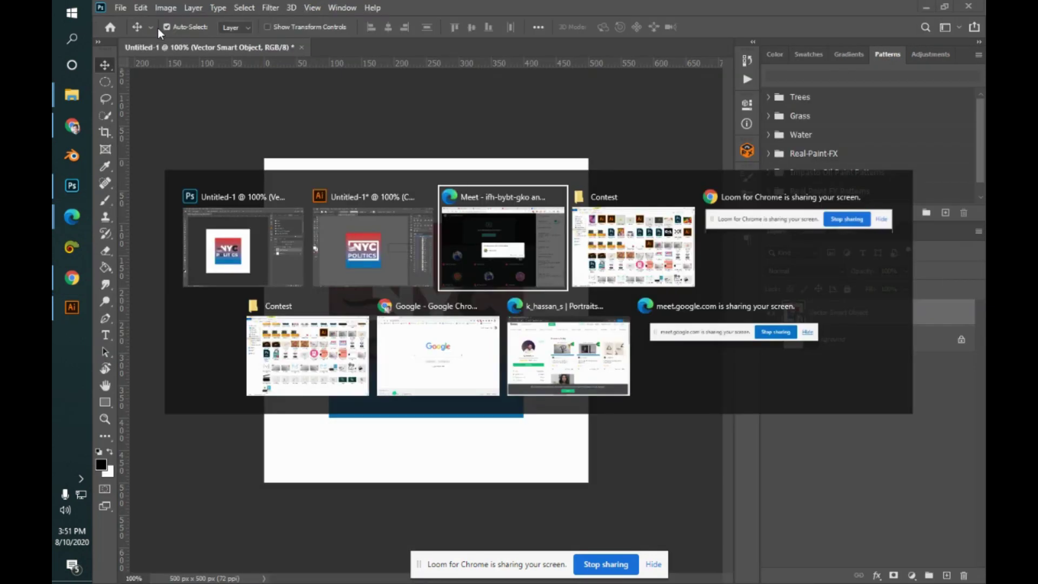
pyautogui.click(664, 357)
pyautogui.hotkey('alt', 'Tab')
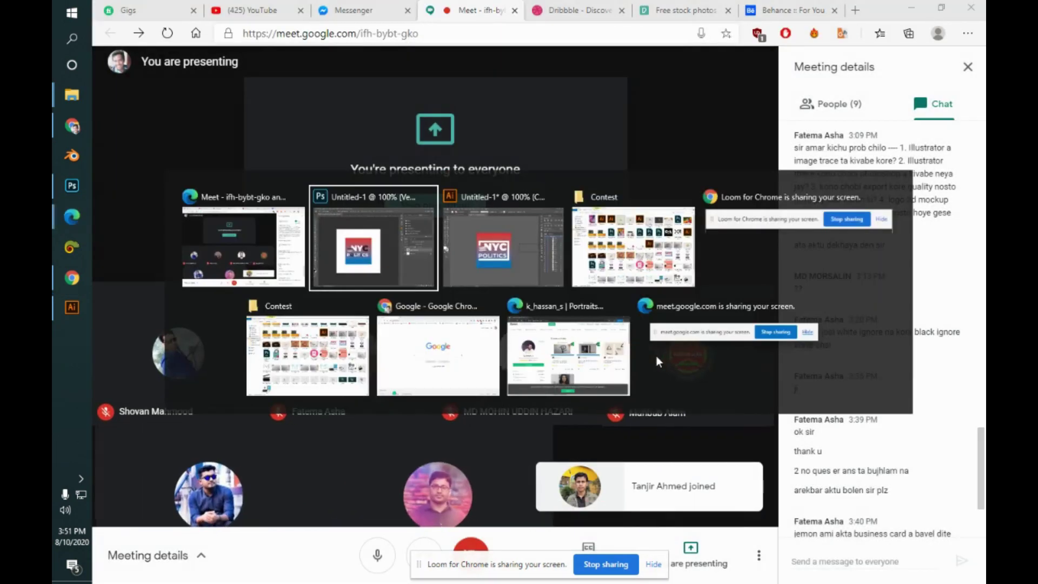
# - Show the export commands and review the Quick Export and Export As settings in the export preferences, then cancel
pyautogui.click(120, 7)
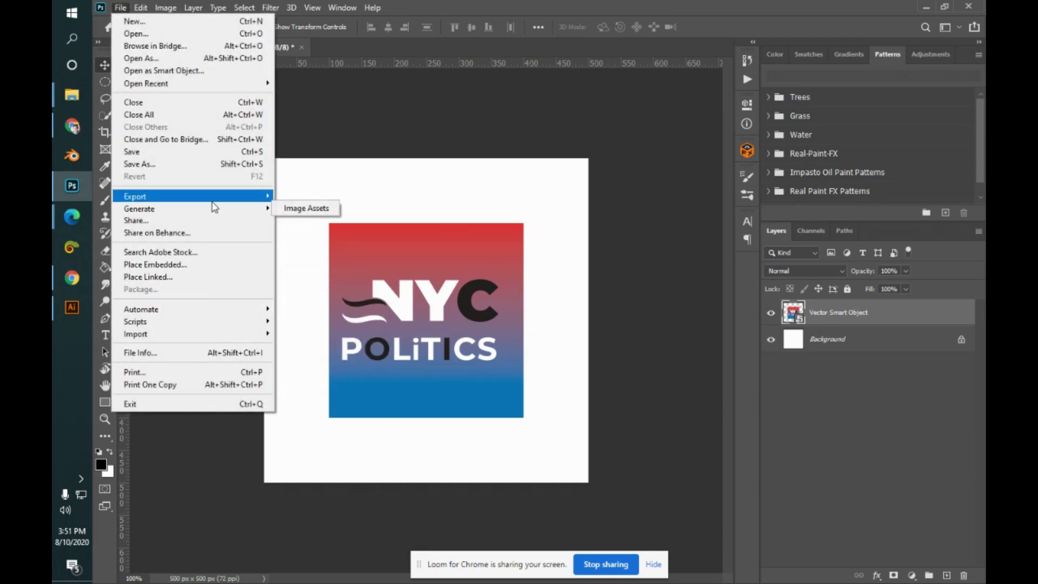
pyautogui.moveTo(214, 200)
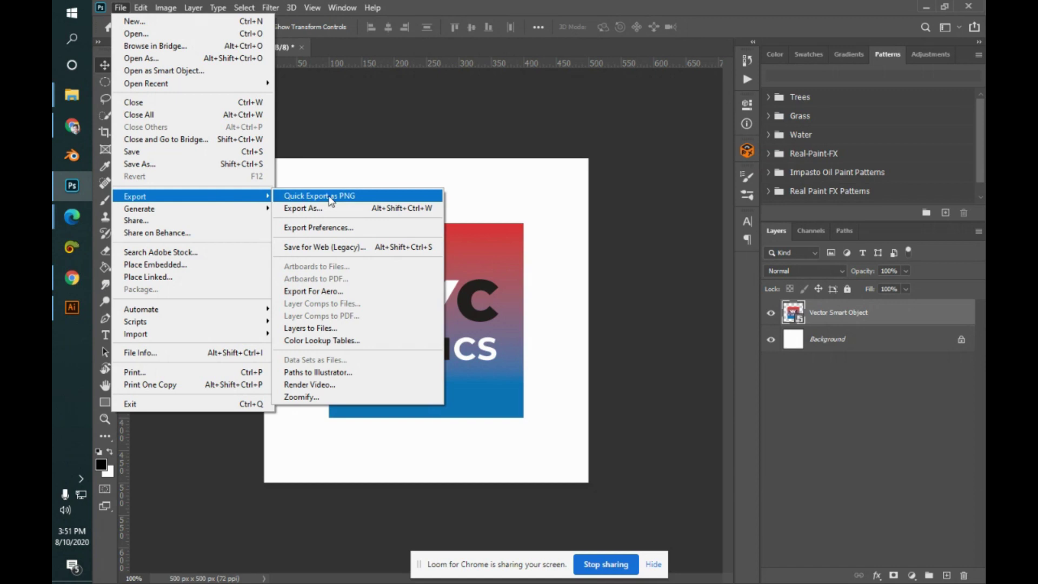
pyautogui.click(362, 231)
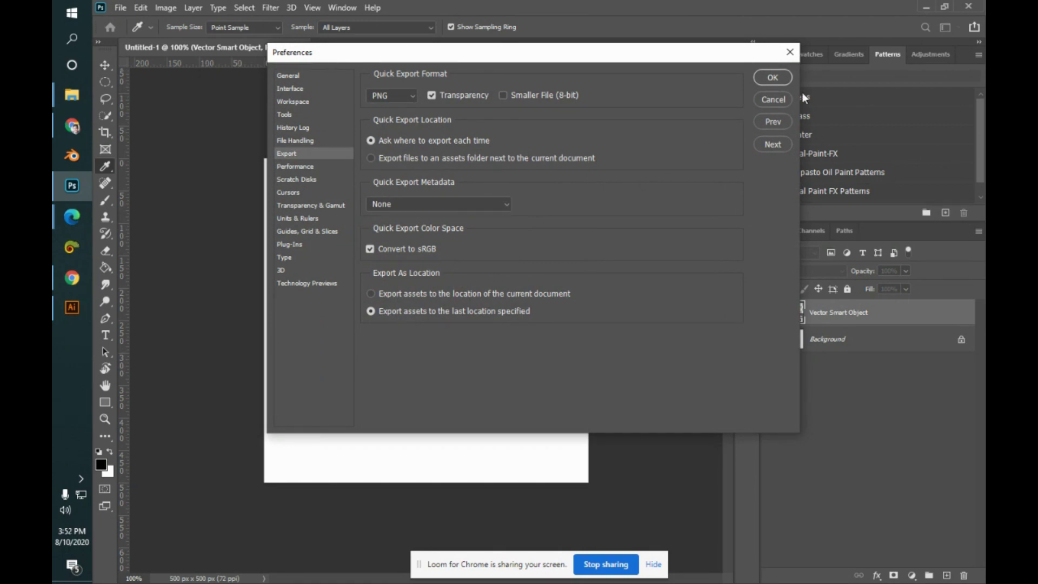
pyautogui.click(767, 102)
# - Review the Export As settings for the logo document, view the 2-Up and Preview modes, and cancel the export
pyautogui.click(121, 7)
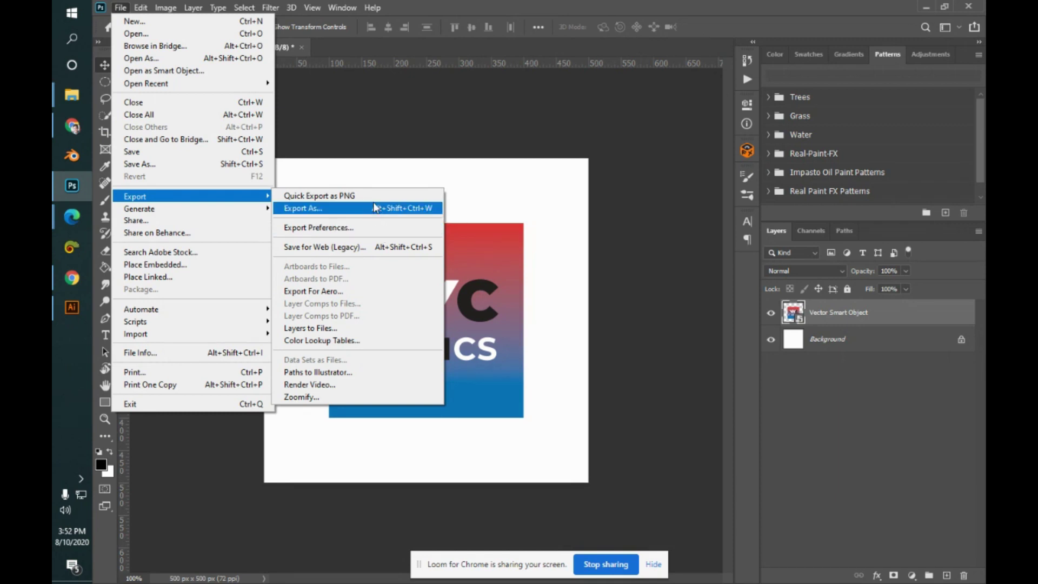
pyautogui.click(374, 207)
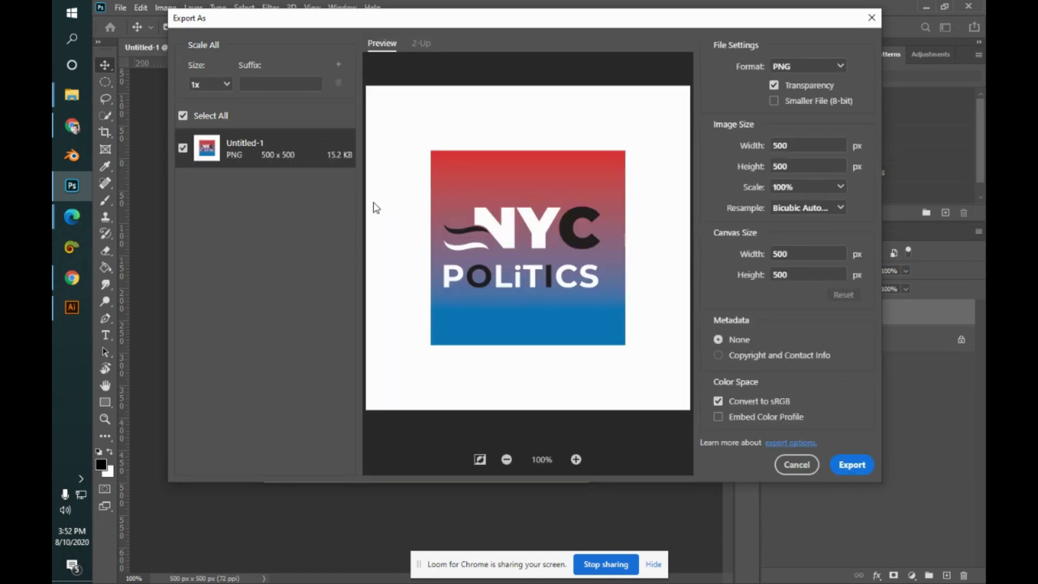
pyautogui.click(421, 43)
pyautogui.click(391, 48)
pyautogui.click(808, 465)
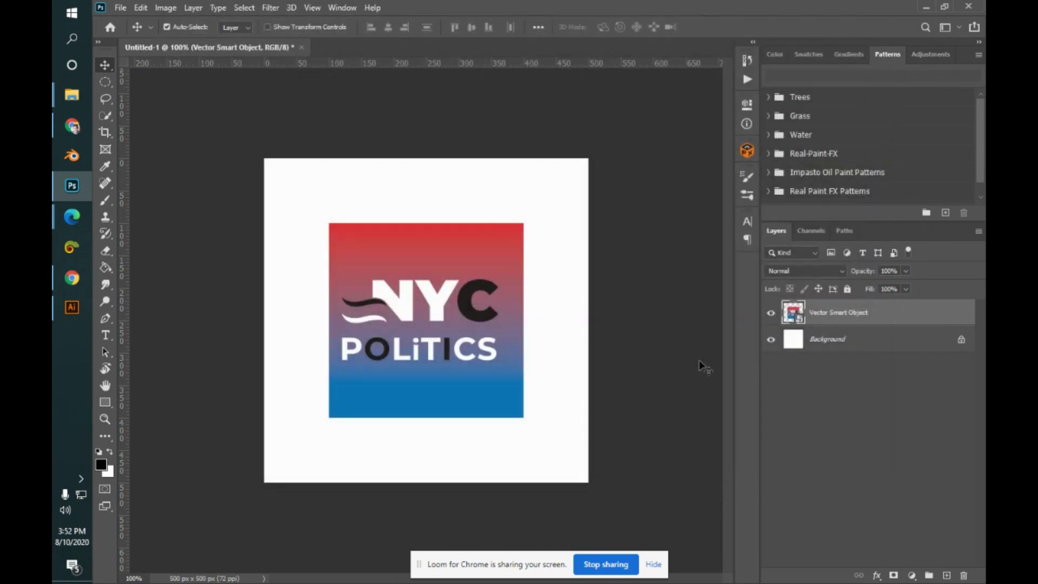
# - Look at the Save As options for the Photoshop document and cancel without saving
pyautogui.click(121, 7)
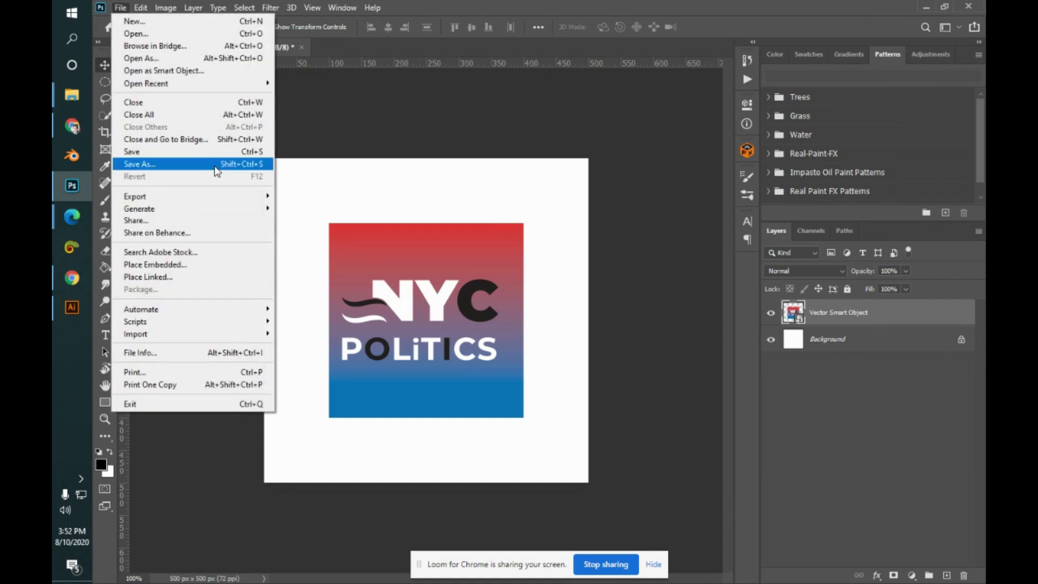
pyautogui.click(213, 164)
pyautogui.click(648, 411)
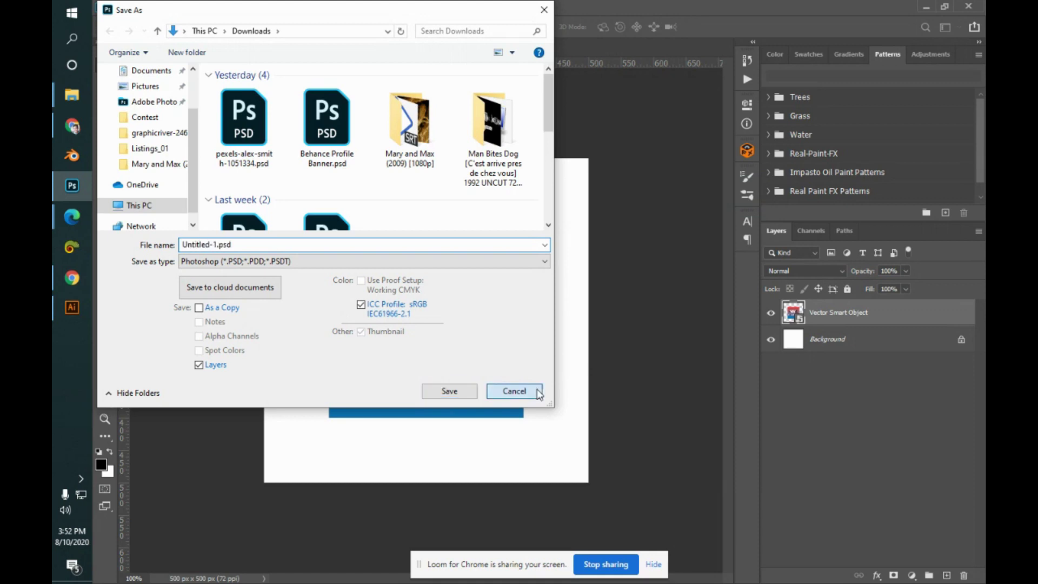
pyautogui.click(514, 391)
# - Switch to Illustrator, open Export As for the framed NYC Politics logo, and show the available file formats
pyautogui.click(72, 308)
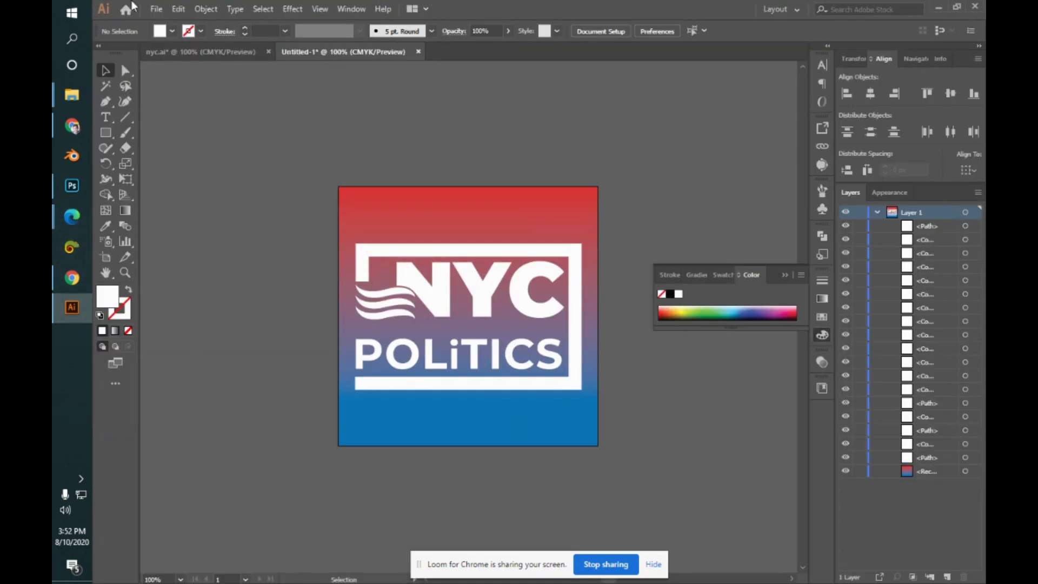
pyautogui.click(163, 7)
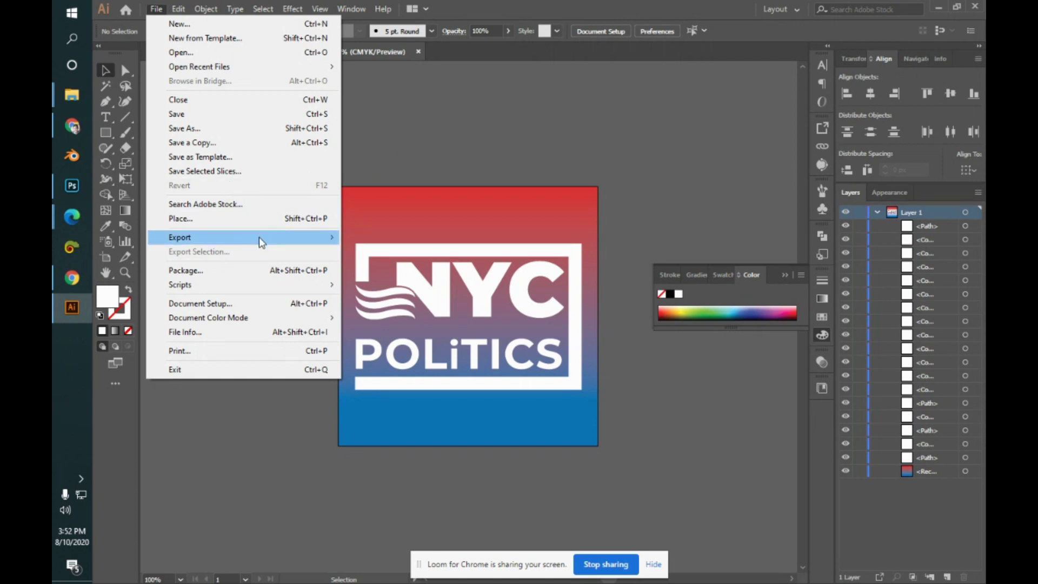
pyautogui.moveTo(266, 242)
pyautogui.click(424, 255)
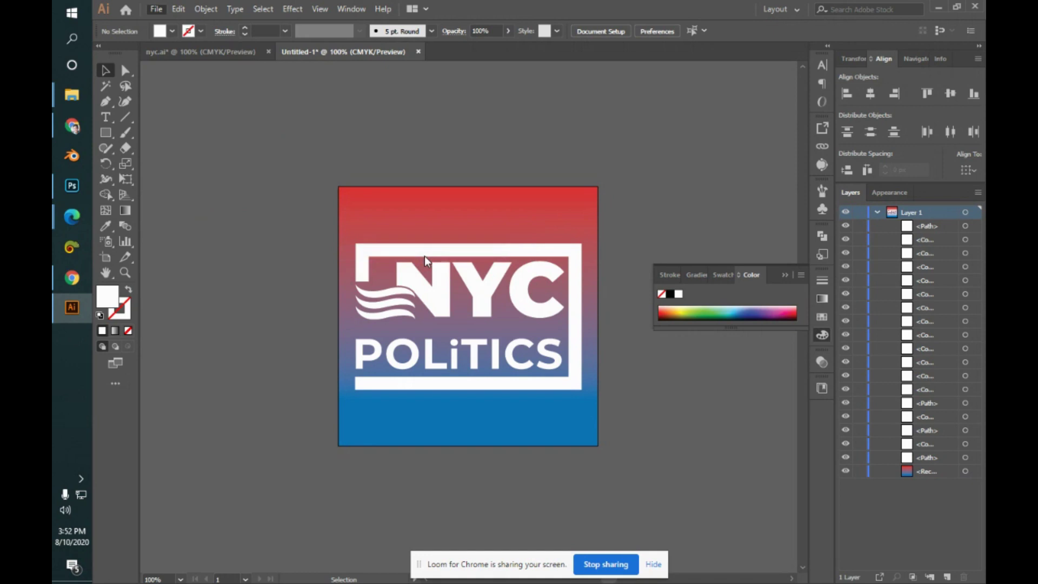
pyautogui.click(395, 261)
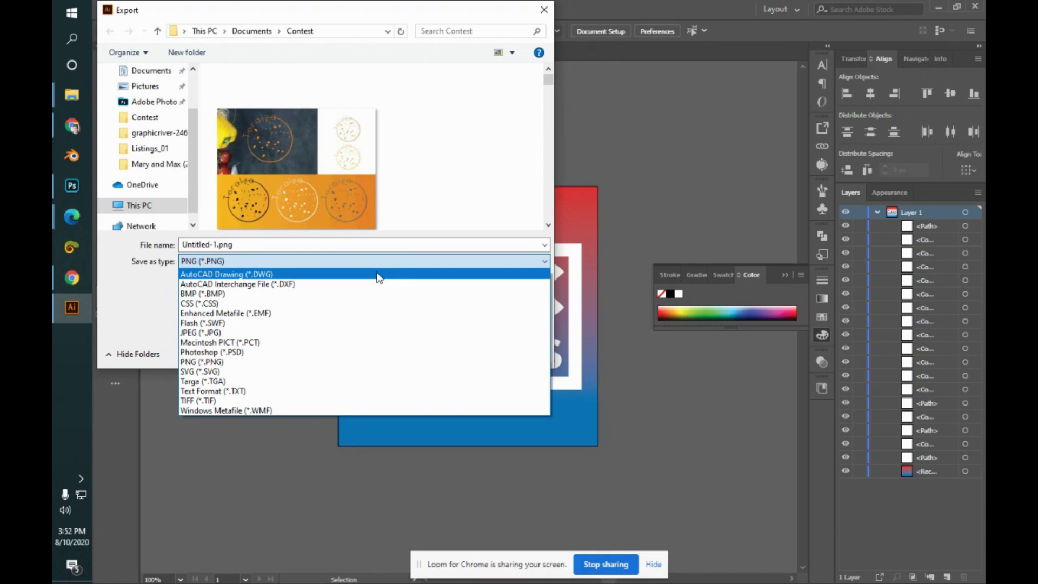
# - Set the export format to Photoshop (*.PSD) and name the exported file test
pyautogui.click(339, 353)
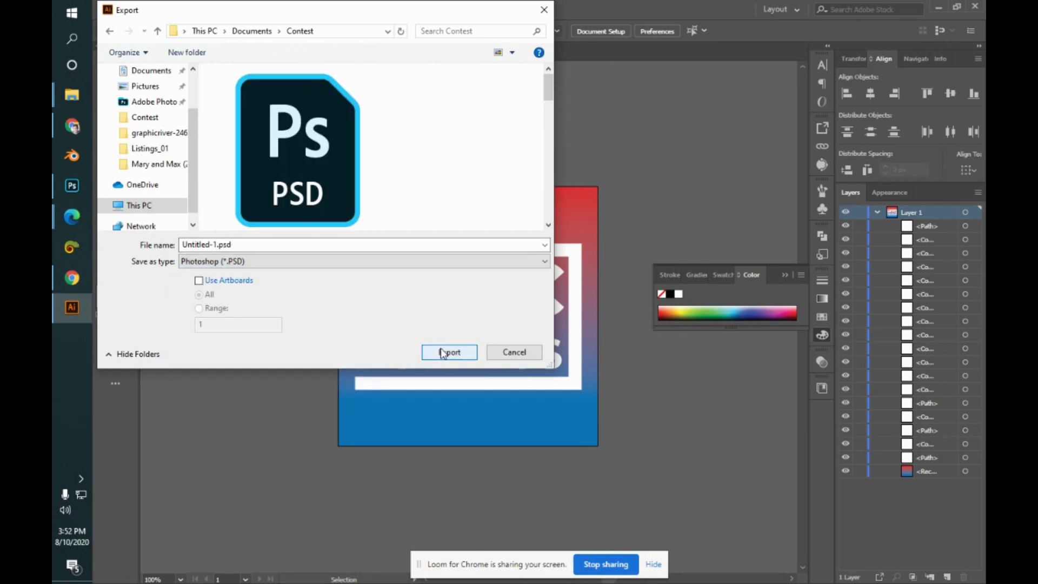
pyautogui.click(271, 244)
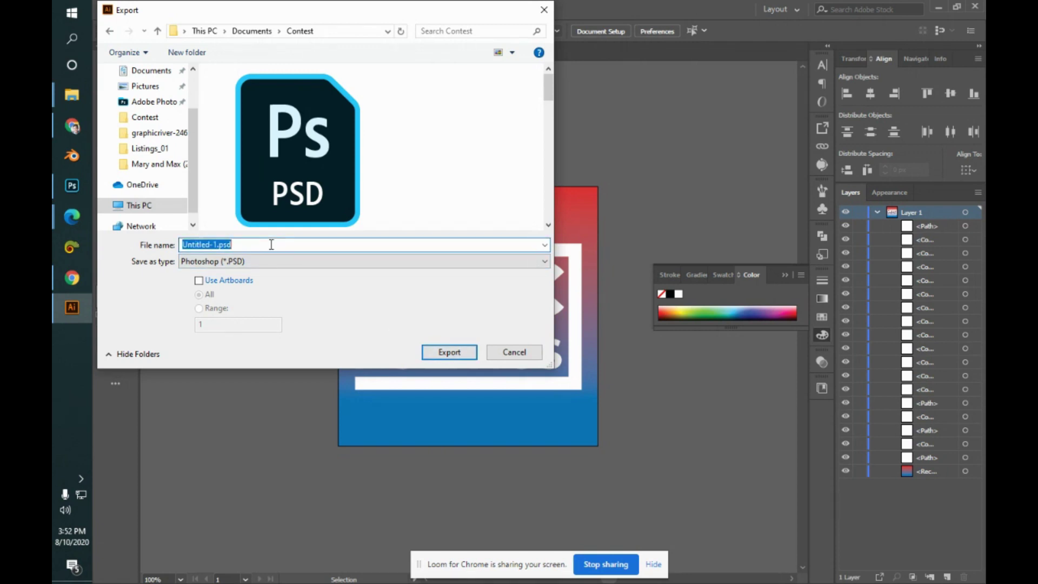
pyautogui.write('test')
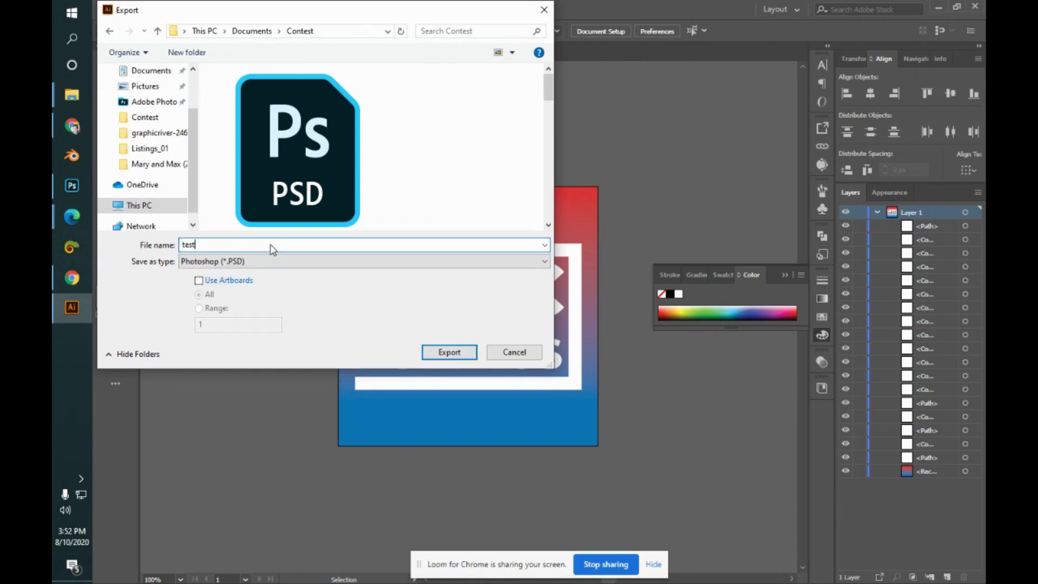
pyautogui.press('Return')
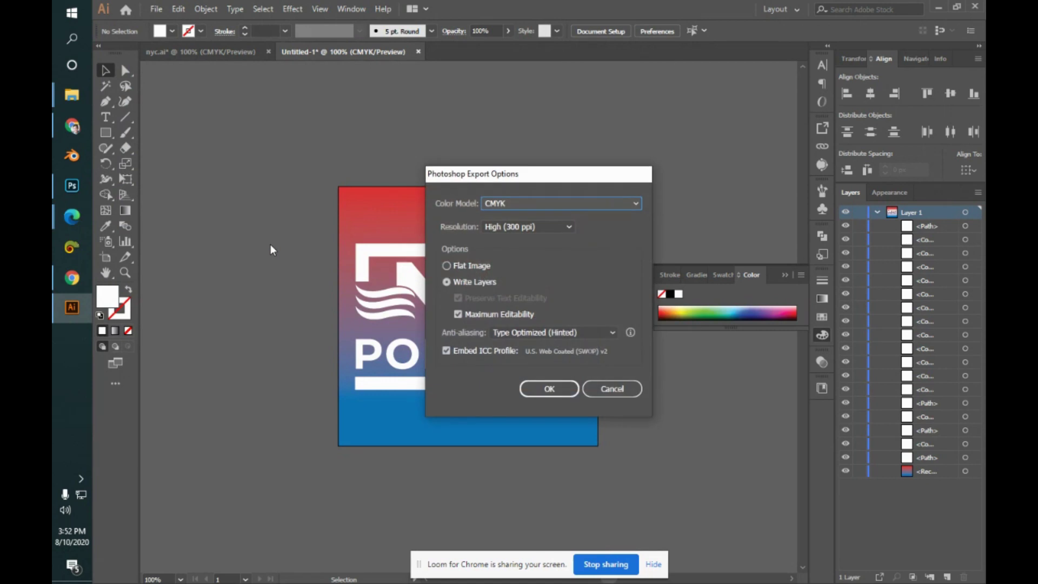
# - Export the PSD with the RGB color model, Medium (150 ppi) resolution and Type Optimized (Hinted) anti-aliasing
pyautogui.click(519, 201)
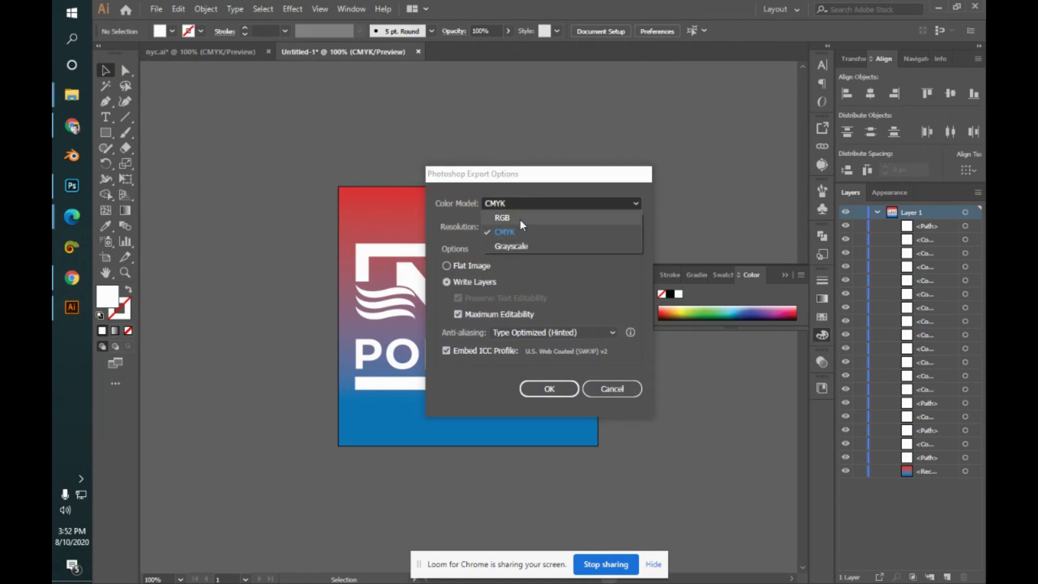
pyautogui.click(518, 217)
pyautogui.click(554, 227)
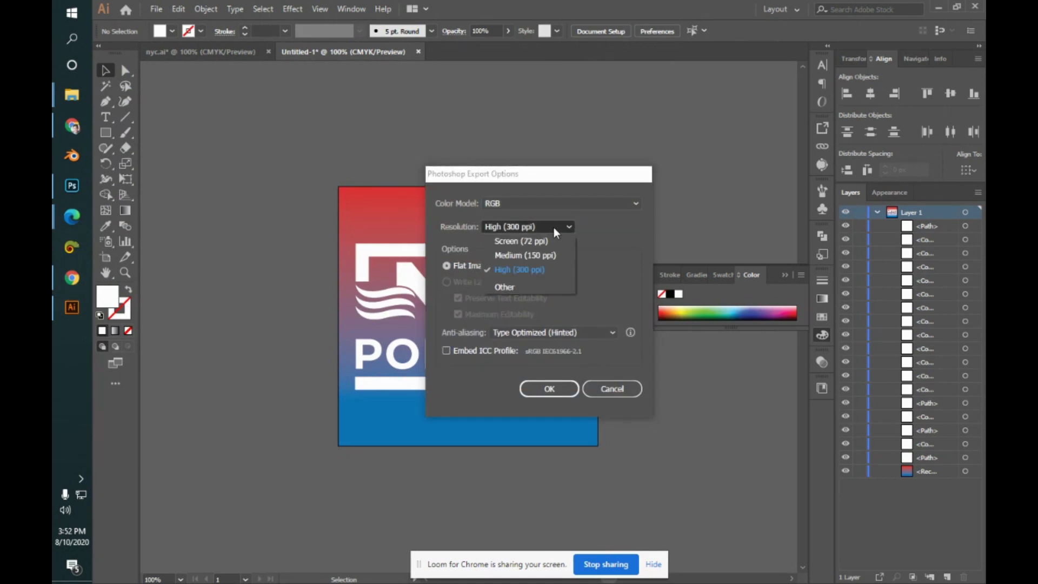
pyautogui.click(543, 254)
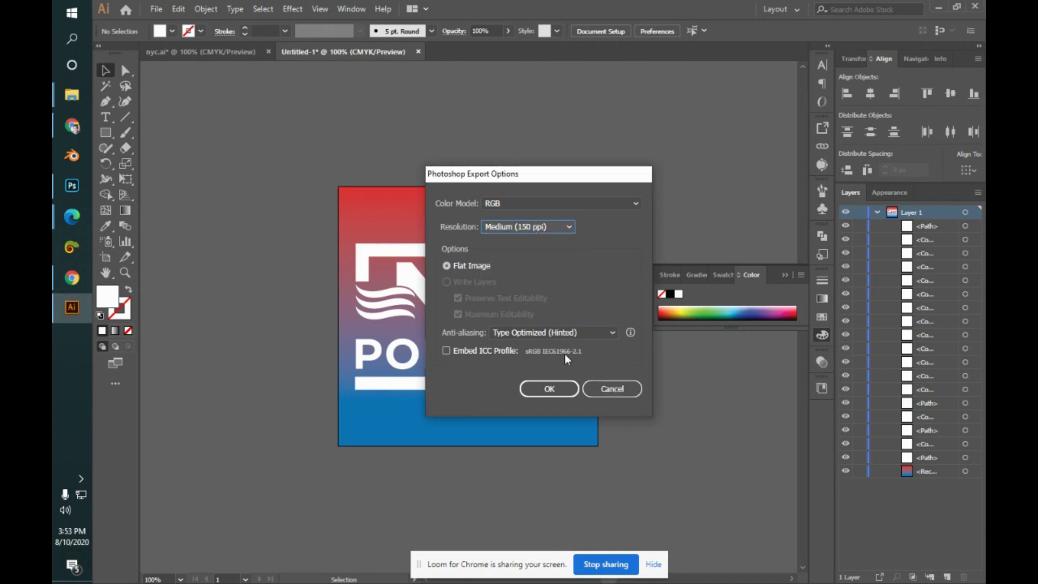
pyautogui.click(563, 336)
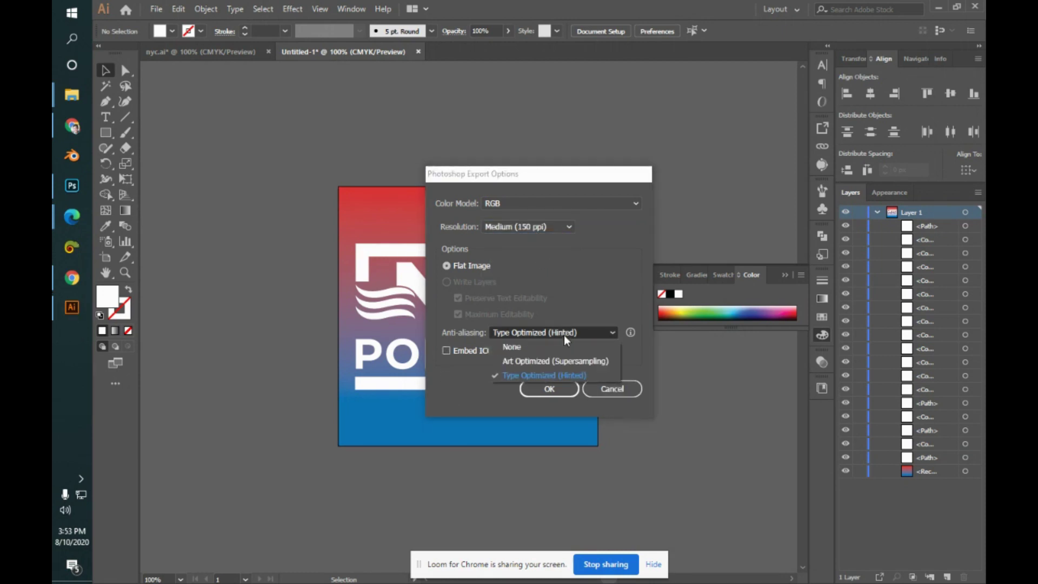
pyautogui.click(564, 335)
pyautogui.click(565, 337)
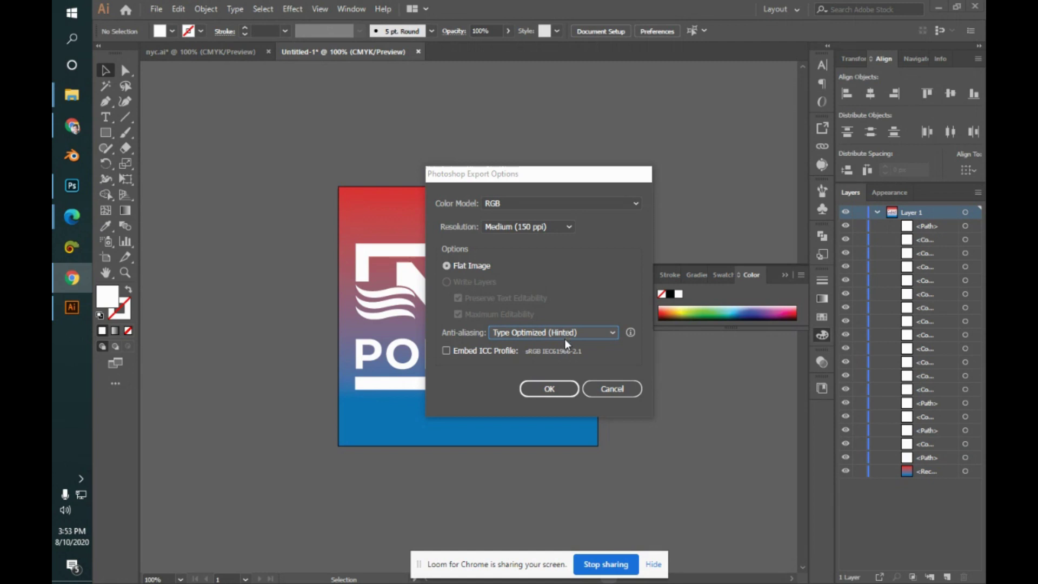
pyautogui.click(550, 390)
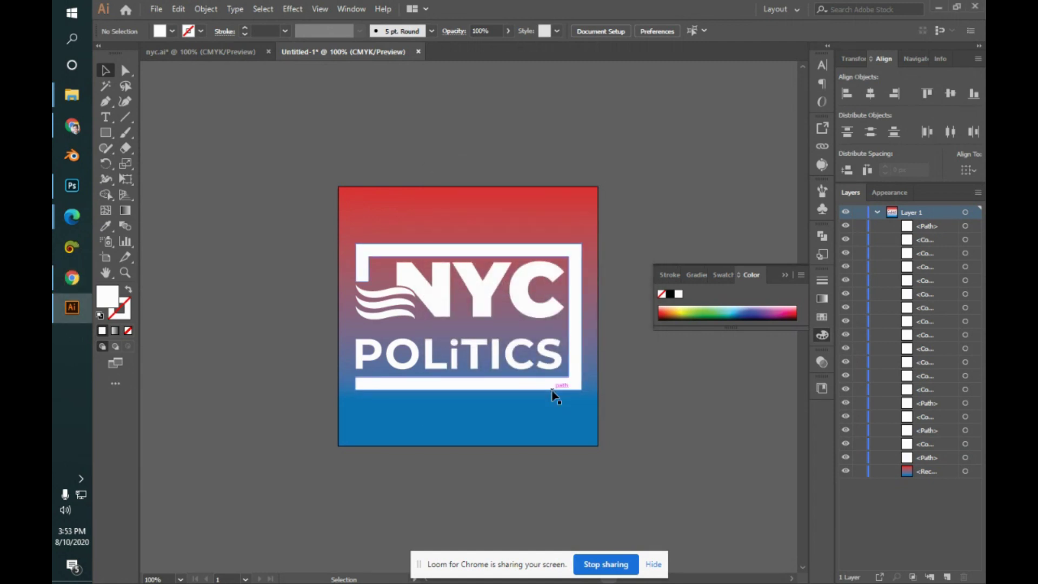
# - Open test.psd from the Contest folder in Photoshop to check its layers, and return to Illustrator
pyautogui.moveTo(63, 97)
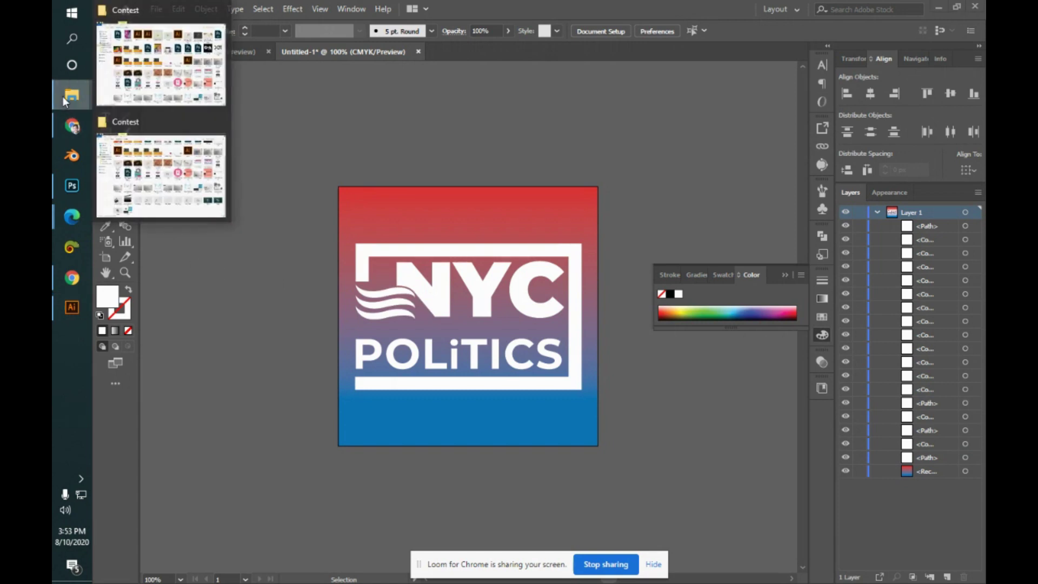
pyautogui.click(160, 67)
pyautogui.doubleClick(259, 100)
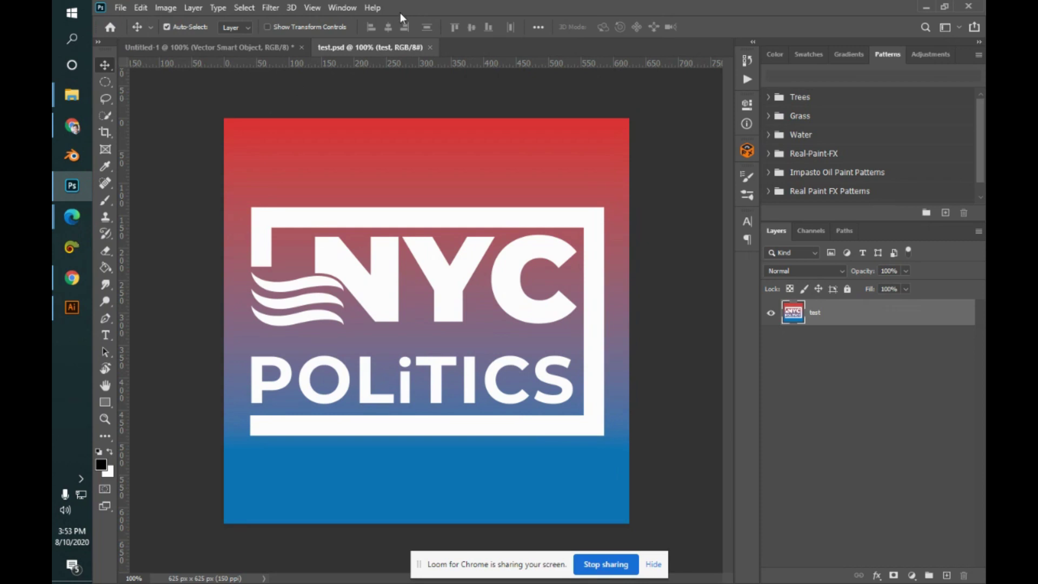
pyautogui.click(771, 313)
pyautogui.click(772, 312)
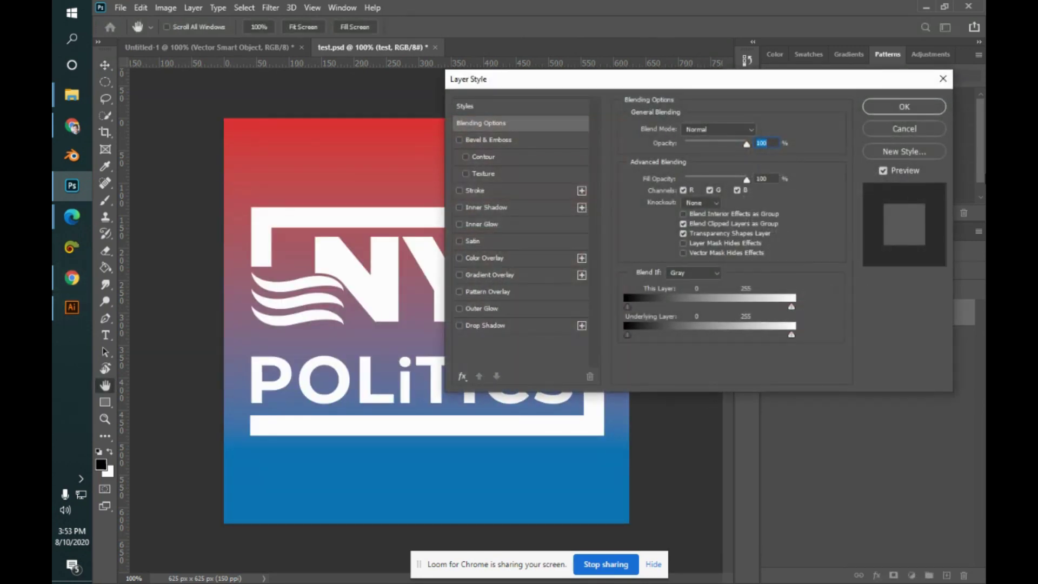
pyautogui.press('Escape')
pyautogui.click(72, 308)
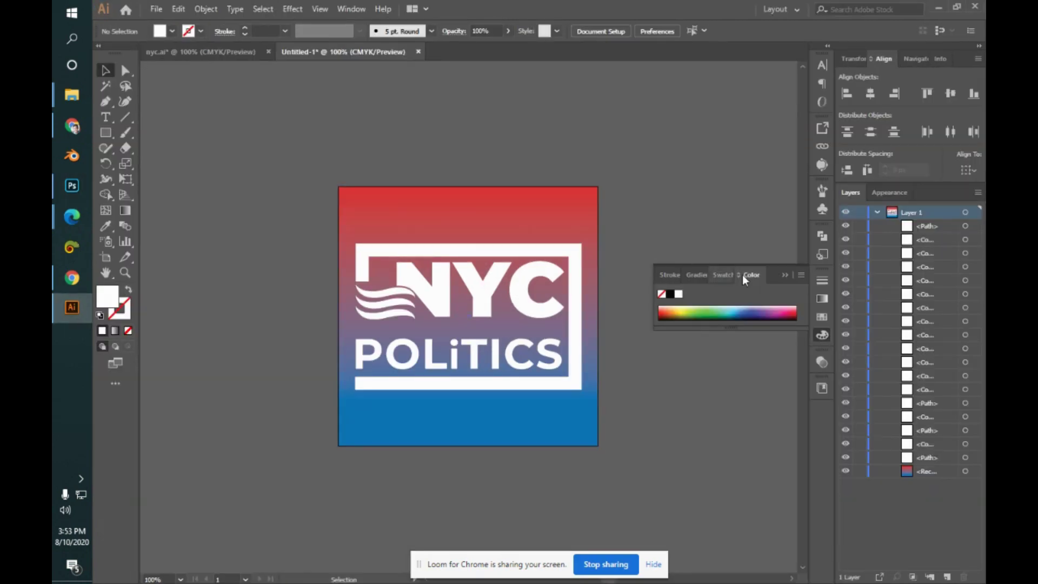
pyautogui.click(156, 10)
pyautogui.click(214, 129)
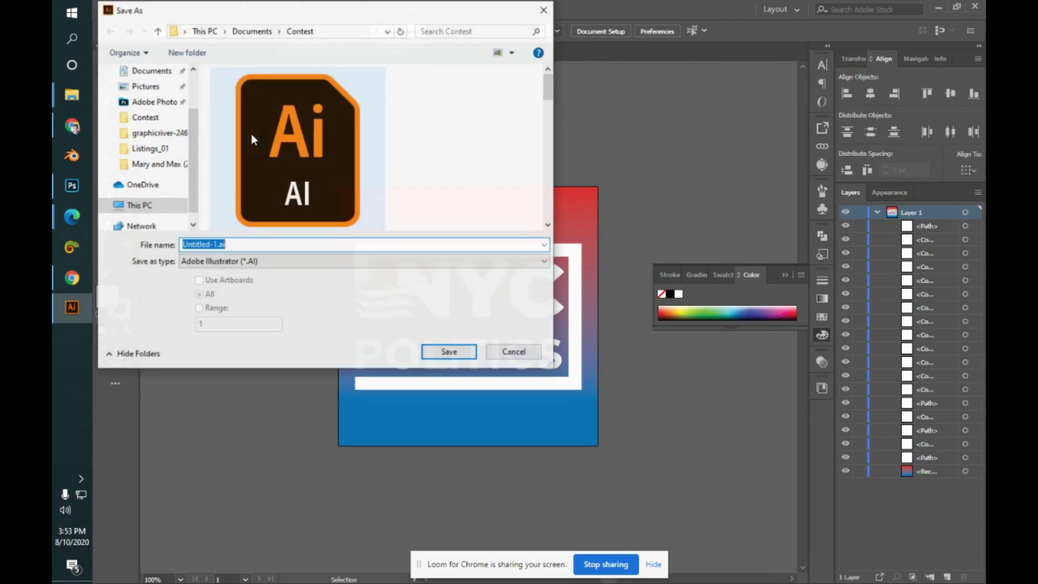
pyautogui.click(365, 262)
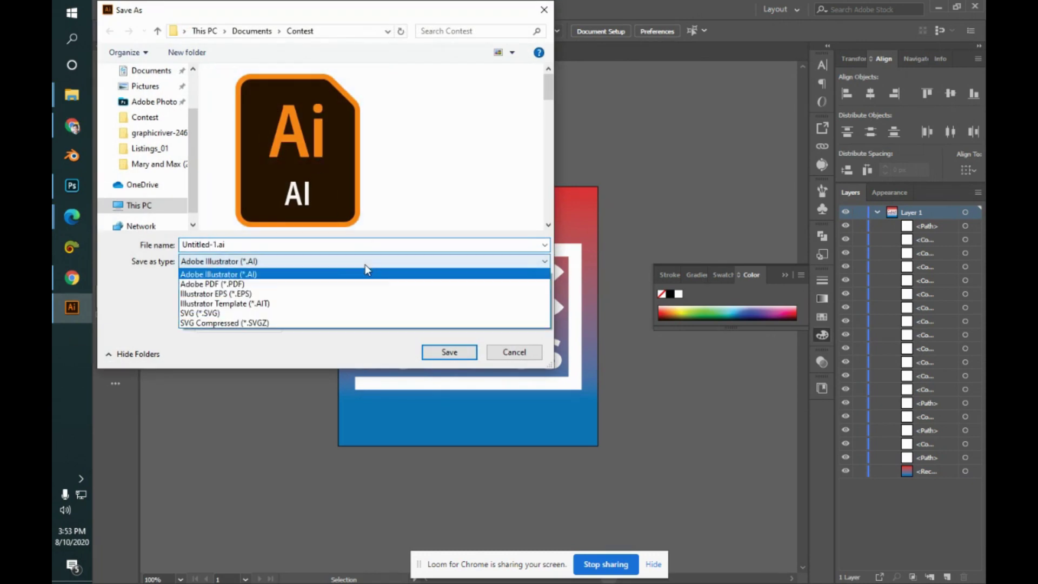
pyautogui.click(338, 285)
pyautogui.doubleClick(213, 245)
pyautogui.write('test')
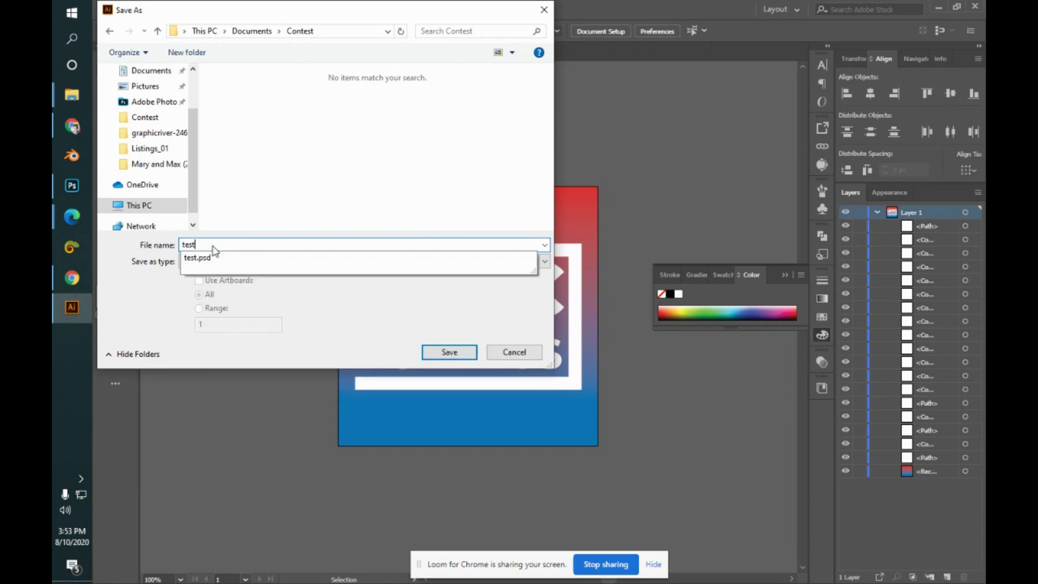
pyautogui.write('_0')
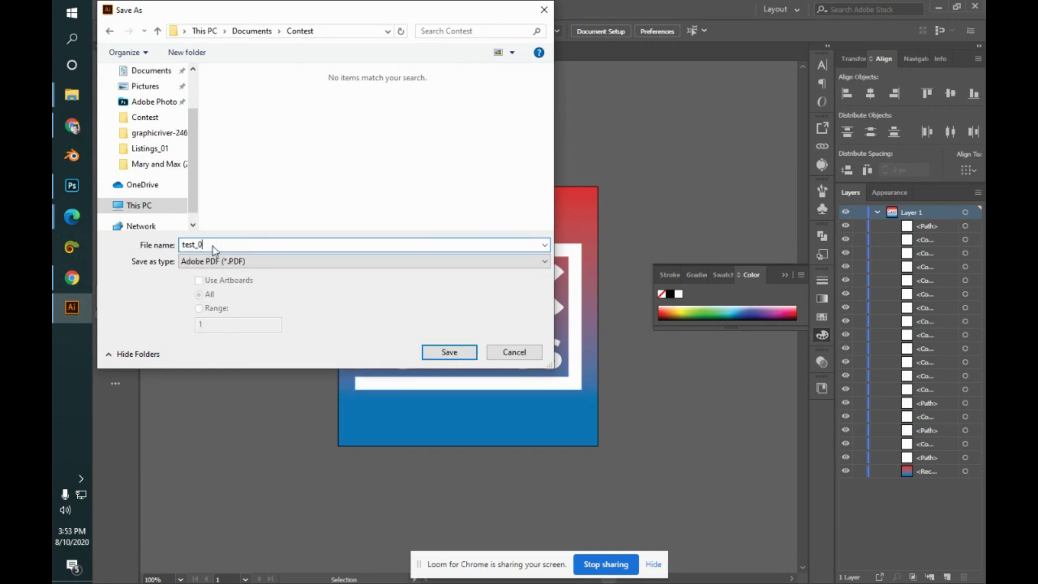
pyautogui.press('Return')
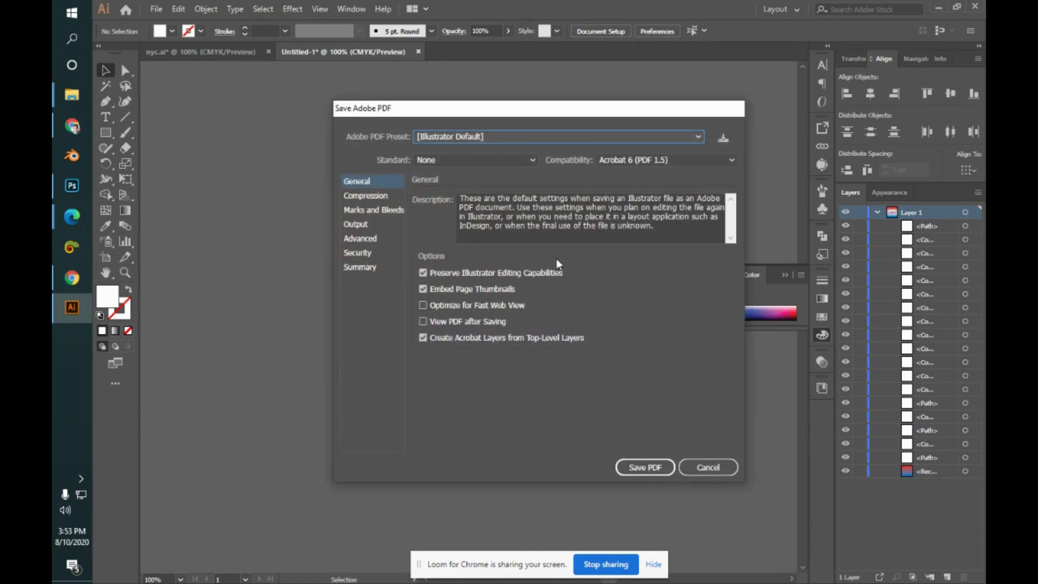
pyautogui.click(712, 466)
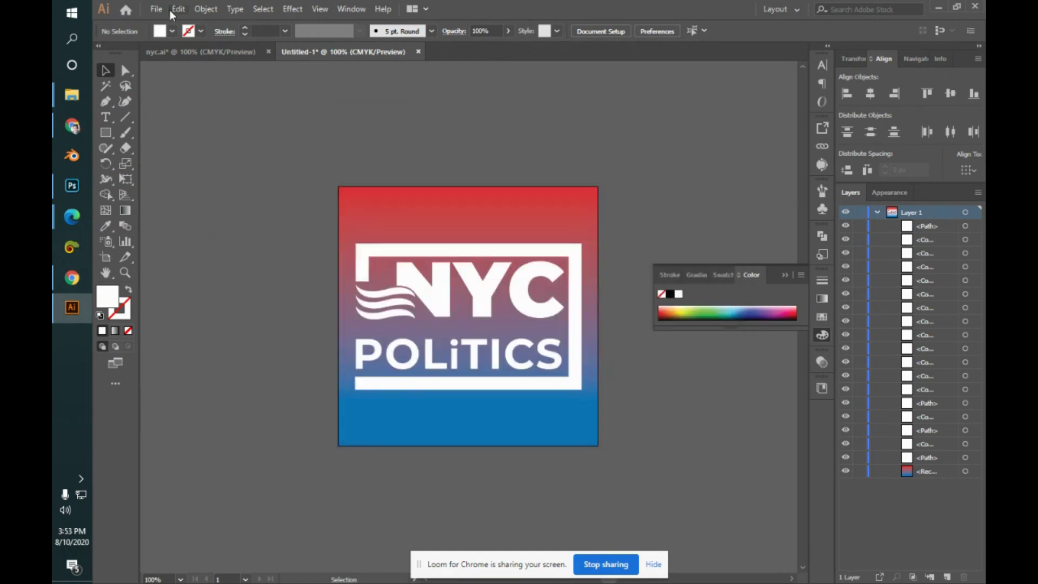
pyautogui.click(157, 9)
pyautogui.click(210, 128)
pyautogui.click(281, 261)
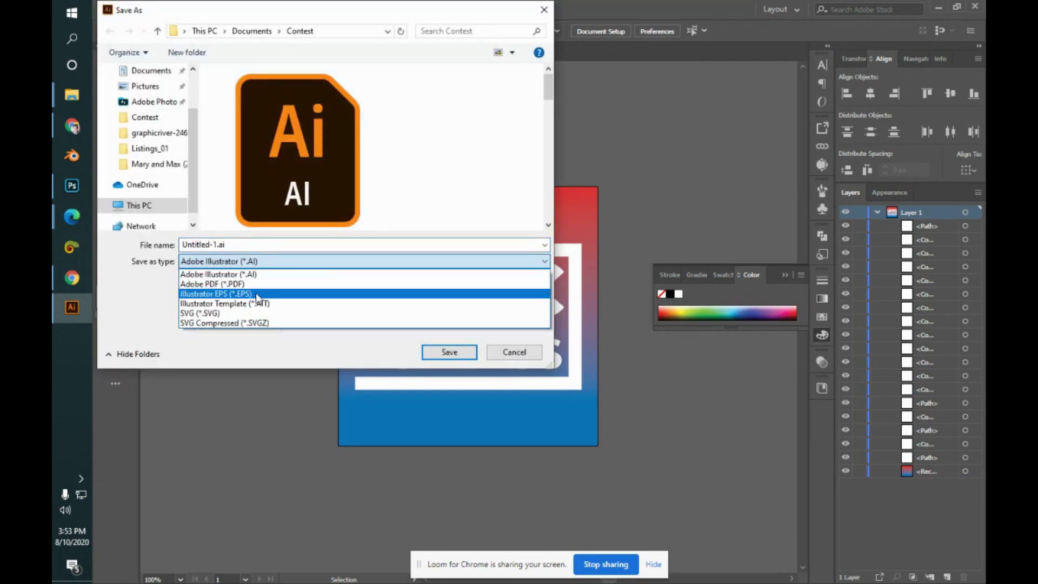
pyautogui.click(227, 275)
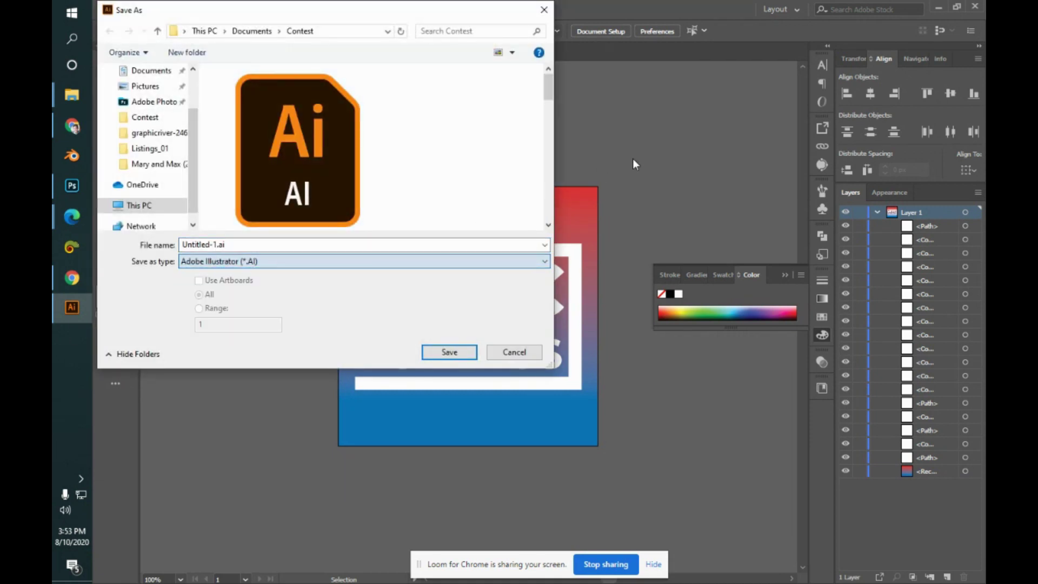
pyautogui.click(503, 354)
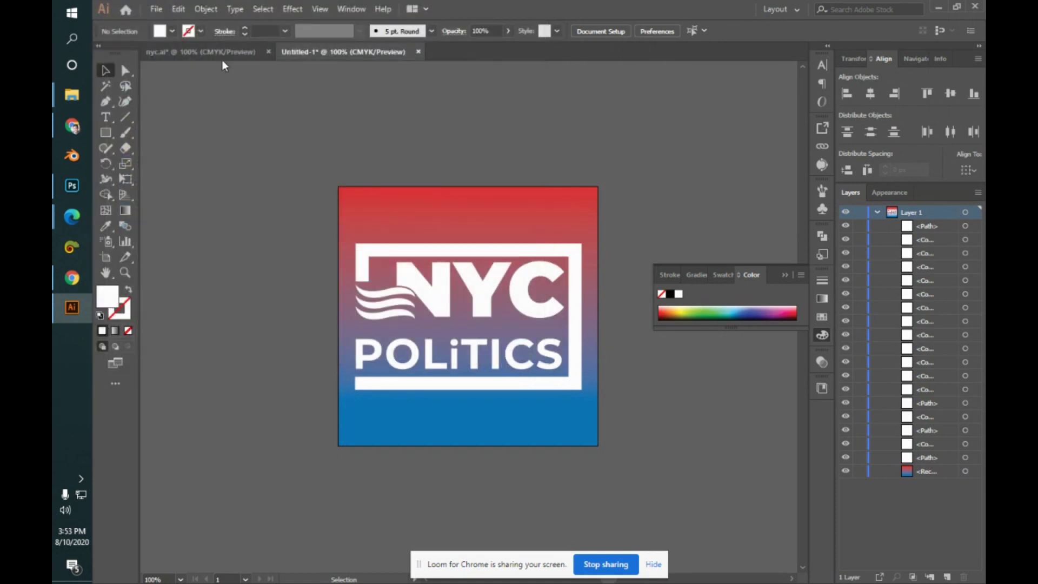
pyautogui.click(156, 8)
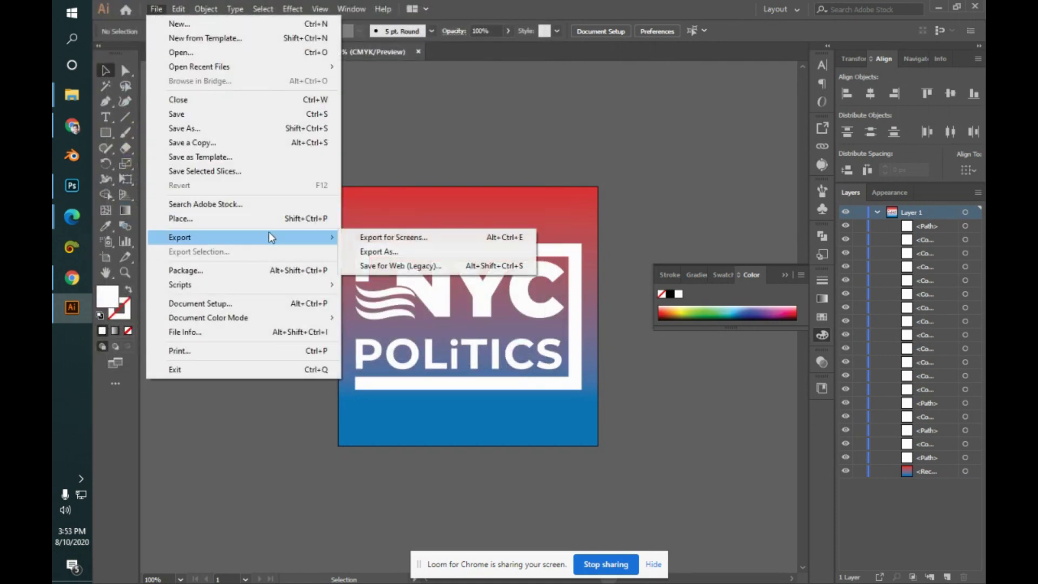
pyautogui.moveTo(336, 234)
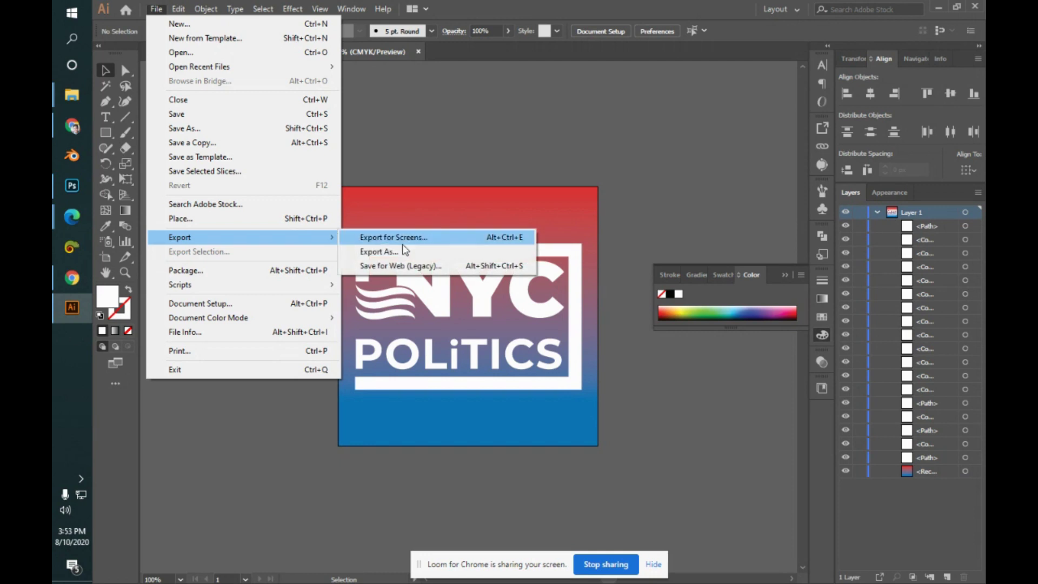
pyautogui.click(420, 265)
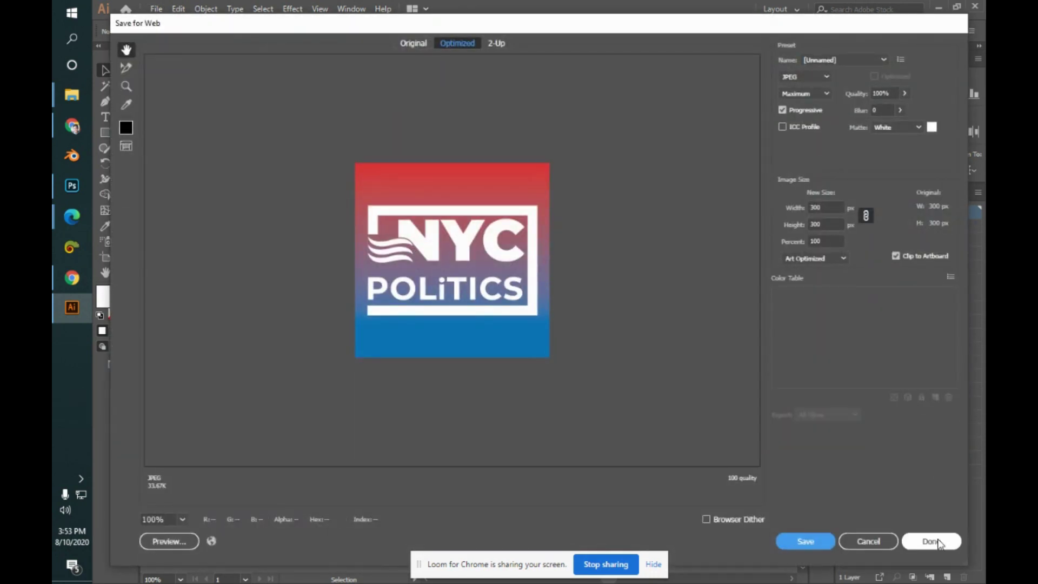
pyautogui.click(931, 541)
# - Start another export of the artwork in Photoshop (*.PSD) format with the file name test_01
pyautogui.click(155, 9)
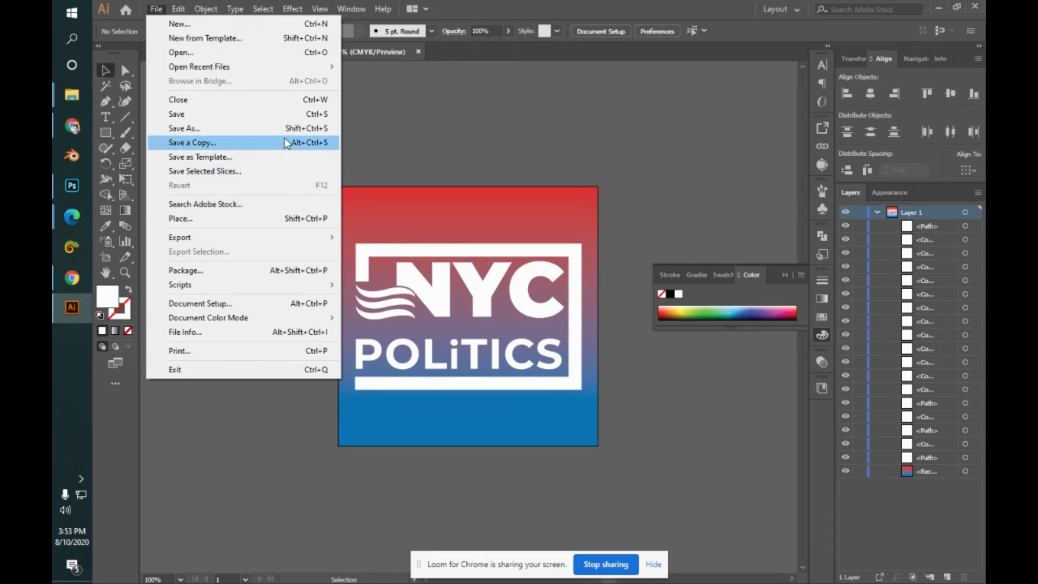
pyautogui.moveTo(292, 236)
pyautogui.click(373, 252)
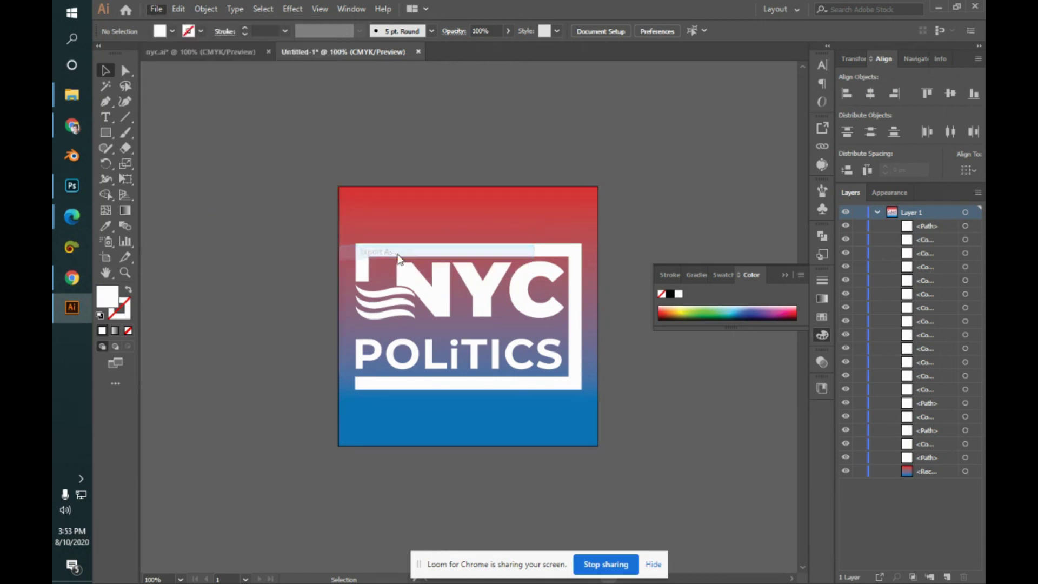
pyautogui.click(302, 265)
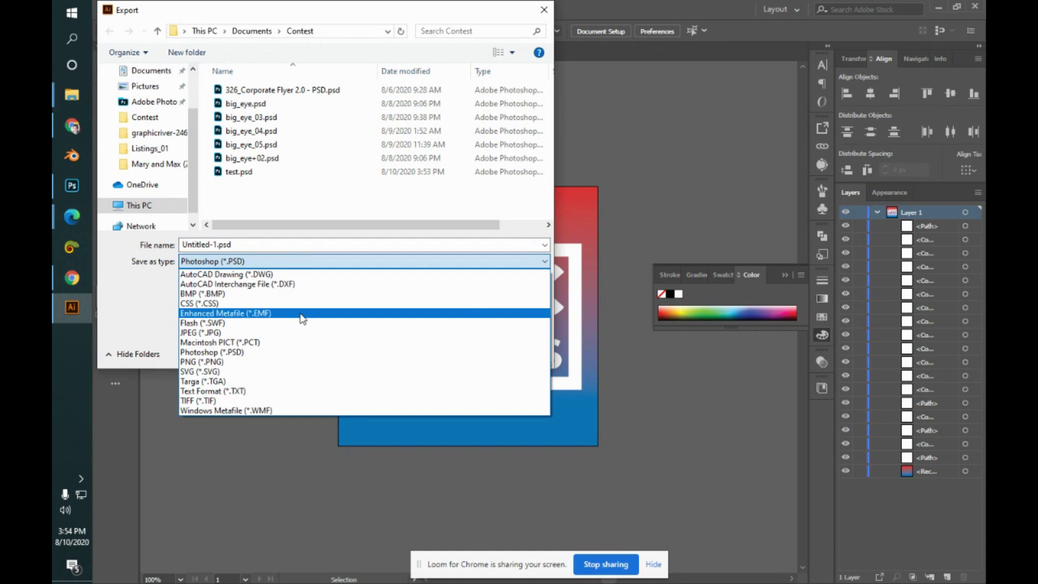
pyautogui.click(299, 353)
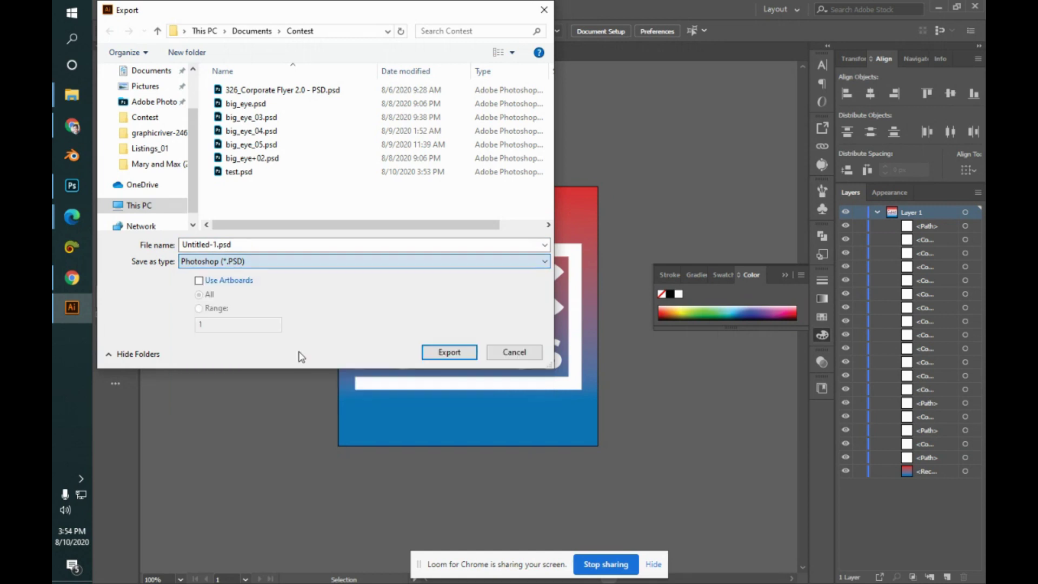
pyautogui.tripleClick(297, 245)
pyautogui.write('test_0')
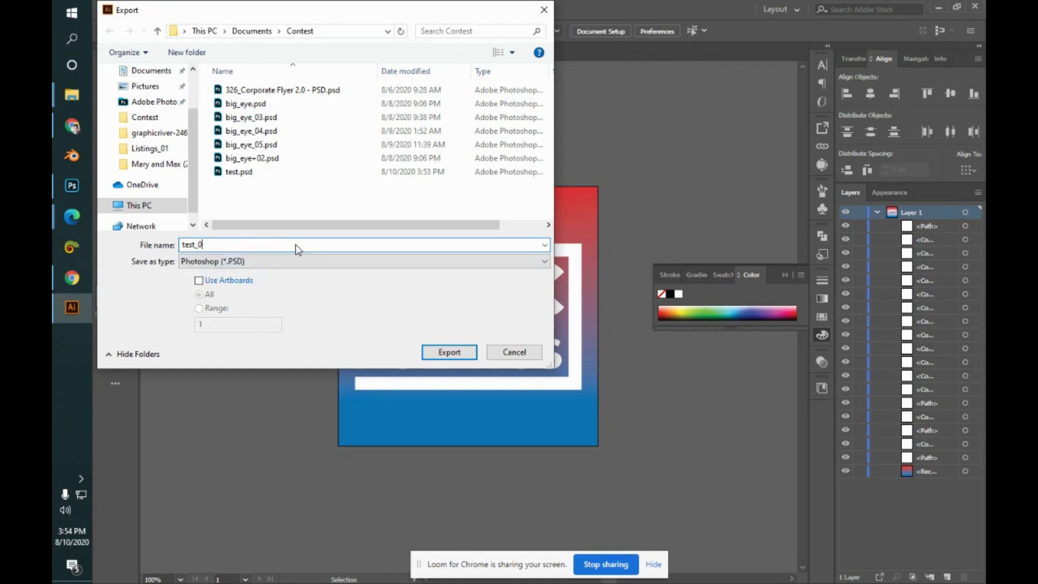
pyautogui.write('1')
pyautogui.press('Return')
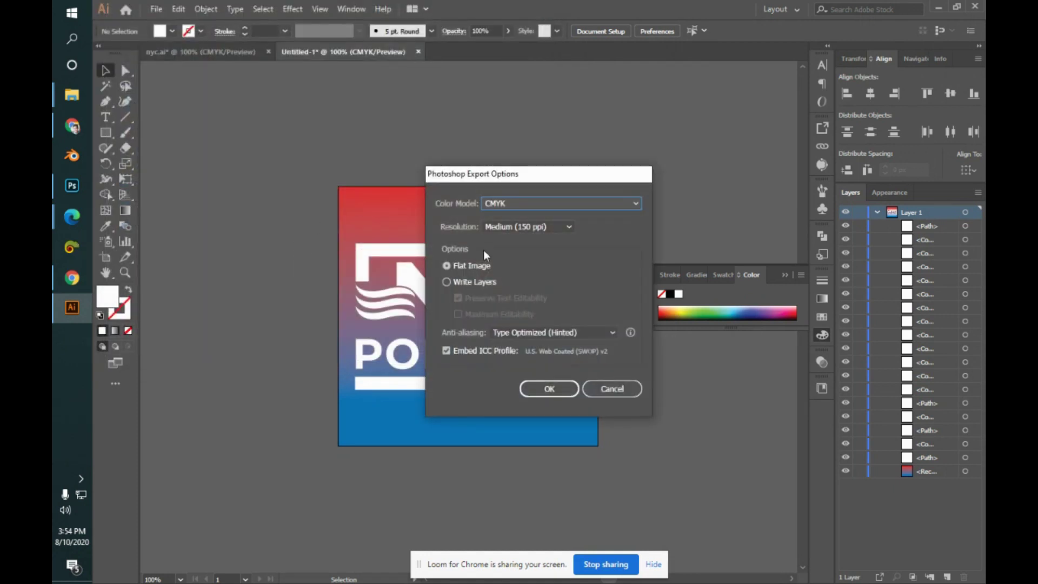
# - Try the Write Layers option, then export the PSD as an RGB flat image at Medium (150 ppi) with the ICC profile embedded
pyautogui.click(447, 285)
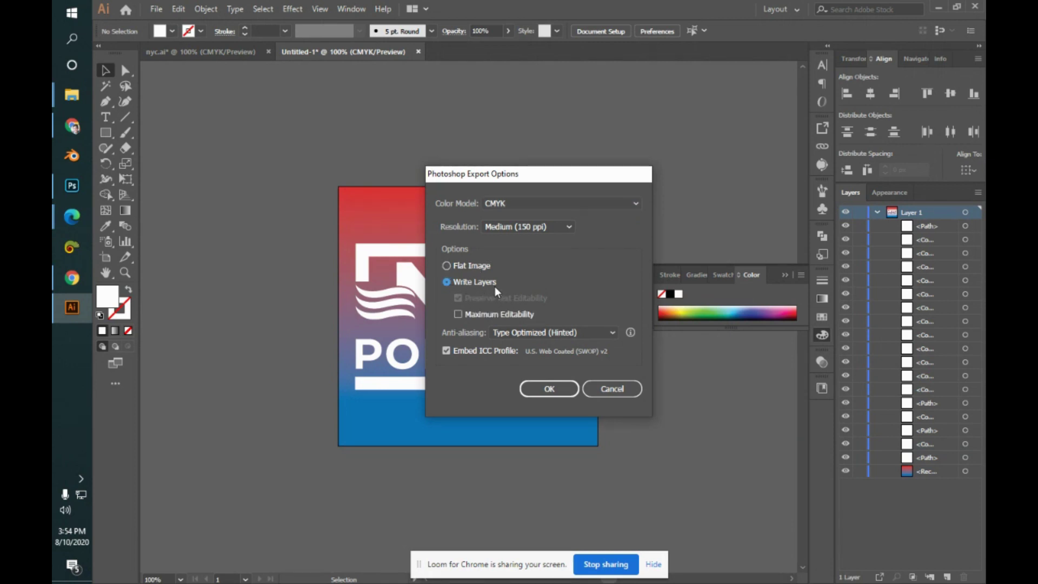
pyautogui.click(522, 312)
pyautogui.click(498, 206)
pyautogui.click(509, 217)
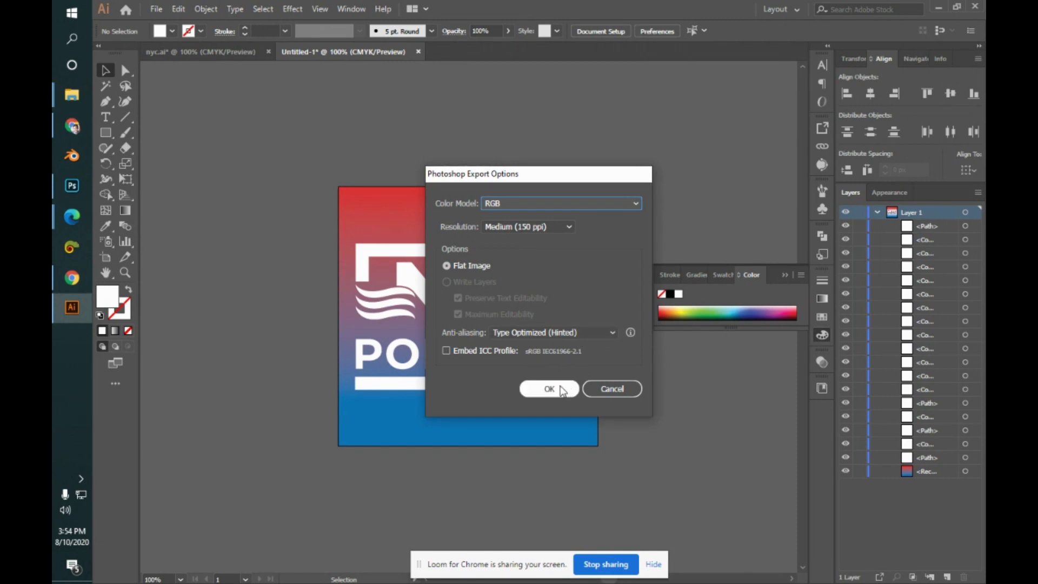
pyautogui.click(460, 351)
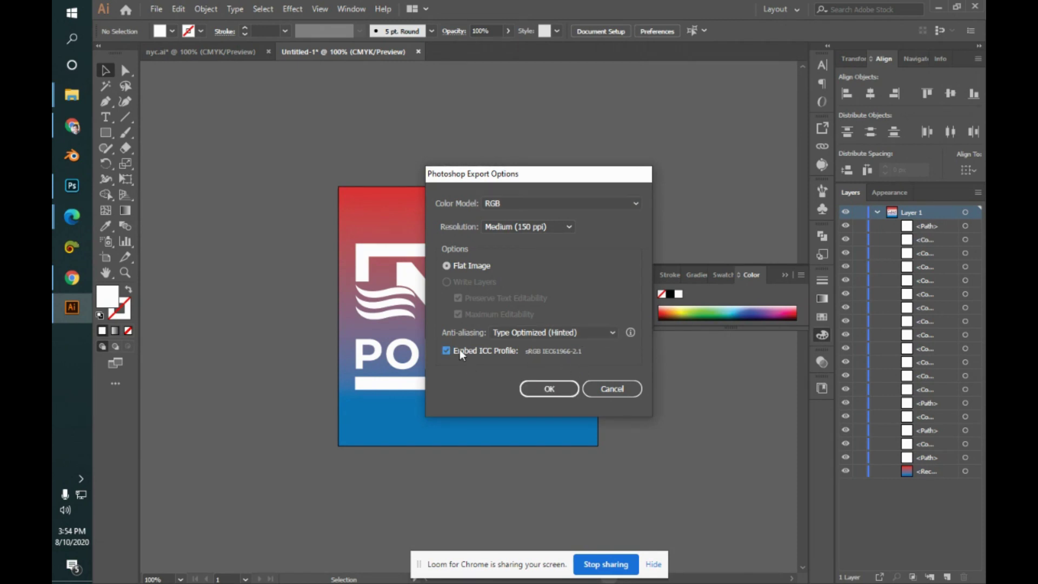
pyautogui.click(549, 389)
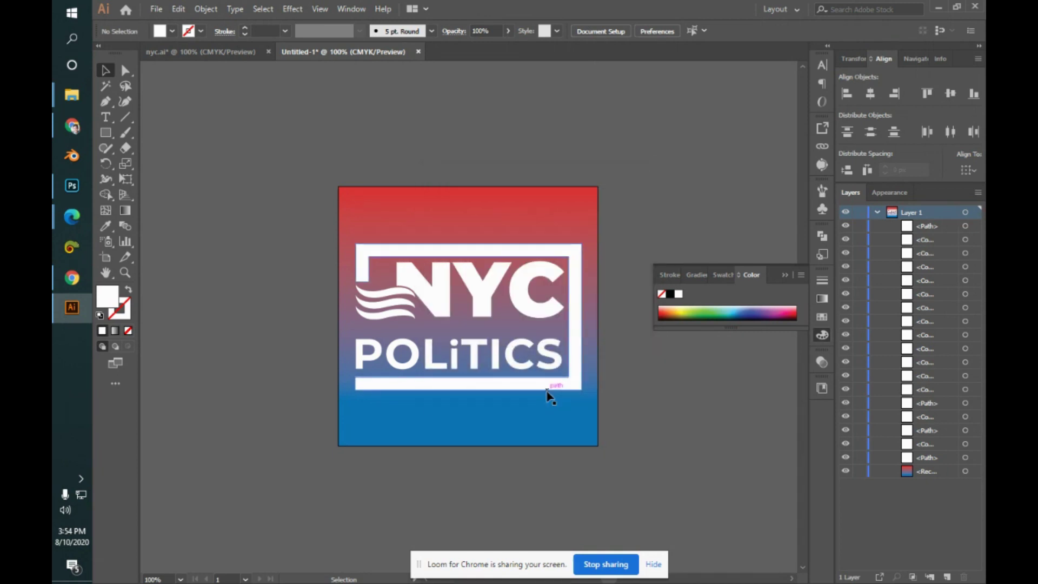
# - Open test_02.psd from the Contest folder in Photoshop, check its layer by toggling visibility, and return to Illustrator
pyautogui.moveTo(53, 93)
pyautogui.click(161, 64)
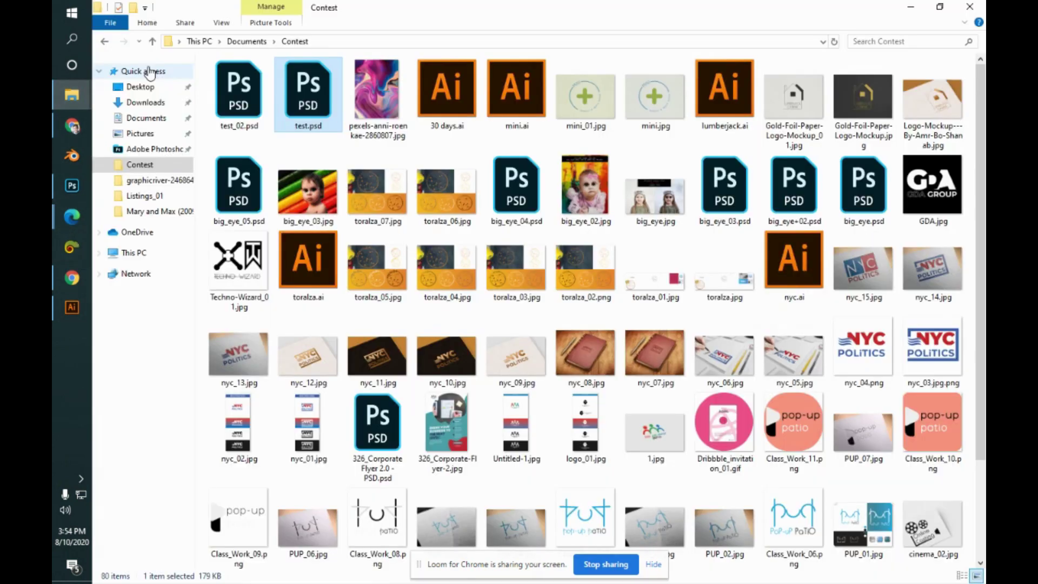
pyautogui.doubleClick(272, 93)
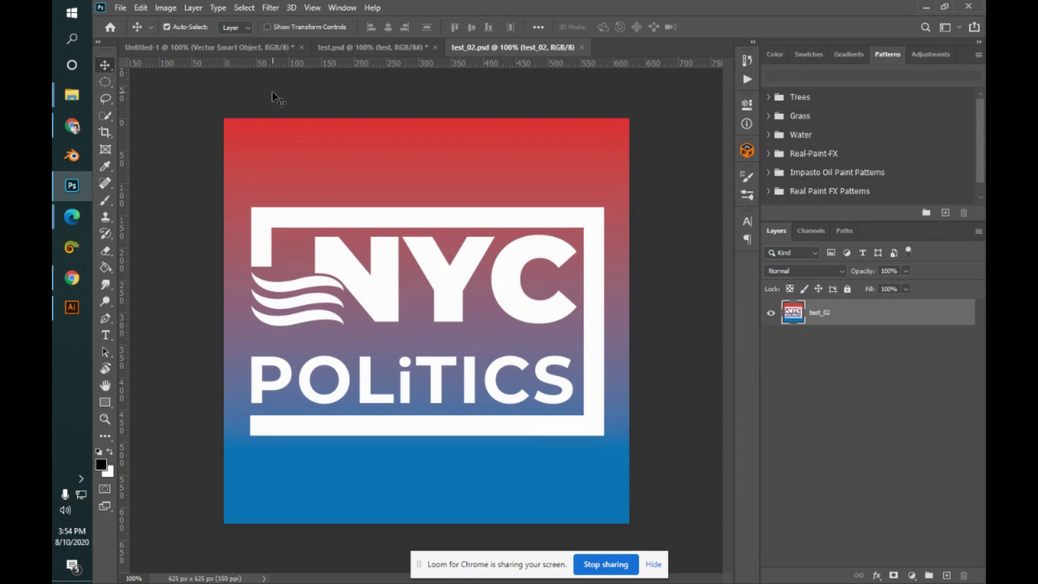
pyautogui.click(771, 314)
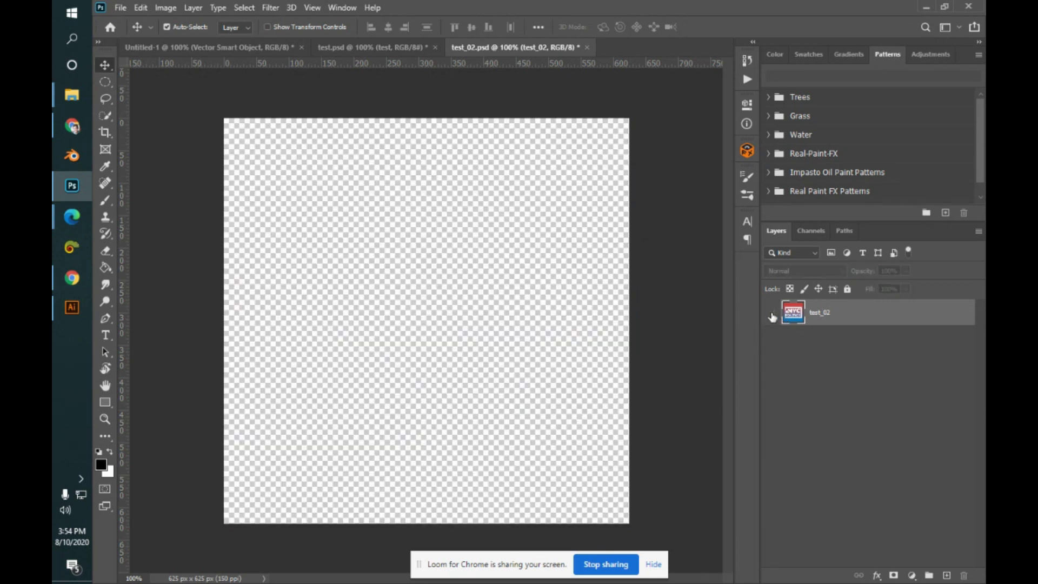
pyautogui.click(771, 313)
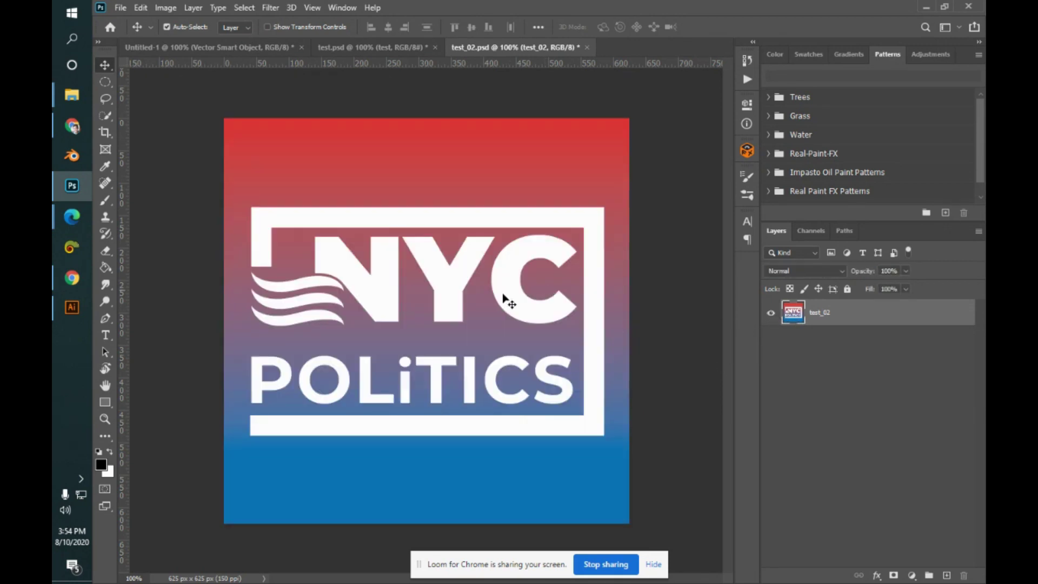
pyautogui.click(71, 307)
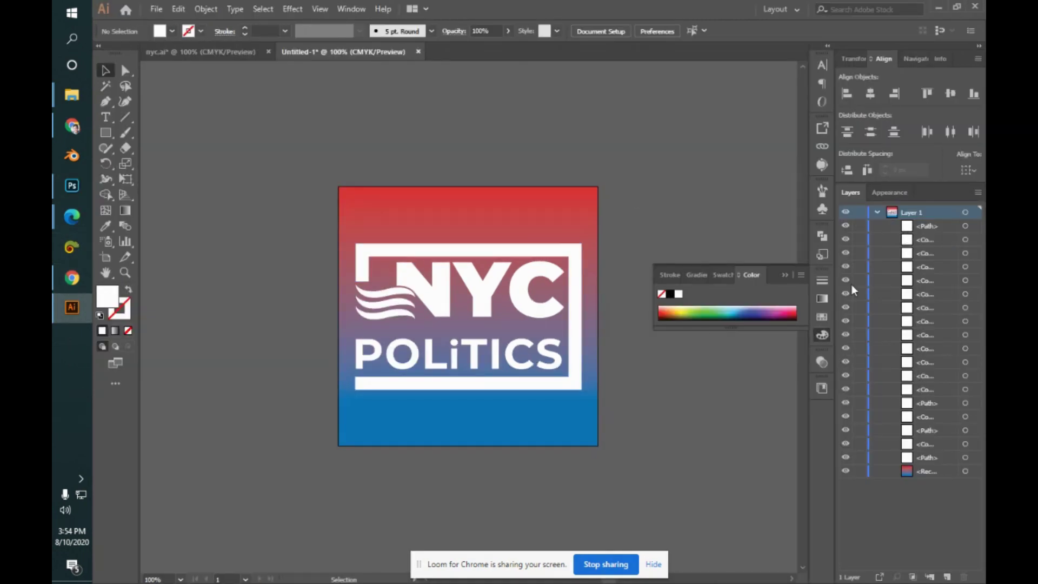
# - Highlight every object inside Layer 1, from the topmost path to the gradient rectangle, and clear the highlighting
pyautogui.click(877, 213)
pyautogui.click(878, 214)
pyautogui.click(914, 227)
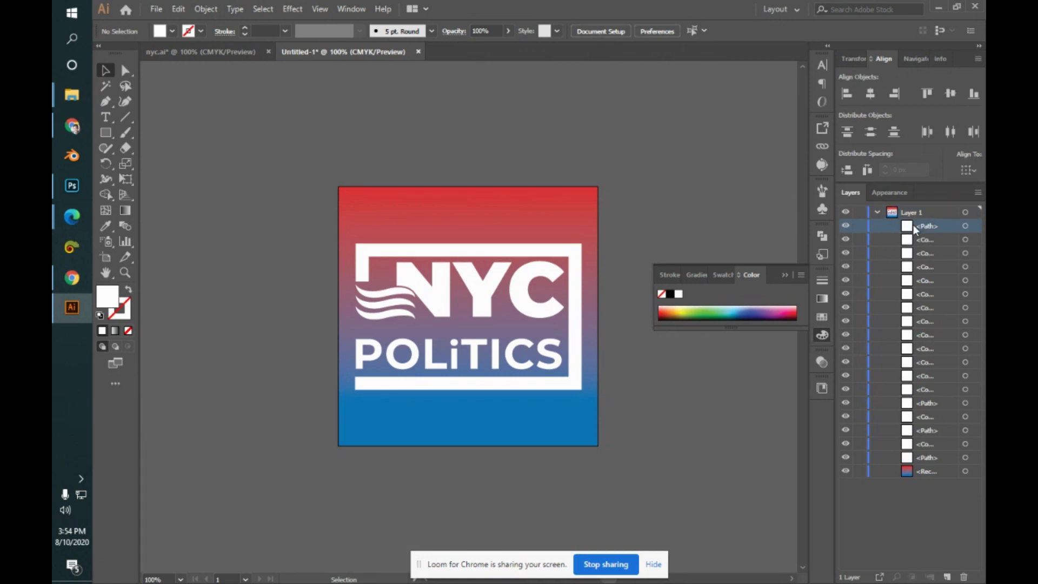
pyautogui.keyDown('shift'); pyautogui.click(918, 472); pyautogui.keyUp('shift')
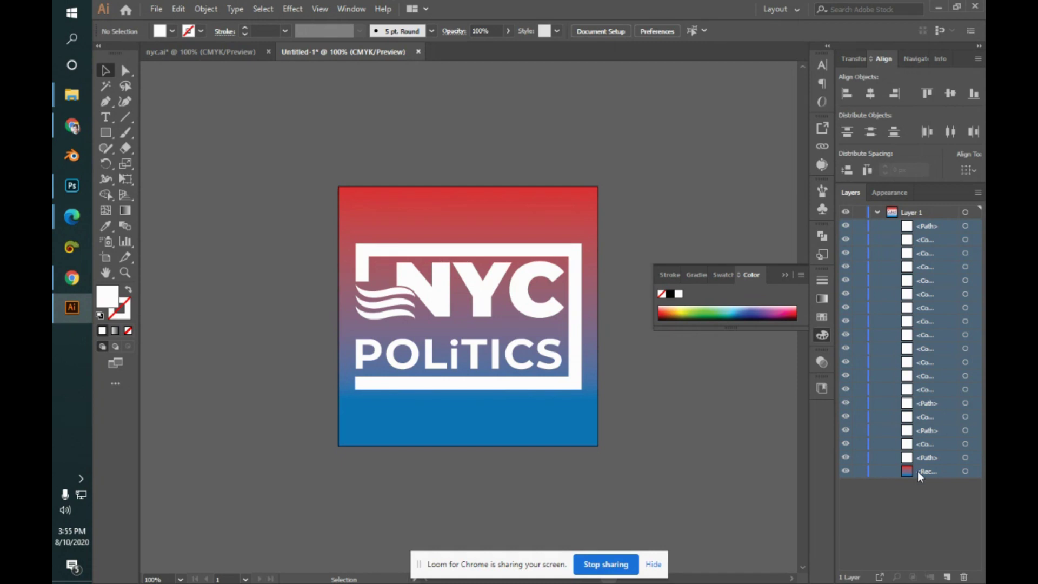
pyautogui.click(966, 522)
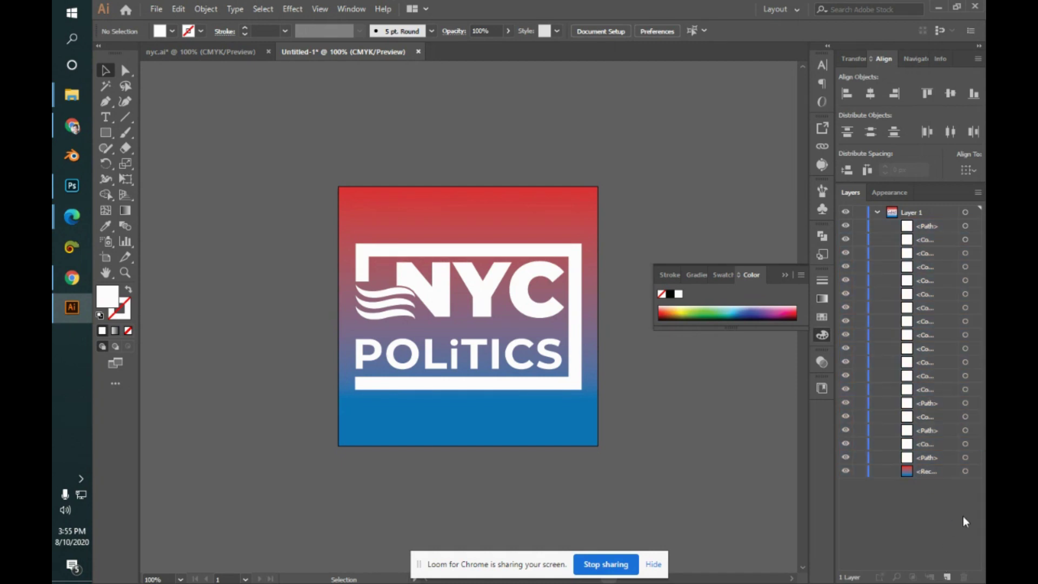
# - Add eight empty layers above Layer 1, briefly target the compound path of the S in POLiTICS, and deselect it
pyautogui.click(947, 577)
pyautogui.click(947, 577)
pyautogui.click(948, 577)
pyautogui.click(947, 577)
pyautogui.click(947, 577)
pyautogui.click(947, 577)
pyautogui.click(947, 577)
pyautogui.click(947, 577)
pyautogui.scroll(-1, 978, 435)
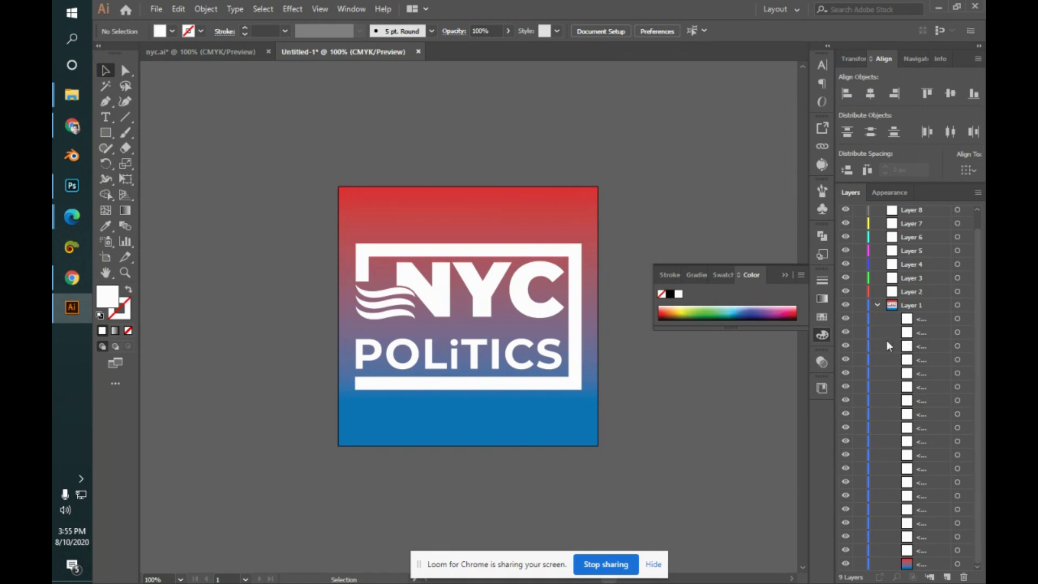
pyautogui.click(958, 333)
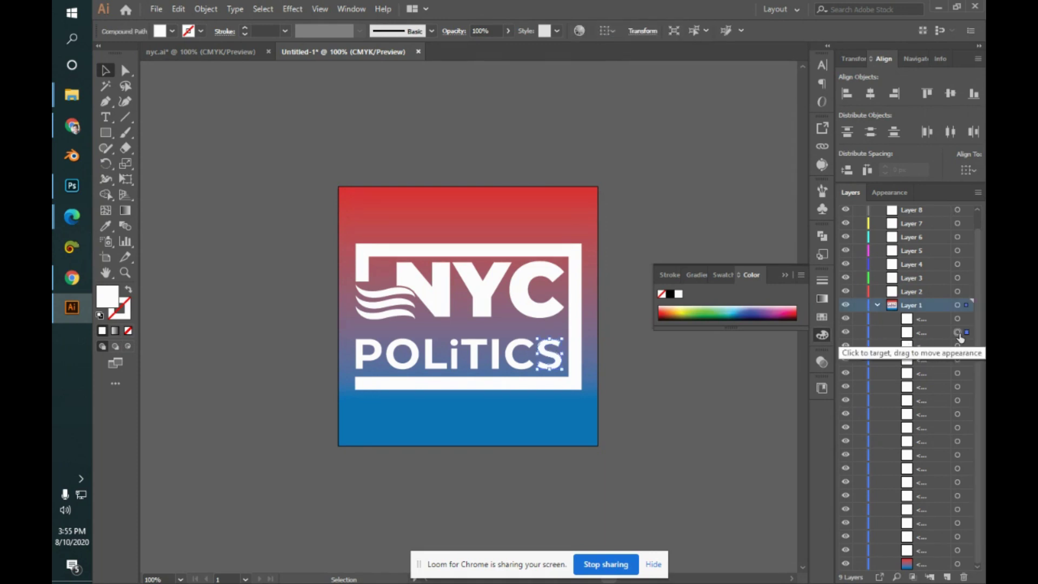
pyautogui.click(710, 384)
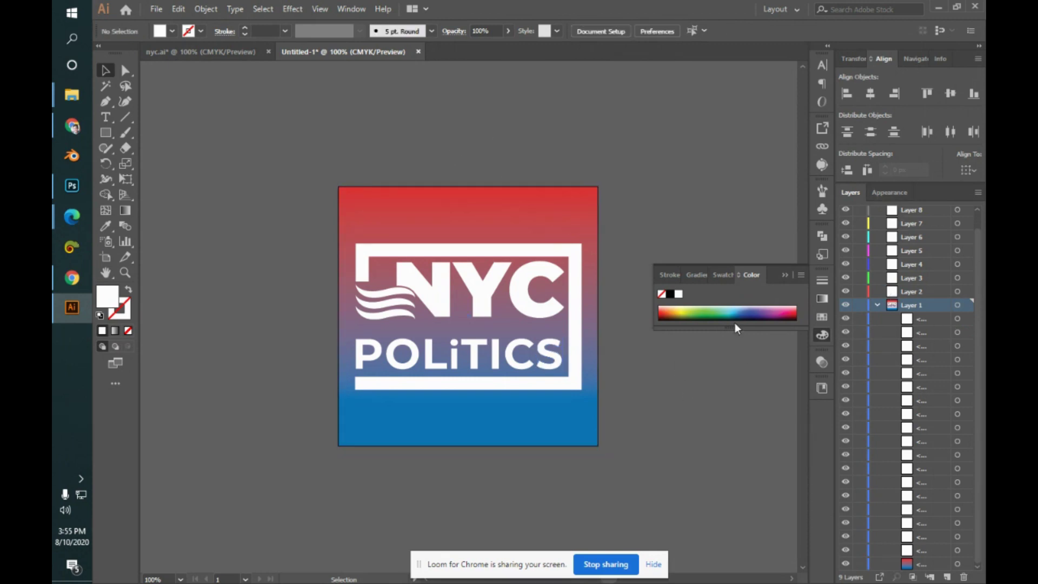
# - Delete the empty layers Layer 2 to Layer 9, leaving only Layer 1 with the artwork
pyautogui.click(945, 293)
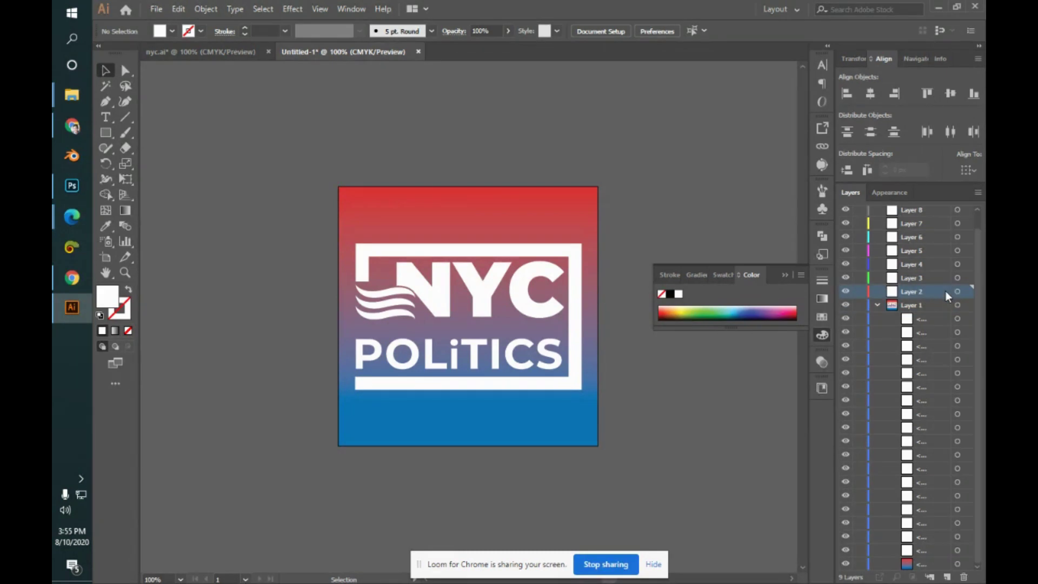
pyautogui.keyDown('shift'); pyautogui.click(947, 213); pyautogui.keyUp('shift')
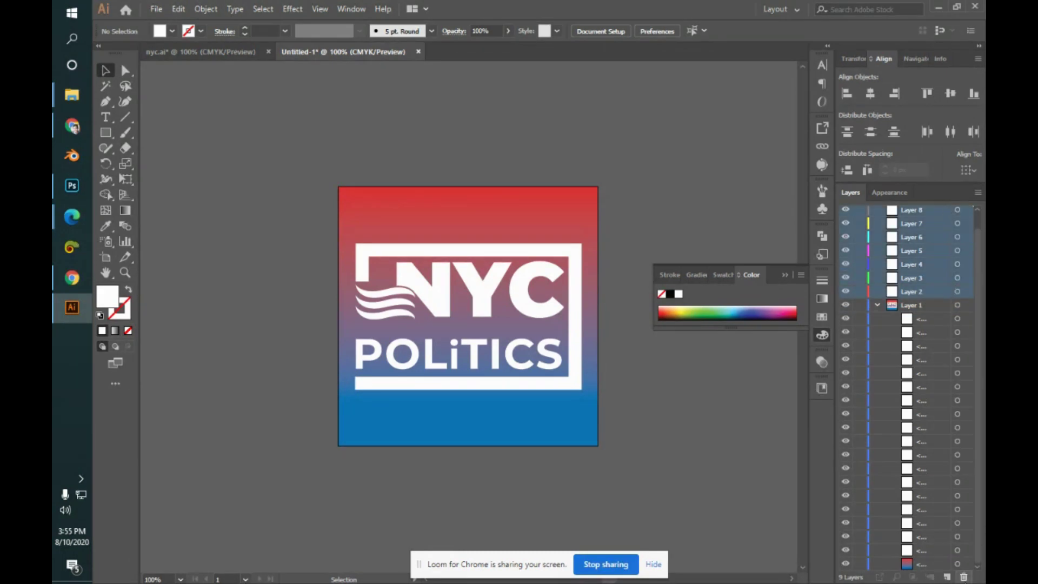
pyautogui.click(963, 576)
pyautogui.click(920, 214)
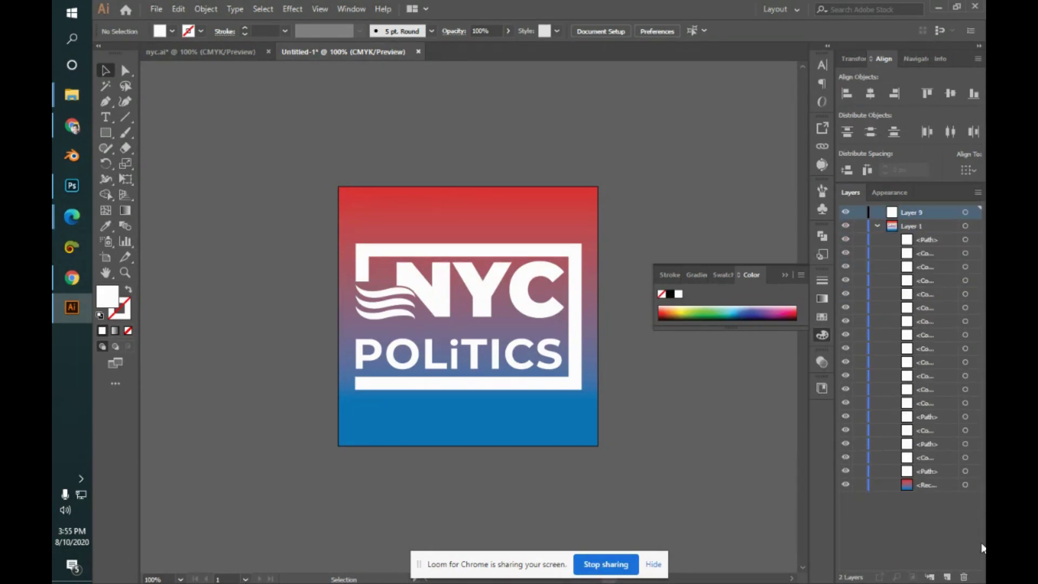
pyautogui.click(963, 577)
# - Switch to the Google Meet meeting in the browser and read the latest chat messages
pyautogui.hotkey('alt', 'Tab')
pyautogui.hotkey('alt', 'Tab')
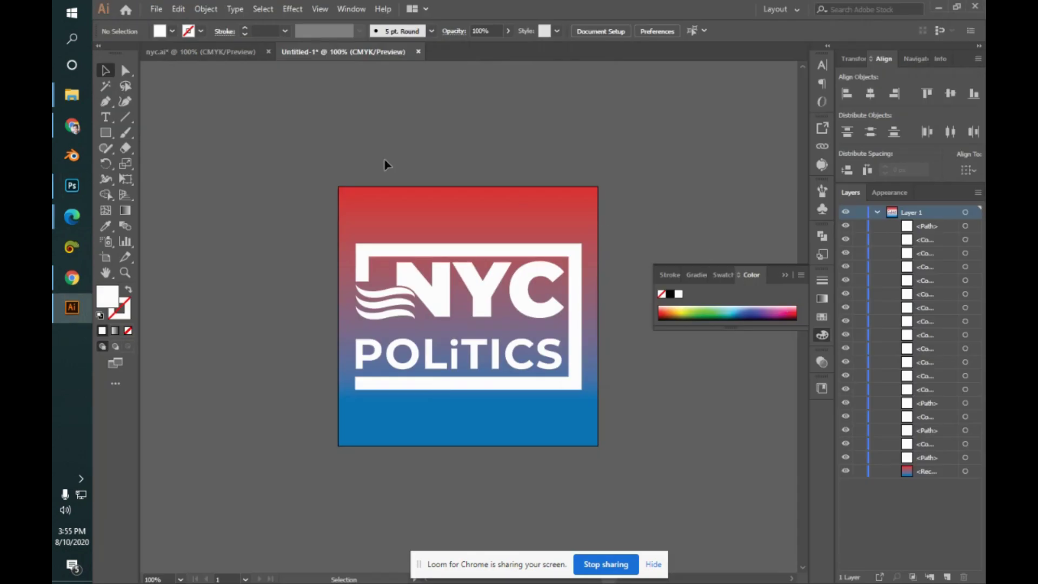
pyautogui.hotkey('alt', 'Tab')
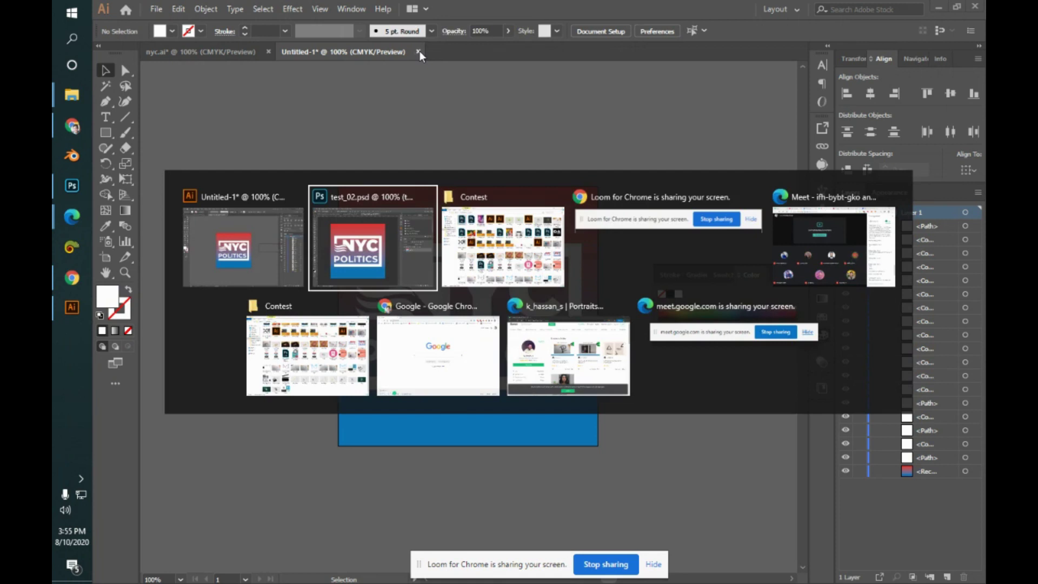
pyautogui.hotkey('alt', 'Tab')
pyautogui.hotkey('alt', 'Tab')
pyautogui.hotkey('alt', 'Tab')
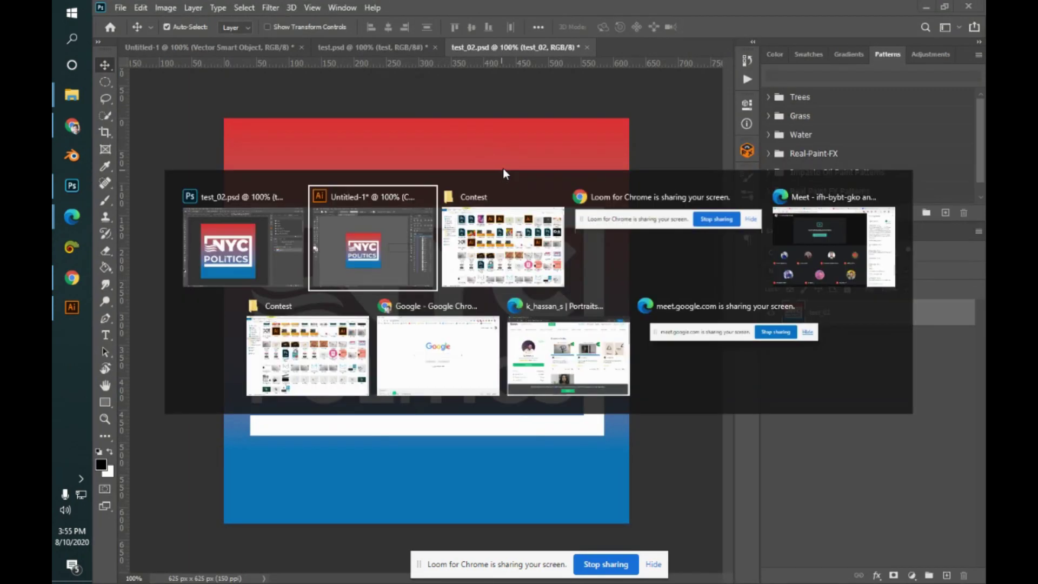
pyautogui.hotkey('alt', 'Tab')
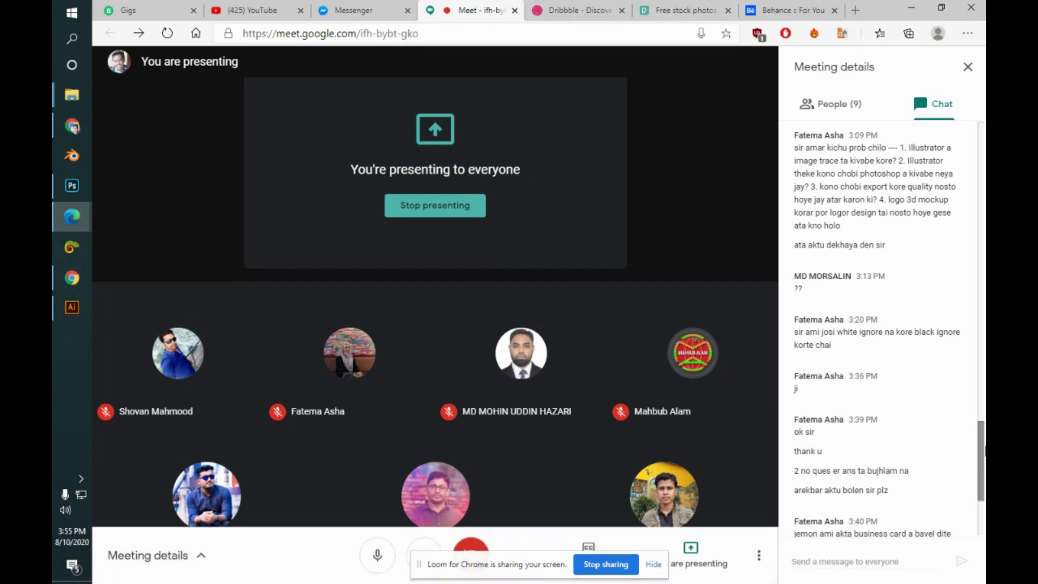
pyautogui.scroll(-3, 981, 519)
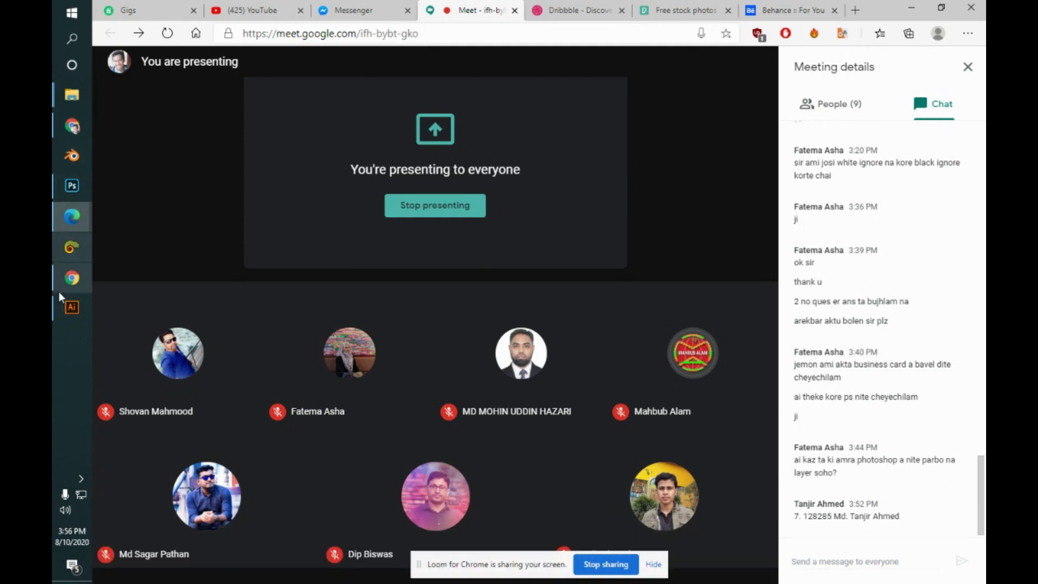
# - Switch to Photoshop, close test.psd, test_02.psd and Untitled-1 without saving, and minimize the program
pyautogui.click(54, 184)
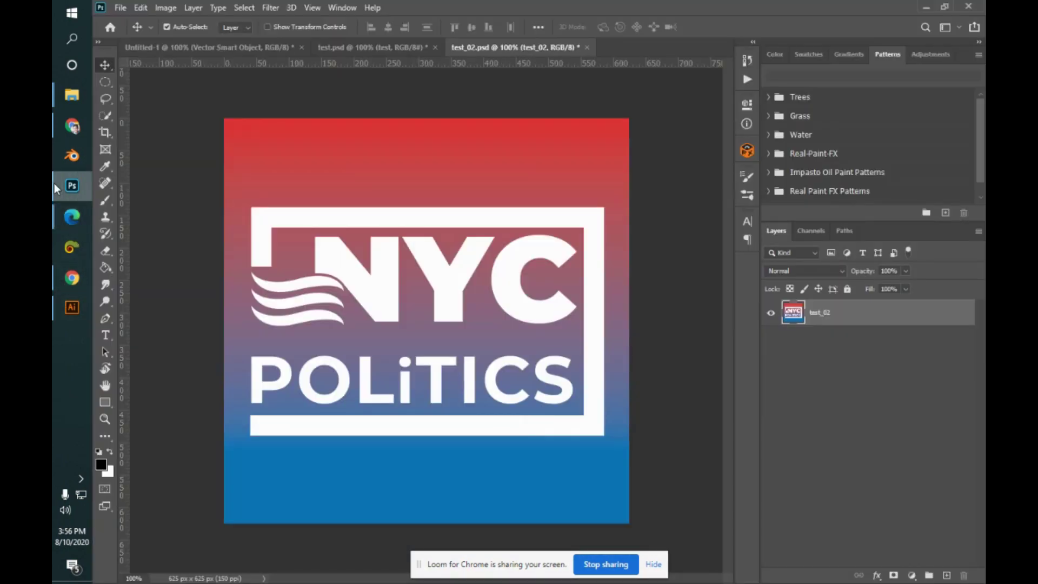
pyautogui.click(411, 44)
pyautogui.click(435, 47)
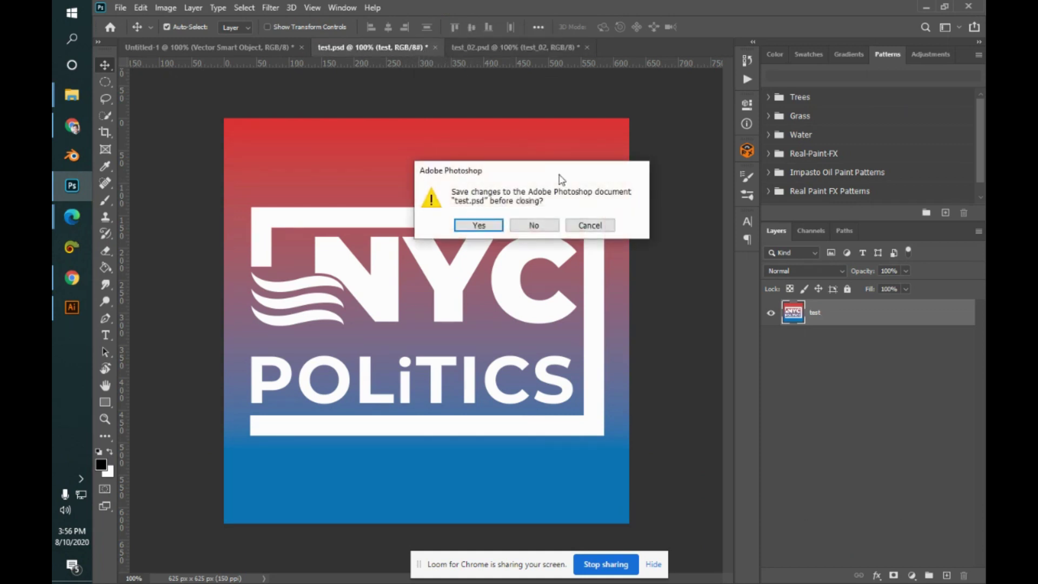
pyautogui.click(534, 225)
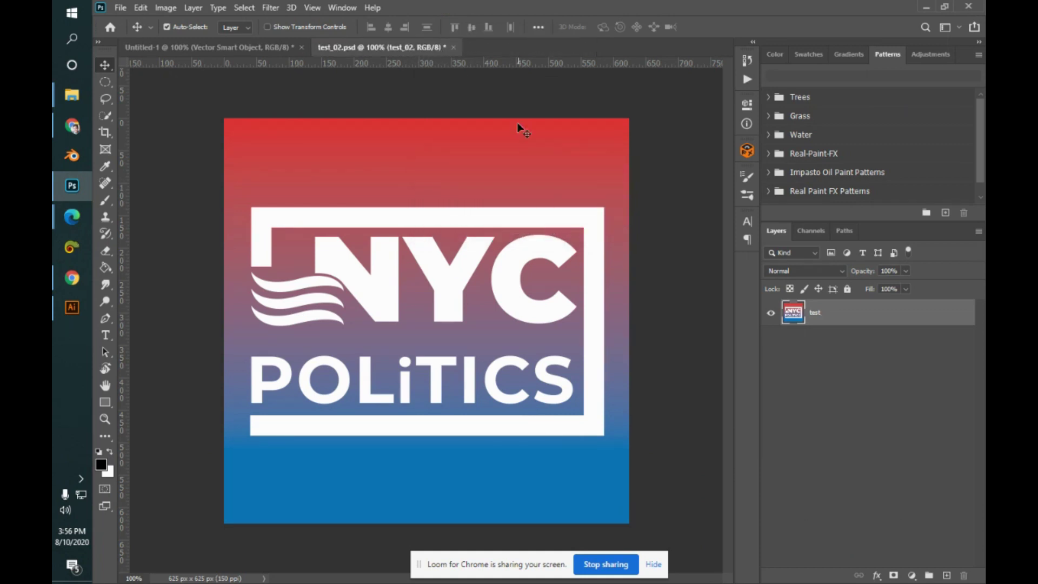
pyautogui.click(456, 47)
pyautogui.click(533, 225)
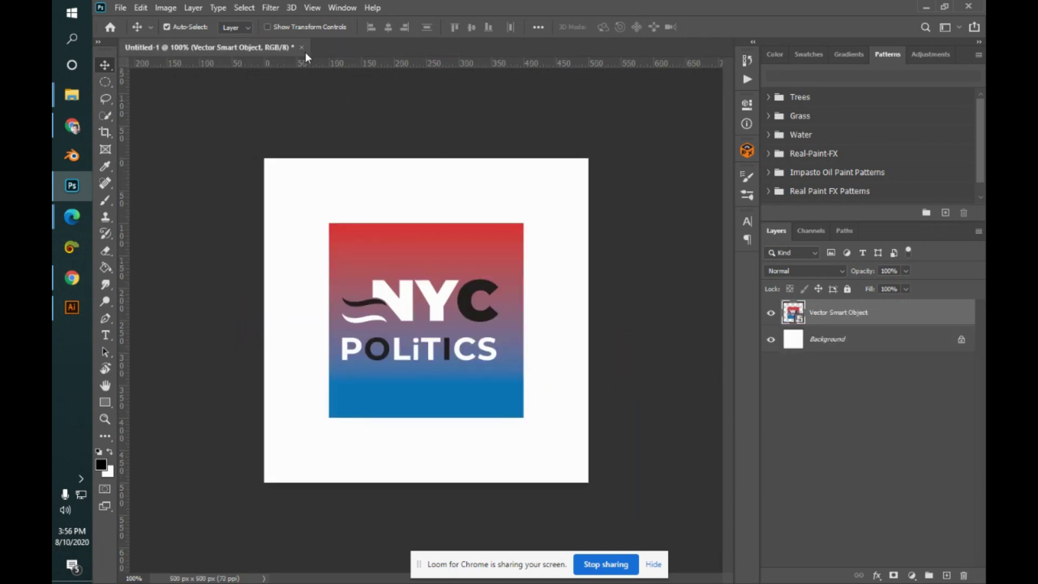
pyautogui.click(301, 47)
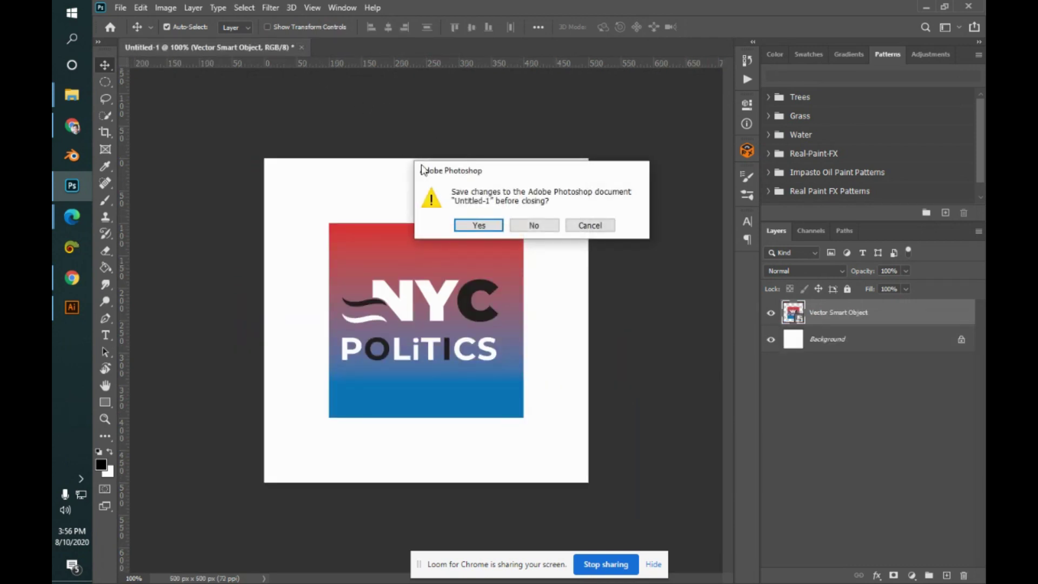
pyautogui.click(525, 223)
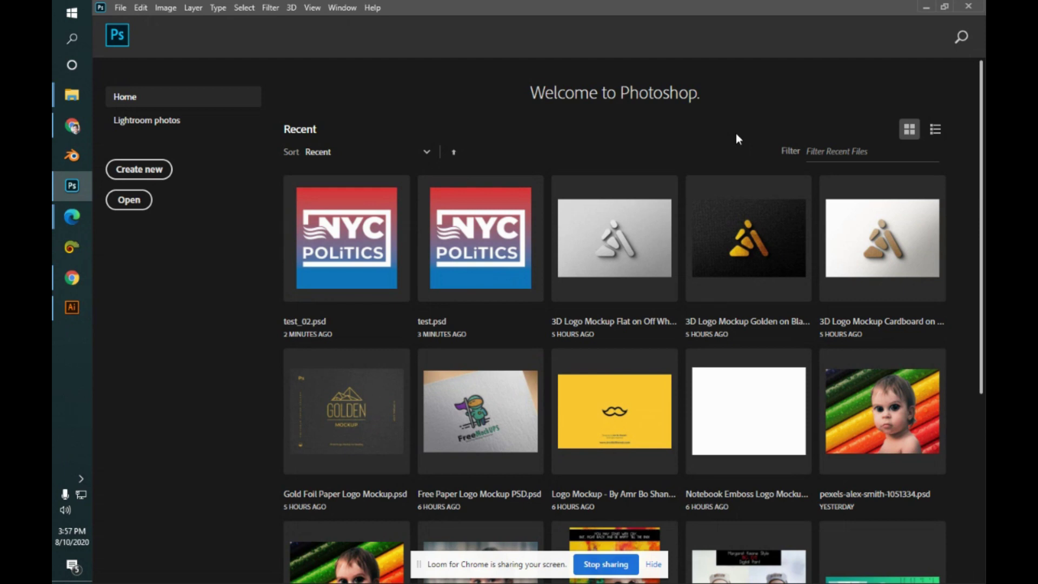
pyautogui.click(926, 6)
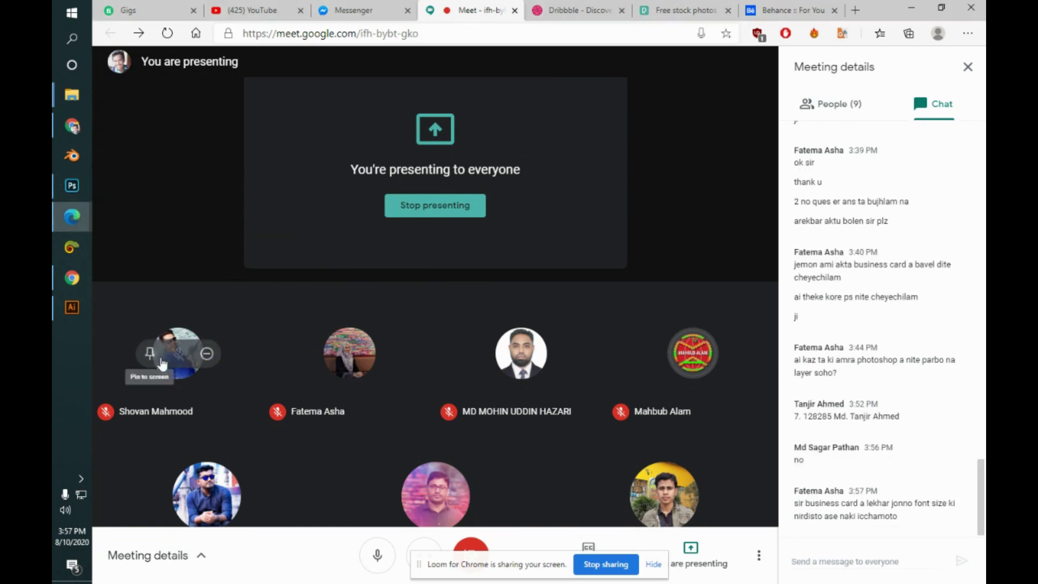
# - Quit Illustrator without saving the changes to Untitled-1 and nyc.ai, and switch to Photoshop
pyautogui.click(76, 311)
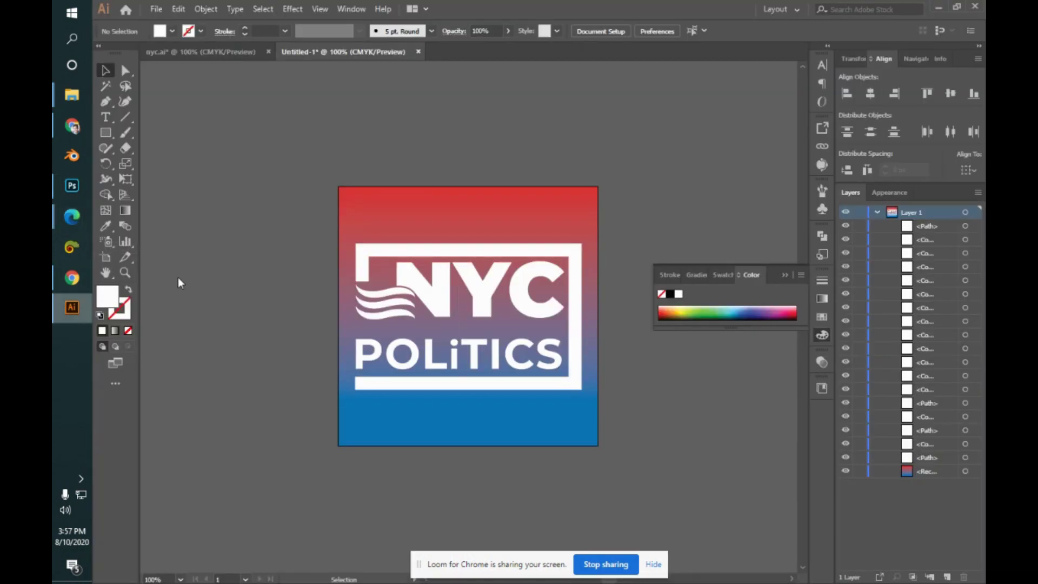
pyautogui.click(975, 6)
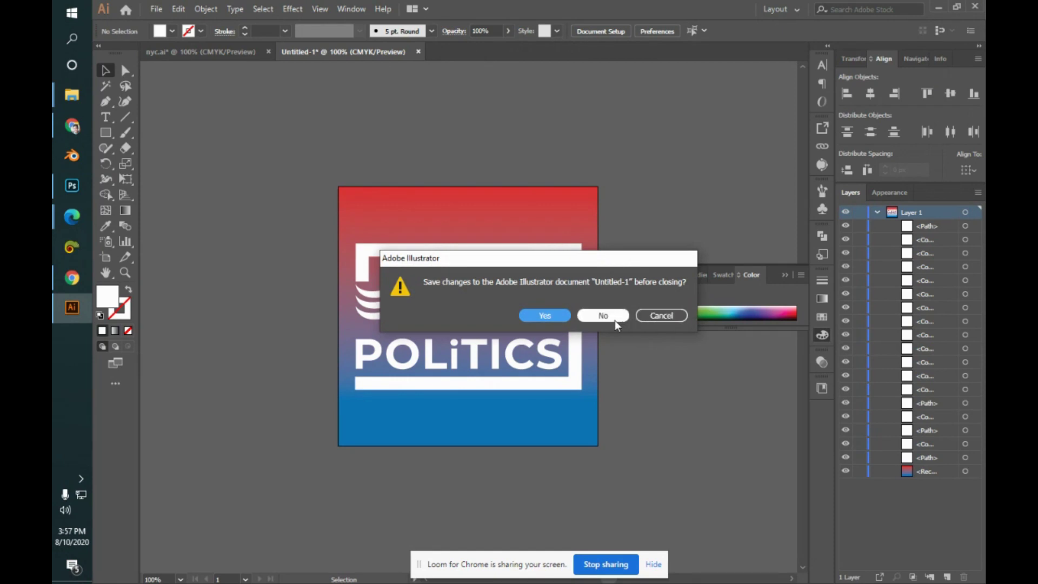
pyautogui.click(620, 325)
pyautogui.click(620, 324)
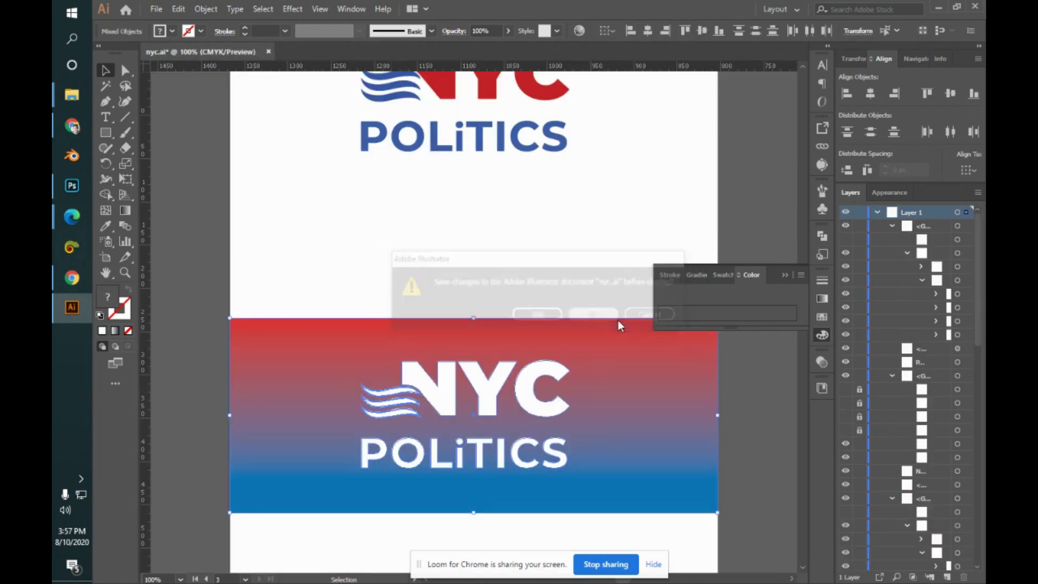
pyautogui.click(620, 315)
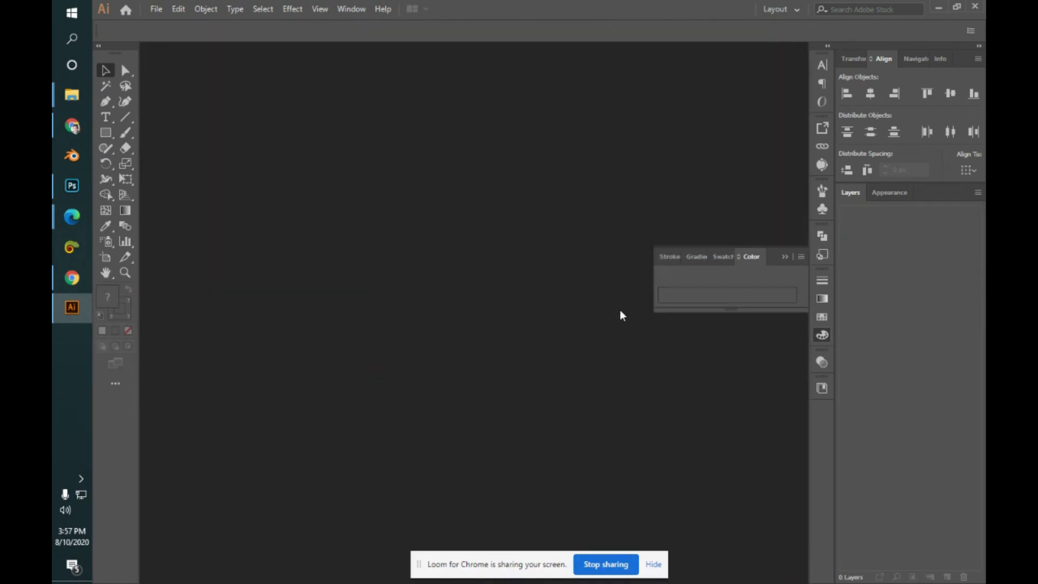
pyautogui.click(54, 186)
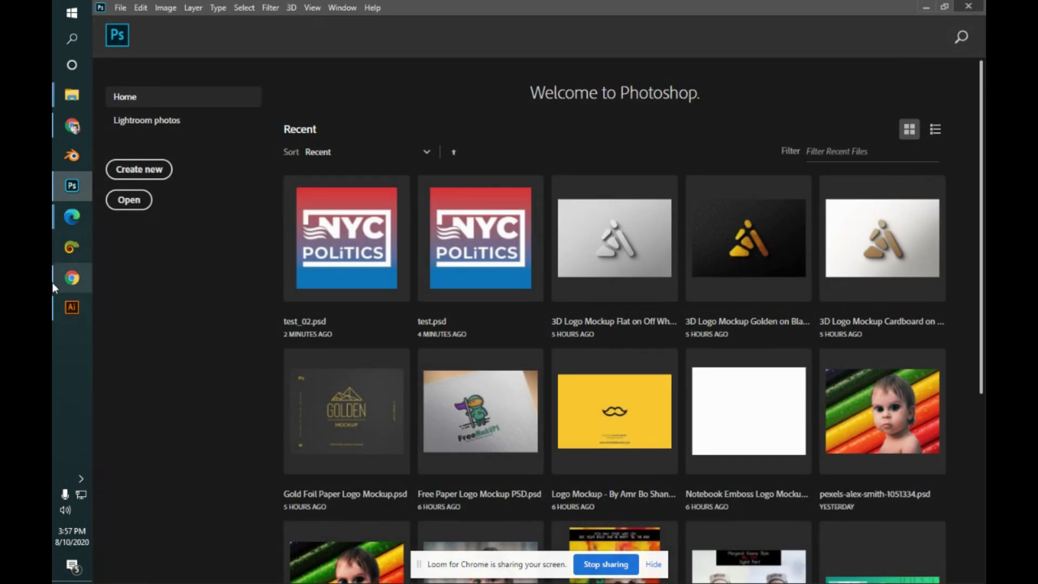
# - Switch to the Google Meet window in Edge, read the latest chat question, and search the web for "business card standard font size"
pyautogui.moveTo(67, 225)
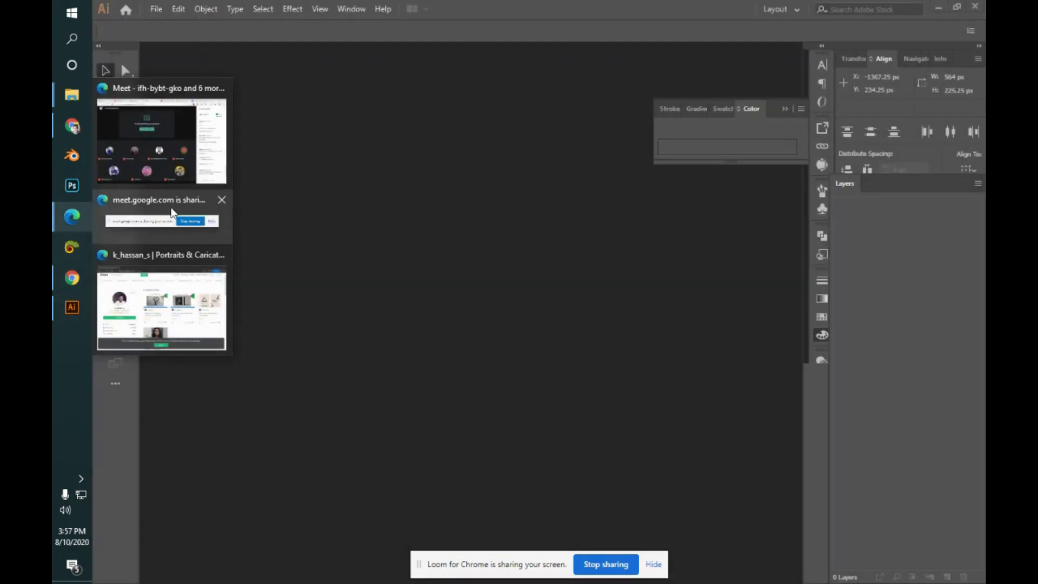
pyautogui.click(174, 183)
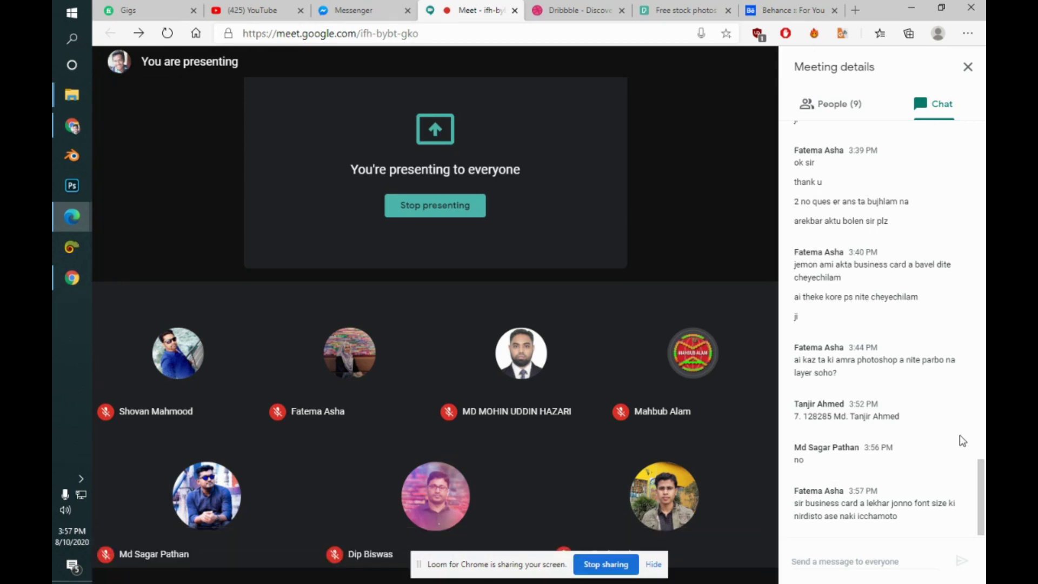
pyautogui.hotkey('ctrl', 't')
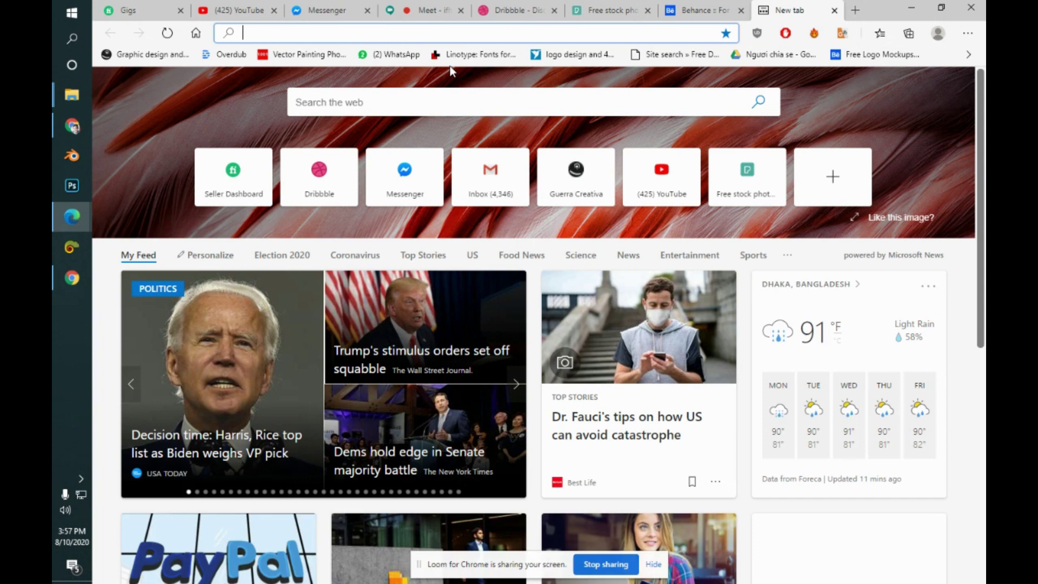
pyautogui.write('bsuiness')
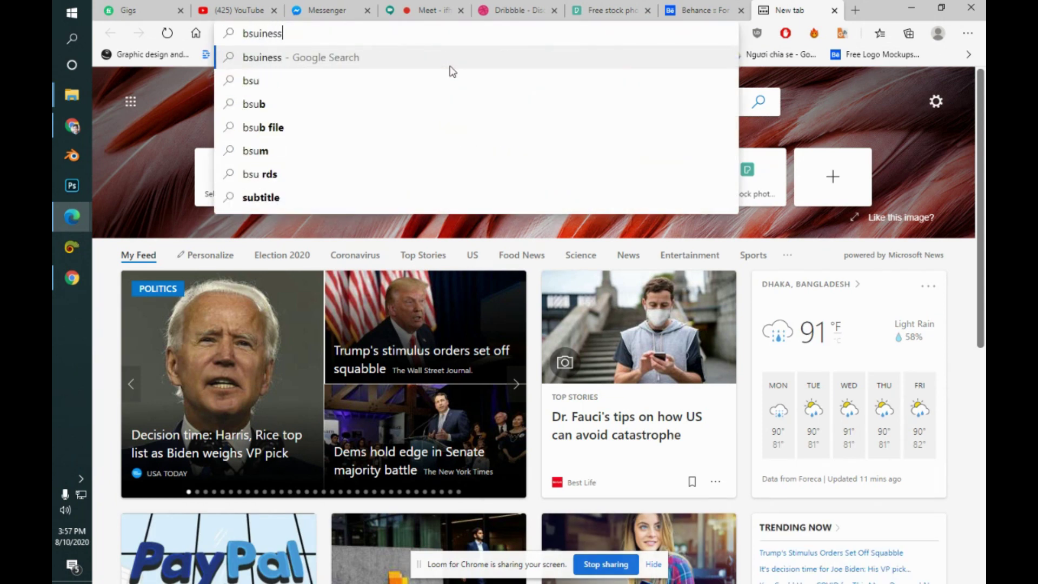
pyautogui.write(' card star')
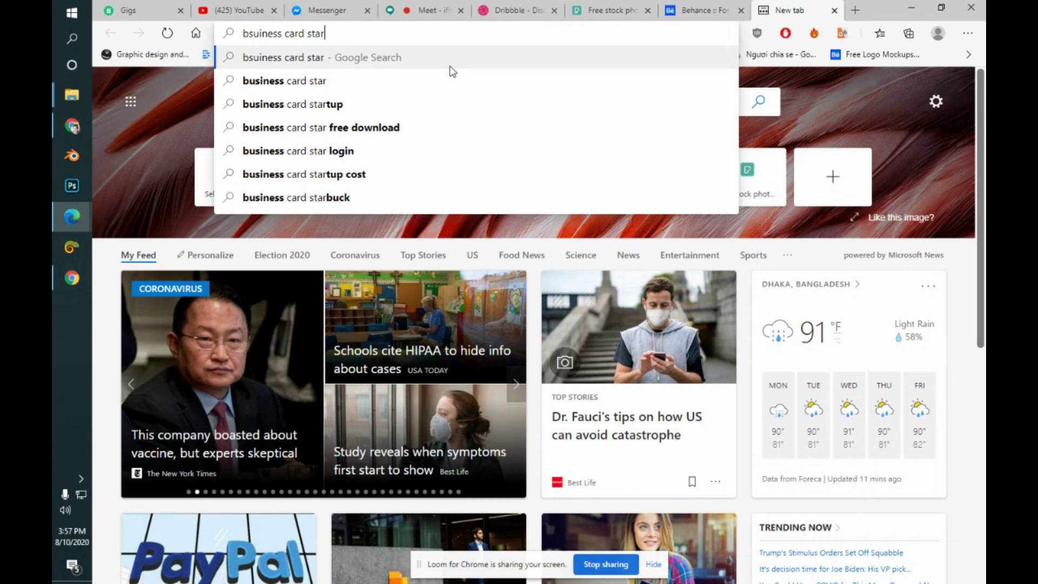
pyautogui.write('nd')
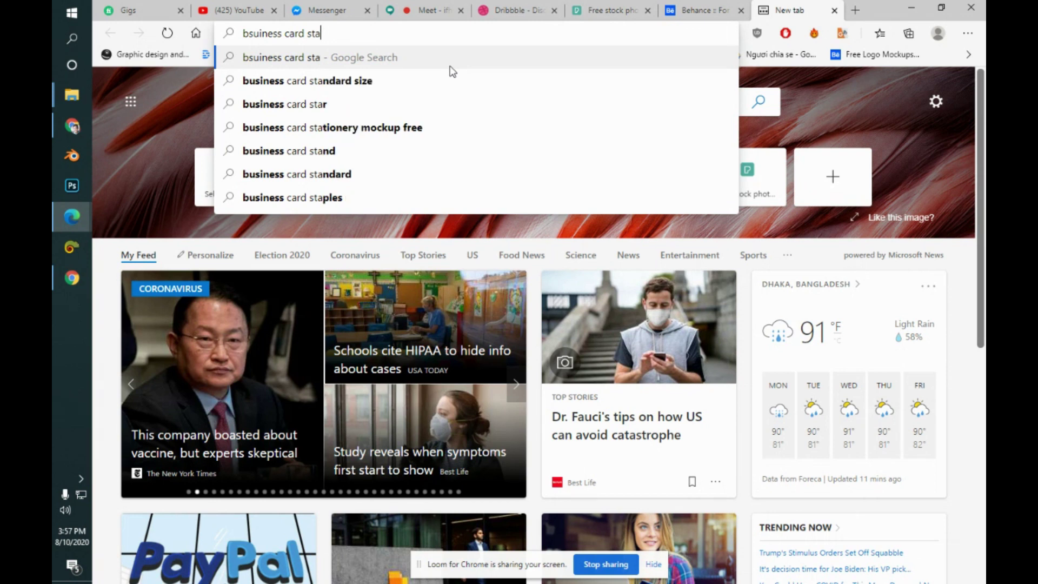
pyautogui.write('rad')
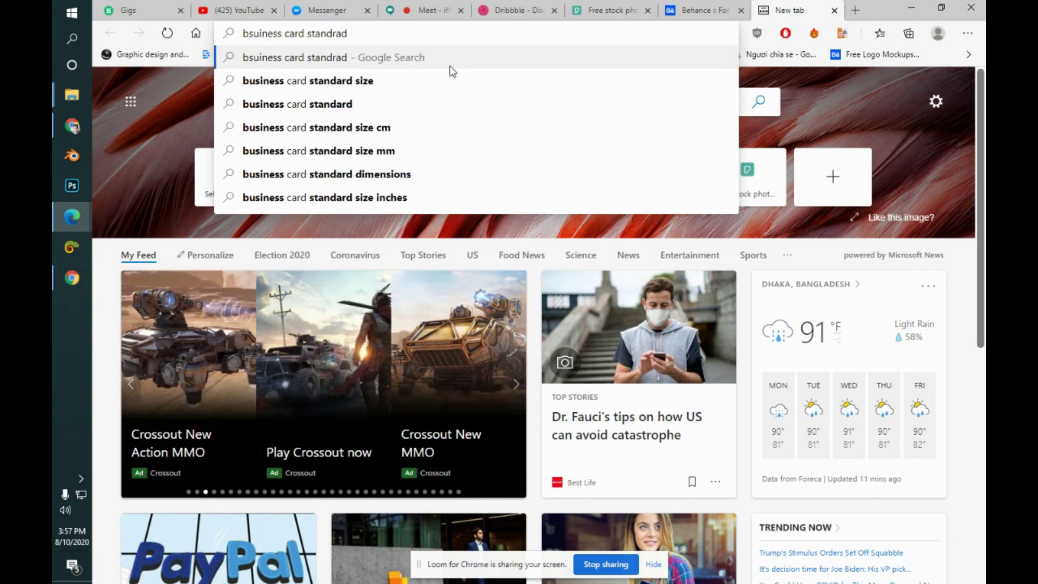
pyautogui.press('Down')
pyautogui.press('BackSpace')
pyautogui.press('BackSpace')
pyautogui.press('BackSpace')
pyautogui.press('BackSpace')
pyautogui.write('f')
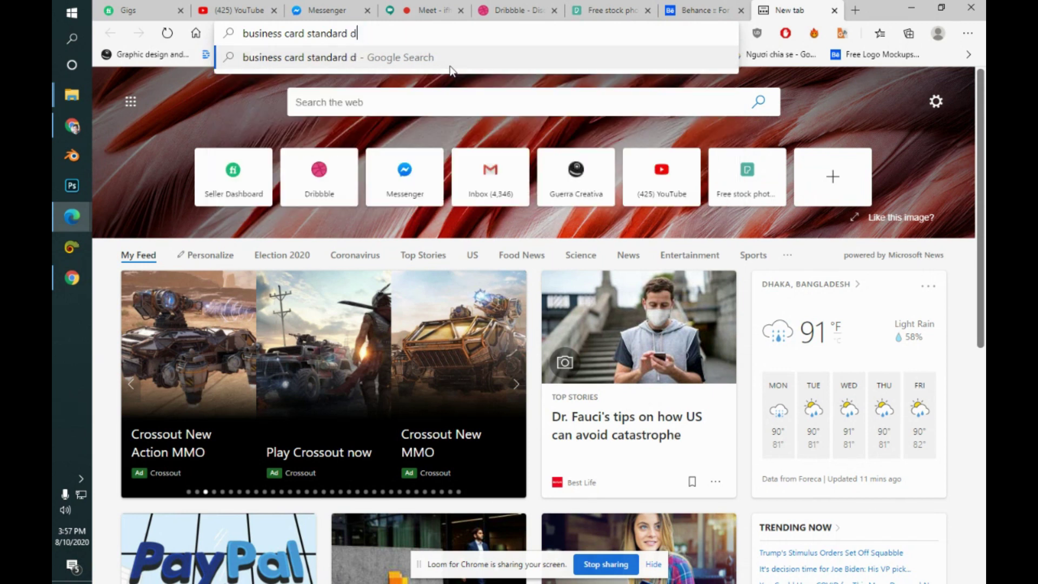
pyautogui.write('ont size')
pyautogui.press('Return')
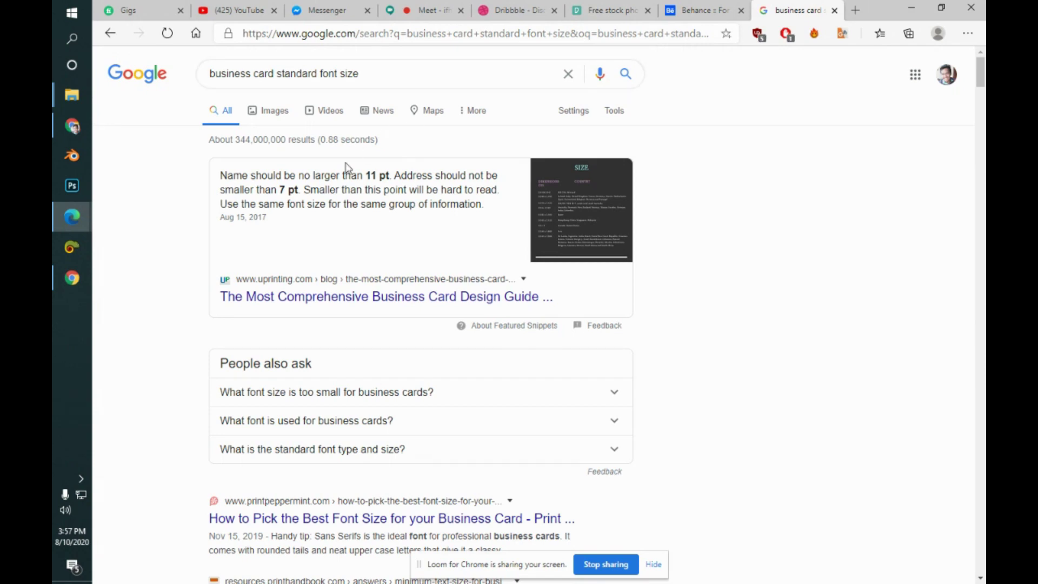
# - Open The Most Comprehensive Business Card Design Guide on UPrinting and examine its font-size, card-size and font sections, returning to the article's beginning
pyautogui.click(361, 301)
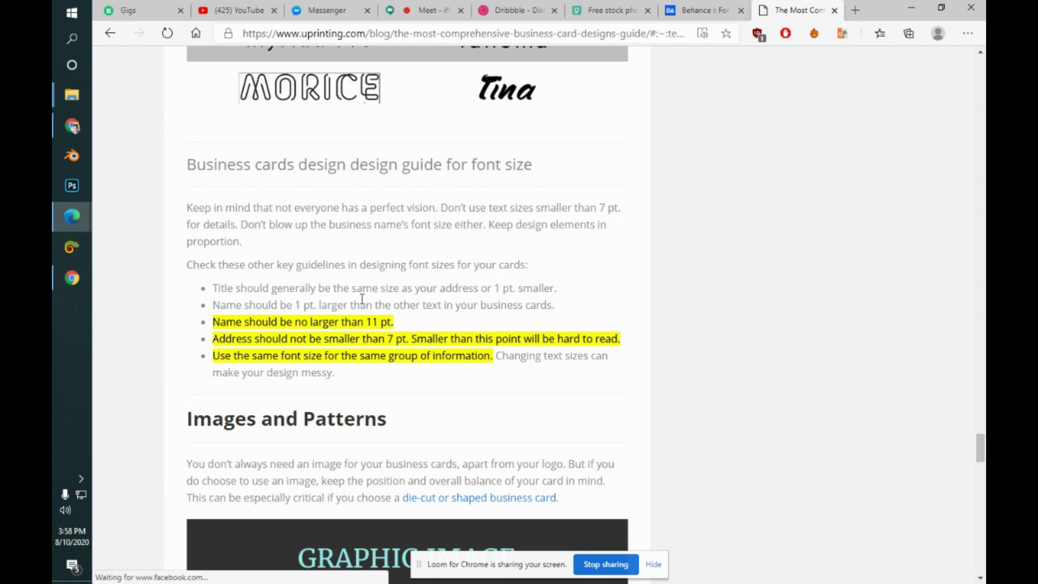
pyautogui.scroll(-15, 362, 299)
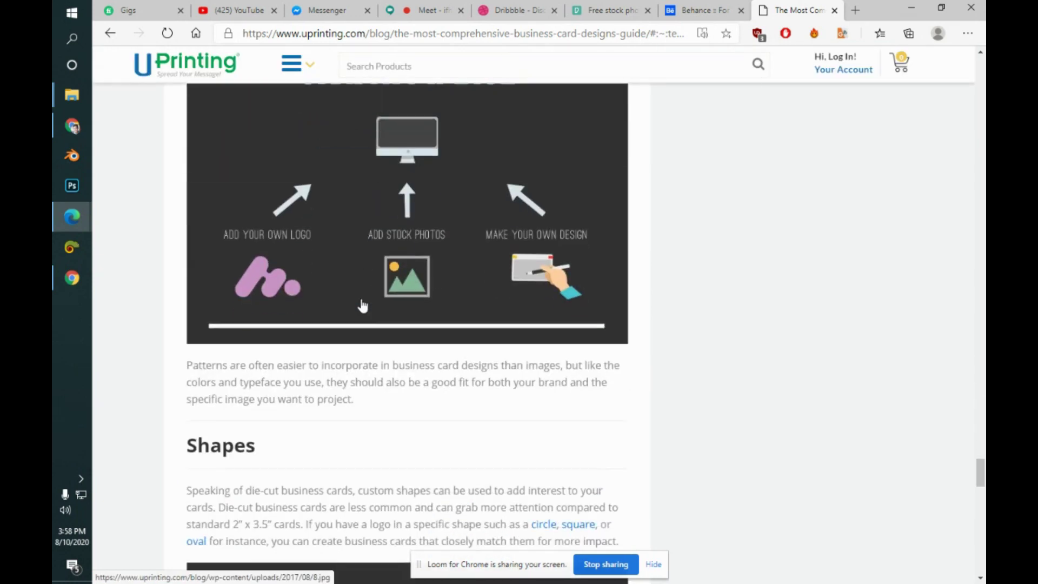
pyautogui.scroll(-16, 362, 306)
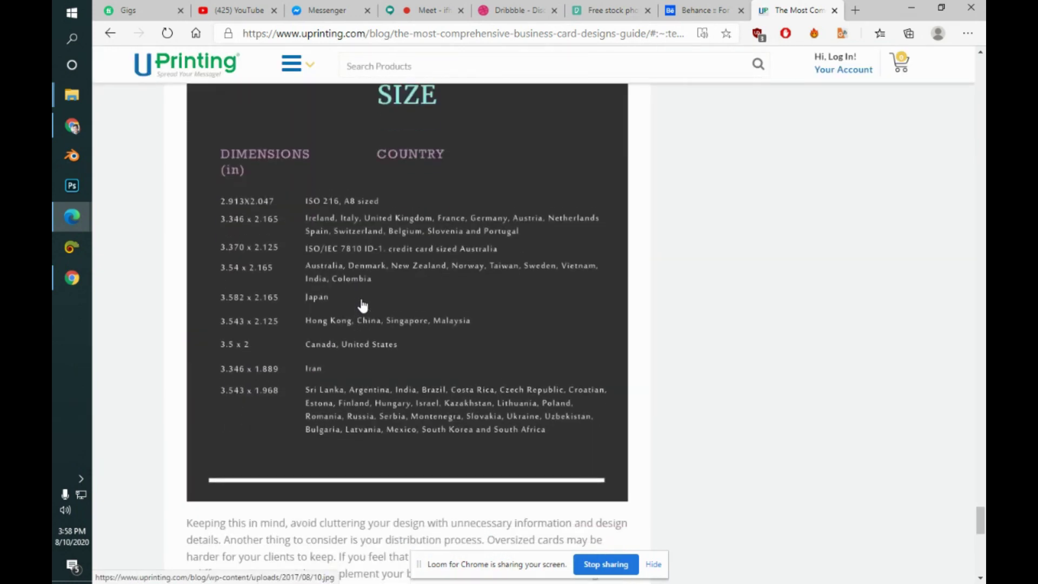
pyautogui.scroll(-10, 362, 306)
pyautogui.scroll(20, 362, 306)
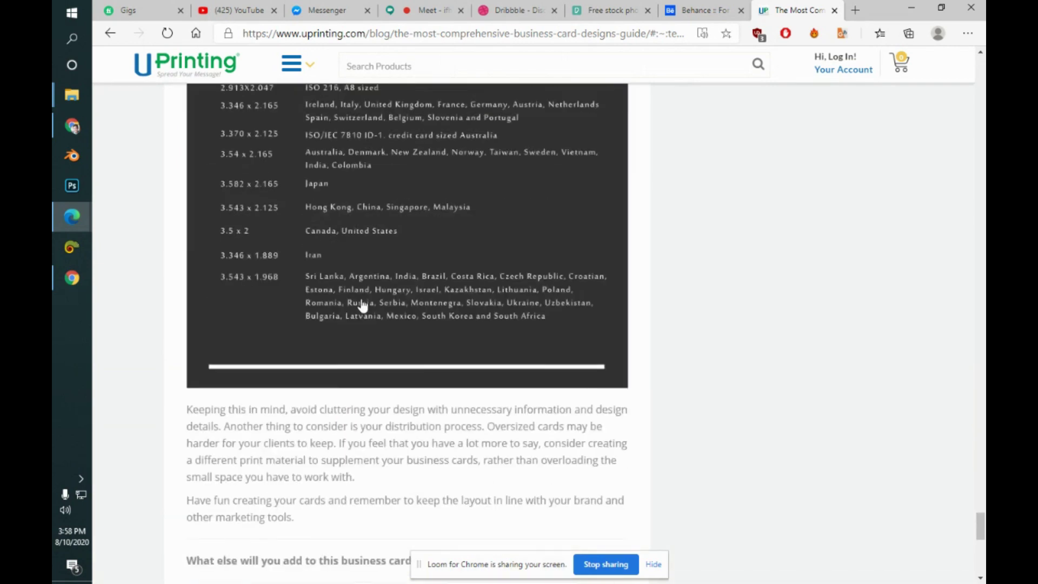
pyautogui.scroll(20, 362, 303)
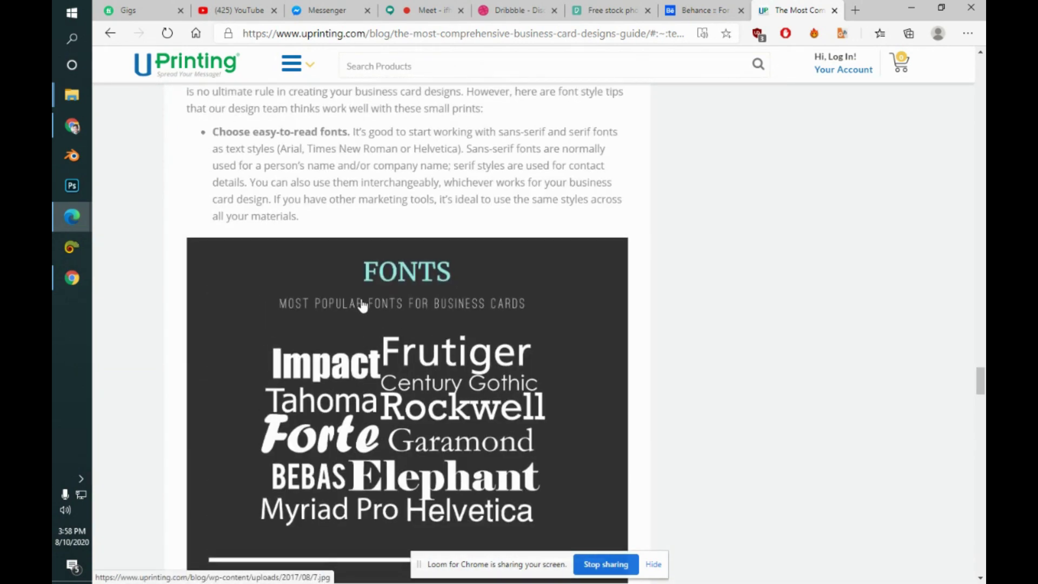
pyautogui.scroll(15, 362, 301)
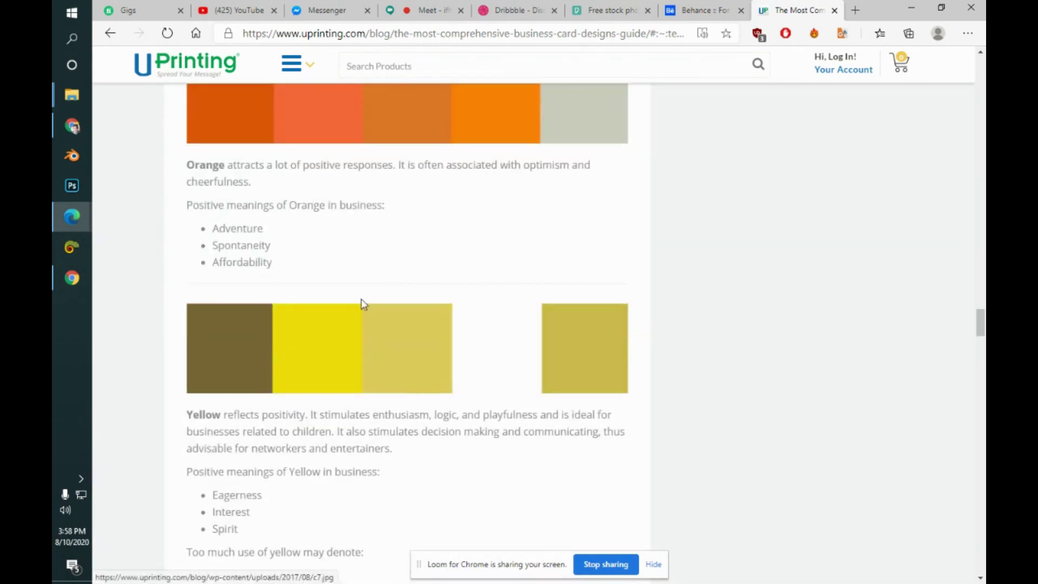
pyautogui.scroll(20, 363, 306)
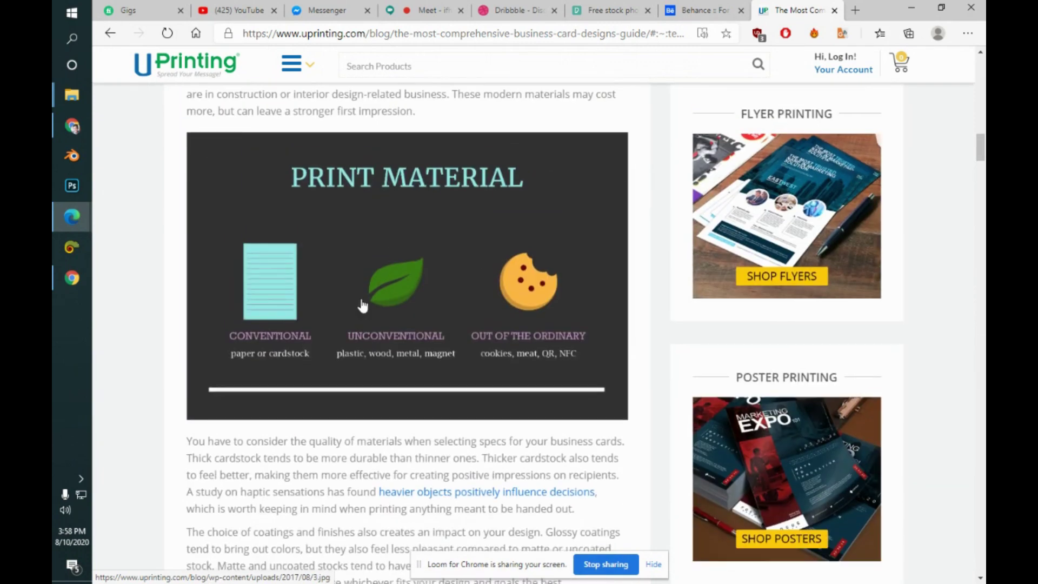
pyautogui.scroll(20, 362, 304)
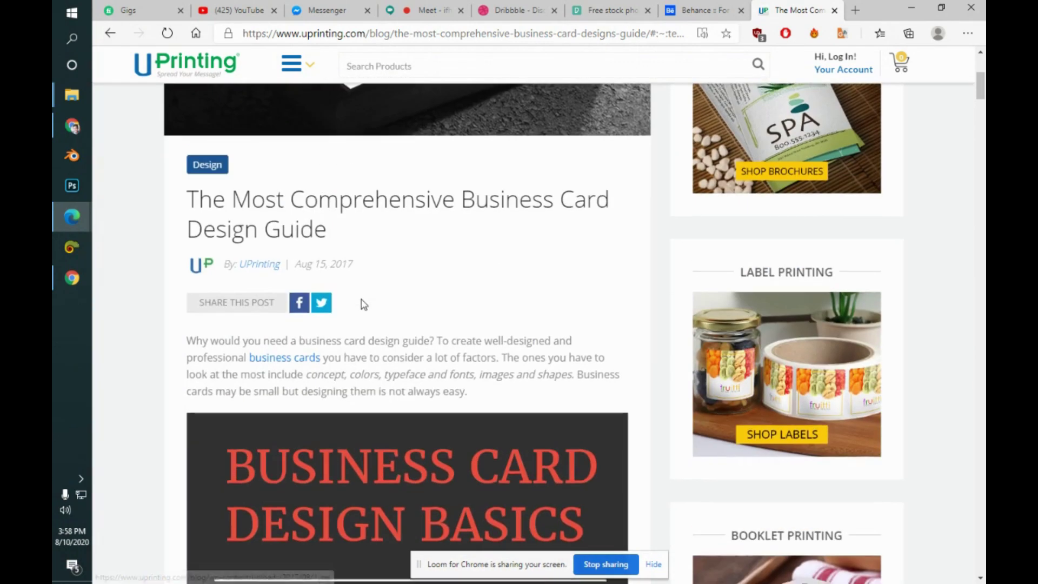
pyautogui.scroll(-4, 362, 299)
pyautogui.scroll(10, 363, 302)
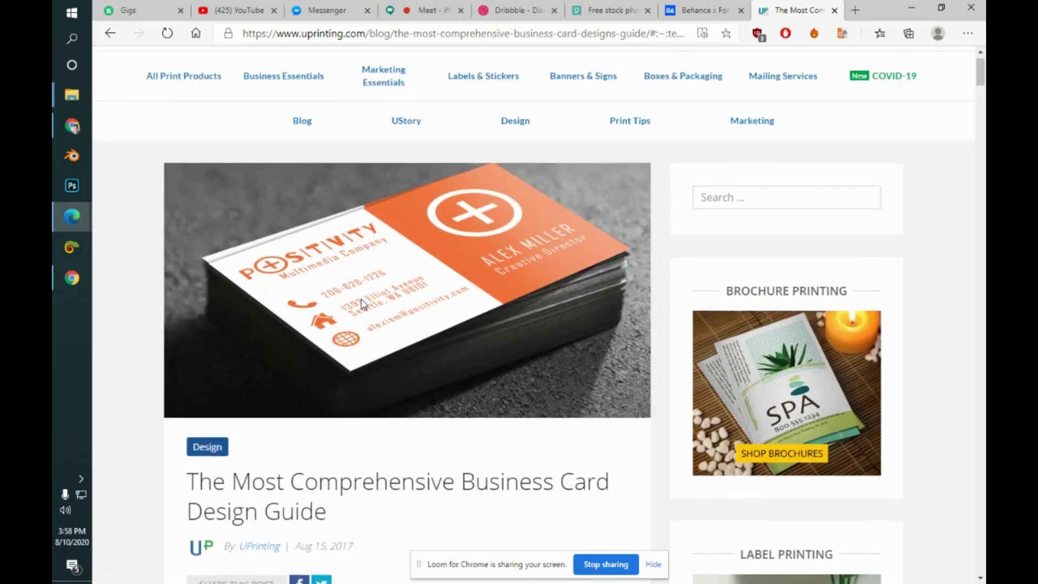
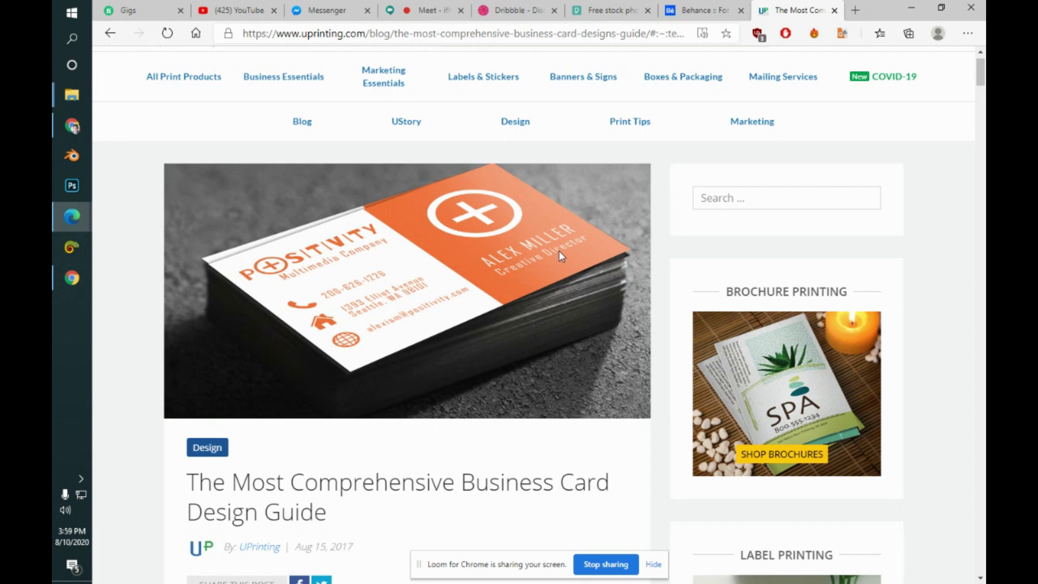
# - Skim the UPrinting guide from its beginning through the concept, color and font sections down to the reader comments
pyautogui.scroll(-15, 559, 251)
pyautogui.scroll(-2, 561, 256)
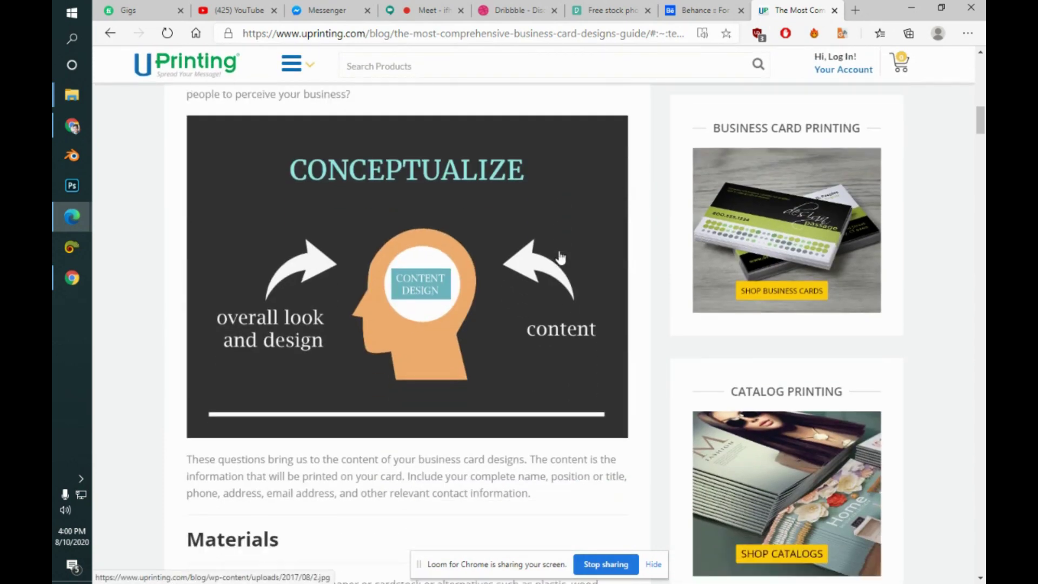
pyautogui.scroll(-20, 560, 257)
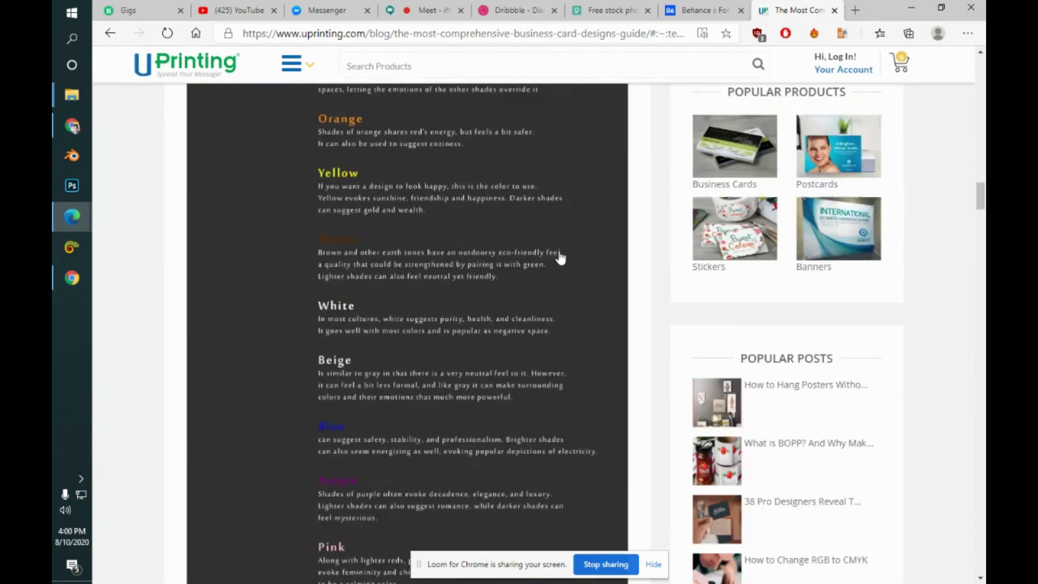
pyautogui.scroll(-8, 560, 257)
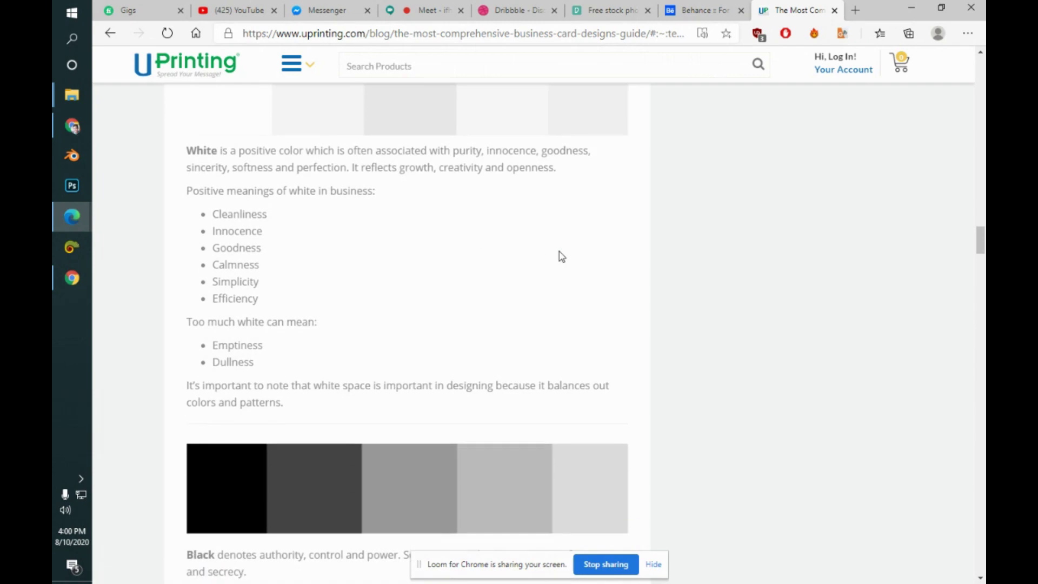
pyautogui.scroll(-17, 562, 256)
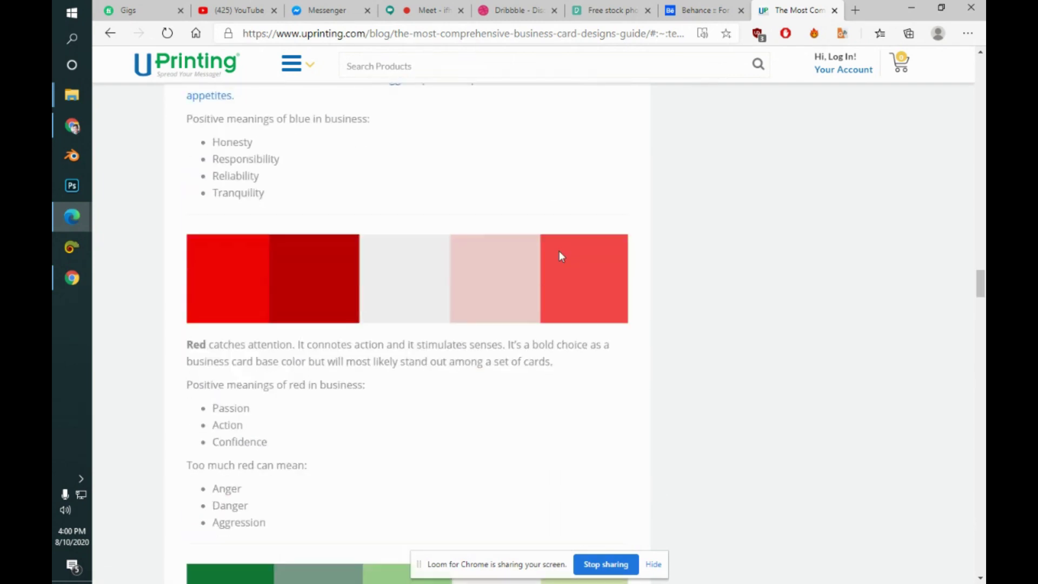
pyautogui.scroll(-18, 562, 256)
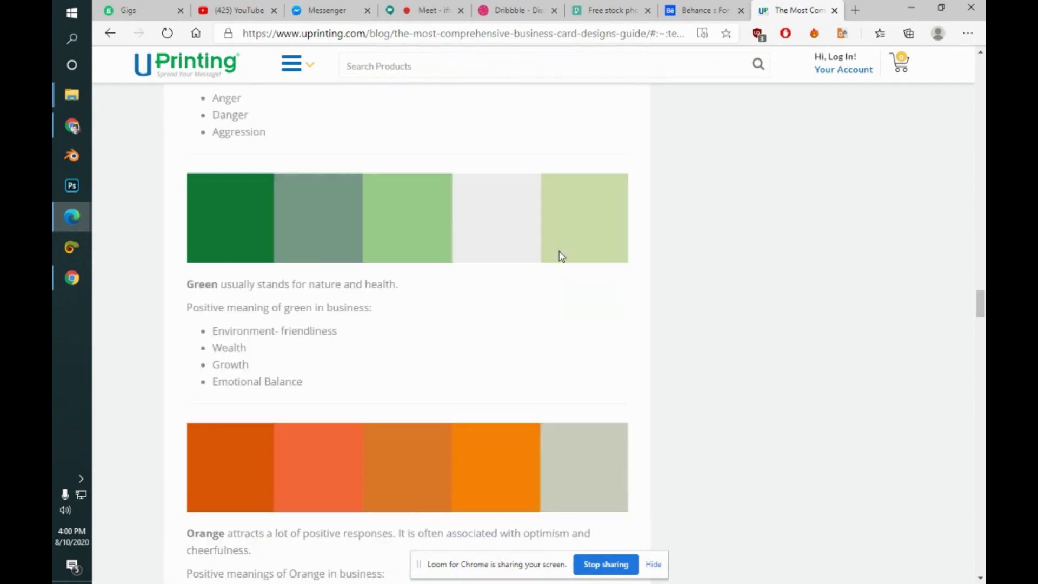
pyautogui.scroll(-20, 561, 258)
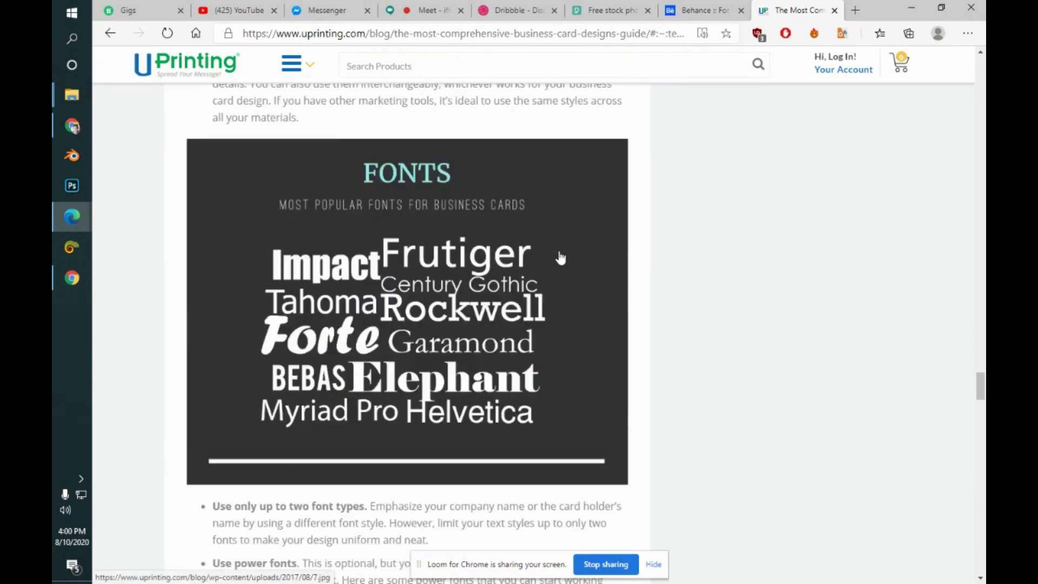
pyautogui.scroll(-7, 561, 258)
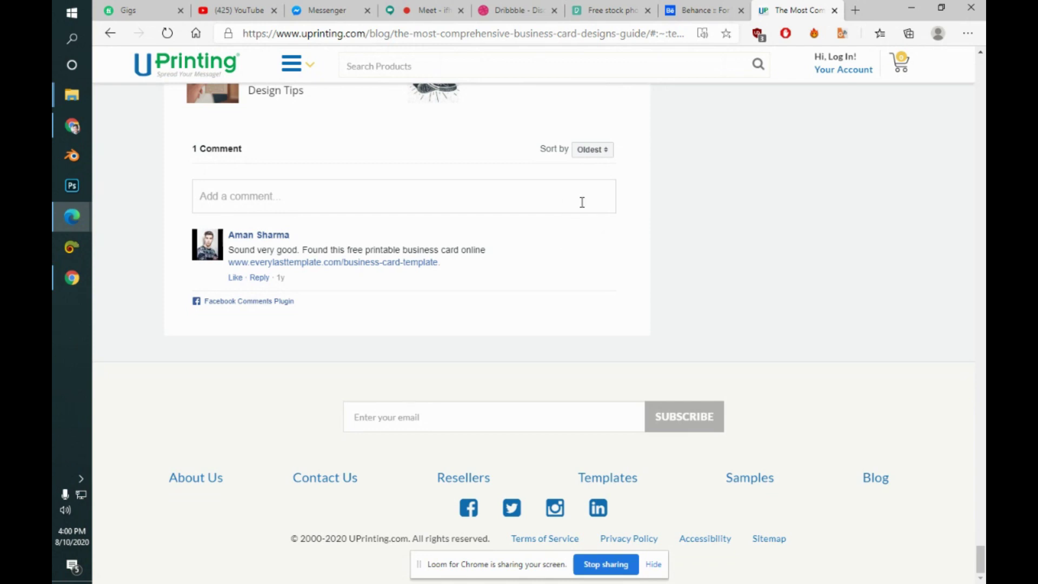
# - Open the everylasttemplate.com business card link from the reader comment and skim the article down to the free printable template designs
pyautogui.click(415, 269)
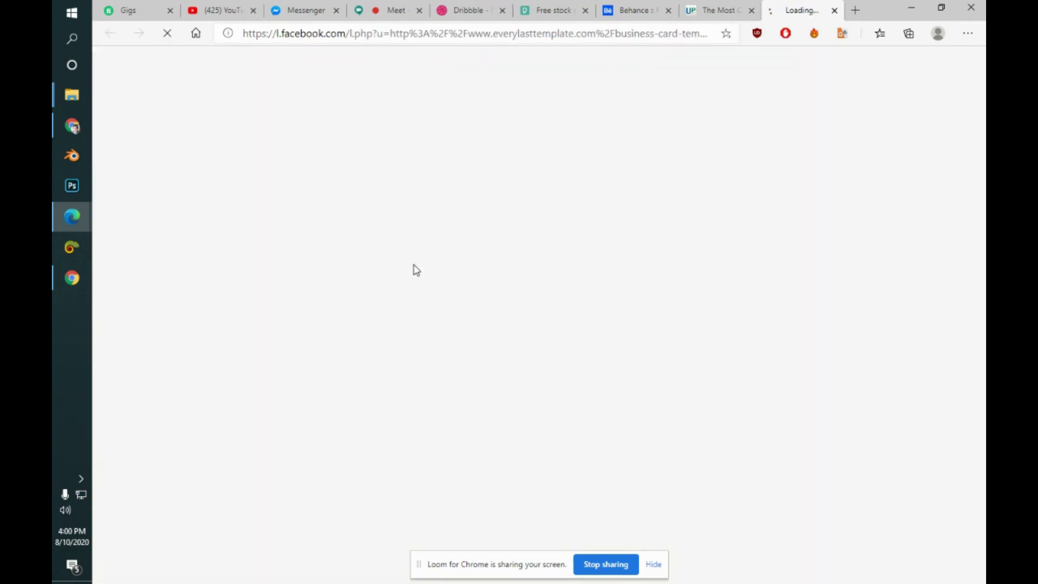
pyautogui.click(754, 6)
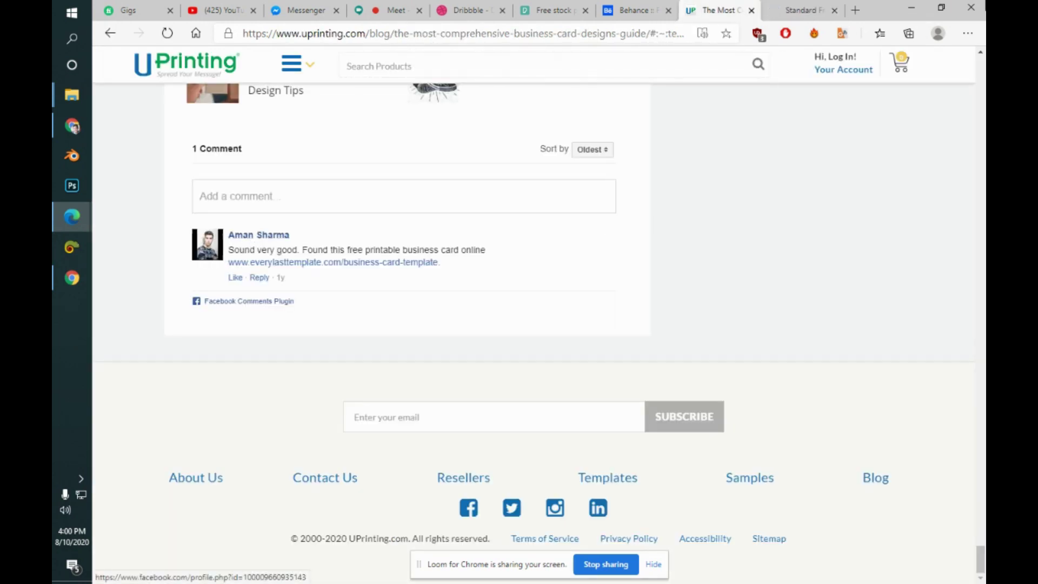
pyautogui.click(795, 6)
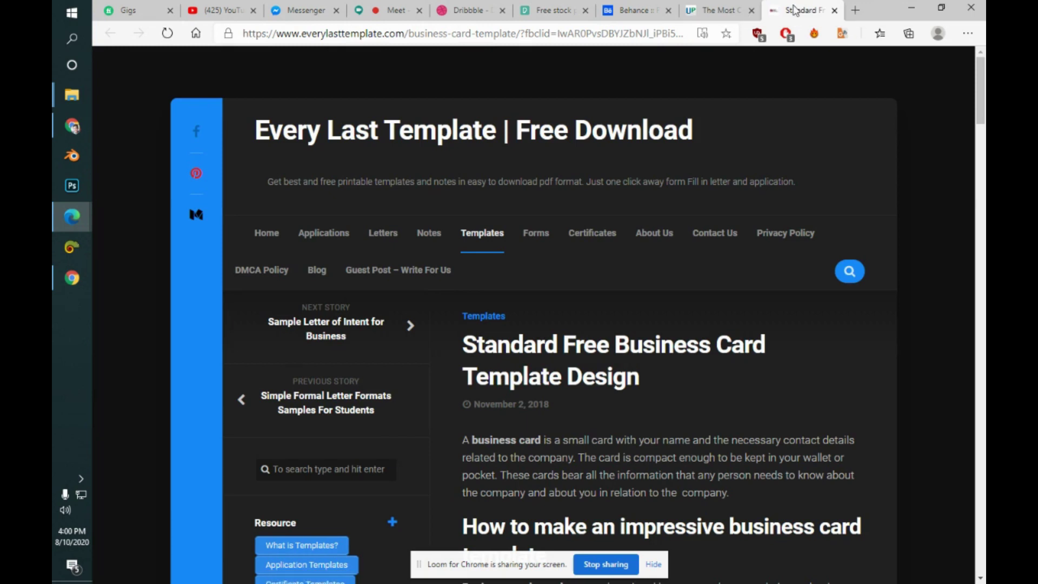
pyautogui.press('pagedown')
pyautogui.press('pagedown')
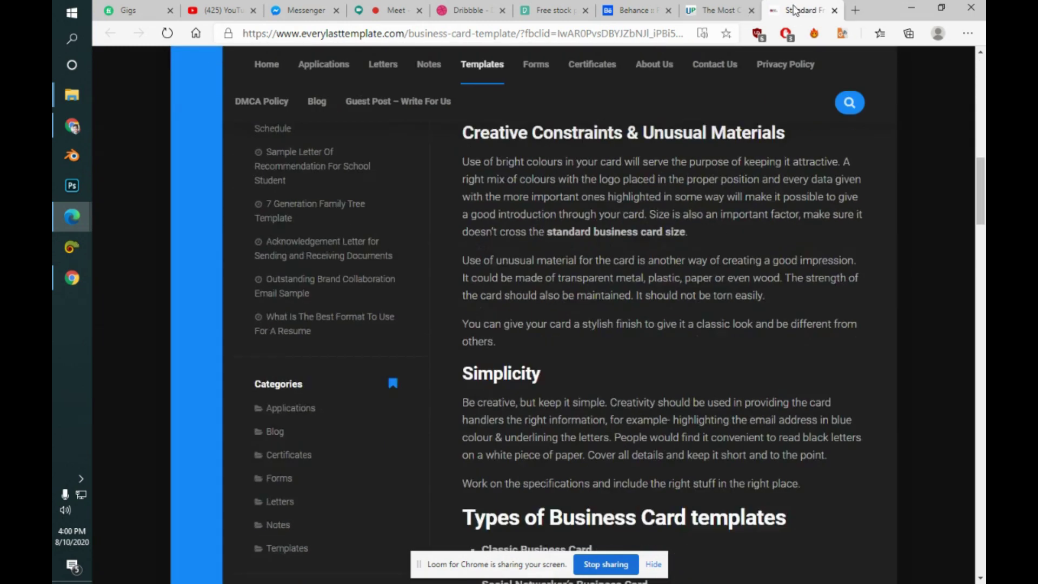
pyautogui.press('pagedown')
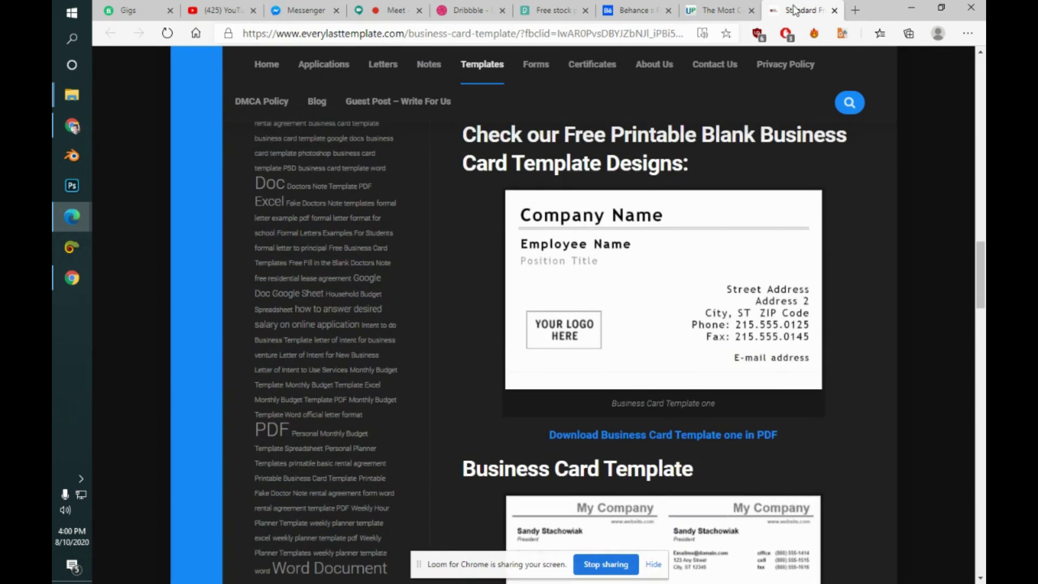
# - Look through the sample business card templates, from Template one to Blank Business Card Template Five, down to the article's conclusion
pyautogui.press('Down')
pyautogui.press('Down')
pyautogui.press('Down')
pyautogui.press('Down')
pyautogui.press('Down')
pyautogui.press('Down')
pyautogui.press('Down')
pyautogui.press('Down')
pyautogui.press('Down')
pyautogui.press('Down')
pyautogui.press('Down')
pyautogui.press('Down')
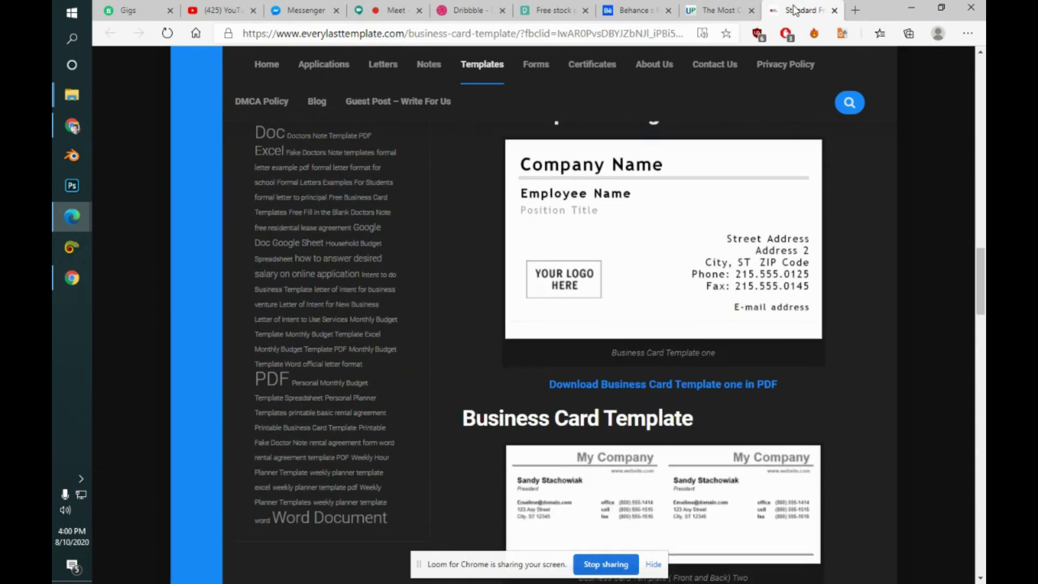
pyautogui.press('Down')
pyautogui.press('Down')
pyautogui.press('Down')
pyautogui.press('Down')
pyautogui.press('Down')
pyautogui.press('Down')
pyautogui.press('Down')
pyautogui.press('Down')
pyautogui.press('Down')
pyautogui.press('Down')
pyautogui.press('Down')
pyautogui.press('Down')
pyautogui.press('Down')
pyautogui.press('Down')
pyautogui.press('Down')
pyautogui.press('Down')
pyautogui.press('Down')
pyautogui.press('Down')
pyautogui.press('Down')
pyautogui.press('Down')
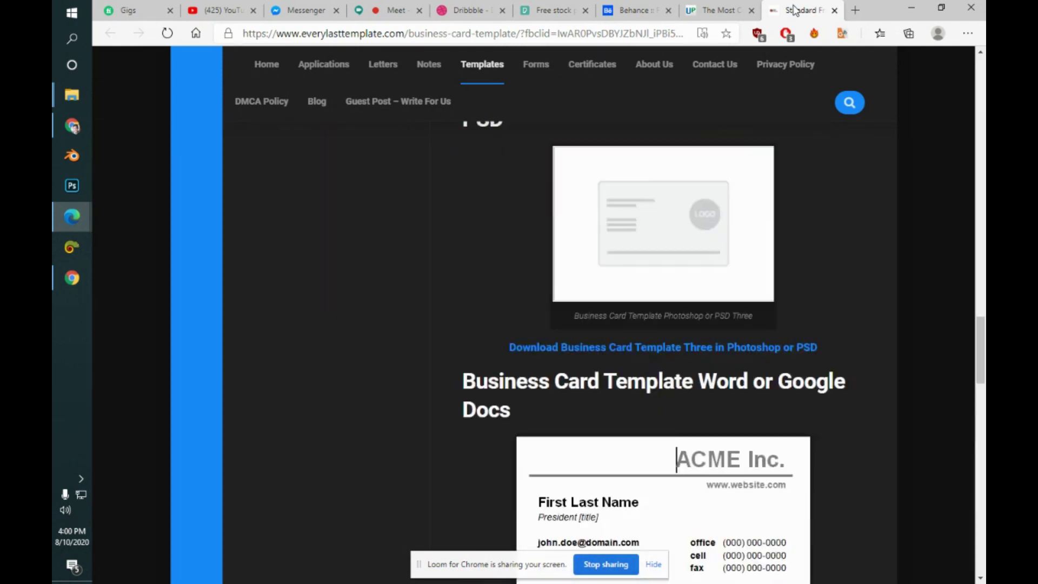
pyautogui.press('Down')
pyautogui.press('Down')
pyautogui.press('Down')
pyautogui.press('Down')
pyautogui.press('Down')
pyautogui.press('Down')
pyautogui.press('Down')
pyautogui.press('Down')
pyautogui.press('Down')
pyautogui.press('Down')
pyautogui.press('Down')
pyautogui.press('Down')
pyautogui.press('Down')
pyautogui.press('Down')
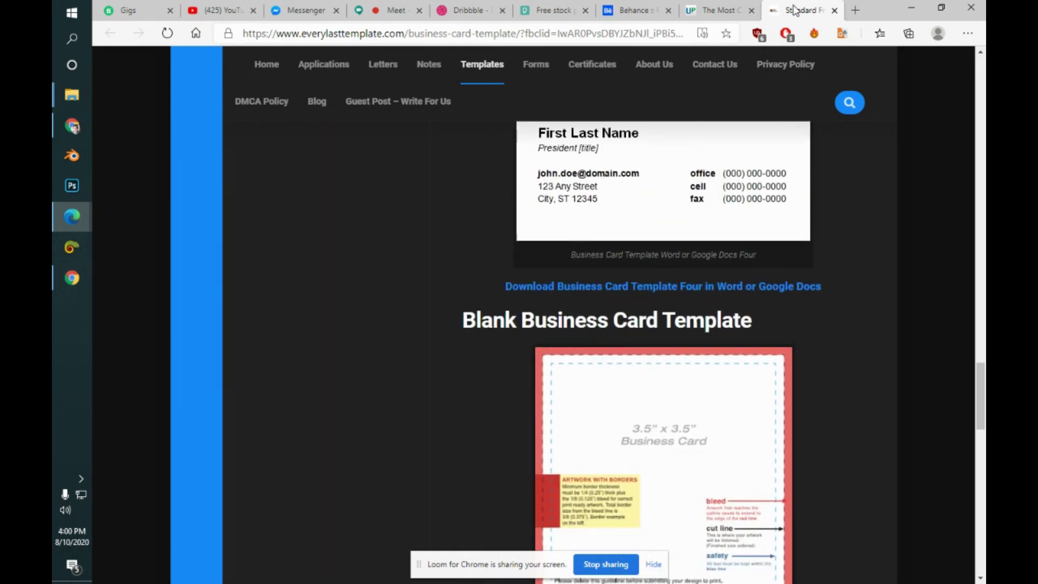
pyautogui.press('Down')
pyautogui.press('Down')
pyautogui.press('Down')
pyautogui.press('Down')
pyautogui.press('Down')
pyautogui.press('Down')
pyautogui.press('Down')
pyautogui.press('Down')
pyautogui.press('Down')
pyautogui.press('Down')
pyautogui.press('Down')
pyautogui.press('Down')
pyautogui.press('Down')
pyautogui.press('Down')
pyautogui.press('Down')
pyautogui.press('Down')
pyautogui.press('Down')
pyautogui.press('Down')
pyautogui.press('Down')
pyautogui.press('Down')
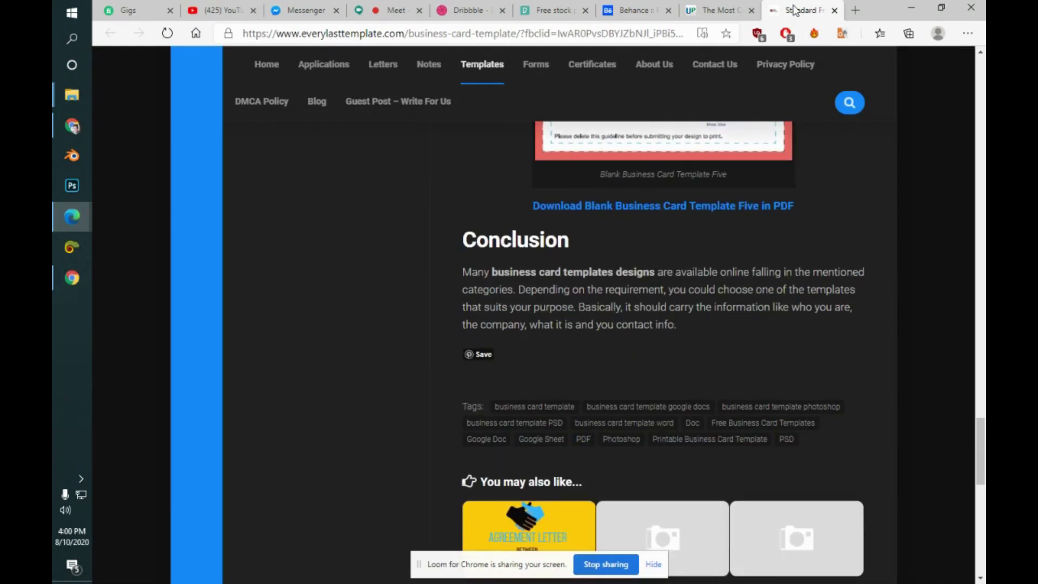
# - Close the everylasttemplate.com and UPrinting articles and return to the Google Meet chat
pyautogui.click(835, 12)
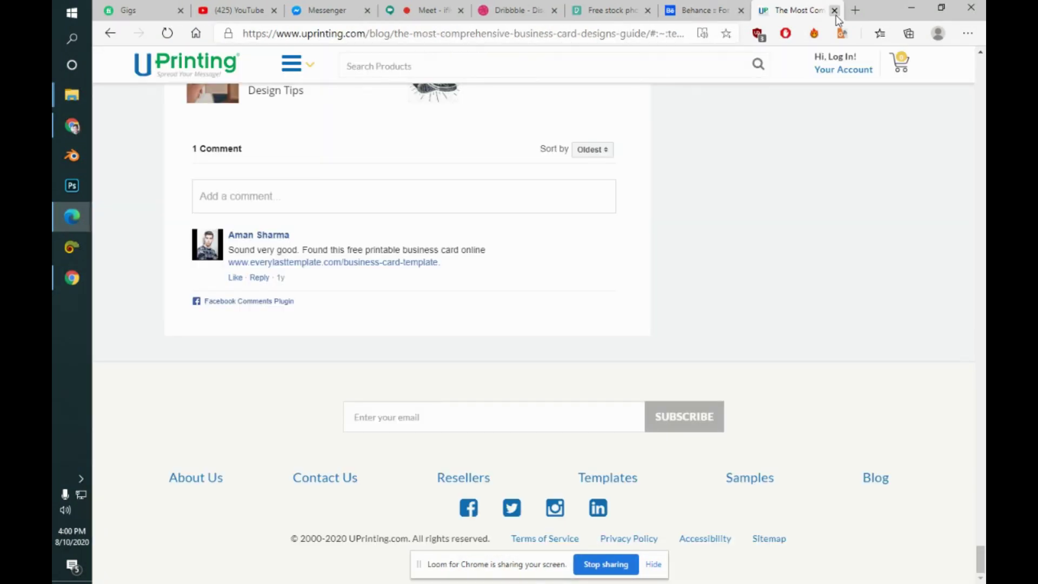
pyautogui.click(835, 11)
pyautogui.click(471, 11)
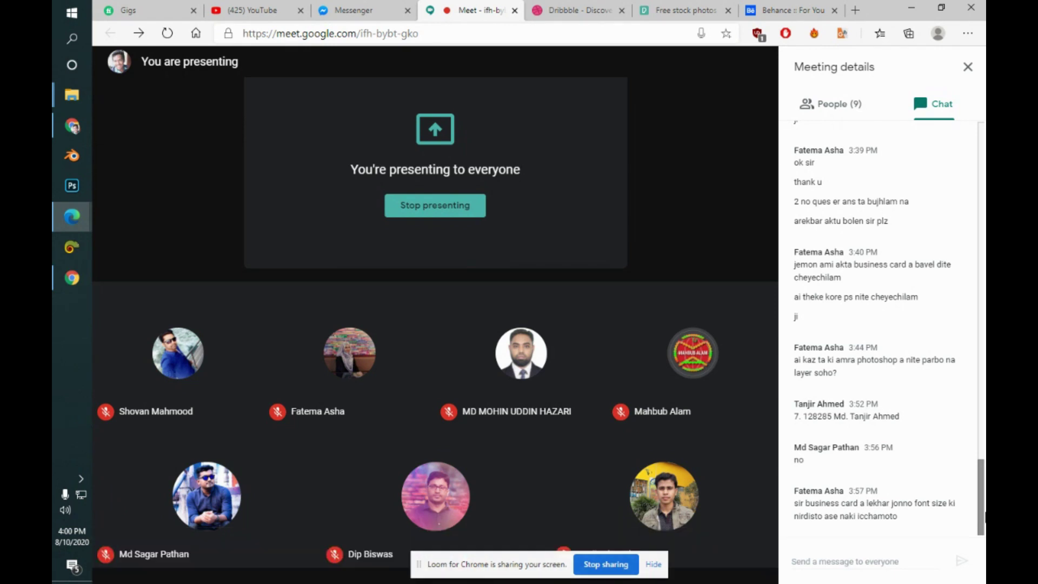
# - Look over the Pexels stock photo homepage and the Dribbble feed
pyautogui.click(659, 8)
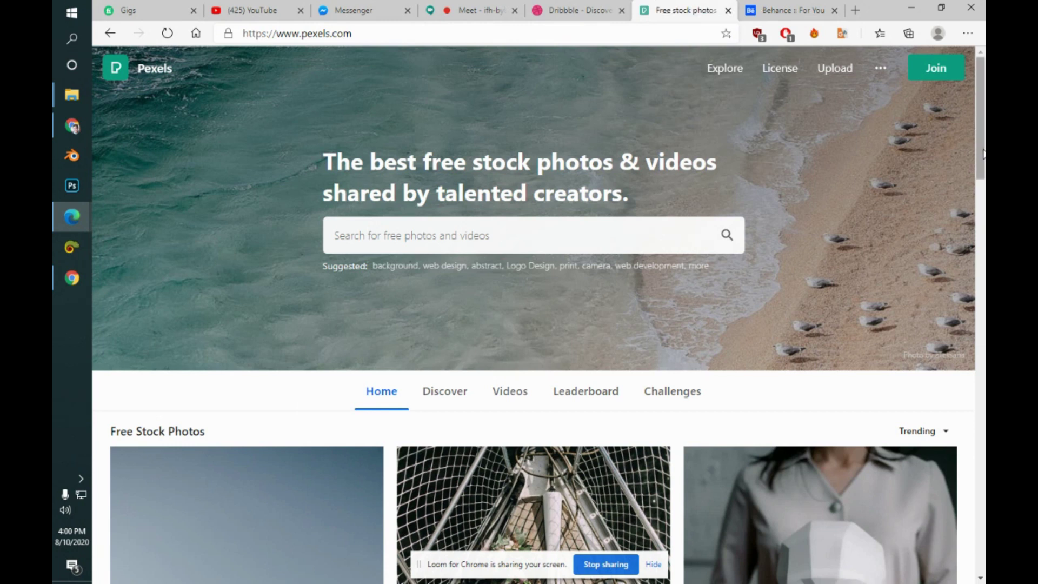
pyautogui.scroll(-3, 533, 314)
pyautogui.click(548, 8)
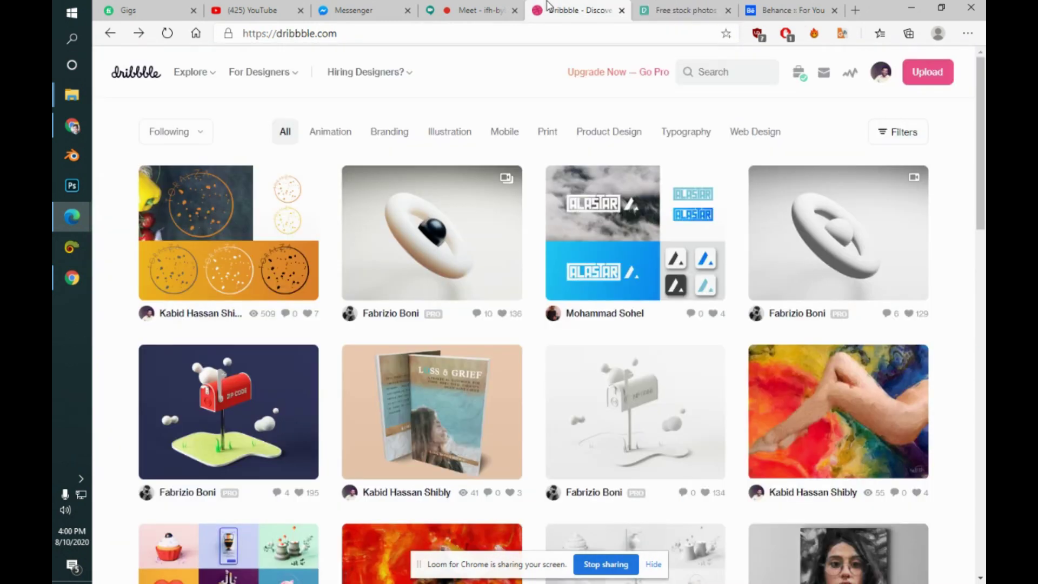
pyautogui.moveTo(846, 65)
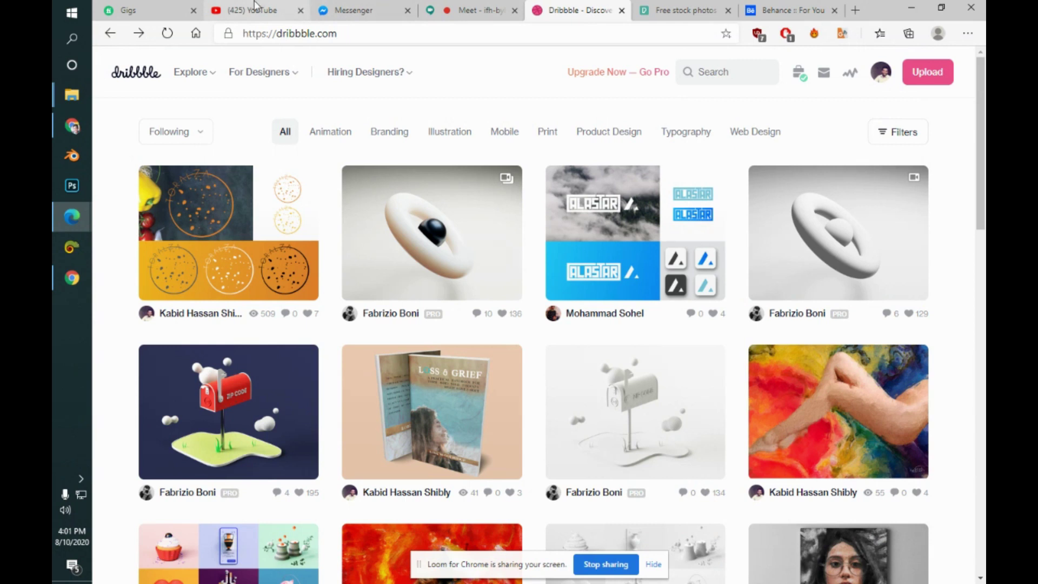
# - Replace the Behance page with freelancer.com and open the Political logo contest from Recent Projects
pyautogui.click(809, 8)
pyautogui.click(412, 34)
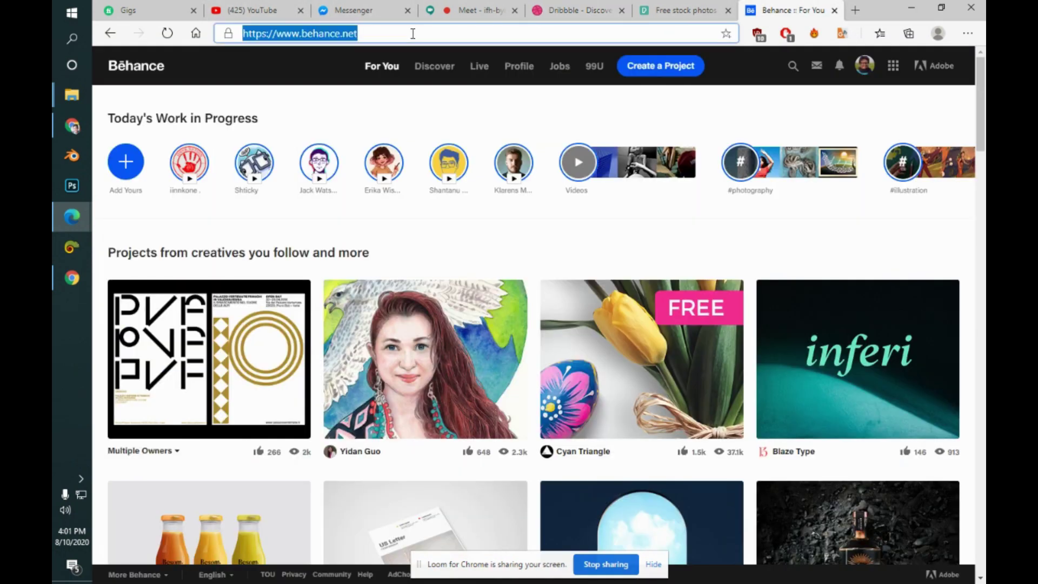
pyautogui.write('freelancer.com')
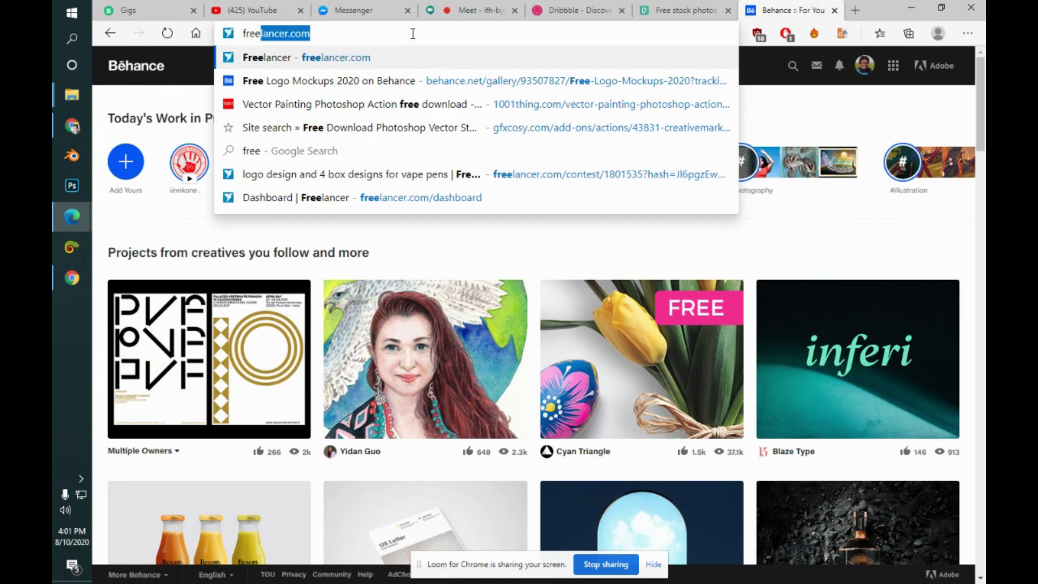
pyautogui.press('Return')
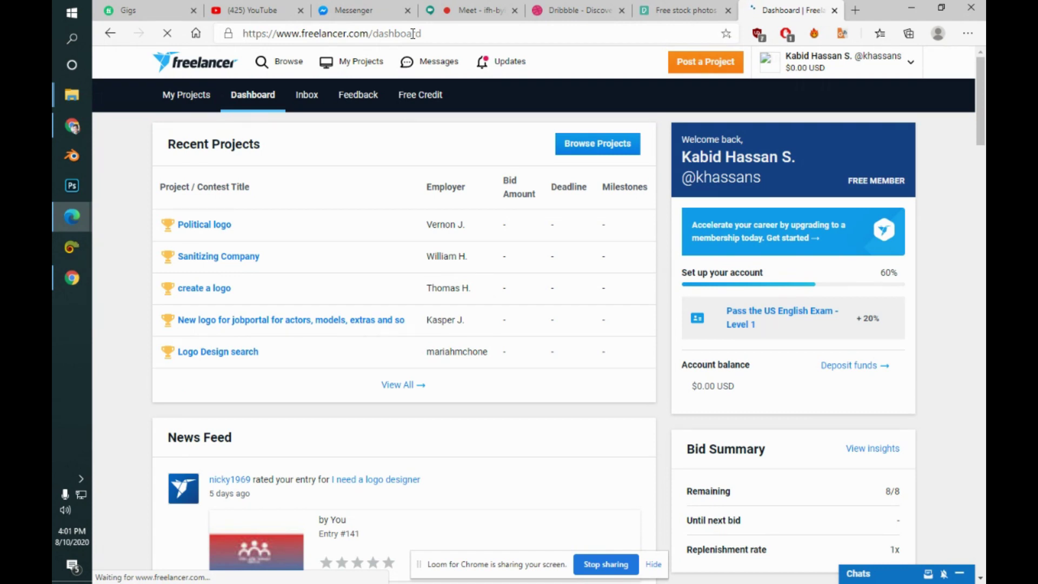
pyautogui.click(207, 231)
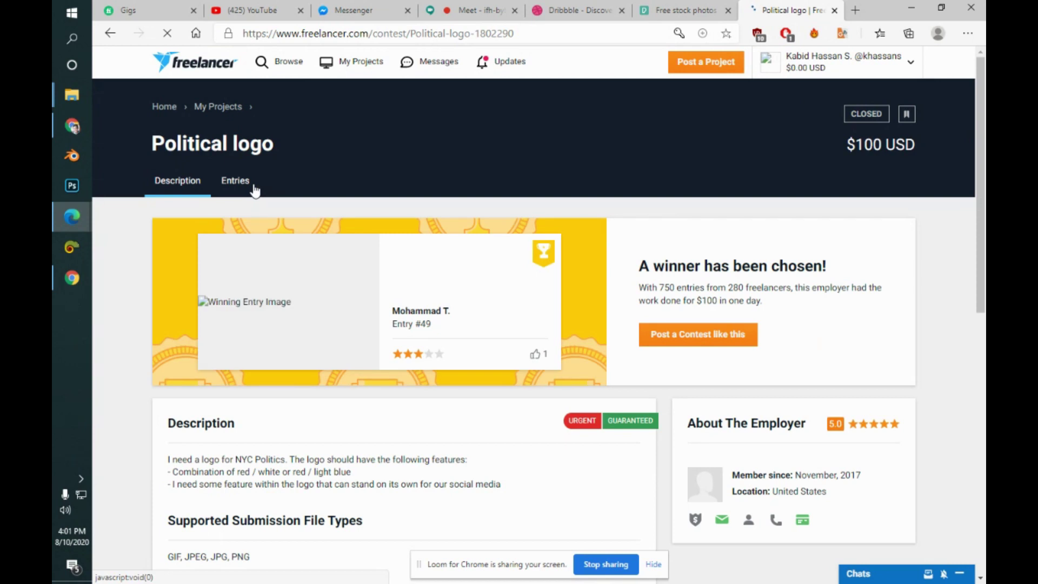
# - Reload the Political logo contest page and display its submitted entries
pyautogui.click(255, 190)
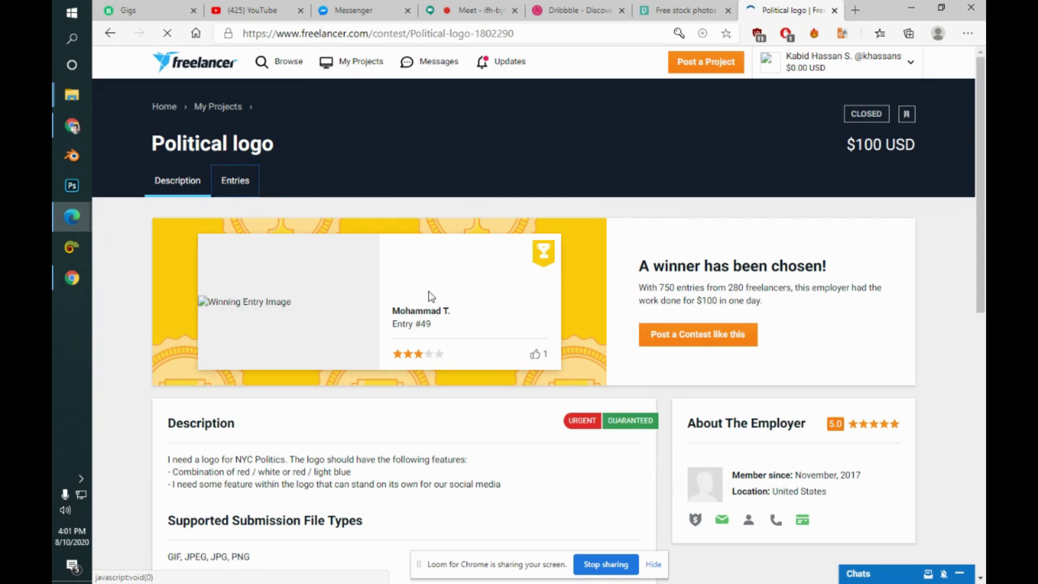
pyautogui.scroll(-5, 981, 287)
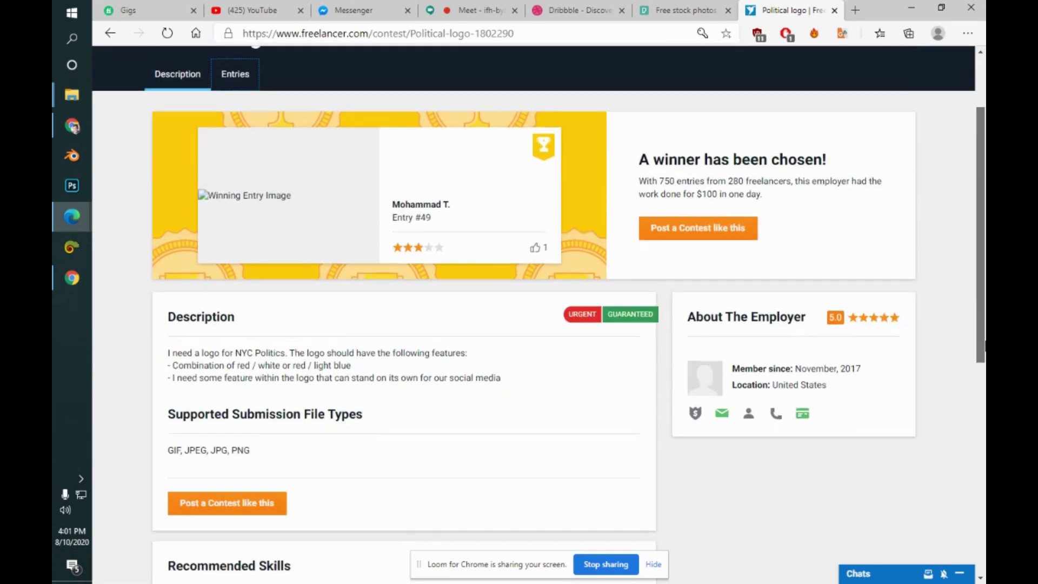
pyautogui.scroll(5, 222, 211)
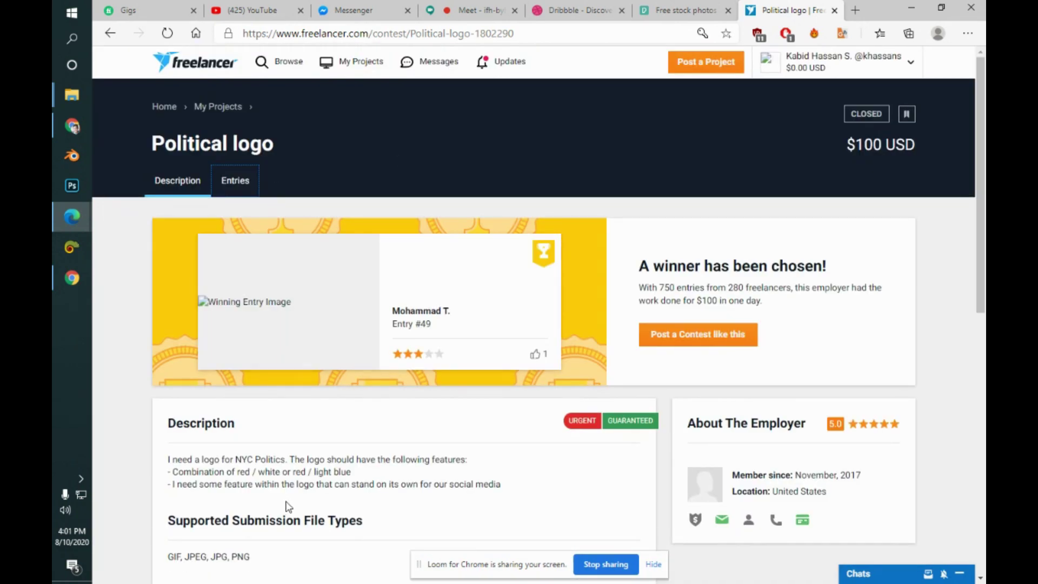
pyautogui.click(167, 33)
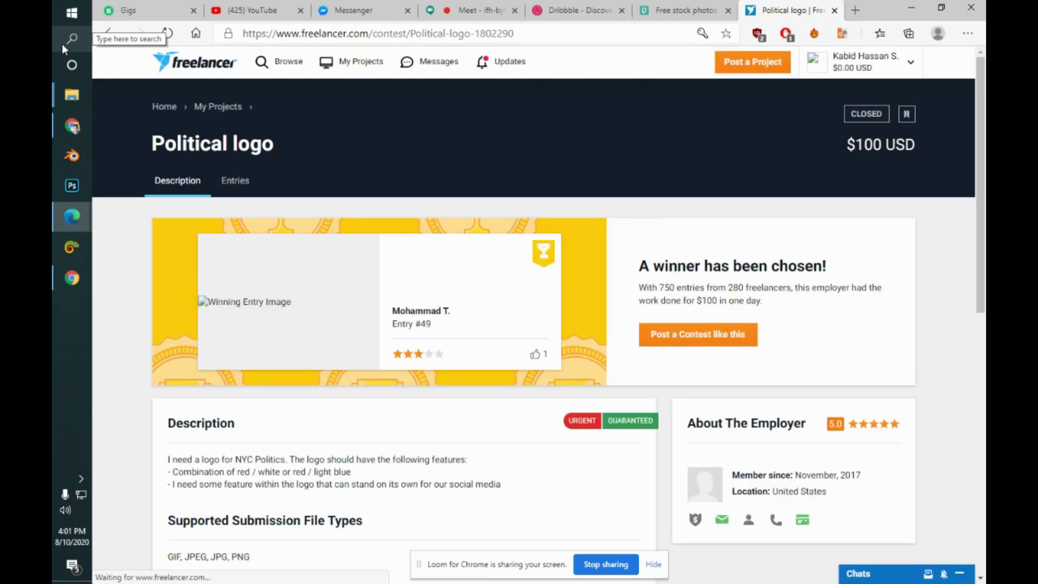
pyautogui.click(241, 182)
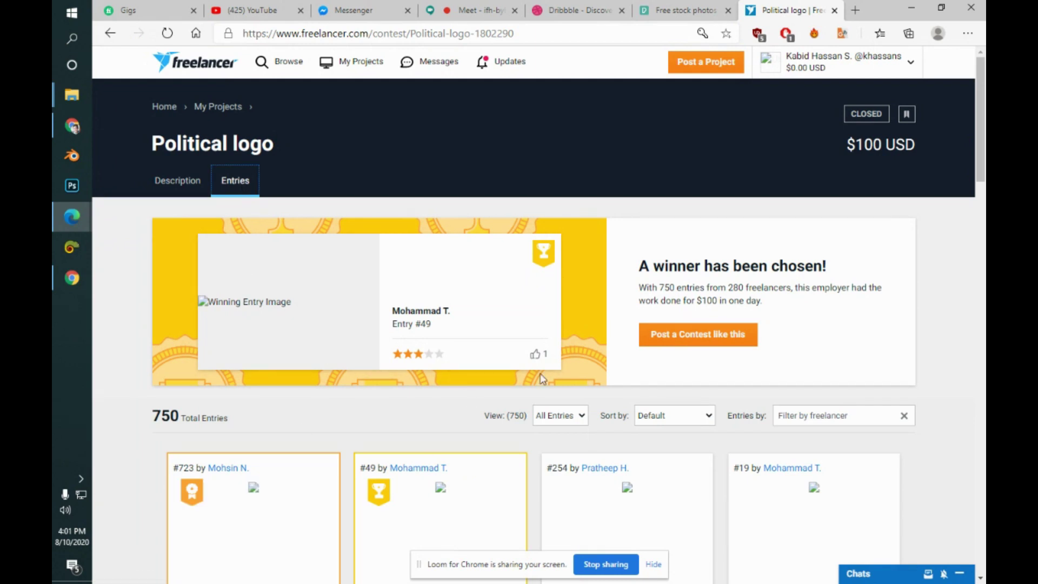
pyautogui.scroll(-5, 984, 165)
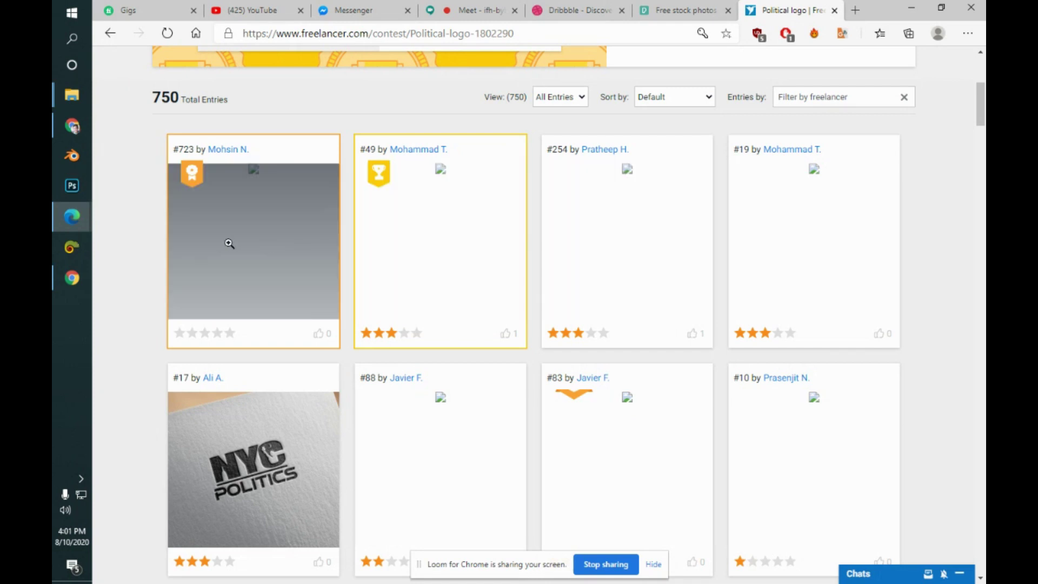
# - Open runner-up entry #723, return to the contest's entries, and open the same entry again
pyautogui.click(195, 170)
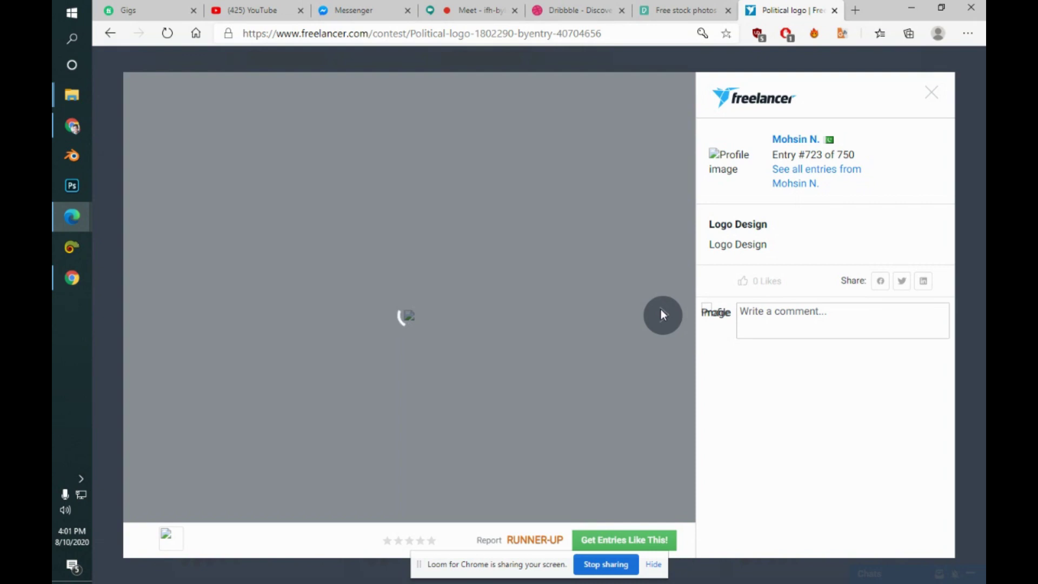
pyautogui.click(934, 95)
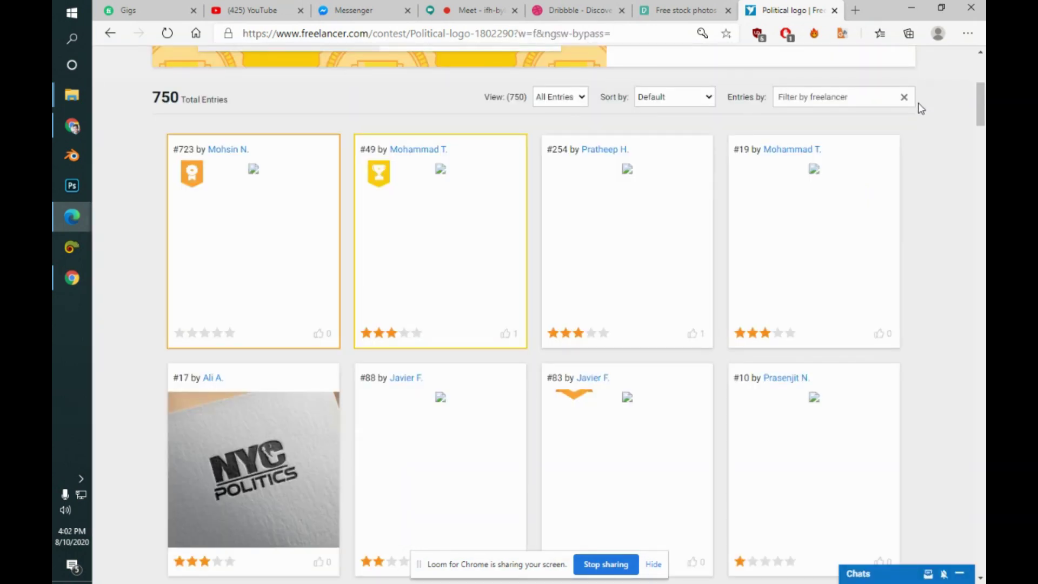
pyautogui.moveTo(980, 109); pyautogui.dragTo(982, 76)
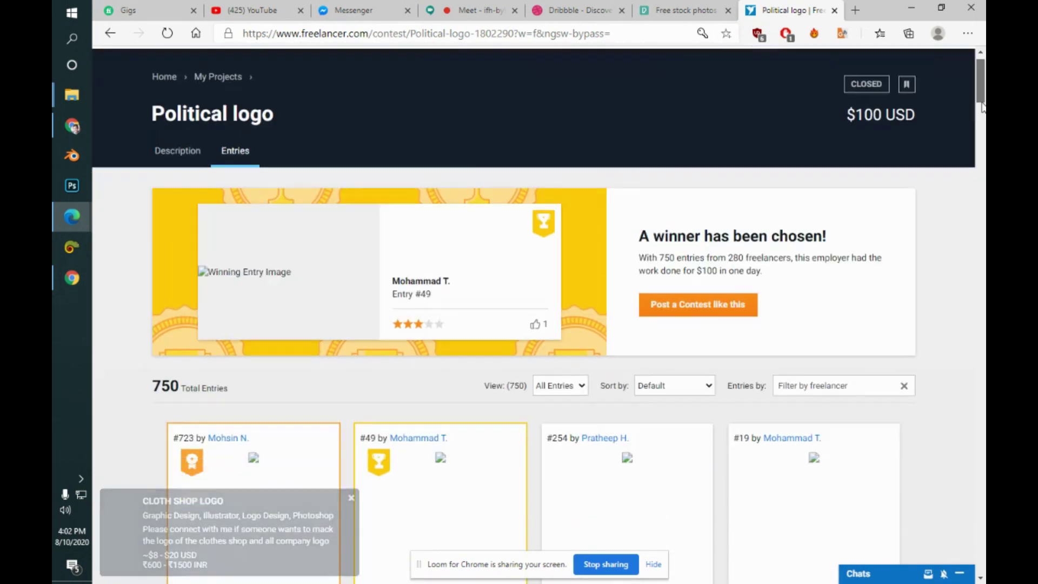
pyautogui.scroll(-4, 265, 294)
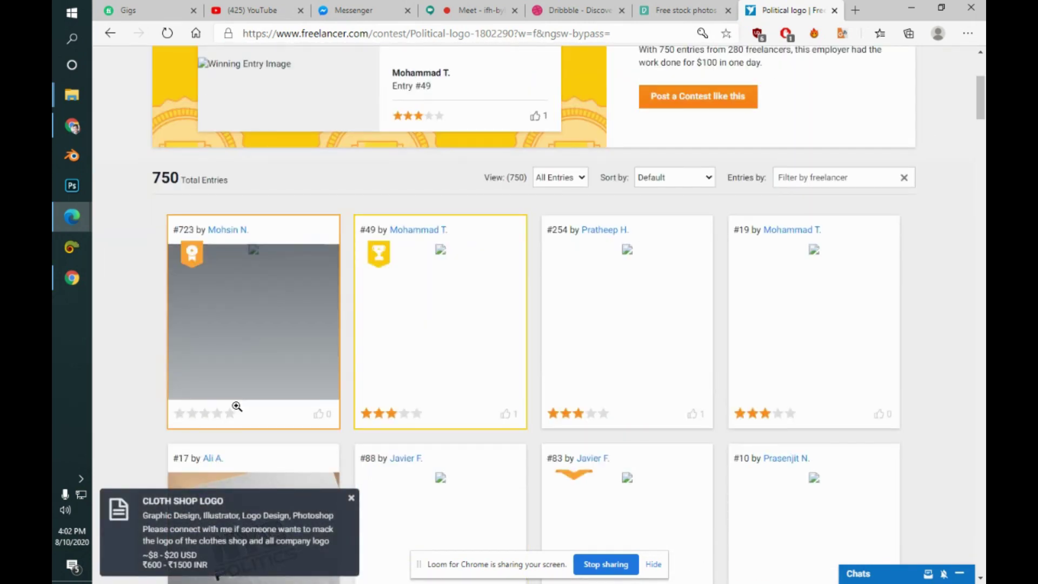
pyautogui.click(274, 348)
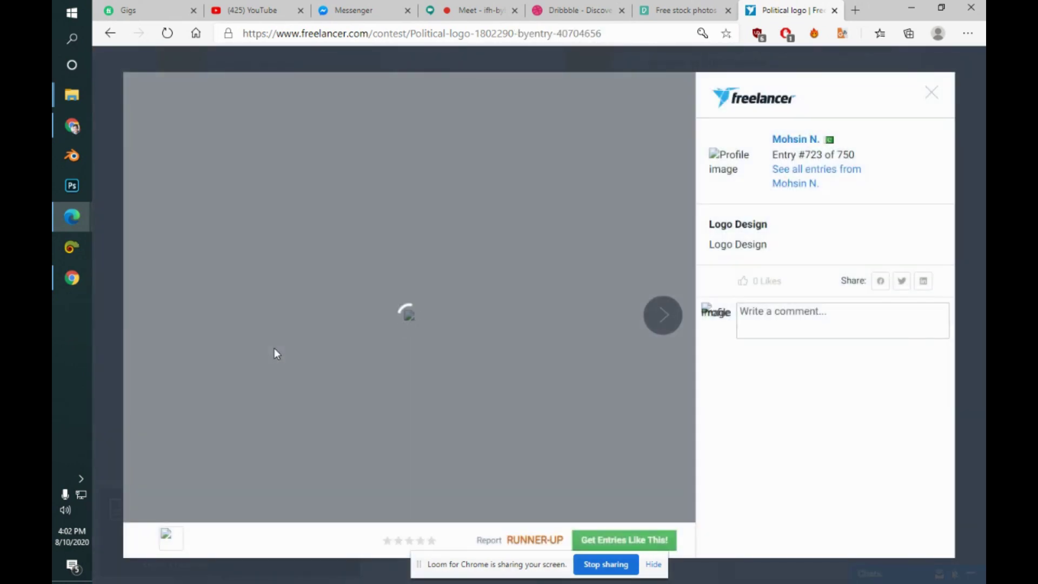
# - Switch to Pexels and skim its free stock photos, returning to the start of the homepage
pyautogui.click(670, 10)
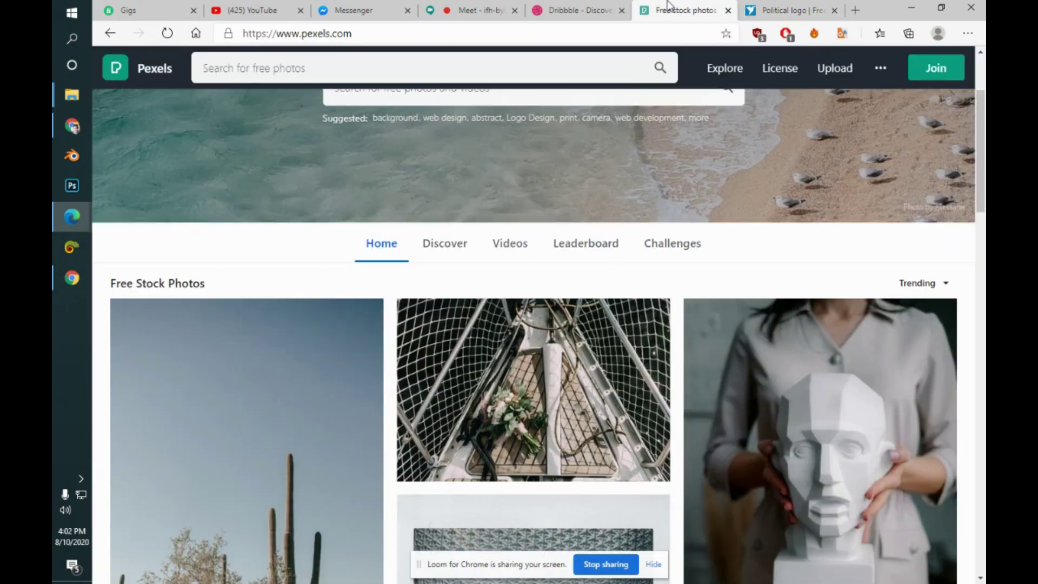
pyautogui.click(552, 10)
pyautogui.click(673, 8)
pyautogui.scroll(-9, 818, 245)
pyautogui.scroll(-15, 819, 324)
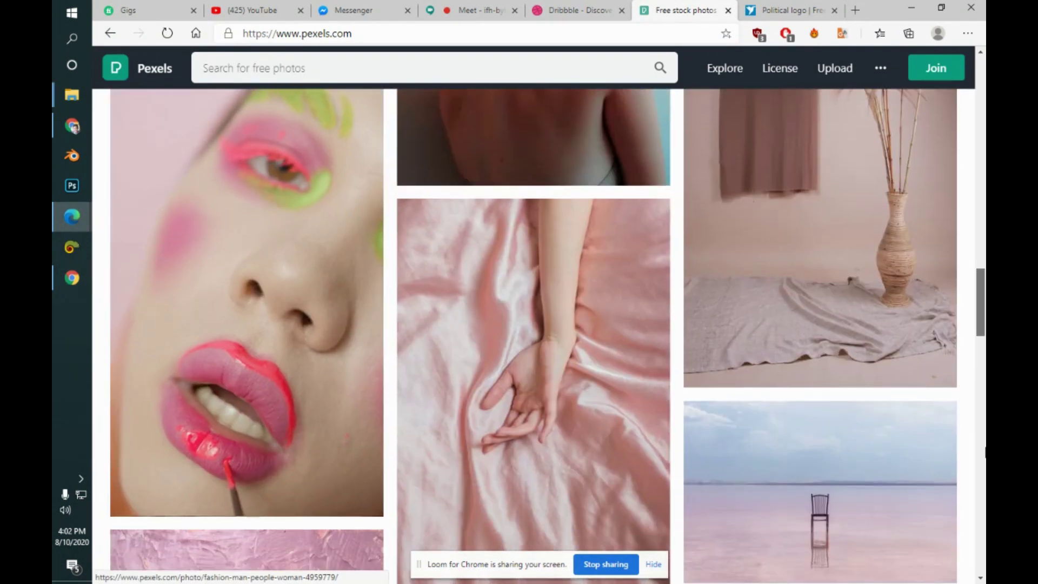
pyautogui.press('Home')
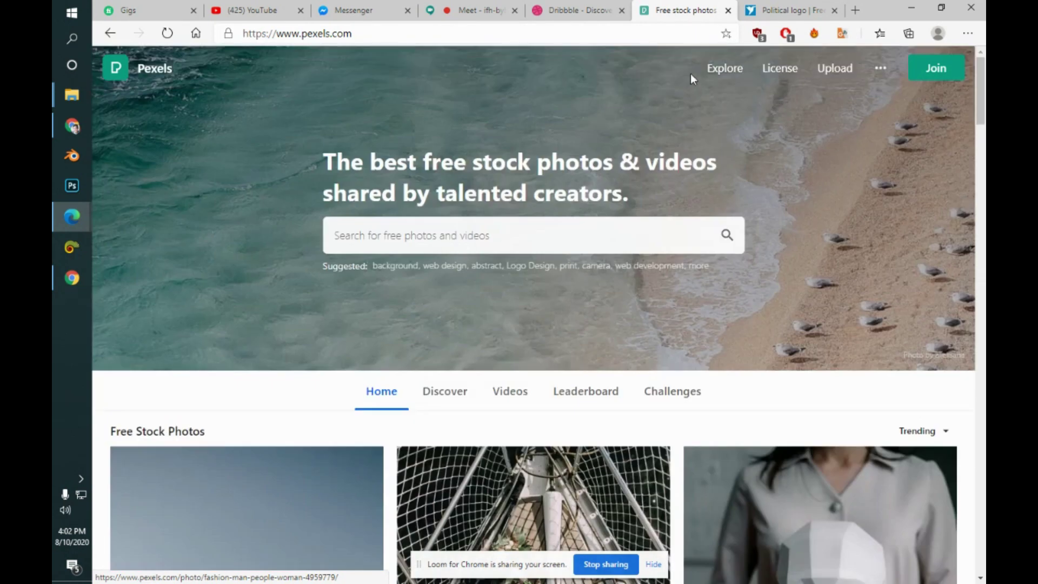
# - Go back to the Freelancer contest, close entry #723, and filter the entries to My Entries
pyautogui.click(812, 8)
pyautogui.click(930, 93)
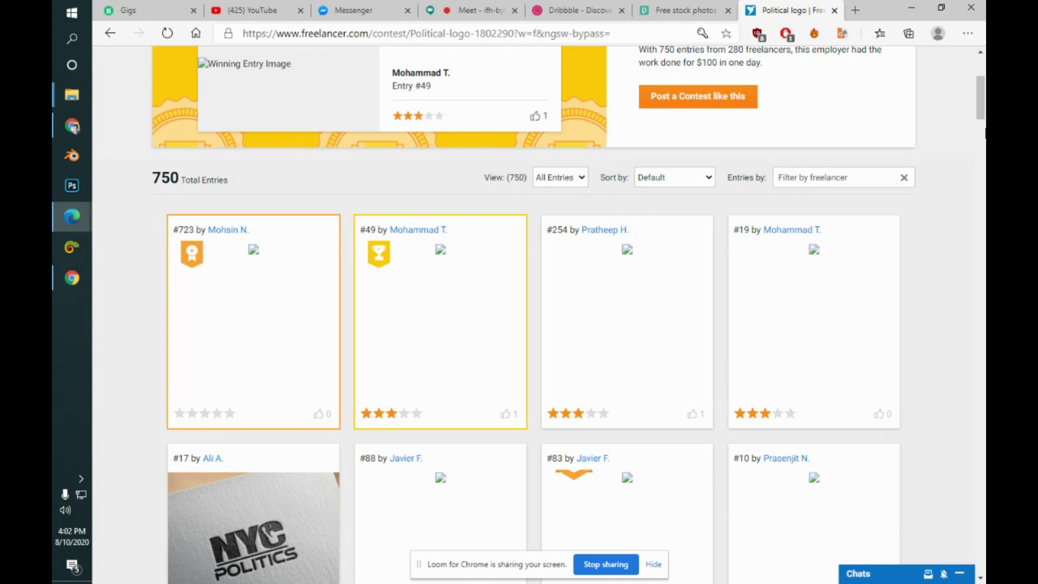
pyautogui.moveTo(980, 109); pyautogui.dragTo(962, 90)
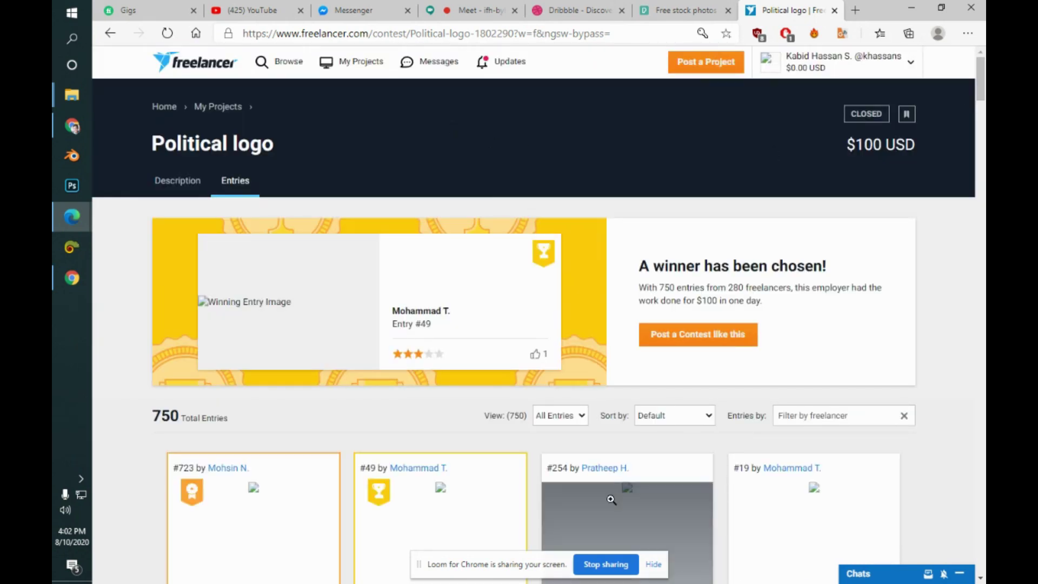
pyautogui.click(673, 415)
pyautogui.click(565, 420)
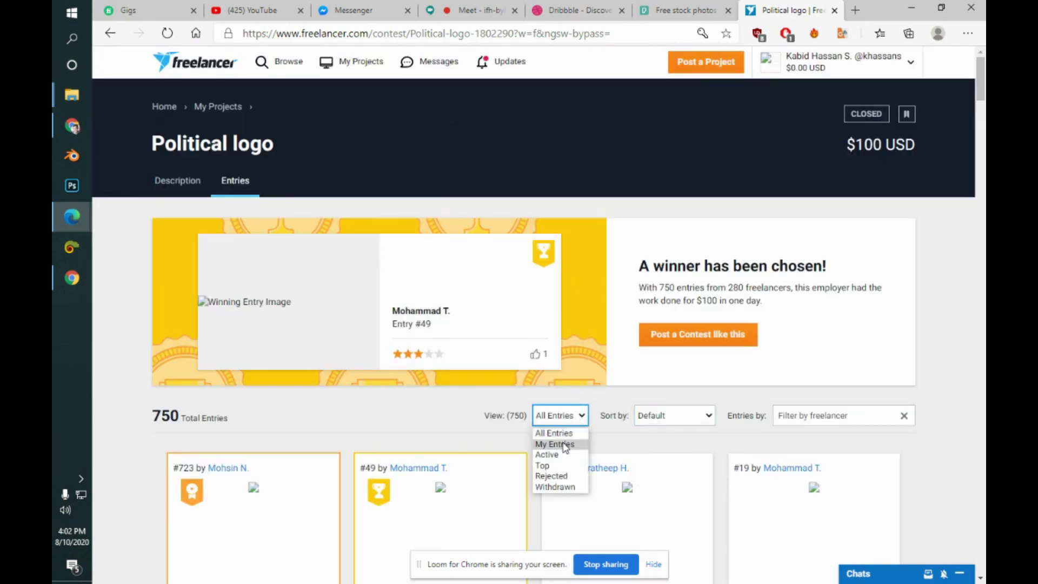
pyautogui.click(563, 444)
pyautogui.scroll(-7, 963, 152)
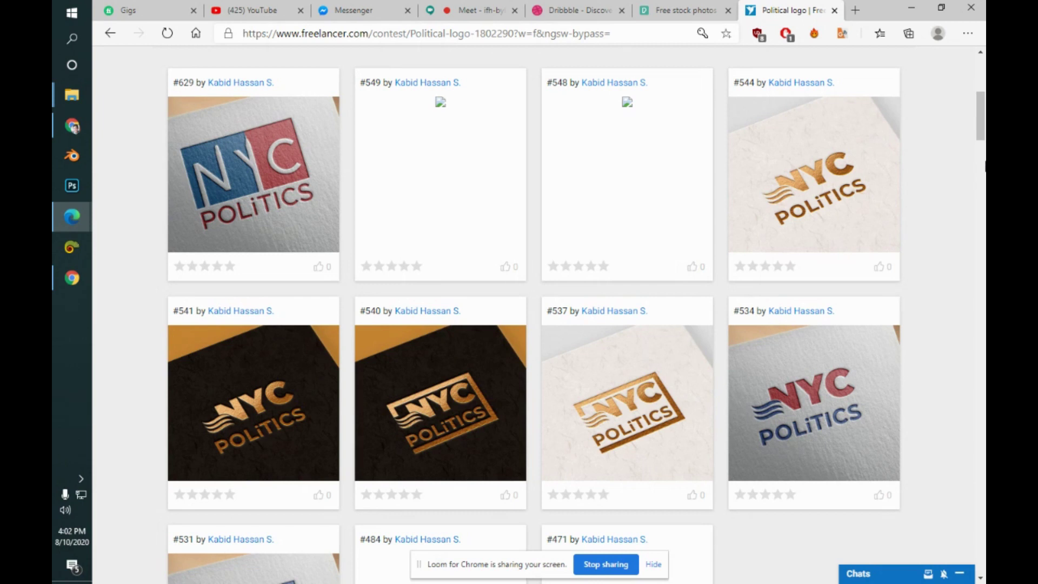
# - Skim past the filtered logo entries to the Public Clarification Board, and close the contest page
pyautogui.click(981, 191)
pyautogui.scroll(-3, 985, 199)
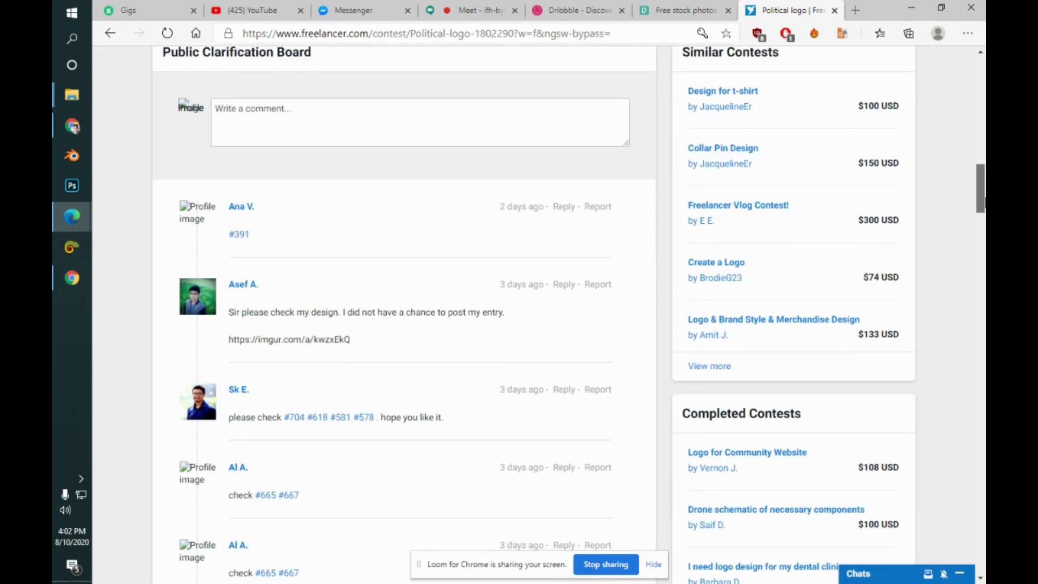
pyautogui.scroll(15, 985, 200)
pyautogui.click(833, 11)
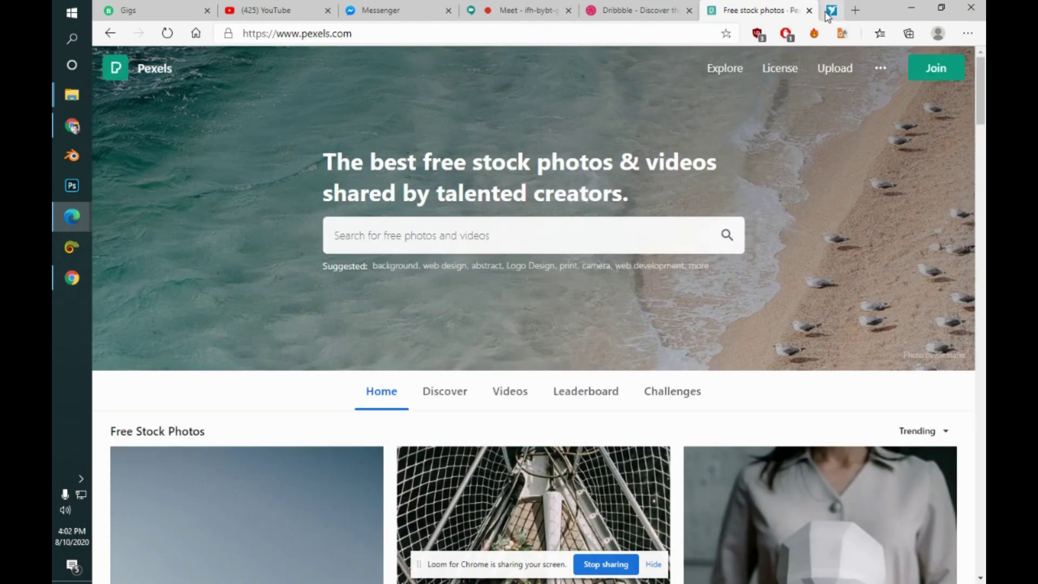
# - Return to the Google Meet call, stop presenting the screen, and mute the microphone
pyautogui.click(657, 9)
pyautogui.click(552, 5)
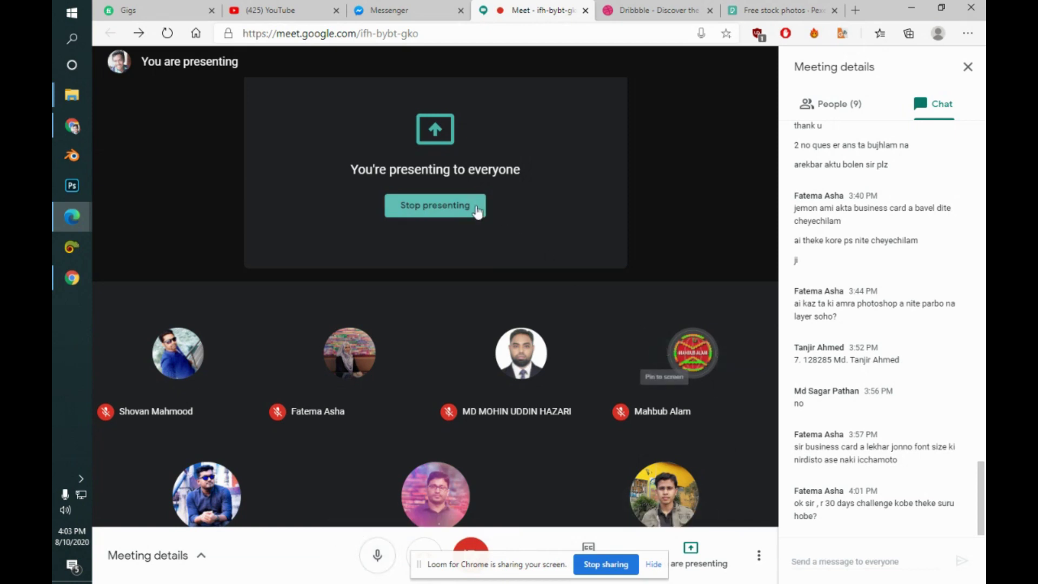
pyautogui.click(457, 209)
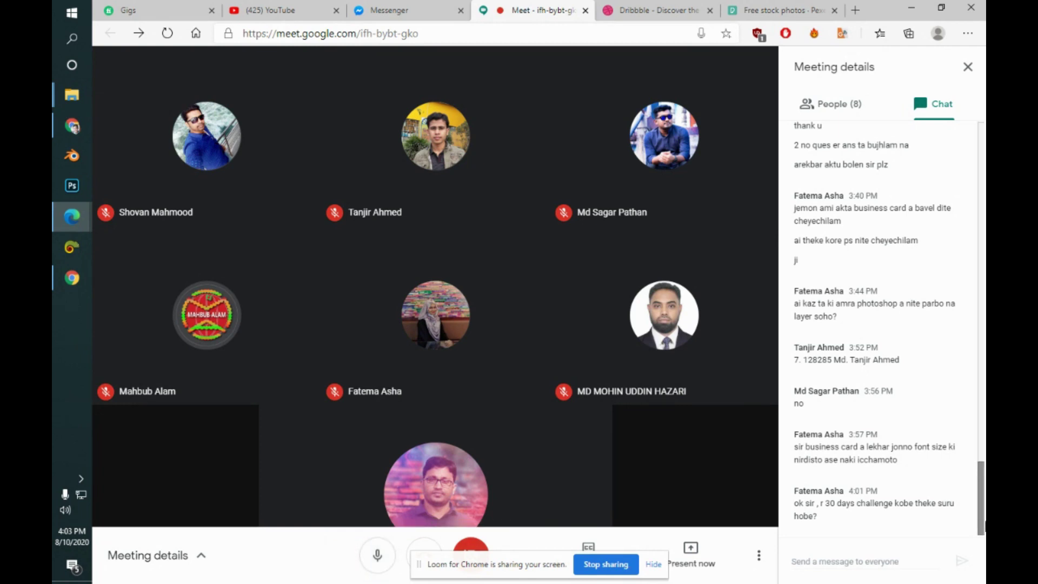
pyautogui.click(847, 115)
pyautogui.click(924, 120)
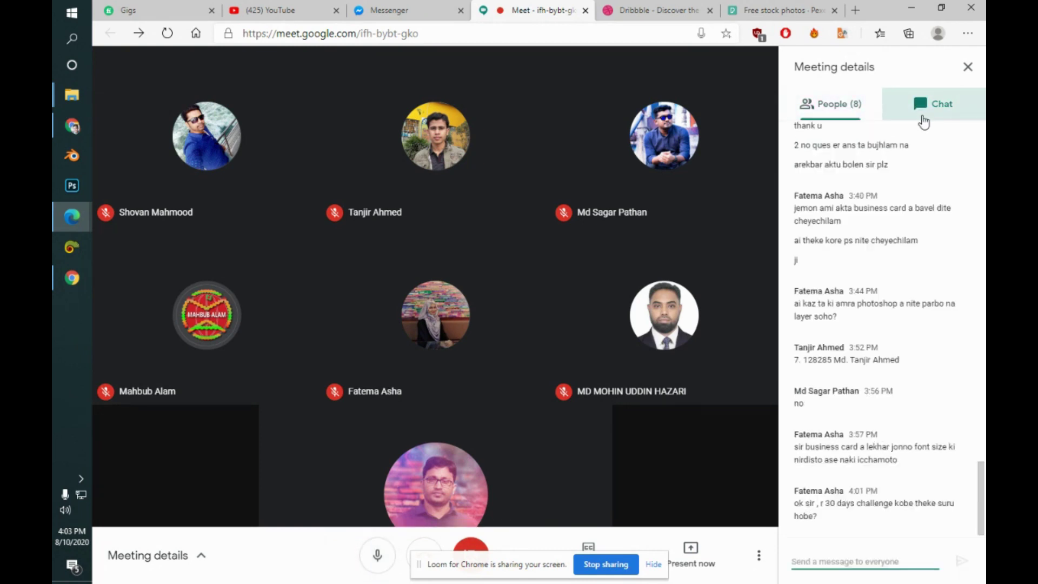
pyautogui.click(372, 569)
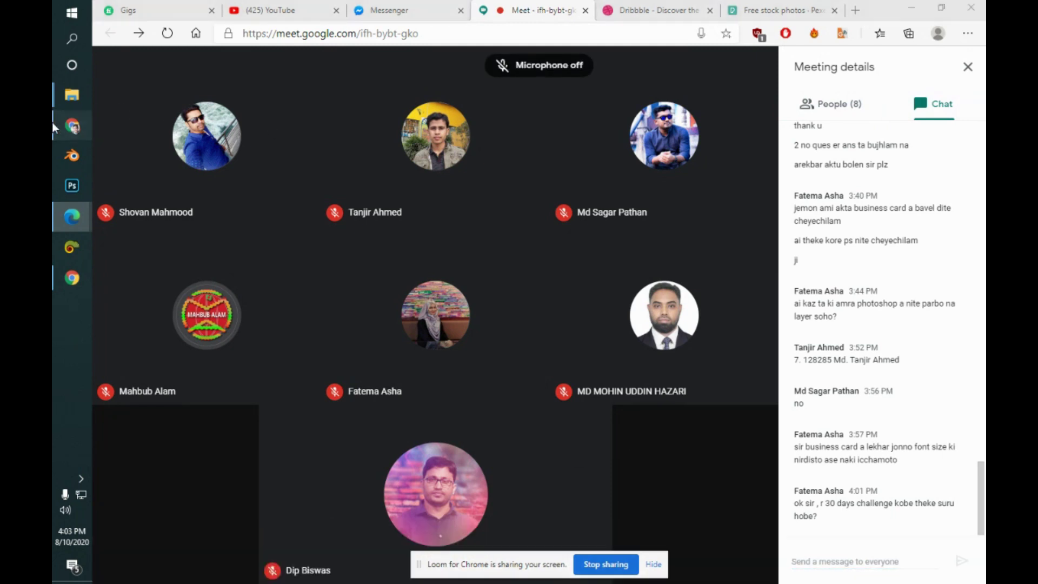
pyautogui.click(72, 126)
pyautogui.click(191, 564)
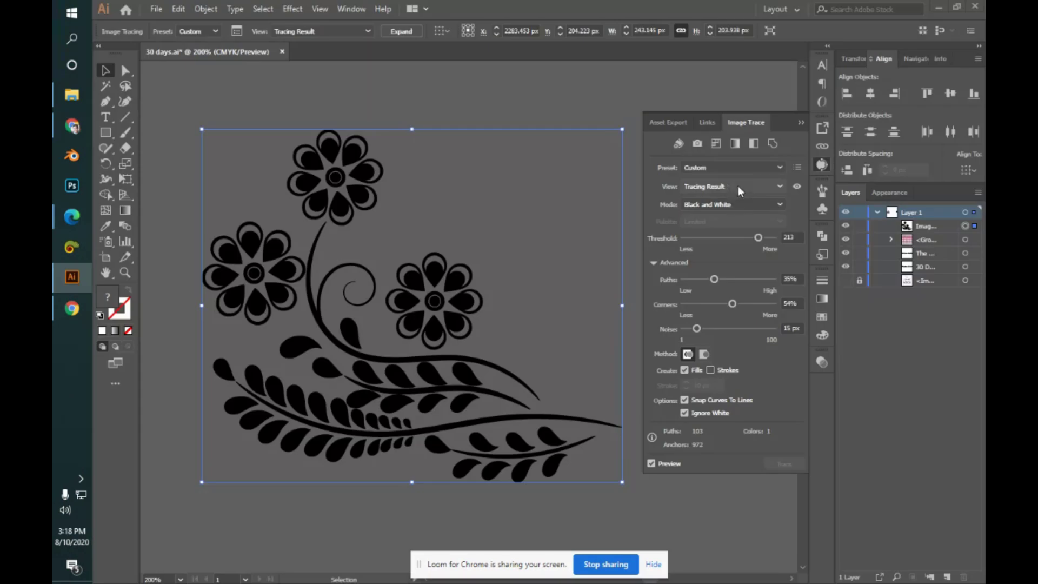
# - Look through the Image Trace presets available for the selected floral tracing, keeping the Custom preset
pyautogui.click(738, 186)
pyautogui.click(738, 186)
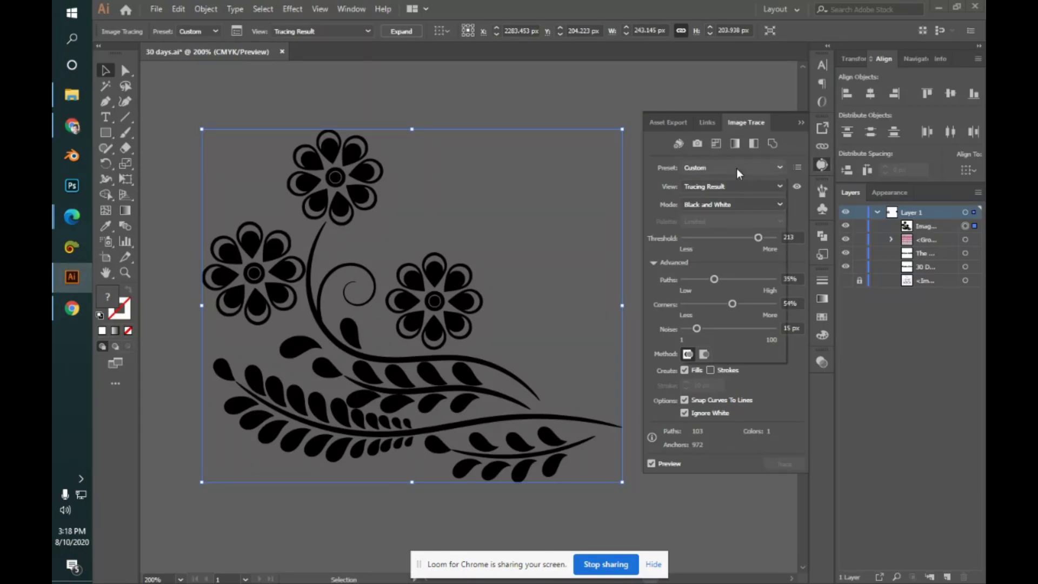
pyautogui.click(736, 168)
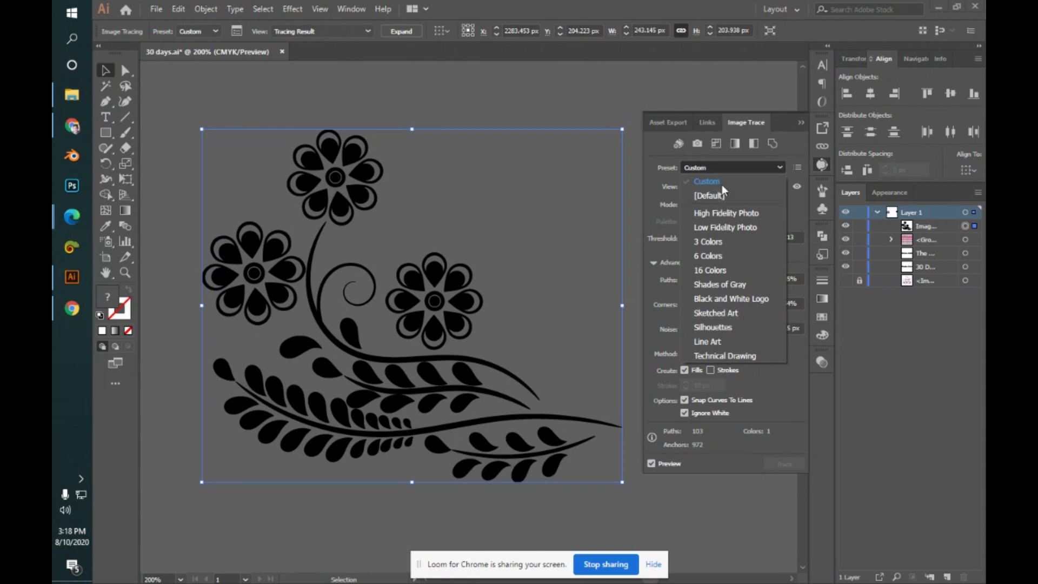
pyautogui.click(747, 166)
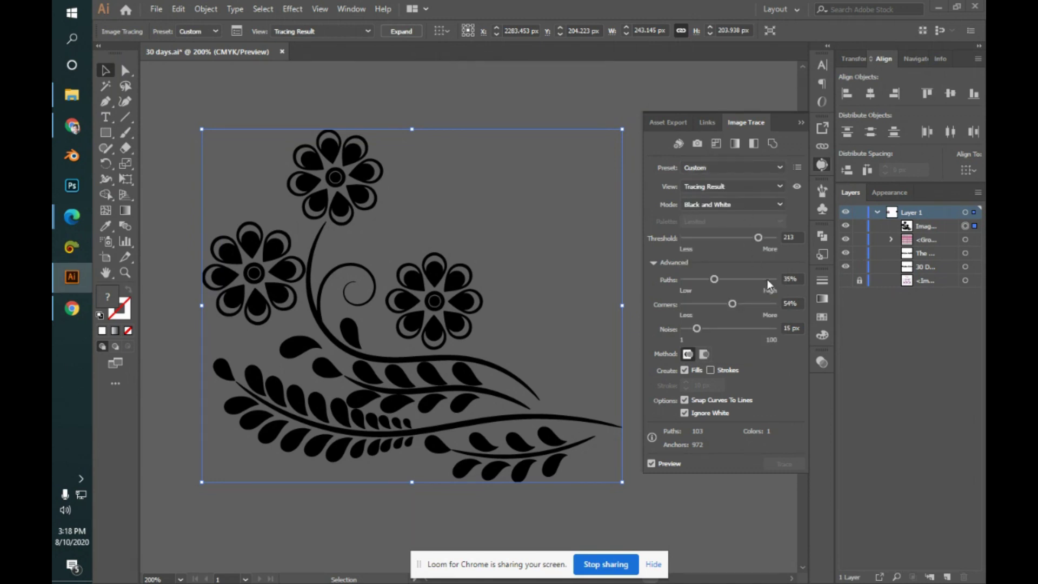
pyautogui.click(741, 169)
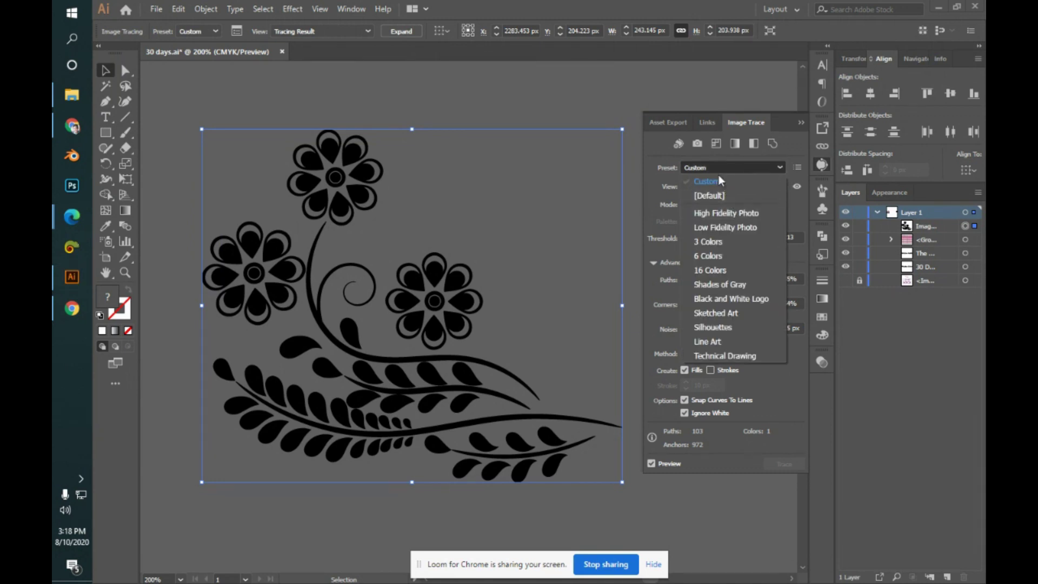
pyautogui.click(773, 164)
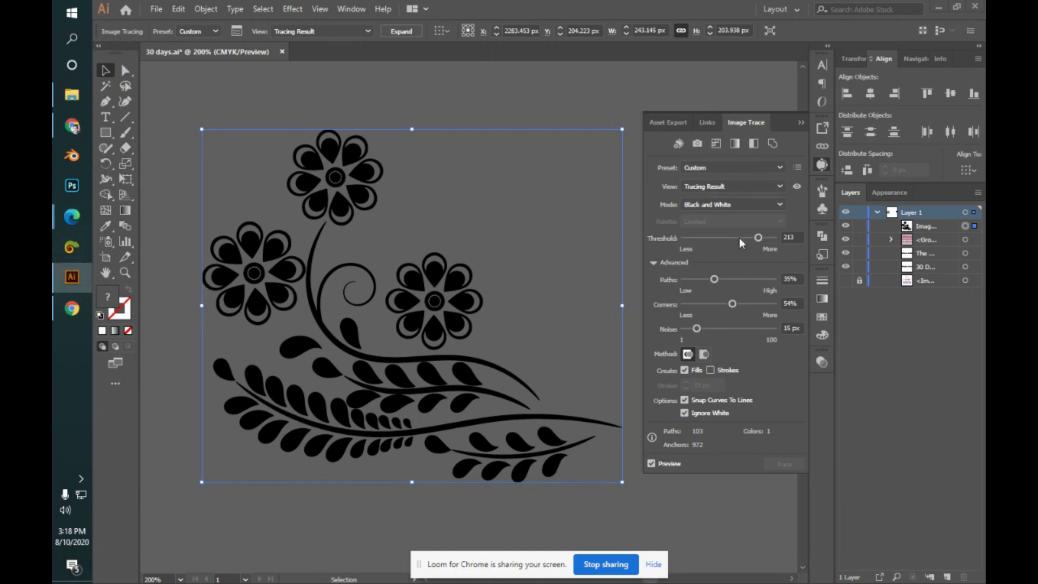
pyautogui.click(739, 168)
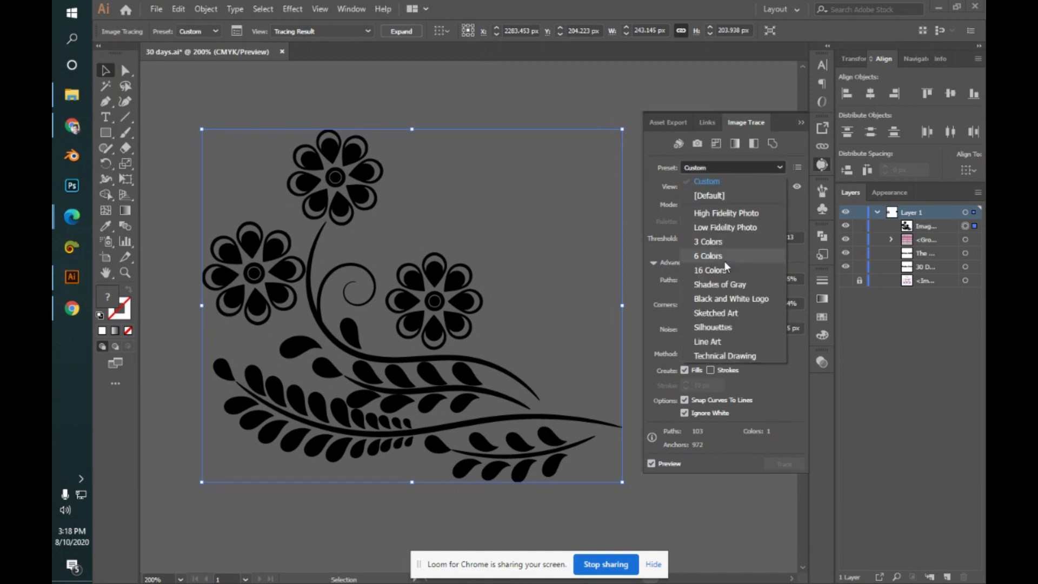
pyautogui.click(754, 168)
pyautogui.click(754, 168)
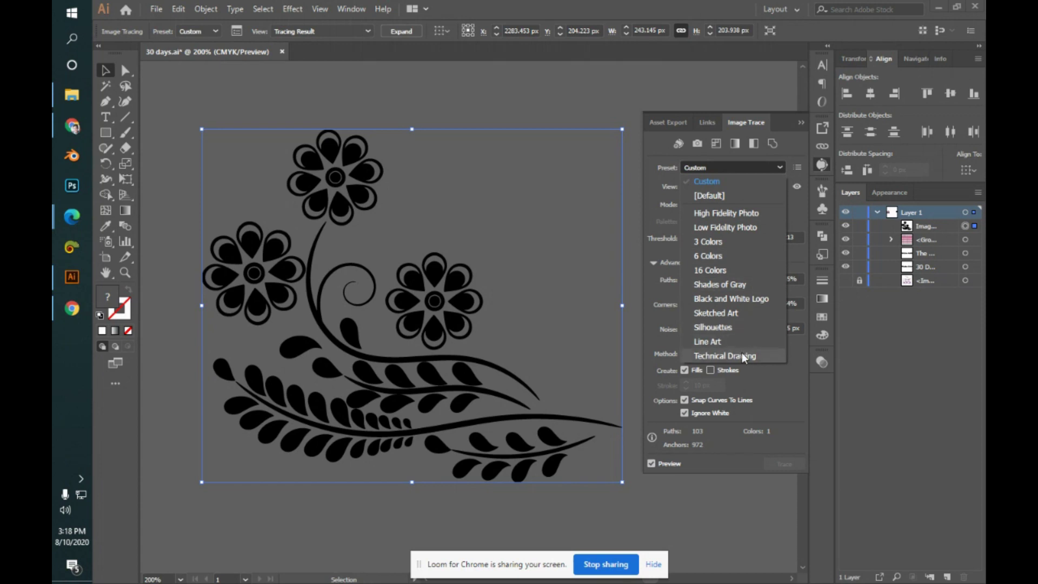
pyautogui.click(756, 162)
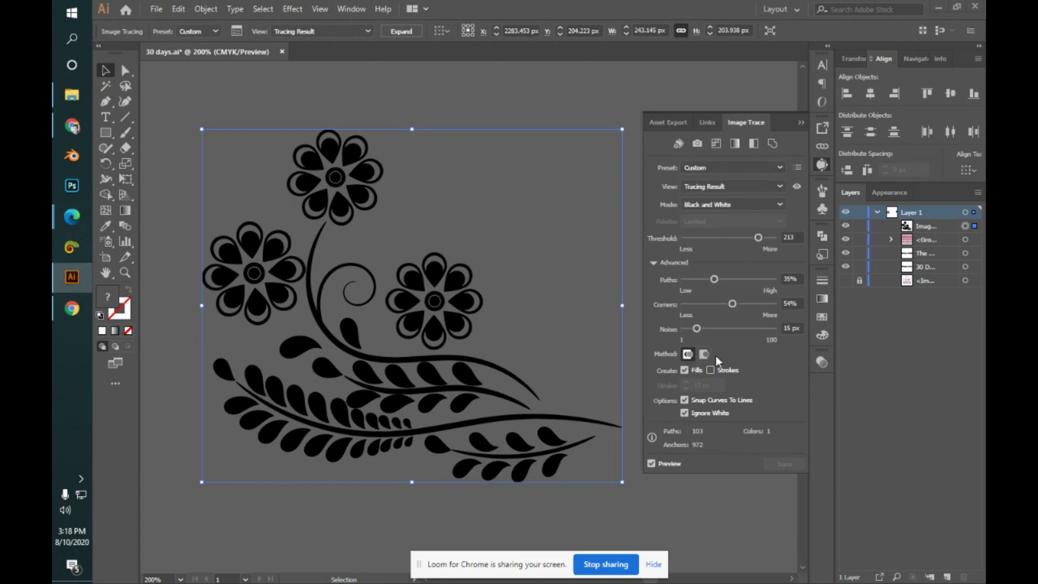
# - Shift the traced floral artwork slightly to the right and expand the tracing into editable vector paths
pyautogui.click(801, 122)
pyautogui.moveTo(460, 275)
pyautogui.mouseDown()
pyautogui.moveTo(545, 226)
pyautogui.moveTo(493, 276)
pyautogui.mouseUp()
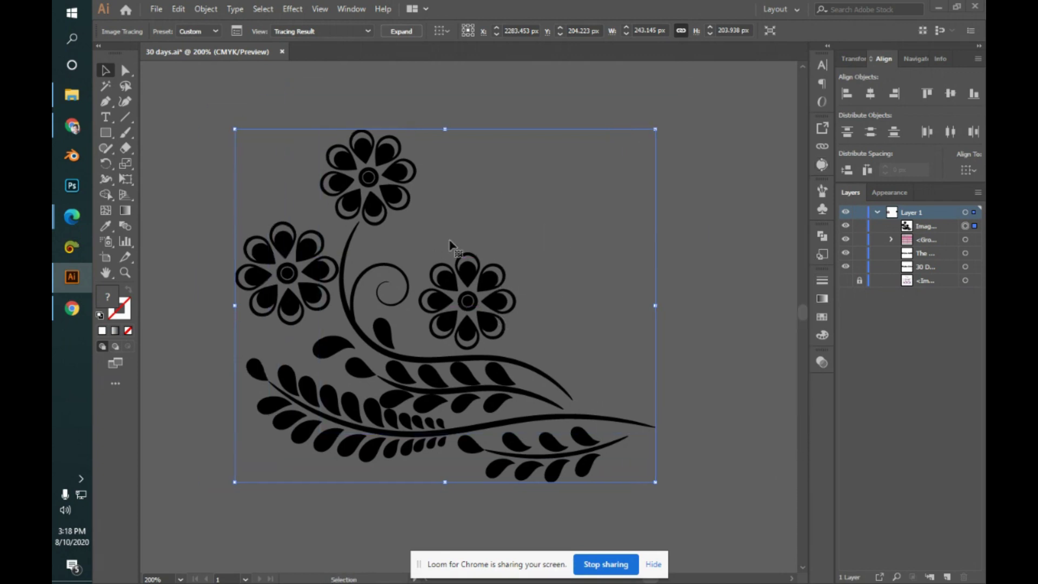
pyautogui.click(401, 31)
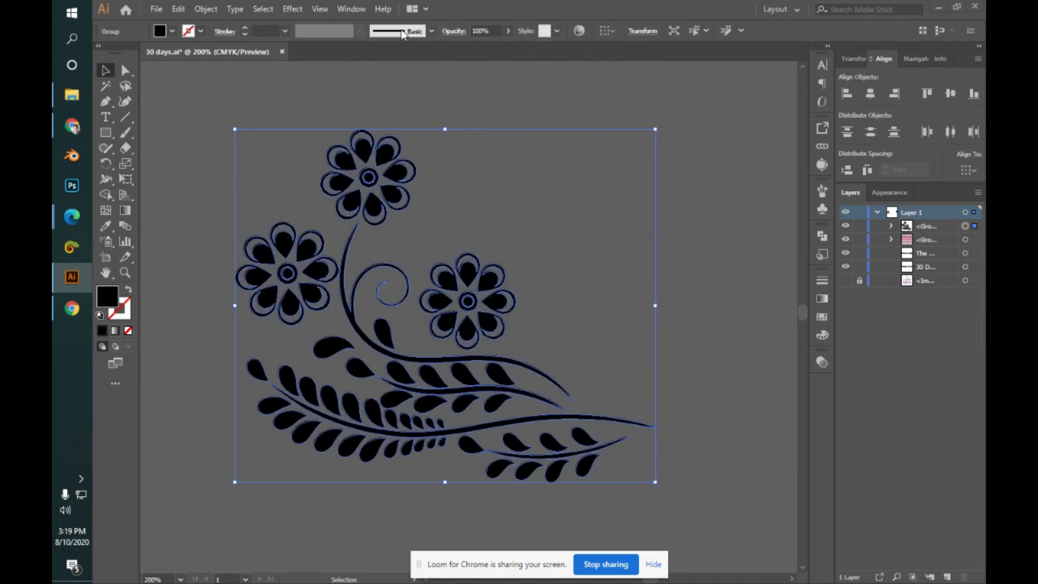
pyautogui.click(682, 254)
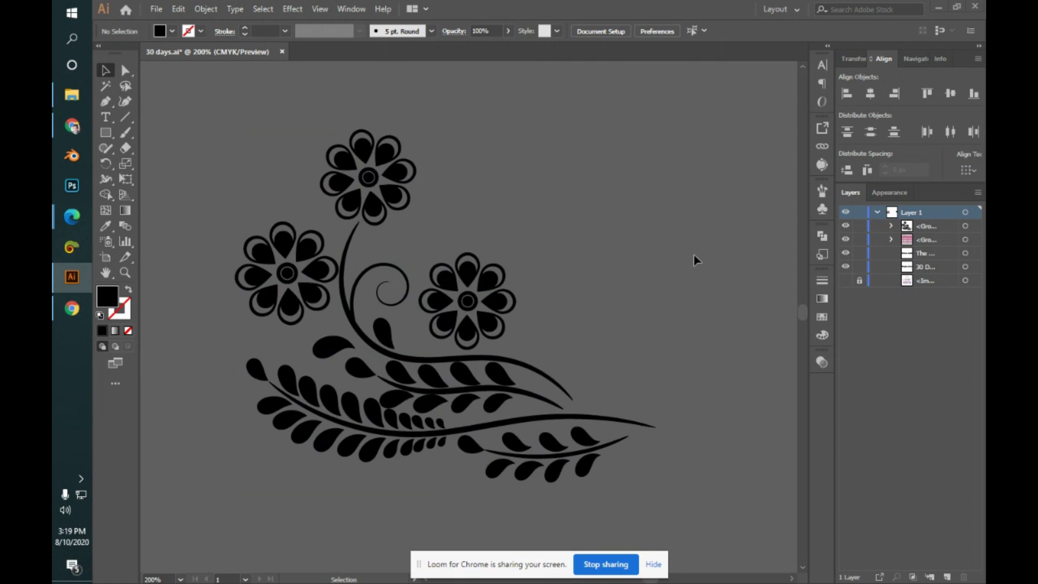
# - Isolate the expanded floral group, select the top petal of the lower-right flower, and examine its path edges at high magnification
pyautogui.click(468, 305)
pyautogui.doubleClick(467, 276)
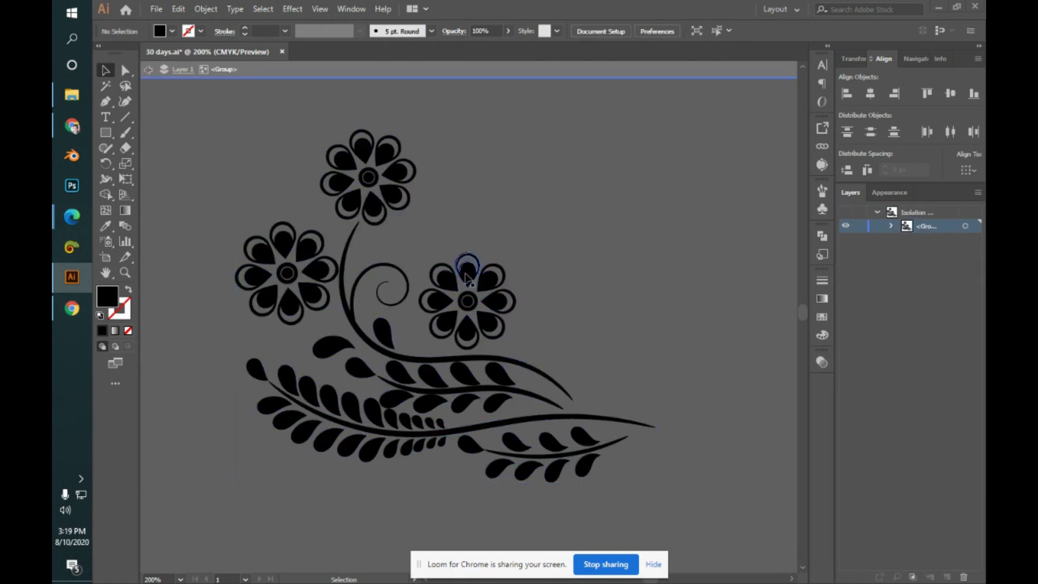
pyautogui.click(467, 277)
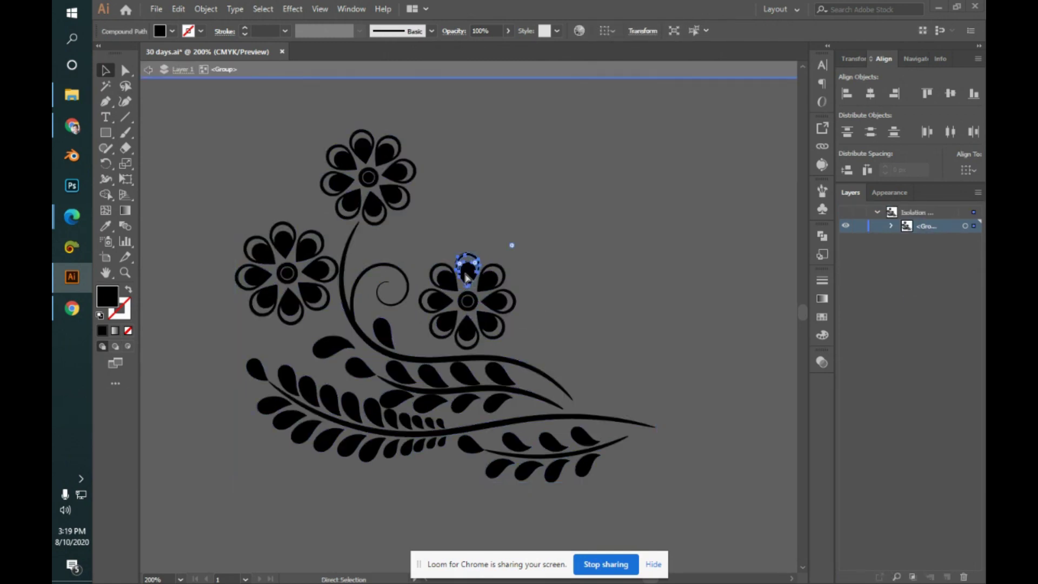
pyautogui.hotkey('ctrl', '=')
pyautogui.hotkey('ctrl', '=')
pyautogui.hotkey('ctrl', '=')
pyautogui.hotkey('ctrl', '=')
pyautogui.hotkey('ctrl', '=')
pyautogui.hotkey('ctrl', '=')
pyautogui.hotkey('ctrl', '=')
pyautogui.hotkey('ctrl', '=')
pyautogui.hotkey('ctrl', '=')
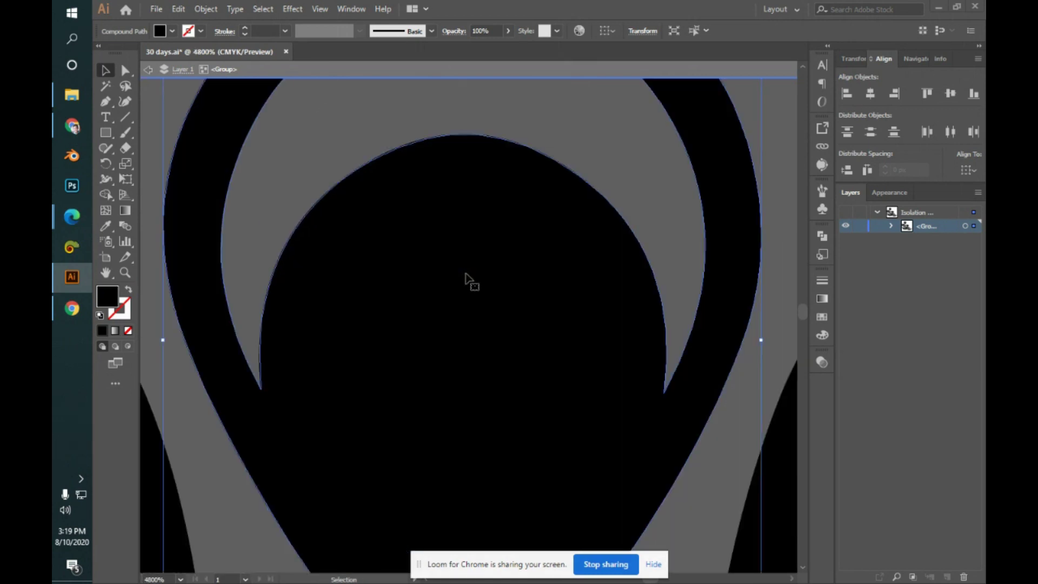
# - Deselect the petal, examine the flower's other petals and centre, and exit isolation mode
pyautogui.click(642, 158)
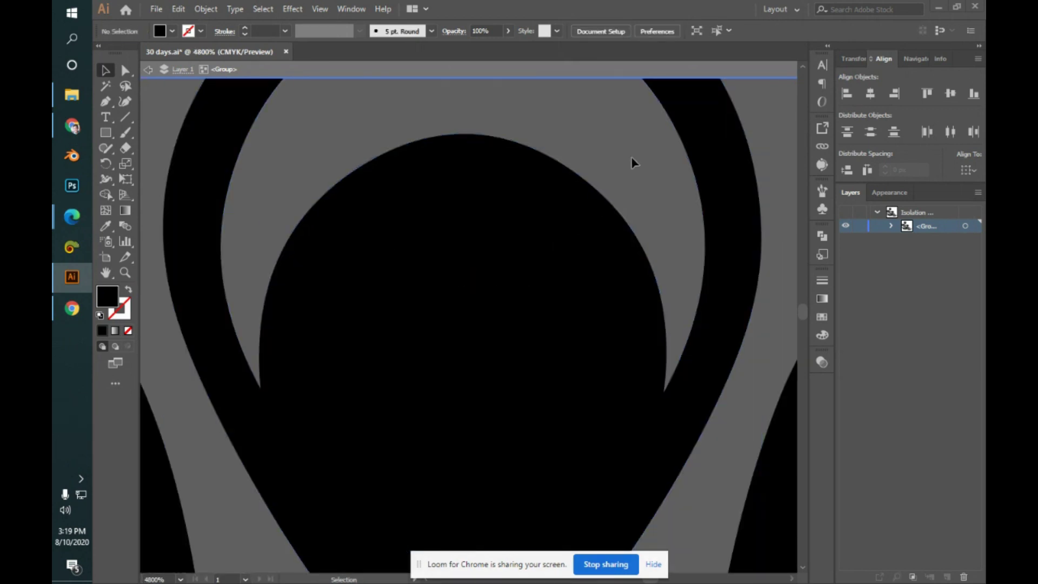
pyautogui.hotkey('ctrl', '-')
pyautogui.hotkey('ctrl', '-')
pyautogui.hotkey('ctrl', '-')
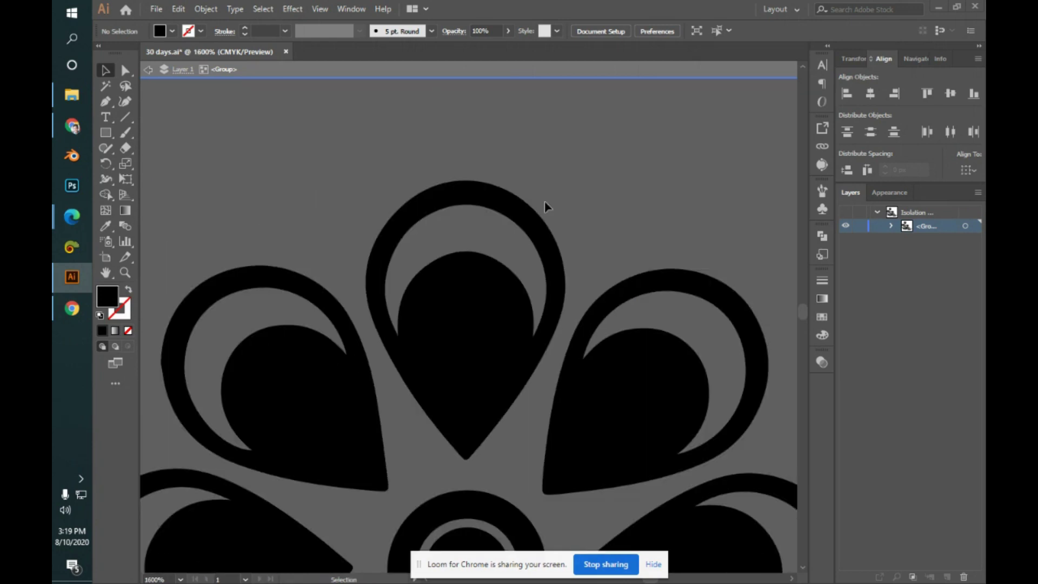
pyautogui.moveTo(478, 331); pyautogui.dragTo(607, 545)
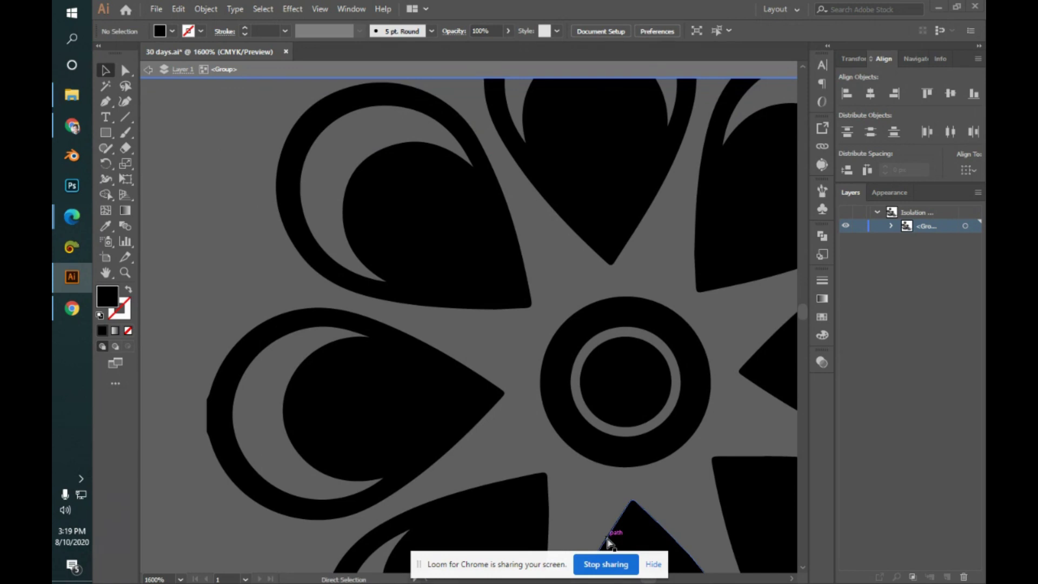
pyautogui.hotkey('ctrl', '-')
pyautogui.hotkey('ctrl', '-')
pyautogui.hotkey('ctrl', '-')
pyautogui.hotkey('ctrl', '-')
pyautogui.hotkey('ctrl', '-')
pyautogui.hotkey('ctrl', '-')
pyautogui.hotkey('ctrl', '-')
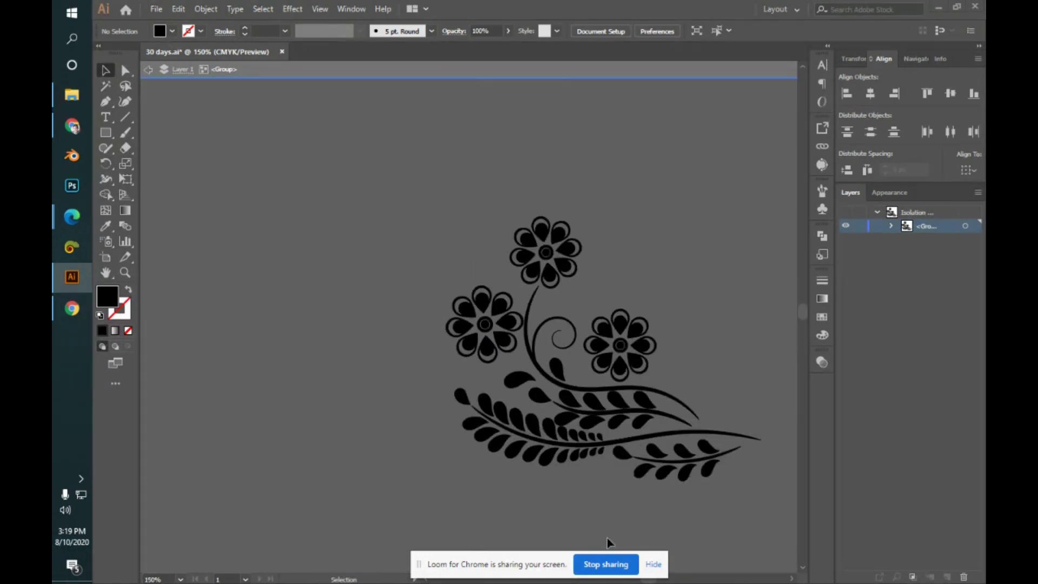
pyautogui.doubleClick(610, 542)
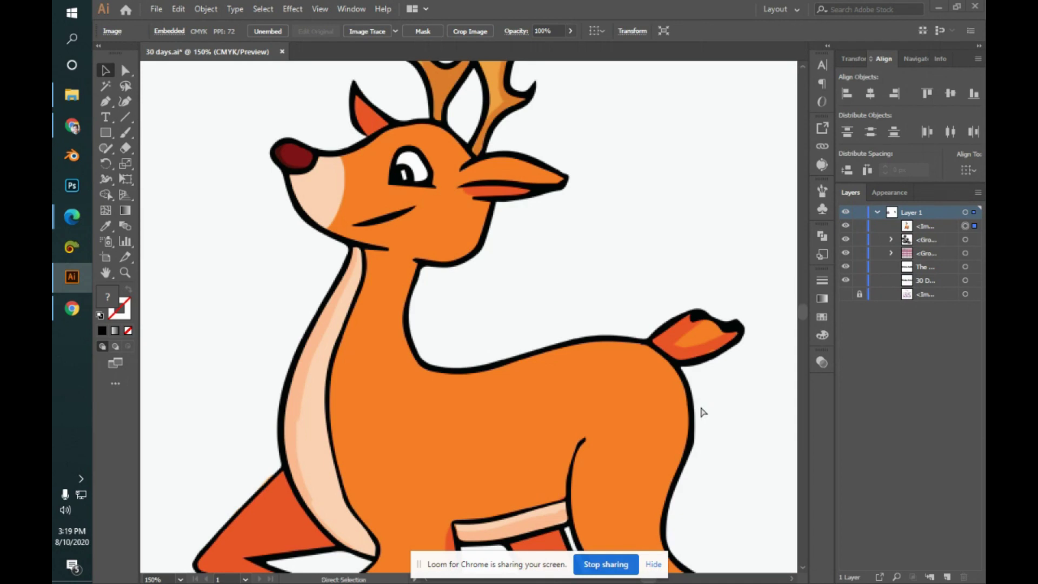
# - Scale the deer image down to about 93 by 81 px and place it to the right of the floral artwork
pyautogui.hotkey('ctrl', '-')
pyautogui.hotkey('ctrl', '-')
pyautogui.hotkey('ctrl', '-')
pyautogui.hotkey('ctrl', '-')
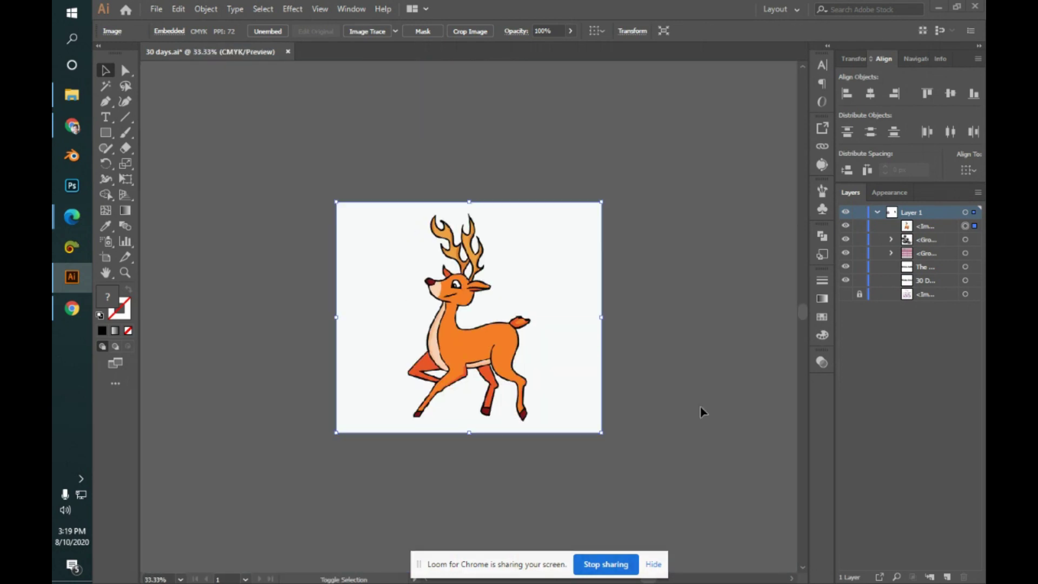
pyautogui.moveTo(601, 433); pyautogui.dragTo(556, 331)
pyautogui.moveTo(469, 321); pyautogui.dragTo(638, 323)
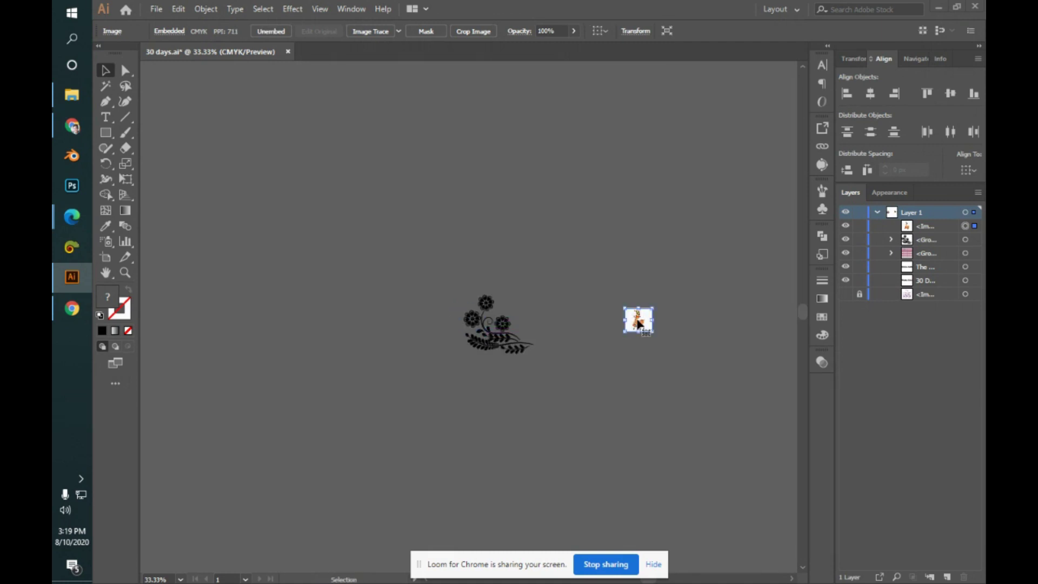
# - Trace the deer image with the High Fidelity Photo preset of Image Trace
pyautogui.hotkey('ctrl', '1')
pyautogui.hotkey('ctrl', '=')
pyautogui.hotkey('ctrl', '=')
pyautogui.hotkey('ctrl', '=')
pyautogui.hotkey('ctrl', '=')
pyautogui.hotkey('ctrl', '=')
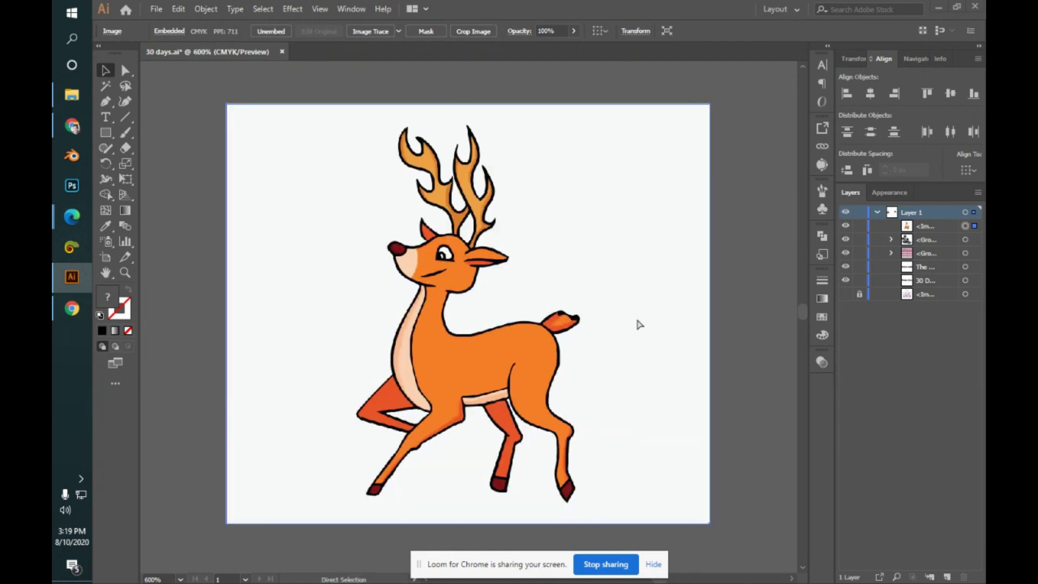
pyautogui.click(827, 165)
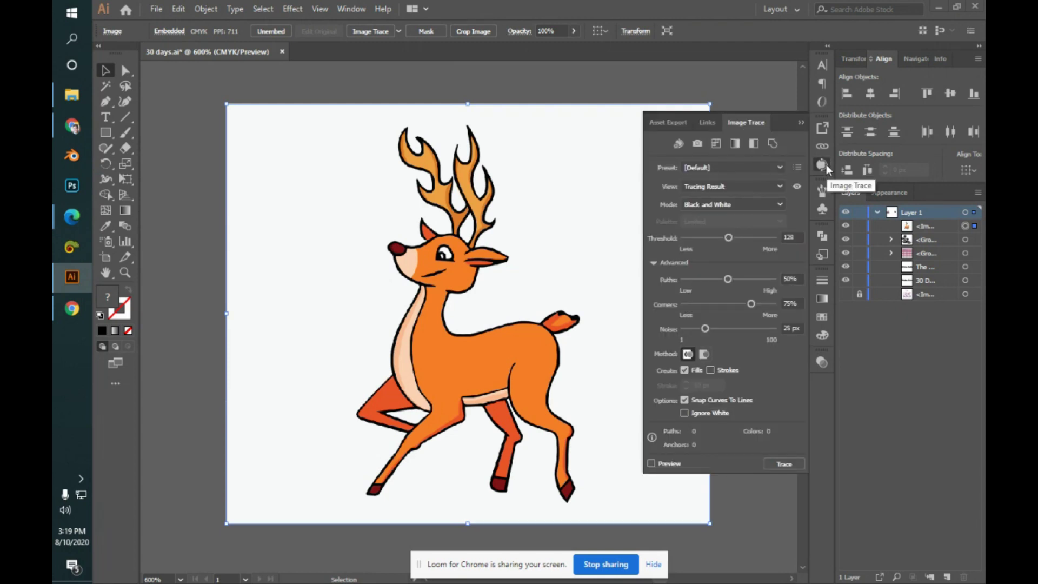
pyautogui.click(776, 169)
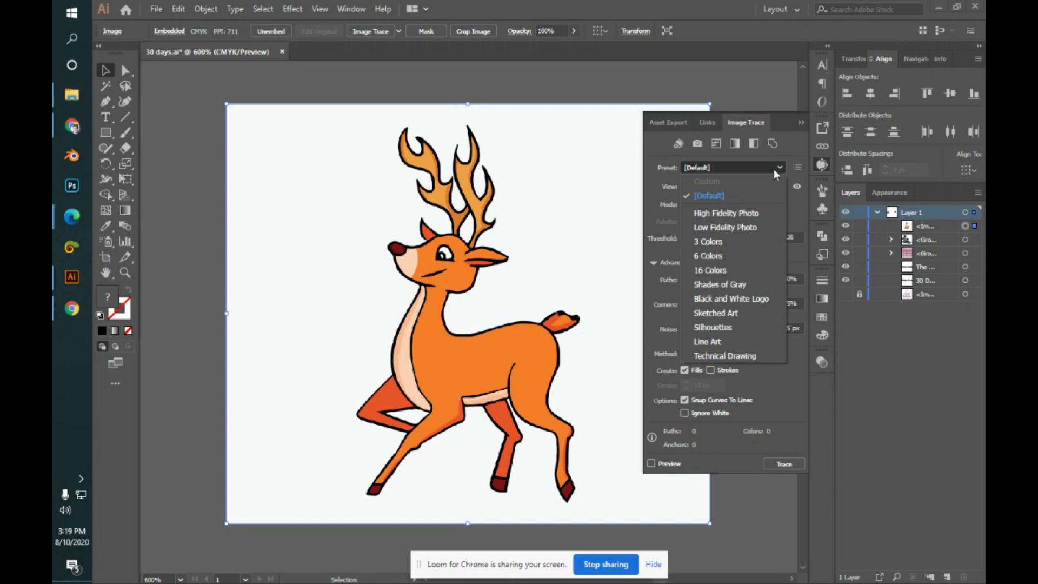
pyautogui.click(764, 210)
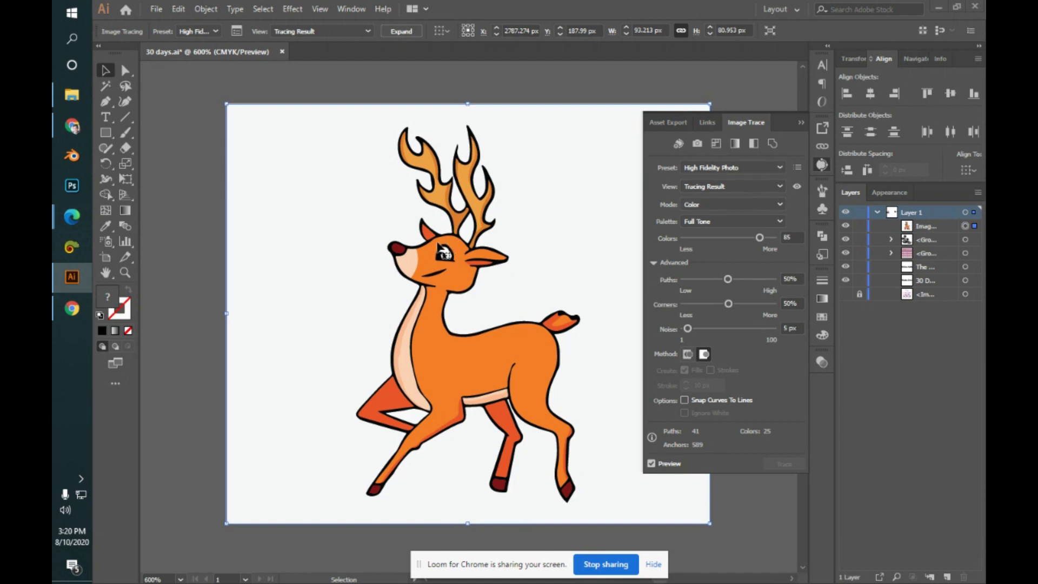
# - Review the Image Trace preset and color mode choices for the deer, keeping High Fidelity Photo and Color
pyautogui.click(761, 168)
pyautogui.click(761, 168)
pyautogui.click(761, 169)
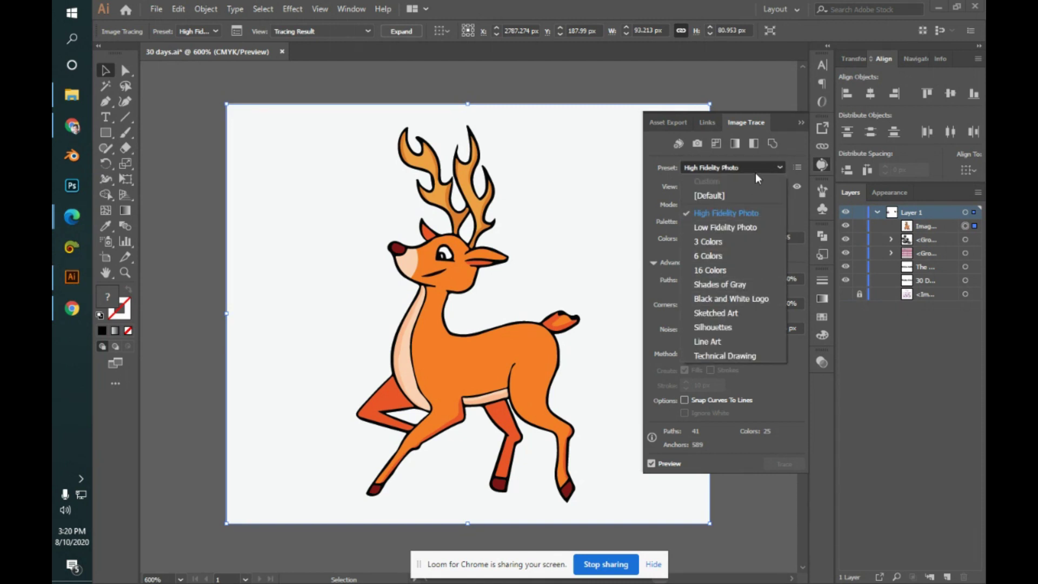
pyautogui.click(755, 165)
pyautogui.click(760, 204)
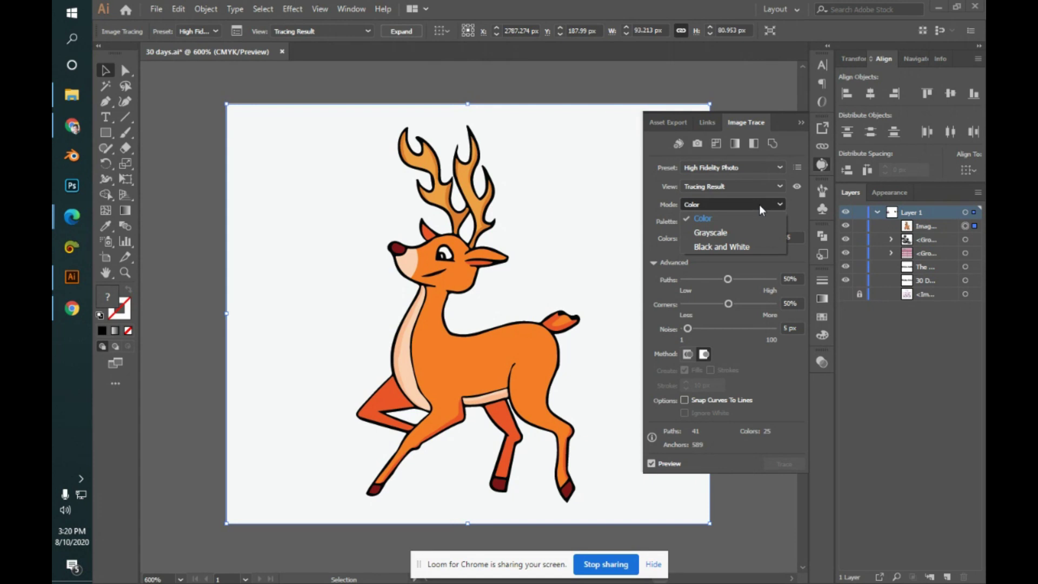
pyautogui.click(755, 207)
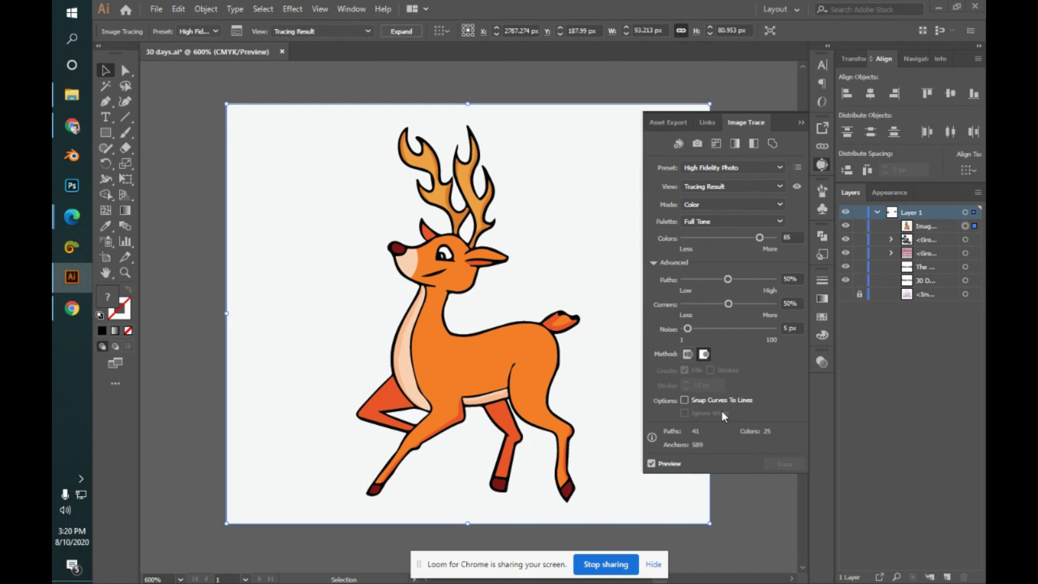
# - Examine the traced deer up close, from the head along the neck and chest to the front legs
pyautogui.press('a')
pyautogui.hotkey('ctrl', '=')
pyautogui.hotkey('ctrl', '=')
pyautogui.hotkey('ctrl', '=')
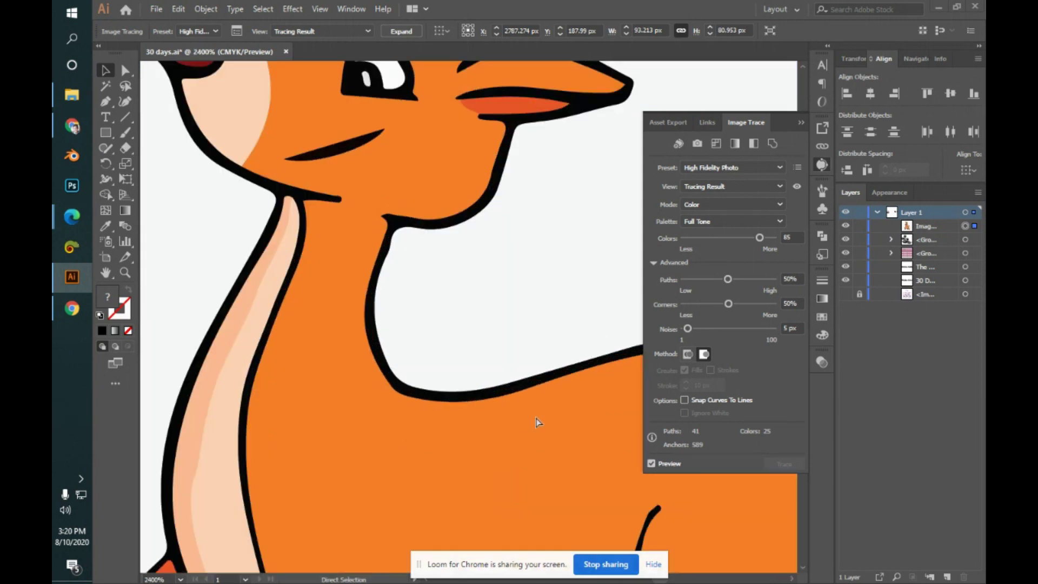
pyautogui.moveTo(401, 273); pyautogui.dragTo(446, 361)
pyautogui.scroll(-10, 446, 361)
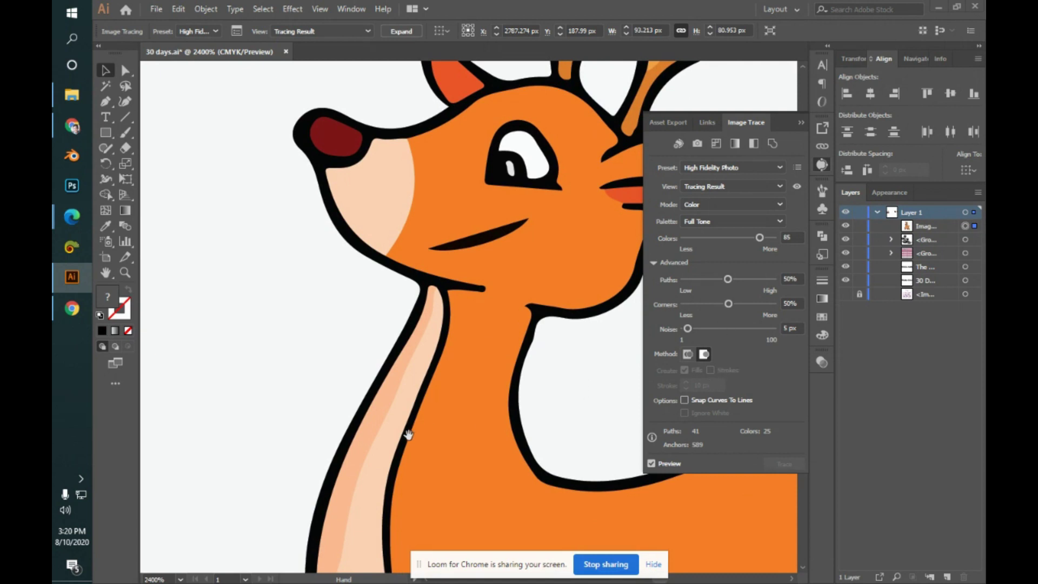
pyautogui.moveTo(409, 435); pyautogui.dragTo(422, 348)
pyautogui.moveTo(499, 469); pyautogui.dragTo(456, 398)
pyautogui.moveTo(470, 433); pyautogui.dragTo(456, 401)
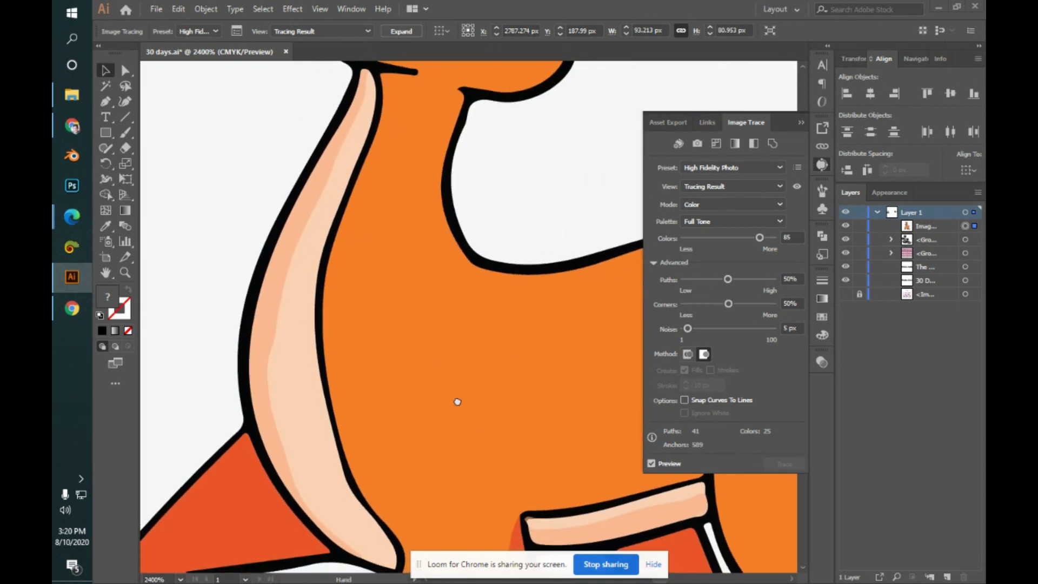
pyautogui.moveTo(470, 466); pyautogui.dragTo(468, 362)
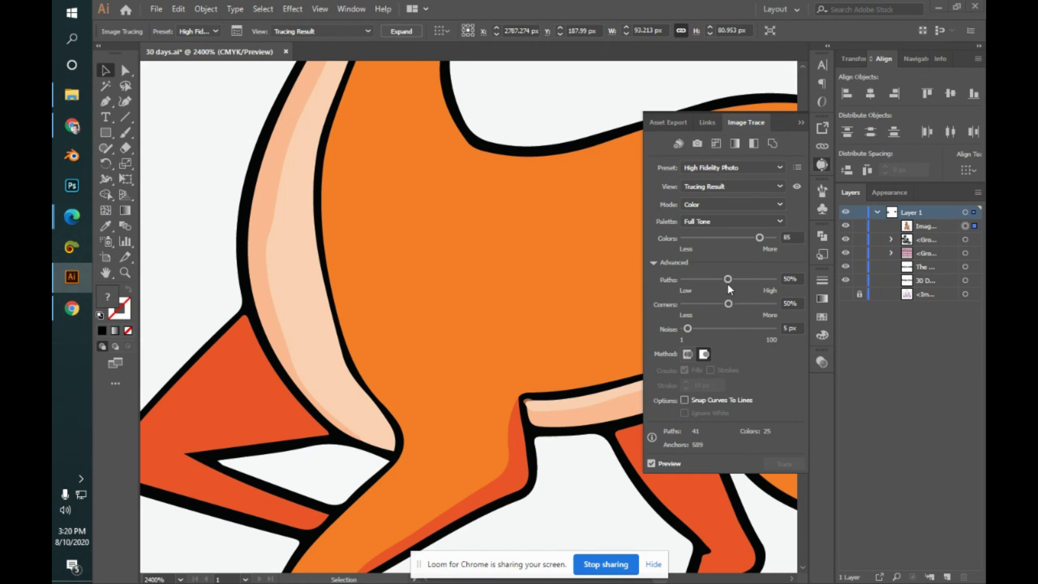
# - Set the deer tracing's Paths value to 69% and close the Image Trace settings
pyautogui.click(745, 280)
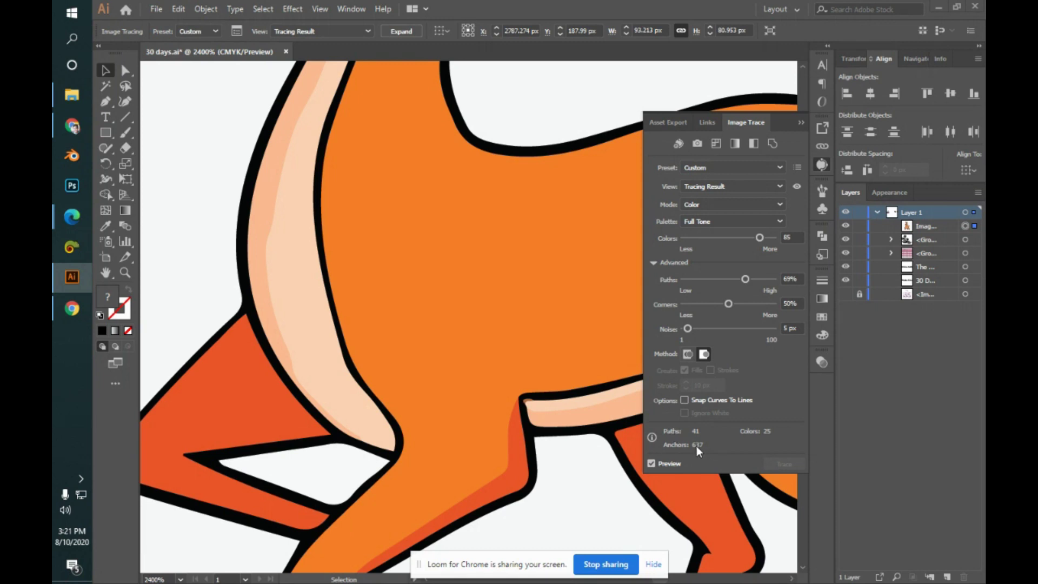
pyautogui.click(803, 123)
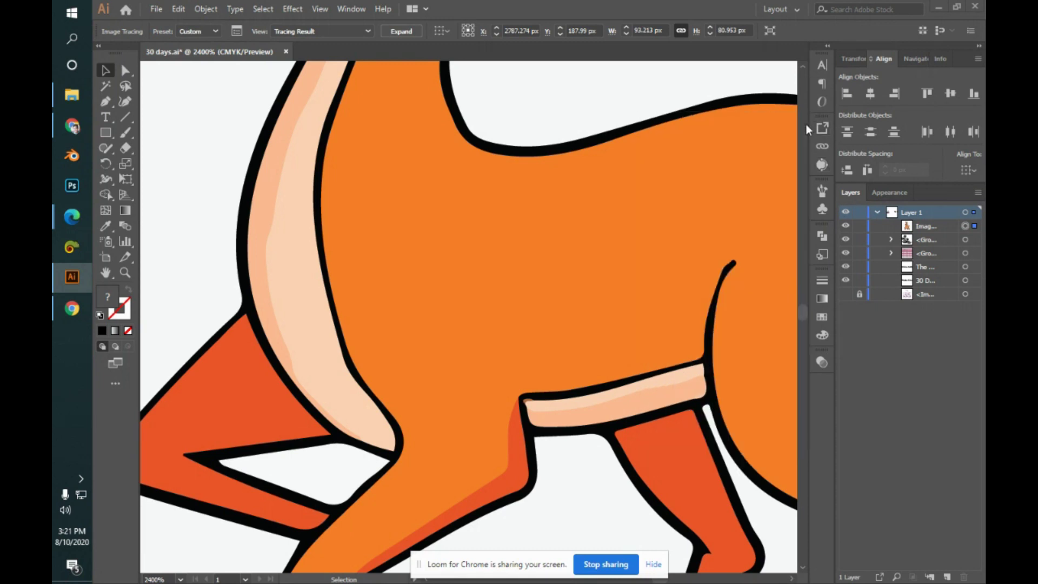
pyautogui.hotkey('ctrl', '-')
pyautogui.hotkey('ctrl', '-')
pyautogui.hotkey('ctrl', '-')
pyautogui.hotkey('ctrl', '-')
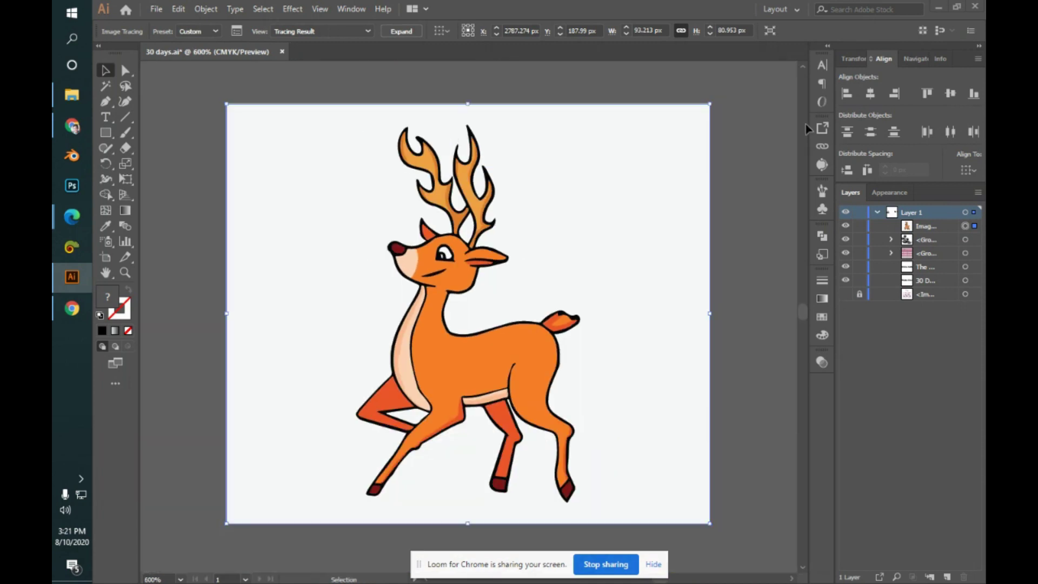
# - Expand the deer tracing and delete the pale background shape inside its group
pyautogui.click(417, 31)
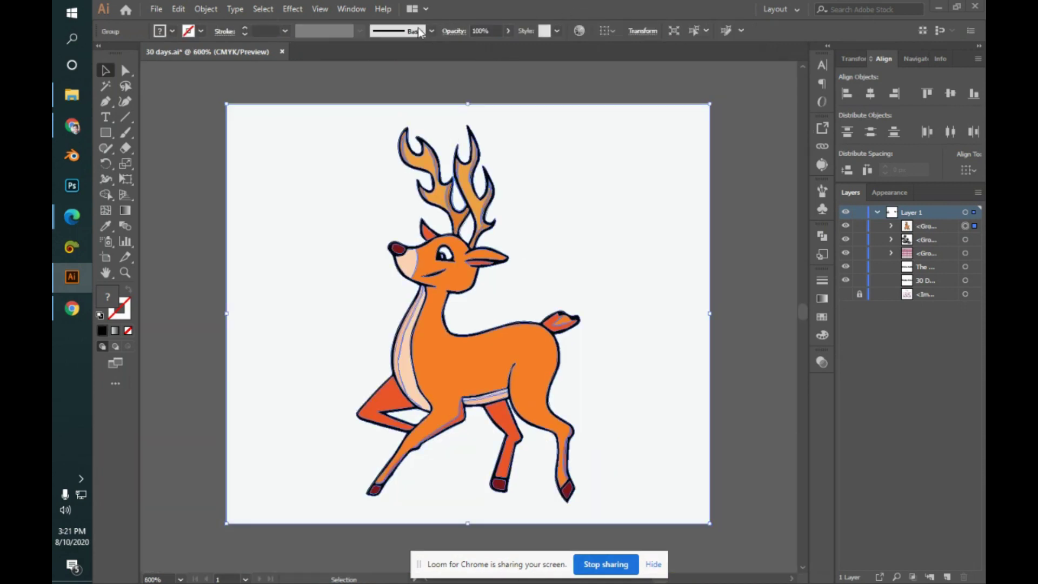
pyautogui.click(761, 285)
pyautogui.click(657, 303)
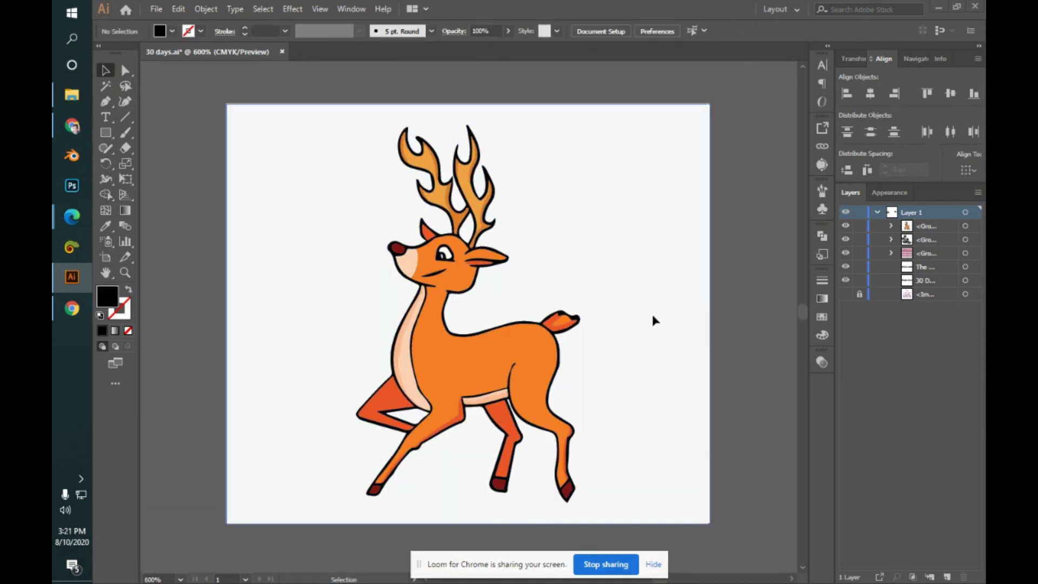
pyautogui.doubleClick(658, 303)
pyautogui.click(657, 304)
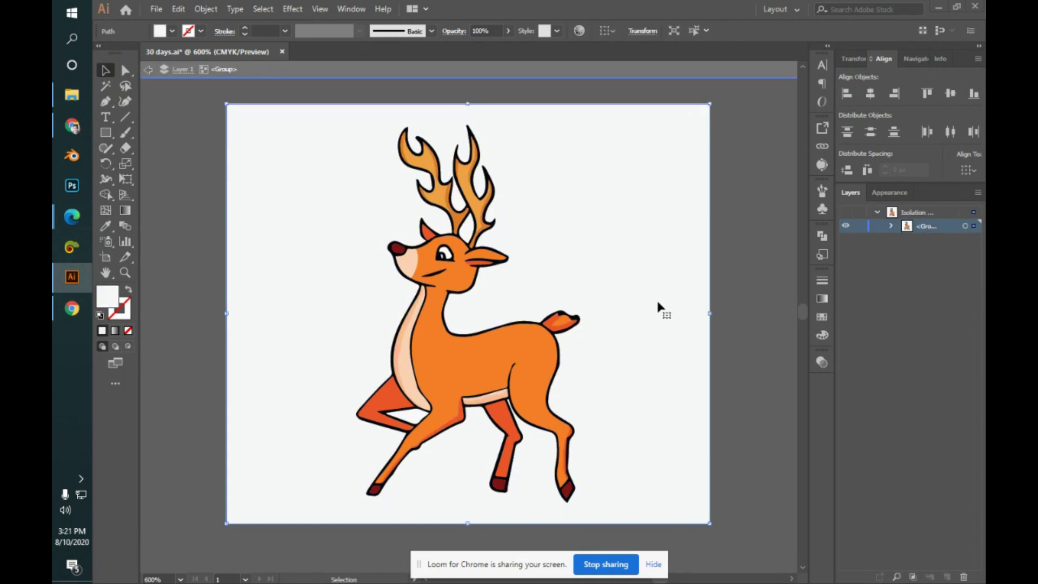
pyautogui.press('Delete')
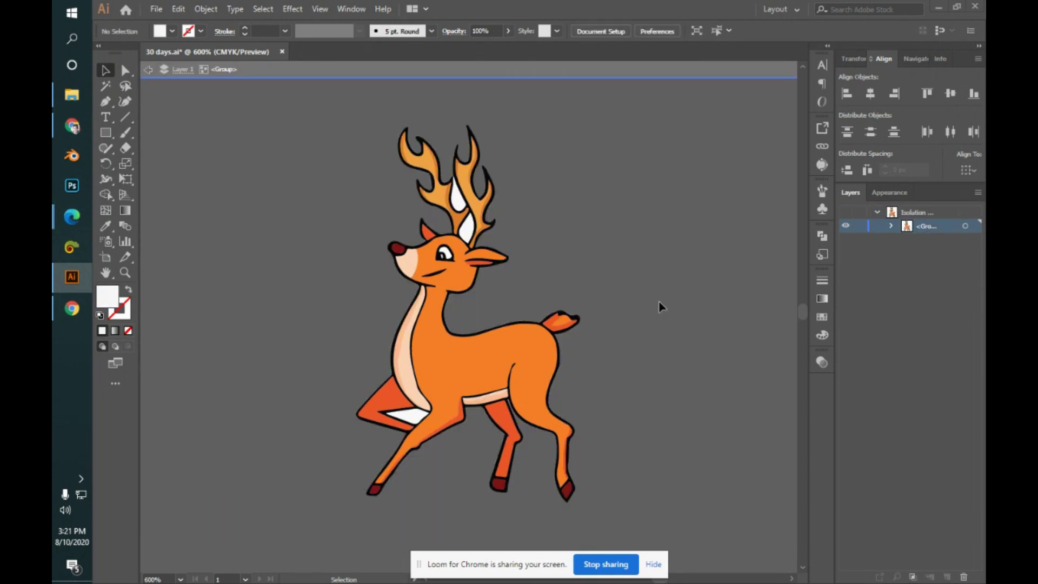
# - Try to delete the white patches inside the bent front leg and between the antlers
pyautogui.click(420, 417)
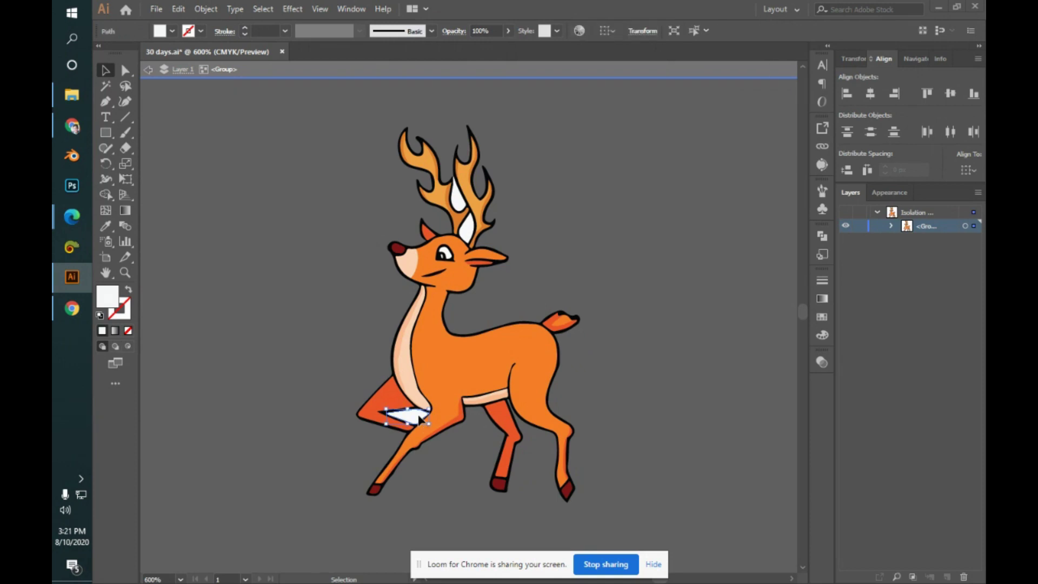
pyautogui.keyDown('shift'); pyautogui.click(461, 208); pyautogui.keyUp('shift')
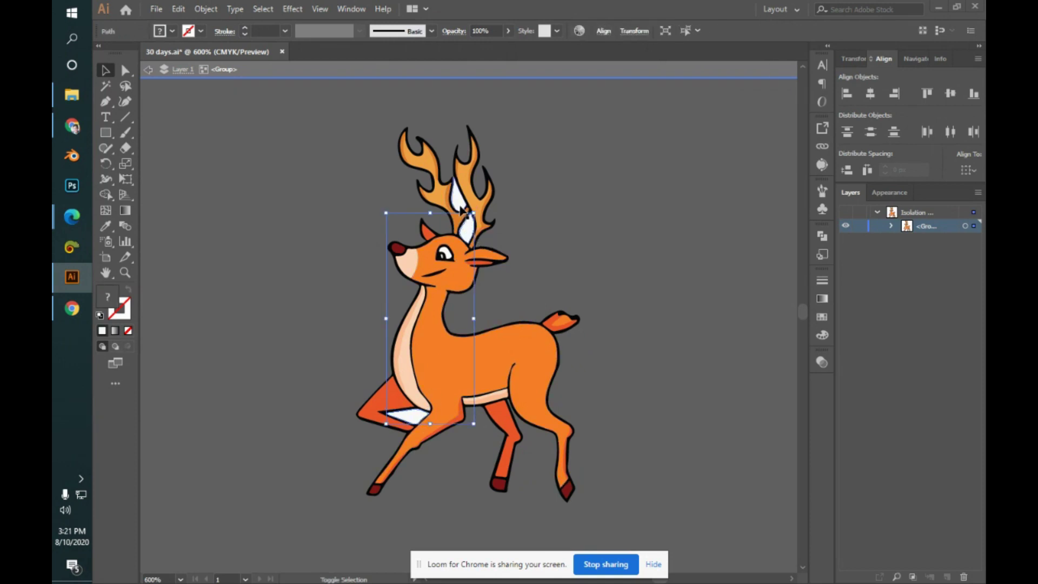
pyautogui.press('Delete')
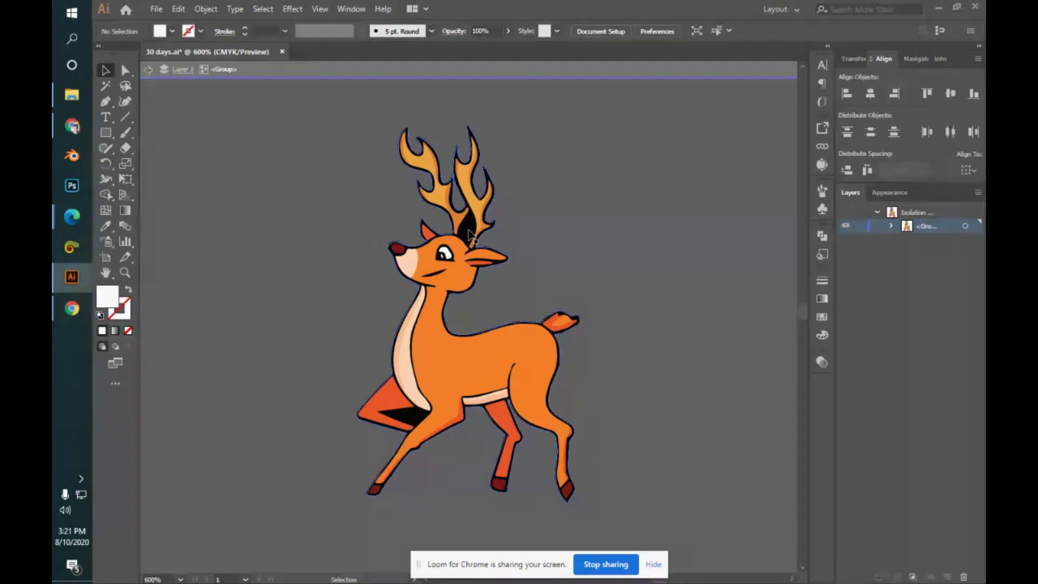
pyautogui.hotkey('ctrl', 'z')
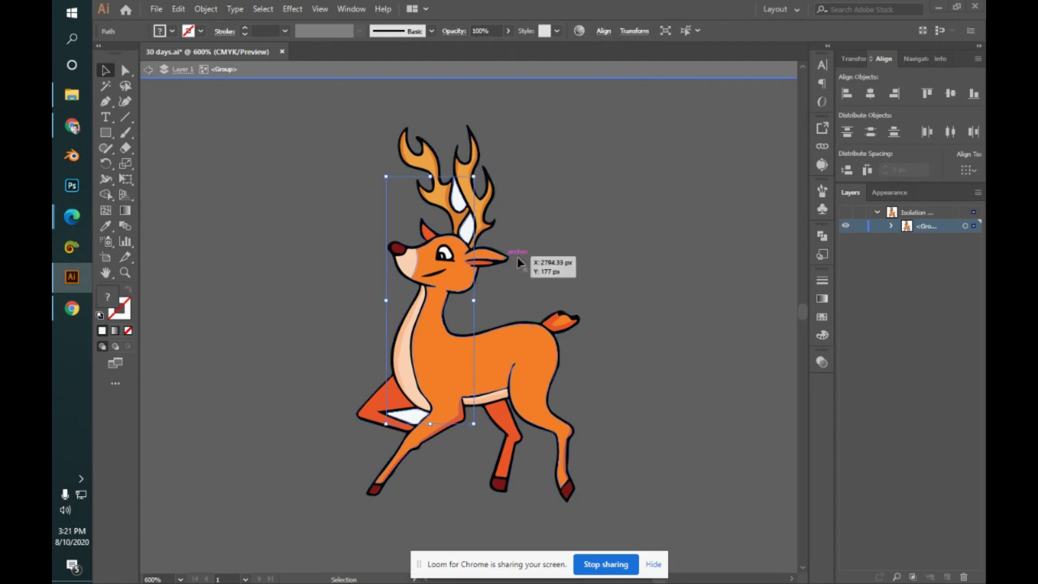
# - Cut the white patches inside the bent front leg and between the antlers out of the deer with Shape Builder
pyautogui.moveTo(316, 130); pyautogui.dragTo(630, 541)
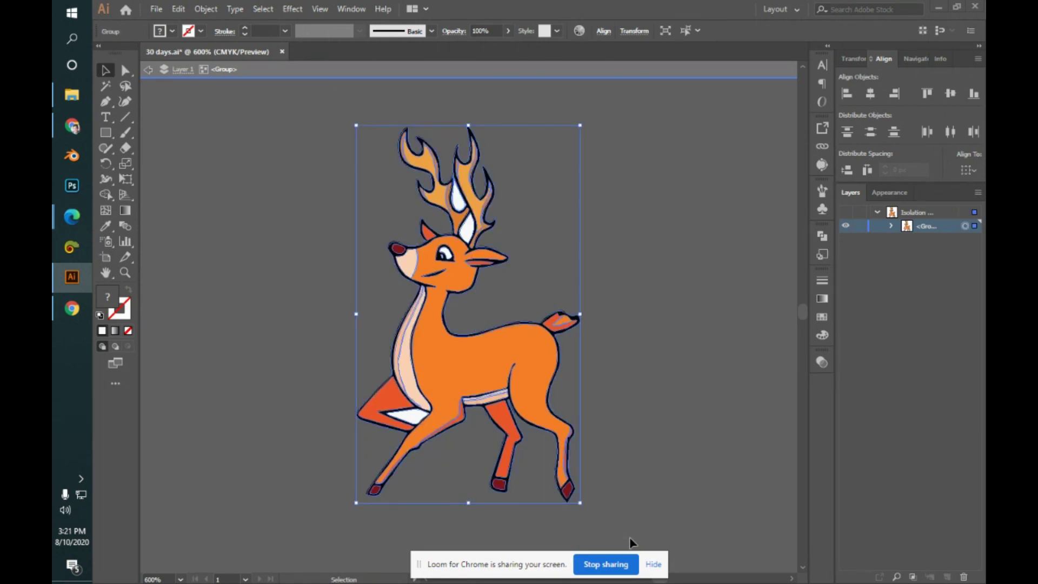
pyautogui.hotkey('shift', 'm')
pyautogui.hotkey('ctrl', '=')
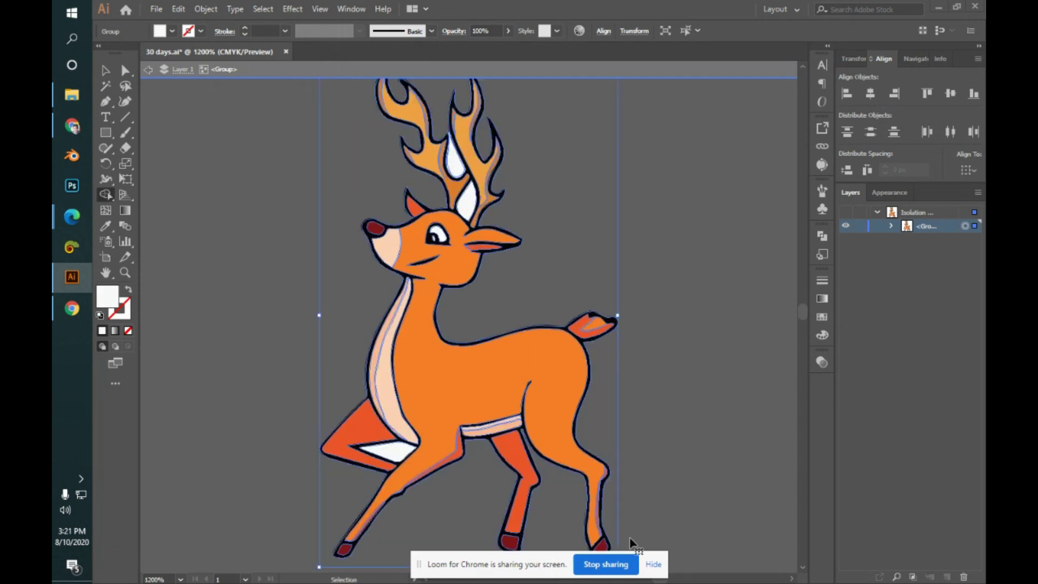
pyautogui.hotkey('ctrl', '=')
pyautogui.hotkey('ctrl', '=')
pyautogui.moveTo(555, 404); pyautogui.dragTo(714, 208)
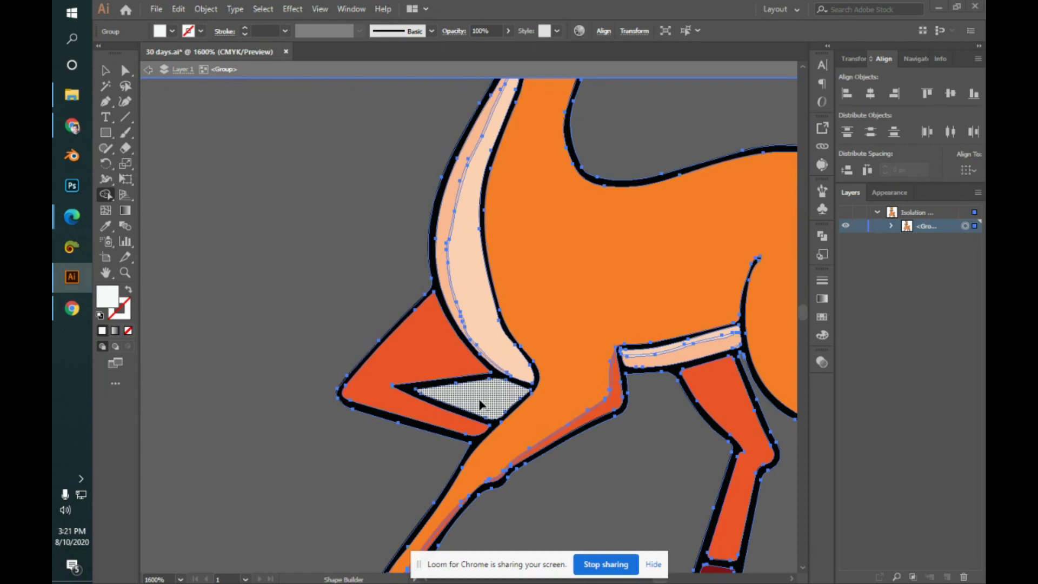
pyautogui.scroll(10, 618, 327)
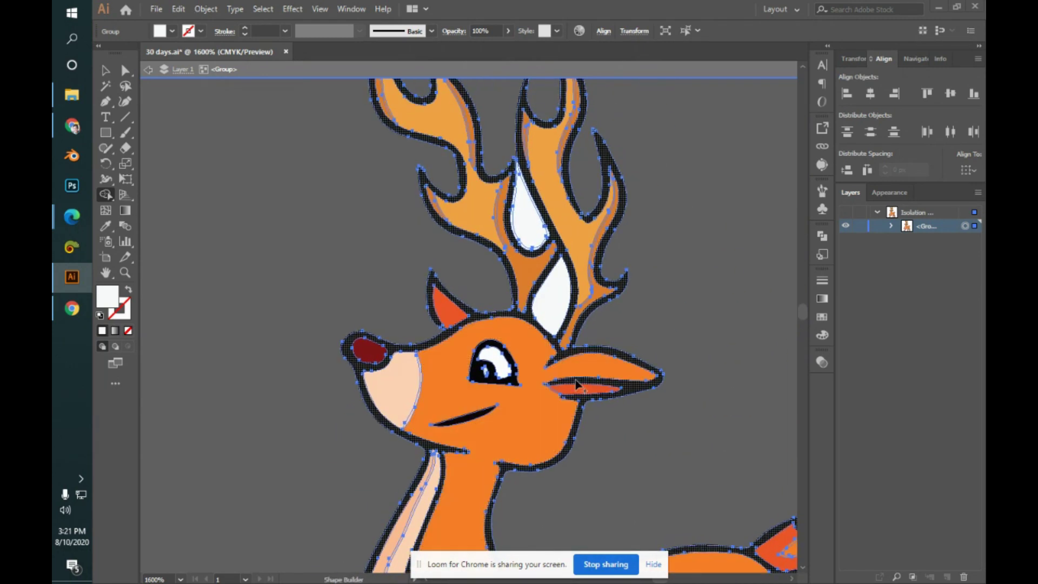
pyautogui.click(552, 294)
pyautogui.moveTo(529, 234); pyautogui.dragTo(547, 246)
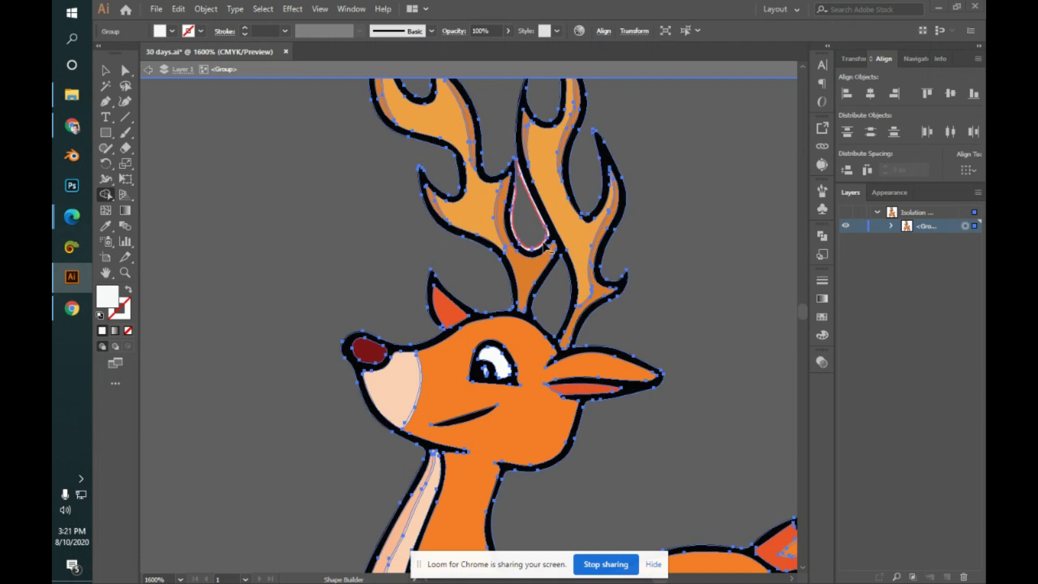
pyautogui.hotkey('ctrl', 'z')
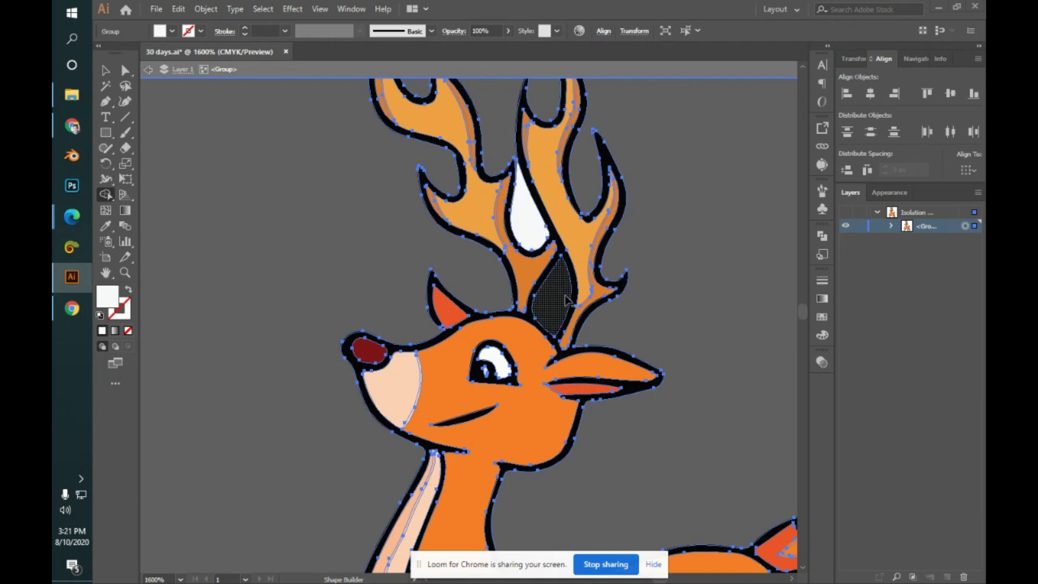
pyautogui.moveTo(530, 235); pyautogui.dragTo(595, 211)
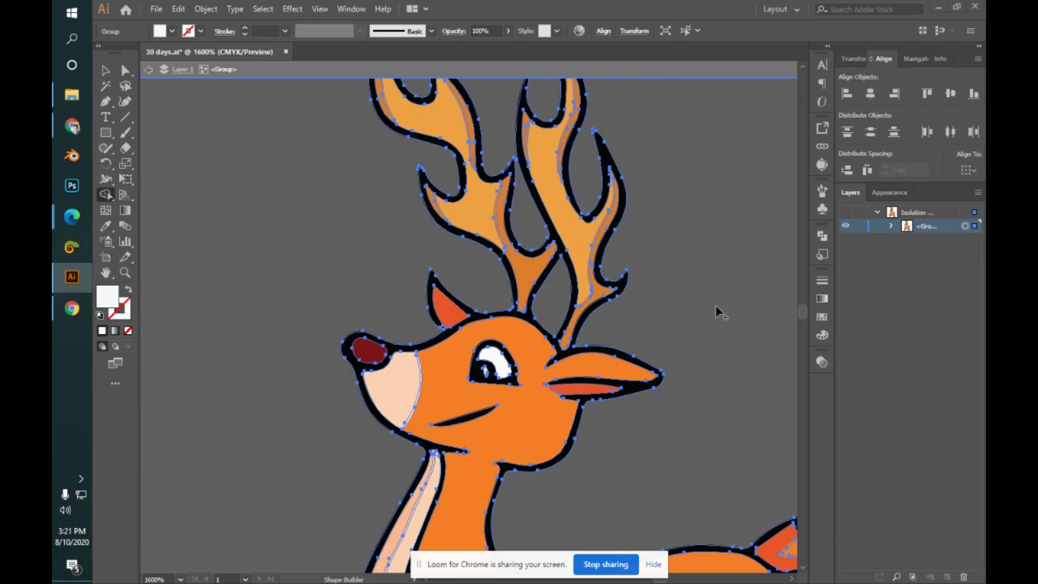
# - Leave the deer group's isolation mode and move the whole deer slightly up and to the left
pyautogui.press('v')
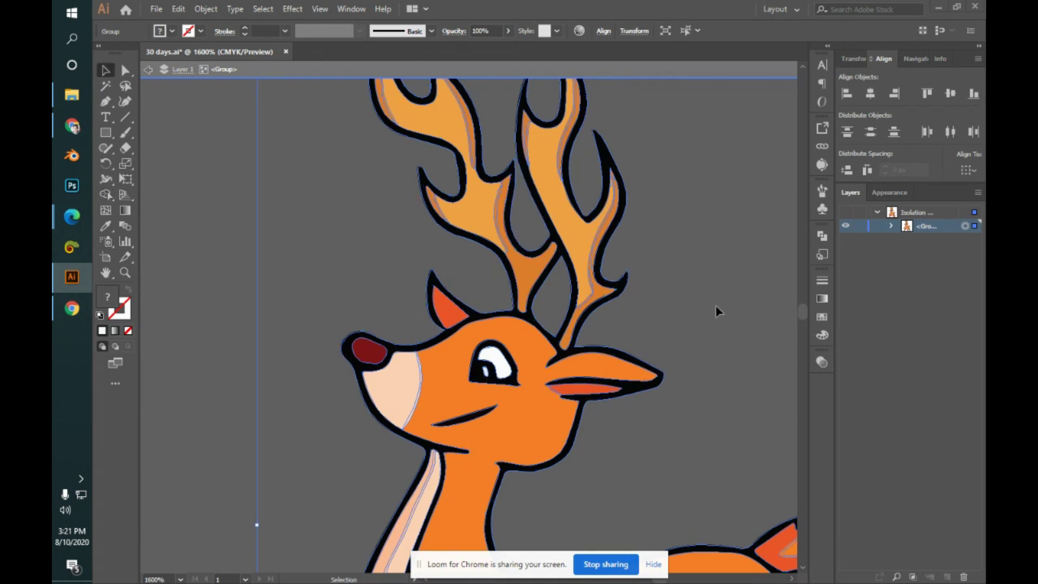
pyautogui.press('Escape')
pyautogui.press('a')
pyautogui.hotkey('ctrl', '0')
pyautogui.press('v')
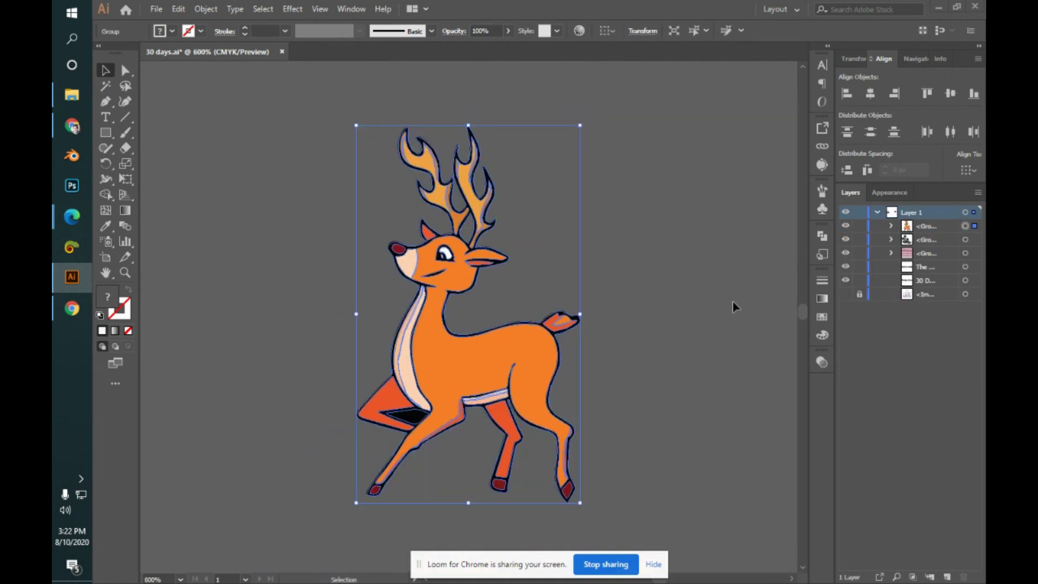
pyautogui.click(736, 308)
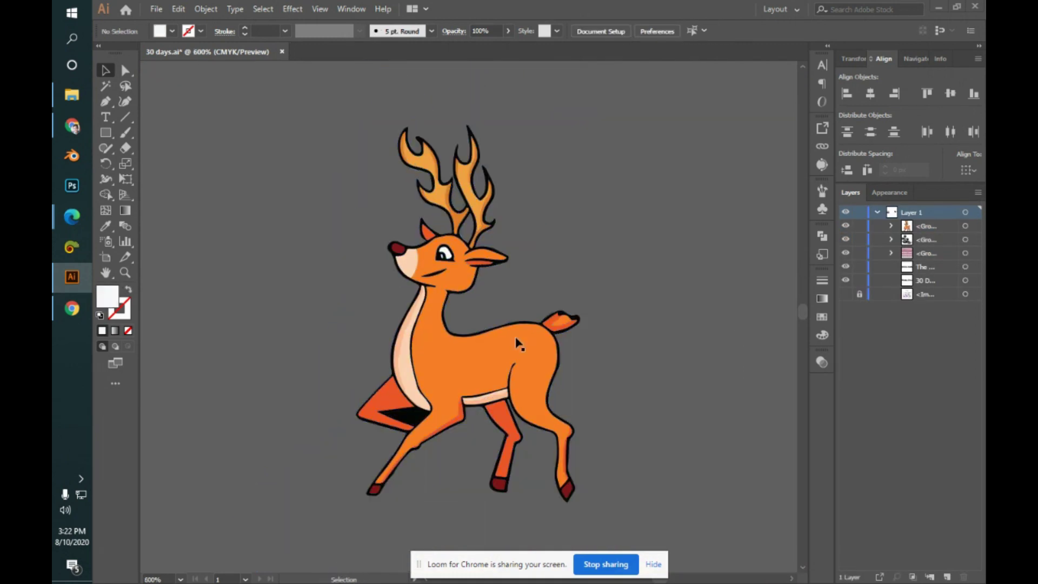
pyautogui.click(442, 367)
pyautogui.moveTo(443, 366); pyautogui.dragTo(402, 349)
pyautogui.click(630, 384)
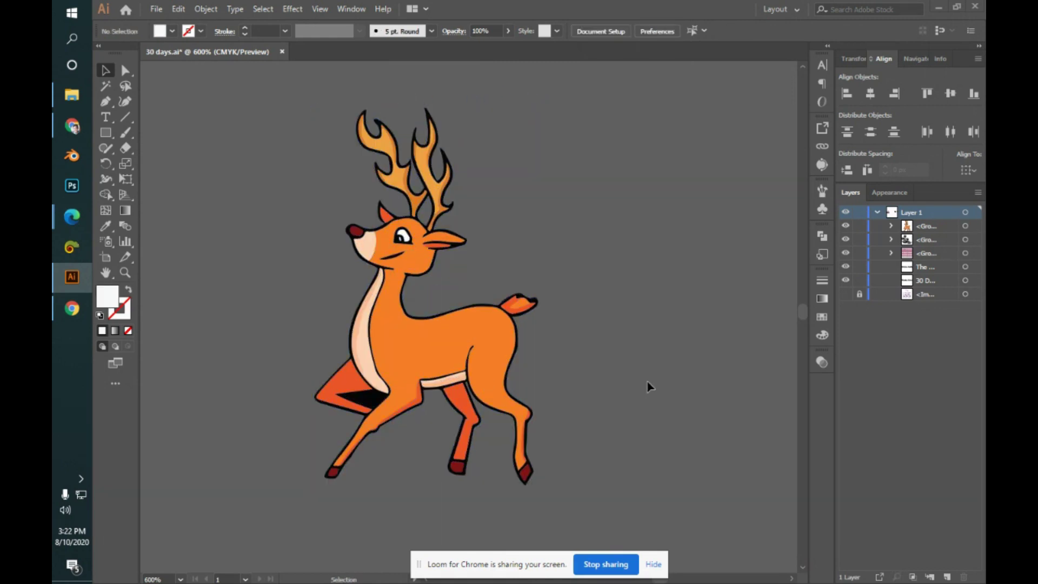
# - Scale the deer up proportionally until it is many times larger than the challenge sheet
pyautogui.hotkey('ctrl', '-')
pyautogui.hotkey('ctrl', '-')
pyautogui.hotkey('ctrl', '-')
pyautogui.hotkey('ctrl', '-')
pyautogui.hotkey('ctrl', '-')
pyautogui.hotkey('ctrl', '-')
pyautogui.hotkey('ctrl', '-')
pyautogui.hotkey('ctrl', '-')
pyautogui.hotkey('ctrl', '-')
pyautogui.hotkey('ctrl', '-')
pyautogui.hotkey('ctrl', '-')
pyautogui.hotkey('ctrl', '-')
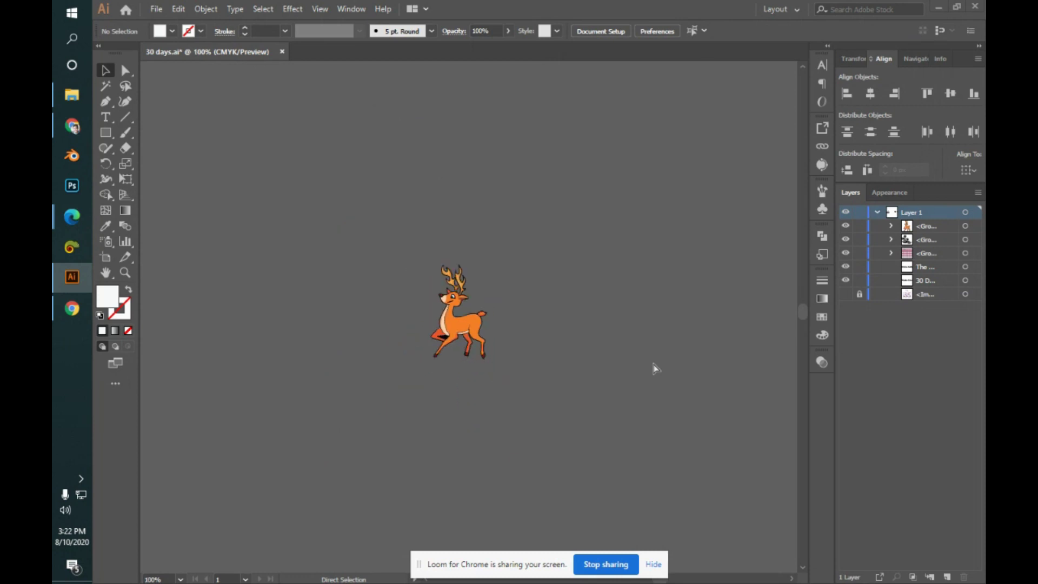
pyautogui.hotkey('ctrl', '-')
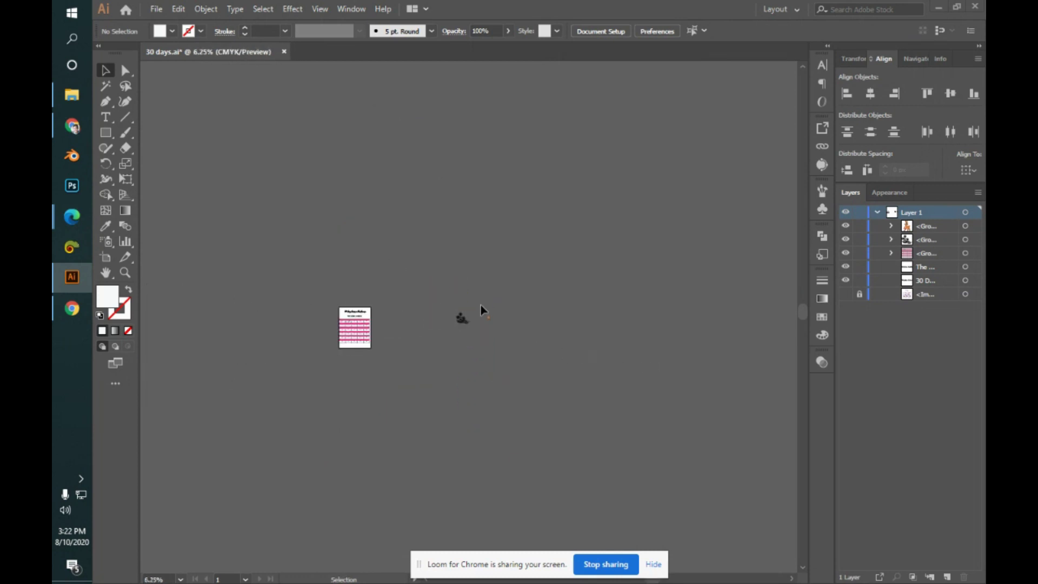
pyautogui.moveTo(514, 352); pyautogui.dragTo(516, 368)
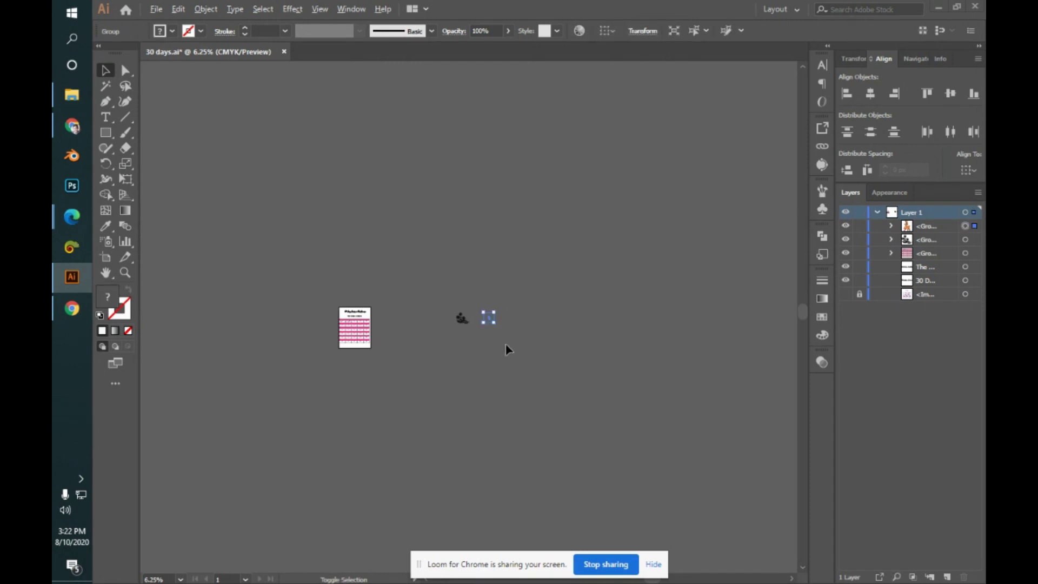
pyautogui.moveTo(490, 321); pyautogui.dragTo(533, 388)
pyautogui.scroll(-4, 600, 440)
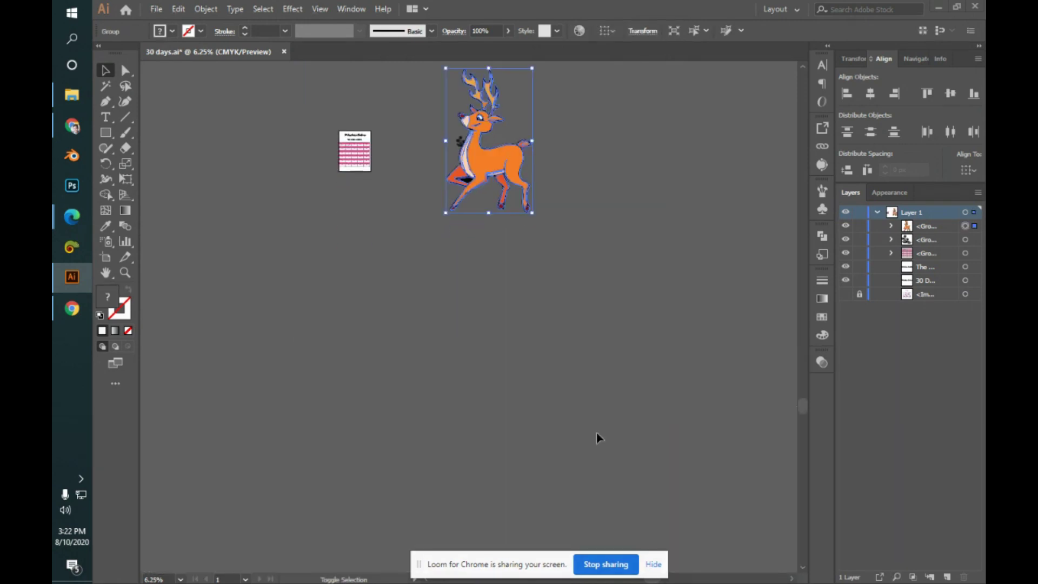
pyautogui.moveTo(552, 312); pyautogui.dragTo(538, 463)
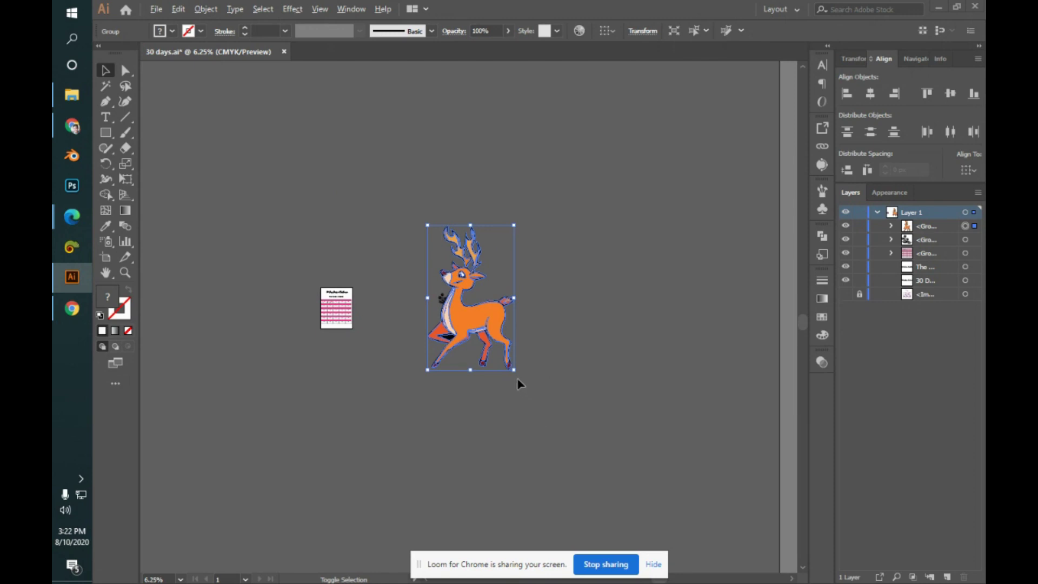
pyautogui.moveTo(514, 371); pyautogui.dragTo(596, 509)
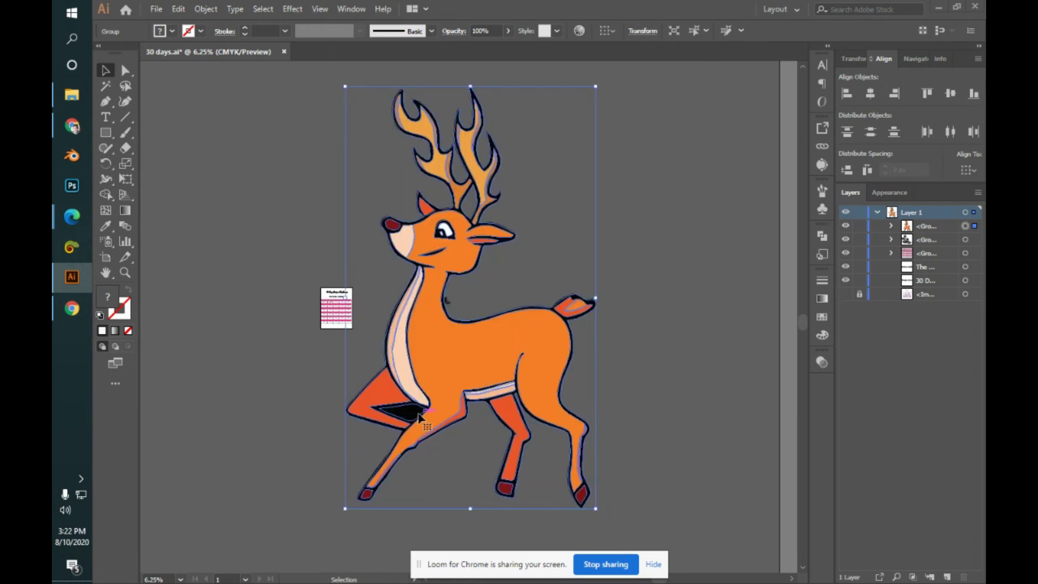
# - Remove the black patch inside the bent front leg with Shape Builder and deselect the deer
pyautogui.hotkey('ctrl', '=')
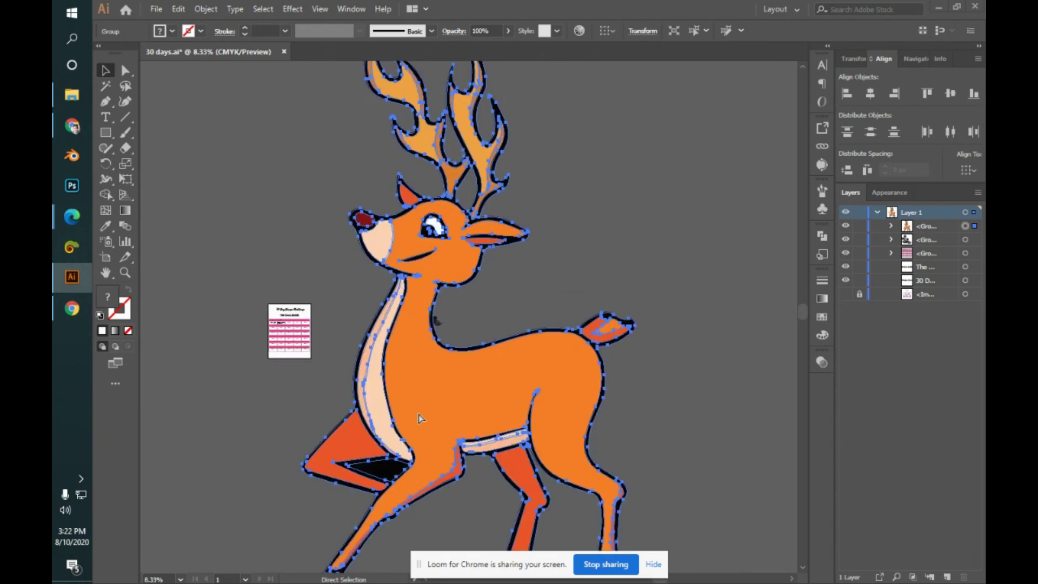
pyautogui.hotkey('ctrl', '=')
pyautogui.moveTo(444, 401); pyautogui.dragTo(513, 248)
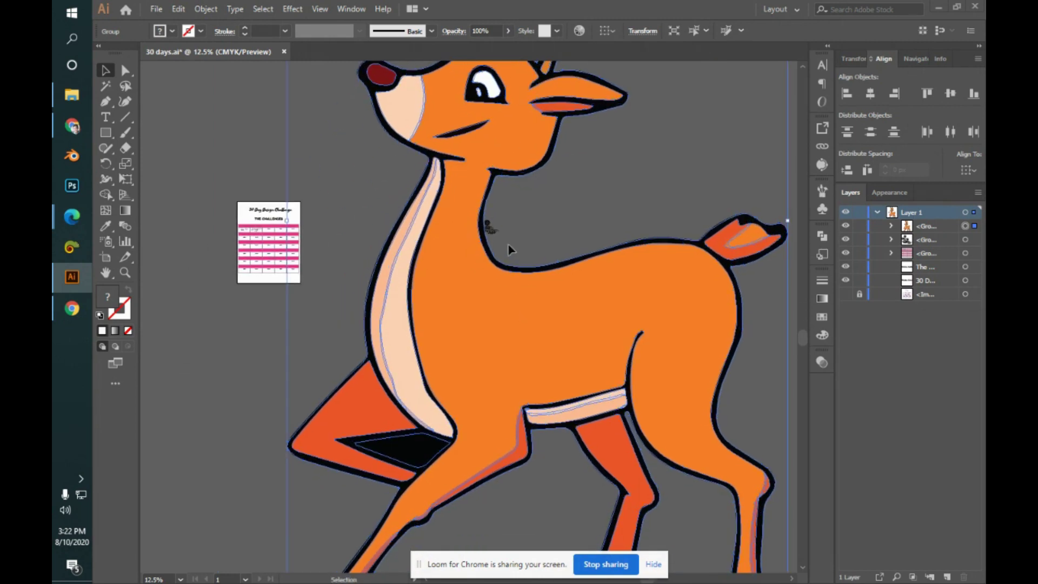
pyautogui.hotkey('shift', 'm')
pyautogui.click(445, 426)
pyautogui.keyDown('alt'); pyautogui.click(400, 450); pyautogui.keyUp('alt')
pyautogui.press('v')
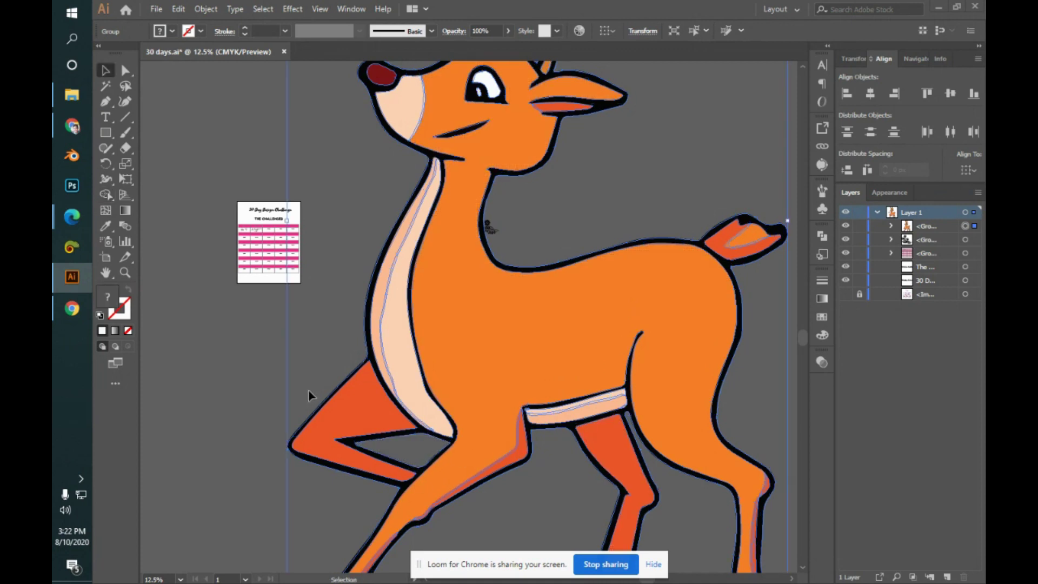
pyautogui.click(317, 344)
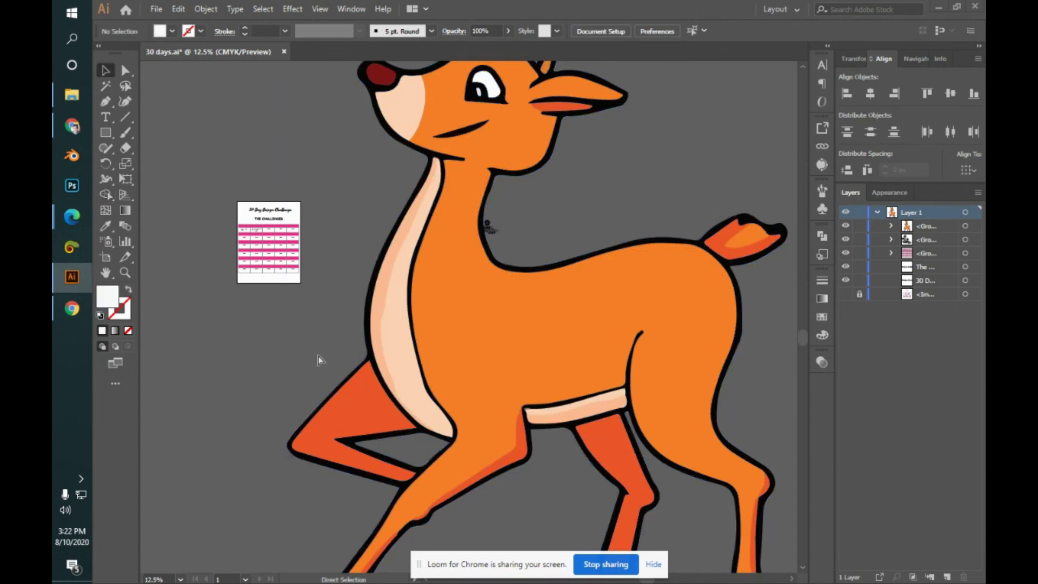
# - Scale the deer down and place it above and to the left of the challenge sheet
pyautogui.hotkey('ctrl', '-')
pyautogui.hotkey('ctrl', '-')
pyautogui.hotkey('ctrl', '-')
pyautogui.hotkey('ctrl', '-')
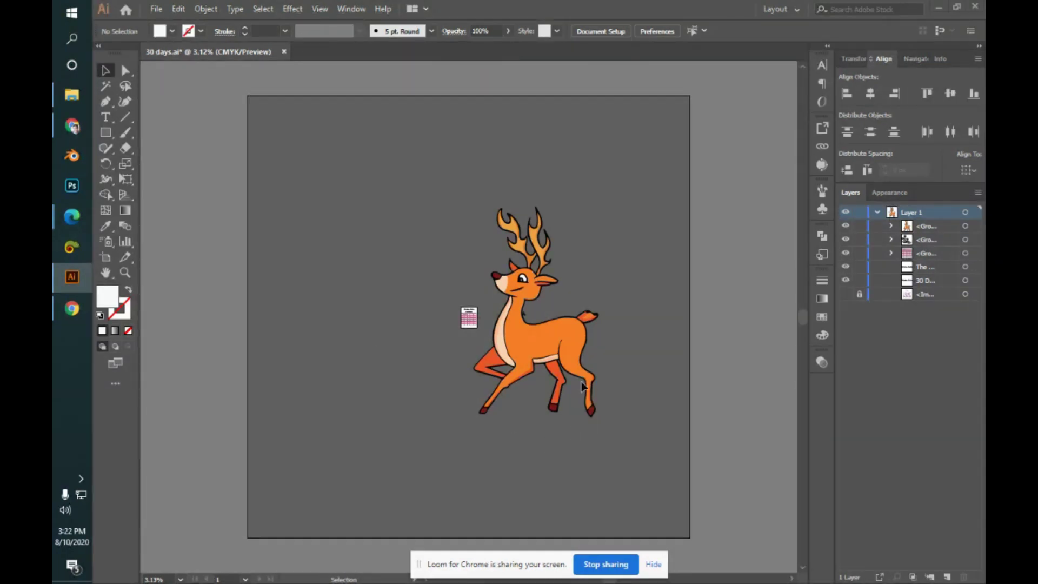
pyautogui.click(575, 342)
pyautogui.moveTo(601, 415); pyautogui.dragTo(413, 276)
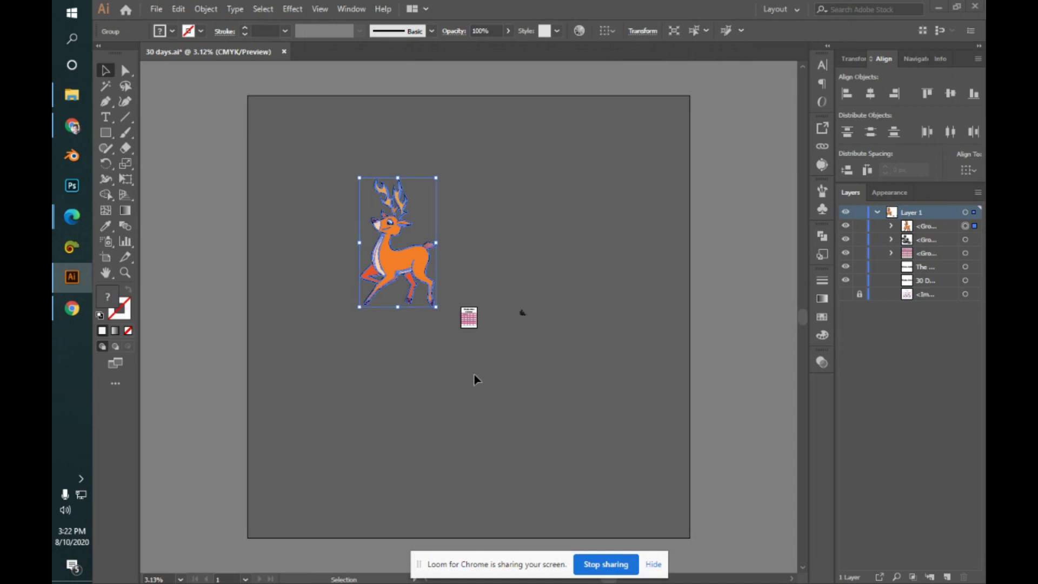
# - Delete the small floral tracing beside the challenge sheet
pyautogui.click(493, 440)
pyautogui.moveTo(509, 278); pyautogui.dragTo(547, 366)
pyautogui.click(548, 367)
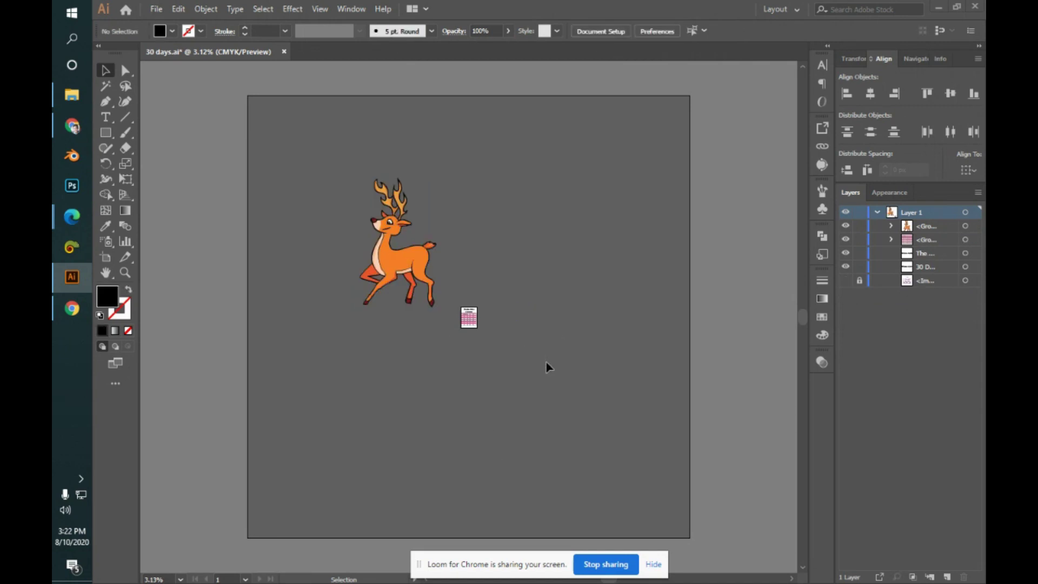
pyautogui.hotkey('alt', 'Tab')
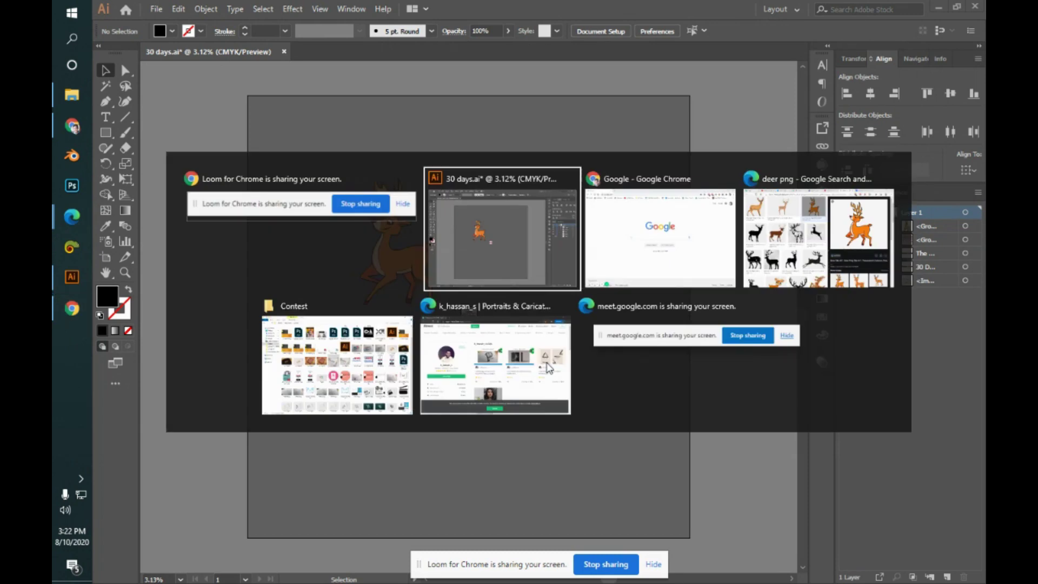
pyautogui.hotkey('alt', 'Tab')
pyautogui.hotkey('alt', 'Tab')
pyautogui.hotkey('alt', 'Tab')
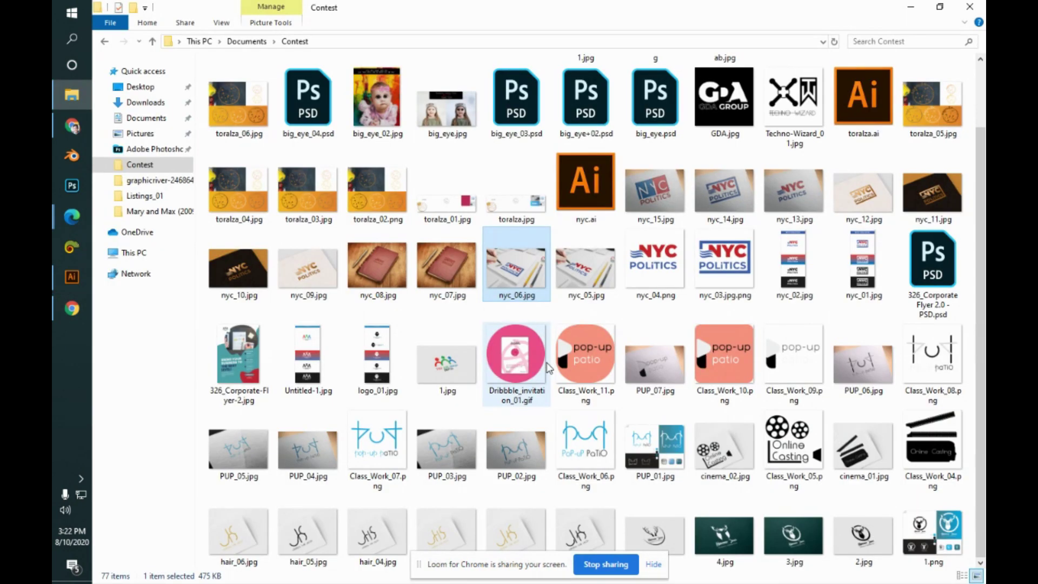
pyautogui.hotkey('alt', 'Tab')
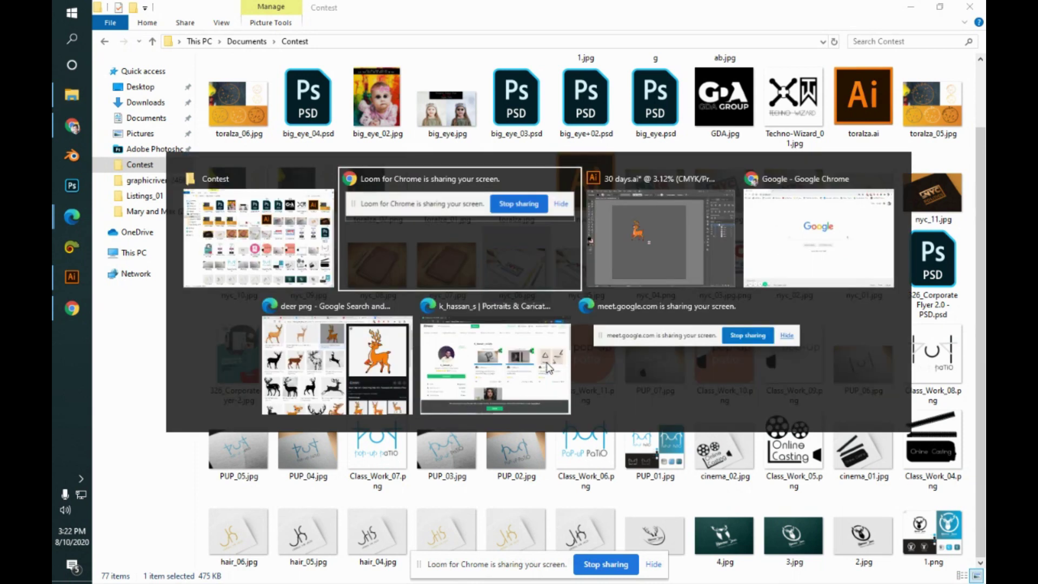
pyautogui.hotkey('alt', 'Tab')
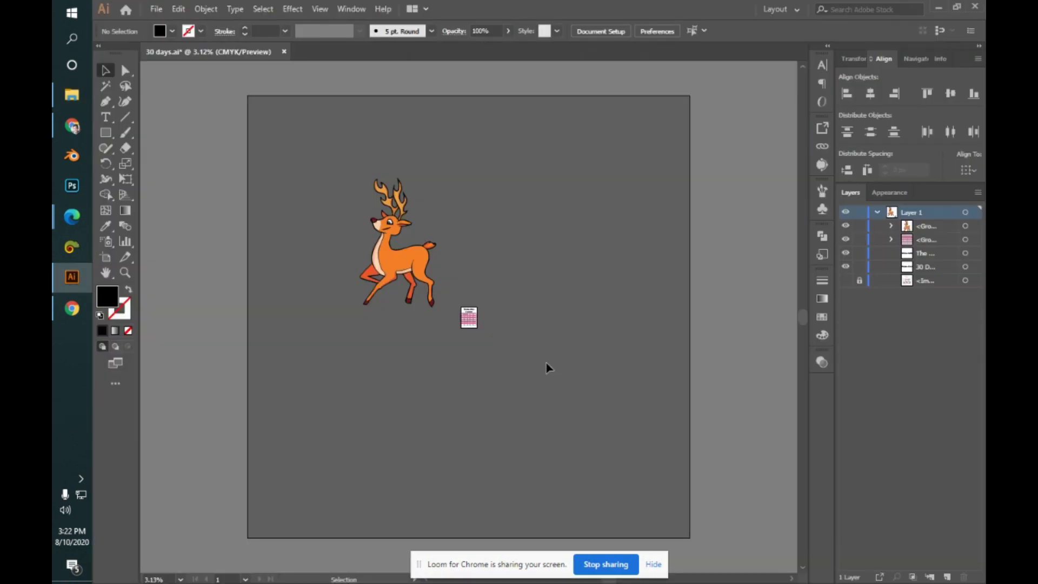
# - Examine the 30 Day Design Challenge sheet up close at 50% magnification
pyautogui.hotkey('ctrl', '=')
pyautogui.hotkey('ctrl', '=')
pyautogui.hotkey('ctrl', '=')
pyautogui.hotkey('ctrl', '=')
pyautogui.hotkey('ctrl', '=')
pyautogui.hotkey('ctrl', '=')
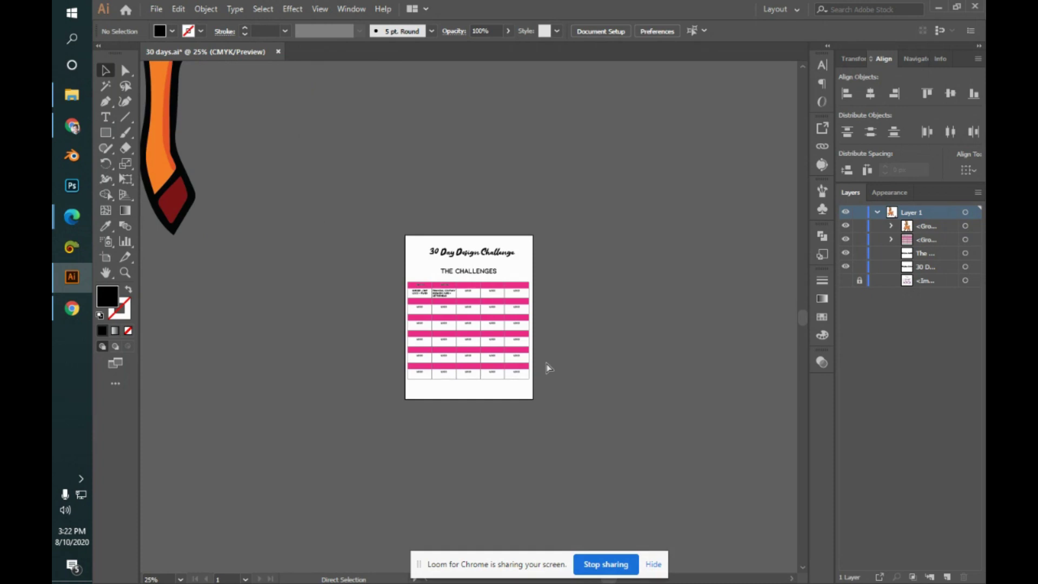
pyautogui.hotkey('ctrl', '=')
pyautogui.hotkey('ctrl', '=')
pyautogui.hotkey('ctrl', '=')
pyautogui.hotkey('ctrl', '-')
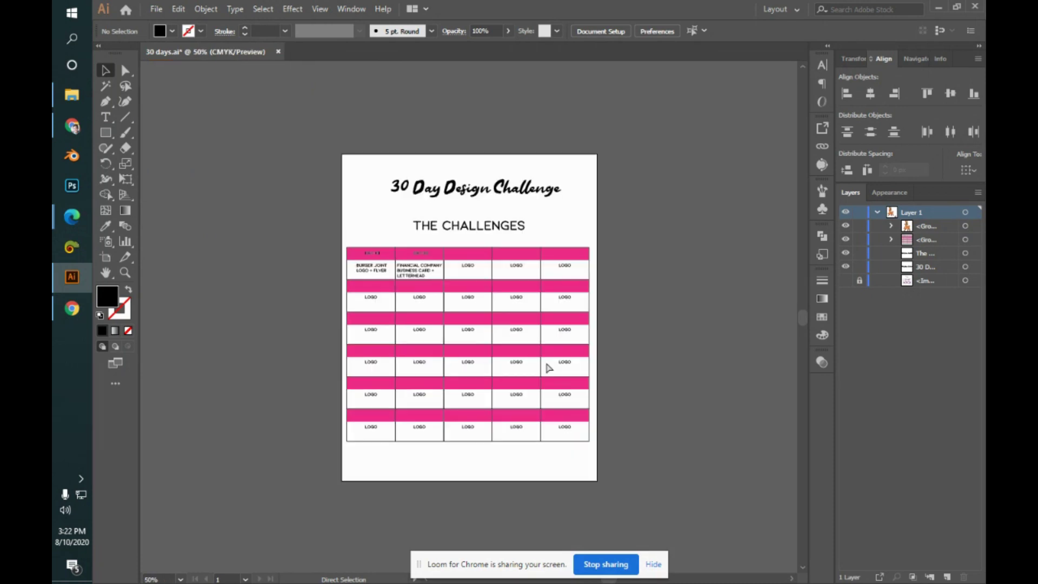
pyautogui.scroll(2, 601, 380)
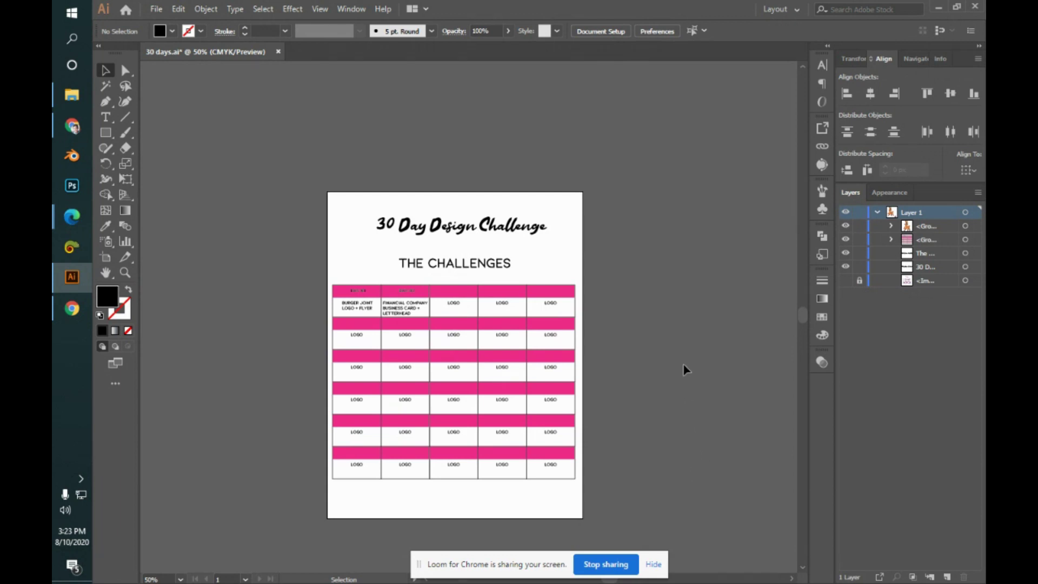
# - Switch to the web browser and open pexels.com in place of the deer image search
pyautogui.moveTo(72, 217)
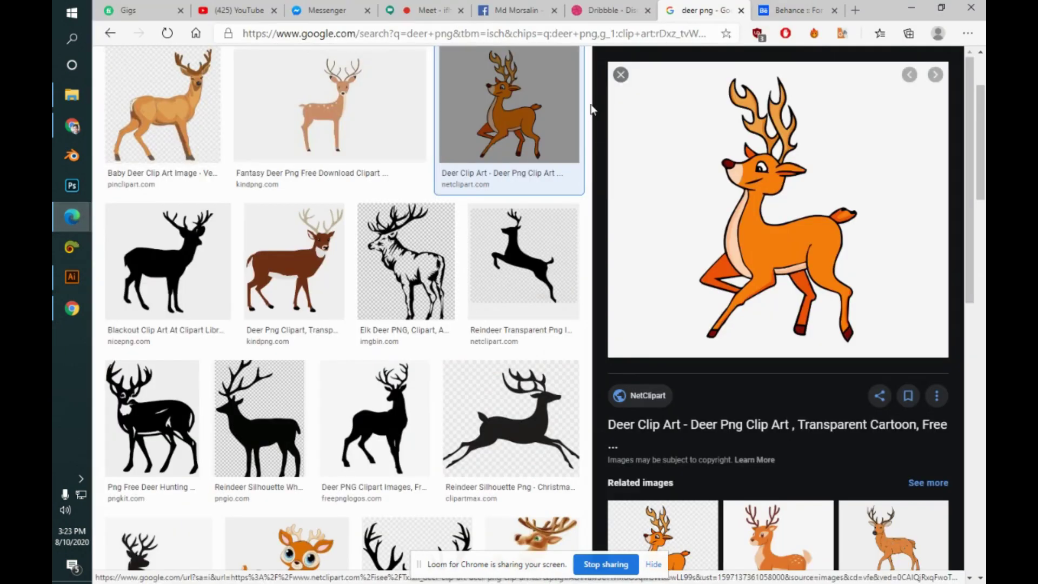
pyautogui.click(161, 138)
pyautogui.click(652, 39)
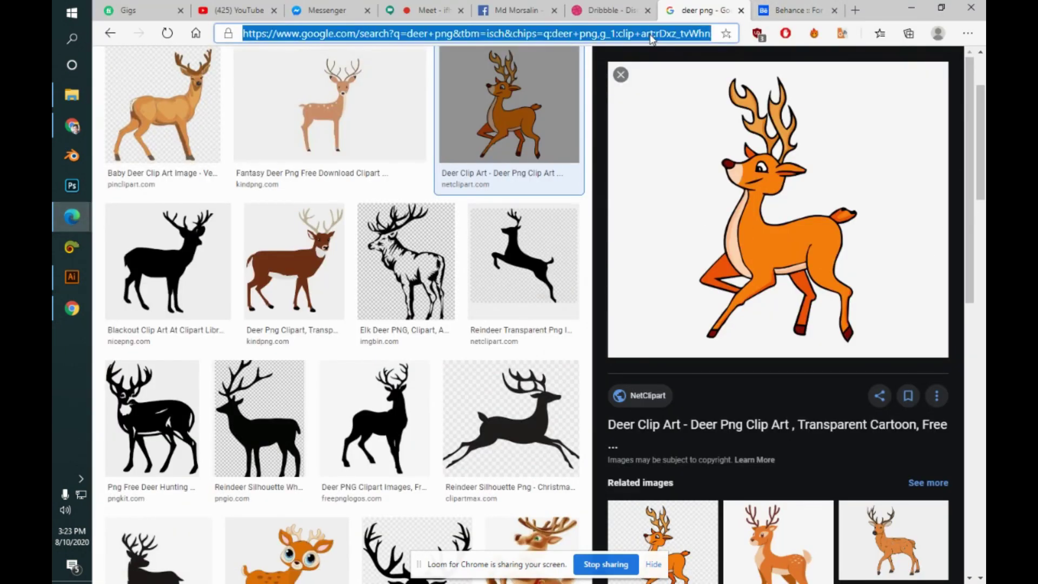
pyautogui.write('pexels.com')
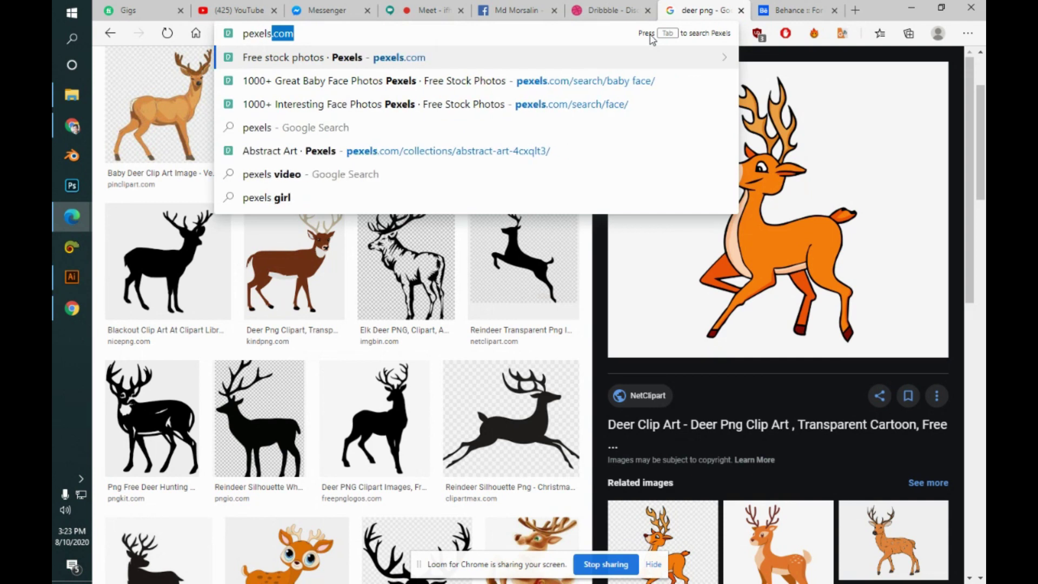
pyautogui.press('Return')
# - Read the participants' latest questions in the Google Meet chat
pyautogui.click(433, 11)
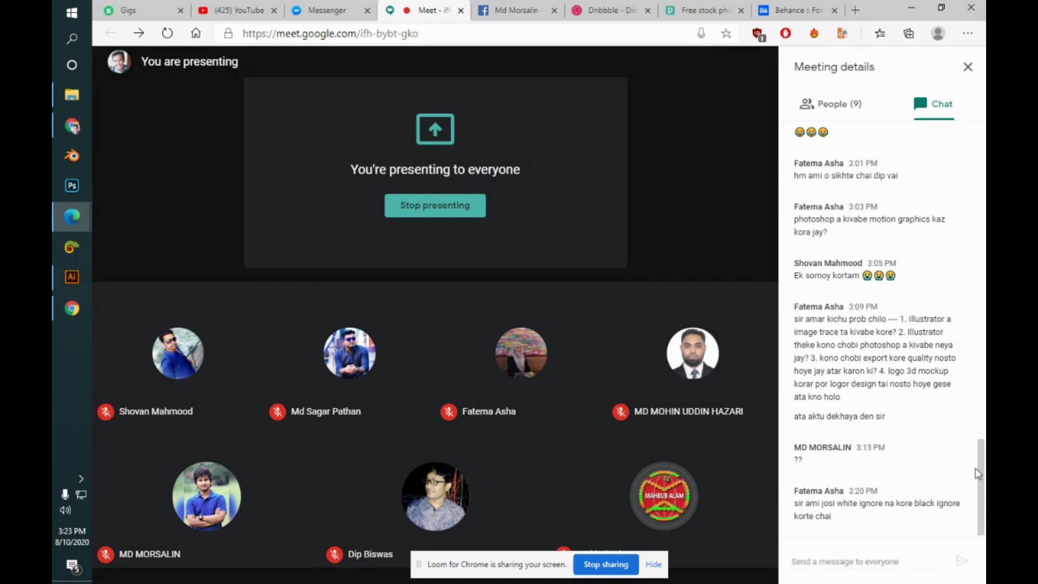
pyautogui.hotkey('alt', 'Tab')
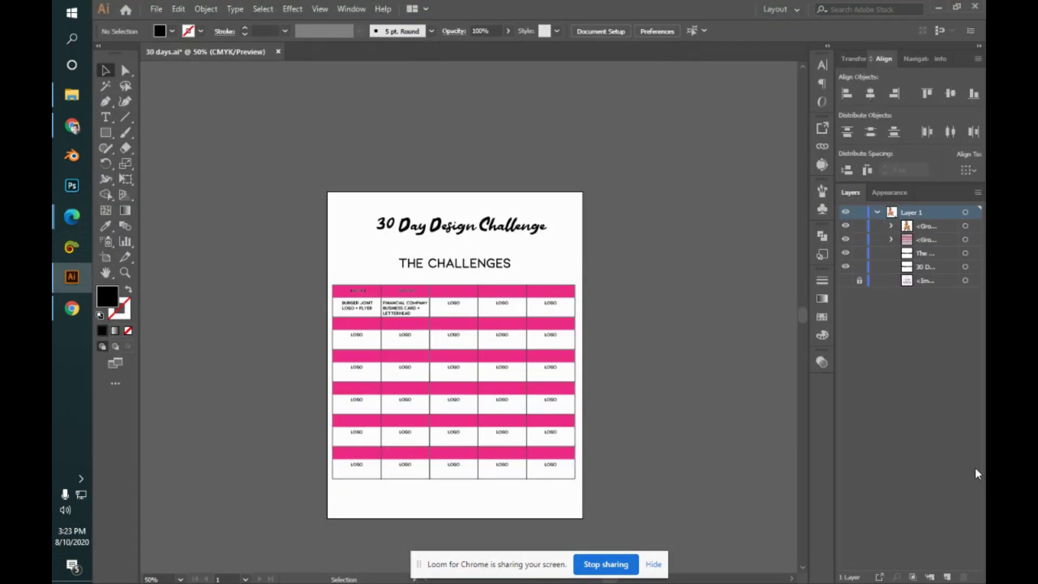
pyautogui.hotkey('alt', 'Tab')
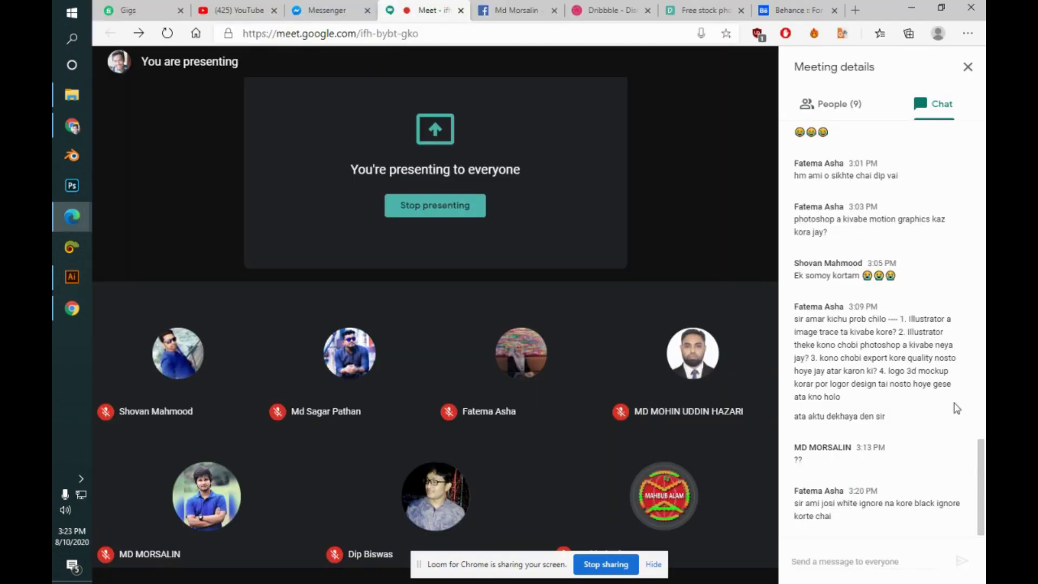
# - Return to Pexels, search for "design" and look through the photo results
pyautogui.click(703, 10)
pyautogui.click(463, 234)
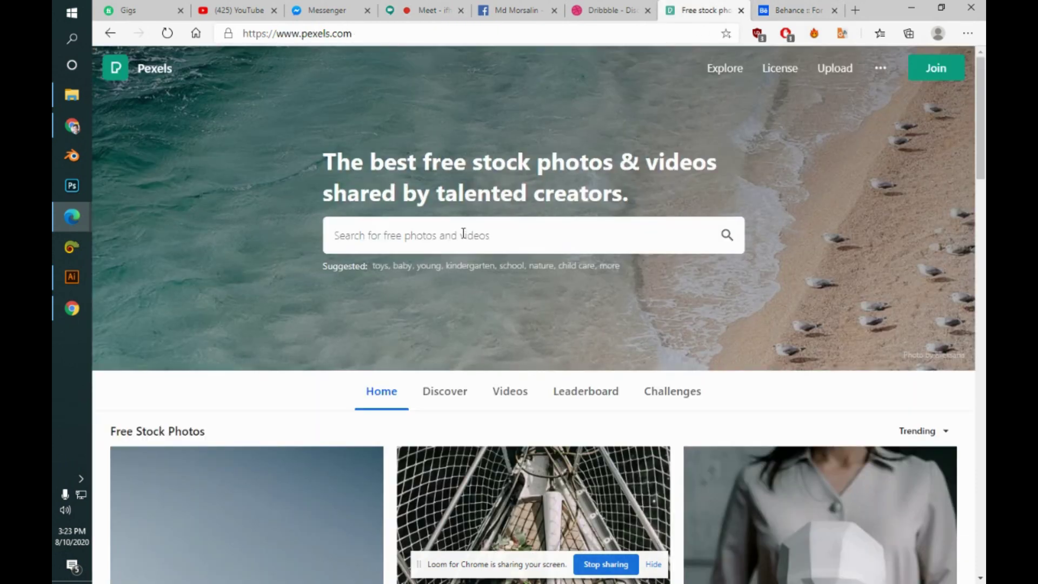
pyautogui.write('design')
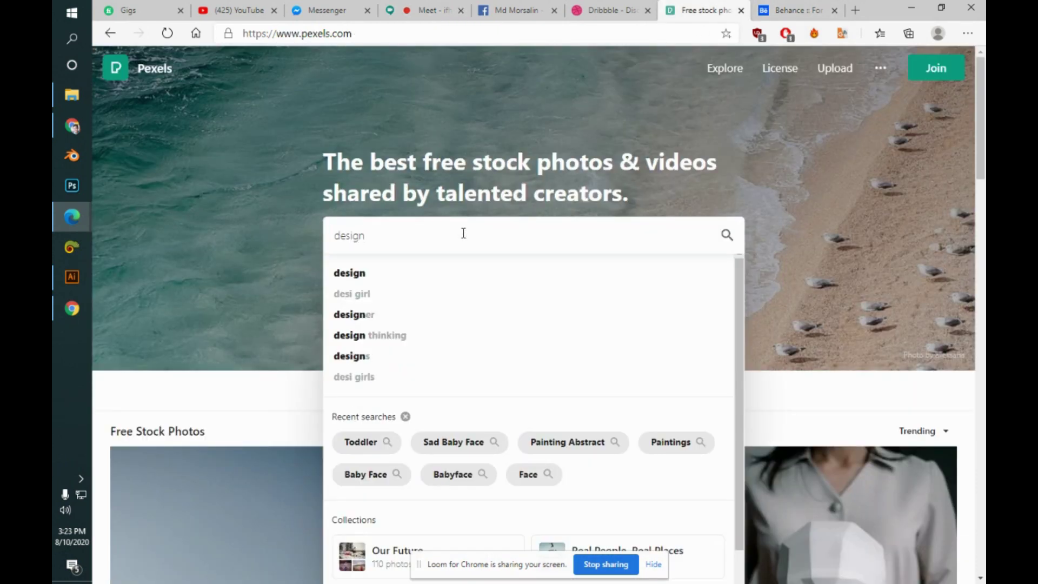
pyautogui.press('Return')
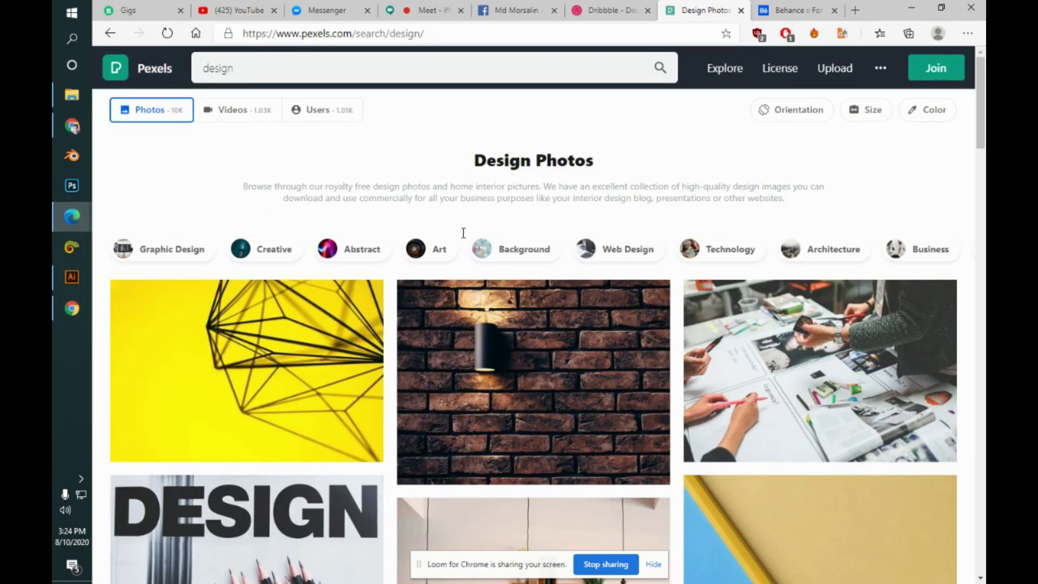
pyautogui.scroll(-12, 464, 233)
pyautogui.scroll(-6, 463, 233)
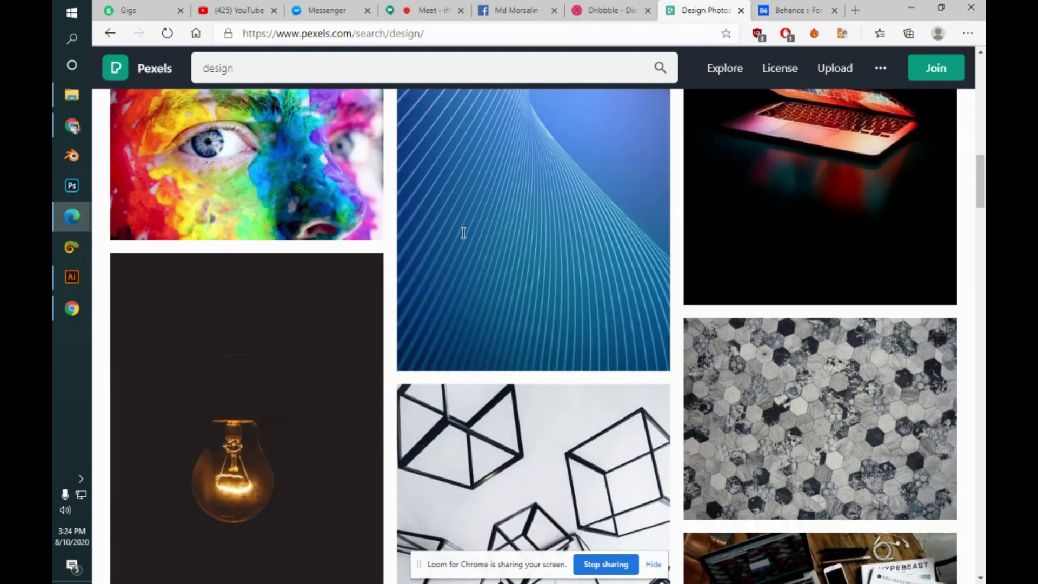
pyautogui.scroll(-8, 464, 232)
pyautogui.scroll(-14, 463, 232)
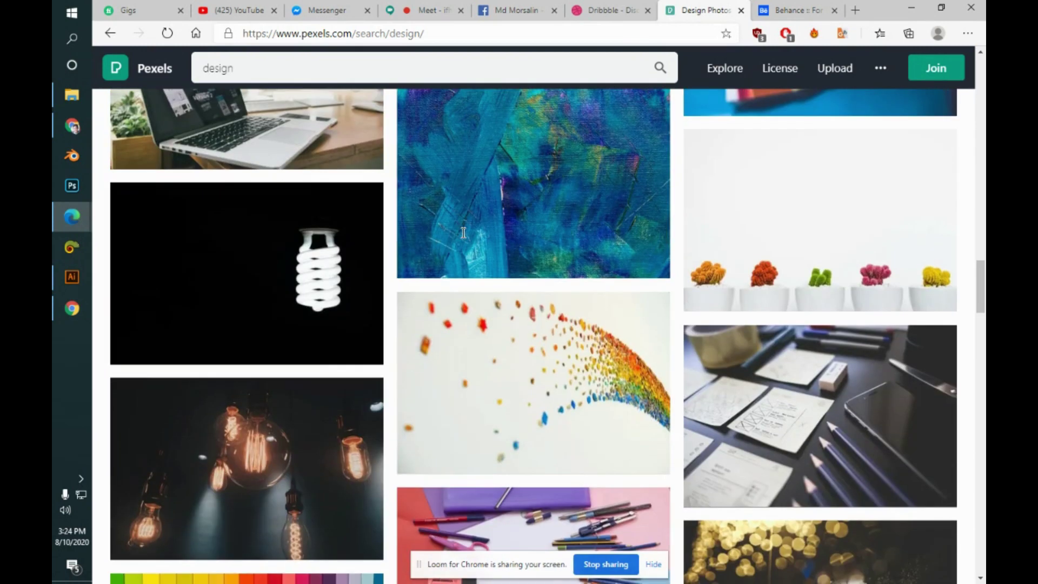
# - Refine the Pexels photo search to "graphic design"
pyautogui.scroll(20, 463, 233)
pyautogui.click(265, 70)
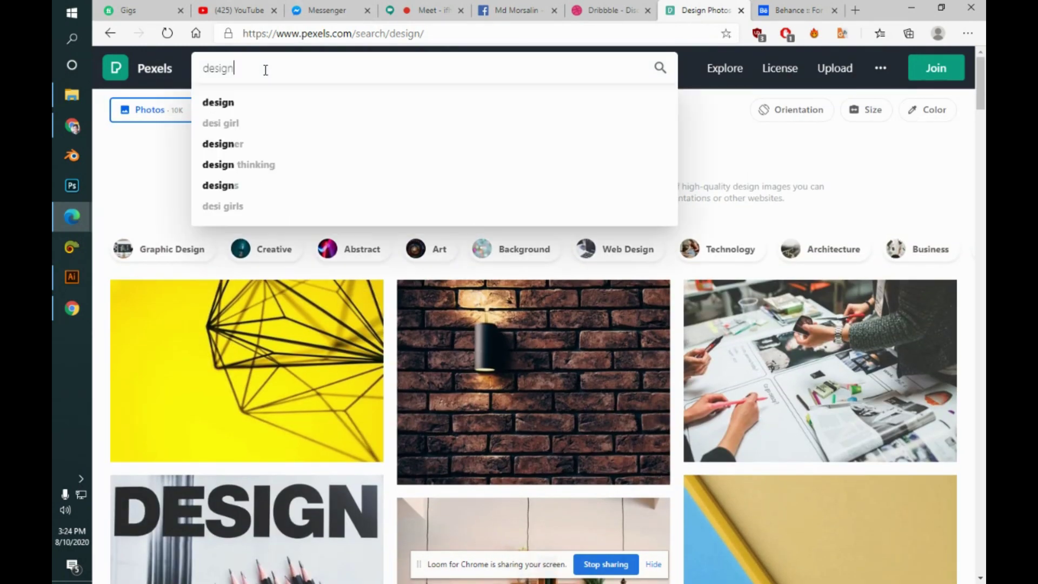
pyautogui.write('graphic')
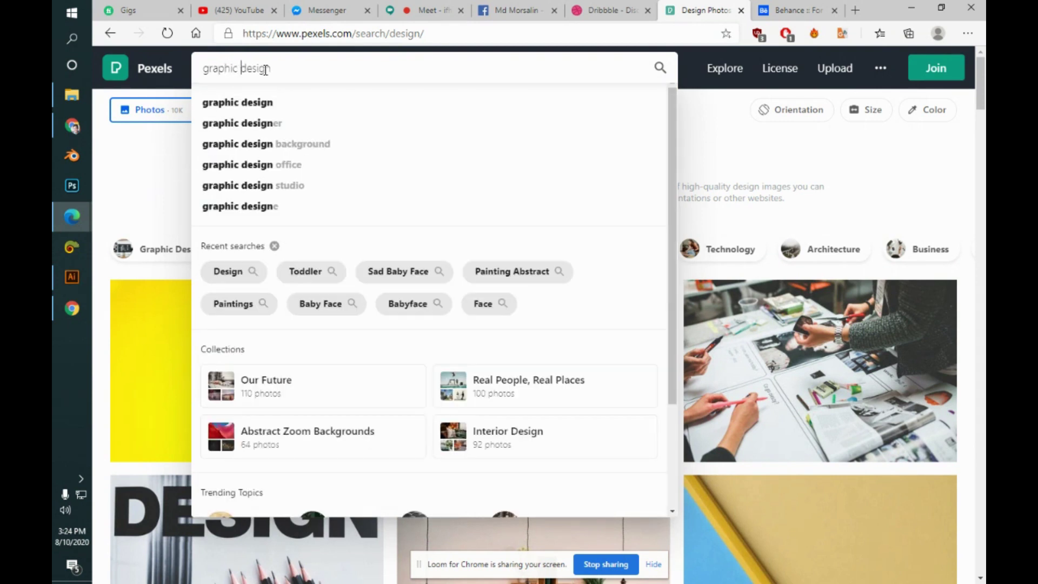
pyautogui.press('Return')
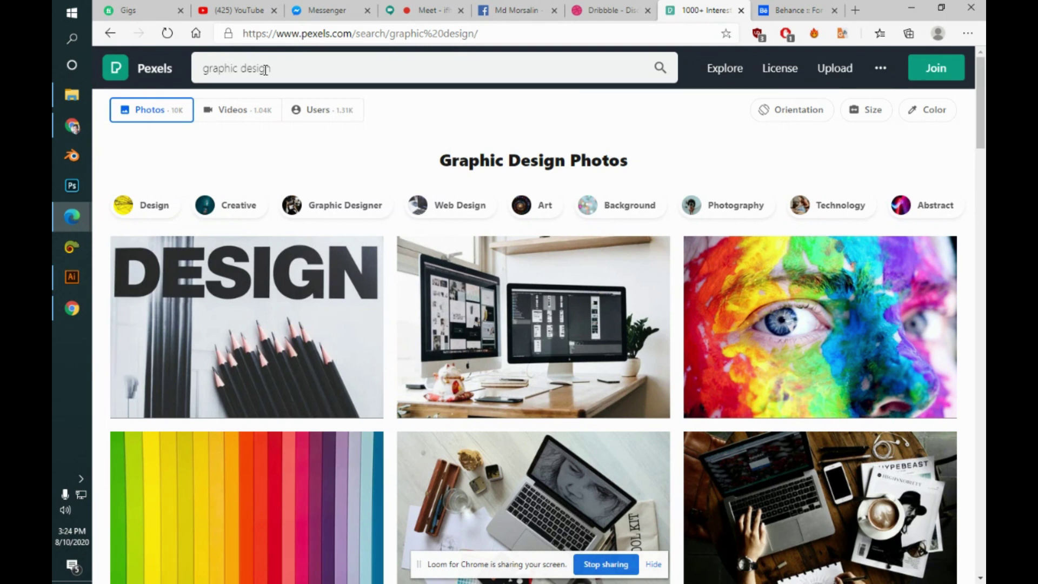
# - Find the pink and blue abstract painting among the graphic design photos, download it and dismiss the thank-you message
pyautogui.scroll(-20, 265, 70)
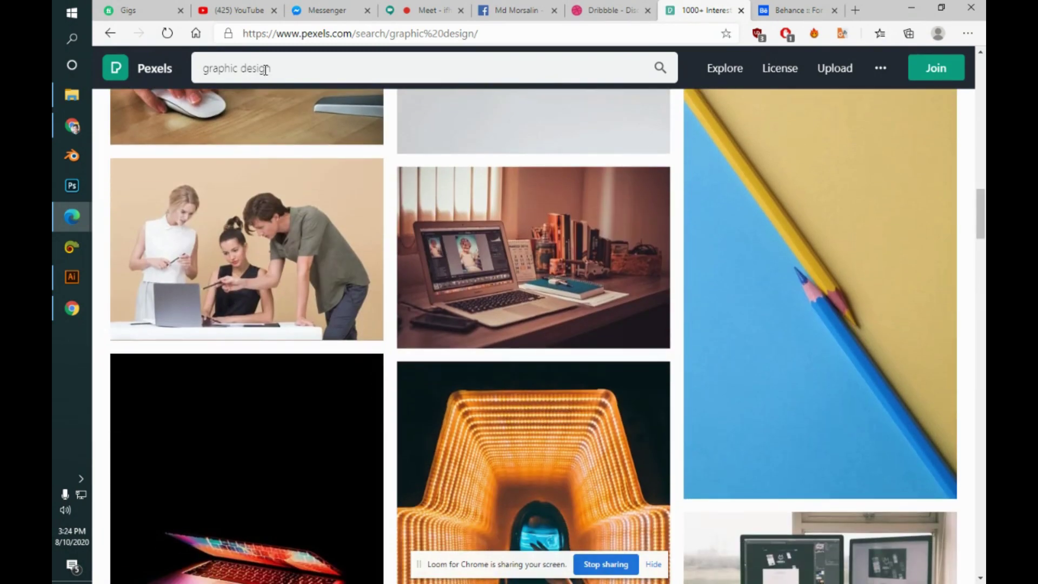
pyautogui.scroll(-8, 265, 70)
pyautogui.scroll(-8, 265, 69)
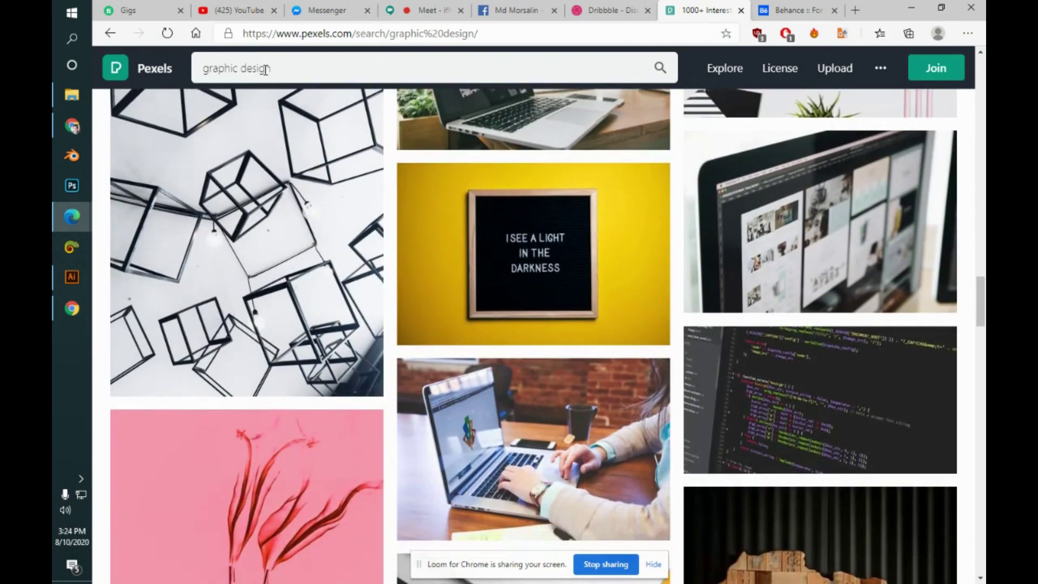
pyautogui.scroll(-8, 265, 69)
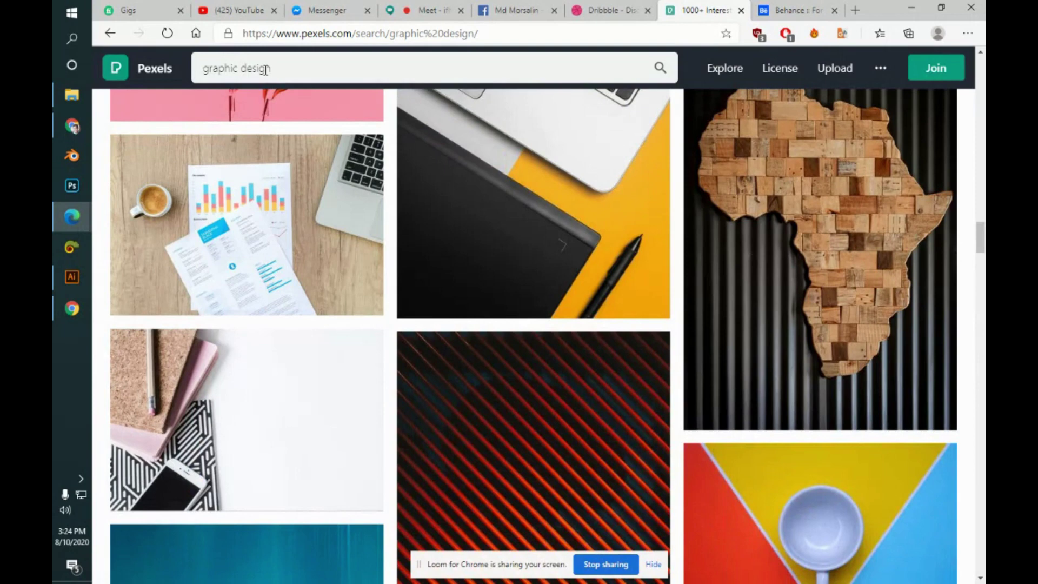
pyautogui.scroll(-8, 265, 69)
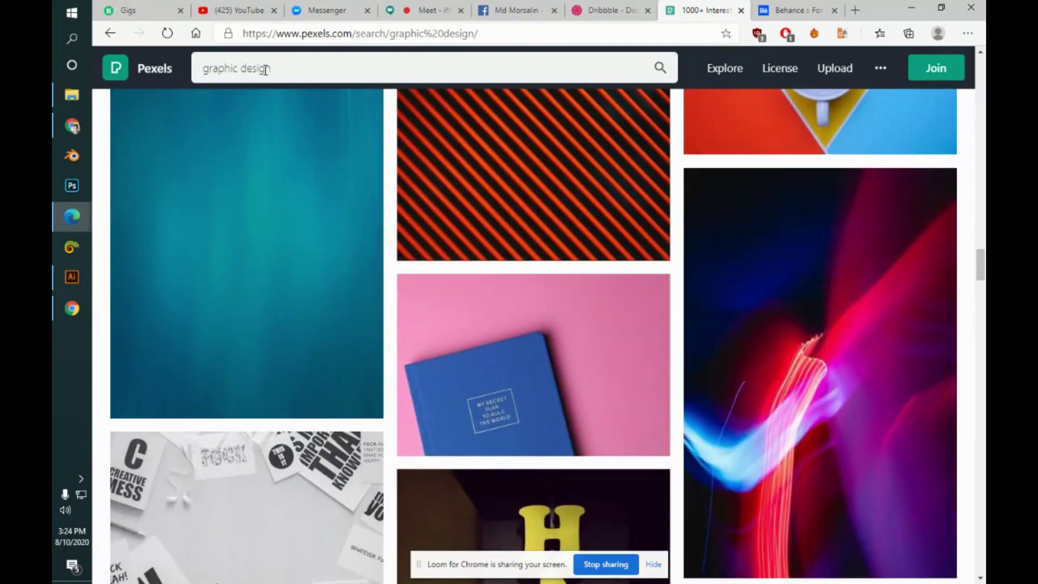
pyautogui.scroll(-15, 265, 69)
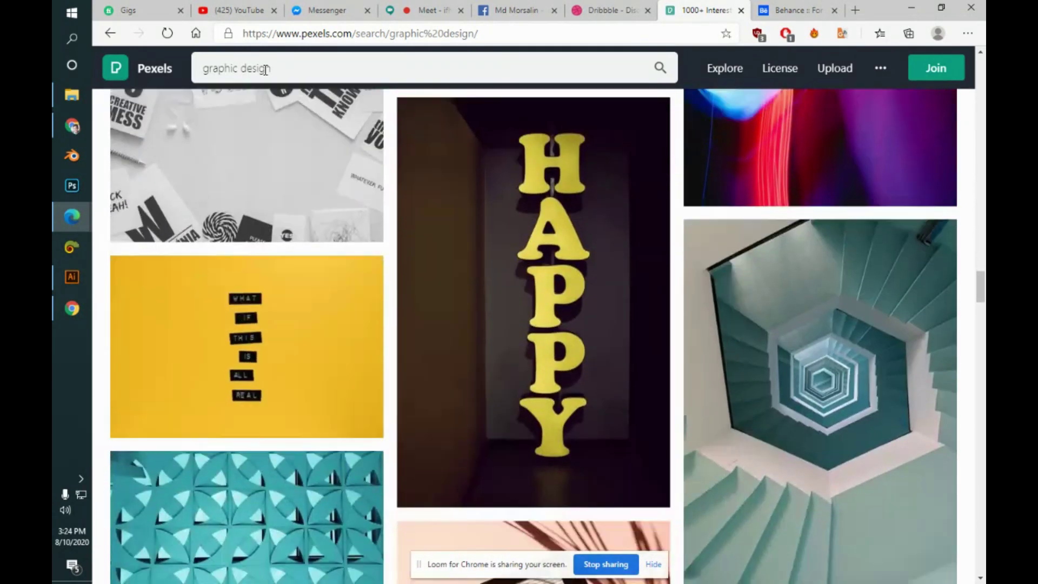
pyautogui.scroll(-1, 265, 70)
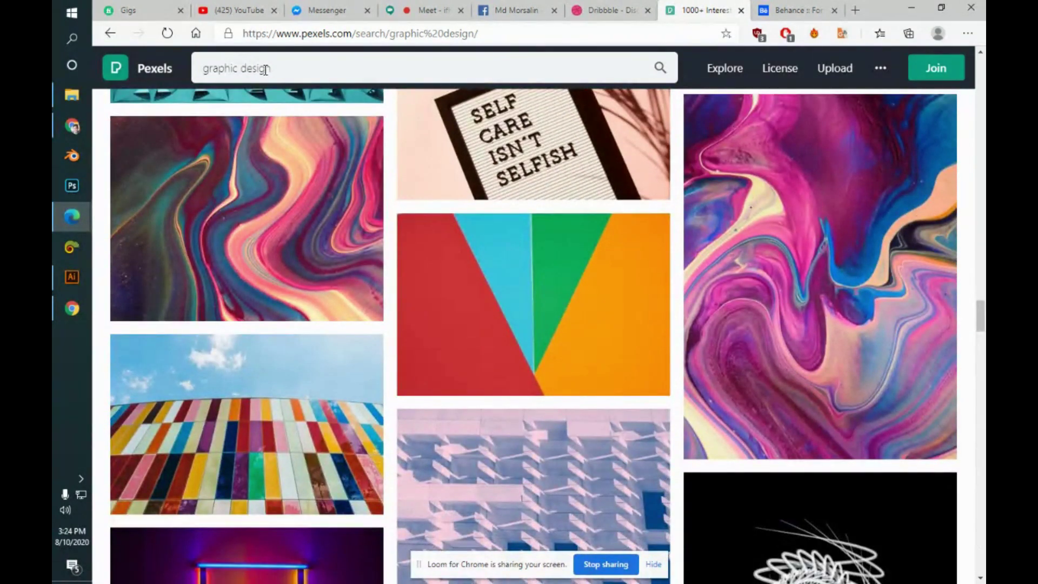
pyautogui.click(862, 334)
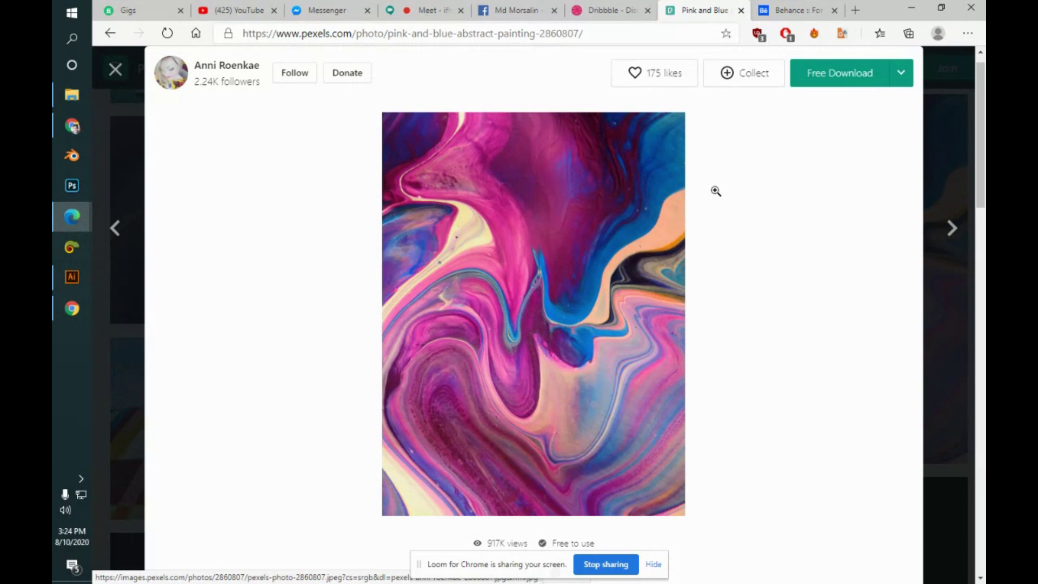
pyautogui.rightClick(563, 243)
pyautogui.click(836, 81)
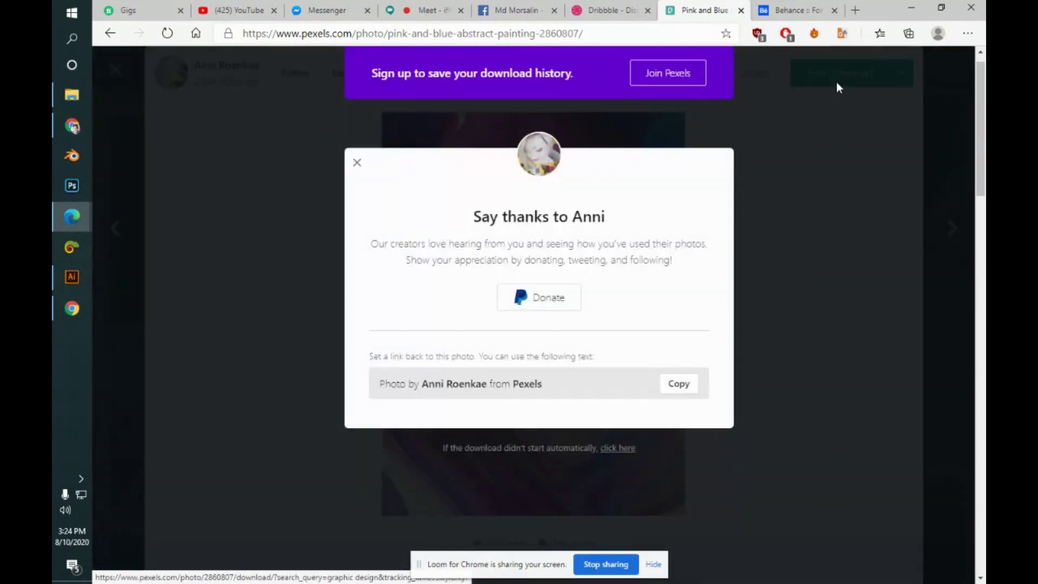
pyautogui.click(357, 162)
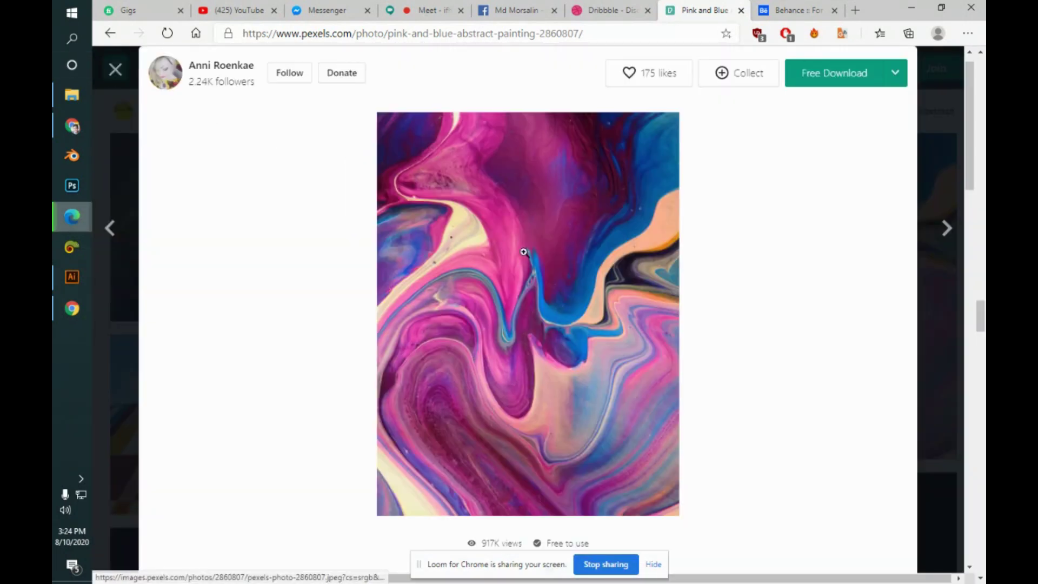
# - Open the multicolored swirling illustration with round bubbles from the similar photos and download it
pyautogui.scroll(-10, 983, 331)
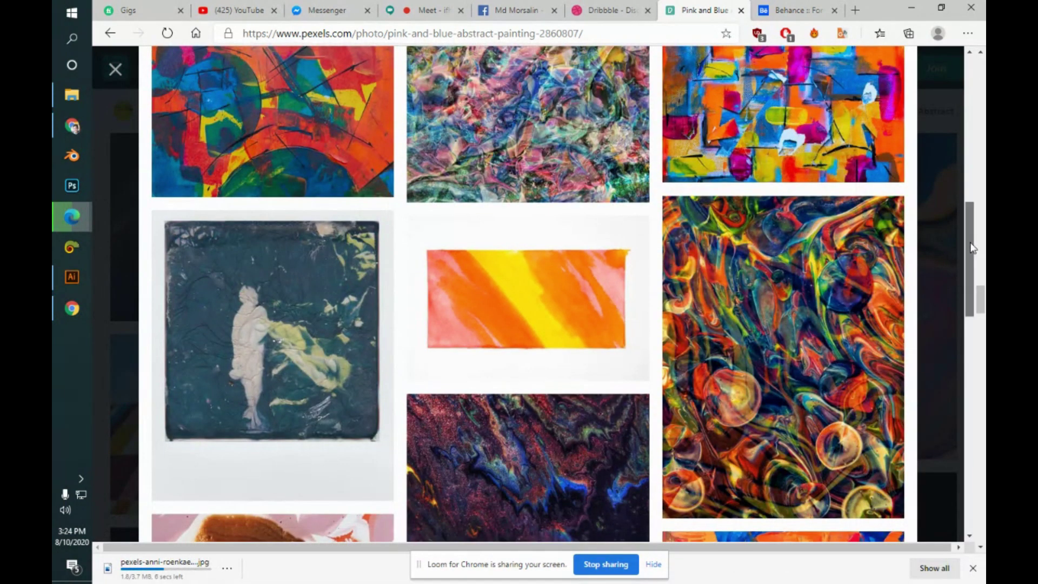
pyautogui.moveTo(972, 249); pyautogui.dragTo(971, 213)
pyautogui.click(827, 380)
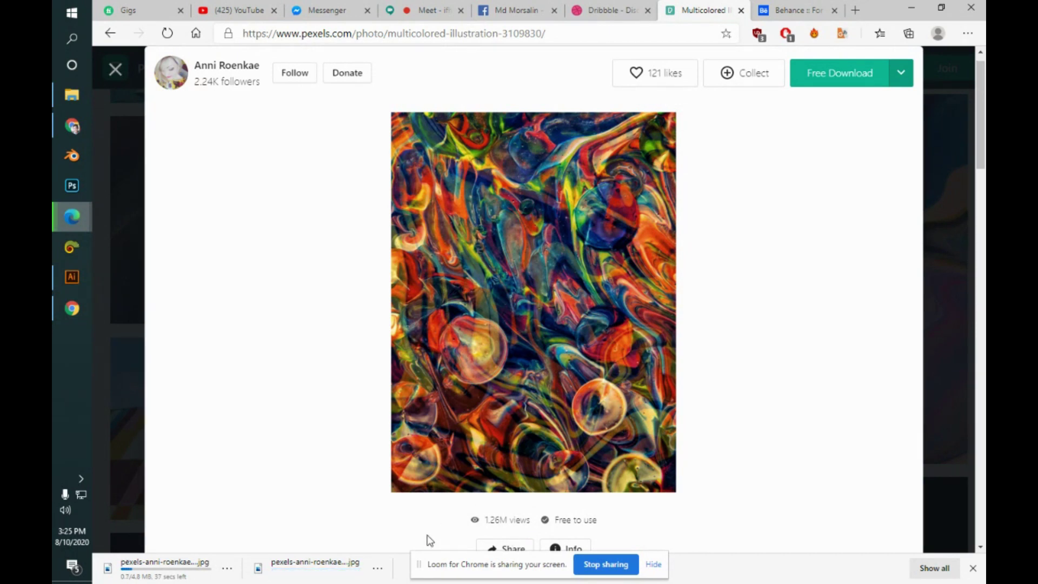
# - Show the finished pink and blue painting download in its folder, then switch back to Illustrator
pyautogui.click(383, 572)
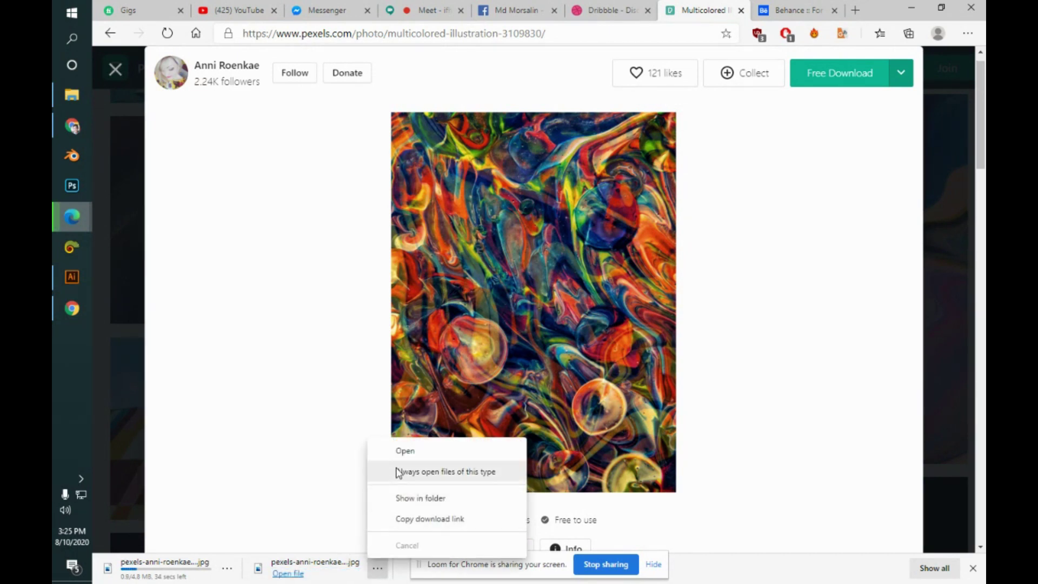
pyautogui.click(416, 502)
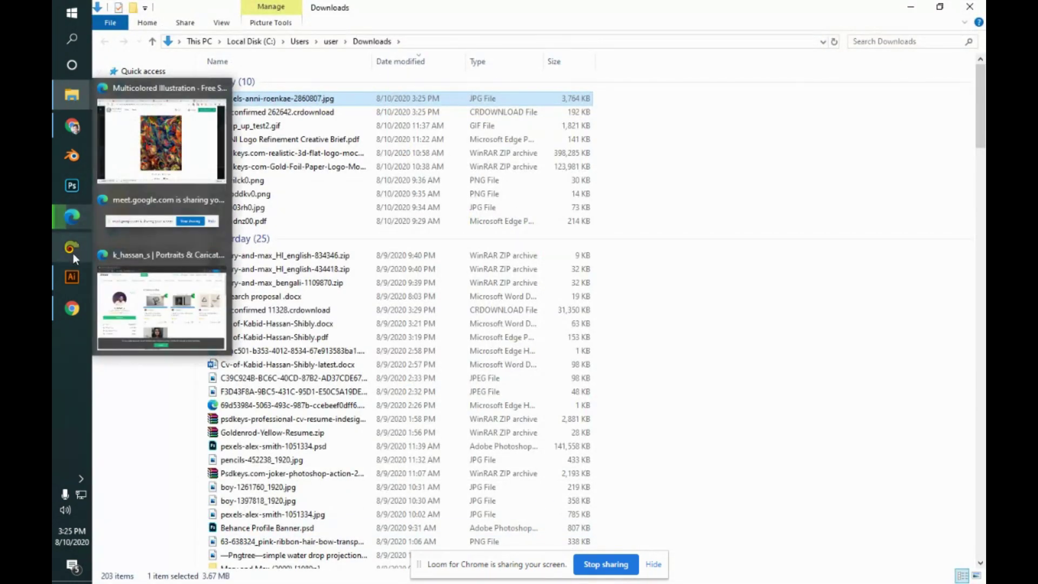
pyautogui.click(73, 275)
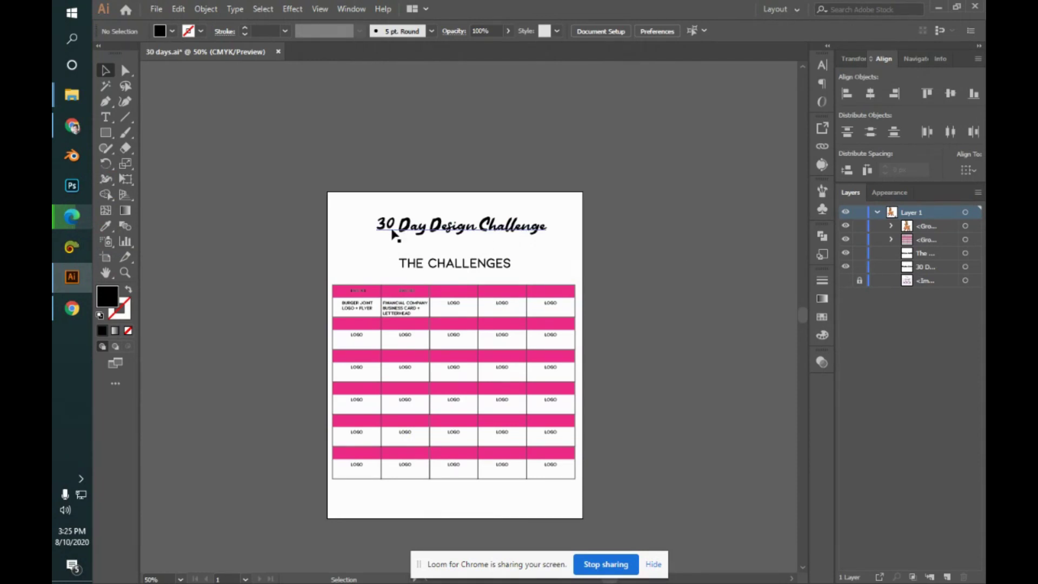
# - Place the downloaded pink and blue painting from Downloads as a linked image, starting at the artboard's upper-left corner
pyautogui.click(156, 9)
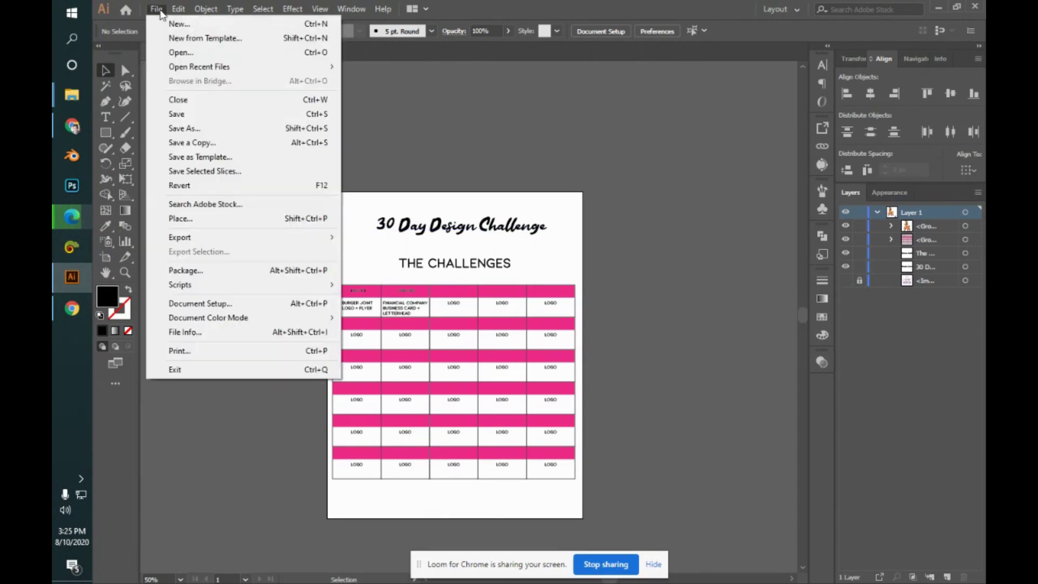
pyautogui.click(240, 219)
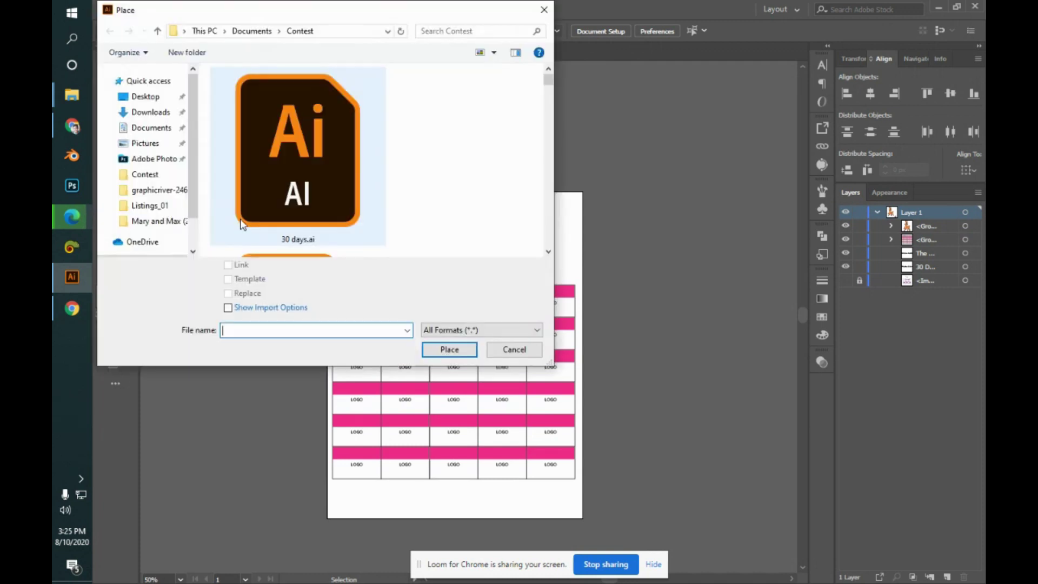
pyautogui.click(171, 114)
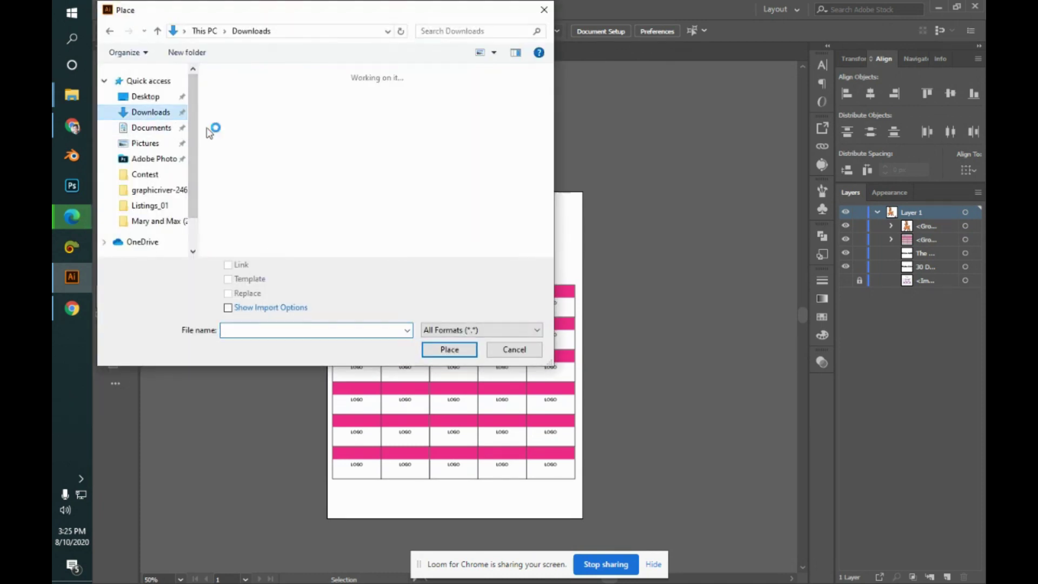
pyautogui.click(271, 122)
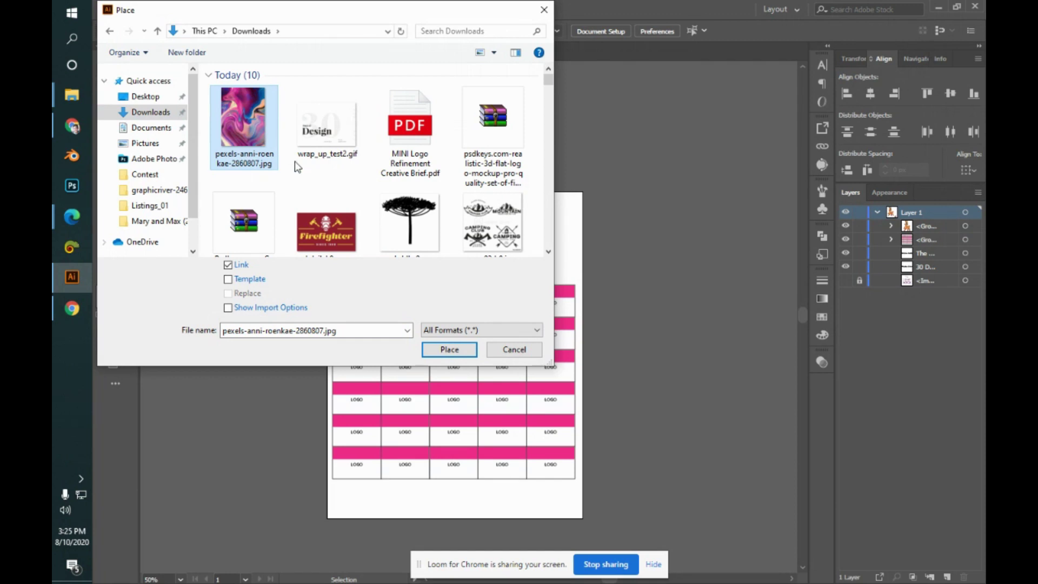
pyautogui.click(450, 349)
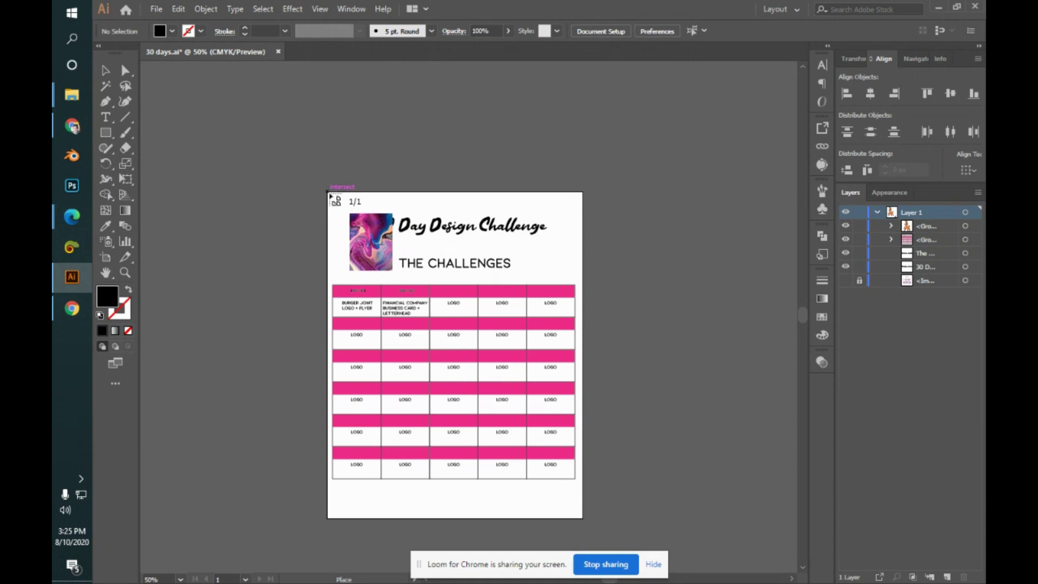
pyautogui.click(328, 193)
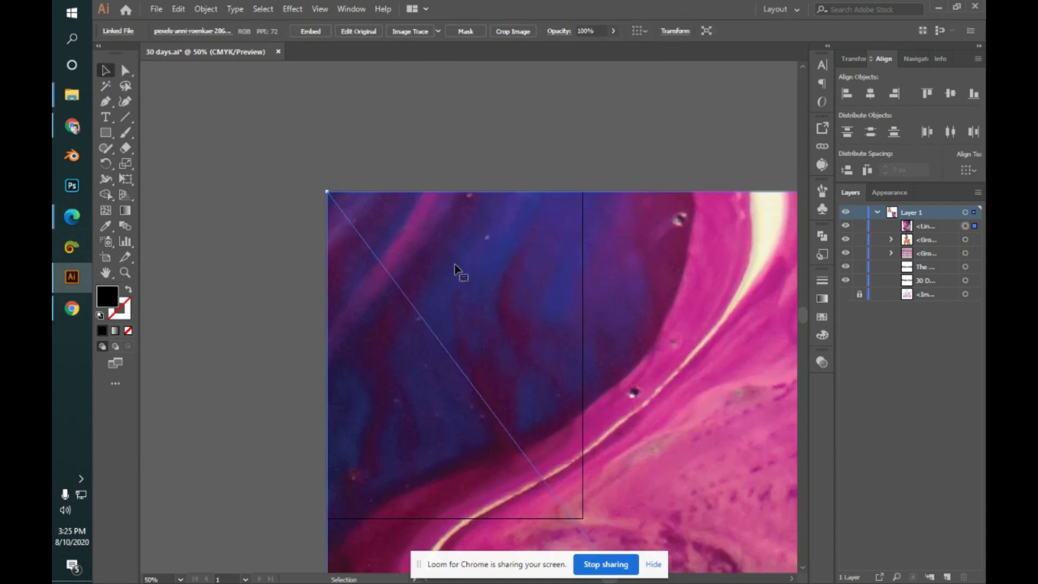
# - Send the painting behind all artwork, scale it down to slightly larger than the artboard and position it to cover the whole page
pyautogui.scroll(-7, 647, 337)
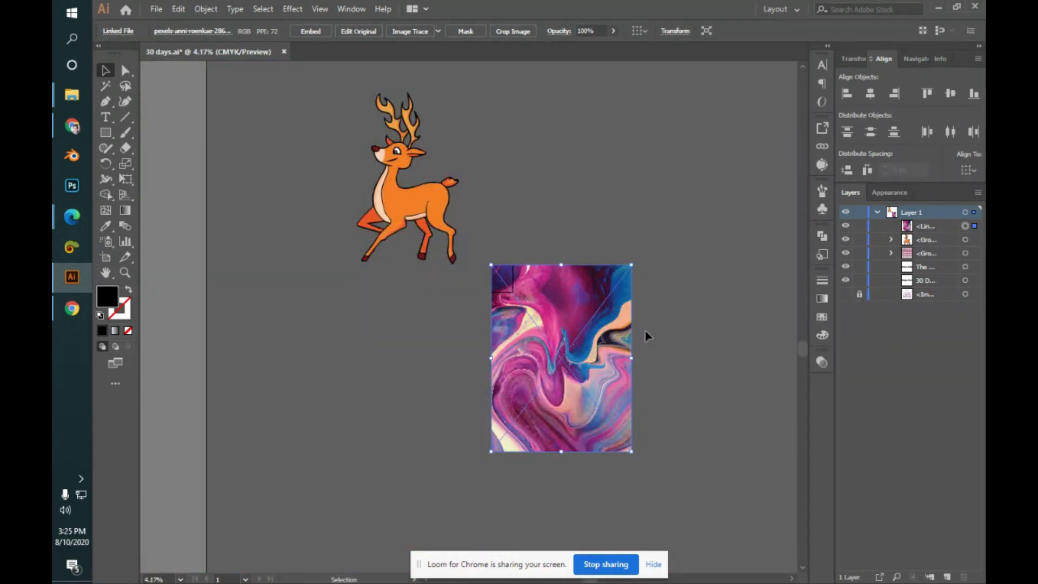
pyautogui.hotkey('ctrl', 'shift', '[')
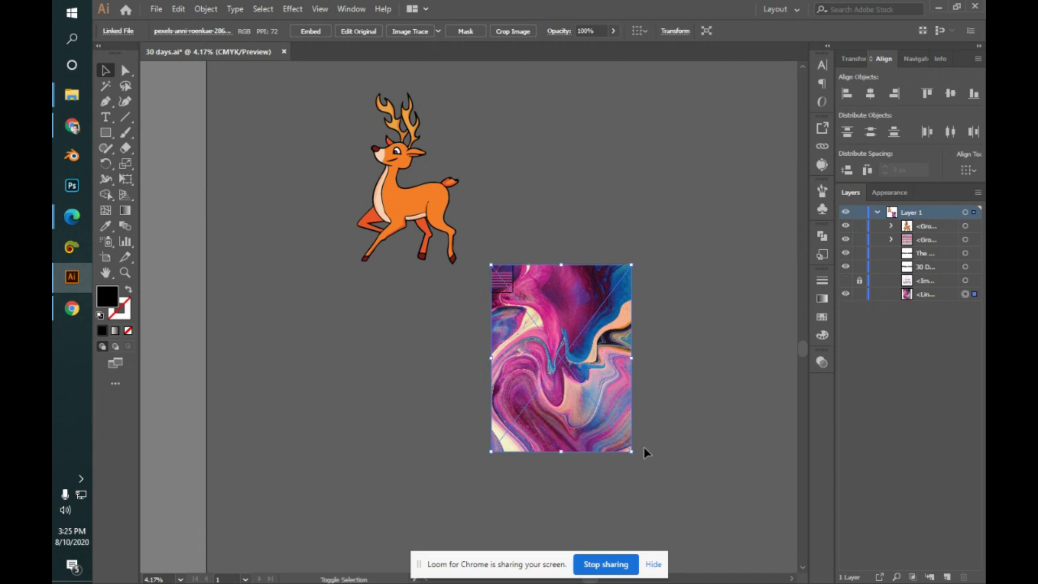
pyautogui.moveTo(632, 451); pyautogui.dragTo(517, 298)
pyautogui.scroll(6, 516, 305)
pyautogui.press('v')
pyautogui.moveTo(589, 460); pyautogui.dragTo(557, 429)
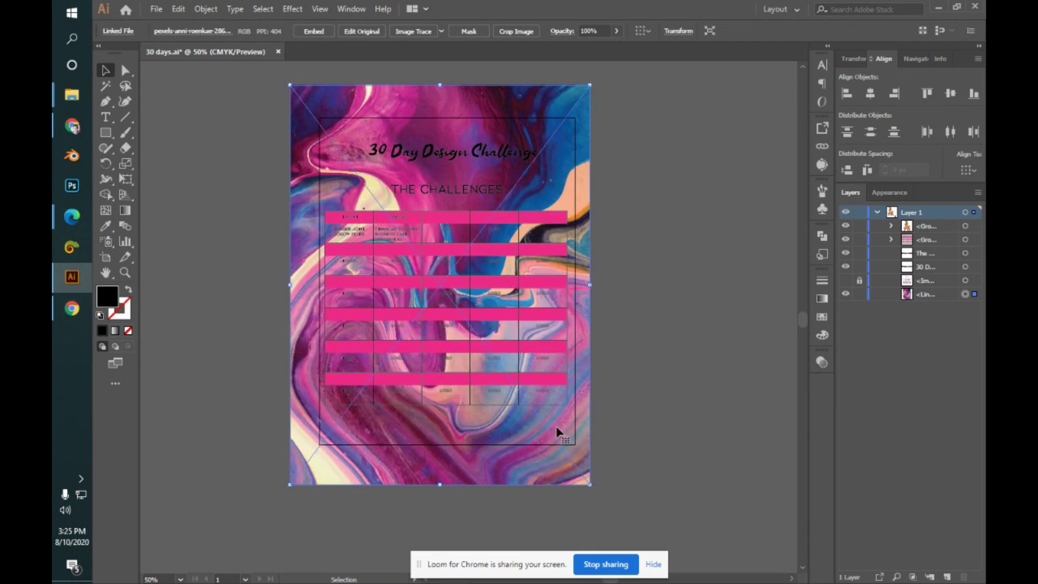
# - Set the fill of the "30 Day Design Challenge" and "THE CHALLENGES" headings to white, ffffff
pyautogui.click(466, 158)
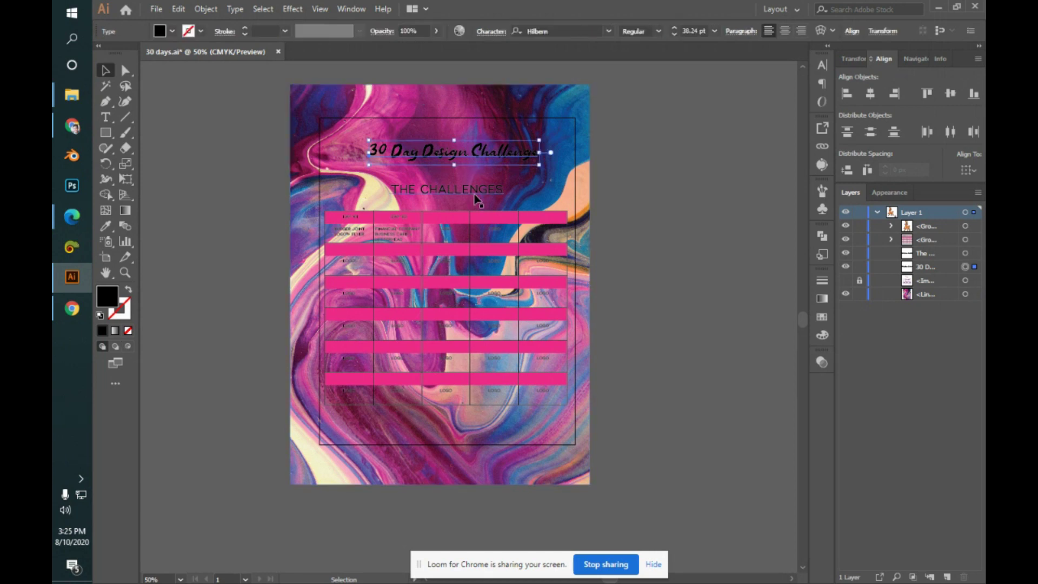
pyautogui.keyDown('shift'); pyautogui.click(476, 199); pyautogui.keyUp('shift')
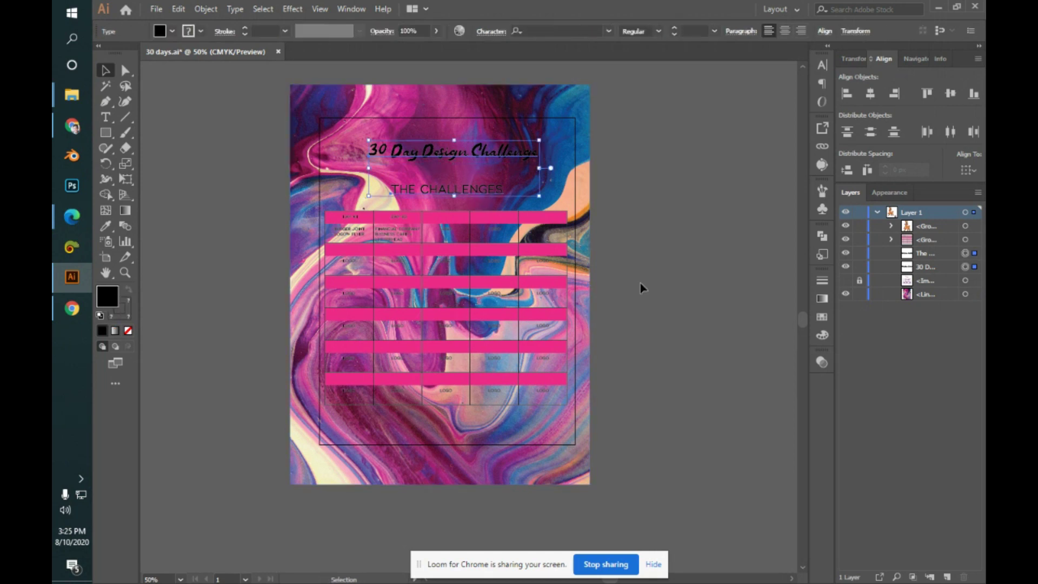
pyautogui.doubleClick(112, 298)
pyautogui.write('ffffff')
pyautogui.press('Return')
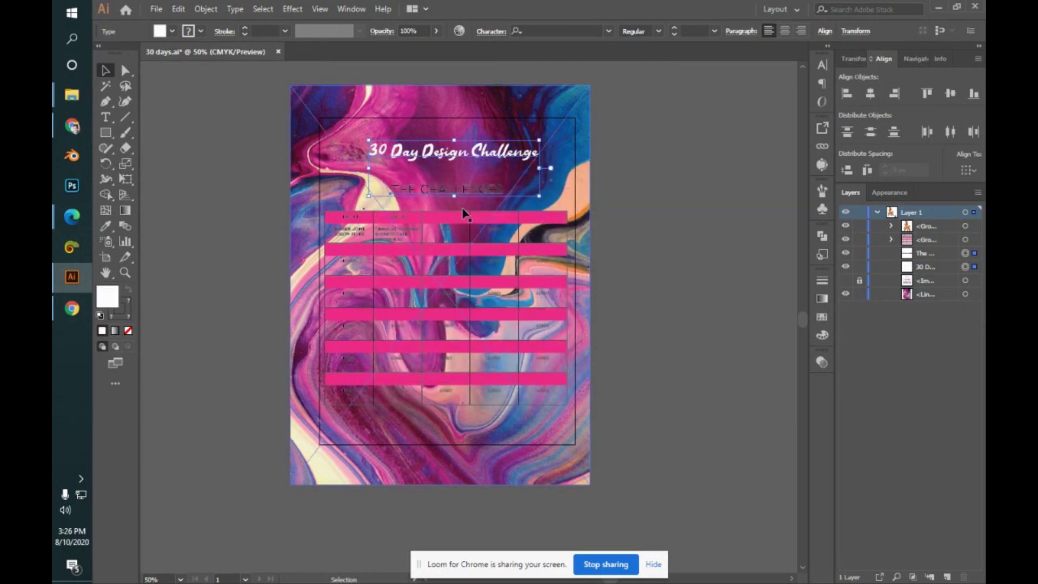
# - Remove the stroke from the "THE CHALLENGES" heading and collapse the color settings
pyautogui.click(728, 247)
pyautogui.click(476, 193)
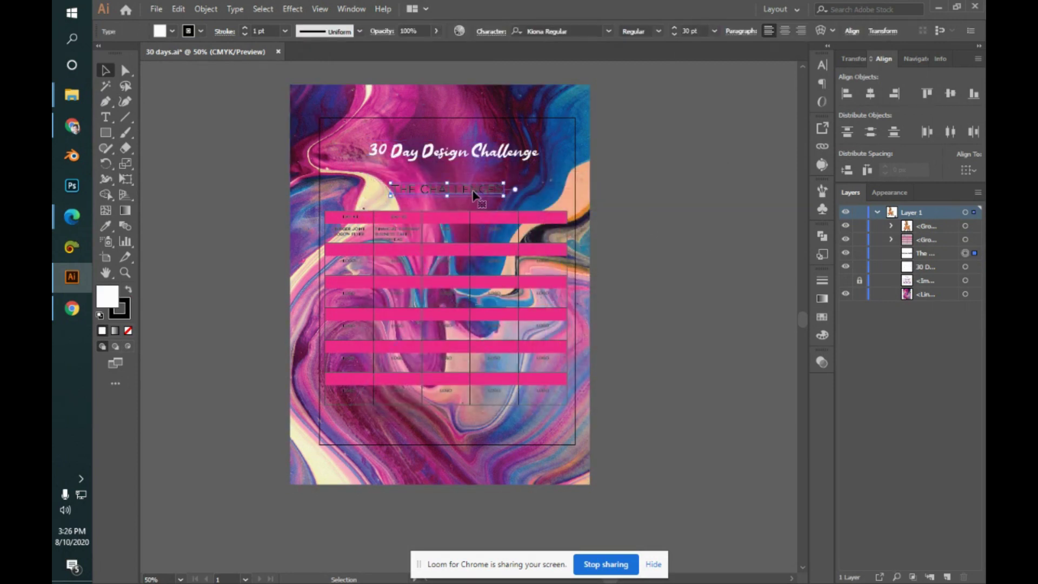
pyautogui.click(127, 315)
pyautogui.click(128, 330)
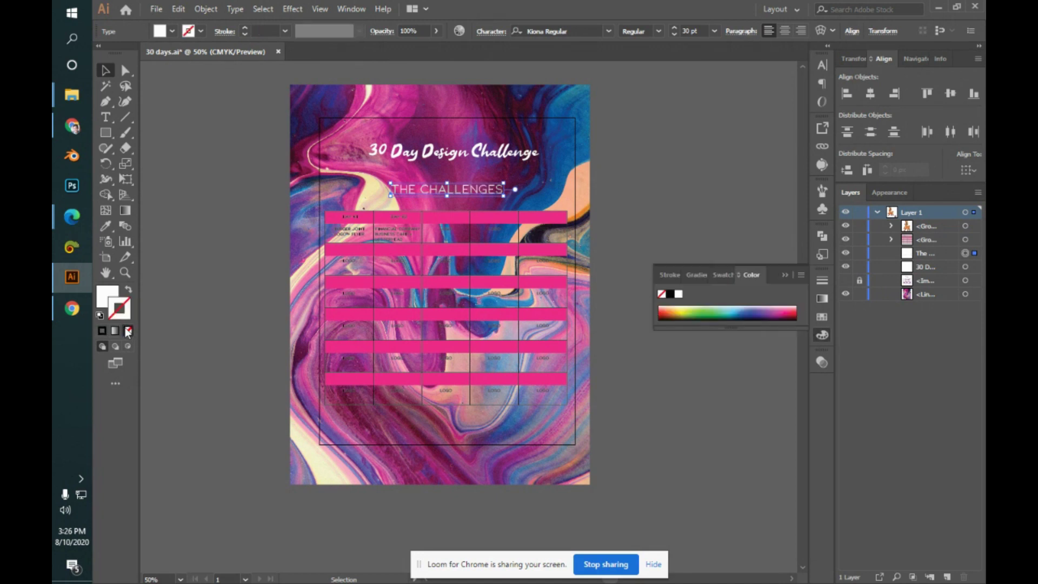
pyautogui.click(679, 213)
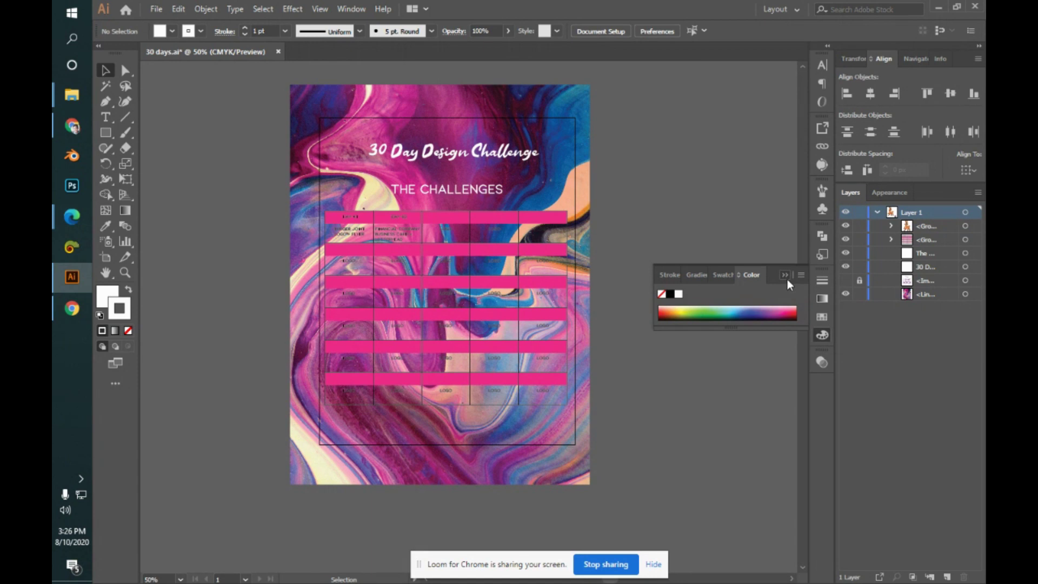
pyautogui.click(742, 327)
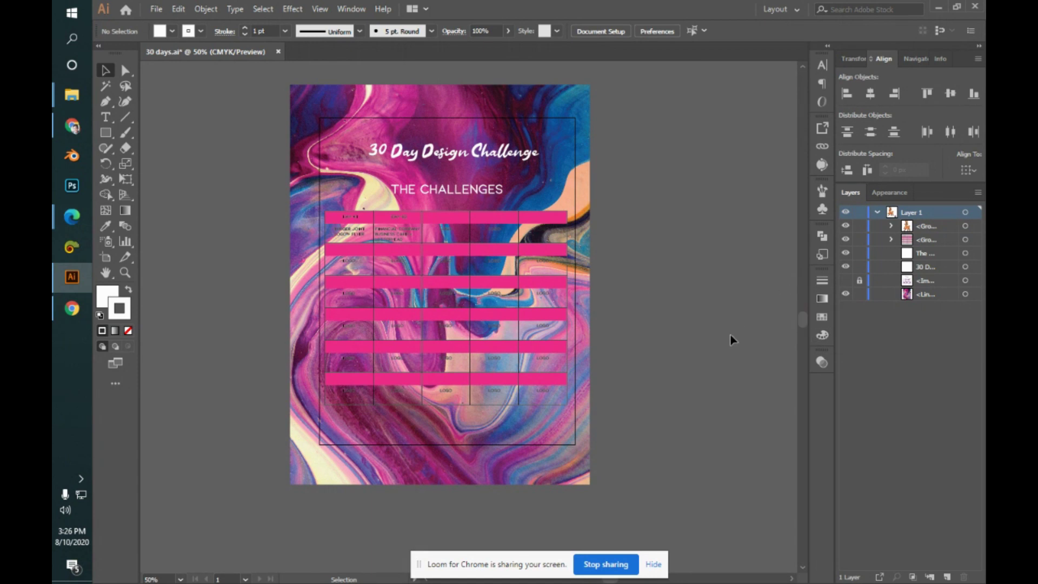
# - Draw a rectangle exactly over the artboard and use it as a clipping mask for the painting, headings and table
pyautogui.click(106, 133)
pyautogui.moveTo(319, 118)
pyautogui.mouseDown()
pyautogui.moveTo(446, 299)
pyautogui.moveTo(506, 417)
pyautogui.moveTo(576, 447)
pyautogui.mouseUp()
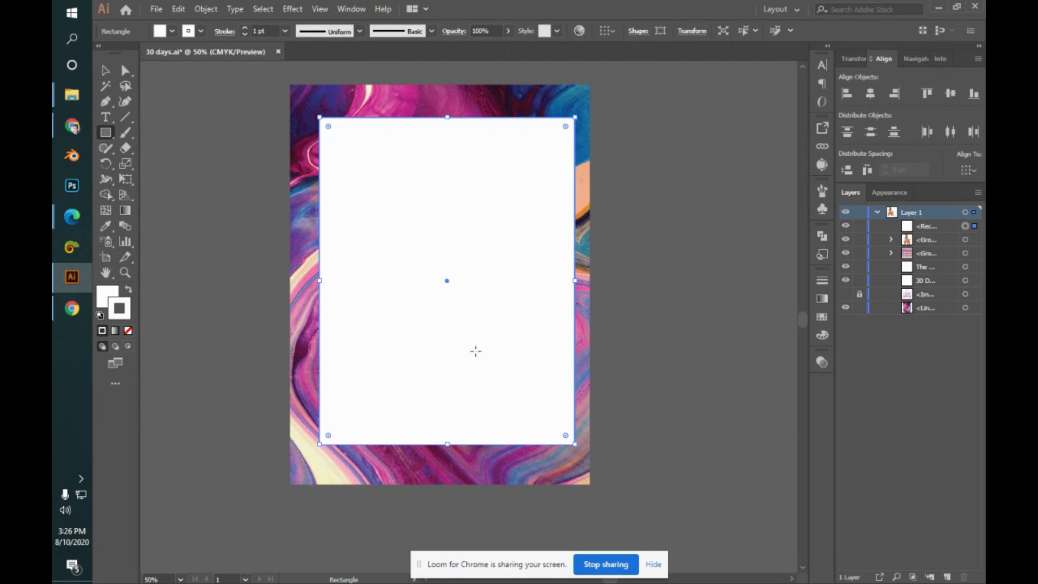
pyautogui.press('v')
pyautogui.moveTo(241, 84); pyautogui.dragTo(627, 351)
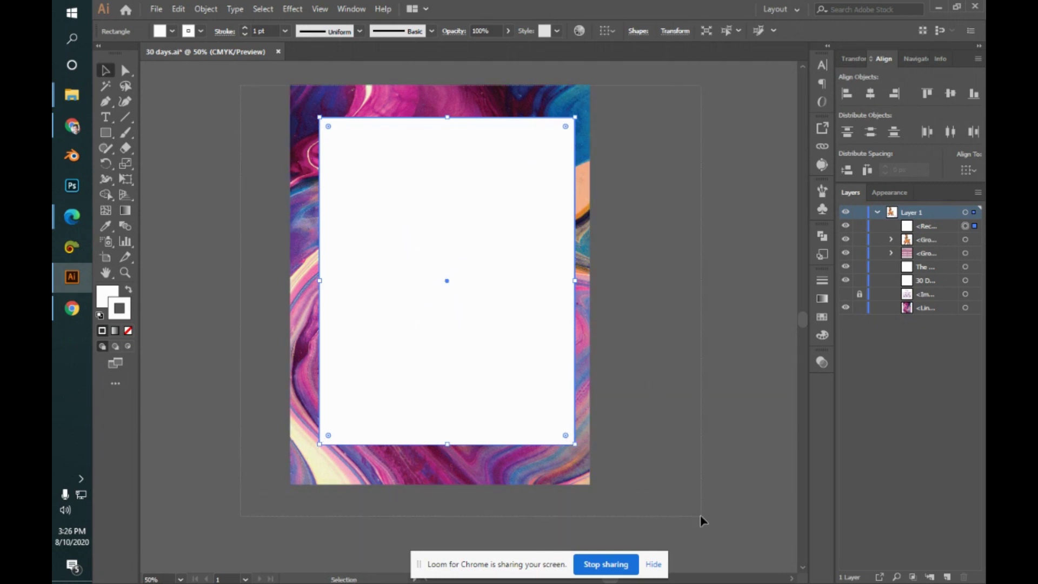
pyautogui.moveTo(700, 515); pyautogui.dragTo(699, 515)
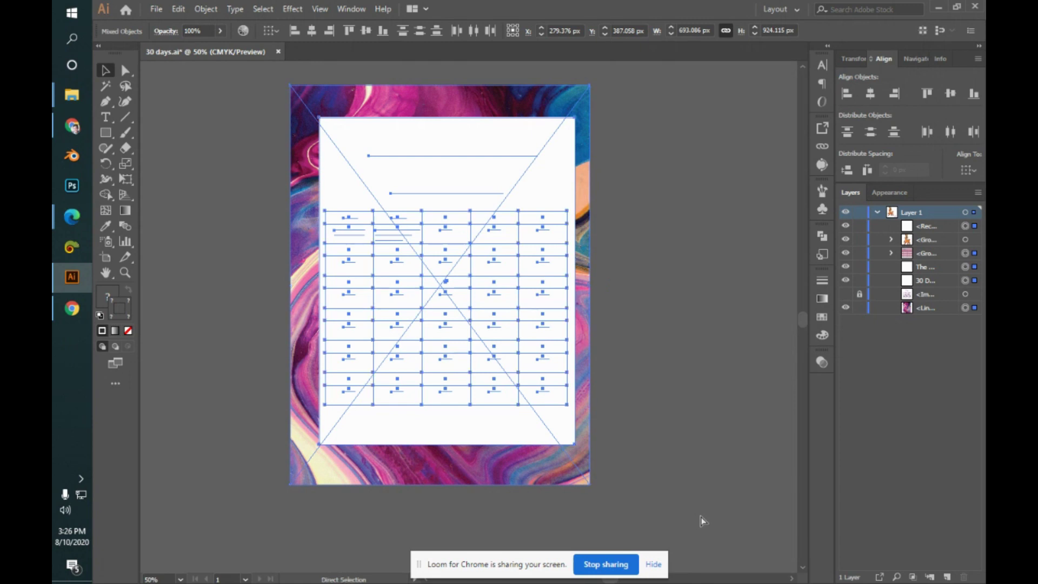
pyautogui.rightClick(458, 316)
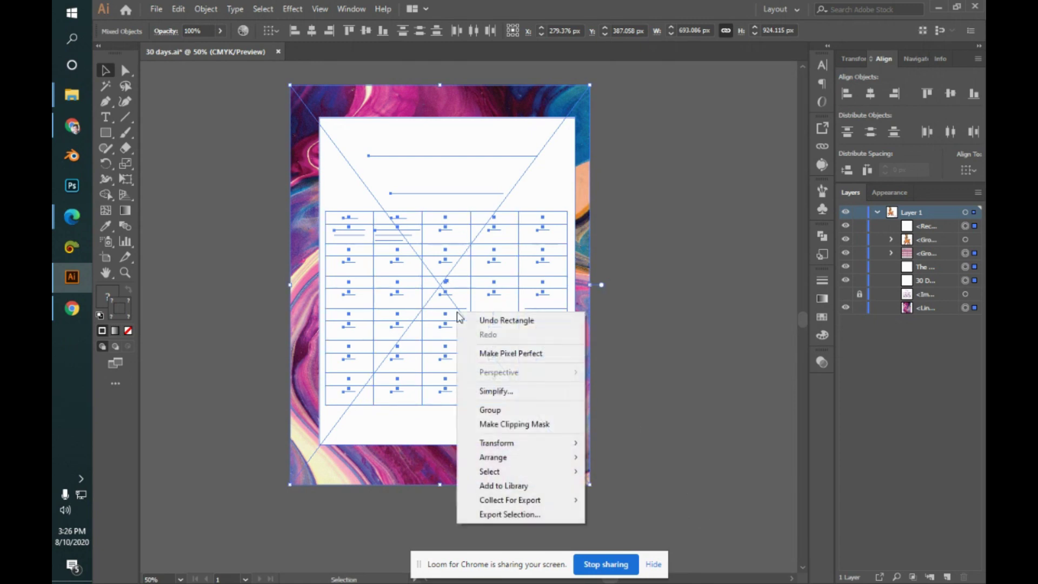
pyautogui.click(554, 424)
pyautogui.click(728, 336)
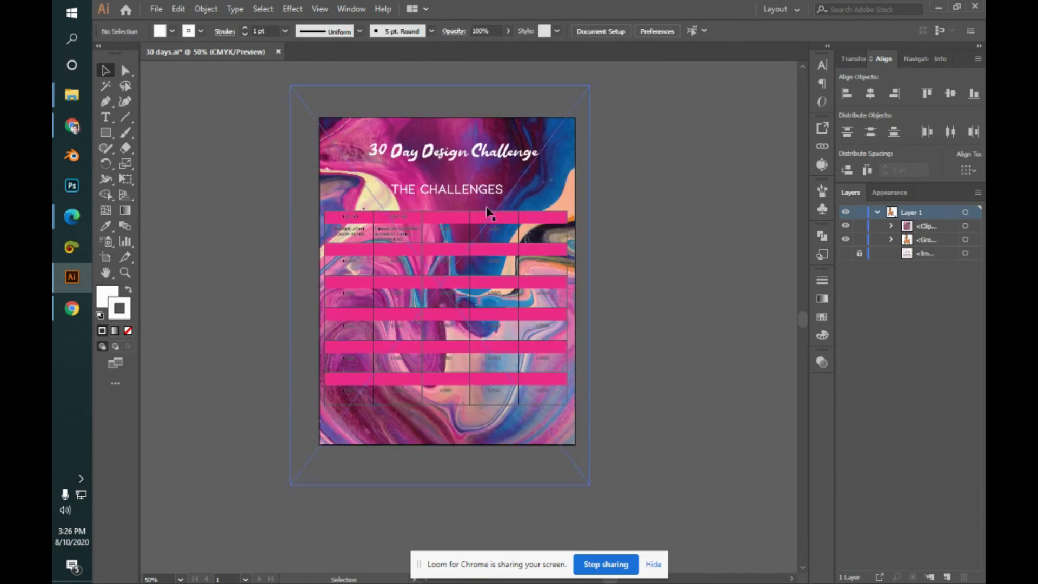
pyautogui.click(569, 124)
pyautogui.click(611, 186)
# - Switch to File Explorer and move the pink and blue painting file from Downloads into the Contest folder
pyautogui.hotkey('alt', 'Tab')
pyautogui.hotkey('alt', 'Tab')
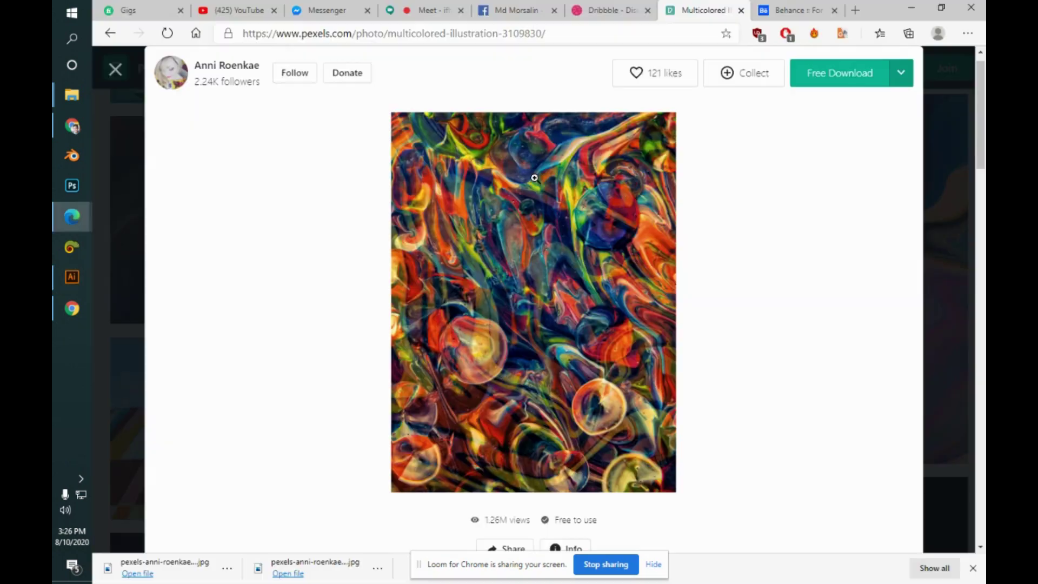
pyautogui.hotkey('alt', 'Tab')
pyautogui.hotkey('alt', 'Tab')
pyautogui.hotkey('alt', 'Tab')
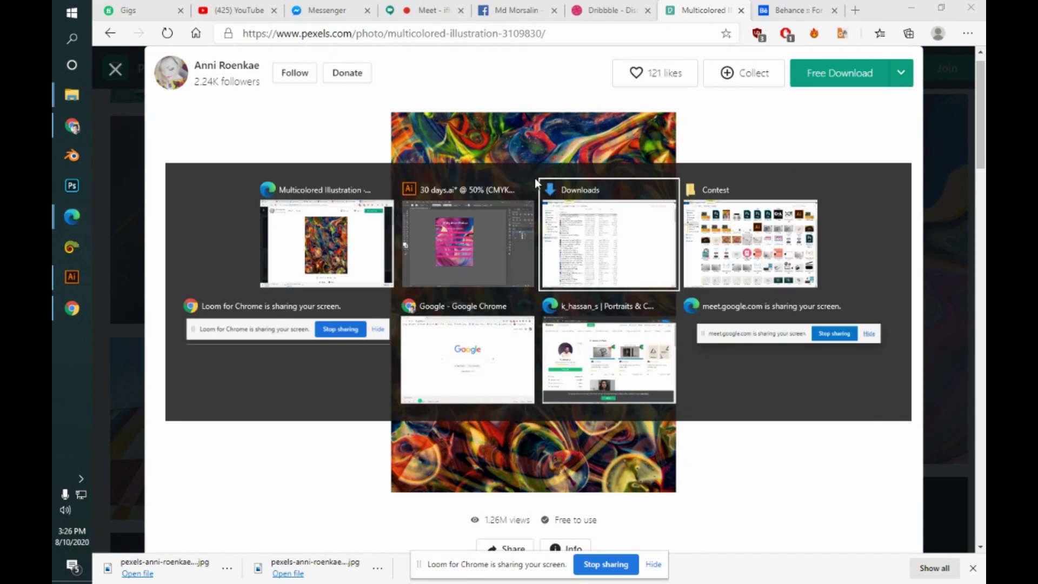
pyautogui.hotkey('alt', 'Tab')
pyautogui.hotkey('alt', 'Tab')
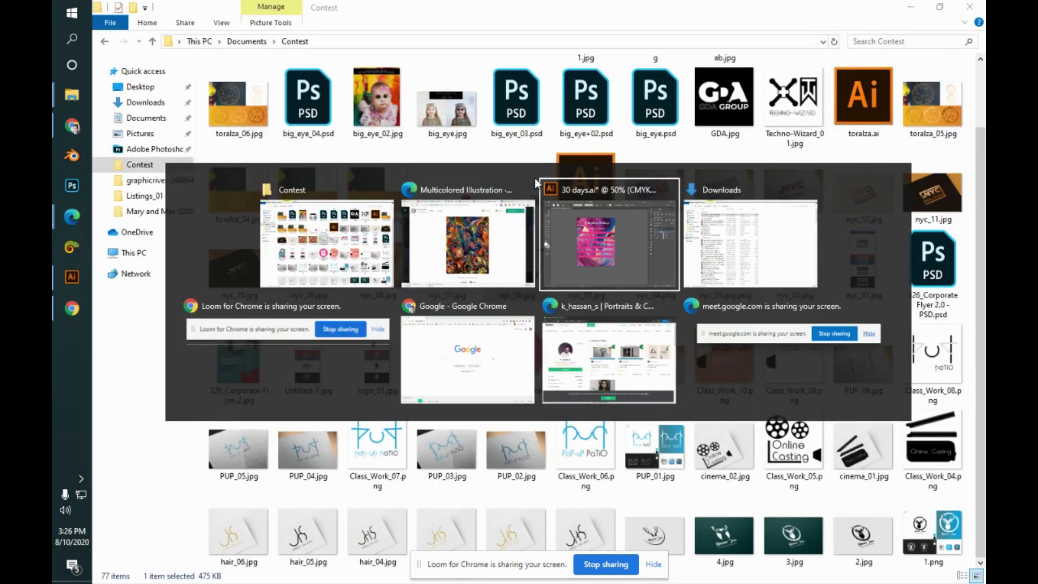
pyautogui.hotkey('alt', 'Tab')
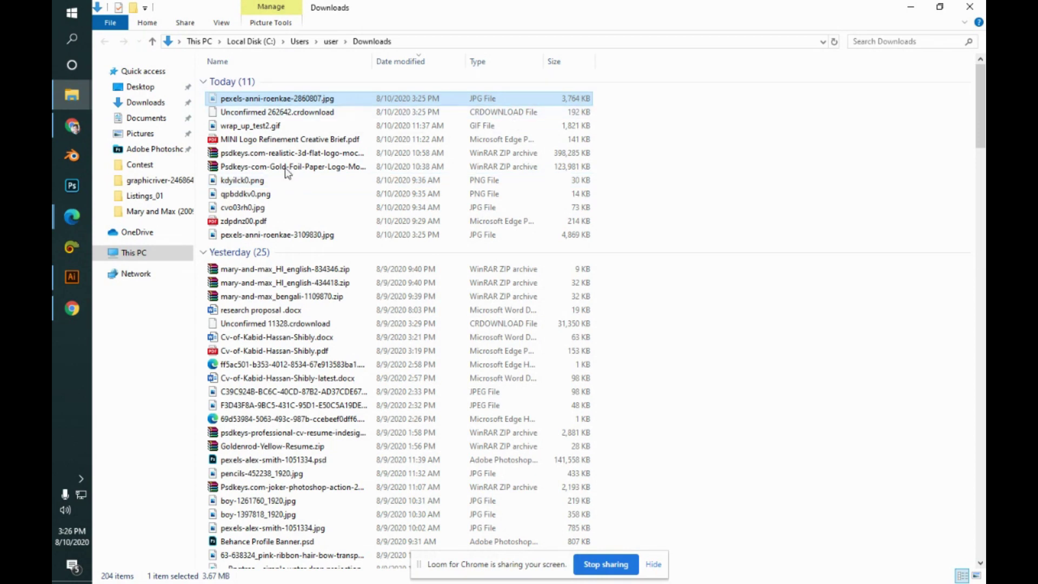
pyautogui.click(130, 172)
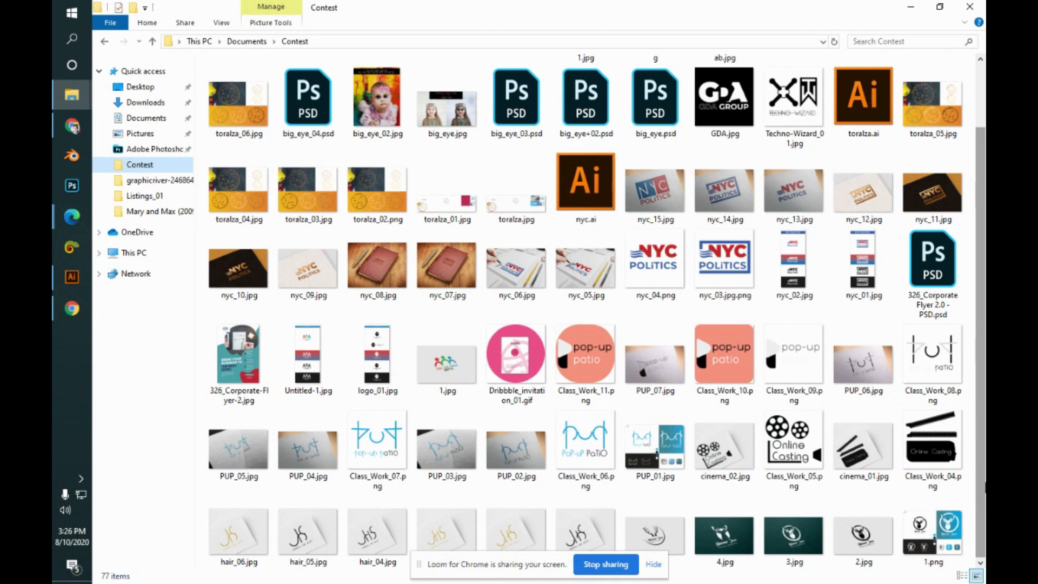
pyautogui.hotkey('ctrl', 'v')
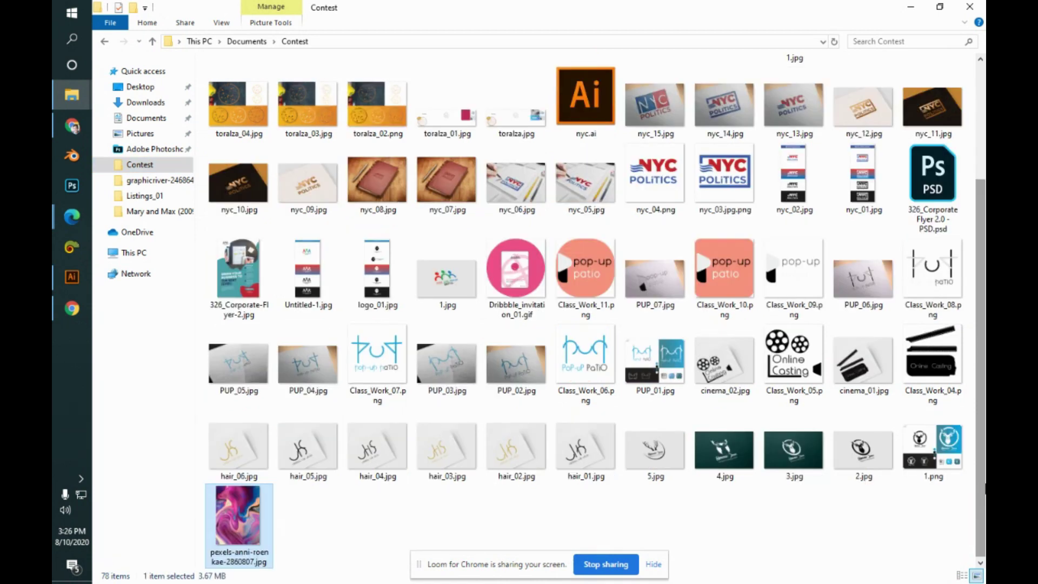
# - Switch back to Illustrator and agree to update the missing or modified linked files
pyautogui.click(72, 277)
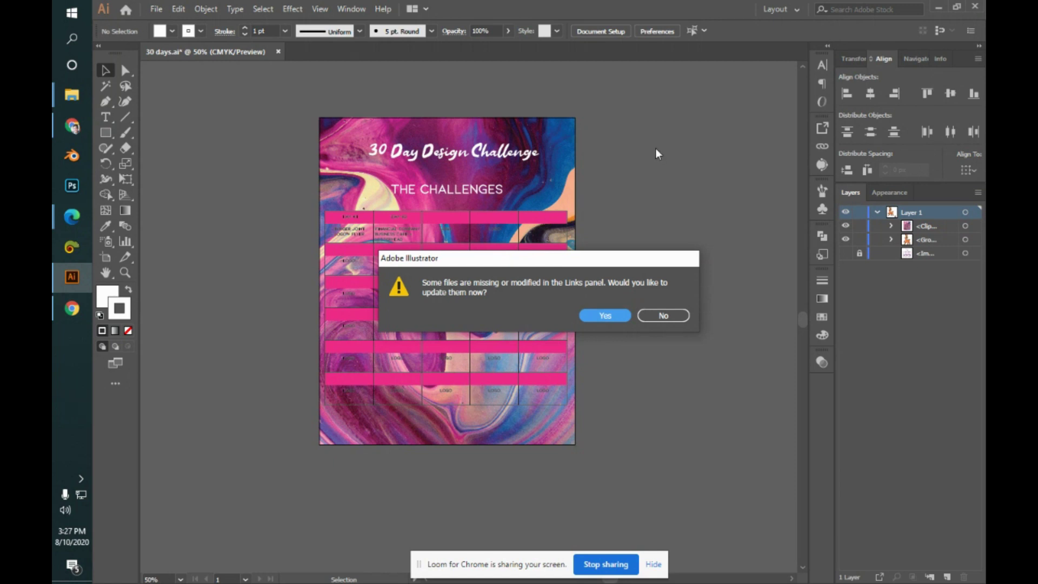
pyautogui.hotkey('alt', 'Tab')
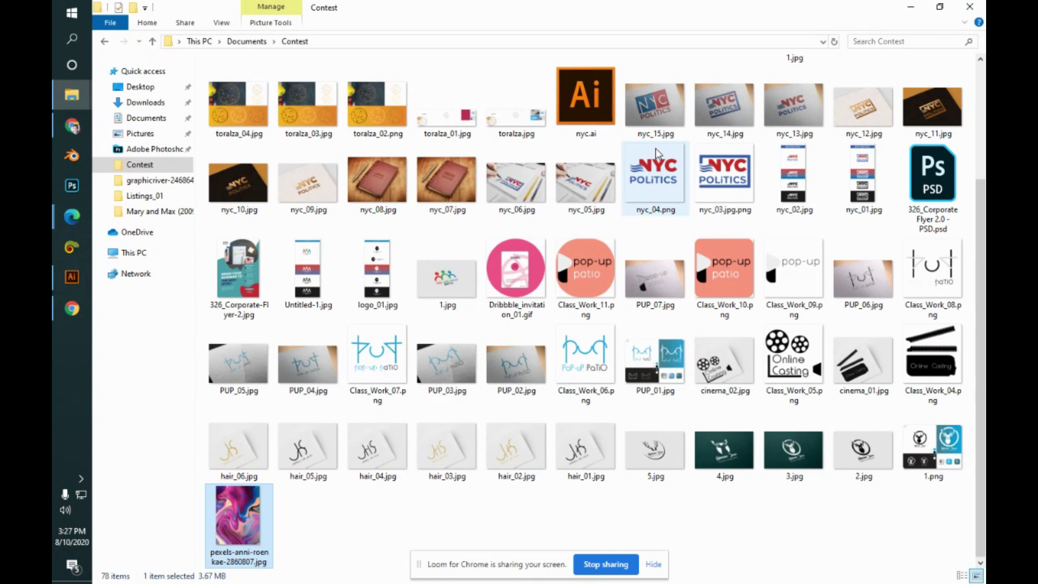
pyautogui.hotkey('alt', 'Tab')
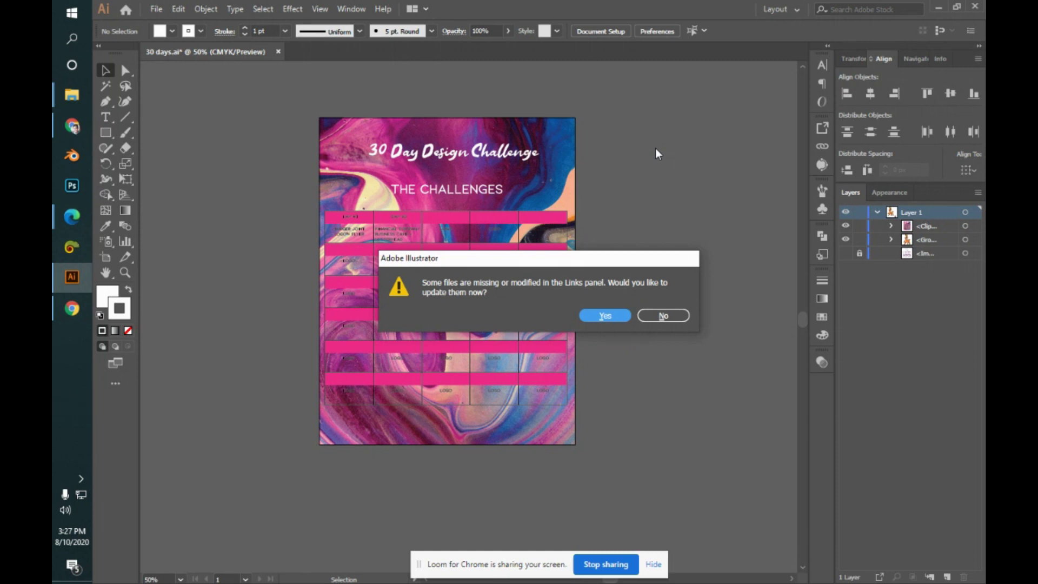
pyautogui.hotkey('alt', 'Tab')
pyautogui.hotkey('alt', 'Tab')
pyautogui.click(605, 316)
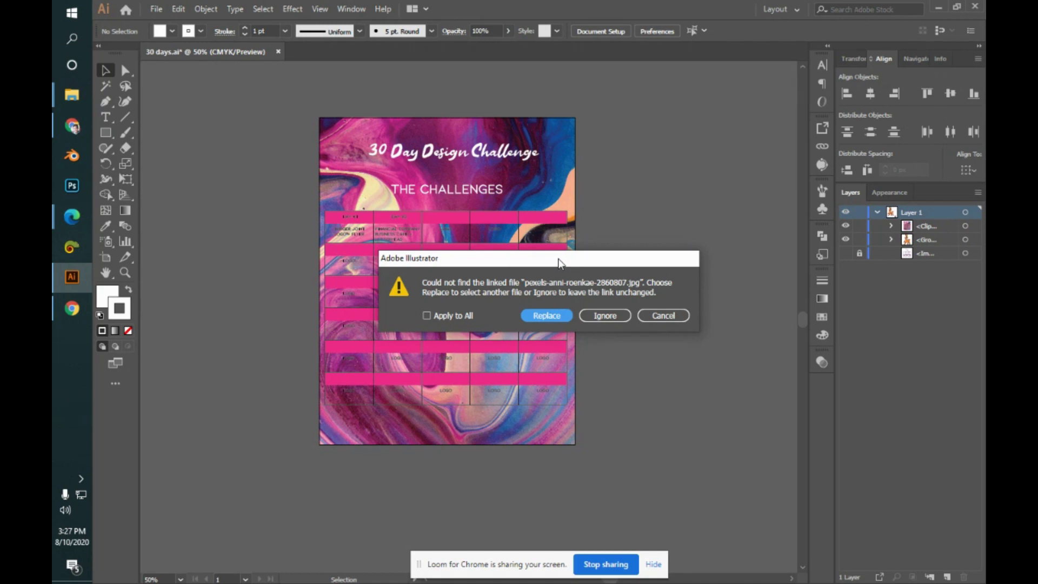
# - Replace the missing linked file with pexels-anni-roenkae-2860807.jpg from the Contest folder
pyautogui.moveTo(561, 261); pyautogui.dragTo(553, 224)
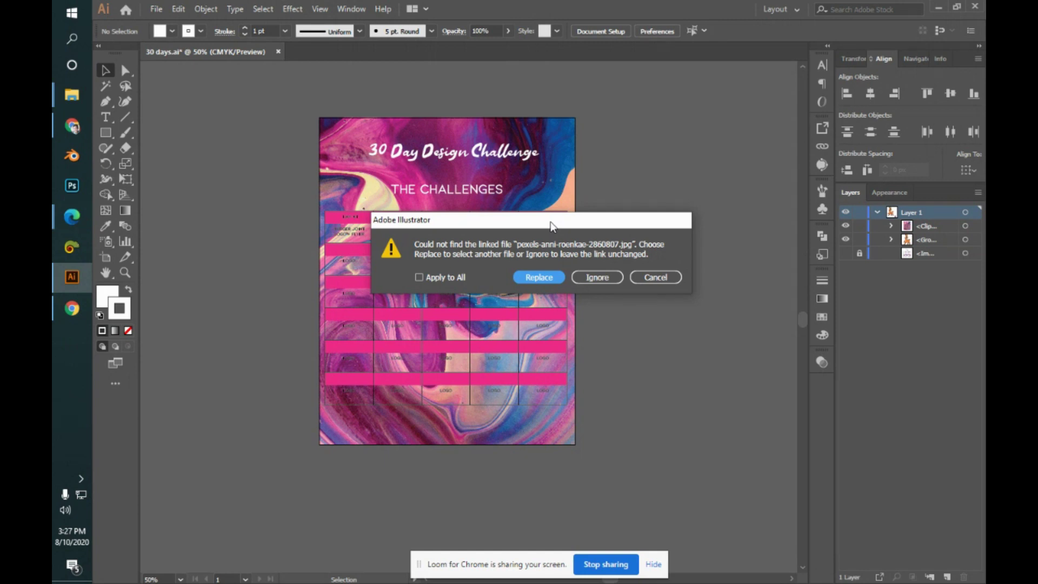
pyautogui.click(548, 277)
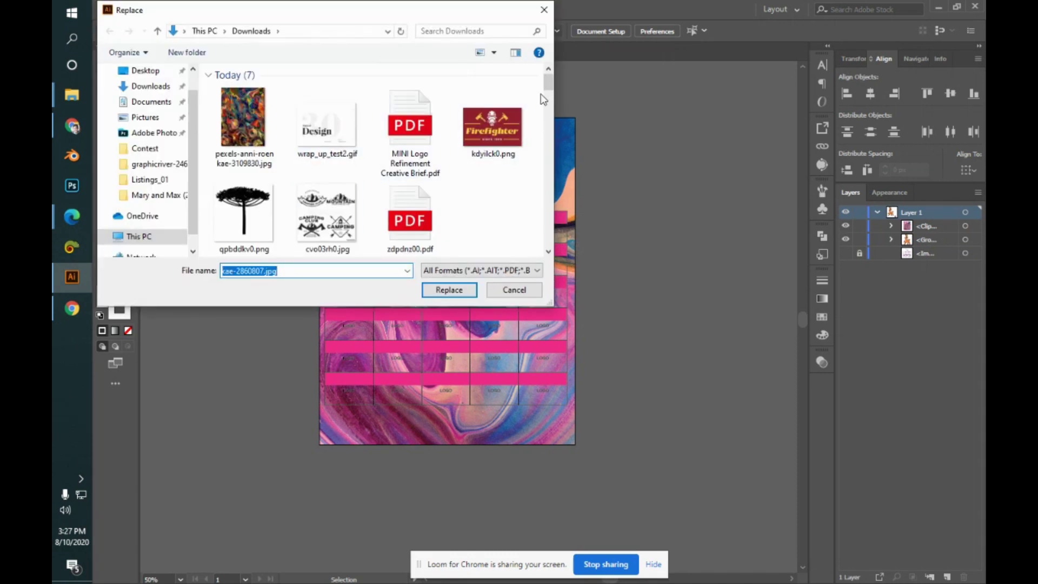
pyautogui.click(158, 30)
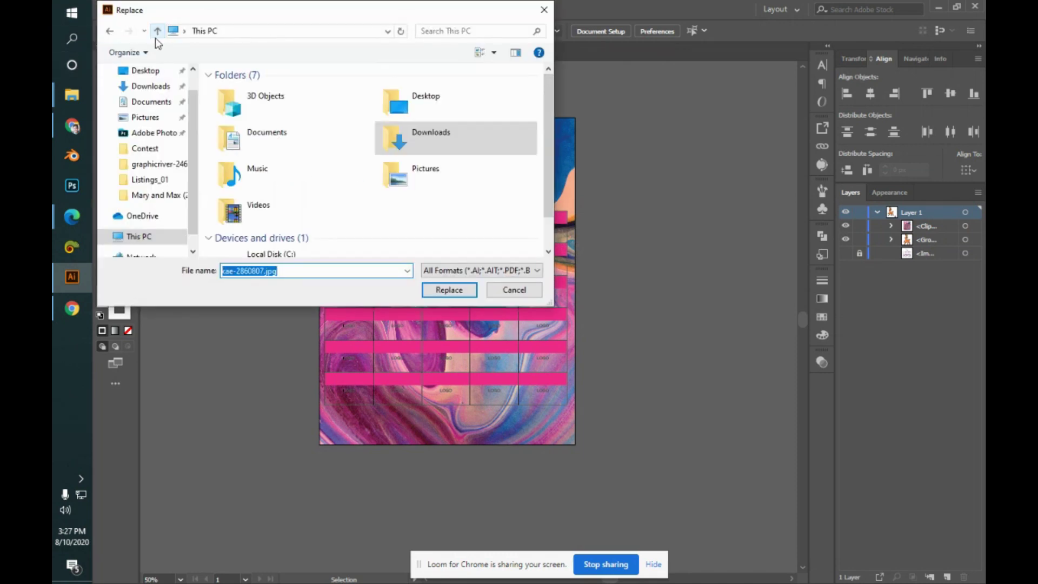
pyautogui.click(165, 151)
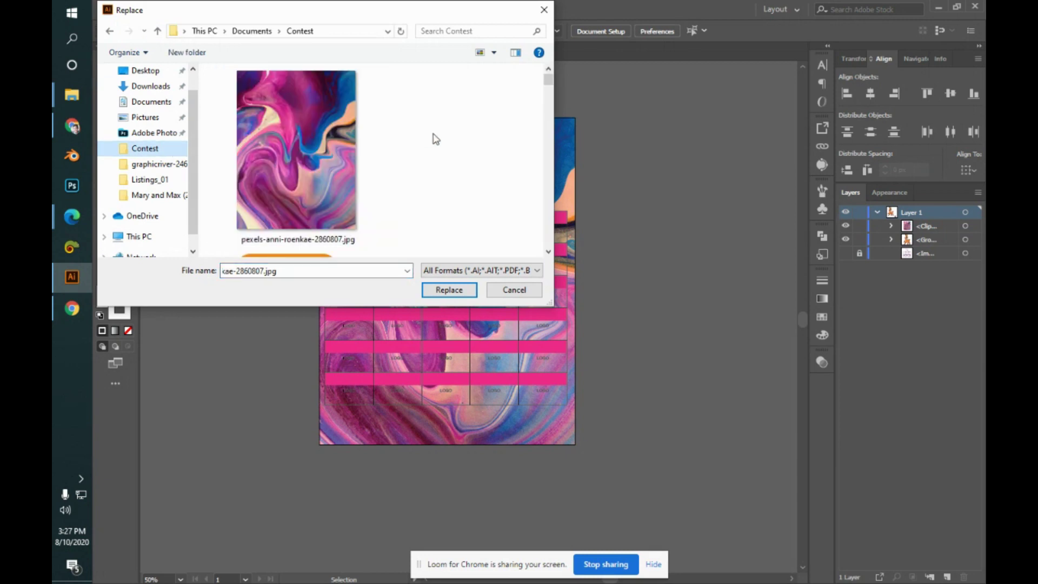
pyautogui.click(336, 152)
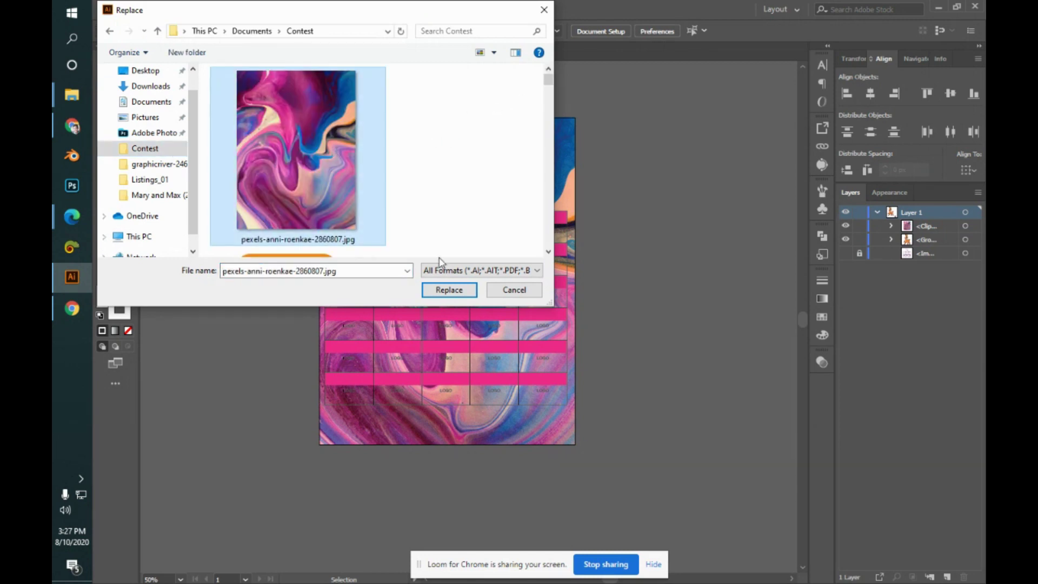
pyautogui.click(469, 292)
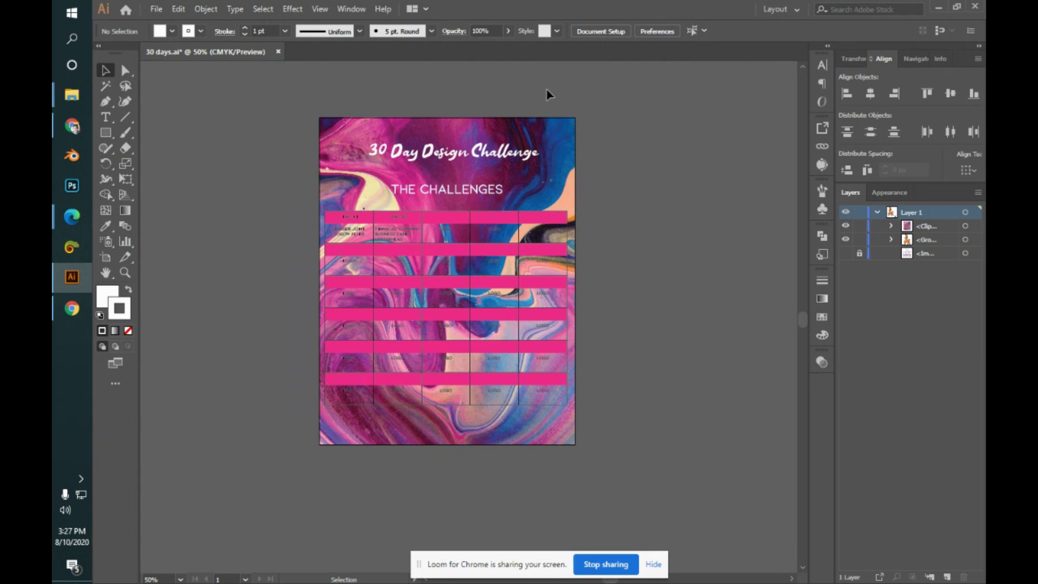
# - Isolate the clip group on the poster and select the linked pink and blue painting inside it
pyautogui.click(567, 121)
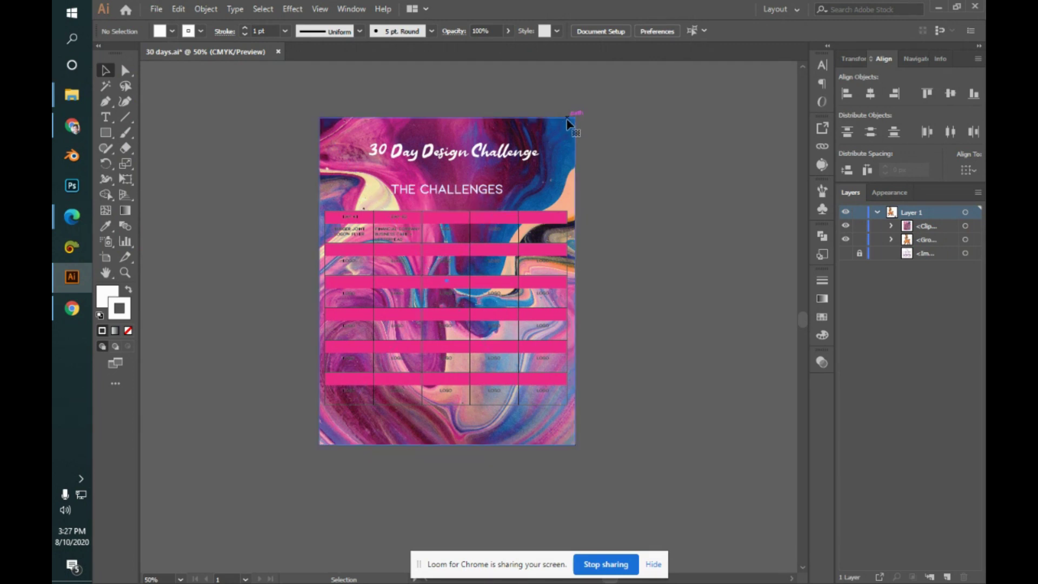
pyautogui.doubleClick(471, 238)
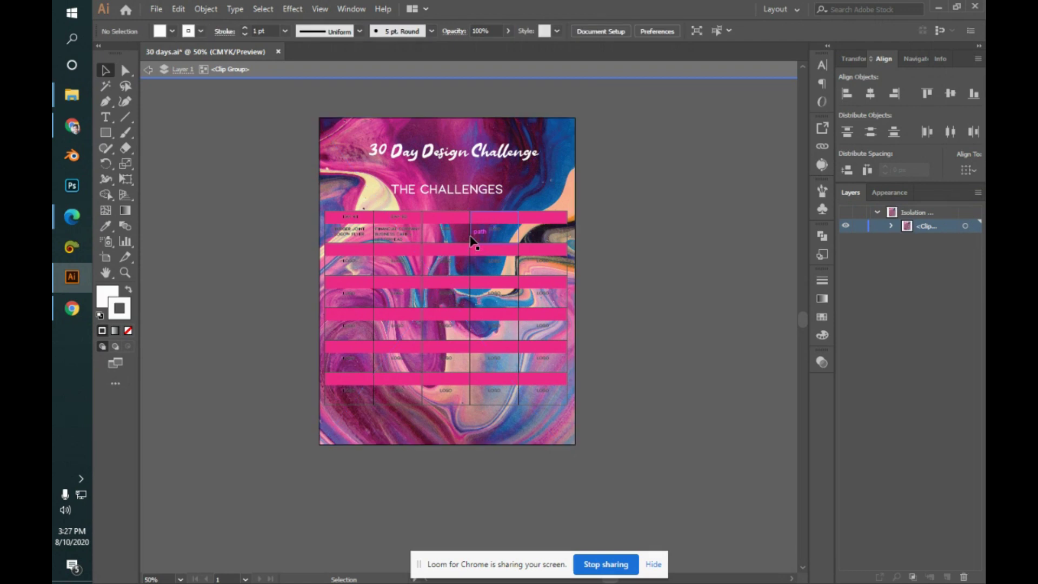
pyautogui.click(473, 241)
pyautogui.click(537, 131)
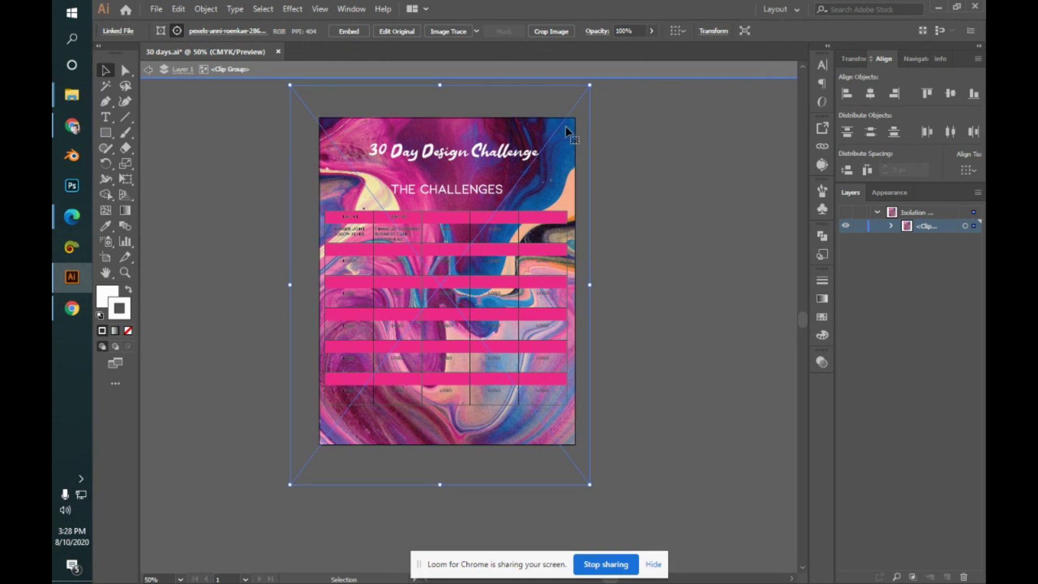
# - Relink the selected background image to pexels-anni-roenkae-3109830.jpg from the Downloads folder
pyautogui.click(261, 31)
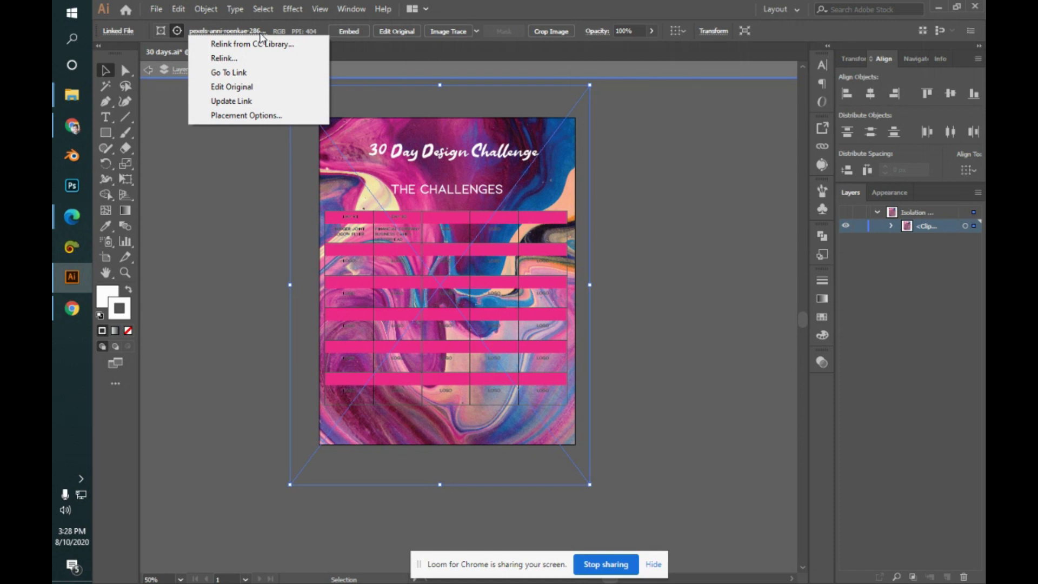
pyautogui.click(249, 60)
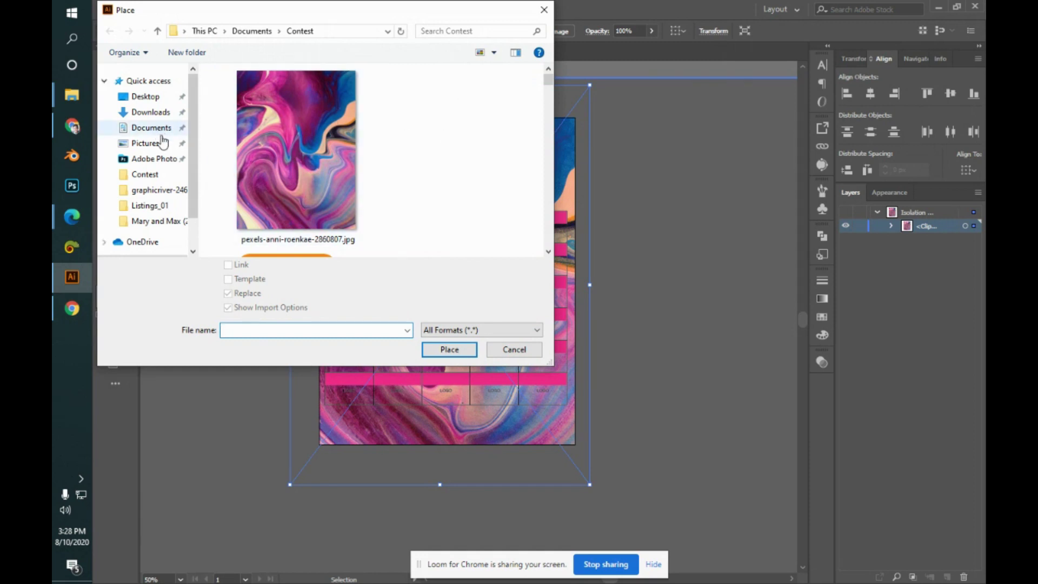
pyautogui.click(156, 113)
pyautogui.click(244, 122)
pyautogui.click(458, 355)
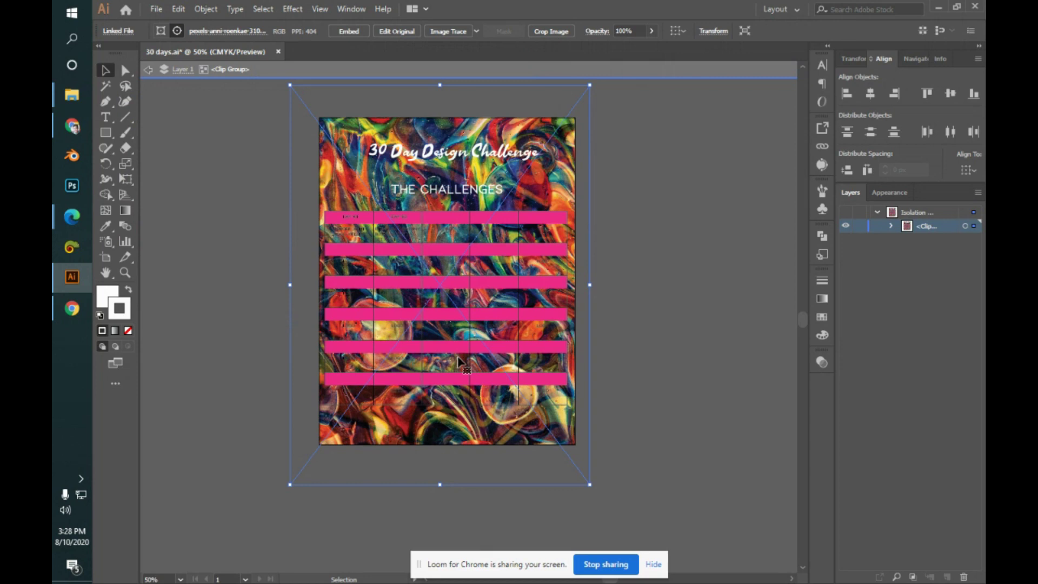
# - Reselect the background image and relink it to the black tree picture in the Downloads folder
pyautogui.click(645, 252)
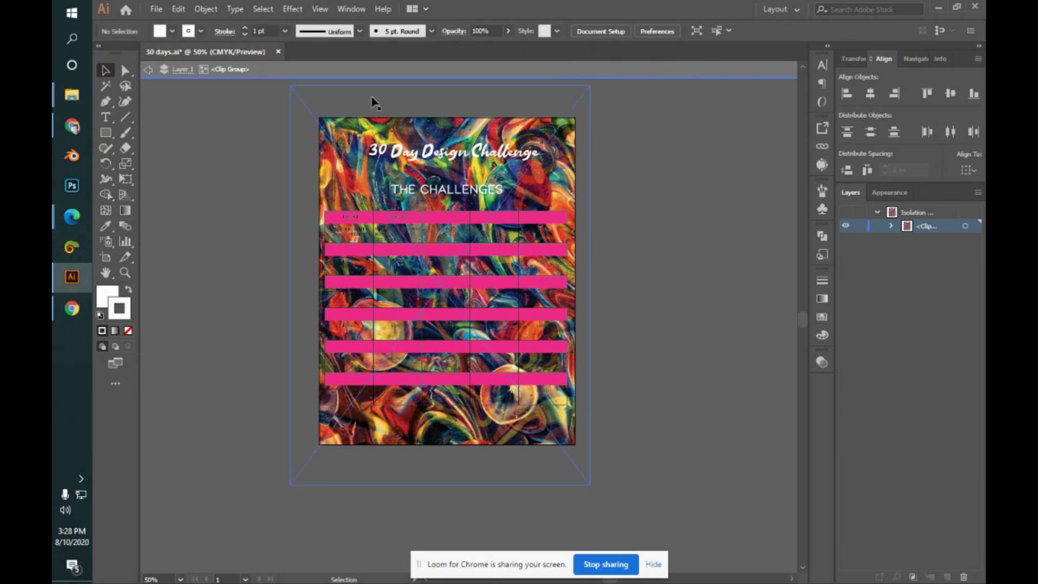
pyautogui.click(301, 105)
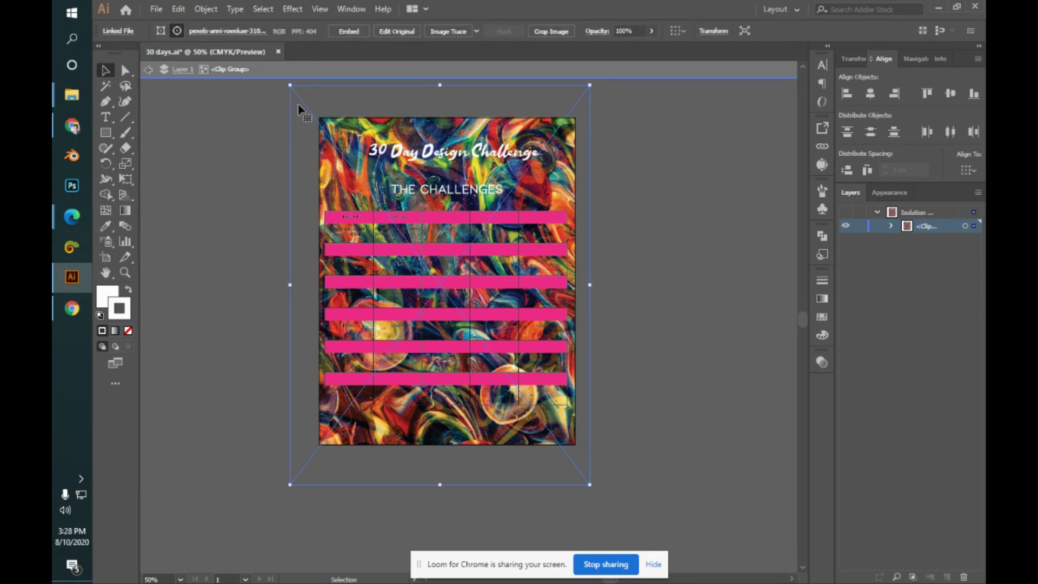
pyautogui.click(251, 30)
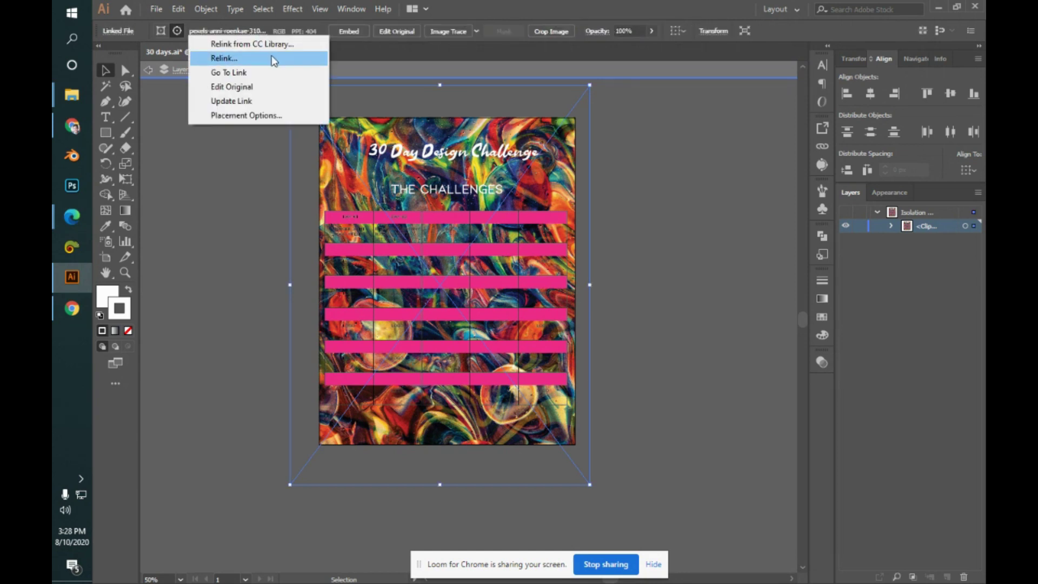
pyautogui.click(224, 58)
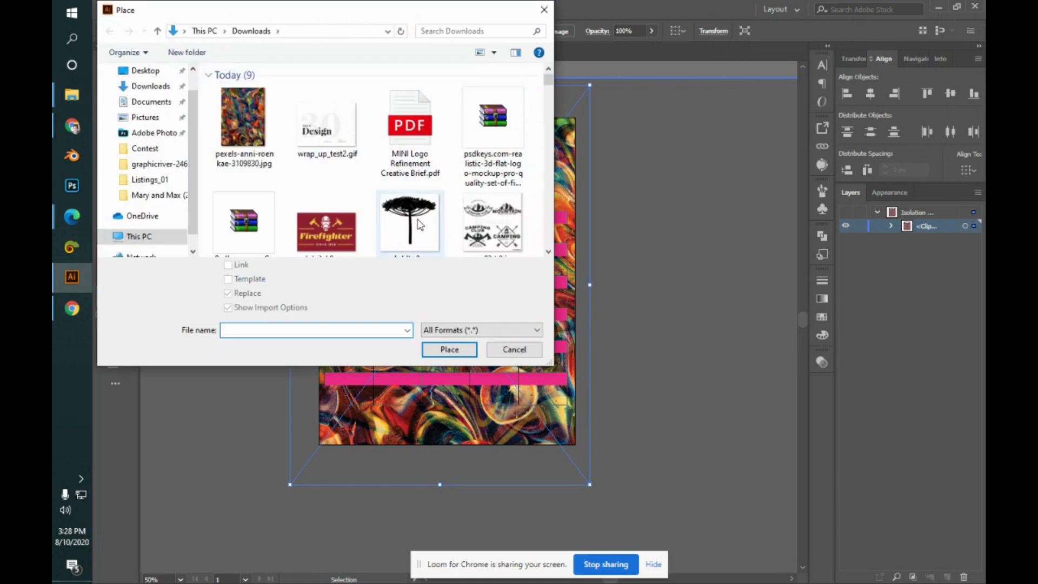
pyautogui.click(383, 229)
pyautogui.click(463, 352)
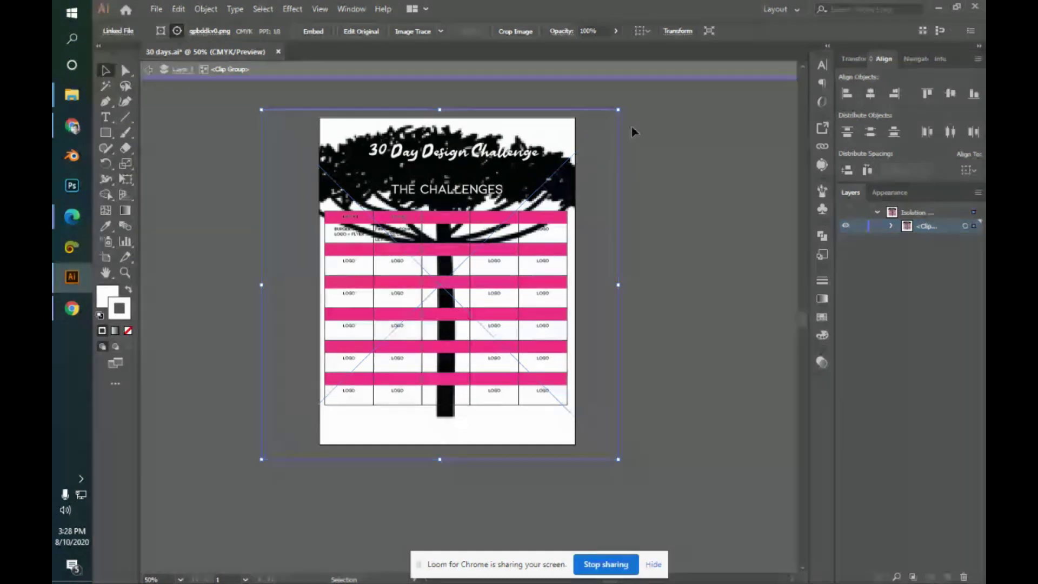
# - Relink the background image to pencils-452238_1920.jpg from the Downloads folder
pyautogui.click(210, 31)
pyautogui.click(219, 59)
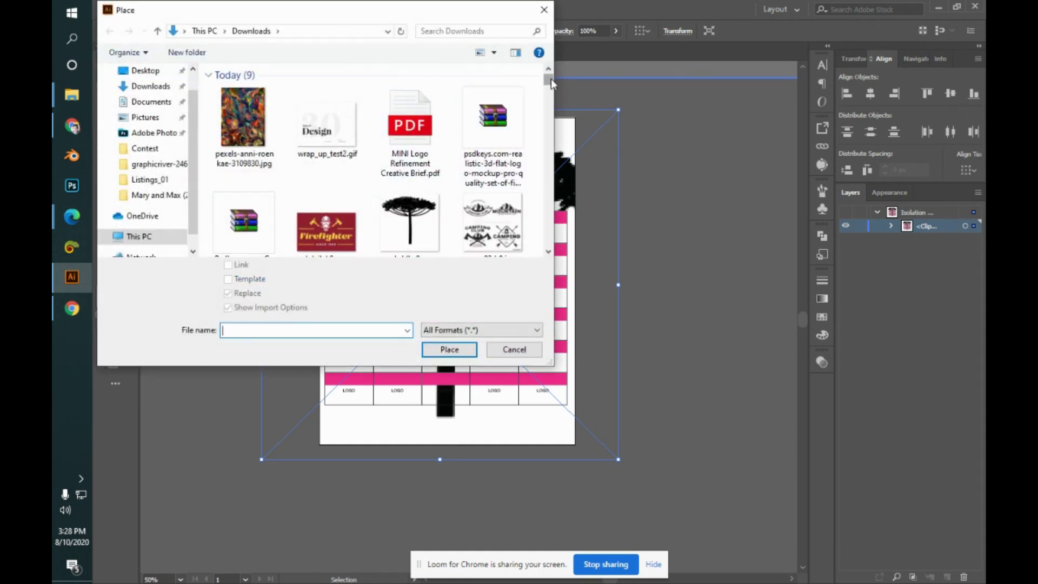
pyautogui.moveTo(550, 79); pyautogui.dragTo(555, 99)
pyautogui.click(492, 151)
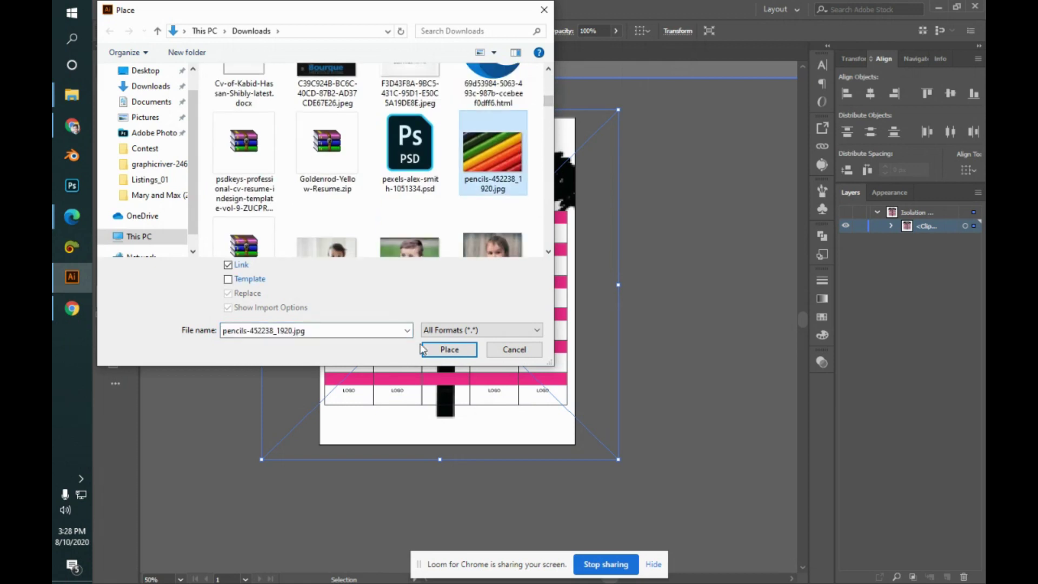
pyautogui.click(450, 349)
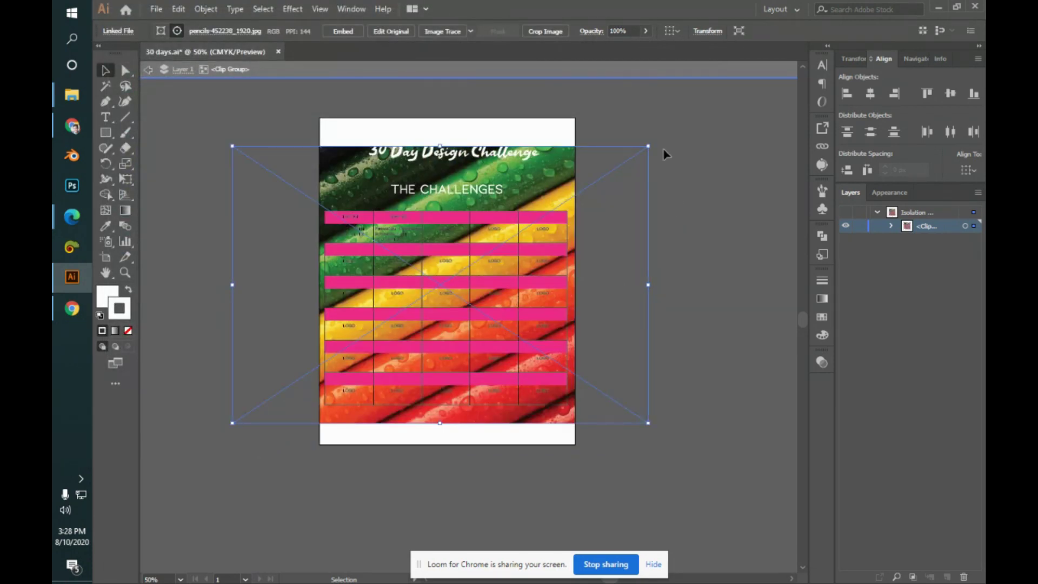
# - Relink the background image to pexels-anni-roenkae-2860807.jpg from the Contest folder and deselect it
pyautogui.click(226, 31)
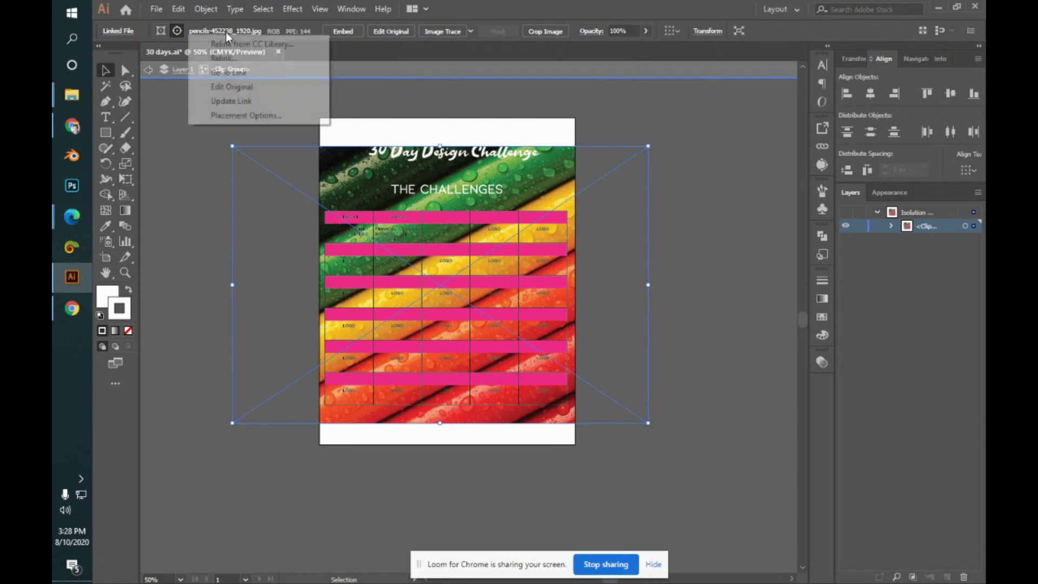
pyautogui.click(258, 58)
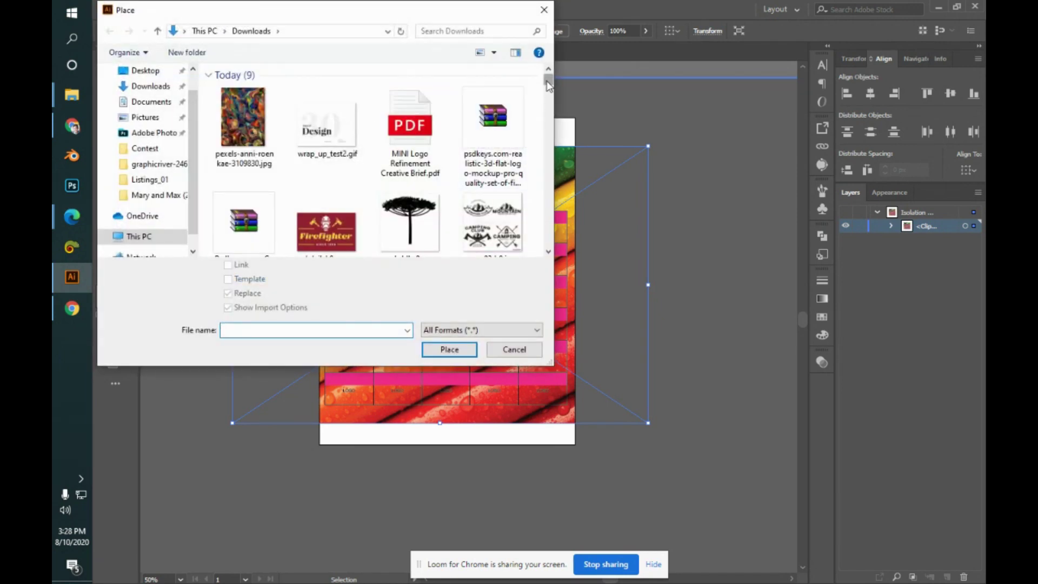
pyautogui.click(145, 148)
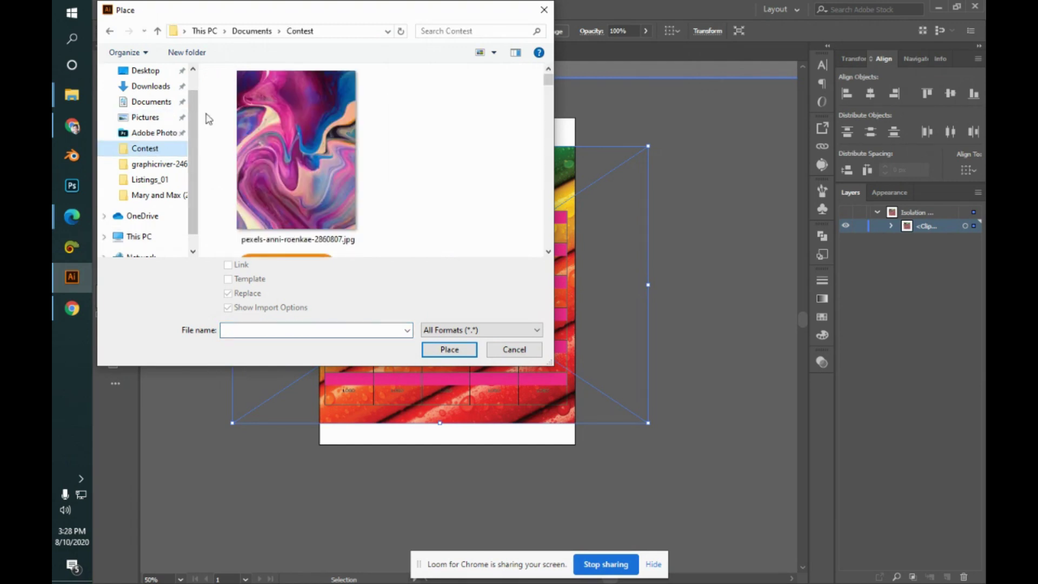
pyautogui.click(351, 216)
pyautogui.click(456, 352)
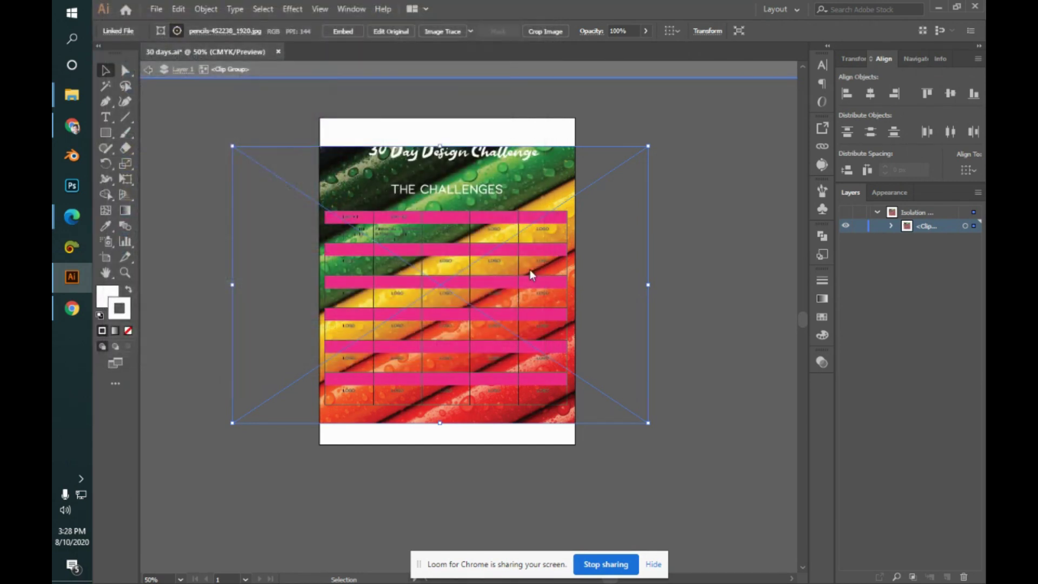
pyautogui.click(643, 219)
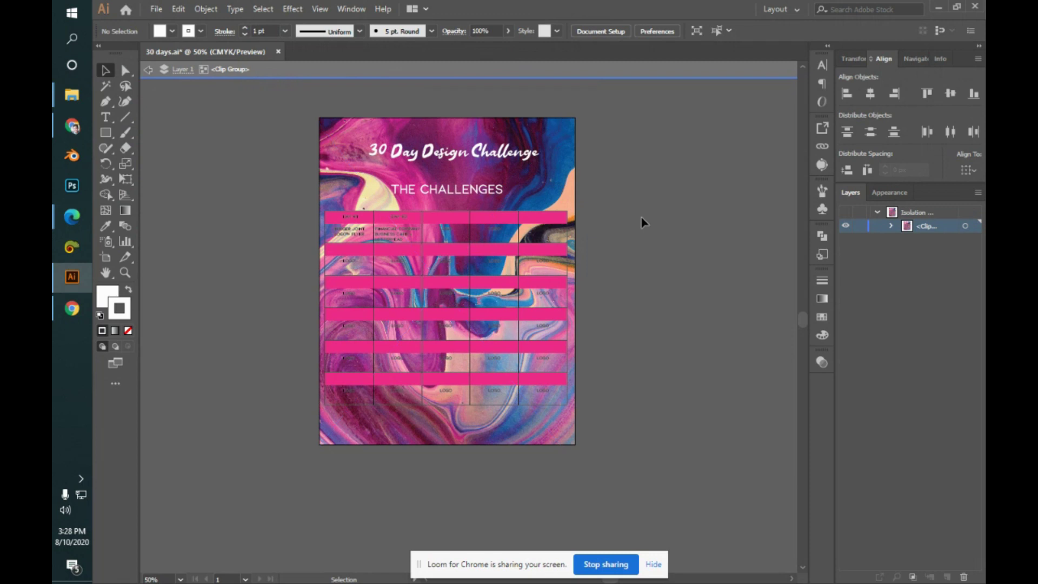
# - Shift the painting slightly right and down inside its clipping mask, and exit isolation mode
pyautogui.moveTo(543, 127); pyautogui.dragTo(550, 126)
pyautogui.click(638, 263)
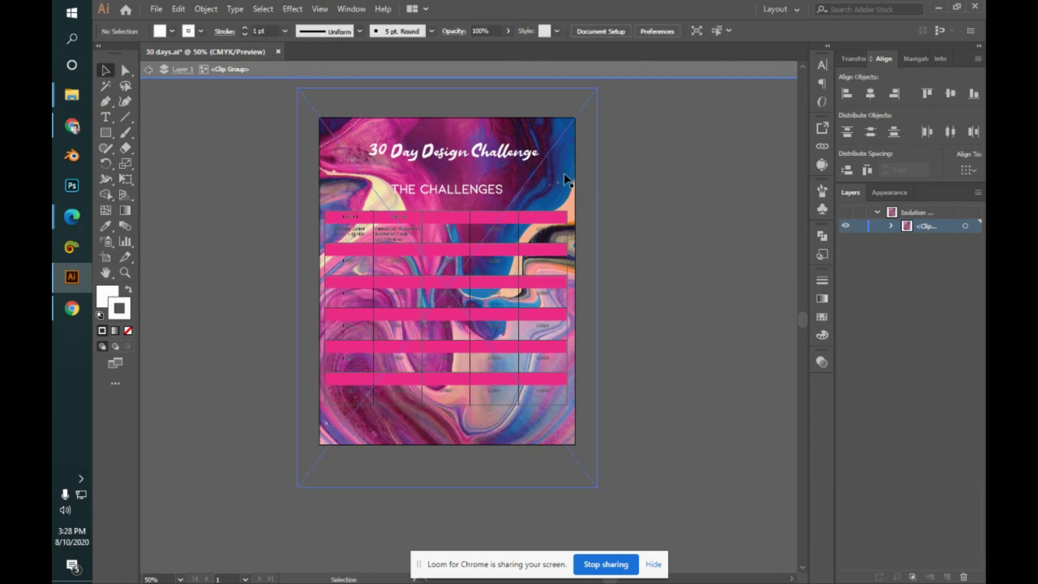
pyautogui.moveTo(564, 179); pyautogui.dragTo(560, 177)
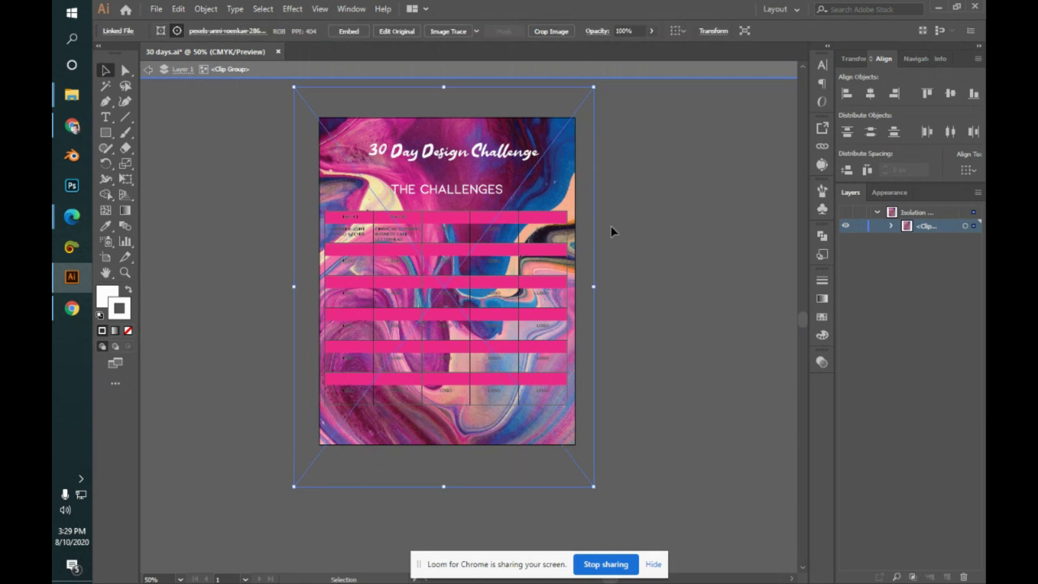
pyautogui.click(620, 236)
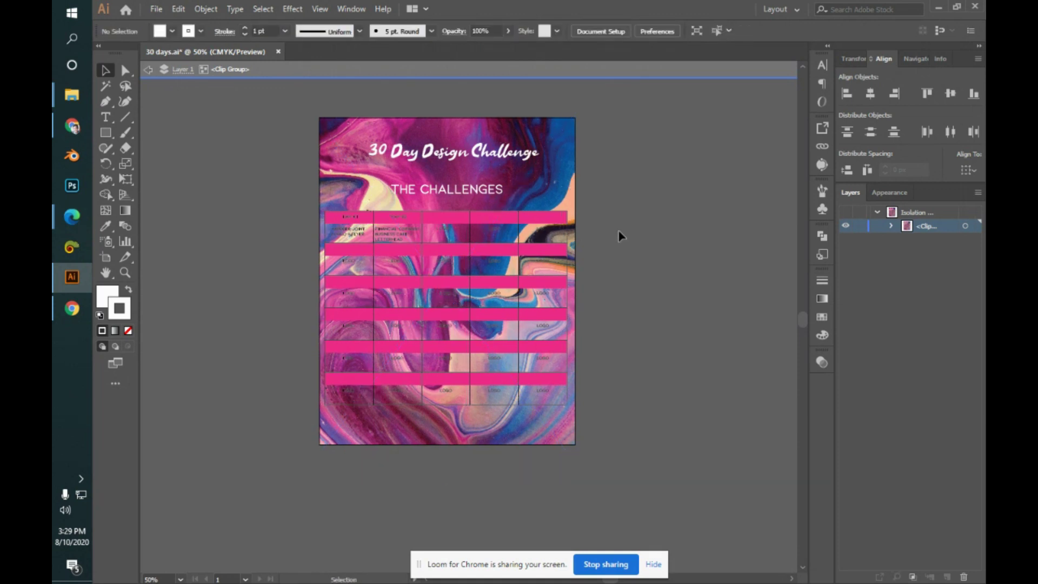
pyautogui.hotkey('alt', 'Tab')
pyautogui.hotkey('alt', 'Tab')
pyautogui.doubleClick(618, 230)
# - Switch to the Google Meet tab in Edge and read the latest questions in the meeting chat
pyautogui.hotkey('alt', 'Tab')
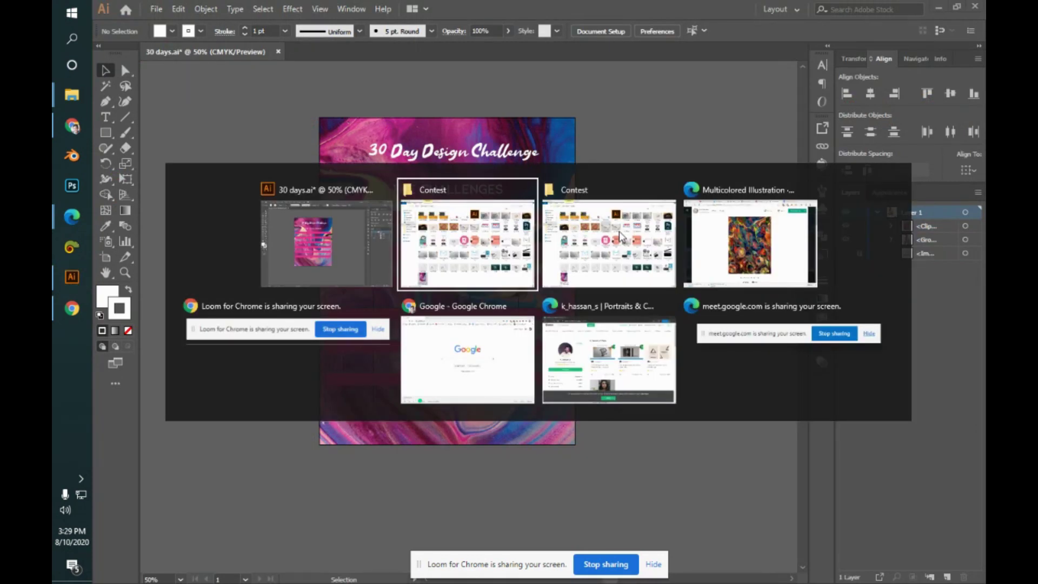
pyautogui.hotkey('alt', 'Tab')
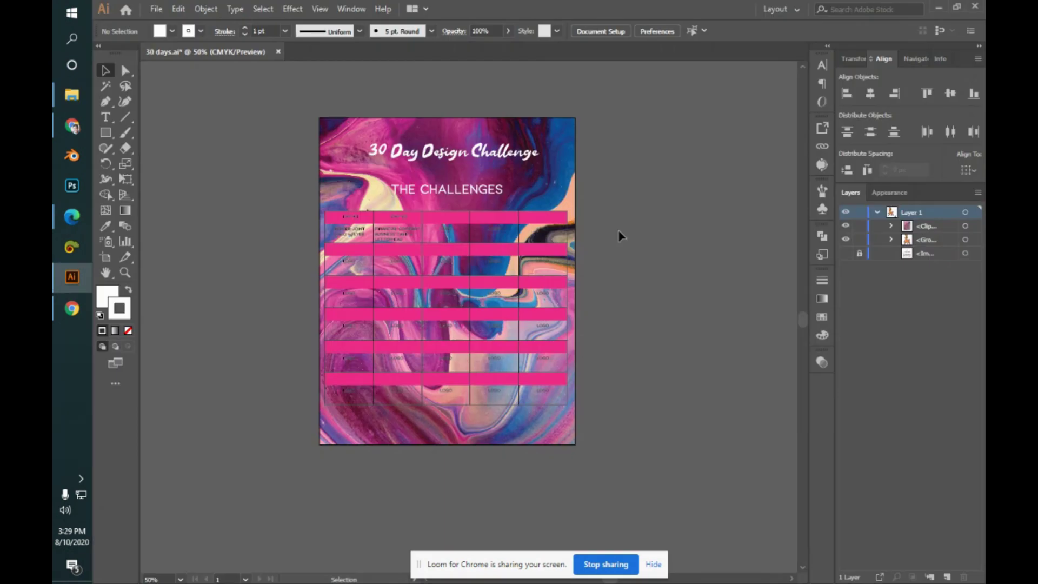
pyautogui.hotkey('alt', 'Tab')
pyautogui.hotkey('alt', 'Tab')
pyautogui.hotkey('alt', 'Tab')
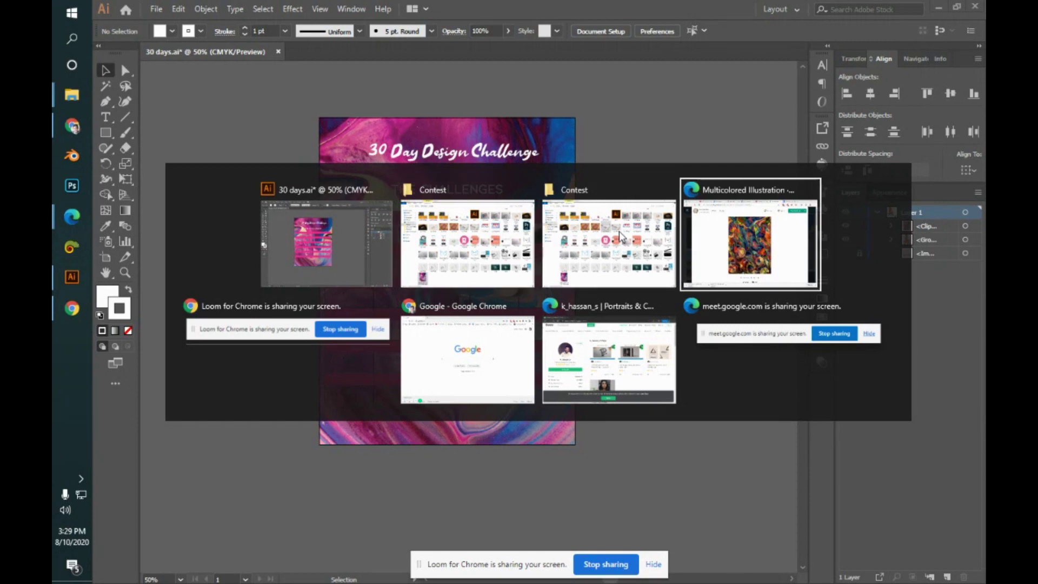
pyautogui.click(453, 8)
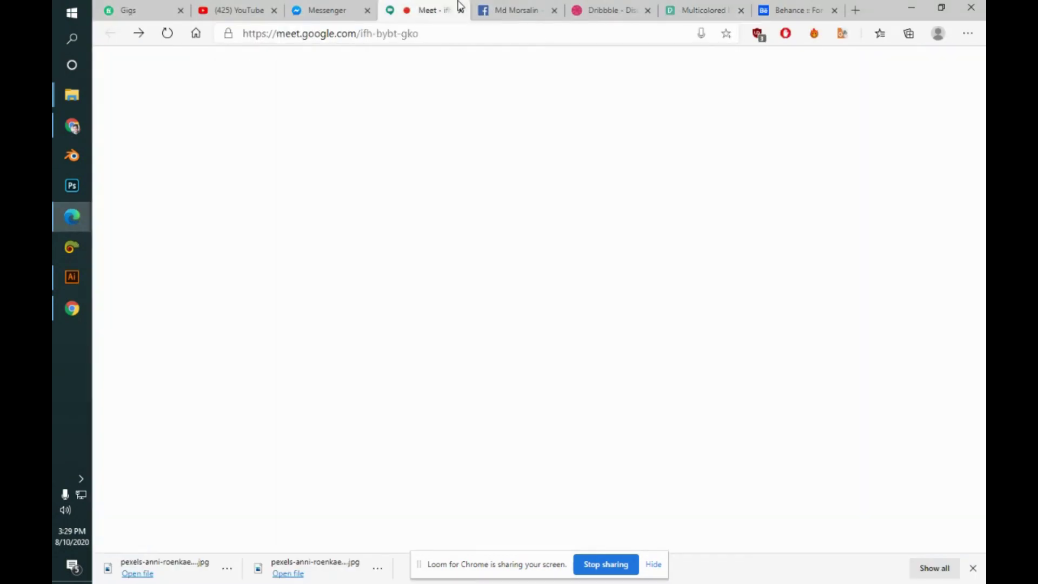
pyautogui.scroll(-1, 968, 486)
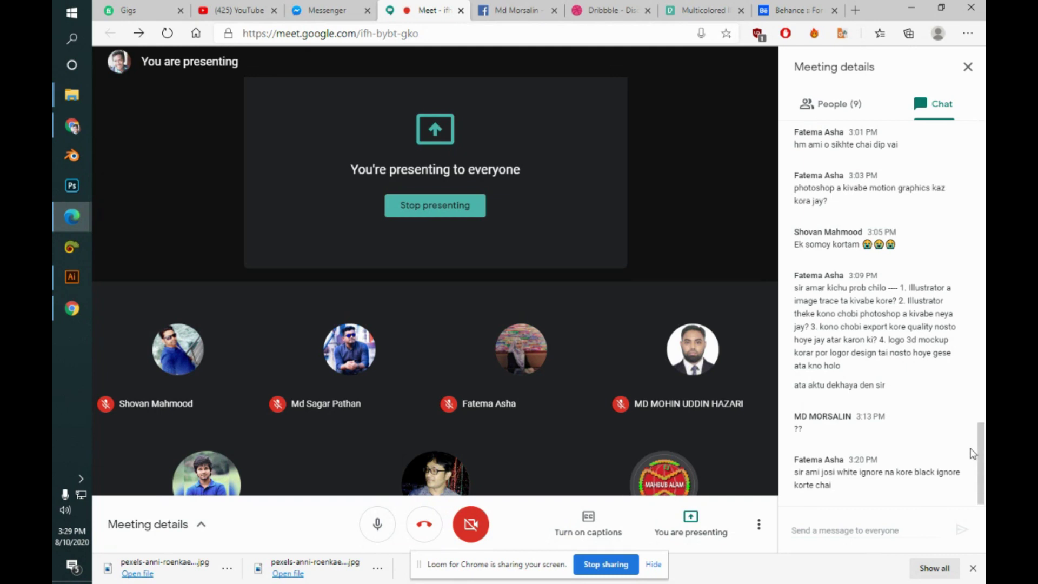
# - Reread the students' questions in the Google Meet chat and return to the poster in Illustrator
pyautogui.hotkey('alt', 'Tab')
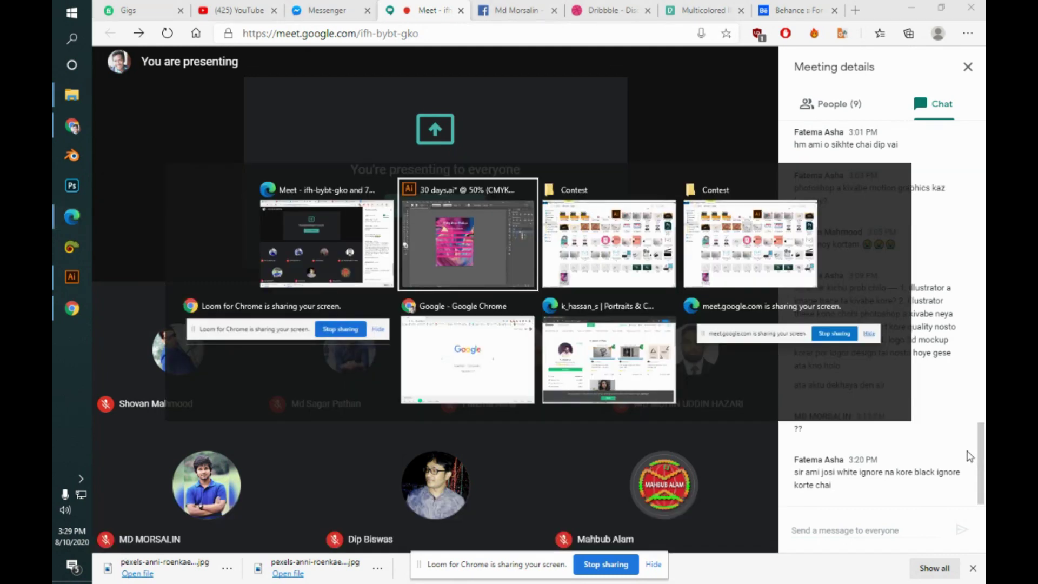
pyautogui.hotkey('alt', 'Tab')
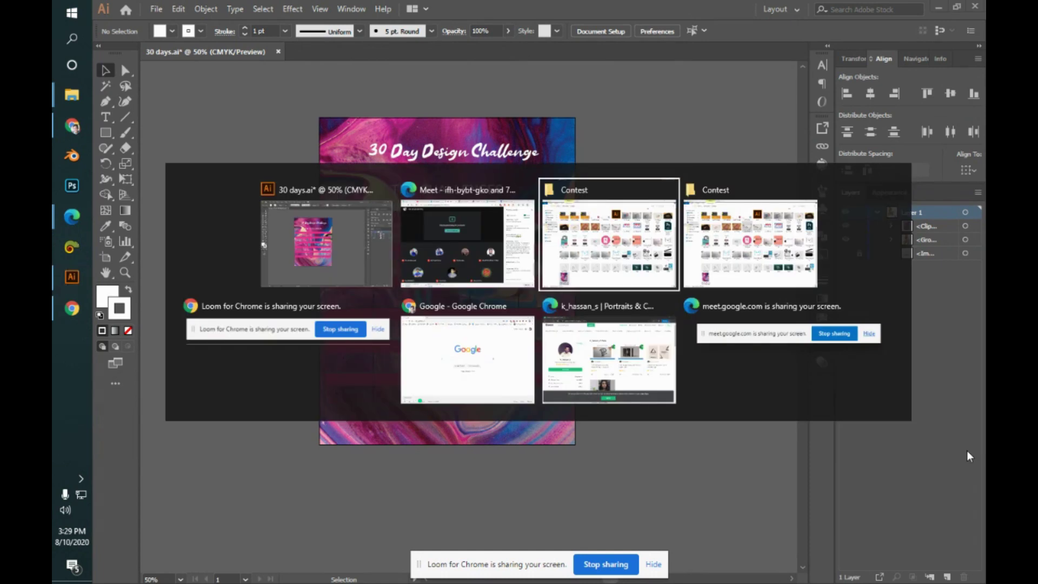
pyautogui.hotkey('alt', 'Tab')
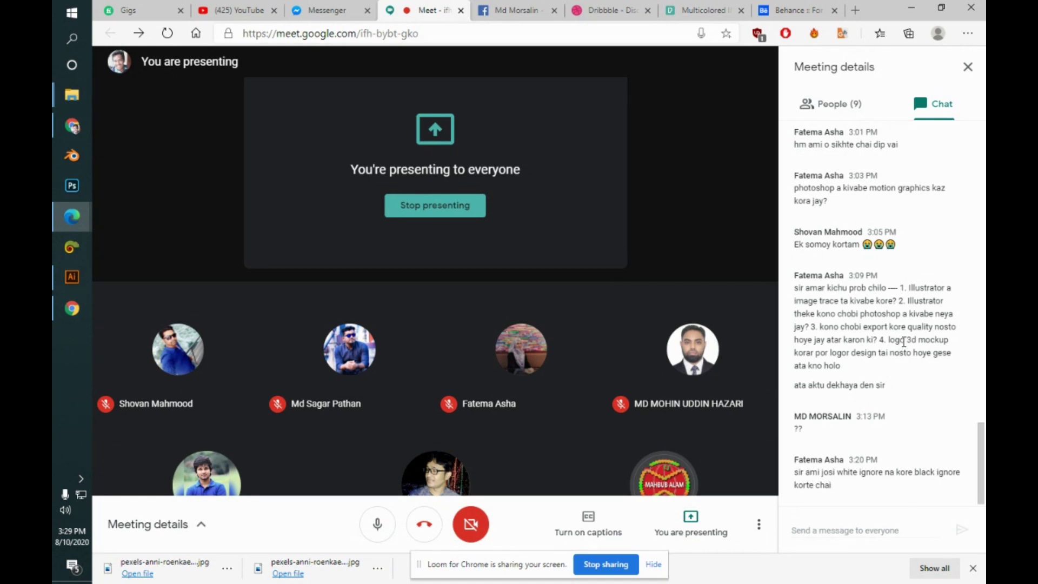
pyautogui.hotkey('alt', 'Tab')
pyautogui.hotkey('alt', 'Tab')
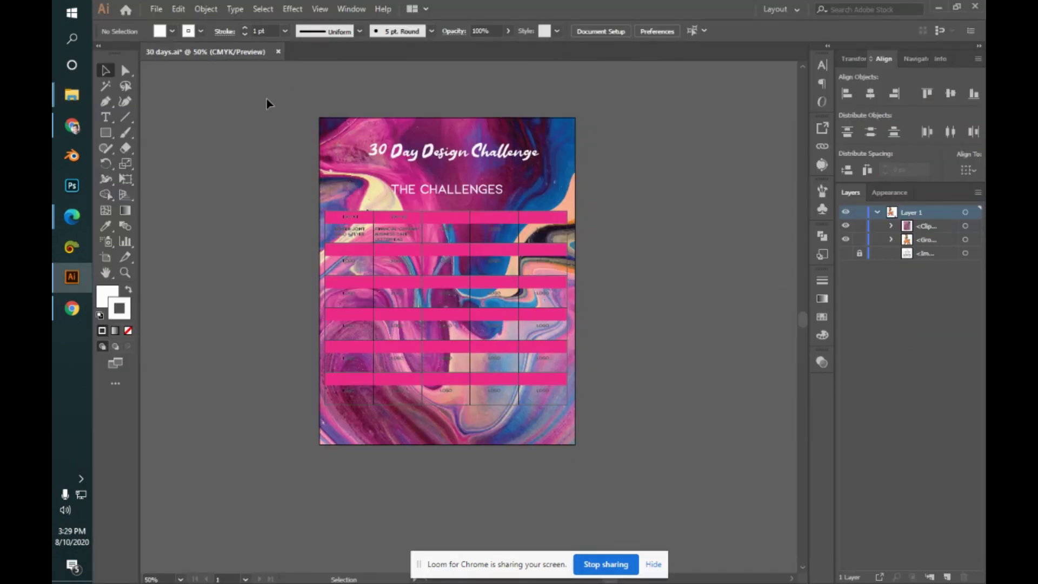
# - Select and deselect the poster's clipped background, and review the document's export options without exporting
pyautogui.click(335, 149)
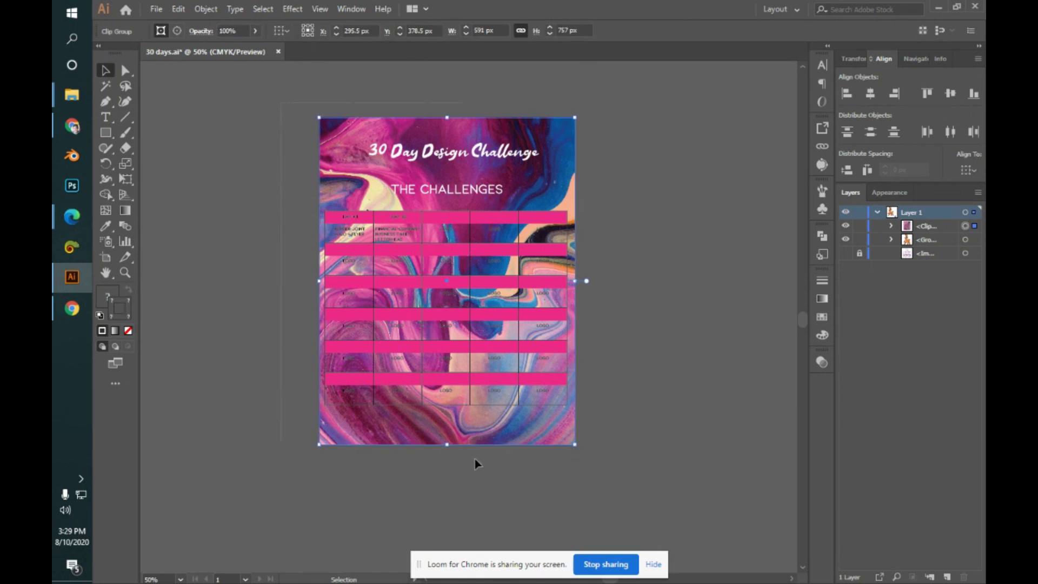
pyautogui.click(628, 443)
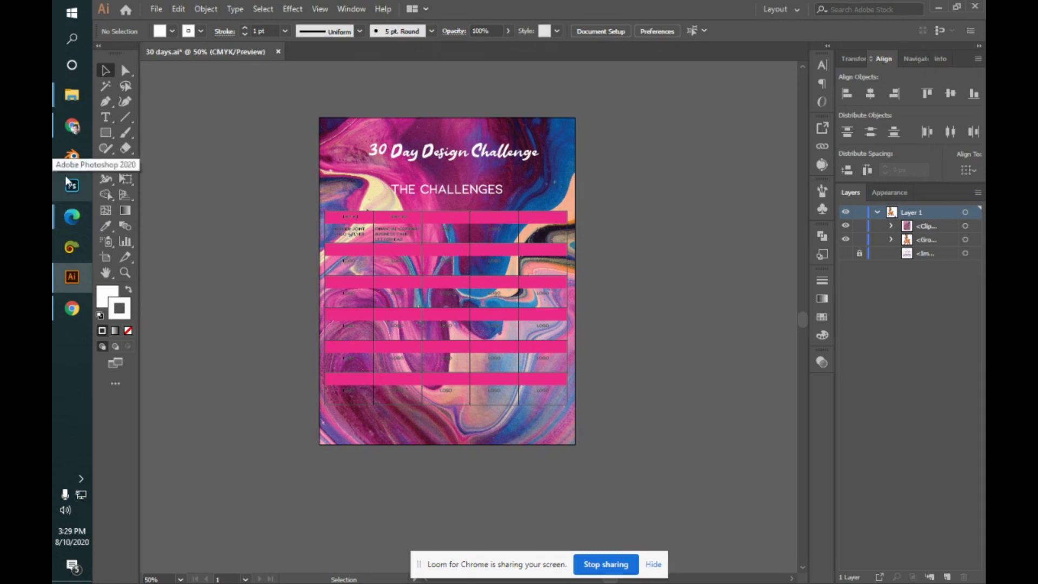
pyautogui.click(158, 9)
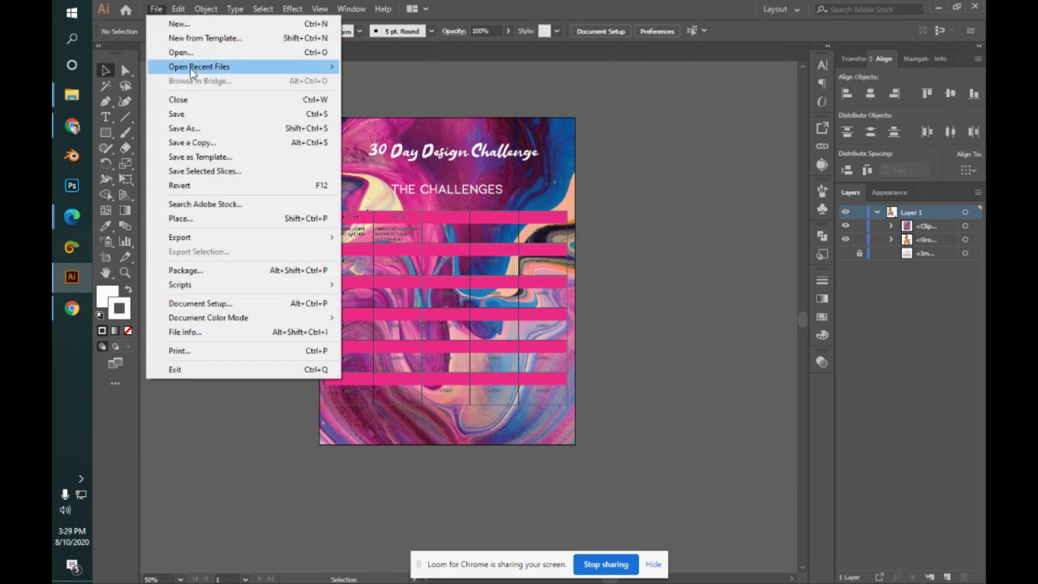
pyautogui.moveTo(285, 238)
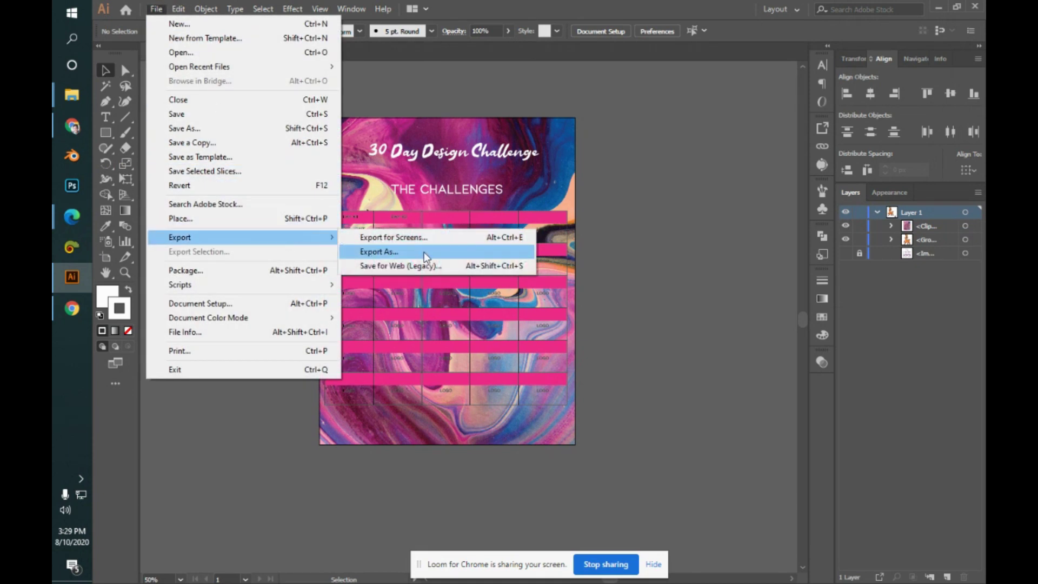
pyautogui.click(629, 255)
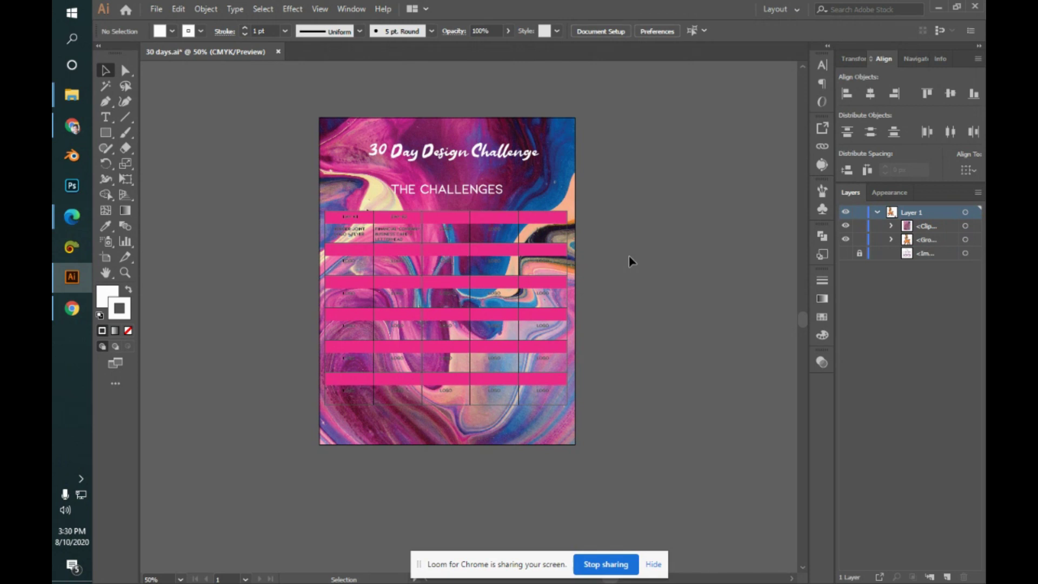
# - Show the Libraries panel, dock it at the end of the collapsed panel strip, and expand it
pyautogui.hotkey('alt', 'Tab')
pyautogui.hotkey('alt', 'Tab')
pyautogui.click(346, 9)
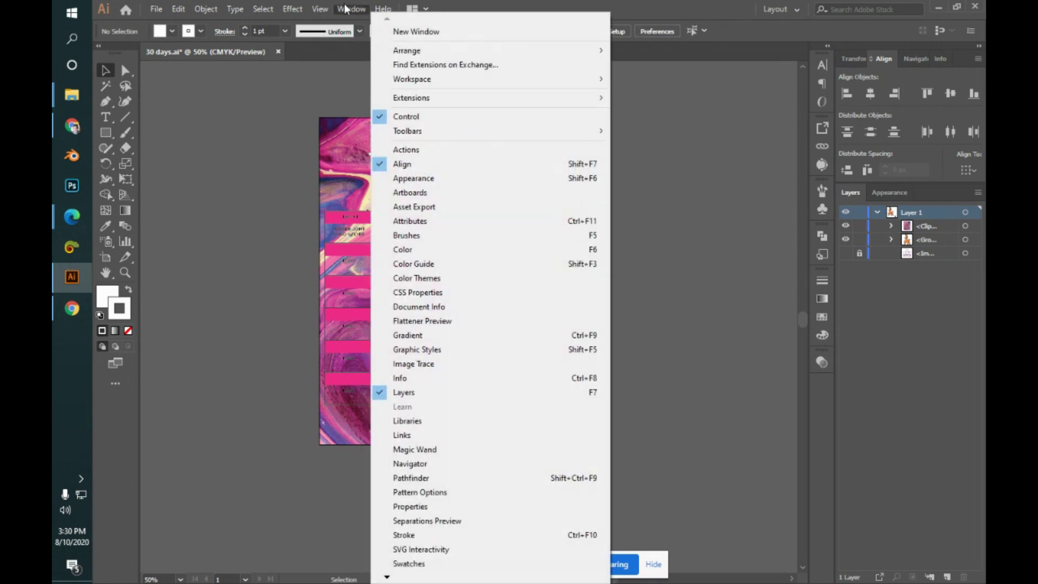
pyautogui.click(418, 419)
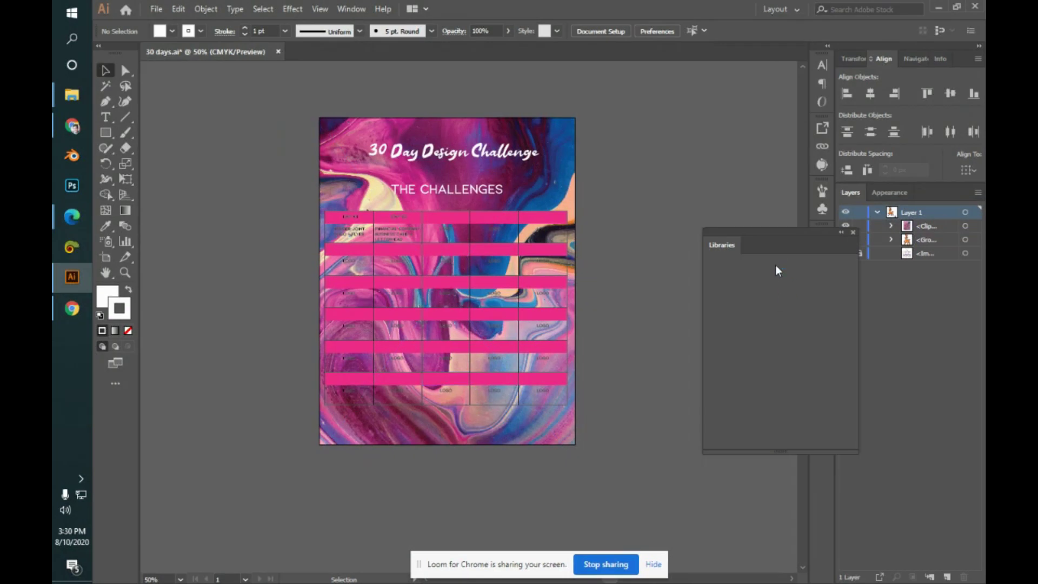
pyautogui.moveTo(788, 233); pyautogui.dragTo(828, 385)
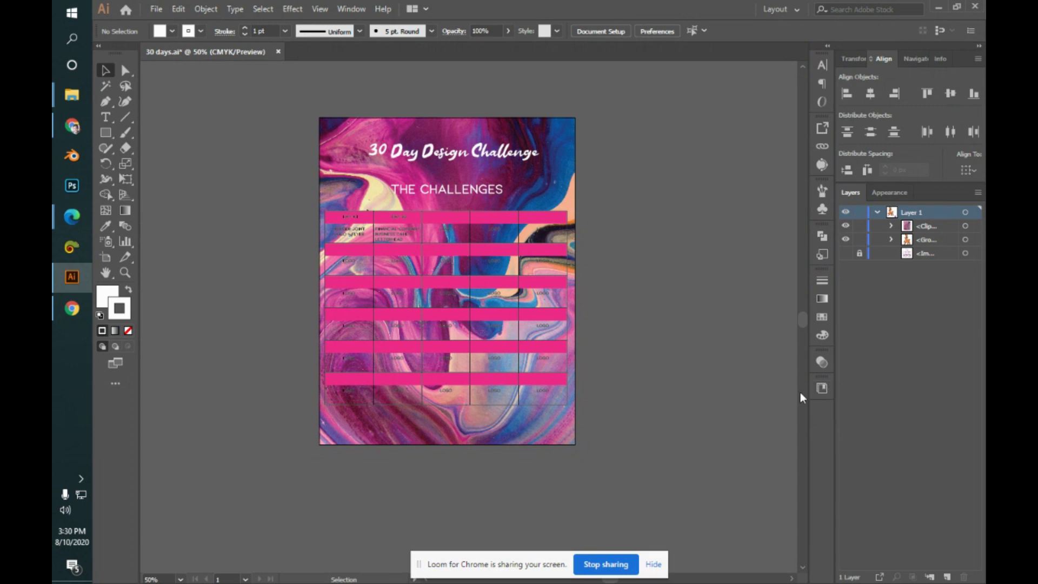
pyautogui.click(822, 388)
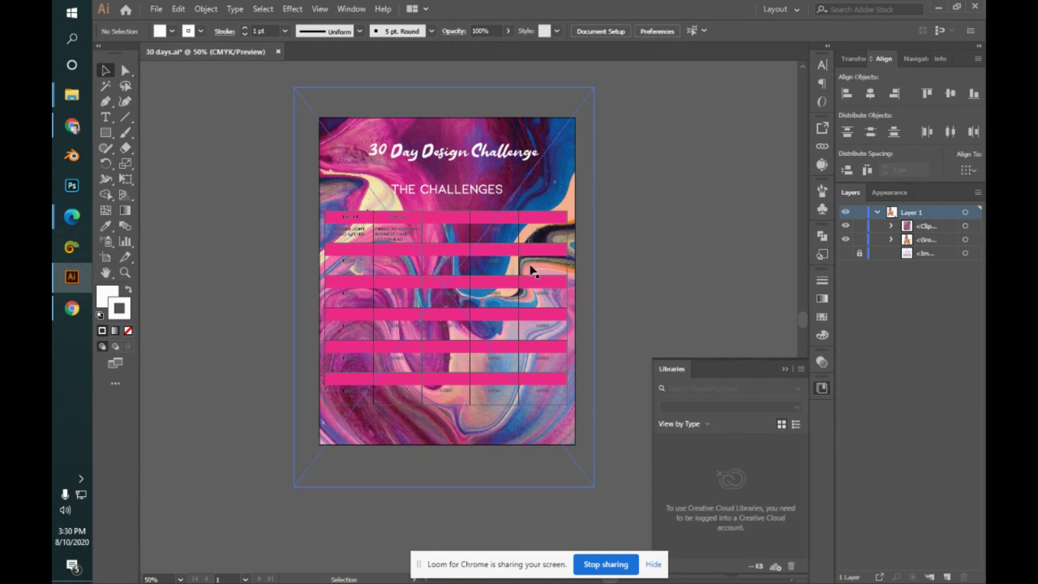
# - Try moving the poster's clipped background up and to the right, and undo the move
pyautogui.click(543, 319)
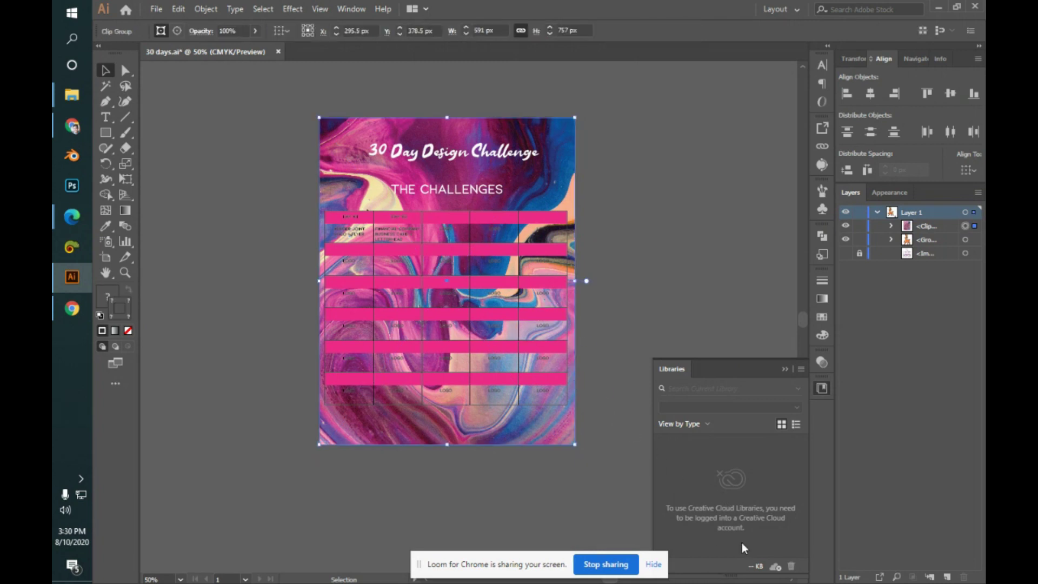
pyautogui.moveTo(486, 322); pyautogui.dragTo(530, 270)
pyautogui.hotkey('ctrl', 'z')
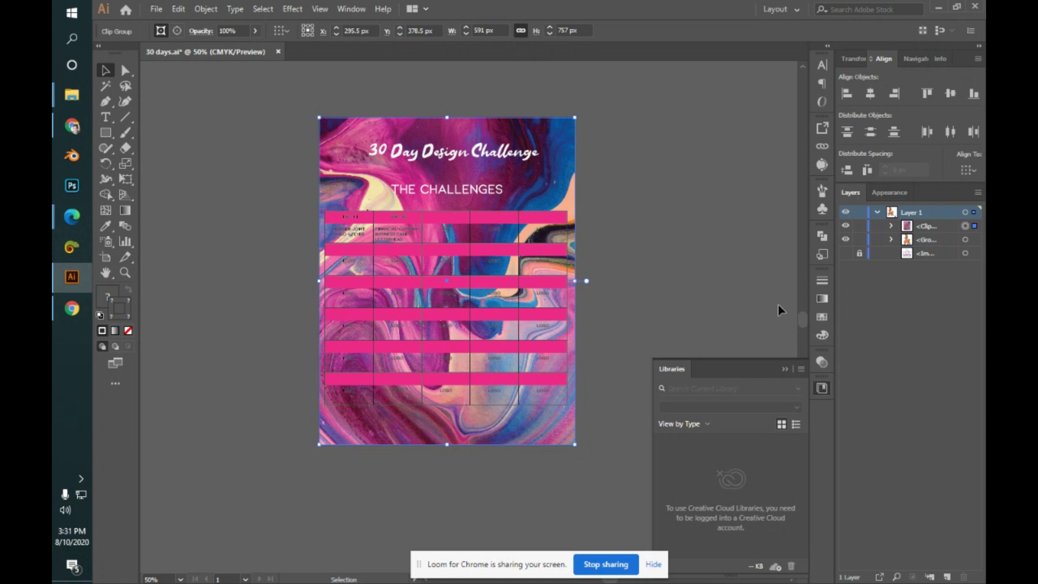
# - Check the Google Meet chat for new questions and return to the poster in Illustrator
pyautogui.hotkey('alt', 'Tab')
pyautogui.press('Tab')
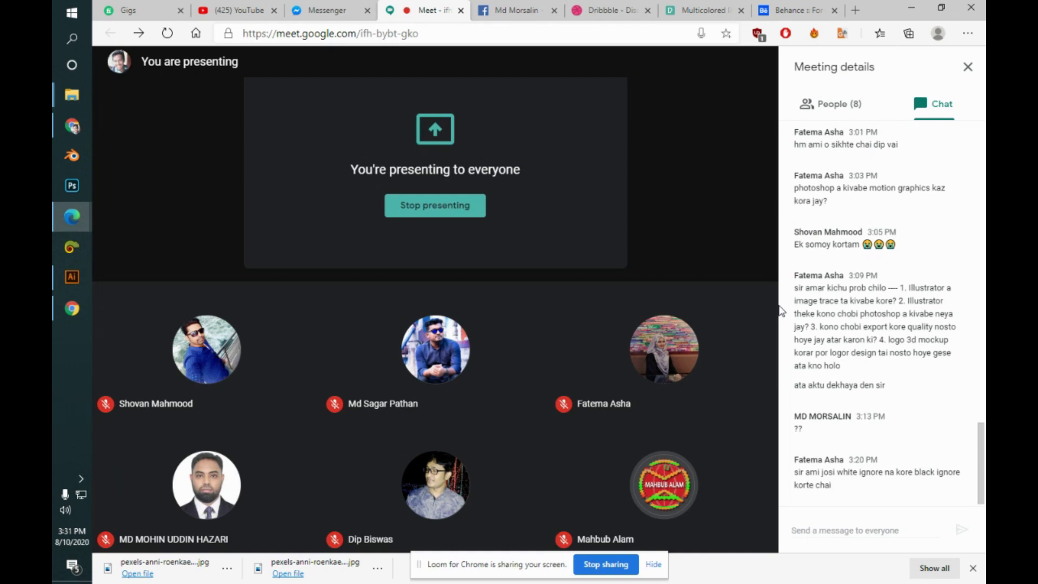
pyautogui.hotkey('alt', 'Tab')
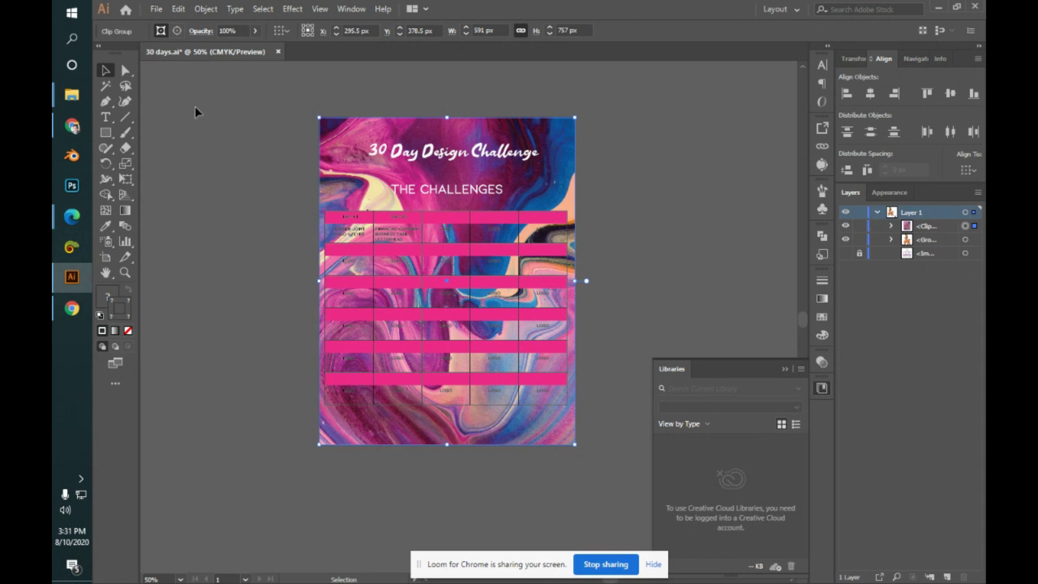
pyautogui.click(156, 9)
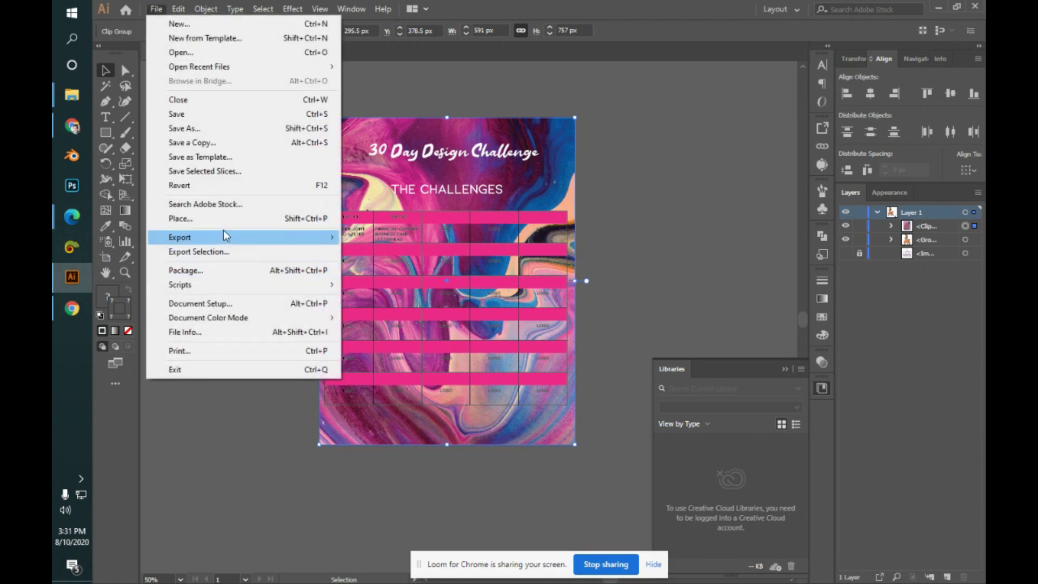
pyautogui.click(697, 255)
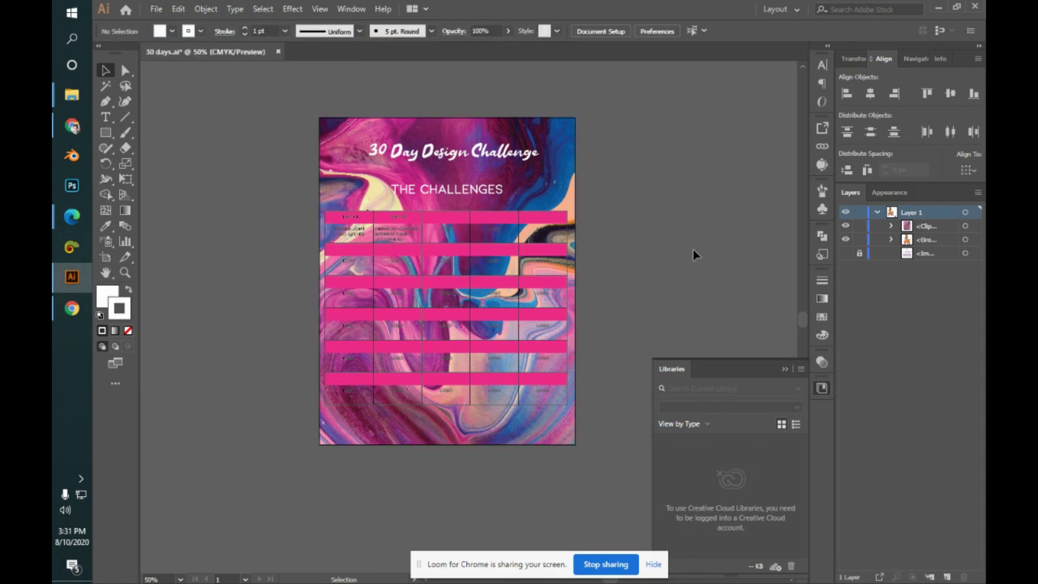
pyautogui.click(186, 11)
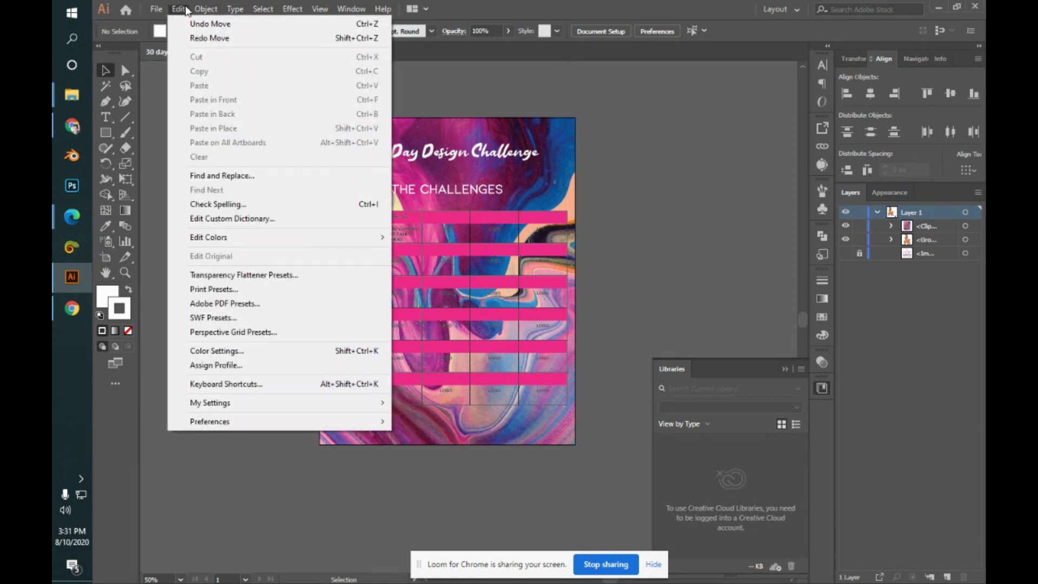
pyautogui.click(735, 165)
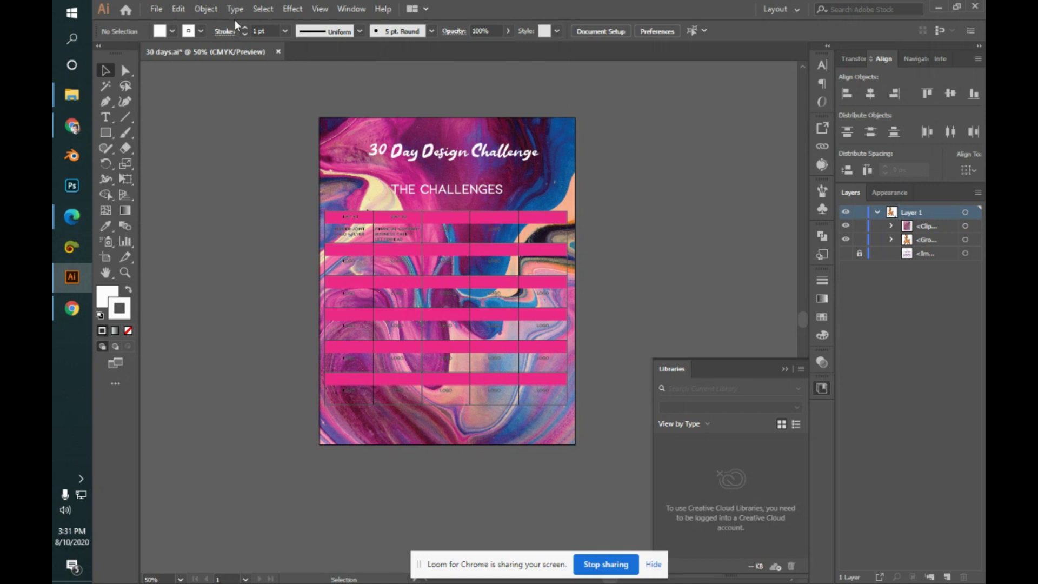
# - Review the General and Type settings in Document Setup and close it without changes
pyautogui.click(156, 9)
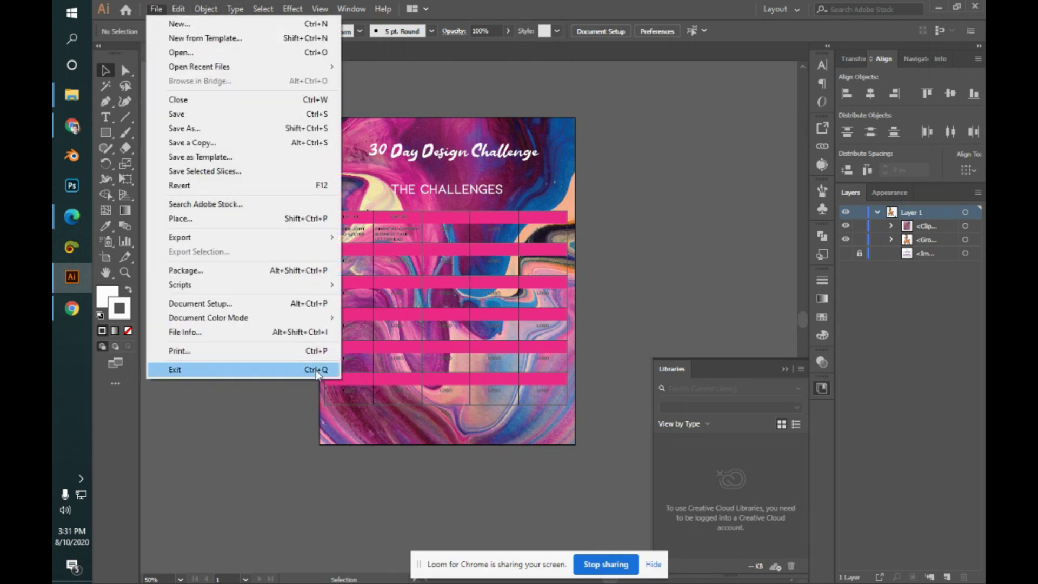
pyautogui.click(264, 304)
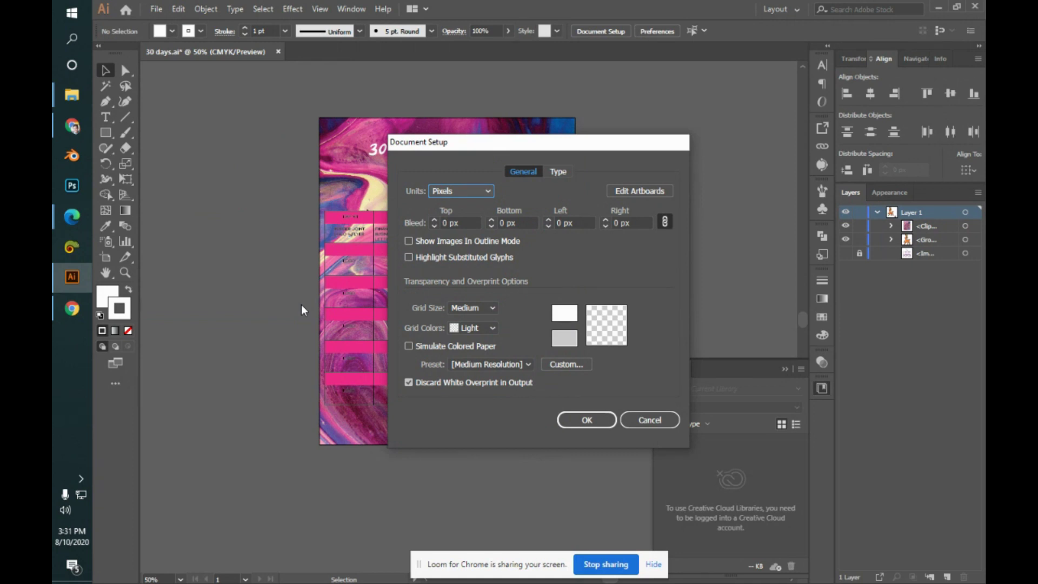
pyautogui.click(565, 173)
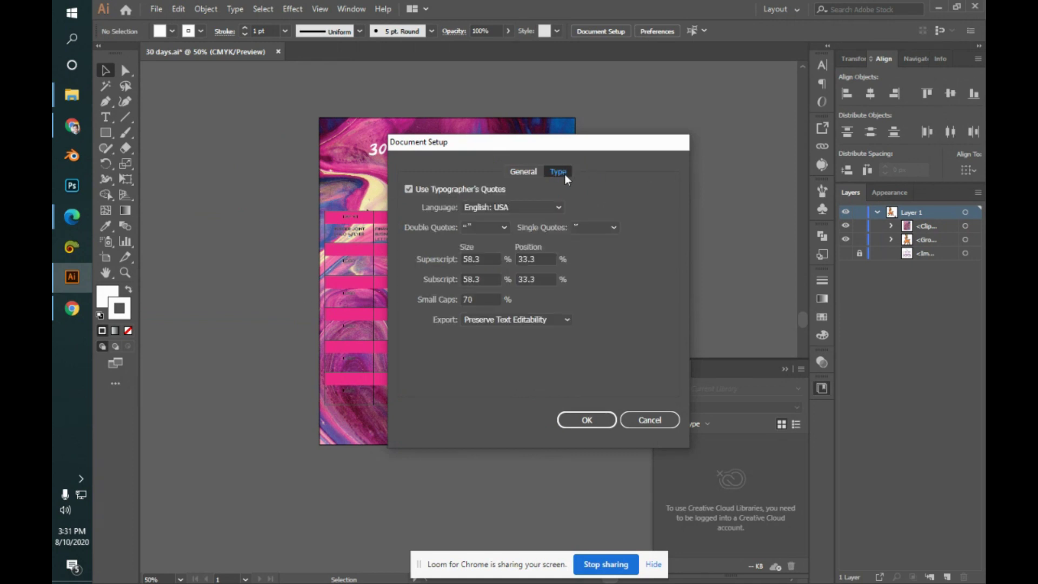
pyautogui.click(534, 171)
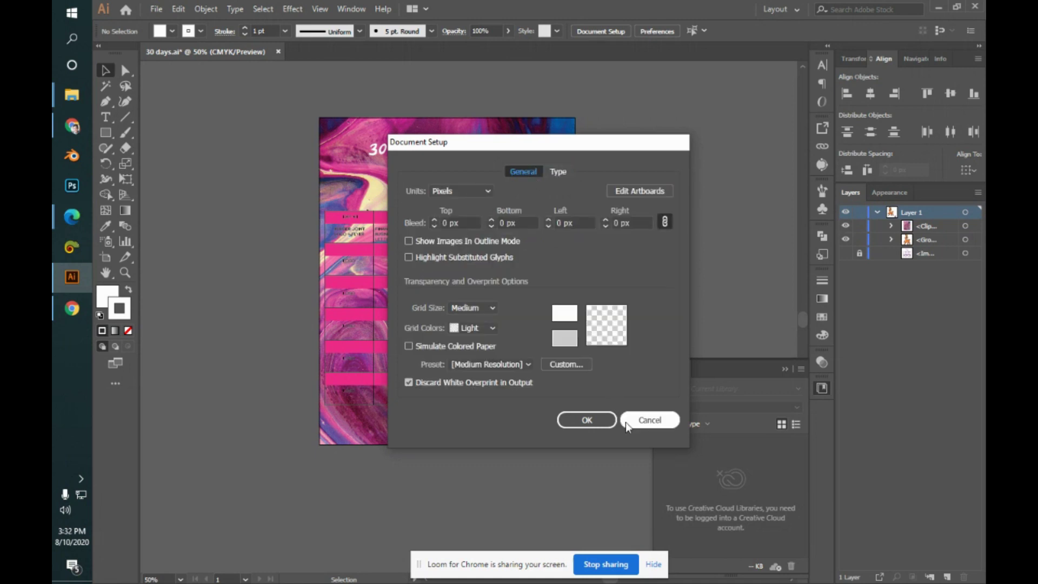
pyautogui.click(651, 420)
# - Examine the poster's file info categories from Basic and Camera Data through DICOM and Raw Data, and close without changes
pyautogui.click(156, 9)
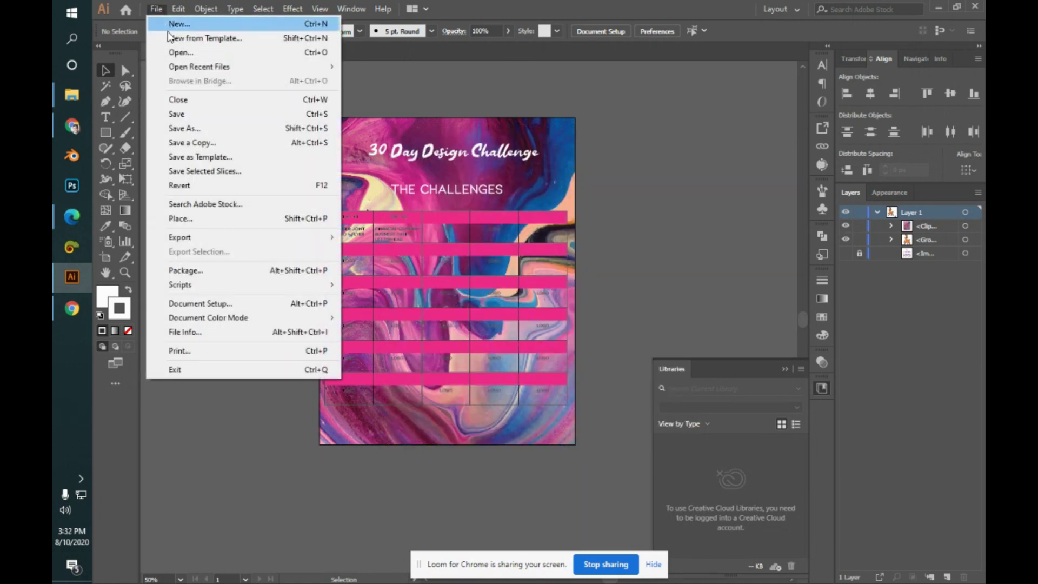
pyautogui.click(243, 332)
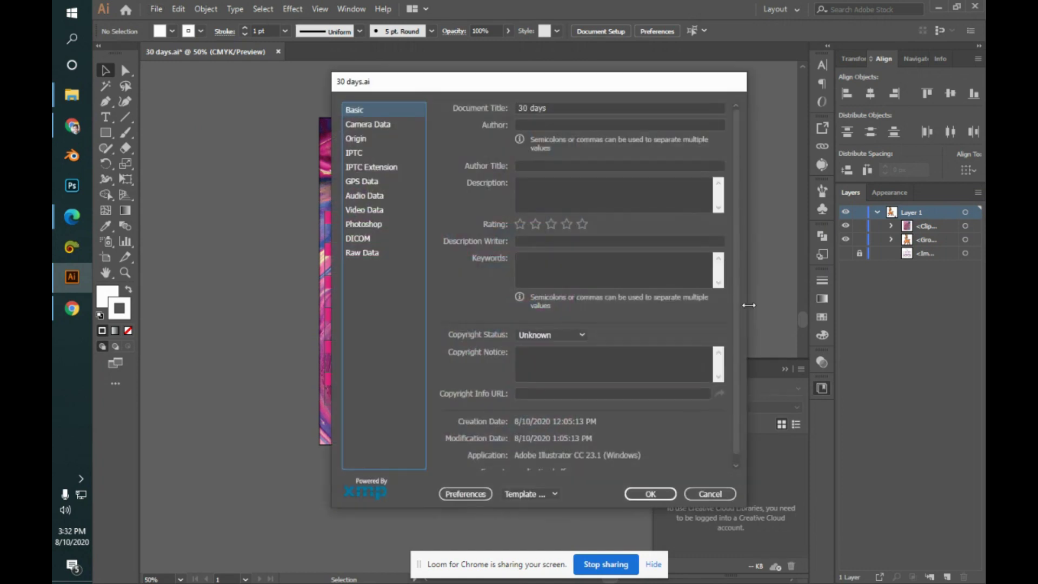
pyautogui.click(382, 125)
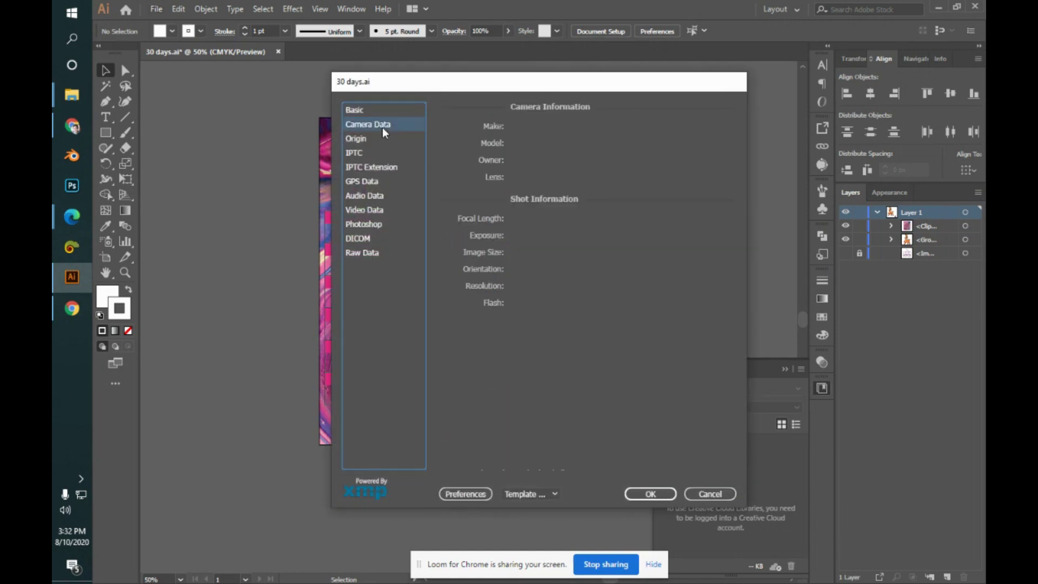
pyautogui.click(372, 141)
pyautogui.click(380, 156)
pyautogui.click(384, 168)
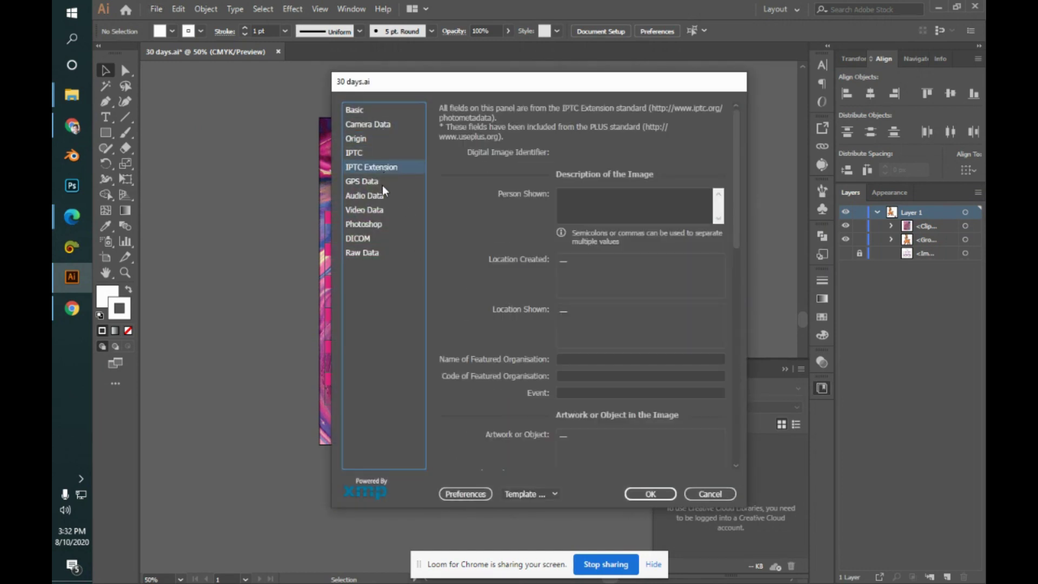
pyautogui.click(382, 181)
pyautogui.click(382, 195)
pyautogui.click(382, 208)
pyautogui.click(379, 224)
pyautogui.click(380, 238)
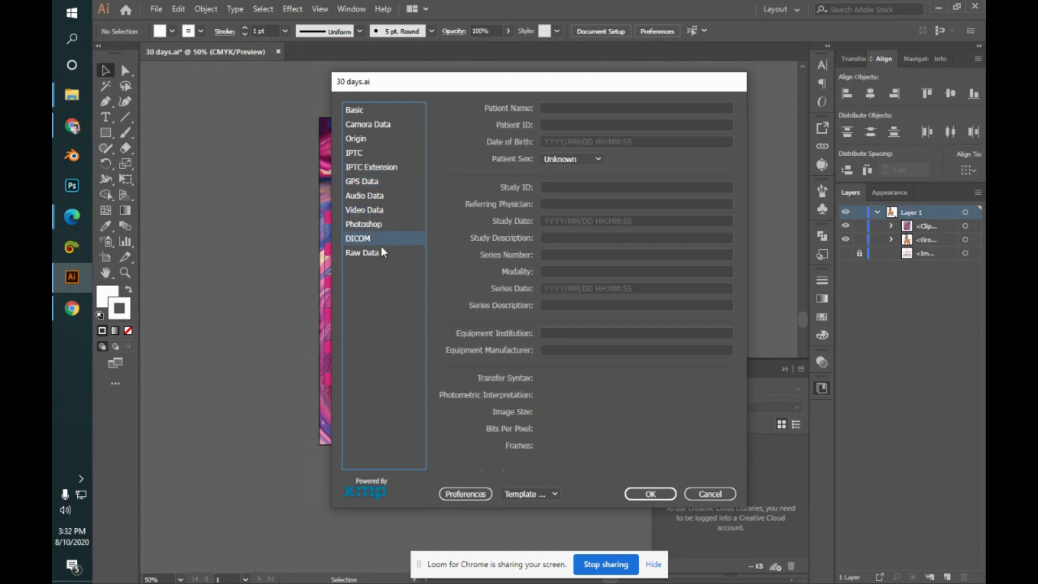
pyautogui.click(380, 253)
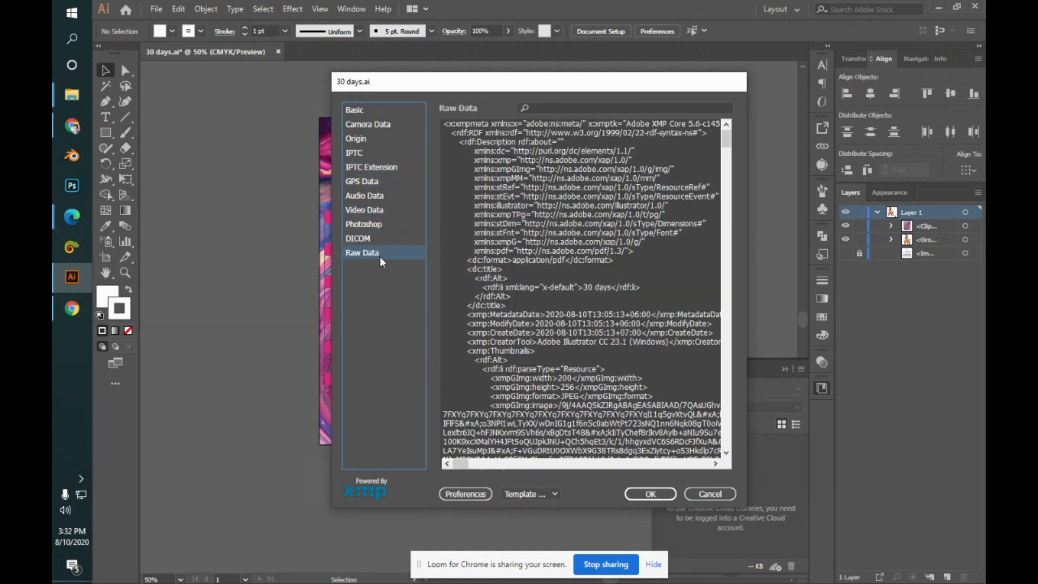
pyautogui.click(710, 493)
pyautogui.click(156, 8)
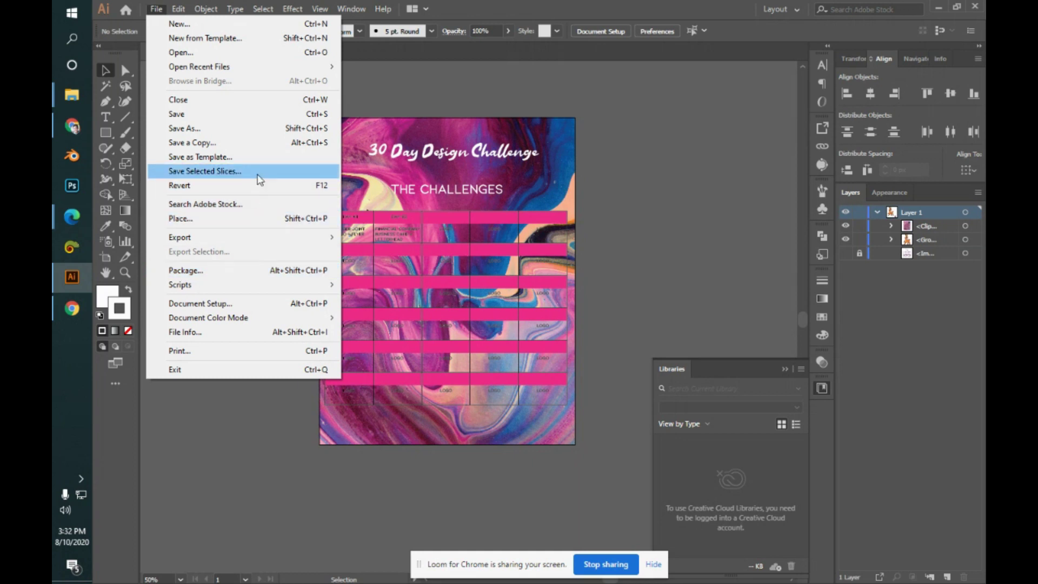
pyautogui.moveTo(180, 8)
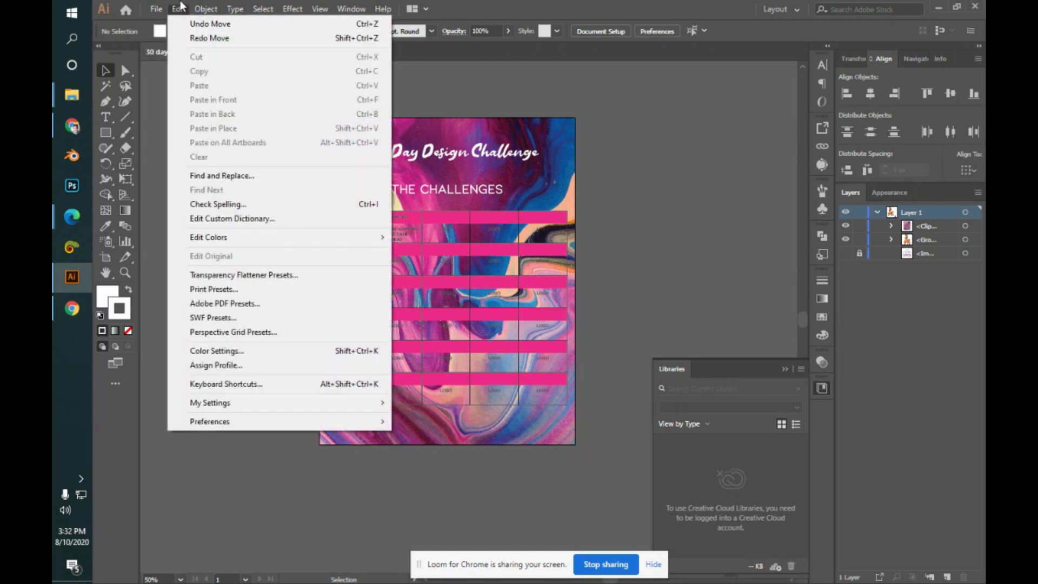
pyautogui.moveTo(301, 243)
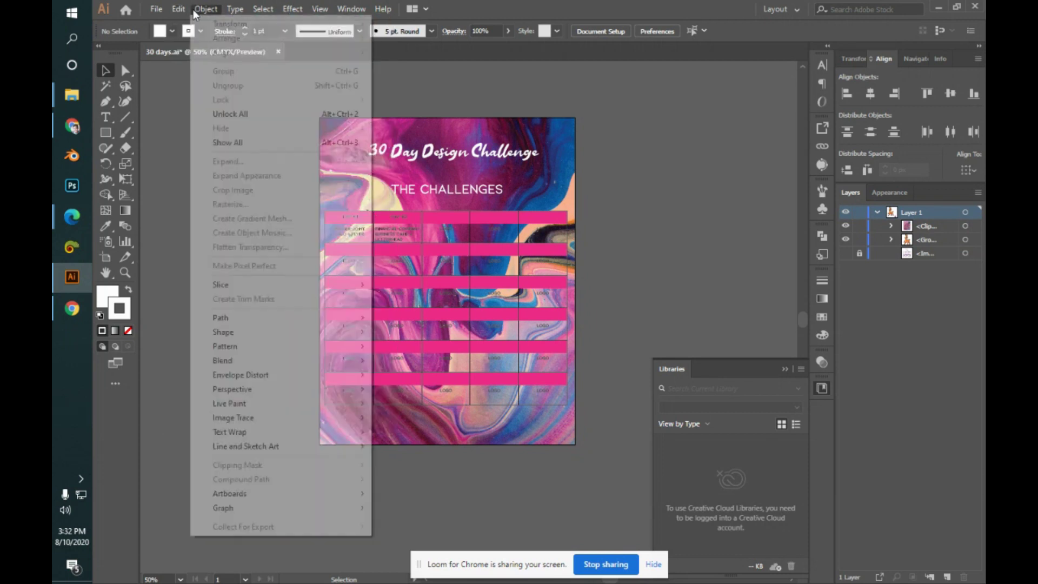
pyautogui.moveTo(244, 8)
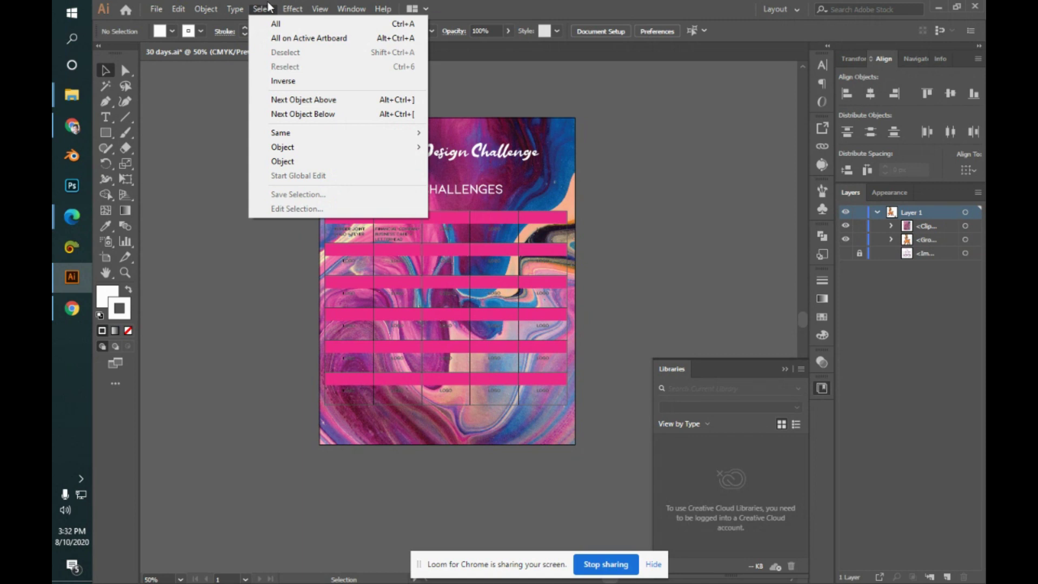
pyautogui.moveTo(351, 8)
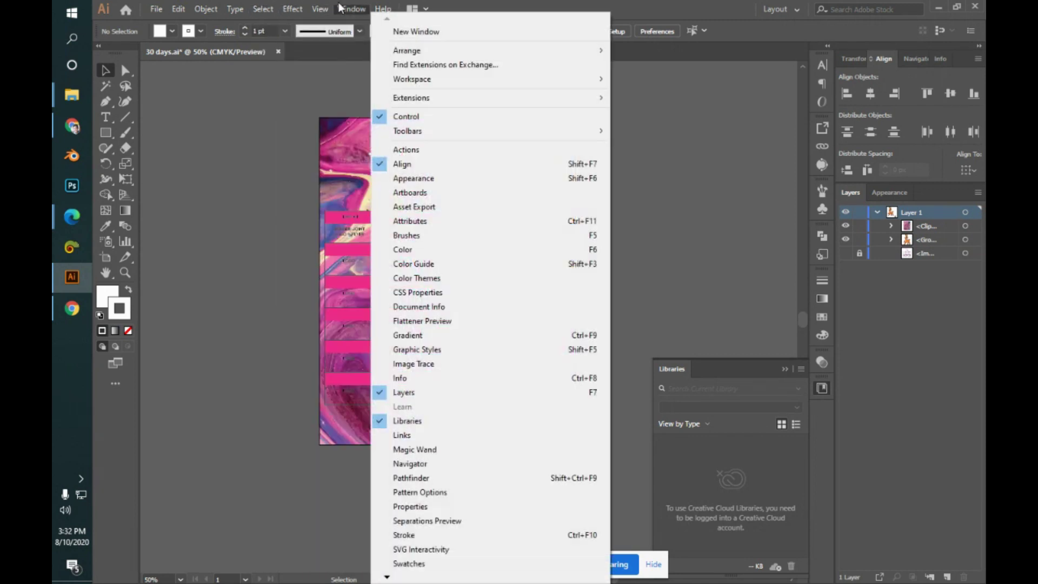
pyautogui.click(672, 205)
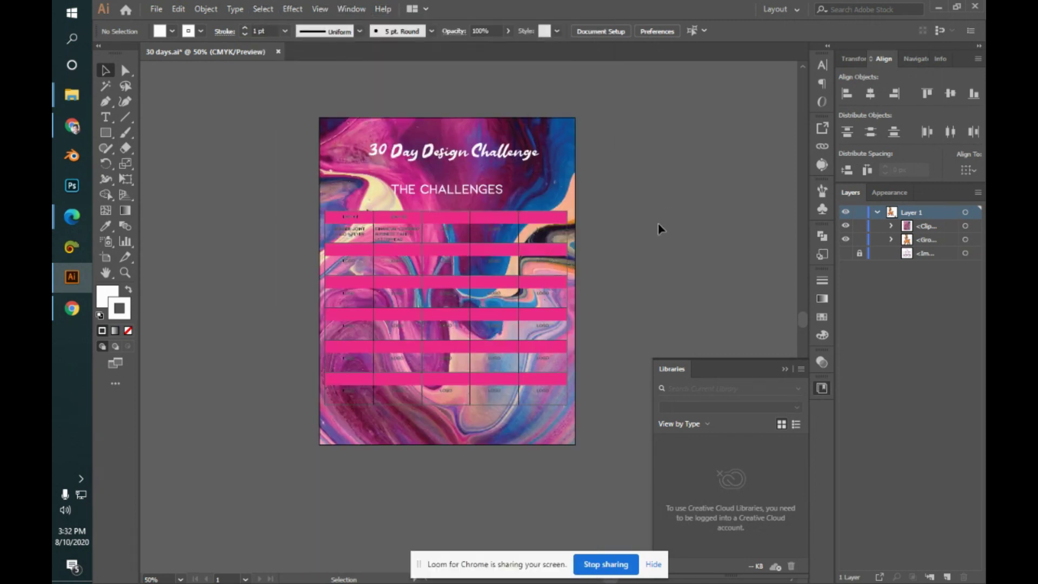
# - Collapse the Libraries panel and open Save for Web for the poster
pyautogui.click(785, 370)
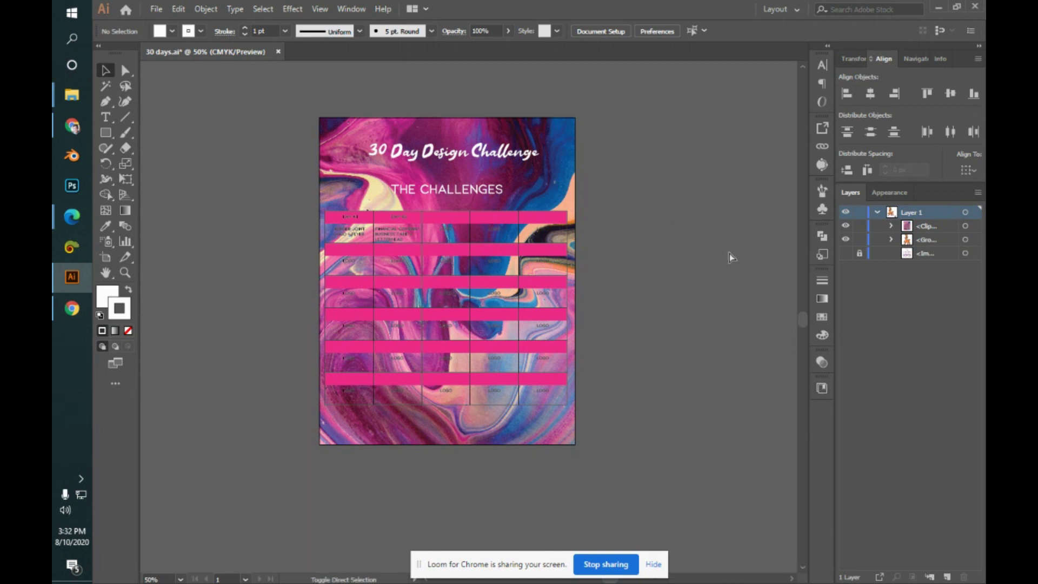
pyautogui.hotkey('ctrl', 'alt', 'shift', 's')
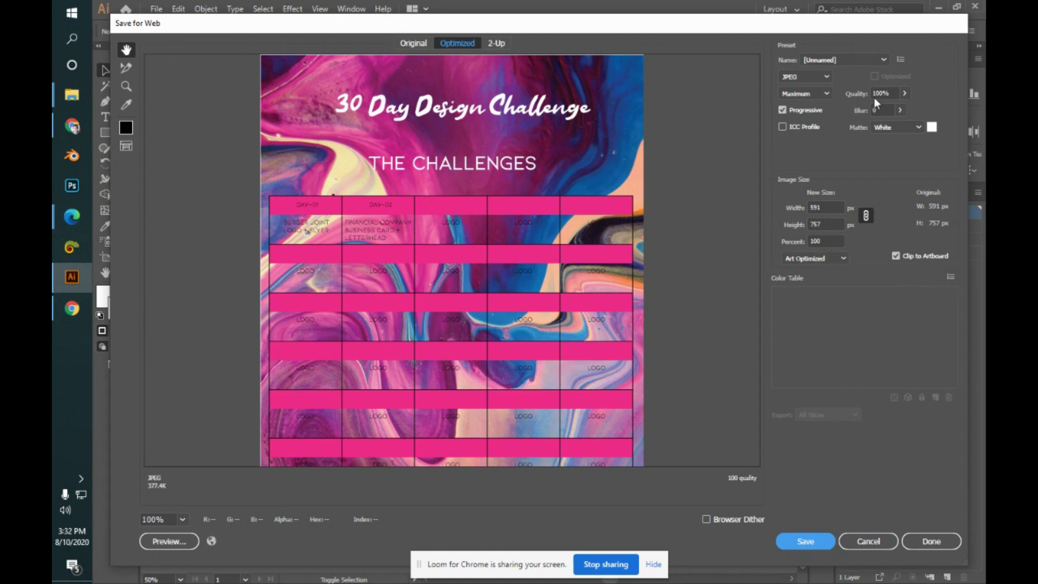
pyautogui.moveTo(491, 366); pyautogui.dragTo(497, 314)
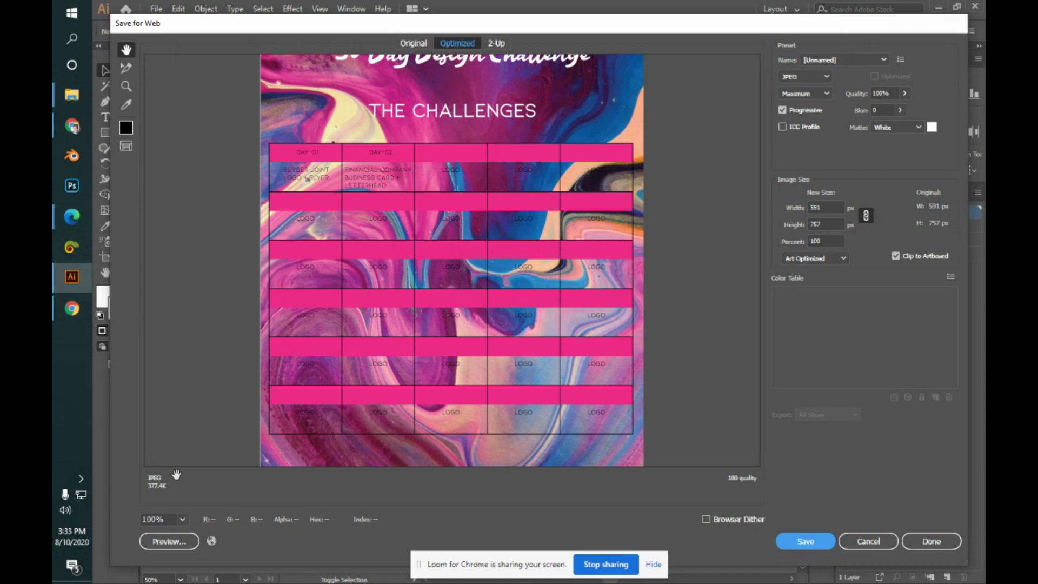
# - Try the JPEG High preset and return the JPEG compression quality to Maximum at 100%
pyautogui.click(862, 60)
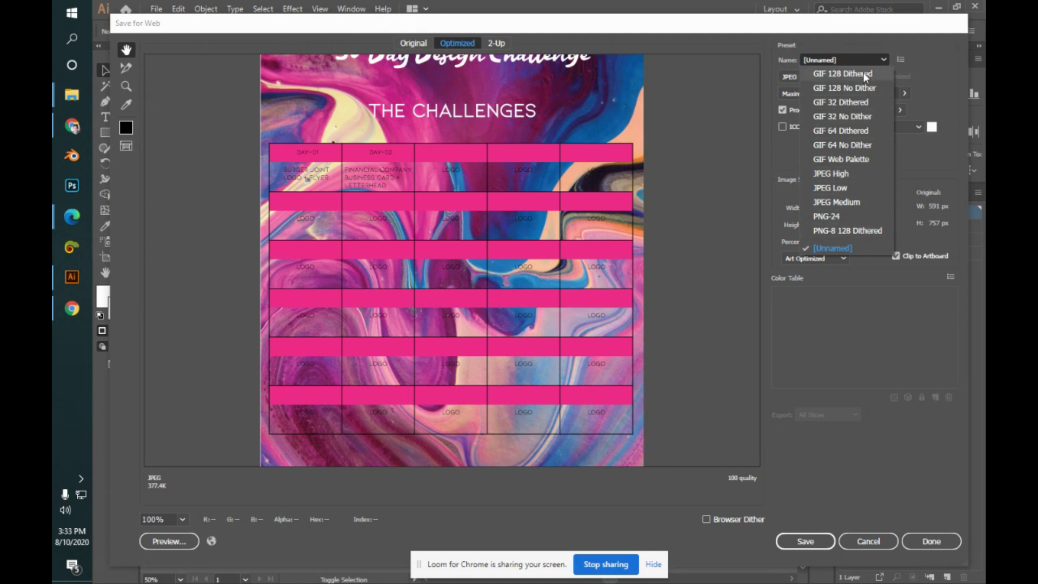
pyautogui.click(865, 174)
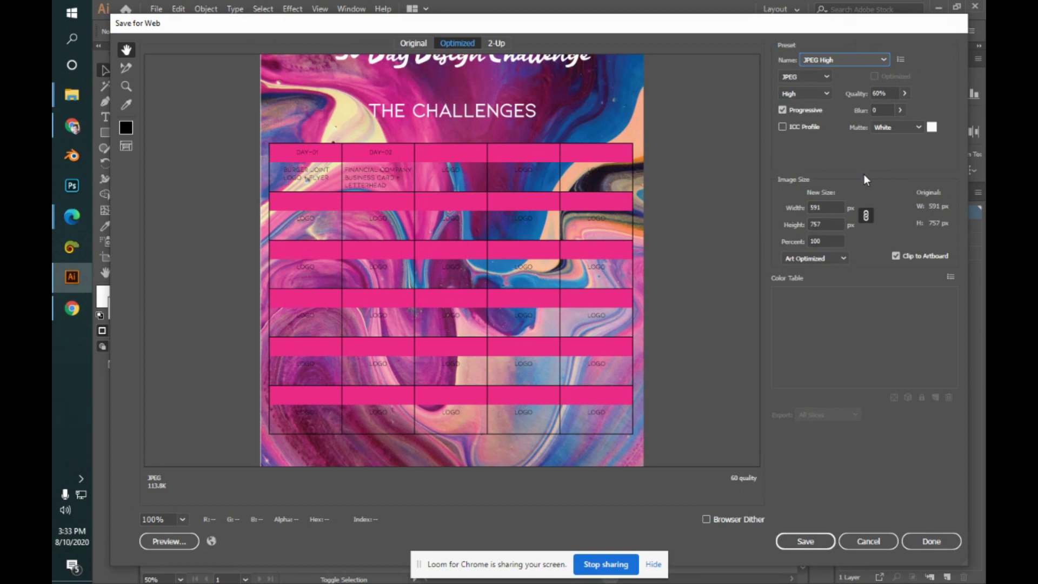
pyautogui.click(813, 97)
pyautogui.click(814, 97)
pyautogui.click(807, 165)
pyautogui.click(906, 93)
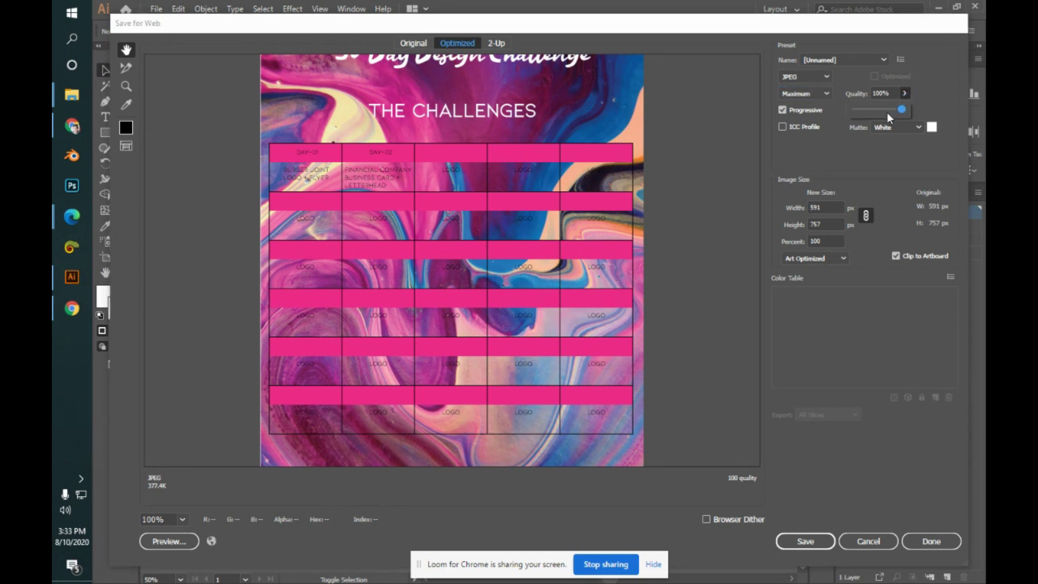
pyautogui.click(905, 95)
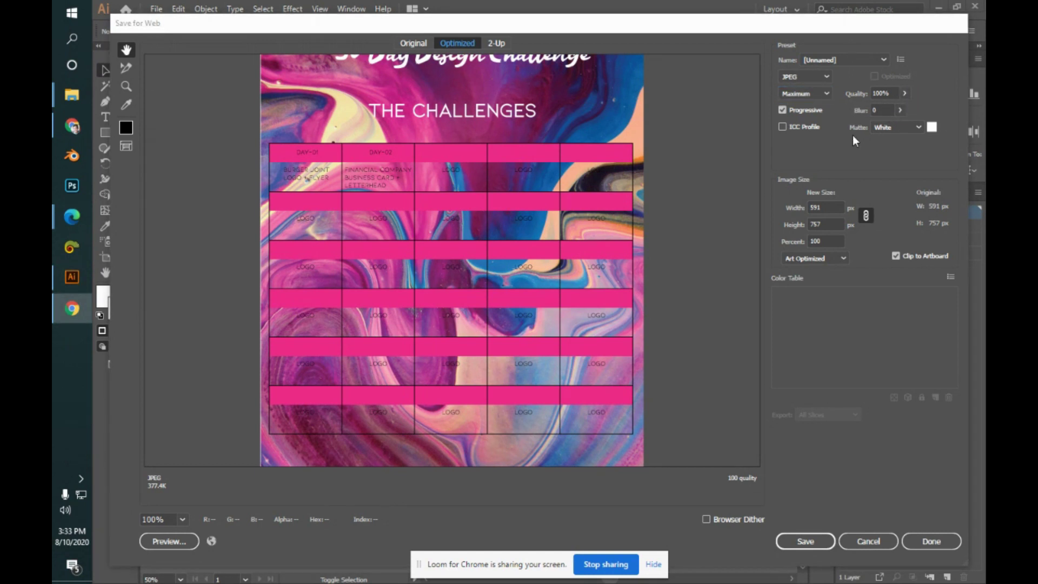
# - Check the export's matte color options and look over the poster preview, keeping the White matte
pyautogui.click(919, 125)
pyautogui.click(919, 125)
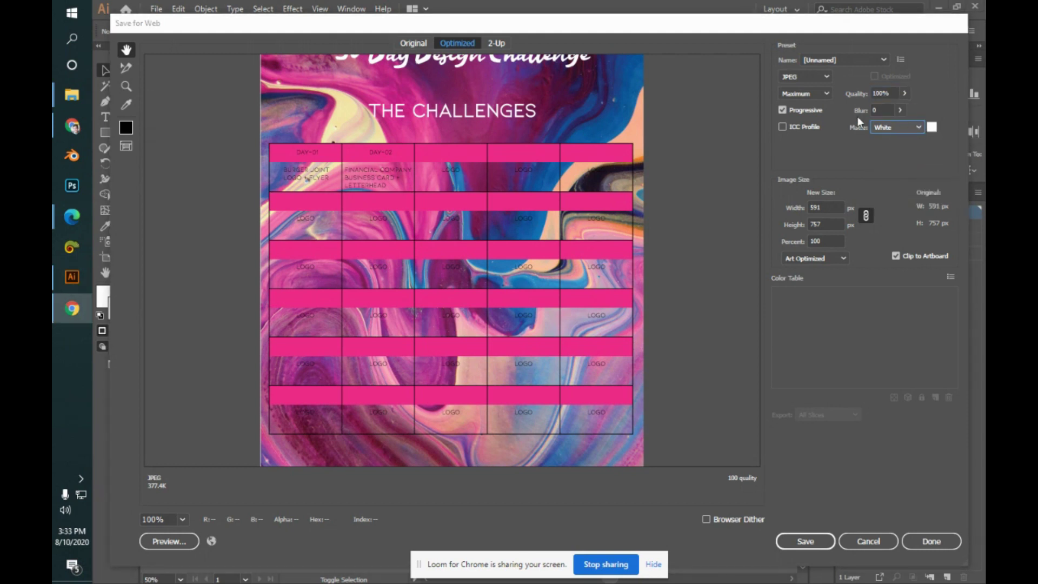
pyautogui.moveTo(626, 162); pyautogui.dragTo(601, 232)
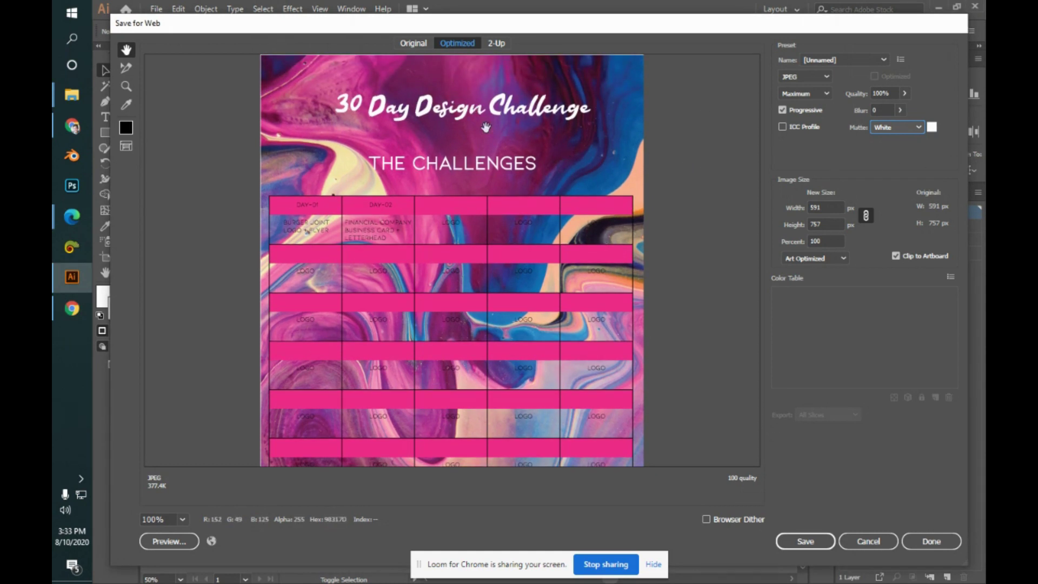
pyautogui.moveTo(553, 179); pyautogui.dragTo(556, 168)
pyautogui.scroll(-3, 555, 168)
pyautogui.moveTo(464, 153); pyautogui.dragTo(452, 242)
pyautogui.click(920, 126)
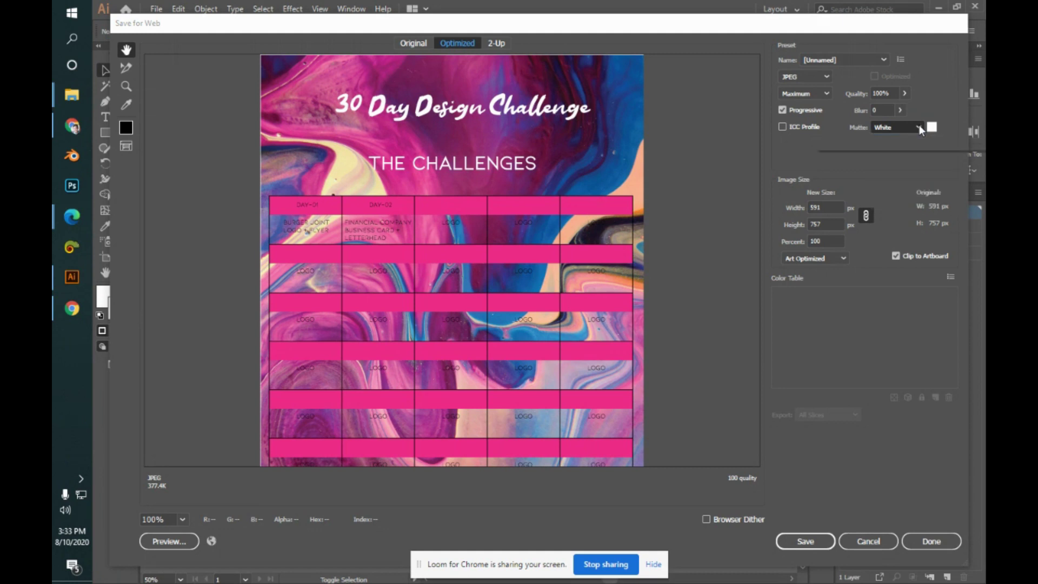
pyautogui.click(919, 126)
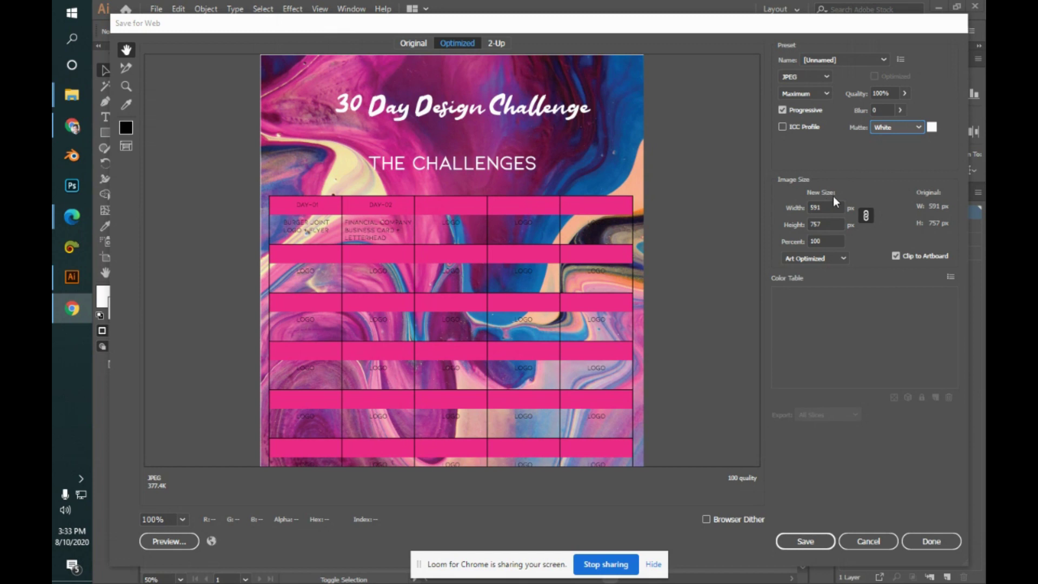
# - Scale the poster's export image size to 500 percent and apply it to the preview
pyautogui.doubleClick(811, 241)
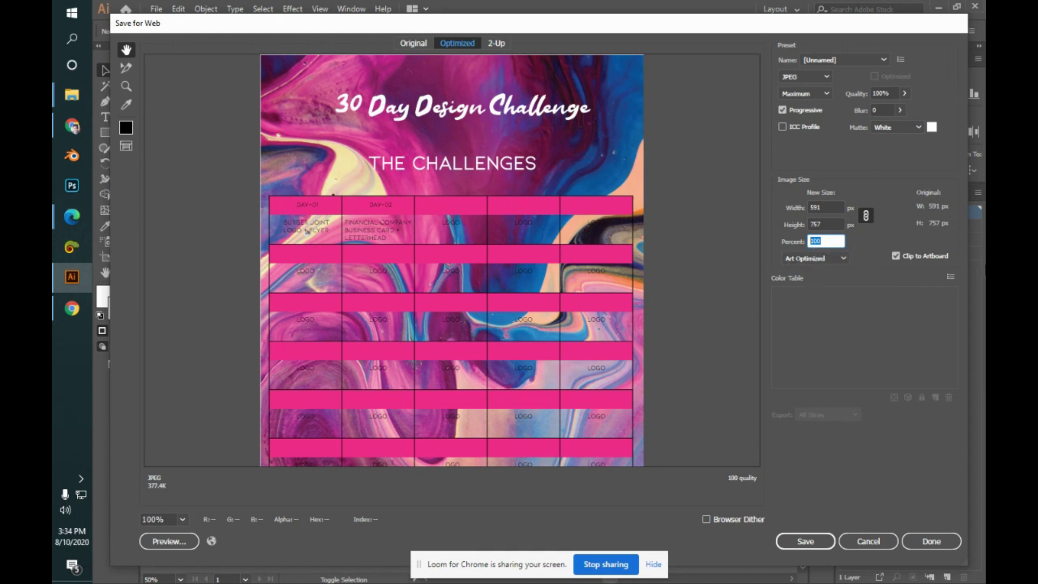
pyautogui.write('500')
pyautogui.click(826, 224)
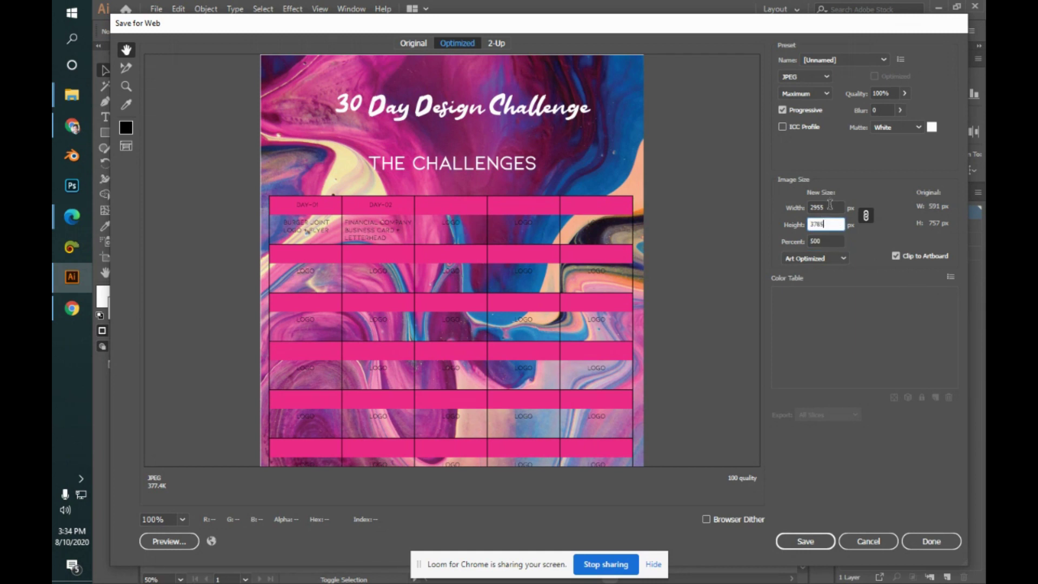
pyautogui.press('Tab')
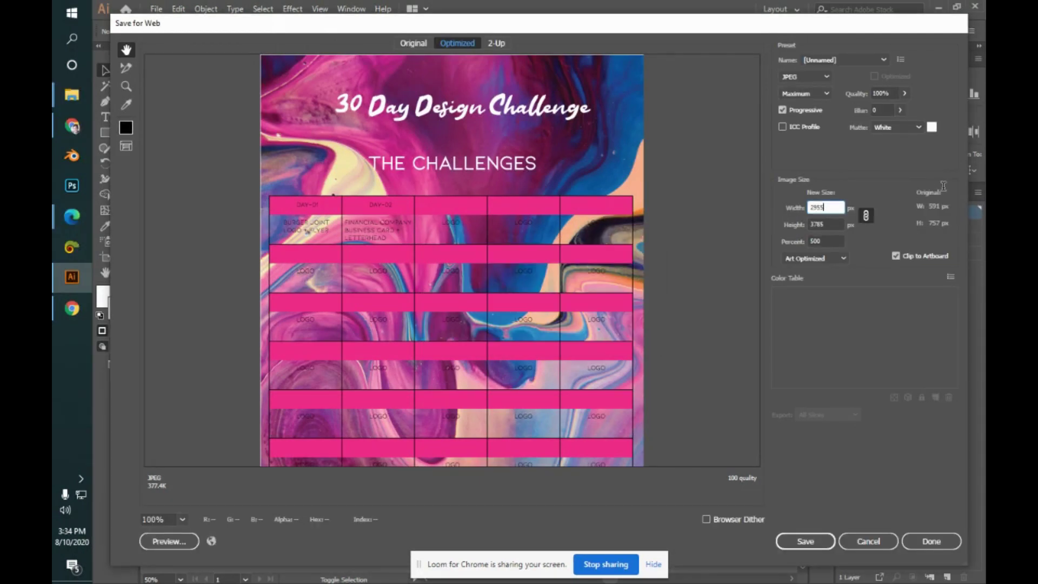
pyautogui.press('Tab')
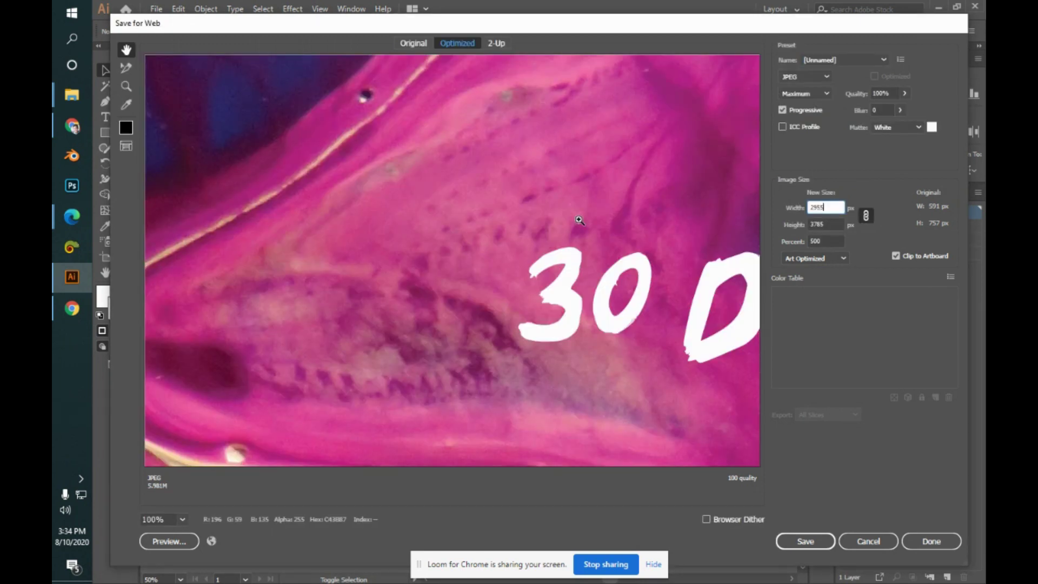
# - Compare the whole enlarged poster preview with the lower table's LOGO cells at 100% zoom
pyautogui.hotkey('ctrl', '0')
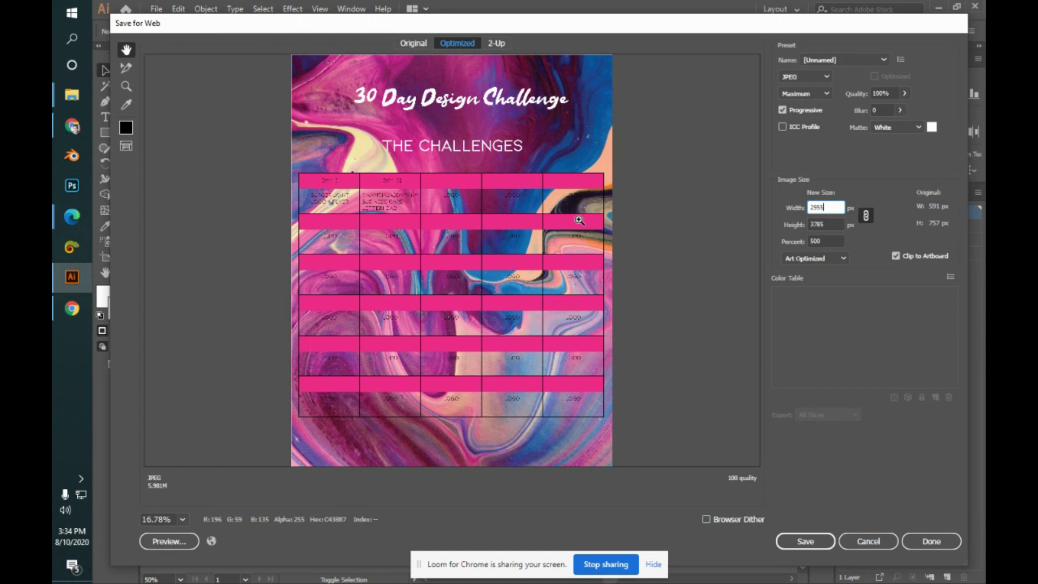
pyautogui.hotkey('ctrl', '1')
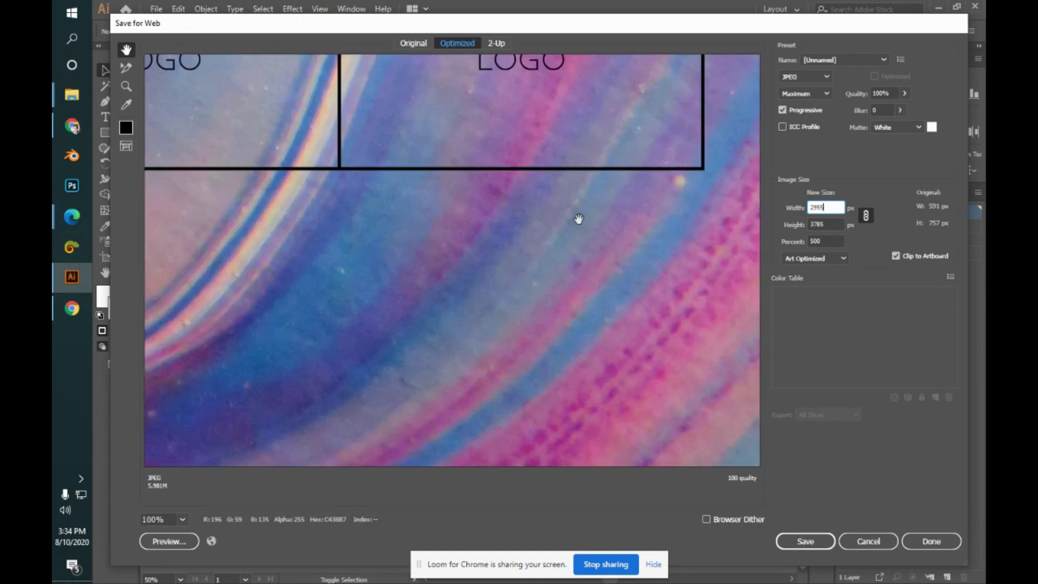
pyautogui.scroll(5, 649, 200)
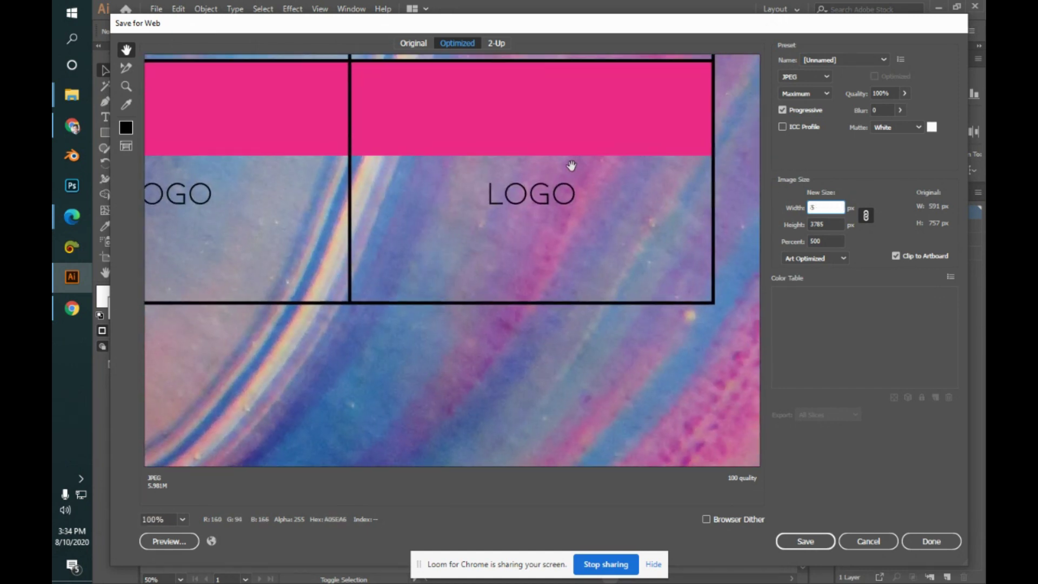
pyautogui.moveTo(572, 166); pyautogui.dragTo(547, 292)
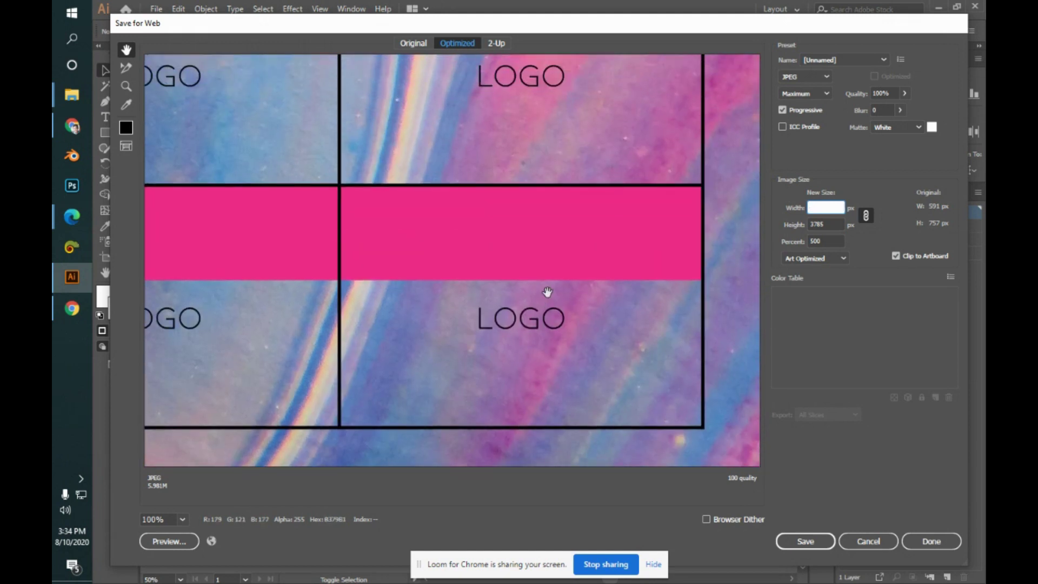
# - Set the export image size to 100 percent and examine the sharpness of a lower LOGO cell at 600% zoom
pyautogui.click(825, 241)
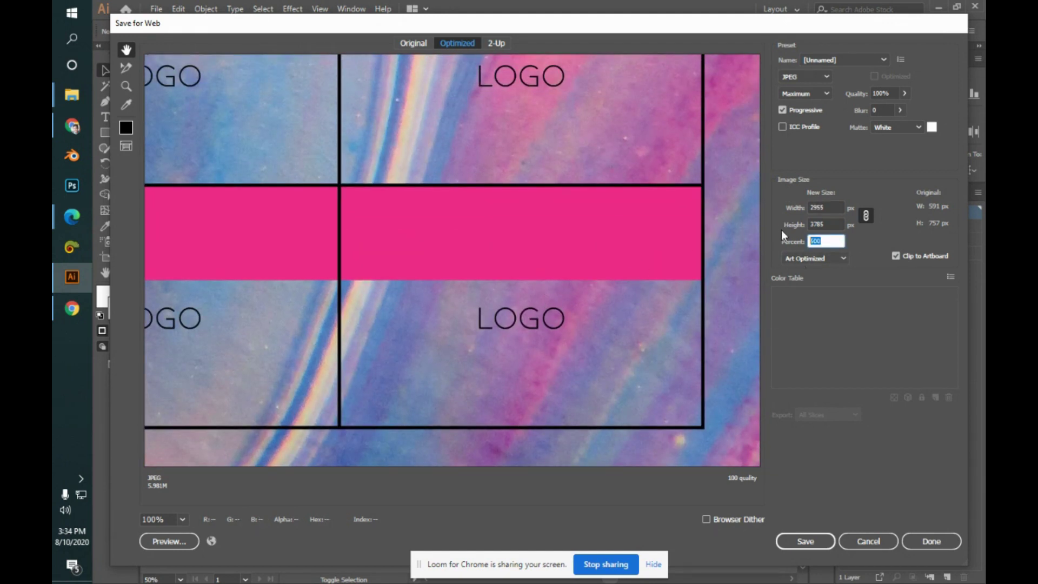
pyautogui.write('100')
pyautogui.click(823, 205)
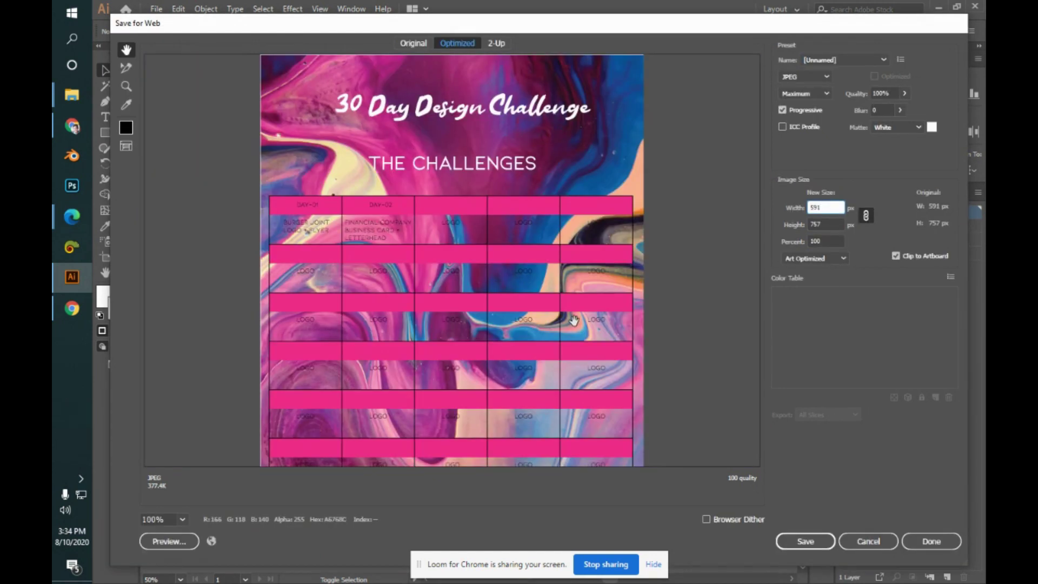
pyautogui.click(584, 388)
pyautogui.click(582, 384)
pyautogui.click(560, 427)
pyautogui.scroll(2, 561, 427)
pyautogui.moveTo(544, 285); pyautogui.dragTo(557, 352)
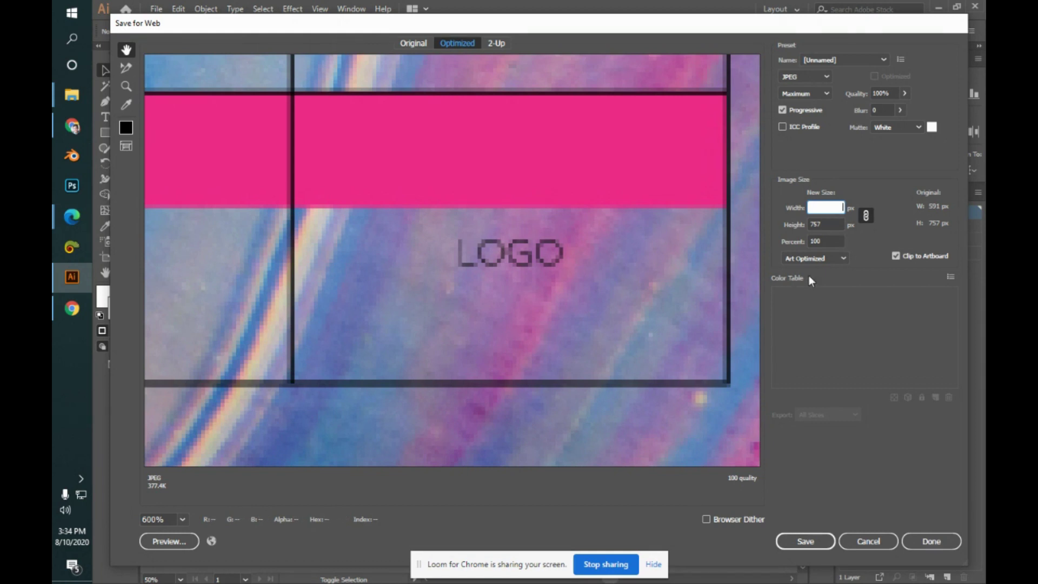
# - Set the export image size to 500 percent and update the poster preview
pyautogui.click(824, 242)
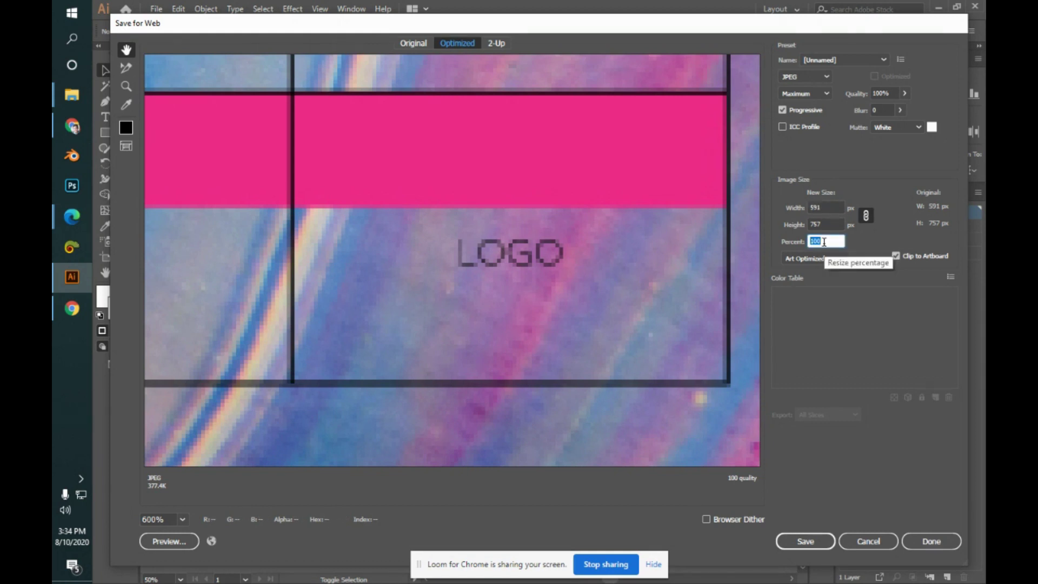
pyautogui.write('500')
pyautogui.click(829, 222)
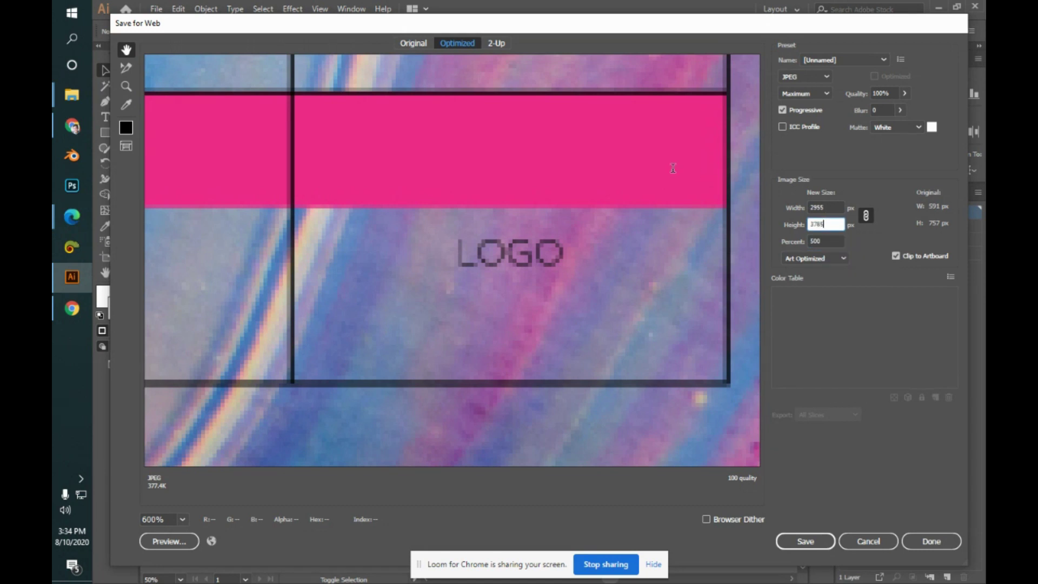
pyautogui.press('Return')
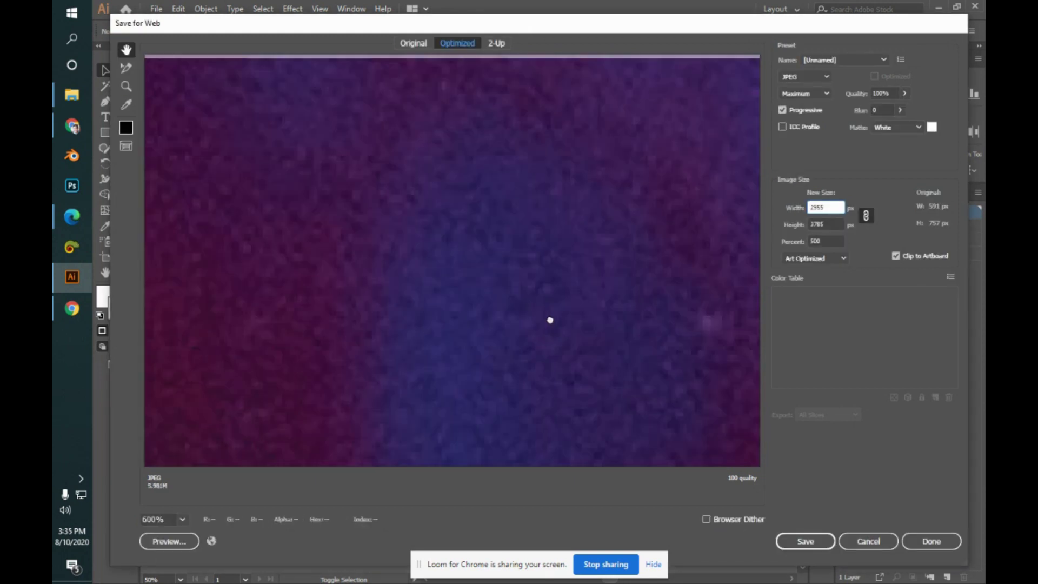
# - Inspect the enlarged export's image detail, from the whole poster to the background's pixels at up to 1200% zoom
pyautogui.moveTo(550, 320); pyautogui.dragTo(510, 283)
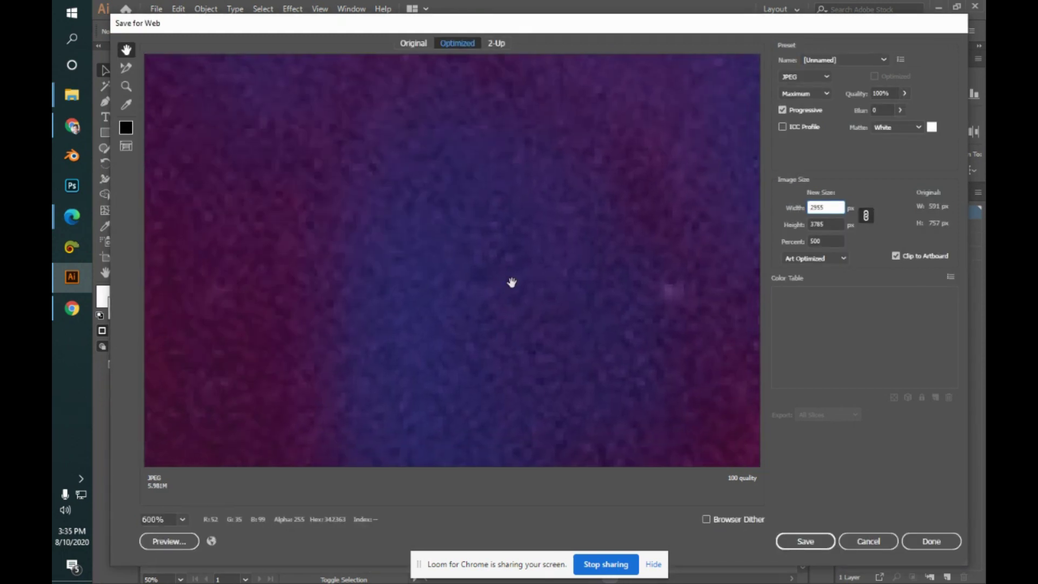
pyautogui.hotkey('ctrl', '0')
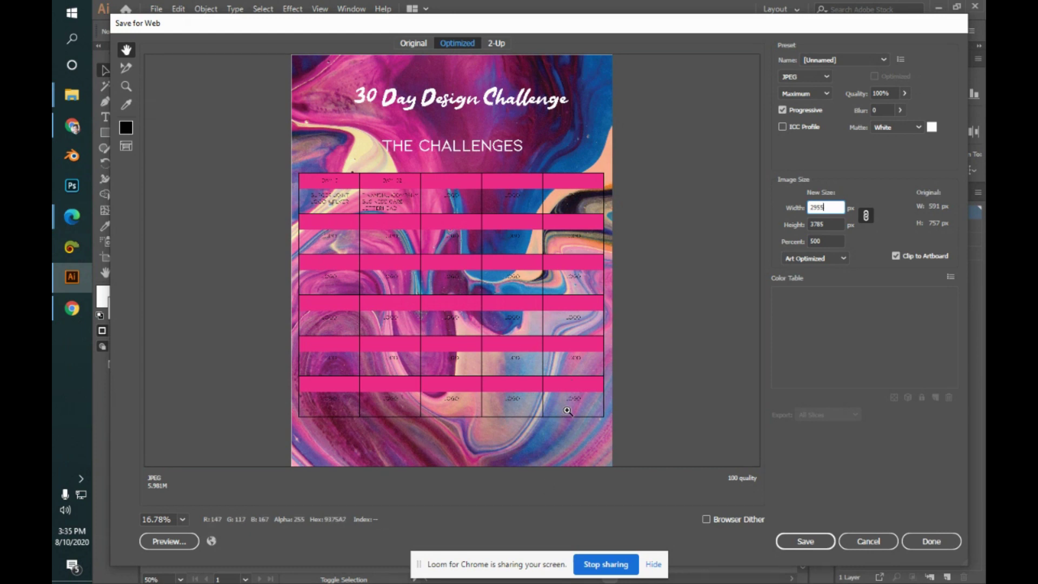
pyautogui.hotkey('ctrl', '+')
pyautogui.hotkey('ctrl', '+')
pyautogui.hotkey('ctrl', '+')
pyautogui.moveTo(617, 347); pyautogui.dragTo(530, 365)
pyautogui.moveTo(635, 292); pyautogui.dragTo(732, 355)
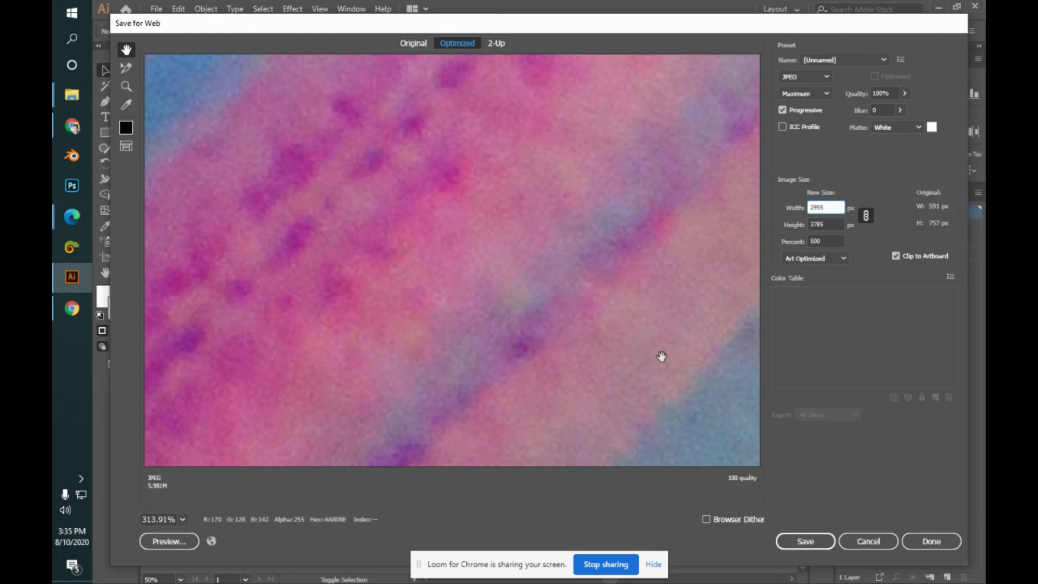
pyautogui.moveTo(659, 365); pyautogui.dragTo(624, 334)
pyautogui.press('alt')
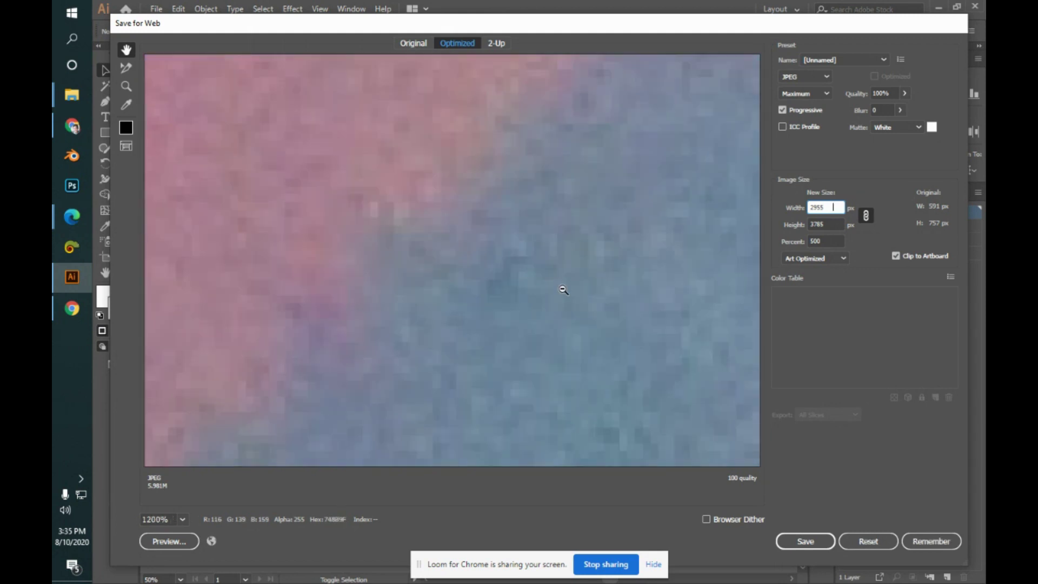
# - Compare the enlarged export's background pixels with the lower LOGO cells, reducing the preview zoom to 50%
pyautogui.keyDown('alt'); pyautogui.click(415, 179); pyautogui.keyUp('alt')
pyautogui.keyDown('alt'); pyautogui.click(497, 203); pyautogui.keyUp('alt')
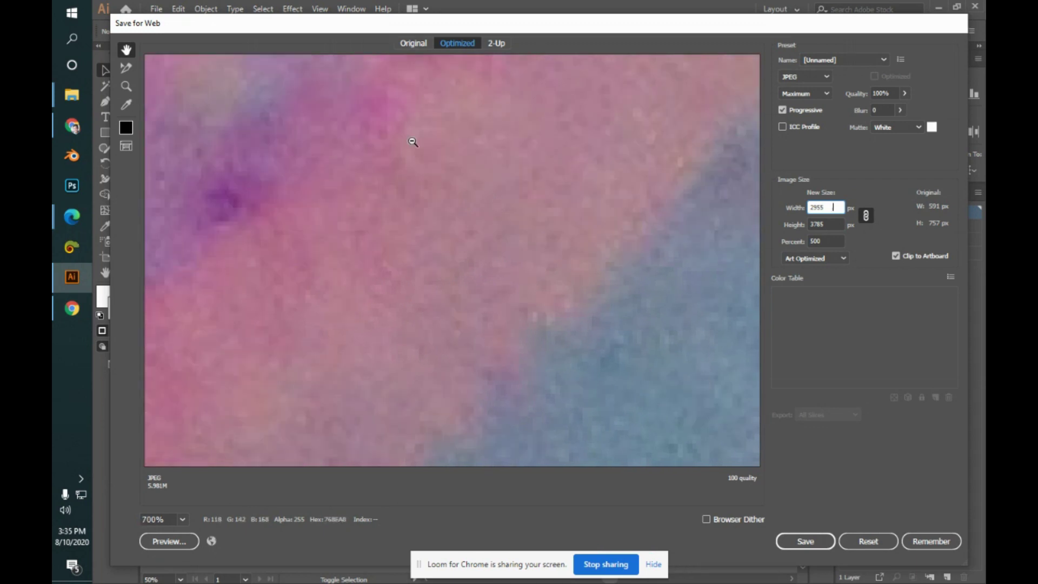
pyautogui.keyDown('alt'); pyautogui.click(310, 67); pyautogui.keyUp('alt')
pyautogui.keyDown('alt'); pyautogui.click(322, 89); pyautogui.keyUp('alt')
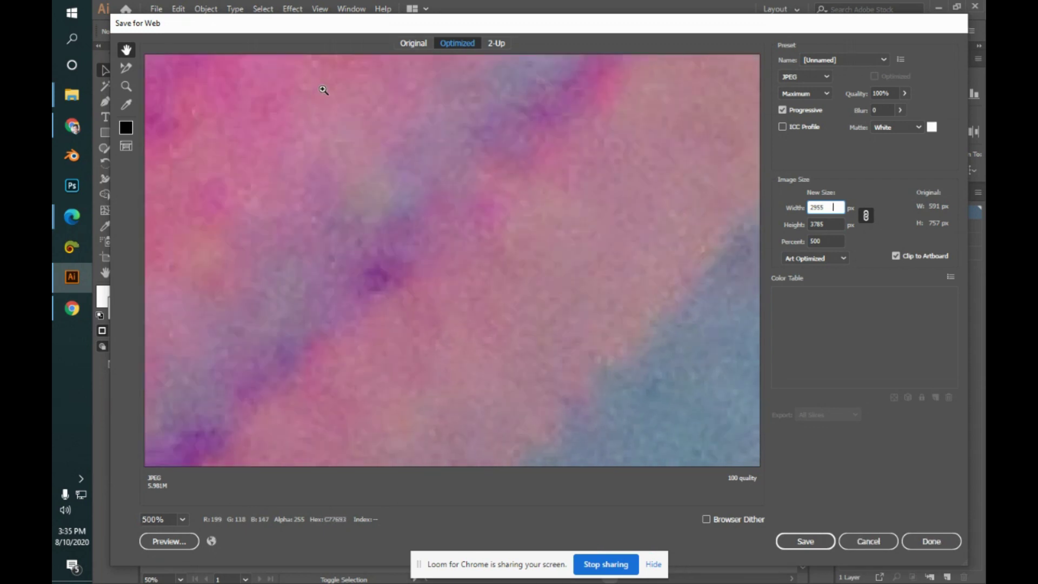
pyautogui.keyDown('alt'); pyautogui.click(322, 89); pyautogui.keyUp('alt')
pyautogui.keyDown('alt'); pyautogui.click(323, 89); pyautogui.keyUp('alt')
pyautogui.keyDown('alt'); pyautogui.click(322, 89); pyautogui.keyUp('alt')
pyautogui.keyDown('alt'); pyautogui.click(324, 89); pyautogui.keyUp('alt')
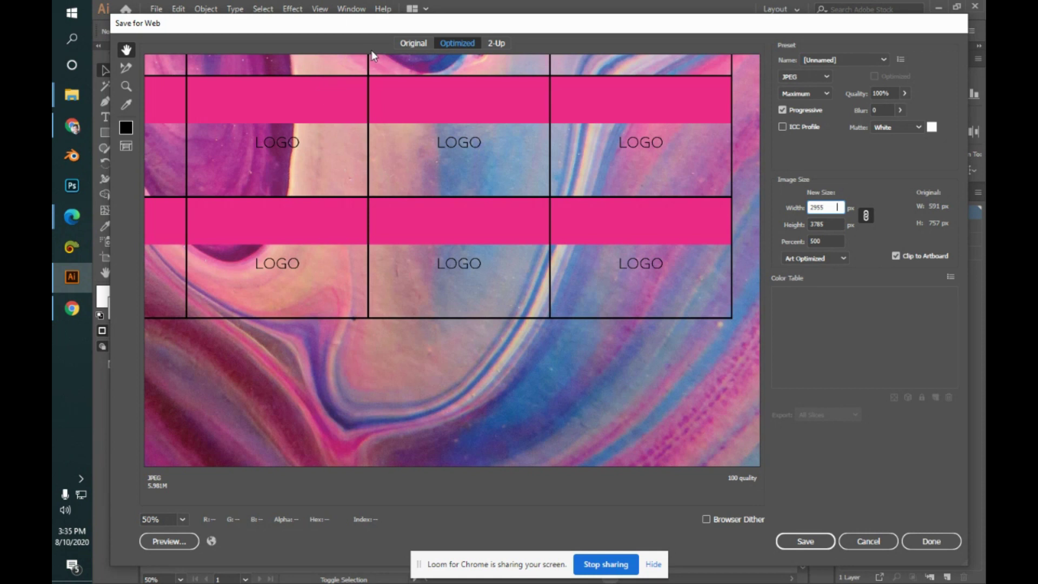
# - Examine a lower LOGO cell of the enlarged export at 129.51% zoom and cancel Save for Web
pyautogui.scroll(-2, 391, 306)
pyautogui.moveTo(519, 298); pyautogui.dragTo(756, 425)
pyautogui.moveTo(552, 229); pyautogui.dragTo(566, 403)
pyautogui.moveTo(519, 190); pyautogui.dragTo(542, 317)
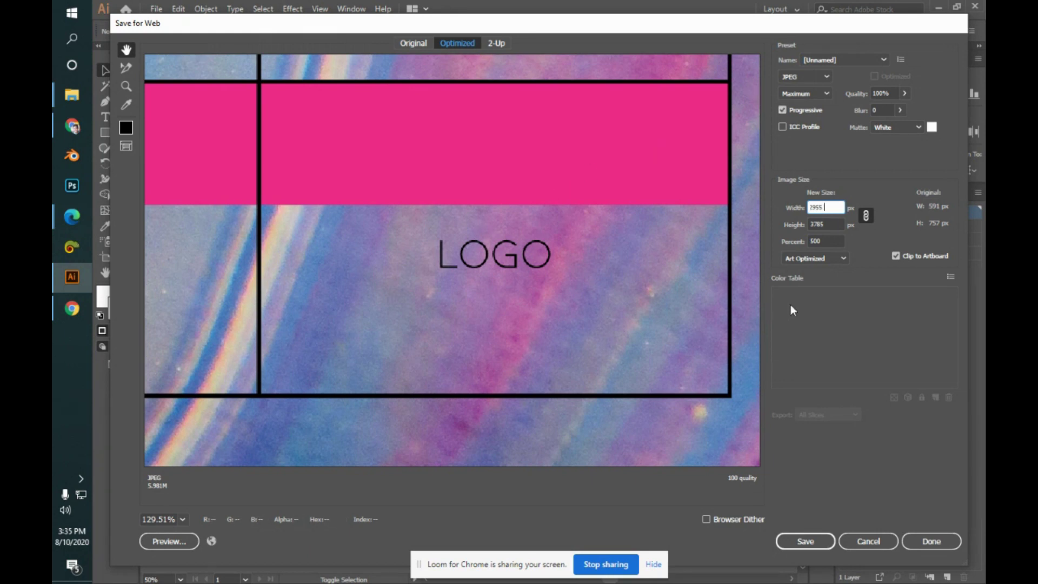
pyautogui.click(817, 241)
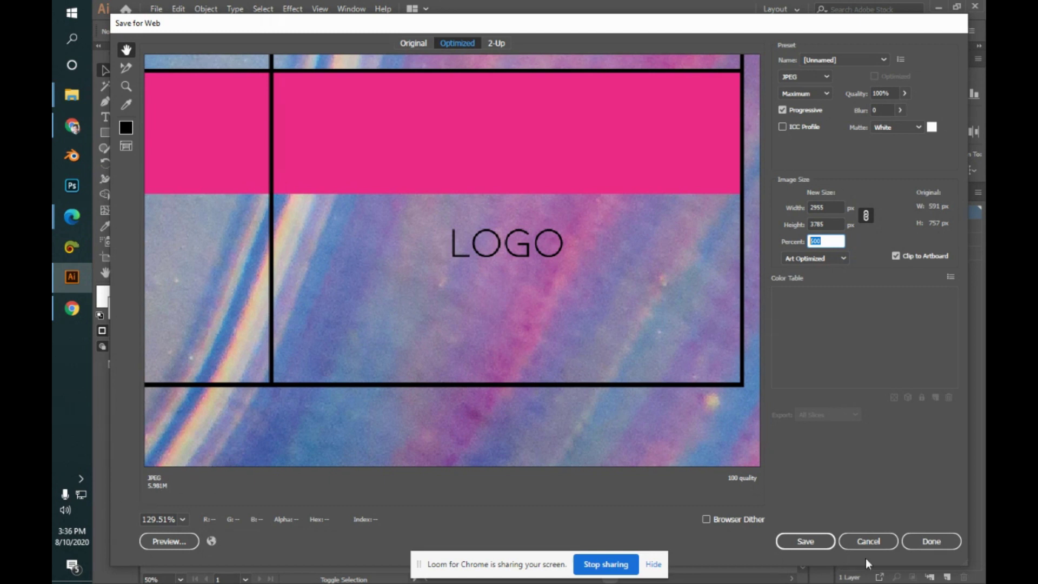
pyautogui.click(862, 542)
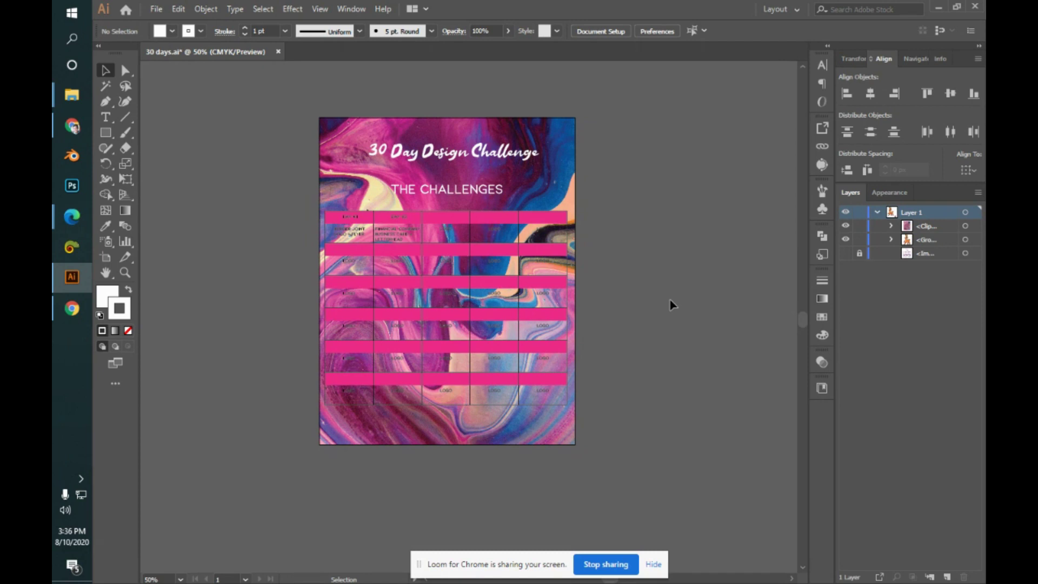
# - Check the Google Meet chat in Edge for the students' replies and return to Illustrator
pyautogui.moveTo(60, 213)
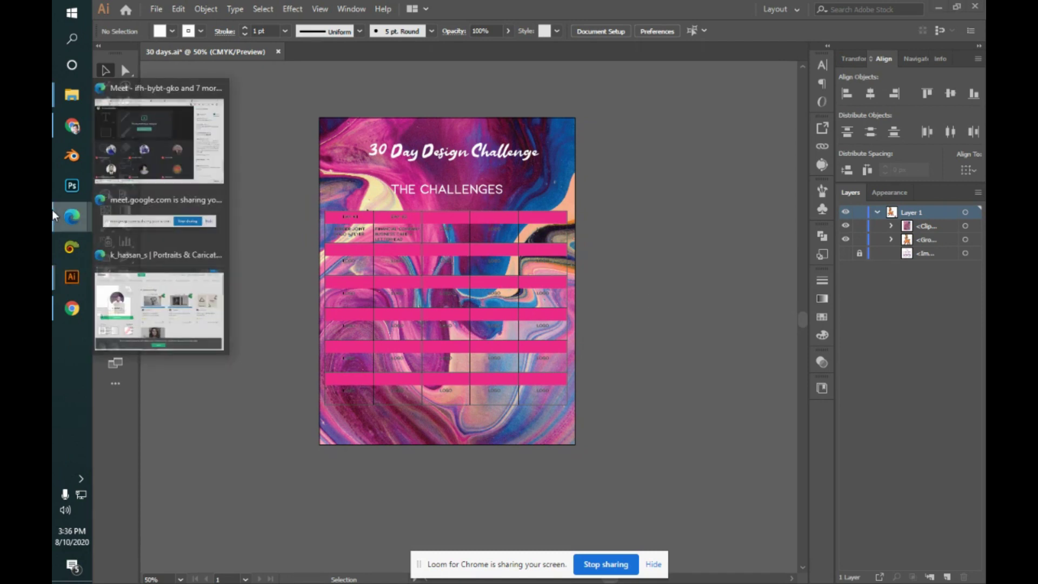
pyautogui.click(163, 129)
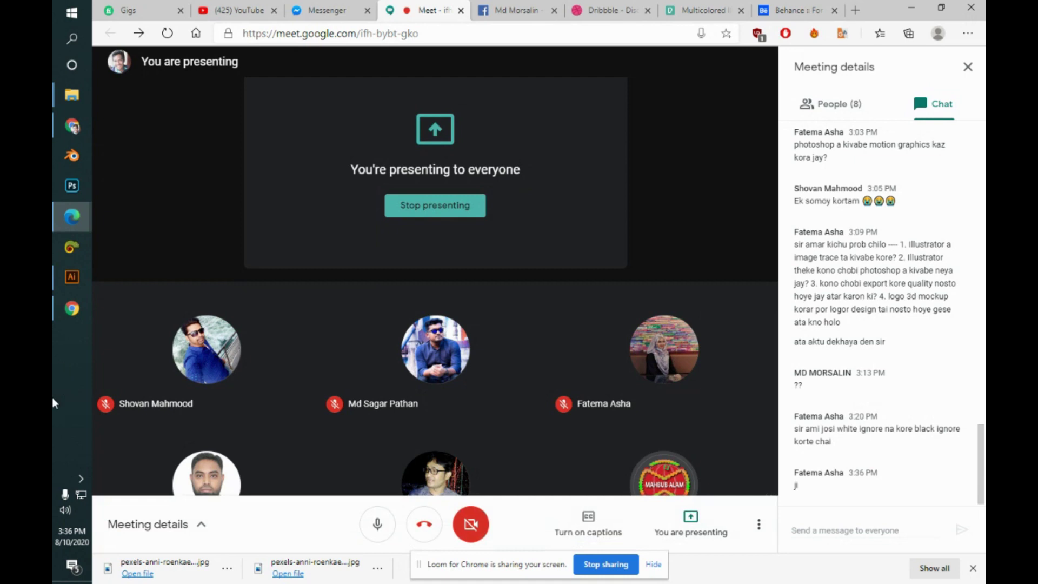
pyautogui.click(56, 290)
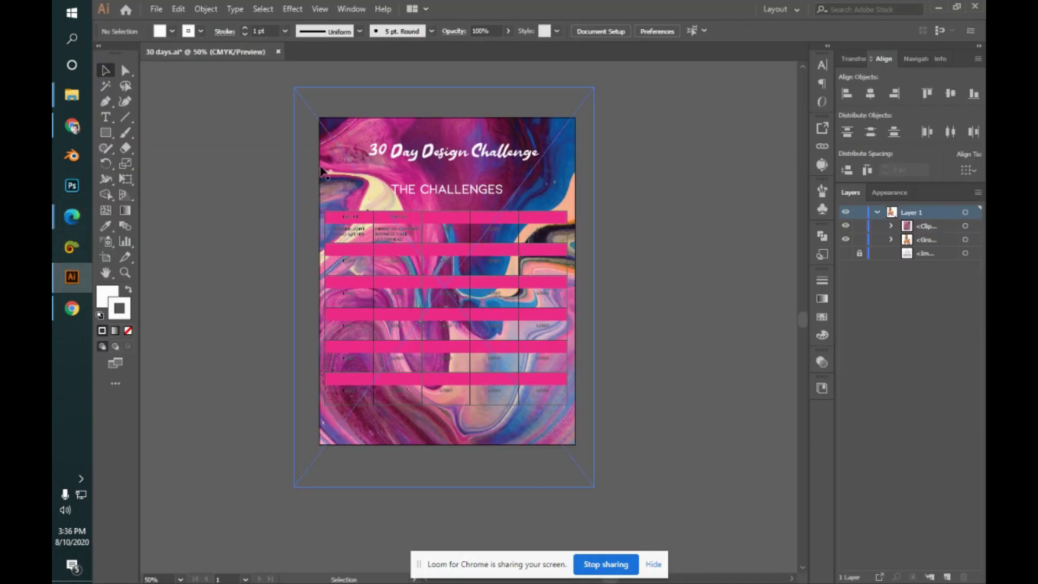
# - Close 30 days.ai with its changes saved and open mini.ai from the recent files
pyautogui.click(279, 52)
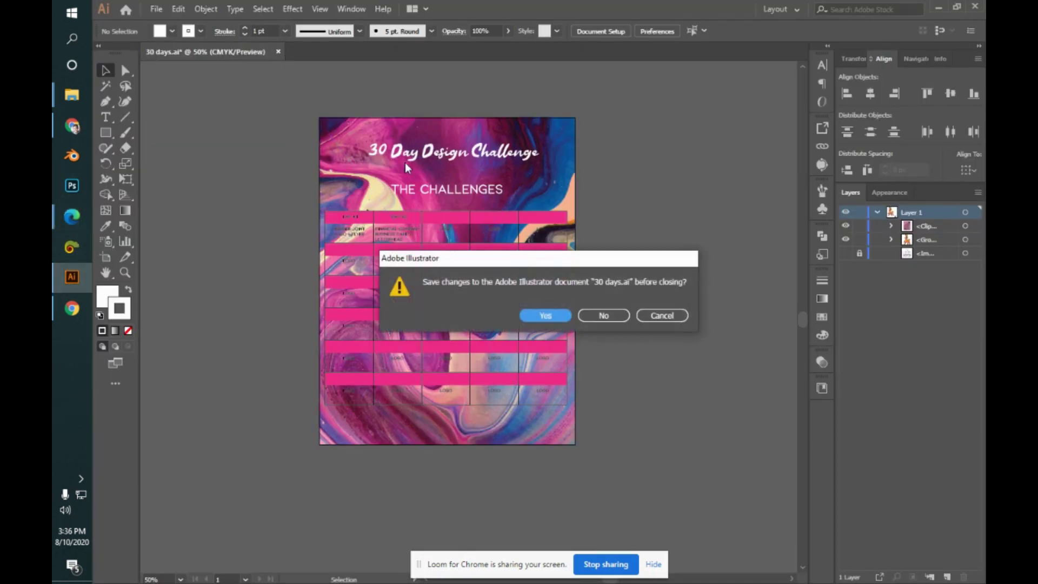
pyautogui.click(558, 318)
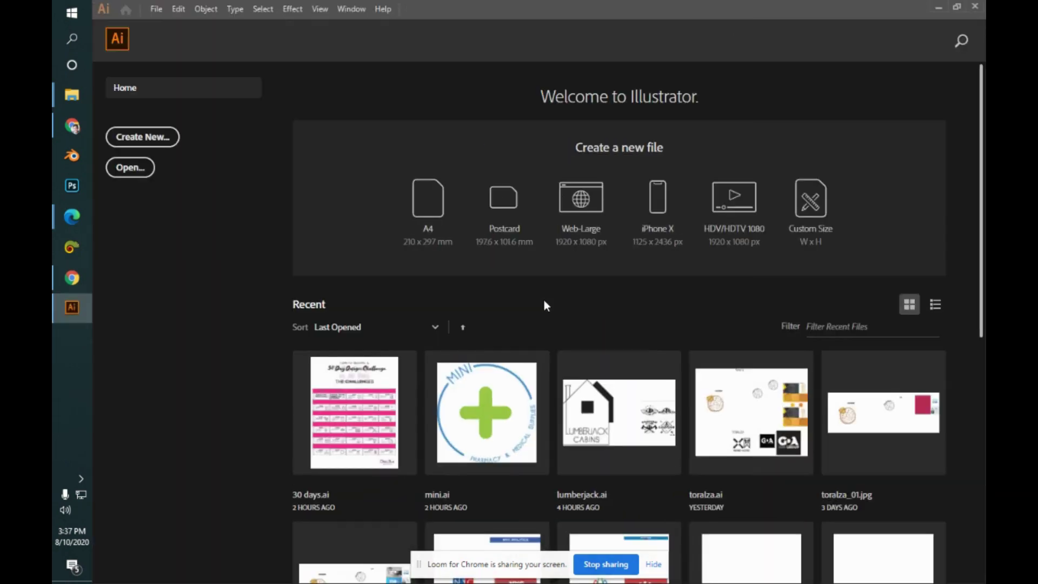
pyautogui.click(501, 428)
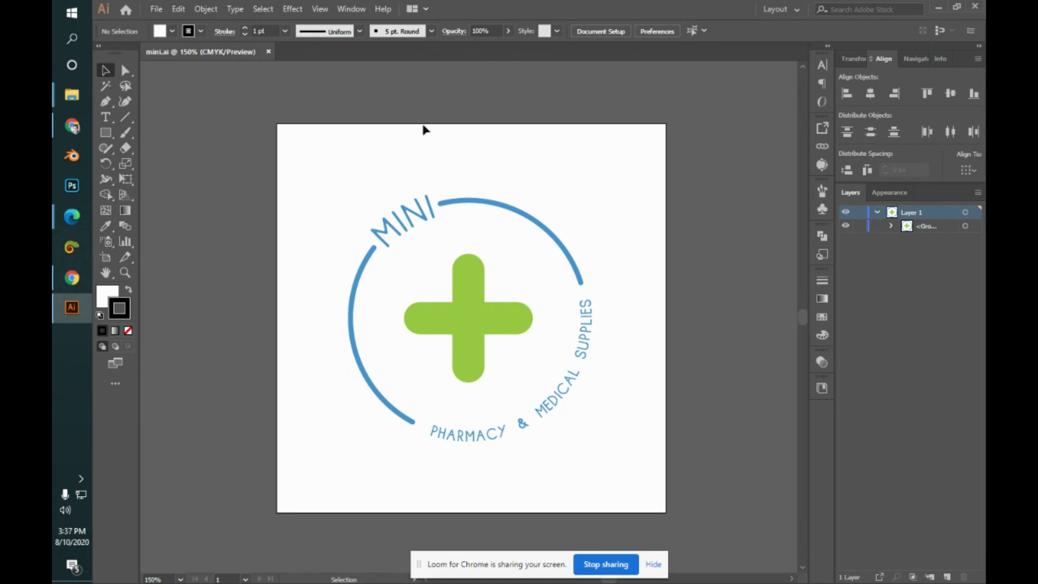
# - Select and deselect the MINI pharmacy logo to inspect its grouped vector artwork
pyautogui.click(494, 207)
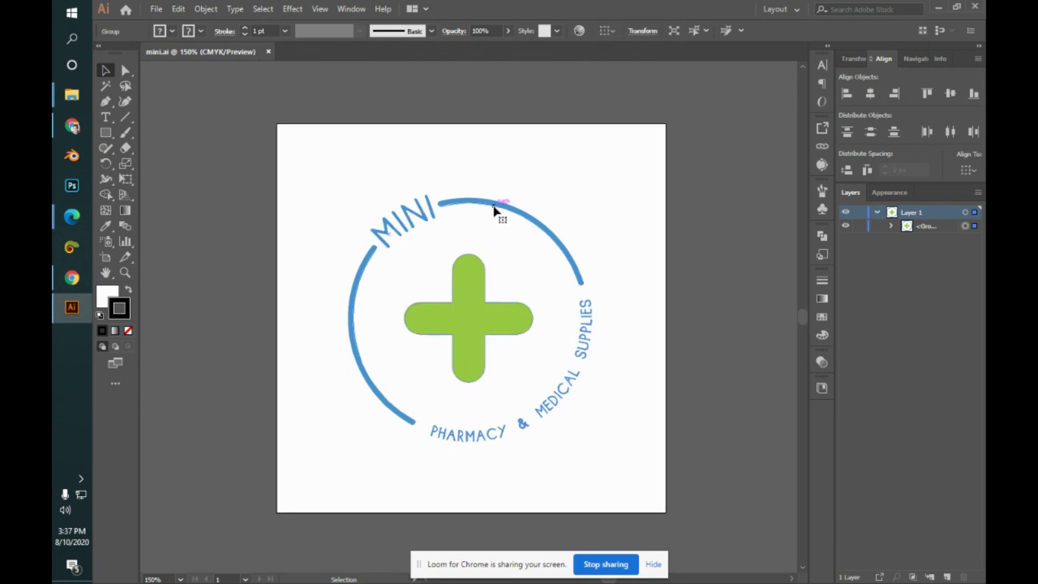
pyautogui.click(633, 278)
pyautogui.click(499, 332)
pyautogui.click(642, 280)
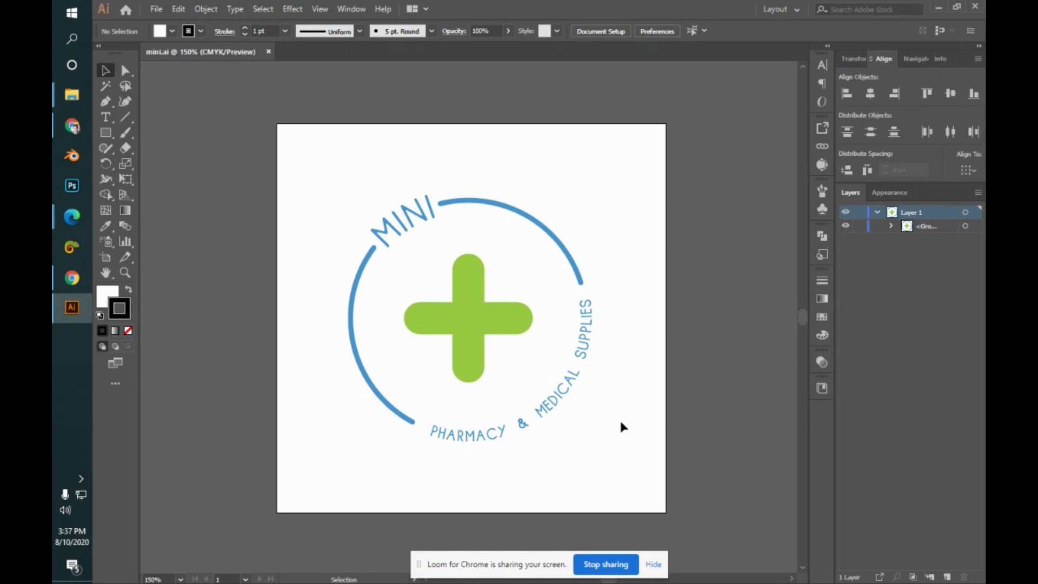
pyautogui.click(494, 329)
pyautogui.click(625, 319)
# - View the MINI logo's paper mockup image from the Contest folder in Photos and close it
pyautogui.moveTo(72, 95)
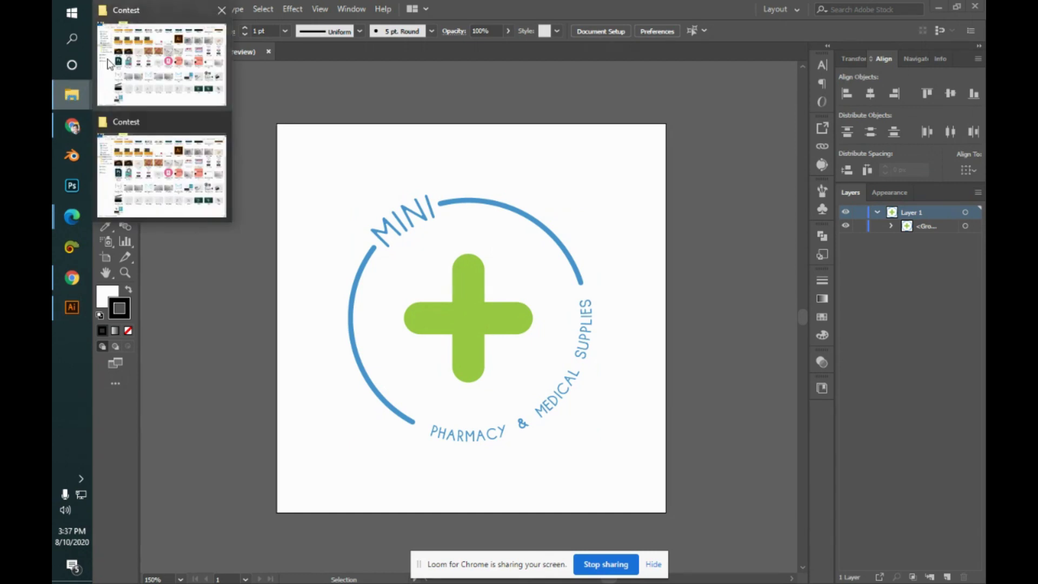
pyautogui.click(111, 61)
pyautogui.scroll(2, 590, 162)
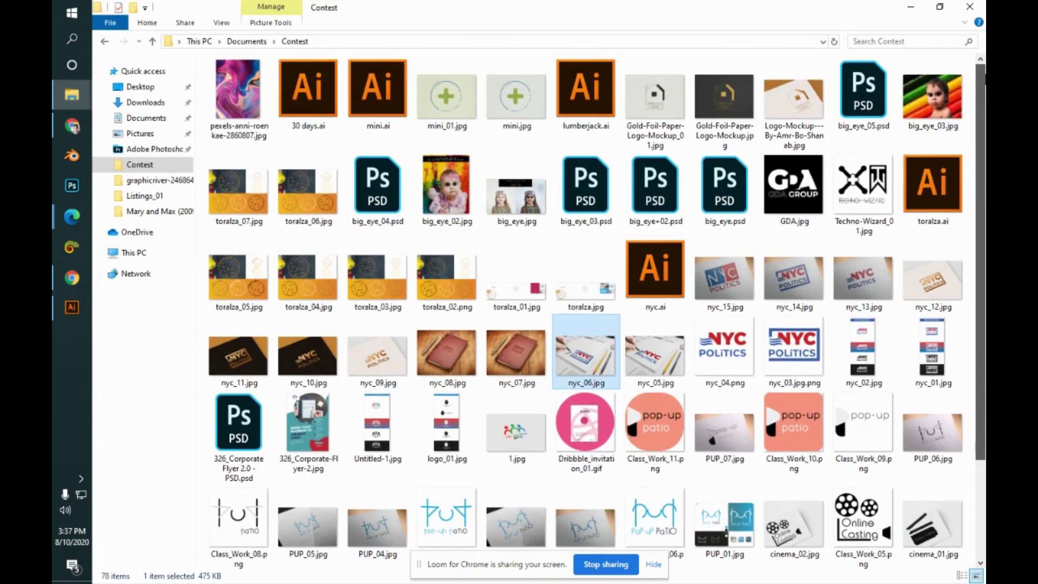
pyautogui.doubleClick(471, 95)
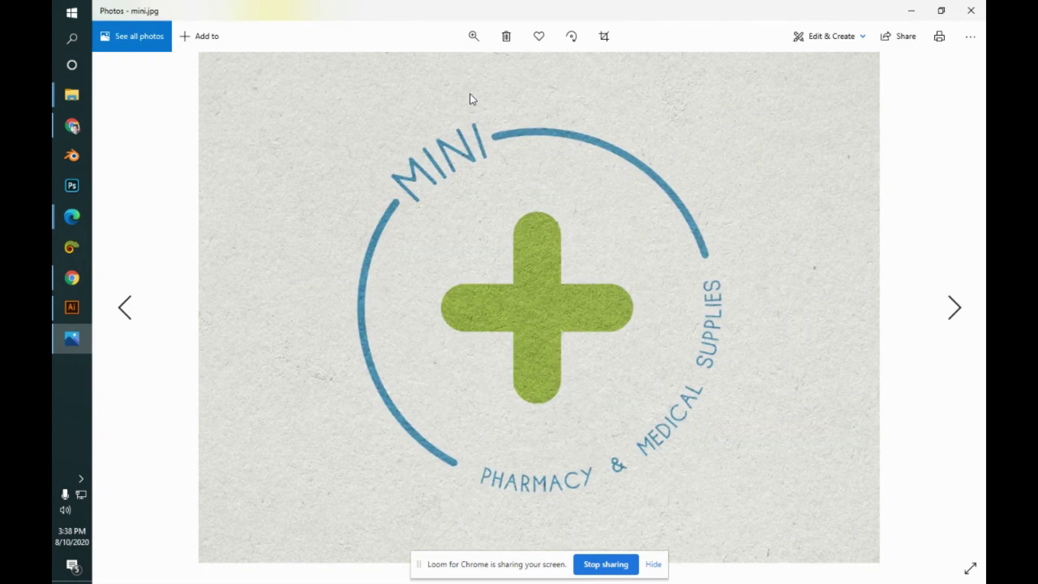
pyautogui.click(971, 10)
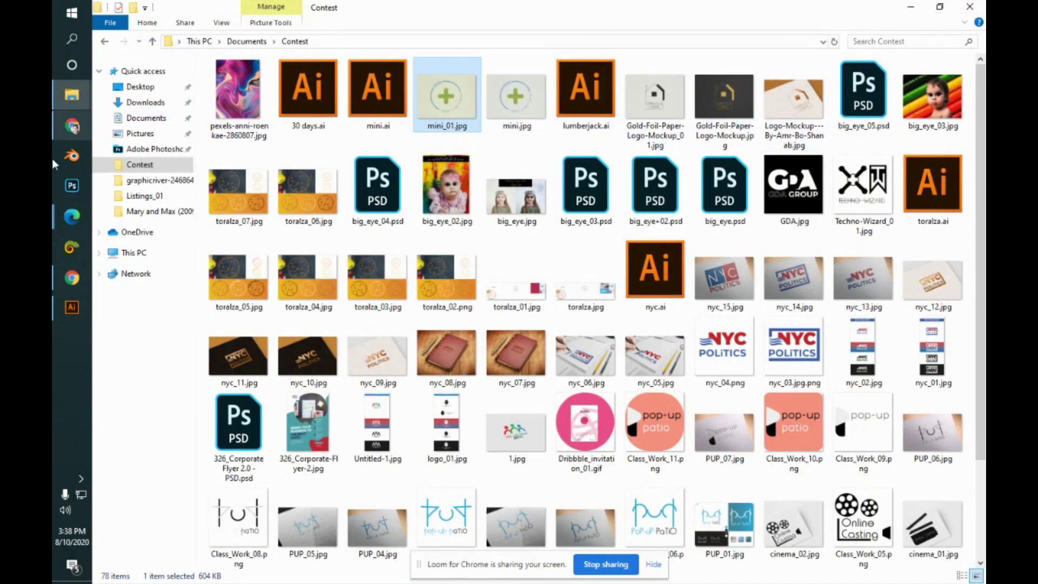
# - Switch back to Illustrator, close mini.ai and open lumberjack.ai from the recent files
pyautogui.click(56, 318)
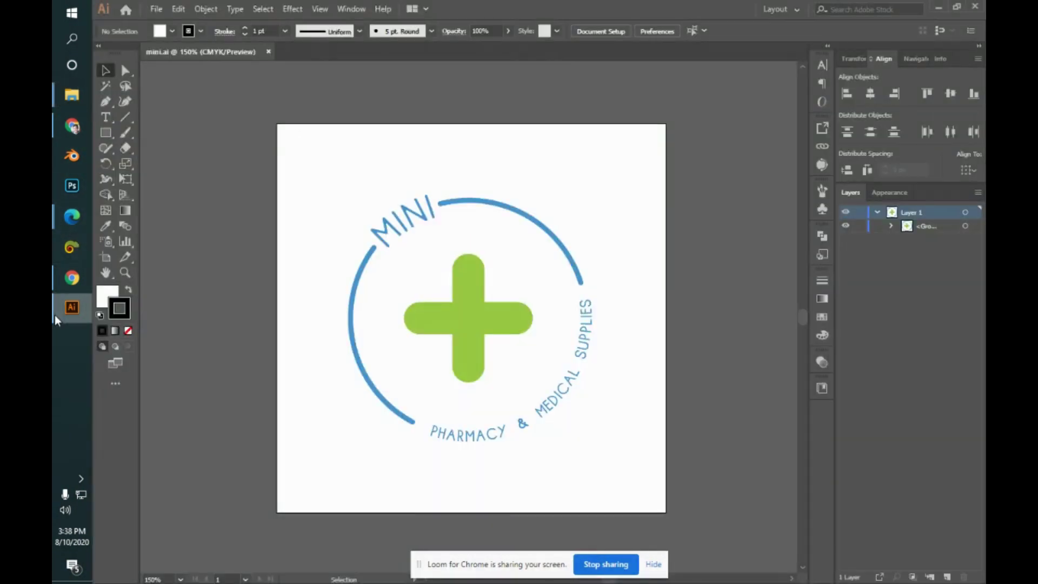
pyautogui.click(268, 51)
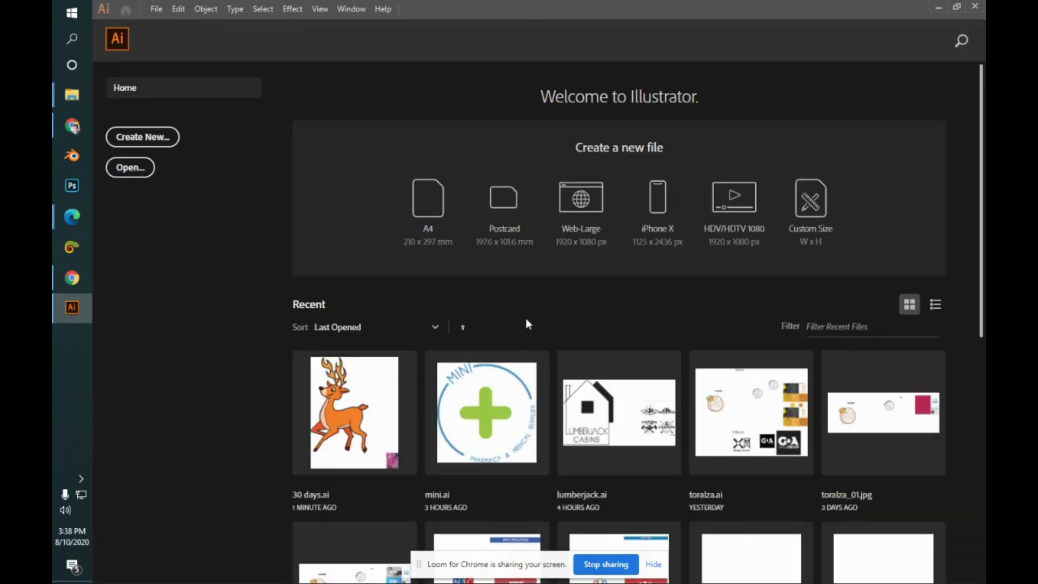
pyautogui.click(623, 445)
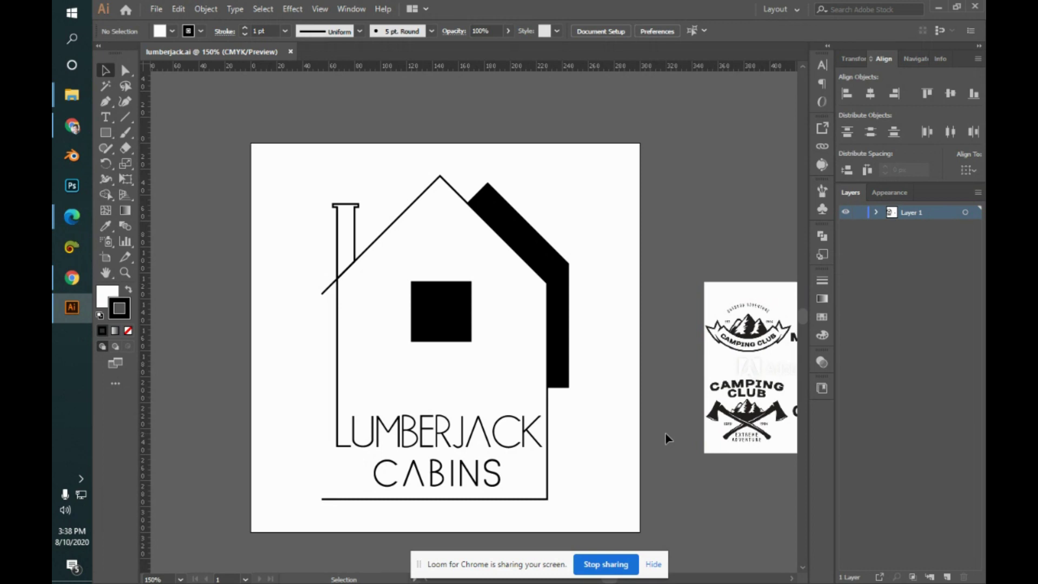
# - Select and deselect the Lumberjack Cabins house logo to inspect its grouped vector artwork
pyautogui.moveTo(801, 313); pyautogui.dragTo(802, 316)
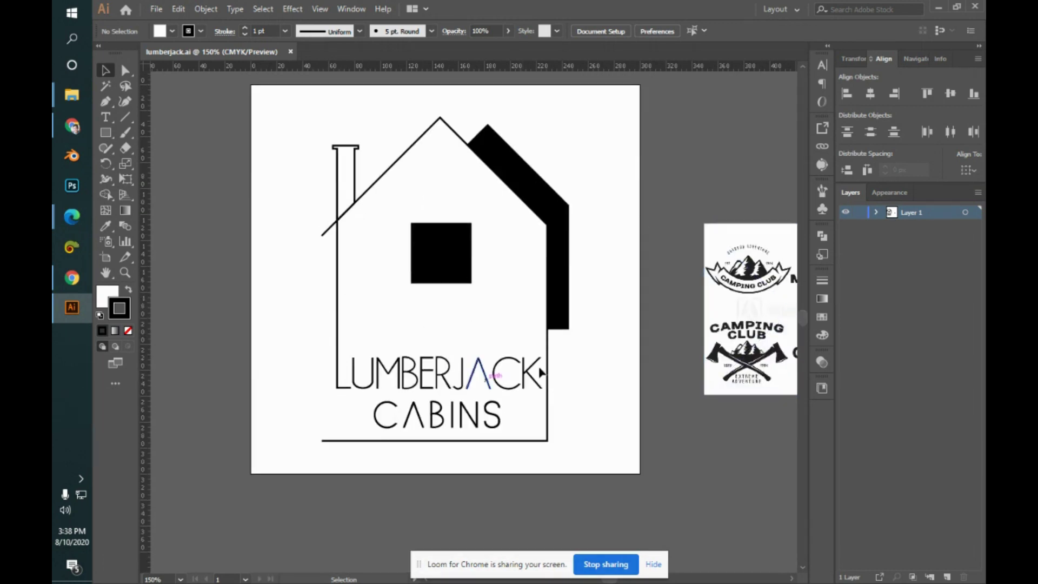
pyautogui.click(432, 258)
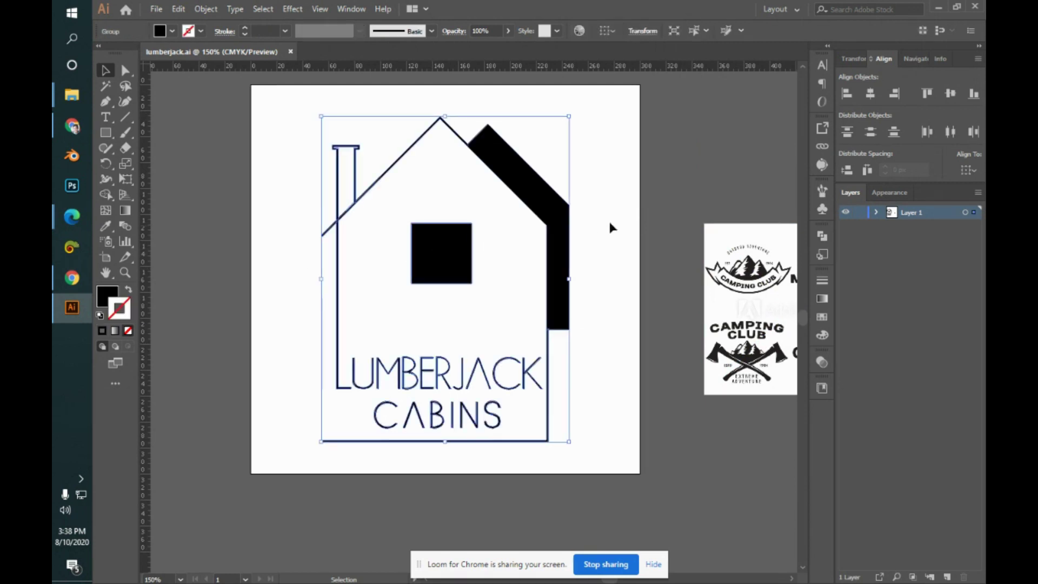
pyautogui.click(658, 215)
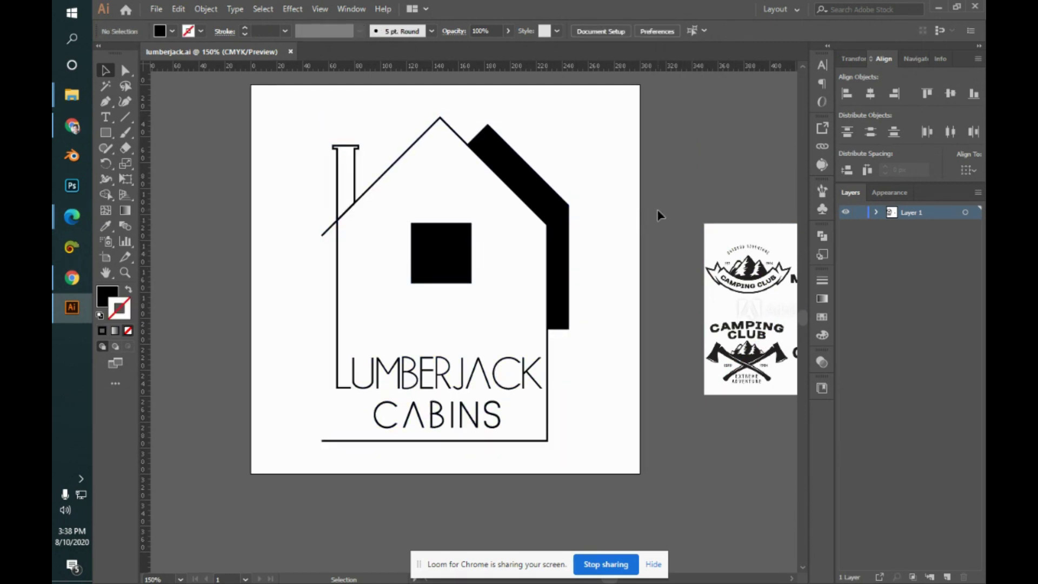